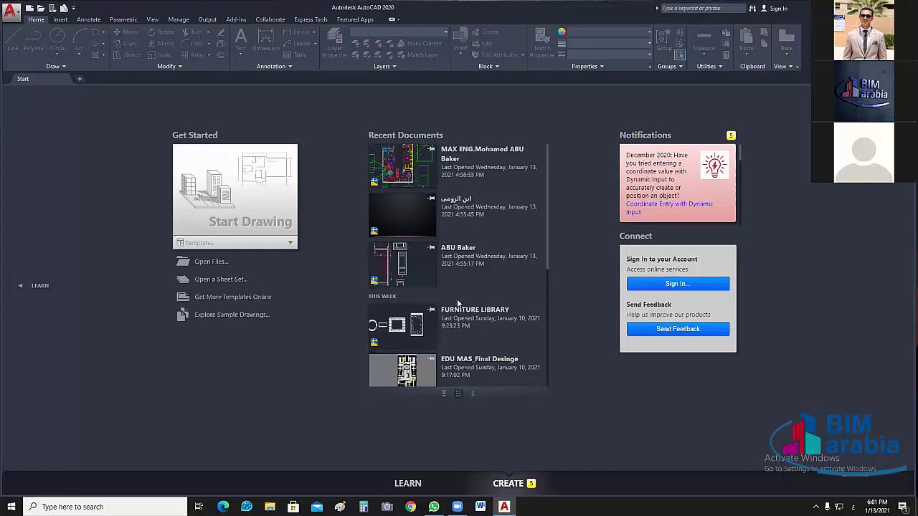
Check the latest messages in the WhatsApp group chat and return to the desktop.
key(super+d)
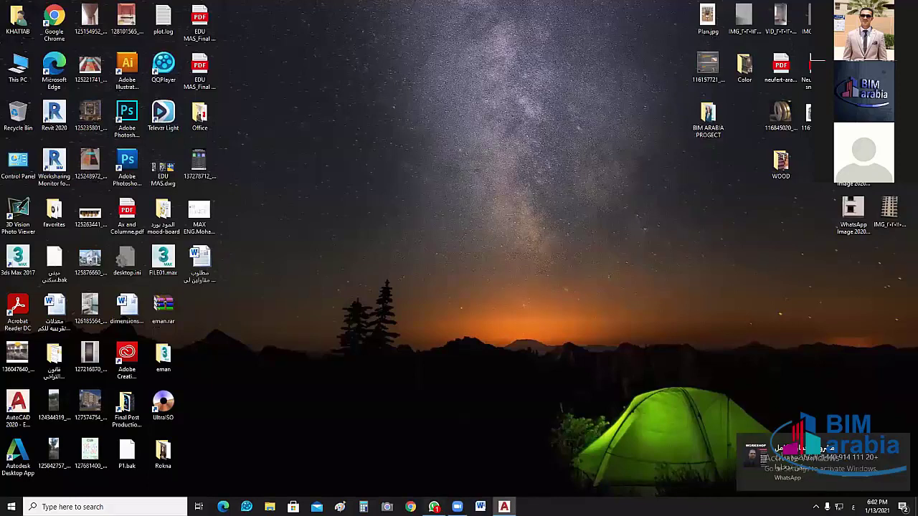
click(433, 508)
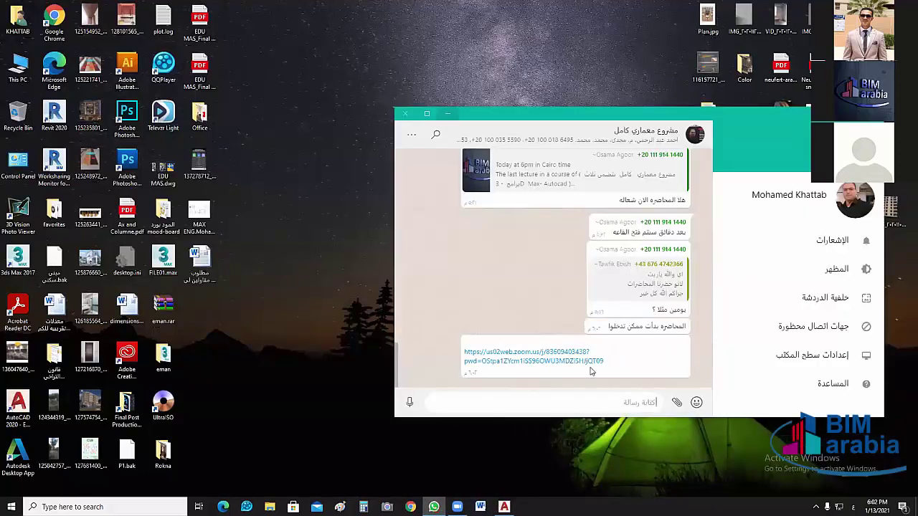
key(super+d)
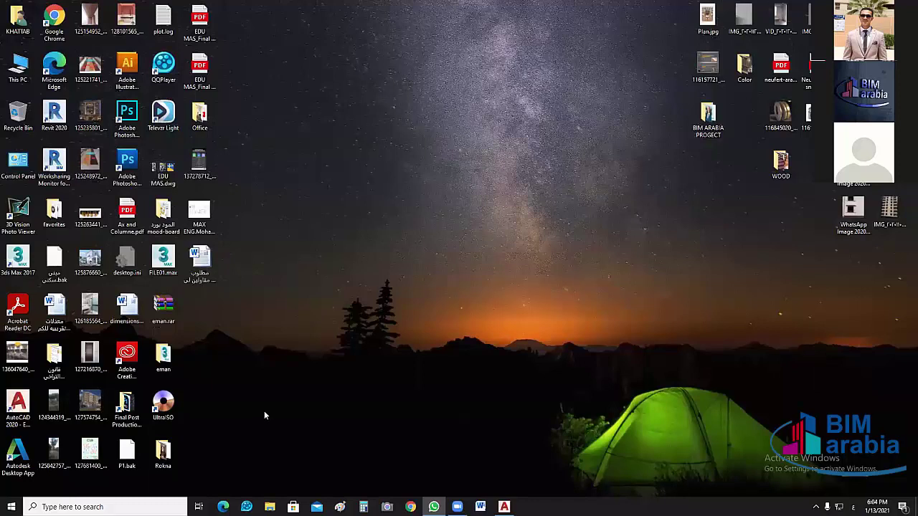
Open the image Rokna.jpg from the Final folder inside the Rokna folder on the desktop.
double_click(166, 451)
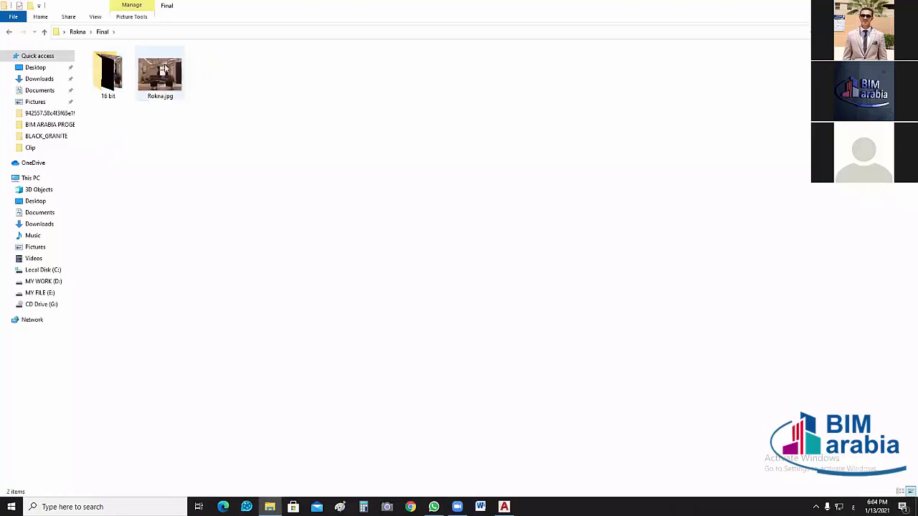
double_click(164, 66)
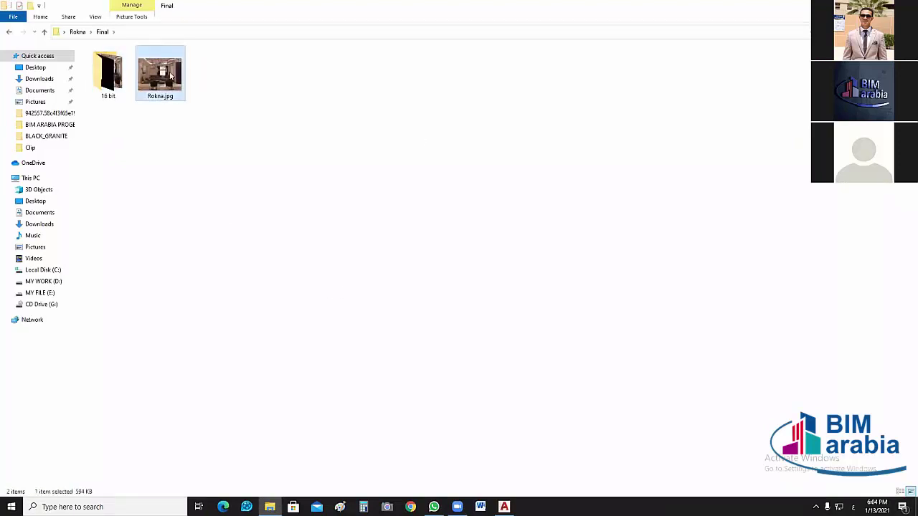
key(Return)
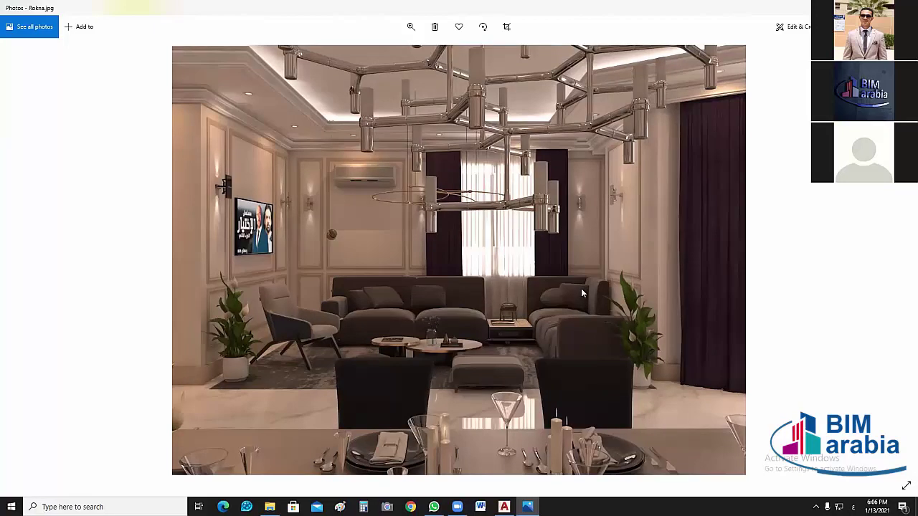
Examine the window, the wall lights and the dining table candles in the living room render.
click(505, 257)
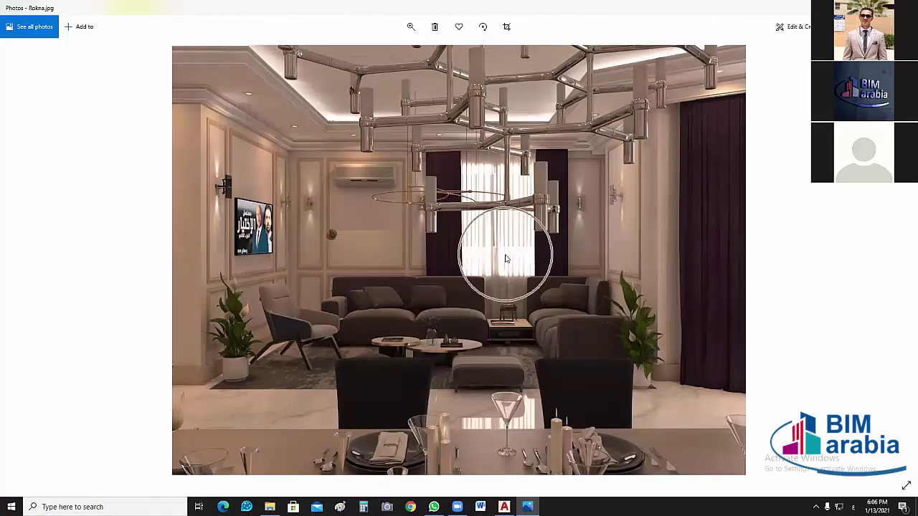
click(505, 257)
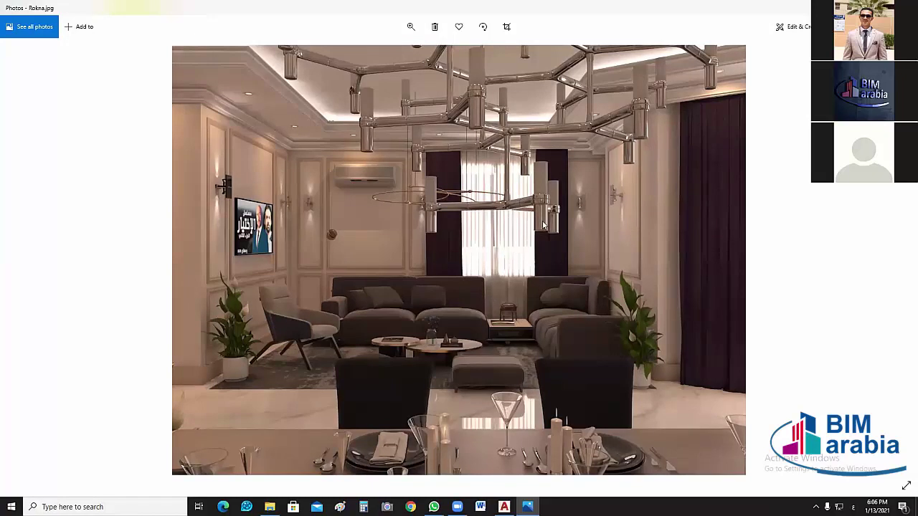
click(516, 231)
click(620, 202)
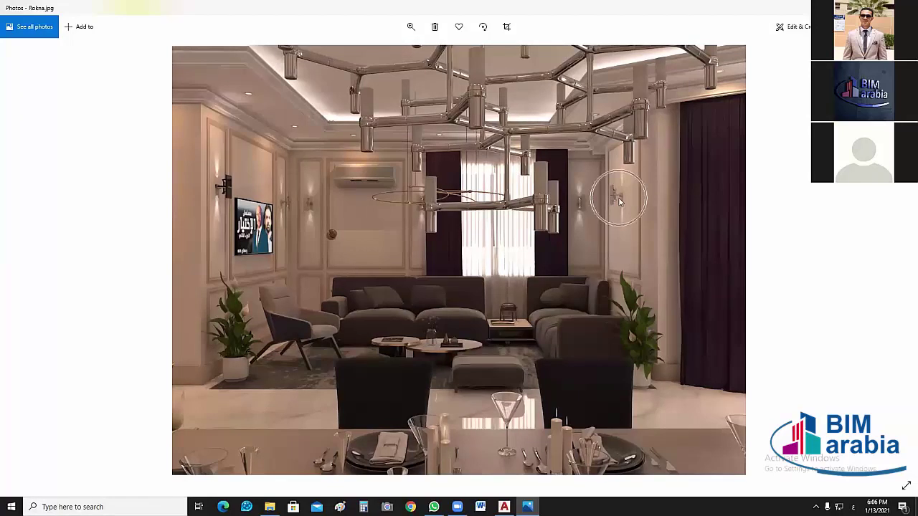
click(619, 199)
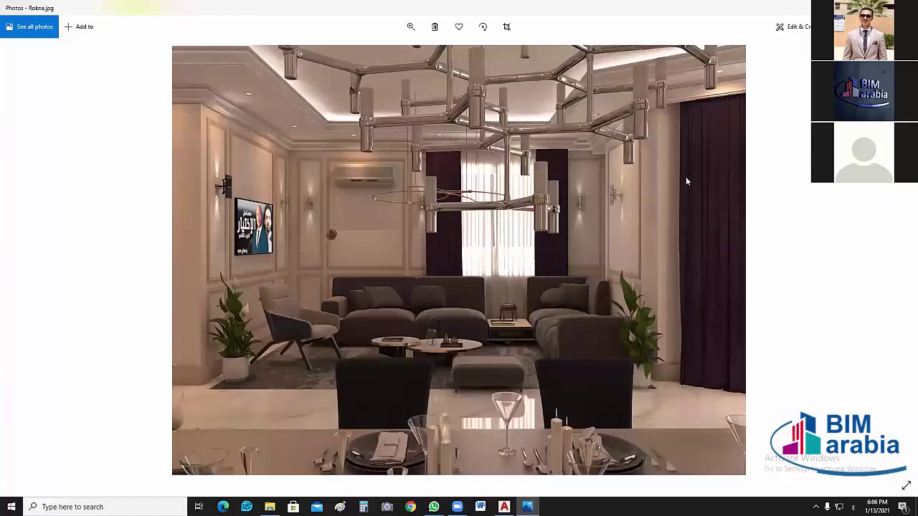
click(560, 425)
click(560, 425)
click(551, 414)
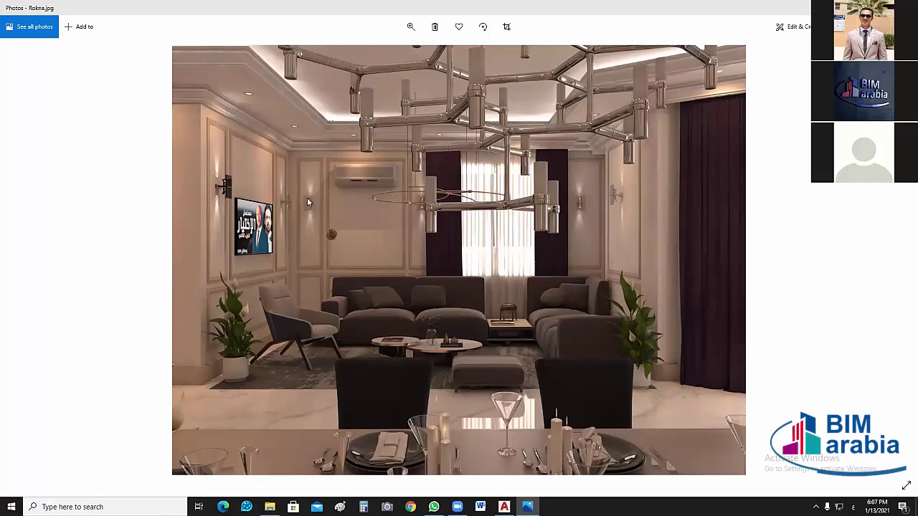
Inspect the TV wall with its lamps, the chandelier, and the seating and dining areas of the render up close.
scroll(307, 198, up, 2)
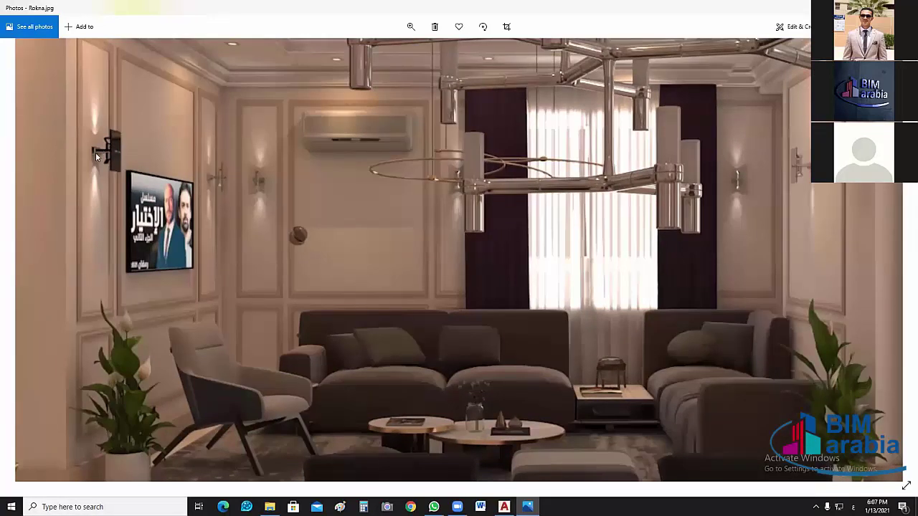
scroll(96, 152, up, 1)
scroll(96, 151, up, 2)
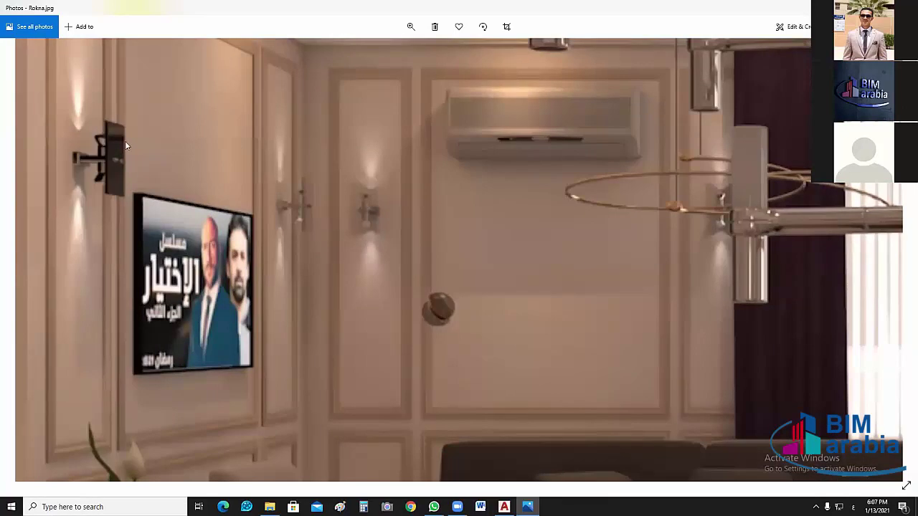
click(78, 160)
scroll(419, 245, down, 5)
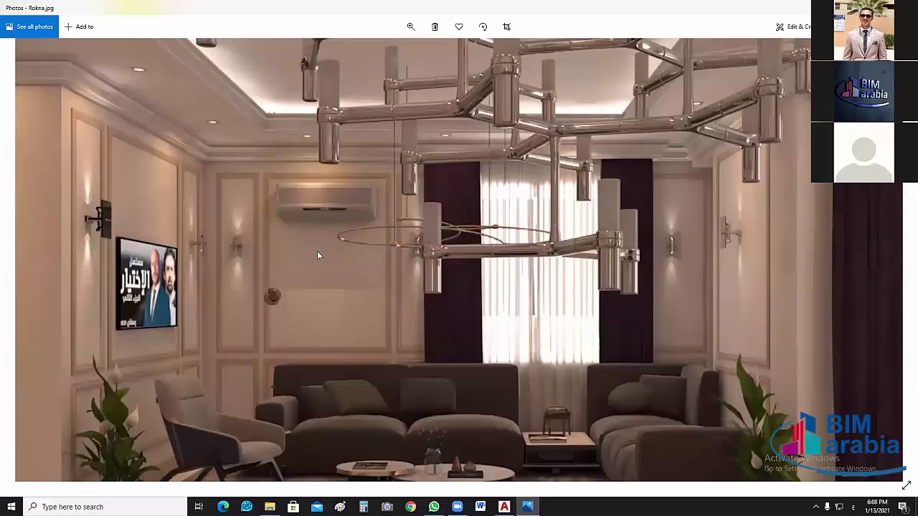
scroll(316, 272, up, 2)
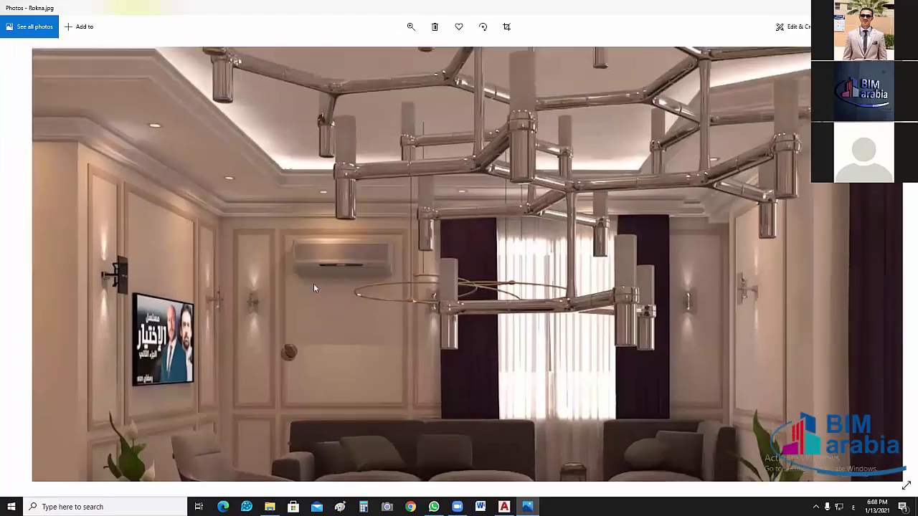
scroll(598, 308, up, 1)
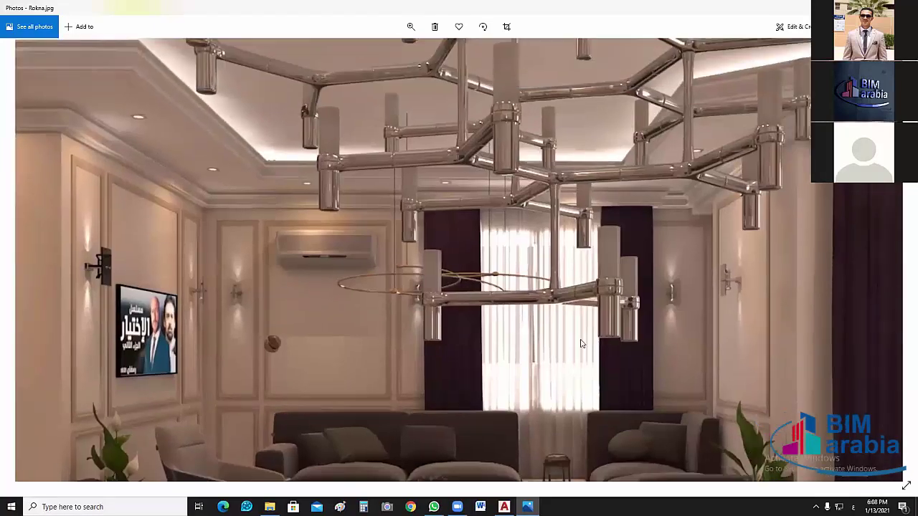
drag(226, 322, 281, 187)
drag(260, 254, 280, 188)
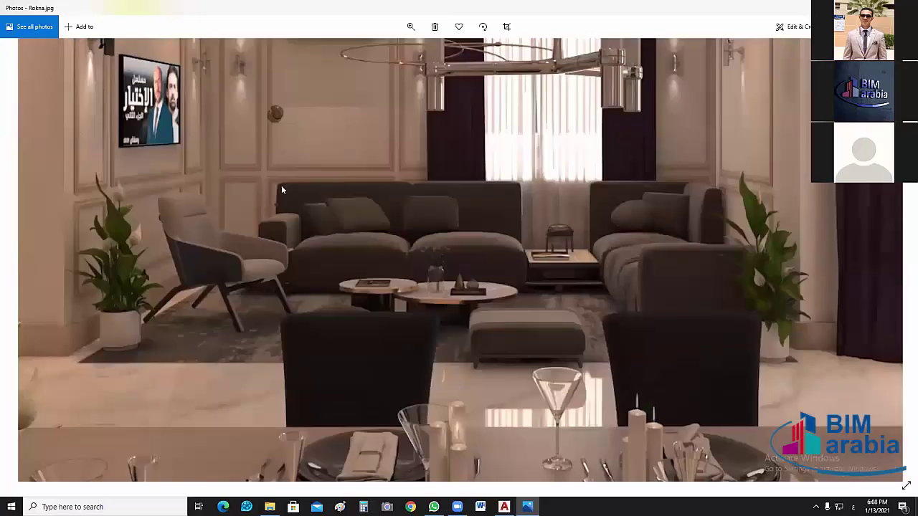
drag(231, 277, 264, 209)
drag(270, 284, 301, 431)
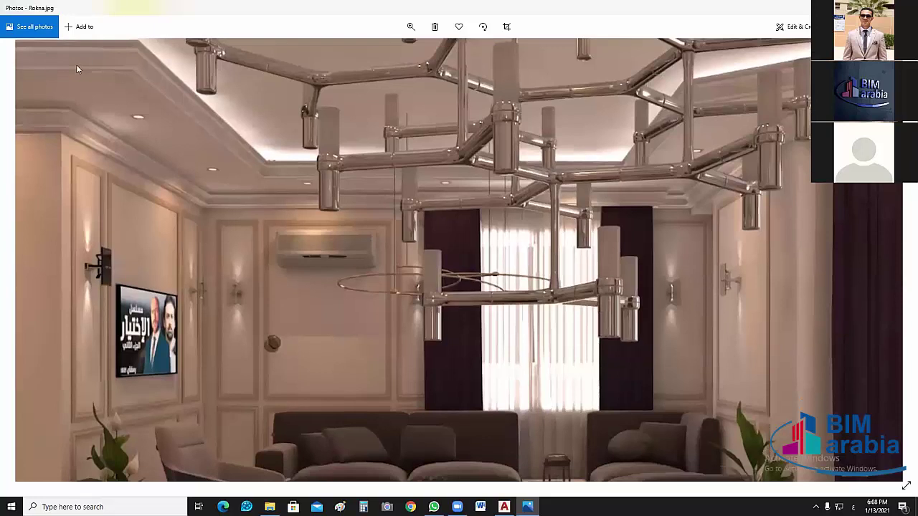
Inspect the ceiling cornice and recessed lighting up close, and close the image and its folder.
scroll(81, 112, up, 5)
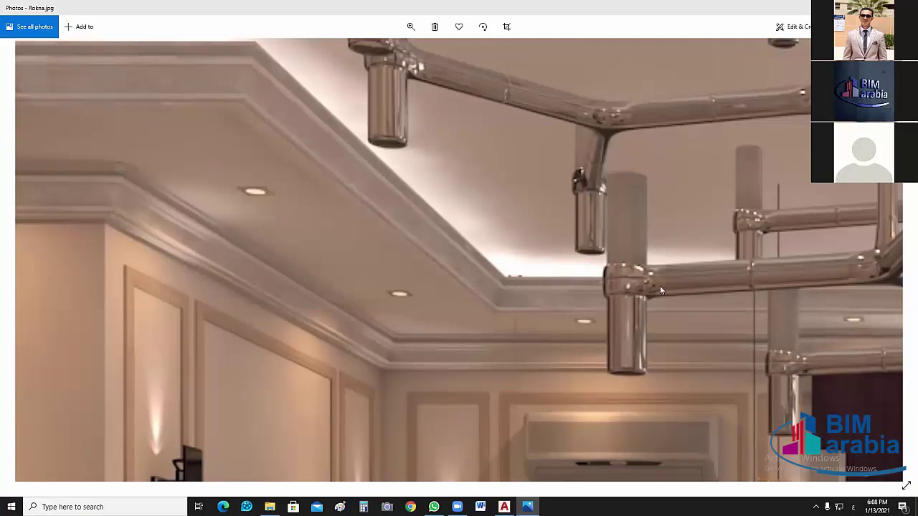
scroll(593, 314, down, 3)
scroll(589, 312, down, 3)
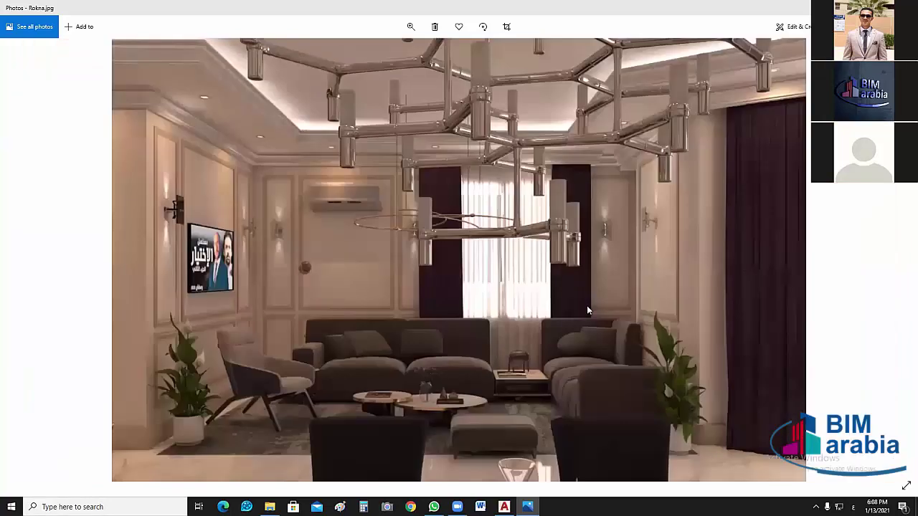
scroll(587, 314, up, 1)
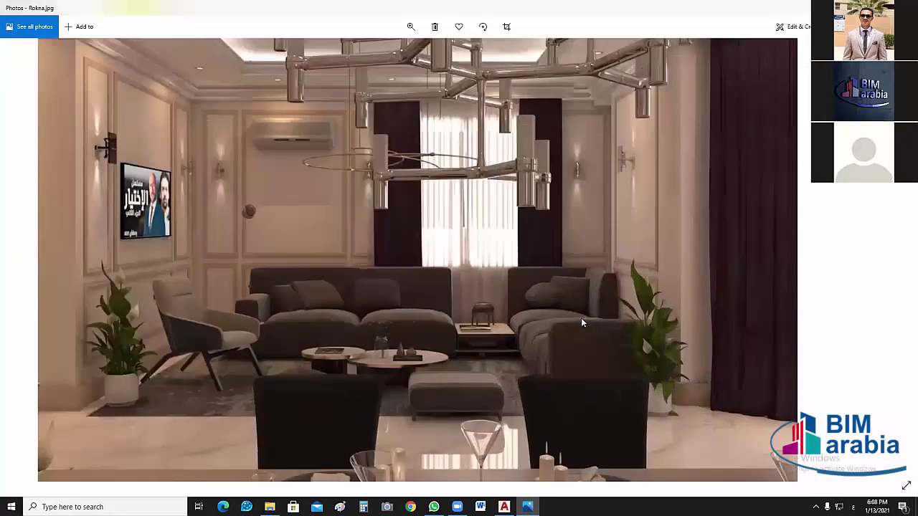
scroll(581, 318, down, 2)
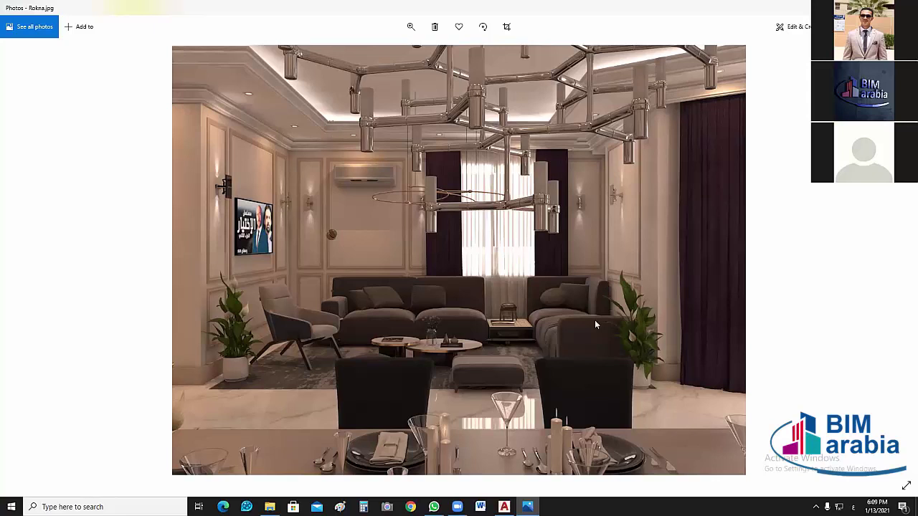
key(alt+F4)
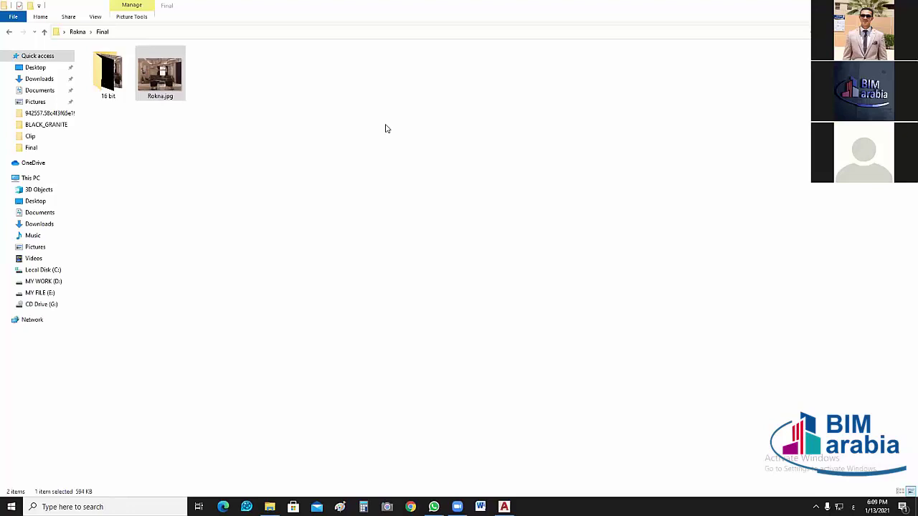
key(alt+F4)
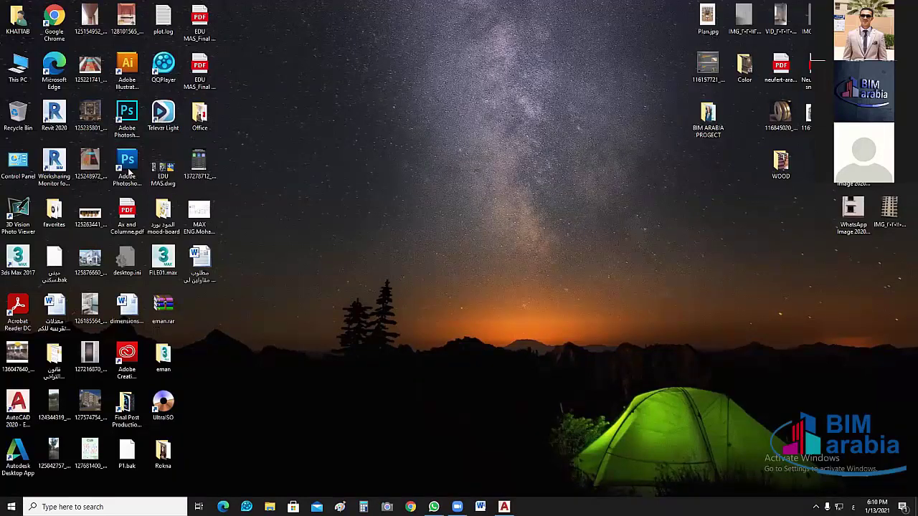
Launch the newer Adobe Photoshop version from the desktop and move its window clear of the desktop icons.
click(134, 188)
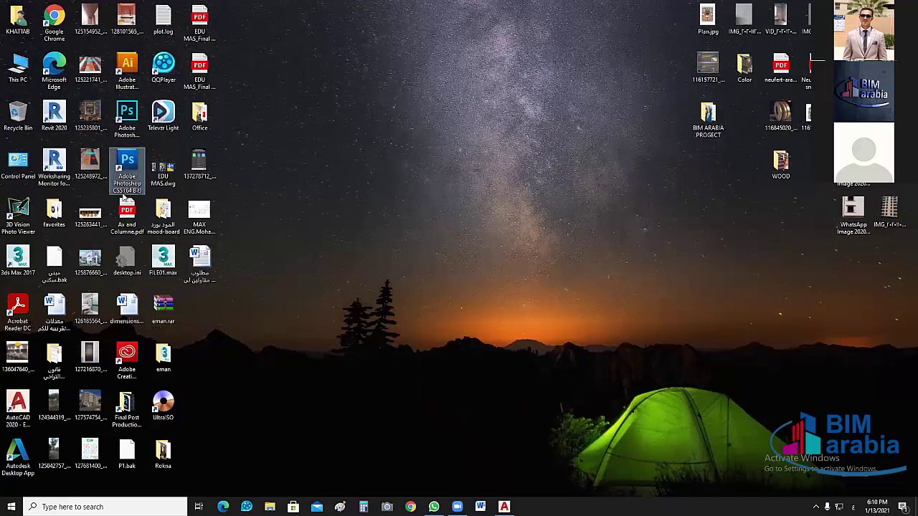
click(133, 110)
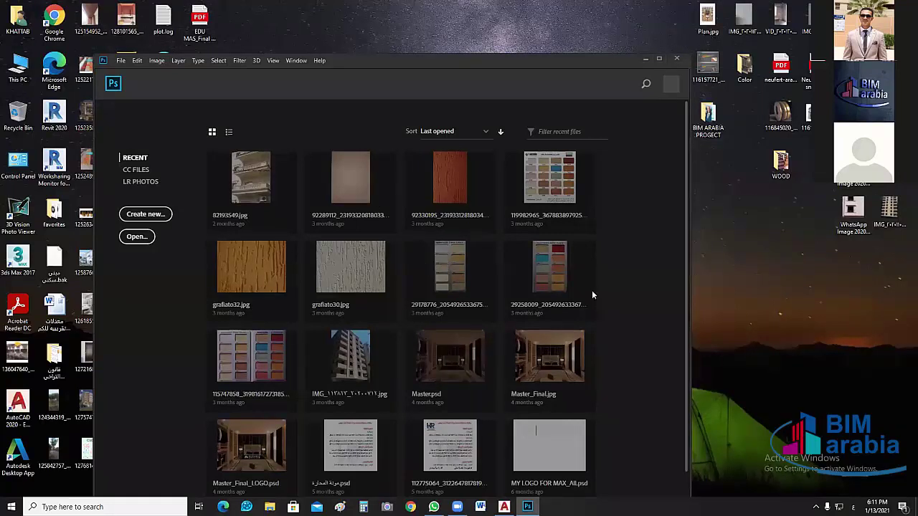
scroll(623, 284, down, 1)
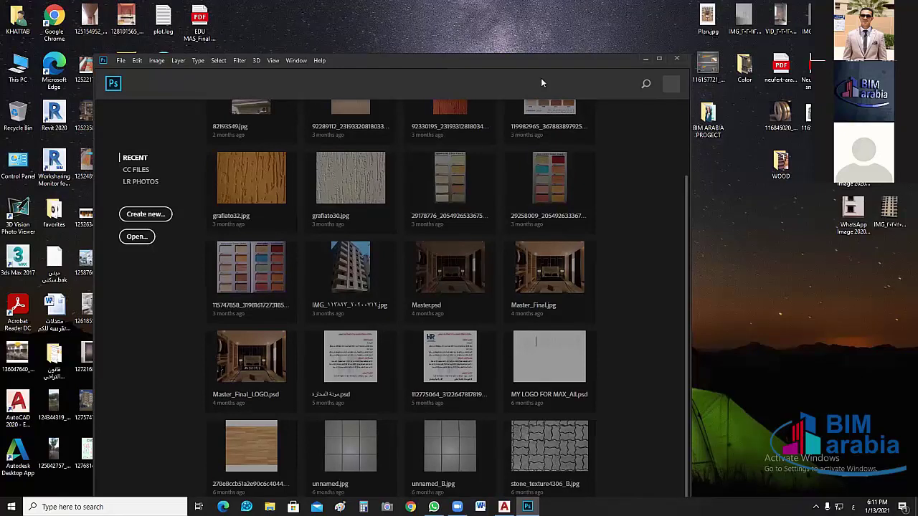
drag(570, 57, 697, 50)
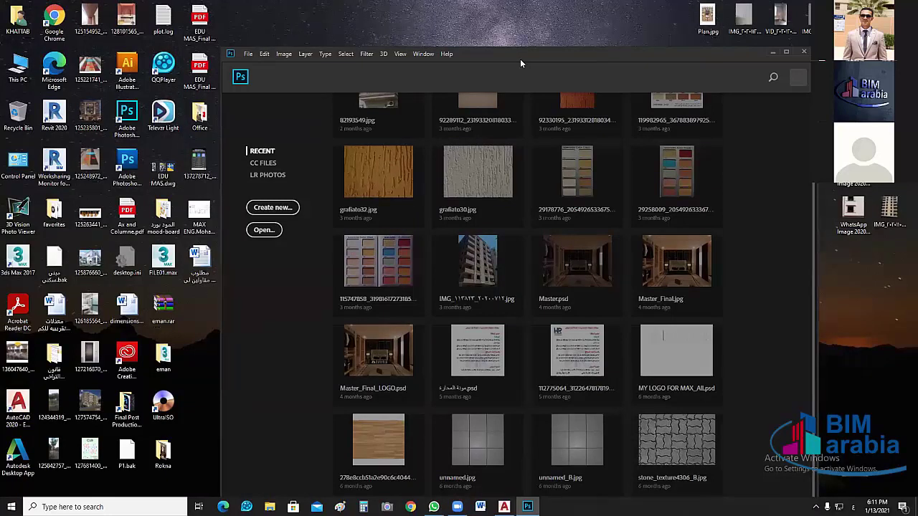
Switch to AutoCAD, open the most recent drawing and bring both furnished floor plans into view.
click(773, 53)
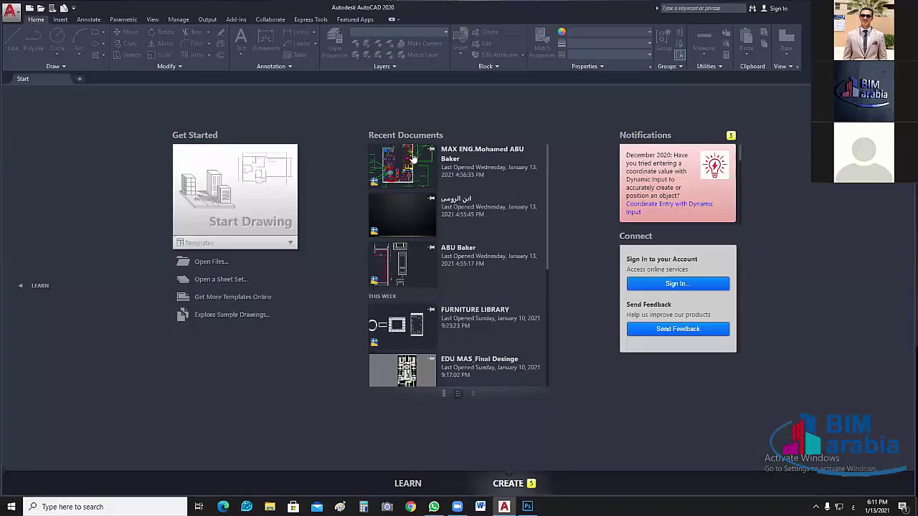
click(410, 163)
click(463, 175)
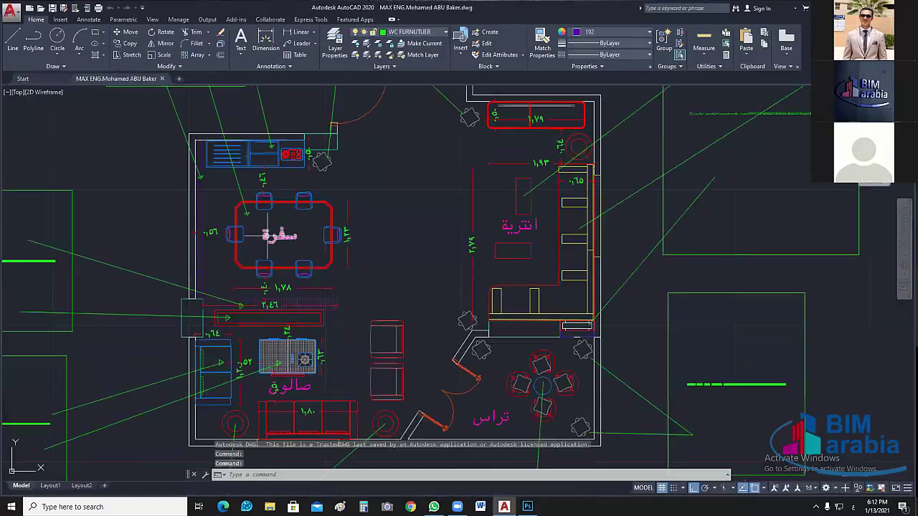
scroll(376, 208, down, 2)
scroll(395, 235, down, 2)
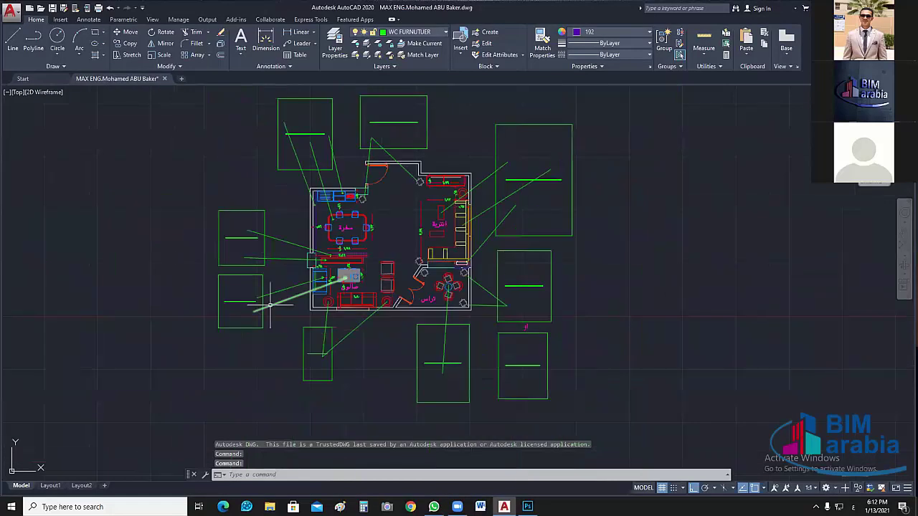
drag(262, 185, 477, 314)
scroll(423, 296, down, 2)
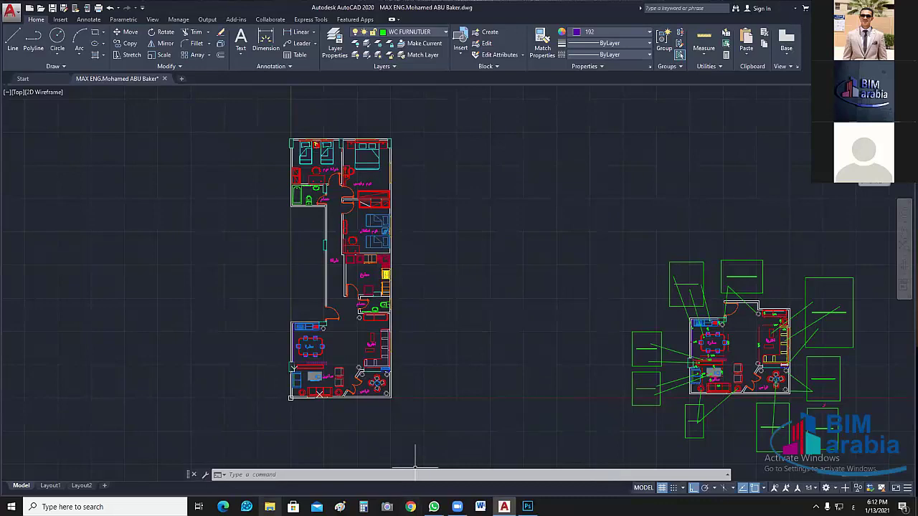
Switch to the Chrome browser with a new tab.
click(269, 507)
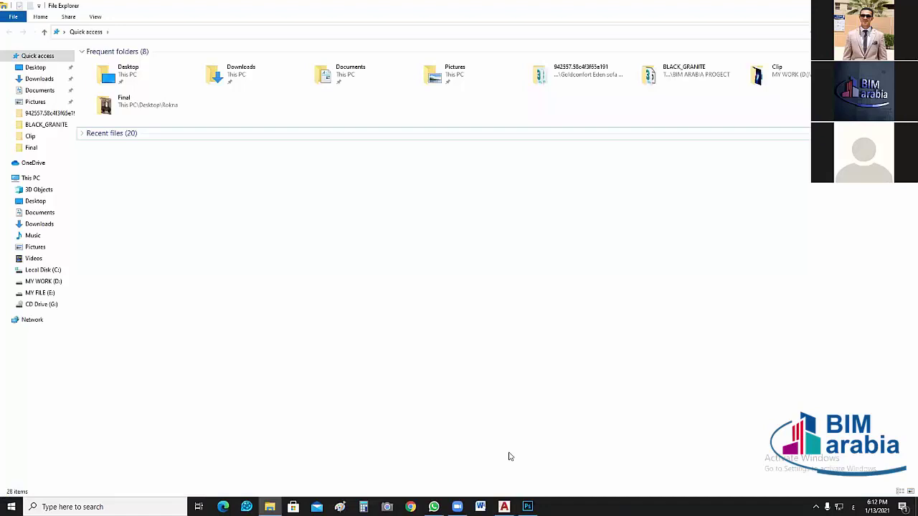
click(504, 507)
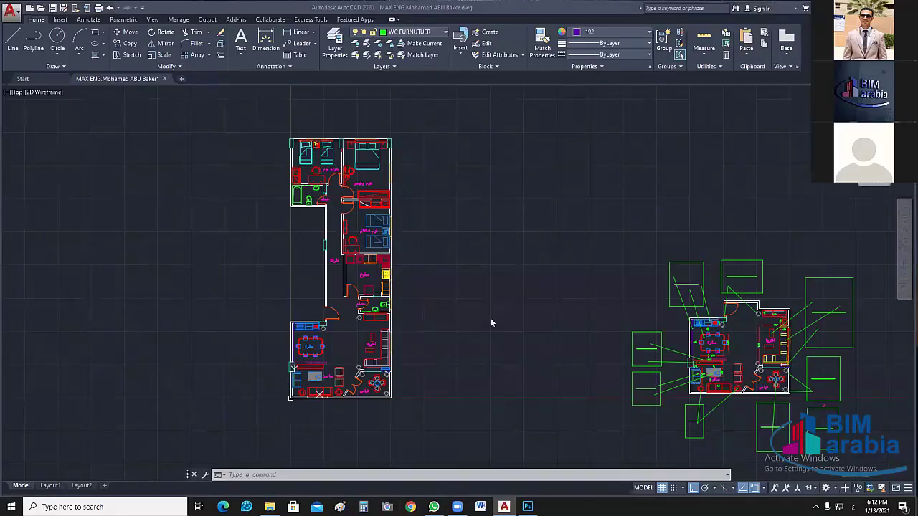
key(alt+Tab)
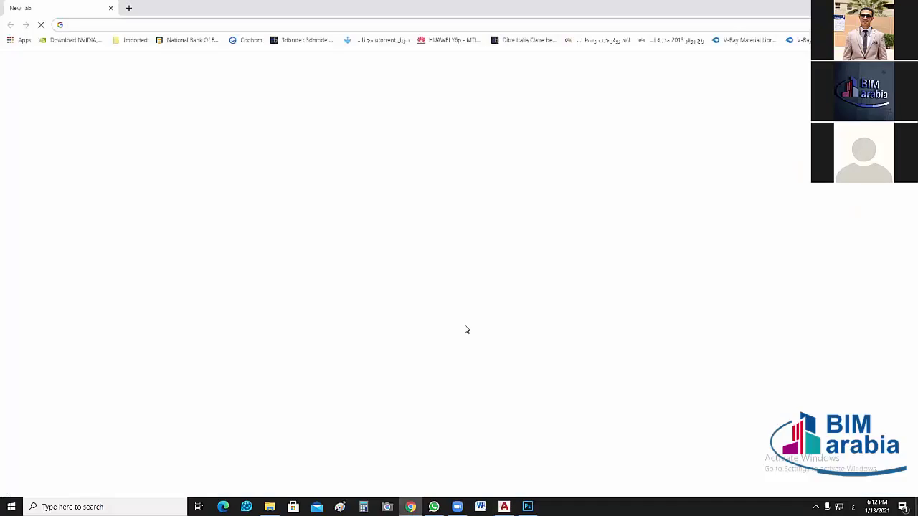
Search Google for "بلان معمارى" and show the image results.
click(469, 205)
text(بلان)
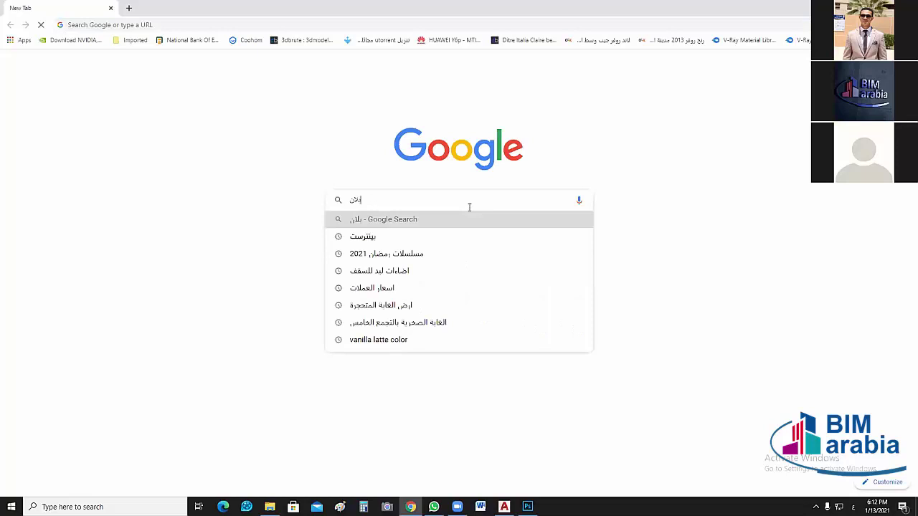
text( معمارى)
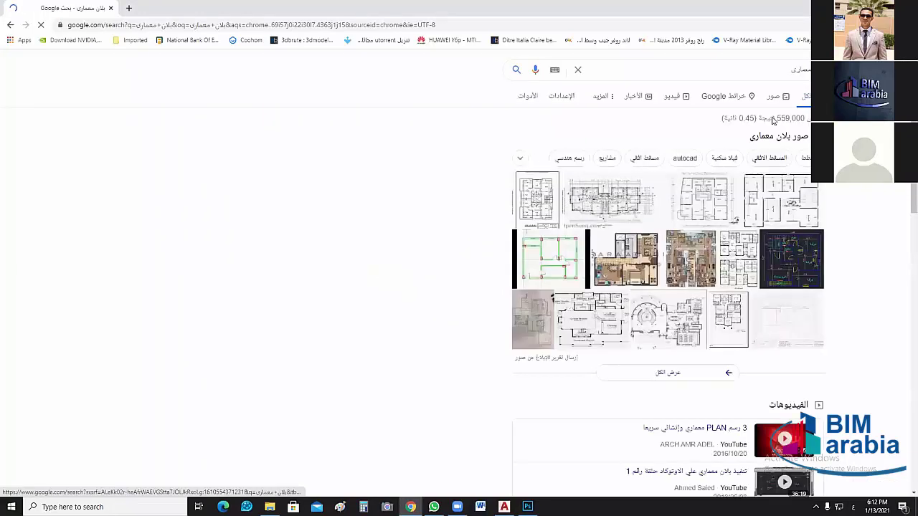
click(777, 104)
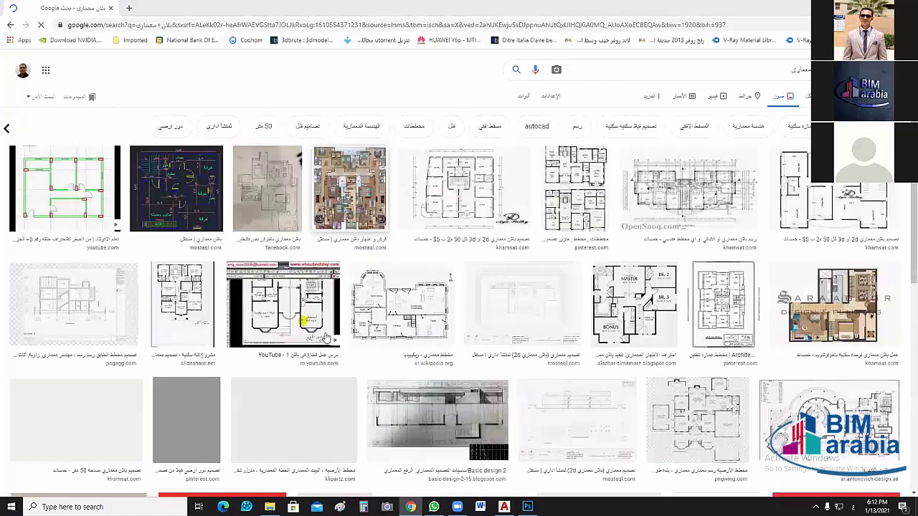
Preview the coloured furnished apartment building plan from the image results and open its source page in a new tab.
click(239, 316)
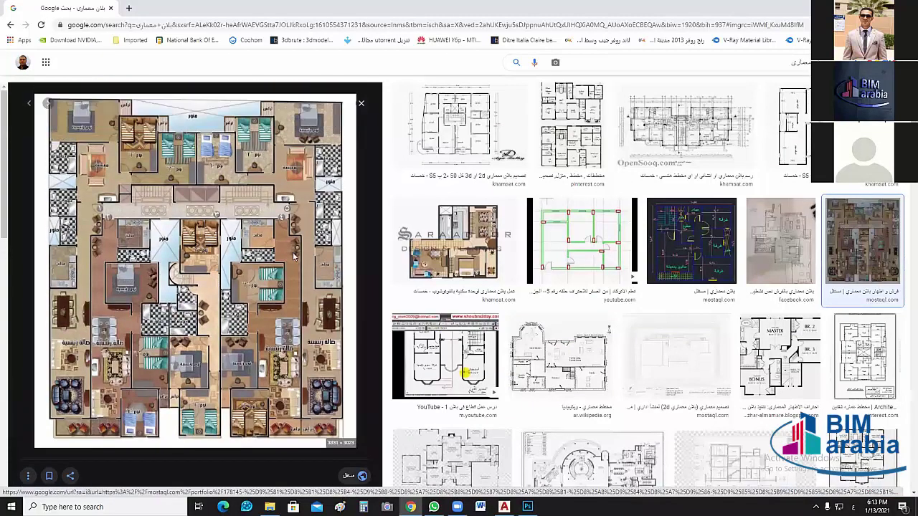
right_click(215, 232)
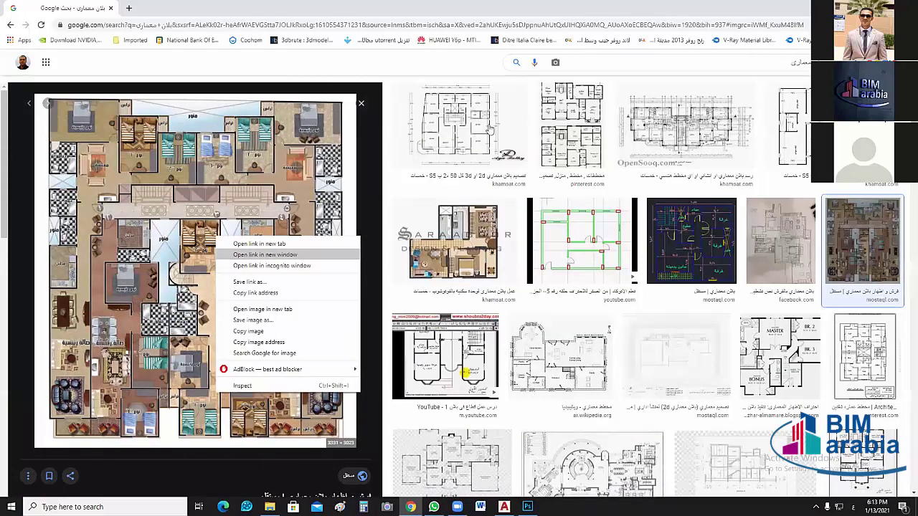
key(t)
Browse further through the plan images and preview the rendered ground floor level plan from Property Hunters.
scroll(711, 222, down, 4)
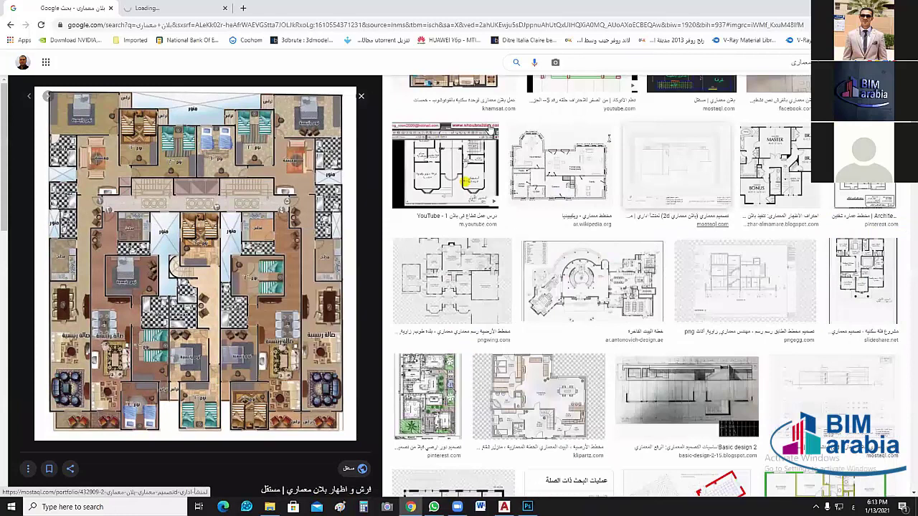
scroll(490, 130, down, 4)
scroll(188, 191, down, 1)
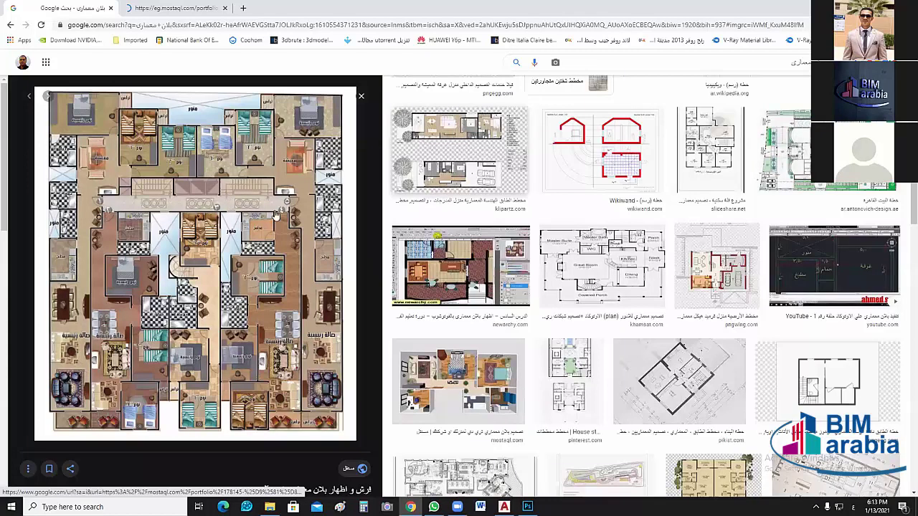
key(alt+Left)
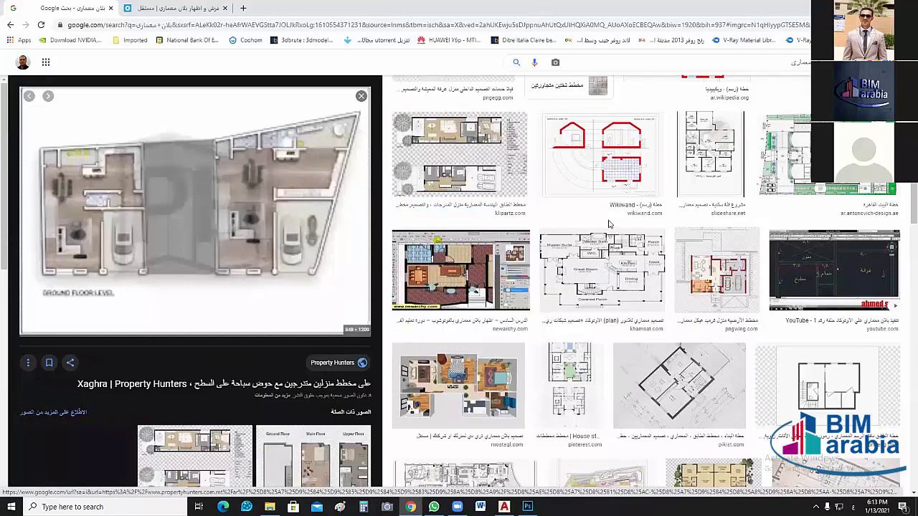
Enlarge the furnished building plan on its mostaql page, and return to the ground floor plan preview to check its related images.
key(ctrl+Tab)
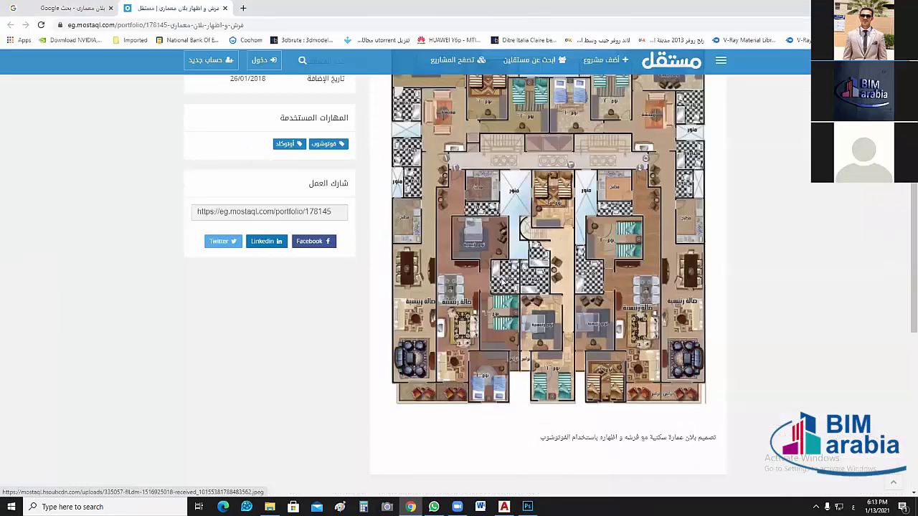
click(503, 282)
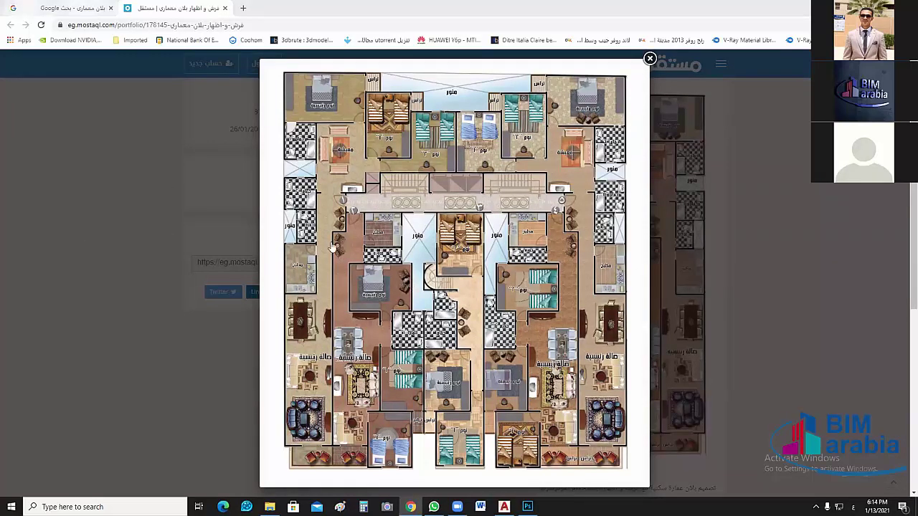
key(ctrl+Tab)
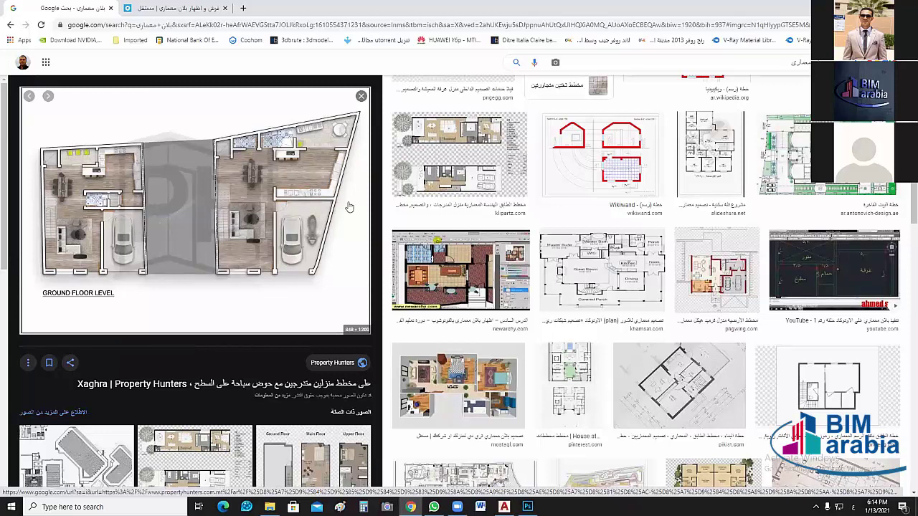
scroll(316, 188, down, 4)
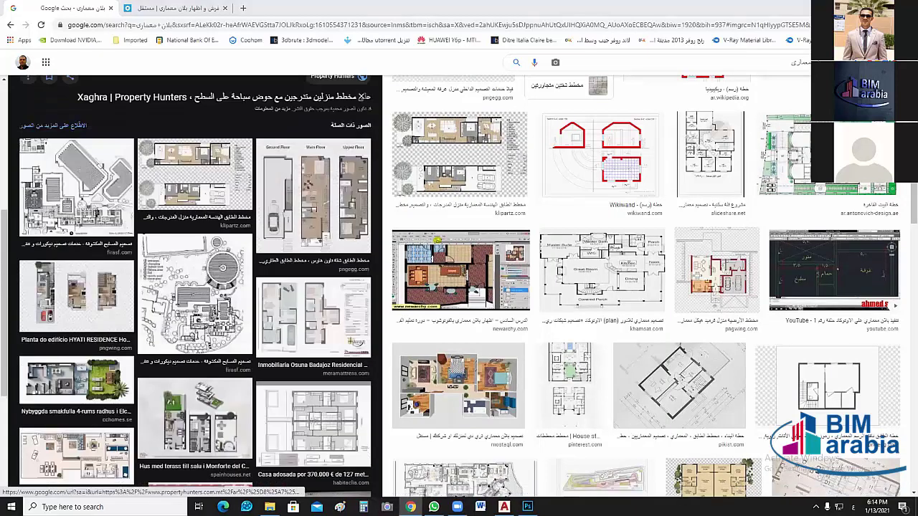
scroll(195, 282, up, 3)
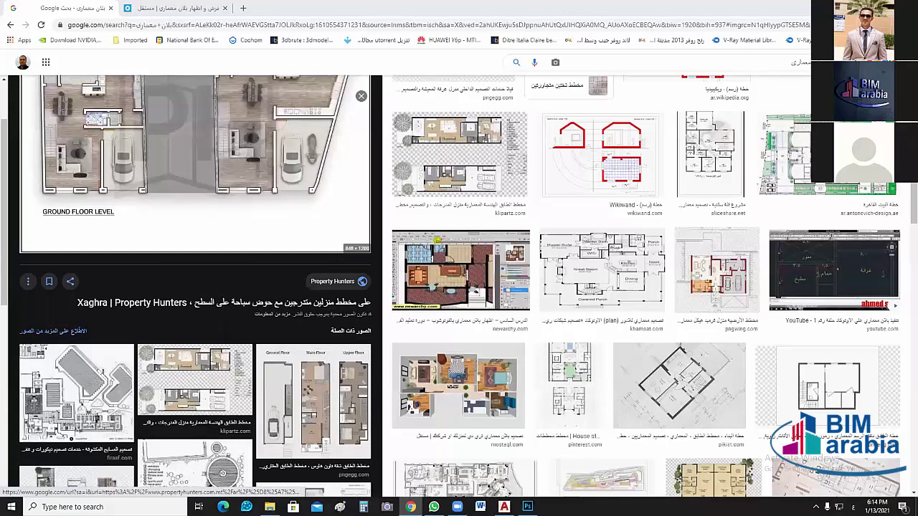
Switch to AutoCAD and compare the full apartment plan with the annotated reception area plan.
key(alt+Tab)
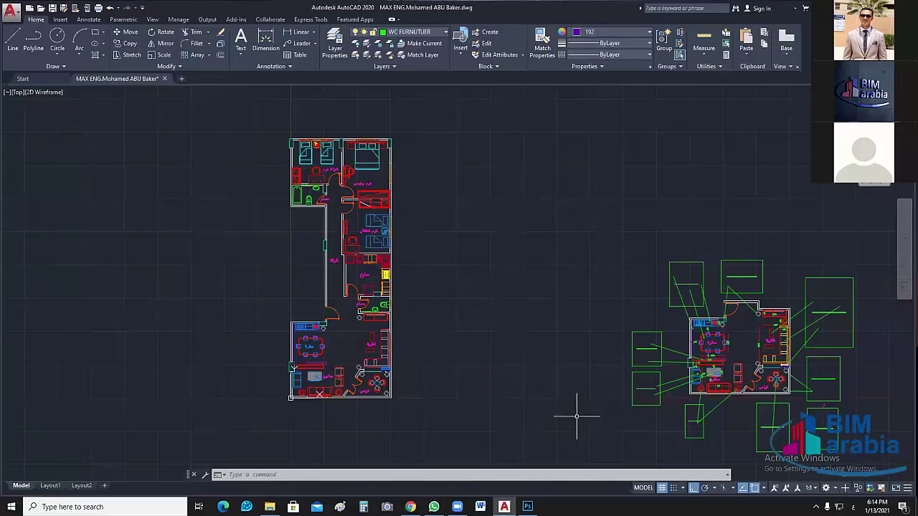
drag(472, 294, 555, 280)
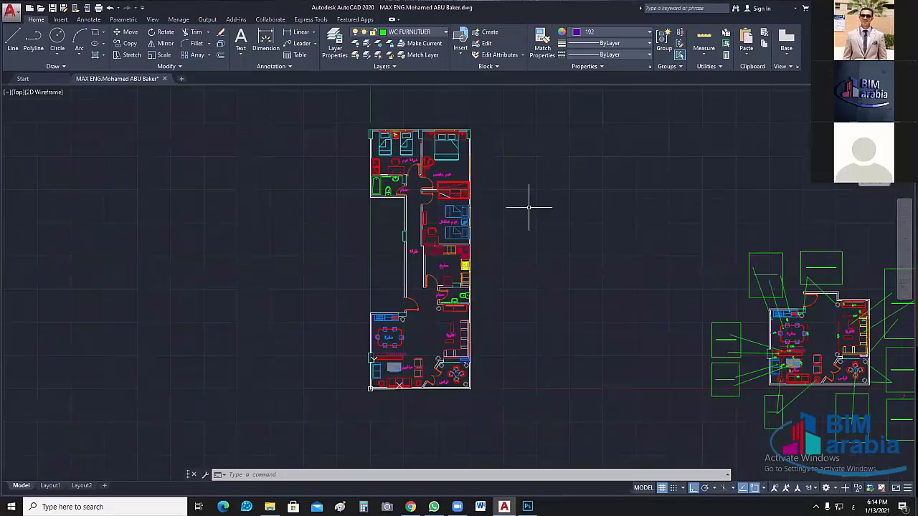
drag(528, 207, 541, 212)
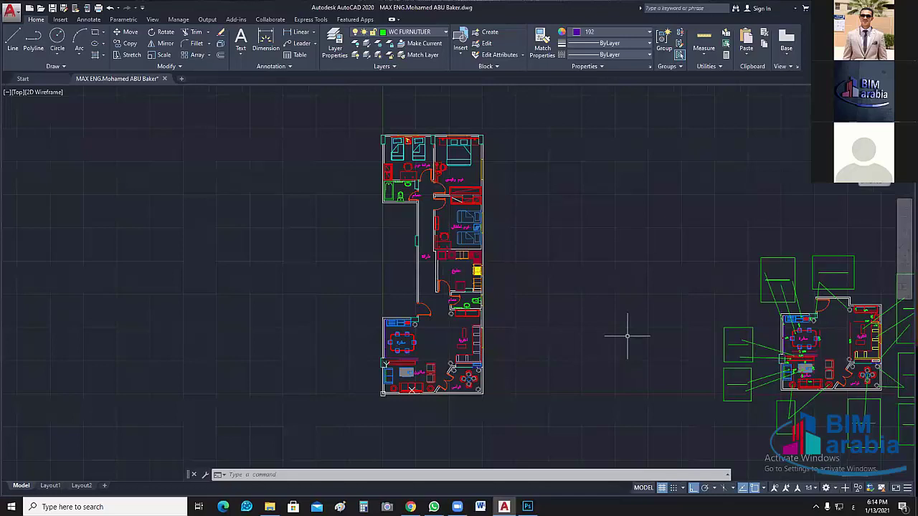
drag(900, 292, 630, 240)
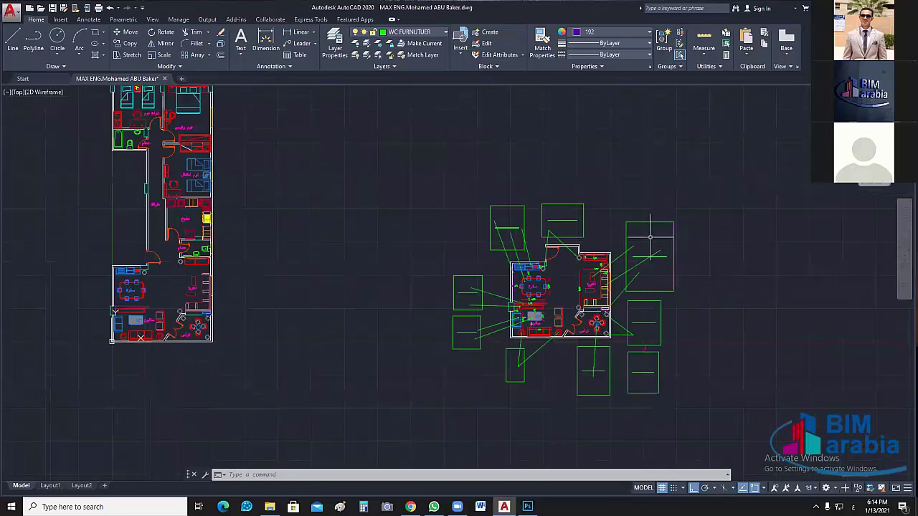
scroll(606, 271, up, 5)
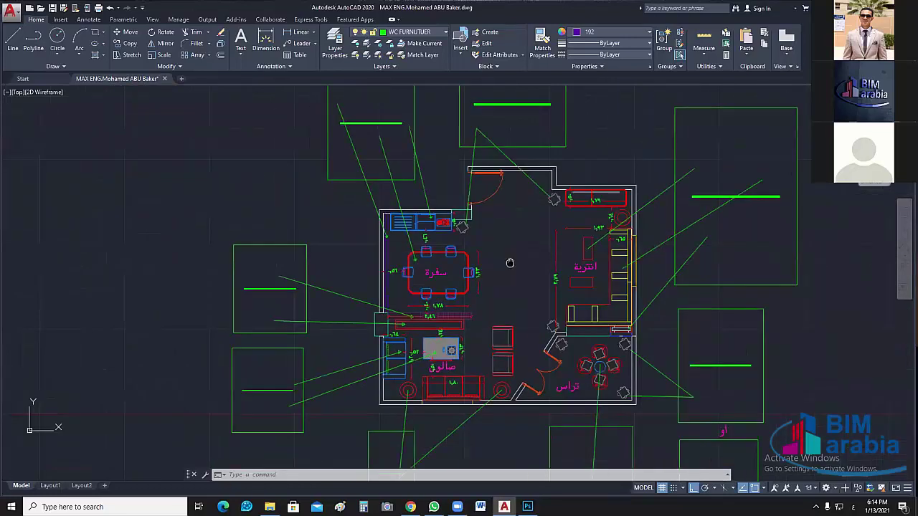
scroll(391, 248, down, 5)
drag(391, 248, 431, 271)
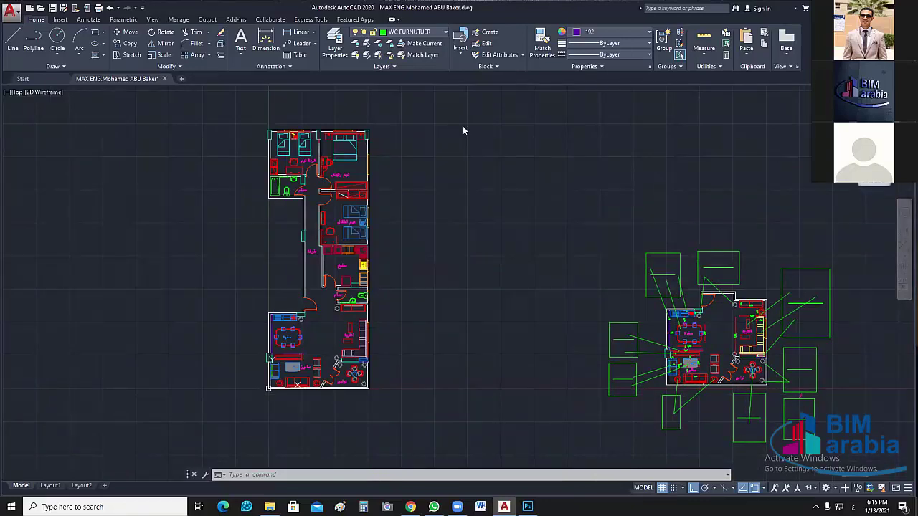
Inspect the bedrooms and bathroom in the upper part of the full apartment plan up close.
click(355, 215)
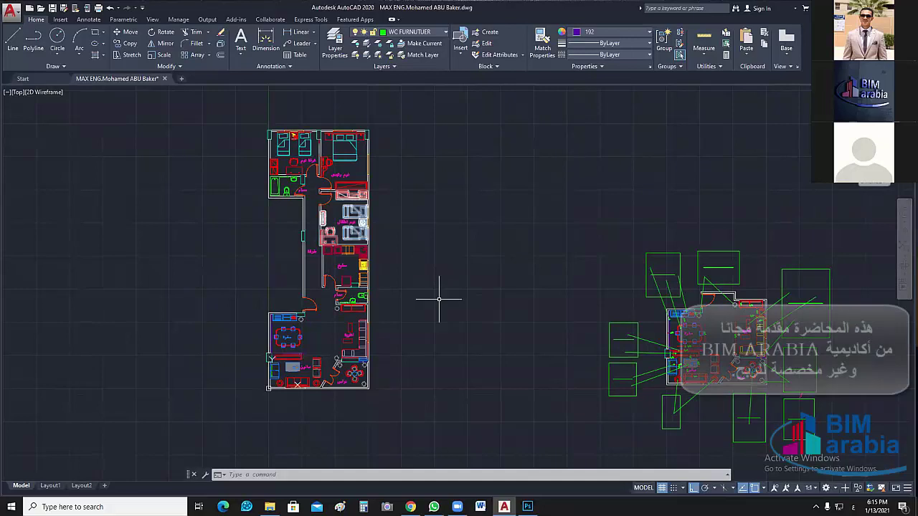
scroll(438, 208, up, 2)
scroll(439, 220, up, 3)
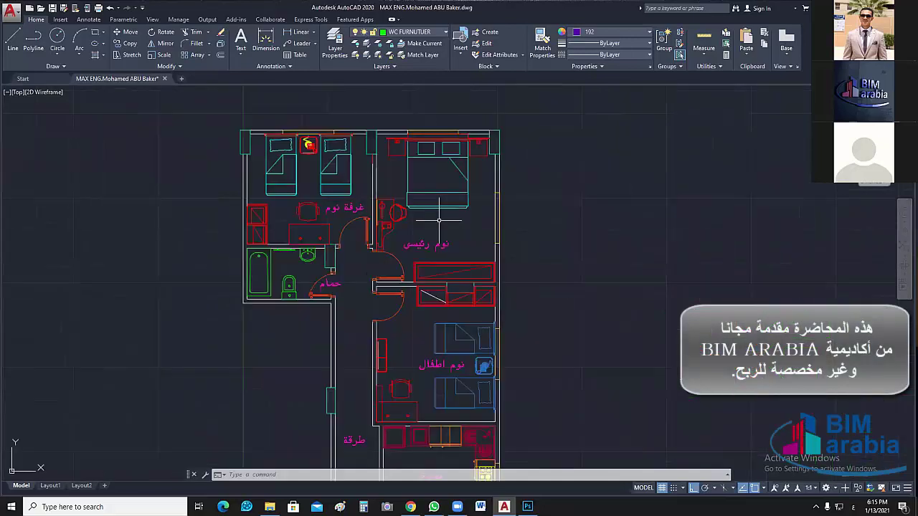
drag(439, 220, 455, 234)
drag(645, 316, 653, 327)
drag(661, 279, 674, 247)
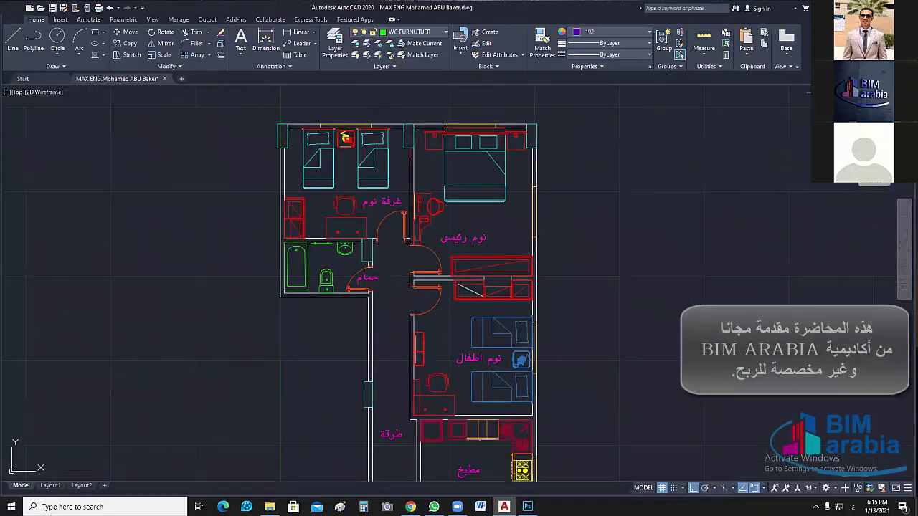
Show the Photoshop start screen with its recent files, and return to the AutoCAD drawing.
click(504, 507)
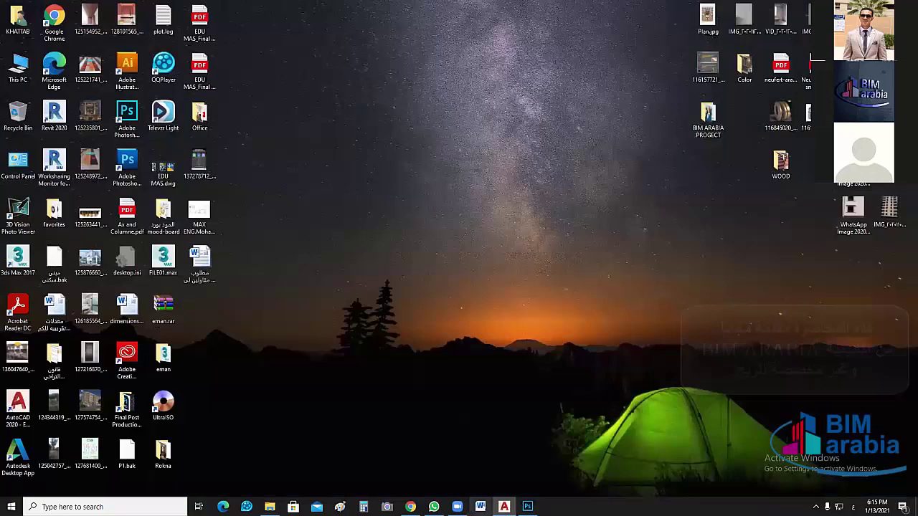
click(528, 507)
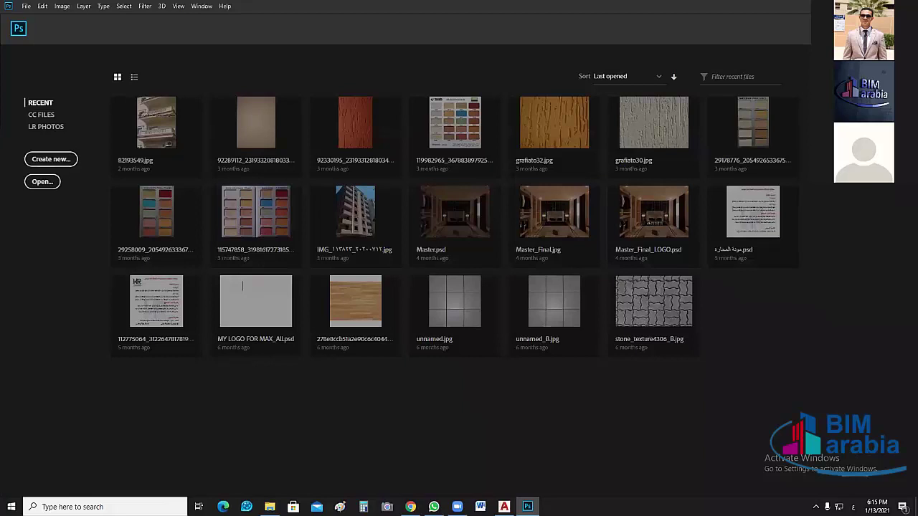
key(super+d)
click(504, 506)
Start a plot of the drawing with the PublishToWeb JPG.pc3 plotter and the default Sun Hi-Res (1600 x 1280 pixels) paper size.
scroll(615, 266, down, 4)
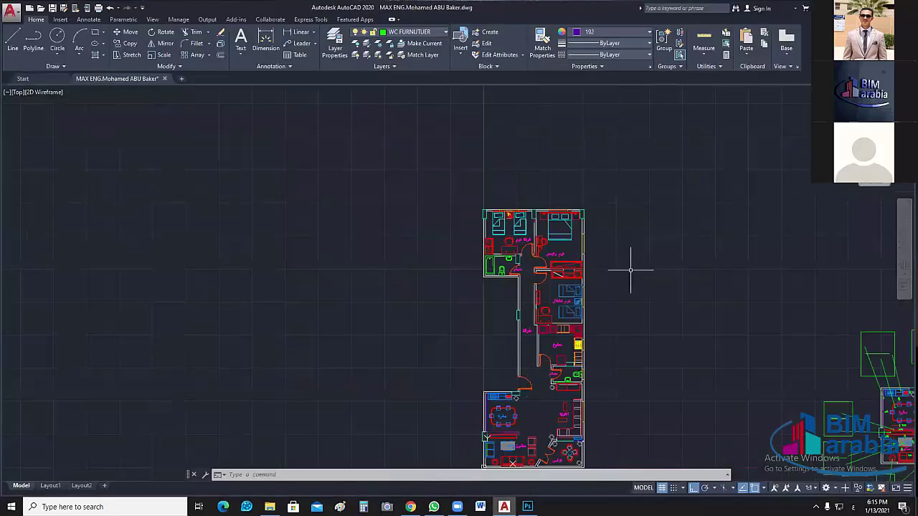
drag(629, 268, 554, 193)
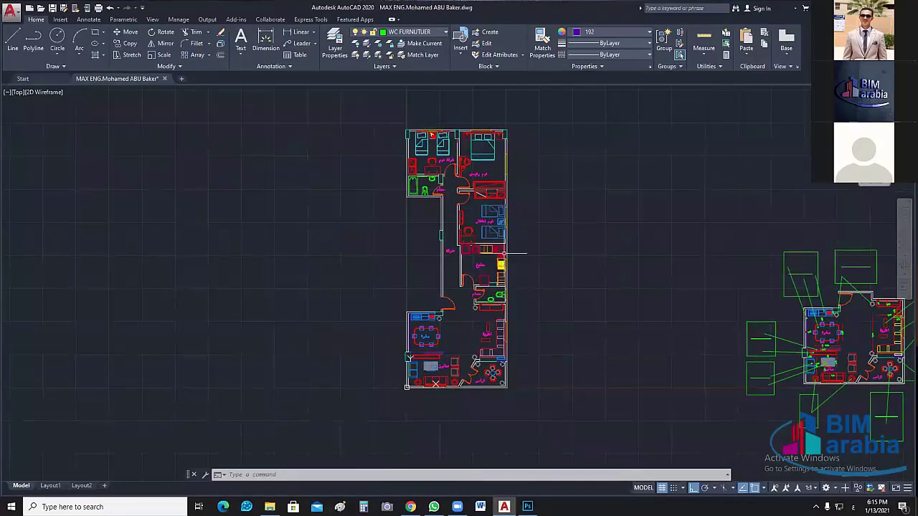
drag(572, 279, 566, 293)
click(8, 12)
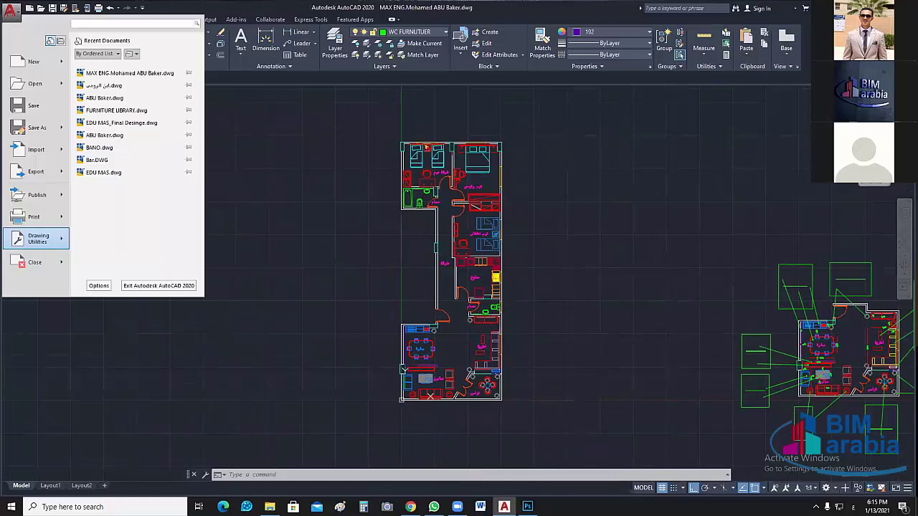
click(32, 217)
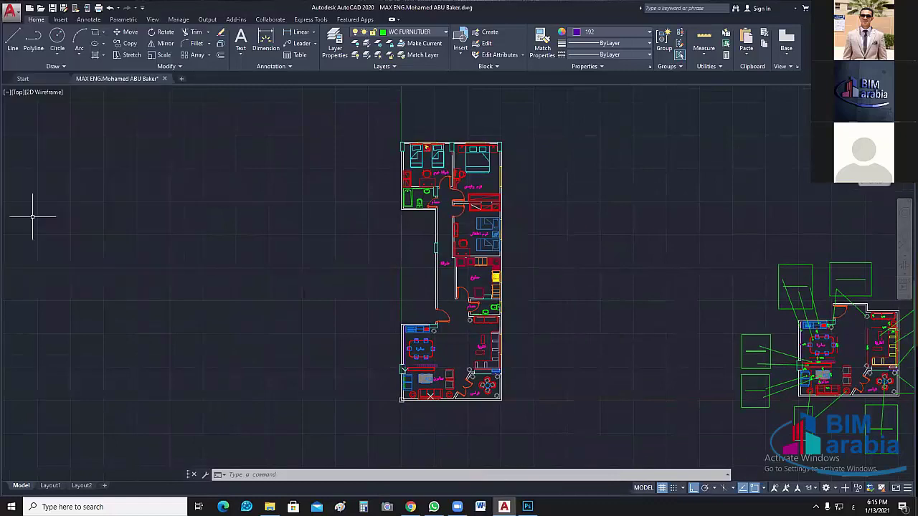
key(ctrl+p)
click(457, 184)
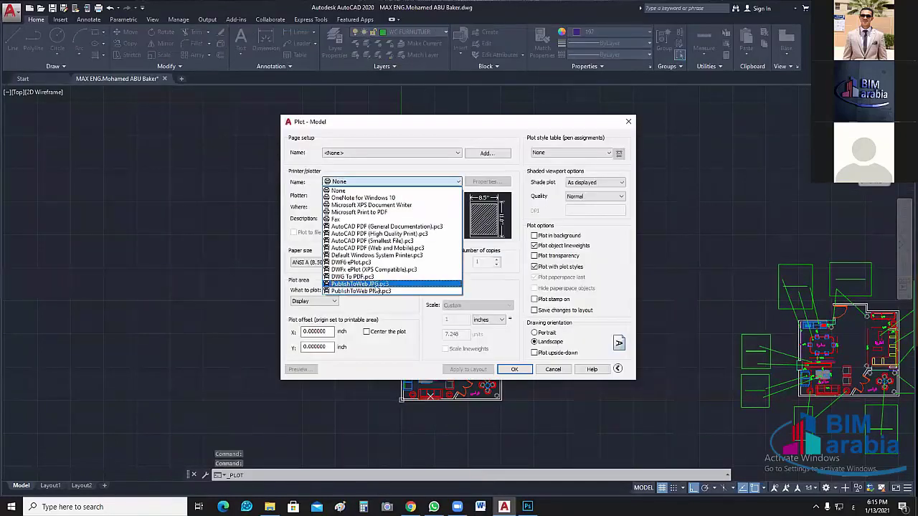
click(430, 278)
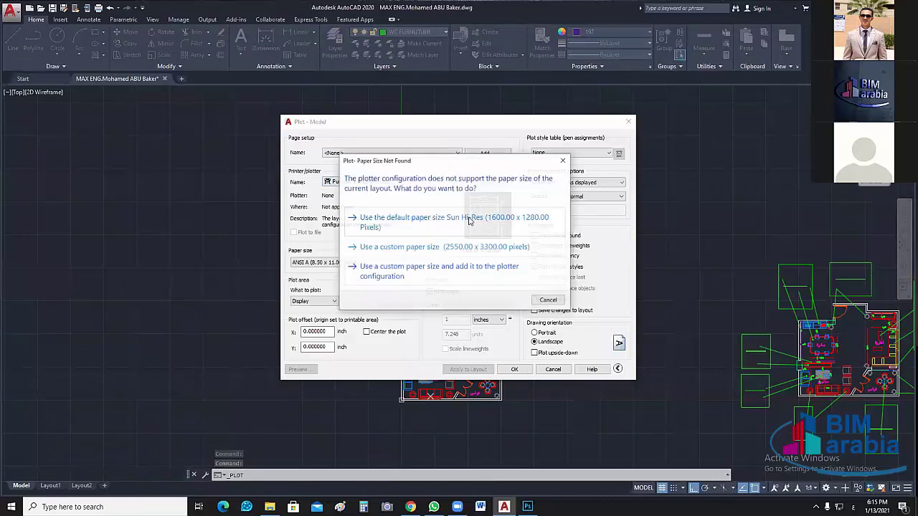
click(444, 217)
Set the plot area to a window enclosing the full apartment plan and center the plot.
click(313, 301)
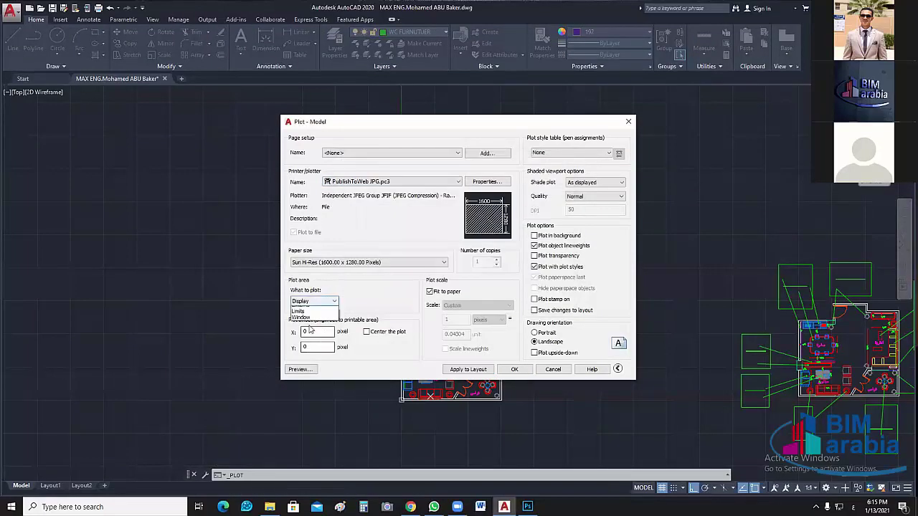
click(301, 327)
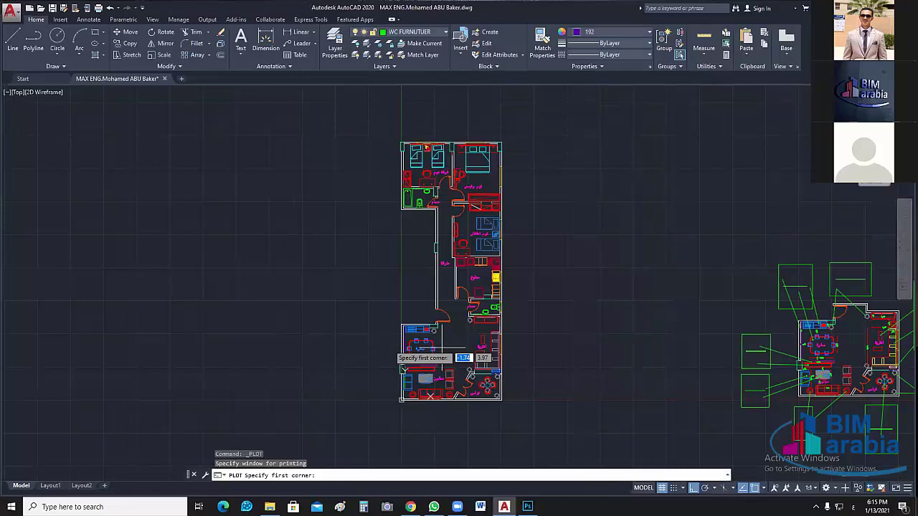
click(502, 399)
click(400, 141)
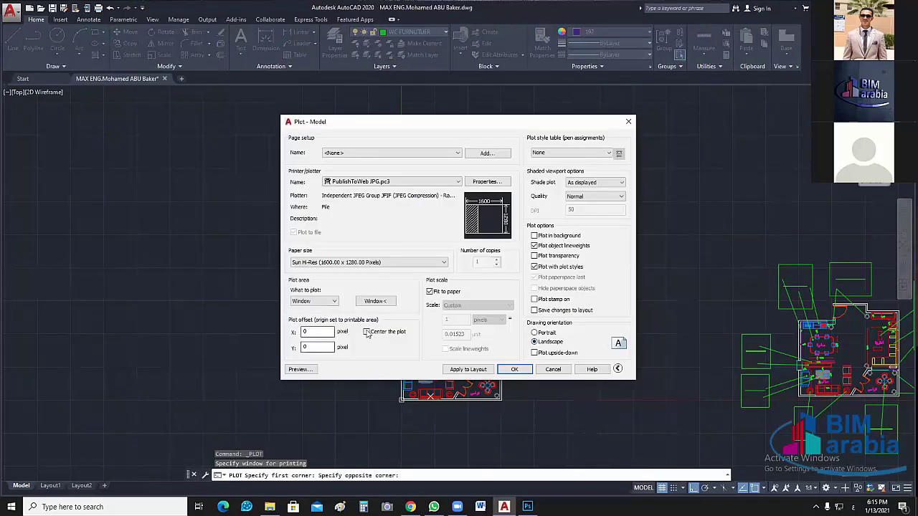
click(366, 332)
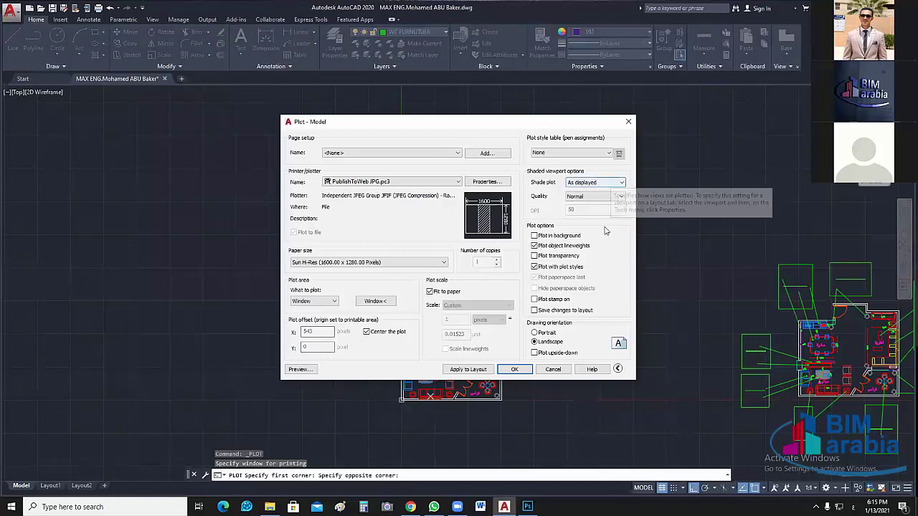
Set the shaded viewport quality to Custom at 300 DPI and assign the monochrome.ctb plot style table to all layouts.
click(595, 196)
click(594, 240)
click(609, 152)
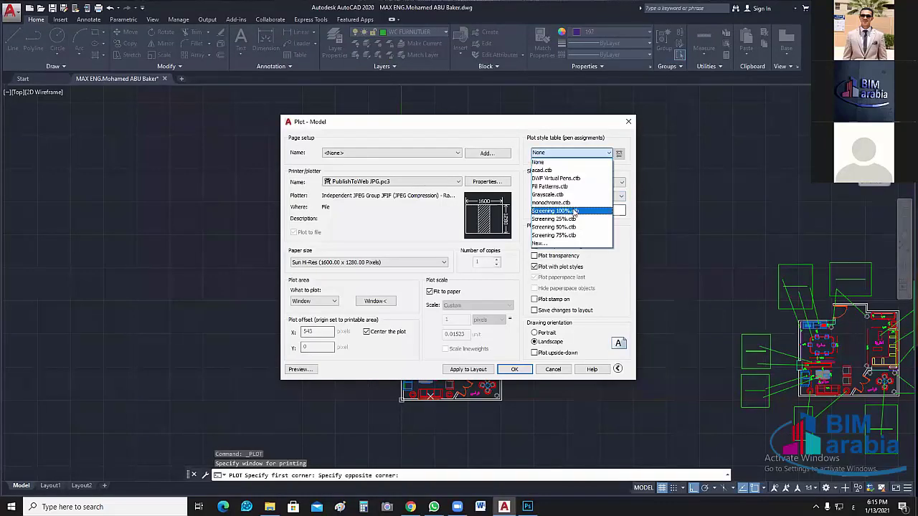
click(572, 202)
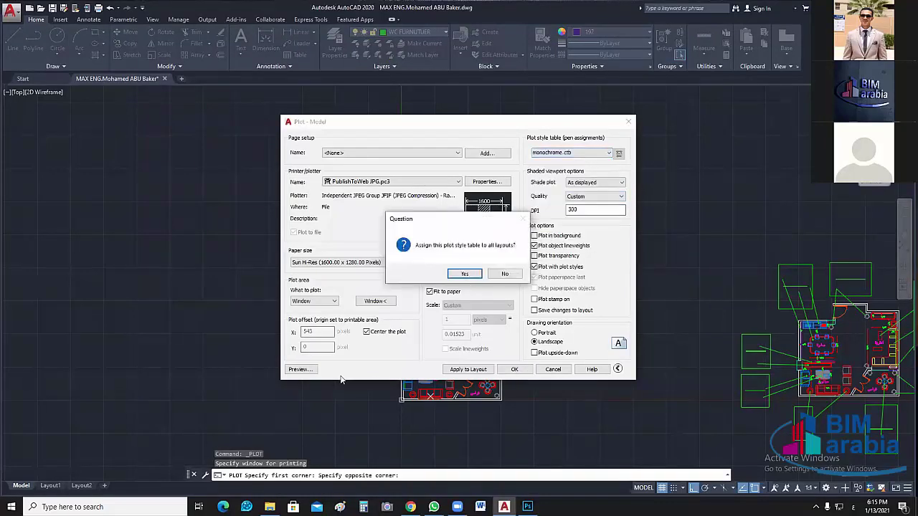
key(Return)
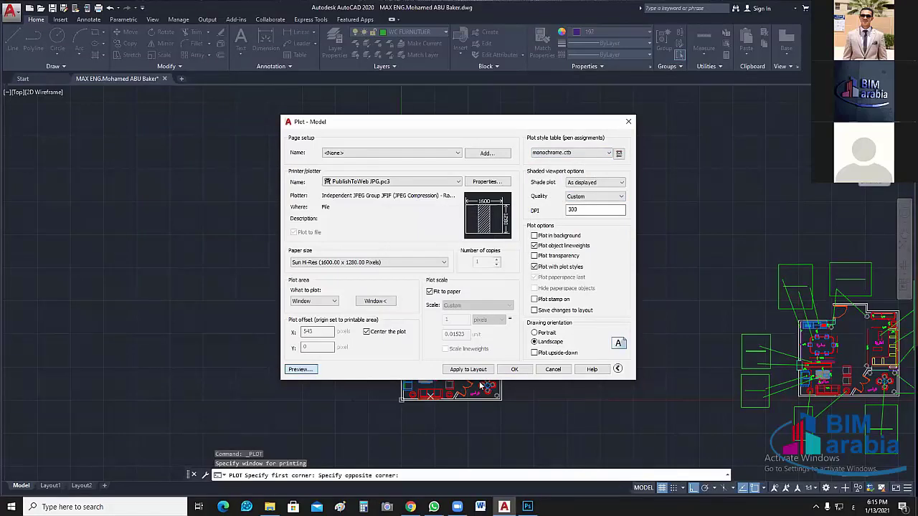
Change the drawing orientation to Portrait, checking the plot preview before and after the change.
click(300, 370)
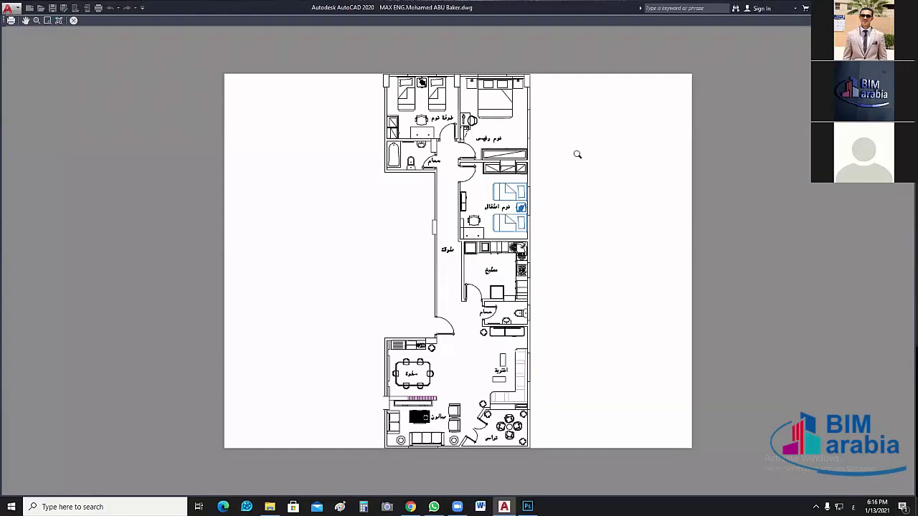
click(73, 20)
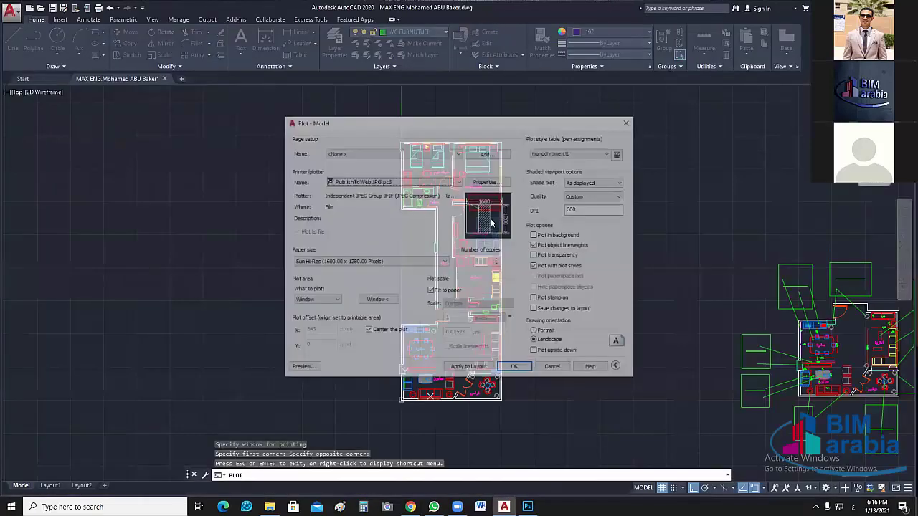
click(545, 332)
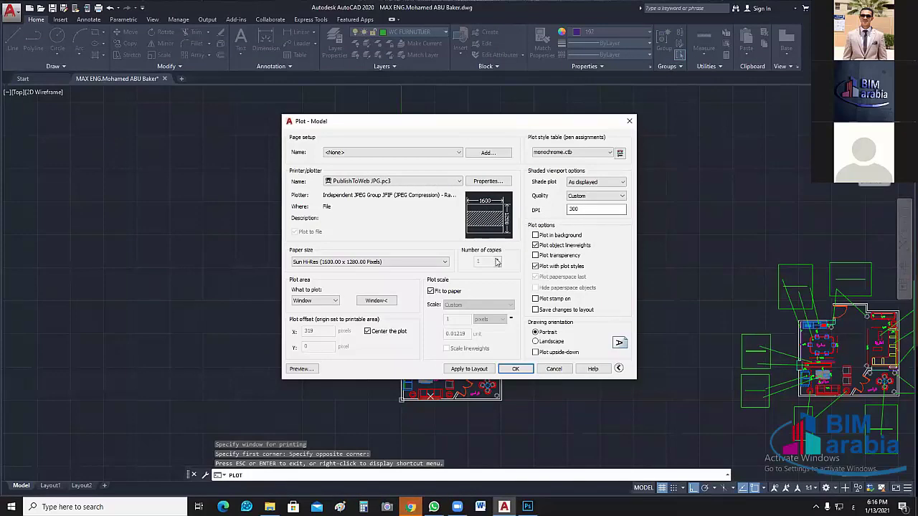
click(311, 371)
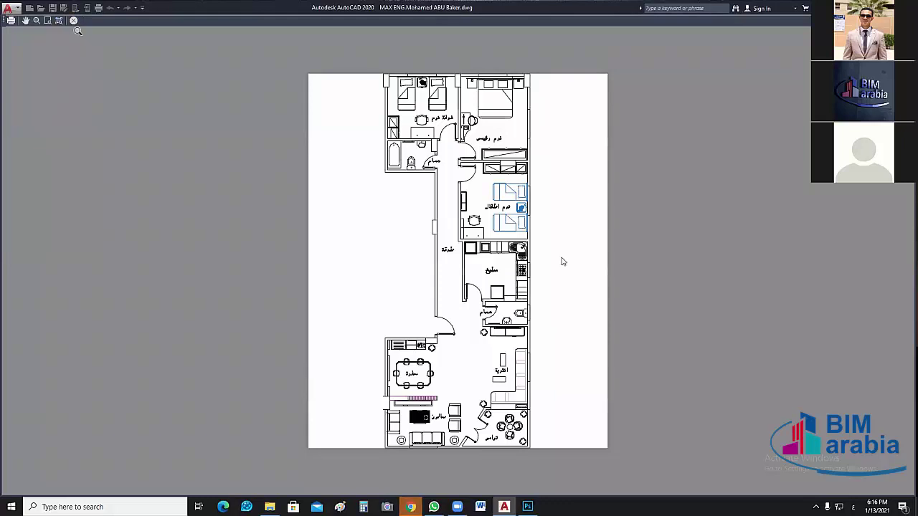
key(Escape)
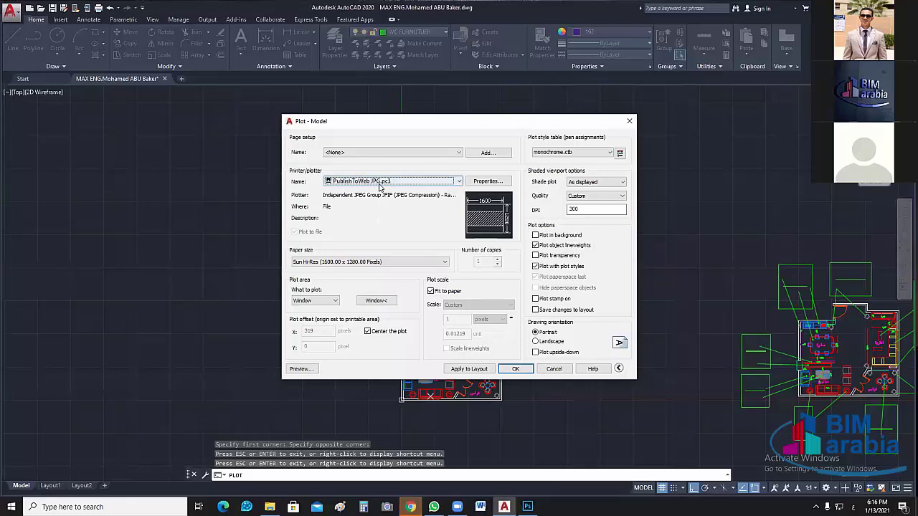
Plot the plan to a JPG on the Desktop, removing MAX, the first name and the -Model.jpg ending from the suggested file name.
click(522, 370)
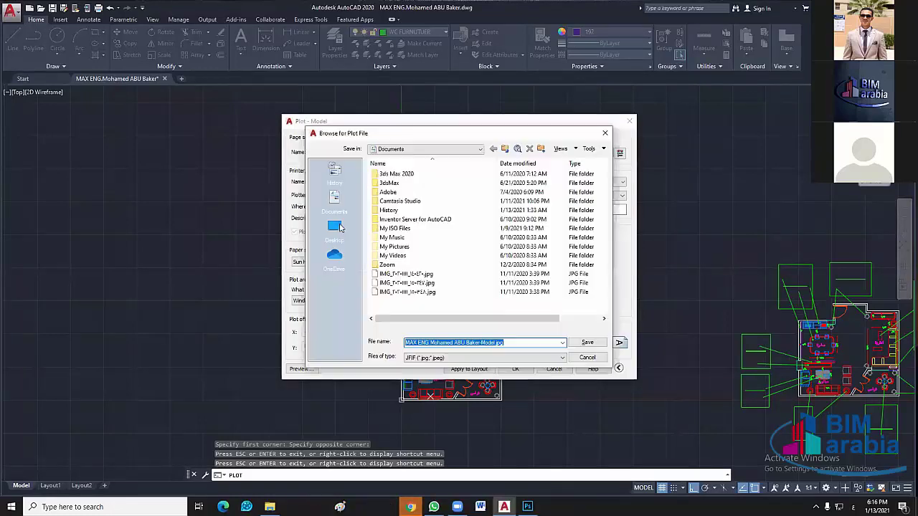
click(338, 227)
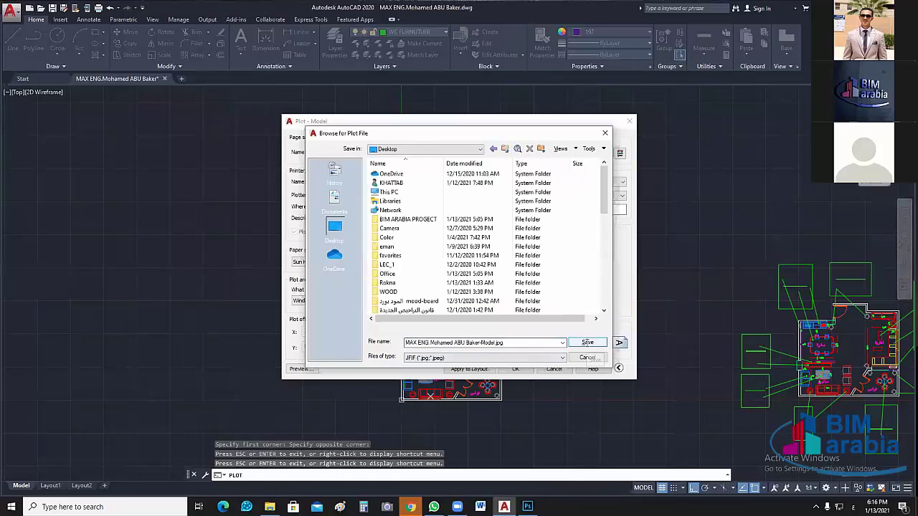
click(498, 343)
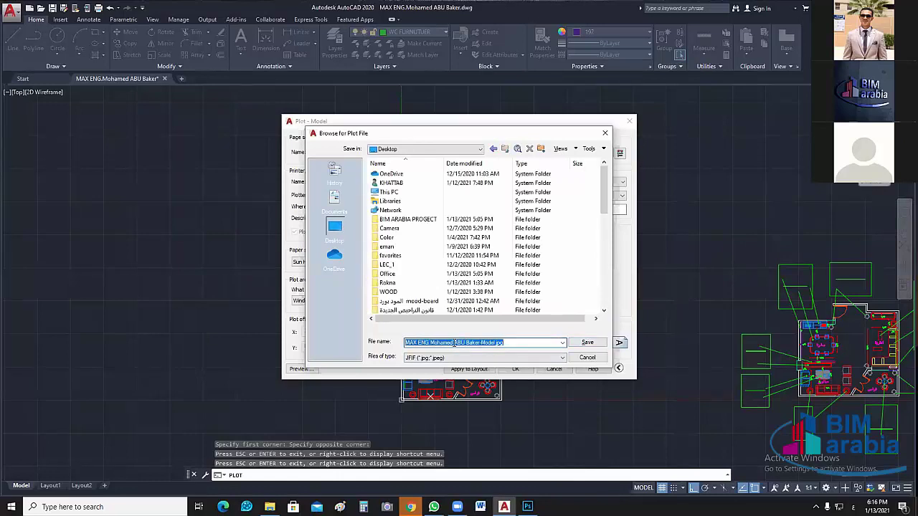
double_click(451, 343)
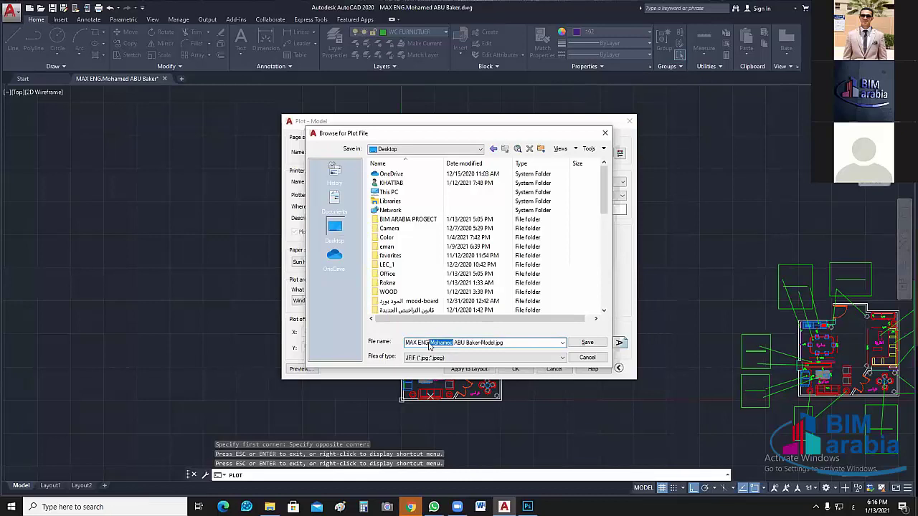
key(BackSpace)
click(418, 342)
key(BackSpace)
key(BackSpace)
key(BackSpace)
key(BackSpace)
click(477, 344)
key(BackSpace)
key(BackSpace)
key(BackSpace)
key(BackSpace)
key(BackSpace)
key(BackSpace)
key(BackSpace)
key(BackSpace)
key(BackSpace)
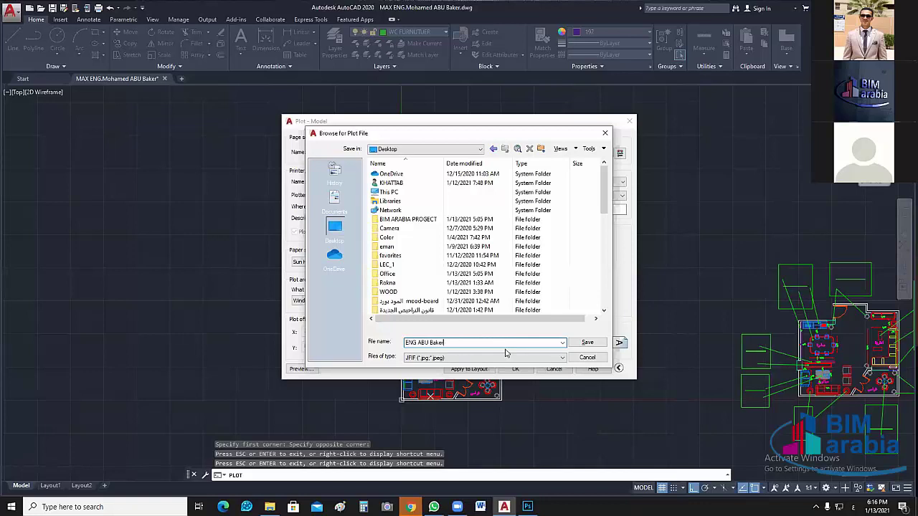
click(586, 343)
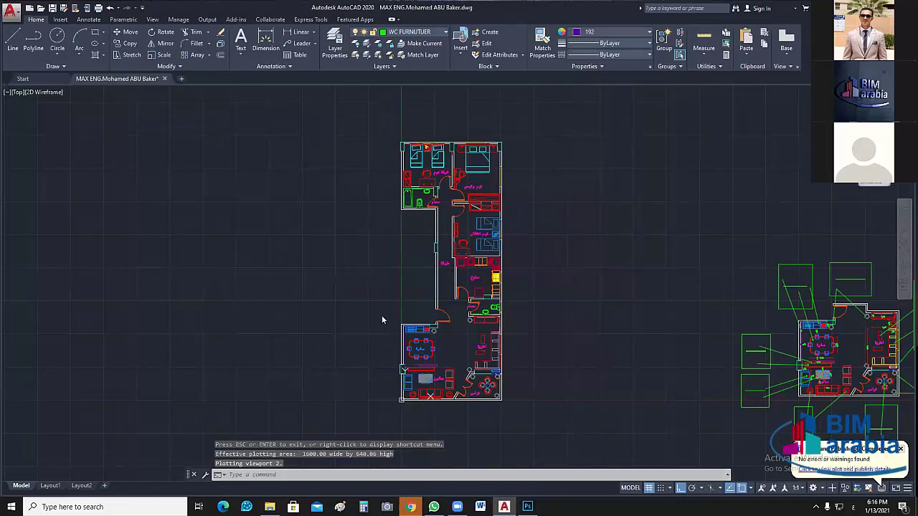
Open the plotted JPG from the desktop, inspect its line quality around the doors, kitchen and bathroom up close, and close the image.
key(super+d)
double_click(204, 311)
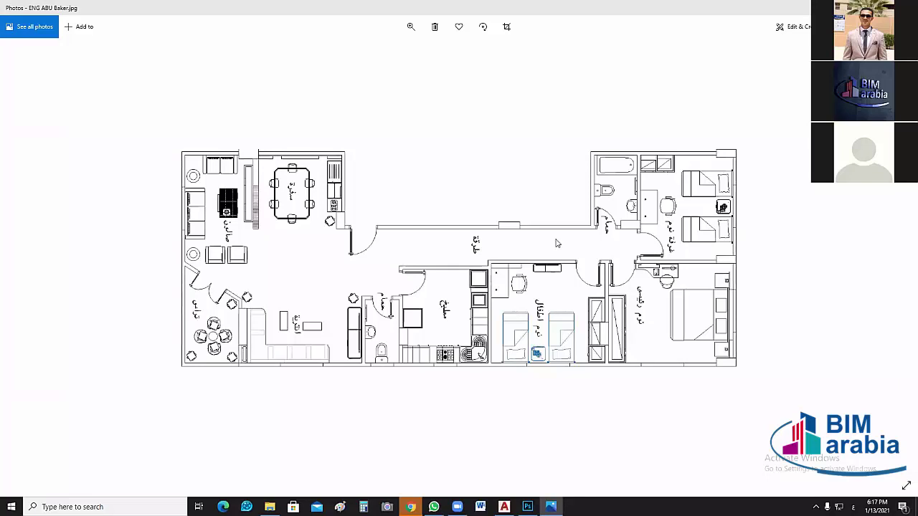
scroll(446, 231, up, 6)
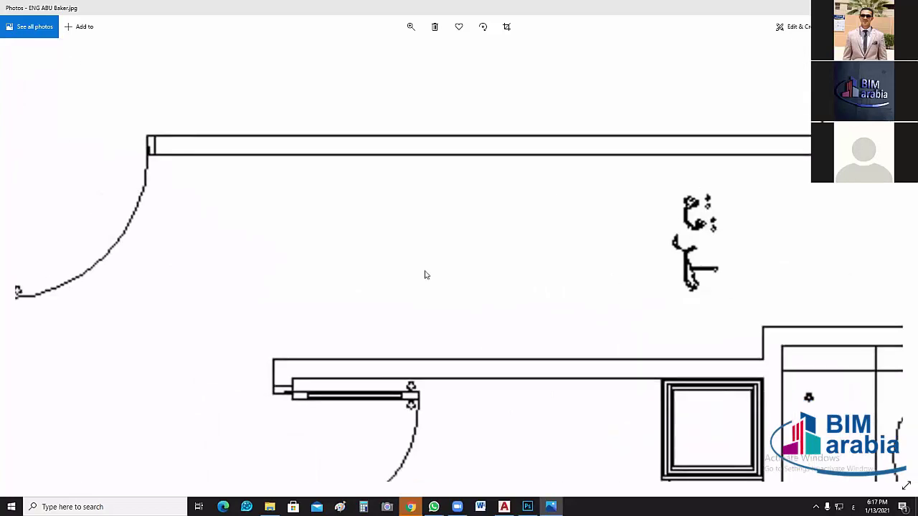
drag(425, 275, 515, 157)
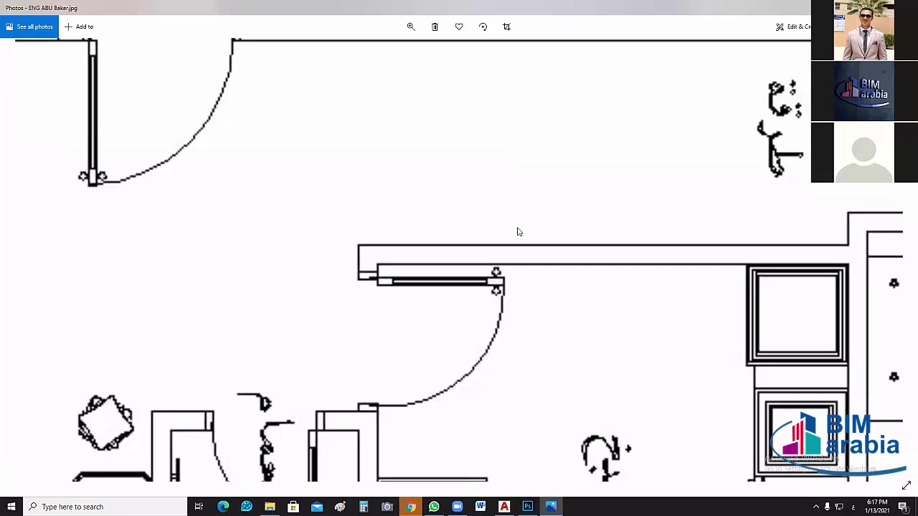
drag(539, 401, 481, 244)
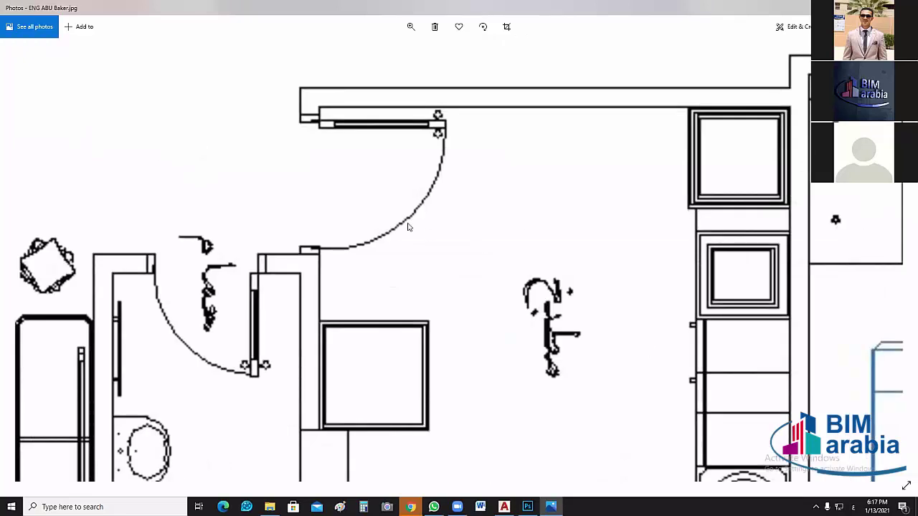
scroll(438, 151, up, 2)
scroll(446, 134, down, 1)
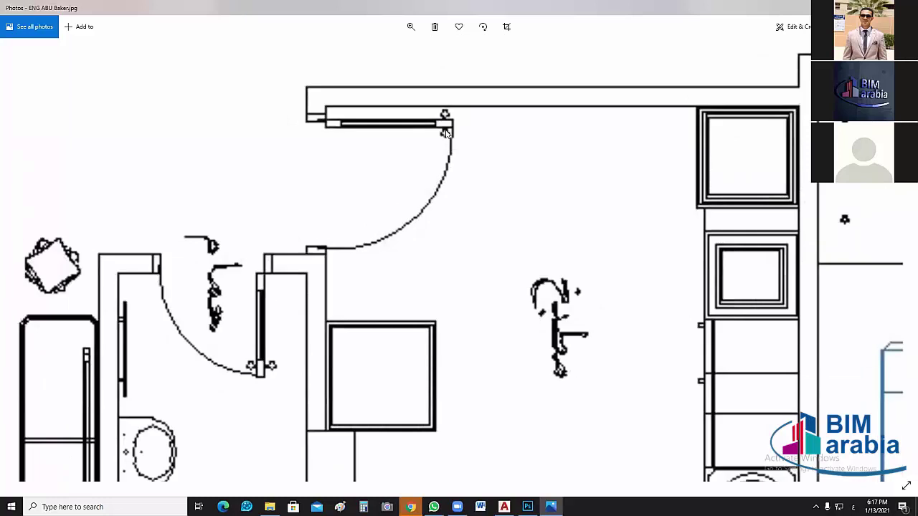
scroll(446, 134, down, 2)
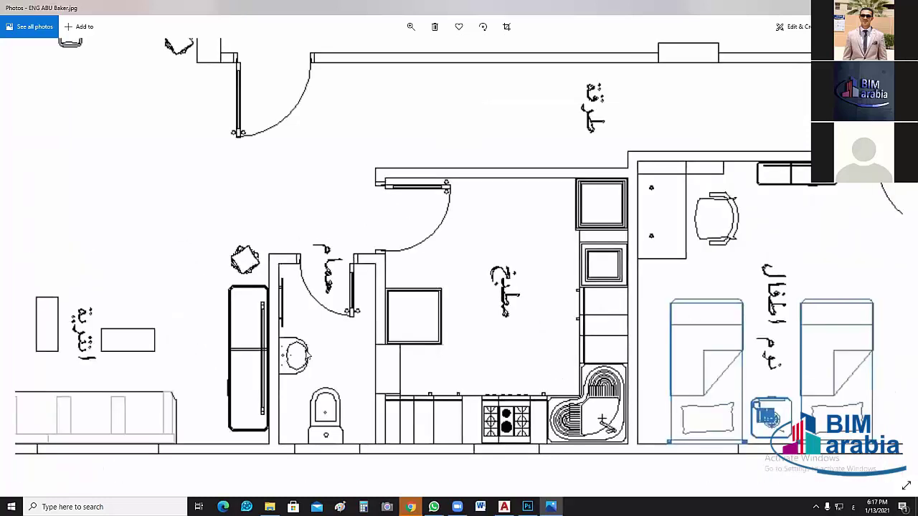
scroll(271, 277, down, 2)
scroll(492, 290, up, 3)
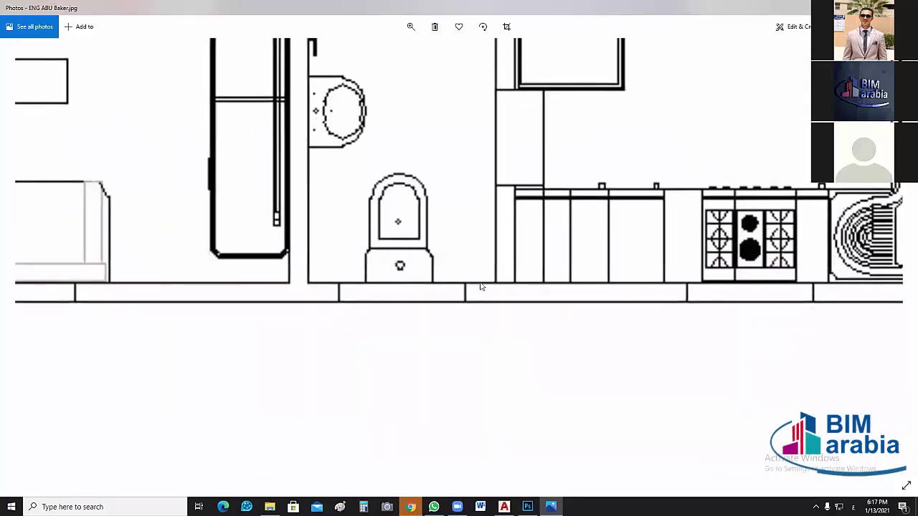
scroll(495, 270, down, 1)
scroll(560, 291, down, 3)
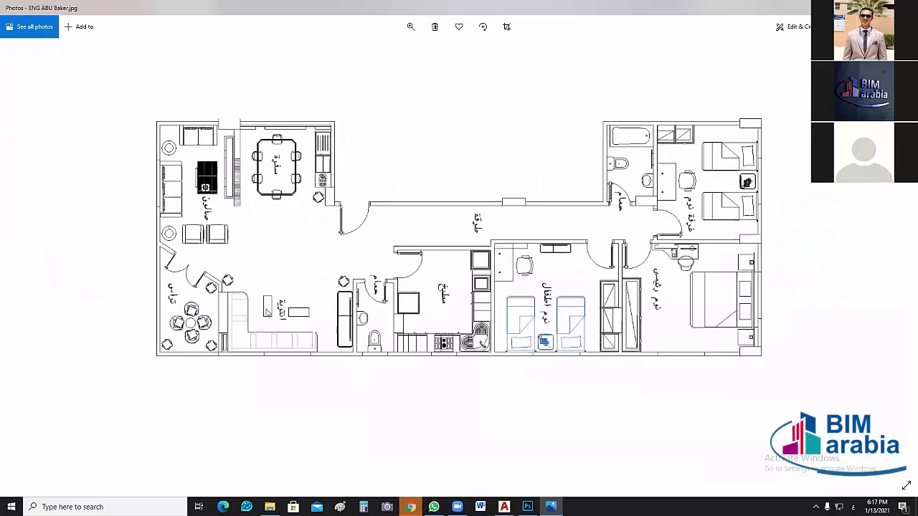
key(alt+F4)
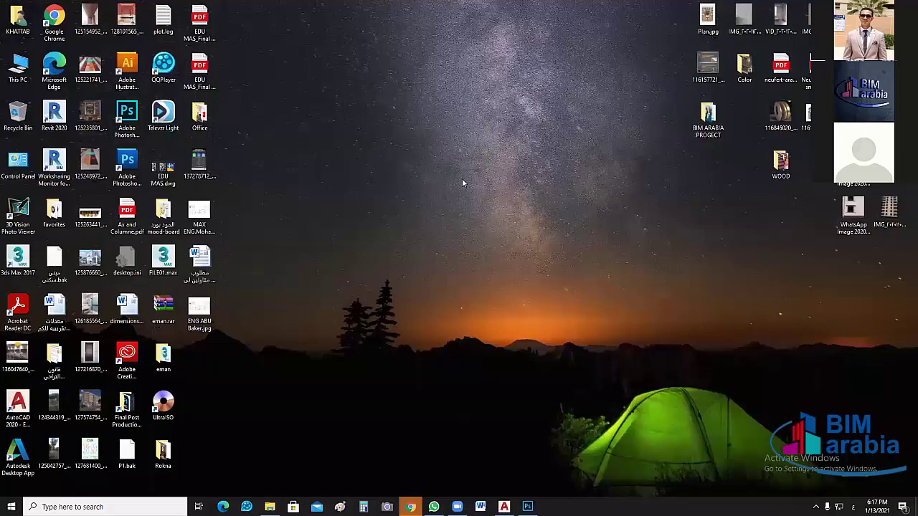
Move the plotted JPG to an empty area of the desktop and quit AutoCAD without saving the drawing, leaving Photoshop on screen.
drag(199, 313, 454, 169)
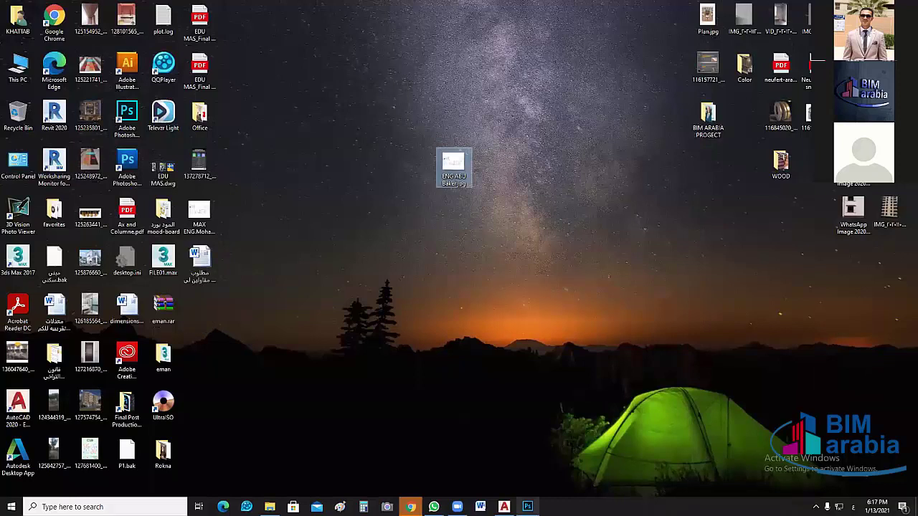
click(527, 507)
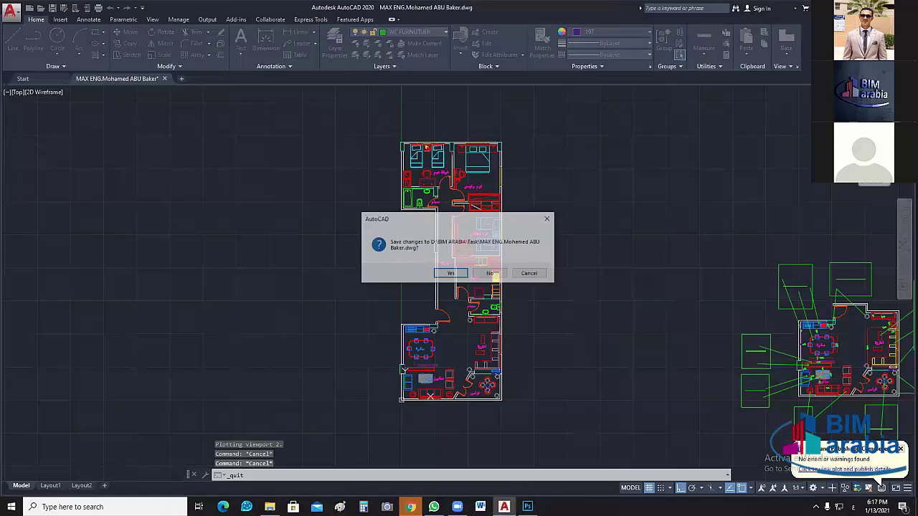
click(491, 272)
key(ctrl+Tab)
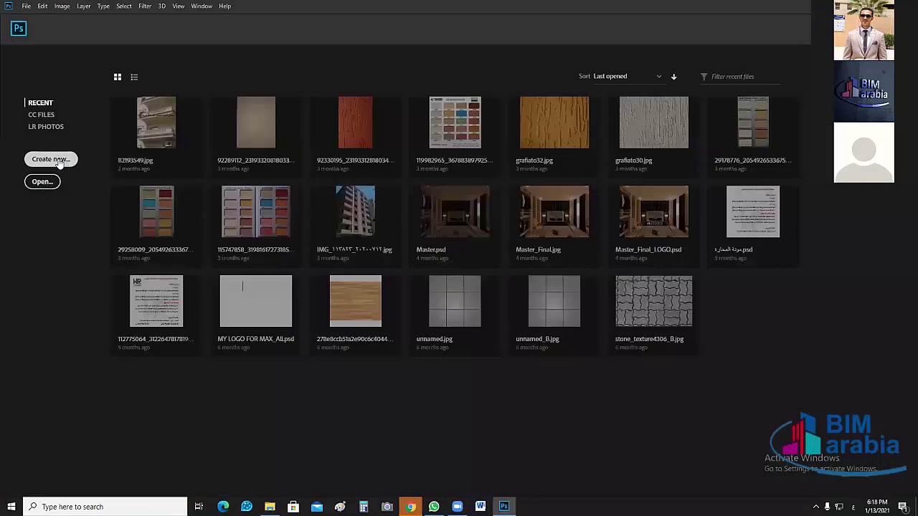
key(ctrl)
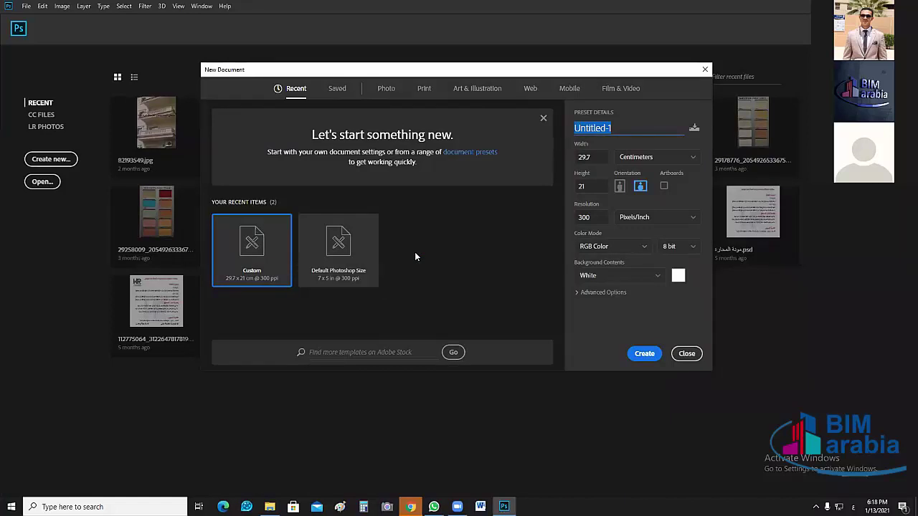
text(علأ)
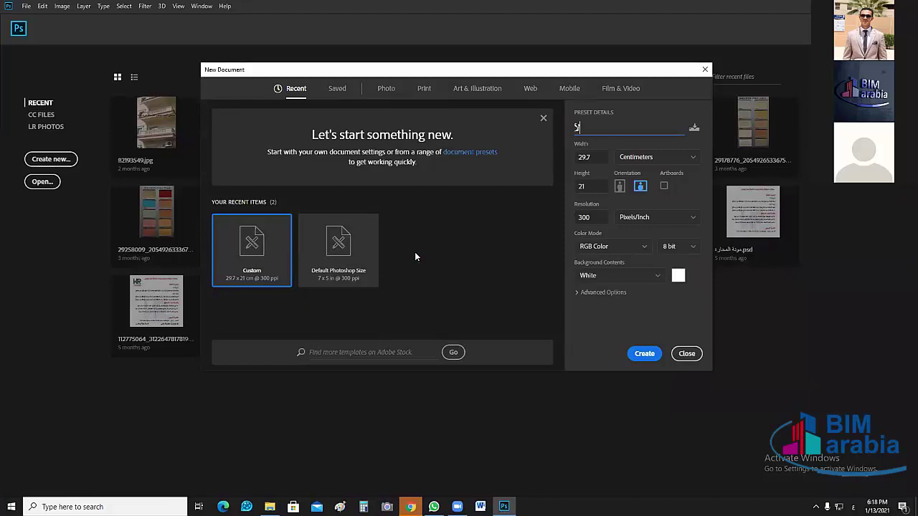
key(BackSpace)
key(BackSpace)
key(BackSpace)
key(alt+shift)
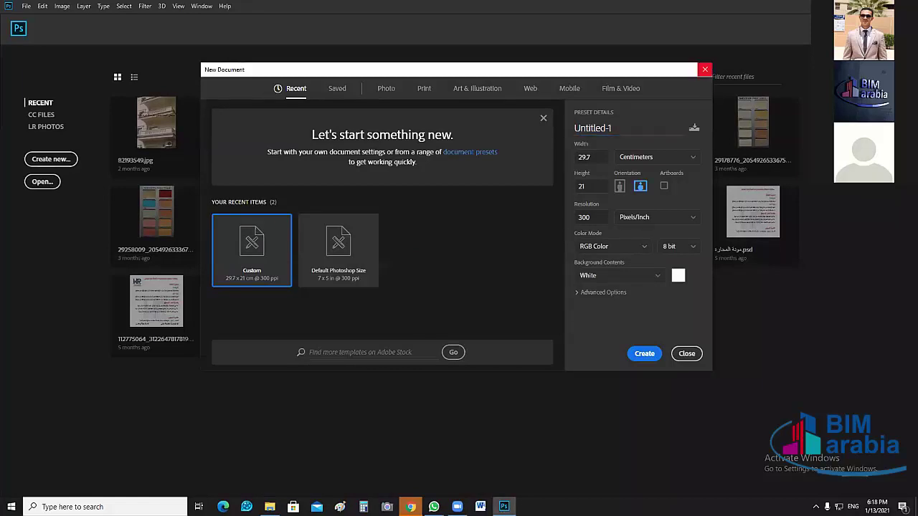
click(705, 69)
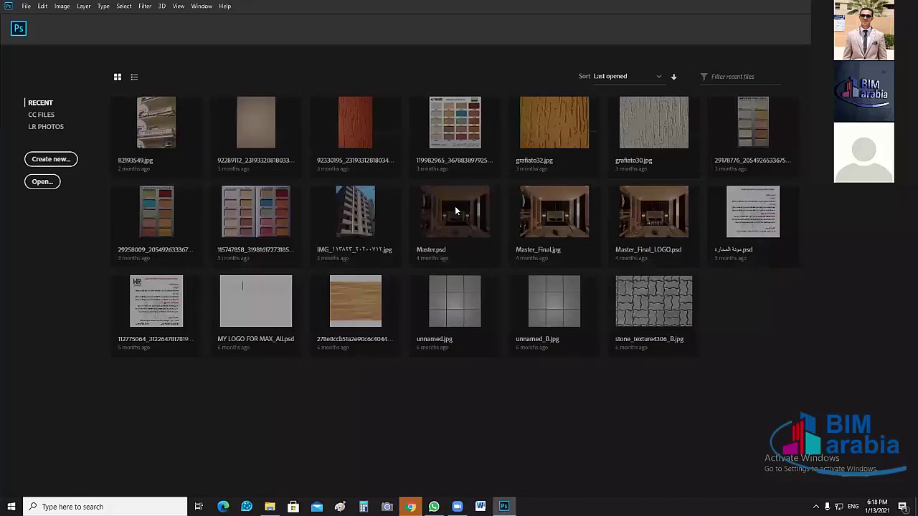
Copy the plotted JPG's file name from the desktop and enter it as the name of a new Photoshop document.
key(super+d)
click(452, 176)
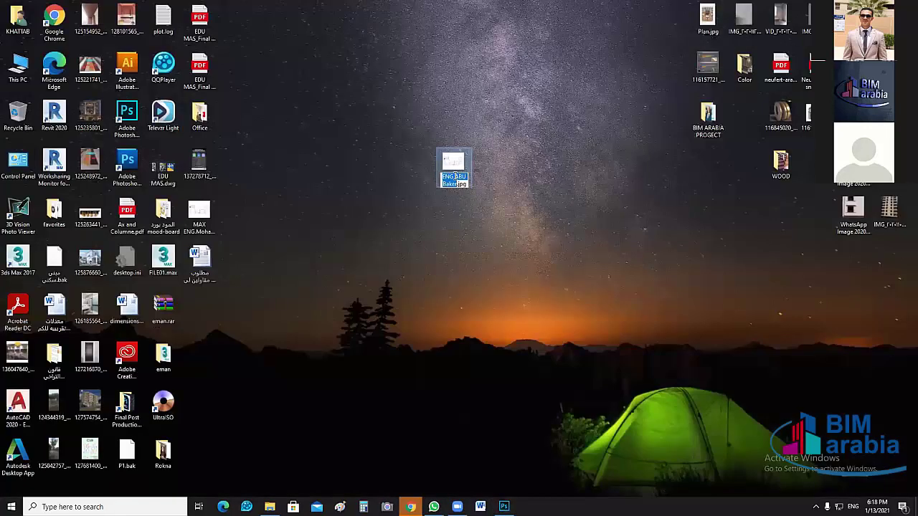
right_click(455, 177)
click(502, 206)
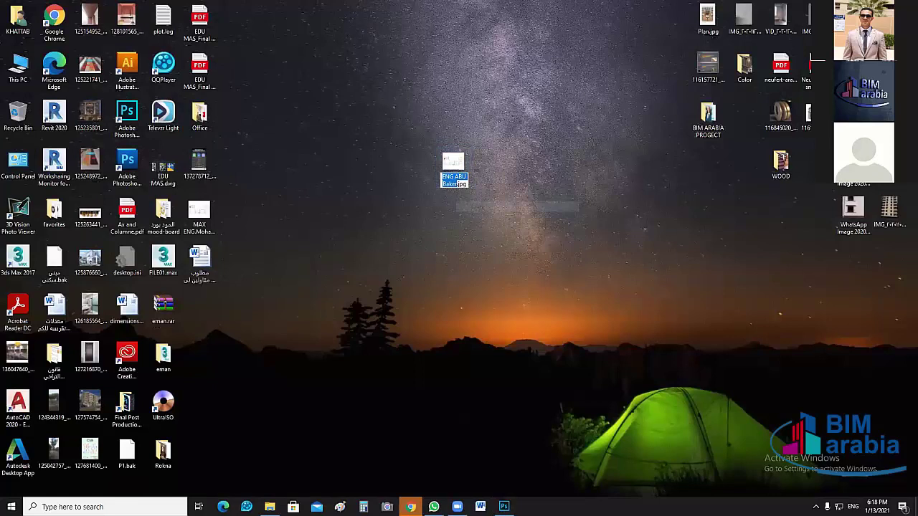
click(376, 167)
key(alt+Tab)
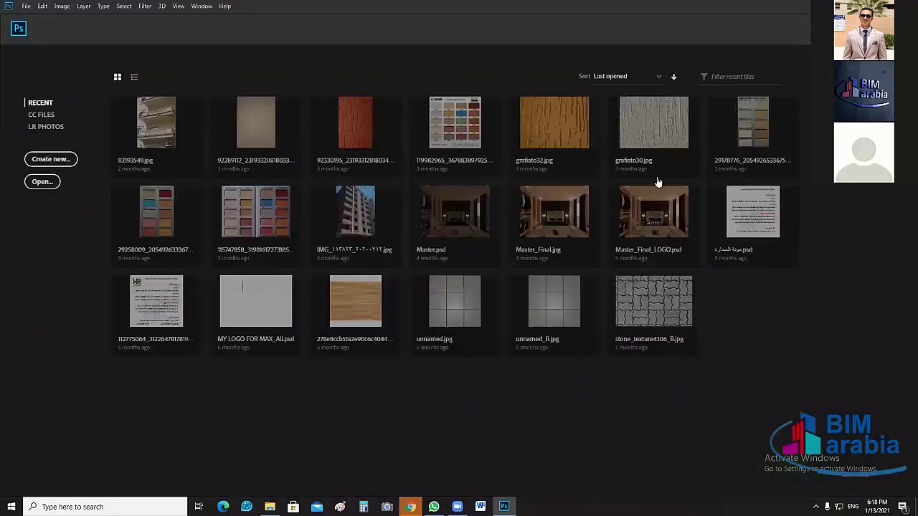
key(ctrl+n)
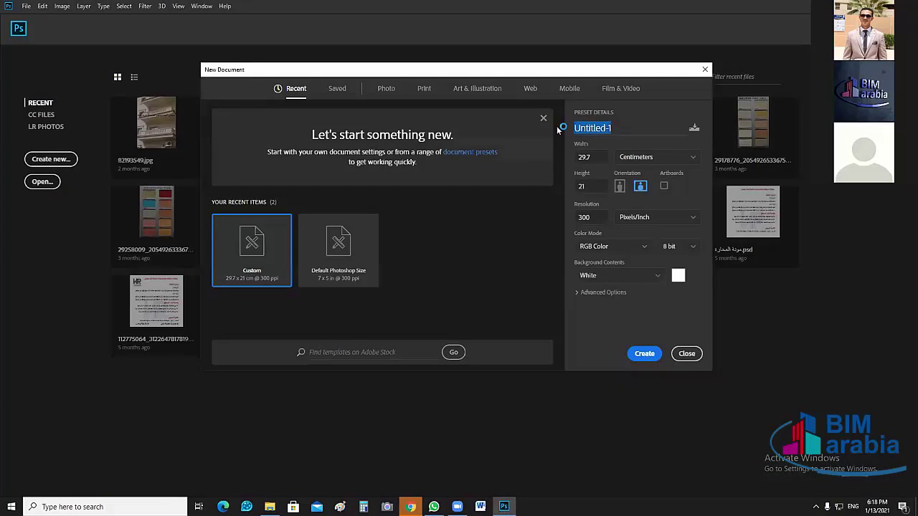
text(ENG ABU Baker)
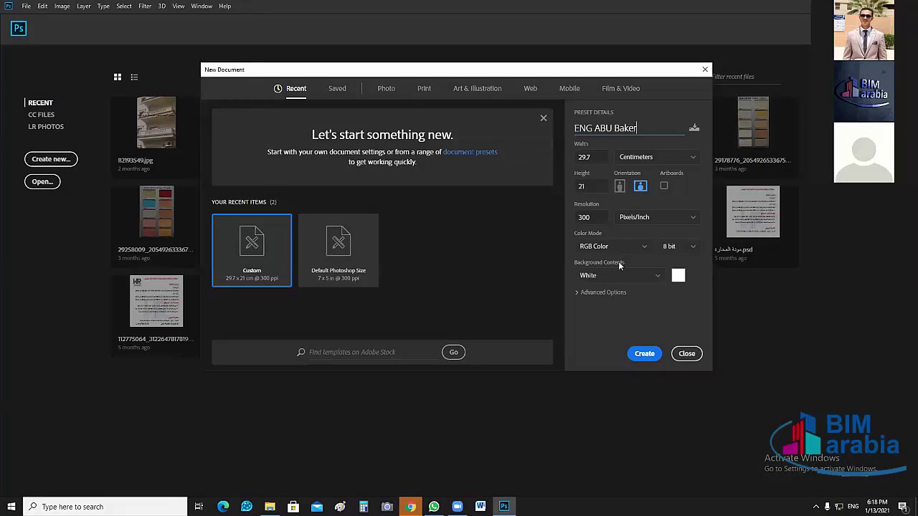
Set the new document's width unit to centimeters and its orientation to landscape.
click(517, 131)
click(690, 158)
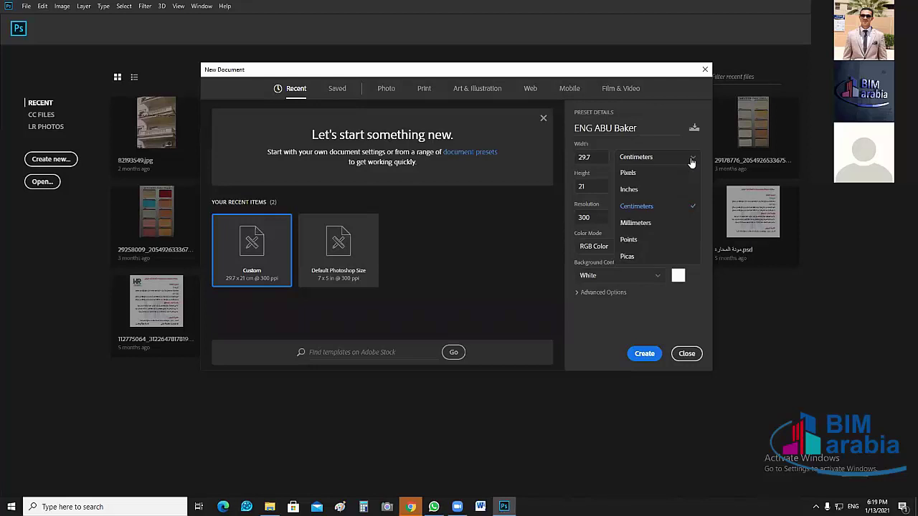
click(647, 205)
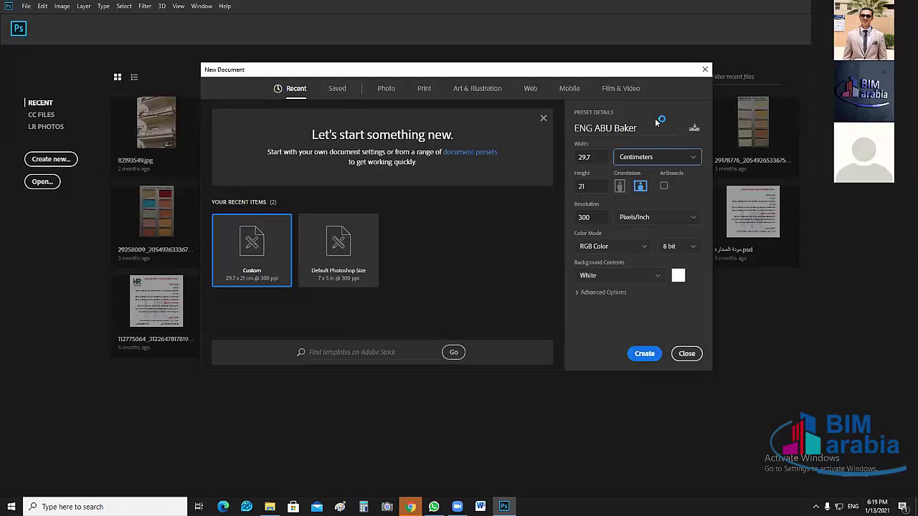
click(630, 192)
click(641, 187)
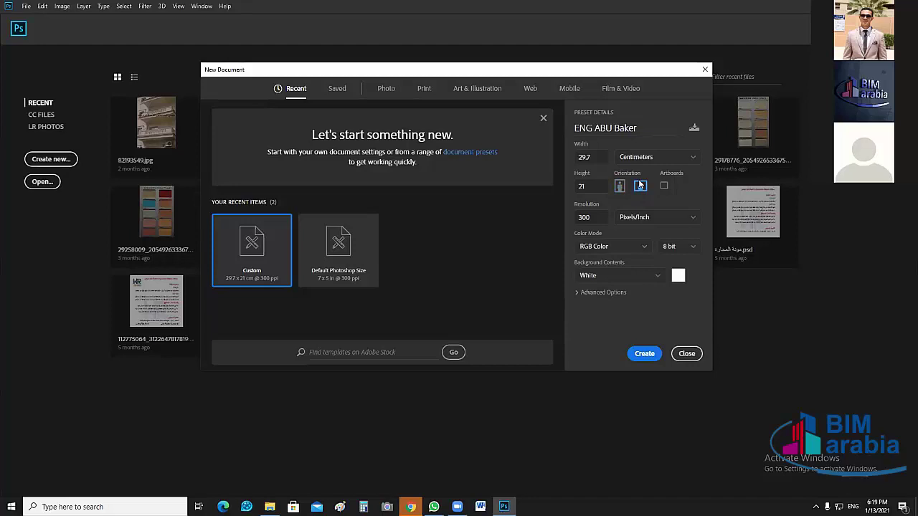
Review the new document's resolution, color mode and bit depth choices, along with its advanced options.
double_click(590, 217)
click(647, 247)
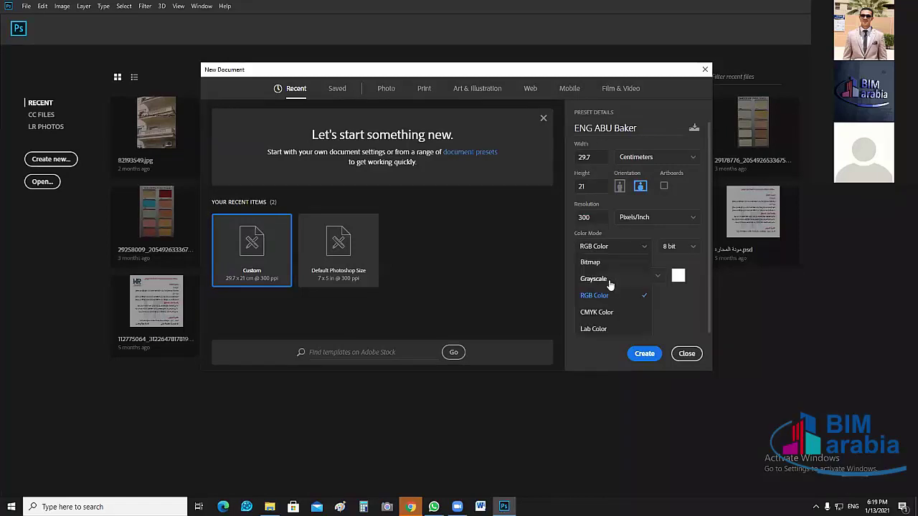
click(683, 314)
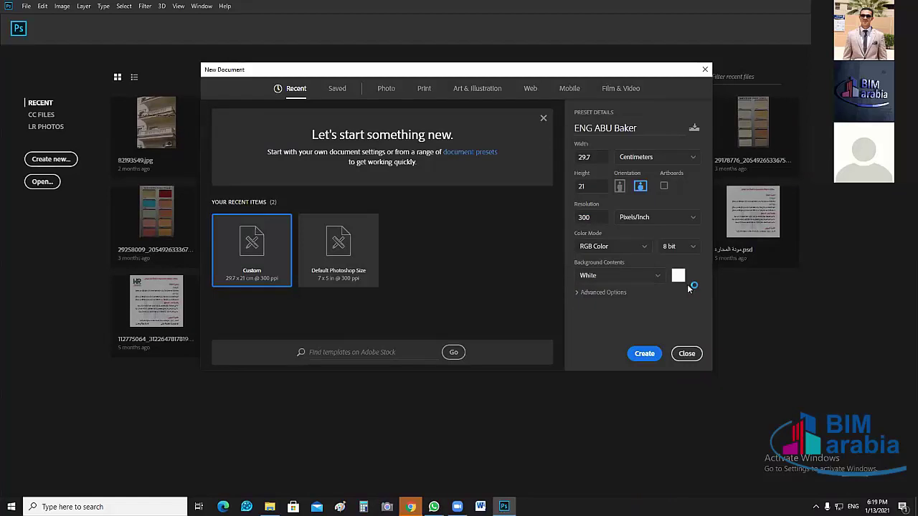
click(695, 247)
click(672, 325)
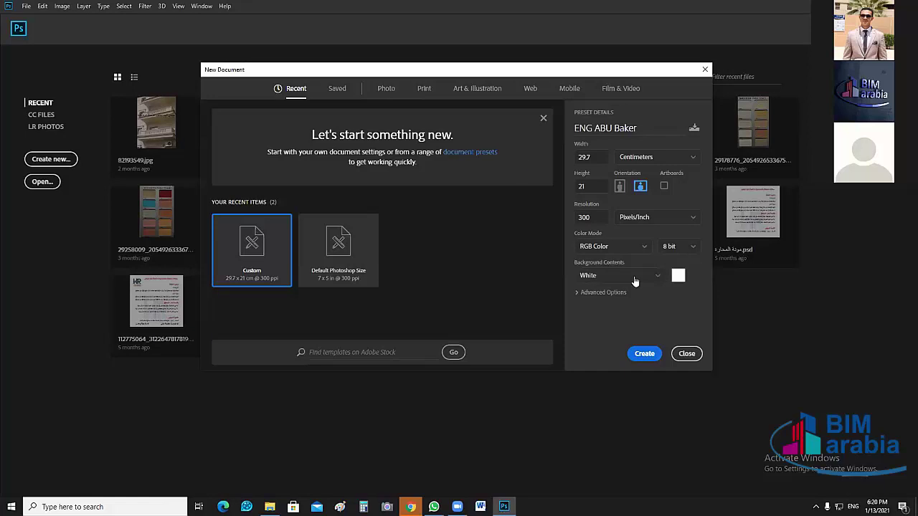
click(584, 292)
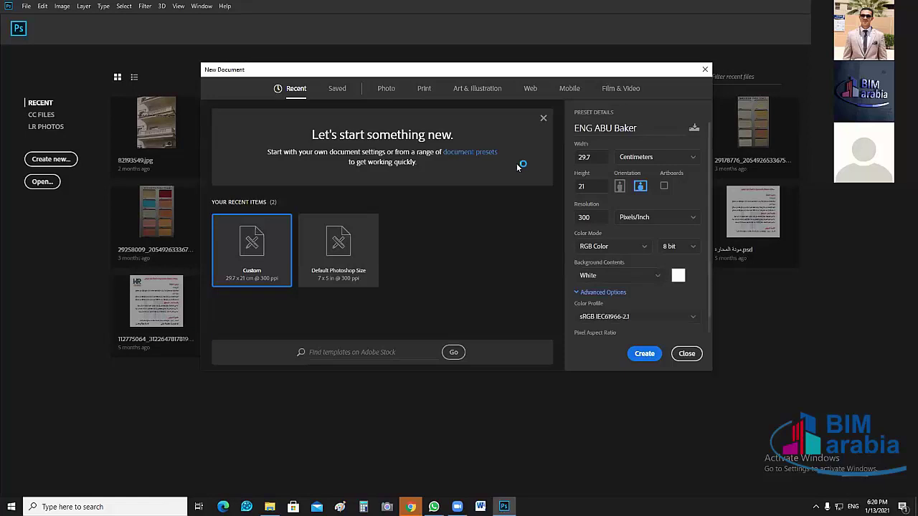
click(587, 293)
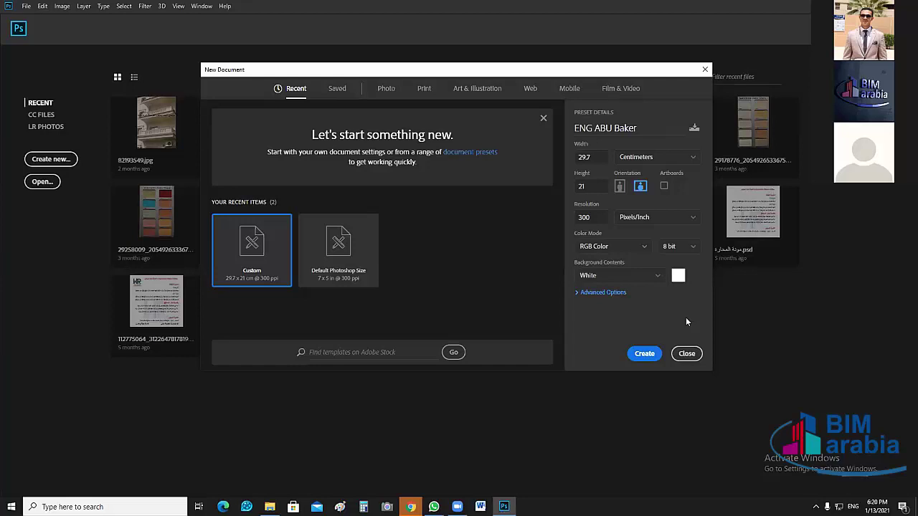
click(693, 248)
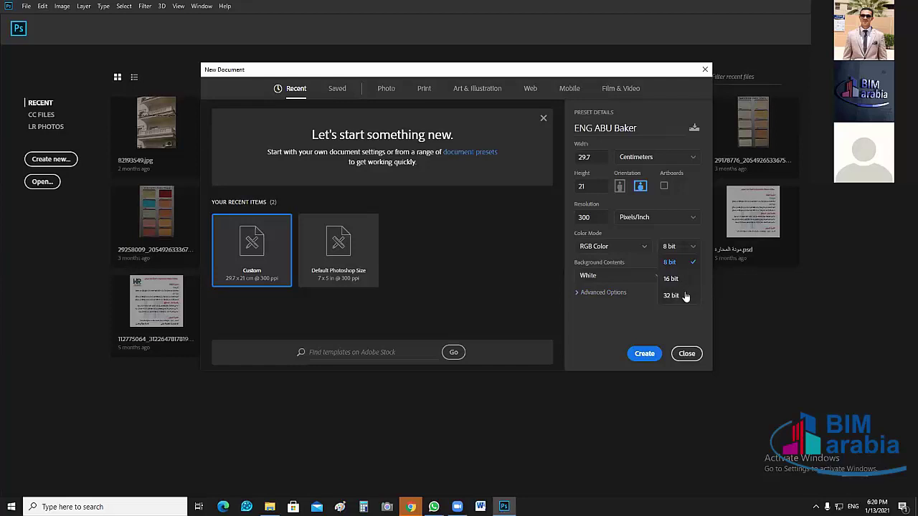
click(649, 316)
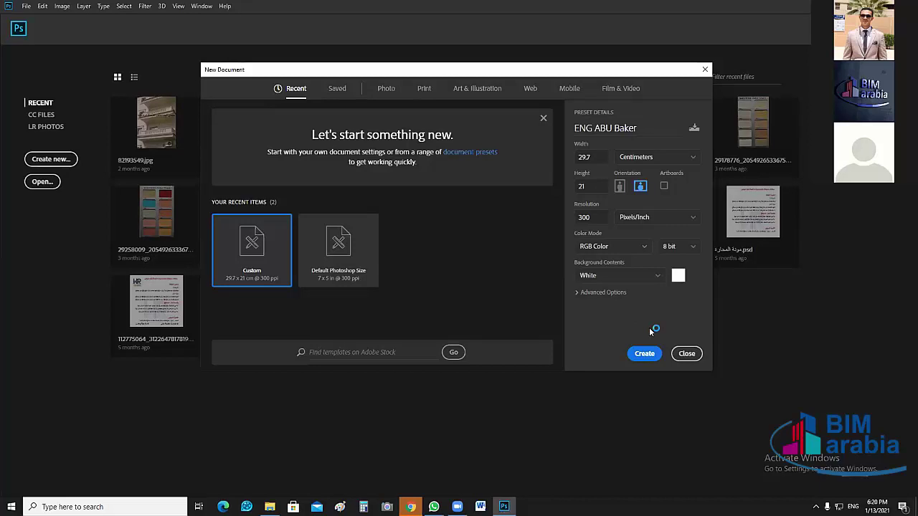
click(692, 246)
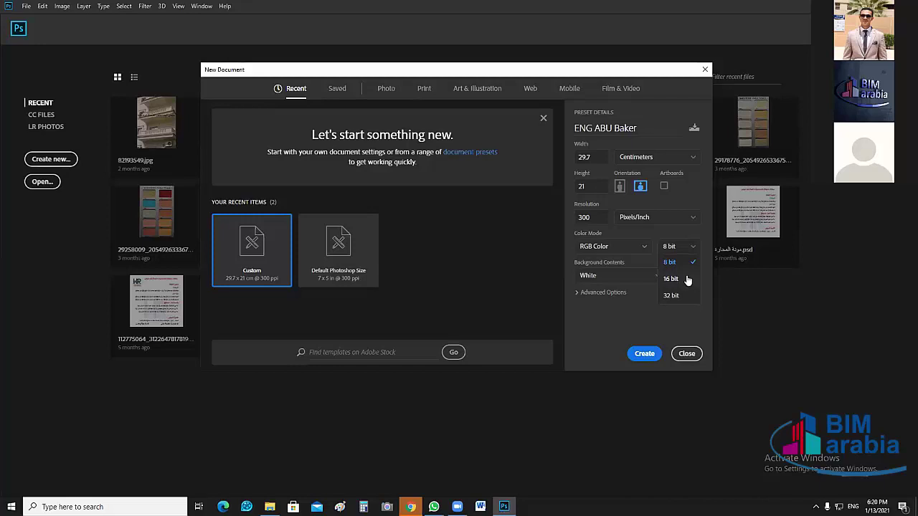
click(606, 329)
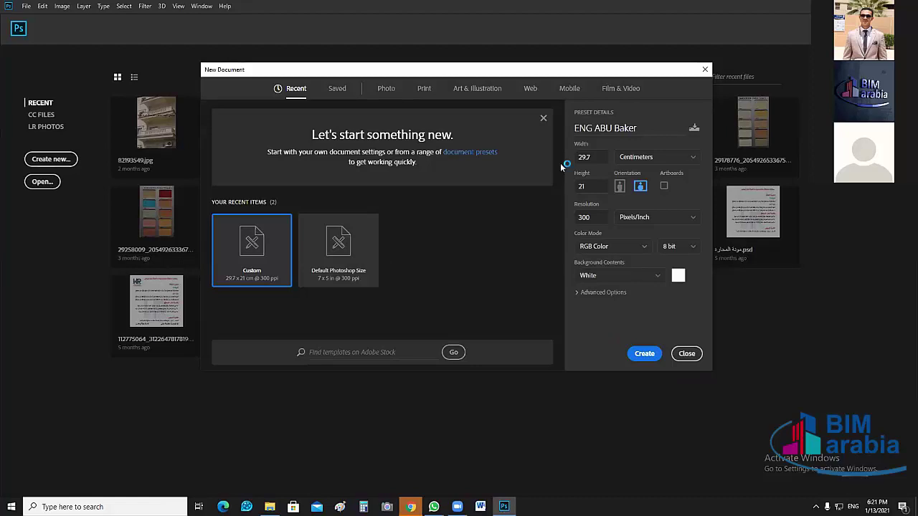
Browse the Photo, Print, Art & Illustration, Web, Mobile and Film & Video presets, returning to the recent custom 29.7 x 21 cm preset.
click(264, 285)
click(337, 90)
click(388, 89)
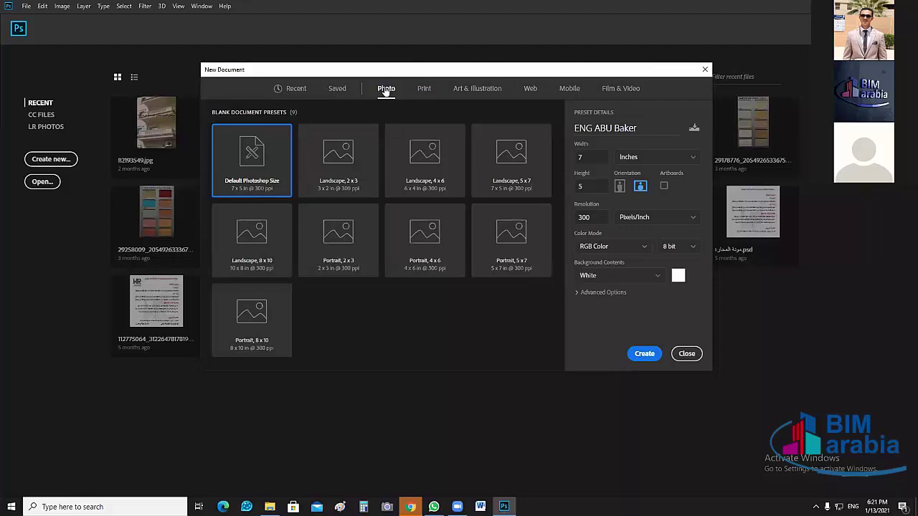
click(425, 90)
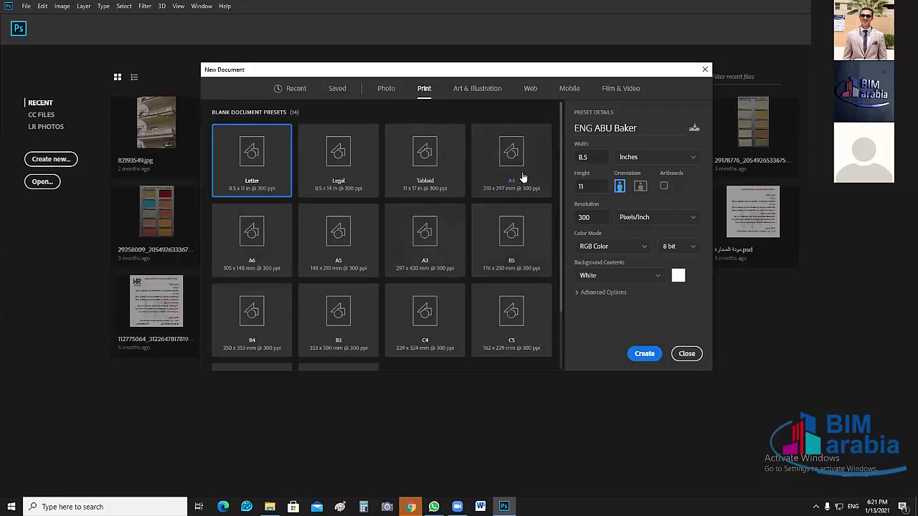
click(479, 90)
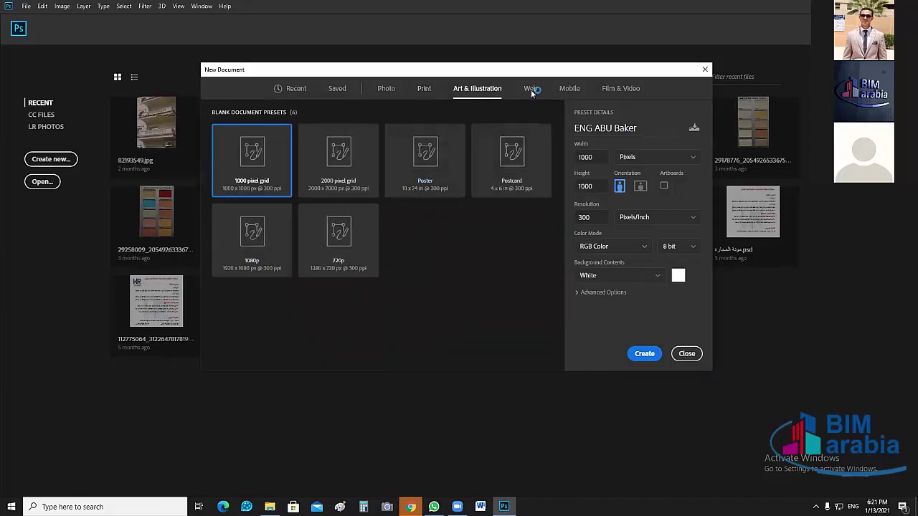
click(530, 90)
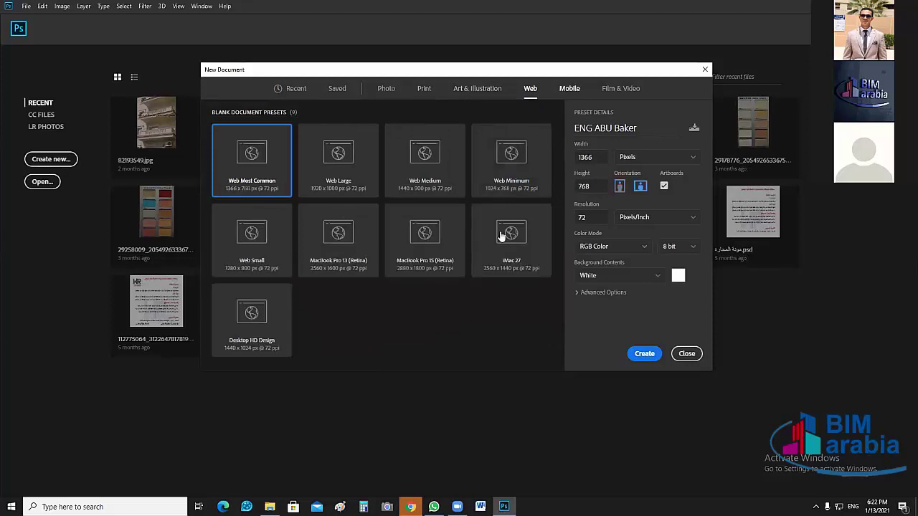
click(569, 88)
click(621, 88)
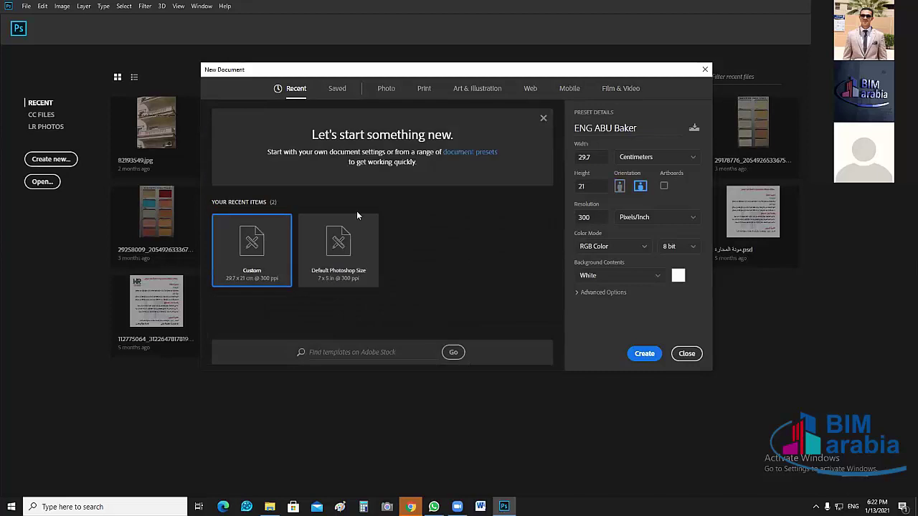
click(251, 278)
click(643, 354)
click(424, 89)
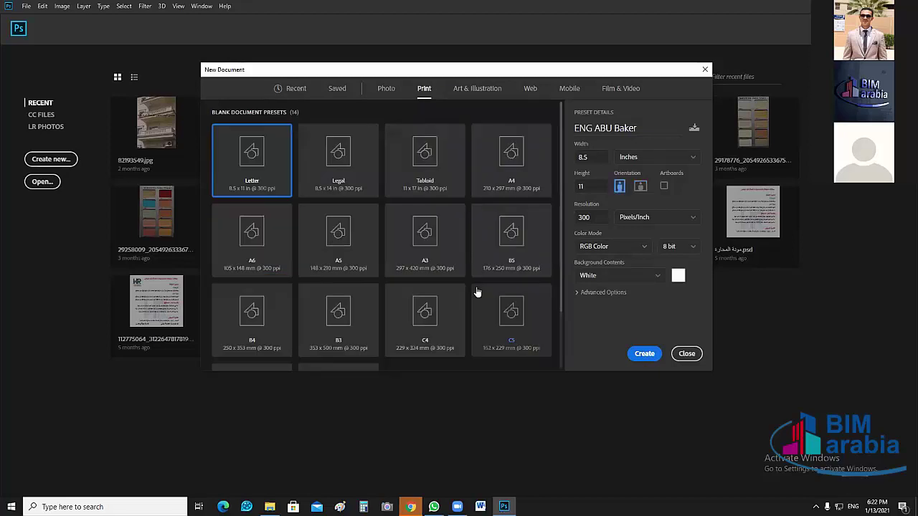
click(297, 88)
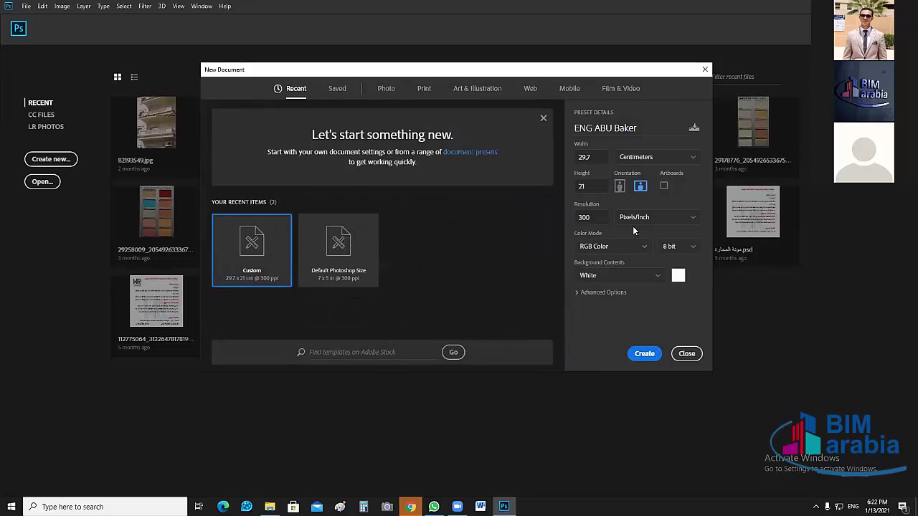
Create the document with white background contents and collapse the Swatches and Properties panels to icons.
click(679, 277)
click(659, 276)
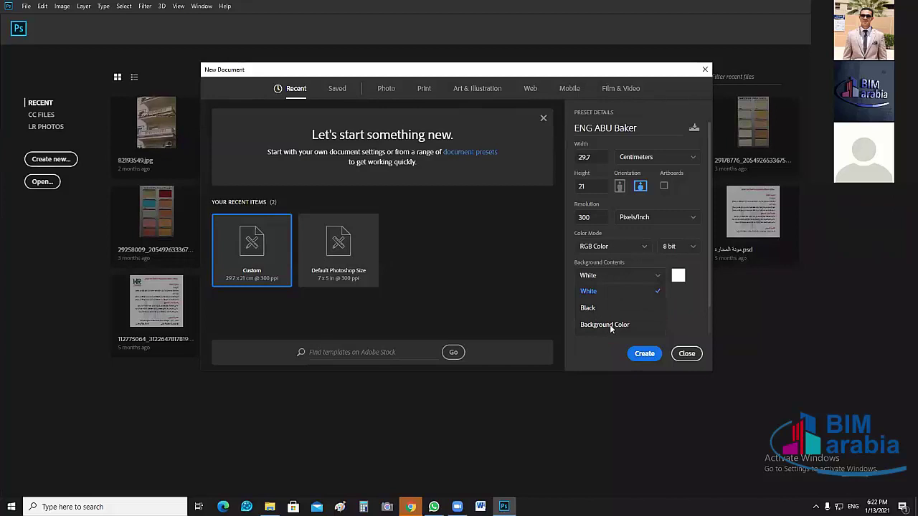
click(701, 291)
click(680, 277)
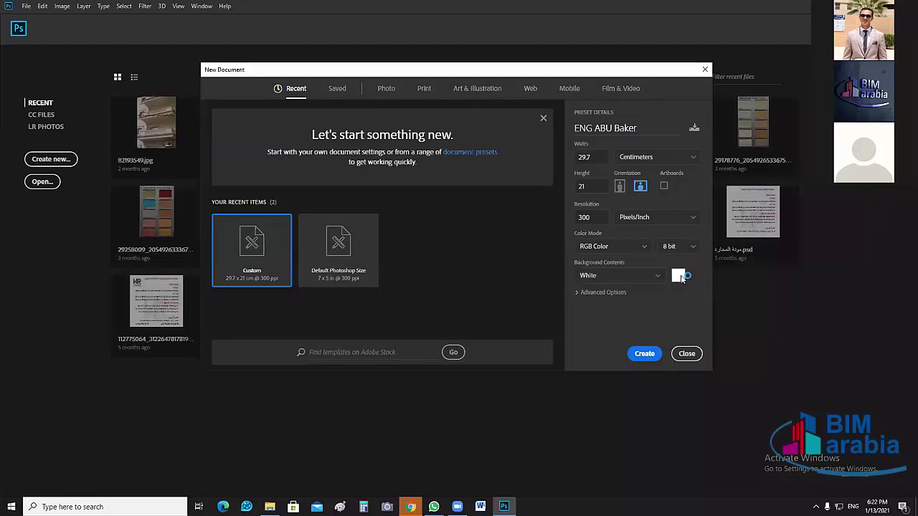
click(646, 354)
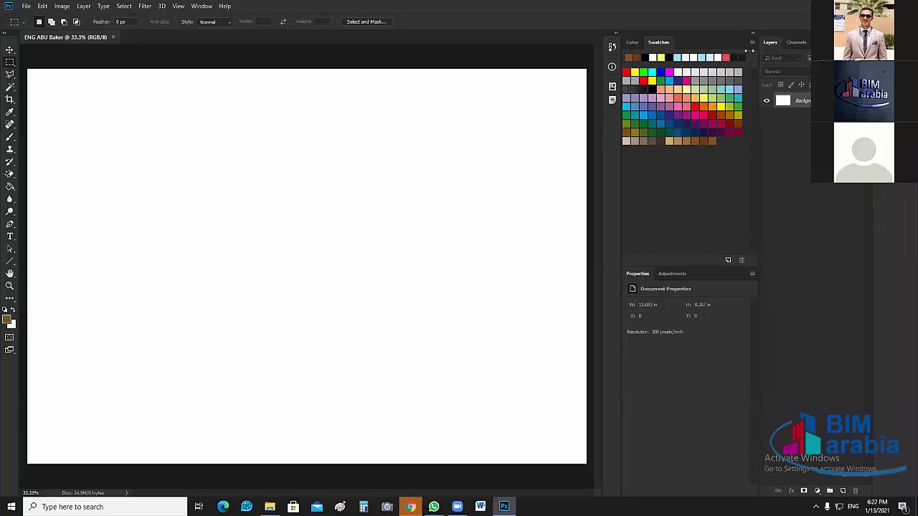
click(753, 33)
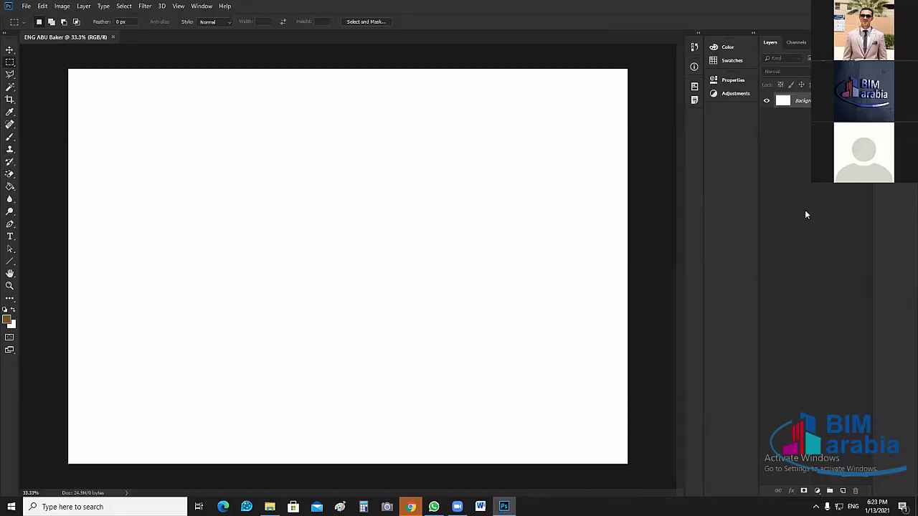
Check the new document's file size, dimensions and resolution in Image Size, and cancel without changes.
click(62, 6)
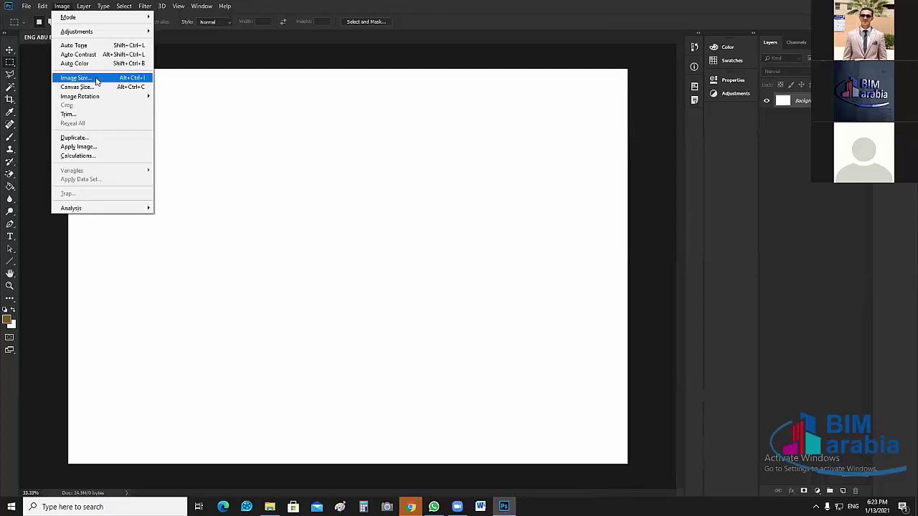
click(96, 82)
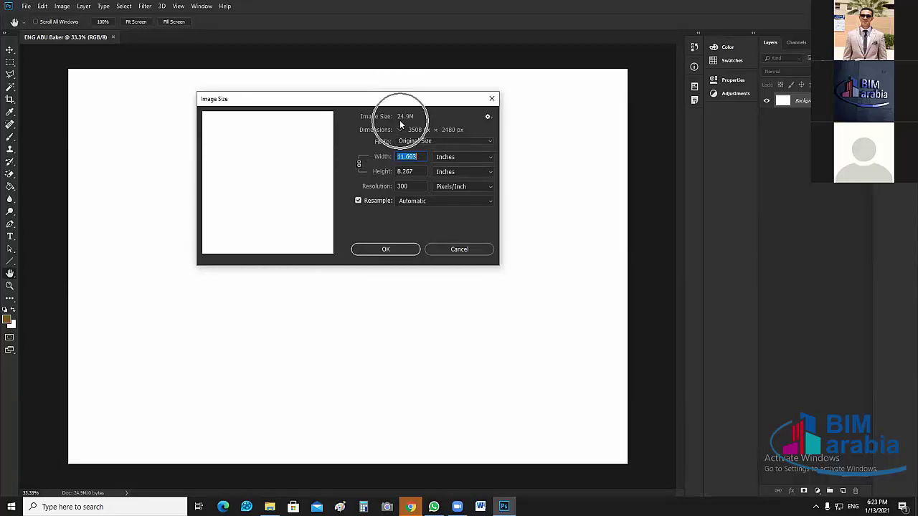
click(464, 255)
click(465, 249)
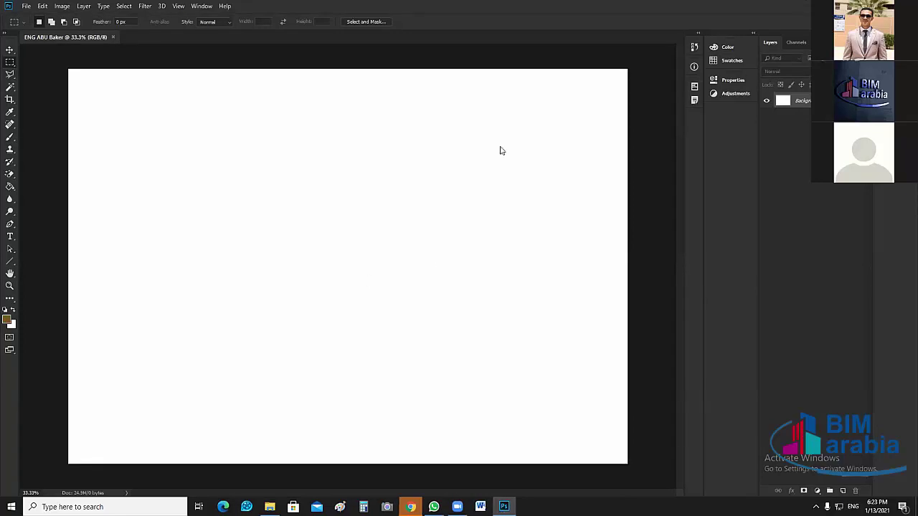
Open the plotted apartment floor plan JPG from the Desktop as a separate document.
click(504, 507)
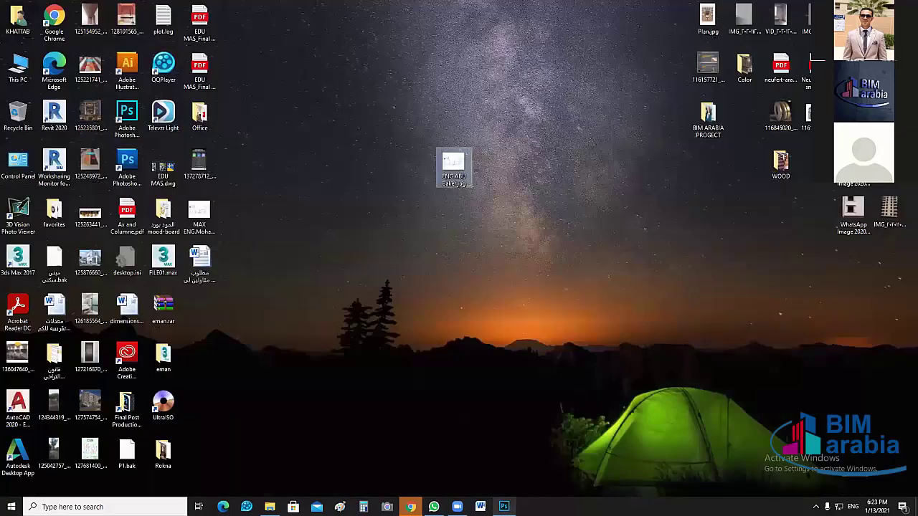
key(super+d)
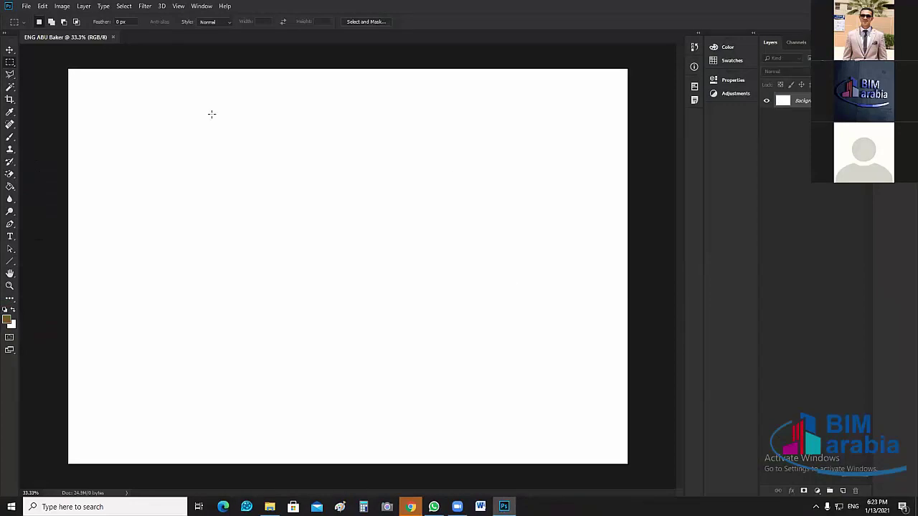
click(23, 7)
click(453, 282)
key(ctrl+o)
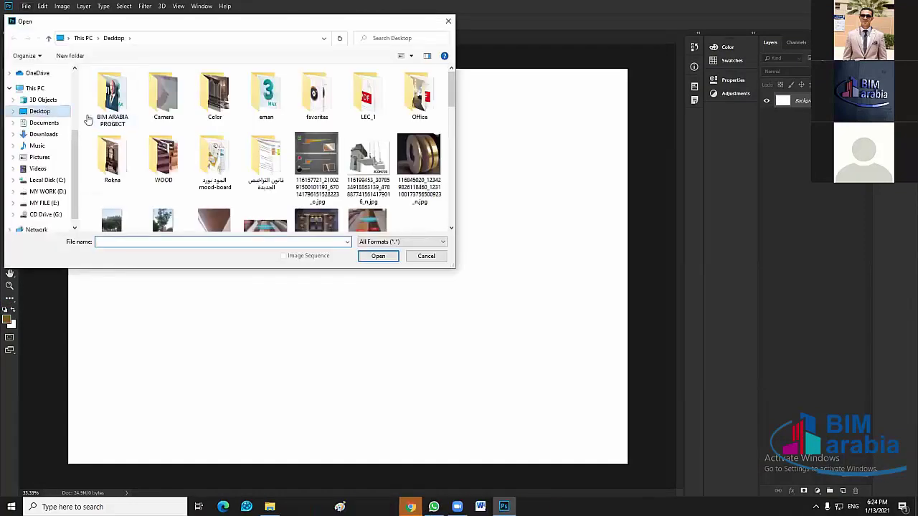
scroll(305, 162, down, 5)
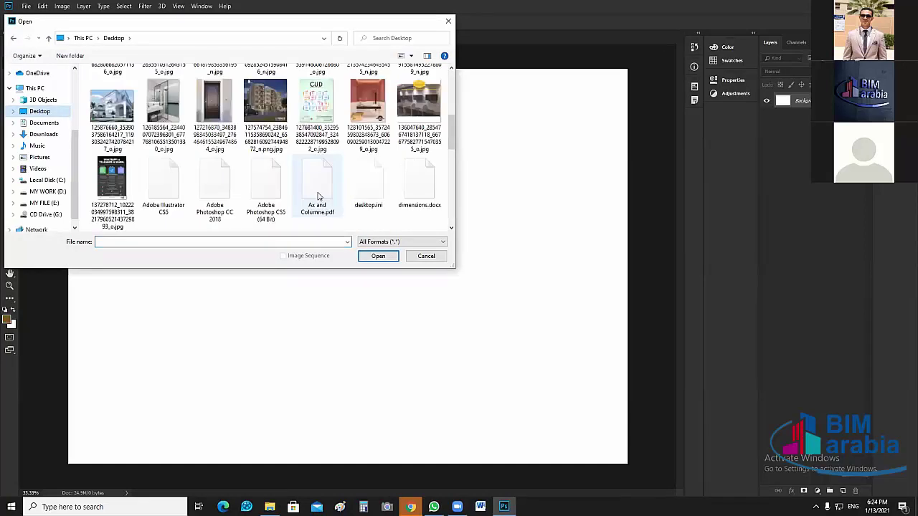
scroll(330, 135, down, 1)
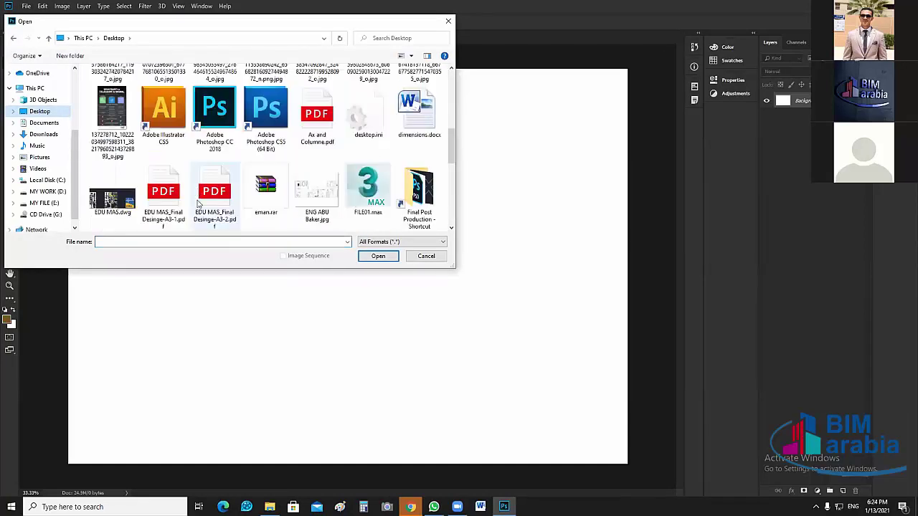
scroll(299, 221, down, 1)
scroll(302, 221, down, 1)
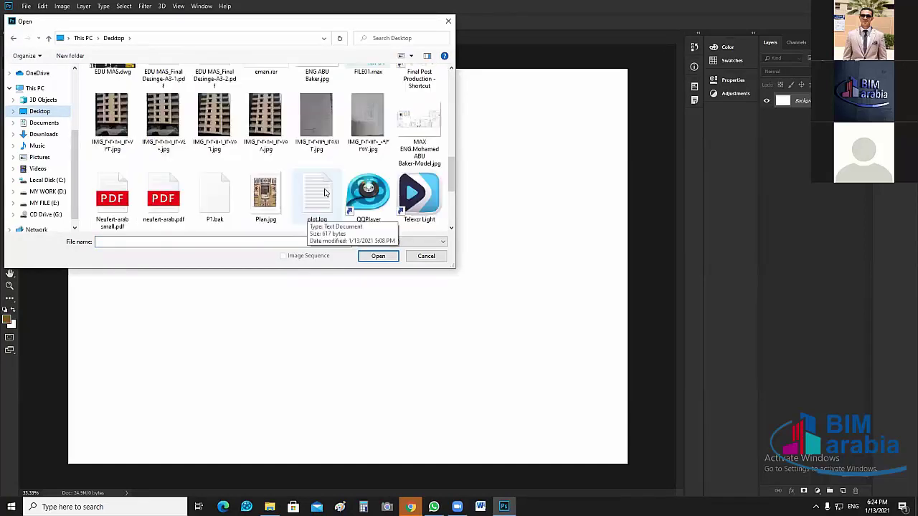
scroll(326, 200, down, 1)
scroll(334, 204, down, 1)
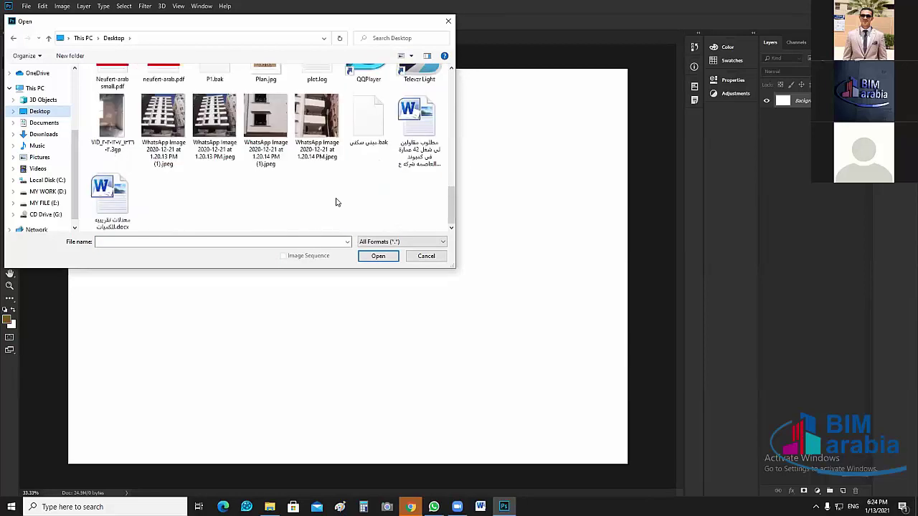
scroll(336, 203, up, 1)
scroll(337, 203, up, 1)
scroll(348, 190, up, 1)
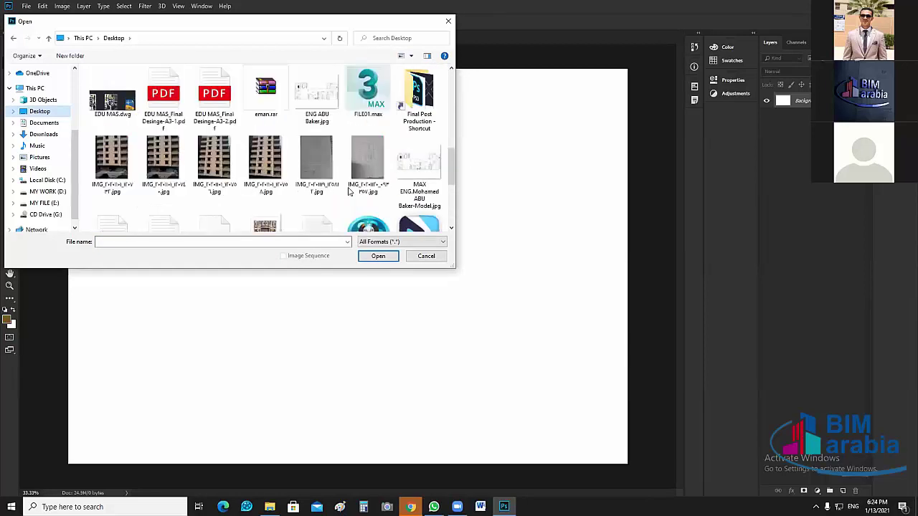
click(422, 178)
click(317, 93)
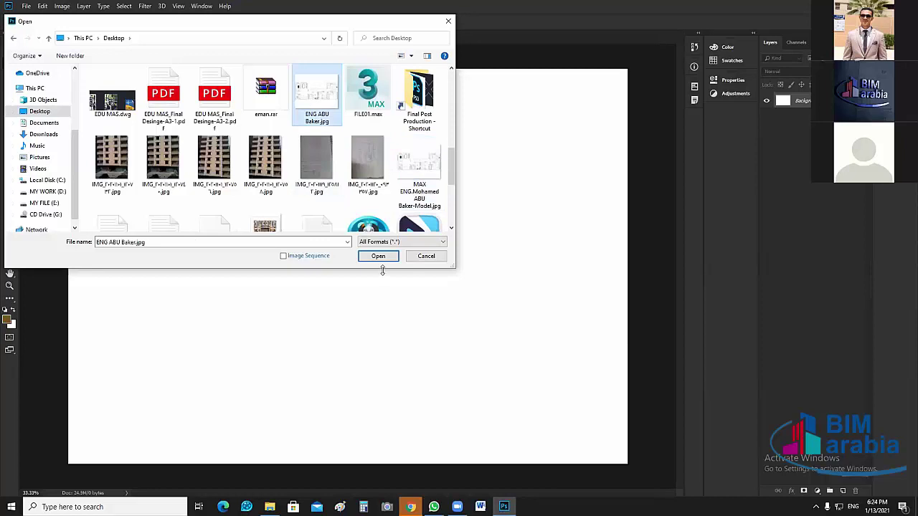
click(378, 256)
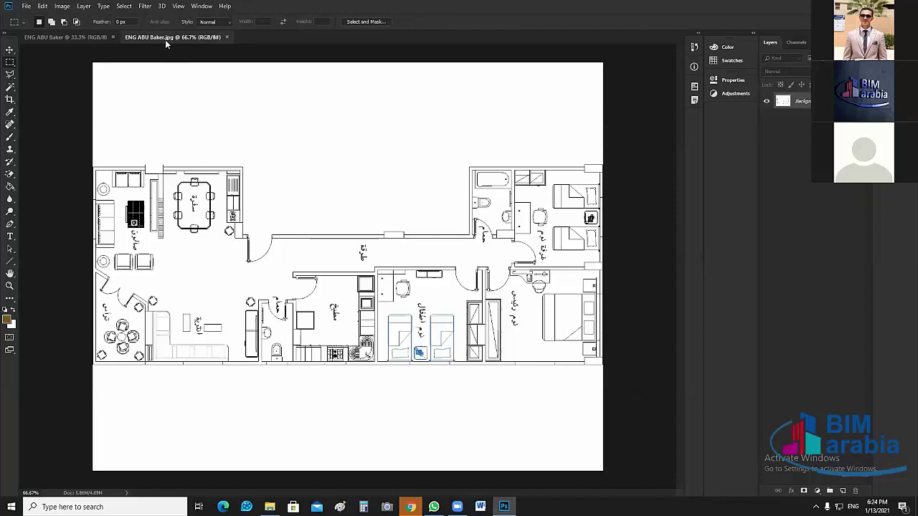
Move the floor plan image from the opened JPG into the new A4 document with the Move tool.
click(63, 37)
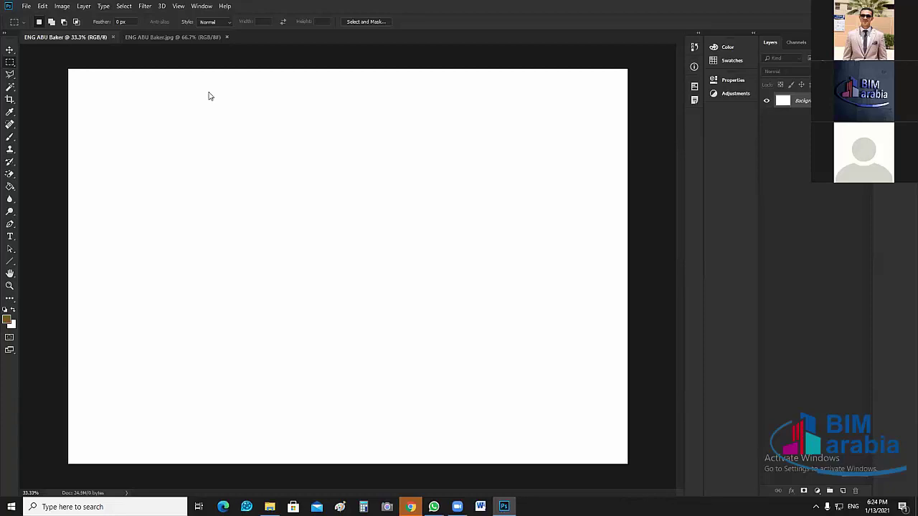
key(ctrl+Tab)
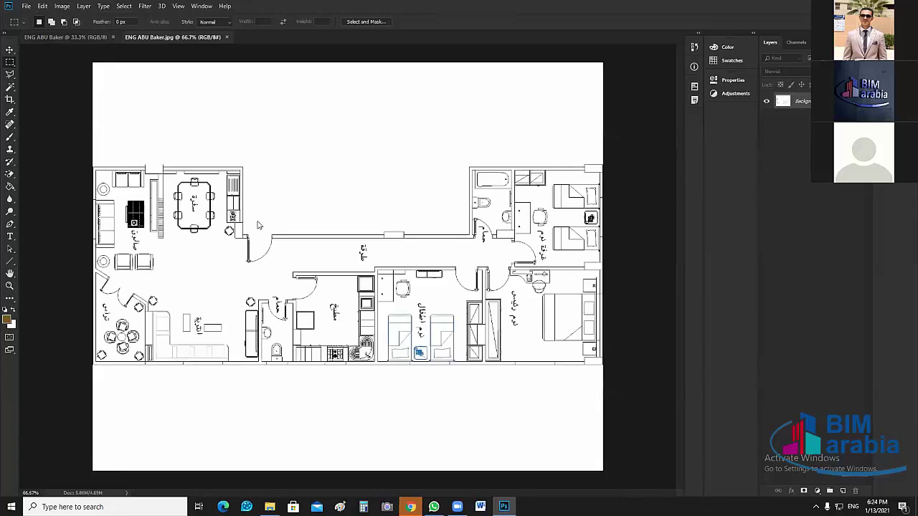
key(ctrl+Tab)
click(154, 36)
click(10, 50)
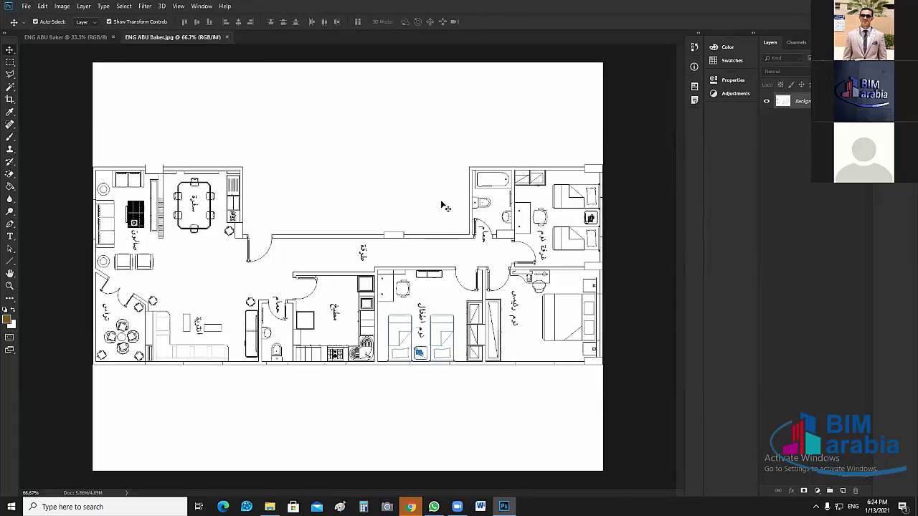
drag(444, 207, 421, 248)
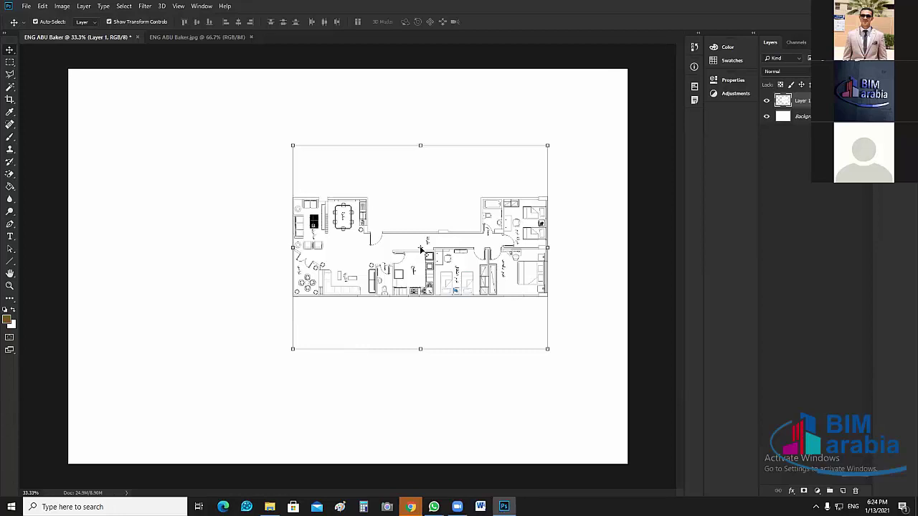
Compare the source JPG with the A4 document, and rename the imported floor plan layer as PLAN.
click(217, 36)
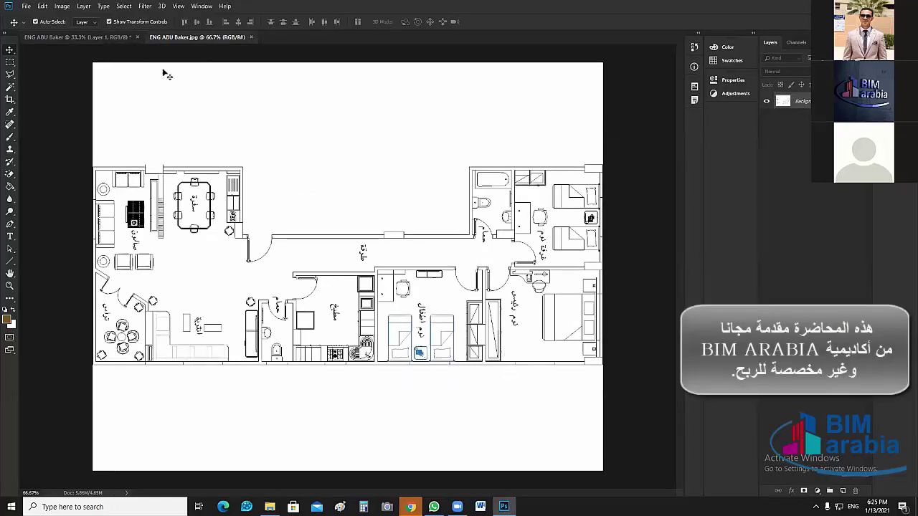
click(113, 36)
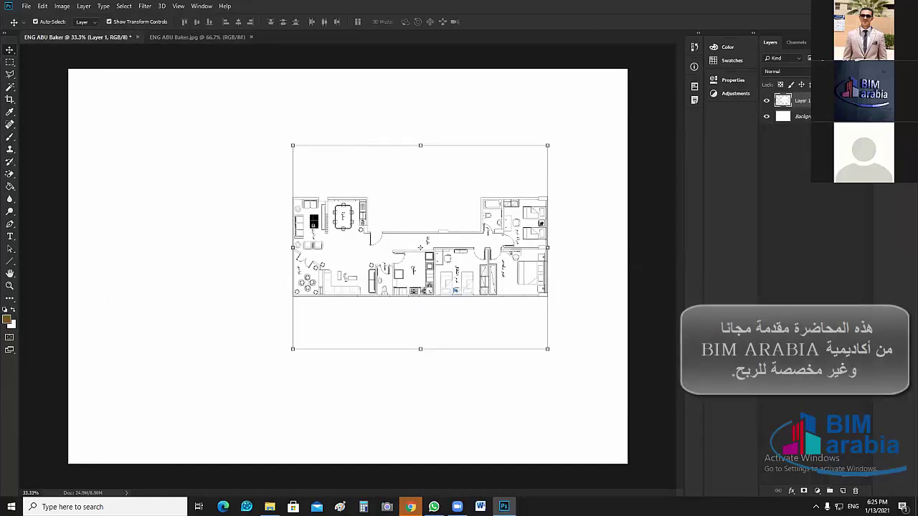
double_click(802, 101)
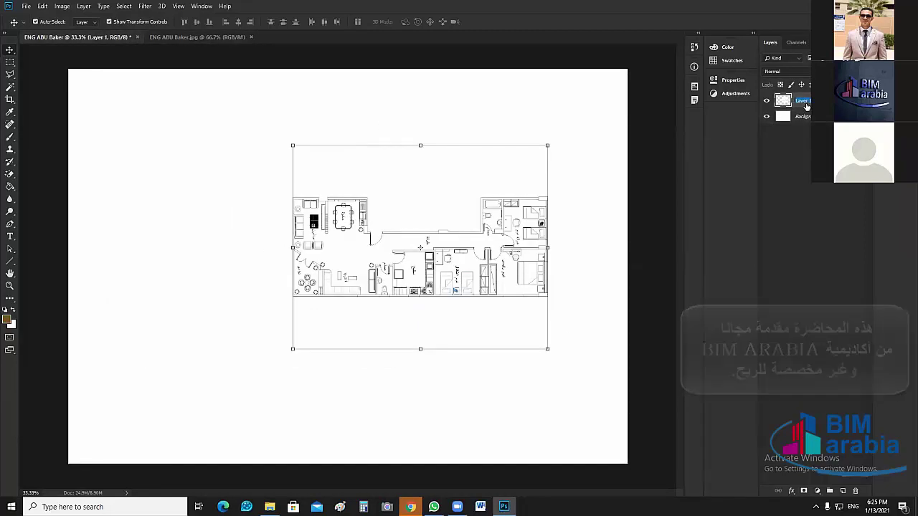
text(PL)
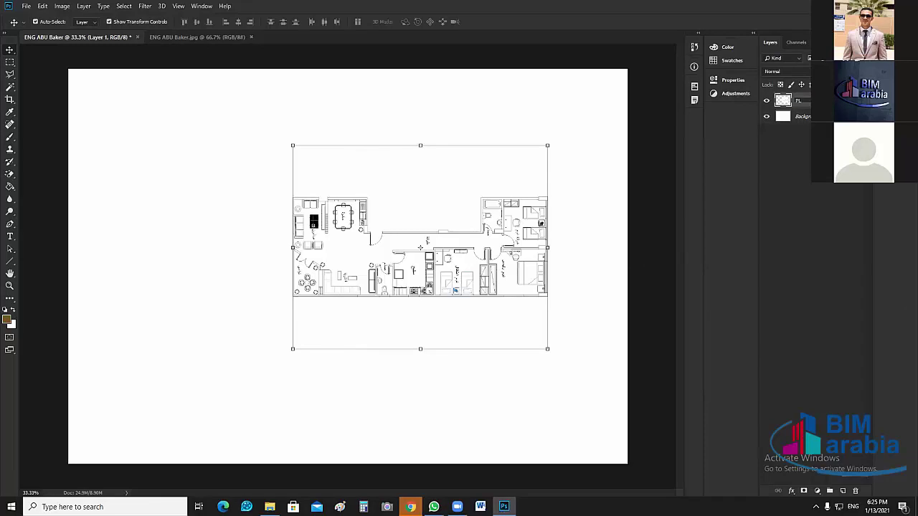
text(AN)
key(Return)
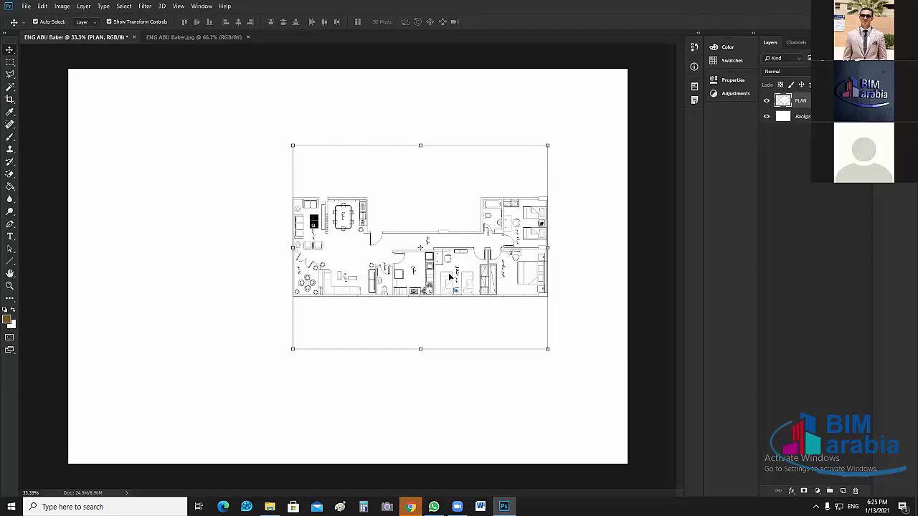
Scale the PLAN layer up to about 194% to fill the page height, and centre it on the canvas.
drag(353, 274, 282, 277)
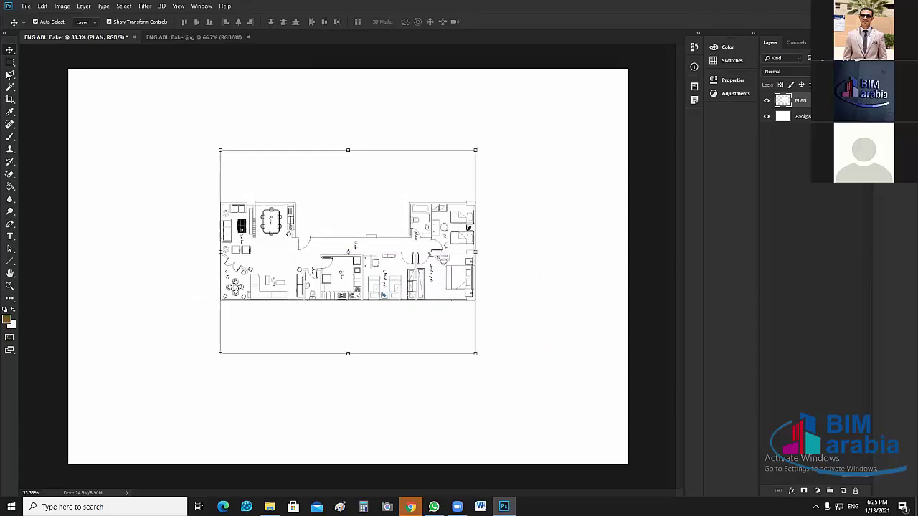
mouse_move(397, 270)
mouse_down()
mouse_move(320, 271)
mouse_move(397, 276)
mouse_up()
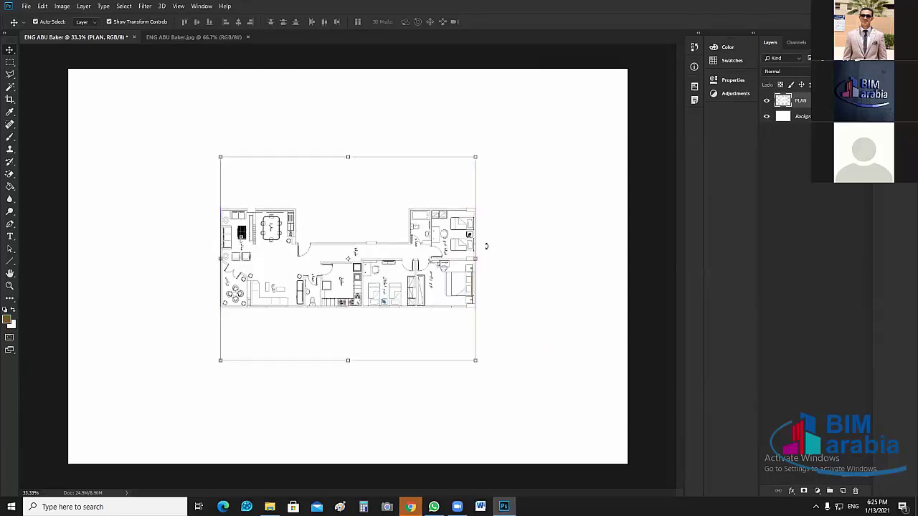
drag(475, 155, 590, 70)
drag(587, 362, 591, 407)
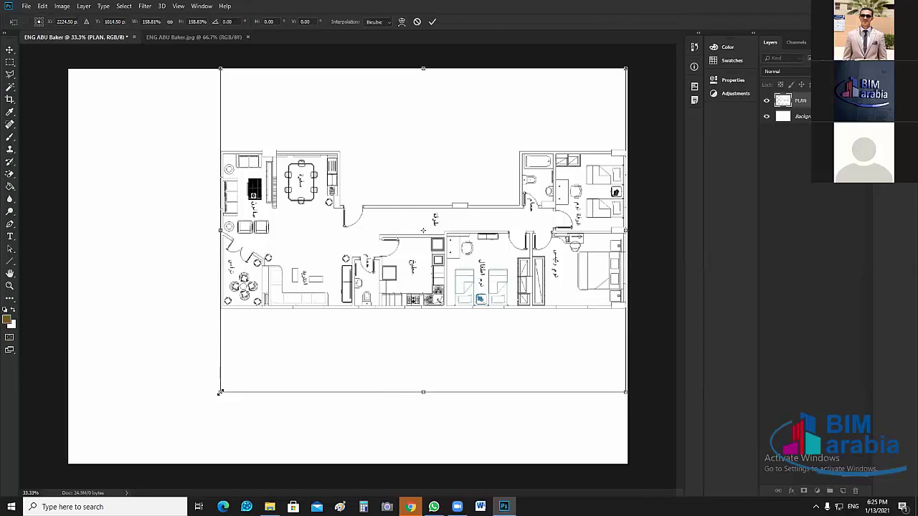
drag(220, 391, 101, 425)
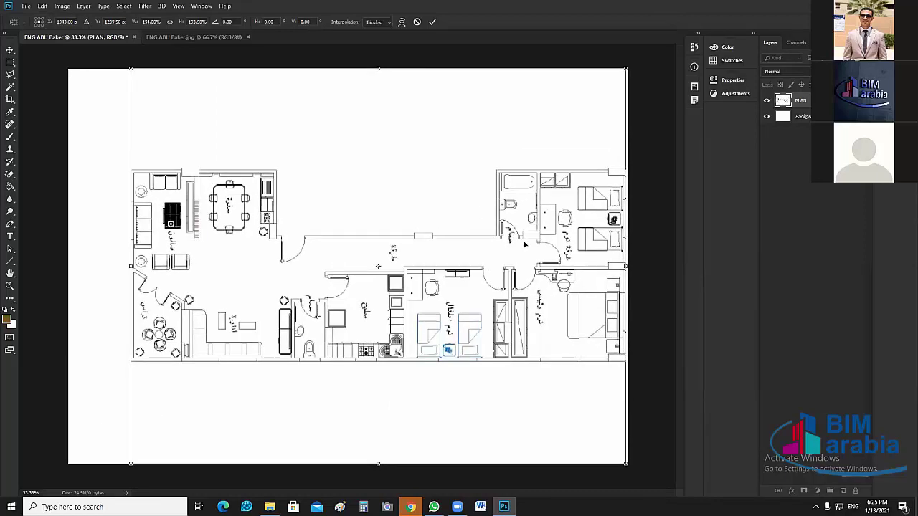
drag(517, 242, 454, 256)
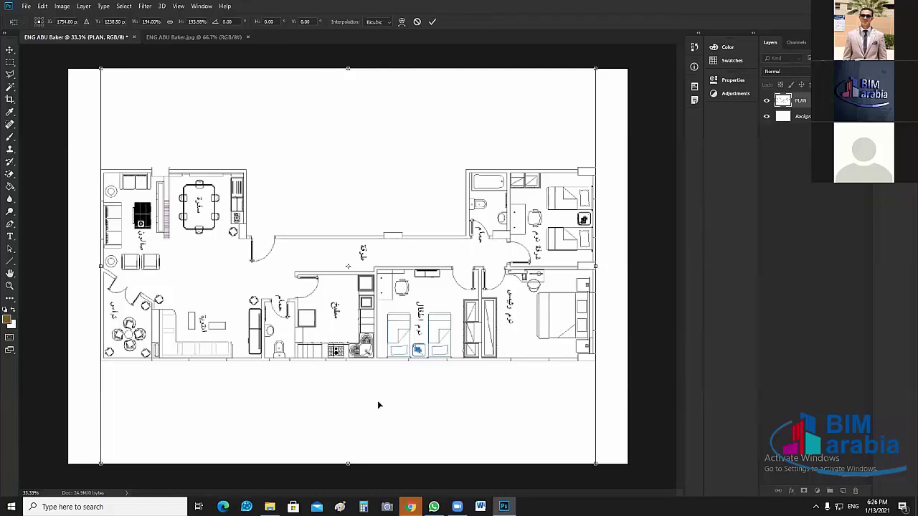
key(Return)
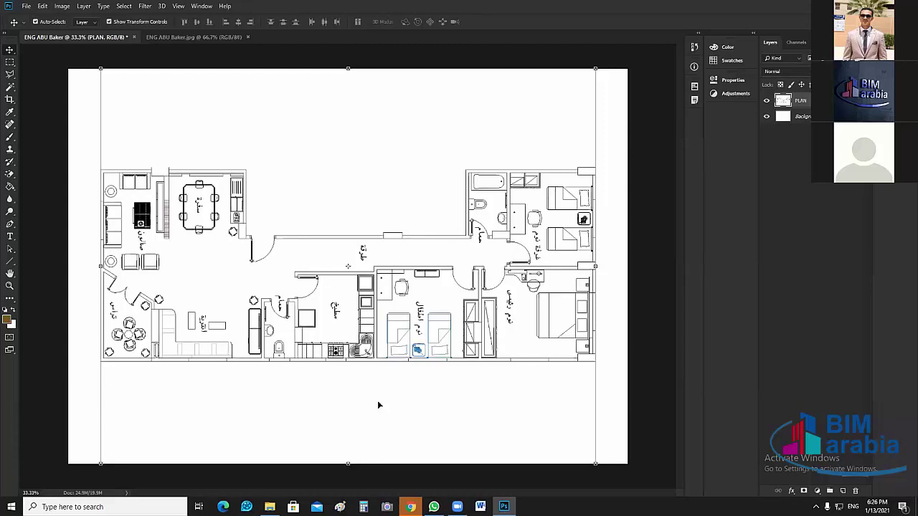
Try rotating the whole canvas 90° clockwise, inspect the plan's orientation, and undo the rotation.
click(63, 8)
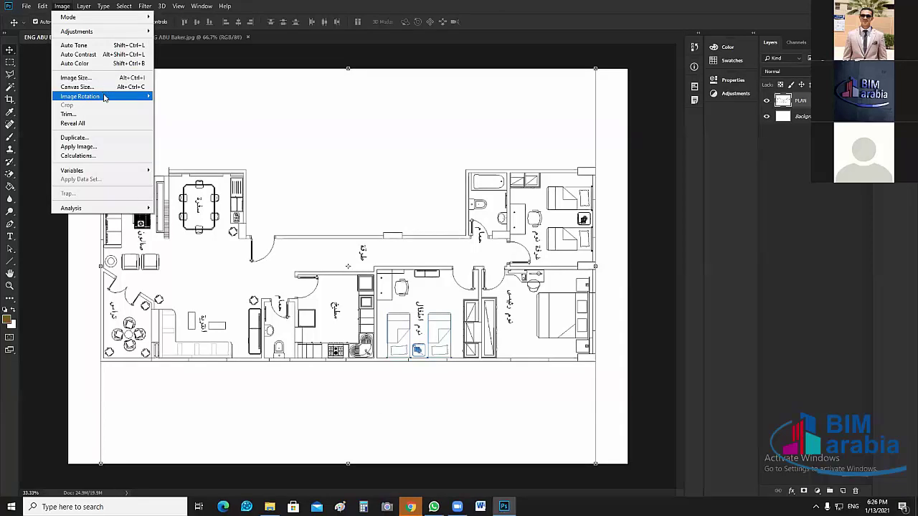
mouse_move(106, 98)
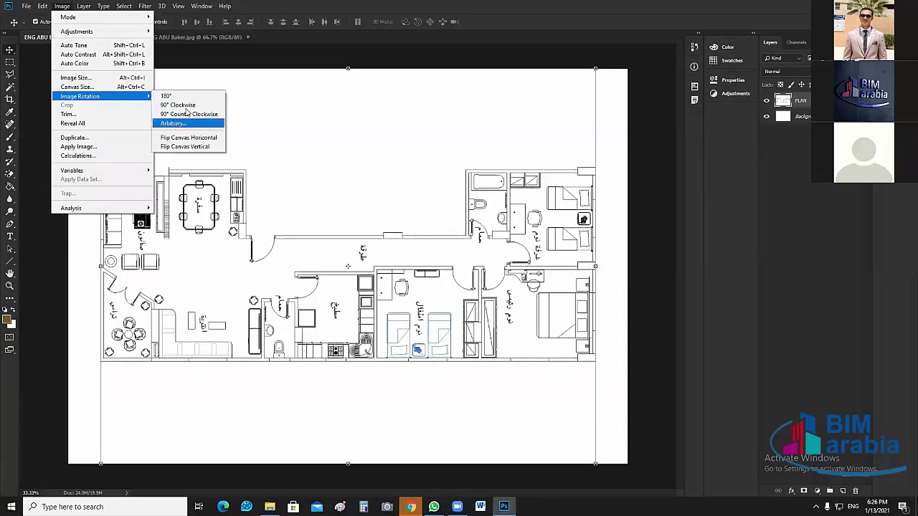
click(186, 107)
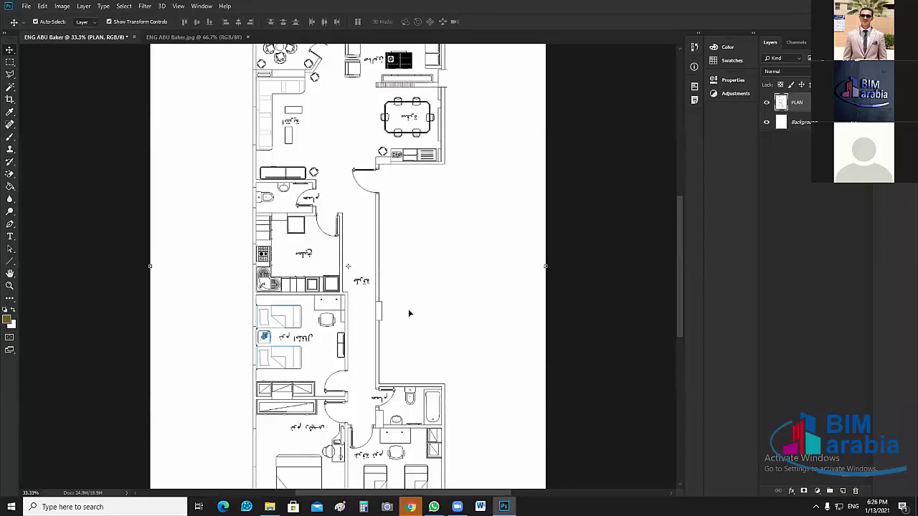
scroll(365, 371, down, 3)
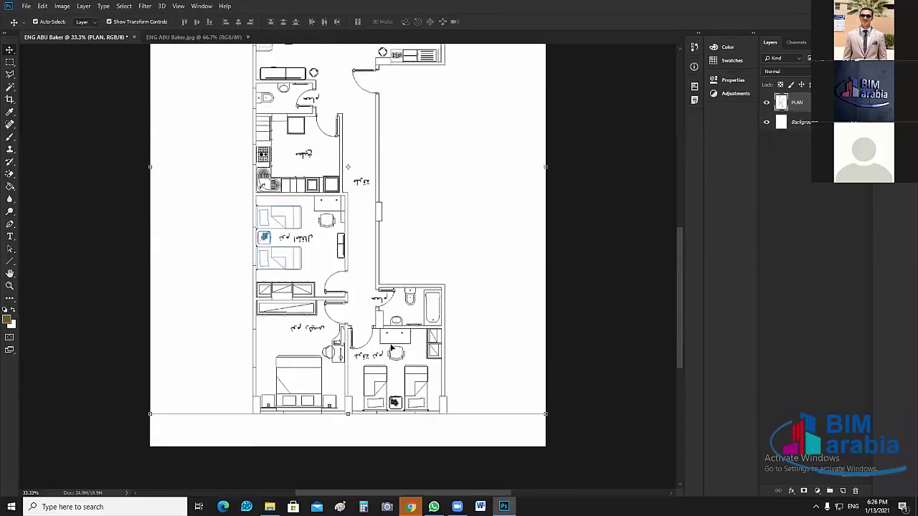
scroll(386, 350, up, 5)
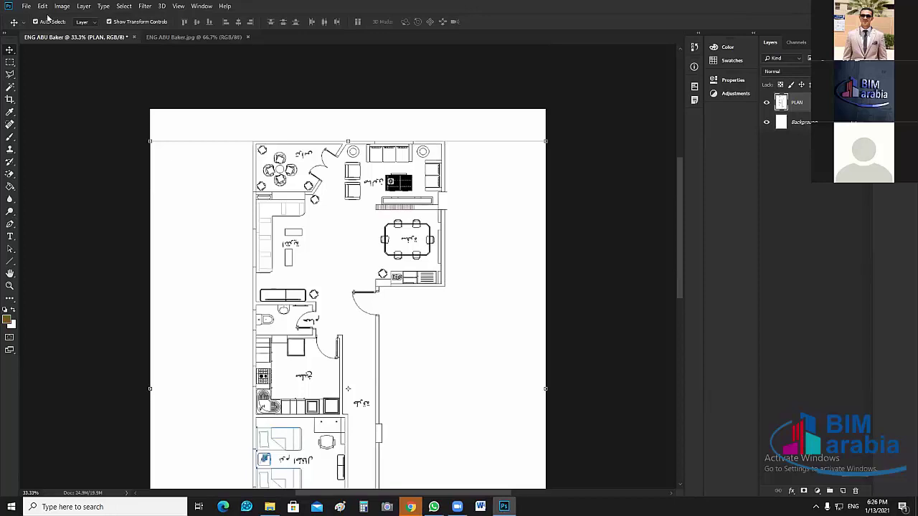
key(ctrl+z)
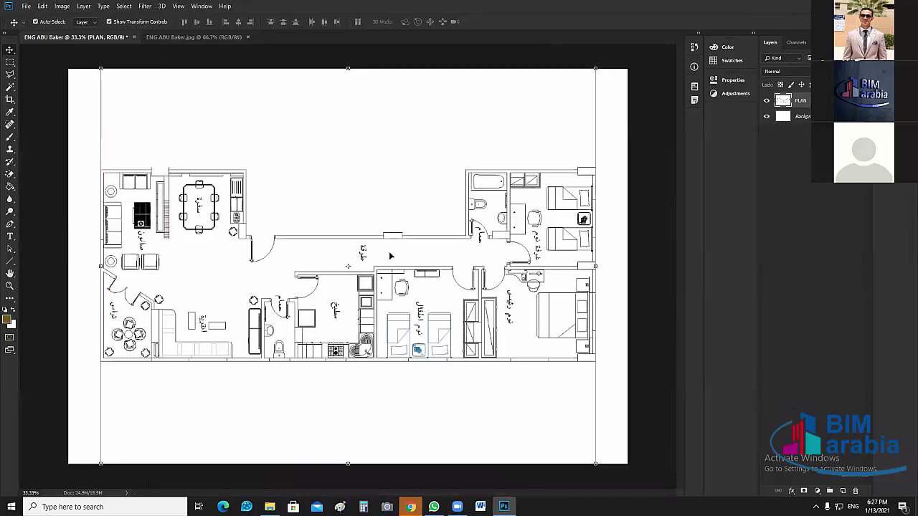
Rotate the whole canvas 90° counter-clockwise so the room labels read upright.
click(62, 7)
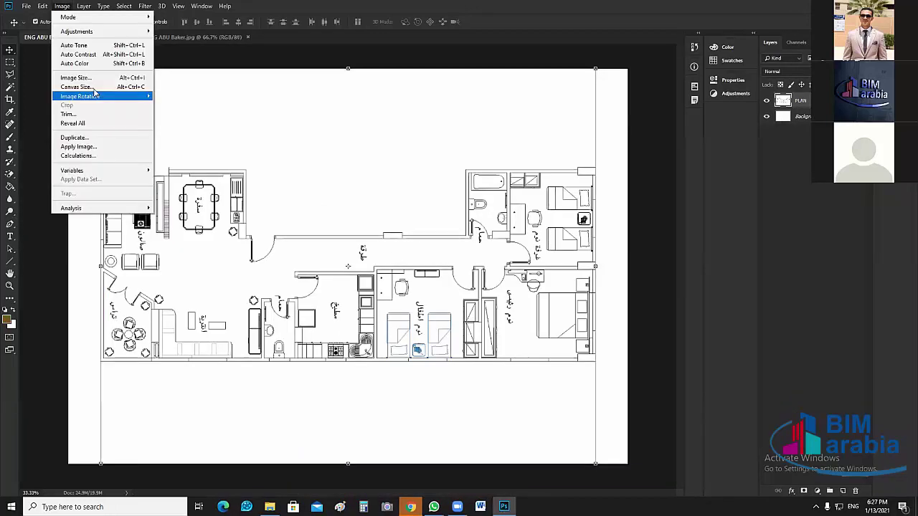
mouse_move(97, 95)
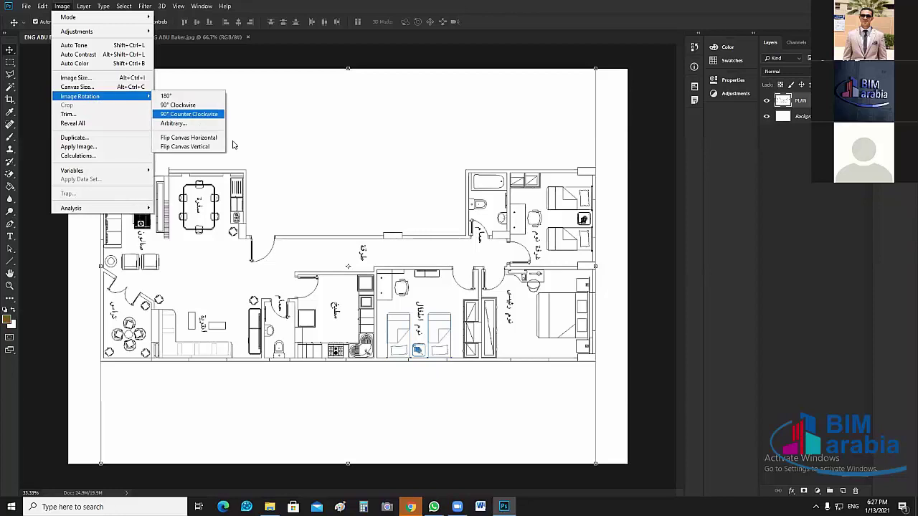
click(189, 114)
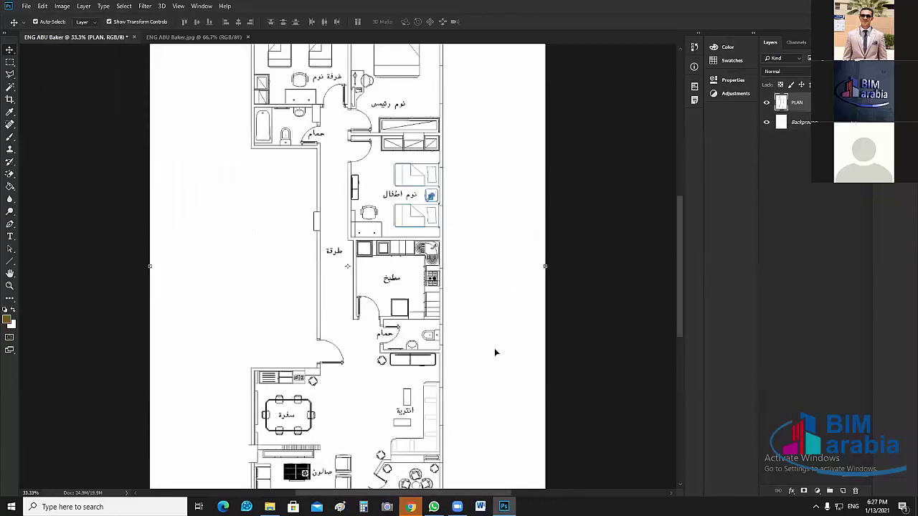
click(526, 328)
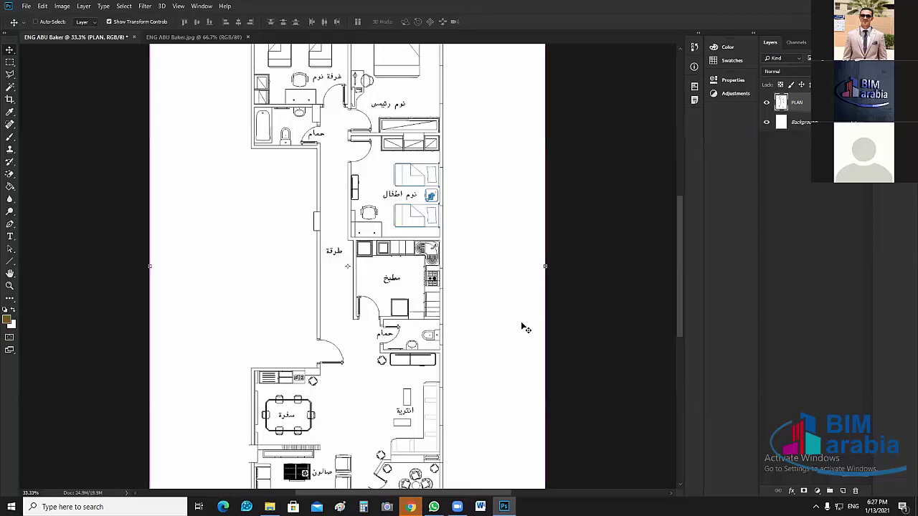
Stretch the PLAN layer to about 118.77% width and 113.02% height so the drawing spans the full page height.
key(ctrl+0)
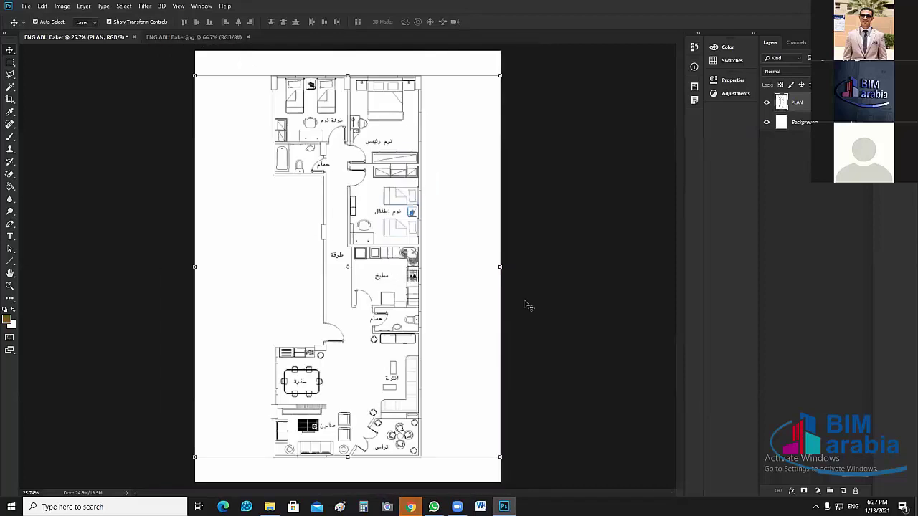
click(500, 267)
drag(521, 268, 537, 267)
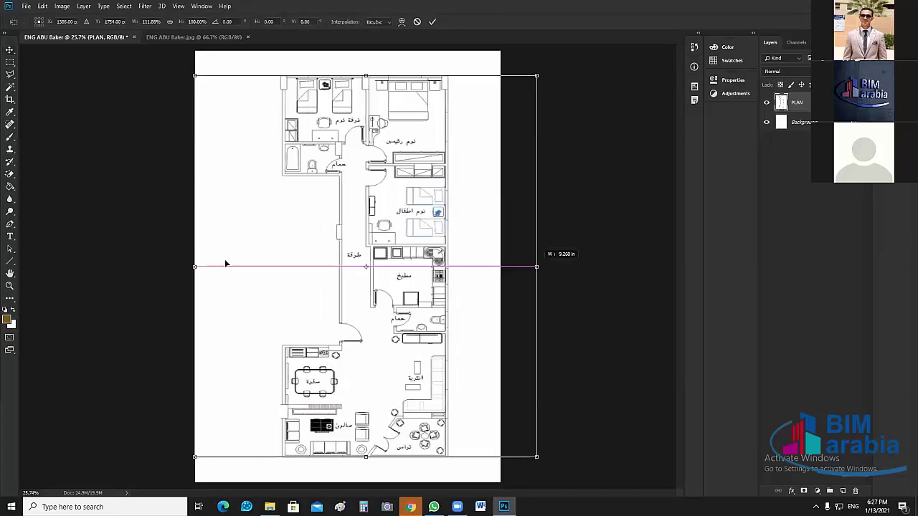
drag(194, 266, 154, 266)
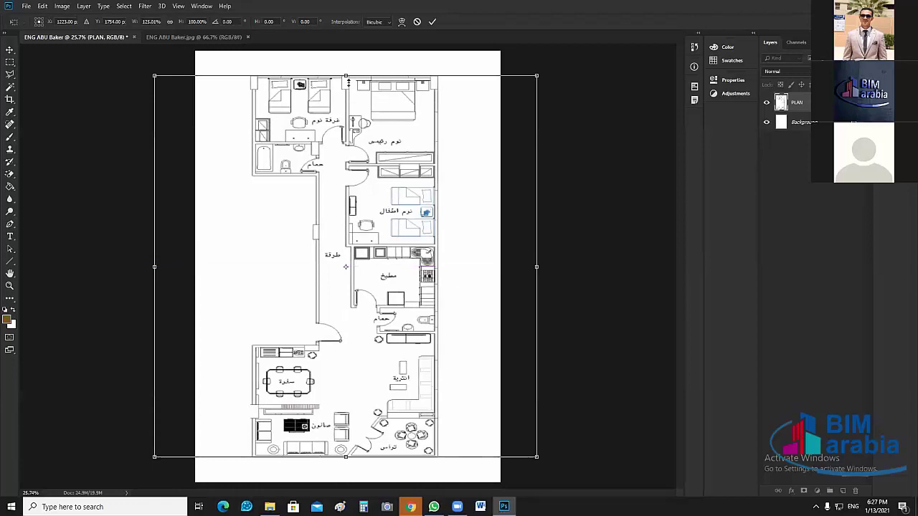
drag(347, 80, 346, 56)
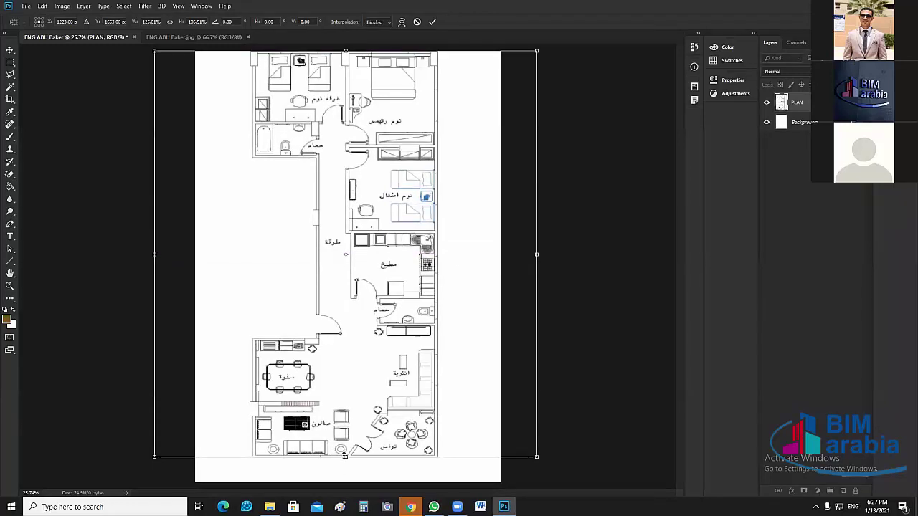
drag(344, 480, 345, 482)
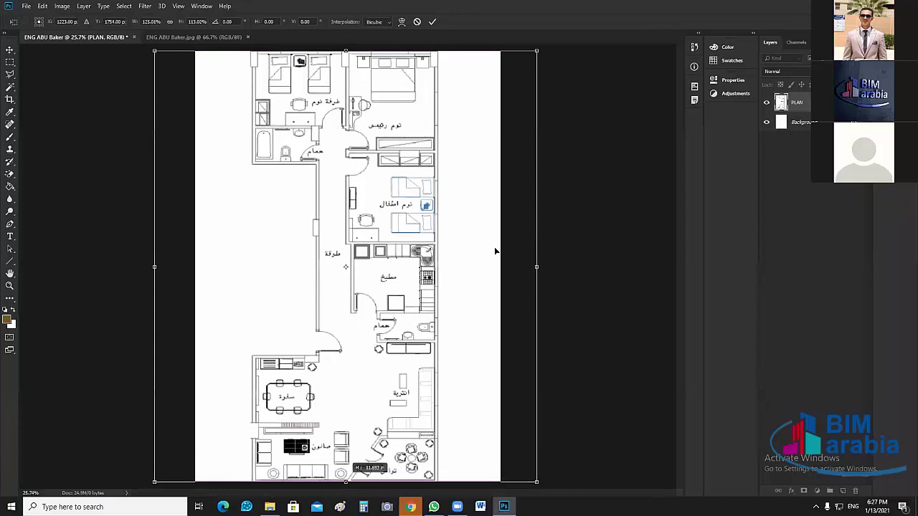
drag(537, 267, 525, 275)
drag(164, 267, 171, 267)
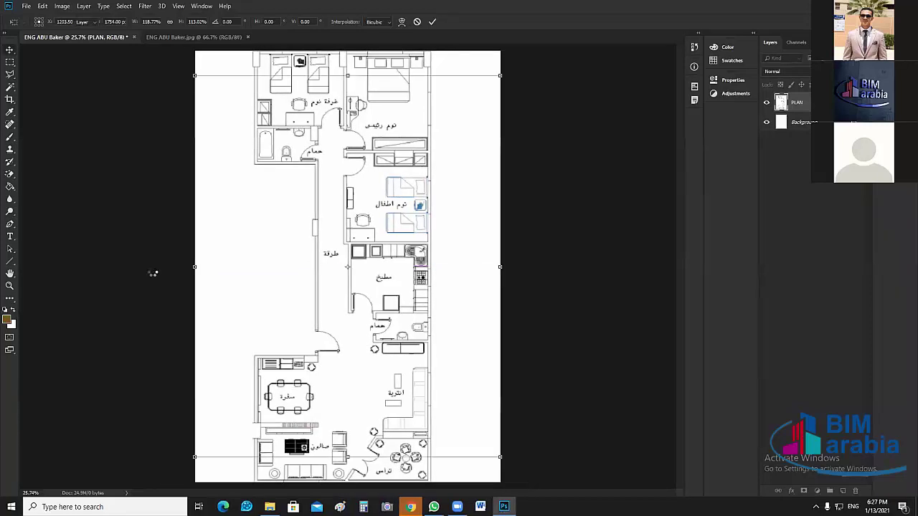
key(Return)
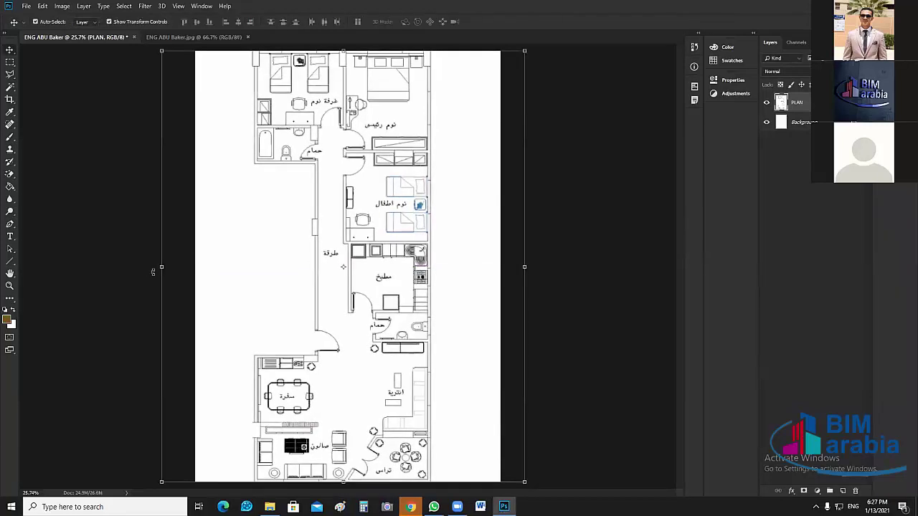
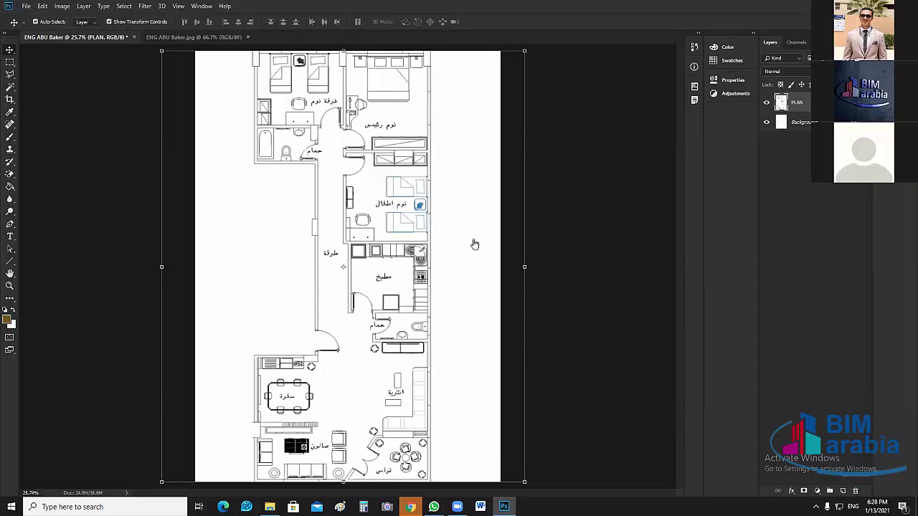
Switch to Chrome to study the rendered two-storey floor plan on its Klipartz page as a reference, and return to Photoshop.
key(alt+Tab)
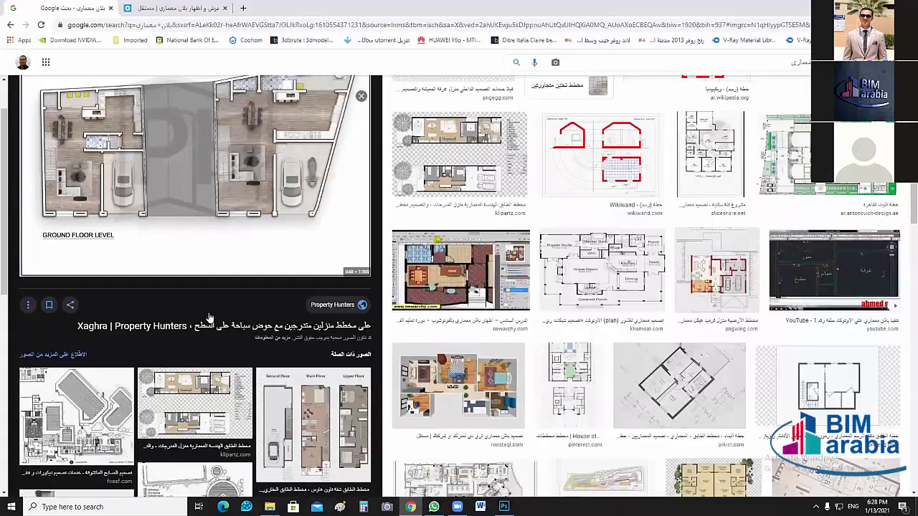
key(alt+Left)
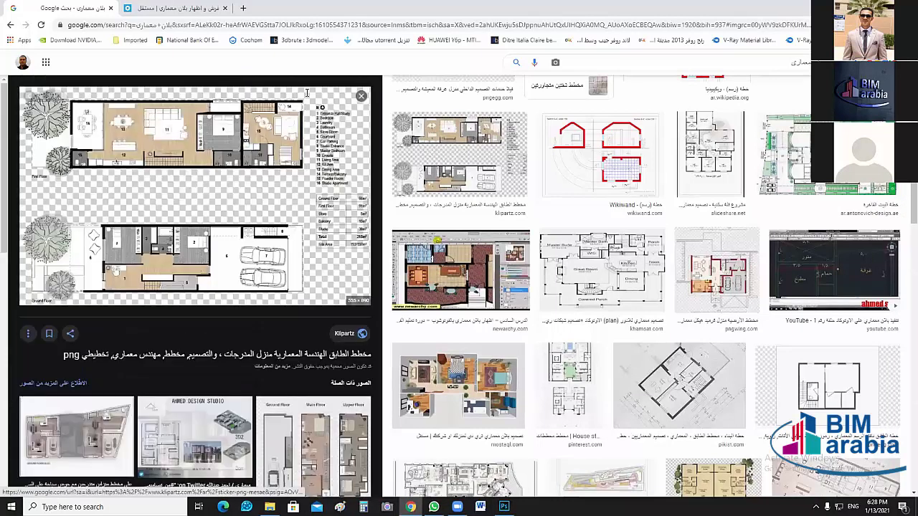
click(304, 201)
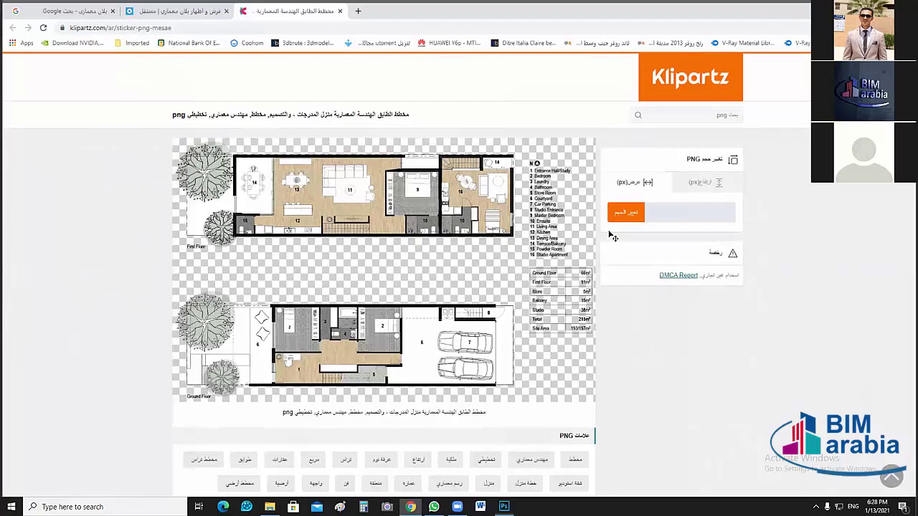
key(alt+Tab)
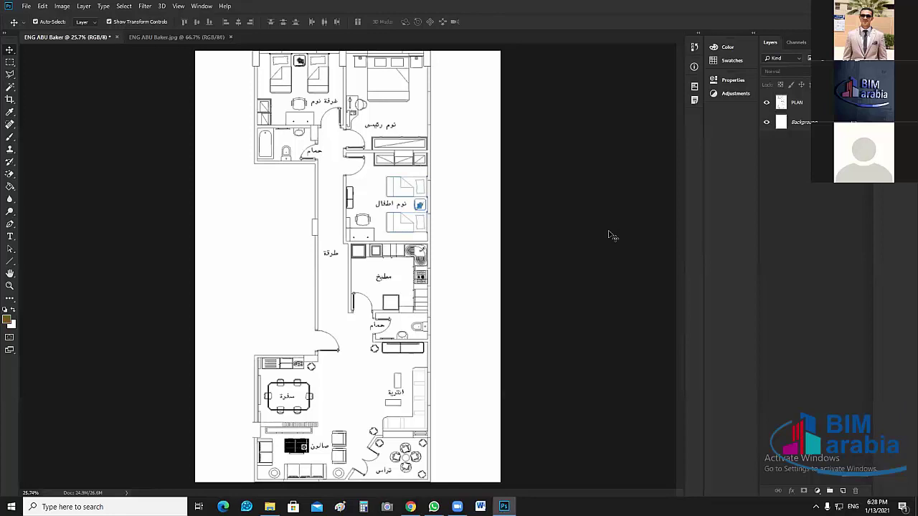
Examine the enlarged plan from the bedrooms down to the salon and terrace, checking its walls and line quality.
key(ctrl+plus)
key(ctrl+plus)
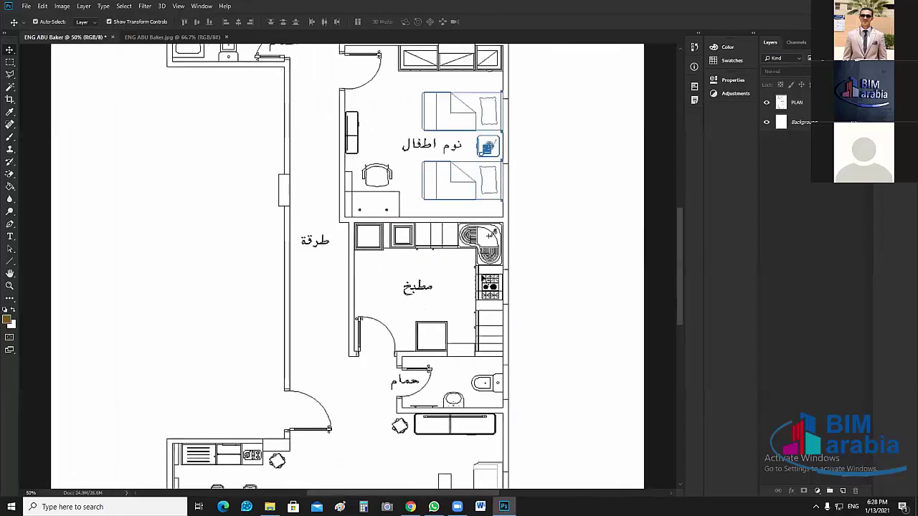
scroll(473, 301, down, 5)
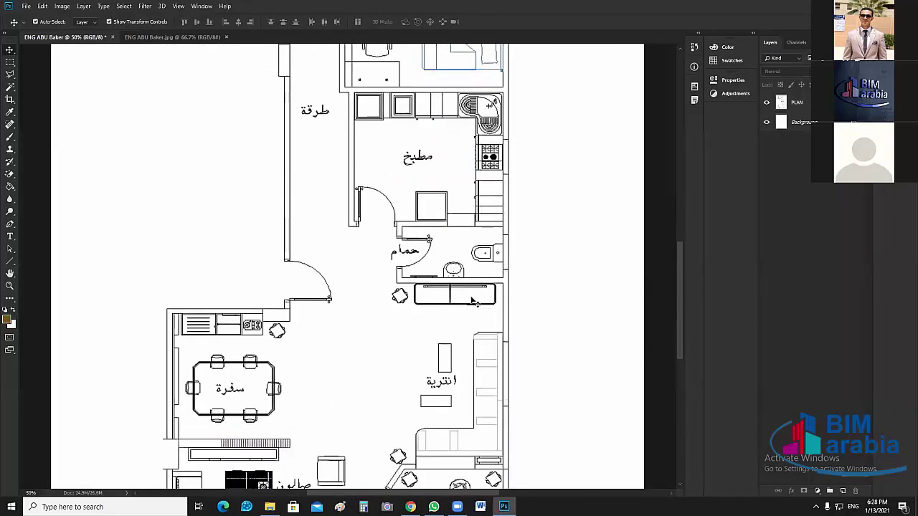
scroll(473, 302, up, 12)
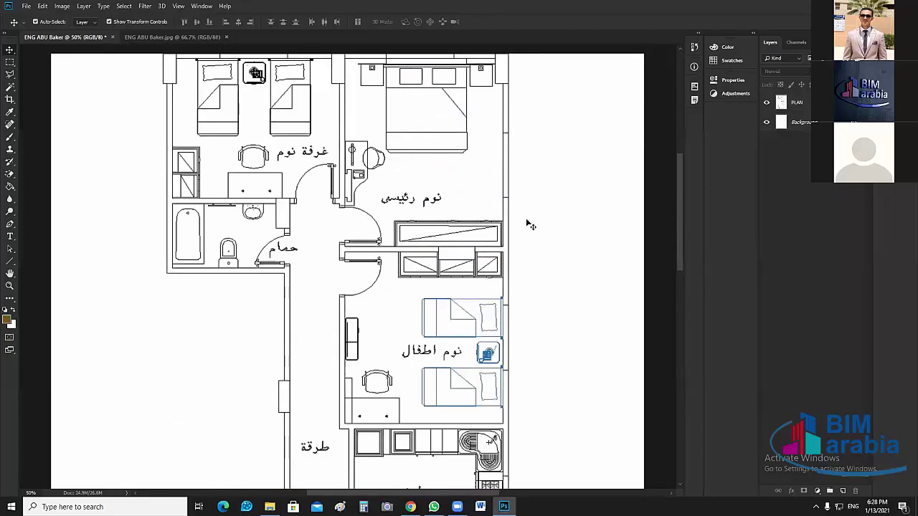
scroll(530, 225, up, 4)
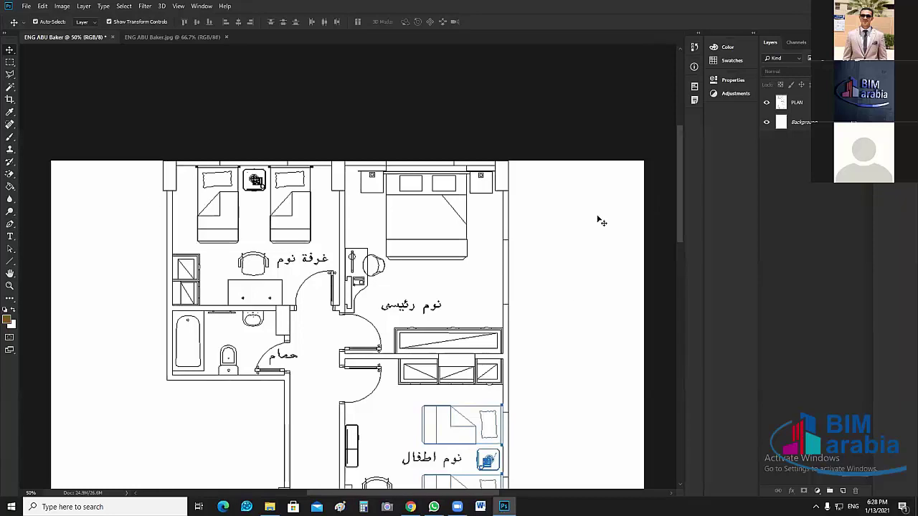
scroll(601, 236, down, 1)
scroll(601, 236, down, 3)
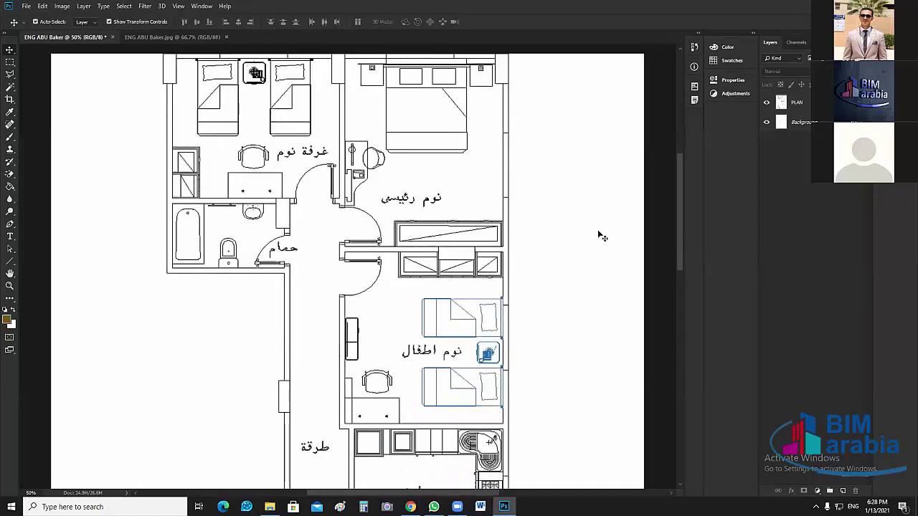
scroll(601, 236, down, 10)
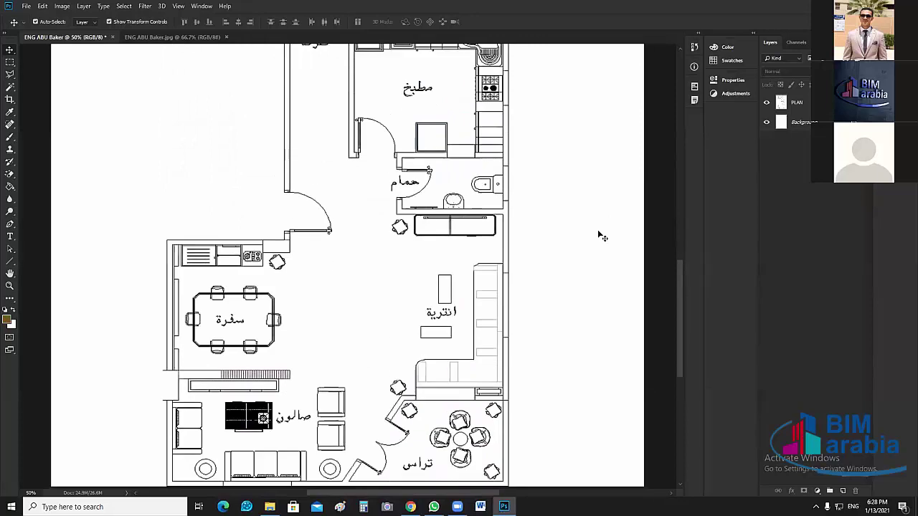
scroll(601, 236, down, 1)
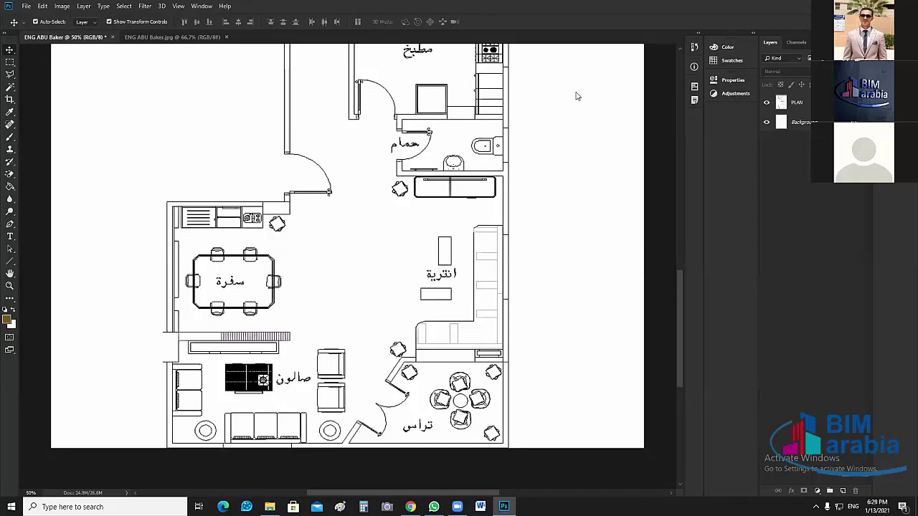
With the Magic Wand on the PLAN layer, select the wall interiors around the living, dining, salon and terrace areas.
click(12, 87)
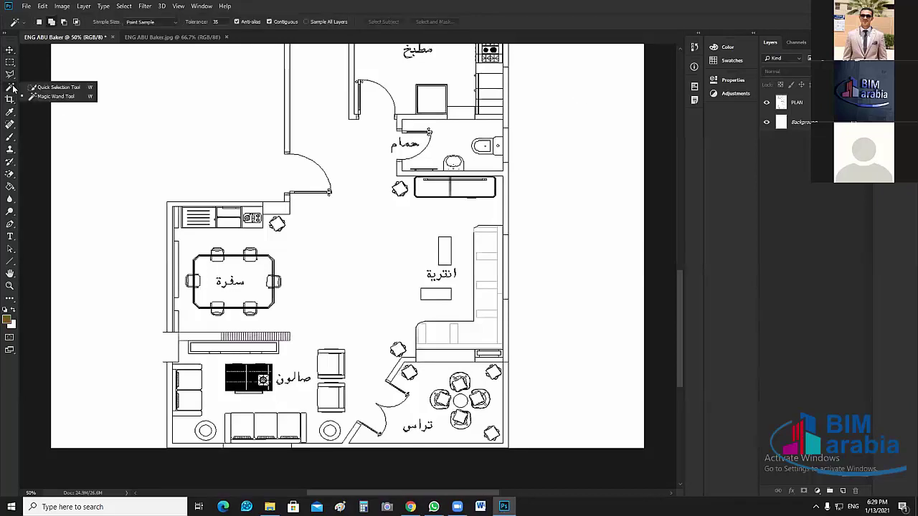
click(65, 98)
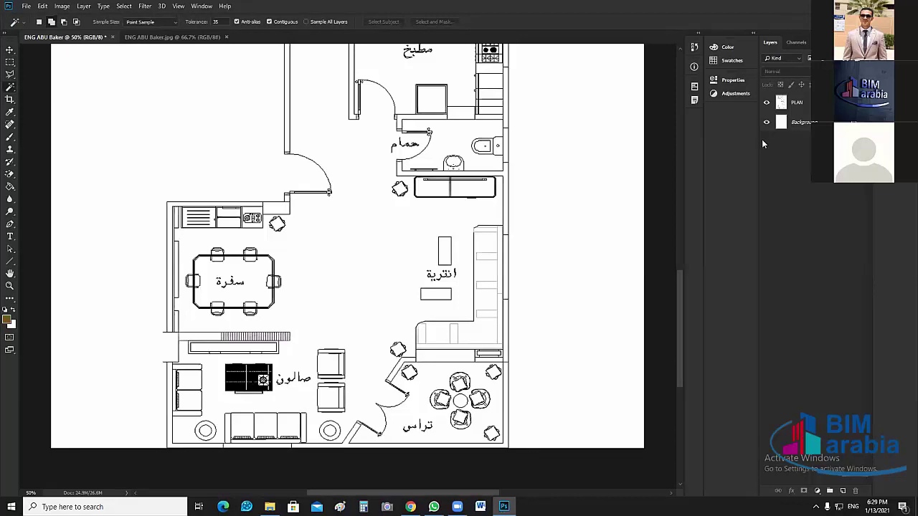
click(797, 105)
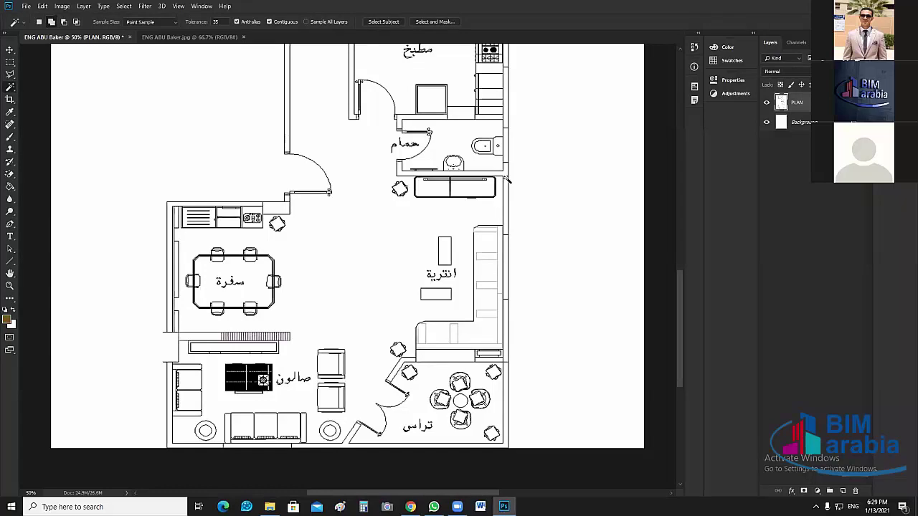
click(506, 210)
scroll(507, 237, up, 2)
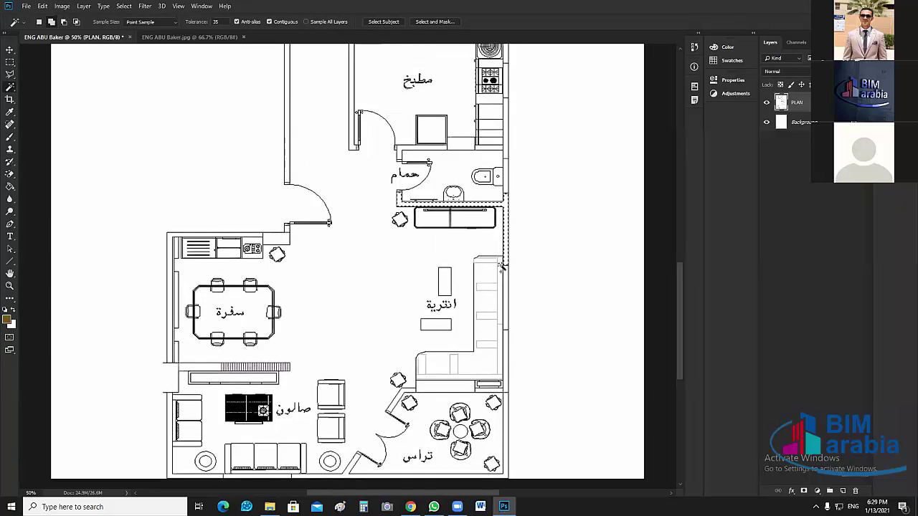
scroll(503, 267, down, 2)
key(ctrl+d)
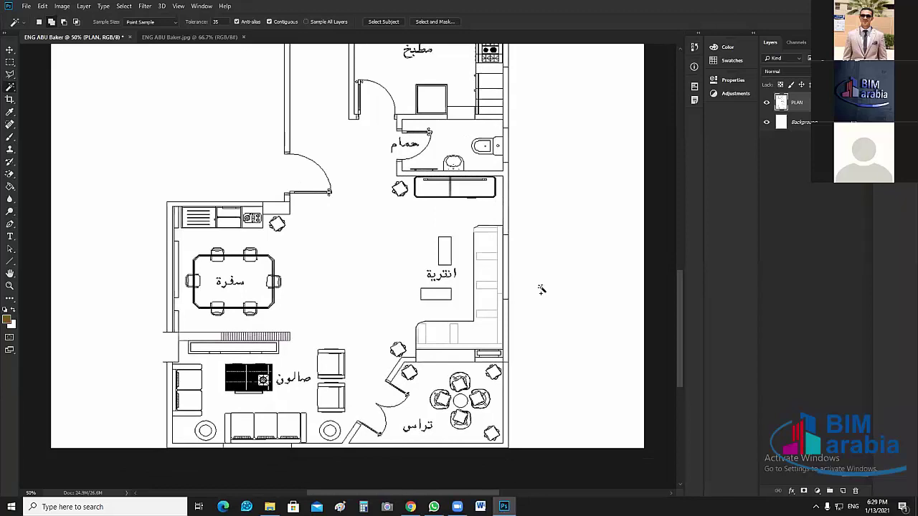
key(ctrl+plus)
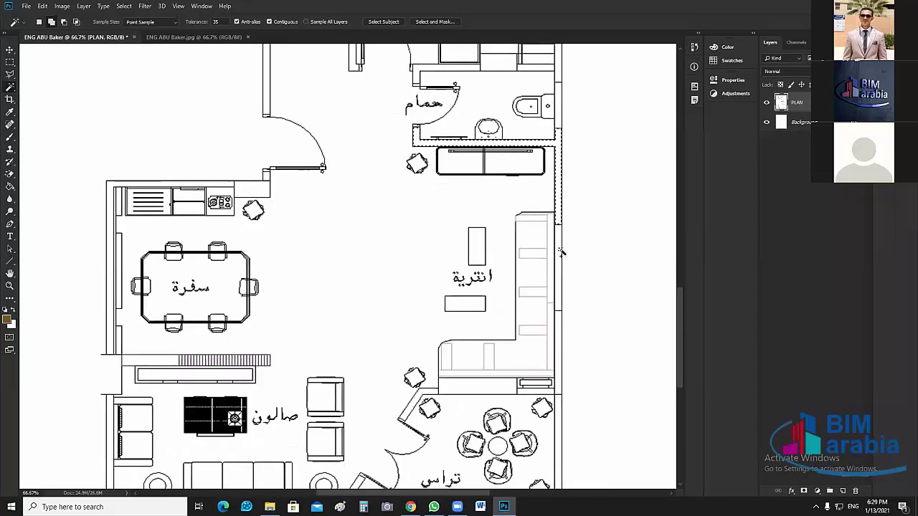
scroll(561, 251, down, 3)
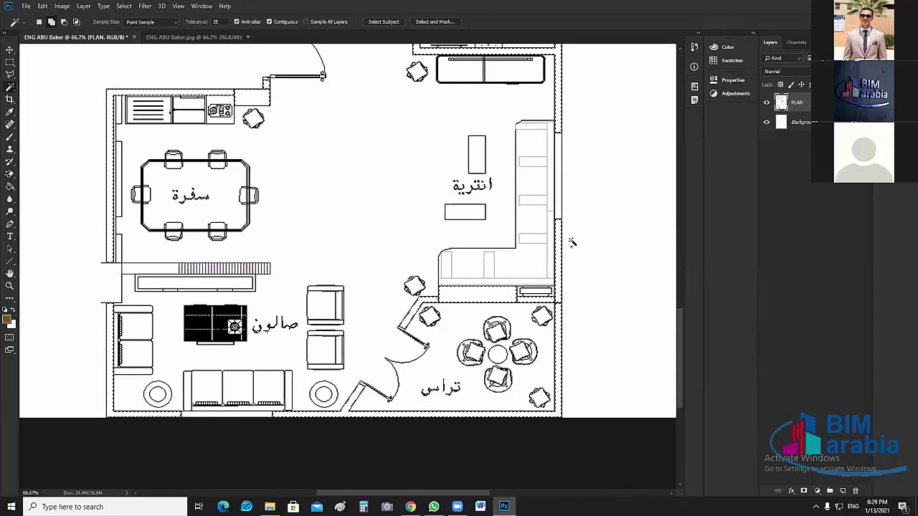
Add the wall interiors around the kitchen, the small bathroom beside it and the adjoining corridor to the selection.
scroll(571, 228, up, 6)
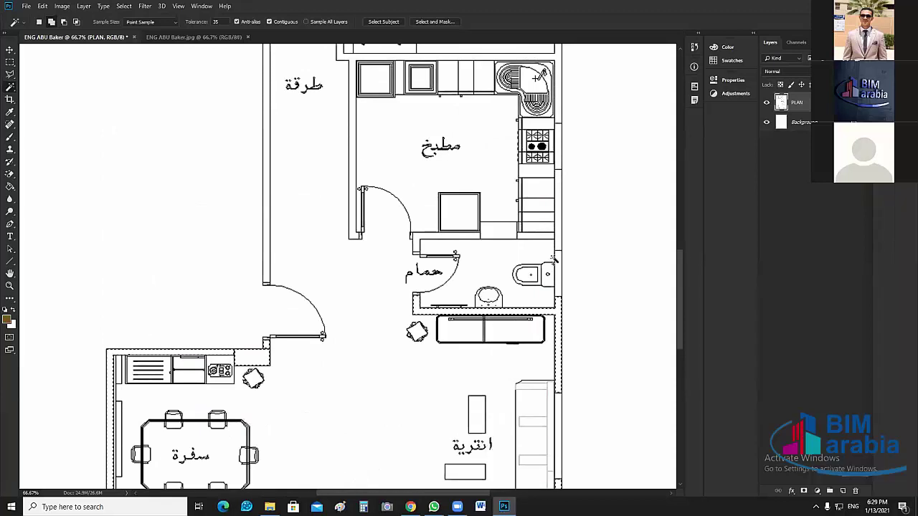
click(505, 235)
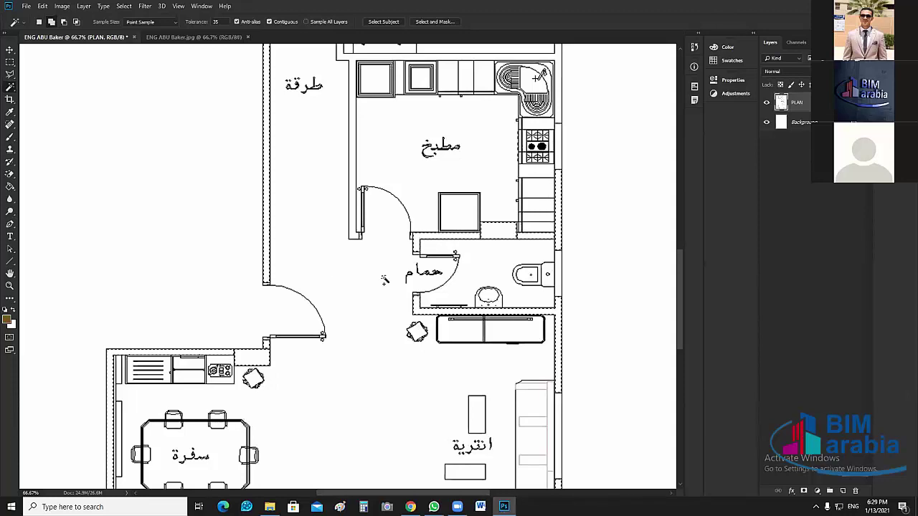
scroll(384, 279, up, 3)
scroll(535, 180, up, 1)
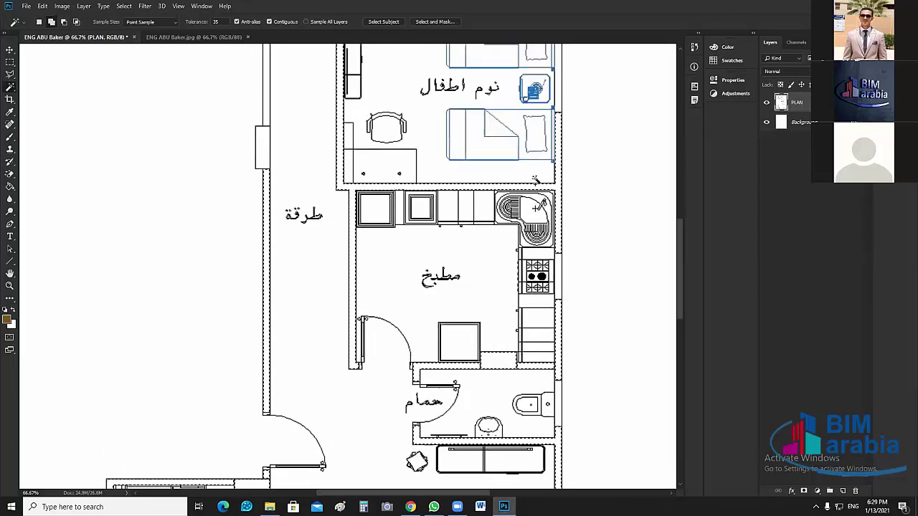
Add the wall interiors around the corridor, large bathroom, children's, second and master bedrooms to the selection, including the plan's upper-edge walls and columns.
scroll(535, 183, up, 4)
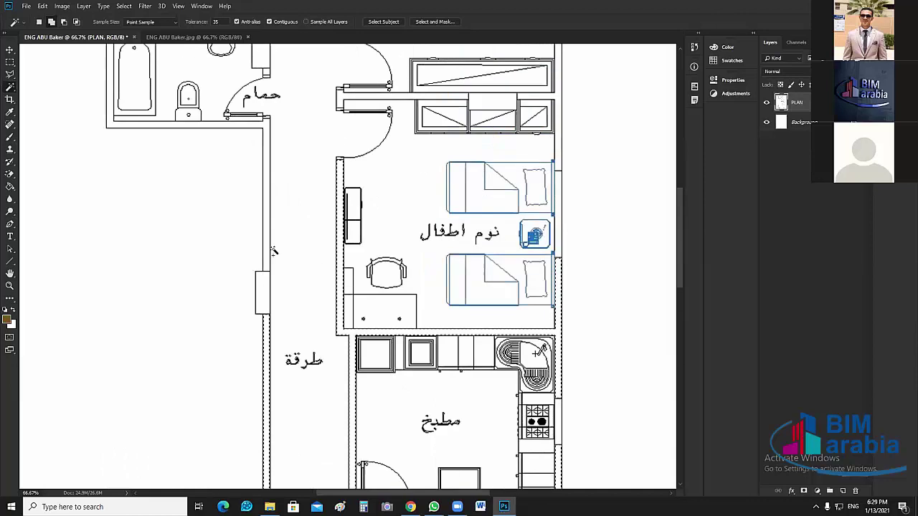
shift+click(269, 251)
scroll(562, 171, up, 2)
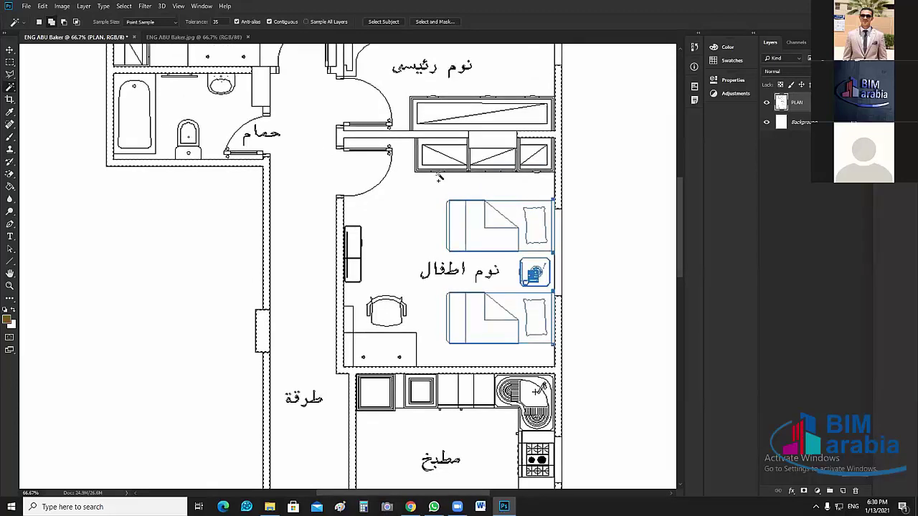
scroll(440, 175, up, 3)
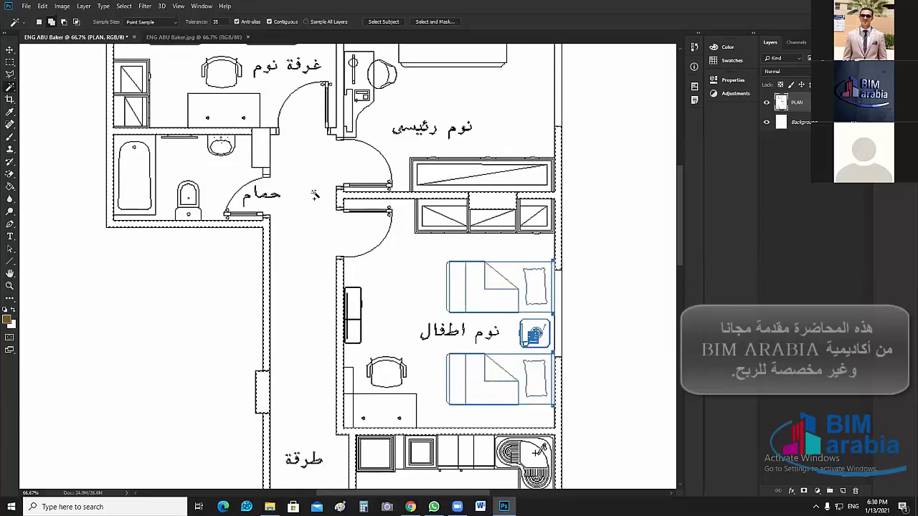
scroll(287, 251, up, 3)
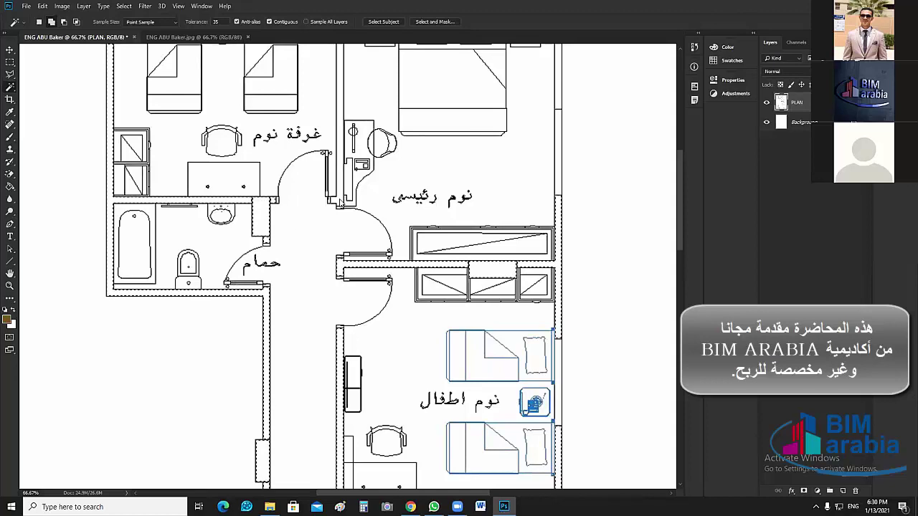
scroll(564, 142, up, 3)
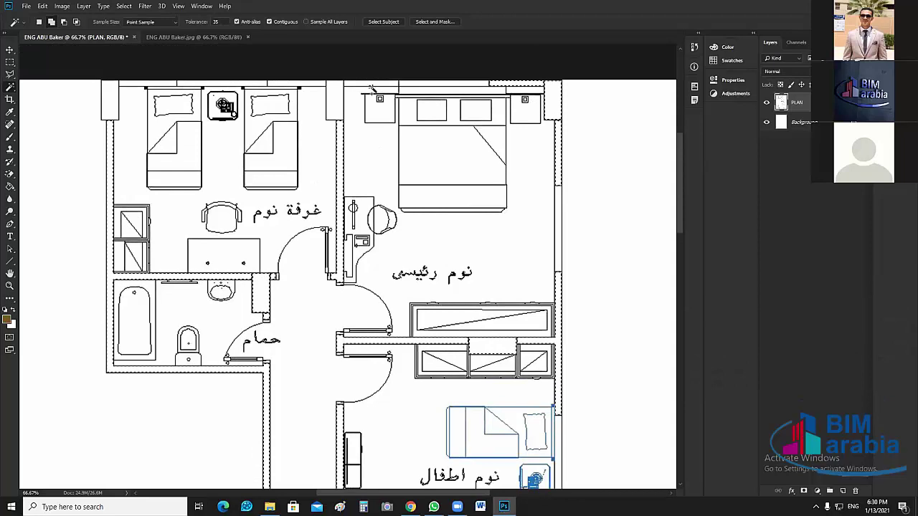
click(381, 84)
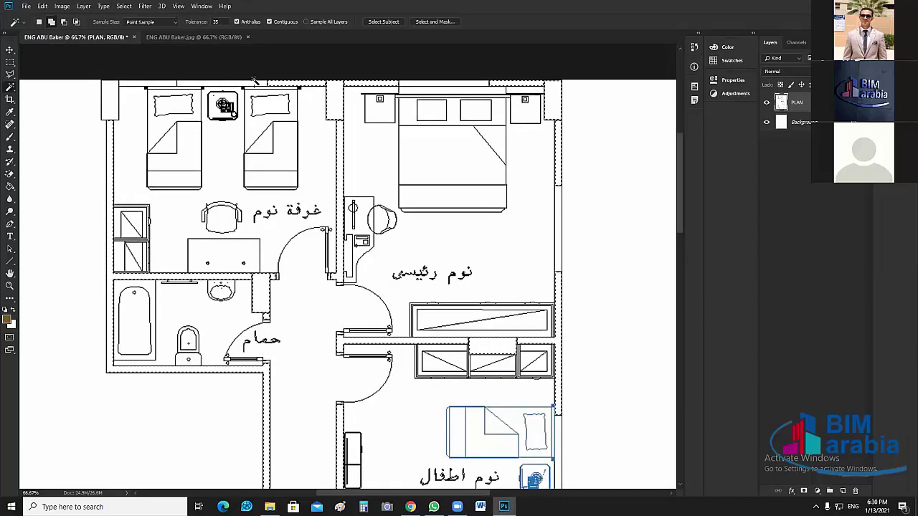
click(102, 88)
scroll(348, 211, up, 6)
scroll(535, 319, down, 7)
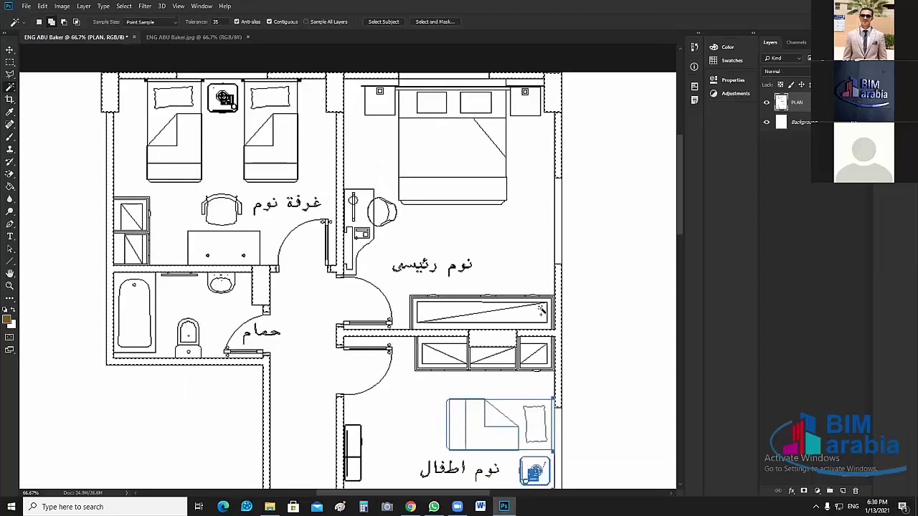
Check the selected walls down the plan and add the open rectangular column between the dining and salon outer walls with the Rectangular Marquee.
scroll(542, 310, down, 1)
scroll(543, 303, down, 4)
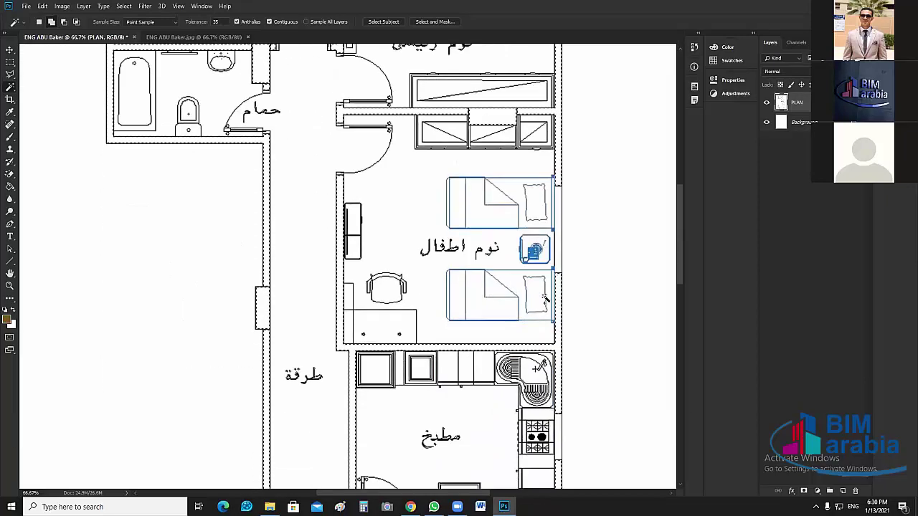
scroll(545, 300, down, 4)
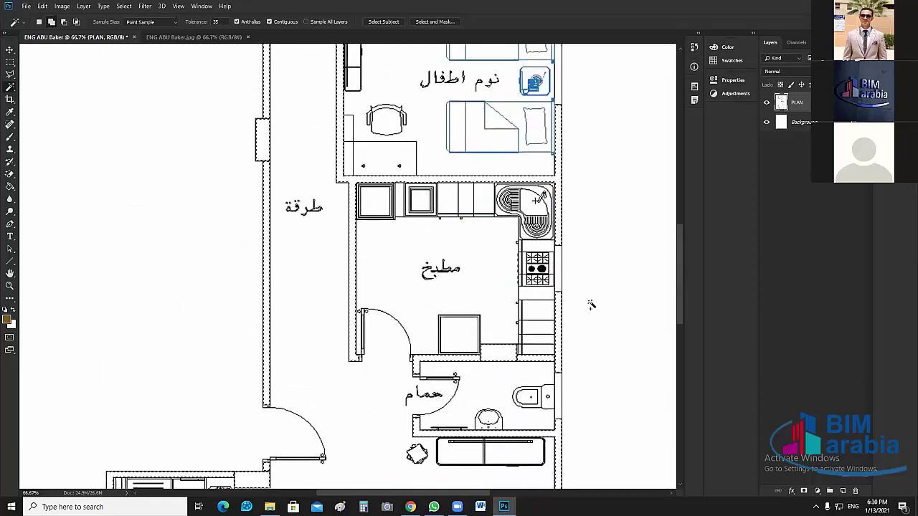
scroll(591, 305, down, 3)
scroll(592, 286, down, 3)
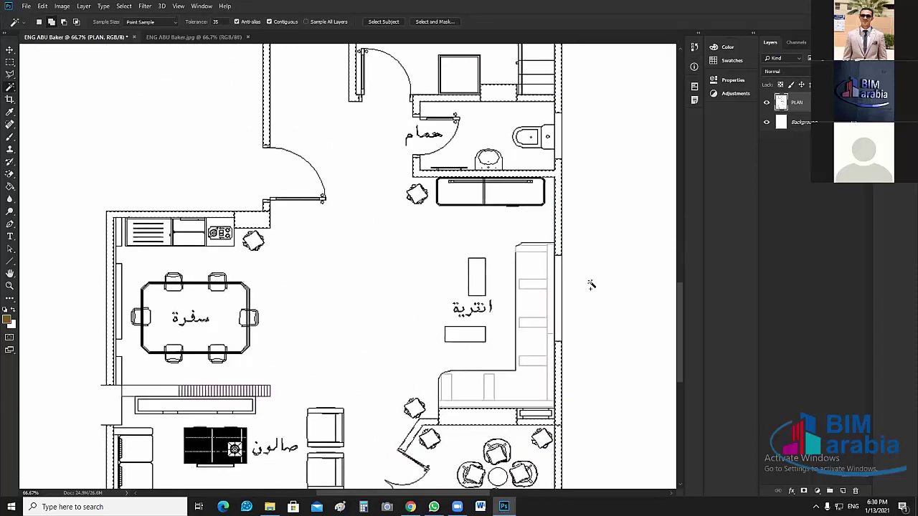
scroll(591, 284, down, 2)
scroll(593, 283, down, 2)
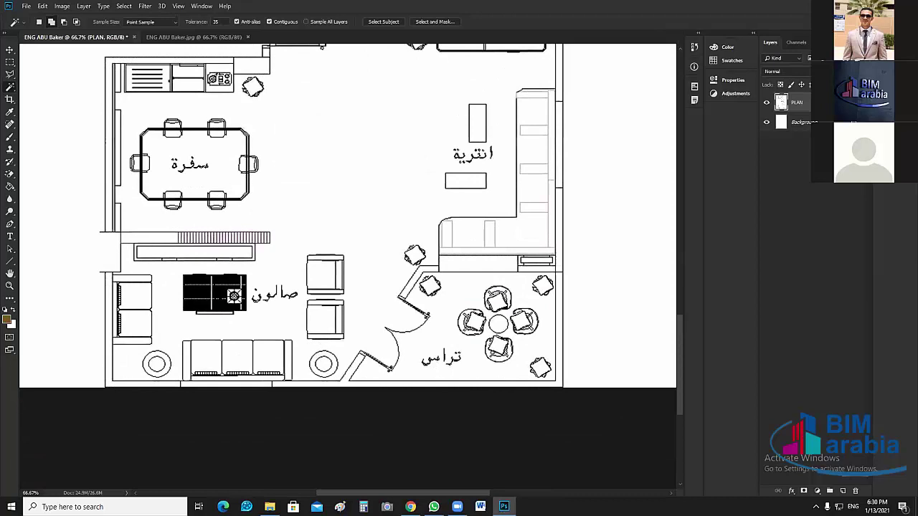
key(ctrl+plus)
scroll(157, 227, left, 5)
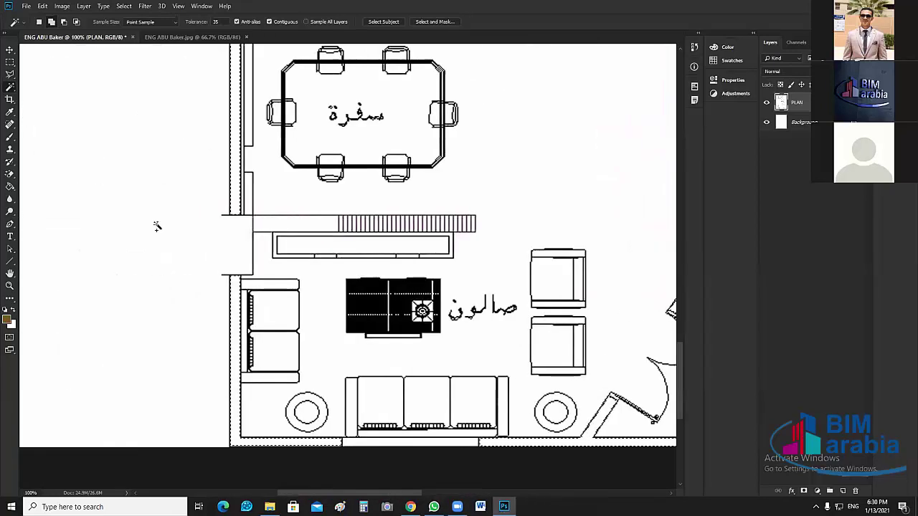
key(m)
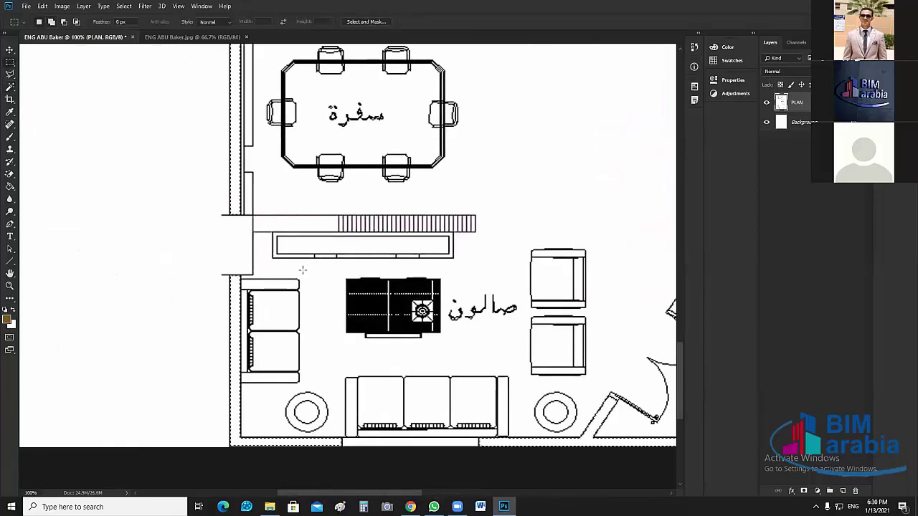
click(51, 22)
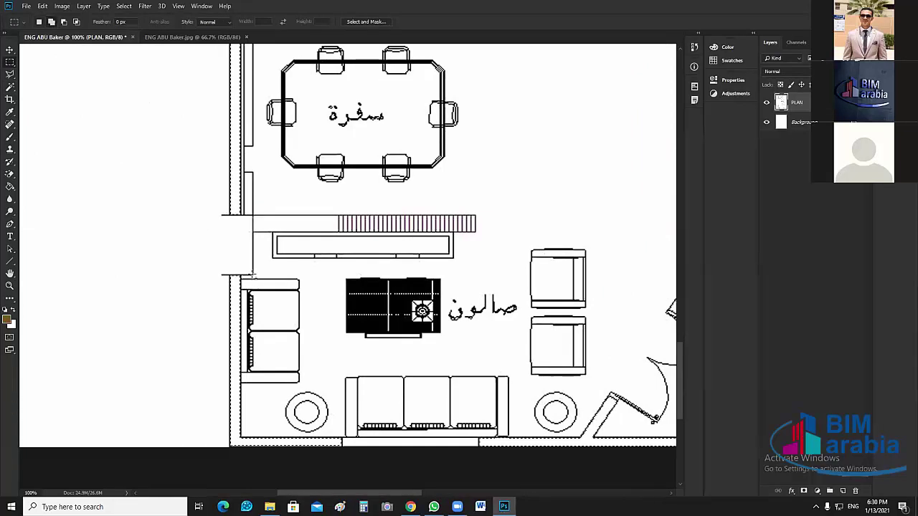
drag(252, 273, 221, 214)
Add small rectangles across the joints between that column and the adjoining outer walls so the selection is continuous.
key(ctrl+plus)
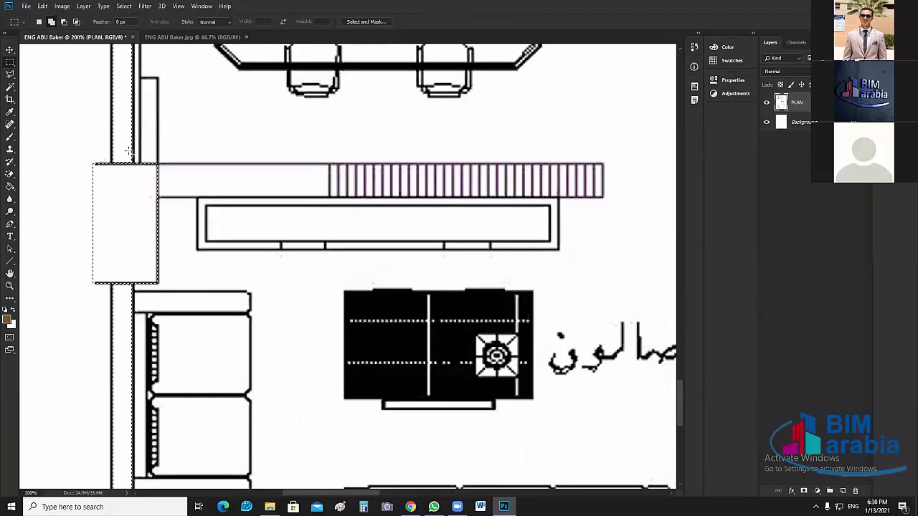
drag(131, 152, 114, 180)
drag(132, 272, 116, 293)
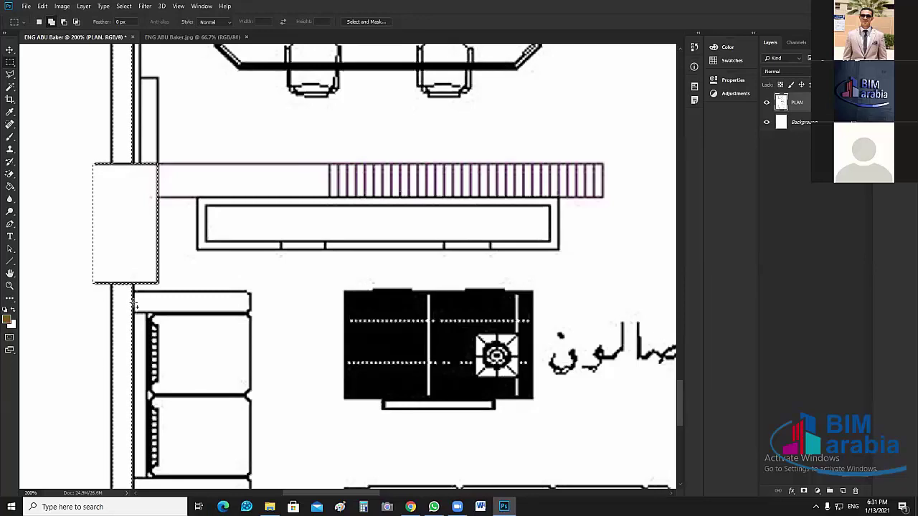
key(ctrl+plus)
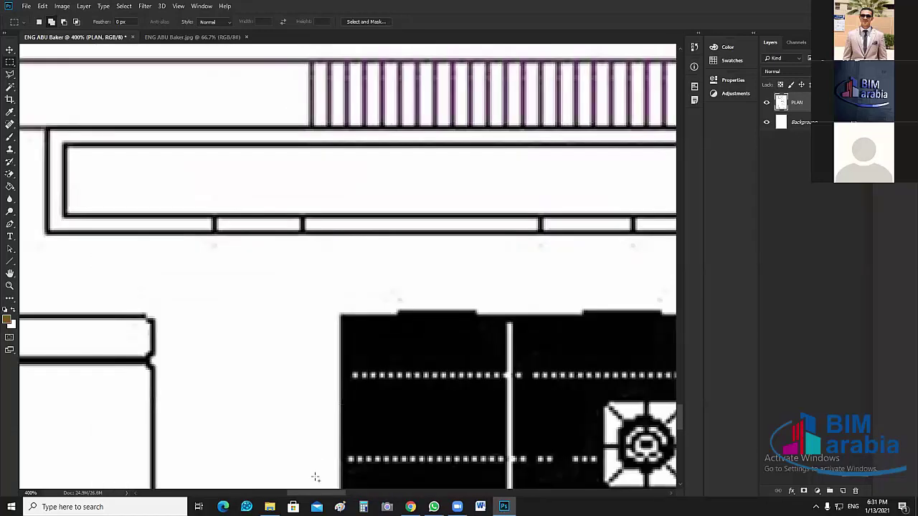
drag(290, 494, 255, 493)
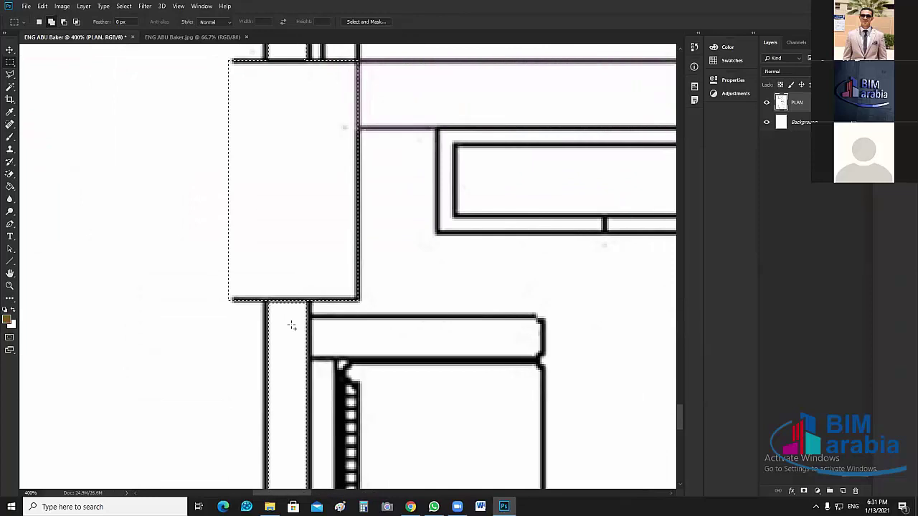
drag(308, 320, 270, 278)
key(ctrl+0)
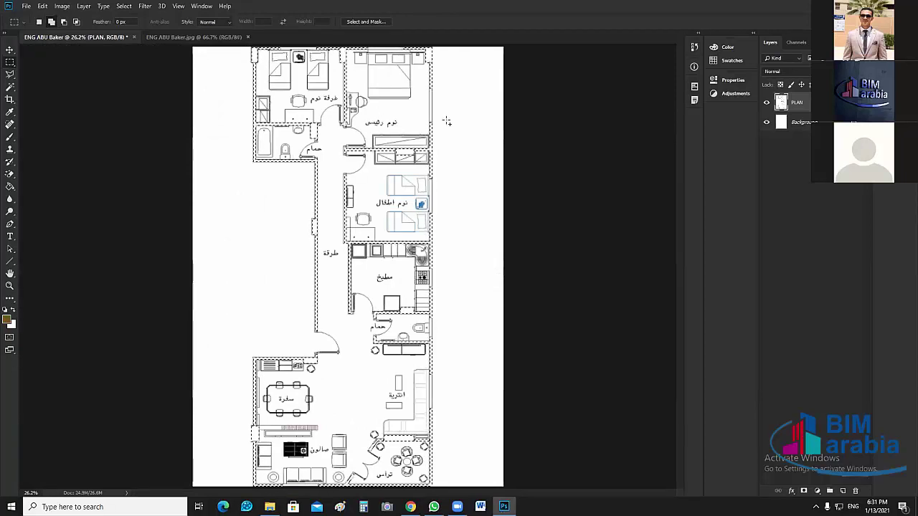
Clear the wall selection, create a new layer above PLAN, and reselect the walls.
key(ctrl+d)
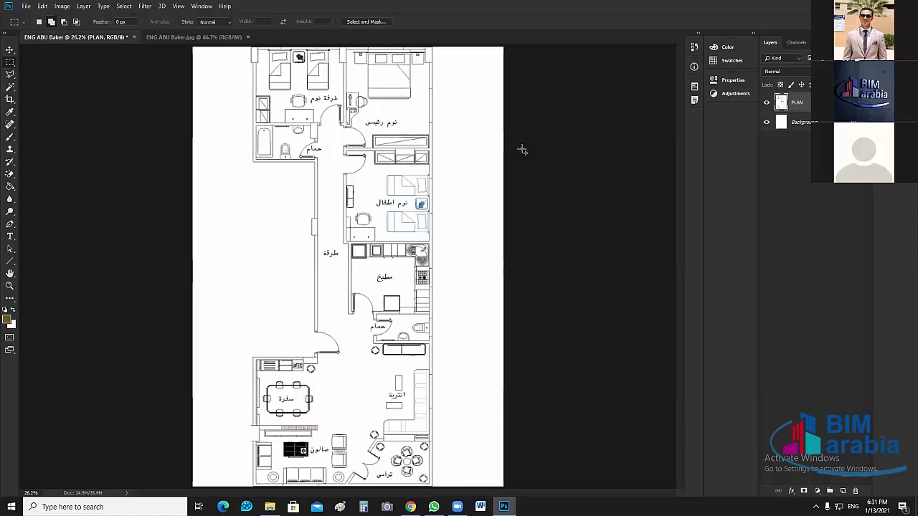
key(ctrl+z)
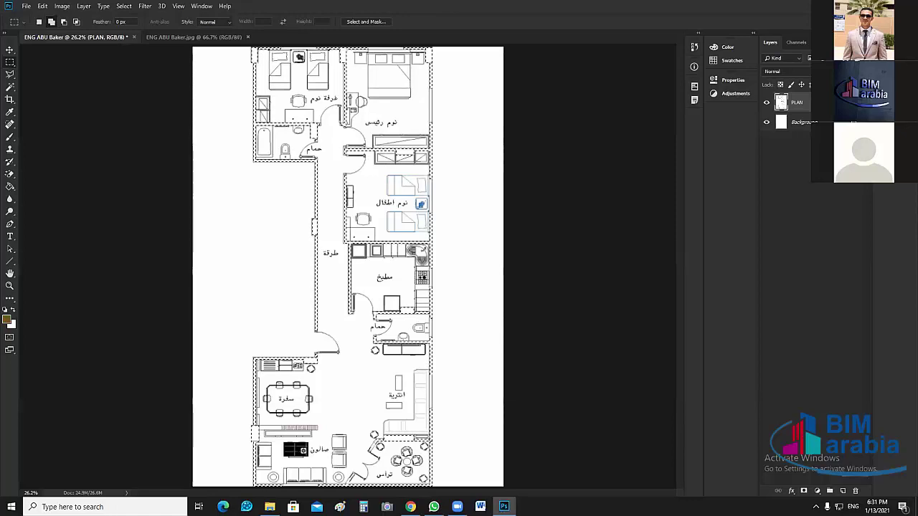
key(ctrl+d)
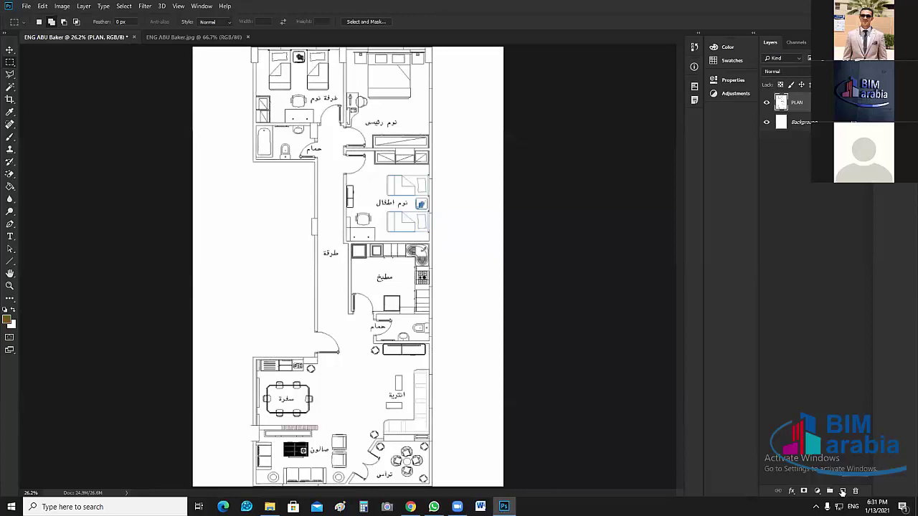
click(842, 492)
key(ctrl+shift+d)
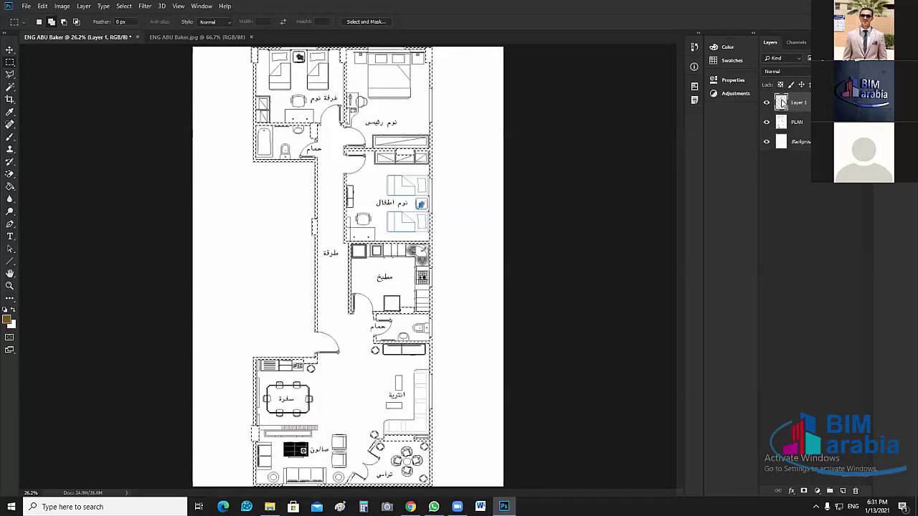
Rename the new layer as WA_COLOR.
double_click(799, 103)
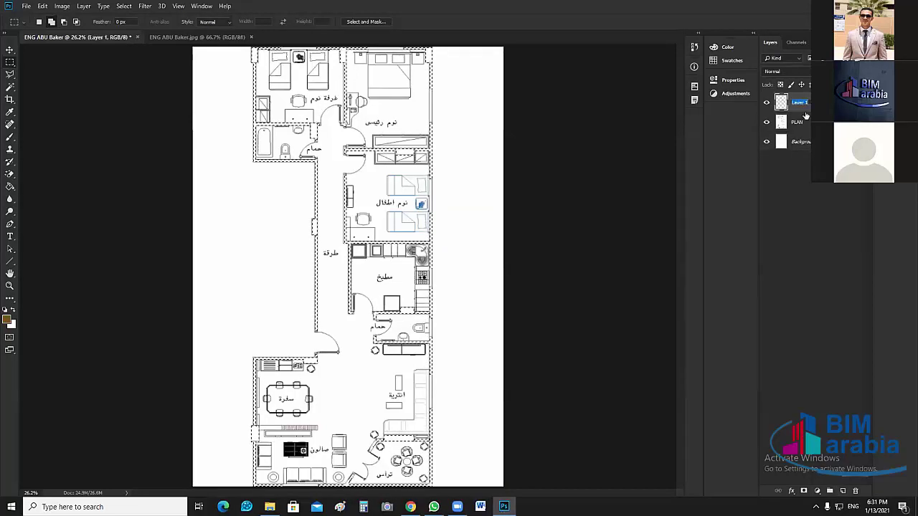
text(WA_COL)
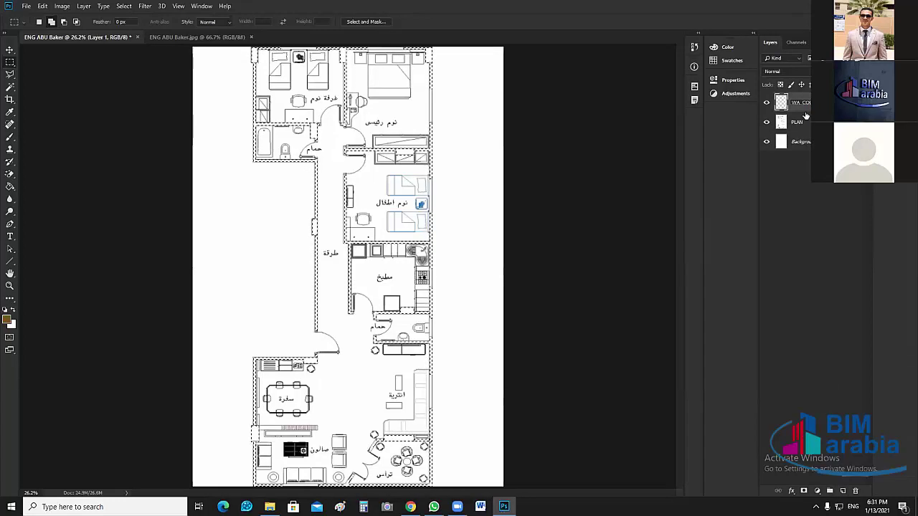
key(Return)
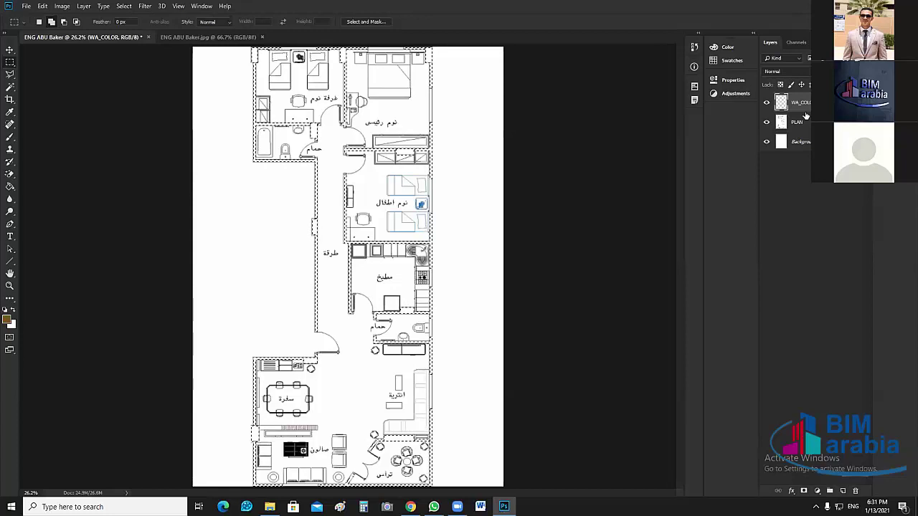
Reset the foreground and background colours to default and fill the selected walls with black on WA_COLOR using the Paint Bucket.
click(5, 310)
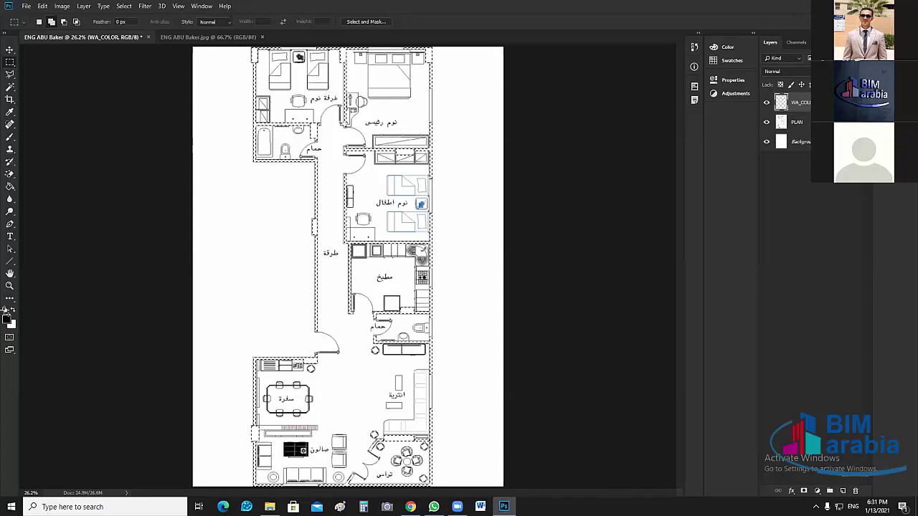
click(10, 186)
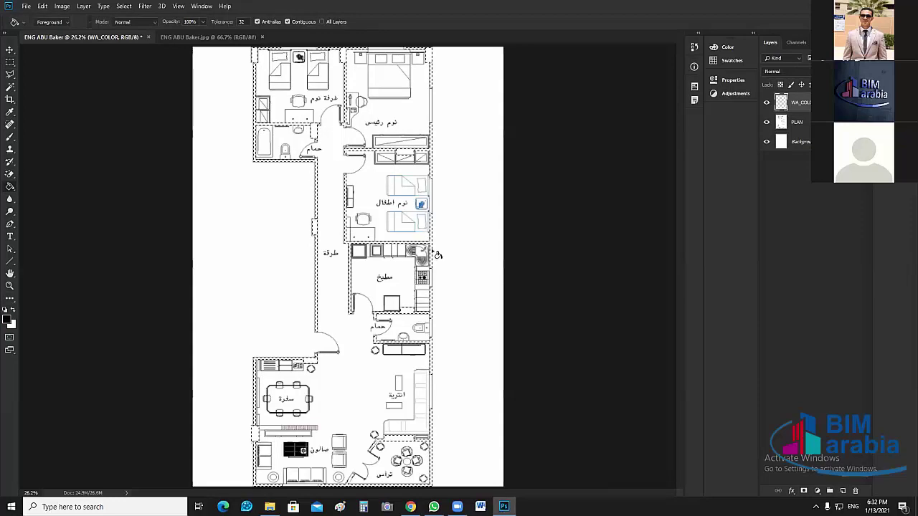
key(ctrl+d)
scroll(436, 256, up, 4)
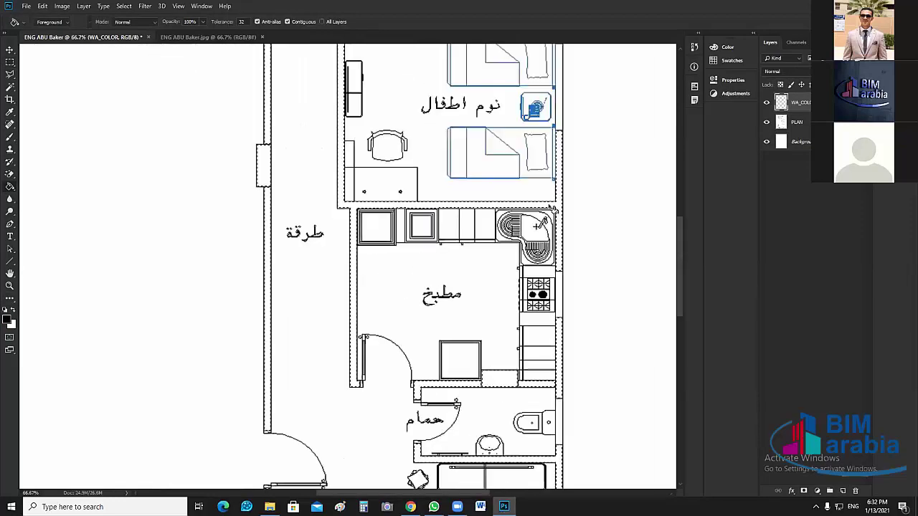
click(557, 248)
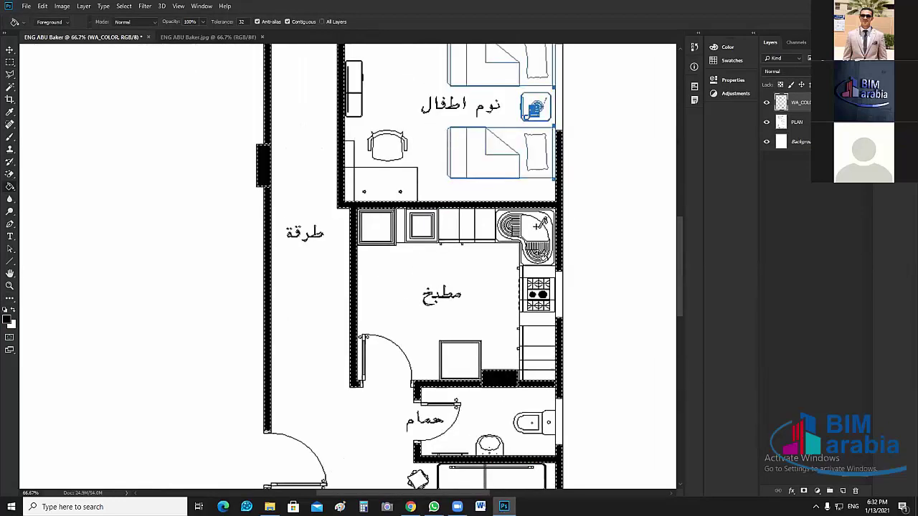
scroll(538, 259, down, 4)
key(ctrl+0)
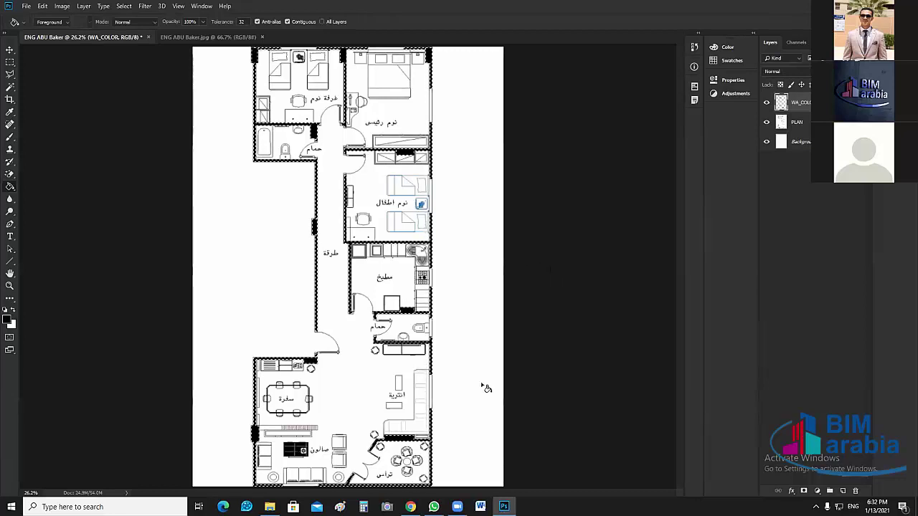
key(i)
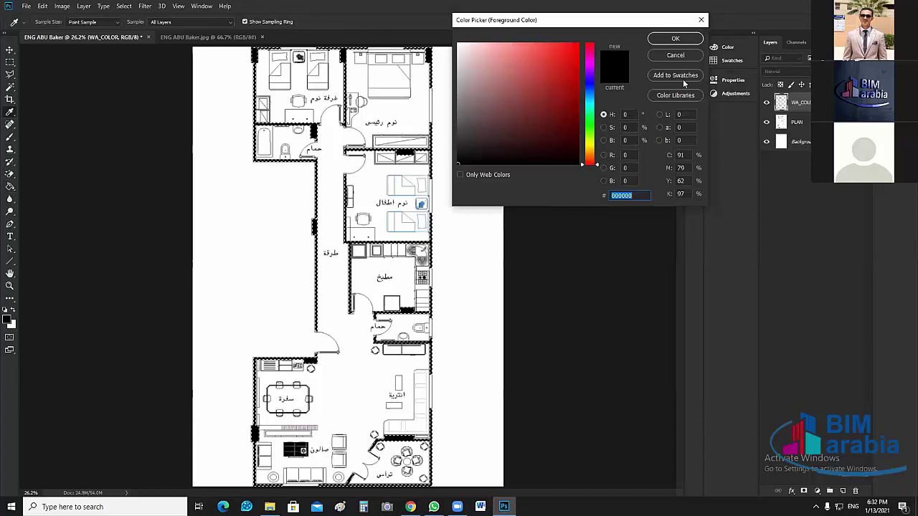
click(676, 96)
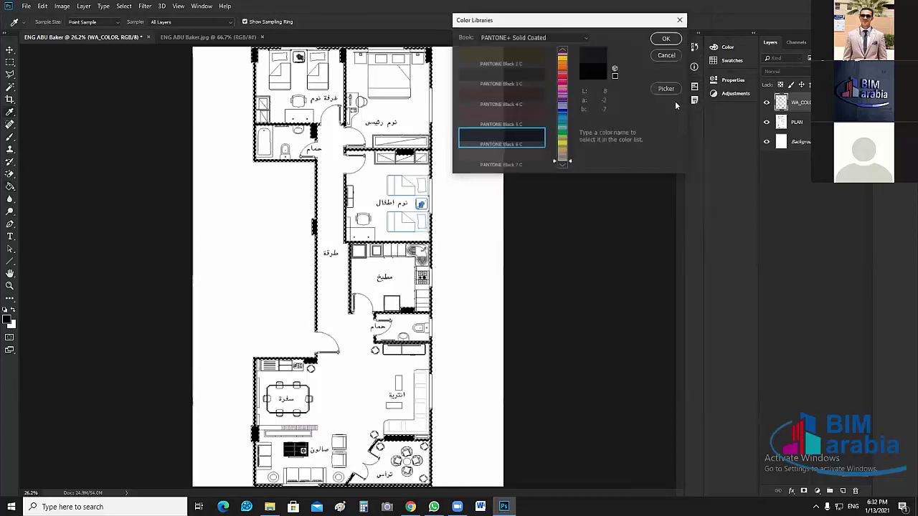
click(666, 57)
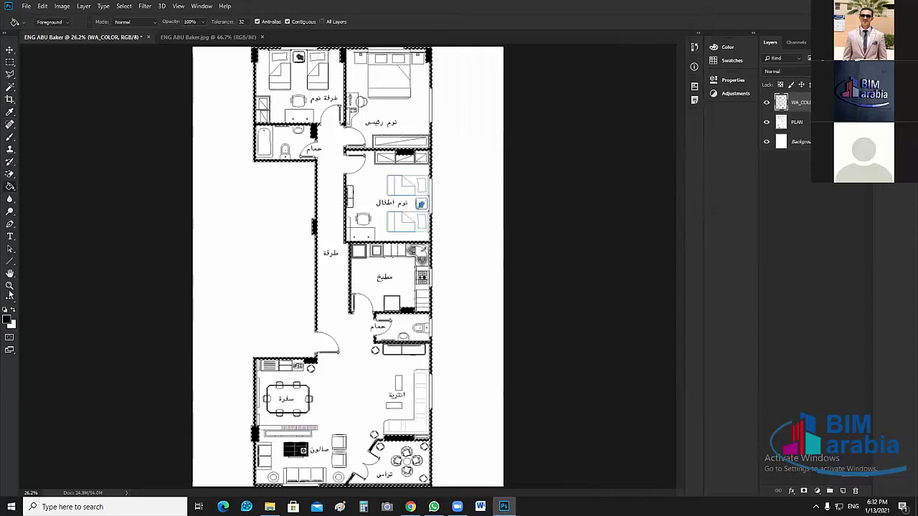
click(8, 320)
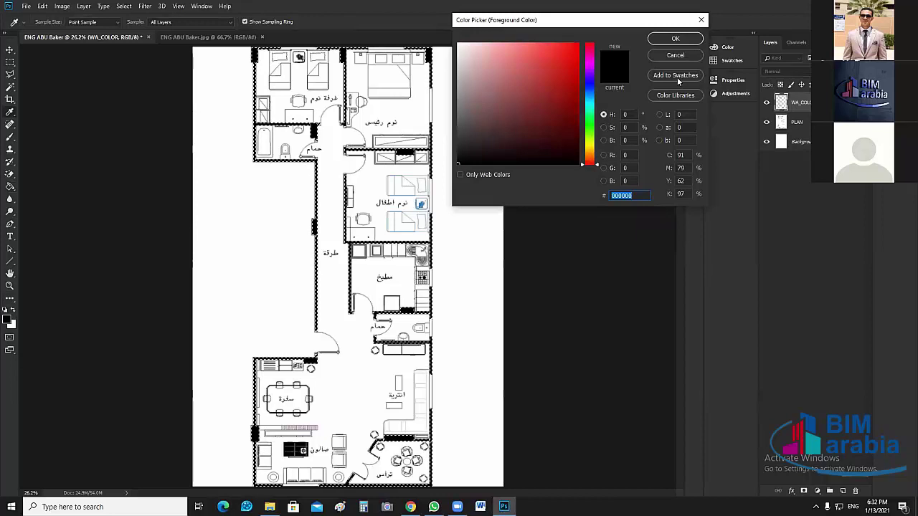
click(677, 76)
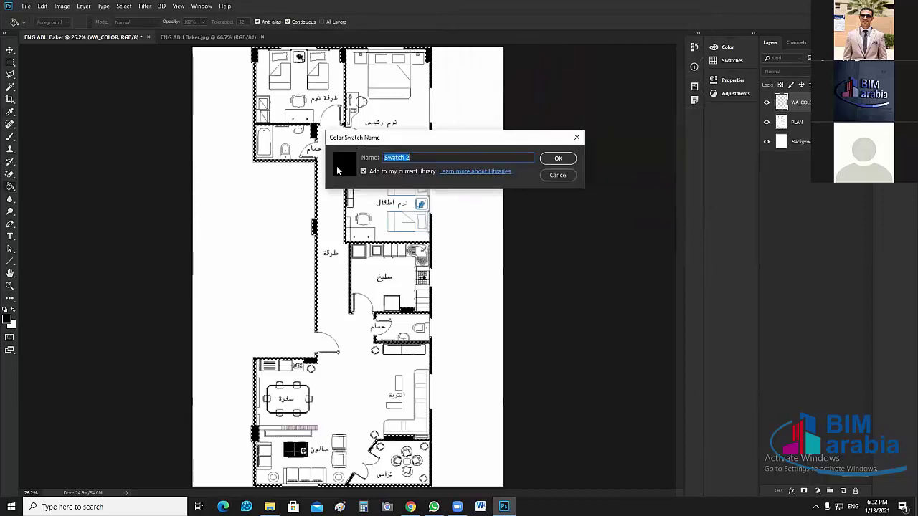
click(558, 175)
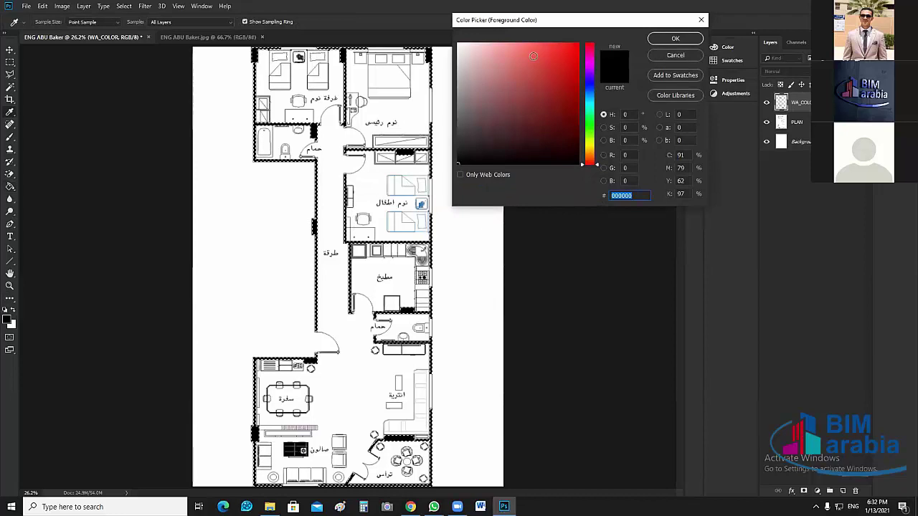
click(675, 57)
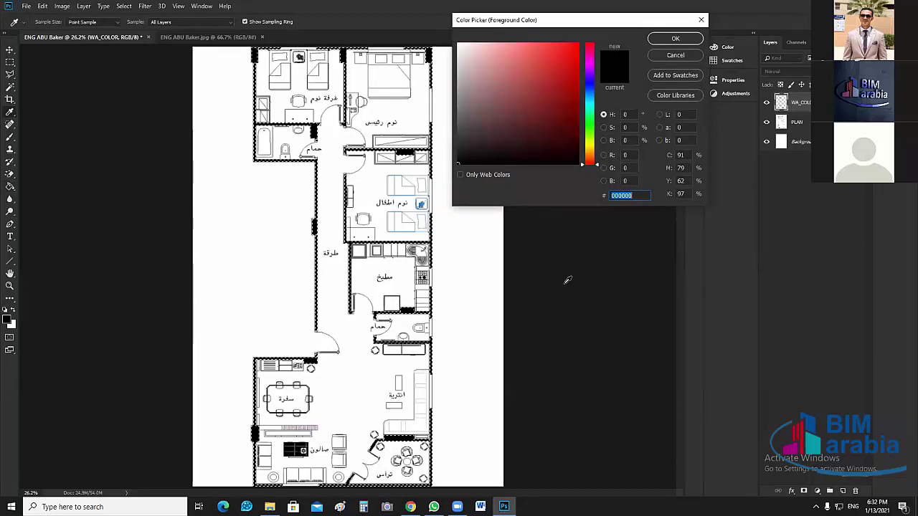
click(632, 115)
key(Escape)
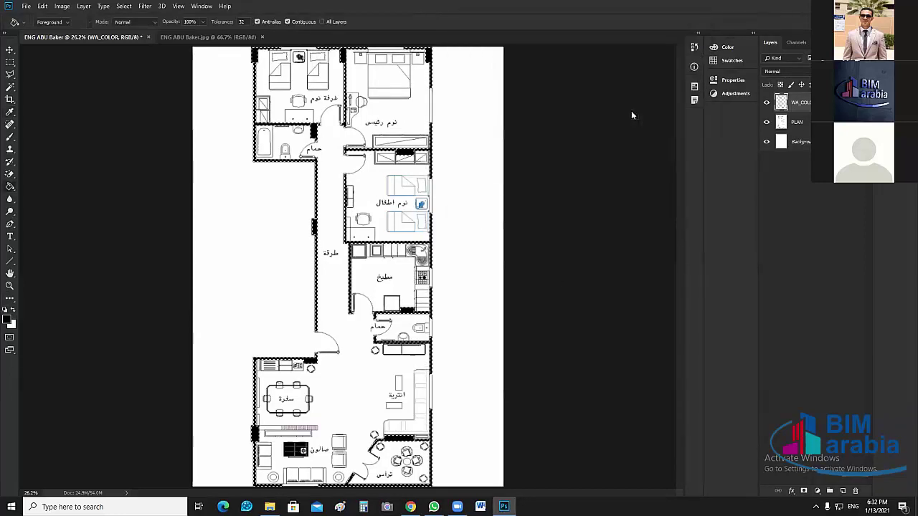
Fill the selected walls on WA_COLOR with the black foreground colour and clear the selection.
key(g)
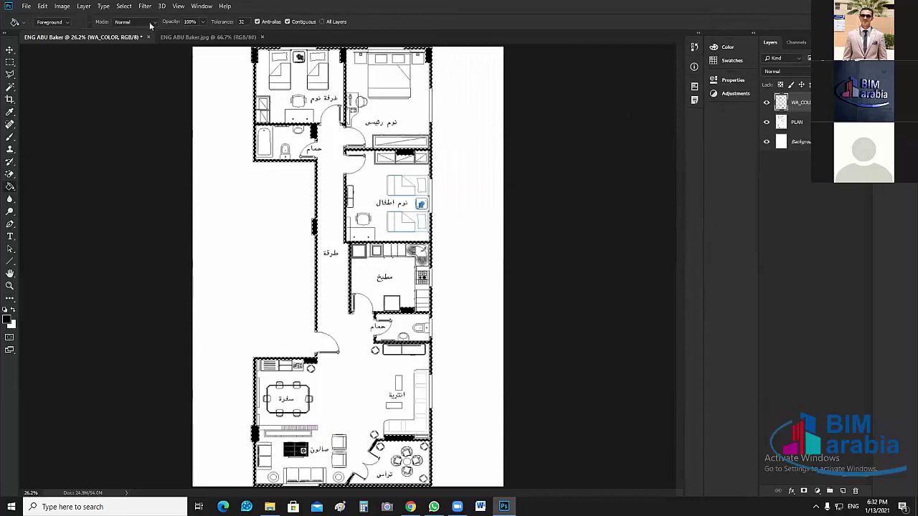
key(v)
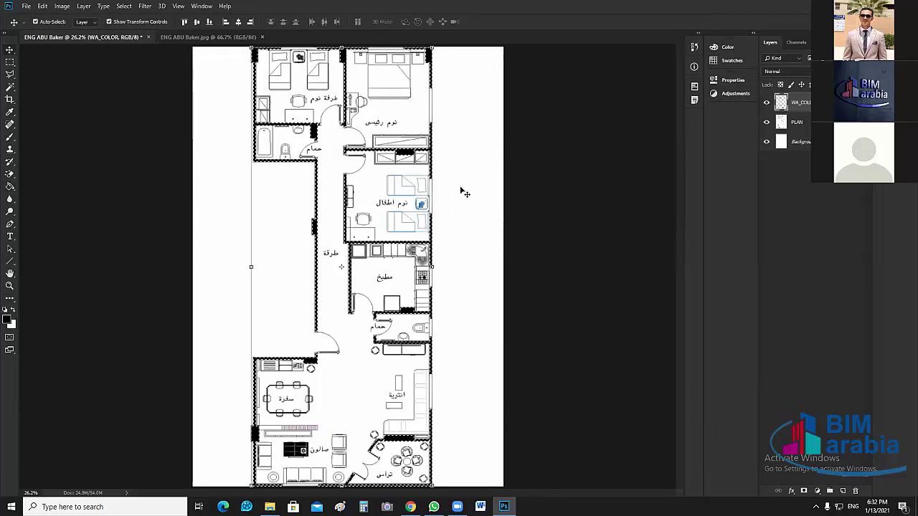
key(alt+BackSpace)
key(ctrl+d)
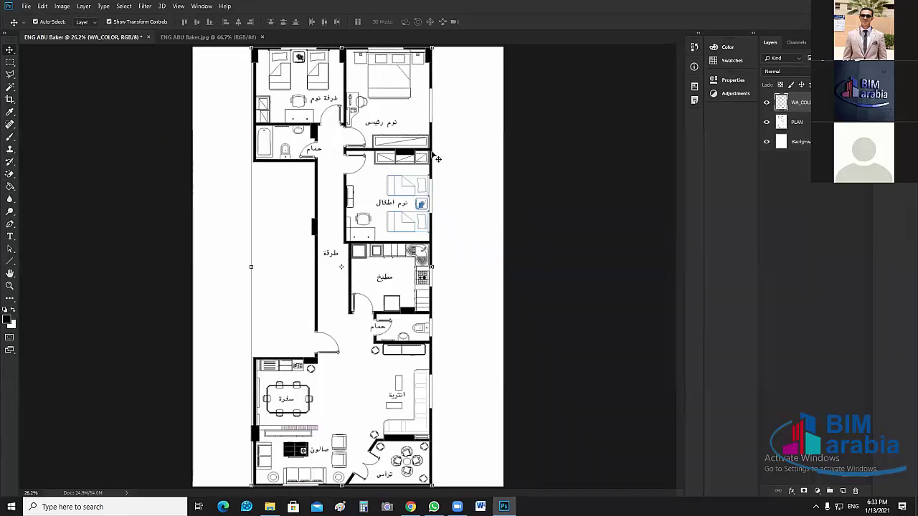
Hide and show the WA_COLOR layer to compare the plan with and without the wall fill.
key(ctrl+plus)
key(ctrl+plus)
scroll(514, 126, up, 2)
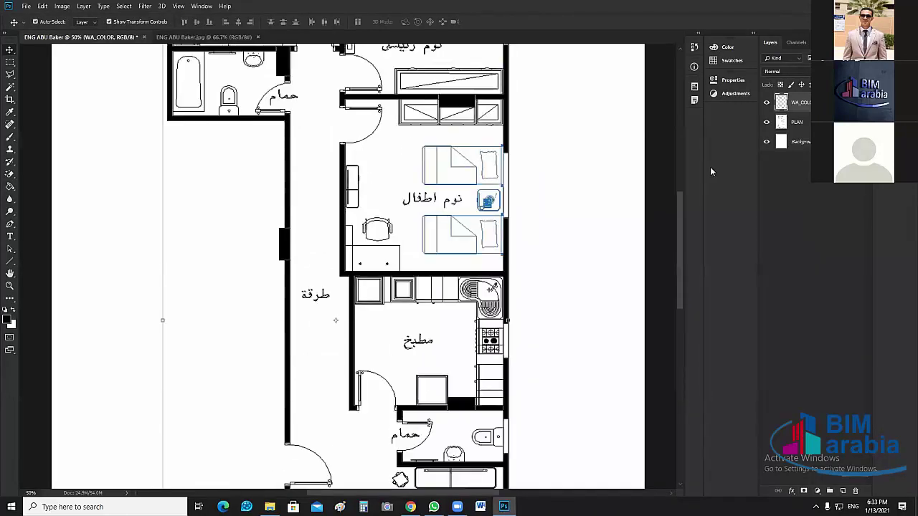
click(781, 102)
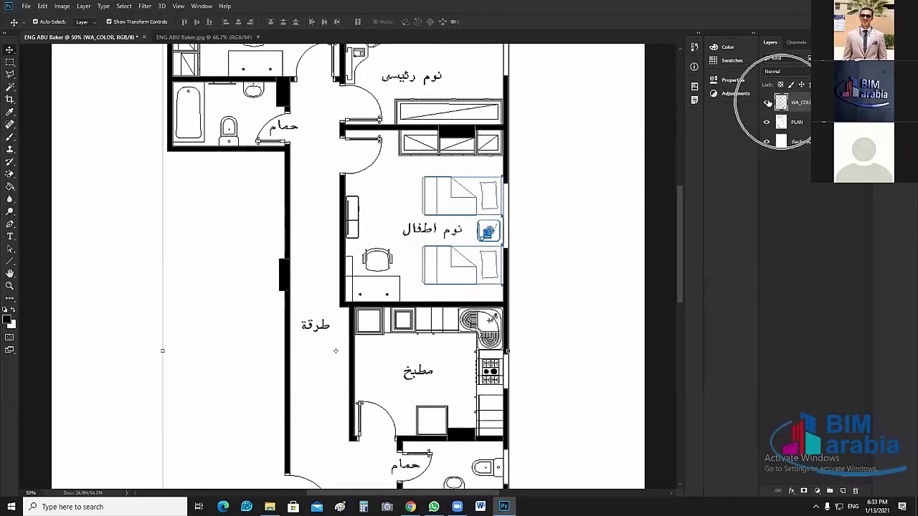
click(767, 102)
click(767, 103)
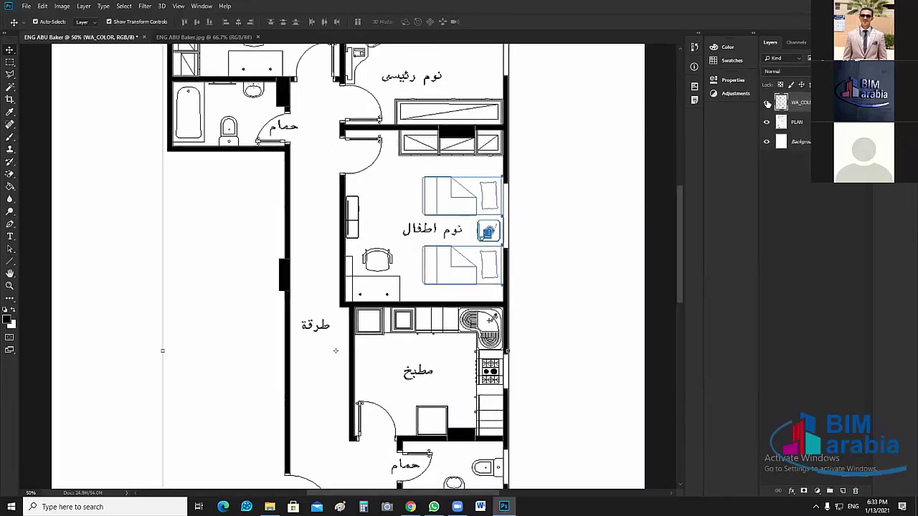
click(767, 102)
click(766, 103)
click(766, 102)
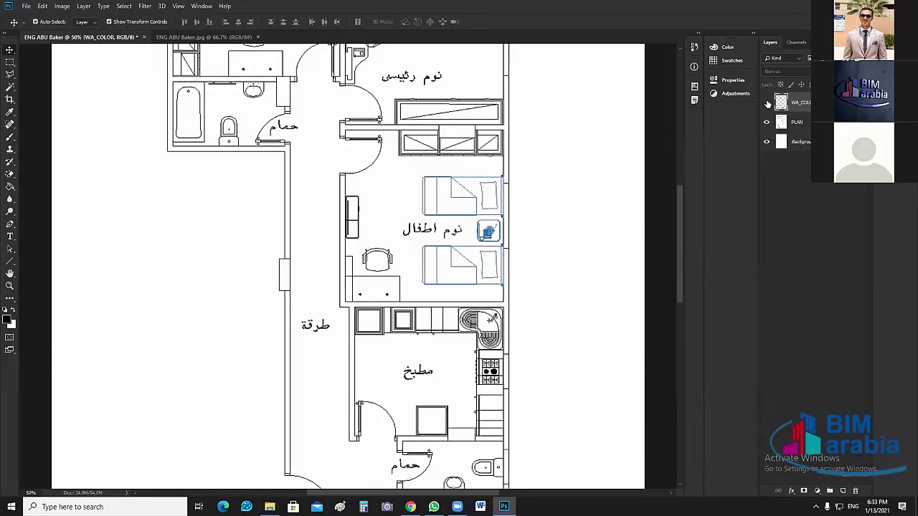
key(ctrl+z)
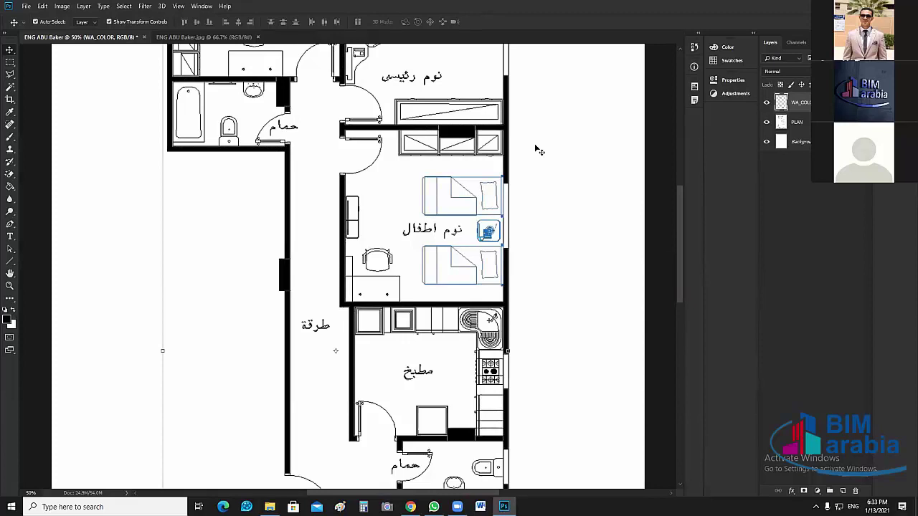
Select the outer windows of the two upper bedrooms on the PLAN layer with the Magic Wand.
scroll(539, 151, up, 5)
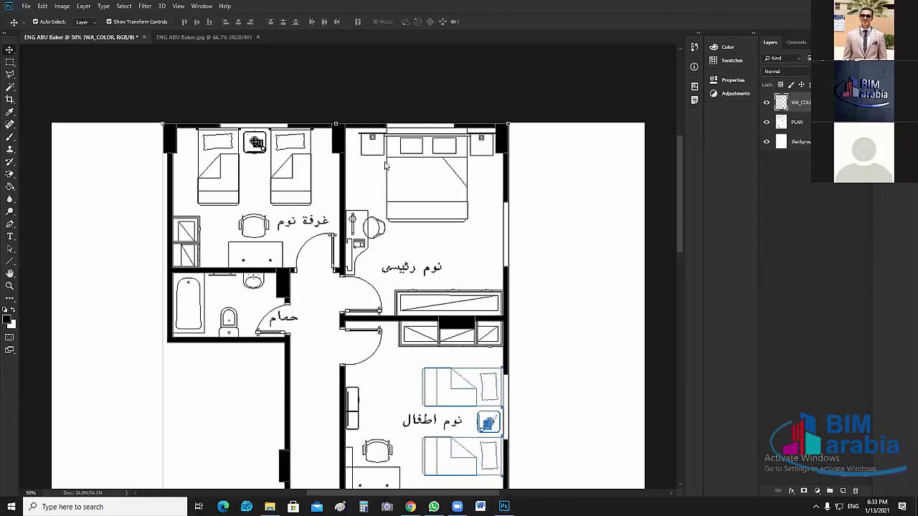
click(10, 86)
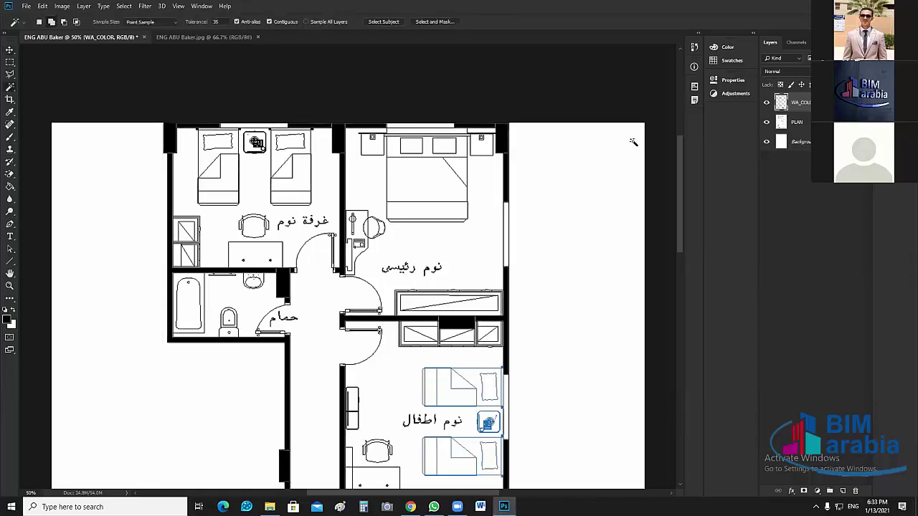
click(798, 123)
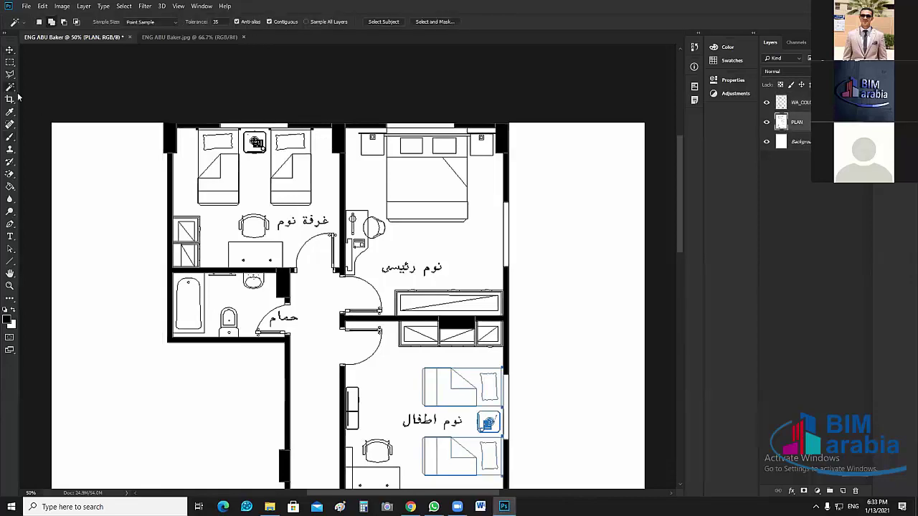
scroll(433, 131, up, 1)
scroll(432, 131, up, 1)
click(429, 150)
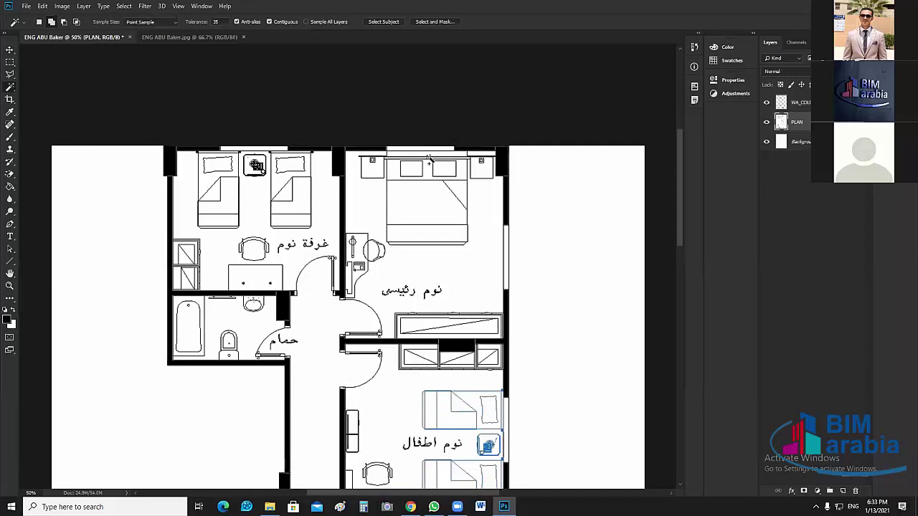
click(264, 148)
scroll(550, 278, down, 5)
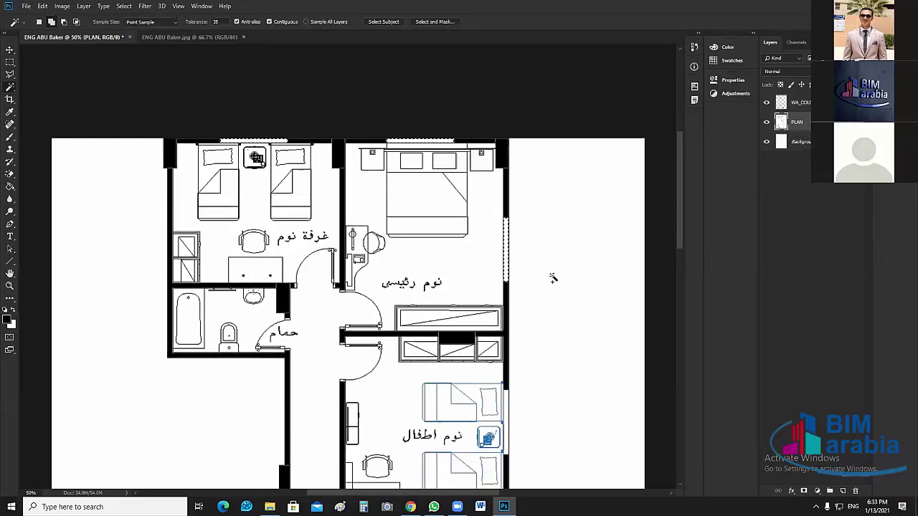
Add the outer windows of the children's bedroom, kitchen, small bathroom, living area and salon to the selection.
scroll(533, 287, down, 2)
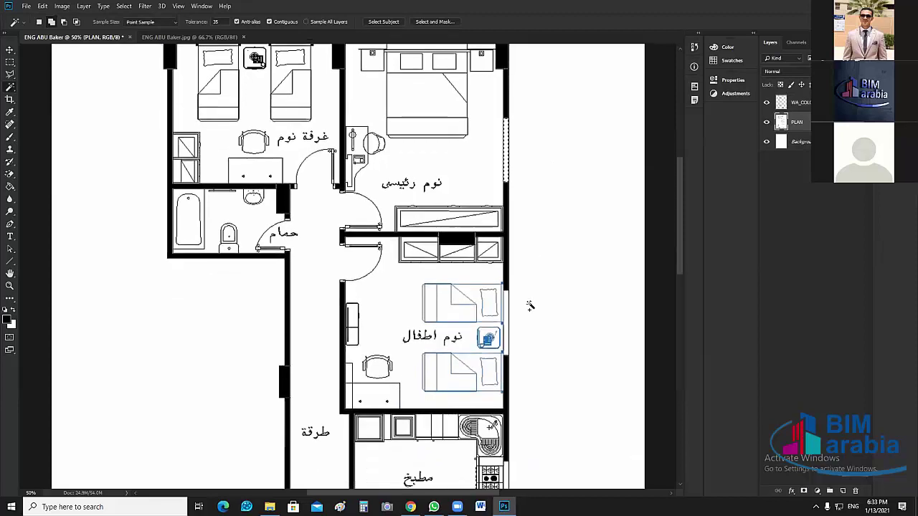
scroll(507, 250, down, 3)
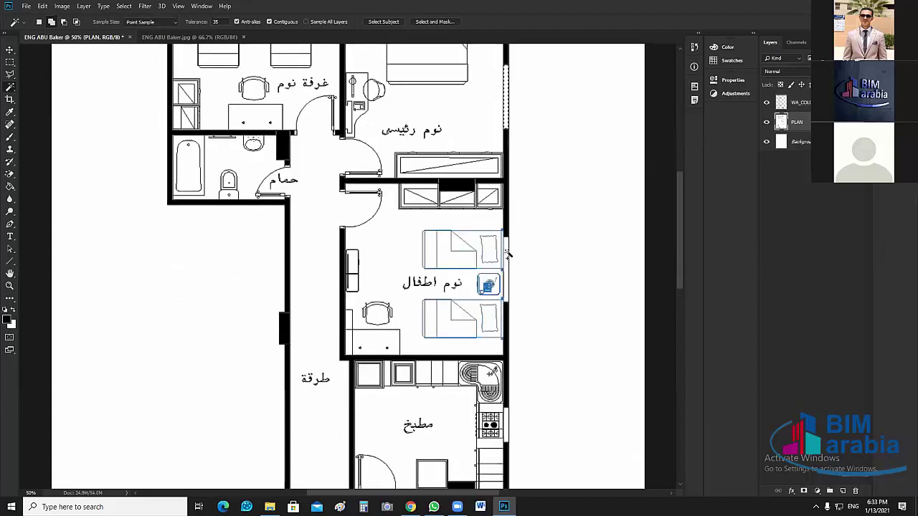
scroll(543, 294, down, 5)
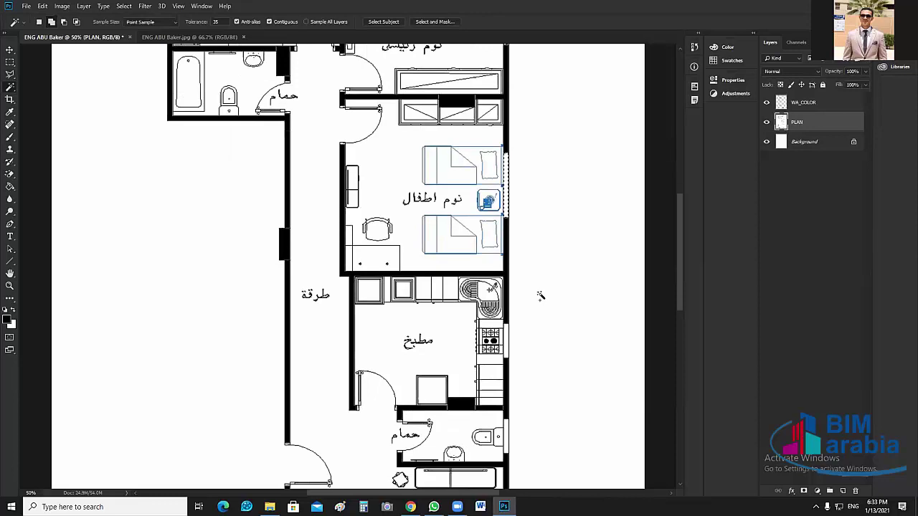
scroll(541, 296, down, 7)
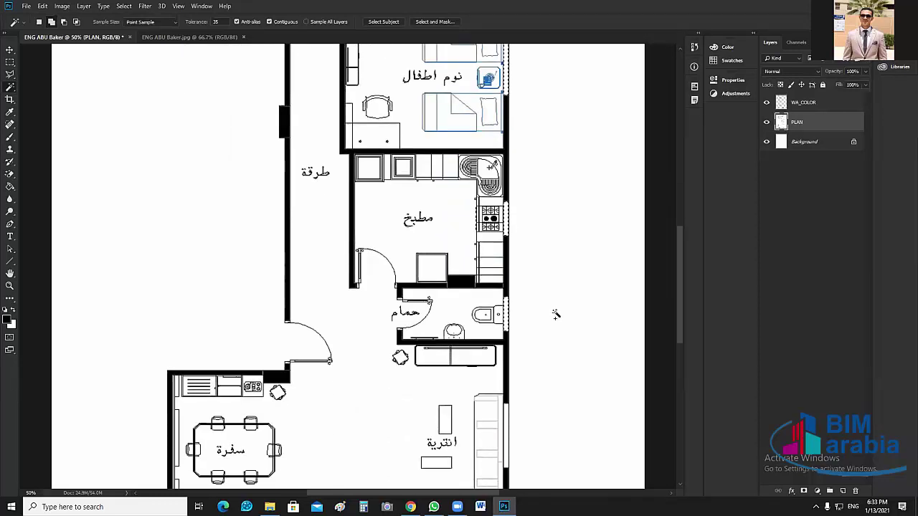
scroll(556, 315, down, 10)
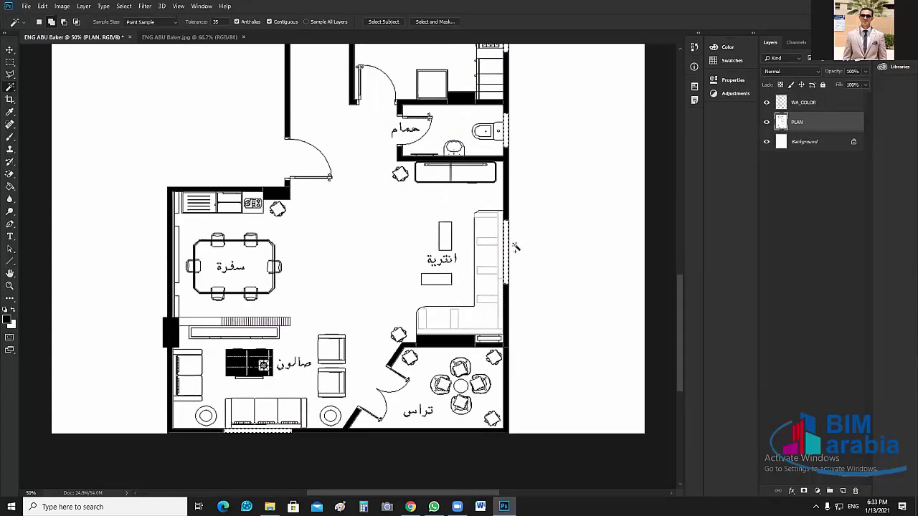
scroll(515, 248, up, 5)
scroll(346, 487, down, 3)
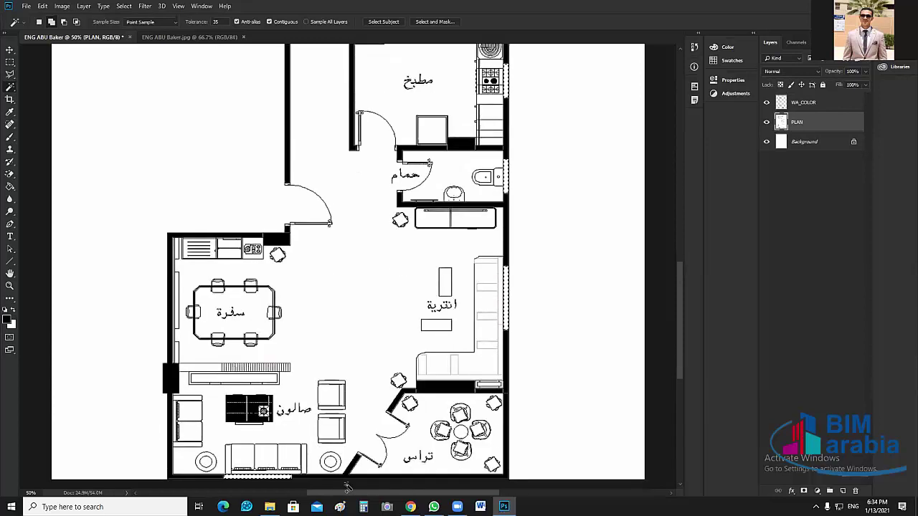
scroll(505, 284, up, 5)
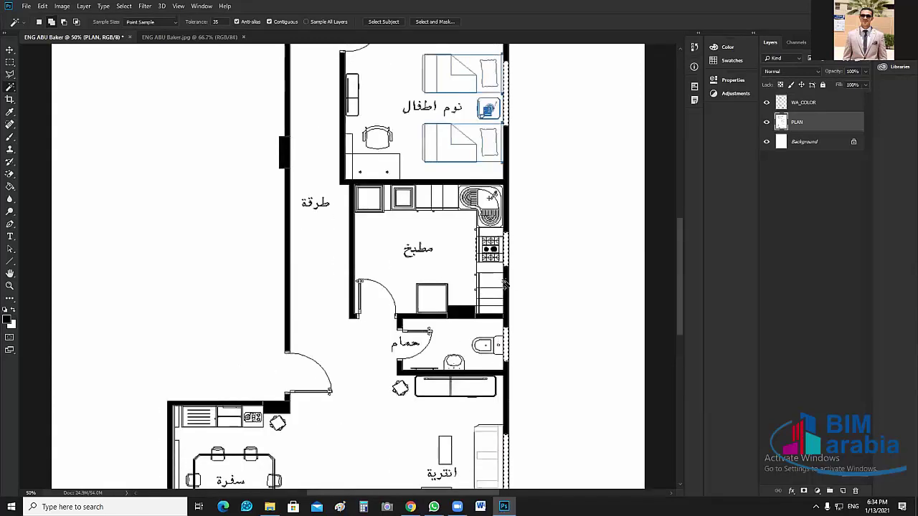
scroll(504, 284, up, 6)
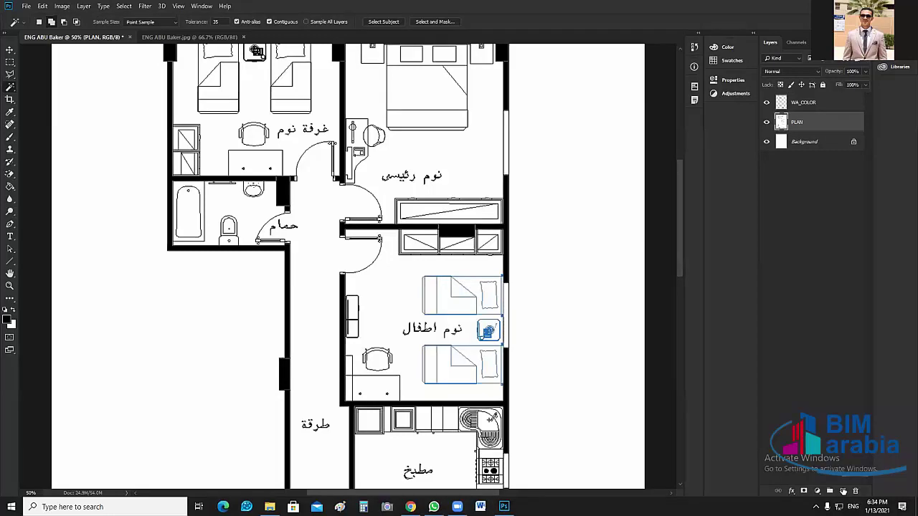
Create a new layer above PLAN and rename it WIN_COLOR.
click(842, 492)
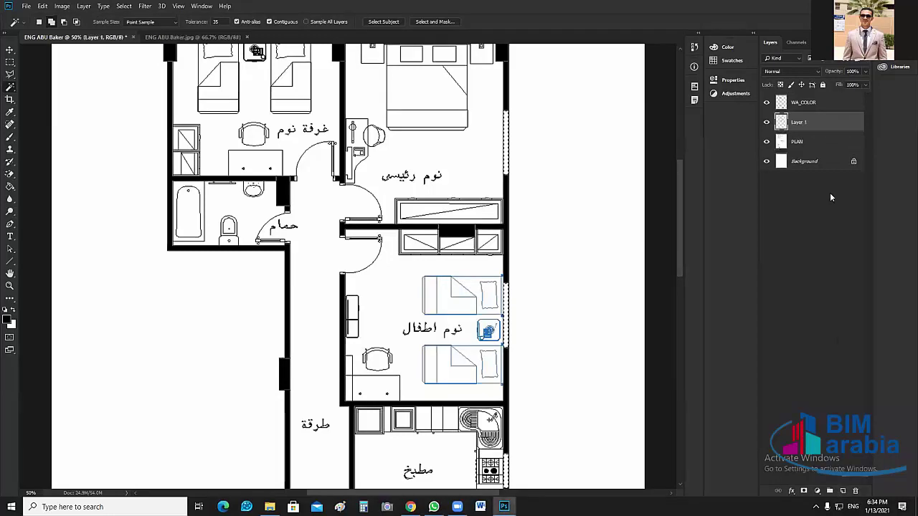
double_click(800, 122)
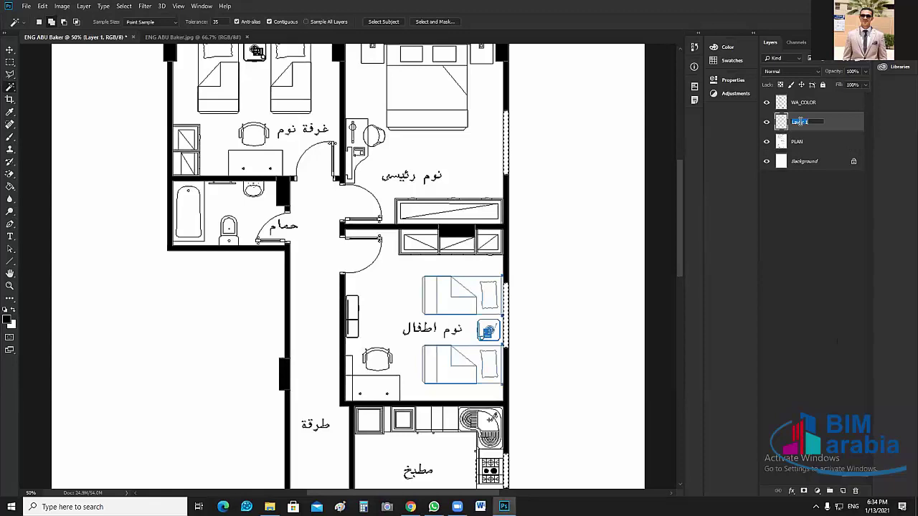
text(WALL)
text(_CO)
text(LOR)
key(Return)
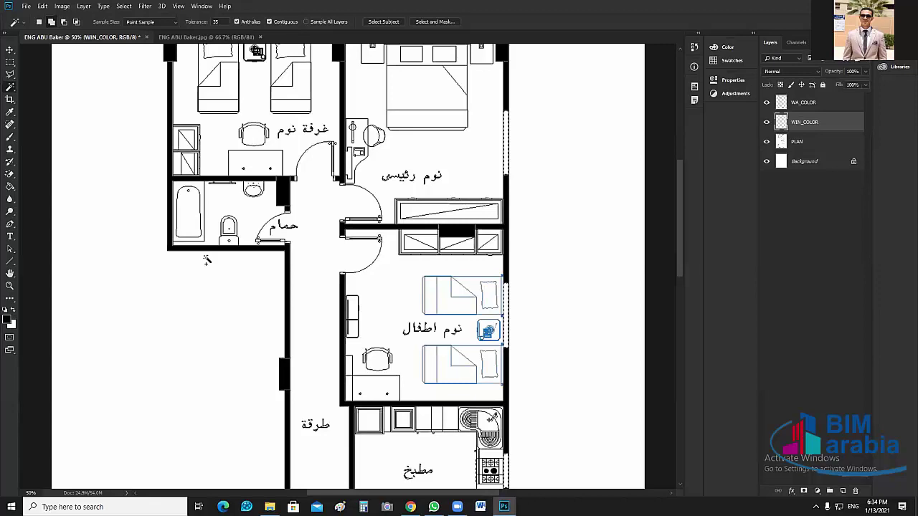
Set the foreground colour to a light cyan, about #8feff5.
click(7, 322)
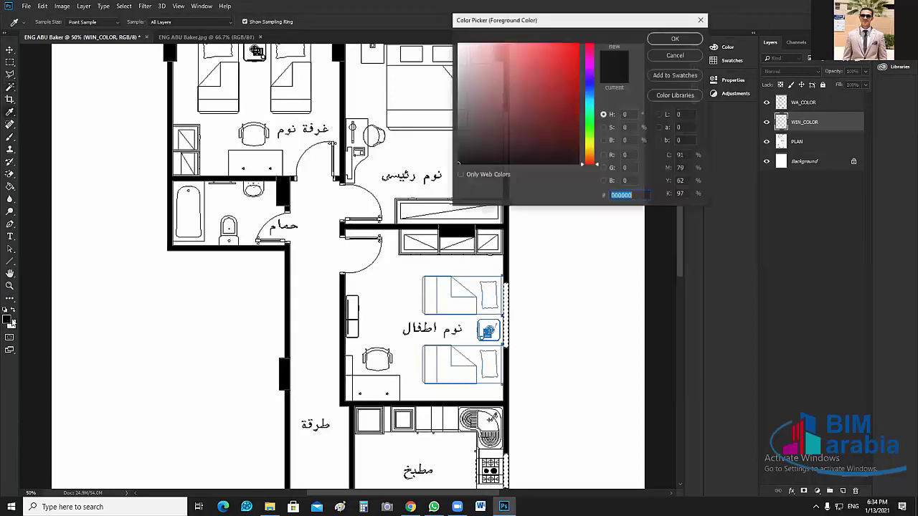
click(593, 101)
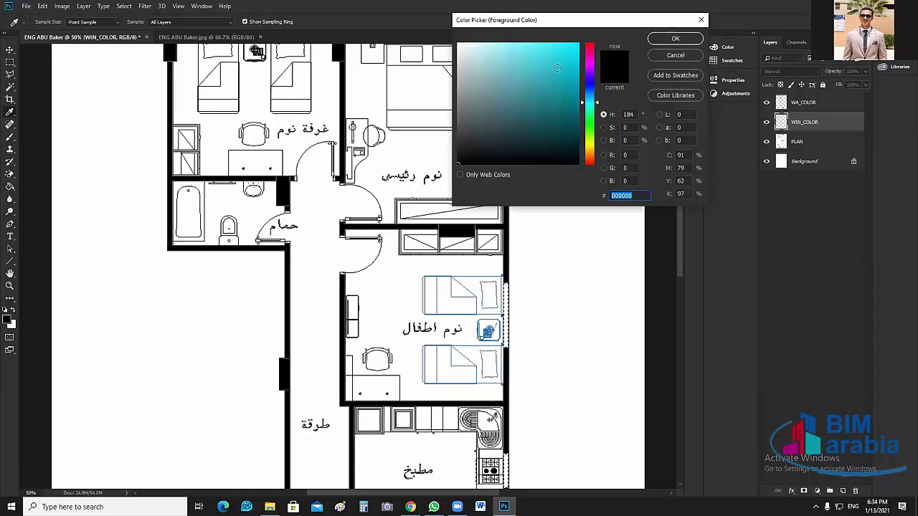
click(568, 56)
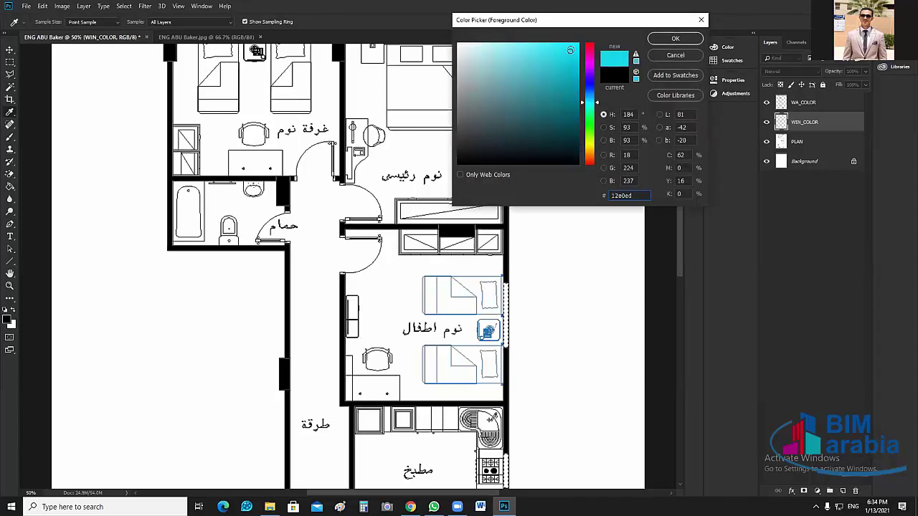
click(521, 47)
drag(520, 48, 500, 47)
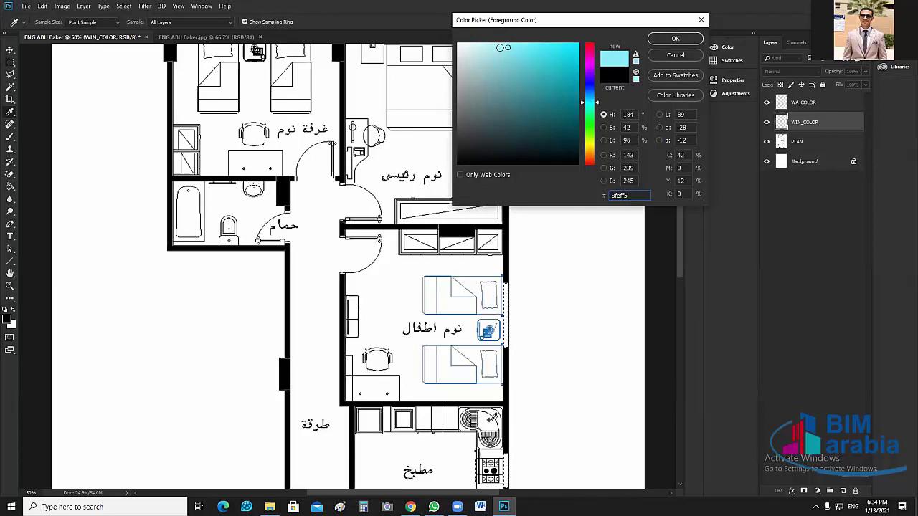
click(675, 38)
Fill the selected windows with the foreground colour on the WIN_COLOR layer using the Paint Bucket and clear the selection.
key(w)
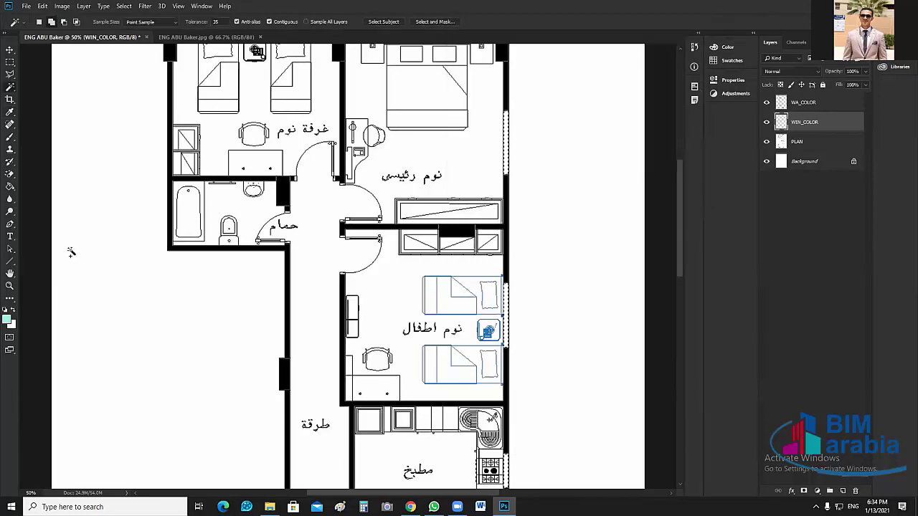
key(g)
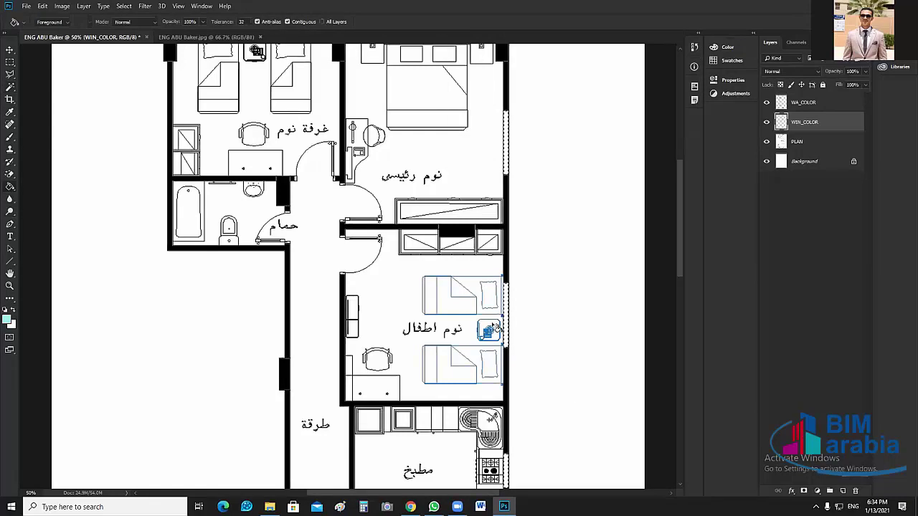
click(507, 337)
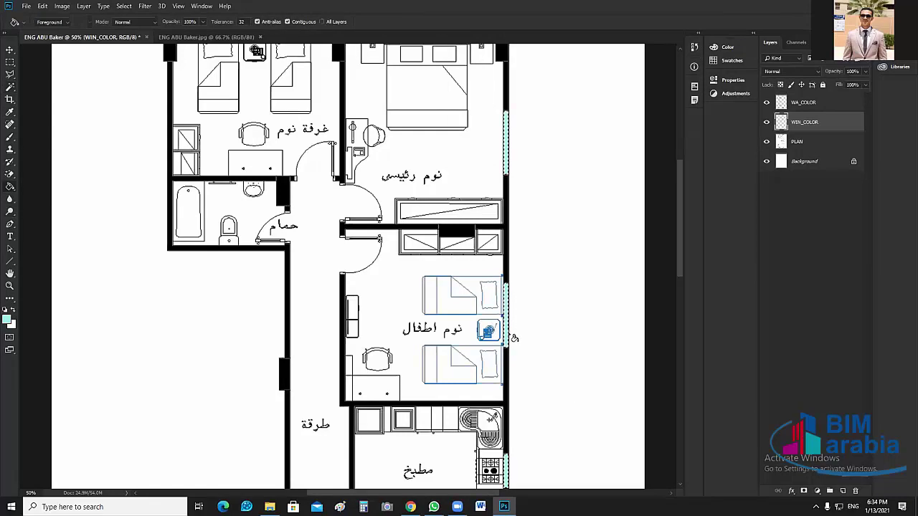
scroll(518, 144, up, 1)
scroll(344, 122, up, 1)
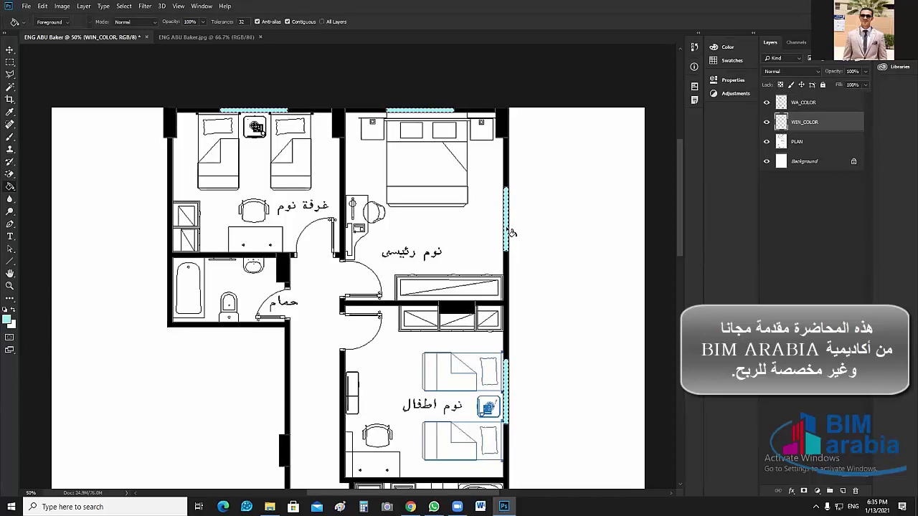
click(8, 51)
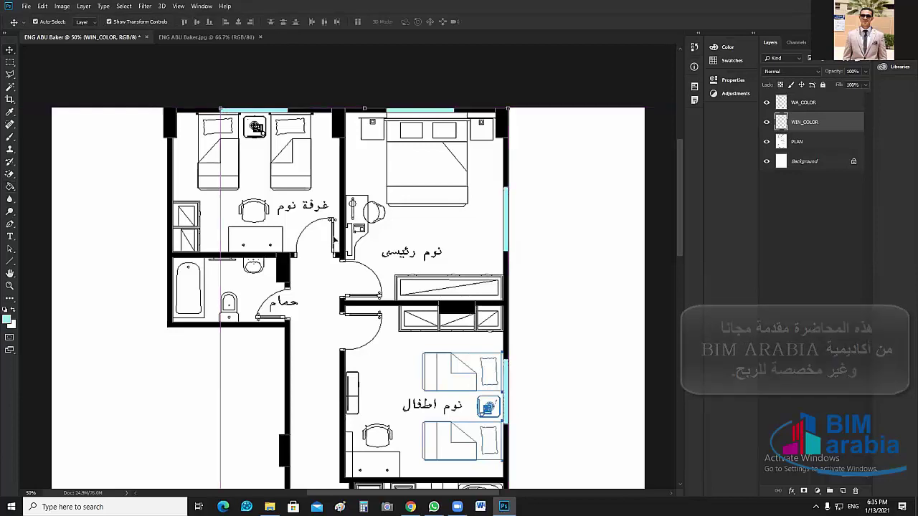
scroll(516, 208, down, 6)
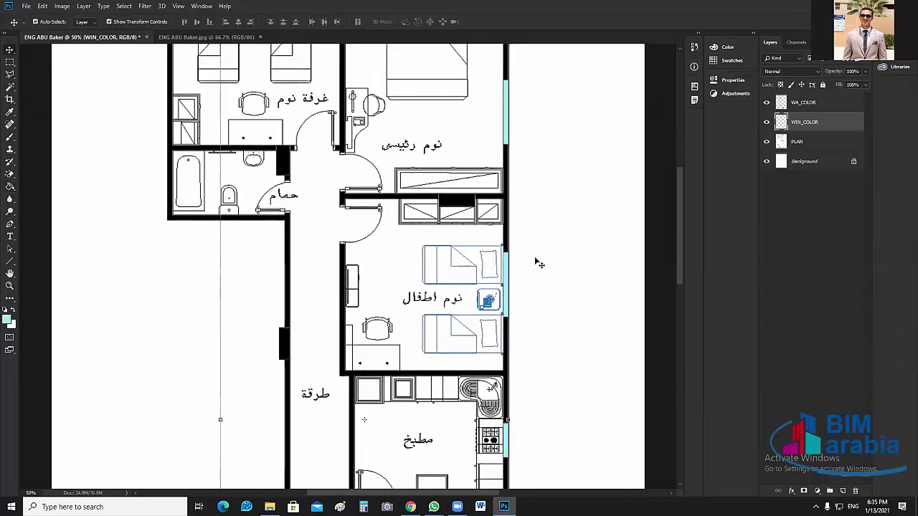
scroll(579, 287, down, 4)
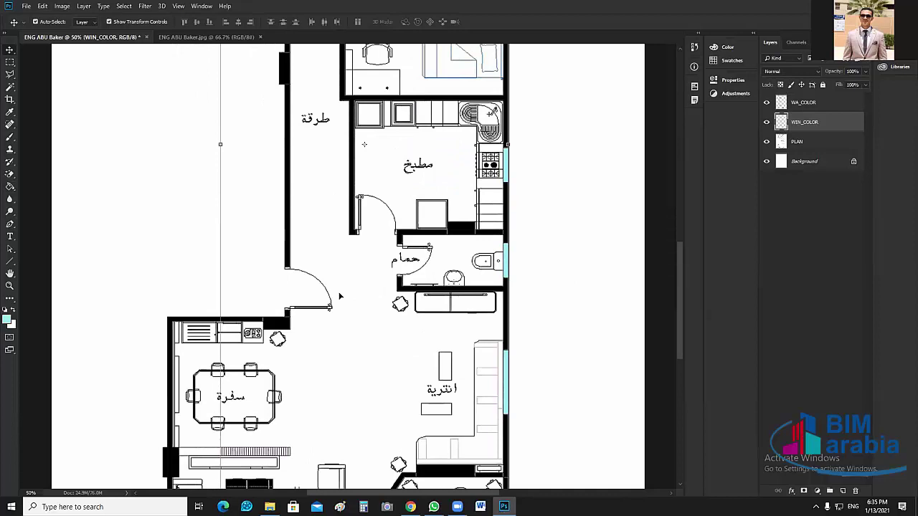
scroll(381, 328, down, 3)
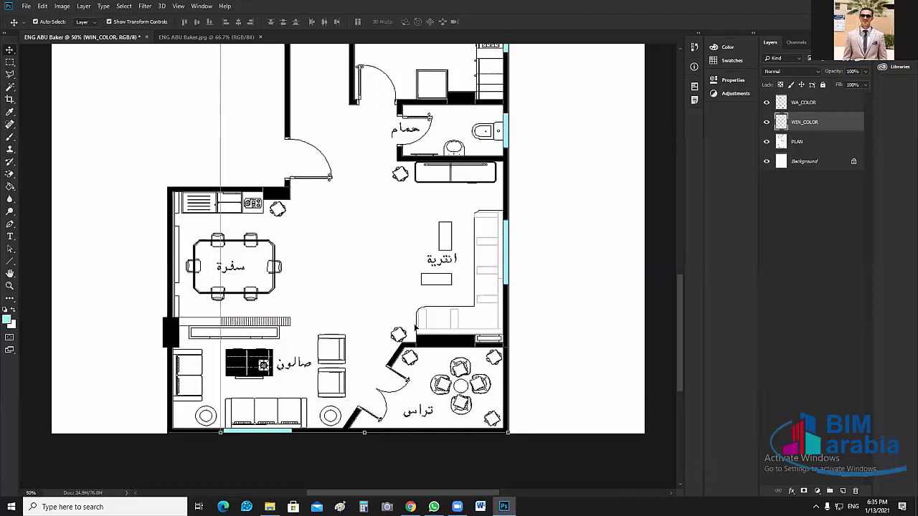
scroll(447, 274, up, 10)
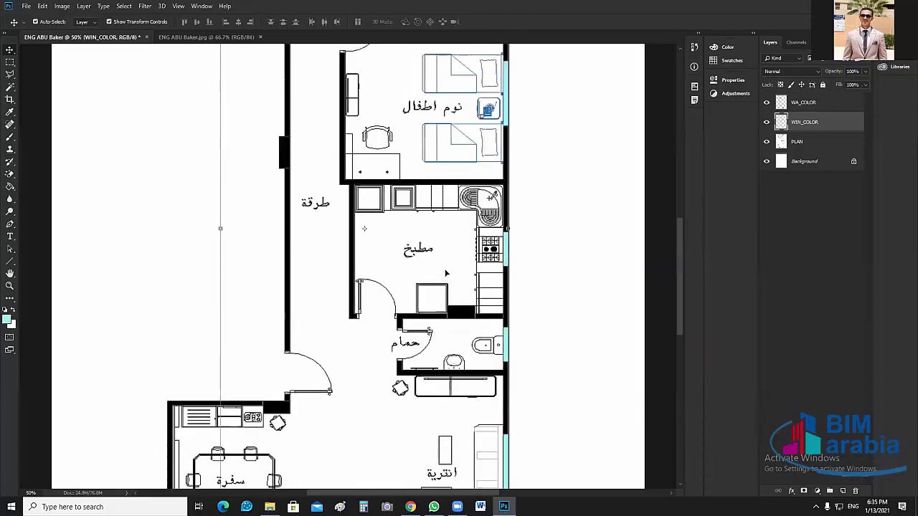
scroll(445, 273, up, 8)
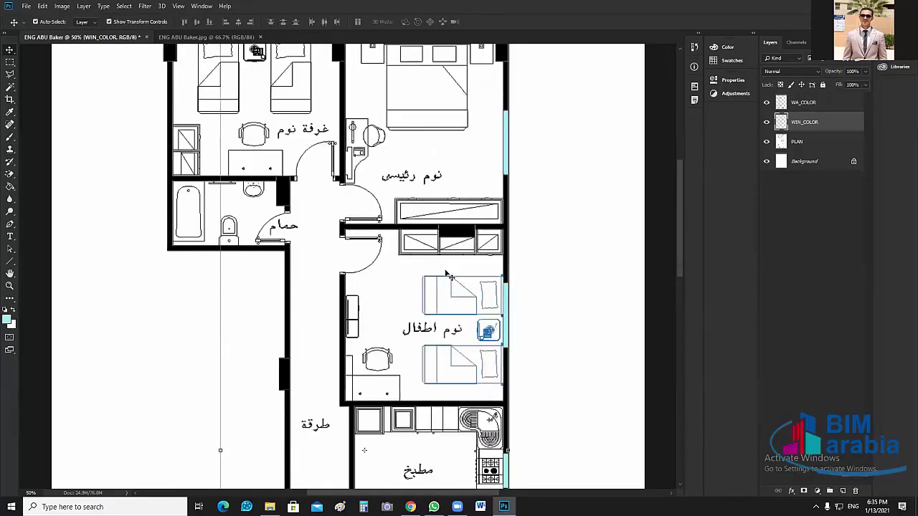
Switch to Chrome and examine how walls, floors and furniture are coloured in the Klipartz reference floor plans.
key(ctrl+plus)
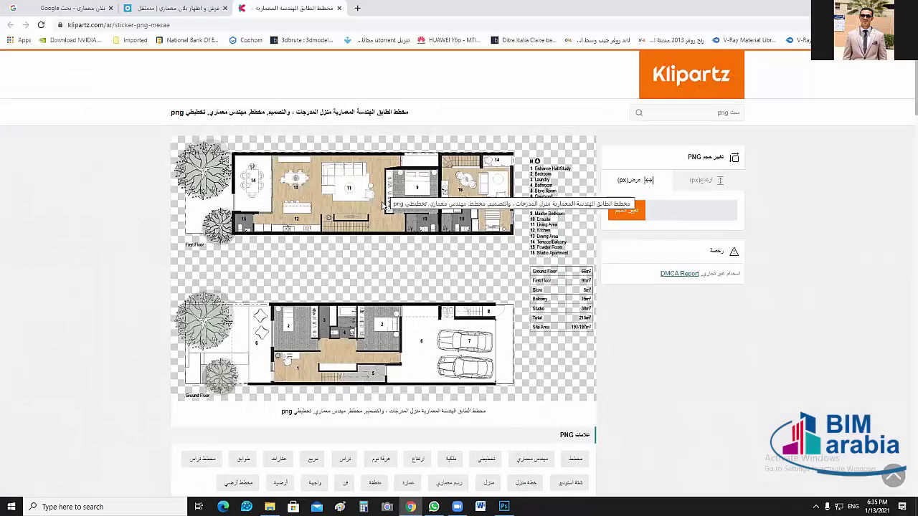
key(ctrl+plus)
key(ctrl+plus)
key(ctrl+plus)
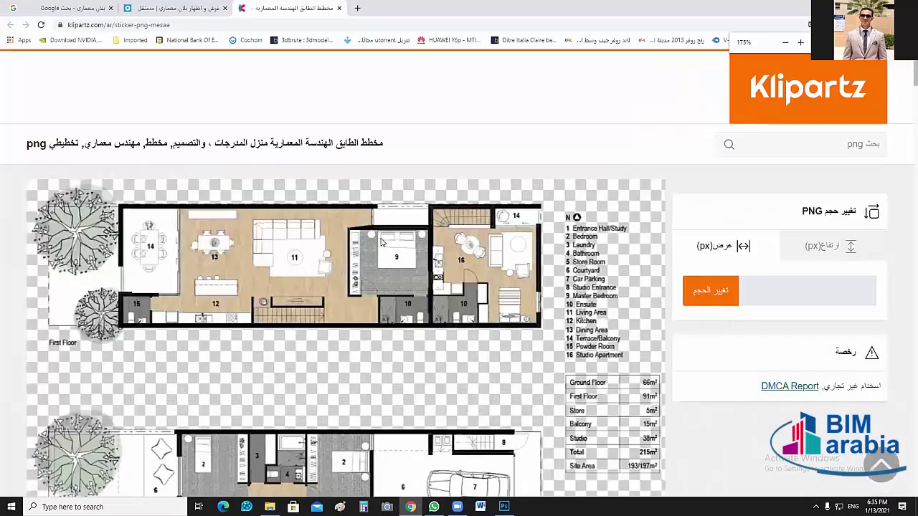
key(ctrl+plus)
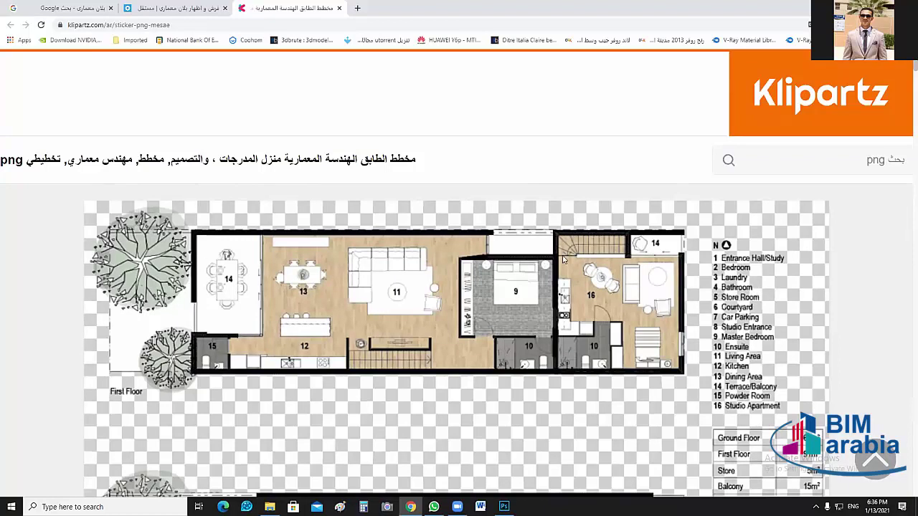
key(ctrl+minus)
key(ctrl+minus)
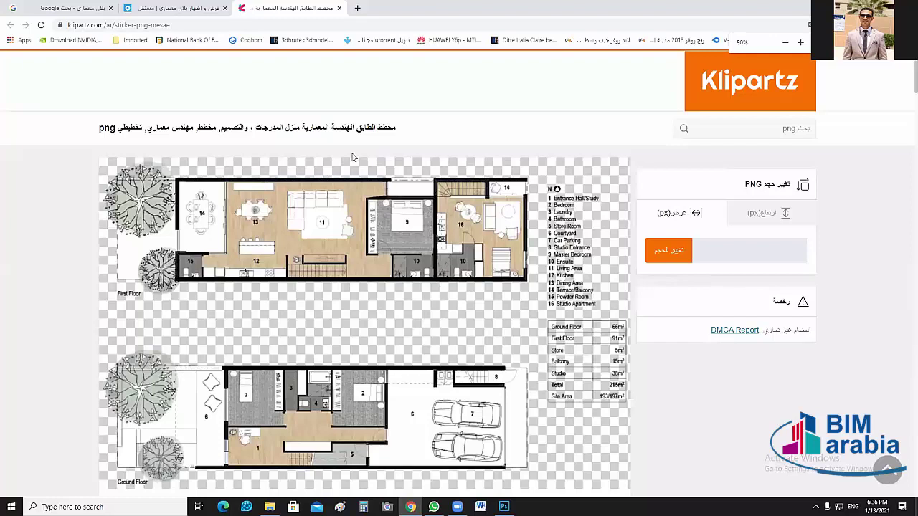
key(ctrl+minus)
key(ctrl+minus)
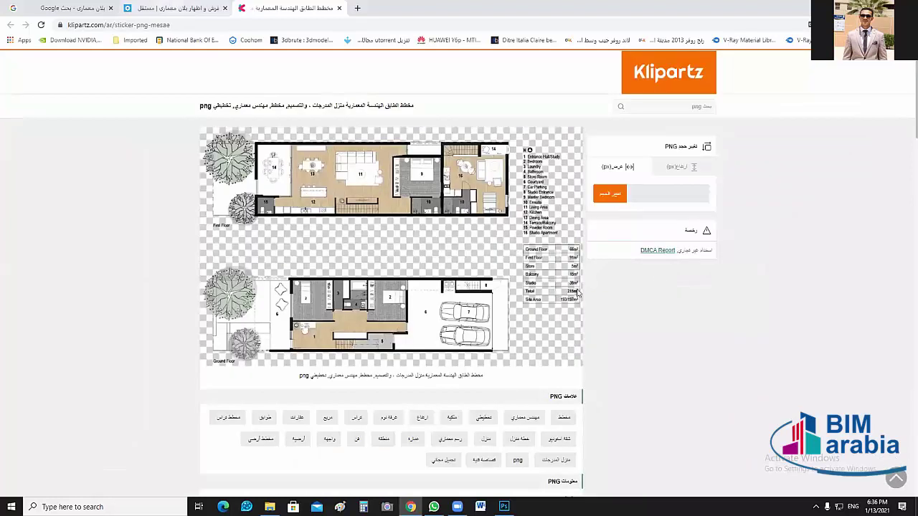
Examine the rendered apartment plan on the mostaql page and further coloured floor plans among the Google image results.
key(ctrl+shift+Tab)
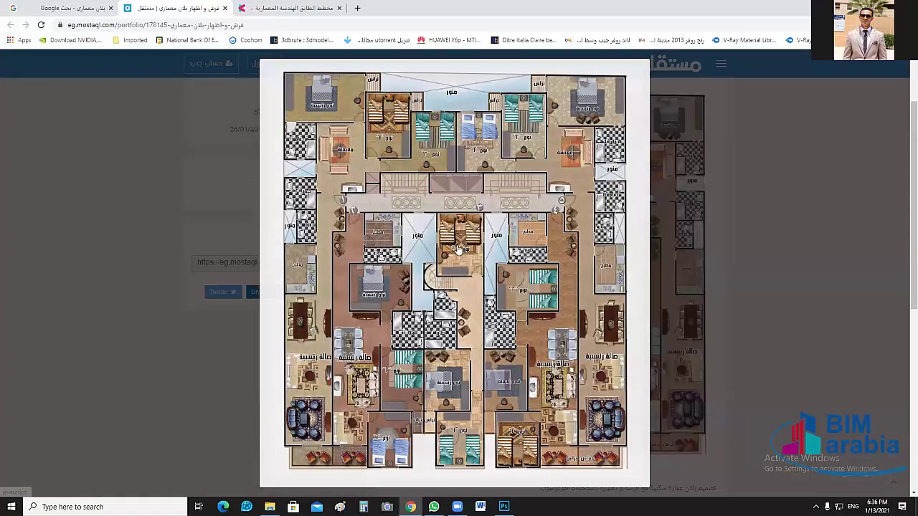
key(ctrl+shift+Tab)
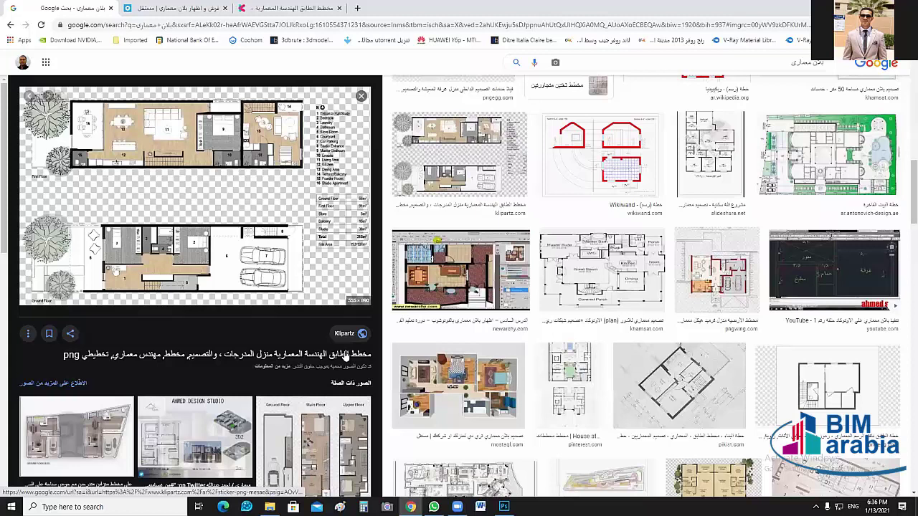
scroll(345, 354, down, 5)
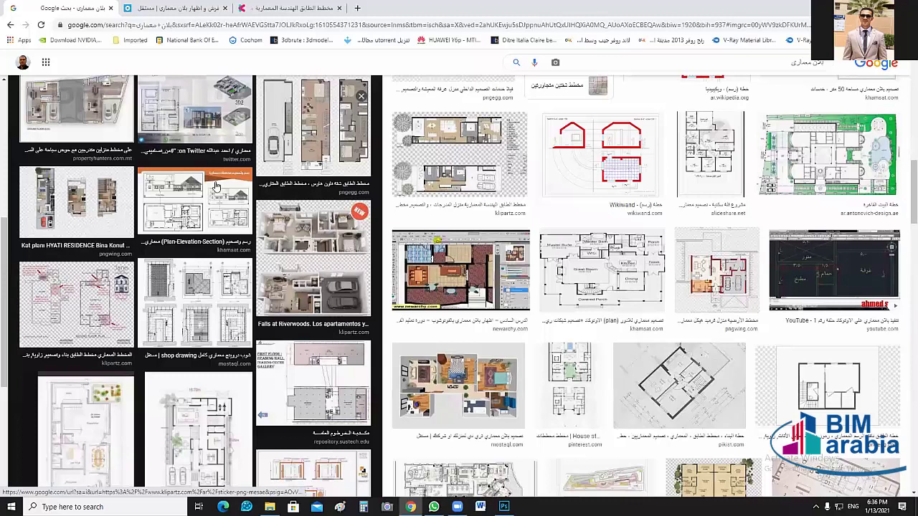
click(77, 200)
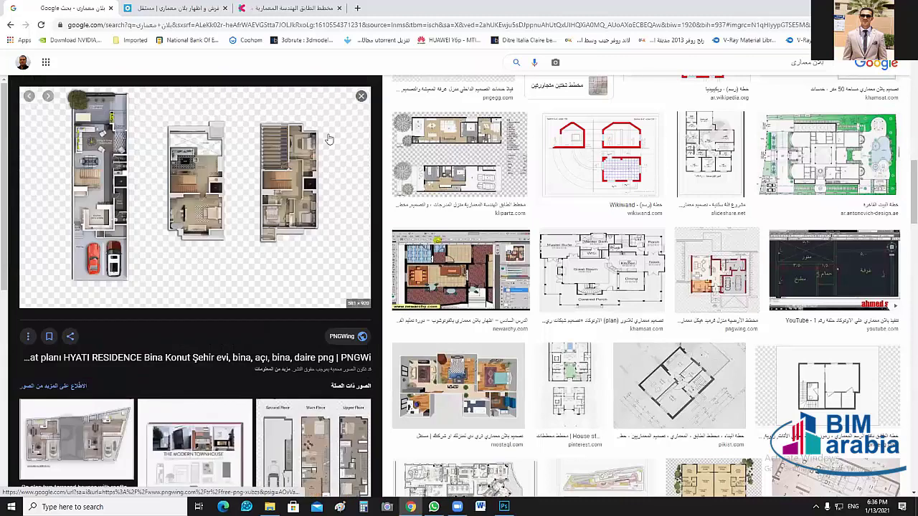
click(312, 445)
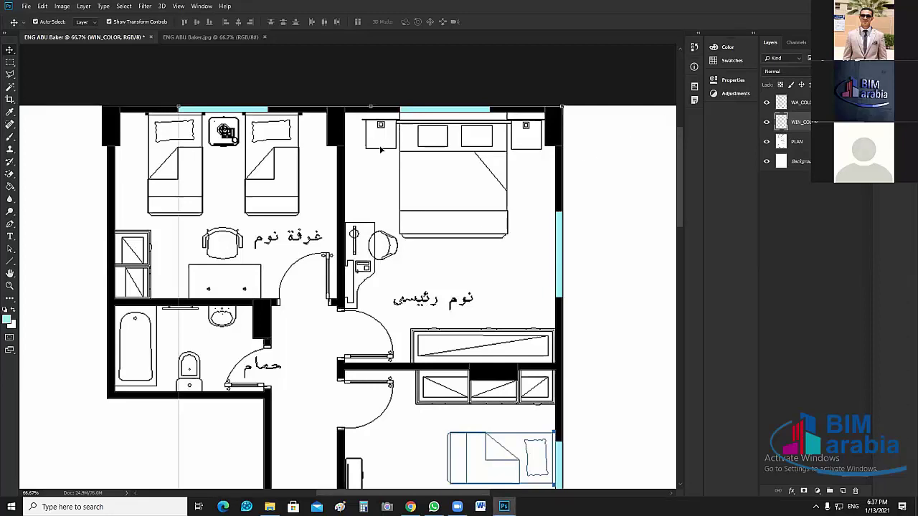
Switch back to Photoshop and select the master bedroom's floor on the PLAN layer with the Magic Wand.
click(10, 88)
click(508, 269)
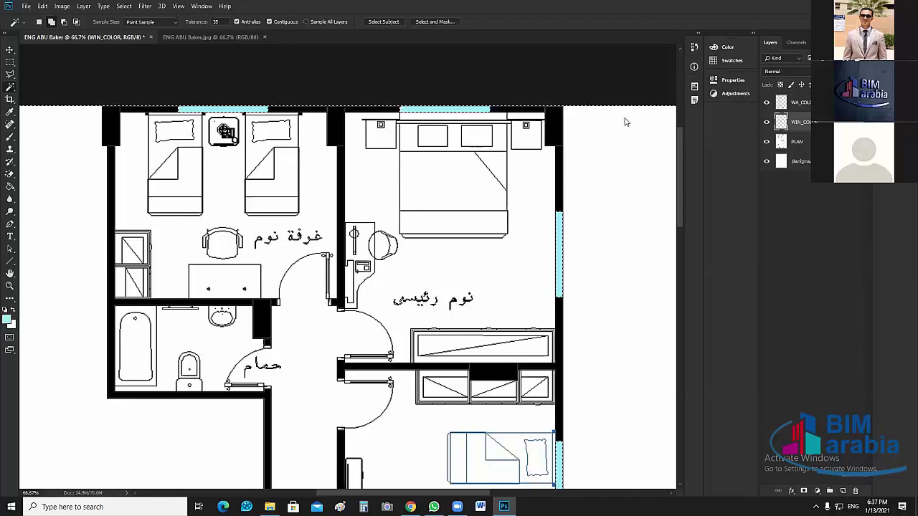
key(alt+bracketleft)
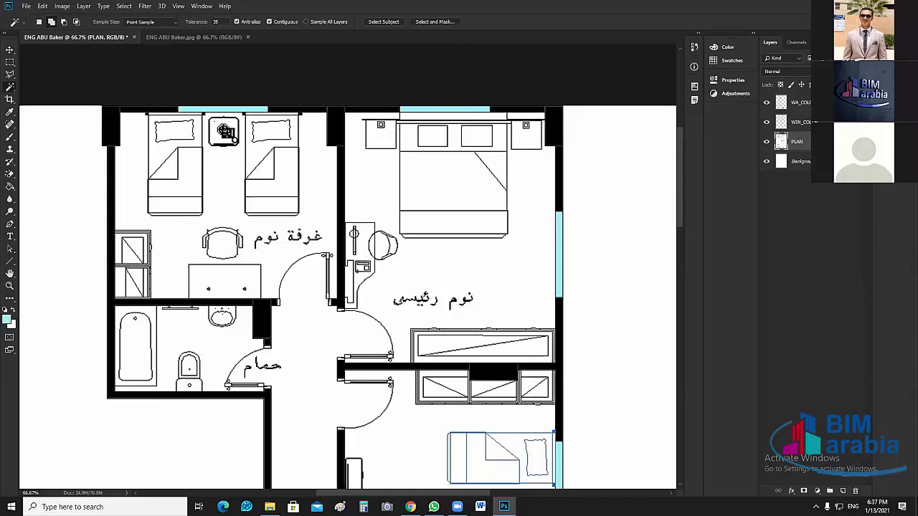
click(493, 184)
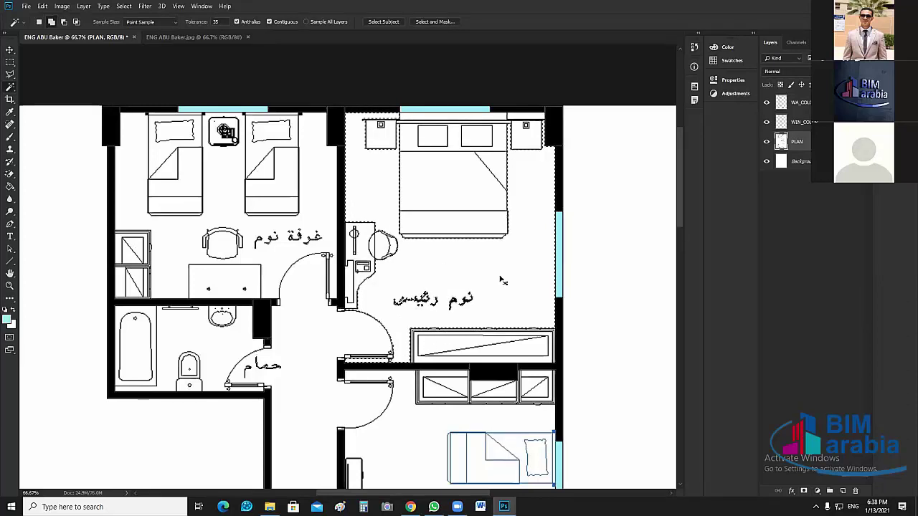
key(ctrl+plus)
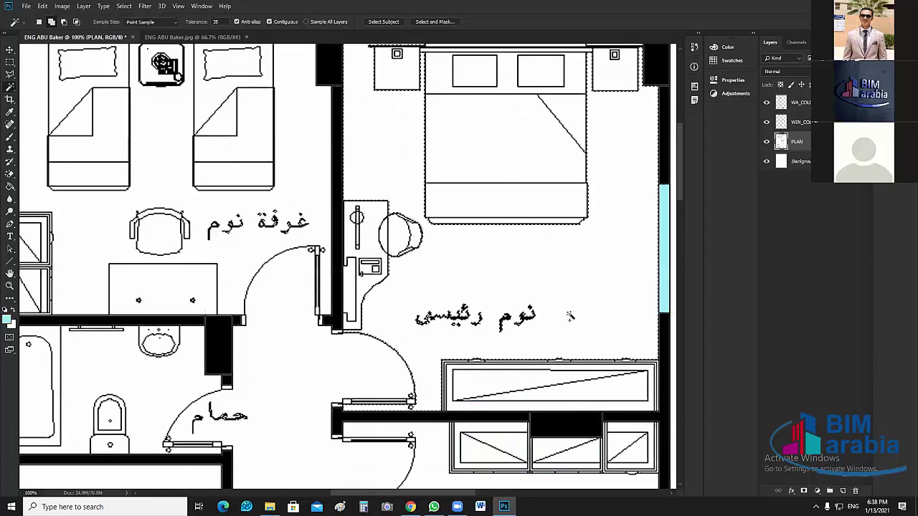
scroll(434, 117, up, 1)
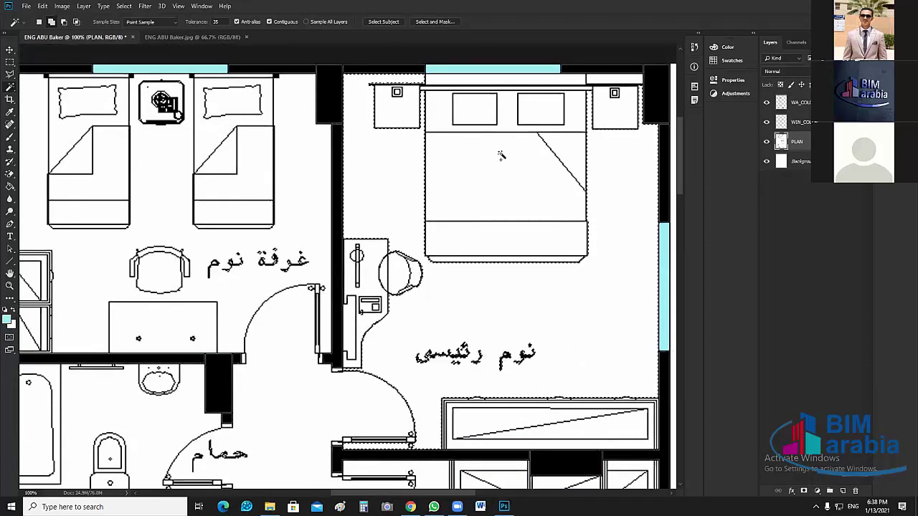
key(ctrl+d)
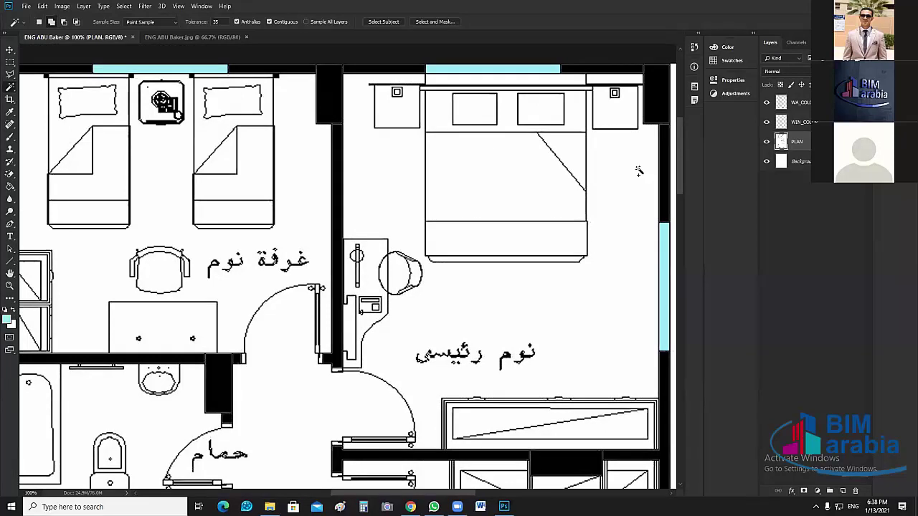
click(583, 126)
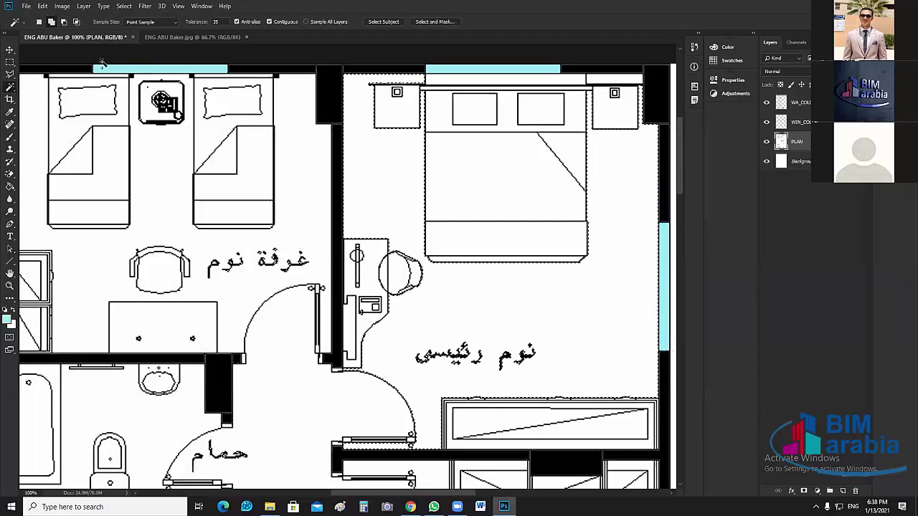
Add the bed, nightstands, desk and wardrobe areas to the master bedroom's floor selection with the Rectangular Marquee.
click(9, 63)
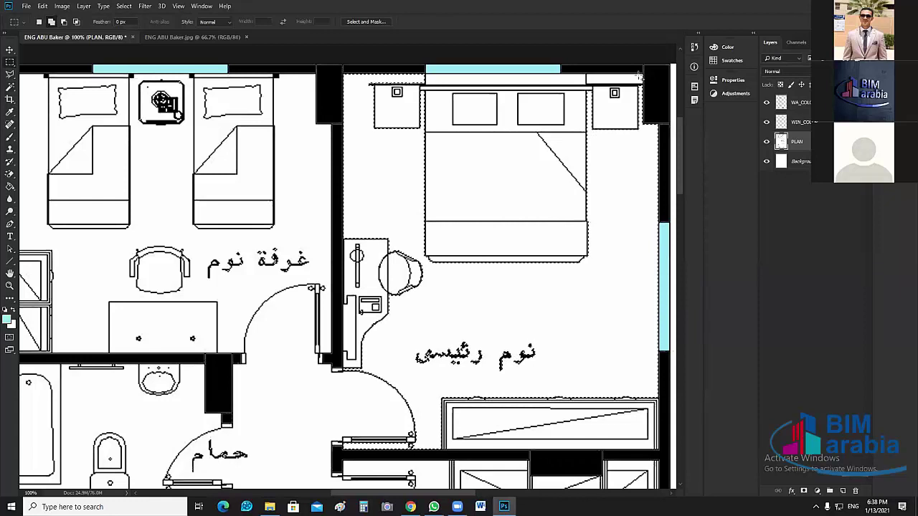
drag(643, 74, 361, 313)
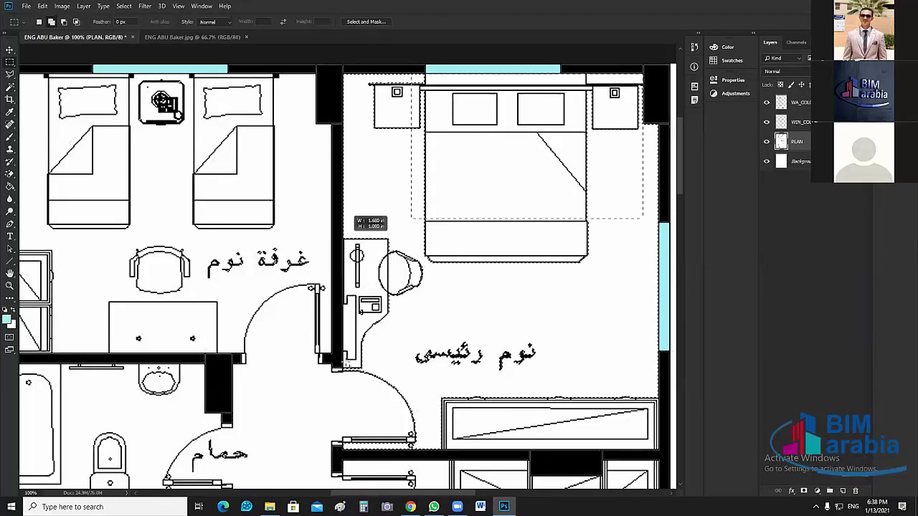
drag(411, 217, 346, 373)
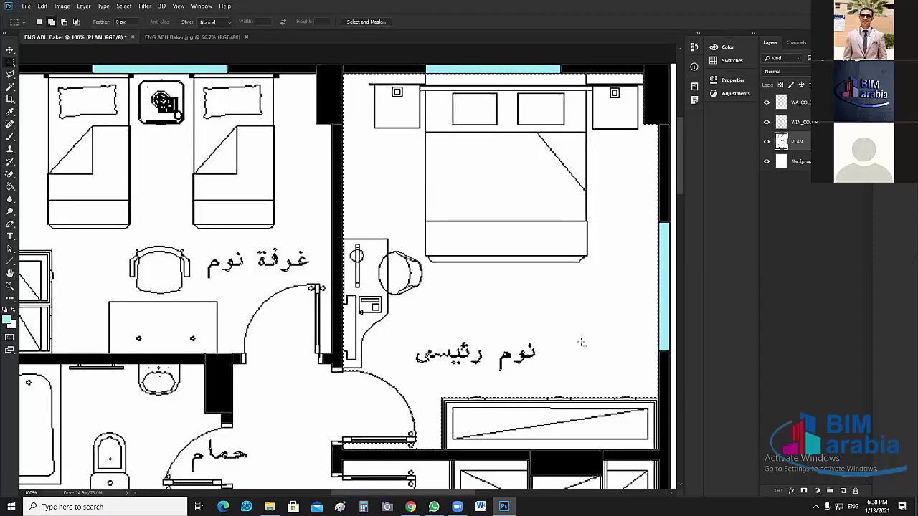
scroll(627, 353, down, 3)
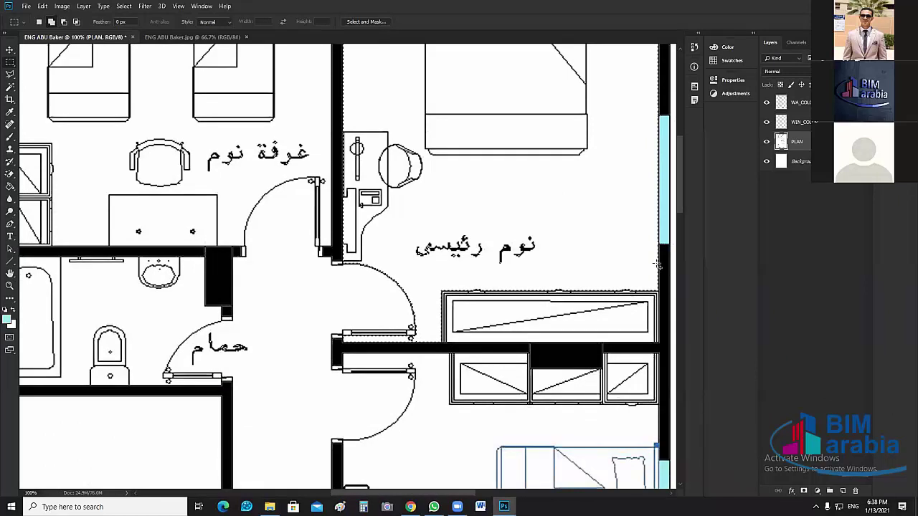
drag(657, 264, 437, 346)
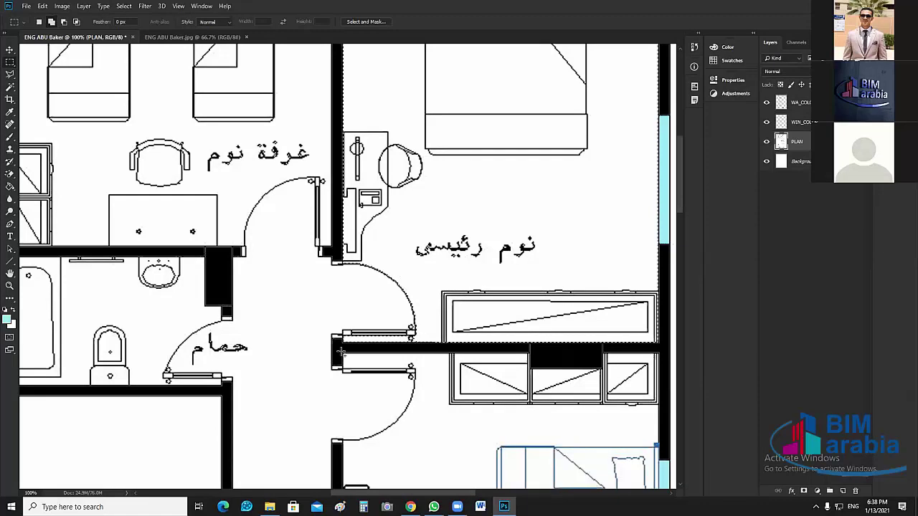
scroll(456, 269, up, 3)
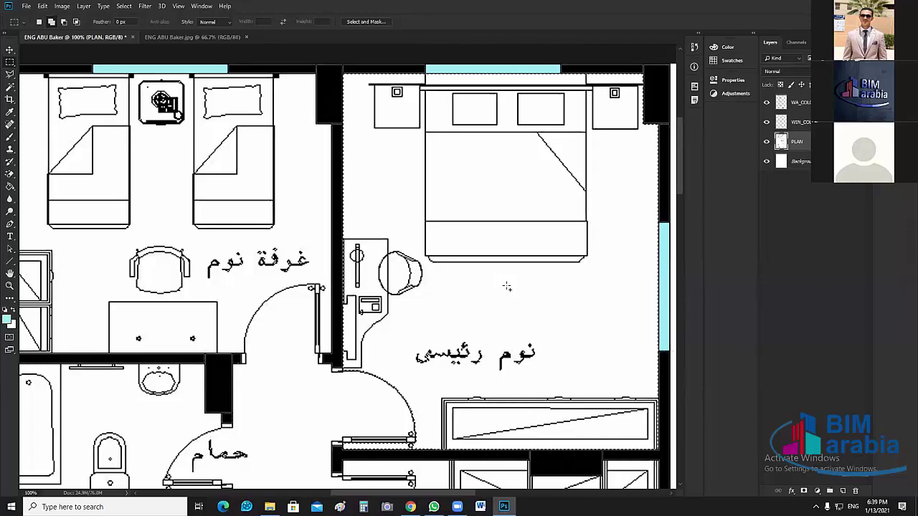
Add the master bedroom's door opening between the wall jambs to the selection with the Rectangular Marquee.
scroll(360, 297, down, 3)
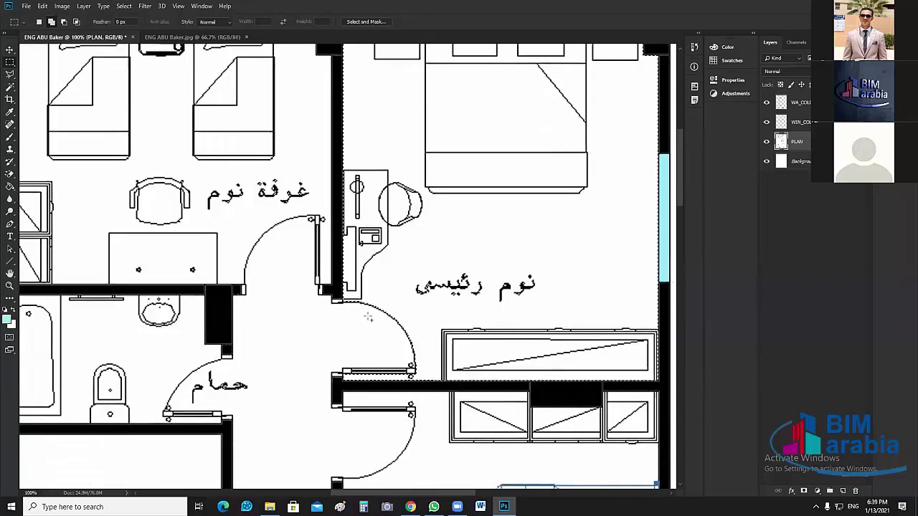
scroll(359, 297, down, 1)
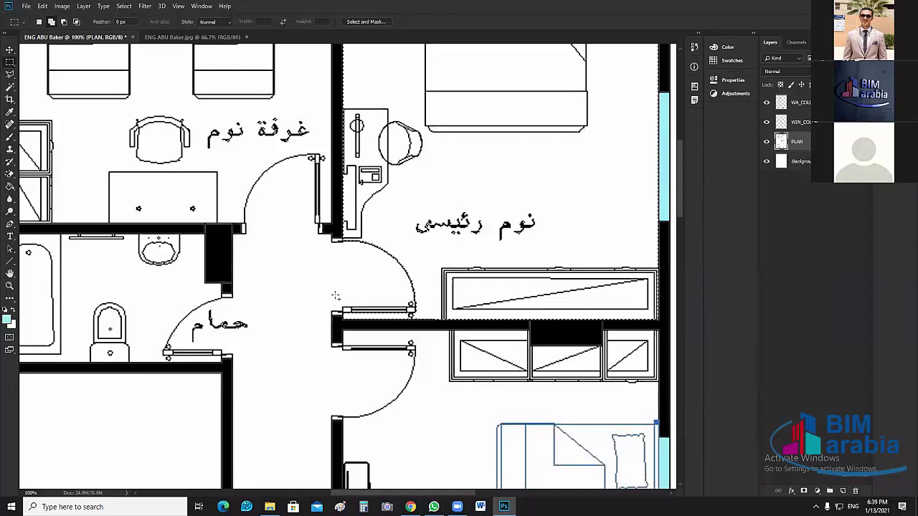
drag(341, 313, 345, 311)
Try to add the master bedroom's door swing area to the selection with the Magic Wand.
key(w)
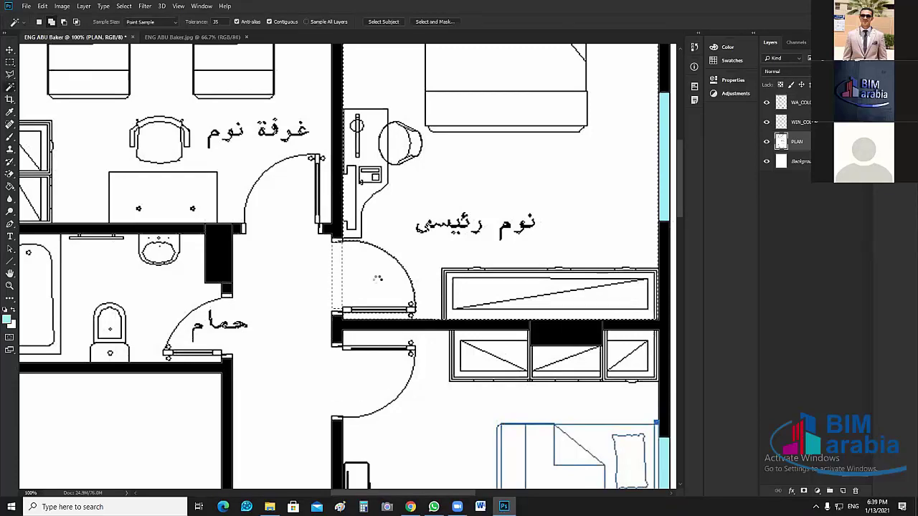
click(376, 301)
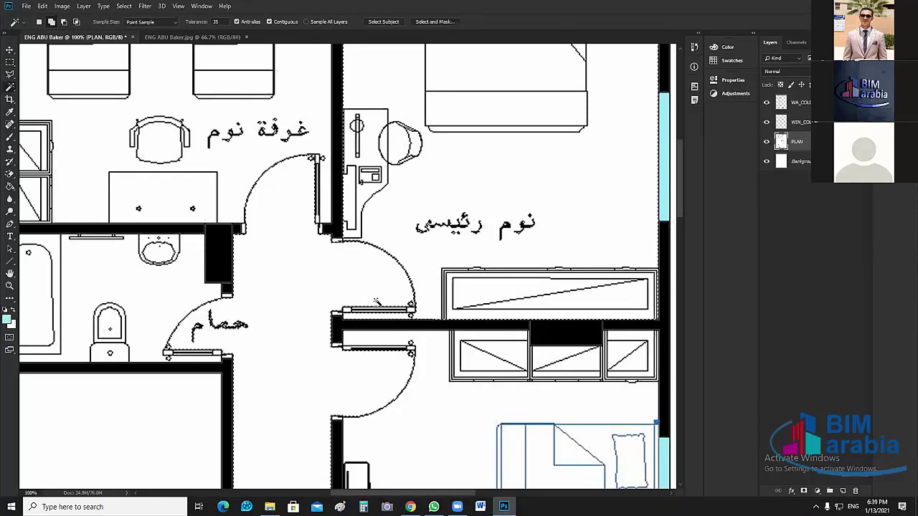
click(394, 274)
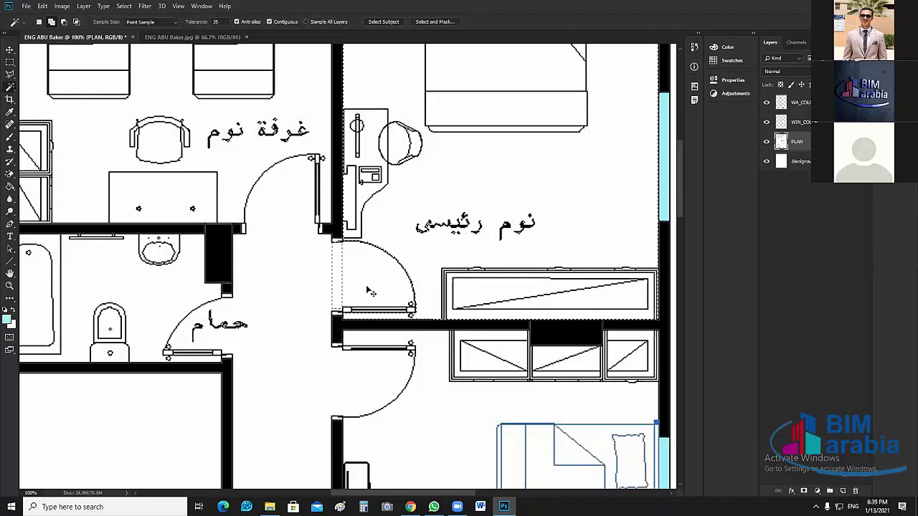
Add the master bedroom's door swing area to the selection by tracing its arc and door leaf with the Magnetic Lasso Tool.
key(ctrl+plus)
key(ctrl+plus)
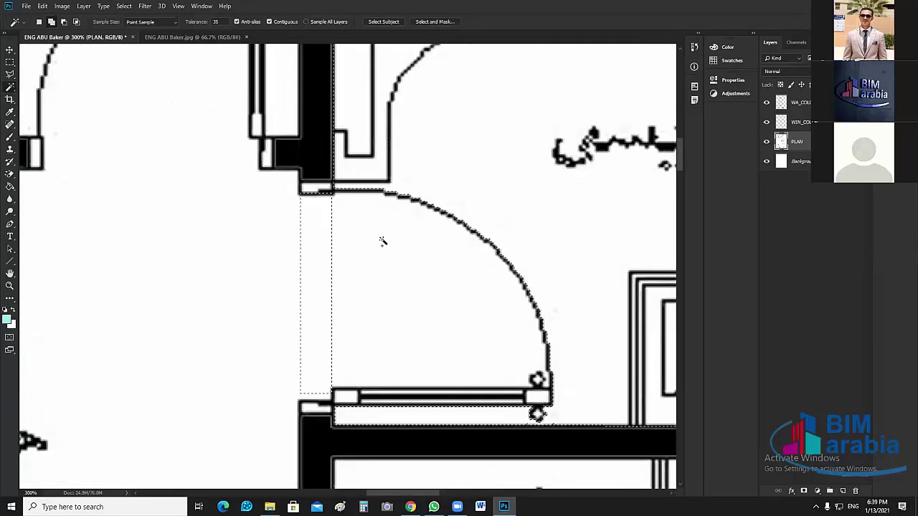
click(10, 75)
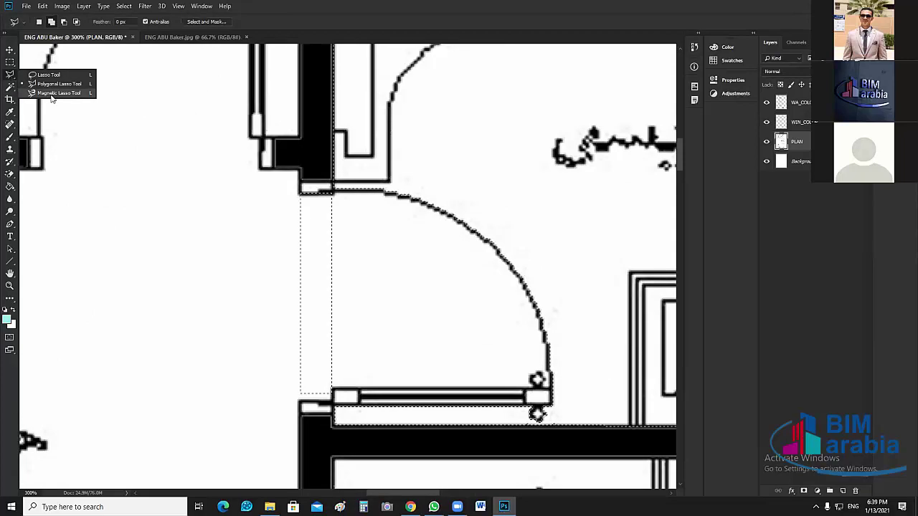
click(52, 93)
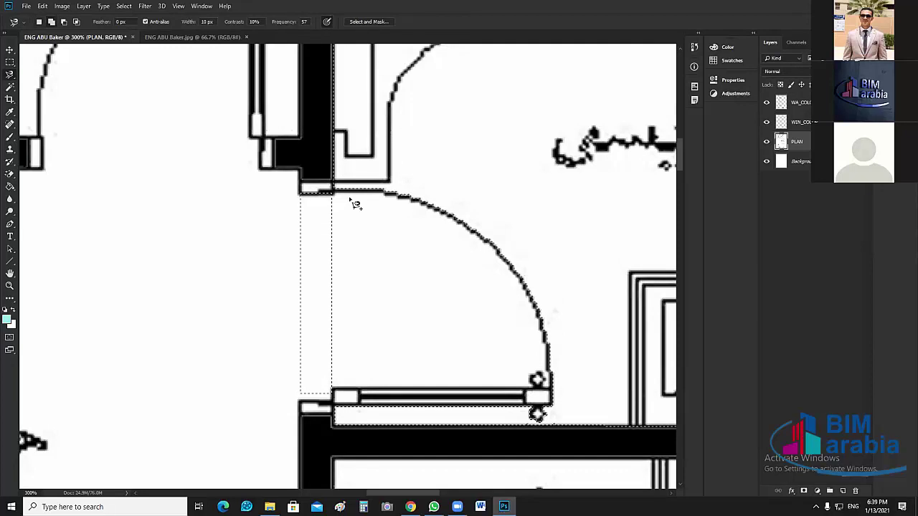
click(337, 202)
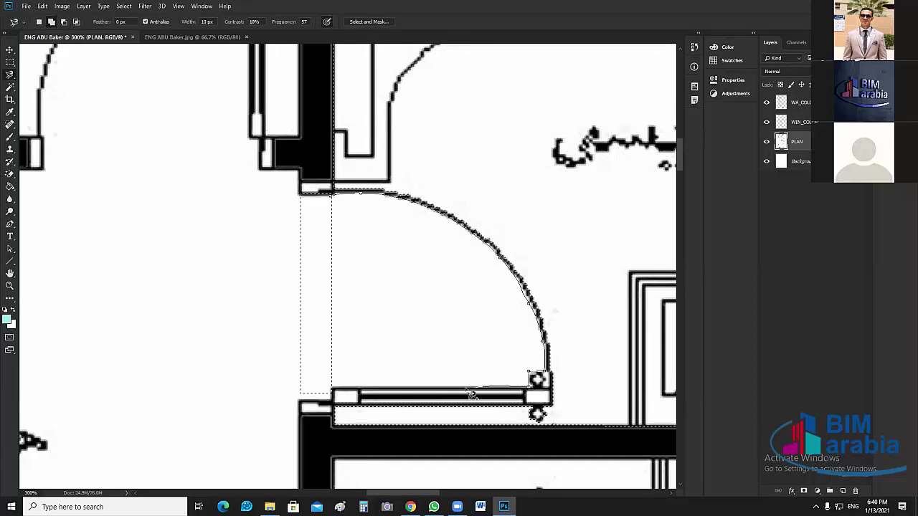
click(332, 391)
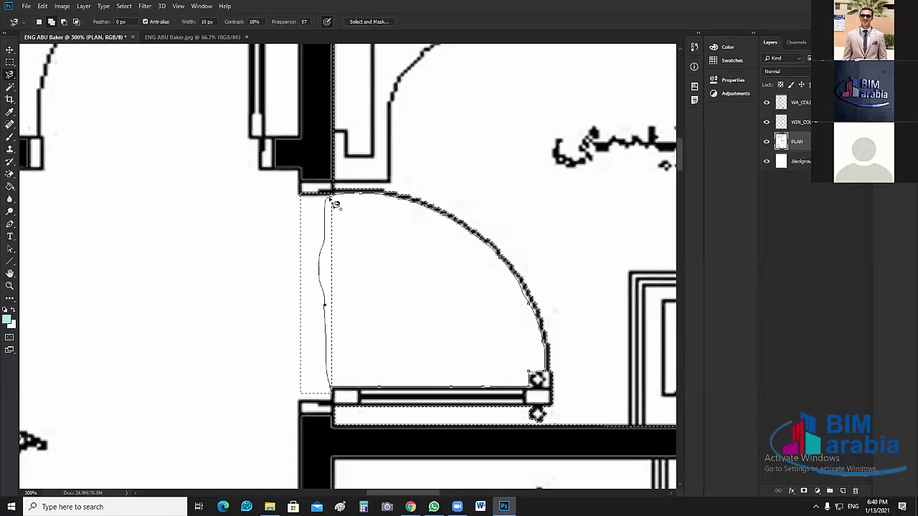
click(331, 197)
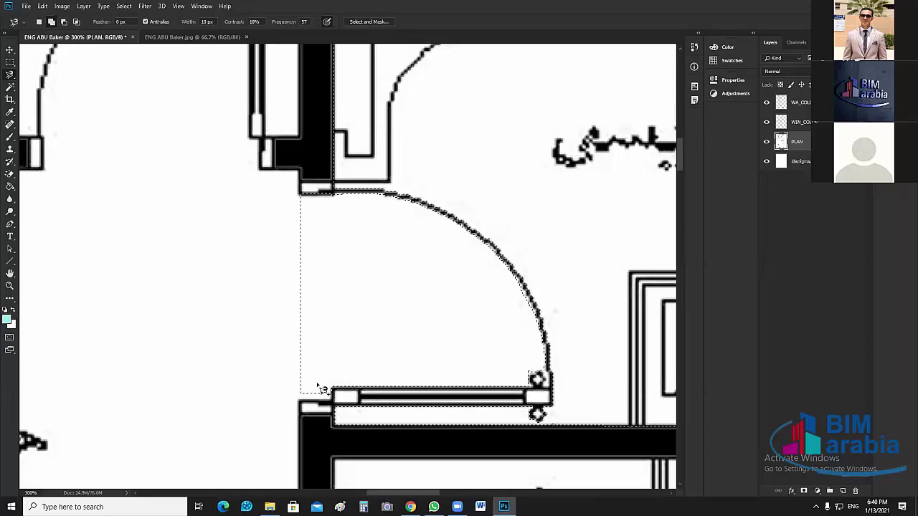
Add the unselected strip above the lower door jamb to the selection with the Rectangular Marquee, undoing an accidental deselection.
scroll(345, 379, down, 2)
scroll(343, 371, down, 2)
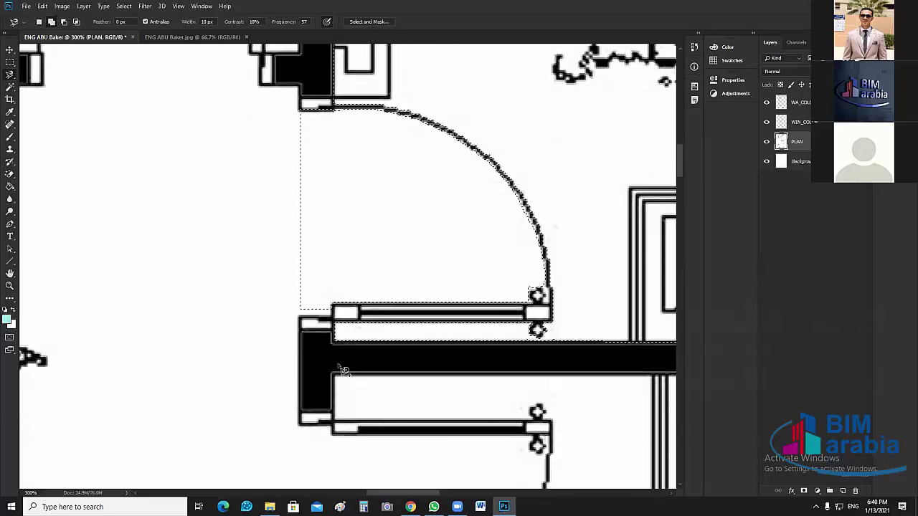
key(ctrl+plus)
key(ctrl+plus)
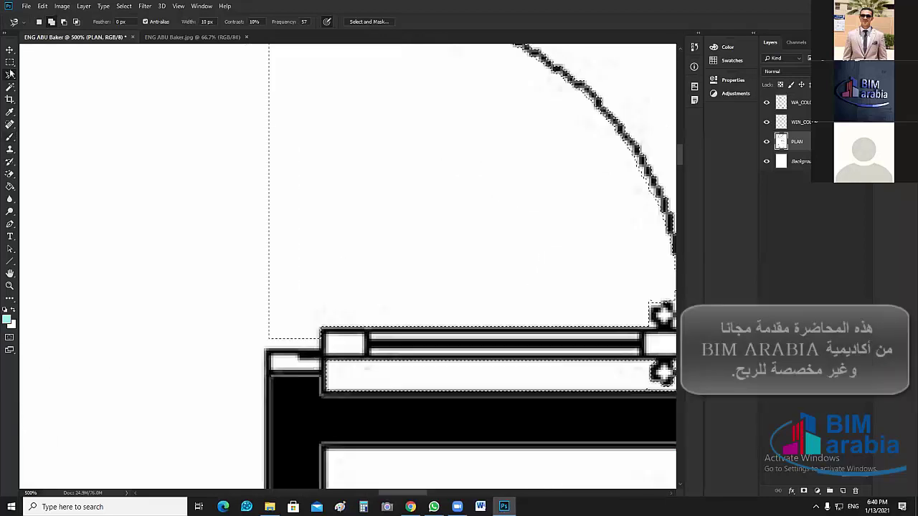
click(10, 62)
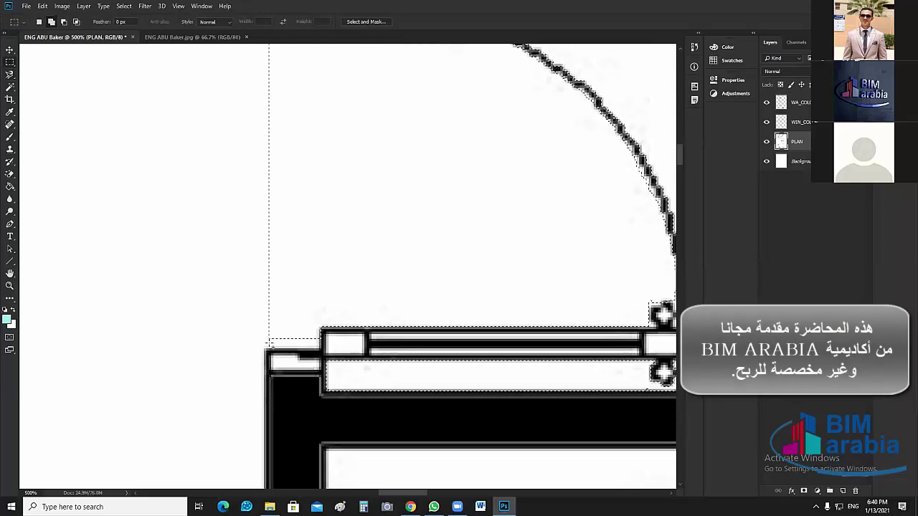
drag(320, 339, 272, 318)
click(428, 148)
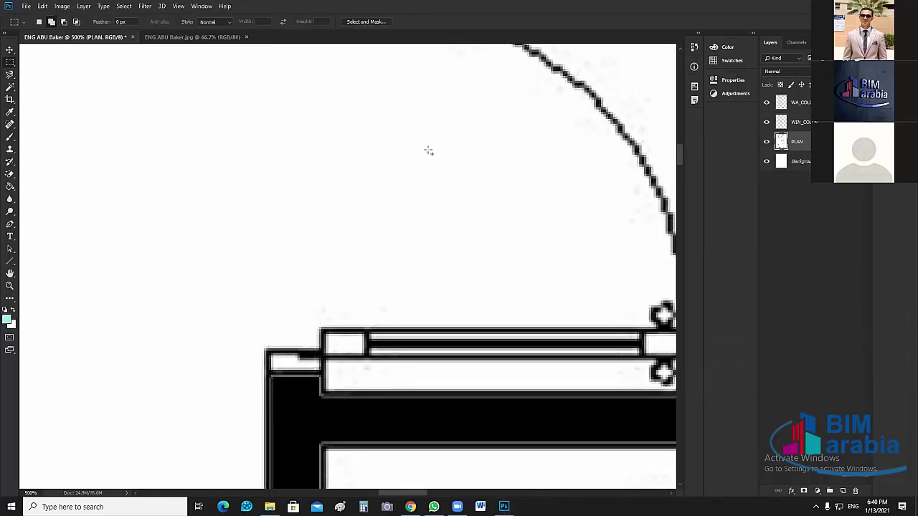
key(ctrl+z)
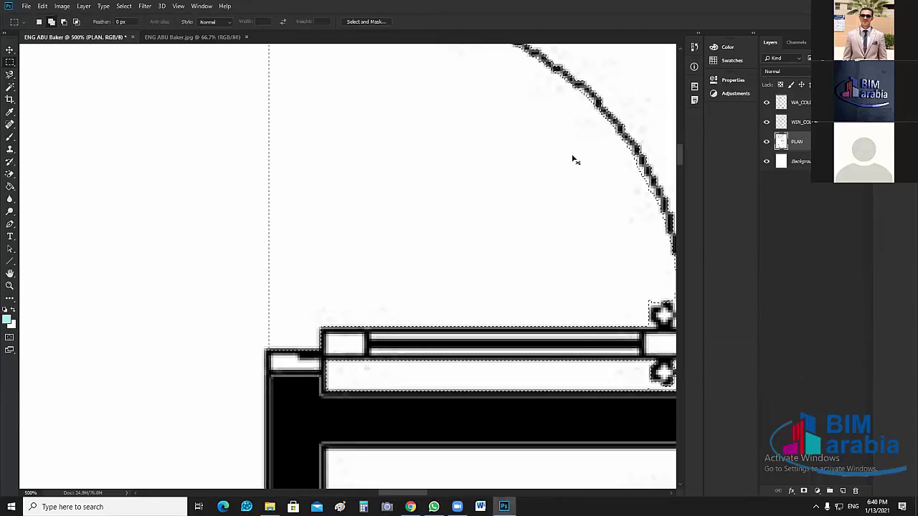
Create a new layer above PLAN and name it BED_Floor.
key(ctrl+1)
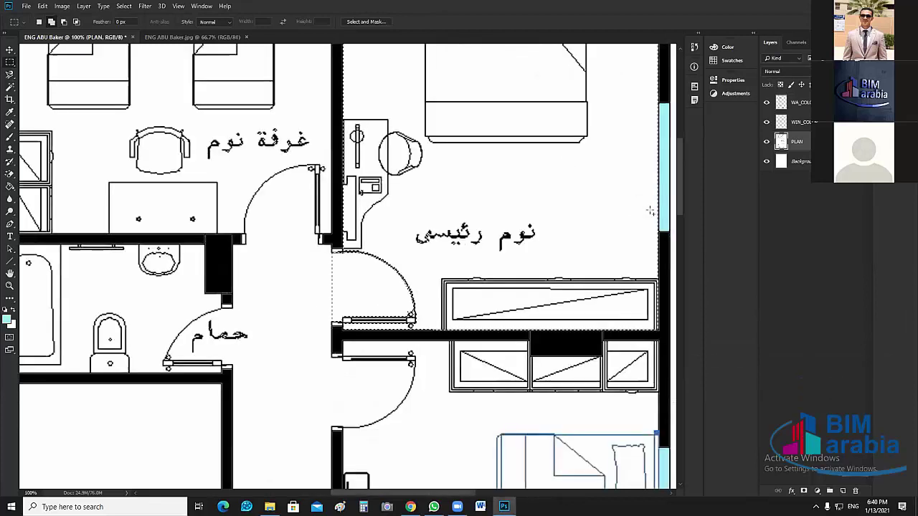
scroll(652, 207, up, 4)
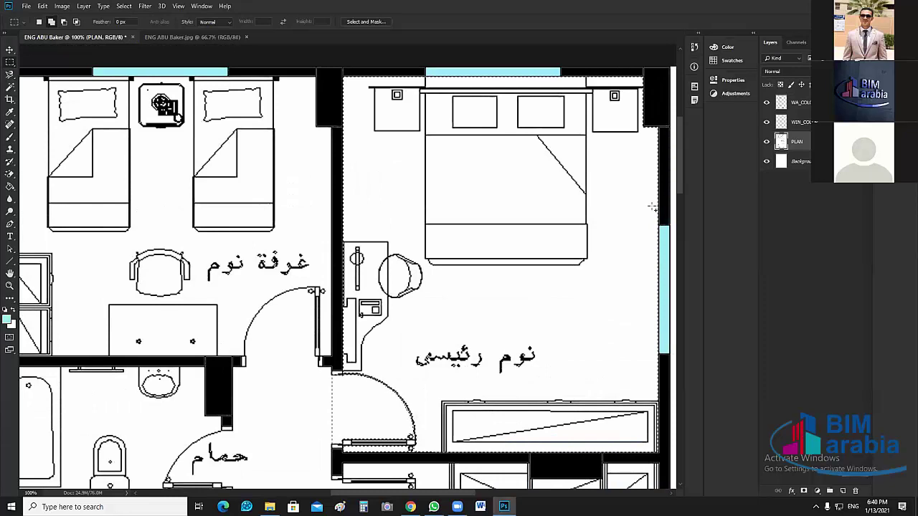
click(844, 492)
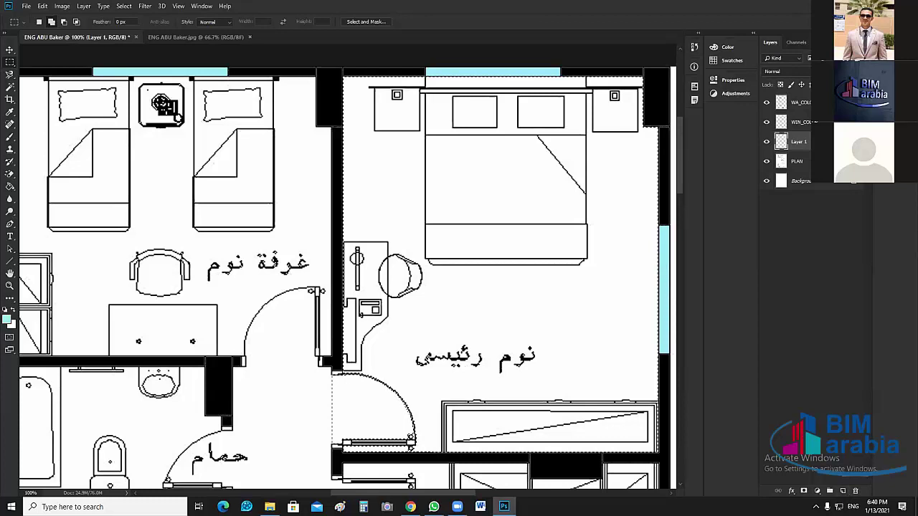
key(g)
double_click(801, 145)
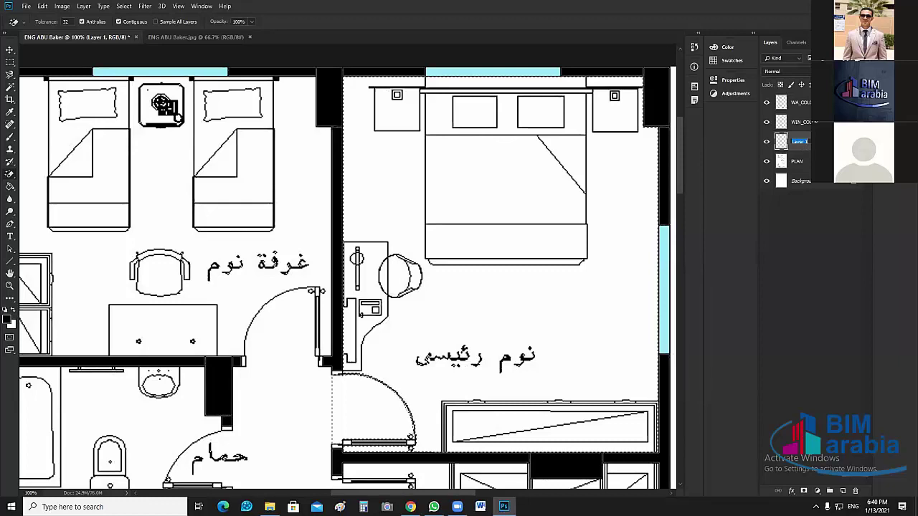
text(BED_Flo)
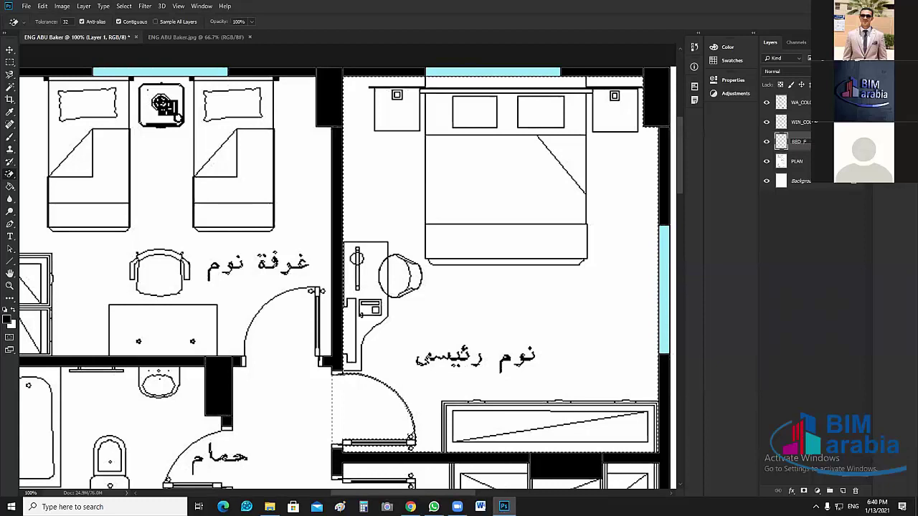
text(or)
key(Return)
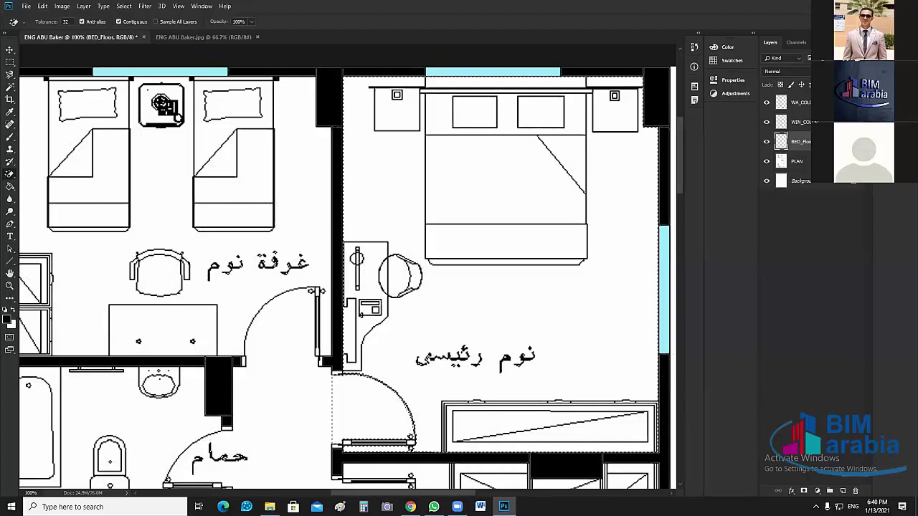
Clear the master bedroom's selection, restore it and clear it again.
key(ctrl+d)
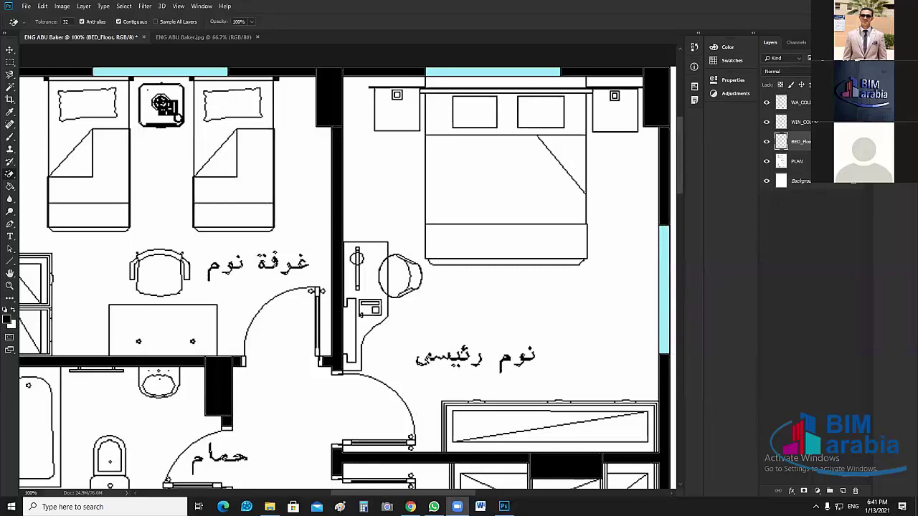
click(482, 191)
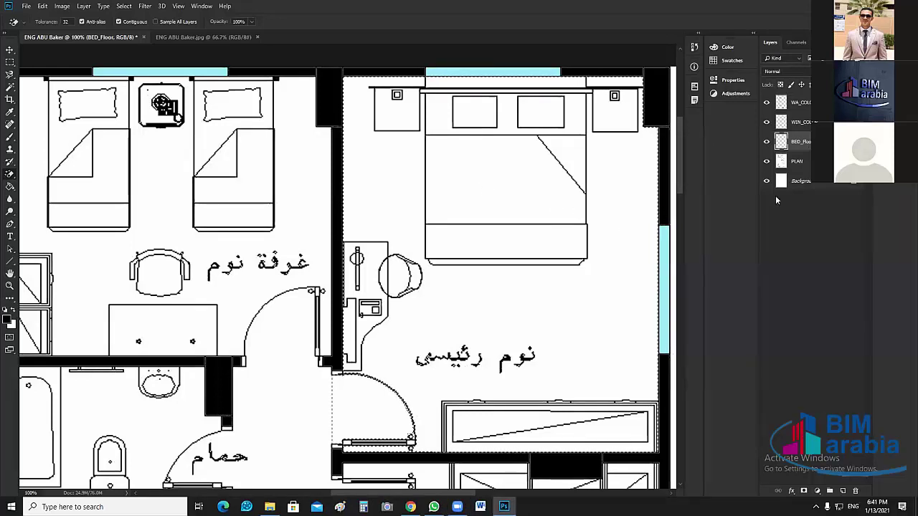
key(ctrl+d)
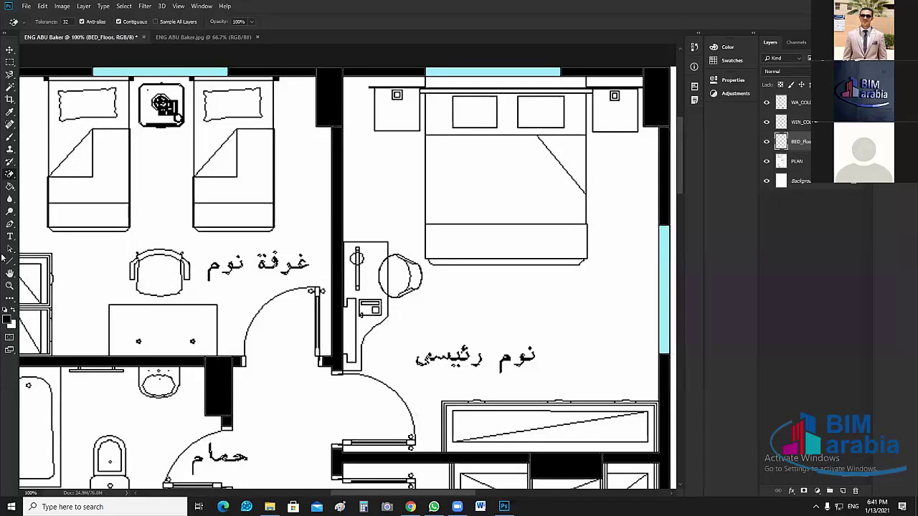
Restore the master bedroom's selection and fill it with the light orange wood-plank pattern on BED_Floor using the Paint Bucket.
click(10, 187)
key(ctrl+z)
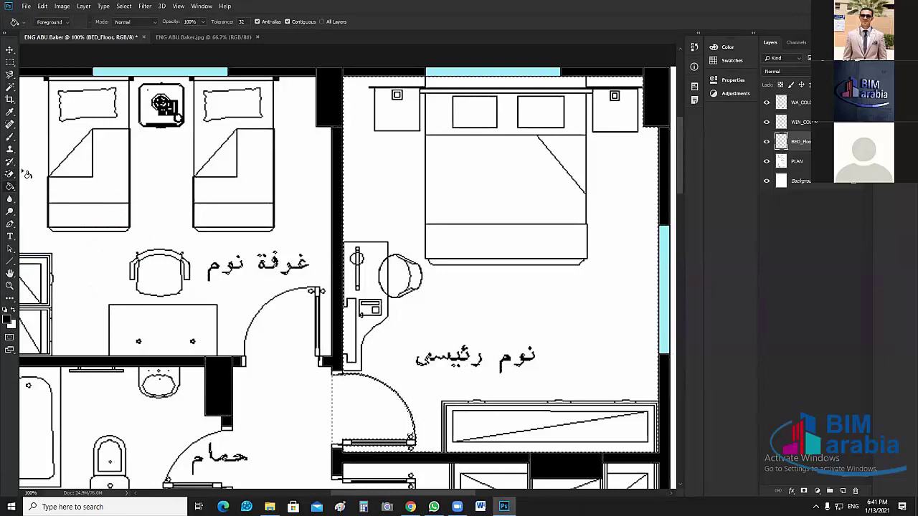
click(52, 22)
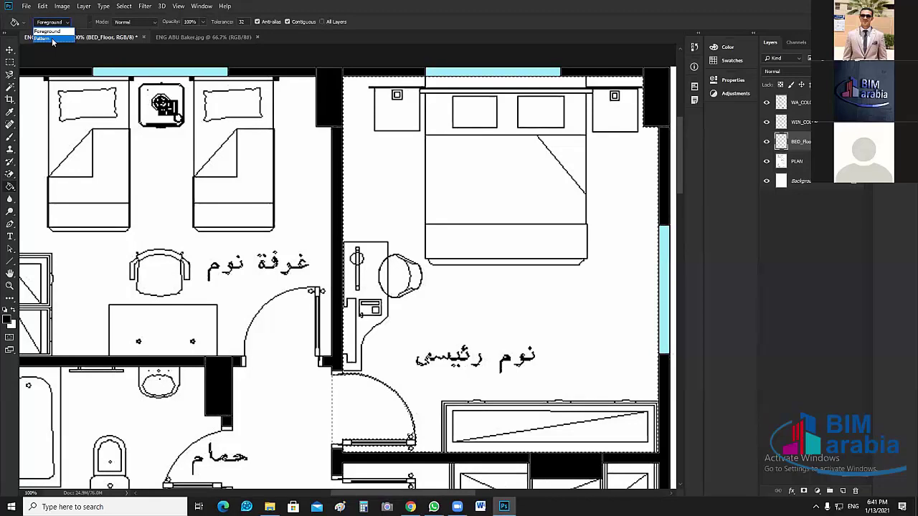
click(51, 40)
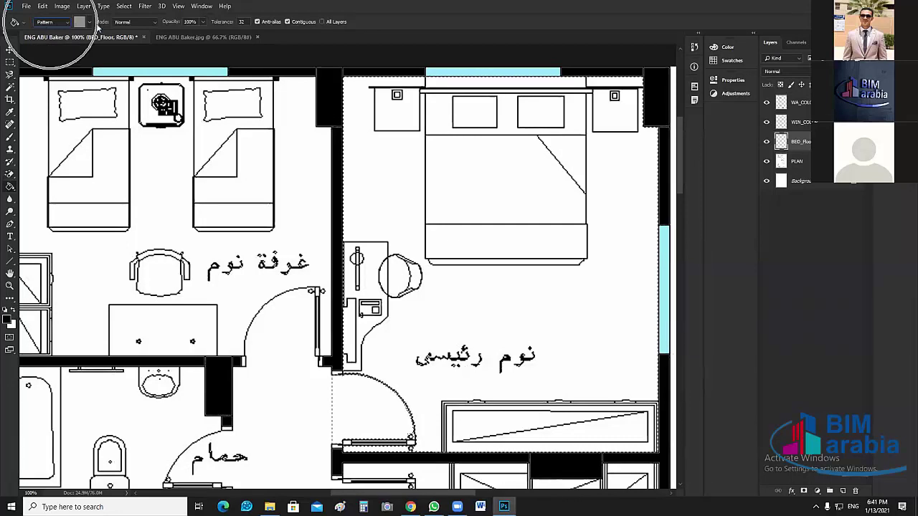
click(89, 22)
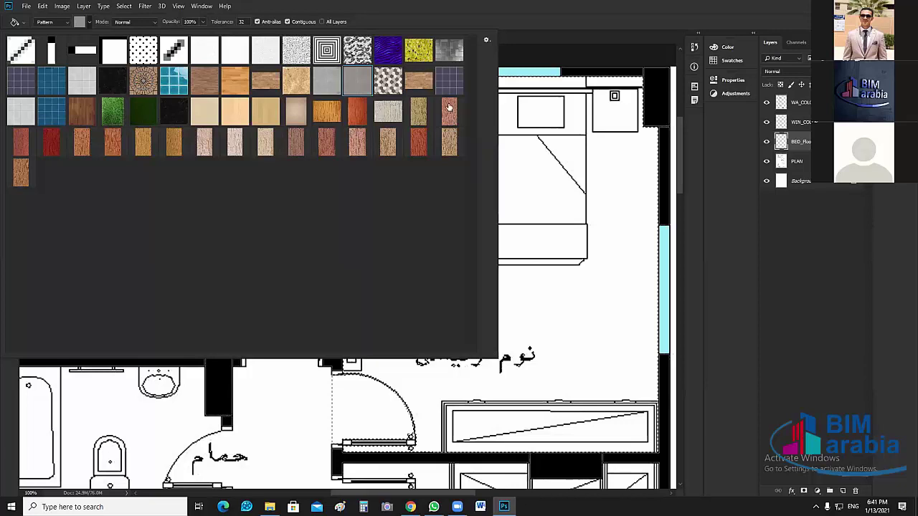
click(234, 82)
key(Return)
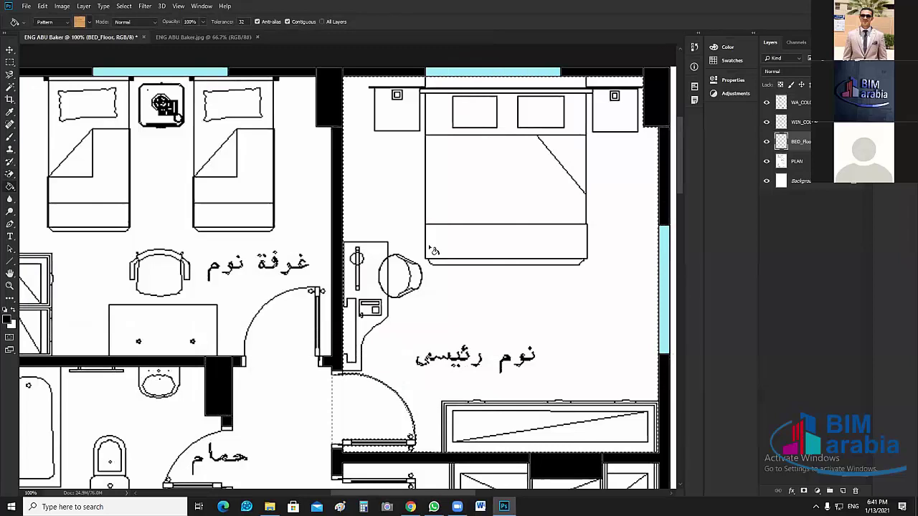
click(564, 289)
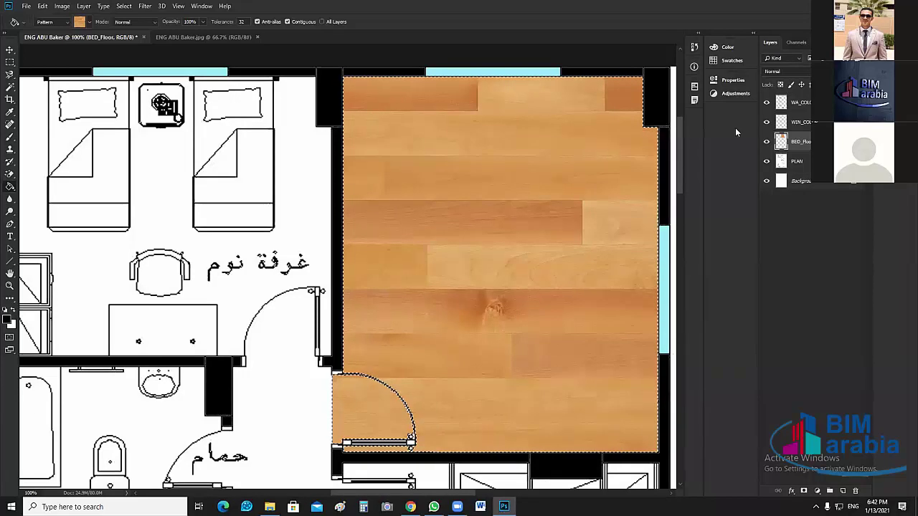
Apply a Pattern Overlay to BED_Floor with the same wood-plank pattern and reduce its scale to about 25%.
right_click(735, 128)
click(566, 251)
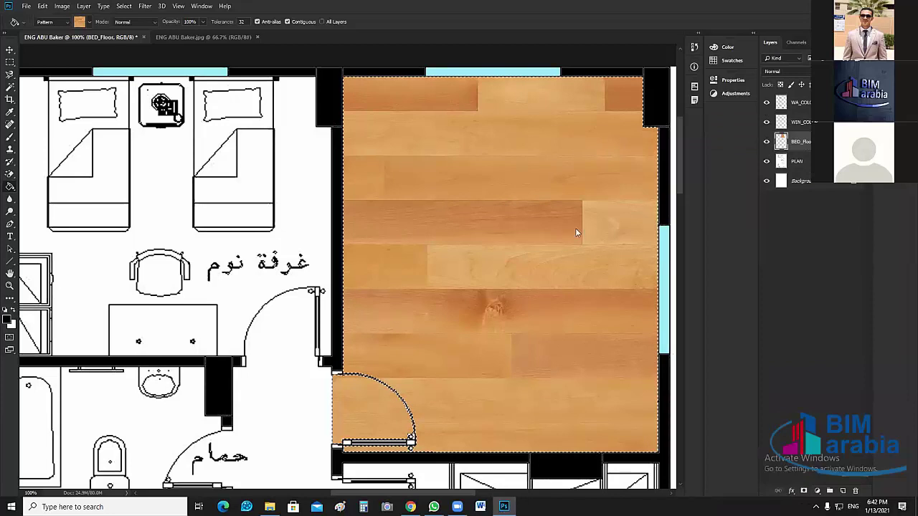
double_click(789, 142)
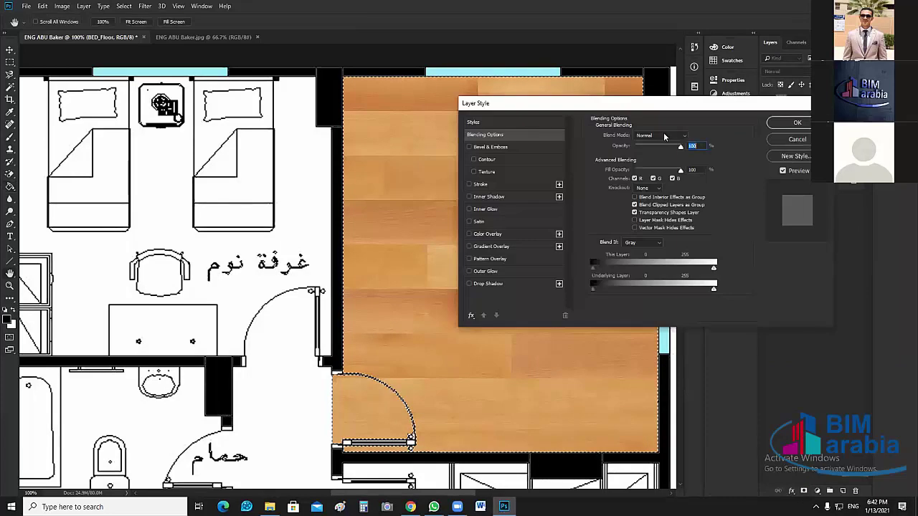
click(485, 260)
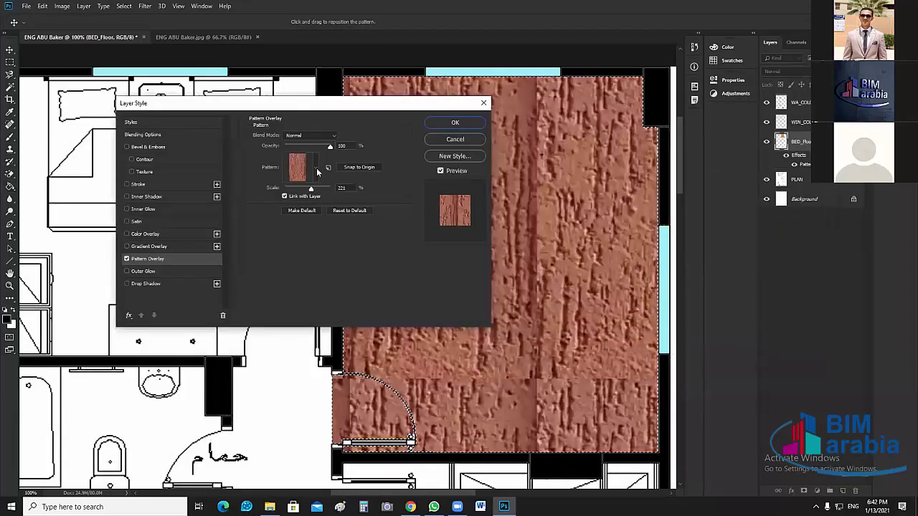
click(316, 167)
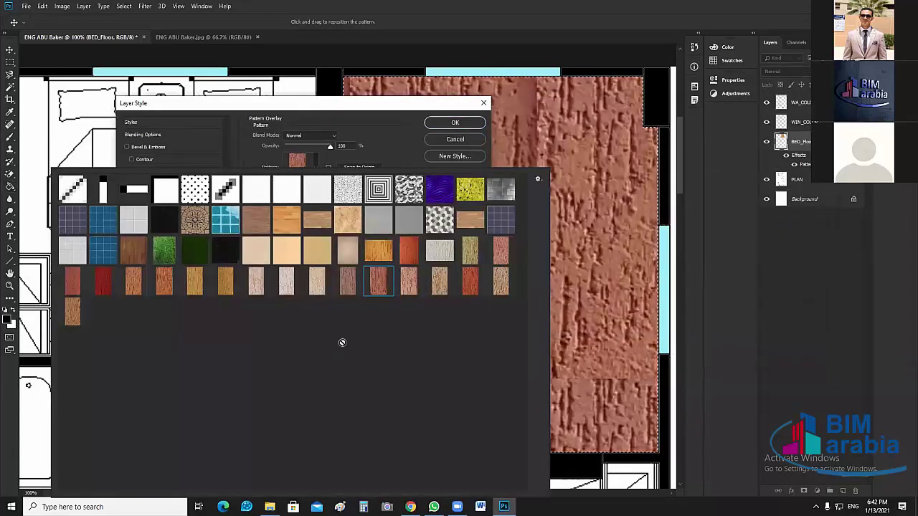
click(286, 219)
click(380, 160)
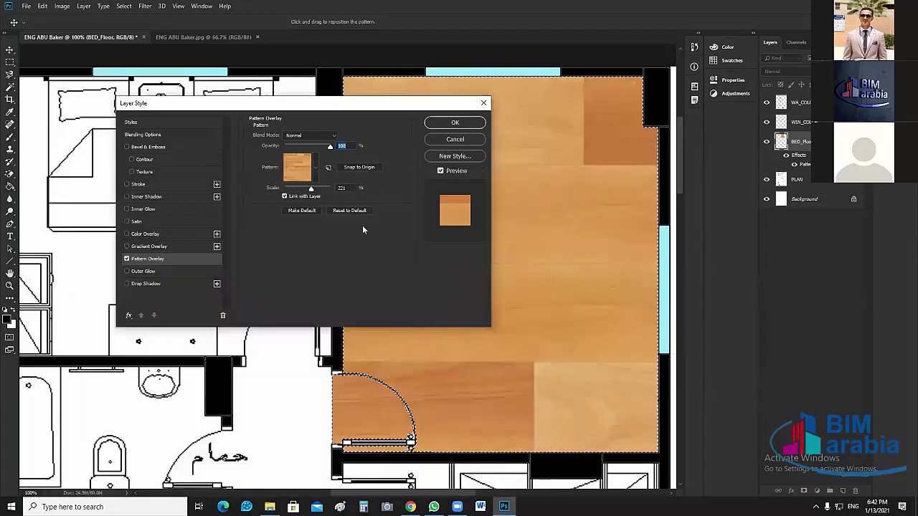
drag(383, 108, 307, 126)
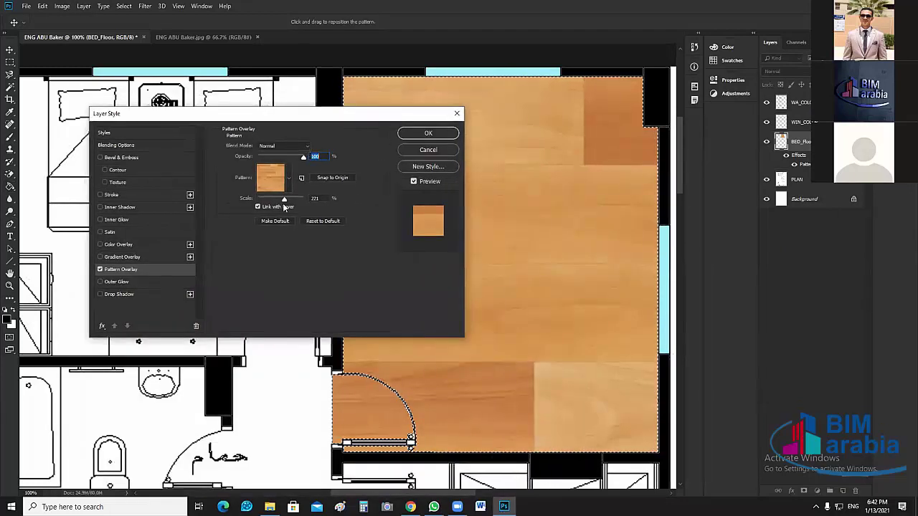
drag(236, 210, 214, 207)
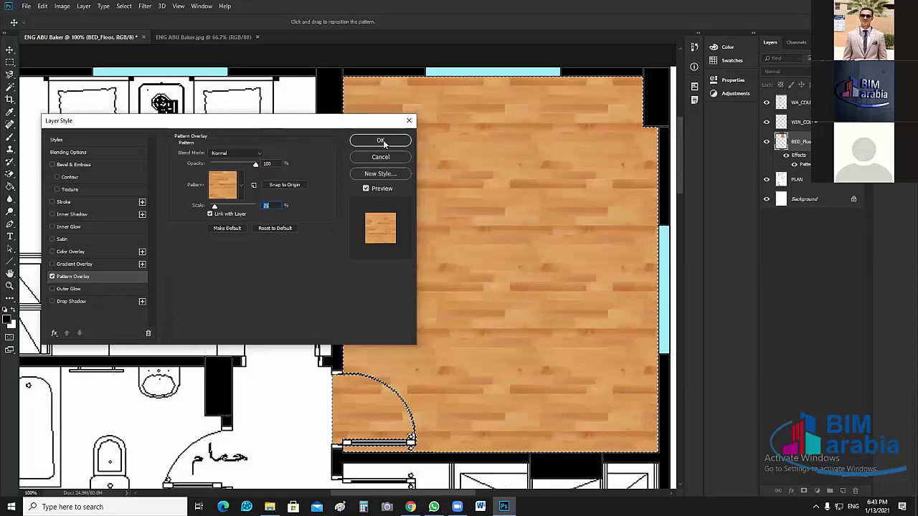
key(Return)
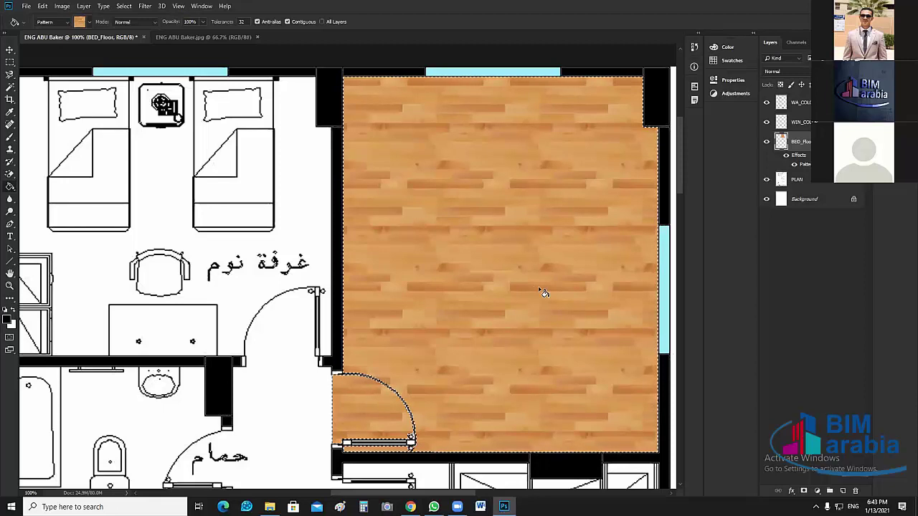
Clear the master bedroom's selection and select the second bedroom's open floor on the PLAN layer with the Magic Wand.
click(10, 50)
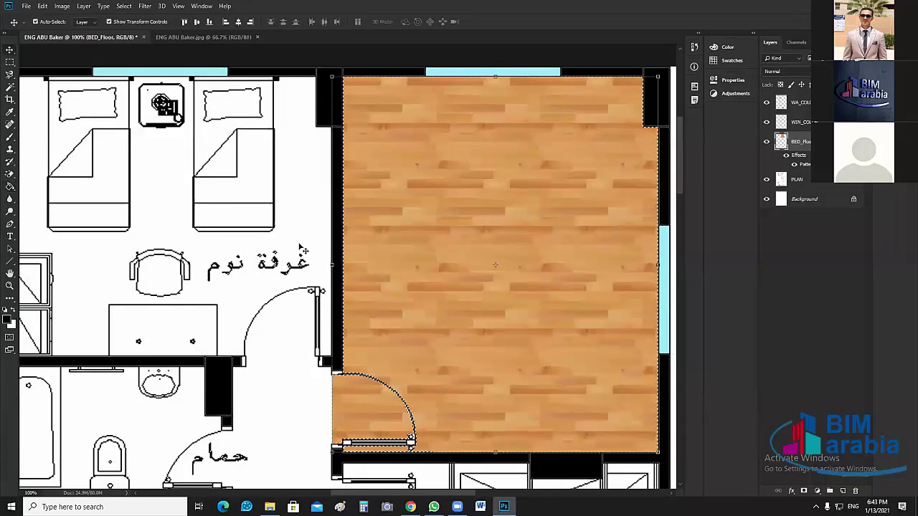
key(ctrl+d)
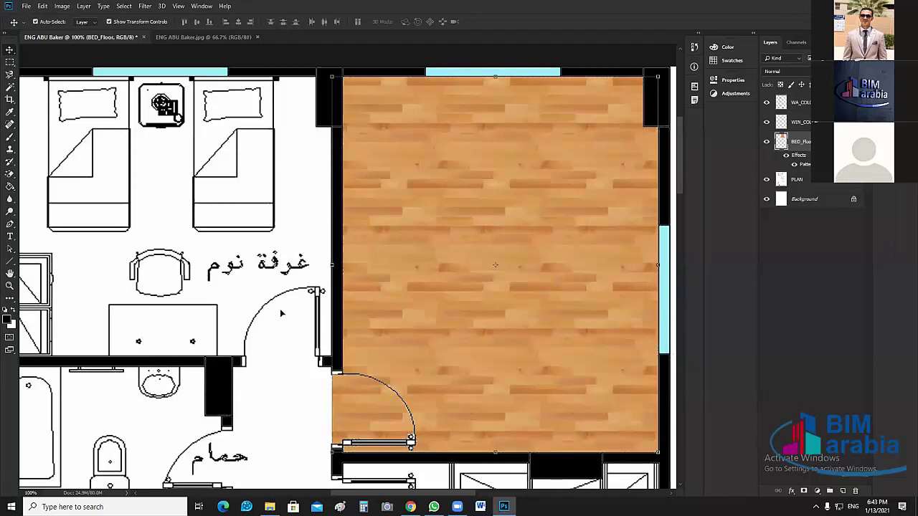
drag(430, 494, 399, 498)
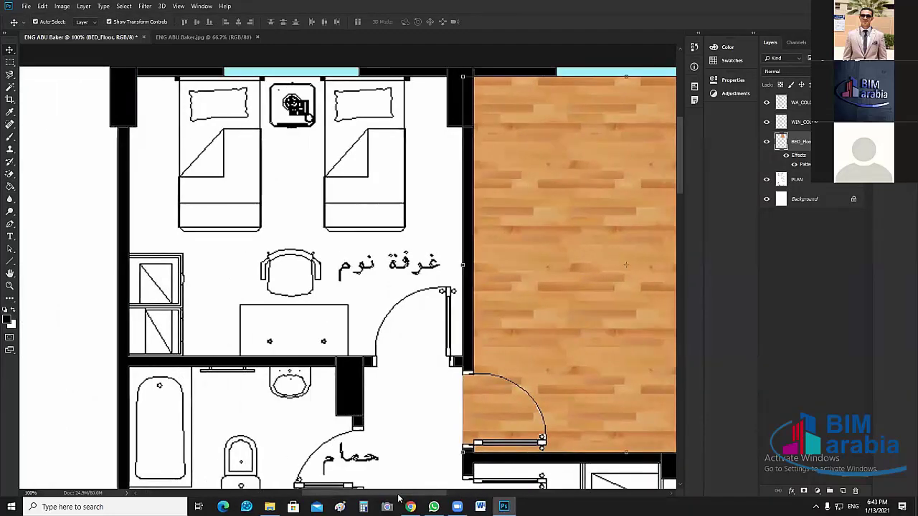
scroll(399, 280, up, 2)
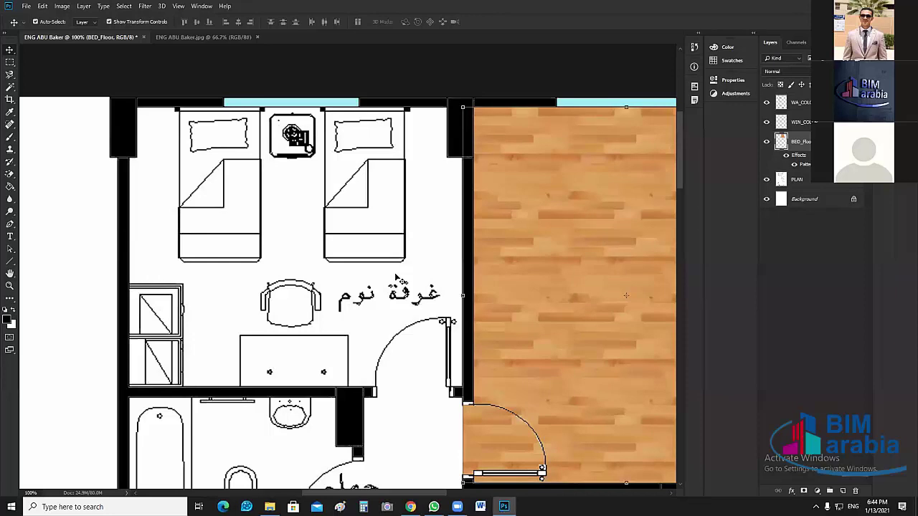
scroll(380, 273, up, 1)
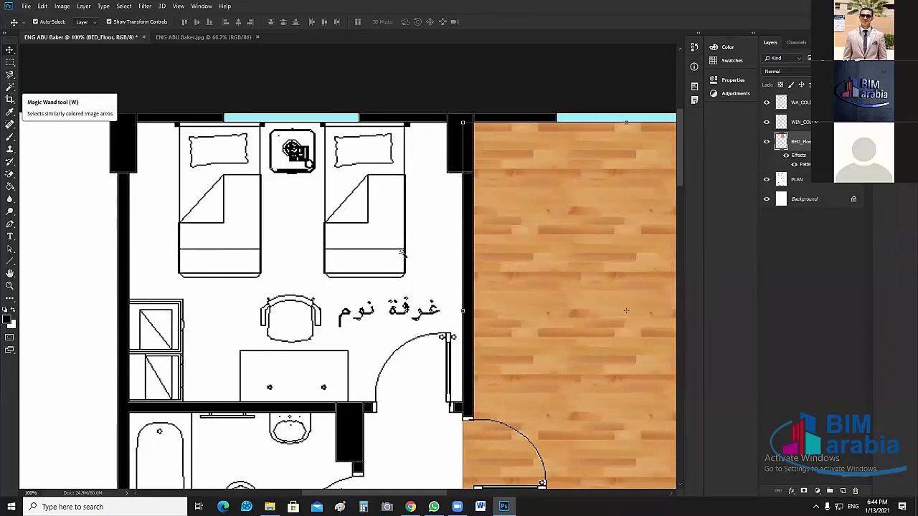
key(w)
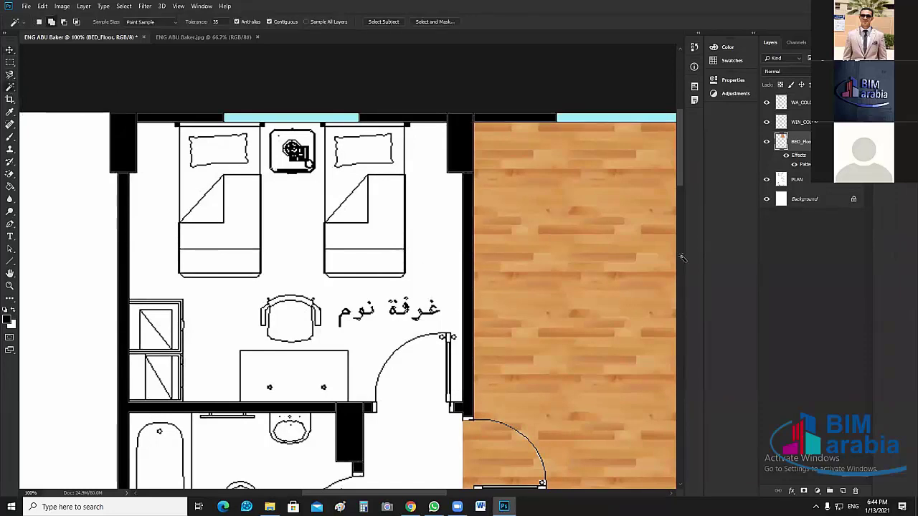
click(787, 181)
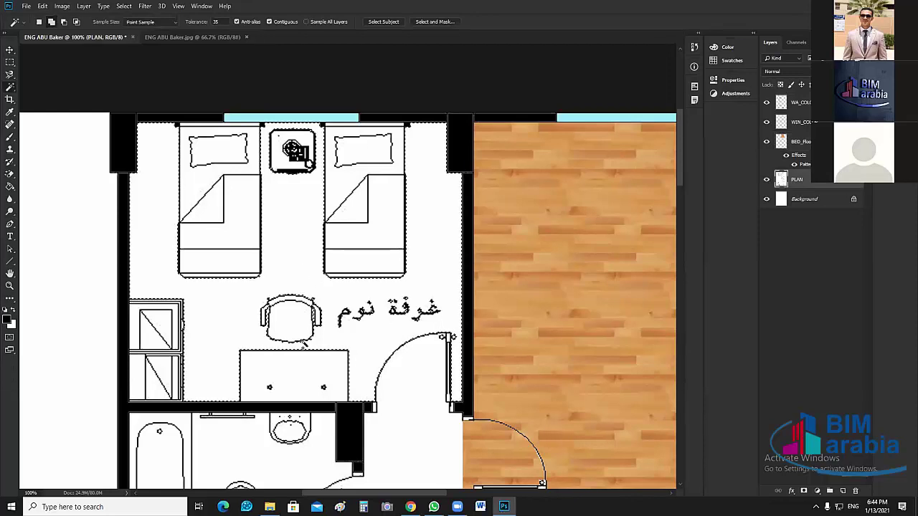
click(305, 347)
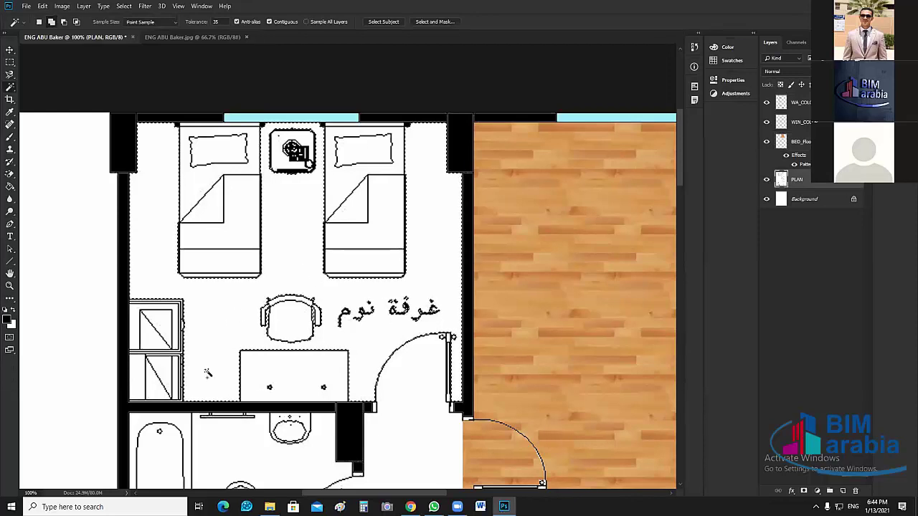
Add the second bedroom's beds, nightstand, room label, chair and desk to the selection with the Rectangular Marquee.
scroll(391, 260, up, 3)
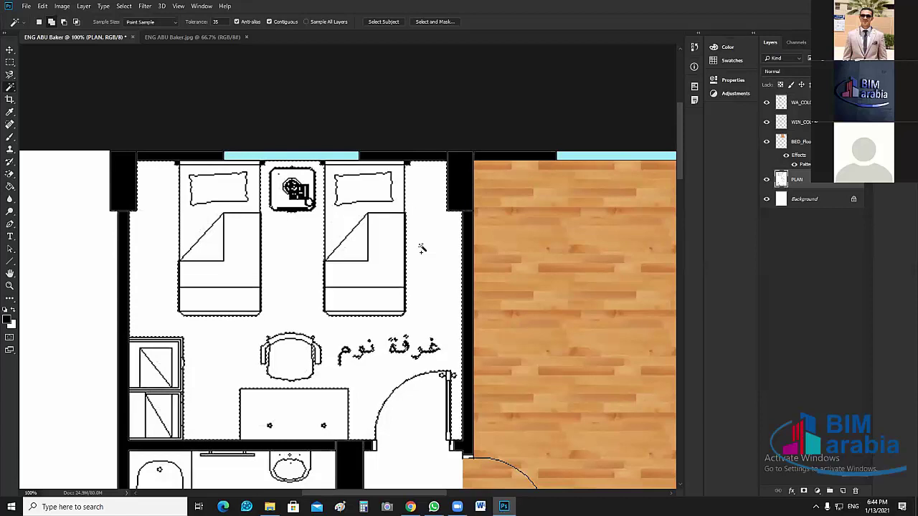
key(m)
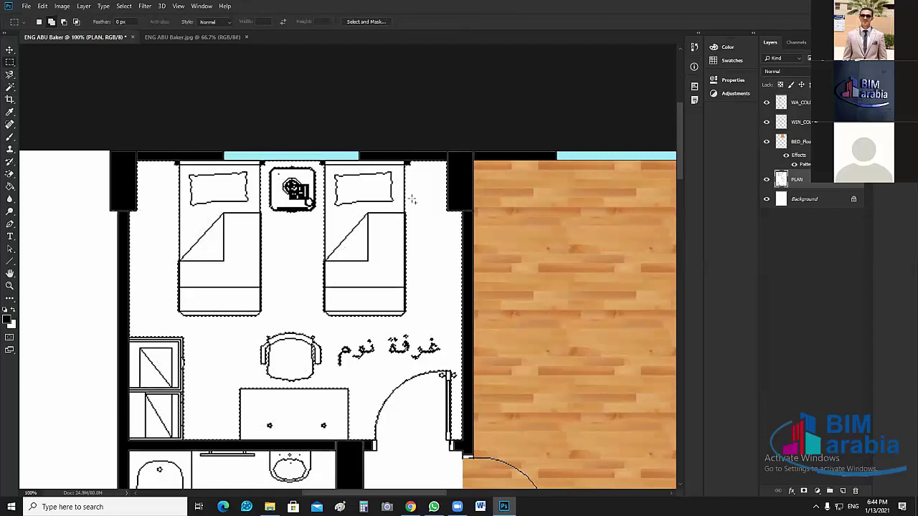
key(ctrl+plus)
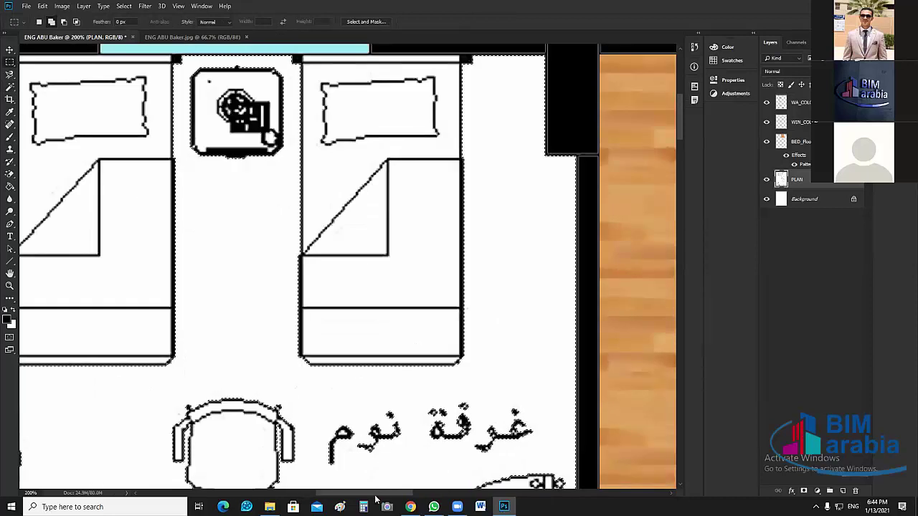
drag(375, 495, 364, 500)
drag(643, 55, 67, 466)
scroll(358, 213, down, 5)
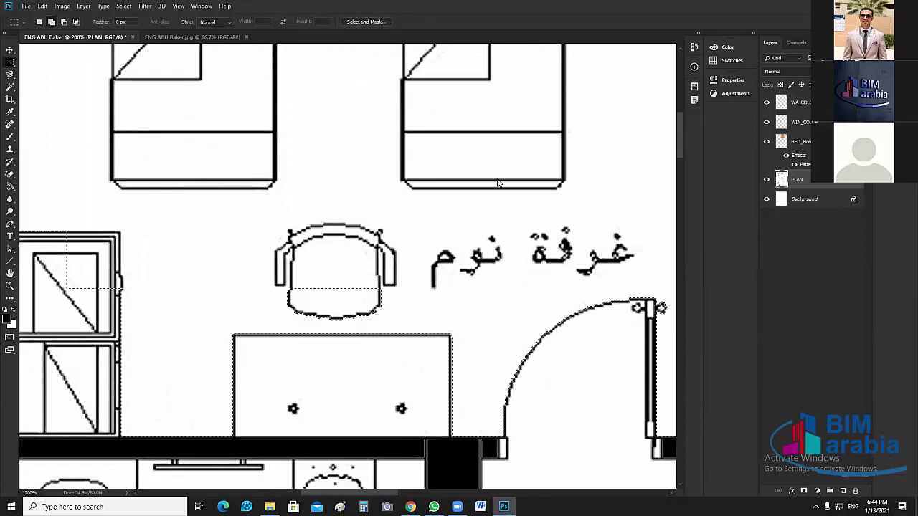
drag(505, 174, 191, 438)
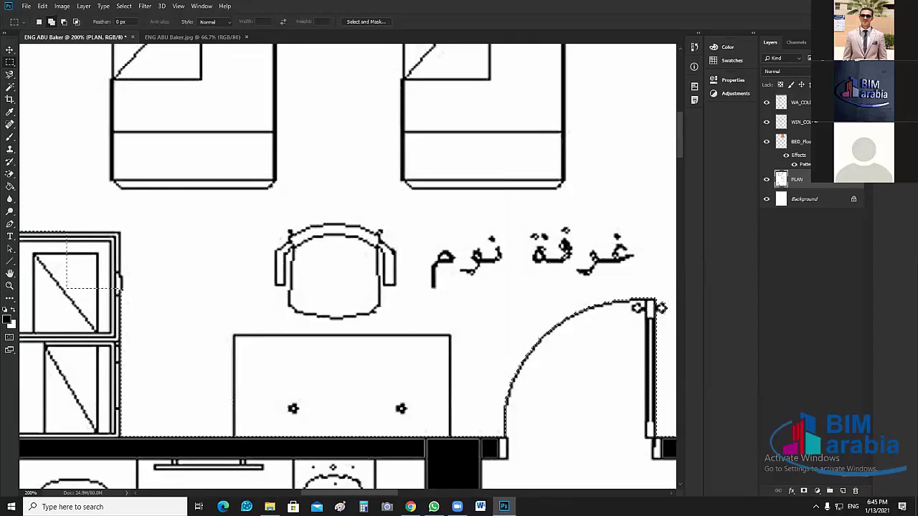
Add the second bedroom's two wardrobe units up to the wall corner to the selection with the Rectangular Marquee.
drag(288, 495, 293, 494)
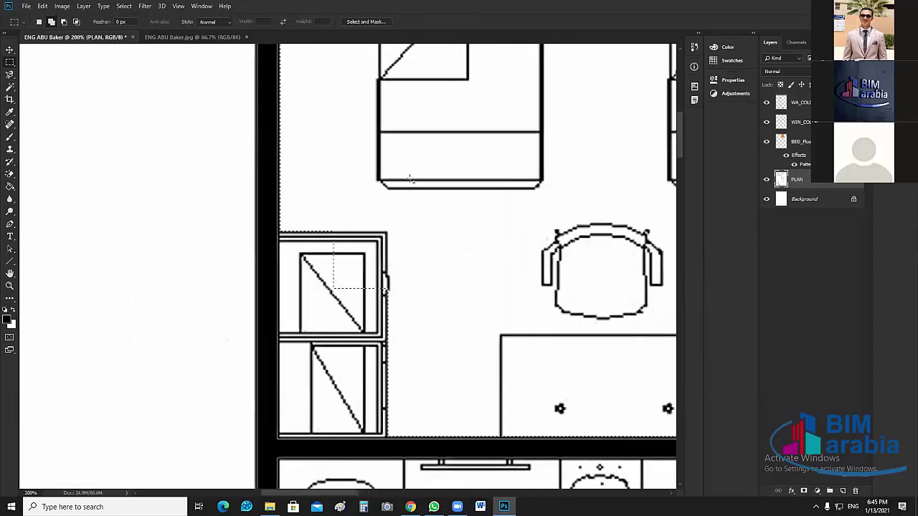
scroll(349, 272, up, 1)
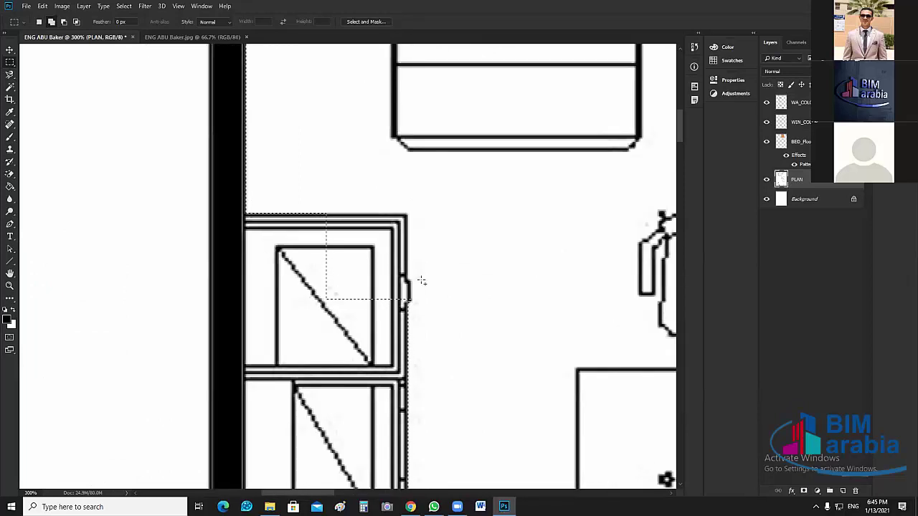
scroll(420, 281, down, 2)
drag(463, 111, 285, 375)
drag(284, 441, 246, 461)
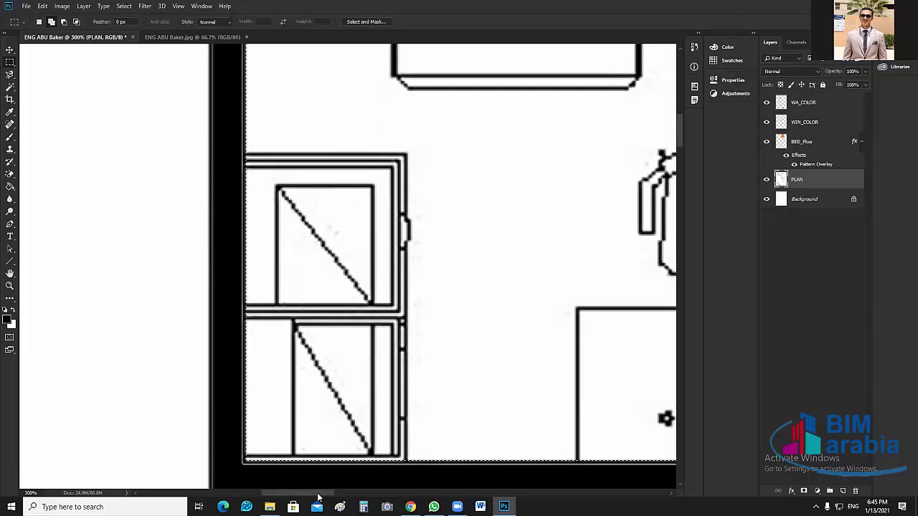
Add the door opening strip between the second bedroom's door jambs to the selection with the Rectangular Marquee.
drag(320, 494, 362, 494)
scroll(347, 267, right, 3)
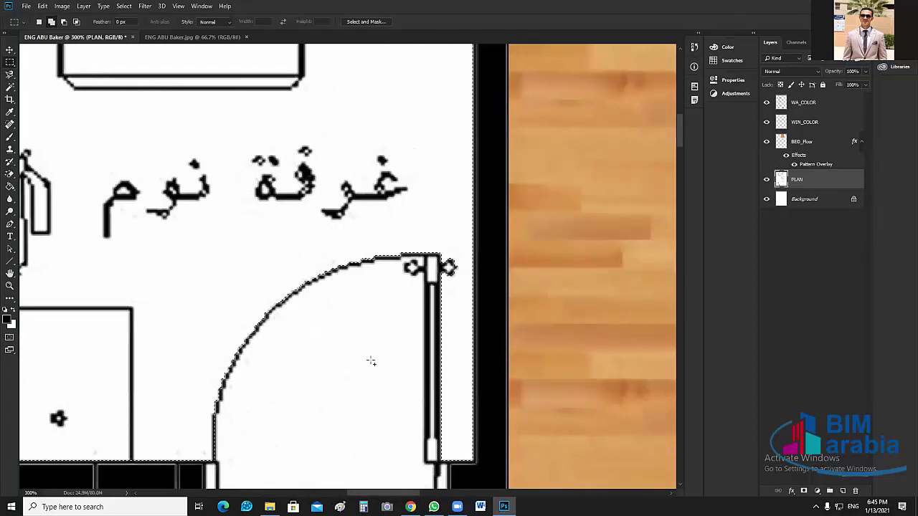
scroll(371, 362, down, 4)
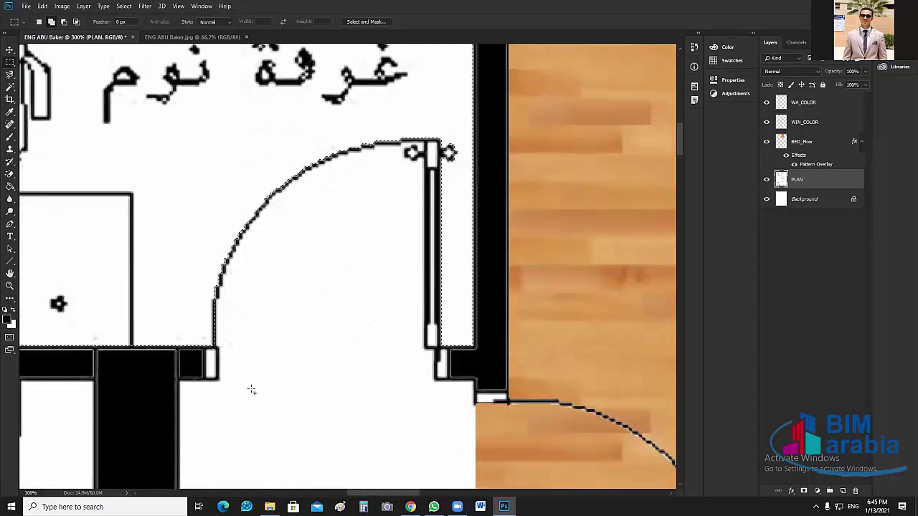
key(ctrl+plus)
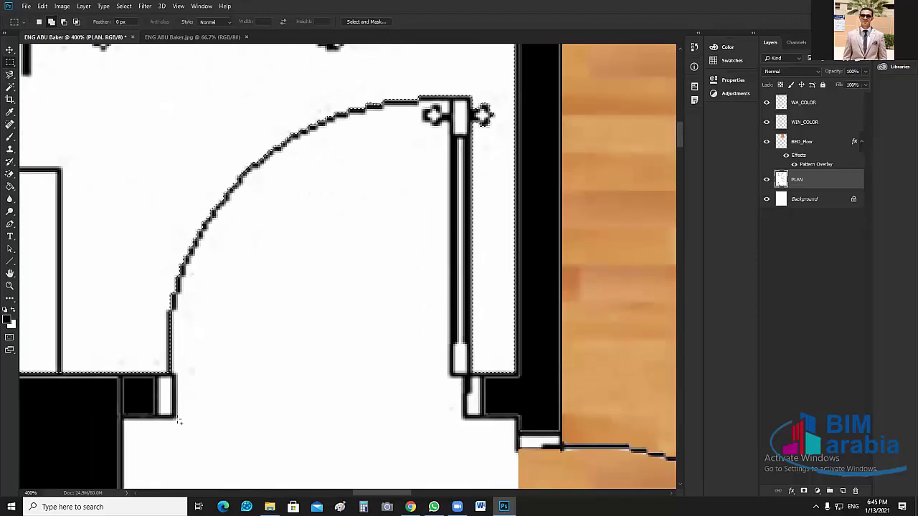
drag(178, 421, 464, 388)
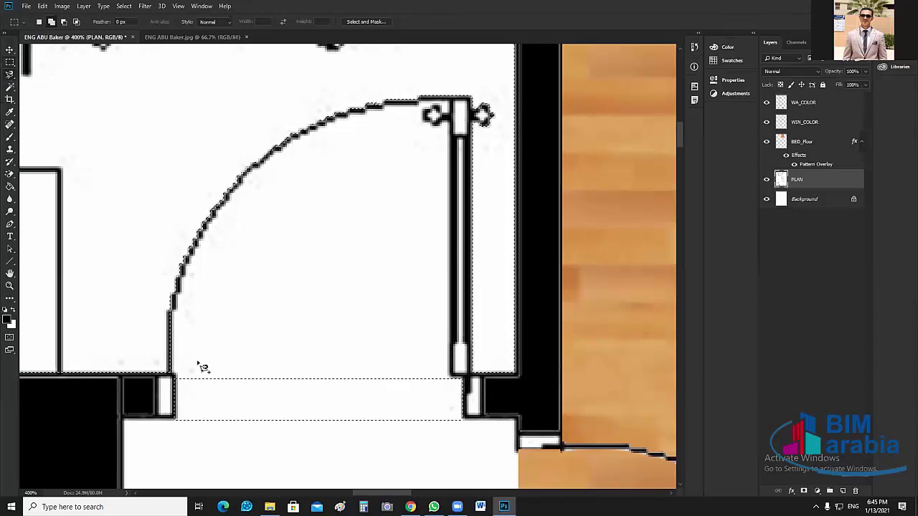
Trace the second bedroom's door swing with the Magnetic Lasso and add the area inside it to the selection.
key(l)
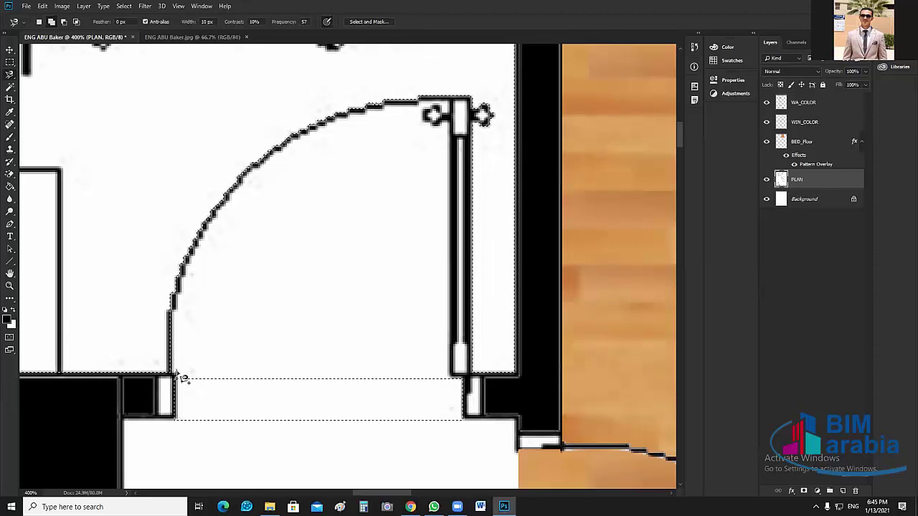
click(175, 374)
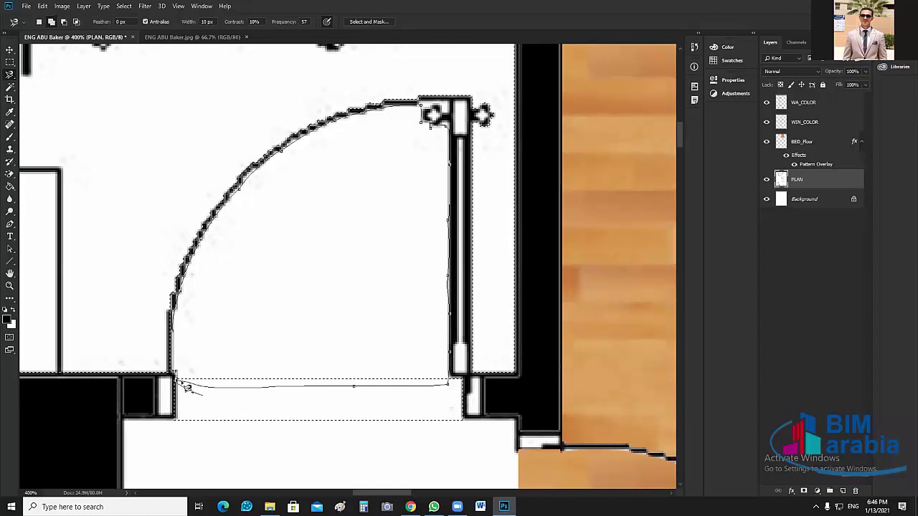
click(181, 382)
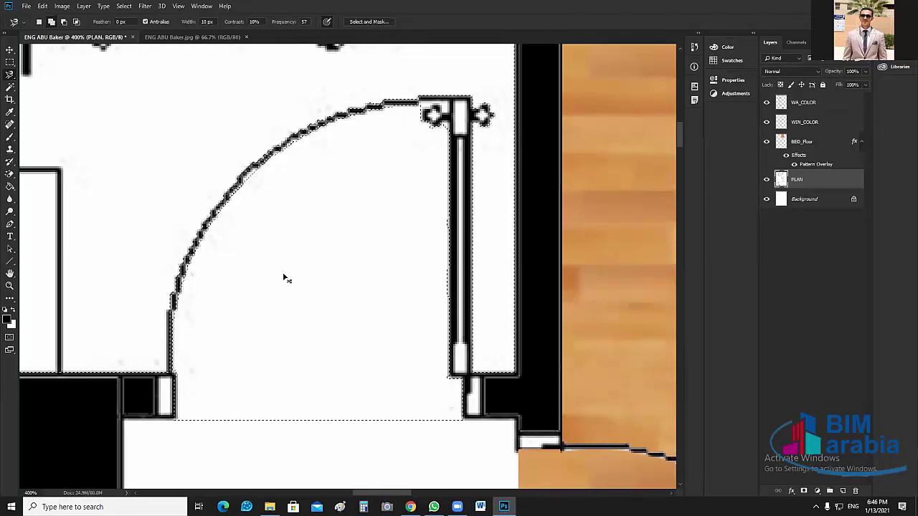
Fill the second bedroom's selected floor with the wood pattern on the BED_Floor layer using the Paint Bucket.
key(ctrl+d)
scroll(289, 279, down, 1)
key(ctrl+0)
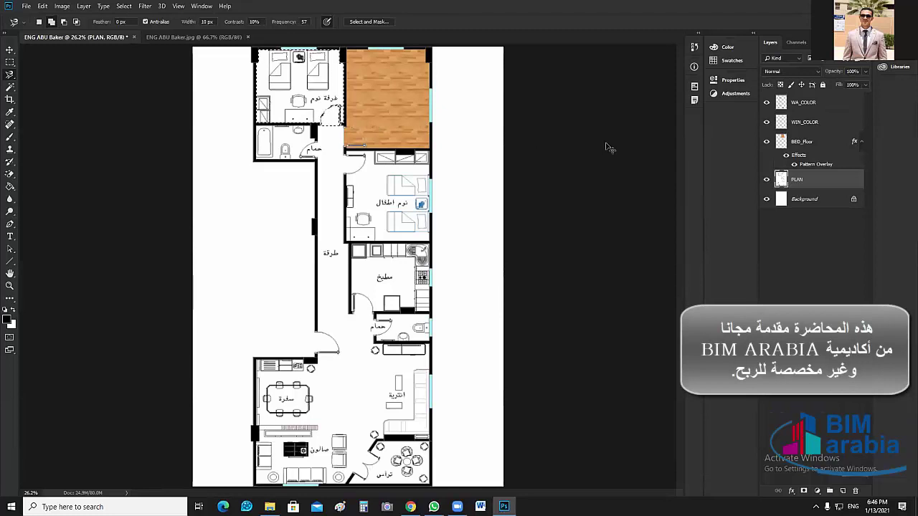
key(ctrl+plus)
key(ctrl+plus)
scroll(549, 164, up, 2)
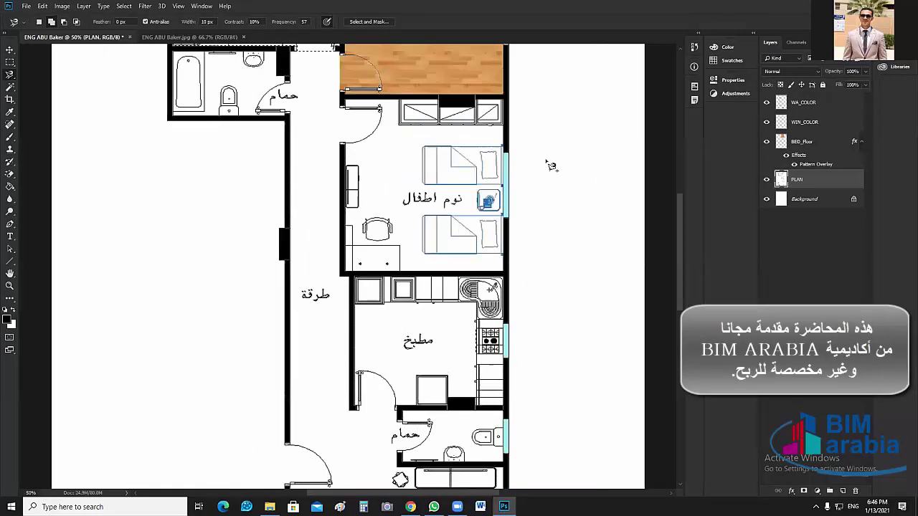
scroll(551, 166, up, 3)
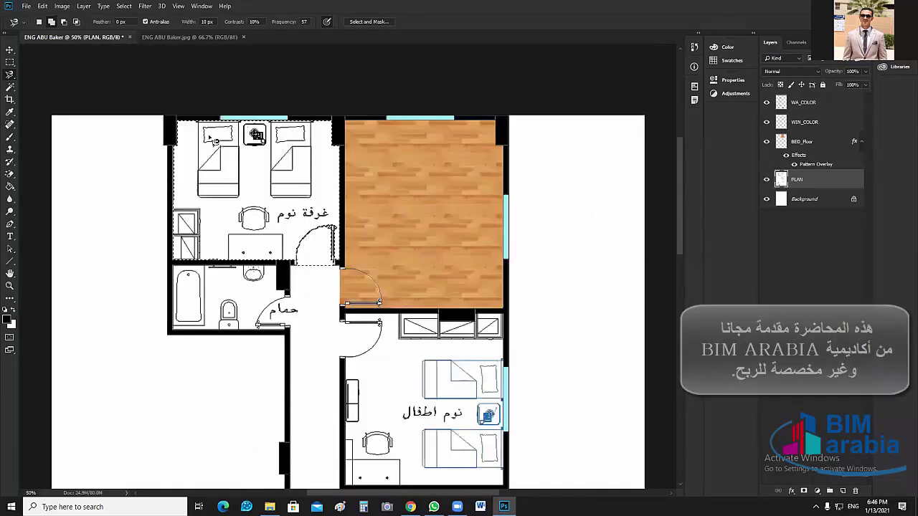
click(809, 142)
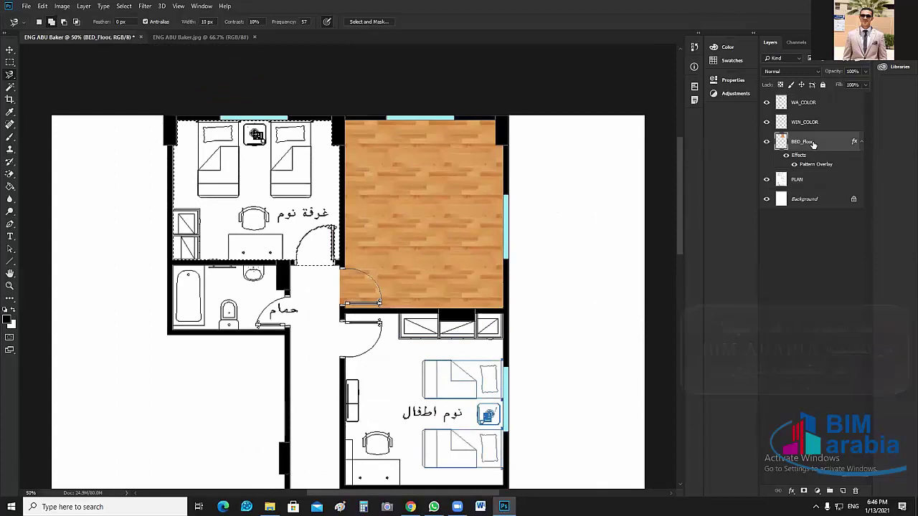
click(11, 186)
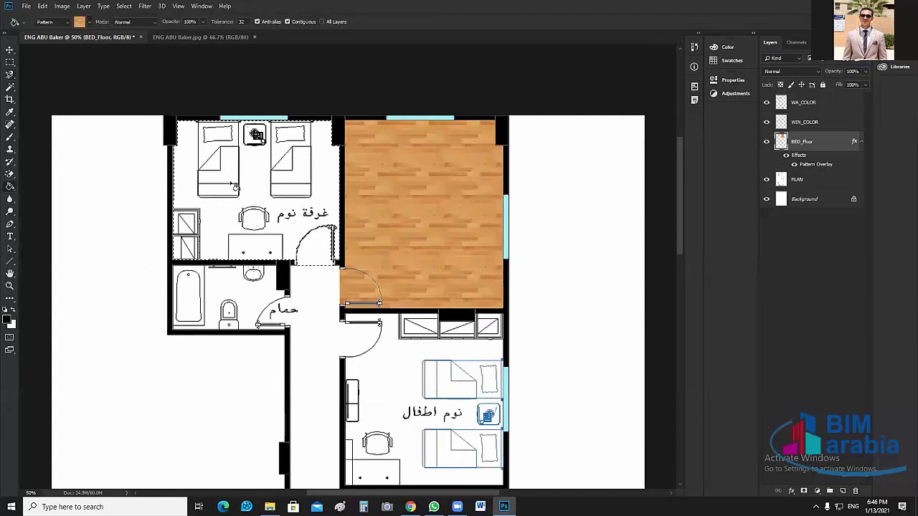
click(272, 205)
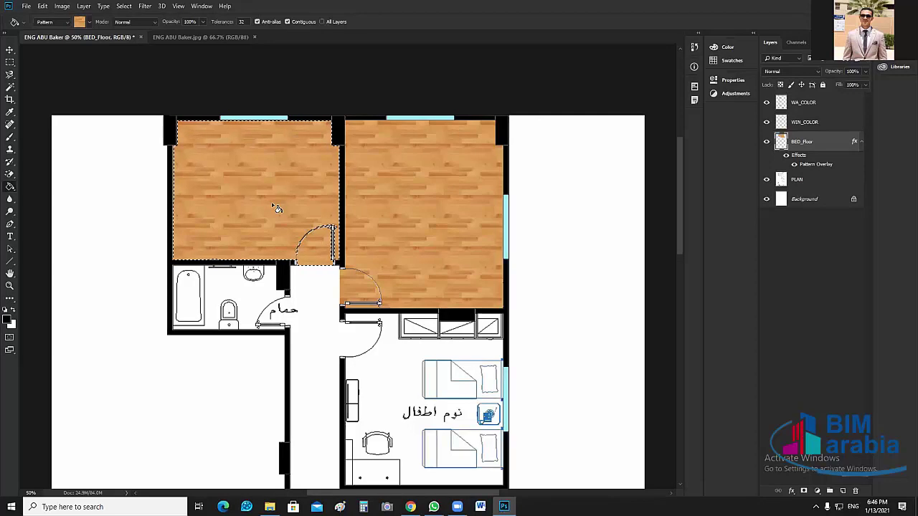
Clear the second bedroom's selection and select the children's bedroom's open floor on the PLAN layer with the Magic Wand.
scroll(418, 222, down, 2)
scroll(466, 244, down, 1)
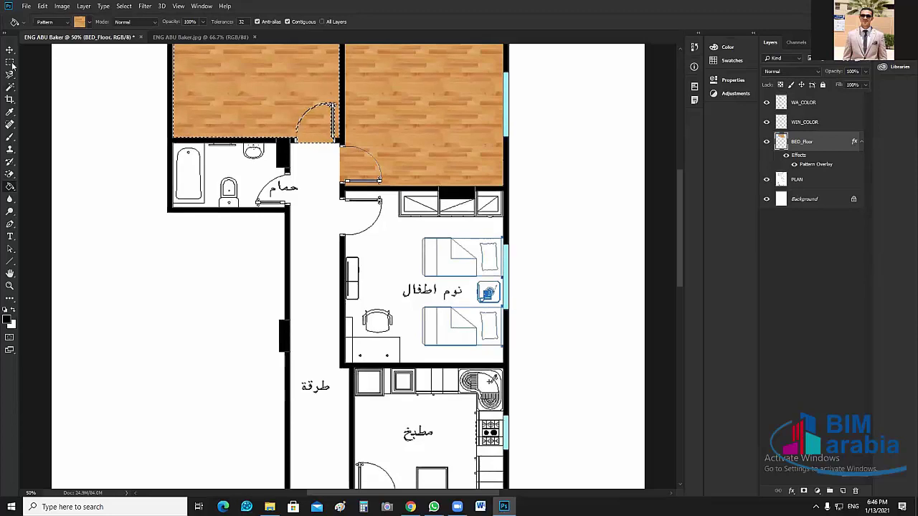
key(v)
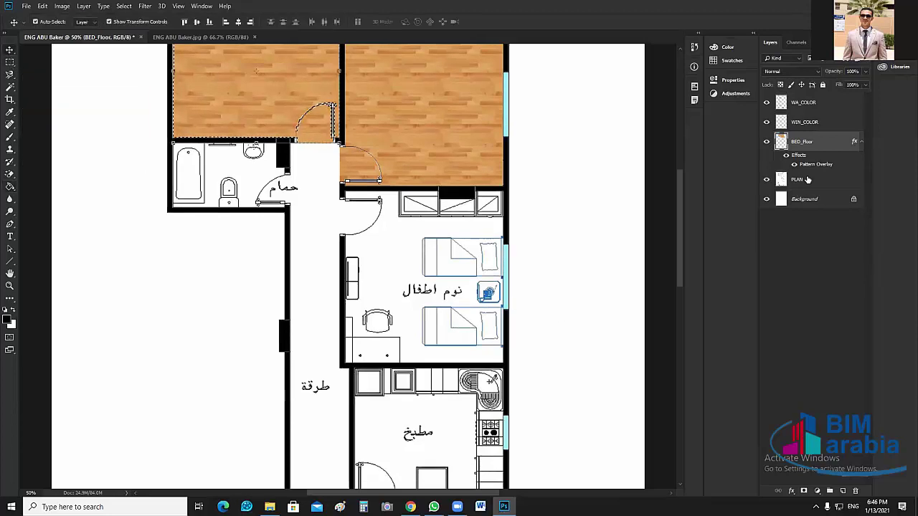
click(424, 256)
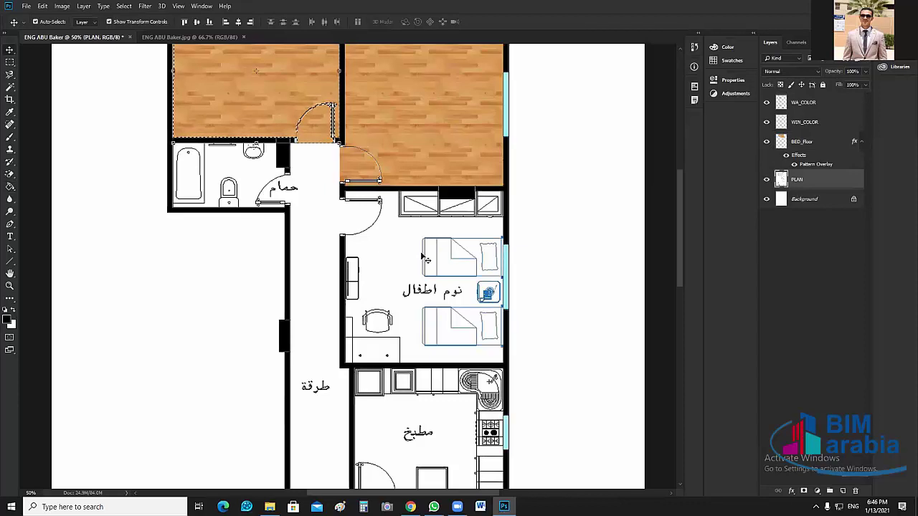
key(ctrl+d)
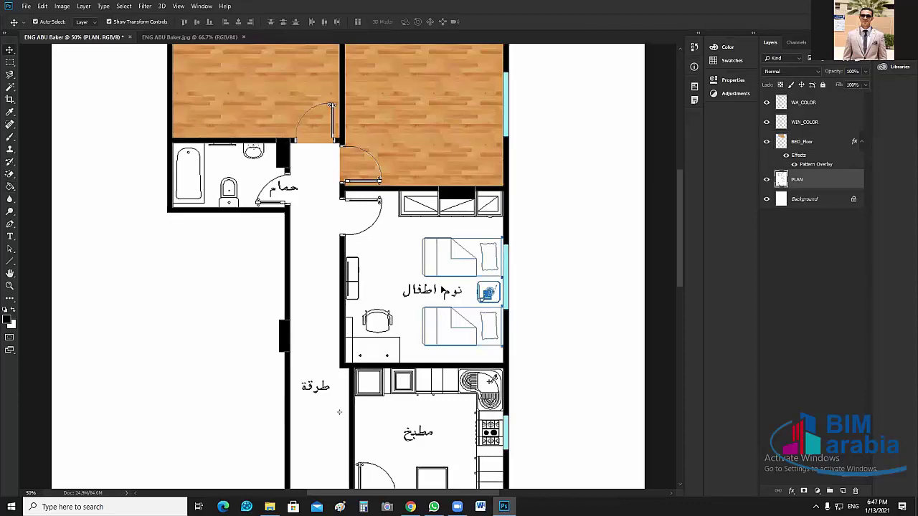
scroll(442, 289, down, 2)
key(ctrl+plus)
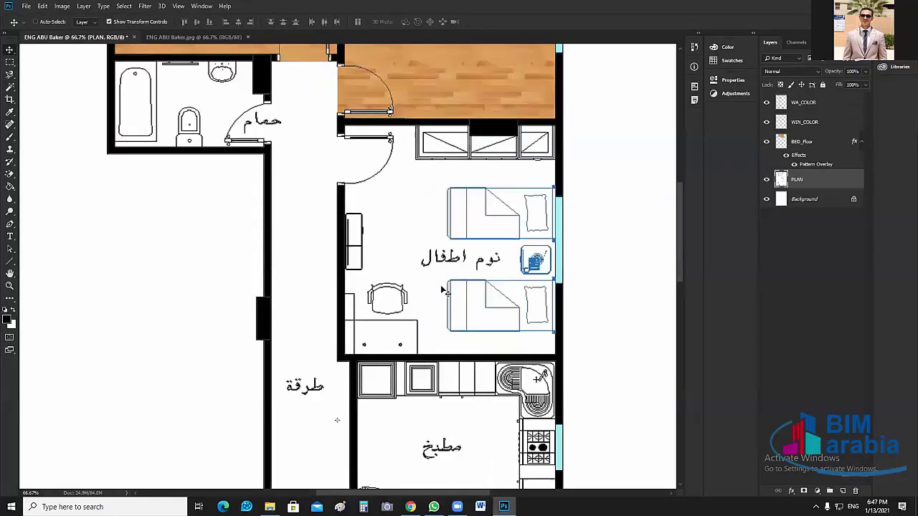
key(ctrl+plus)
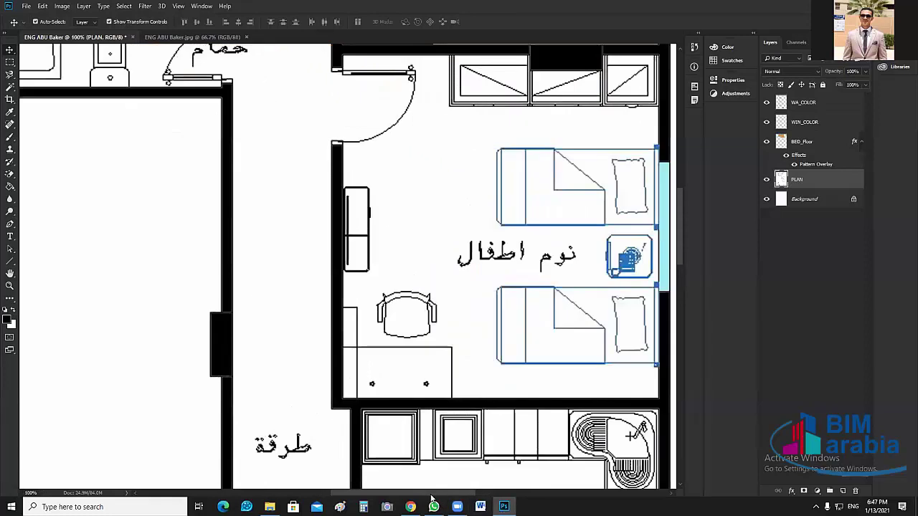
drag(431, 494, 451, 494)
scroll(583, 270, up, 2)
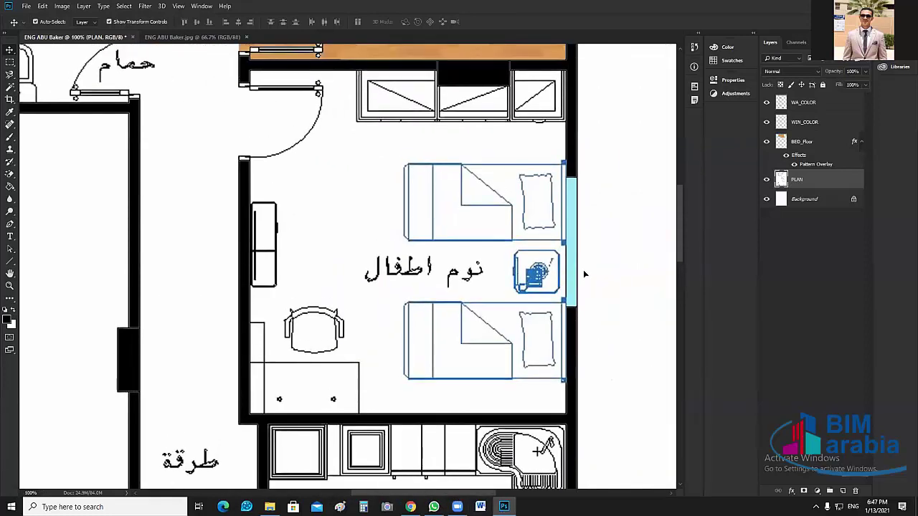
key(w)
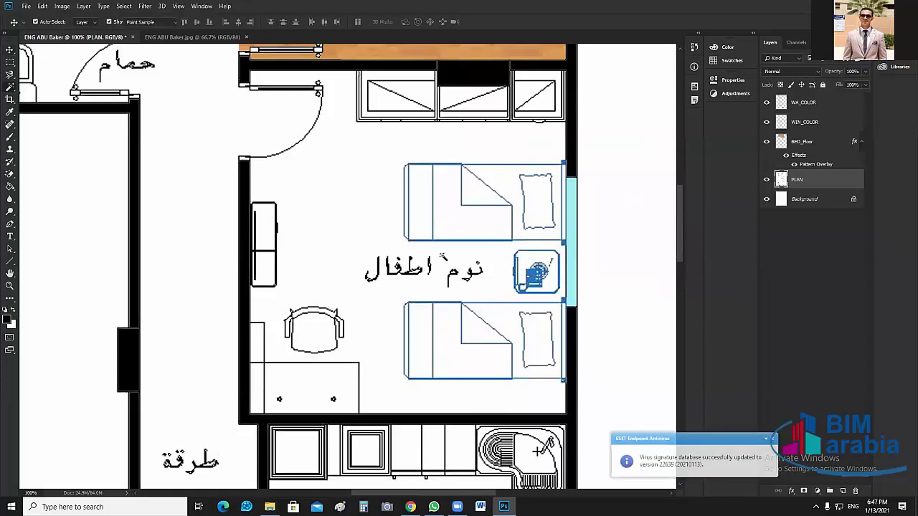
click(462, 302)
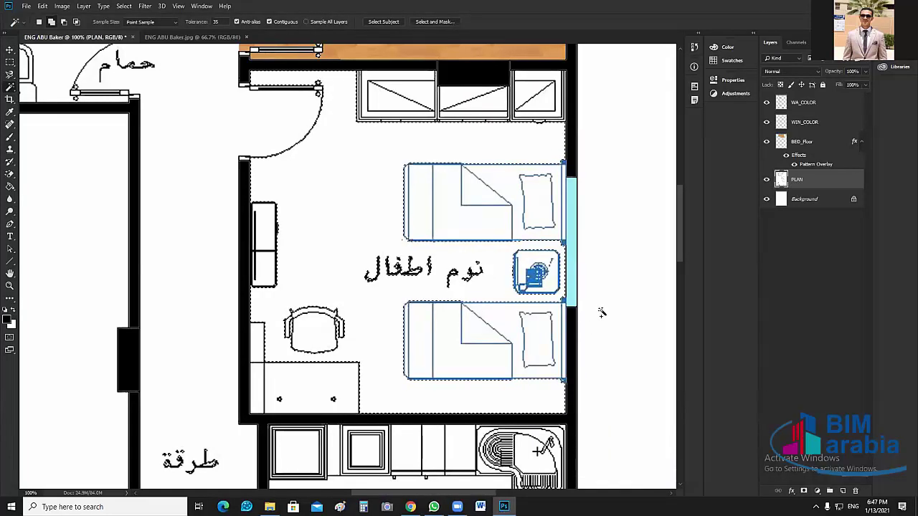
Add the children's bedroom's beds, nightstand, room label, chair, desk and wall cabinet to the selection with the Rectangular Marquee.
key(m)
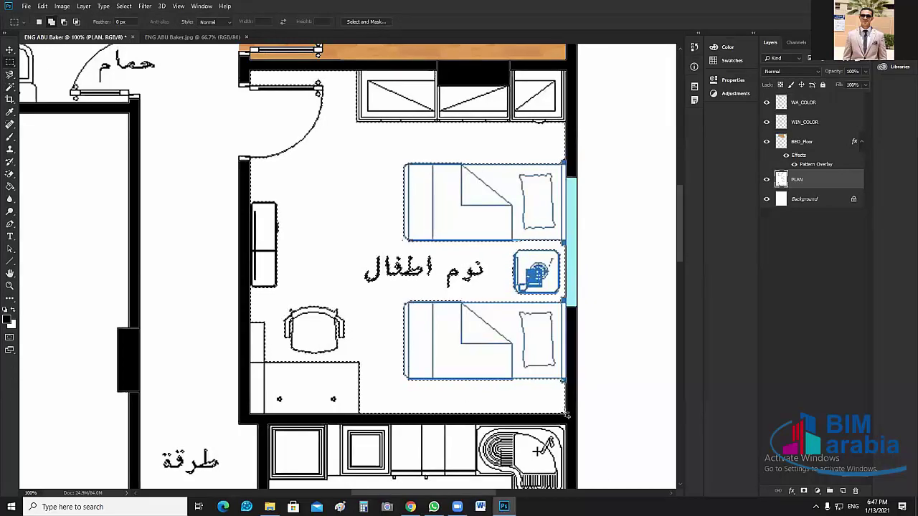
drag(566, 415, 301, 307)
drag(260, 209, 253, 171)
scroll(522, 213, up, 3)
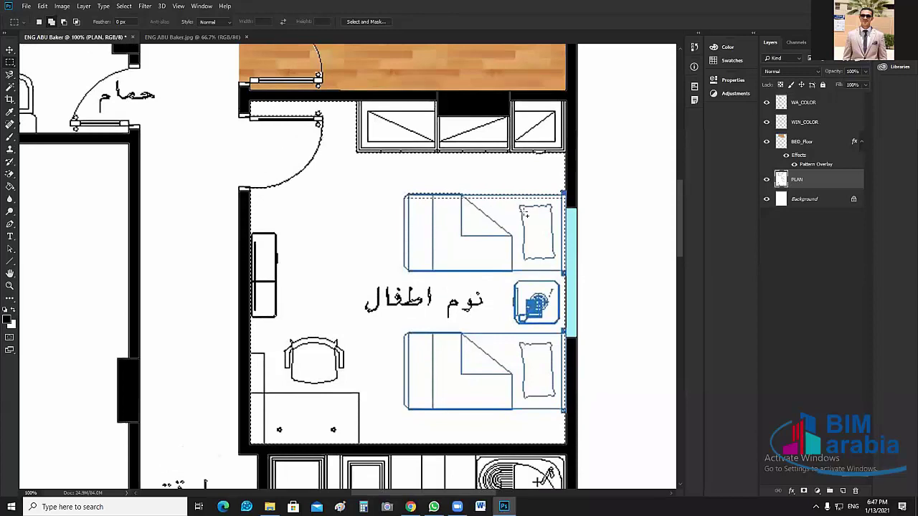
Add the upper bed's remaining edge and the wardrobe units along the children's bedroom's upper wall to the selection with the Rectangular Marquee.
scroll(527, 213, up, 1)
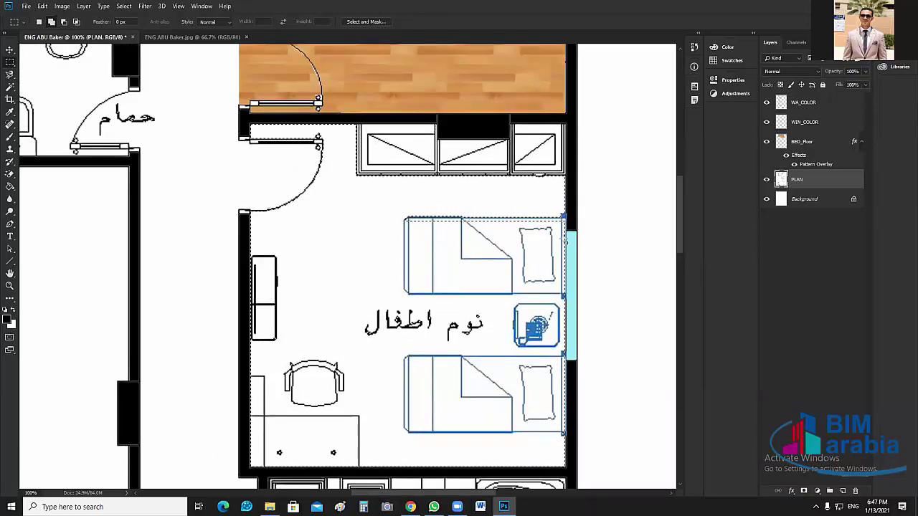
drag(563, 230, 412, 180)
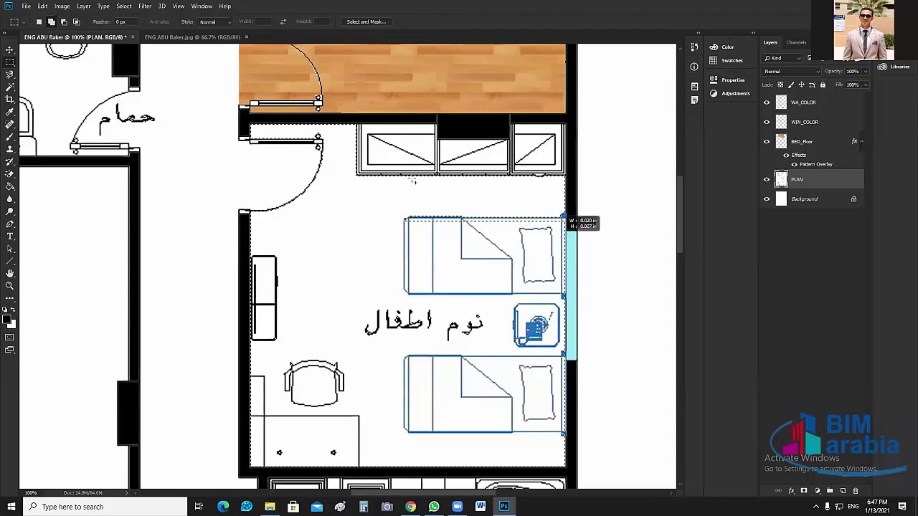
drag(339, 131, 335, 124)
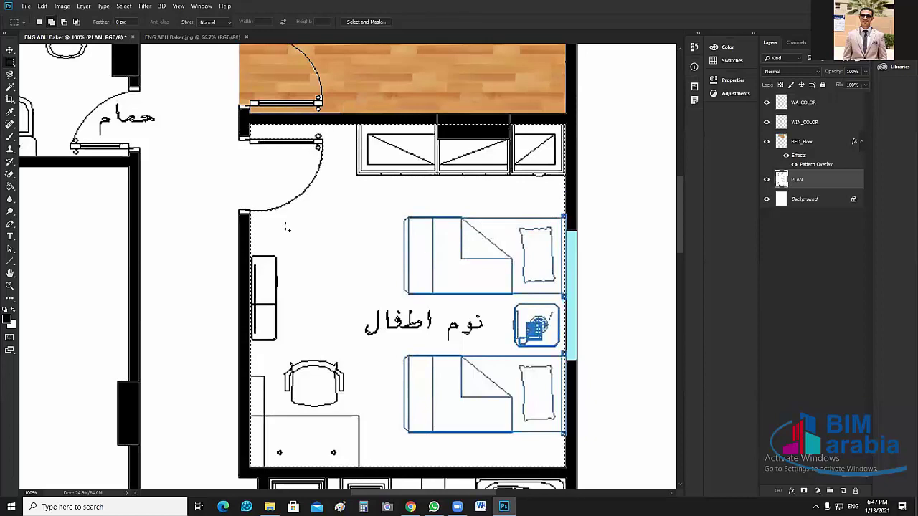
Add the door opening strip between the children's bedroom's door jambs to the selection with the Rectangular Marquee.
key(ctrl+d)
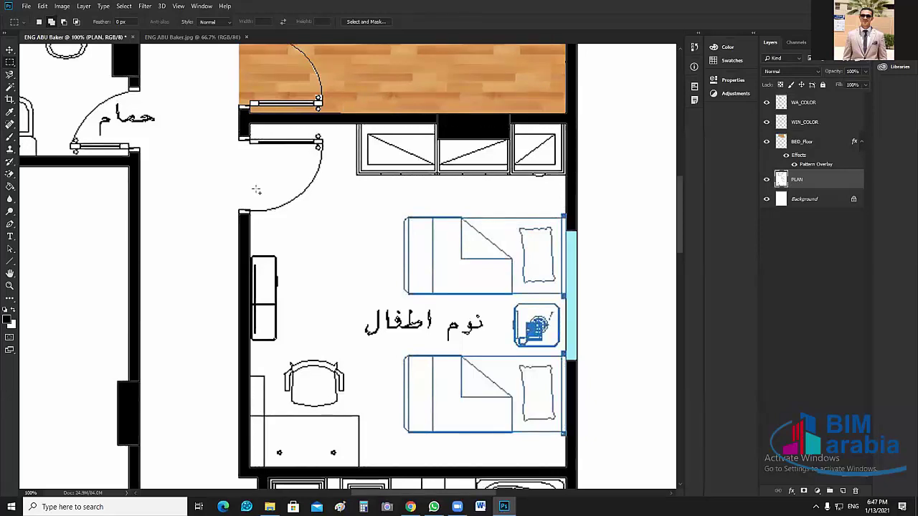
key(ctrl+plus)
scroll(181, 139, up, 1)
scroll(204, 188, up, 2)
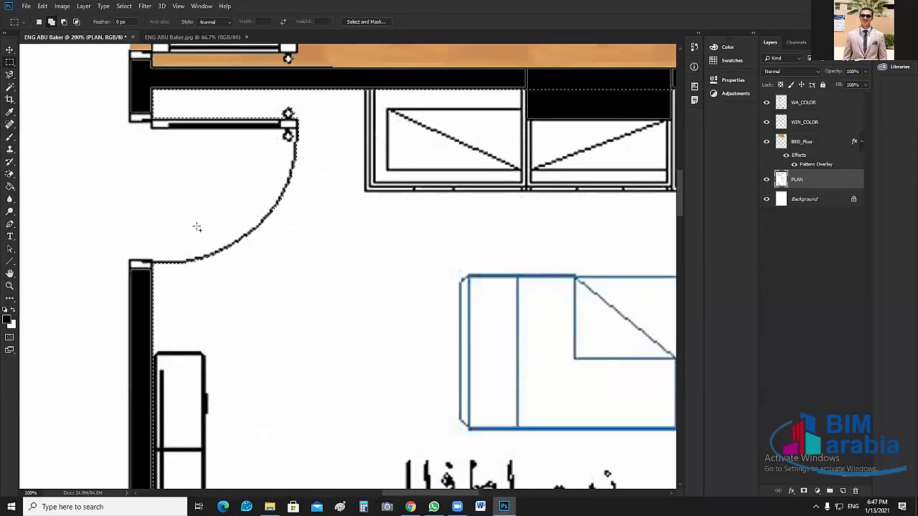
key(ctrl+plus)
key(ctrl+plus)
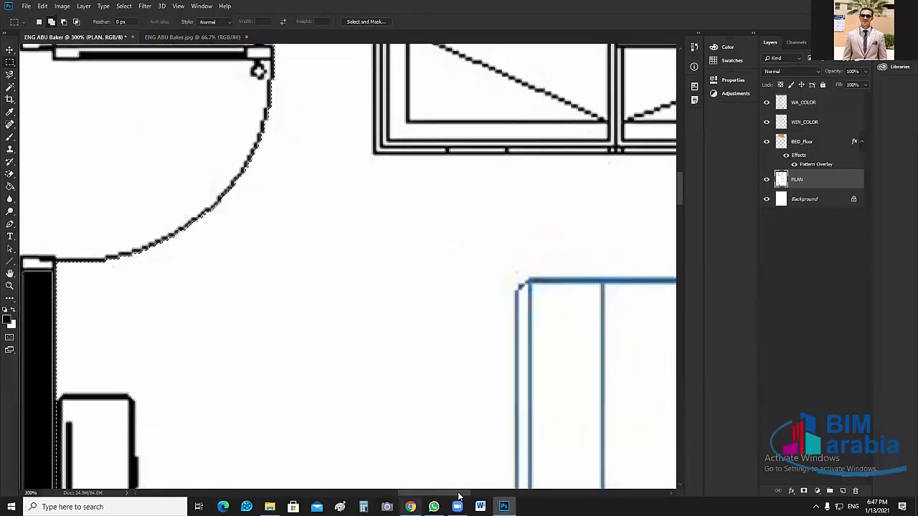
key(ctrl+z)
scroll(327, 258, left, 5)
scroll(267, 143, up, 2)
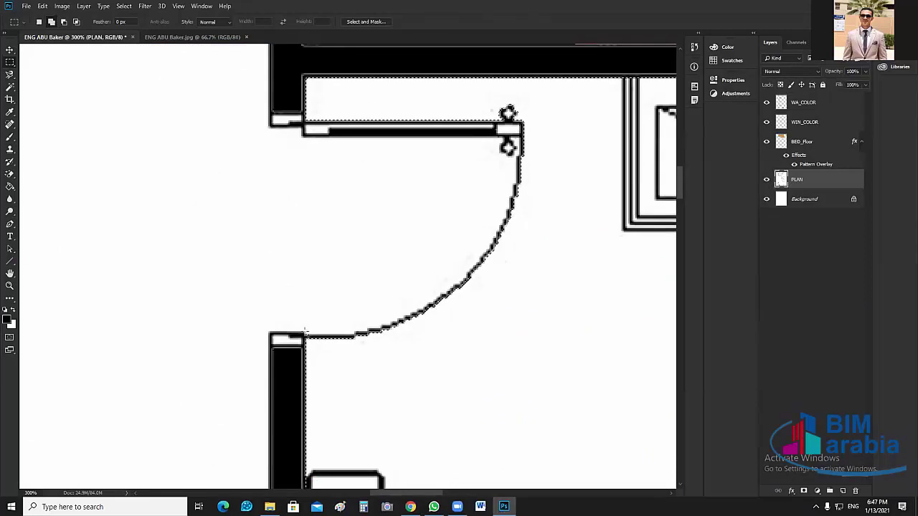
drag(269, 127, 303, 334)
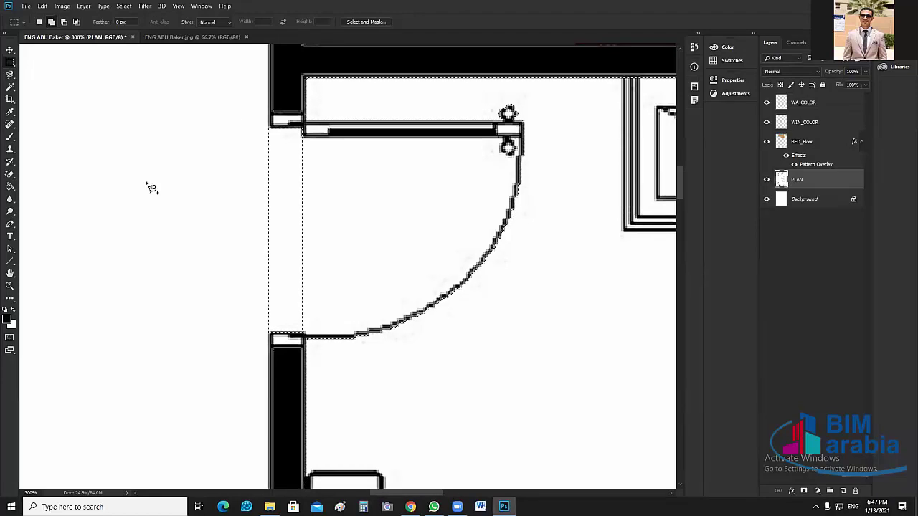
Trace the children's bedroom's door leaf and swing arc with the Magnetic Lasso to add the enclosed area to the selection.
key(l)
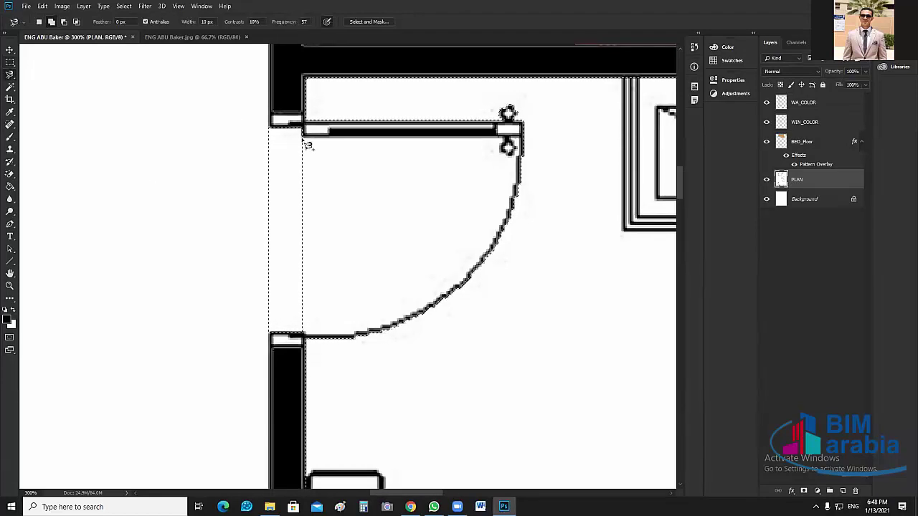
click(462, 150)
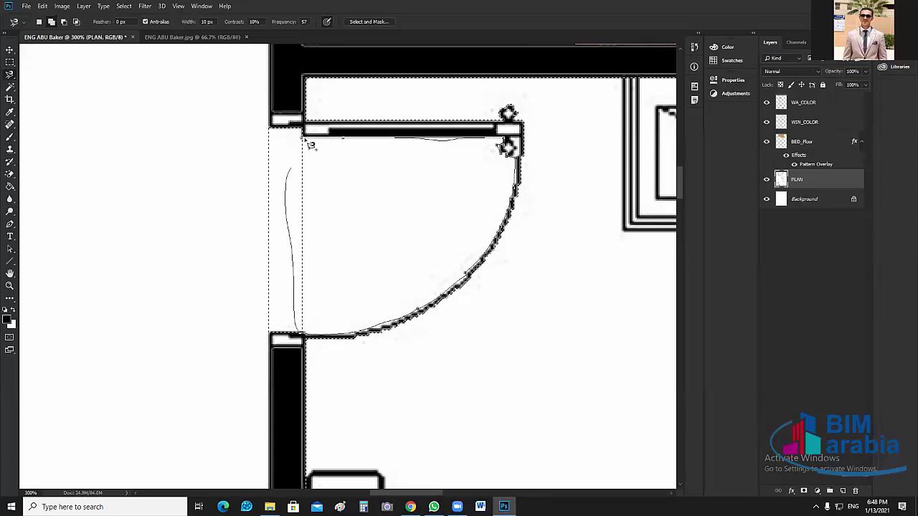
Close the lasso selection around the children's bedroom door swing and add the missed strip beneath the door leaf with a rectangular marquee.
click(302, 140)
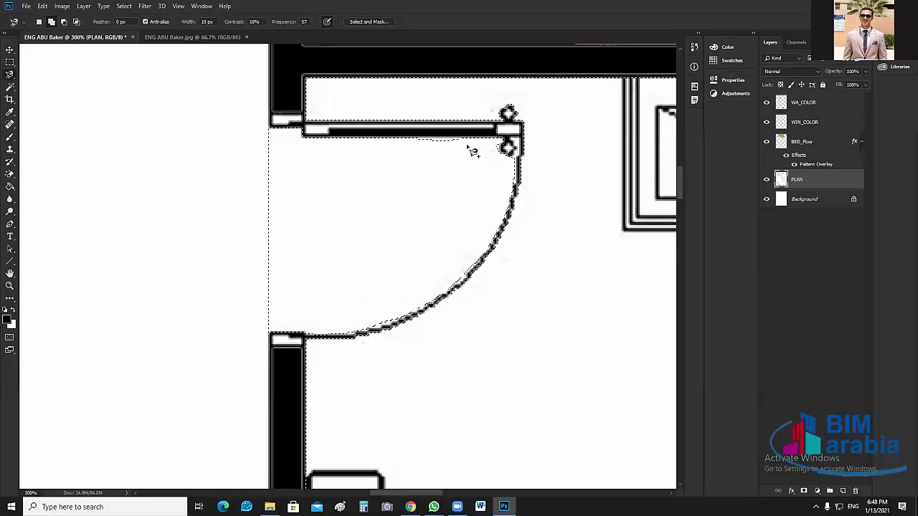
key(ctrl+plus)
scroll(476, 104, up, 1)
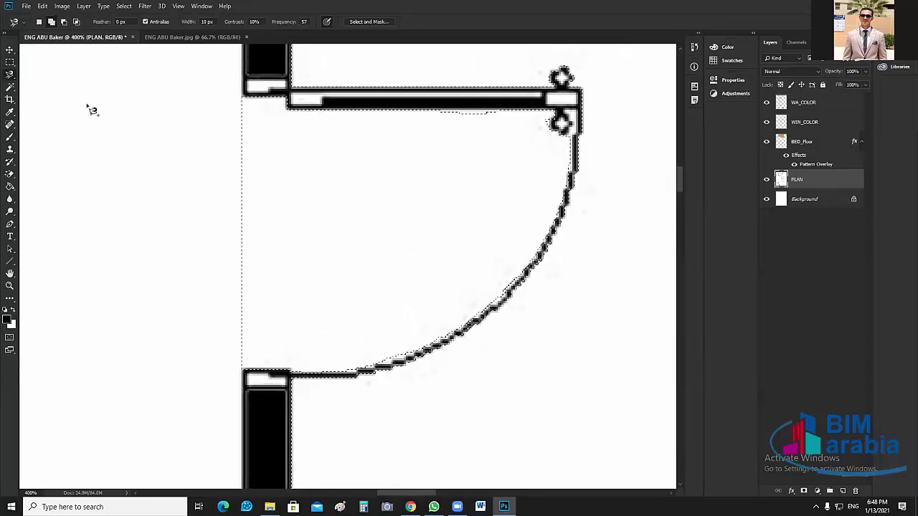
click(9, 62)
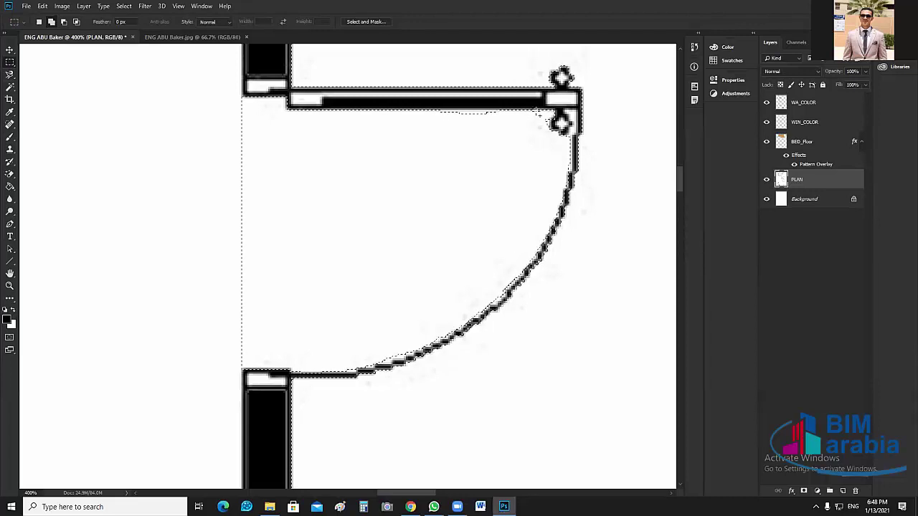
drag(540, 109, 319, 148)
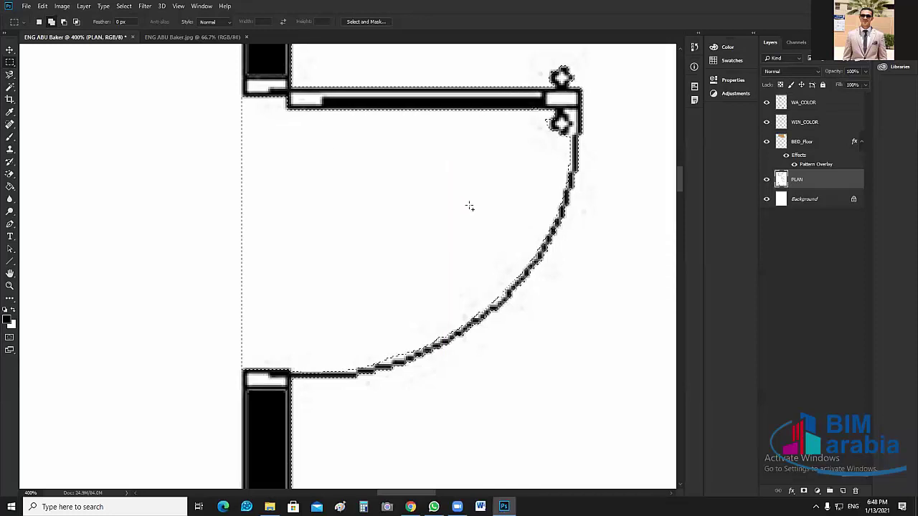
Fill the selected children's bedroom floor with the wood pattern on the BED_Floor layer using the Paint Bucket.
key(ctrl+0)
key(ctrl+plus)
key(ctrl+plus)
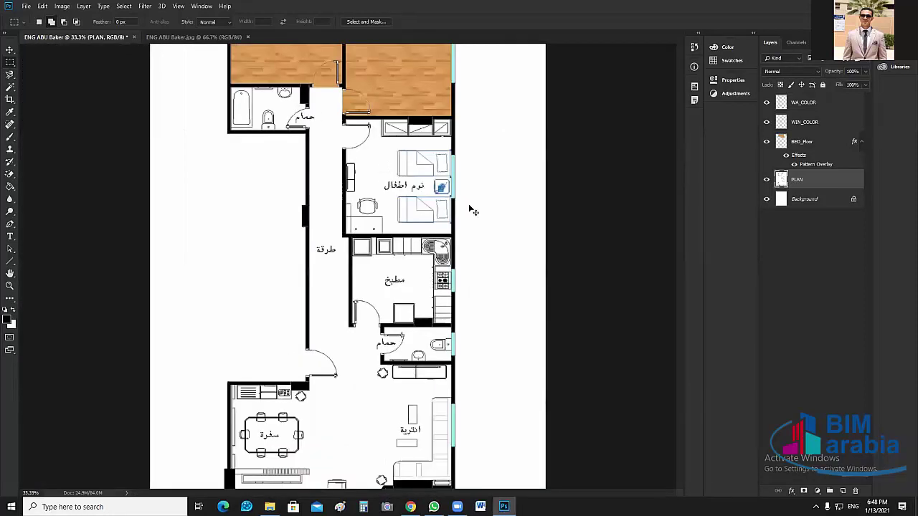
click(808, 141)
scroll(495, 134, up, 1)
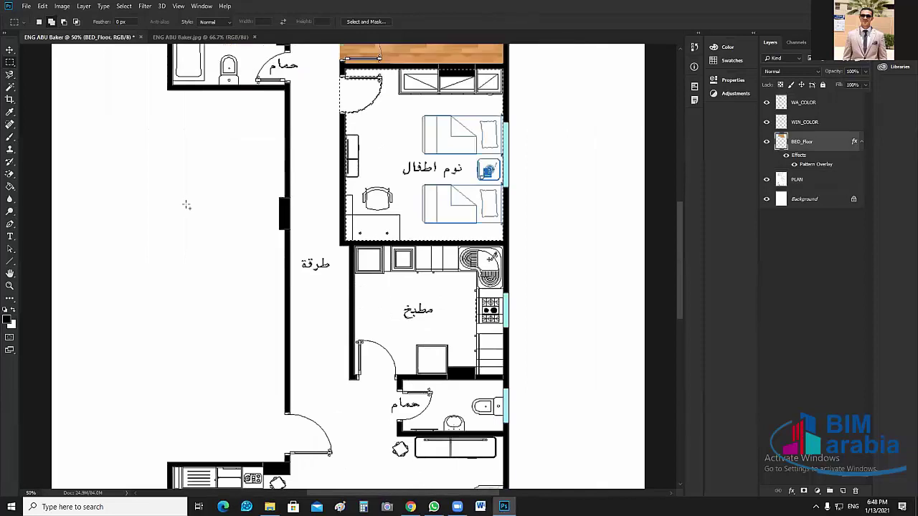
click(9, 188)
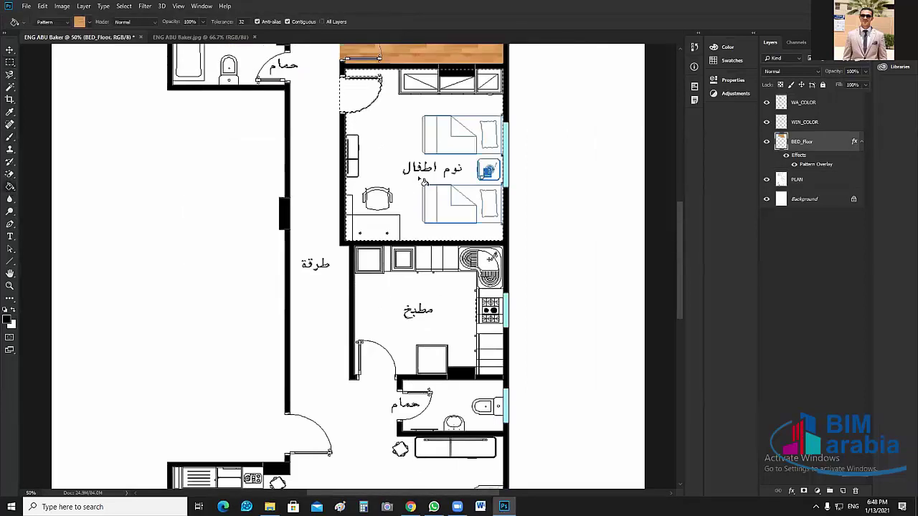
click(430, 178)
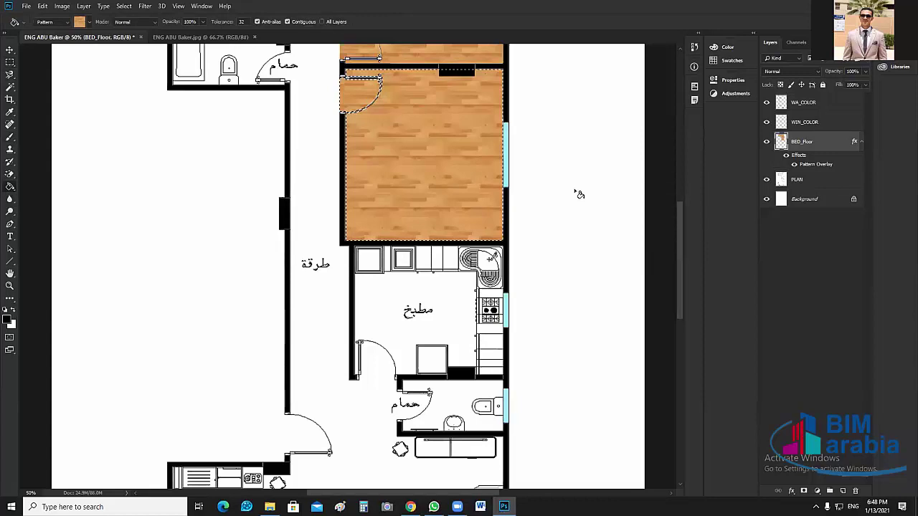
scroll(580, 196, up, 5)
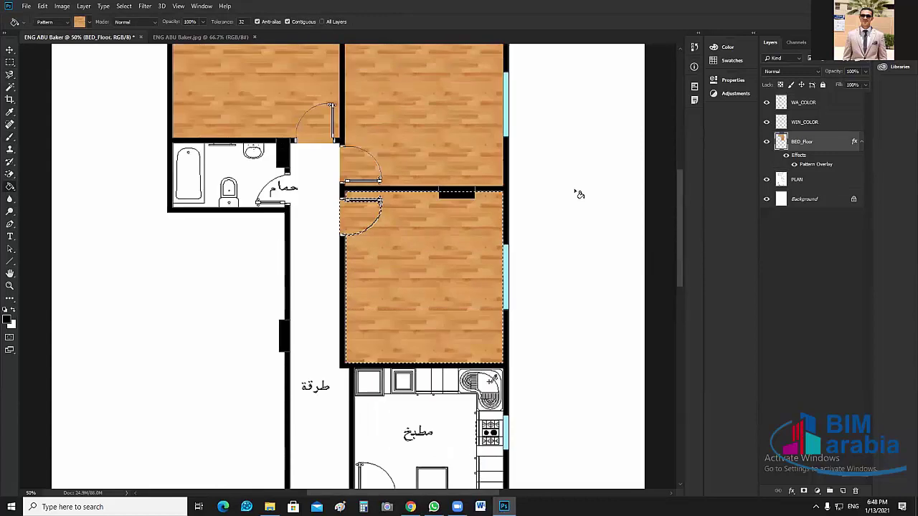
key(ctrl+d)
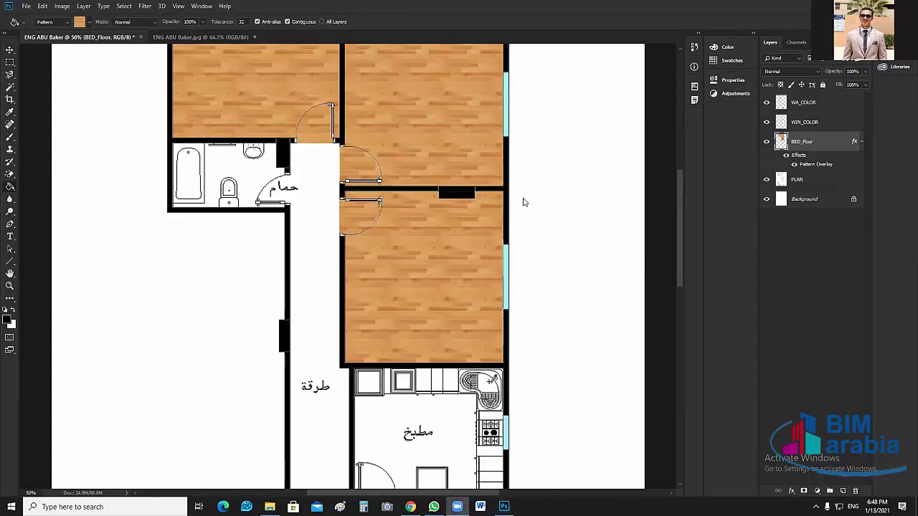
scroll(566, 218, up, 5)
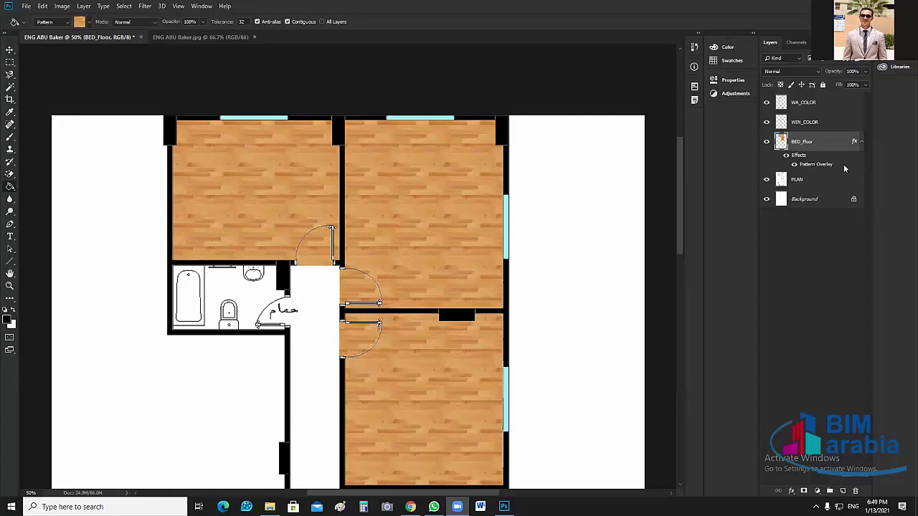
Toggle the BED_Floor layer's visibility to compare the plan with and without the wood floor, leaving it visible.
click(767, 142)
click(768, 143)
click(768, 143)
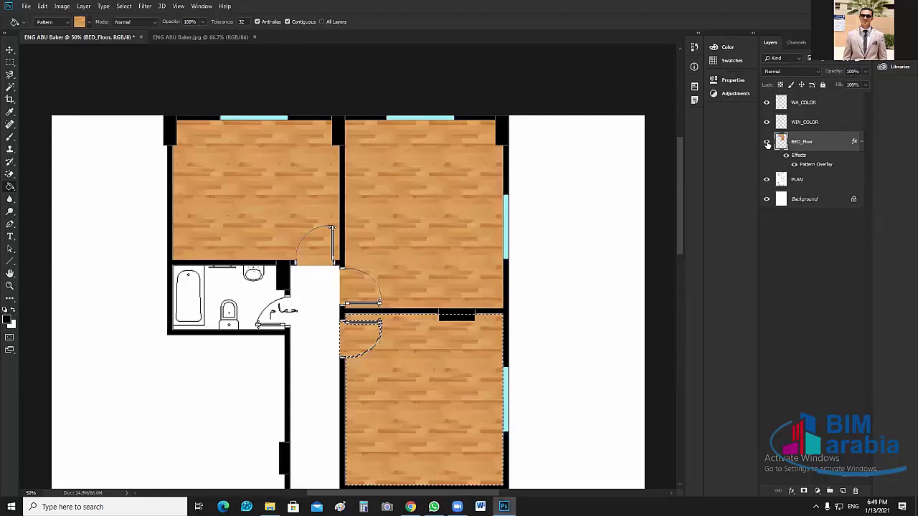
click(768, 143)
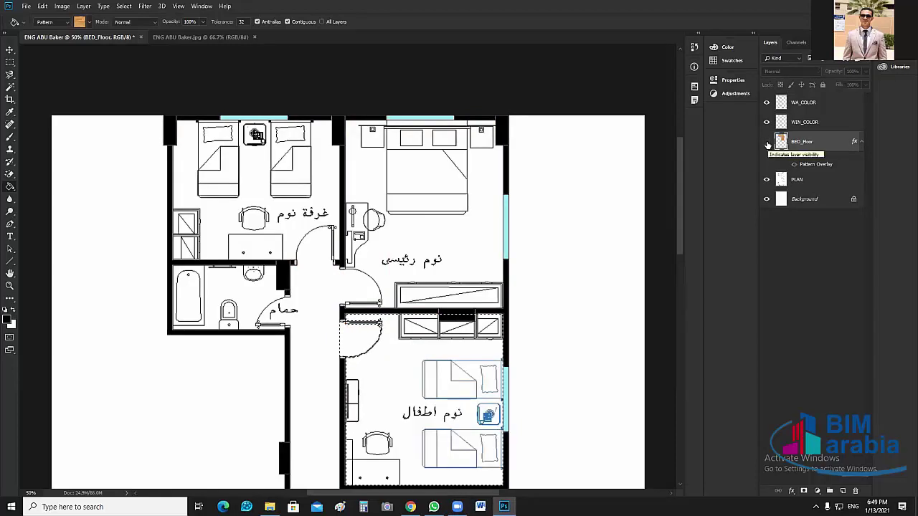
click(768, 143)
click(768, 144)
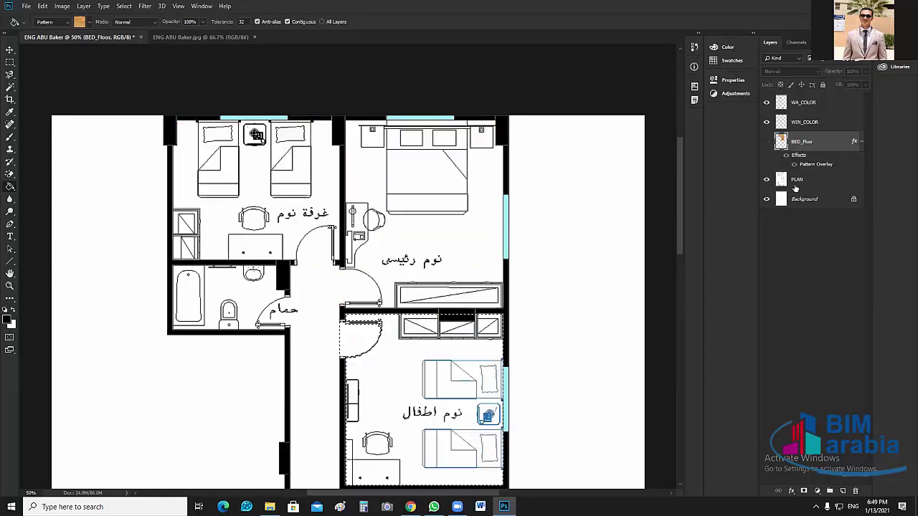
click(768, 143)
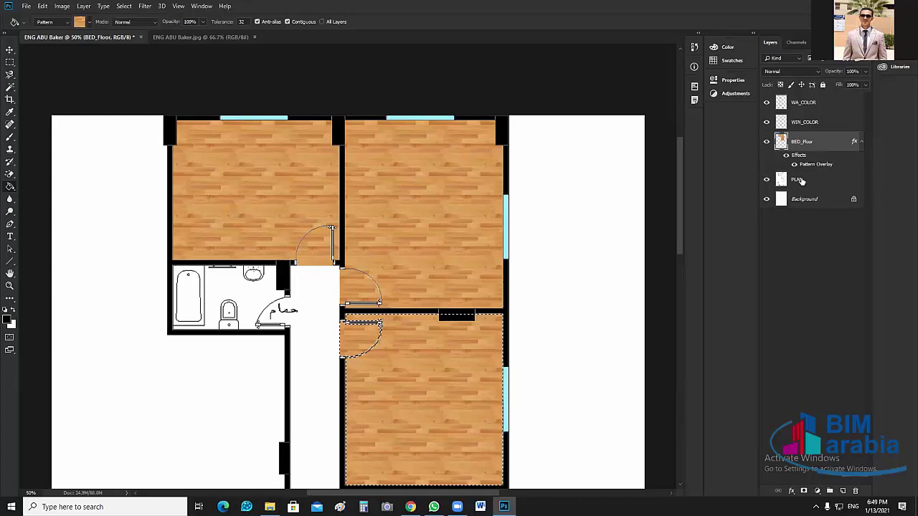
Try the PLAN layer at the top of the layer stack, return it beneath BED_Floor, and review the individual layers.
drag(801, 87, 805, 97)
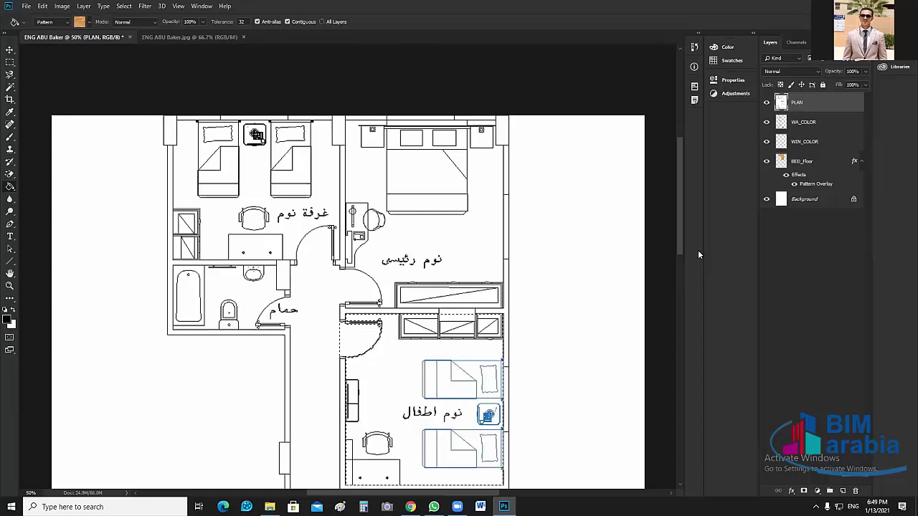
drag(815, 183, 809, 188)
click(817, 144)
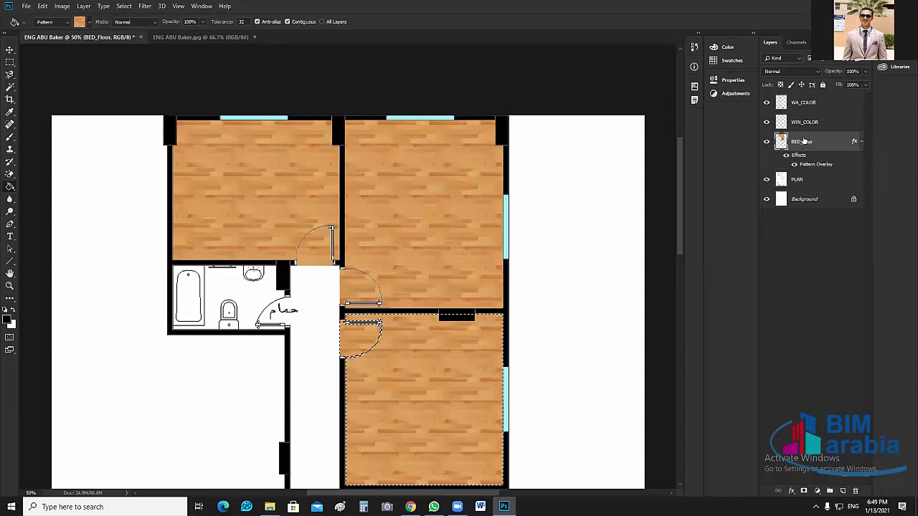
click(814, 124)
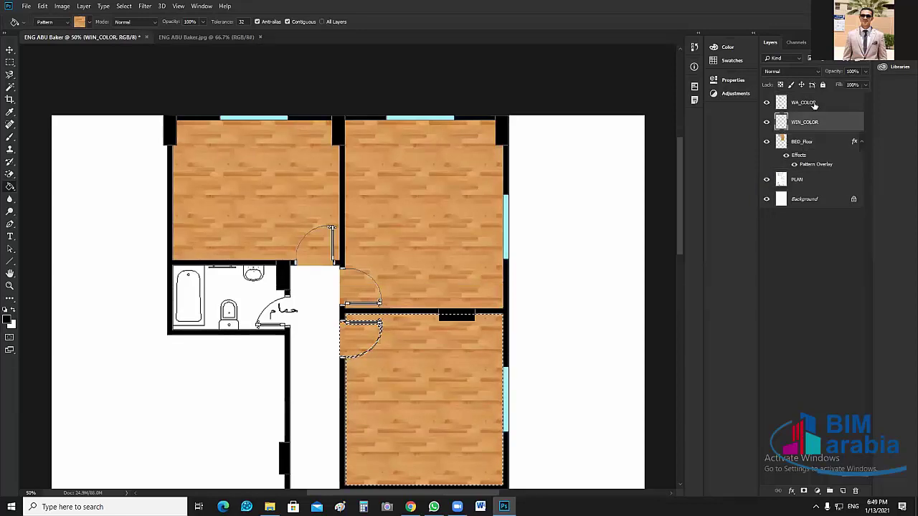
click(815, 105)
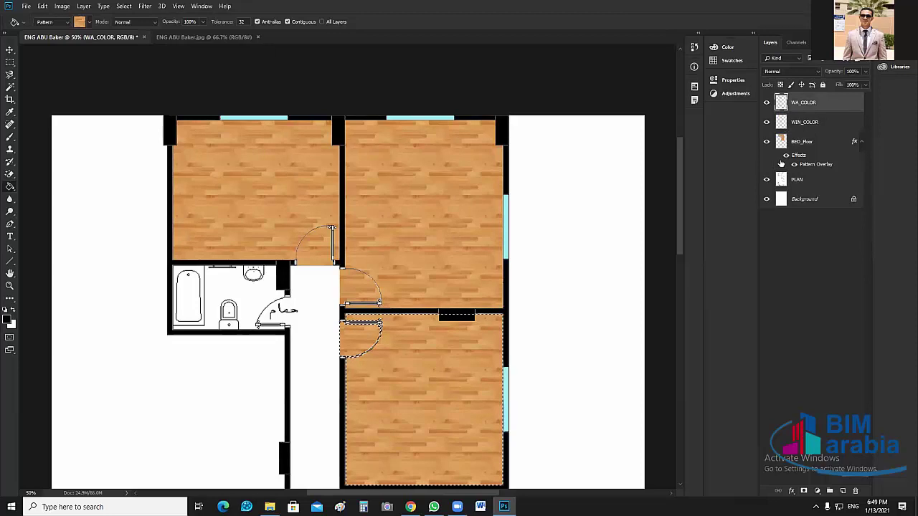
click(849, 181)
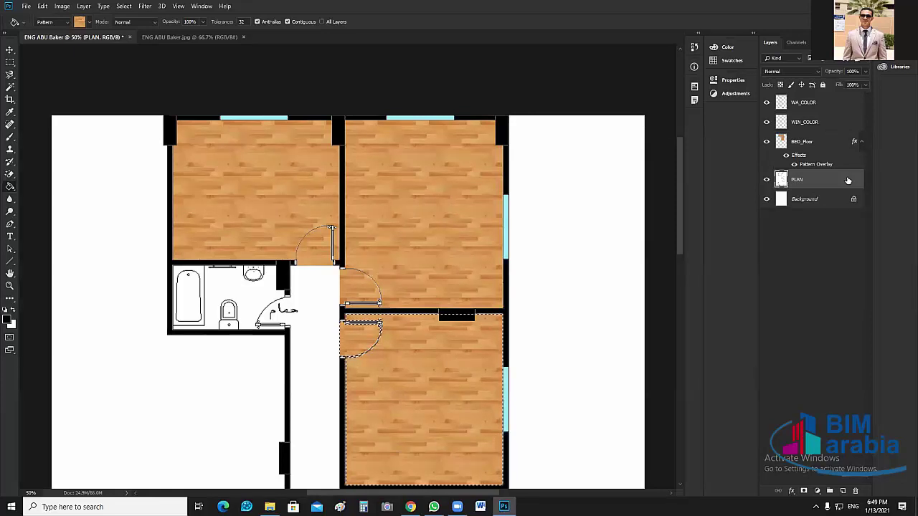
Try the PLAN layer directly above BED_Floor, and return it to just above the Background layer.
drag(822, 179, 806, 165)
click(767, 163)
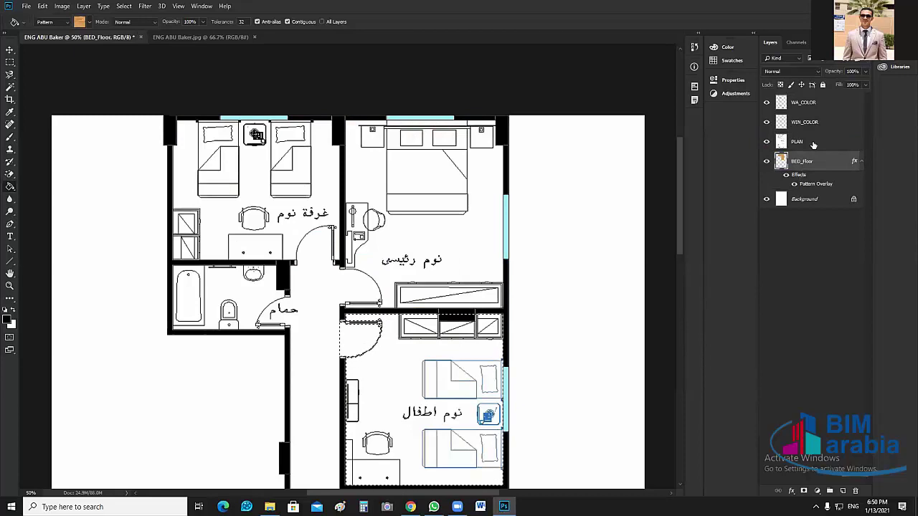
drag(814, 145, 806, 184)
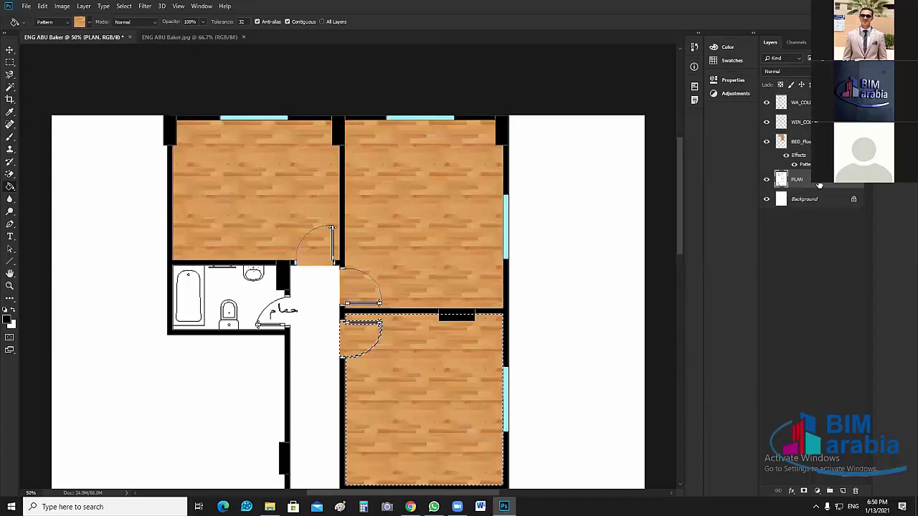
Hide the layers down to the transparent canvas to examine what each contributes, and show all of them again.
click(768, 201)
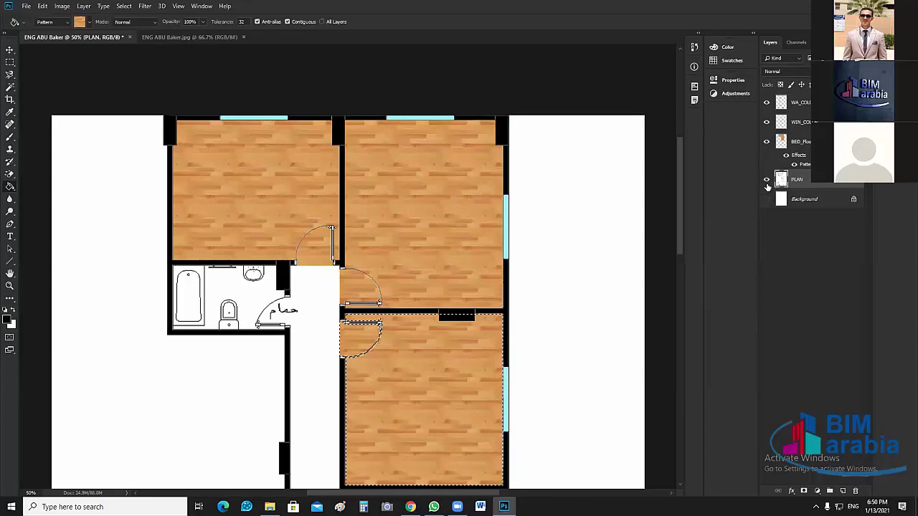
click(765, 179)
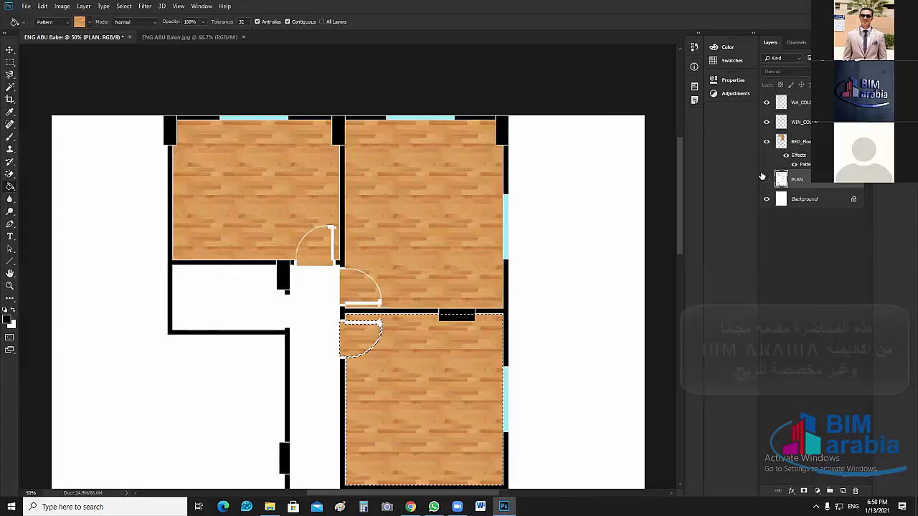
click(767, 141)
click(768, 103)
click(767, 122)
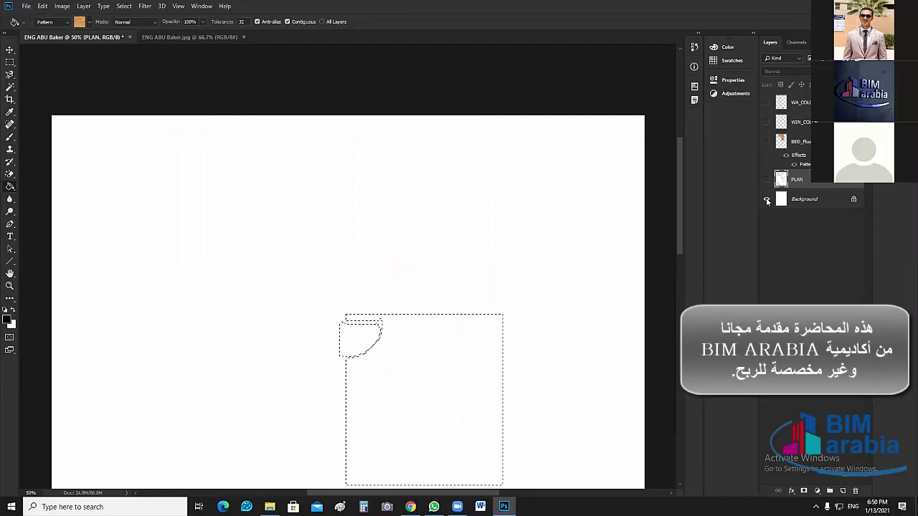
click(767, 200)
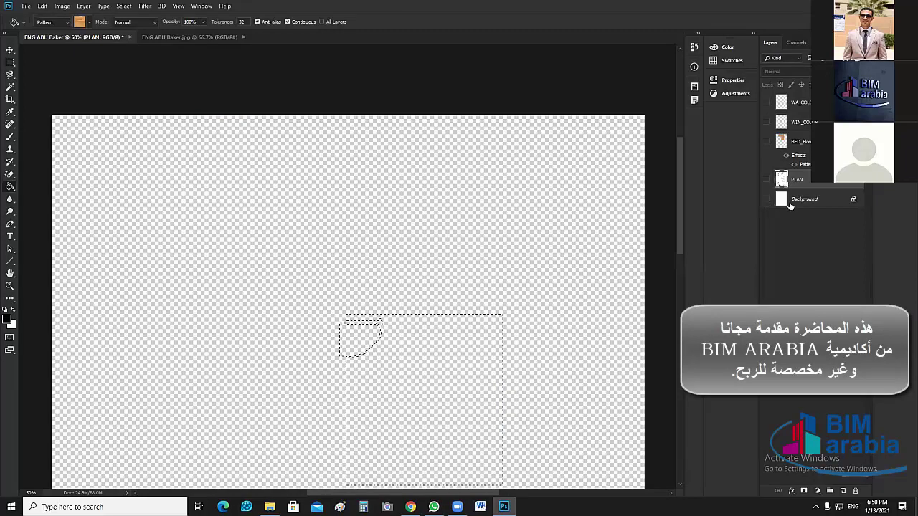
click(767, 199)
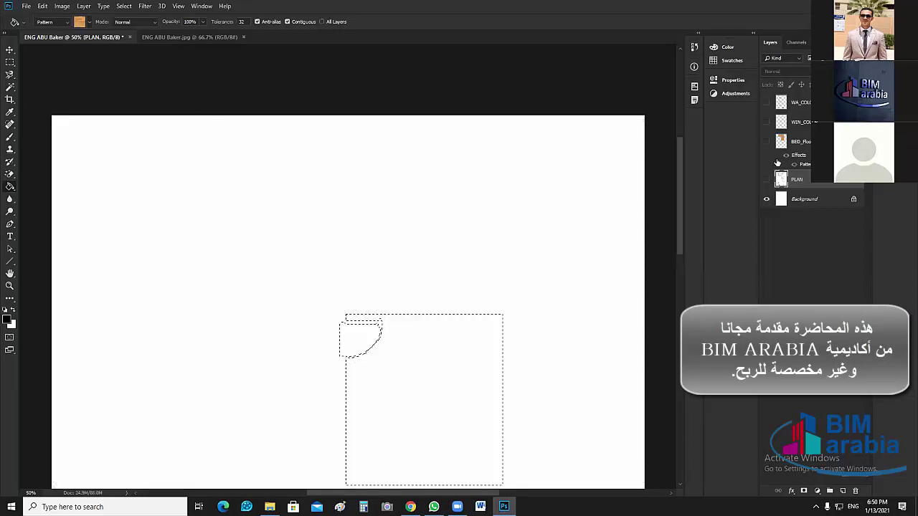
drag(767, 103, 767, 179)
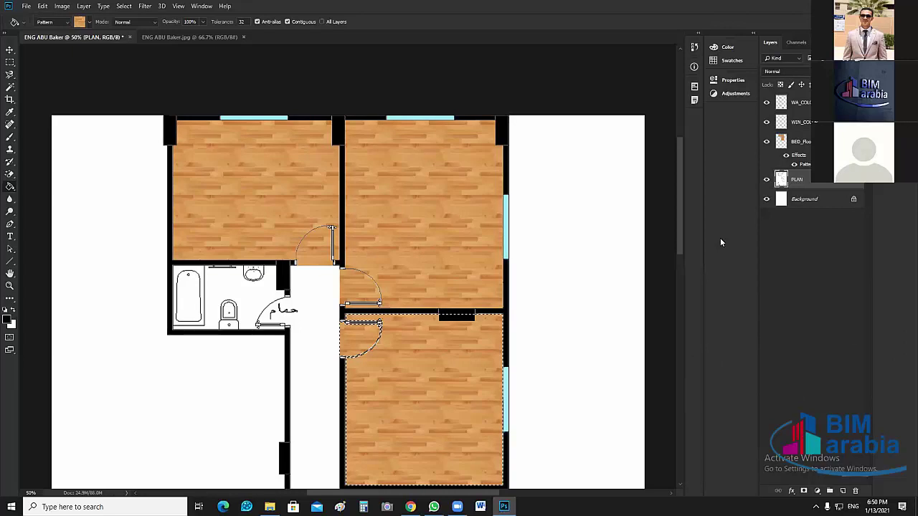
Add the floor of the bathroom with the bathtub to the current selection using the Magic Wand on the PLAN layer.
scroll(345, 290, down, 1)
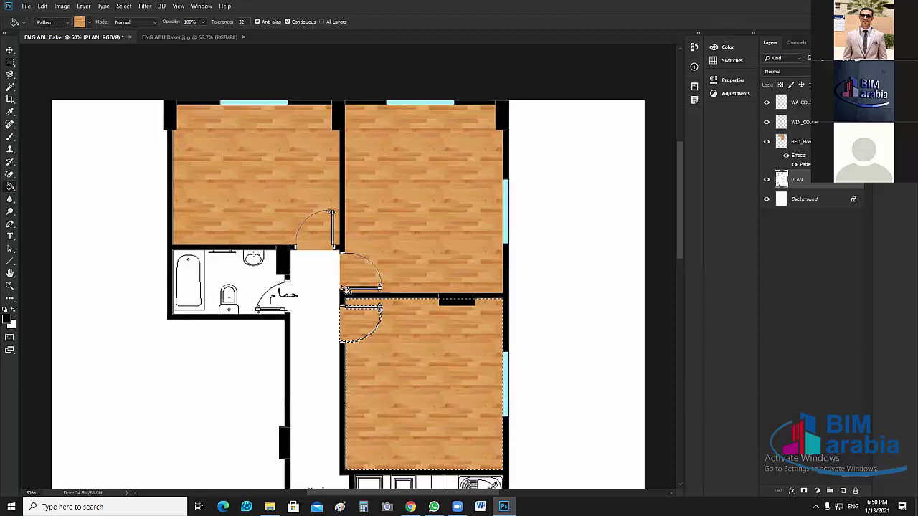
scroll(269, 222, down, 3)
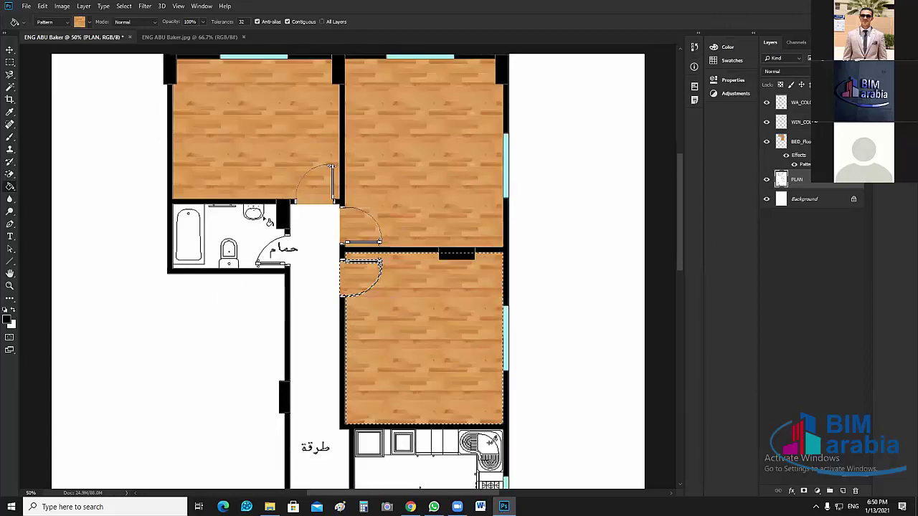
key(ctrl+plus)
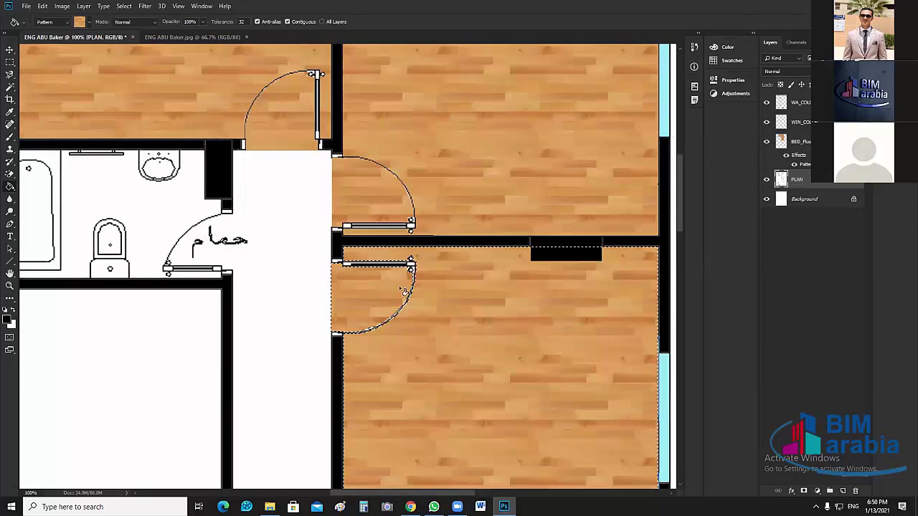
scroll(403, 290, left, 3)
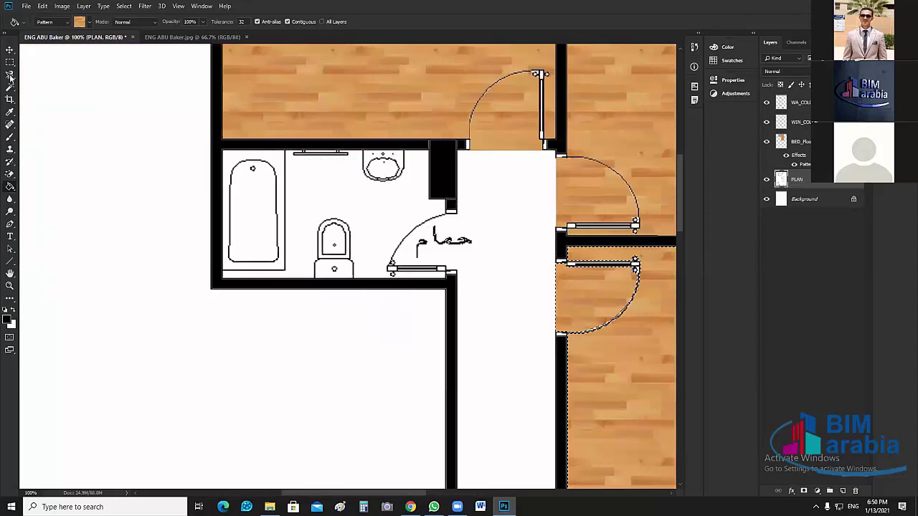
key(w)
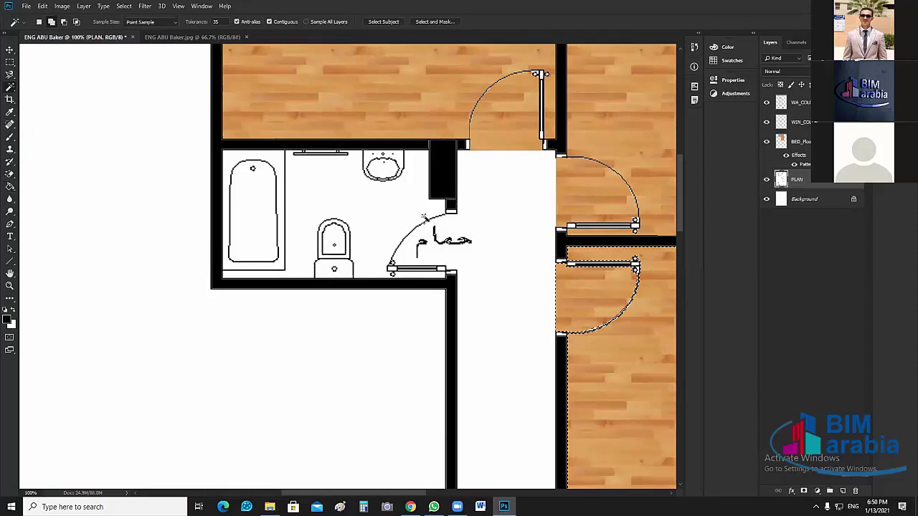
click(424, 218)
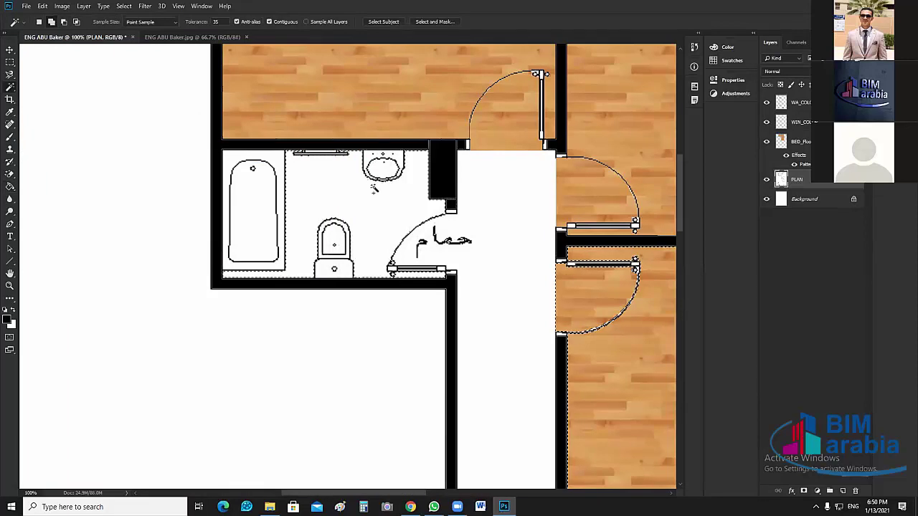
Extend the bathroom selection with rectangular marquees over the bathtub, washbasin, toilet and wall fixture, reaching the wall edges.
key(ctrl+plus)
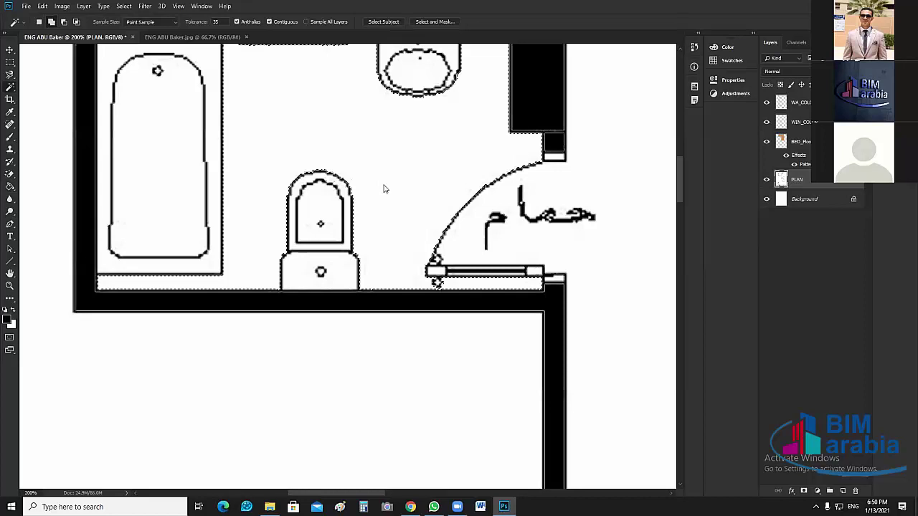
scroll(384, 187, up, 3)
key(m)
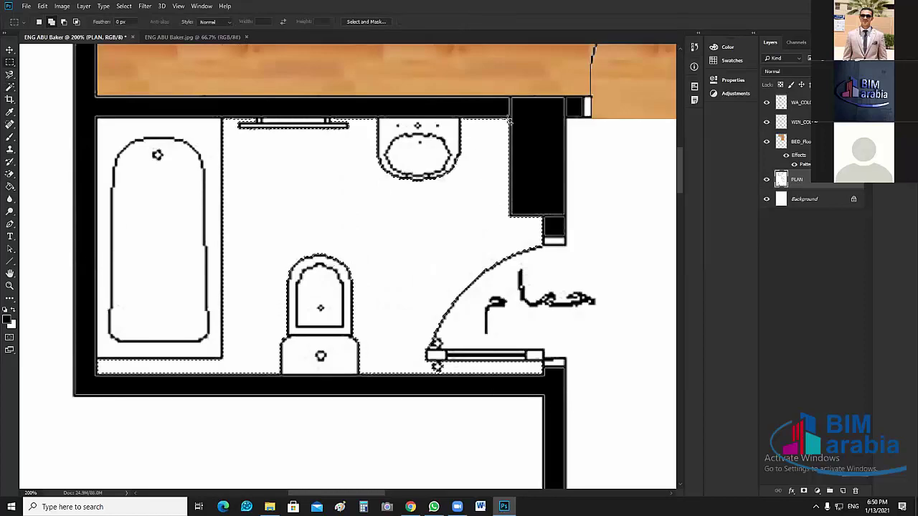
drag(509, 122, 188, 244)
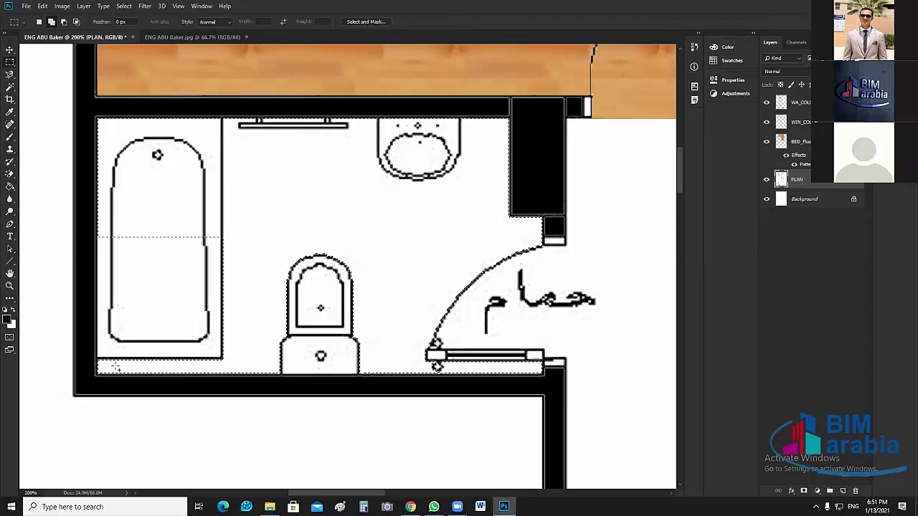
drag(406, 190, 101, 375)
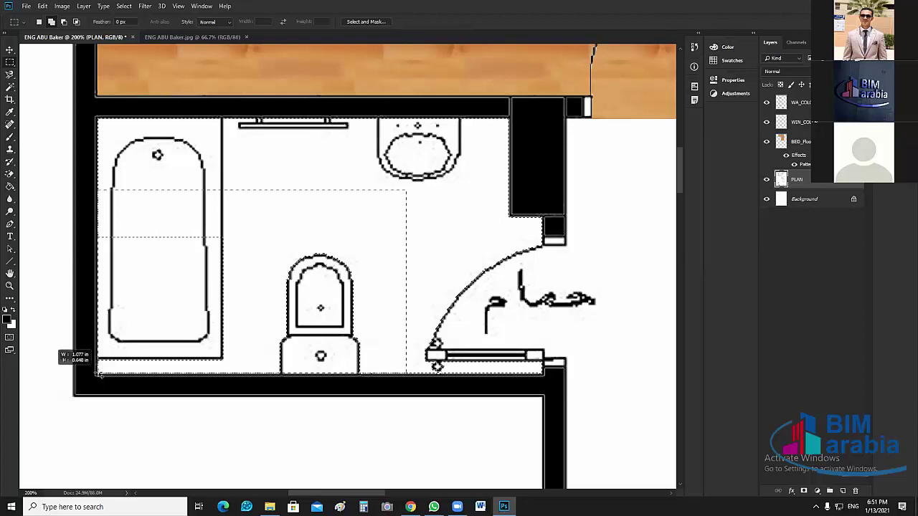
drag(101, 375, 99, 375)
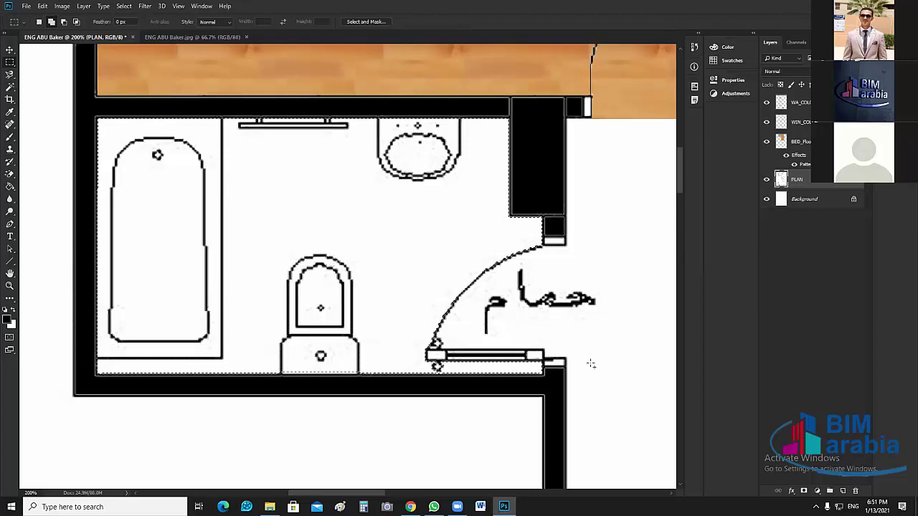
Add the bathroom's doorway, across the full wall thickness, to the selection with a rectangular marquee.
key(ctrl+plus)
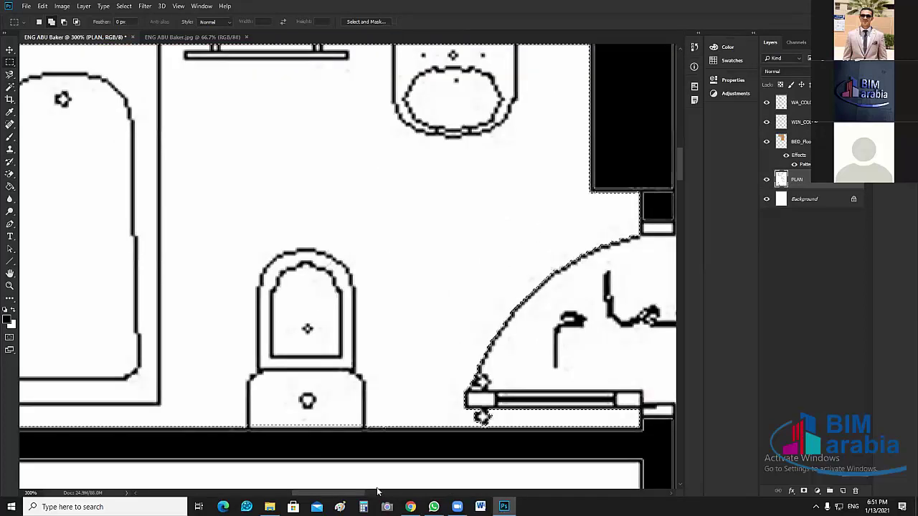
drag(351, 493, 378, 492)
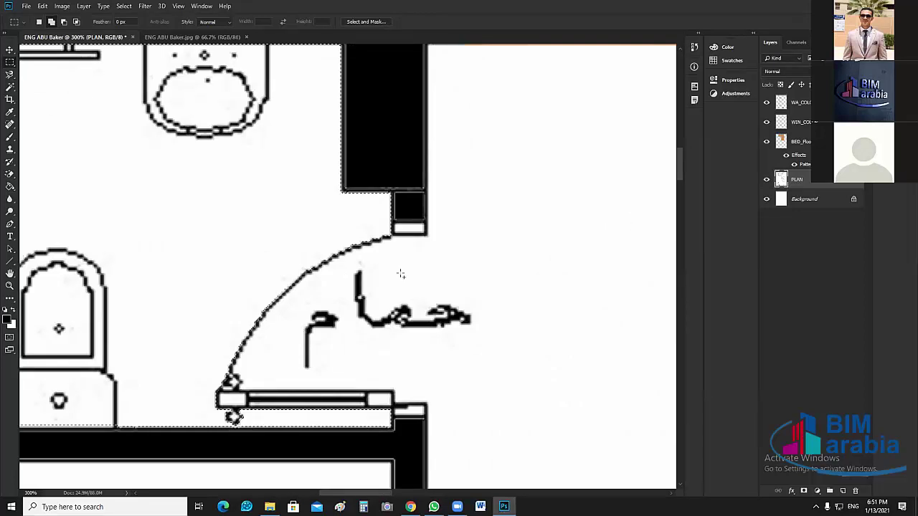
drag(401, 273, 397, 242)
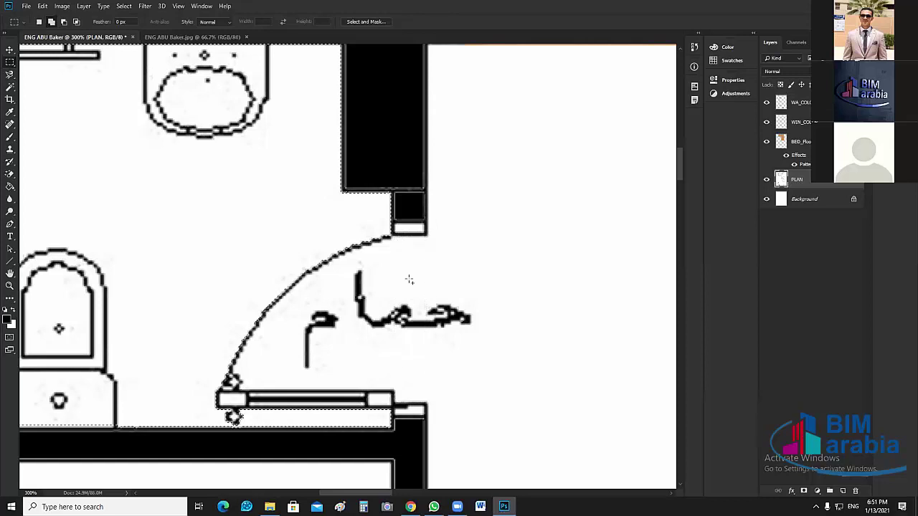
key(ctrl+z)
Trace the bathroom's door swing area with the Magnetic Lasso, from the arc along the door leaf to the doorway, adding it to the selection.
key(l)
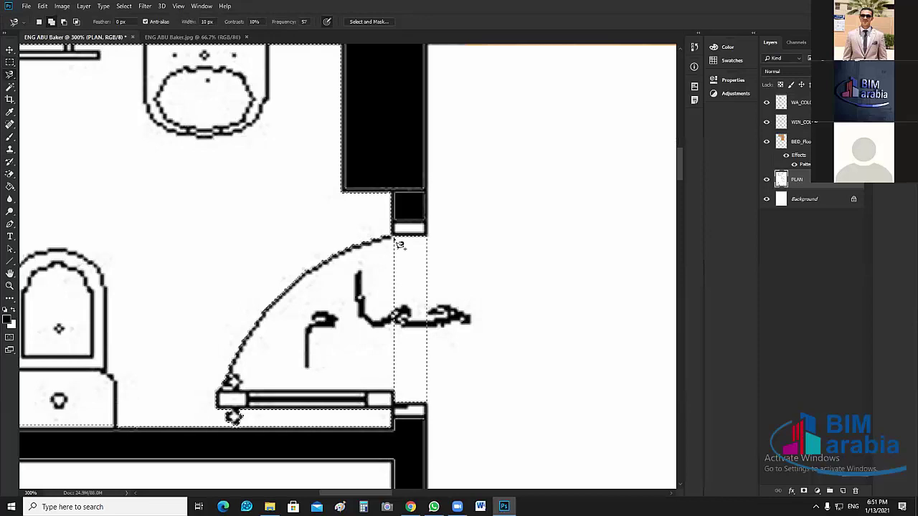
click(303, 279)
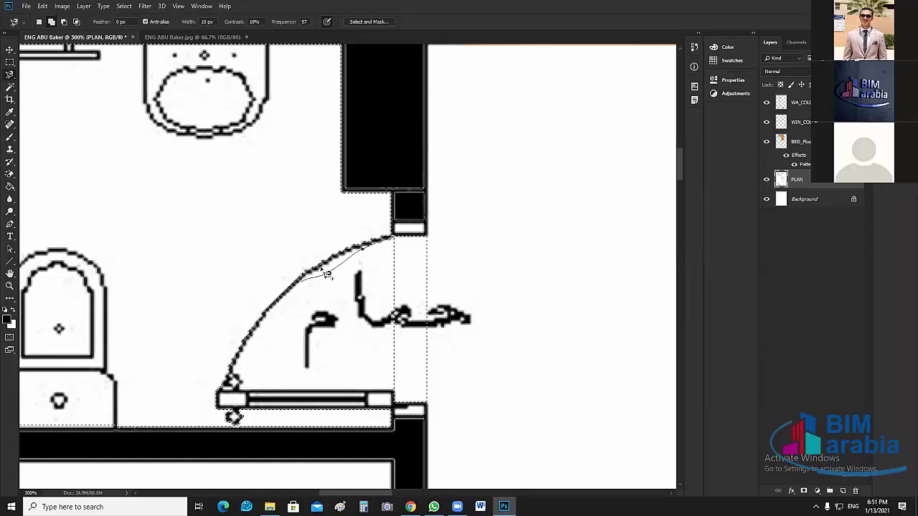
key(Escape)
click(281, 312)
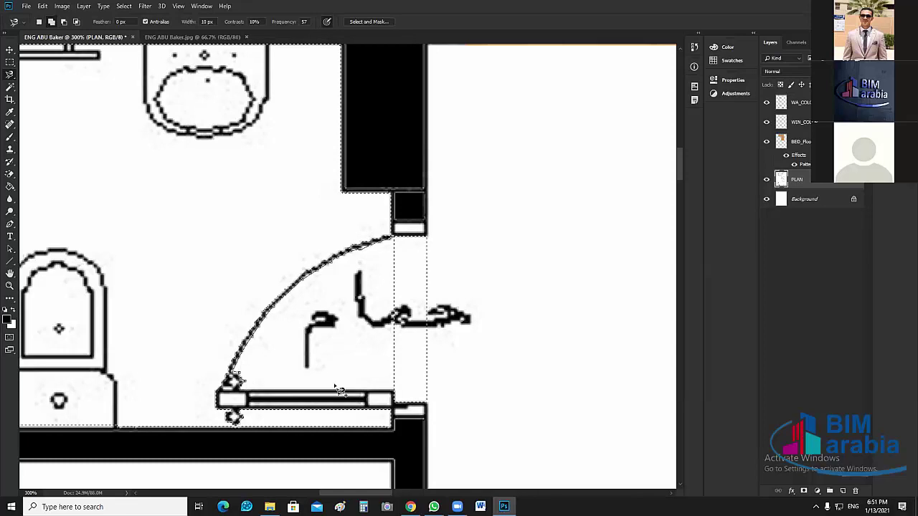
click(401, 391)
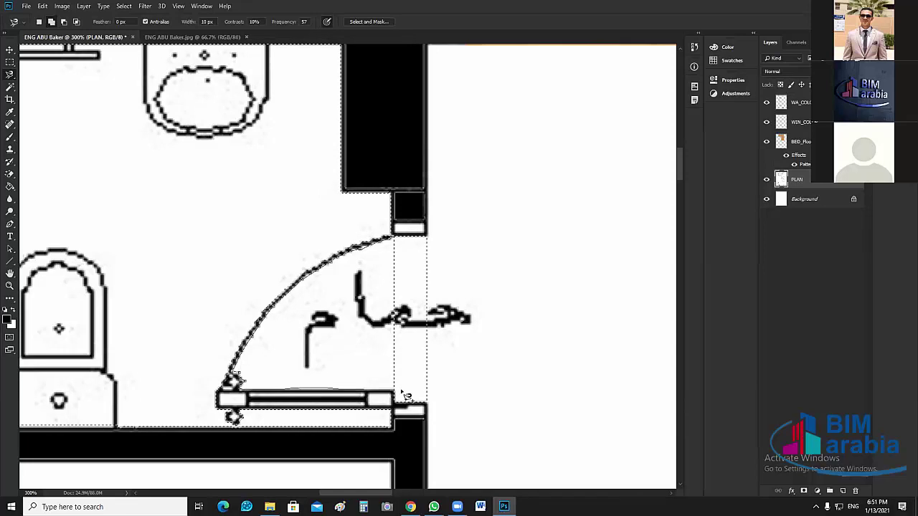
click(400, 241)
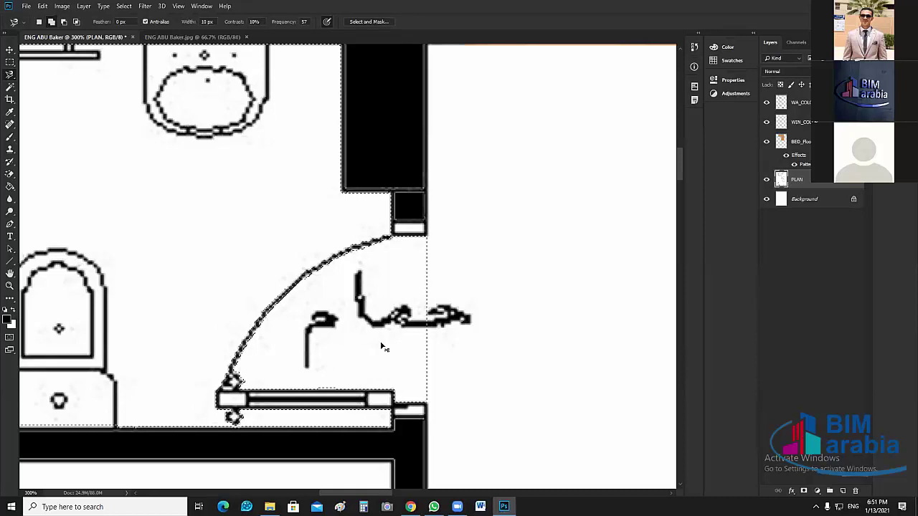
key(ctrl+d)
Add the floor of the second bathroom, next to the kitchen, to the selection using the Magic Wand.
key(ctrl+minus)
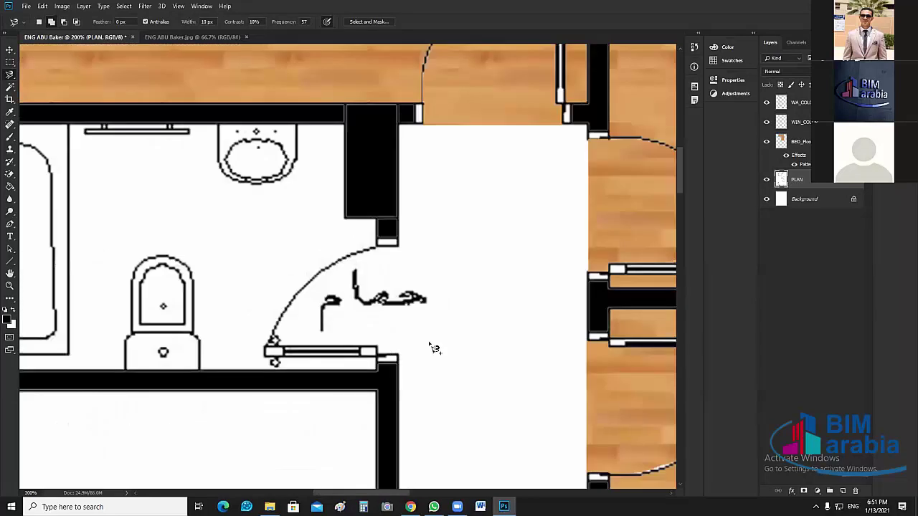
key(ctrl+minus)
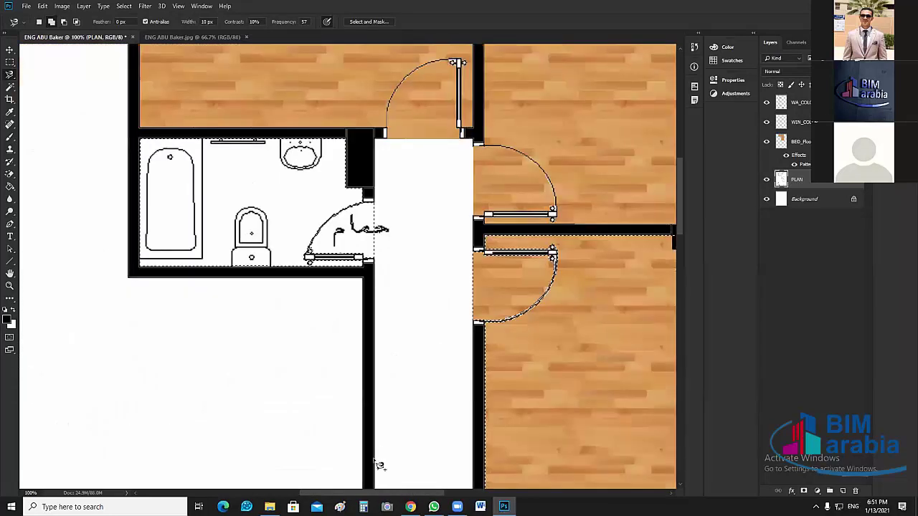
scroll(373, 462, down, 5)
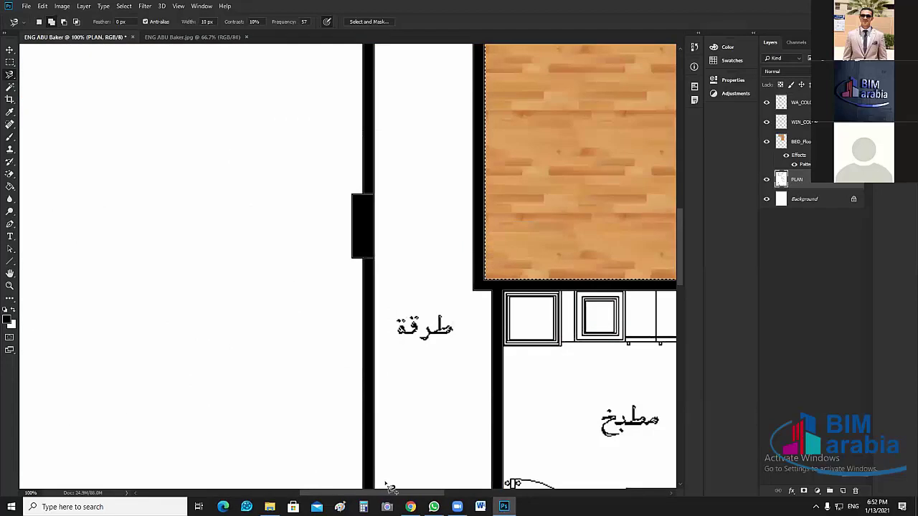
scroll(438, 375, down, 4)
scroll(441, 376, right, 4)
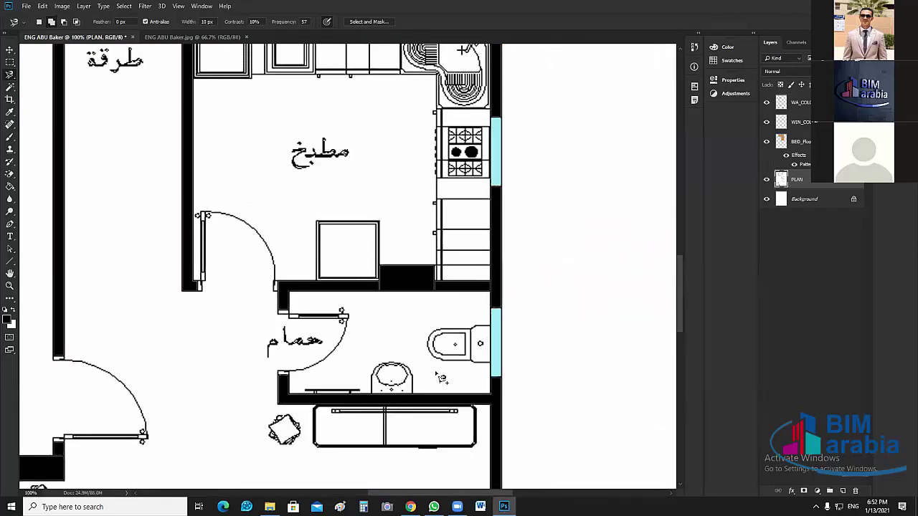
key(ctrl+plus)
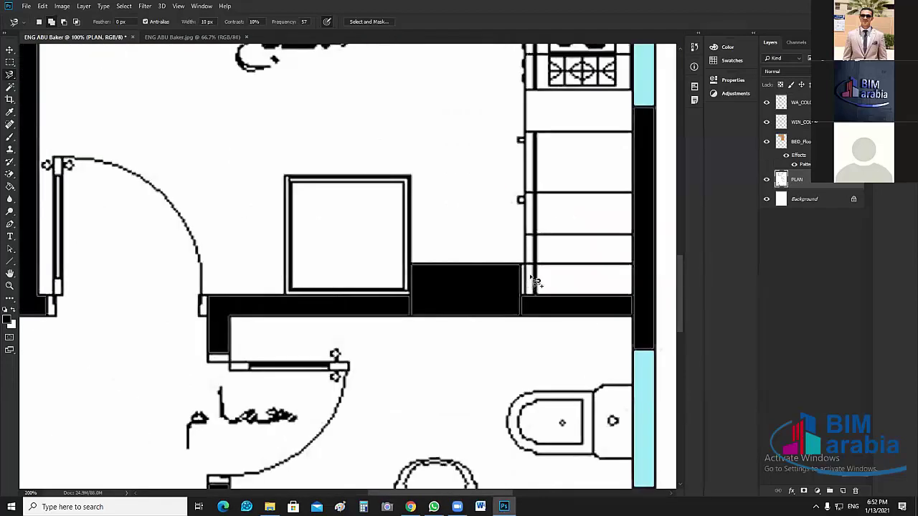
scroll(449, 380, down, 1)
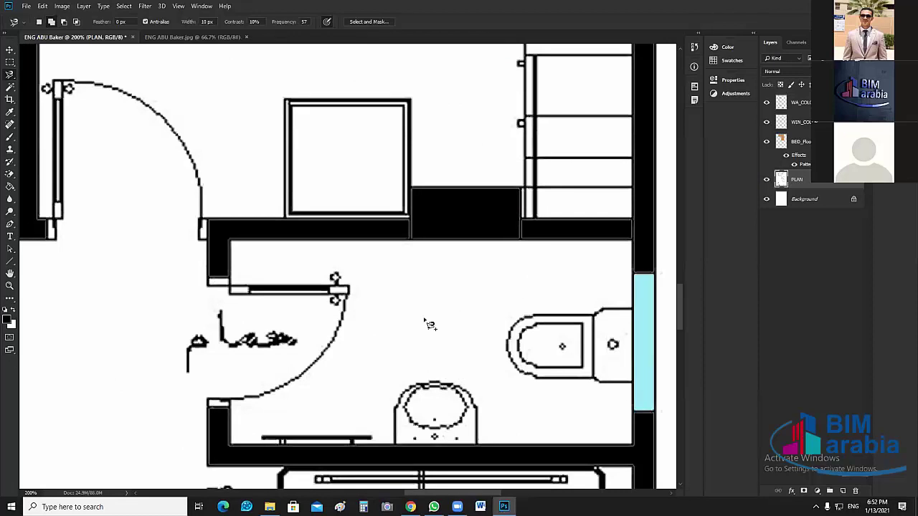
scroll(424, 323, down, 1)
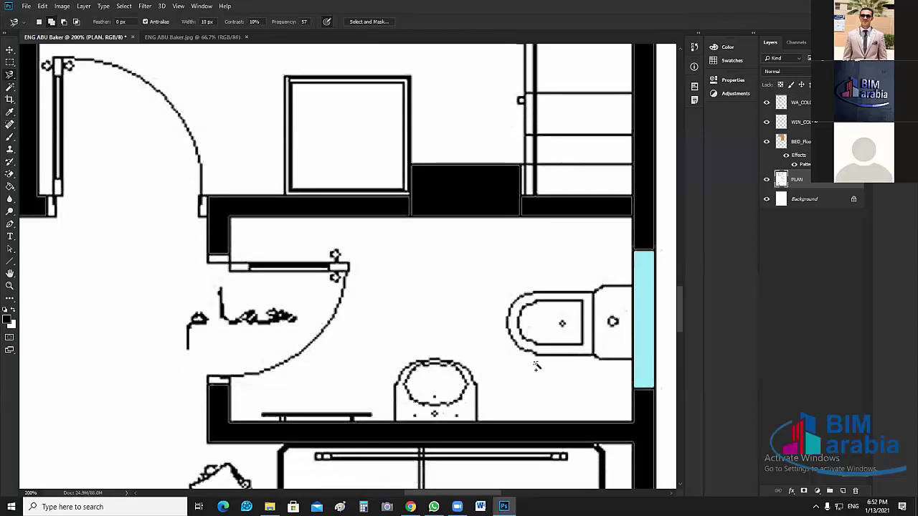
key(w)
click(521, 322)
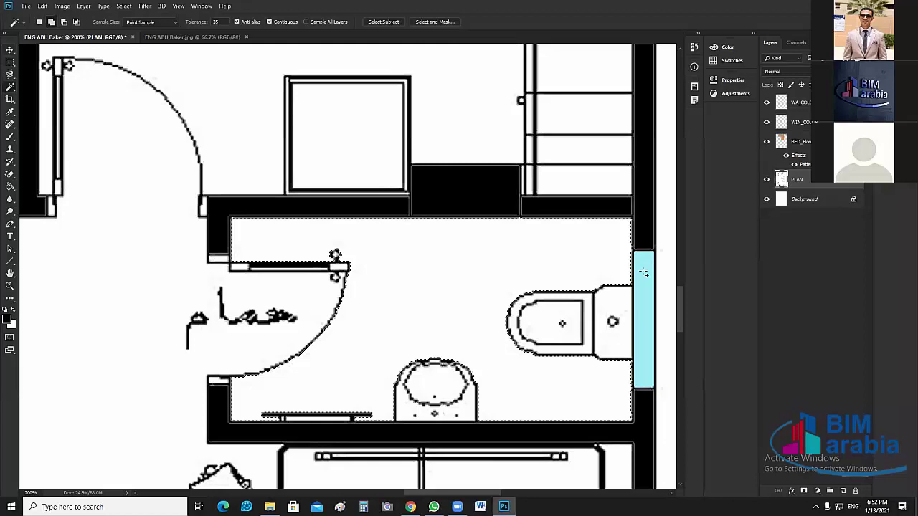
Extend the second bathroom's selection with rectangular marquees over the toilet, washbasin and wall fixture.
key(m)
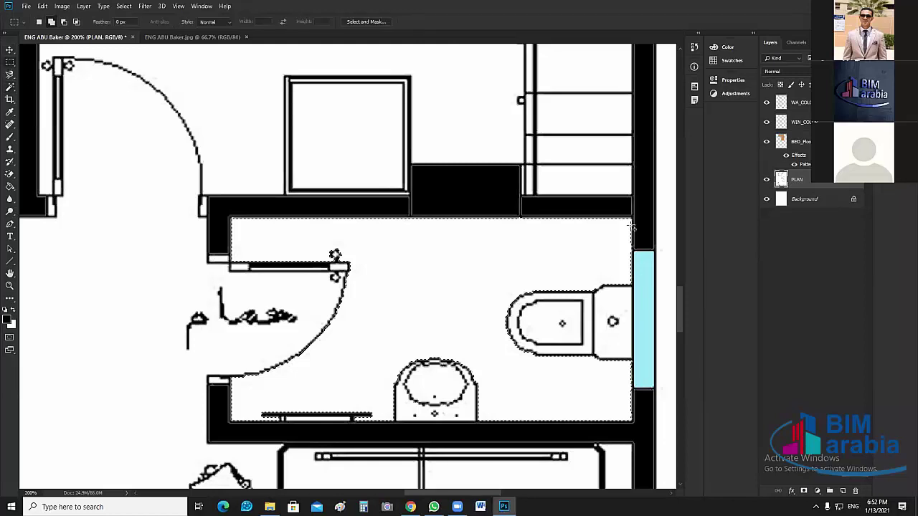
drag(631, 227, 510, 365)
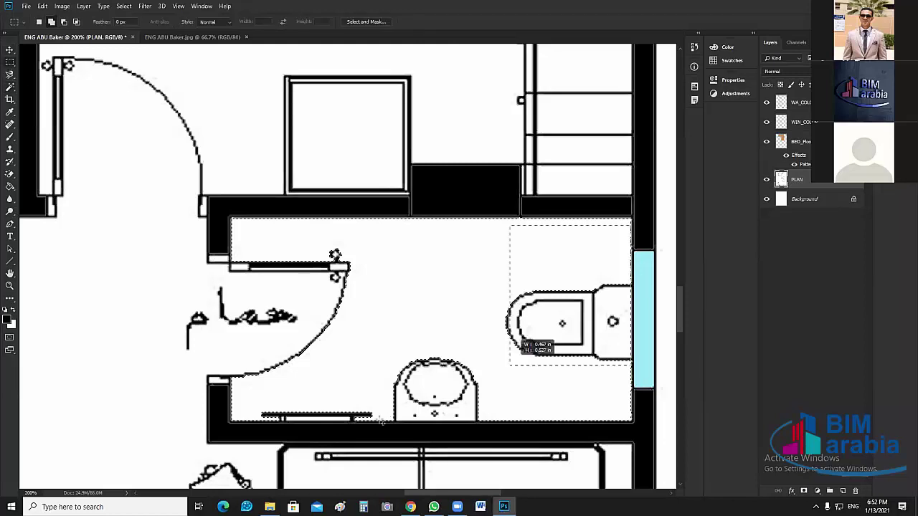
drag(381, 421, 382, 421)
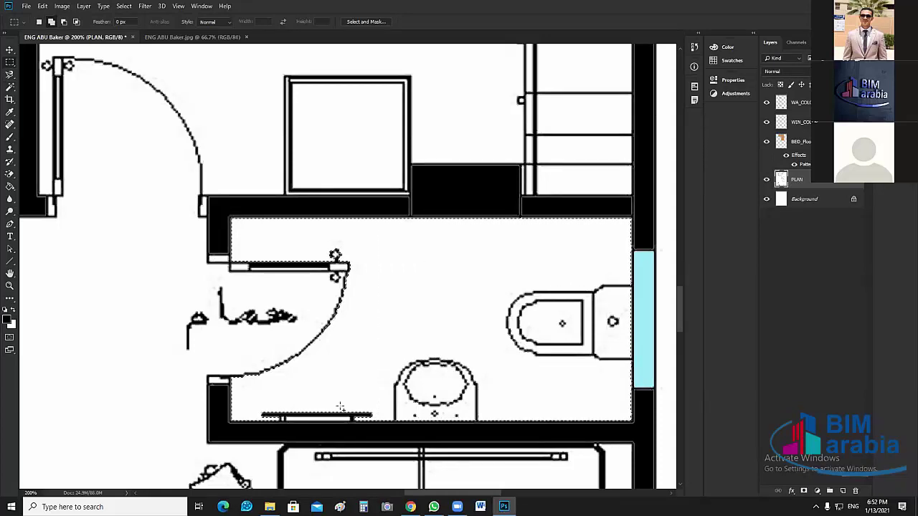
drag(259, 423, 263, 421)
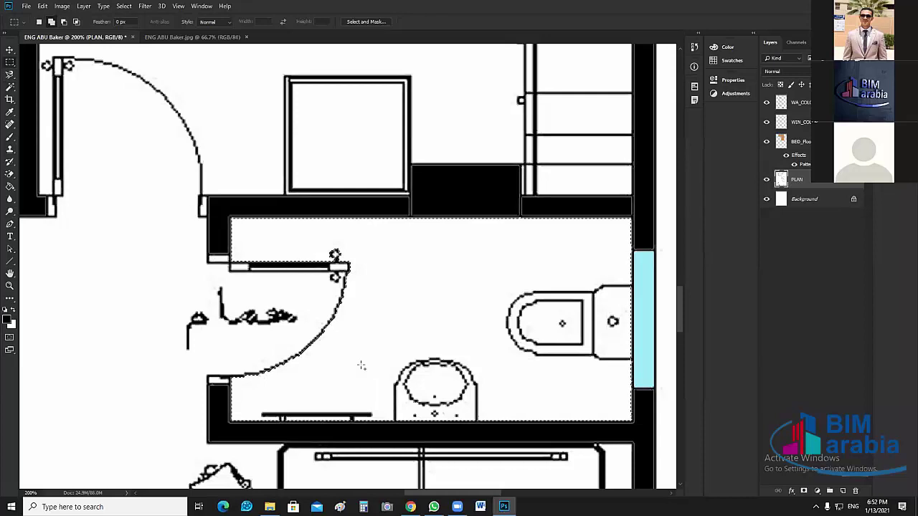
key(ctrl+d)
Add the second bathroom's doorway, across the full wall thickness, to the selection with a rectangular marquee.
key(ctrl+plus)
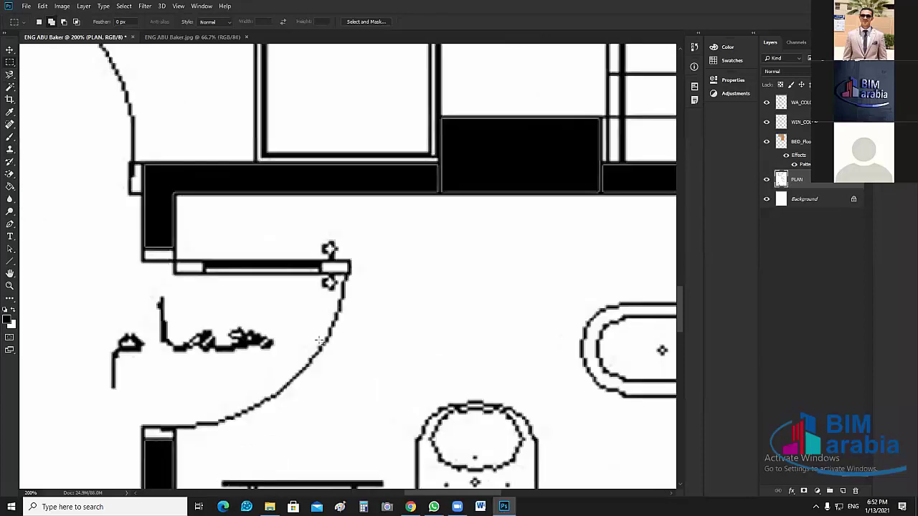
scroll(144, 246, down, 2)
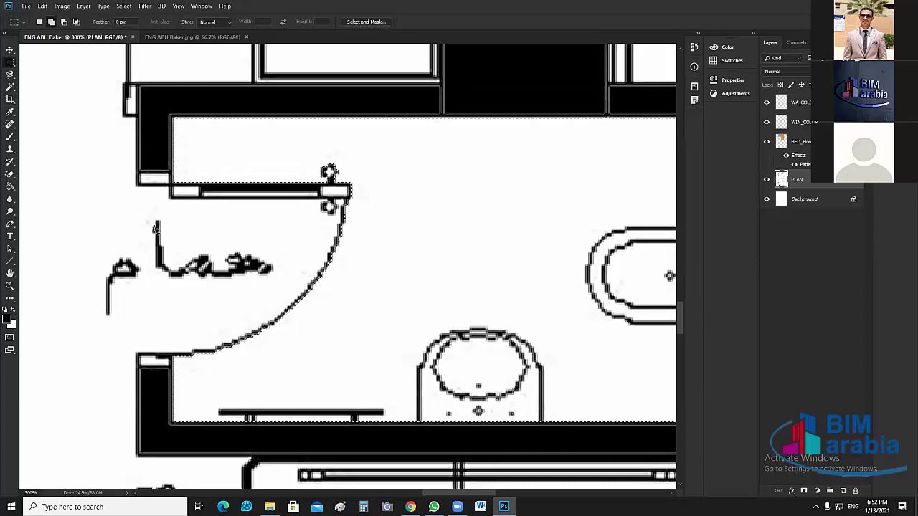
drag(137, 352, 170, 187)
Trace the second bathroom's door swing area with the Magnetic Lasso, along the door leaf, arc and doorway, adding it to the selection.
click(10, 74)
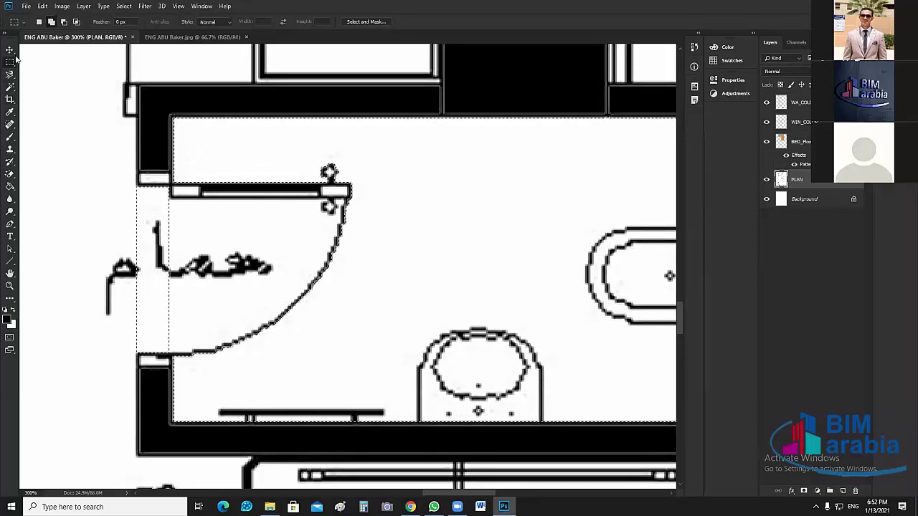
click(170, 206)
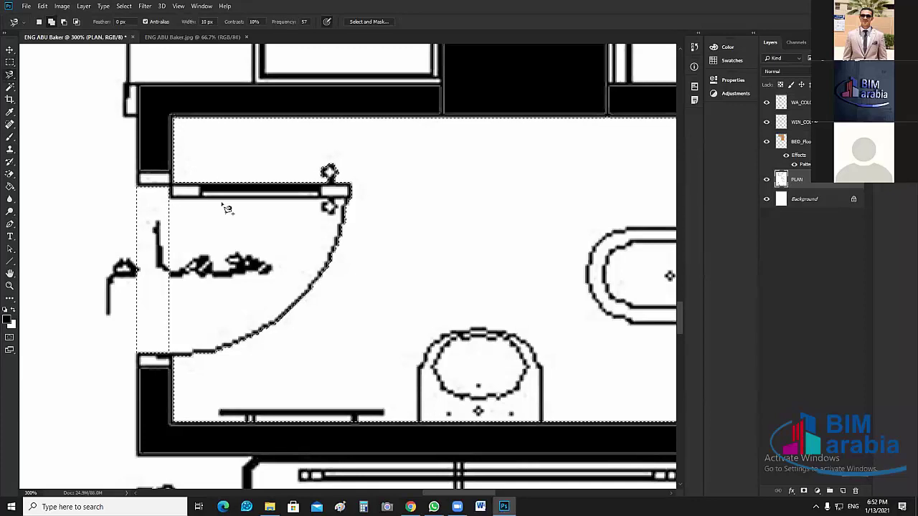
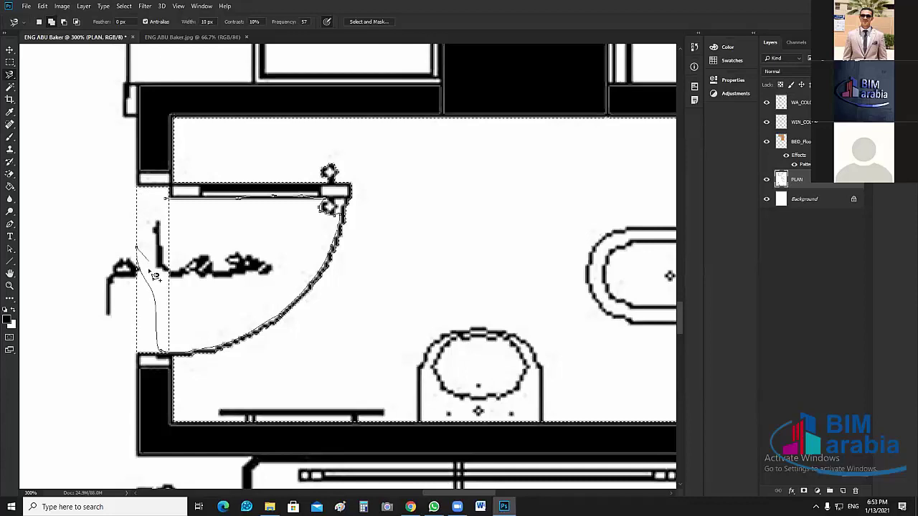
click(171, 203)
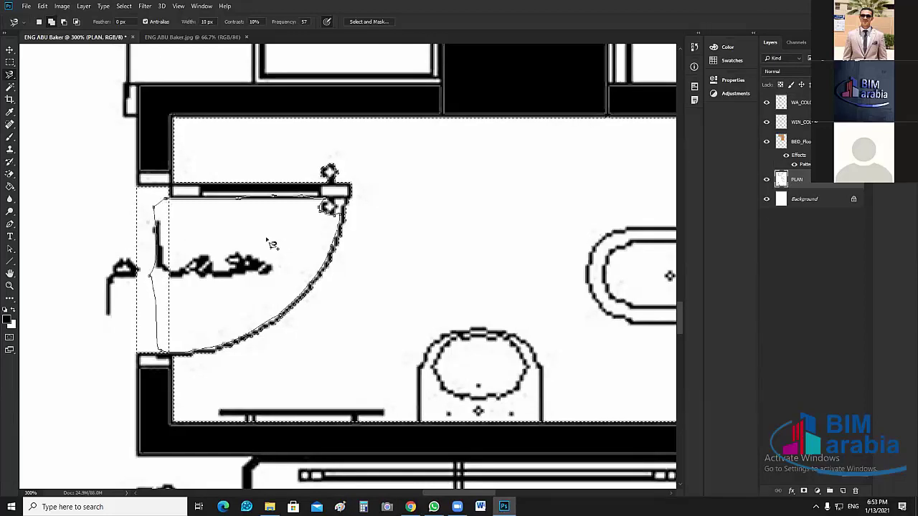
scroll(296, 240, up, 1)
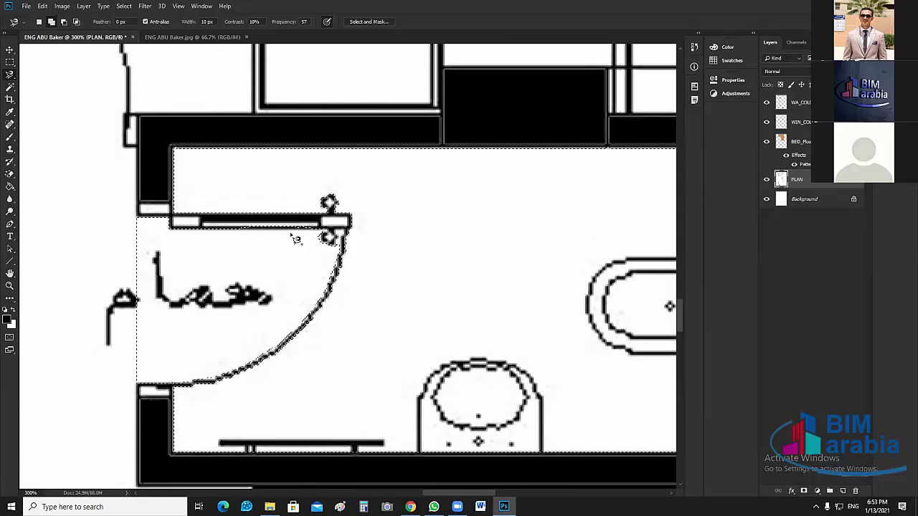
Add the missed strip along the swing side of the second bathroom's door leaf to the selection with a narrow rectangular marquee.
key(shift+plus)
key(ctrl+plus)
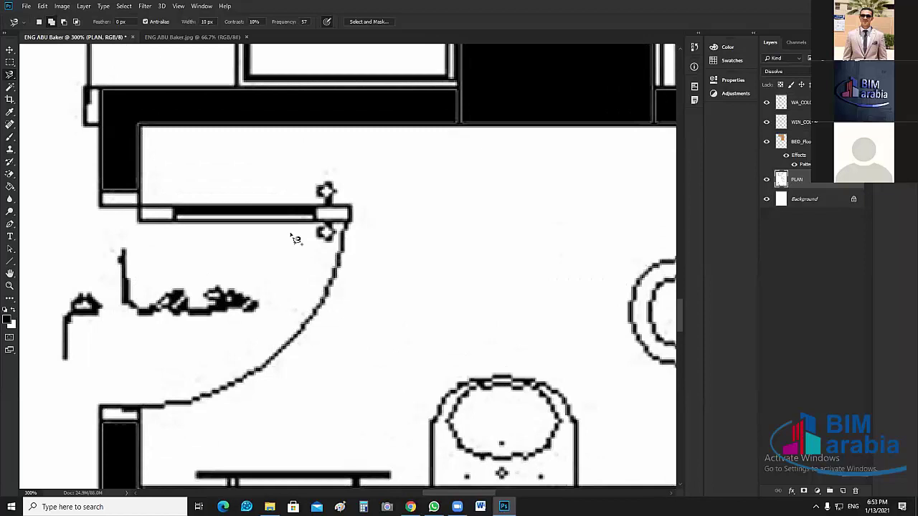
key(ctrl+plus)
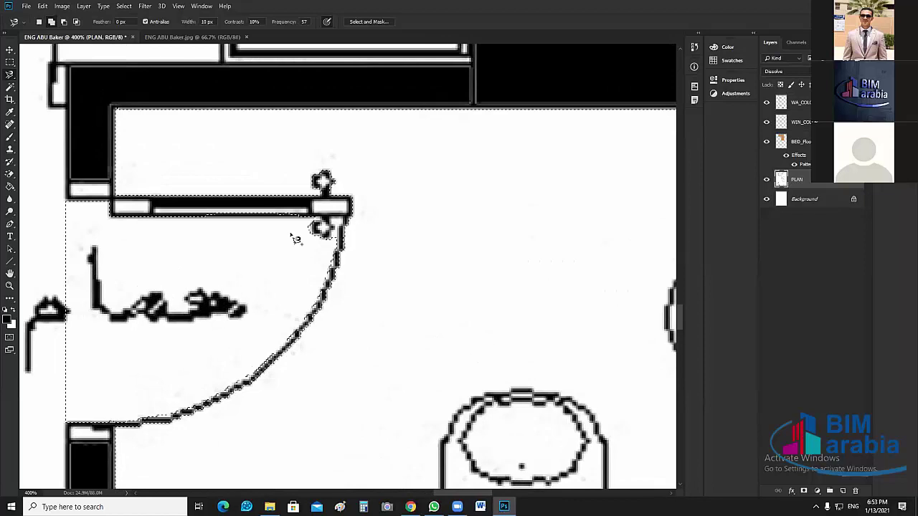
key(ctrl+plus)
click(9, 61)
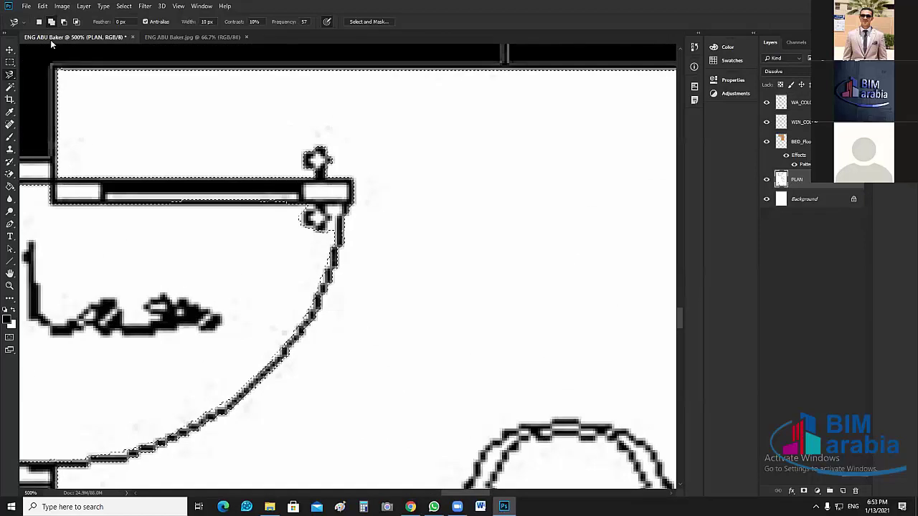
click(63, 21)
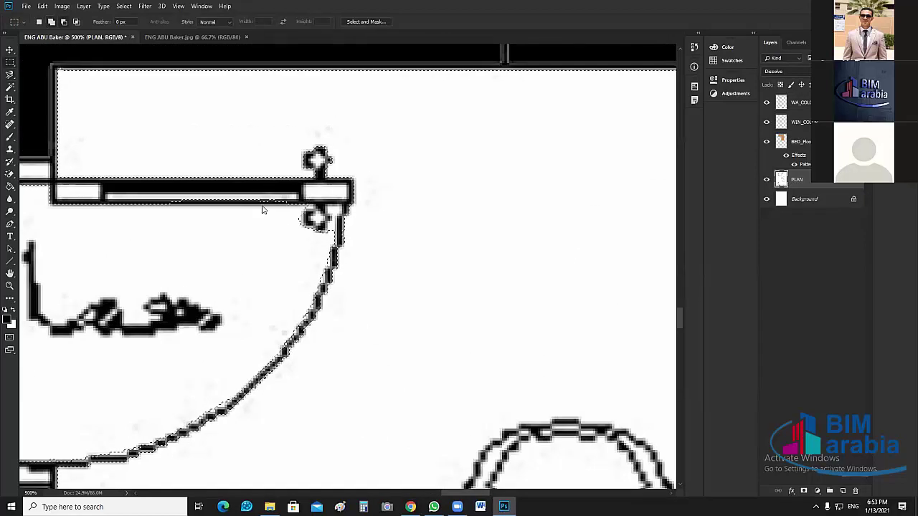
drag(262, 208, 103, 207)
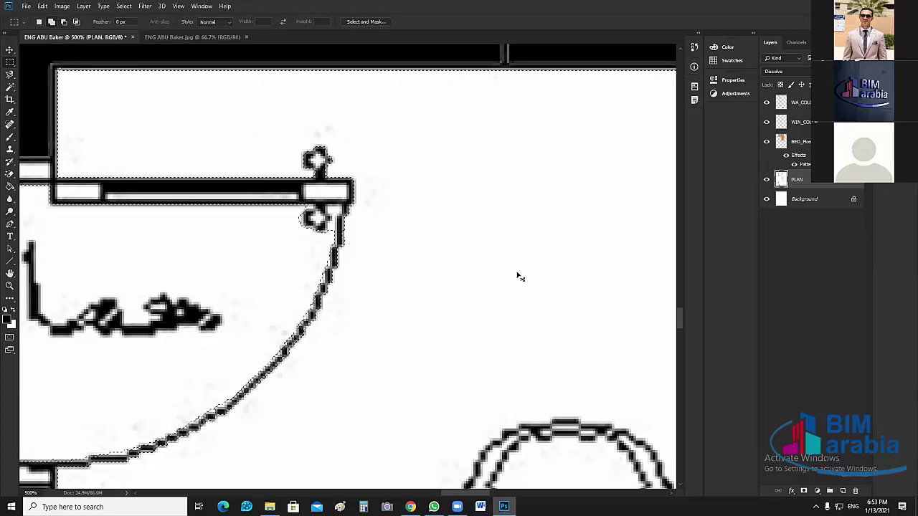
Create a new layer directly above the PLAN layer and name it BATH_FLOOR.
key(ctrl+minus)
key(ctrl+minus)
key(ctrl+minus)
key(ctrl+minus)
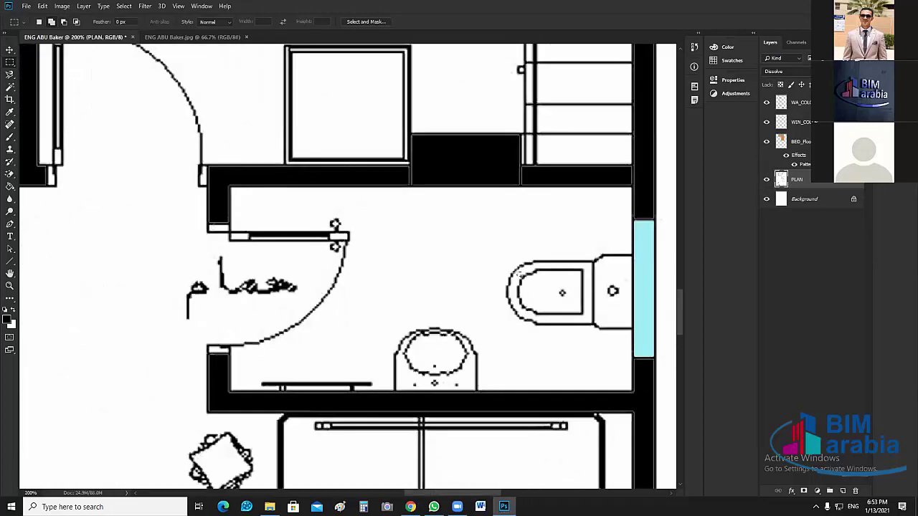
key(ctrl+minus)
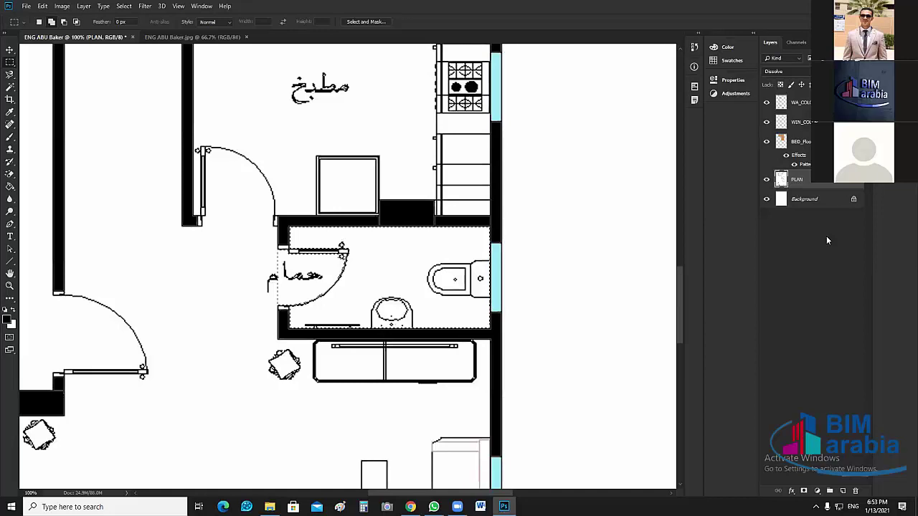
key(ctrl+d)
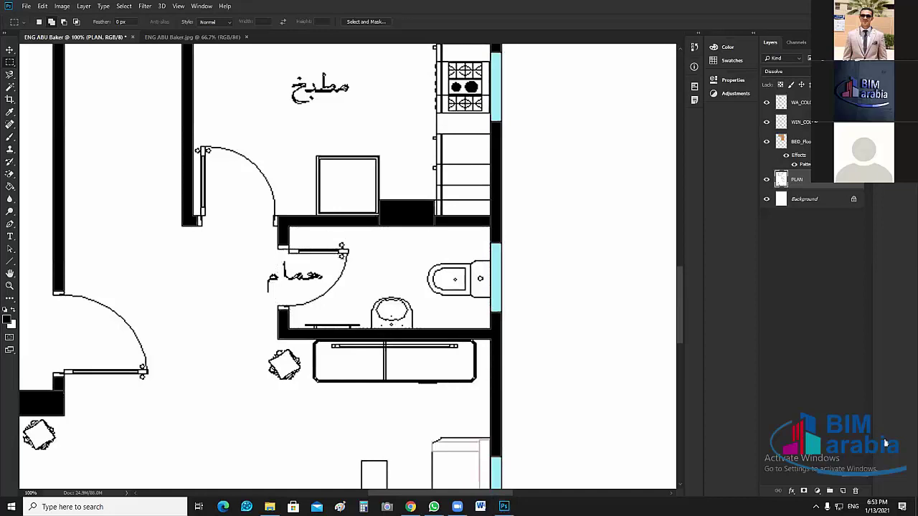
click(845, 493)
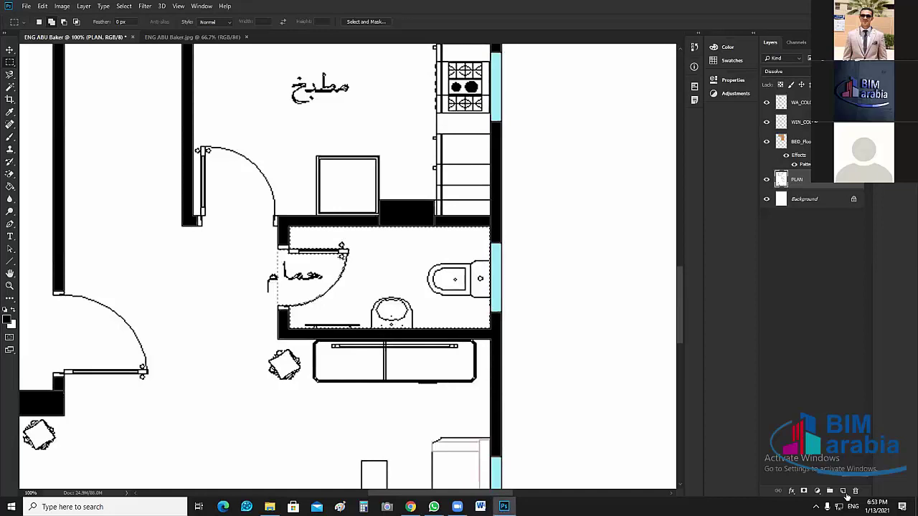
click(843, 491)
double_click(799, 180)
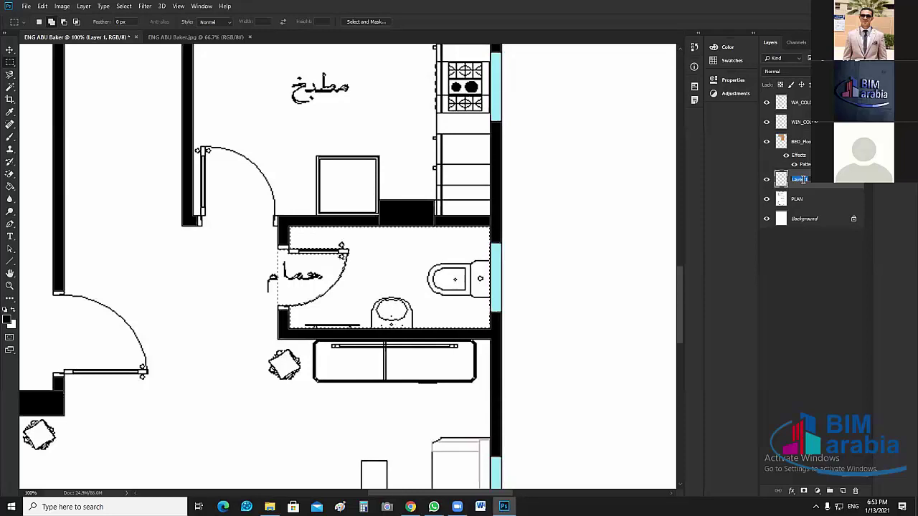
text(BATH)
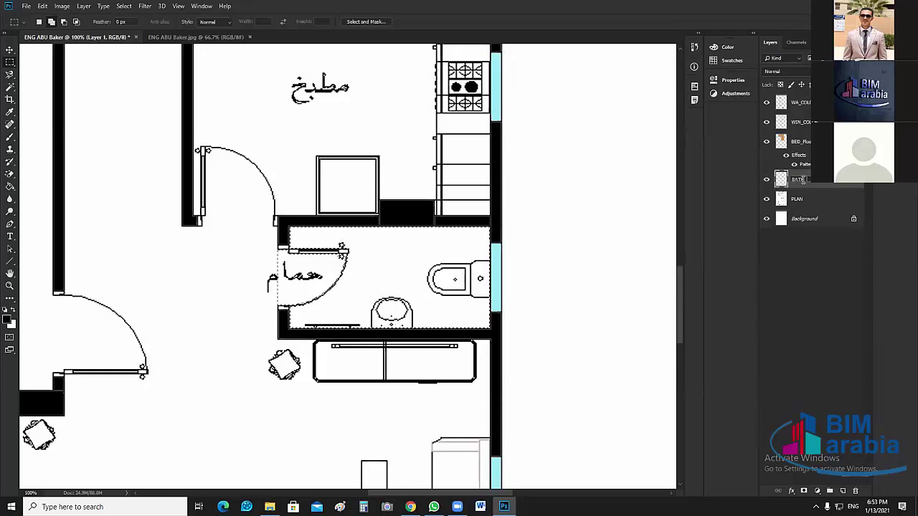
text(_F)
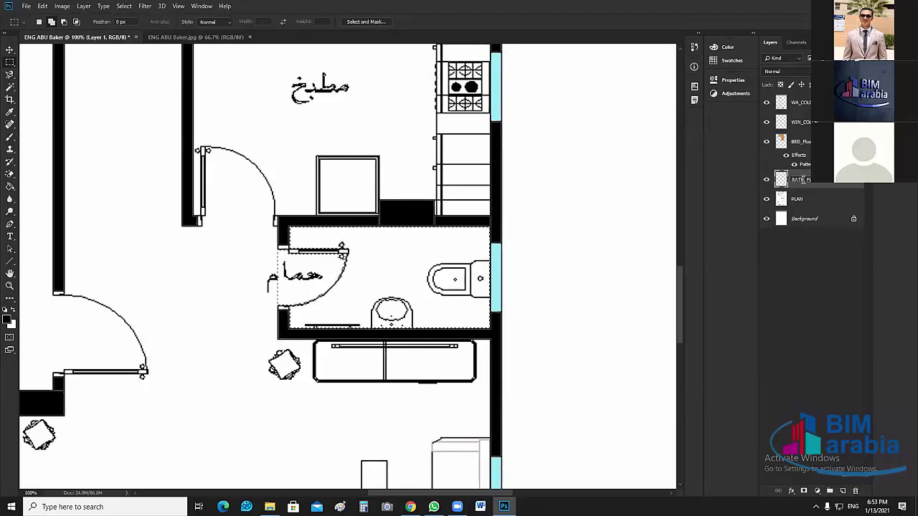
text(LOOR)
key(Return)
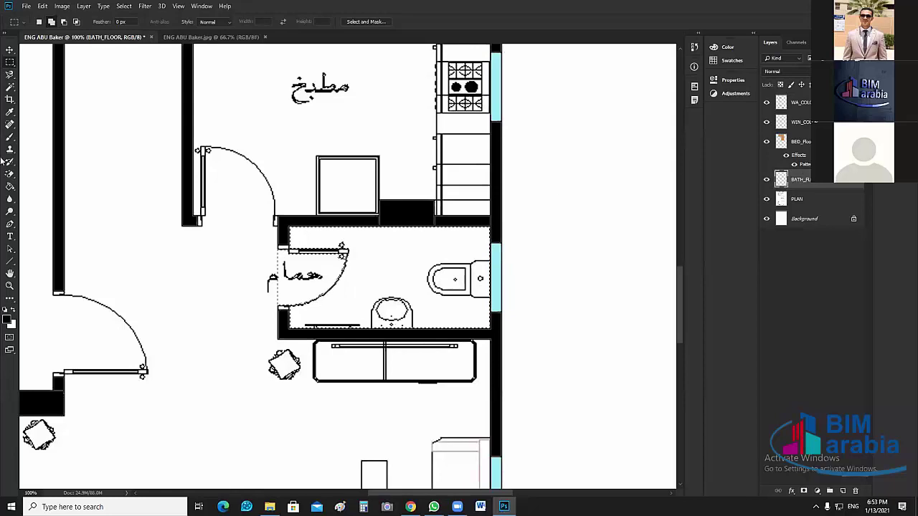
Fill the selected floor areas on the BATH_FLOOR layer with the wood pattern using the Paint Bucket.
click(9, 186)
click(422, 288)
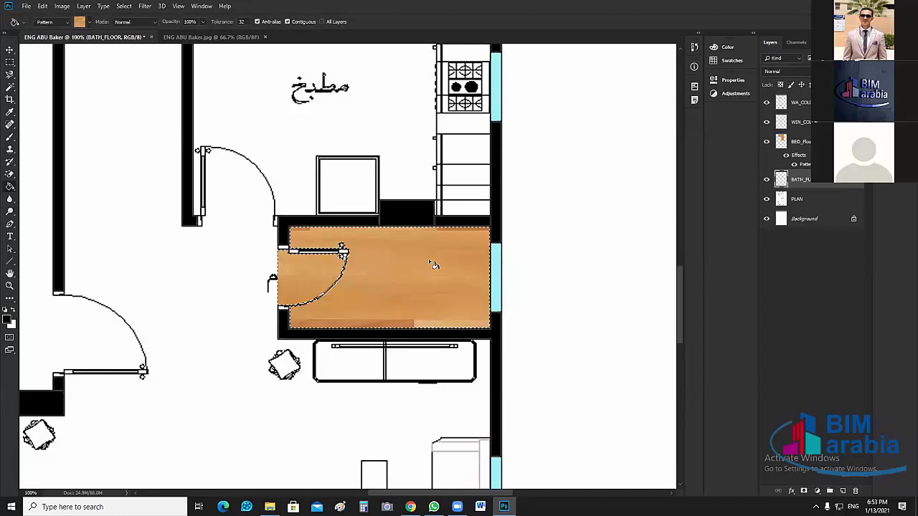
scroll(401, 258, up, 3)
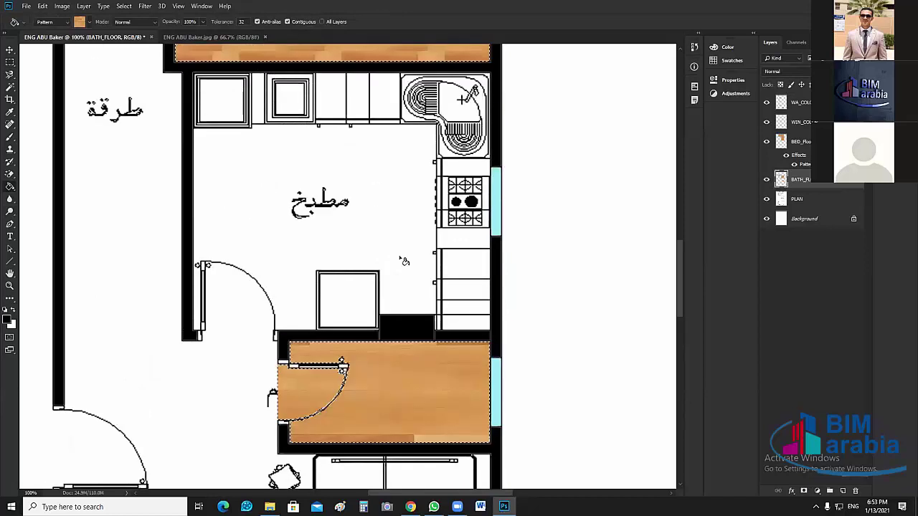
scroll(564, 311, up, 4)
scroll(559, 312, down, 4)
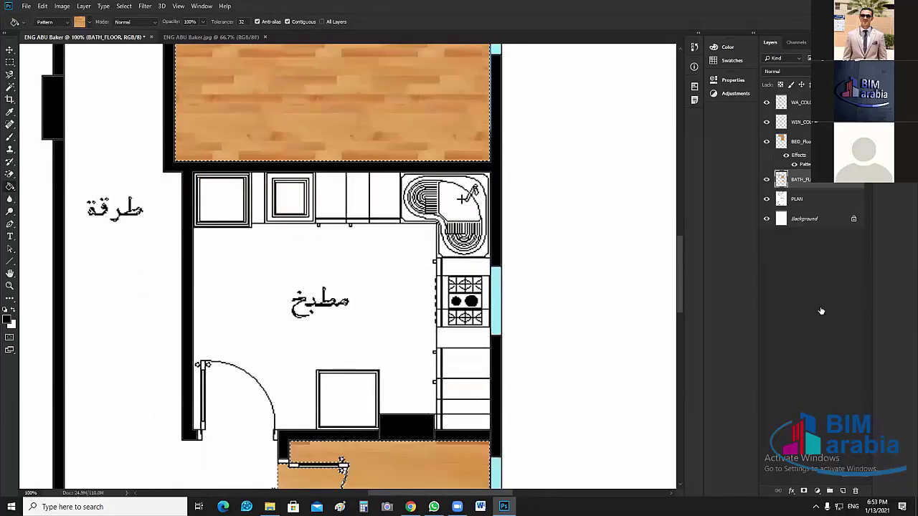
Add a Pattern Overlay with the dark blue square tile pattern to the BATH_FLOOR layer.
right_click(817, 190)
click(726, 123)
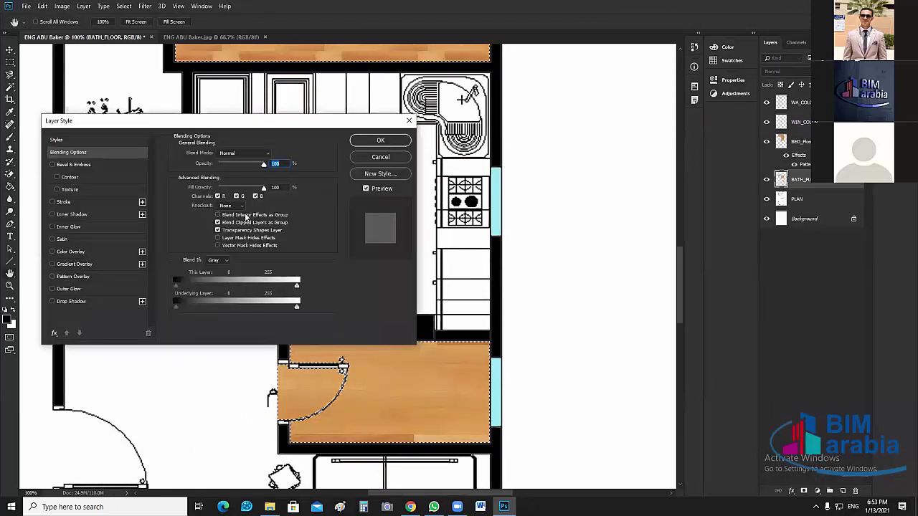
click(73, 276)
click(219, 184)
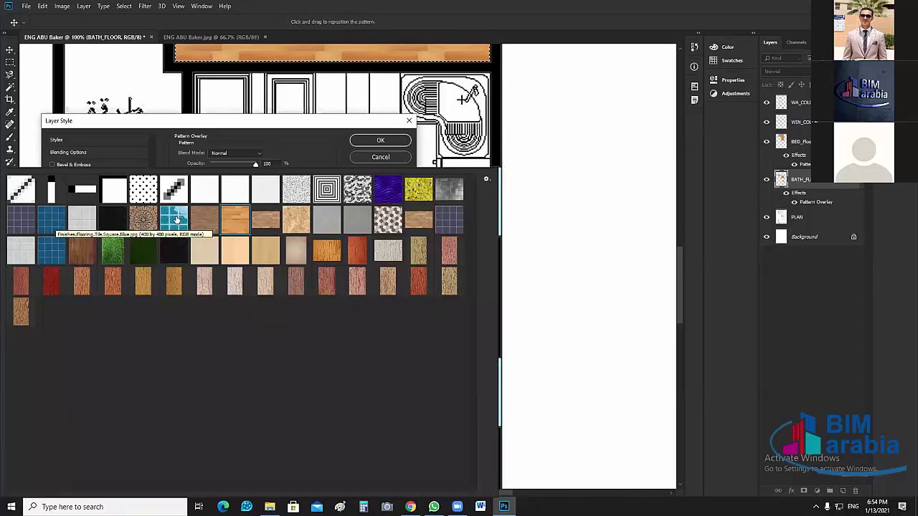
click(49, 224)
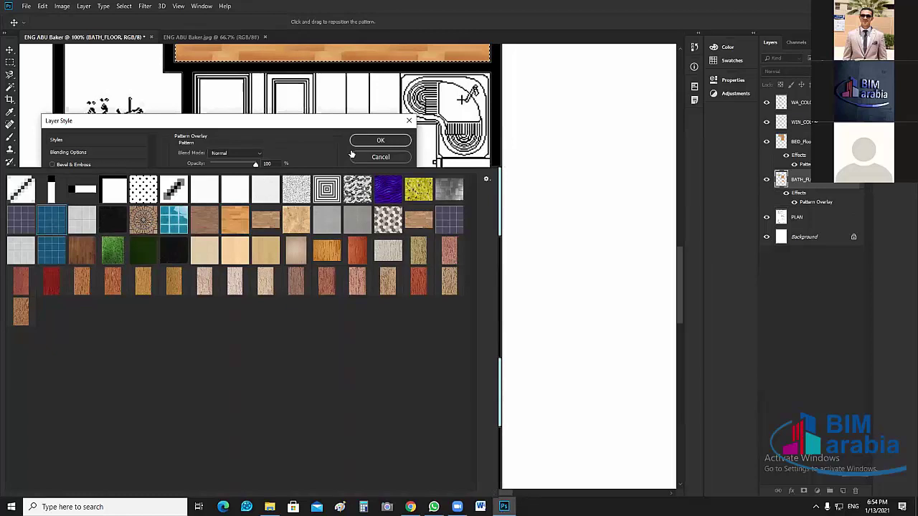
click(311, 127)
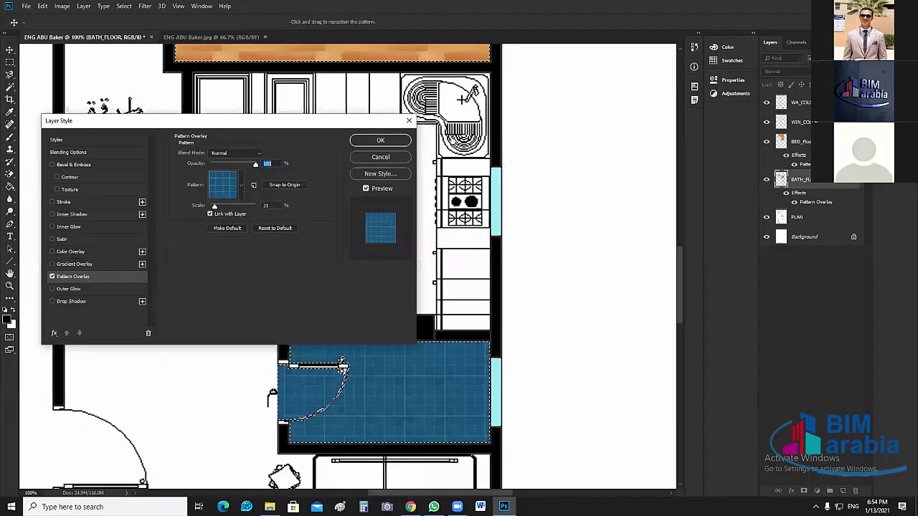
Set the tile pattern's scale to 20% and apply the layer style.
drag(311, 121, 502, 70)
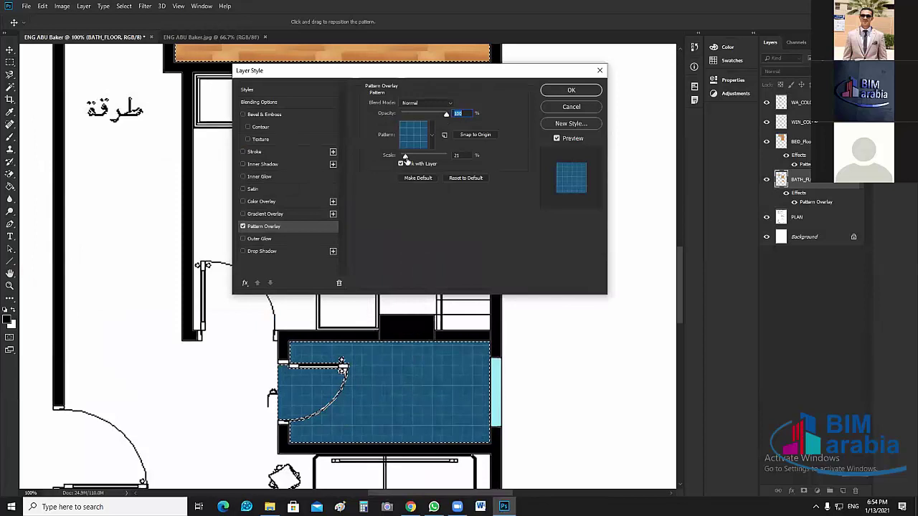
double_click(457, 158)
text(20)
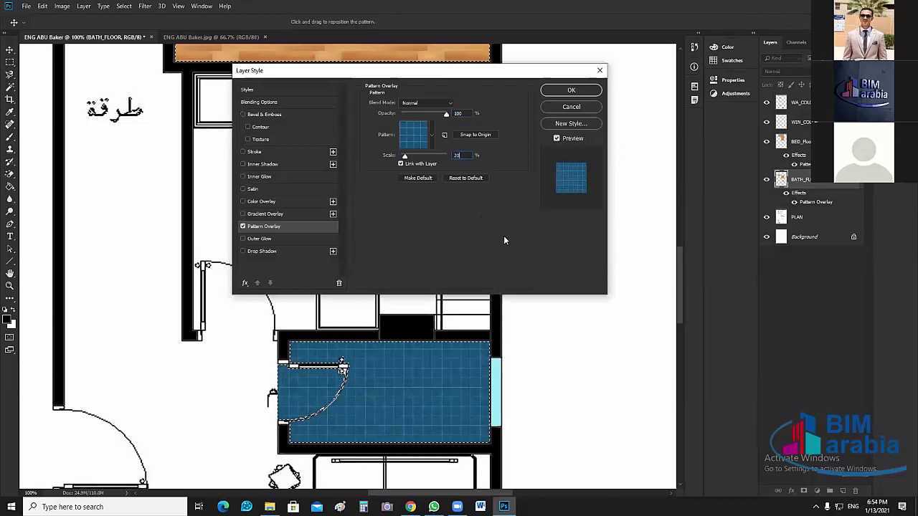
click(560, 91)
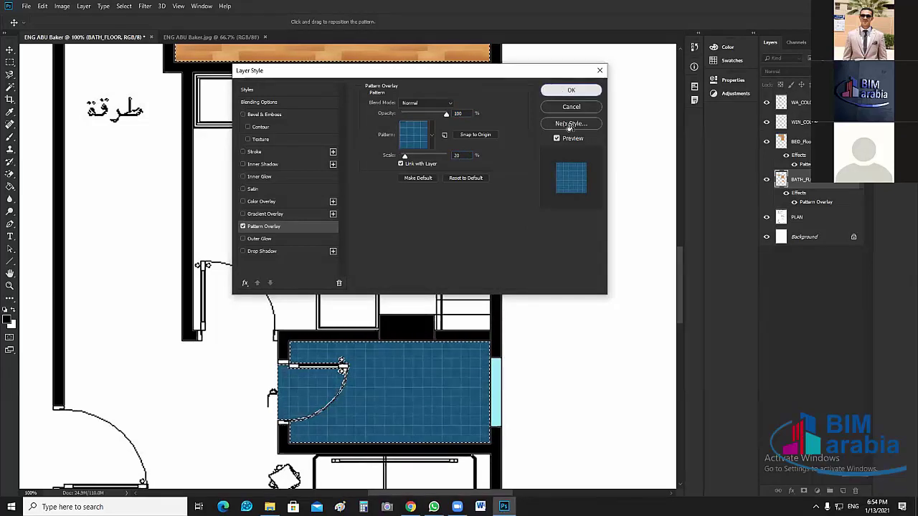
Make PLAN the active layer by picking the plan's linework near the kitchen with the Move tool.
key(ctrl+d)
key(ctrl+plus)
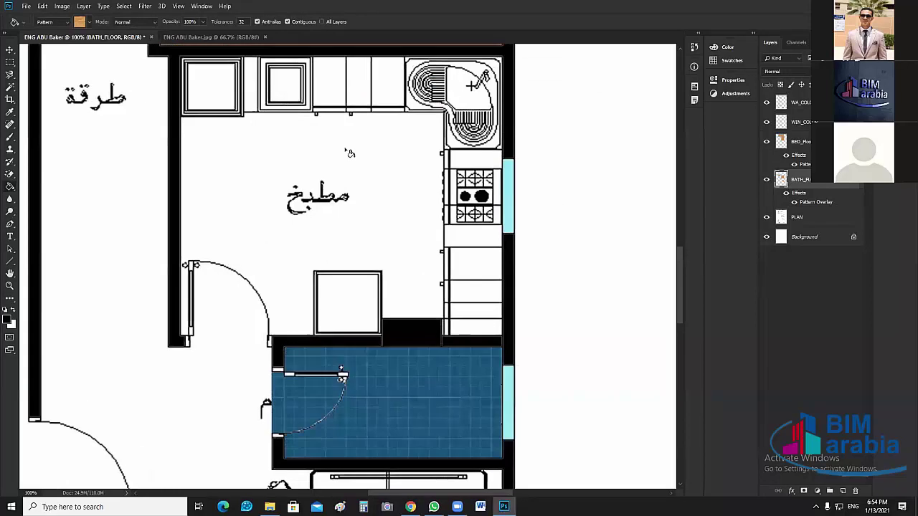
key(ctrl+plus)
key(ctrl+0)
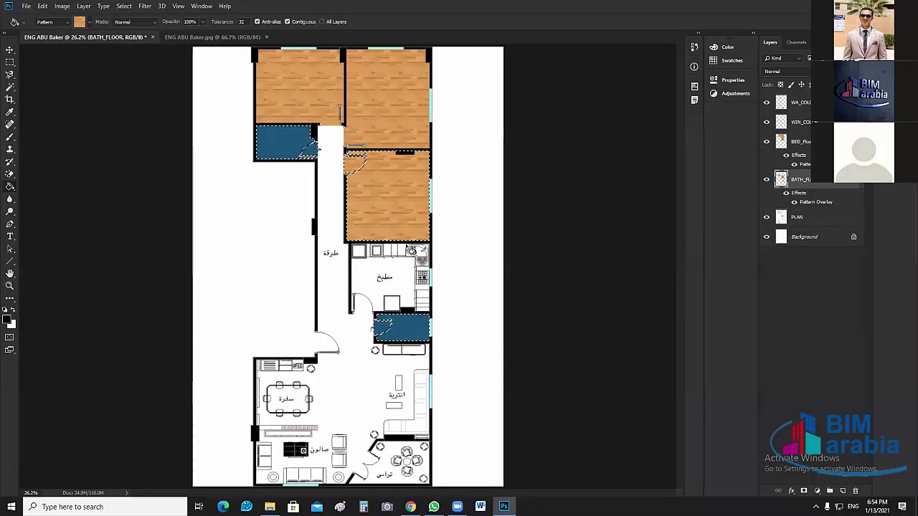
key(v)
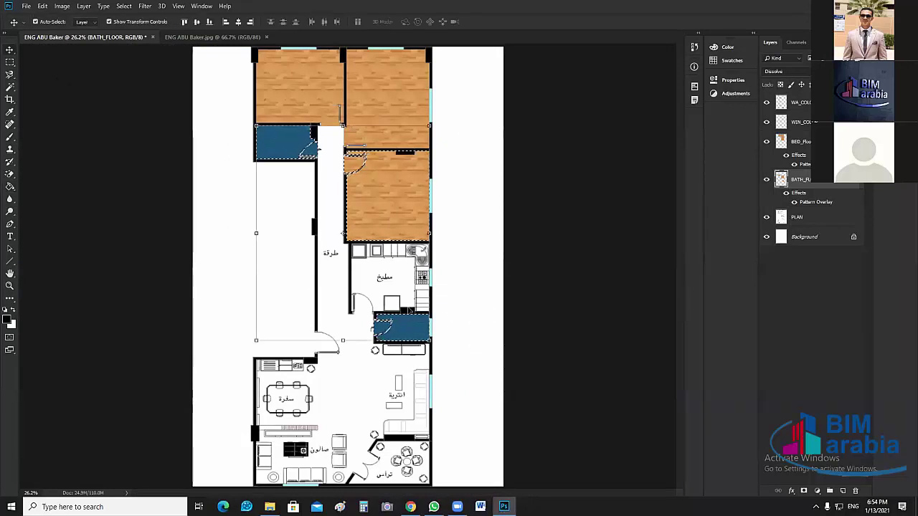
click(408, 308)
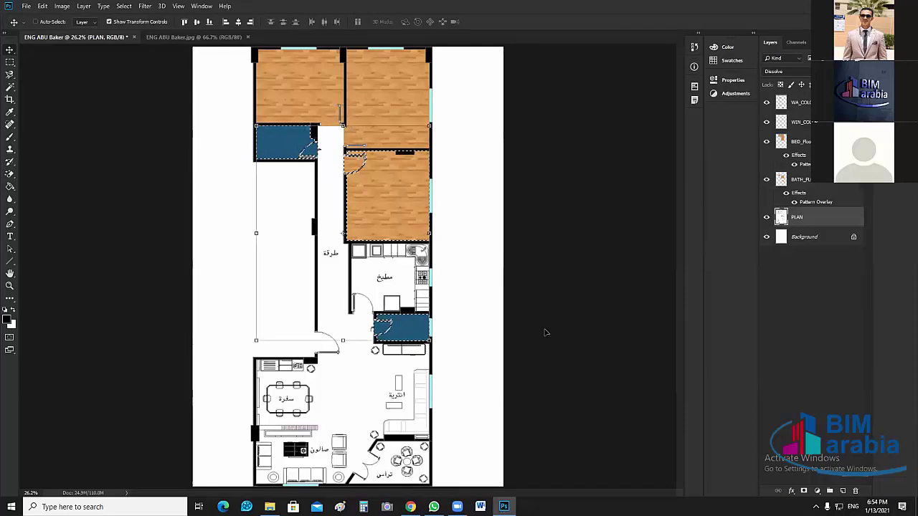
key(ctrl+plus)
key(ctrl+plus)
key(ctrl+plus)
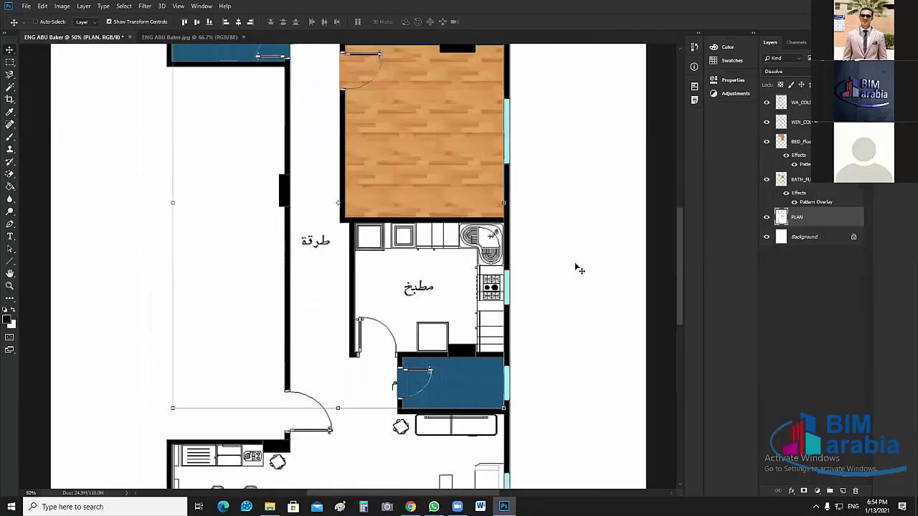
Add the kitchen's open floor area on the PLAN layer to the current selection with the Magic Wand.
scroll(576, 266, down, 2)
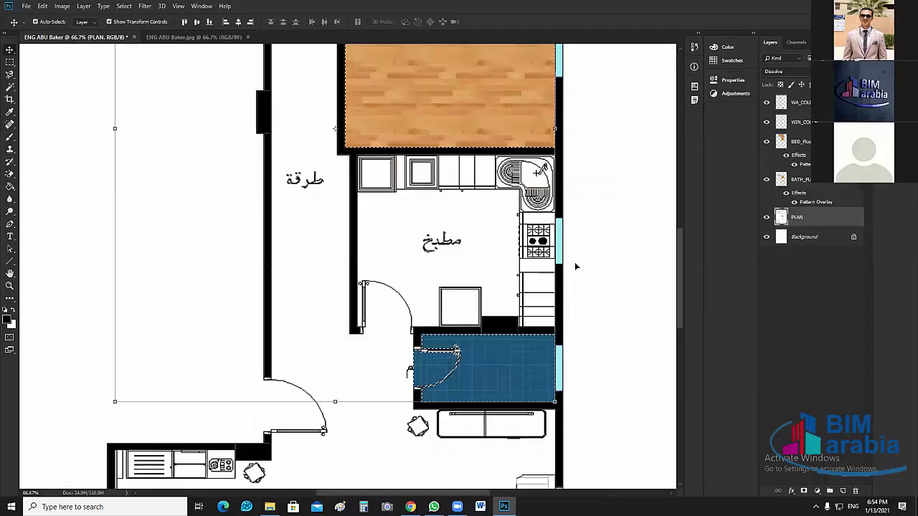
key(ctrl+plus)
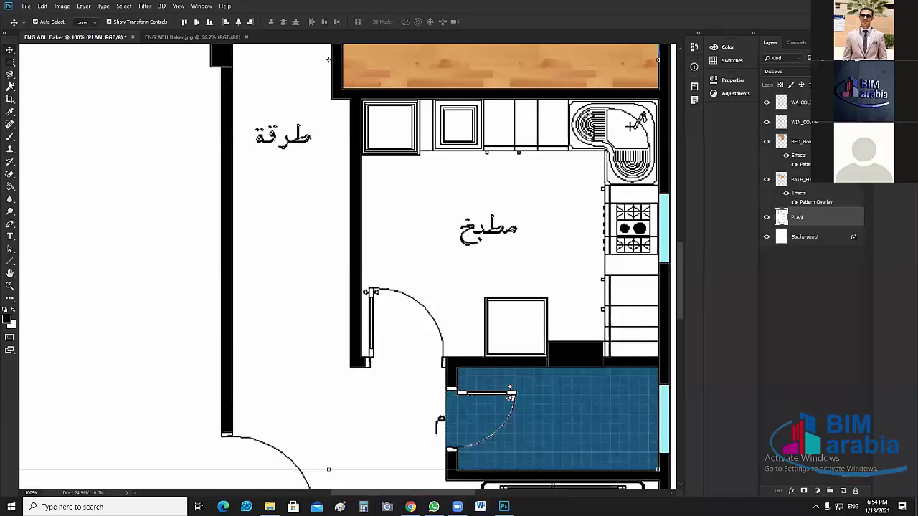
key(w)
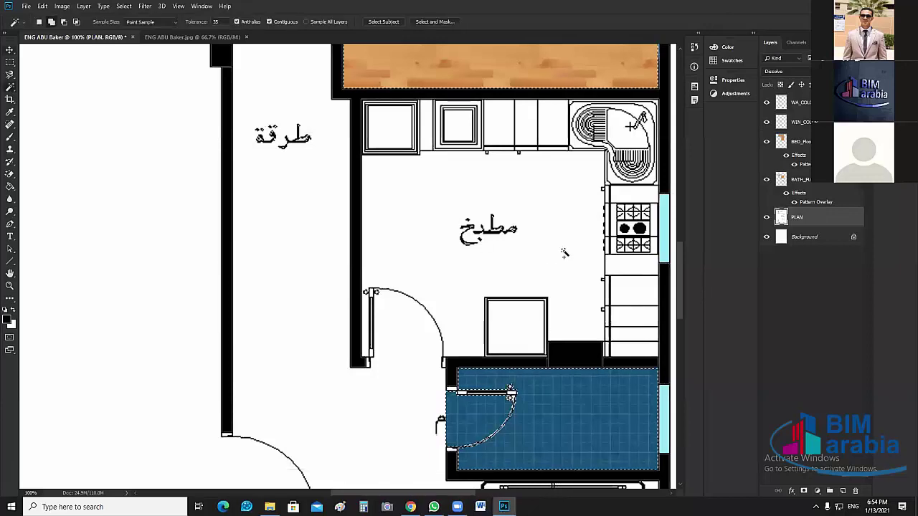
shift+click(552, 269)
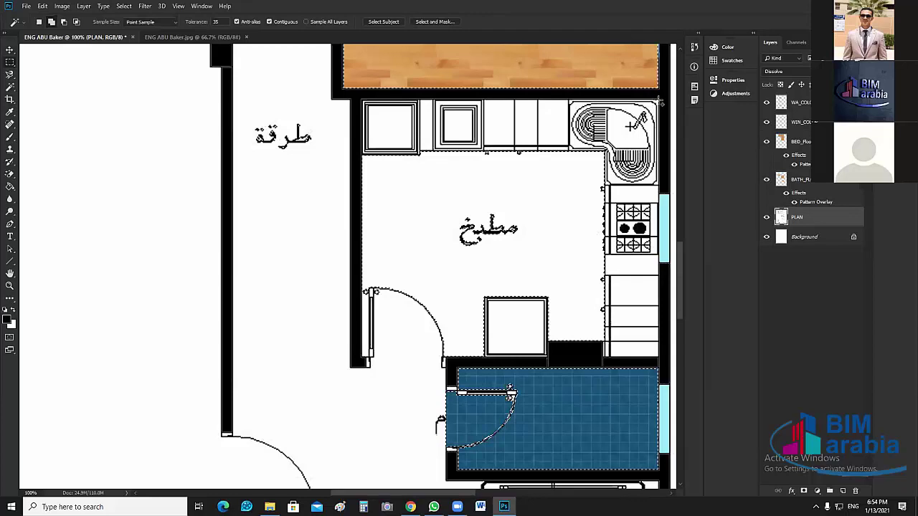
Add the kitchen's counters, appliances and room label to the selection with overlapping Rectangular Marquee areas, leaving out the door swing.
key(m)
drag(659, 101, 364, 284)
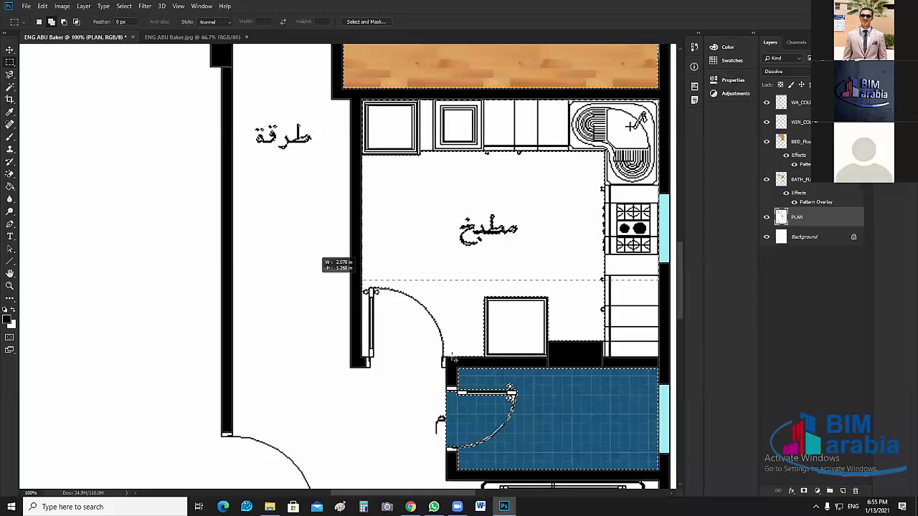
drag(452, 359, 450, 359)
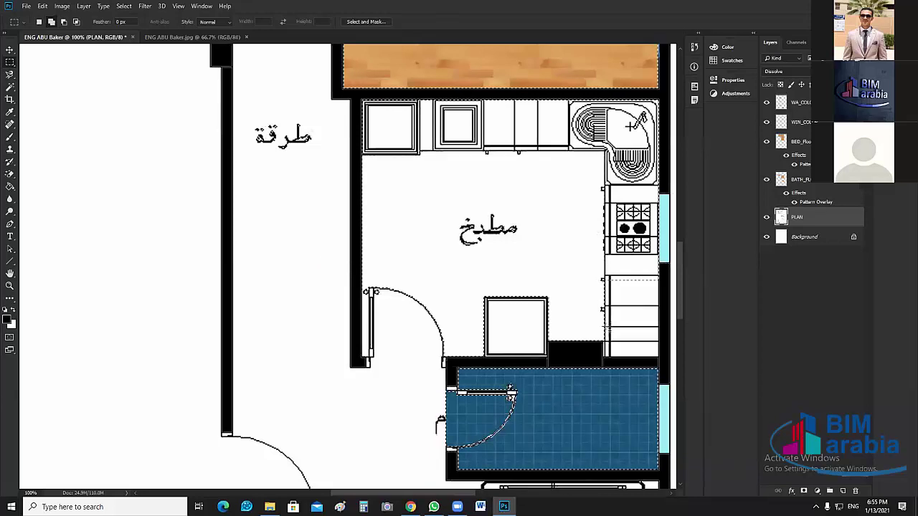
drag(650, 289, 662, 267)
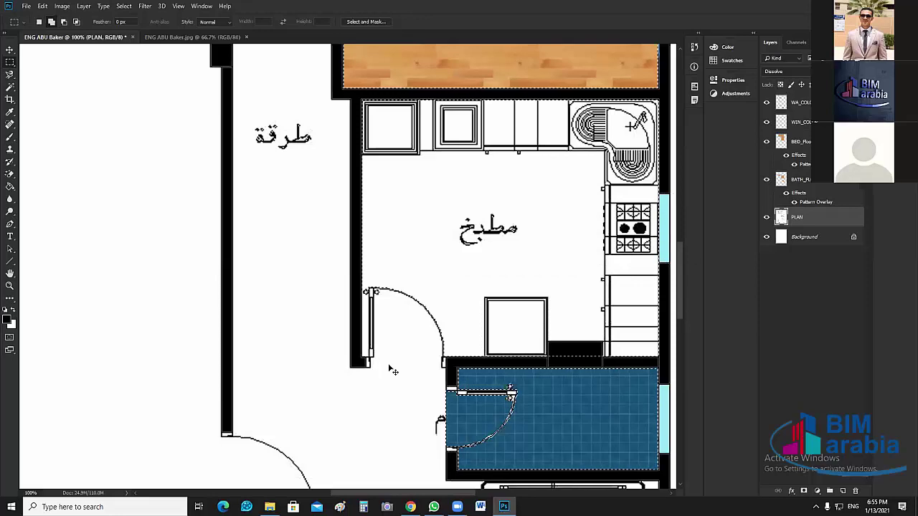
Add the narrow strip behind the open kitchen door and the doorway opening, about 0.5 in by 0.08 in, to the selection.
key(ctrl+plus)
key(ctrl+plus)
key(ctrl+plus)
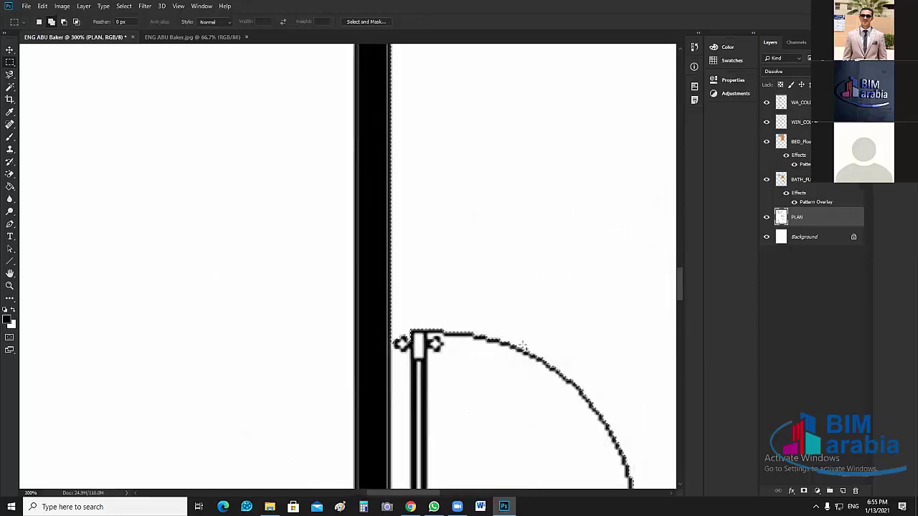
scroll(522, 347, down, 1)
scroll(423, 391, down, 2)
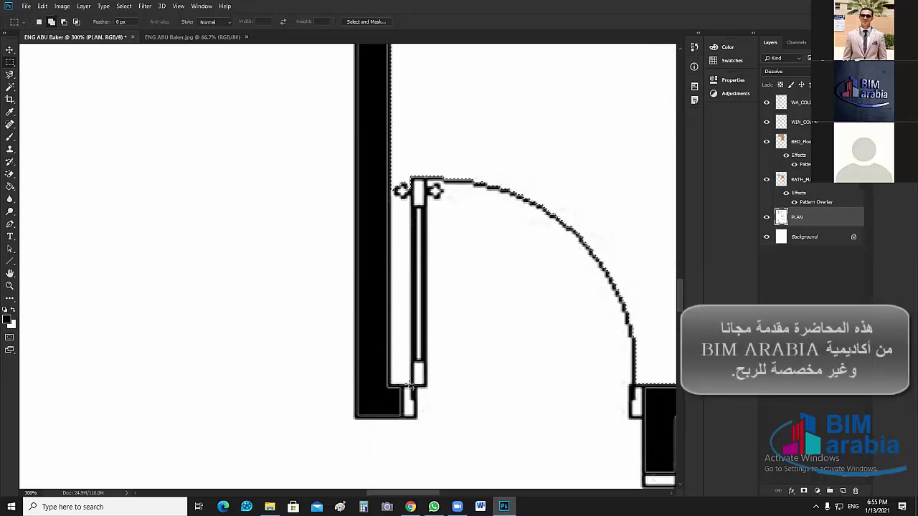
click(12, 85)
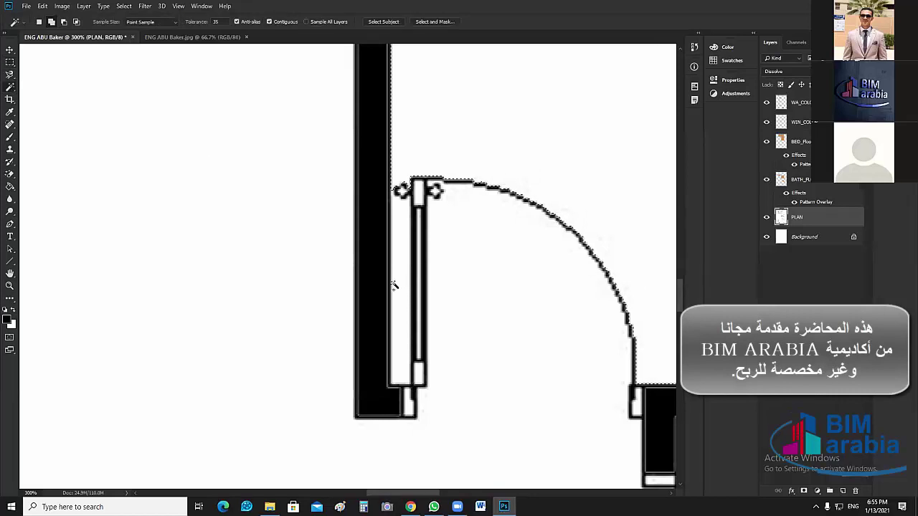
click(11, 62)
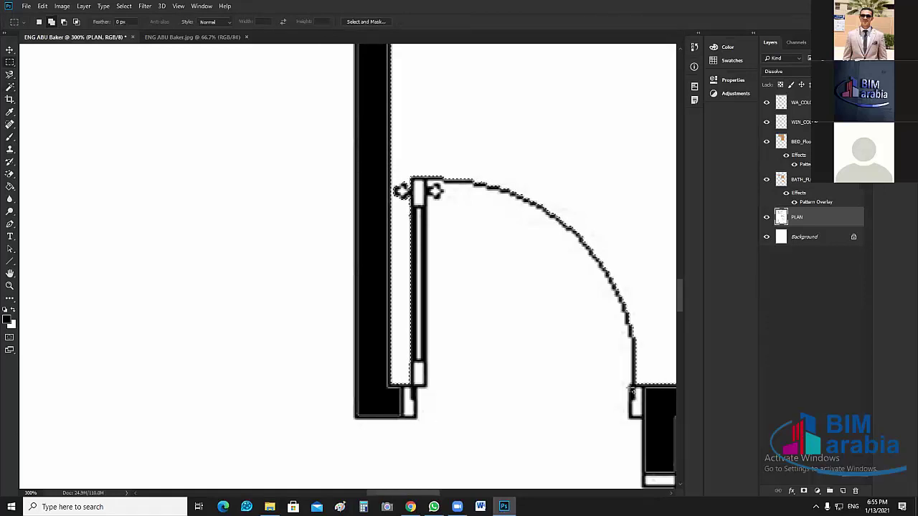
drag(418, 420, 631, 388)
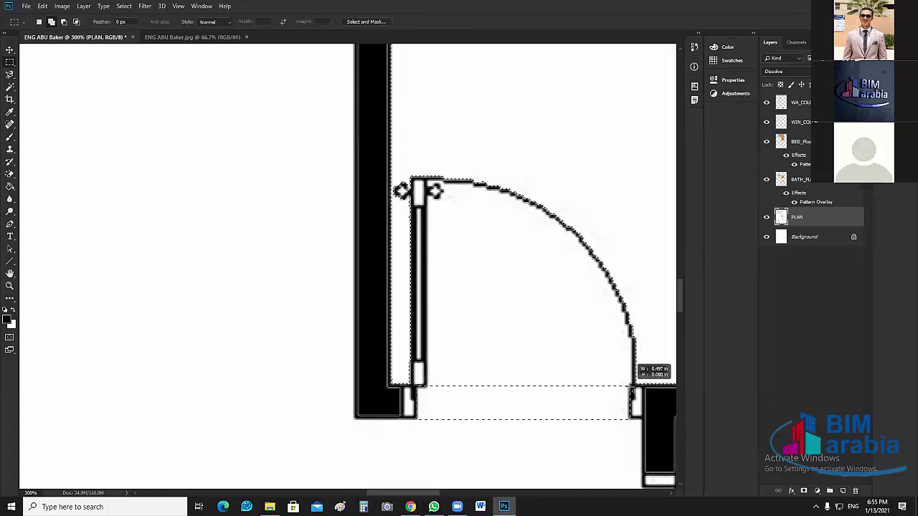
Trace the area inside the kitchen door's swing arc with the Magnetic Lasso and add it to the selection.
click(9, 75)
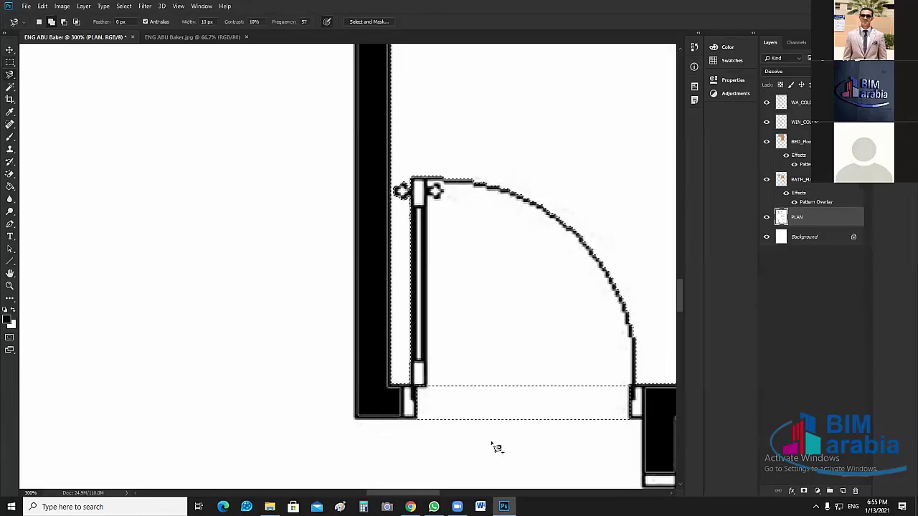
click(429, 391)
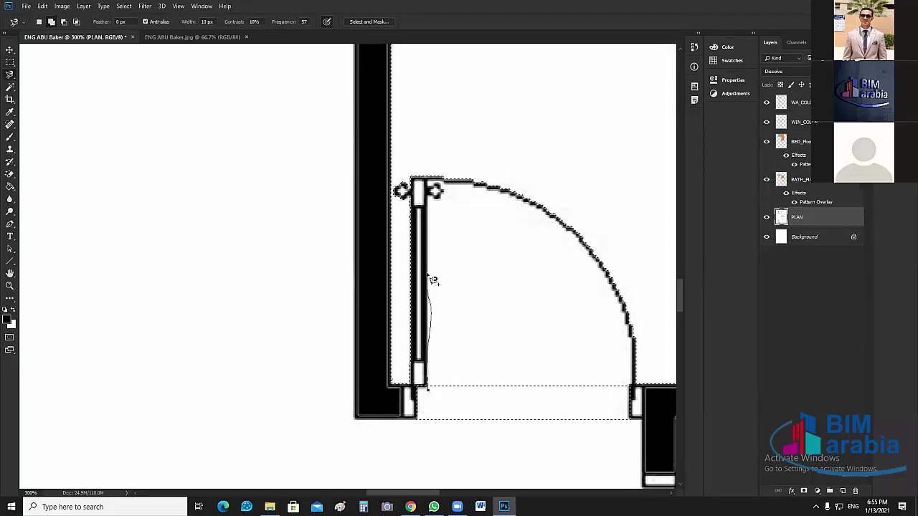
key(Escape)
click(429, 394)
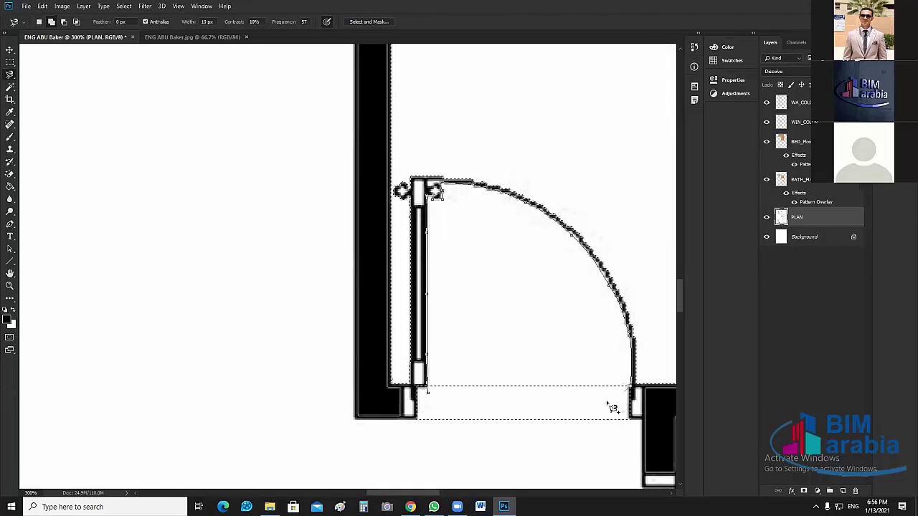
double_click(440, 404)
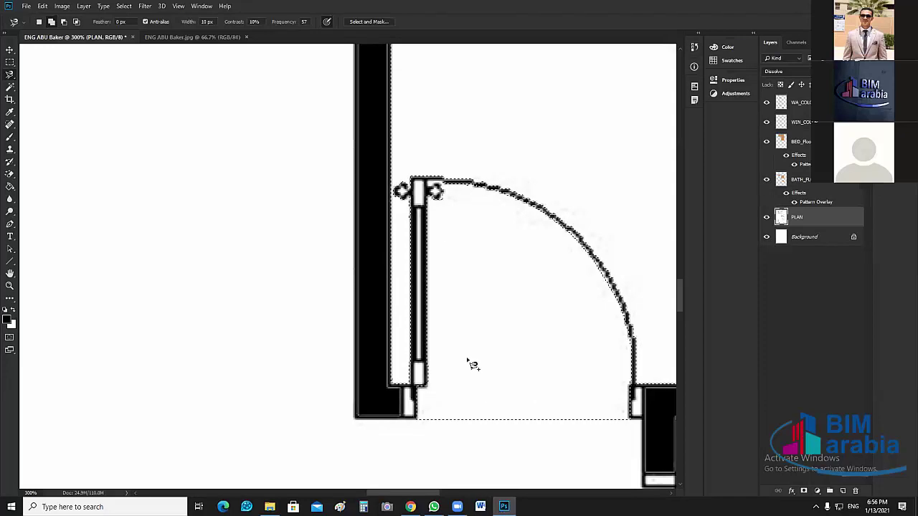
Deselect and reselect the marked floor areas, and create a new layer above PLAN.
key(ctrl+minus)
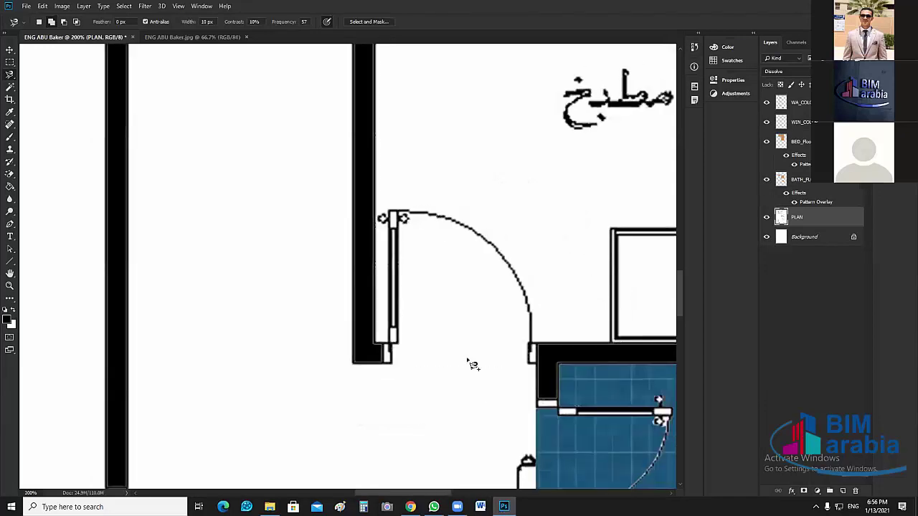
key(ctrl+minus)
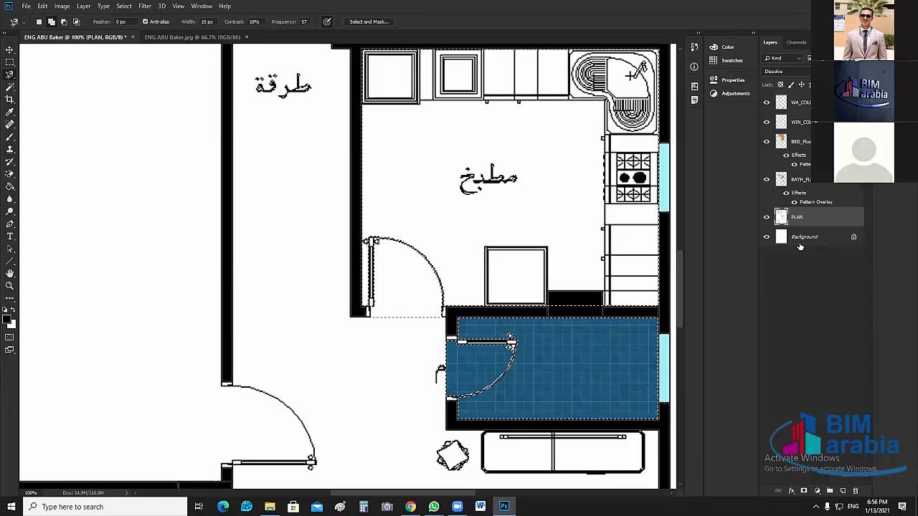
key(ctrl+d)
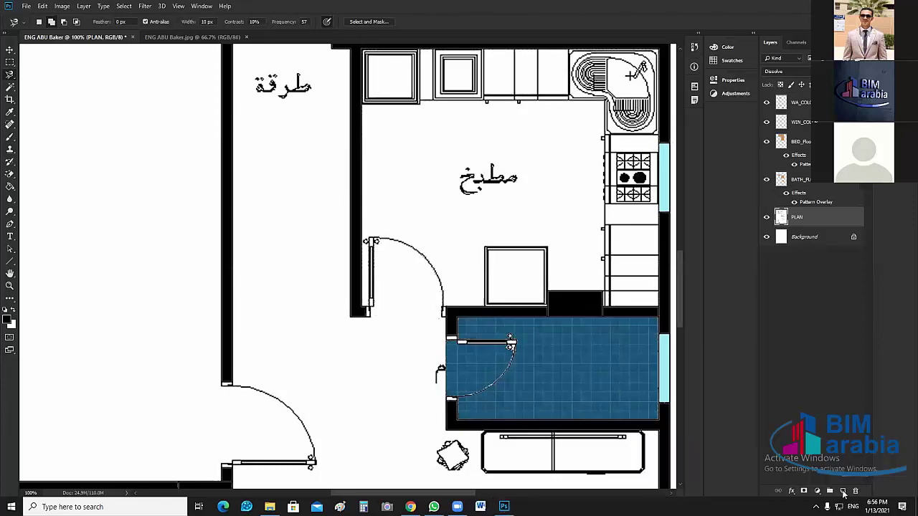
key(ctrl+shift+d)
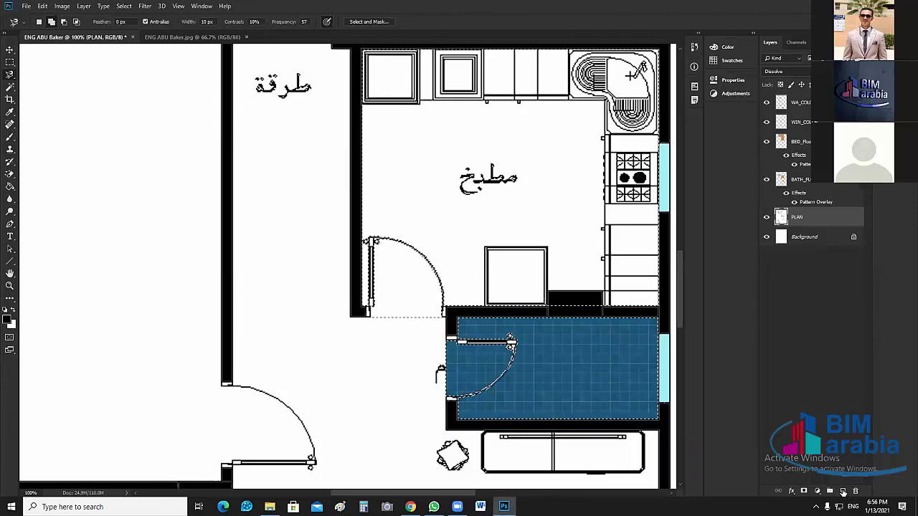
click(842, 491)
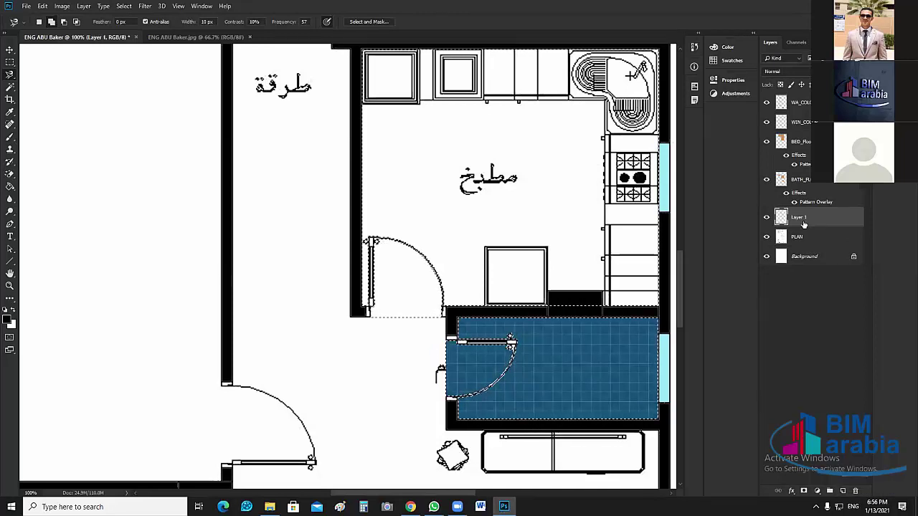
key(space)
double_click(802, 220)
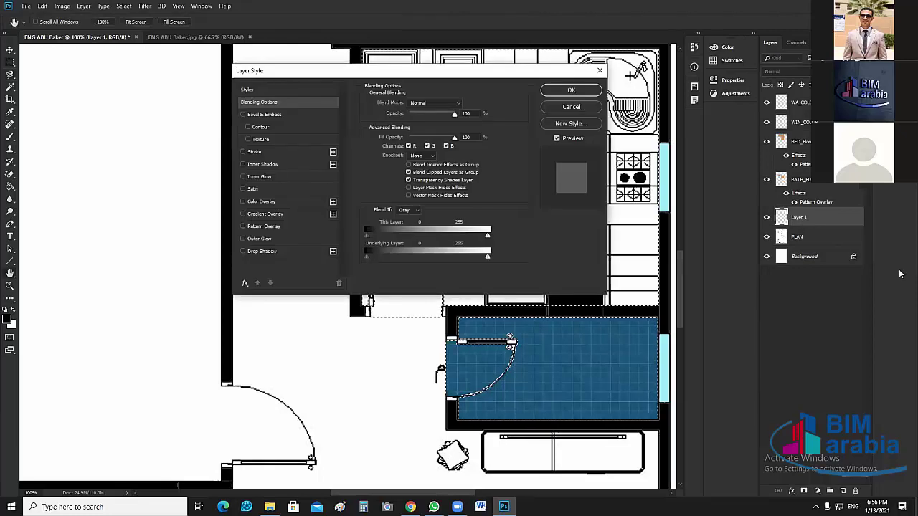
click(553, 90)
key(Escape)
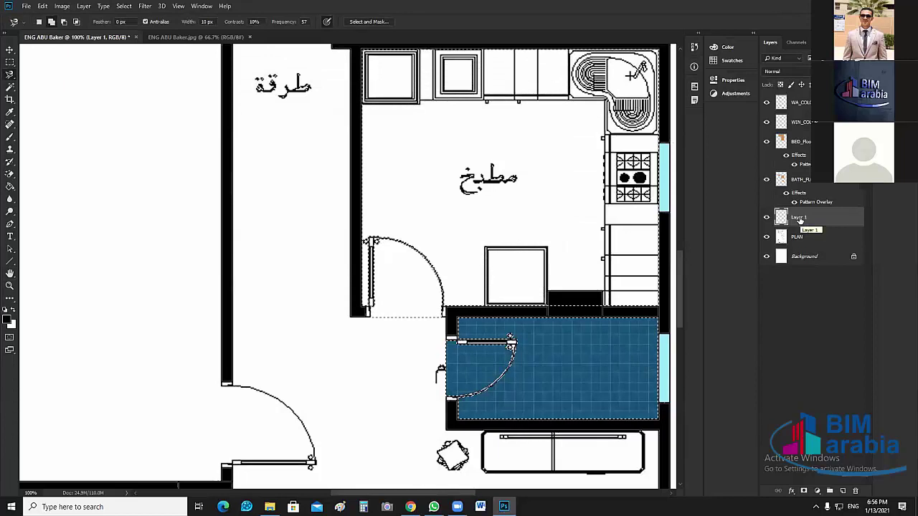
Rename the new layer KIT_Floor.
double_click(800, 218)
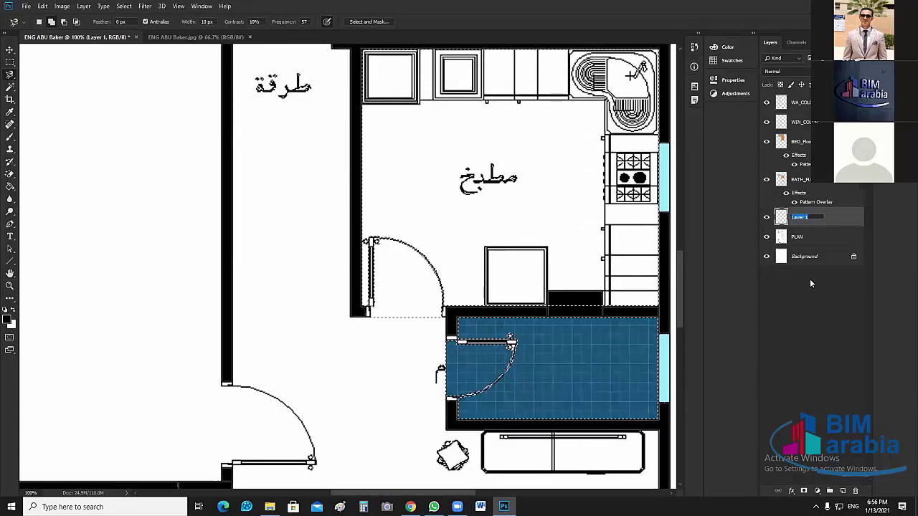
text(KIT)
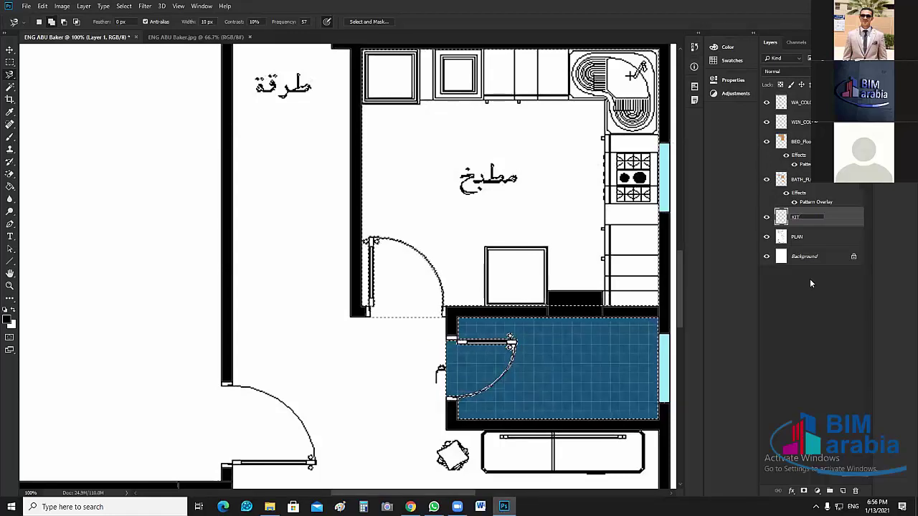
text(_F)
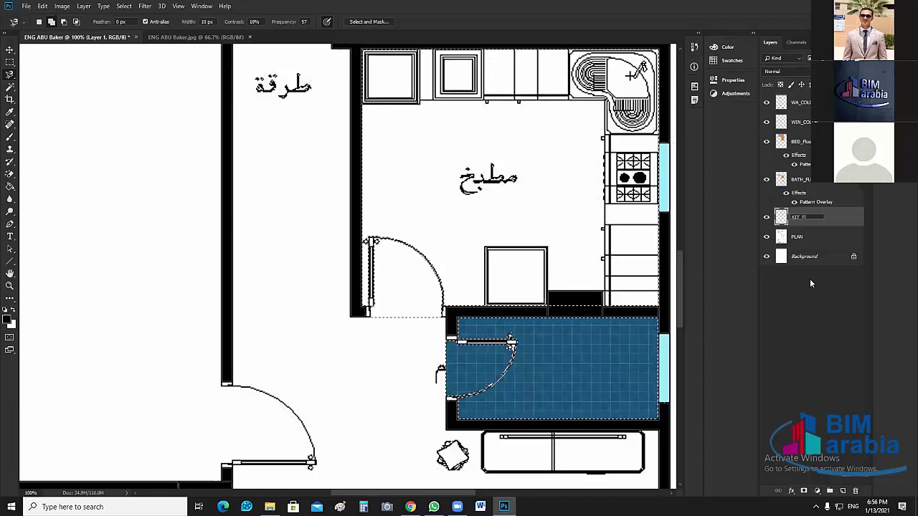
text(loor)
key(Return)
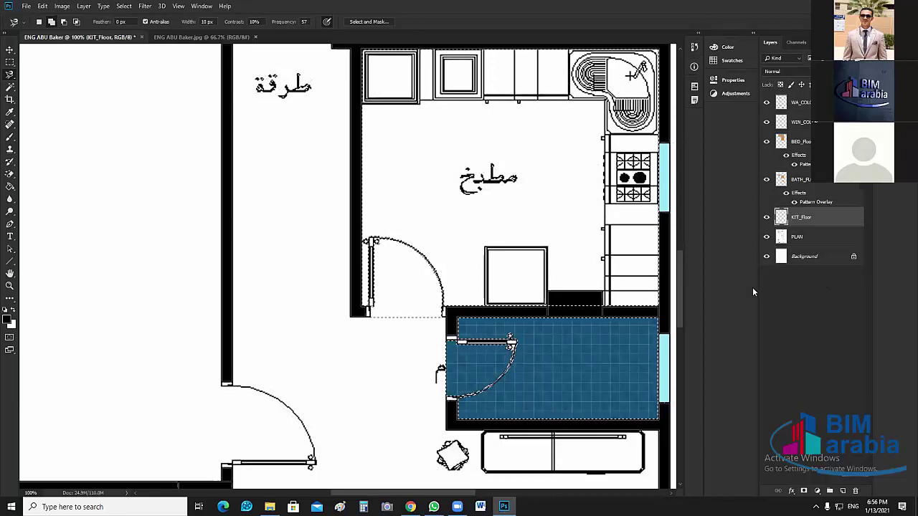
Subtract the bathroom floor at the upper end of the hallway from the active selection with the Rectangular Marquee.
scroll(523, 326, down, 1)
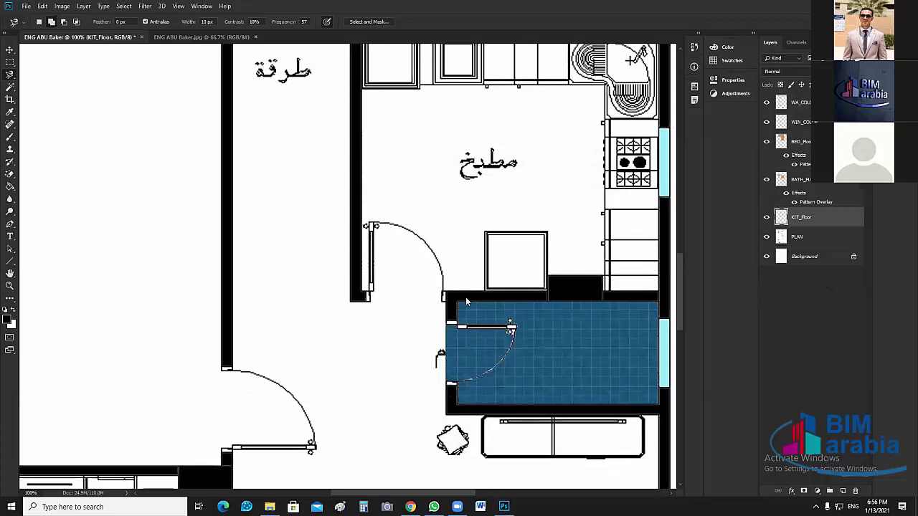
scroll(287, 252, up, 10)
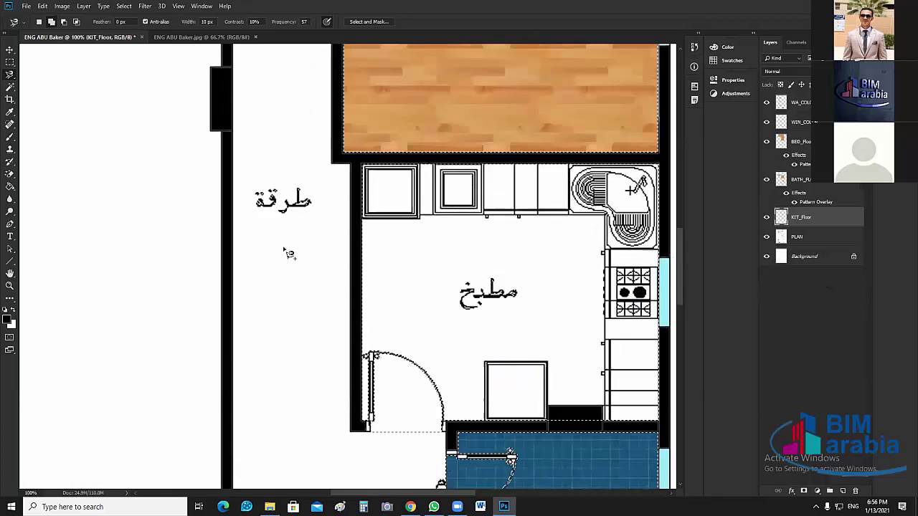
scroll(287, 253, up, 10)
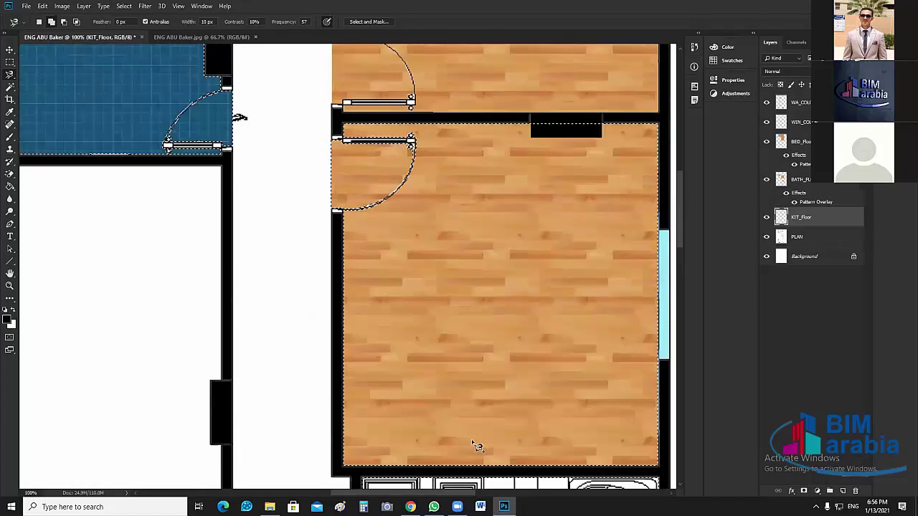
scroll(379, 352, left, 8)
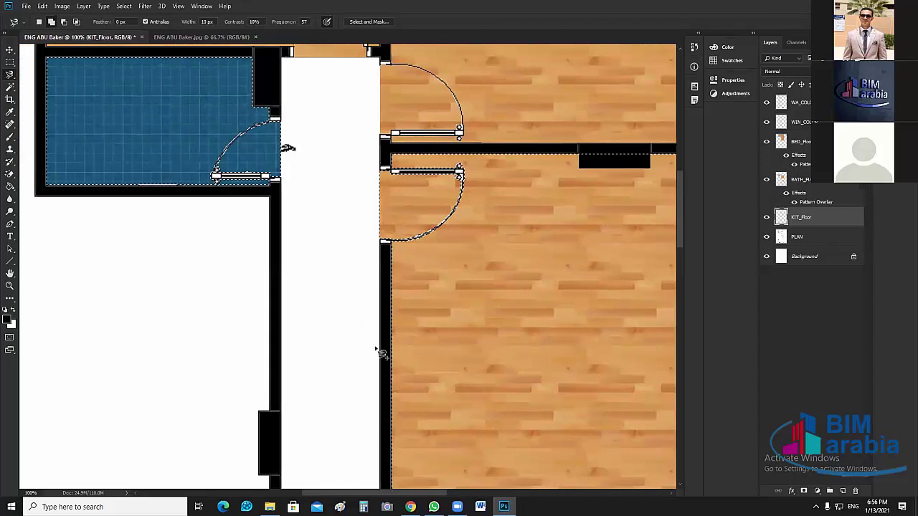
scroll(391, 350, up, 3)
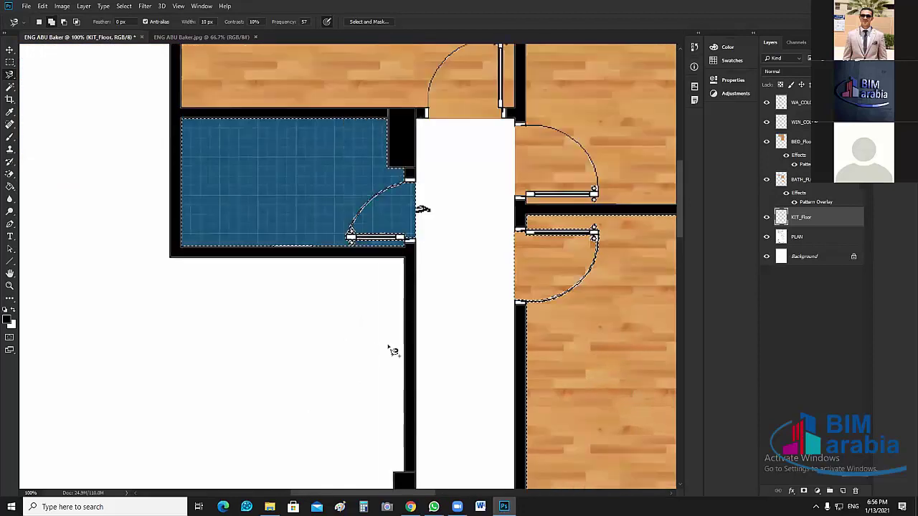
click(10, 61)
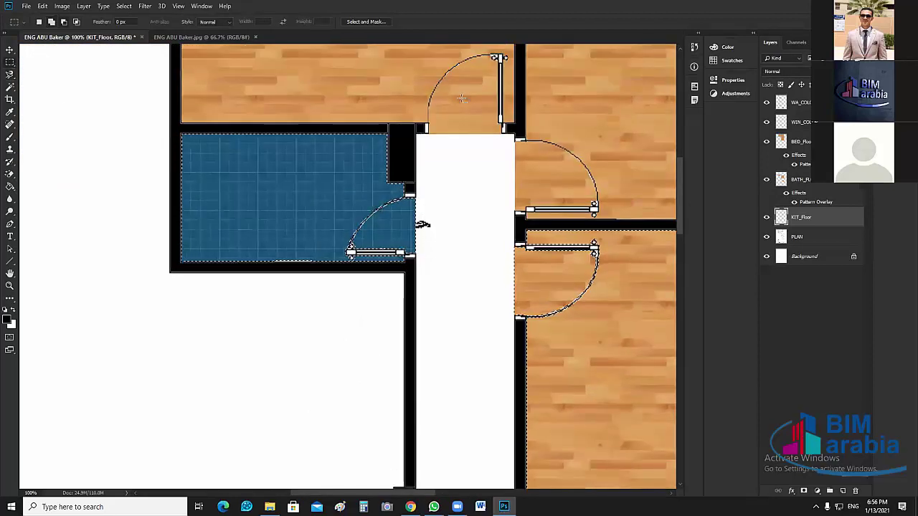
drag(462, 96, 132, 318)
scroll(404, 396, down, 1)
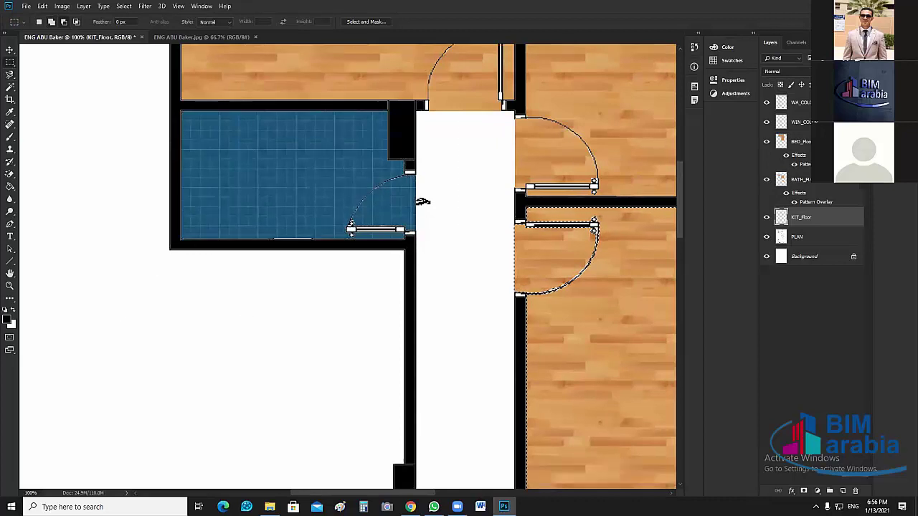
Subtract the floor and door area of the bedroom directly above the kitchen from the selection.
scroll(513, 364, right, 10)
scroll(512, 363, down, 1)
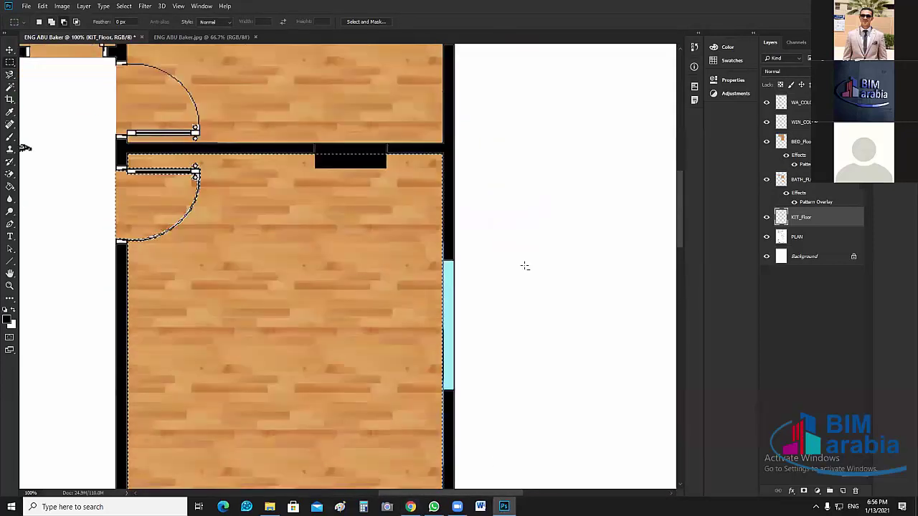
scroll(502, 106, down, 1)
drag(493, 76, 93, 450)
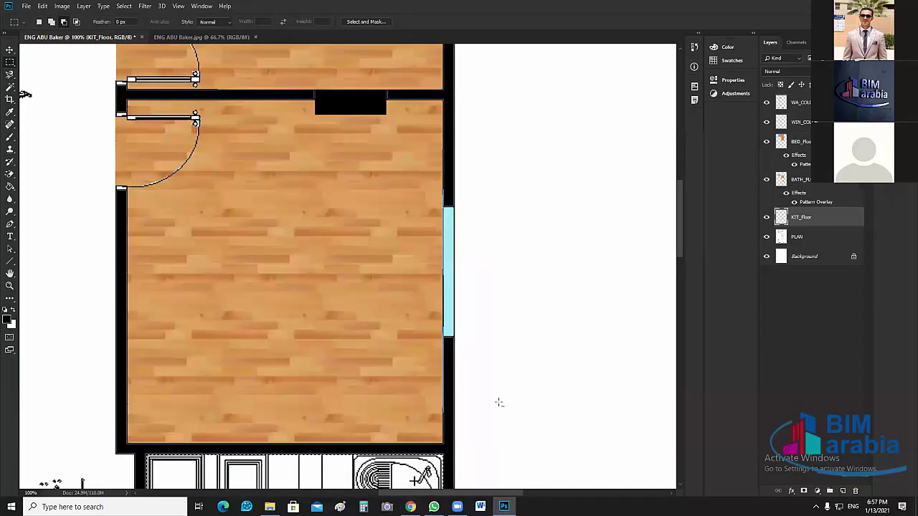
Subtract the small bathroom below the kitchen from the selection so that the kitchen floor is left.
scroll(512, 377, down, 2)
scroll(514, 372, down, 3)
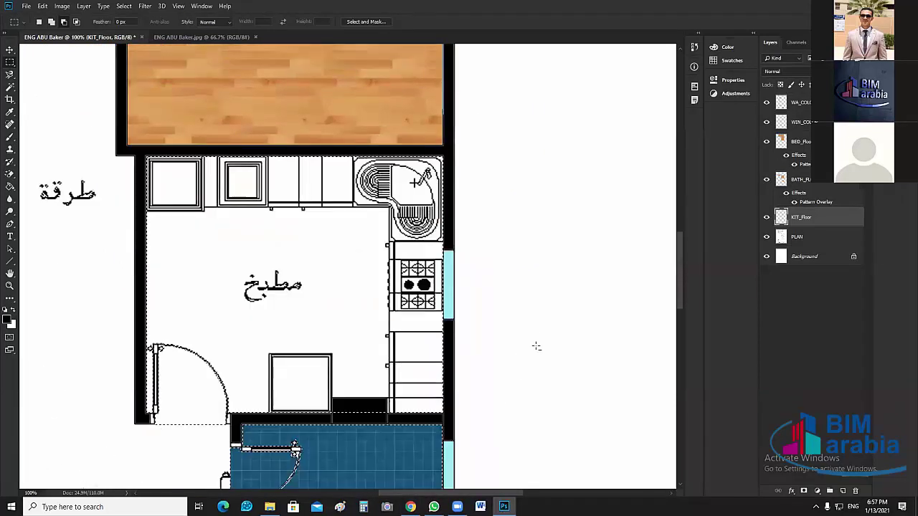
scroll(534, 330, down, 2)
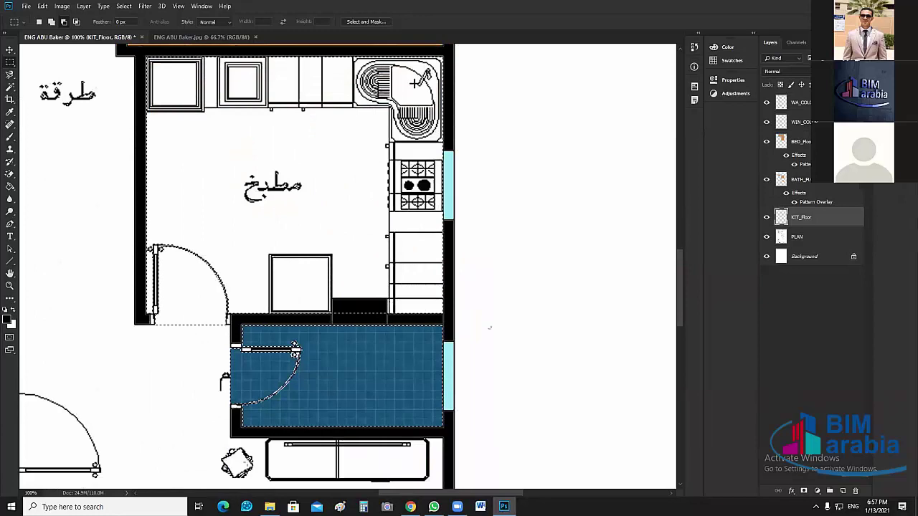
drag(489, 327, 203, 366)
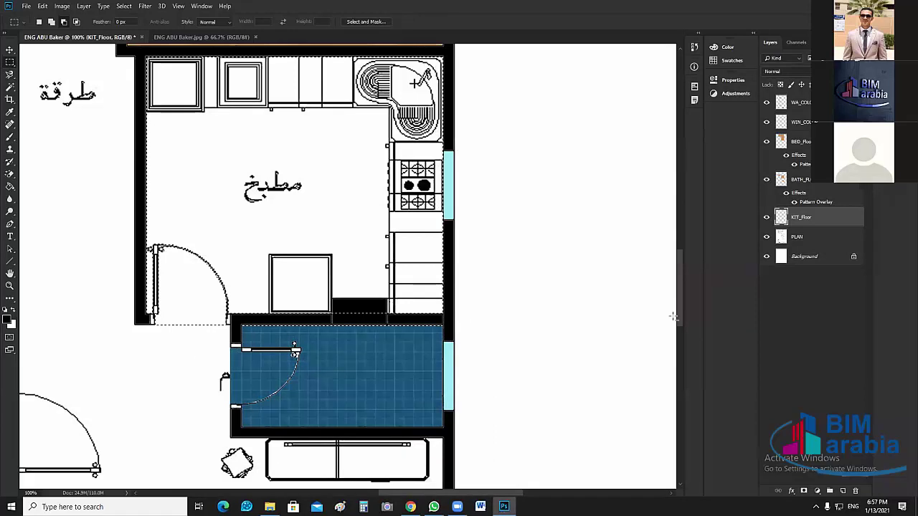
Fill the selected kitchen floor on KIT_Floor with the wood pattern using the Paint Bucket, and open the layer's style settings.
click(10, 187)
click(277, 224)
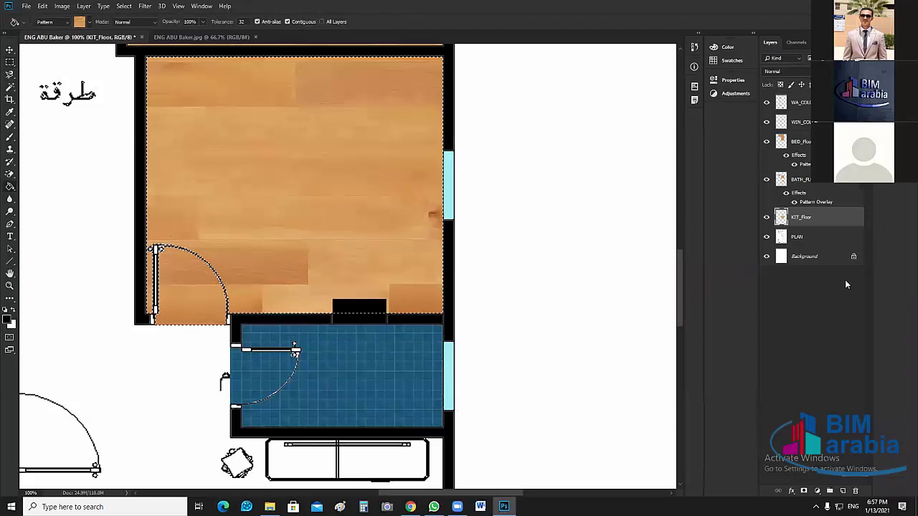
double_click(804, 218)
double_click(849, 218)
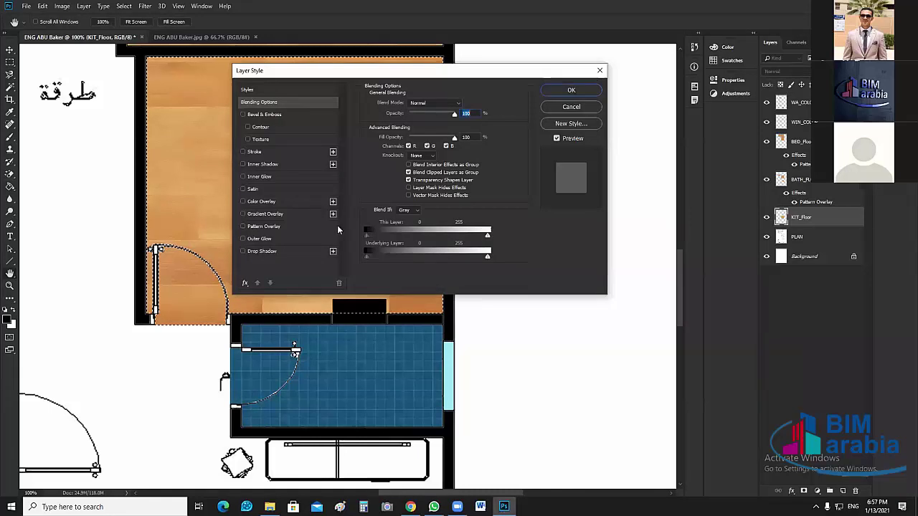
Add a Pattern Overlay to KIT_Floor with the grey and beige hexagon tile pattern and enlarge the pattern scale.
click(262, 226)
click(432, 138)
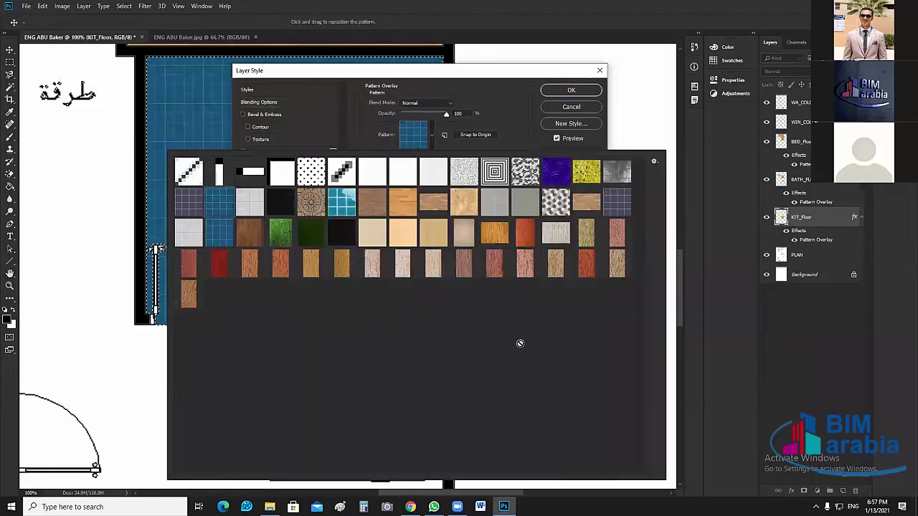
click(556, 202)
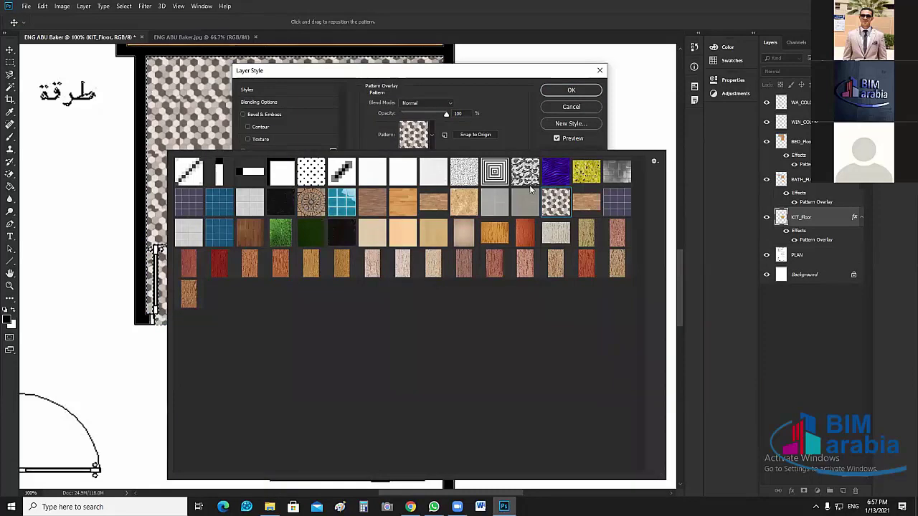
click(476, 74)
drag(476, 74, 683, 106)
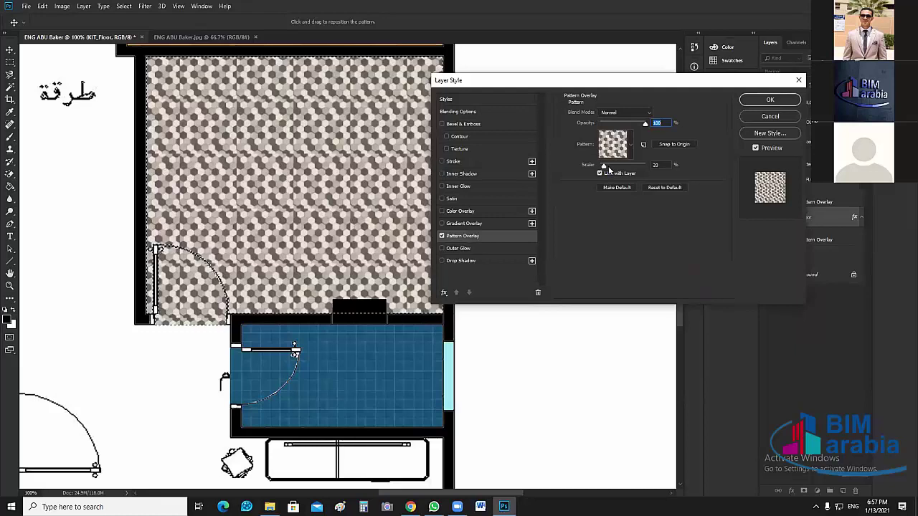
drag(606, 167, 615, 167)
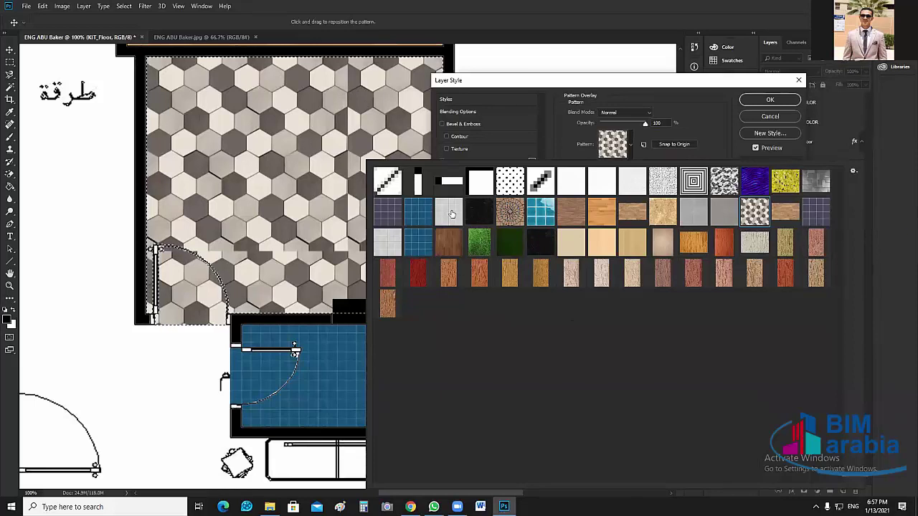
Change the KIT_Floor overlay to the dark purple square tile pattern, apply the style and deselect the kitchen.
click(393, 214)
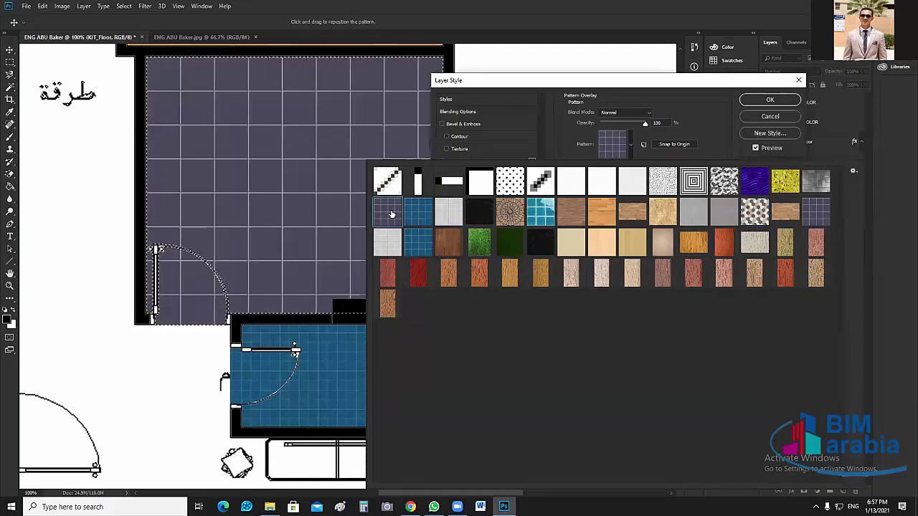
double_click(392, 214)
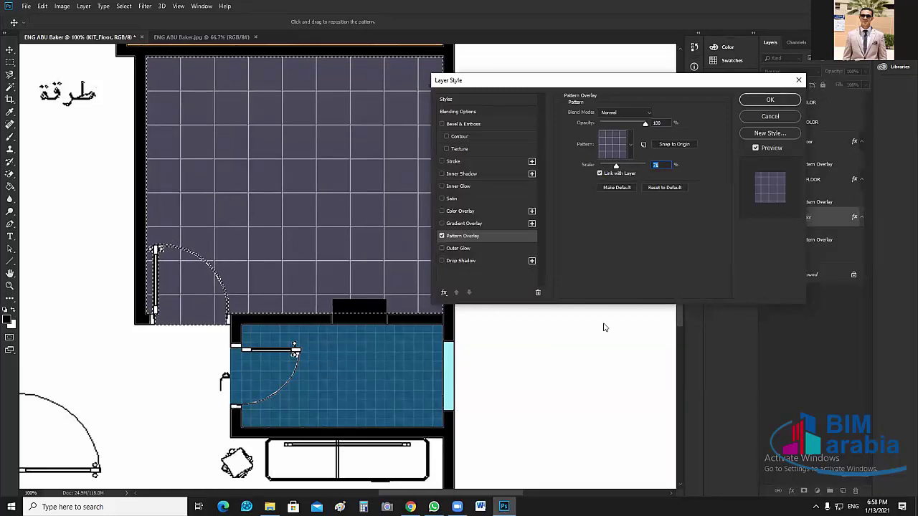
key(Return)
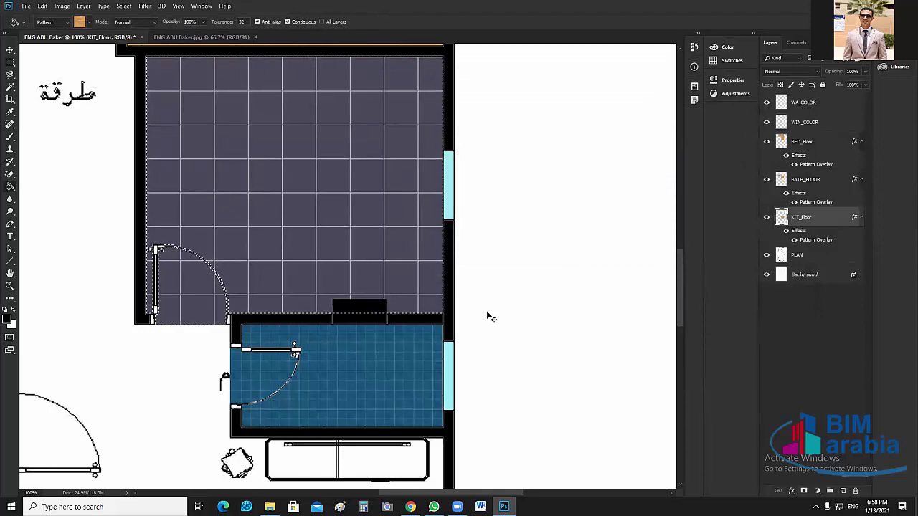
key(ctrl+d)
On the PLAN layer, select the white floor of the hallway and connected living area with the Magic Wand.
click(815, 254)
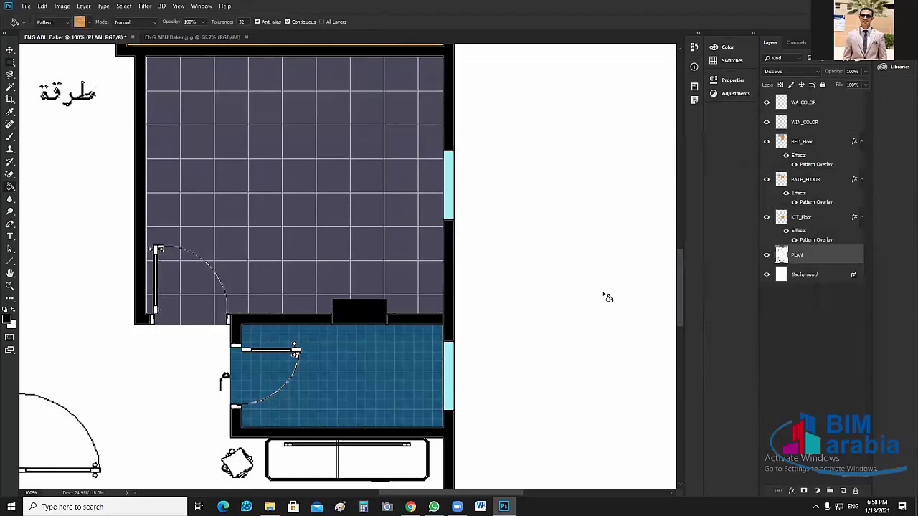
click(603, 296)
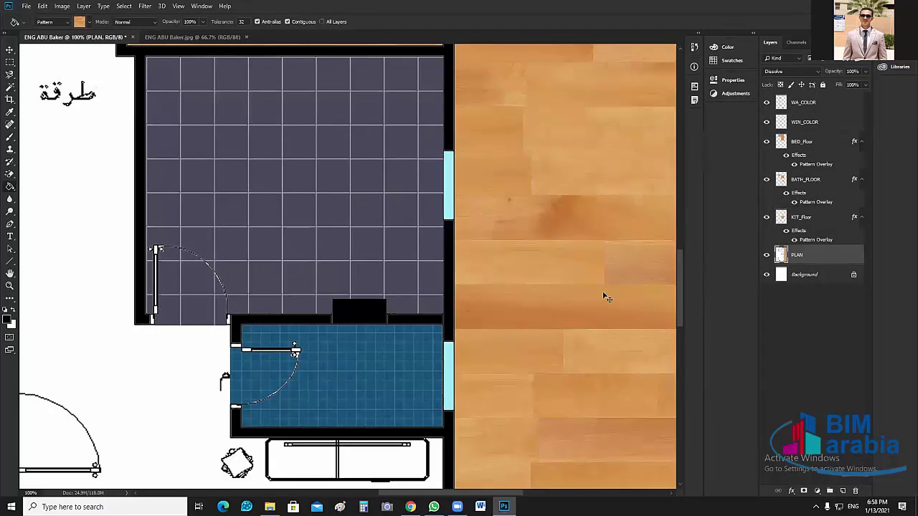
key(ctrl+z)
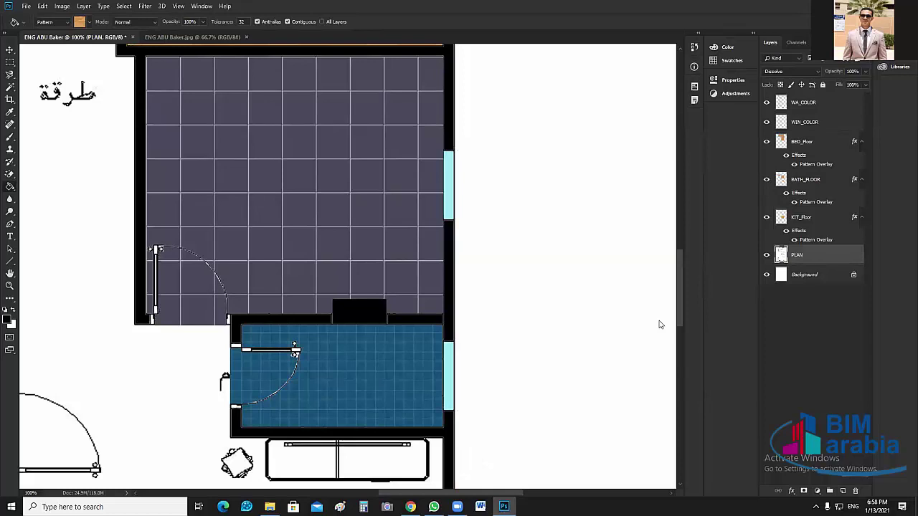
click(10, 51)
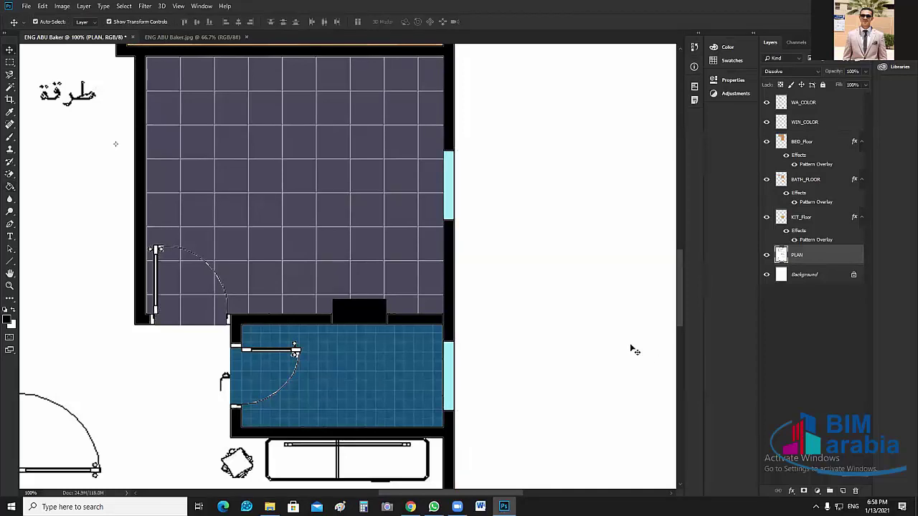
key(ctrl+0)
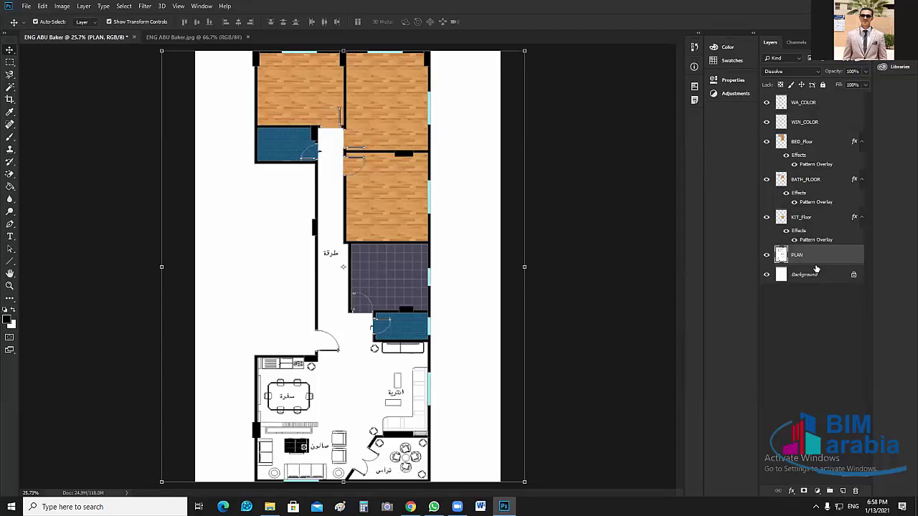
click(14, 92)
click(357, 219)
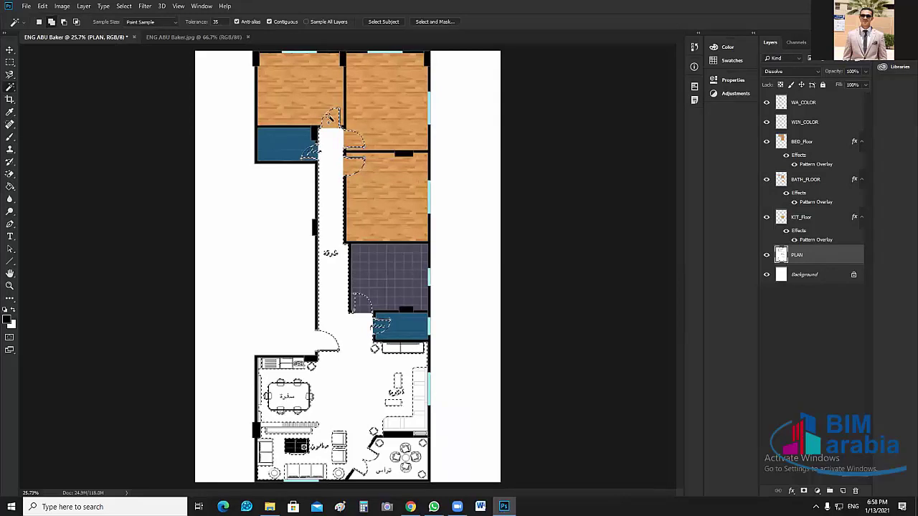
Subtract a rectangle of about 0.97 in by 0.66 in around the bedroom door at the hallway's upper end from the selection.
scroll(397, 250, up, 3)
scroll(337, 133, up, 3)
scroll(337, 132, up, 3)
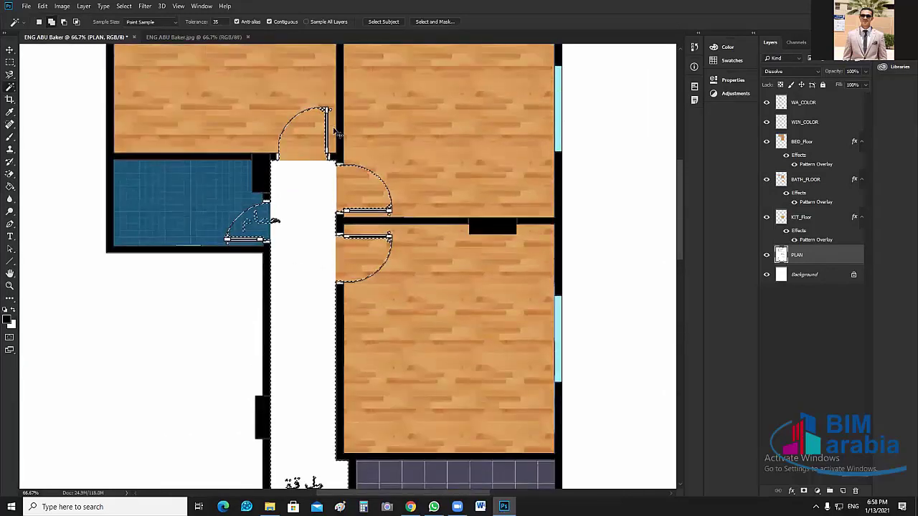
scroll(239, 172, up, 3)
scroll(239, 172, up, 5)
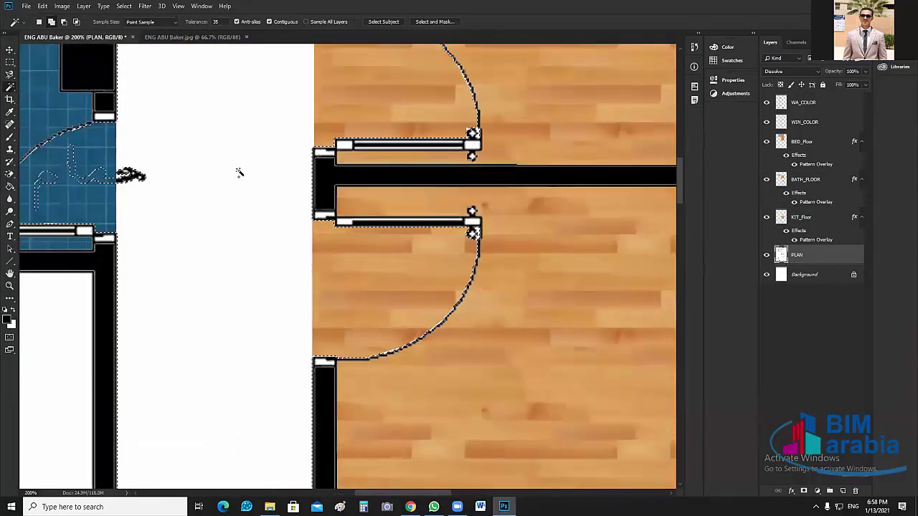
click(10, 63)
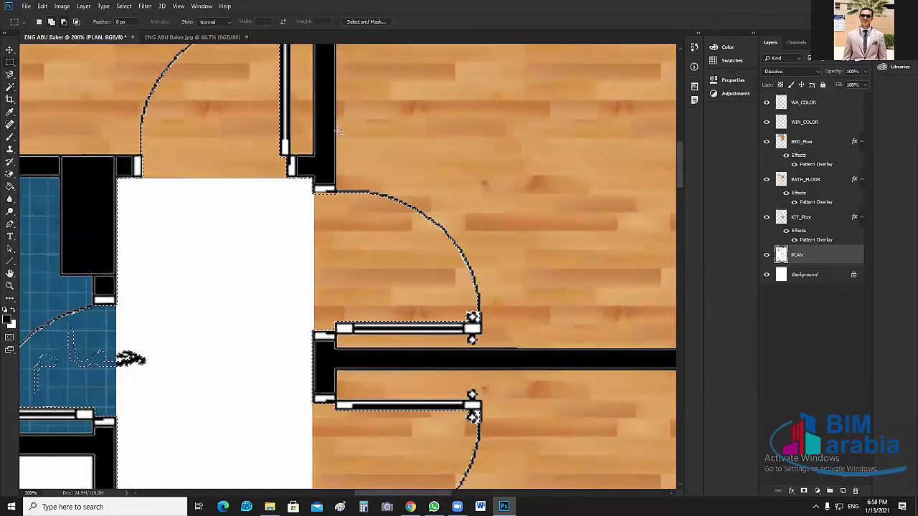
scroll(380, 118, up, 2)
drag(392, 64, 113, 252)
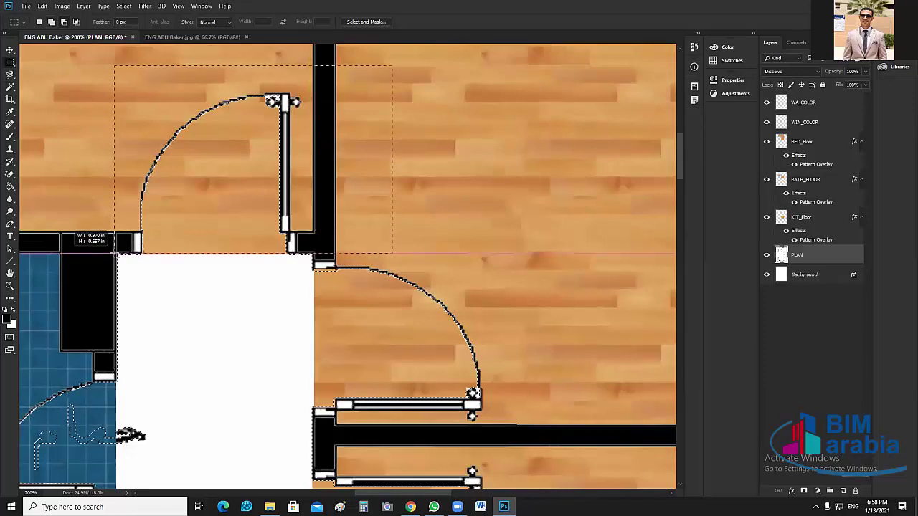
Subtract the doorways and door-swing areas of the two bedrooms along the right side of the hallway from the selection.
scroll(545, 251, down, 2)
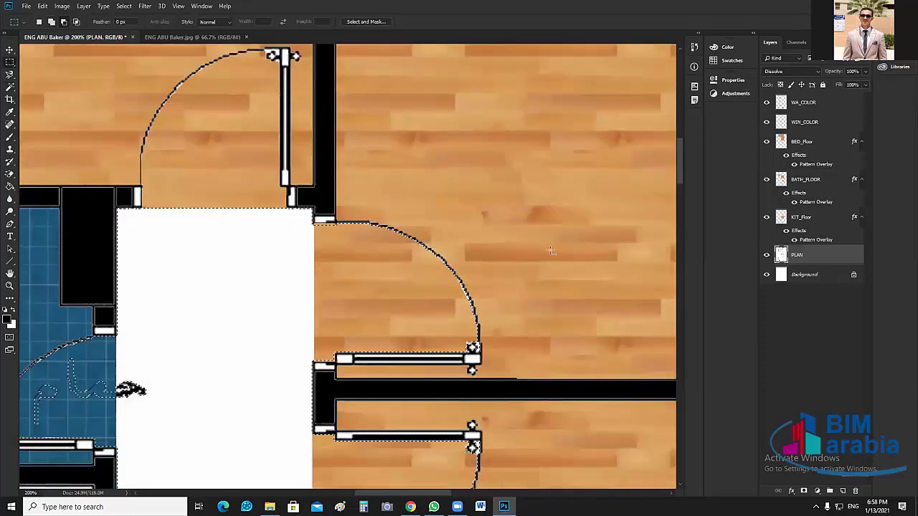
scroll(527, 144, down, 1)
drag(545, 81, 314, 283)
scroll(507, 276, down, 5)
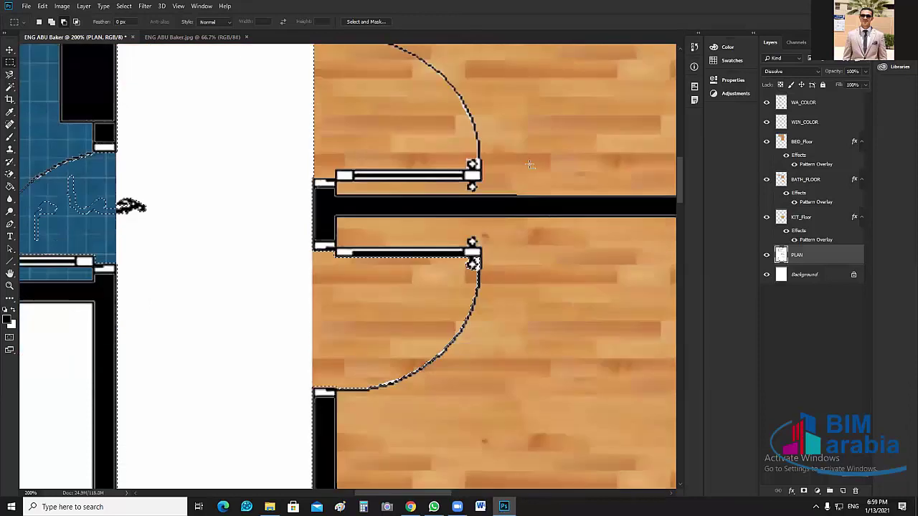
drag(325, 356, 315, 350)
scroll(155, 345, up, 1)
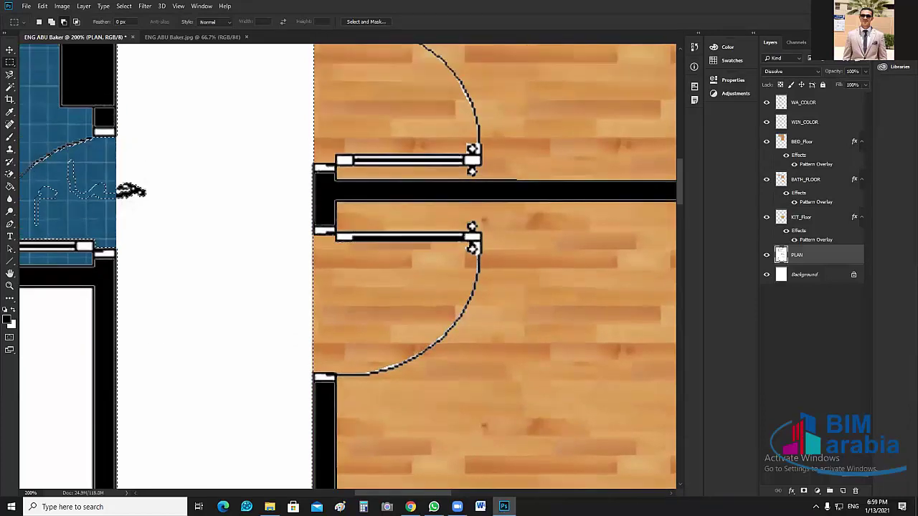
scroll(352, 500, left, 5)
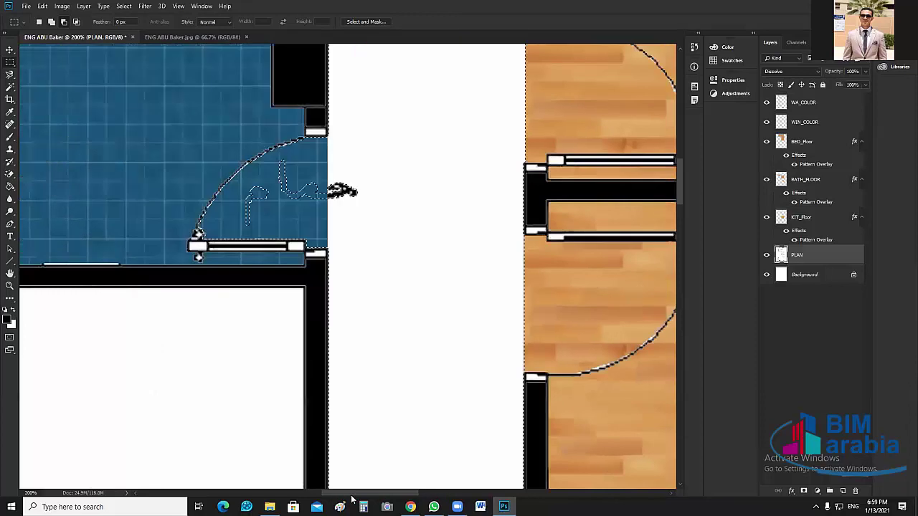
Subtract the bathroom doorway and door swing on the hallway's left side from the selection, then add the leftover label fragment beside it.
scroll(351, 495, left, 1)
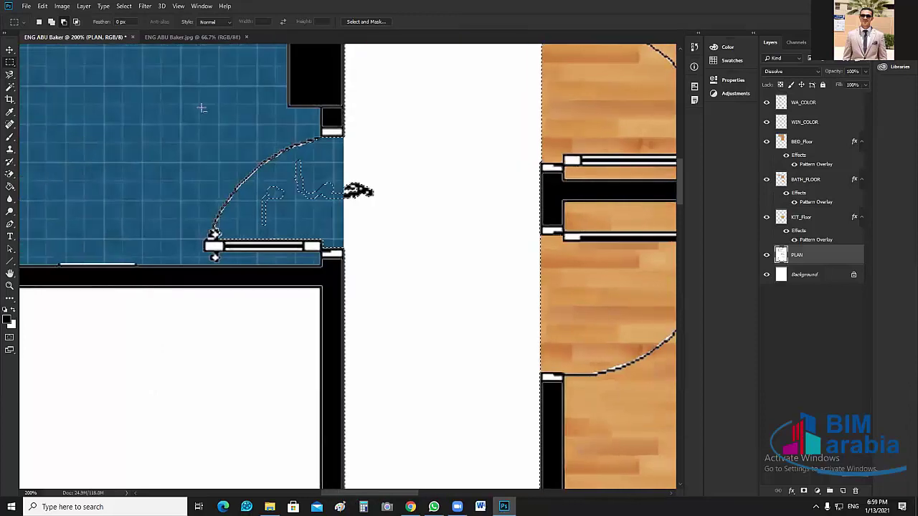
drag(203, 77, 345, 255)
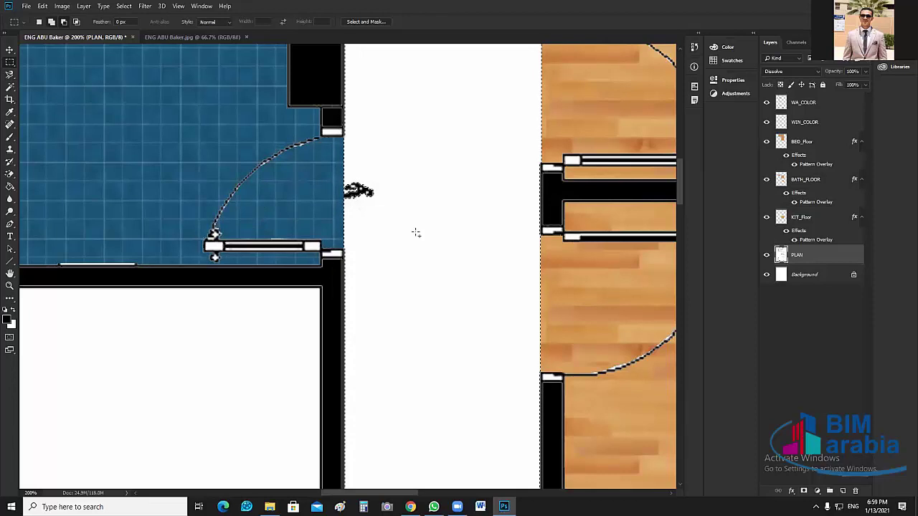
drag(398, 141, 347, 228)
drag(402, 216, 396, 215)
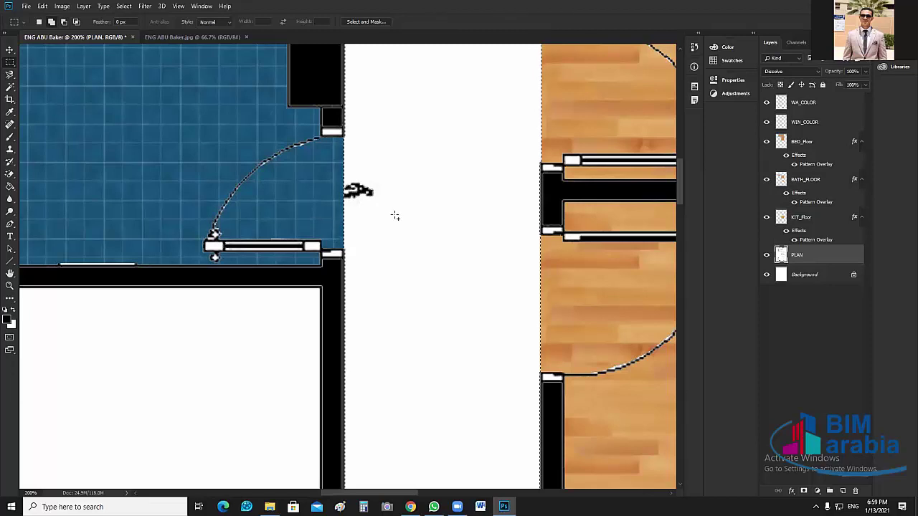
Add the Arabic hallway label to the floor selection with a rectangle drawn around the text.
scroll(454, 238, down, 10)
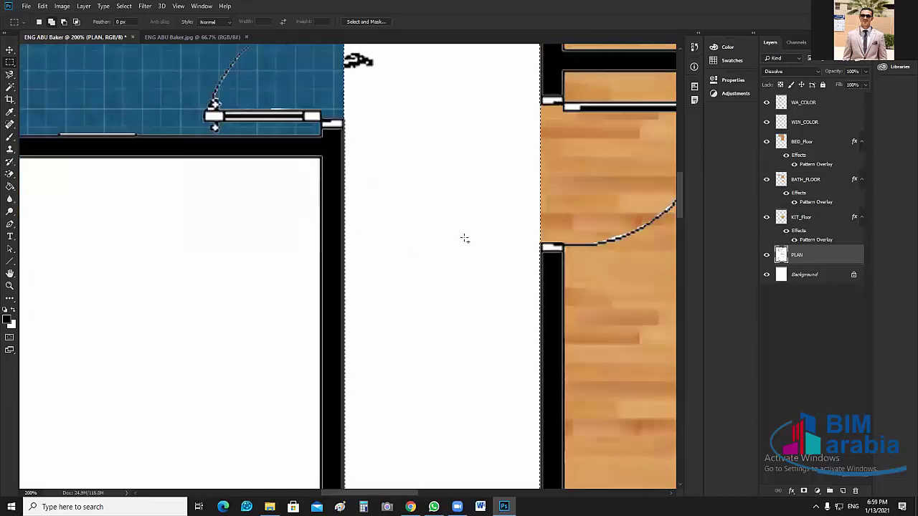
scroll(462, 285, down, 4)
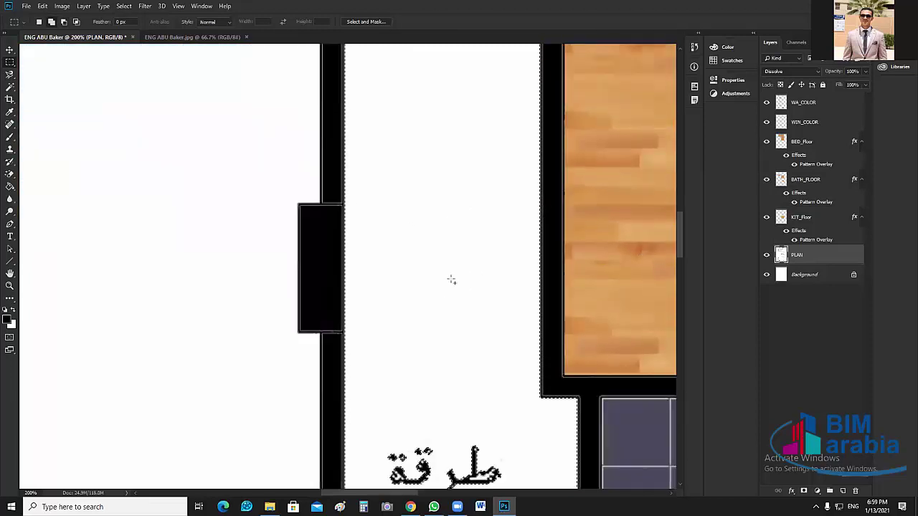
drag(518, 287, 363, 404)
scroll(426, 393, down, 3)
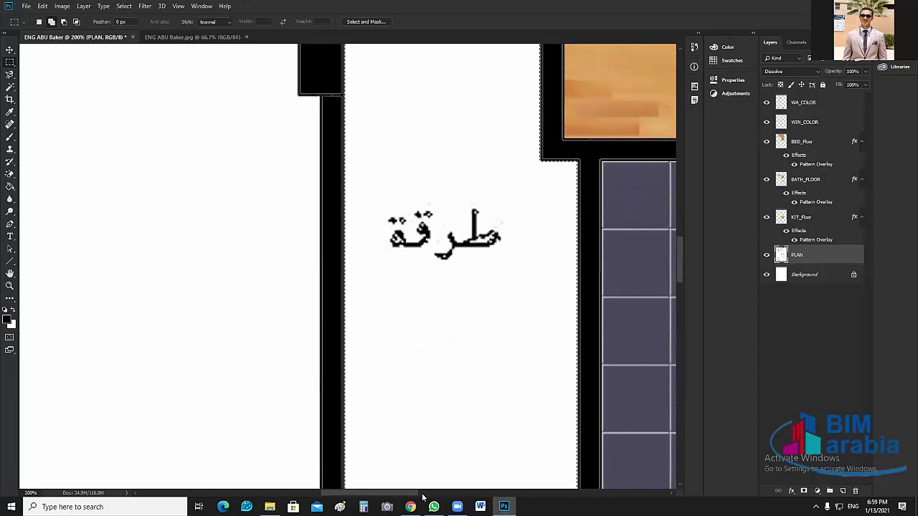
Subtract the kitchen doorway and its door-swing area from the floor selection.
scroll(327, 322, right, 5)
scroll(328, 323, down, 7)
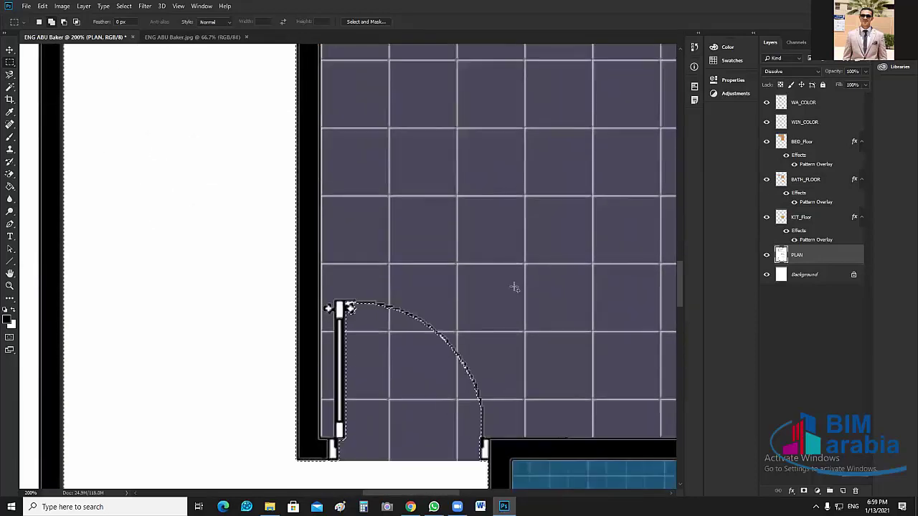
scroll(514, 288, down, 3)
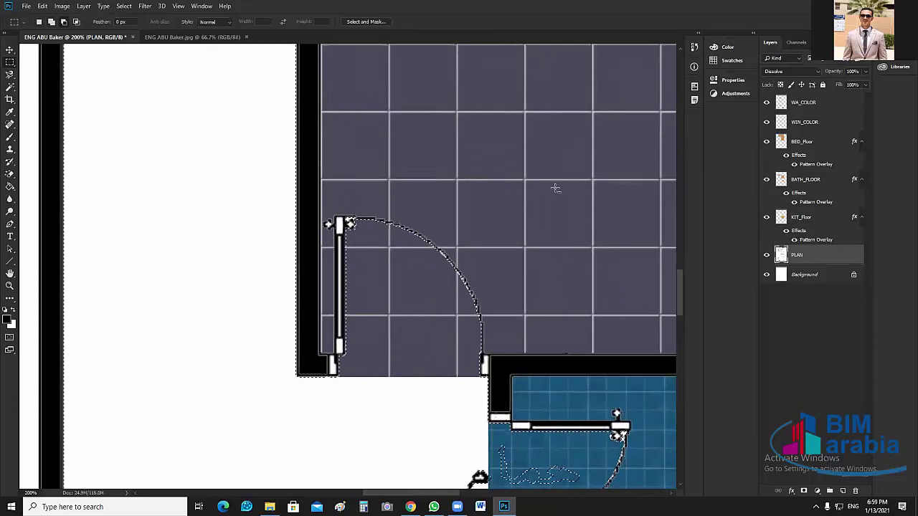
drag(555, 188, 332, 375)
Subtract the doorway and door swing of the bathroom below the kitchen, and add the label fragment outside it to the selection.
scroll(534, 350, down, 1)
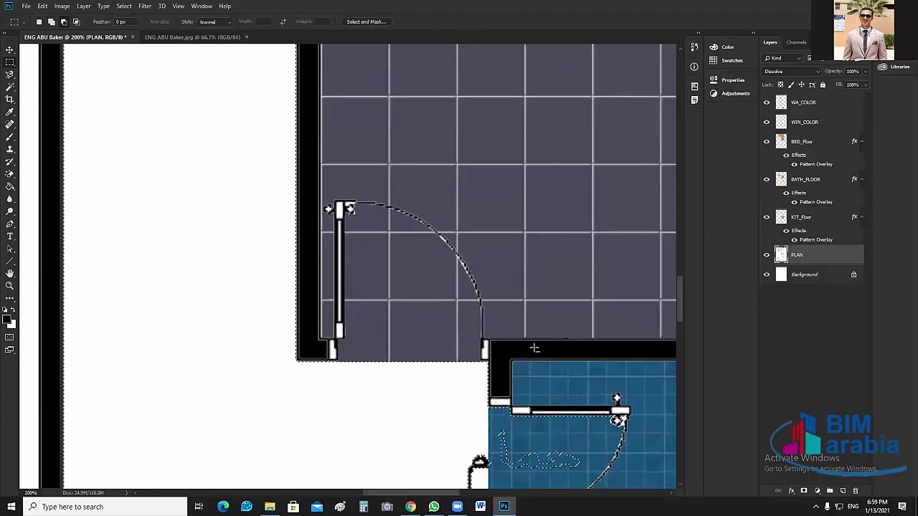
scroll(648, 230, down, 5)
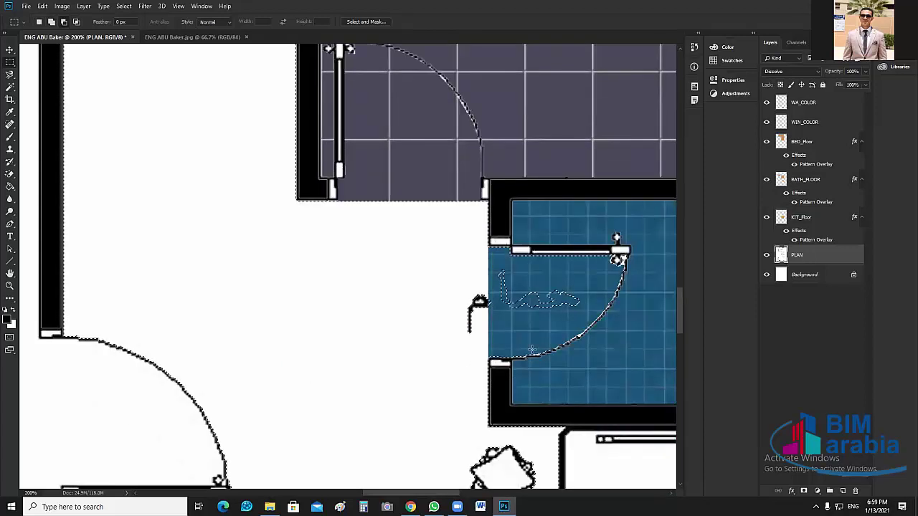
drag(650, 214, 487, 361)
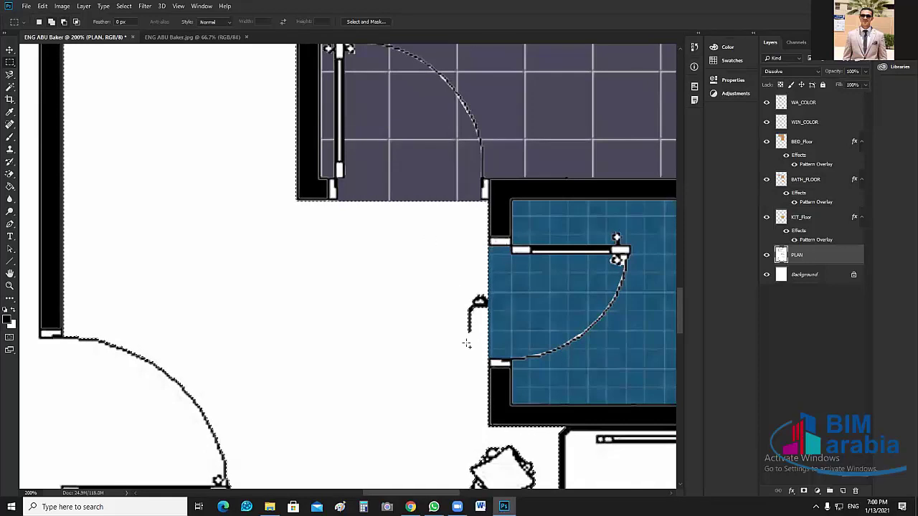
drag(435, 240, 489, 357)
Add the long cabinet against the bathroom's lower wall to the living area floor selection.
scroll(424, 310, down, 2)
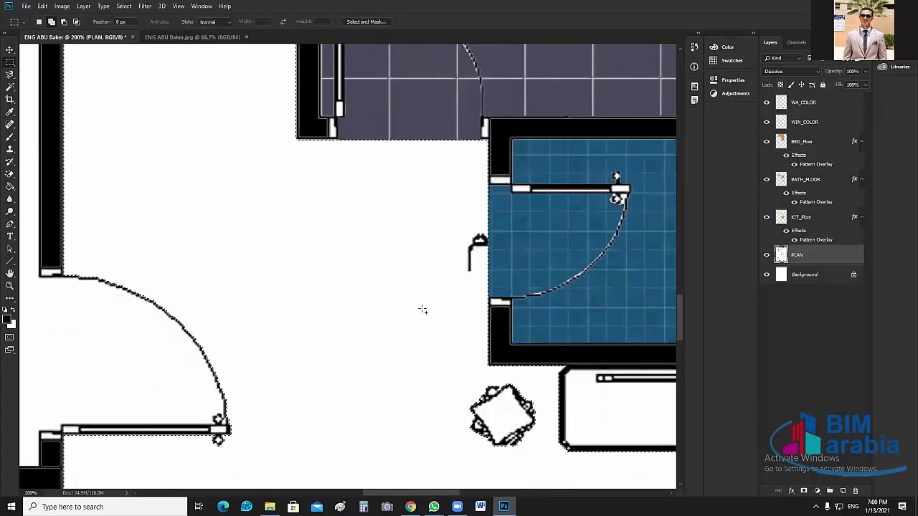
scroll(423, 310, down, 5)
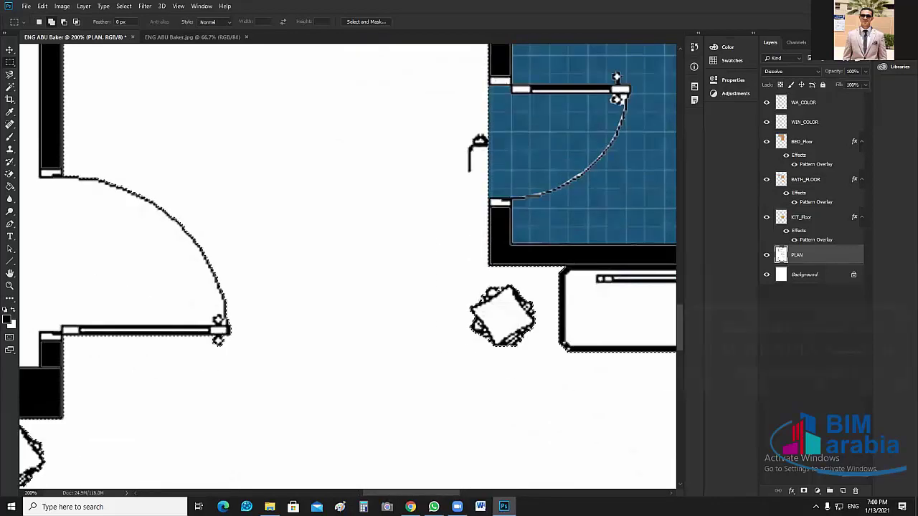
scroll(184, 330, right, 10)
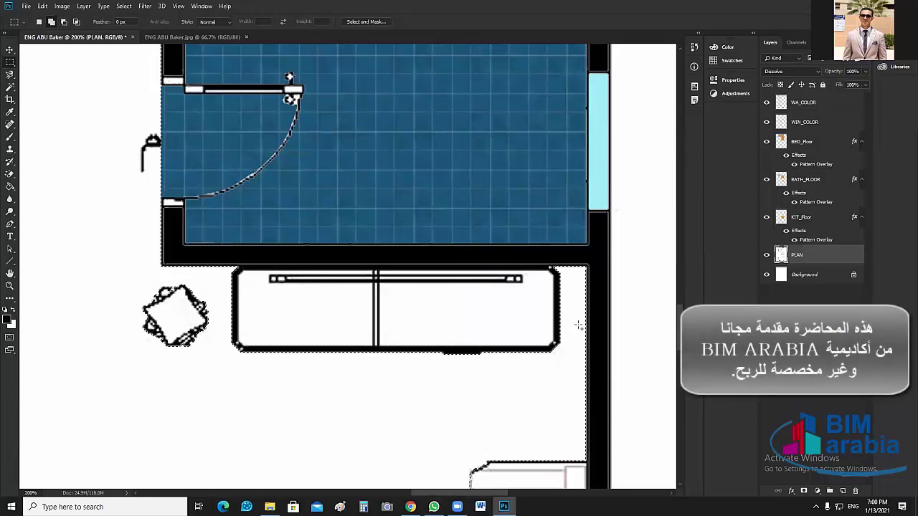
drag(578, 325, 581, 264)
Add a rectangle covering the two living room tables, the room label and the L-shaped sofa to the floor selection.
scroll(498, 283, down, 2)
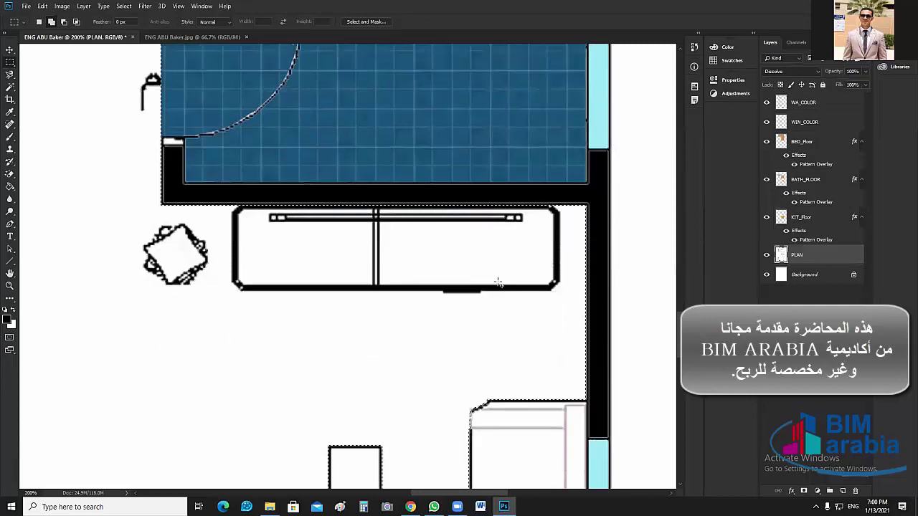
scroll(523, 229, down, 5)
scroll(549, 172, down, 2)
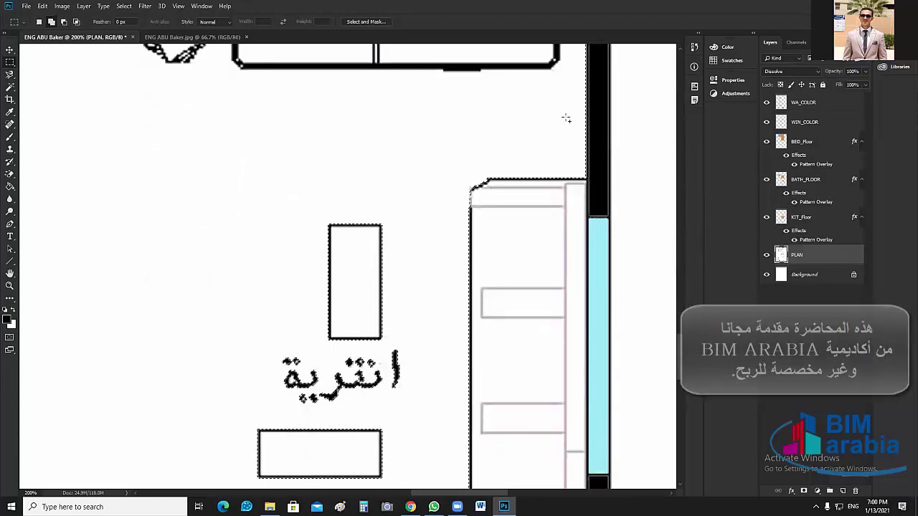
scroll(552, 118, down, 1)
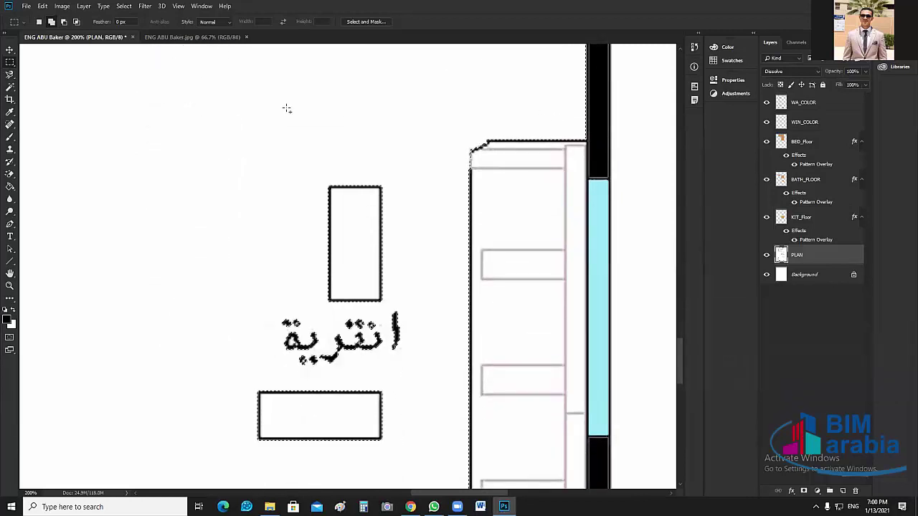
scroll(287, 109, down, 1)
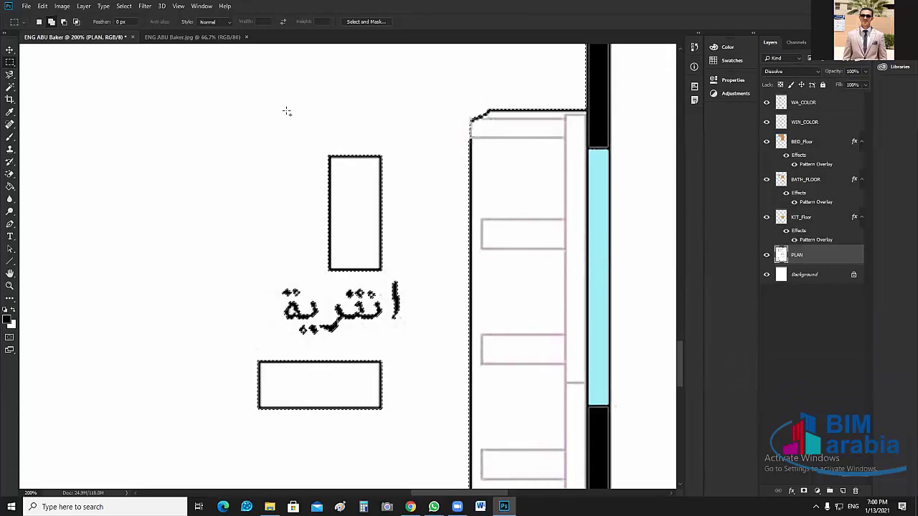
key(ctrl+minus)
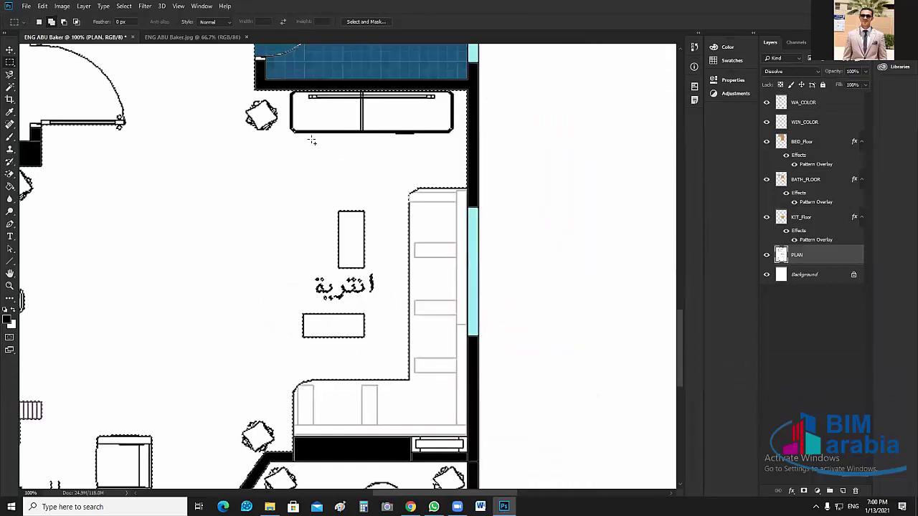
drag(299, 160, 470, 434)
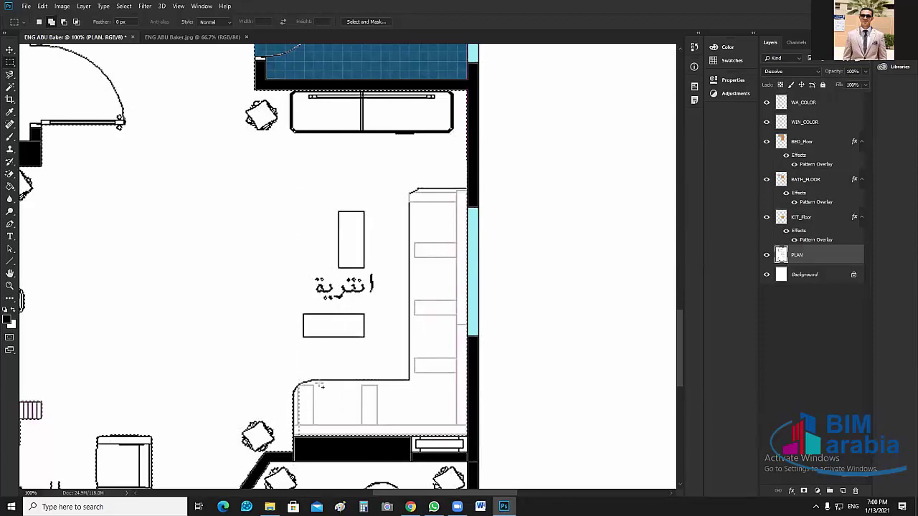
Add the sofa's rounded left end and an area about 0.4 in square around the small corner piece beside it to the selection.
scroll(344, 409, down, 3)
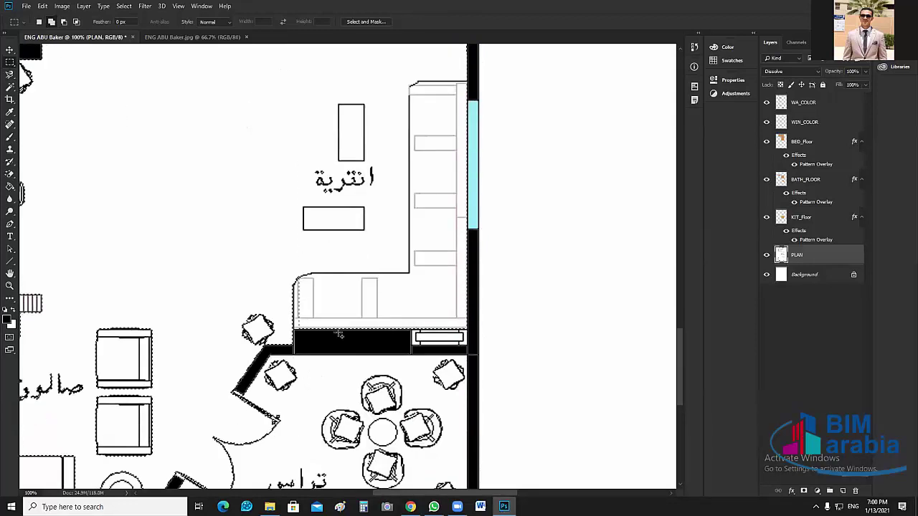
scroll(339, 334, down, 1)
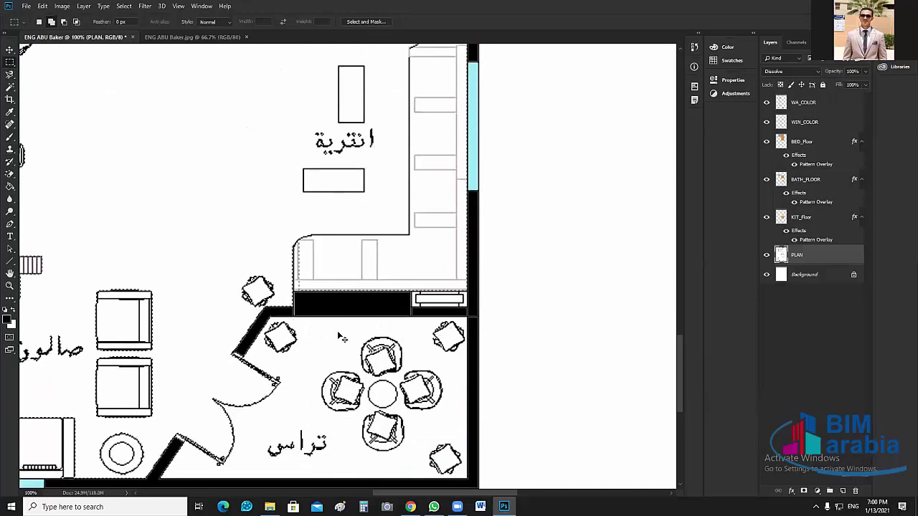
key(ctrl+plus)
key(ctrl+plus)
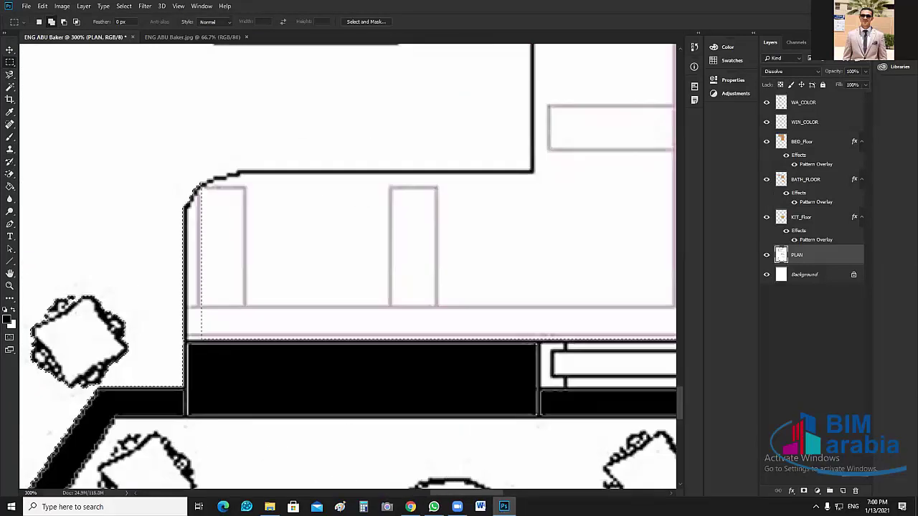
scroll(422, 121, left, 5)
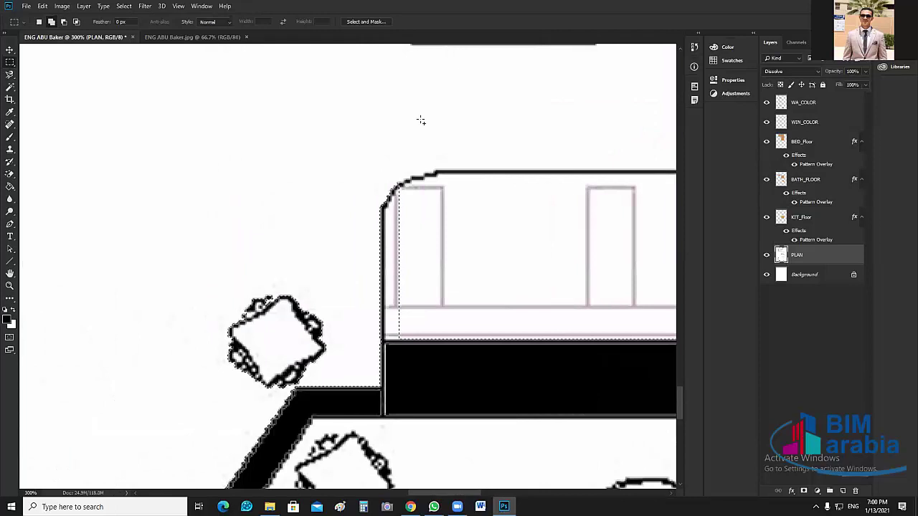
drag(427, 113, 287, 335)
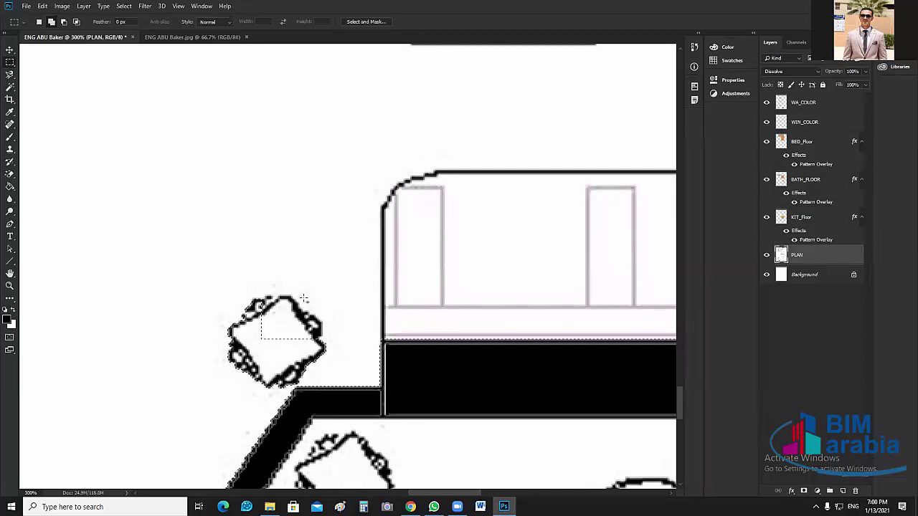
drag(353, 216, 182, 385)
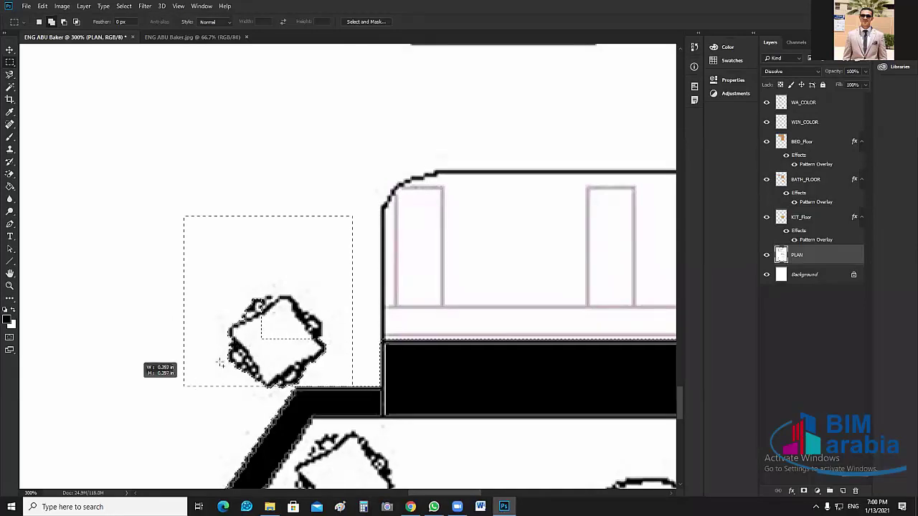
Subtract the terrace's double door and both door swings from the floor selection with the Polygonal Lasso, cutting straight across the angled wall opening.
scroll(260, 354, down, 3)
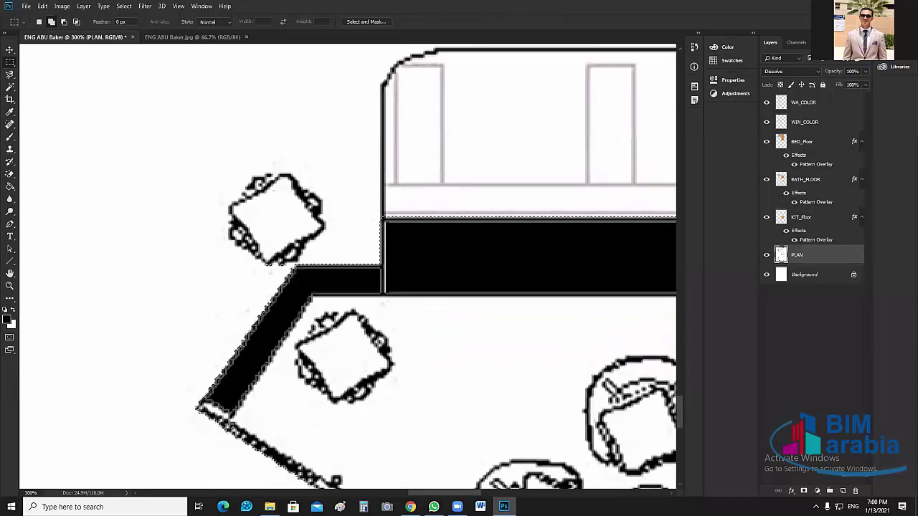
scroll(308, 341, down, 2)
drag(452, 495, 410, 495)
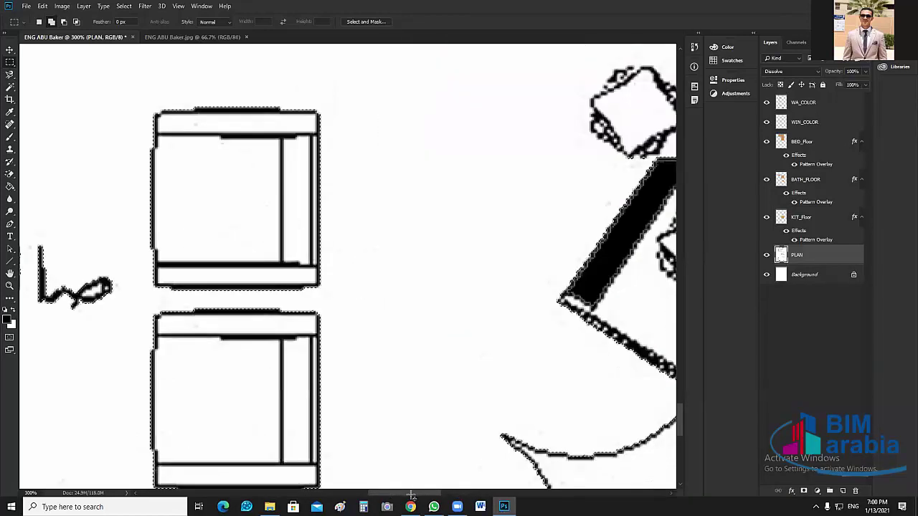
scroll(550, 334, down, 3)
scroll(391, 395, down, 1)
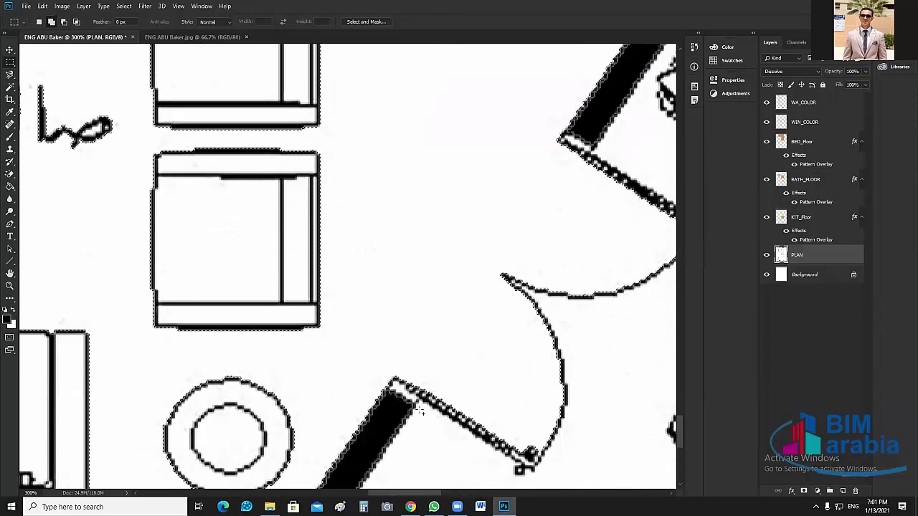
scroll(355, 388, down, 2)
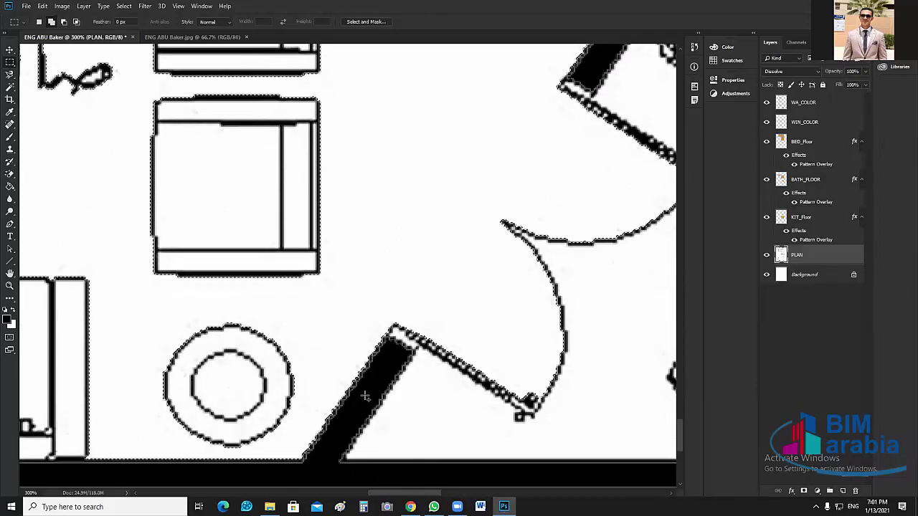
scroll(498, 495, up, 1)
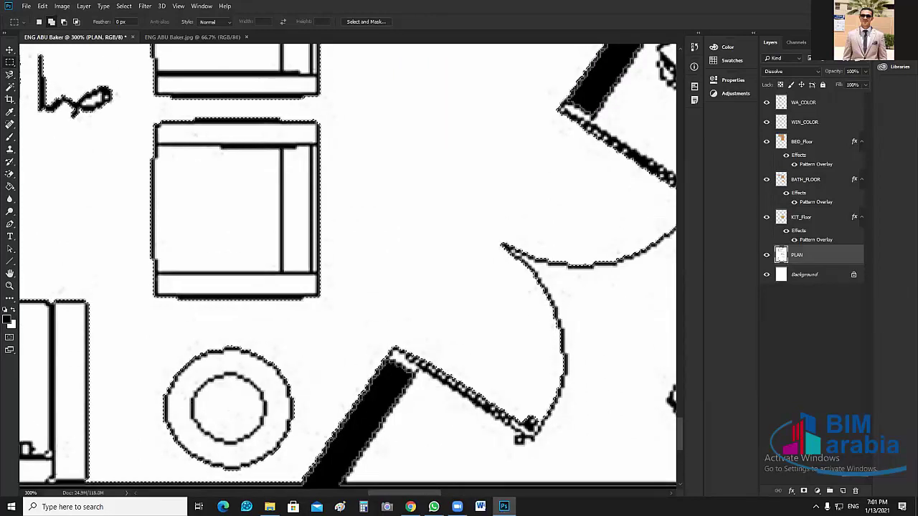
drag(442, 493, 453, 493)
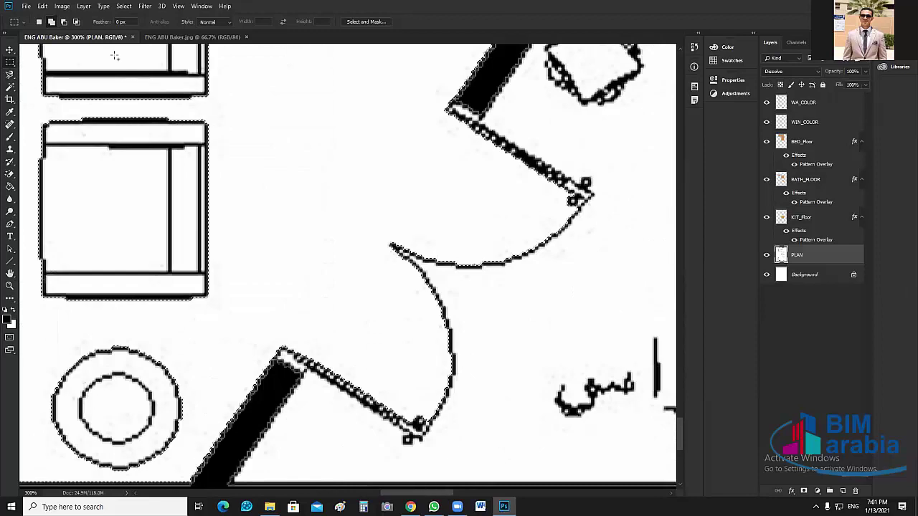
scroll(114, 56, right, 2)
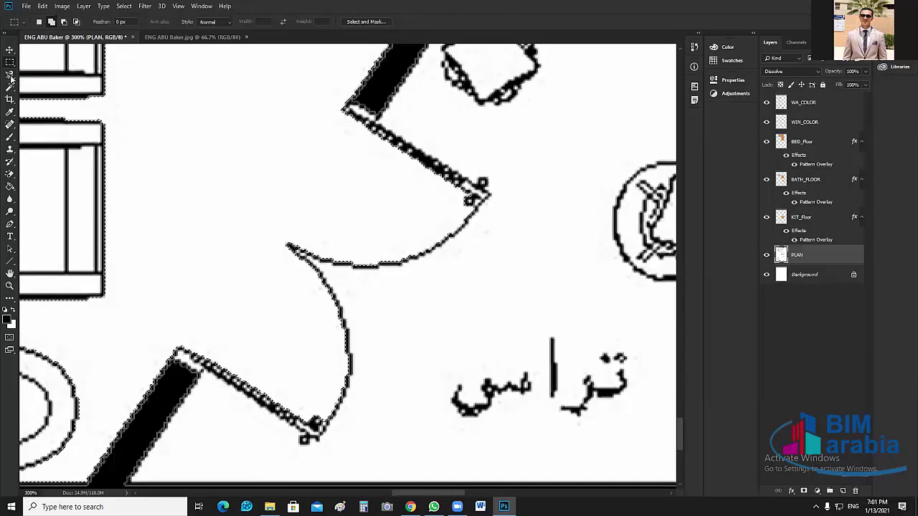
click(10, 75)
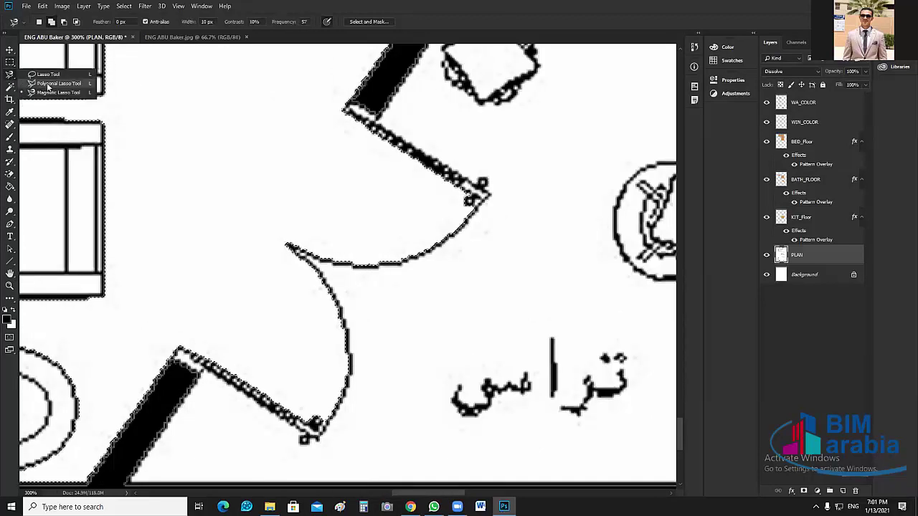
click(47, 84)
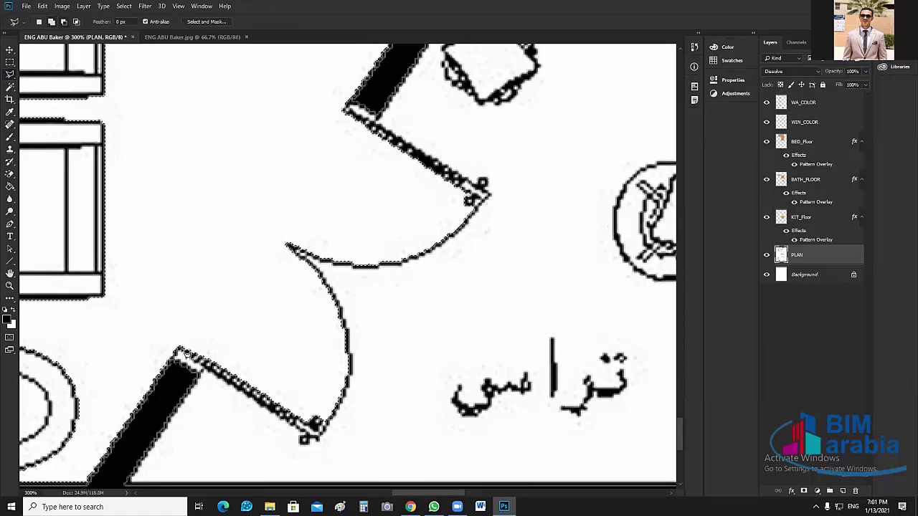
click(340, 121)
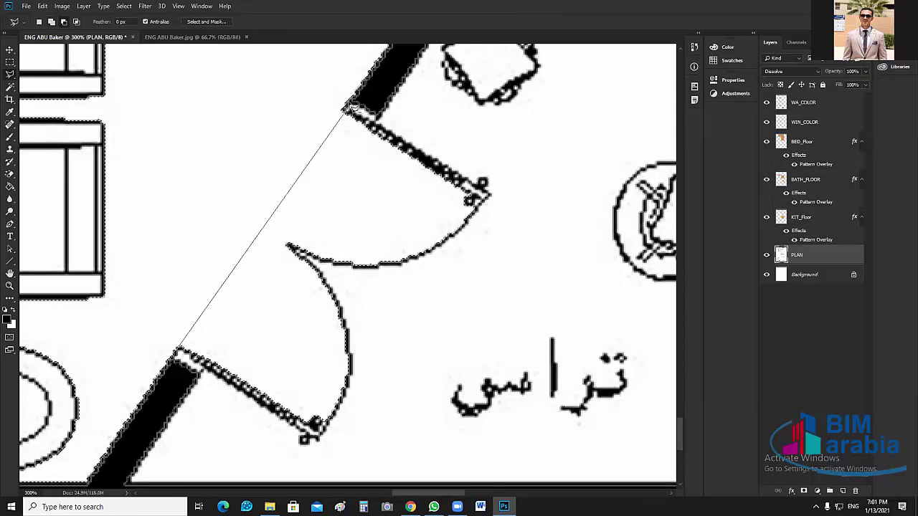
click(558, 203)
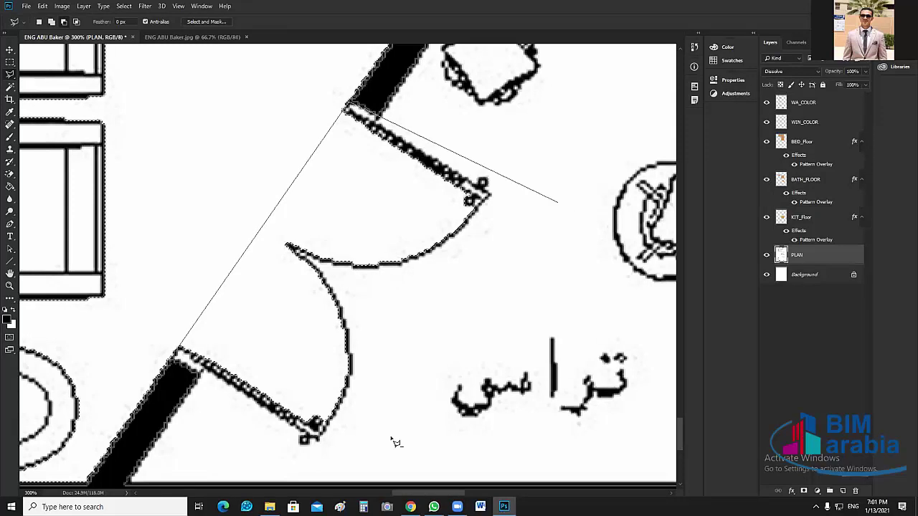
click(390, 439)
click(271, 456)
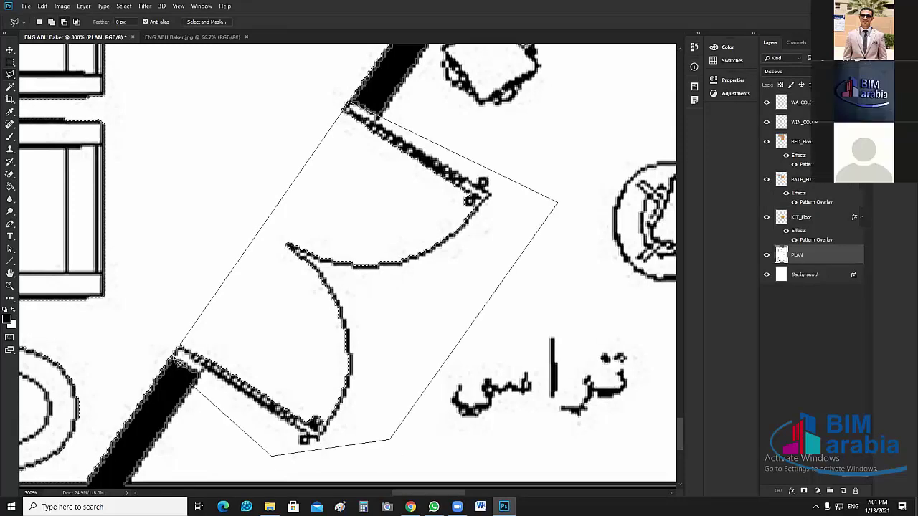
click(177, 359)
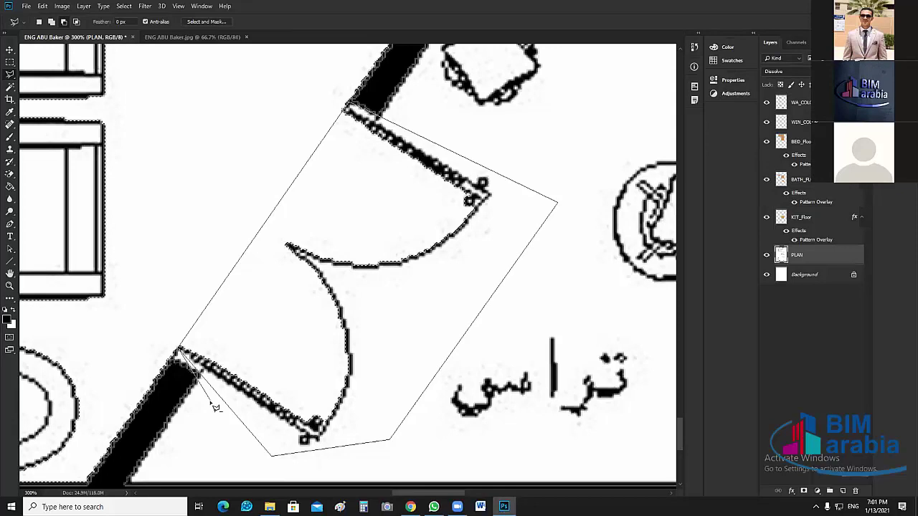
click(180, 353)
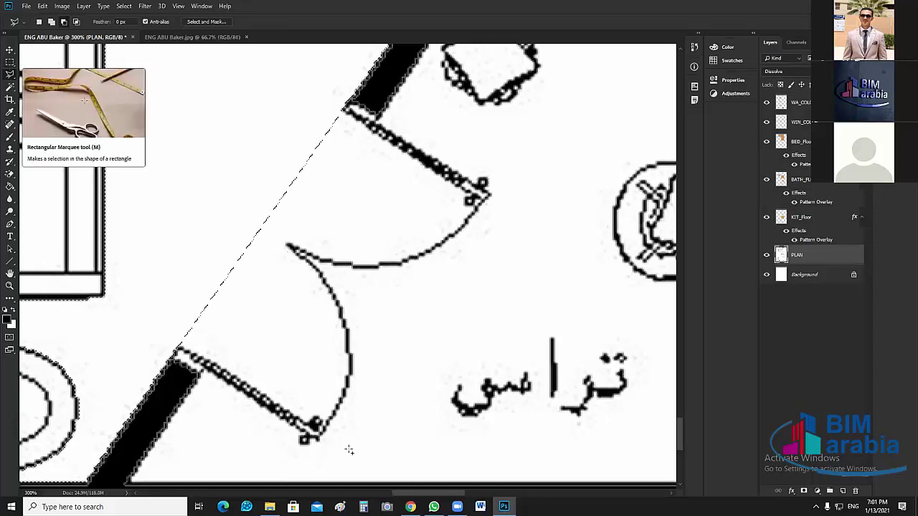
Add a rectangle about 2.37 by 1.52 in covering the salon's coffee table, room label, TV unit and two armchairs to the floor selection.
click(9, 62)
scroll(413, 438, left, 6)
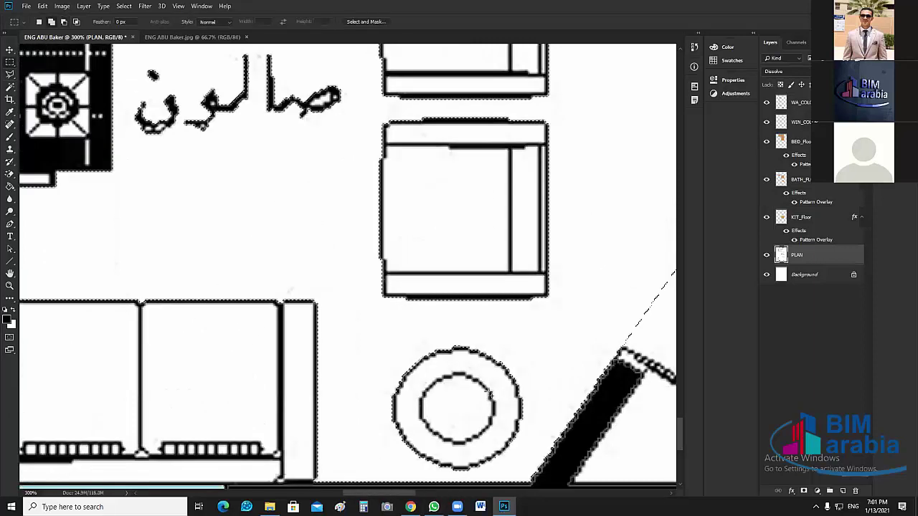
key(ctrl+minus)
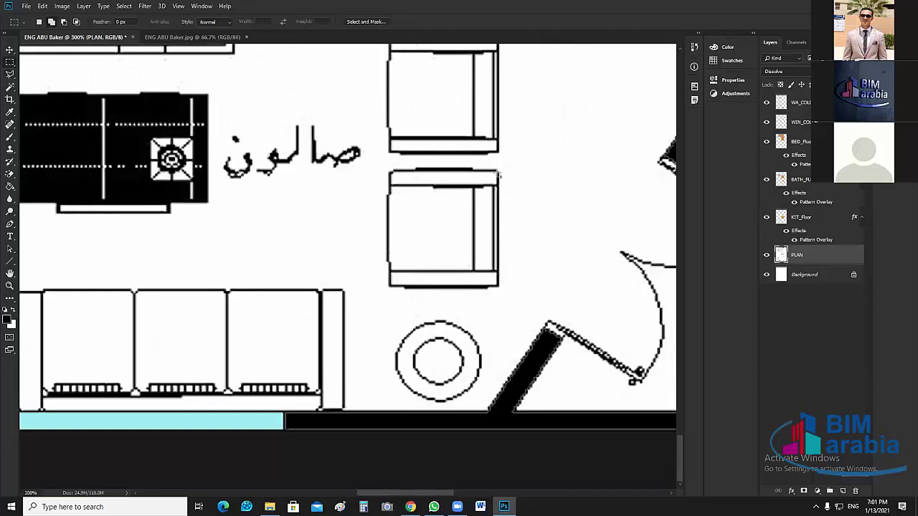
key(ctrl+minus)
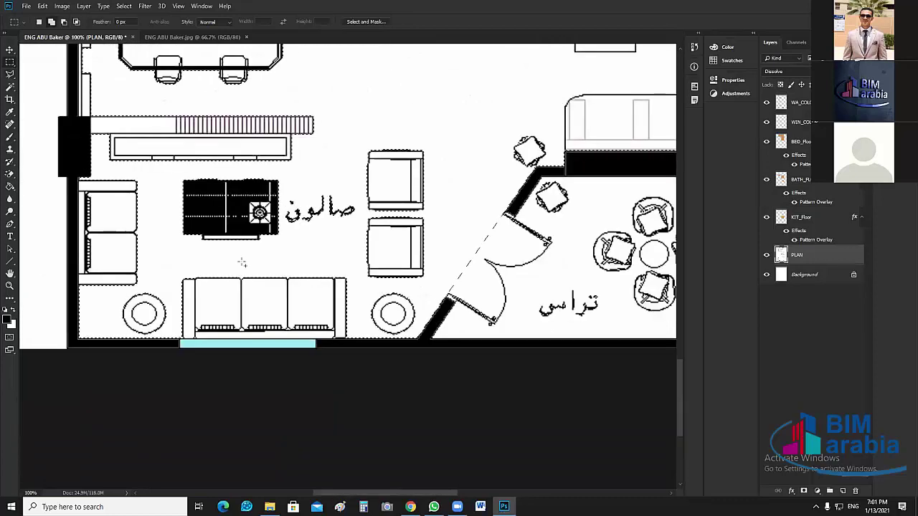
drag(431, 70, 92, 290)
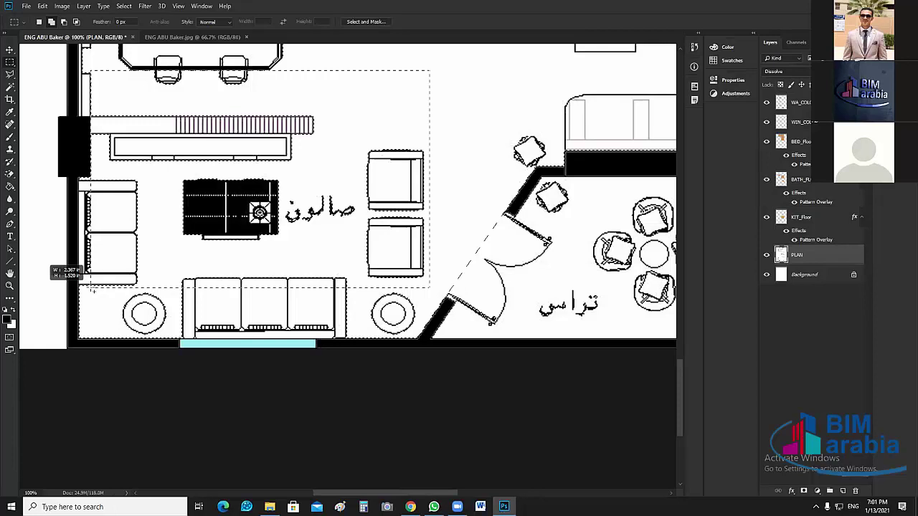
drag(92, 290, 92, 292)
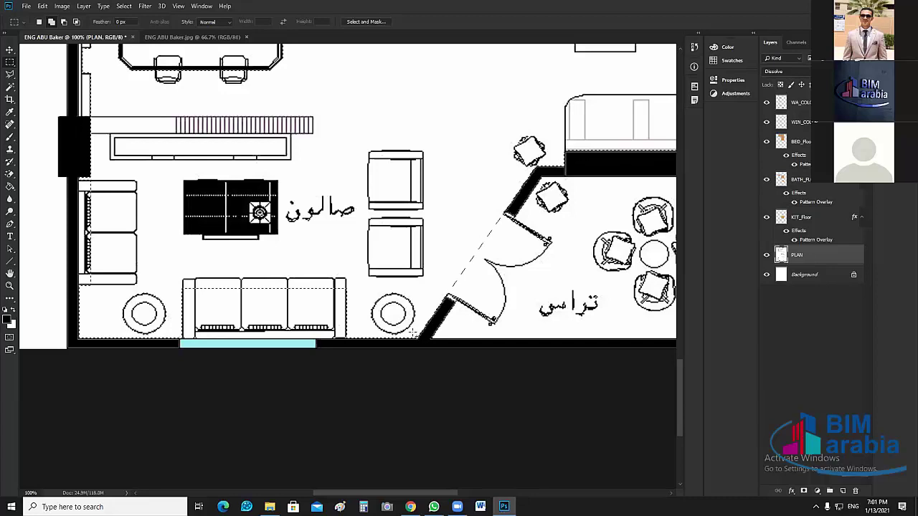
Add the salon's three-seat sofa, the round side tables and the two-seat sofa against the outer wall to the floor selection.
drag(415, 333, 81, 303)
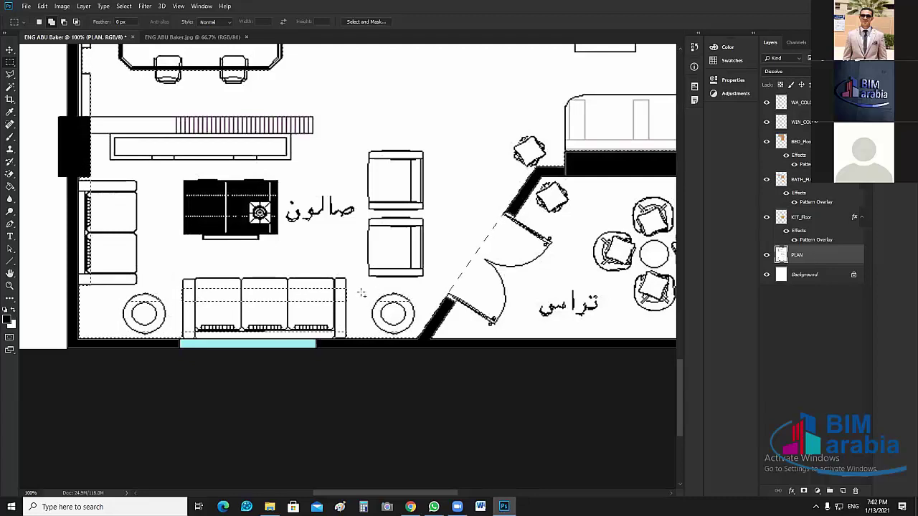
drag(363, 243, 124, 342)
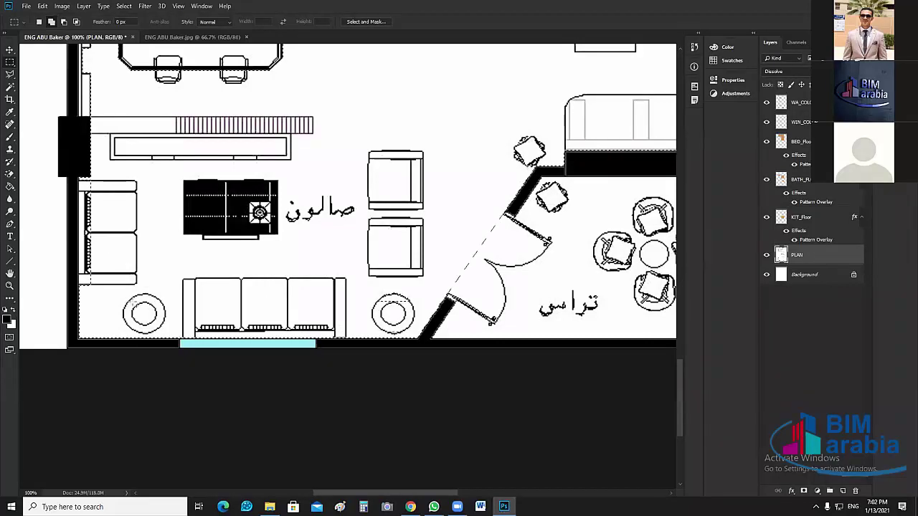
drag(153, 317, 77, 175)
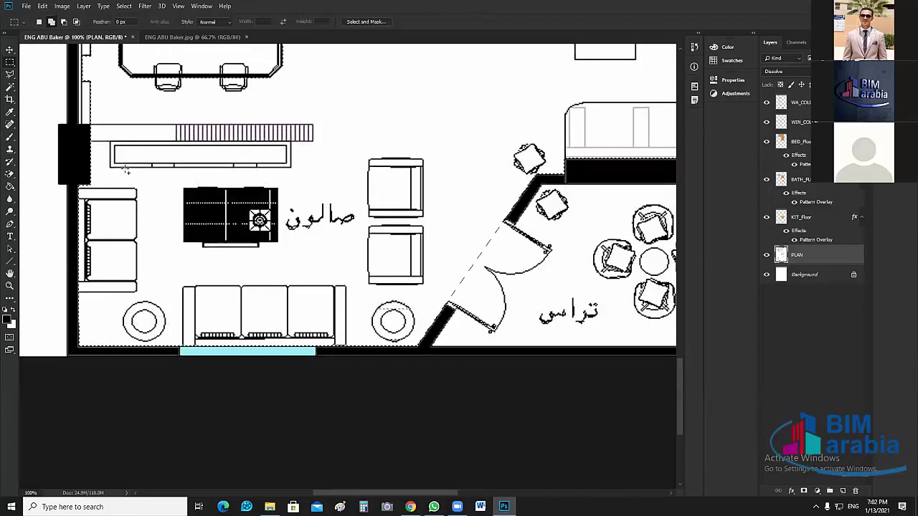
Add the dining table with its six chairs, the room label and the wall units beside it to the floor selection.
scroll(127, 174, up, 3)
scroll(127, 174, up, 5)
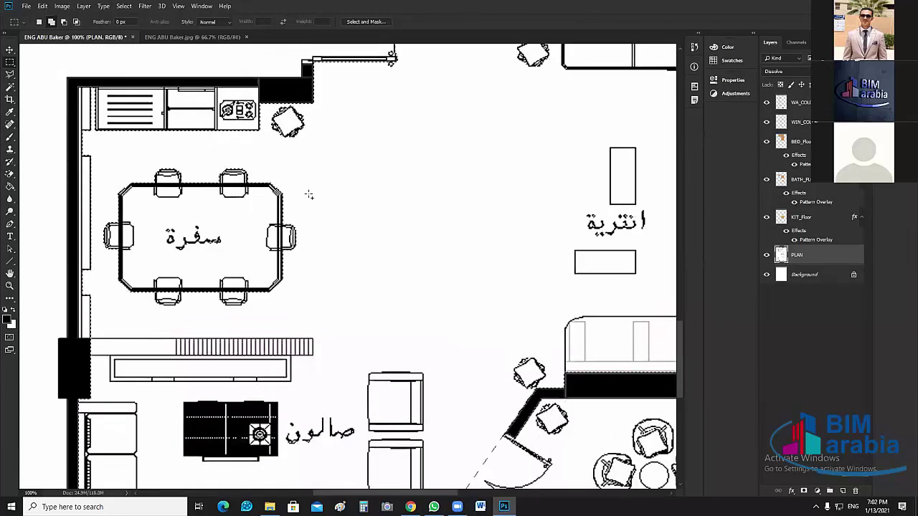
drag(170, 337, 81, 341)
click(192, 294)
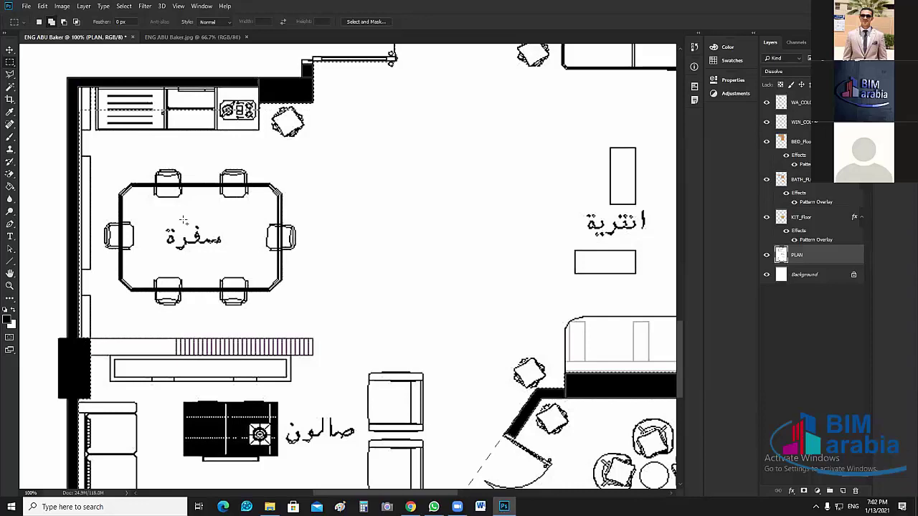
scroll(196, 251, up, 3)
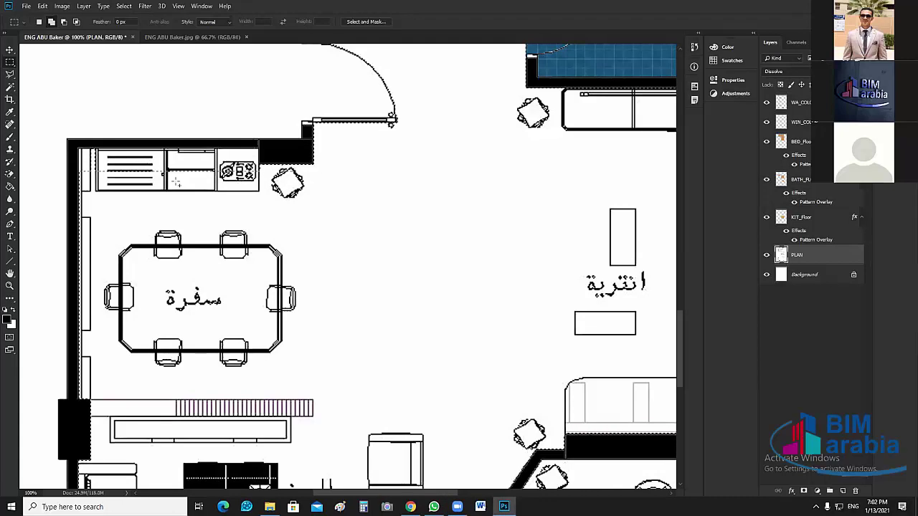
Add the remaining part of the counter with sink and stove along the dining area's upper wall to the floor selection.
key(ctrl+plus)
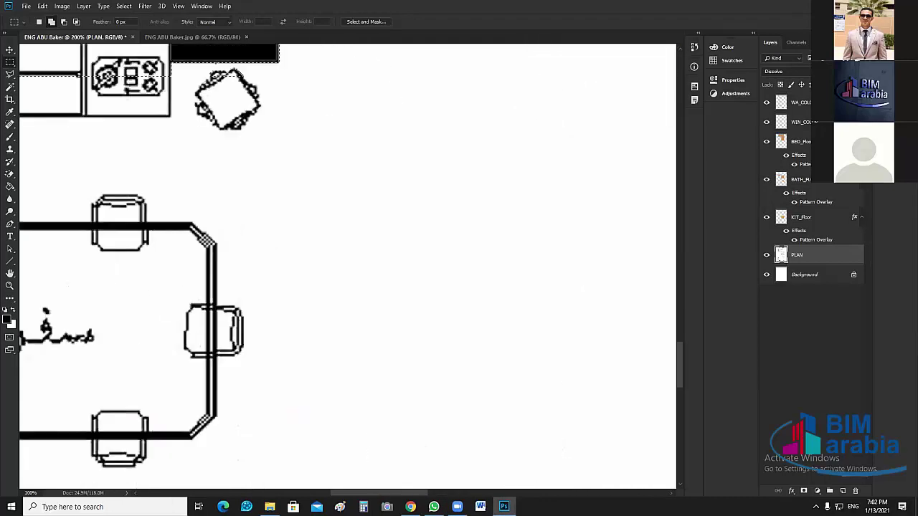
scroll(307, 486, left, 5)
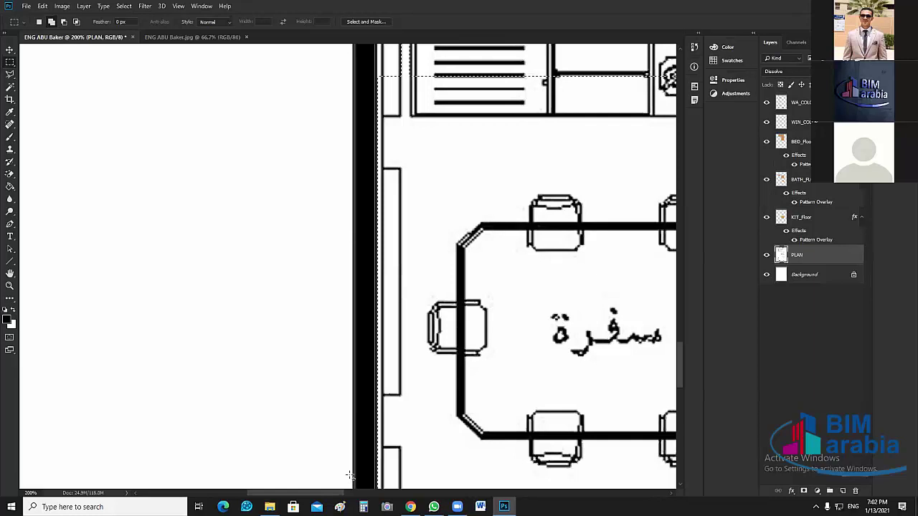
scroll(162, 197, right, 3)
scroll(163, 198, up, 2)
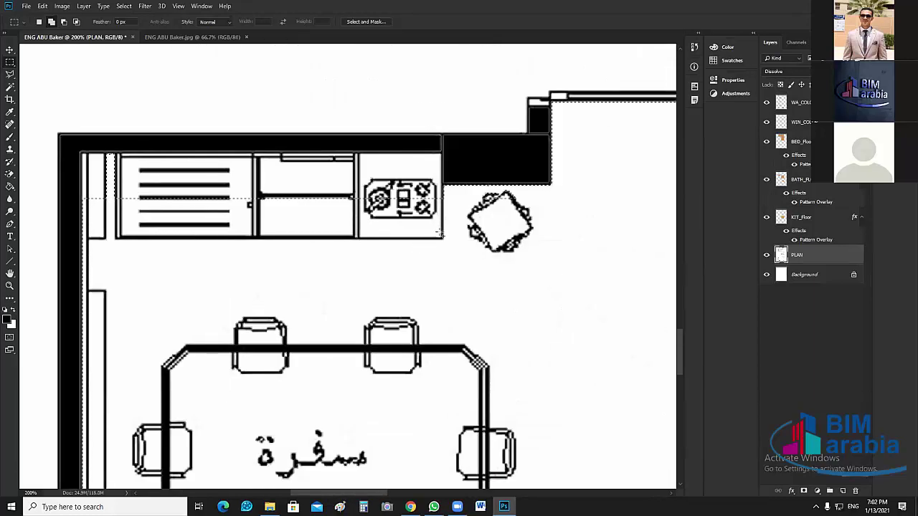
drag(440, 233, 82, 153)
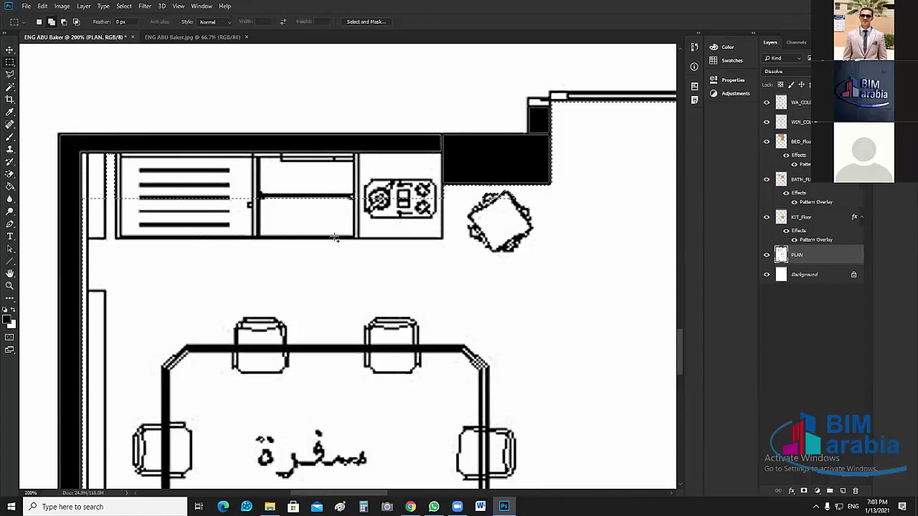
scroll(465, 205, up, 2)
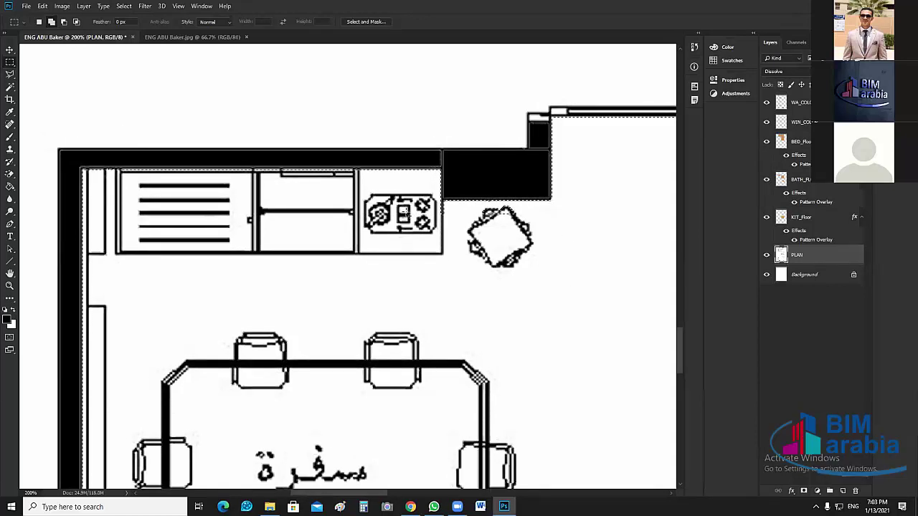
drag(572, 290, 402, 201)
drag(316, 183, 83, 168)
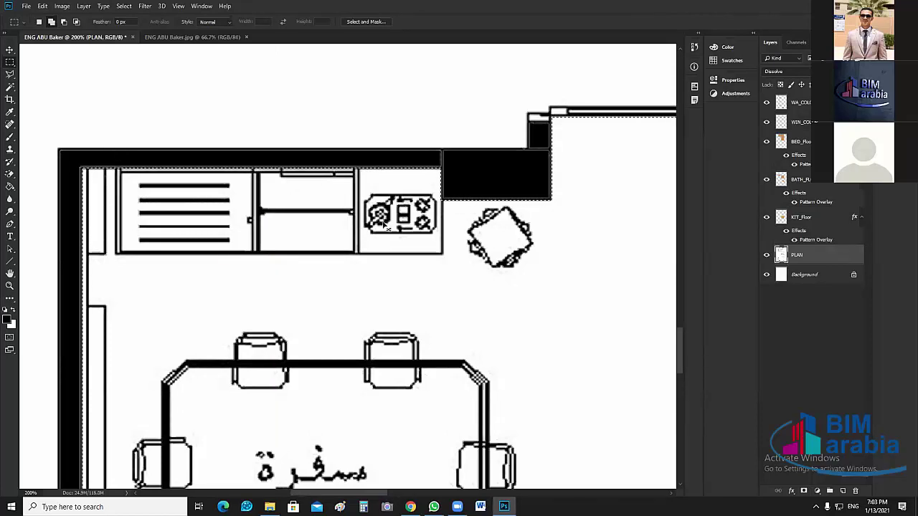
Add a rectangle about 0.08 by 0.52 in covering the entrance door's opening in the hallway wall to the floor selection.
key(ctrl+0)
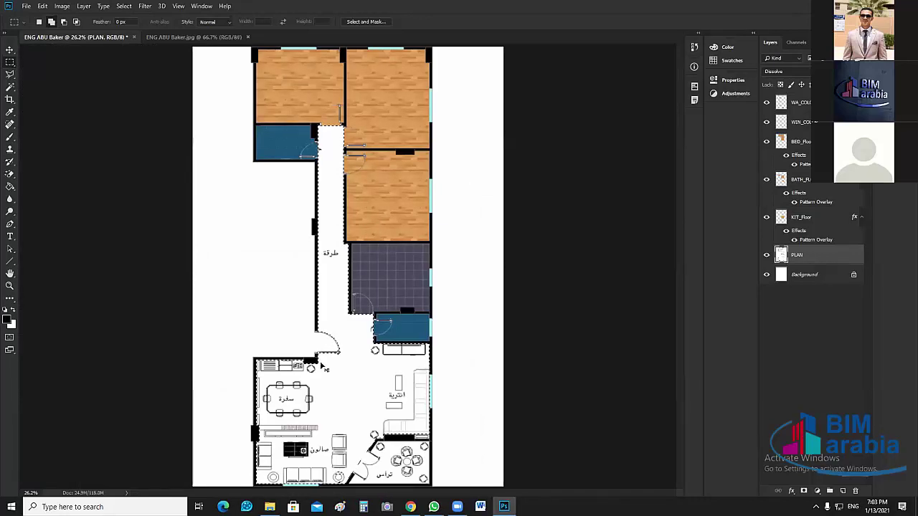
scroll(322, 366, up, 1)
scroll(322, 366, up, 2)
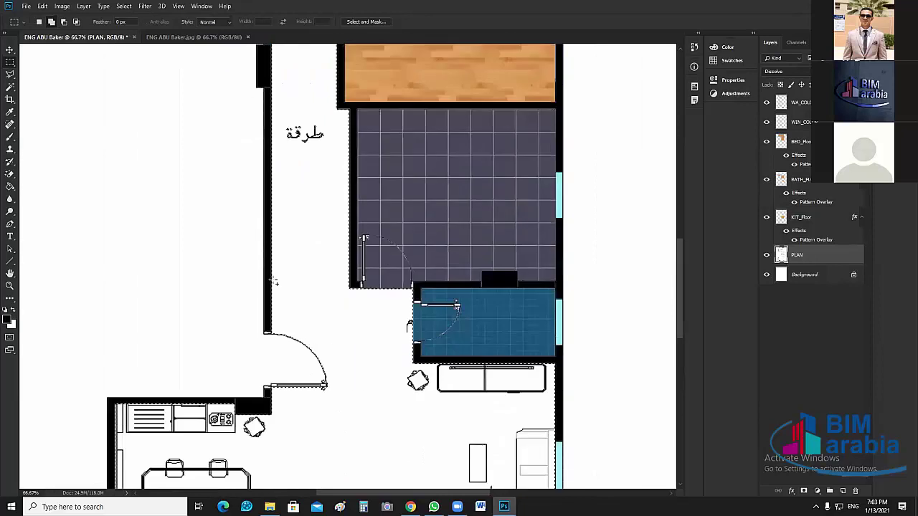
scroll(275, 283, down, 3)
scroll(275, 285, up, 1)
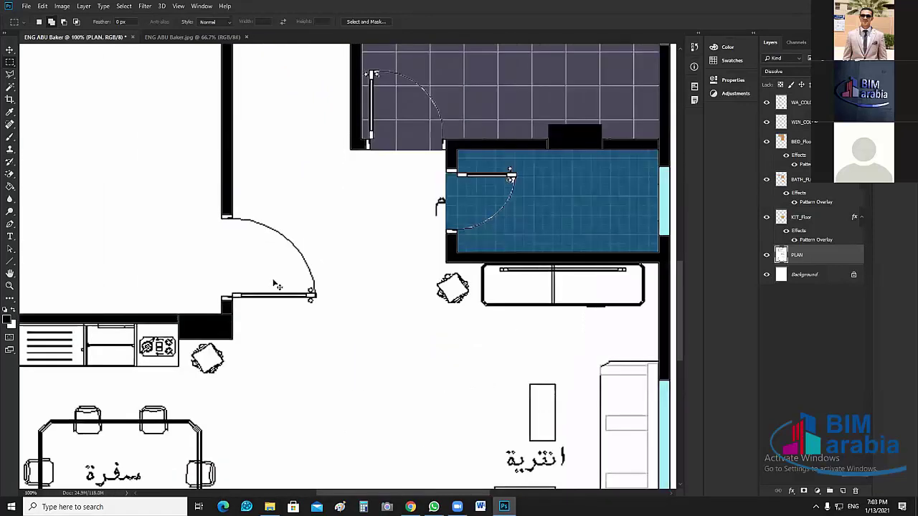
scroll(276, 285, up, 1)
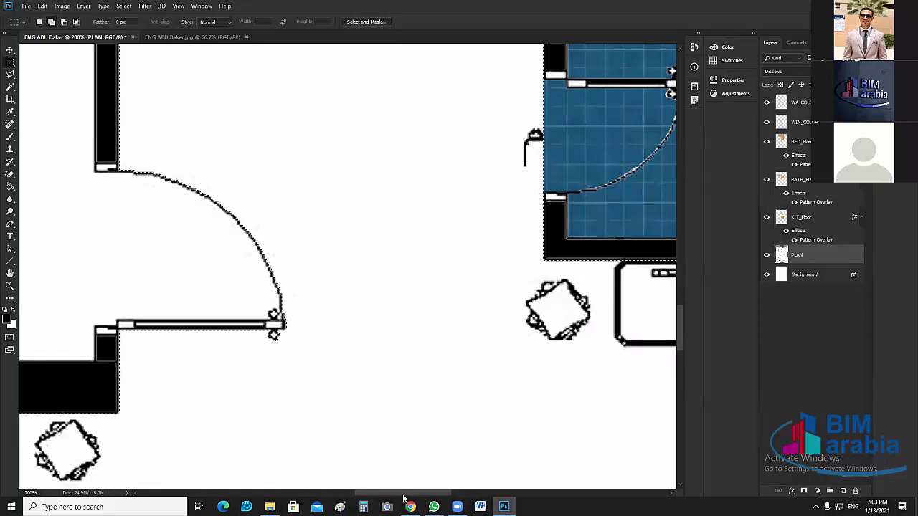
scroll(278, 370, up, 1)
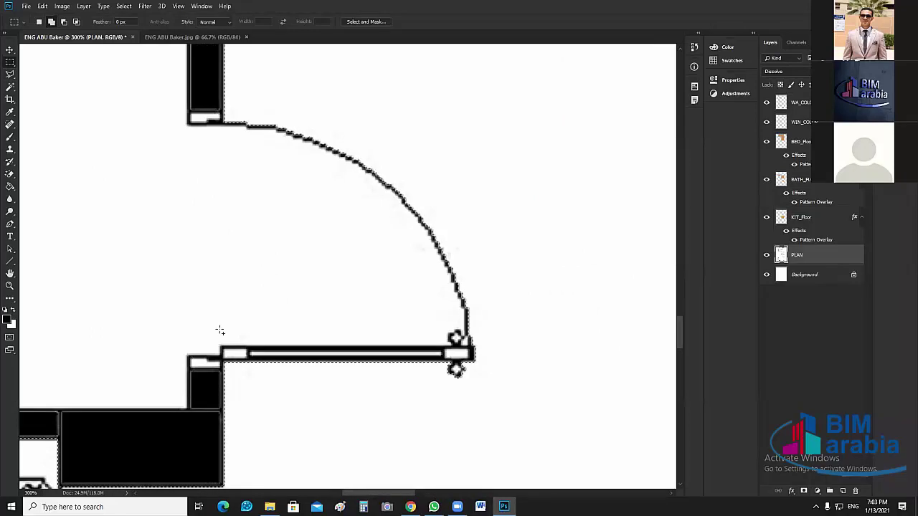
drag(188, 354, 220, 129)
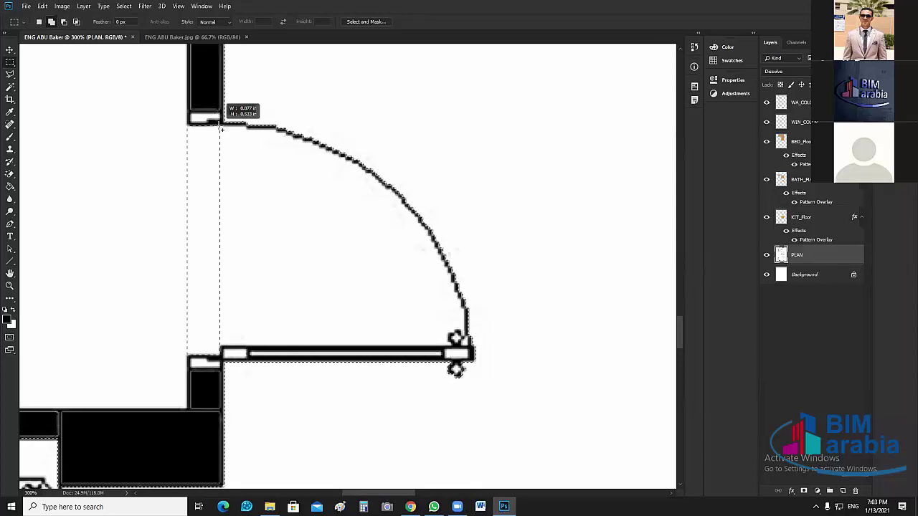
Add the entrance door's swing area to the floor selection with the Magnetic Lasso, following the arc and door leaf.
right_click(10, 75)
click(58, 95)
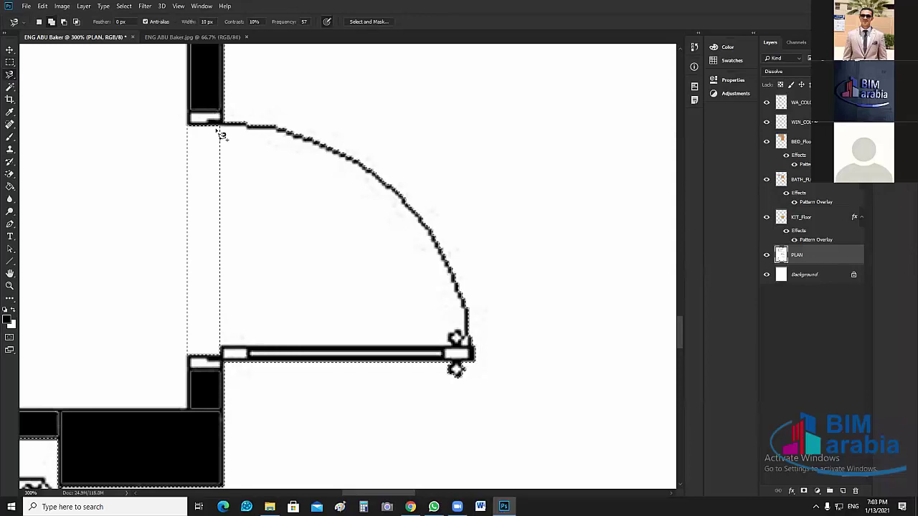
click(215, 130)
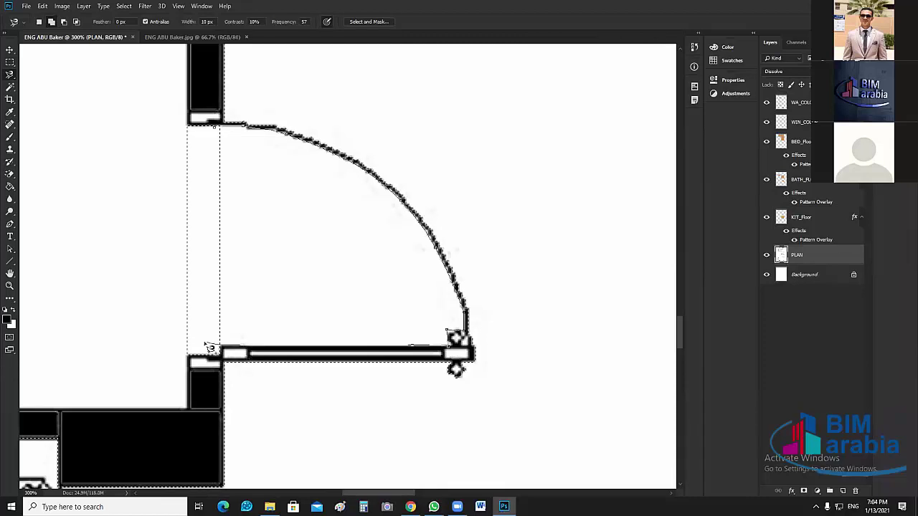
click(220, 135)
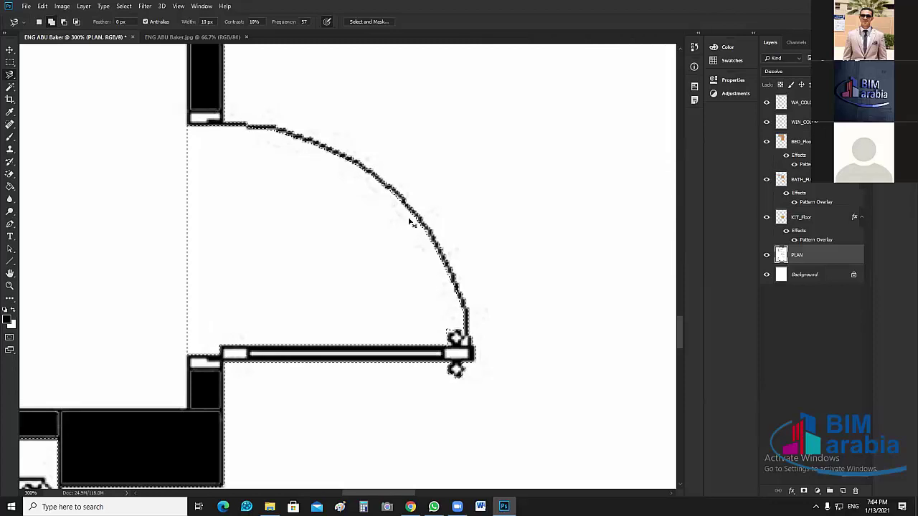
key(ctrl+minus)
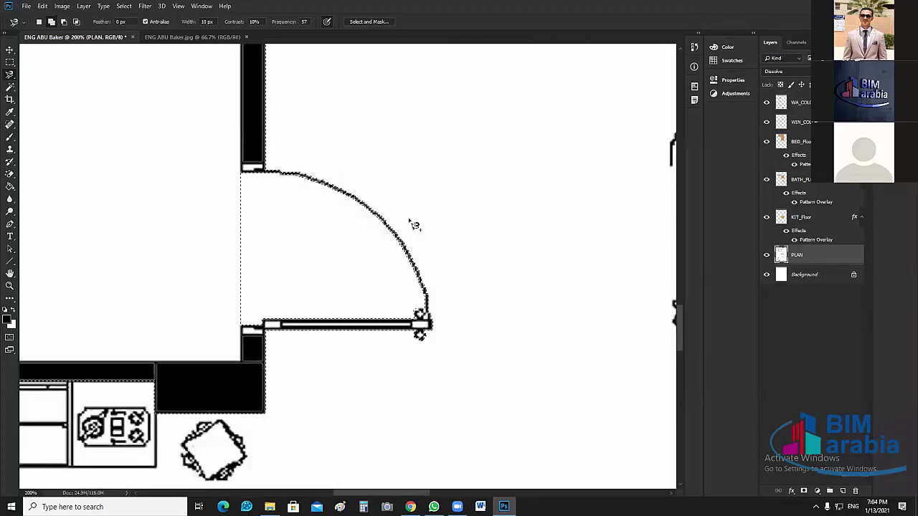
key(ctrl+minus)
key(ctrl+minus)
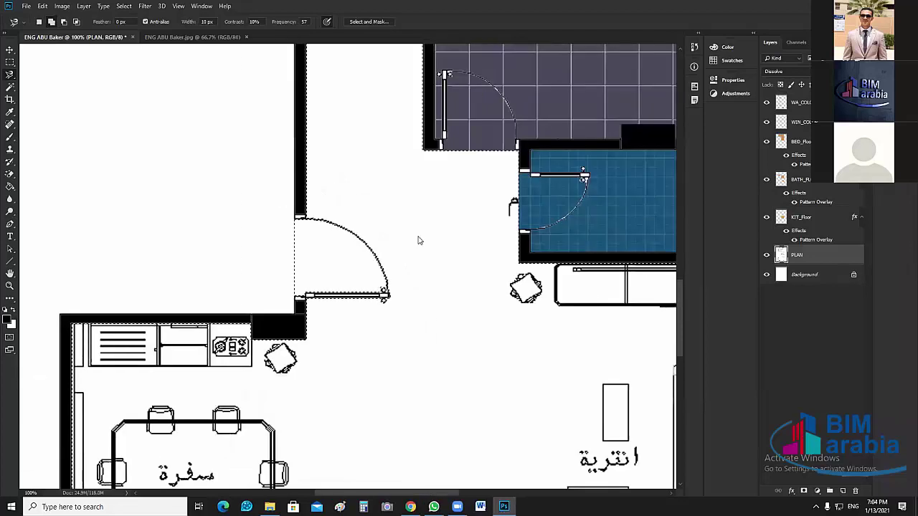
Restore the floor selection, create a layer named REC_Floor above PLAN and fill the selection with the wood plank pattern.
click(843, 491)
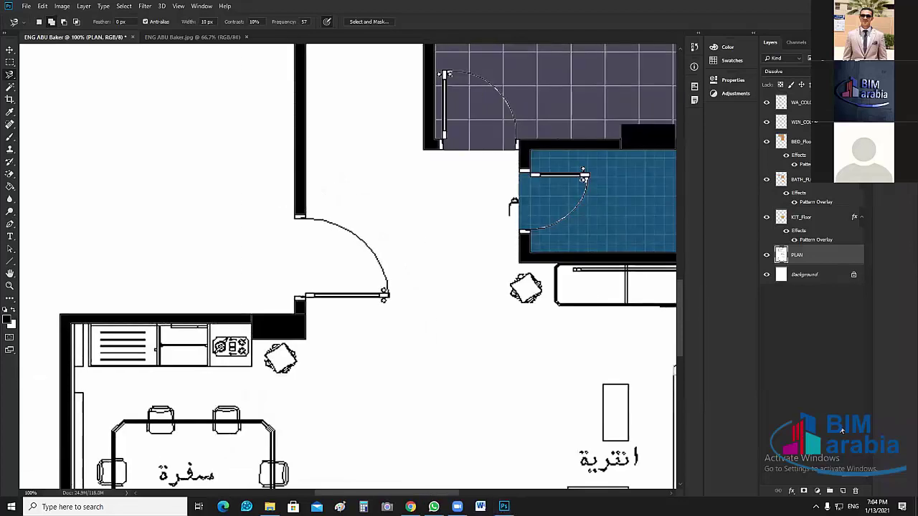
key(ctrl+shift+d)
click(843, 491)
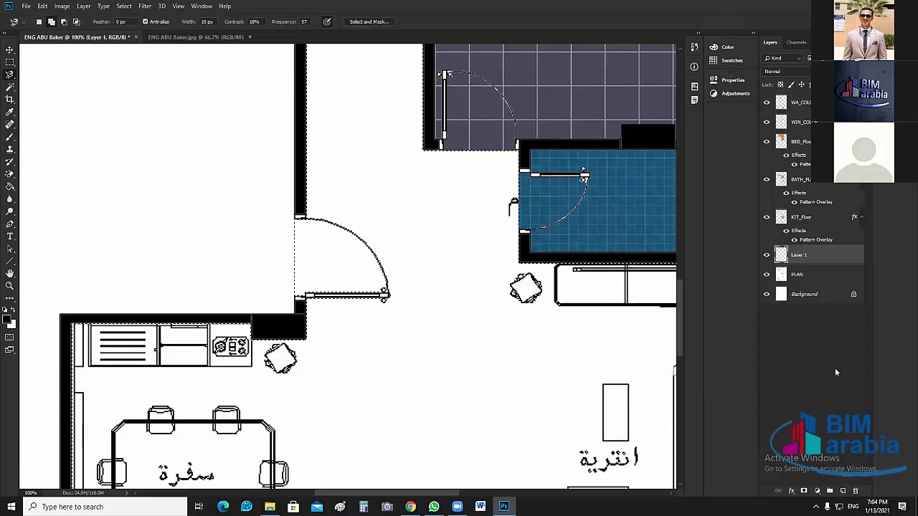
key(r)
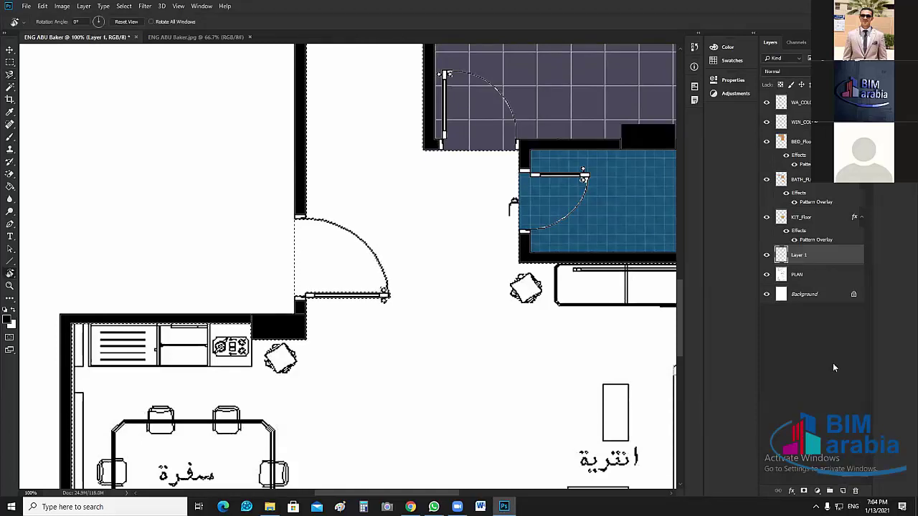
double_click(801, 256)
text(R)
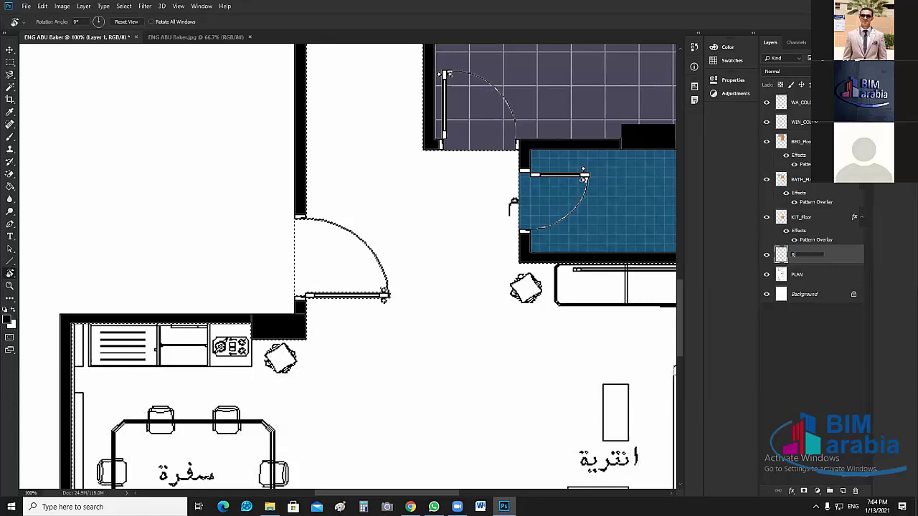
text(EC_)
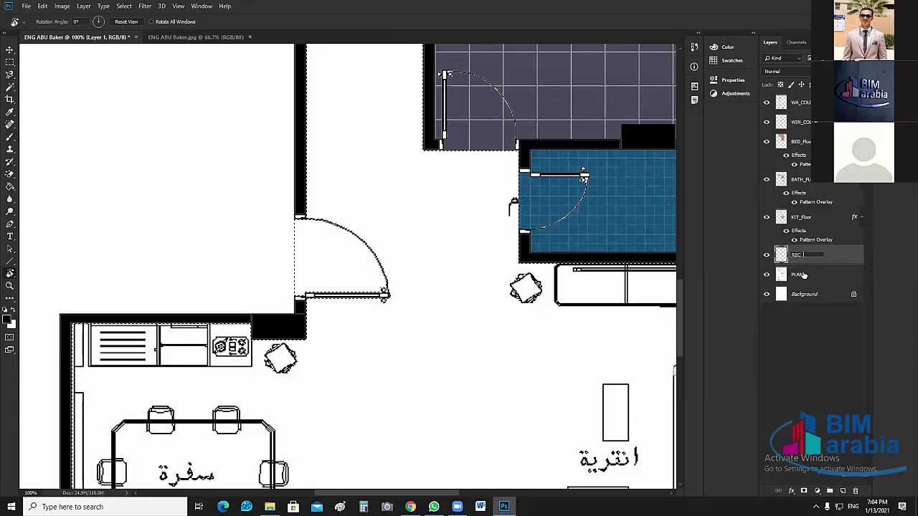
text(Floor)
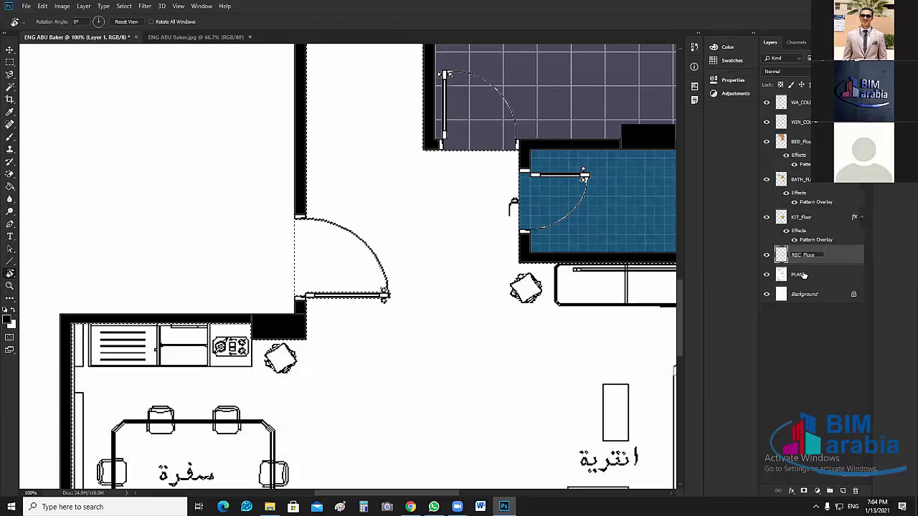
key(Return)
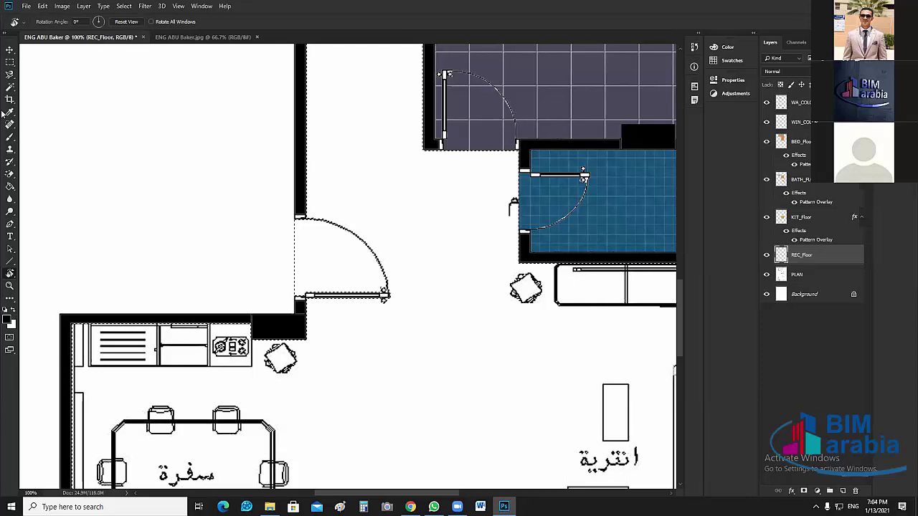
click(10, 187)
click(429, 339)
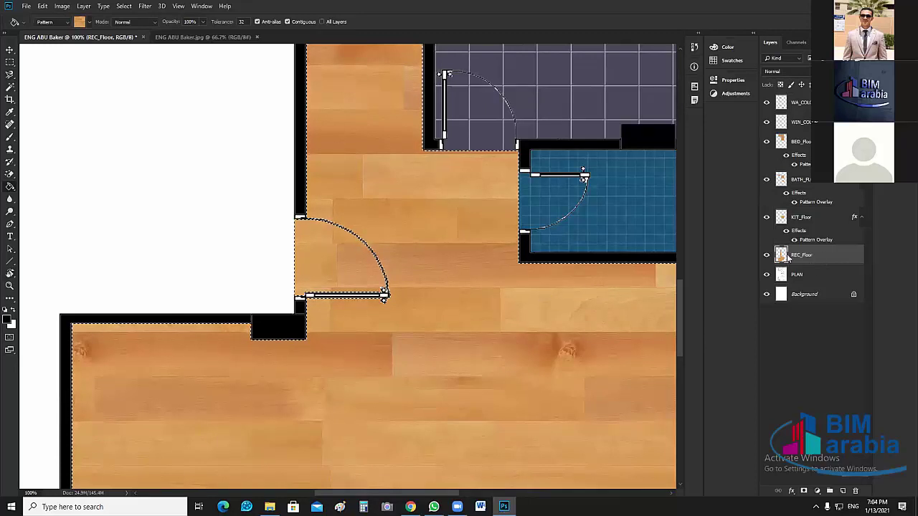
double_click(787, 258)
click(463, 236)
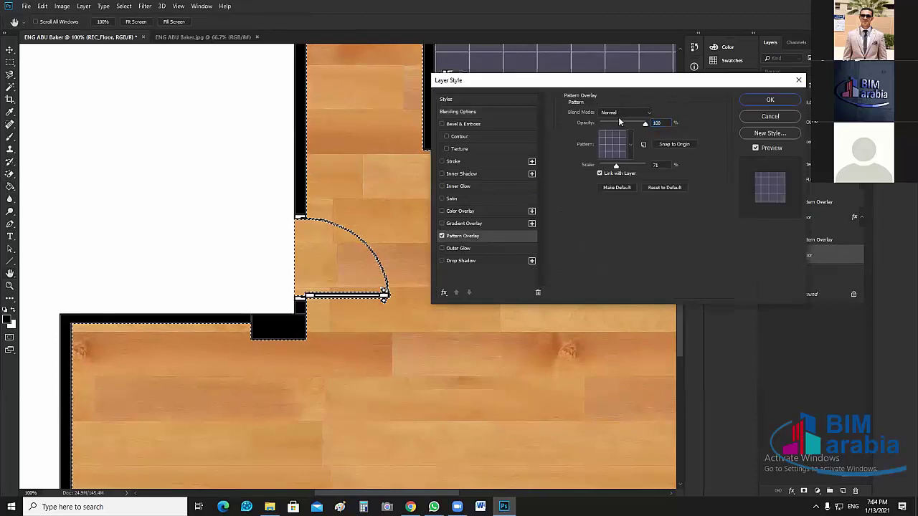
drag(639, 81, 426, 84)
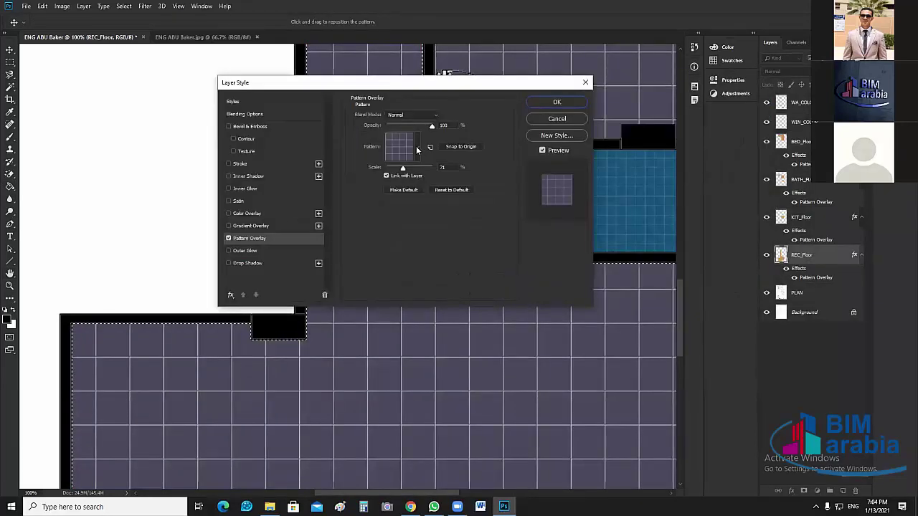
click(416, 147)
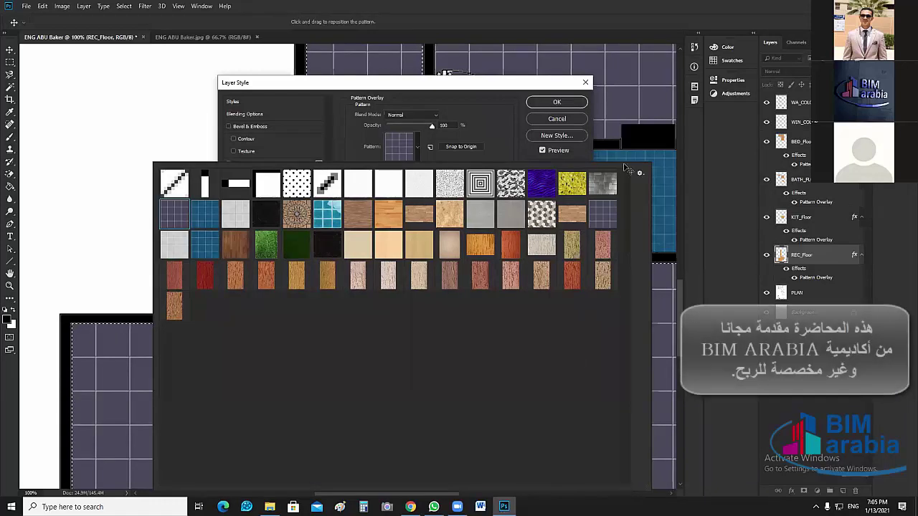
click(549, 126)
click(551, 121)
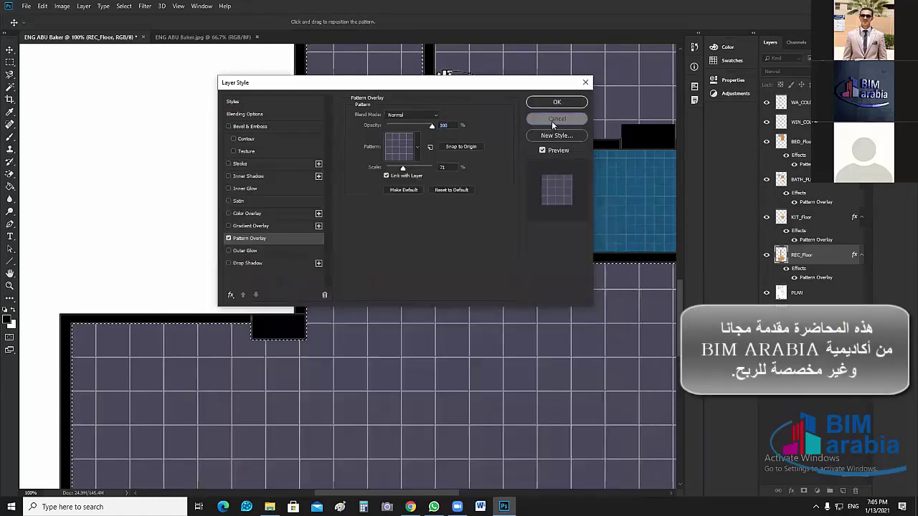
click(556, 119)
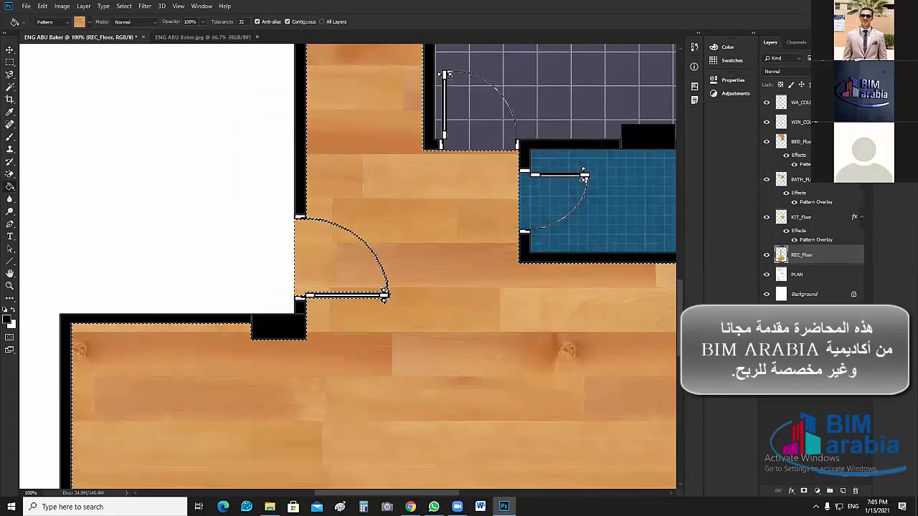
key(ctrl+d)
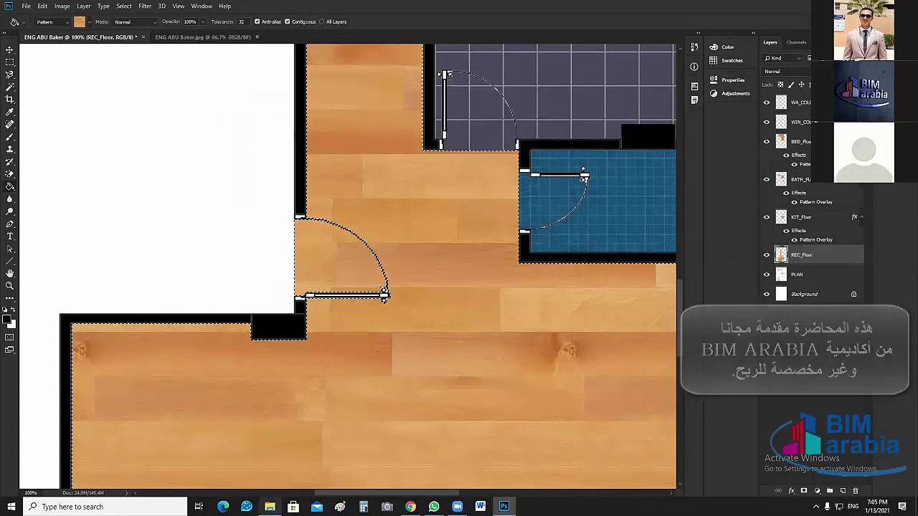
key(alt+Tab)
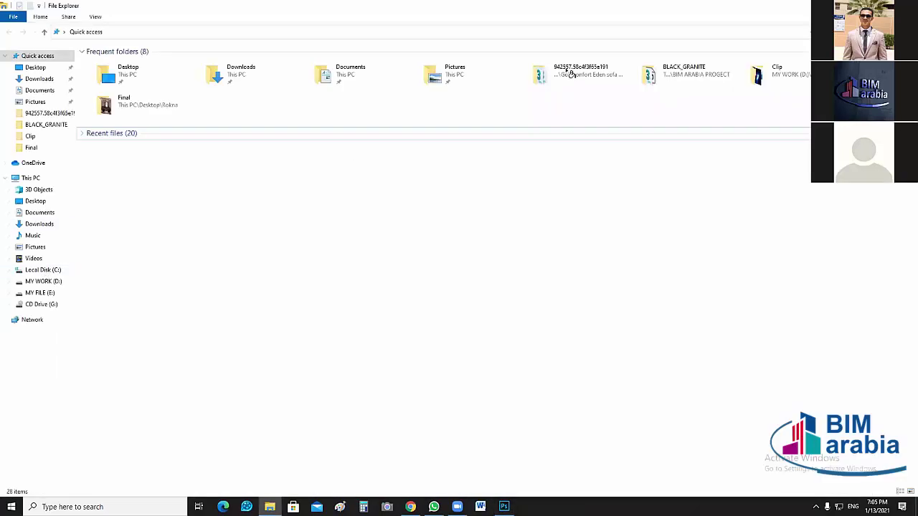
key(alt+Tab)
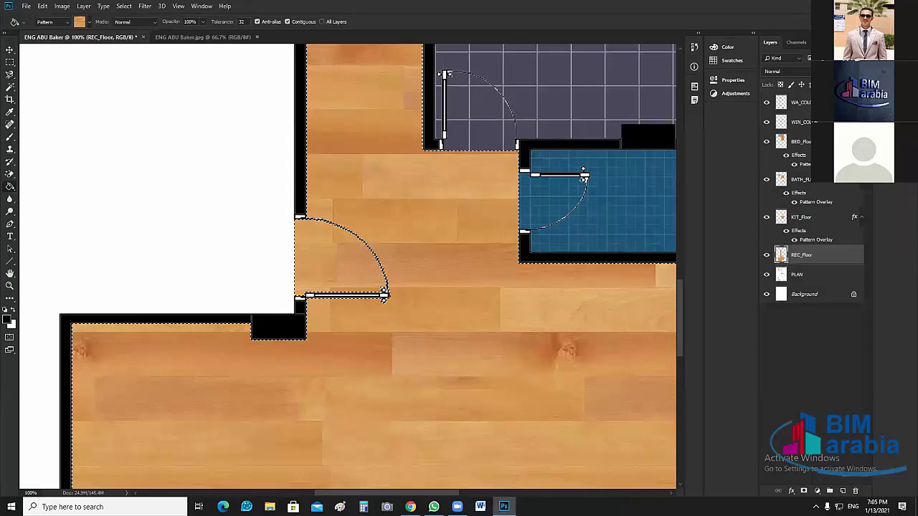
Save the document to the Desktop as ENG ABU Baker.psd in Photoshop format with layers and Maximize Compatibility.
click(26, 6)
click(44, 103)
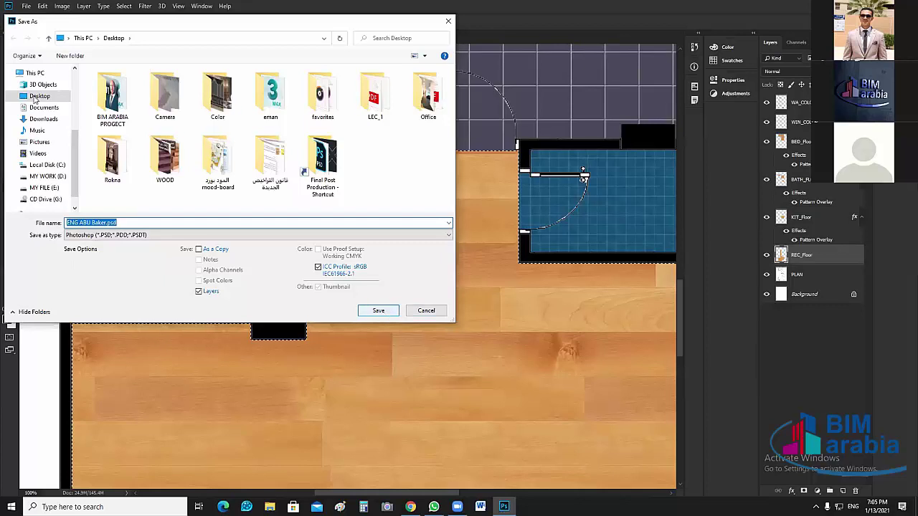
click(388, 314)
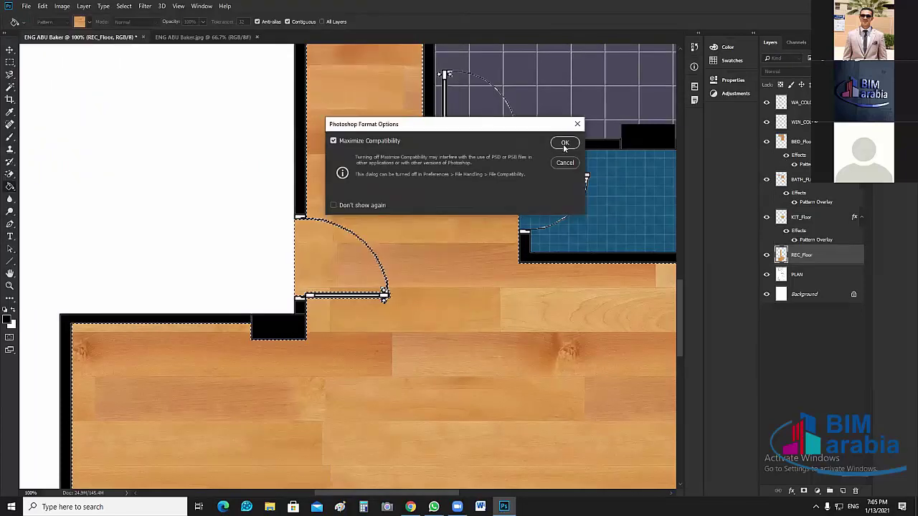
key(Return)
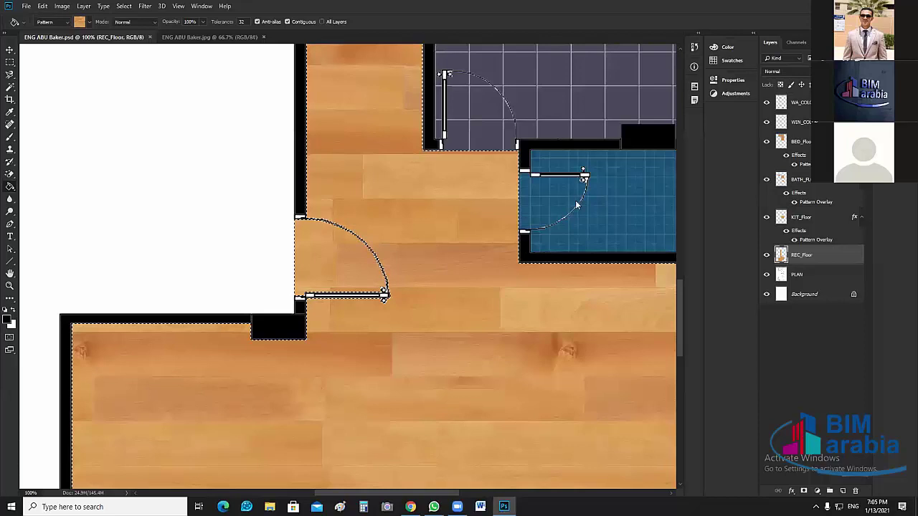
Switch to the desktop, open the BIM ARABIA PROGECT folder and go into its BASATI_BIANCO_Floor subfolder.
key(super+d)
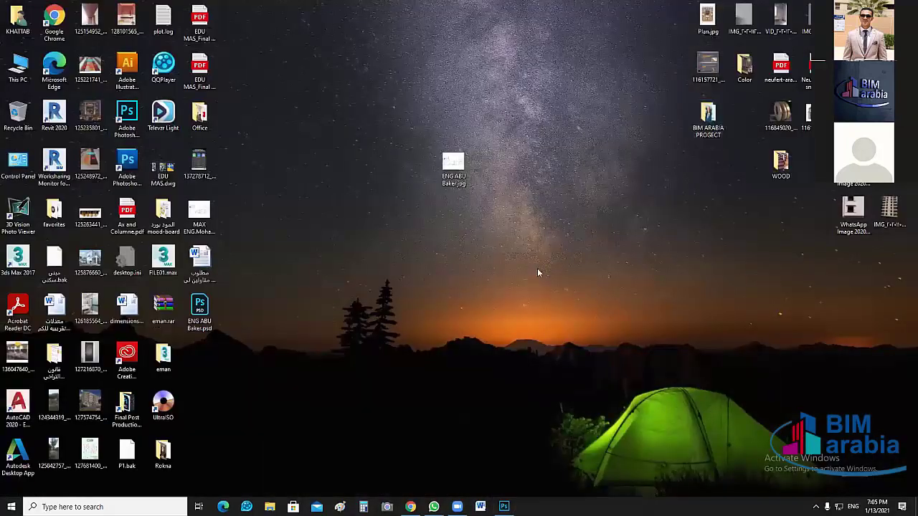
right_click(505, 333)
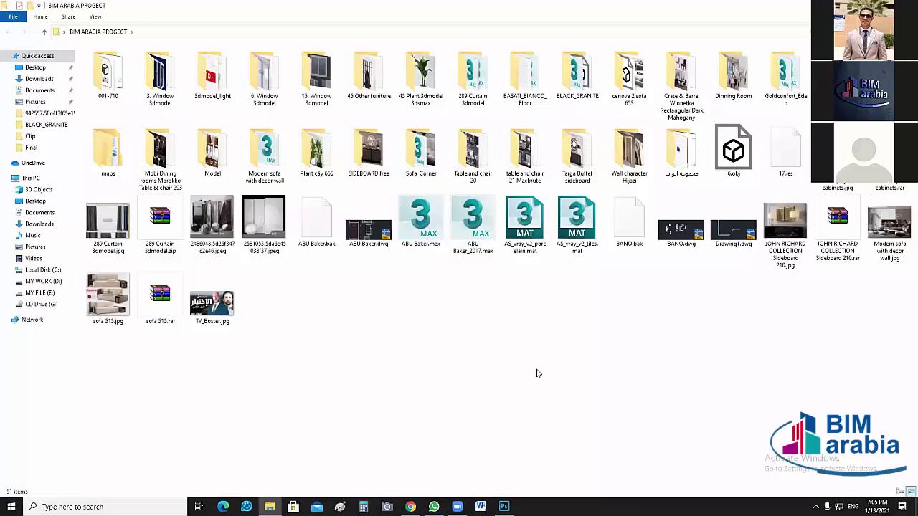
click(533, 380)
click(277, 211)
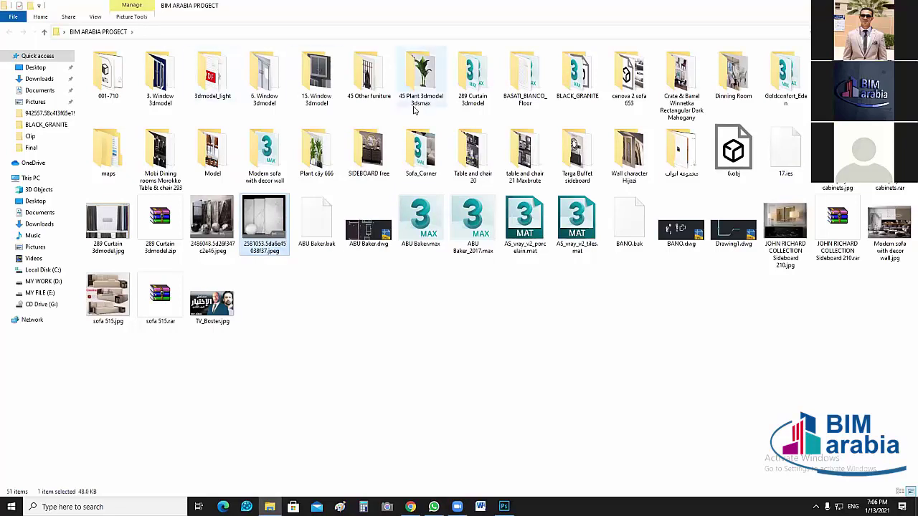
double_click(533, 80)
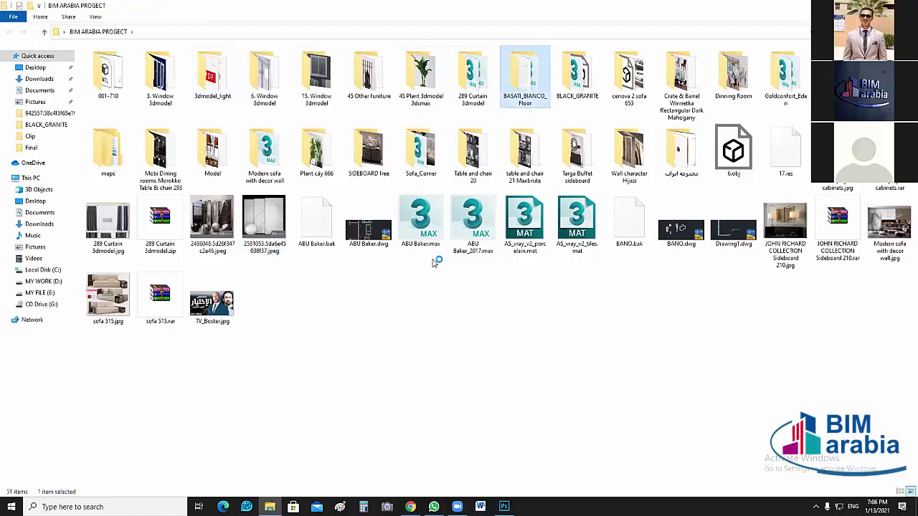
Open the maps folder inside BASATI_BIANCO_Floor and show its marble textures as extra large icons.
click(95, 16)
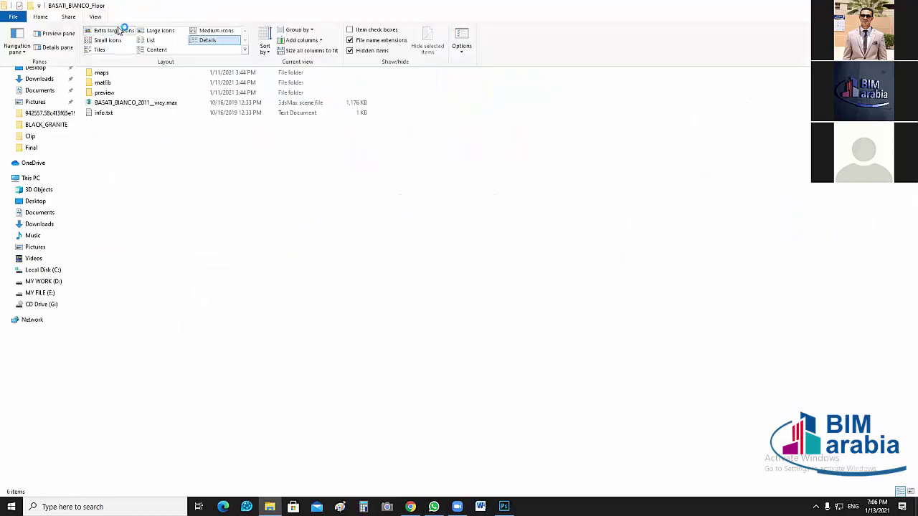
click(107, 31)
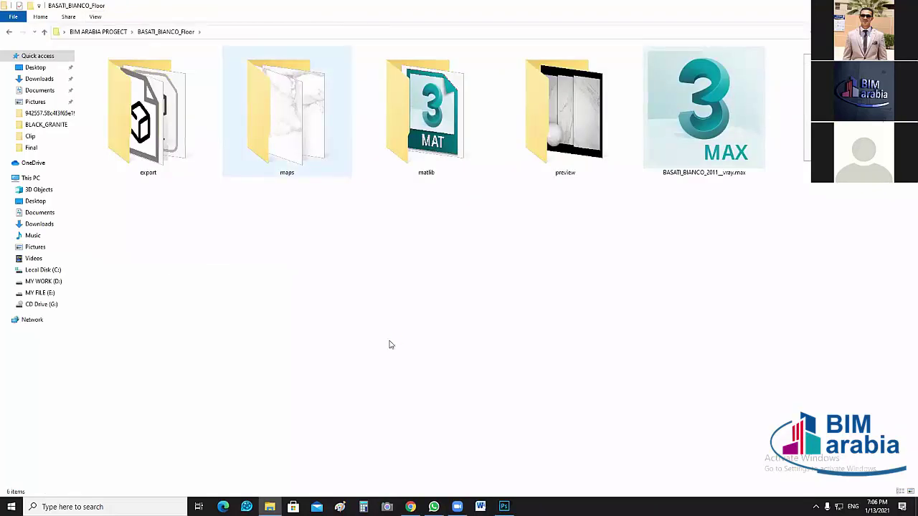
double_click(287, 111)
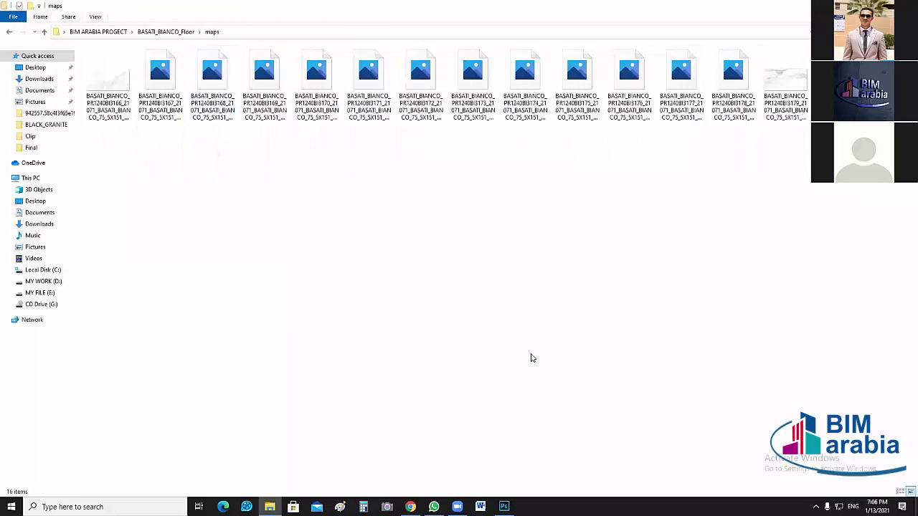
click(96, 16)
click(108, 31)
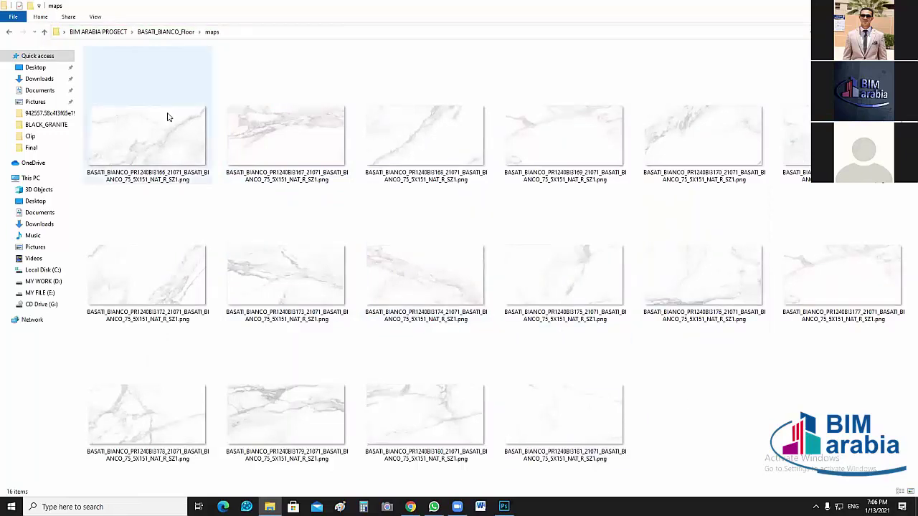
Open the first marble texture, the BASATI_BIANCO_PR1240BI3166 PNG, as a separate document in Photoshop.
click(169, 153)
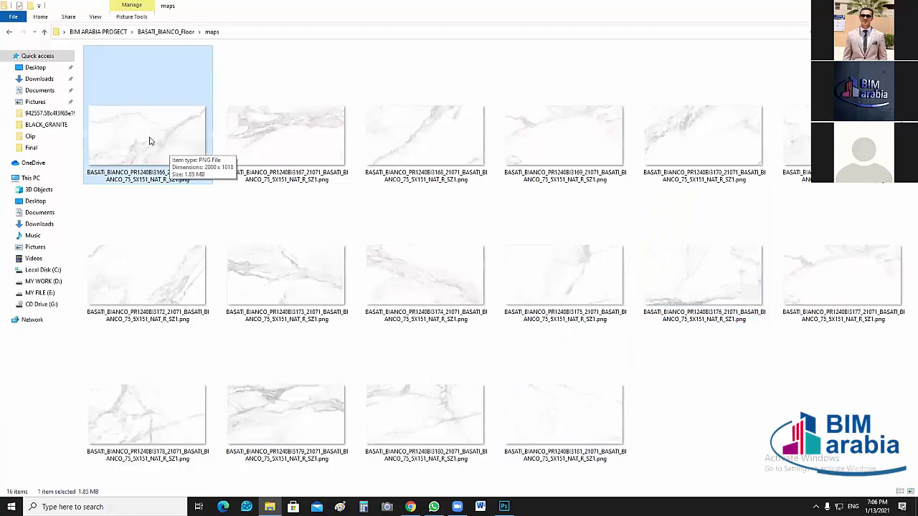
drag(152, 141, 511, 505)
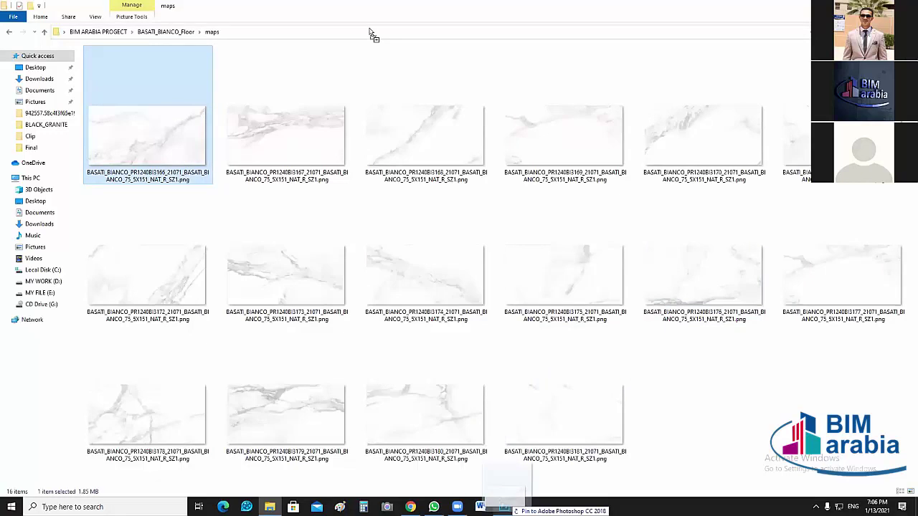
drag(371, 36, 371, 40)
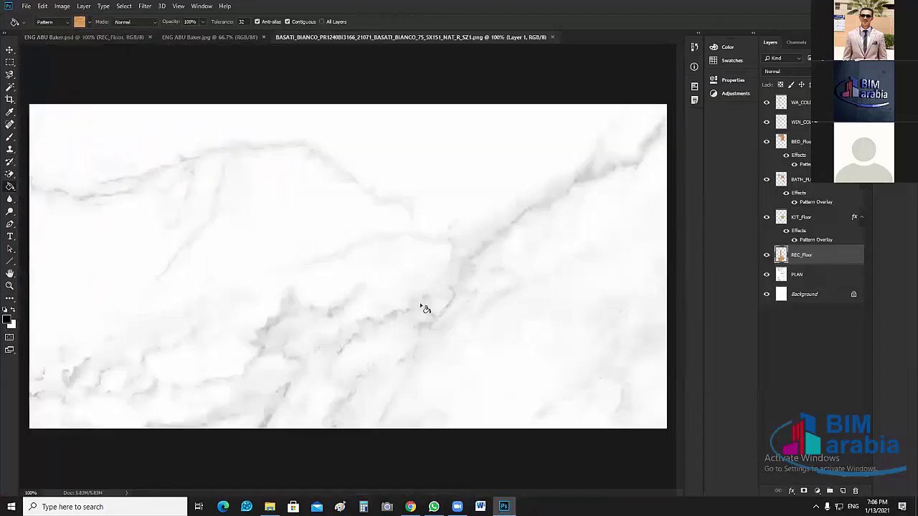
Define a pattern from the whole marble image, keeping the suggested name.
click(43, 5)
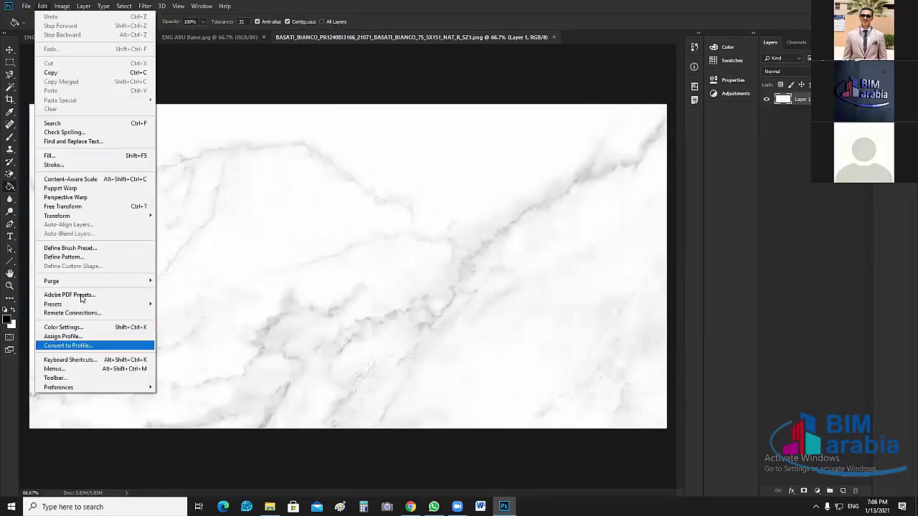
click(75, 257)
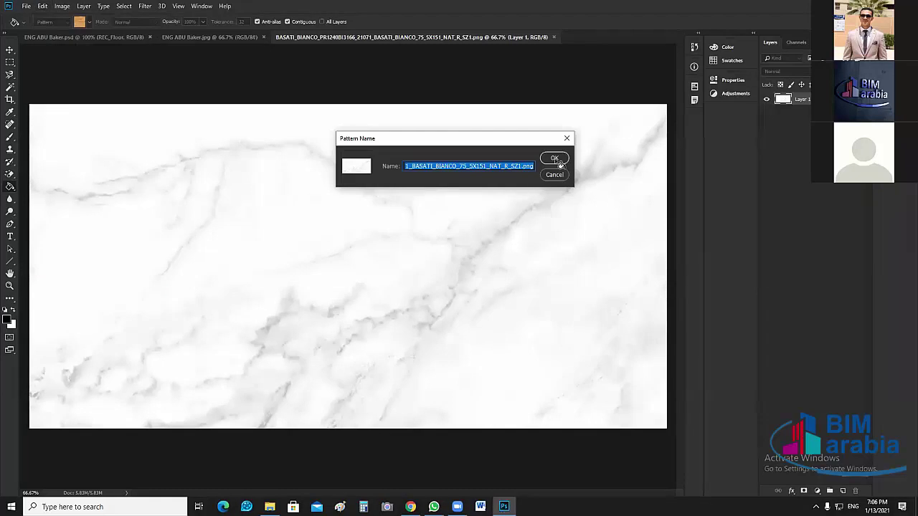
click(554, 158)
In ENG ABU Baker.psd, apply a Pattern Overlay with the new white marble pattern to the REC_Floor layer.
click(103, 36)
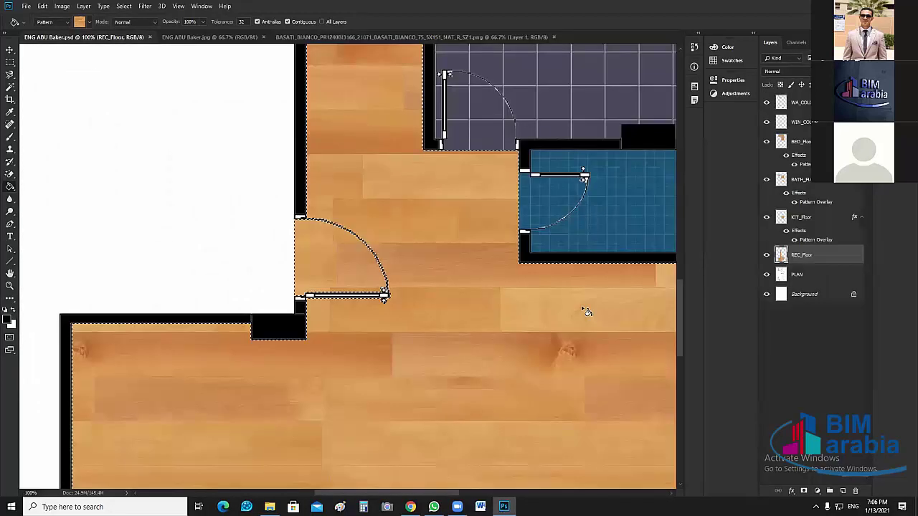
double_click(829, 256)
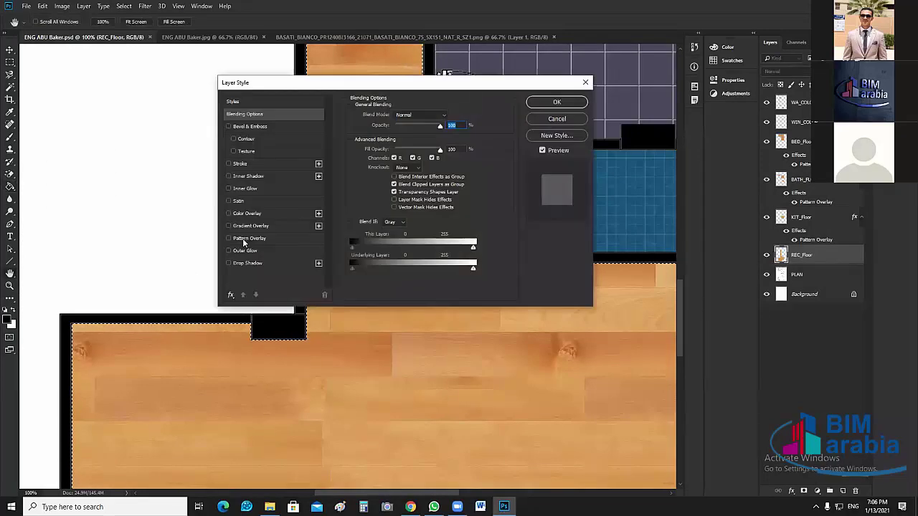
click(249, 238)
click(418, 147)
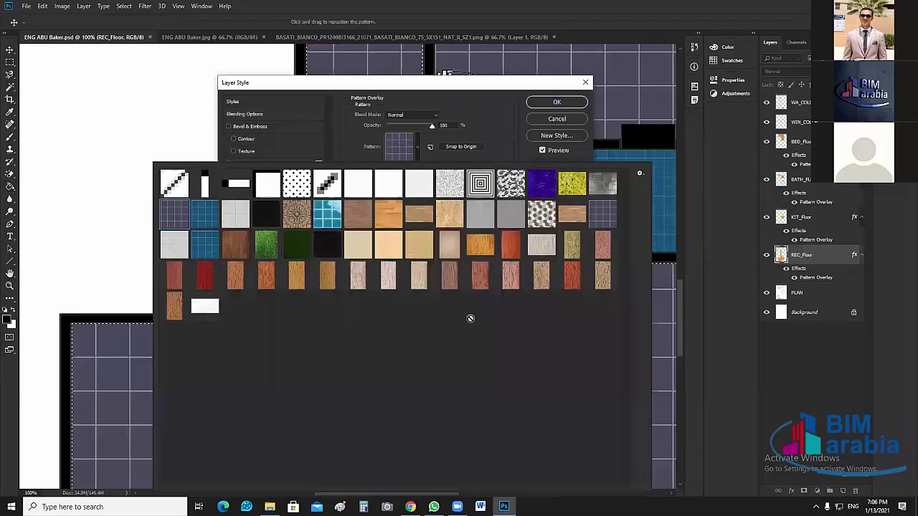
click(204, 307)
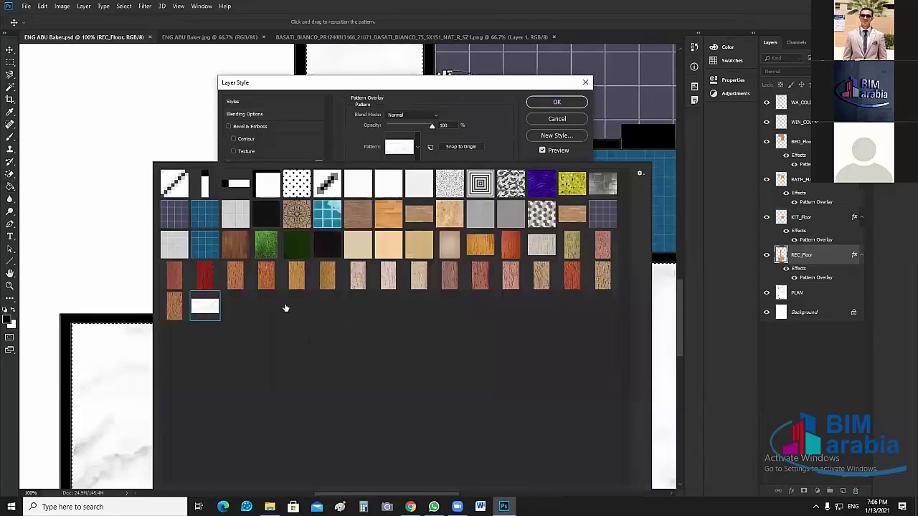
click(436, 83)
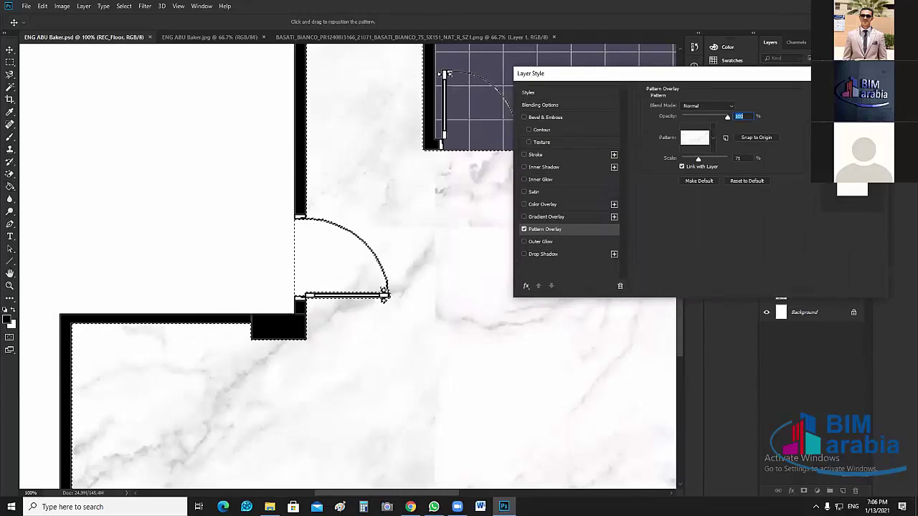
key(Return)
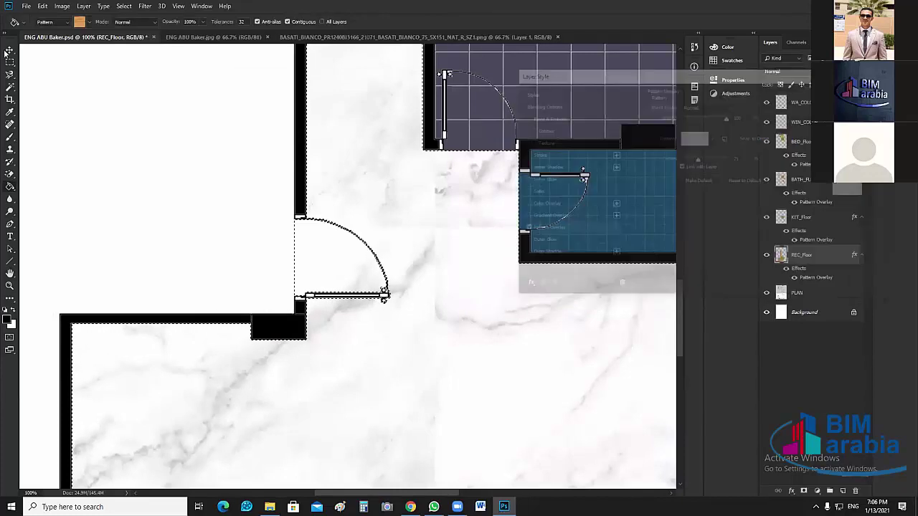
Fit the whole plan in view, then reduce the REC_Floor marble overlay's scale and snap the pattern to the origin.
key(ctrl+d)
key(v)
key(ctrl+0)
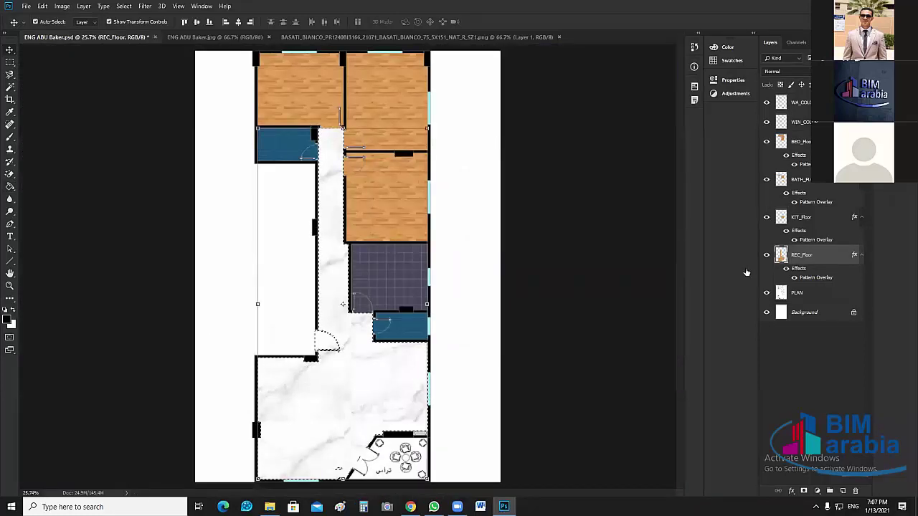
double_click(832, 254)
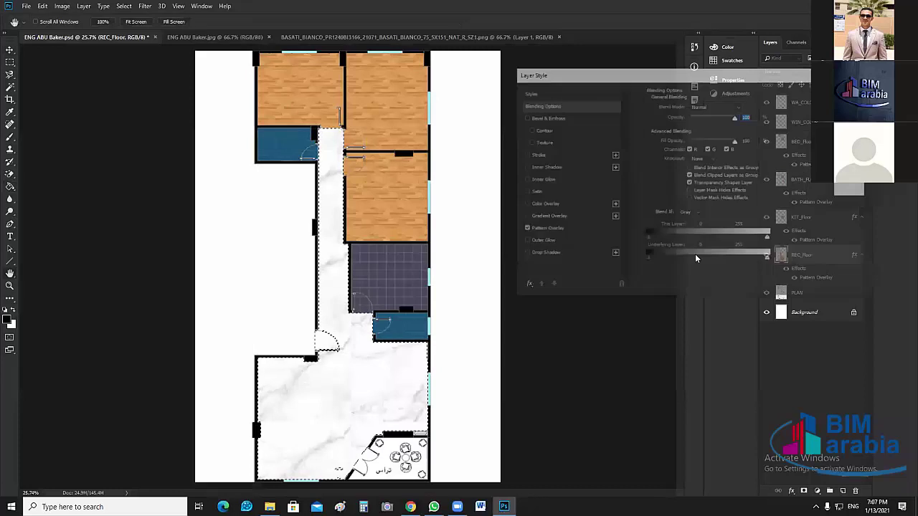
click(552, 230)
drag(696, 159, 688, 165)
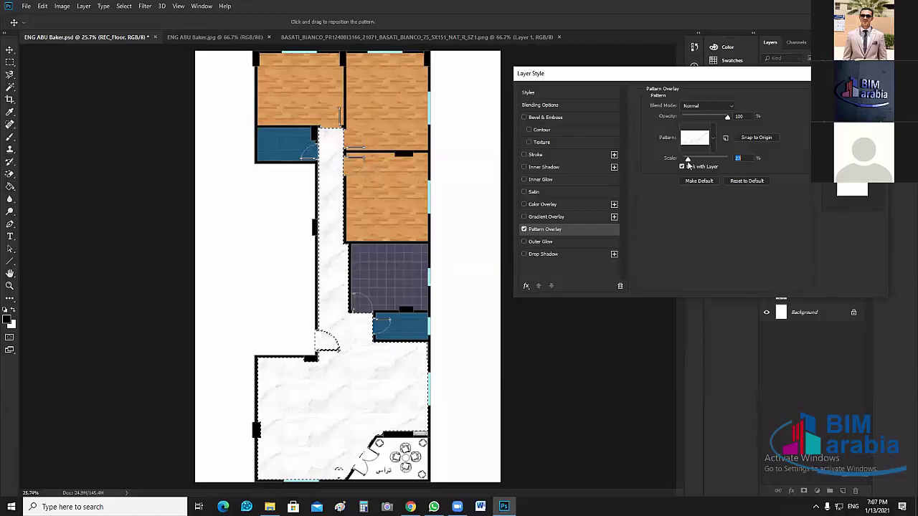
click(755, 138)
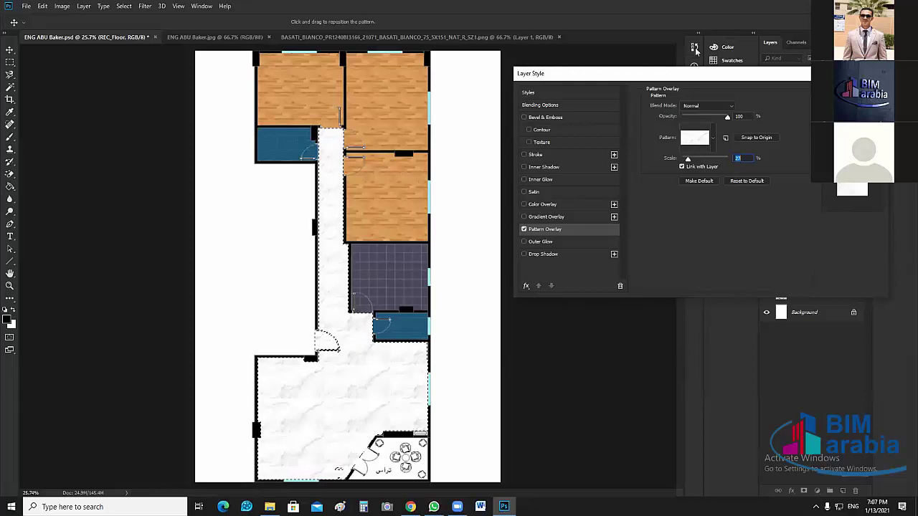
Try the marble overlay at 20% scale, set it to 30%, apply the layer style and clear the floor selection.
drag(696, 73, 700, 27)
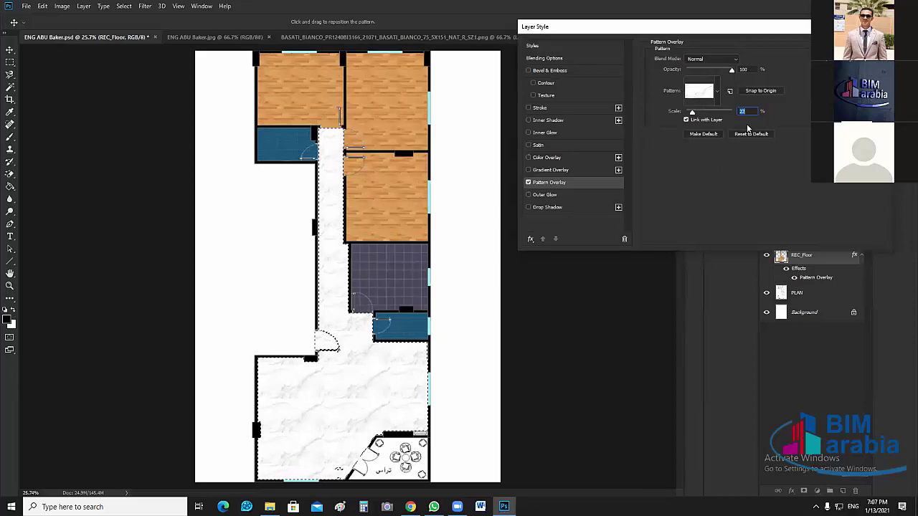
text(20)
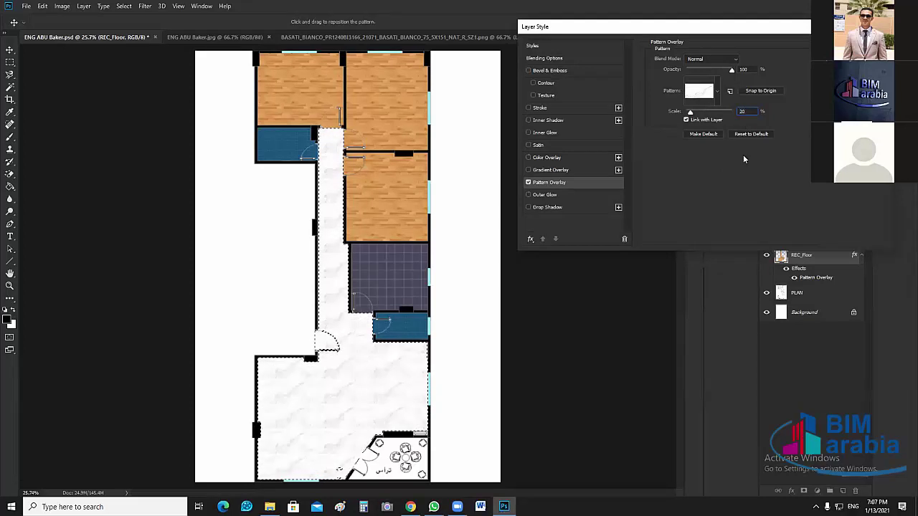
click(750, 115)
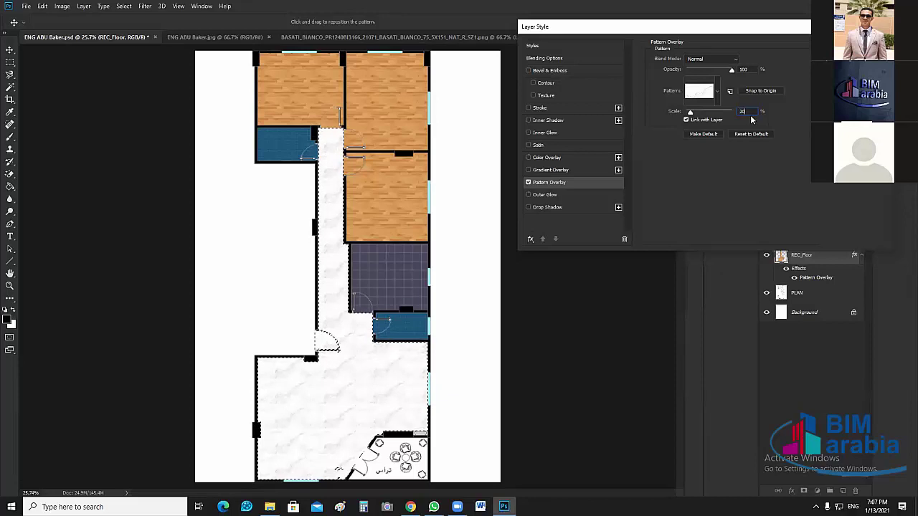
text(30)
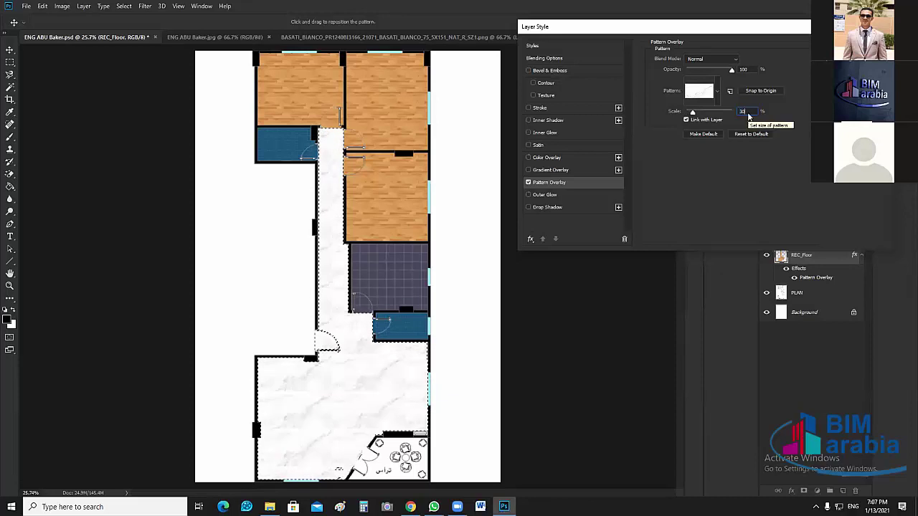
key(Return)
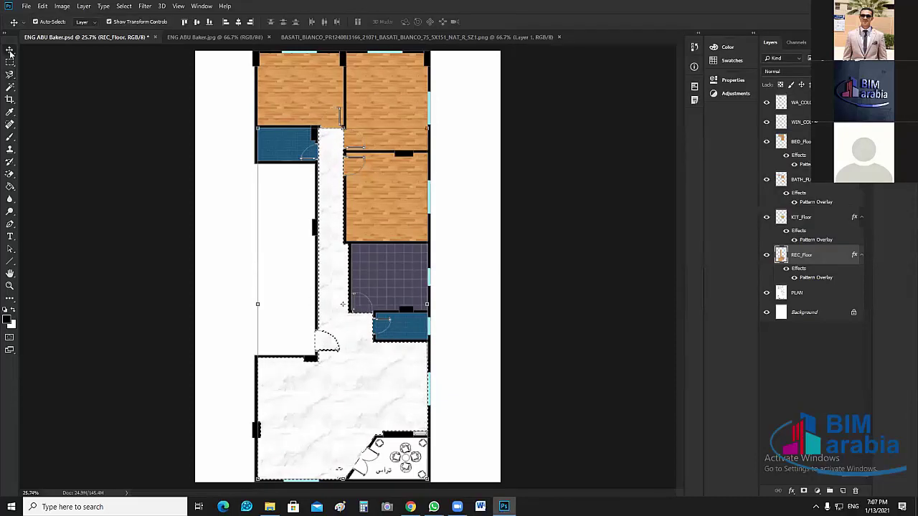
key(ctrl+d)
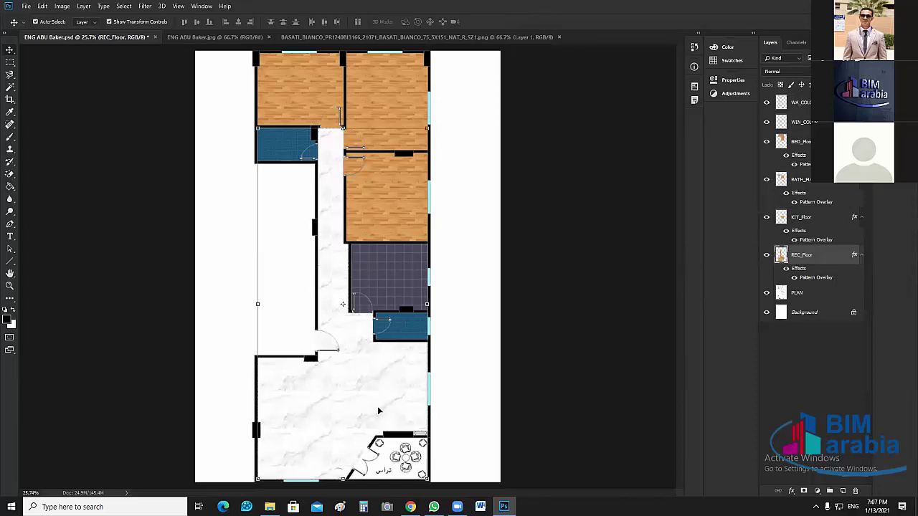
Examine the marble floor at 100% zoom along the hallway and down through the living area to the terrace.
key(ctrl+plus)
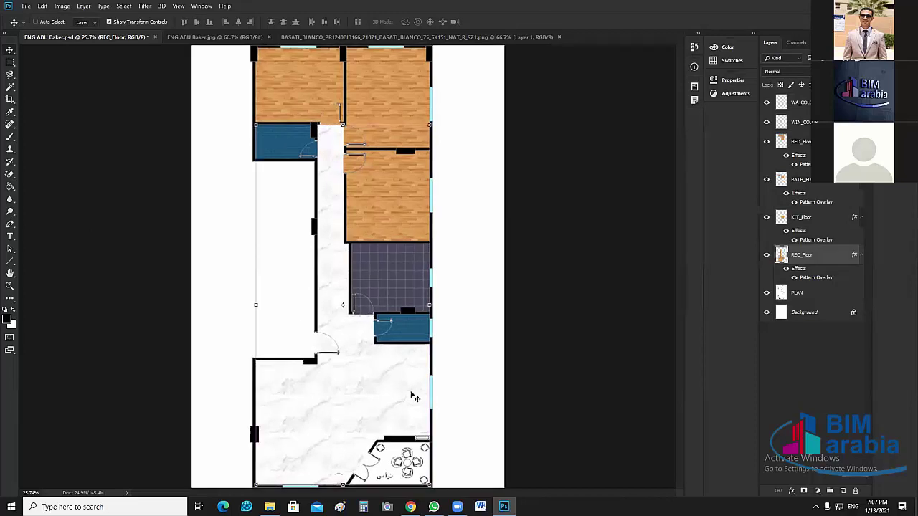
key(ctrl+plus)
key(ctrl+plus)
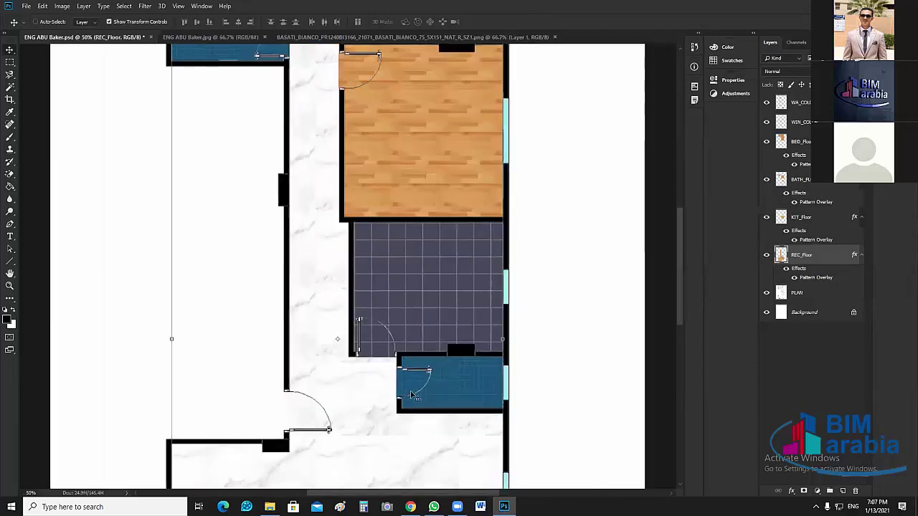
key(ctrl+plus)
key(ctrl+plus)
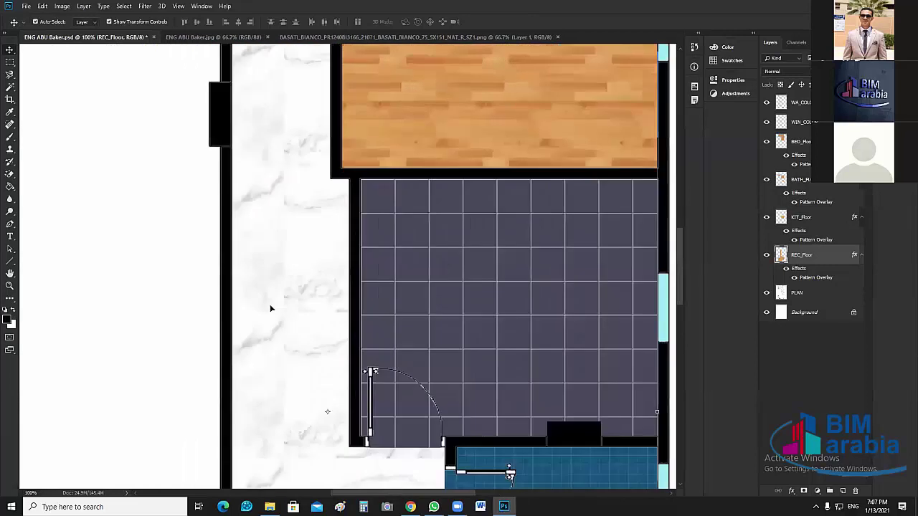
scroll(306, 334, down, 2)
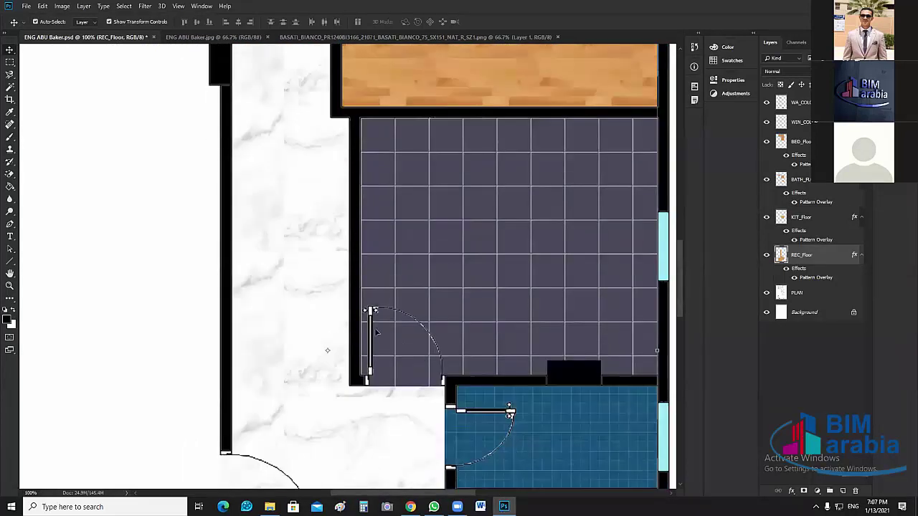
scroll(366, 301, down, 9)
scroll(366, 280, down, 12)
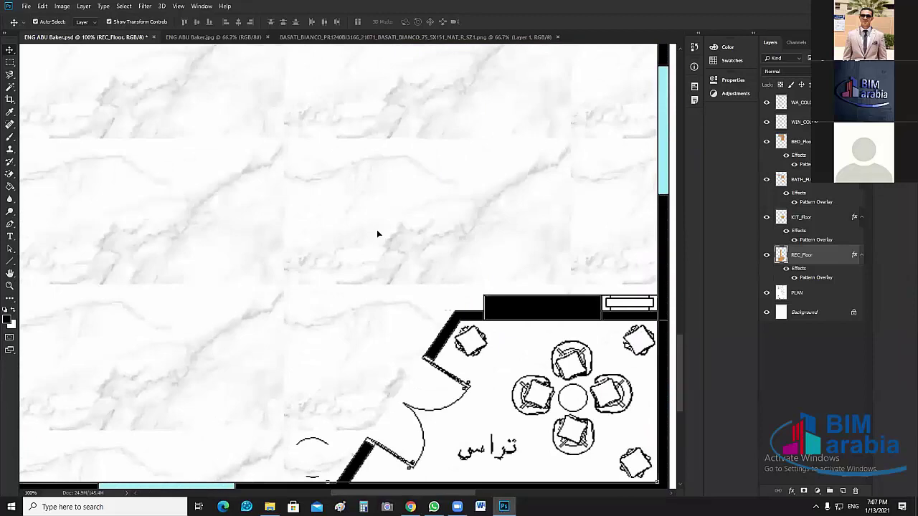
scroll(325, 267, down, 3)
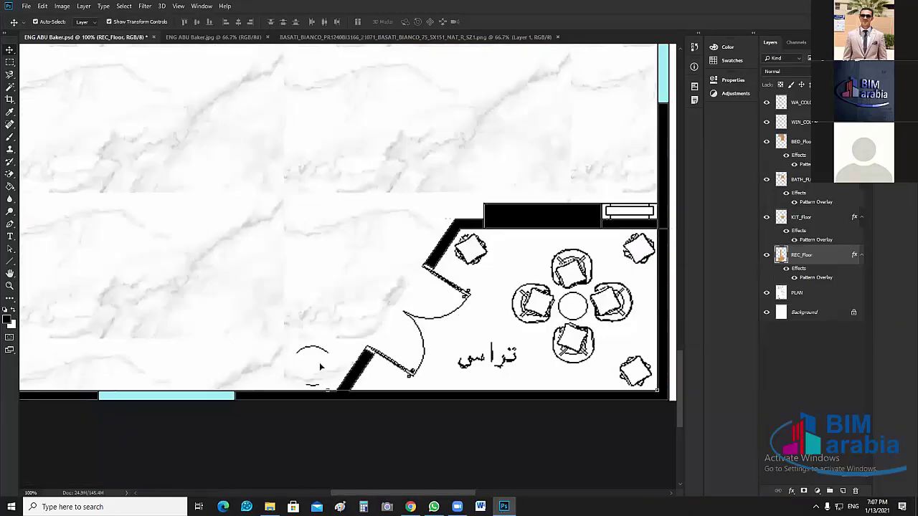
Load the REC_Floor area as a selection and add a rectangle around the leftover table arcs beside the terrace door.
scroll(437, 486, down, 1)
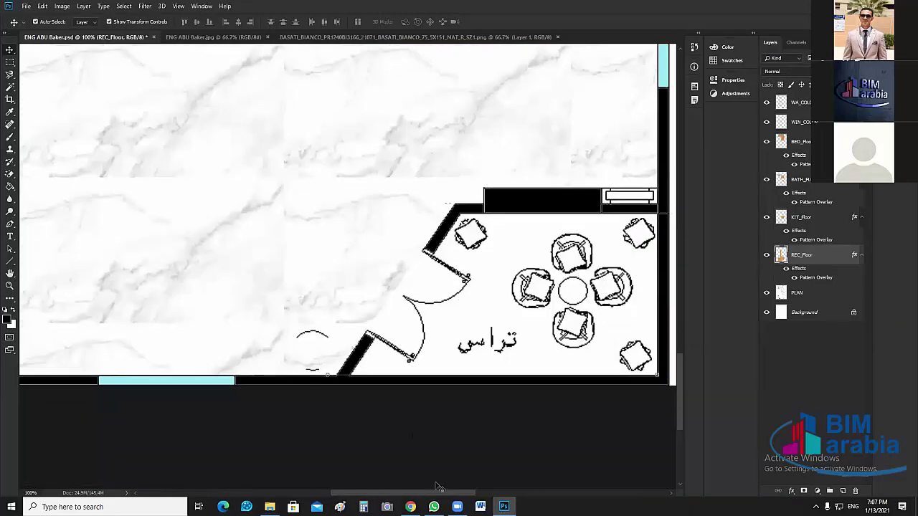
scroll(373, 495, left, 9)
scroll(402, 492, right, 4)
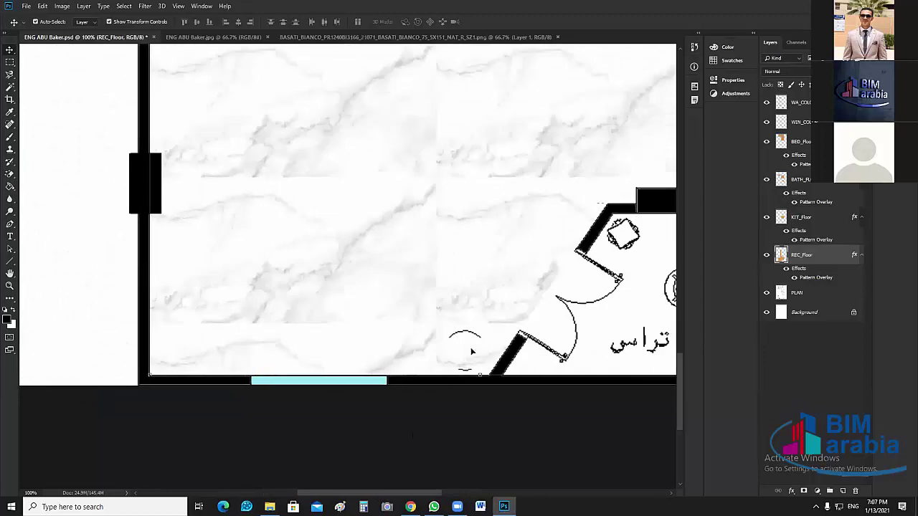
scroll(427, 488, right, 3)
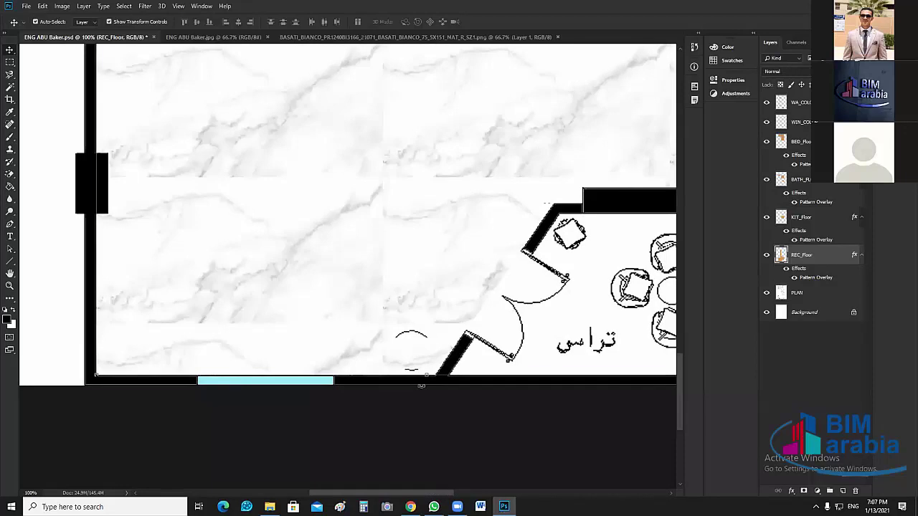
click(423, 352)
key(m)
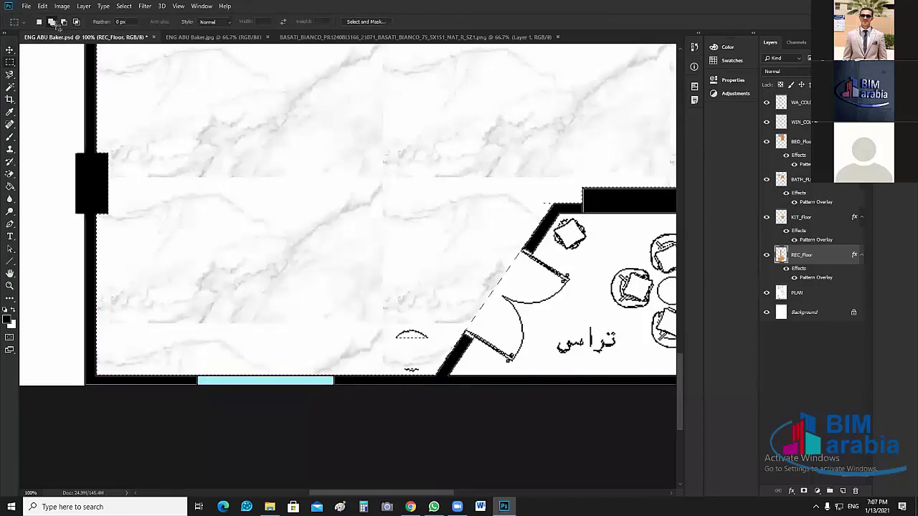
drag(433, 310, 381, 371)
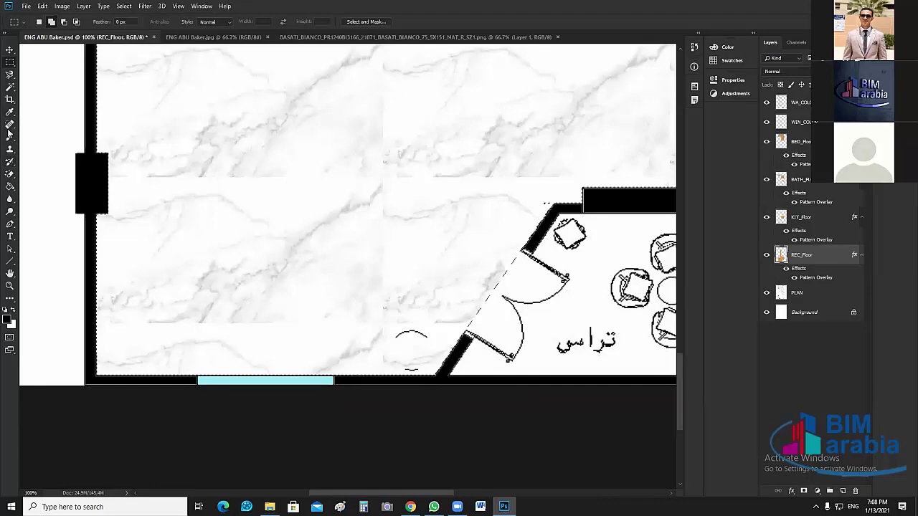
Fill the leftover table arcs on REC_Floor with the Paint Bucket, clear the selection and fit the plan in view.
click(10, 187)
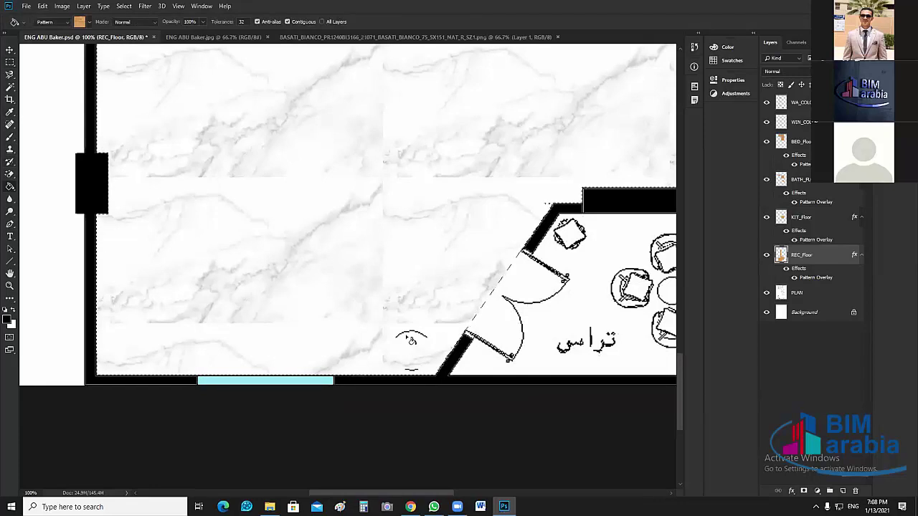
click(415, 343)
click(9, 50)
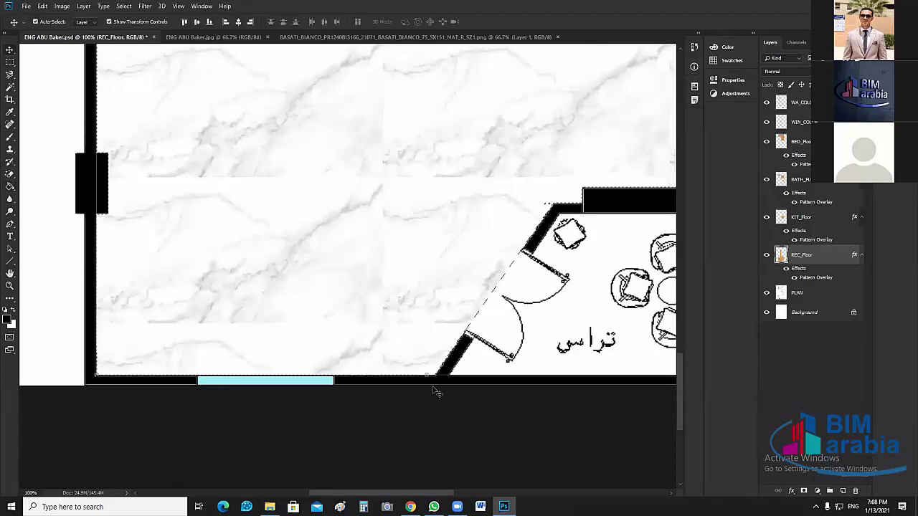
key(ctrl+d)
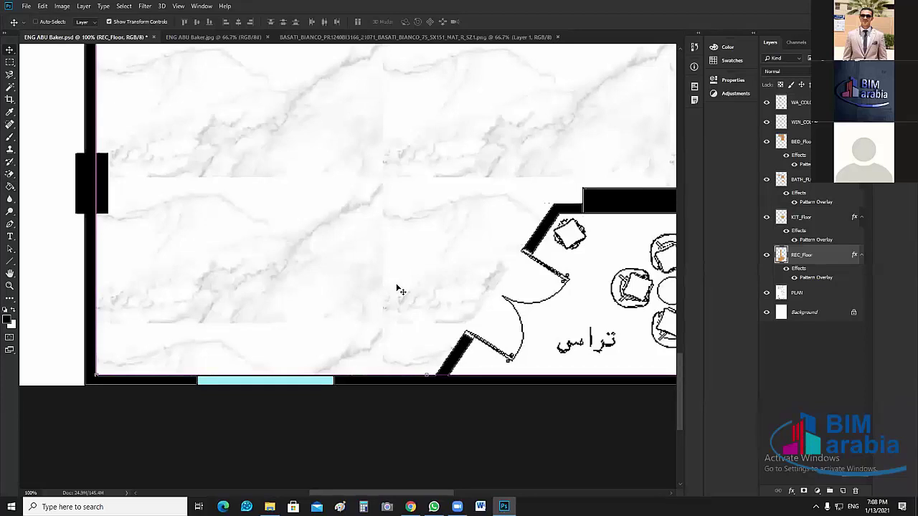
key(ctrl+0)
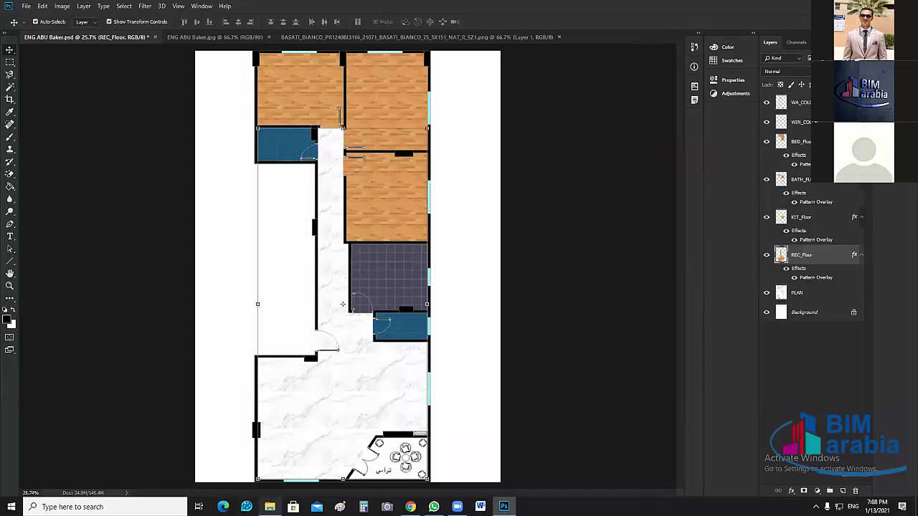
Switch to File Explorer, go up to the BIM ARABIA PROGECT folder and preview the black marble image 2486048.5d26f347c2e46.jpeg.
click(45, 31)
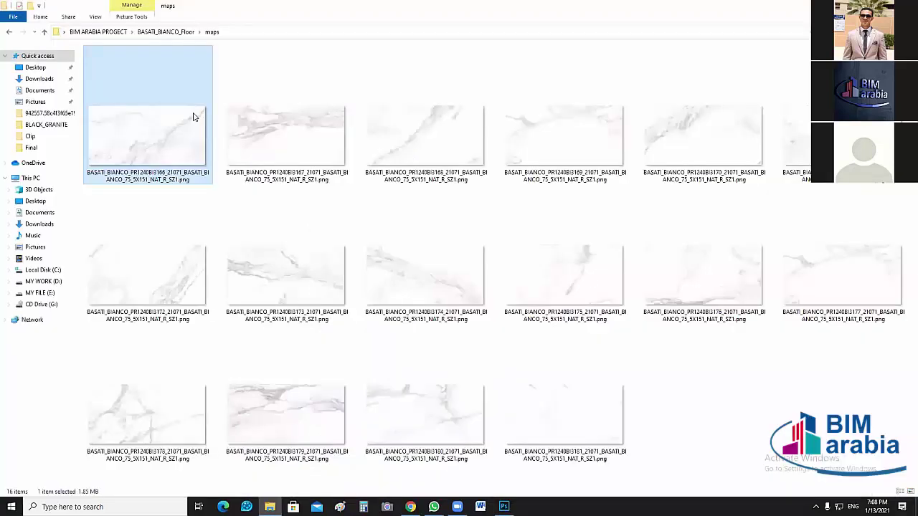
key(alt+Up)
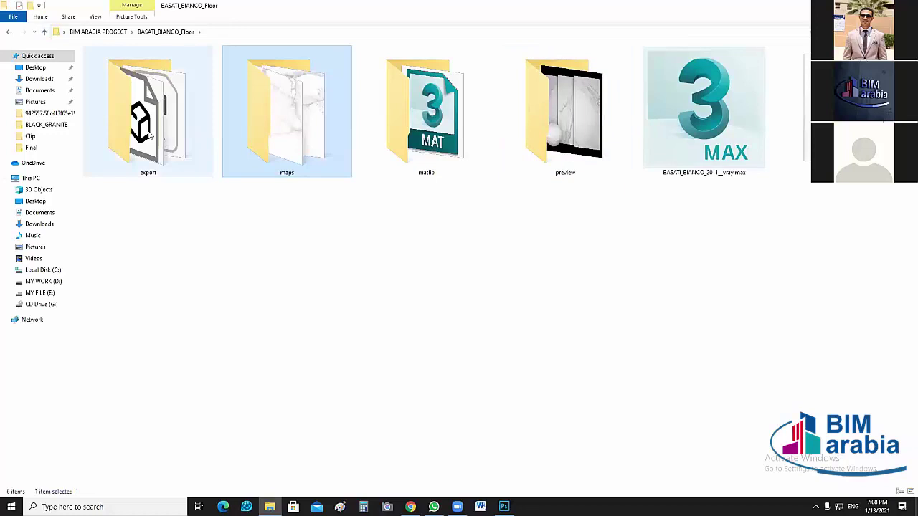
click(41, 34)
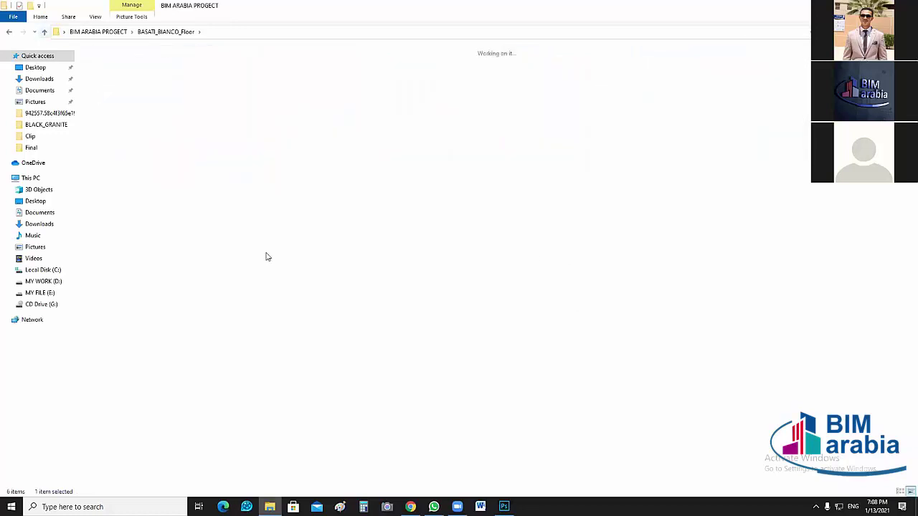
click(213, 218)
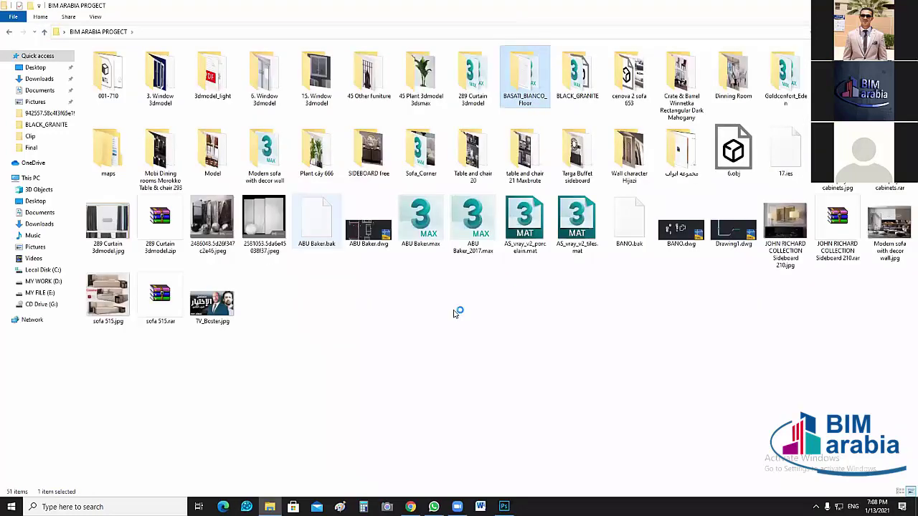
key(Return)
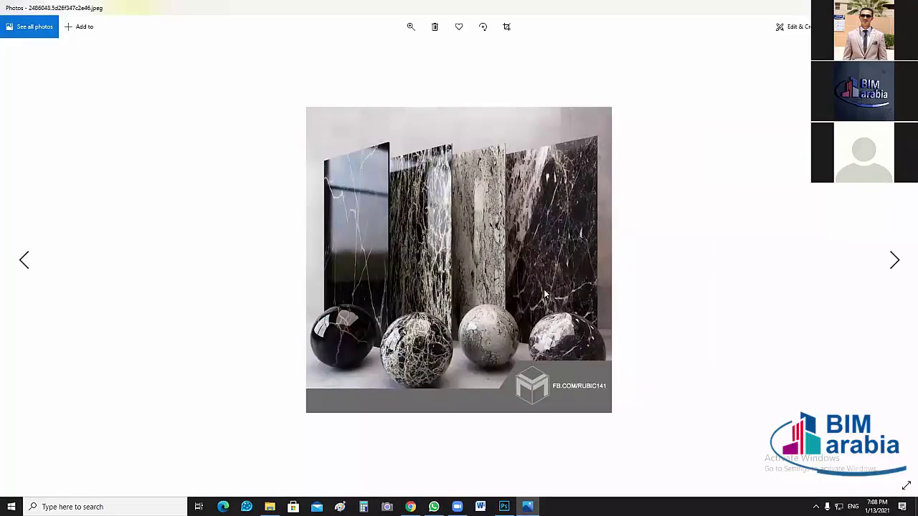
Close the preview, open the map folder inside BLACK_GRANITE and display its marble textures as extra large icons.
key(alt+F4)
double_click(576, 78)
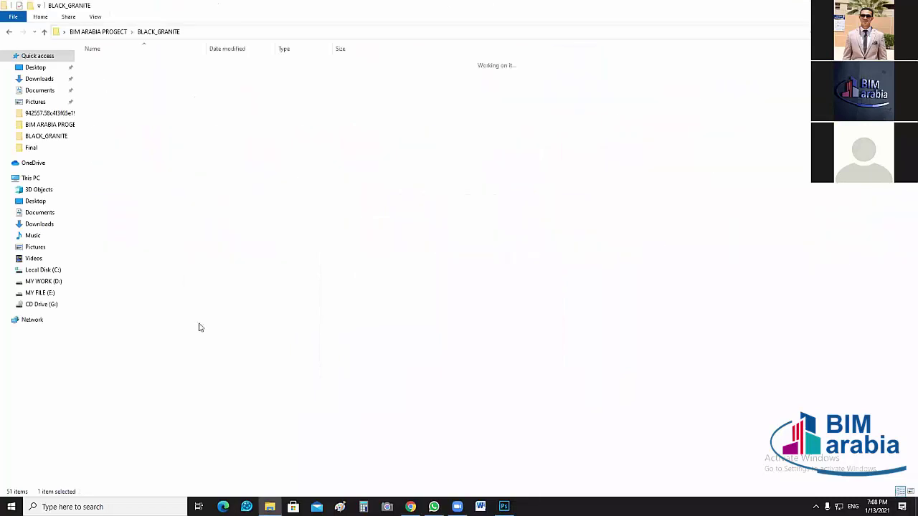
double_click(103, 64)
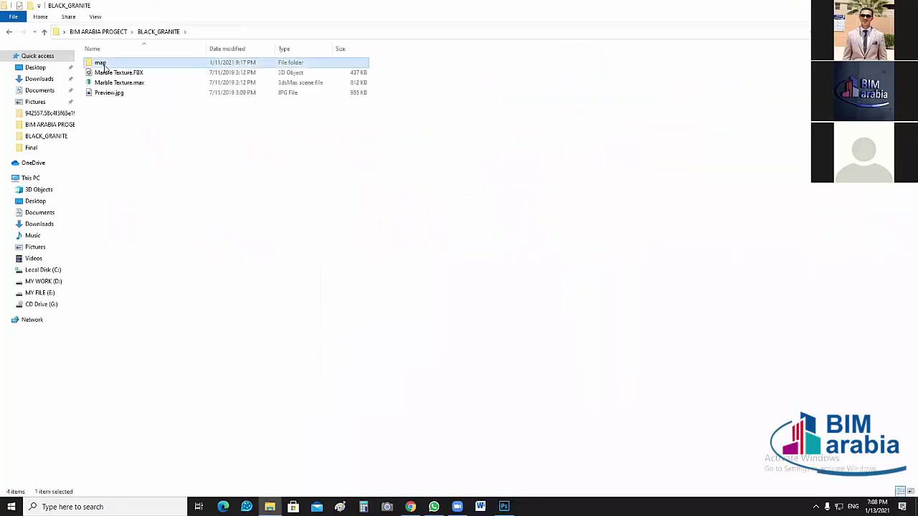
click(99, 17)
click(119, 32)
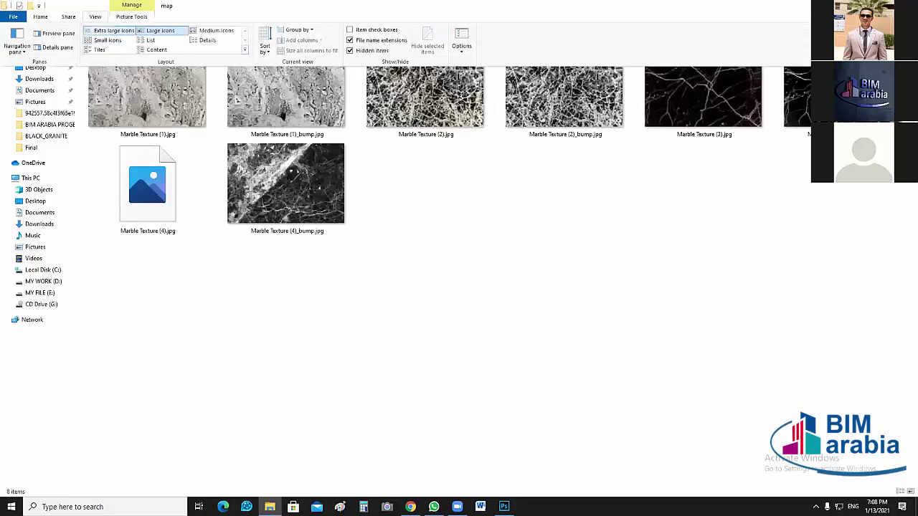
click(446, 308)
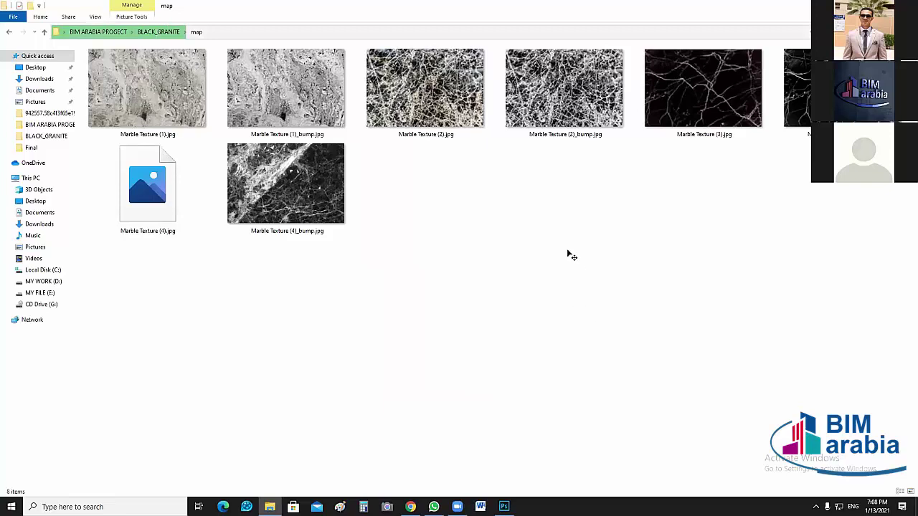
Switch back to Photoshop and save ENG ABU Baker.psd.
key(alt+Tab)
click(27, 6)
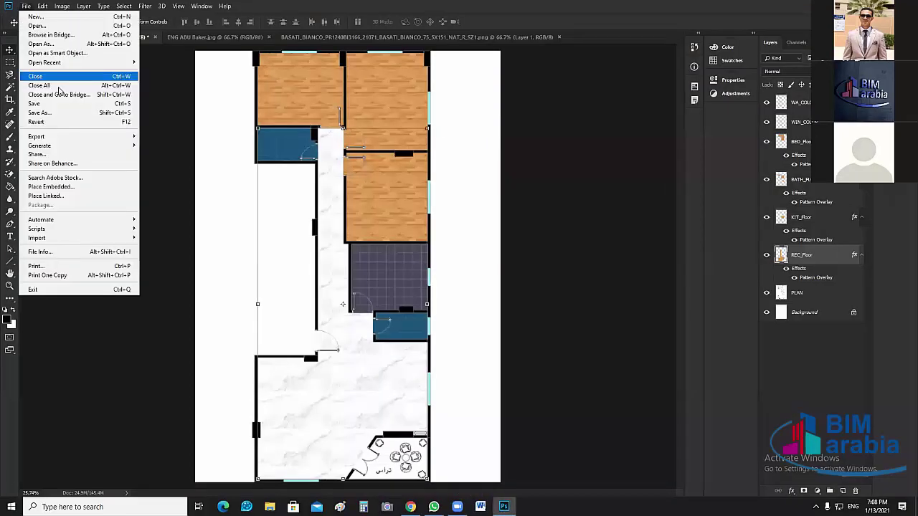
click(52, 104)
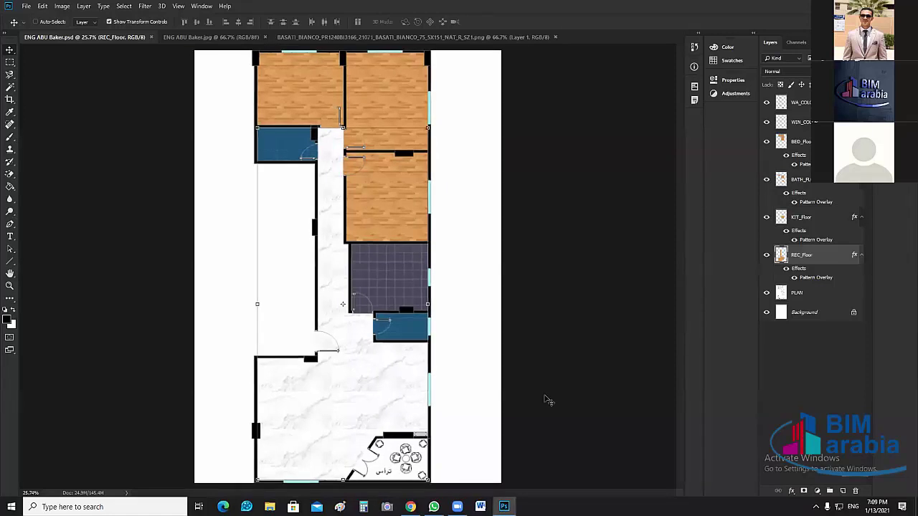
Select the empty terrace floor area on the PLAN layer with the Magic Wand.
key(ctrl+plus)
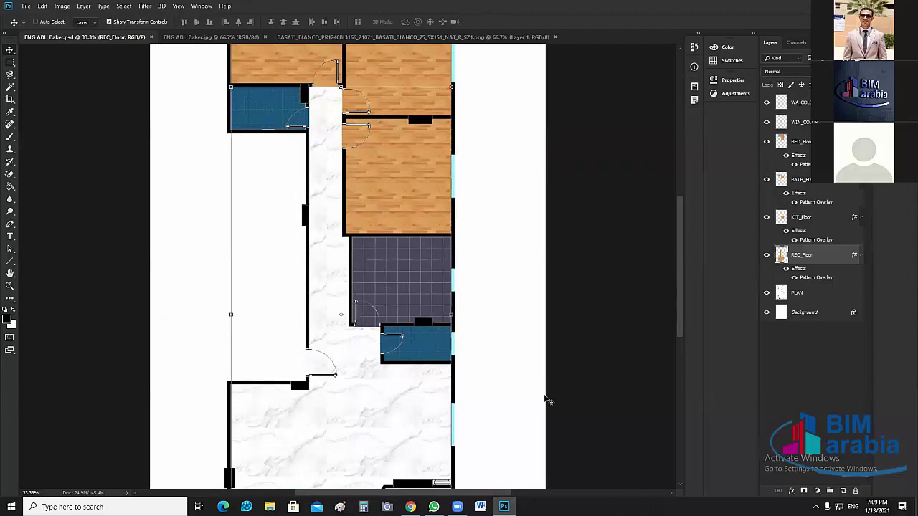
key(ctrl+plus)
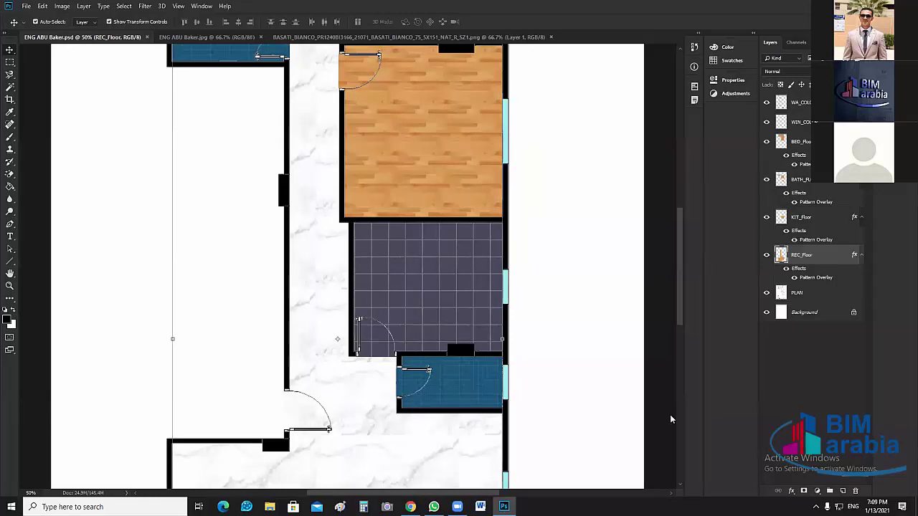
scroll(564, 386, down, 3)
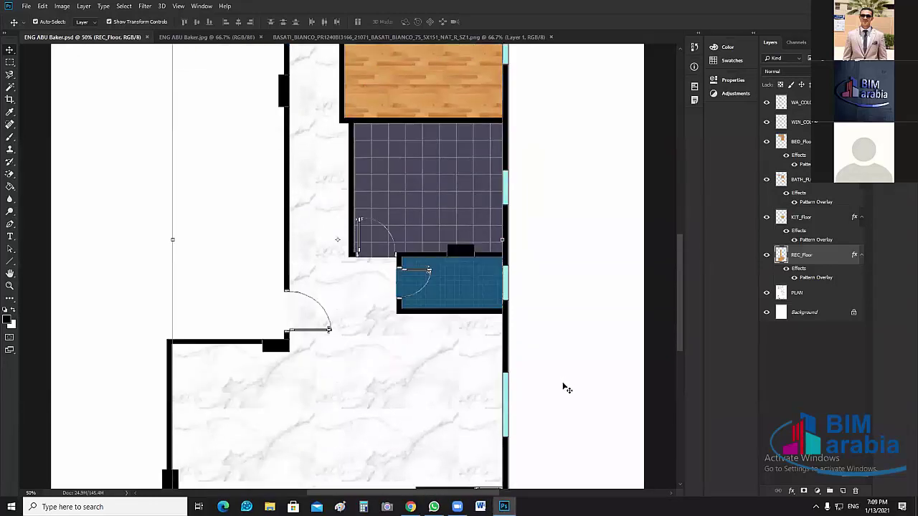
scroll(565, 387, down, 4)
scroll(472, 407, down, 2)
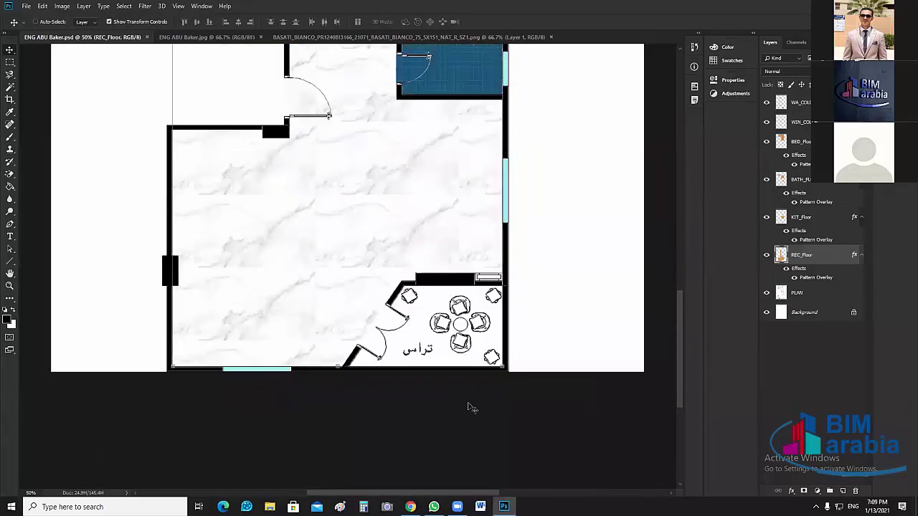
key(ctrl+plus)
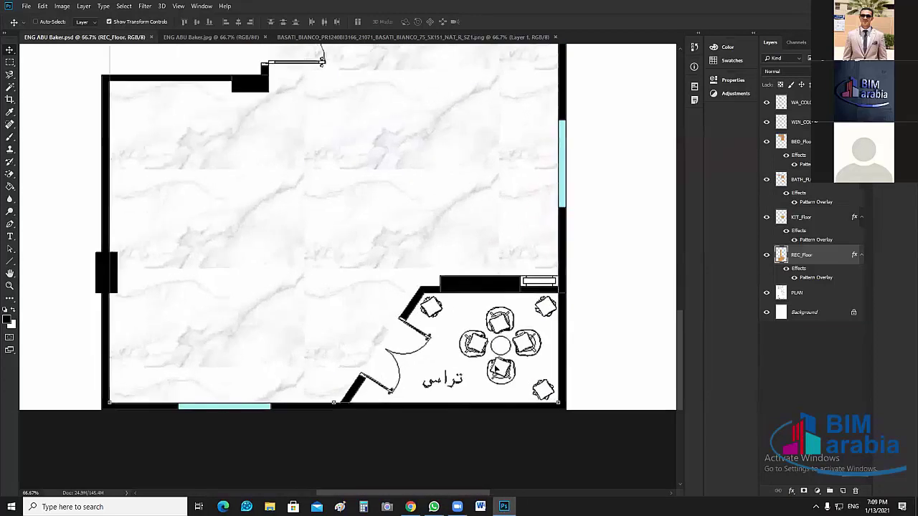
key(ctrl+plus)
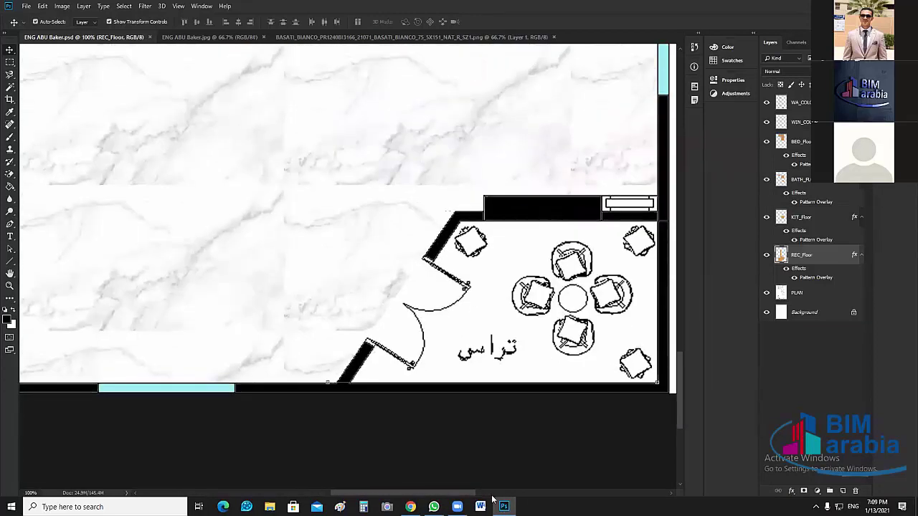
click(492, 494)
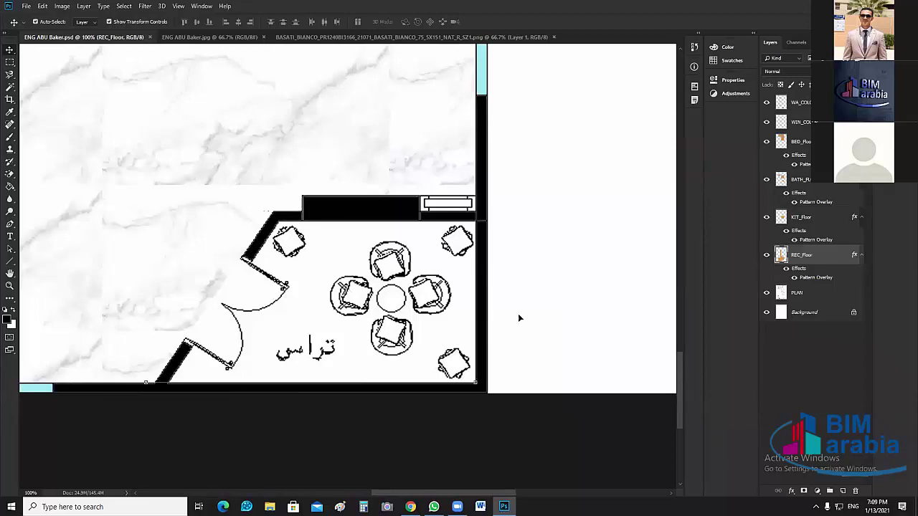
click(347, 308)
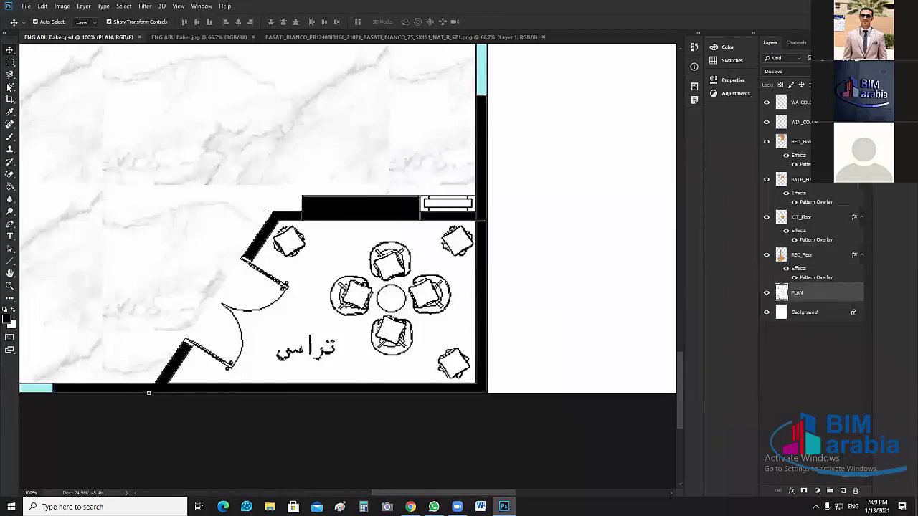
click(10, 85)
click(432, 334)
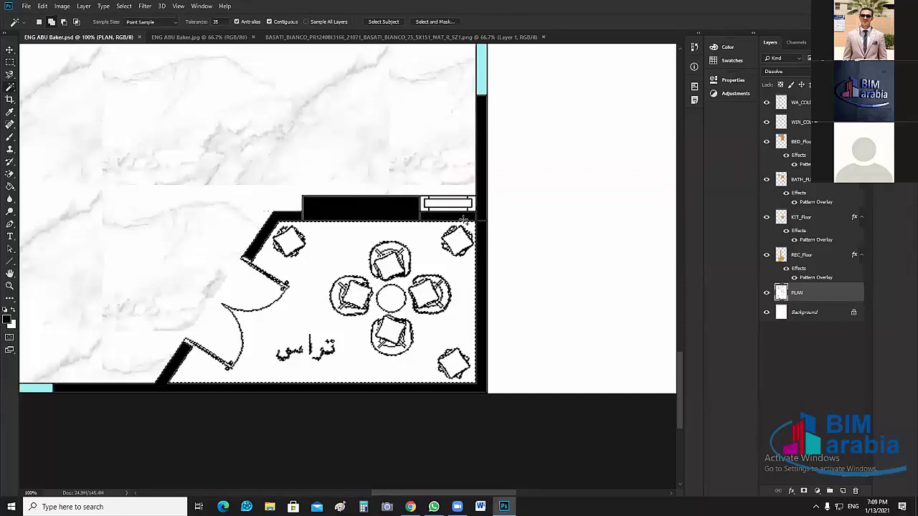
Add the terrace furniture, the Arabic room label and the corner furniture by the slanted wall to the selection with rectangular marquees.
key(m)
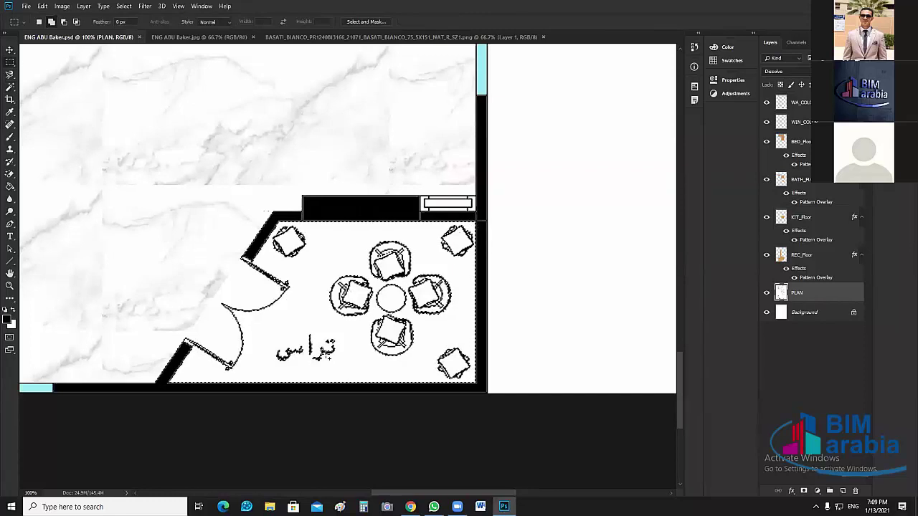
drag(475, 223, 304, 380)
drag(346, 332, 276, 366)
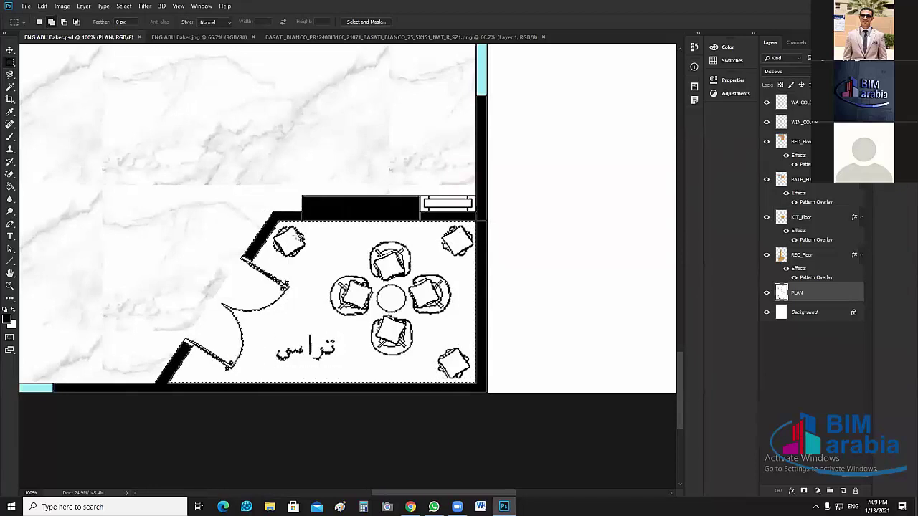
scroll(310, 273, up, 1)
scroll(315, 228, down, 1)
drag(318, 226, 243, 267)
Outline a triangle with the Polygonal Lasso between the terrace's slanted wall and the adjacent corner furniture symbol.
key(ctrl+plus)
key(ctrl+plus)
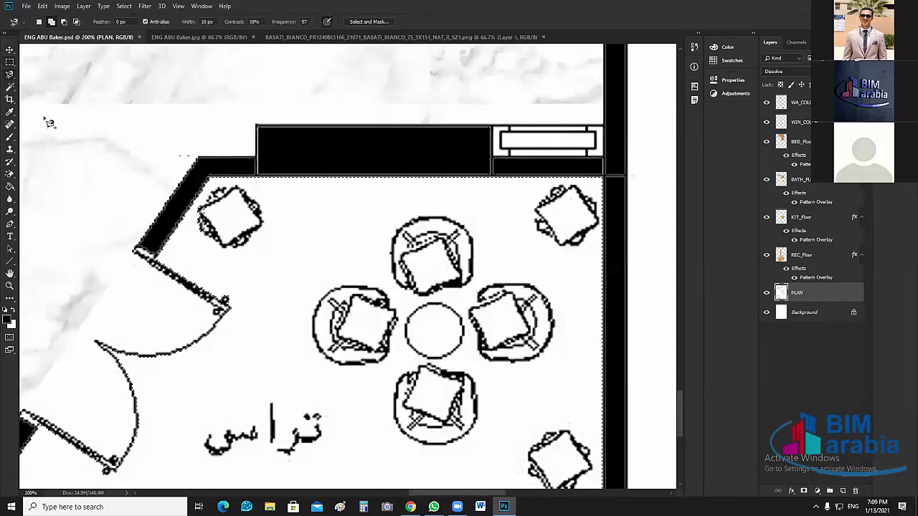
click(10, 75)
right_click(11, 75)
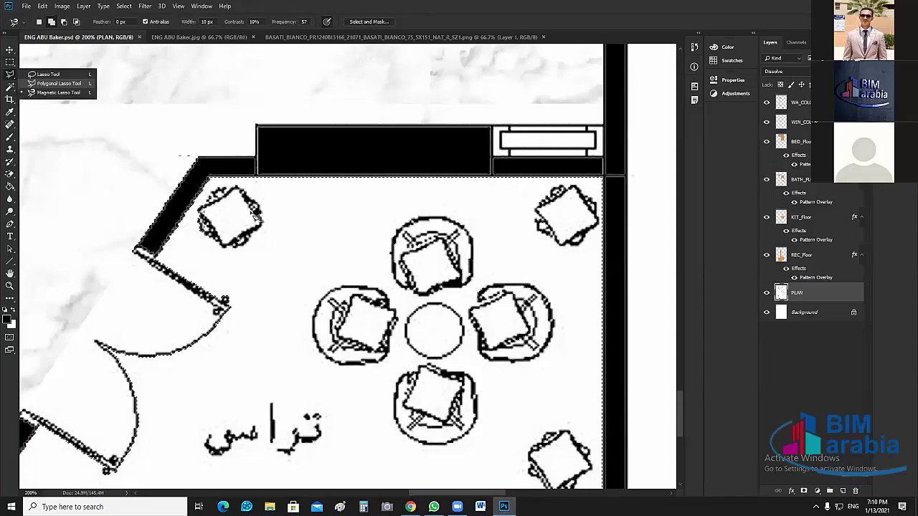
click(50, 84)
click(206, 196)
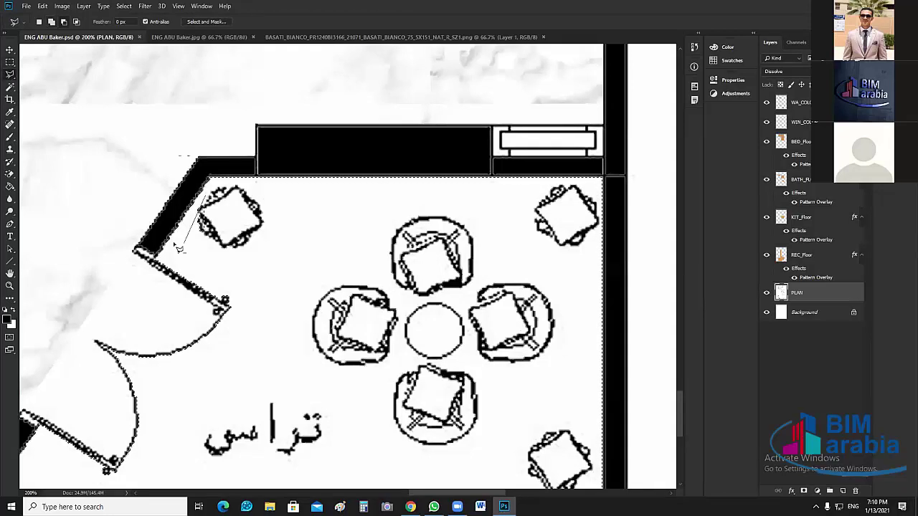
click(175, 243)
click(228, 251)
click(207, 196)
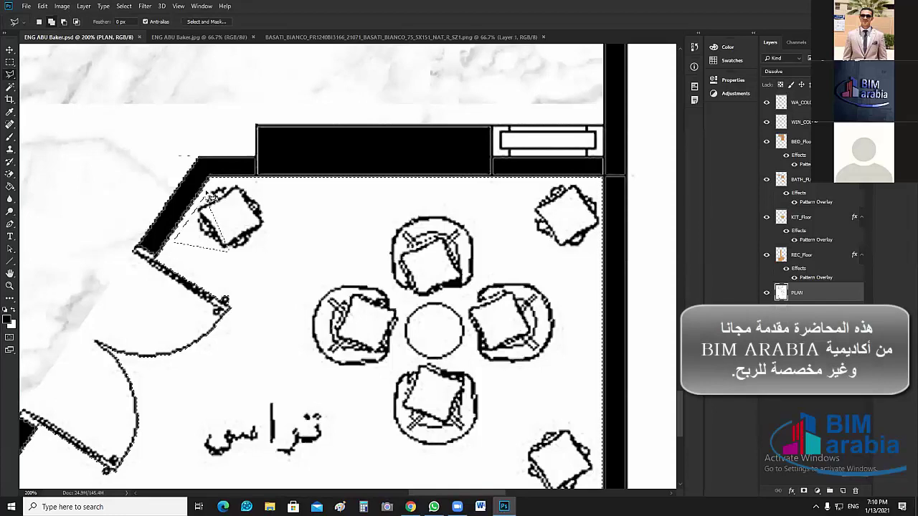
Add the corner furniture symbol by the terrace's slanted wall to the selection with a four-sided Polygonal Lasso outline.
click(168, 249)
click(239, 274)
click(253, 234)
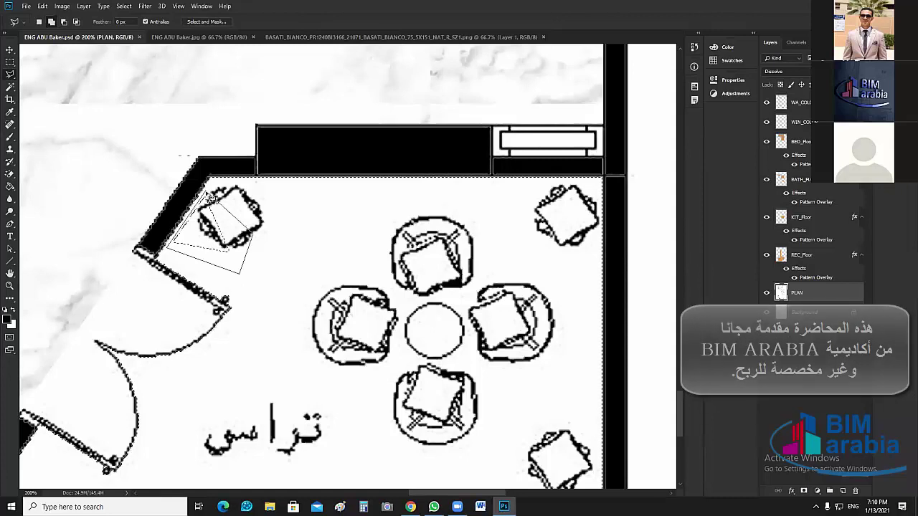
click(206, 193)
scroll(265, 287, down, 3)
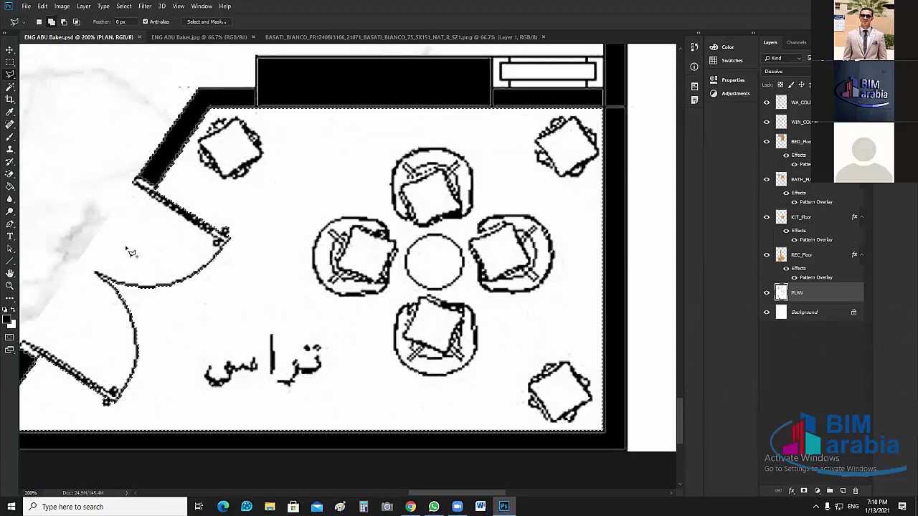
Try to add the terrace's double-door swing area to the selection with the Magic Wand and a rectangular marquee.
click(10, 87)
click(150, 248)
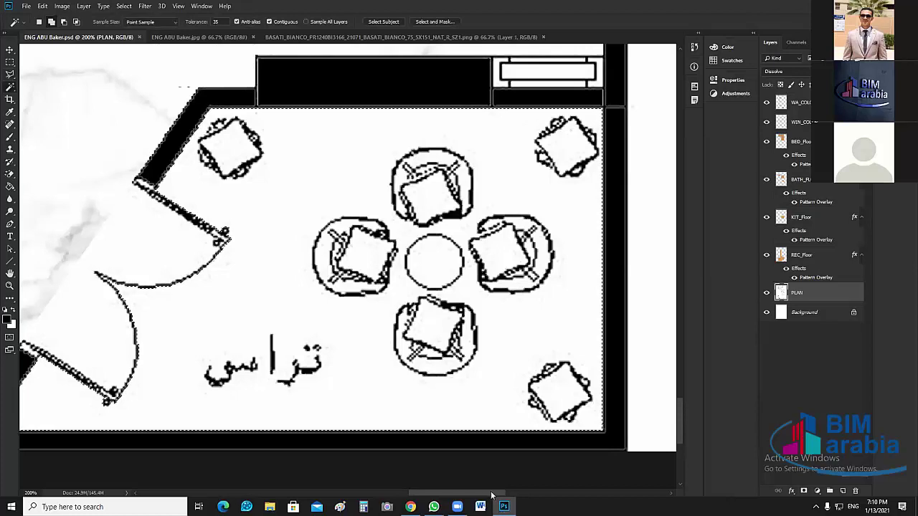
drag(470, 494, 446, 495)
scroll(368, 355, down, 1)
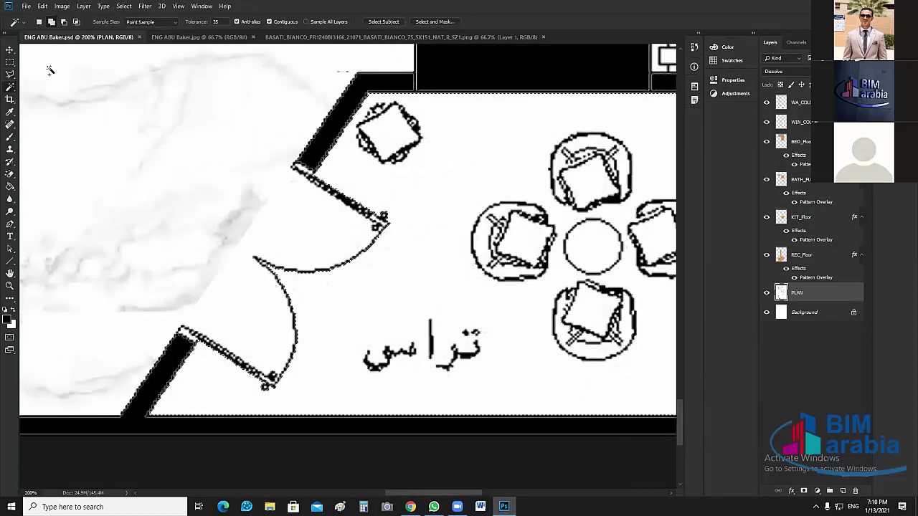
click(10, 63)
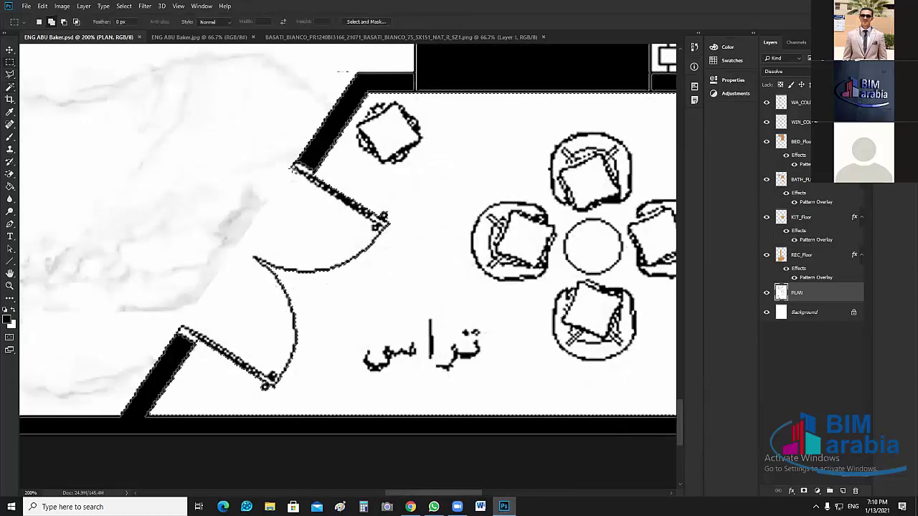
drag(291, 169, 223, 274)
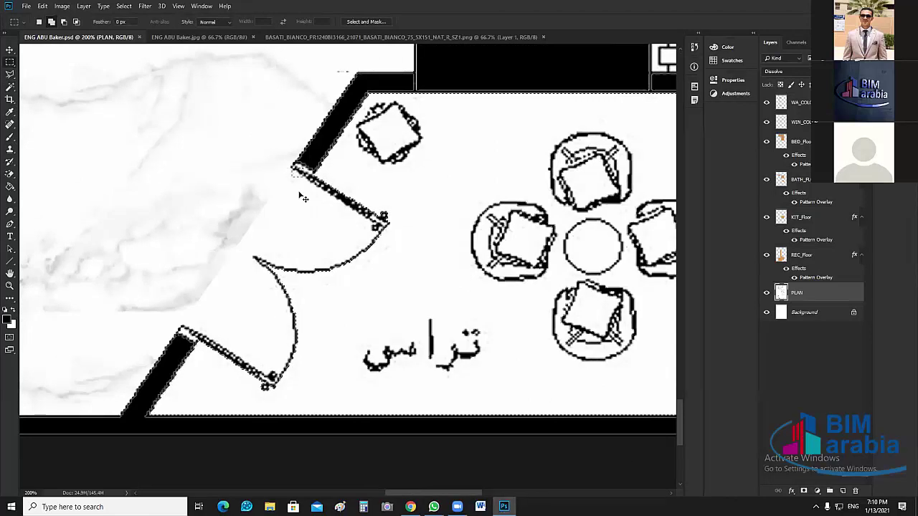
Add the double-door swing area to the selection with the Polygonal Lasso, following the slanted opening line and the door arcs.
click(10, 74)
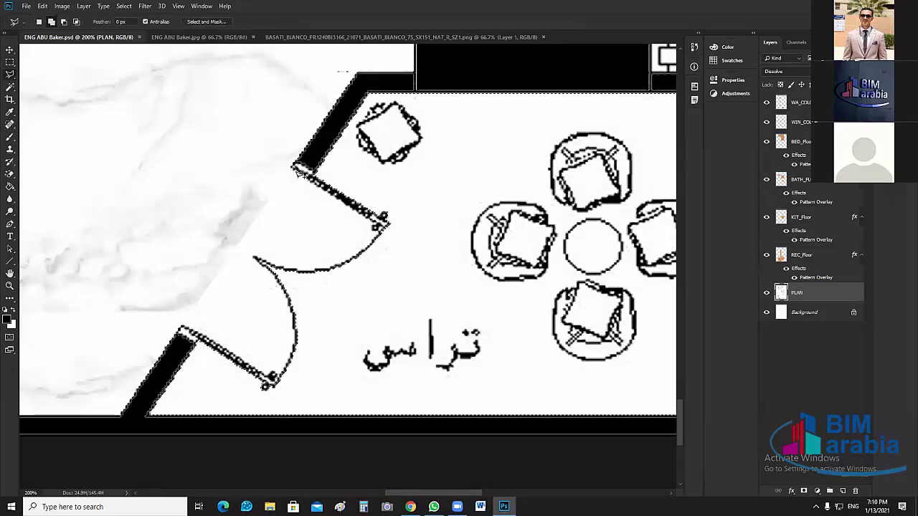
click(294, 169)
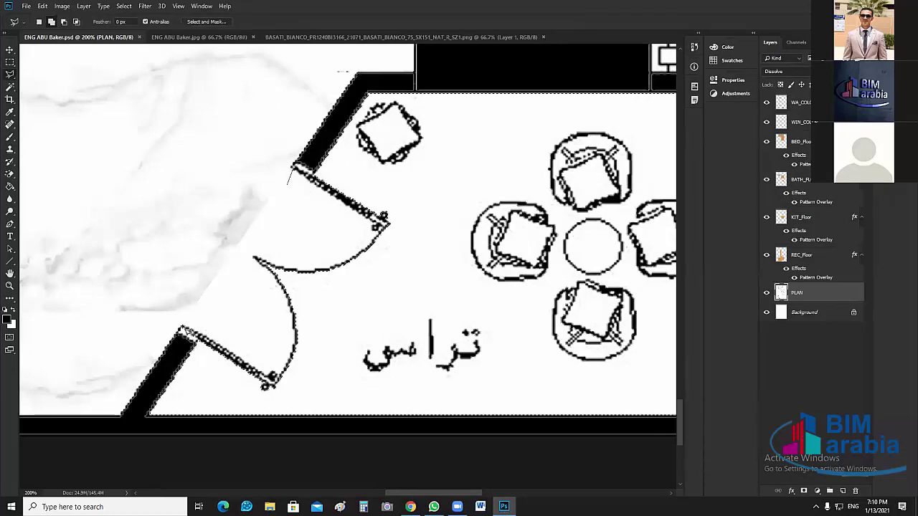
click(182, 328)
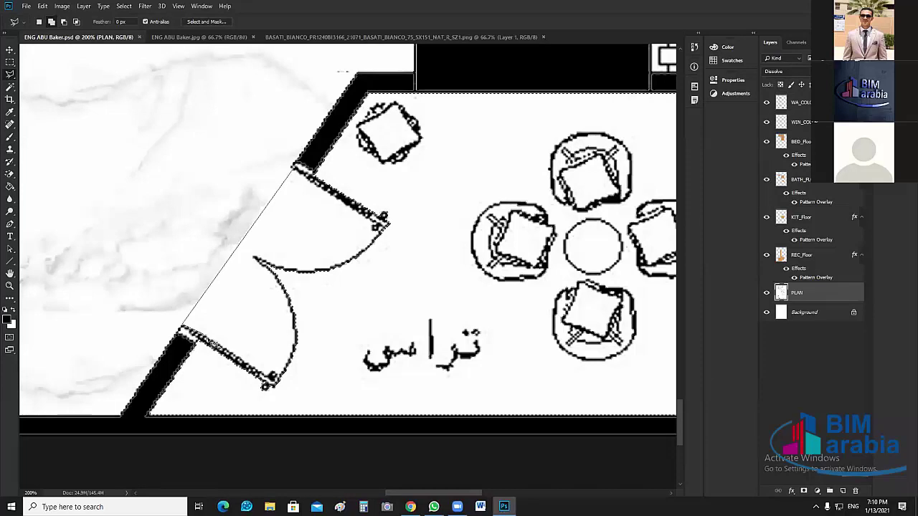
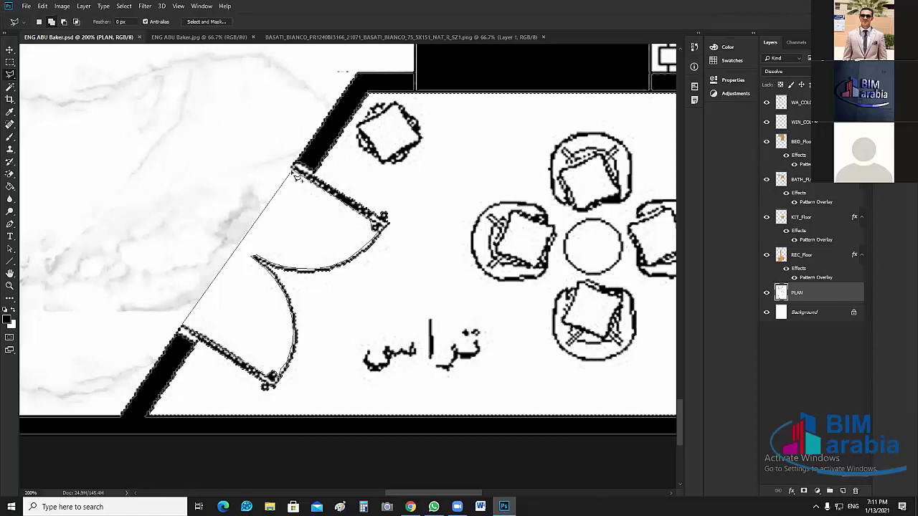
click(296, 176)
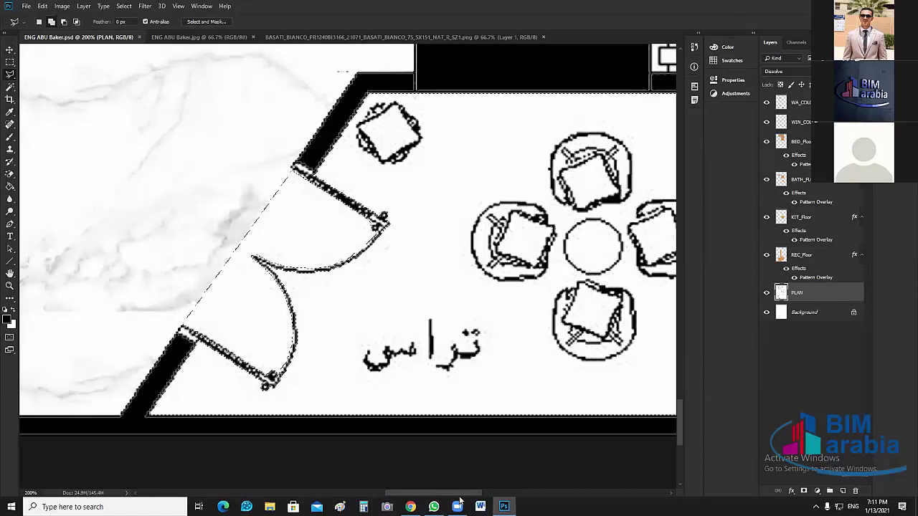
Create a new layer above PLAN for the terrace floor and name it PALCONY_Floor.
scroll(469, 397, right, 3)
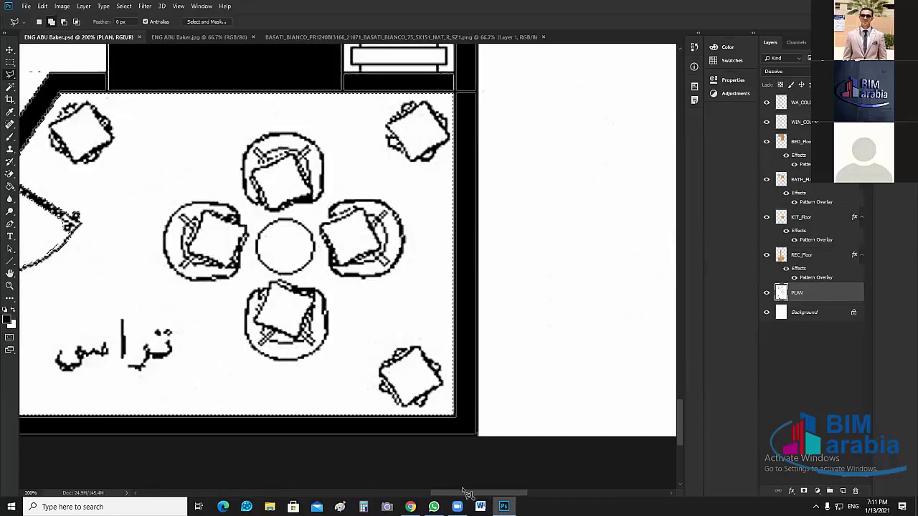
drag(452, 500, 439, 502)
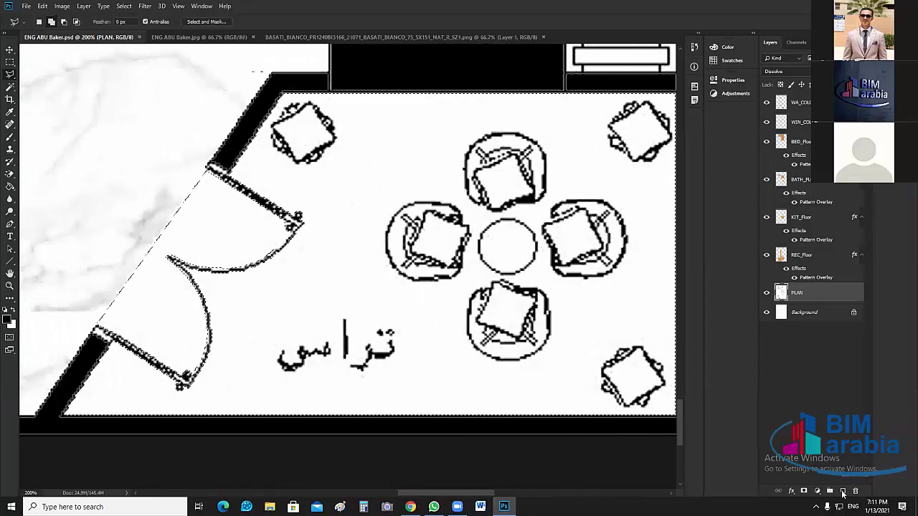
key(ctrl+shift+alt+n)
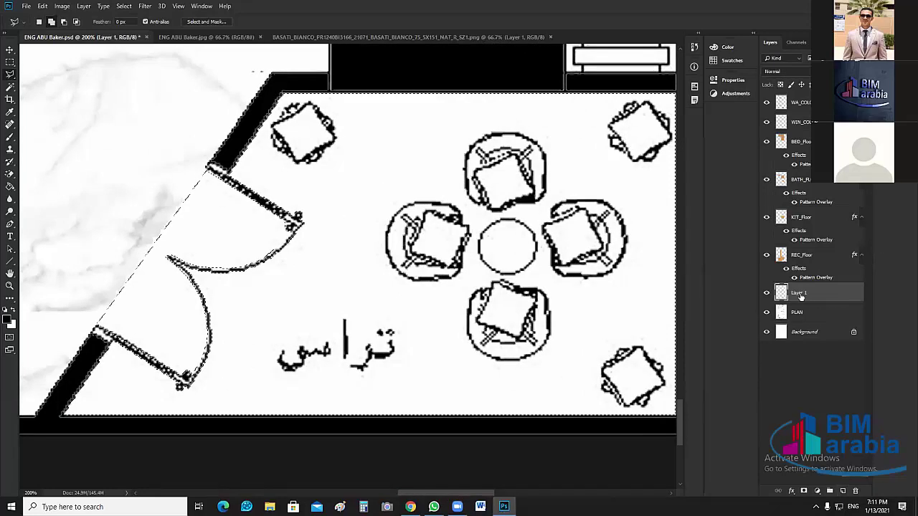
double_click(799, 293)
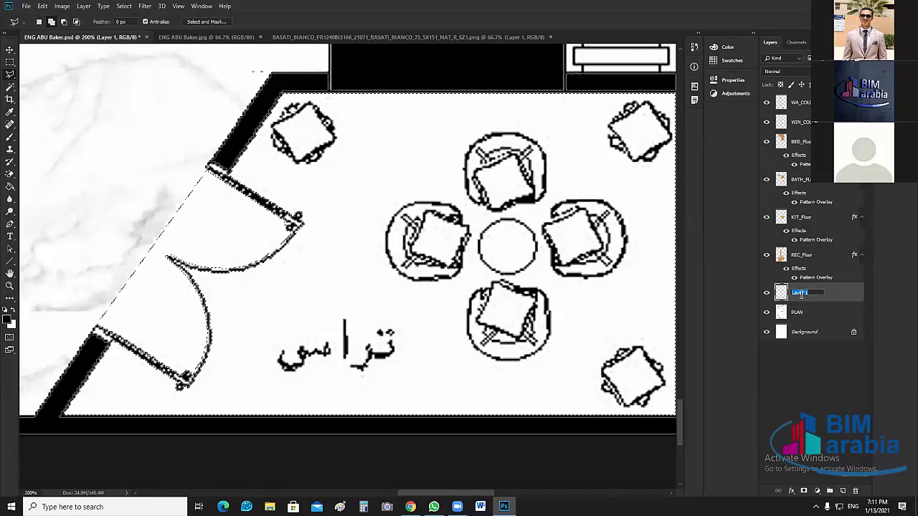
text(PA)
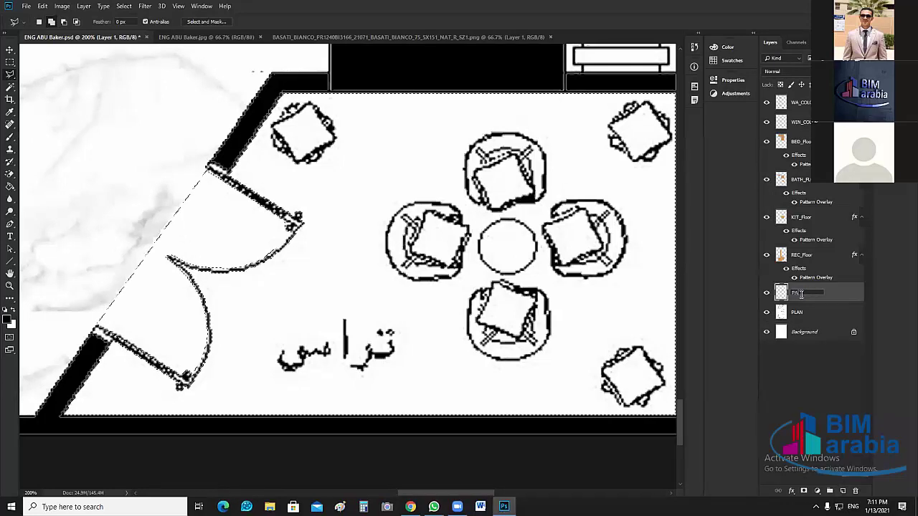
text(TIONY_ Floor)
key(Return)
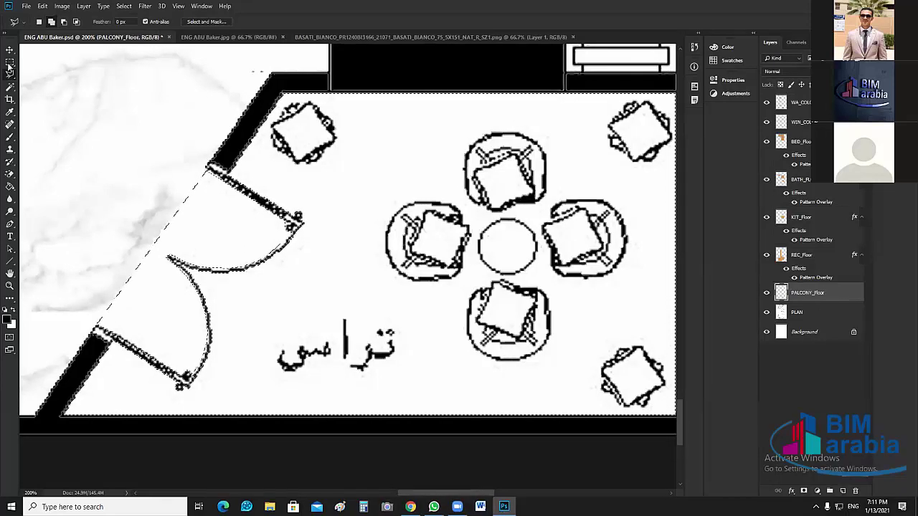
Fill the selected terrace area on PALCONY_Floor with the wood pattern using the Paint Bucket.
click(10, 186)
click(330, 273)
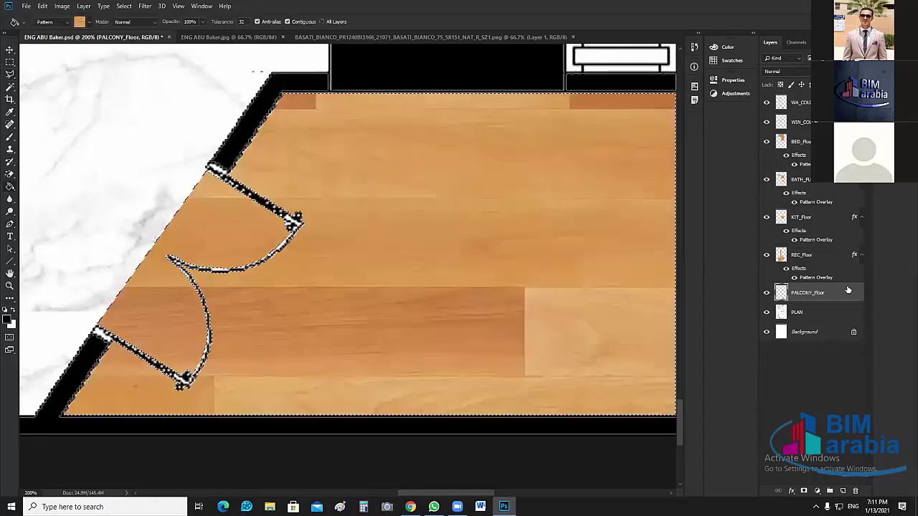
double_click(809, 293)
key(Return)
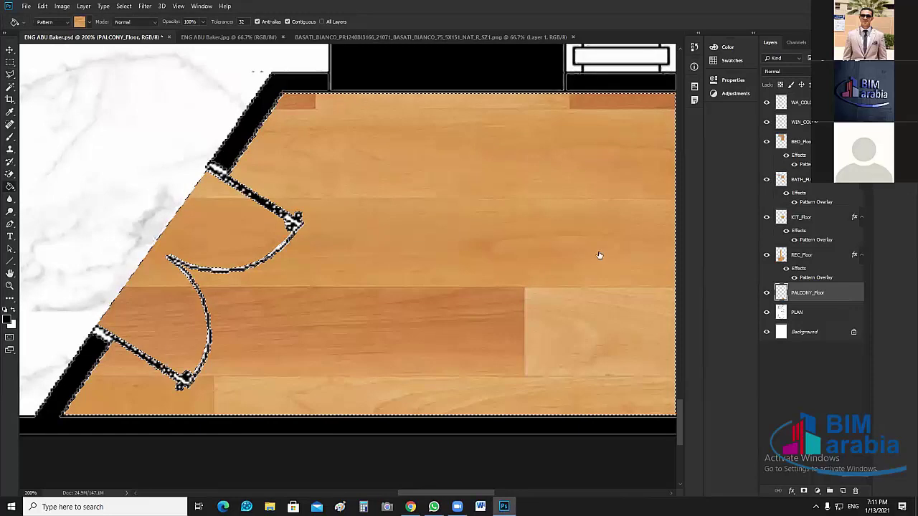
Add a Pattern Overlay to PALCONY_Floor using the beige marble tile pattern.
double_click(842, 297)
click(550, 183)
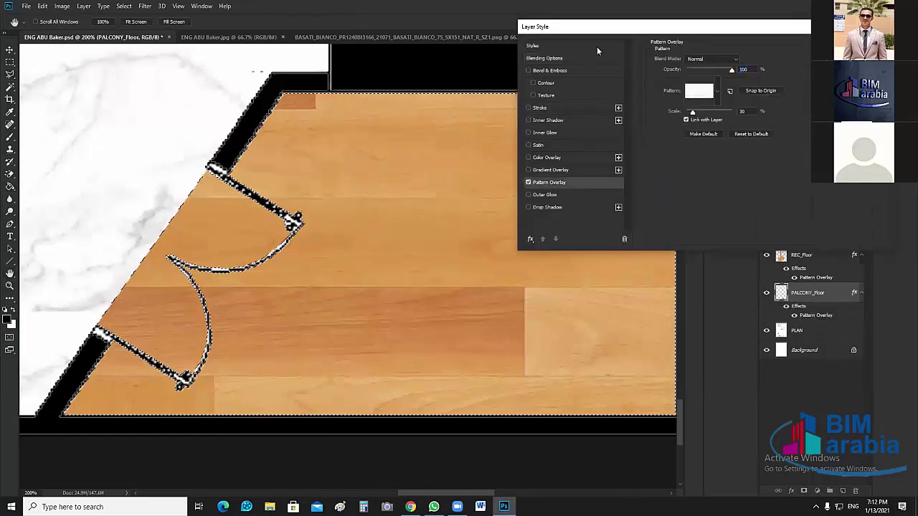
click(542, 108)
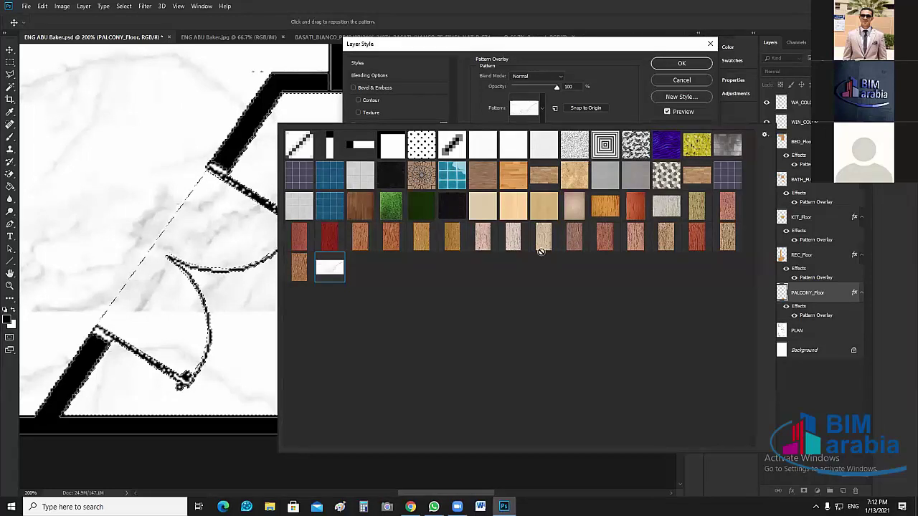
click(574, 176)
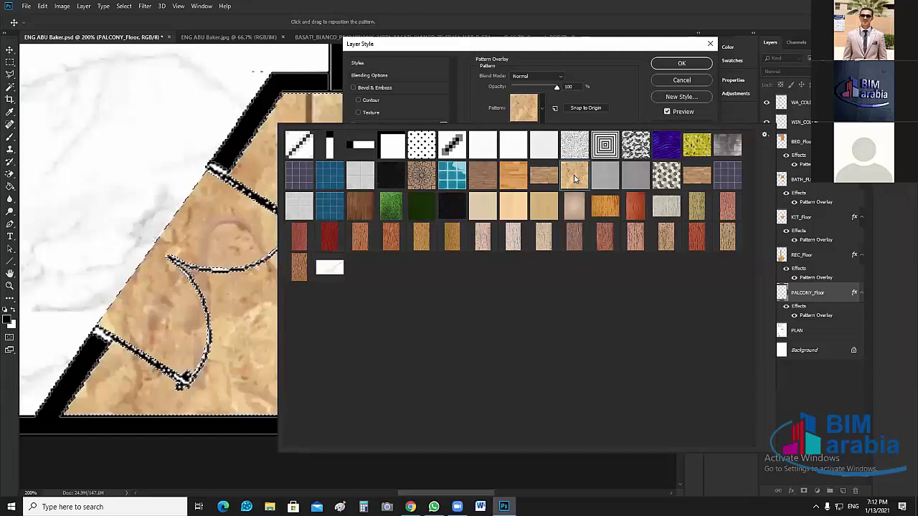
click(592, 53)
drag(574, 44, 721, 35)
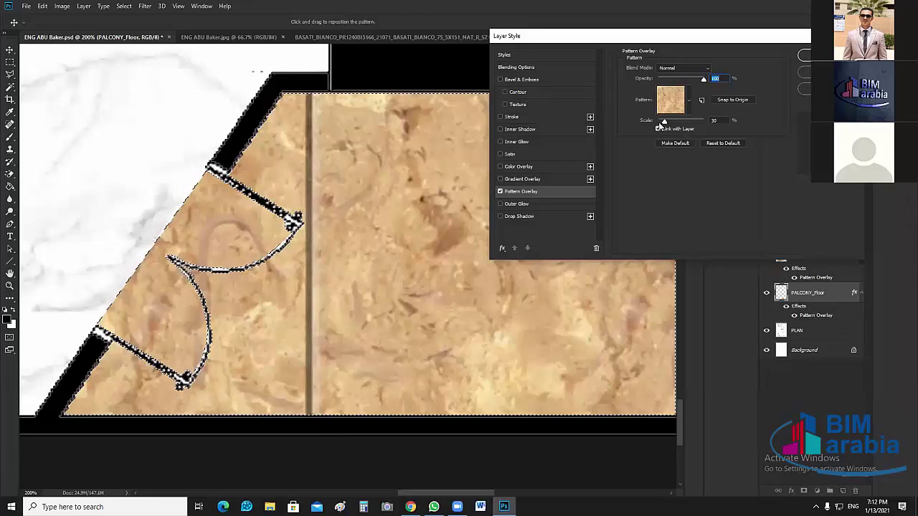
Set the beige tile pattern's scale to 4% and apply the layer style.
drag(662, 123, 660, 124)
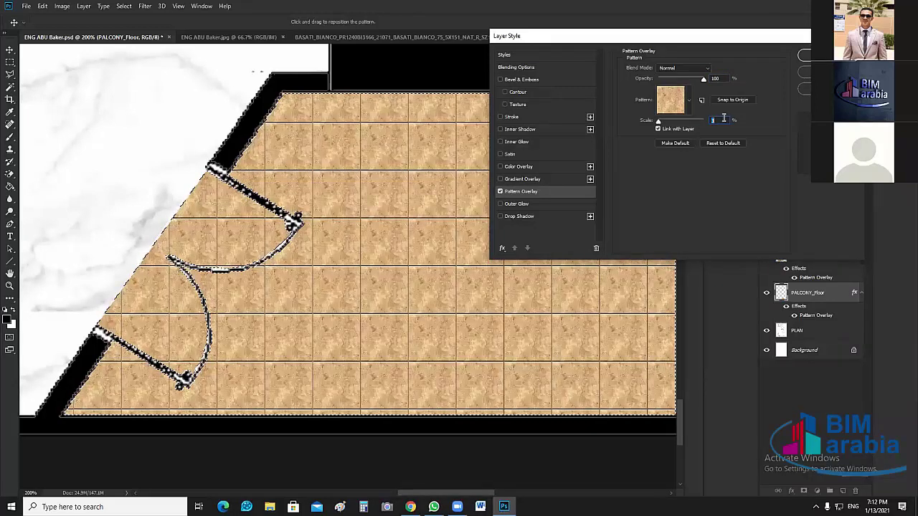
key(Down)
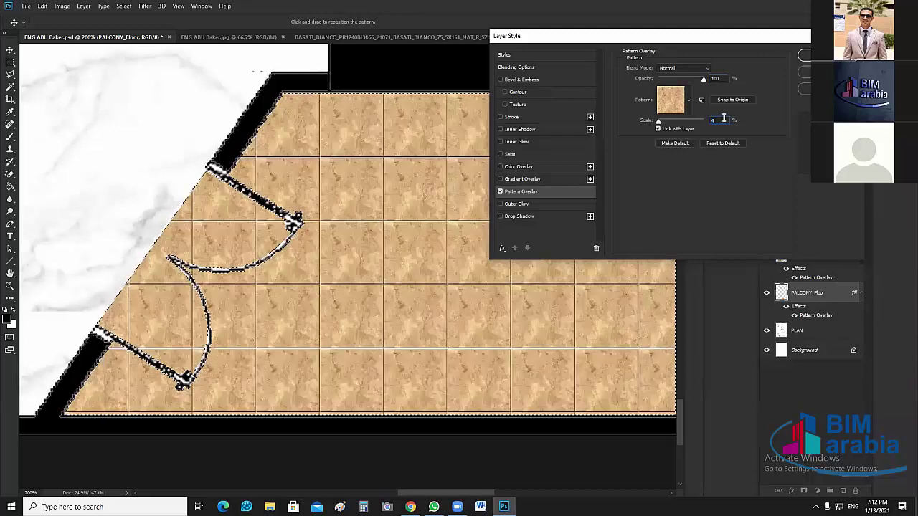
key(Return)
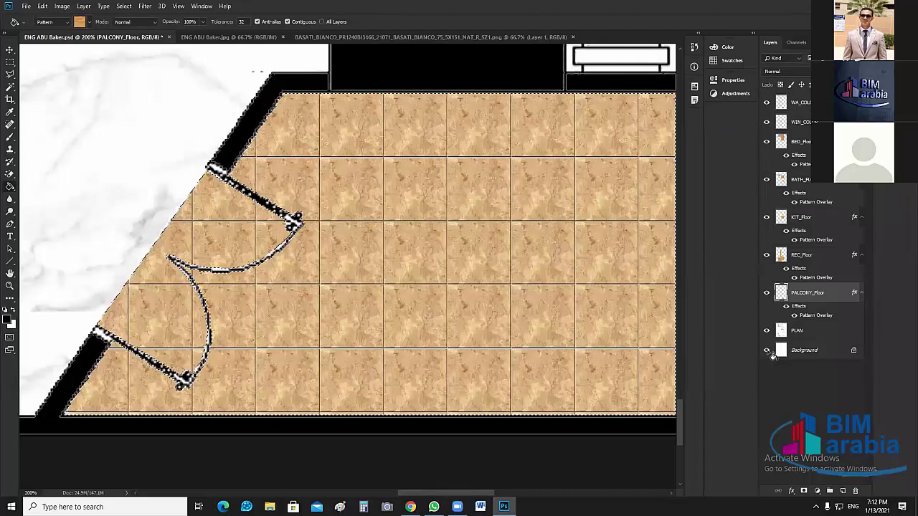
key(ctrl+d)
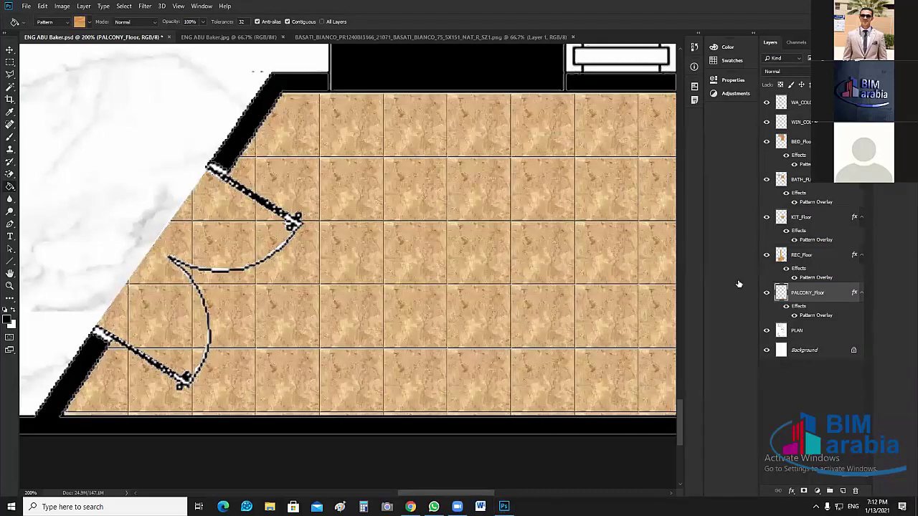
Change the PALCONY_Floor overlay to the bright green grass pattern, trying the dark green pattern for comparison.
double_click(835, 295)
click(600, 272)
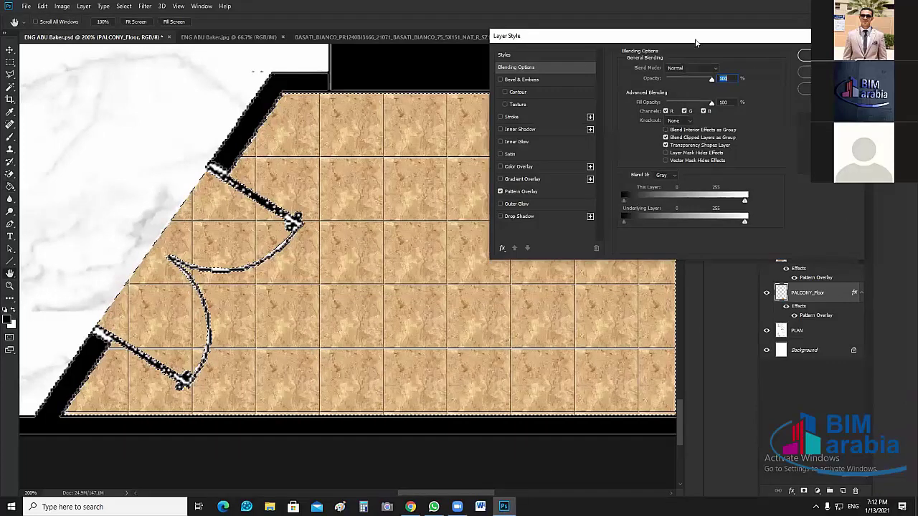
click(521, 191)
click(606, 104)
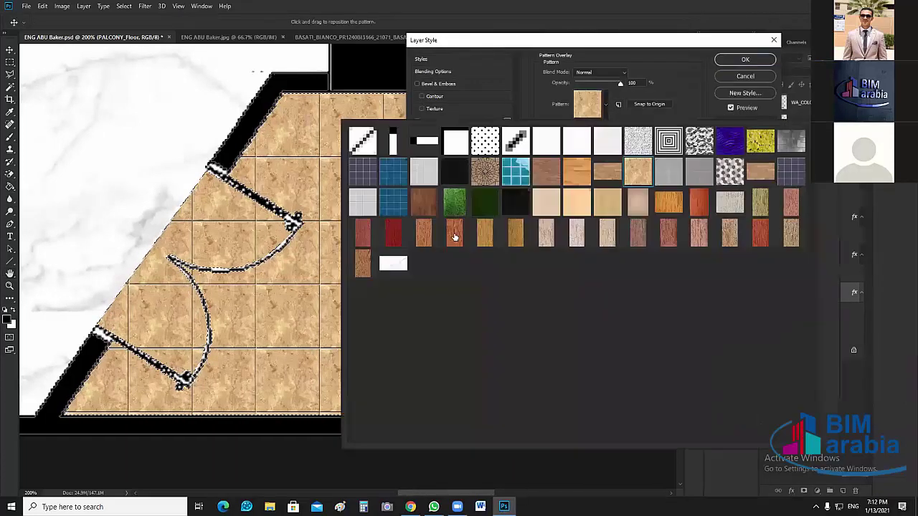
click(455, 208)
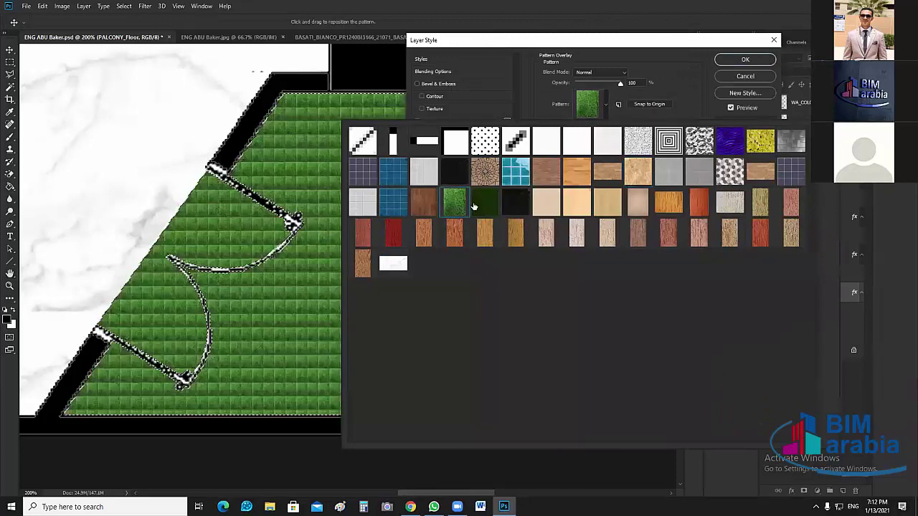
click(475, 206)
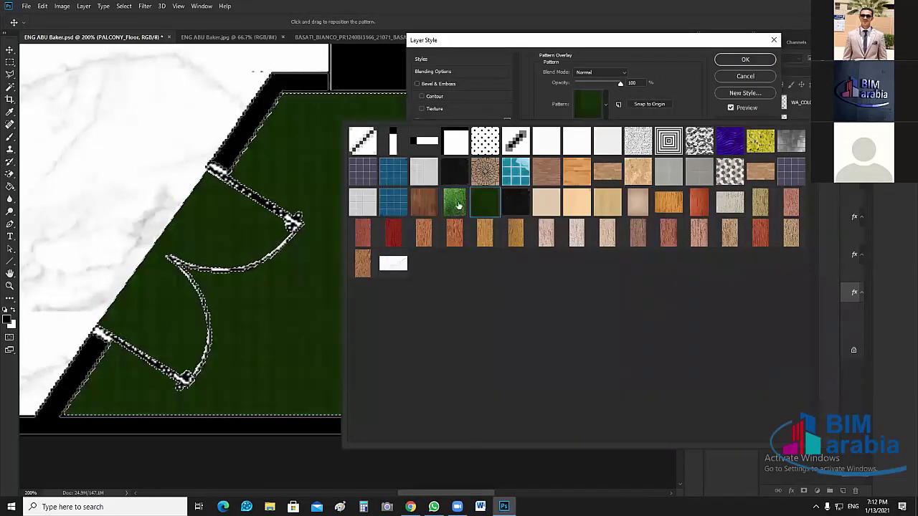
click(456, 206)
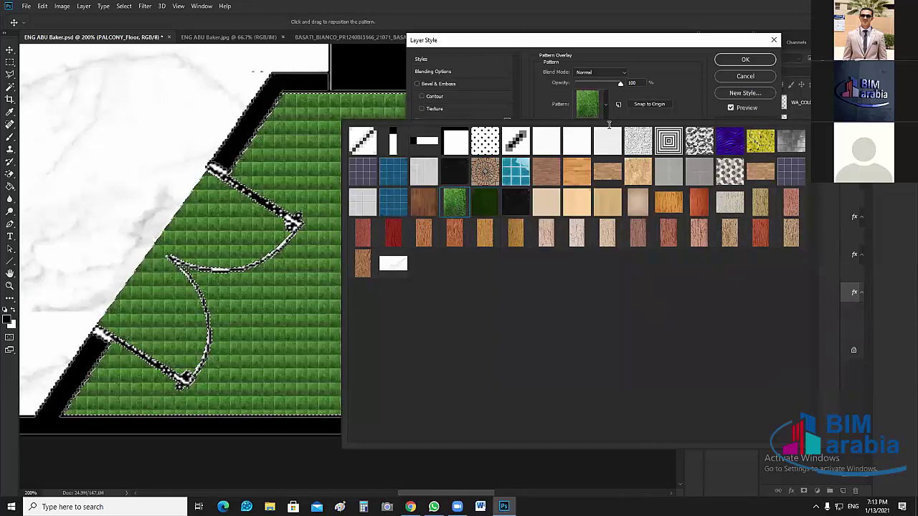
click(588, 104)
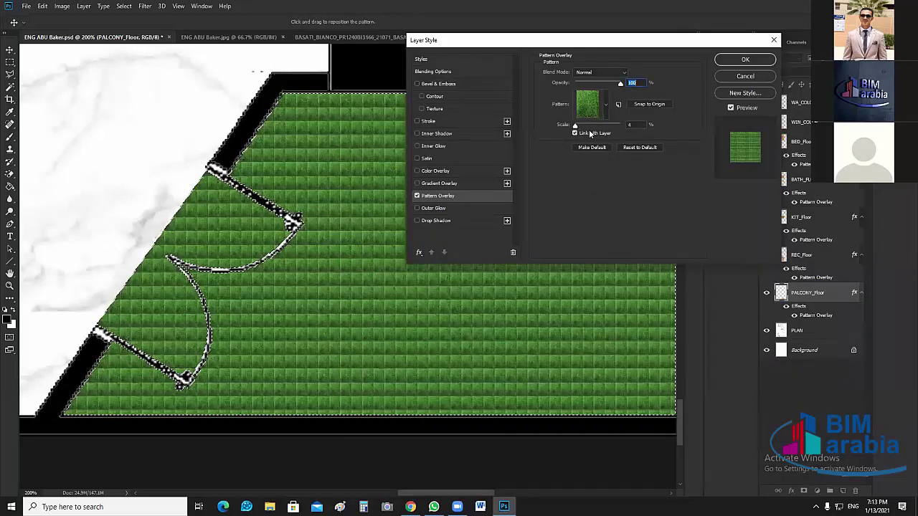
Switch the PALCONY_Floor pattern overlay to the dark green grass pattern and apply it at a scale of 40%.
drag(590, 132, 600, 133)
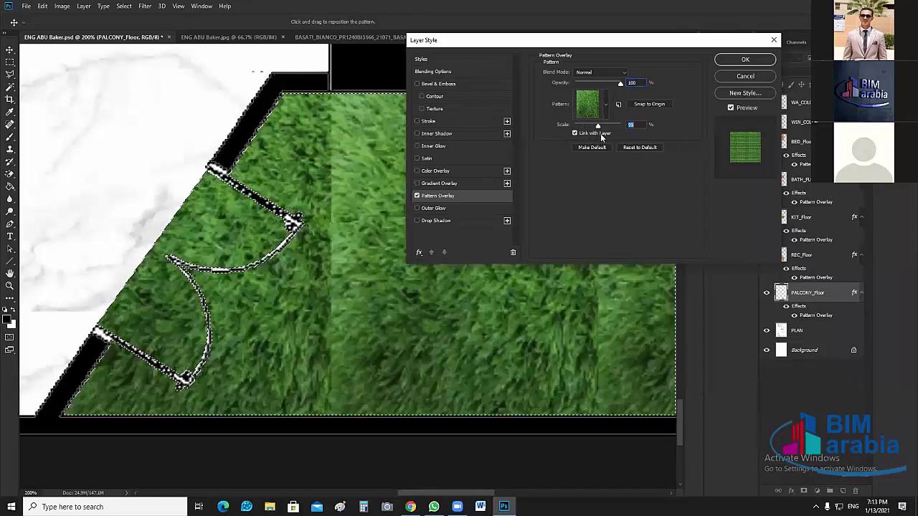
click(586, 136)
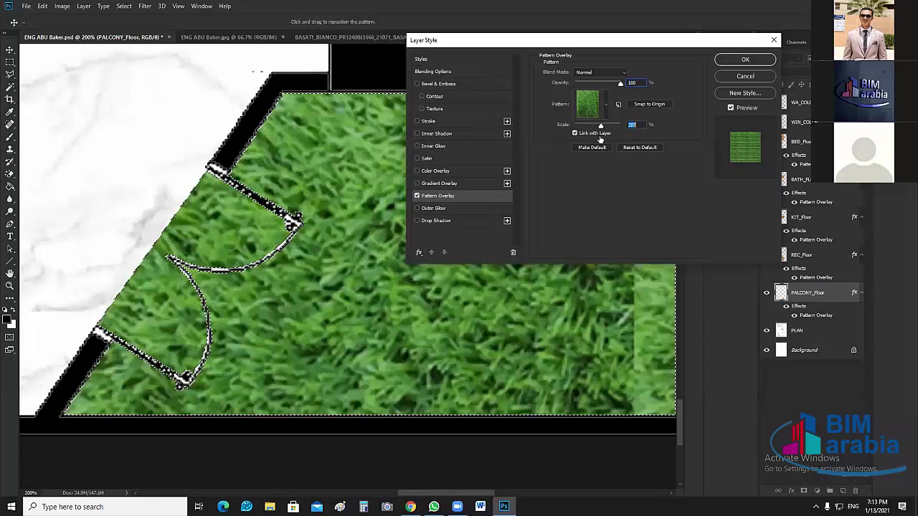
click(605, 104)
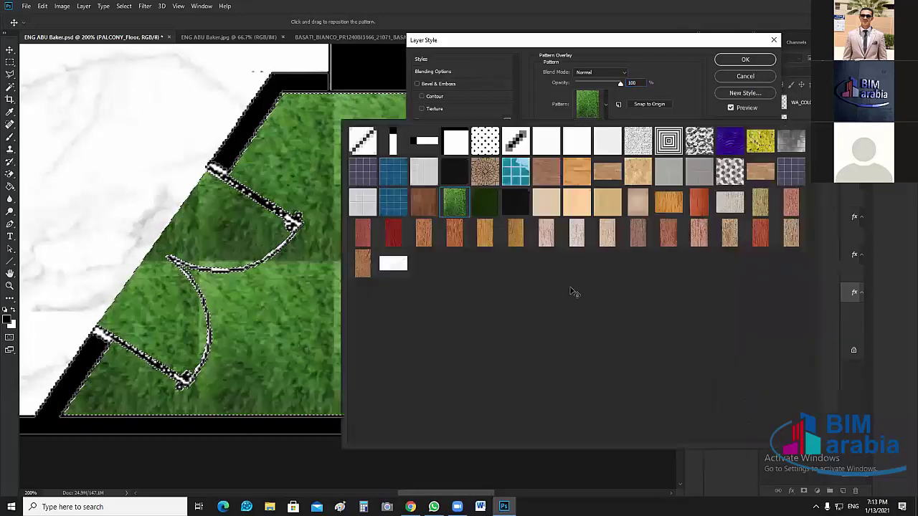
drag(584, 129, 576, 129)
click(585, 130)
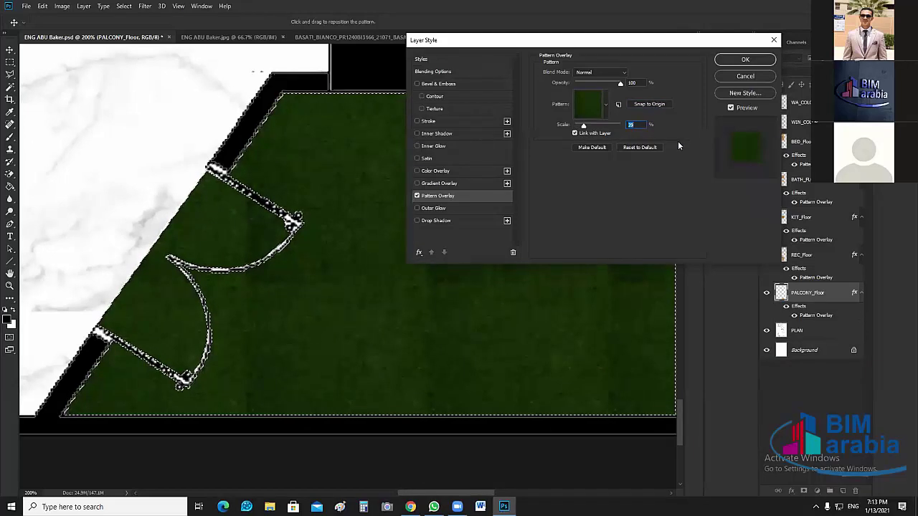
text(40)
key(Return)
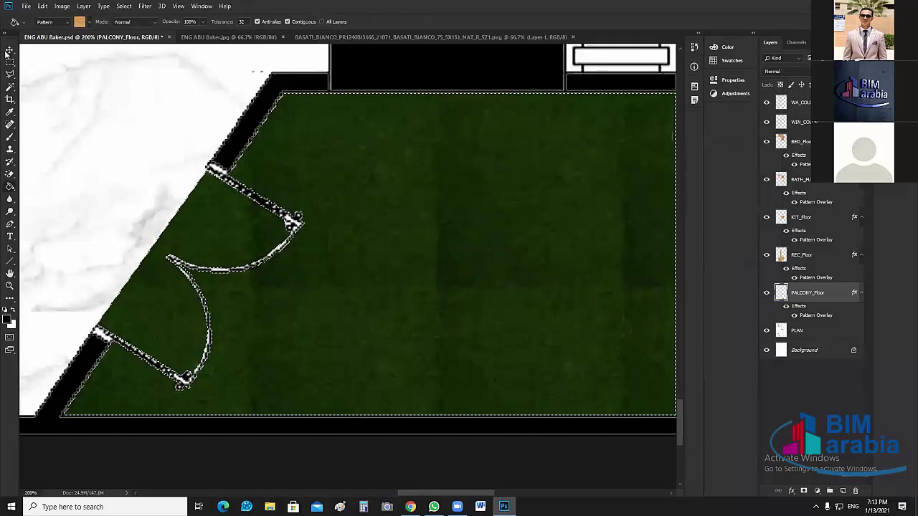
Clear the terrace selection, fit the whole plan in view and deselect the PALCONY_Floor layer.
key(v)
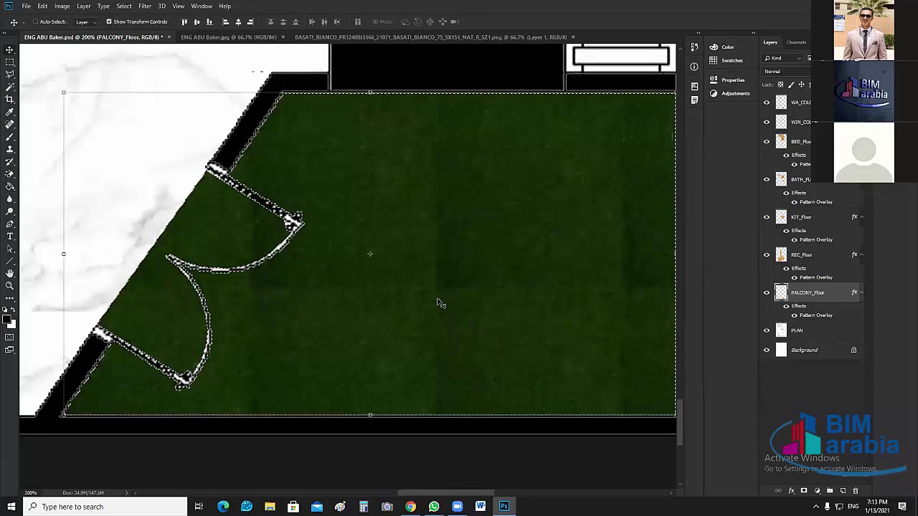
key(ctrl+d)
key(ctrl+0)
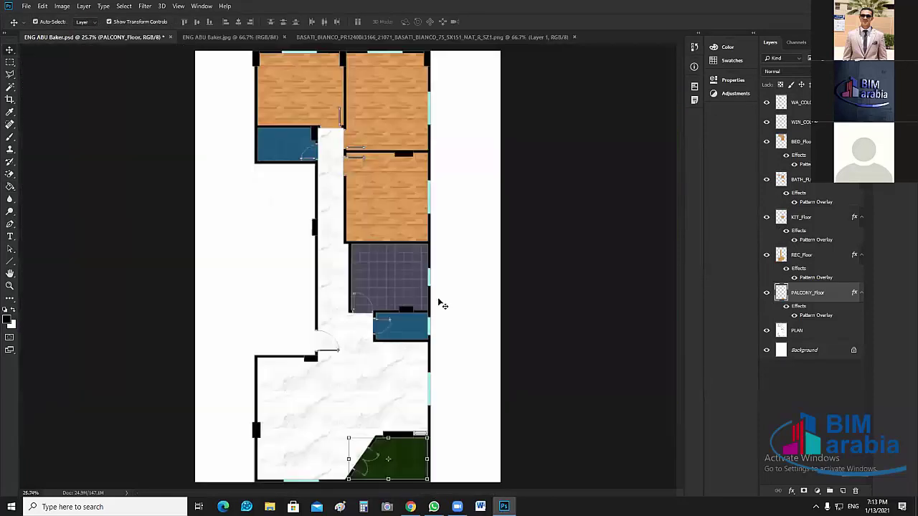
click(571, 342)
click(820, 294)
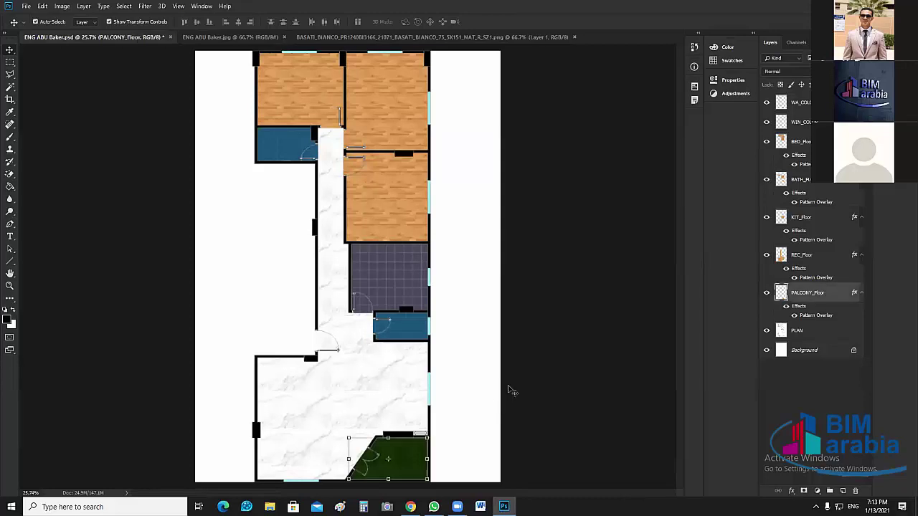
click(471, 441)
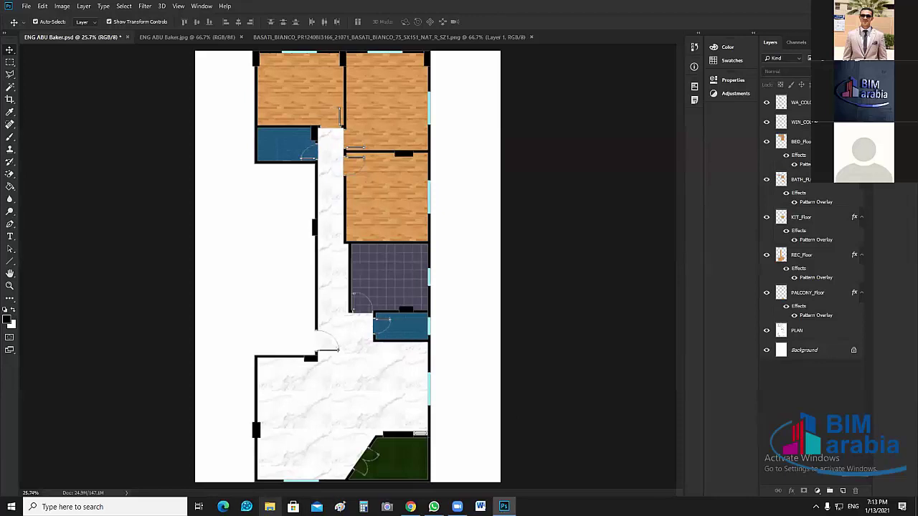
Switch to File Explorer and open the Task folder inside BIM ARABIA on the MY WORK (D:) drive.
click(270, 508)
click(44, 281)
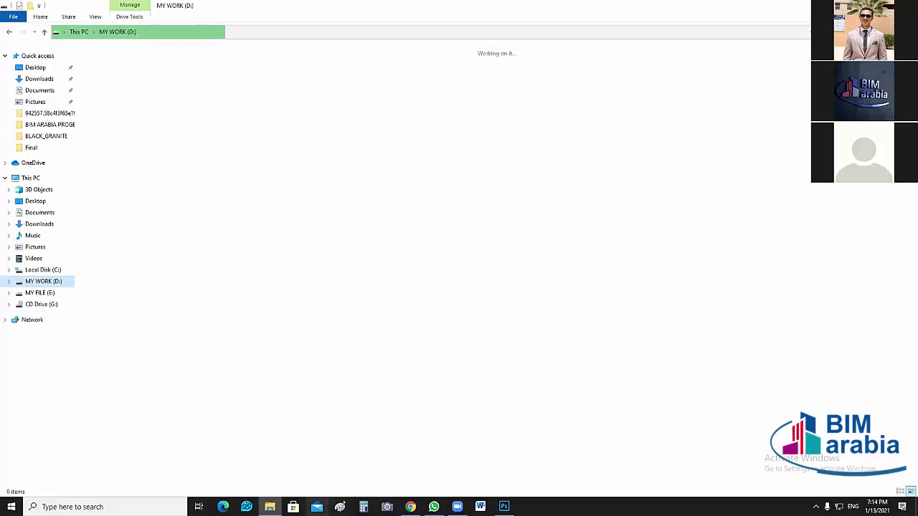
mouse_move(411, 507)
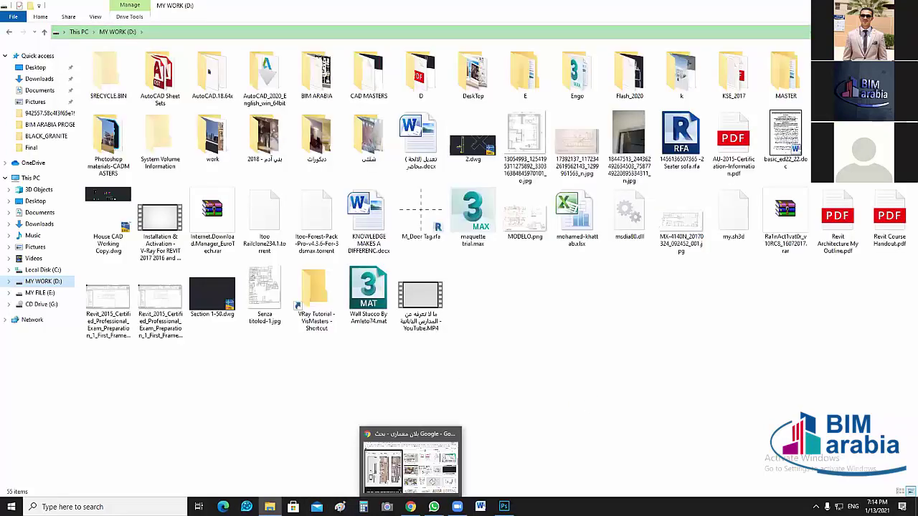
click(319, 85)
key(Return)
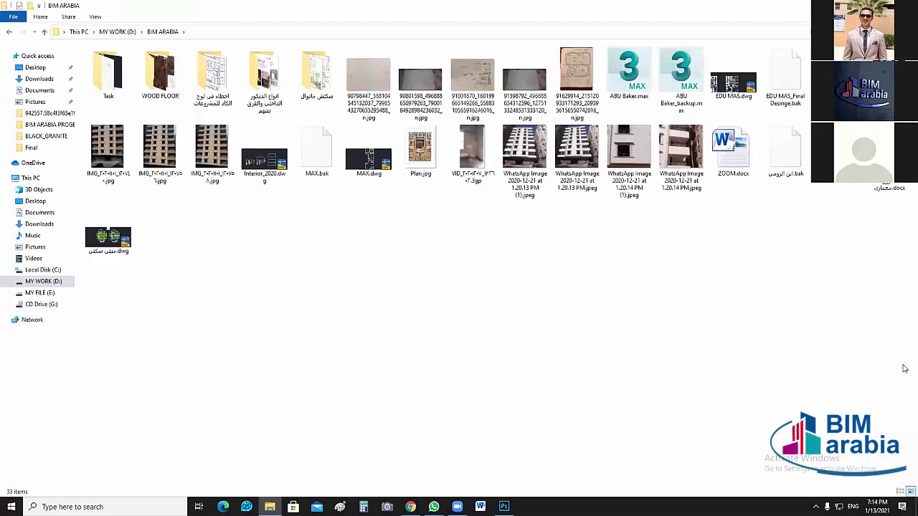
double_click(108, 76)
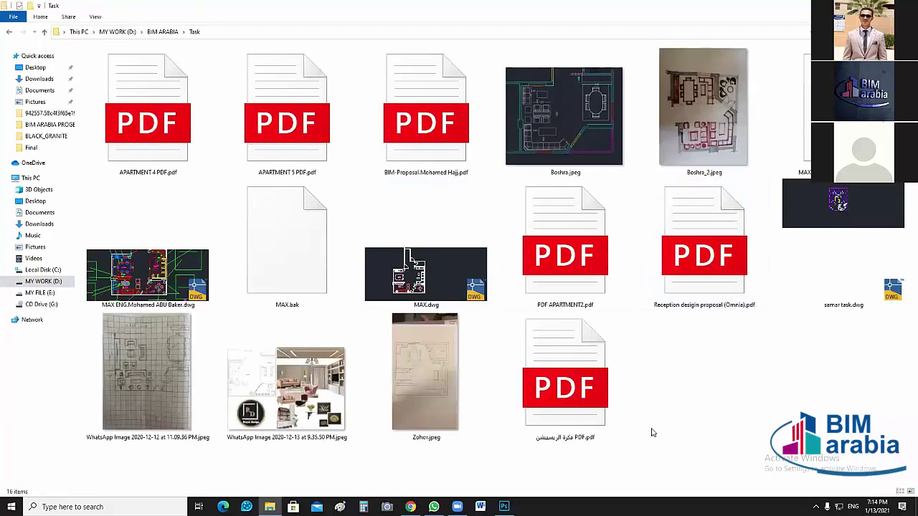
Open PDF APARTMENT2.pdf, examine the apartment's furniture layout from bedrooms to terrace, and return to the Task folder.
click(586, 391)
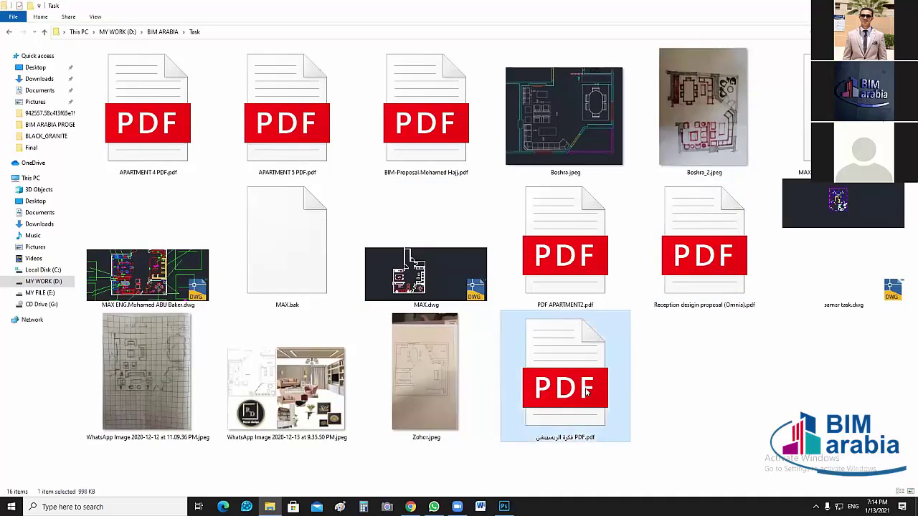
click(666, 410)
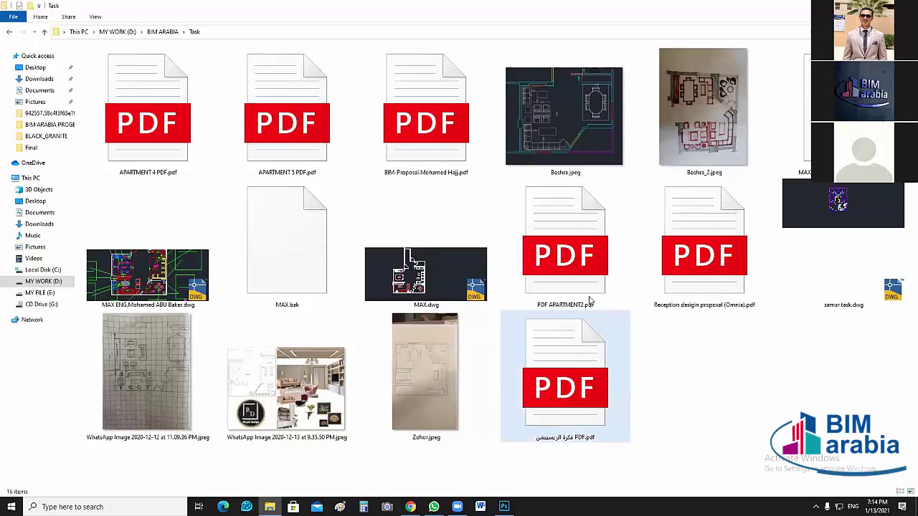
double_click(576, 269)
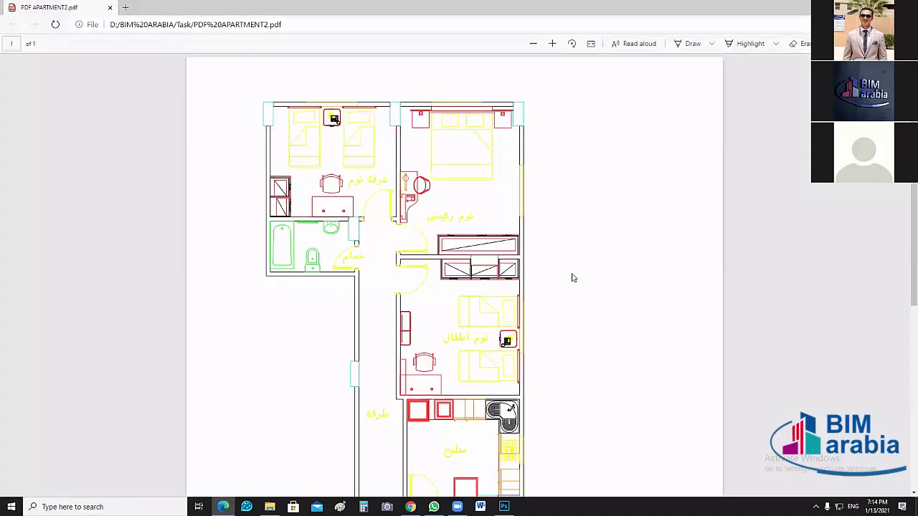
scroll(580, 280, down, 5)
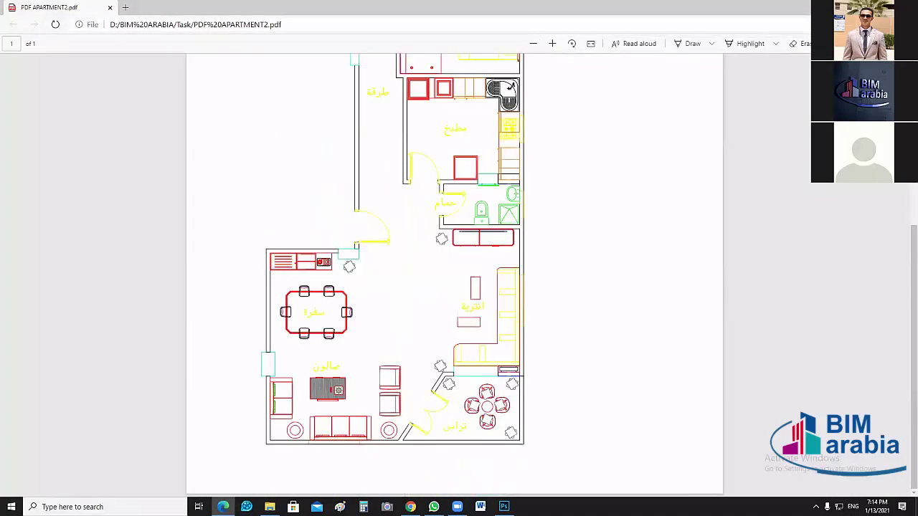
key(alt+Tab)
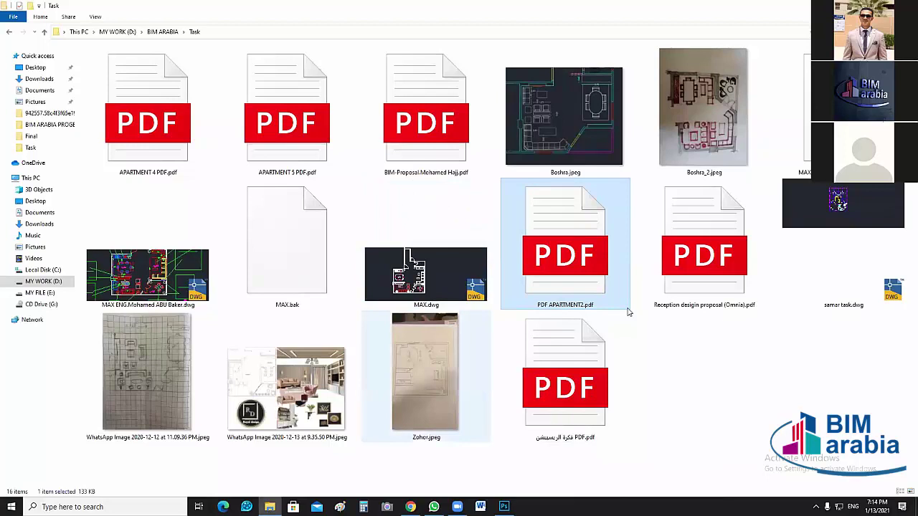
click(154, 133)
click(430, 141)
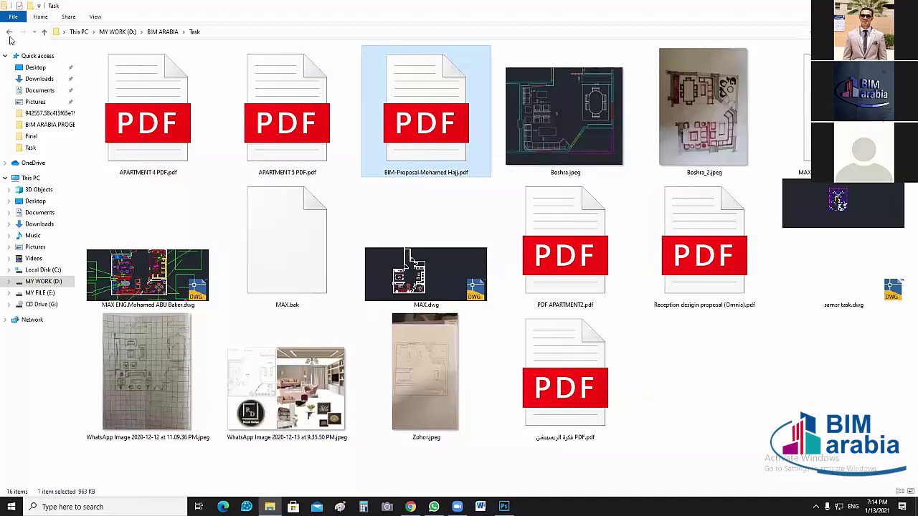
Open the Png Pic folder under My Cources and Post Production on the MY WORK (D:) drive.
key(BackSpace)
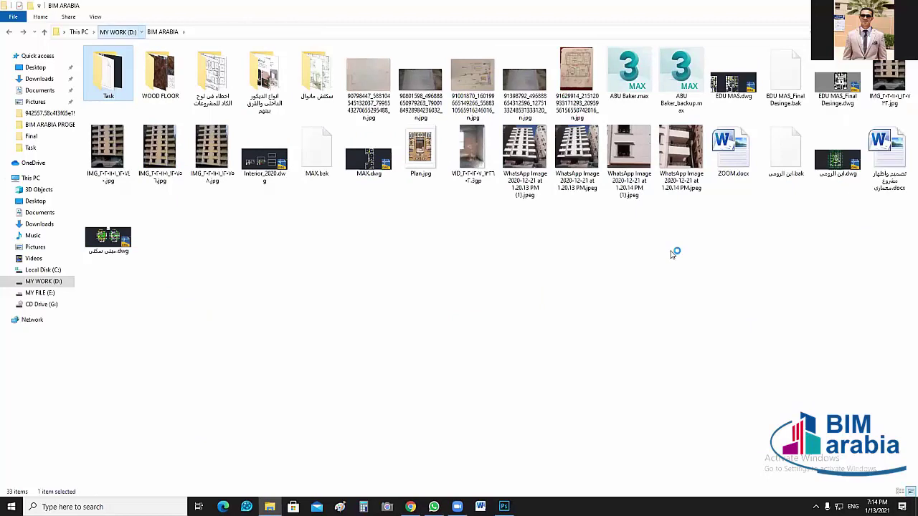
click(835, 79)
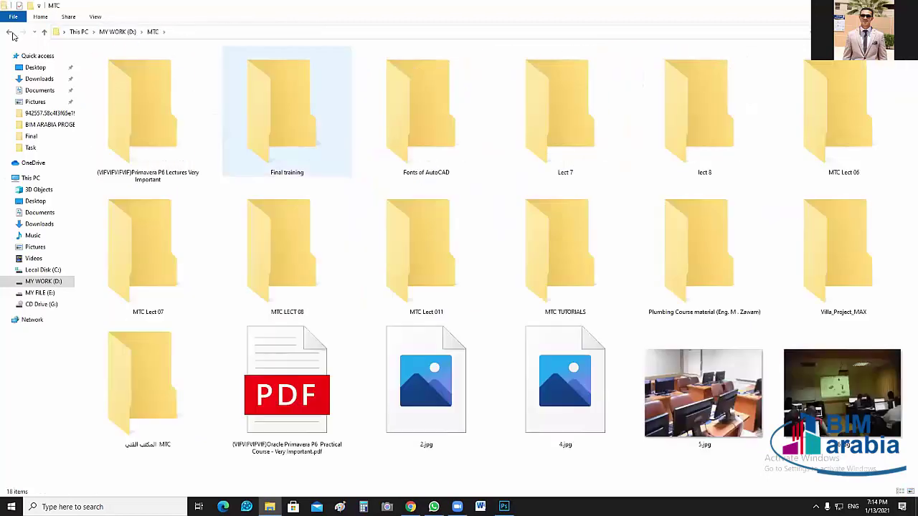
click(11, 32)
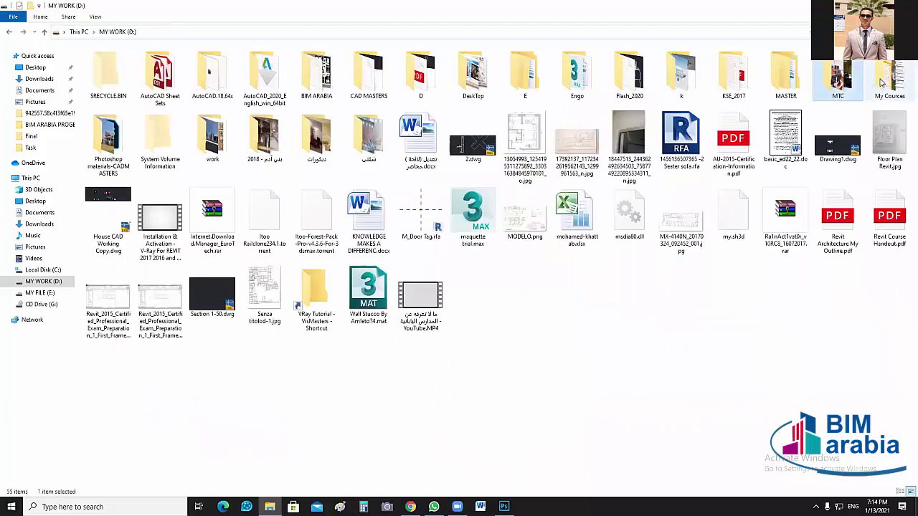
click(888, 80)
key(Return)
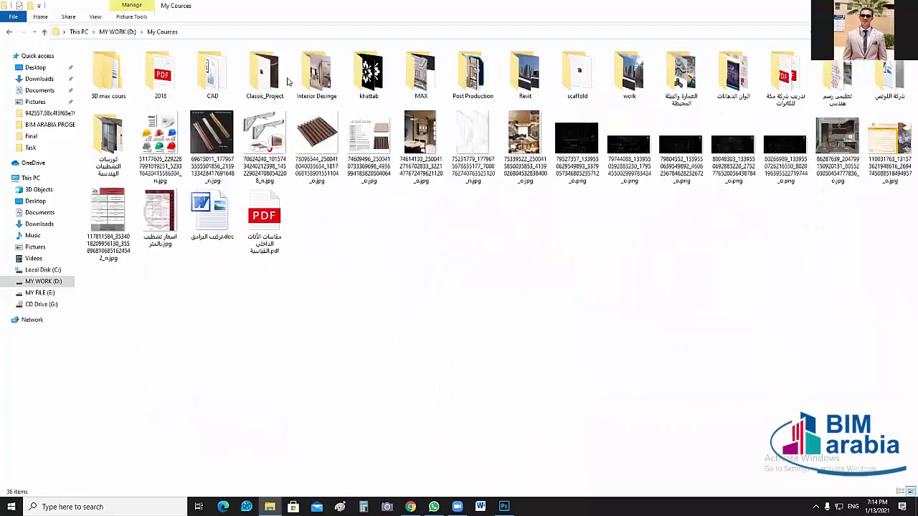
key(p)
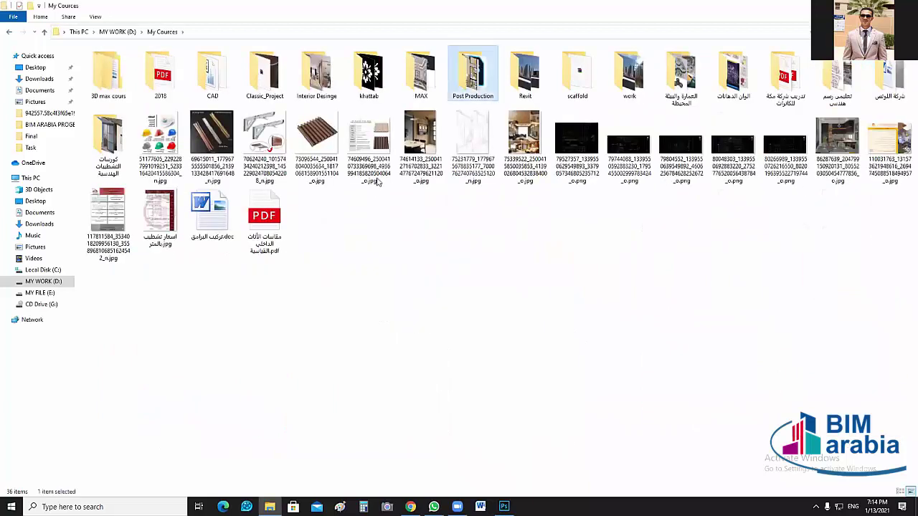
key(Return)
double_click(330, 72)
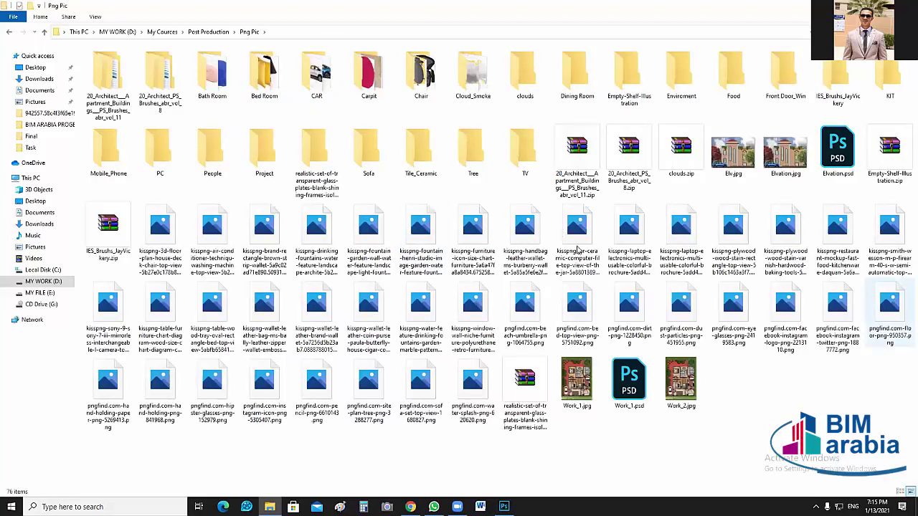
Open the KIT folder and display its kitchen images as extra large icons.
click(369, 152)
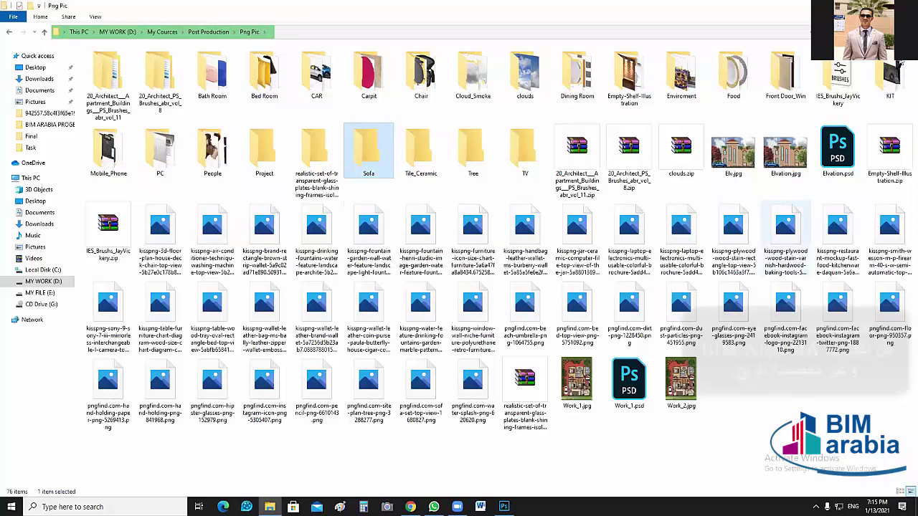
click(893, 79)
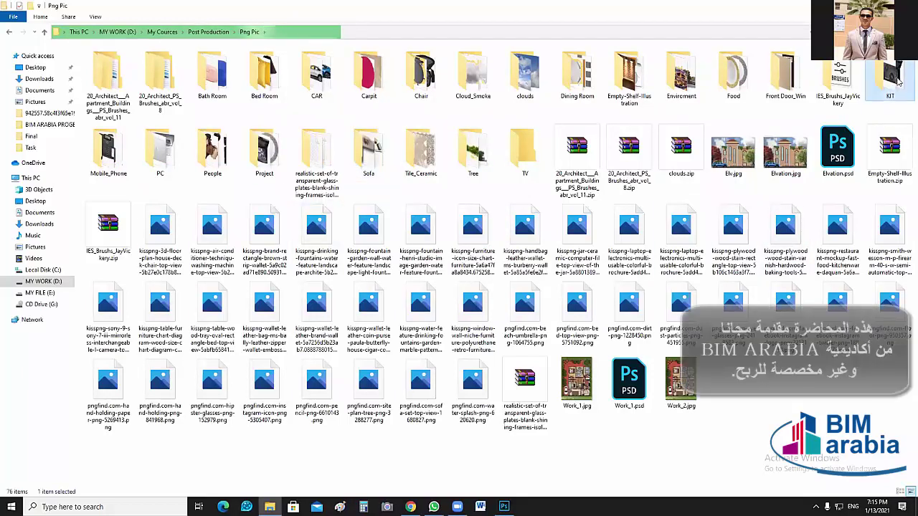
double_click(893, 77)
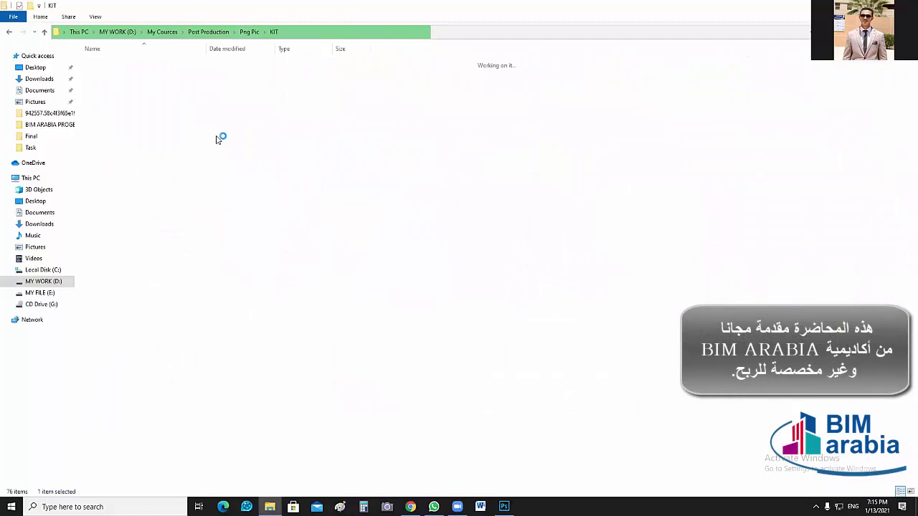
click(95, 17)
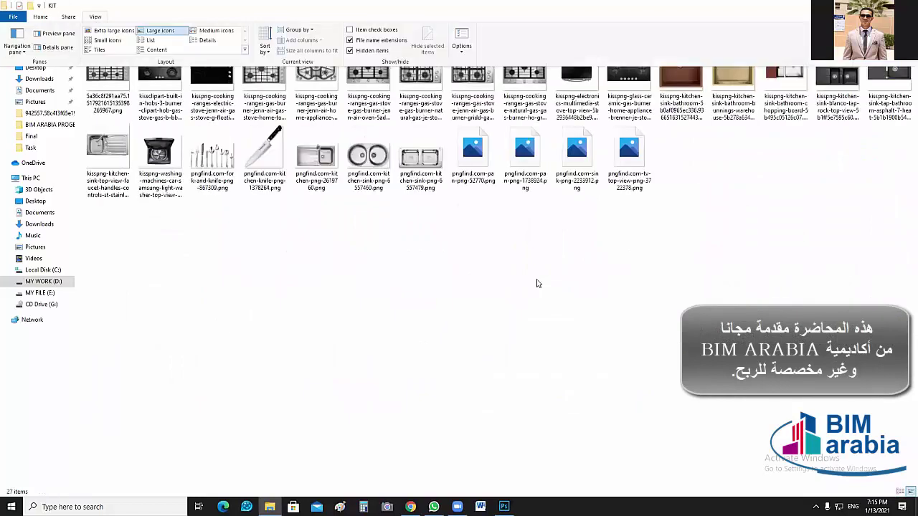
key(ctrl+shift+1)
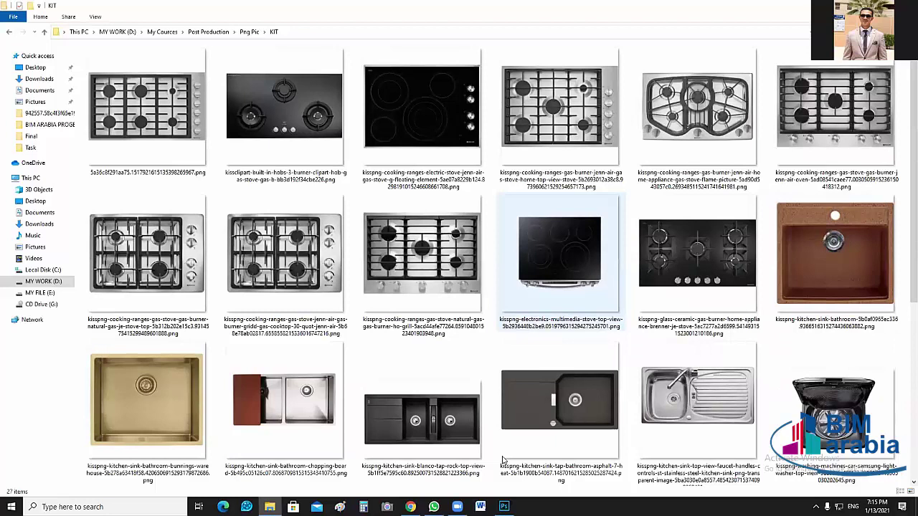
Look through the stove, sink and utensil images in the KIT folder, and return to the Png Pic folder.
scroll(505, 460, down, 3)
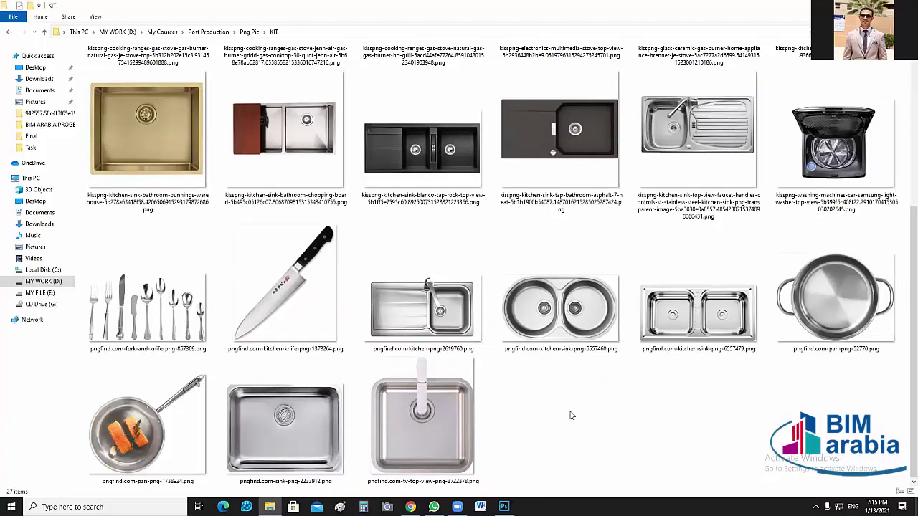
scroll(615, 385, up, 3)
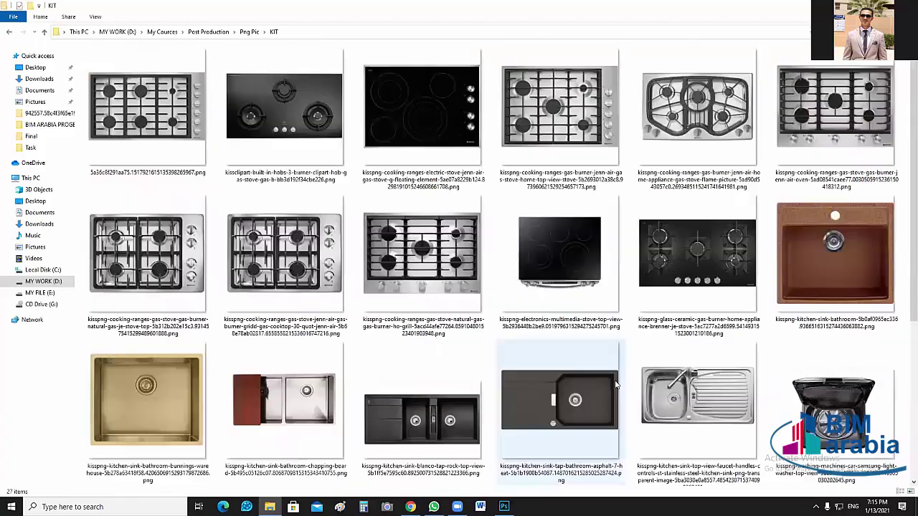
click(8, 31)
key(alt+Up)
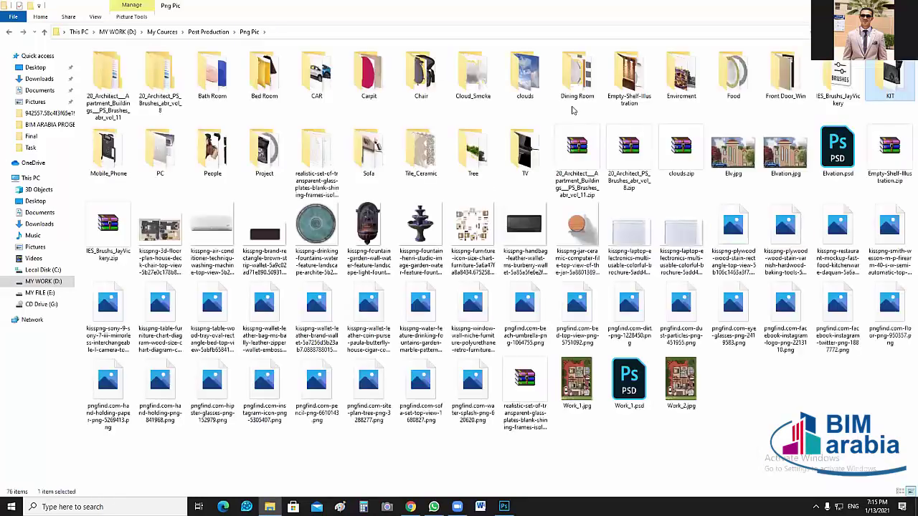
Open the Bed Room folder and display its furniture images as large icons.
click(563, 80)
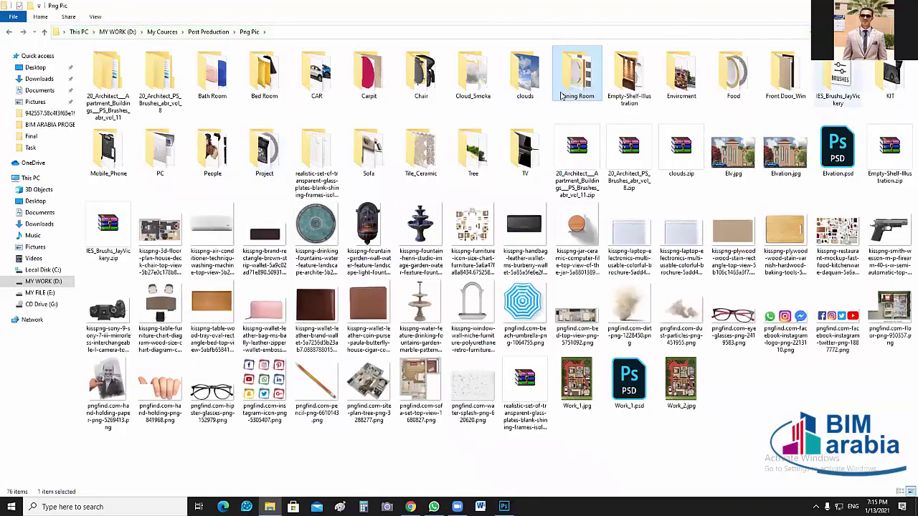
click(265, 83)
key(Return)
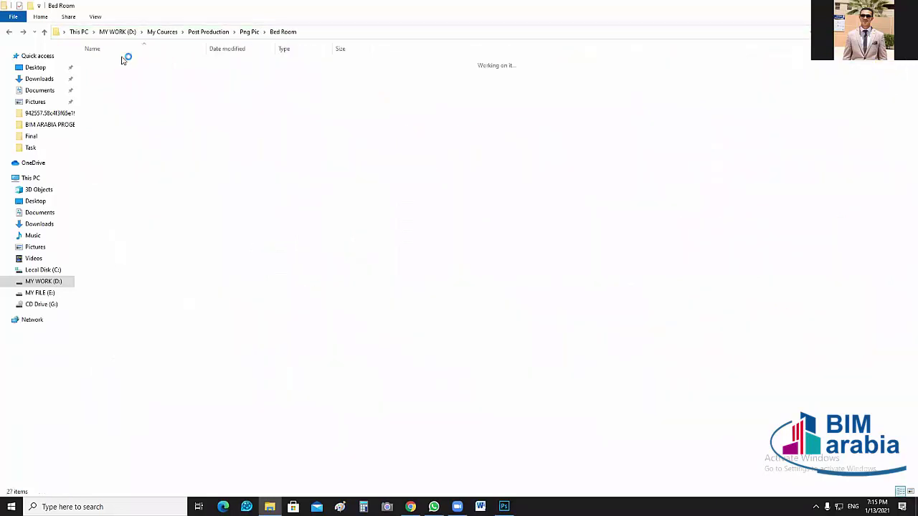
click(95, 16)
click(160, 30)
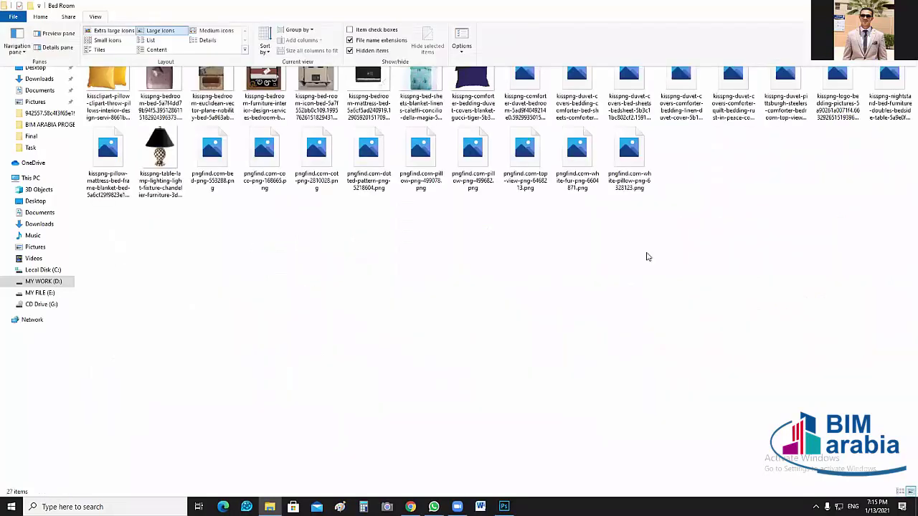
Look through the Bed Room image folder and select the black double bed PNG with two nightstands.
click(733, 242)
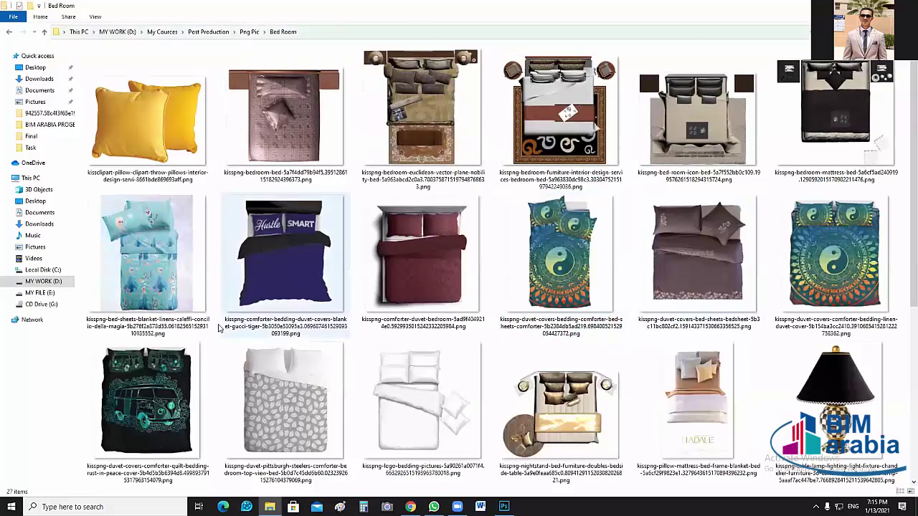
scroll(218, 327, down, 3)
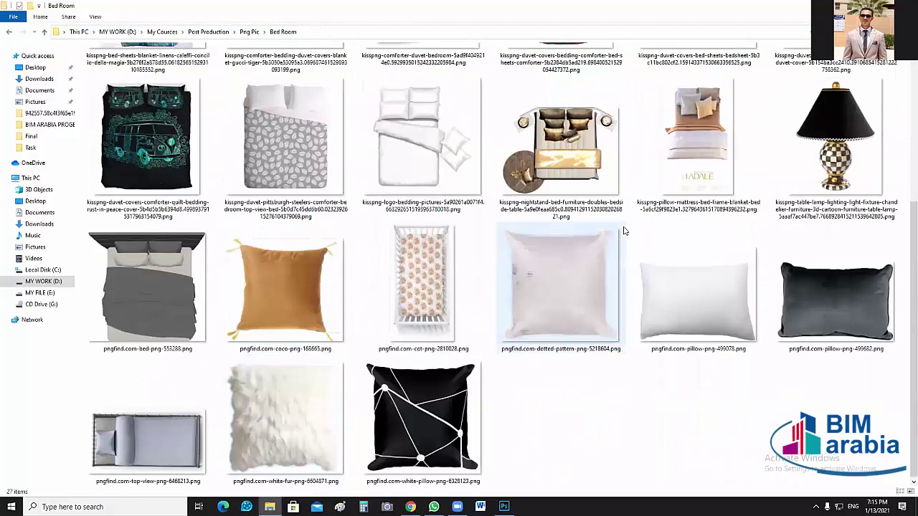
scroll(623, 230, up, 3)
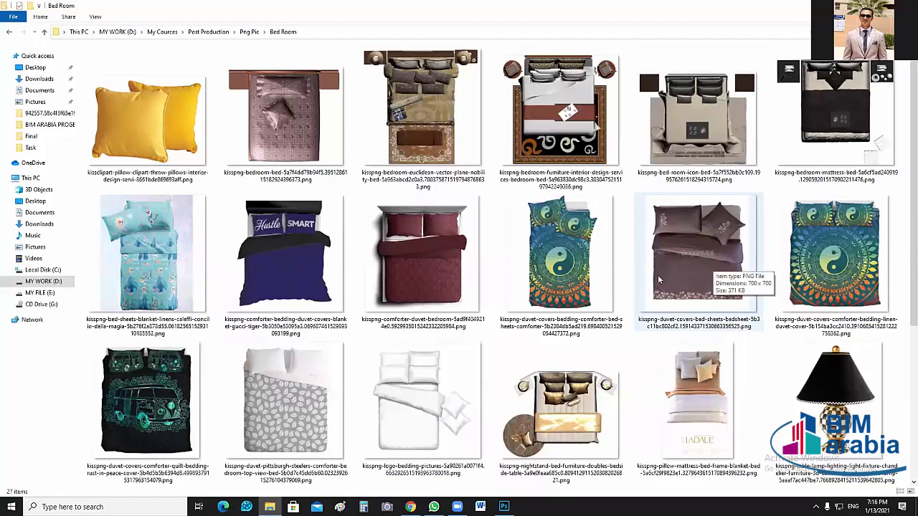
click(705, 132)
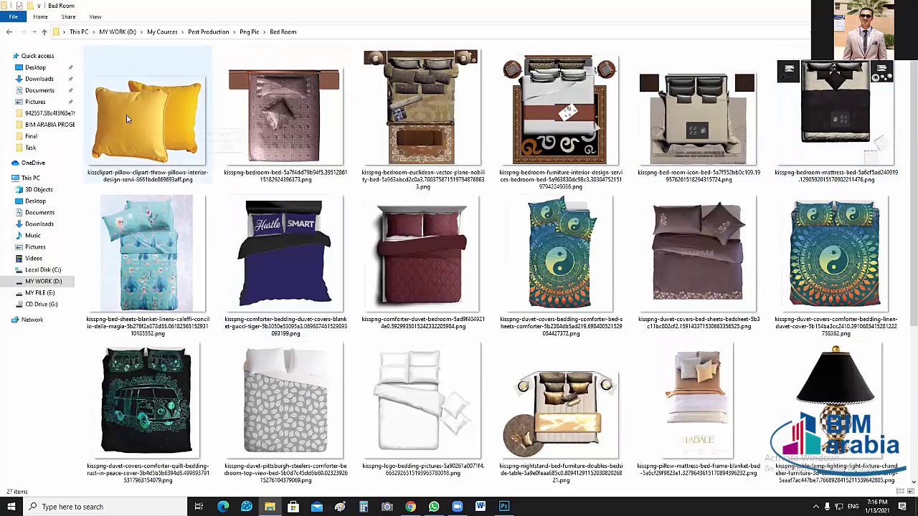
click(859, 93)
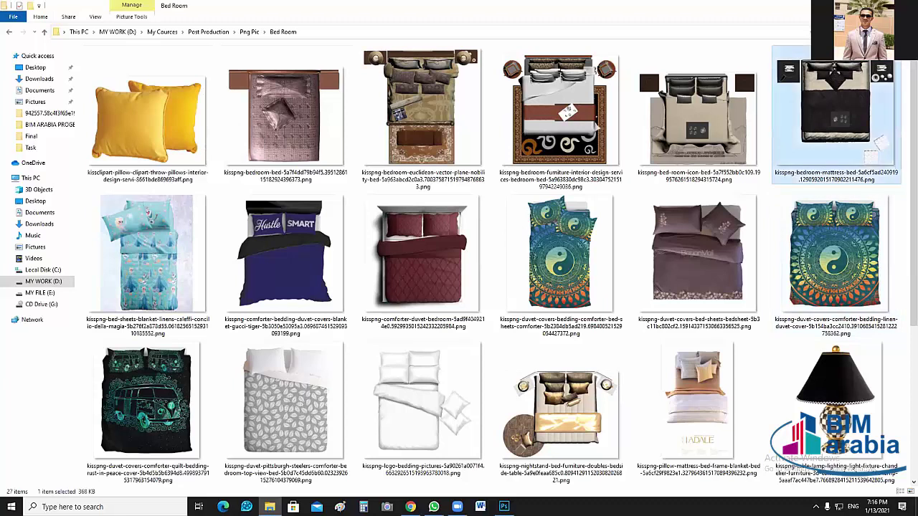
Switch to Photoshop, close the marble texture and ENG ABU Baker.jpg documents, and open the selected black bed PNG there.
click(504, 507)
drag(626, 10, 623, 62)
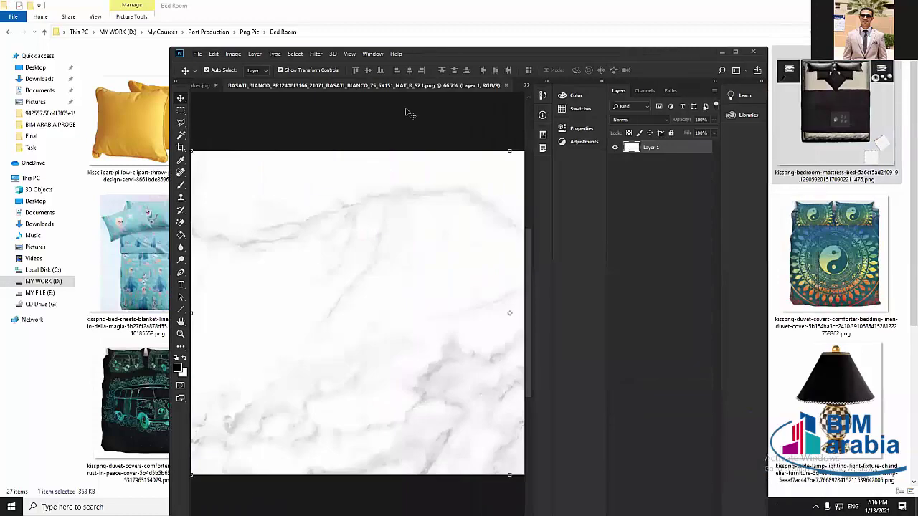
click(412, 87)
click(402, 85)
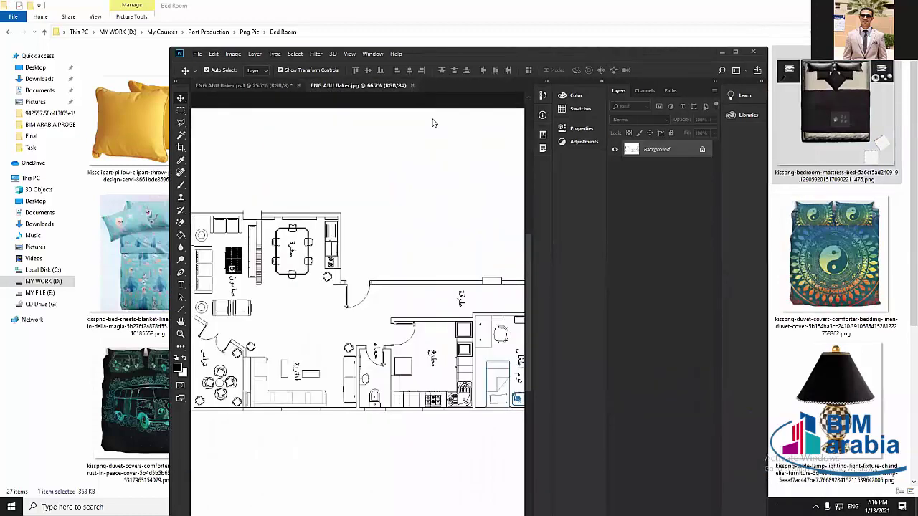
click(412, 86)
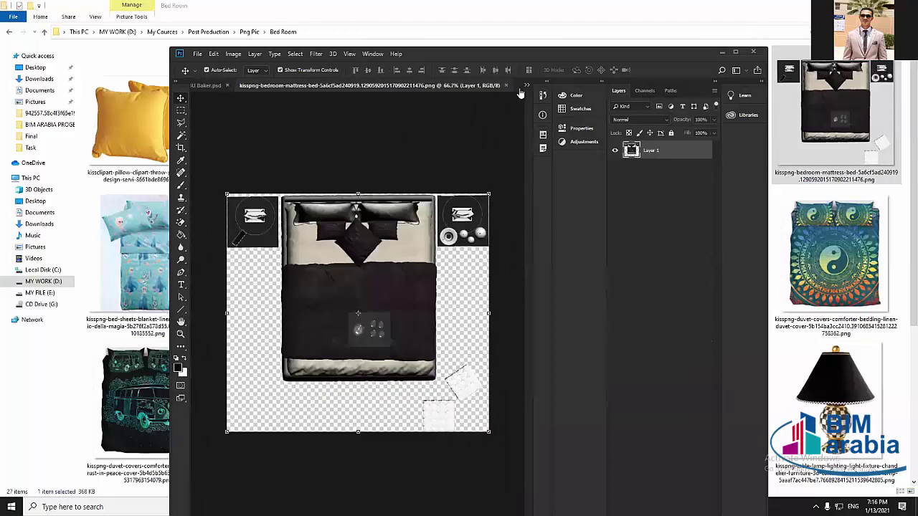
Maximize the Photoshop window and copy the black bed image into the upper bedroom of ENG ABU Baker.psd.
click(738, 53)
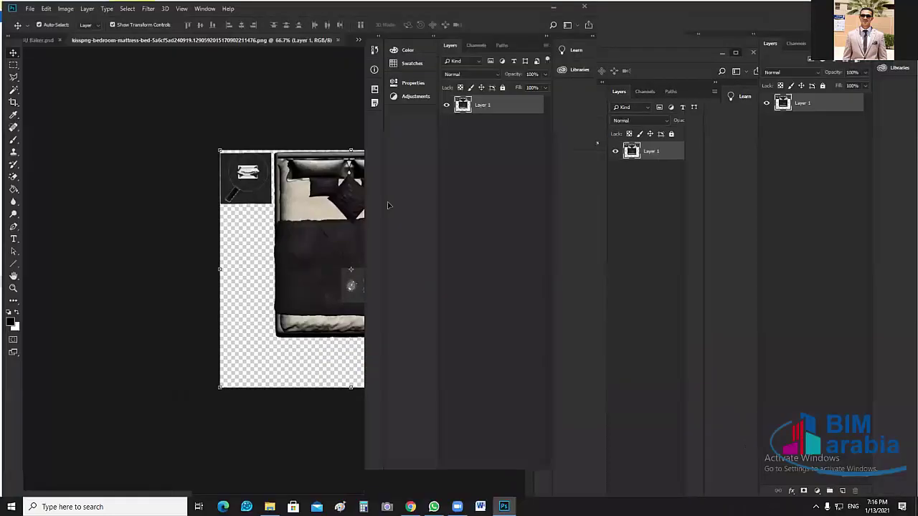
drag(411, 263, 403, 109)
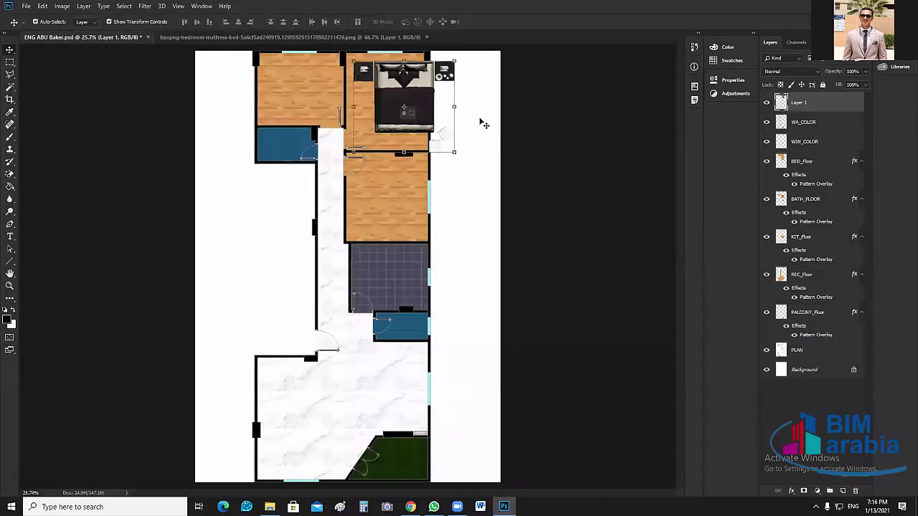
Hide the BED_Floor layer, then scale the black bed to about 65.5% and position it over the double bed drawn in the master bedroom.
key(ctrl)
key(ctrl+plus)
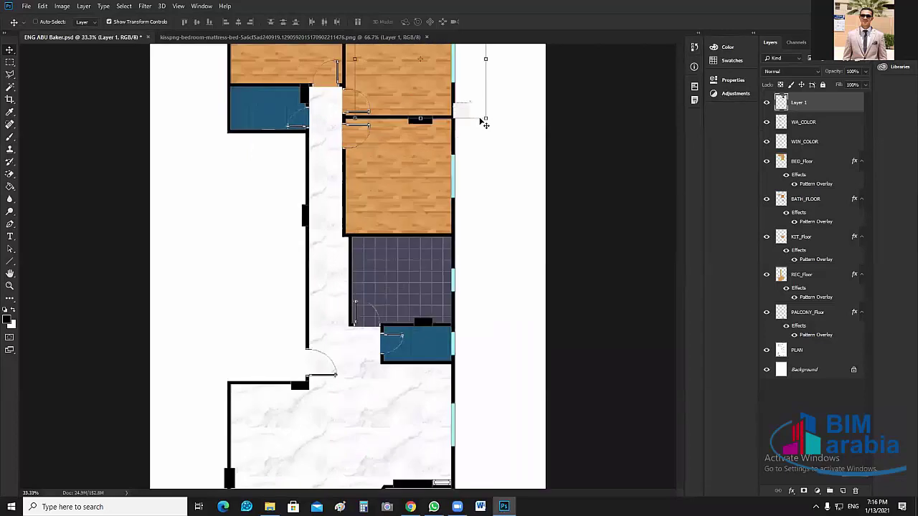
scroll(481, 130, up, 5)
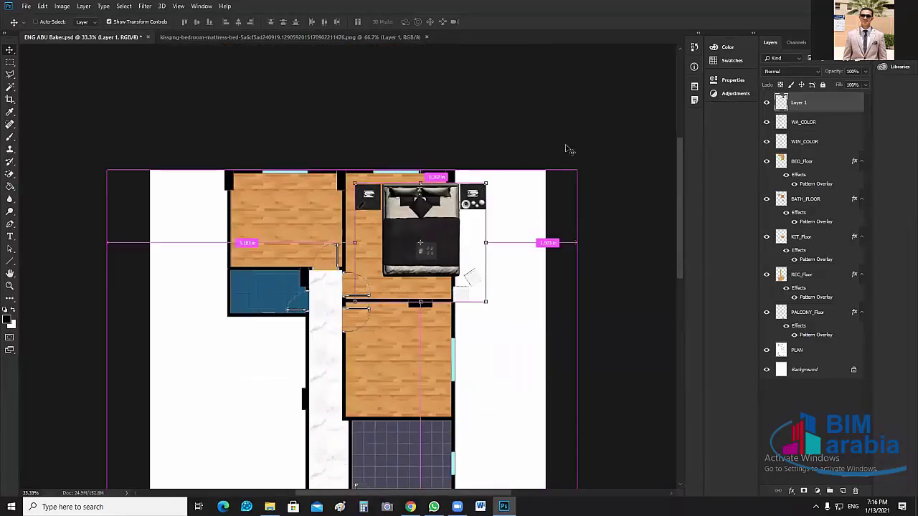
key(ctrl+plus)
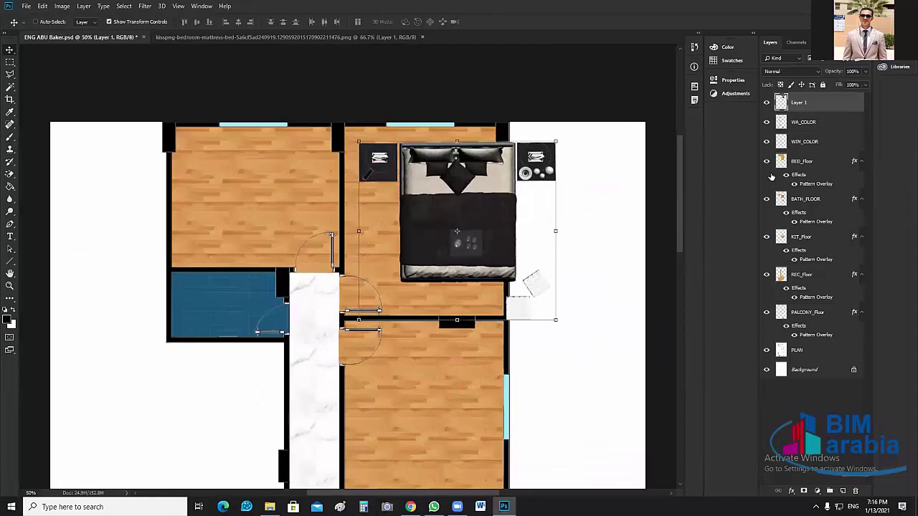
key(ctrl+plus)
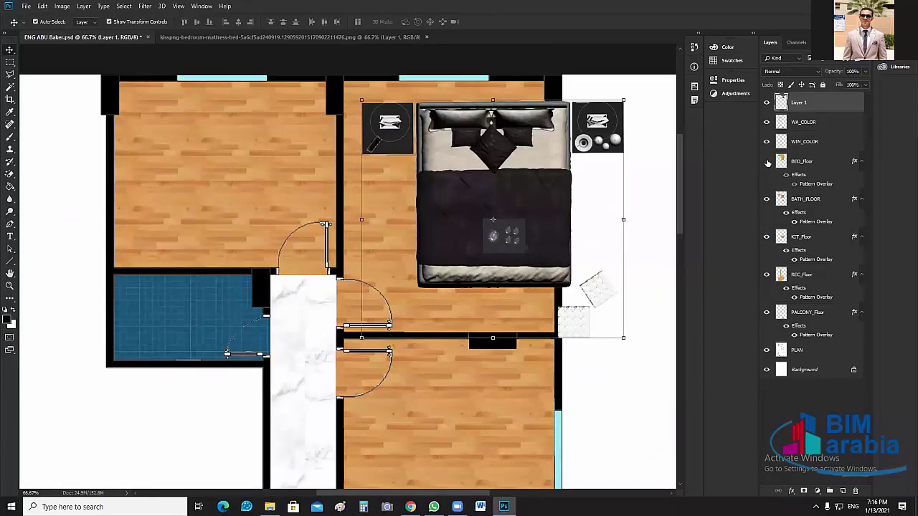
click(767, 162)
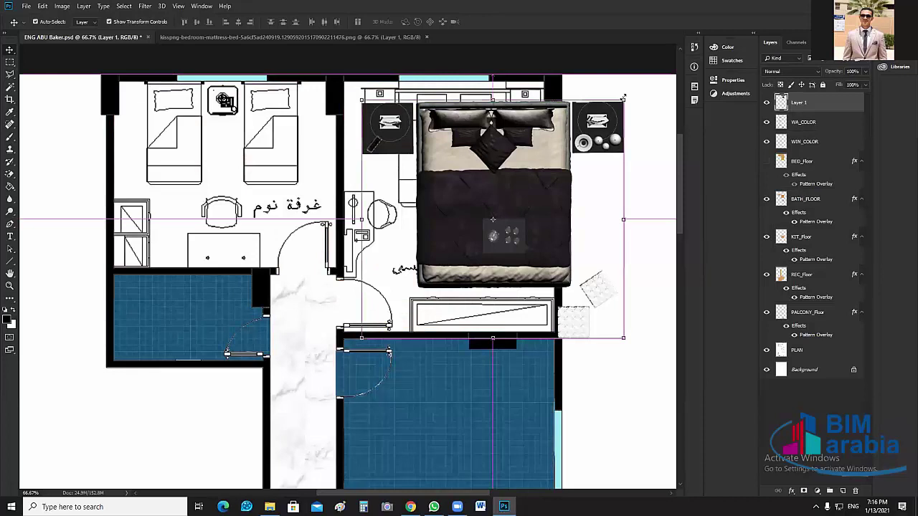
drag(624, 100, 557, 160)
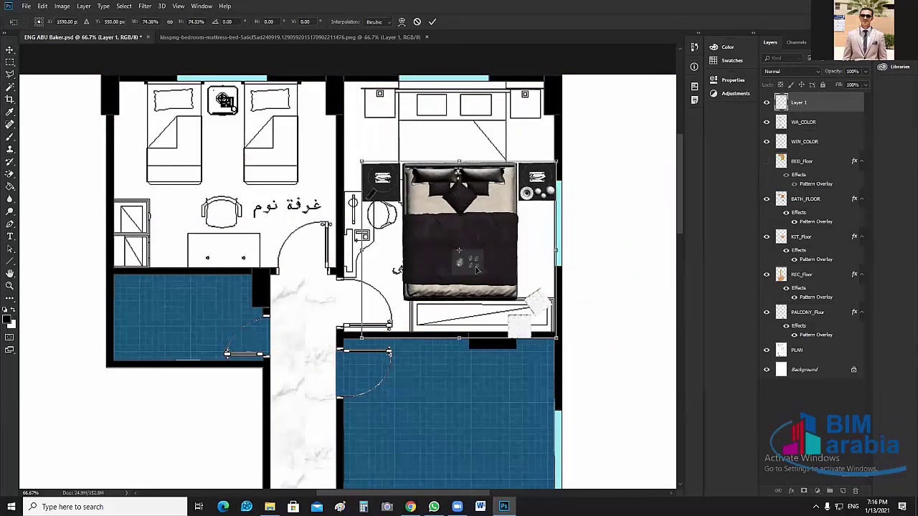
drag(469, 251, 459, 182)
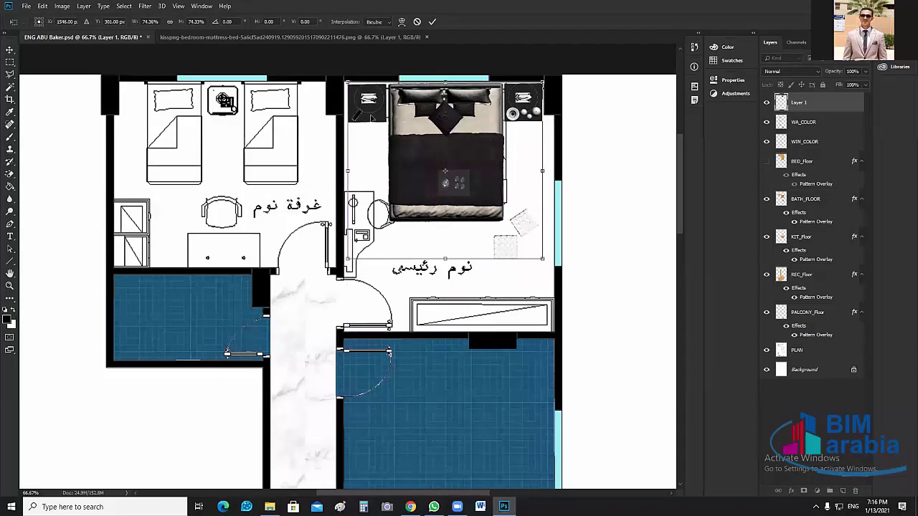
drag(348, 256, 371, 238)
drag(486, 156, 484, 157)
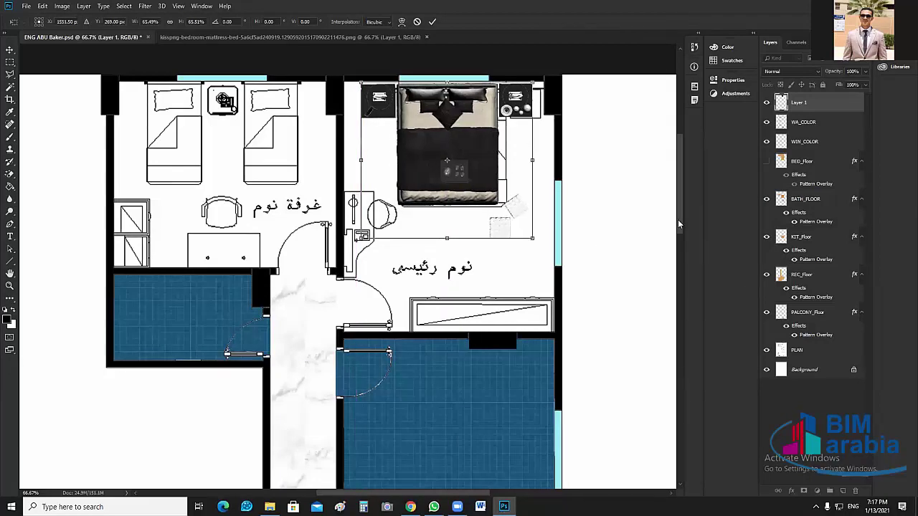
key(Return)
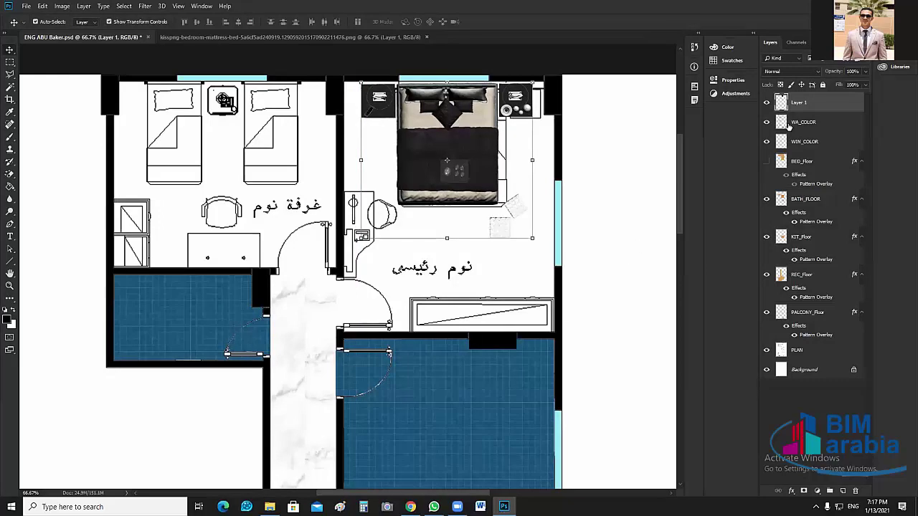
Show the BED_Floor layer again and nudge the black bed slightly up against the window wall.
click(766, 162)
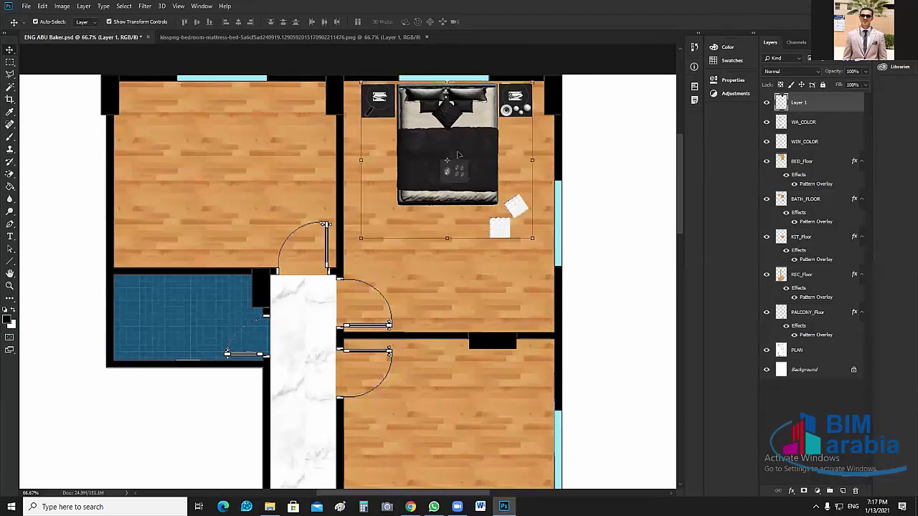
key(Up)
key(Up)
key(Up)
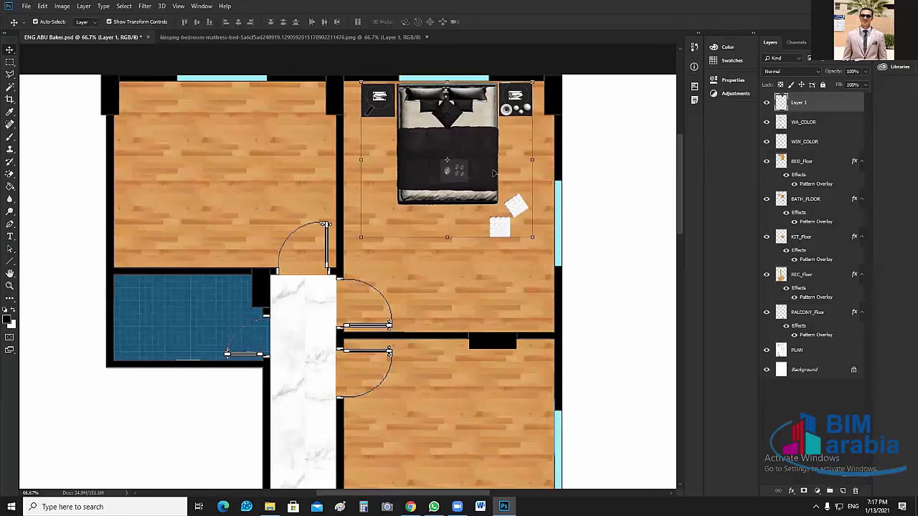
key(Up)
key(Up)
key(shift+plus)
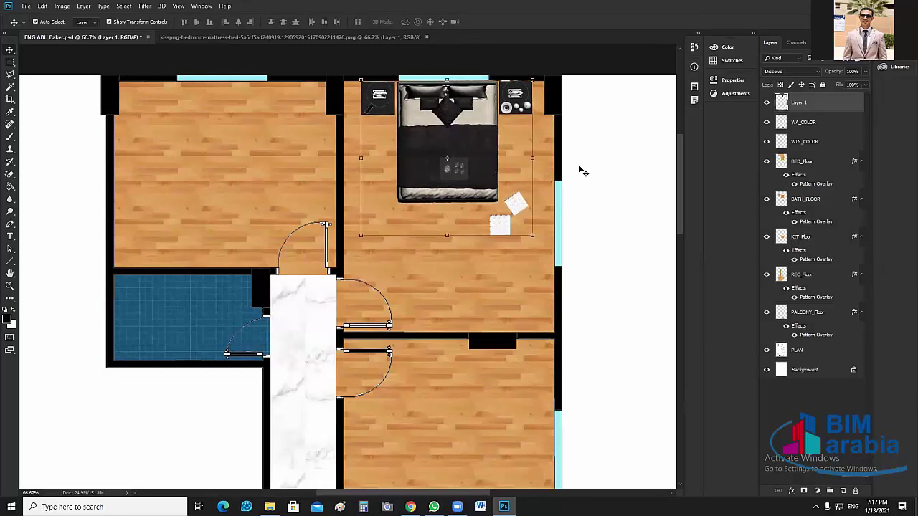
Deselect the bed layer and toggle the BED_Floor layer's visibility to compare the placed bed with the plan drawing.
click(581, 162)
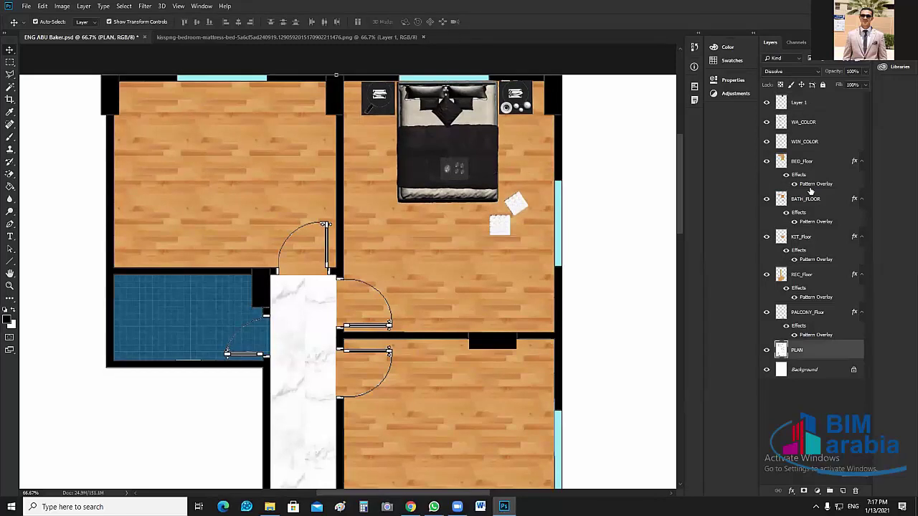
click(768, 162)
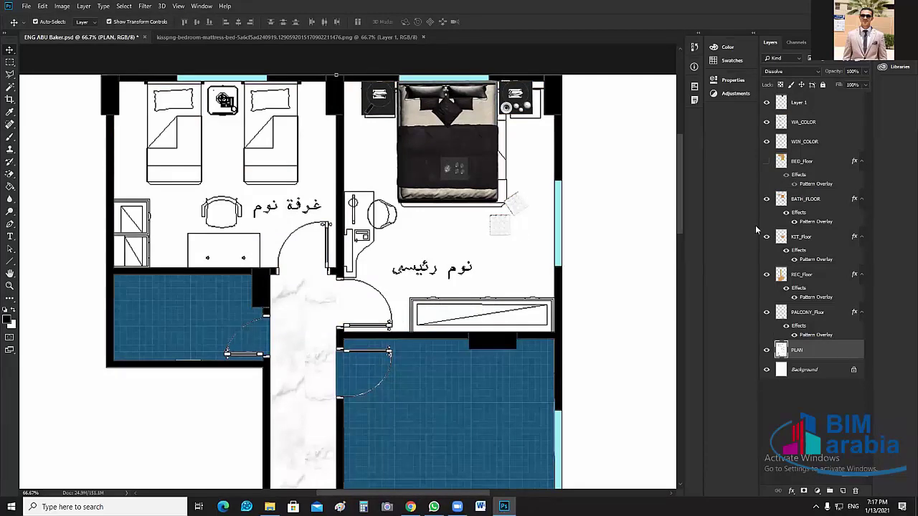
click(767, 162)
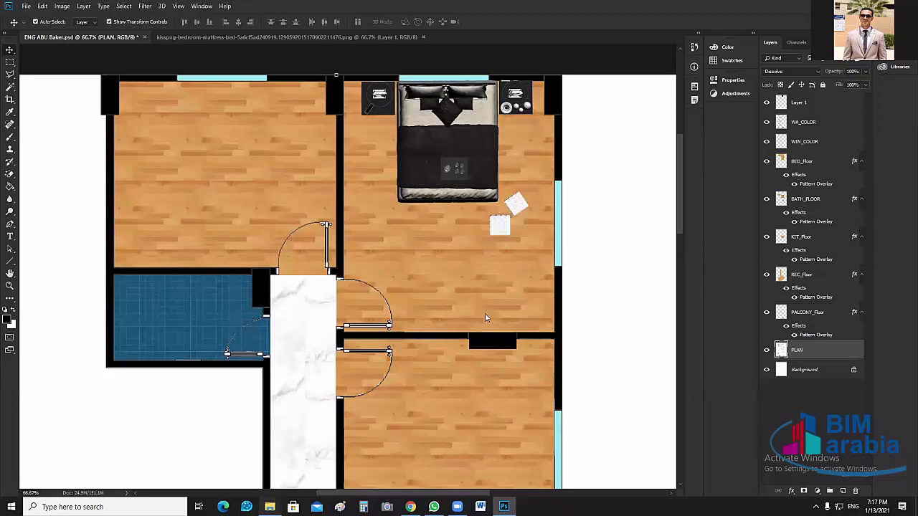
Switch to File Explorer, browse the Bed Room folder and select the light blue single bed PNG with the cartoon bed sheets.
key(alt+Tab)
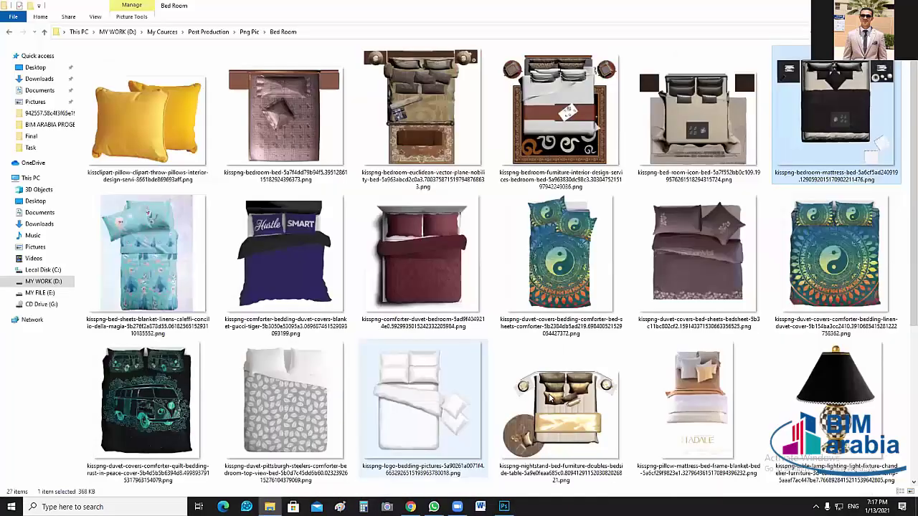
scroll(564, 291, down, 5)
scroll(564, 291, up, 5)
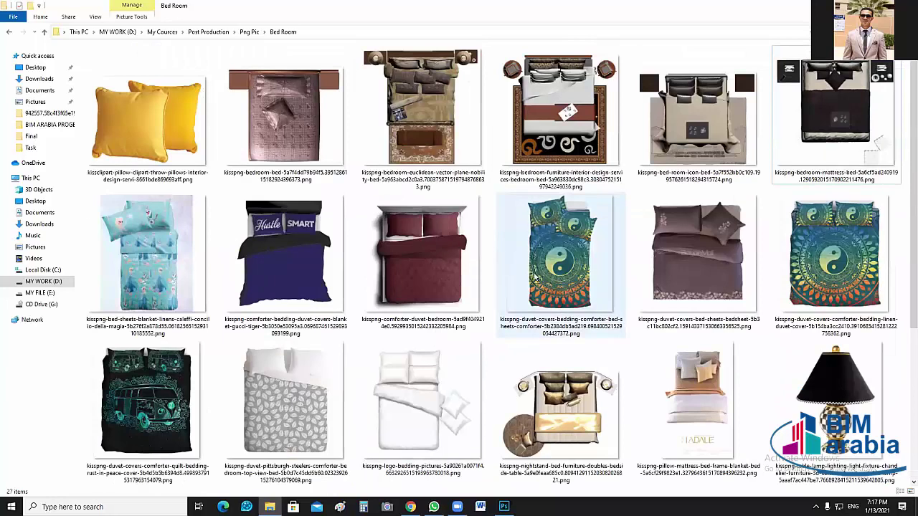
key(BackSpace)
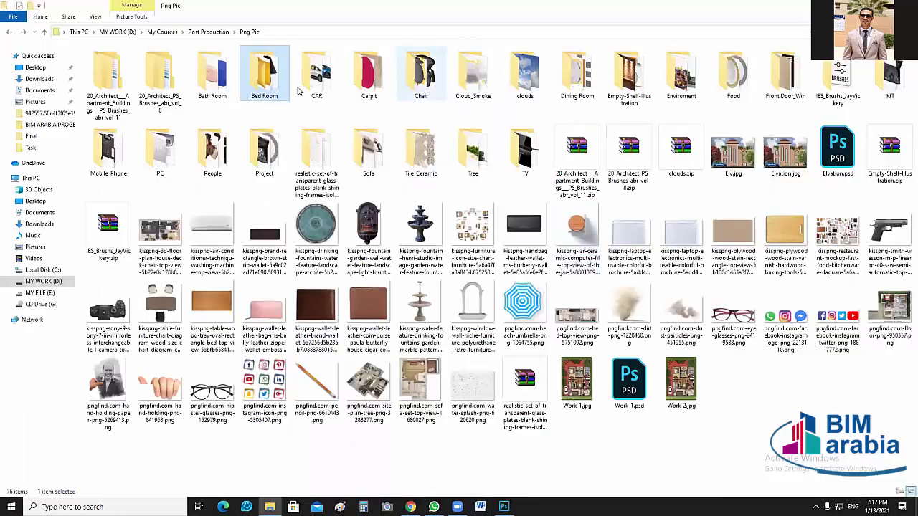
key(Return)
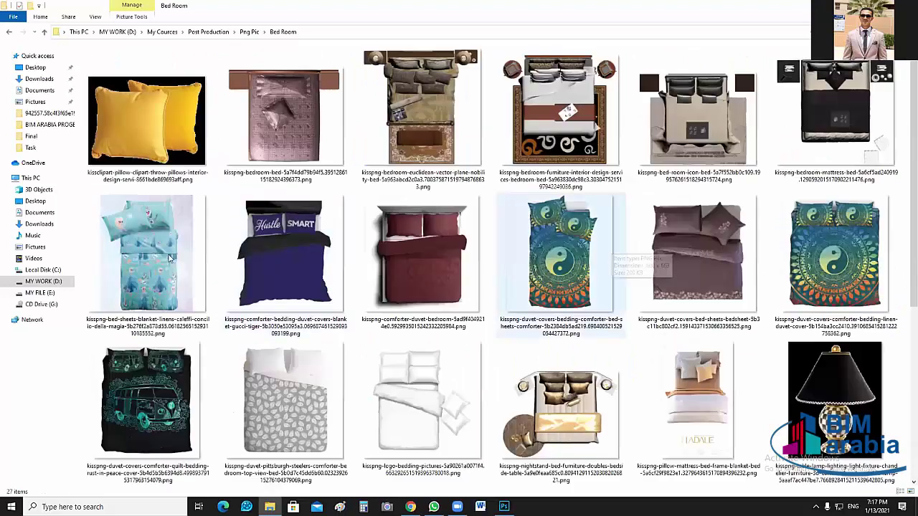
click(159, 259)
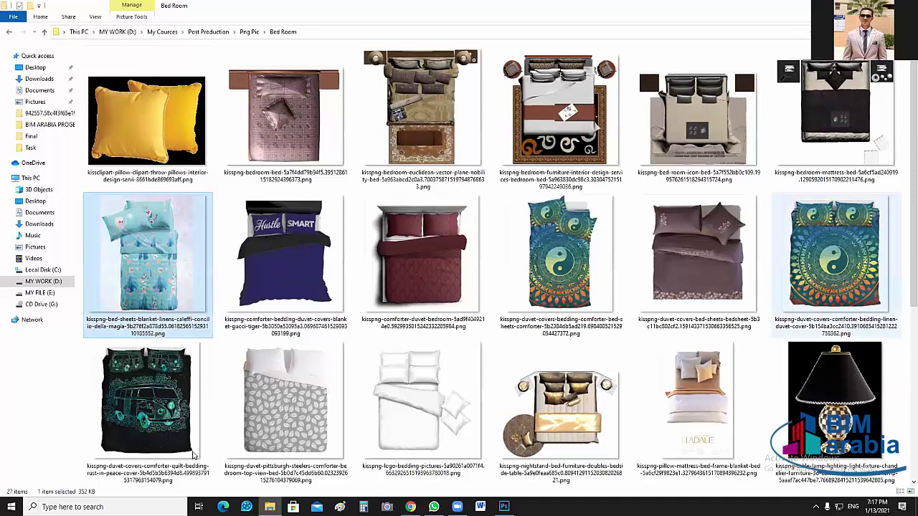
scroll(589, 301, down, 3)
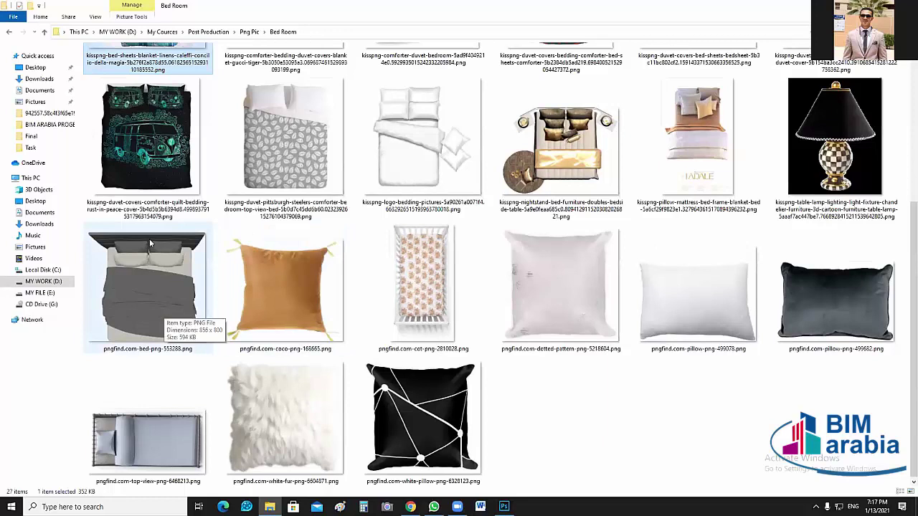
scroll(149, 244, up, 4)
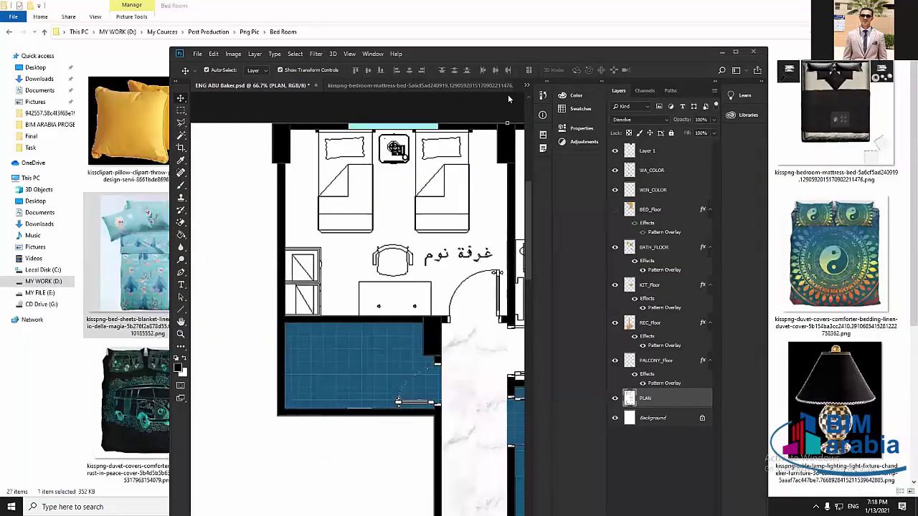
Close the black bed document in Photoshop and open the light blue single bed PNG there.
click(505, 85)
key(ctrl+w)
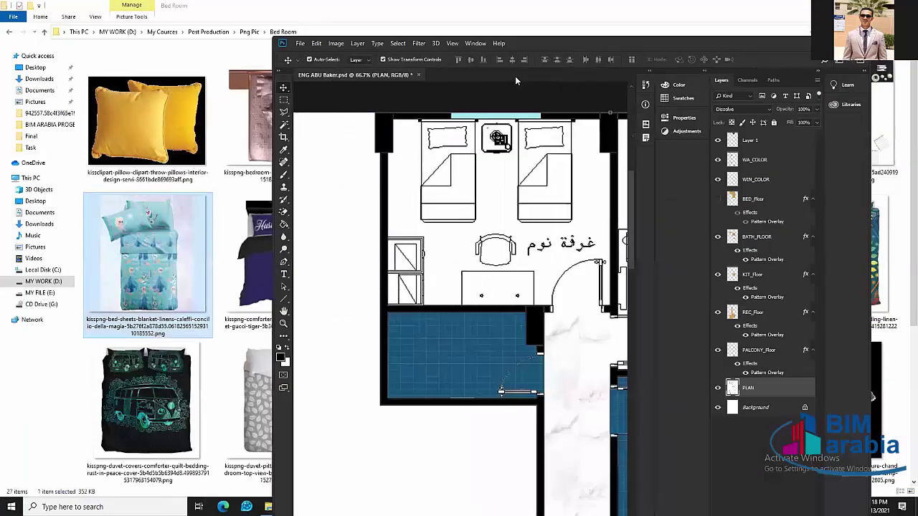
drag(137, 252, 515, 78)
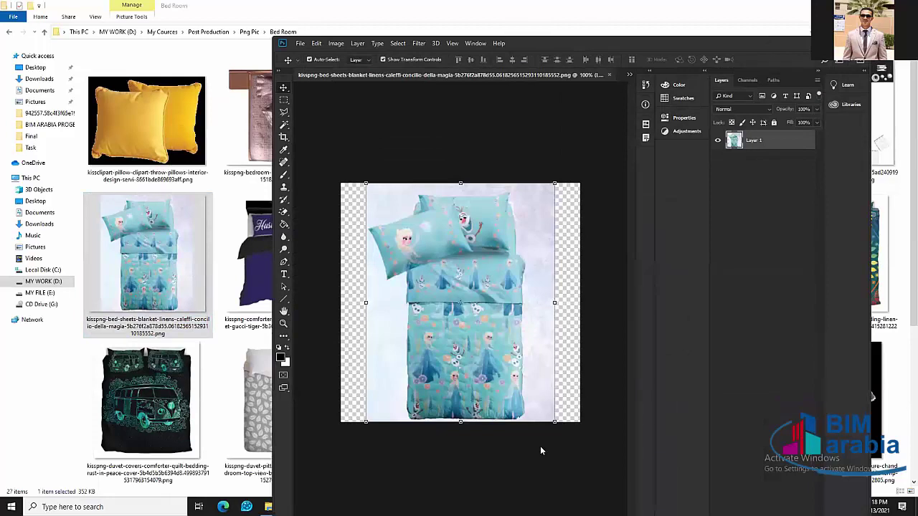
Skim the Bed Room folder's images, then return to Photoshop, maximize its window and show the ENG ABU Baker.psd plan.
key(alt+Tab)
scroll(477, 485, down, 3)
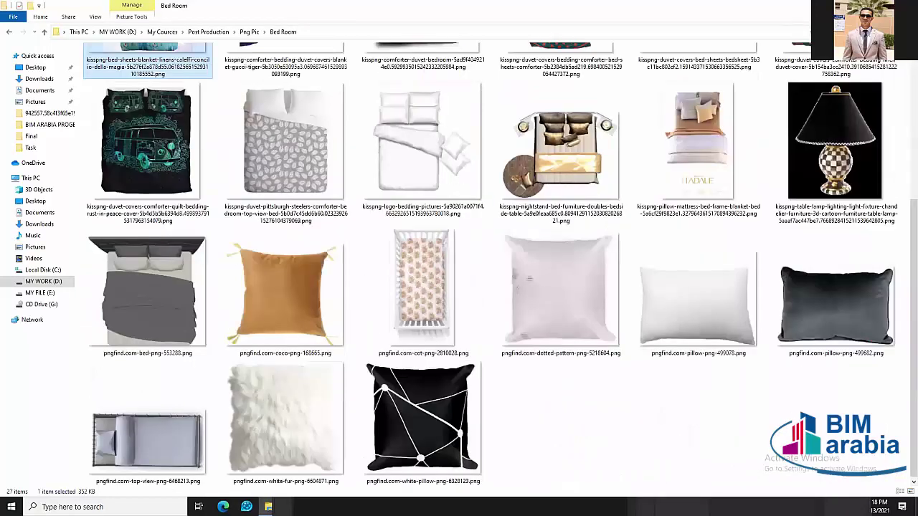
scroll(477, 485, up, 3)
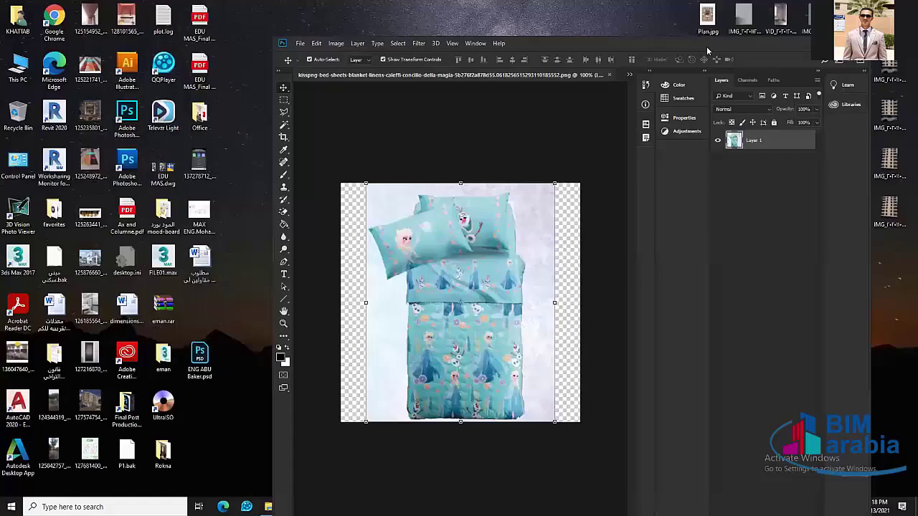
drag(707, 48, 614, 22)
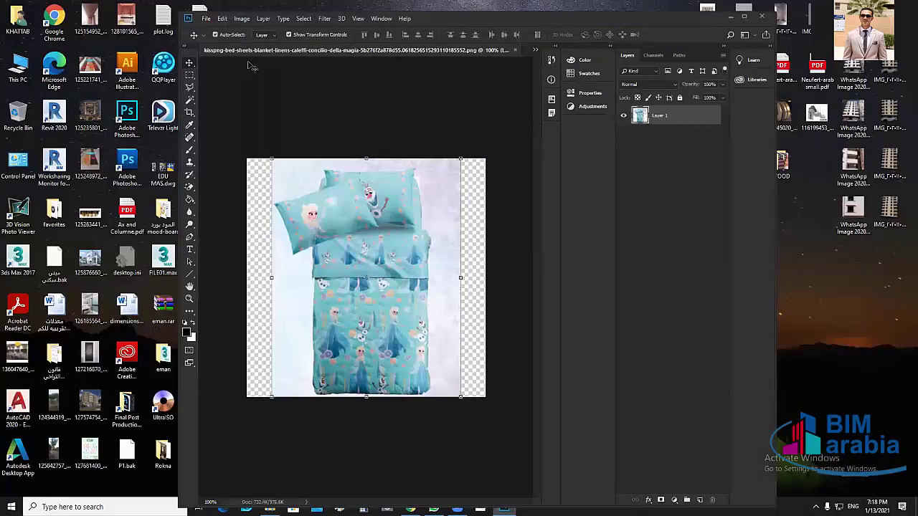
click(745, 16)
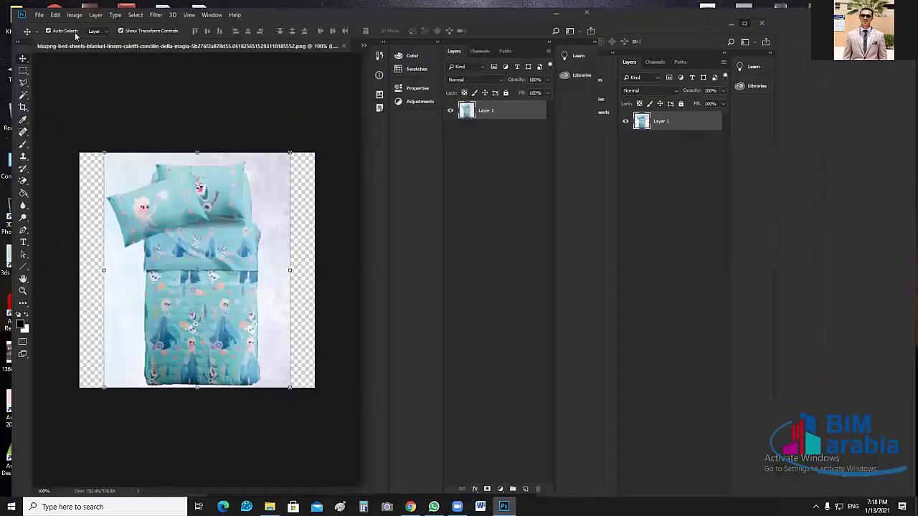
click(77, 37)
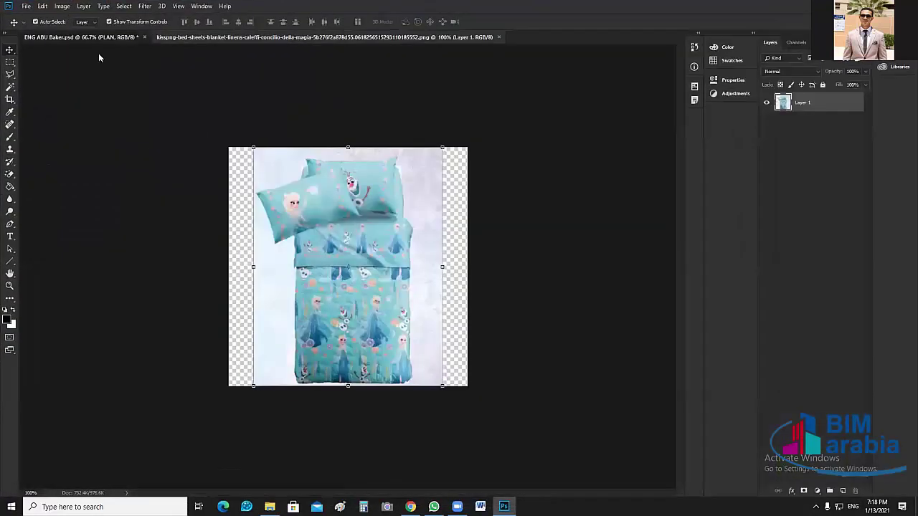
Check the children's bedroom on the plan and open the BATH_FLOOR layer's Pattern Overlay settings, closing them without edits.
scroll(735, 219, down, 1)
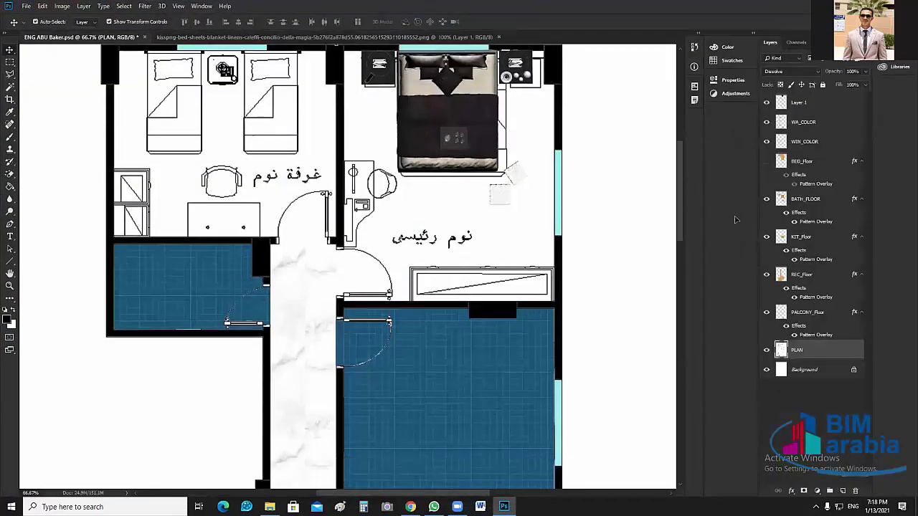
scroll(613, 251, down, 2)
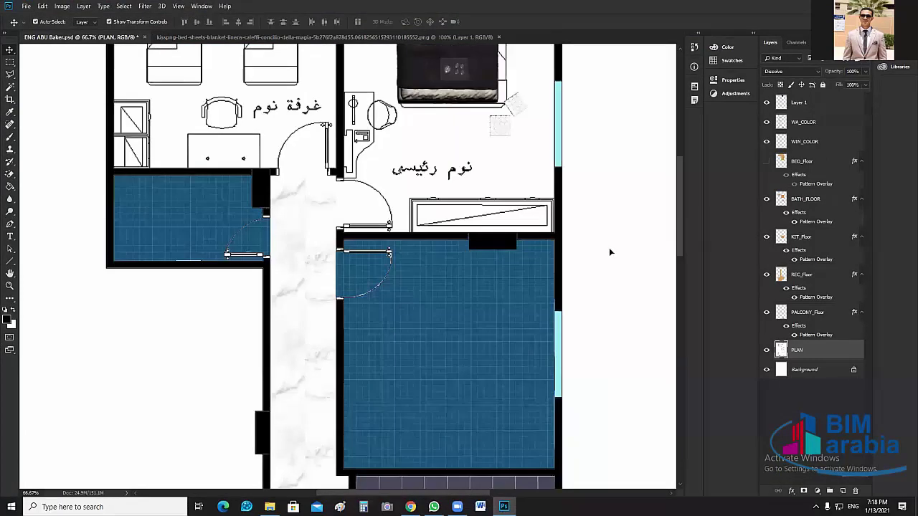
scroll(410, 274, down, 1)
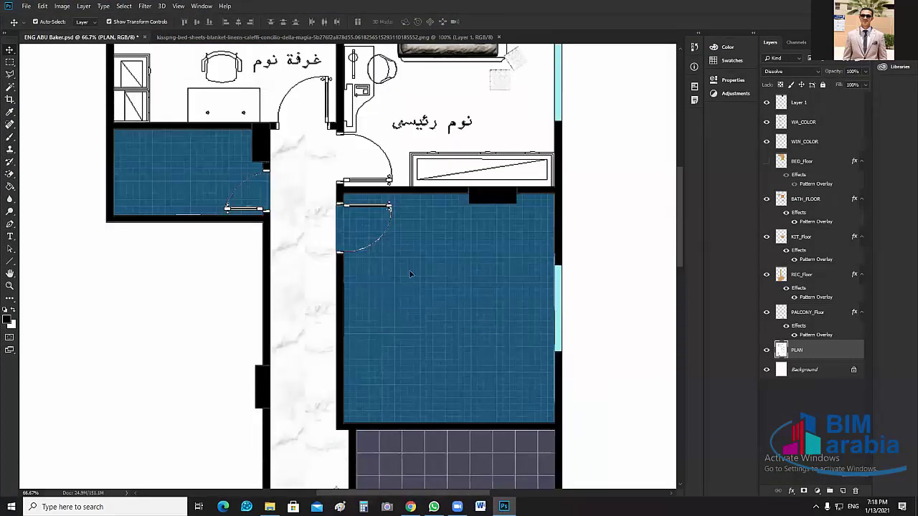
scroll(410, 274, down, 2)
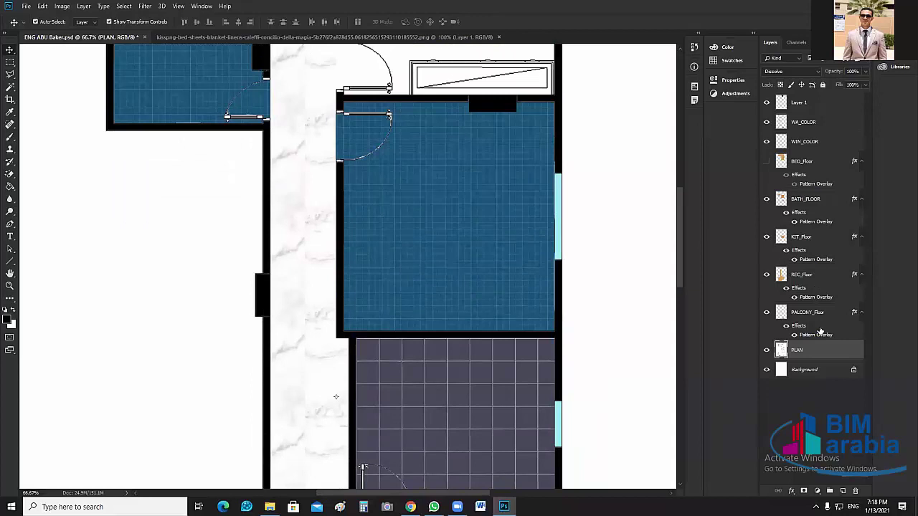
click(810, 204)
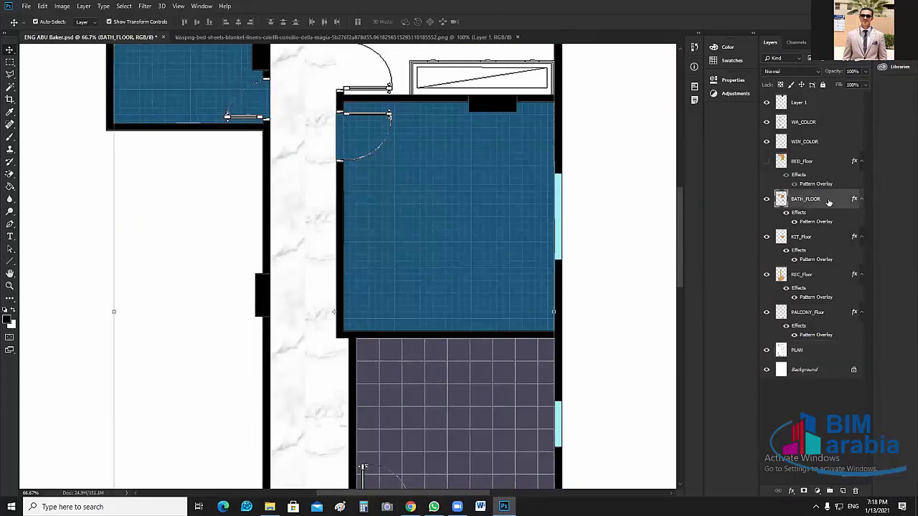
double_click(823, 224)
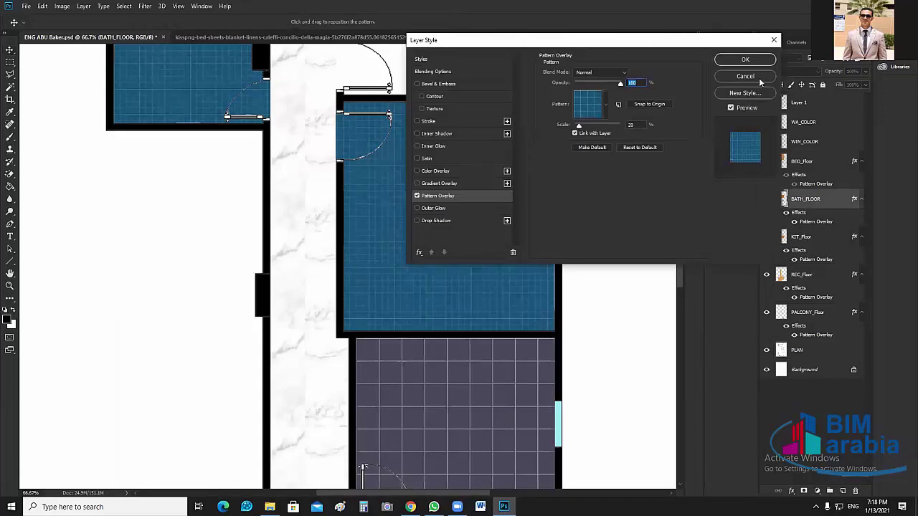
key(Return)
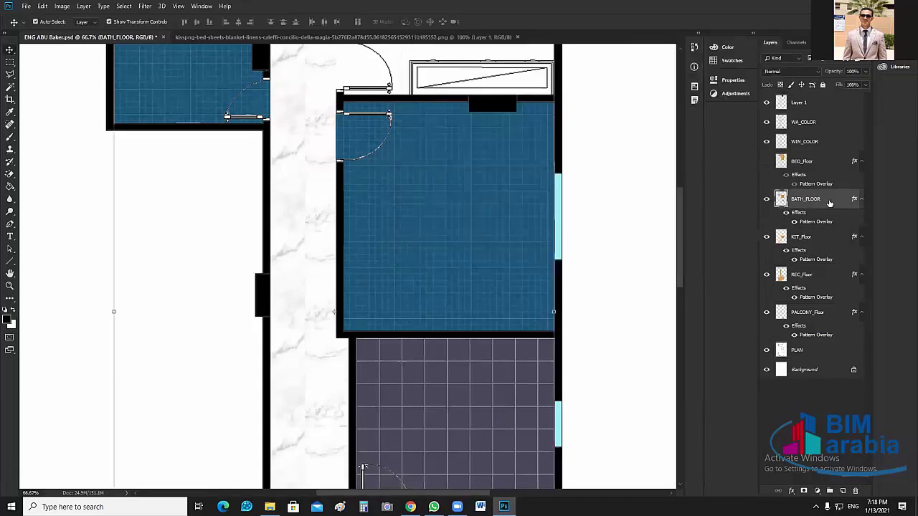
Try to select the children's bedroom area on the BATH_FLOOR layer with a rectangular marquee, and clear the selection.
click(10, 63)
click(50, 23)
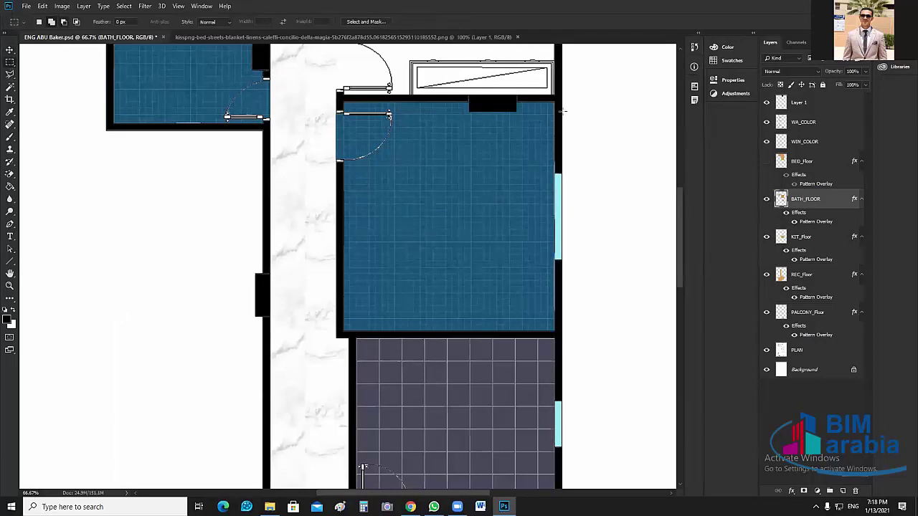
drag(582, 95, 313, 335)
drag(378, 320, 378, 321)
key(ctrl+d)
Try the Magic Wand on the blue floor pattern of the children's bedroom, and clear the selection.
scroll(422, 212, down, 2)
scroll(422, 211, down, 2)
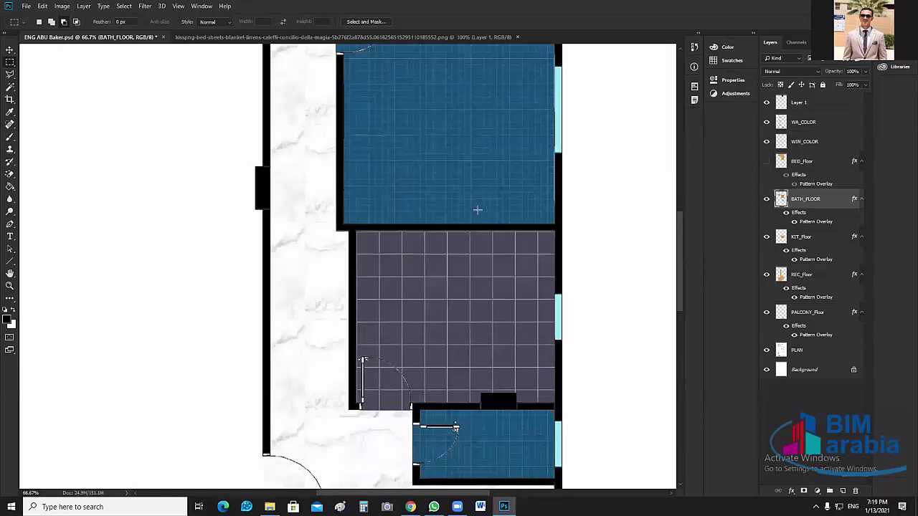
scroll(478, 210, up, 5)
key(w)
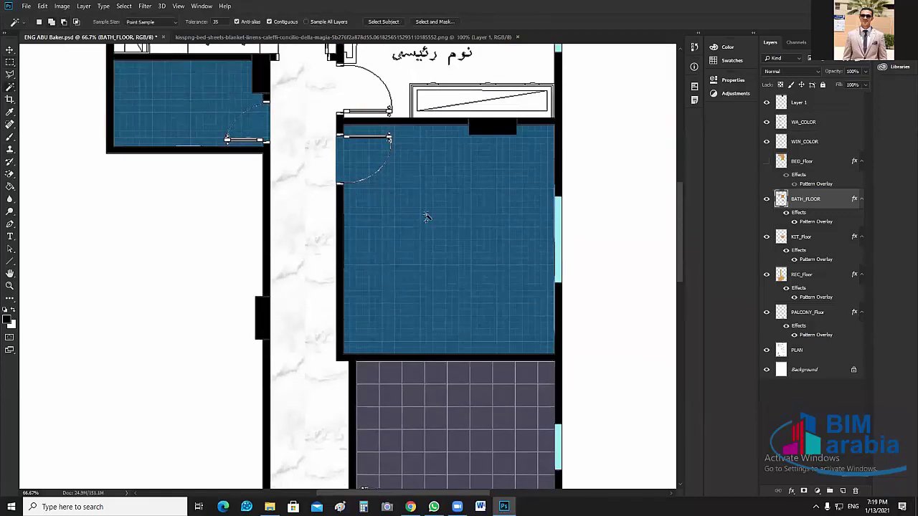
click(426, 218)
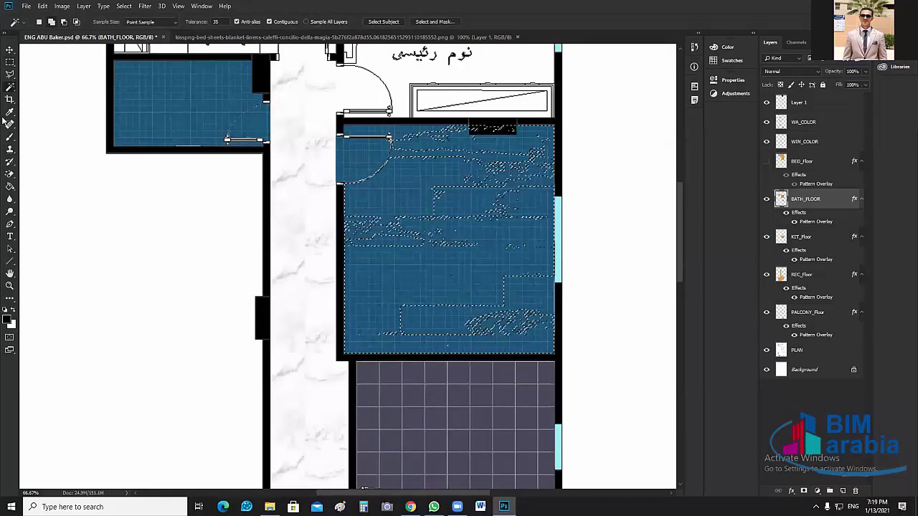
key(ctrl+d)
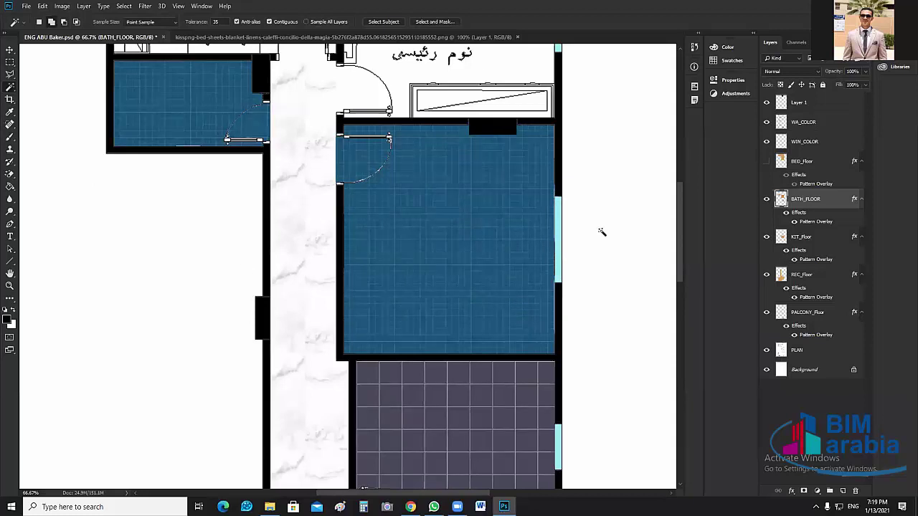
Hide and show the BATH_FLOOR layer to inspect the furniture drawn beneath it in the children's bedroom.
click(768, 200)
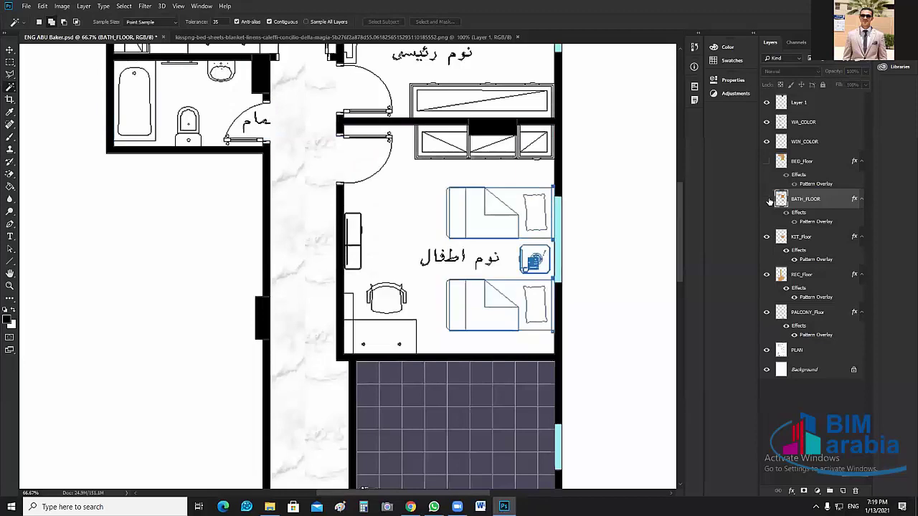
click(767, 199)
scroll(480, 197, up, 2)
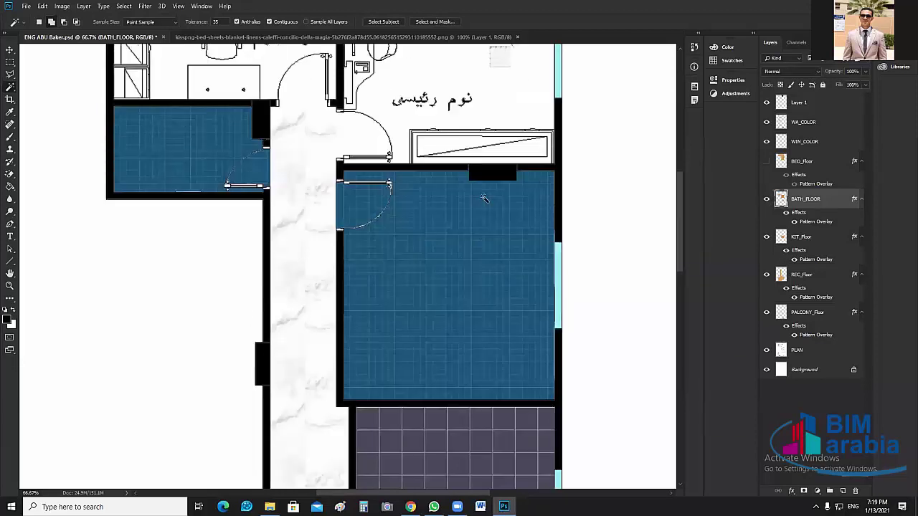
scroll(484, 198, up, 6)
Bring the light blue bed image into the plan's twin-bed bedroom, show BED_Floor and stack the bed layer above it.
key(v)
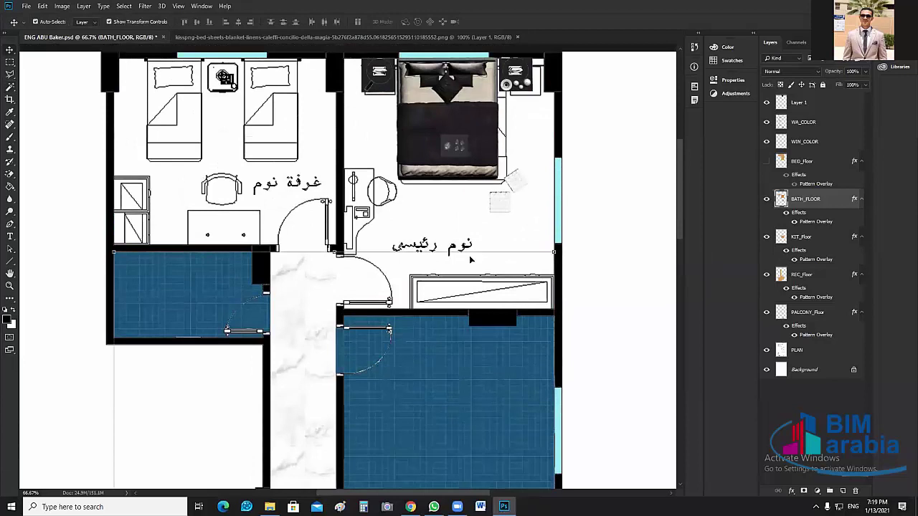
scroll(460, 262, up, 3)
scroll(460, 262, down, 1)
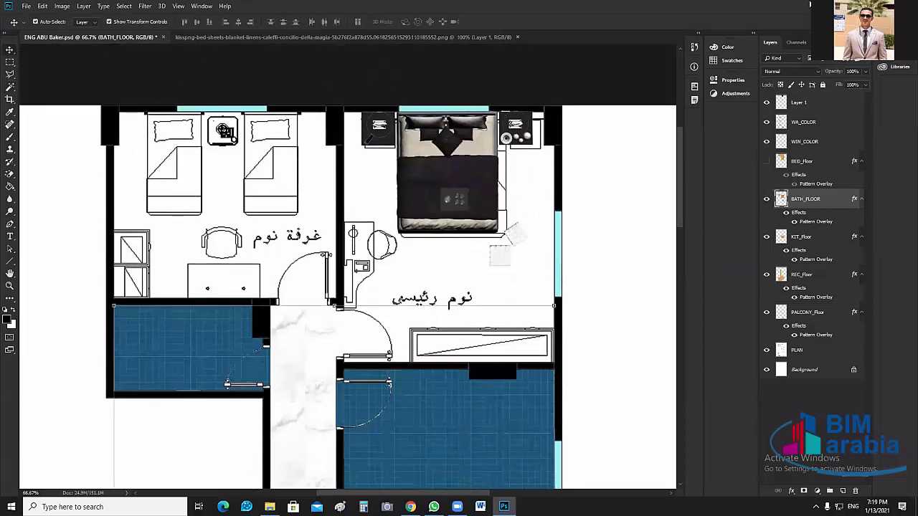
click(344, 36)
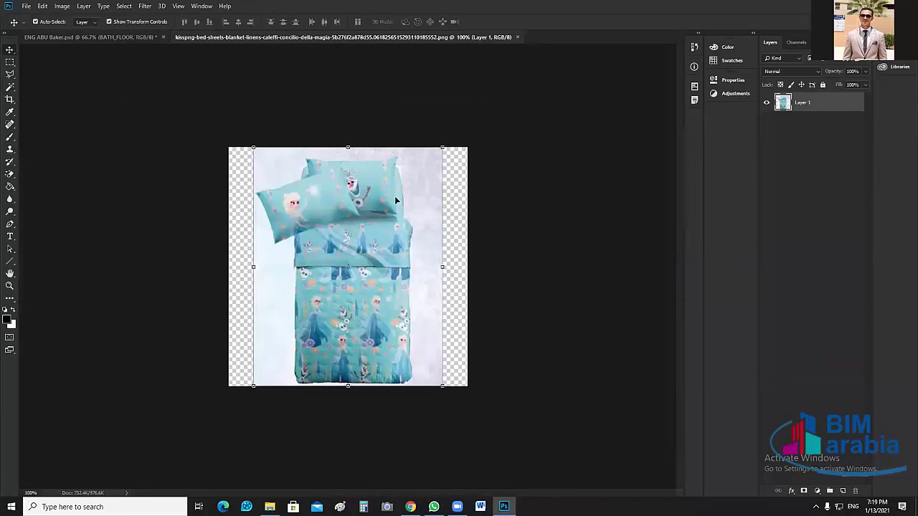
drag(394, 196, 223, 178)
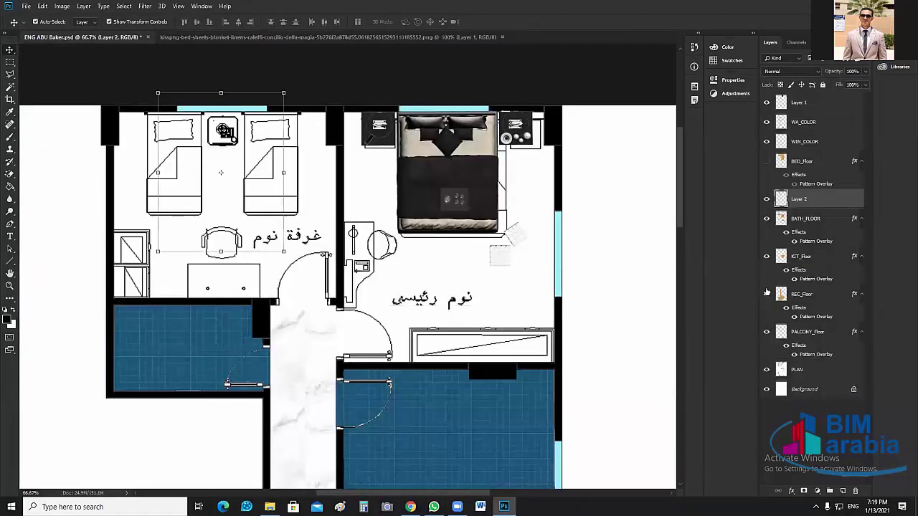
click(766, 160)
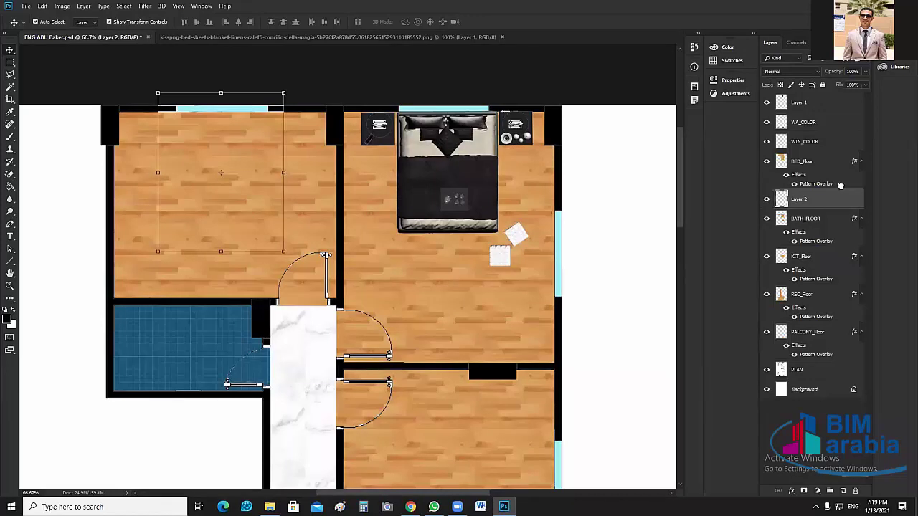
drag(839, 163, 836, 165)
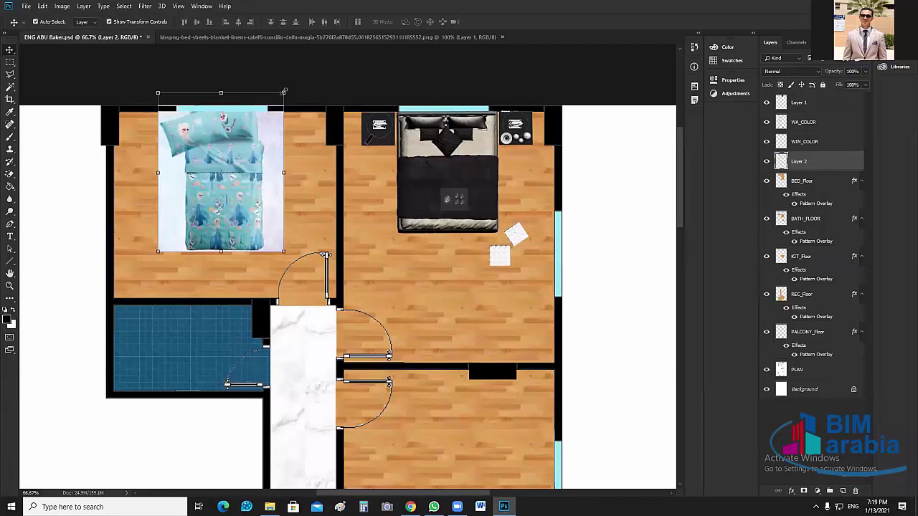
Scale the light blue bed to about 60.6% and place it against the window wall of the twin-bed bedroom.
drag(237, 142, 188, 174)
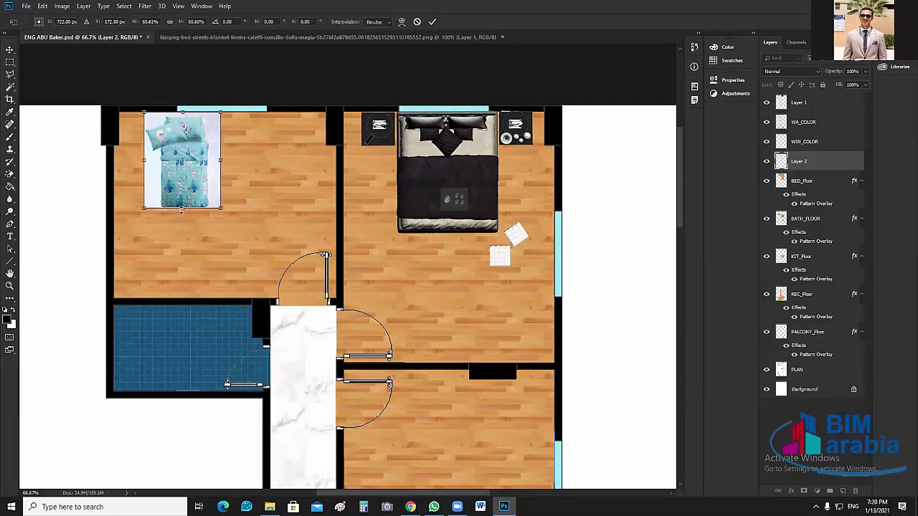
key(Return)
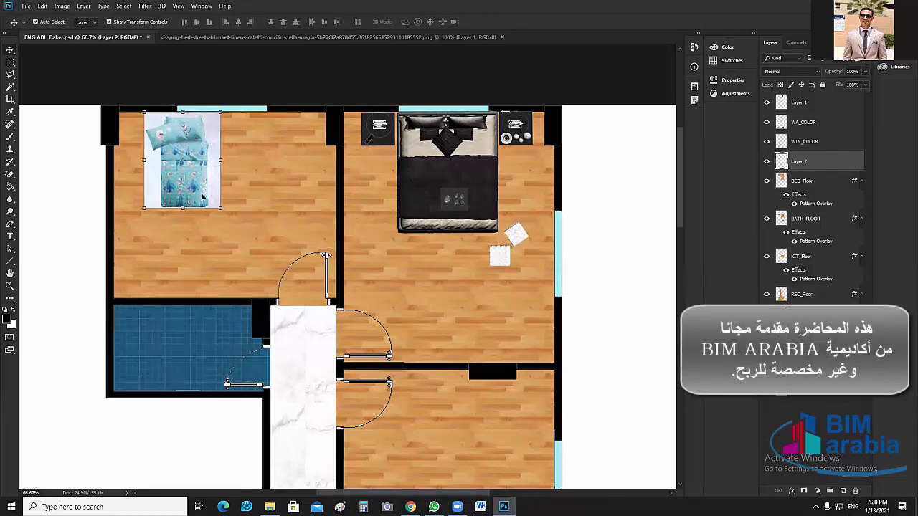
Duplicate the light blue bed horizontally beside the first one and nudge the beds slightly apart along the window wall.
key(ctrl)
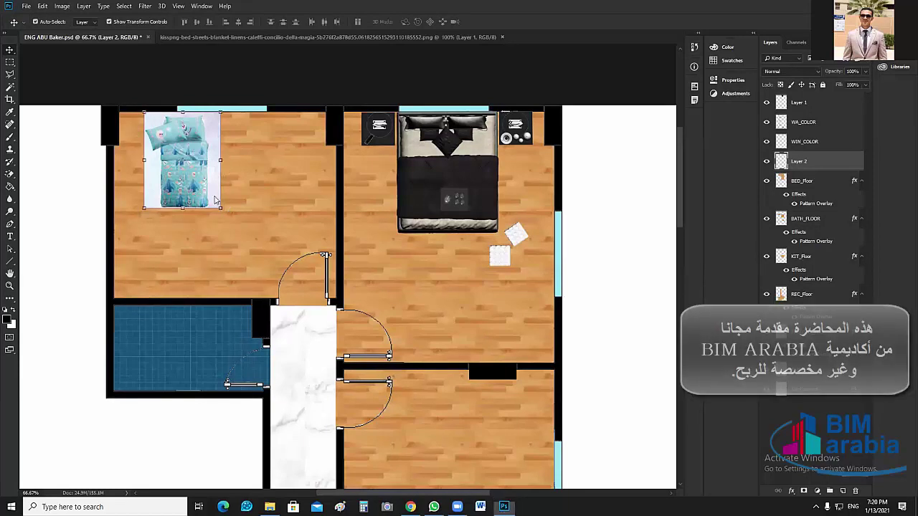
key(super)
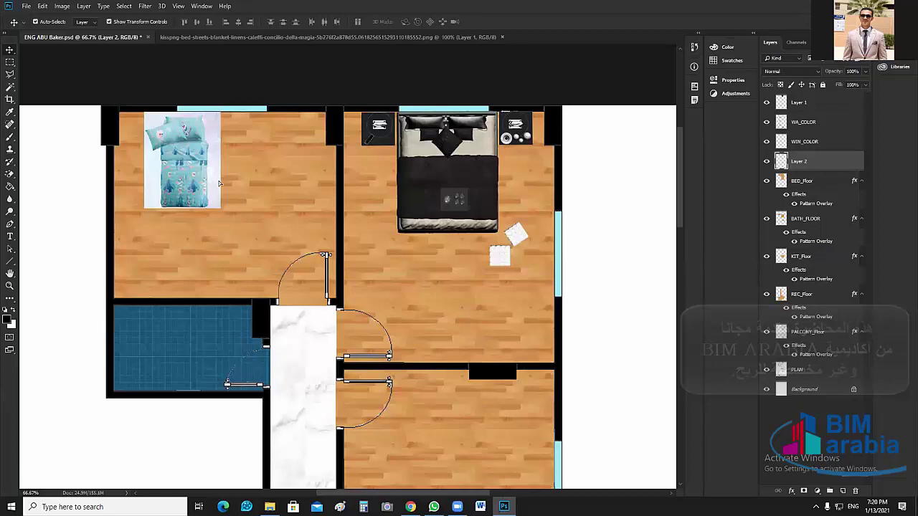
drag(185, 174, 276, 173)
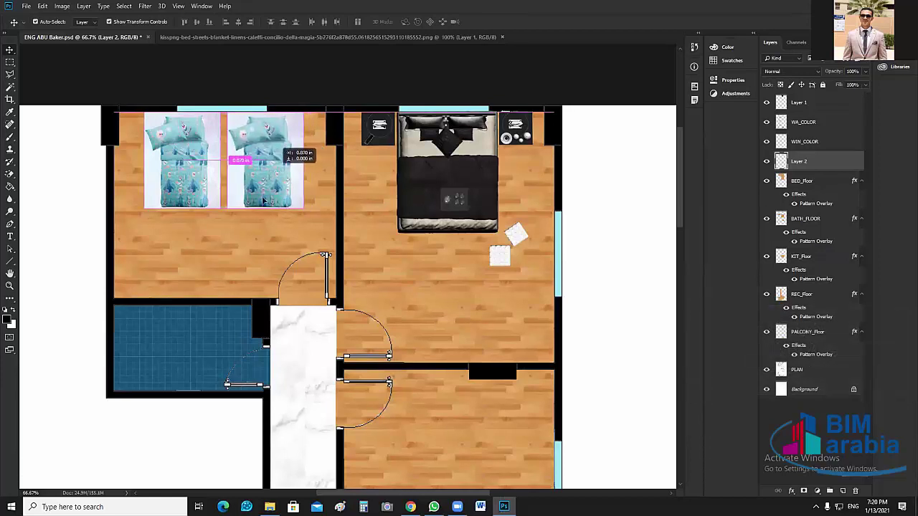
click(209, 193)
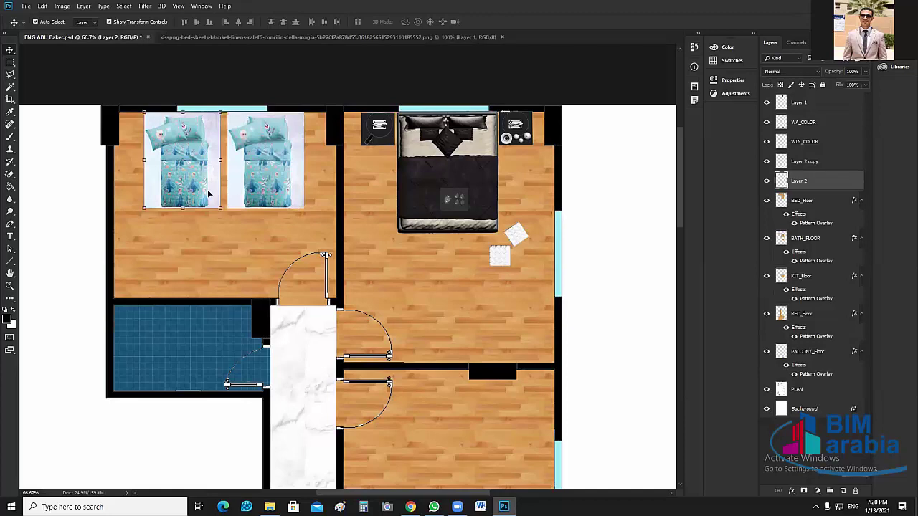
drag(209, 194, 205, 194)
click(264, 192)
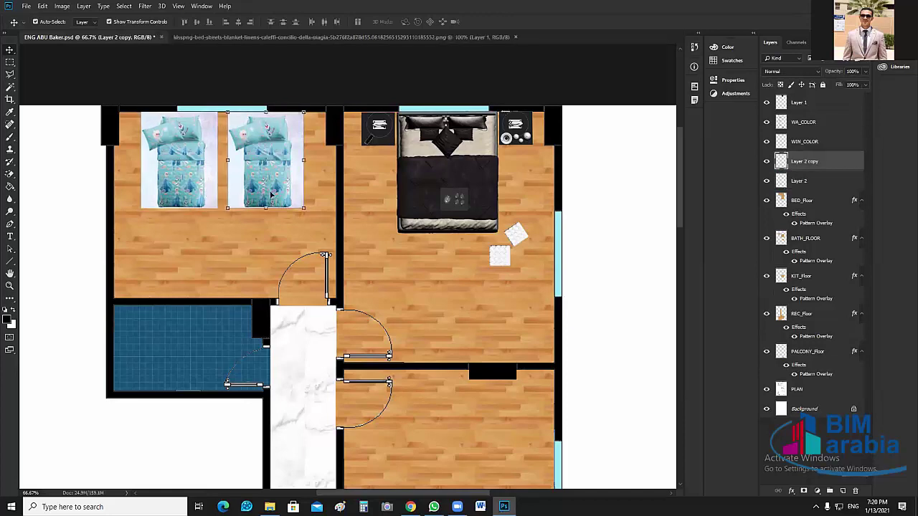
click(185, 194)
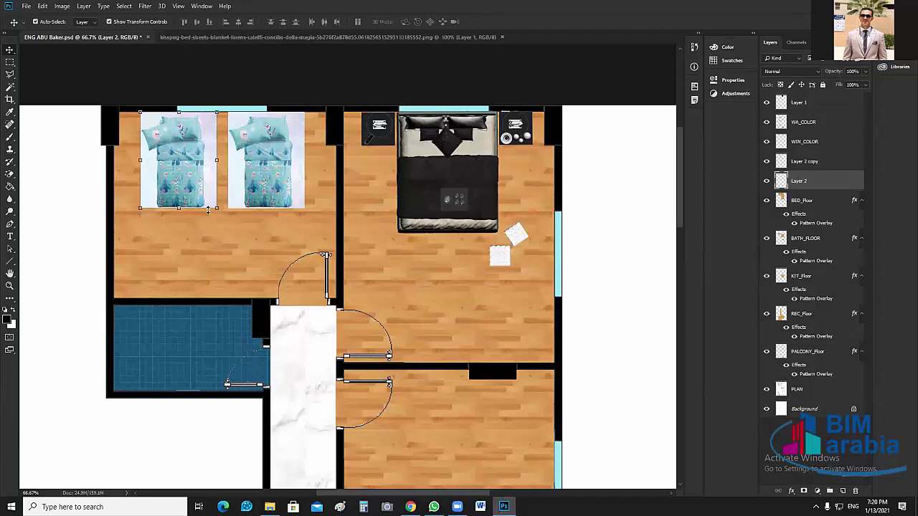
Switch the selection from the bed to the BED_Floor layer and toggle Layer 2's visibility to identify its bed.
click(256, 227)
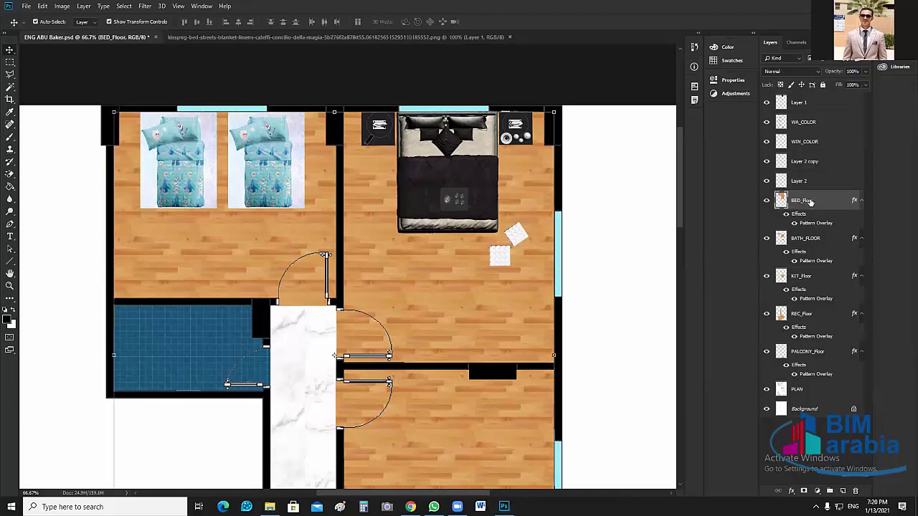
click(768, 180)
click(768, 180)
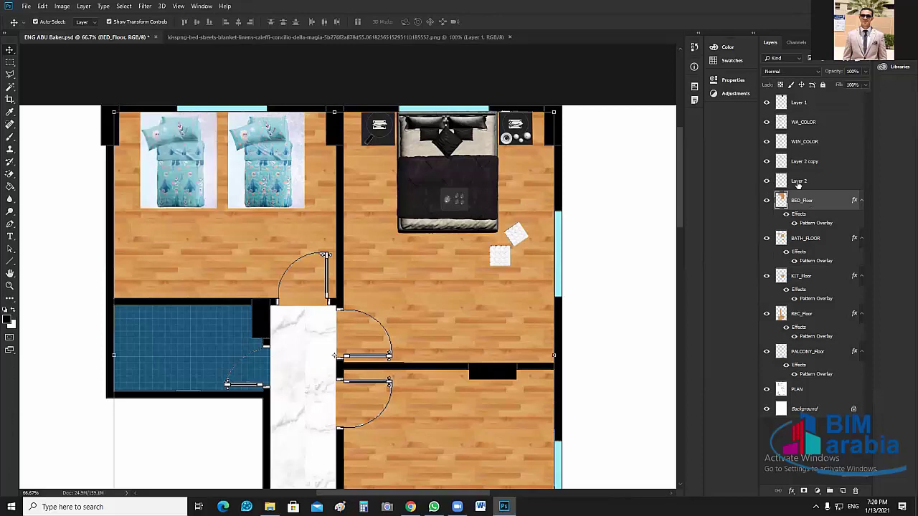
Rename Layer 2, the first light blue bed, as SINGLE_BED1 and select its name for copying.
double_click(799, 181)
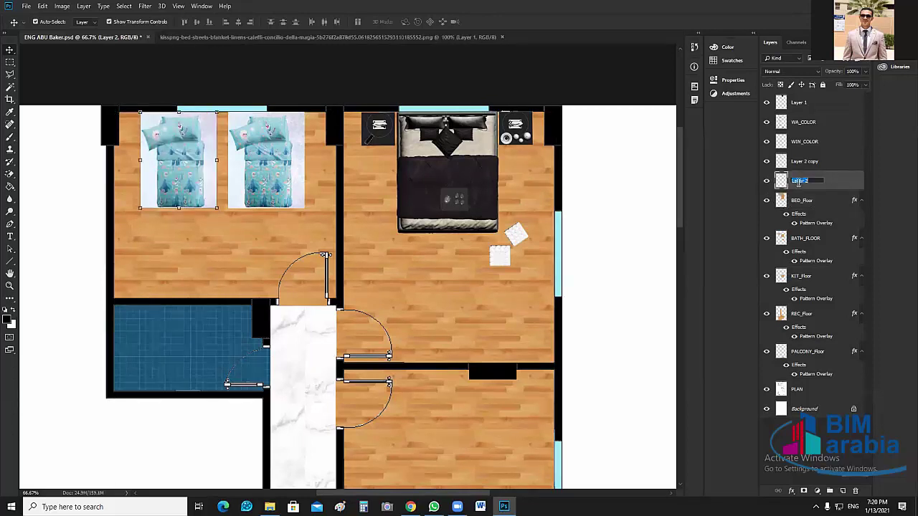
text(B)
text(INGLE BED)
drag(825, 180, 775, 181)
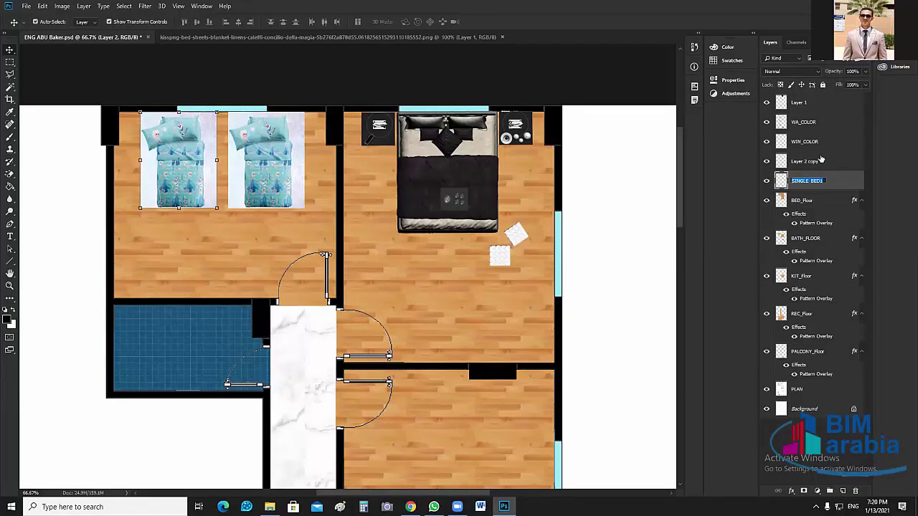
Check which bed Layer 2 copy holds by toggling its visibility, and rename the layer as SINGLE_BED2.
click(766, 162)
click(766, 162)
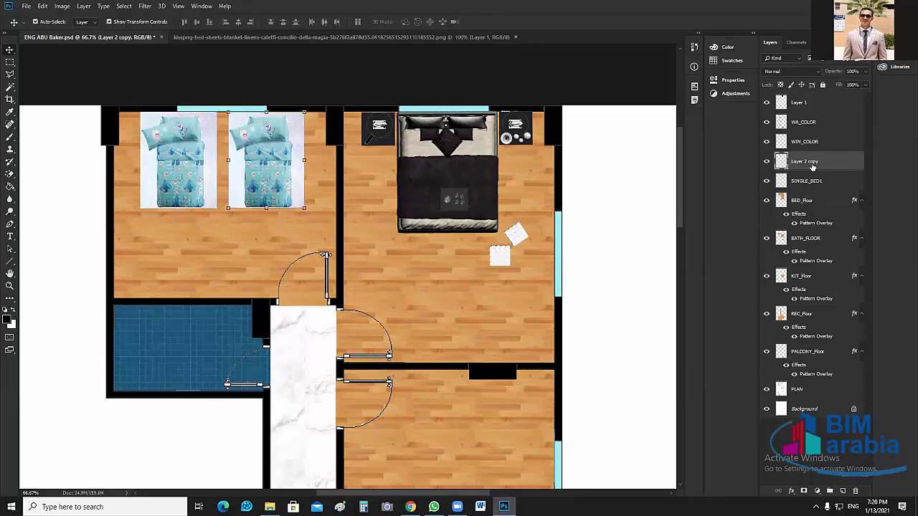
double_click(813, 166)
key(ctrl+v)
key(Return)
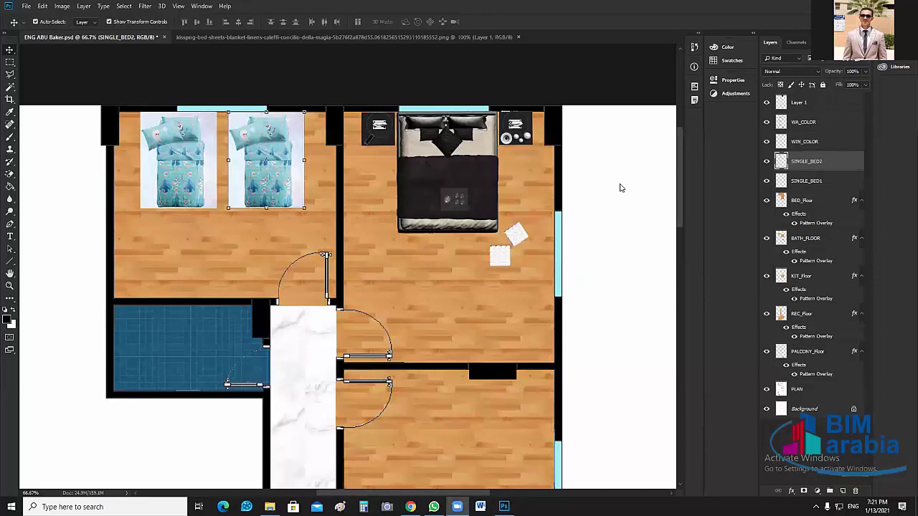
Switch to File Explorer and look through the Bed Room, Carpit and Chair image folders of Png Pic.
scroll(540, 237, down, 2)
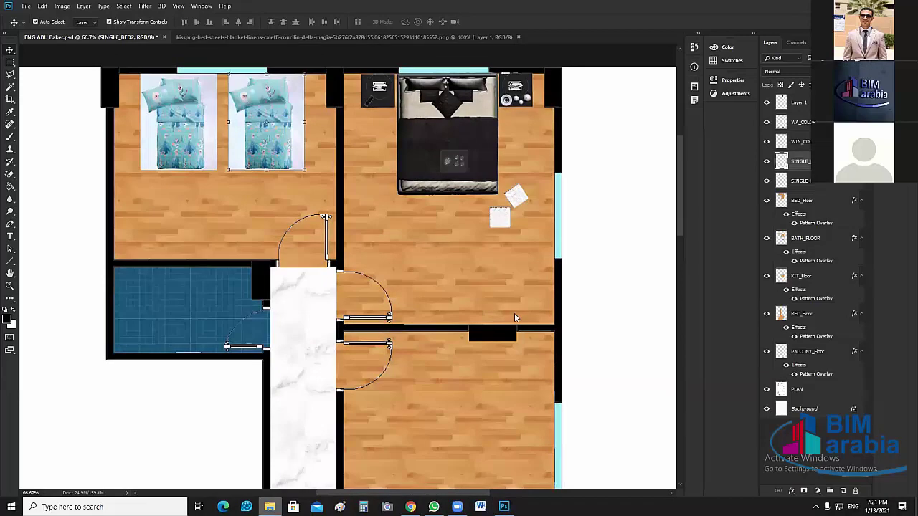
key(alt+Tab)
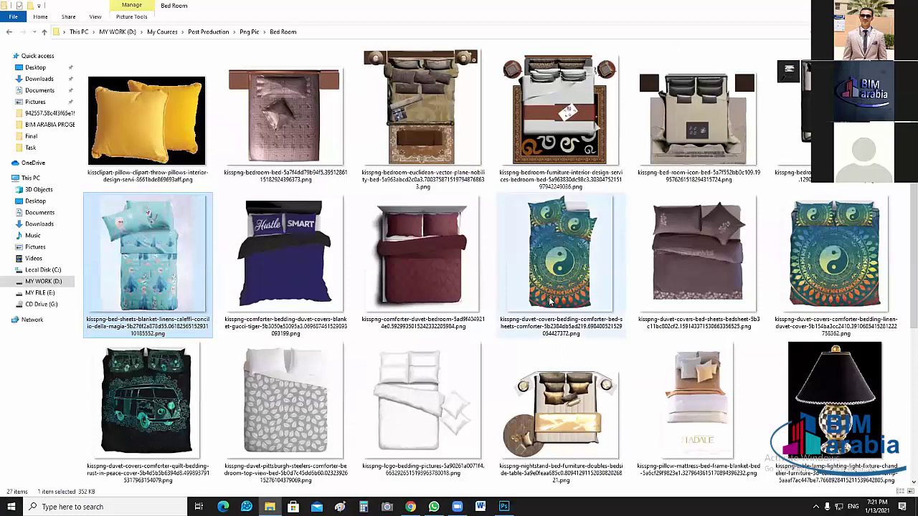
scroll(551, 302, down, 4)
scroll(574, 297, up, 4)
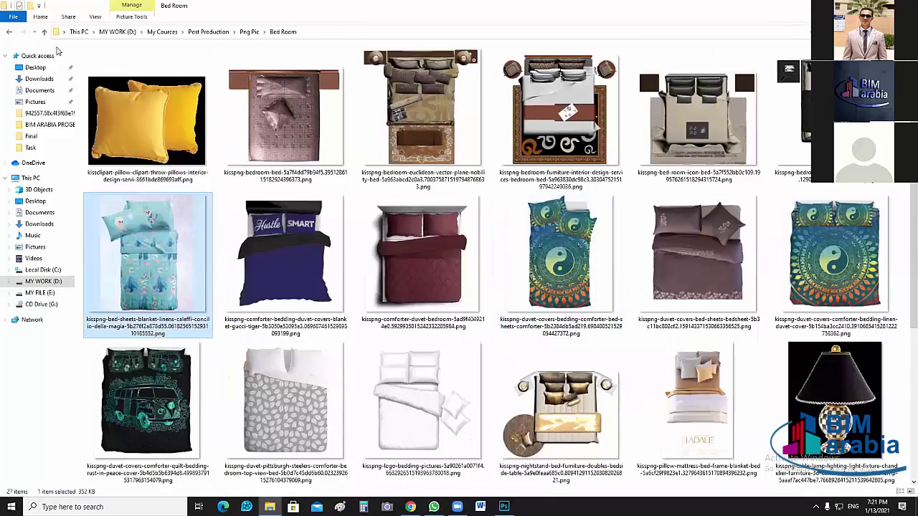
key(alt+Up)
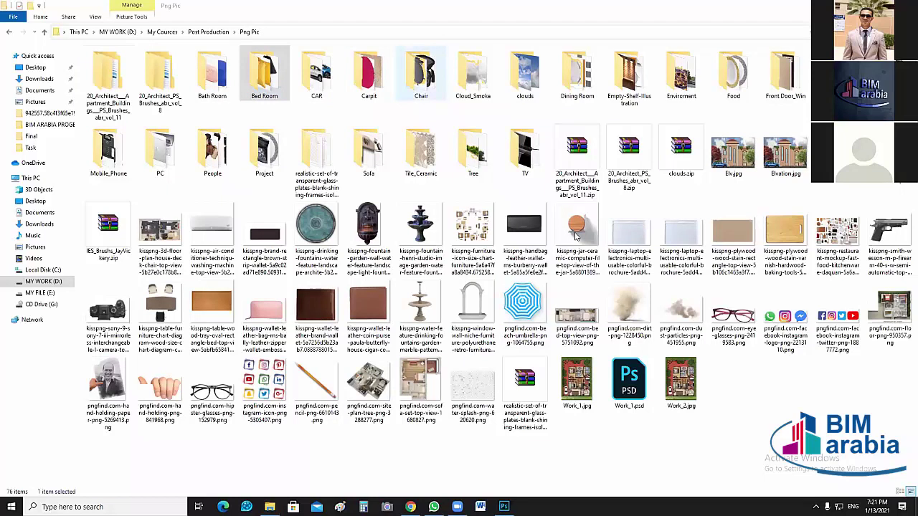
double_click(372, 76)
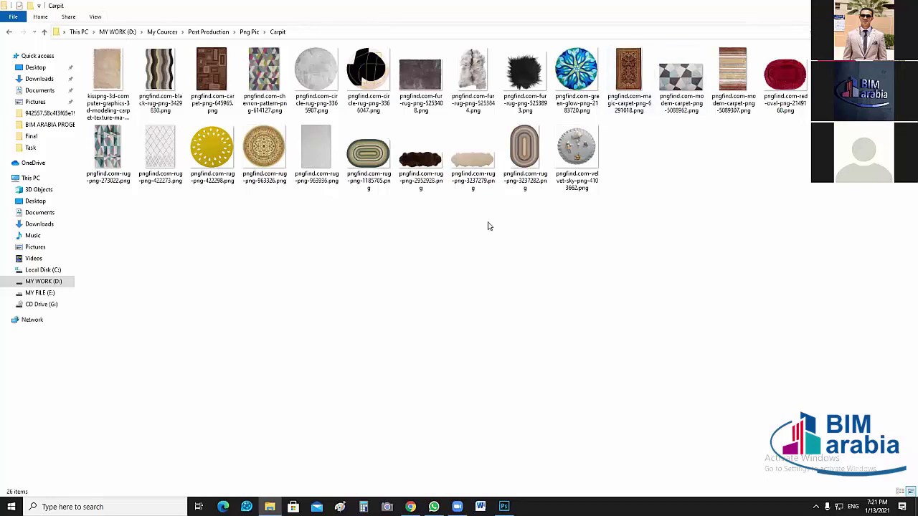
key(ctrl+shift+2)
key(Escape)
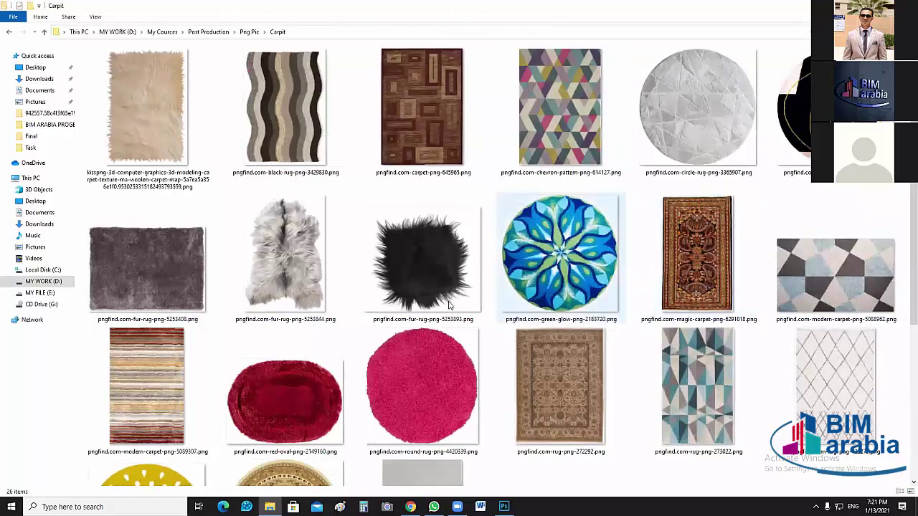
scroll(450, 304, down, 3)
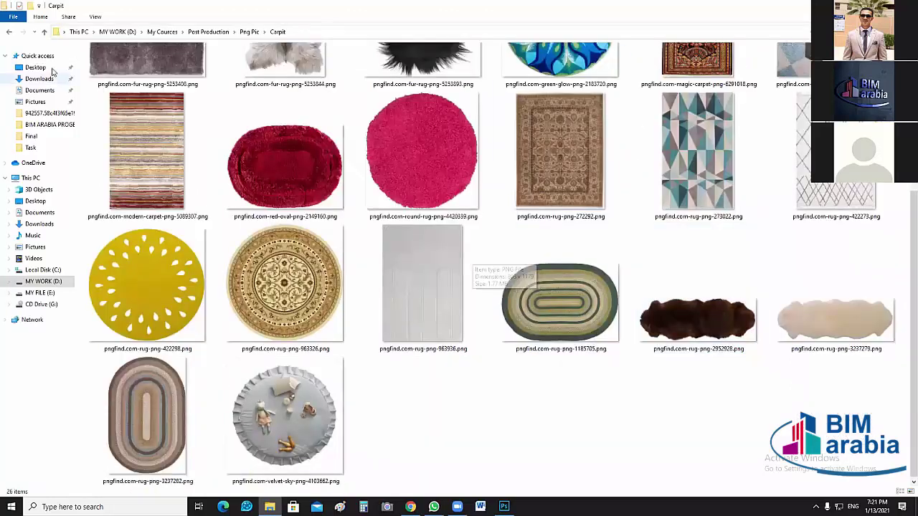
key(BackSpace)
double_click(422, 74)
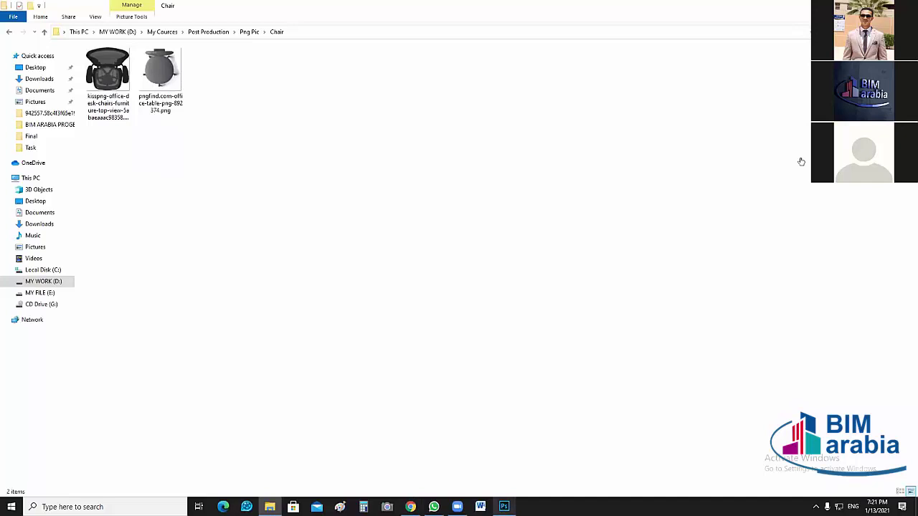
Switch back to Photoshop, hide the BED_Floor layer to reveal the drawn furniture, and close the bed-sheets source image.
key(alt+Tab)
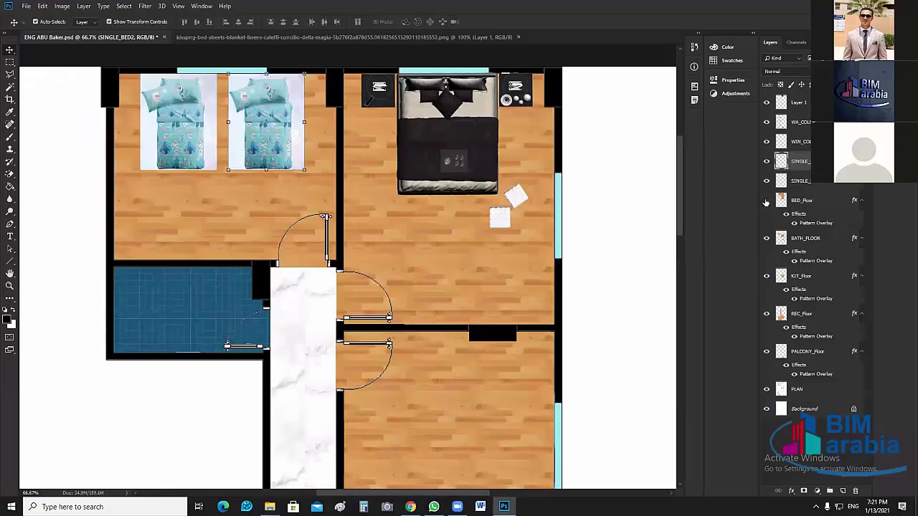
click(766, 201)
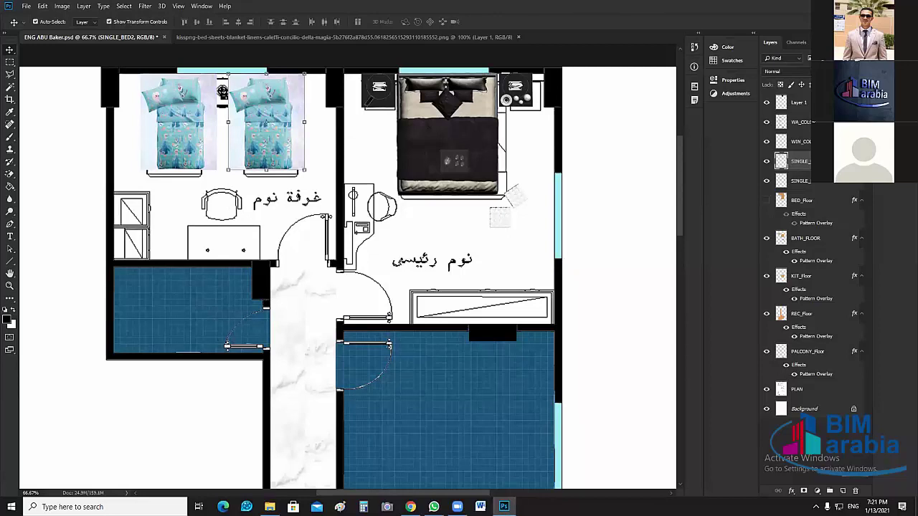
click(518, 37)
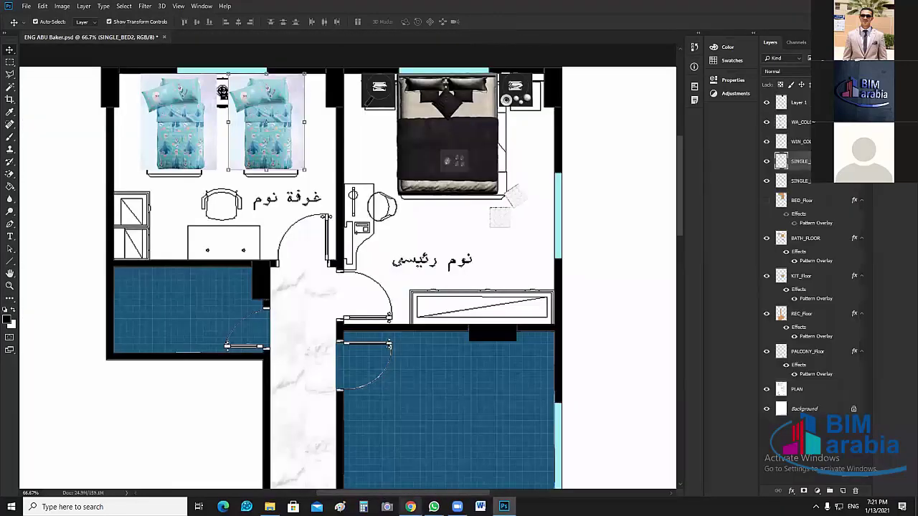
Open the office-desk-chairs top-view PNG from the Chair folder in Photoshop and bring its chair into the floor plan.
mouse_move(410, 507)
key(alt+Tab)
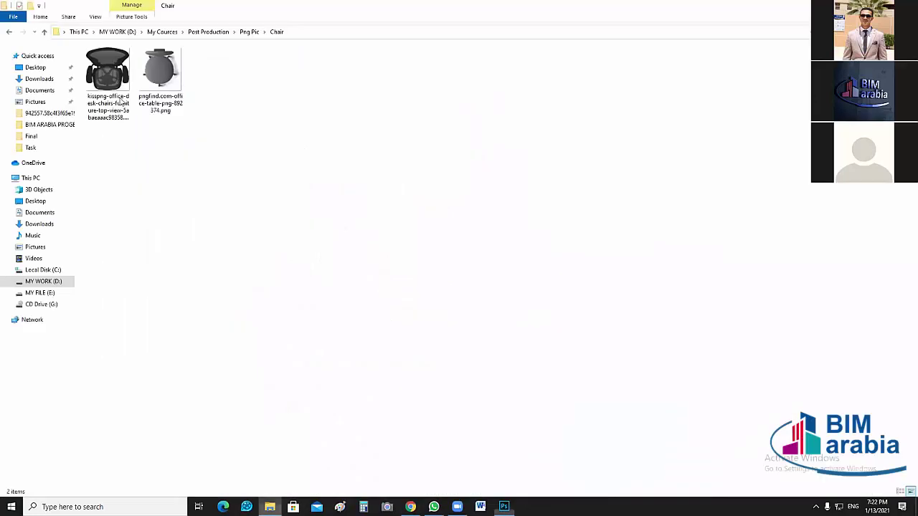
drag(109, 76, 406, 36)
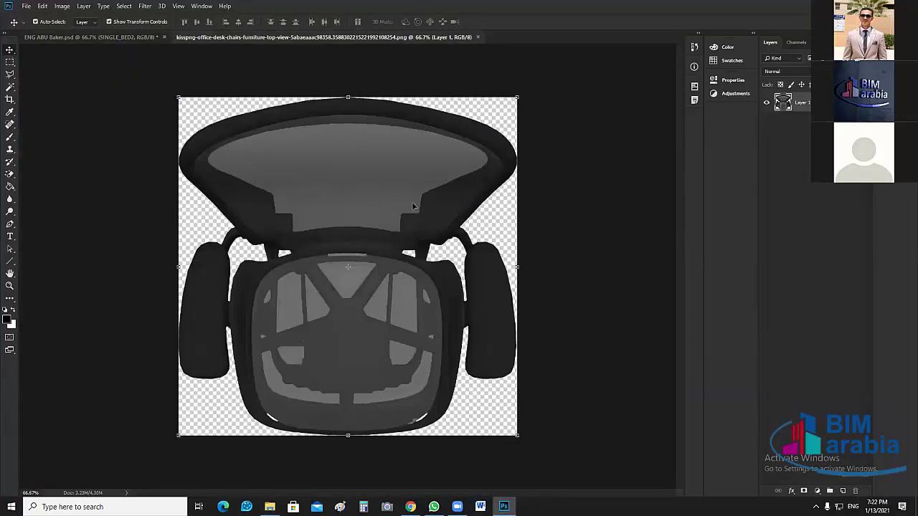
drag(412, 206, 244, 215)
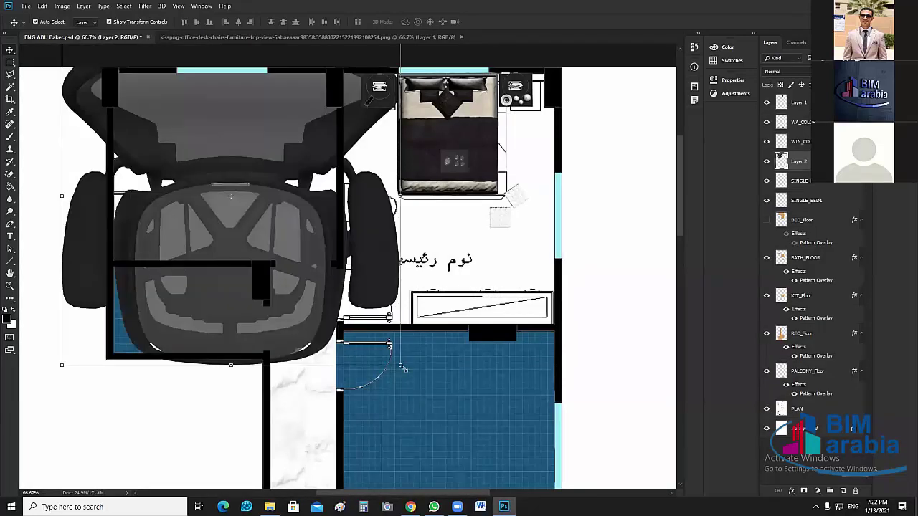
Scale the office chair to about 12.23% and place it over the drawn chair at the twin-bed bedroom's desk.
drag(403, 368, 215, 182)
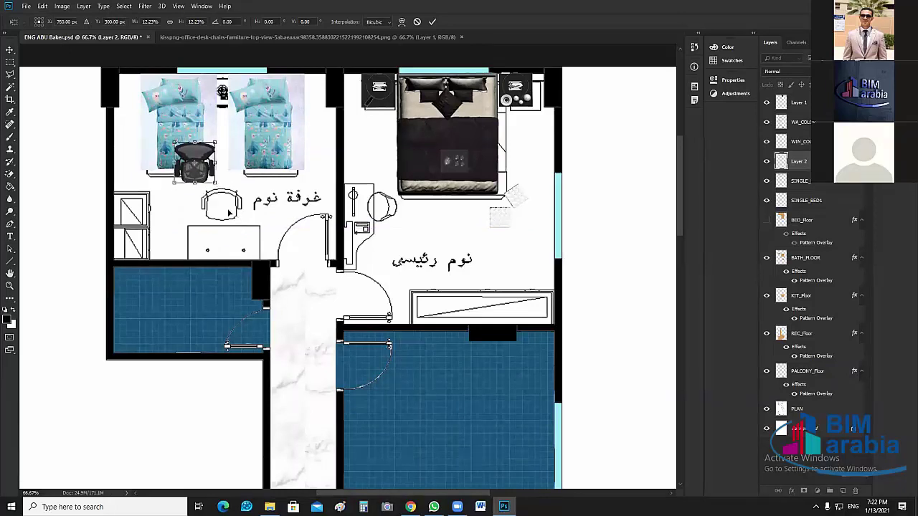
drag(229, 213, 242, 195)
key(Return)
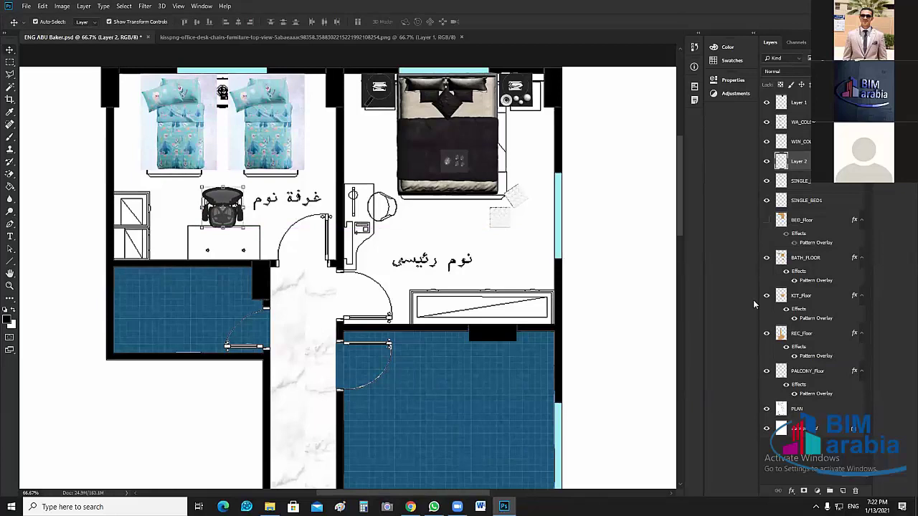
Toggle BED_Floor to check the chair against the wood floor, and close the office chair source image.
click(767, 220)
click(766, 220)
click(462, 36)
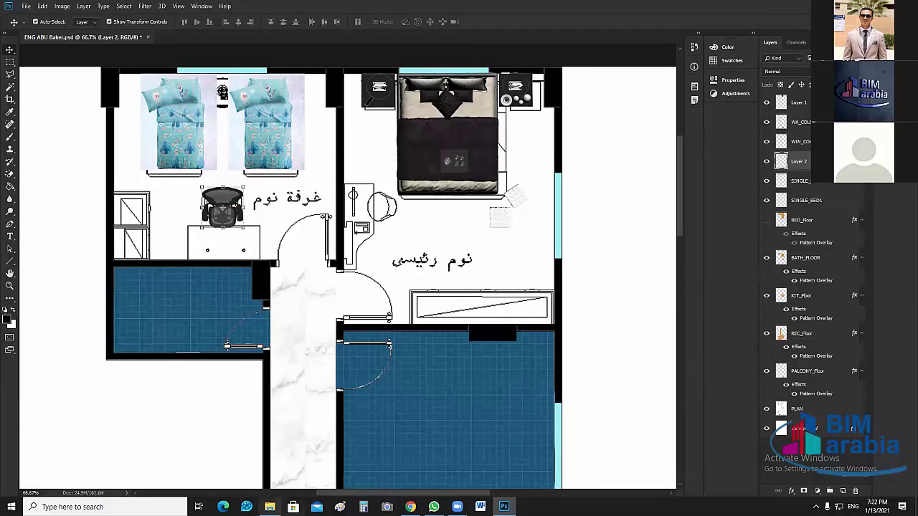
Switch to File Explorer, open the Bath Room folder in Png Pic and show its images as extra large icons.
key(alt+Tab)
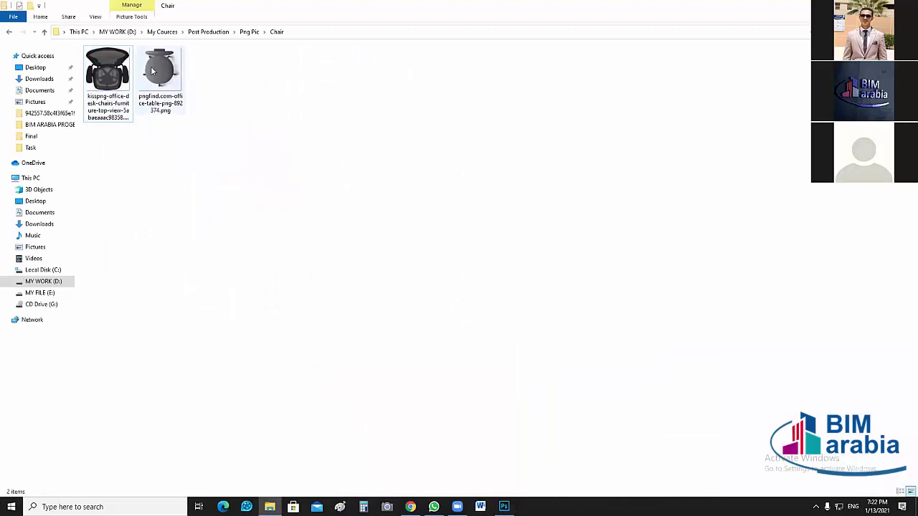
key(BackSpace)
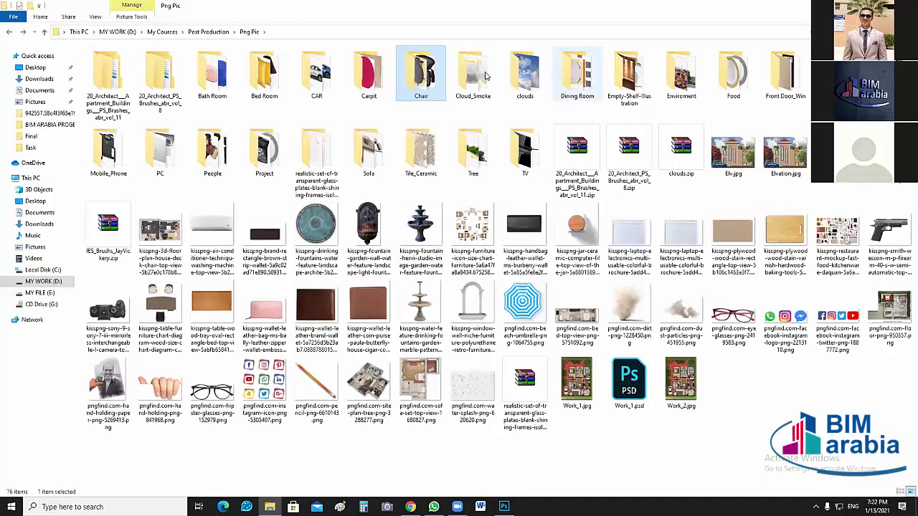
double_click(214, 79)
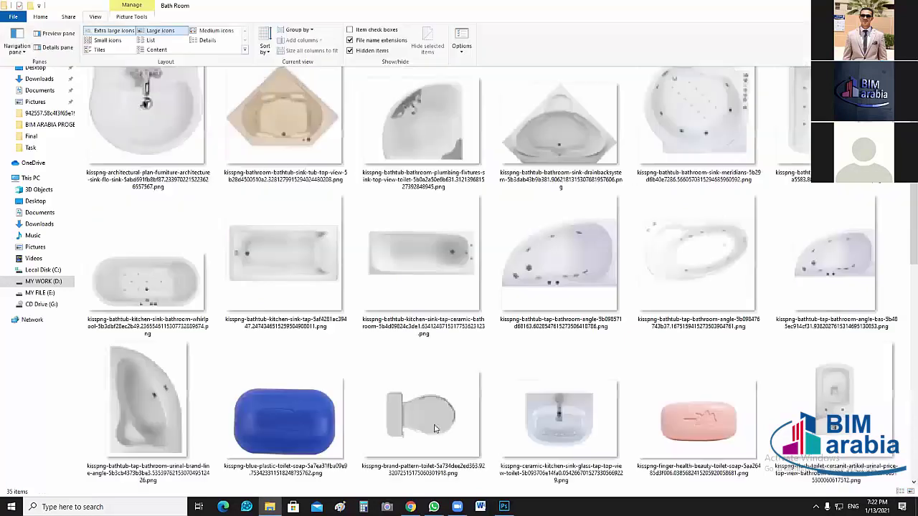
click(95, 16)
click(160, 30)
click(113, 30)
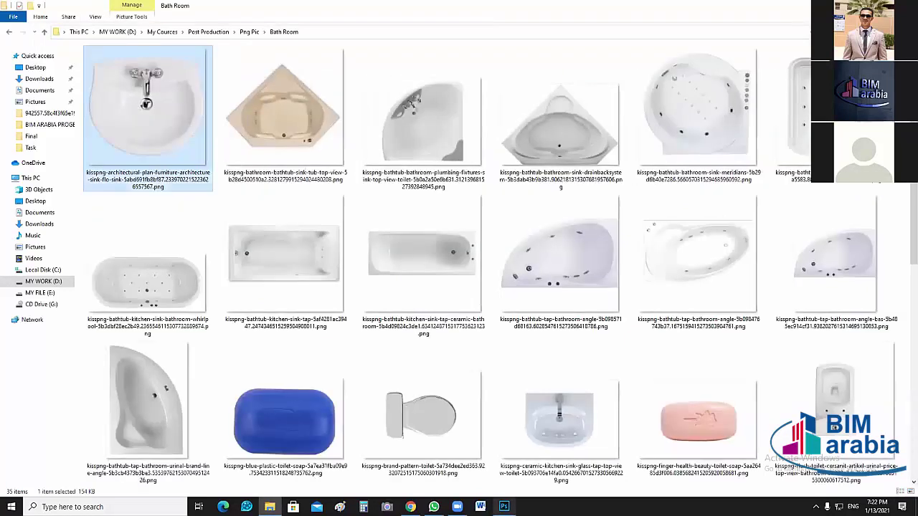
Float the Photoshop window over the Bath Room folder and open the architectural-plan sink and rectangular bathtub PNGs in it.
click(504, 507)
drag(494, 7, 530, 30)
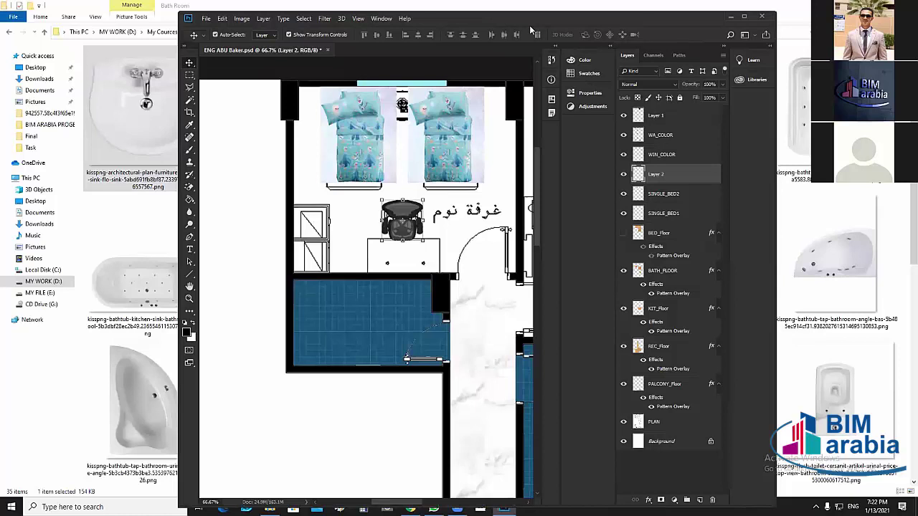
drag(144, 96, 462, 59)
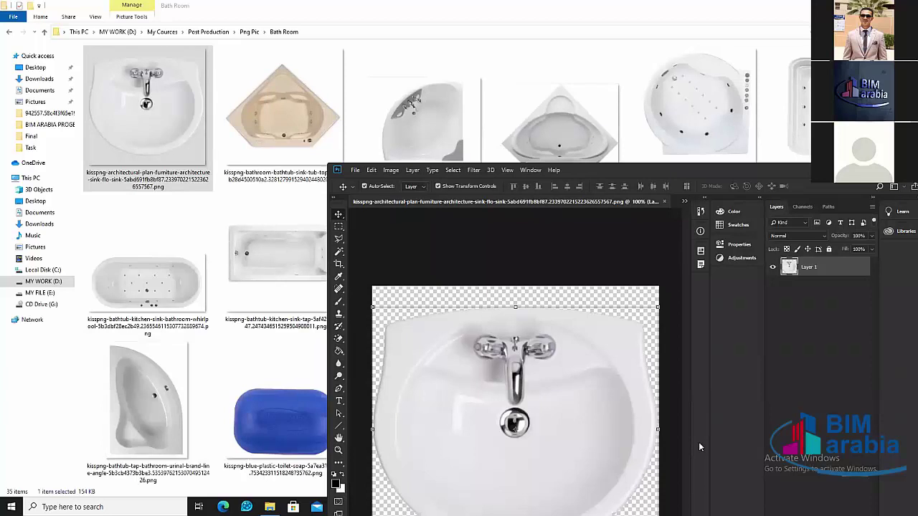
drag(275, 268, 809, 63)
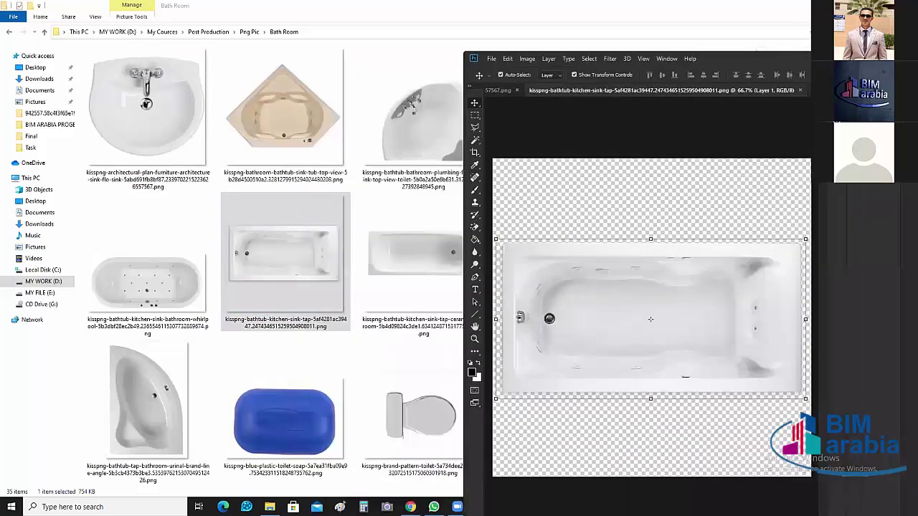
Look through the remaining Bath Room images for a toilet and open the brand-pattern-toilet PNG in Photoshop.
click(658, 277)
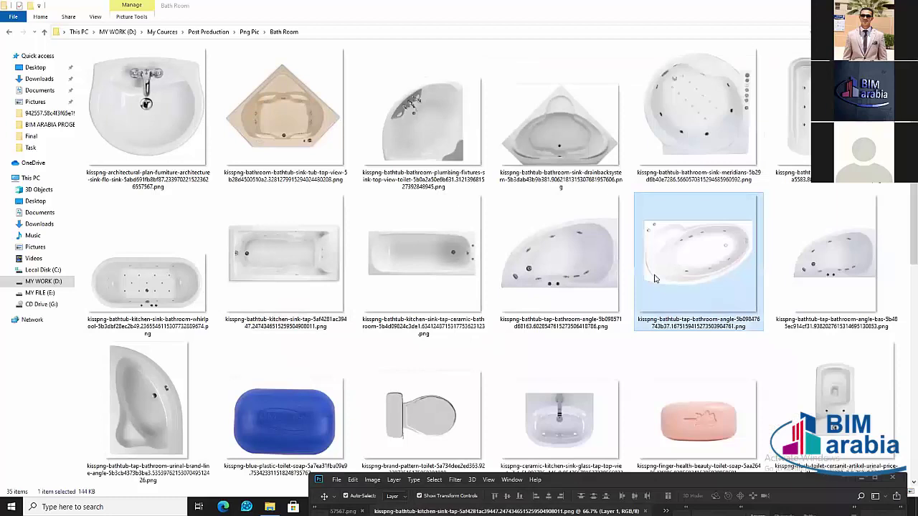
scroll(643, 303, down, 3)
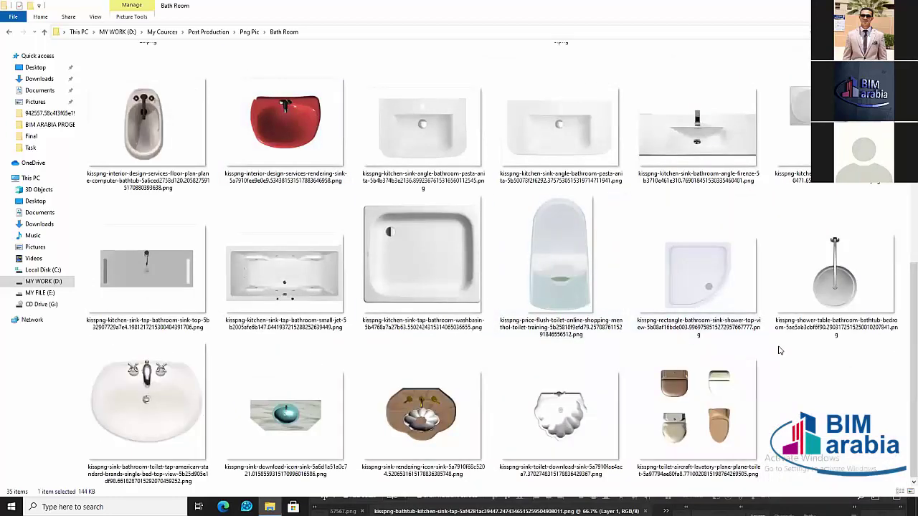
click(558, 282)
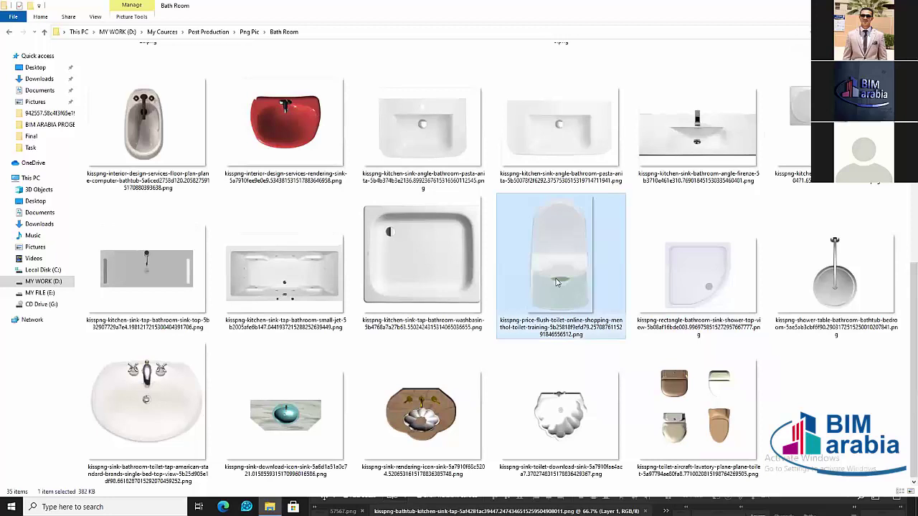
scroll(558, 281, up, 3)
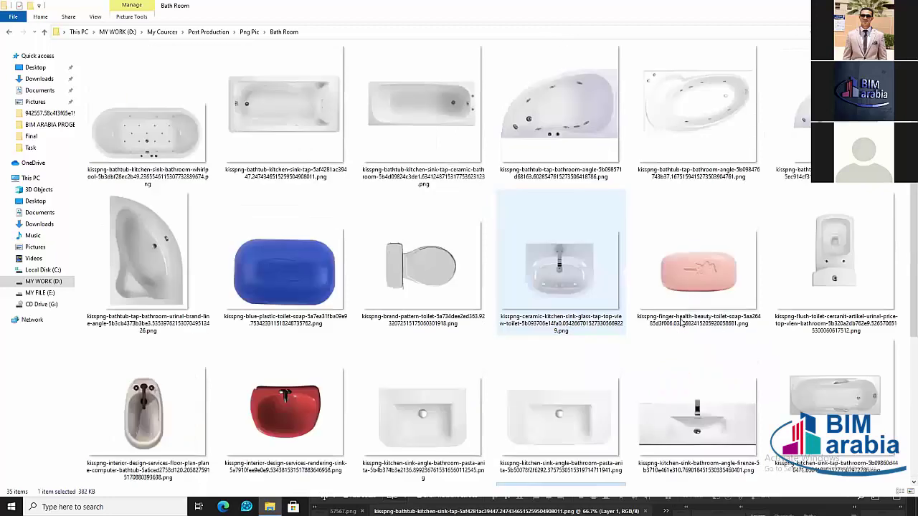
click(433, 281)
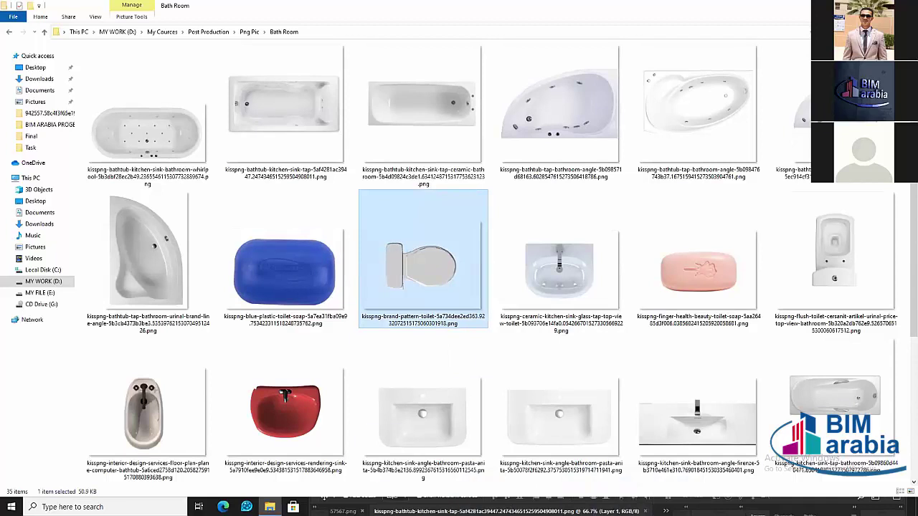
click(621, 499)
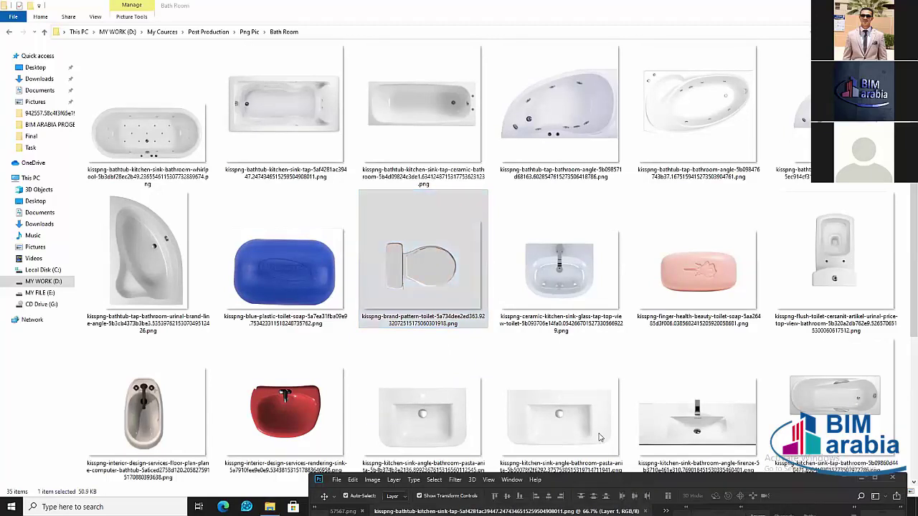
drag(423, 265, 565, 418)
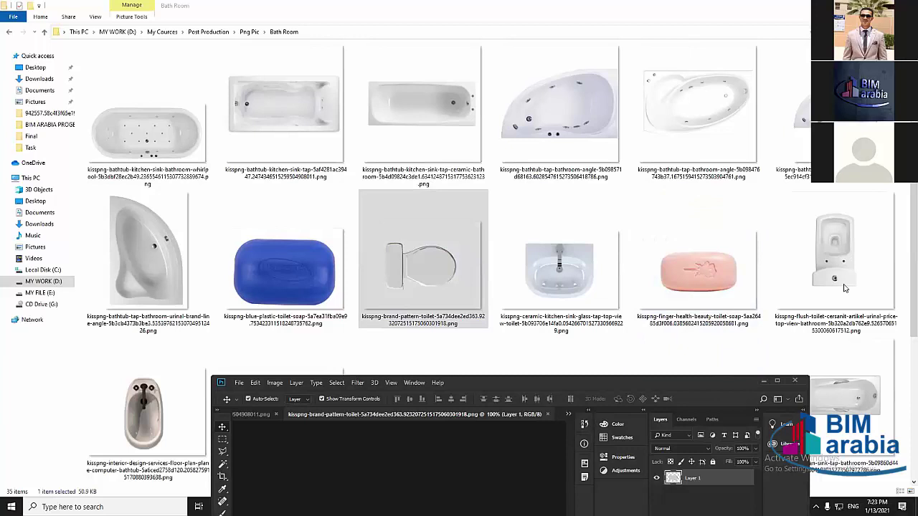
Return to a maximized Photoshop window and bring ENG ABU Baker.psd to the front, ahead of the open sink, bathtub and toilet images.
key(super+d)
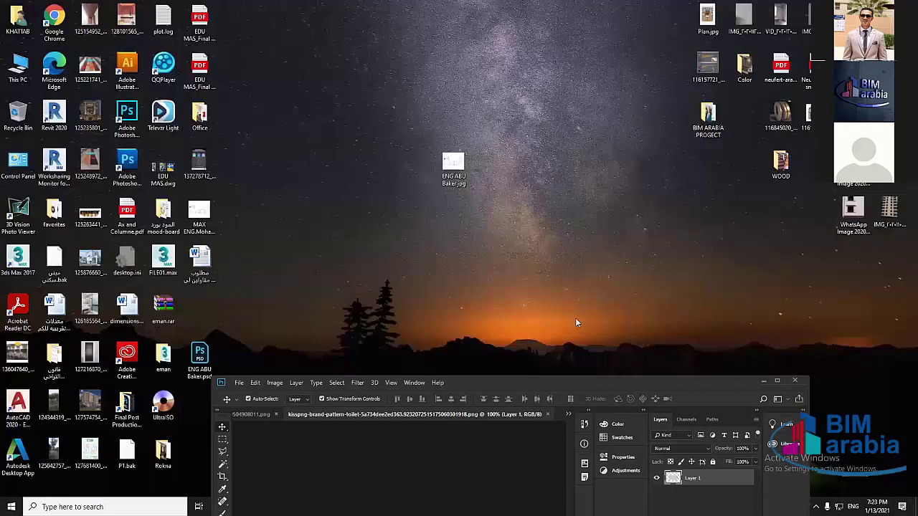
key(super+Up)
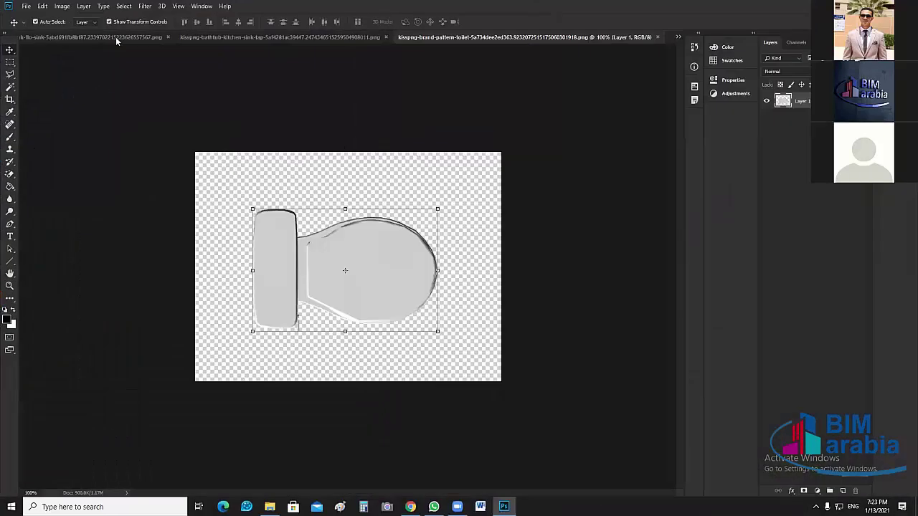
click(115, 36)
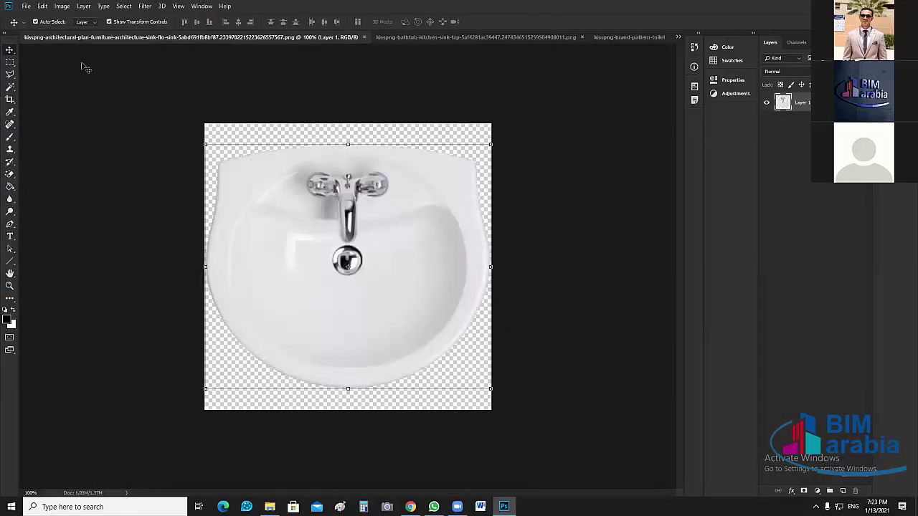
click(450, 39)
click(242, 39)
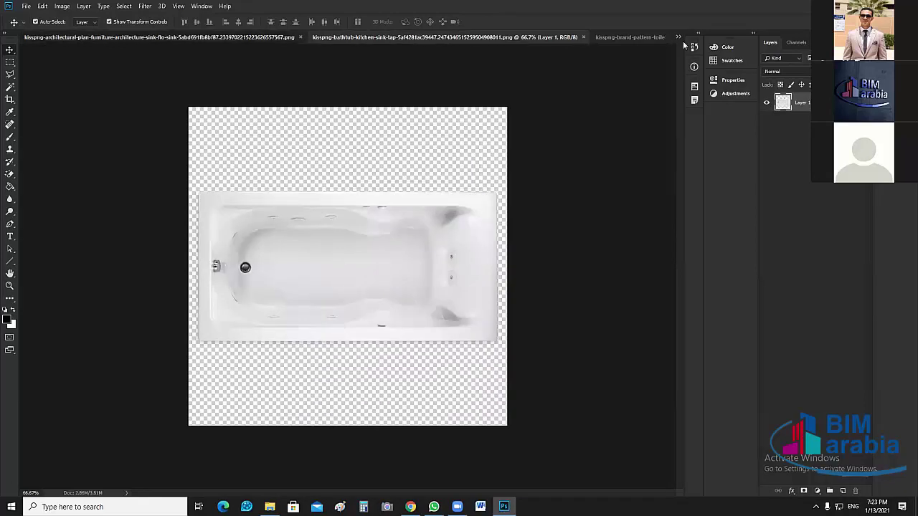
click(679, 37)
click(505, 39)
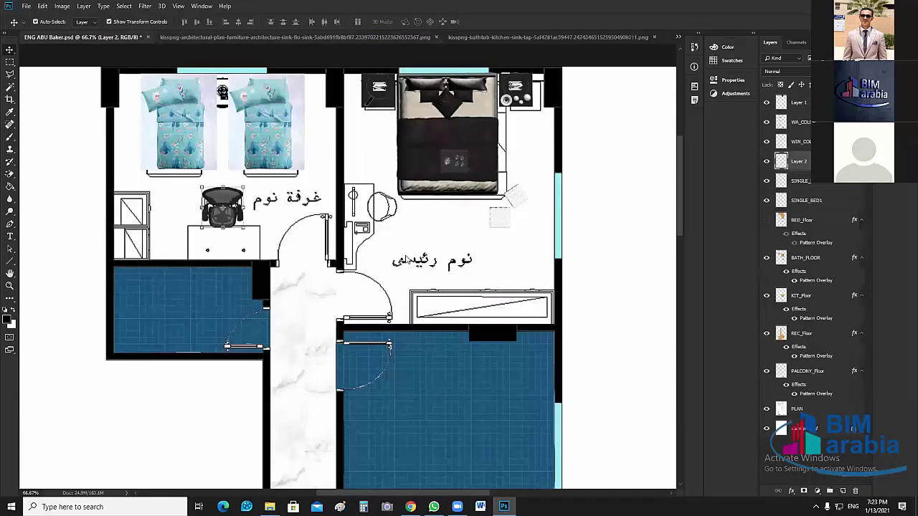
Copy the sink image into the plan over the small bathroom below the twin bedroom, and close the sink source image.
click(164, 37)
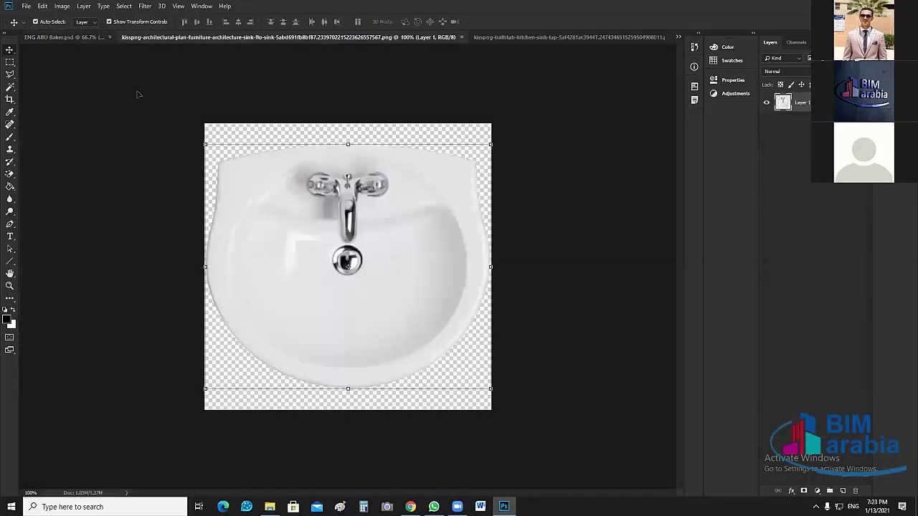
click(101, 36)
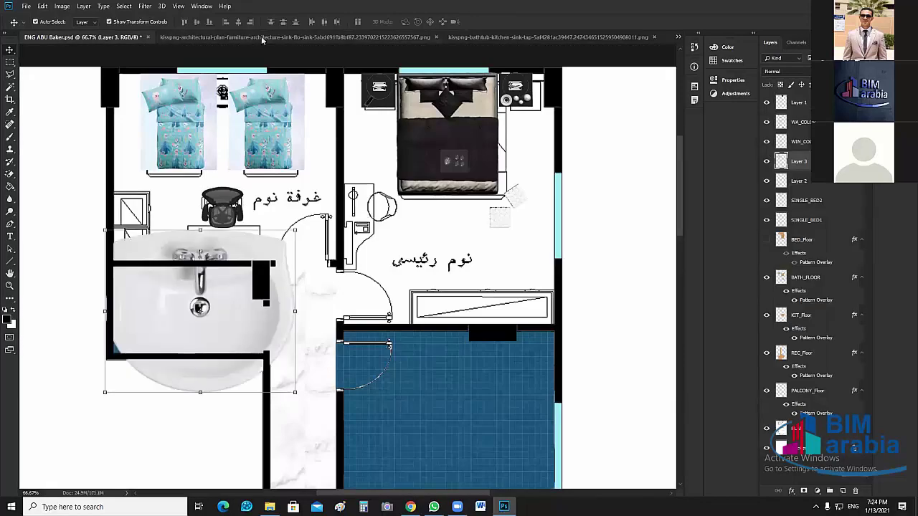
click(391, 37)
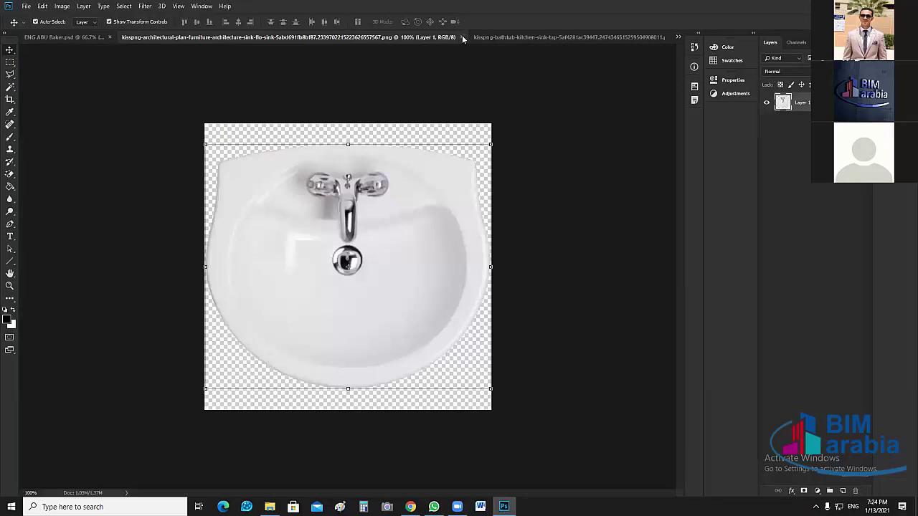
click(462, 36)
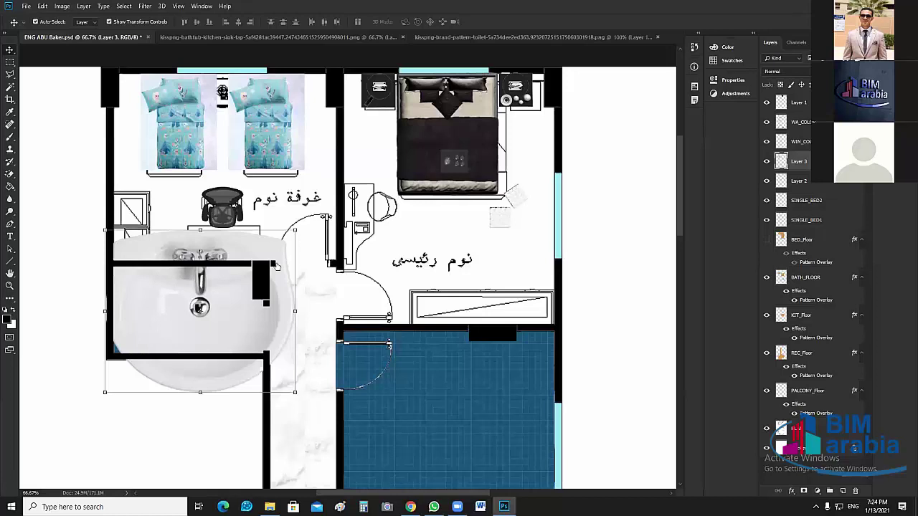
Hide BATH_FLOOR, then scale the sink down and fit it over the drawn washbasin on the bathroom's upper wall.
click(767, 277)
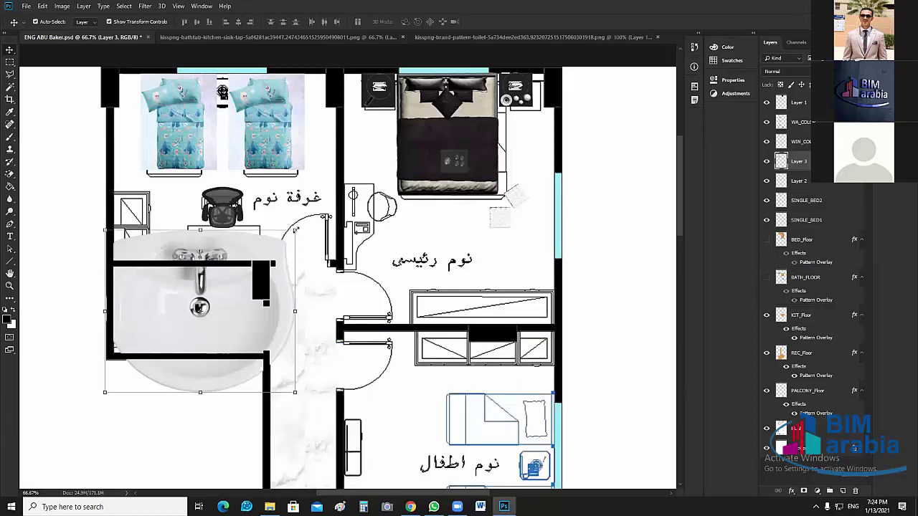
drag(296, 230, 229, 286)
key(Return)
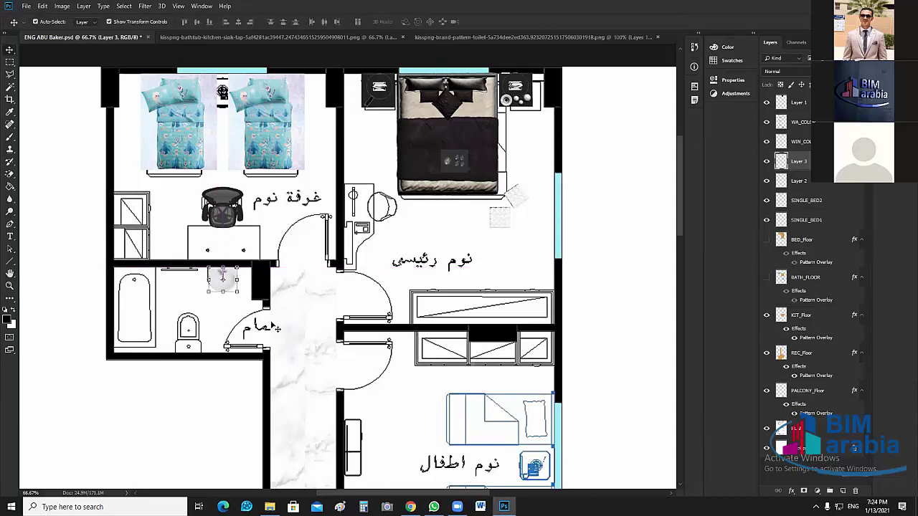
click(273, 293)
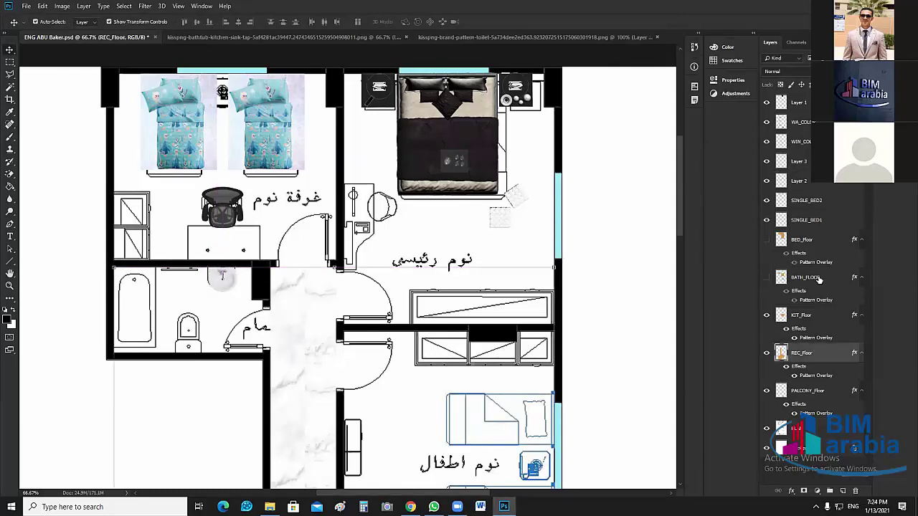
Copy the rectangular bathtub image into the plan directly above Layer 2.
click(806, 183)
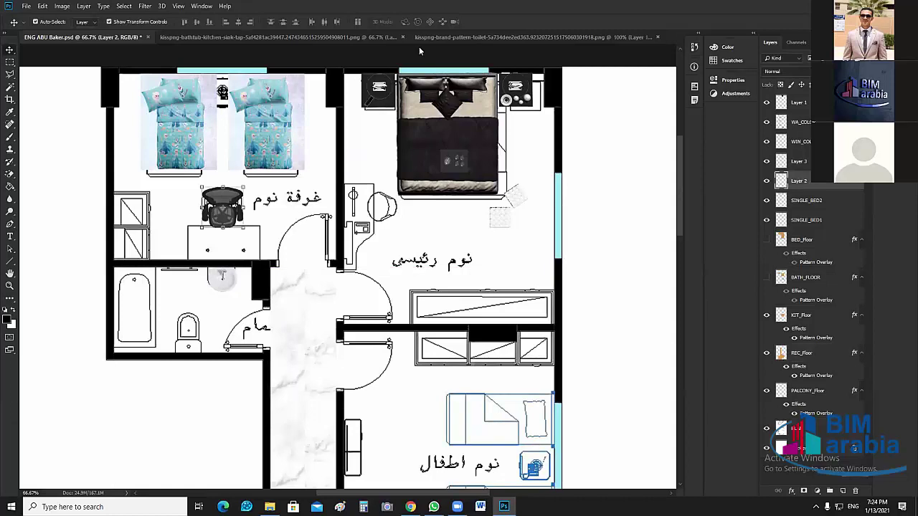
click(359, 37)
drag(201, 129, 249, 298)
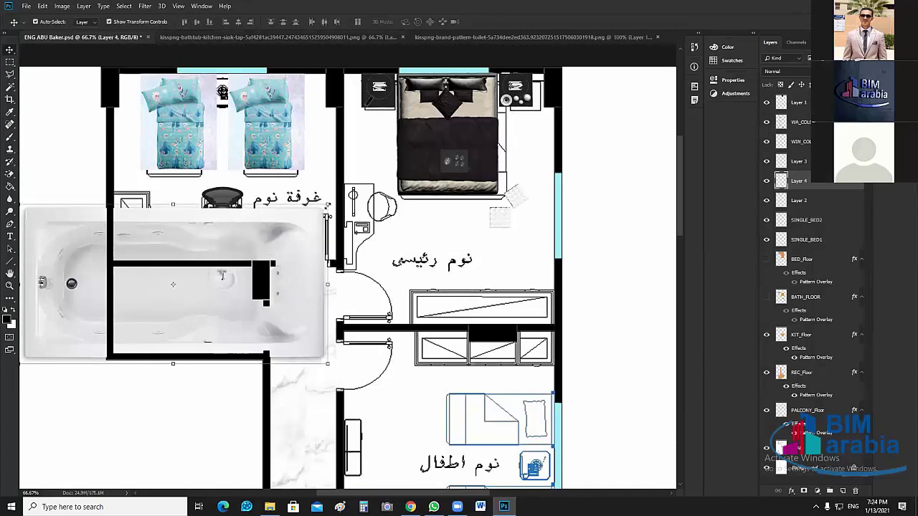
Rotate the bathtub 90°, scale it to about 27% and fit it over the drawn bathtub in the small bathroom.
drag(327, 206, 103, 381)
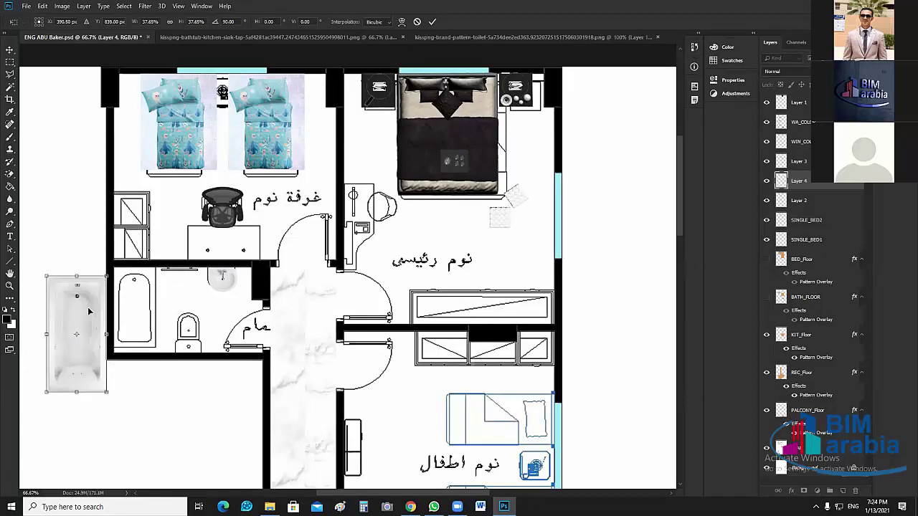
drag(102, 308, 180, 300)
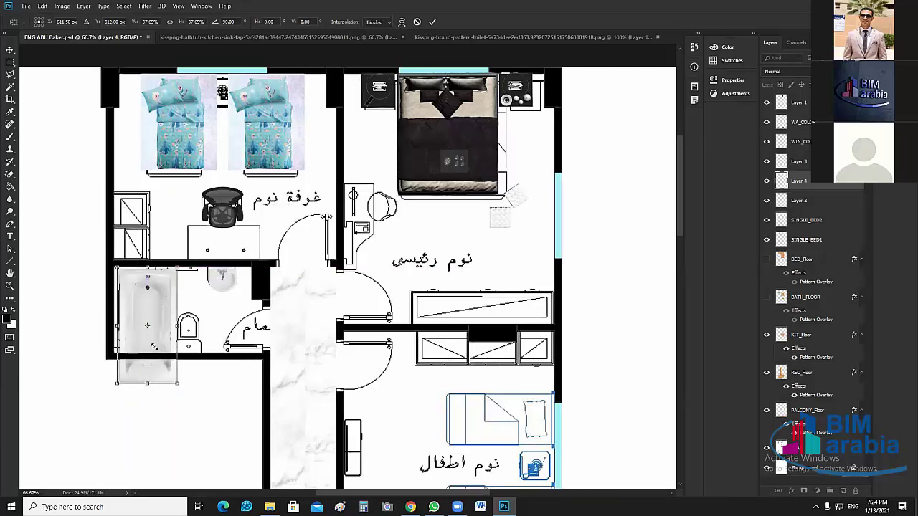
drag(178, 384, 159, 352)
drag(148, 309, 148, 308)
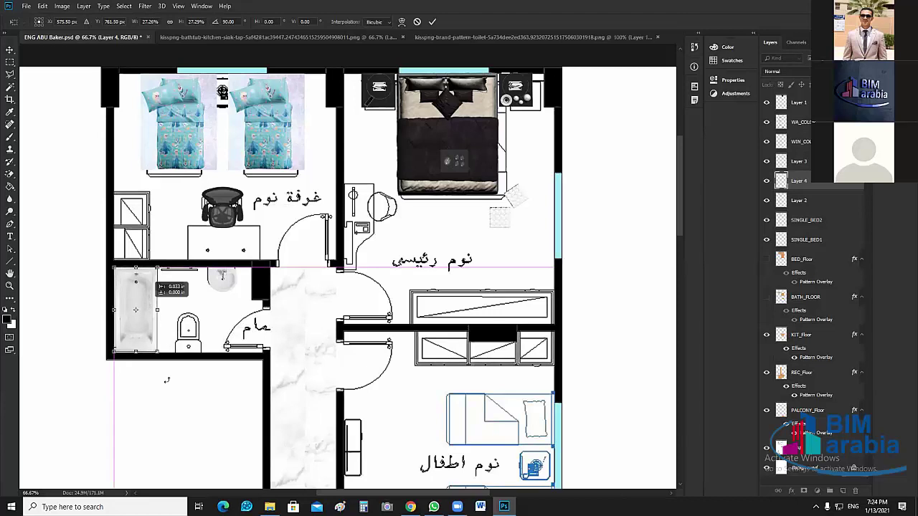
key(Return)
click(219, 395)
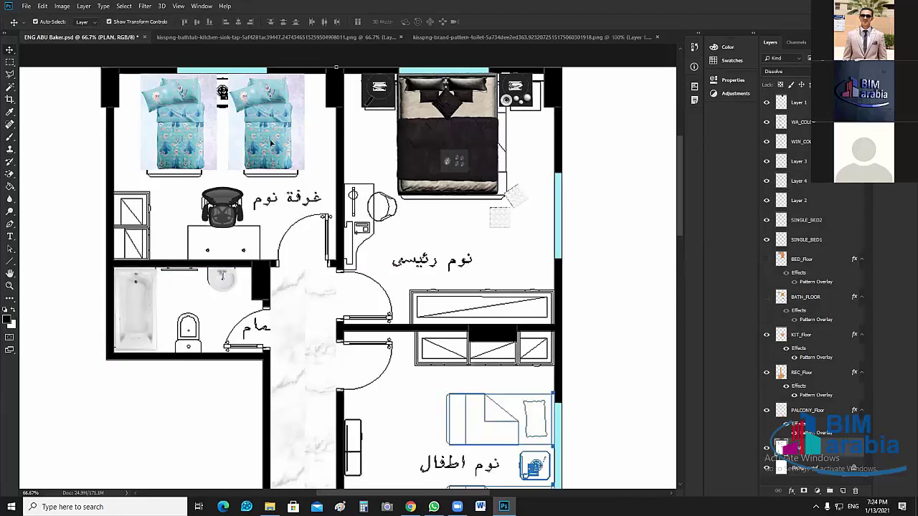
Close the bathtub source image and copy the toilet image into the plan over the small bathroom.
click(360, 35)
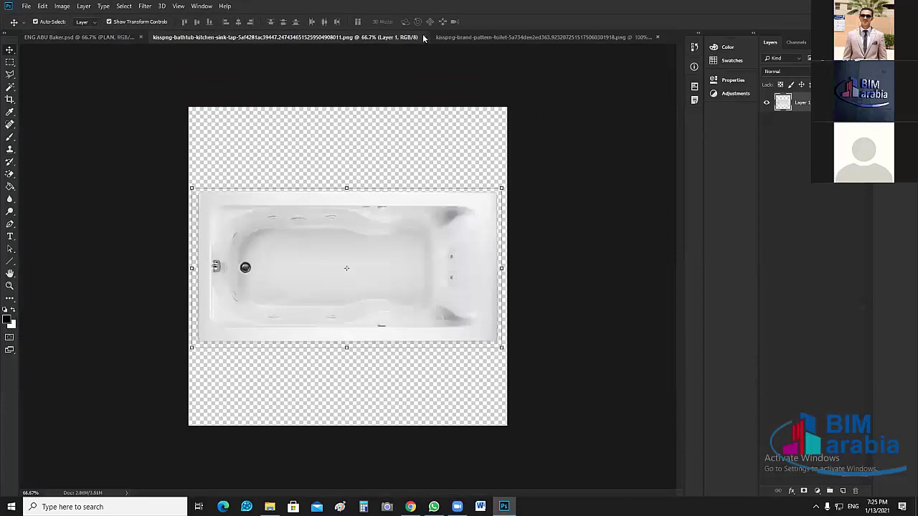
click(423, 36)
click(388, 36)
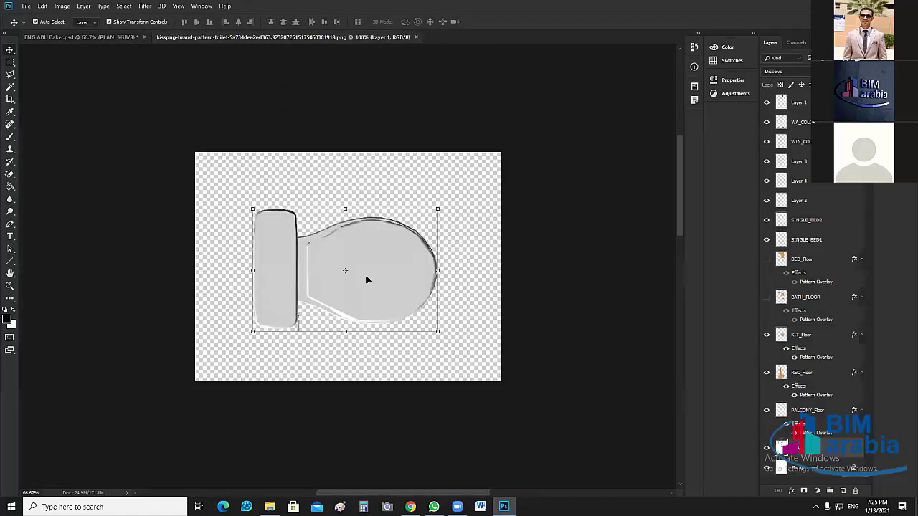
drag(380, 269, 239, 319)
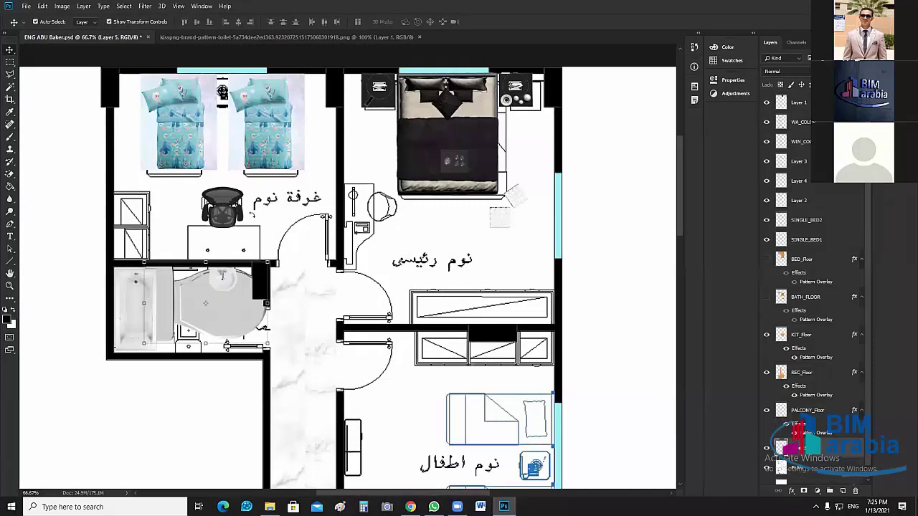
Rotate the toilet -90°, scale it to about 33% and place it over the drawn toilet beside the bathtub.
key(ctrl+t)
drag(261, 201, 154, 185)
drag(161, 240, 191, 326)
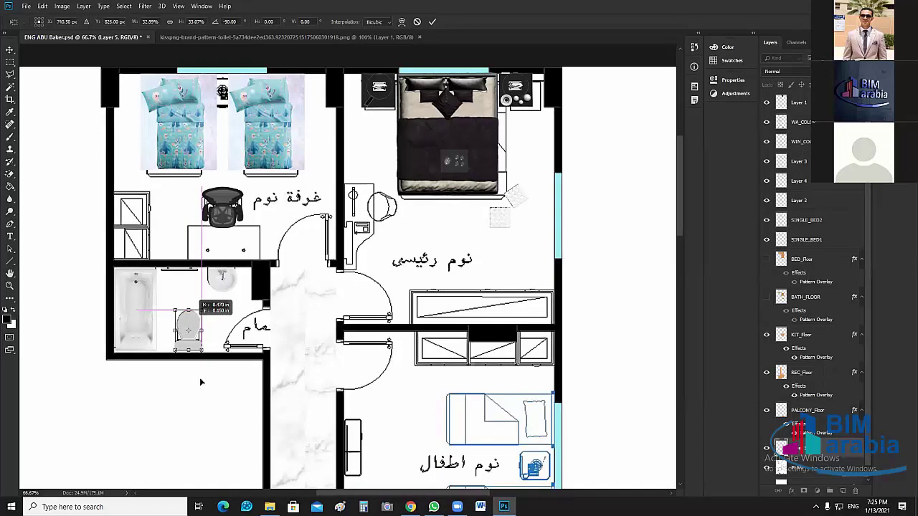
key(Return)
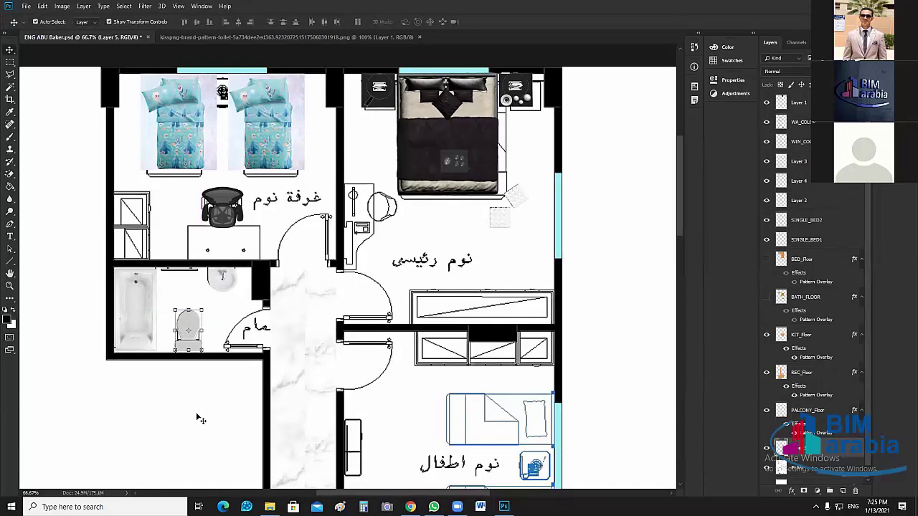
click(201, 366)
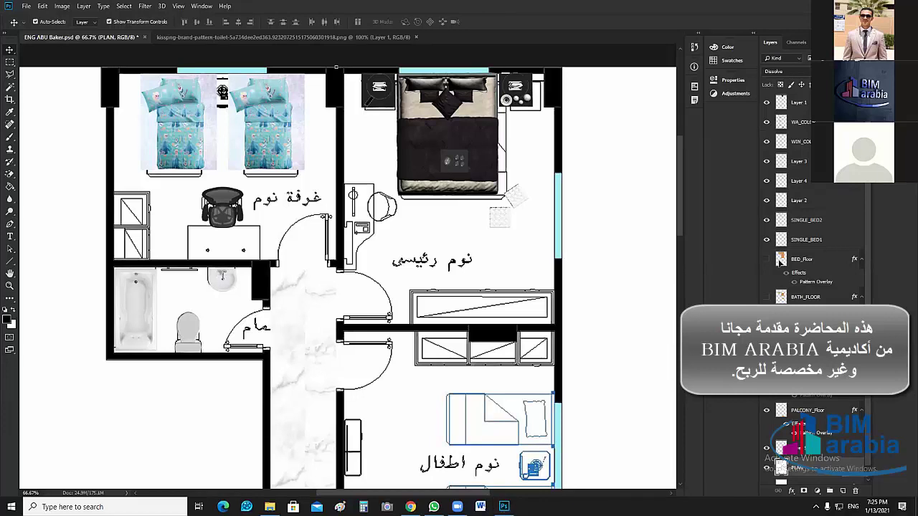
Show BATH_FLOOR again and move the toilet's layer above the floor layers, directly below Layer 2.
click(766, 297)
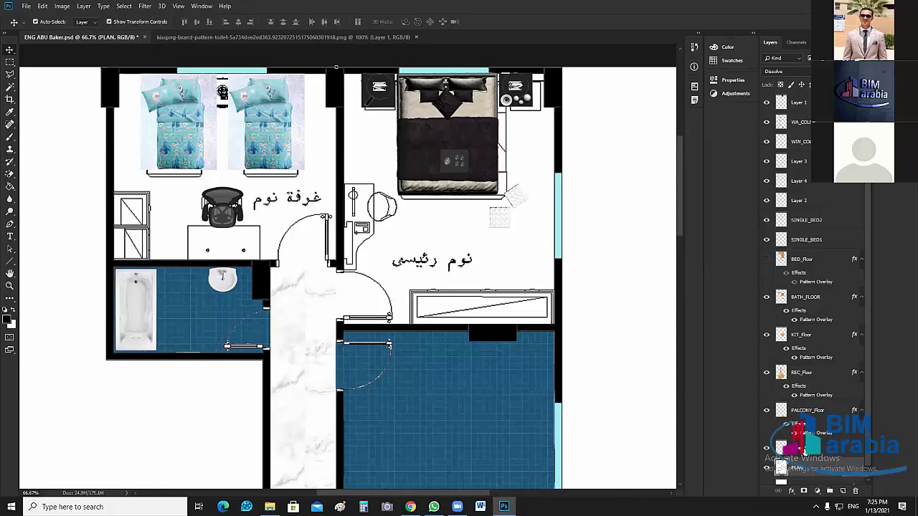
drag(782, 466, 813, 220)
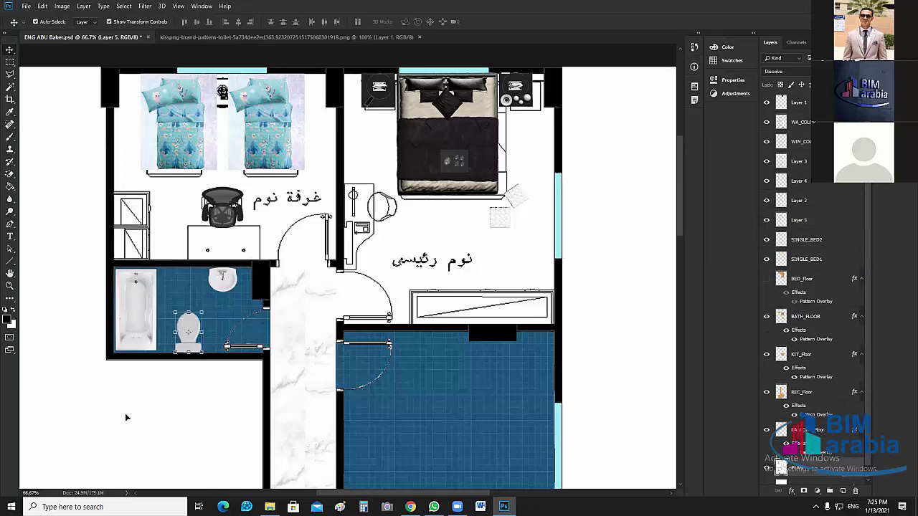
click(260, 392)
Locate the second bathroom below the purple-tiled room and hide BATH_FLOOR to expose its drawn fixtures.
scroll(324, 307, down, 3)
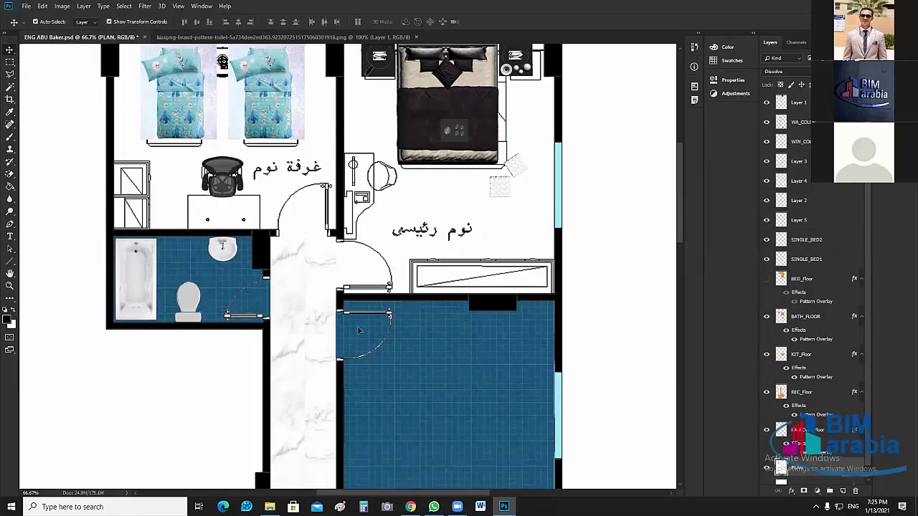
scroll(357, 333, down, 5)
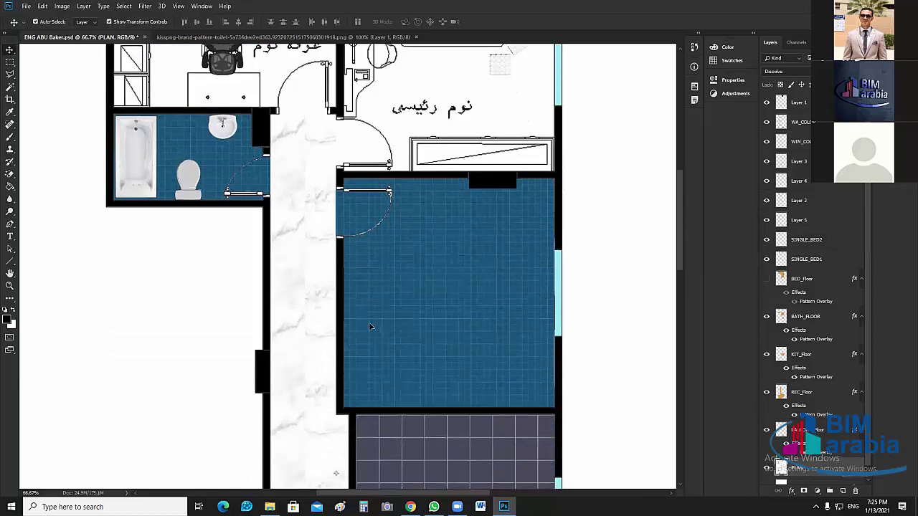
scroll(378, 321, down, 4)
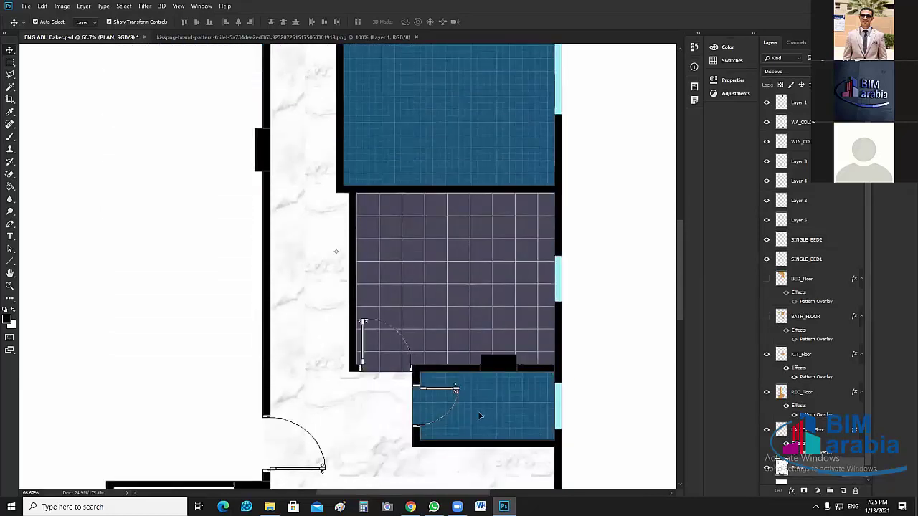
scroll(280, 163, up, 7)
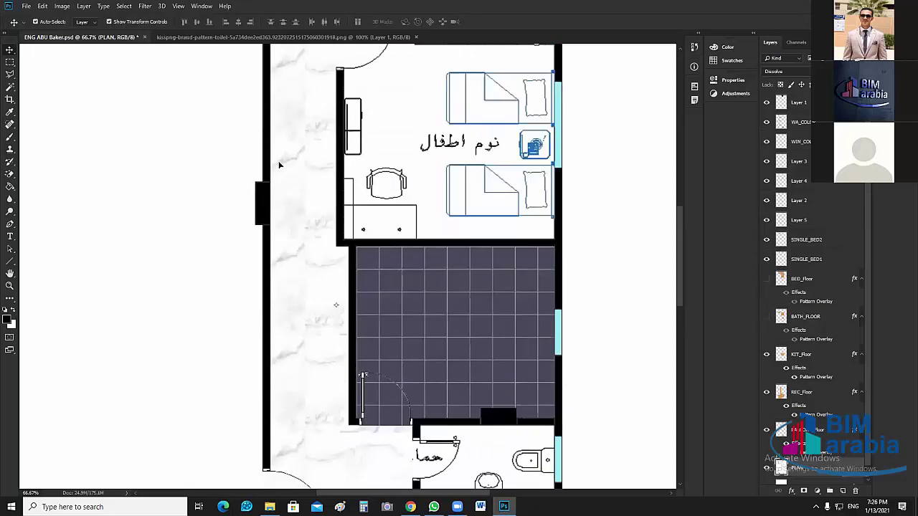
Duplicate the toilet from the first bathroom and drop the copy over the purple-tiled room.
click(200, 175)
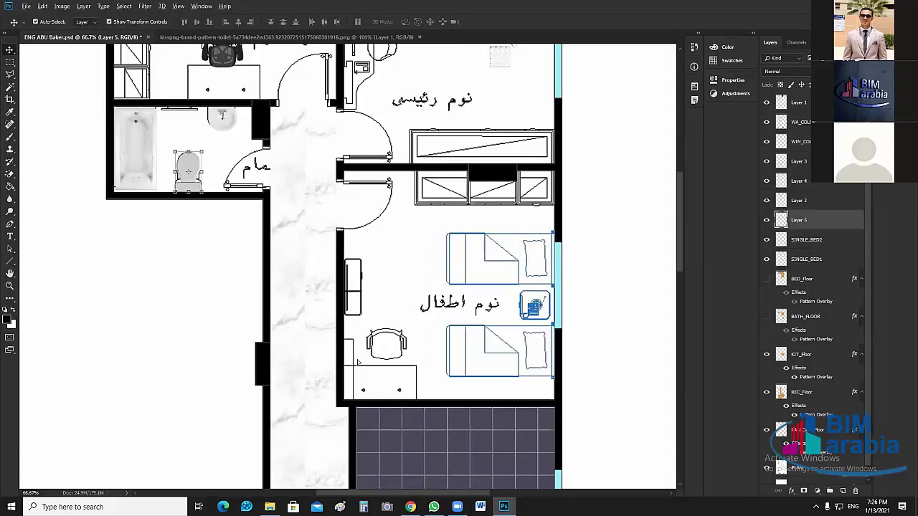
drag(357, 362, 451, 459)
scroll(442, 437, down, 2)
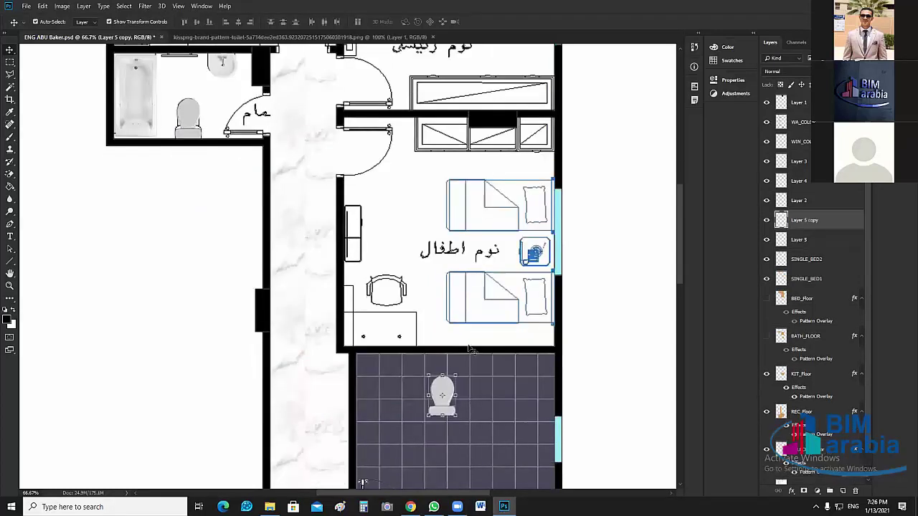
scroll(468, 309, down, 5)
scroll(466, 259, down, 1)
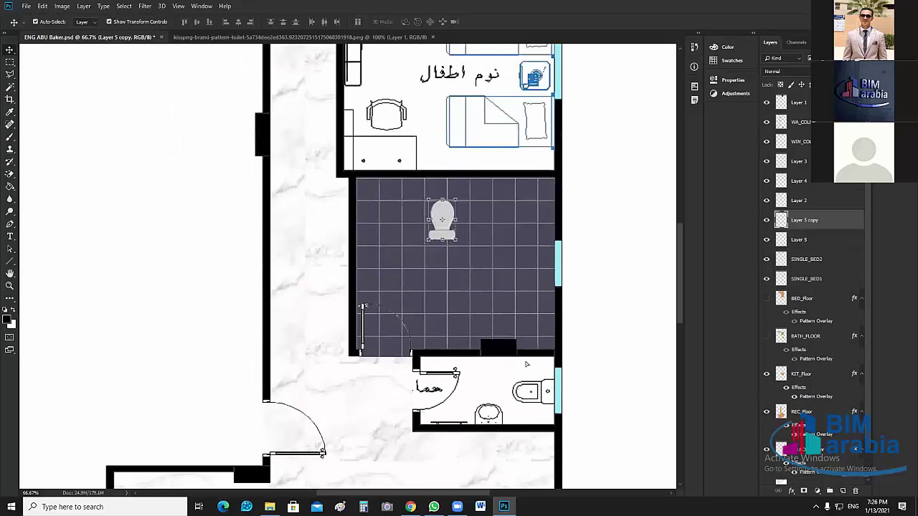
Move the toilet copy into the second bathroom, rotate it -90° and place it over the drawn toilet by the window.
drag(459, 204, 519, 372)
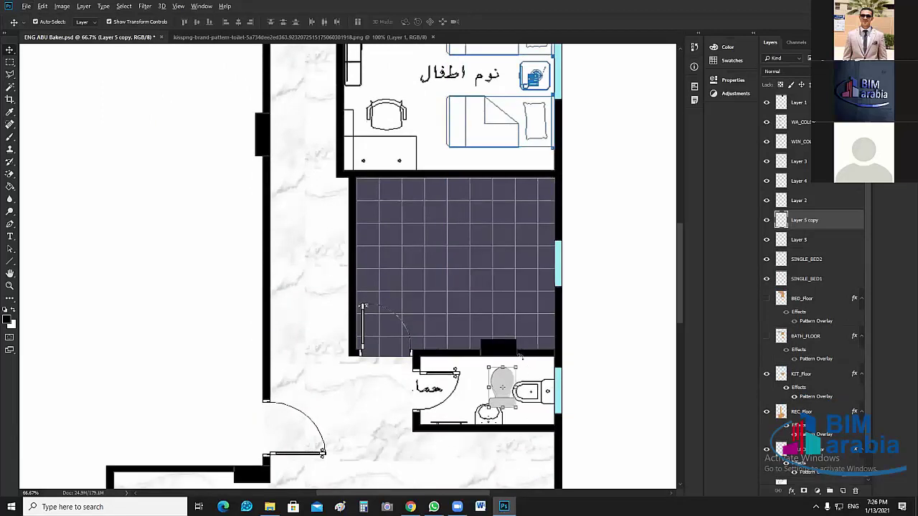
drag(521, 357, 459, 357)
drag(528, 399, 550, 399)
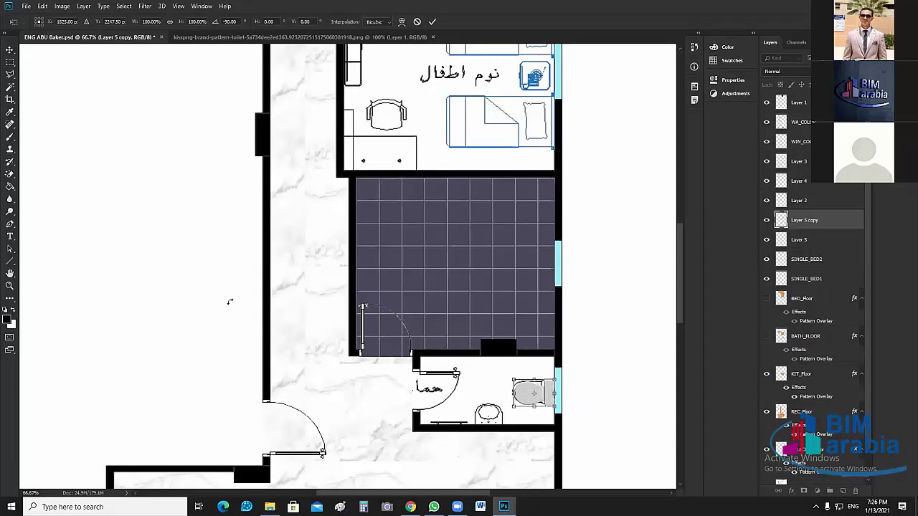
key(Return)
Align the first bathroom's washbasin with its drawn outline, flush against the upper wall.
scroll(213, 279, up, 3)
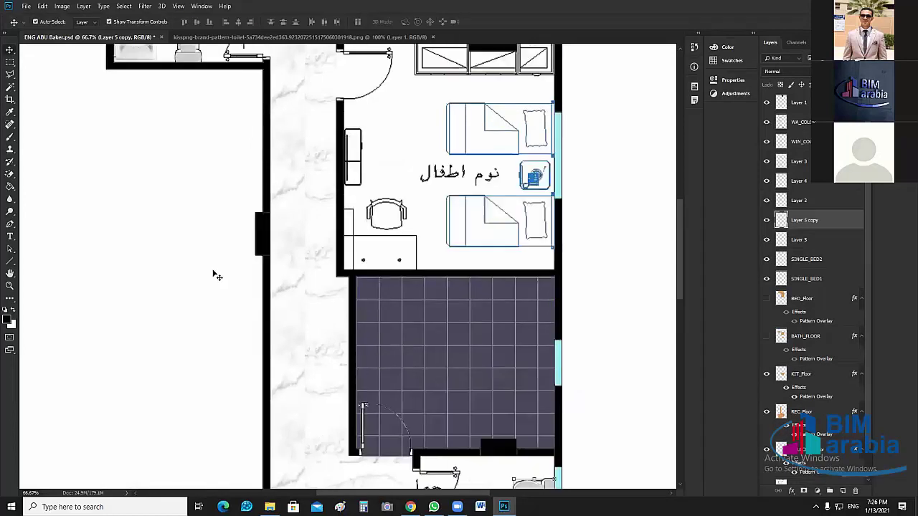
click(224, 66)
scroll(223, 125, up, 2)
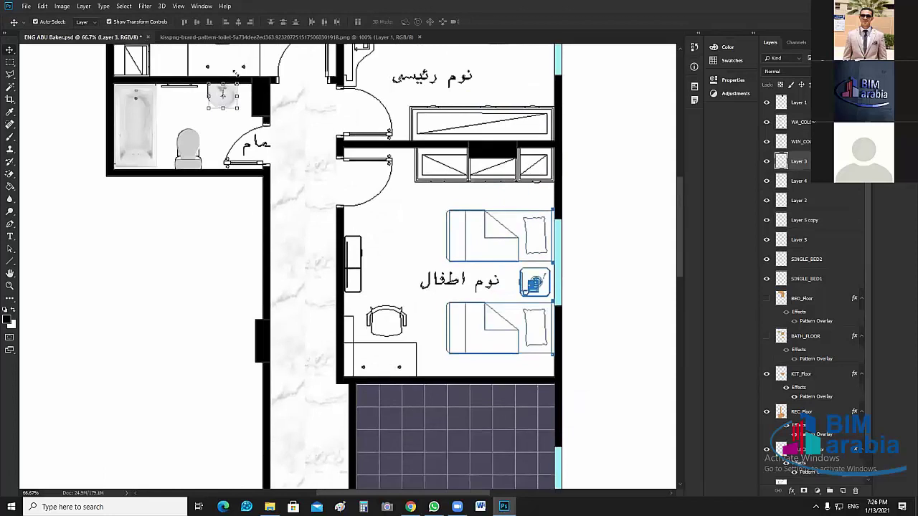
key(ctrl+plus)
key(ctrl+plus)
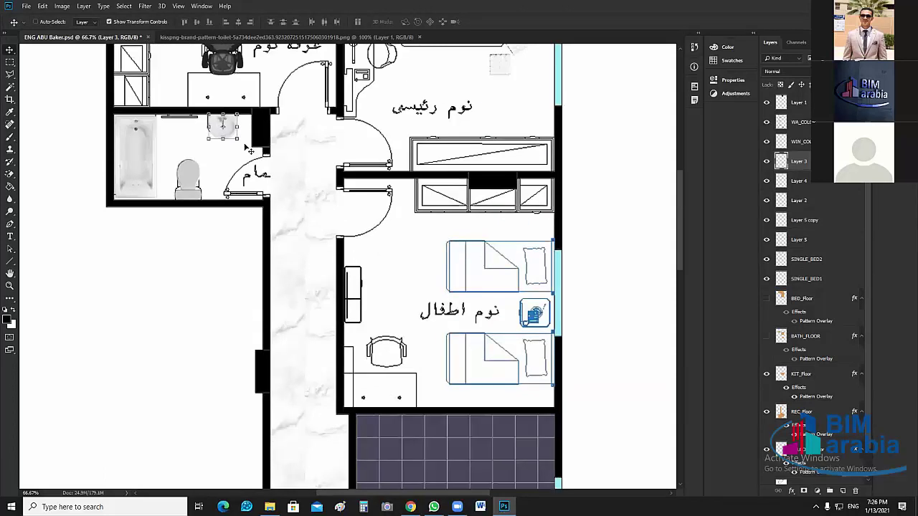
key(ctrl+plus)
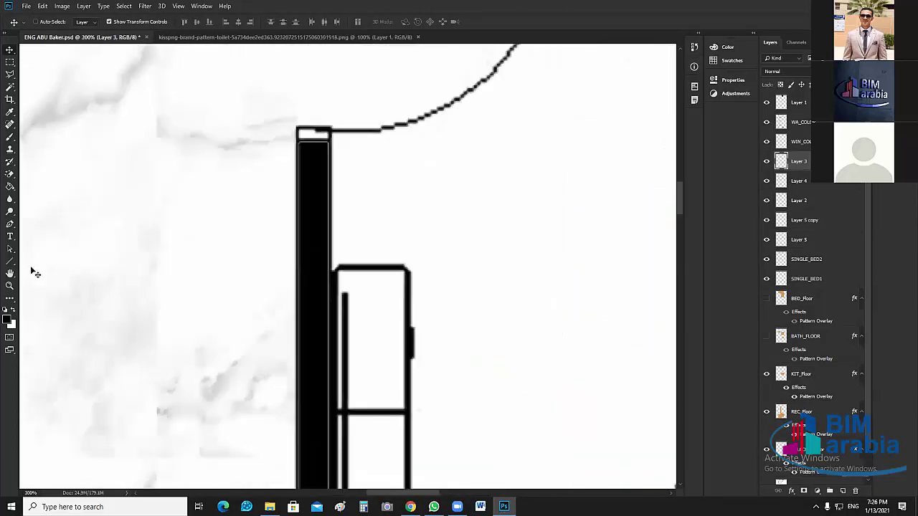
click(346, 494)
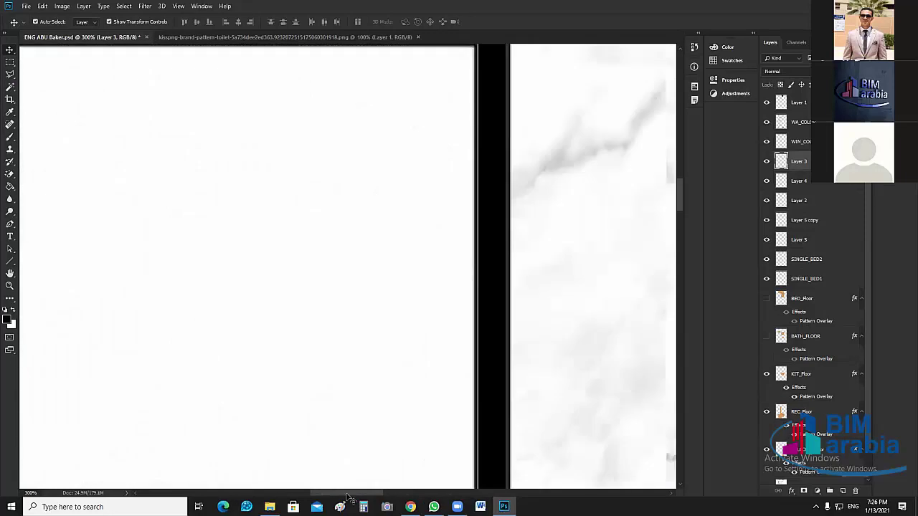
scroll(366, 319, up, 3)
scroll(367, 322, up, 6)
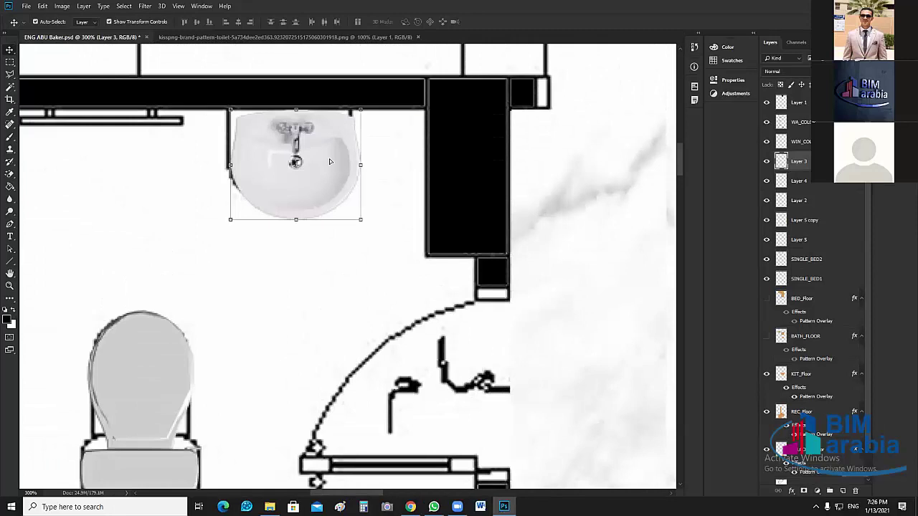
drag(330, 162, 323, 161)
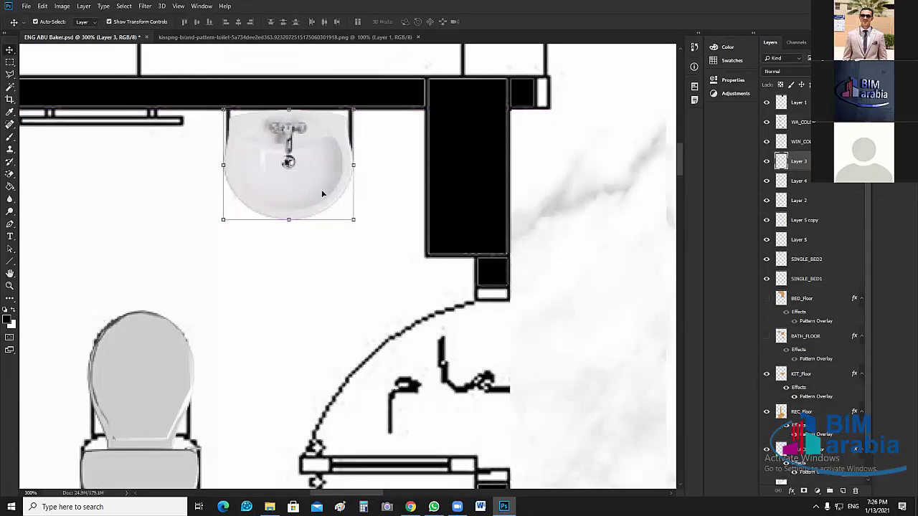
key(Up)
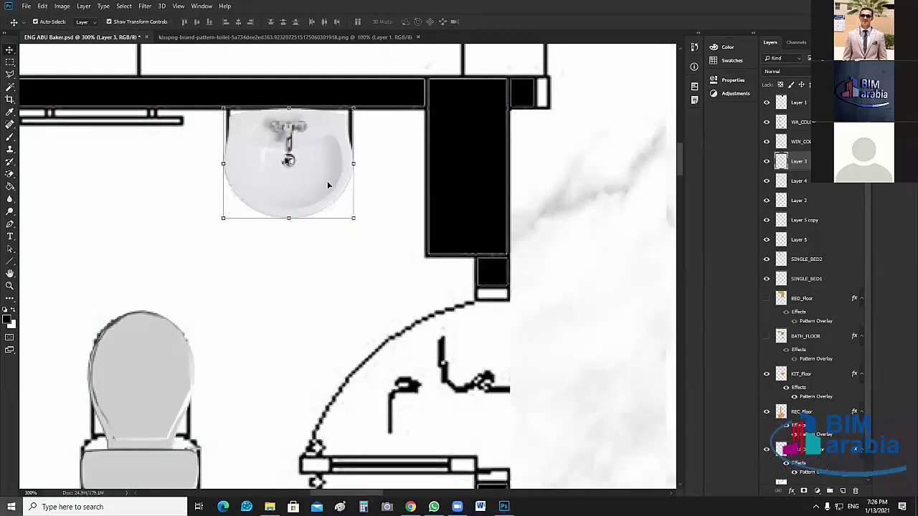
Duplicate the first bathroom's washbasin and move the copy into the second bathroom, beside the drawn washbasin.
key(super)
key(super)
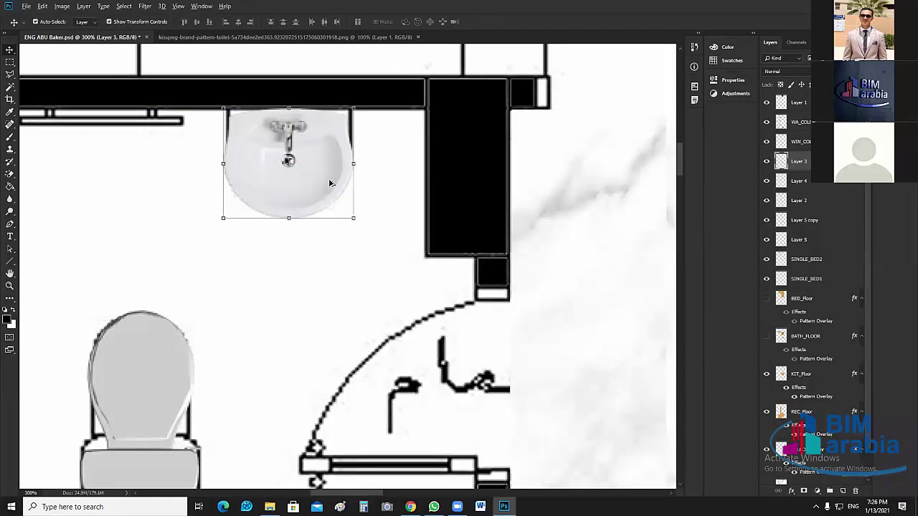
drag(330, 183, 476, 366)
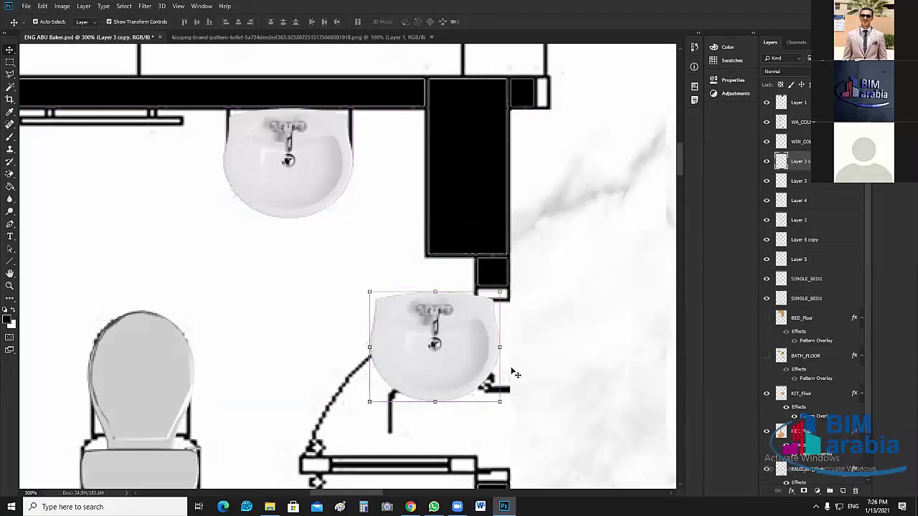
scroll(506, 376, down, 8)
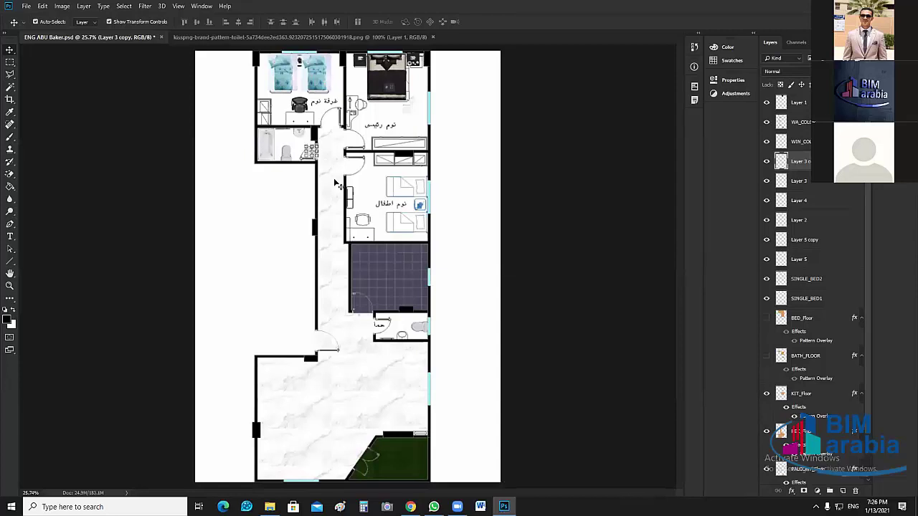
key(shift+Down)
key(shift+Down)
key(ctrl+plus)
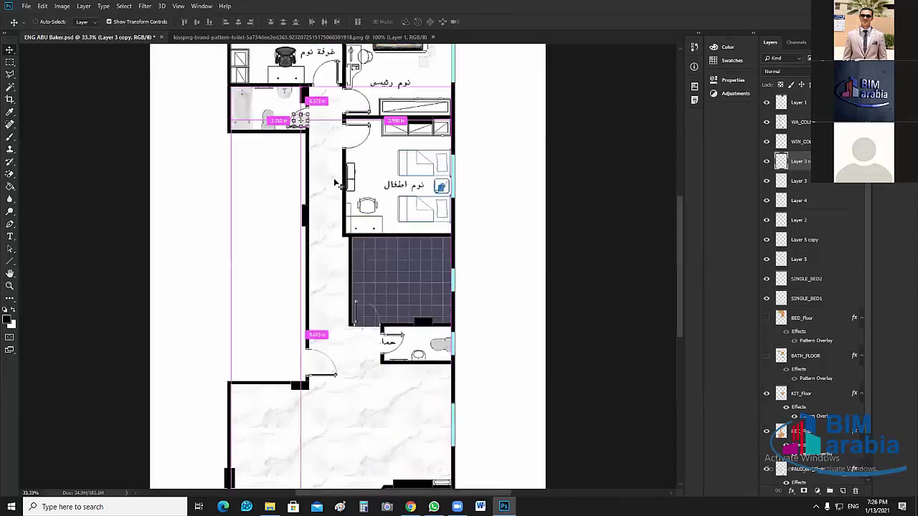
key(ctrl+plus)
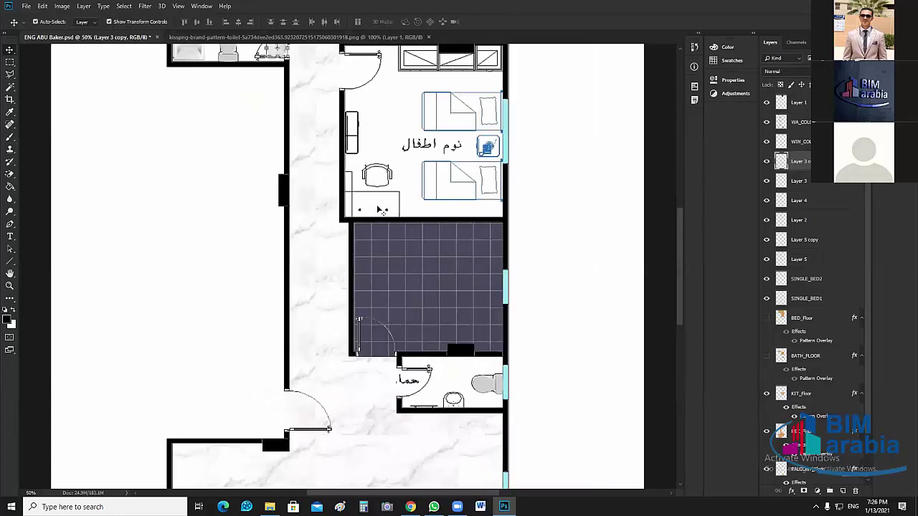
key(ctrl+t)
drag(370, 228, 445, 385)
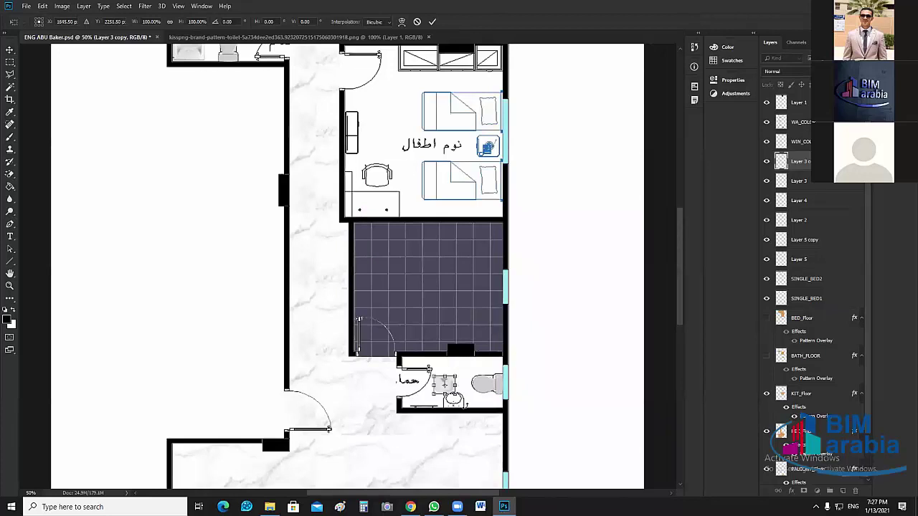
Rotate the washbasin copy half a turn and fit it over the drawn washbasin on the second bathroom's lower wall.
key(ctrl+plus)
key(ctrl+plus)
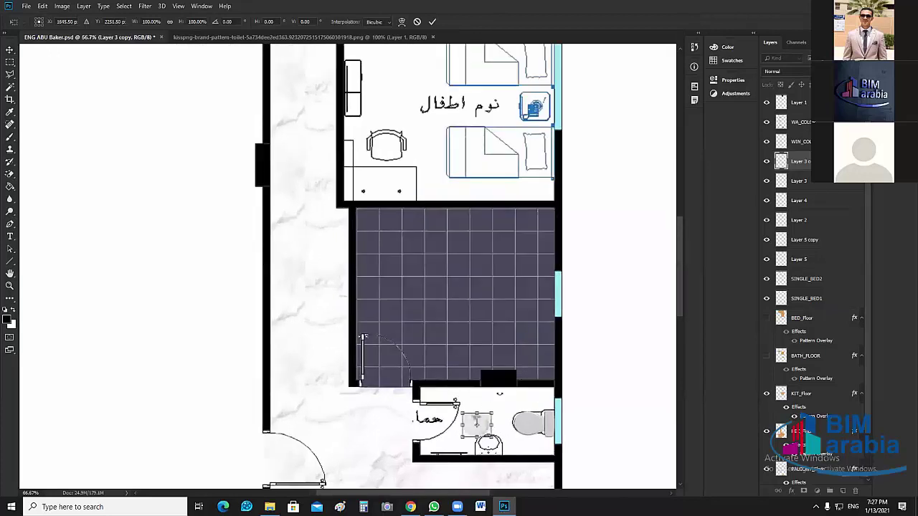
scroll(347, 266, down, 3)
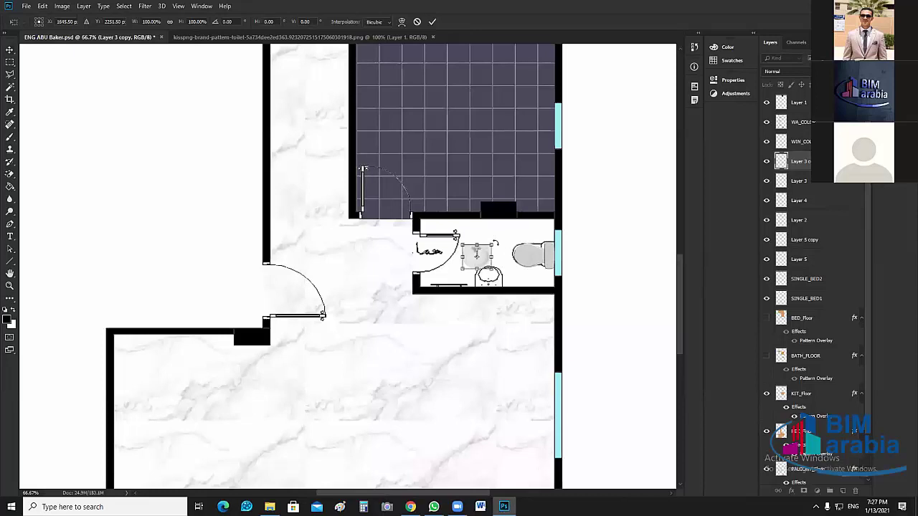
drag(507, 262, 417, 291)
key(Return)
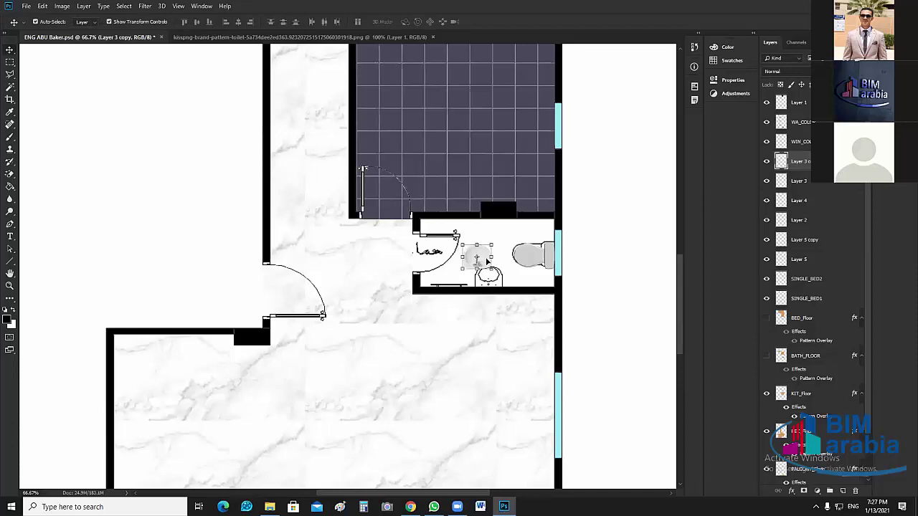
drag(487, 265, 497, 280)
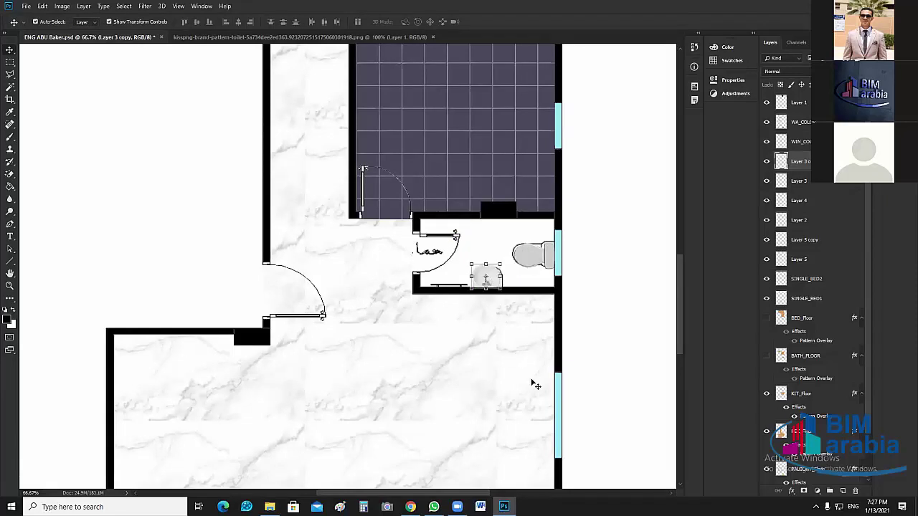
key(Right)
key(Right)
key(Right)
key(Right)
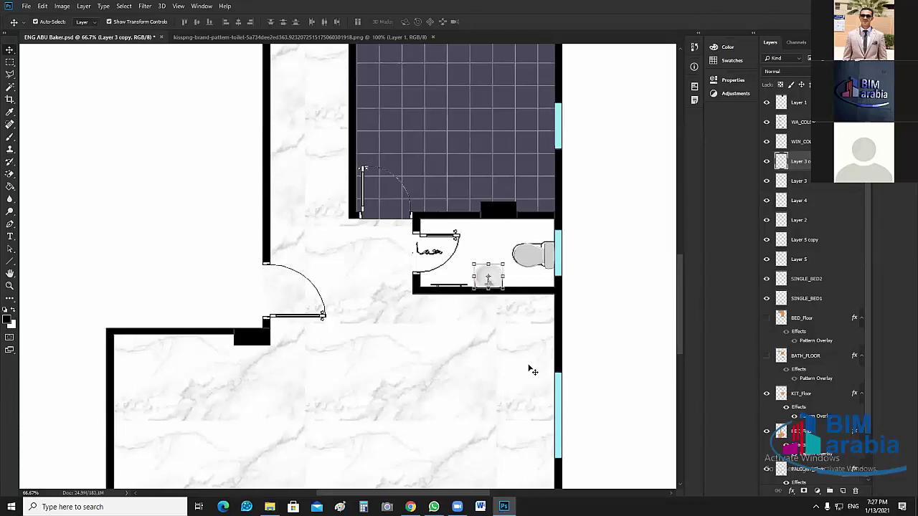
key(Left)
Show BATH_FLOOR again and nudge the second bathroom's washbasin slightly left, away from the toilet.
click(510, 348)
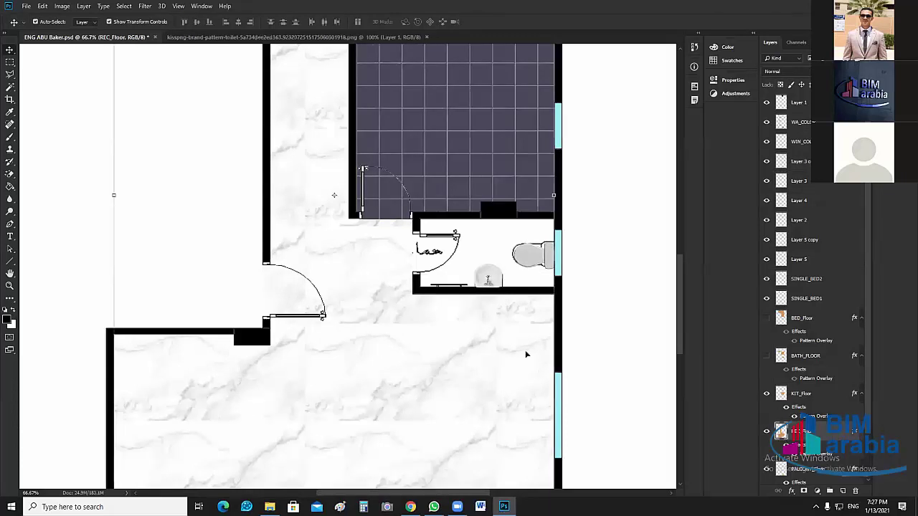
click(766, 356)
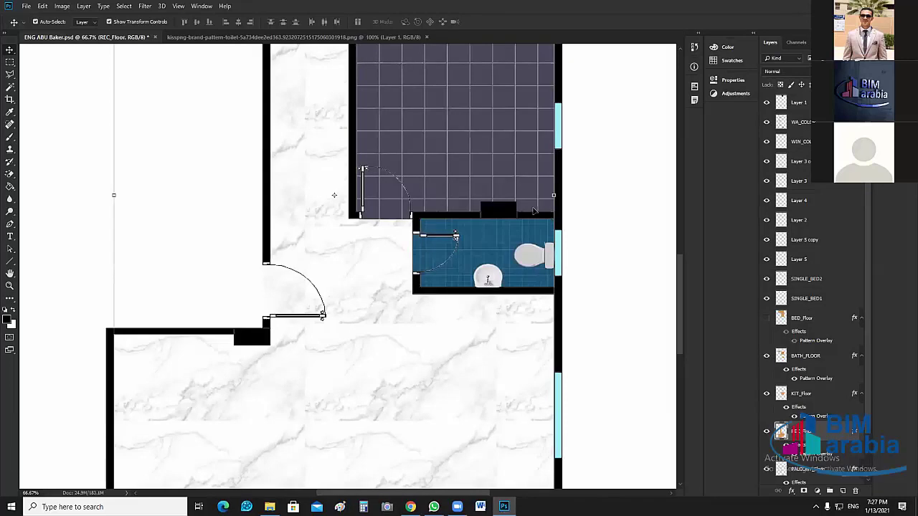
click(495, 279)
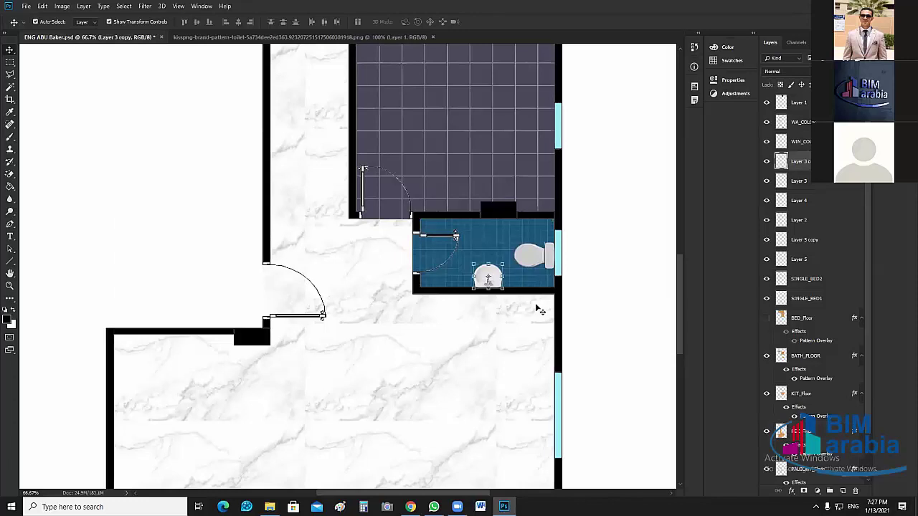
key(Left)
key(Left)
key(Left)
key(Left)
key(Left)
key(Left)
key(Left)
key(Left)
key(Left)
key(Left)
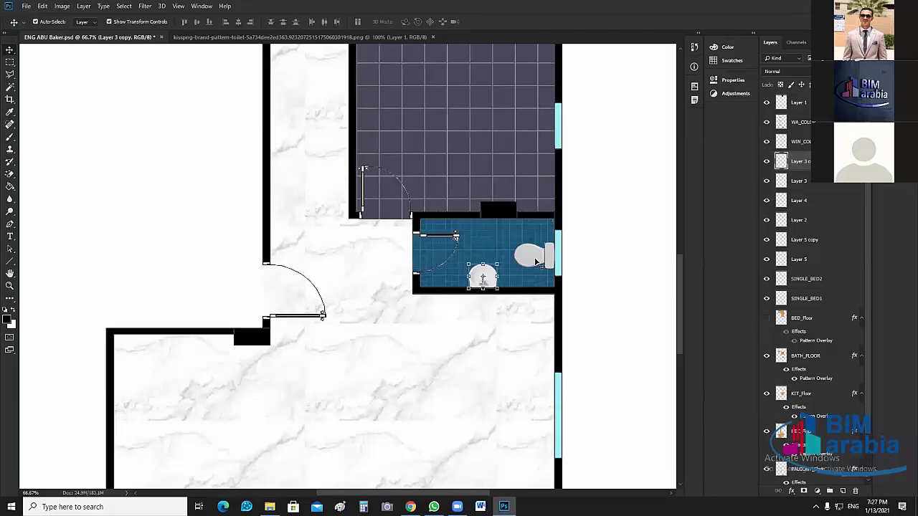
click(537, 262)
click(495, 284)
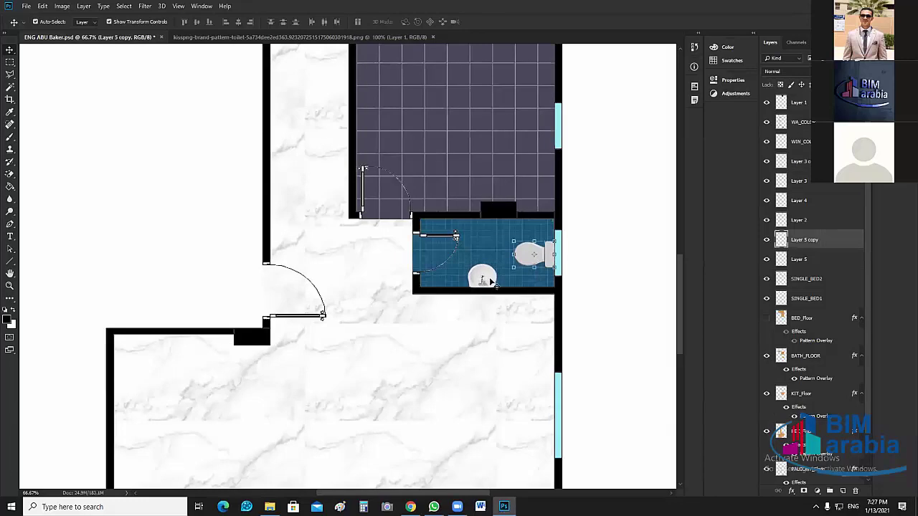
click(533, 321)
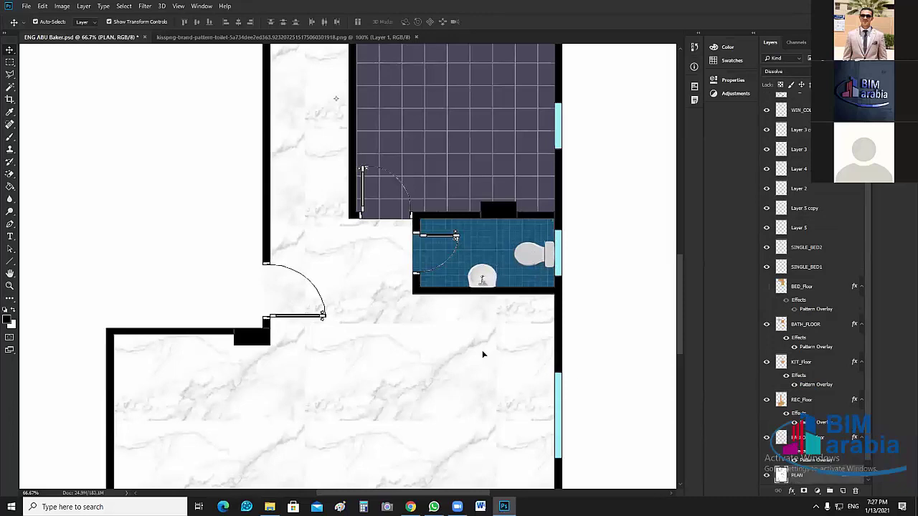
Show the BED_Floor layer again to restore the wood flooring in the bedrooms.
scroll(480, 343, up, 10)
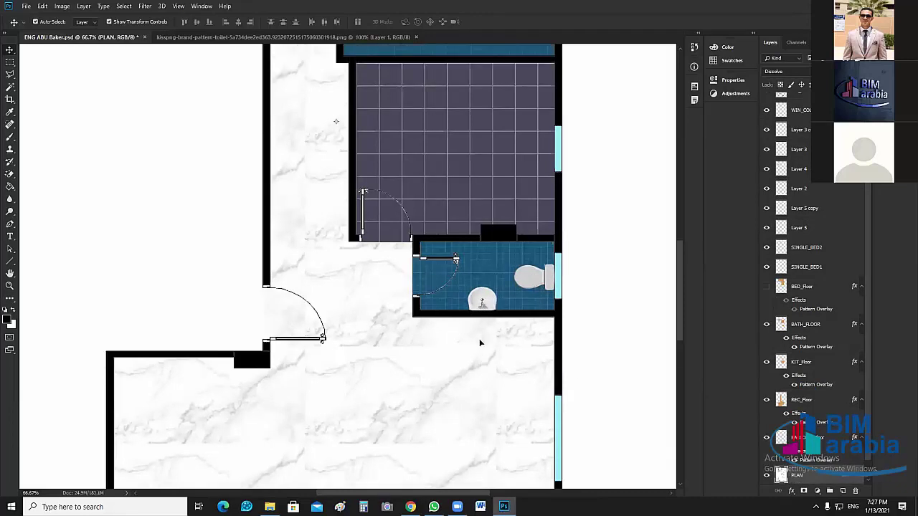
scroll(481, 343, up, 6)
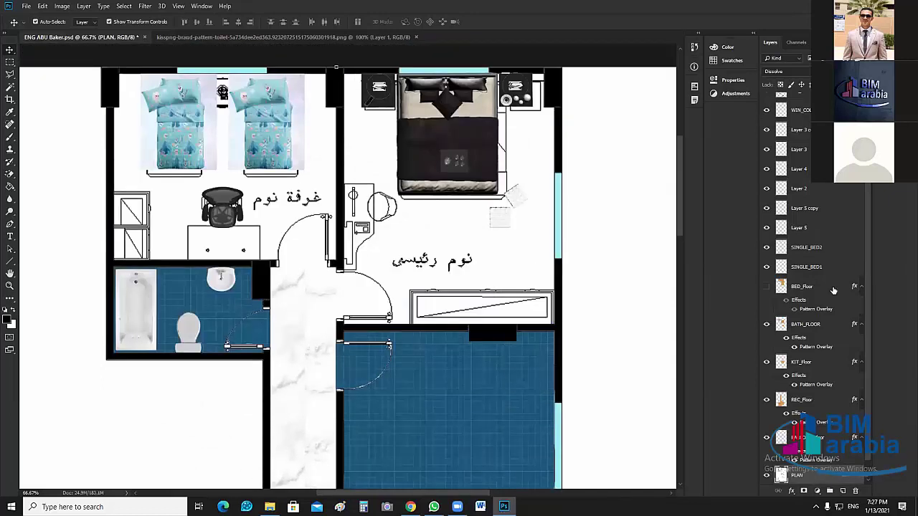
key(ctrl+z)
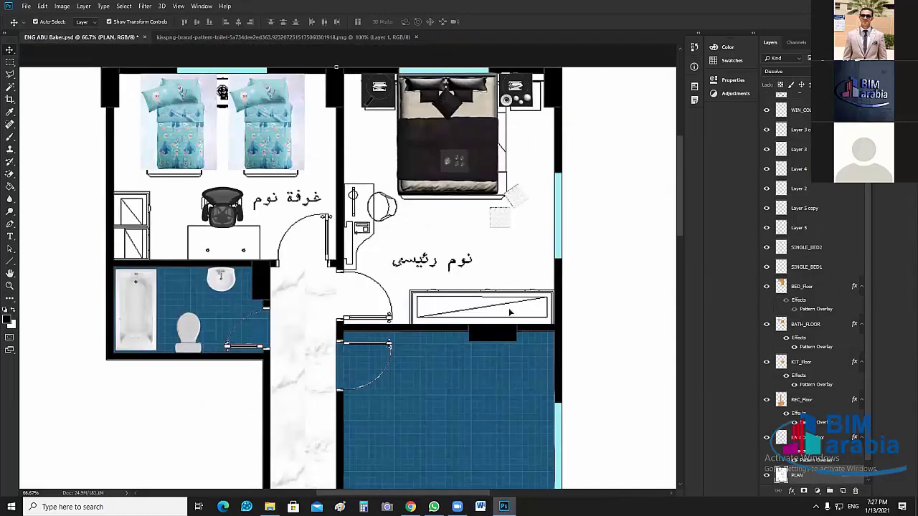
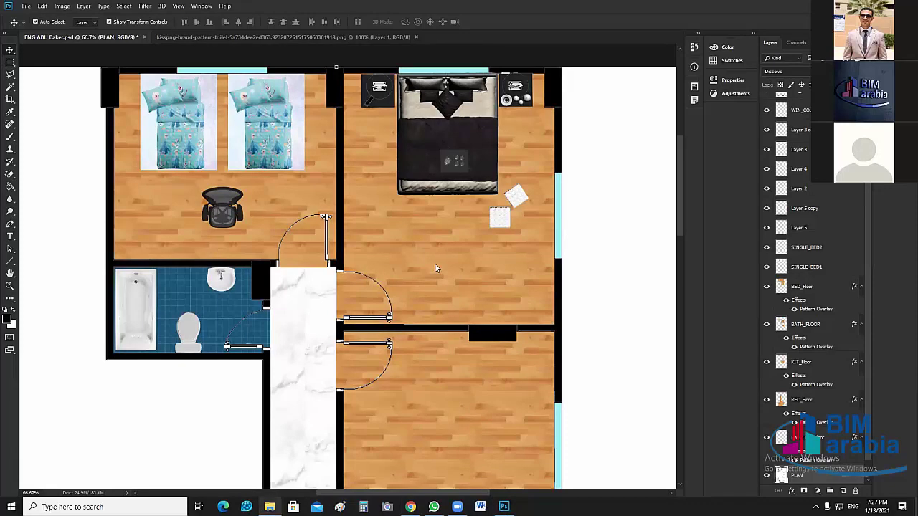
Switch to File Explorer, check the contents of the 20_Architect_PS_Brushes_abr_vol_8 folder and return to the Png Pic folder.
key(alt+Tab)
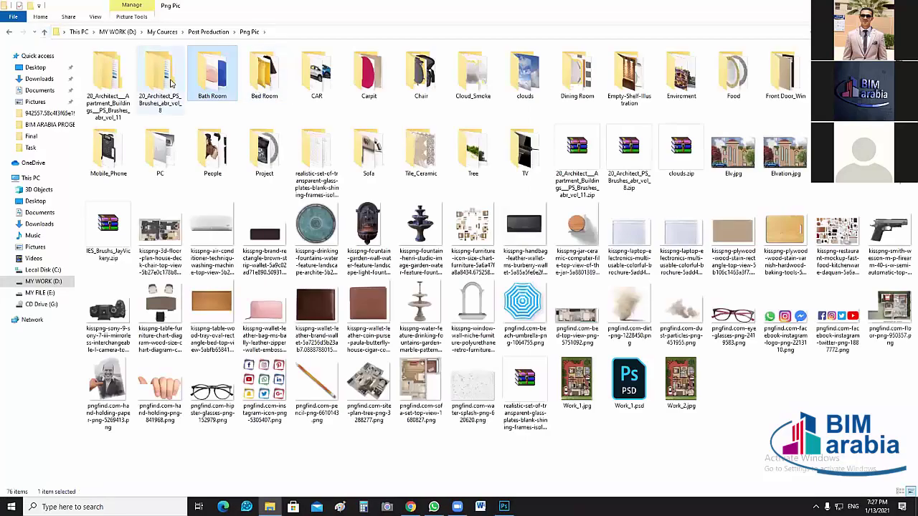
double_click(171, 84)
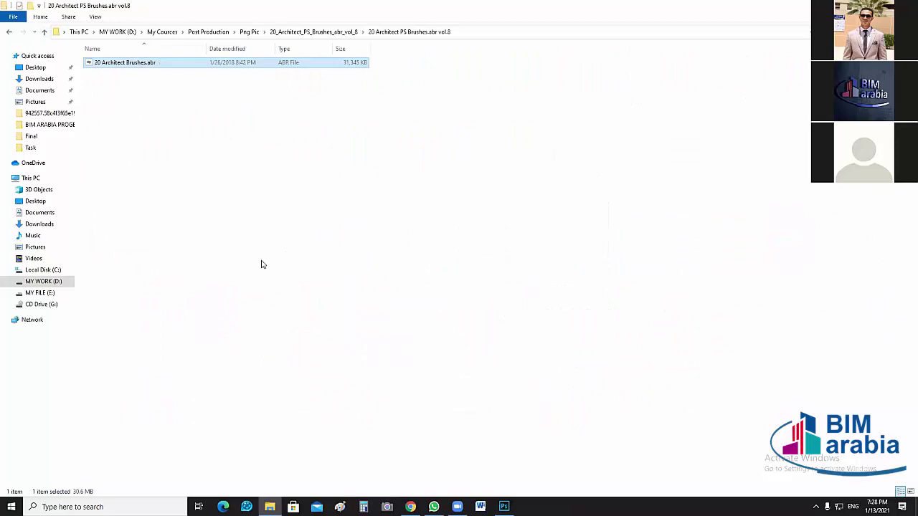
key(BackSpace)
key(BackSpace)
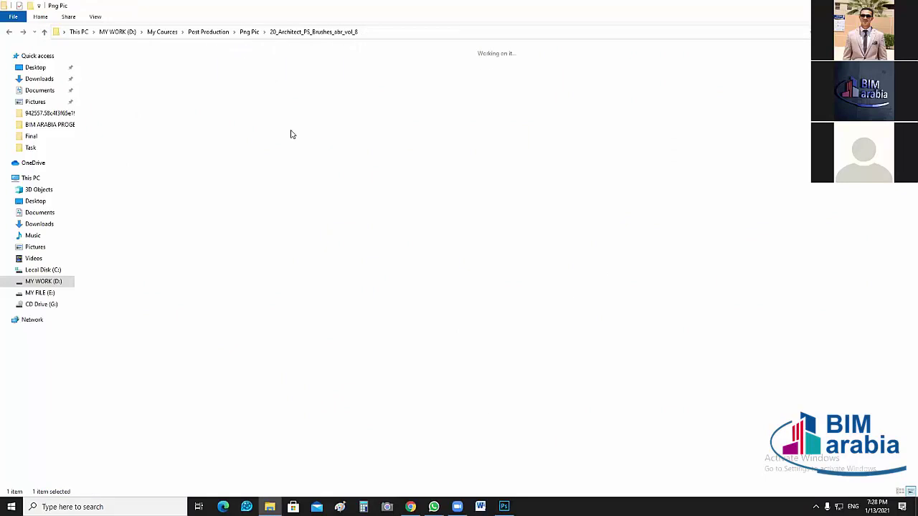
key(BackSpace)
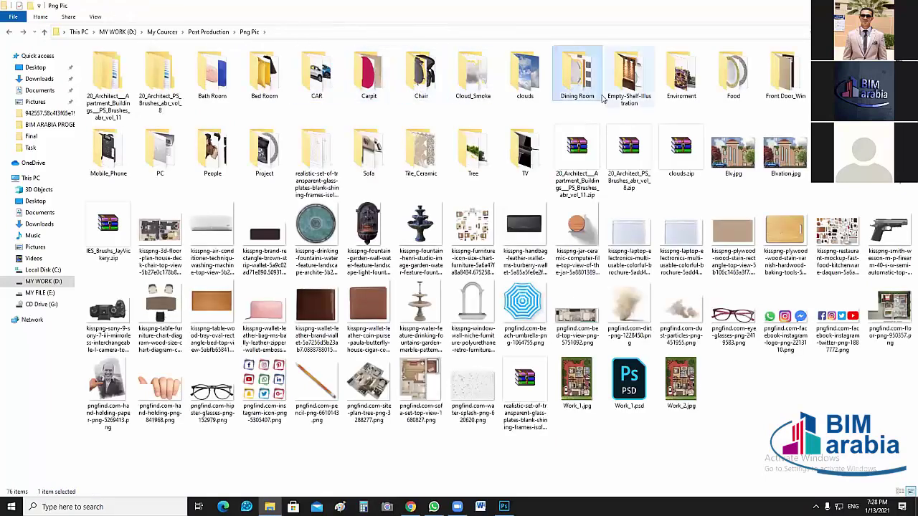
Look over the table images in the Dining Room folder at extra large icon size and return to the Png Pic folder.
double_click(583, 79)
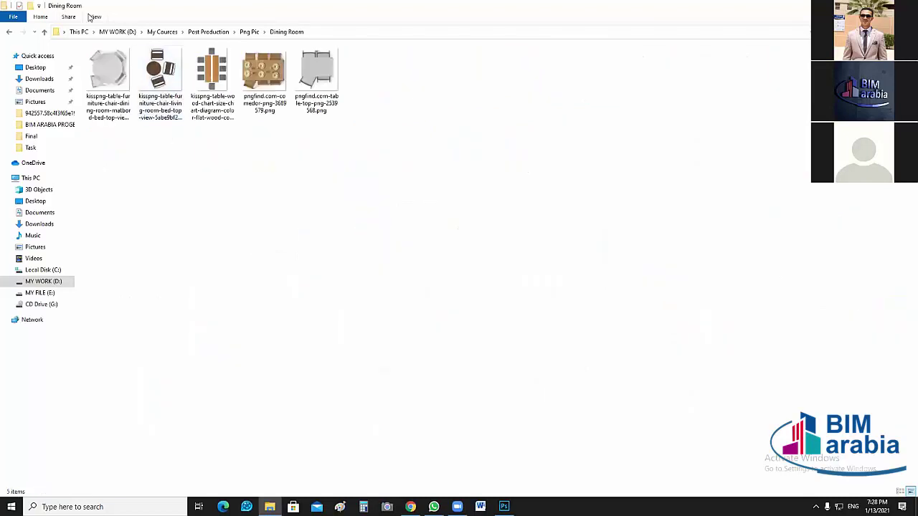
click(94, 16)
click(115, 32)
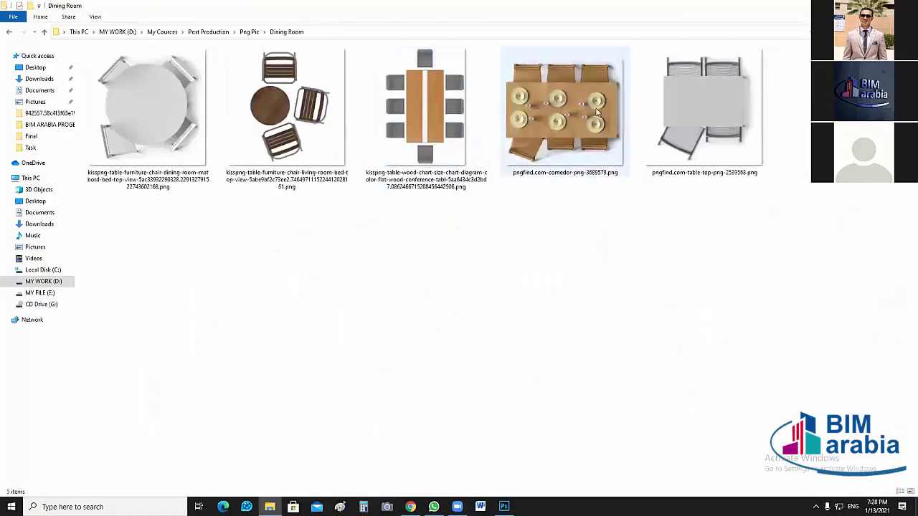
click(592, 129)
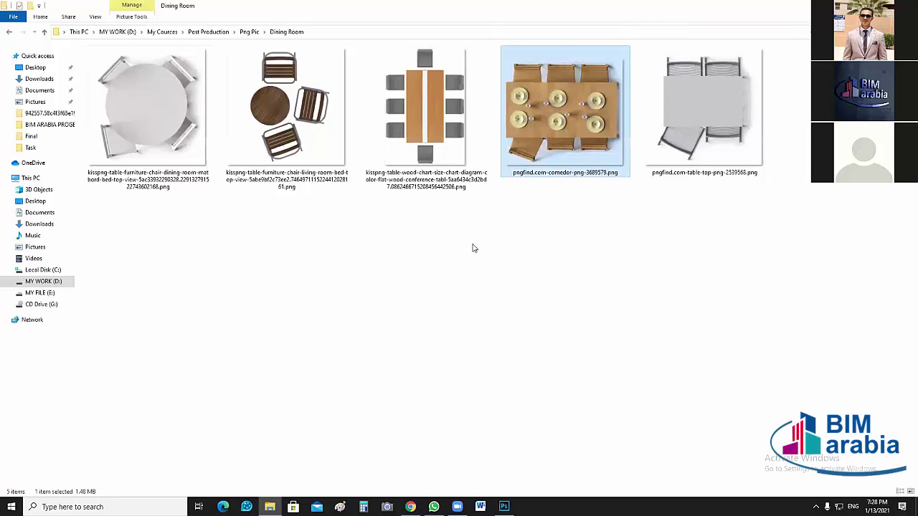
click(445, 307)
key(BackSpace)
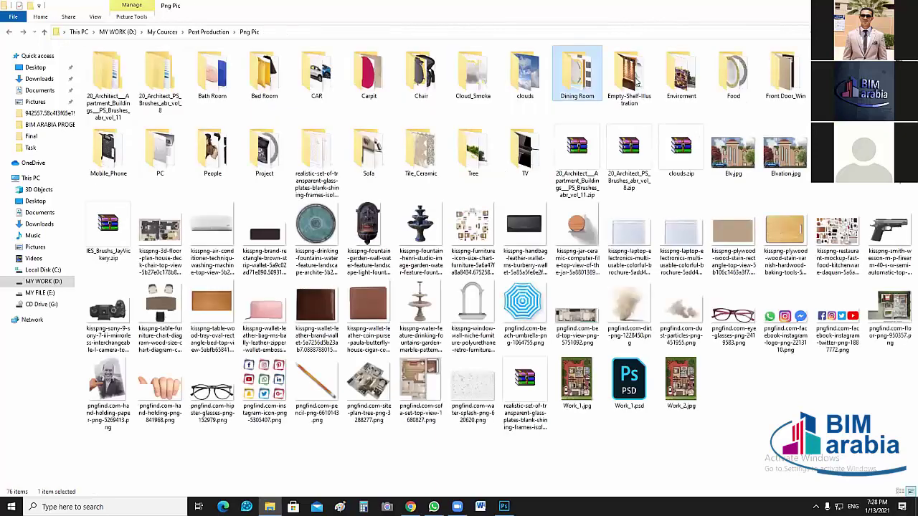
Check the contents of the Empty-Shelf-Illustration and Food folders and return to the Png Pic folder.
double_click(636, 84)
key(BackSpace)
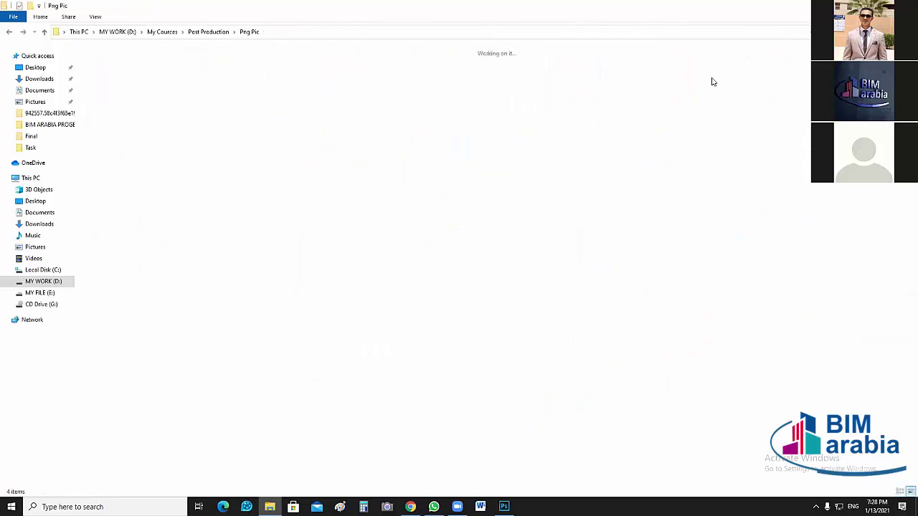
click(743, 83)
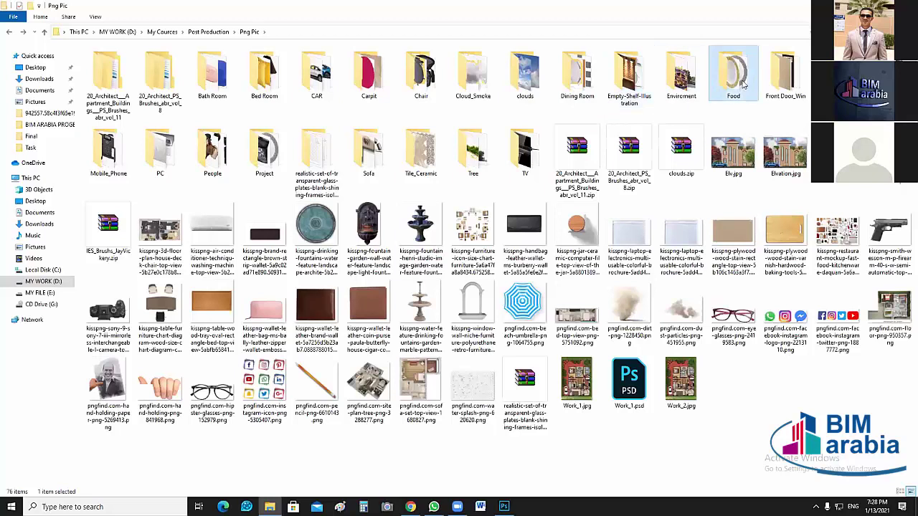
double_click(743, 83)
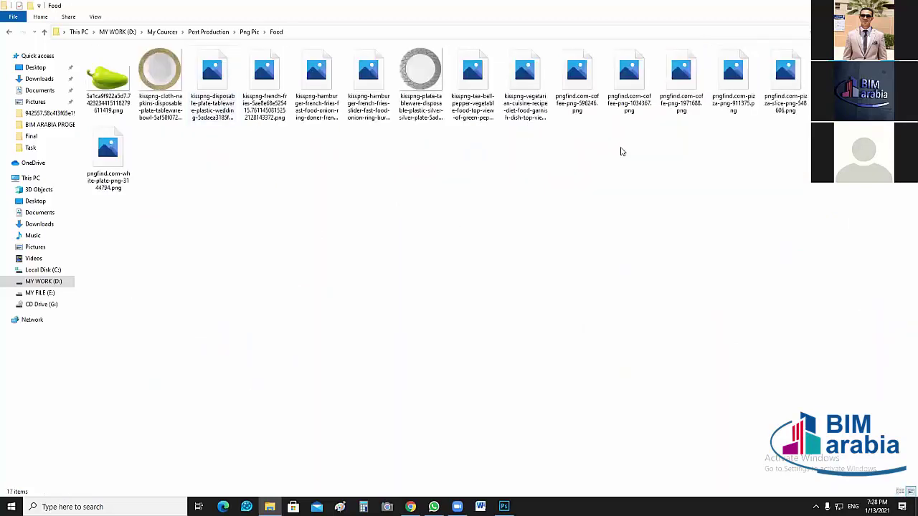
key(alt+Left)
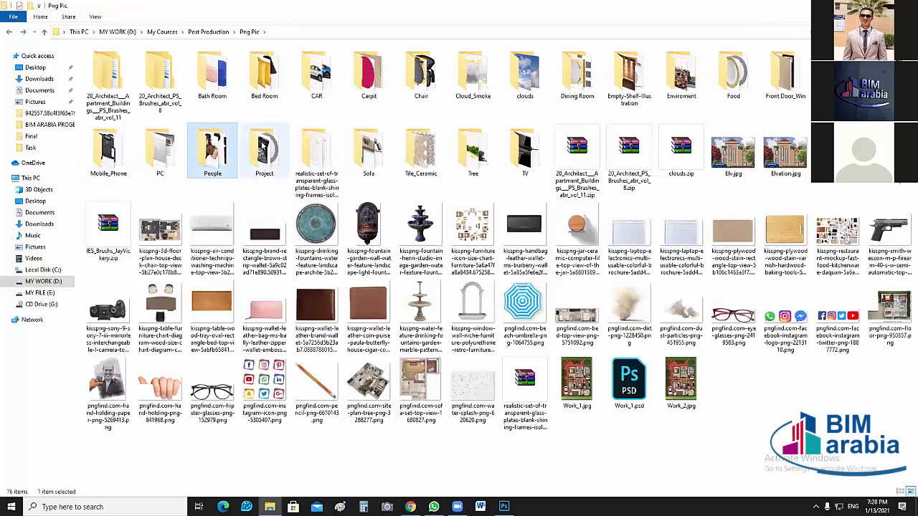
Open the Project folder and look over its seating, dining and sofa set images.
double_click(264, 148)
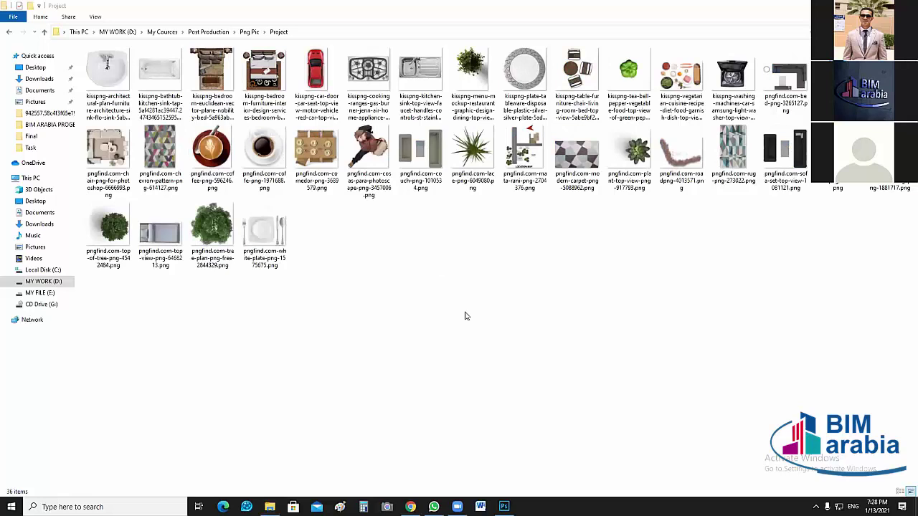
click(101, 151)
click(303, 162)
click(424, 152)
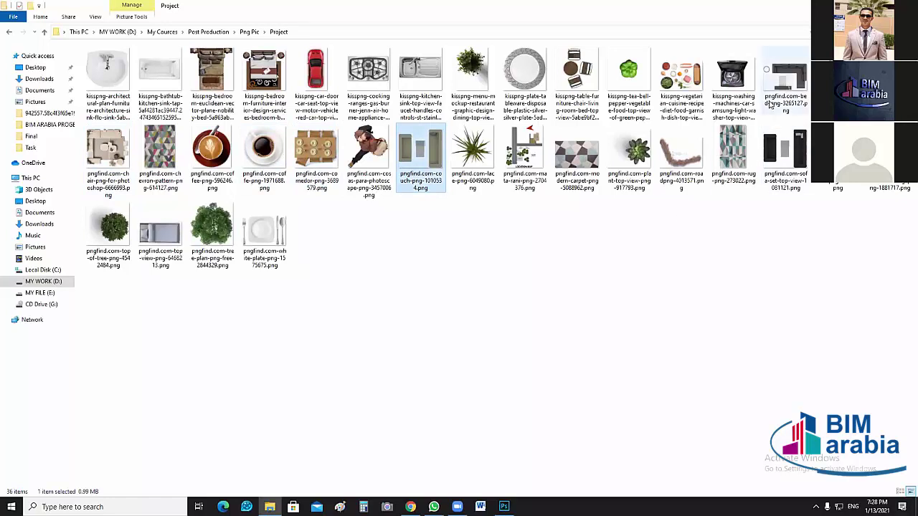
click(785, 72)
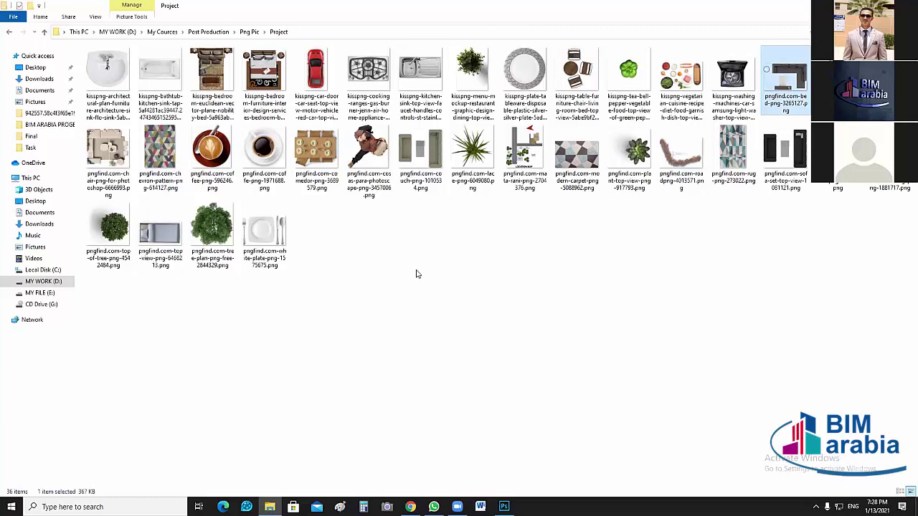
click(468, 352)
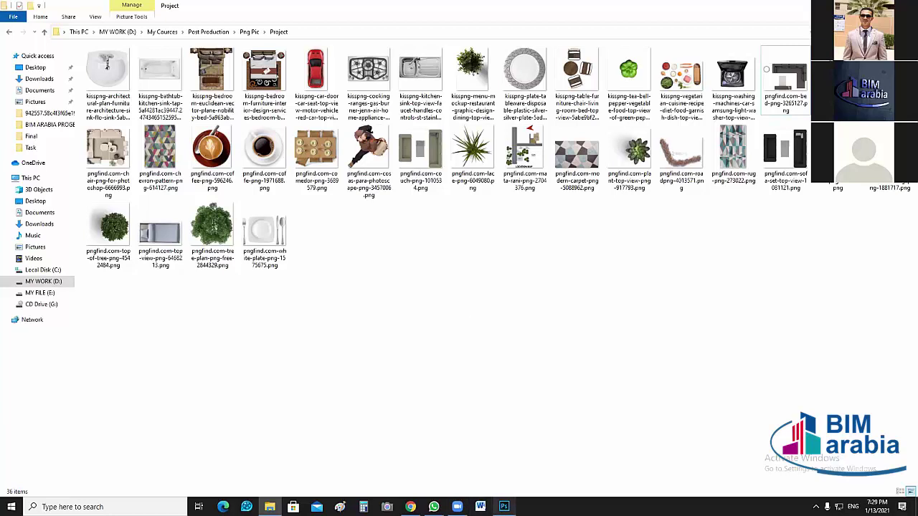
Switch to Photoshop, shrink its window over the Project folder and close the toilet PNG document.
click(492, 466)
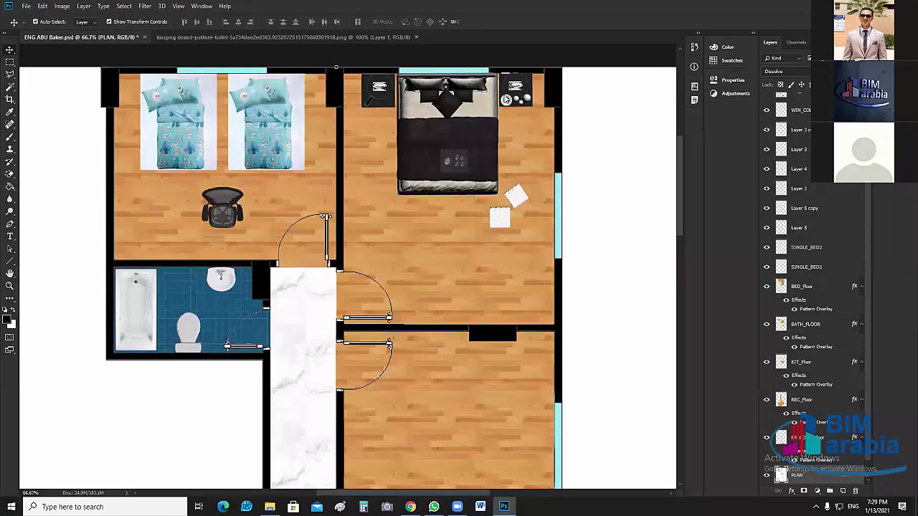
key(super+Down)
click(369, 157)
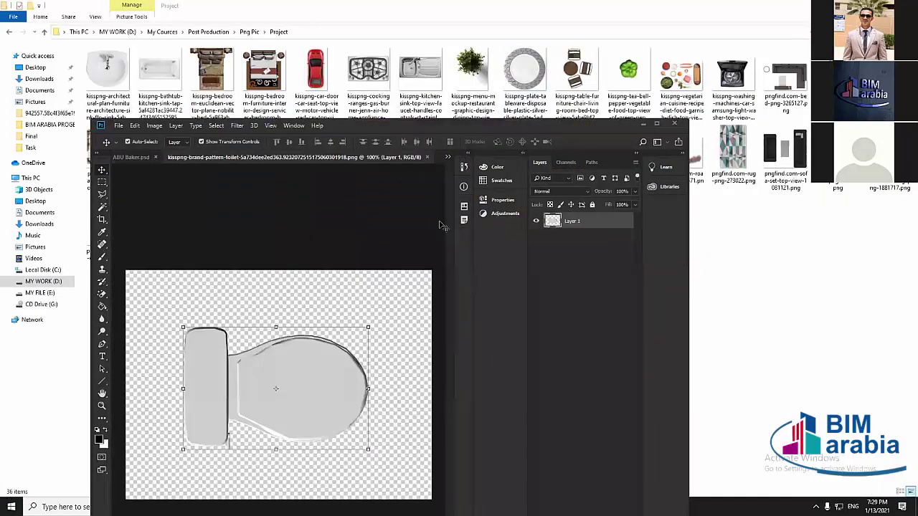
click(427, 157)
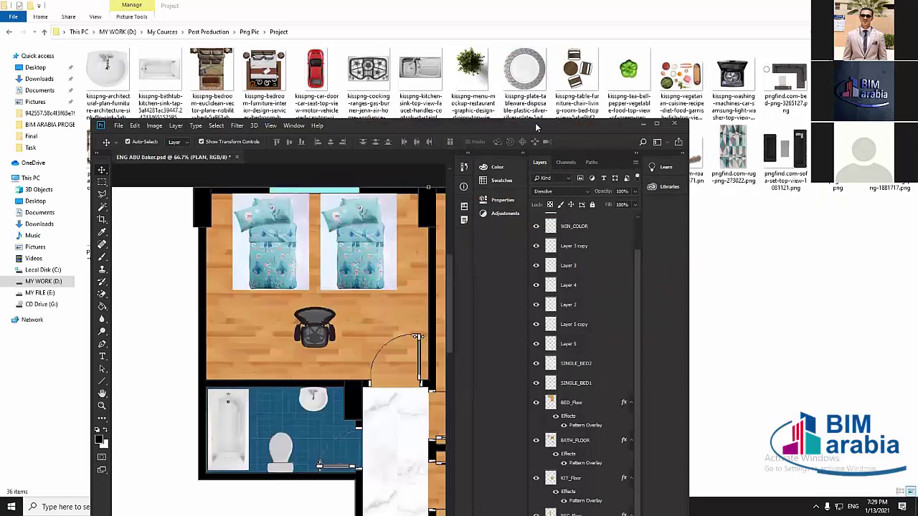
Move the Photoshop window aside and open pngfind.com-chair-png-for-photoshop-6666993.png from the Project folder as its own document.
drag(537, 127, 541, 129)
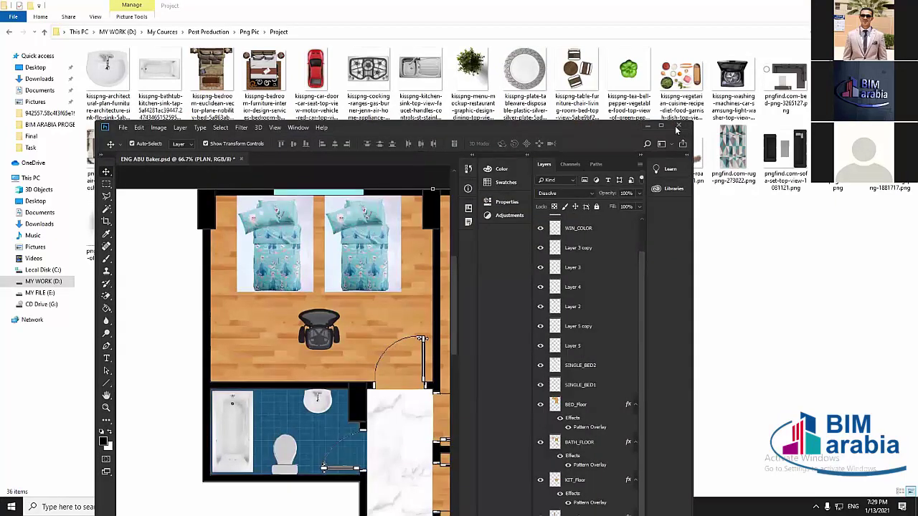
drag(316, 128, 523, 68)
drag(108, 159, 564, 148)
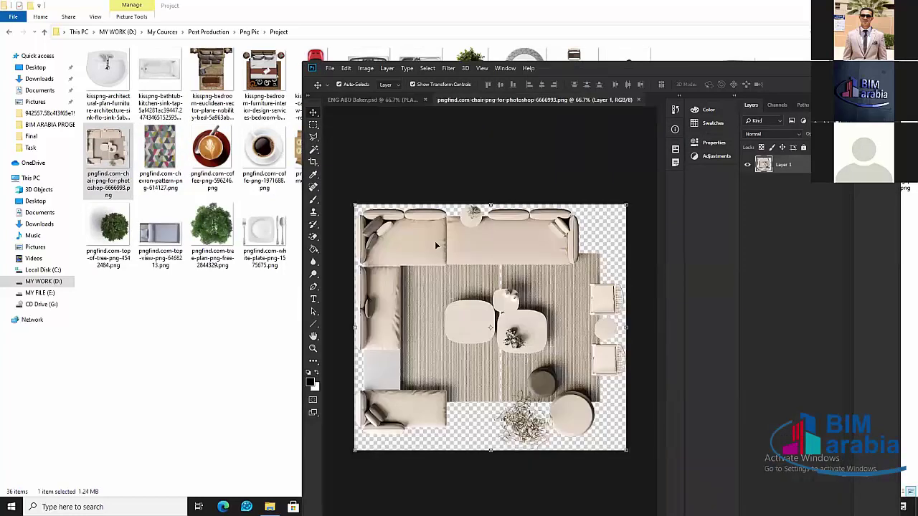
Copy the seating set into the maximized ENG ABU Baker plan and raise its layer above WA_COLOR, directly below Layer 1.
key(super+Up)
drag(407, 248, 543, 402)
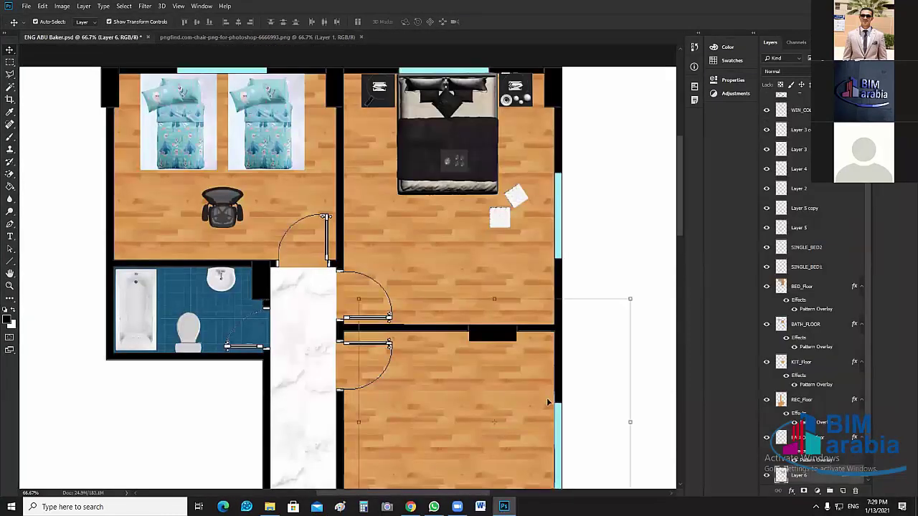
scroll(547, 397, down, 2)
scroll(652, 349, down, 3)
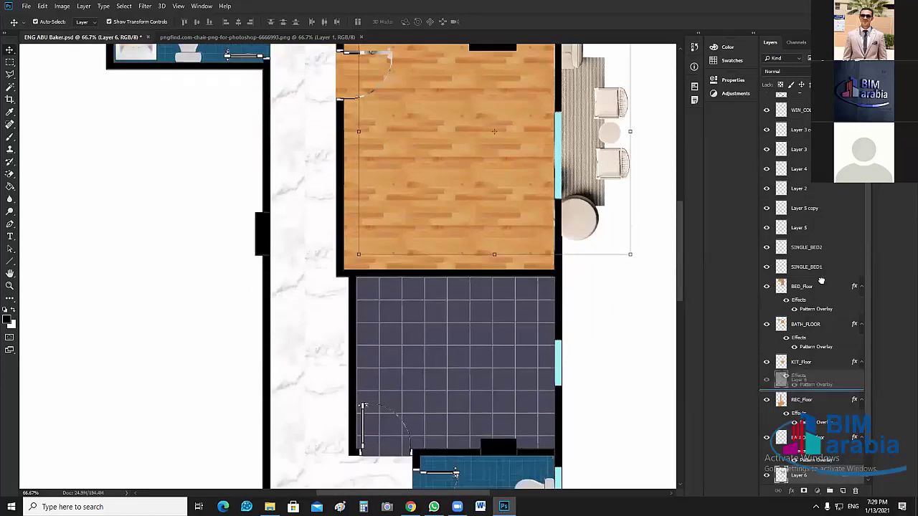
scroll(822, 281, up, 3)
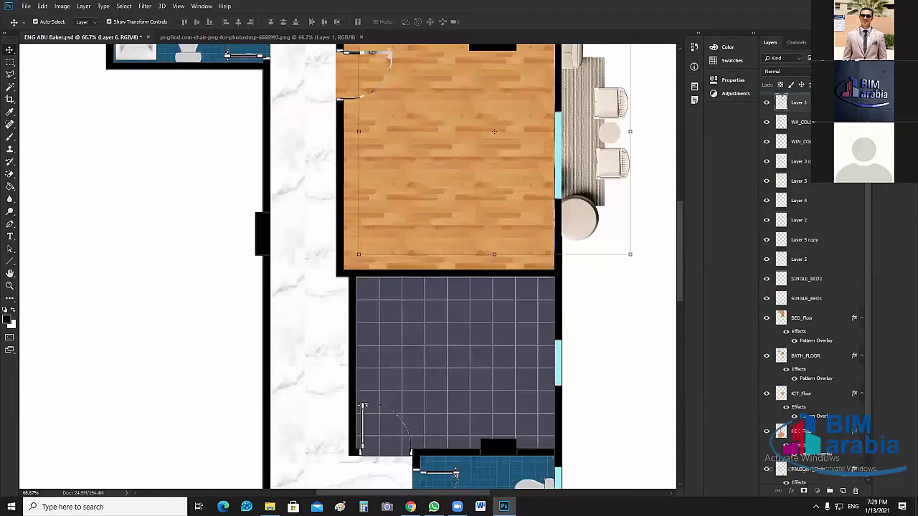
scroll(822, 282, up, 1)
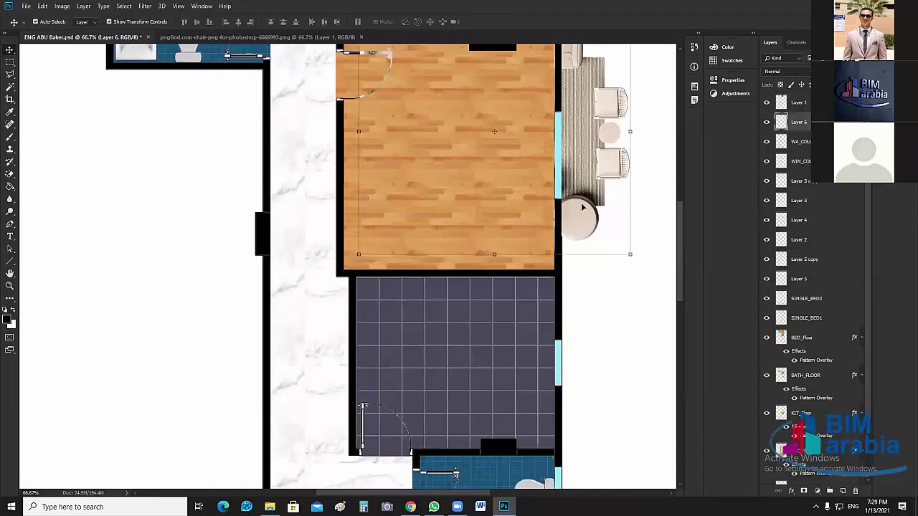
scroll(574, 248, down, 1)
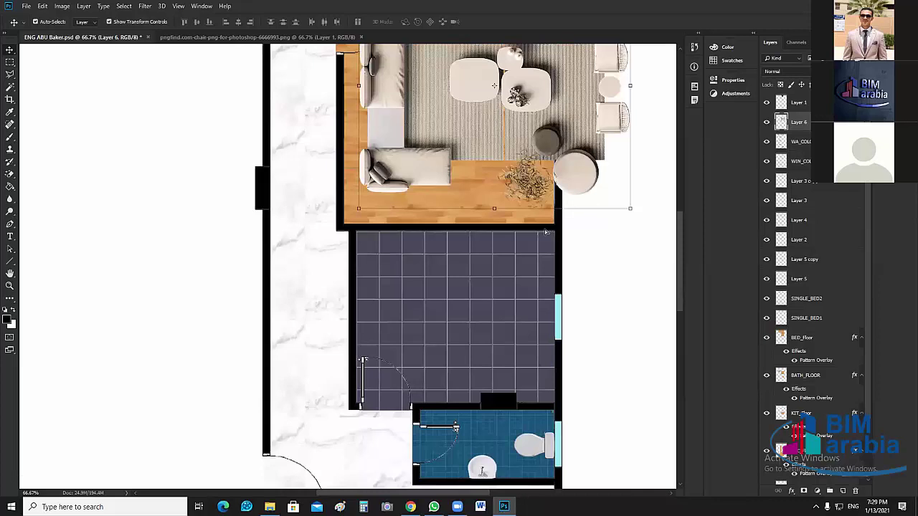
Move the seating set into the marble-floored reception area below the second bathroom and rotate it 90 degrees clockwise.
click(509, 363)
drag(571, 373, 645, 307)
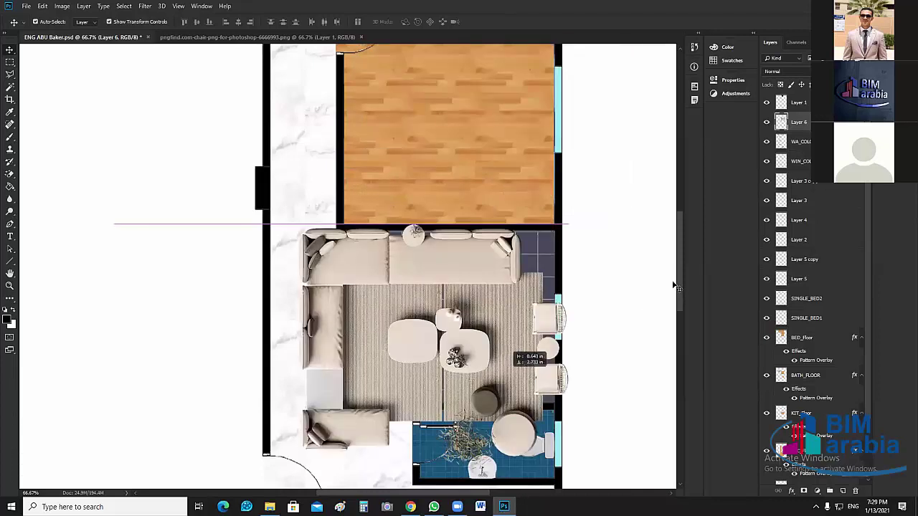
scroll(678, 276, down, 5)
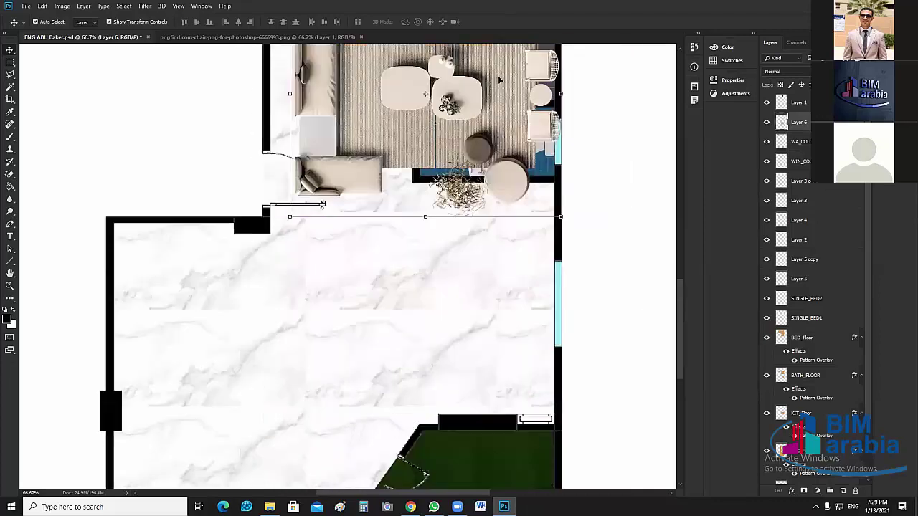
drag(500, 81, 507, 281)
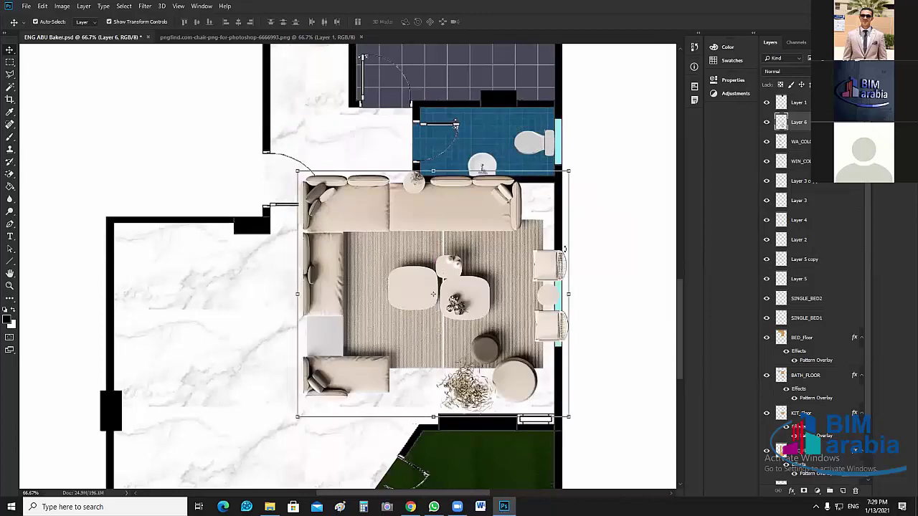
drag(572, 215, 487, 352)
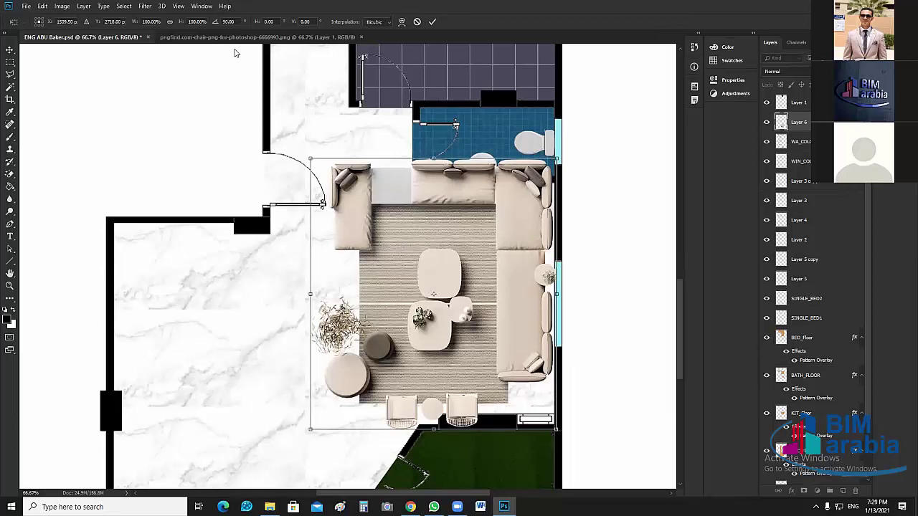
click(65, 6)
click(512, 211)
key(Return)
Try flipping the floor plan's canvas vertically to mirror the seating set, and undo the flip.
click(62, 6)
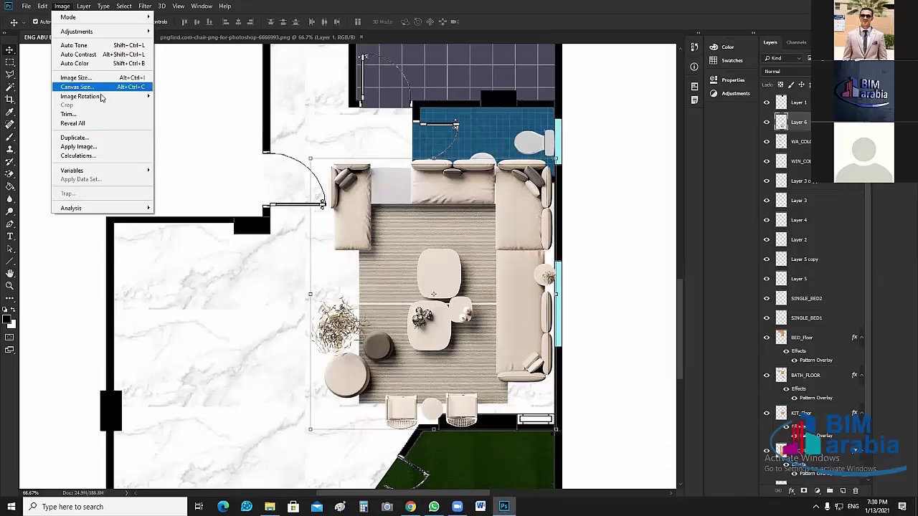
mouse_move(102, 98)
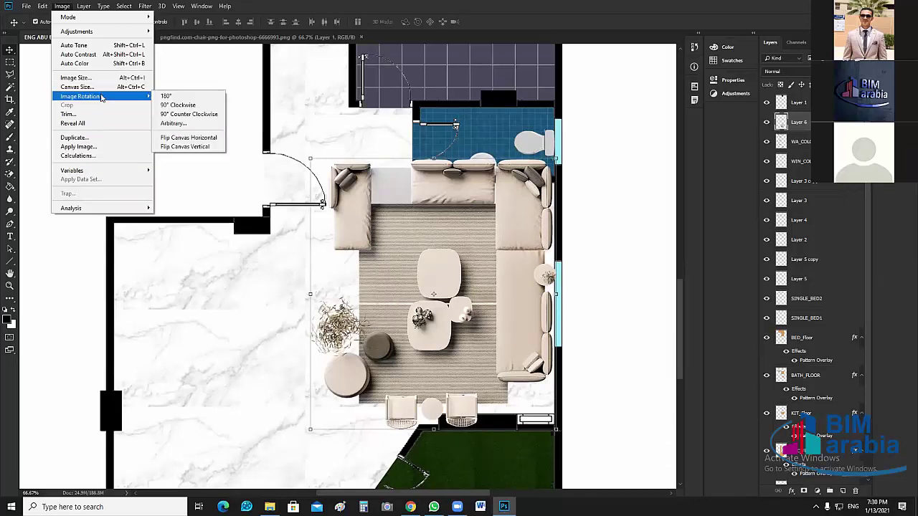
click(201, 147)
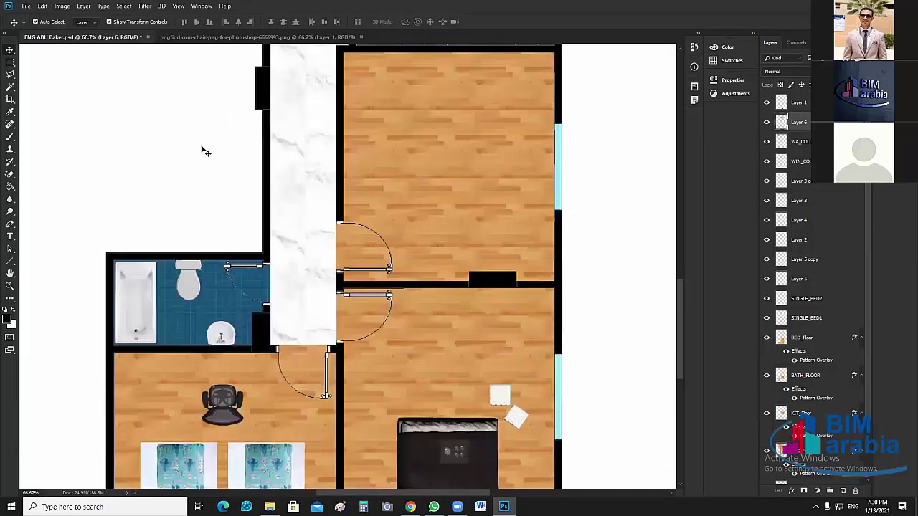
scroll(465, 207, down, 3)
scroll(460, 212, up, 1)
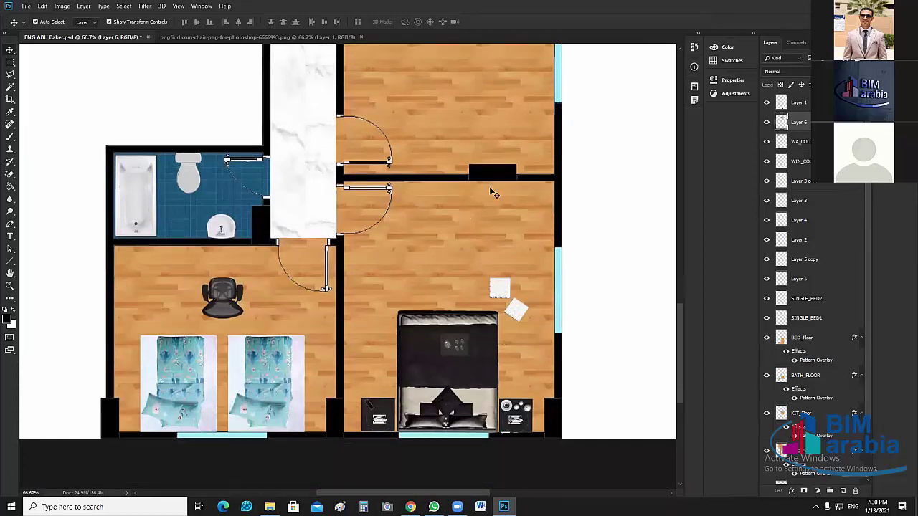
key(ctrl+z)
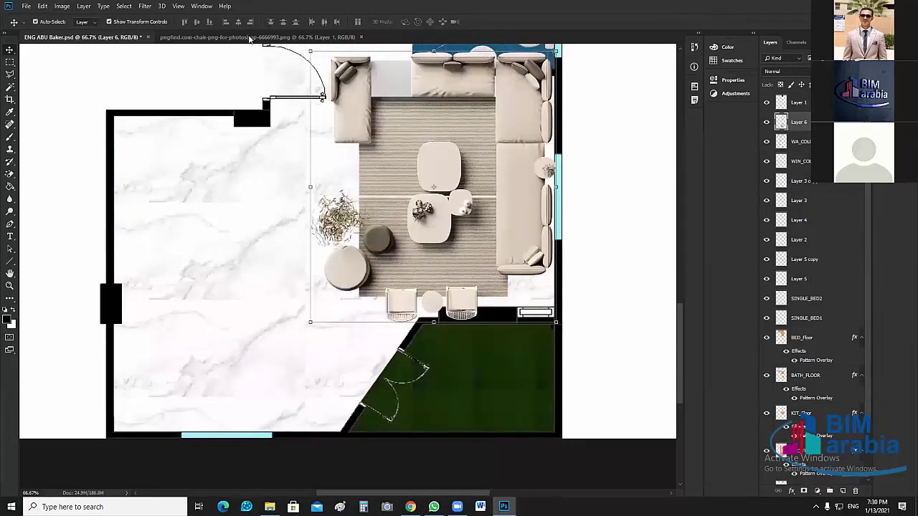
Delete the seating set layer from the floor plan and flip the canvas of the seating set PNG document vertically.
key(Delete)
click(249, 39)
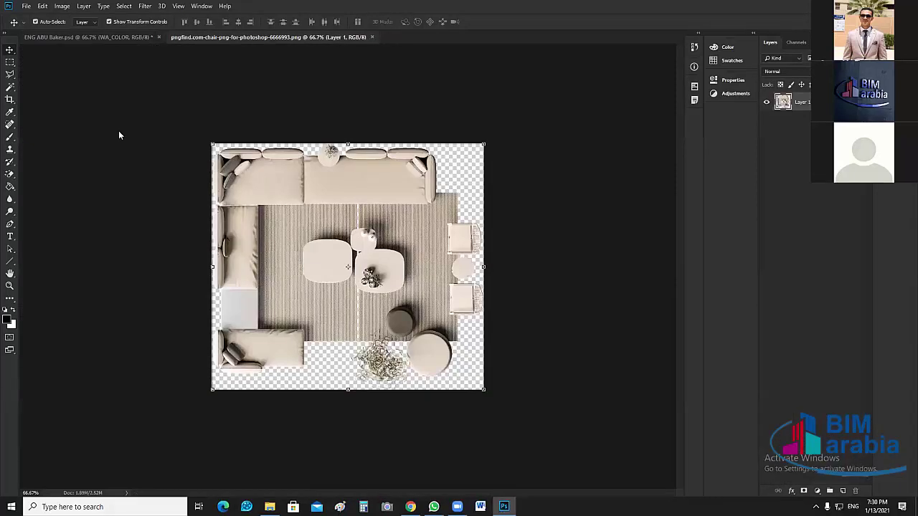
click(62, 5)
mouse_move(97, 96)
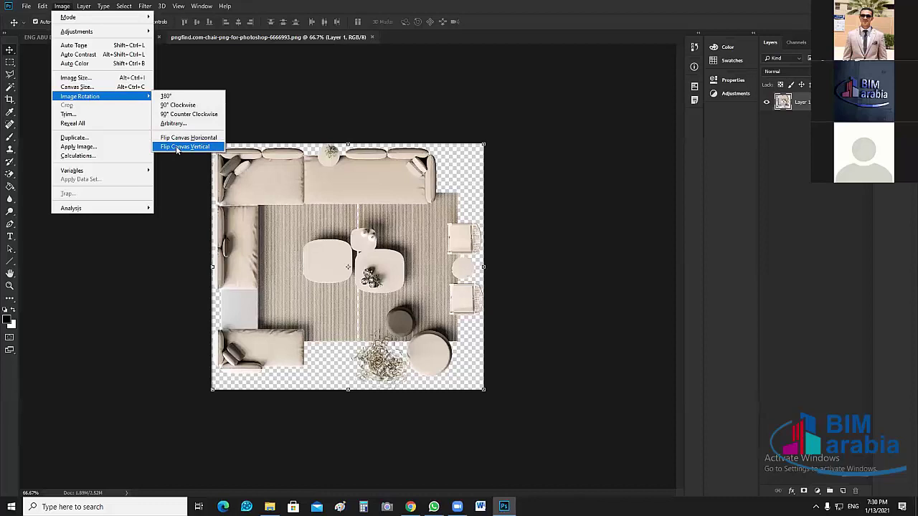
click(176, 145)
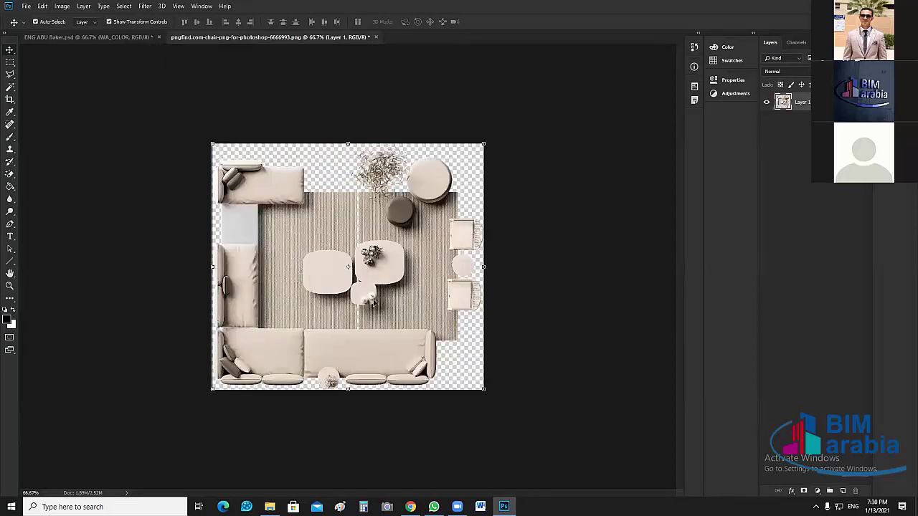
Copy the mirrored seating set into the ENG ABU Baker plan and rotate it 90 degrees counterclockwise in the reception area.
drag(417, 272, 444, 300)
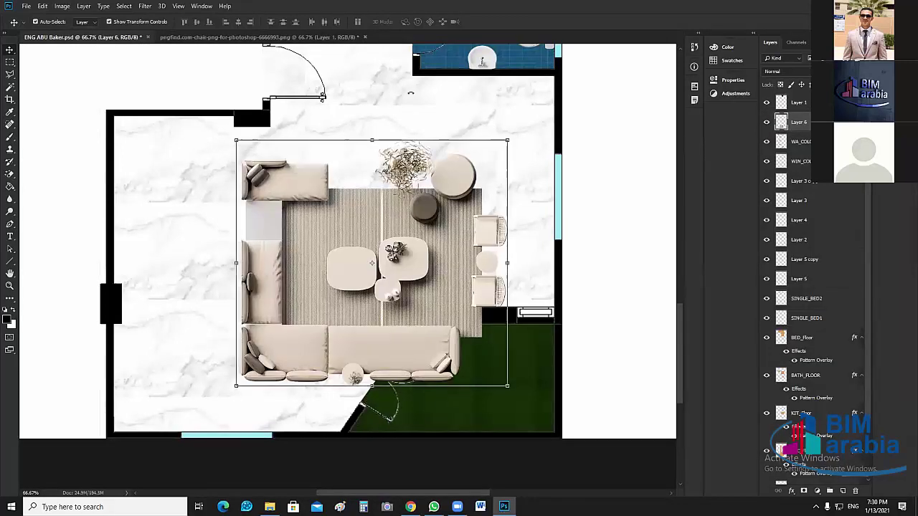
drag(409, 91, 276, 141)
drag(494, 274, 502, 237)
drag(485, 266, 532, 218)
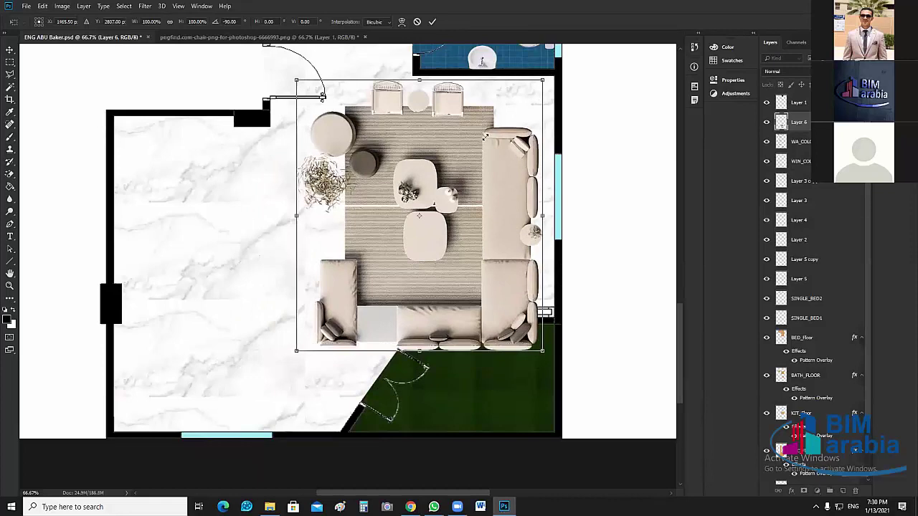
Scale the seating set to 81.57% width and 77.62% height and fit it into the corner between the window wall and the garden wall.
drag(543, 80, 487, 141)
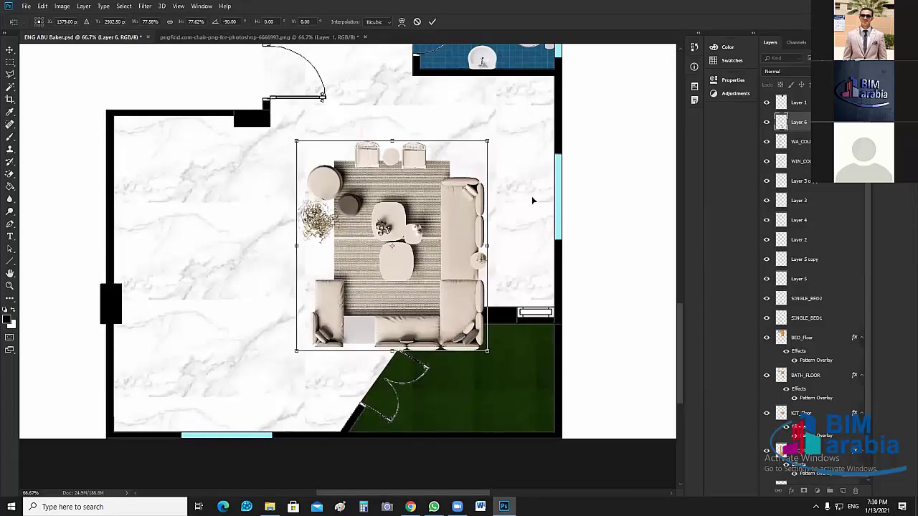
drag(466, 244, 533, 201)
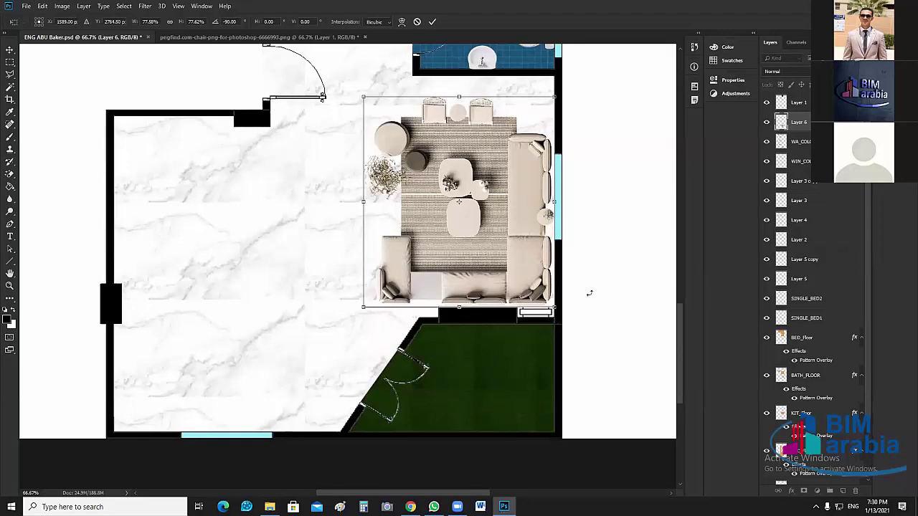
drag(460, 88, 459, 77)
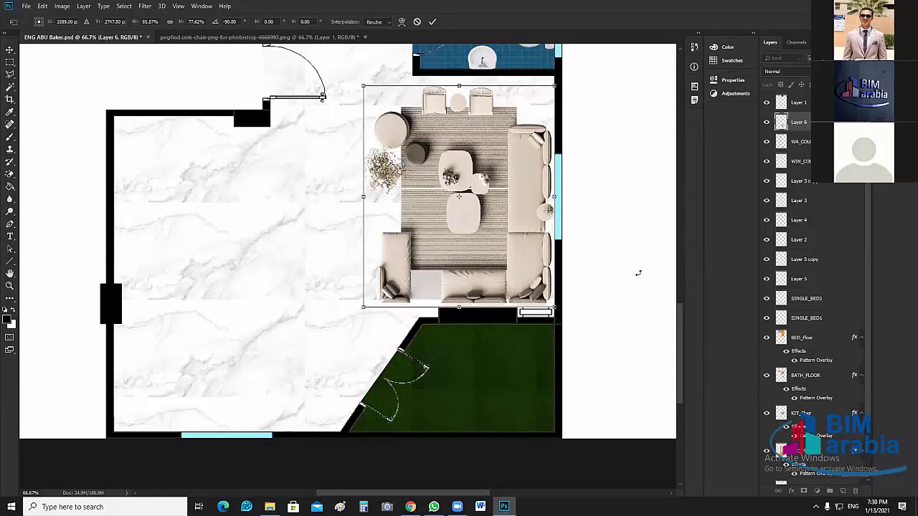
key(Return)
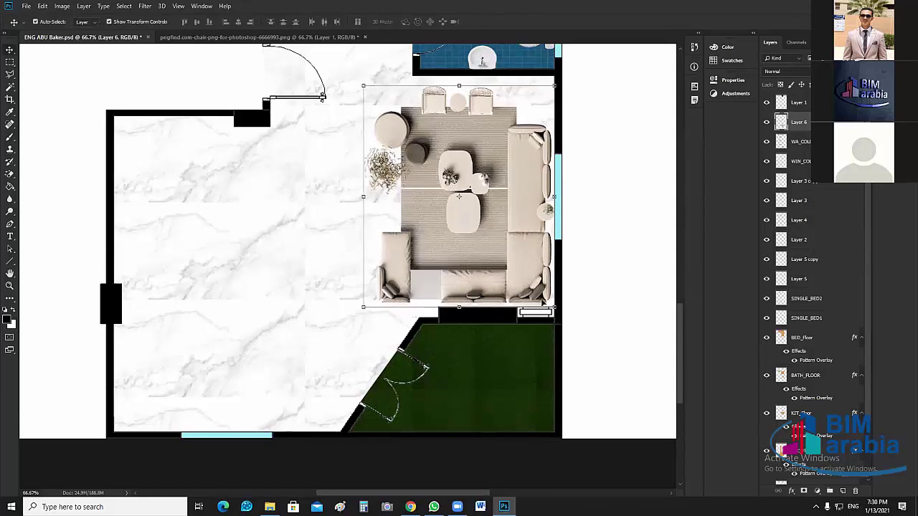
Nudge the seating set slightly toward the window wall and fine-tune its vertical position above the garden wall.
key(Right)
key(Right)
key(Right)
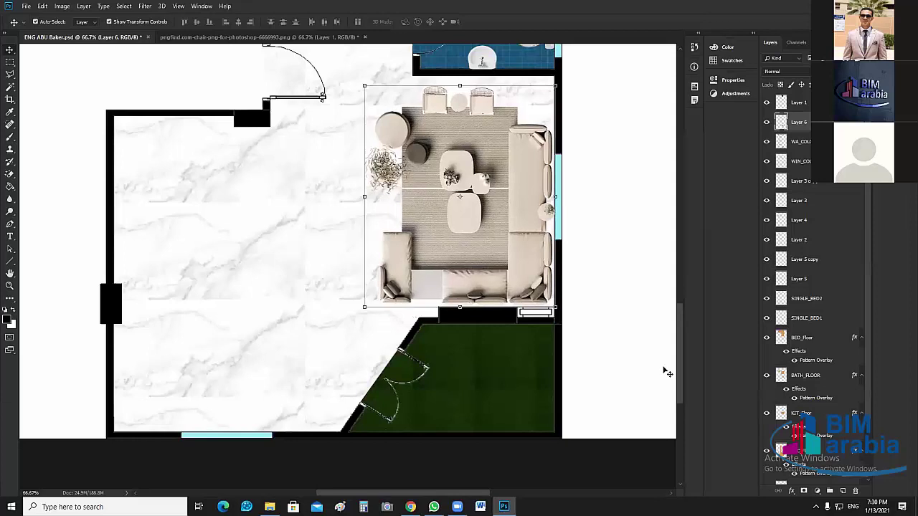
key(Down)
key(Down)
key(Down)
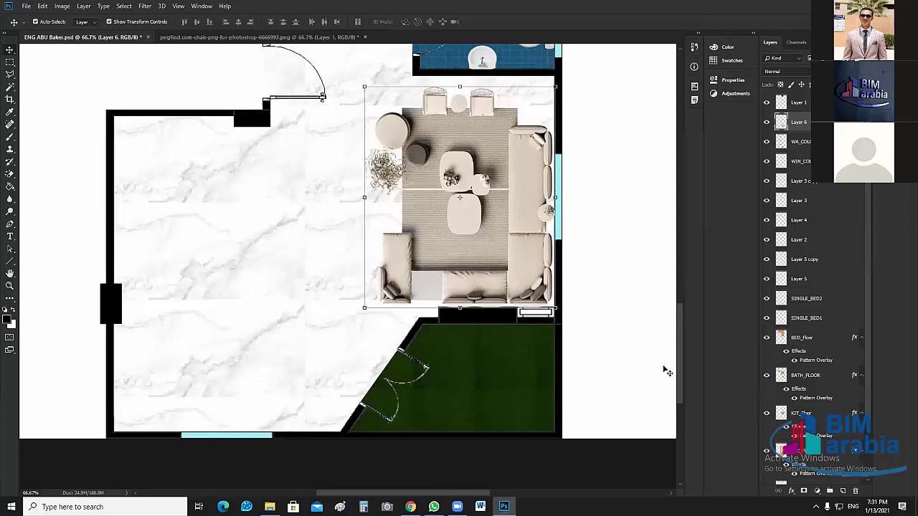
key(Up)
key(Up)
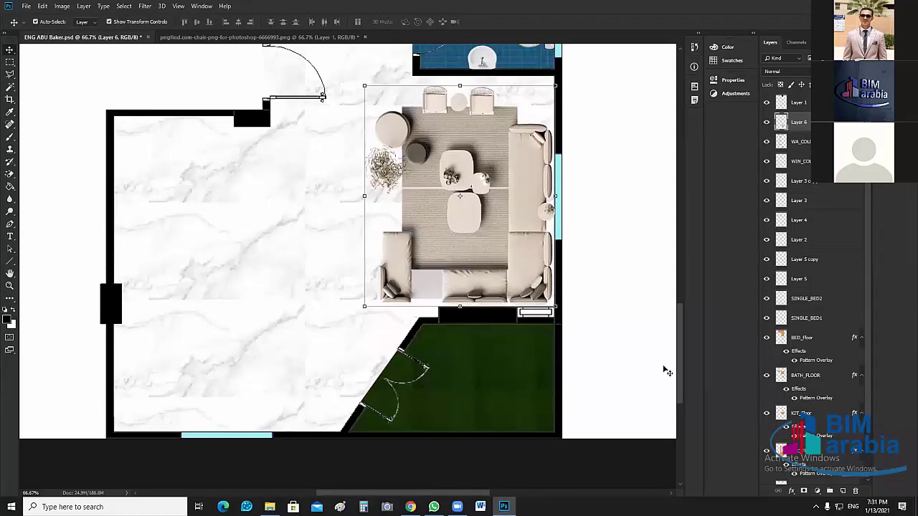
key(Down)
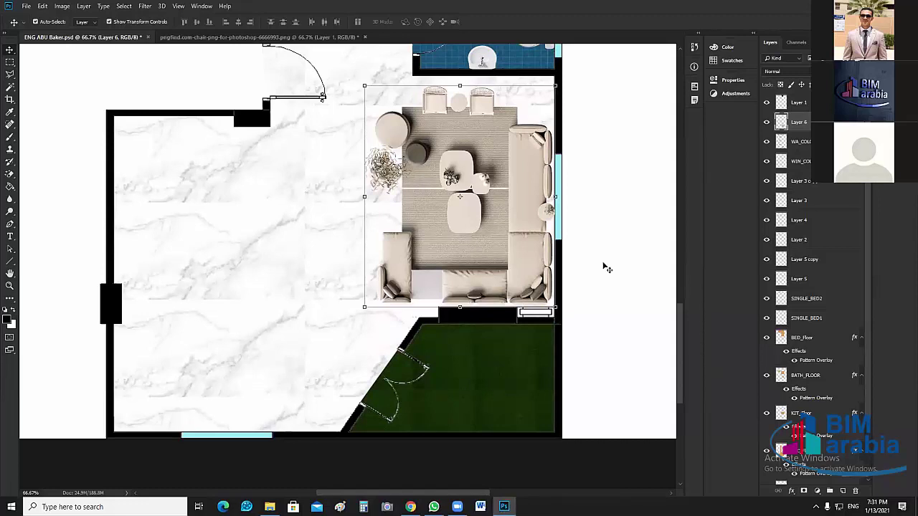
Deselect the seating set and close its PNG document, saving the changes.
click(566, 251)
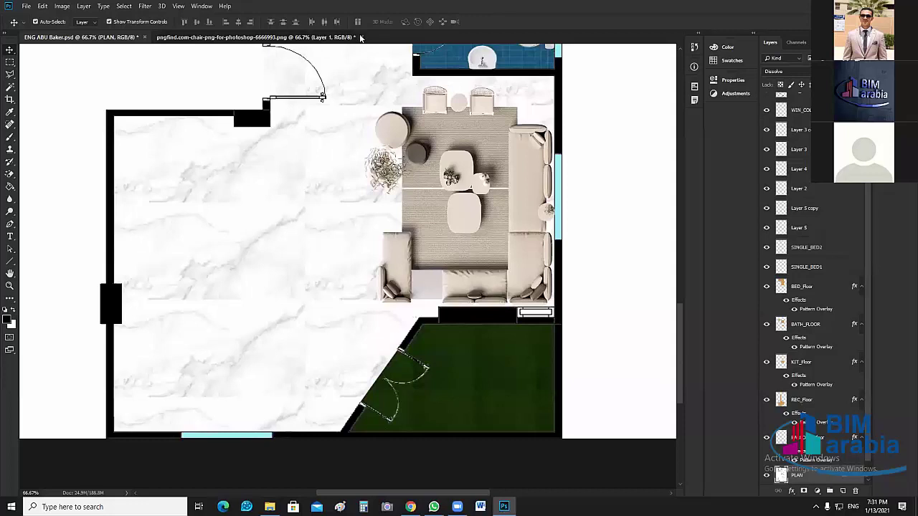
click(361, 37)
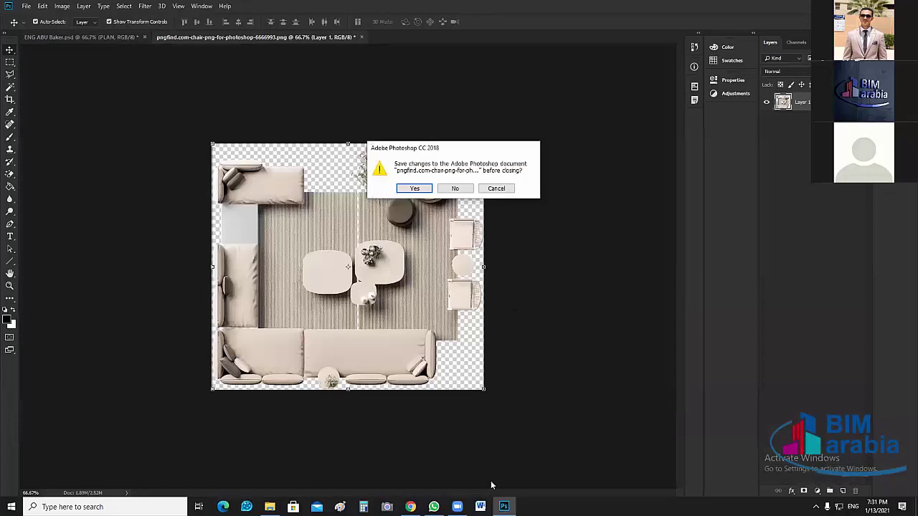
key(Return)
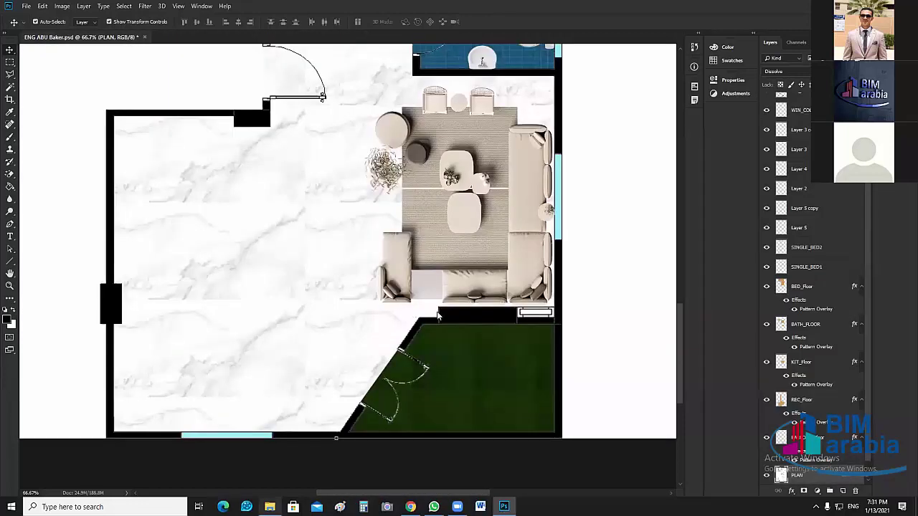
Open pngfind.com-comedor-png-3689579.png from the Project folder, copy the dining table into the plan and raise its layer directly below Layer 1.
key(alt+Tab)
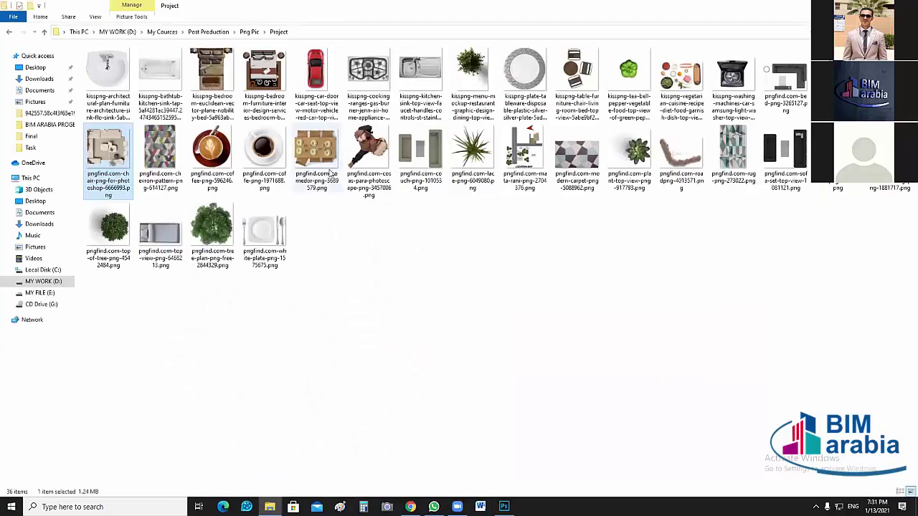
drag(331, 174, 429, 37)
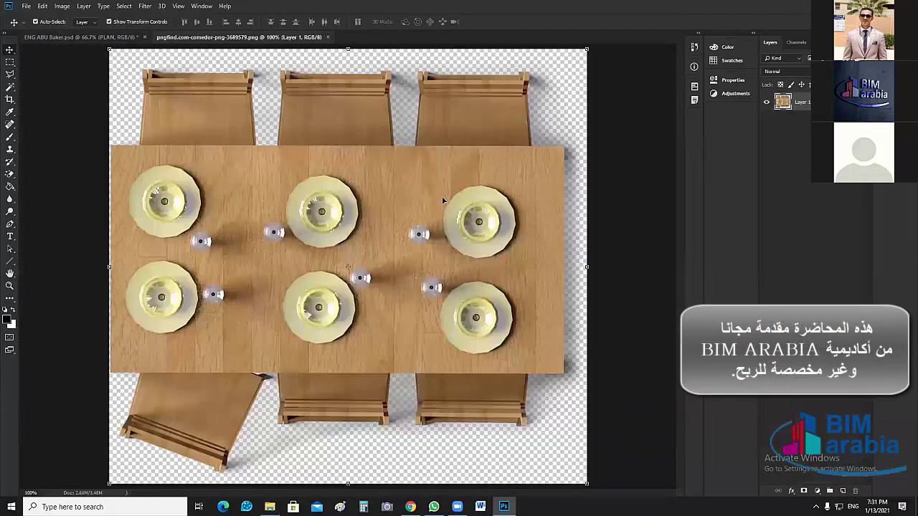
drag(112, 49, 240, 214)
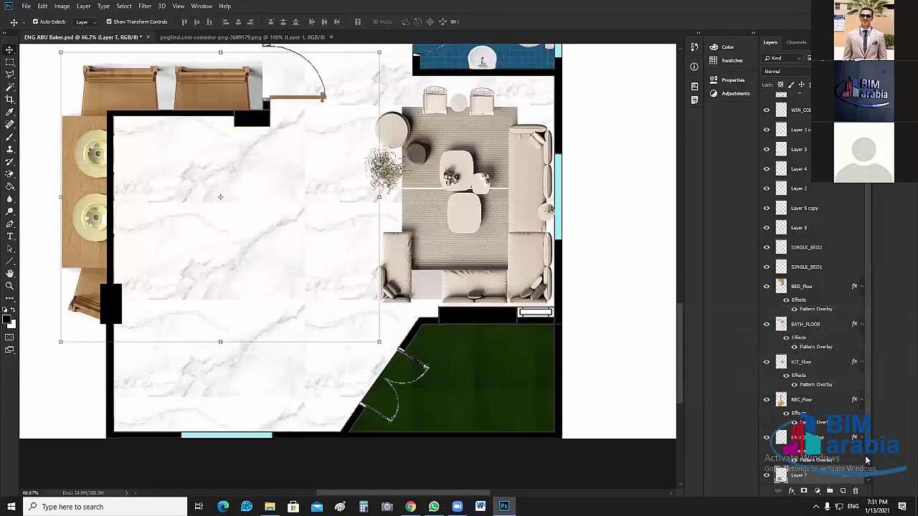
drag(833, 478, 789, 112)
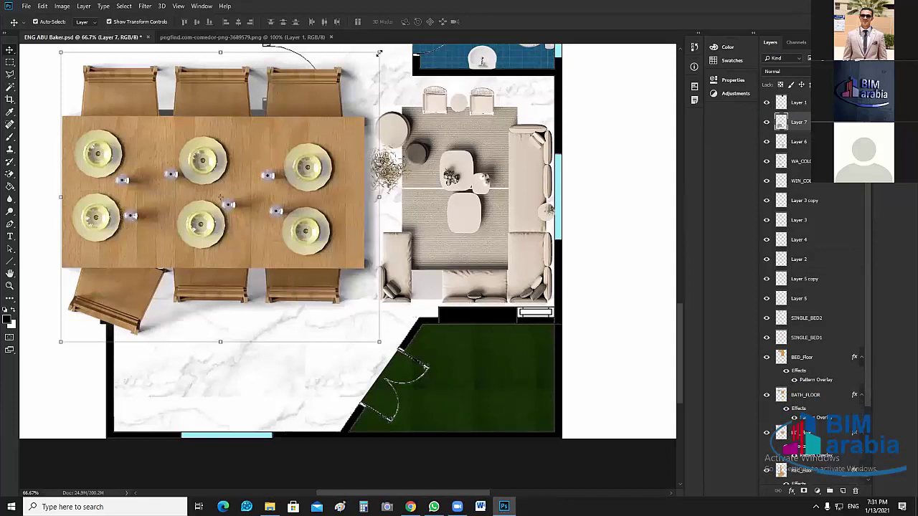
Scale the dining table to about 44.4%, rotate it 90 degrees counterclockwise and place it in the reception's upper-left corner.
drag(379, 53, 70, 141)
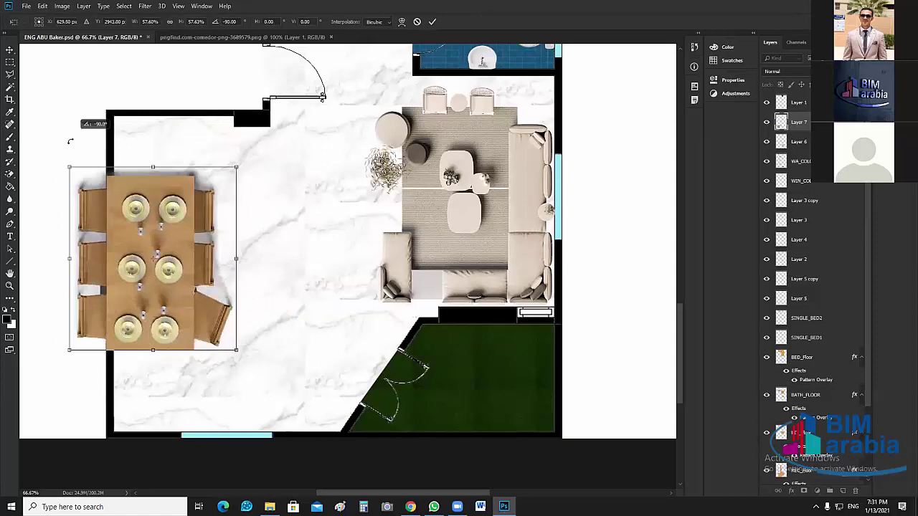
drag(213, 204, 266, 169)
drag(290, 132, 246, 172)
drag(206, 210, 217, 173)
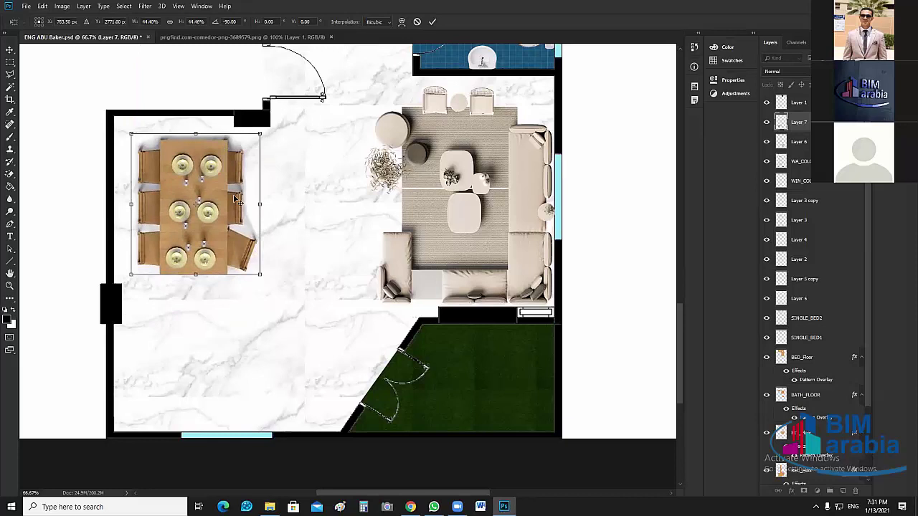
key(Return)
Close the dining table PNG document and browse to the Sofa folder inside Png Pic in File Explorer.
scroll(305, 273, down, 2)
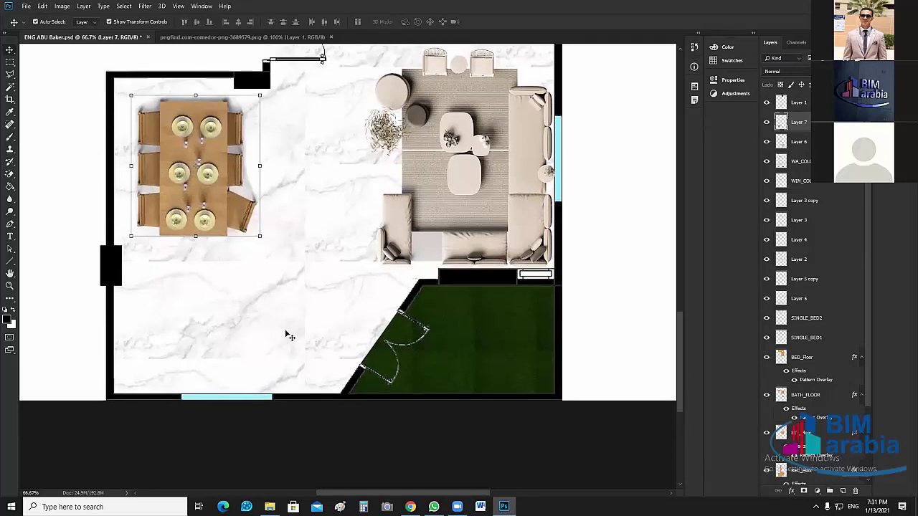
click(332, 37)
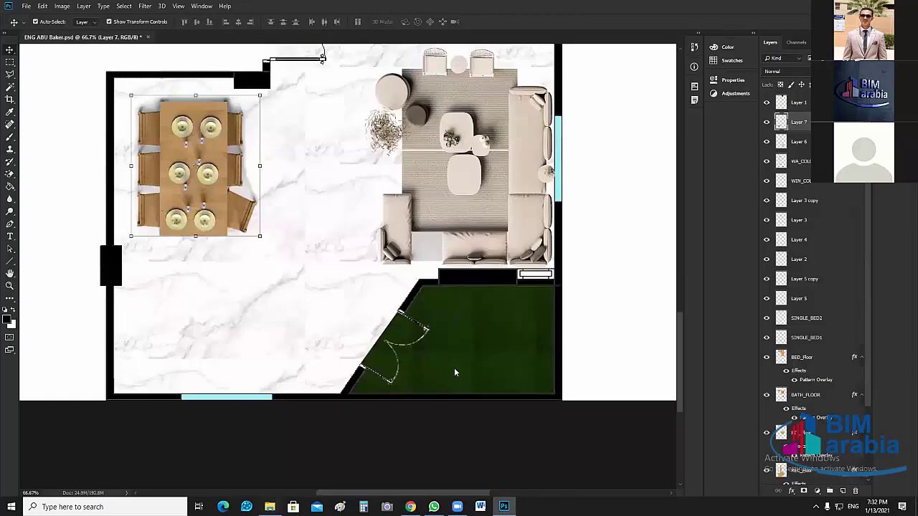
key(alt+Tab)
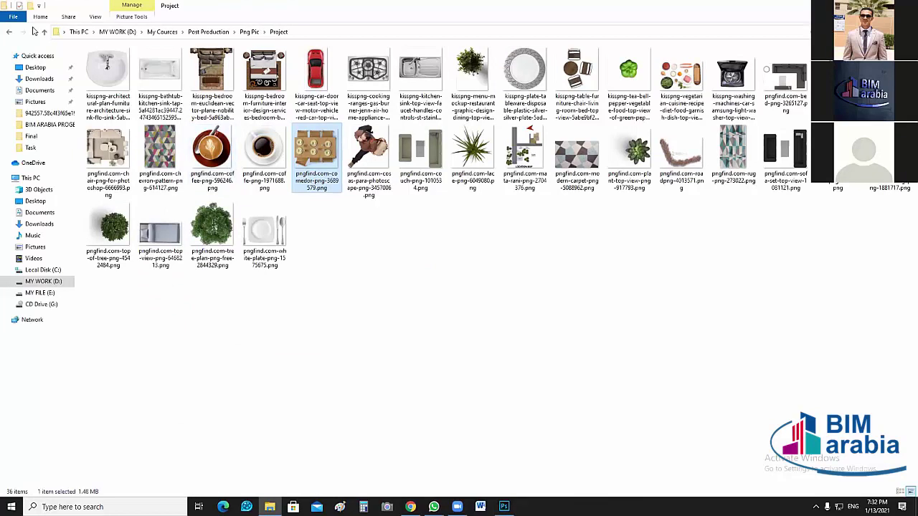
click(9, 34)
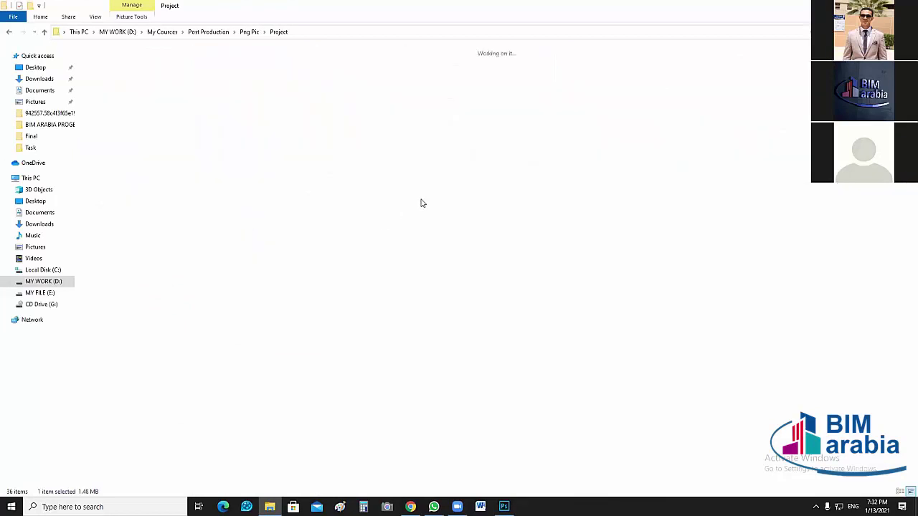
key(alt+Up)
double_click(369, 154)
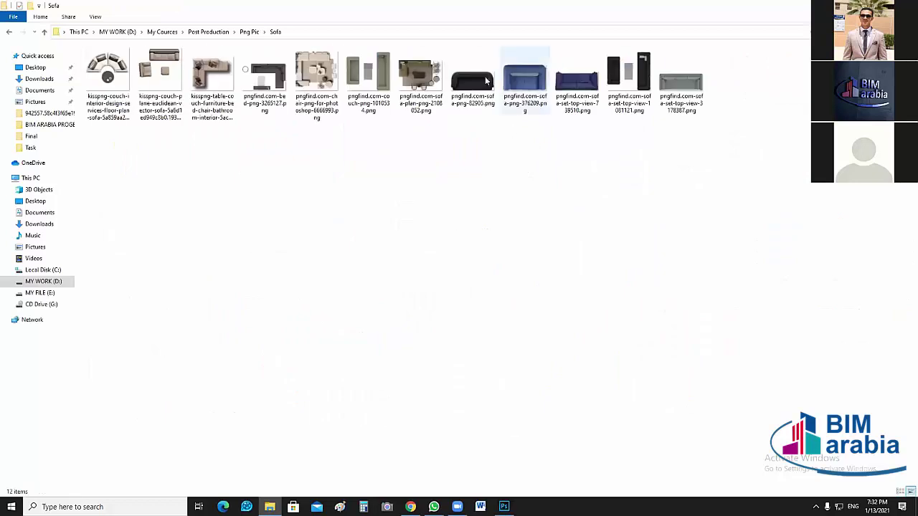
Open pngfind.com-sofa-png-82905.png in Photoshop and copy the black sofa into the floor plan.
click(487, 80)
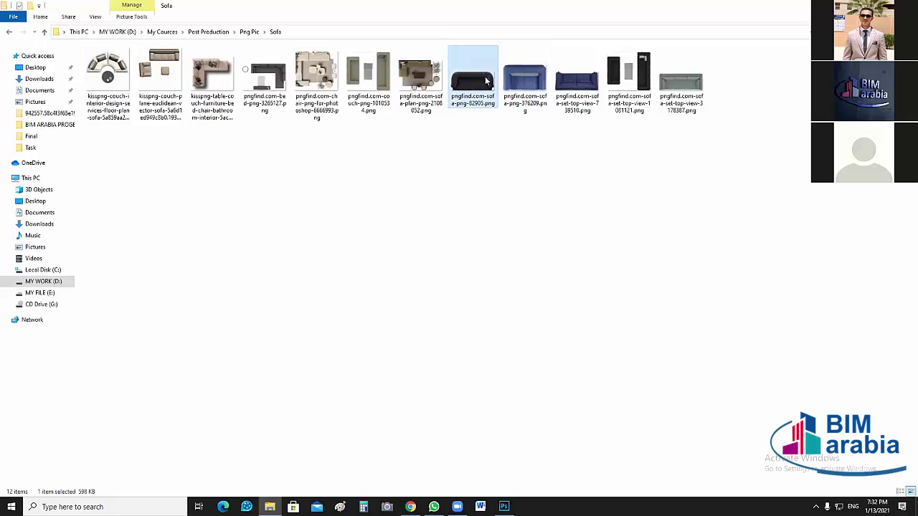
drag(473, 79, 504, 505)
mouse_move(399, 61)
mouse_down()
mouse_move(391, 40)
mouse_move(410, 55)
mouse_up()
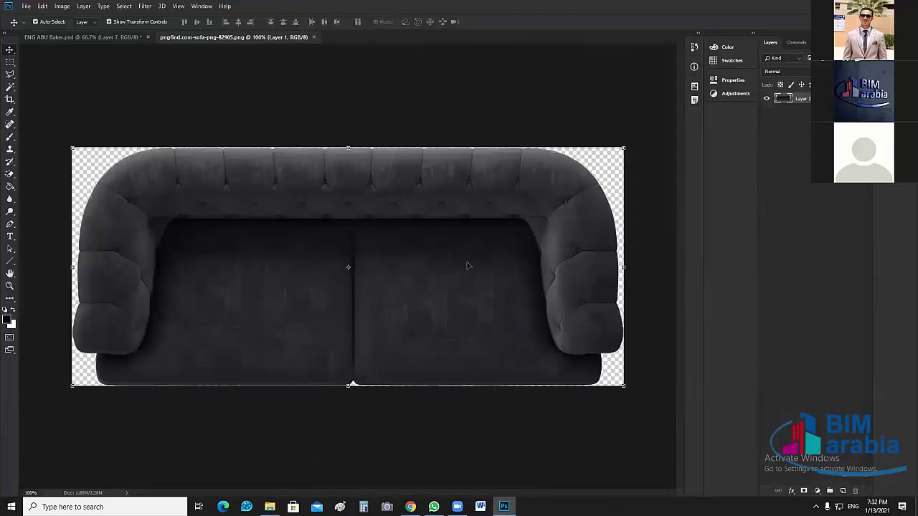
drag(319, 180, 297, 291)
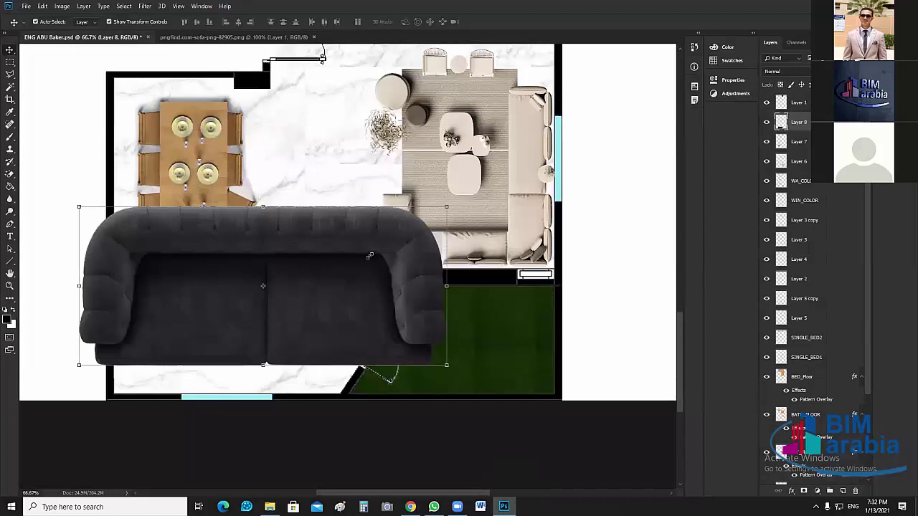
Scale the black sofa to about 38%, rotate it 180 degrees and place its back against the reception's bottom window wall.
drag(448, 206, 283, 304)
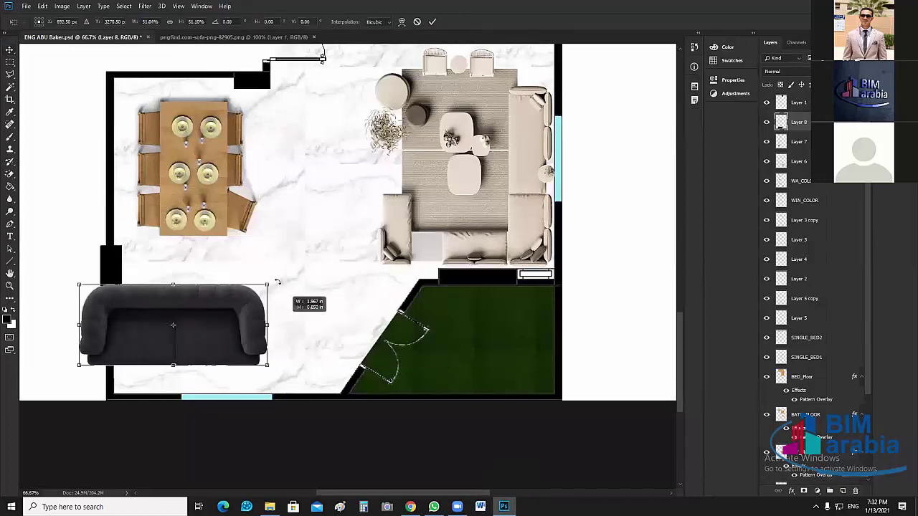
drag(287, 270, 215, 381)
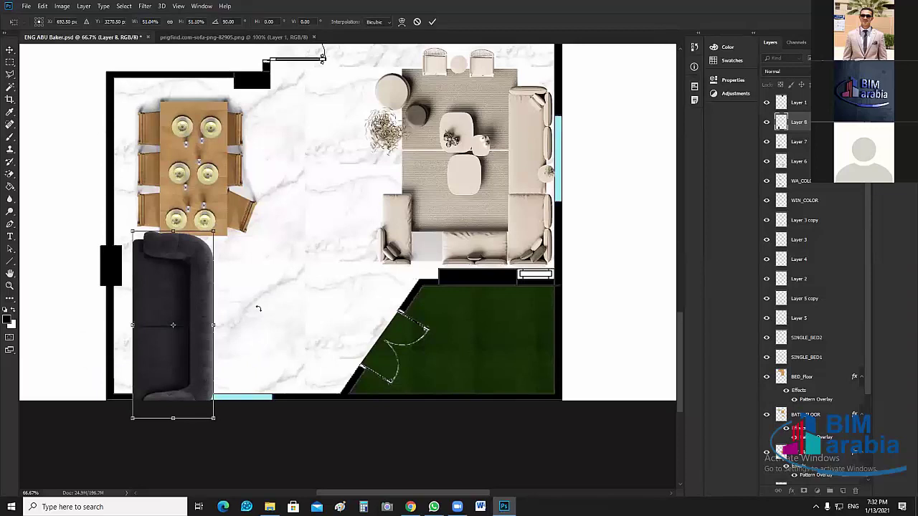
drag(259, 308, 301, 394)
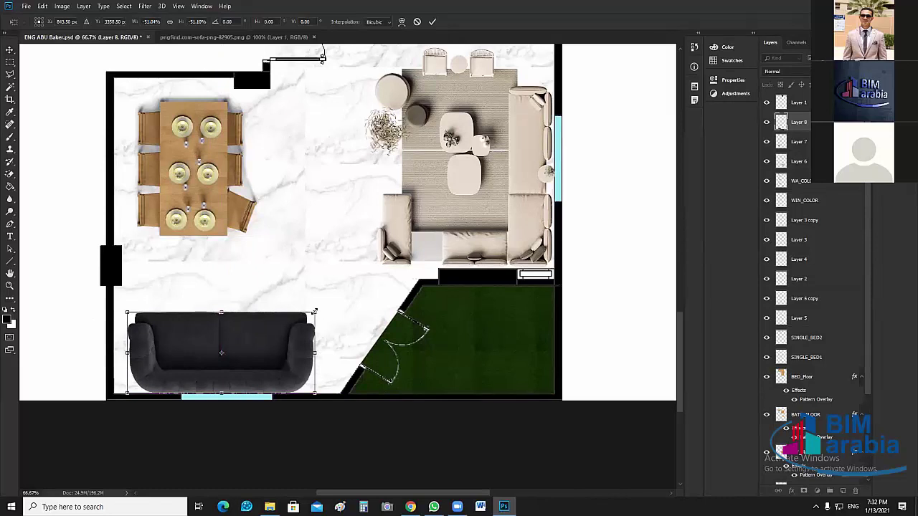
drag(315, 312, 268, 297)
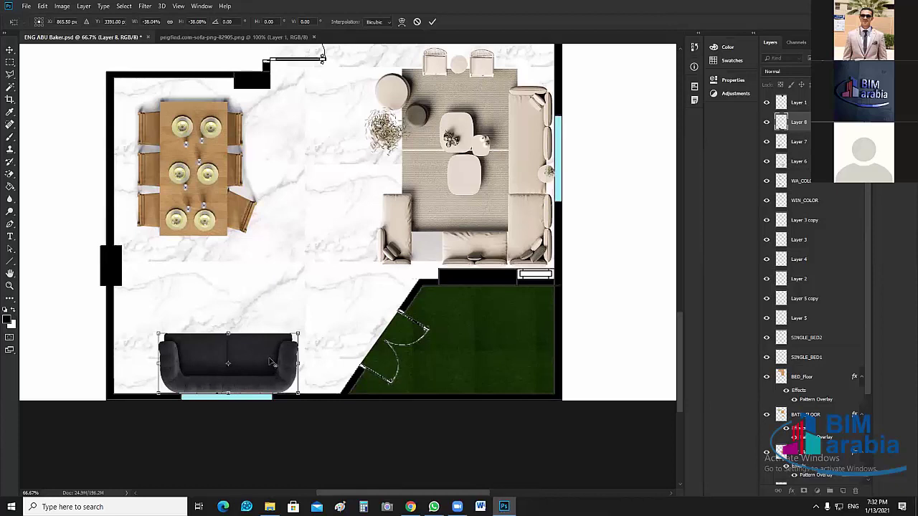
key(alt+space)
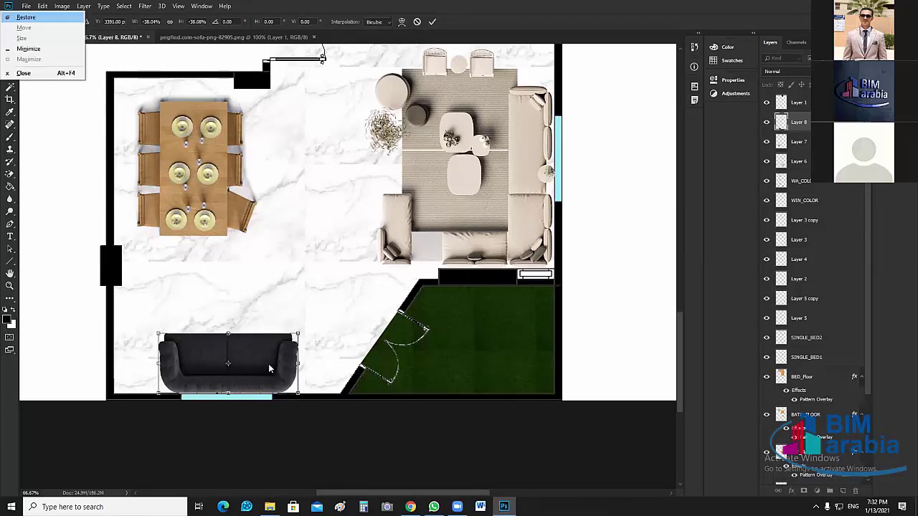
key(Escape)
key(Return)
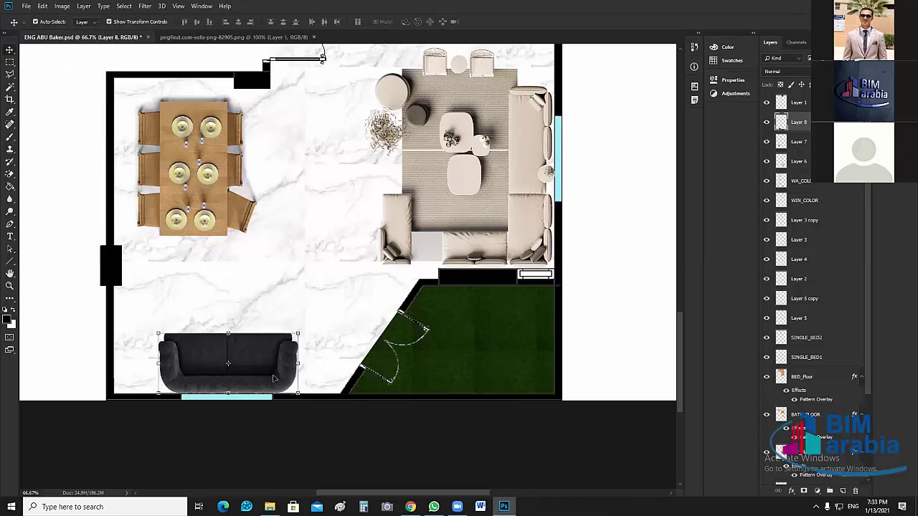
Duplicate the black sofa into the space between the original and the dining table, and switch to File Explorer's Sofa folder.
drag(274, 378, 272, 299)
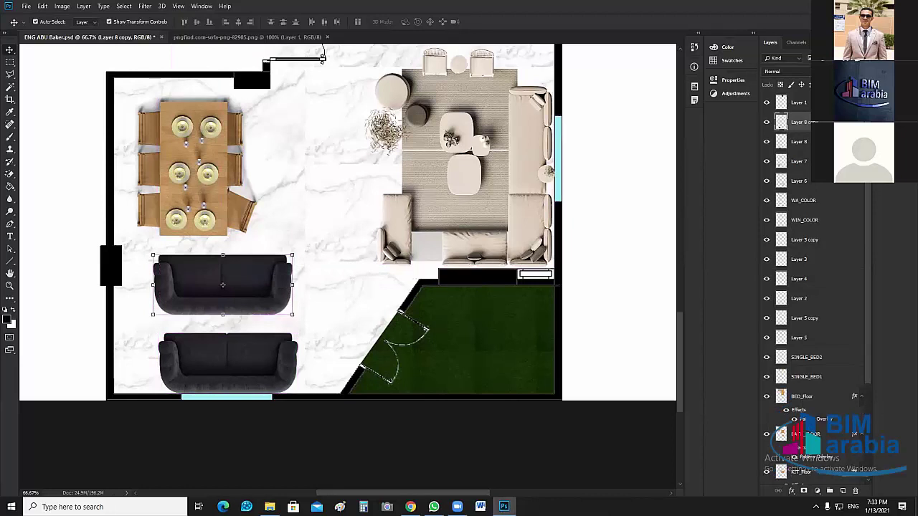
click(269, 507)
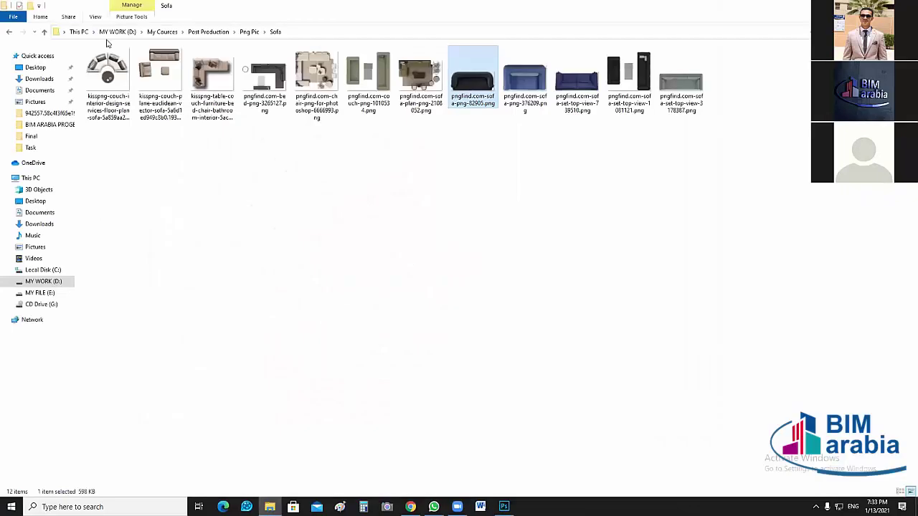
Enlarge the thumbnails in the Sofa folder and open pngfind.com-sofa-png-82905.png in Photoshop.
click(95, 17)
click(108, 32)
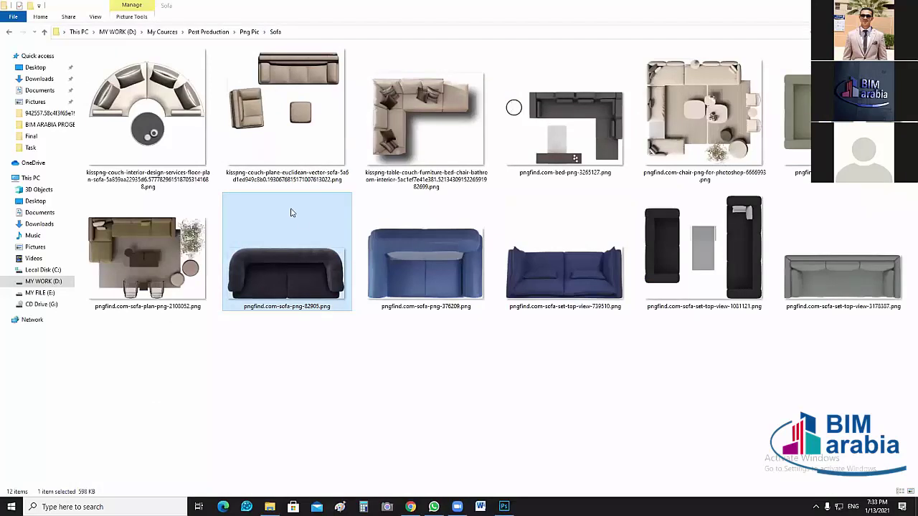
double_click(302, 278)
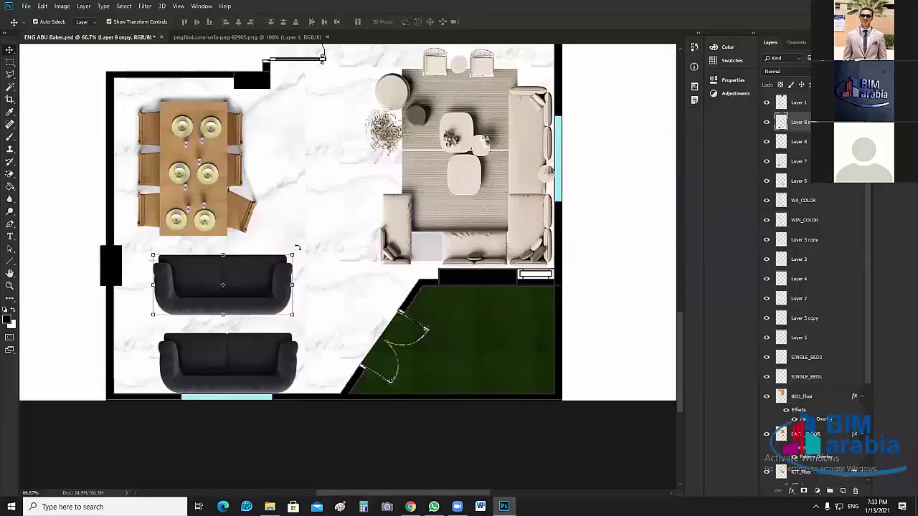
Try to rotate the duplicate black sofa 90 degrees and scale it to about 94%.
drag(296, 247, 246, 330)
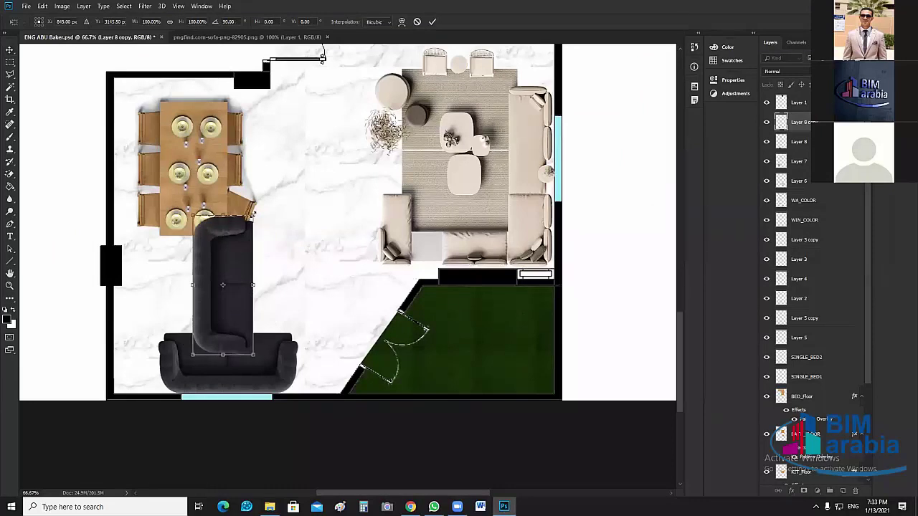
mouse_move(253, 215)
mouse_down()
mouse_move(228, 266)
mouse_move(262, 228)
mouse_up()
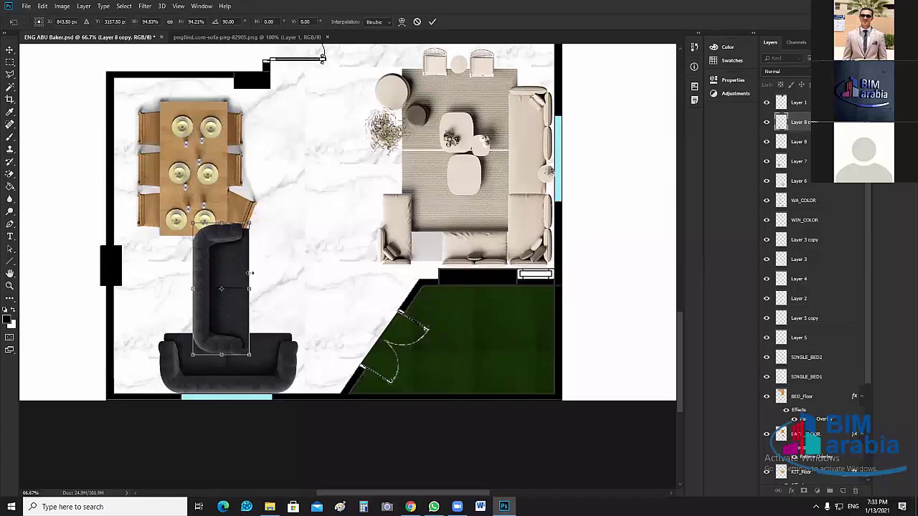
Go to the pngfind.com-sofa-png-82905.png document and activate the Crop tool.
click(240, 38)
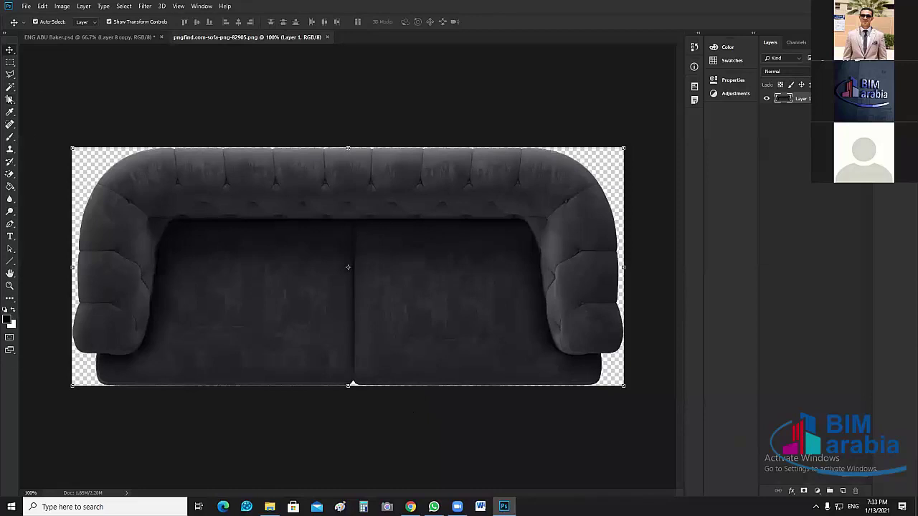
click(10, 99)
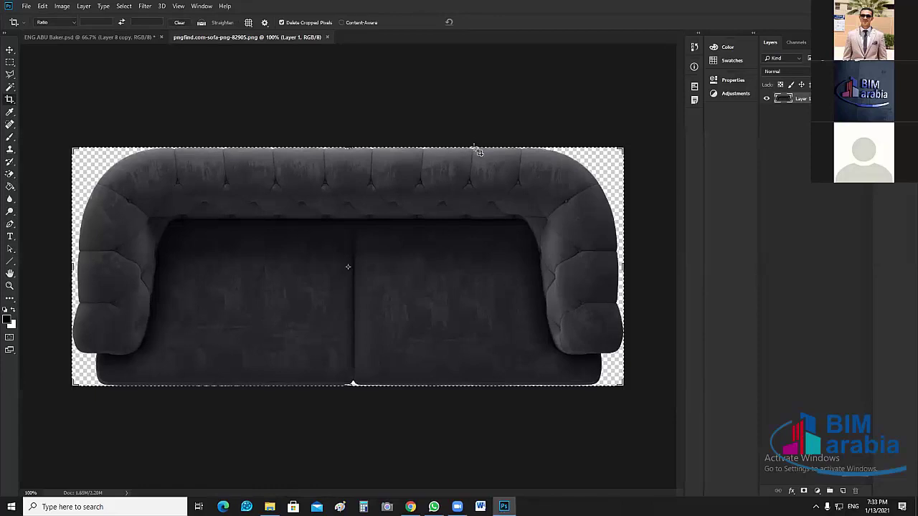
drag(316, 350, 227, 391)
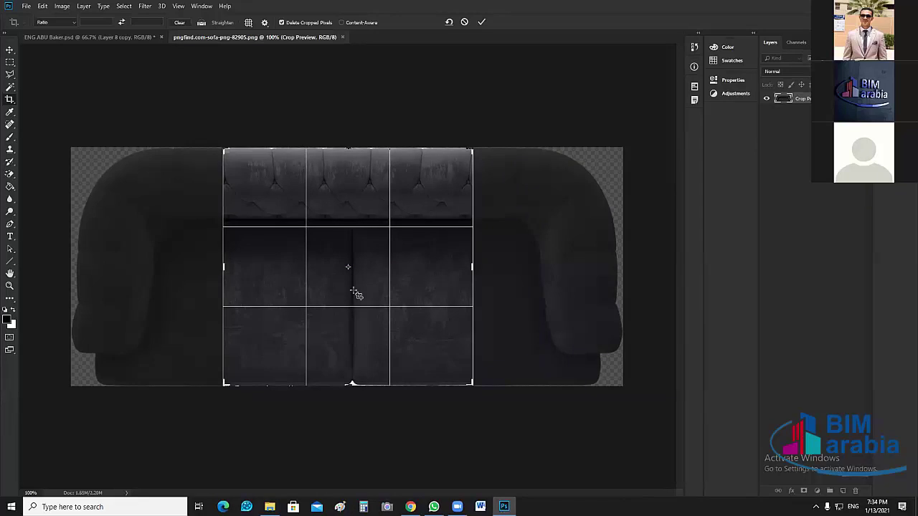
key(i)
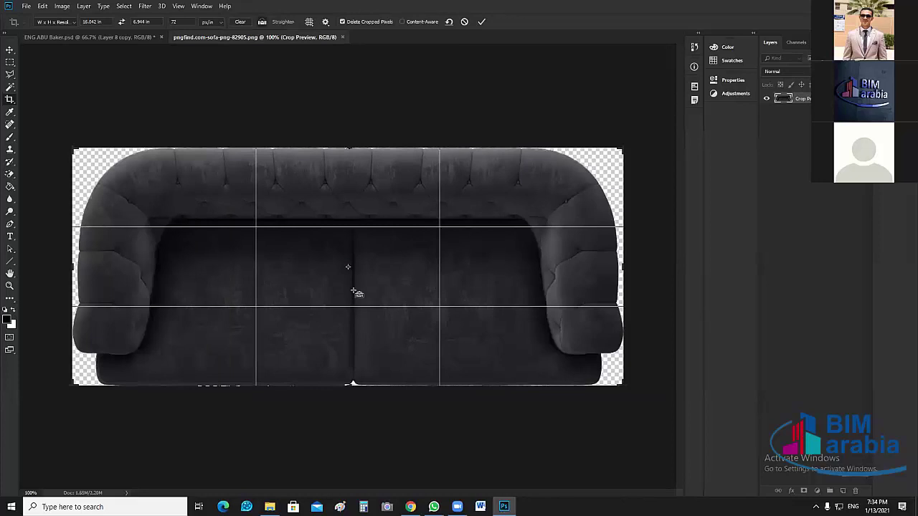
key(ctrl+z)
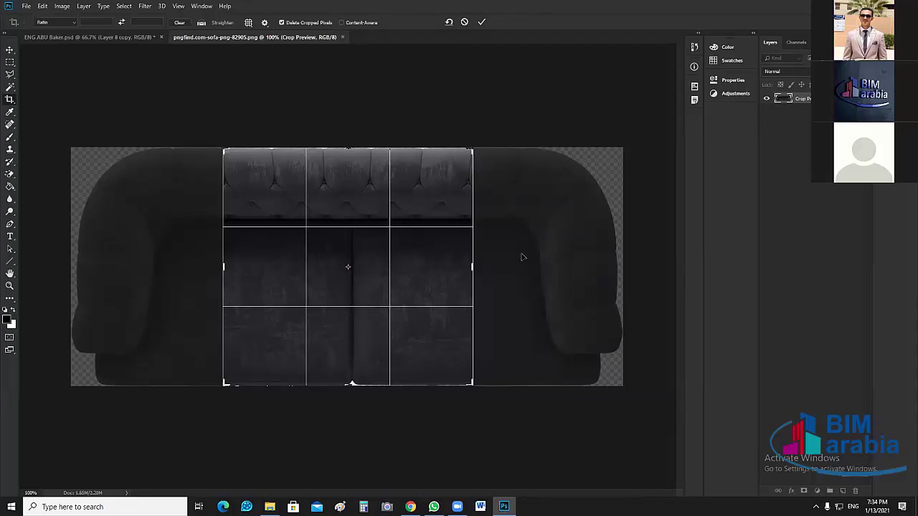
drag(523, 256, 459, 246)
key(ctrl+z)
key(ctrl+shift+z)
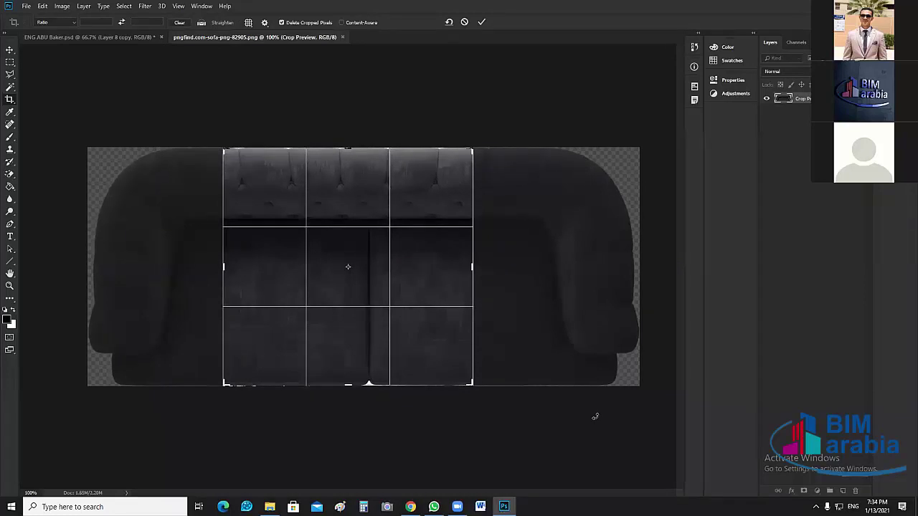
key(ctrl+z)
key(v)
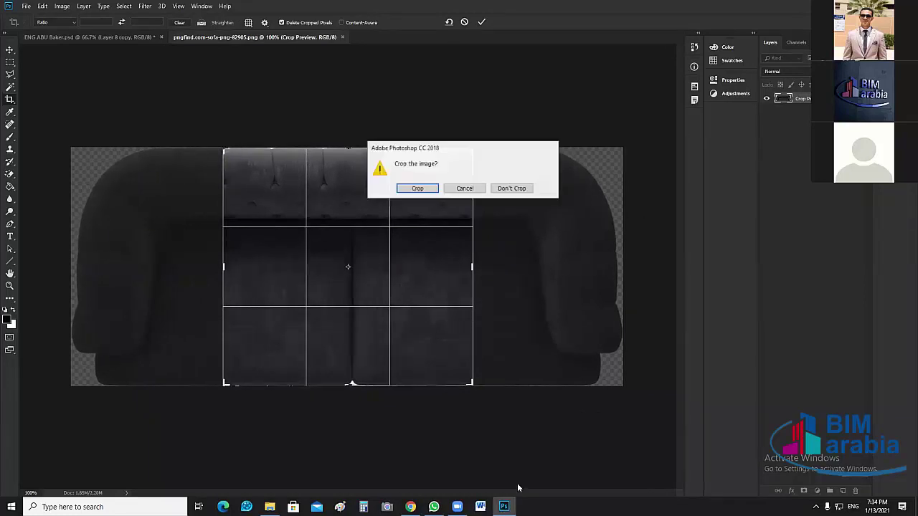
click(518, 189)
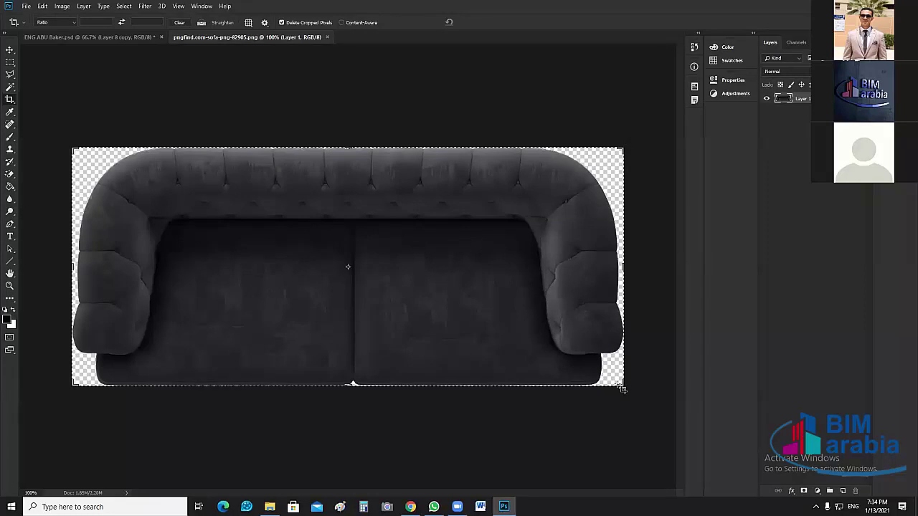
Crop the sofa image down to its right end, keeping the armrest and the adjoining part of the seat.
drag(623, 389, 524, 299)
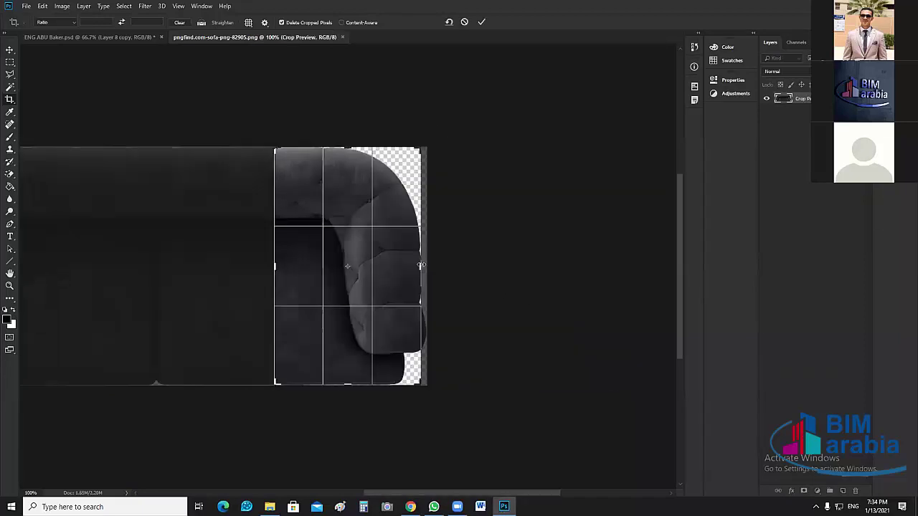
drag(421, 262, 423, 262)
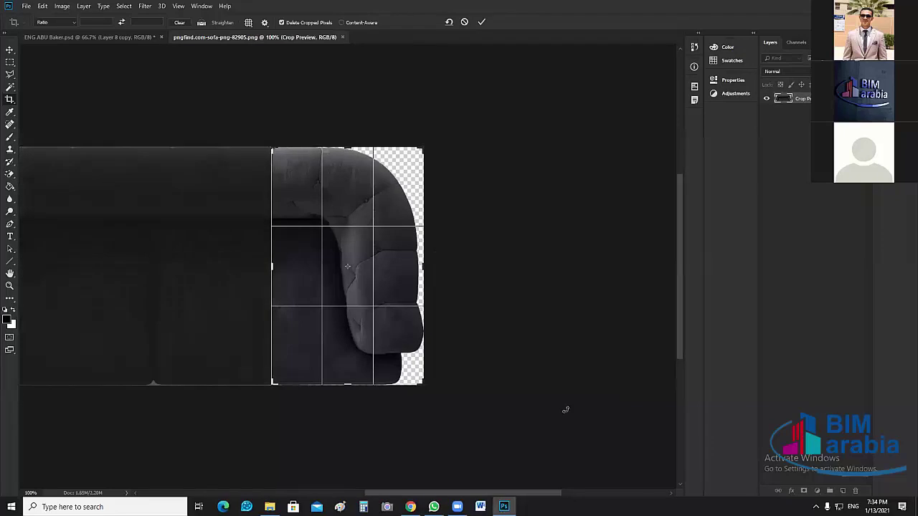
drag(510, 495, 465, 484)
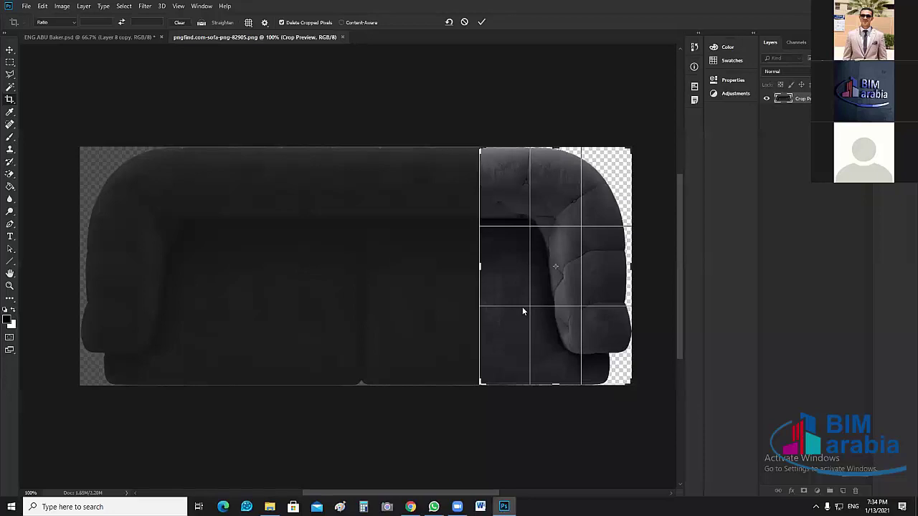
key(alt+space)
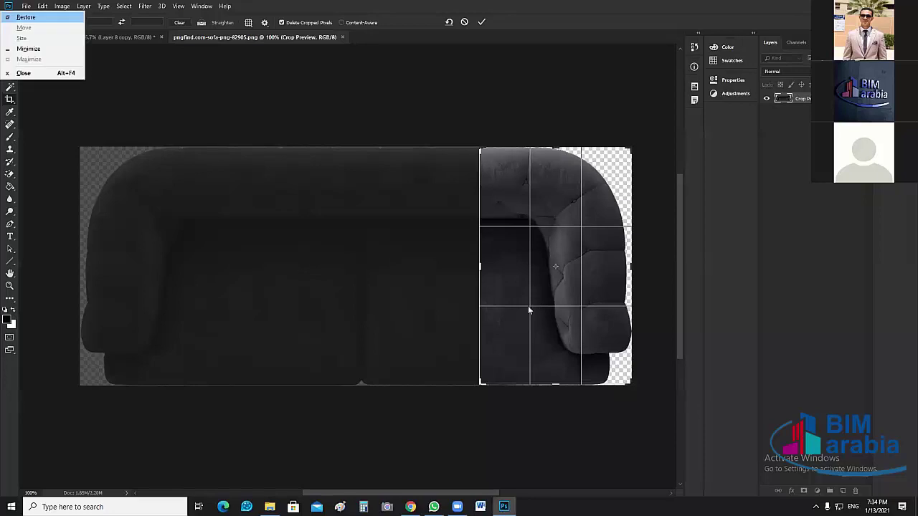
key(Escape)
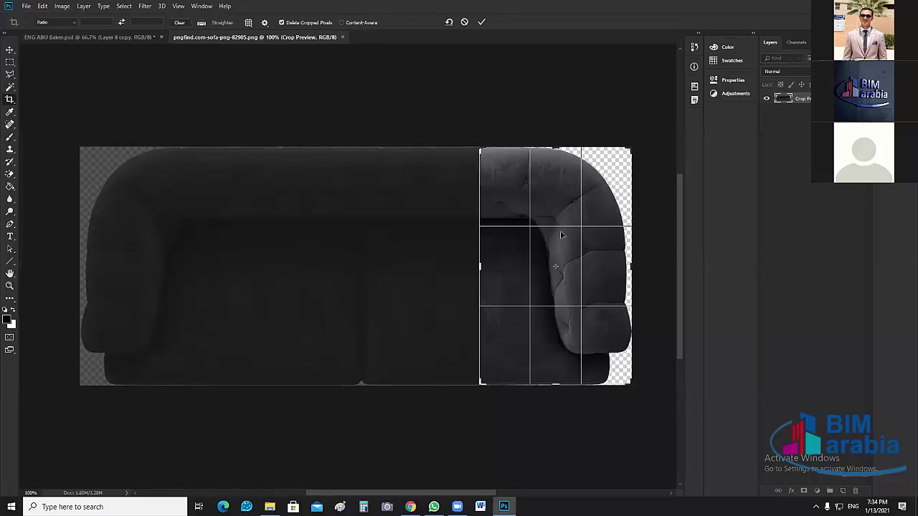
key(Return)
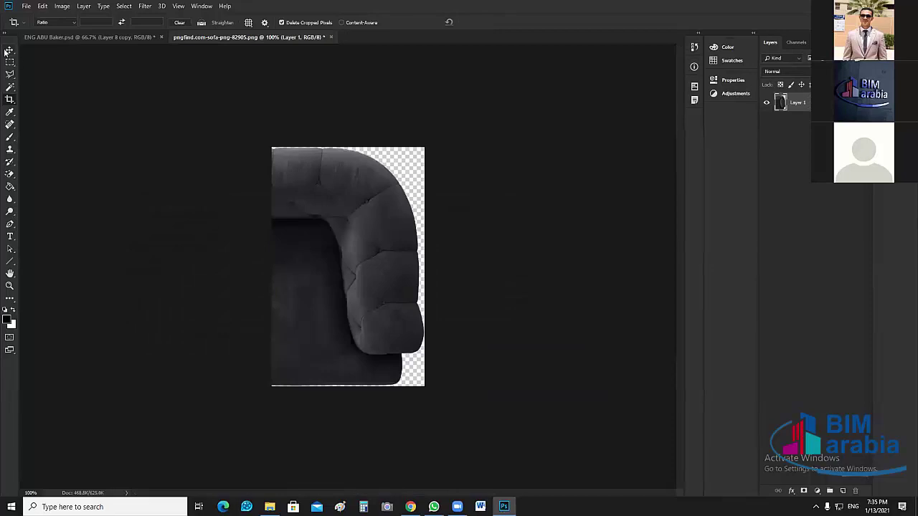
Bring the cropped armrest piece into the ENG ABU Baker floor plan and scale it down to armchair size beside the black sofas.
key(v)
drag(125, 118, 409, 270)
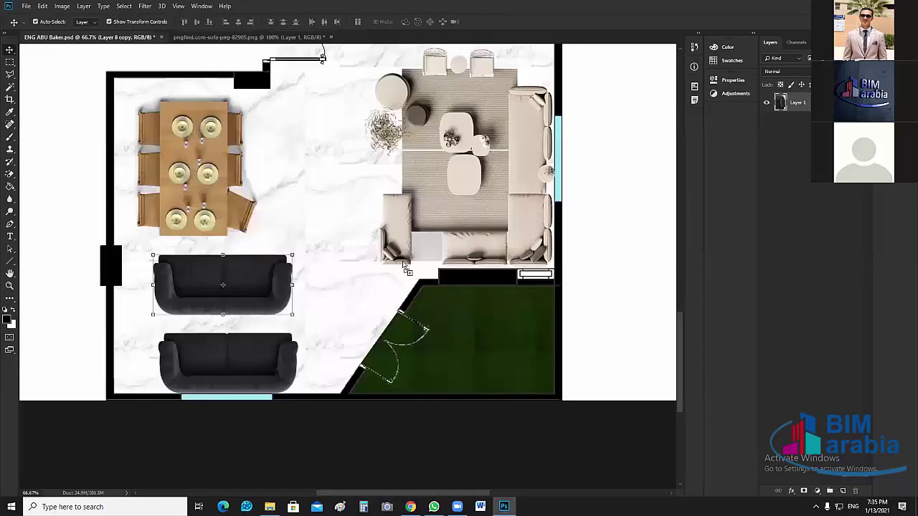
drag(346, 268, 347, 266)
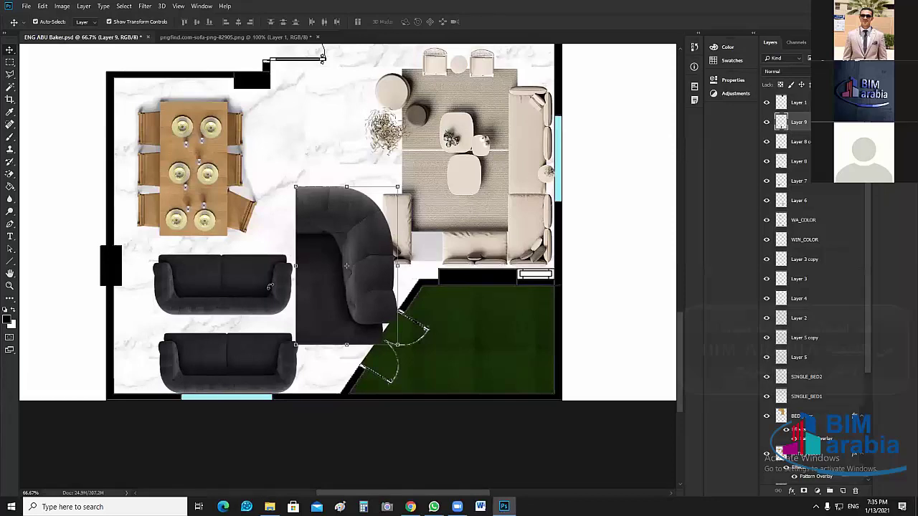
drag(397, 186, 332, 288)
key(Return)
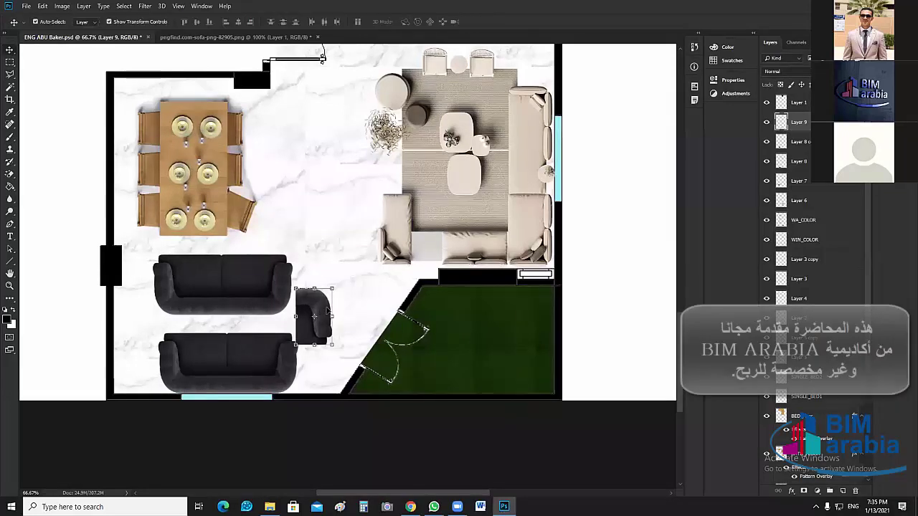
Delete the duplicate black sofa lying between the dining table and the window-wall sofa.
click(256, 285)
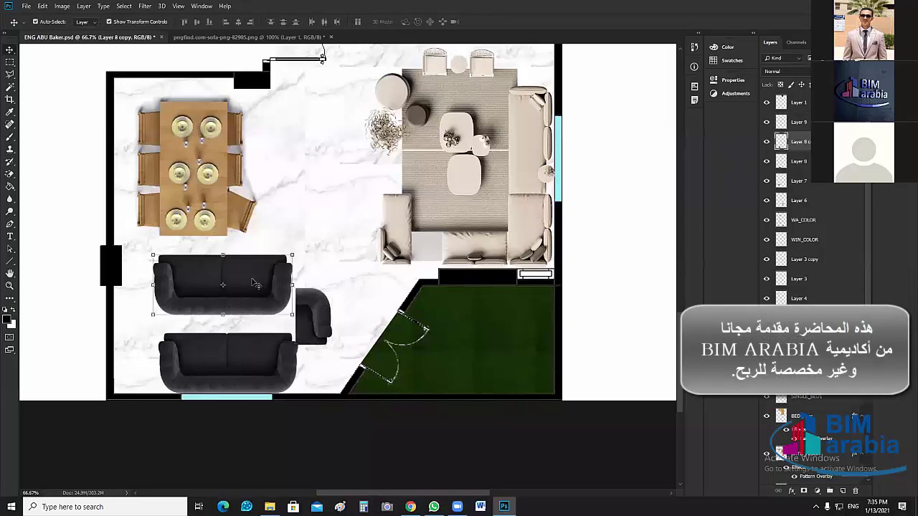
key(Delete)
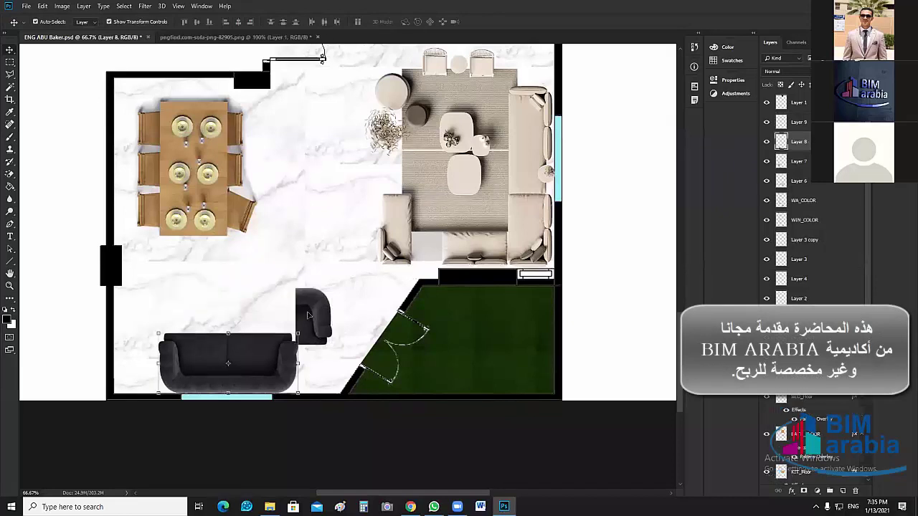
Move the small armrest piece up and duplicate it directly to its left.
drag(307, 315, 319, 278)
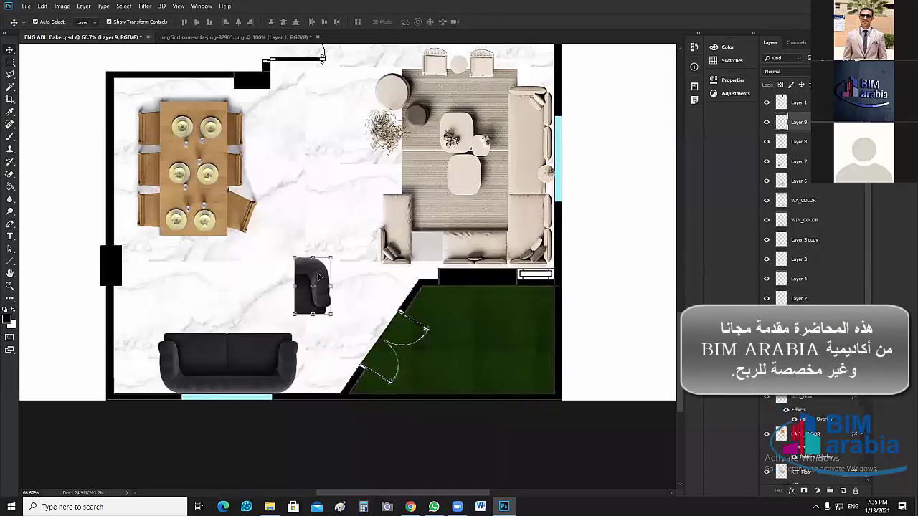
click(280, 275)
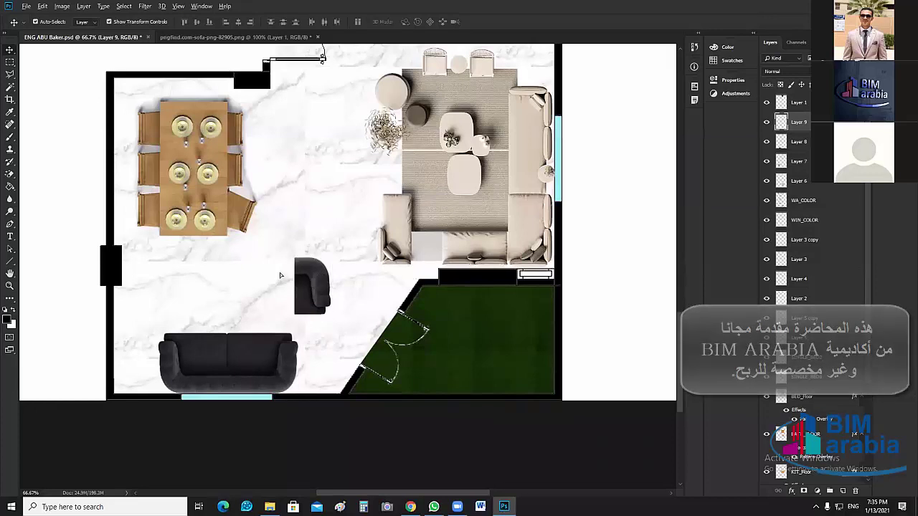
drag(310, 284, 268, 283)
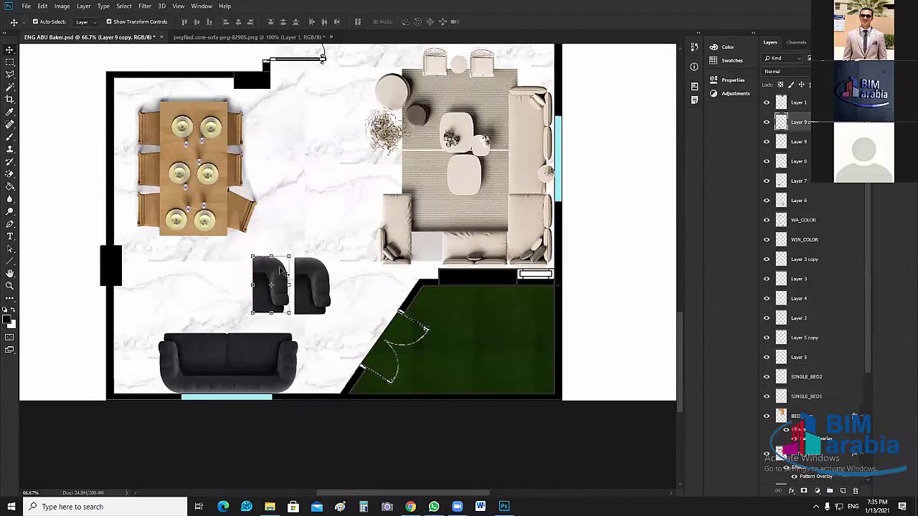
Flip the canvas of the cropped sofa PNG vertically.
click(269, 41)
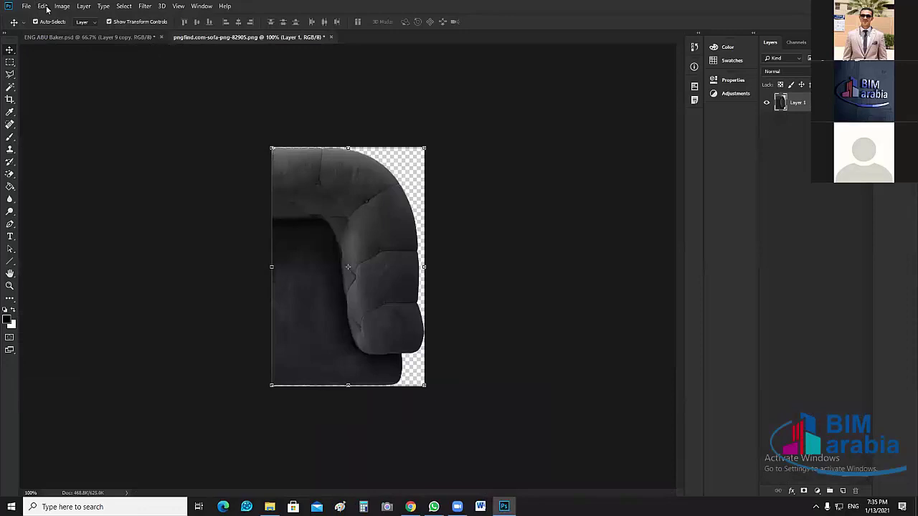
click(61, 6)
mouse_move(108, 96)
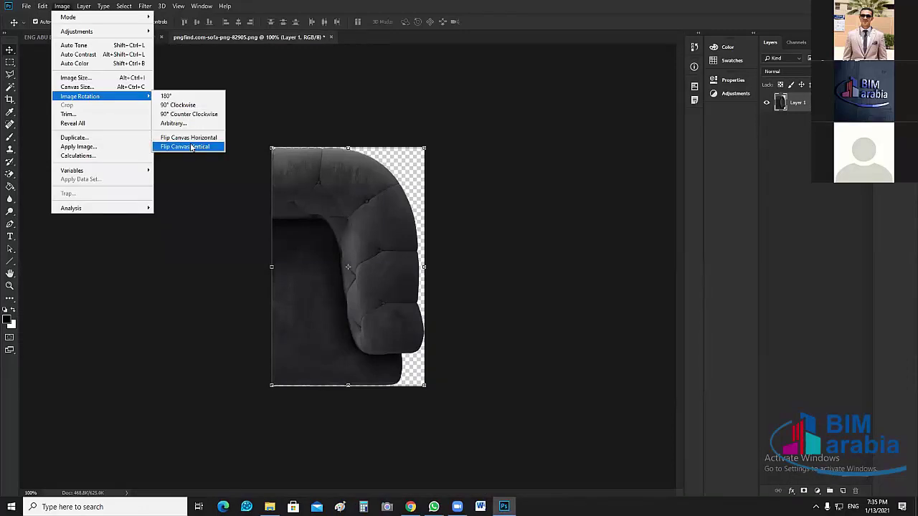
click(185, 146)
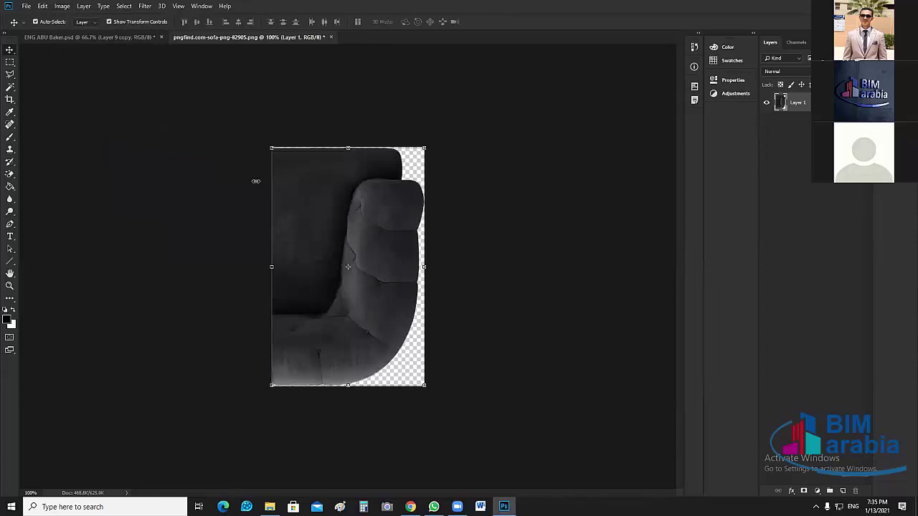
Transfer the flipped armrest piece into the floor plan and scale it down to armchair size over the window-wall sofa.
drag(93, 73, 92, 41)
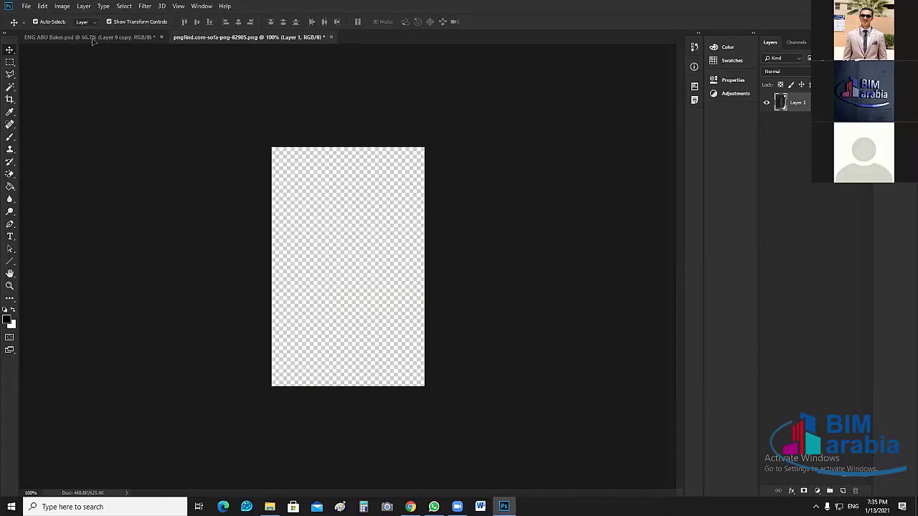
click(93, 37)
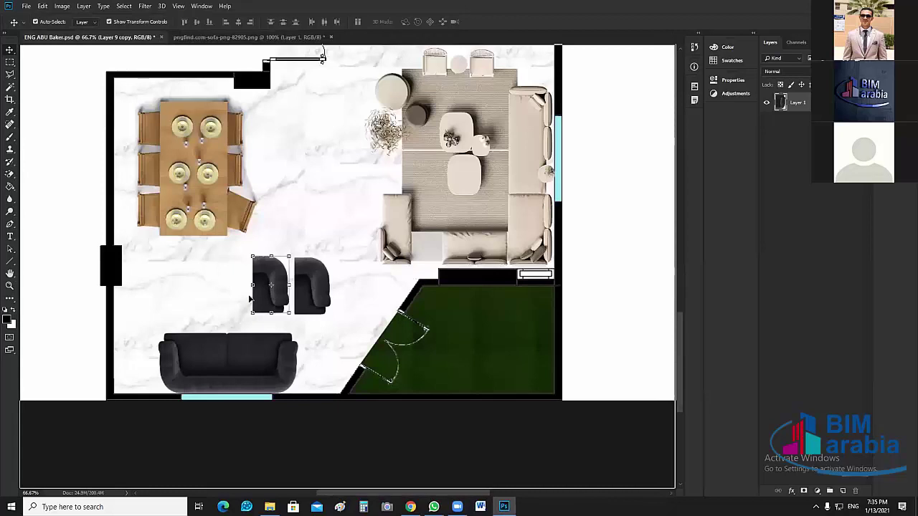
key(ctrl+v)
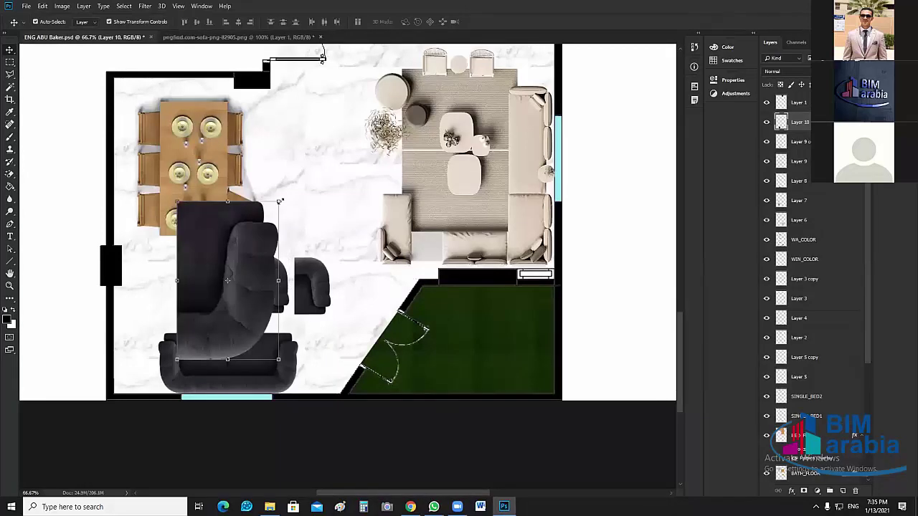
drag(279, 201, 223, 288)
key(Return)
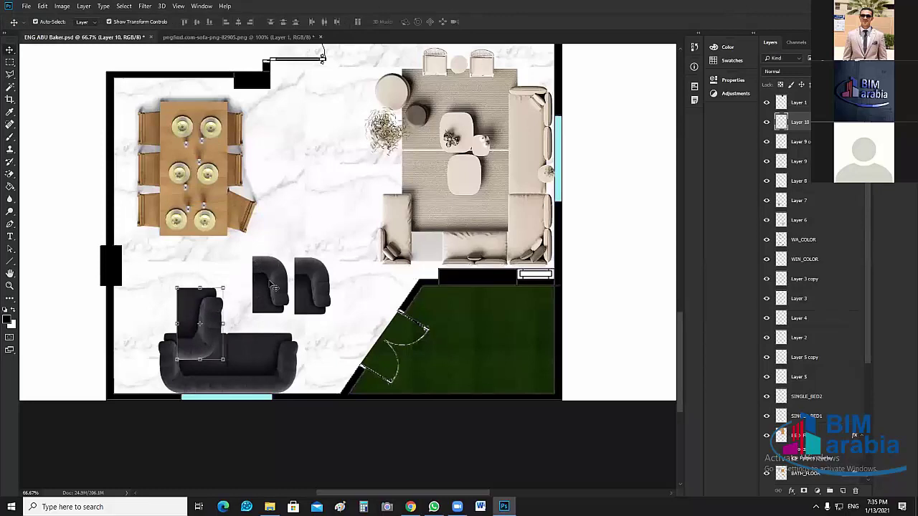
Delete the unflipped duplicate armrest piece and select the flipped piece overlapping the black sofa.
click(273, 287)
key(Delete)
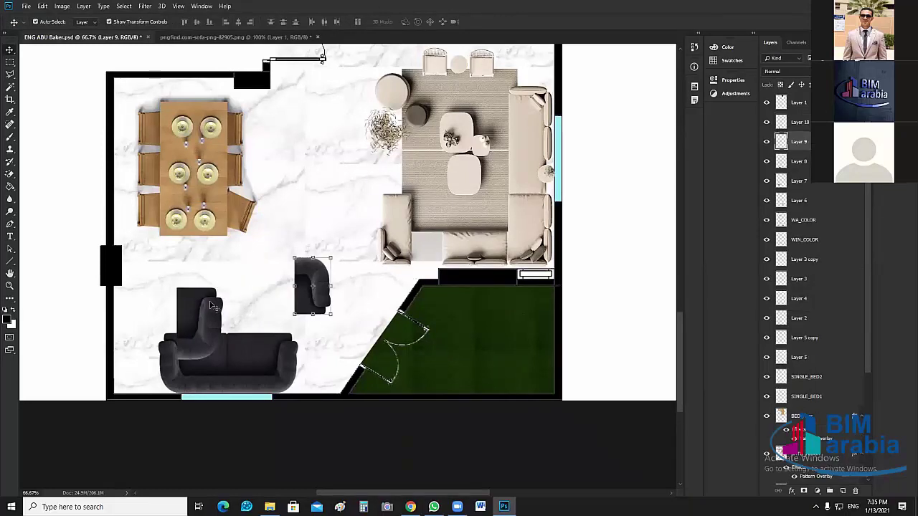
click(213, 307)
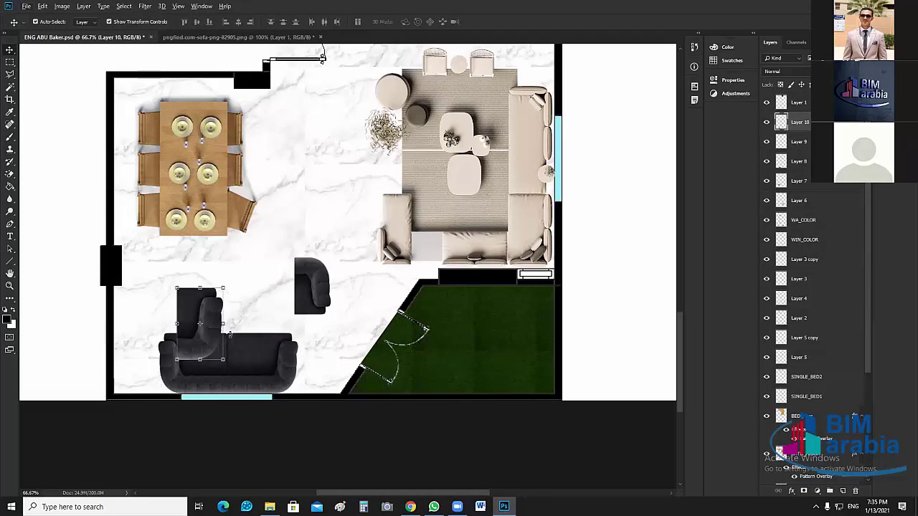
Turn the flipped sofa piece 180°, place it against the other armchair half and scale it to about 80%.
drag(230, 334, 188, 347)
drag(240, 293, 307, 255)
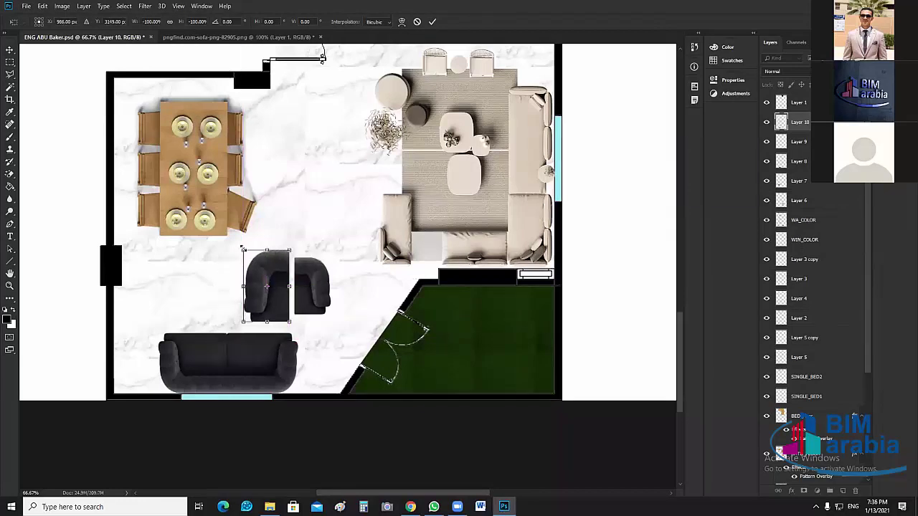
drag(247, 259, 282, 280)
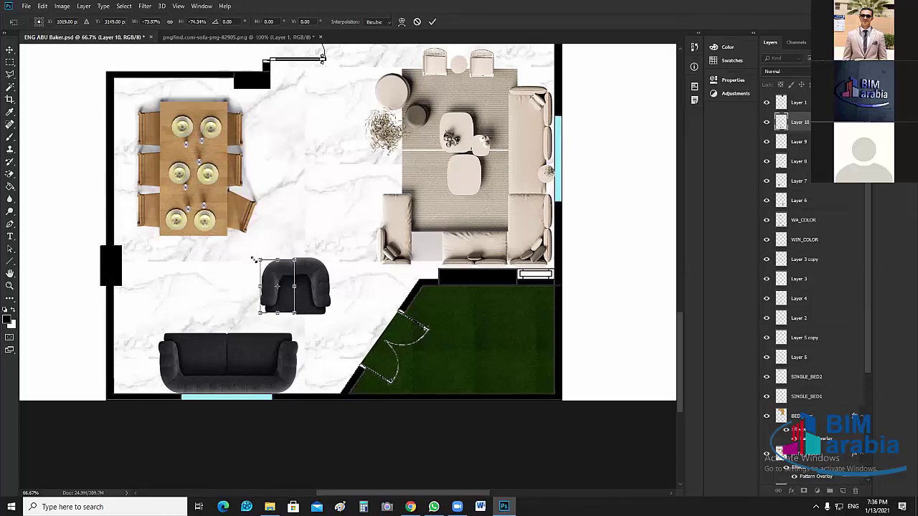
drag(254, 260, 279, 277)
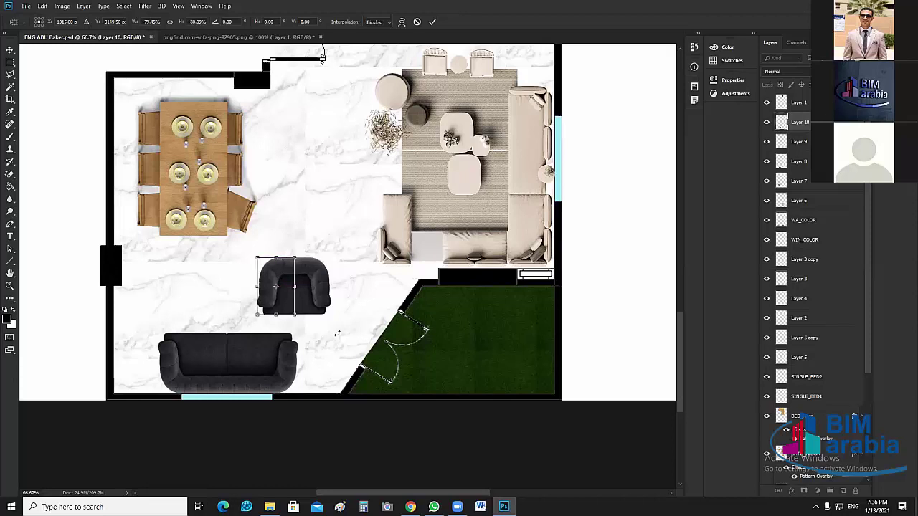
key(Return)
click(339, 364)
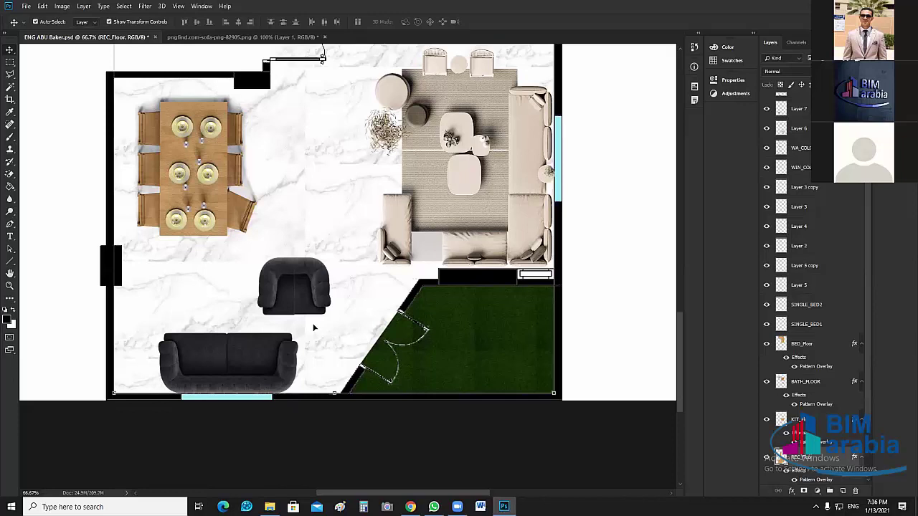
Shift the scaled armchair half sideways in fine increments so its inner edge meets the other half without a gap.
key(ctrl+plus)
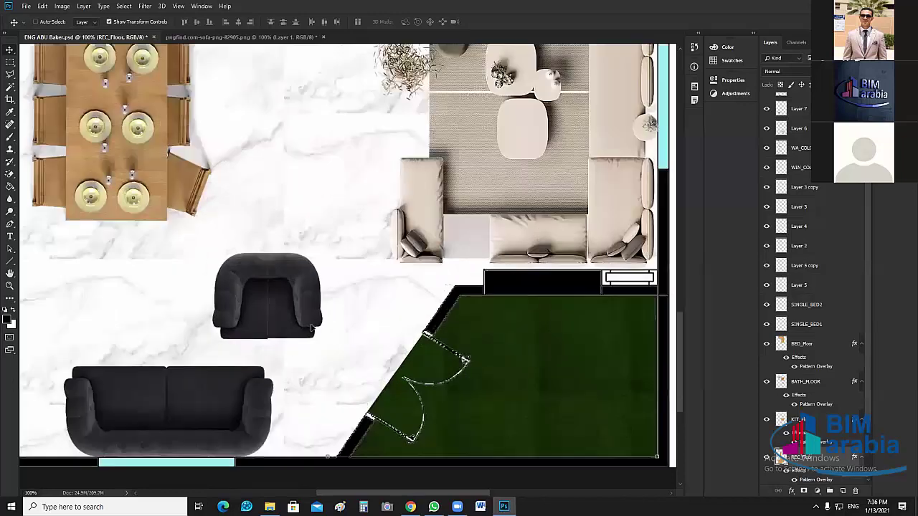
key(ctrl+plus)
ctrl+click(153, 373)
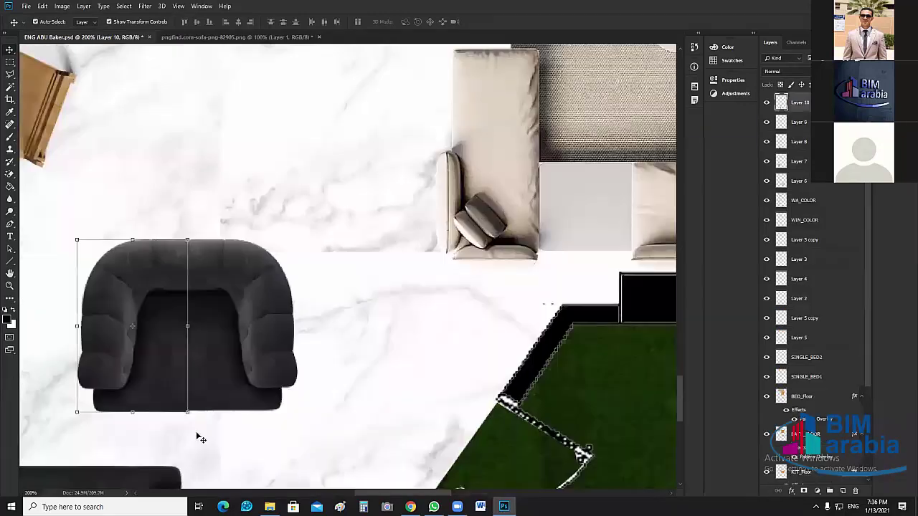
key(Left)
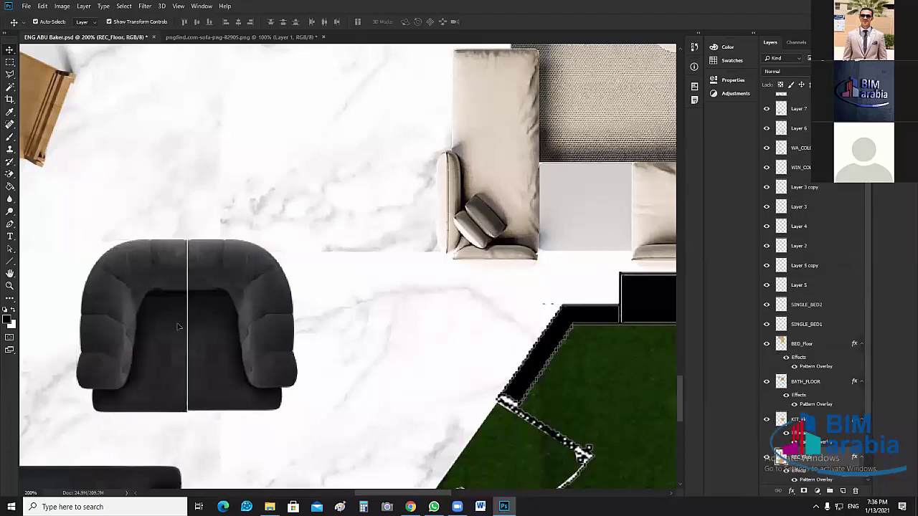
key(Right)
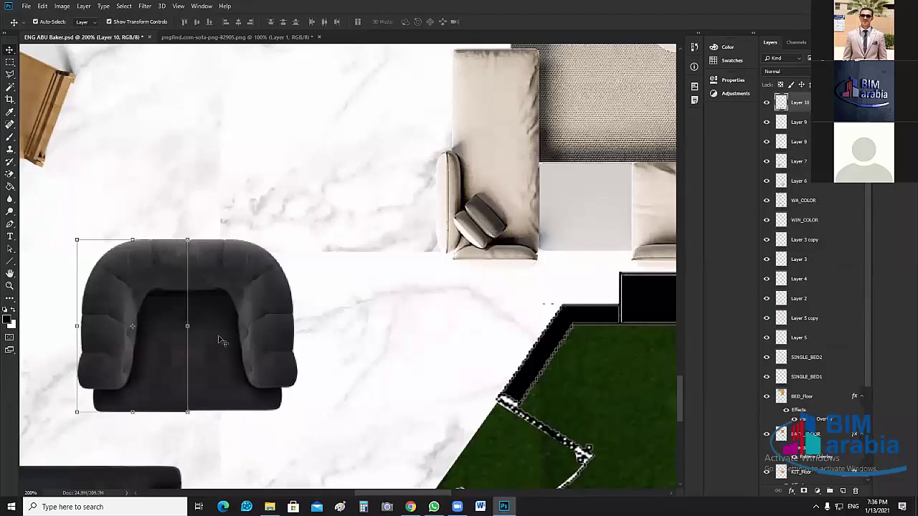
Stretch the height of the Layer 9 armchair half to 101.12% so the front edges of both halves line up.
click(221, 341)
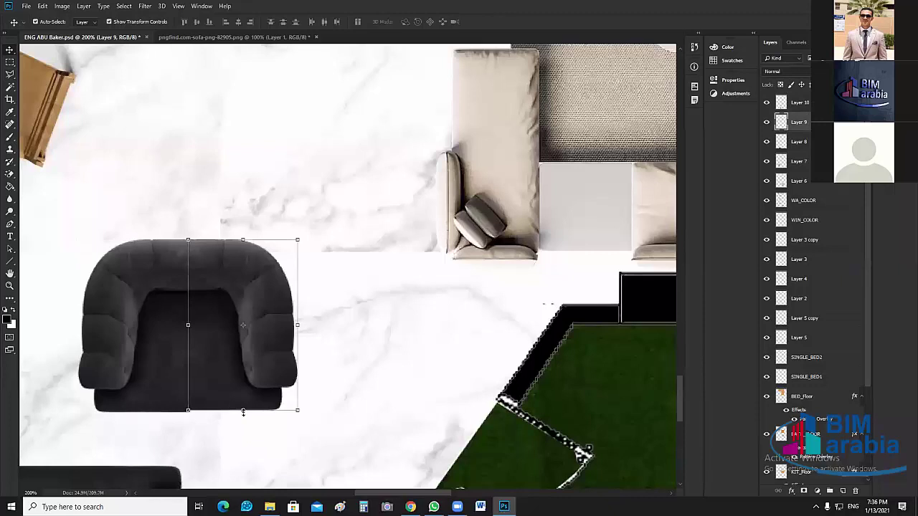
click(243, 414)
drag(243, 414, 243, 417)
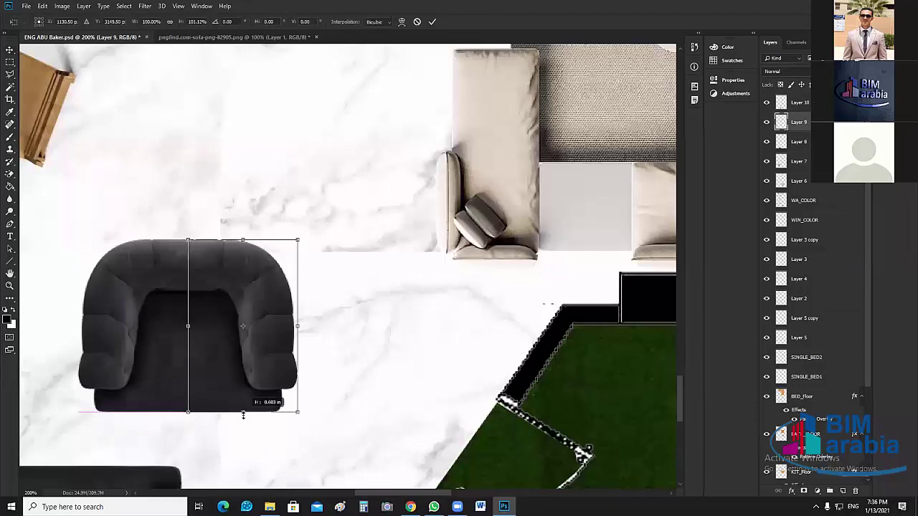
key(Return)
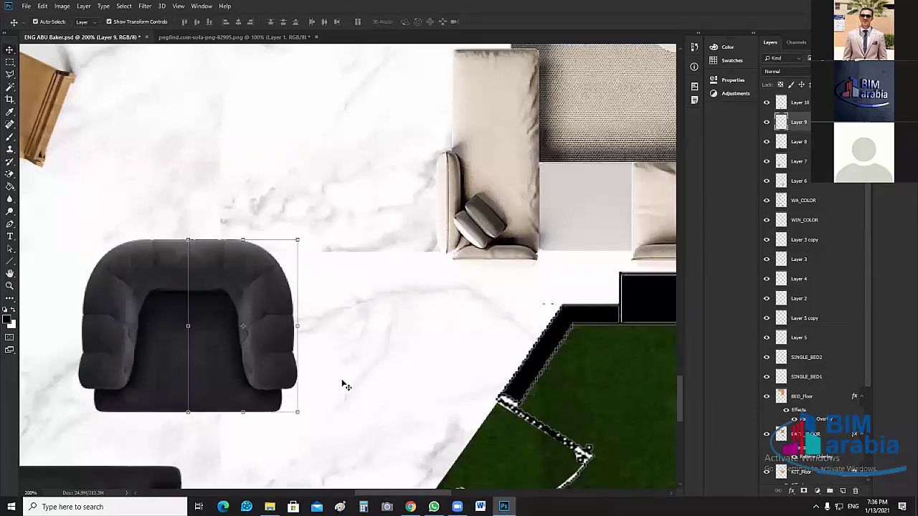
click(291, 407)
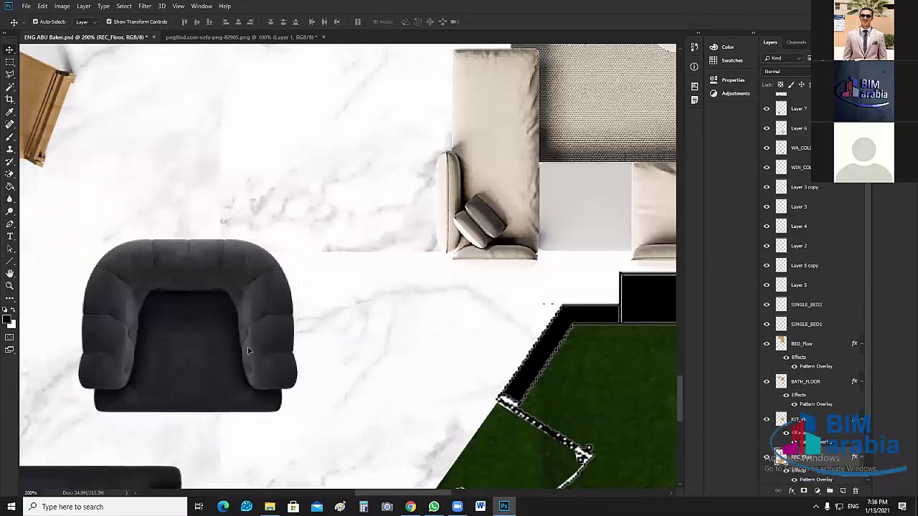
key(ctrl)
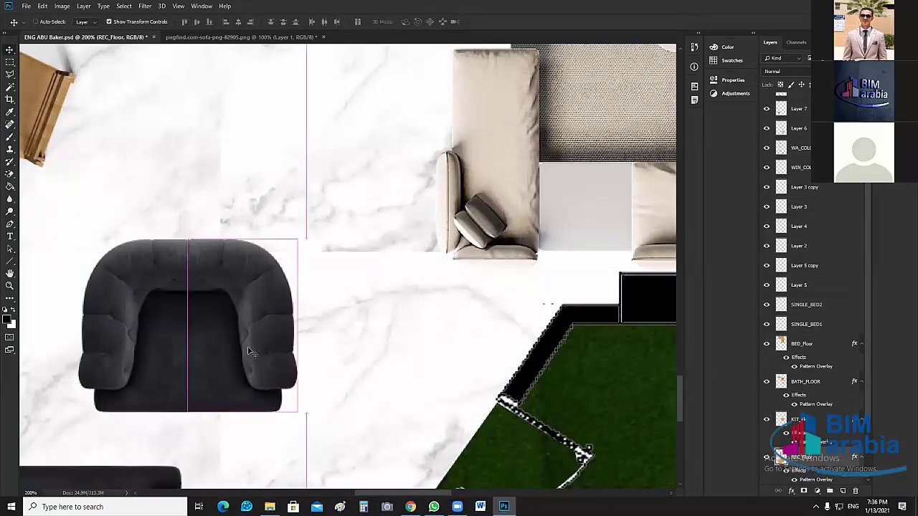
drag(250, 351, 264, 338)
key(ctrl+minus)
key(ctrl+z)
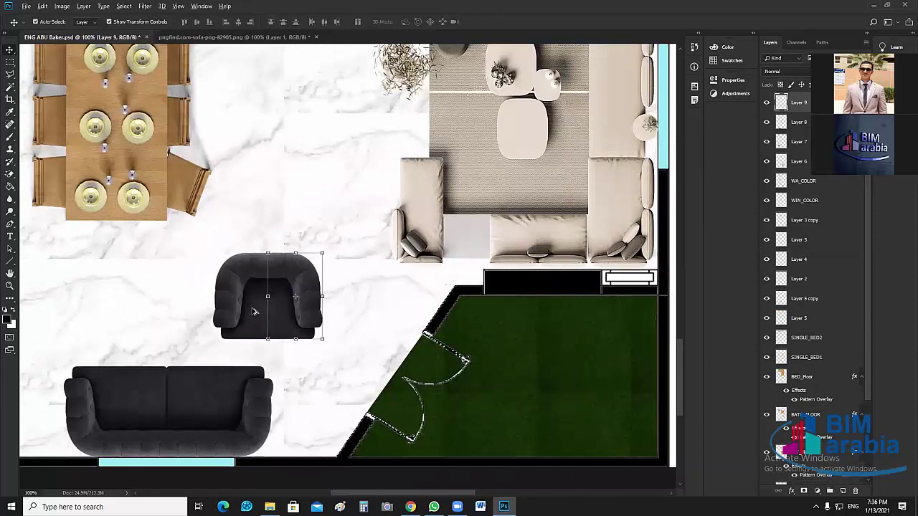
Identify the two armchair-half layers by toggling visibility and put Layer 10 and Layer 9 into a new group.
key(ctrl)
click(766, 123)
click(767, 123)
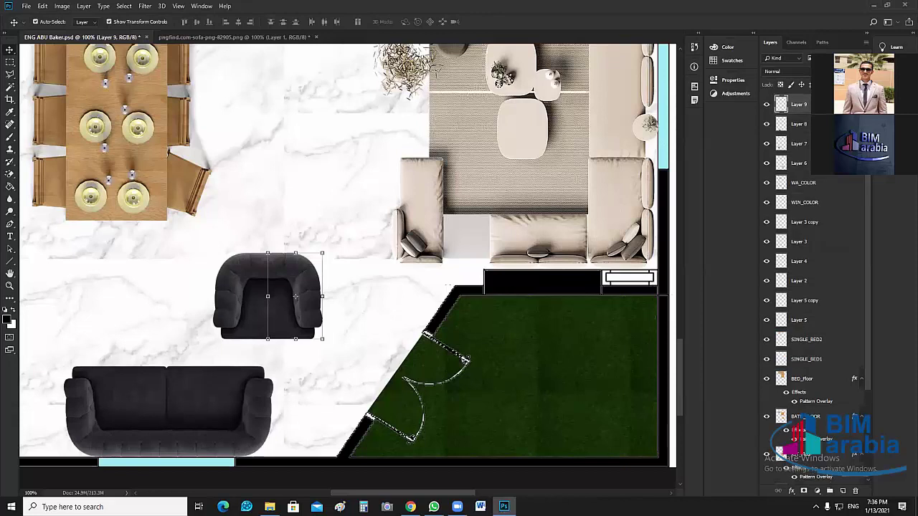
scroll(804, 216, up, 1)
click(799, 116)
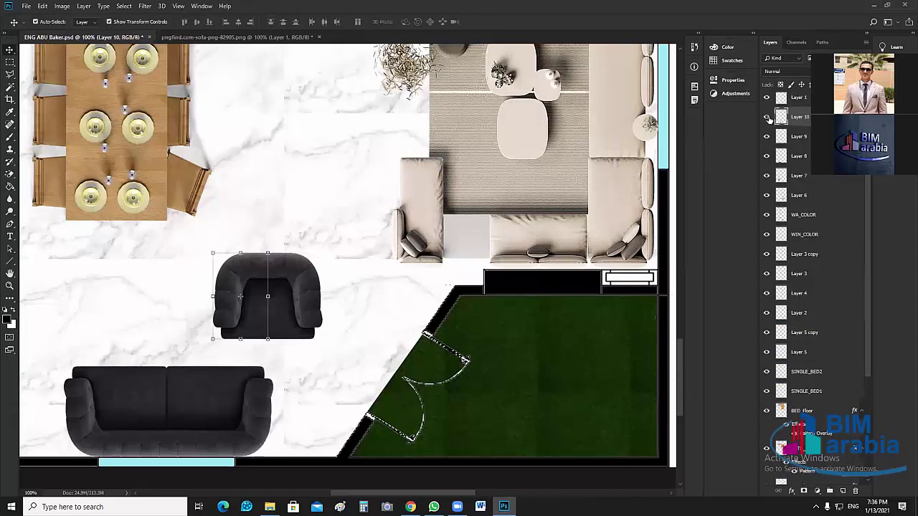
click(767, 117)
click(766, 117)
shift+click(809, 156)
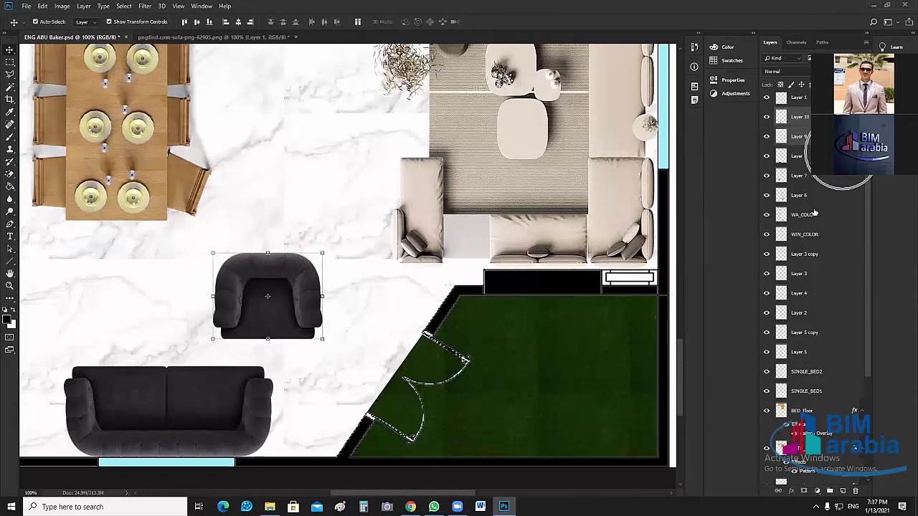
click(830, 492)
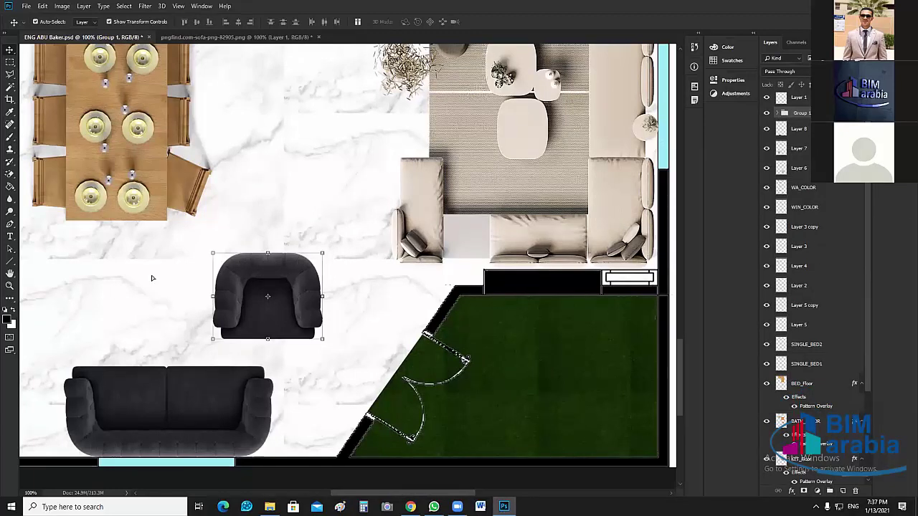
Move both armchair halves together toward the outer wall, into the space between the dining table and the black sofa.
drag(296, 280, 152, 275)
key(ctrl+z)
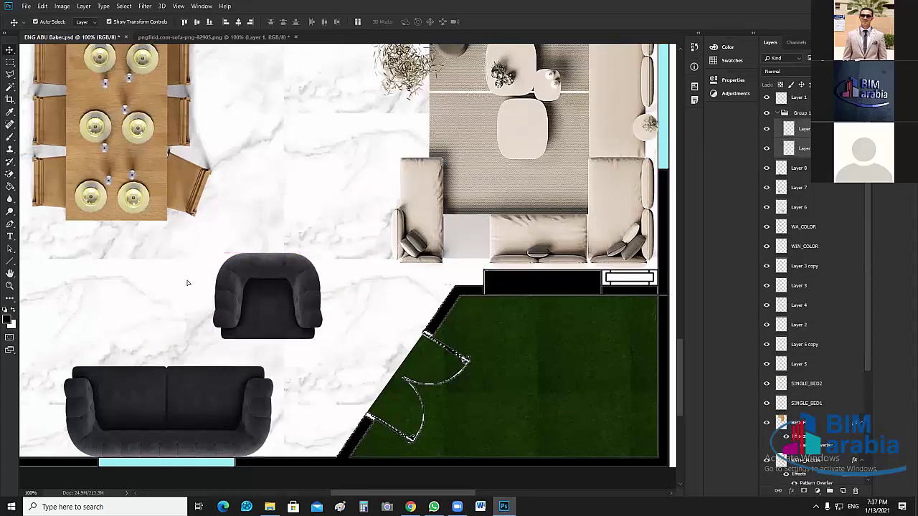
drag(248, 283, 63, 284)
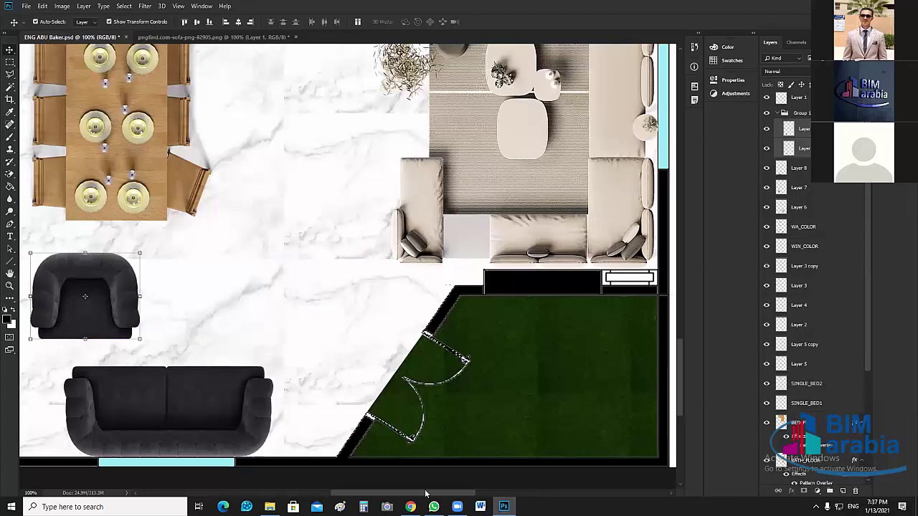
scroll(303, 247, left, 3)
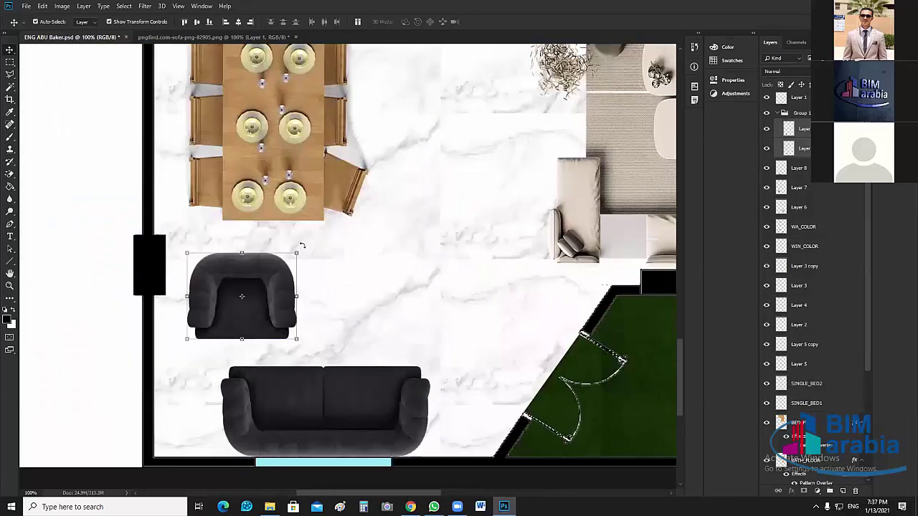
alt+drag(307, 286, 302, 282)
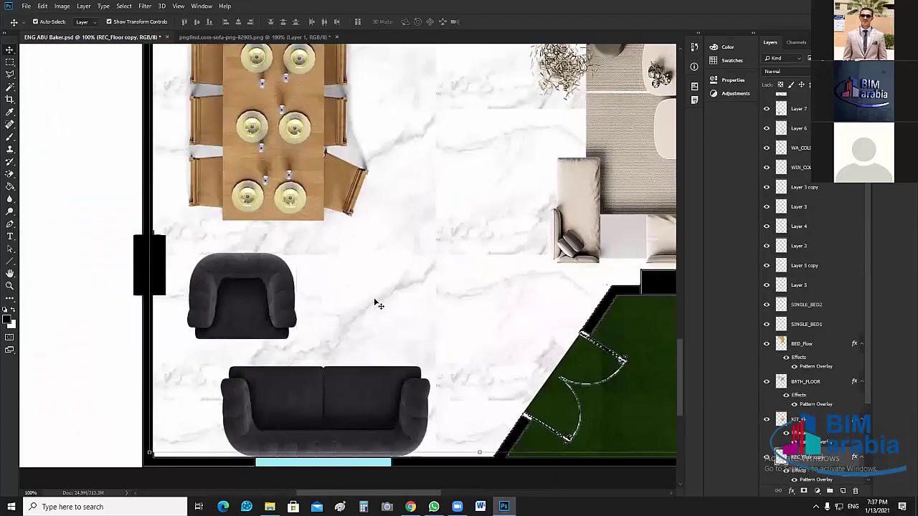
key(Delete)
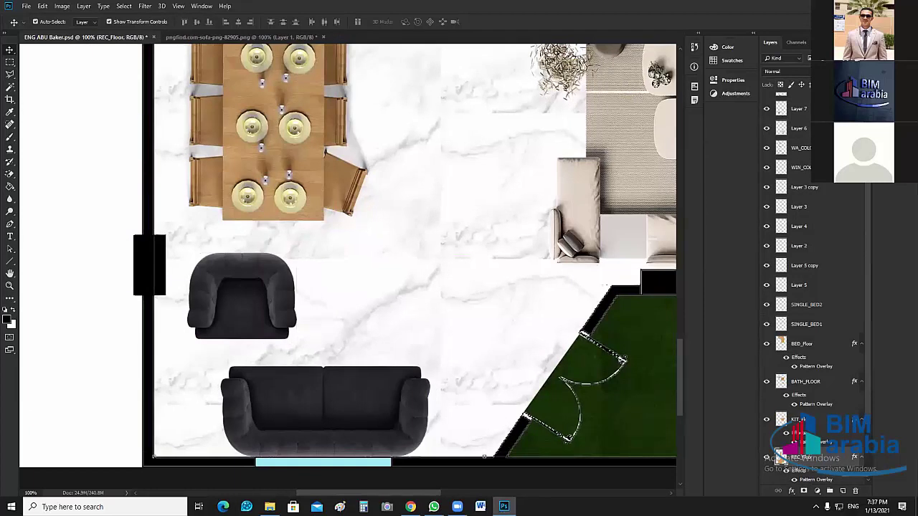
scroll(817, 287, up, 4)
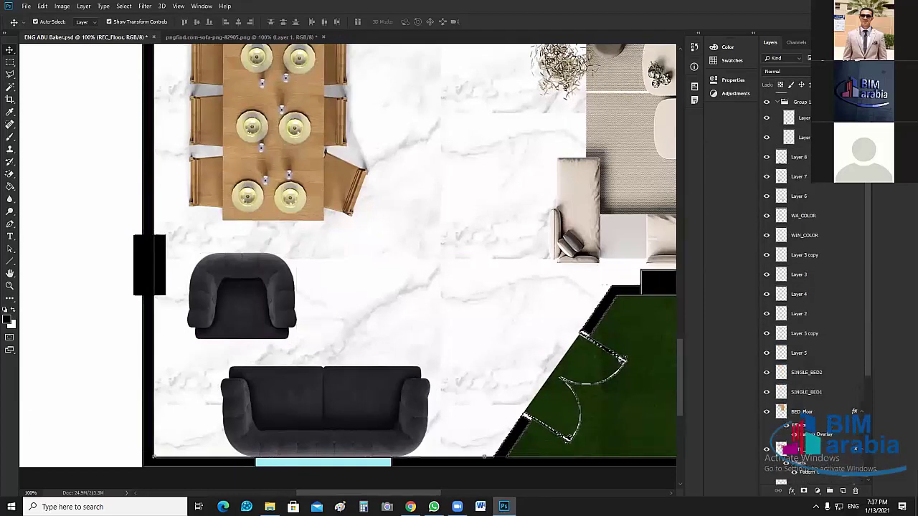
ctrl+click(805, 132)
ctrl+click(805, 151)
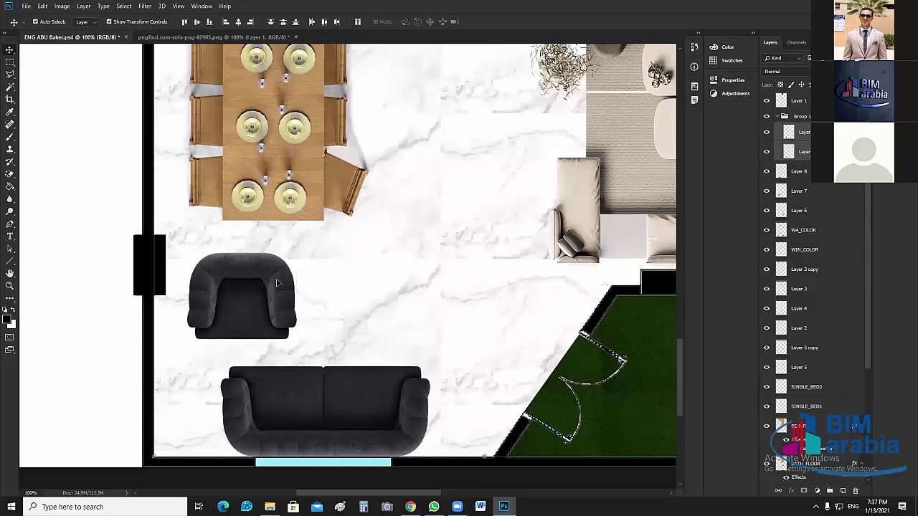
key(ctrl)
Rotate the whole armchair group by -90° so its back faces the outer wall.
click(801, 116)
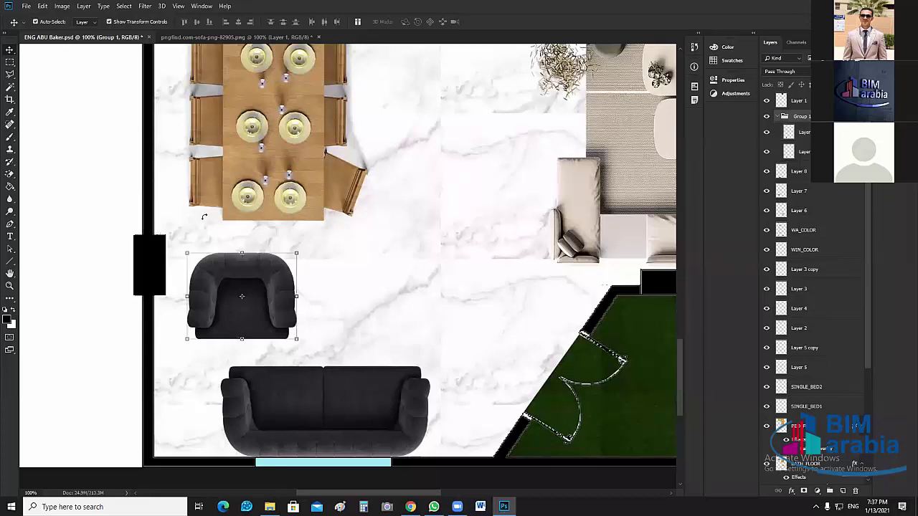
mouse_move(204, 216)
mouse_down()
mouse_move(227, 220)
mouse_move(188, 225)
mouse_up()
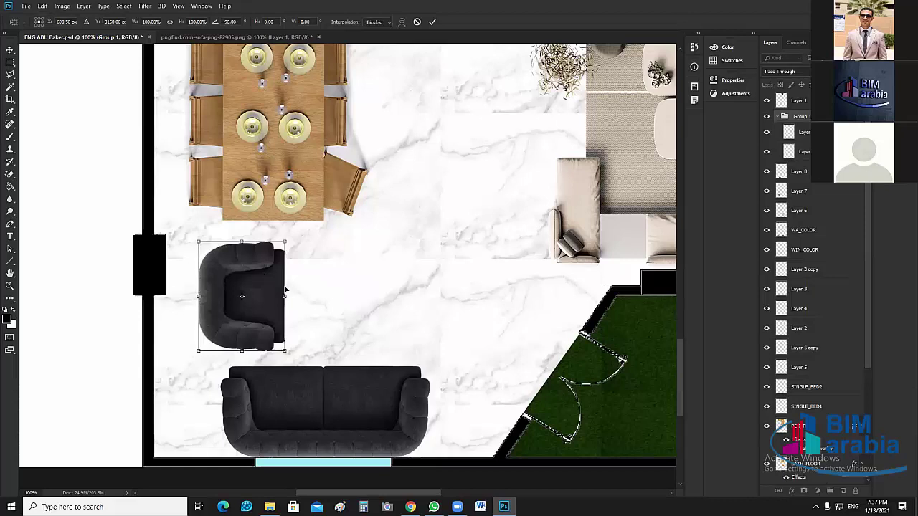
drag(235, 297, 231, 297)
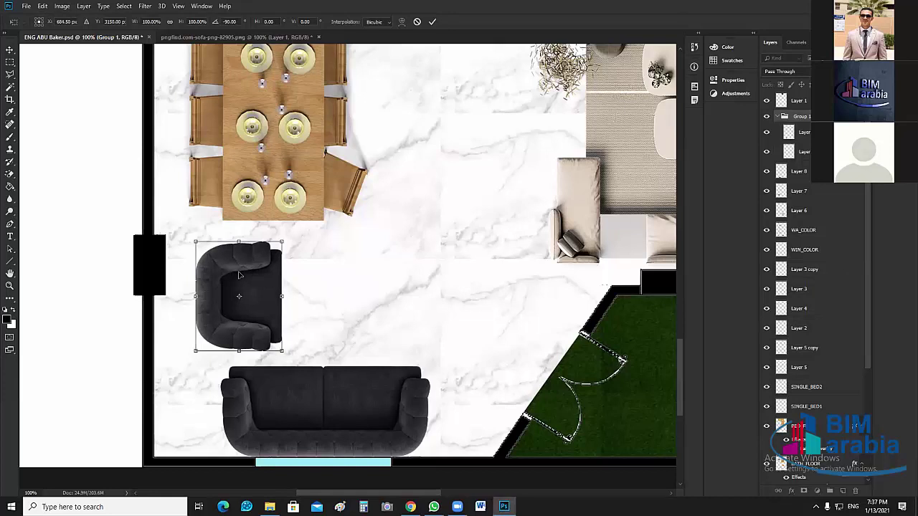
Shift the rotated armchair group horizontally toward the outer wall to about X 630 px and apply the transform.
key(Left)
key(Left)
key(Left)
key(Left)
key(Left)
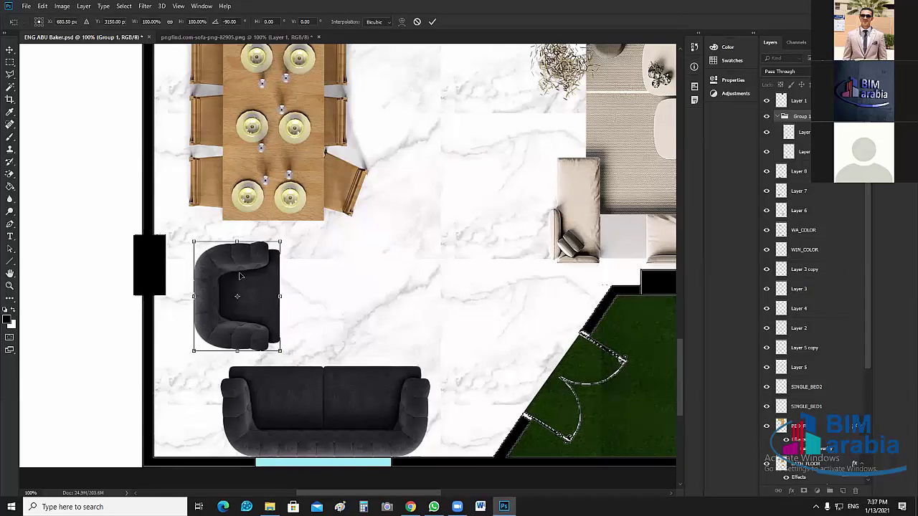
key(Left)
key(Left)
key(Left)
key(Left)
key(Left)
key(Left)
key(Left)
key(Left)
key(Left)
key(Left)
key(Left)
key(Left)
key(Left)
key(Left)
key(Left)
key(Left)
key(Left)
key(Left)
key(Left)
key(Left)
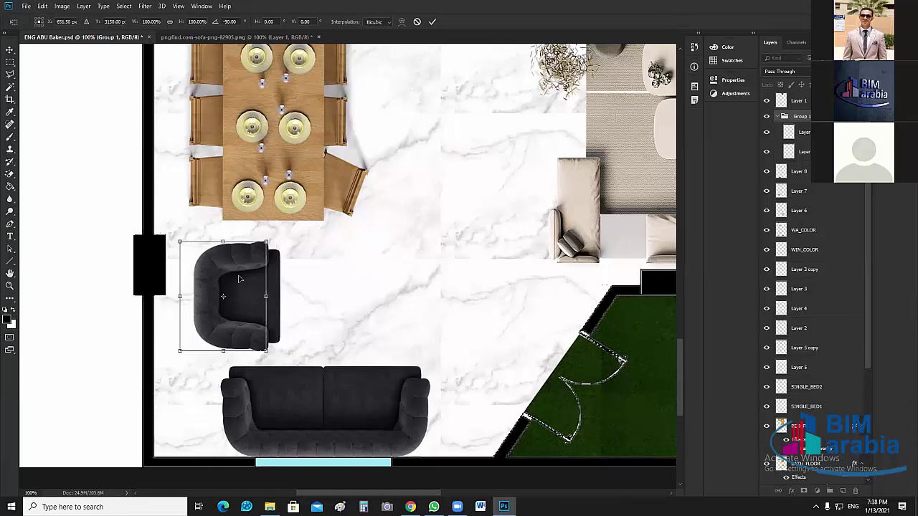
key(Left)
key(Left)
key(Left)
key(Left)
key(Left)
key(Left)
key(Left)
key(Left)
key(Left)
key(Left)
key(Left)
key(Left)
key(Left)
key(Left)
key(Left)
key(Left)
key(Left)
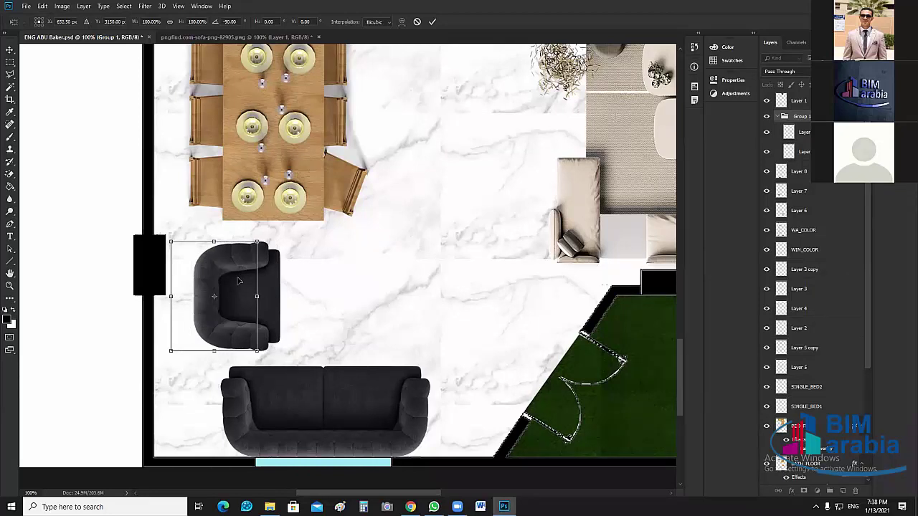
key(Left)
key(Left)
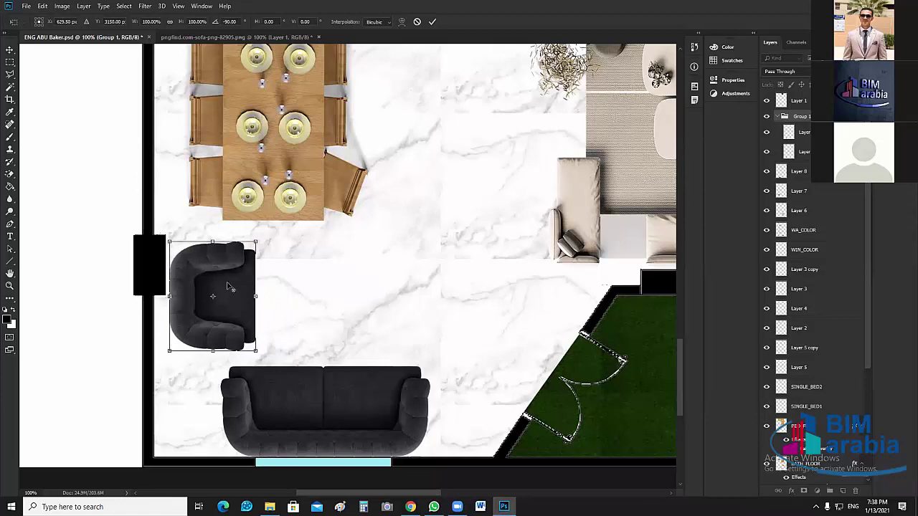
key(alt+space)
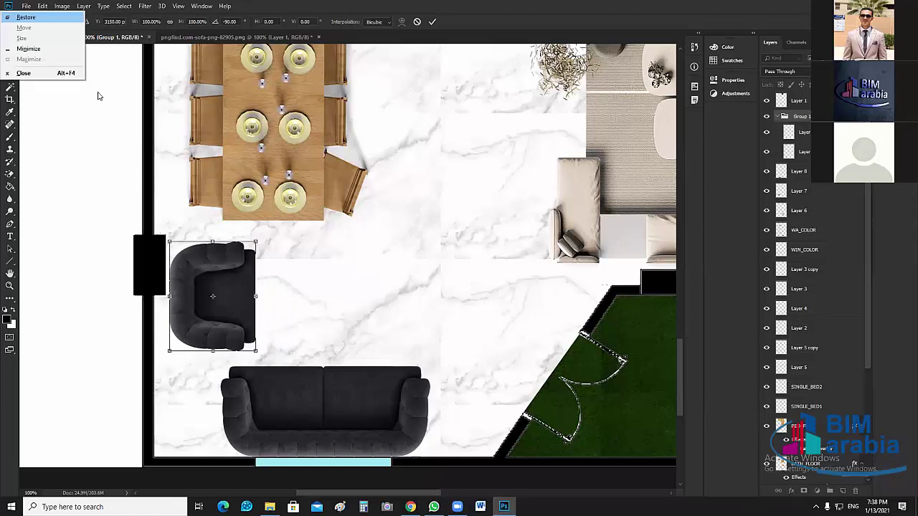
click(266, 67)
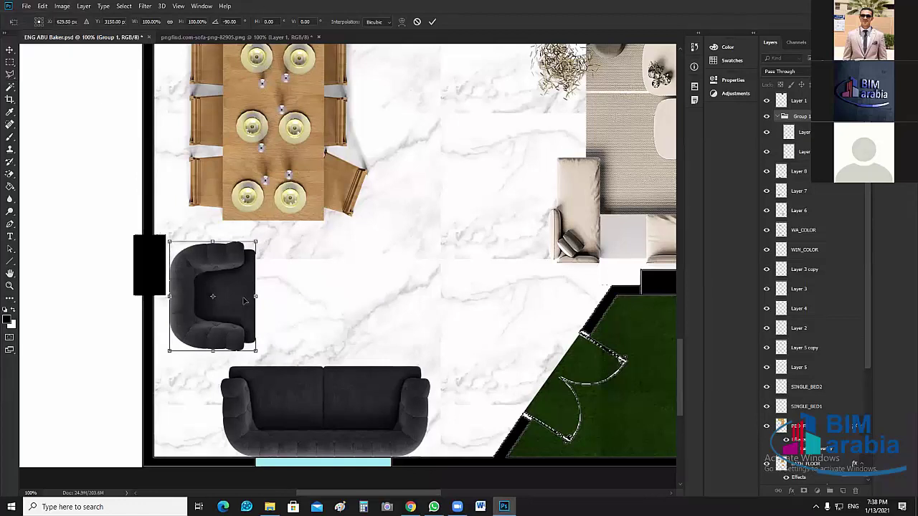
key(Return)
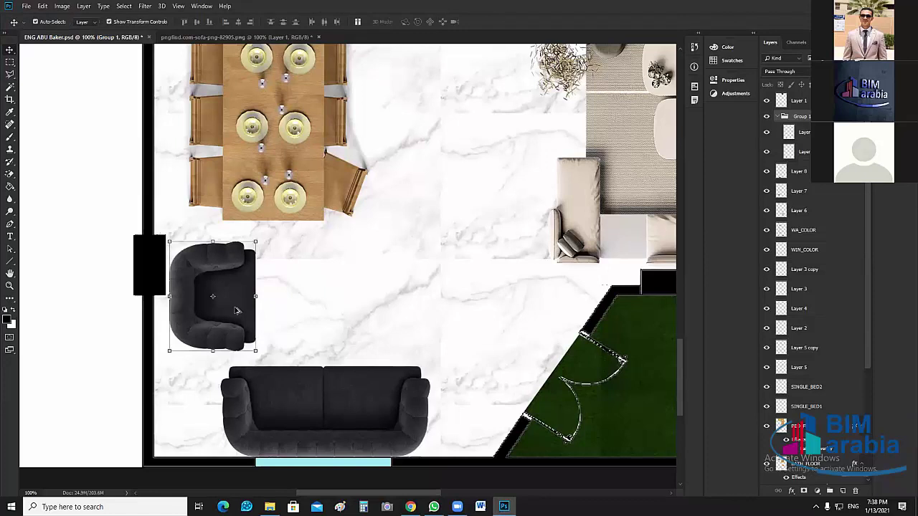
Duplicate both halves of the black armchair on the opposite side of the seating area and rotate the copy by 180° to face the original.
drag(238, 310, 370, 335)
key(ctrl+z)
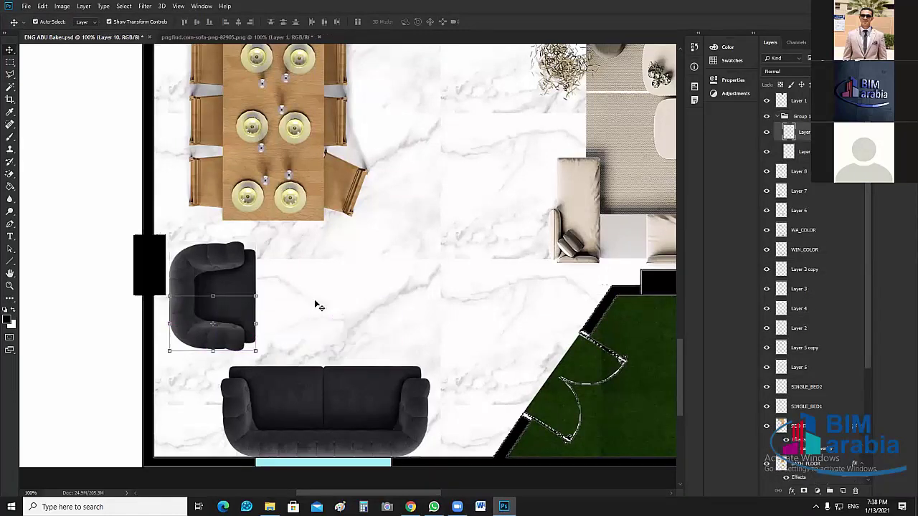
shift+click(805, 150)
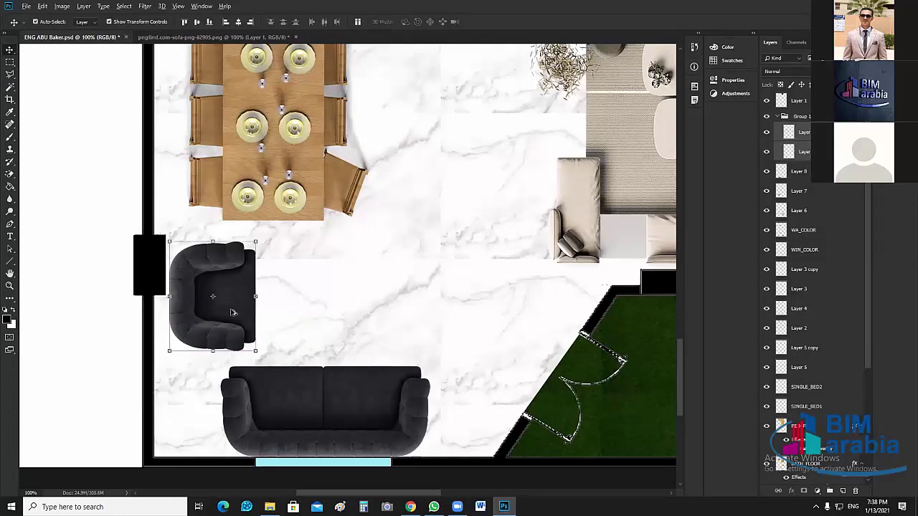
drag(231, 310, 407, 297)
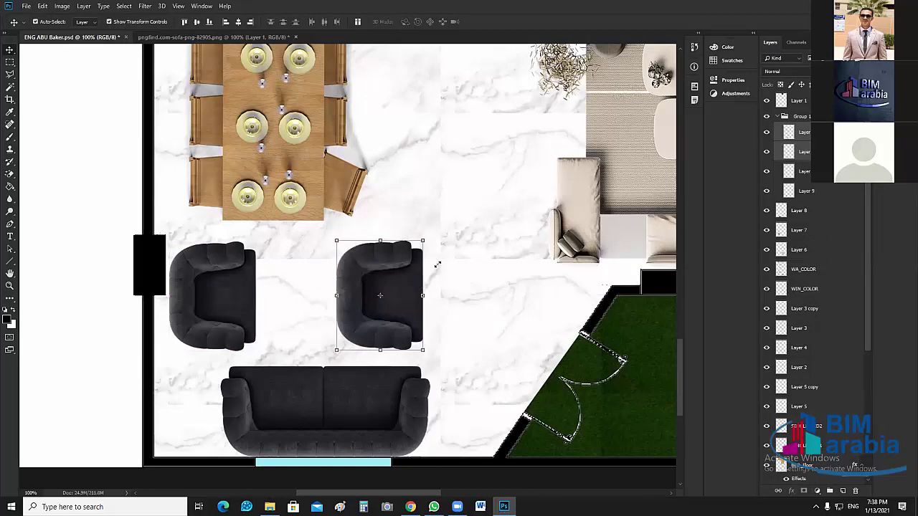
drag(430, 234, 413, 356)
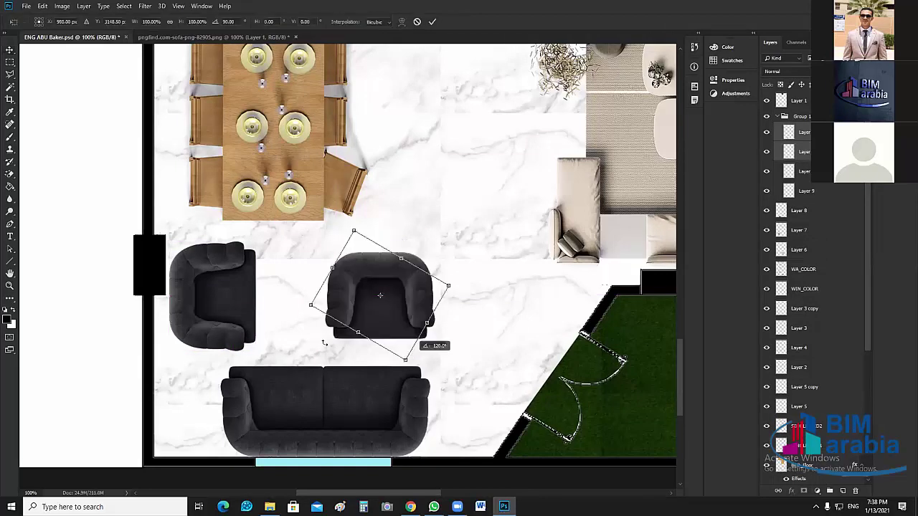
drag(324, 343, 333, 344)
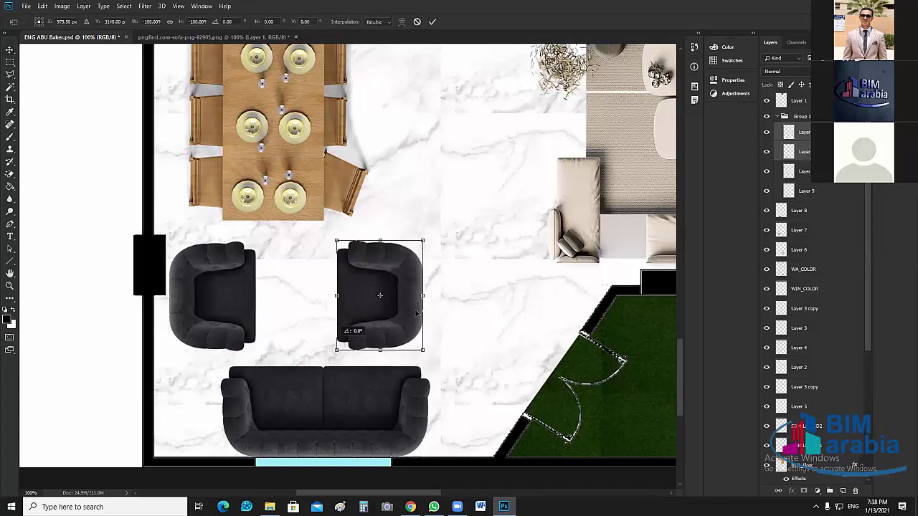
Shift the copied armchair horizontally away from the original to about X 1109.5 px and apply the transform.
drag(416, 313, 416, 314)
key(Right)
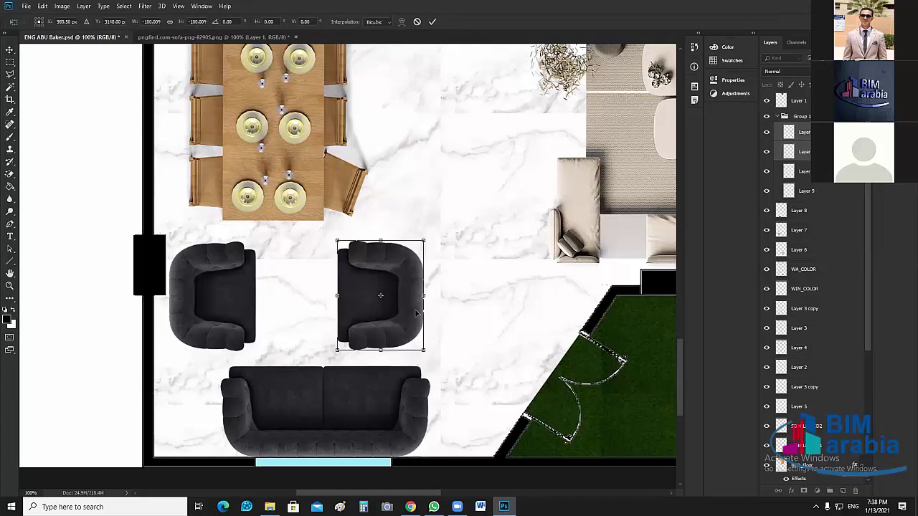
key(Right)
key(Right)
key(Right)
key(Right)
key(Right)
key(Right)
key(Right)
key(Right)
key(Right)
key(Right)
key(Right)
key(Right)
key(Right)
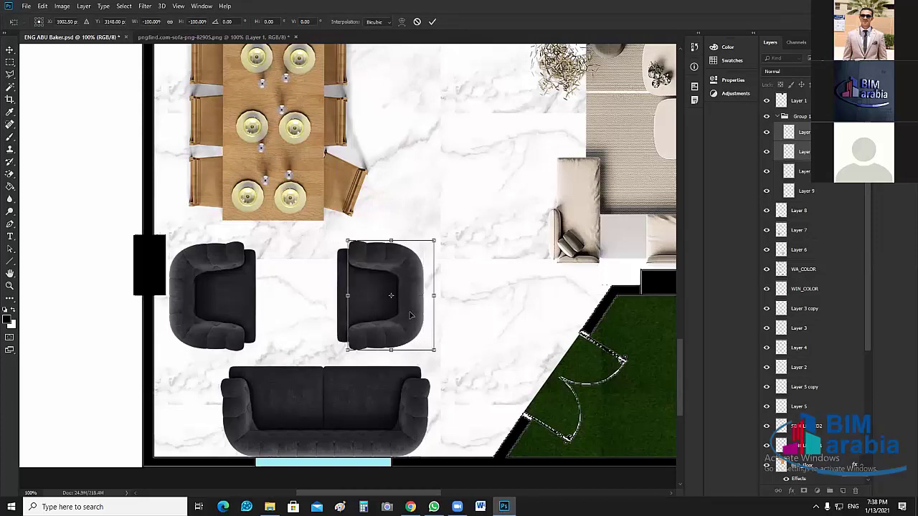
key(Right)
key(Right)
key(Right)
key(Right)
key(Right)
key(Right)
key(Right)
key(Right)
key(Right)
key(Right)
key(Right)
key(Right)
key(Right)
key(Right)
key(Right)
key(Right)
key(Right)
key(Right)
key(Right)
key(Right)
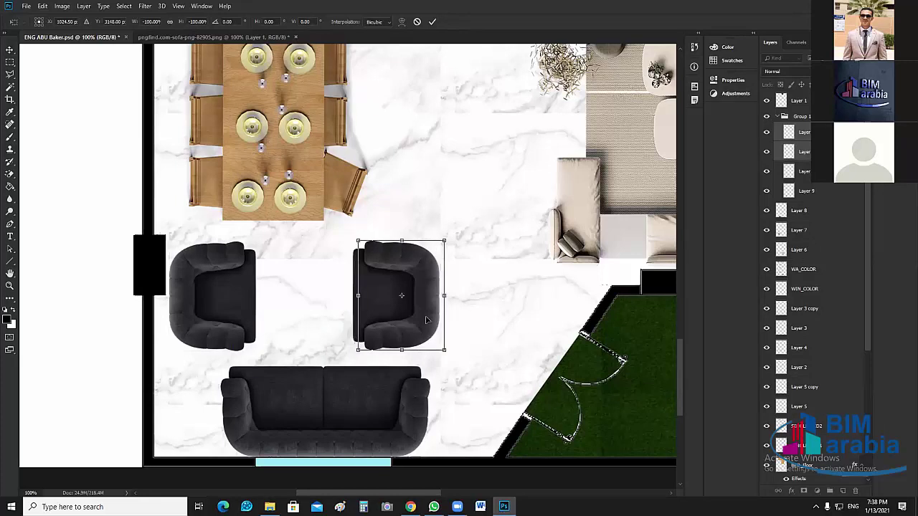
key(Right)
key(Right)
key(Right)
key(Right)
key(Right)
key(Right)
key(Right)
key(Right)
key(Right)
key(Right)
key(Right)
key(Right)
key(Right)
key(Right)
key(Right)
key(Right)
key(Right)
key(Right)
key(Right)
key(Right)
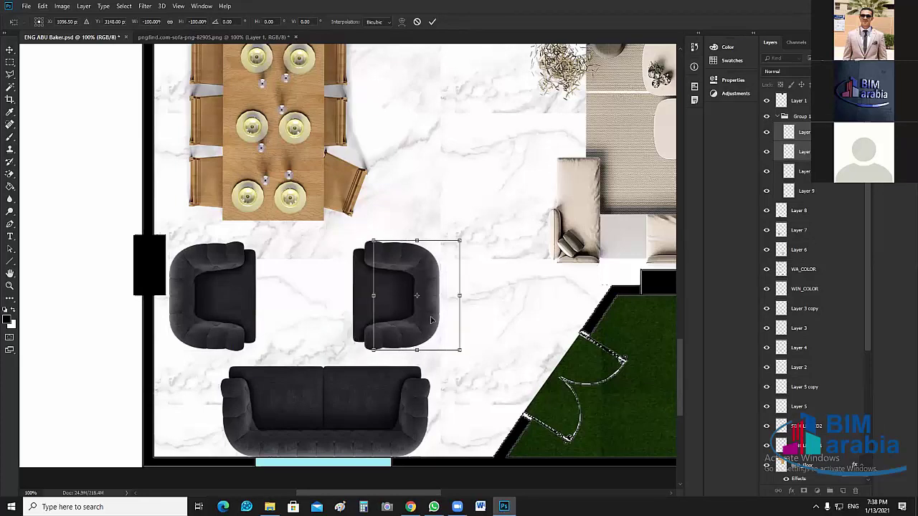
key(Right)
key(Right)
key(Right)
key(Right)
key(Right)
key(Right)
key(Right)
key(Right)
key(Right)
key(Right)
key(Right)
key(Right)
key(Right)
key(Right)
key(Right)
key(Right)
key(Right)
key(Right)
key(Right)
key(Right)
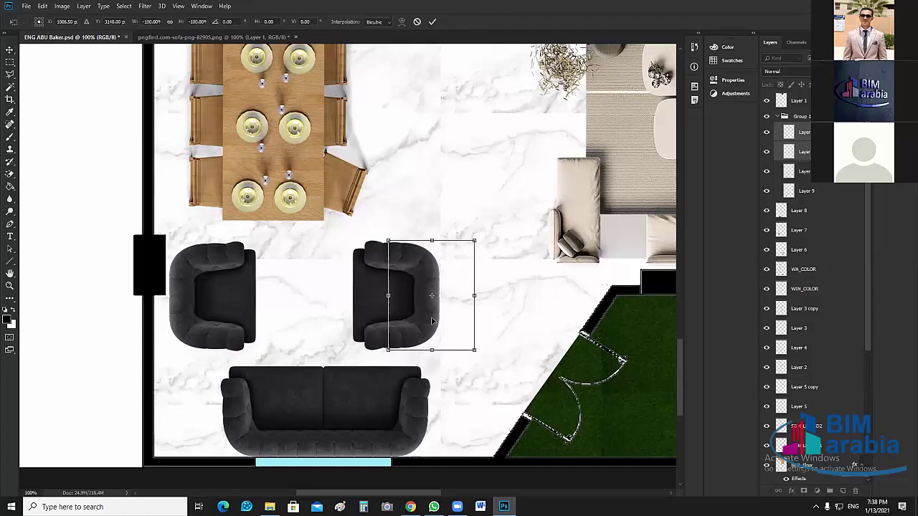
key(Right)
key(Right)
key(Right)
key(Right)
key(Right)
key(Right)
key(Right)
key(Right)
key(Right)
key(Right)
key(Right)
key(Right)
key(Right)
key(Right)
key(Right)
key(Right)
key(Right)
key(Right)
key(Right)
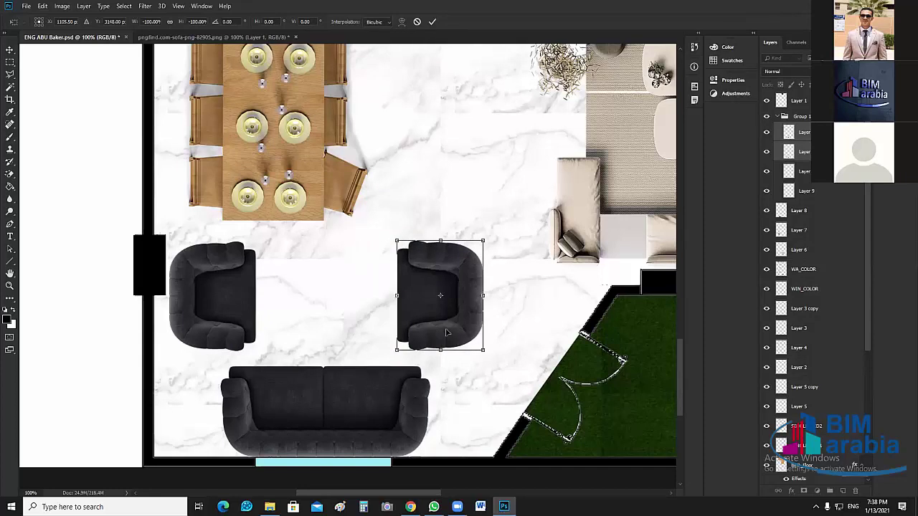
key(Right)
key(Right)
key(Right)
key(Right)
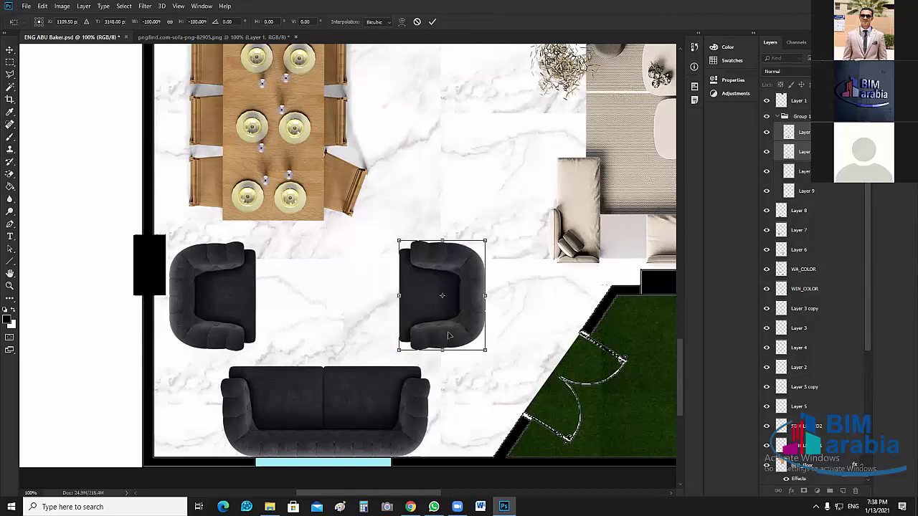
key(Return)
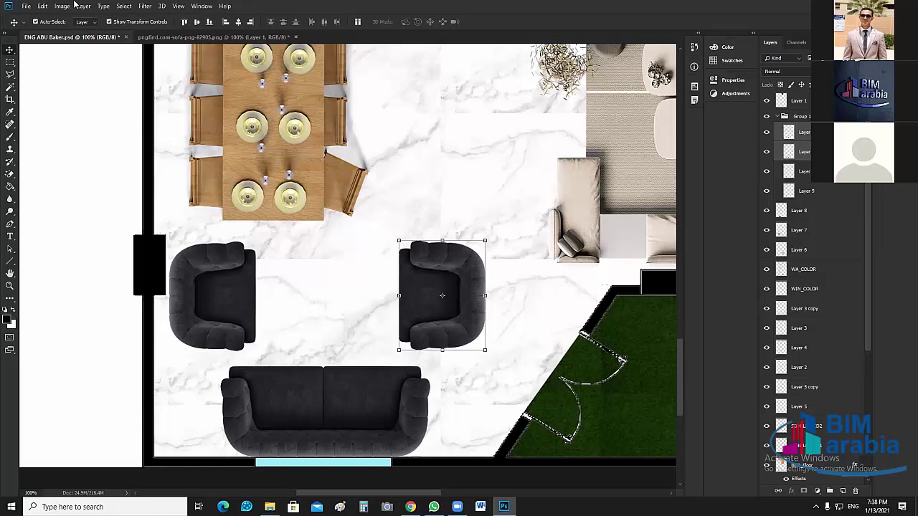
Save the floor plan document with the two armchairs placed.
click(426, 204)
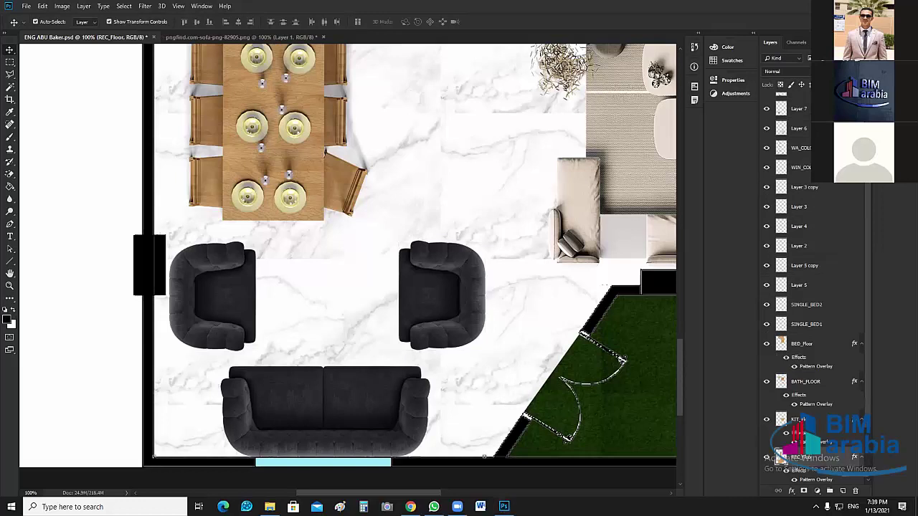
click(25, 6)
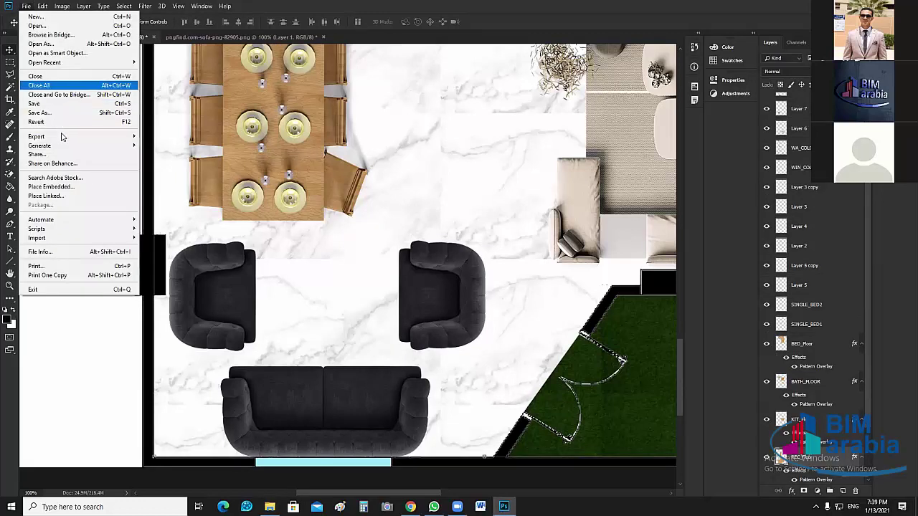
key(ctrl+s)
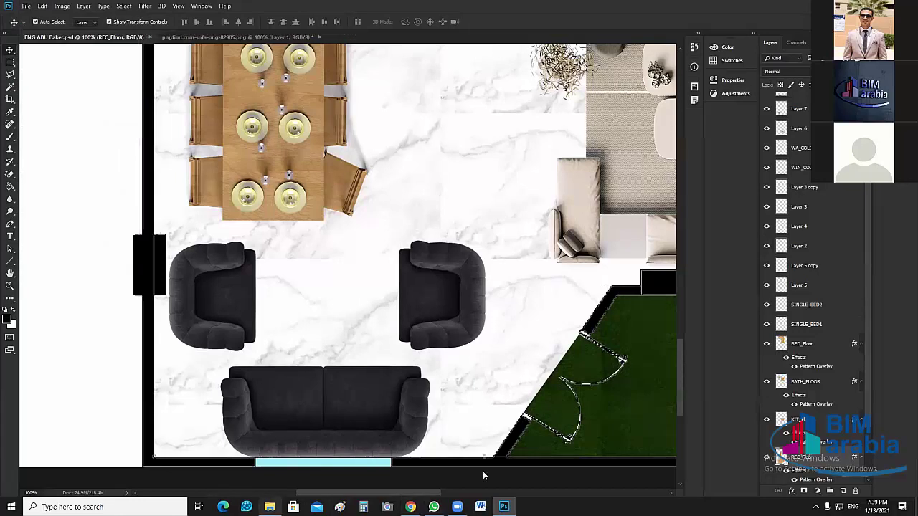
Switch to File Explorer, look through the Tile_Ceramic and TV folders in Png Pic, and preview the top-view office desk image.
click(504, 506)
click(517, 443)
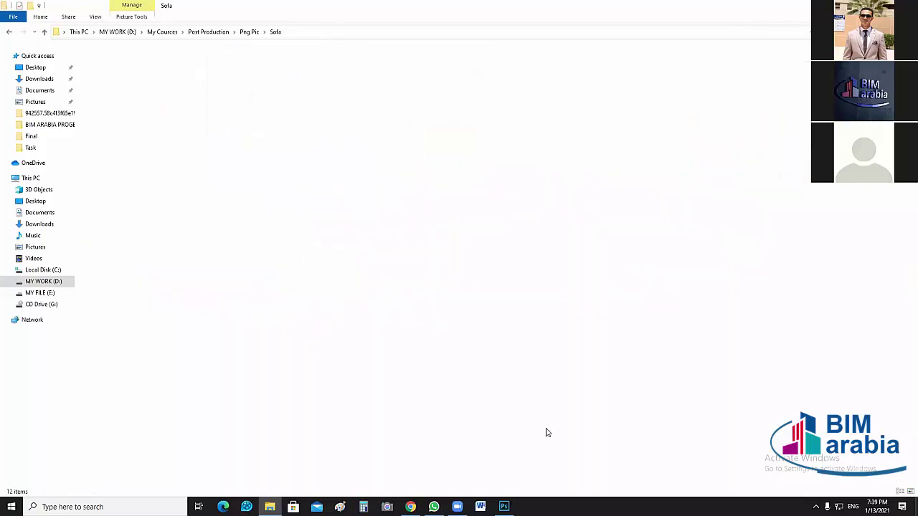
double_click(432, 173)
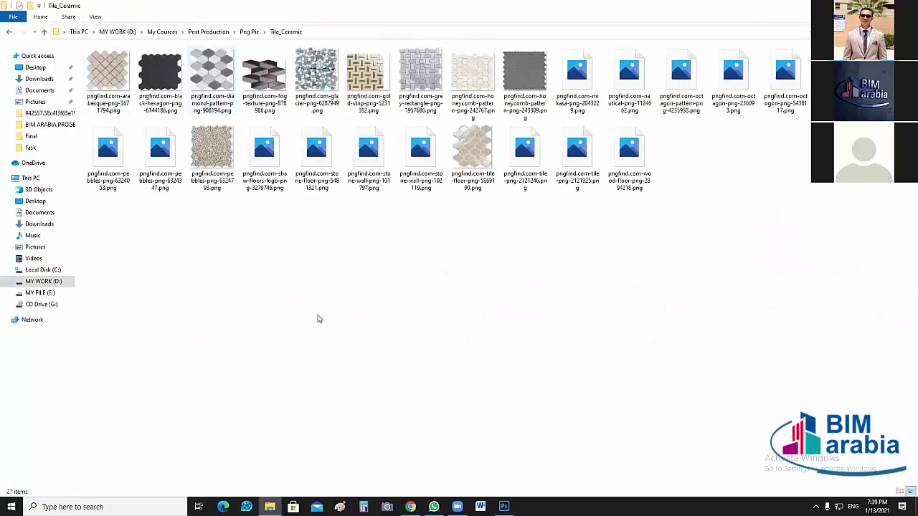
key(alt+Left)
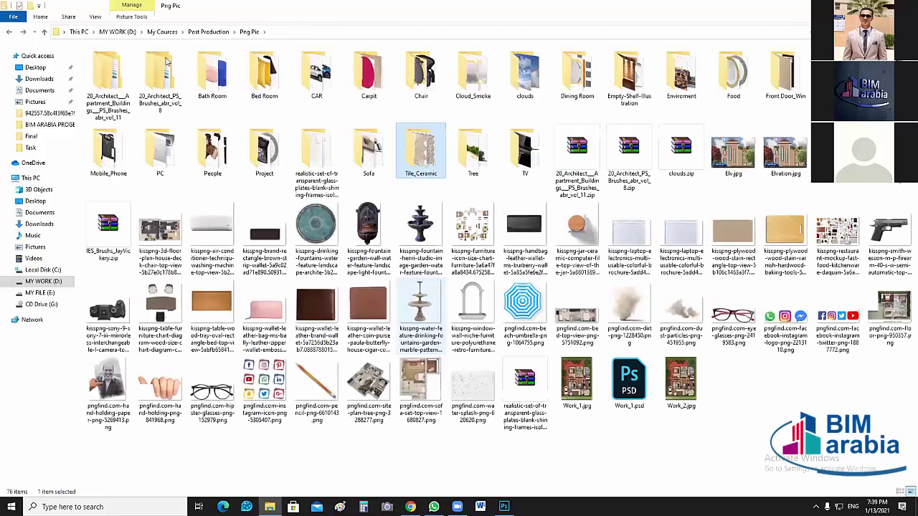
double_click(530, 159)
key(alt+Left)
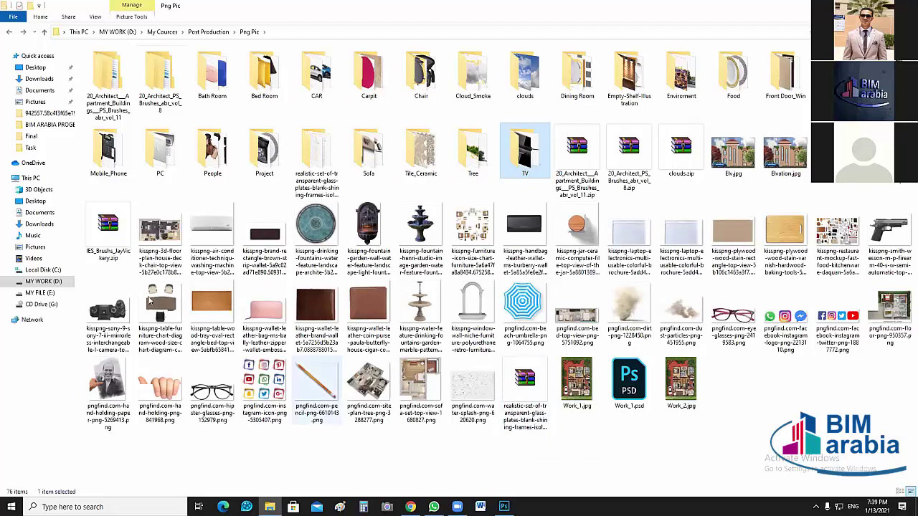
click(159, 316)
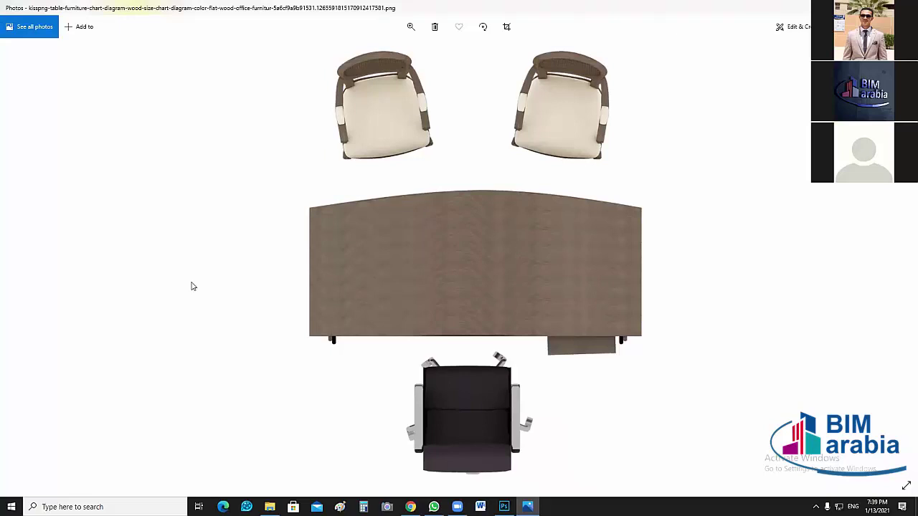
key(alt+F4)
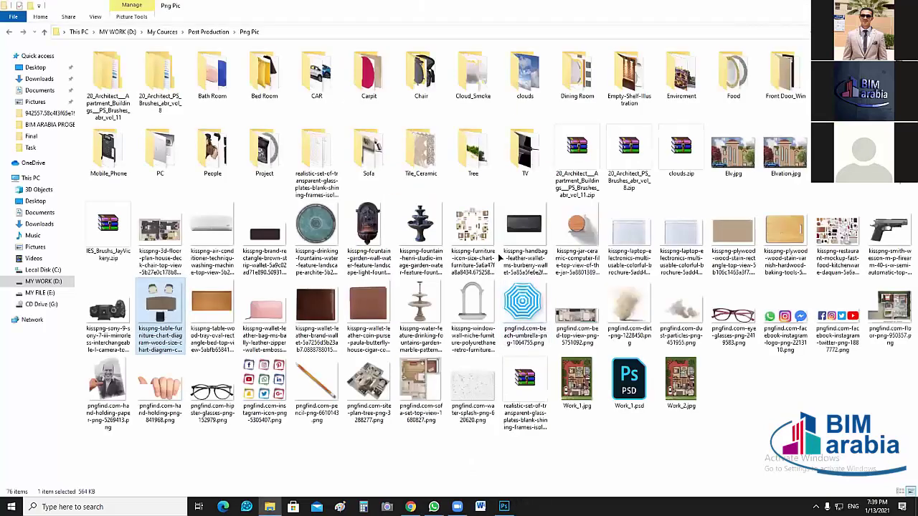
Return to the Photoshop floor plan and review the reception furniture and its scale against the whole apartment.
key(alt+Tab)
scroll(484, 342, down, 1)
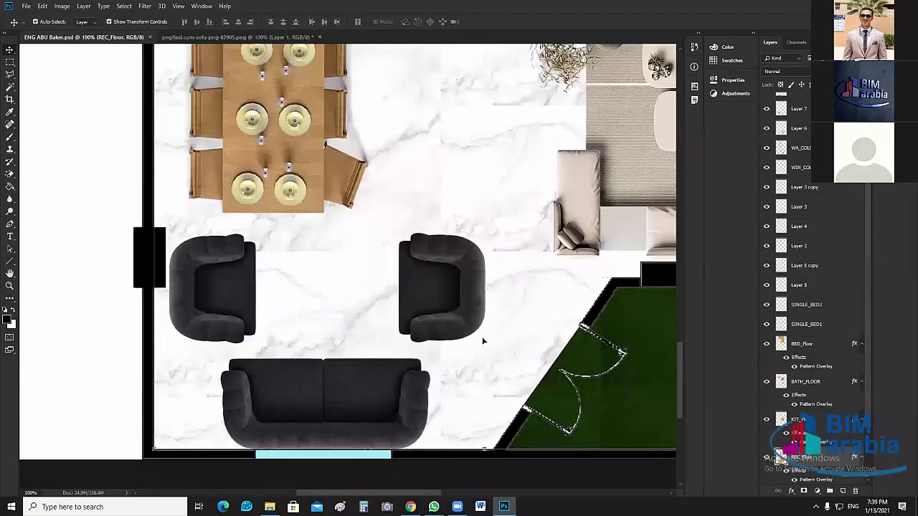
scroll(484, 341, down, 2)
scroll(483, 341, up, 10)
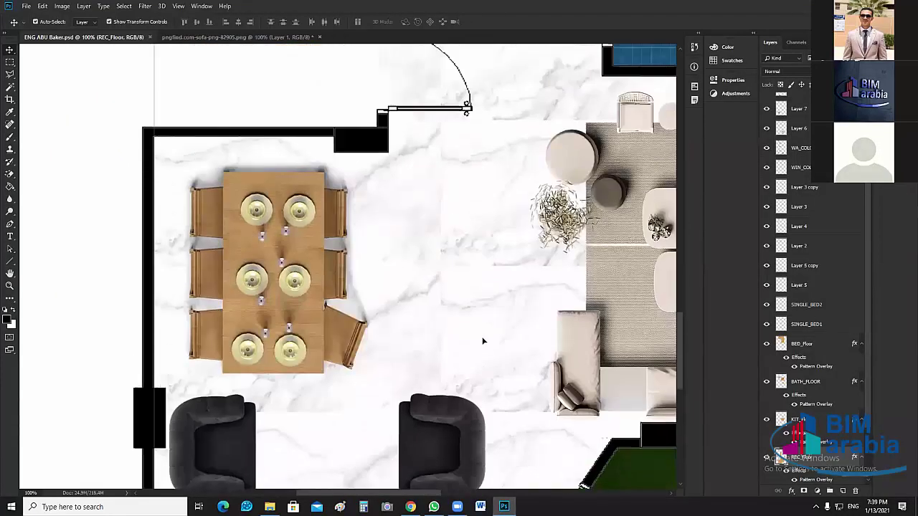
scroll(592, 320, down, 5)
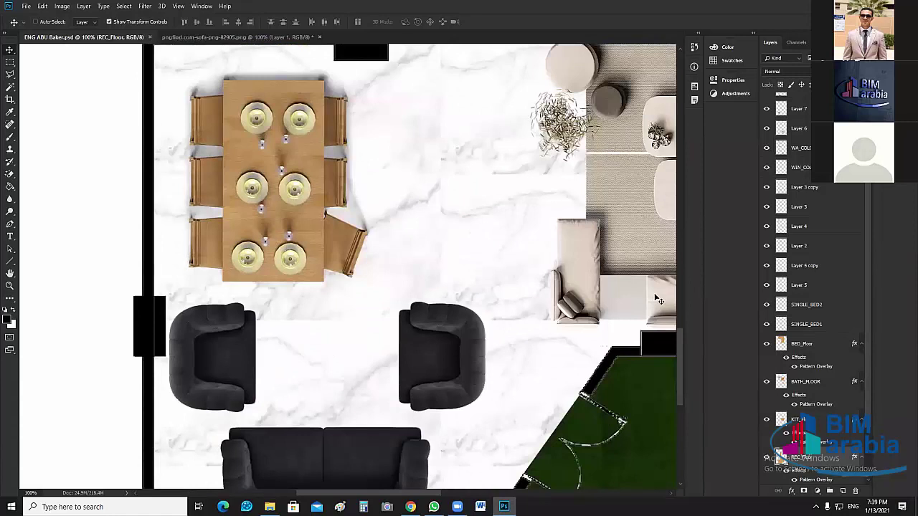
key(ctrl+0)
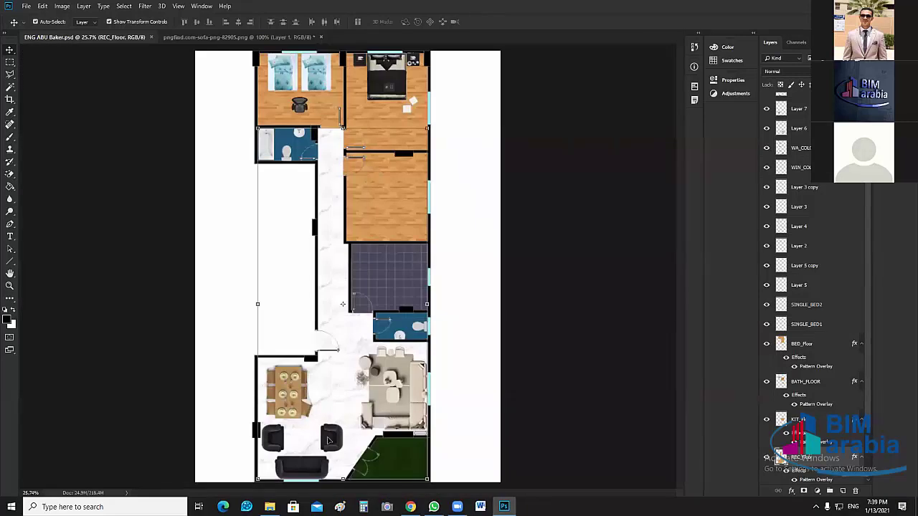
click(554, 437)
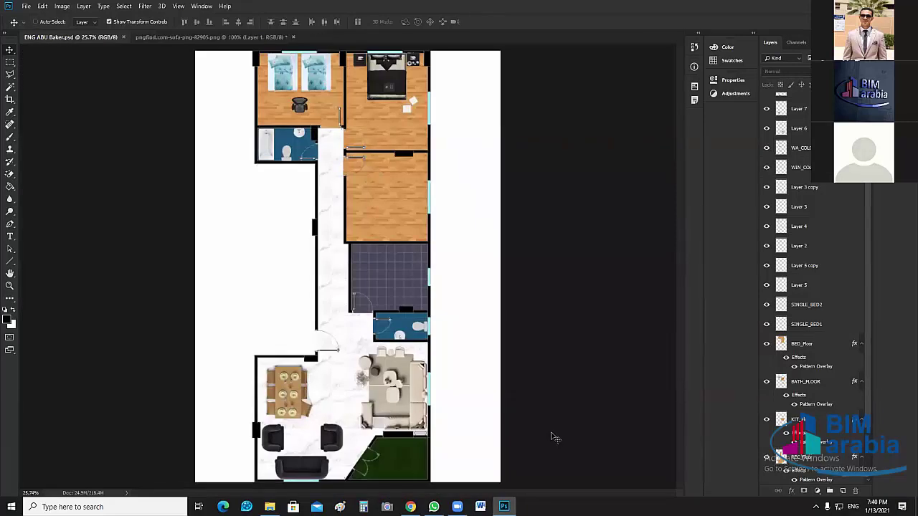
Scale the black sofa on Layer 8 down proportionally to about 85% and apply the transform.
key(ctrl+plus)
key(ctrl+plus)
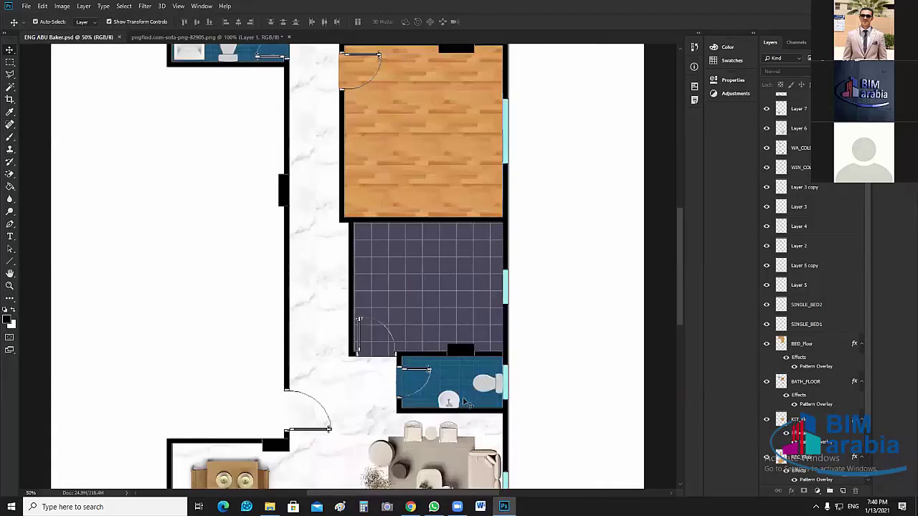
scroll(463, 401, down, 6)
scroll(265, 366, down, 2)
ctrl+click(265, 367)
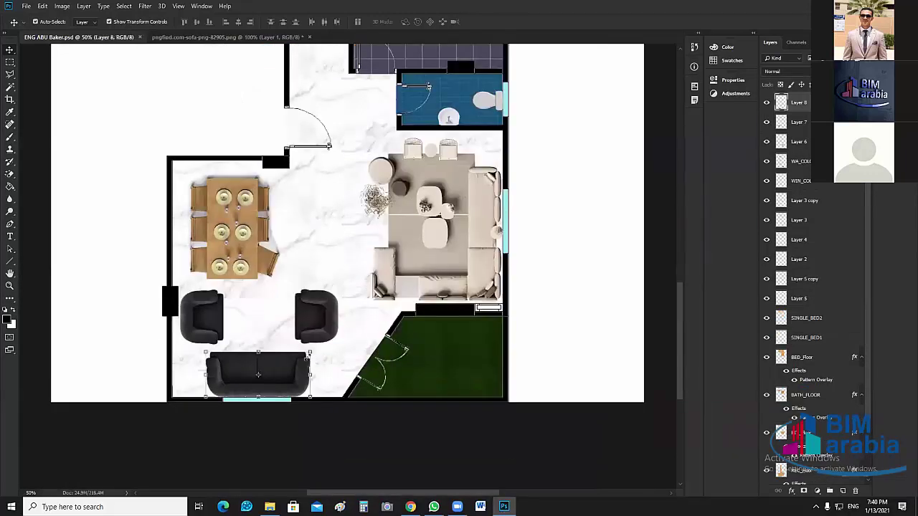
drag(310, 352, 282, 381)
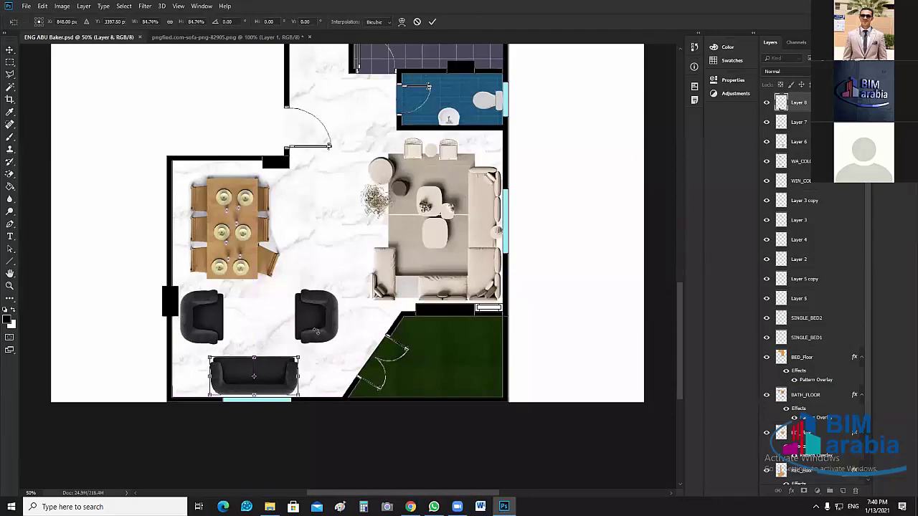
key(Return)
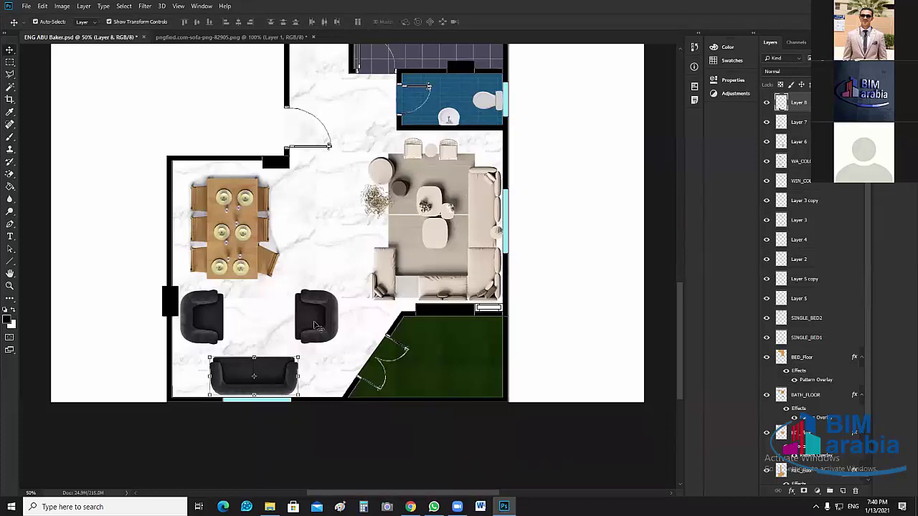
Select both layers of the armchair facing the dining-side wall and scale them down proportionally to about 86%, then apply the transform.
click(315, 325)
key(ctrl)
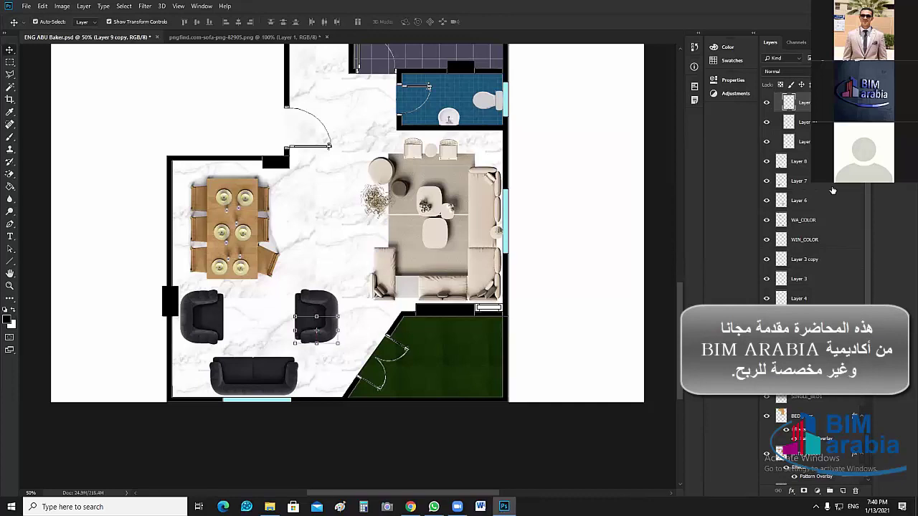
scroll(796, 180, up, 1)
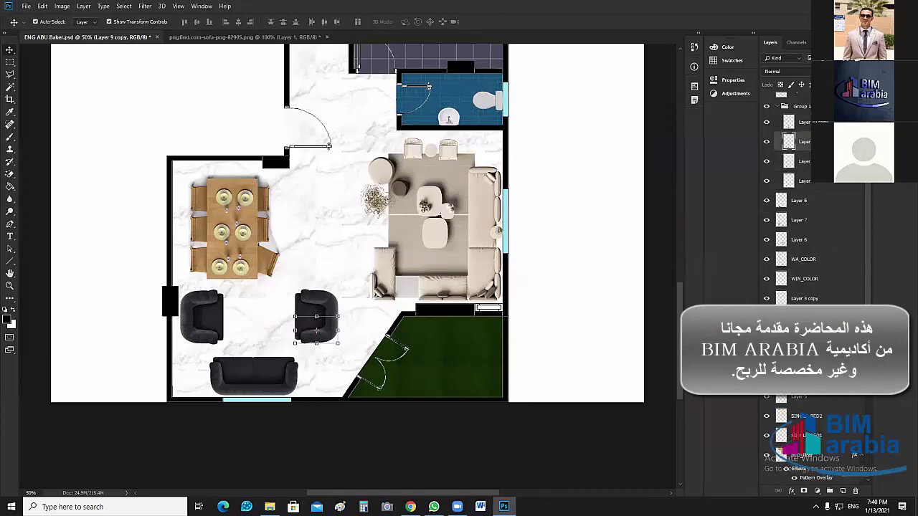
shift+click(800, 122)
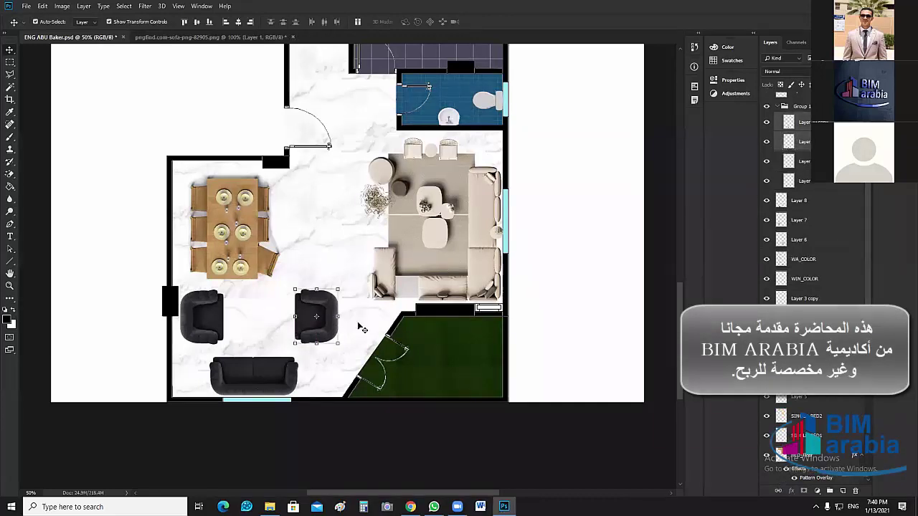
drag(338, 289, 332, 296)
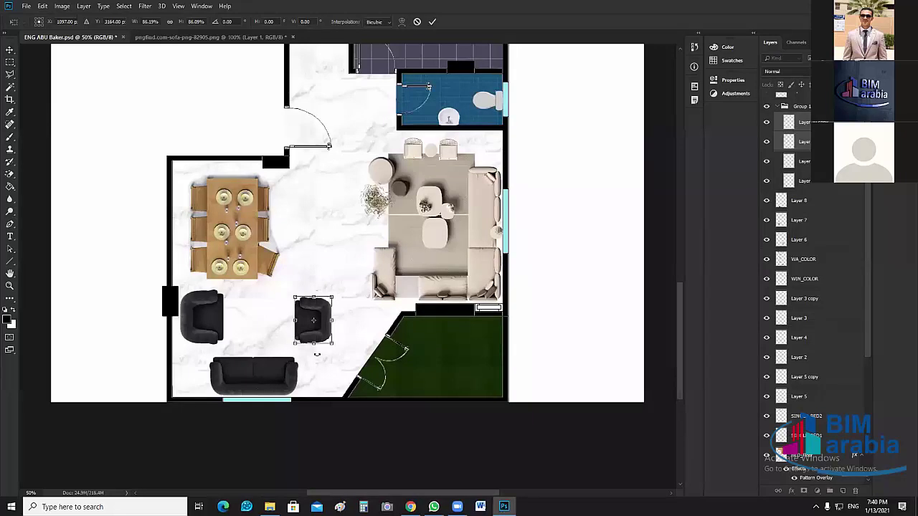
key(Return)
Scale the armchair beside the outer wall down proportionally to about 85% and apply the transform.
click(190, 303)
drag(188, 302, 194, 309)
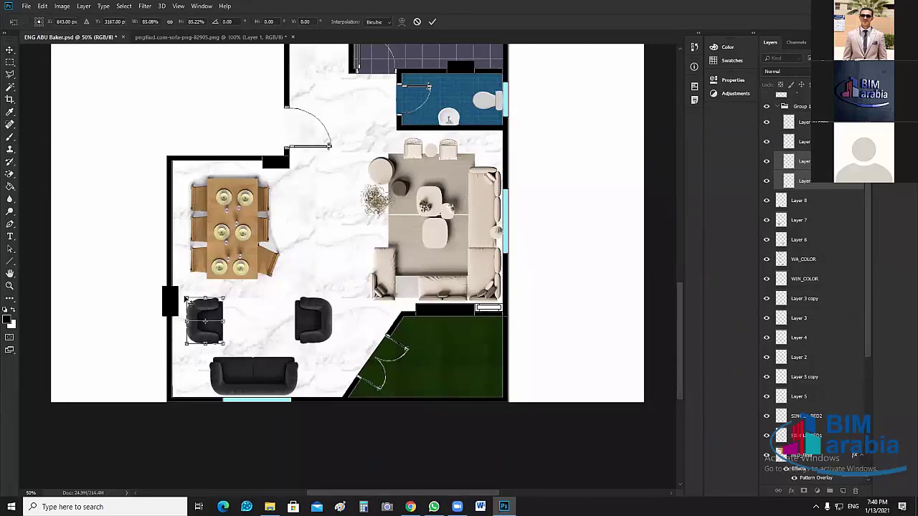
key(Return)
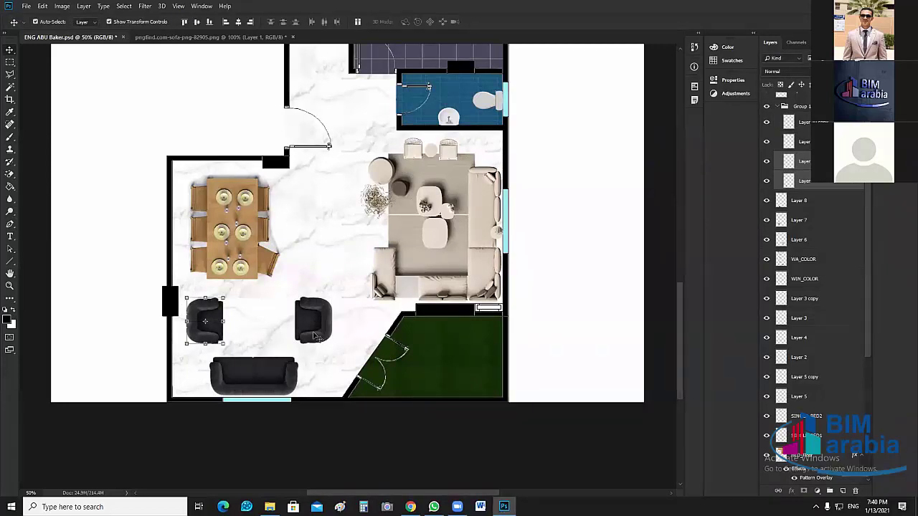
Nudge the armchair beside the outer wall toward the opposite armchair and partly back to fine-tune its position.
key(Right)
key(Right)
key(Right)
key(Right)
key(Right)
key(Right)
key(Right)
key(Right)
key(Right)
key(Right)
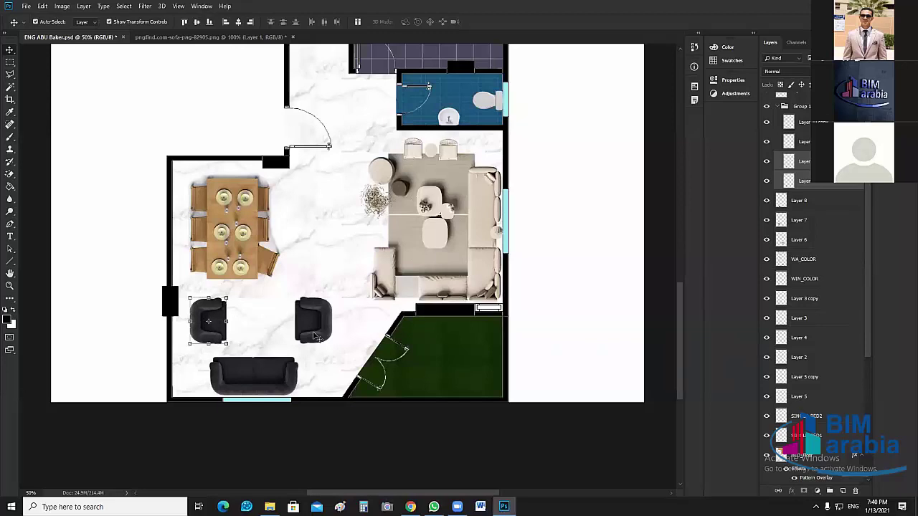
key(Left)
key(Left)
key(Left)
key(Left)
key(Left)
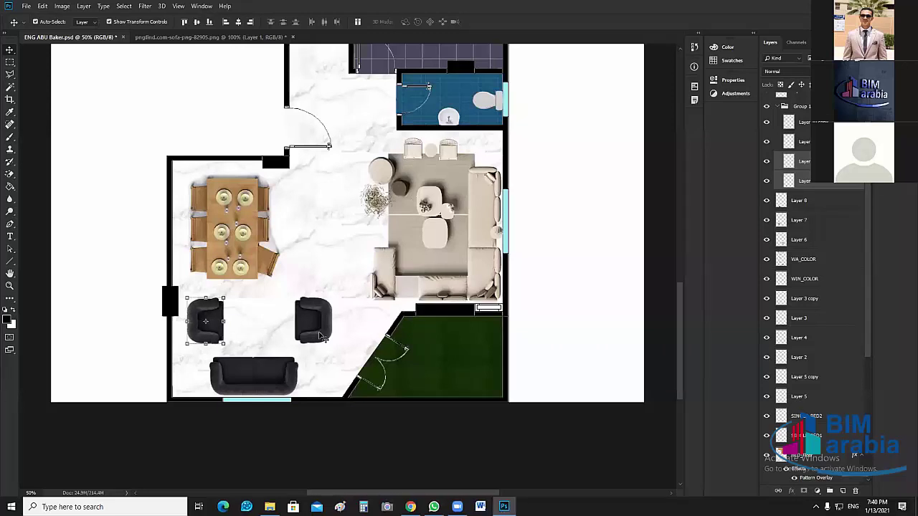
Select both layers of the opposite armchair, nudge it closer to the black sofa's centre line, and clear the selection.
click(313, 333)
click(314, 309)
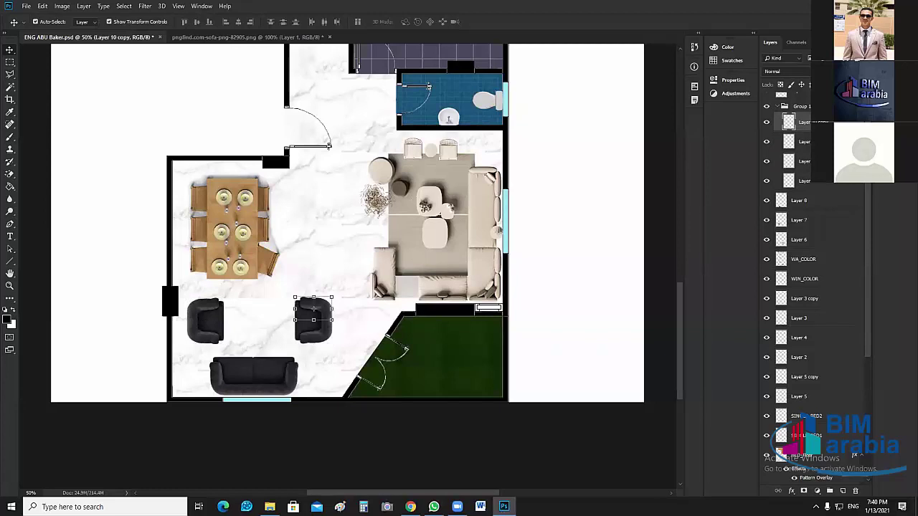
shift+click(314, 334)
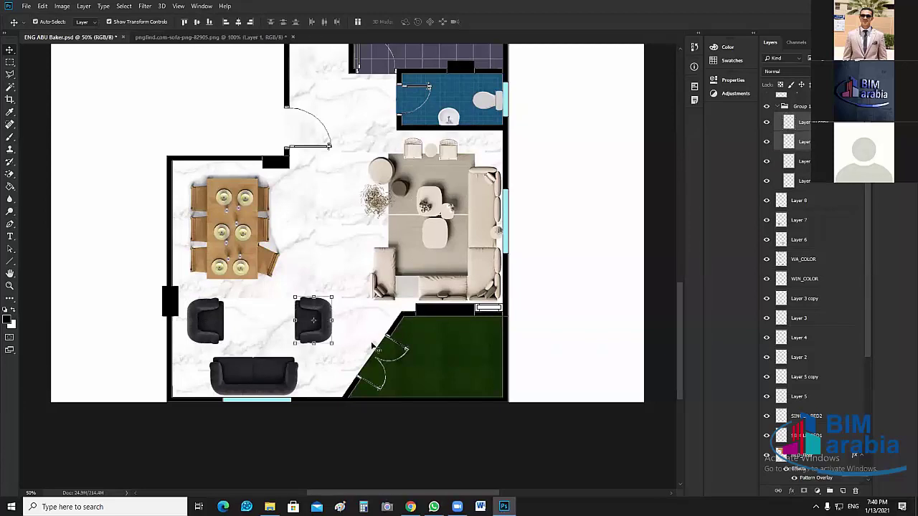
key(Left)
key(Left)
key(Left)
key(Left)
key(Left)
key(Left)
key(Left)
key(Left)
key(Left)
key(Left)
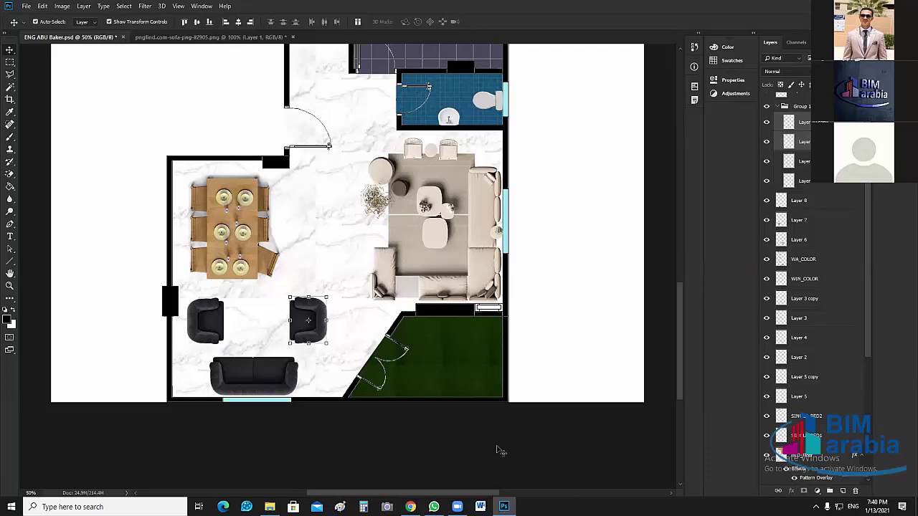
click(495, 448)
Switch to File Explorer, open the Project folder in Png Pic, and open pngfind.com-lace-png-6049080.png in Photoshop.
scroll(413, 230, up, 2)
scroll(413, 229, up, 5)
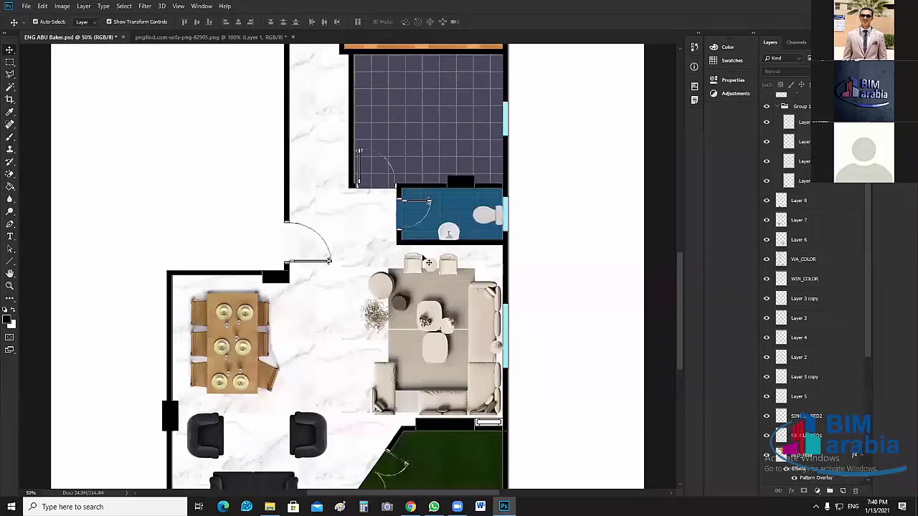
scroll(384, 486, down, 2)
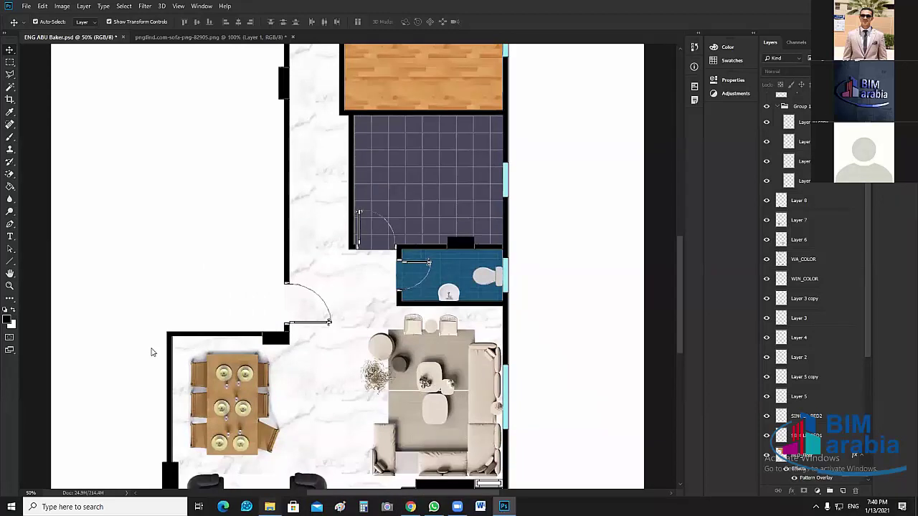
key(alt+Tab)
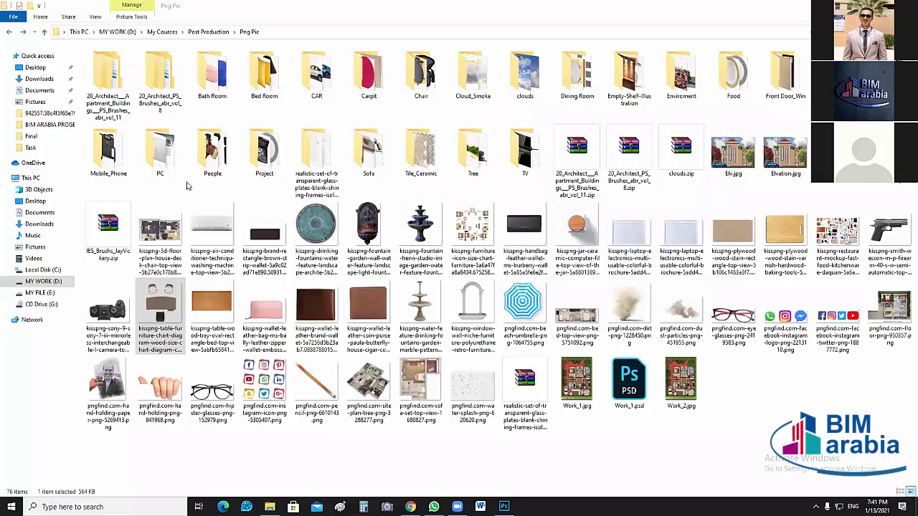
double_click(264, 154)
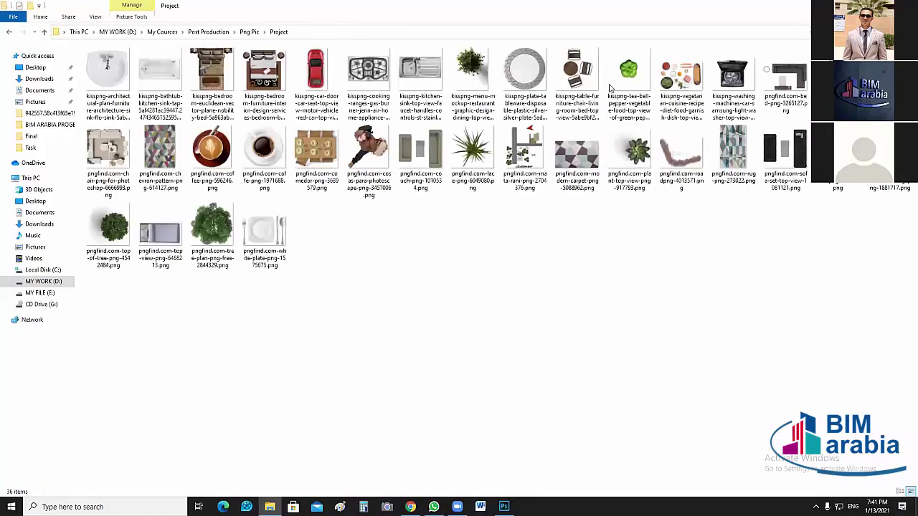
click(475, 92)
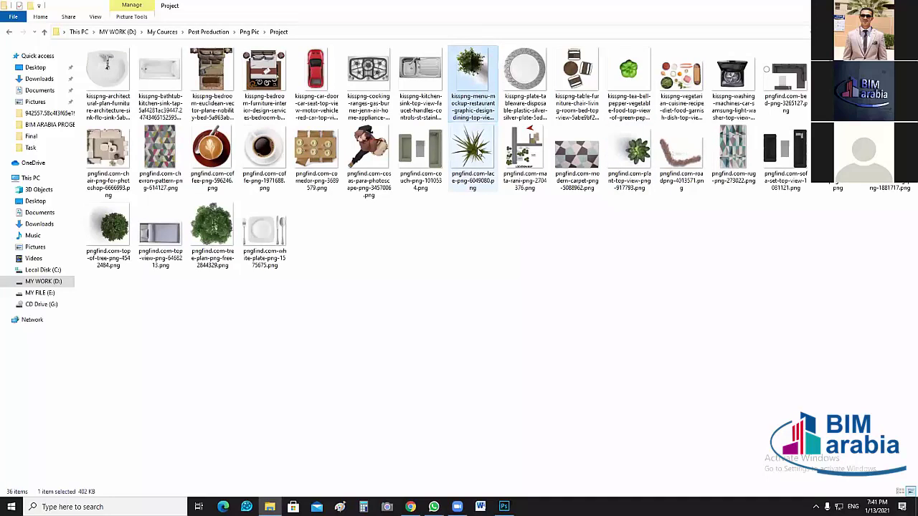
click(479, 154)
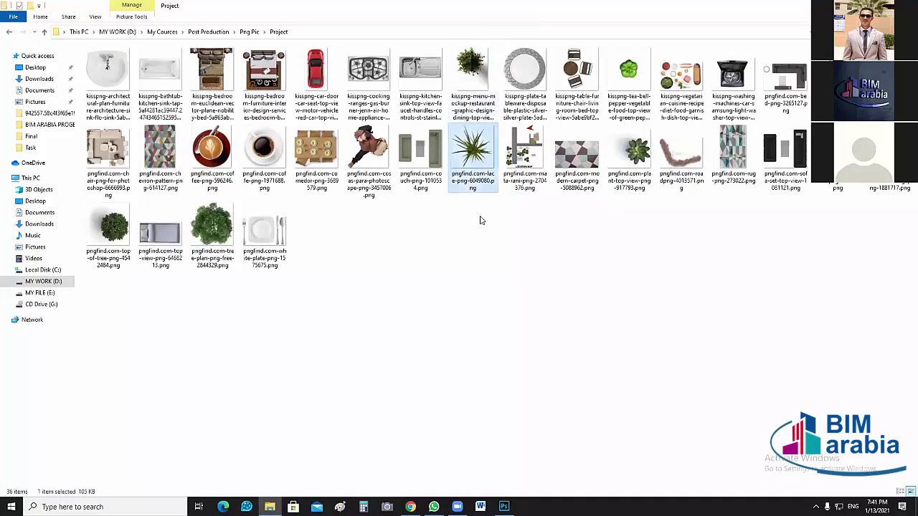
drag(475, 153, 244, 36)
Close the pngfind.com-sofa-png-82905.png document without saving its changes.
click(279, 37)
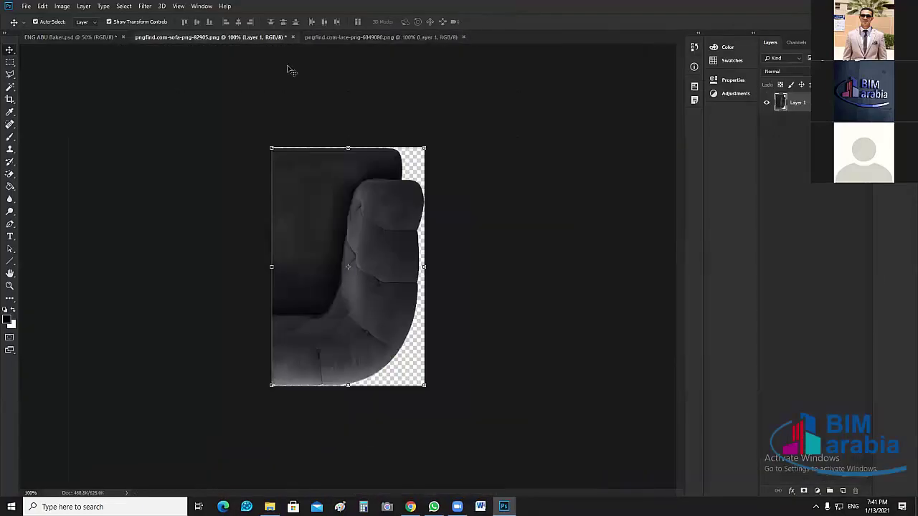
click(292, 38)
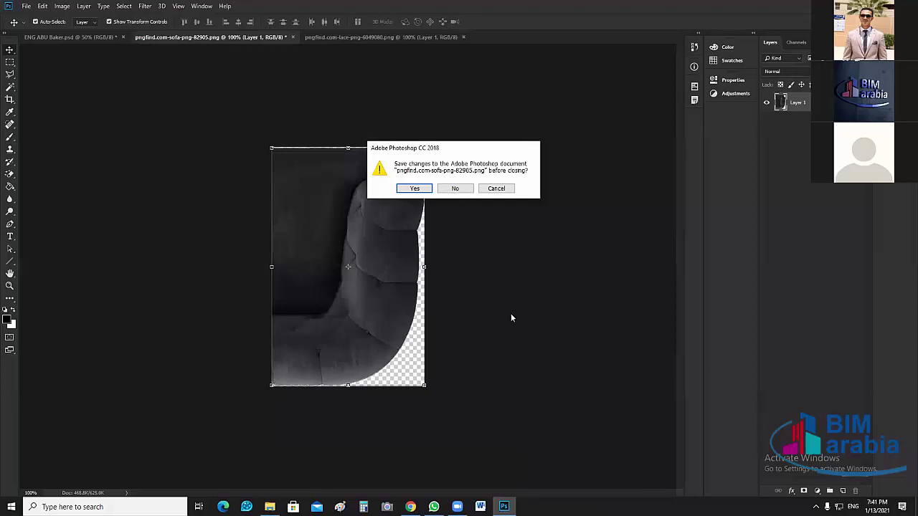
key(n)
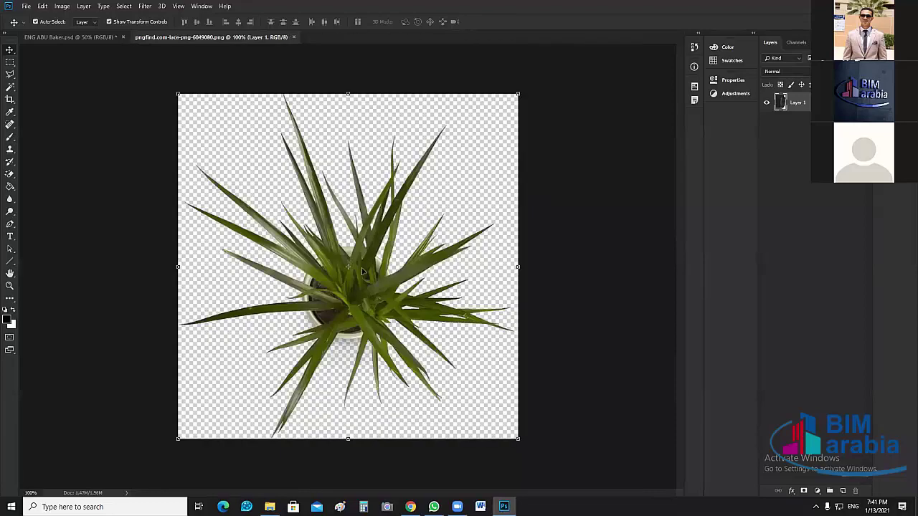
Bring the spiky potted plant into the floor plan, shrink it, and place it beside the beige chairs near the bathroom door.
drag(362, 270, 403, 380)
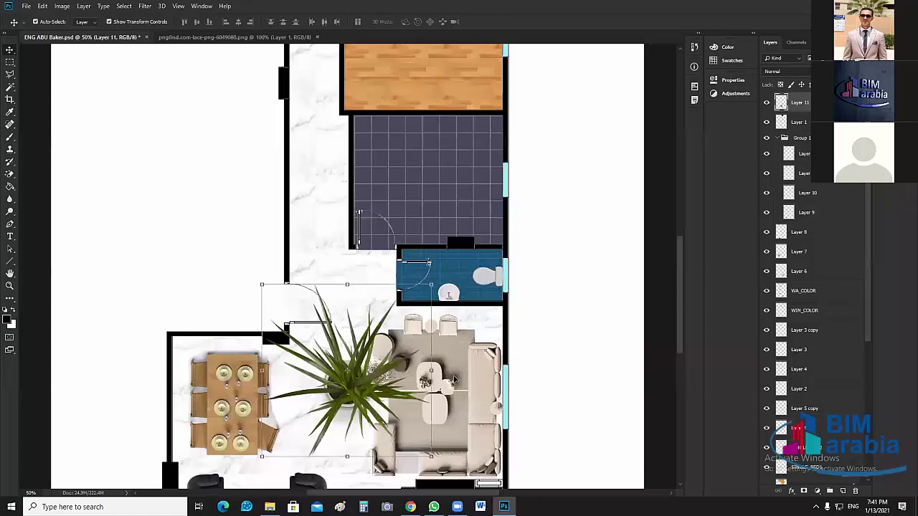
key(ctrl+t)
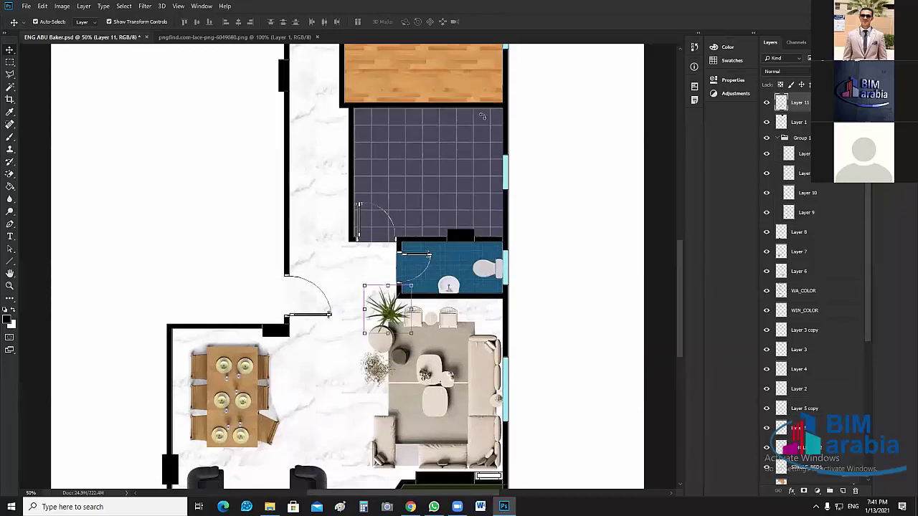
scroll(482, 116, down, 3)
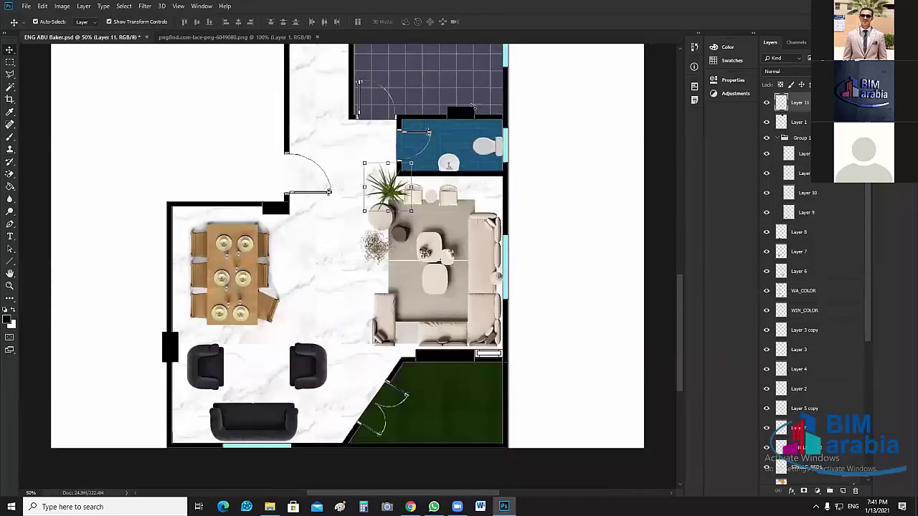
Rotate the plant by -15°, scale it down to about 84%, shift it slightly toward the beige chairs, and apply the transform.
key(ctrl+plus)
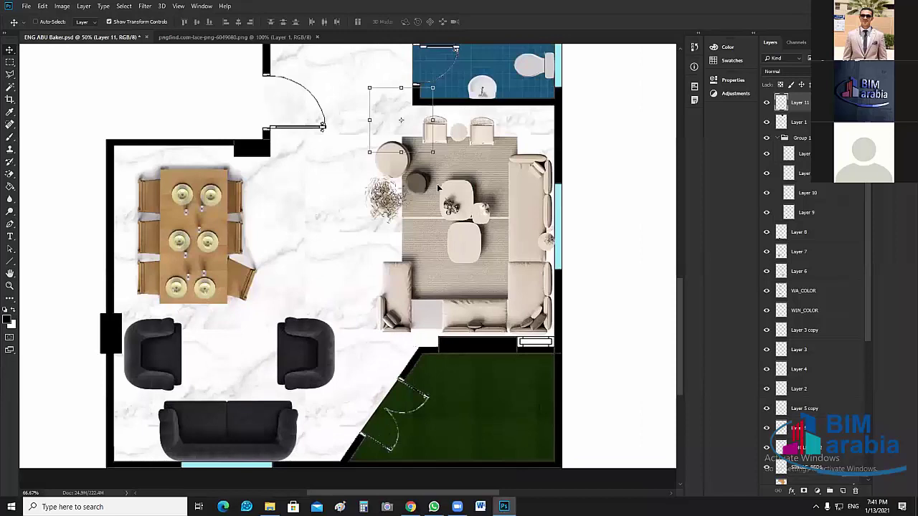
key(ctrl+plus)
drag(487, 120, 474, 108)
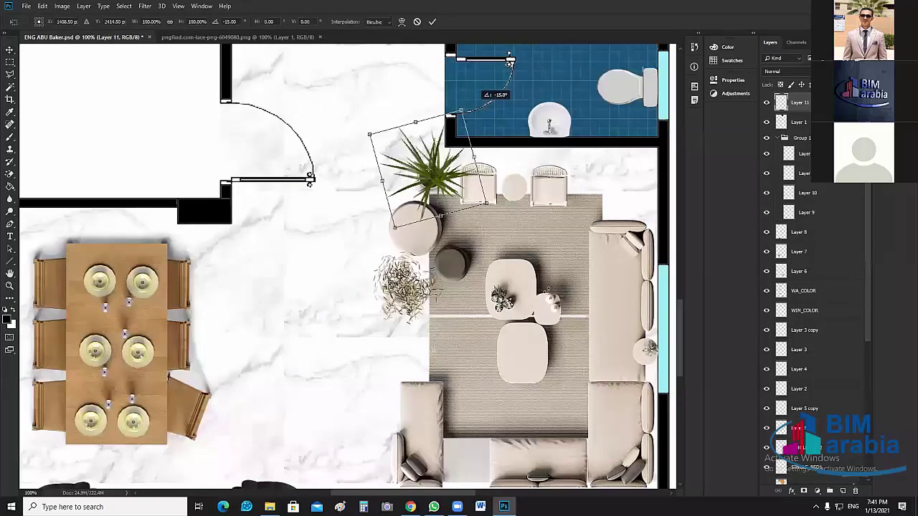
drag(462, 111, 450, 129)
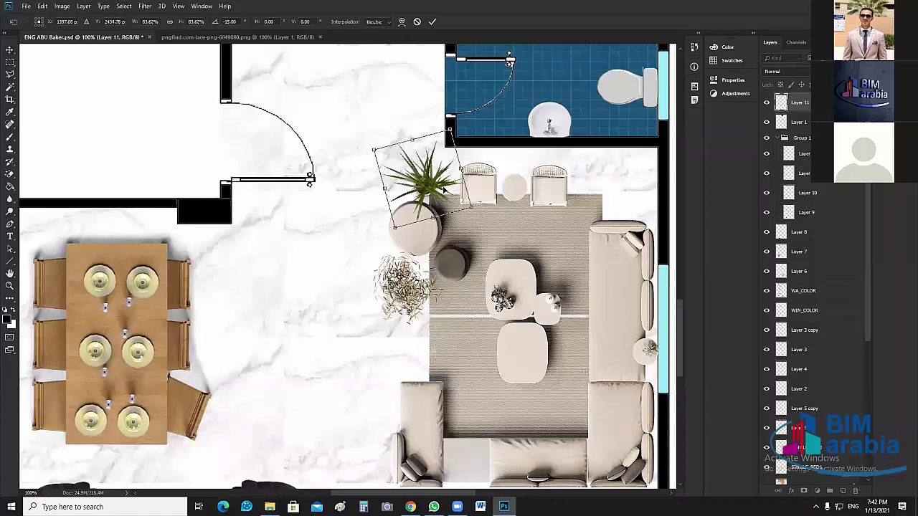
drag(444, 188, 451, 190)
key(Return)
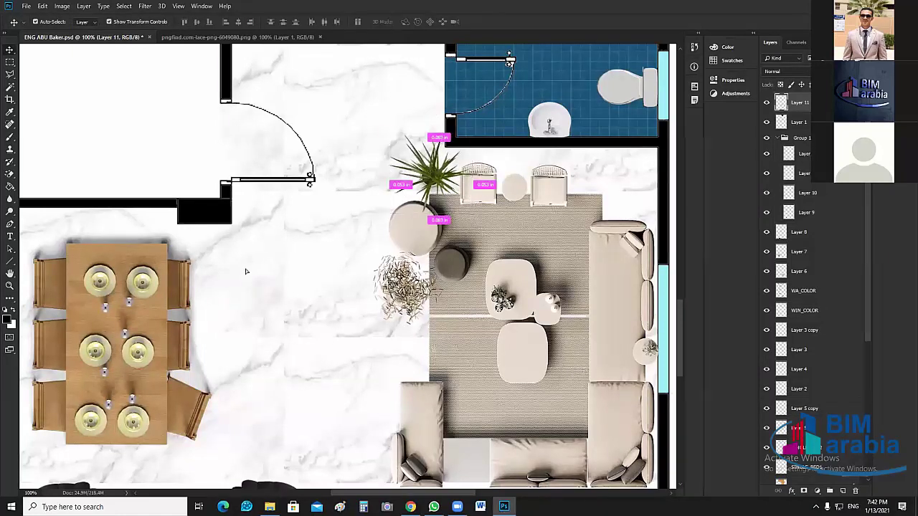
Duplicate the plant and place the copy in the corner between the bathroom wall and the end of the long beige sofa.
drag(417, 210, 292, 300)
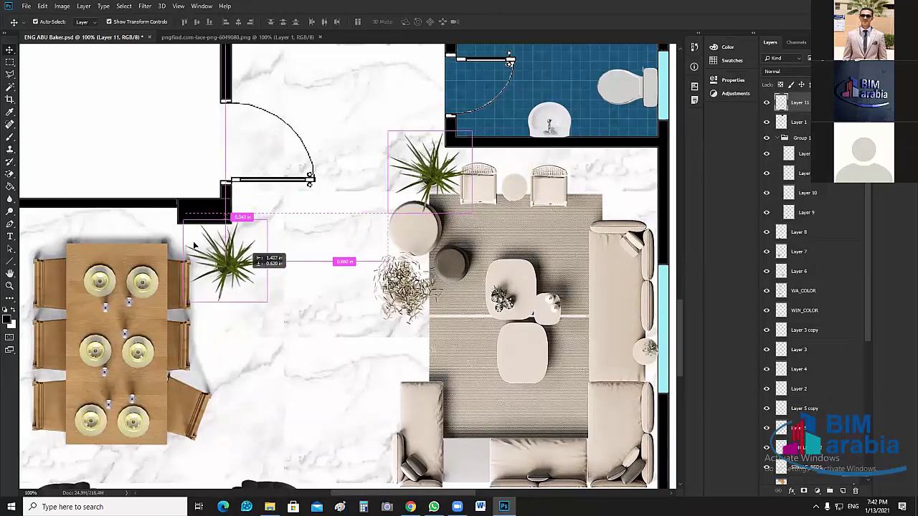
key(Up)
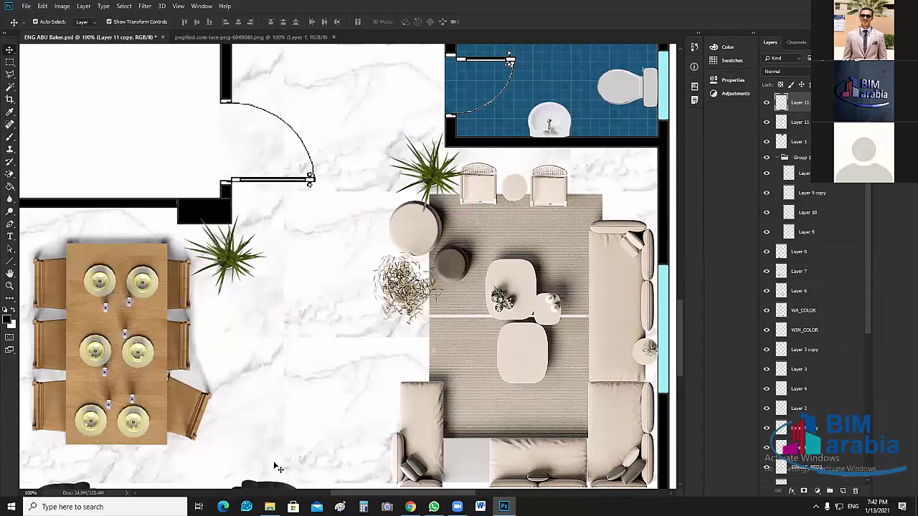
drag(251, 251, 650, 170)
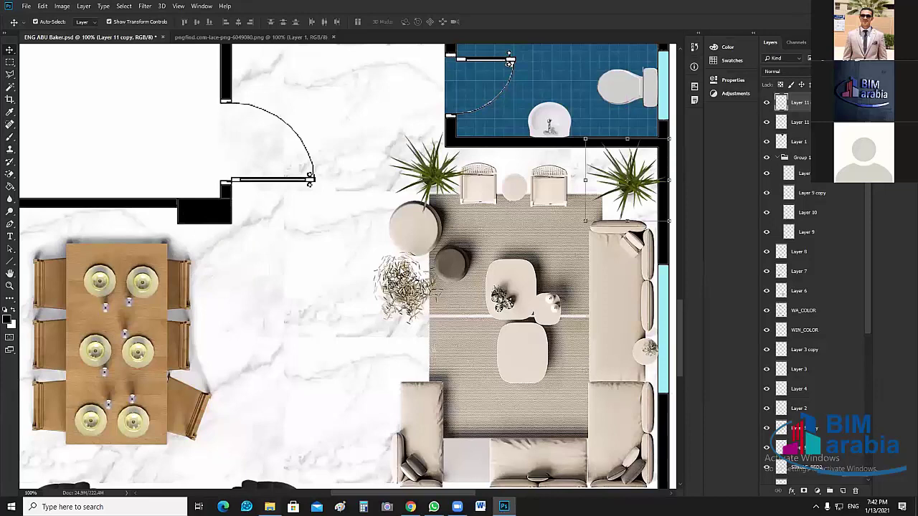
Switch to File Explorer, refresh the Project folder, go back to Png Pic, and open the Tree folder.
key(alt+Tab)
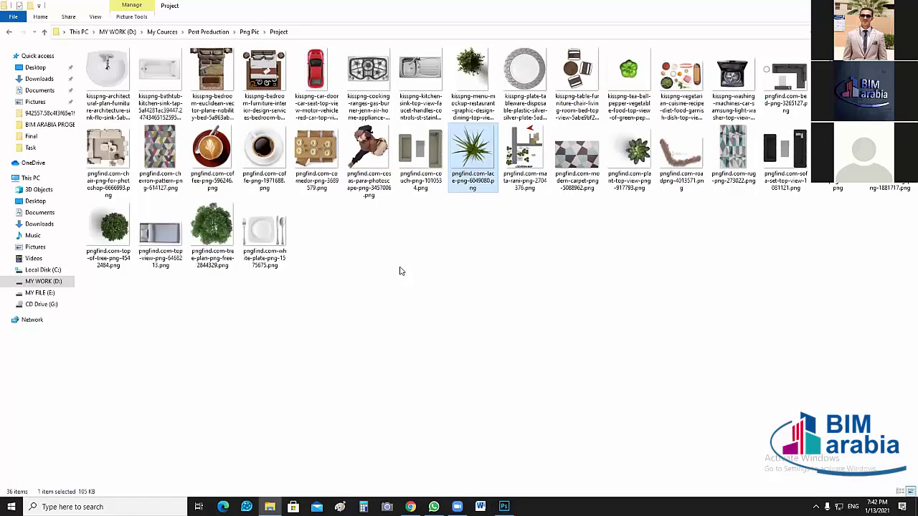
click(403, 269)
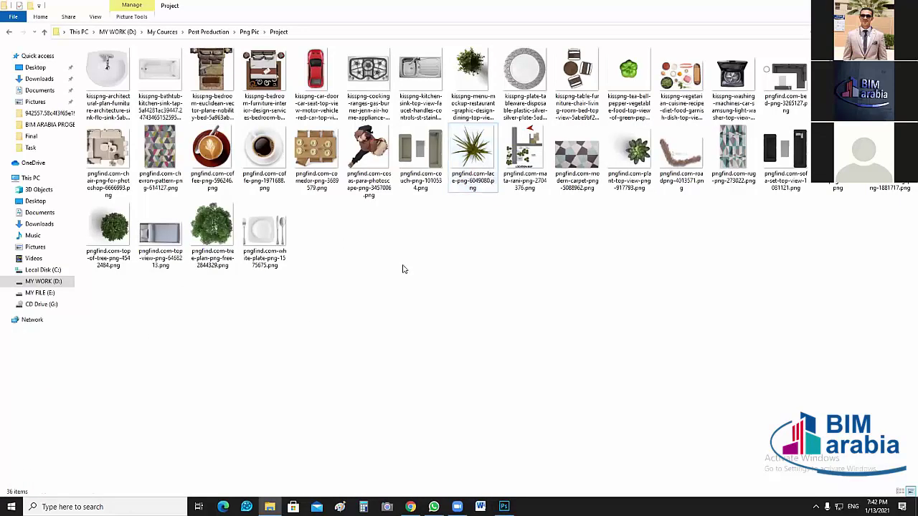
key(F5)
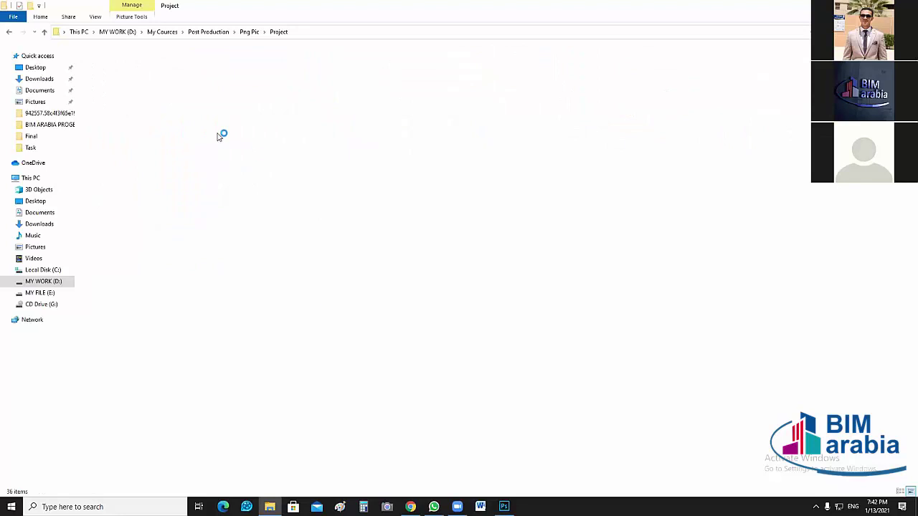
key(alt+Up)
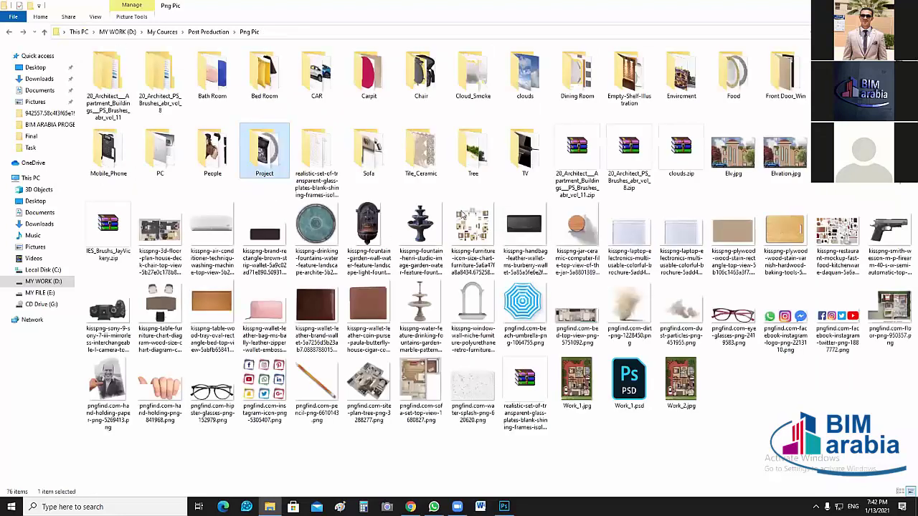
double_click(473, 154)
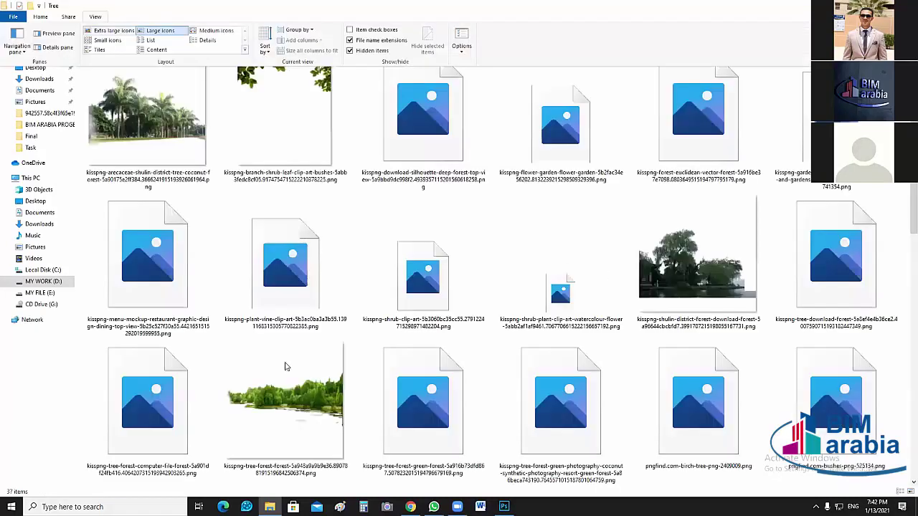
Look through the plant and tree PNG images in the Tree folder and return to the floor plan in Photoshop.
click(686, 373)
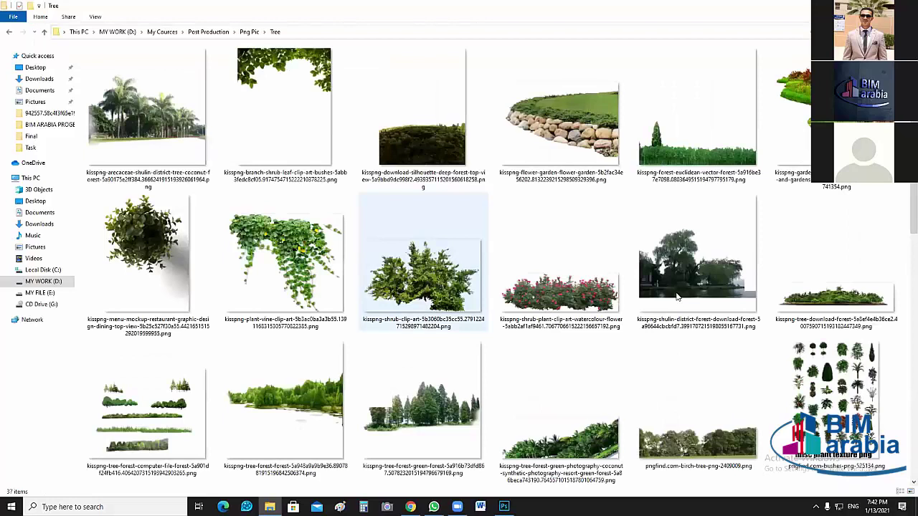
scroll(678, 296, down, 8)
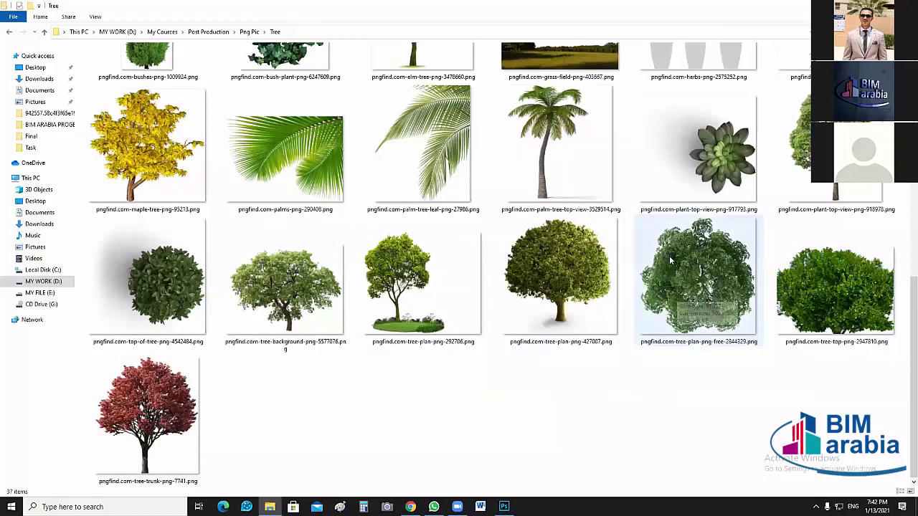
click(44, 31)
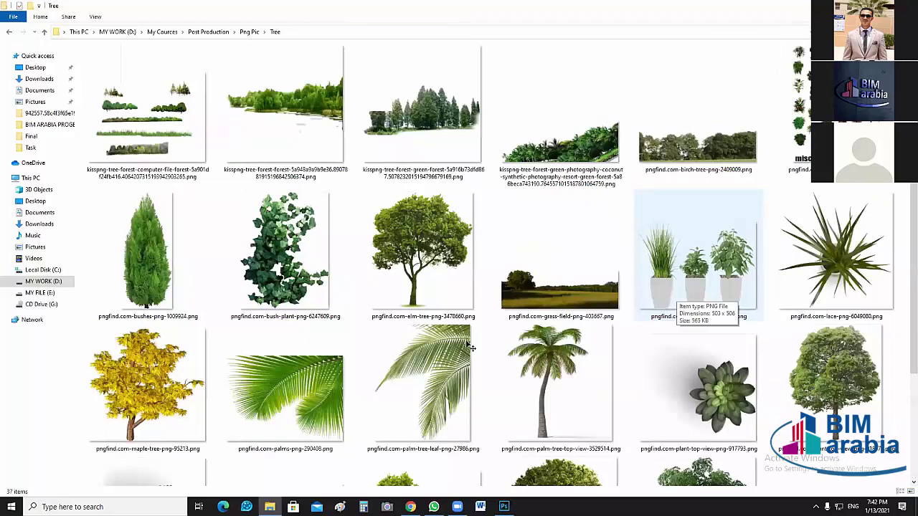
scroll(510, 228, down, 3)
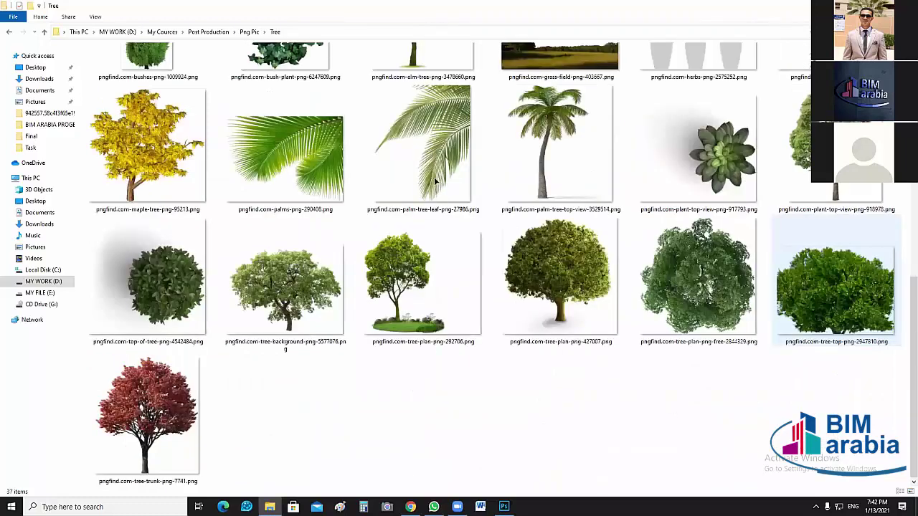
scroll(439, 204, up, 3)
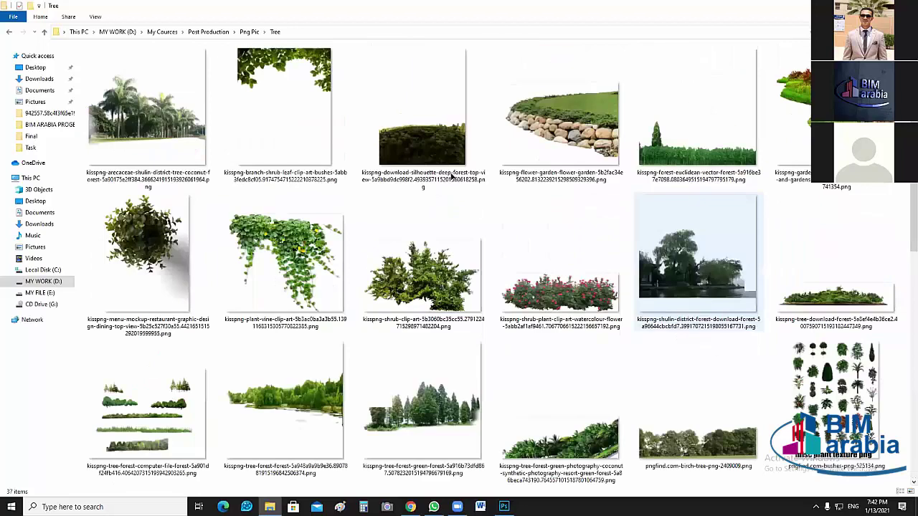
key(alt+Tab)
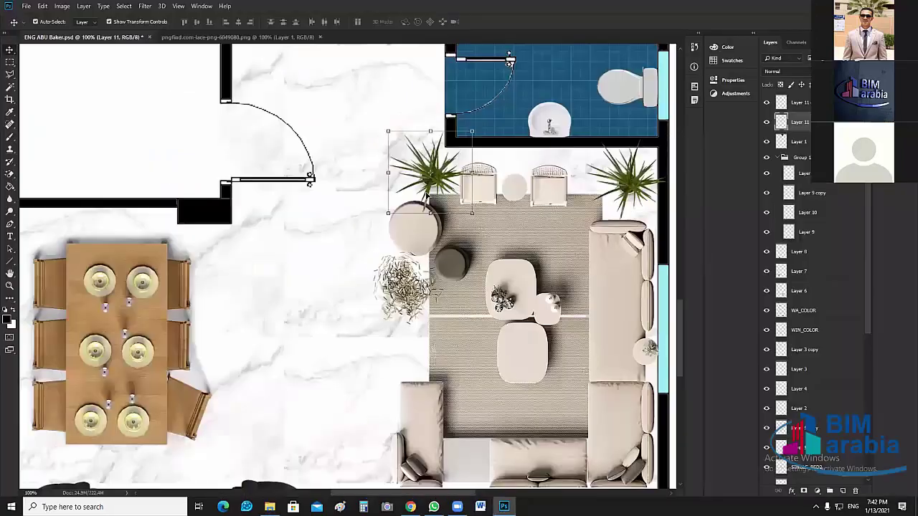
Shrink the selected plant beside the two armchairs and move it into the corner by the bathroom wall.
drag(472, 131, 446, 155)
key(Return)
click(451, 178)
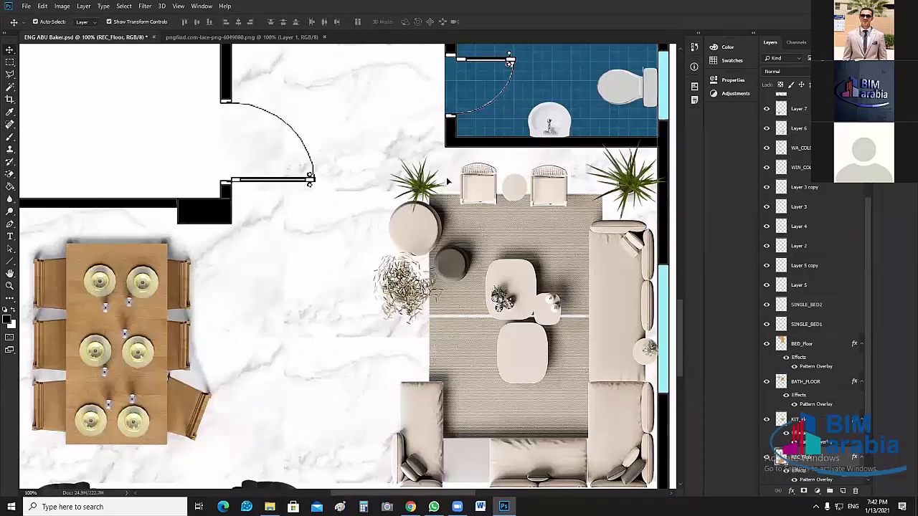
drag(421, 196, 439, 179)
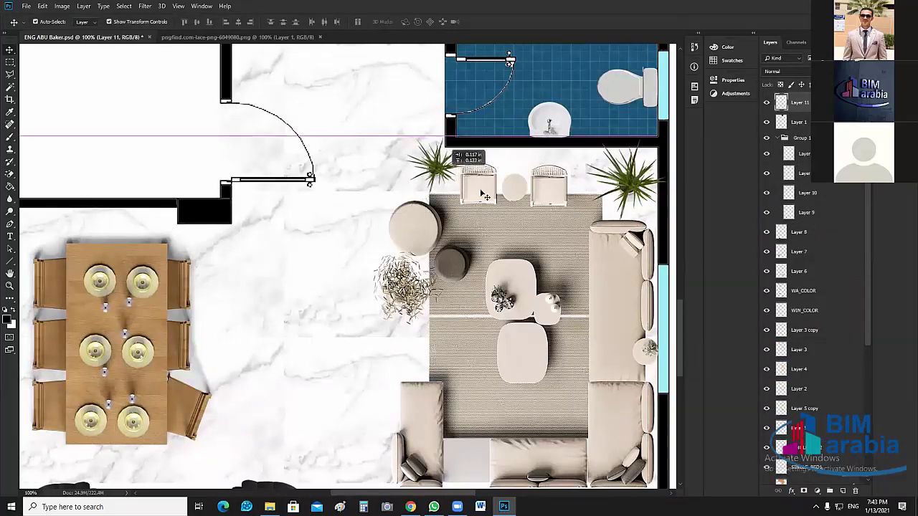
Replace the large plant near the window wall with a copy of the small one and add another copy below the column beside the dining table.
click(633, 185)
key(Delete)
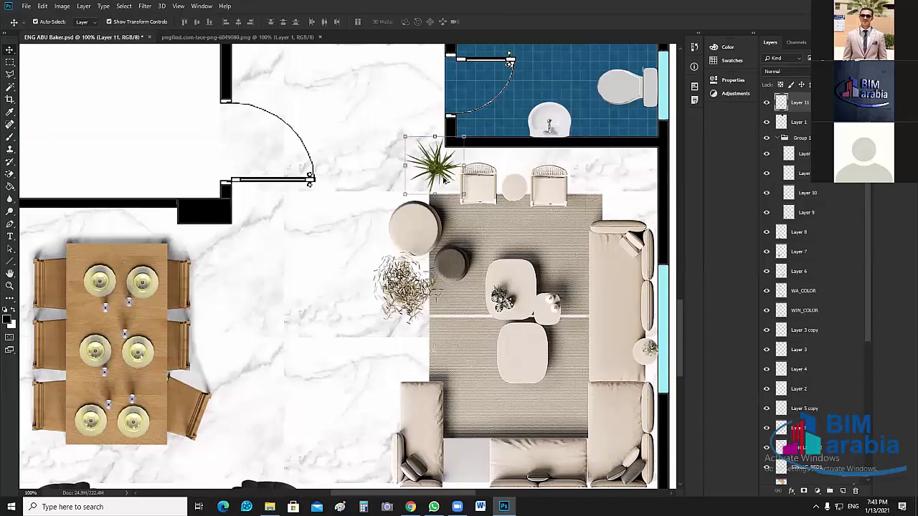
click(308, 231)
drag(235, 256, 223, 265)
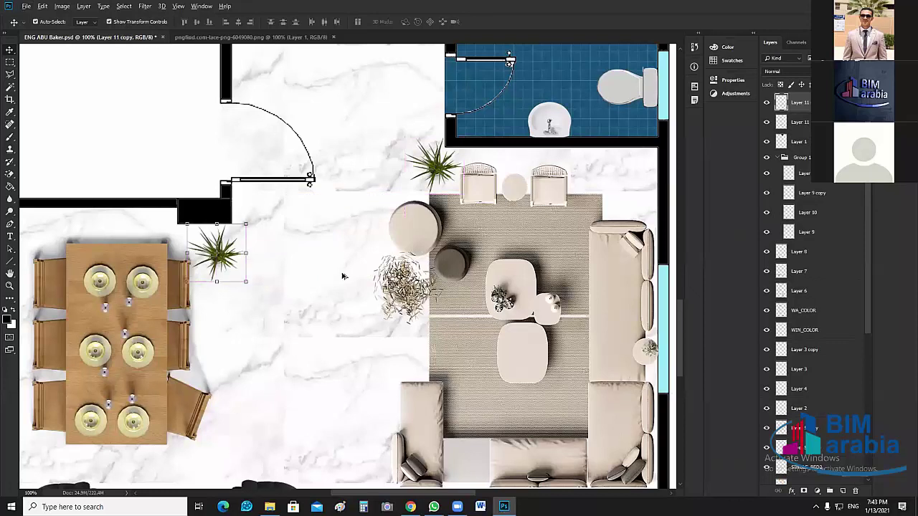
mouse_move(648, 205)
mouse_down()
mouse_move(658, 192)
mouse_move(643, 192)
mouse_up()
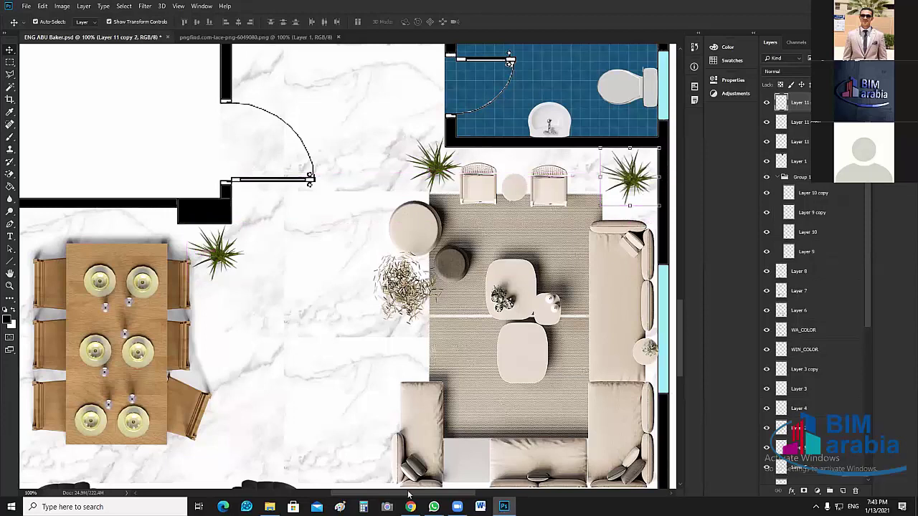
Copy the small plant into the dining area's upper-left corner and below the beige chaise near the garden entrance.
scroll(439, 237, down, 1)
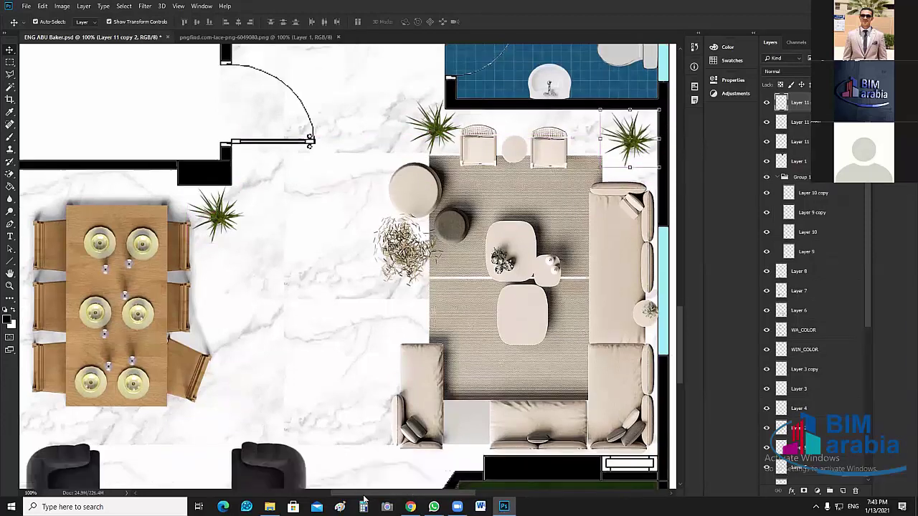
scroll(436, 226, left, 3)
click(445, 221)
drag(423, 222, 248, 196)
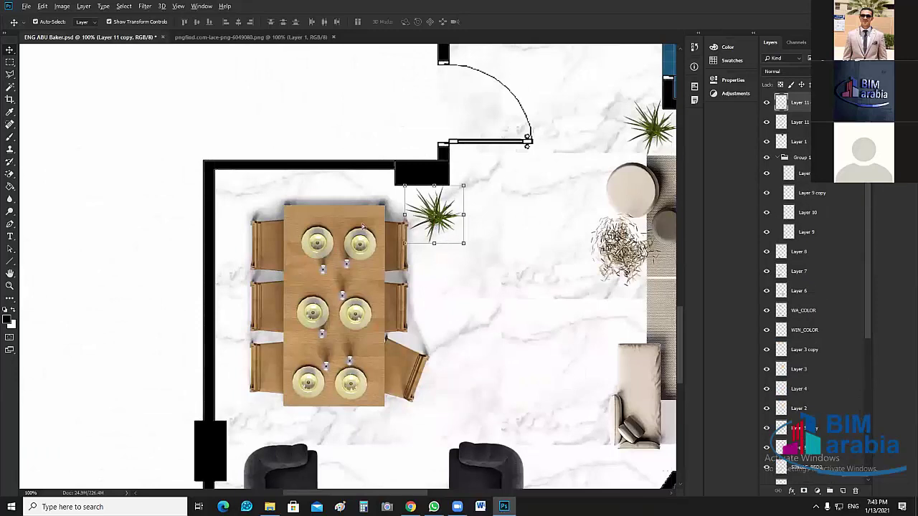
drag(436, 195, 249, 180)
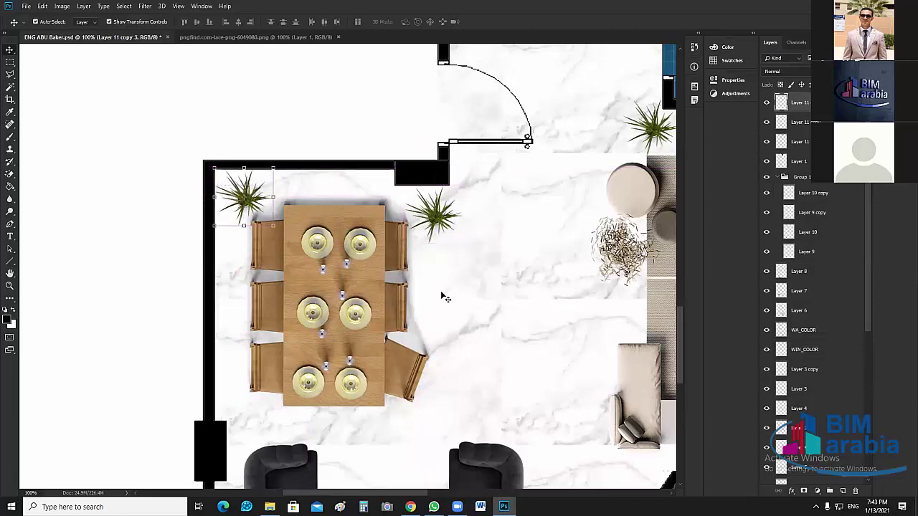
scroll(322, 215, down, 3)
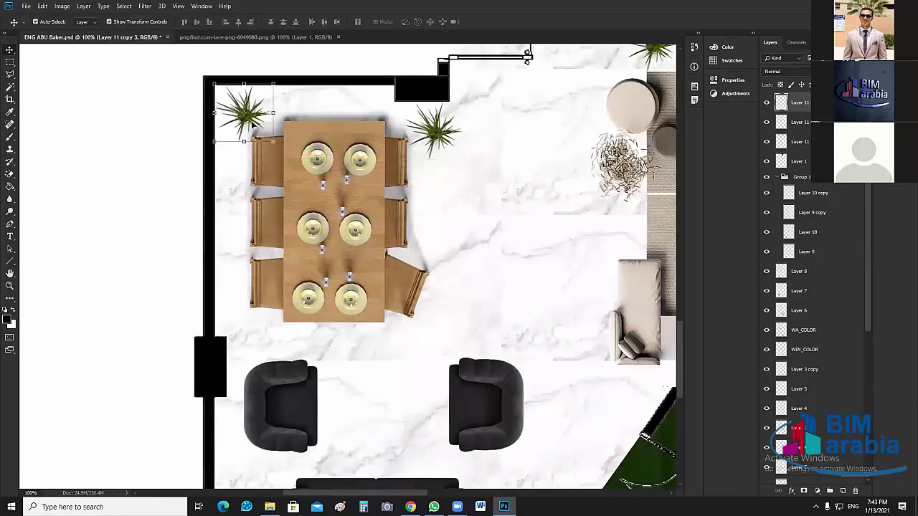
drag(252, 125, 639, 404)
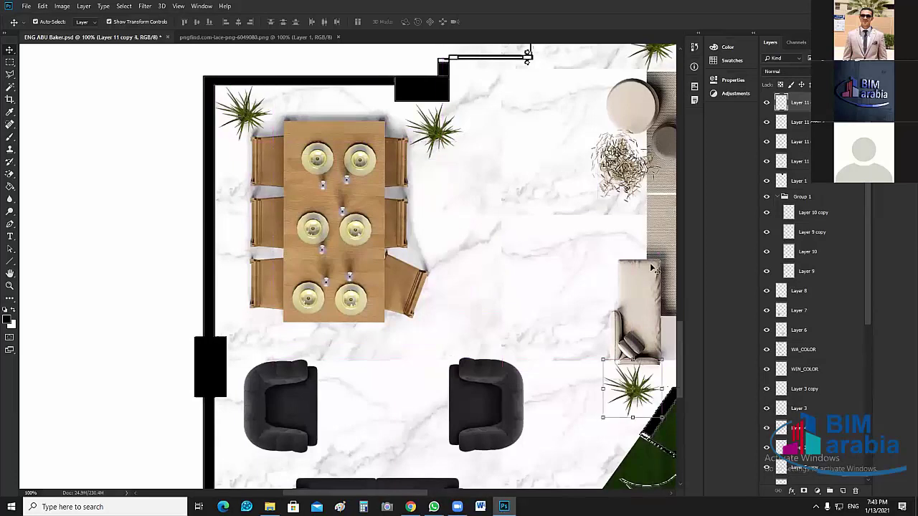
Place a copy of the small plant on each side of the black two-seat sofa by the window.
scroll(588, 395, down, 1)
scroll(532, 391, down, 2)
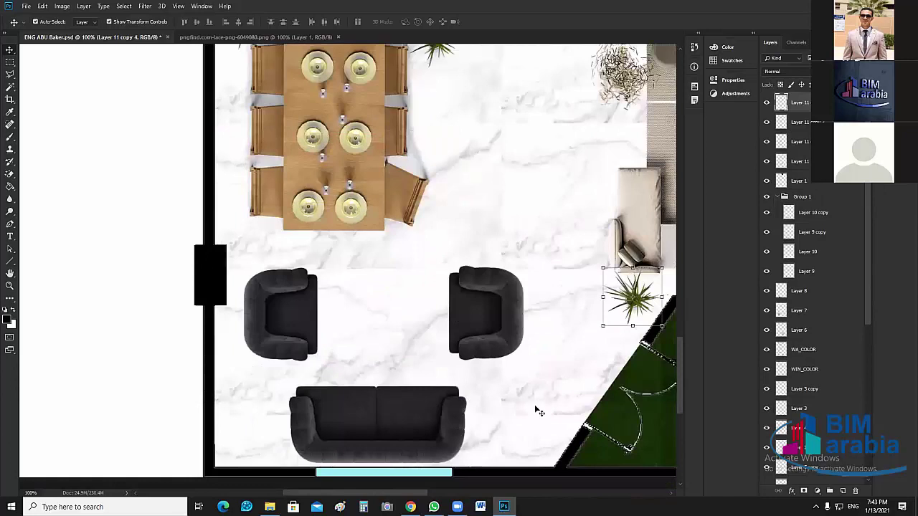
scroll(644, 268, down, 1)
drag(648, 274, 510, 399)
key(ctrl+z)
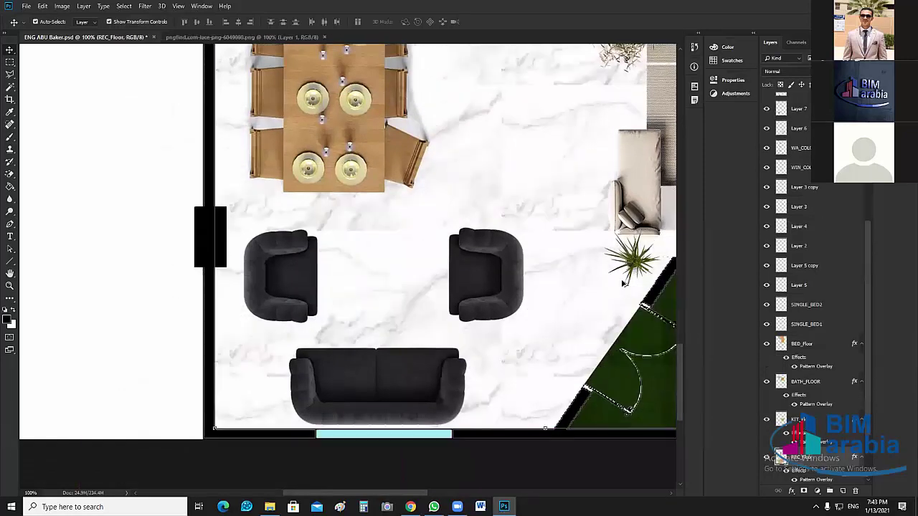
drag(642, 276, 259, 413)
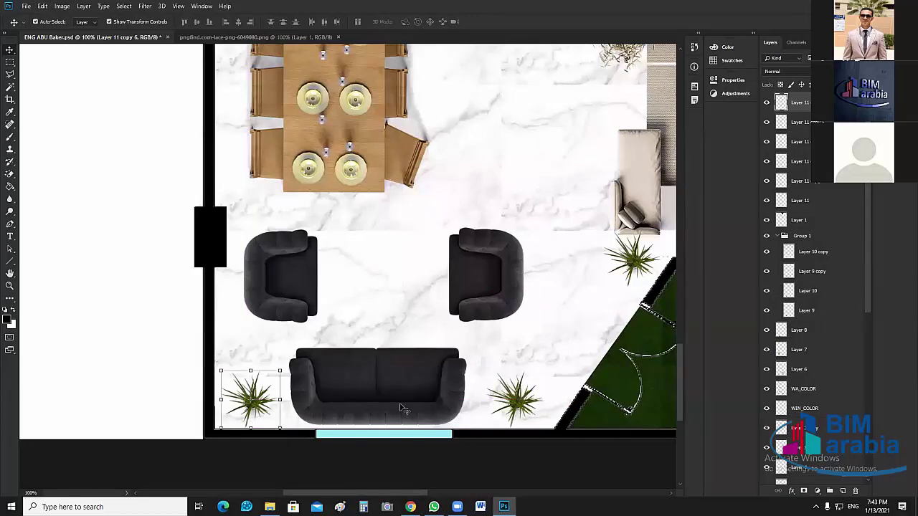
drag(261, 402, 261, 401)
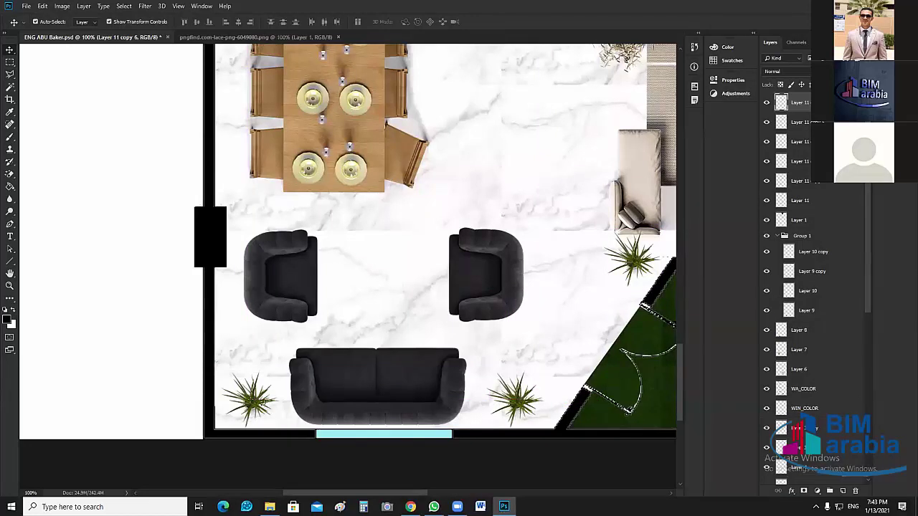
click(115, 344)
Switch to File Explorer and preview the rectangular wood tray PNG in the Png Pic folder.
scroll(342, 352, up, 1)
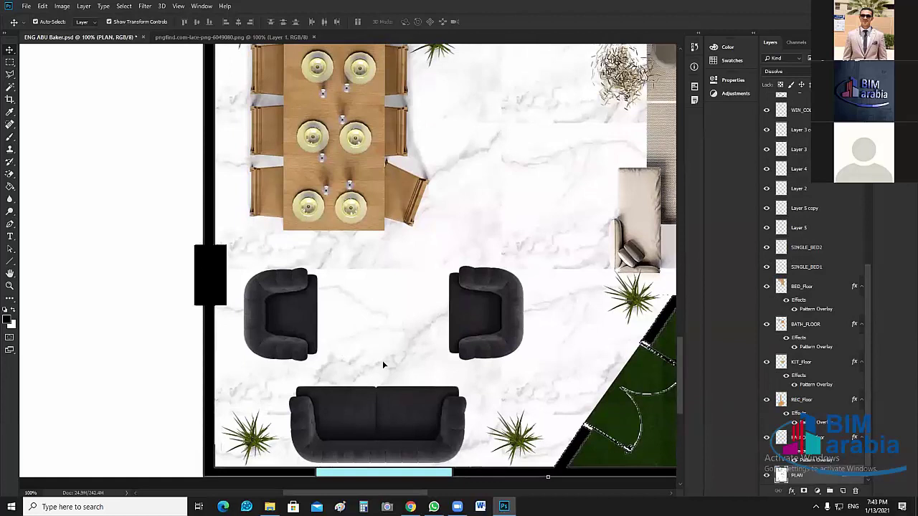
scroll(383, 360, up, 1)
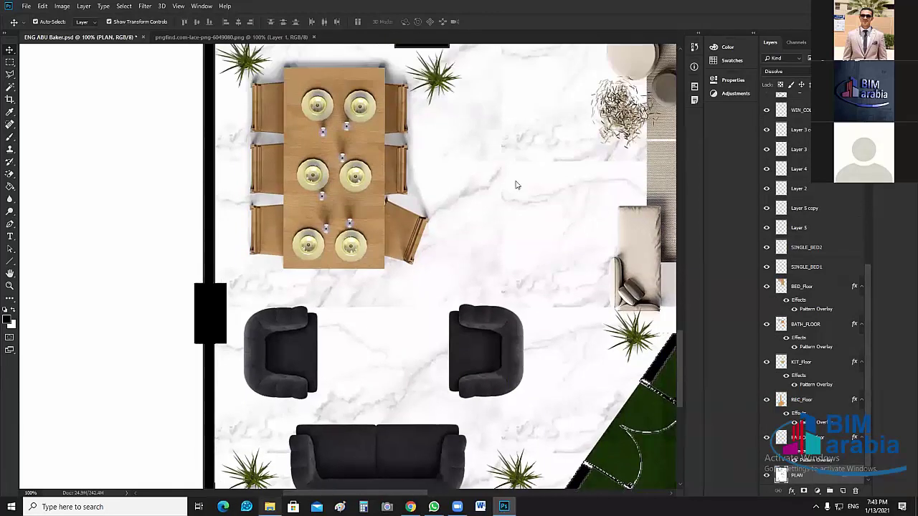
key(alt+Tab)
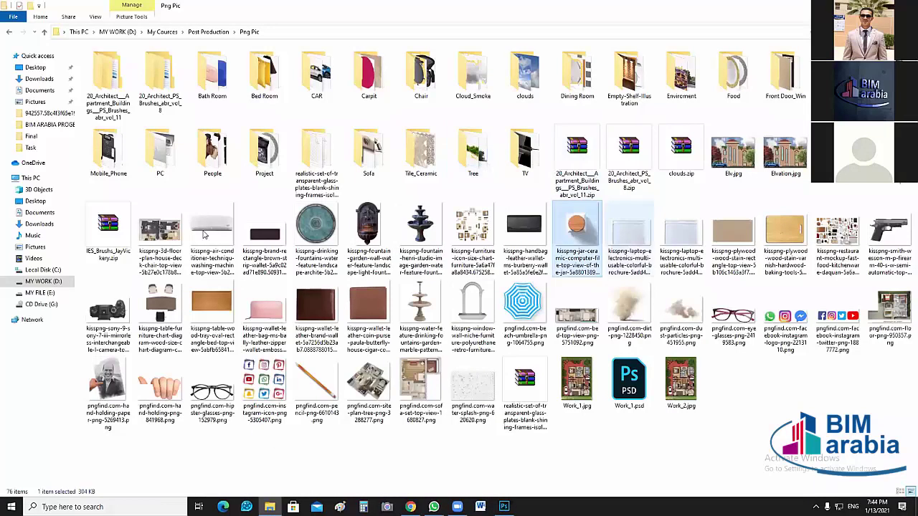
click(160, 309)
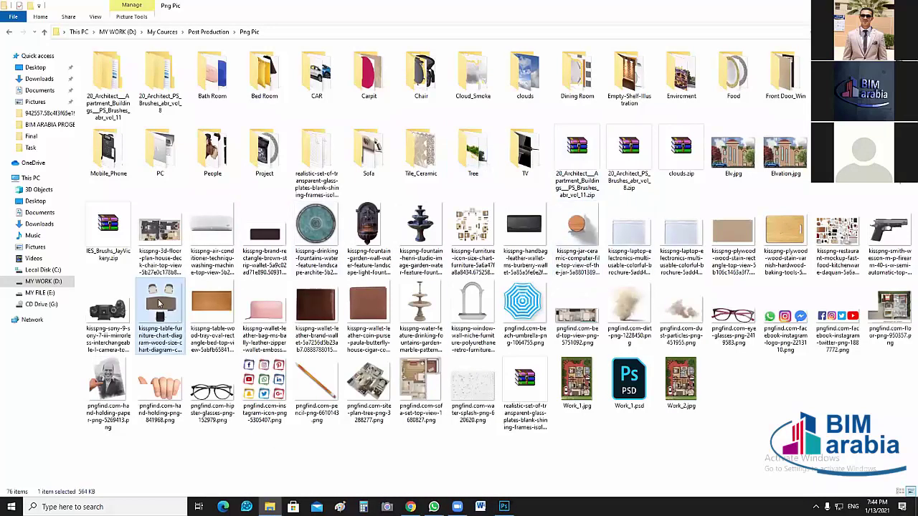
click(216, 315)
key(Return)
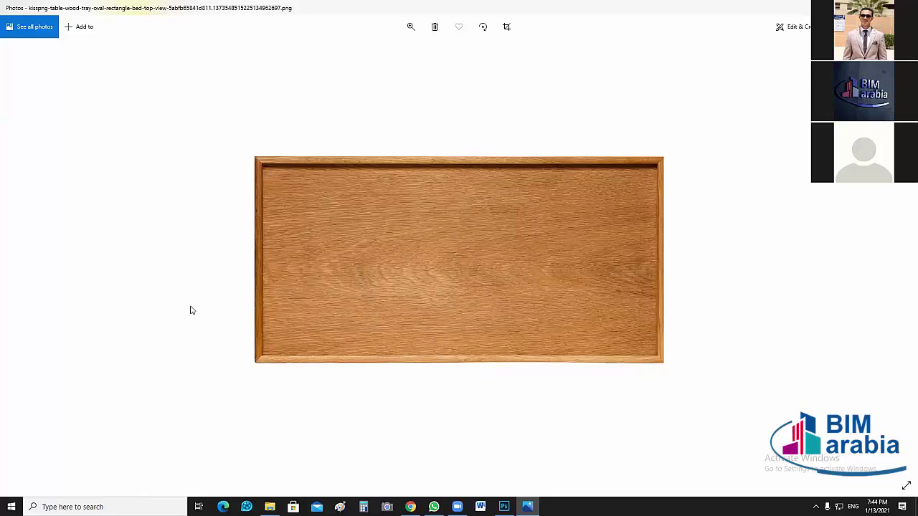
key(alt+F4)
Open the wood tray PNG in Photoshop as its own document and close the pngfind lace document.
drag(200, 294, 514, 41)
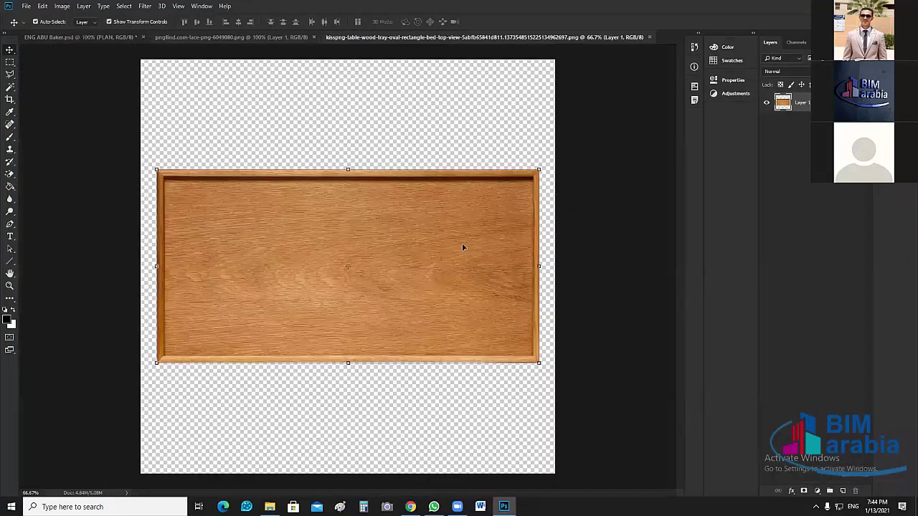
click(301, 36)
key(ctrl+w)
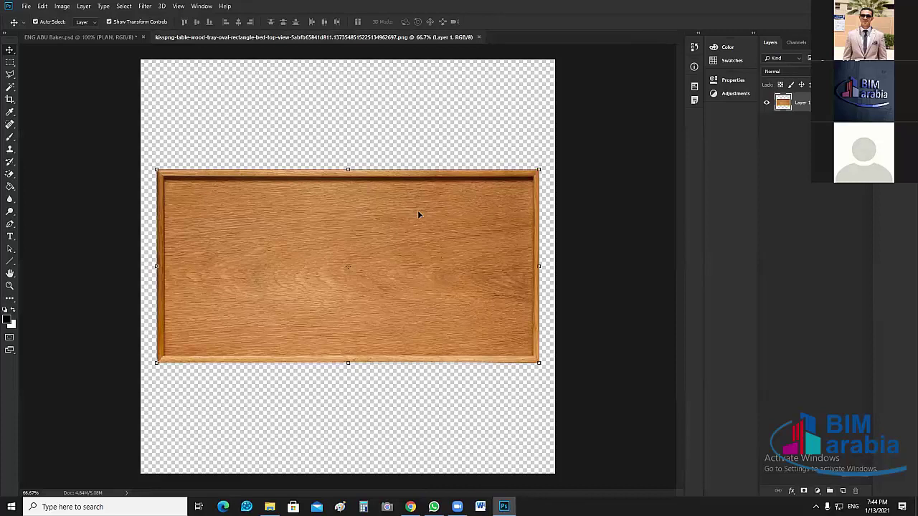
Crop the wood tray image to its inner wood surface, cutting off the raised frame.
click(10, 99)
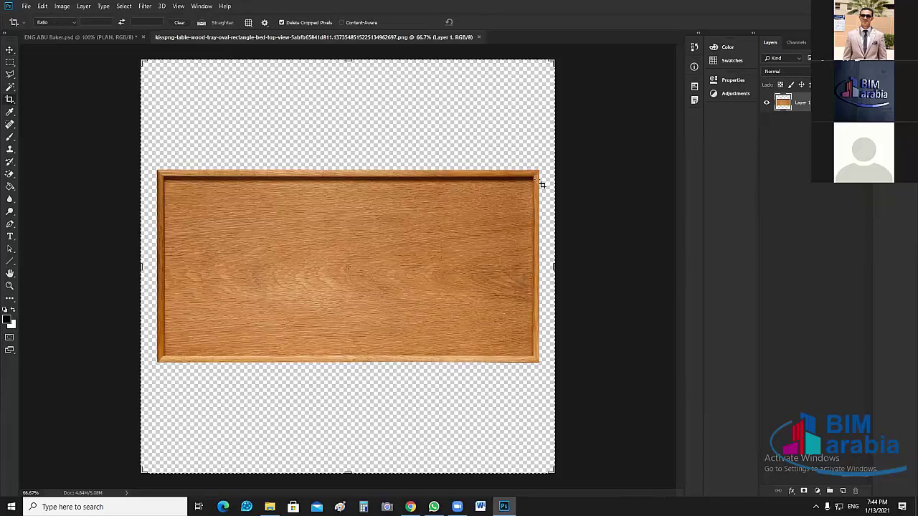
drag(534, 179, 171, 360)
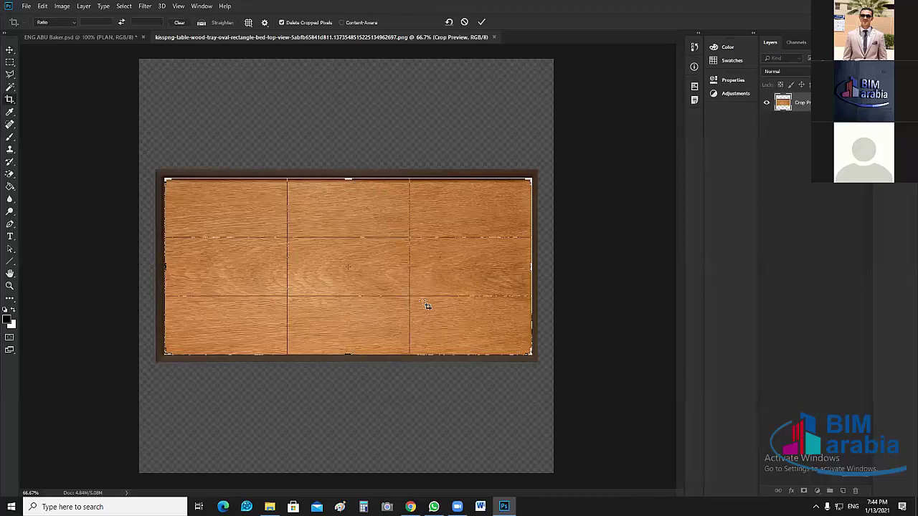
key(Return)
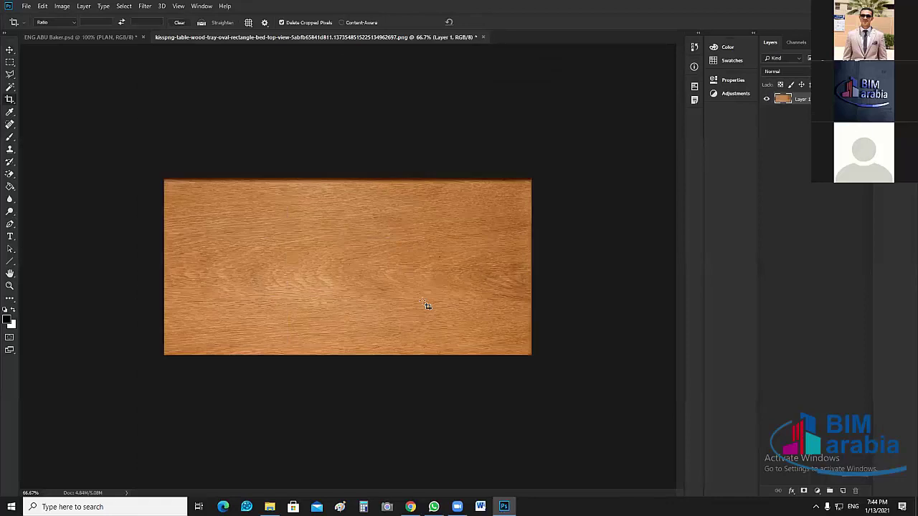
Bring the cropped wood panel into ENG ABU Baker.psd and move its layer up to just below the topmost plant layer.
key(v)
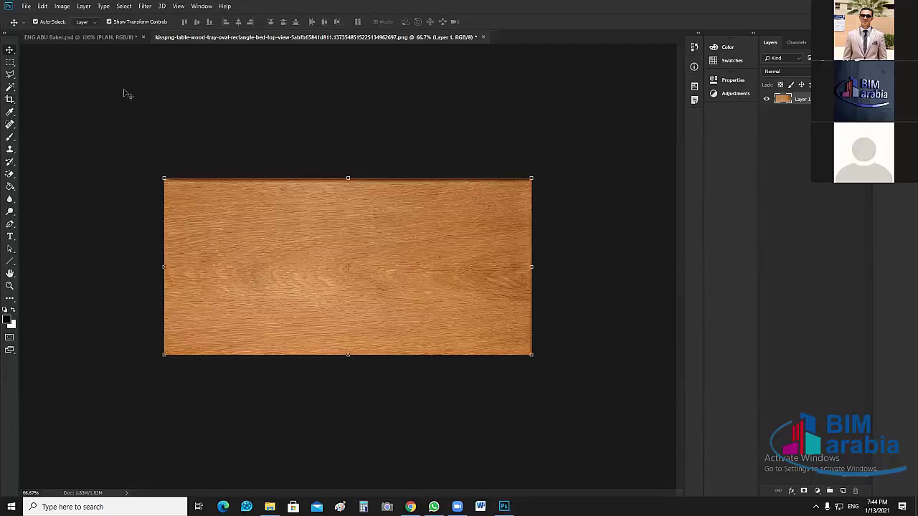
click(106, 40)
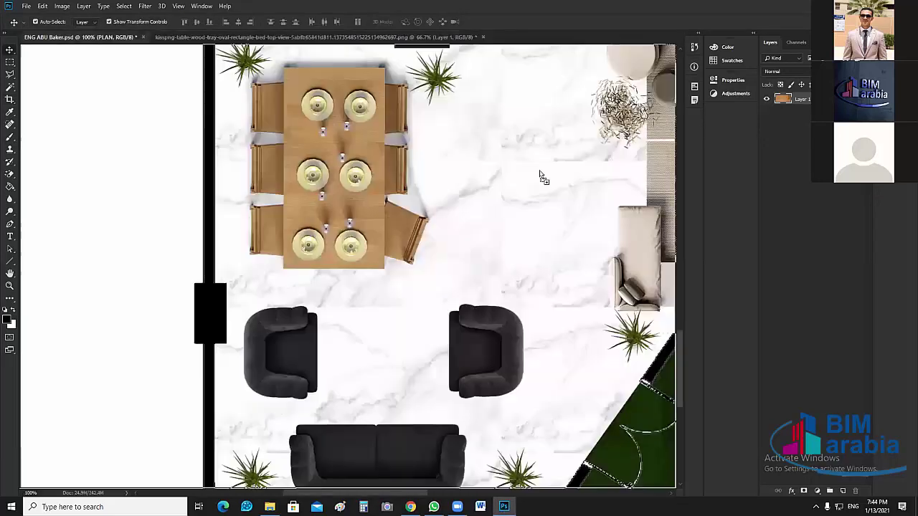
drag(543, 178, 564, 204)
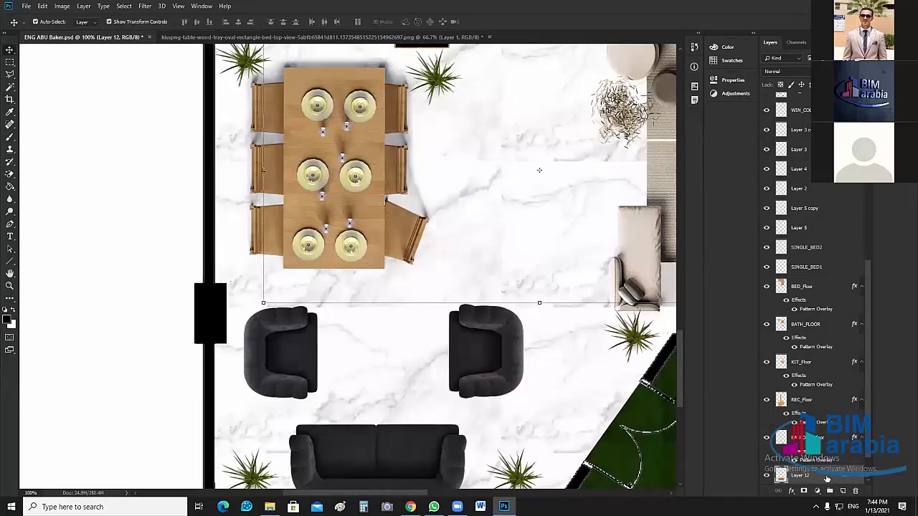
drag(825, 475, 807, 103)
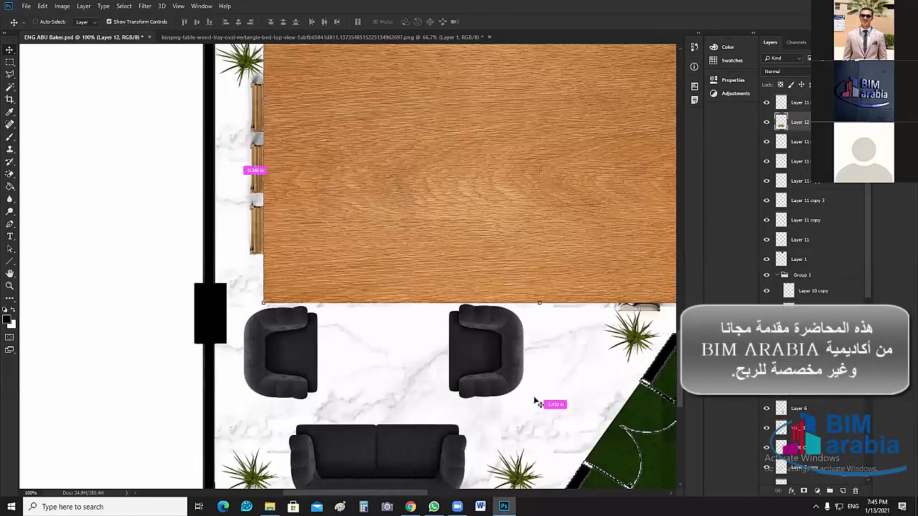
Move the wood panel up to the empty wood-floored room and scale it to about 33%.
scroll(538, 404, down, 4)
drag(374, 396, 394, 190)
key(ctrl+t)
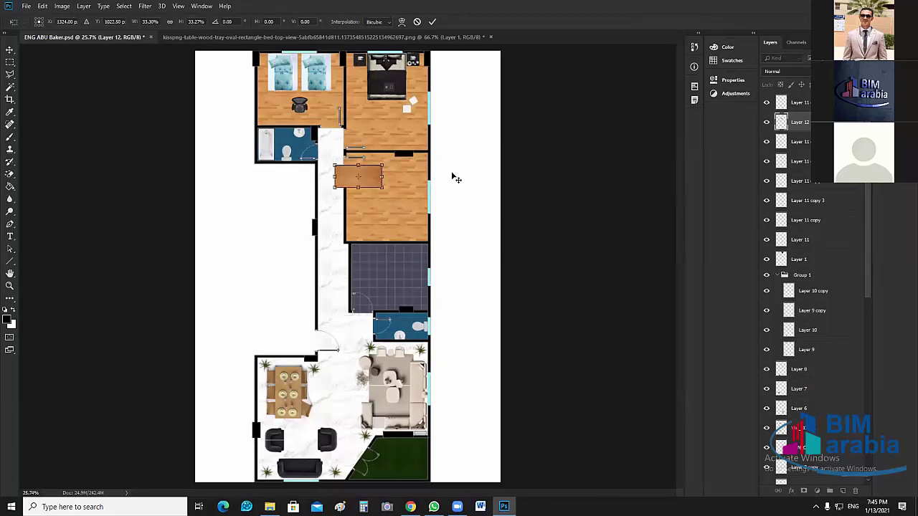
key(Return)
Fit the wood panel against the lower wall of the double bedroom, widening it to about 127% and reducing its depth.
key(ctrl+plus)
key(ctrl+plus)
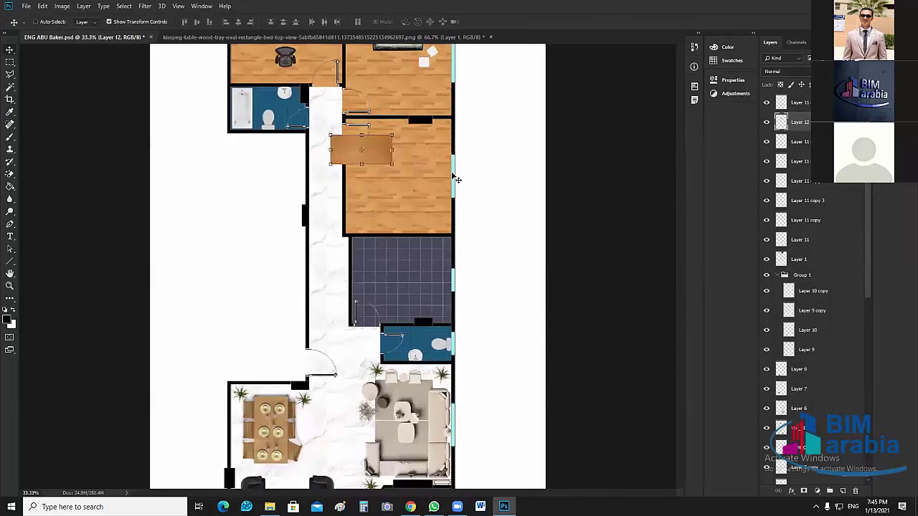
scroll(495, 143, up, 8)
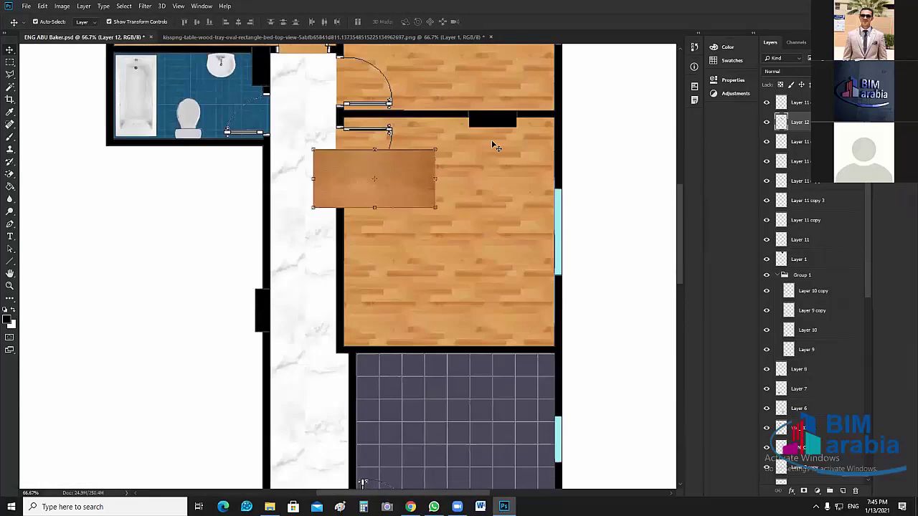
drag(396, 278, 554, 163)
key(ctrl+t)
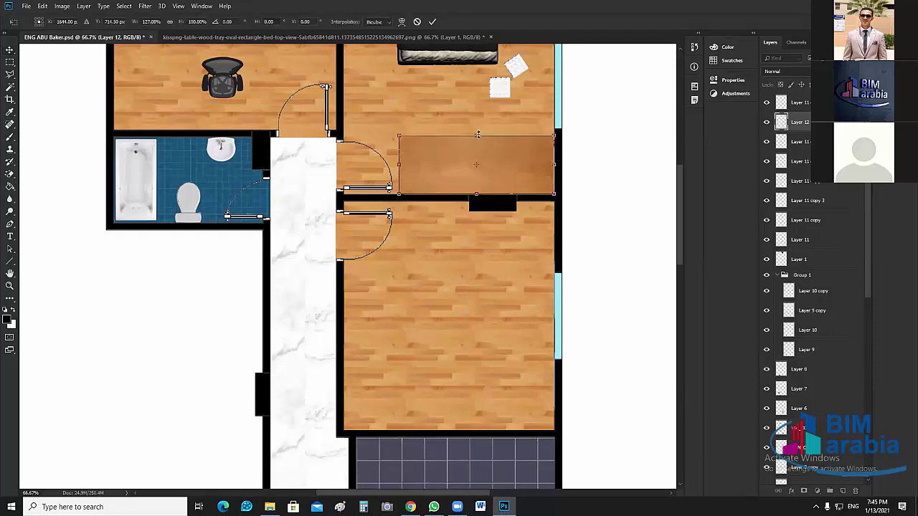
drag(476, 139, 475, 156)
key(Return)
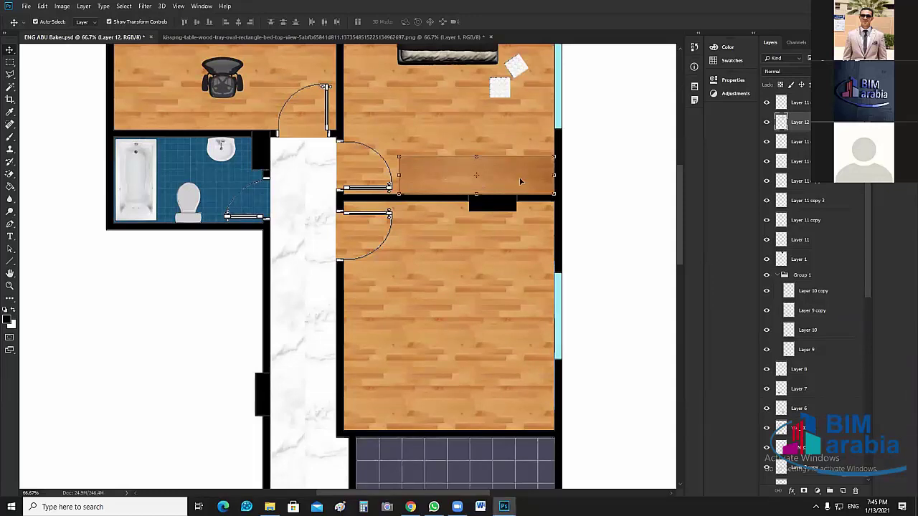
Duplicate the wood panel into the twin-bed room below the office chair as a desk, scaling it to 50% width and about 90% depth.
drag(400, 161, 248, 122)
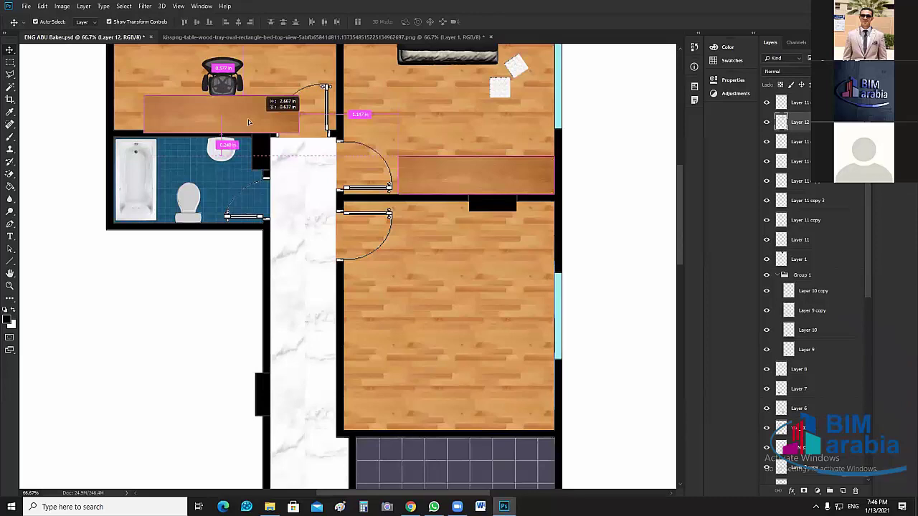
drag(248, 122, 215, 115)
drag(273, 115, 254, 115)
drag(120, 115, 219, 130)
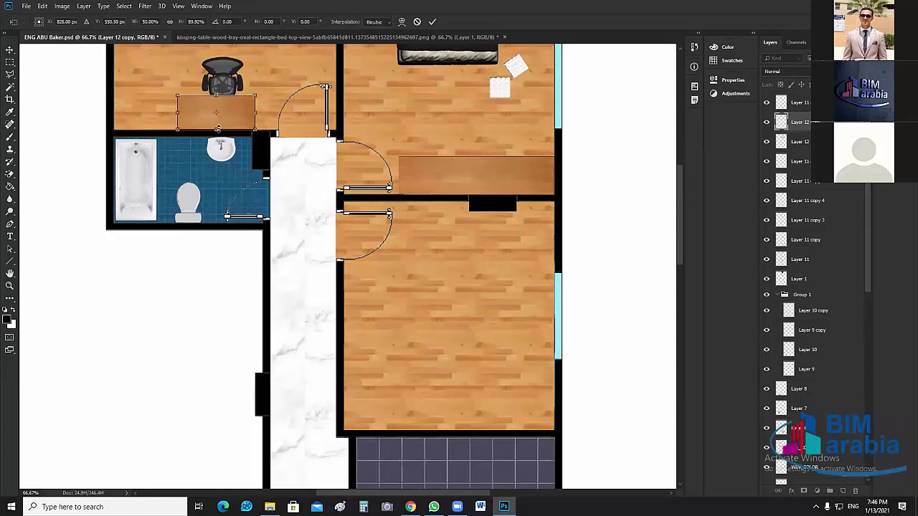
key(Return)
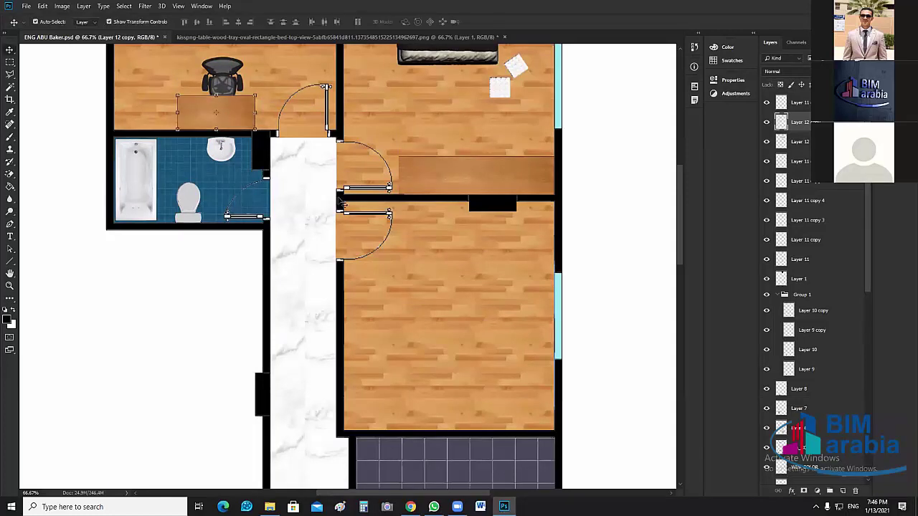
Reduce the new desk's depth to about 92%, pulling its chair-side edge toward the lower wall of the twin-bed room.
scroll(397, 223, up, 2)
scroll(396, 223, up, 1)
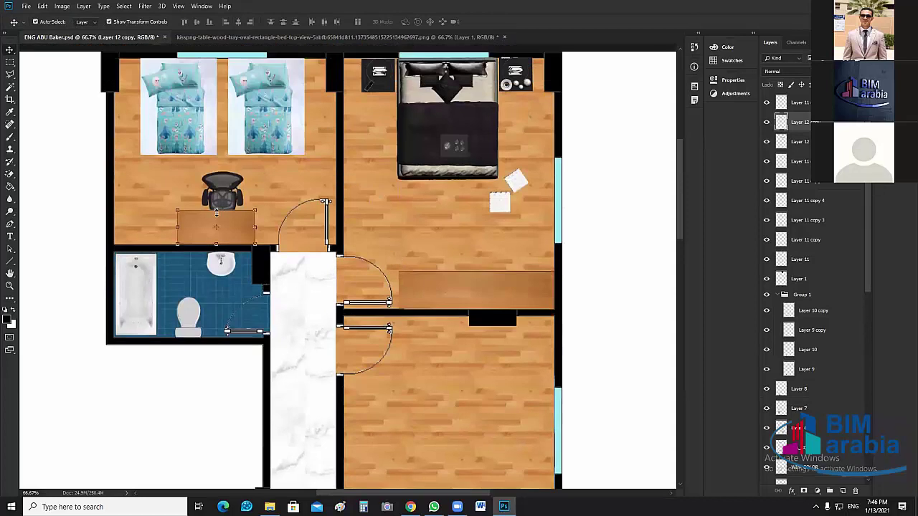
drag(216, 211, 217, 212)
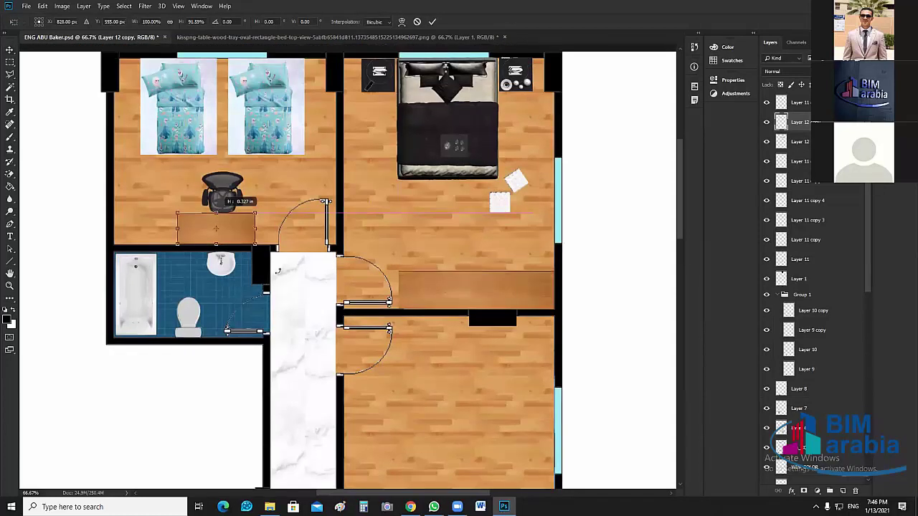
double_click(233, 231)
Nudge the office chair slightly left to centre it on the desk and down so it overlaps the desk's edge.
click(231, 194)
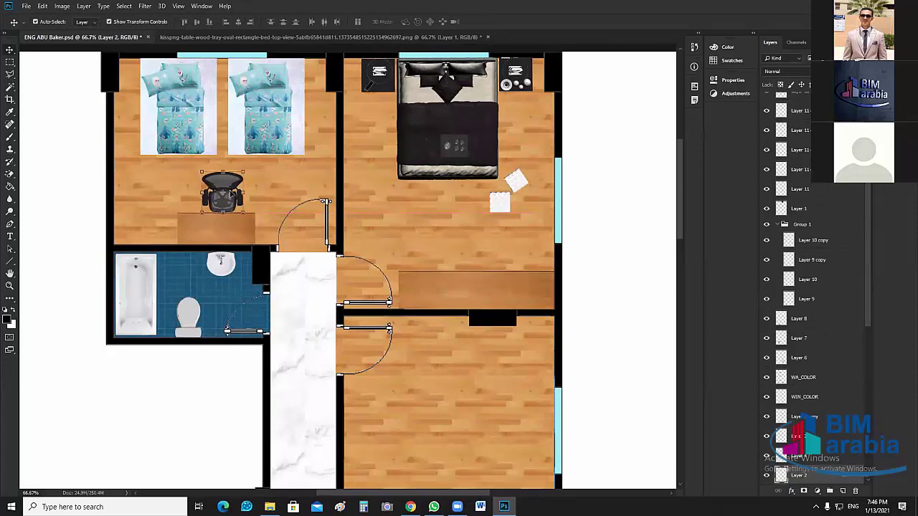
key(Left)
key(Left)
key(Left)
key(Left)
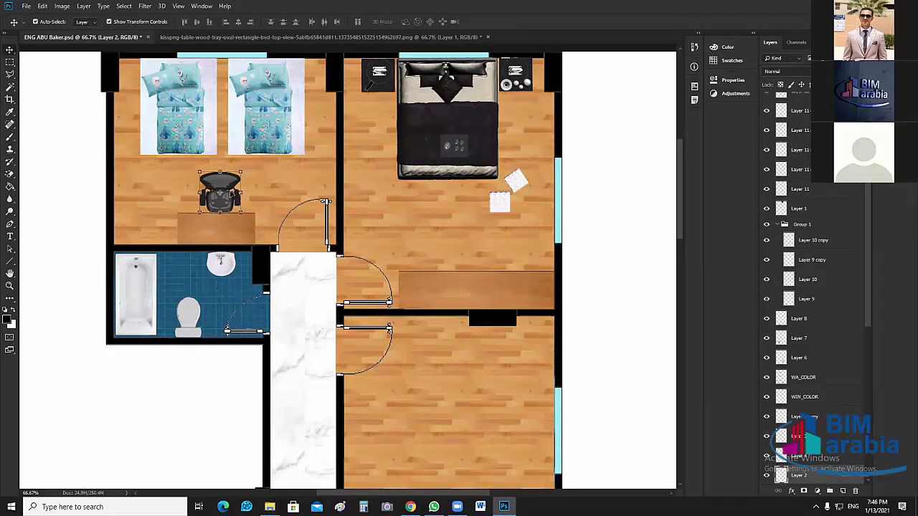
key(Down)
key(Down)
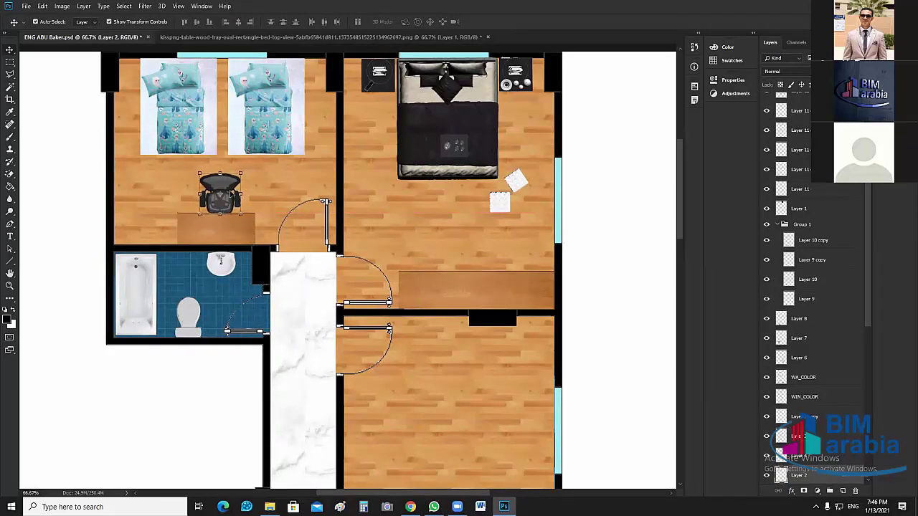
key(Down)
key(Down)
key(Down)
key(Down)
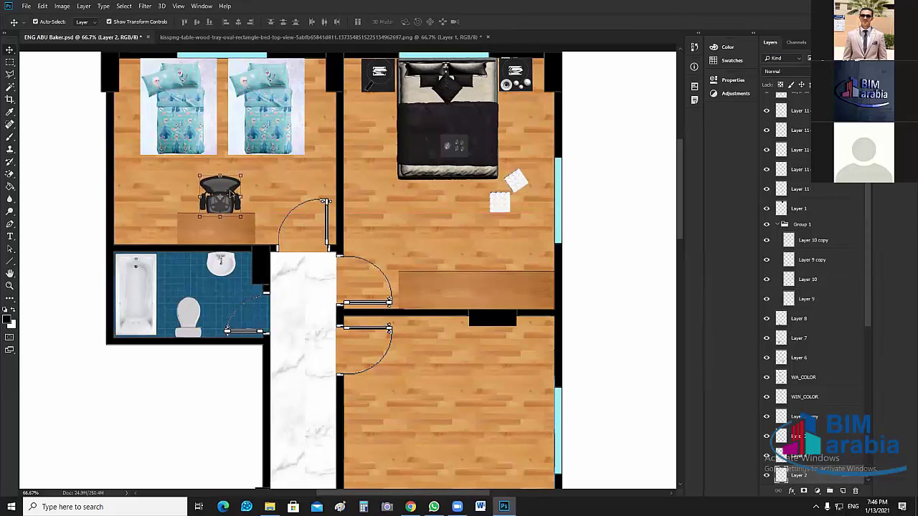
key(Down)
key(Down)
key(Down)
key(Down)
key(Down)
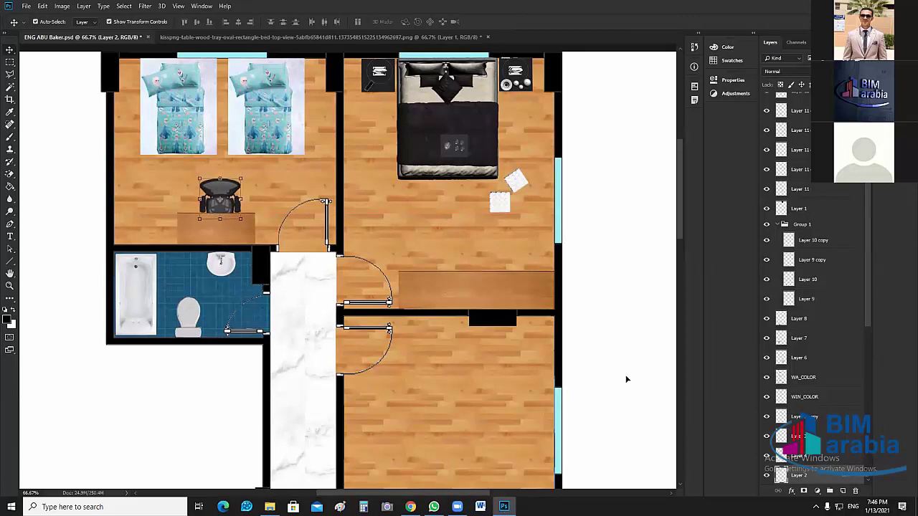
Change the BED_Floor layer's Pattern Overlay to the light brown wood plank pattern so the floor contrasts with the wooden furniture.
click(654, 437)
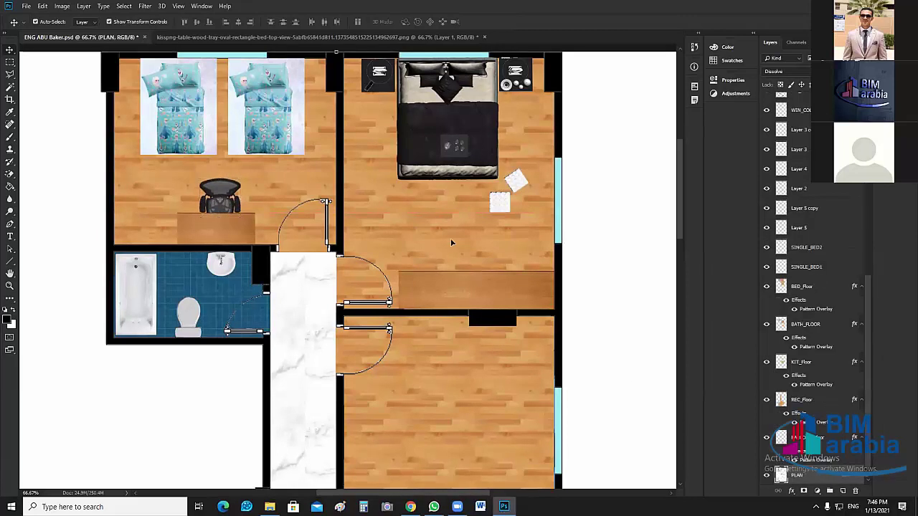
click(804, 287)
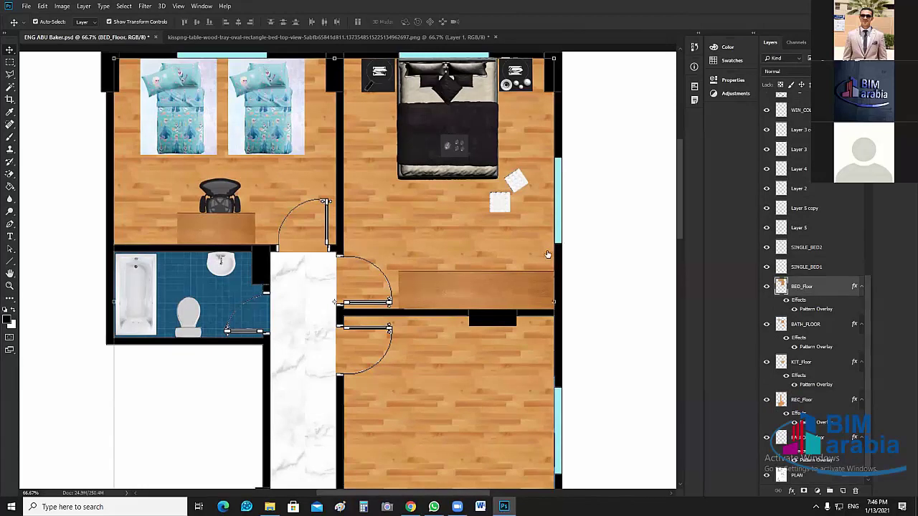
double_click(444, 199)
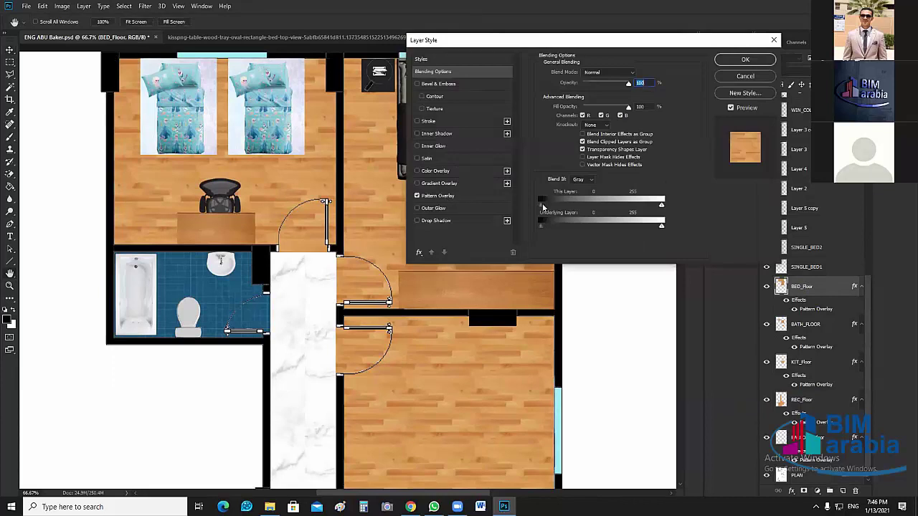
click(437, 195)
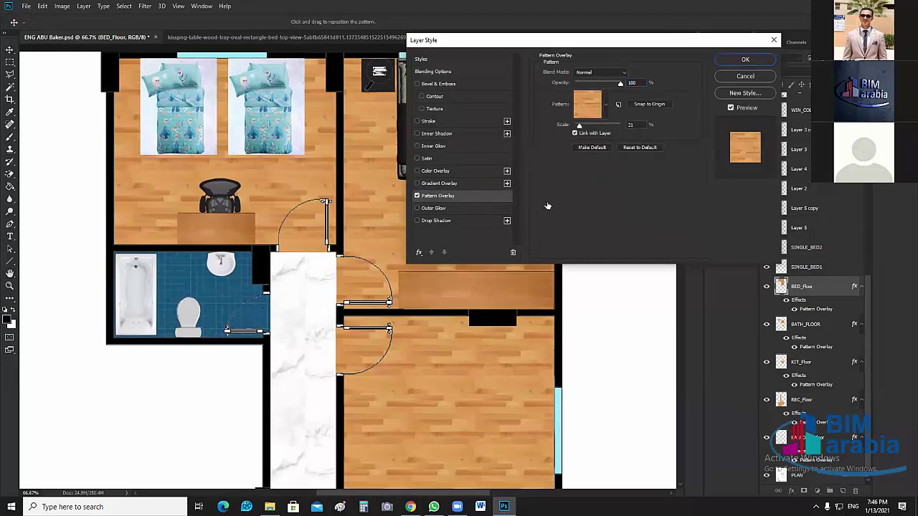
click(587, 104)
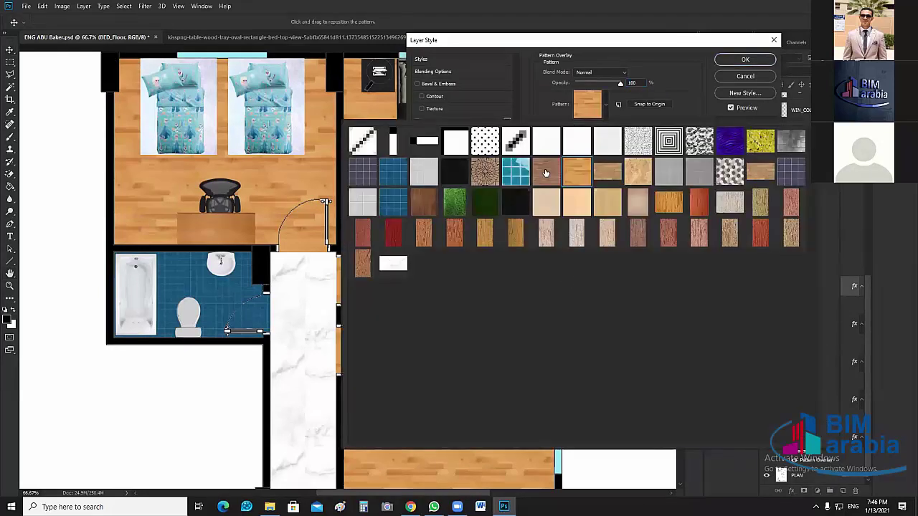
click(546, 173)
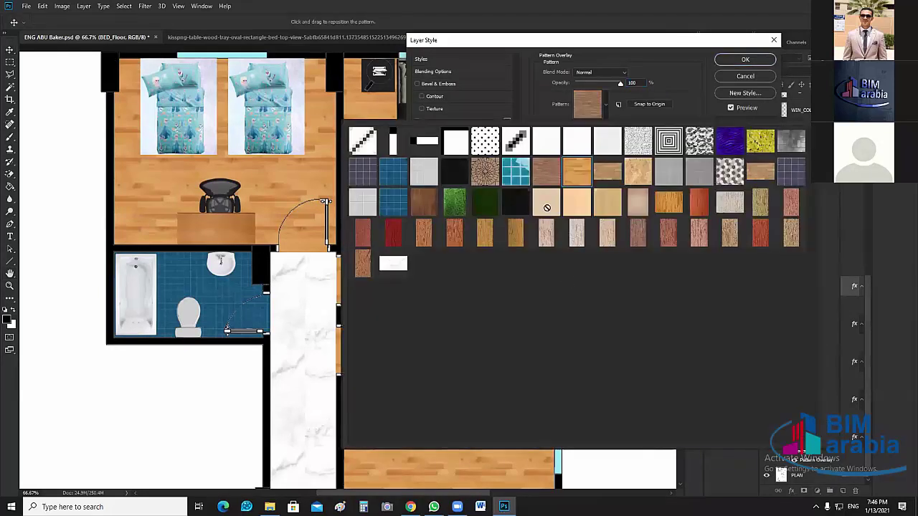
click(611, 173)
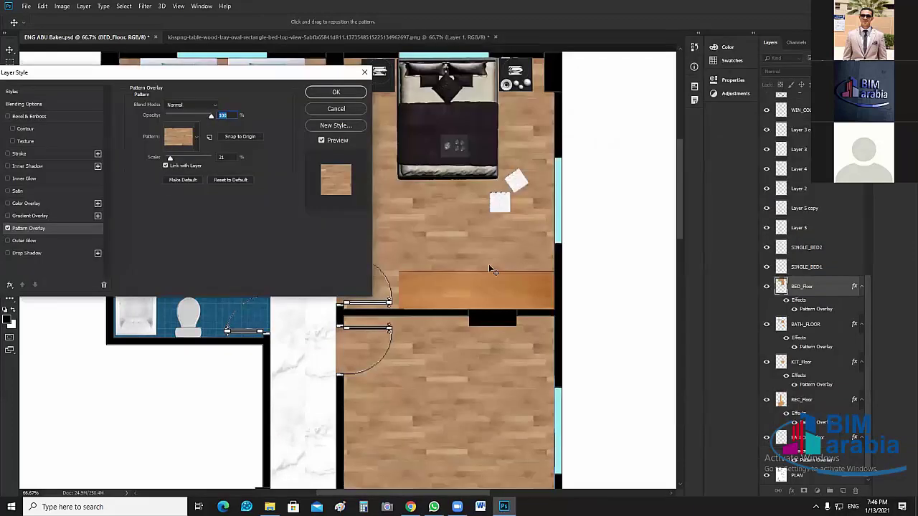
click(336, 94)
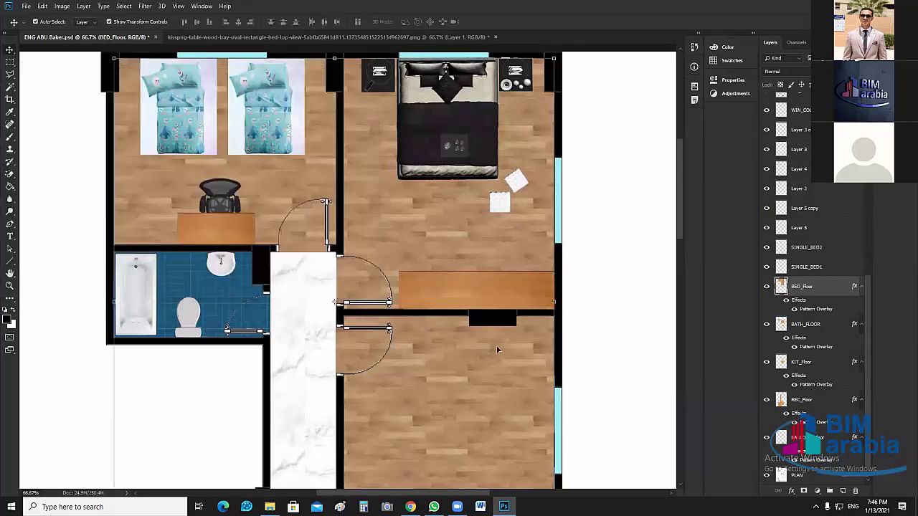
Examine the bedrooms and the empty room with the new floor pattern, checking how the beds and wooden furniture stand out.
scroll(489, 350, down, 2)
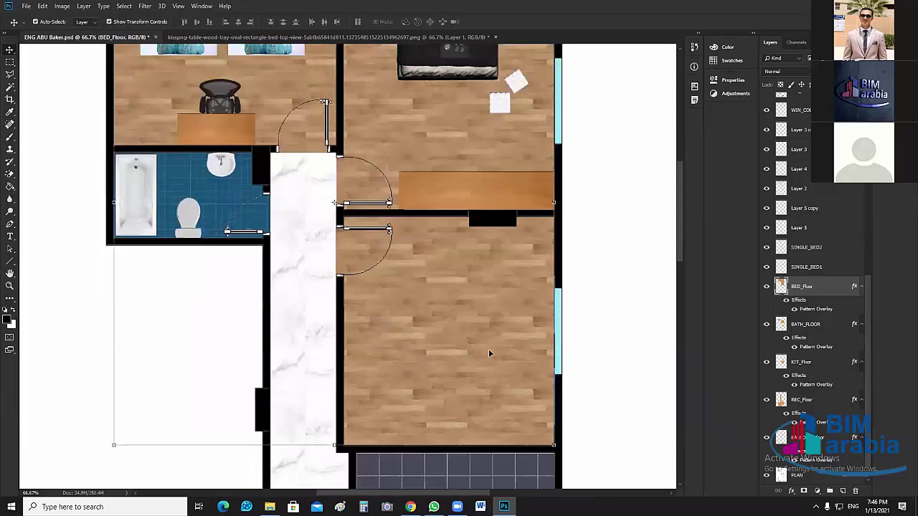
scroll(488, 349, up, 2)
scroll(516, 375, down, 2)
scroll(508, 384, down, 4)
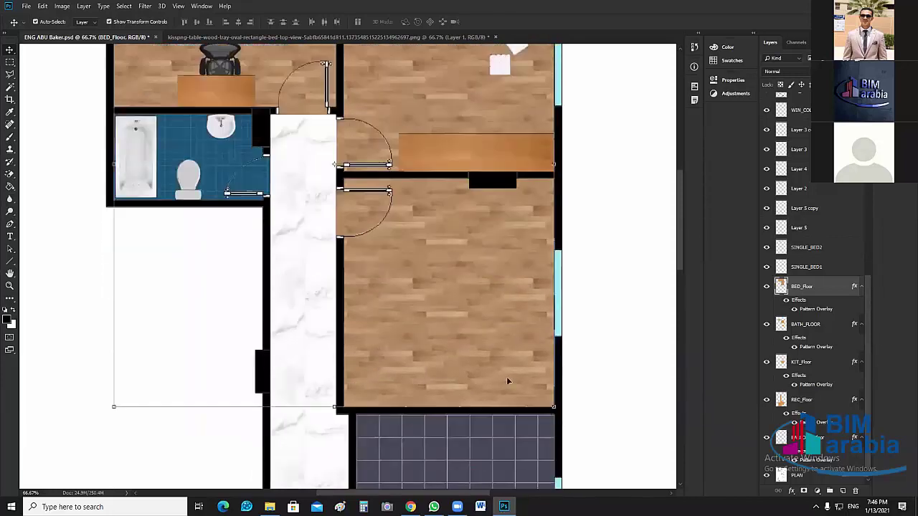
scroll(505, 380, up, 4)
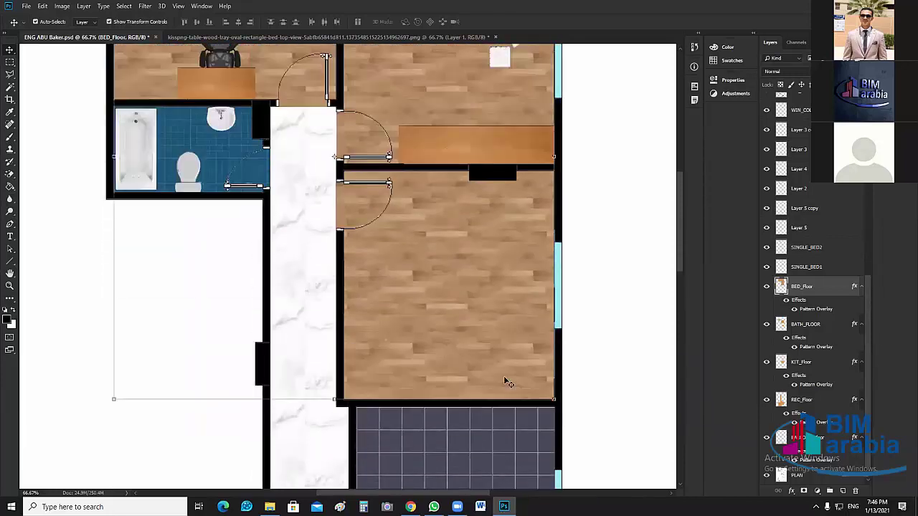
scroll(237, 266, up, 3)
scroll(243, 249, up, 2)
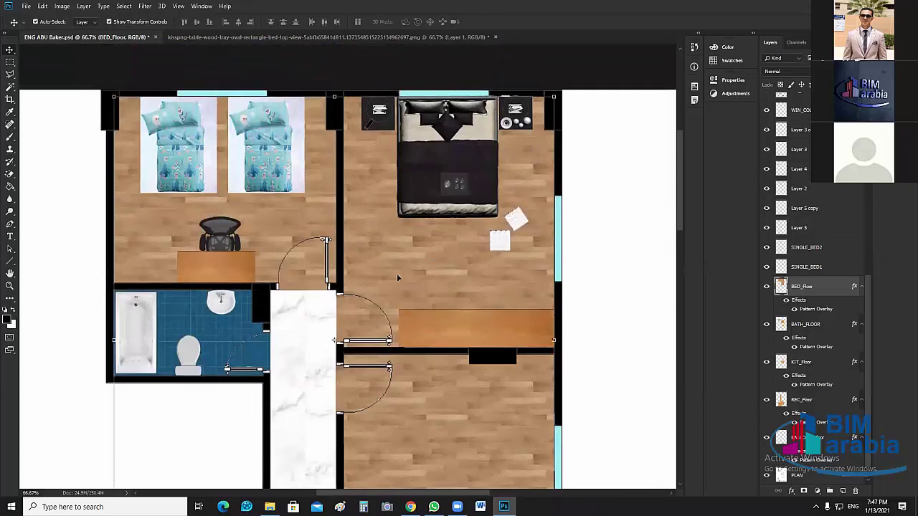
click(287, 188)
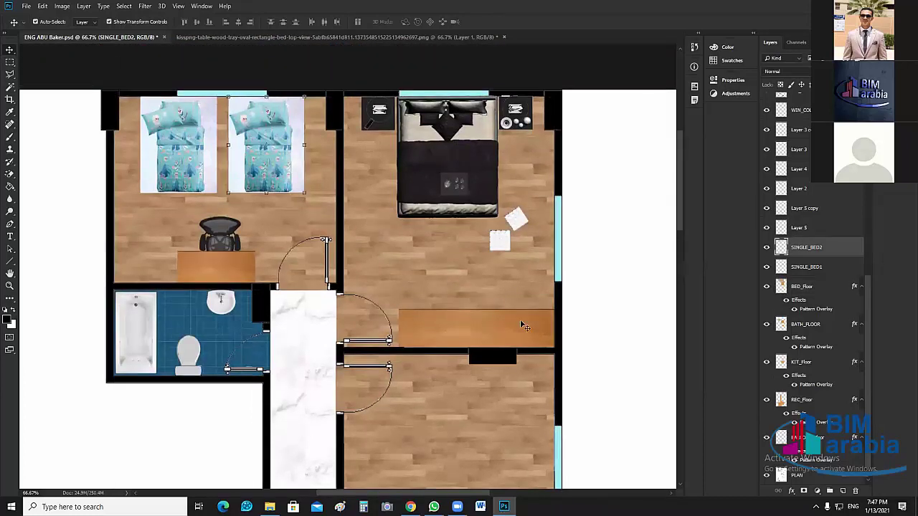
scroll(524, 326, down, 4)
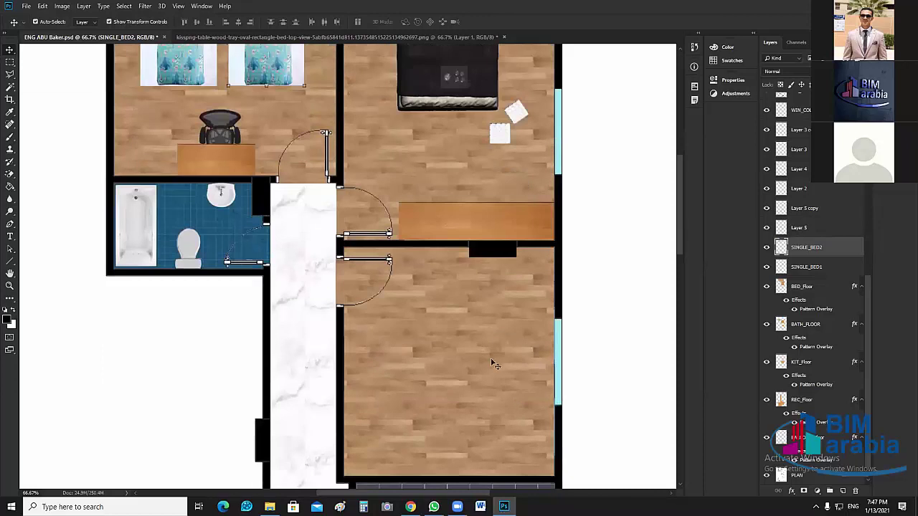
click(229, 169)
scroll(229, 169, up, 6)
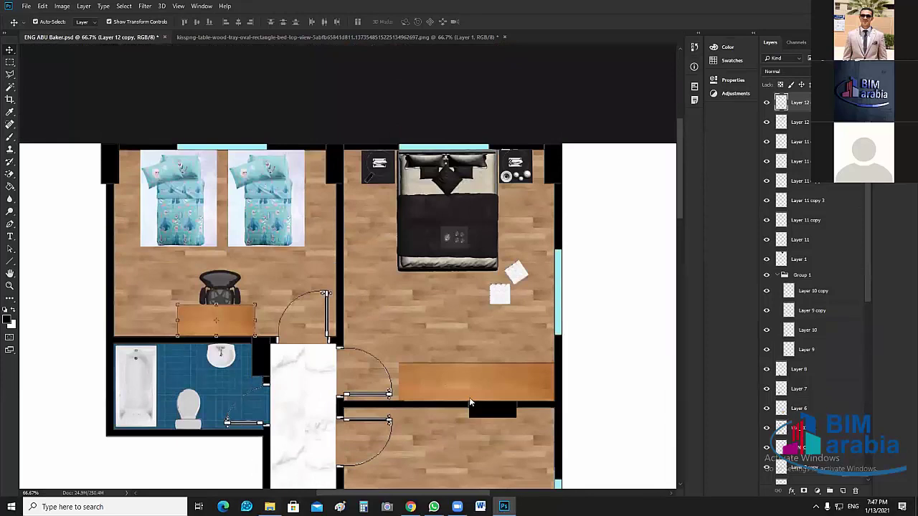
Switch to File Explorer, look through the Bed Room image folder, and open the top-view jar PNG from Png Pic in Photoshop.
key(alt+Tab)
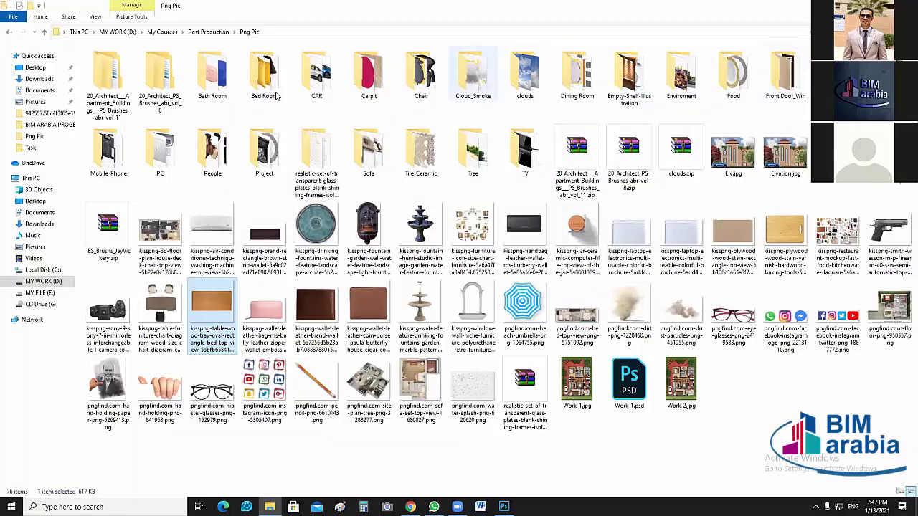
double_click(316, 148)
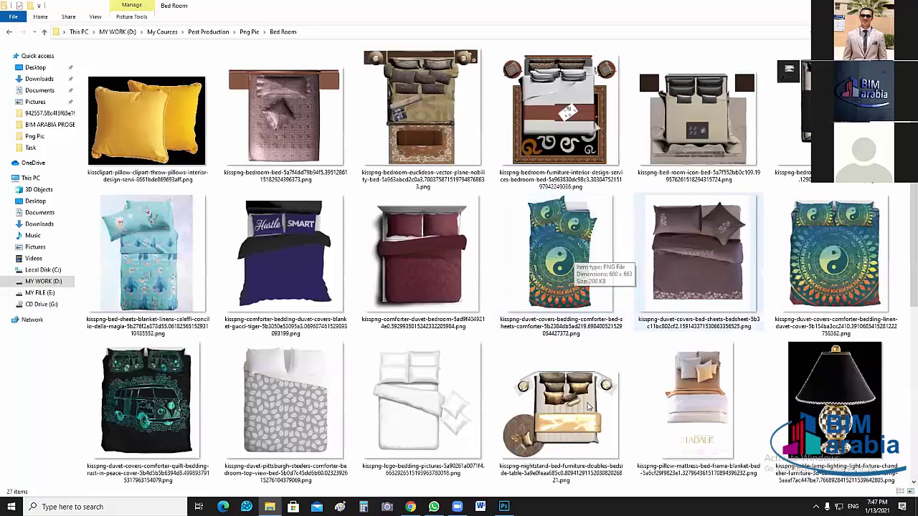
scroll(645, 395, down, 3)
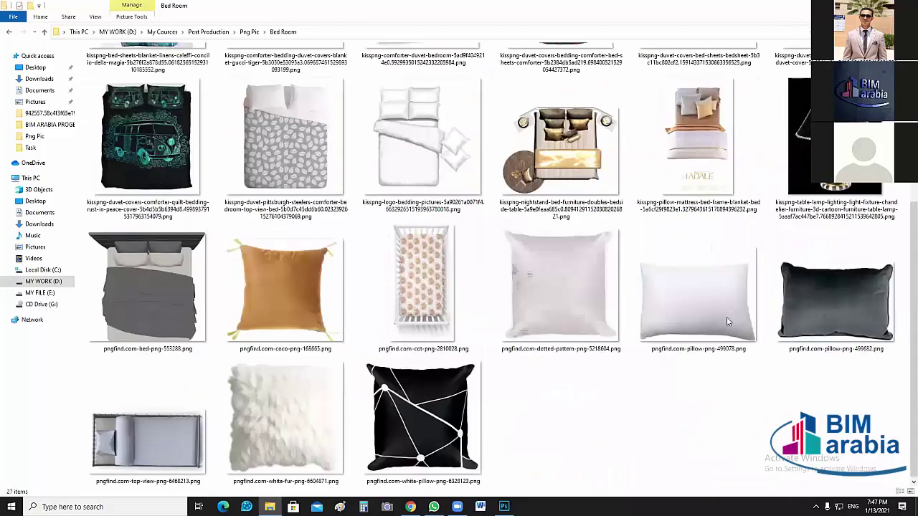
scroll(729, 322, up, 3)
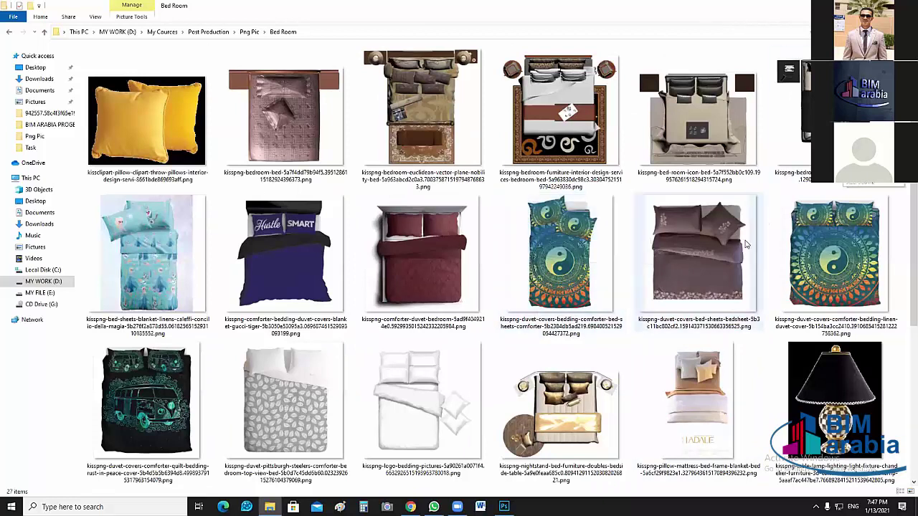
click(43, 33)
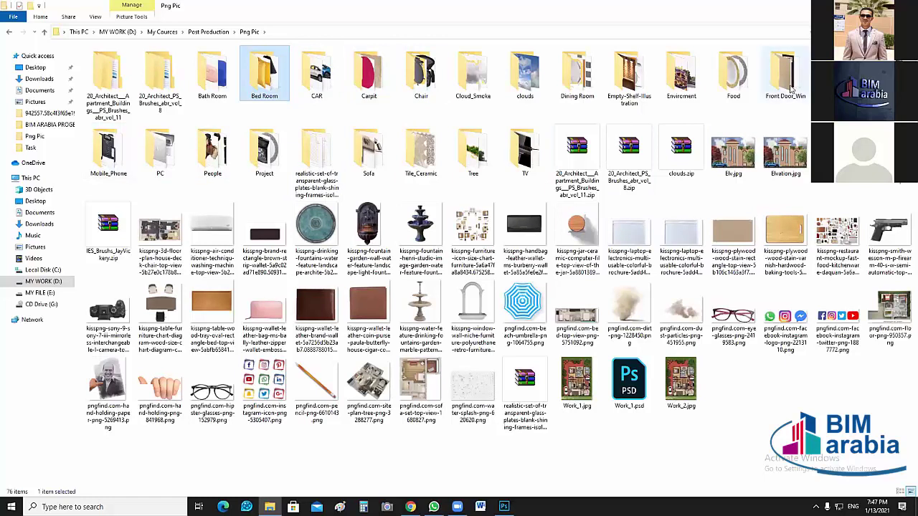
click(581, 233)
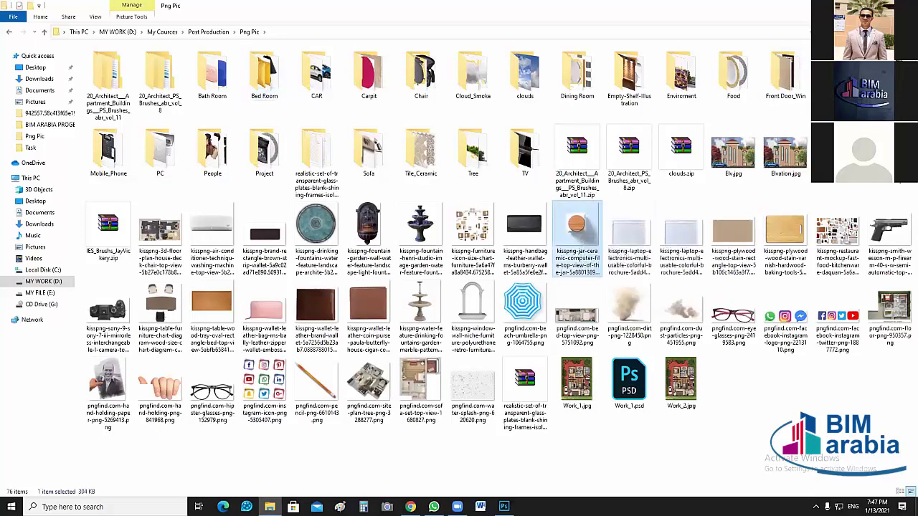
key(alt+Tab)
drag(487, 87, 545, 53)
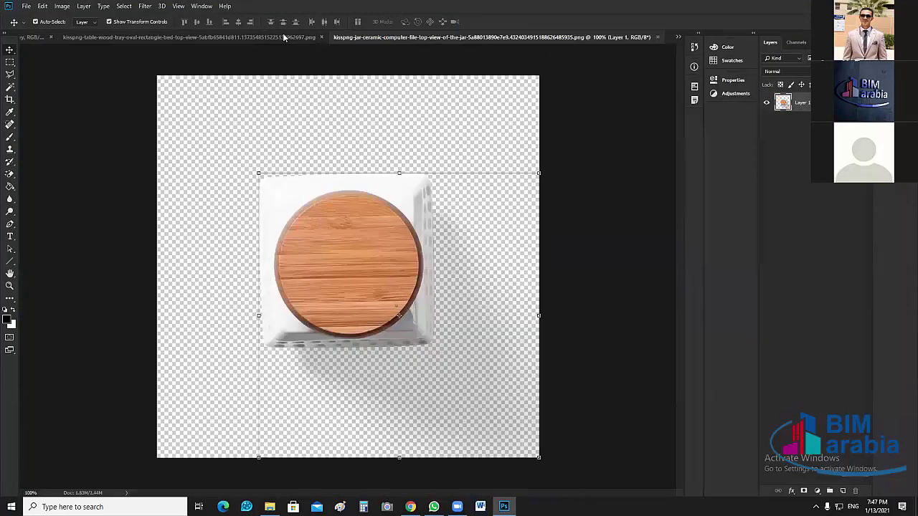
Close the cropped wood tray image without saving its changes.
drag(421, 264, 481, 55)
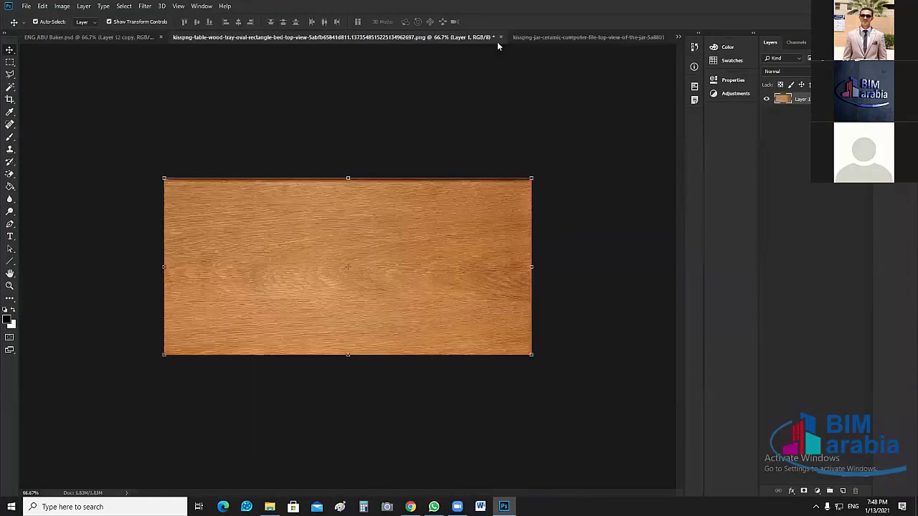
click(501, 38)
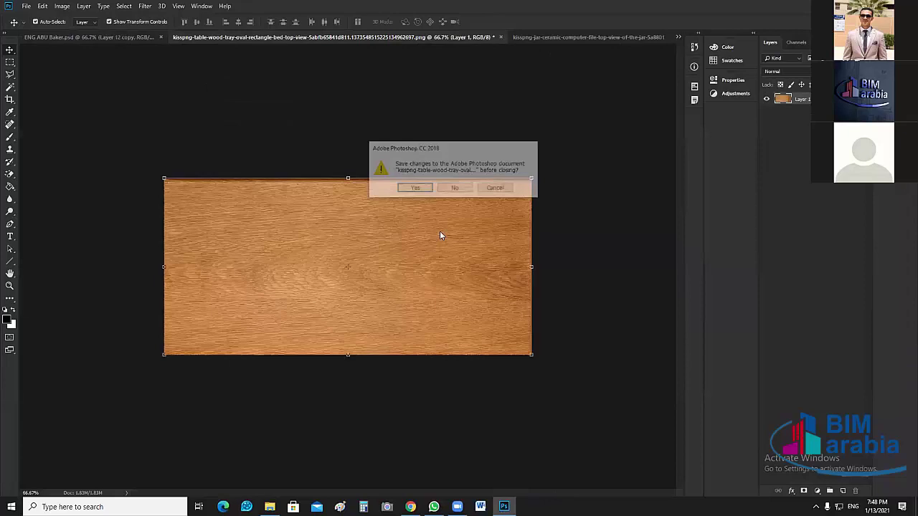
click(456, 190)
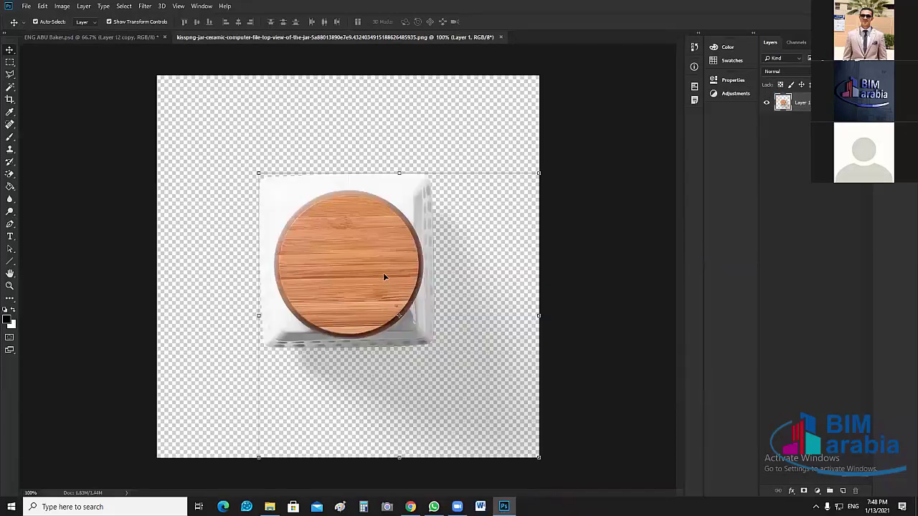
Try the wooden-lidded jar as a nightstand by bringing it into the floor plan, scaled down between the two single beds.
drag(383, 277, 332, 231)
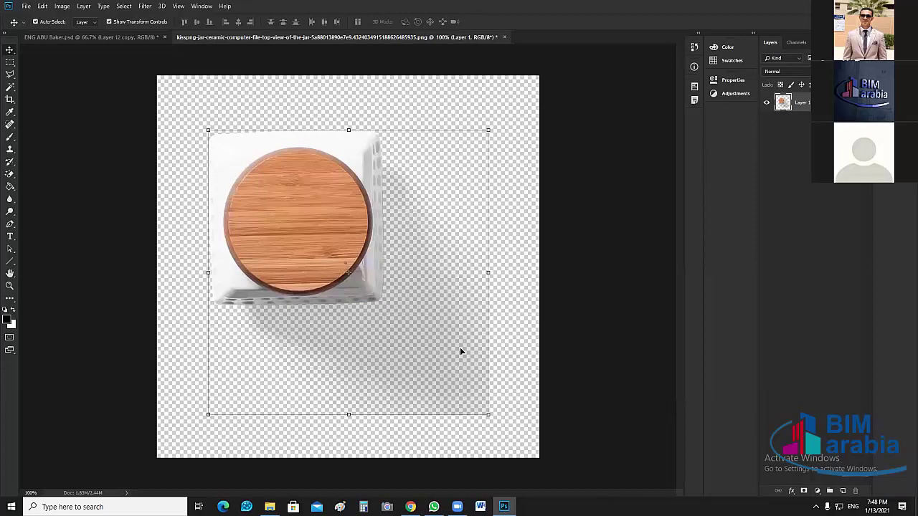
drag(459, 352, 308, 201)
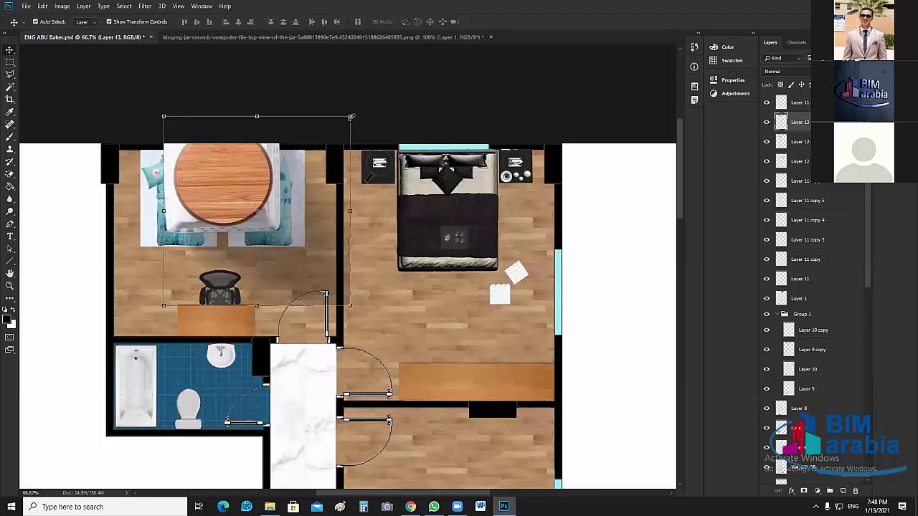
key(ctrl+t)
drag(350, 116, 223, 169)
key(Return)
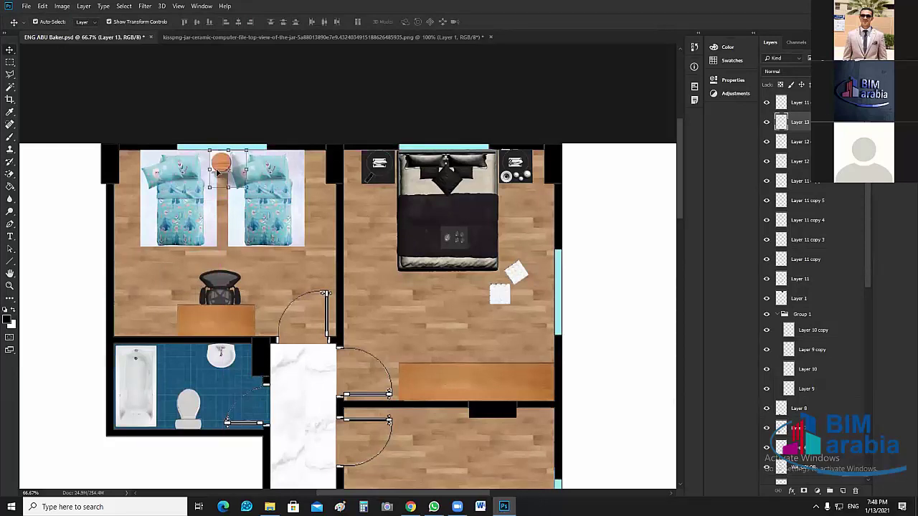
key(ctrl+h)
click(324, 240)
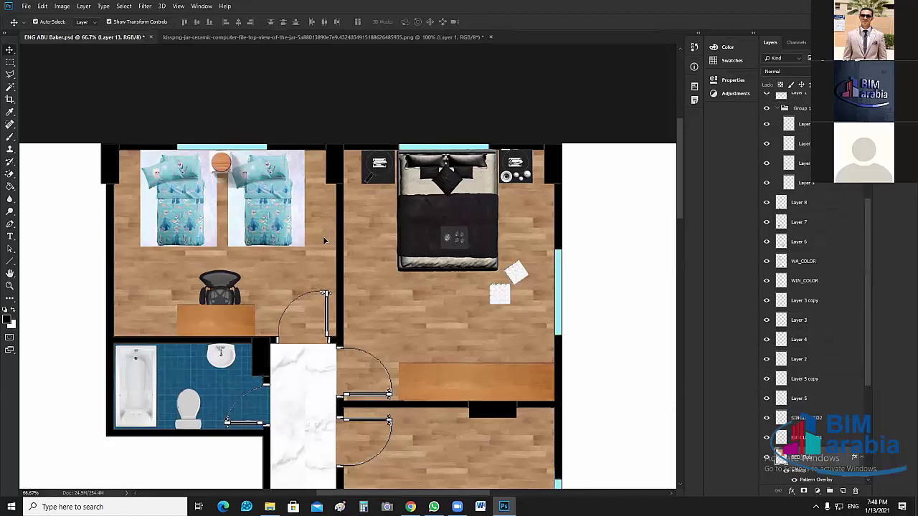
click(265, 223)
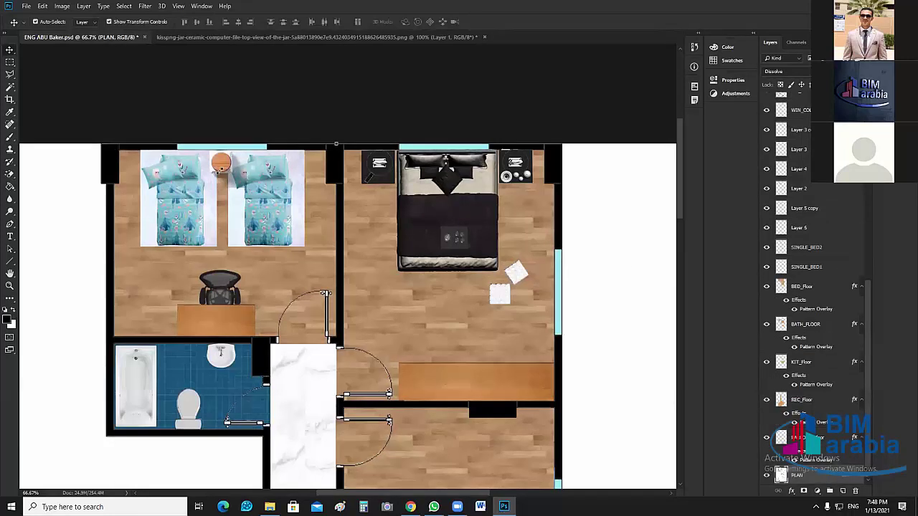
Copy the wooden desk, scale the copy to about 27% width and 72% height, and fit it between the single beds' headboards.
click(243, 328)
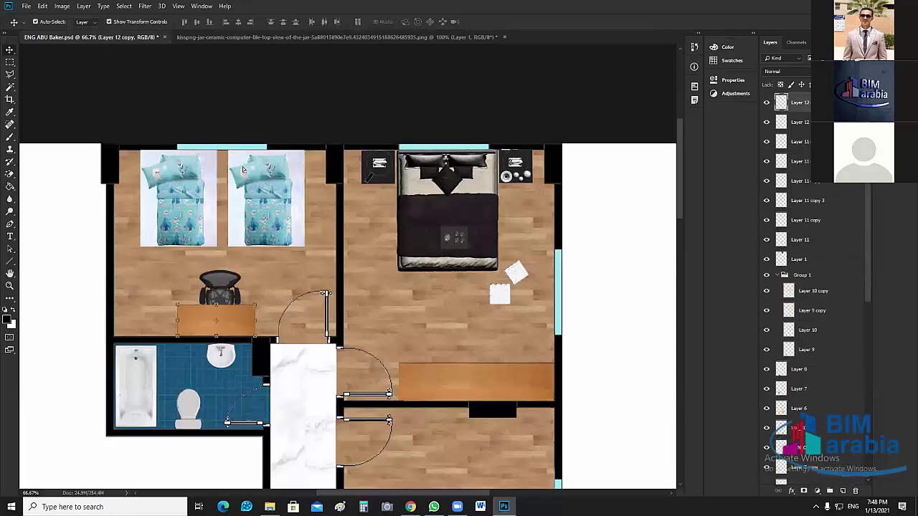
drag(245, 321, 218, 173)
key(ctrl+t)
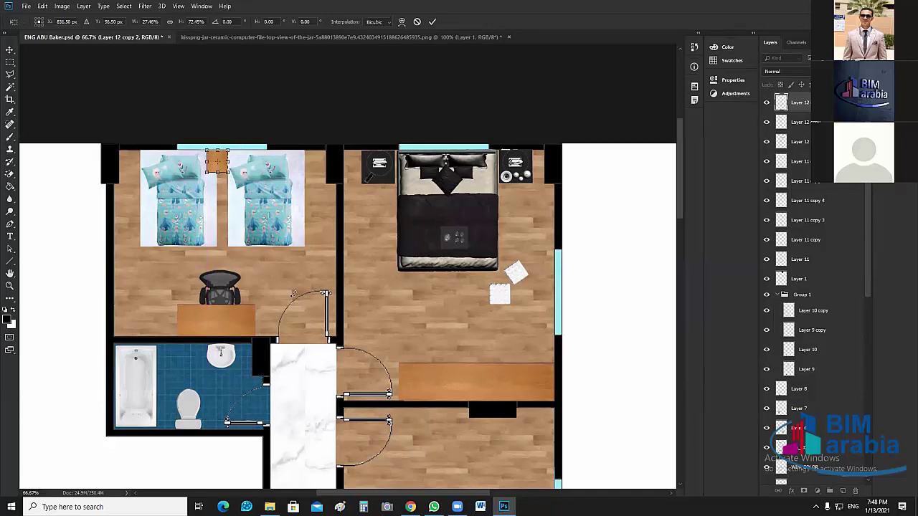
key(Return)
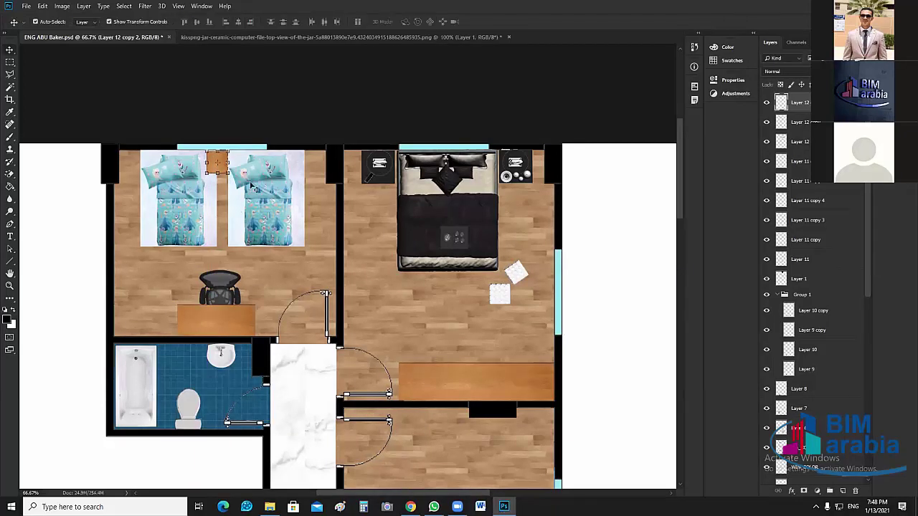
click(266, 203)
click(214, 164)
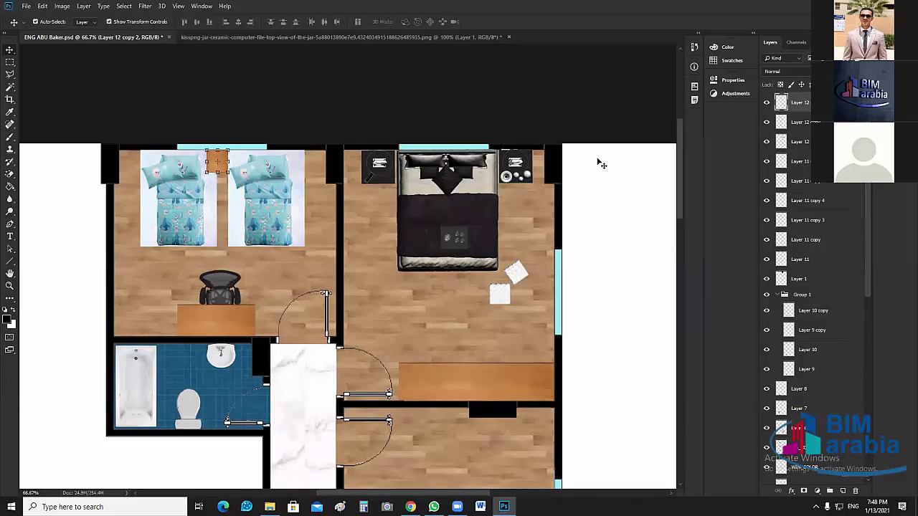
click(627, 188)
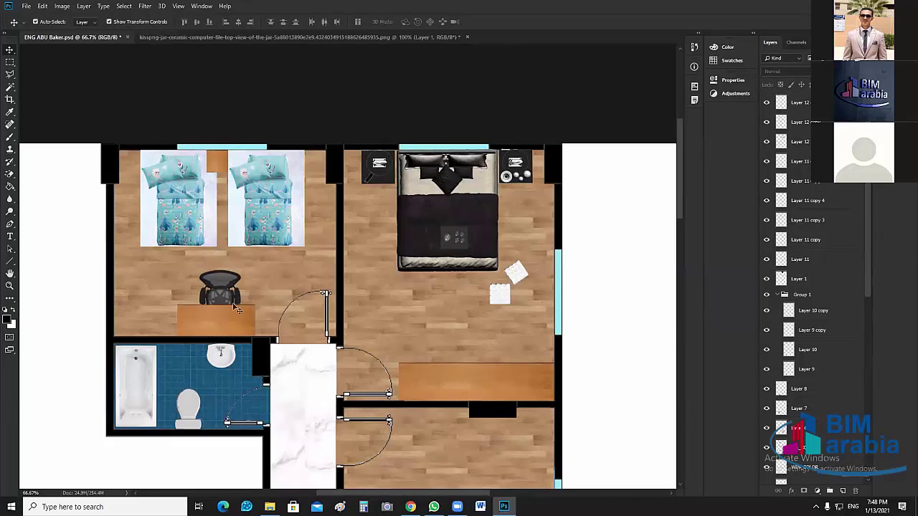
Switch to File Explorer, find the Project folder in Png Pic, and open pngfind.com-couch-png-1010534.png in Photoshop.
scroll(444, 316, down, 2)
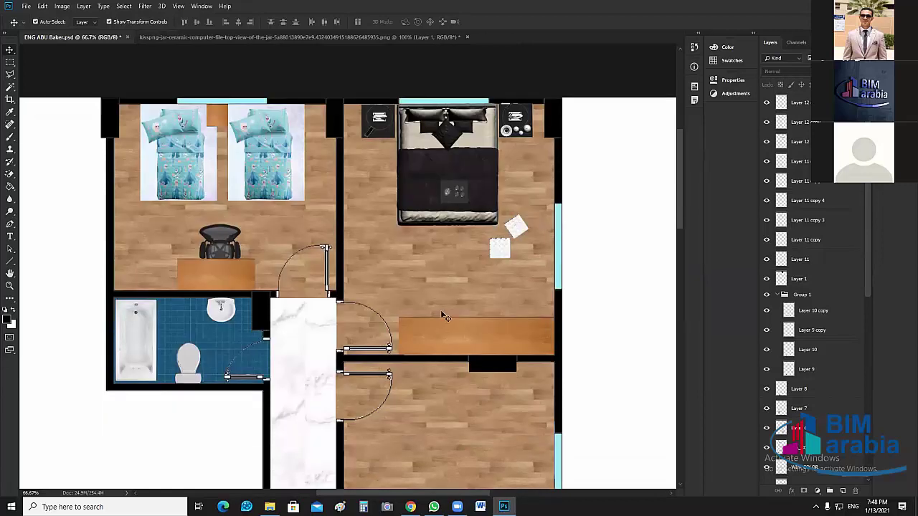
scroll(444, 316, down, 15)
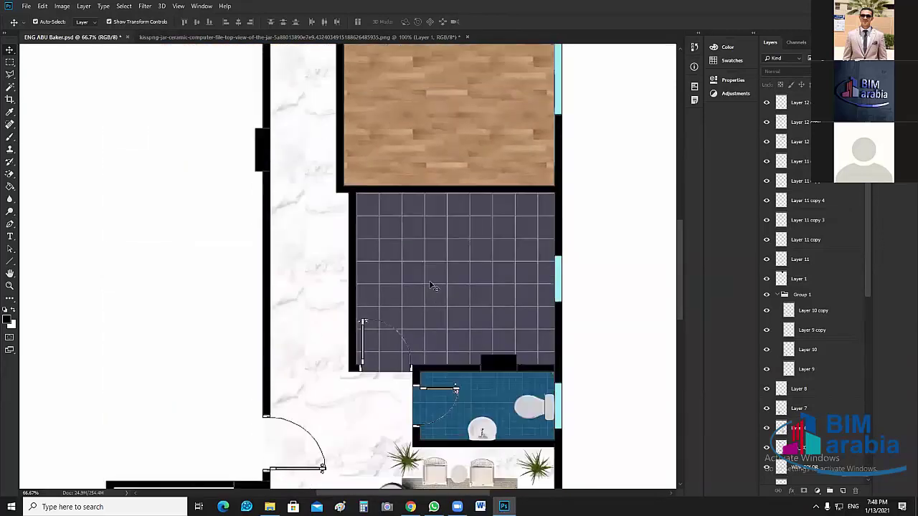
scroll(432, 286, down, 13)
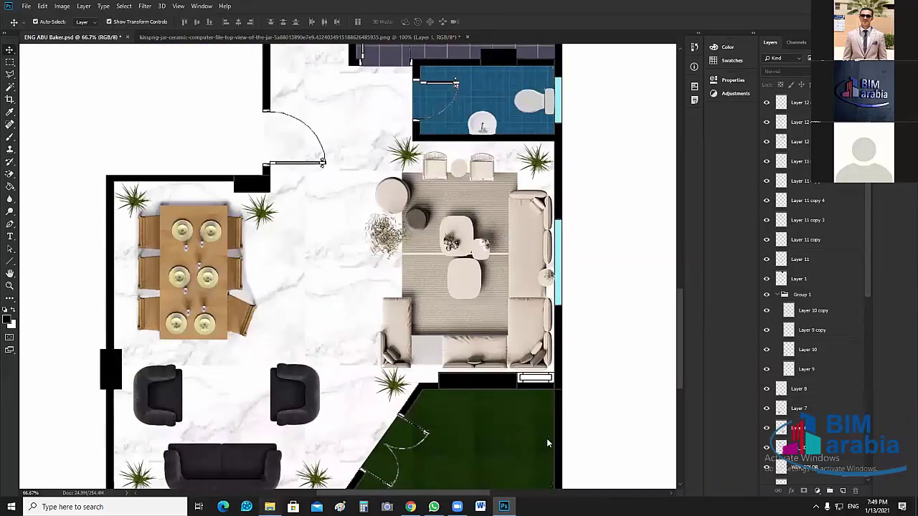
key(alt+Tab)
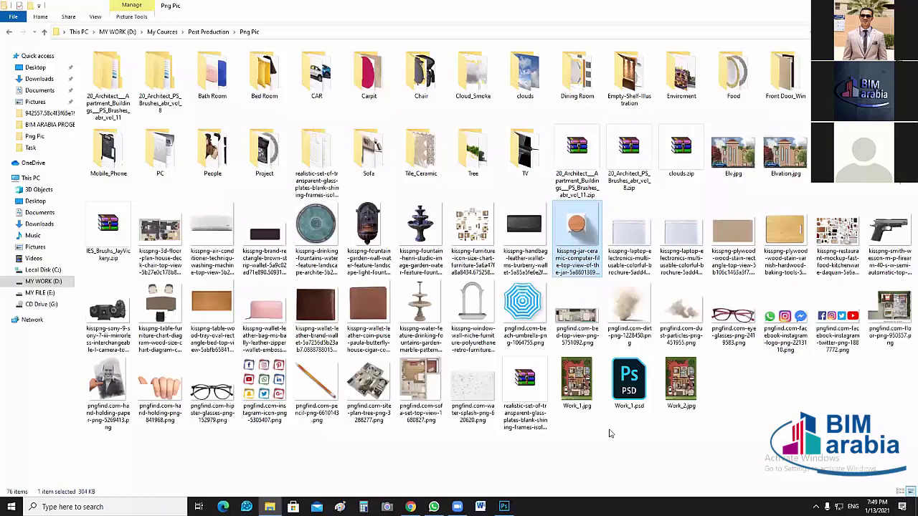
key(alt+Left)
key(alt+Left)
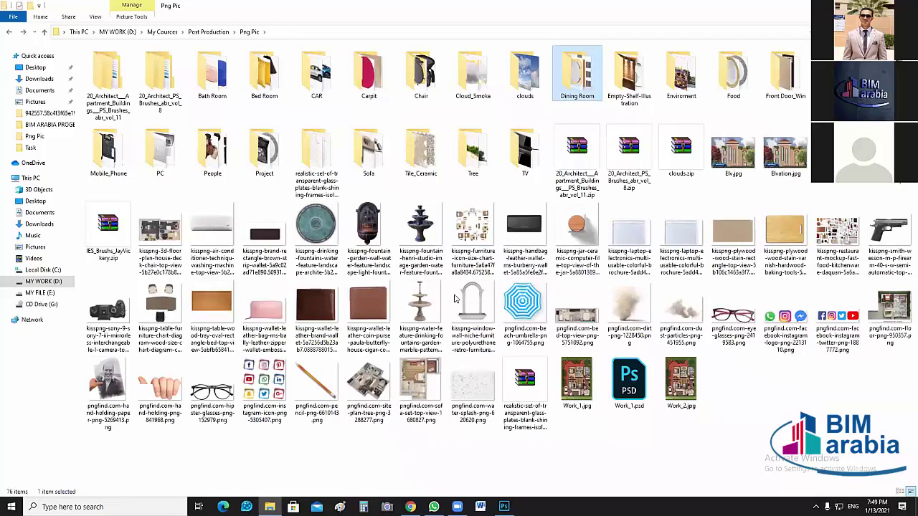
key(alt+Left)
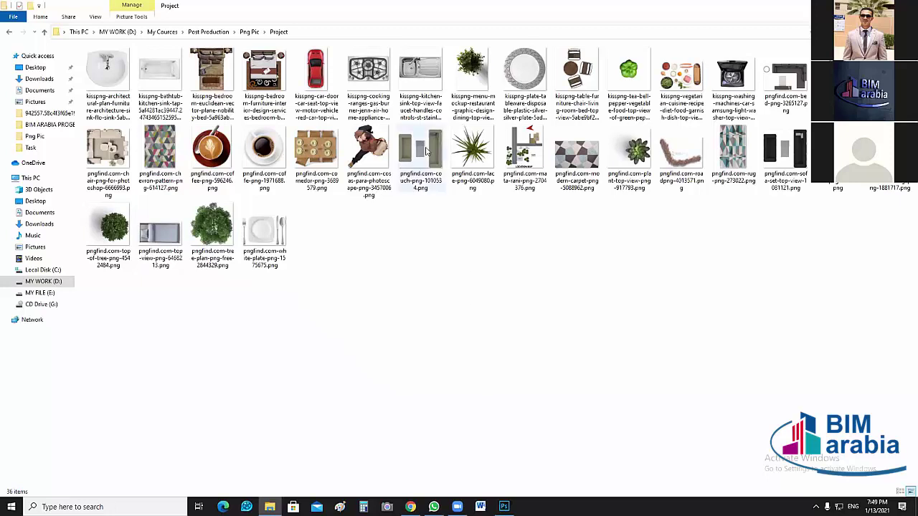
drag(421, 149, 547, 40)
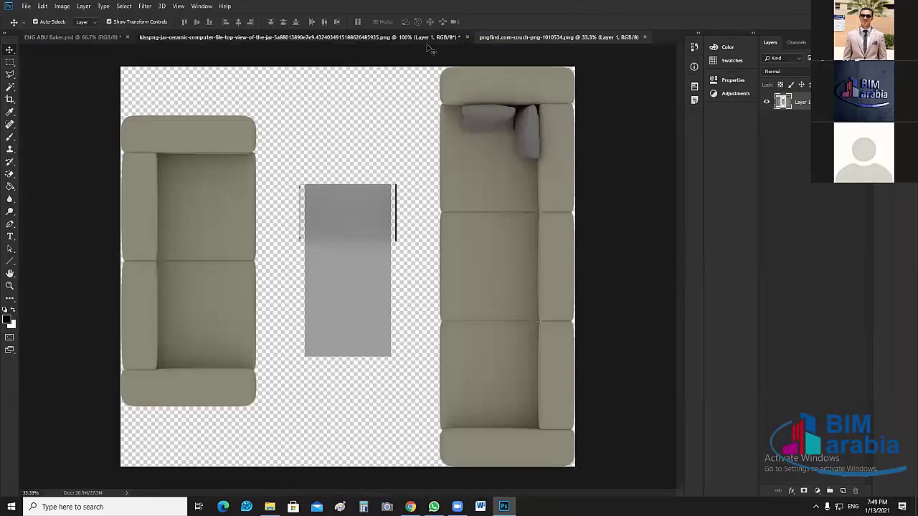
Close the jar image without saving its changes.
click(359, 38)
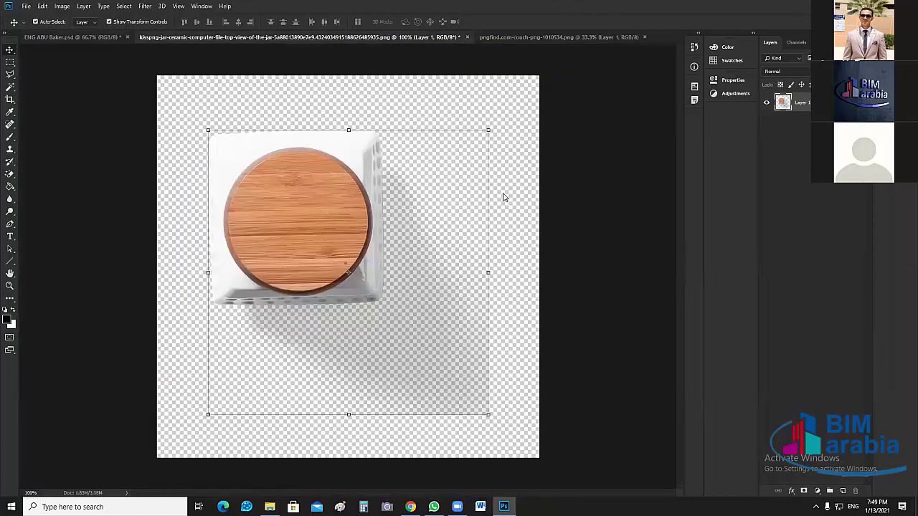
key(ctrl+w)
key(n)
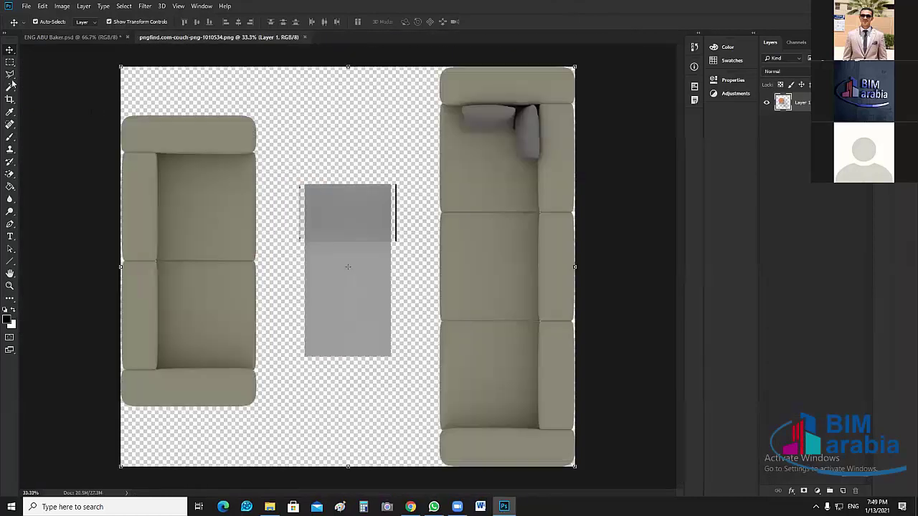
Crop the couch image to the grey coffee table between the two sofas.
key(c)
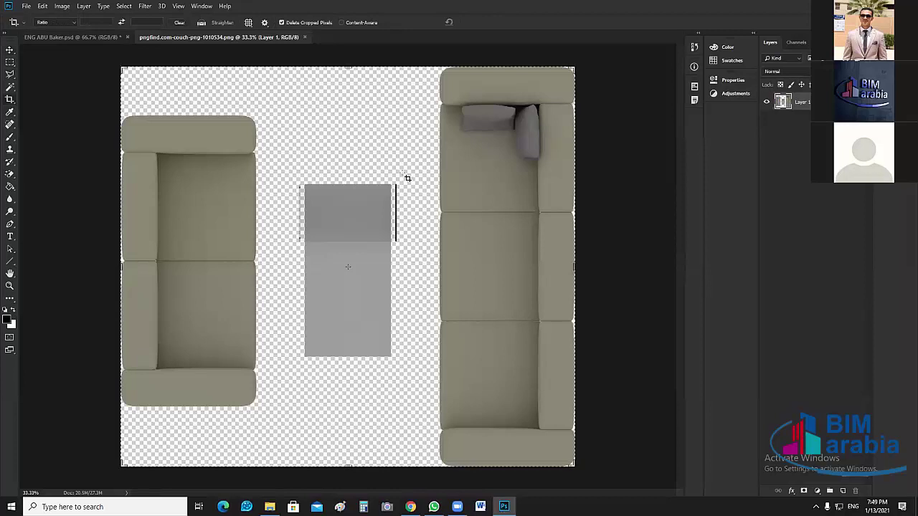
drag(410, 181, 290, 366)
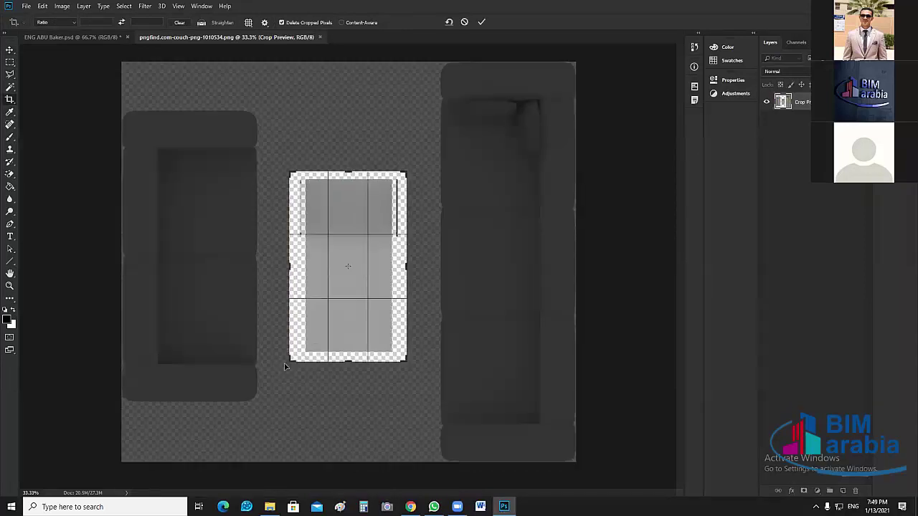
key(v)
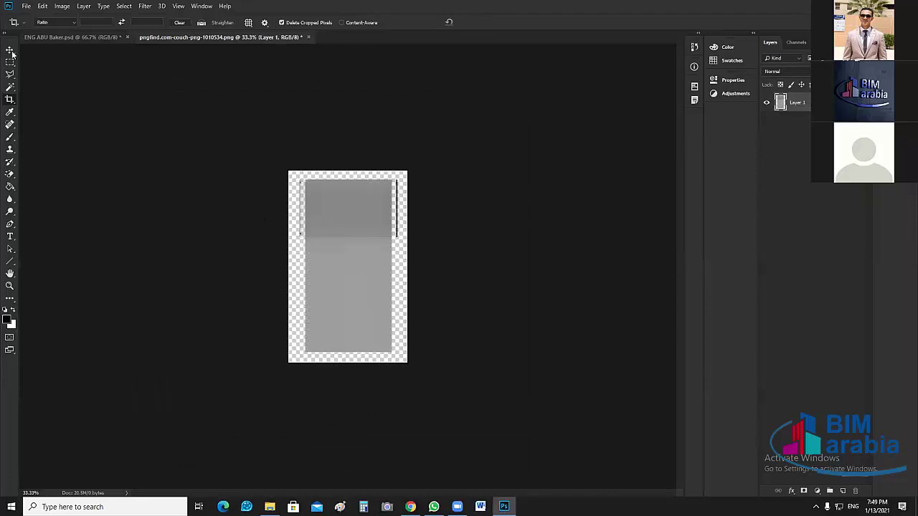
Bring the grey table into the floor plan, scale it to about 16.6%, rotate it -90° and place it between the black armchairs.
drag(354, 252, 240, 409)
scroll(370, 338, down, 3)
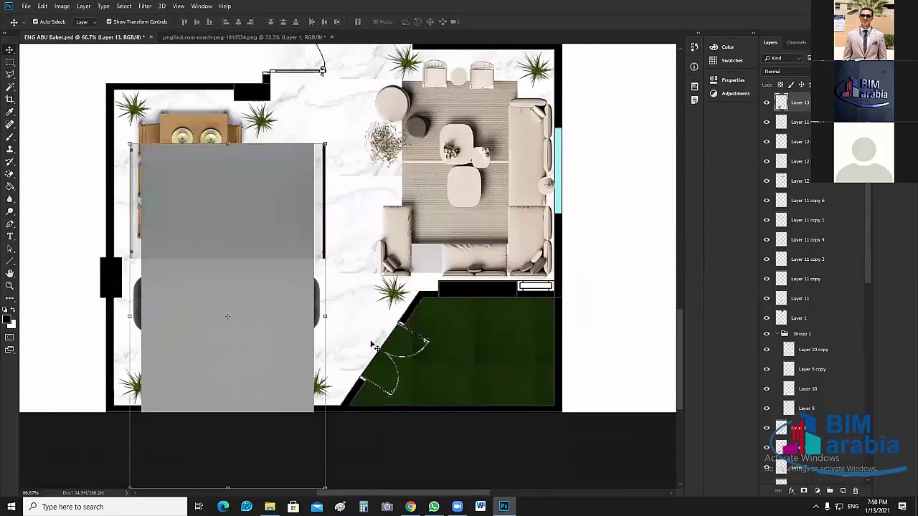
key(ctrl+t)
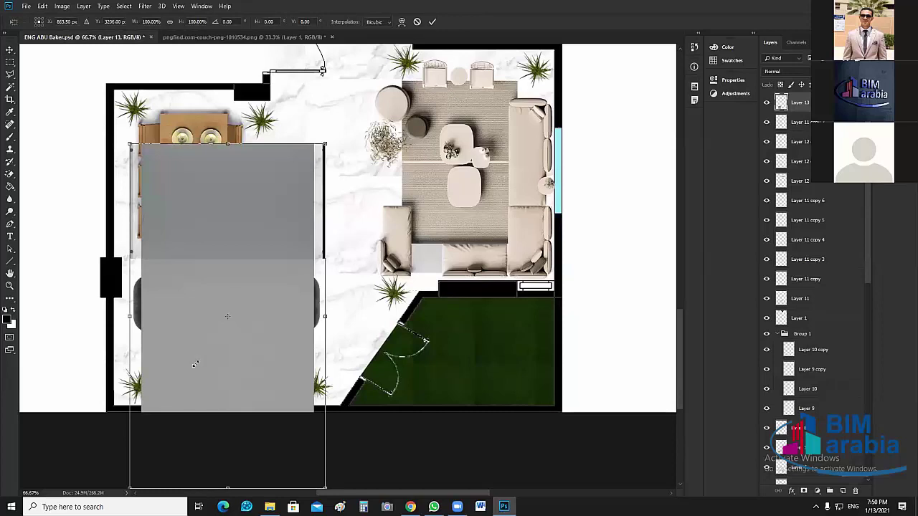
drag(196, 364, 192, 378)
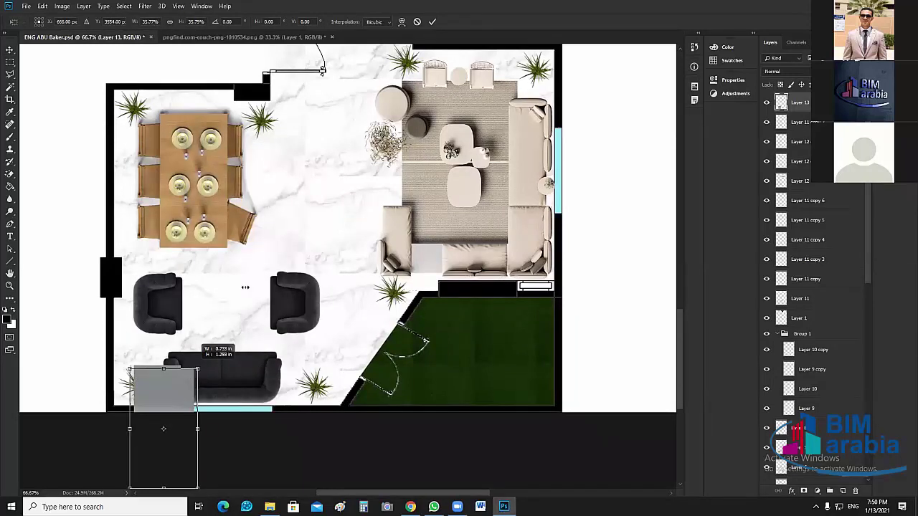
drag(164, 429, 228, 306)
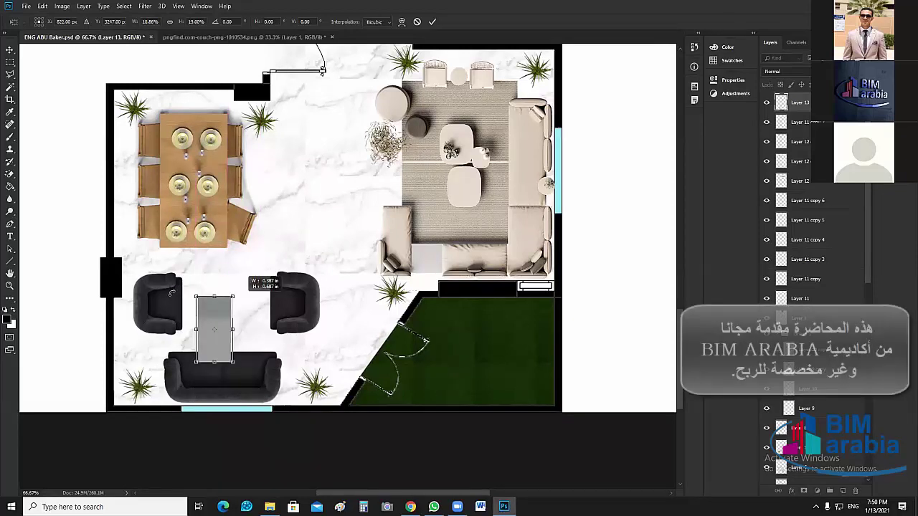
drag(243, 355, 261, 287)
drag(233, 318, 252, 292)
drag(241, 309, 244, 310)
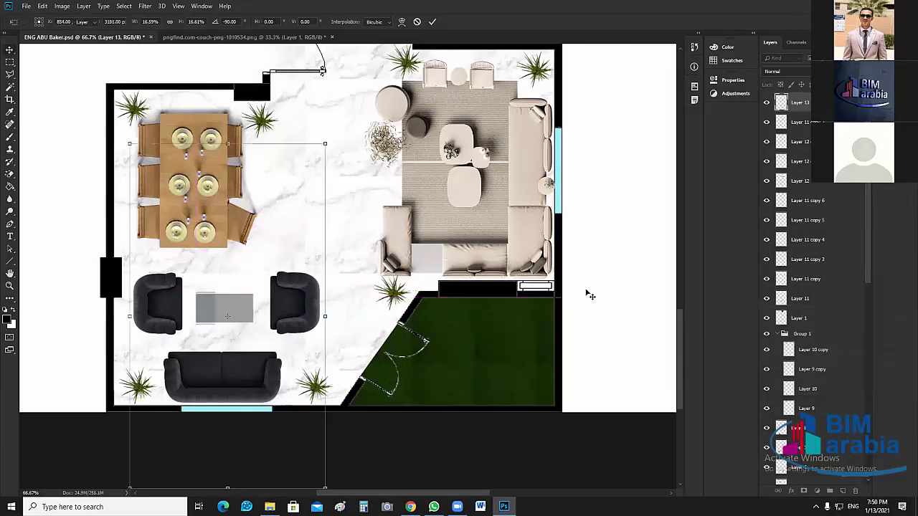
key(Return)
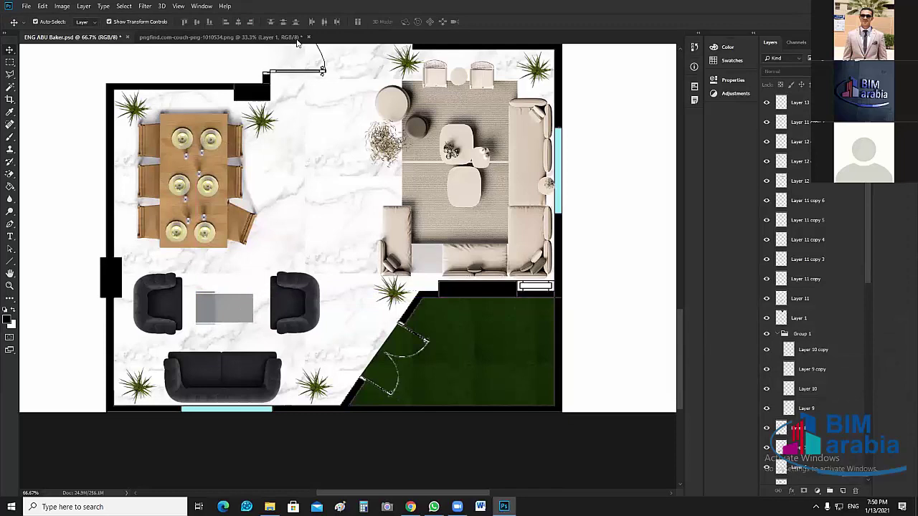
Close the cropped couch image without saving its changes.
click(244, 36)
key(ctrl+w)
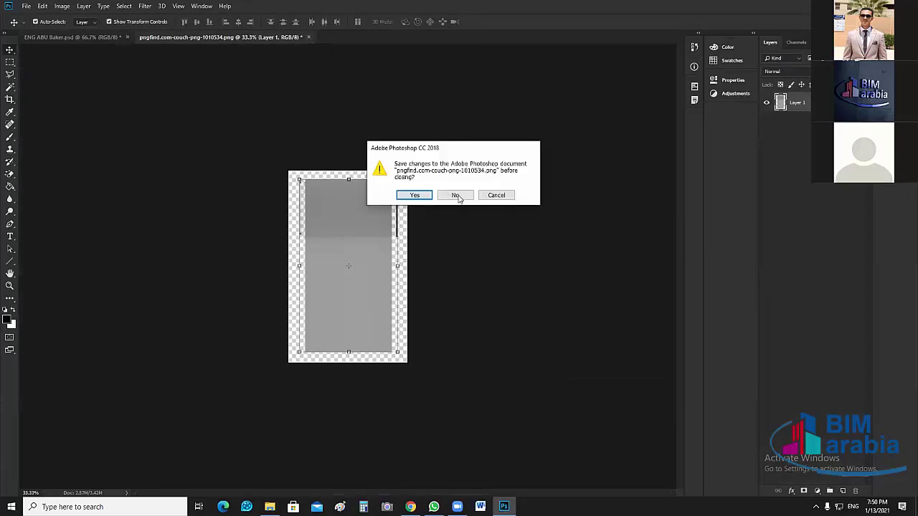
click(457, 195)
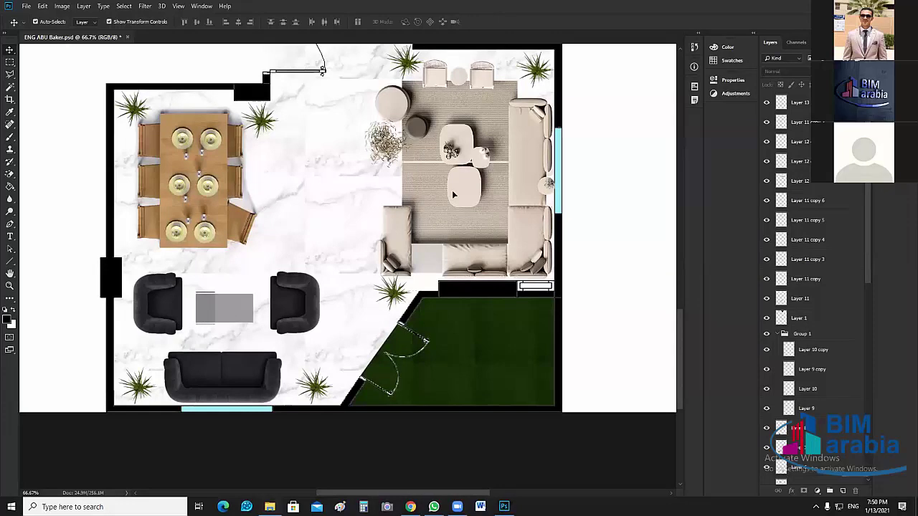
Bring the round wooden table with three chairs from the Project folder into the plan, scale it down, rotate it and place it on the green terrace.
key(alt+Tab)
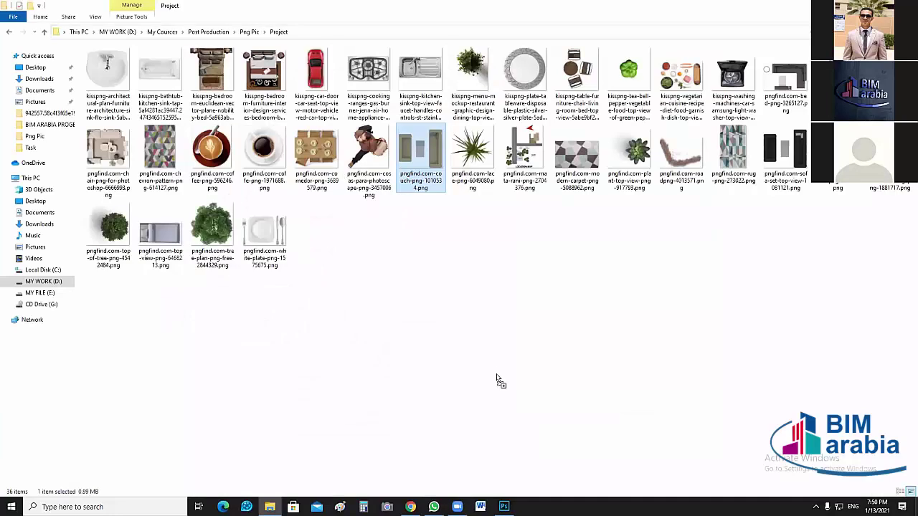
key(alt+Tab)
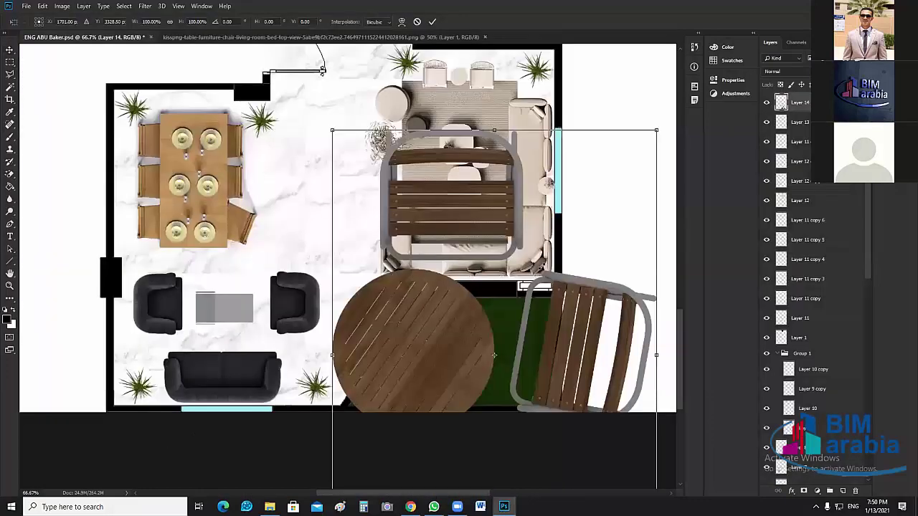
drag(657, 130, 505, 329)
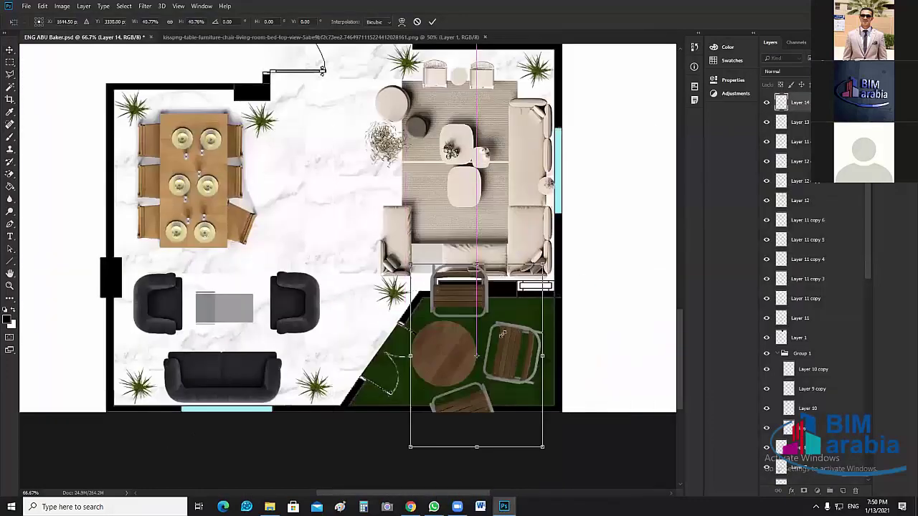
drag(479, 381, 515, 325)
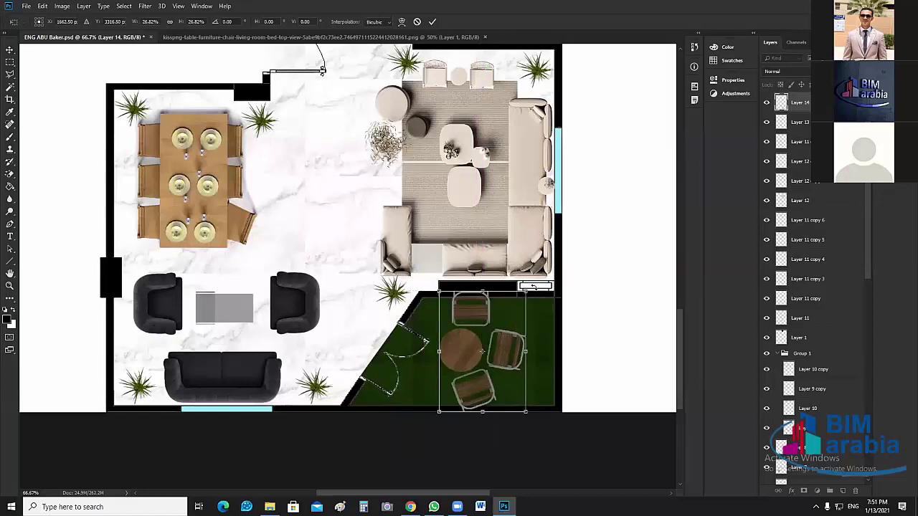
drag(436, 284, 524, 351)
key(Return)
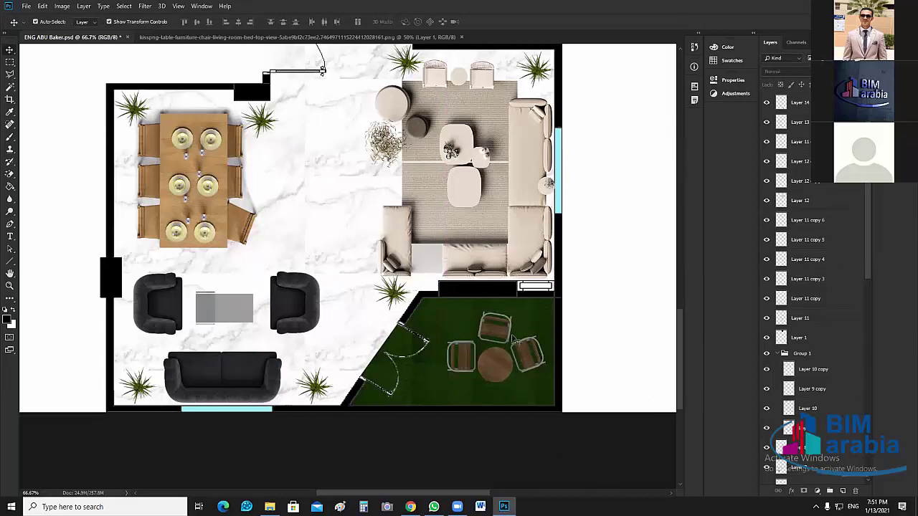
Rotate the round wooden table set with three chairs clockwise on the green terrace.
click(530, 357)
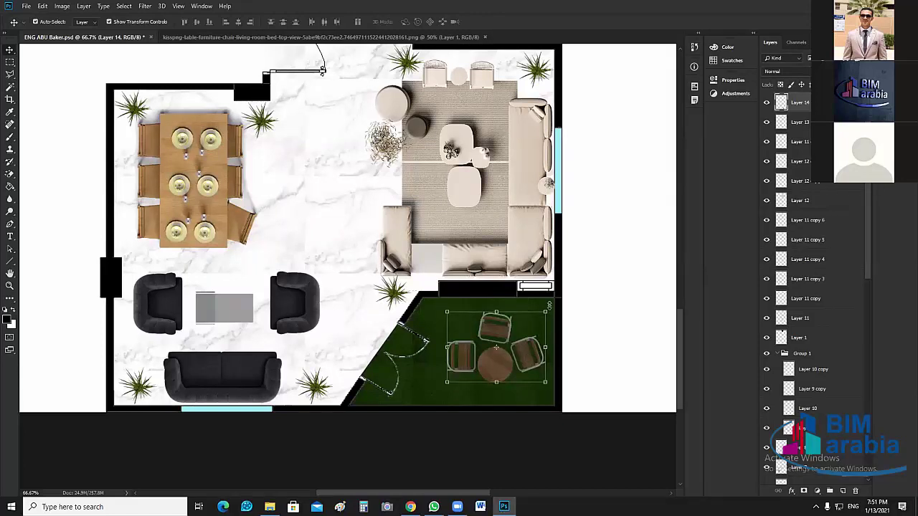
click(562, 327)
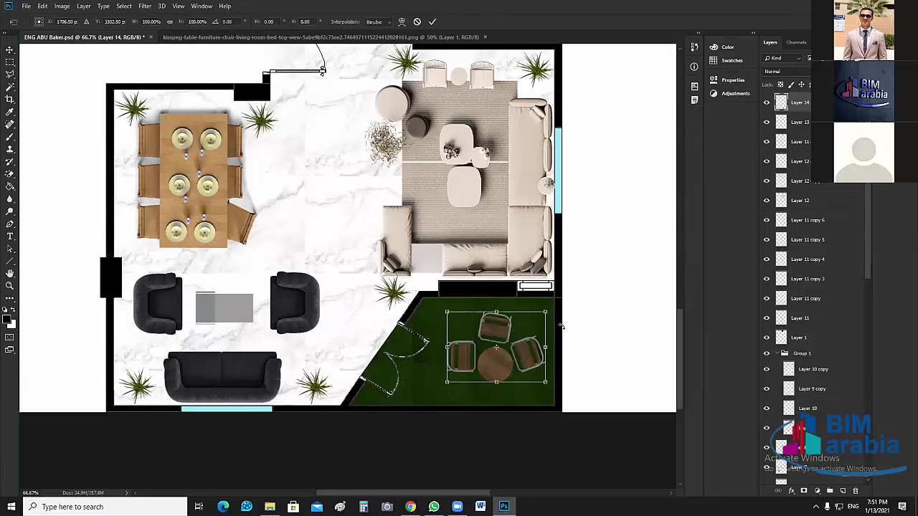
drag(562, 333, 561, 359)
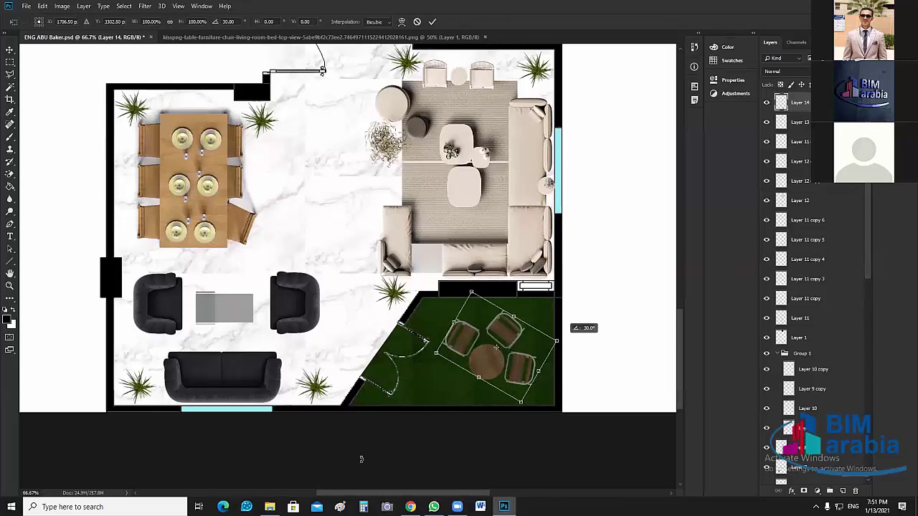
key(Return)
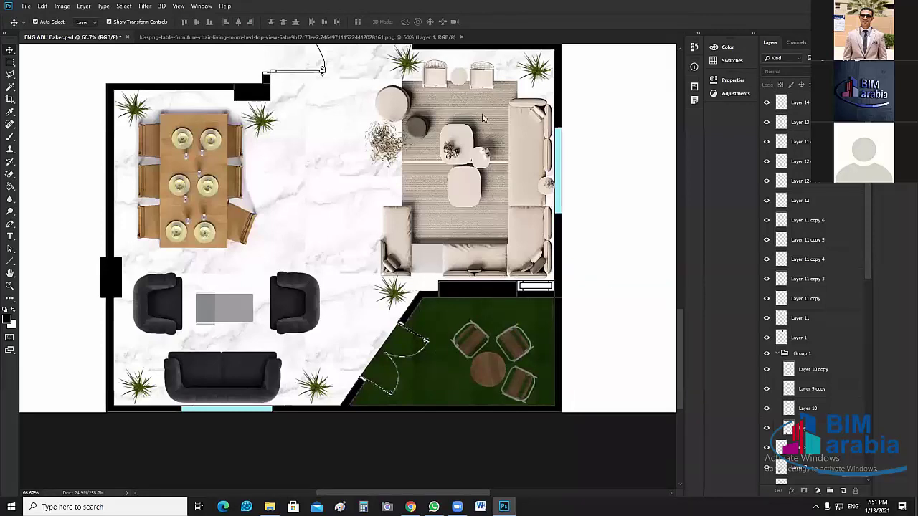
Open the dark fur rug image pngfind.com-fur-rug-png-5253408.png from the Carpit folder in Photoshop.
scroll(495, 116, up, 2)
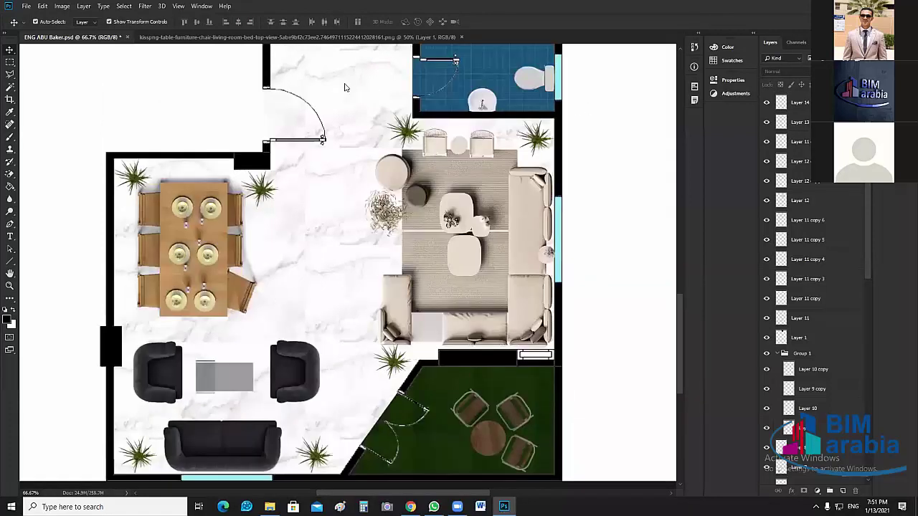
key(alt+Tab)
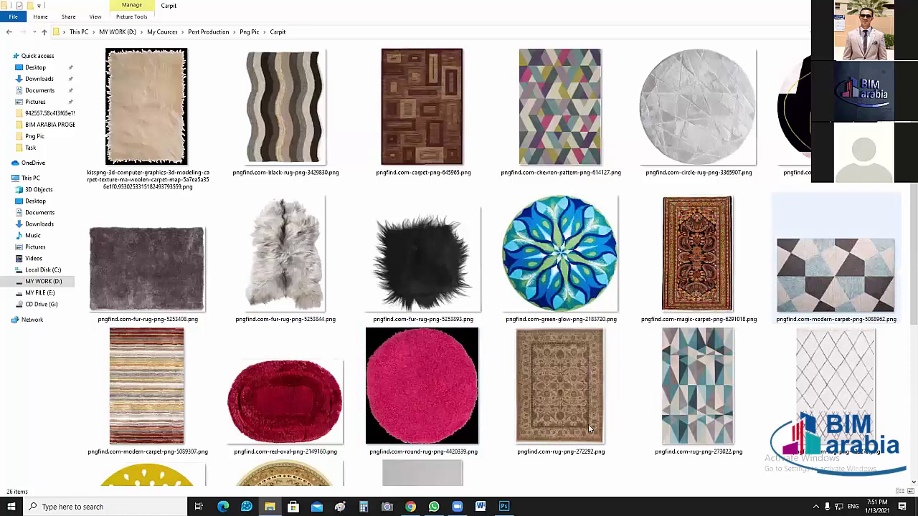
scroll(811, 337, down, 3)
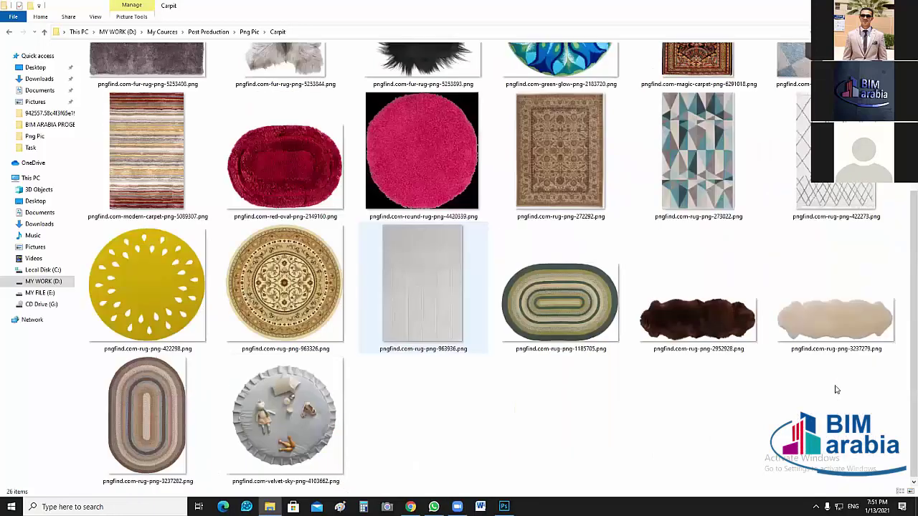
click(836, 315)
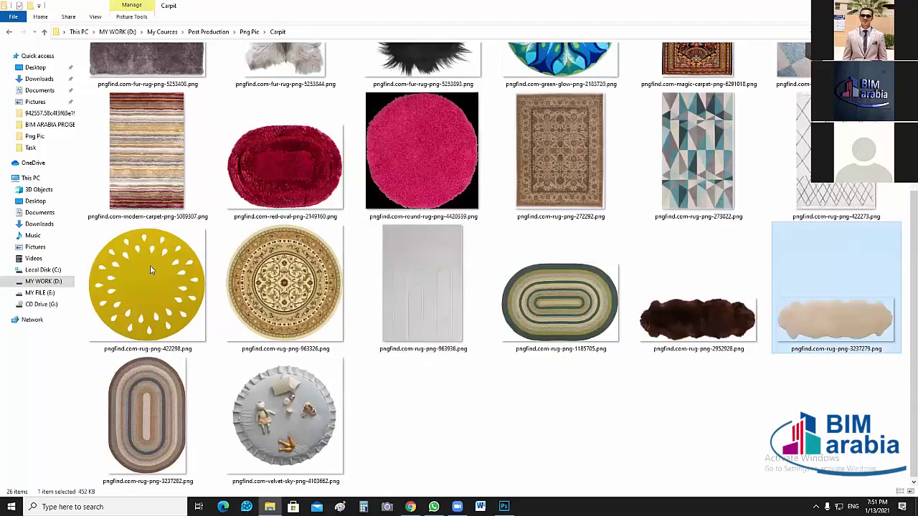
scroll(150, 265, up, 3)
key(Left)
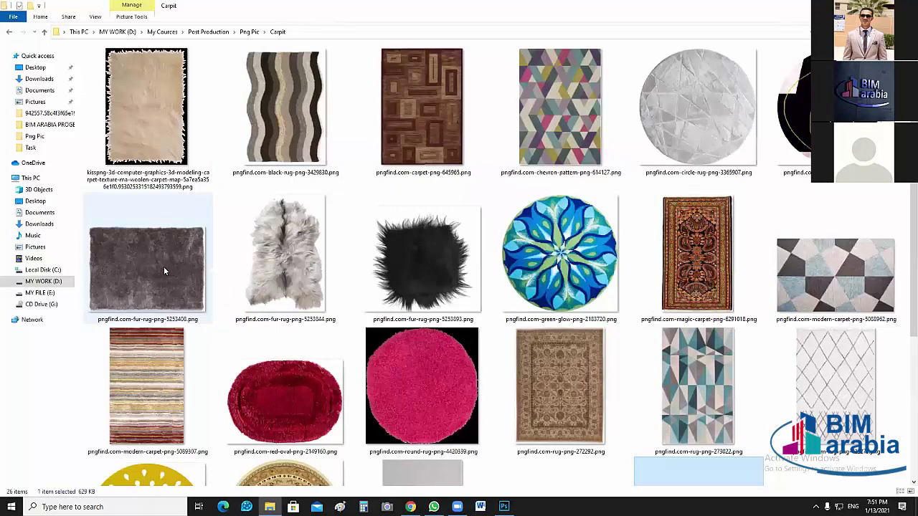
click(162, 268)
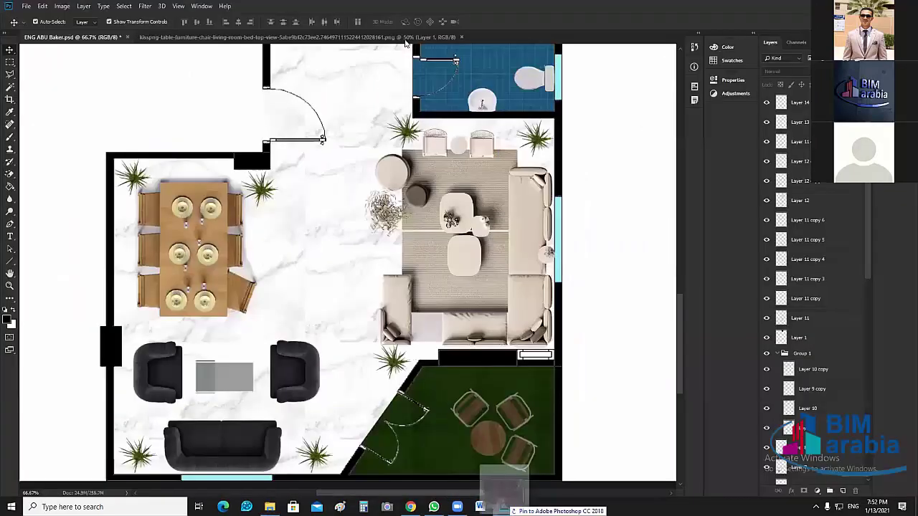
drag(405, 43, 411, 248)
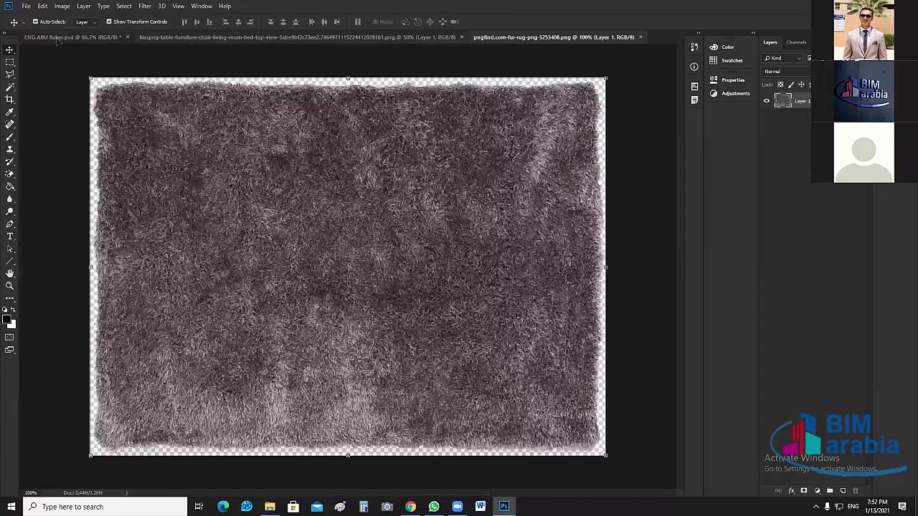
Bring the fur rug into the floor plan, rotate it 90°, scale it to about 46.8% and place it beside the dining table.
key(ctrl+shift+Tab)
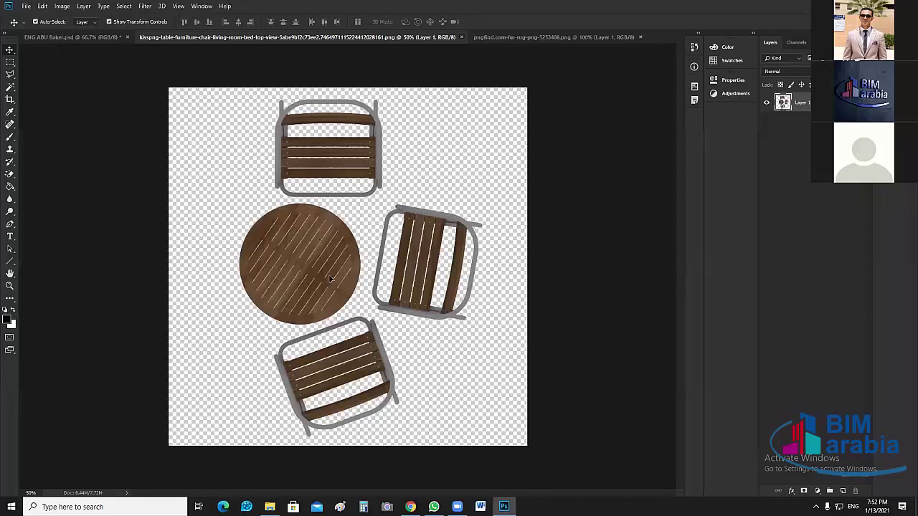
key(ctrl+Tab)
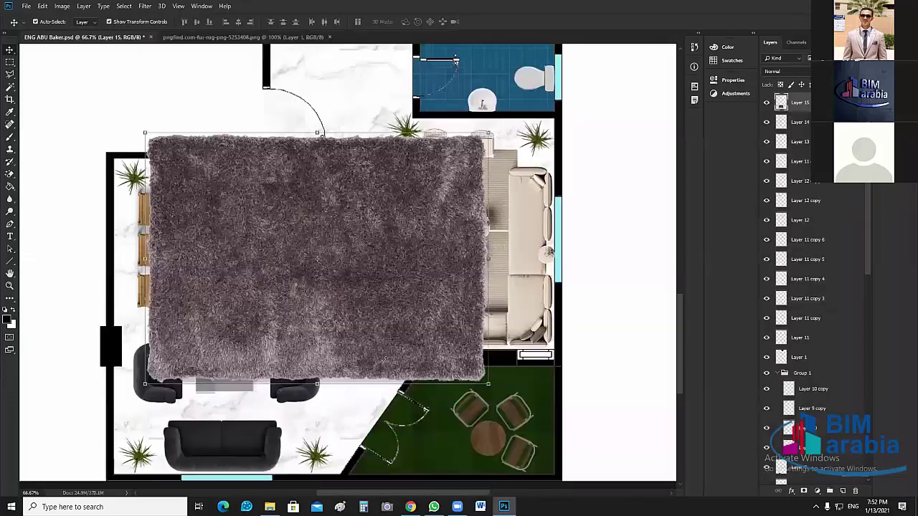
mouse_move(386, 360)
mouse_down()
mouse_move(371, 369)
mouse_move(388, 368)
mouse_move(433, 136)
mouse_move(374, 364)
mouse_up()
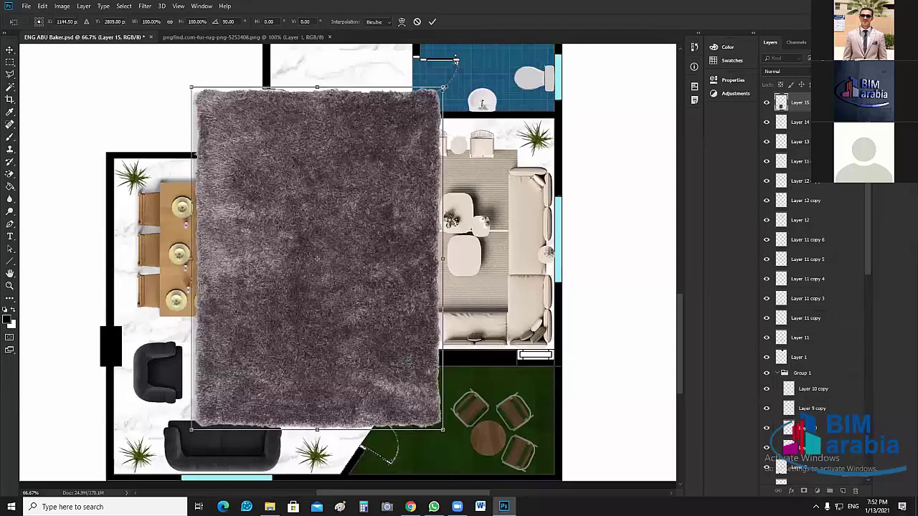
drag(330, 287, 308, 270)
drag(282, 320, 321, 342)
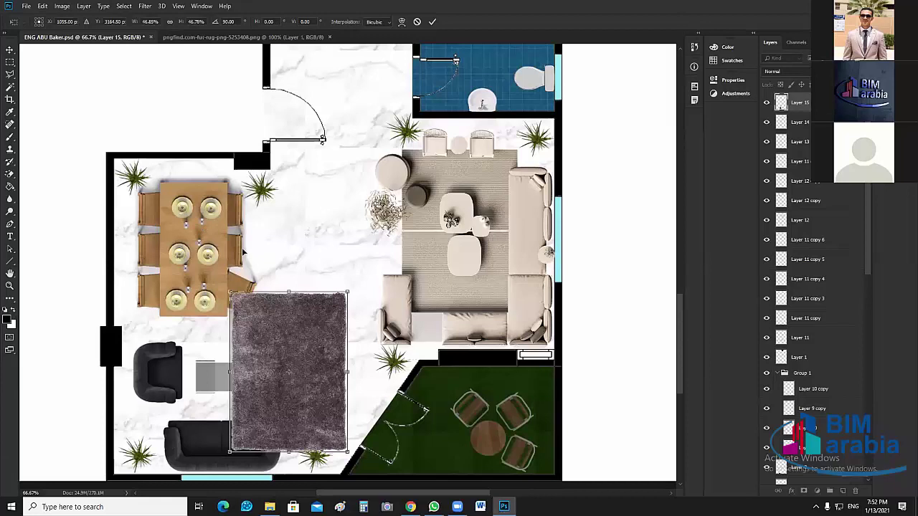
drag(224, 233, 205, 208)
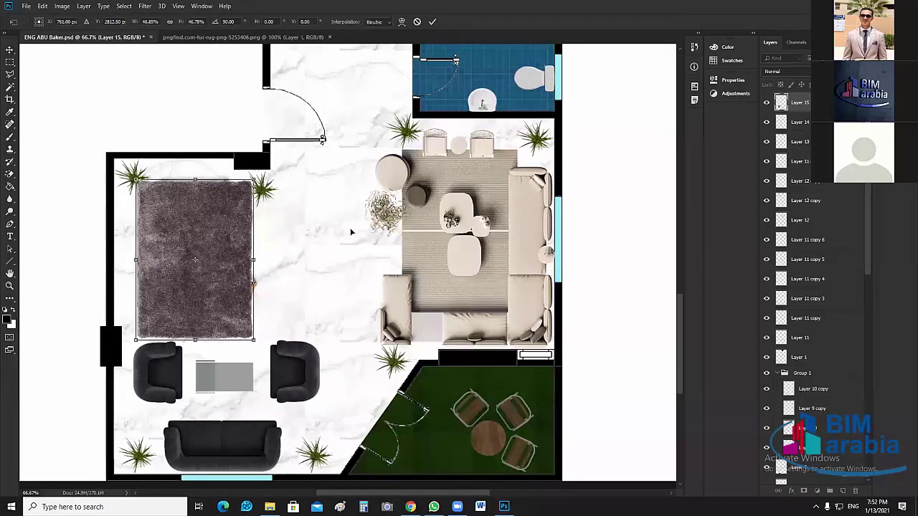
drag(197, 236, 302, 237)
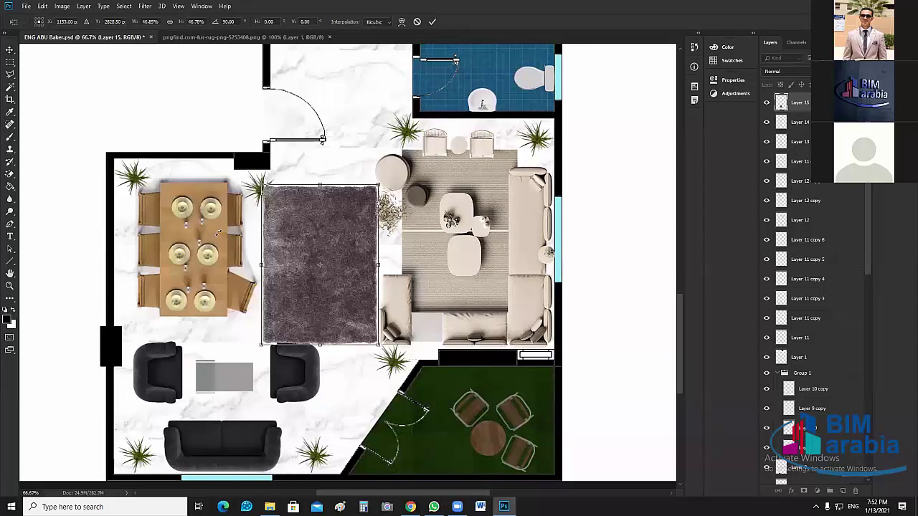
key(Return)
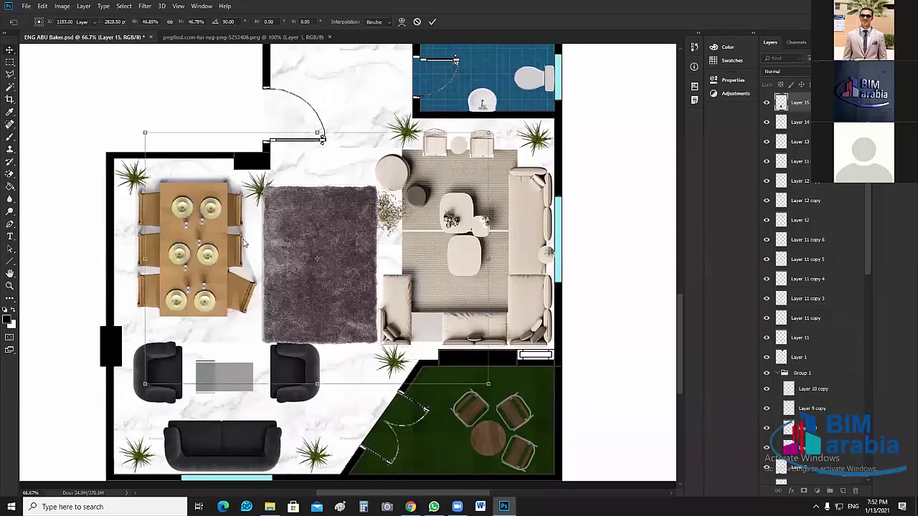
Rename the dining table's layer to Sofra.
click(244, 244)
right_click(217, 230)
click(245, 240)
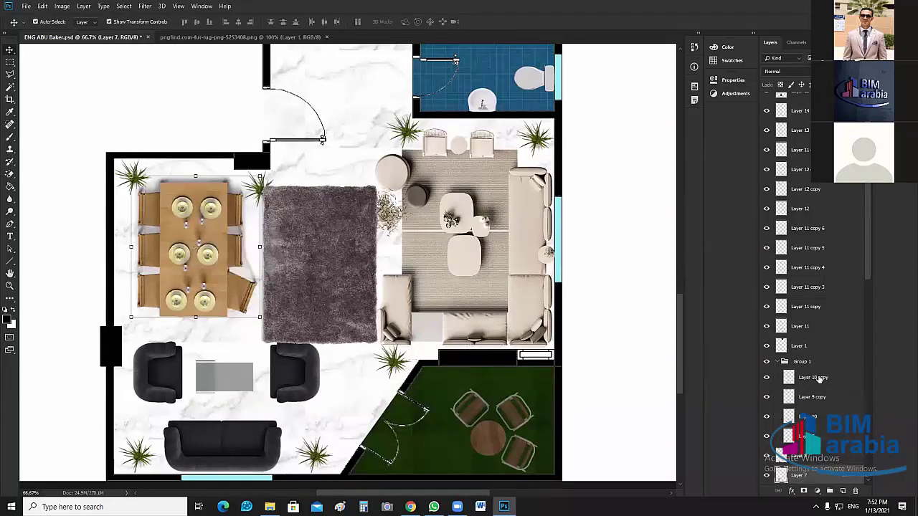
scroll(872, 237, up, 1)
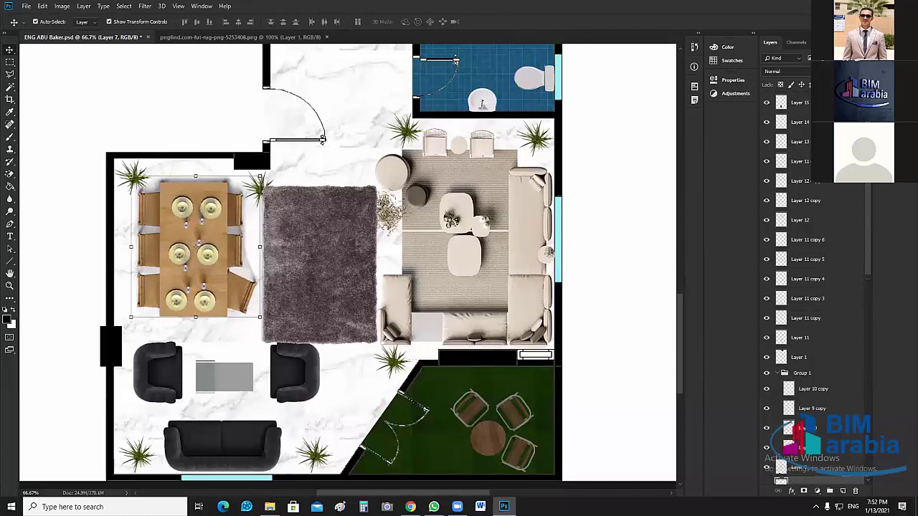
scroll(801, 307, down, 3)
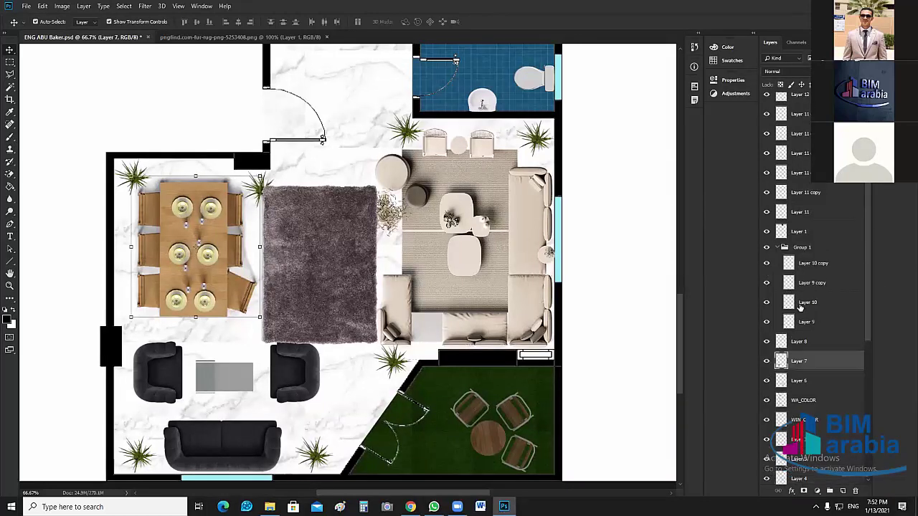
scroll(801, 307, down, 1)
double_click(801, 308)
text(So)
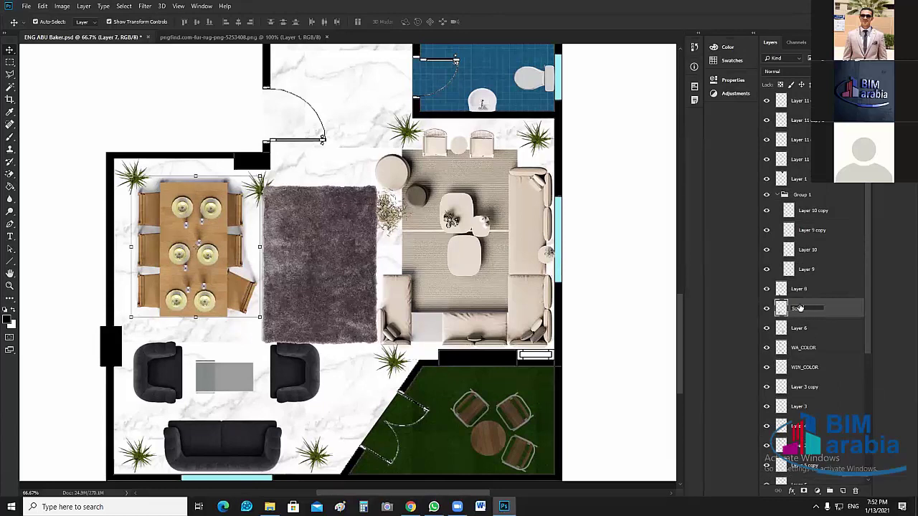
text(fra)
key(Return)
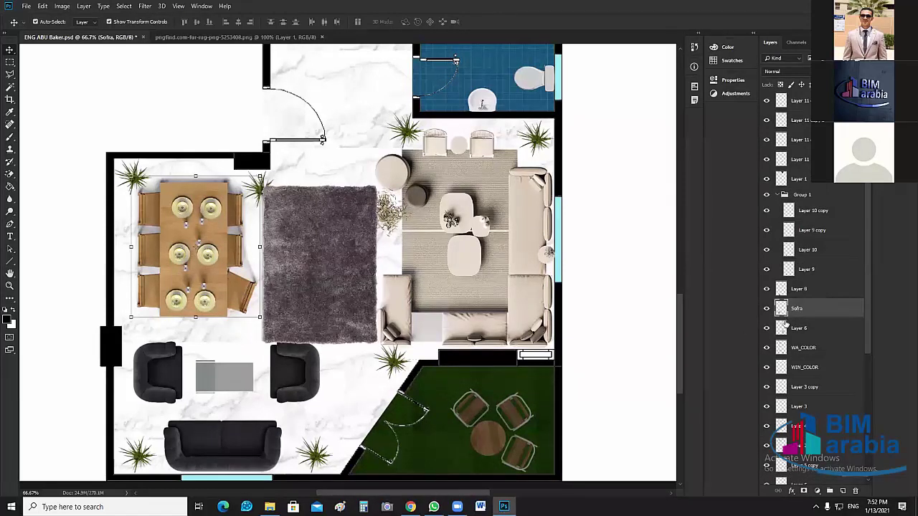
Rename the fur rug's layer to Carpit.
click(359, 291)
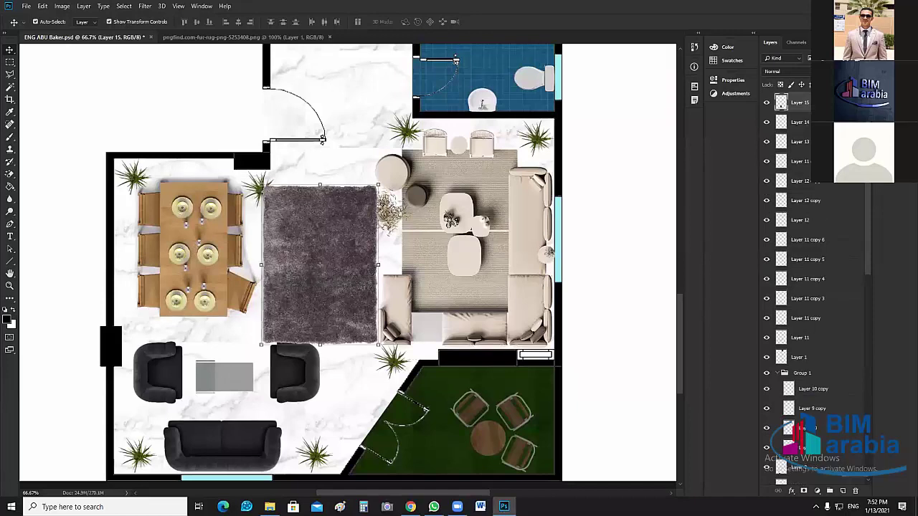
double_click(803, 103)
text(carpit)
key(Return)
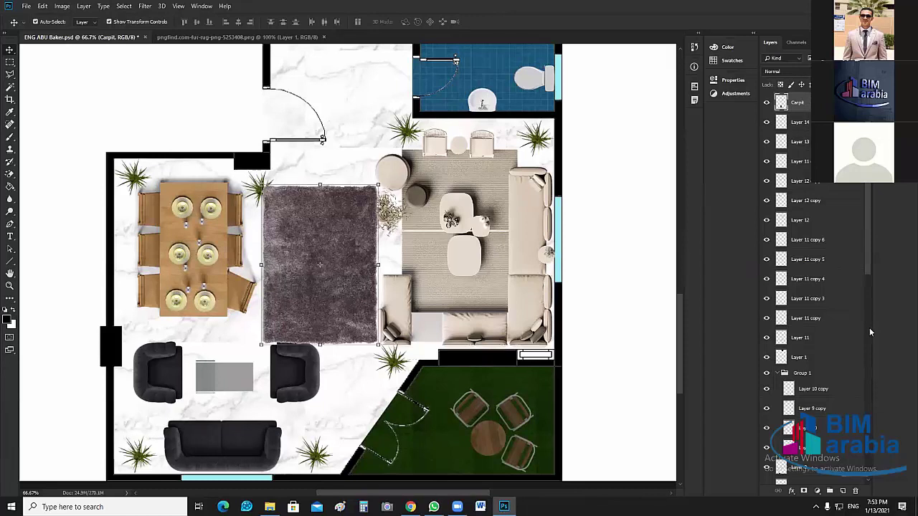
Move the Sofra layer above the Carpit layer and position the rug under the dining table and chairs.
drag(871, 264, 869, 264)
scroll(865, 337, down, 5)
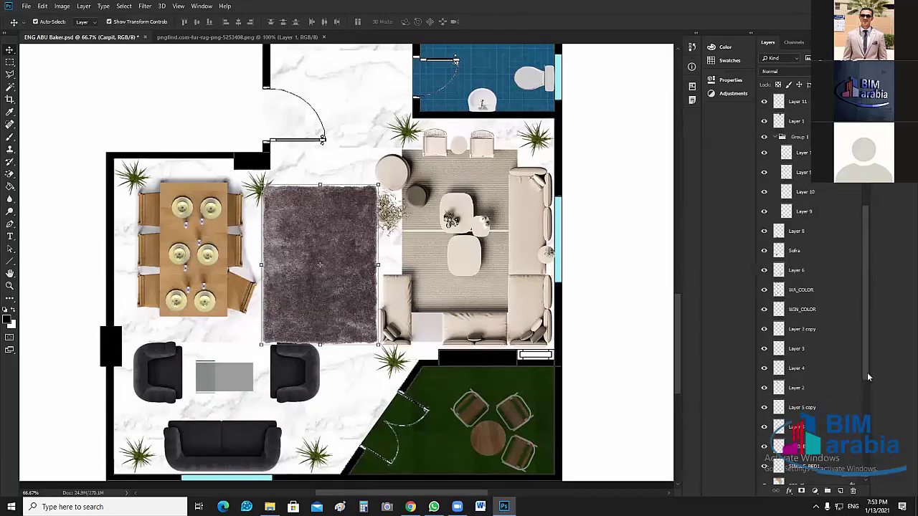
mouse_move(867, 390)
mouse_down()
mouse_move(867, 431)
mouse_move(867, 383)
mouse_up()
scroll(868, 377, up, 2)
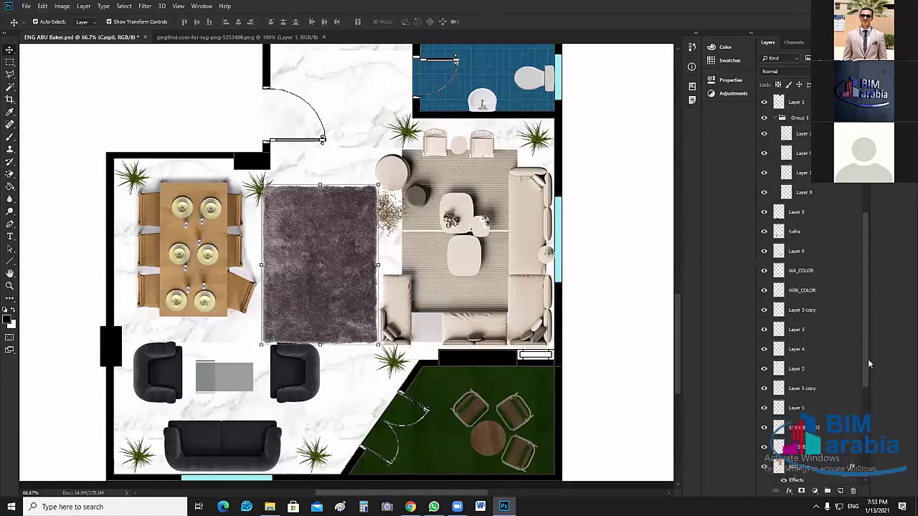
scroll(870, 365, up, 3)
click(812, 278)
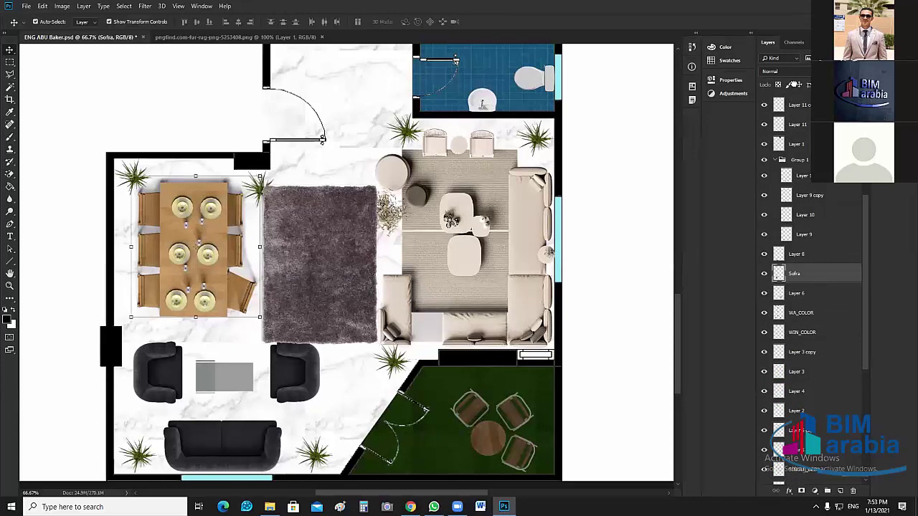
scroll(793, 100, up, 2)
scroll(794, 102, up, 4)
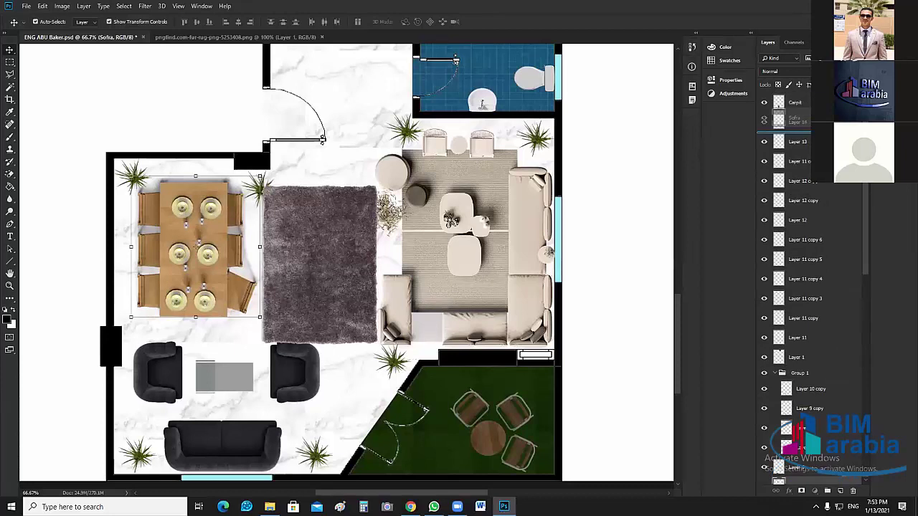
click(356, 271)
drag(356, 271, 234, 264)
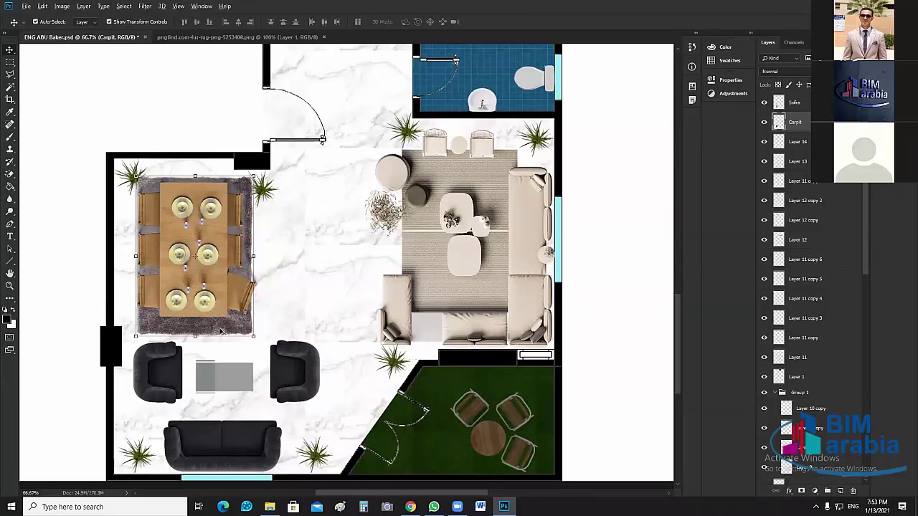
Duplicate the rug, rotate the copy 90° and place it over the black armchairs and sofa.
drag(221, 331, 369, 342)
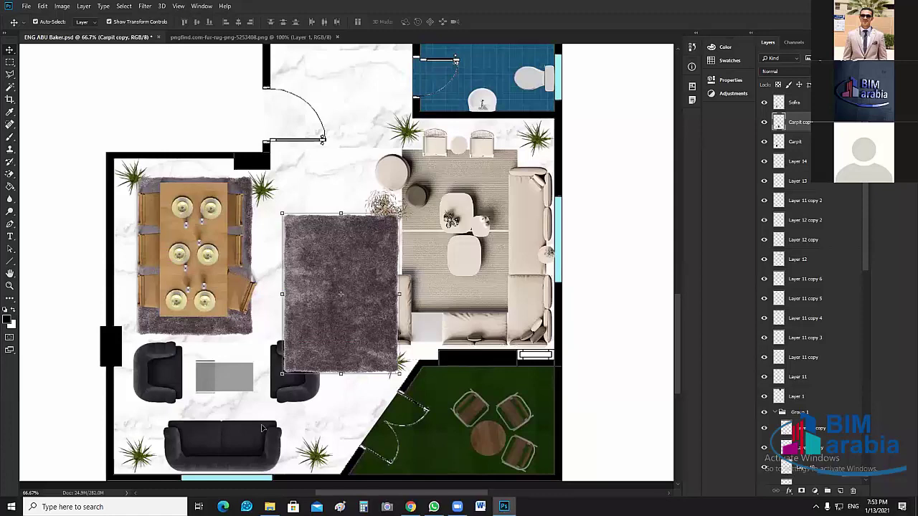
drag(405, 208, 428, 358)
drag(381, 311, 264, 395)
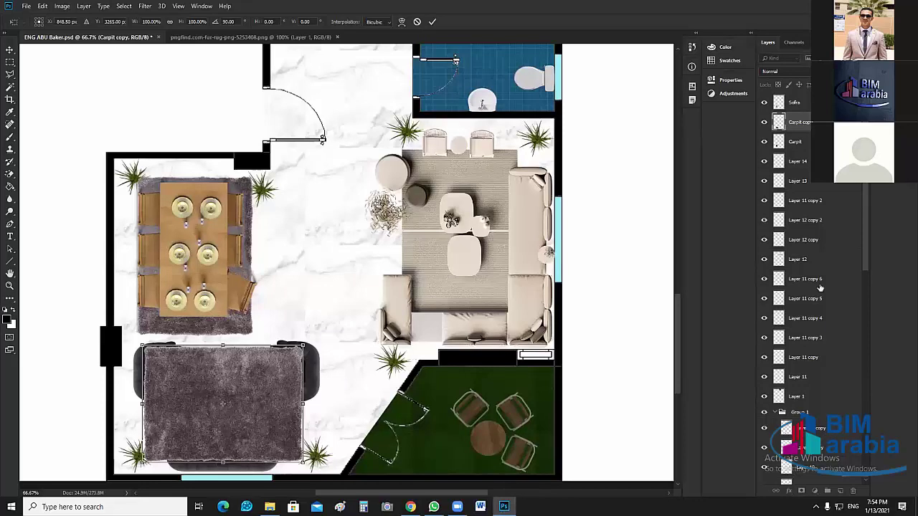
Move the Carpit copy layer directly below Group 1 so the armchairs and grey table lie above the rug.
drag(817, 495, 322, 445)
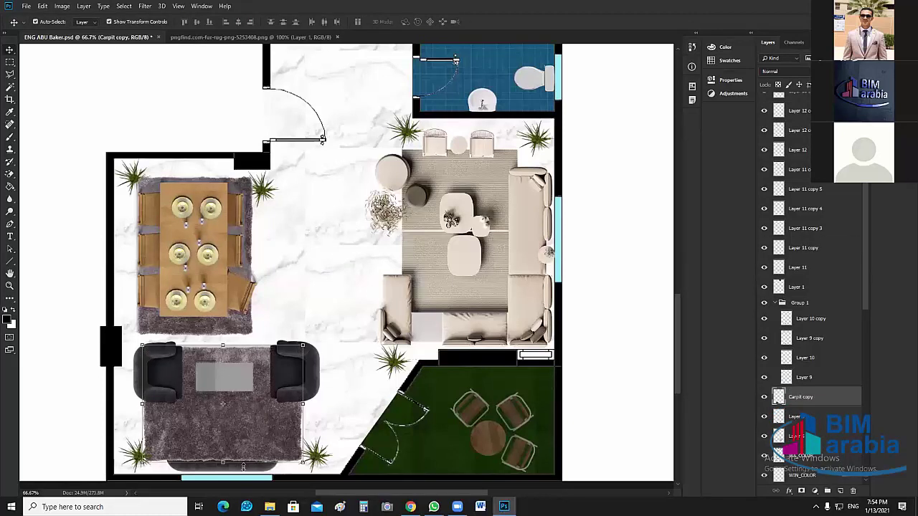
key(ctrl+t)
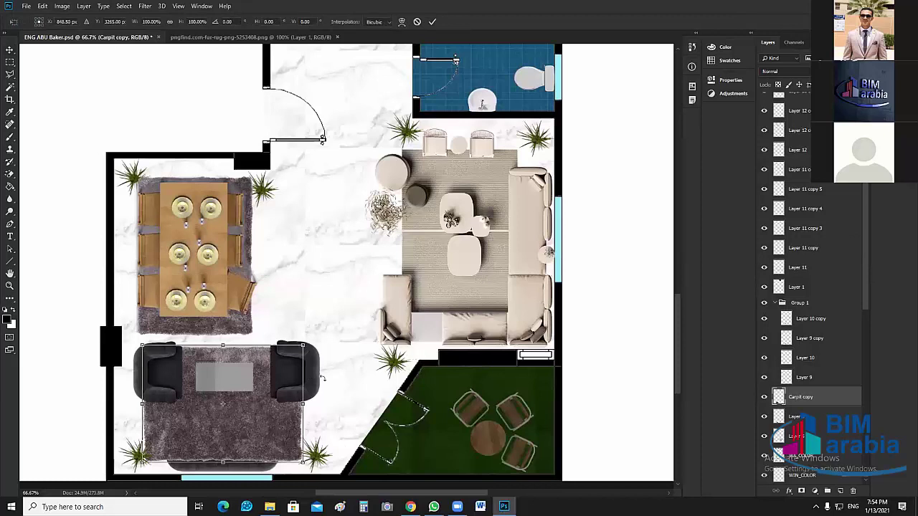
key(Return)
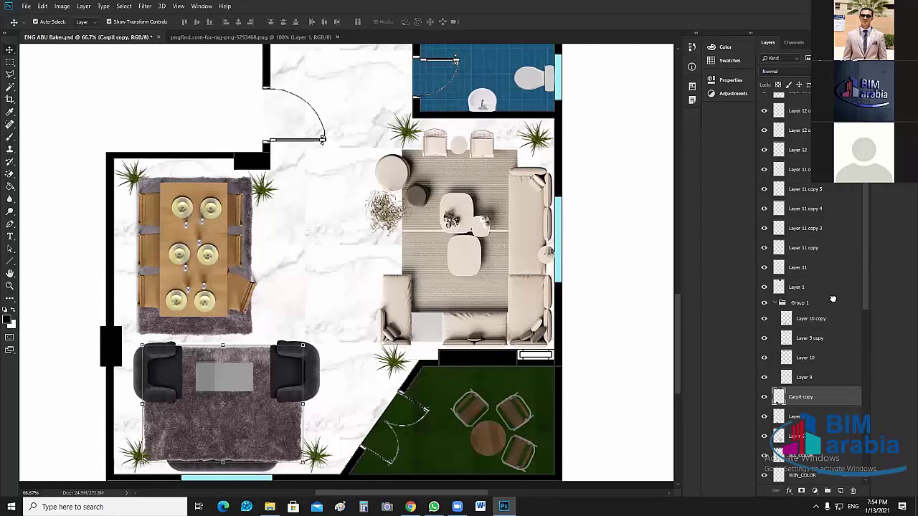
Move the black sofa's layer to the top of Group 1 so the sofa lies above the rug.
drag(833, 298, 832, 301)
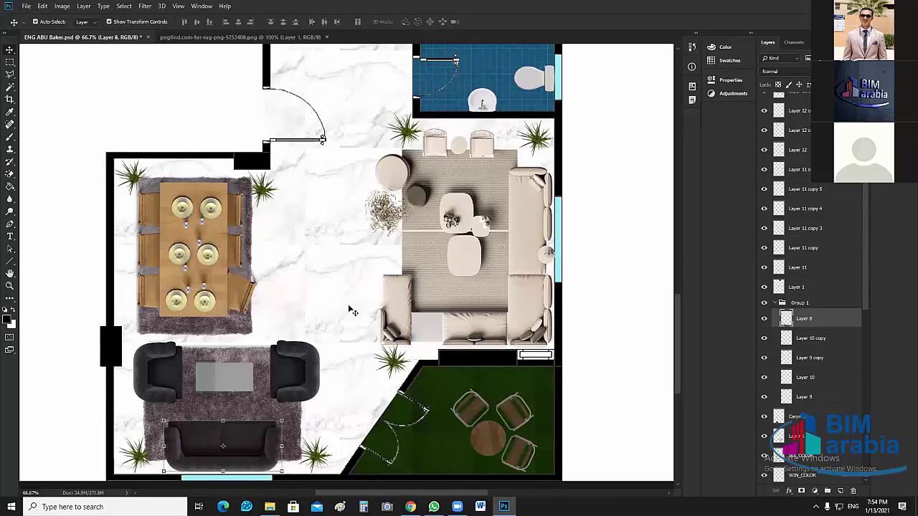
click(331, 249)
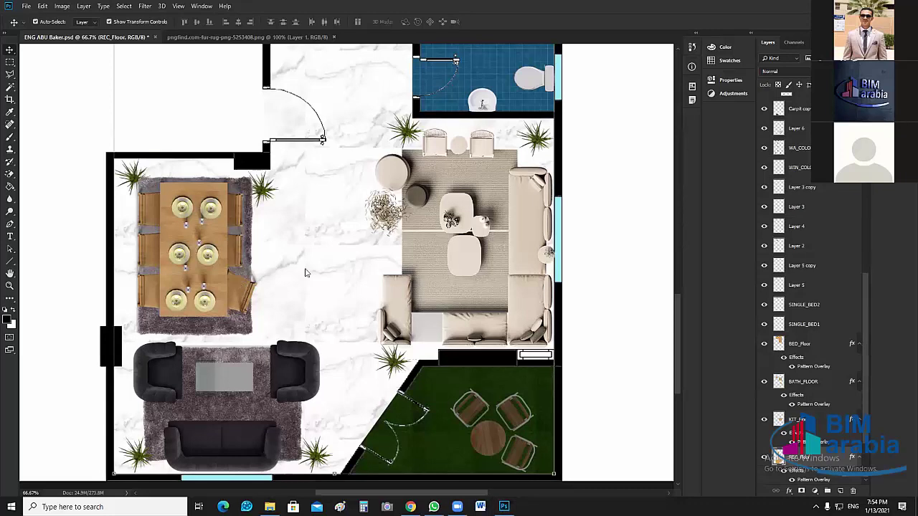
Switch to File Explorer and open pngfind.com-circle-rug-png-3366047.png from the Carpit folder in Photoshop.
scroll(305, 272, up, 5)
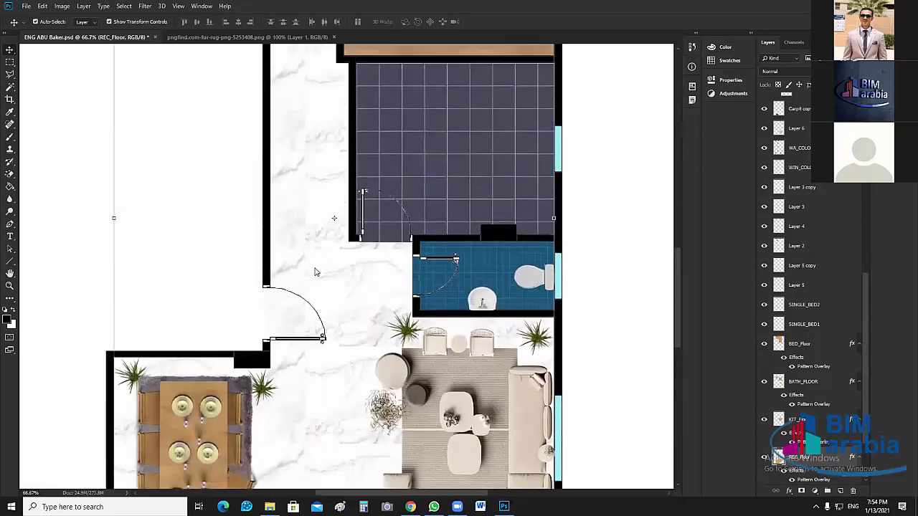
scroll(369, 309, up, 1)
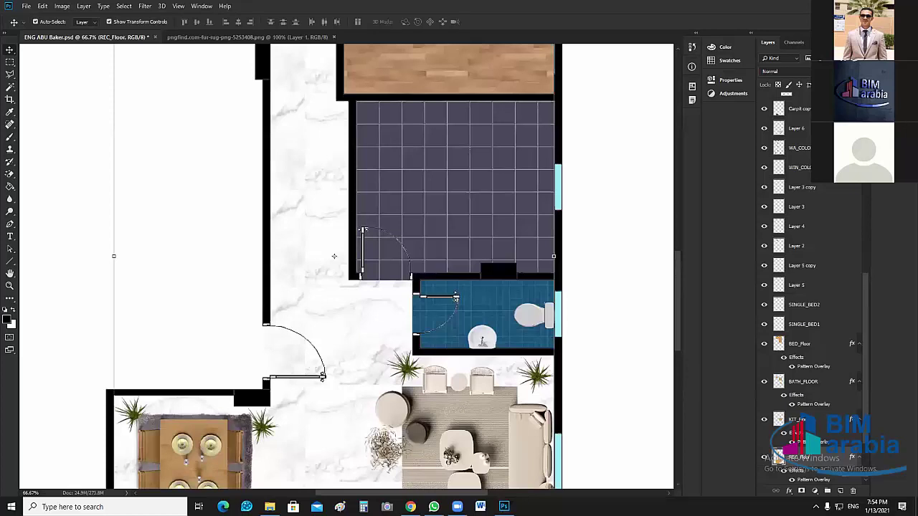
scroll(345, 273, down, 3)
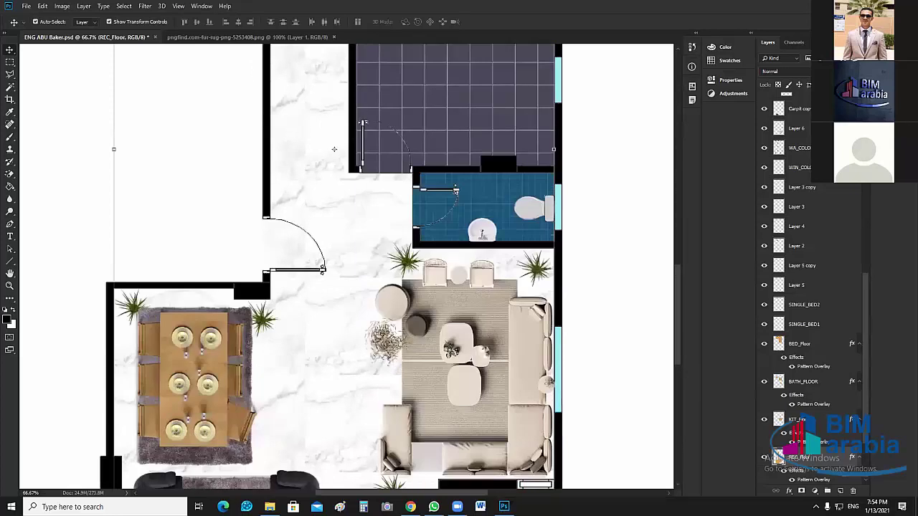
scroll(387, 272, down, 2)
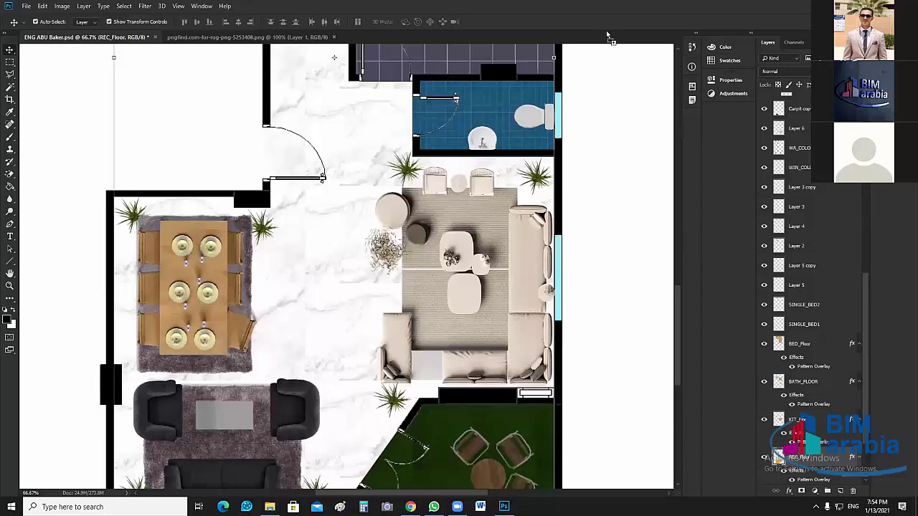
key(alt+Tab)
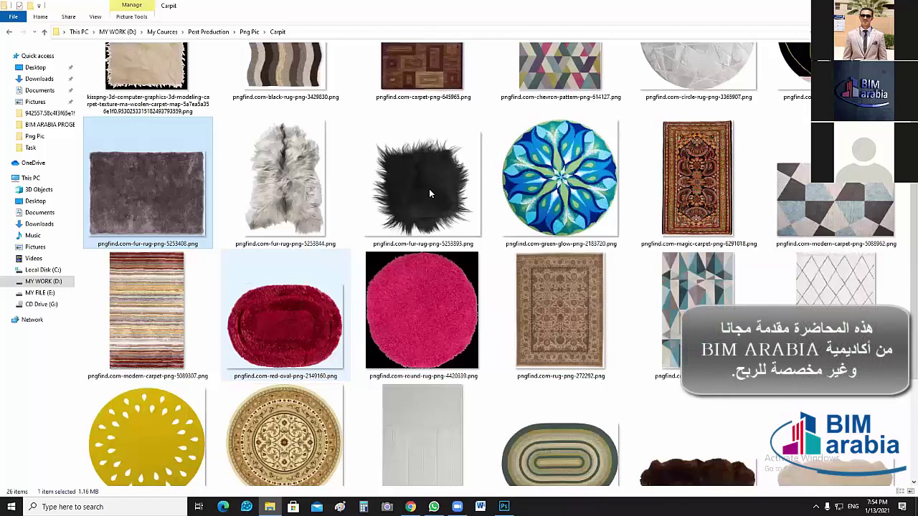
scroll(81, 39, up, 1)
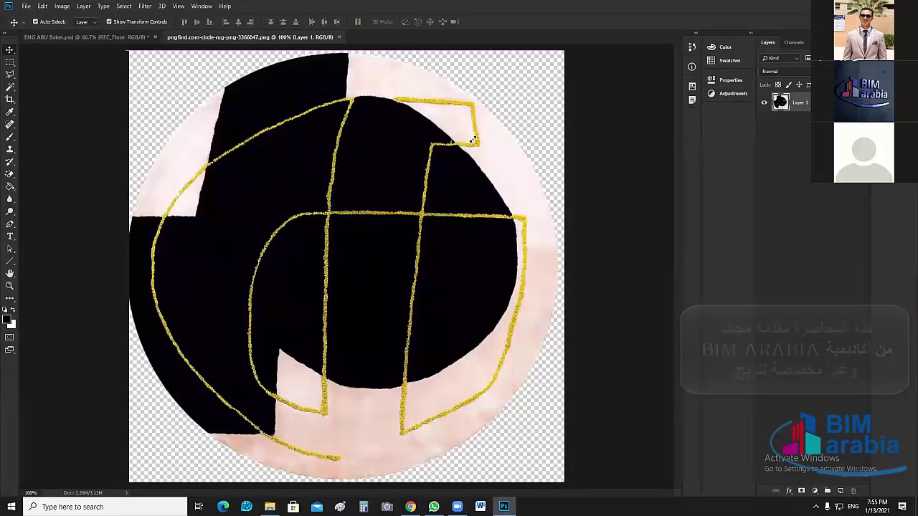
Paste the circle rug into the floor plan, scale it down and place it between the dining table and the beige living area.
key(ctrl+Tab)
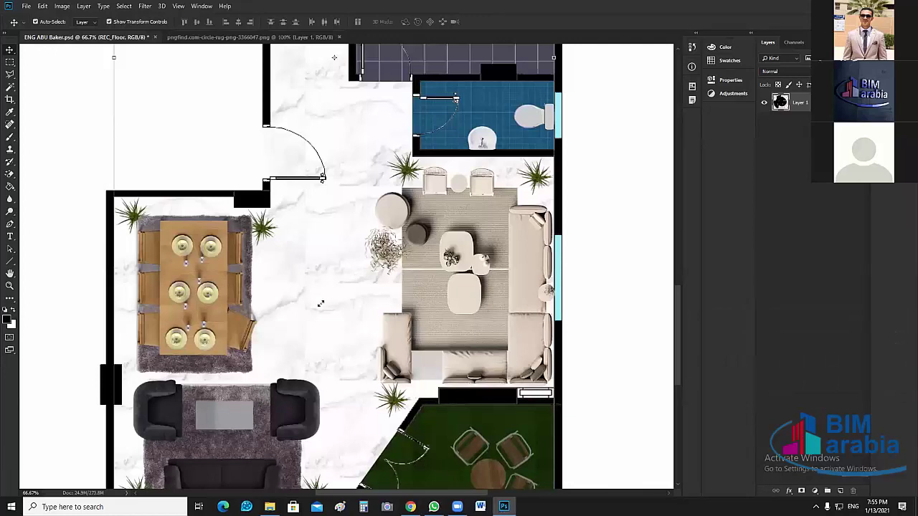
key(ctrl+v)
key(ctrl+t)
drag(471, 140, 305, 317)
drag(275, 360, 370, 327)
key(Return)
scroll(287, 284, down, 1)
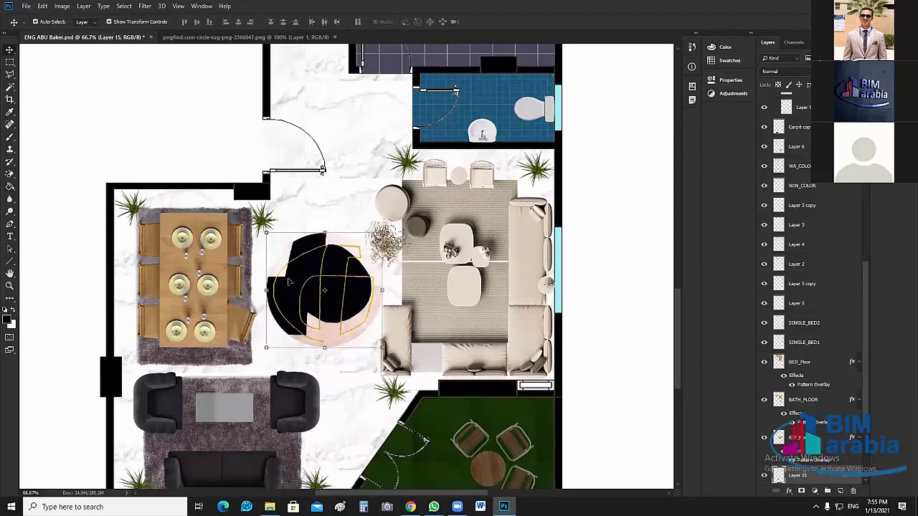
scroll(238, 307, down, 3)
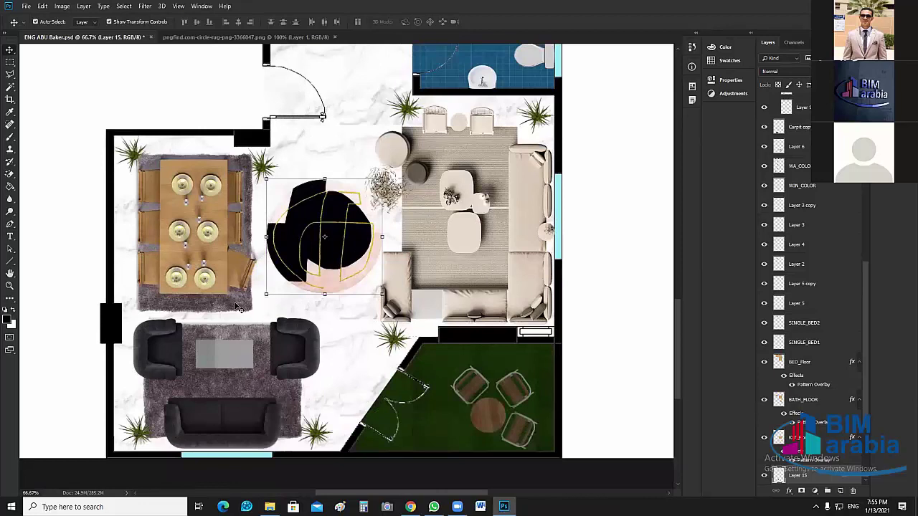
Select the rug under the dining table and save the floor plan document.
click(237, 307)
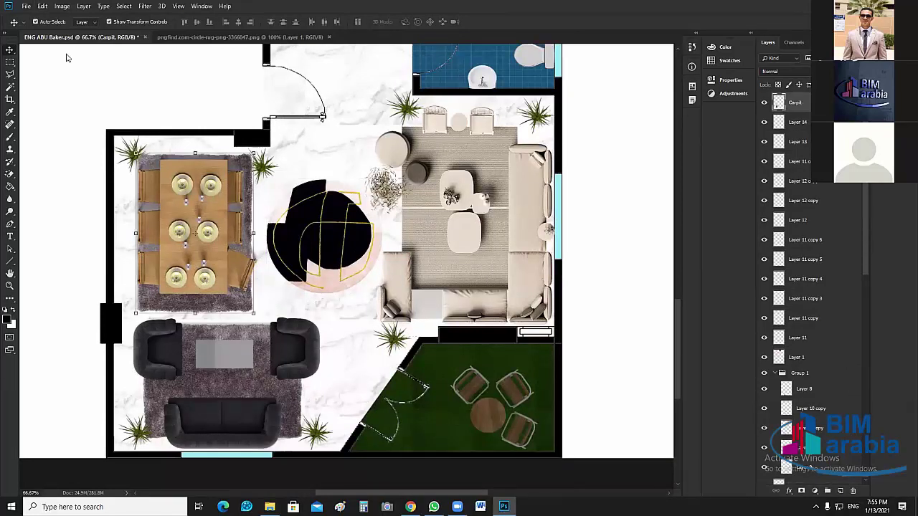
click(26, 6)
click(43, 103)
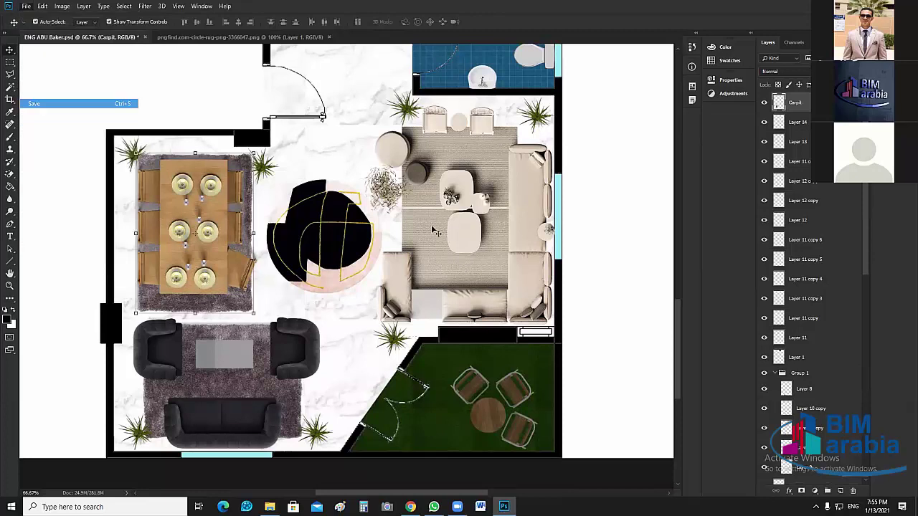
Review the furnished and still empty rooms, from the living areas up to the bedrooms, and then the whole plan.
scroll(457, 215, up, 3)
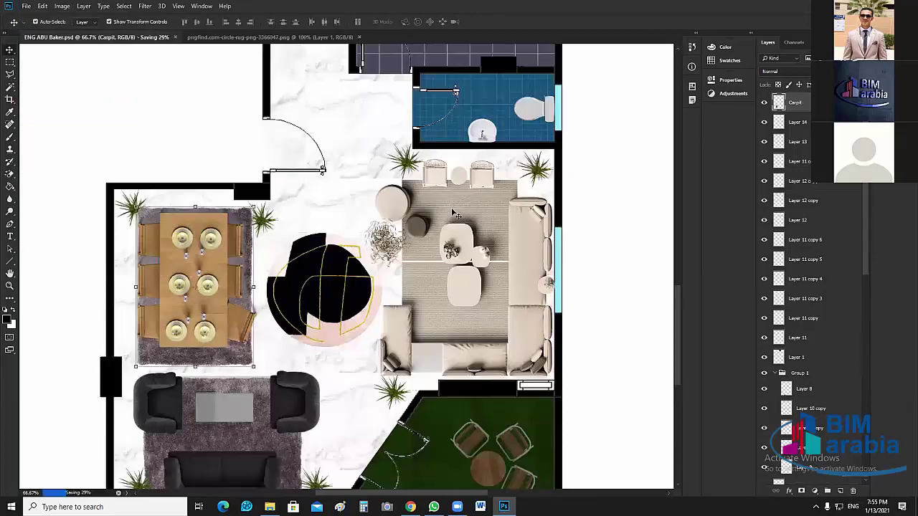
scroll(455, 213, up, 10)
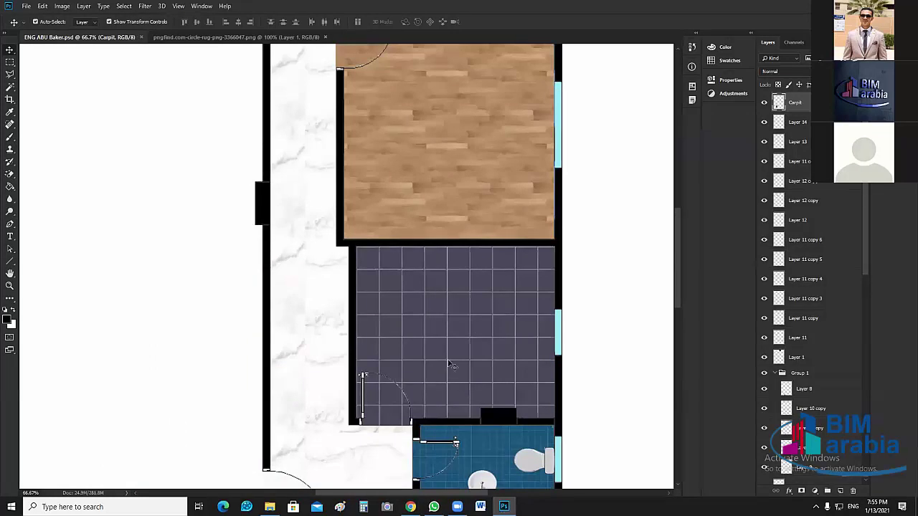
scroll(492, 323, up, 3)
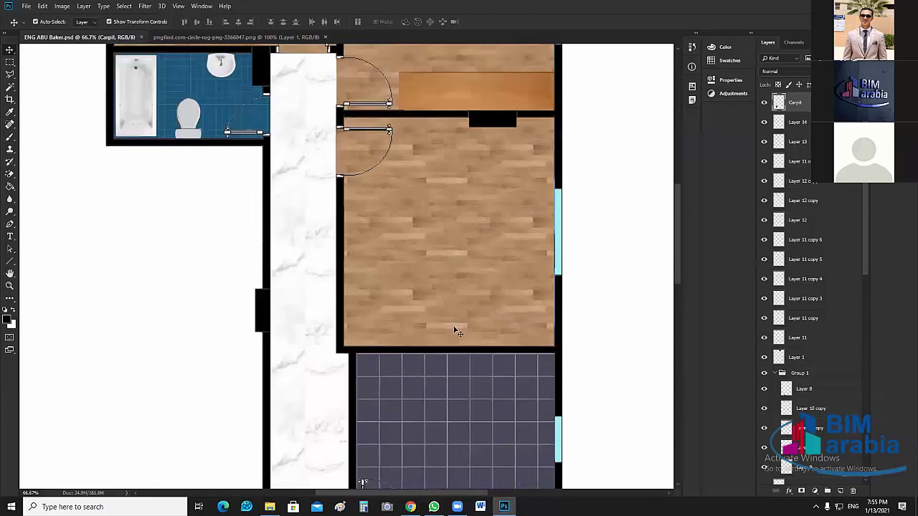
scroll(456, 331, up, 5)
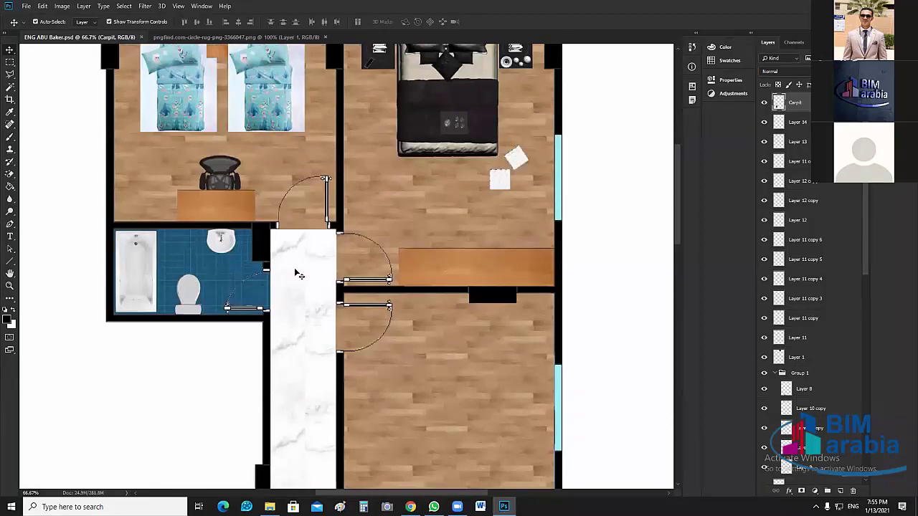
scroll(376, 272, up, 2)
scroll(382, 272, down, 3)
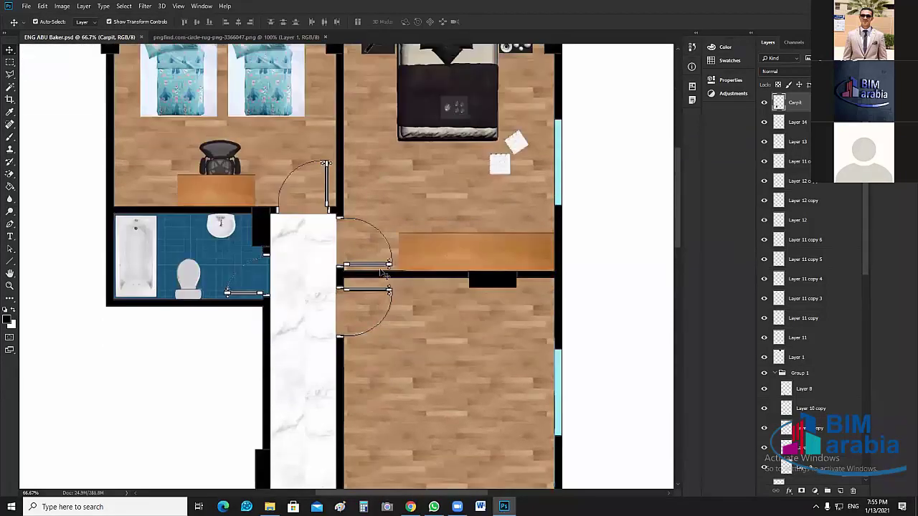
scroll(382, 272, down, 4)
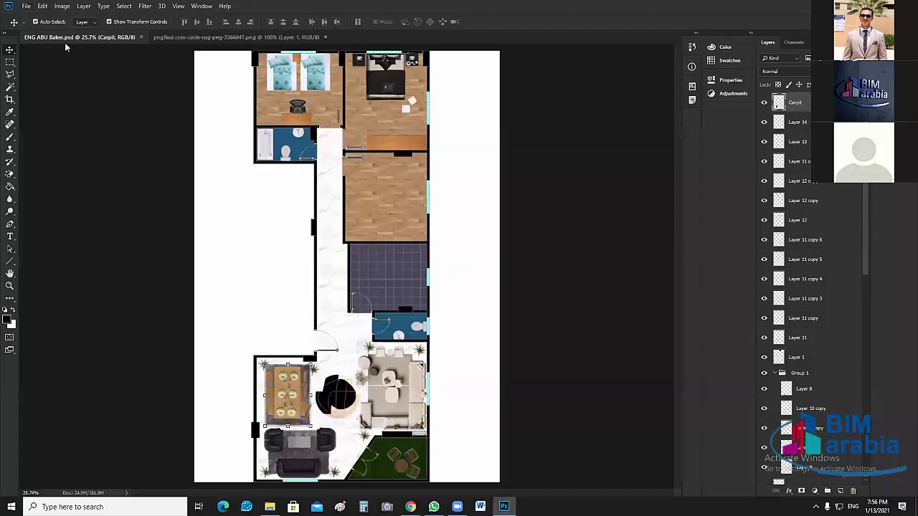
click(27, 6)
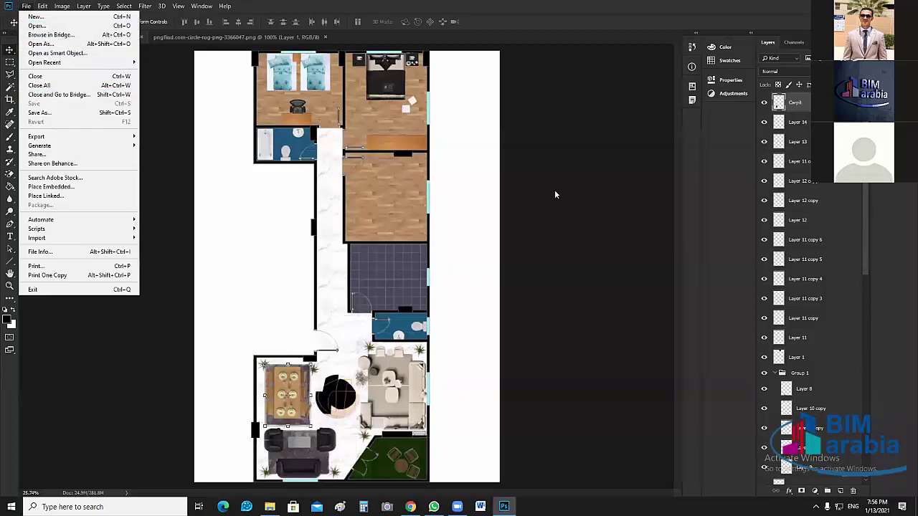
click(605, 203)
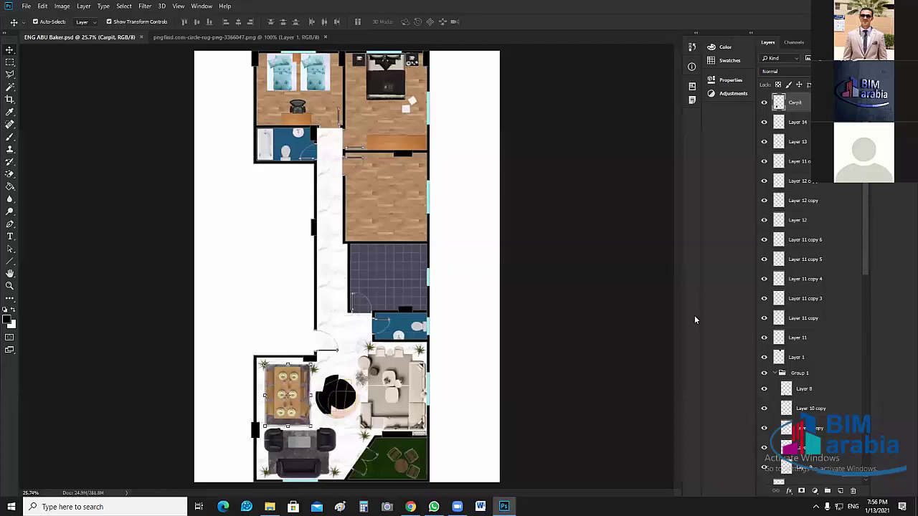
key(alt+Tab)
key(alt+comma)
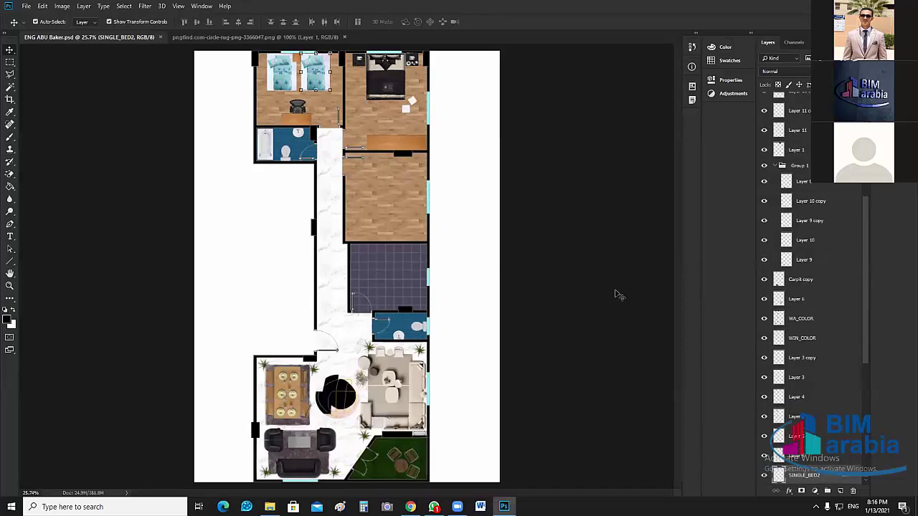
Duplicate the second single bed into the empty bedroom below the double bedroom and rotate the copy 90°.
scroll(621, 291, up, 1)
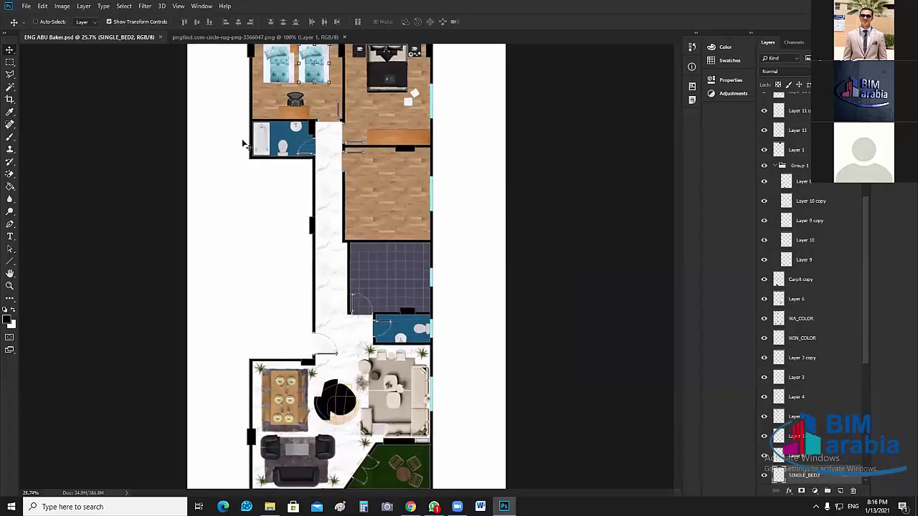
scroll(243, 146, up, 4)
scroll(318, 170, up, 1)
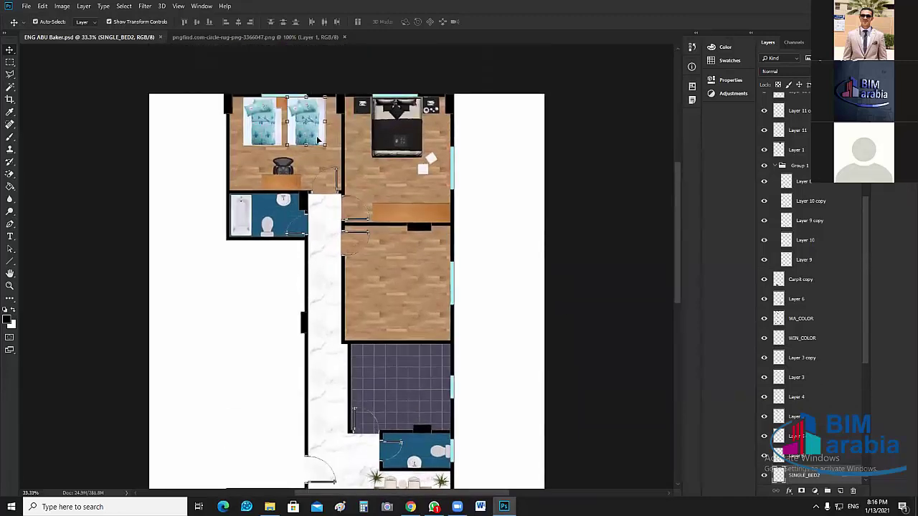
drag(316, 140, 445, 293)
key(ctrl+t)
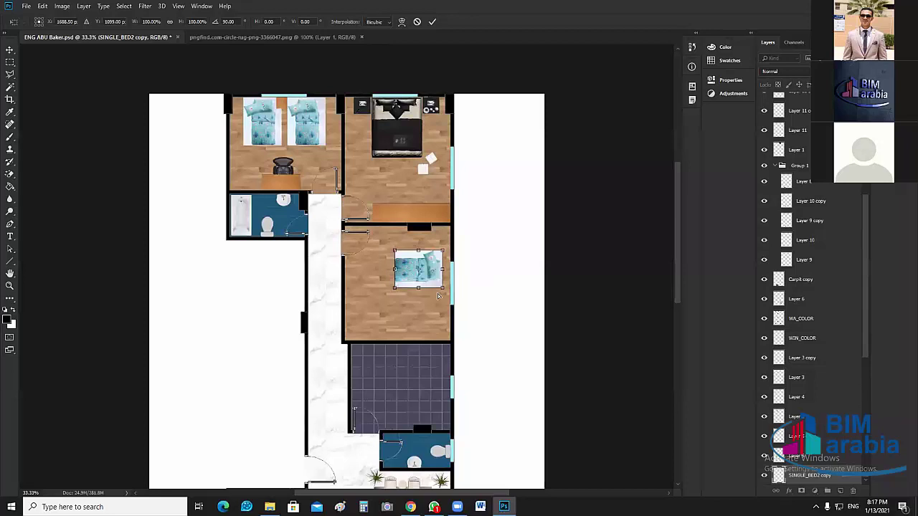
Scale the bed copy to 89.17% width and 115.84% height so it meets the window wall, and nudge it slightly up.
key(ctrl+plus)
key(ctrl+plus)
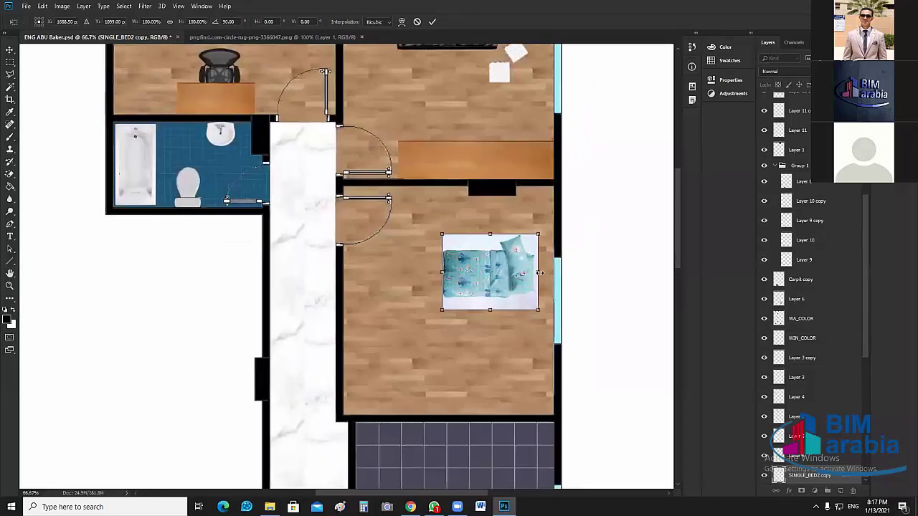
drag(555, 270, 569, 271)
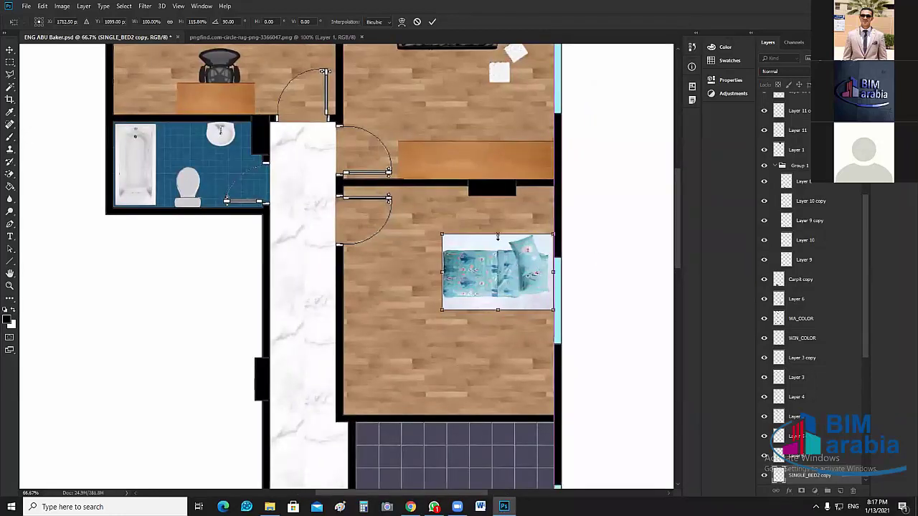
drag(499, 234, 499, 241)
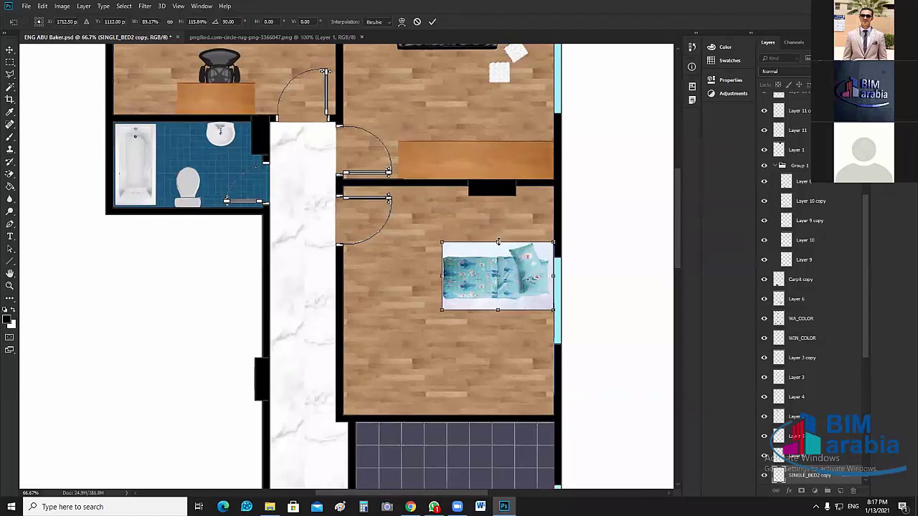
key(Return)
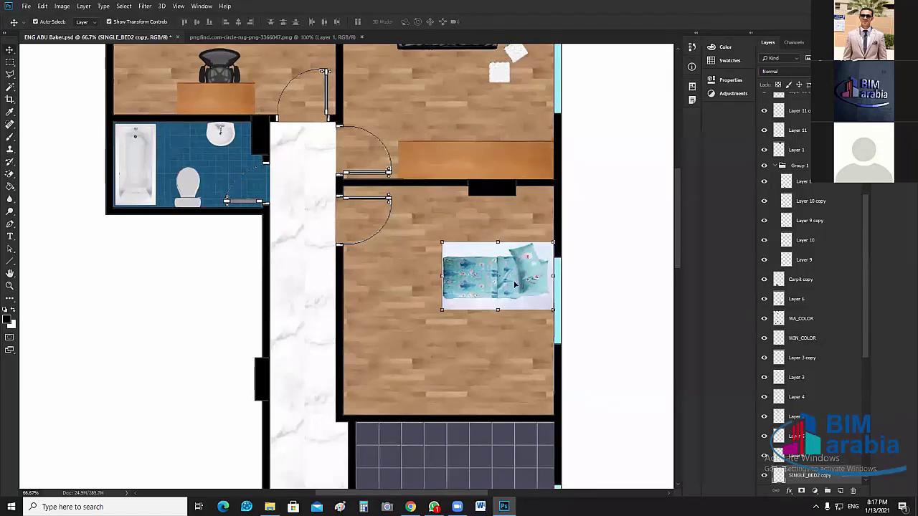
key(Up)
key(Up)
key(Up)
key(Up)
key(Up)
key(Up)
key(Up)
key(Up)
key(Up)
key(Up)
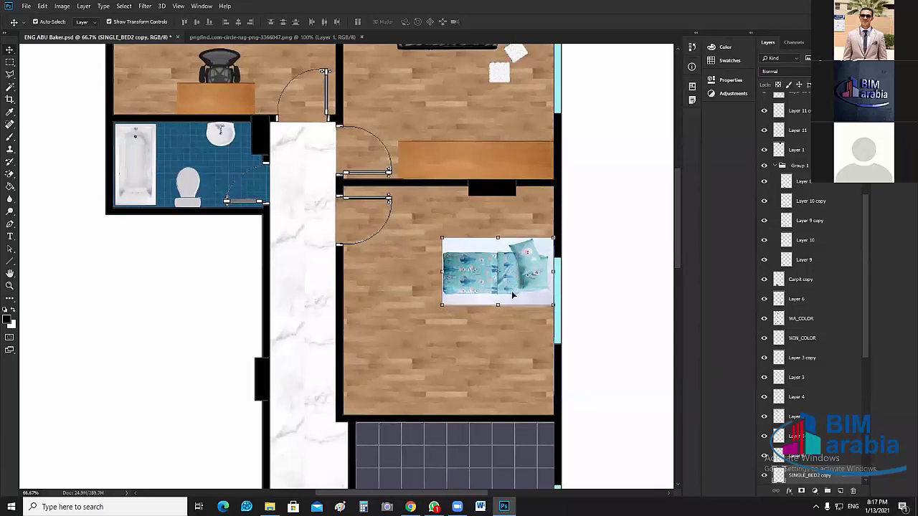
Duplicate the rotated bed directly below the first one and nudge the copy down to leave a small gap between them.
key(ctrl)
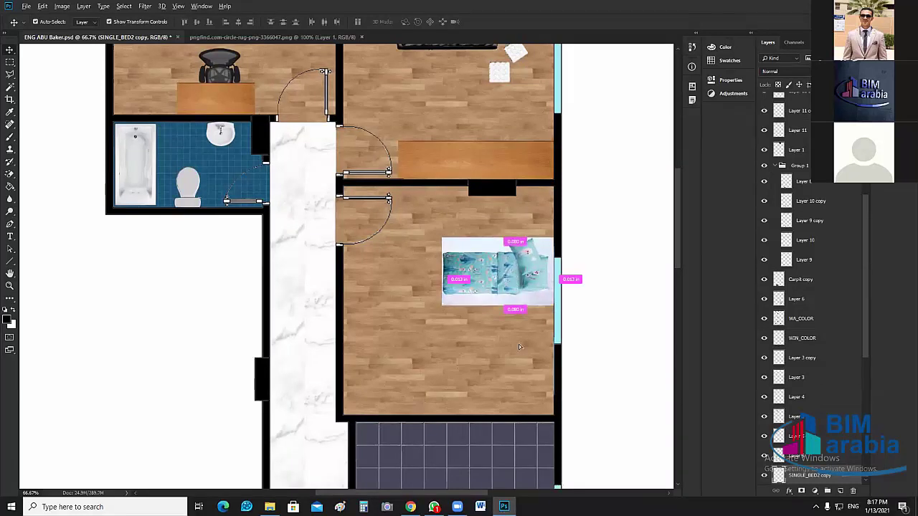
drag(519, 347, 518, 356)
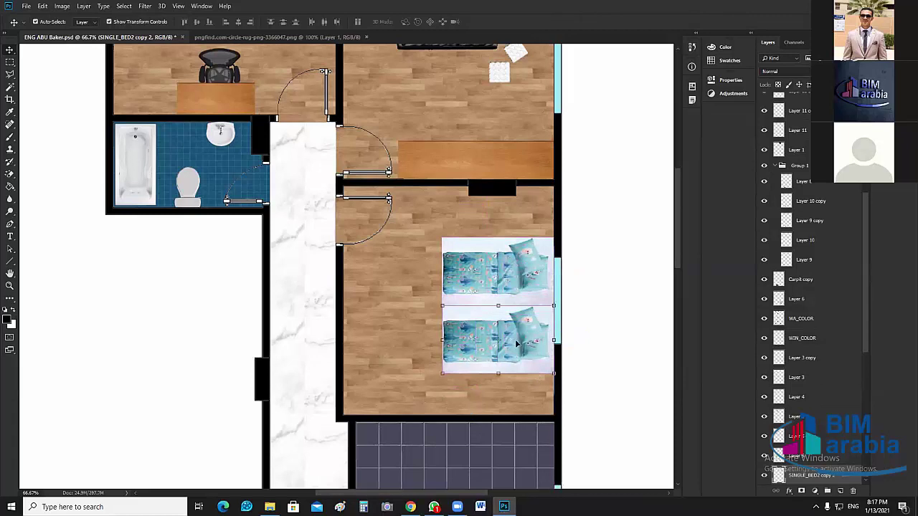
key(Down)
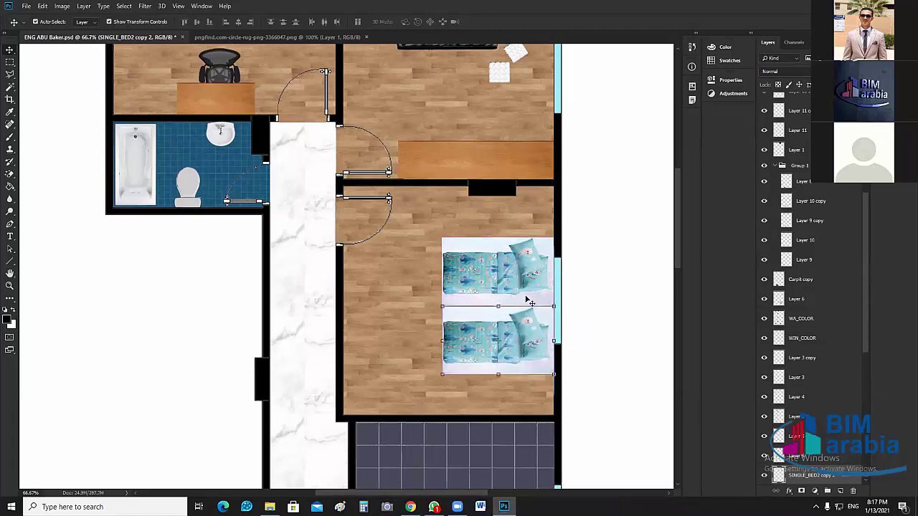
click(579, 300)
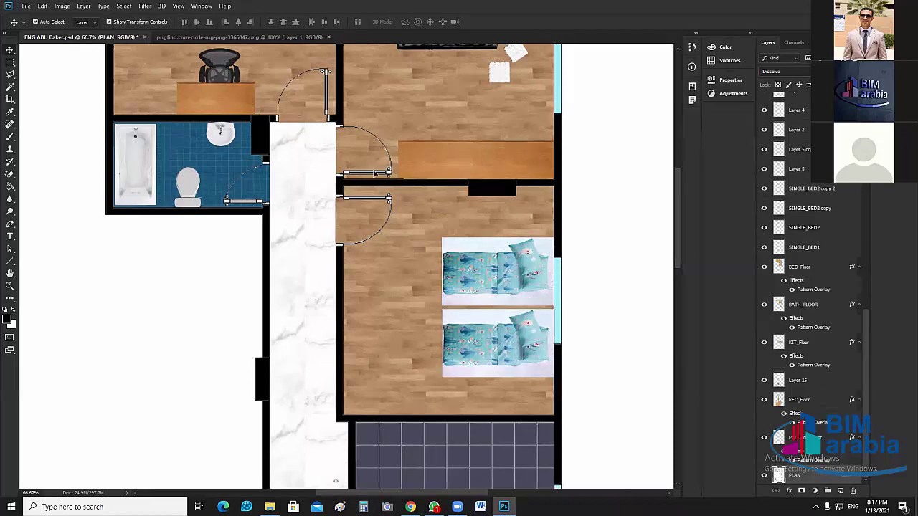
scroll(382, 172, up, 5)
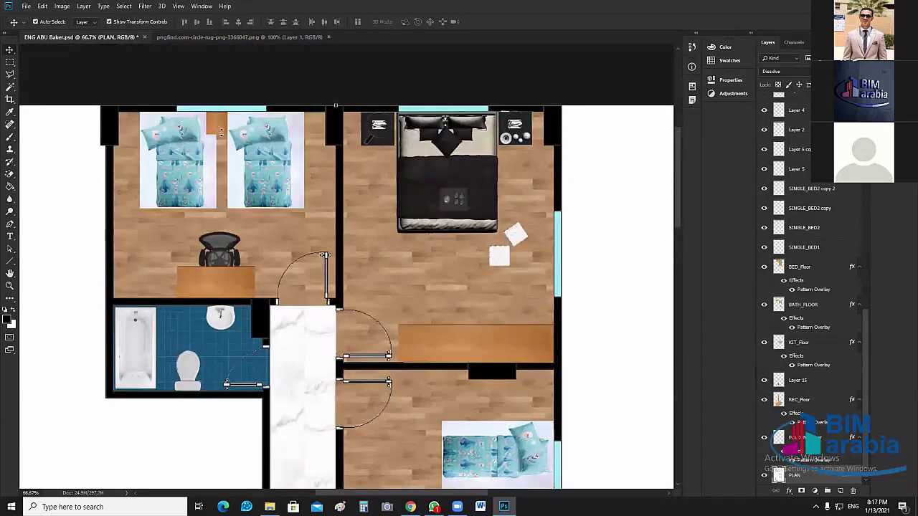
Duplicate the small wooden nightstand from the twin bedroom and place the copy against the window wall between the two rotated beds.
click(221, 132)
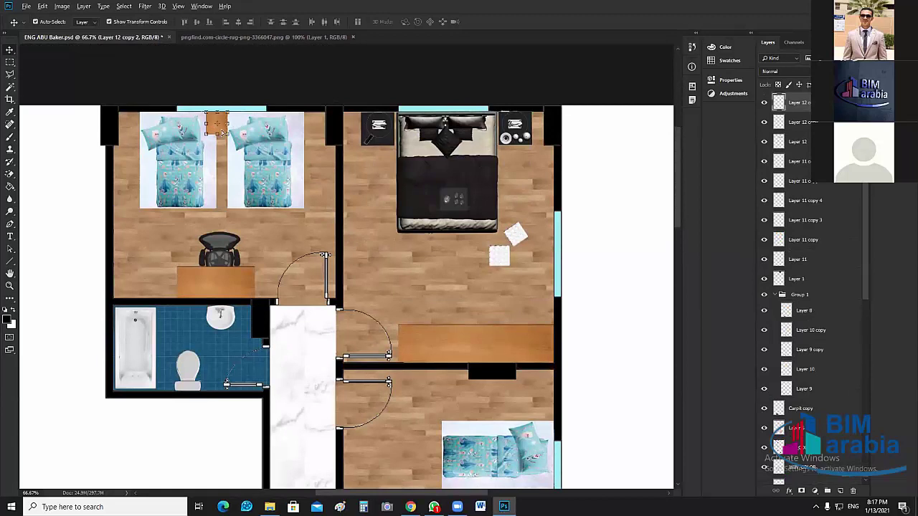
drag(222, 132, 529, 490)
scroll(539, 402, down, 3)
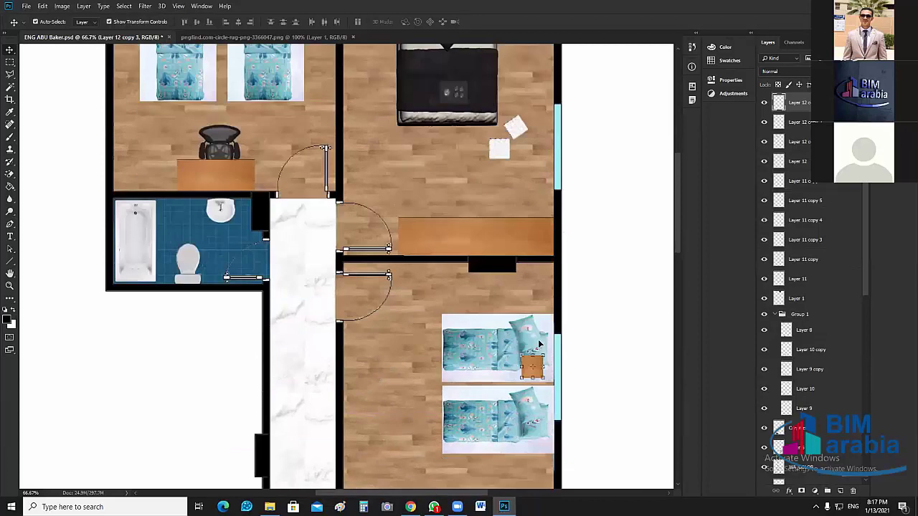
scroll(539, 345, down, 1)
drag(540, 345, 550, 357)
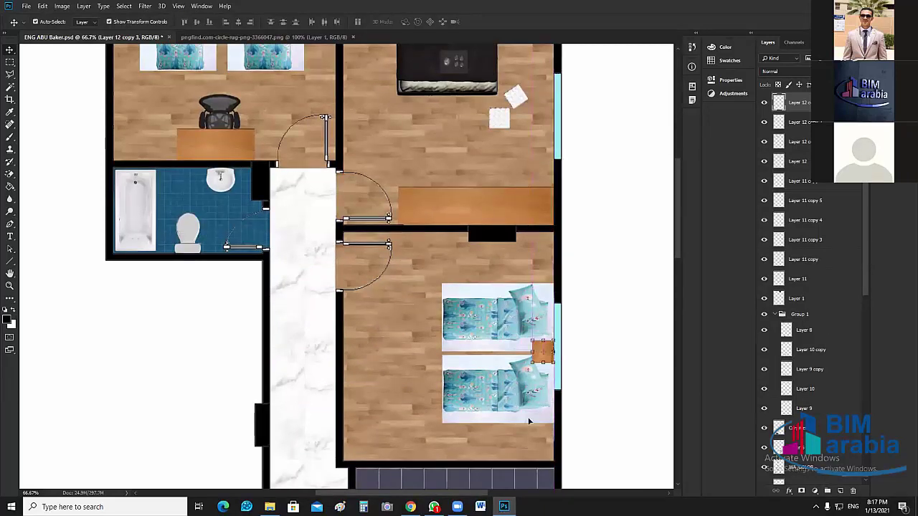
Move the lower rotated bed down to widen the gap, and nudge the nightstand down to sit centred between the two beds.
click(530, 420)
drag(532, 418, 529, 437)
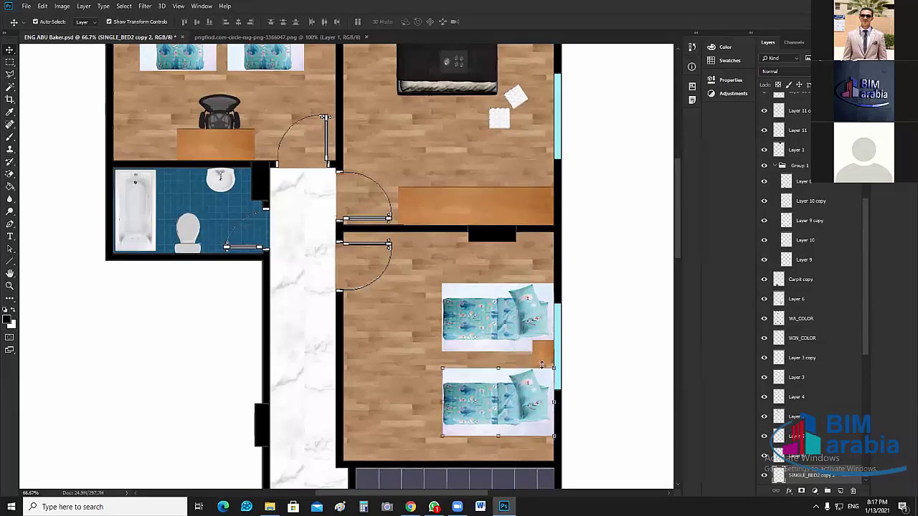
click(543, 360)
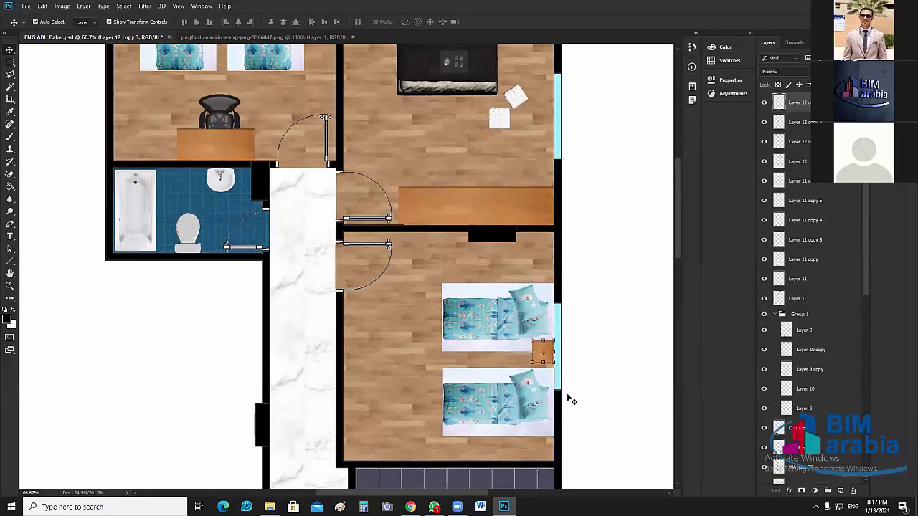
key(Down)
key(Down)
key(Down)
key(Down)
key(Down)
key(Down)
key(Down)
key(Down)
key(Down)
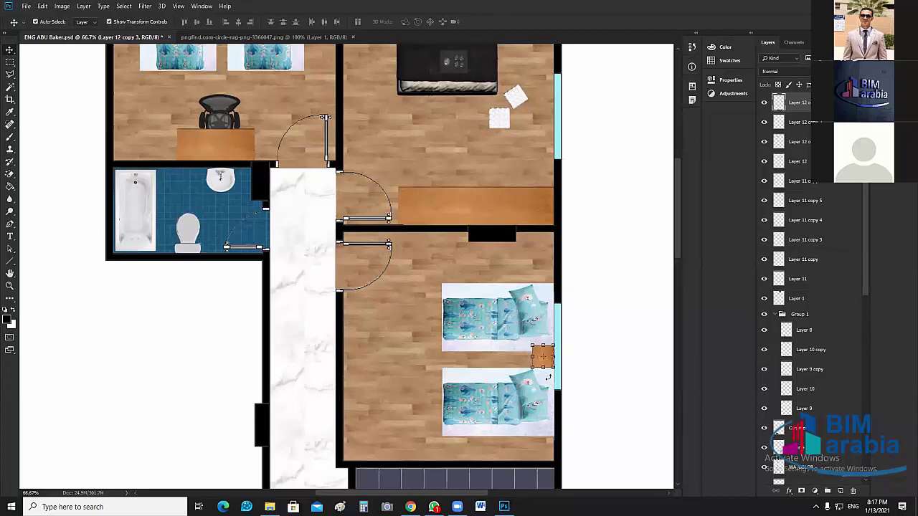
key(Down)
key(Down)
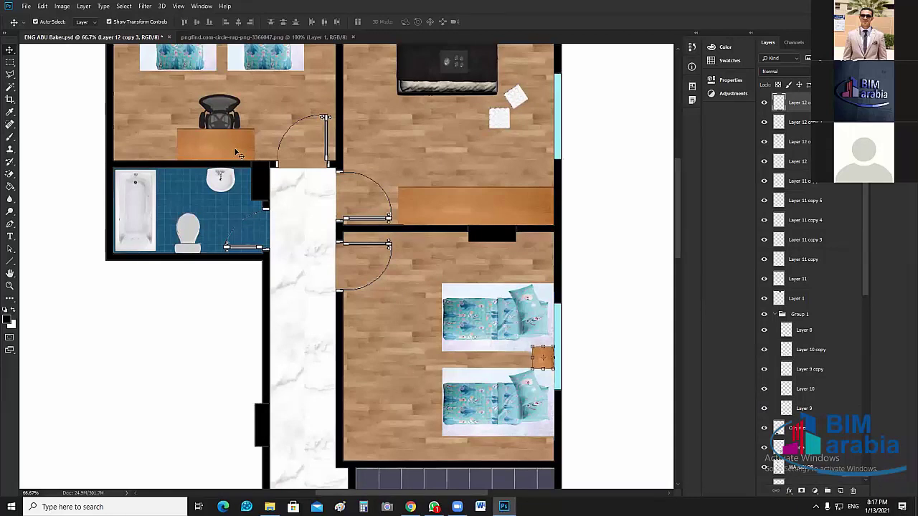
Duplicate the desk from the twin bedroom, rotate the copy 90°, and place it against the wall opposite the rotated beds.
click(234, 147)
drag(235, 148, 373, 306)
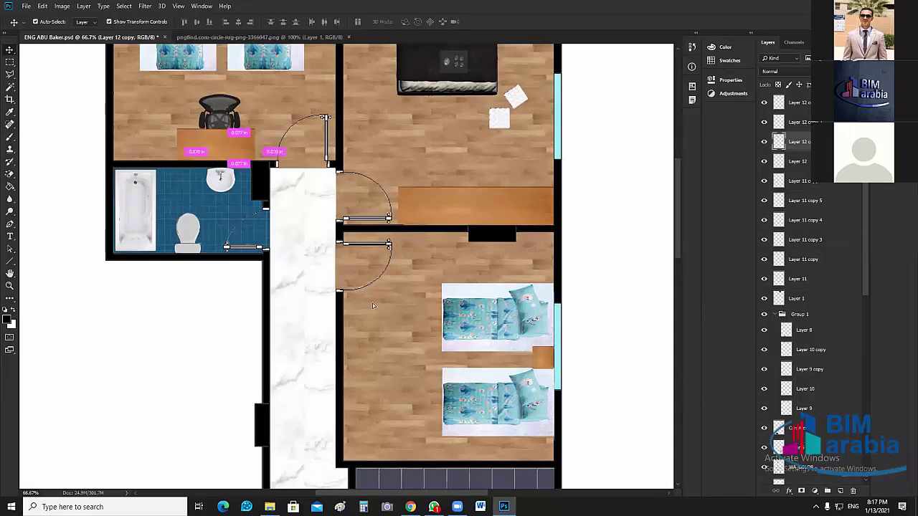
drag(387, 366, 388, 405)
drag(377, 360, 359, 356)
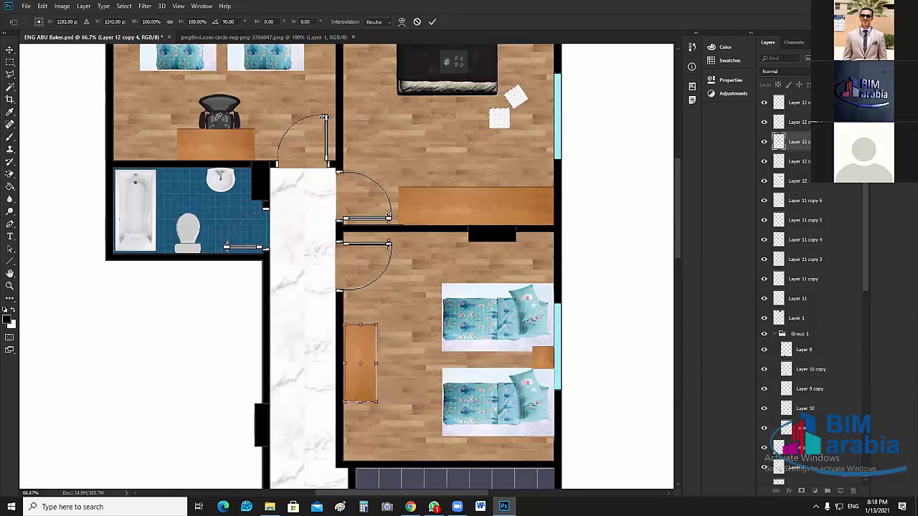
Duplicate the office chair, rotate the copy 90°, and position it facing the middle of the new desk.
click(223, 143)
click(227, 123)
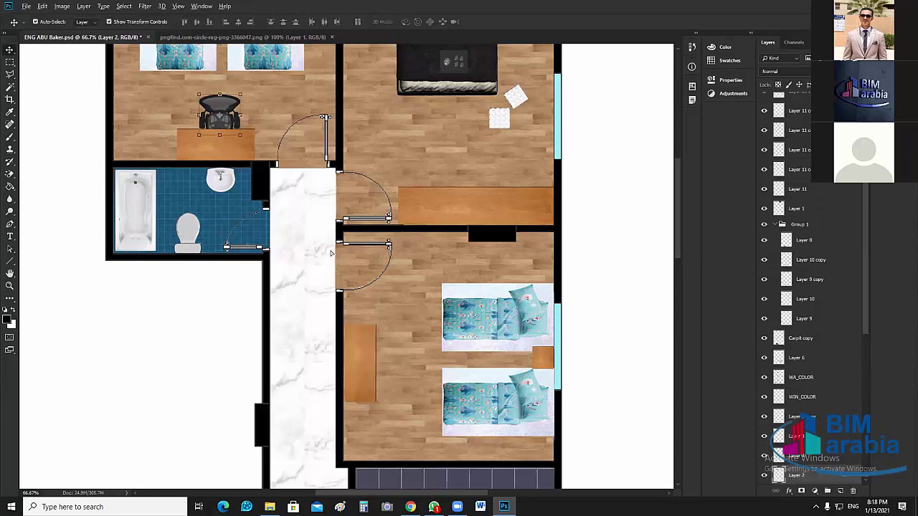
key(ctrl)
drag(395, 357, 409, 395)
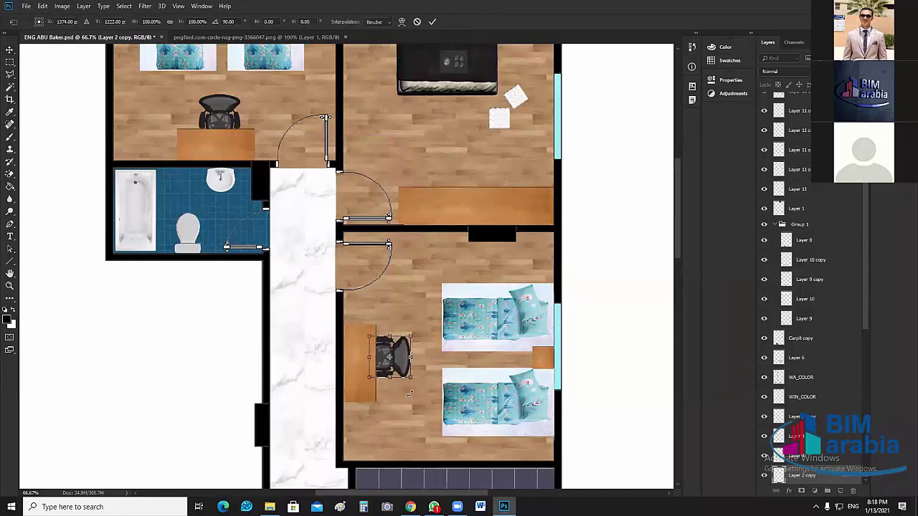
key(Return)
drag(390, 357, 398, 373)
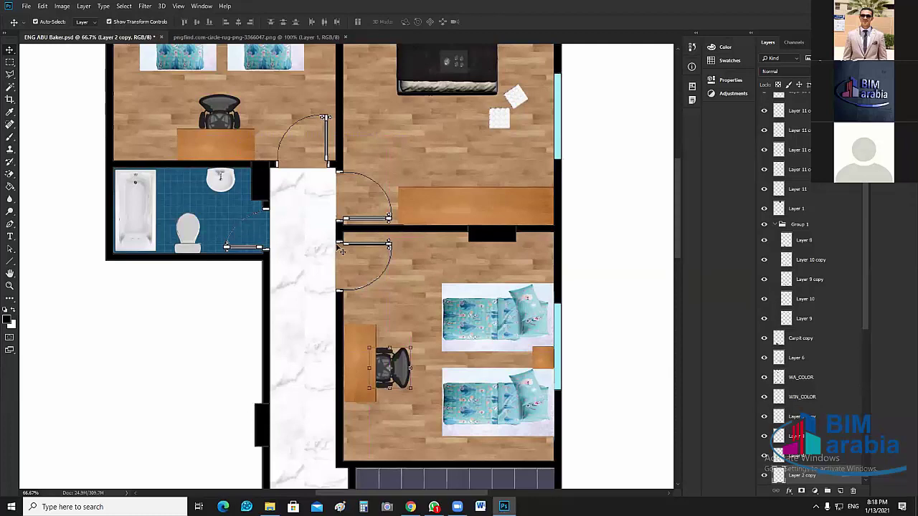
Select the white background around the lower rotated bed with the Magic Wand and delete it.
scroll(562, 323, down, 5)
scroll(611, 315, down, 1)
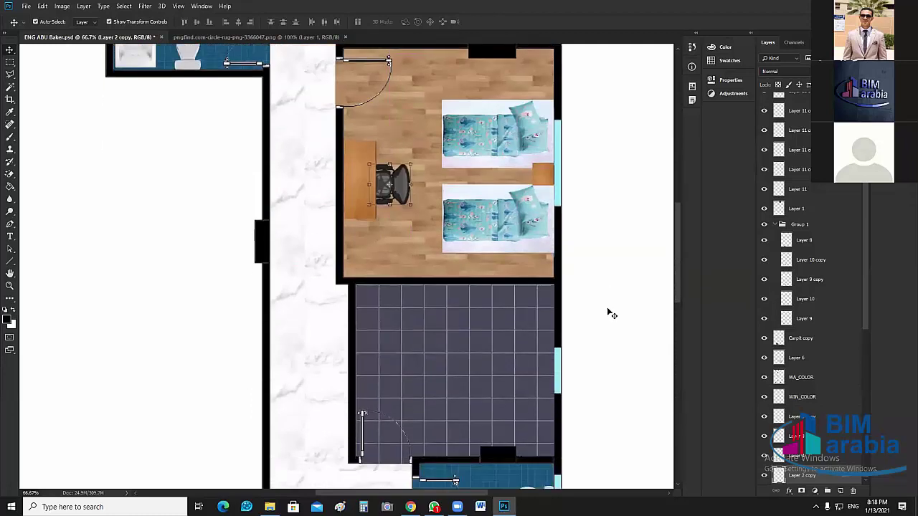
scroll(610, 314, down, 1)
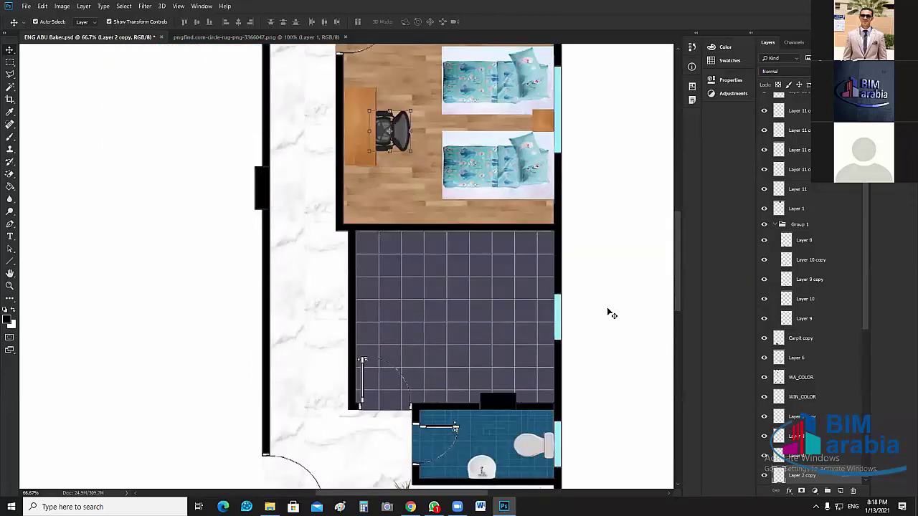
click(518, 196)
scroll(518, 196, up, 1)
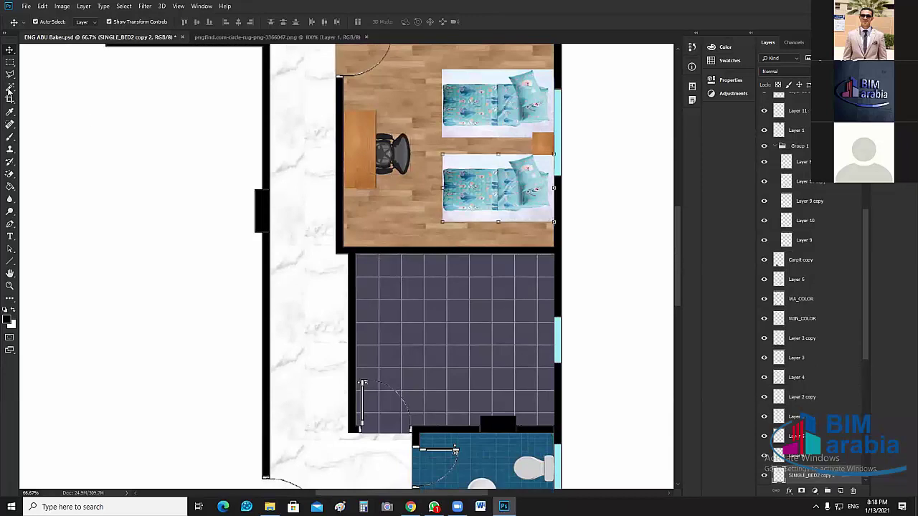
click(10, 87)
click(527, 231)
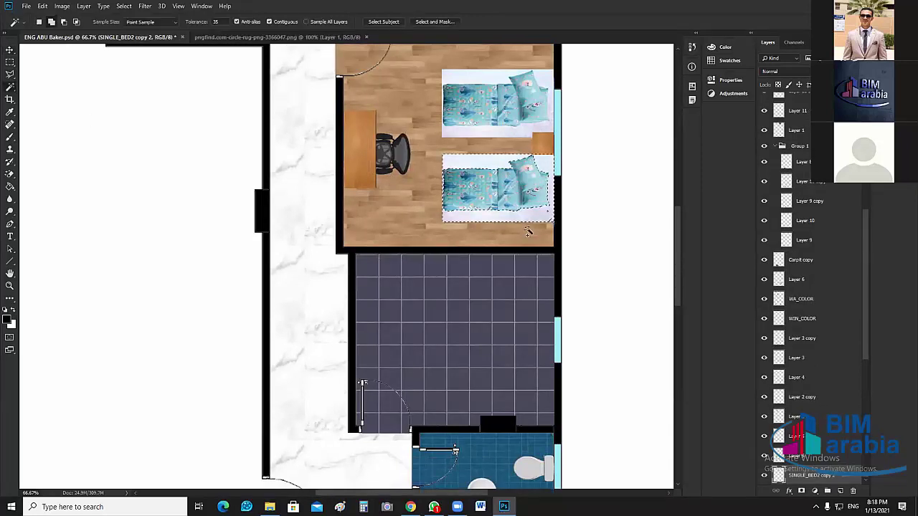
key(Delete)
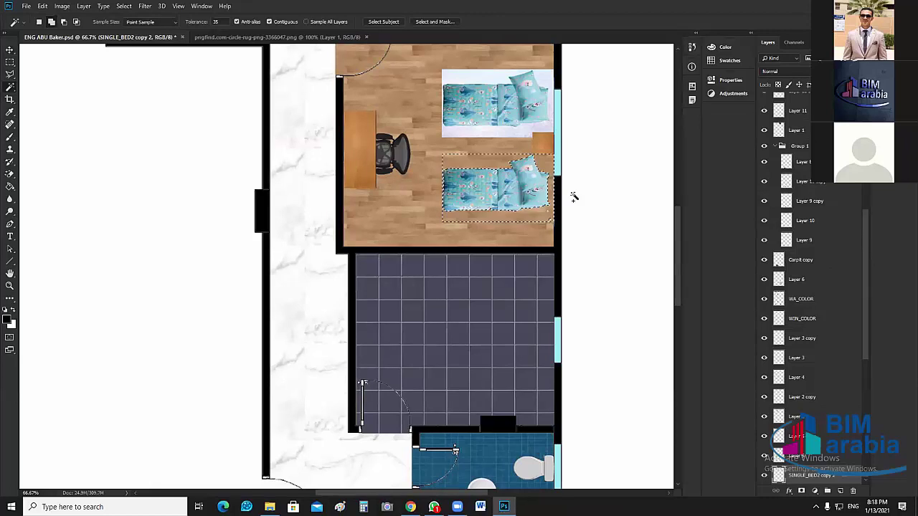
click(574, 196)
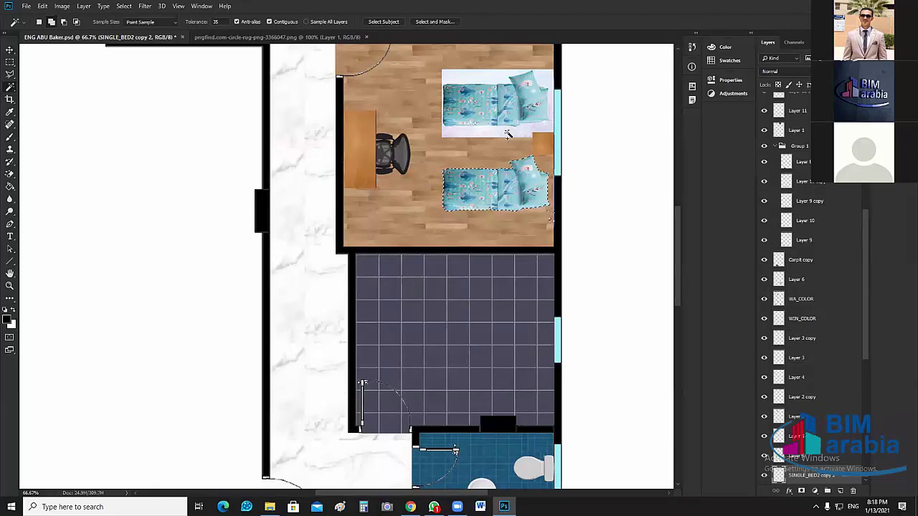
key(ctrl+d)
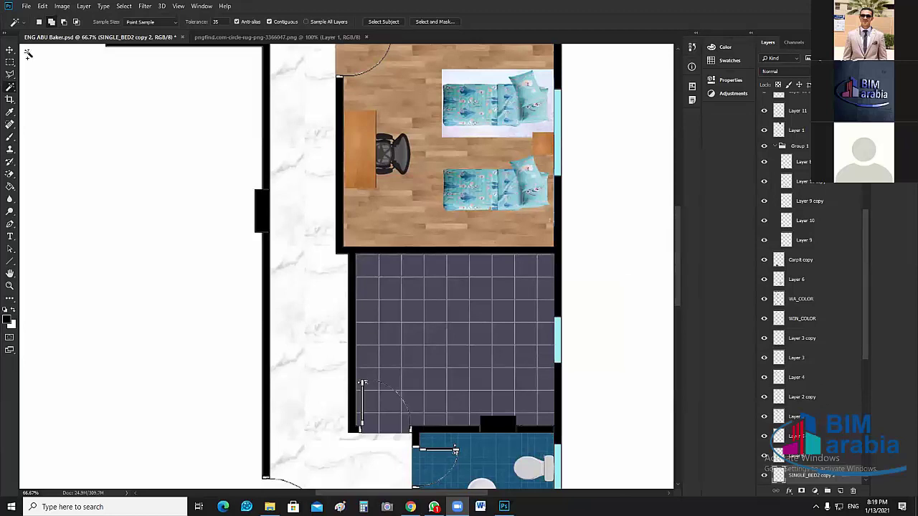
Nudge the lower rotated bed sideways until its pillow end meets the window wall.
click(505, 200)
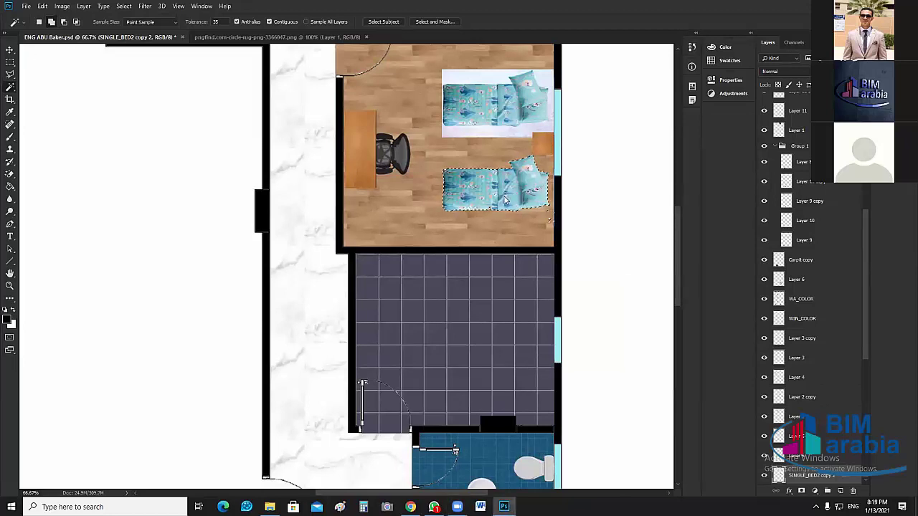
key(v)
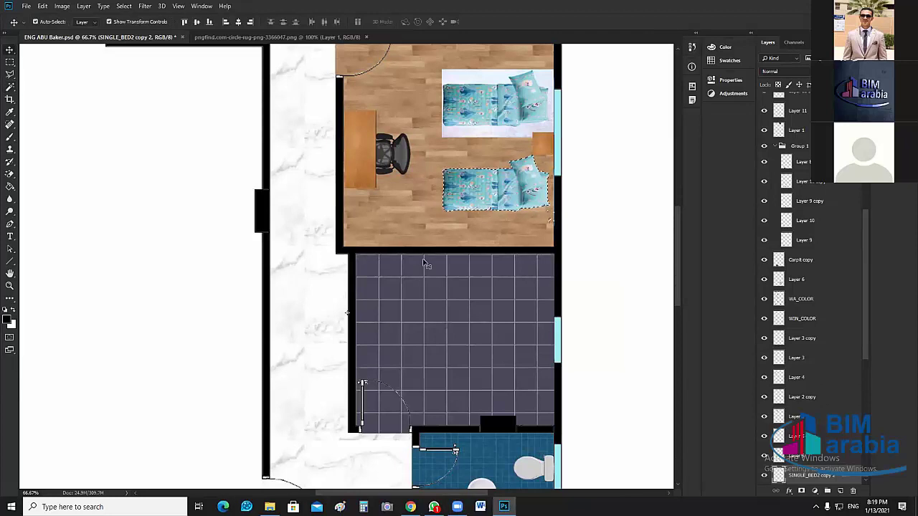
key(ctrl+d)
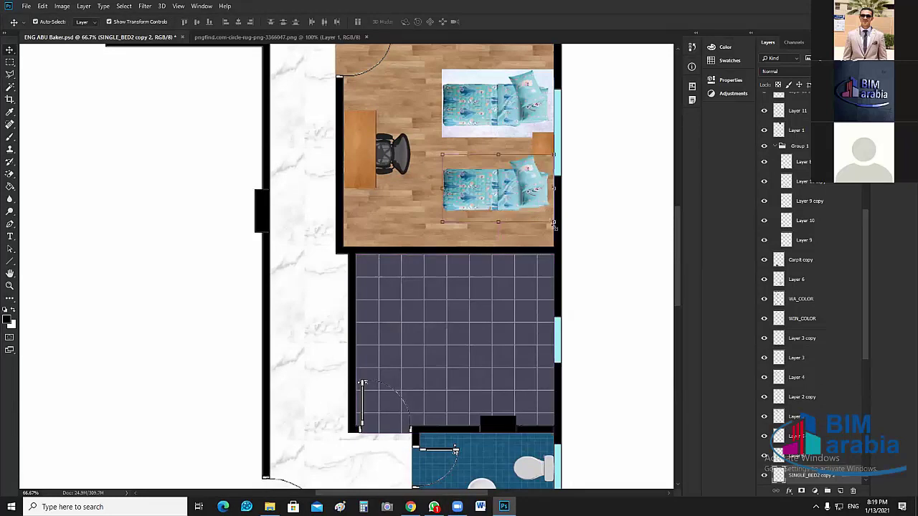
key(Right)
key(Right)
key(Right)
key(Right)
key(Right)
key(Right)
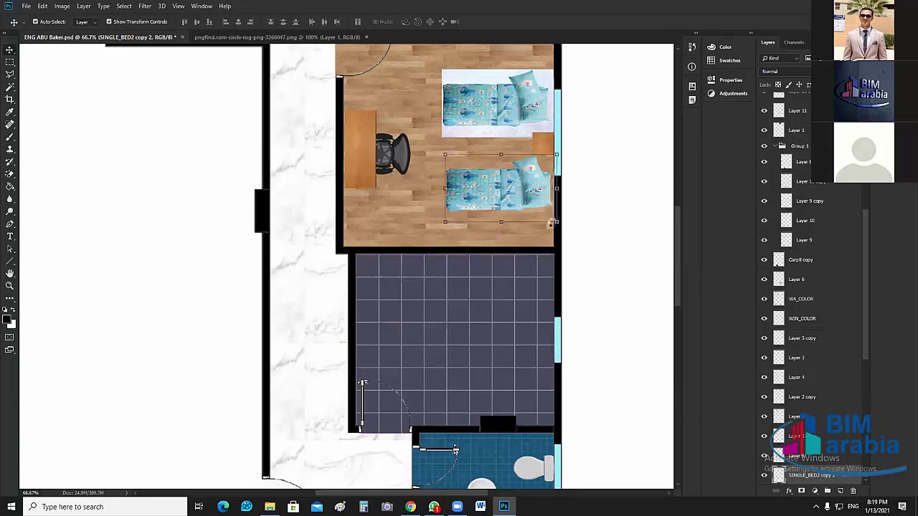
key(Right)
key(Right)
key(Right)
key(Right)
key(Right)
key(Right)
key(Right)
Select the white background around the upper rotated bed with the Magic Wand, delete it, and clear the selection.
click(511, 132)
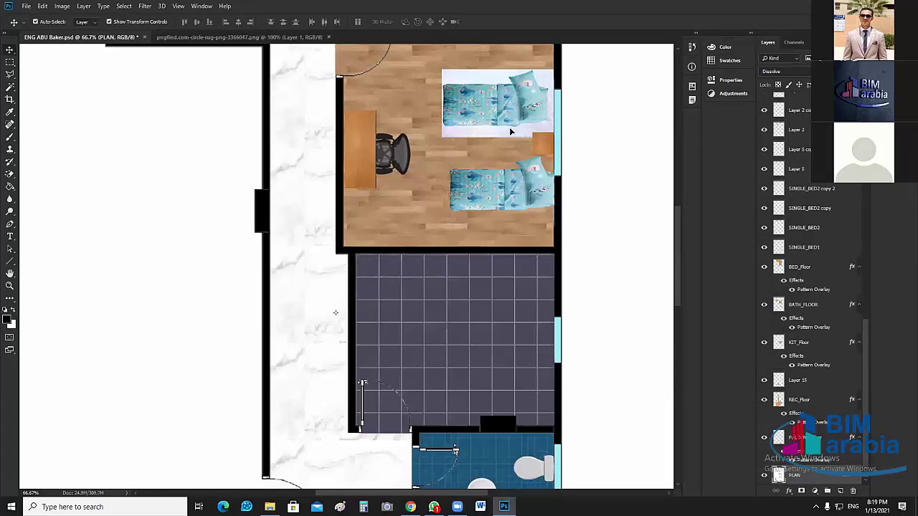
click(511, 131)
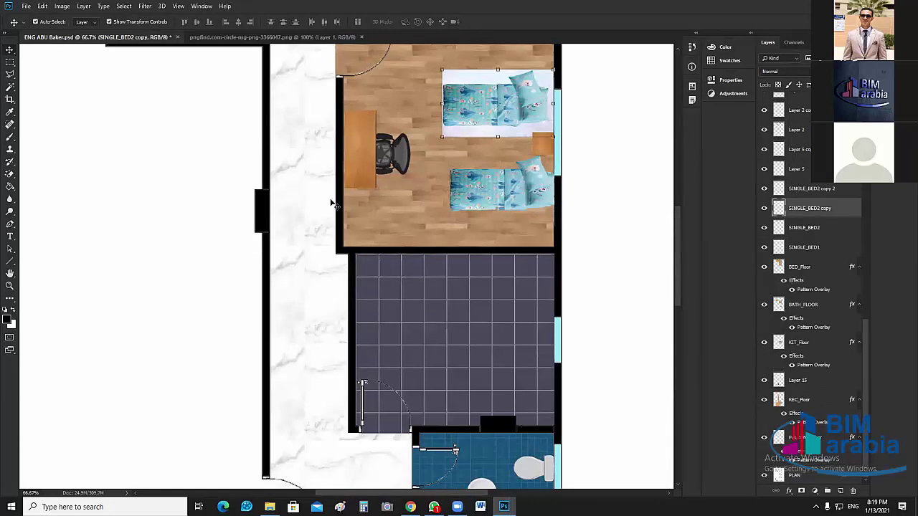
click(10, 87)
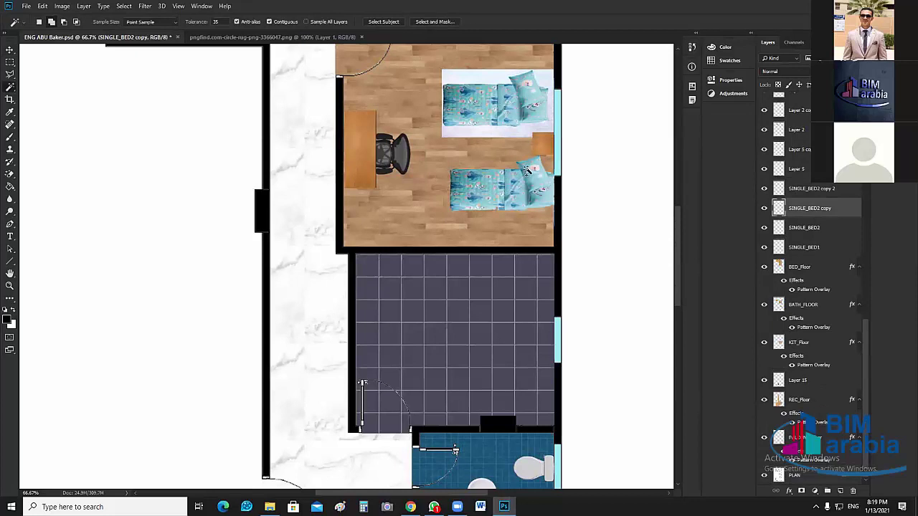
click(445, 100)
key(Delete)
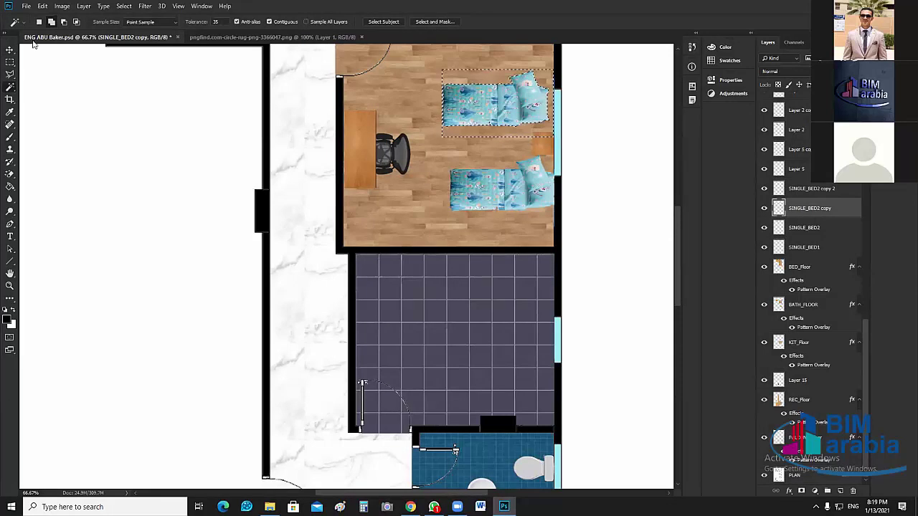
key(v)
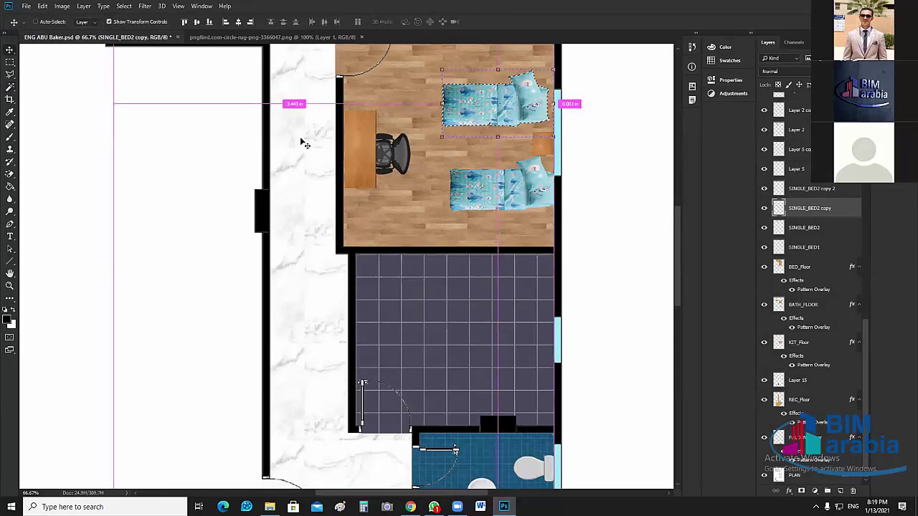
key(ctrl+d)
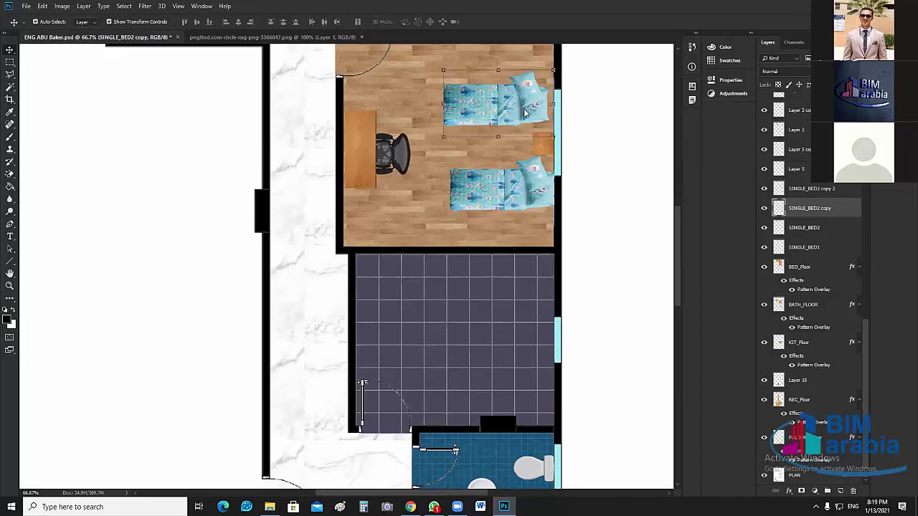
Shift the upper rotated bed to the window wall and about 0.07 in down, aligning it with the lower bed.
key(Right)
key(Right)
key(Right)
key(Right)
drag(530, 116, 522, 117)
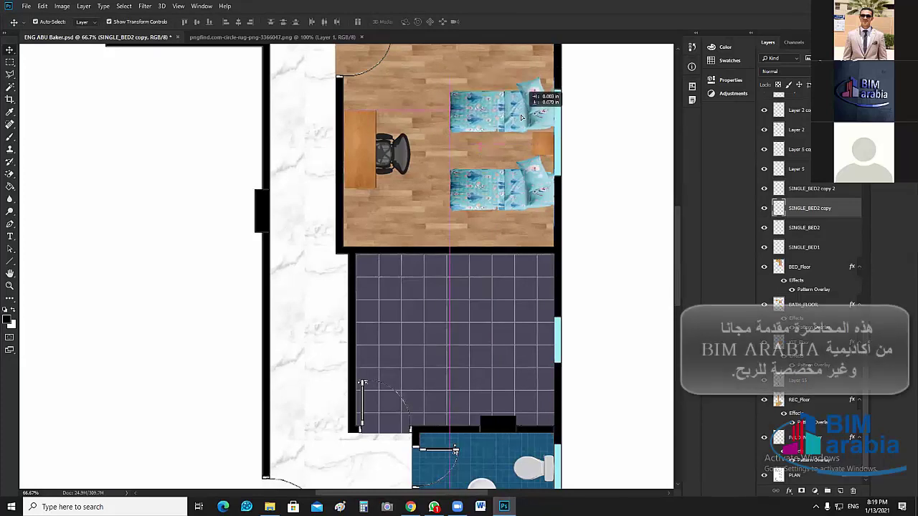
click(525, 206)
click(594, 206)
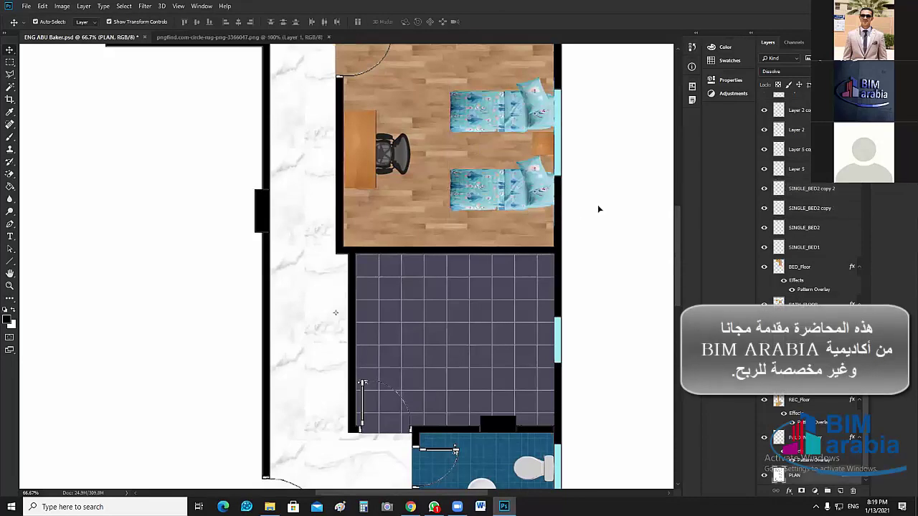
click(546, 148)
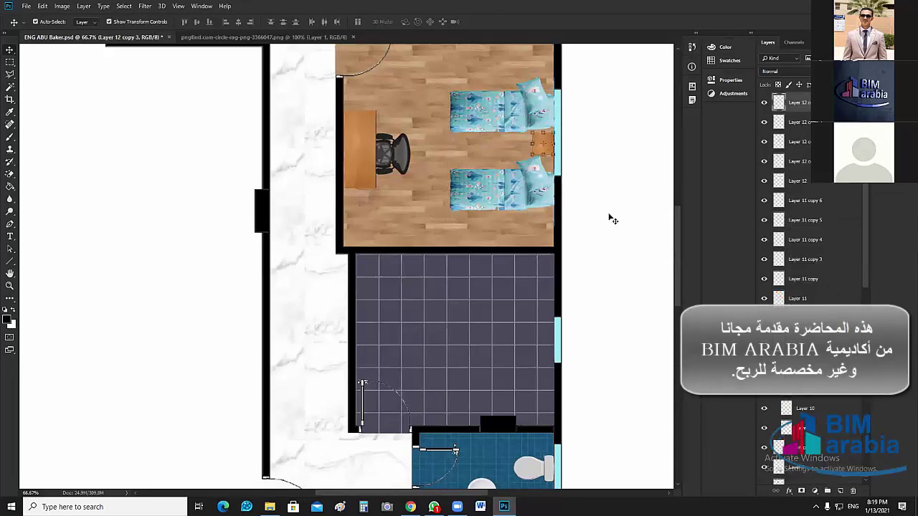
Remove the white background around the bed nearer the door in the upper twin bedroom with the Magic Wand, and clear the selection.
scroll(602, 208, up, 1)
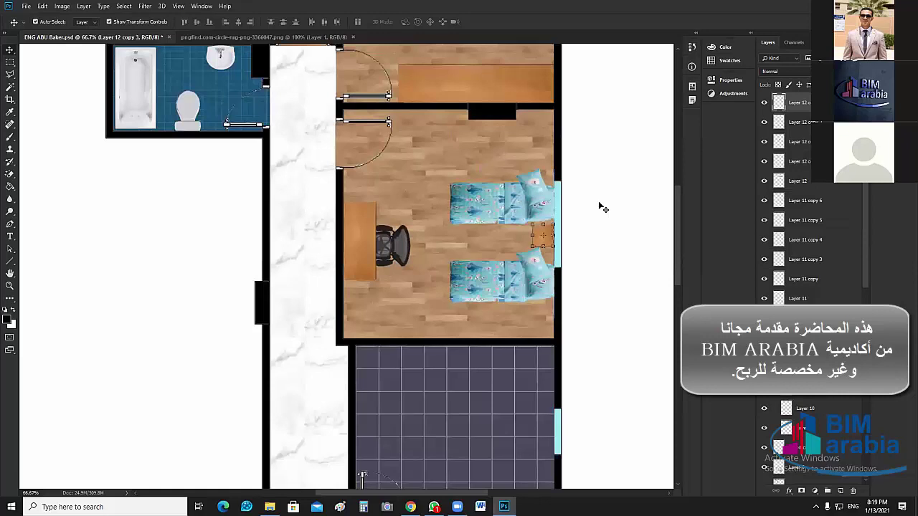
scroll(600, 205, up, 3)
scroll(294, 176, up, 3)
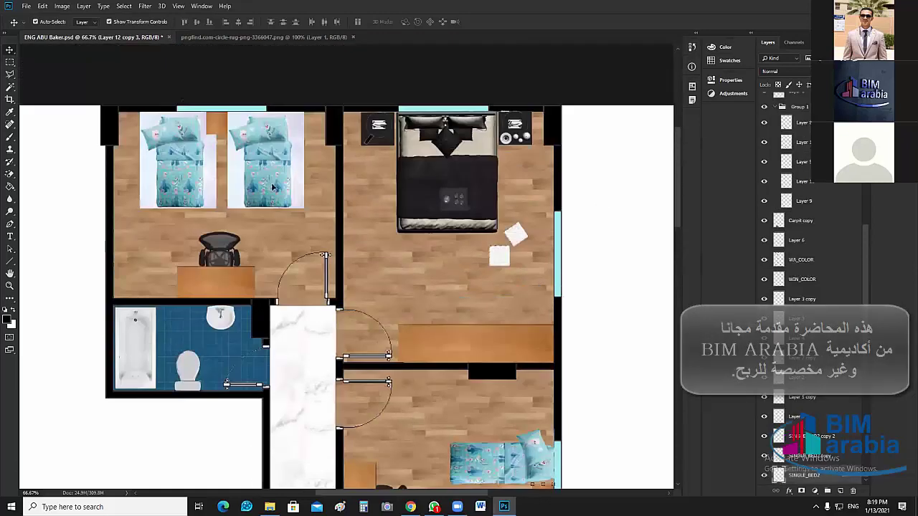
click(294, 176)
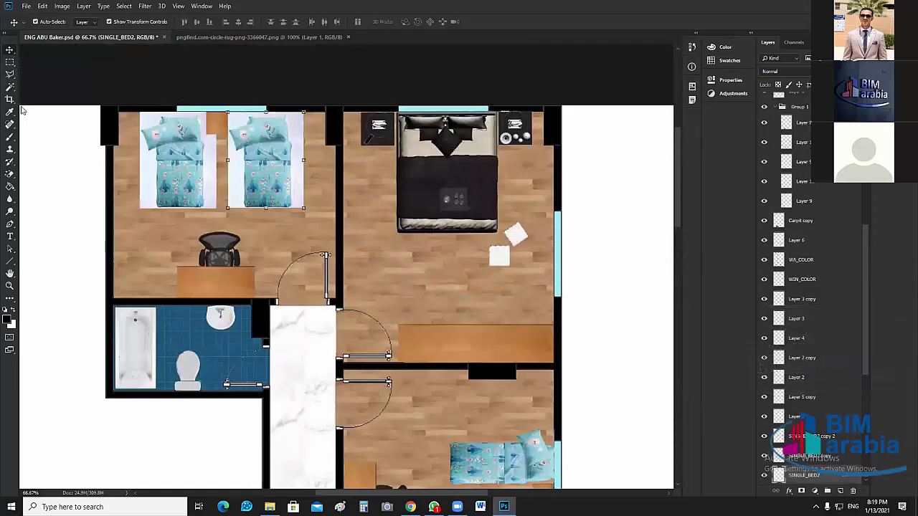
key(w)
click(302, 204)
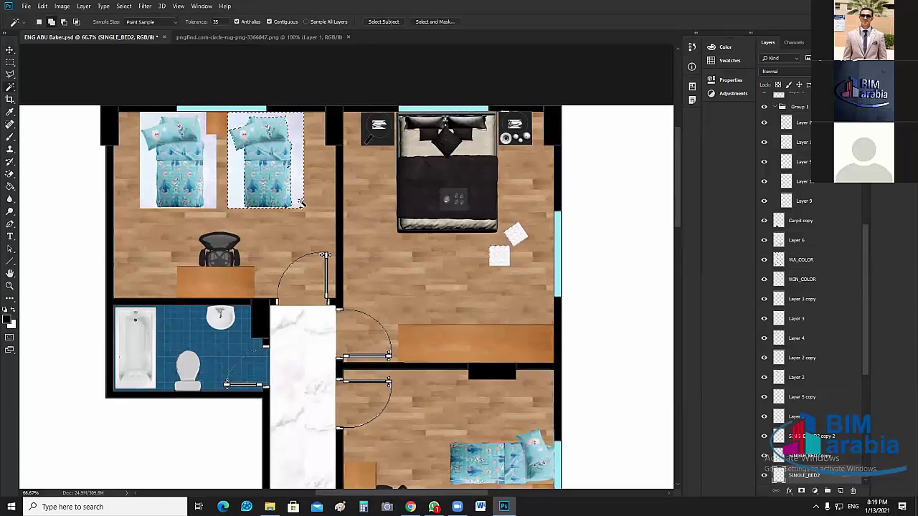
key(Delete)
key(ctrl+d)
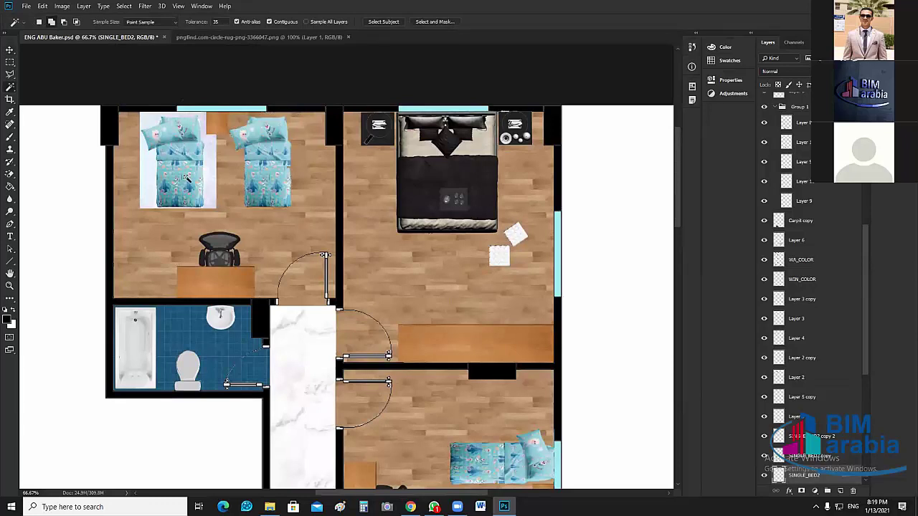
Delete the white background around the other bed, SINGLE_BED1, using a Magic Wand selection, and deselect.
click(10, 51)
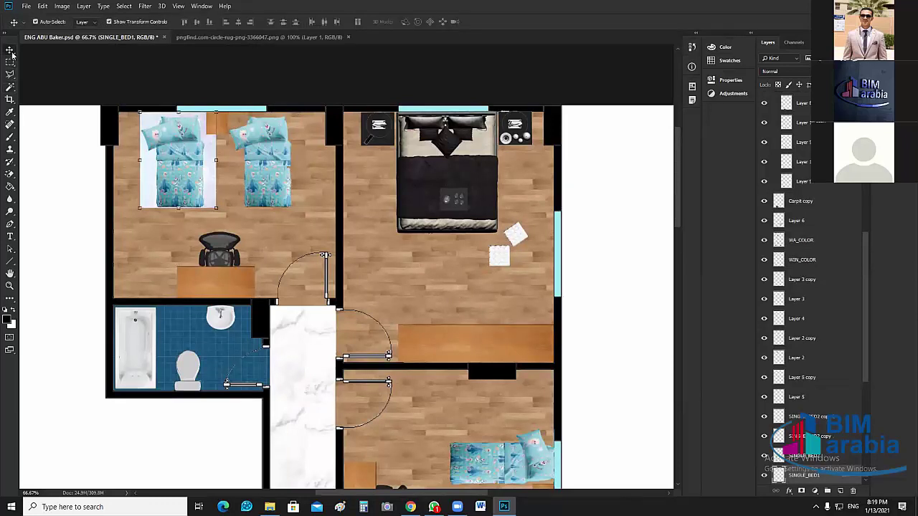
key(w)
click(223, 229)
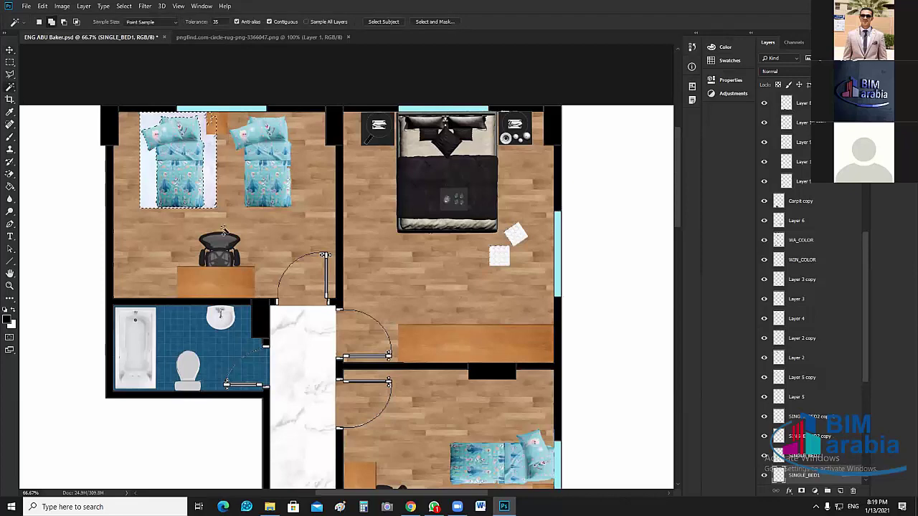
key(Delete)
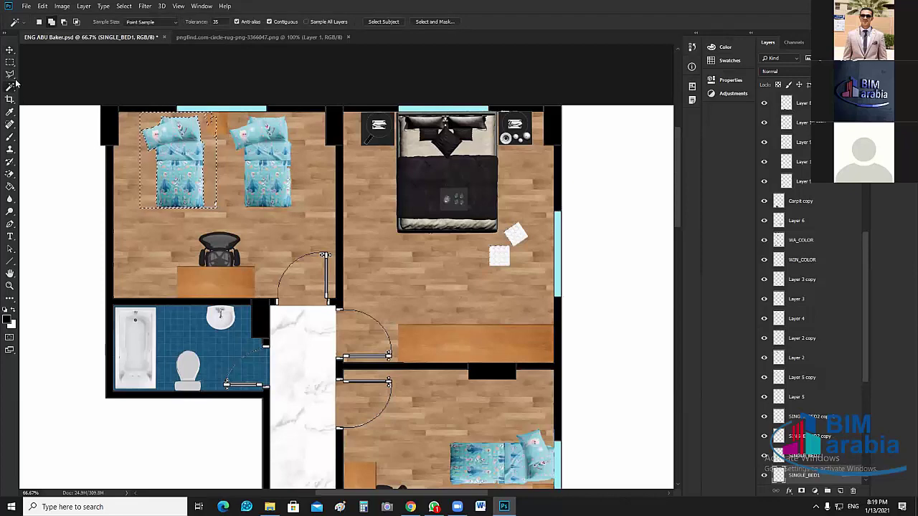
key(ctrl+d)
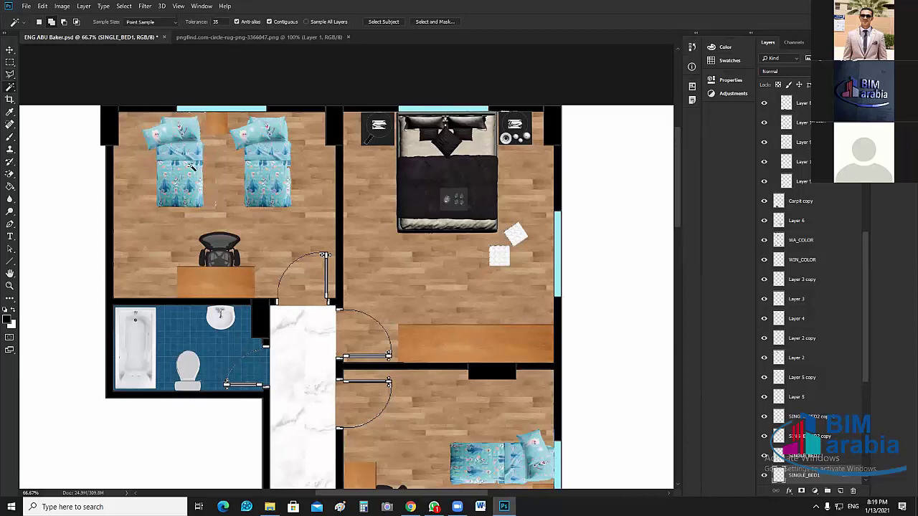
Move both beds of the upper twin bedroom slightly up so their pillow ends meet the window wall.
click(10, 49)
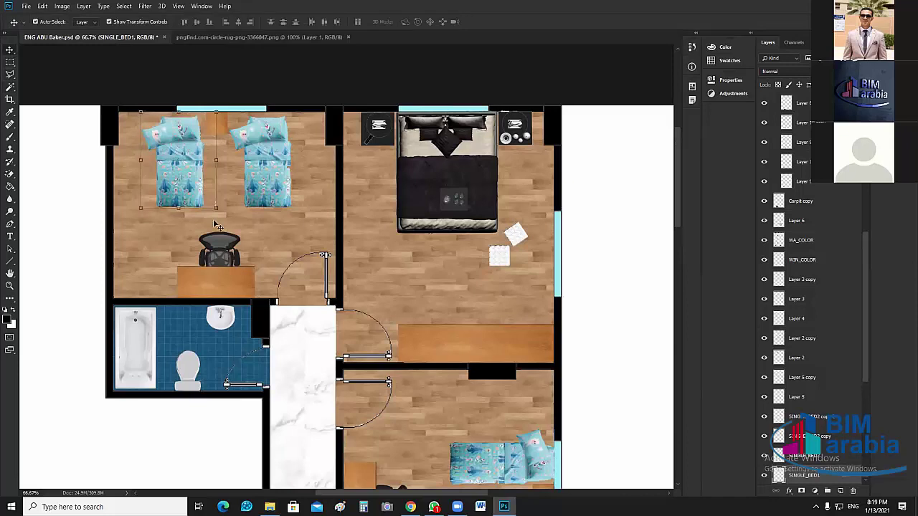
drag(185, 162, 186, 156)
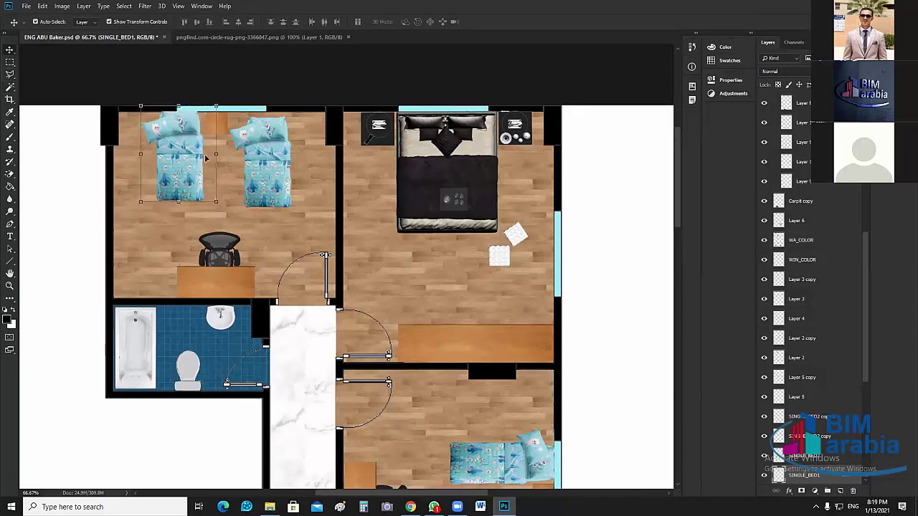
click(268, 174)
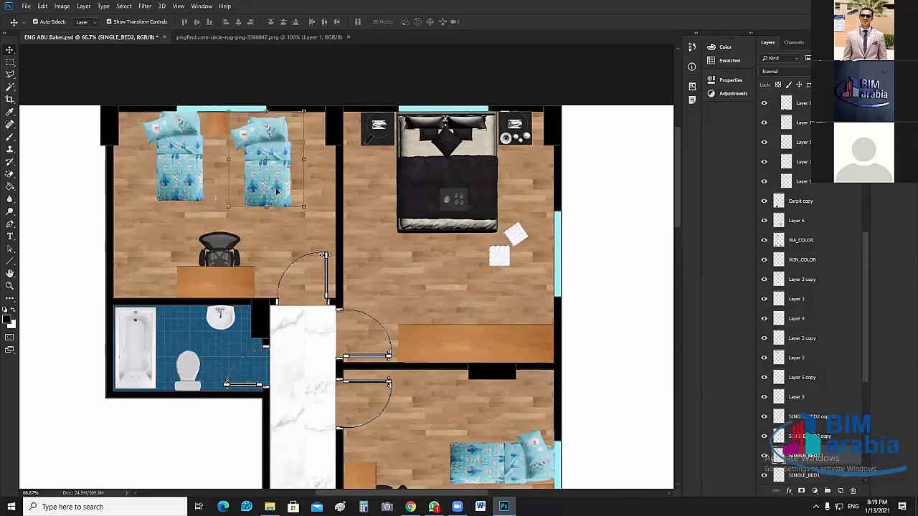
drag(277, 191, 280, 182)
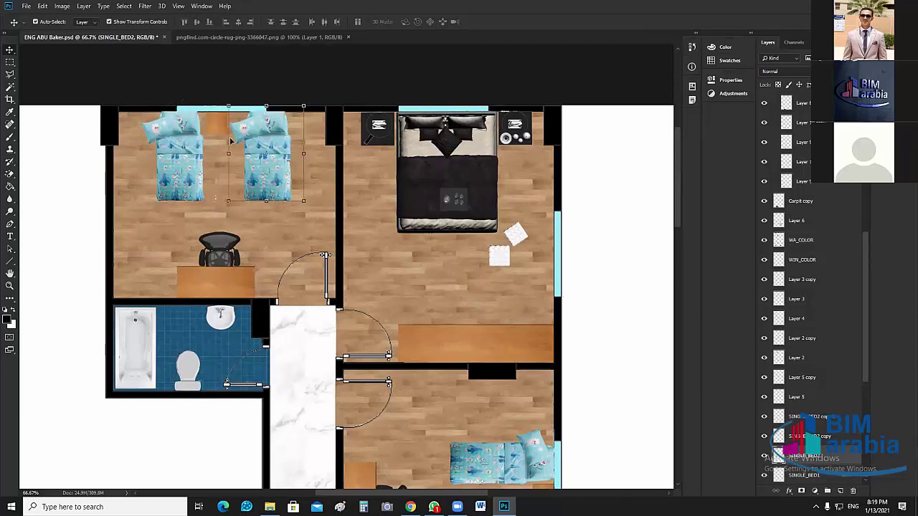
click(58, 159)
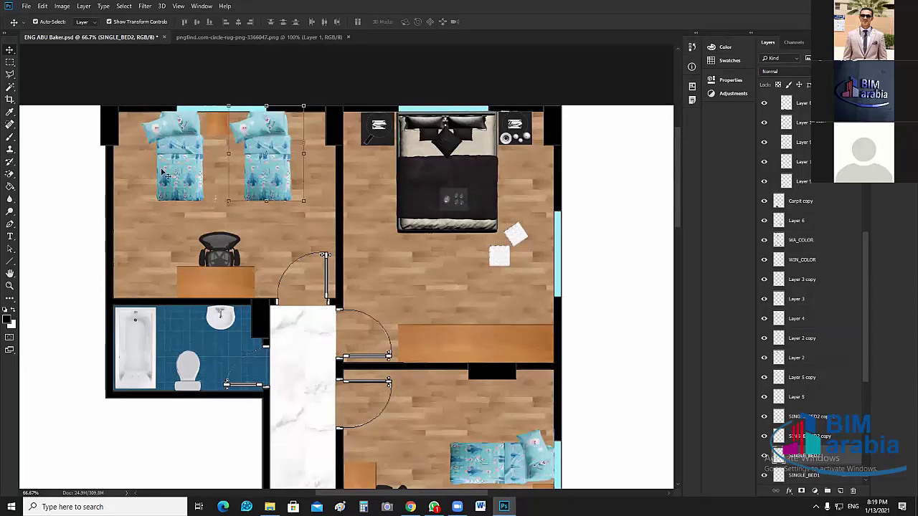
click(231, 157)
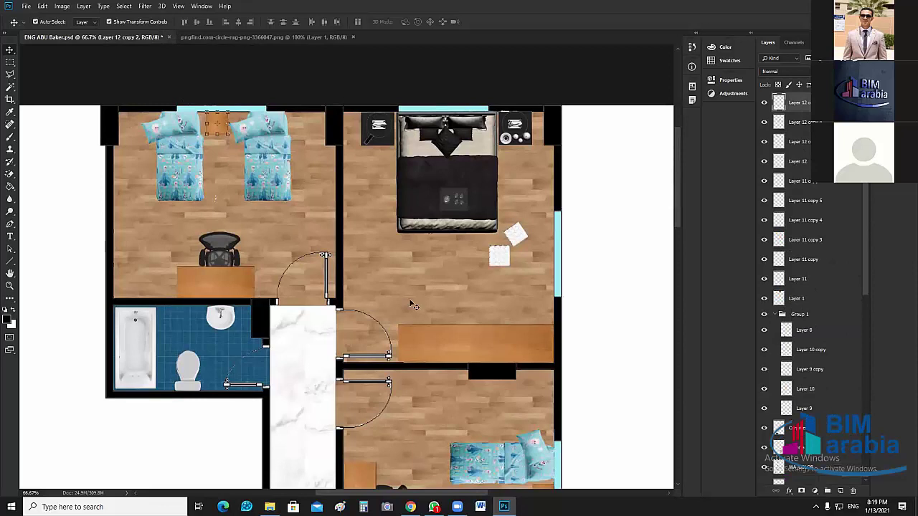
click(607, 257)
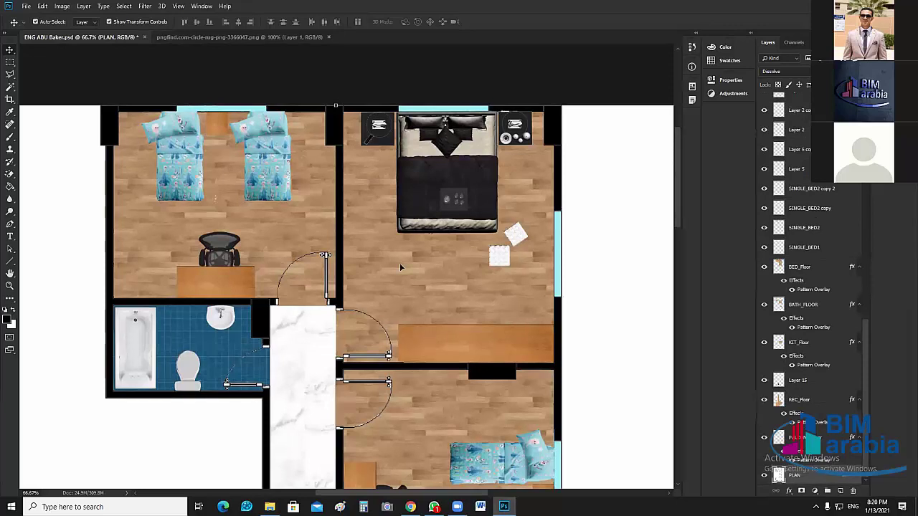
Stretch the upper rotated bed in the lower twin bedroom slightly upward, away from the bedside table, and commit the transform.
scroll(516, 301, down, 2)
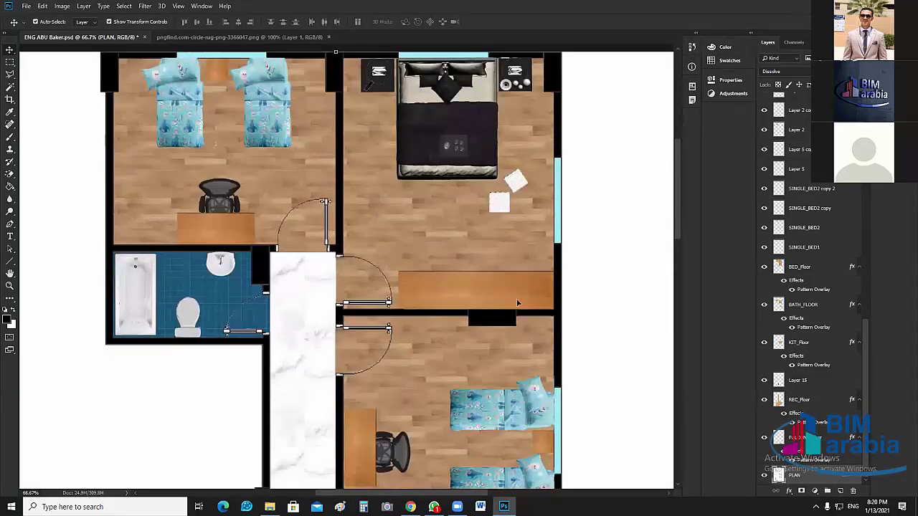
scroll(518, 302, down, 8)
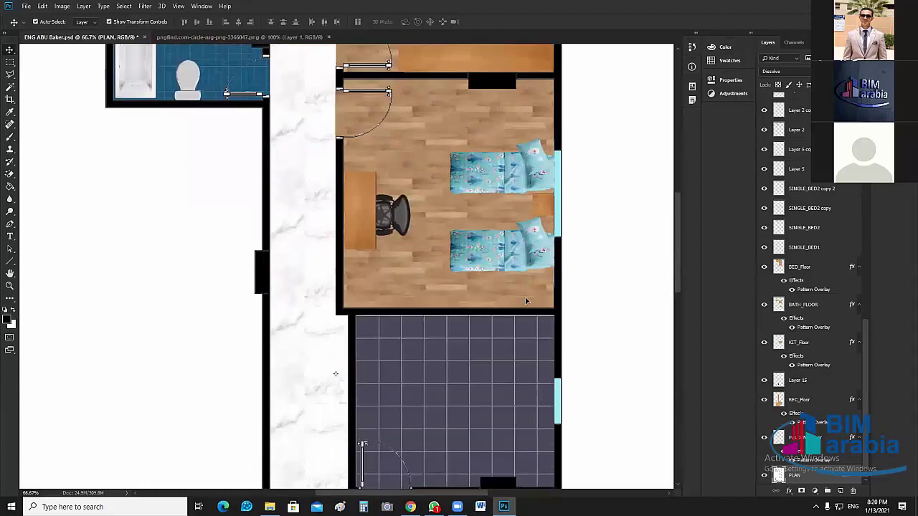
scroll(525, 301, down, 5)
scroll(494, 151, up, 4)
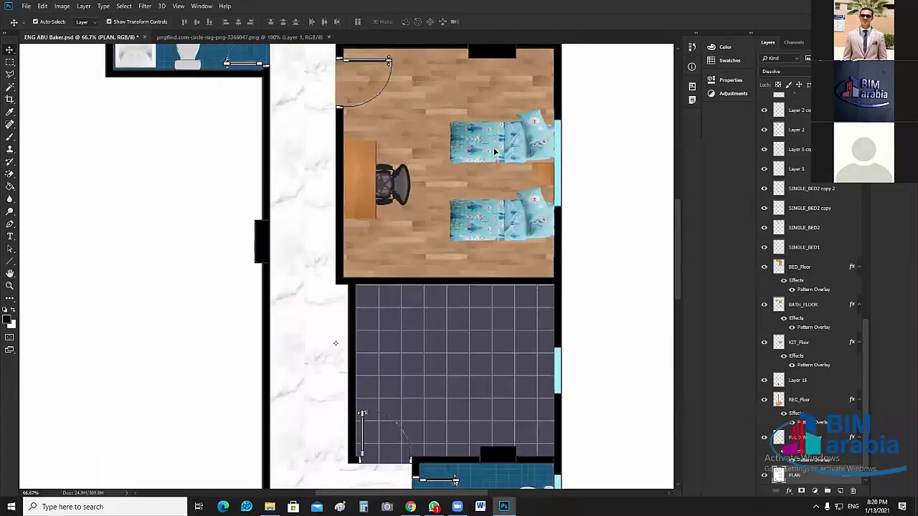
click(494, 151)
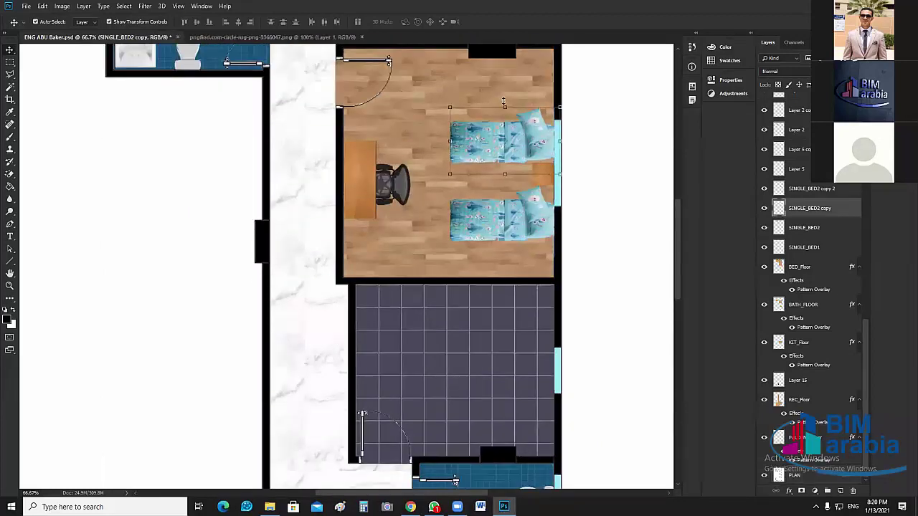
drag(503, 102, 508, 107)
key(Return)
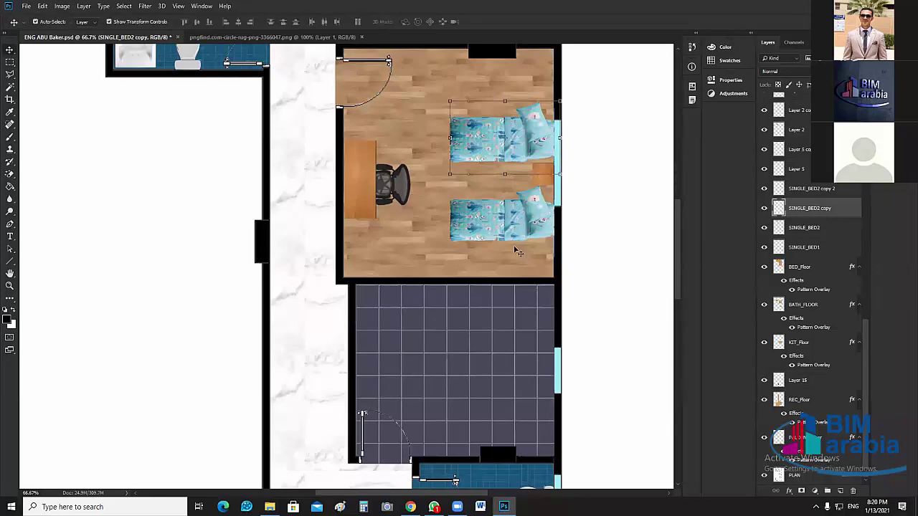
Stretch the lower rotated bed downward to about 108% of its height, commit the transform, and deselect the bed.
click(518, 251)
drag(505, 257, 505, 261)
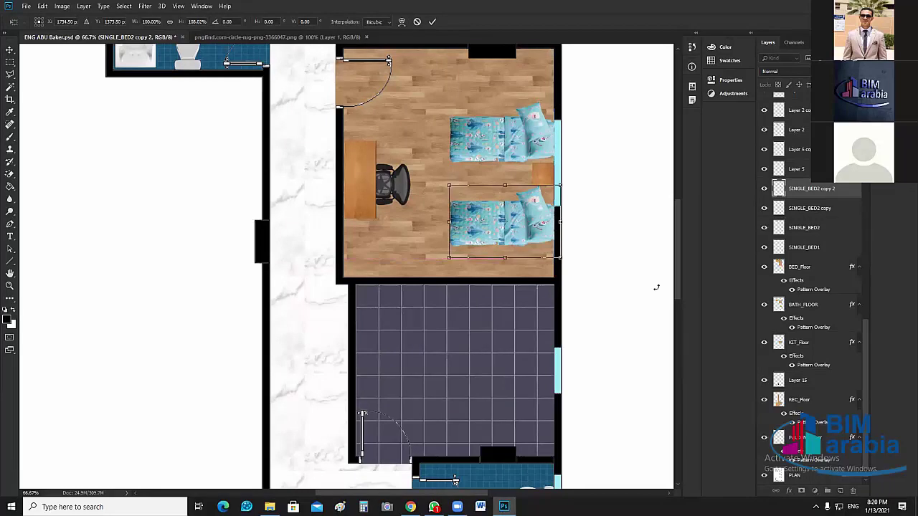
key(Return)
click(639, 289)
Hide the KIT_Floor layer to examine the kitchen fixtures drawn on the plan, and show the layer again.
scroll(615, 252, down, 4)
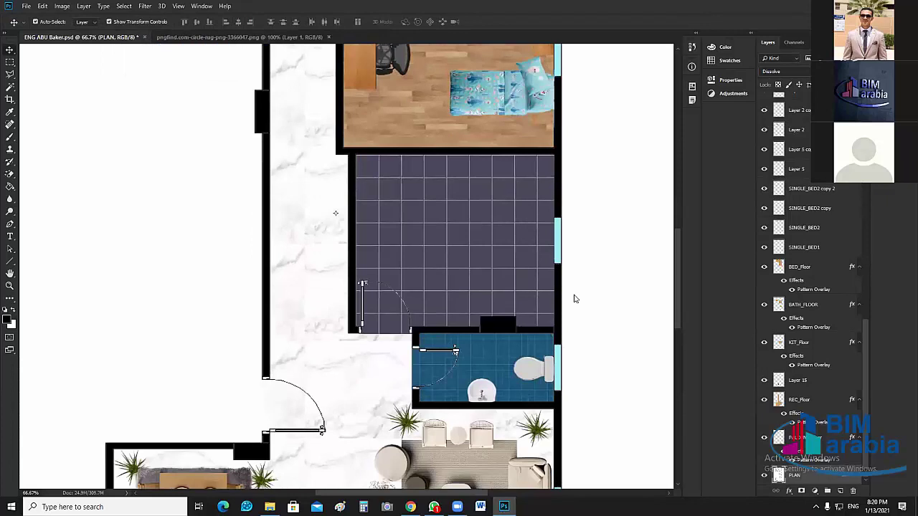
click(764, 343)
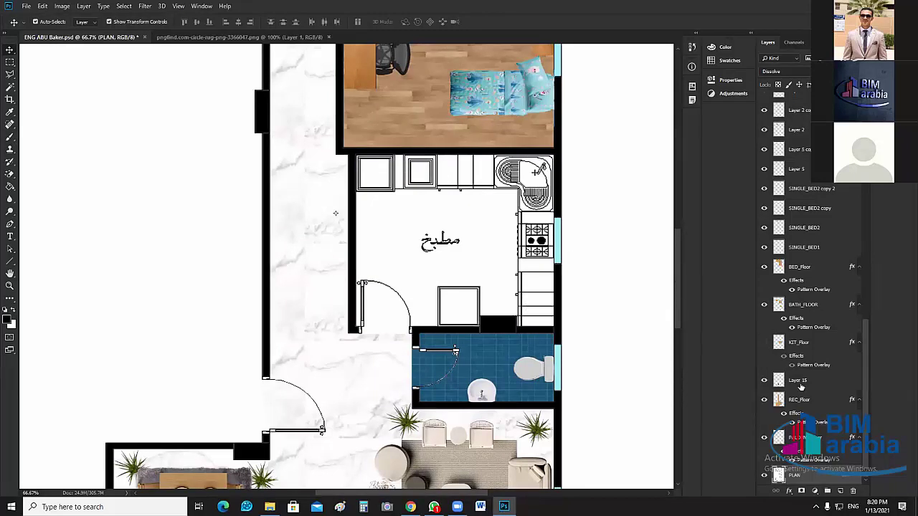
click(796, 345)
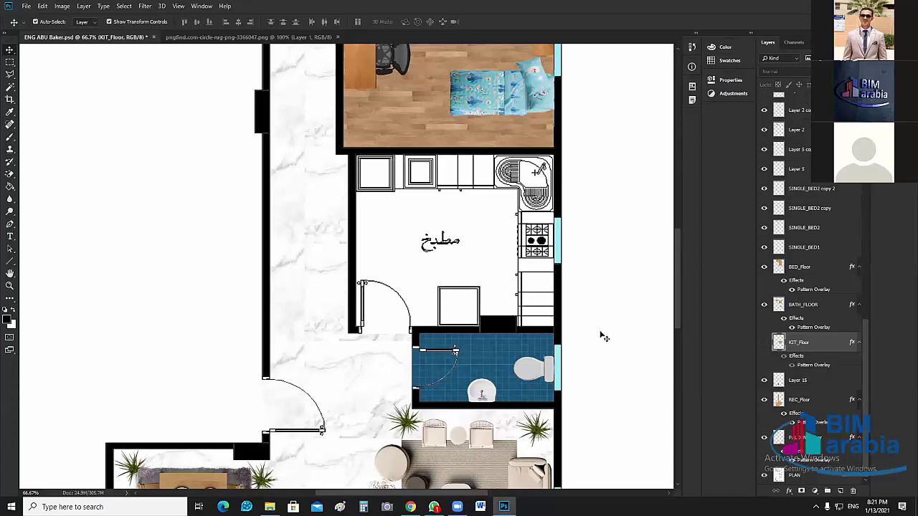
click(765, 342)
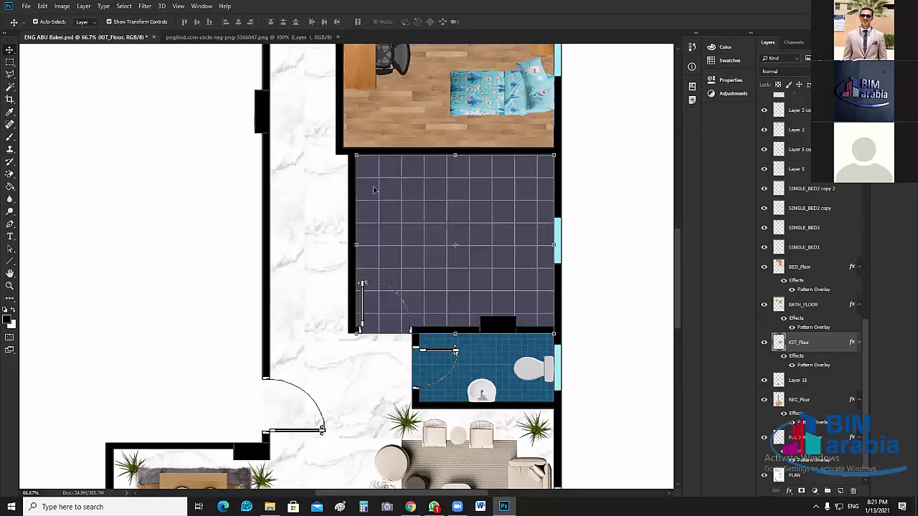
click(446, 236)
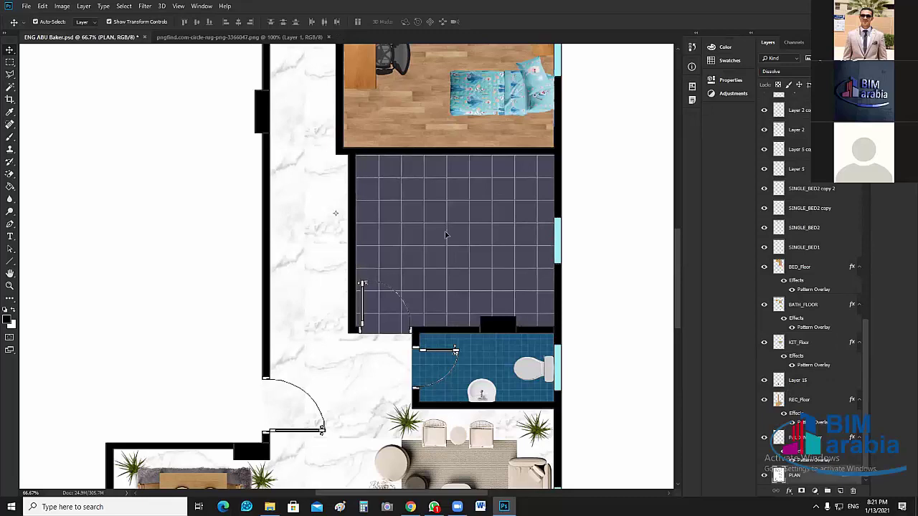
click(10, 62)
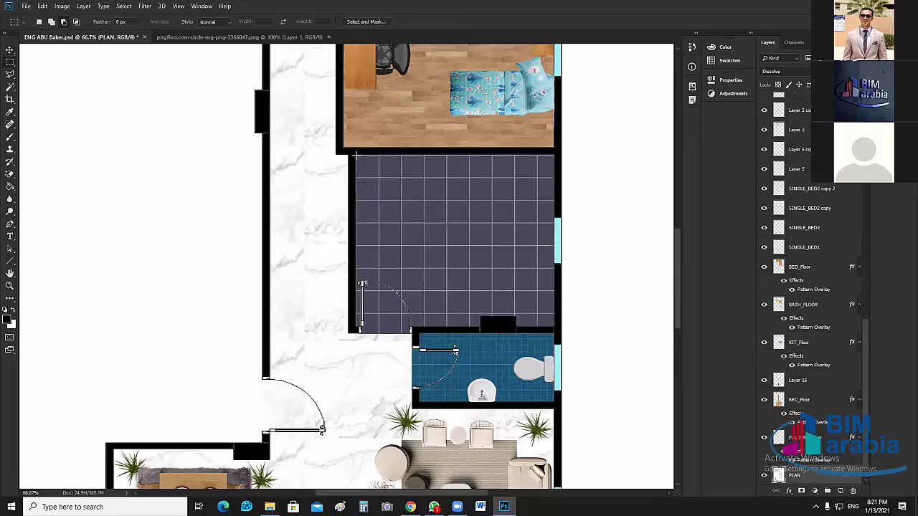
drag(357, 155, 558, 206)
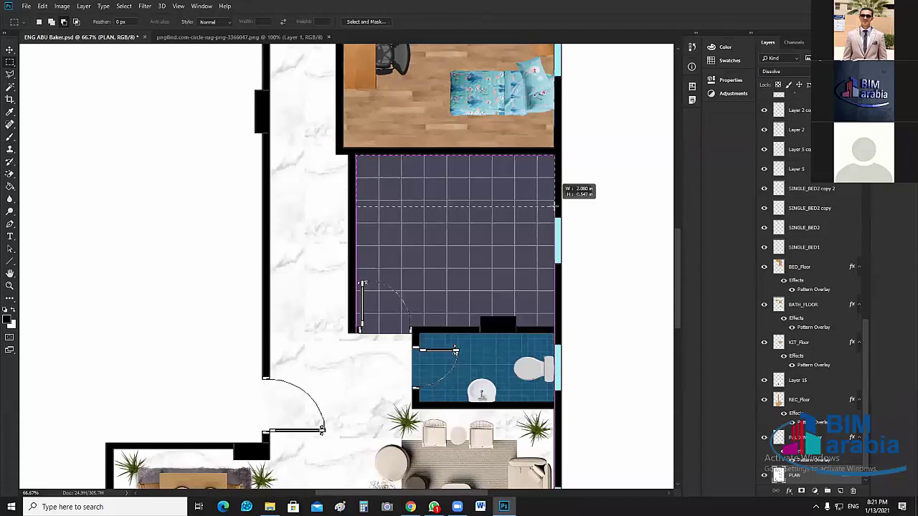
drag(557, 206, 553, 209)
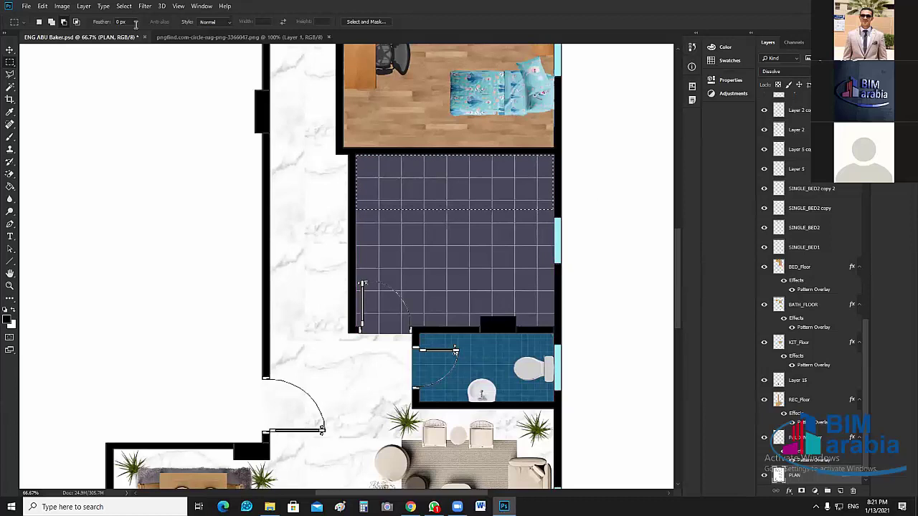
click(227, 22)
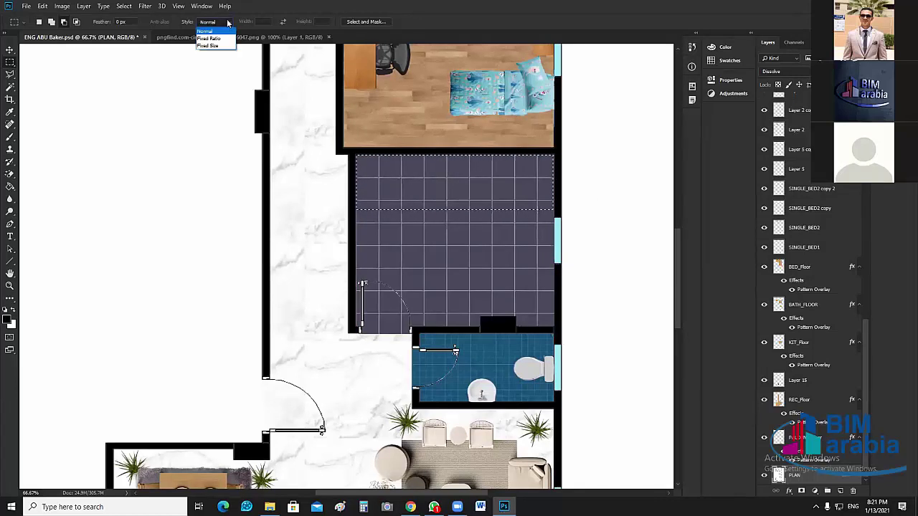
click(227, 22)
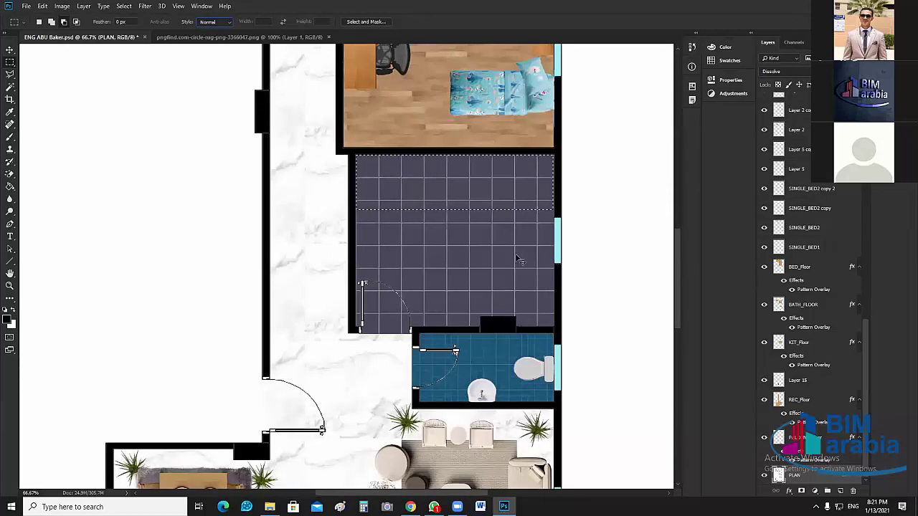
click(9, 50)
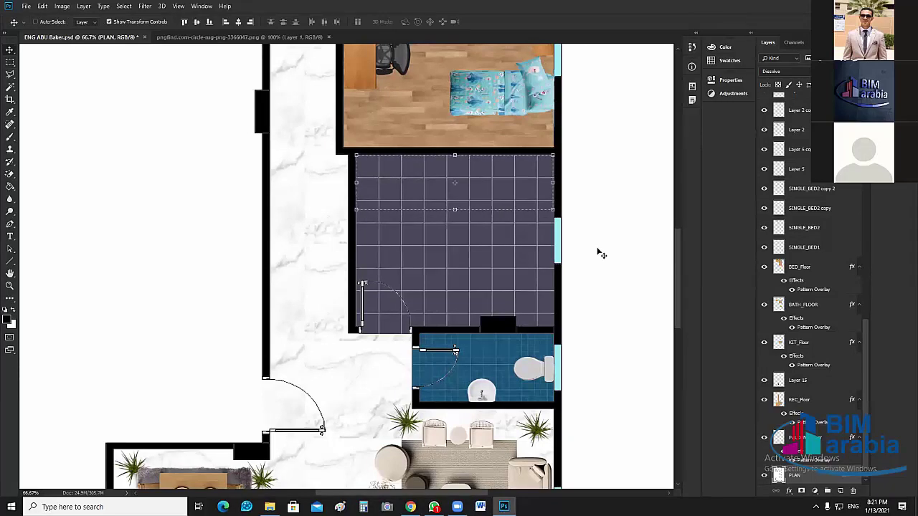
key(ctrl+d)
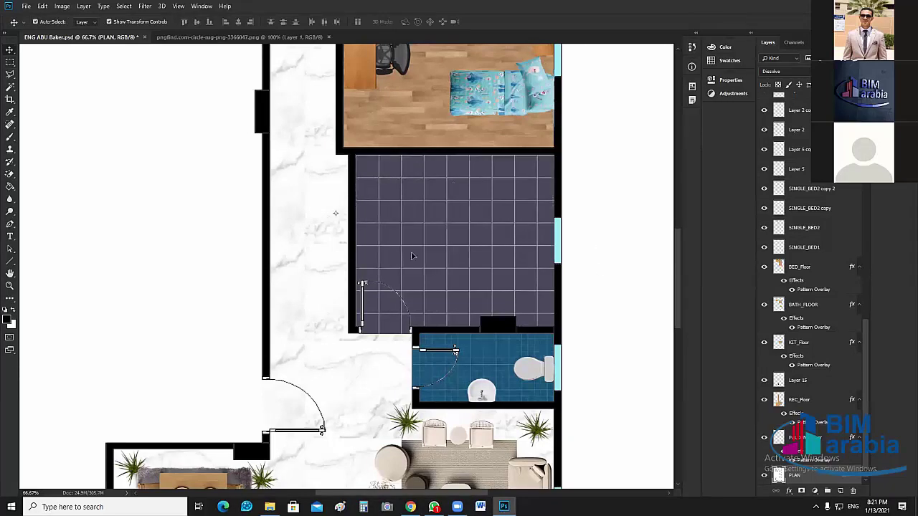
Draw a rectangle shape of 622 × 164 px across the kitchen floor, along the wall shared with the bedroom.
click(13, 264)
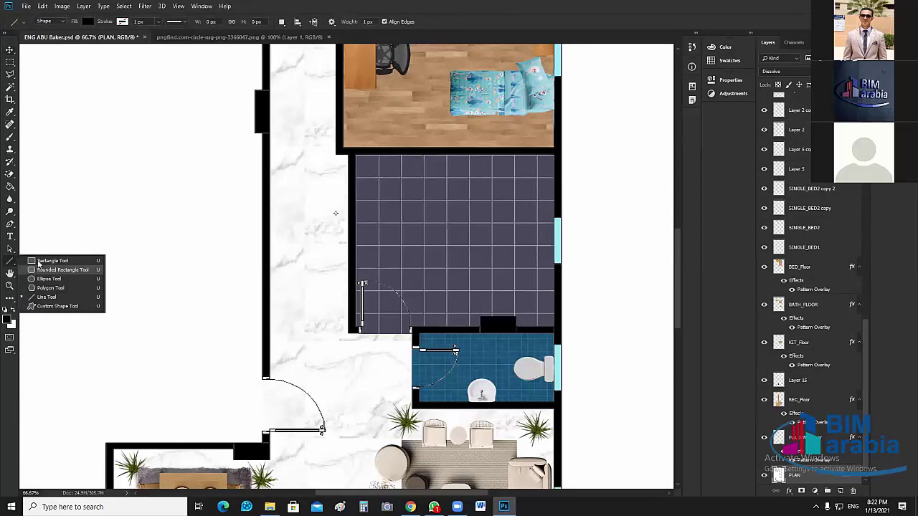
click(43, 260)
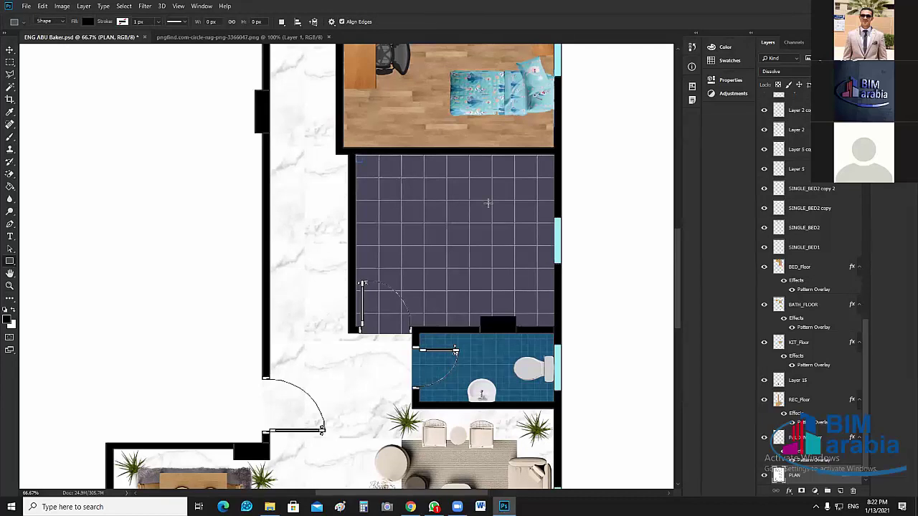
drag(488, 203, 554, 206)
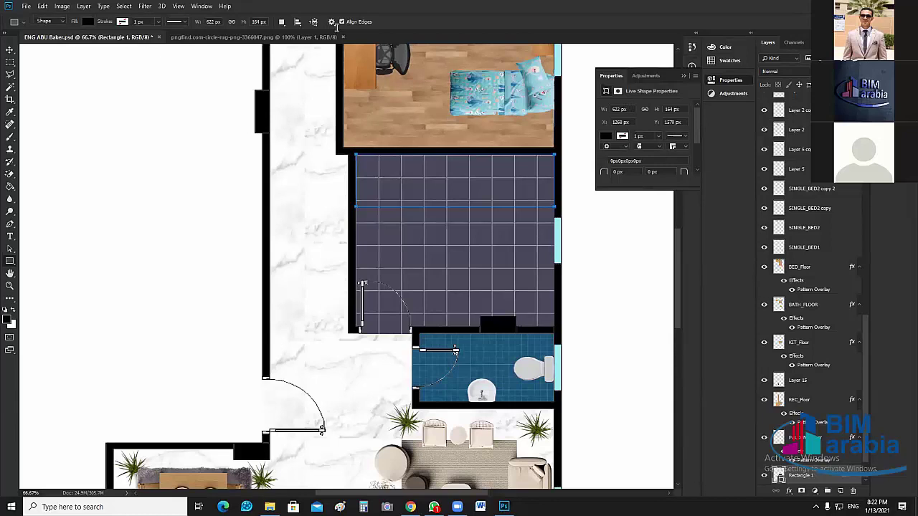
Examine the rectangle's path options, stroke settings and live shape properties.
click(331, 23)
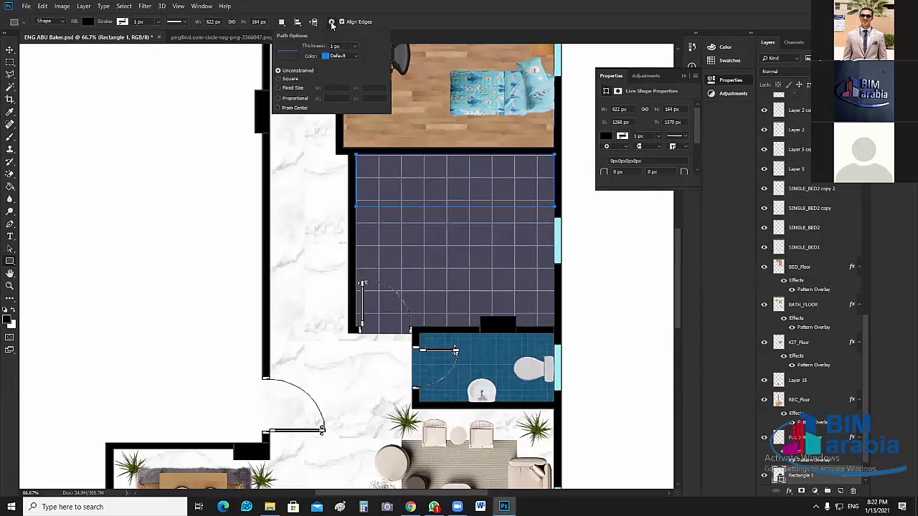
click(355, 48)
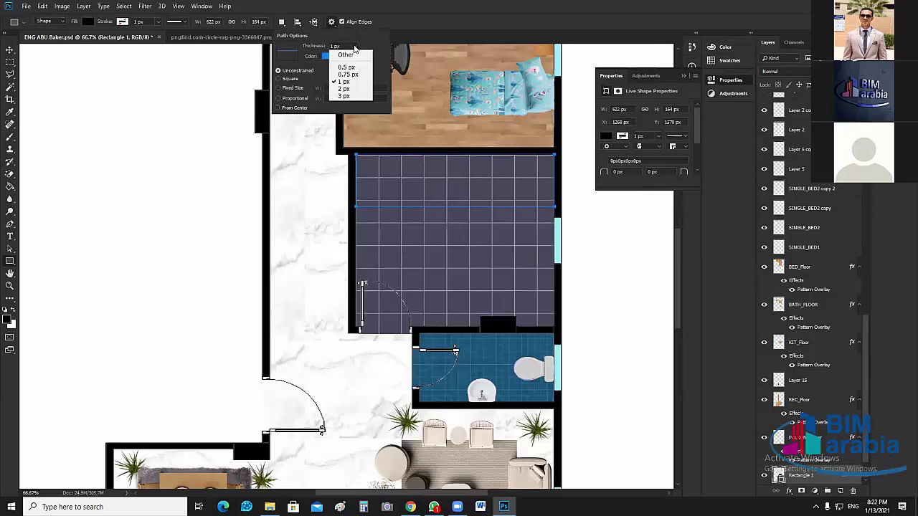
click(354, 48)
click(357, 57)
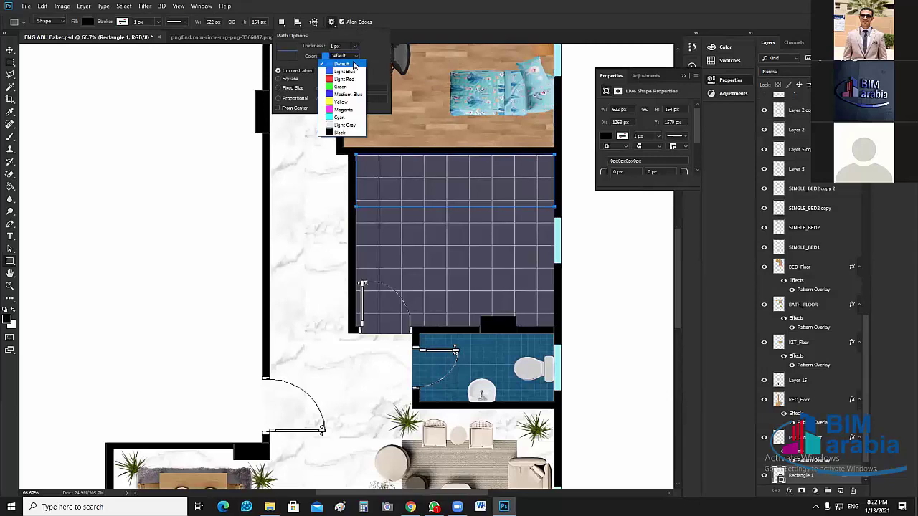
click(289, 94)
click(279, 88)
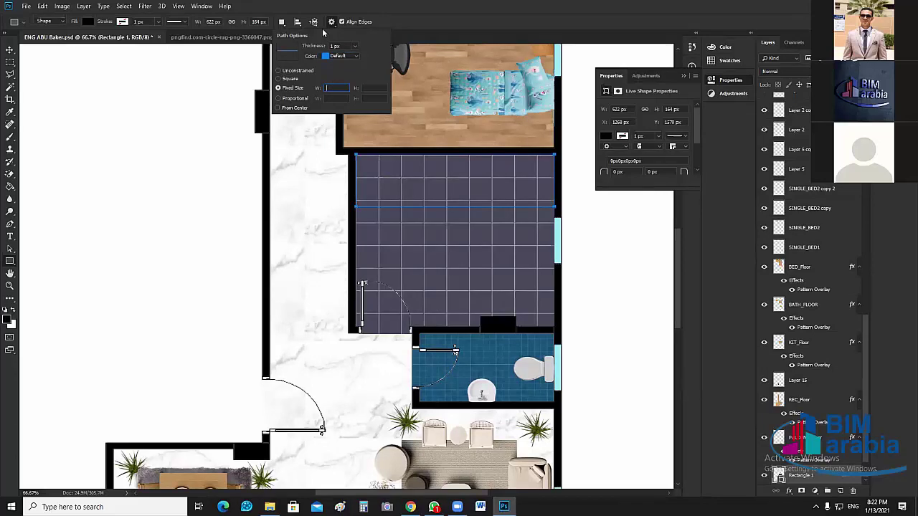
click(332, 22)
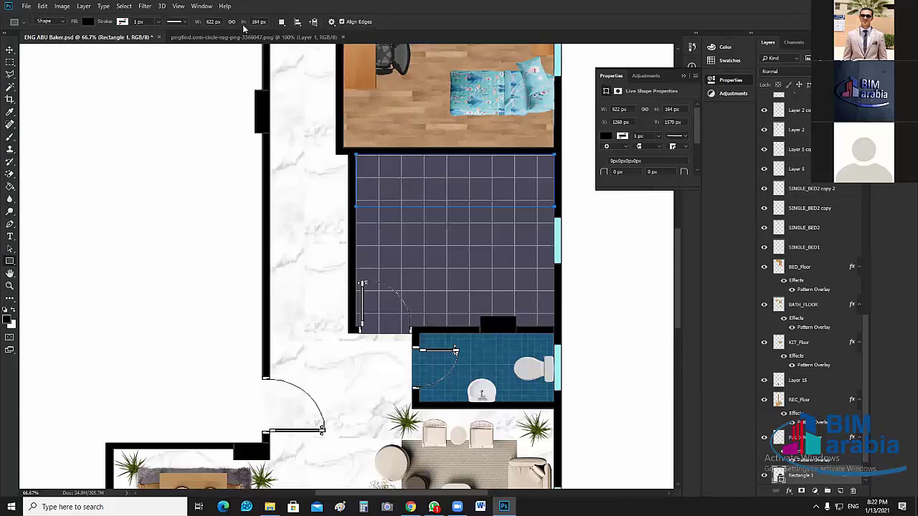
click(159, 22)
click(158, 23)
click(158, 23)
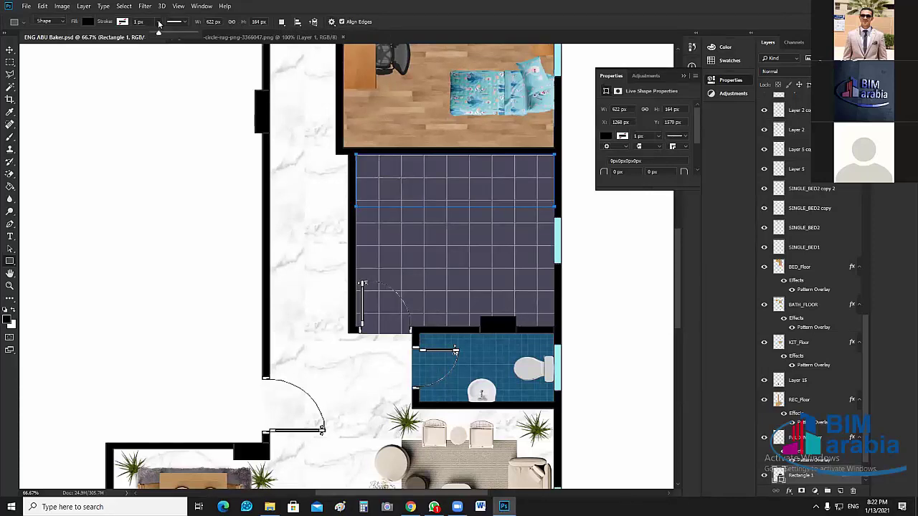
click(158, 23)
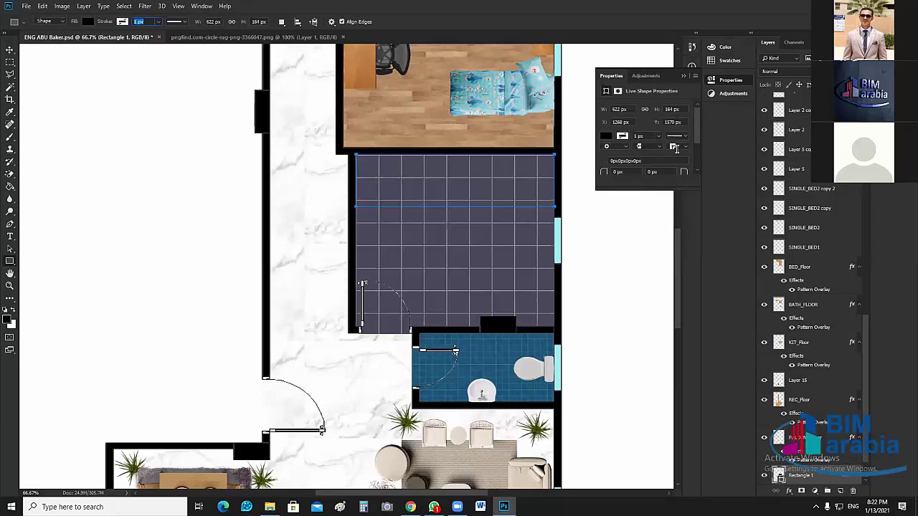
drag(696, 131, 697, 167)
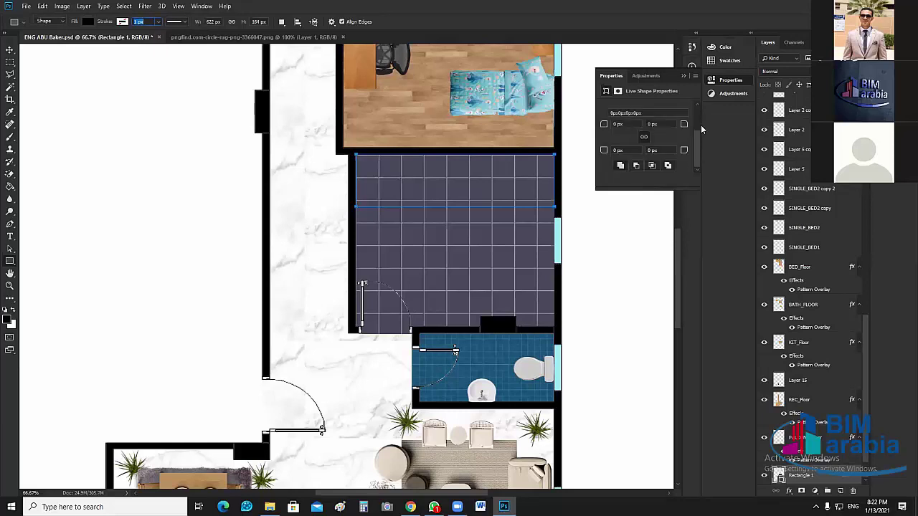
scroll(703, 116, up, 2)
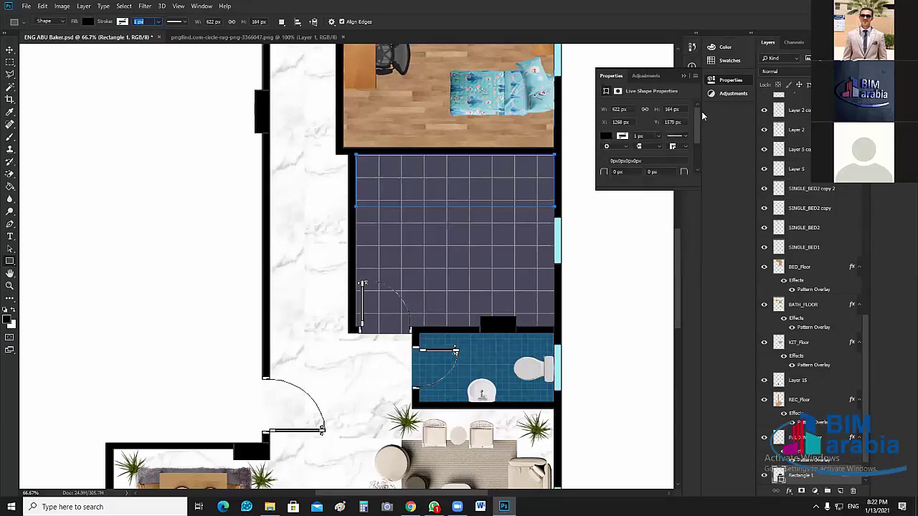
click(685, 76)
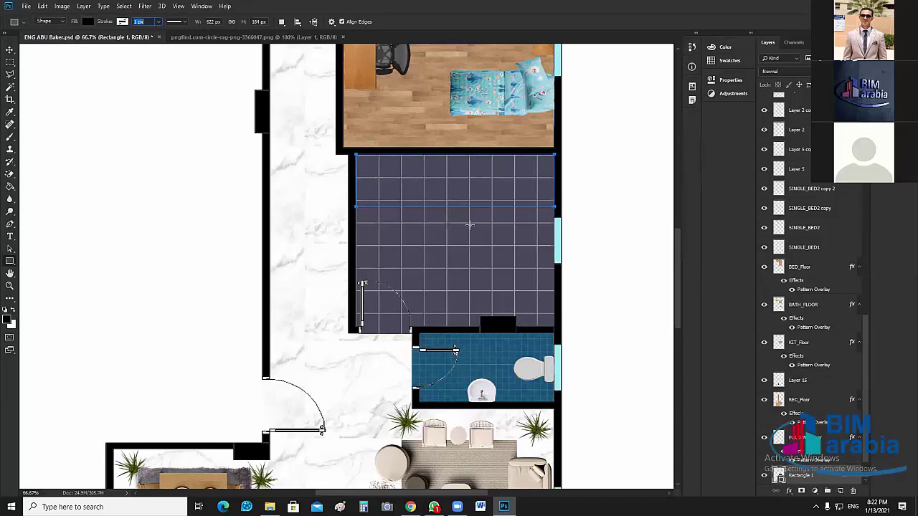
Delete the rectangle shape from the kitchen.
key(BackSpace)
click(9, 51)
click(450, 190)
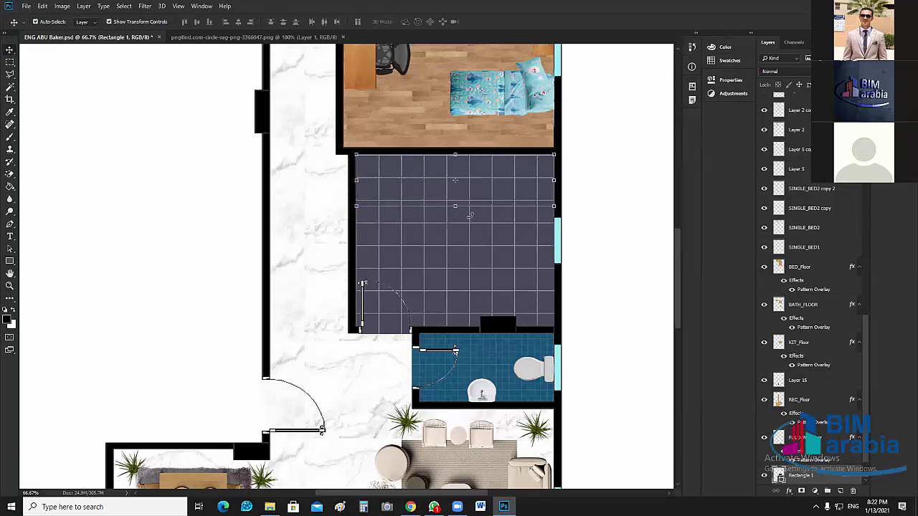
key(Delete)
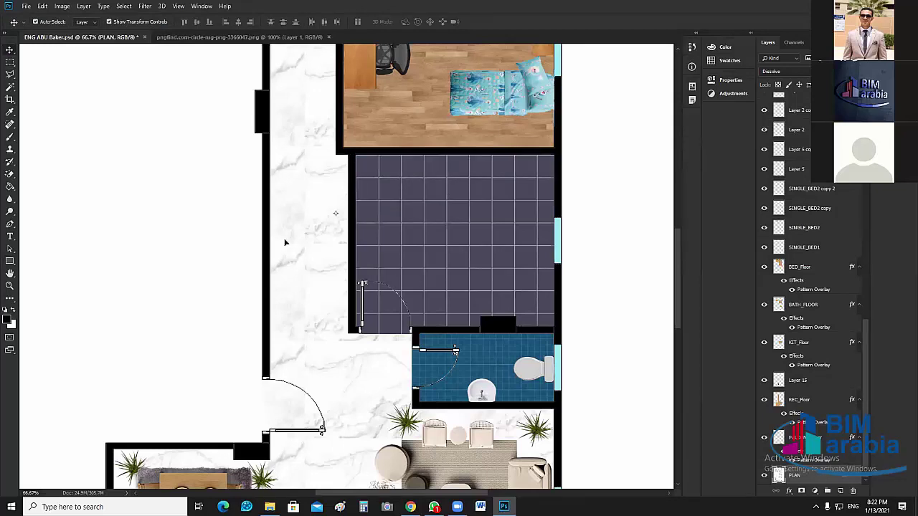
Select an L-shaped counter area along the kitchen's bedroom-side wall and window wall by adding rectangular marquees, following the black column's outline.
click(10, 61)
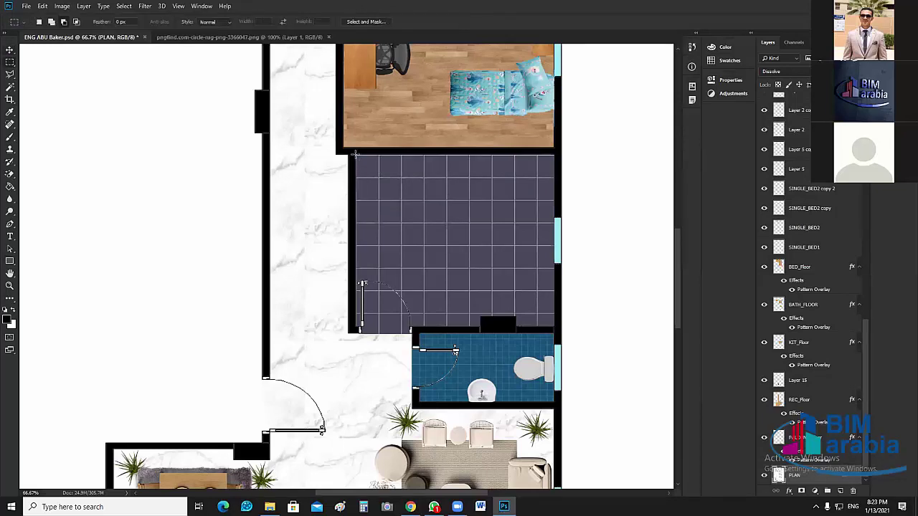
drag(354, 154, 554, 213)
click(61, 22)
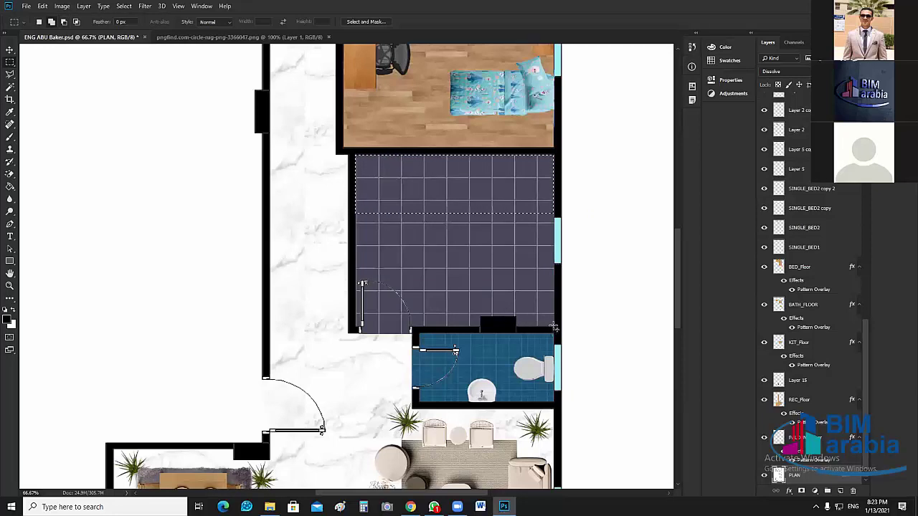
drag(553, 327, 517, 203)
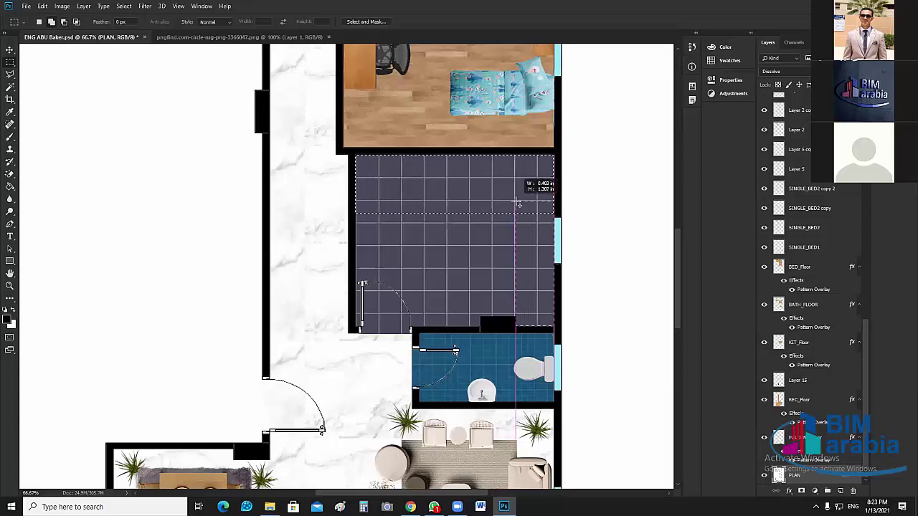
drag(517, 205, 520, 206)
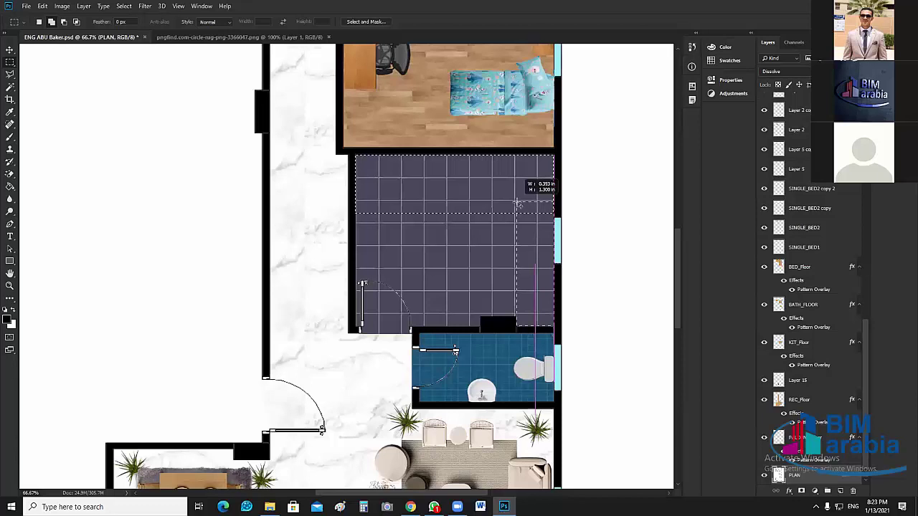
drag(520, 206, 495, 320)
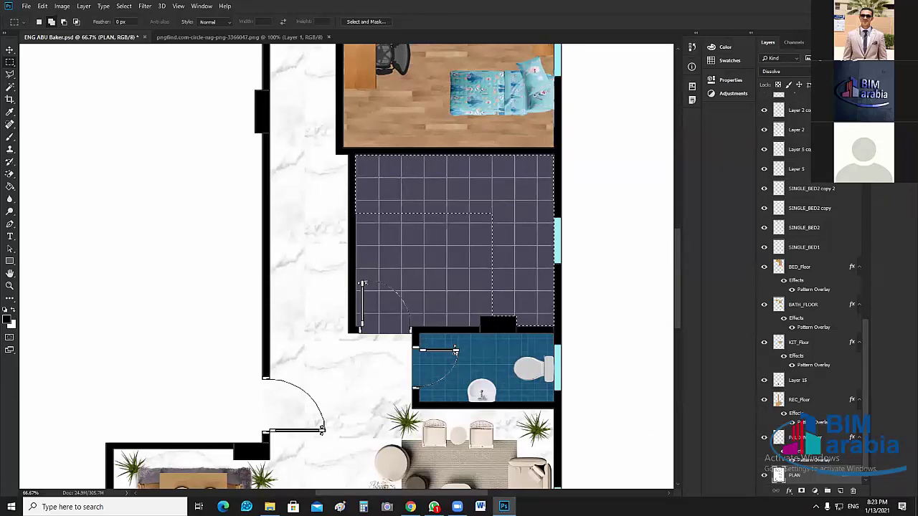
Create a new layer for the kitchen counter and name it KIT.
click(841, 492)
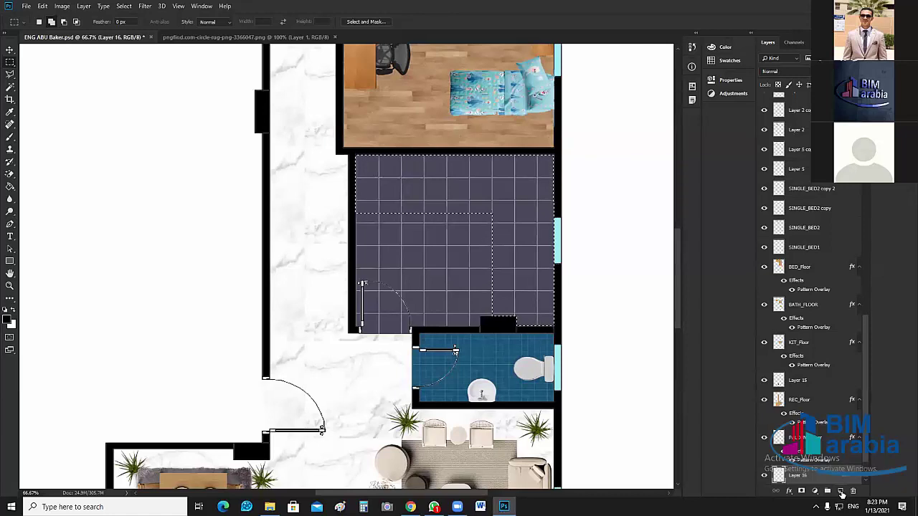
double_click(805, 475)
text(KiT)
key(Return)
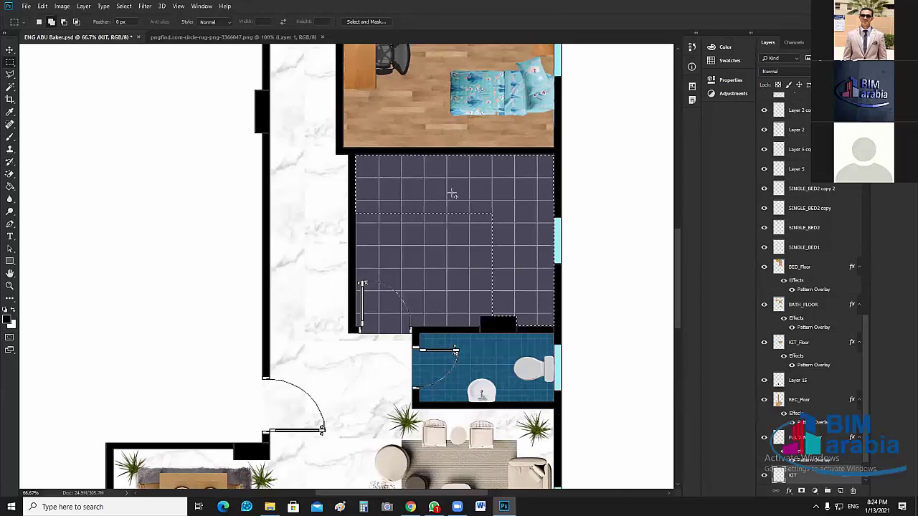
Keep the L-shaped selection active, place the KIT layer above KIT_Floor, and fill the selection with the wood pattern using Paint Bucket.
key(ctrl+d)
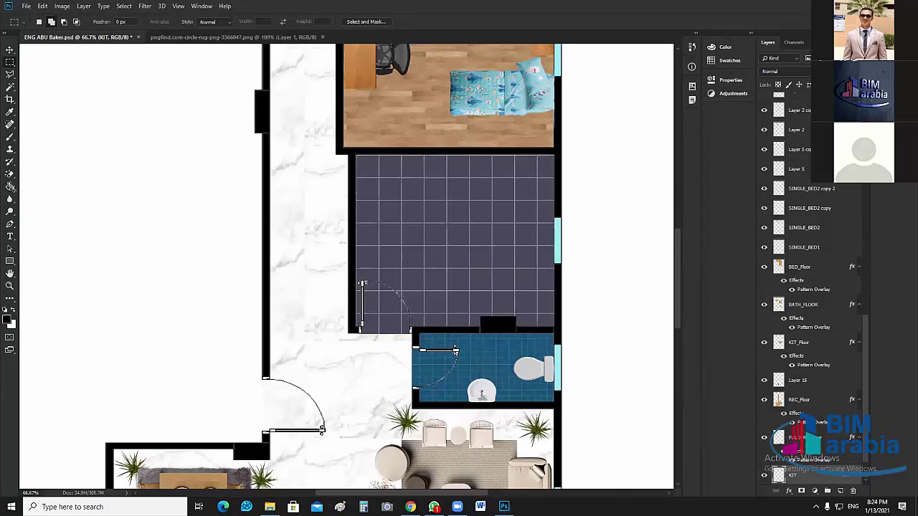
key(ctrl+z)
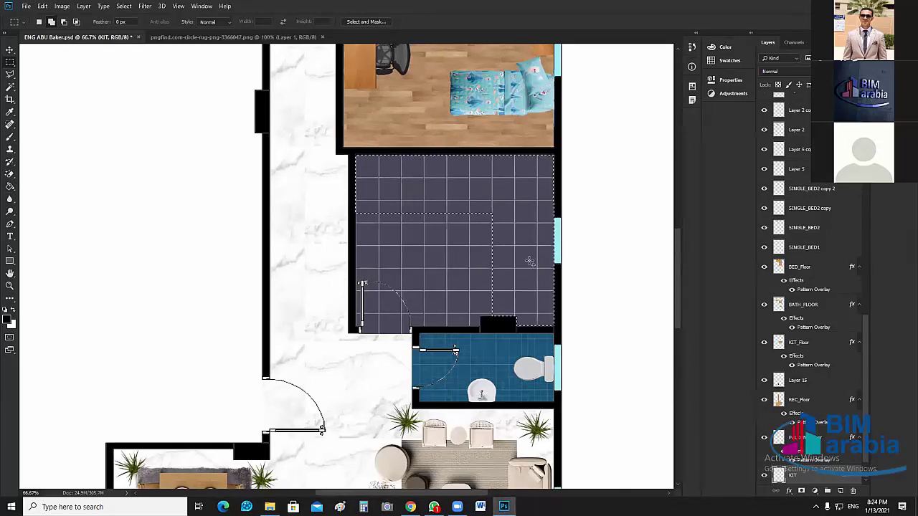
key(g)
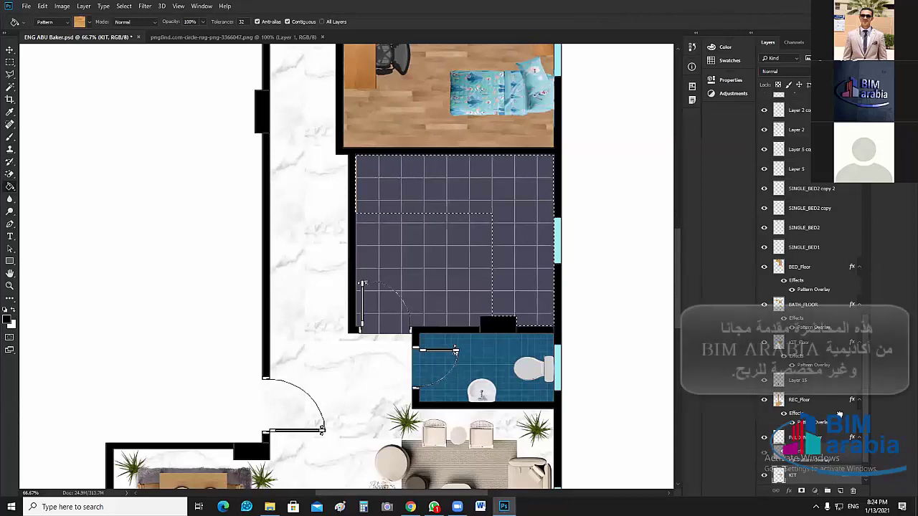
drag(840, 415, 835, 334)
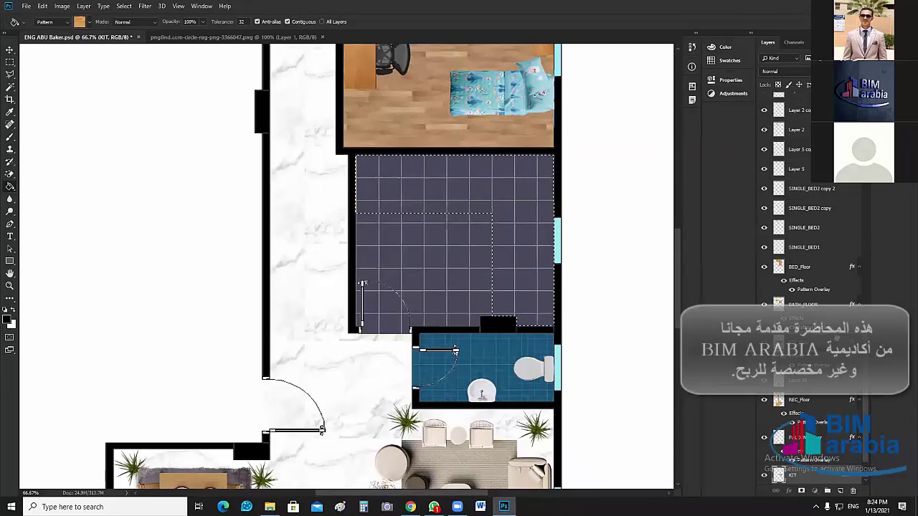
click(521, 238)
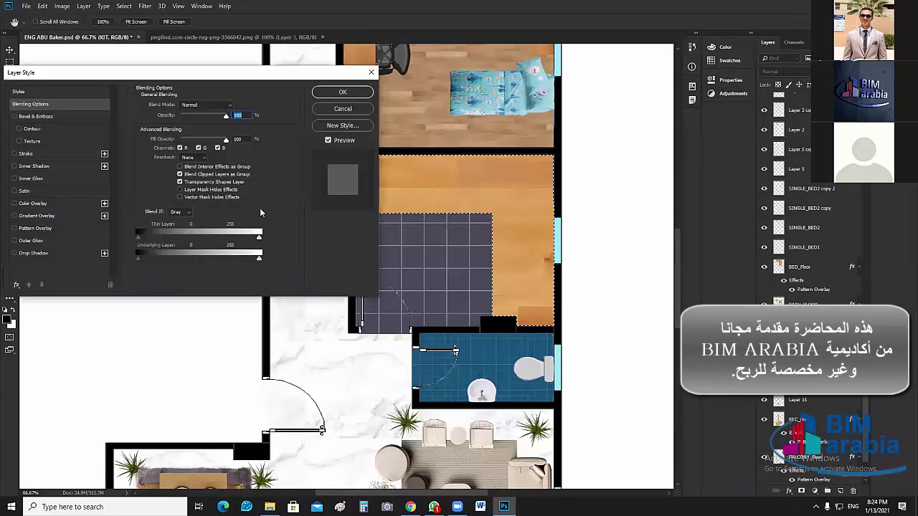
Apply a Pattern Overlay with the black stone pattern at 27% scale to the KIT layer, and deselect the counter area.
drag(325, 73, 543, 65)
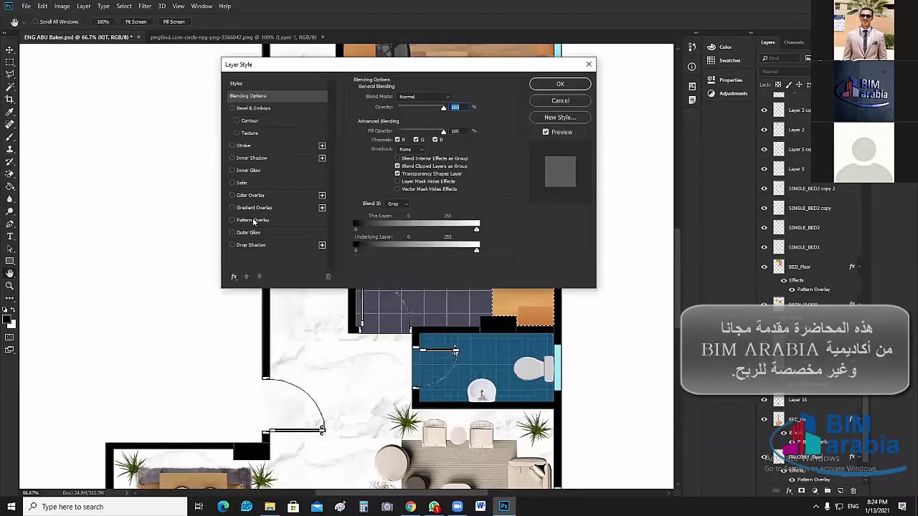
click(253, 220)
click(422, 130)
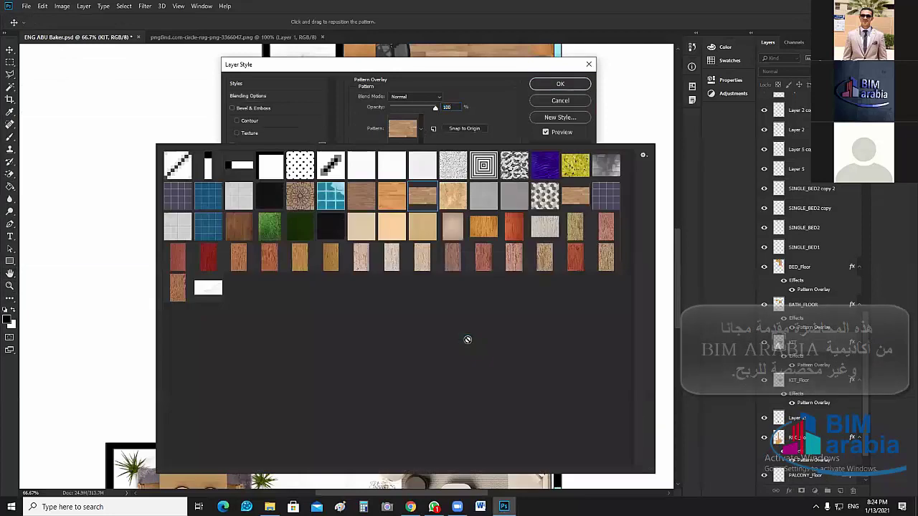
click(333, 225)
click(456, 99)
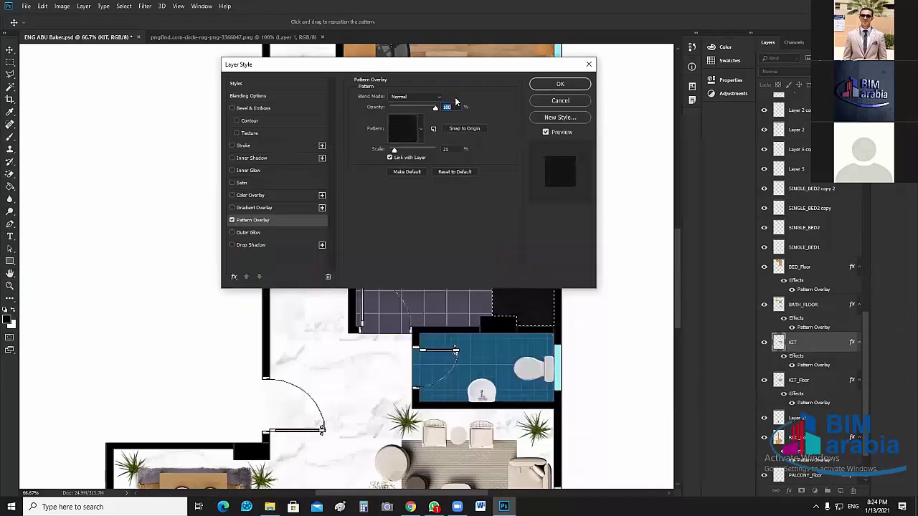
drag(430, 64, 766, 97)
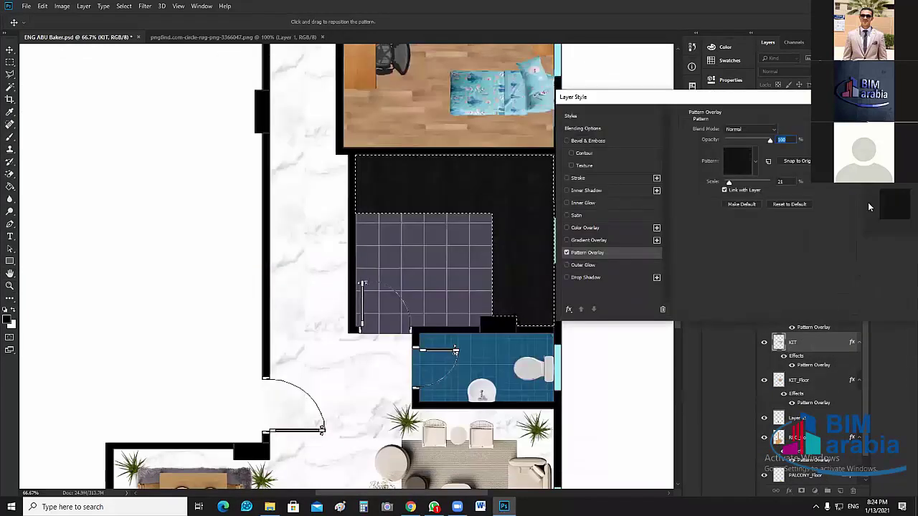
drag(757, 181, 759, 185)
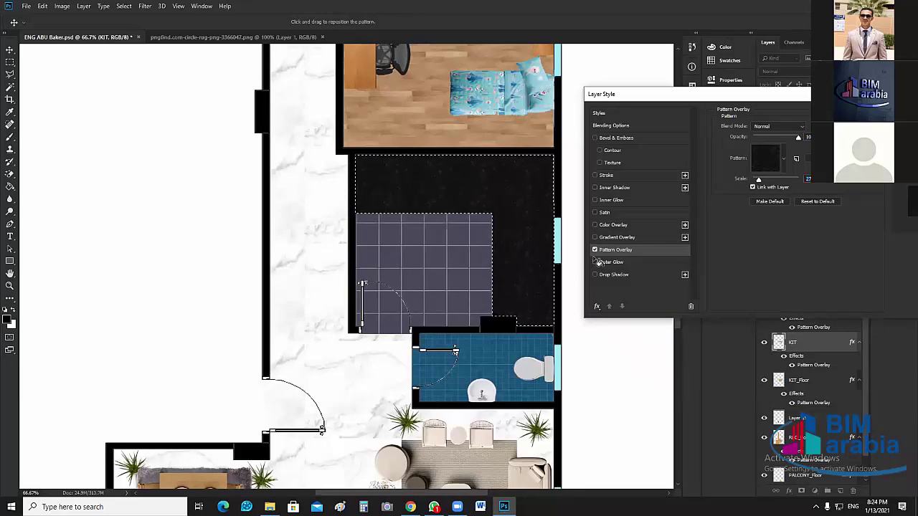
key(Return)
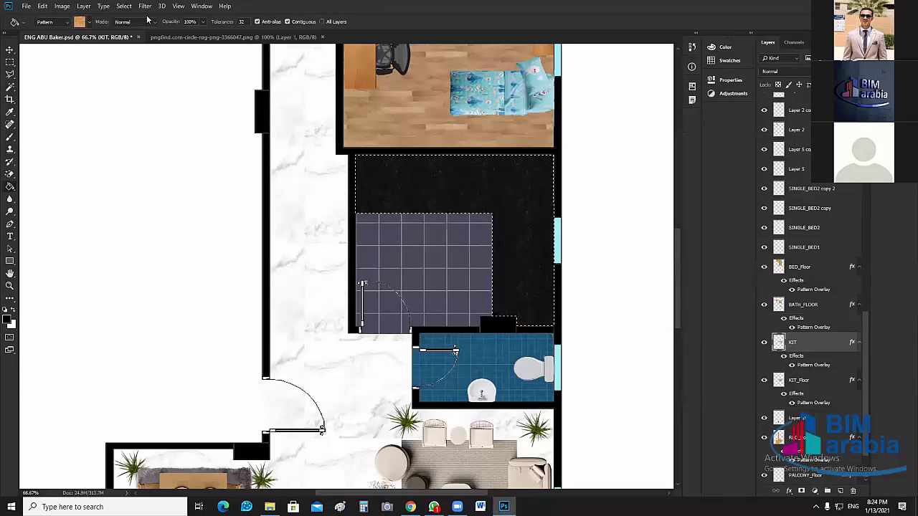
key(ctrl+d)
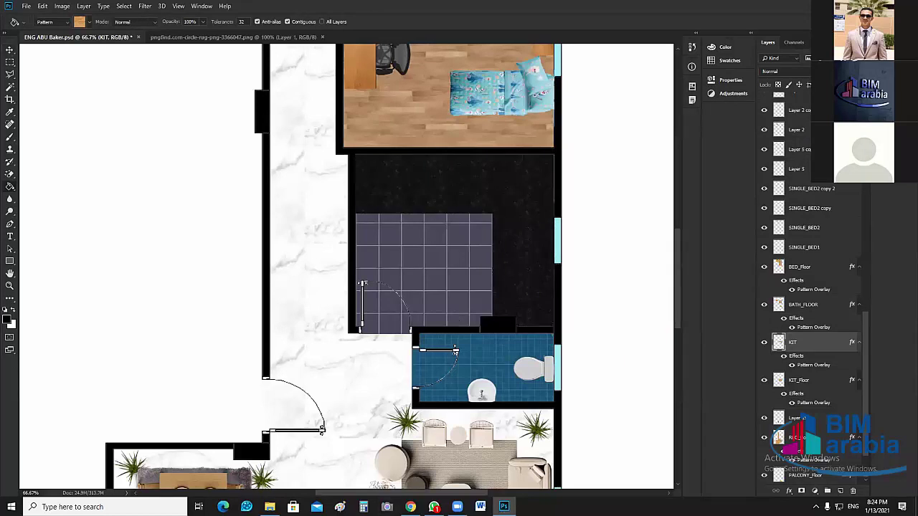
click(10, 49)
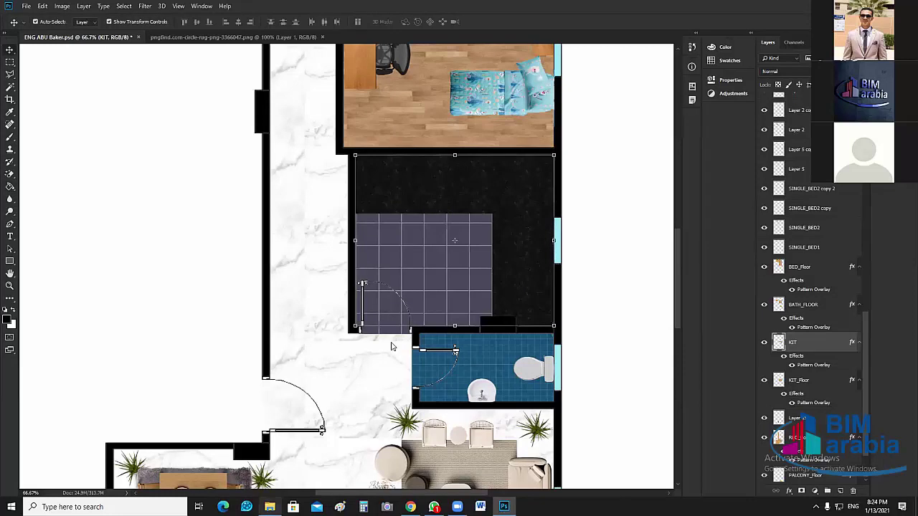
In File Explorer, look through the Project folder inside Png Pic for top-view cooktop and kitchen sink images.
key(alt+Tab)
click(44, 32)
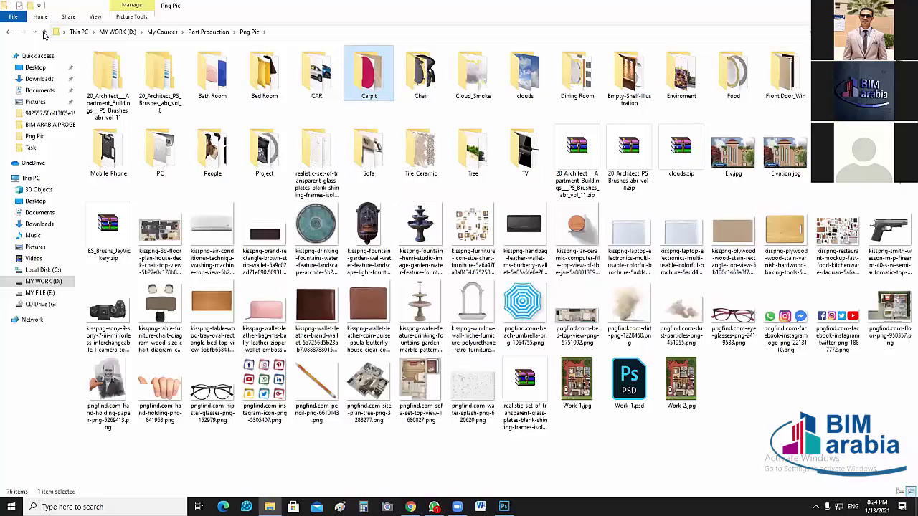
double_click(264, 152)
key(alt+Tab)
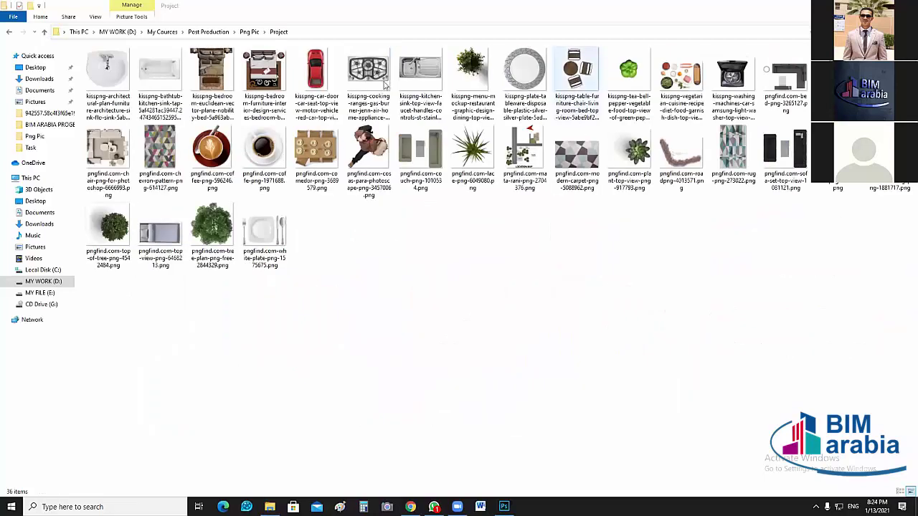
click(416, 74)
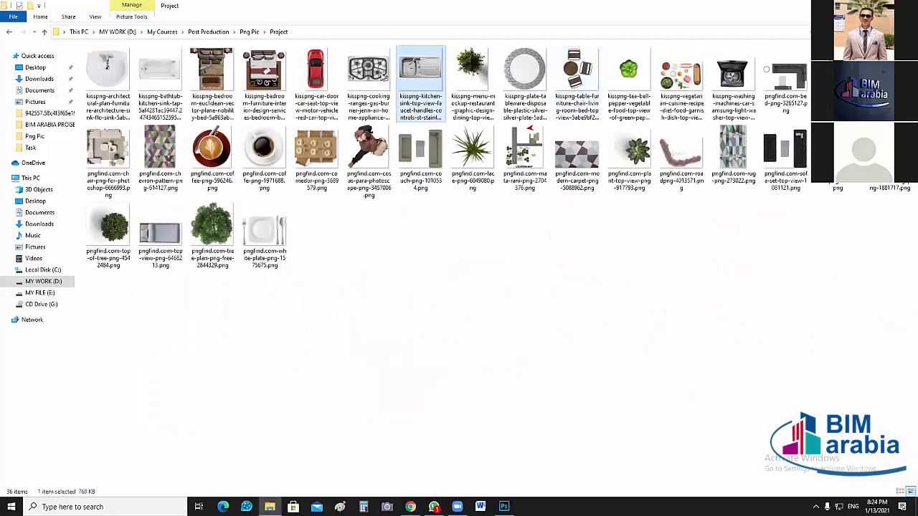
ctrl+click(373, 75)
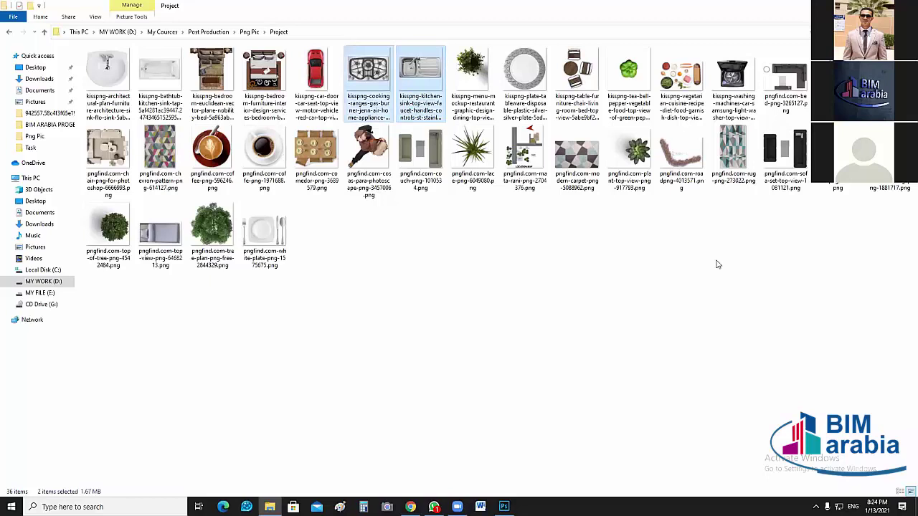
click(609, 302)
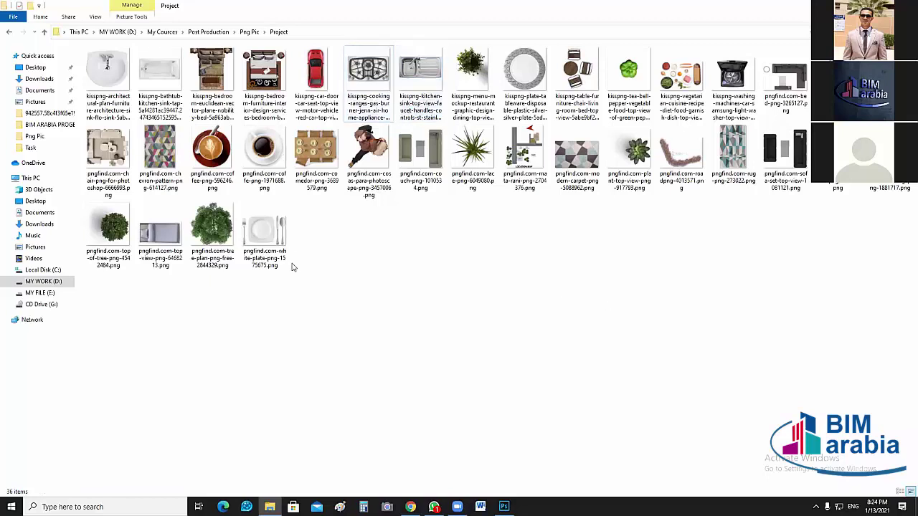
key(BackSpace)
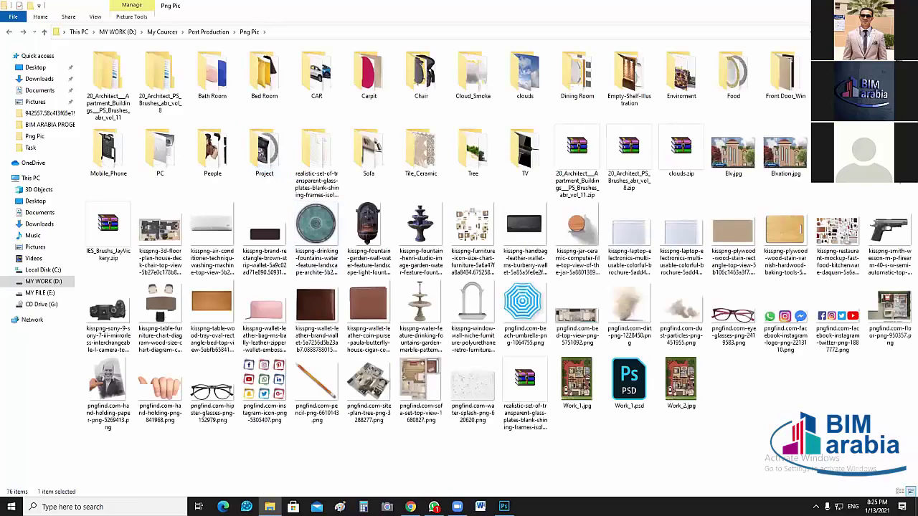
Bring the square sink image pngfind.com-tv-top-view-png-3722378.png from the KIT folder into the ENG ABU Baker.psd floor plan in Photoshop.
key(Return)
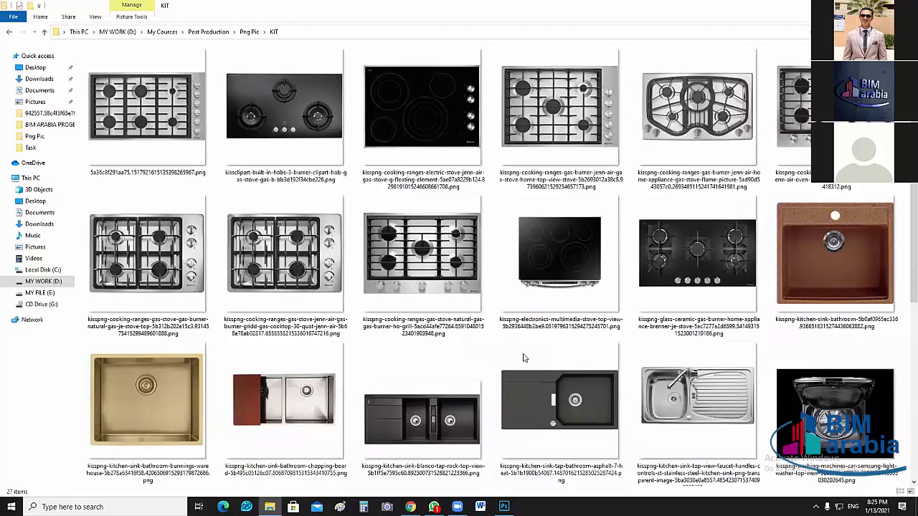
scroll(473, 352, down, 3)
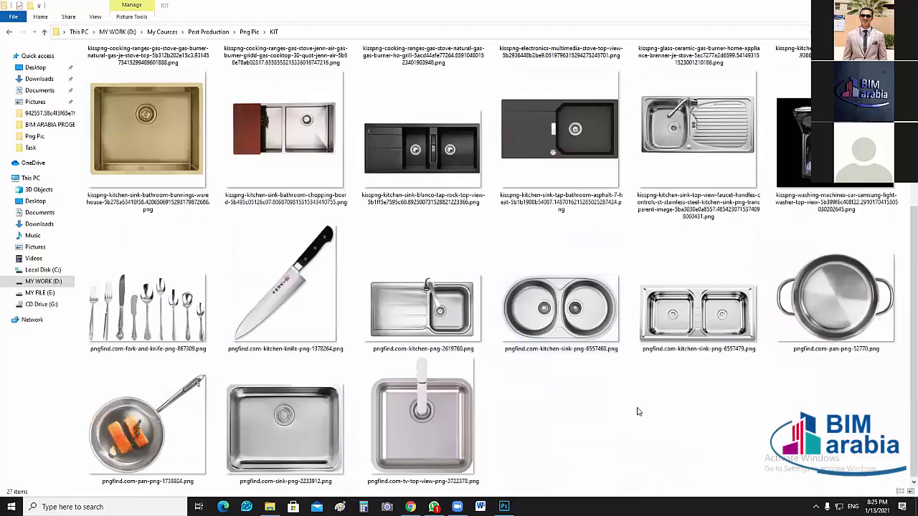
click(448, 439)
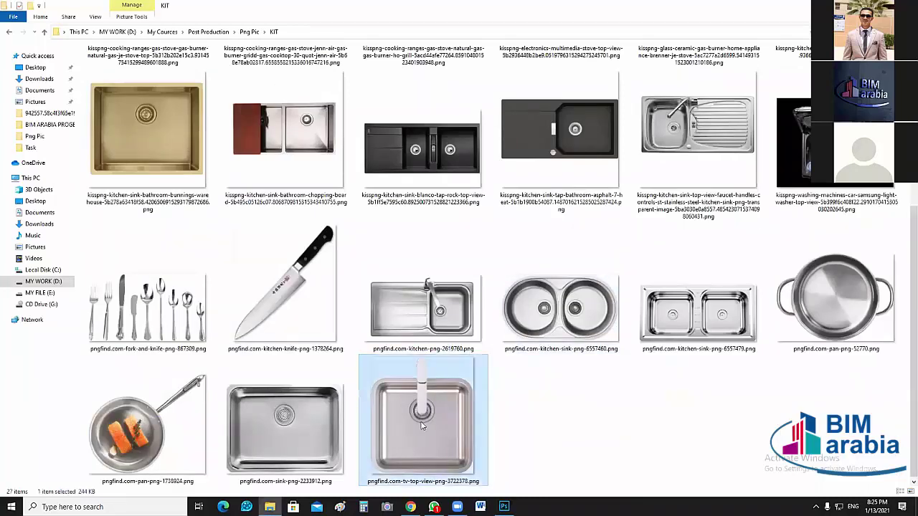
drag(418, 417, 504, 506)
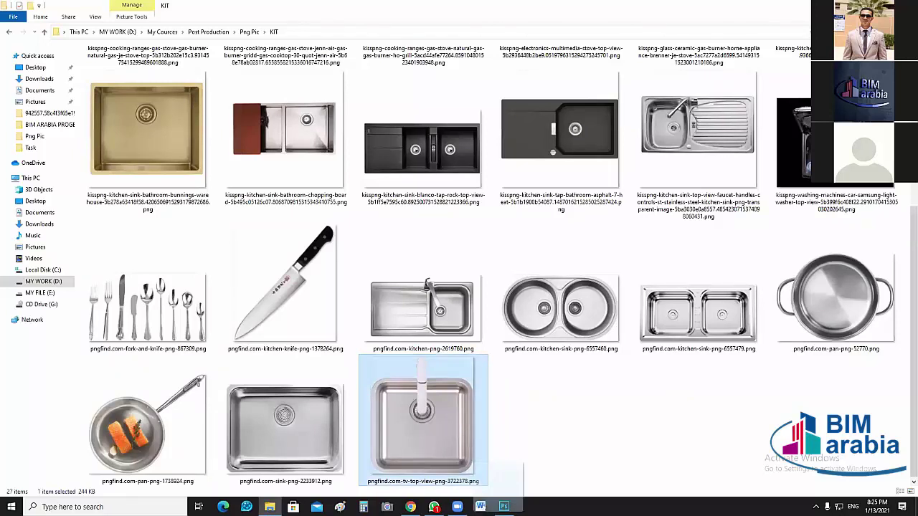
drag(498, 484, 541, 224)
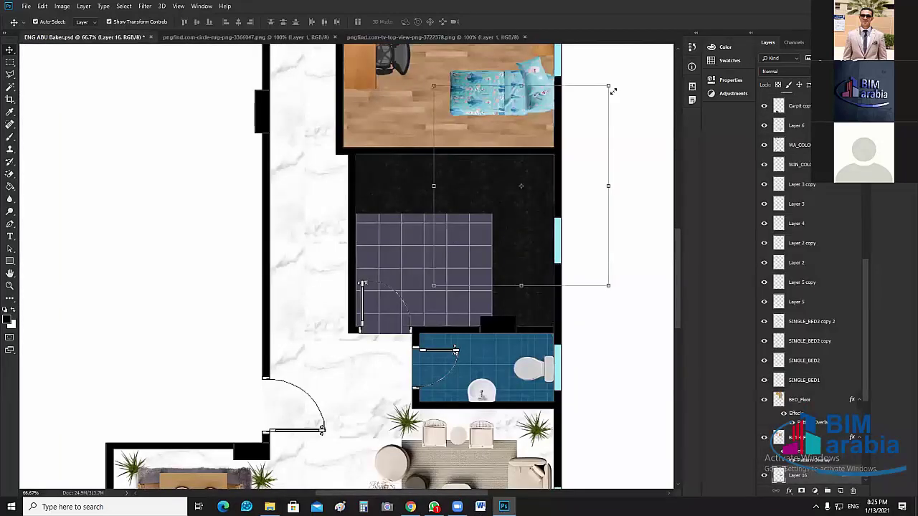
Scale the sink to about 28%, rotate it 45°, and place it in the corner of the L-shaped counter.
drag(608, 86, 506, 204)
drag(487, 237, 489, 228)
drag(505, 264, 532, 203)
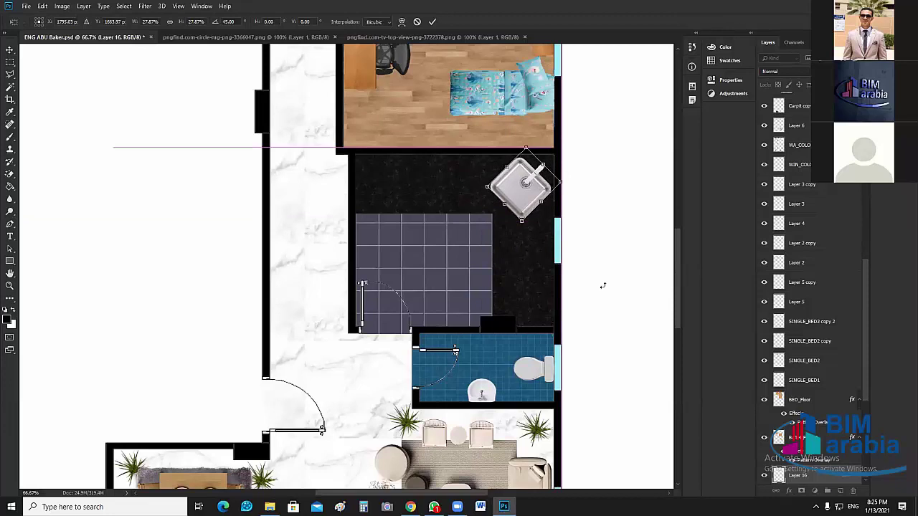
key(Return)
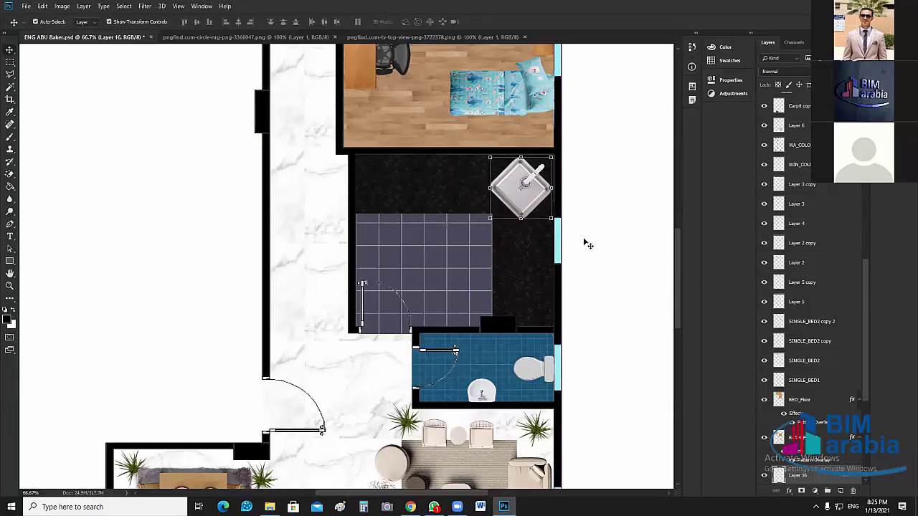
Shrink the corner sink slightly so it fits within the counter depth, keeping it in the corner, and deselect it.
click(580, 262)
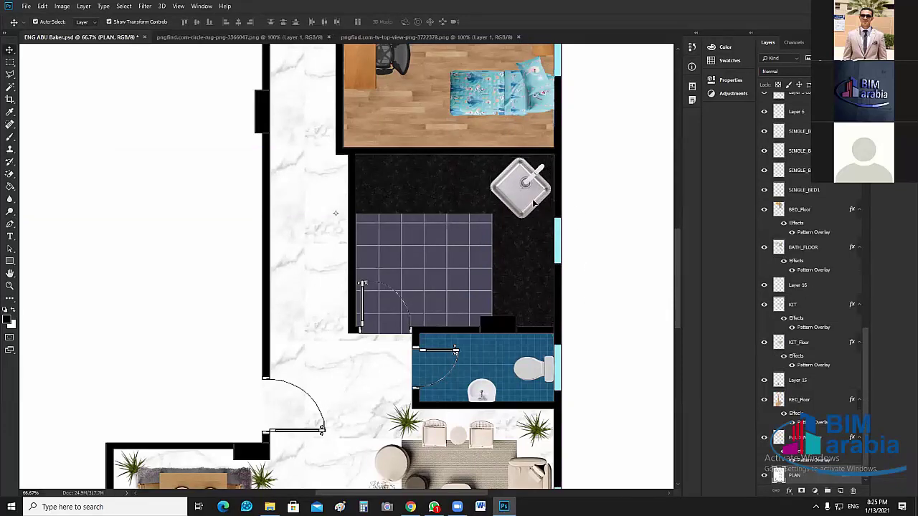
click(534, 205)
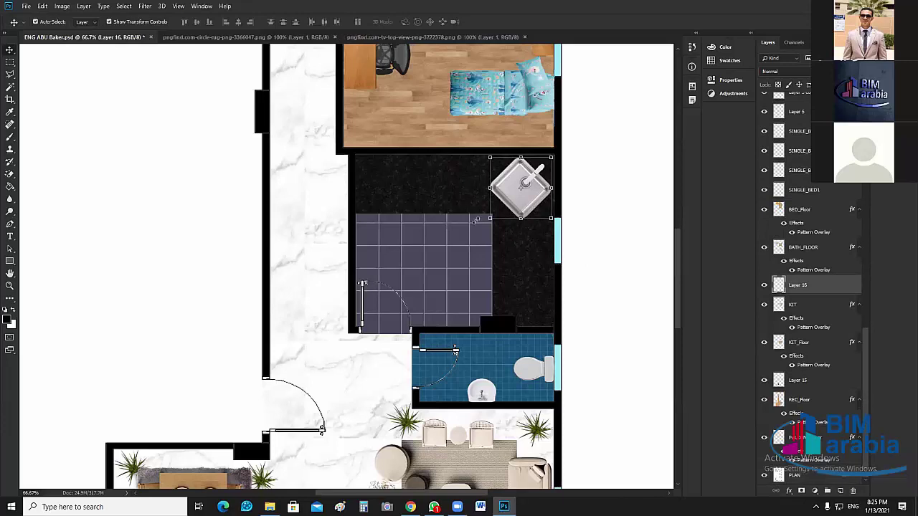
drag(492, 216, 531, 200)
key(Return)
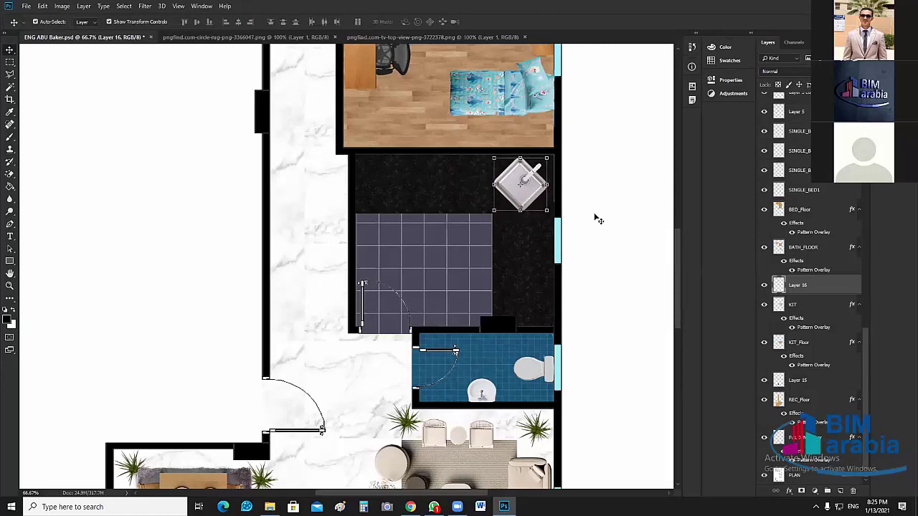
click(503, 207)
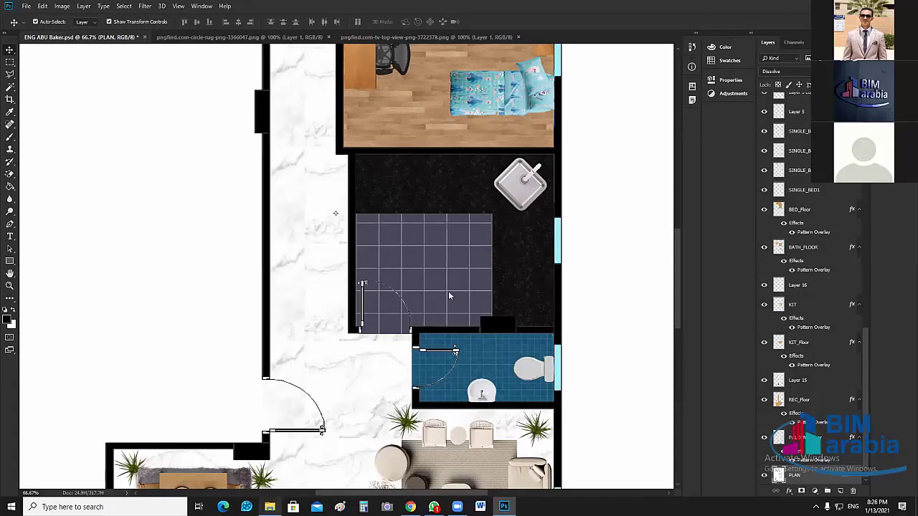
Open the top-view washing machine image from File Explorer's KIT folder as a separate document in Photoshop.
key(alt+Tab)
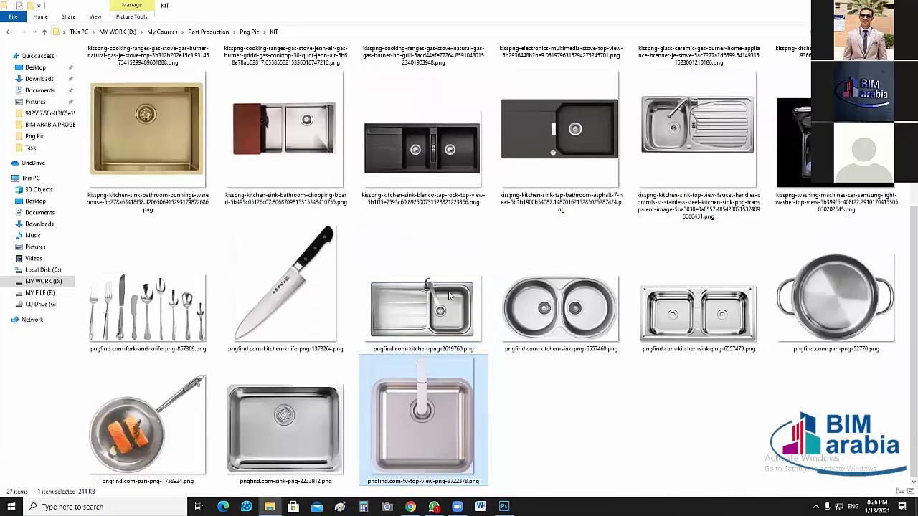
click(796, 144)
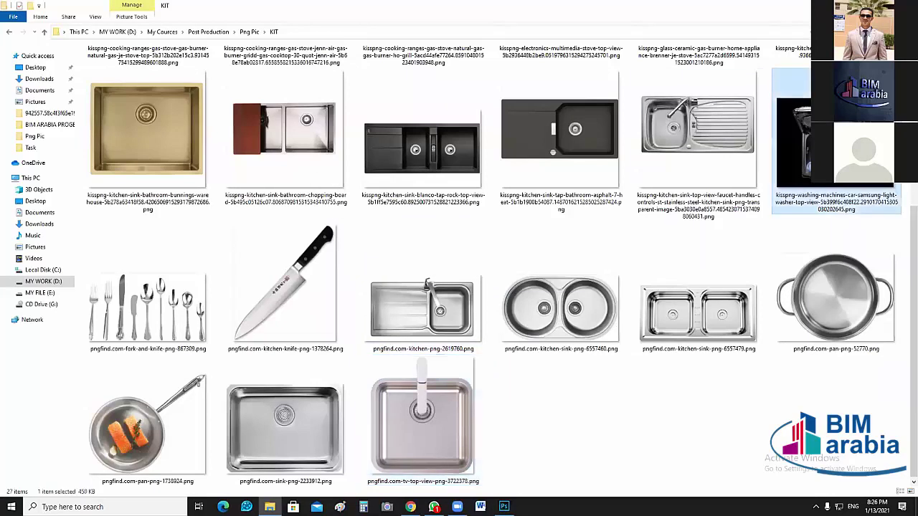
drag(832, 208, 506, 495)
drag(523, 399, 574, 45)
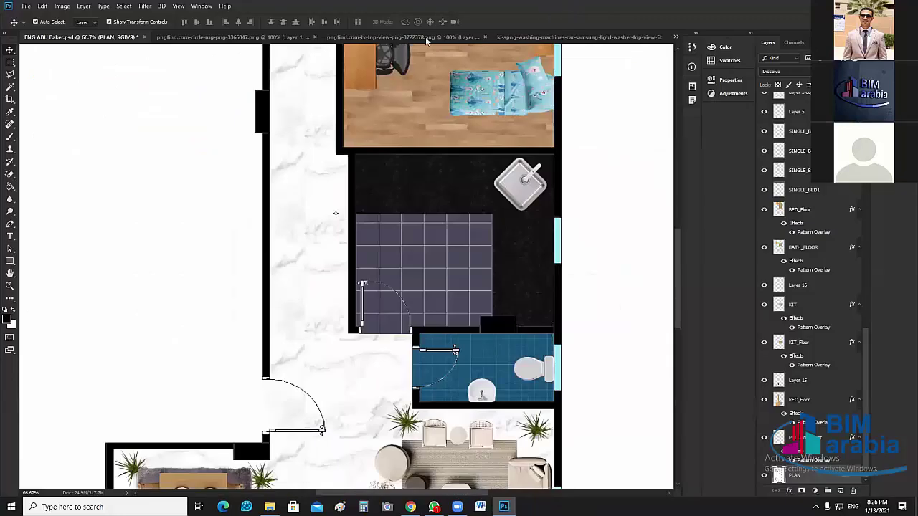
Close the sink image and circle rug image documents, leaving the floor plan and washing machine image open.
click(426, 37)
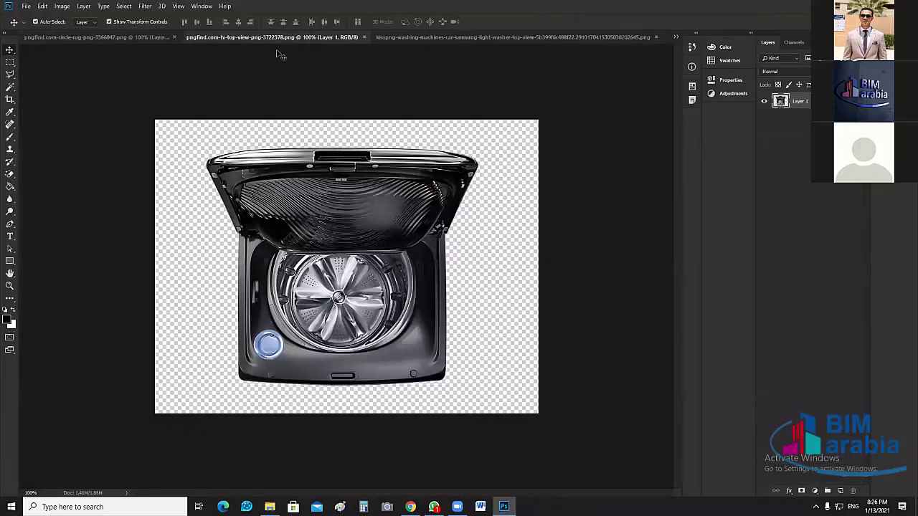
key(ctrl+w)
click(202, 39)
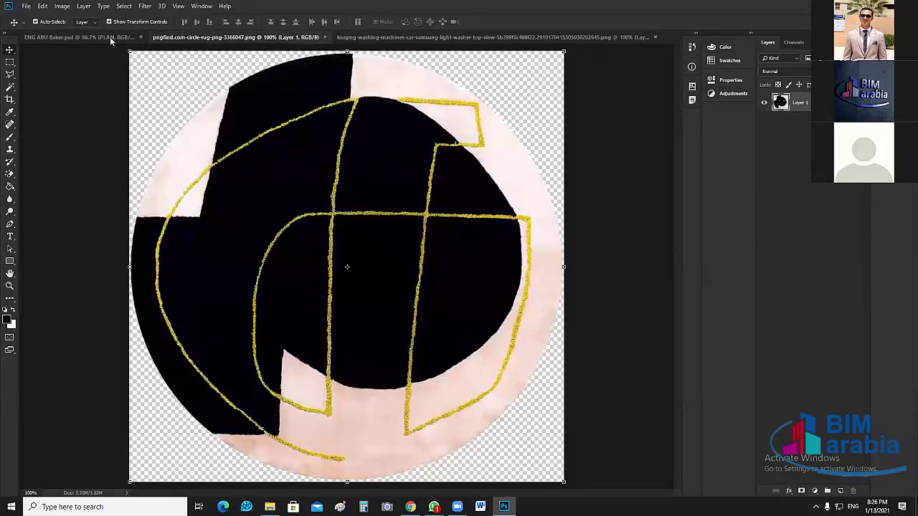
key(ctrl+w)
Copy the washing machine into the floor plan and scale it down to about 37% width and 34% height.
drag(356, 227, 621, 174)
key(ctrl+Tab)
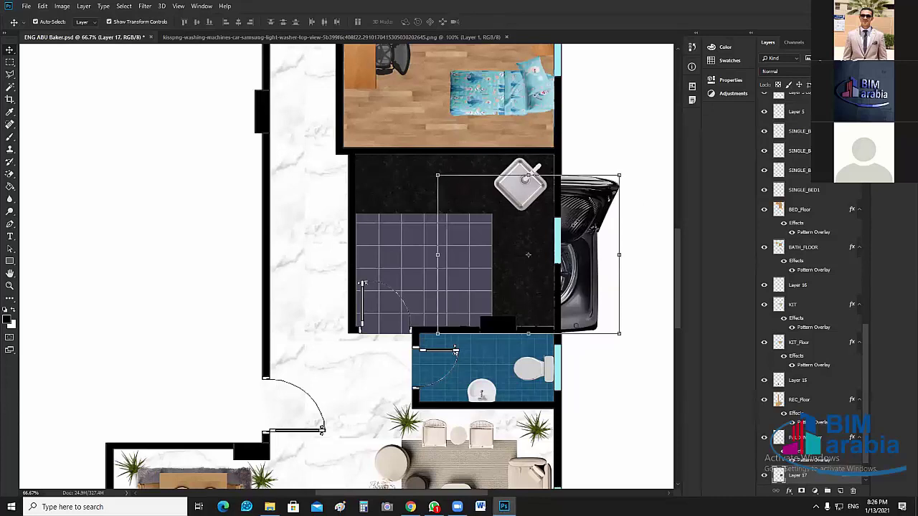
drag(576, 224, 504, 279)
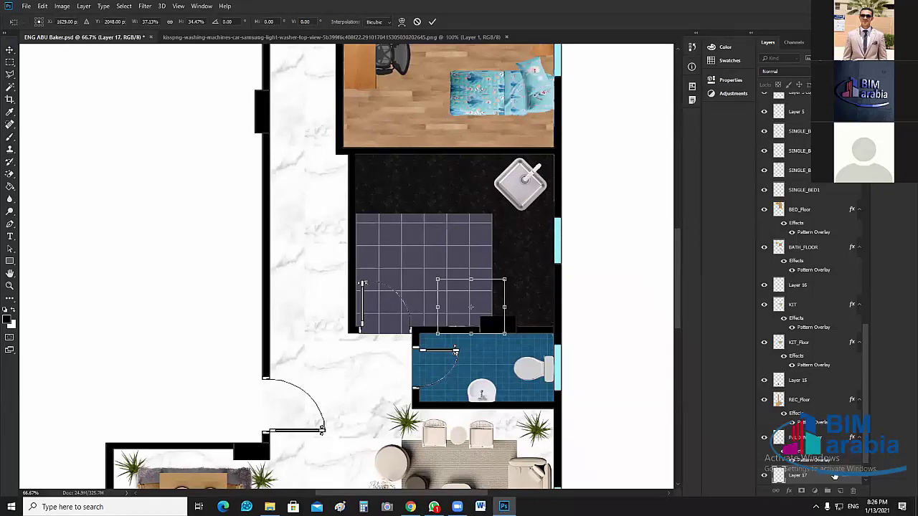
key(Return)
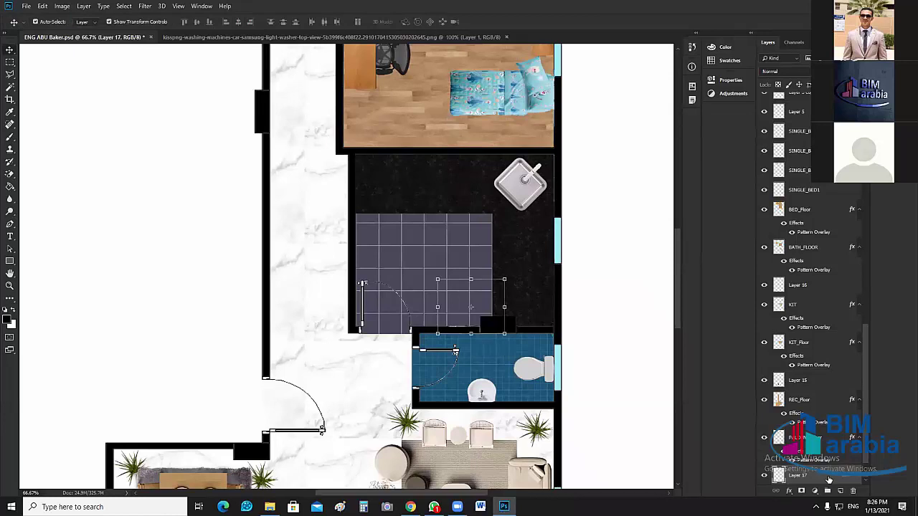
Raise the washing machine layer to just above SINGLE_BED2 and place the machine unrotated on the bedroom-side counter.
drag(829, 479, 789, 172)
drag(505, 302, 548, 261)
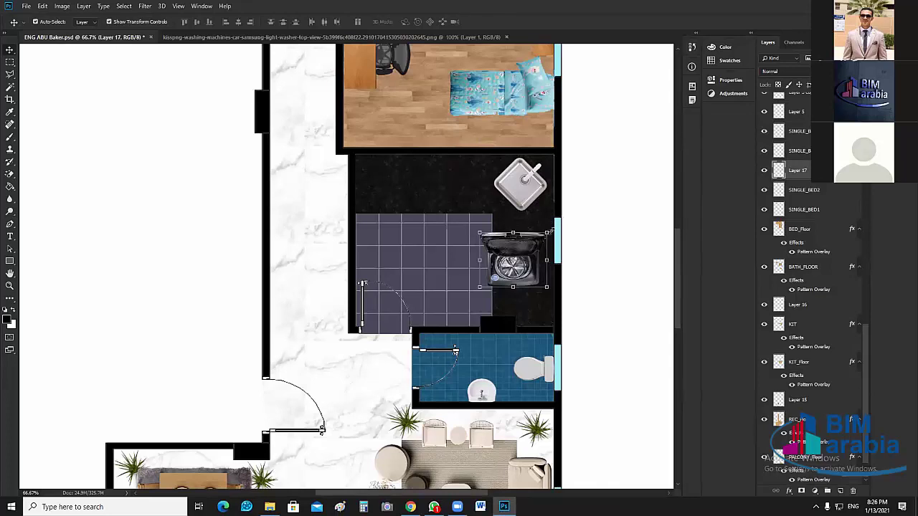
drag(567, 251, 551, 307)
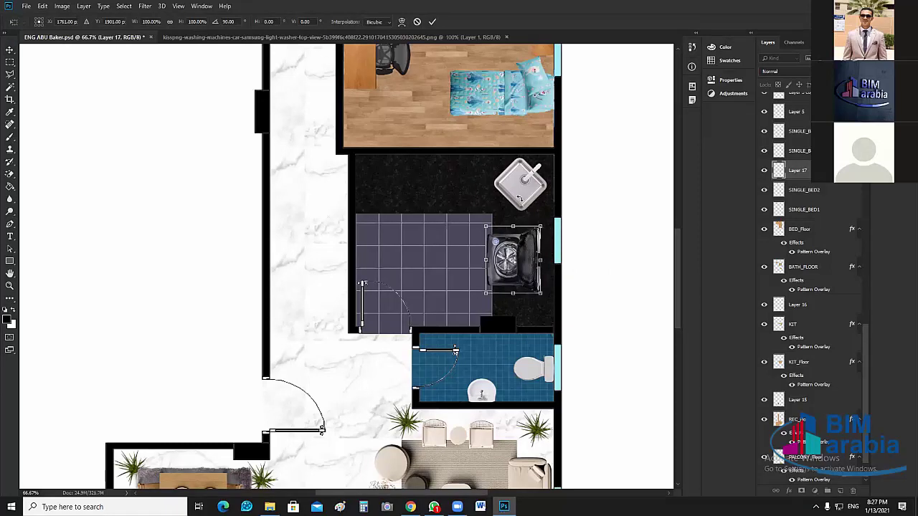
drag(520, 198, 470, 212)
drag(528, 262, 449, 177)
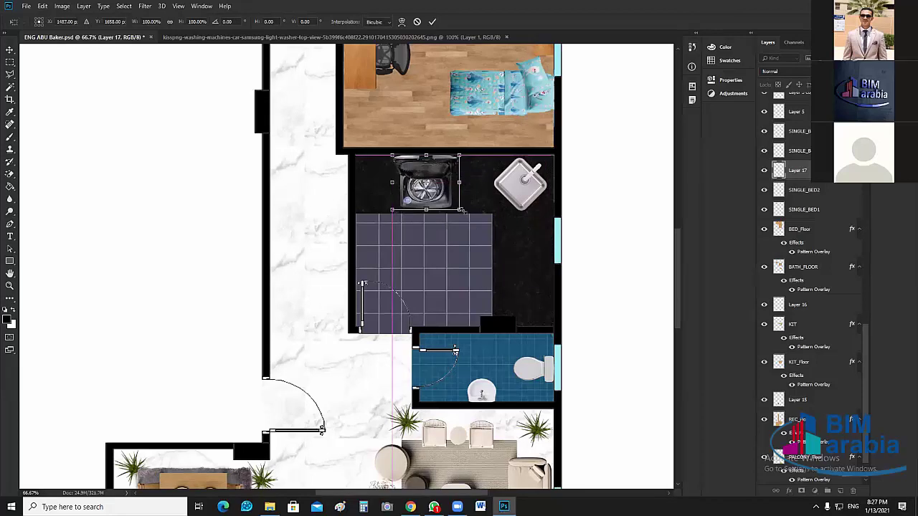
Scale the washing machine to about 87% and move it to the hallway-side end of the counter.
mouse_move(461, 209)
mouse_down()
mouse_move(446, 201)
mouse_move(456, 224)
mouse_up()
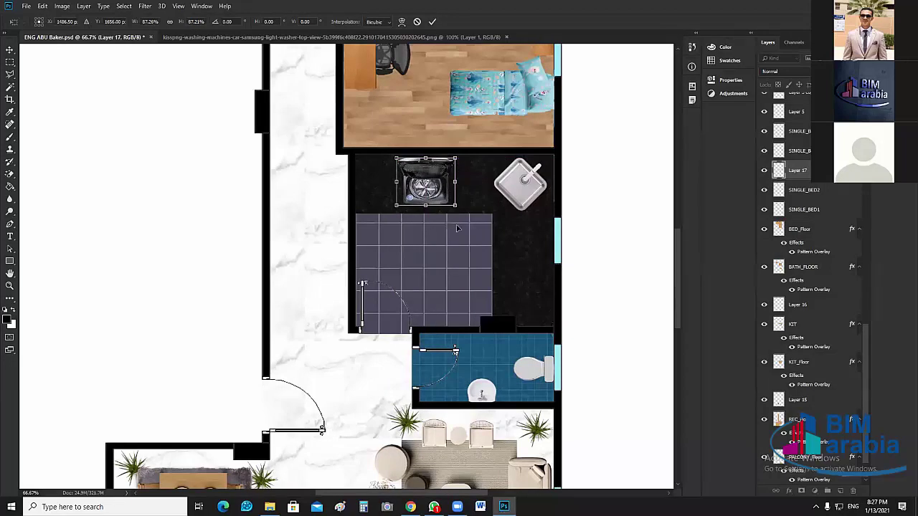
key(Return)
drag(445, 191, 403, 190)
click(517, 289)
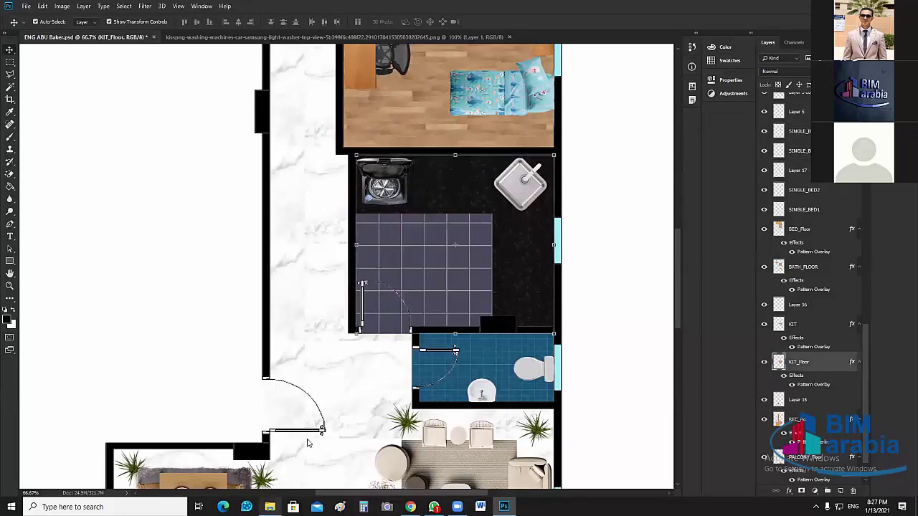
Open the five-burner Jenn-Air gas cooktop image from File Explorer's KIT folder in Photoshop and close the washing machine image.
key(alt+Tab)
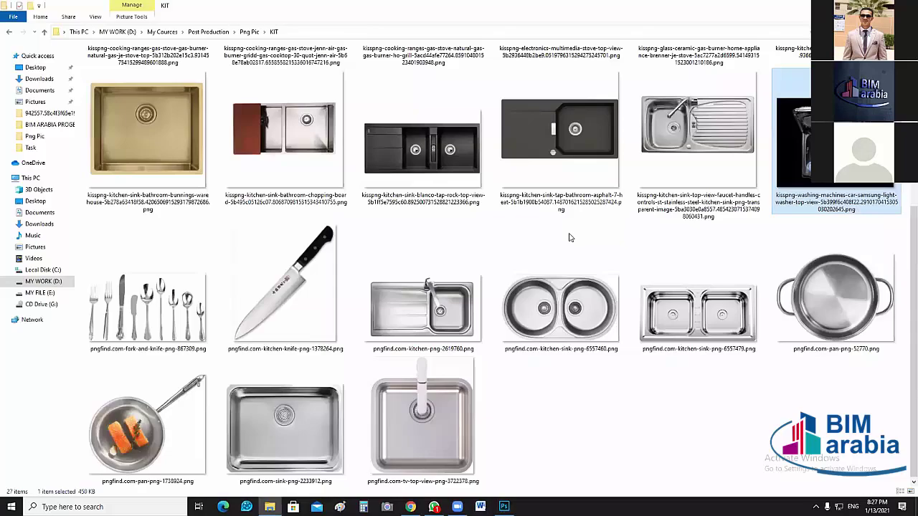
scroll(709, 125, up, 3)
drag(698, 115, 574, 40)
drag(502, 495, 578, 35)
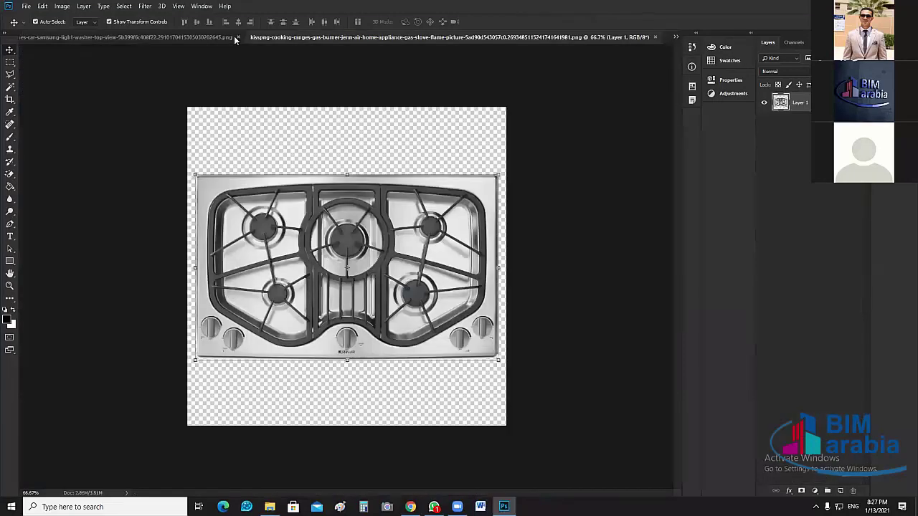
click(234, 36)
click(368, 37)
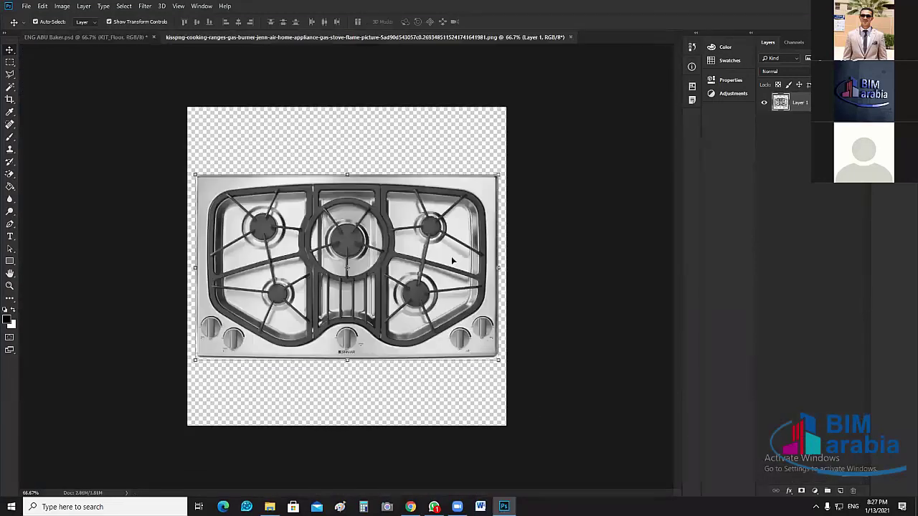
Copy the gas cooktop into the floor plan, scale it to about 32%, and rotate it 90° on the kitchen's window-side counter.
drag(174, 81, 546, 274)
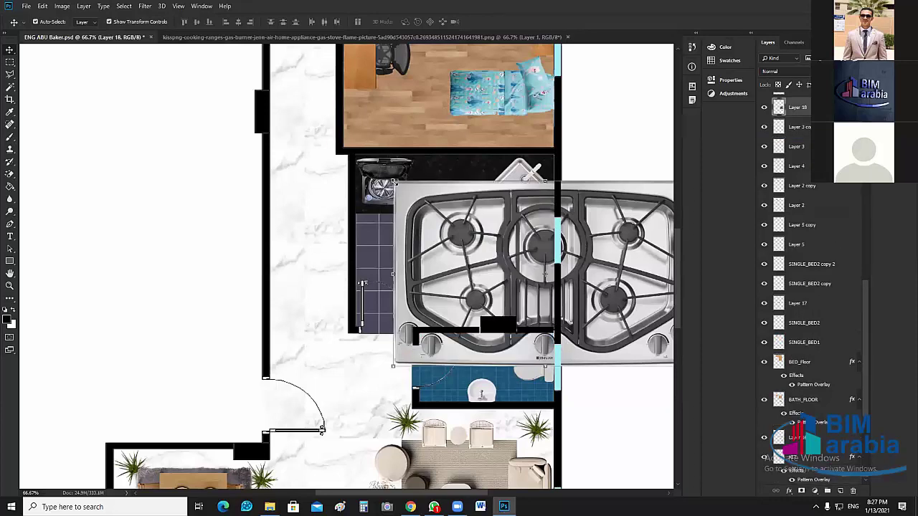
drag(393, 184, 598, 307)
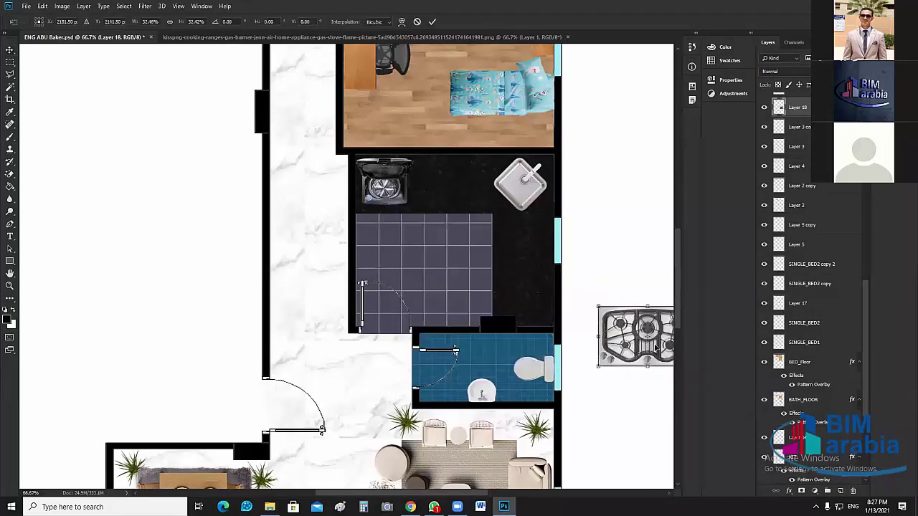
drag(655, 347, 544, 267)
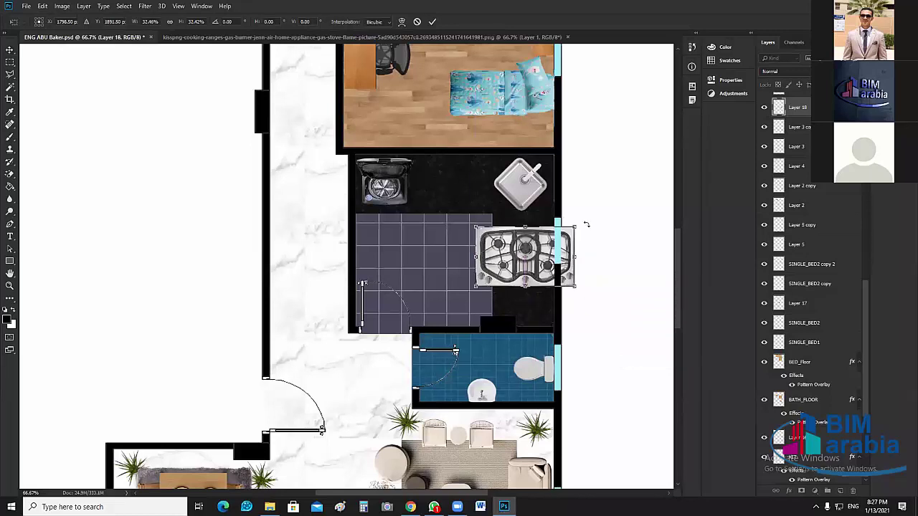
drag(594, 282, 554, 313)
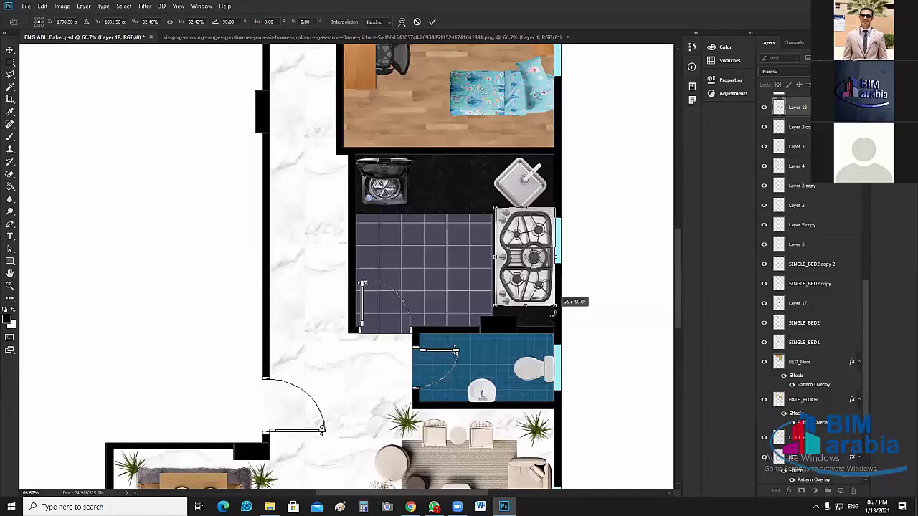
Scale the cooktop down to about 22.5%, place it midway across the counter in front of the window, and save the floor plan.
drag(556, 208, 537, 237)
drag(518, 277, 535, 263)
key(Return)
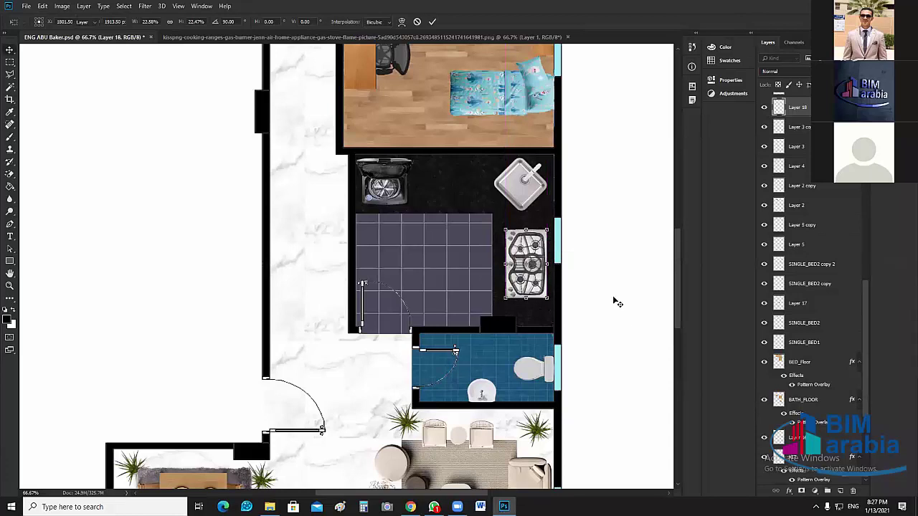
click(613, 295)
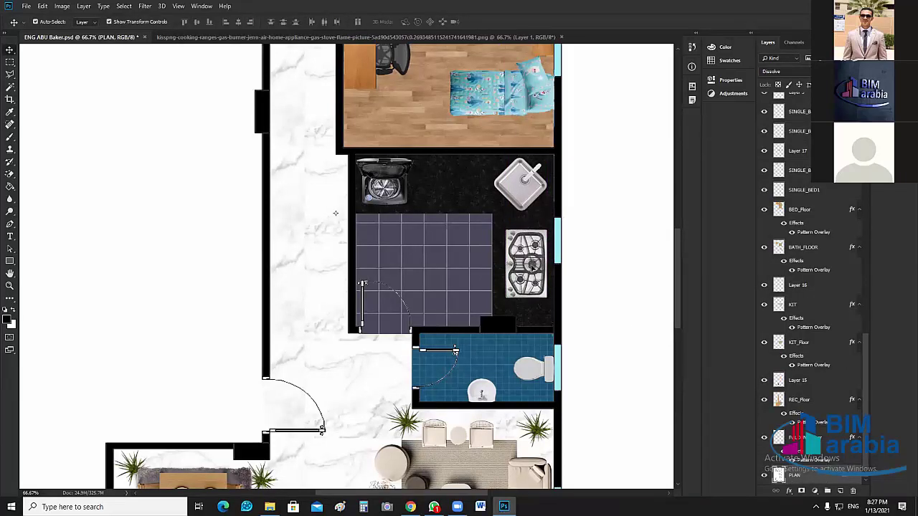
click(27, 8)
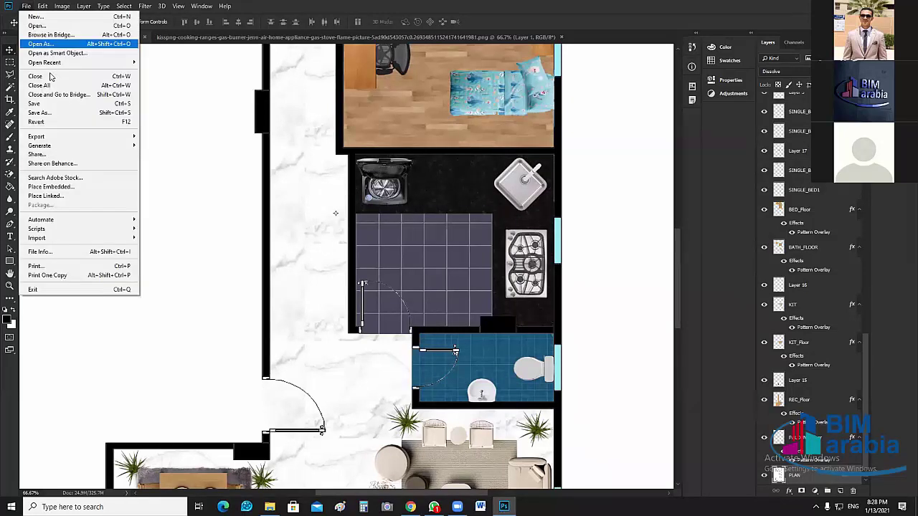
key(Return)
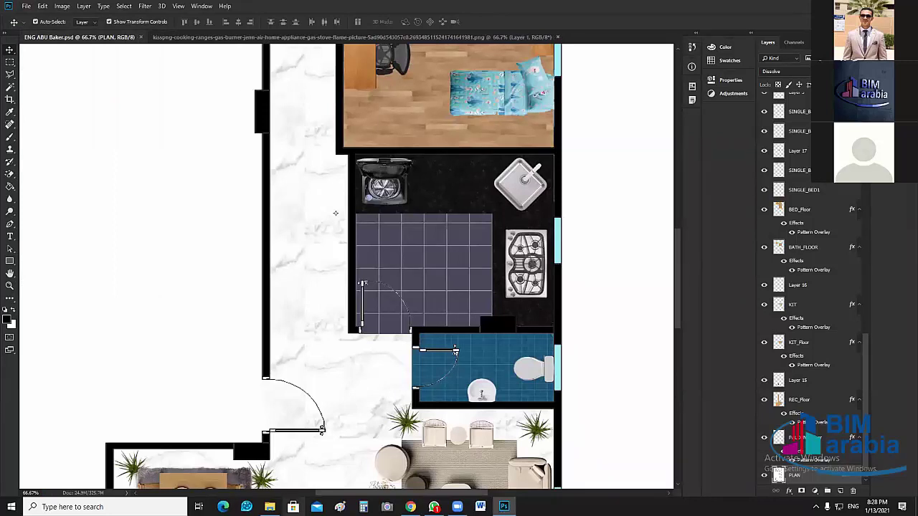
Browse File Explorer's Png Pic folder and preview the second white rectangular kisspng-laptop-electronics image.
key(alt+Tab)
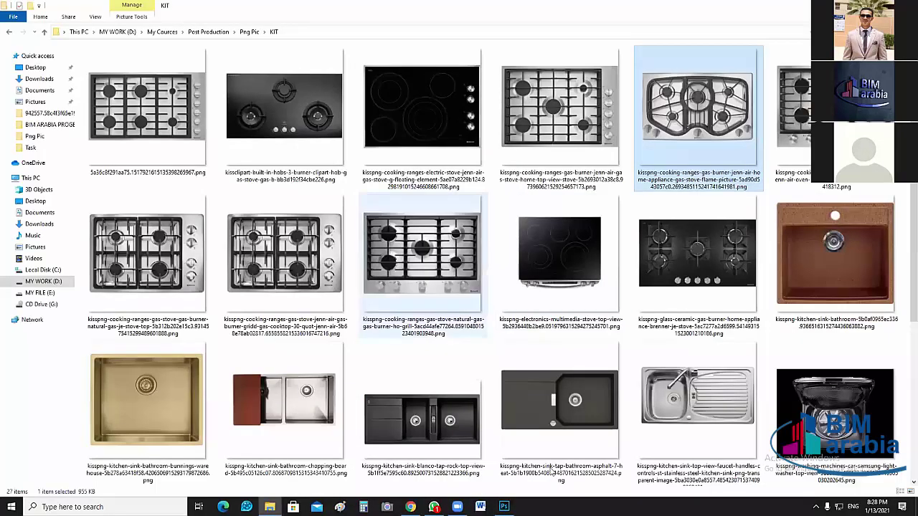
scroll(585, 406, down, 3)
key(BackSpace)
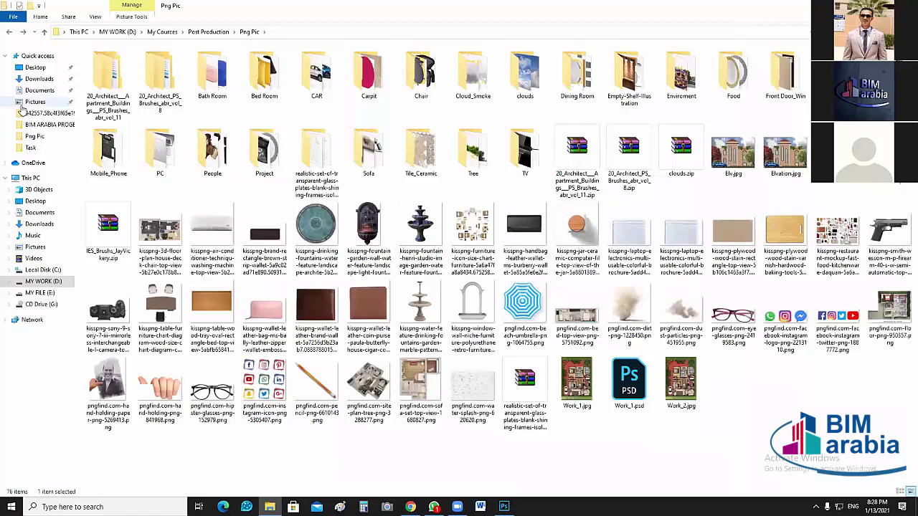
click(639, 240)
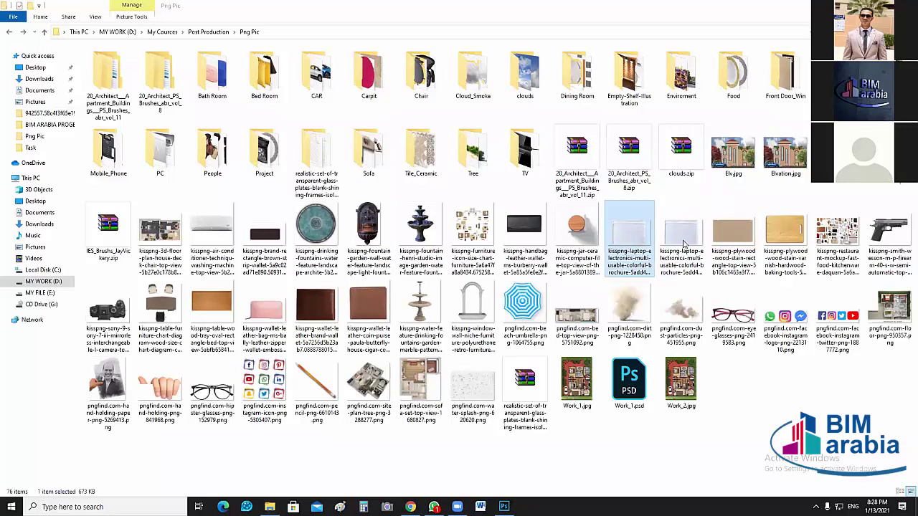
click(684, 242)
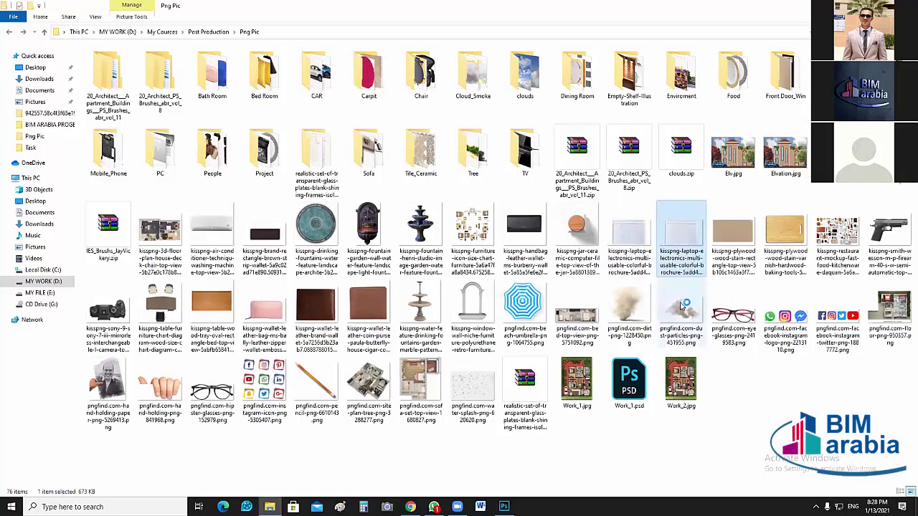
double_click(588, 208)
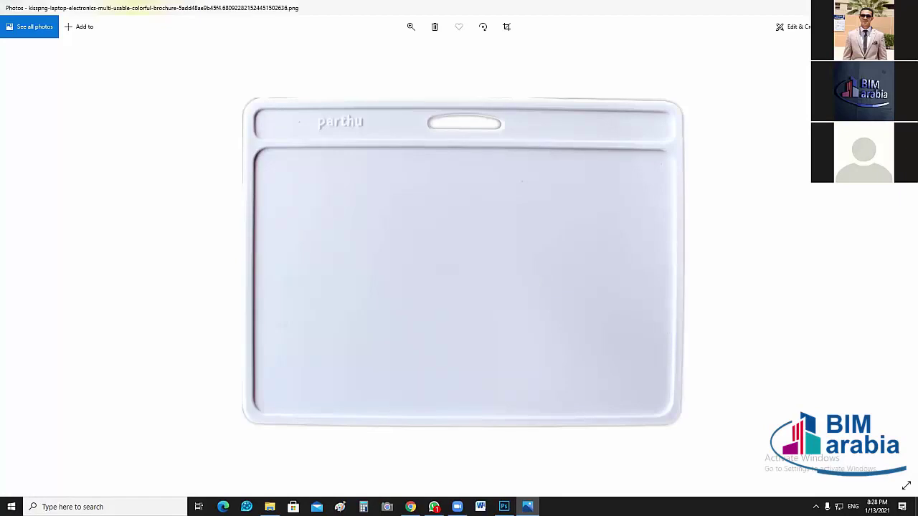
click(901, 8)
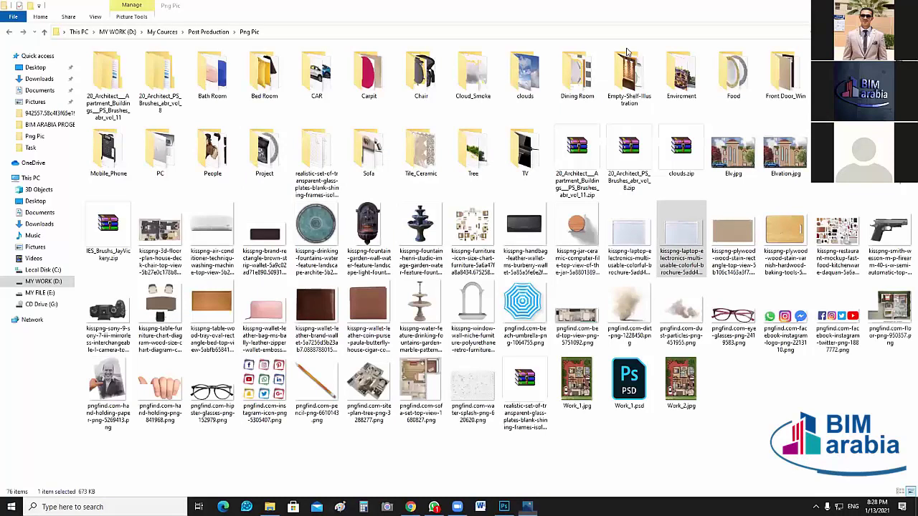
Open the previewed white board image in Photoshop and close the cooktop image.
drag(465, 41, 300, 33)
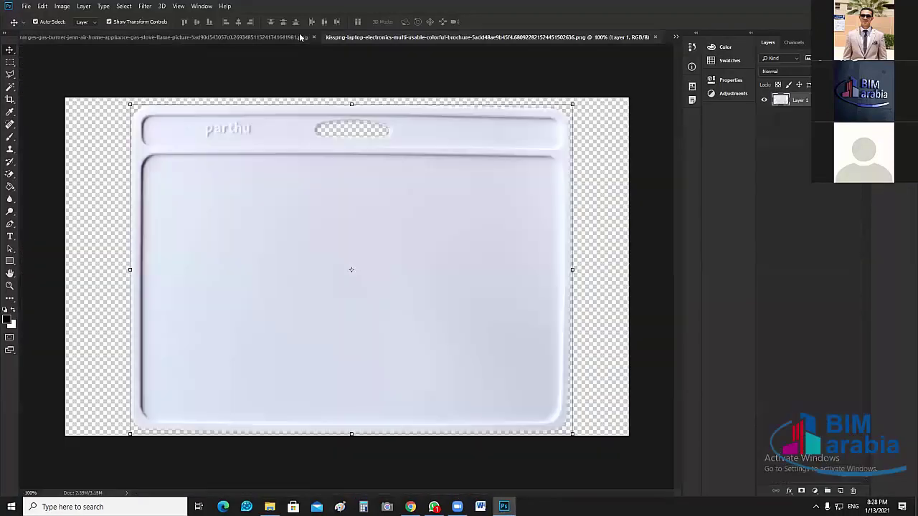
click(319, 35)
click(430, 38)
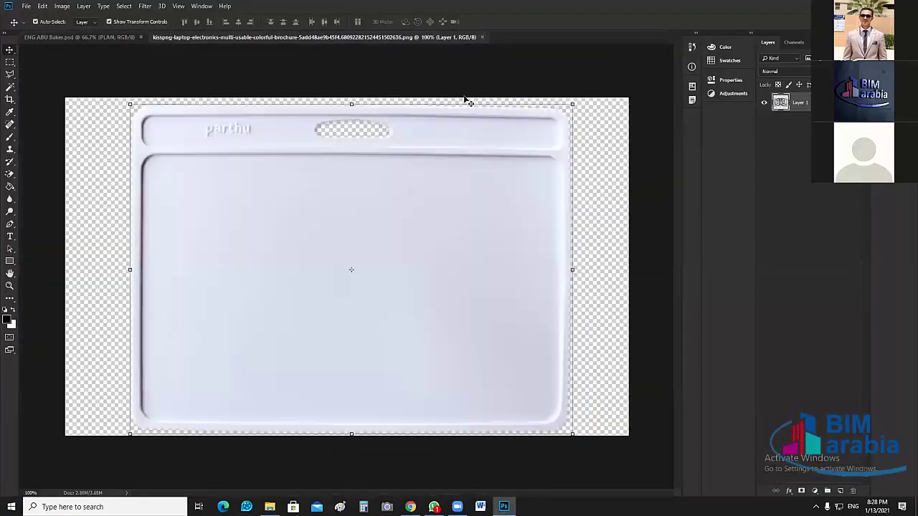
Copy the white board into the floor plan, shrink it to appliance size, and place it against the kitchen's bathroom-side wall beside the column.
drag(59, 47, 458, 310)
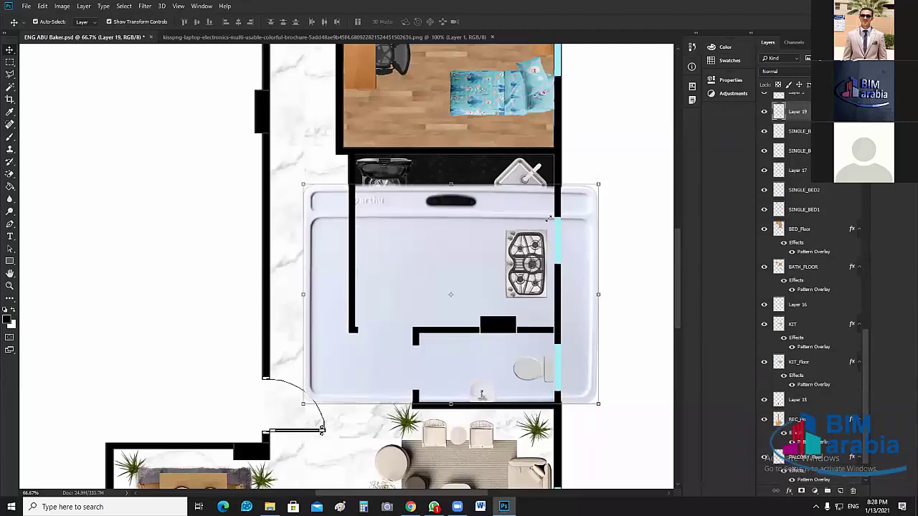
key(ctrl+t)
drag(400, 309, 453, 315)
key(Return)
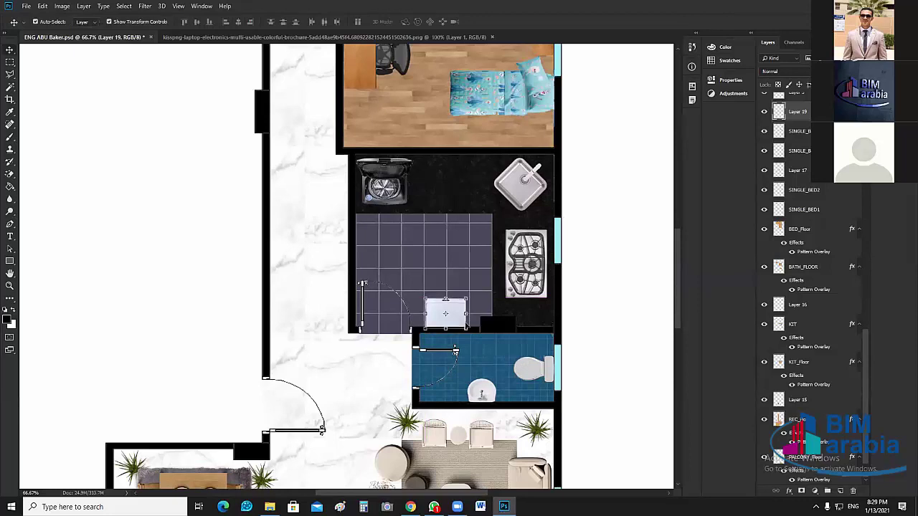
click(601, 355)
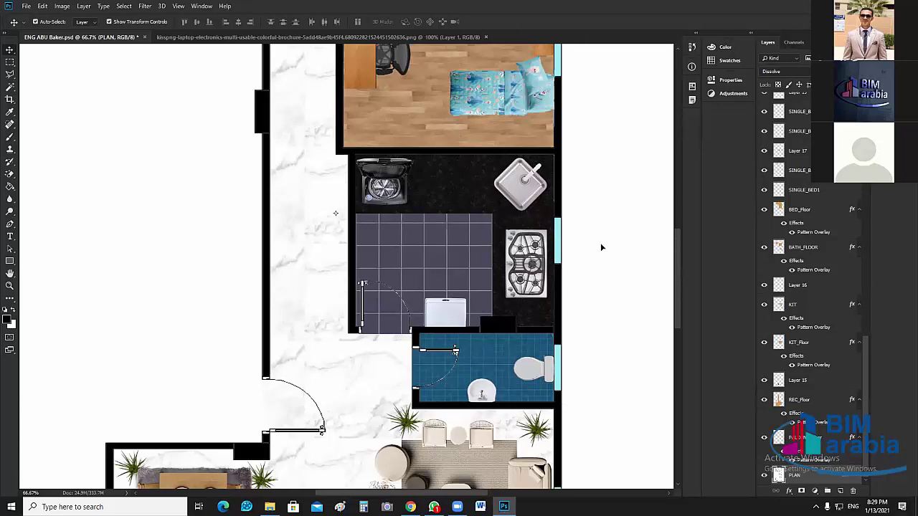
click(492, 200)
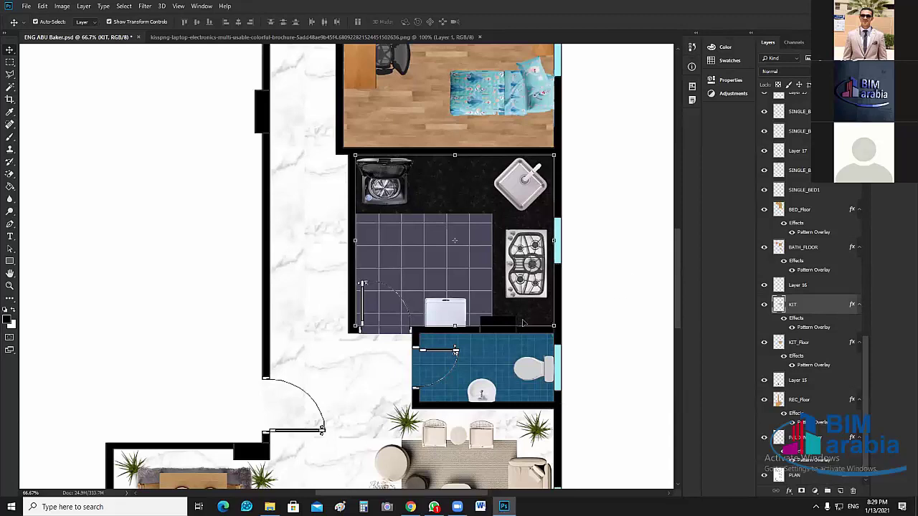
click(594, 338)
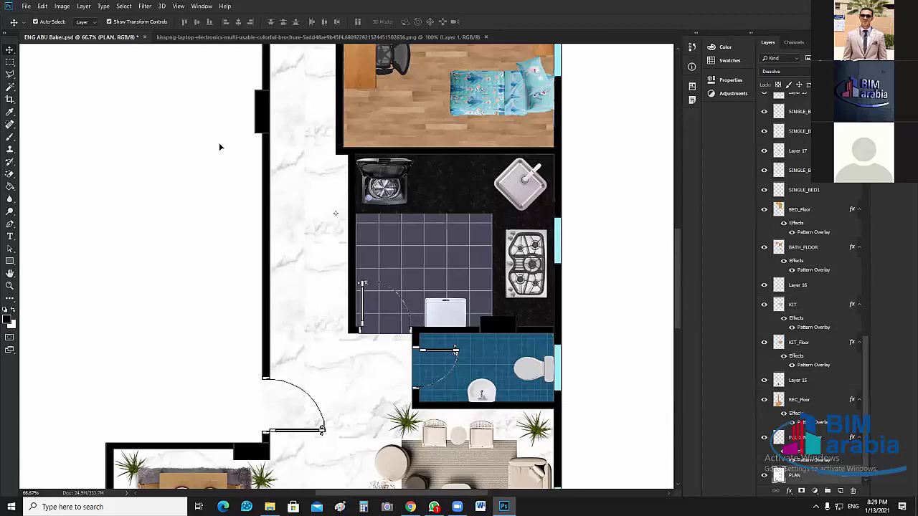
Fit the whole plan in view and collapse the effects lists of the floor layers and the KIT layer.
key(ctrl+0)
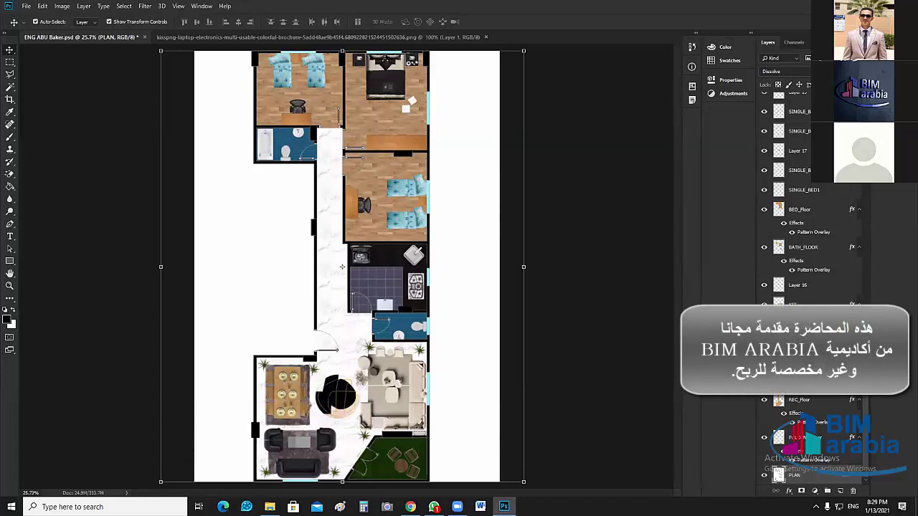
scroll(850, 358, down, 1)
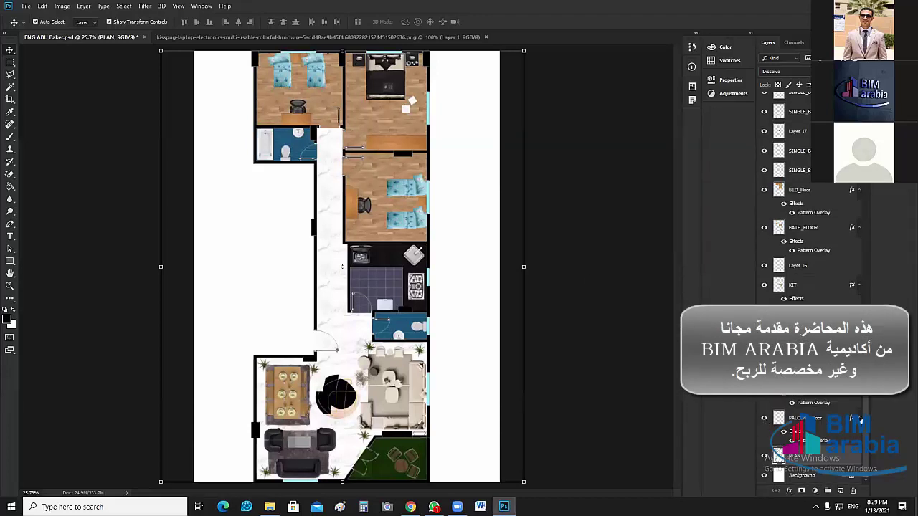
scroll(778, 454, up, 2)
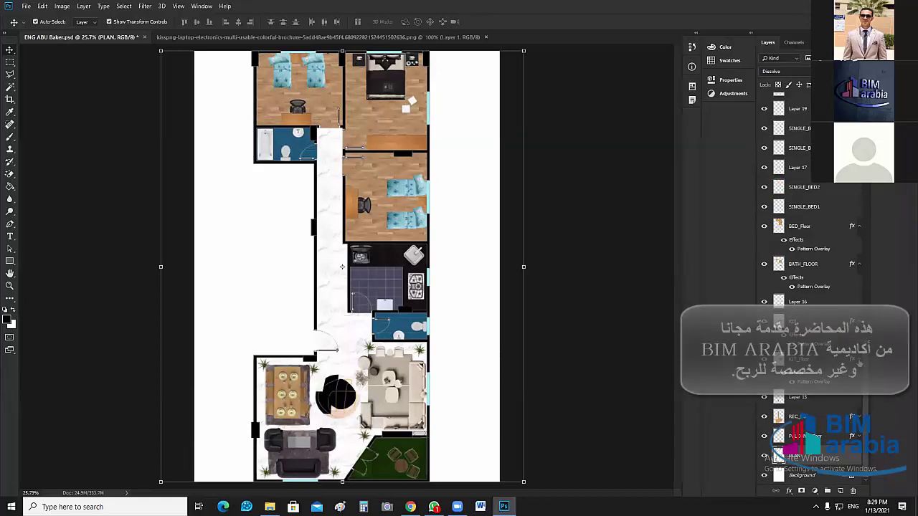
scroll(857, 301, up, 2)
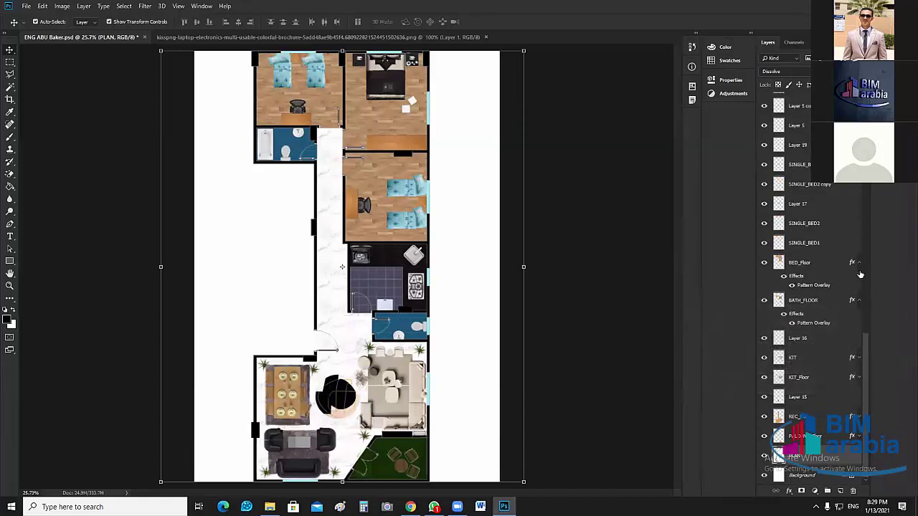
click(859, 264)
click(861, 290)
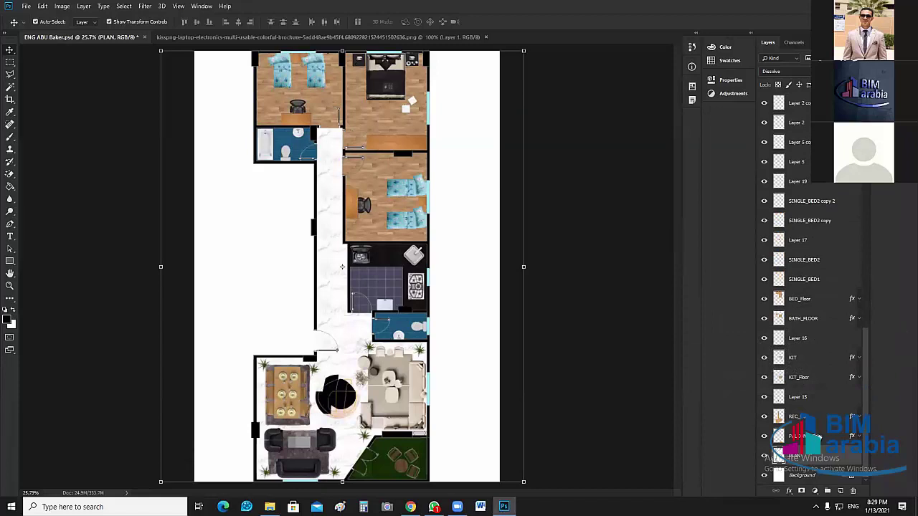
Select the WA_COLOR layer and toggle its visibility off and on to check which parts of the plan it colours.
click(803, 300)
scroll(818, 253, up, 6)
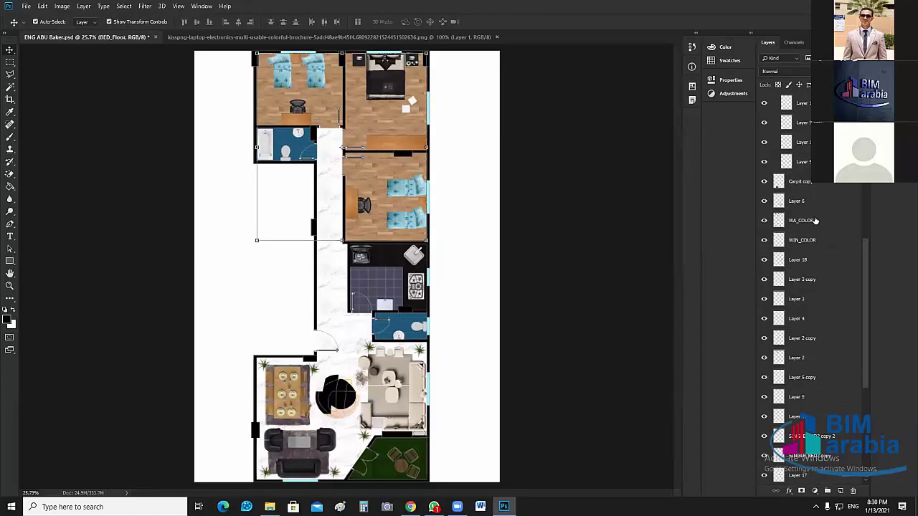
click(815, 221)
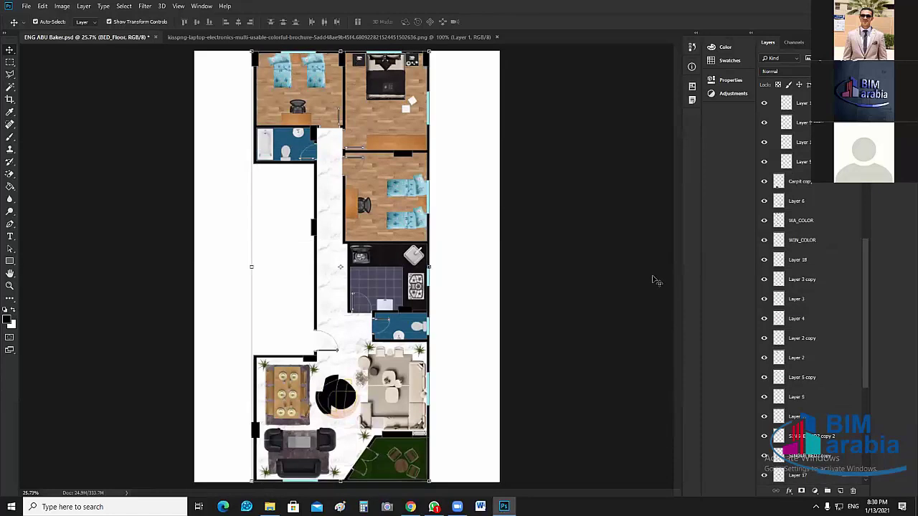
click(764, 221)
click(764, 221)
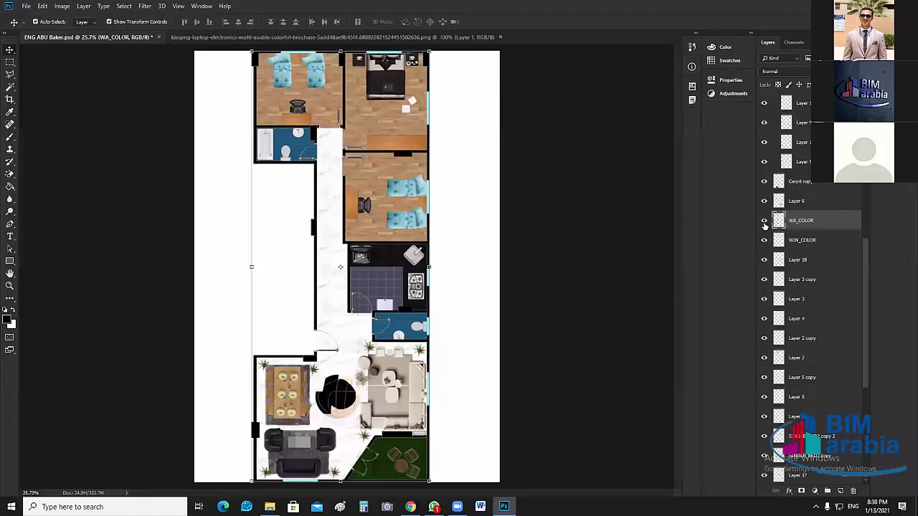
click(763, 222)
click(764, 222)
Open the layer style settings of the WA_COLOR layer and keep the floor plan in view beside them.
double_click(842, 233)
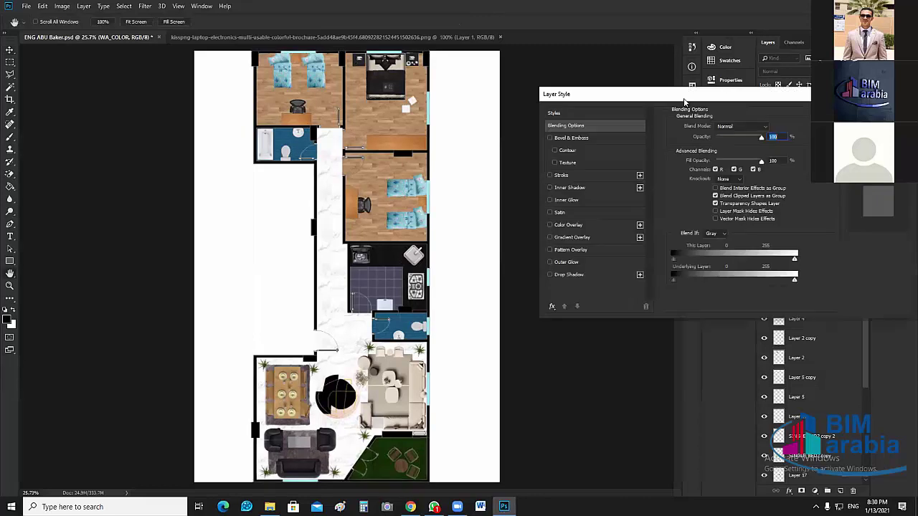
drag(684, 101, 692, 91)
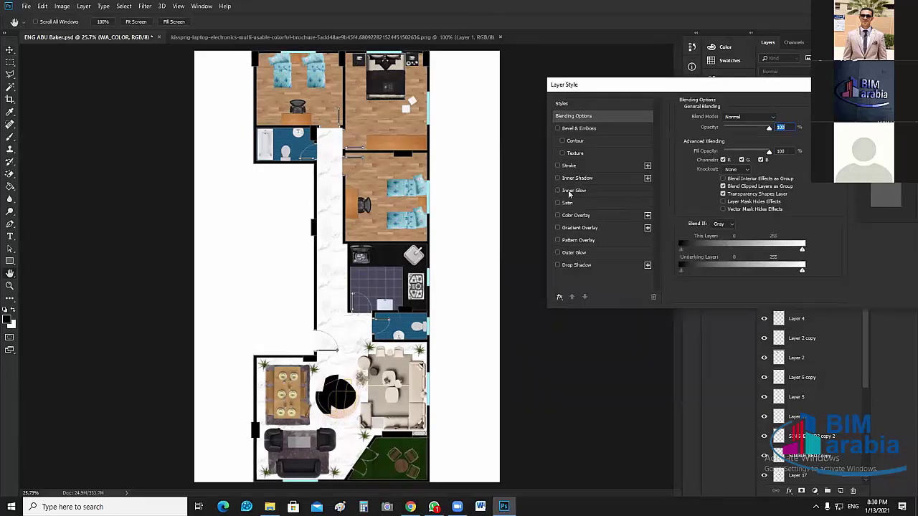
Try an Outer Glow and an Inner Shadow on the WA_COLOR walls, switching both effects off again.
click(558, 254)
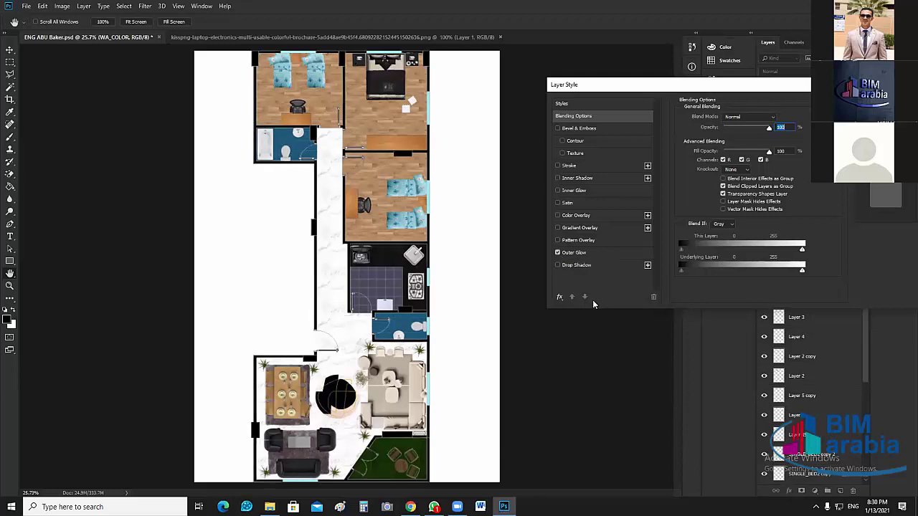
click(615, 253)
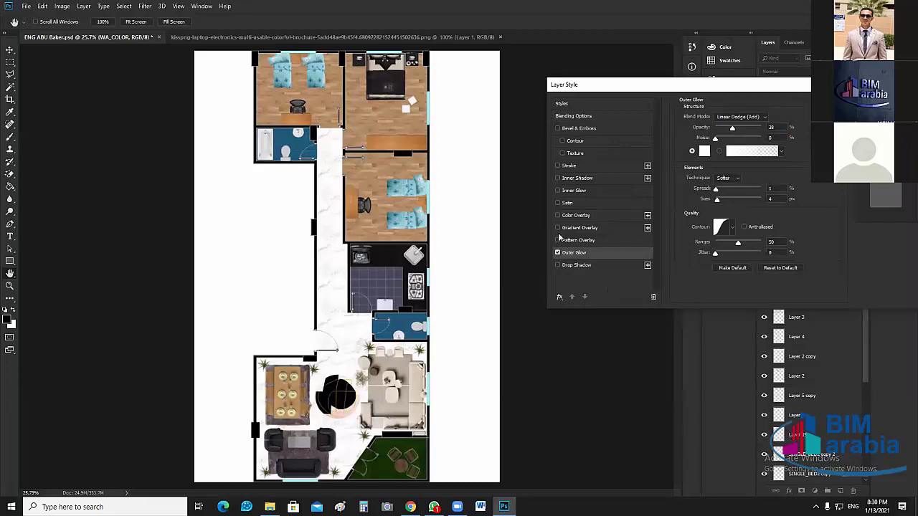
click(578, 178)
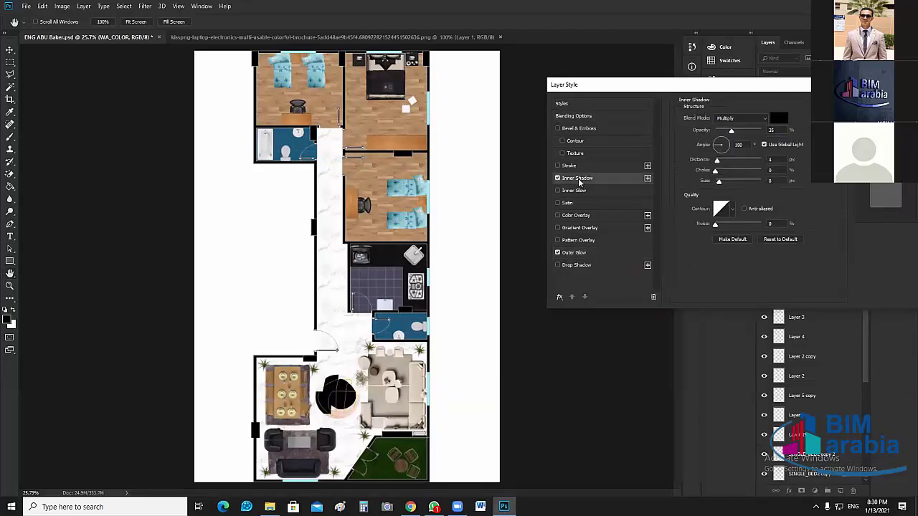
click(558, 178)
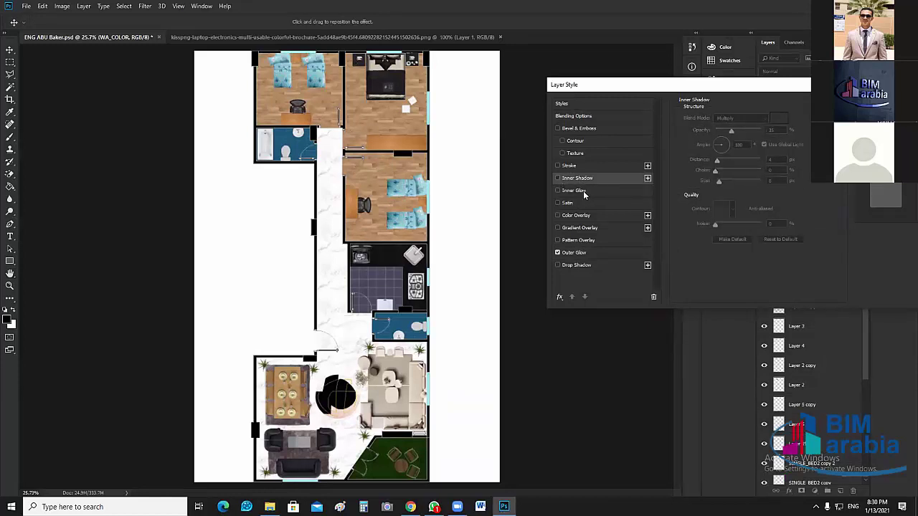
click(559, 253)
Enable a Drop Shadow on the walls, keep its colour 282828, set its angle to 45°, and compare the plan with the effect off and on.
click(600, 266)
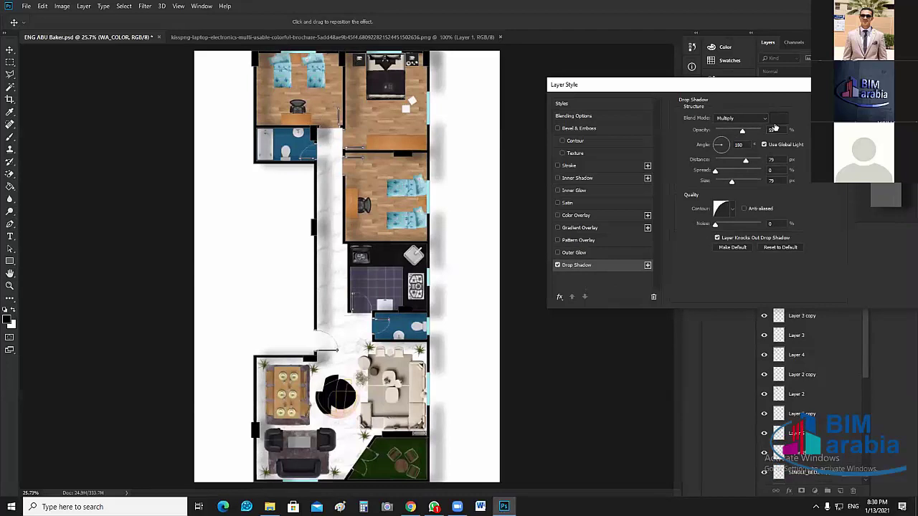
click(779, 119)
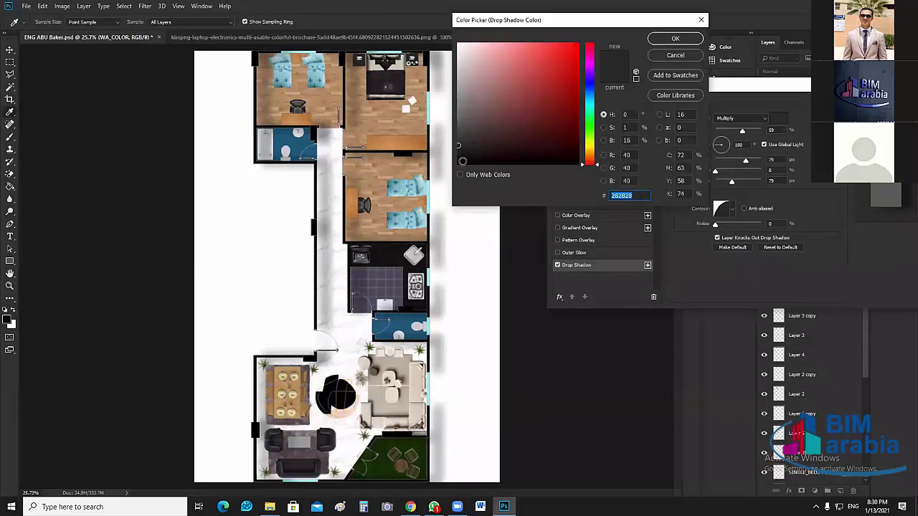
click(675, 38)
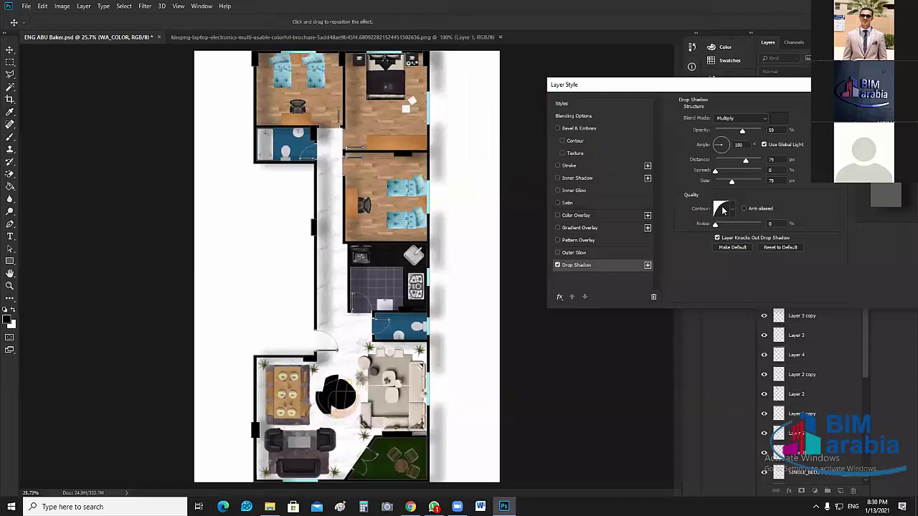
click(724, 143)
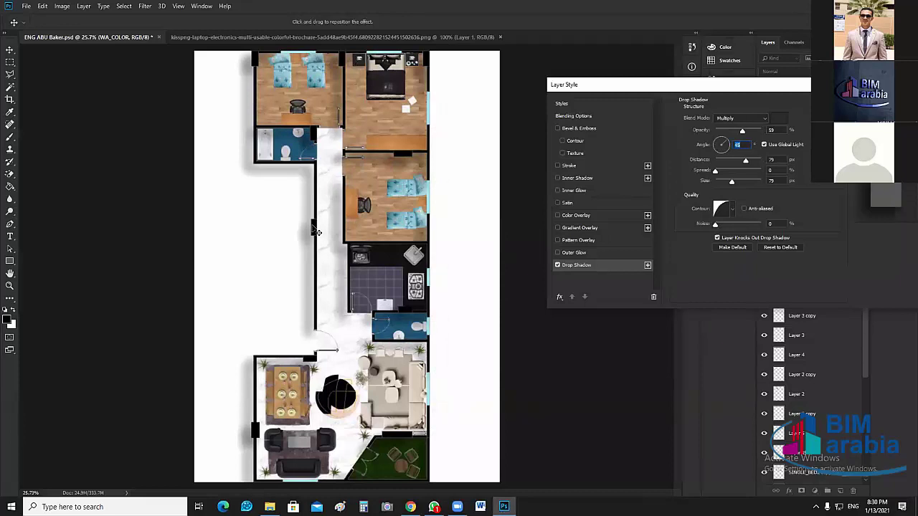
key(ctrl+plus)
key(ctrl+plus)
key(ctrl+plus)
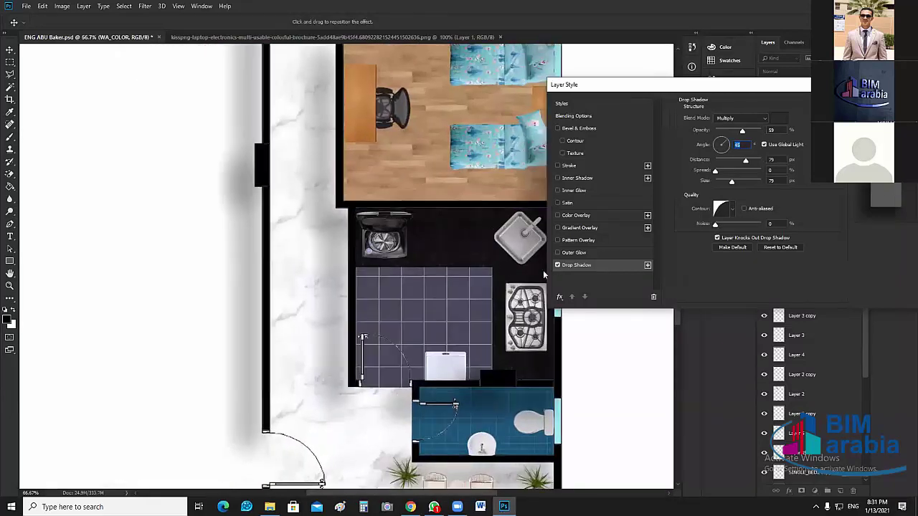
click(557, 264)
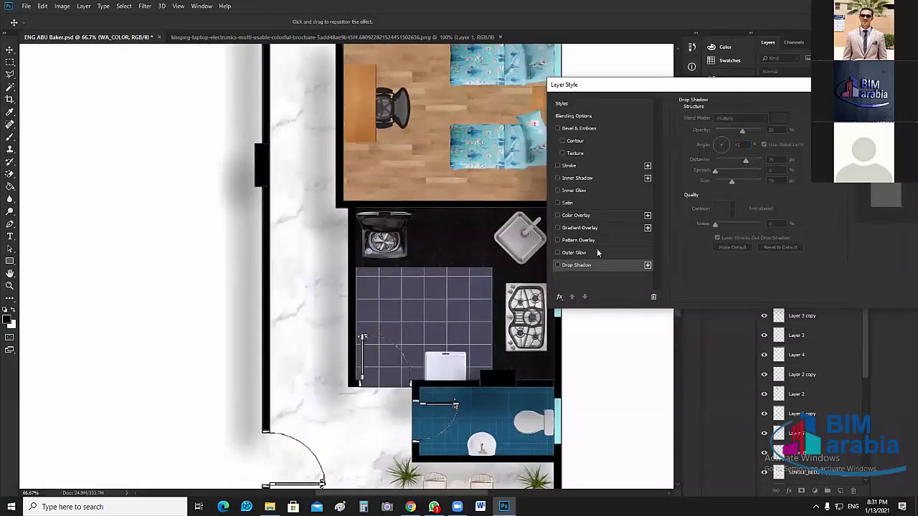
click(557, 265)
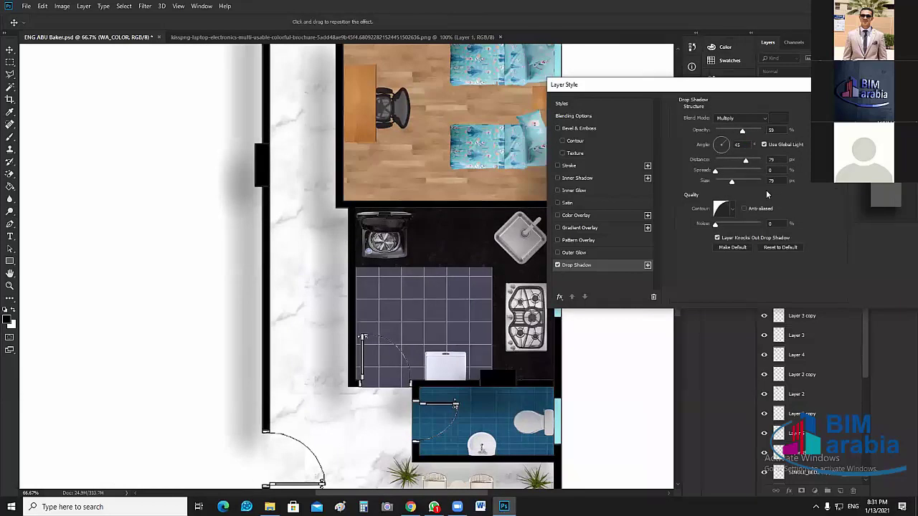
Set the wall shadow to Normal blending, distance 31 px, spread 43% and size 18 px, and apply the layer style.
click(749, 119)
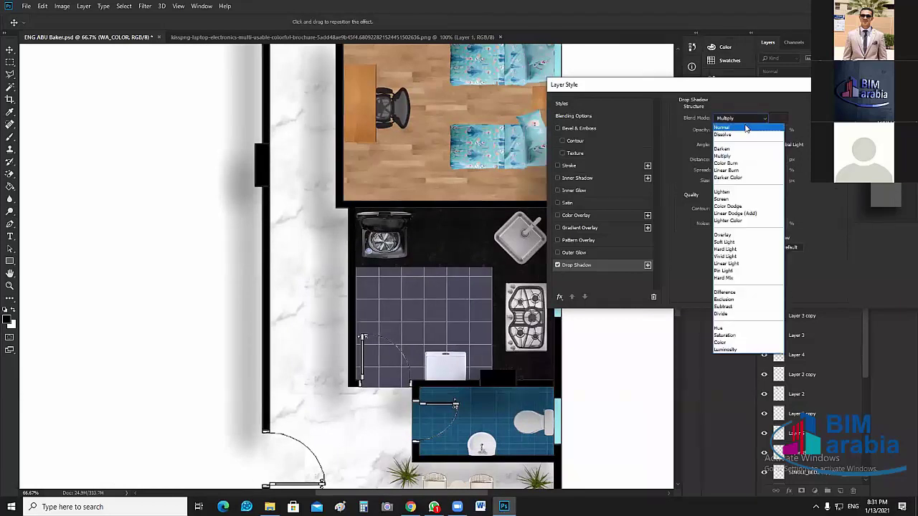
click(746, 127)
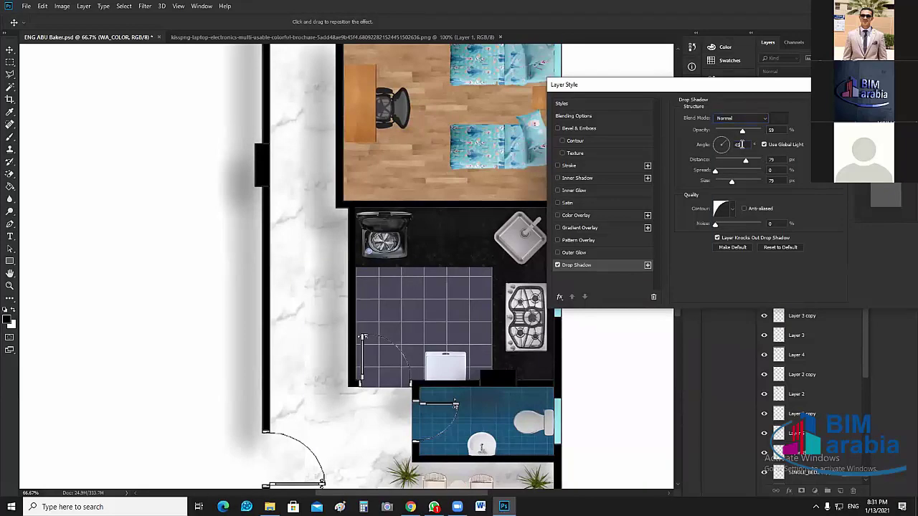
double_click(742, 144)
drag(746, 161, 753, 184)
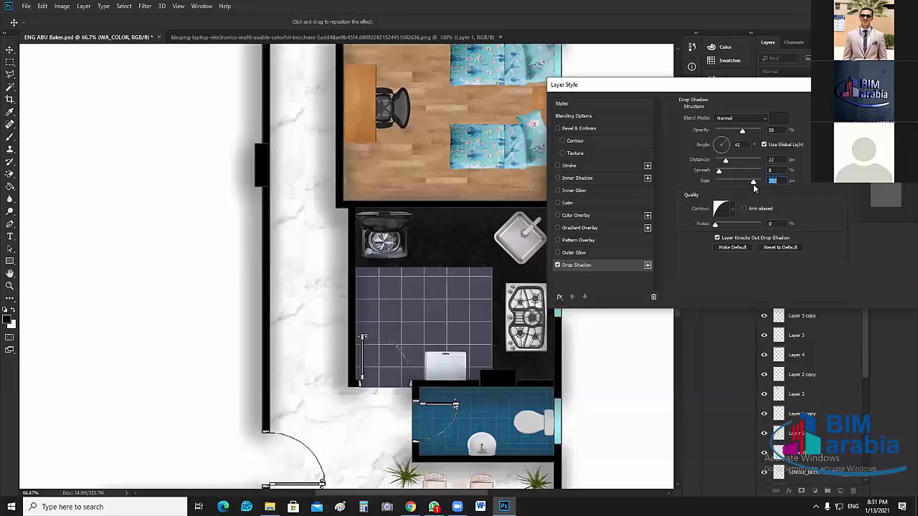
drag(754, 184, 721, 180)
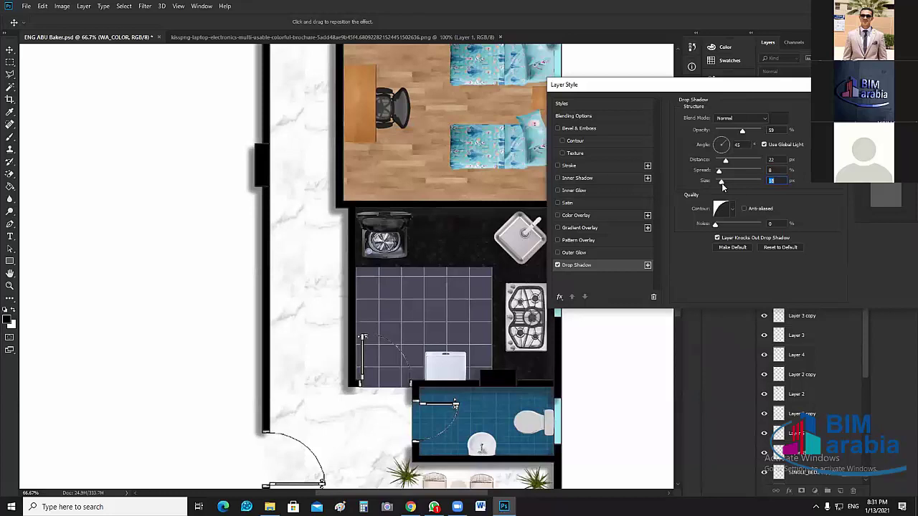
drag(720, 171, 734, 177)
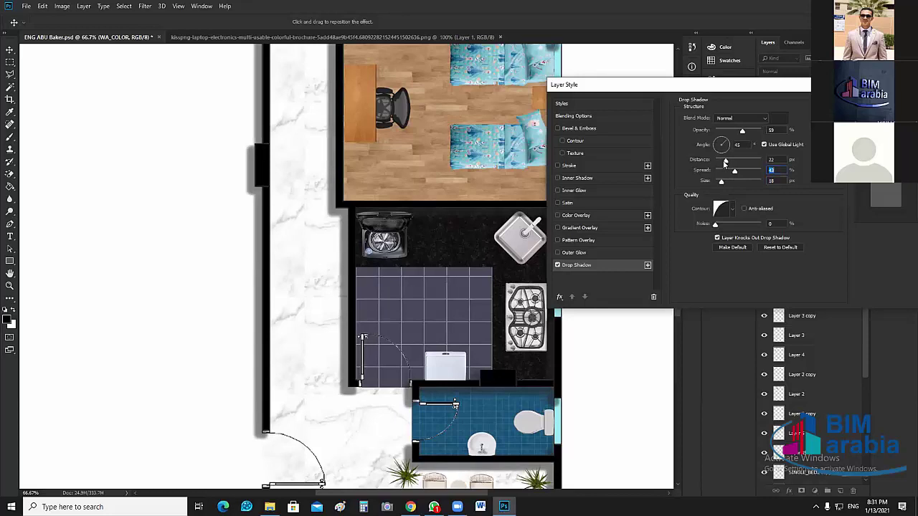
drag(724, 164, 730, 165)
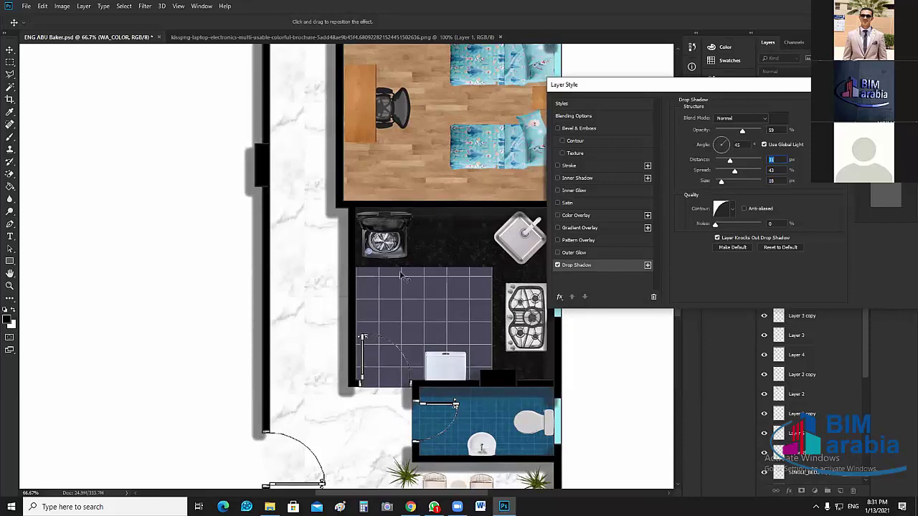
key(ctrl+0)
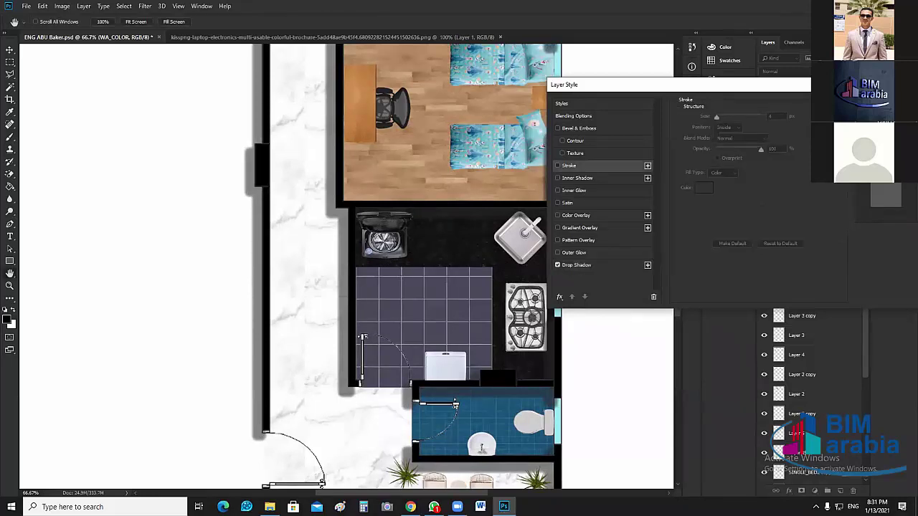
key(Return)
click(592, 316)
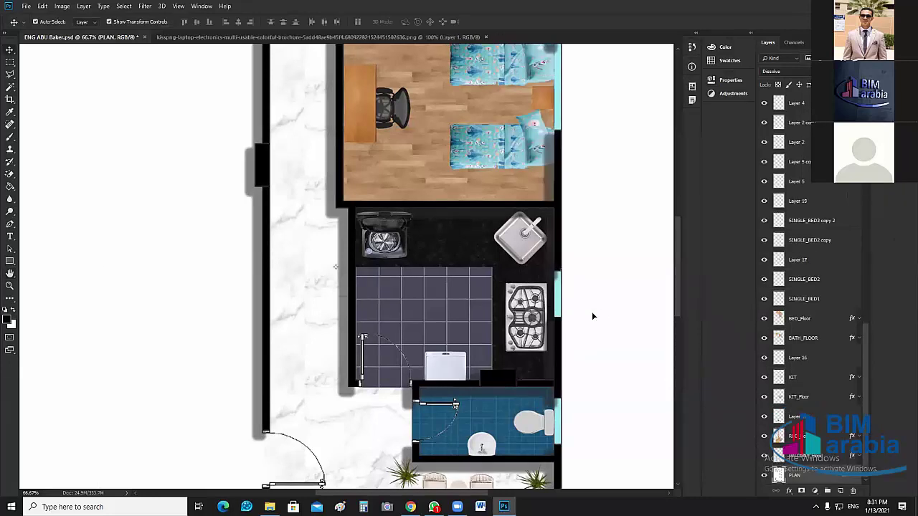
Collapse Group 1 and copy the WA_COLOR drop shadow onto Layer 12, the long wooden unit in the double bedroom.
key(ctrl+0)
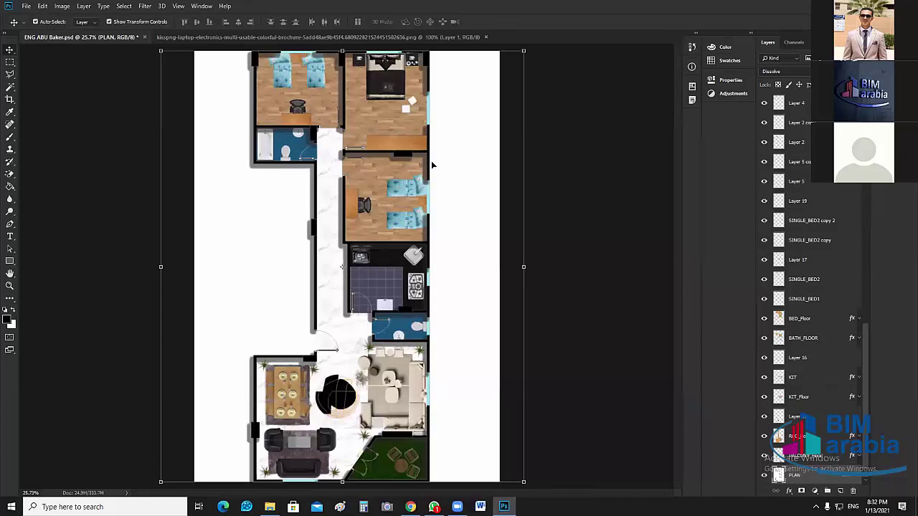
click(402, 145)
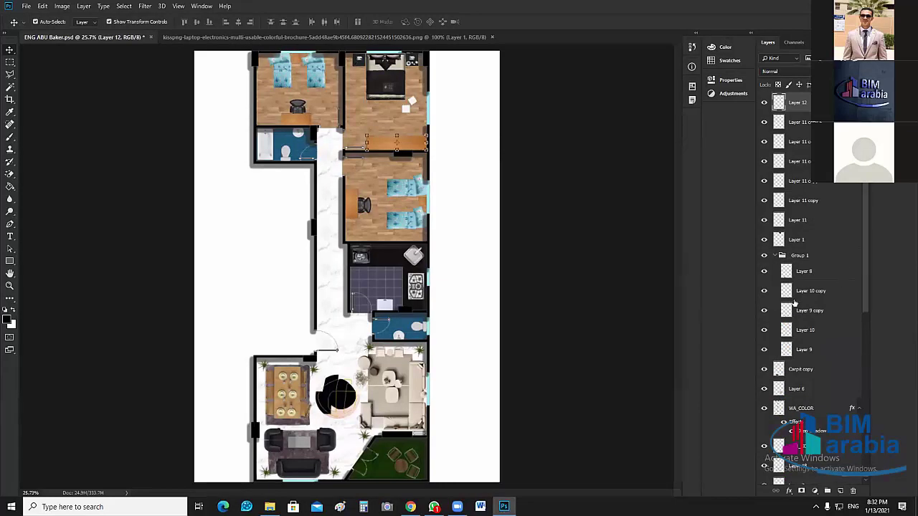
click(776, 255)
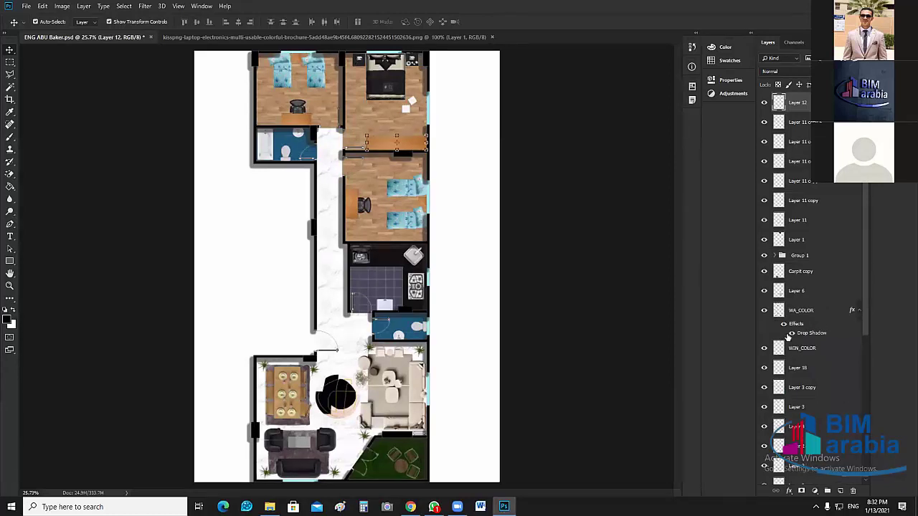
click(818, 336)
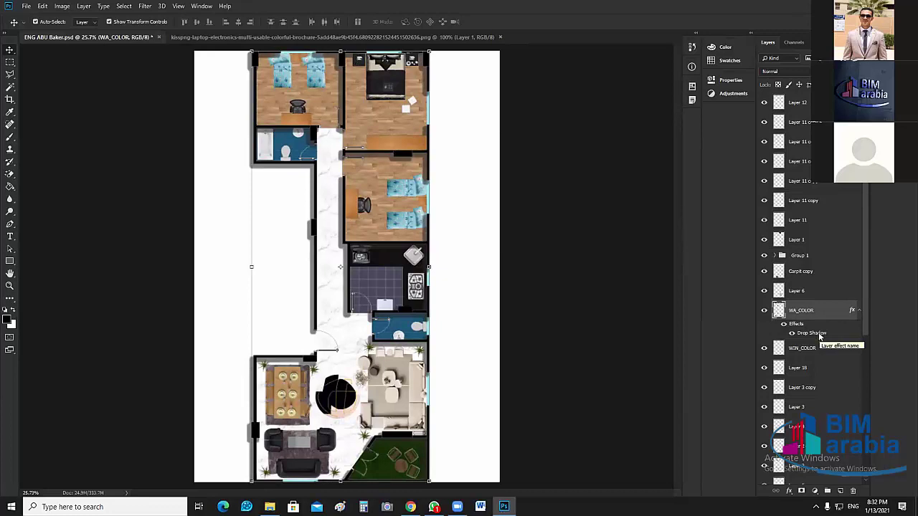
click(396, 146)
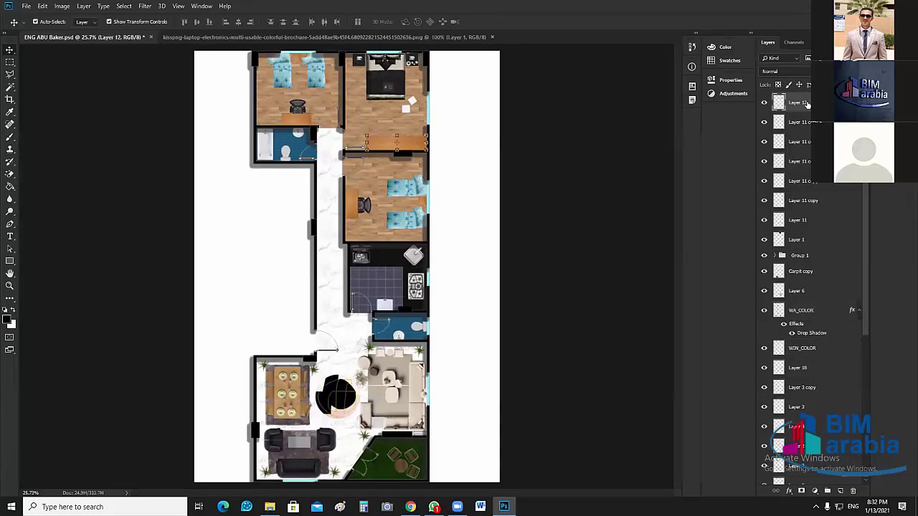
click(812, 334)
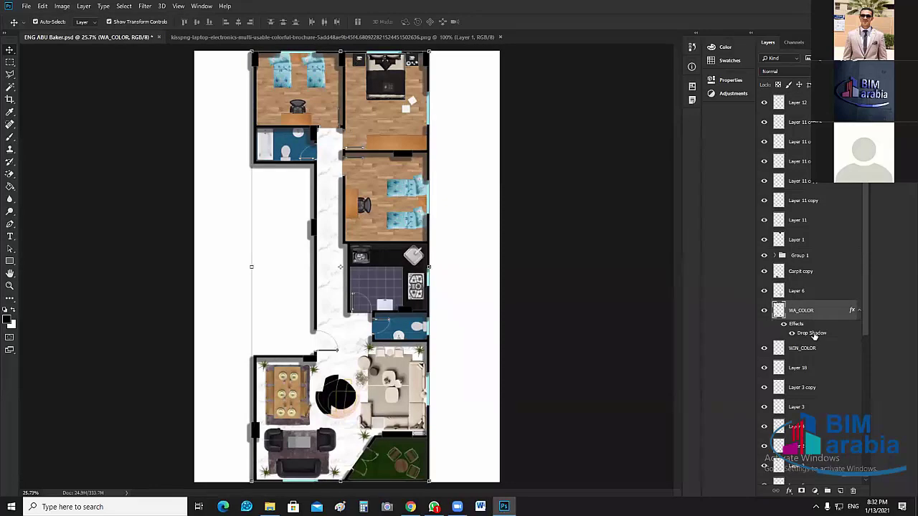
drag(817, 334, 803, 104)
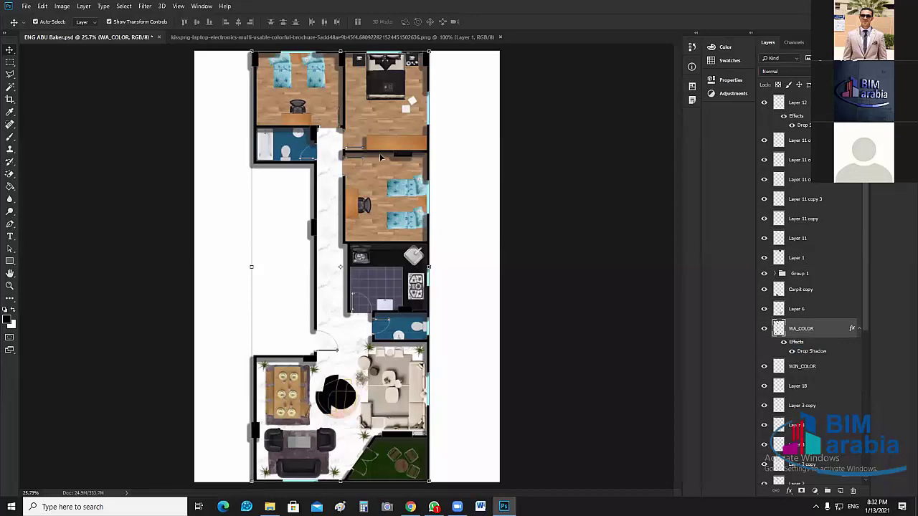
Copy the WA_COLOR drop shadow onto Layer 12 copy, the wooden desk in the bedroom above the bathroom with the bathtub.
key(ctrl+plus)
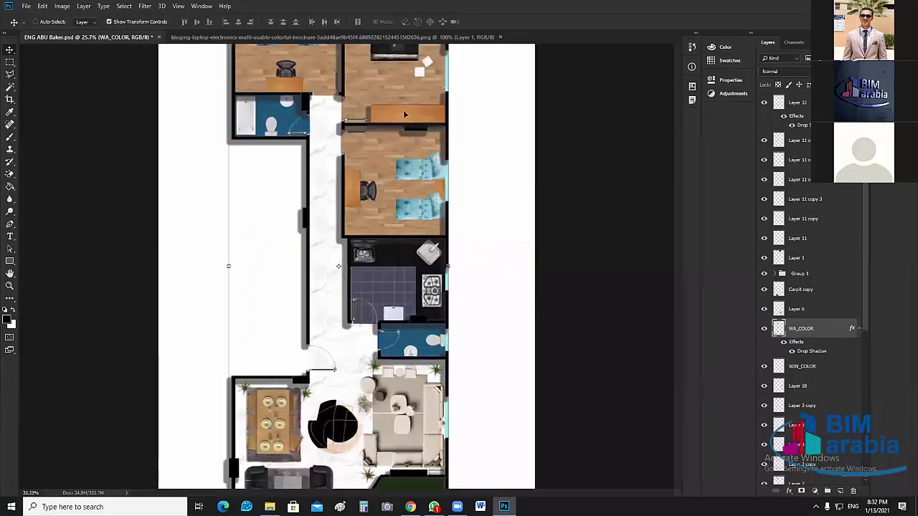
key(ctrl+plus)
scroll(381, 113, up, 1)
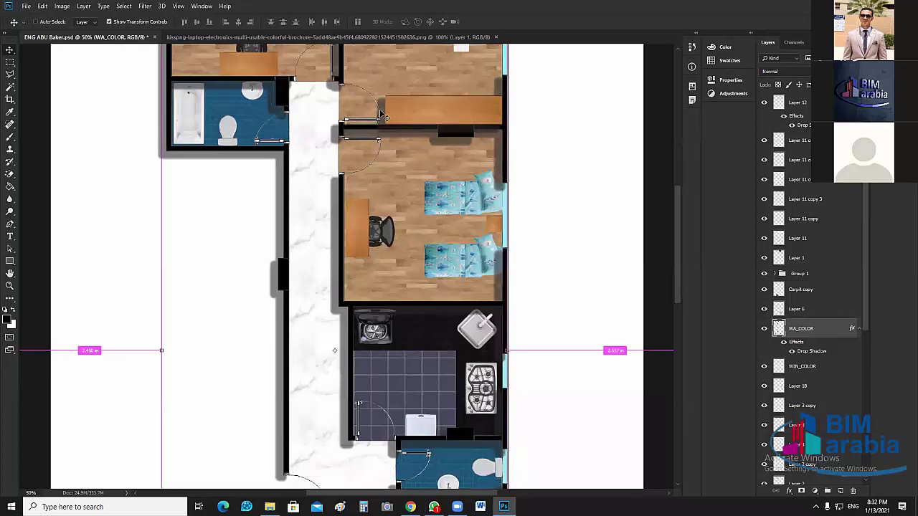
scroll(383, 116, up, 1)
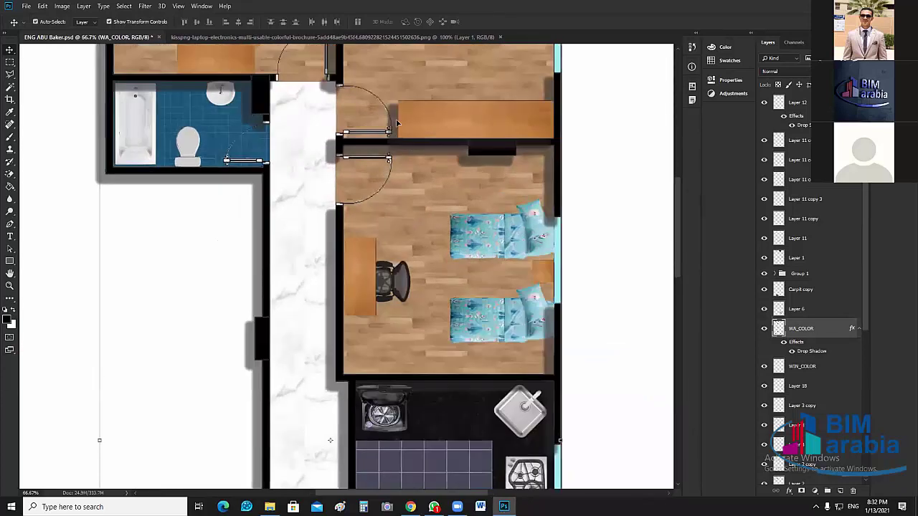
scroll(395, 123, up, 1)
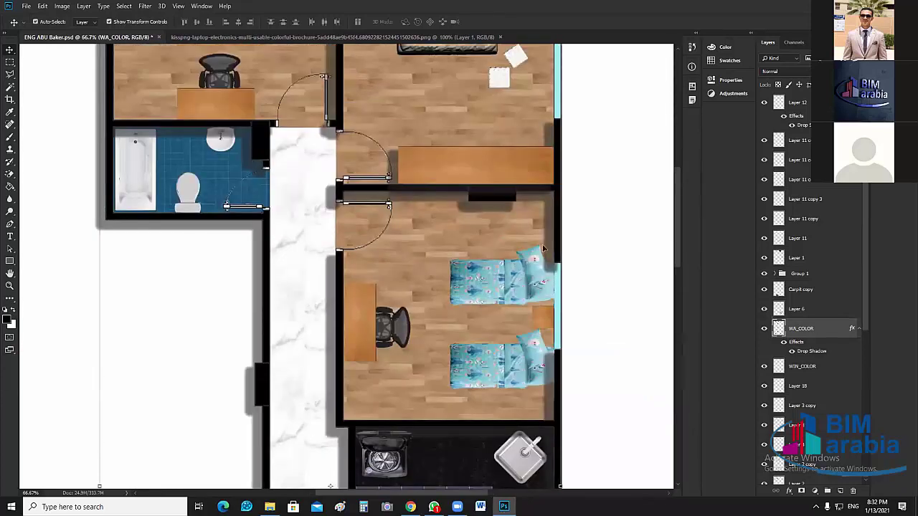
alt+click(213, 100)
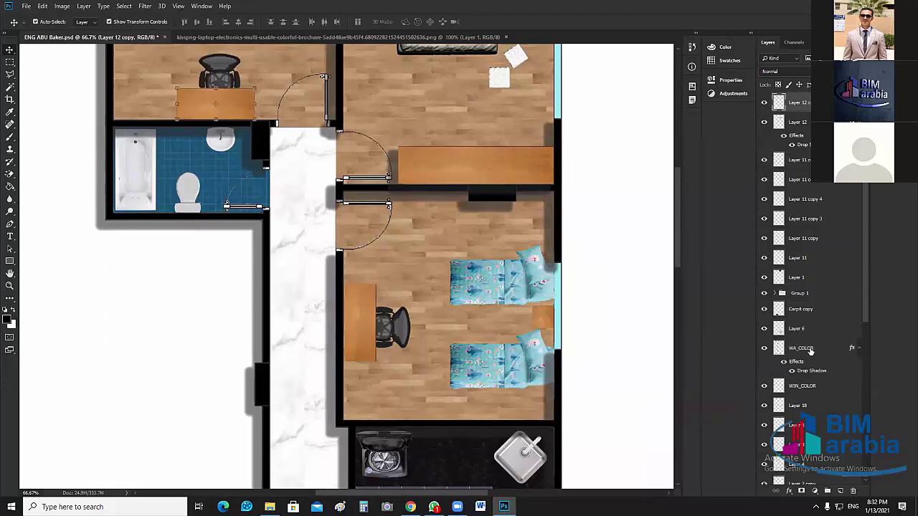
click(818, 373)
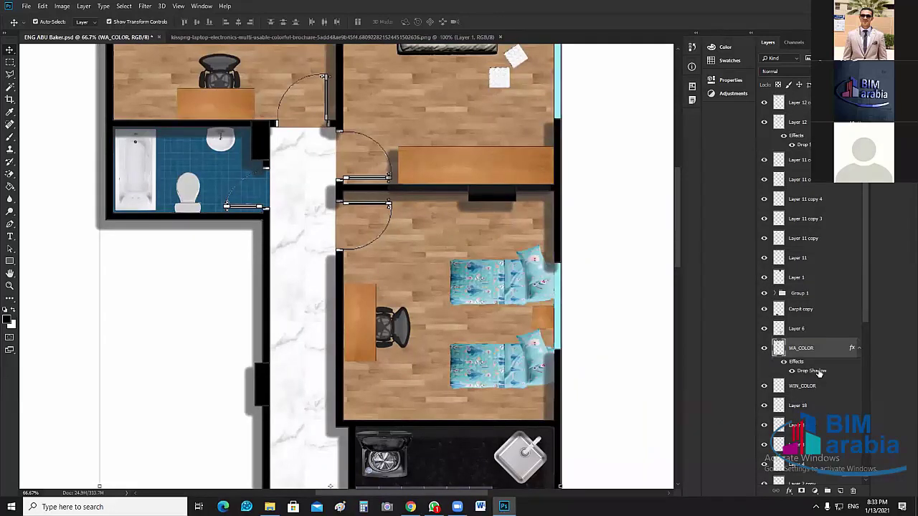
drag(819, 372, 823, 306)
drag(818, 356, 796, 103)
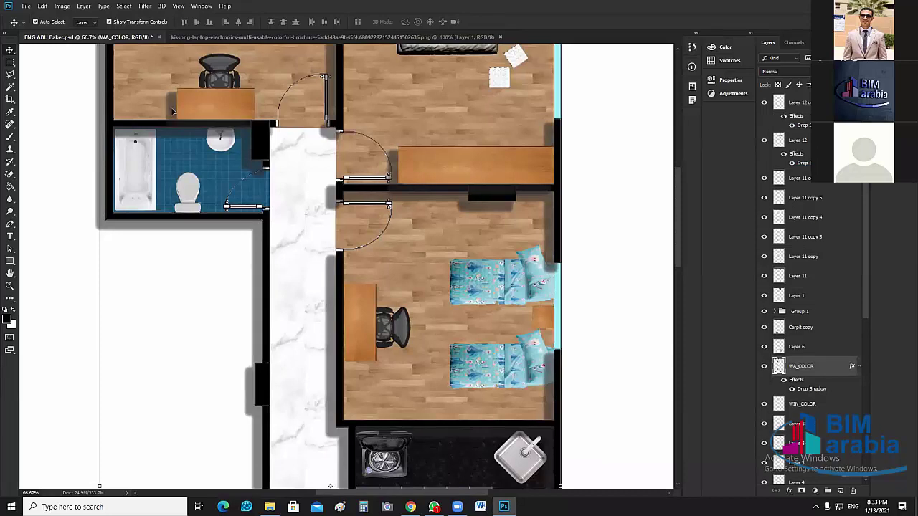
Move Layer 2, the chair at the bedroom desk above the bathroom, between Layer 11 copy 6 and copy 5 and copy the drop shadow onto it.
click(224, 70)
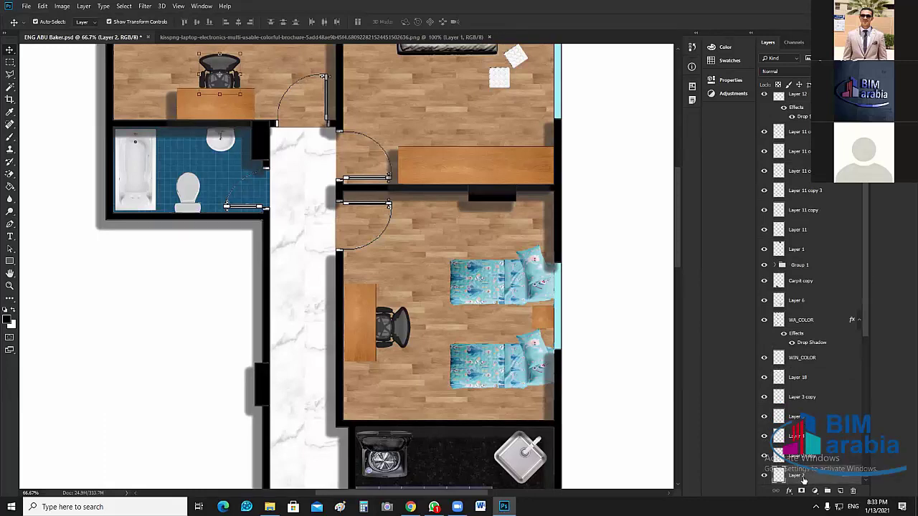
drag(803, 479, 797, 224)
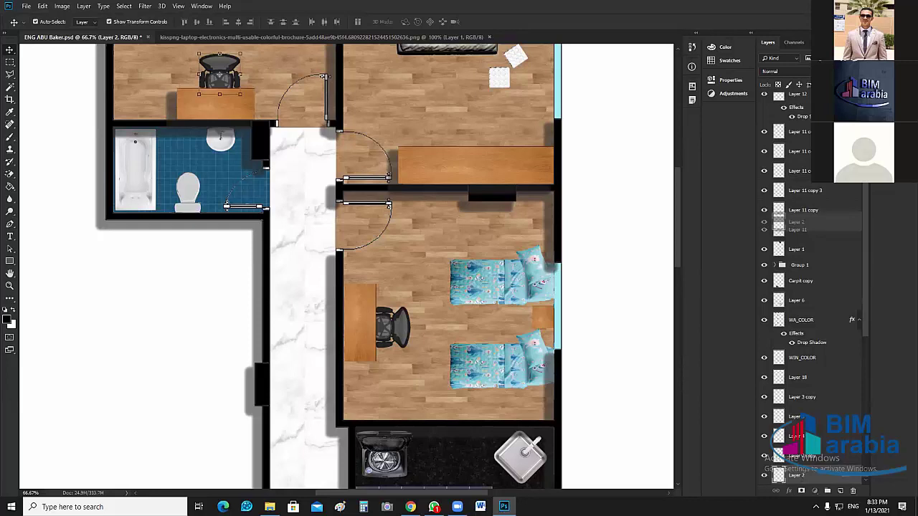
drag(798, 165, 797, 159)
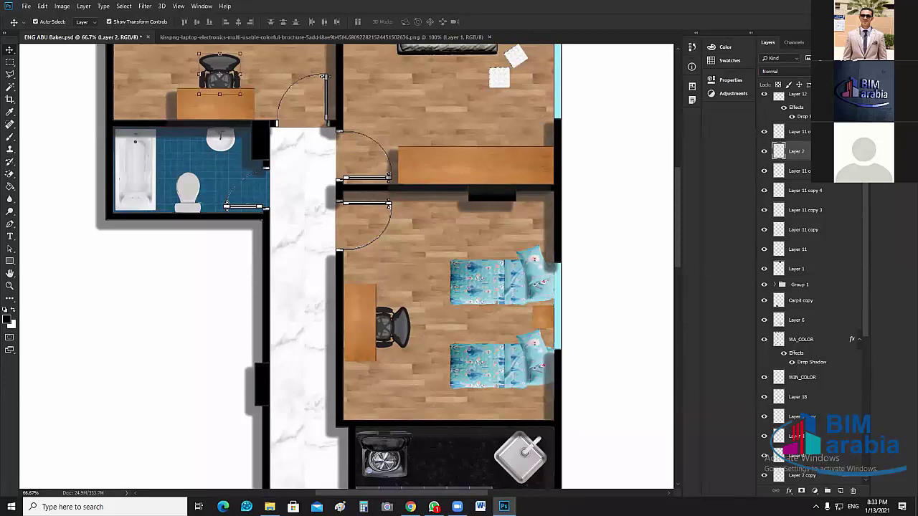
click(475, 165)
mouse_move(811, 169)
mouse_down()
mouse_move(789, 164)
mouse_move(800, 172)
mouse_up()
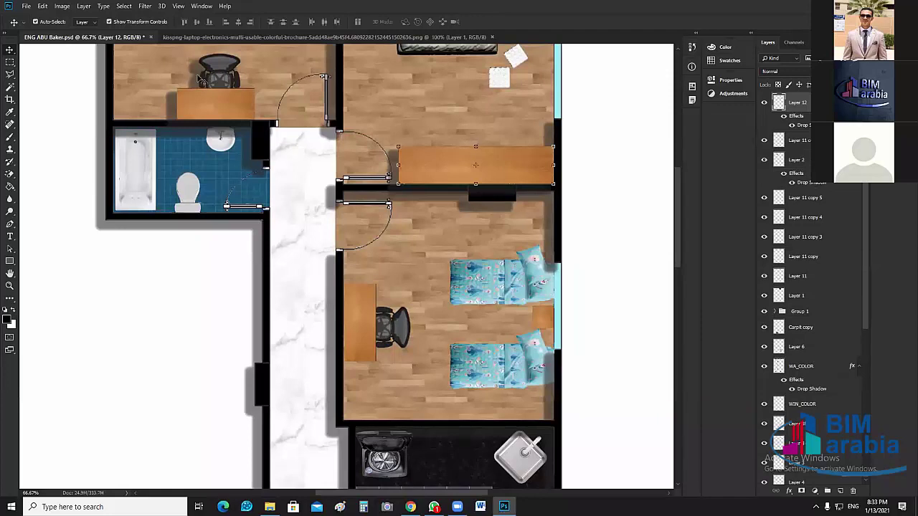
Copy the drop shadow onto Layer 12 copy 4, the wooden desk in the twin-bed bedroom.
key(ctrl)
click(363, 302)
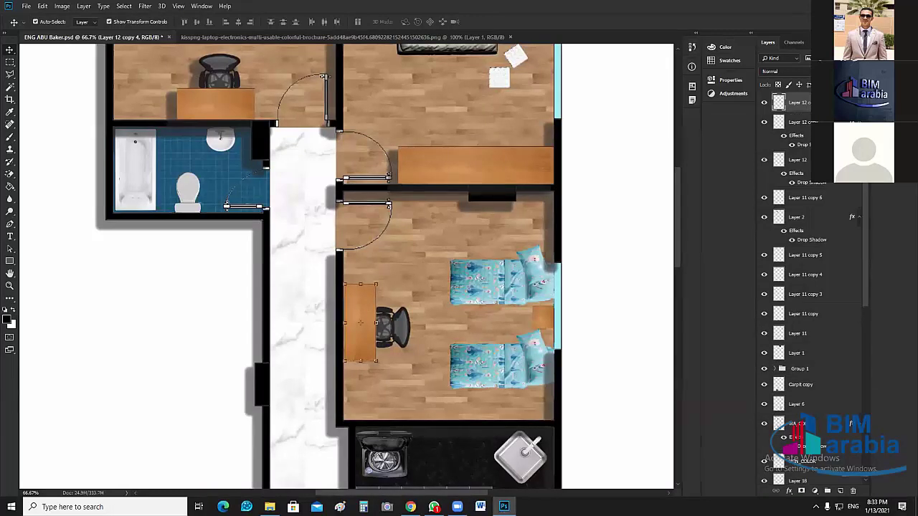
drag(796, 136, 797, 103)
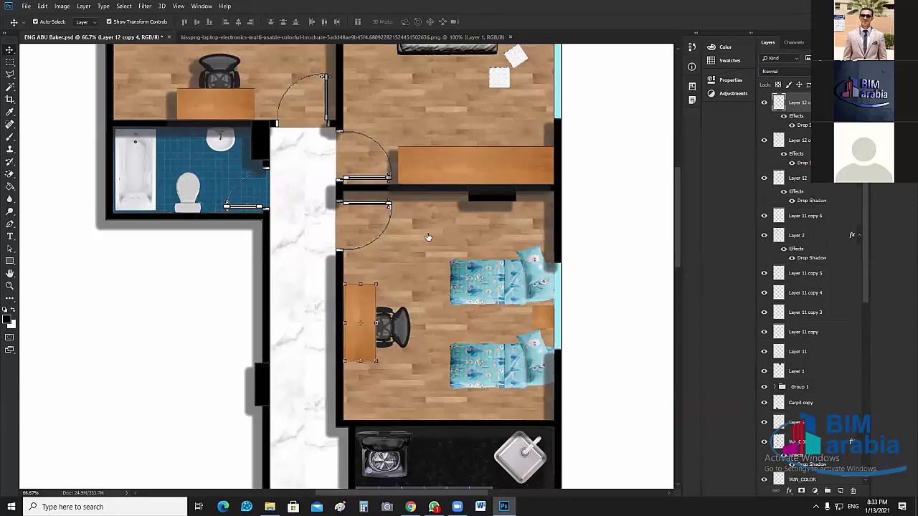
Move Layer 2 copy, the chair in the twin-bed bedroom, directly above Layer 2 and transfer Layer 2's drop shadow to it.
click(424, 351)
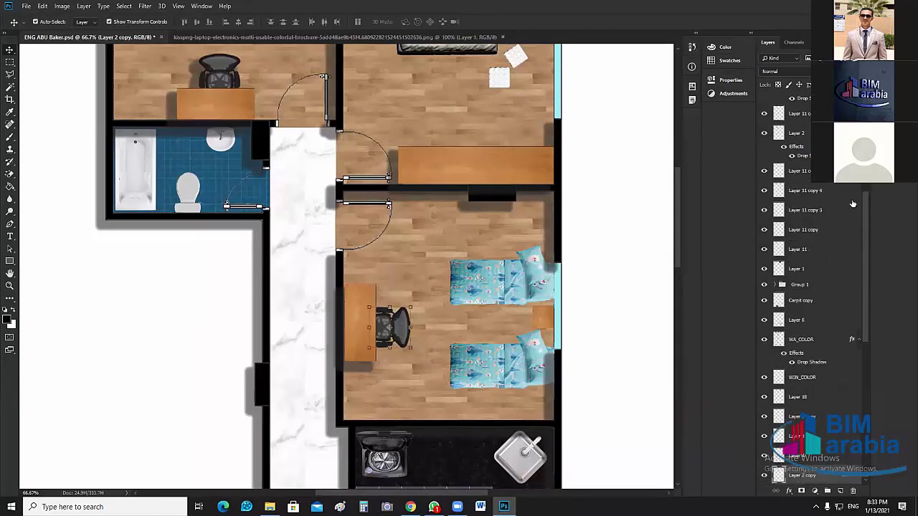
drag(815, 475, 782, 133)
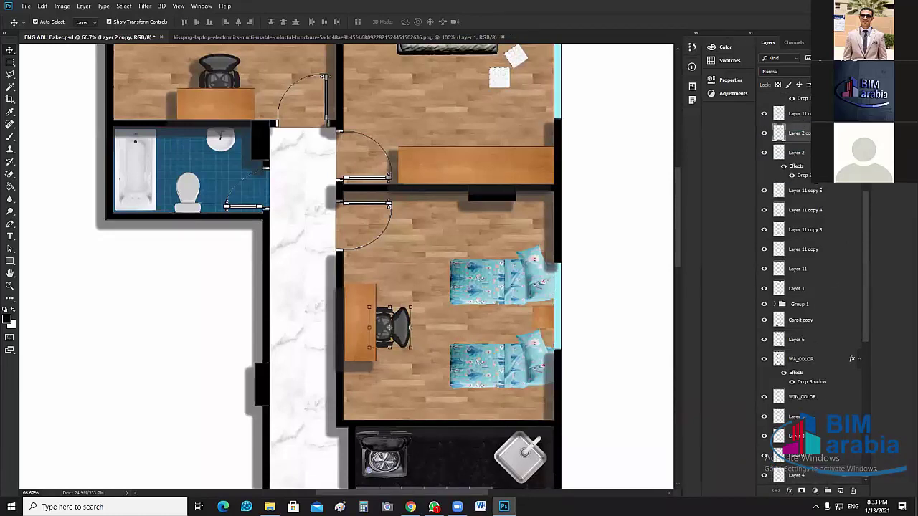
drag(825, 166, 825, 133)
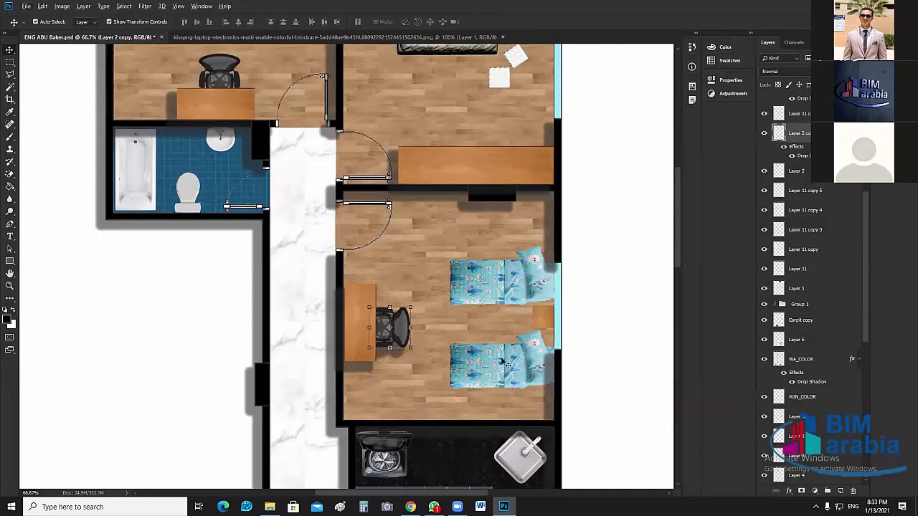
Copy the WA_COLOR drop shadow onto SINGLE_BED2 copy, the upper single bed, and from there onto SINGLE_BED2 copy 2, the lower bed.
click(504, 304)
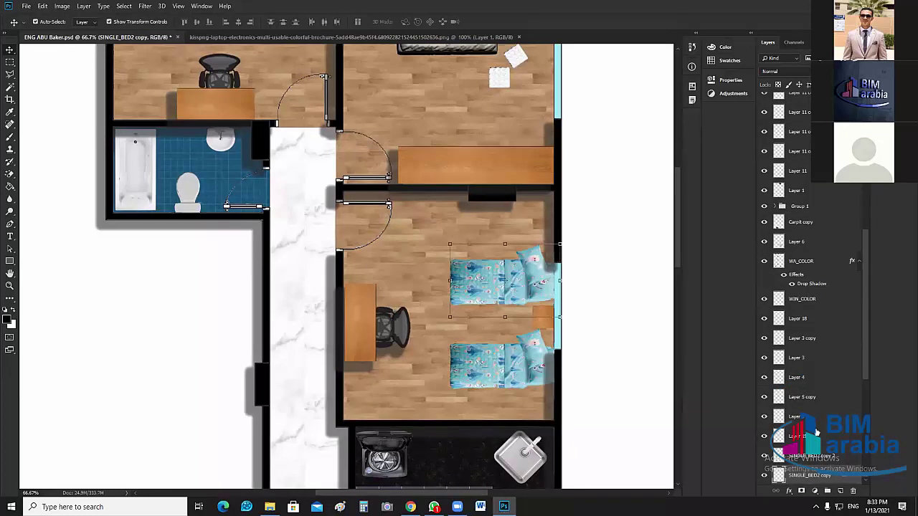
drag(820, 285, 818, 475)
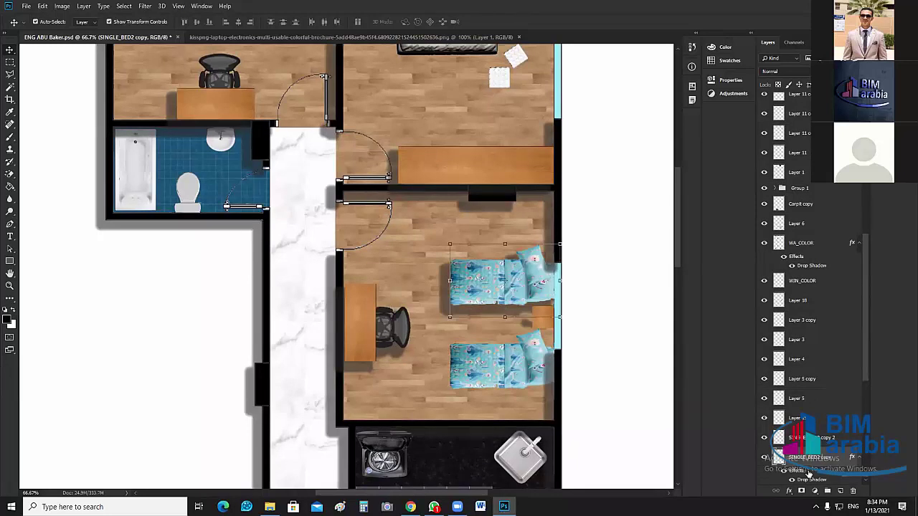
drag(806, 481, 817, 438)
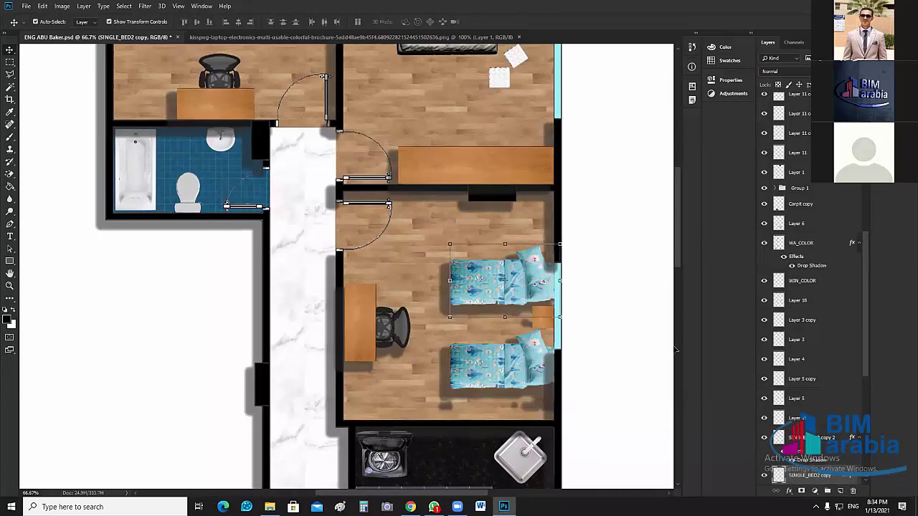
Copy the drop shadow effect onto the SINGLE_BED2 and SINGLE_BED1 layers.
drag(867, 300, 861, 361)
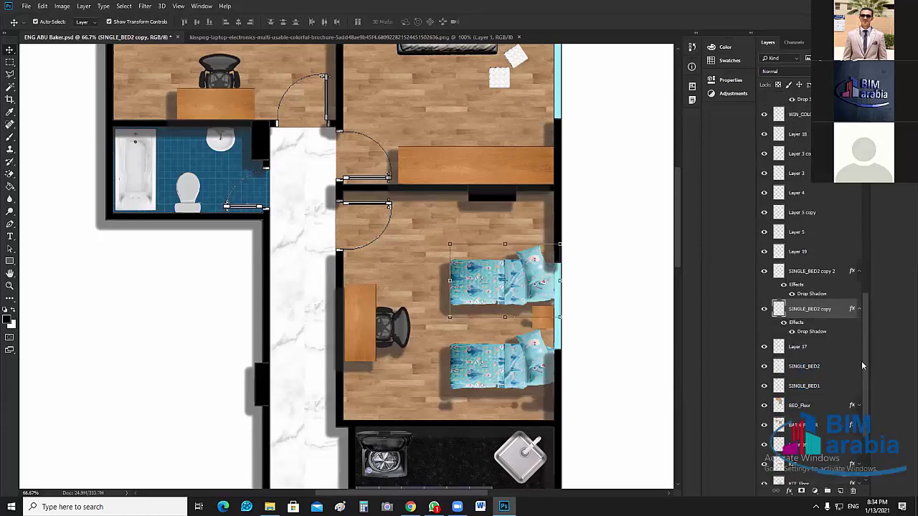
drag(804, 332, 810, 377)
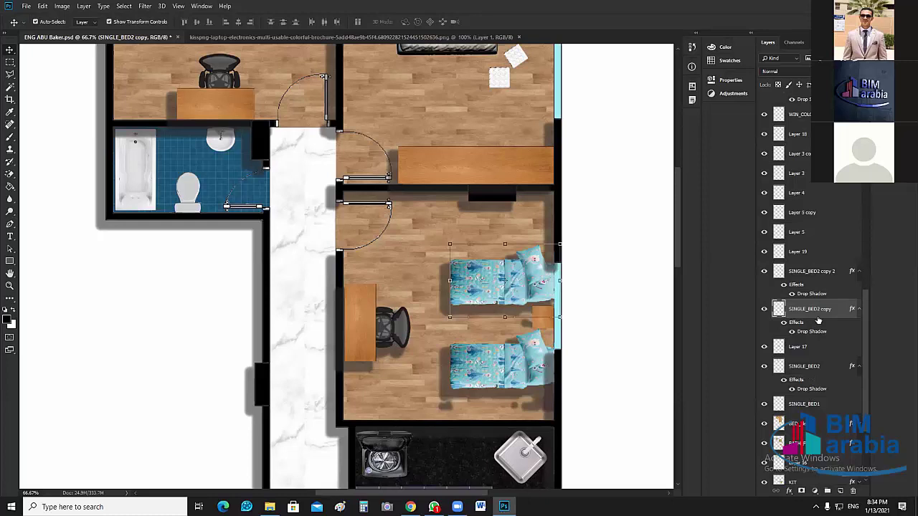
drag(819, 320, 809, 405)
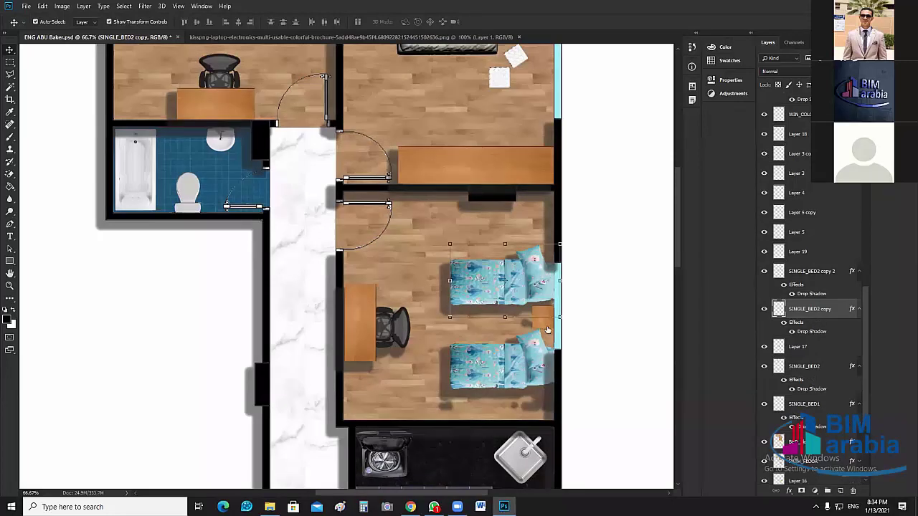
Select the double bed in the master bedroom and copy the drop shadow effect onto its layer, Layer 1.
scroll(352, 185, up, 1)
scroll(352, 185, up, 4)
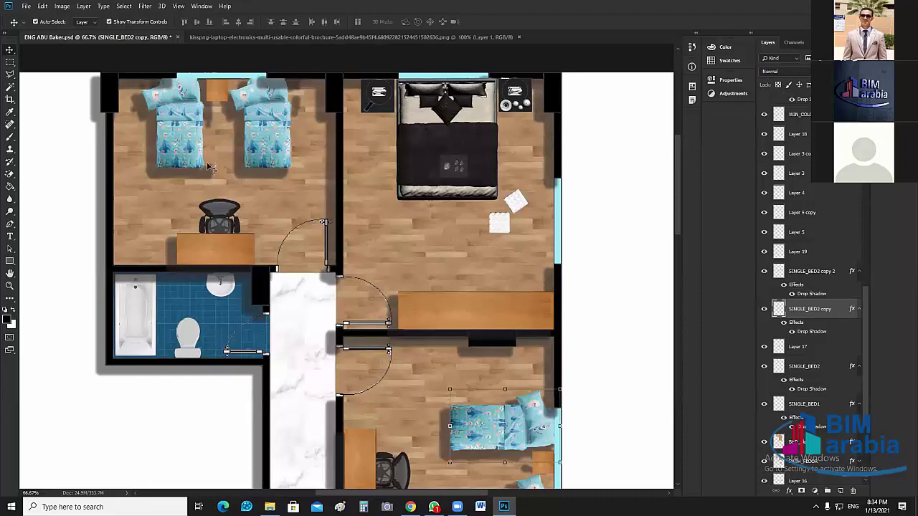
click(460, 152)
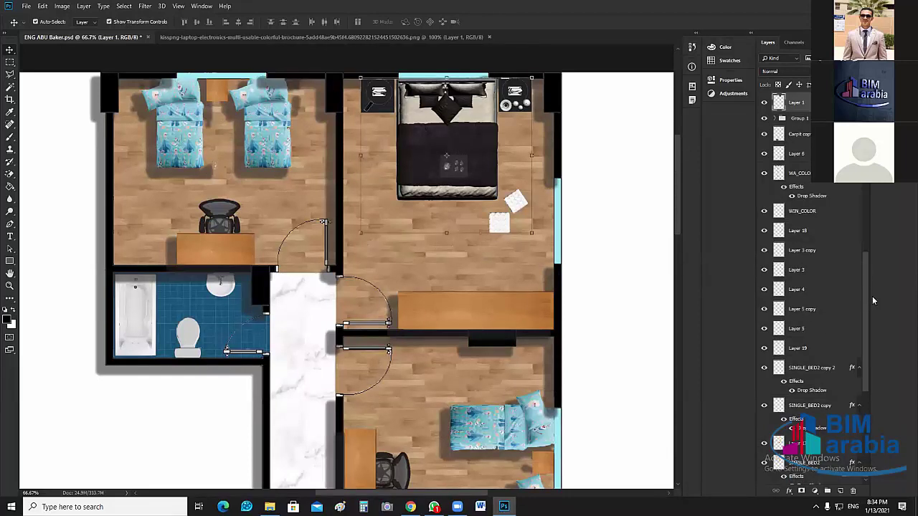
drag(817, 199, 817, 192)
drag(808, 137, 796, 104)
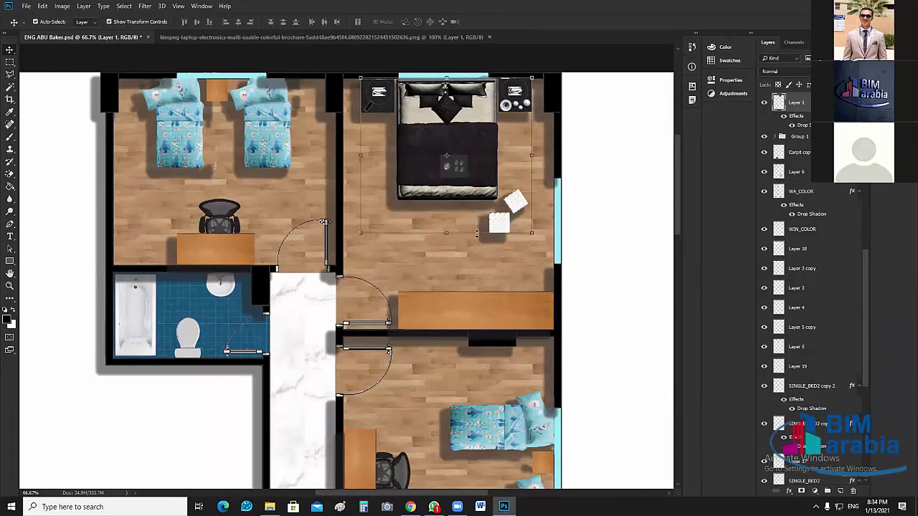
Select the black kitchen counter and copy the drop shadow effect onto its KIT layer.
scroll(477, 233, down, 10)
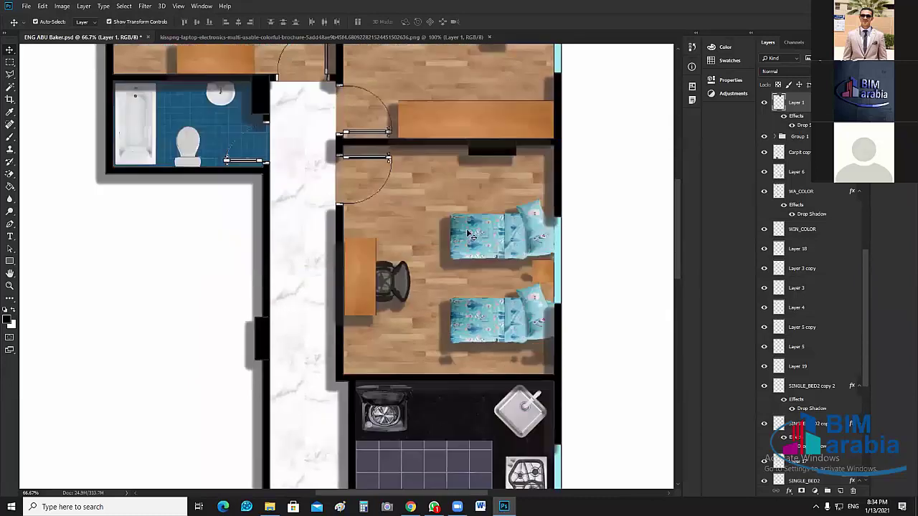
scroll(479, 178, down, 3)
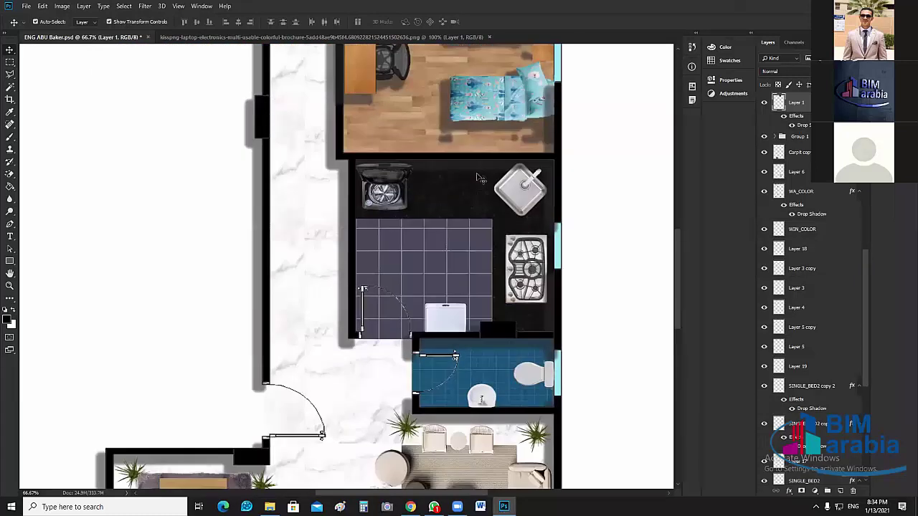
scroll(479, 177, down, 1)
click(479, 178)
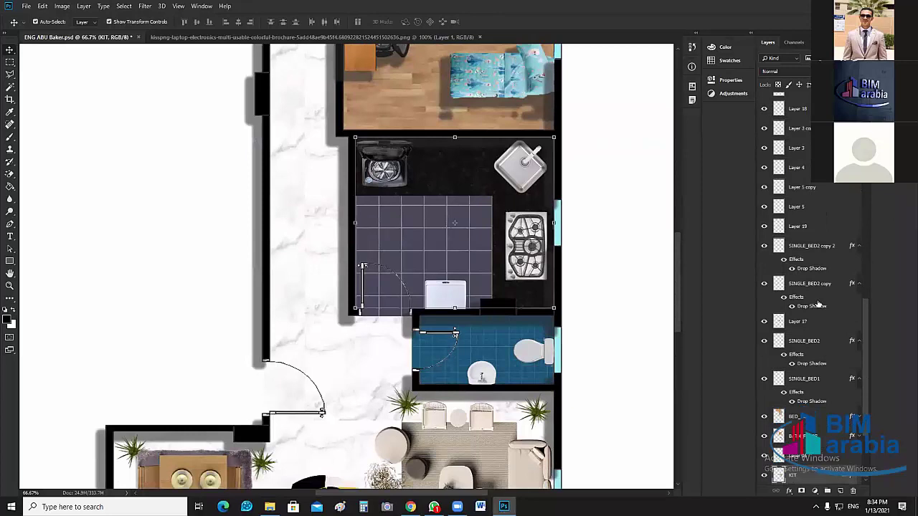
scroll(803, 430, down, 2)
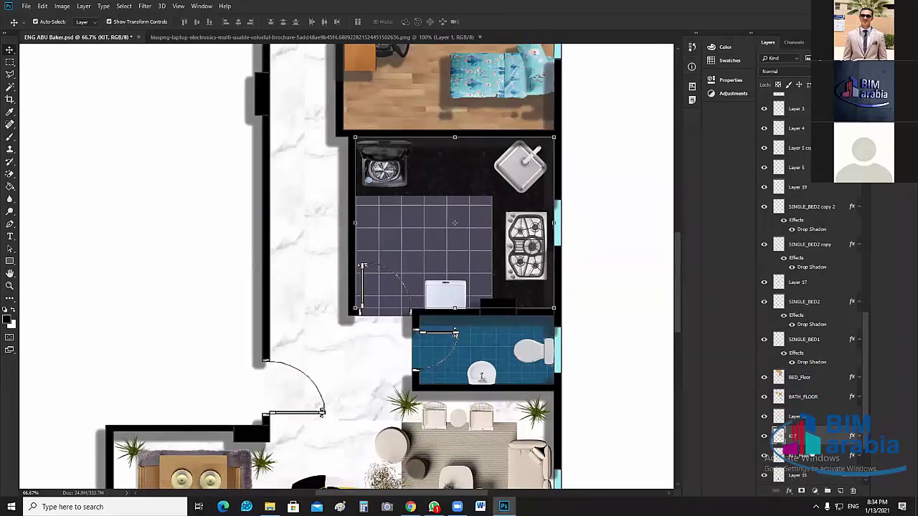
drag(852, 396, 820, 438)
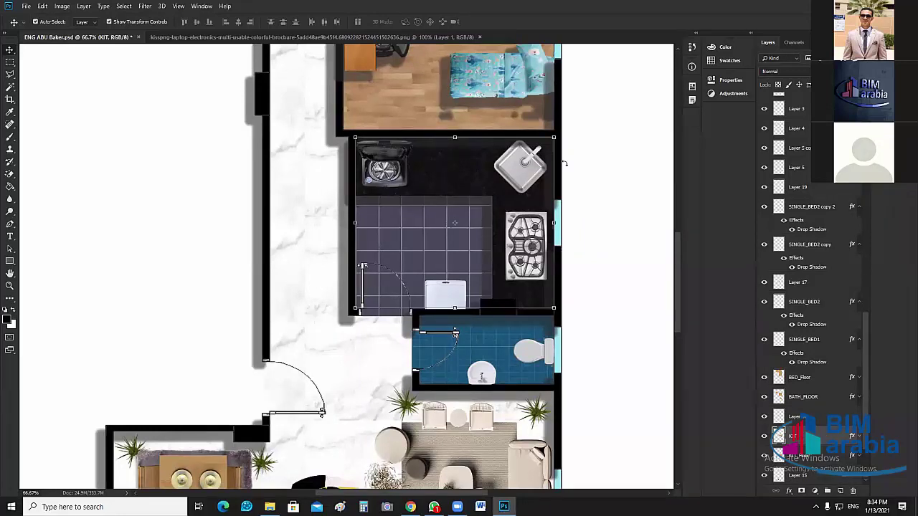
Copy the drop shadow effect onto the two toilet layers, Layer 5 and Layer 5 copy.
scroll(516, 219, down, 2)
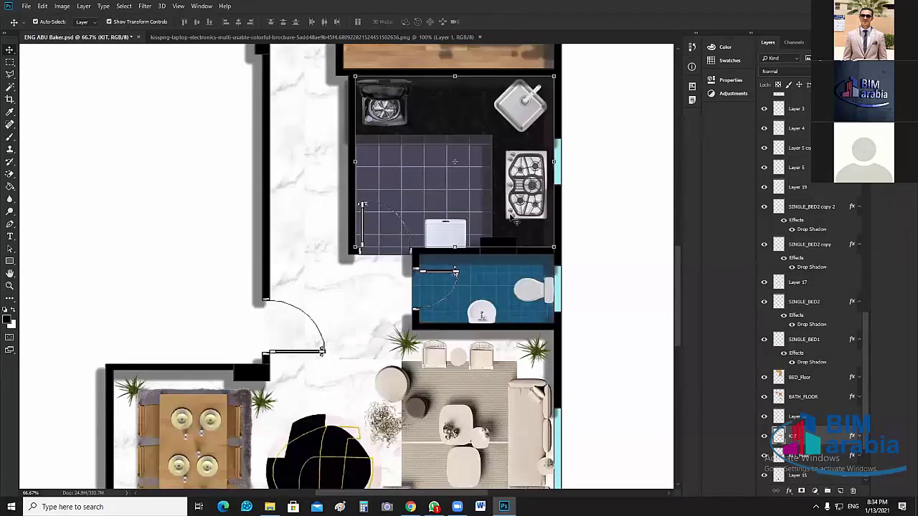
scroll(517, 205, down, 2)
scroll(535, 209, down, 2)
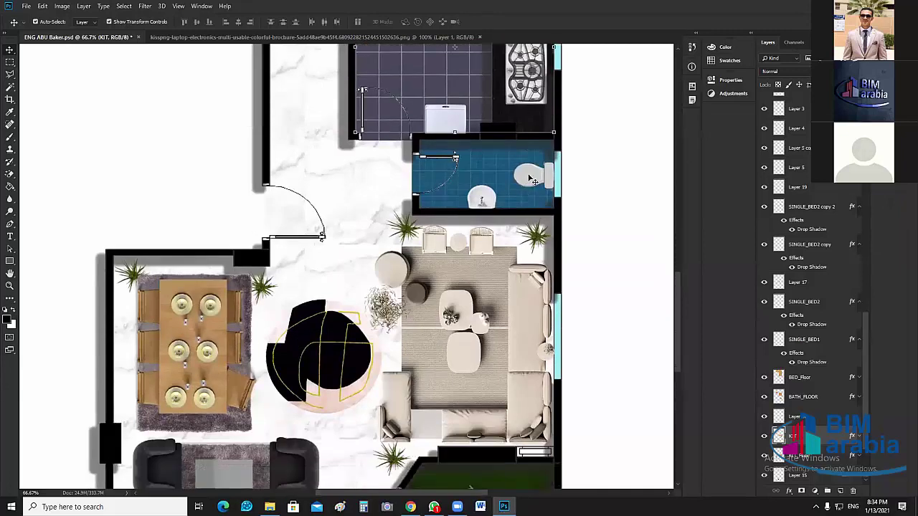
click(797, 148)
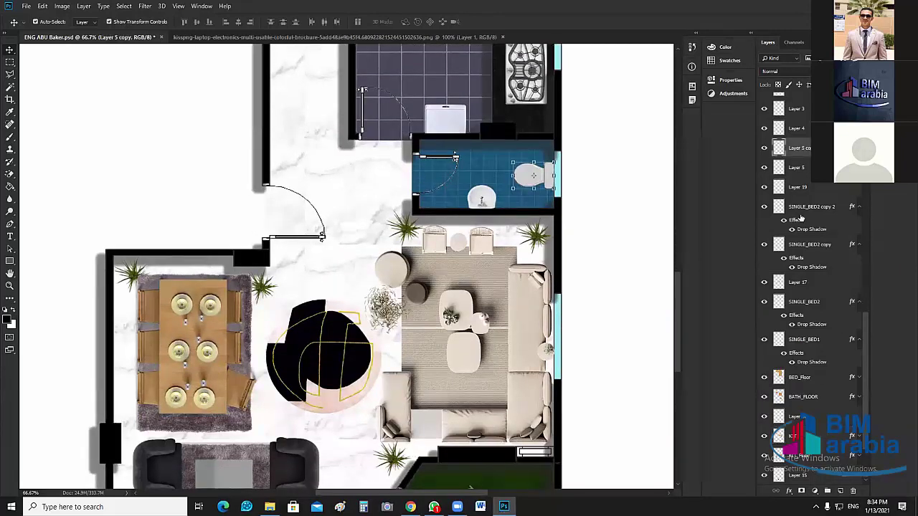
drag(810, 229, 809, 166)
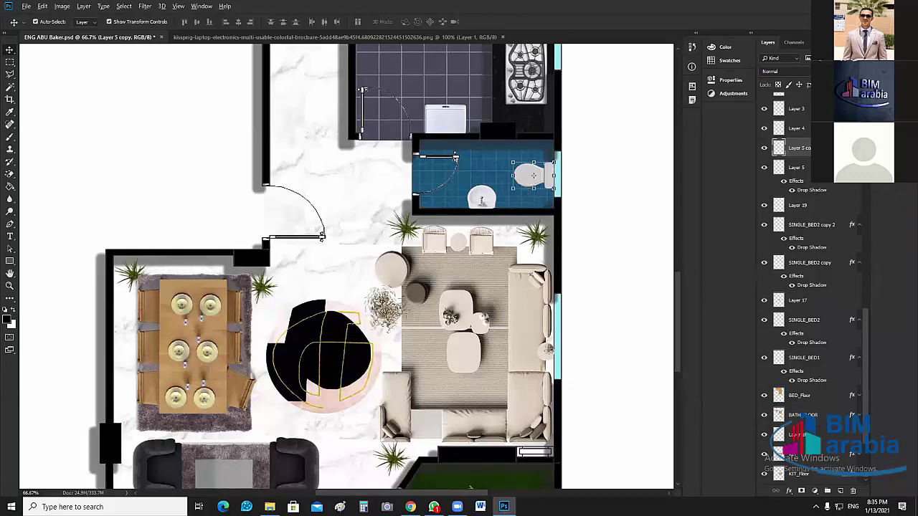
drag(811, 192, 804, 150)
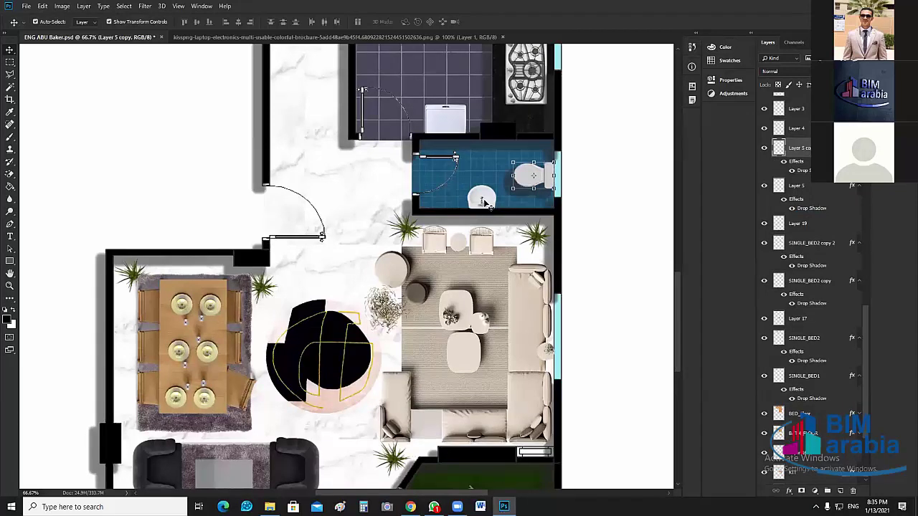
Select the small bathroom's sink and copy the drop shadow effect onto its layer, Layer 3 copy.
alt+click(485, 204)
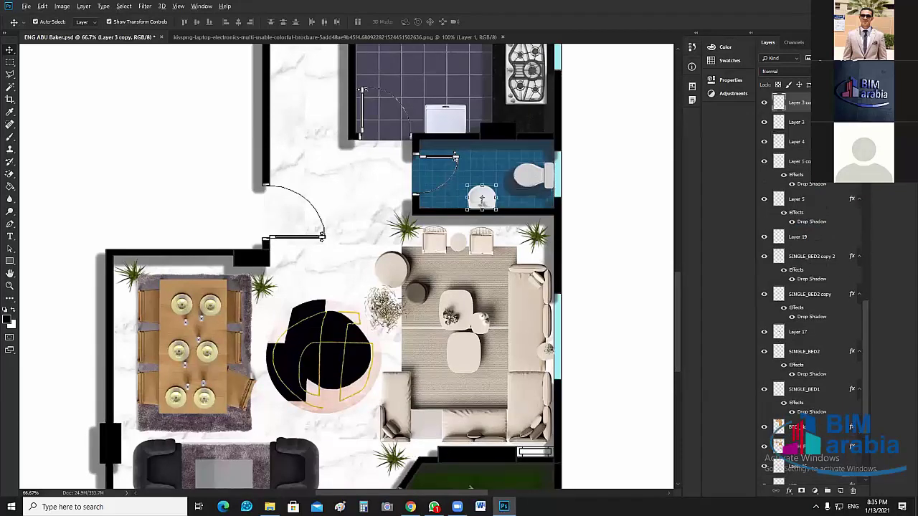
drag(811, 183, 806, 123)
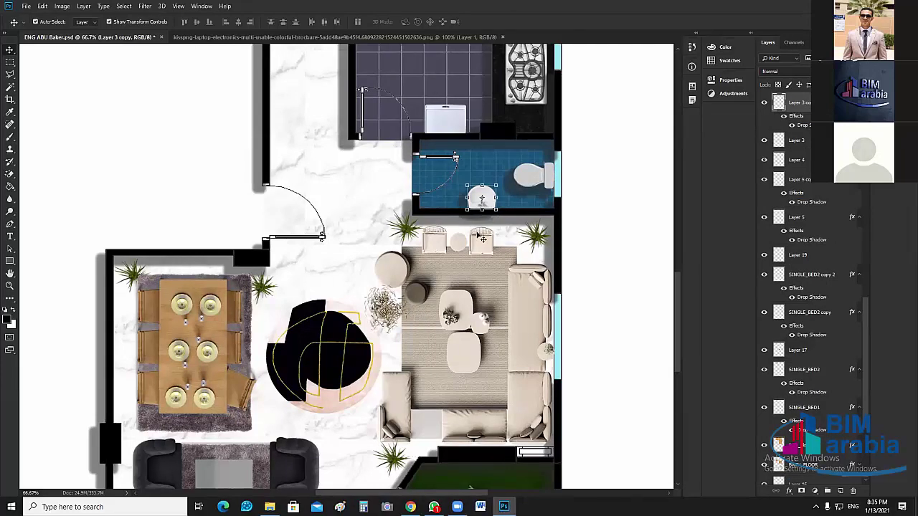
scroll(390, 209, up, 1)
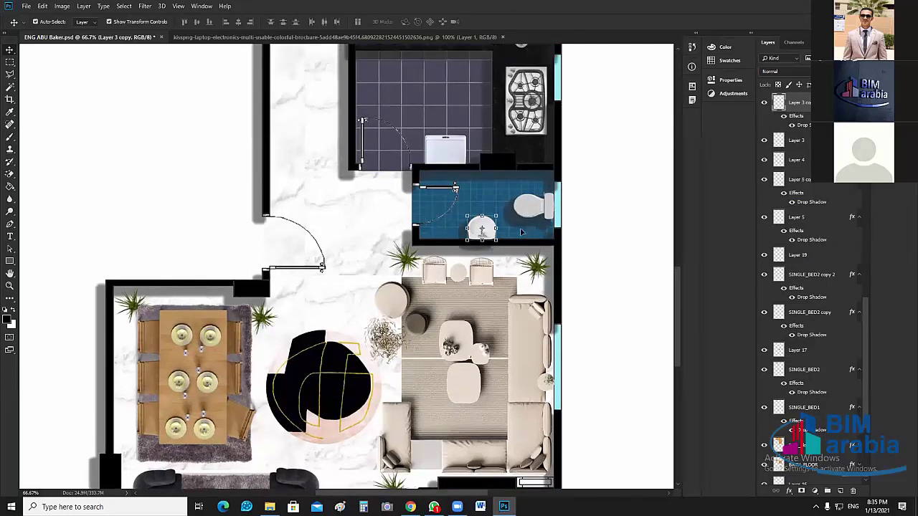
Select the beige living room furniture set and copy the drop shadow effect onto its layer, Layer 6.
scroll(522, 231, down, 3)
click(521, 232)
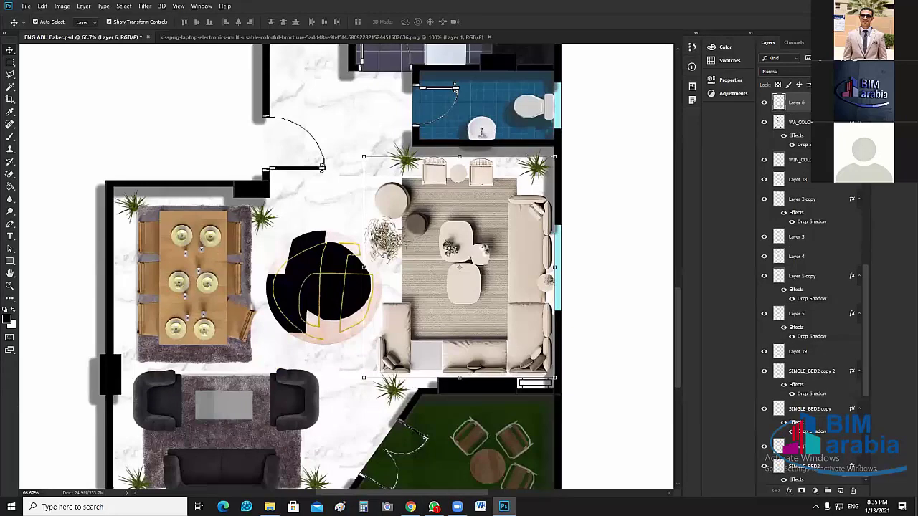
drag(531, 251, 490, 274)
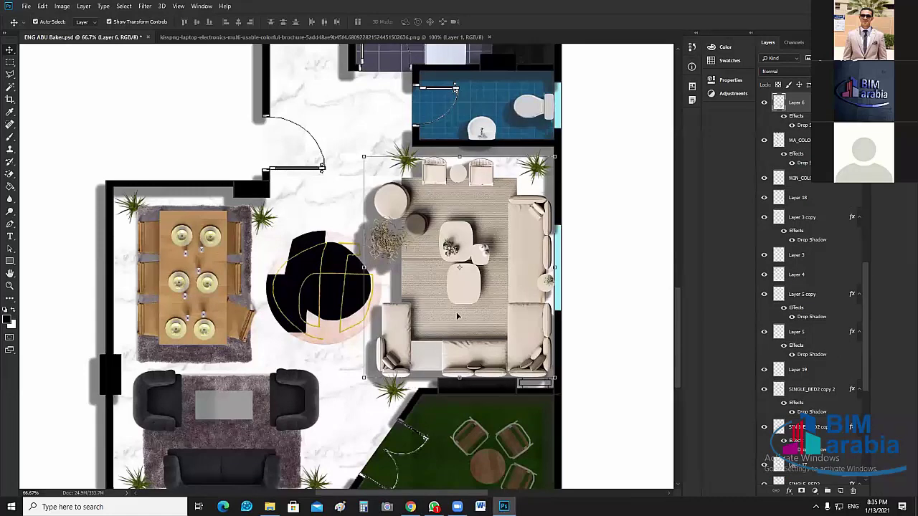
Select the dining table with chairs and copy the drop shadow effect onto its Sofra layer.
scroll(457, 381, down, 2)
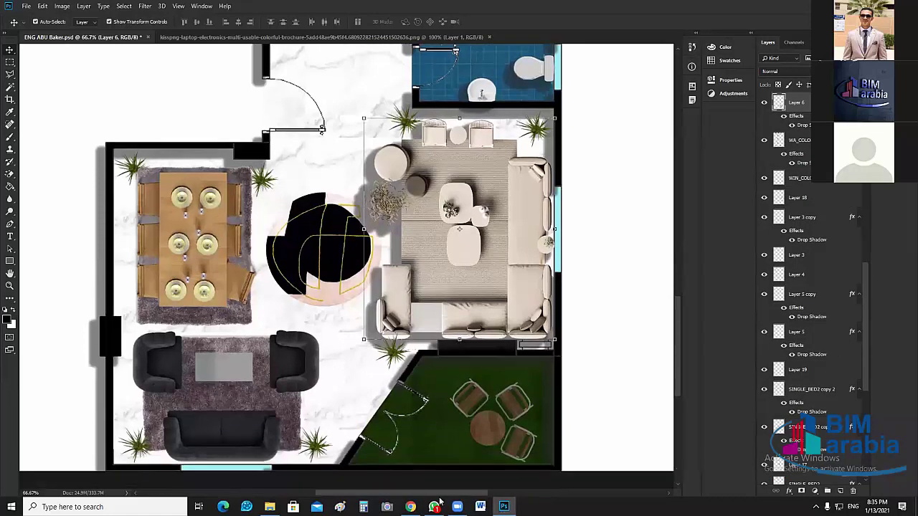
scroll(329, 292, left, 3)
click(330, 292)
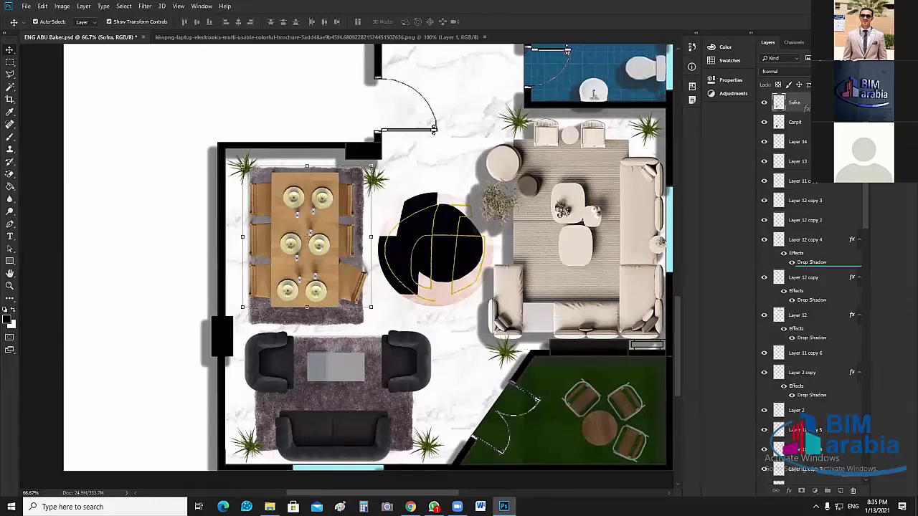
drag(806, 108, 796, 104)
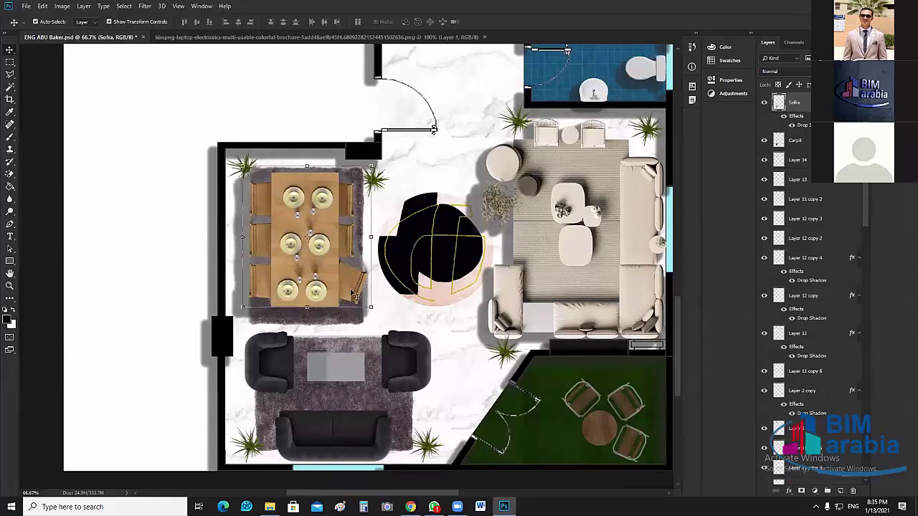
Select the round black-and-pink carpet and copy the drop shadow effect onto its layer, Layer 15.
scroll(352, 294, down, 2)
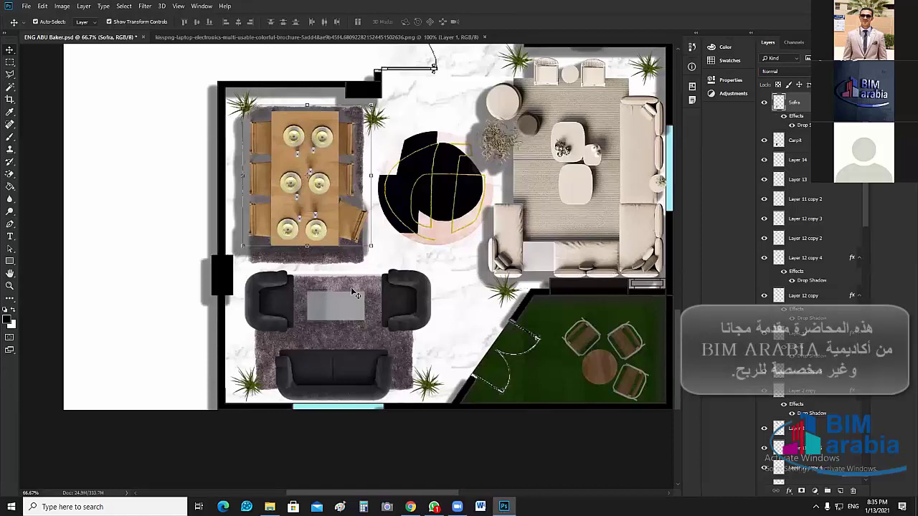
scroll(430, 179, down, 2)
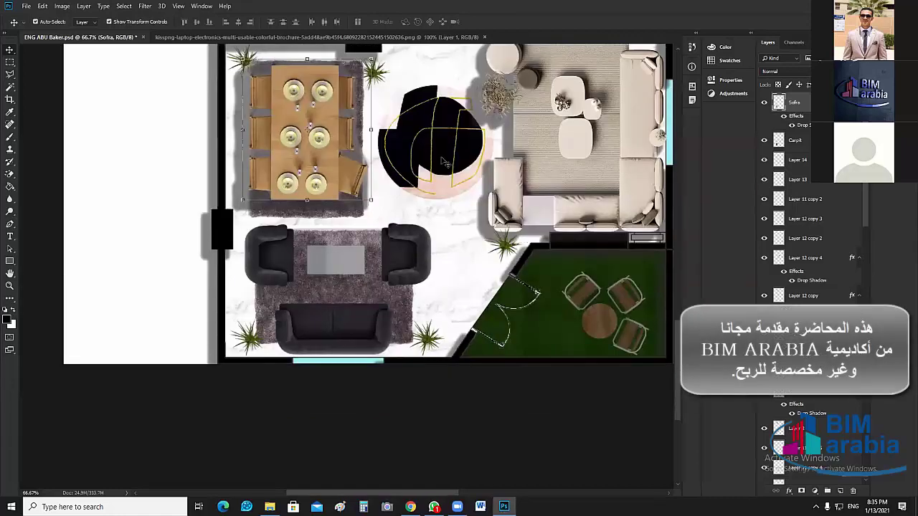
click(444, 162)
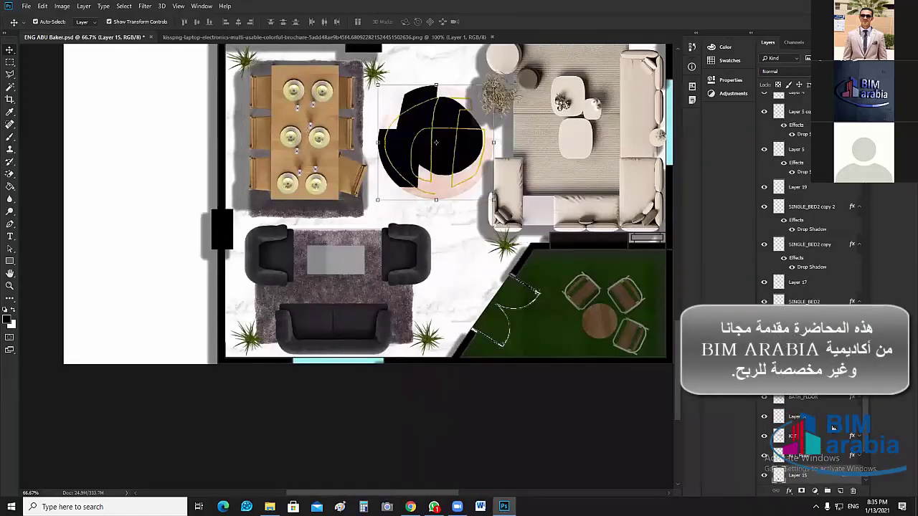
scroll(835, 416, down, 3)
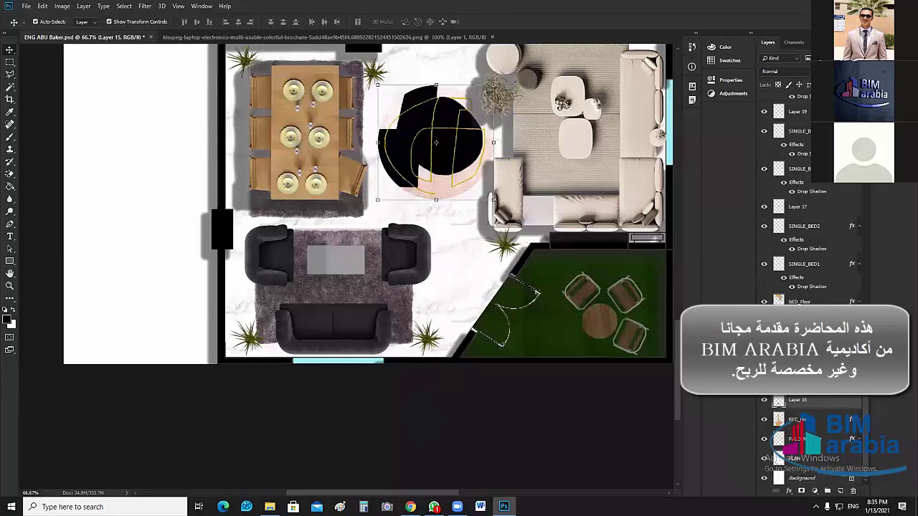
scroll(812, 294, down, 1)
drag(813, 288, 813, 406)
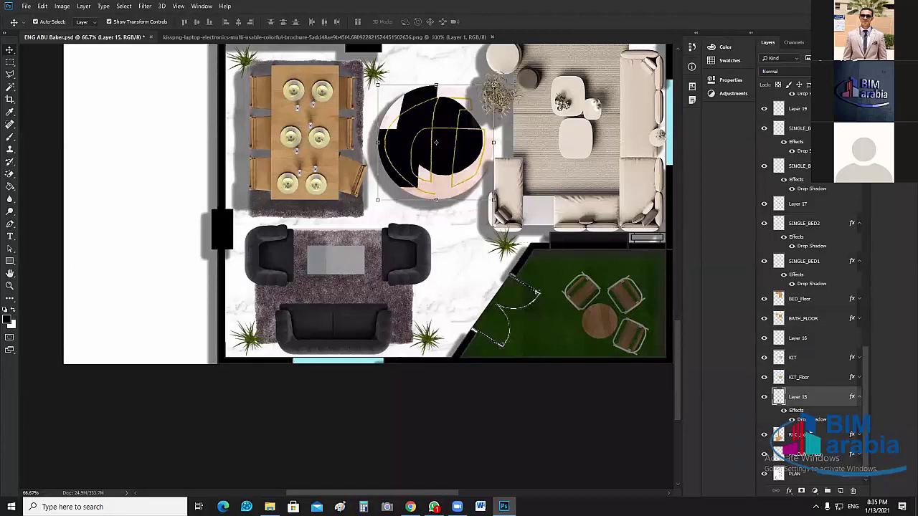
Select the dark three-seat sofa and copy the drop shadow effect onto its layer, Layer 8.
click(371, 323)
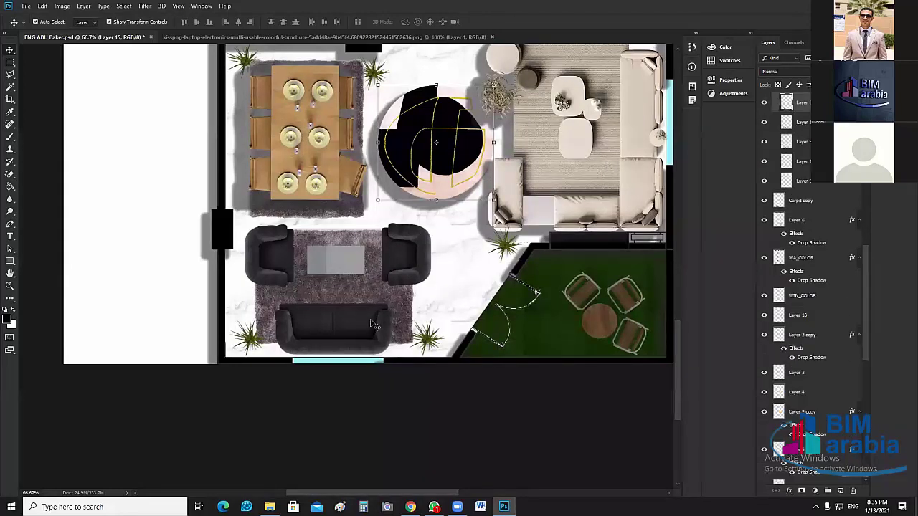
click(373, 324)
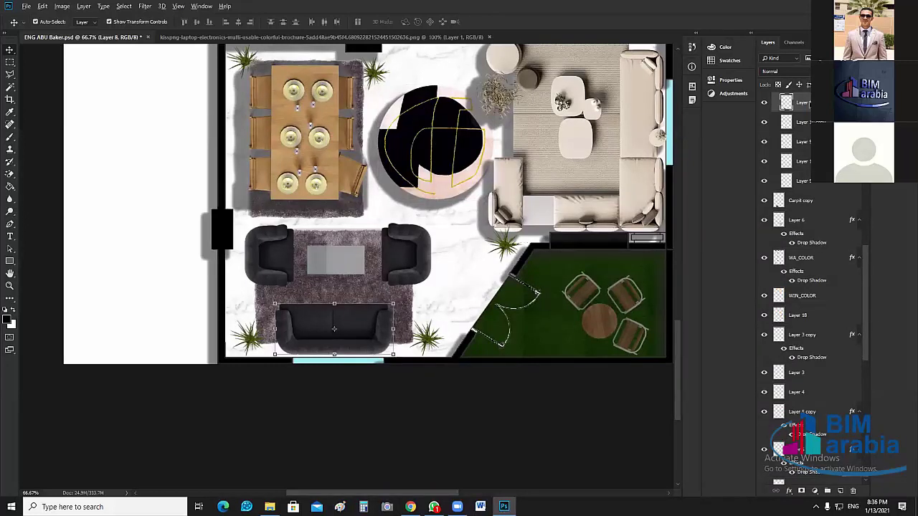
drag(810, 104, 808, 102)
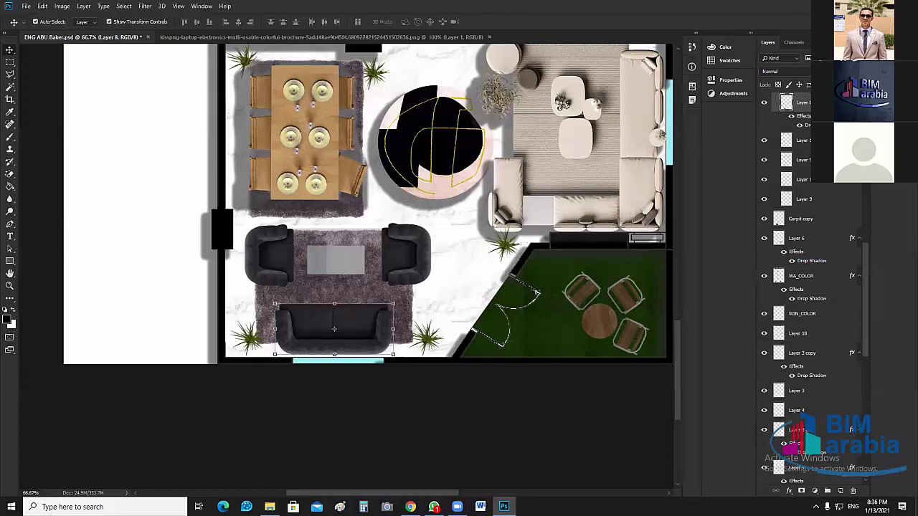
Collapse Group 1 holding the dark sofa and armchairs, and copy the drop shadow effect onto the group.
click(279, 260)
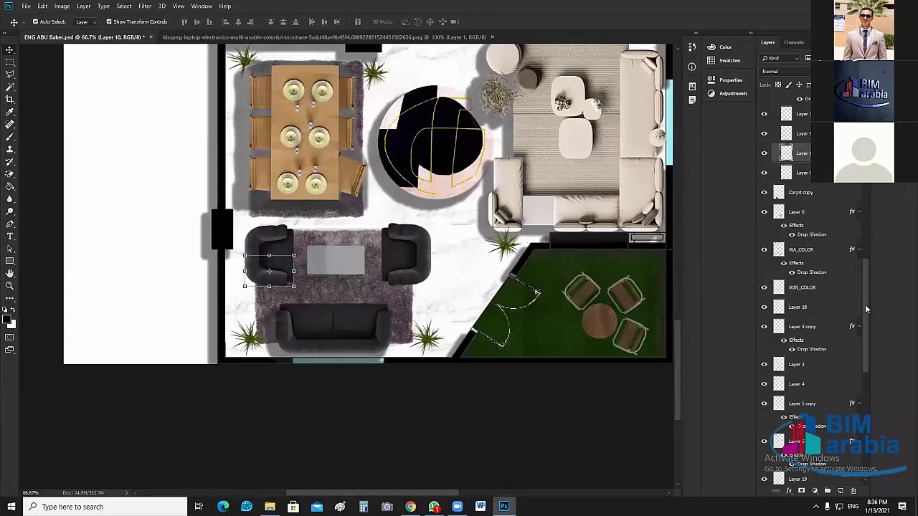
scroll(864, 334, up, 4)
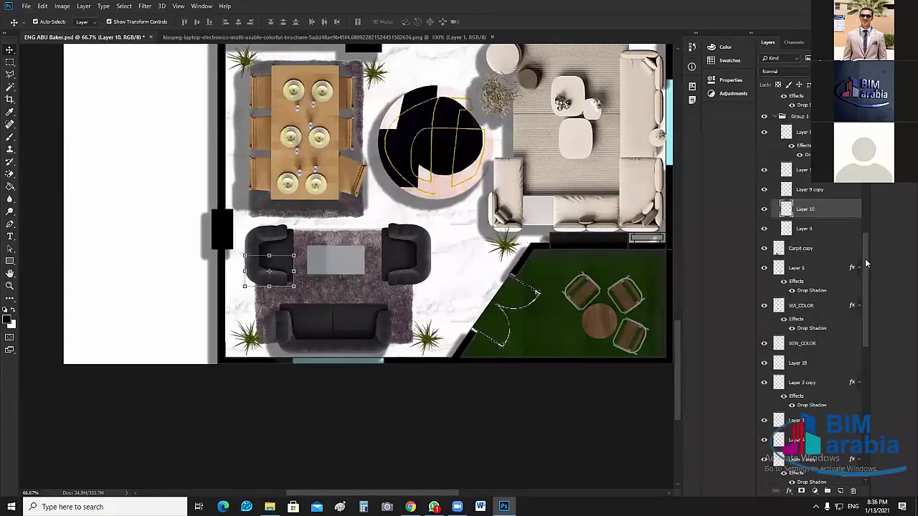
click(800, 143)
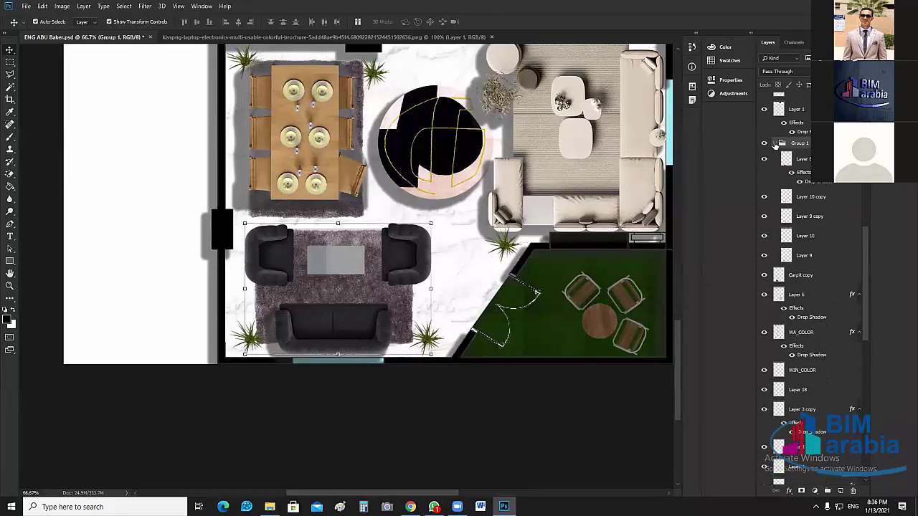
click(775, 143)
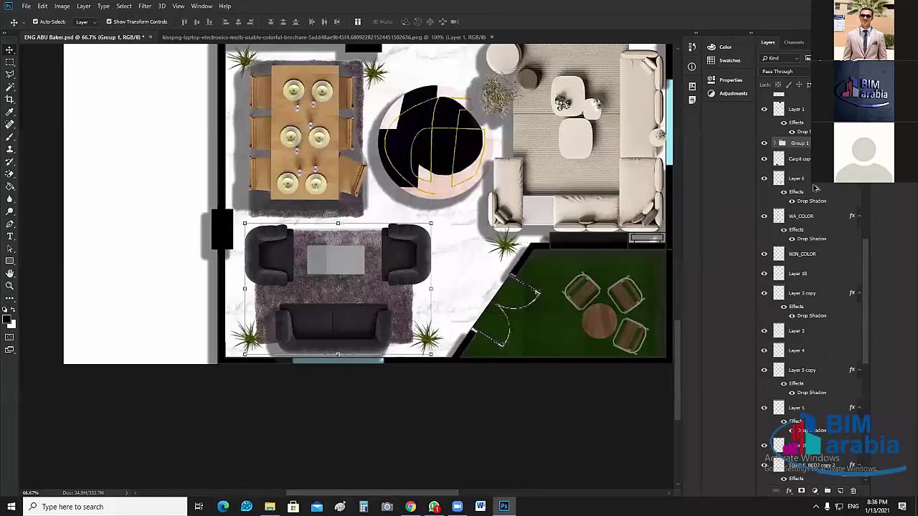
drag(815, 190, 807, 147)
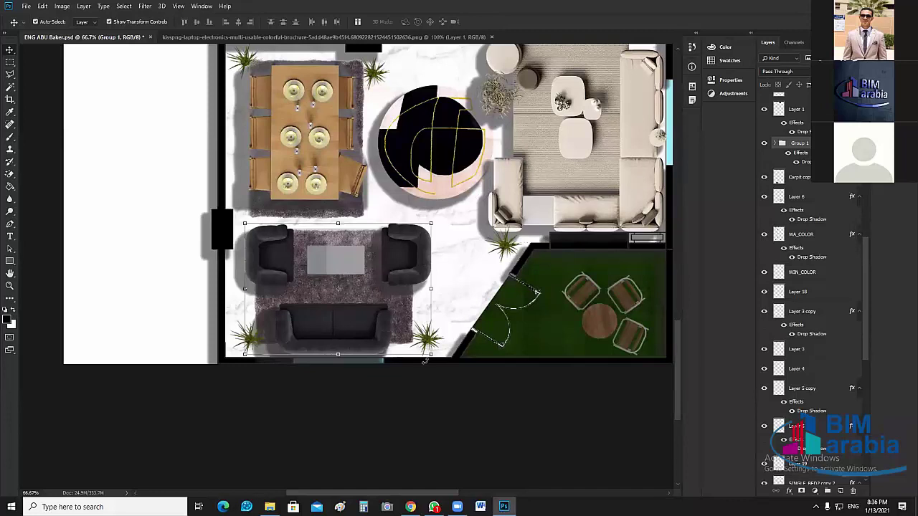
Select the balcony's round table with chairs and copy the drop shadow effect onto its layer, Layer 14.
click(624, 335)
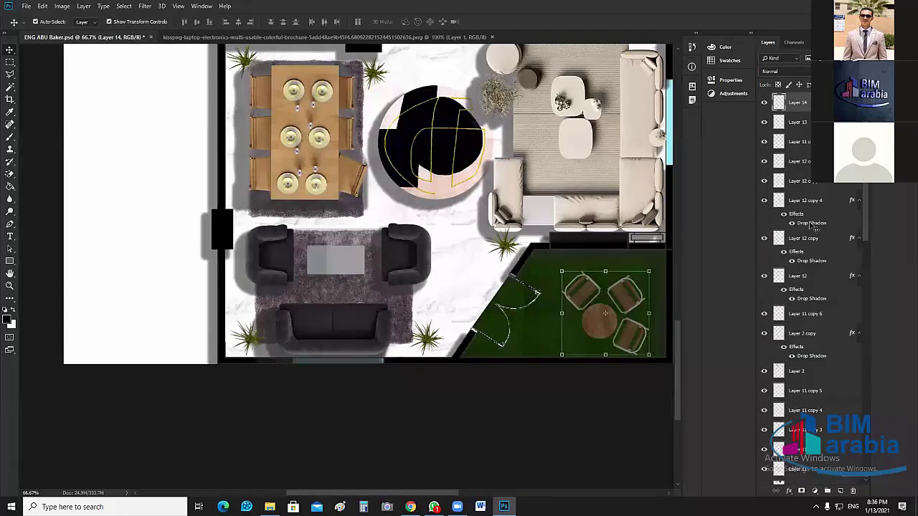
drag(810, 115, 809, 105)
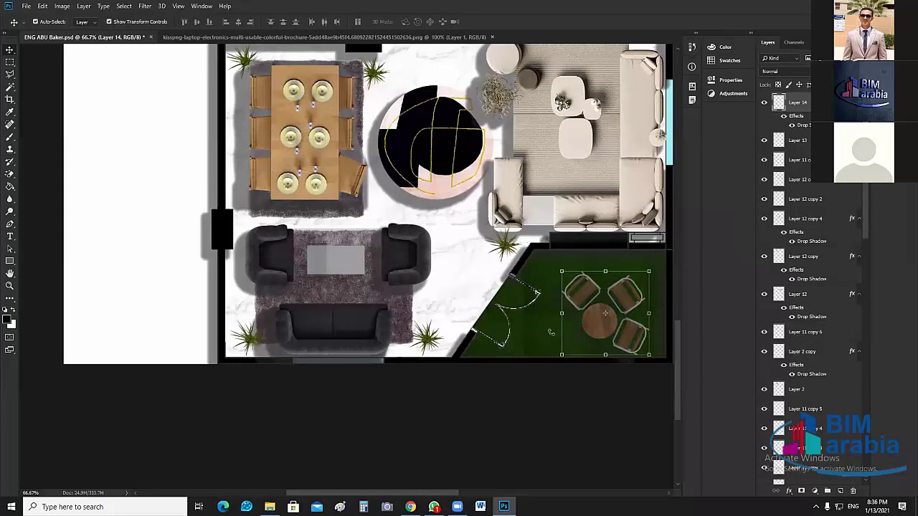
key(ctrl+t)
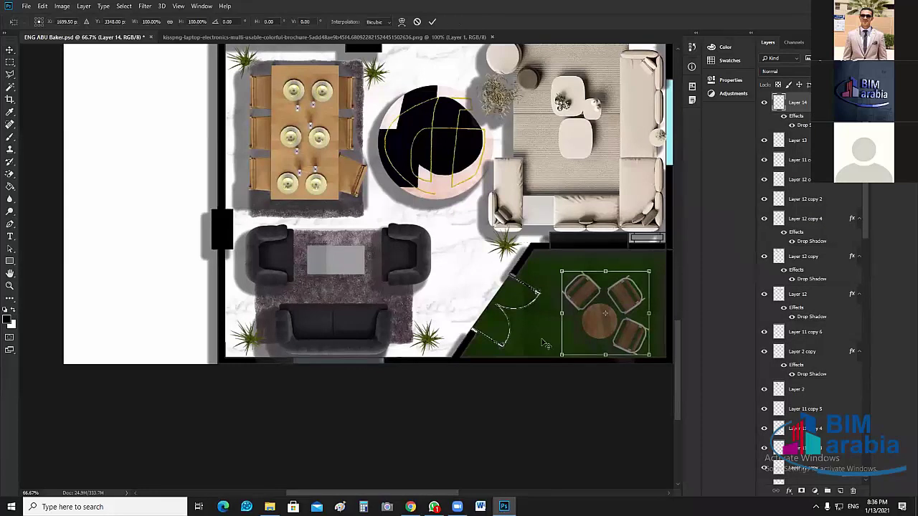
Change the pattern overlay of the PALCONY_Floor layer to the beige stone pattern.
click(637, 356)
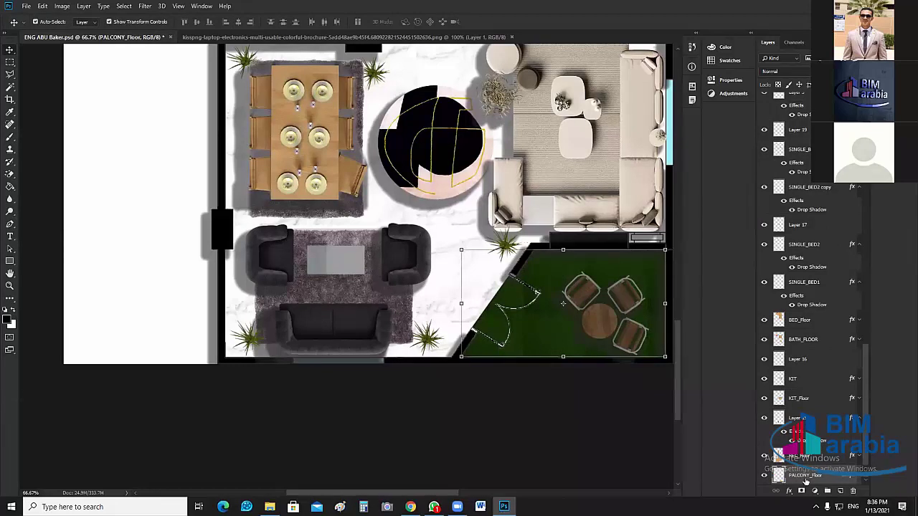
double_click(832, 478)
key(Return)
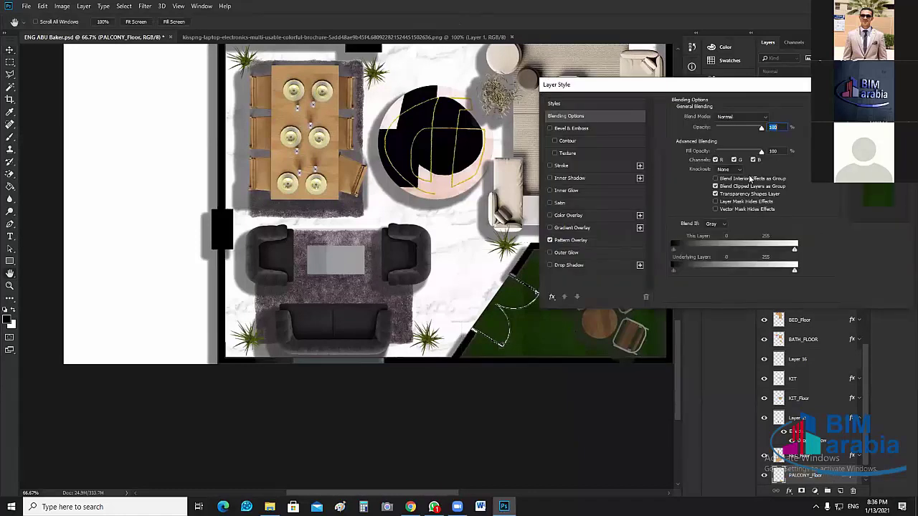
click(571, 239)
click(721, 148)
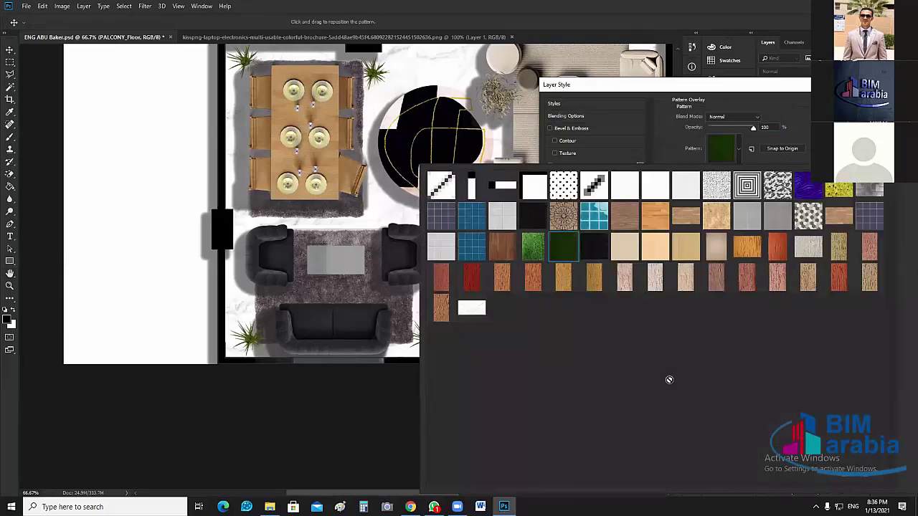
click(564, 222)
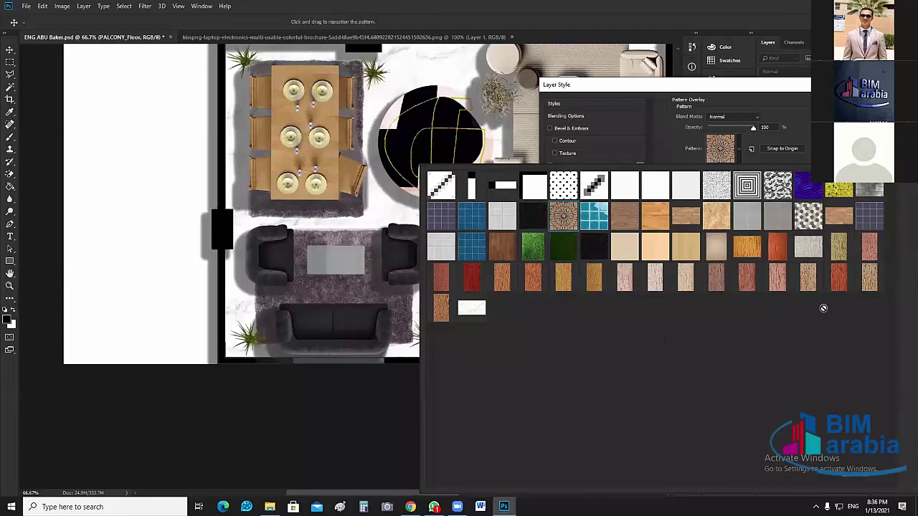
click(715, 215)
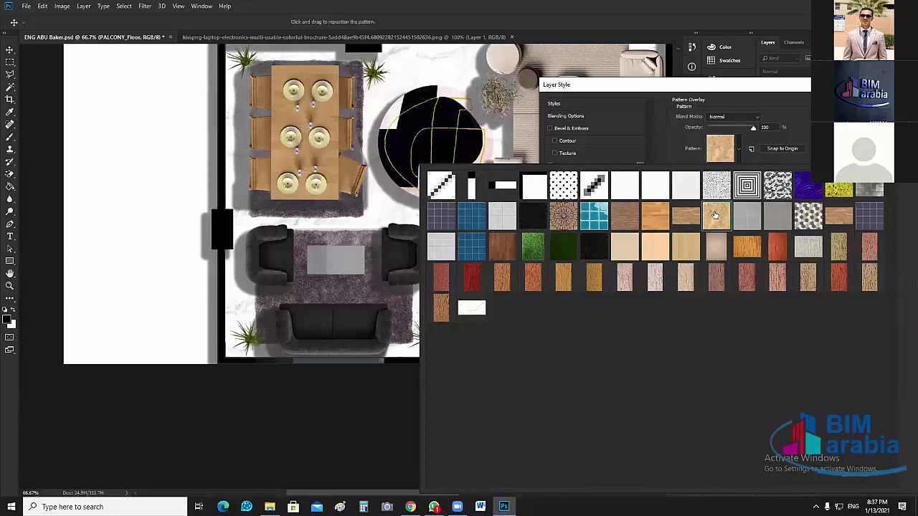
click(715, 322)
Set the balcony floor's pattern overlay scale to 4%, snap the pattern to the origin, and apply the layer style.
drag(782, 91, 683, 39)
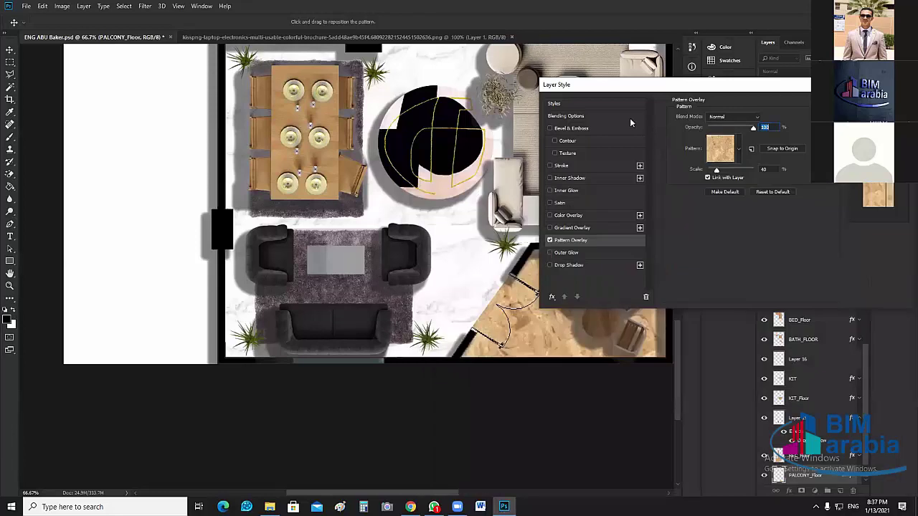
drag(614, 118, 609, 118)
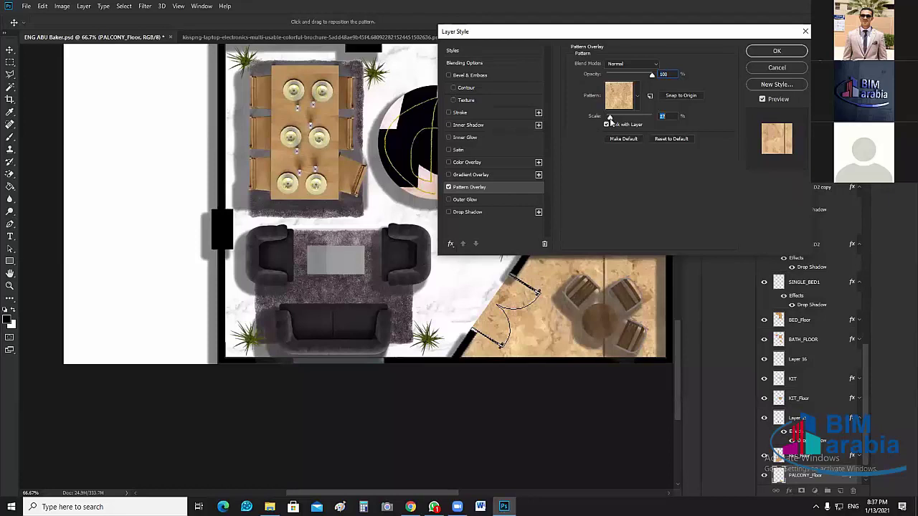
click(663, 117)
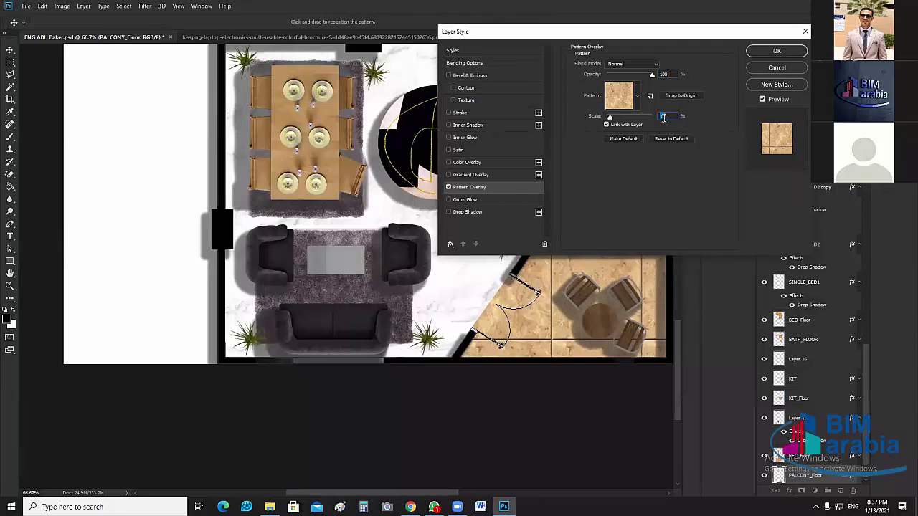
text(4)
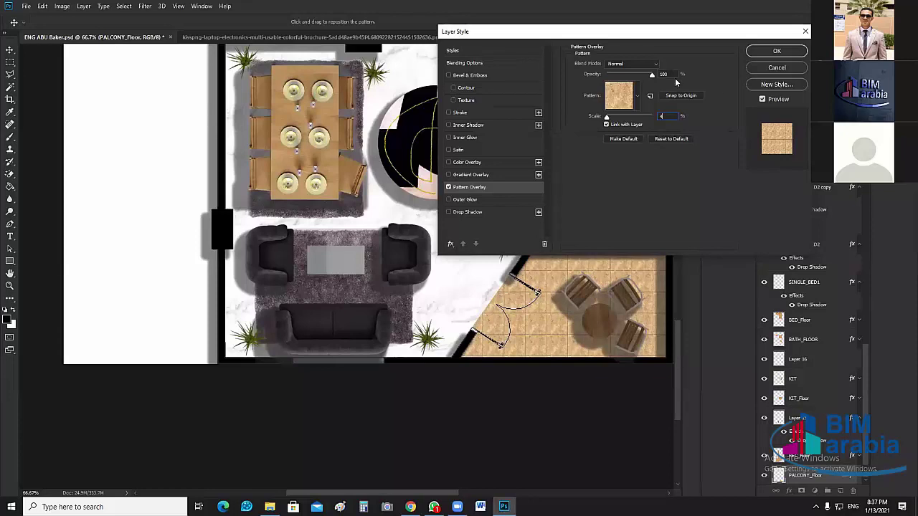
click(675, 96)
key(Return)
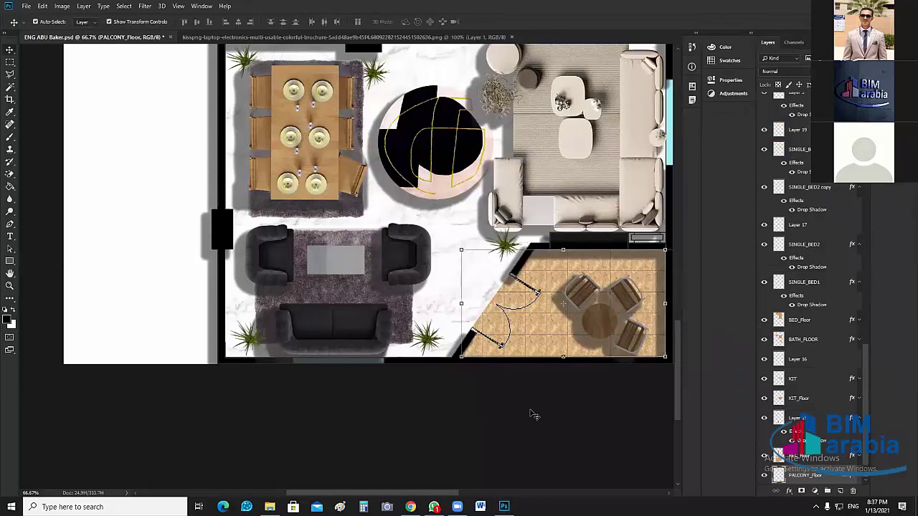
Examine the shadows and floor patterns across all rooms, from the balcony up to the bedrooms, and the plan as a whole.
scroll(545, 386, down, 1)
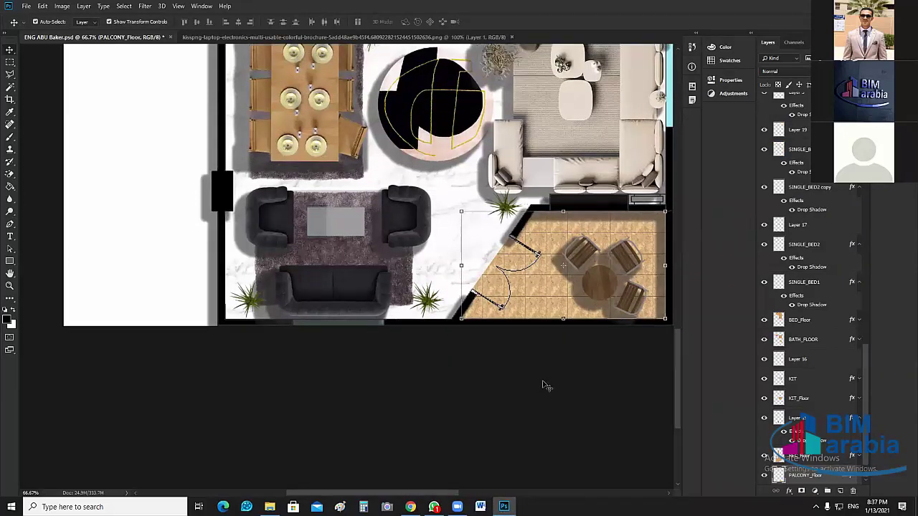
scroll(545, 386, up, 3)
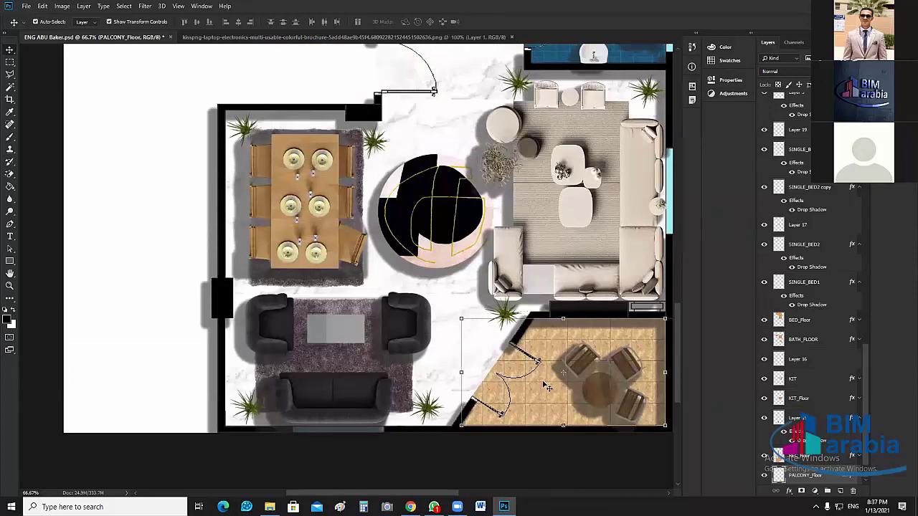
scroll(547, 388, up, 5)
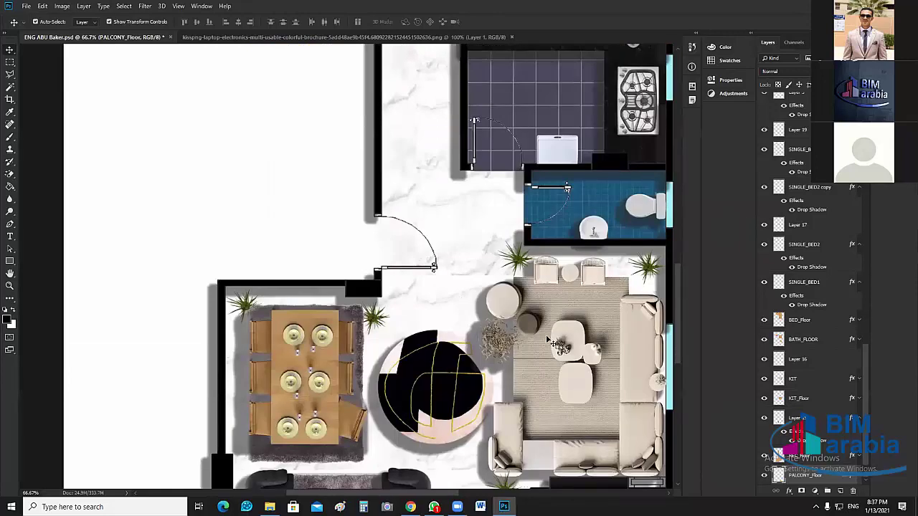
scroll(564, 309, up, 10)
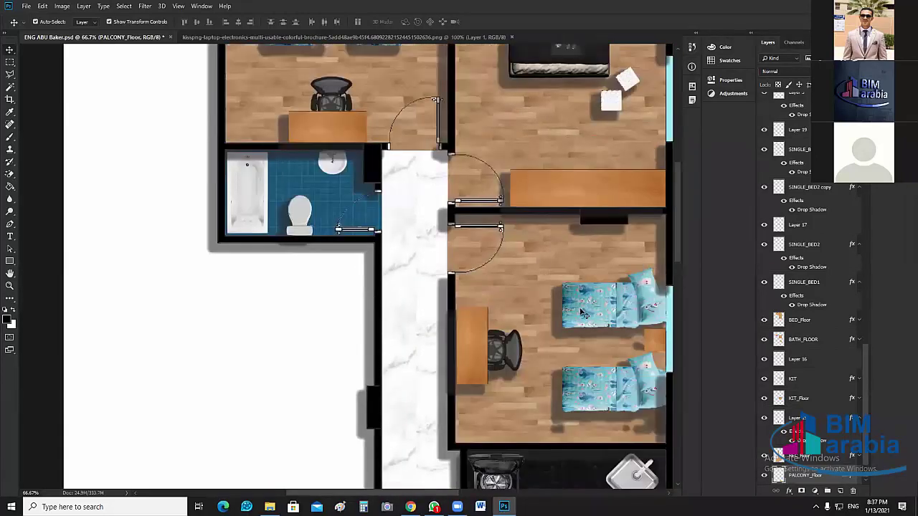
scroll(582, 314, up, 2)
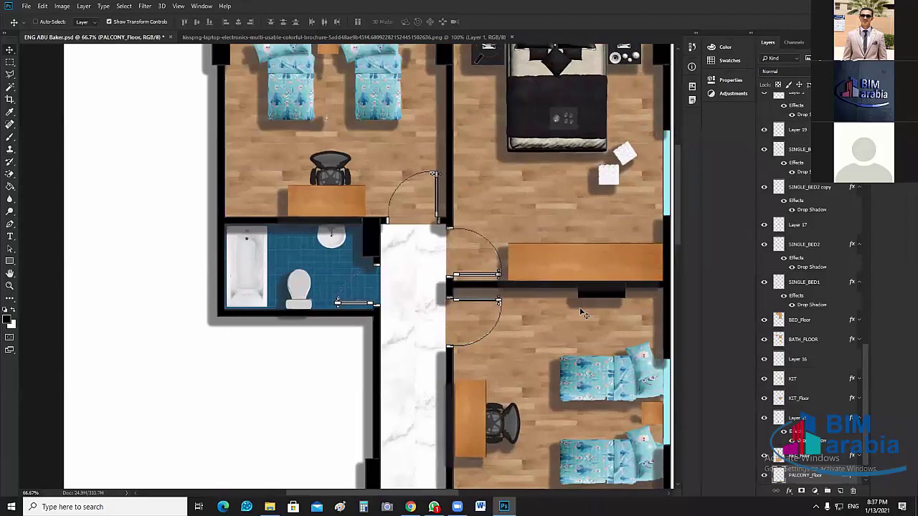
key(ctrl+minus)
scroll(582, 313, down, 4)
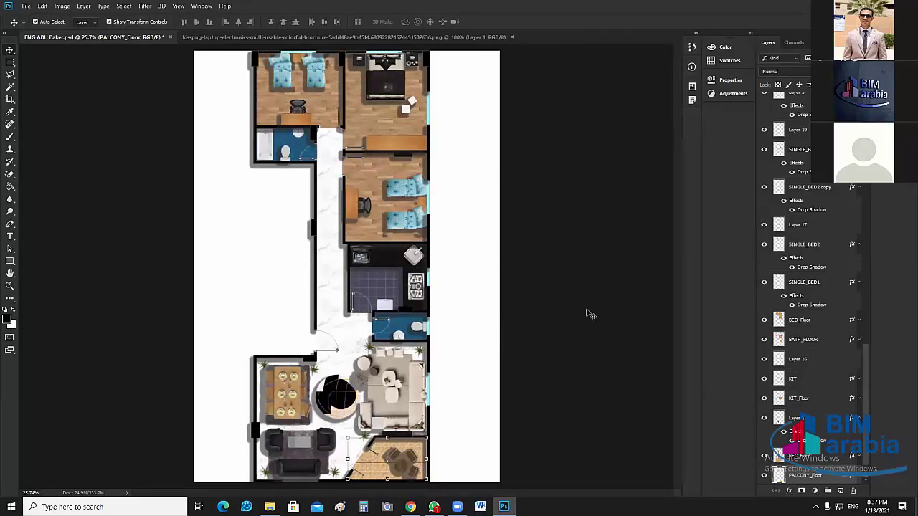
On the PLAN layer, select the white areas outside the apartment on both sides with the Magic Wand.
scroll(838, 480, down, 2)
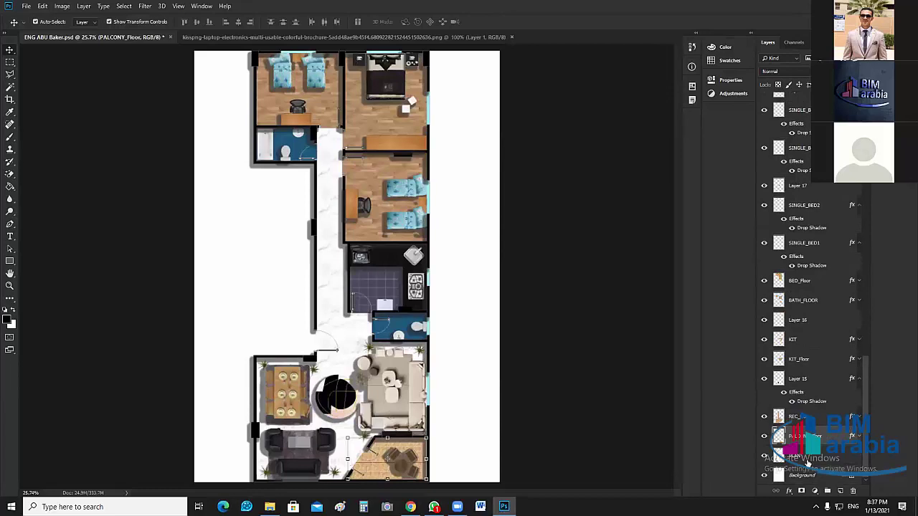
click(7, 89)
key(w)
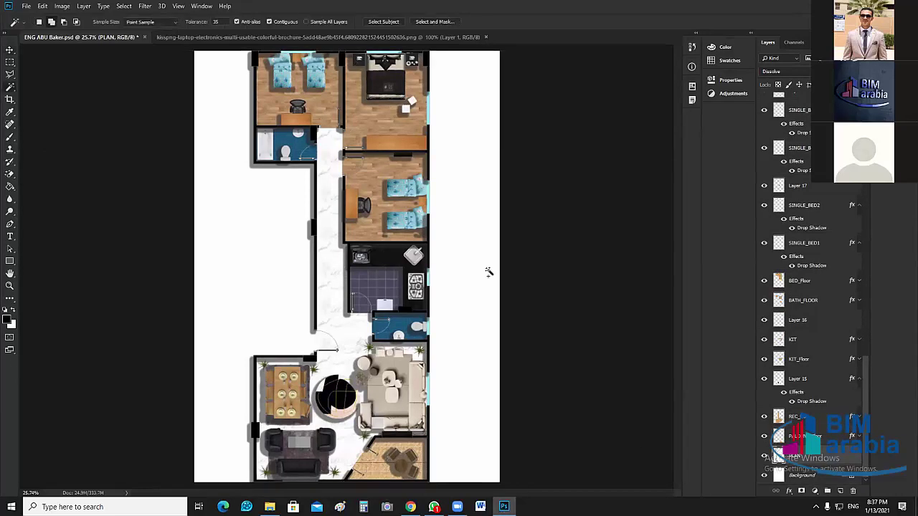
click(464, 343)
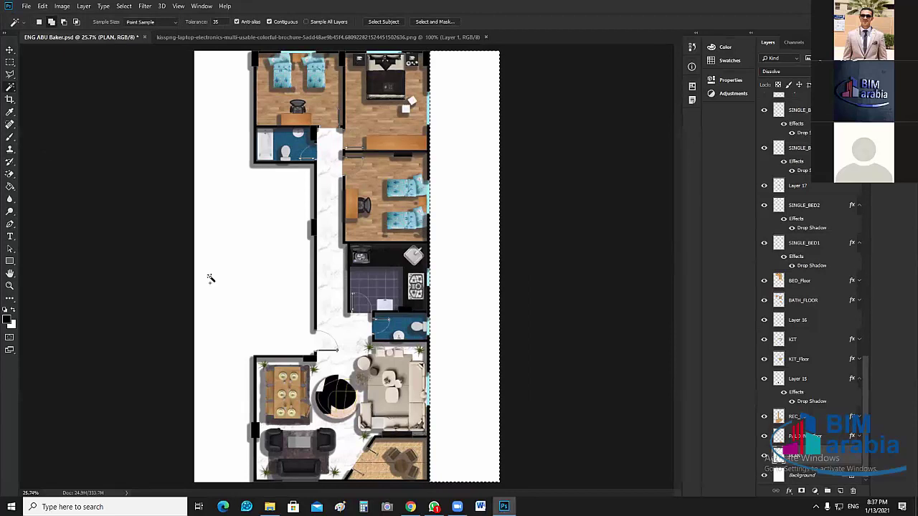
shift+click(238, 307)
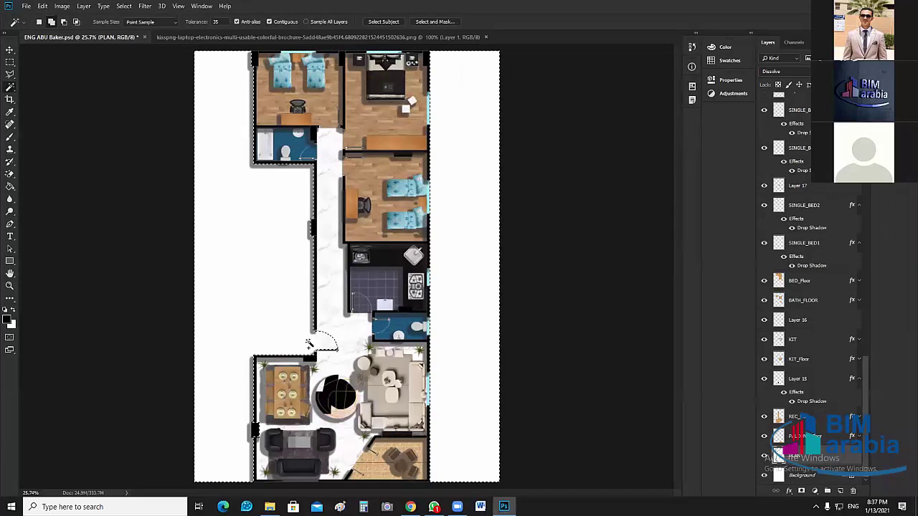
key(ctrl+d)
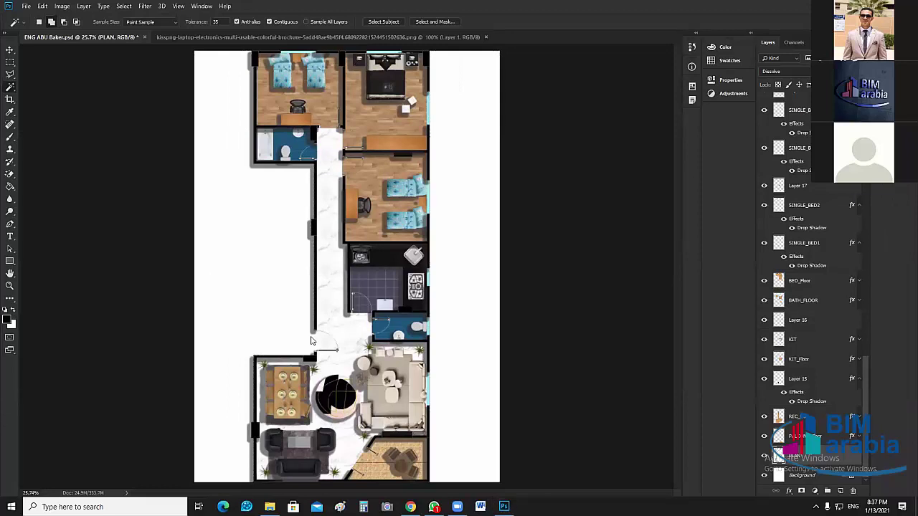
click(336, 369)
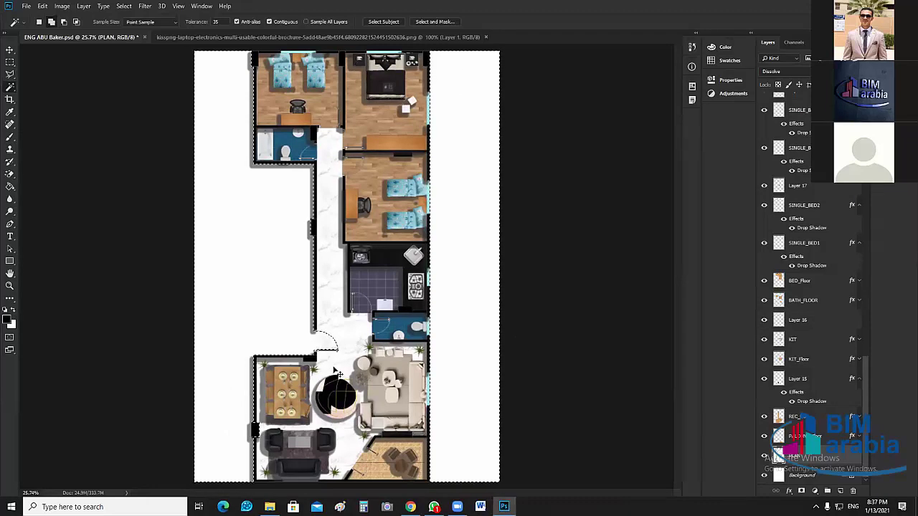
Subtract the entrance door's swing area from the selection with the Rectangular Marquee and create a new layer above PLAN.
scroll(336, 373, up, 1)
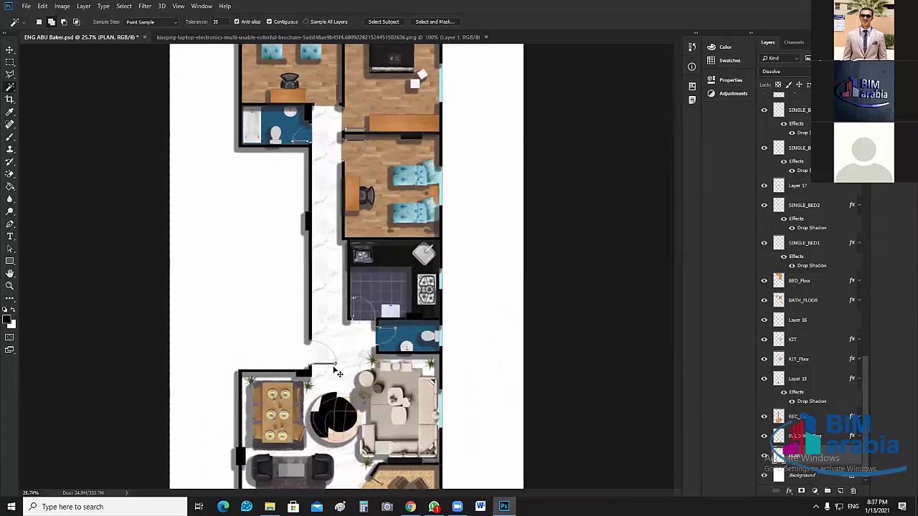
scroll(335, 373, up, 3)
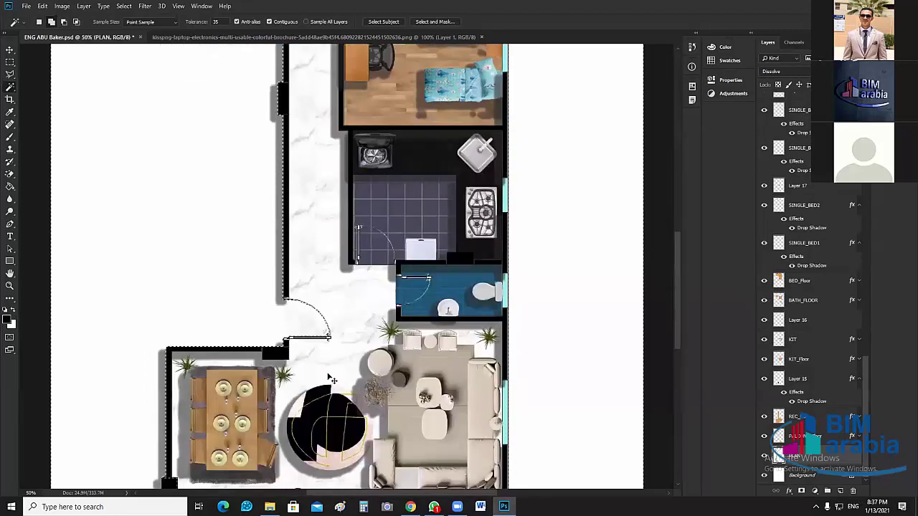
key(ctrl+plus)
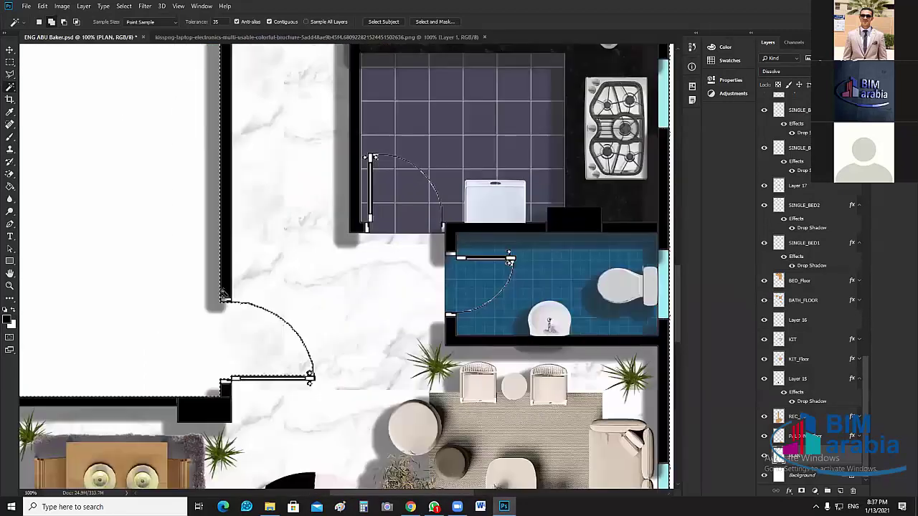
click(10, 62)
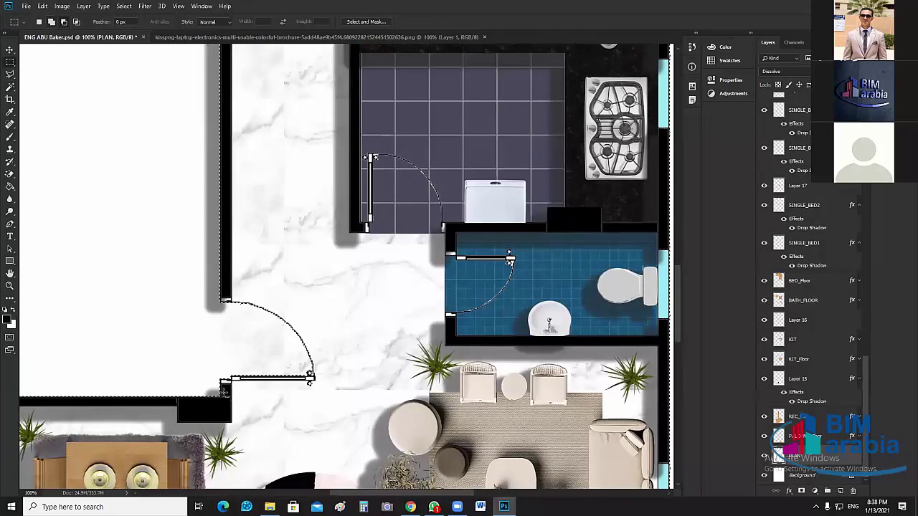
drag(334, 246, 221, 394)
click(840, 491)
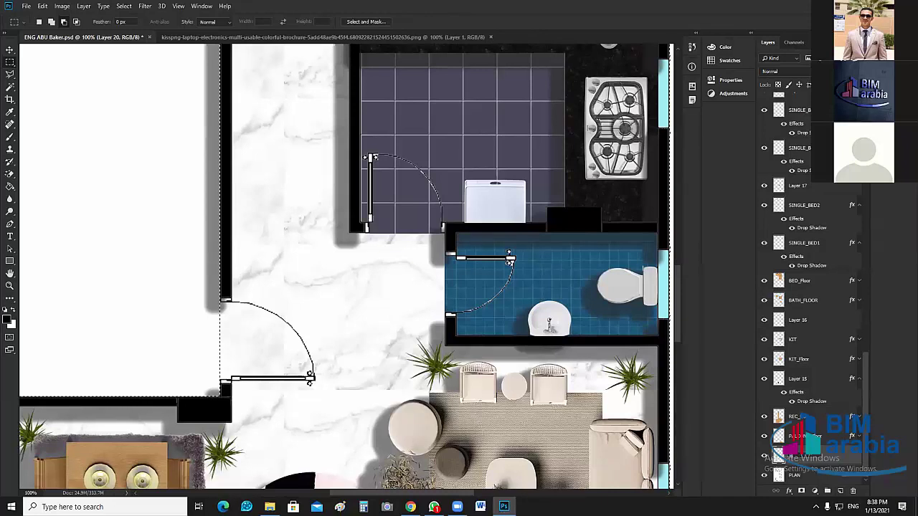
Name the new exterior layer BG and fill the selected exterior areas with the wood pattern using the Paint Bucket.
click(796, 457)
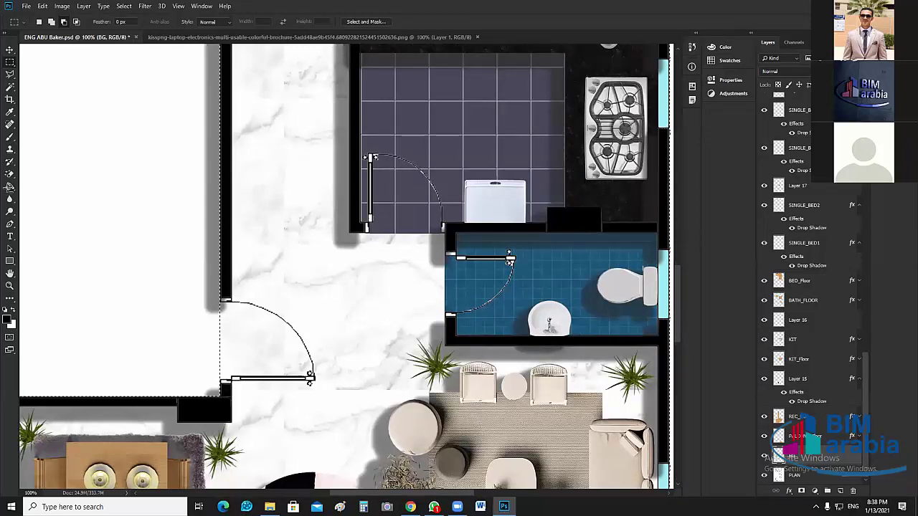
key(g)
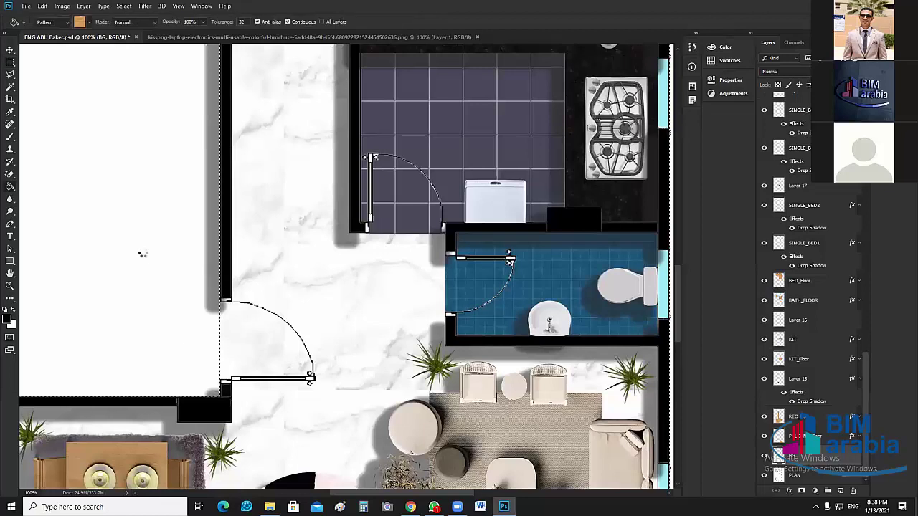
click(164, 323)
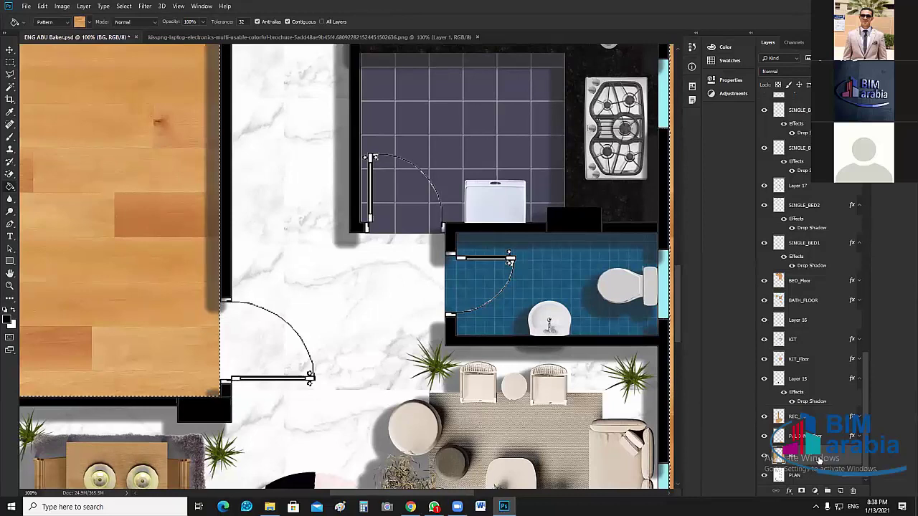
Add a Pattern Overlay to the BG layer with the brown circular mosaic tile pattern and apply the style.
double_click(590, 264)
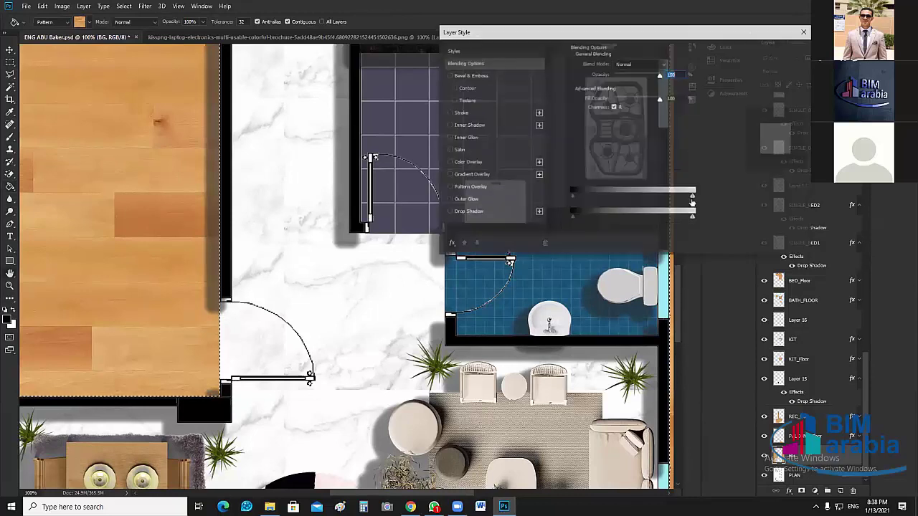
click(469, 187)
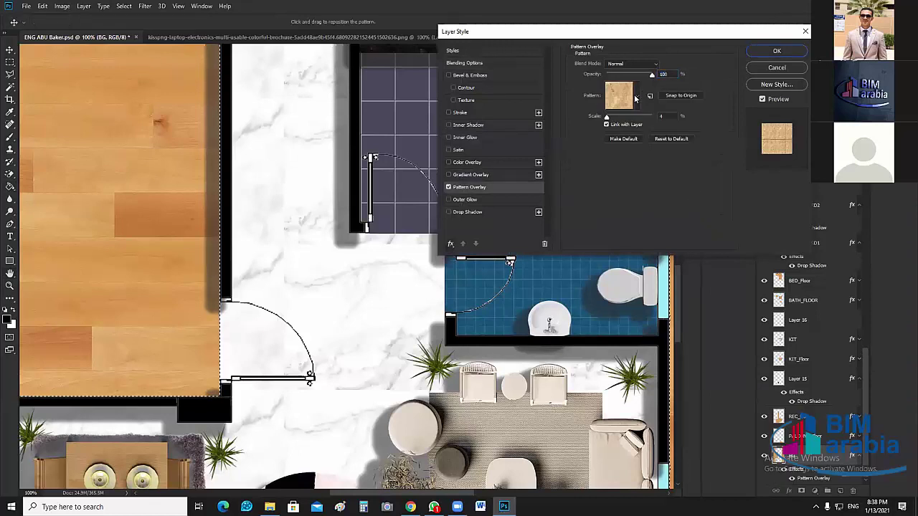
click(636, 97)
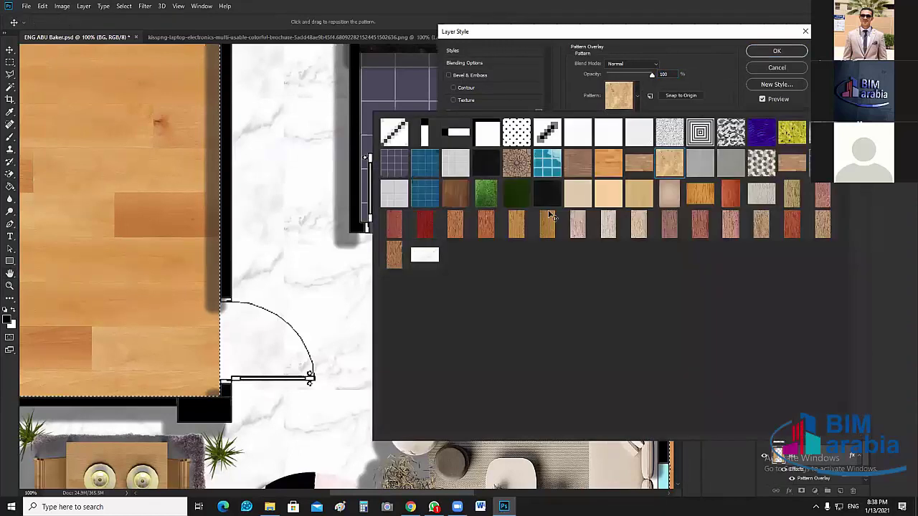
double_click(550, 215)
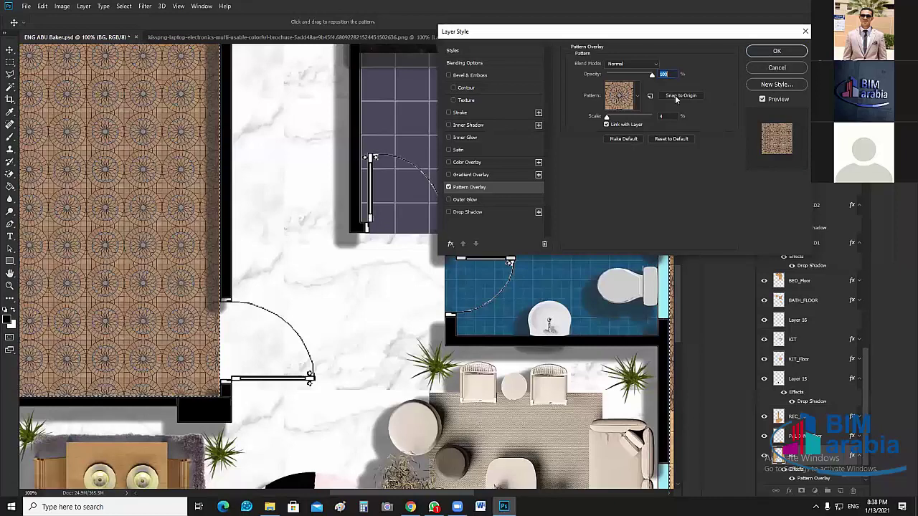
click(774, 53)
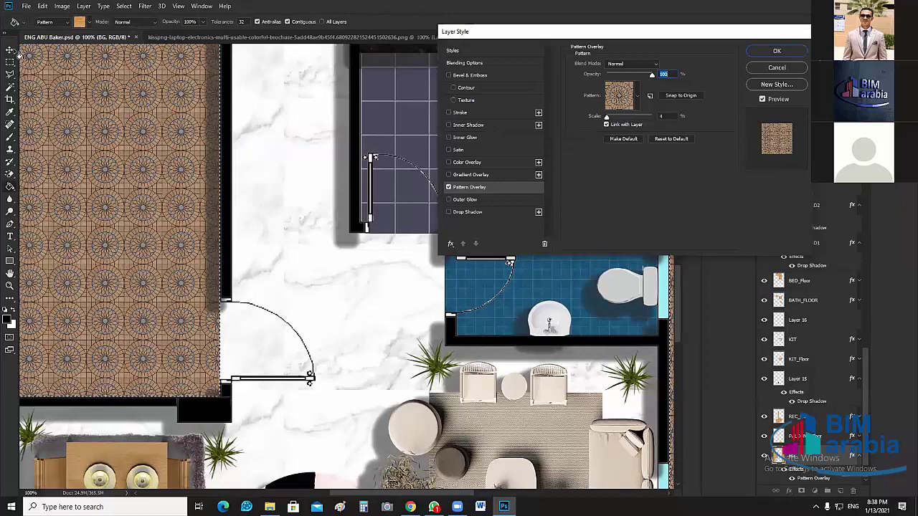
key(Return)
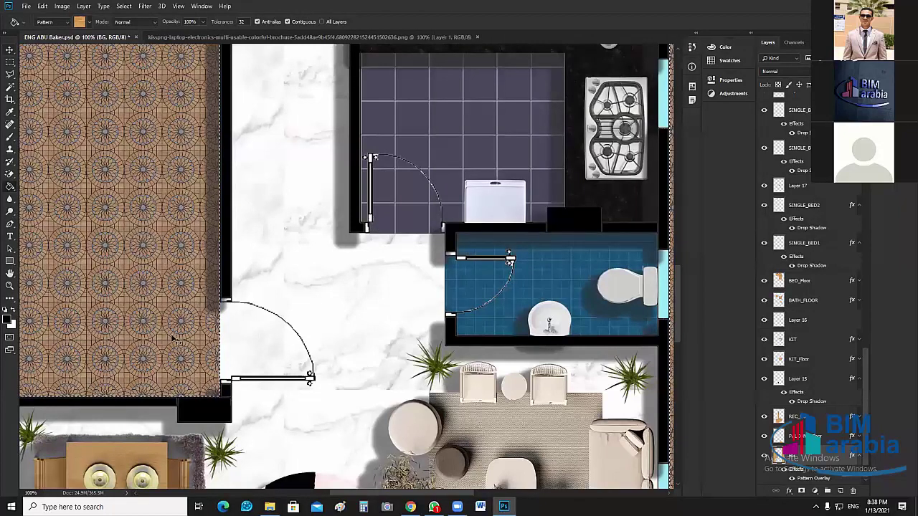
Set the BG layer's pattern overlay scale to 10%, apply the style, and deselect the exterior area.
key(ctrl+0)
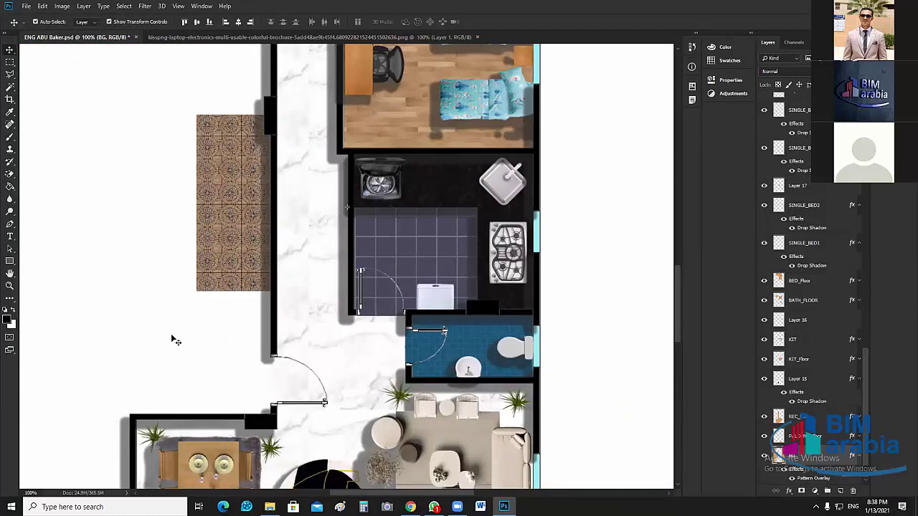
key(ctrl+0)
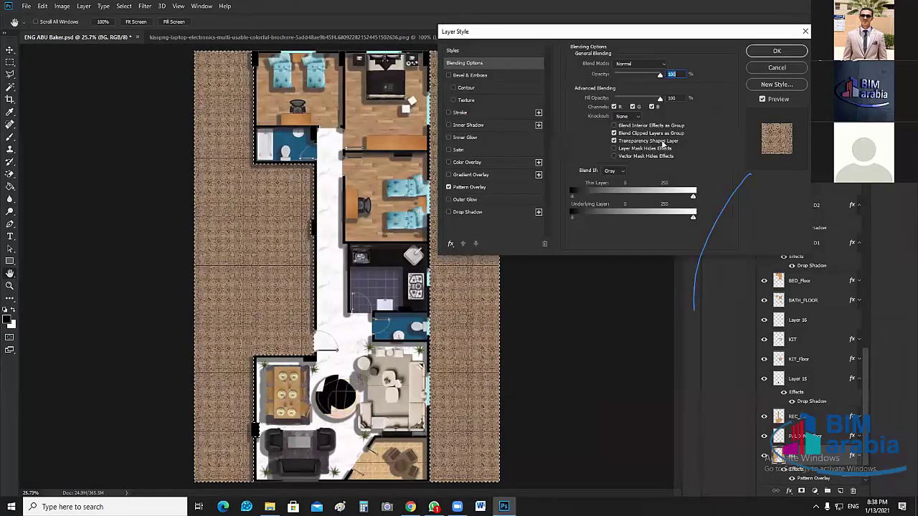
drag(648, 121, 613, 117)
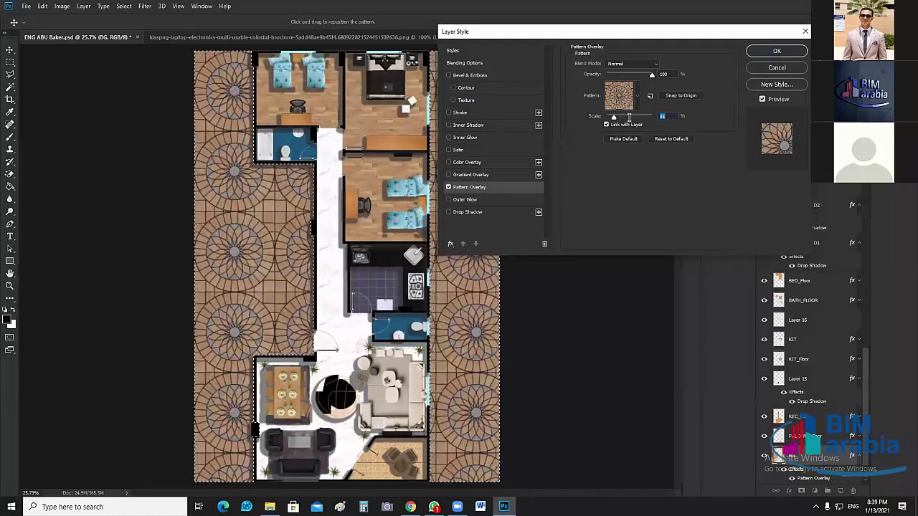
text(10)
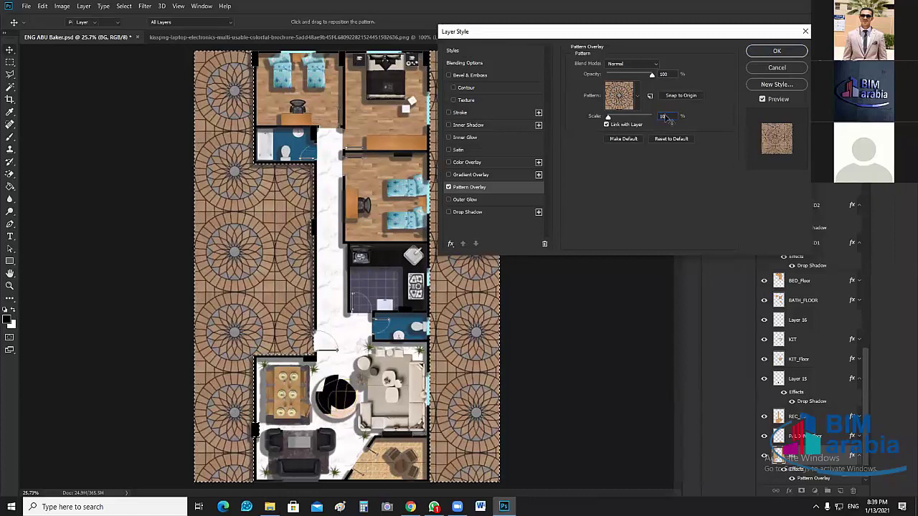
key(Return)
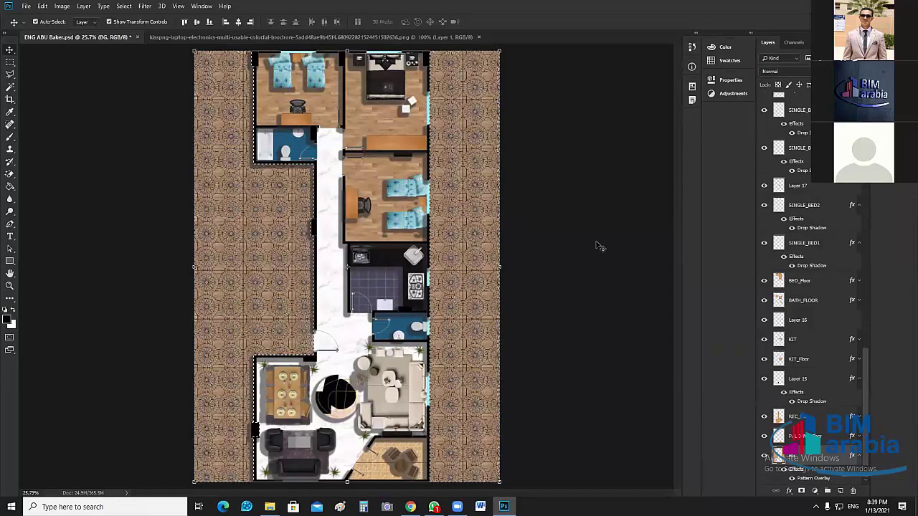
click(584, 260)
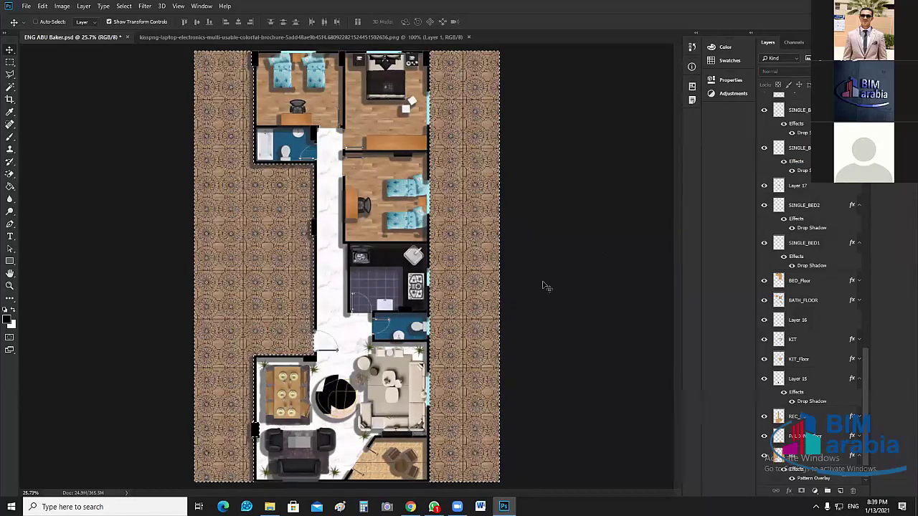
key(ctrl+d)
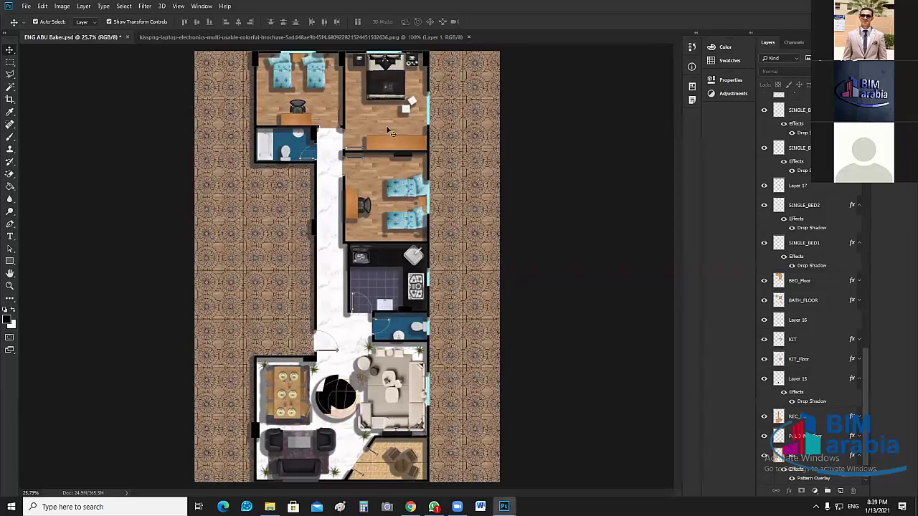
Start a horizontal text object on the master bedroom floor, between the double bed and the long wooden cabinet.
key(ctrl+plus)
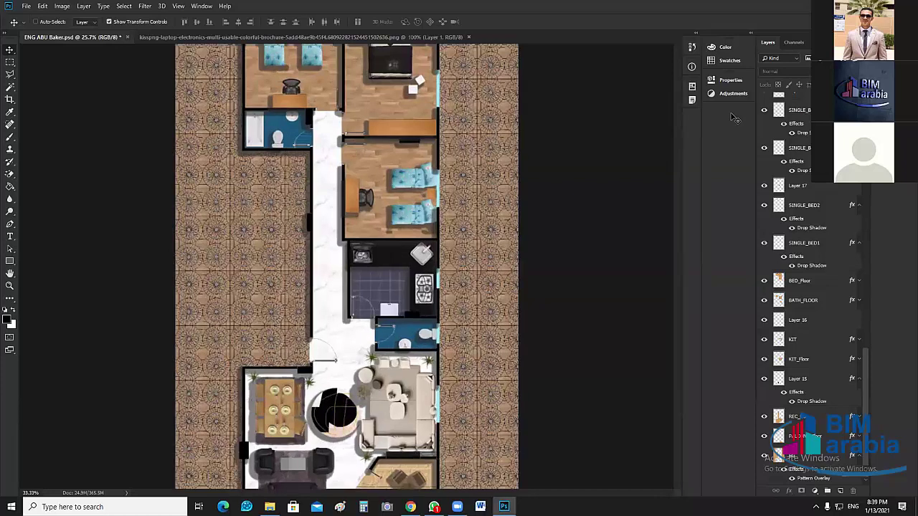
key(ctrl+plus)
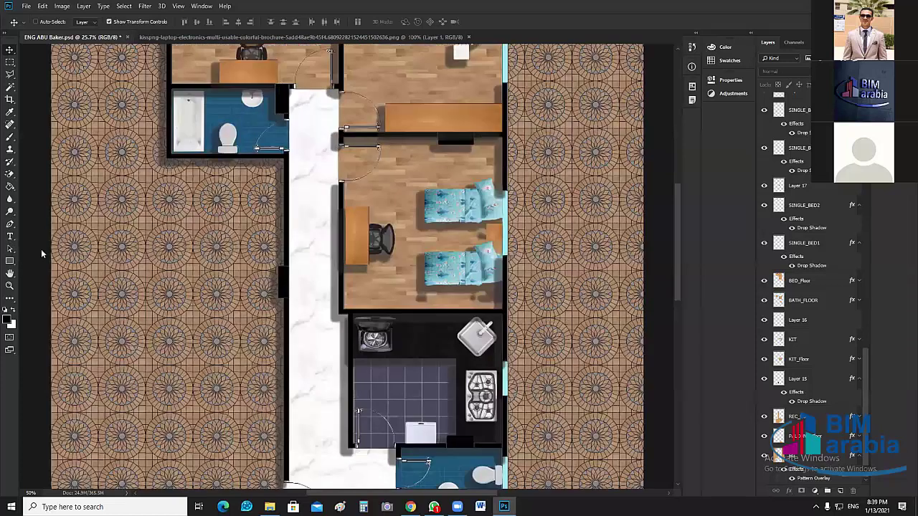
scroll(42, 248, up, 2)
click(51, 243)
key(ctrl+plus)
key(t)
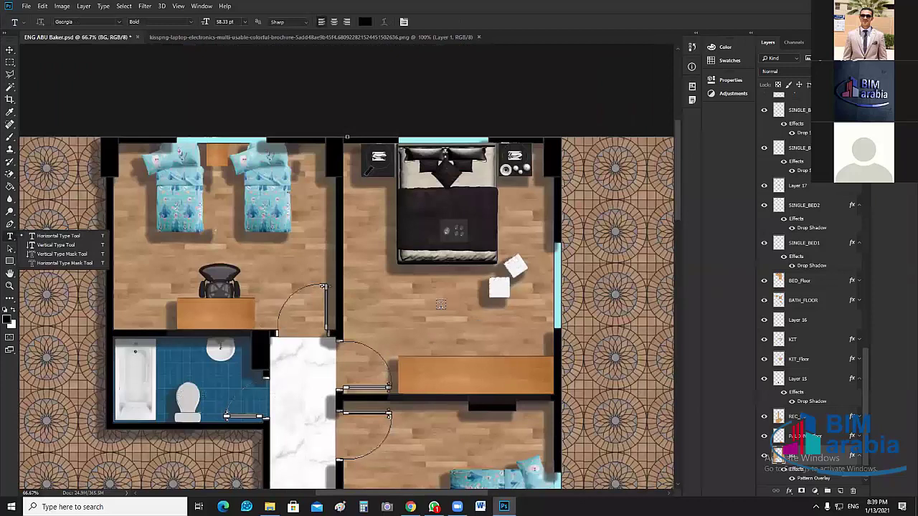
click(445, 301)
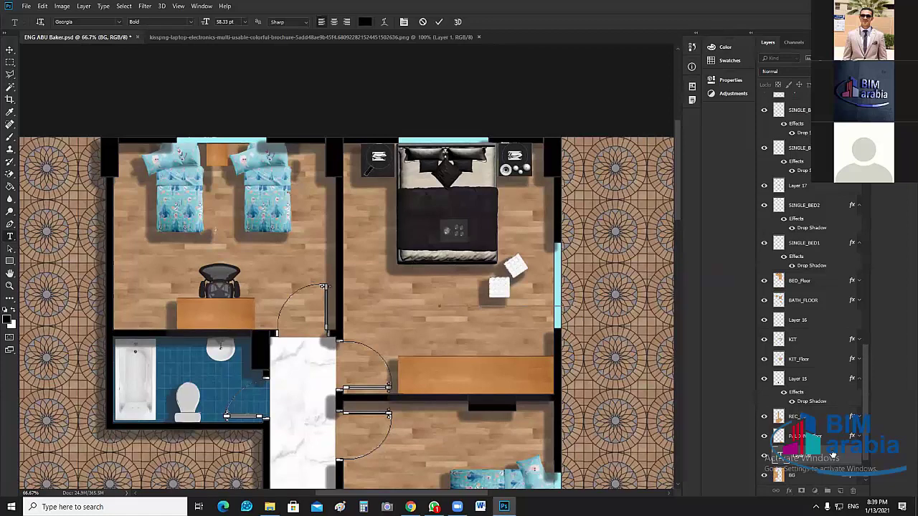
Move the new text layer up the stack to just below WA_COLOR and name it "نوم رئيسية".
drag(839, 186, 782, 132)
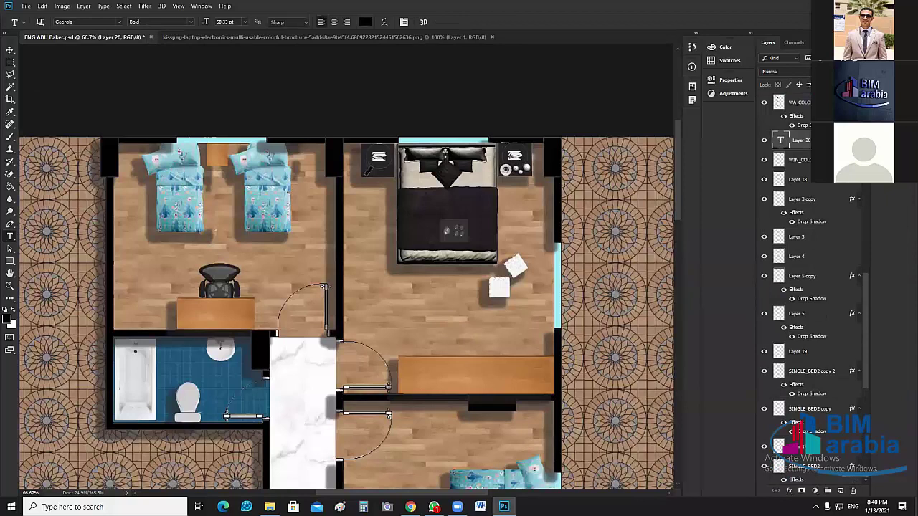
double_click(801, 140)
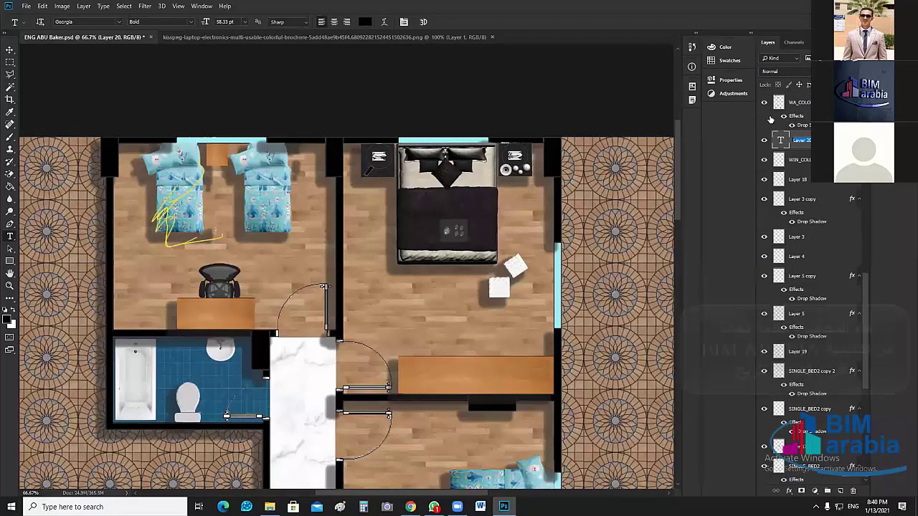
text(txt)
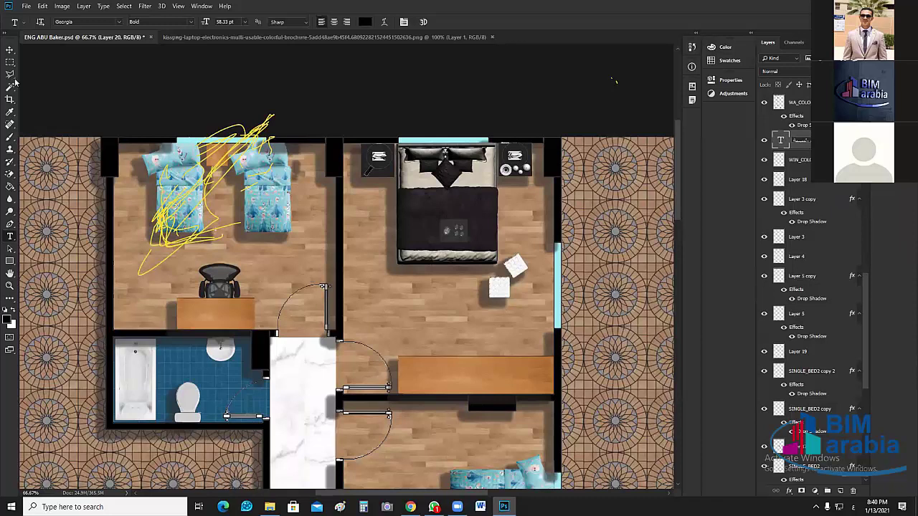
click(9, 52)
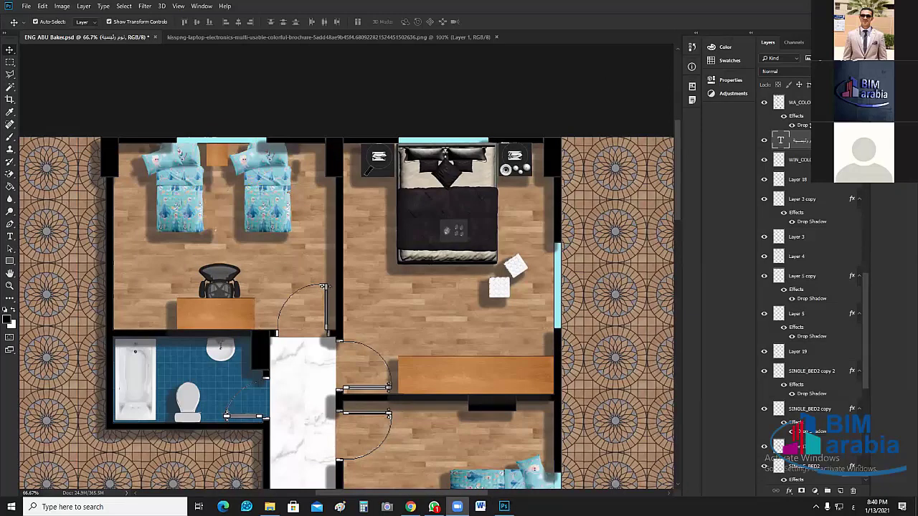
Move the "نوم رئيسية" text layer up the layer stack to between Sofra and Carpit.
drag(809, 140, 809, 102)
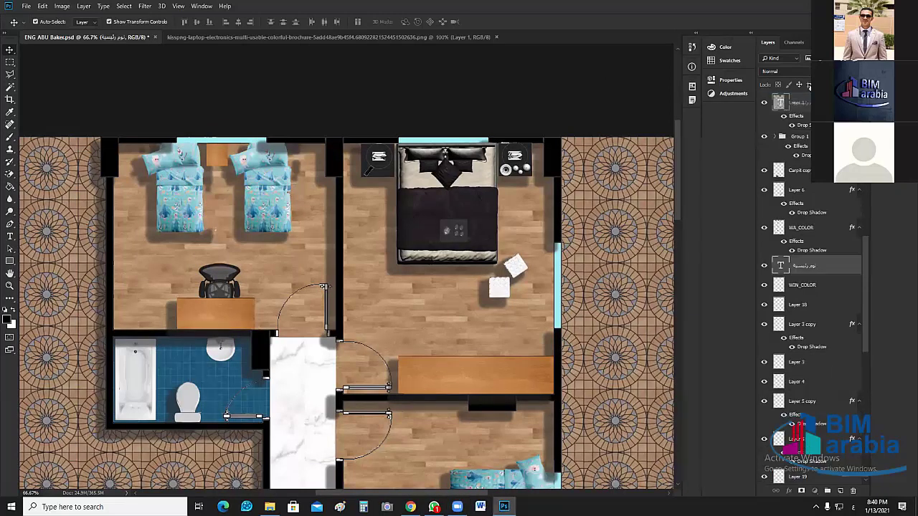
scroll(810, 287, up, 5)
scroll(789, 180, up, 5)
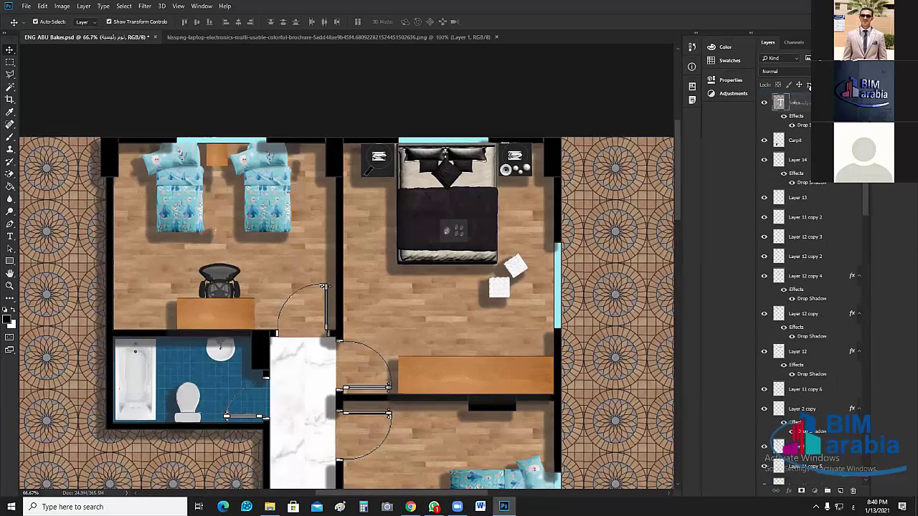
drag(760, 155, 762, 152)
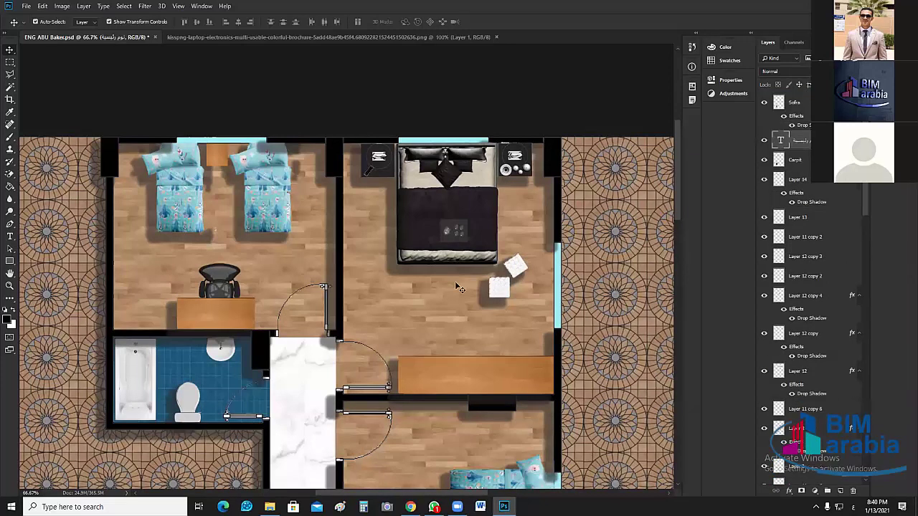
Examine the bedrooms, the corridor and the tiled exterior, both in the whole plan and close up.
scroll(456, 284, down, 2)
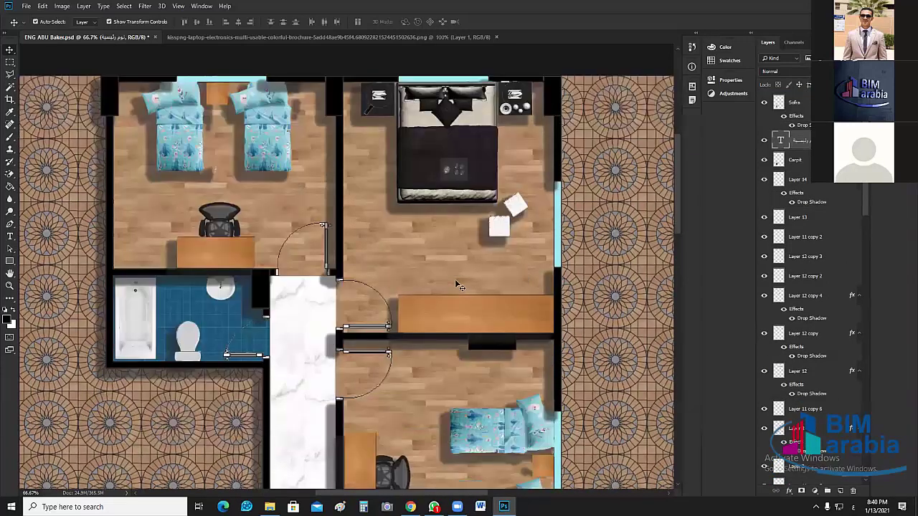
scroll(457, 284, down, 1)
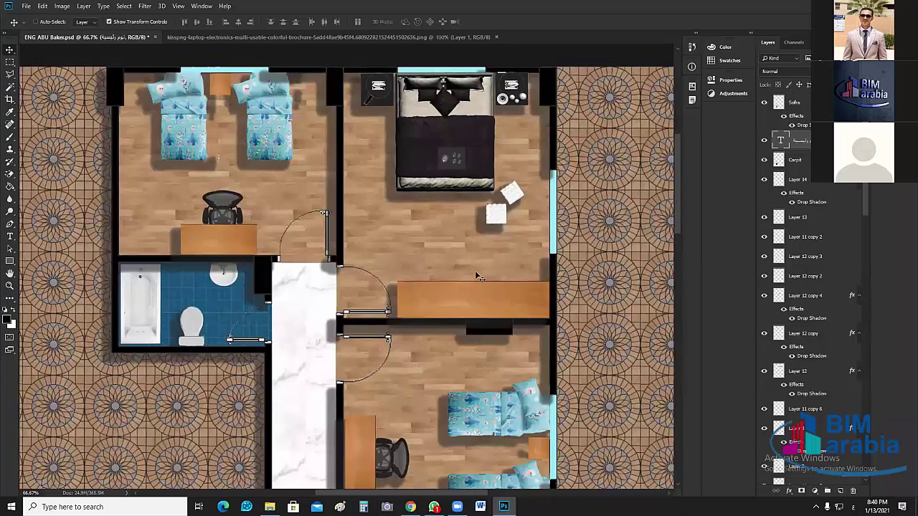
scroll(475, 270, down, 2)
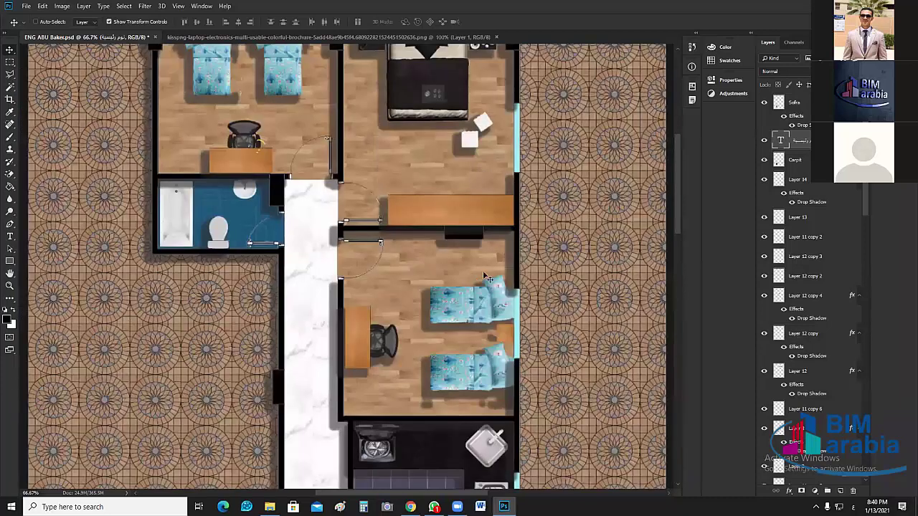
scroll(475, 271, down, 2)
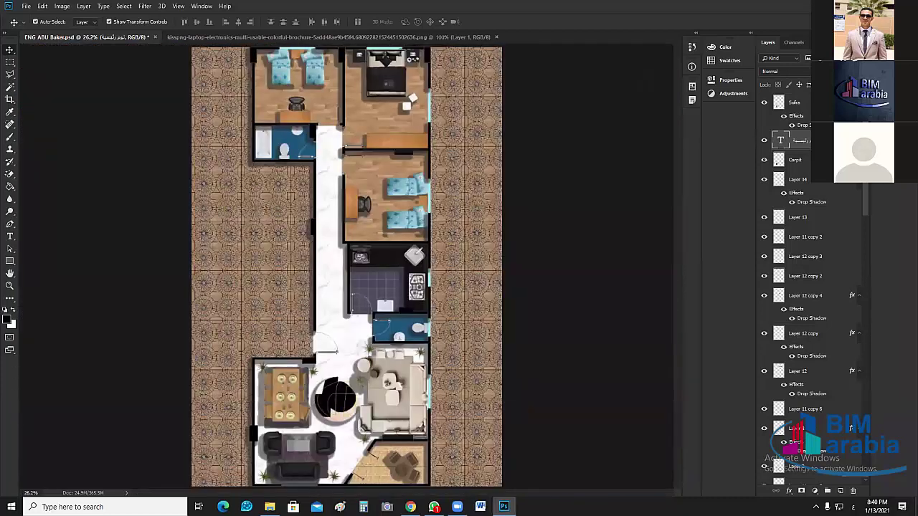
drag(317, 157, 216, 259)
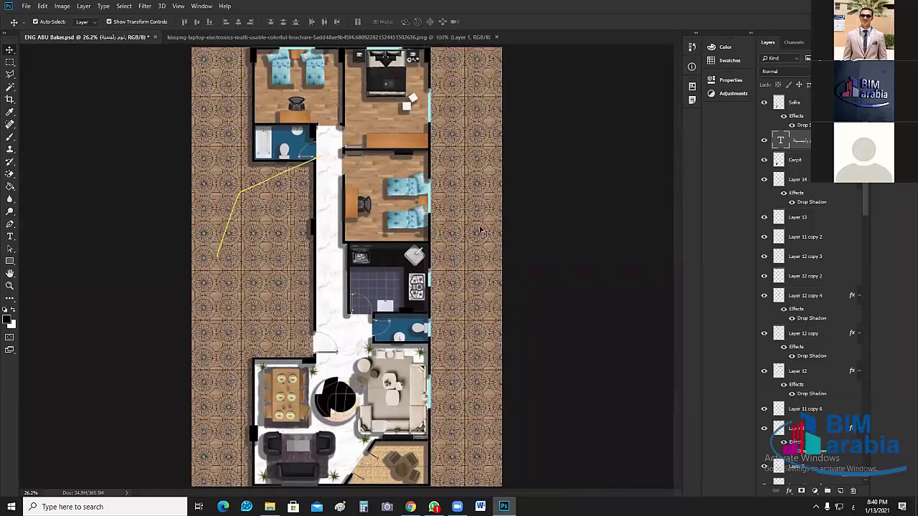
key(ctrl+z)
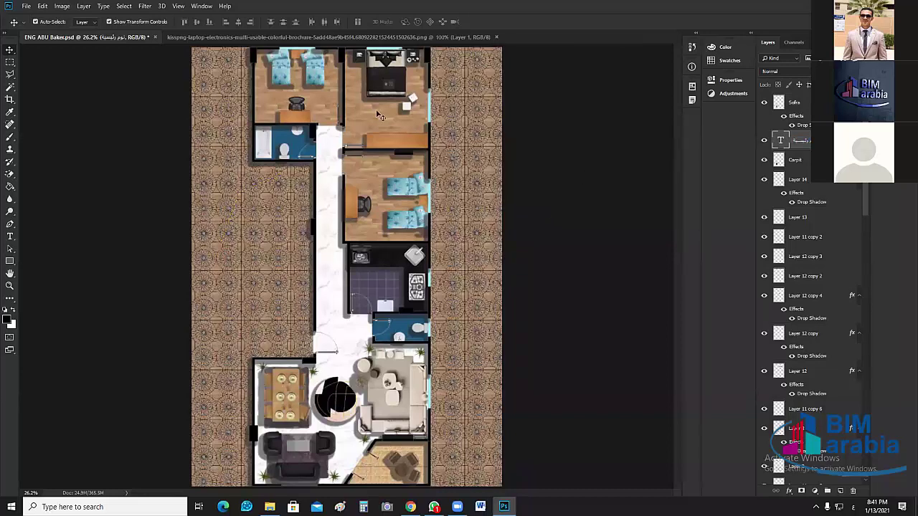
key(ctrl+plus)
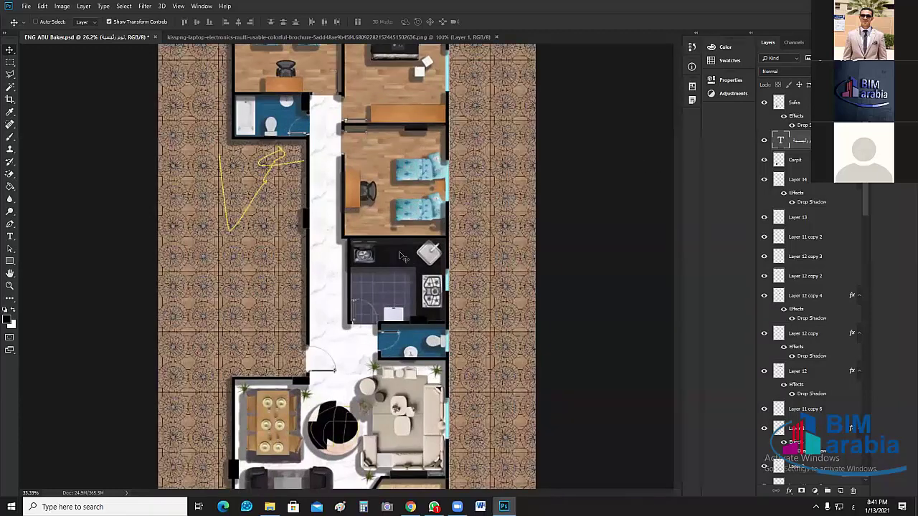
key(ctrl+plus)
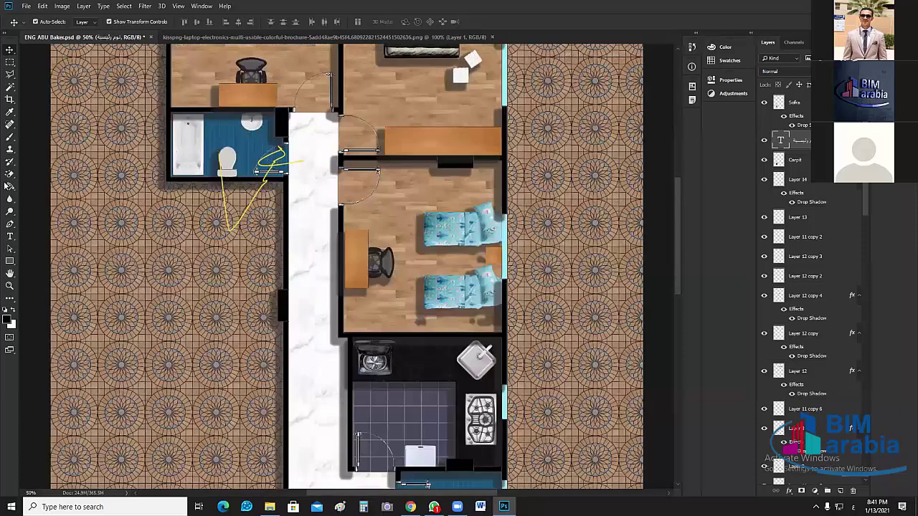
Add a horizontal text object reading "نوم رئيسية" on the master bedroom floor, between the double bed and the long wooden cabinet.
scroll(17, 225, up, 4)
key(ctrl+plus)
key(ctrl+plus)
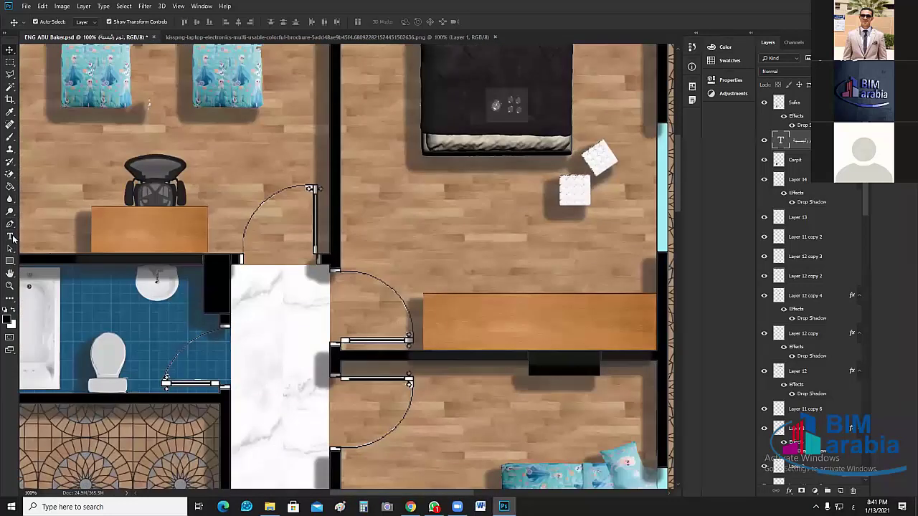
click(11, 237)
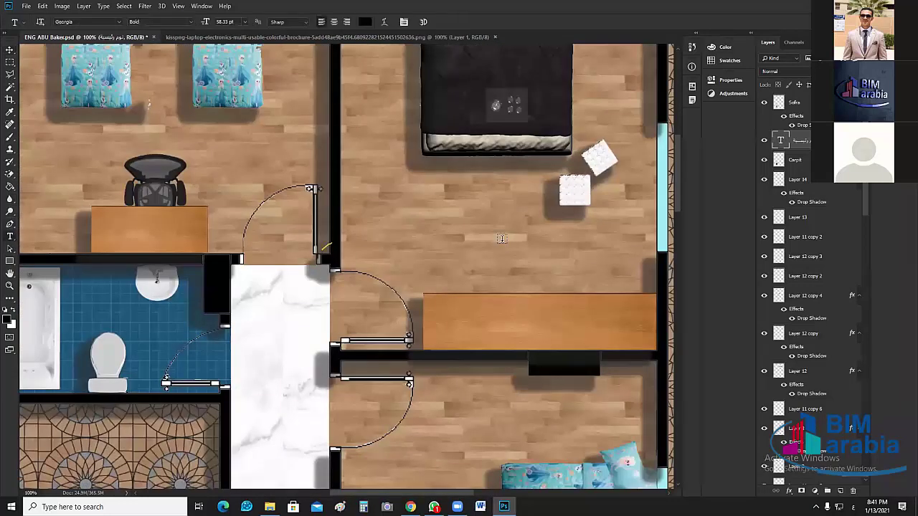
click(502, 238)
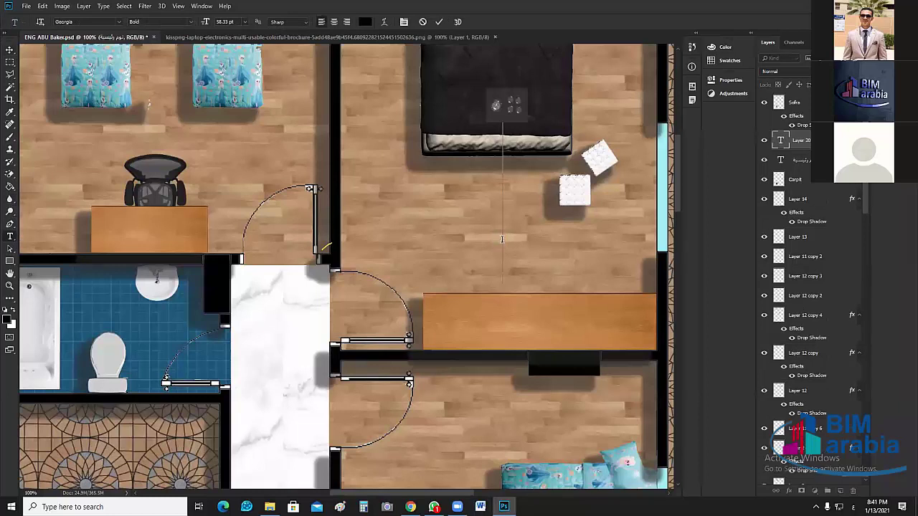
text(نوم)
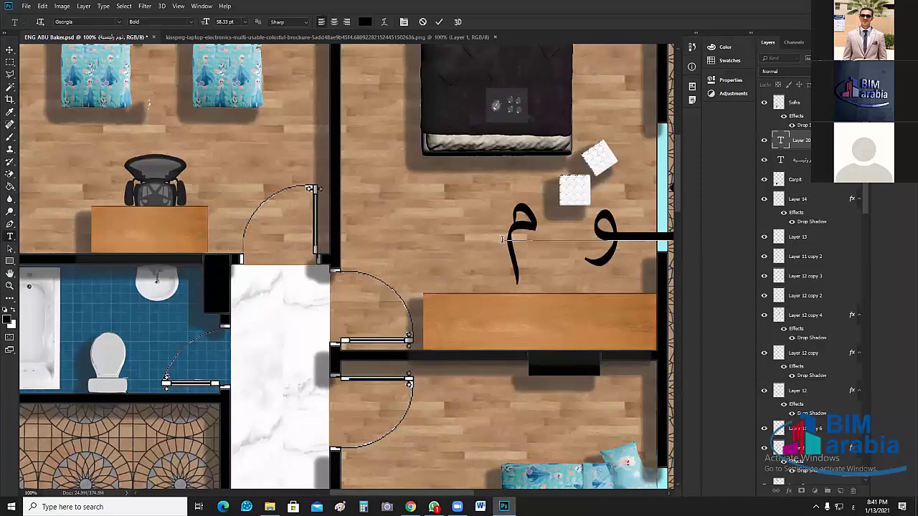
key(BackSpace)
key(BackSpace)
key(BackSpace)
text(مر)
key(BackSpace)
text(ر)
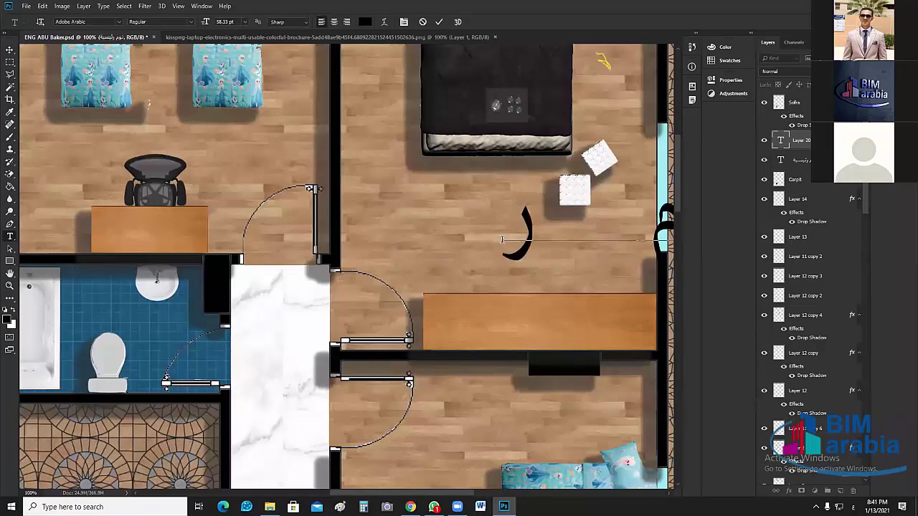
text(ئيسي)
text(ة)
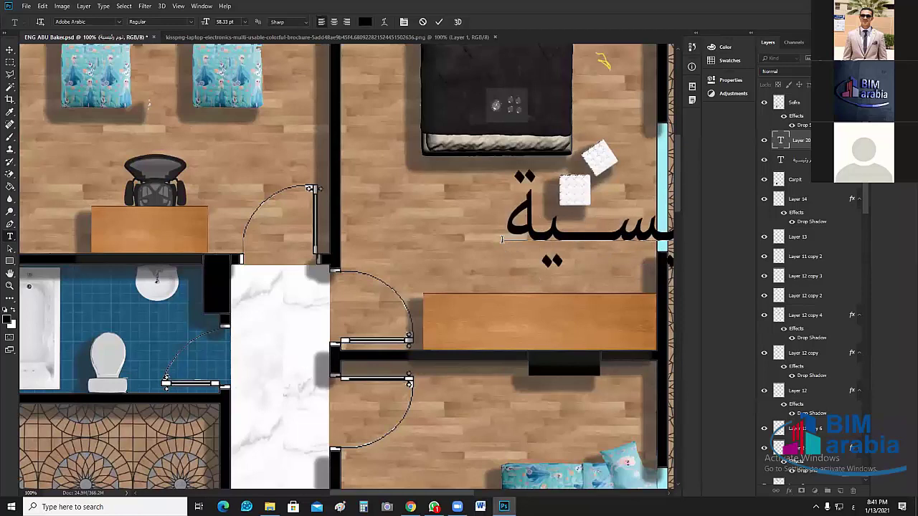
Set the whole bedroom label's font size to 12 pt and delete the space between its two words.
double_click(603, 233)
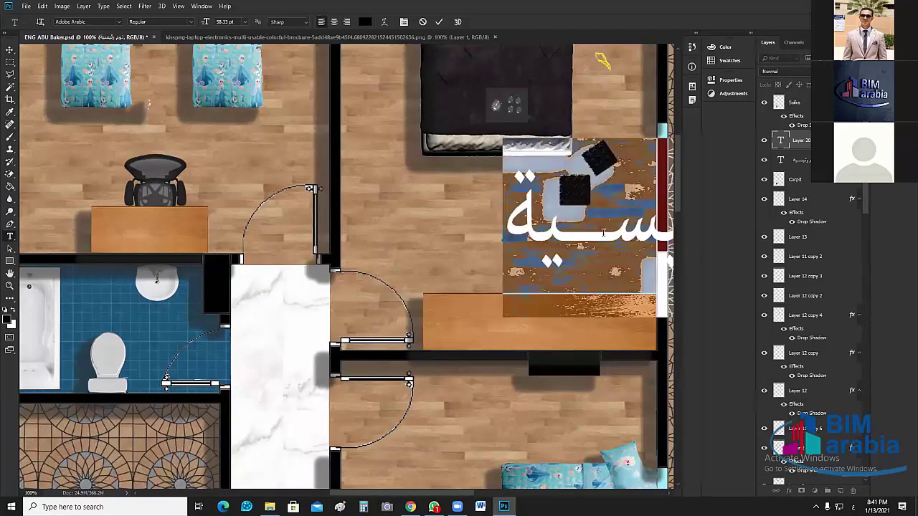
click(218, 22)
text(25)
key(Return)
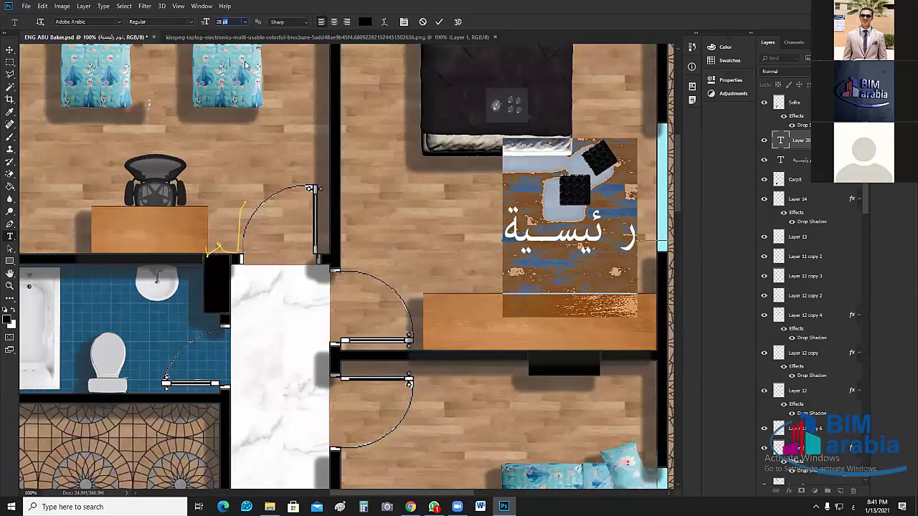
click(245, 21)
click(233, 76)
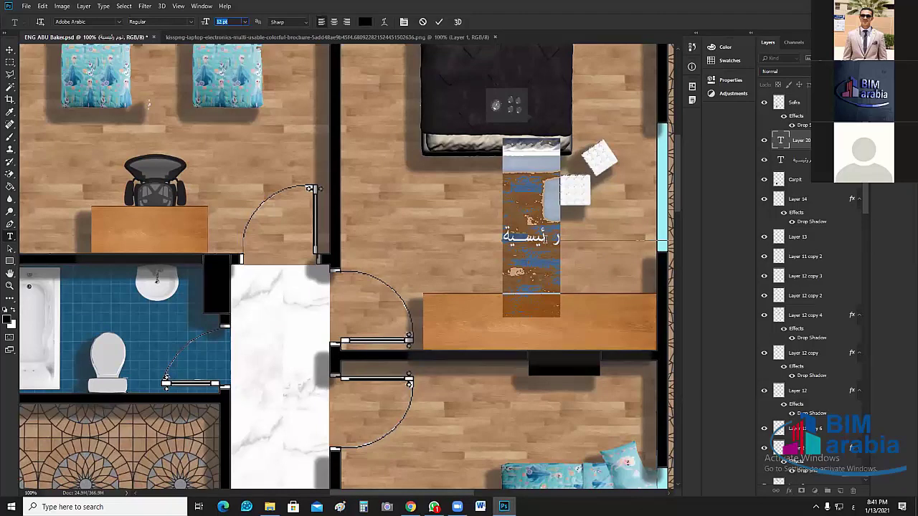
key(ctrl+a)
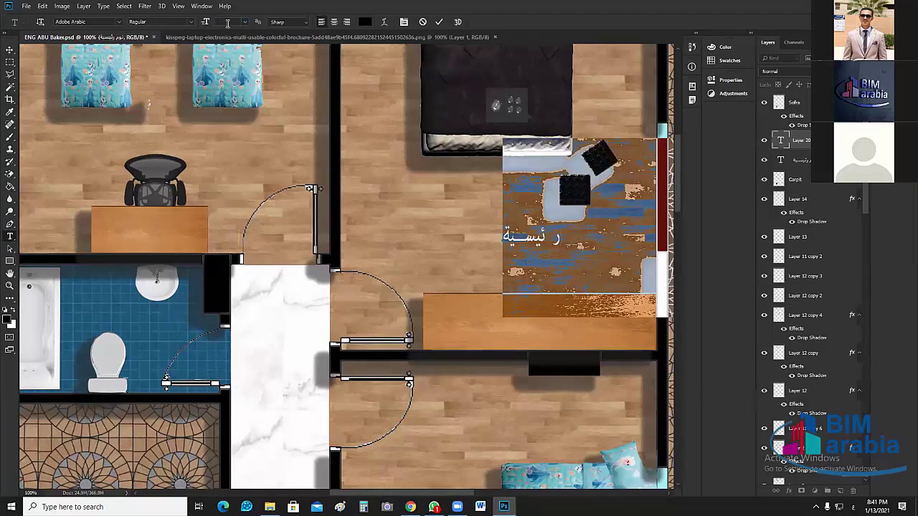
key(Return)
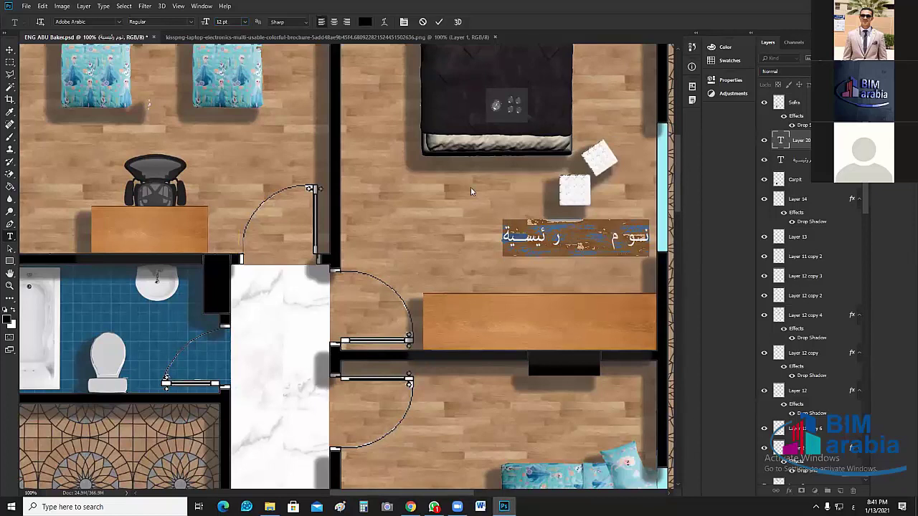
click(570, 254)
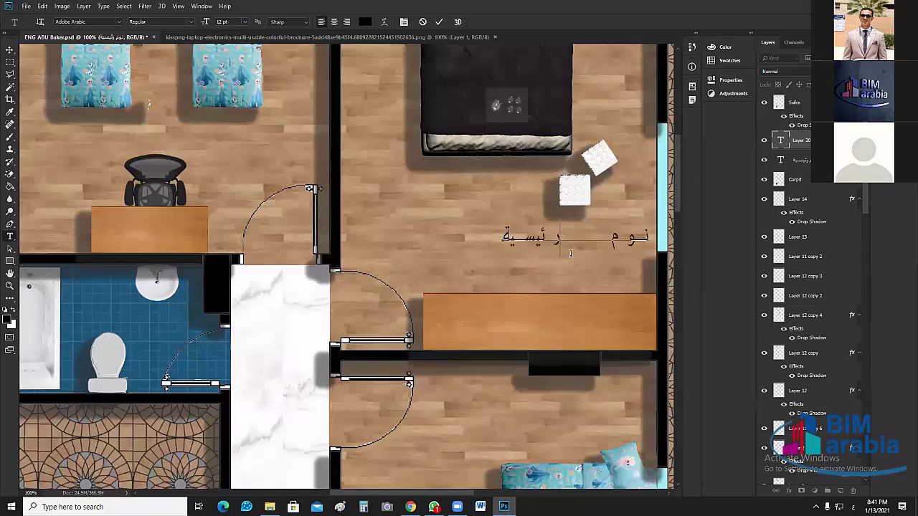
key(BackSpace)
Set the bedroom label's font to Simplified Arabic in the Bold style.
key(ctrl+a)
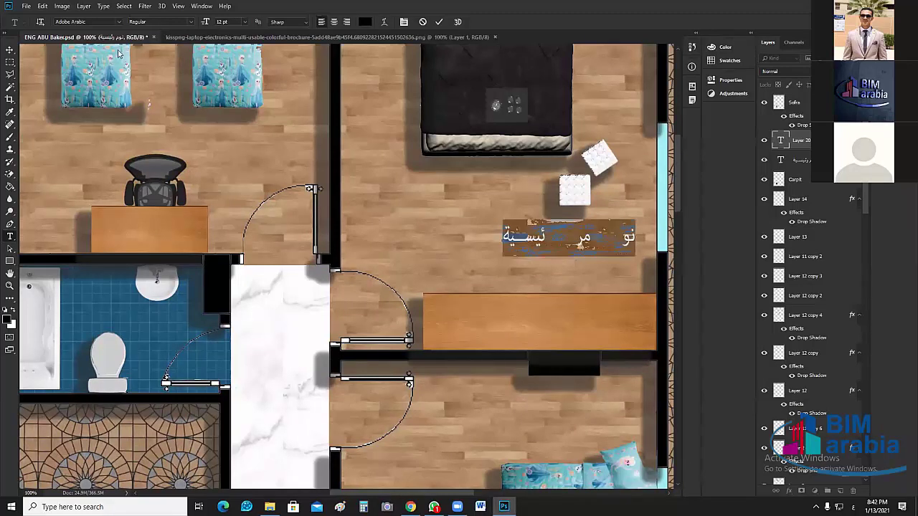
click(117, 22)
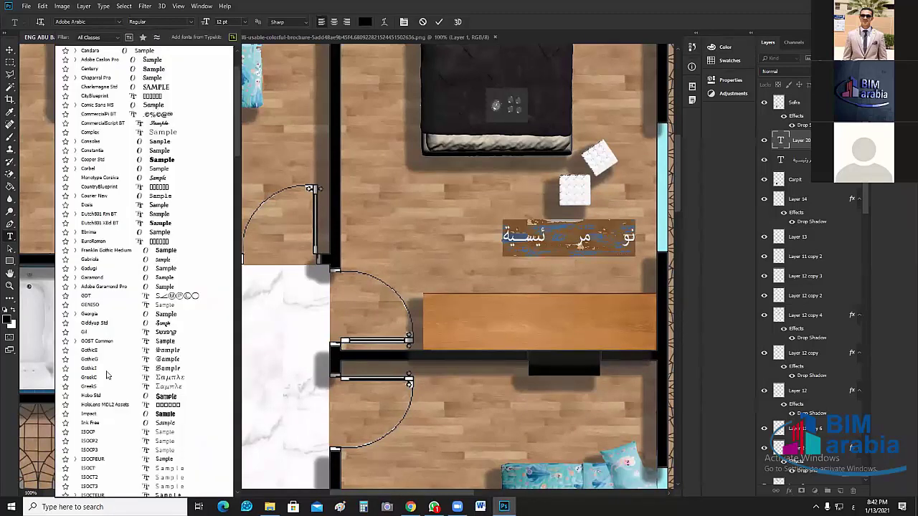
scroll(126, 362, up, 2)
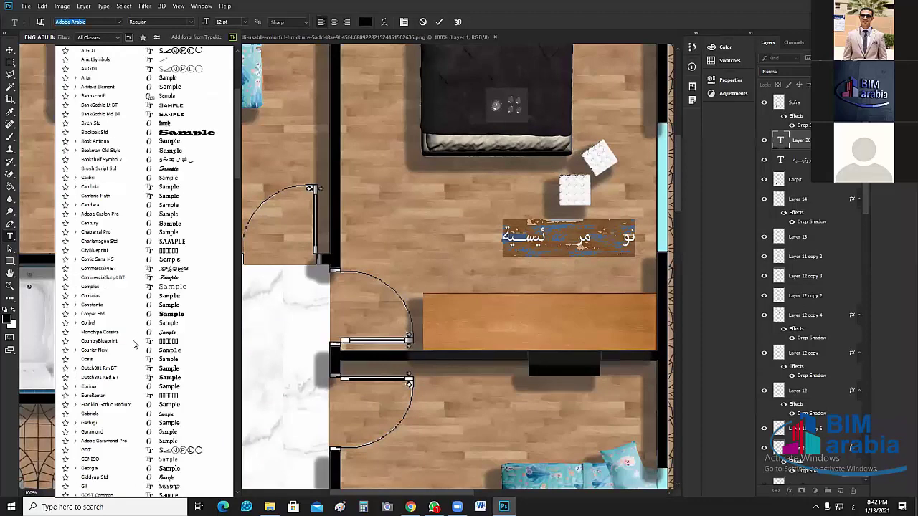
scroll(133, 345, down, 6)
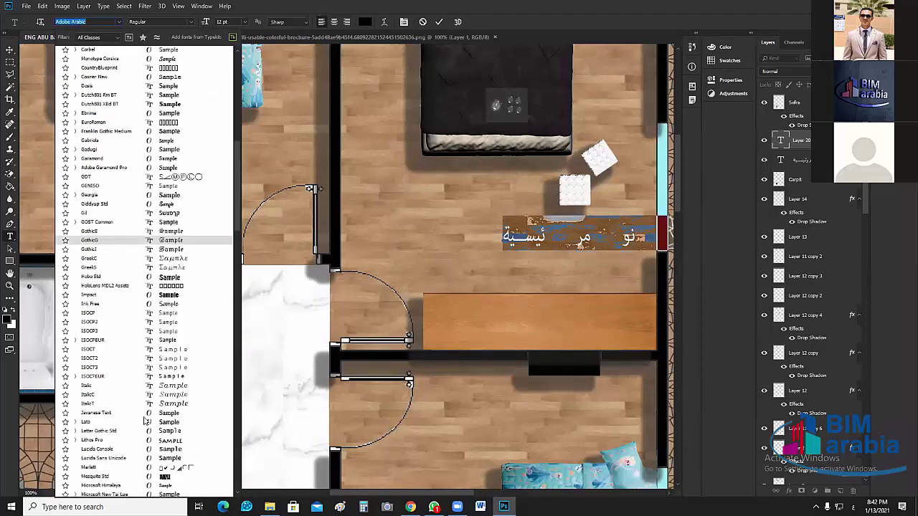
scroll(133, 431, down, 3)
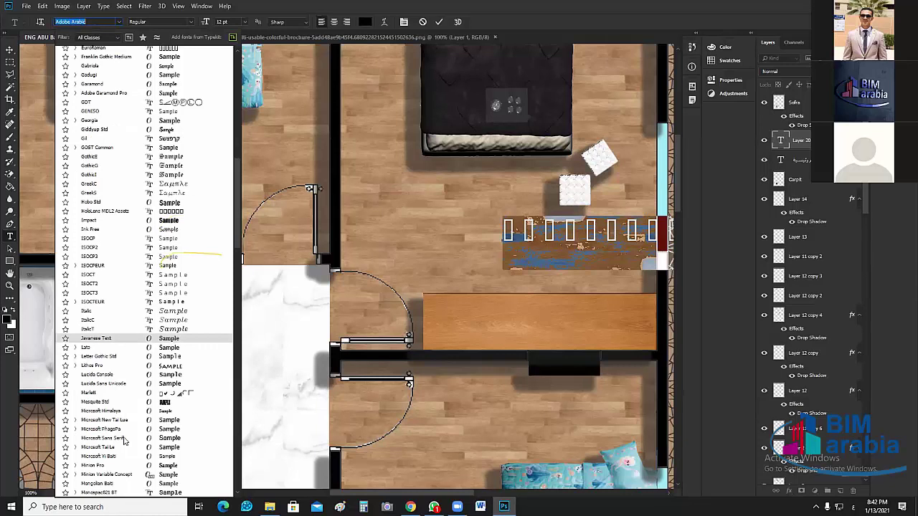
scroll(124, 440, down, 5)
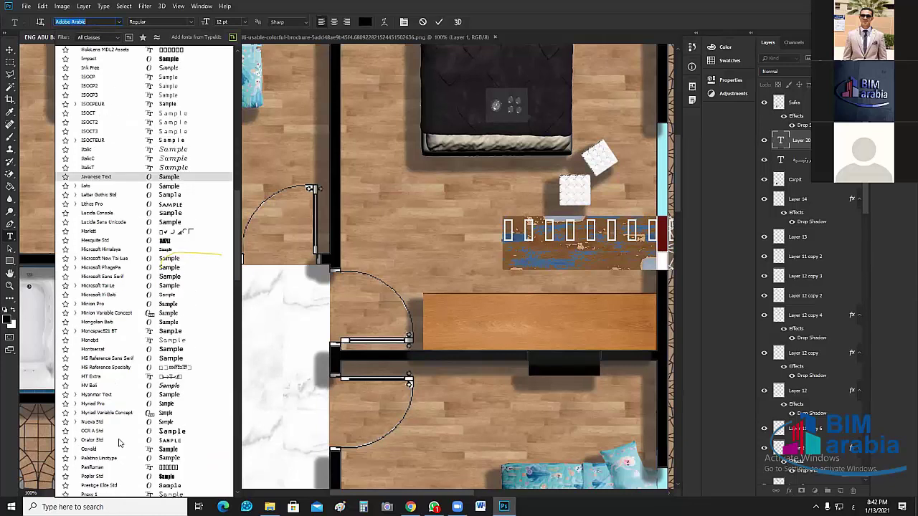
scroll(120, 443, down, 4)
scroll(120, 443, down, 3)
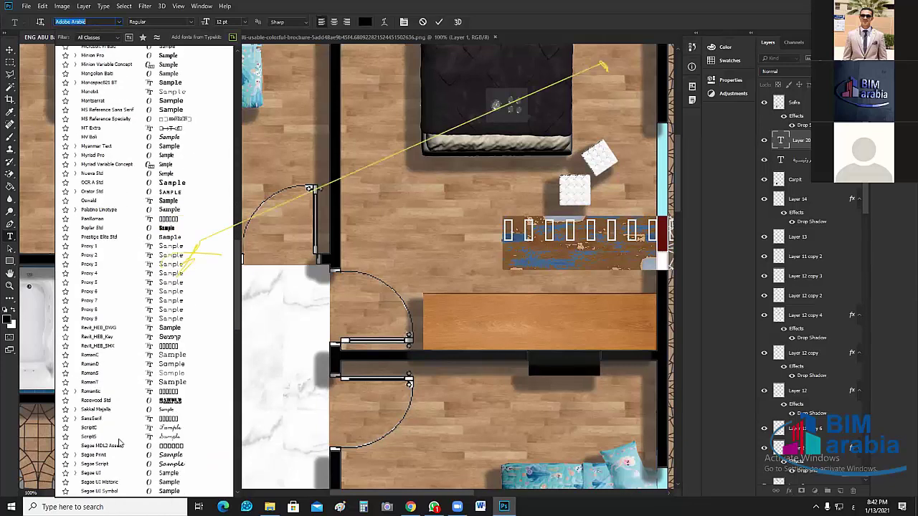
scroll(120, 442, down, 7)
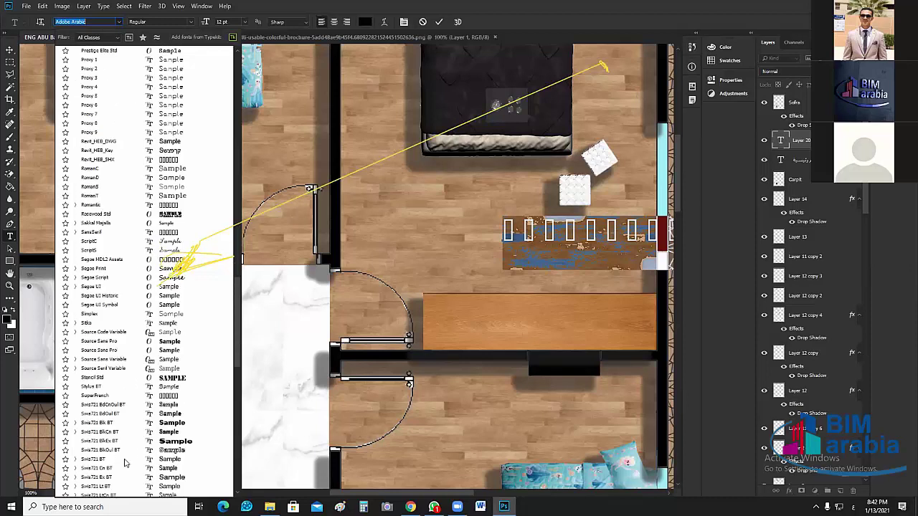
scroll(120, 368, down, 7)
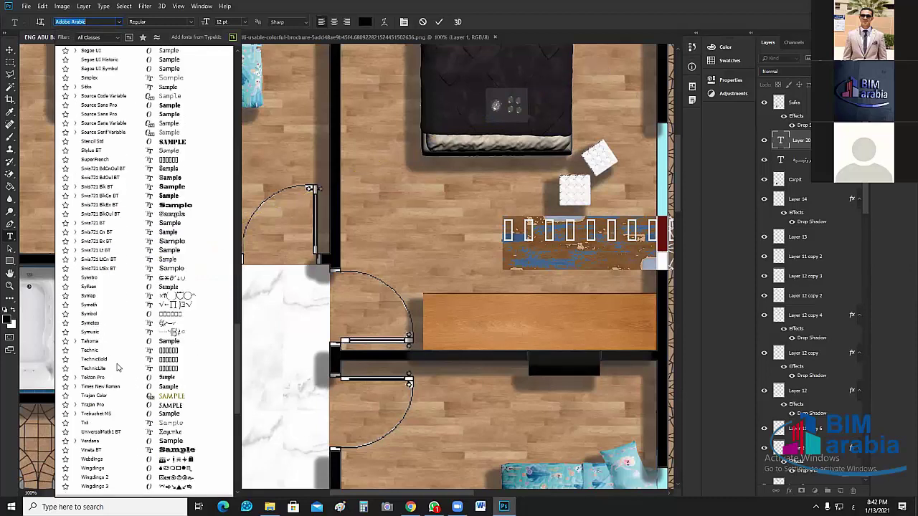
scroll(127, 396, down, 3)
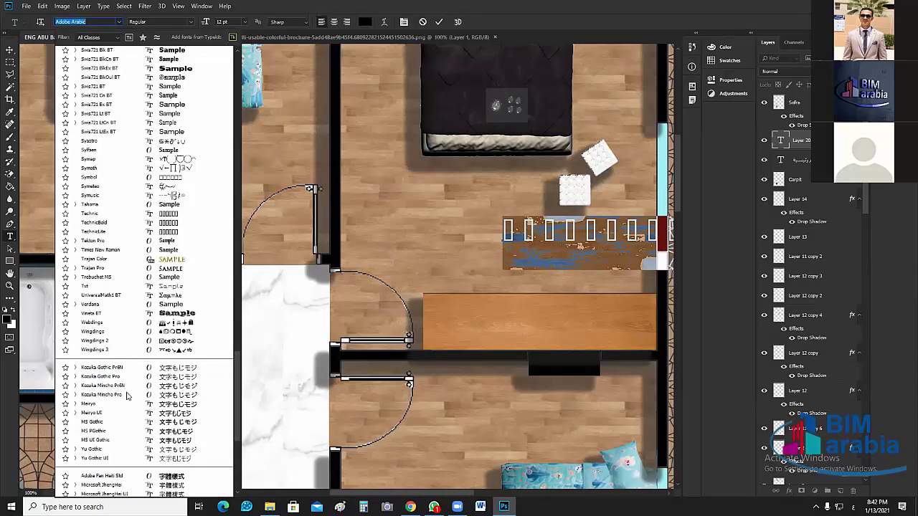
scroll(127, 396, down, 5)
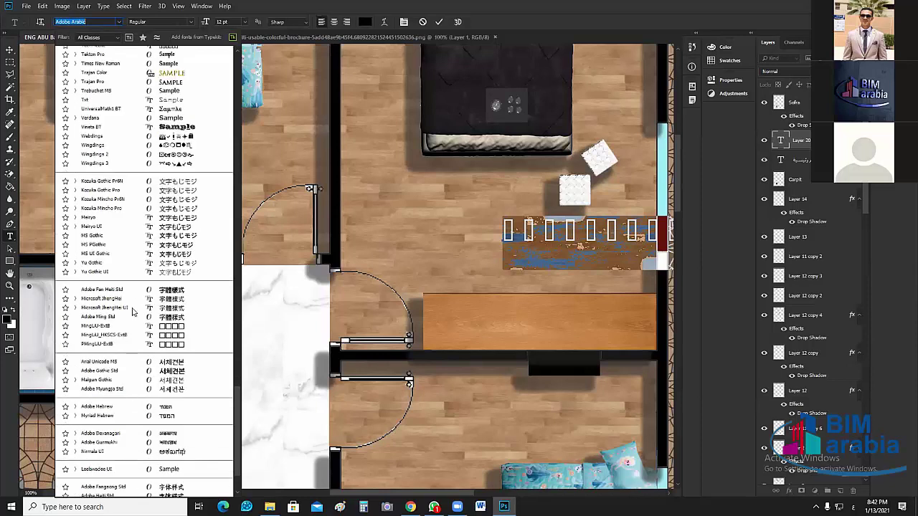
scroll(137, 304, up, 1)
scroll(137, 304, up, 5)
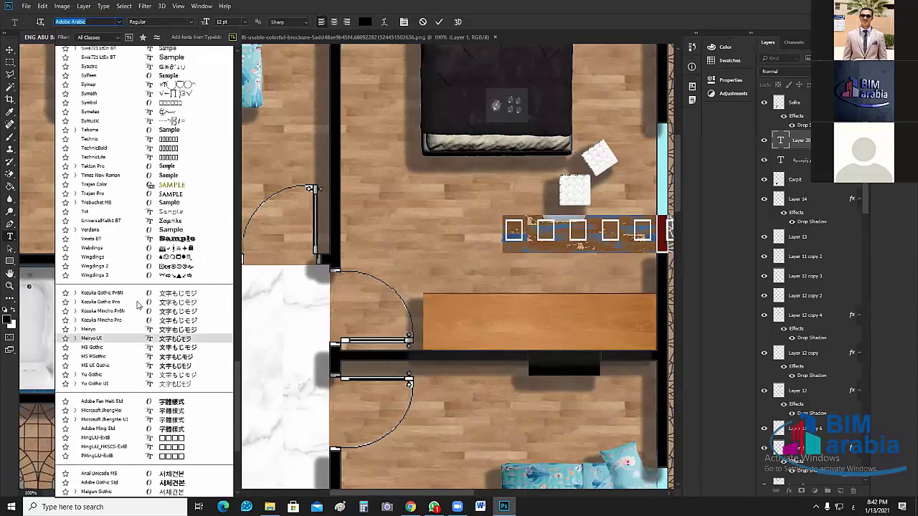
scroll(137, 307, up, 4)
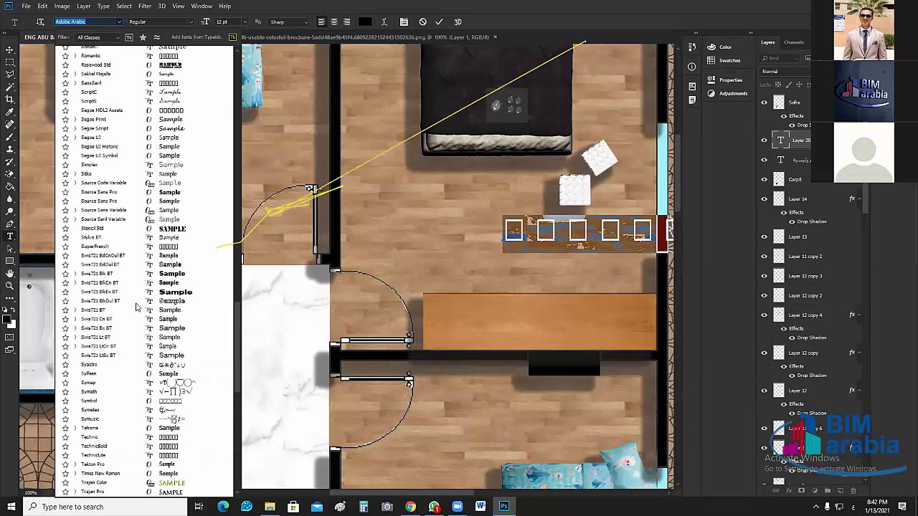
scroll(137, 307, up, 3)
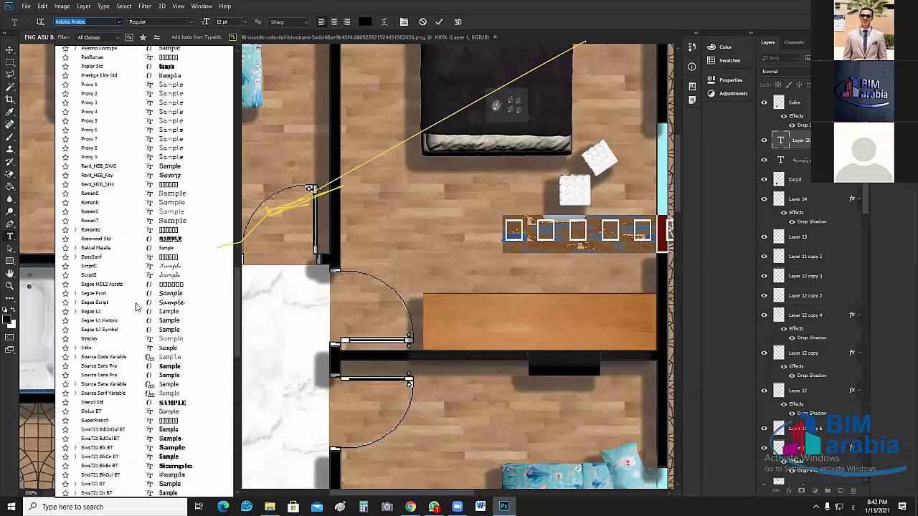
scroll(137, 307, up, 2)
scroll(137, 307, up, 7)
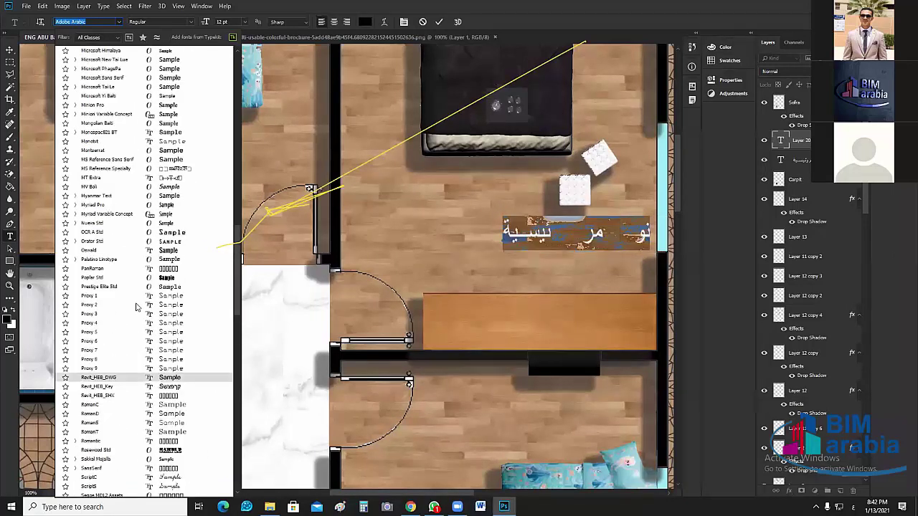
scroll(137, 307, up, 3)
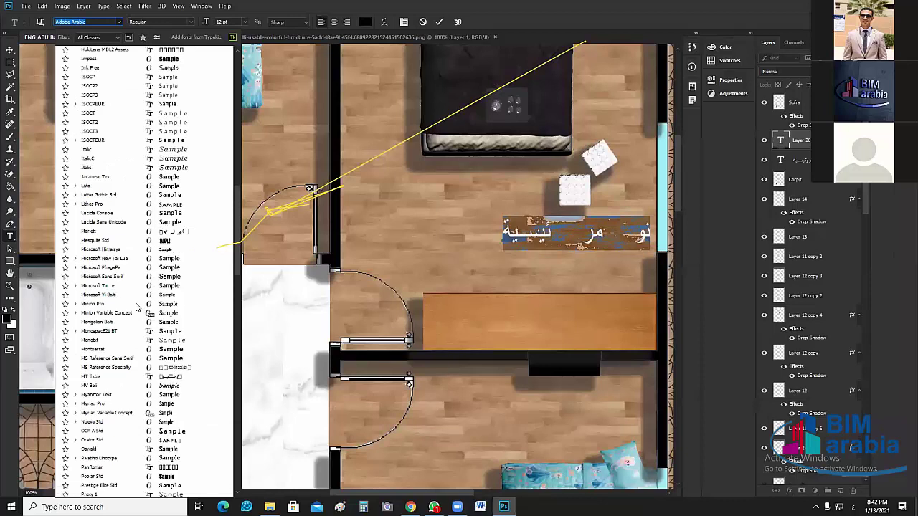
scroll(138, 307, up, 10)
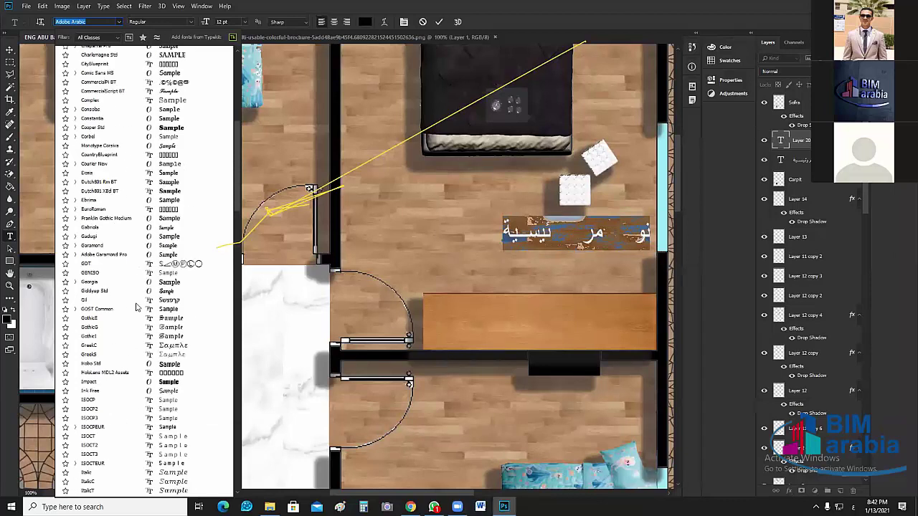
scroll(137, 307, up, 2)
scroll(137, 307, up, 2)
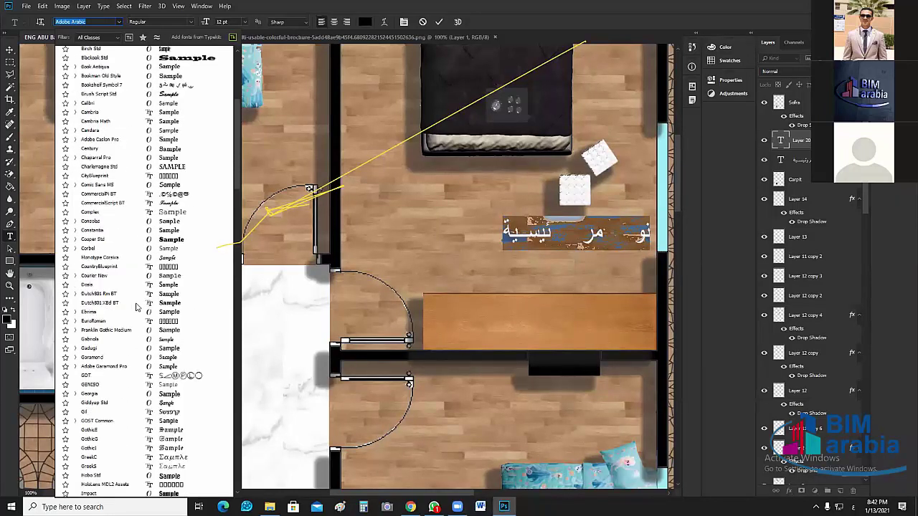
scroll(137, 307, up, 8)
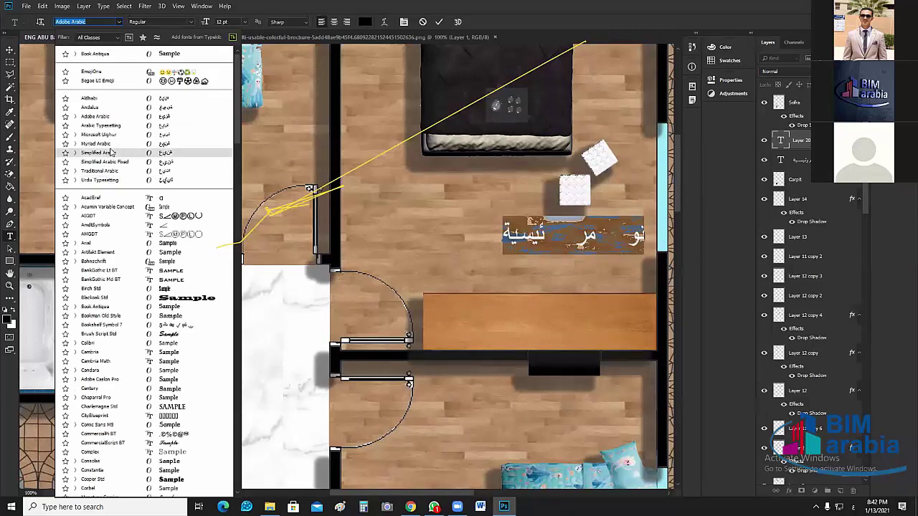
click(106, 153)
click(191, 25)
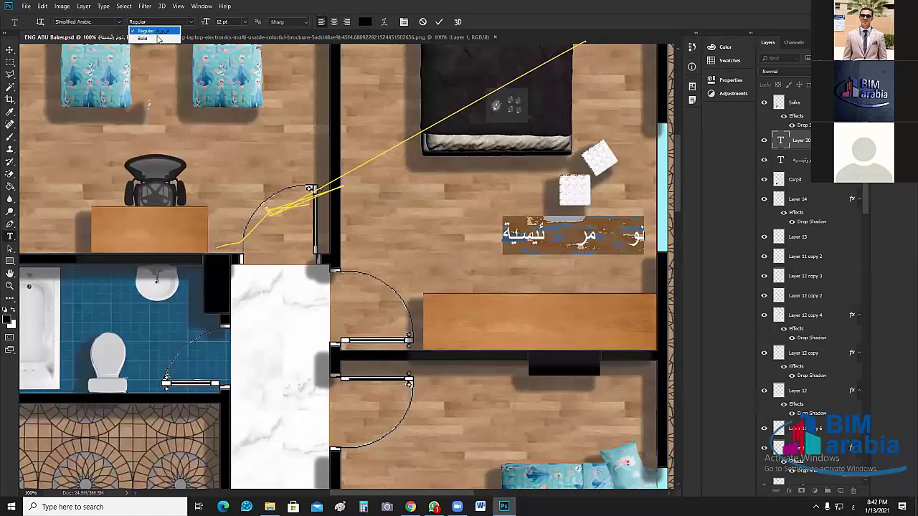
click(159, 40)
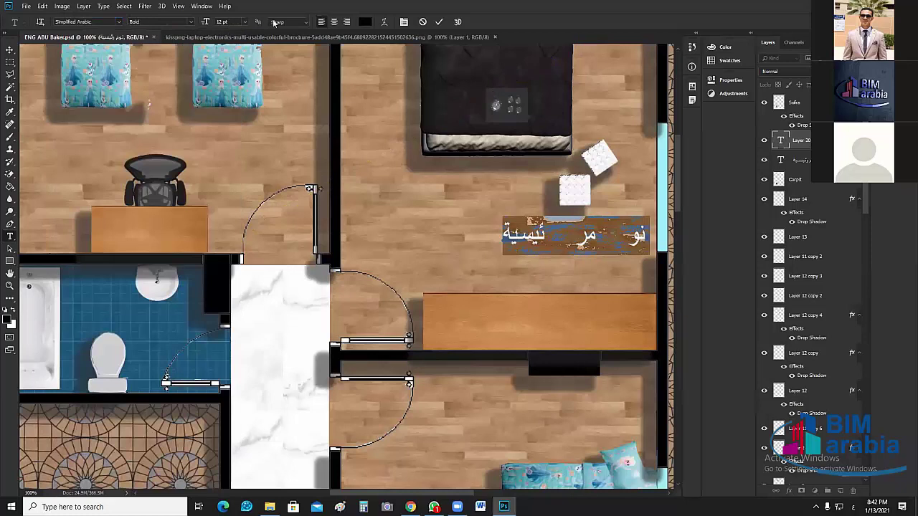
Centre-align the bedroom label and select all of its text.
click(303, 24)
click(333, 23)
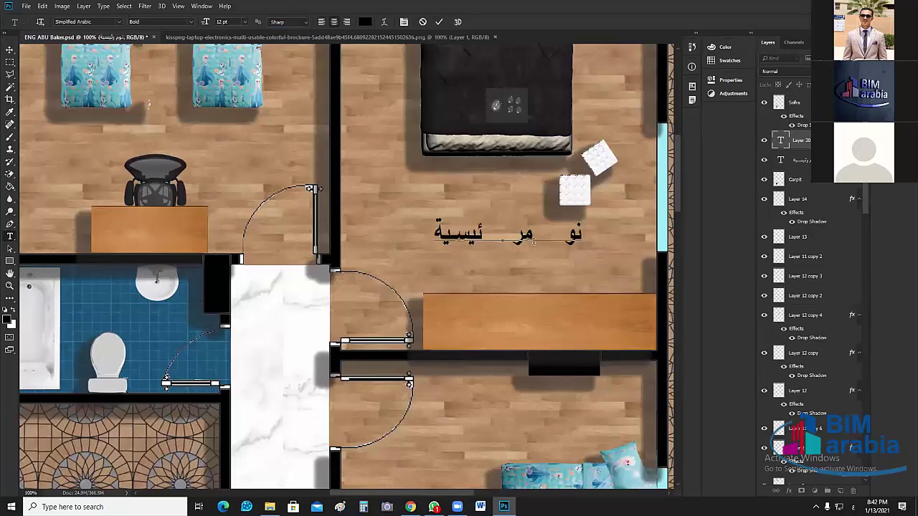
key(ctrl+a)
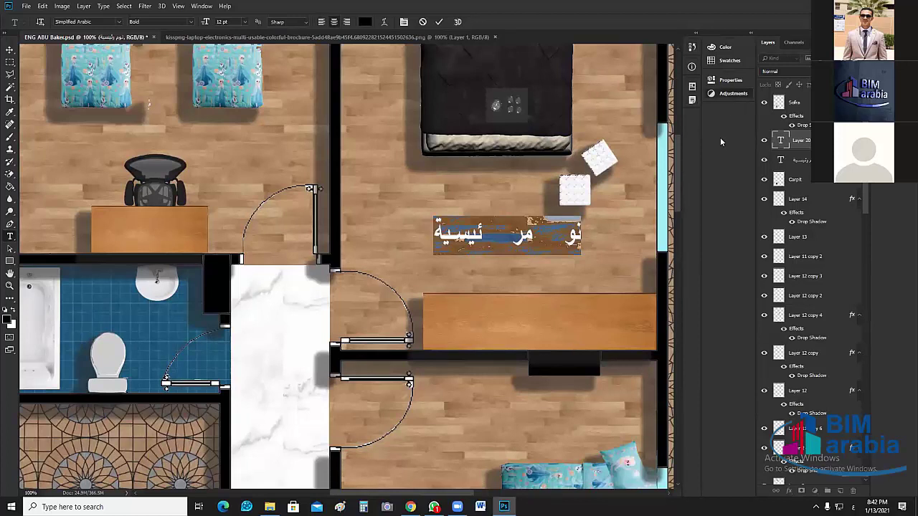
Set the tracking of the selected master bedroom label text to 100.
click(729, 95)
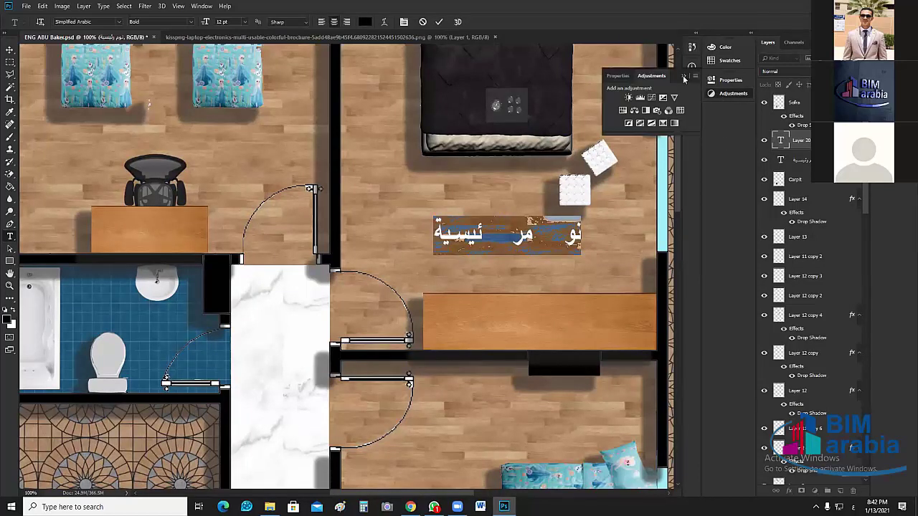
click(718, 90)
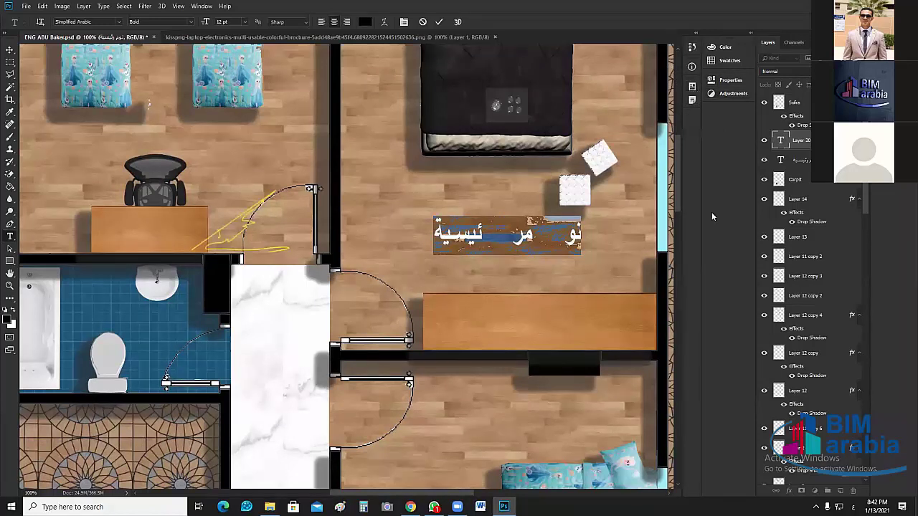
click(724, 80)
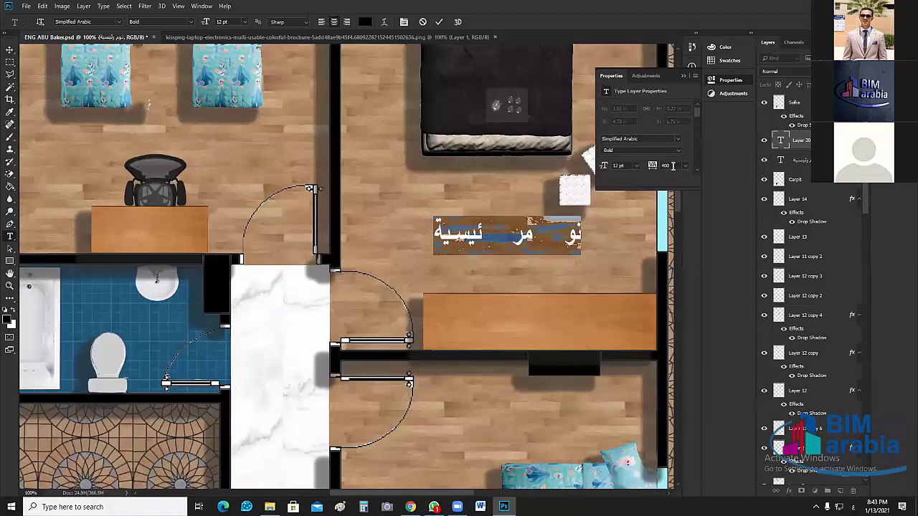
drag(673, 166, 651, 166)
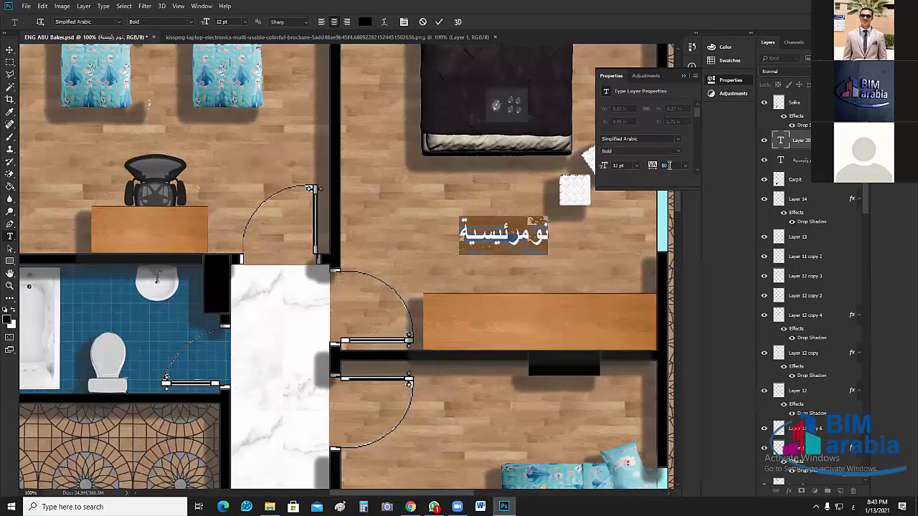
text(100)
click(527, 271)
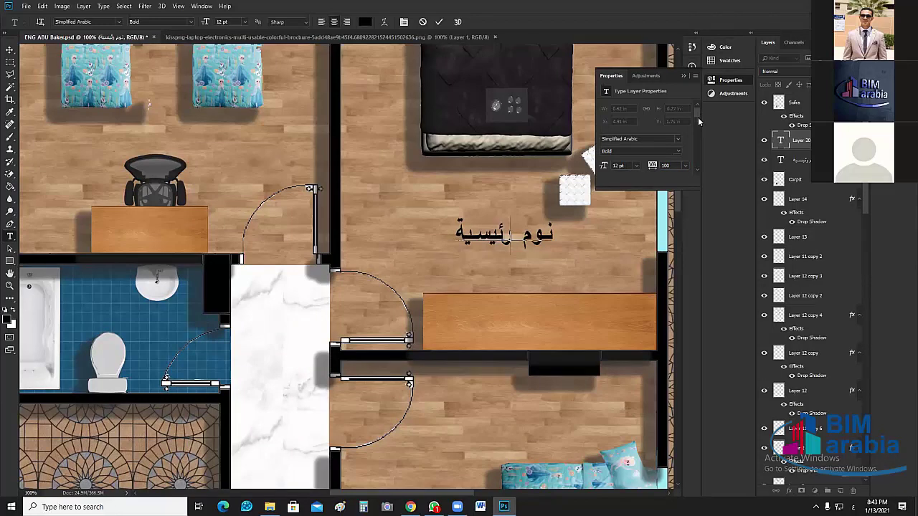
Try to set the master bedroom label's leading to 100 pt.
scroll(698, 117, down, 1)
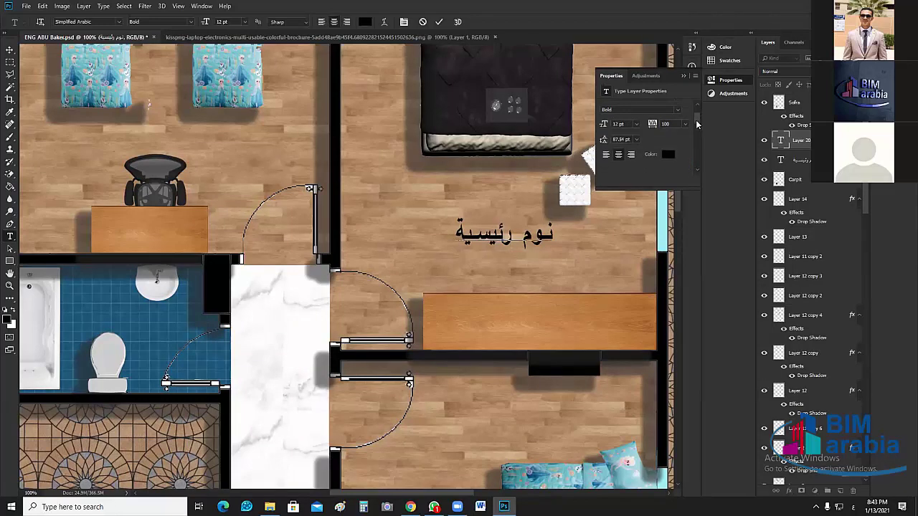
click(605, 144)
drag(605, 144, 629, 151)
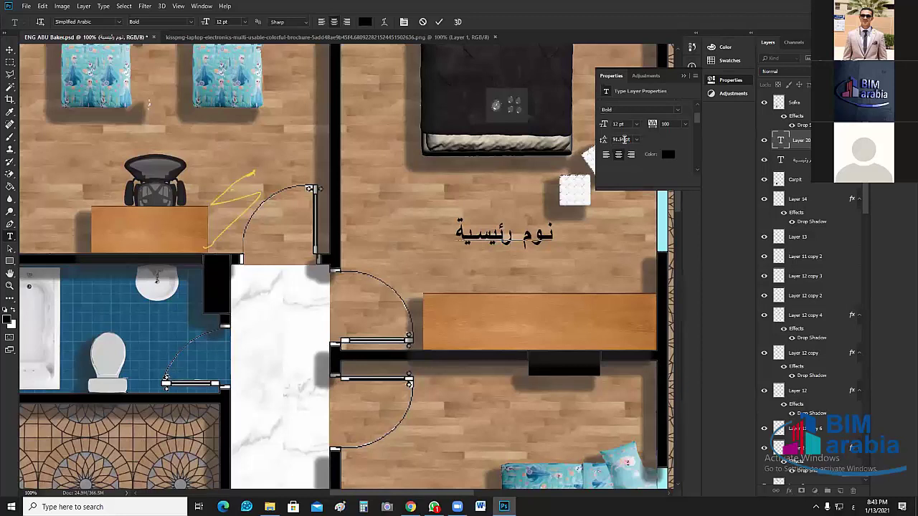
click(621, 139)
text(100)
key(Return)
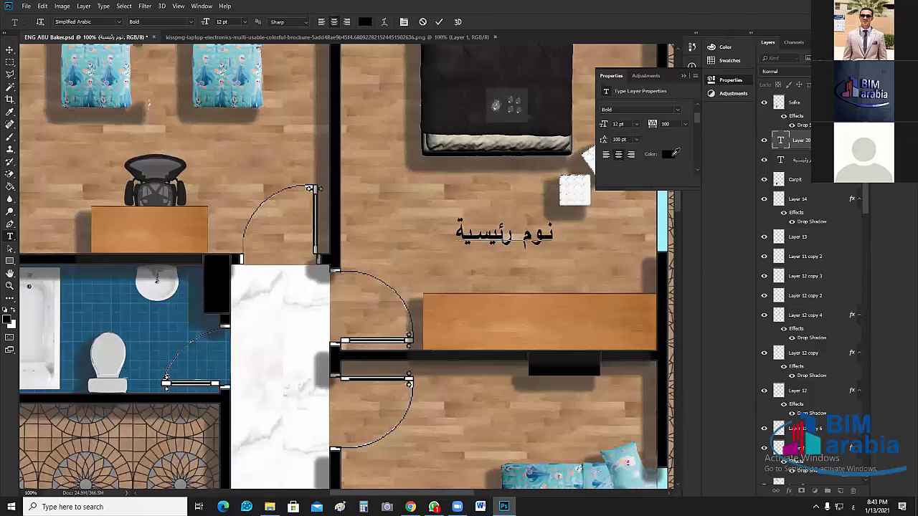
Accept black (000000) as the master bedroom label's text colour and commit the text.
click(671, 153)
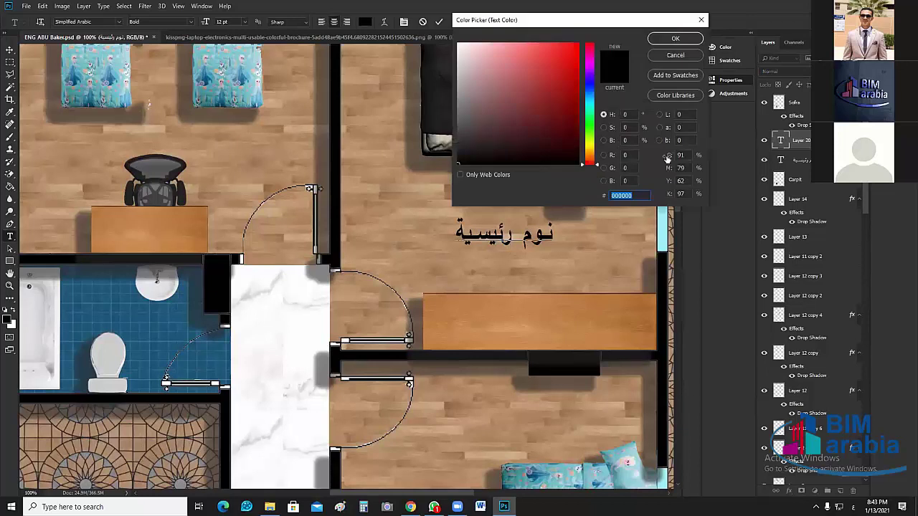
click(589, 48)
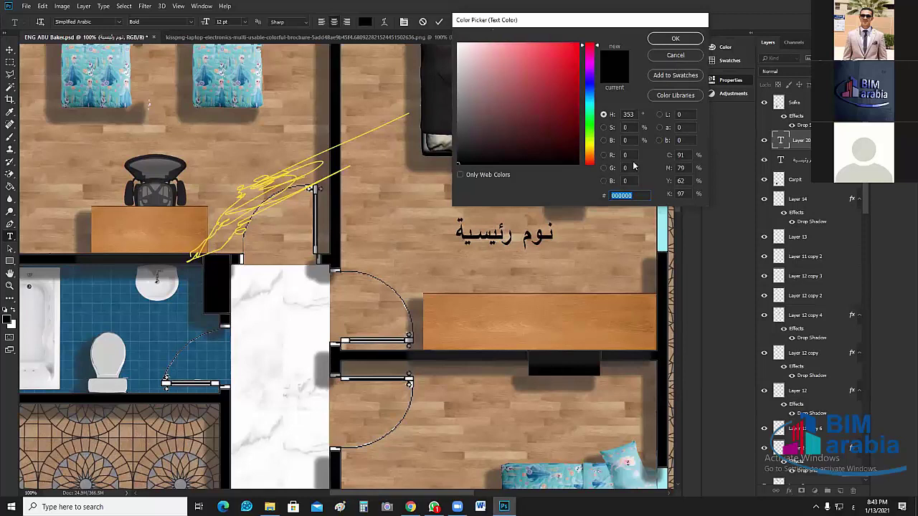
key(Return)
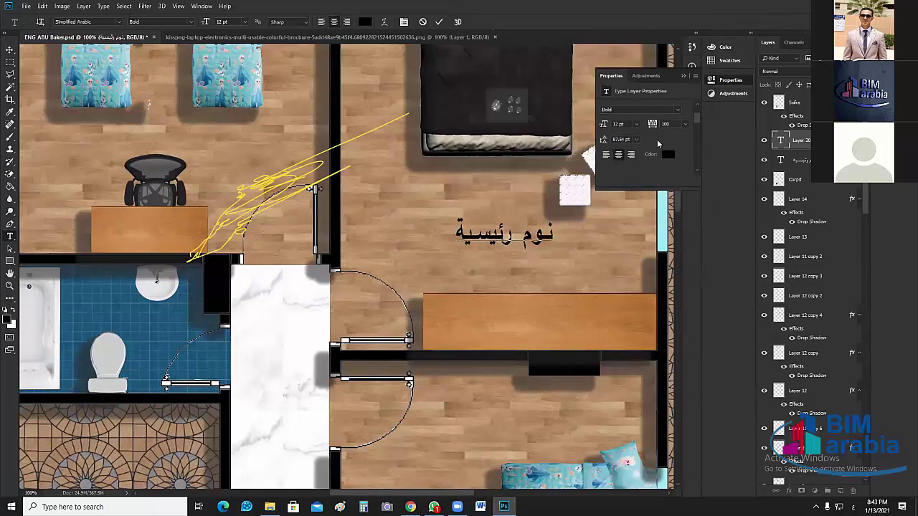
scroll(698, 112, down, 2)
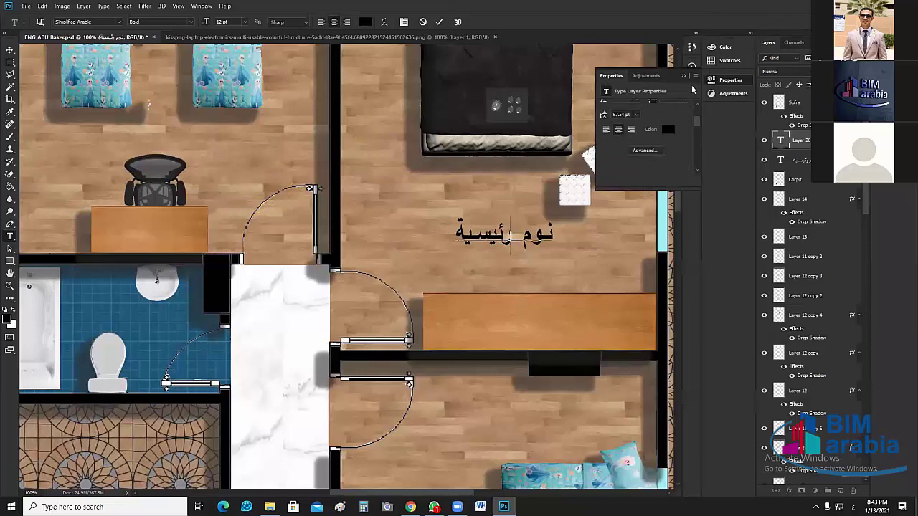
click(627, 191)
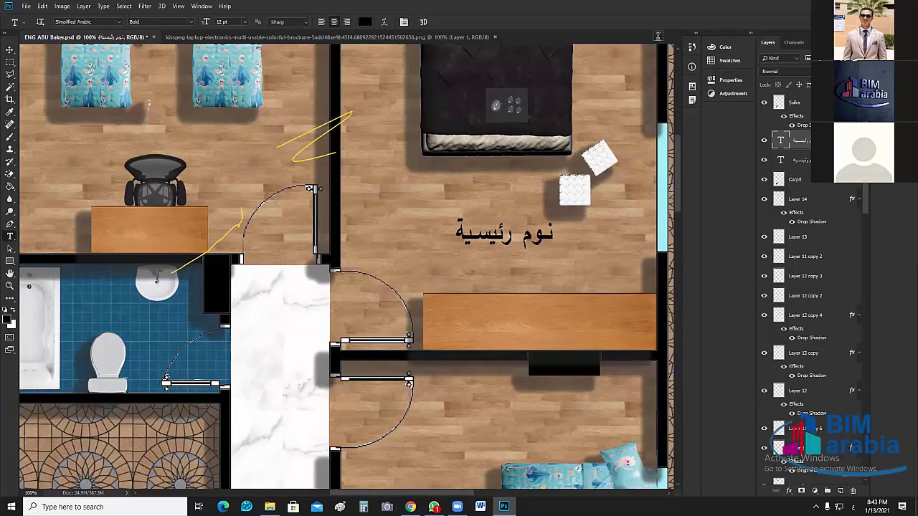
key(Escape)
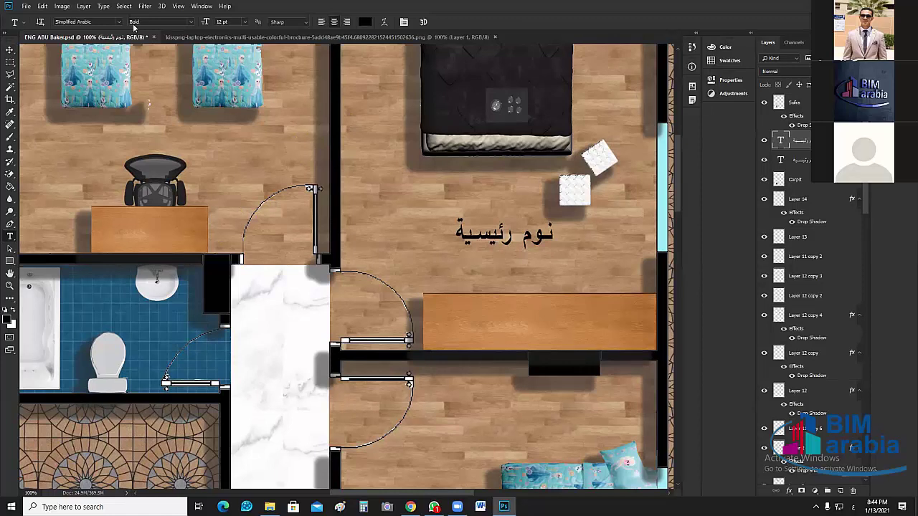
Scale the master bedroom label's height to about 76.5%, shift it slightly nearer the double bed, and apply the transform.
click(11, 50)
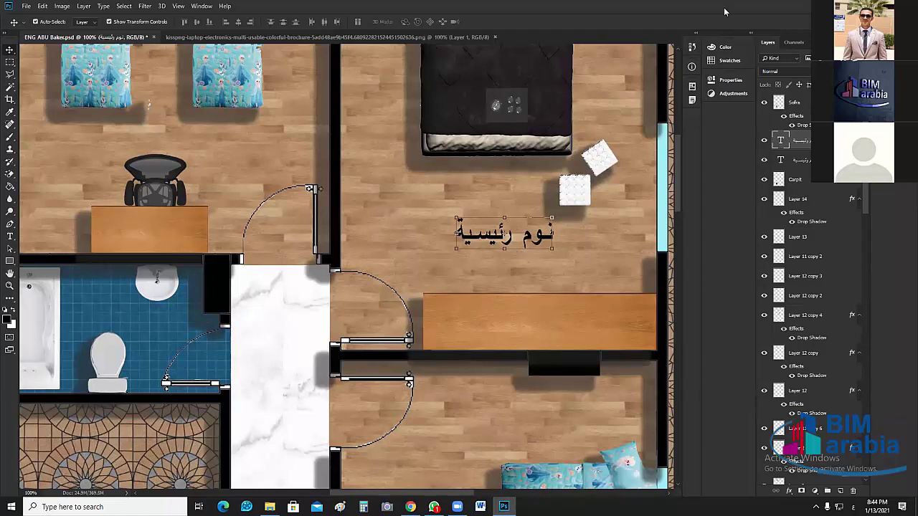
drag(504, 217, 473, 223)
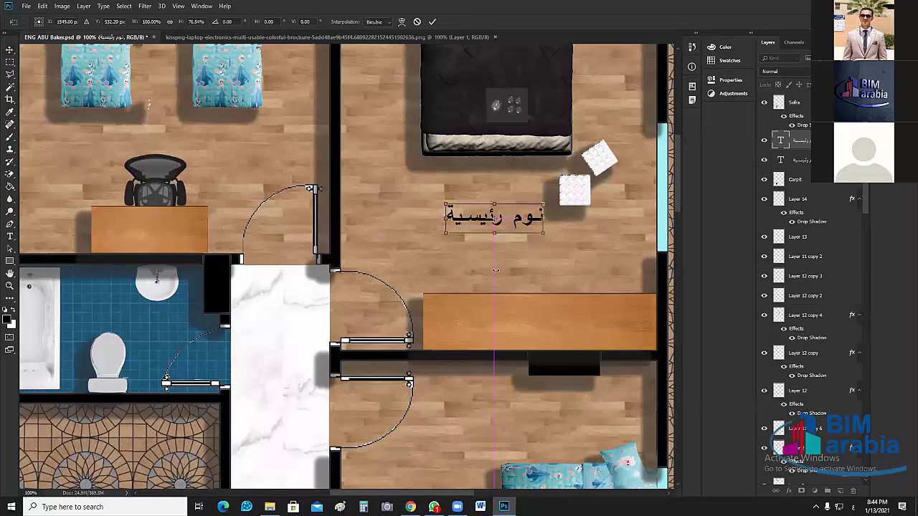
scroll(507, 250, down, 1)
scroll(510, 248, down, 2)
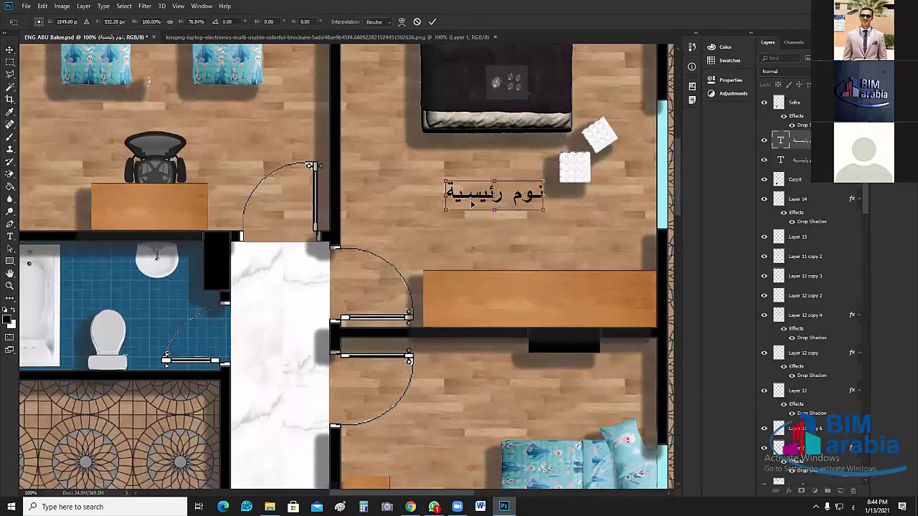
alt+click(324, 166)
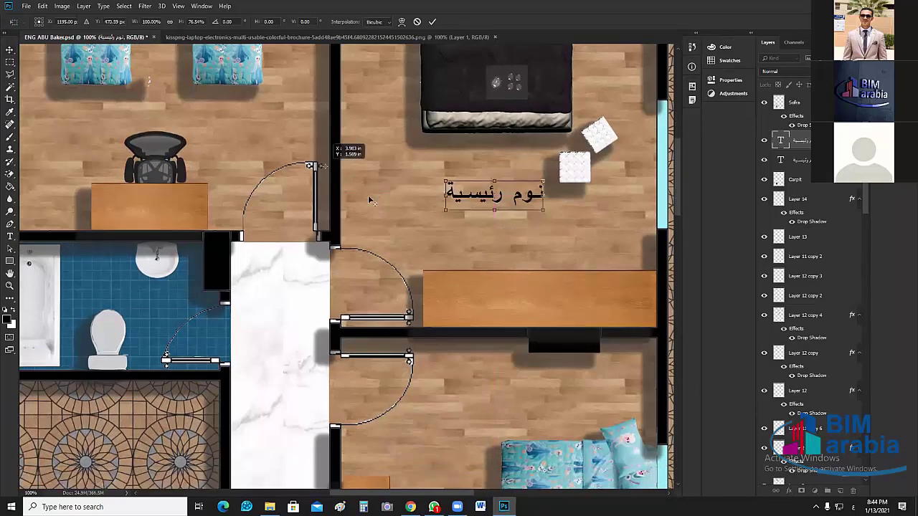
alt+click(463, 212)
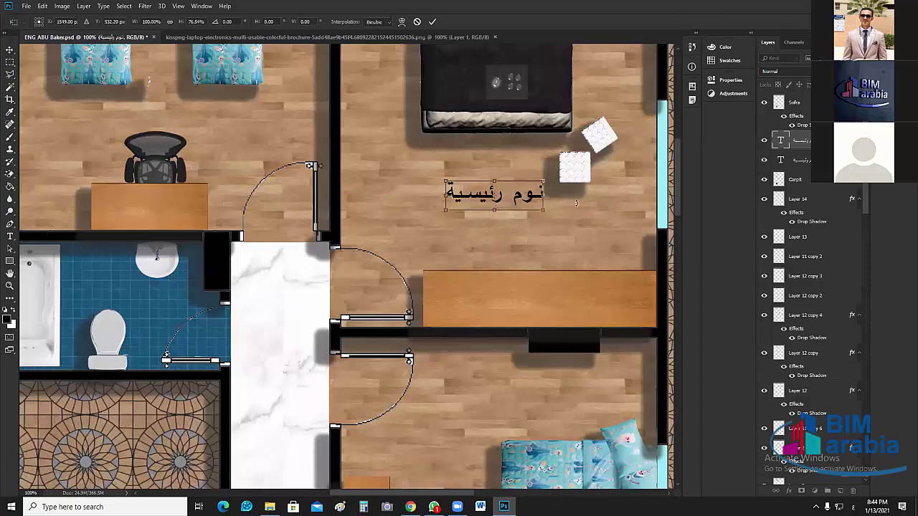
double_click(506, 190)
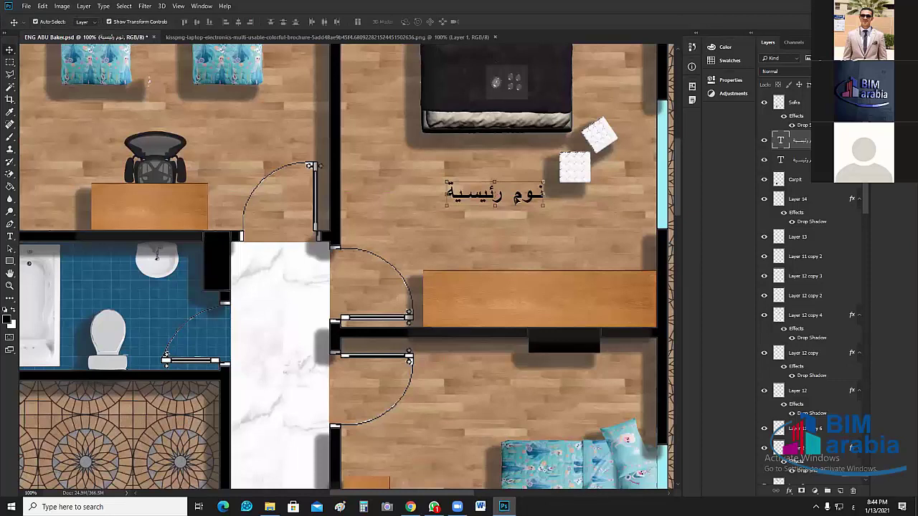
Duplicate the bedroom label into the two-bed children's room above the desk chair and change the copy's text to "نوم اطفال".
key(ctrl)
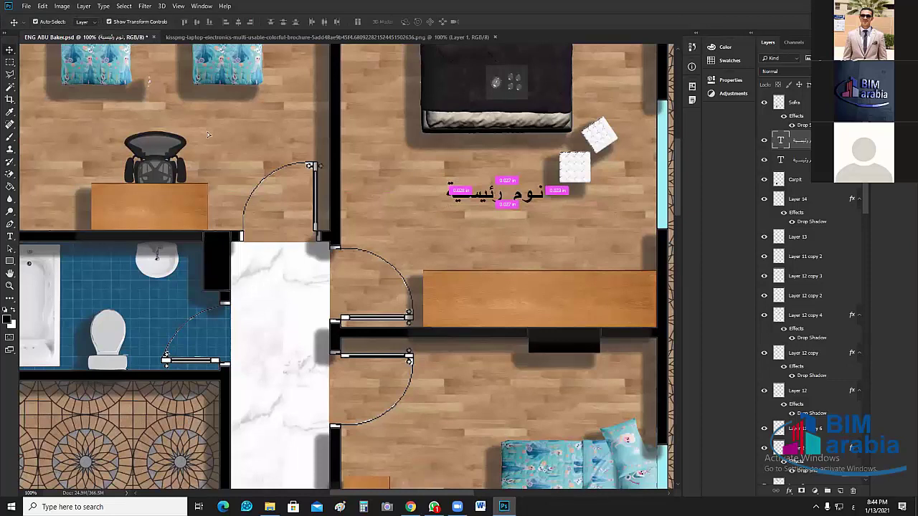
drag(208, 134, 120, 124)
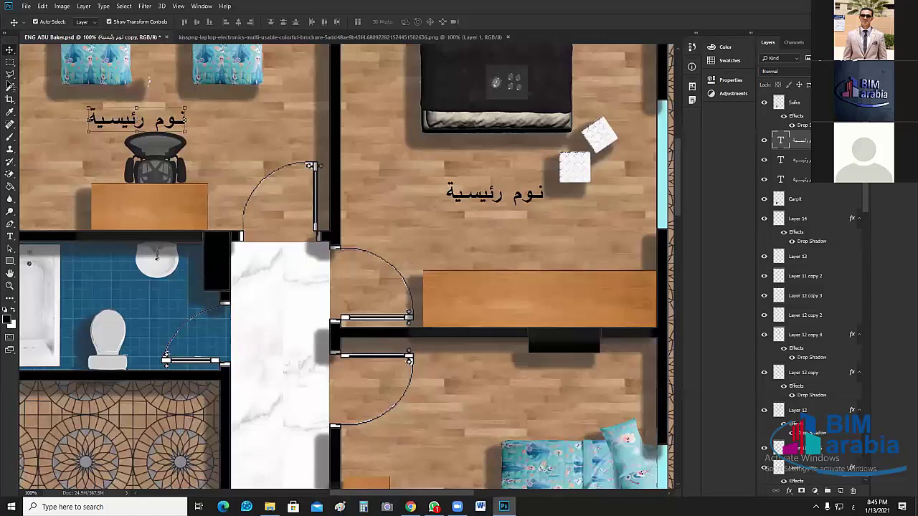
key(t)
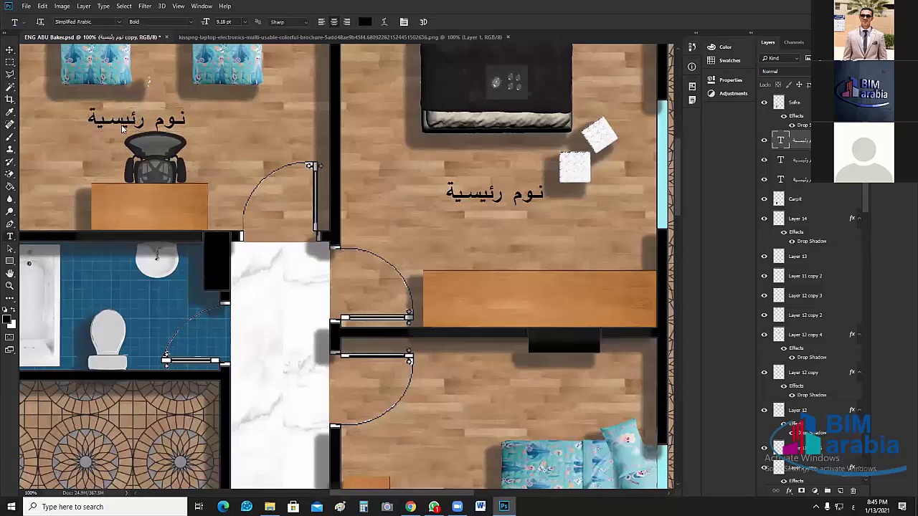
click(122, 129)
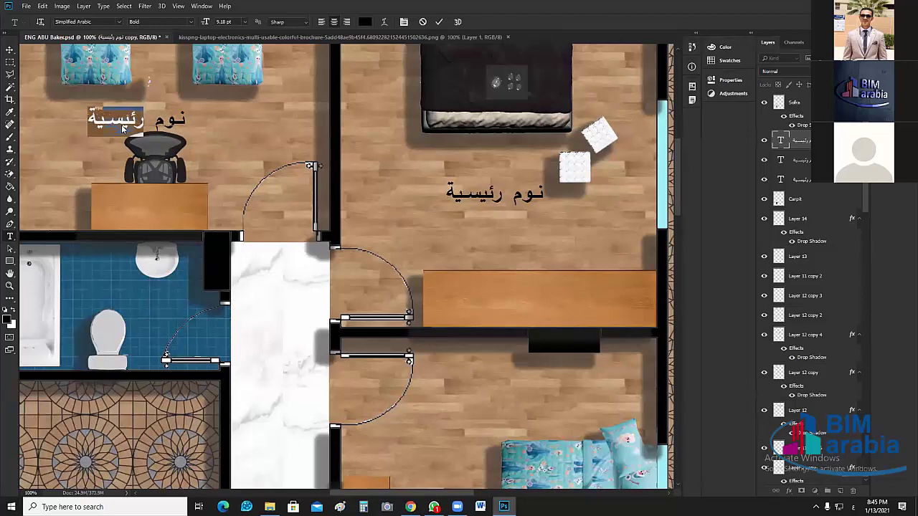
key(ctrl+a)
text(نوم اطفال)
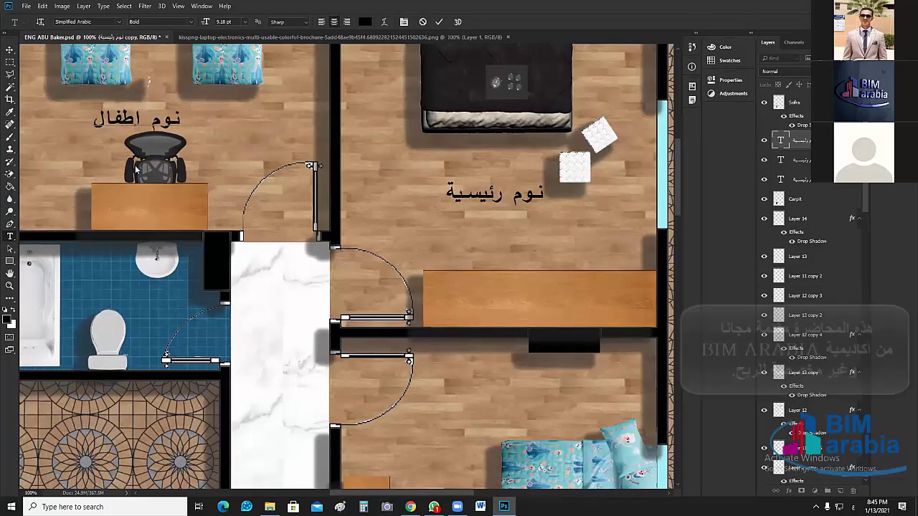
key(Escape)
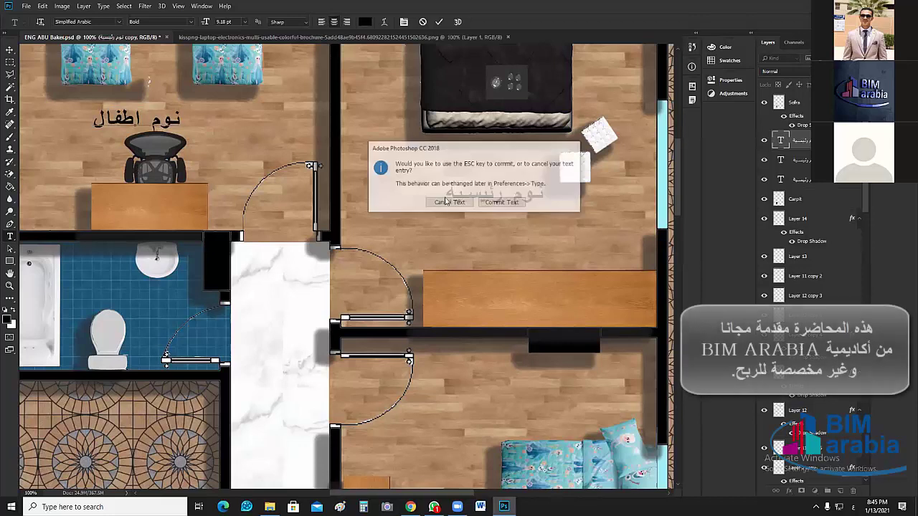
click(502, 203)
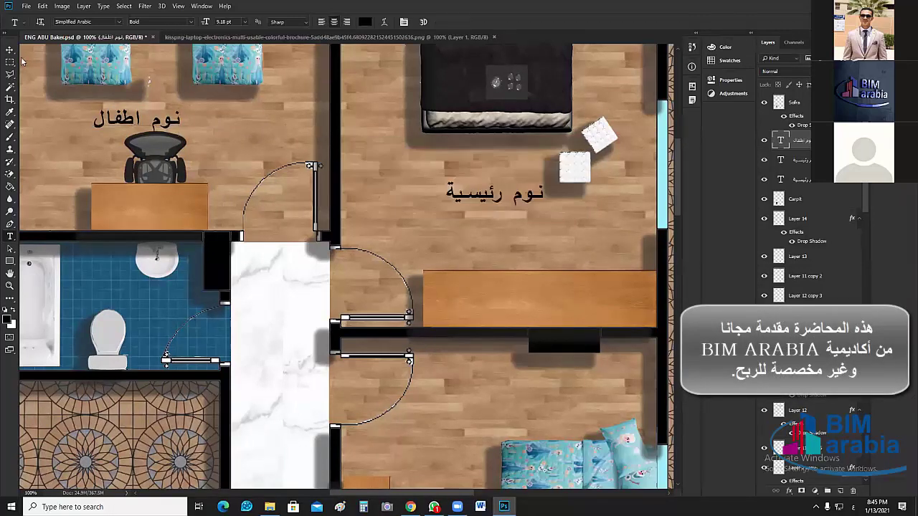
Try a copy of Layer 14's drop shadow on the children's room label, toggle its visibility, and undo it.
key(v)
scroll(344, 265, down, 1)
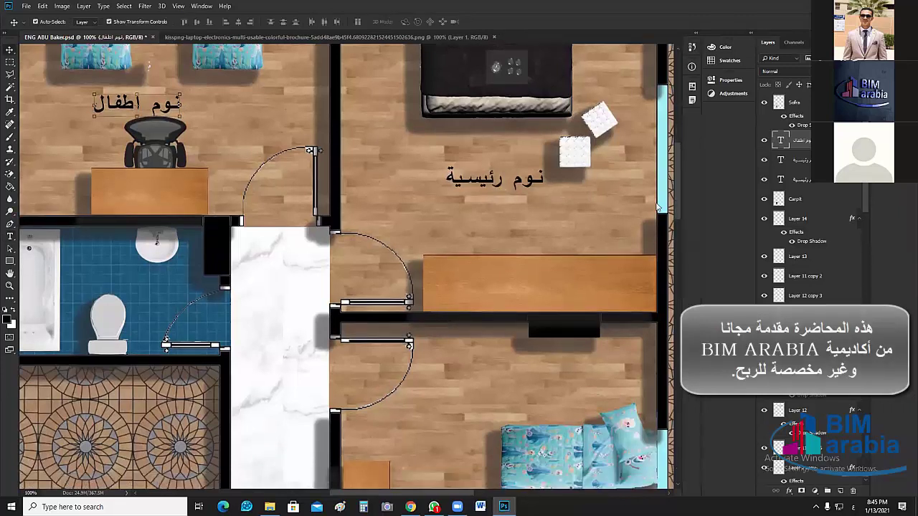
scroll(344, 265, down, 1)
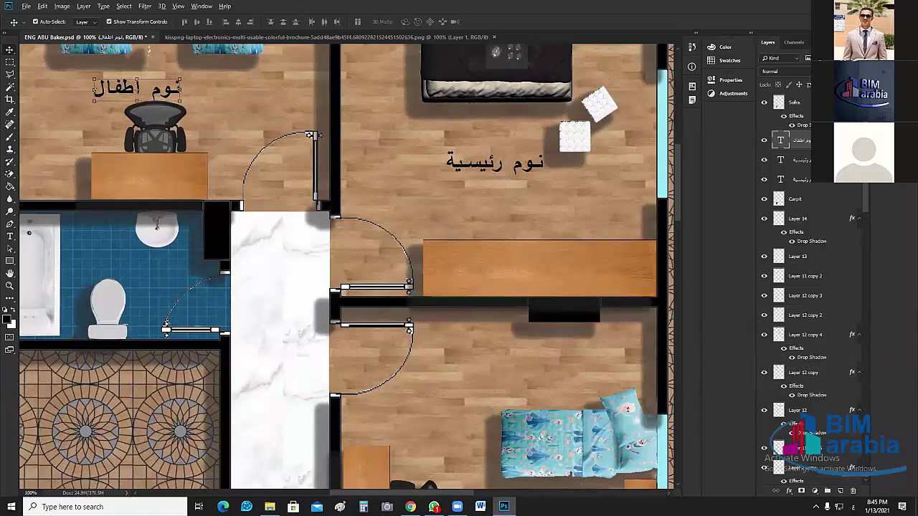
drag(811, 241, 130, 92)
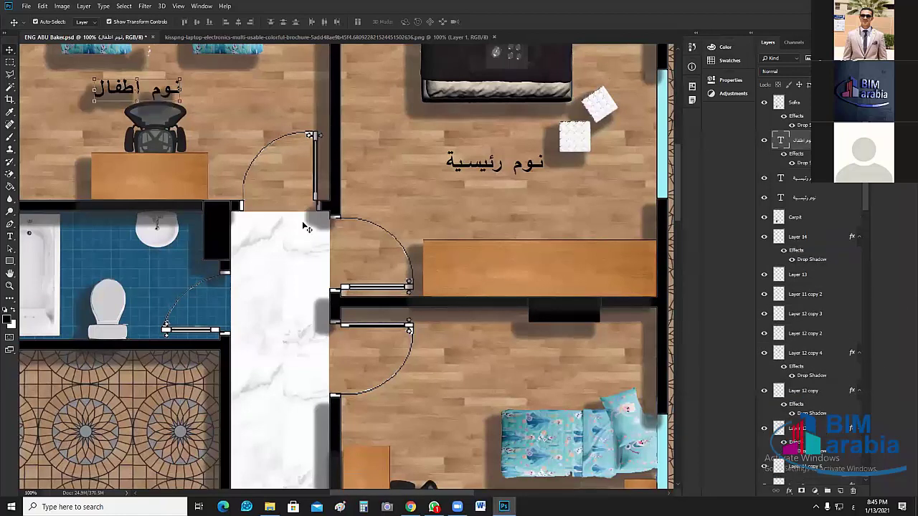
click(792, 163)
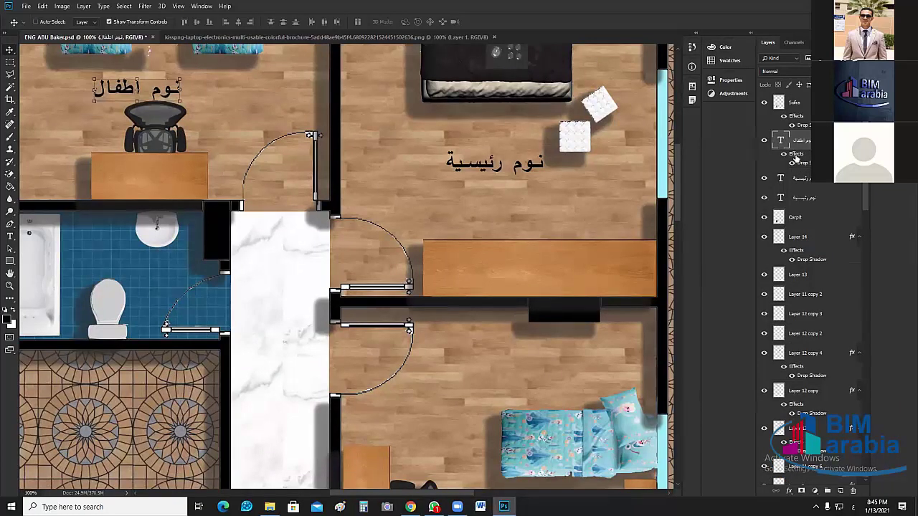
click(791, 163)
click(784, 154)
click(784, 154)
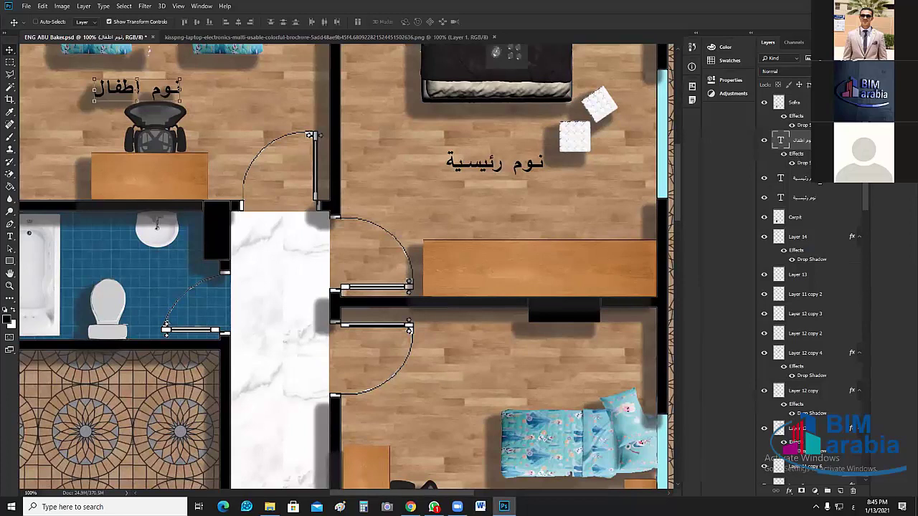
click(784, 153)
key(ctrl+alt+z)
key(ctrl+alt+z)
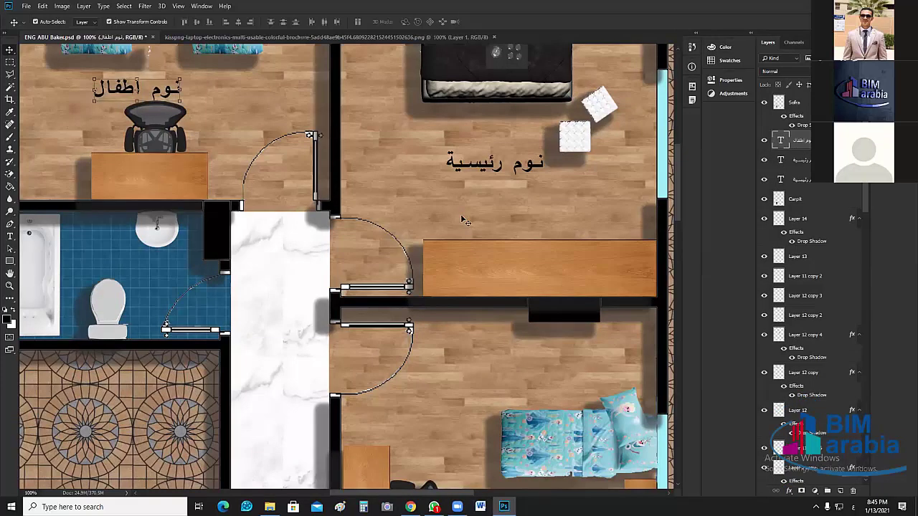
click(463, 221)
key(ctrl+plus)
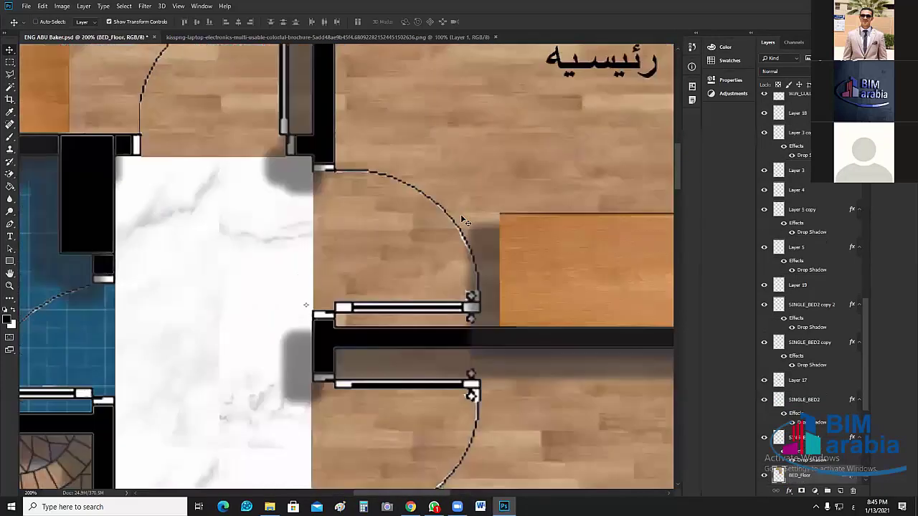
key(ctrl+minus)
key(ctrl+minus)
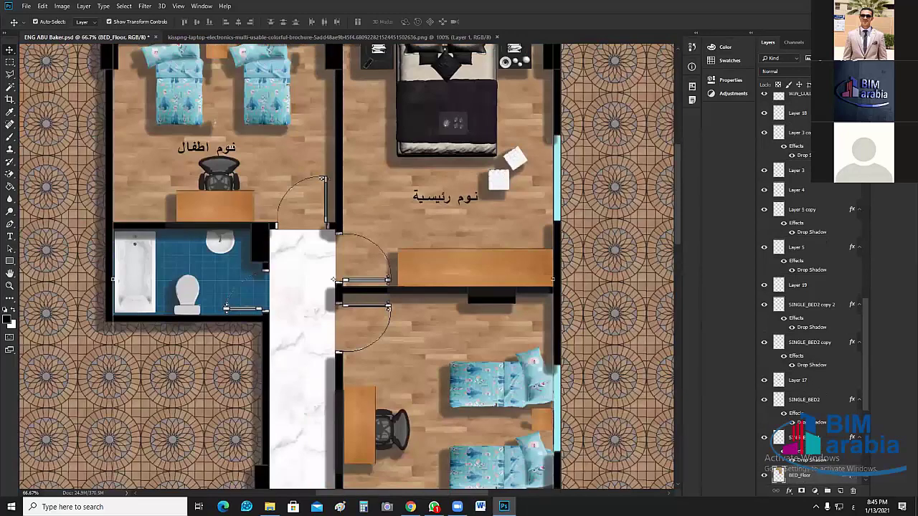
Duplicate the children's room label into the second children's bedroom, the marble corridor and the bathroom with the bathtub.
click(231, 148)
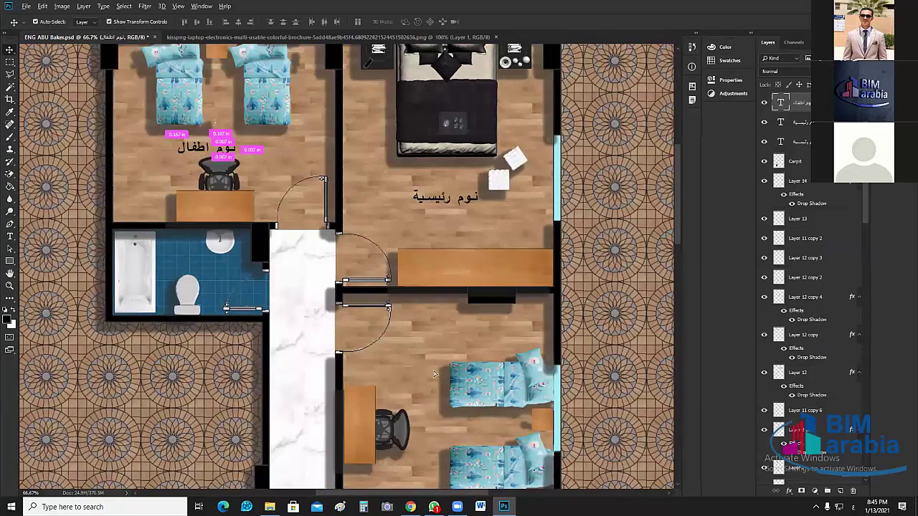
drag(205, 152, 414, 373)
scroll(394, 290, down, 3)
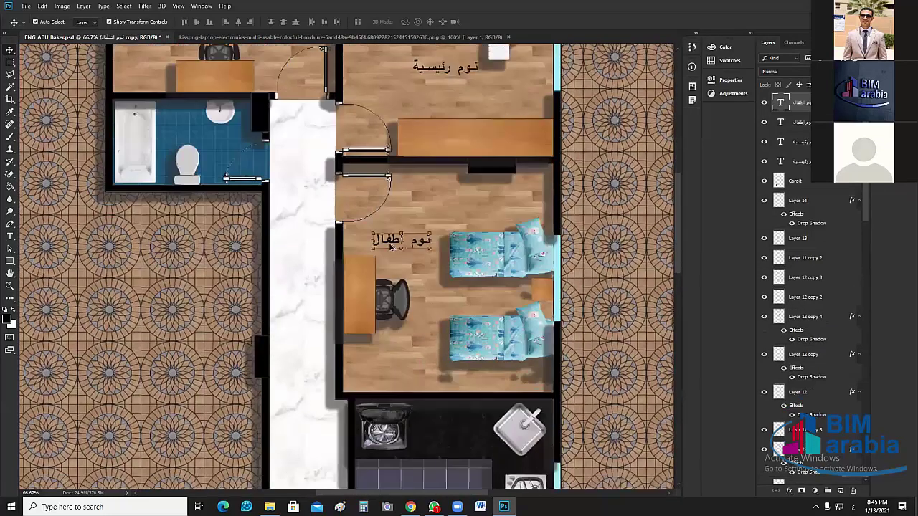
drag(389, 246, 307, 312)
scroll(303, 228, down, 2)
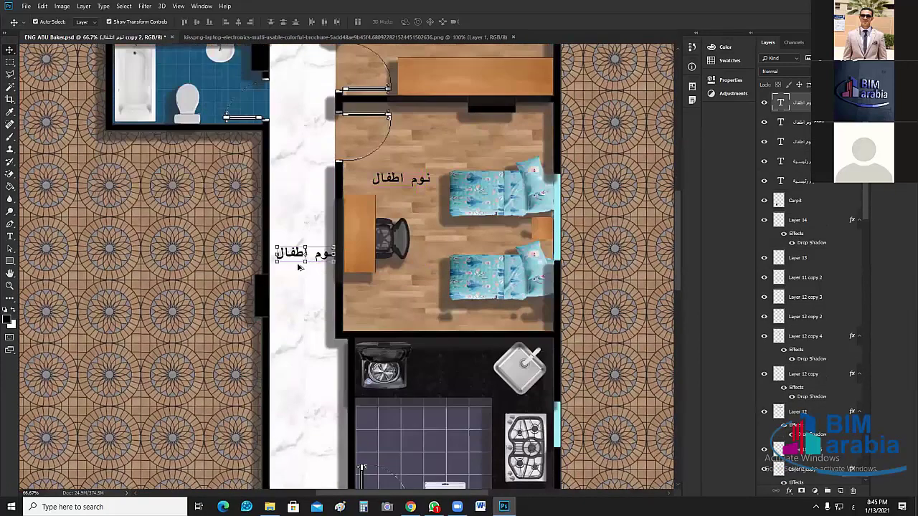
scroll(299, 264, up, 1)
drag(298, 264, 196, 88)
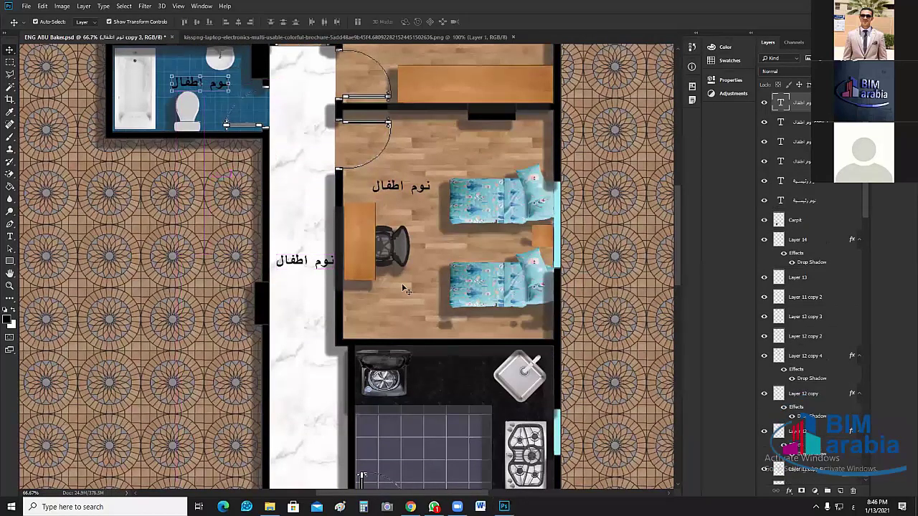
Place further copies of the children's room label in the kitchen, the small bathroom and the reception area above the round rug.
scroll(301, 175, down, 3)
click(293, 182)
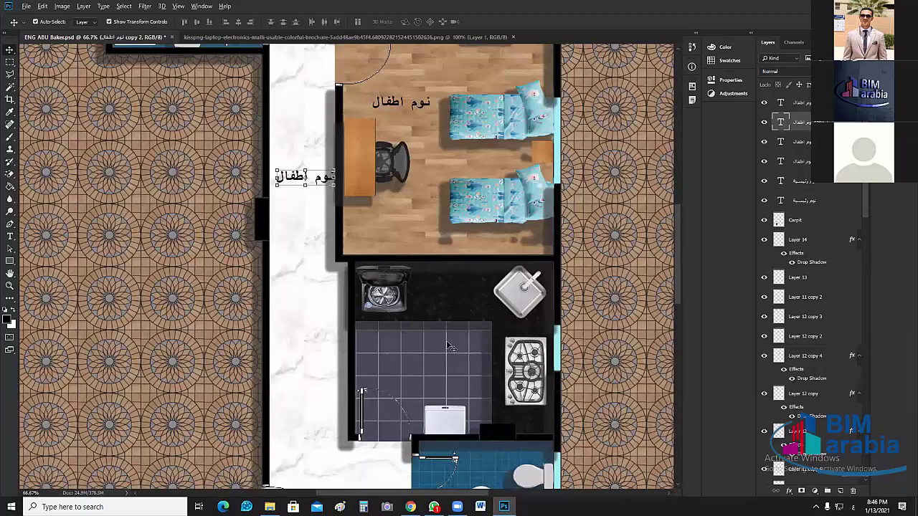
key(ctrl+v)
scroll(449, 308, down, 1)
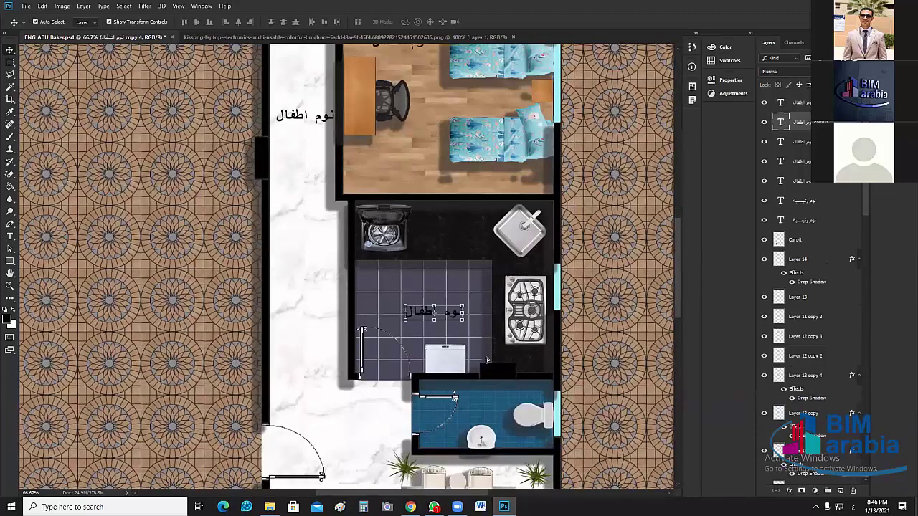
scroll(487, 360, down, 1)
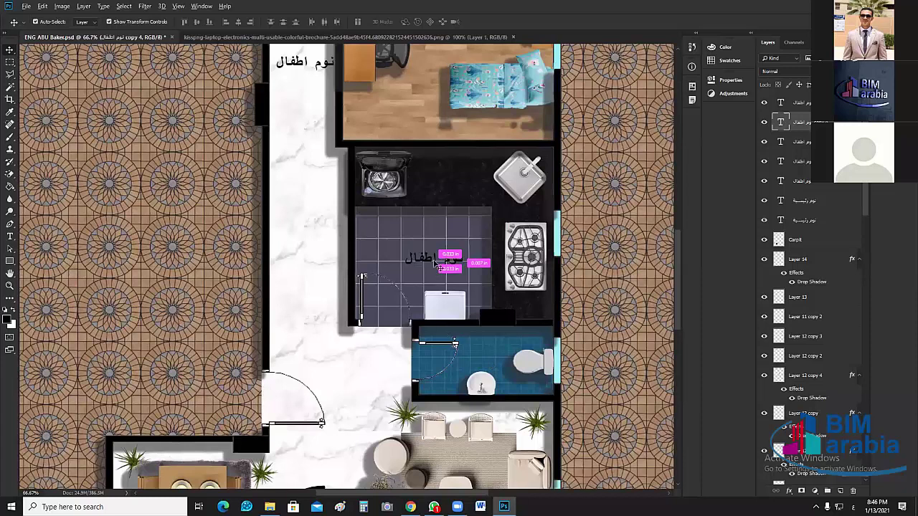
drag(450, 260, 490, 356)
drag(428, 146, 319, 348)
scroll(426, 143, down, 2)
scroll(424, 141, down, 1)
drag(414, 186, 415, 186)
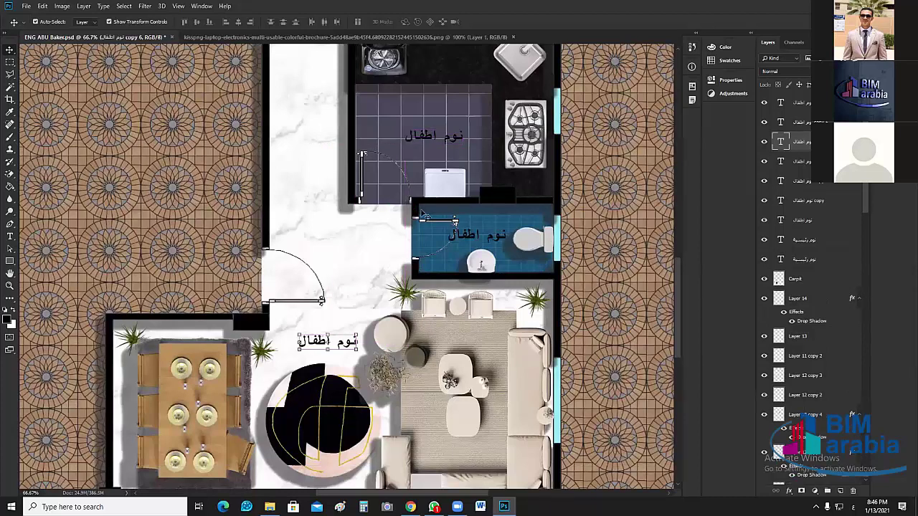
Change the label in the small bathroom next to the kitchen to "حمام".
scroll(491, 334, up, 3)
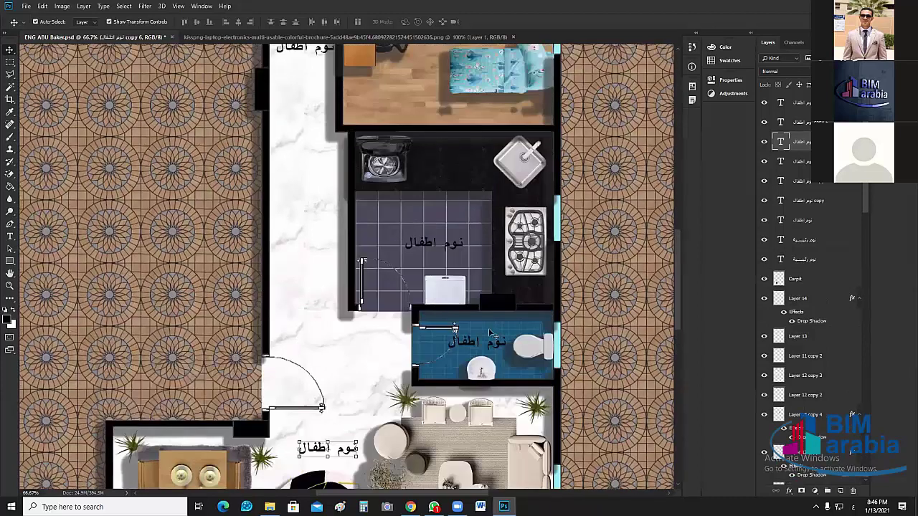
scroll(490, 334, down, 1)
click(491, 333)
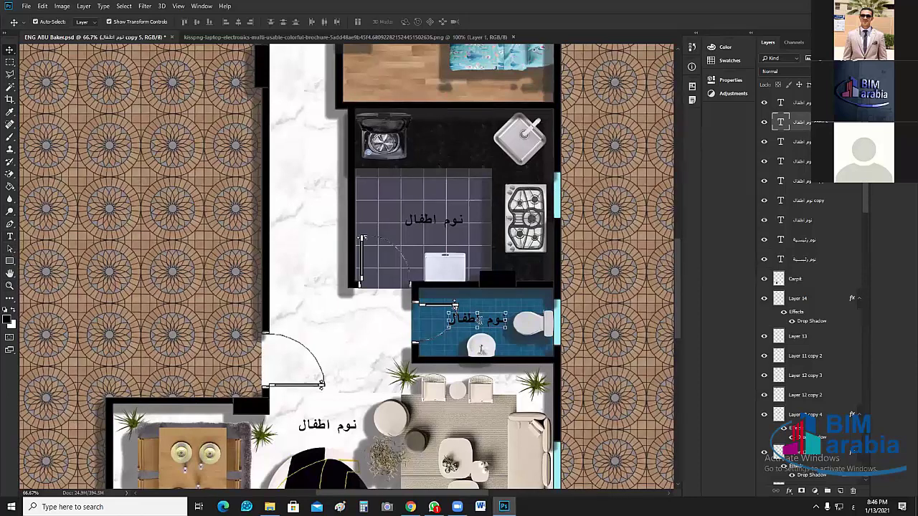
double_click(480, 319)
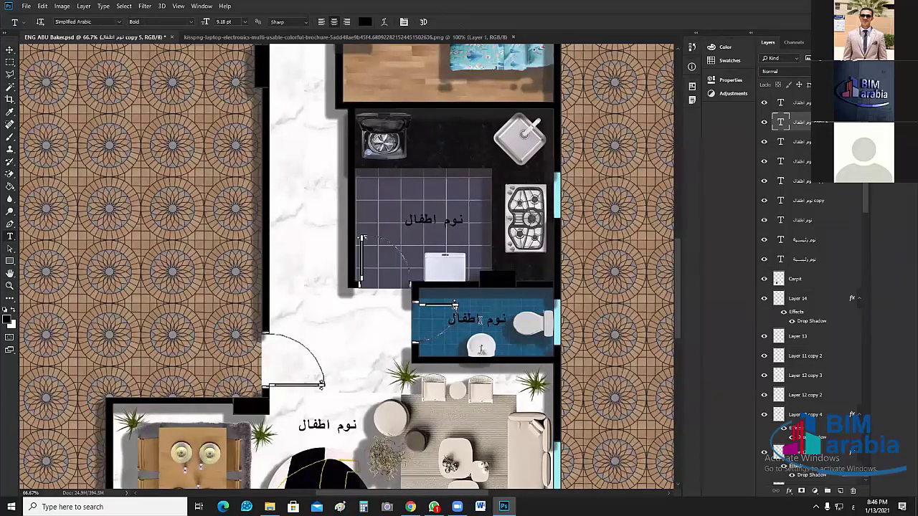
key(ctrl+a)
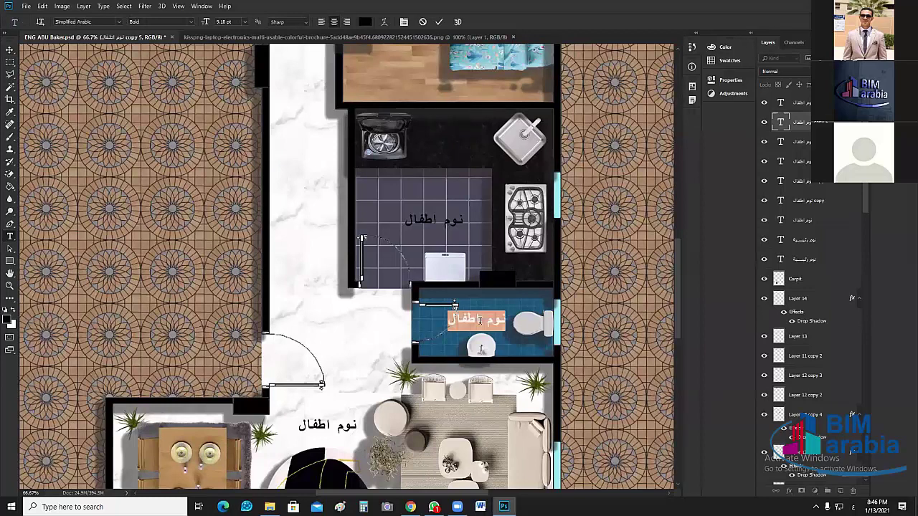
text(حمام)
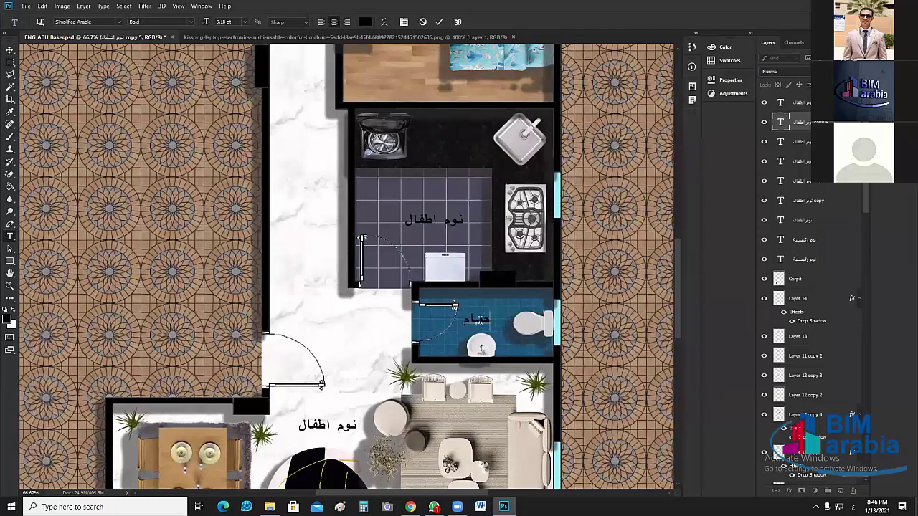
Change the kitchen label's text to "مطبخ".
click(430, 219)
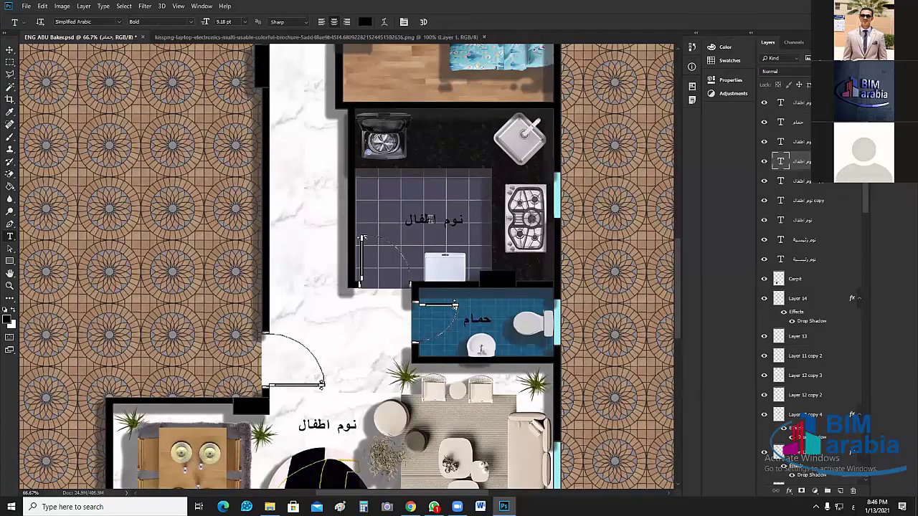
double_click(430, 219)
key(ctrl+a)
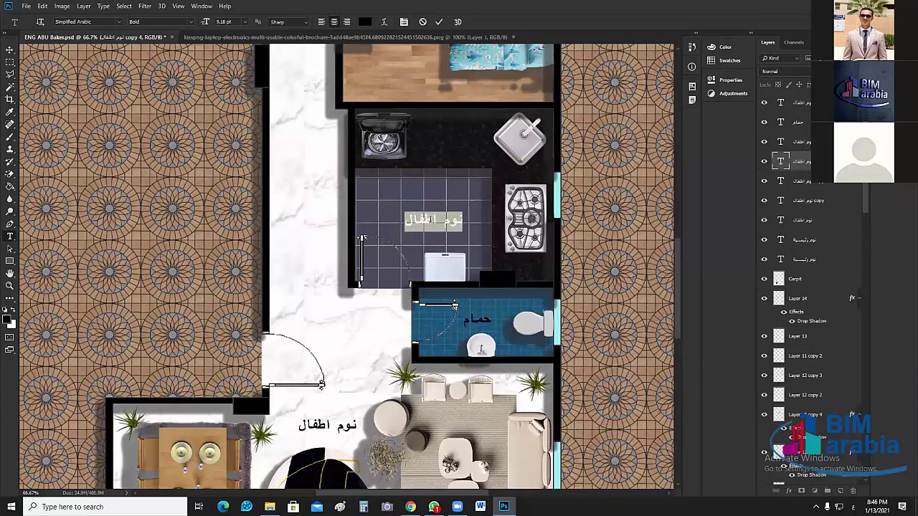
click(430, 221)
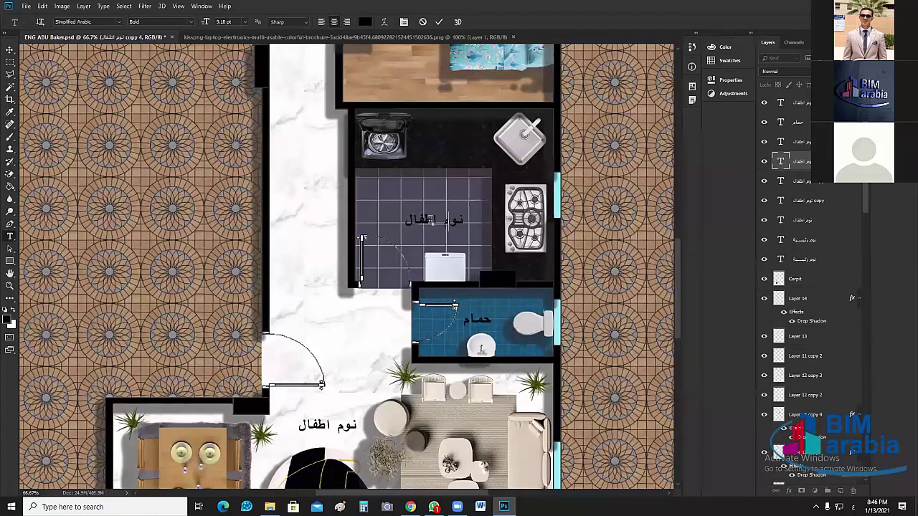
text(مطبخ)
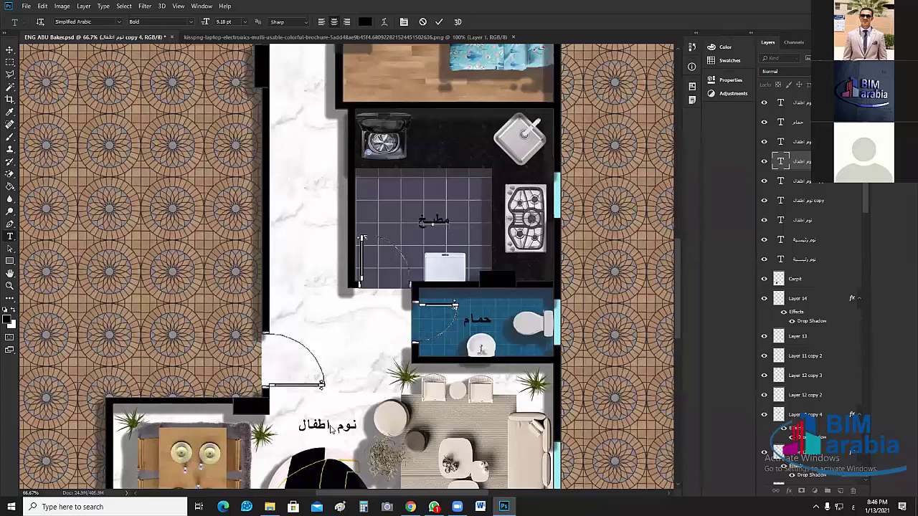
Change the label above the round rug in the reception area to "استقبال".
click(328, 425)
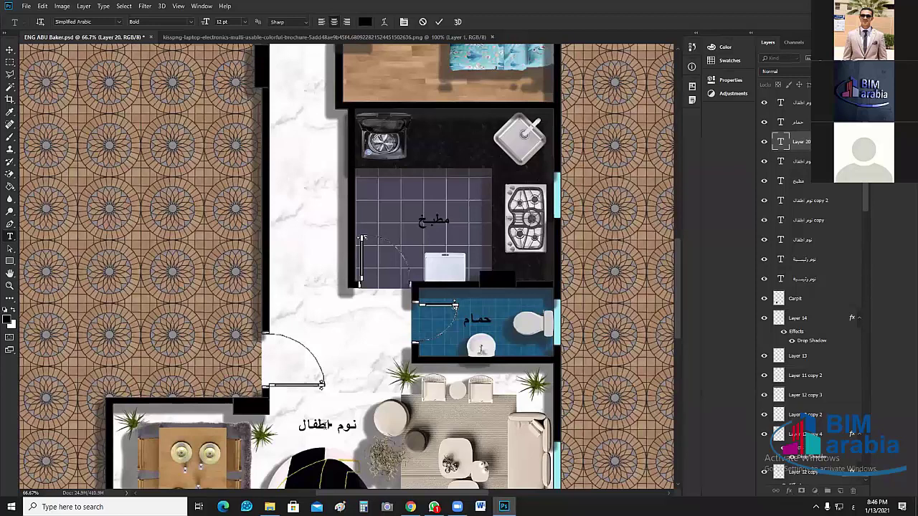
click(325, 424)
triple_click(320, 425)
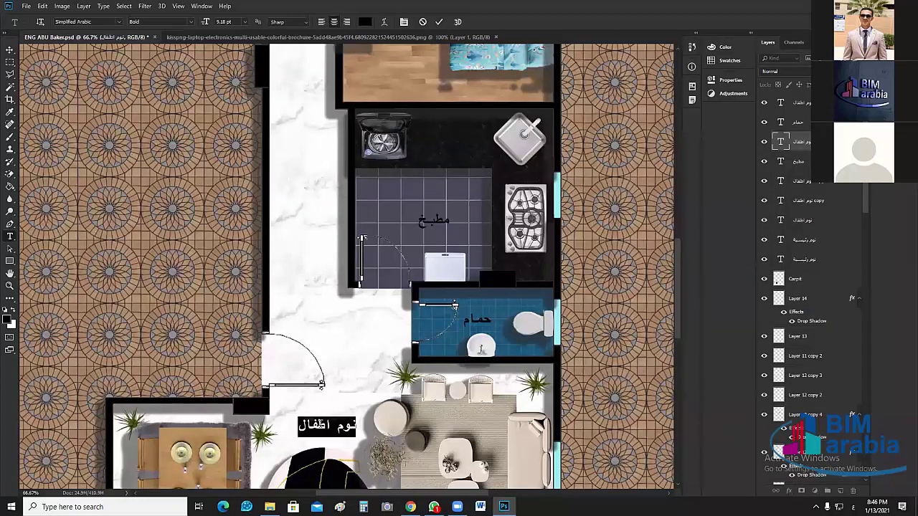
click(321, 425)
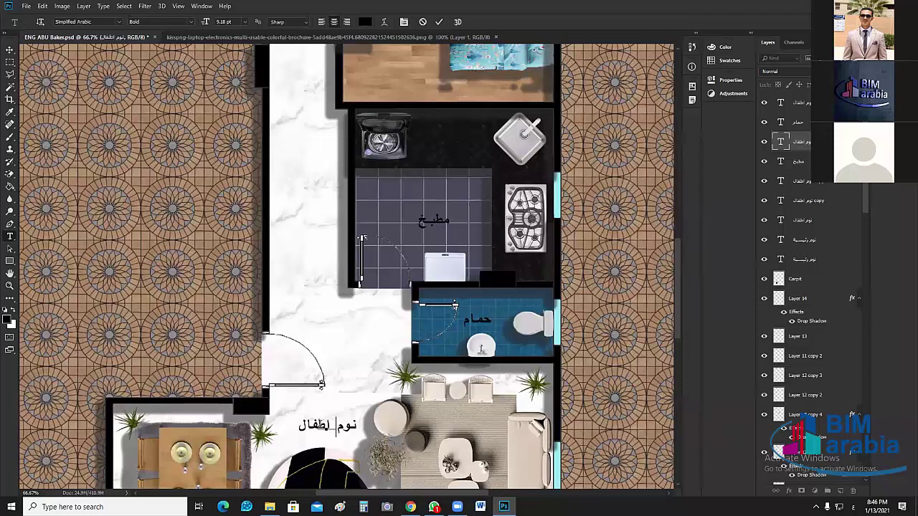
key(ctrl+a)
text(اس)
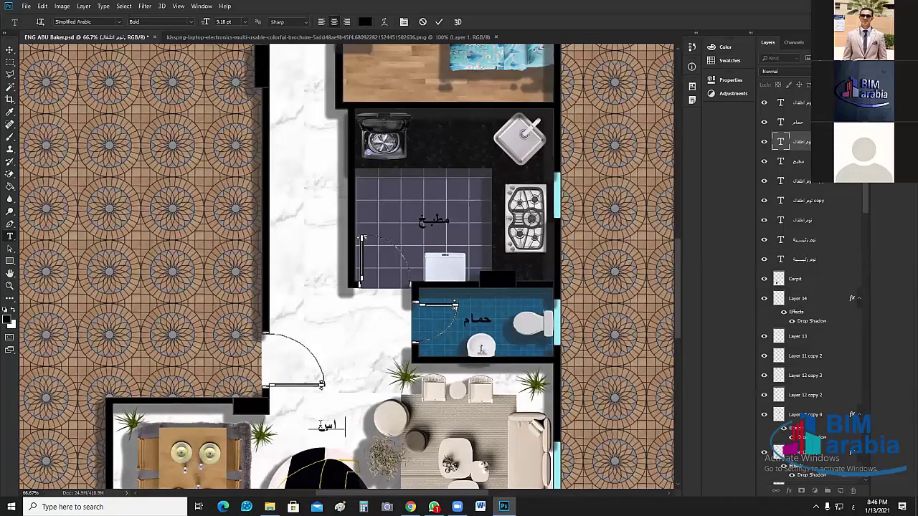
text(تقبال)
Change the marble corridor label's text to "طرقة".
scroll(320, 287, up, 1)
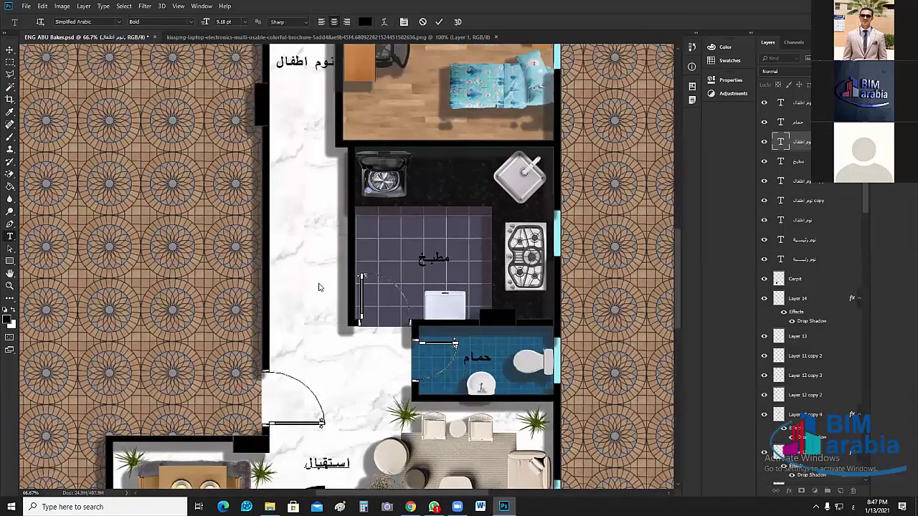
scroll(320, 287, up, 1)
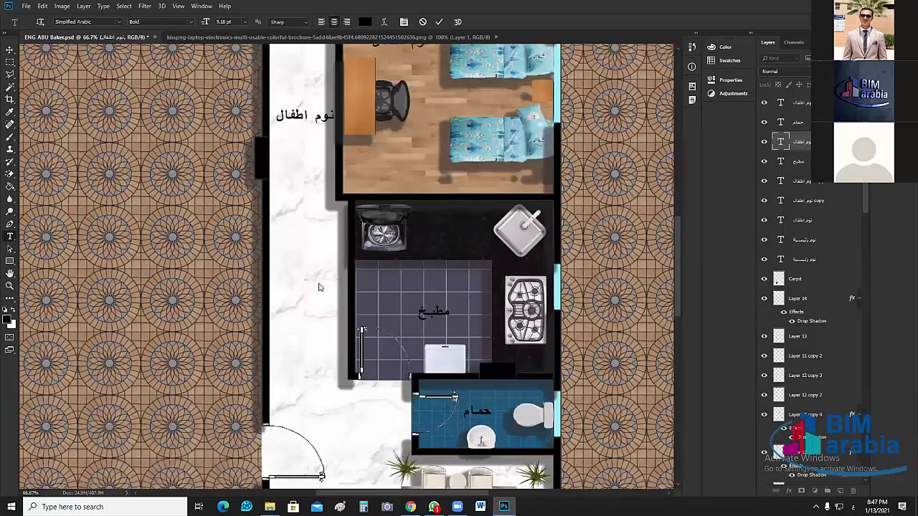
scroll(282, 214, up, 1)
scroll(291, 201, up, 2)
click(293, 203)
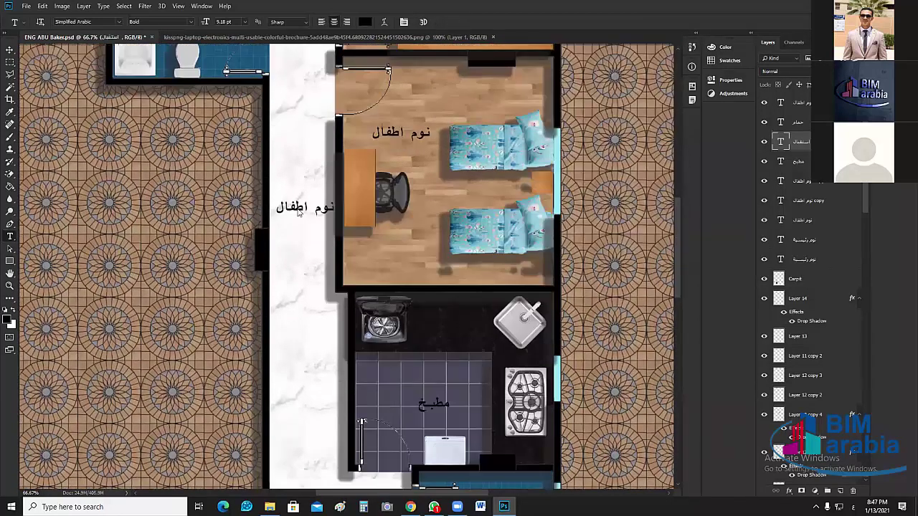
double_click(299, 211)
click(299, 211)
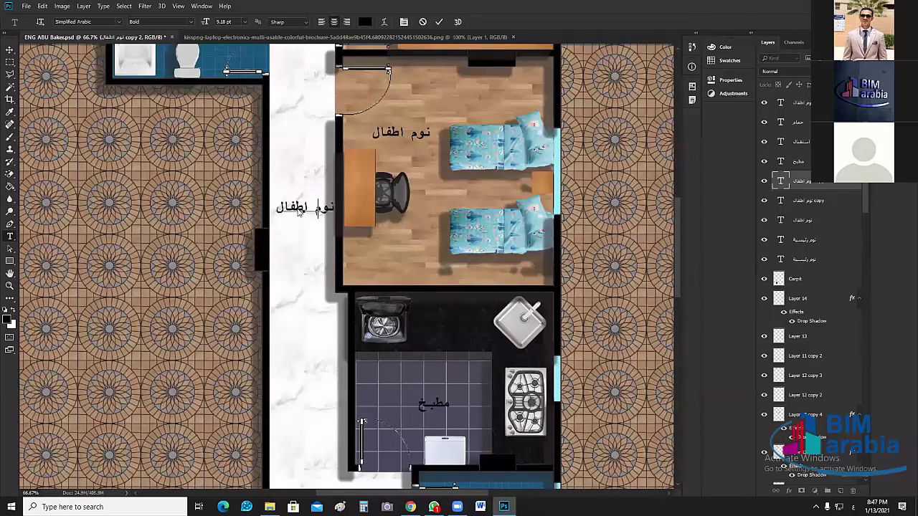
key(ctrl+a)
text(طرقة)
key(Delete)
key(Delete)
key(Delete)
text(ة)
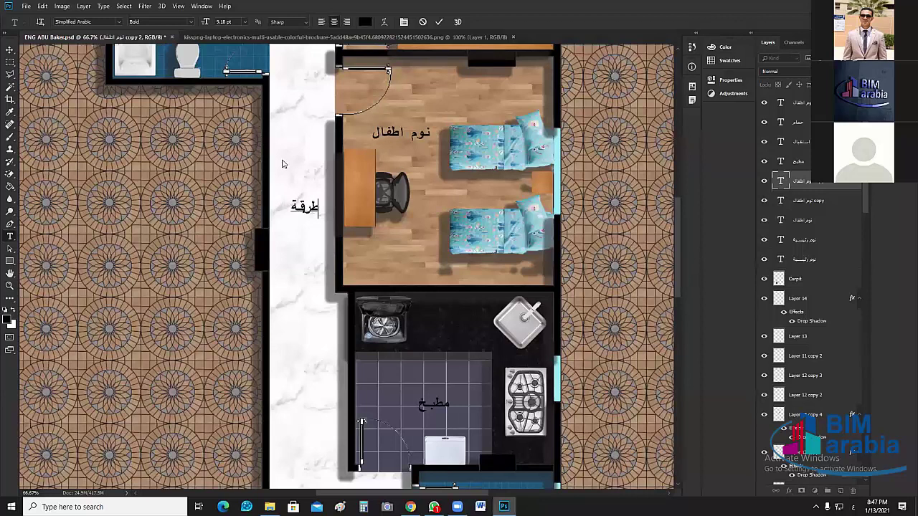
Change the label in the bathroom with the bathtub to "حمام" and commit the text.
scroll(199, 90, up, 1)
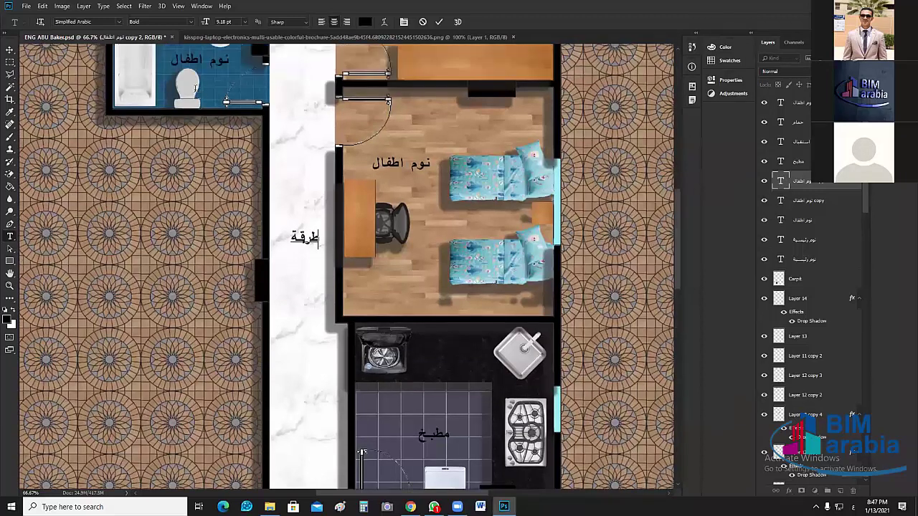
scroll(197, 91, up, 1)
click(195, 92)
double_click(196, 92)
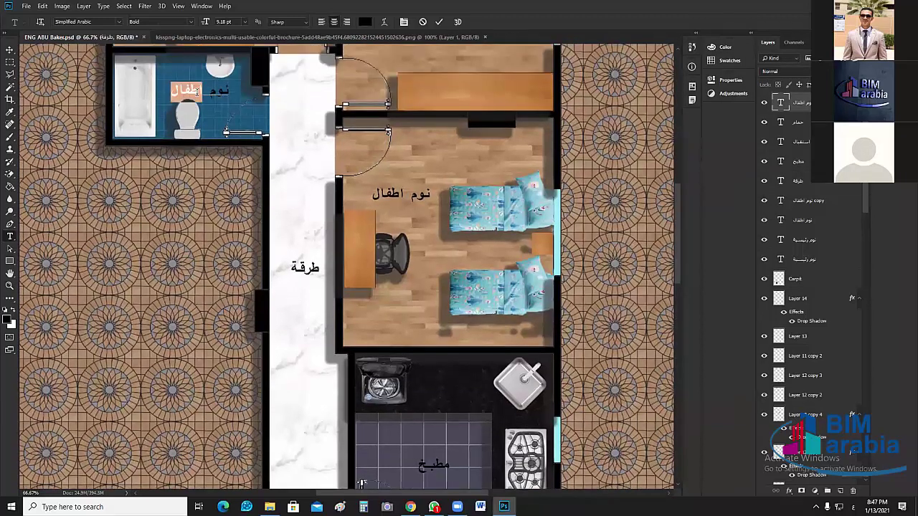
triple_click(196, 91)
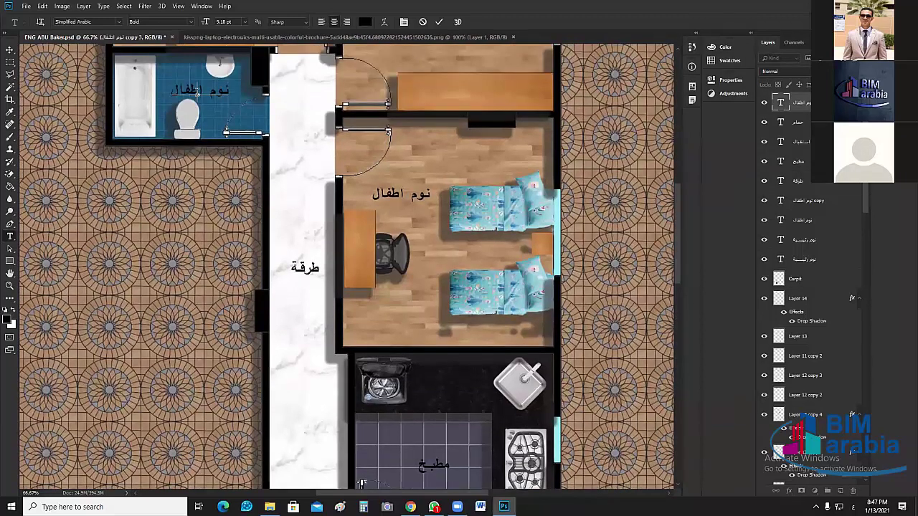
click(196, 91)
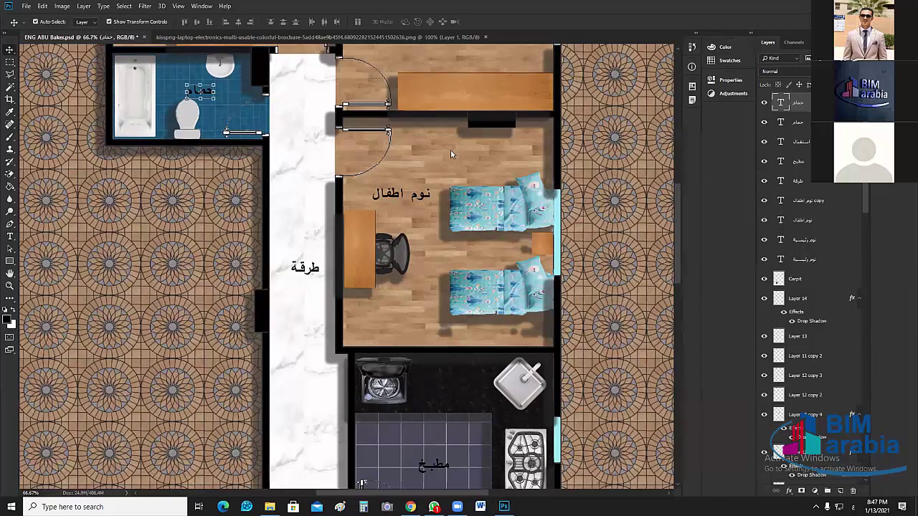
Try a Bevel & Emboss layer style on the label in the bathroom with the bathtub.
scroll(422, 222, up, 2)
scroll(422, 222, up, 1)
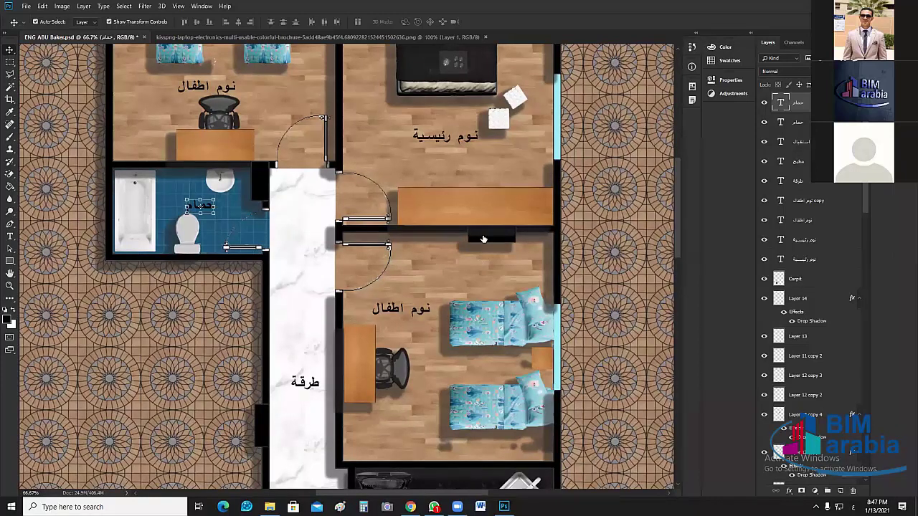
double_click(825, 103)
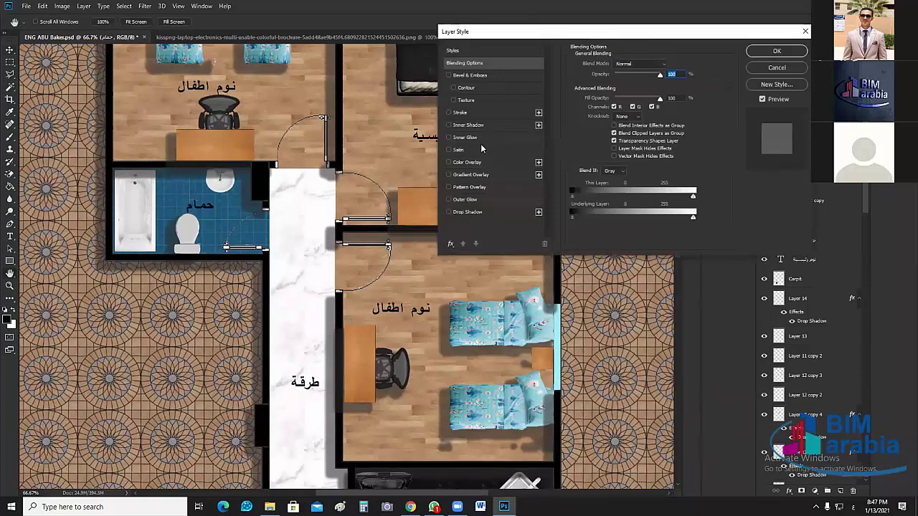
click(463, 76)
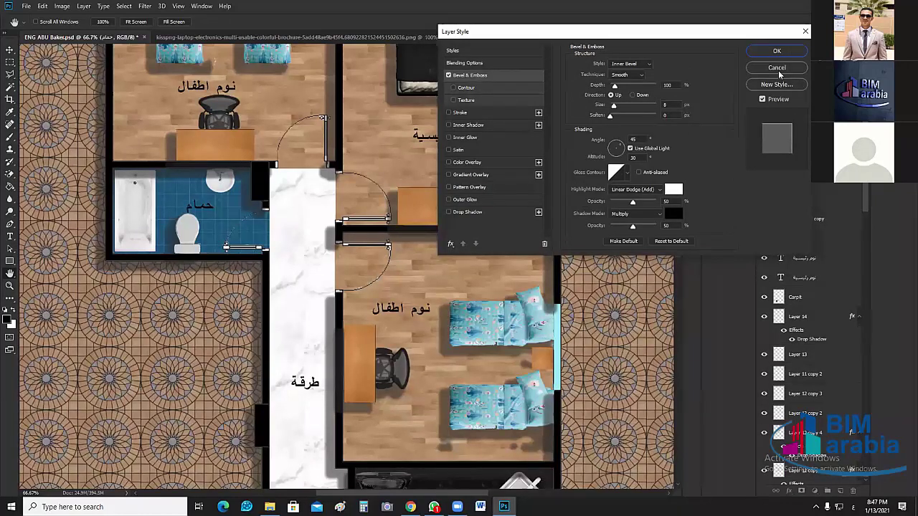
key(Return)
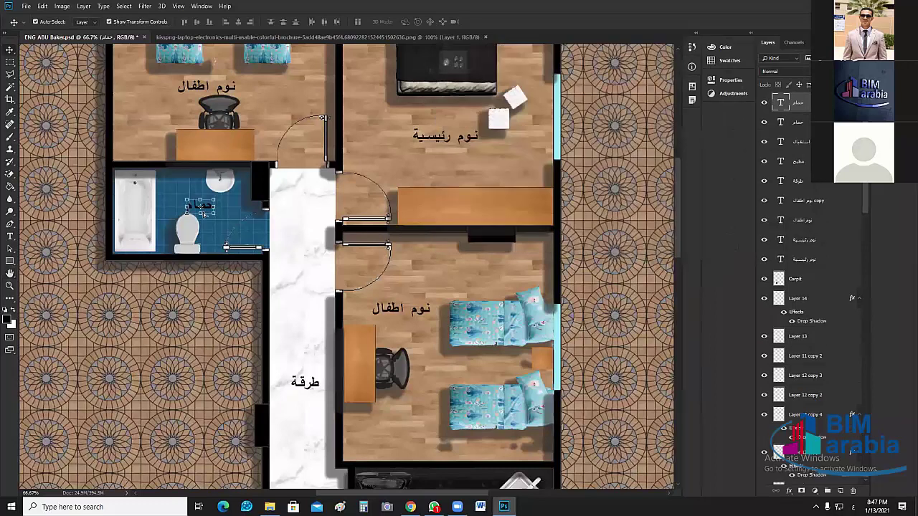
key(ctrl)
key(ctrl+plus)
key(ctrl+plus)
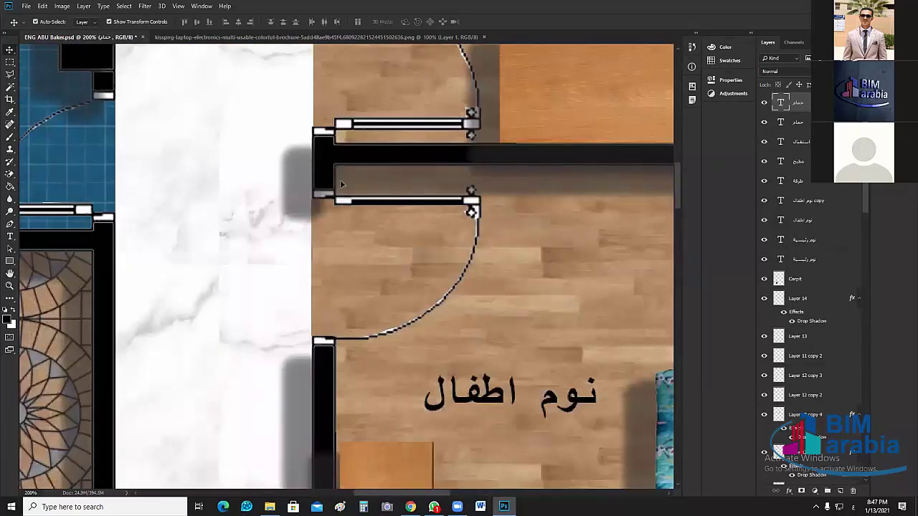
Try a Bevel & Emboss effect with the Outer Bevel style on the label in the bathroom with the bathtub.
scroll(341, 183, left, 3)
scroll(344, 185, up, 1)
key(ctrl+plus)
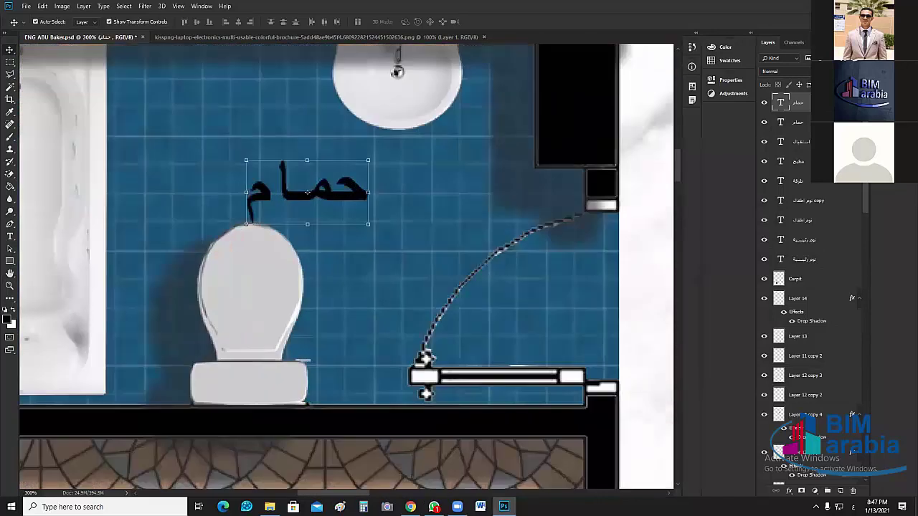
double_click(554, 128)
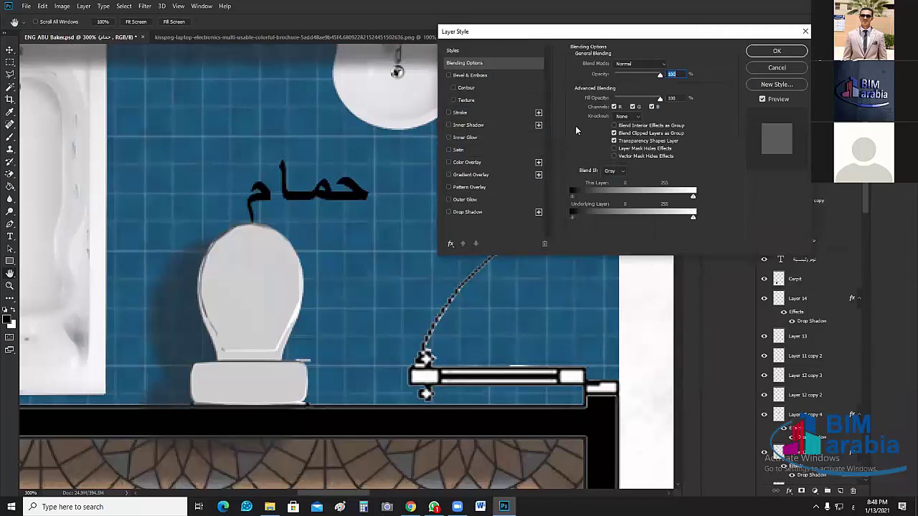
click(469, 75)
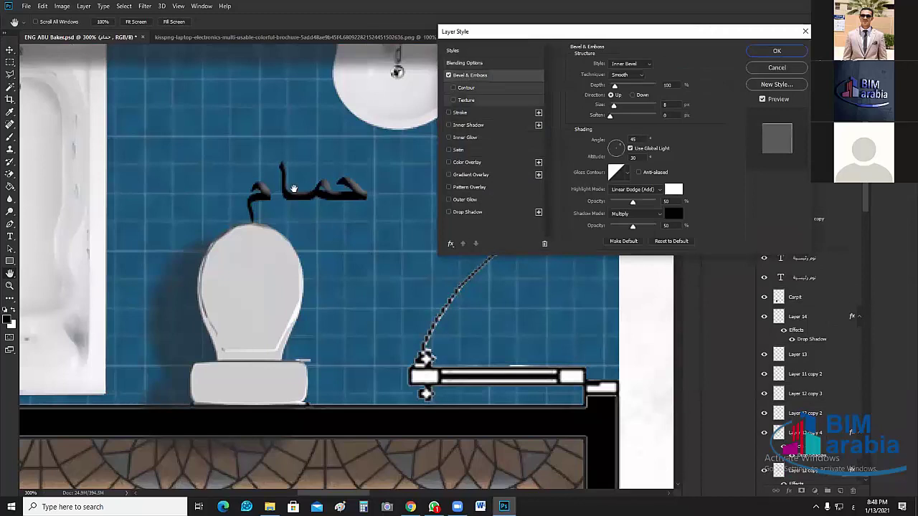
click(639, 75)
click(650, 63)
click(649, 65)
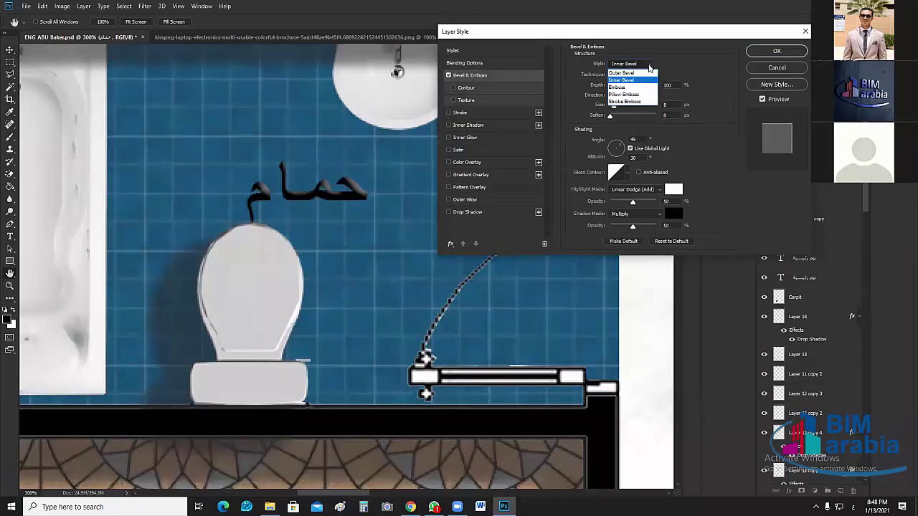
click(621, 73)
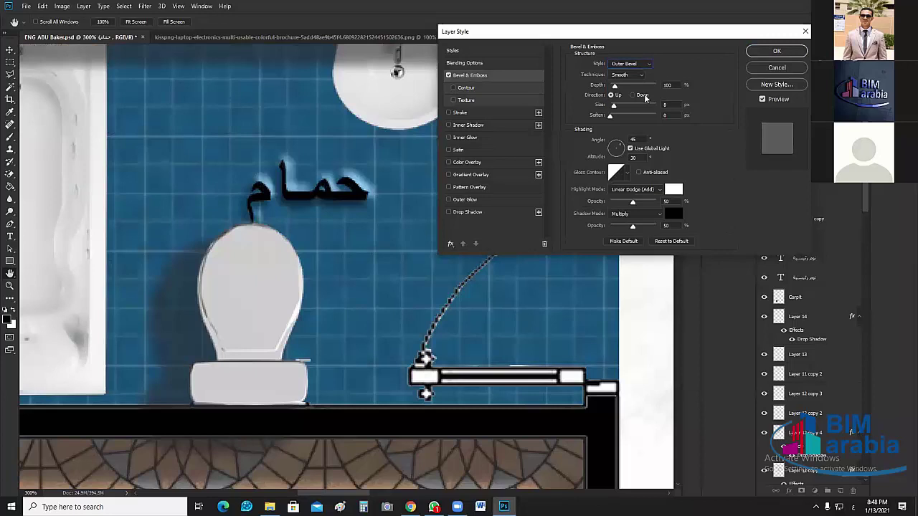
Try a bevel depth of 74%, compare the Chisel Hard and Smooth techniques, and set size 3 px and soften 2 px.
mouse_move(616, 86)
mouse_down()
mouse_move(624, 87)
mouse_move(615, 89)
mouse_up()
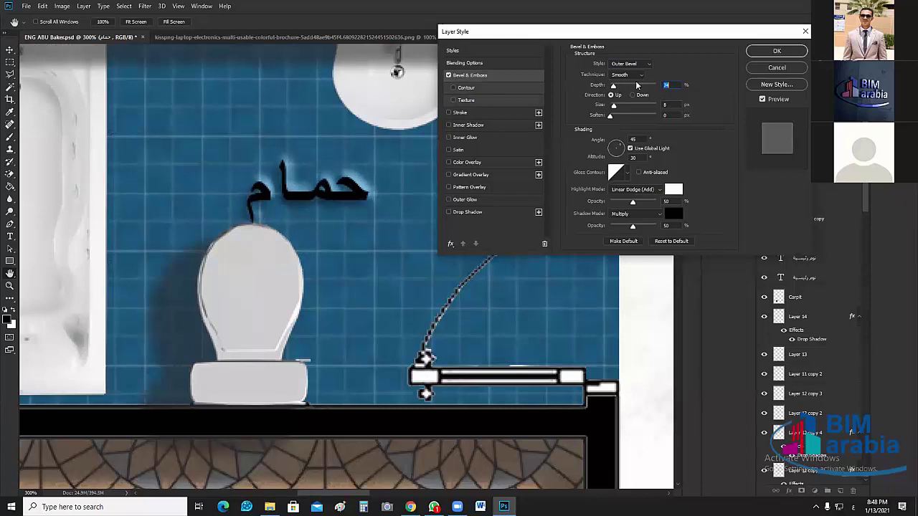
click(635, 75)
click(624, 91)
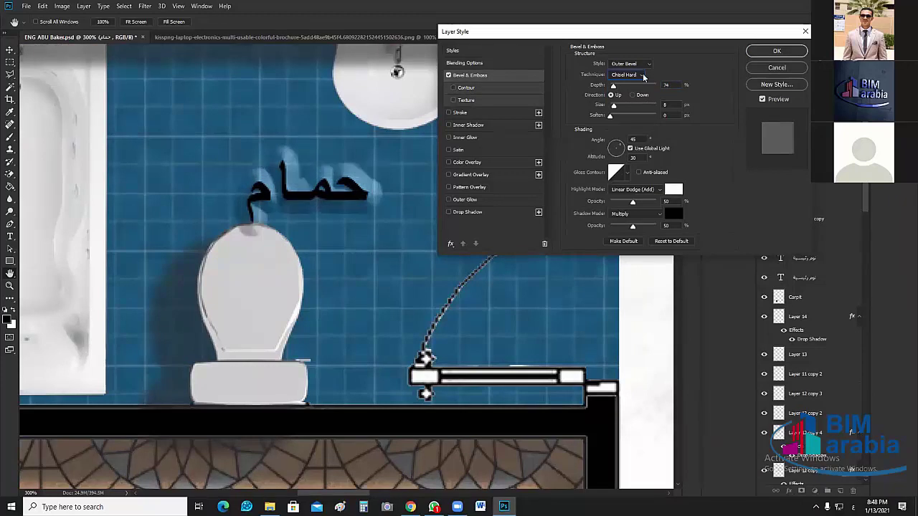
click(639, 75)
click(618, 85)
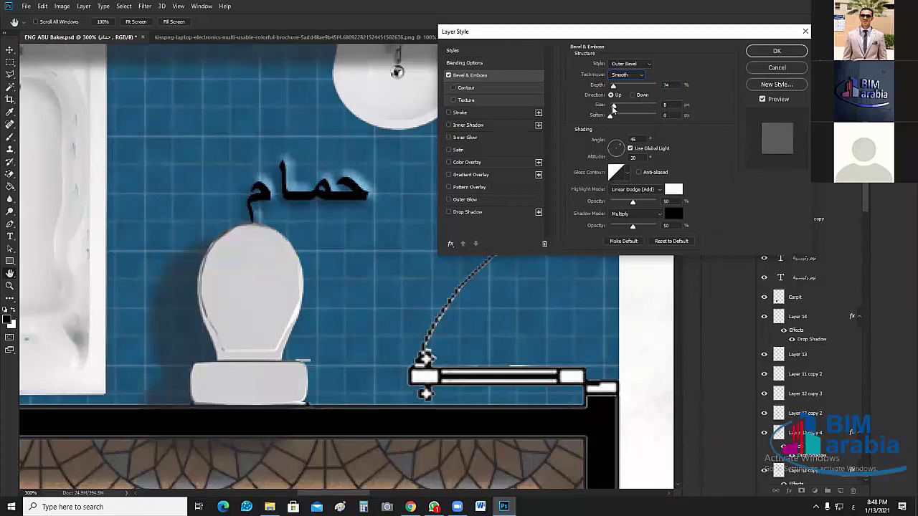
mouse_move(613, 107)
mouse_down()
mouse_move(622, 117)
mouse_move(615, 120)
mouse_up()
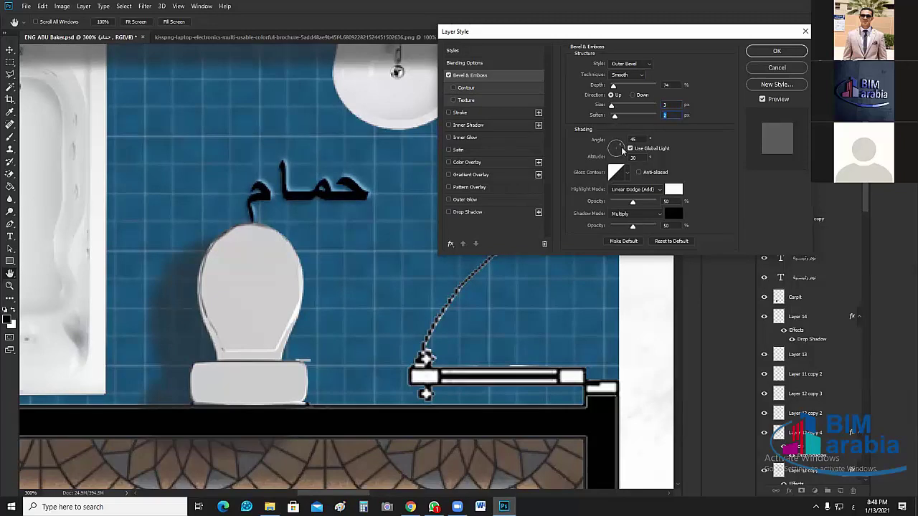
Try several gloss contours on the bathroom label's bevel and turn the Bevel & Emboss effect off.
click(628, 175)
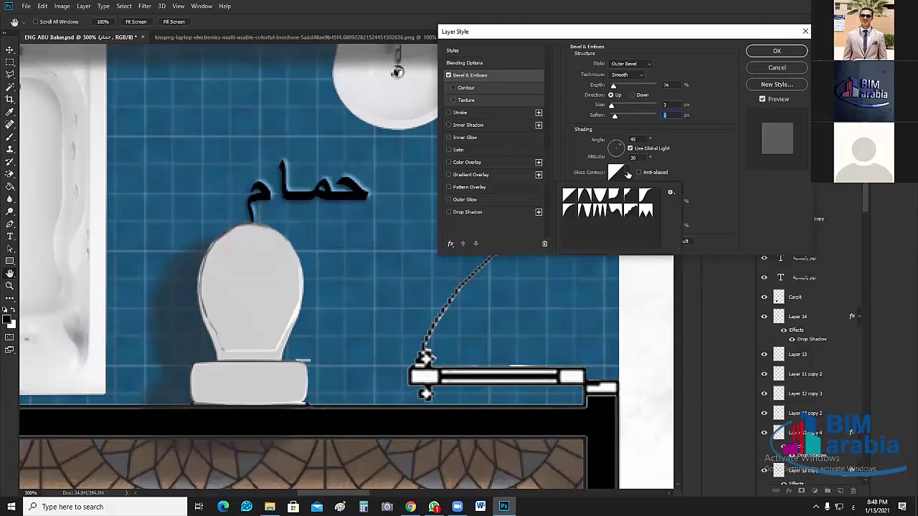
click(587, 197)
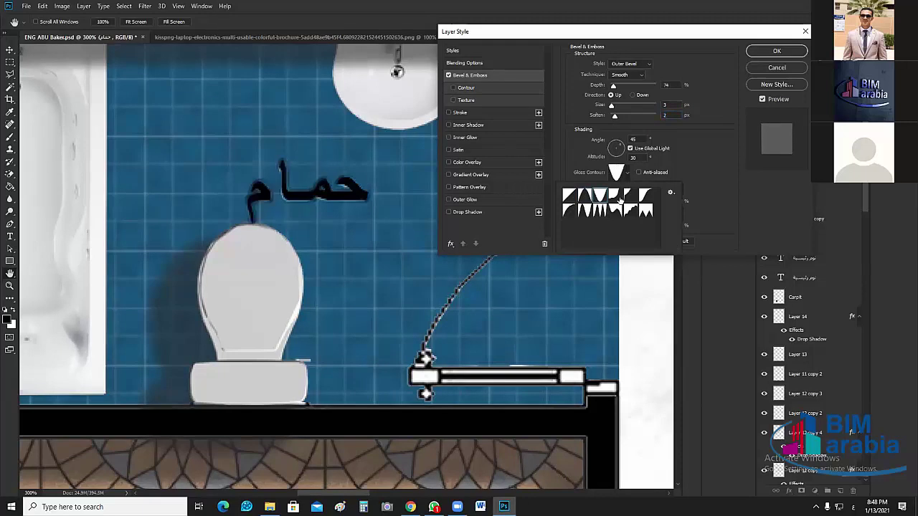
click(615, 196)
click(647, 197)
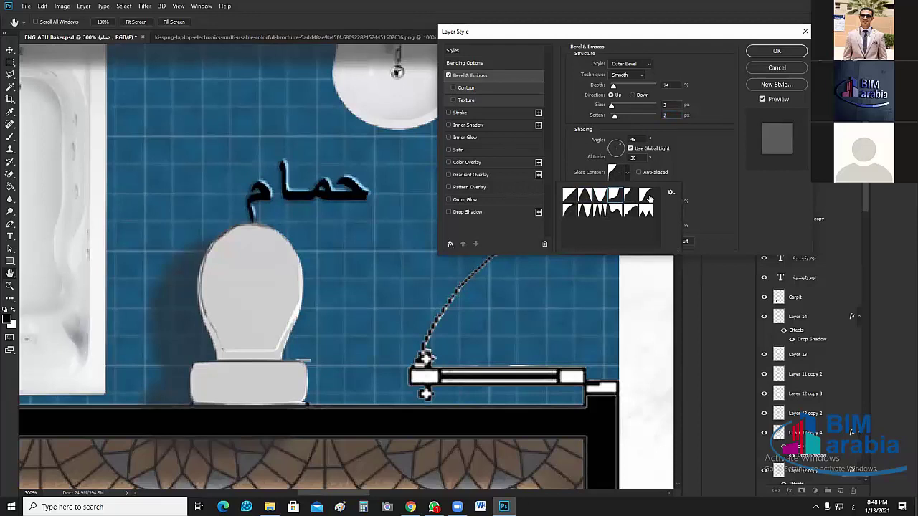
click(645, 219)
click(630, 213)
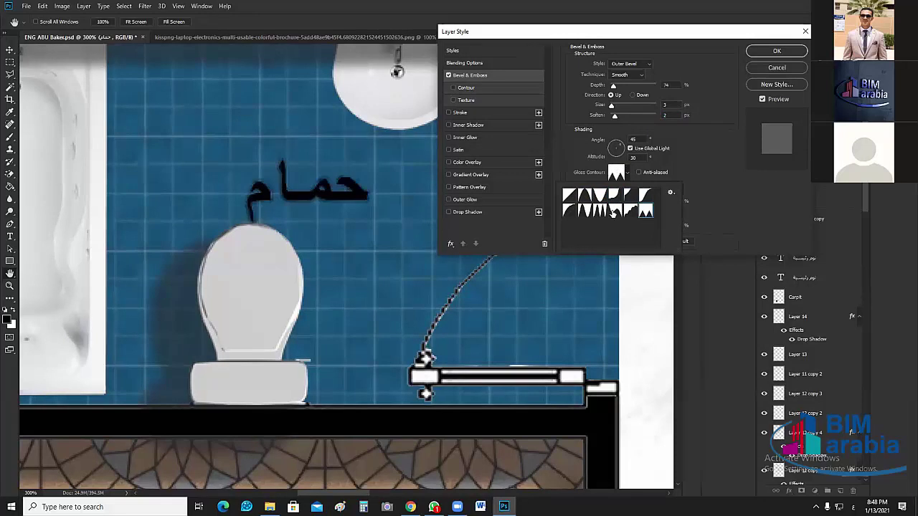
click(615, 214)
click(598, 212)
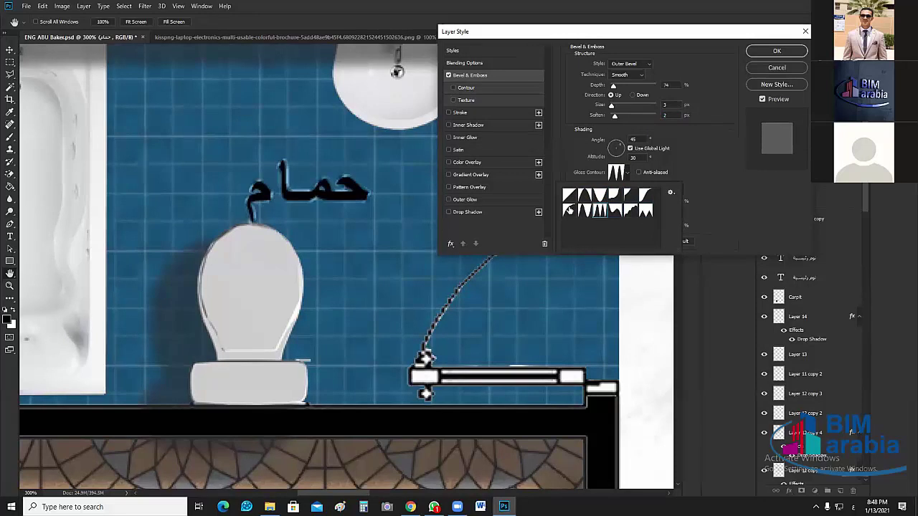
click(571, 211)
click(628, 212)
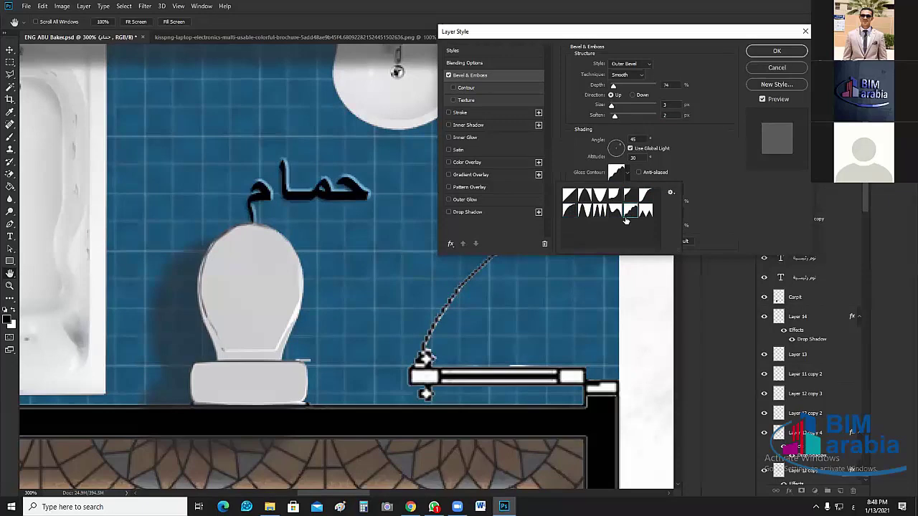
click(704, 197)
click(448, 75)
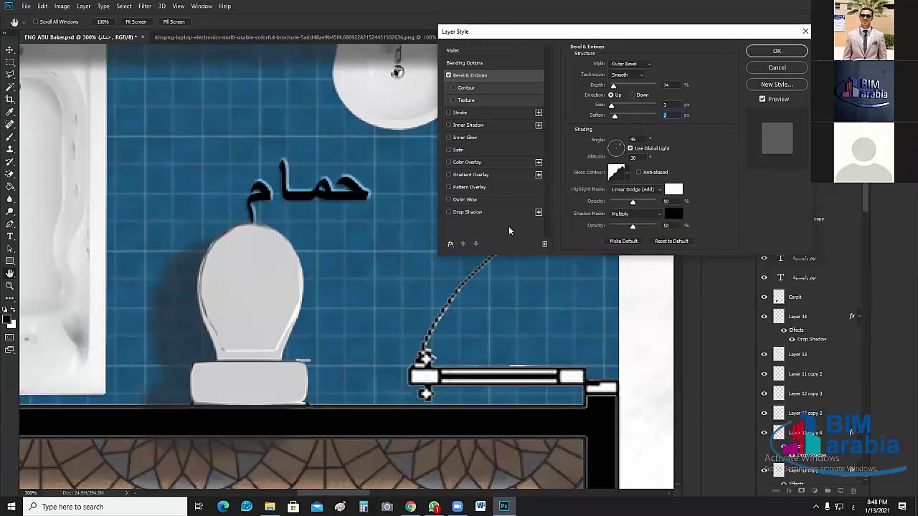
Apply a white Outer Glow to the bathroom label with about 76% opacity and 2% noise, adjusting its spread and size.
click(463, 201)
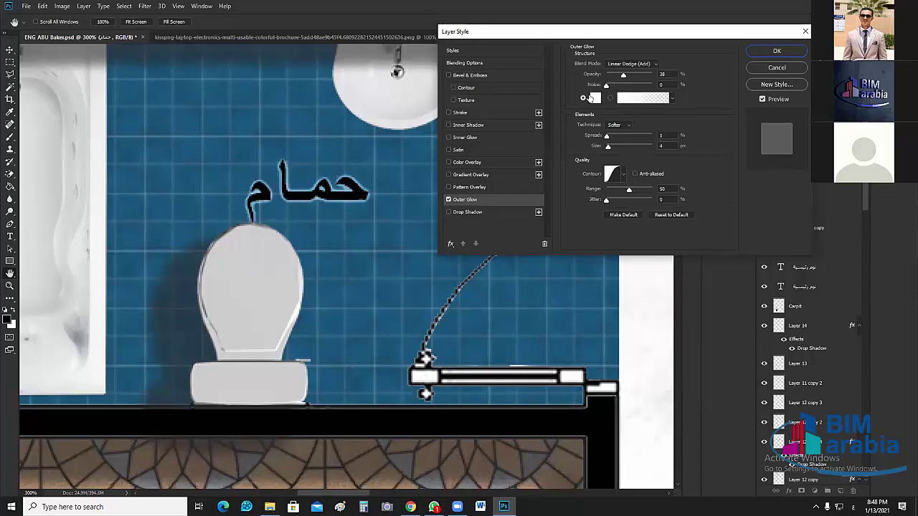
click(596, 98)
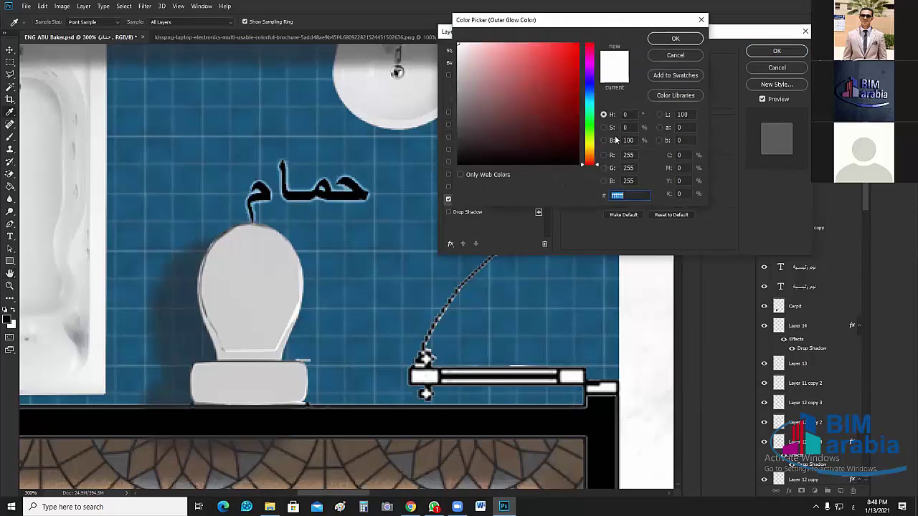
click(677, 40)
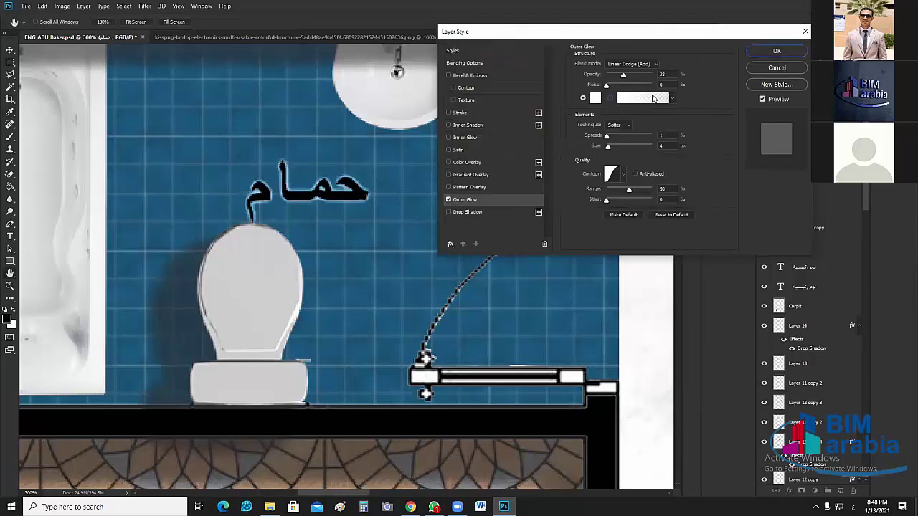
click(607, 85)
drag(624, 76, 641, 90)
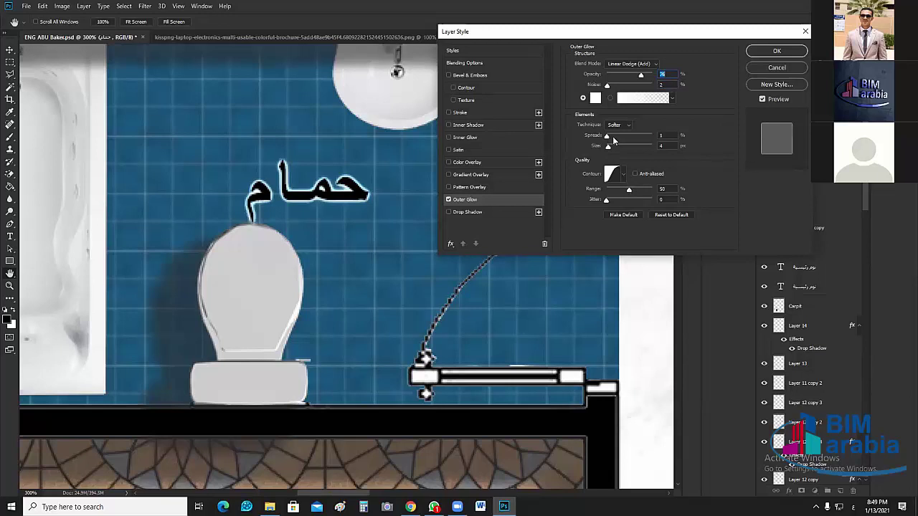
drag(613, 141, 608, 147)
click(773, 52)
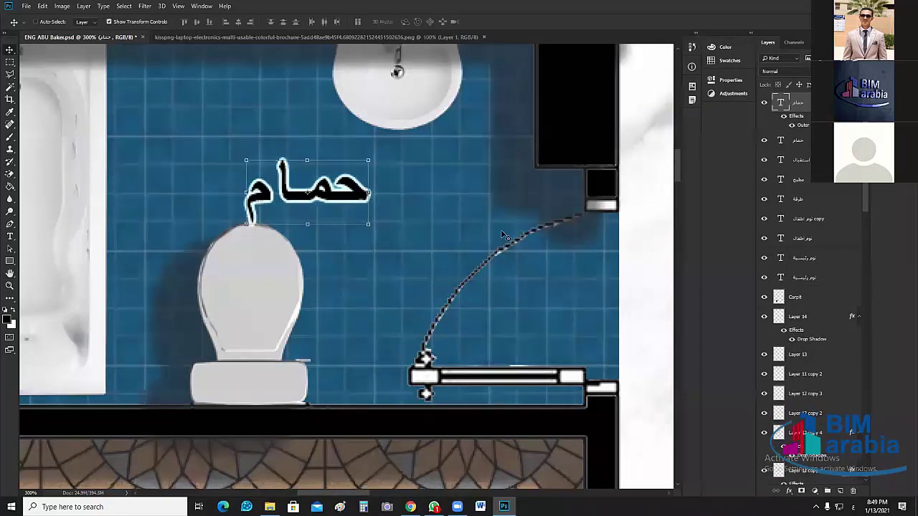
Copy the Outer Glow effect from the styled bathroom label to the other "حمام" label and the "استقبال" and "مطبخ" text layers.
key(ctrl+0)
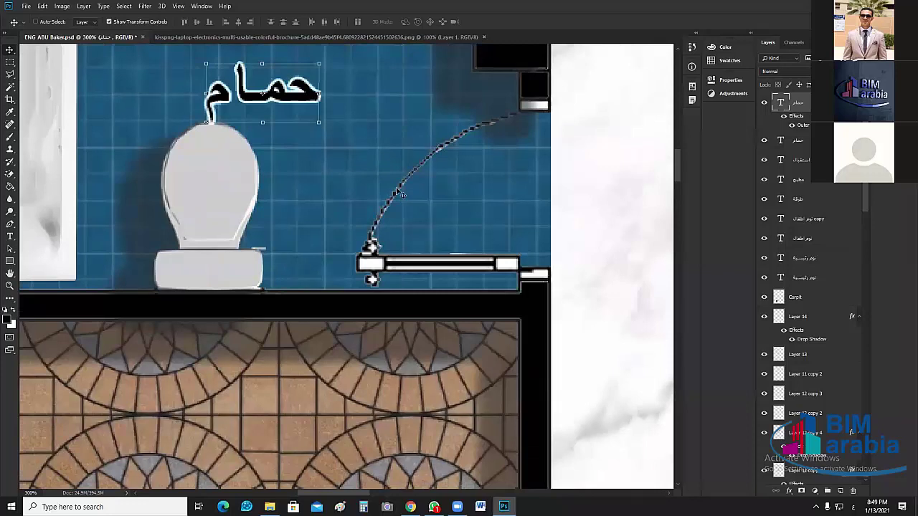
key(ctrl+0)
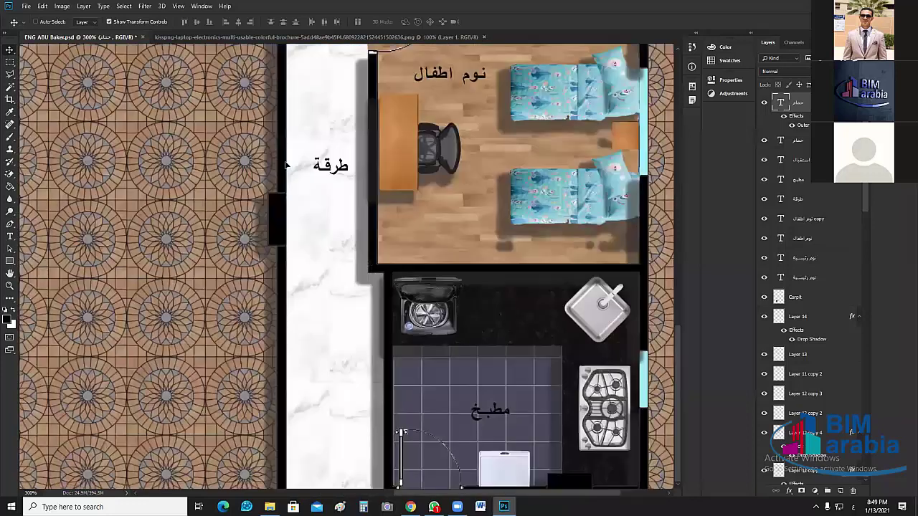
key(ctrl+0)
ctrl+click(286, 165)
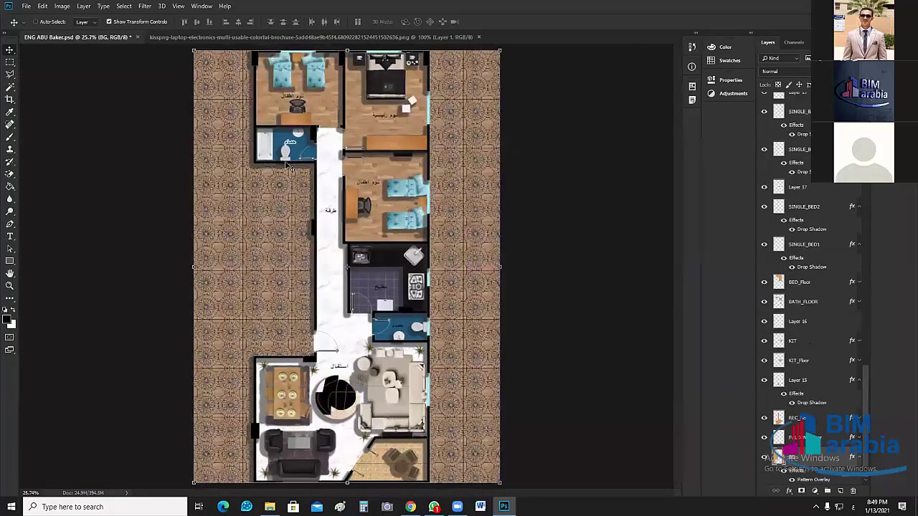
key(ctrl+plus)
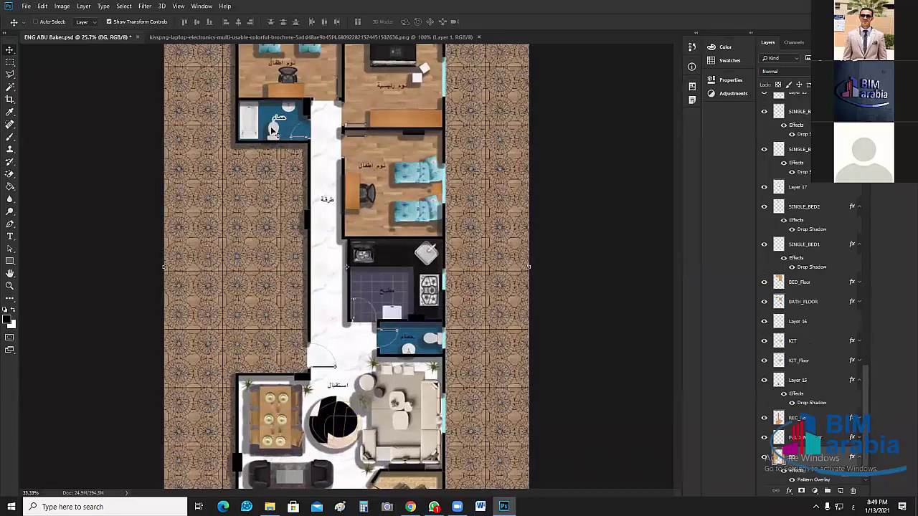
key(ctrl+plus)
key(ctrl+plus)
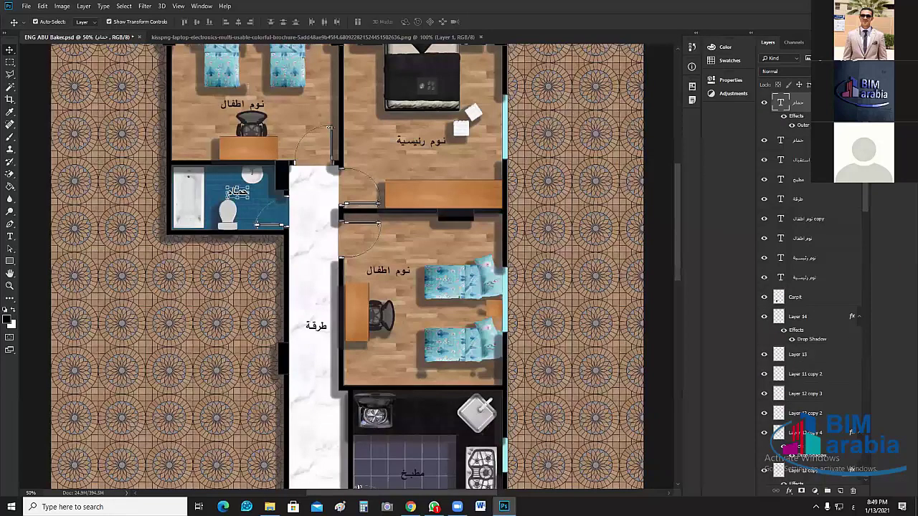
drag(798, 116, 807, 142)
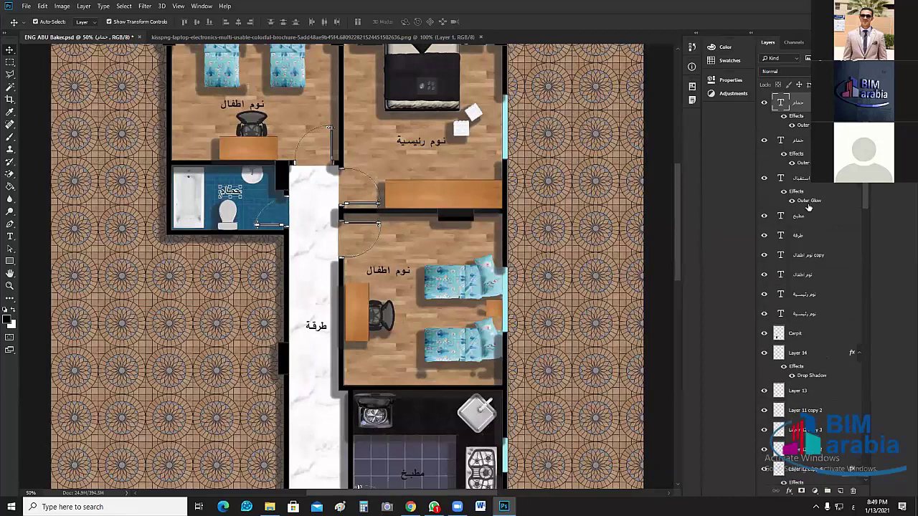
drag(806, 204, 842, 234)
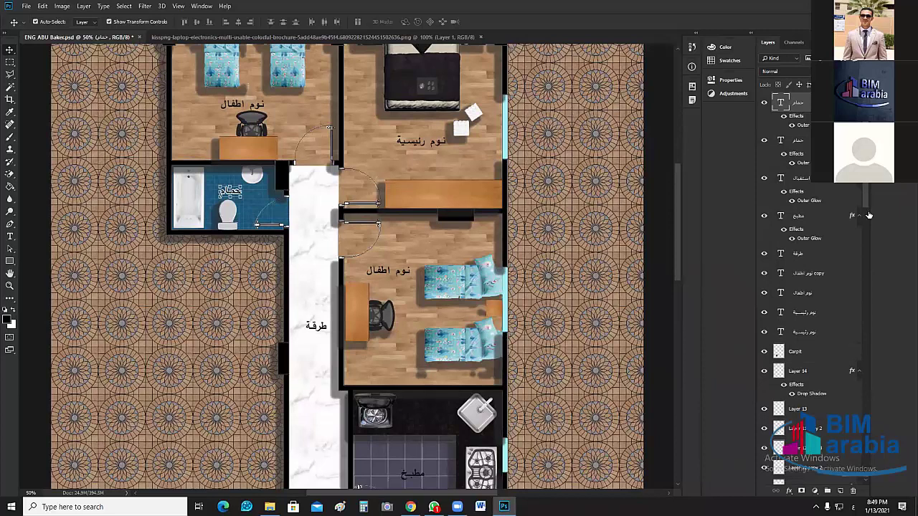
Copy the Outer Glow effect to the "طرقة", both "نوم اطفال" and both "نوم رئيسية" text layers, and clear the layer selection.
scroll(808, 180, down, 2)
click(808, 175)
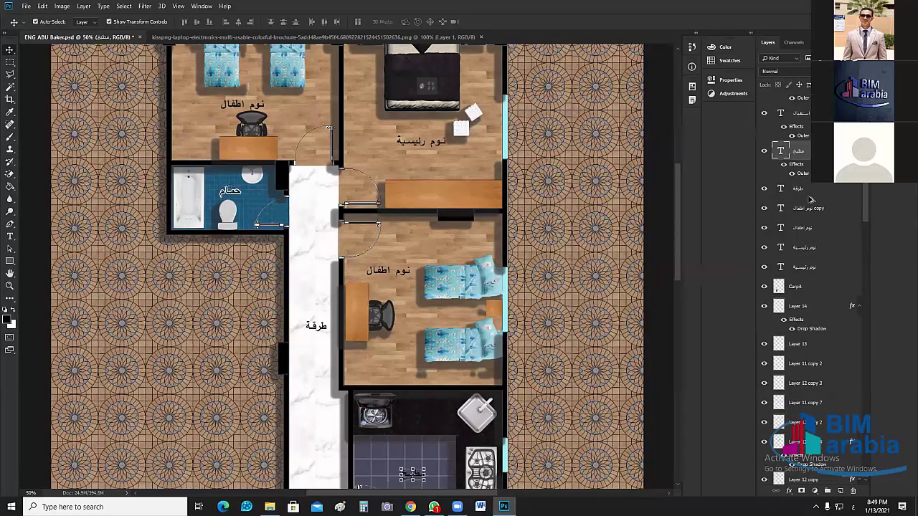
drag(809, 196, 814, 197)
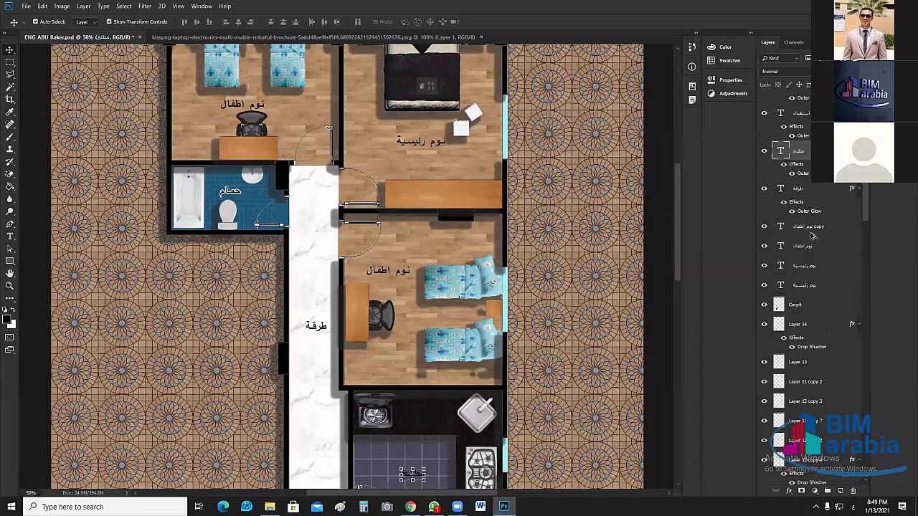
drag(813, 235, 813, 237)
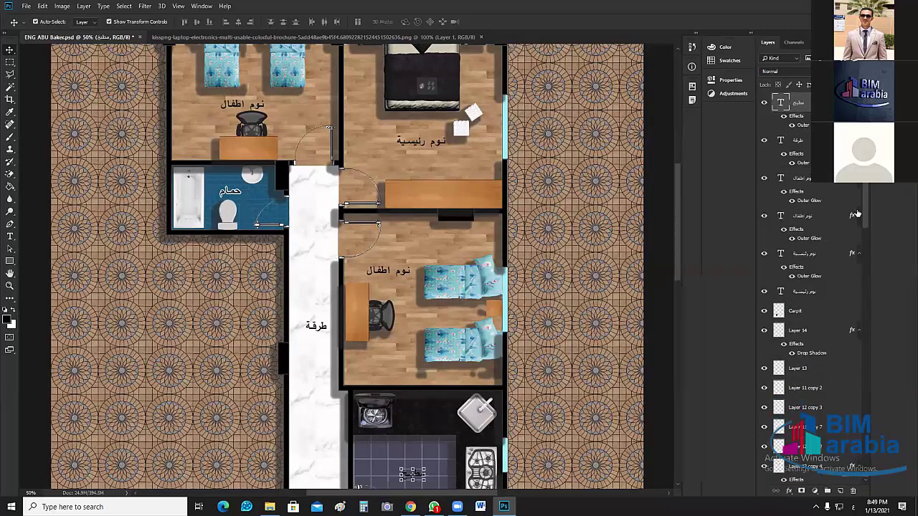
scroll(866, 215, down, 5)
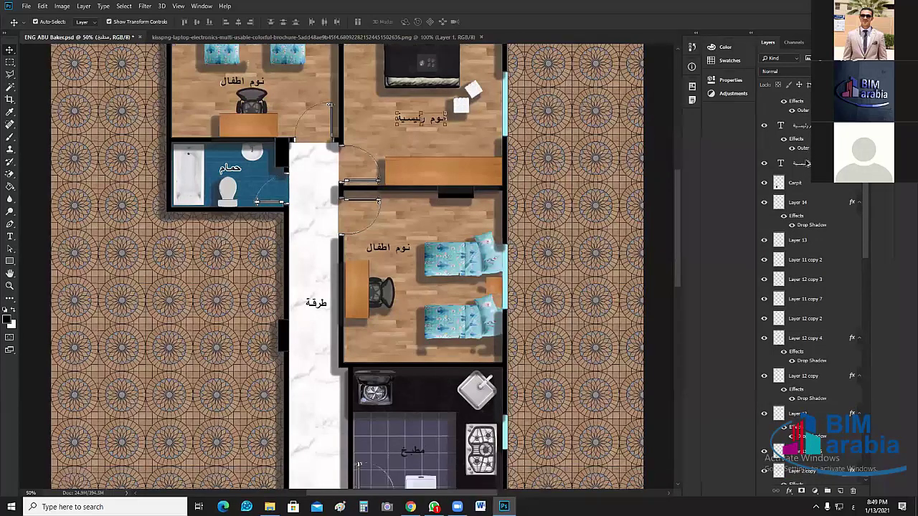
drag(808, 149, 803, 167)
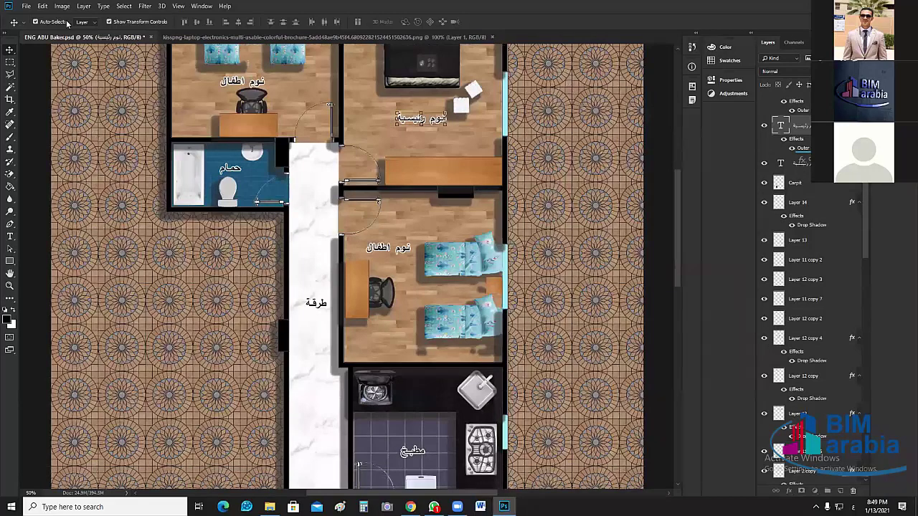
click(650, 184)
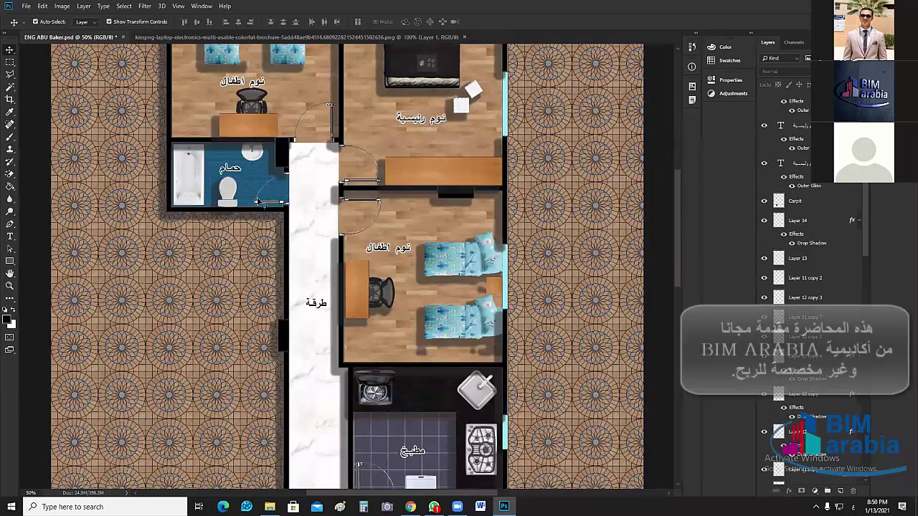
Save the floor plan document with its glowing room labels.
click(26, 6)
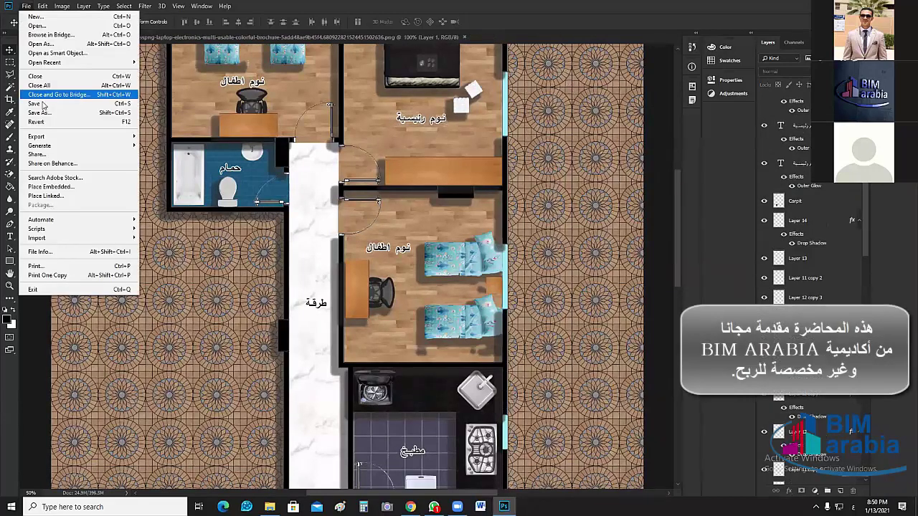
click(40, 104)
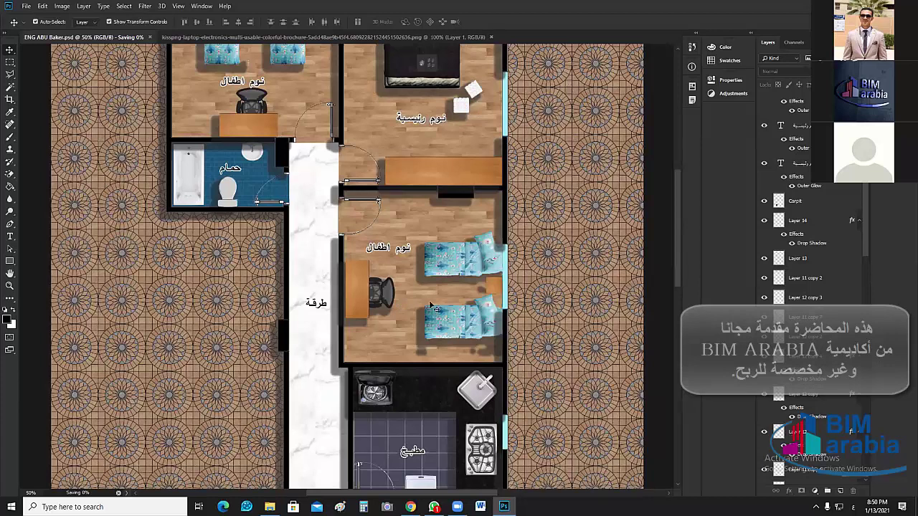
Duplicate the "استقبال" label and place the copy on the terrace floor beside the round table.
scroll(493, 393, down, 5)
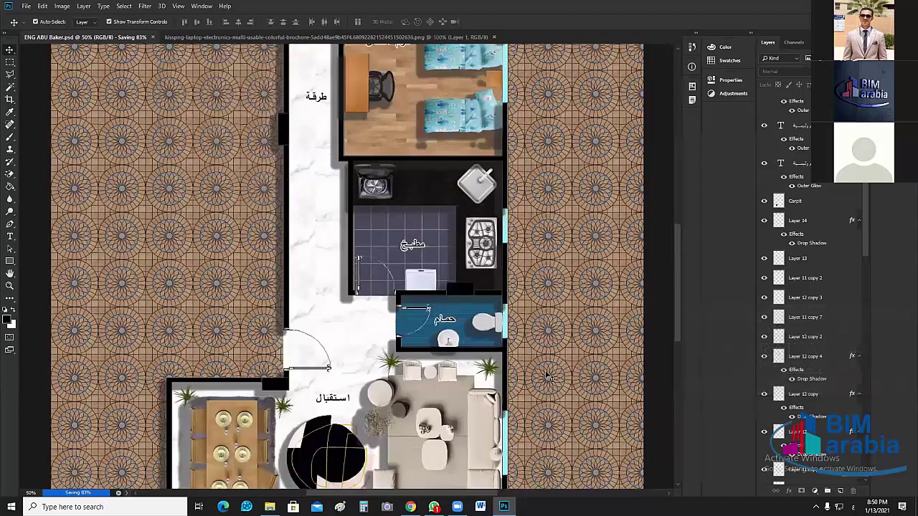
scroll(398, 415, down, 5)
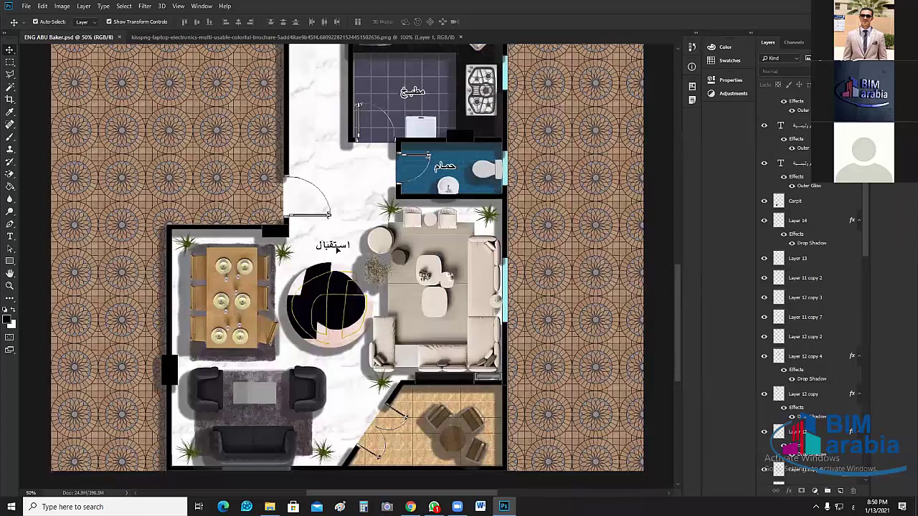
click(339, 249)
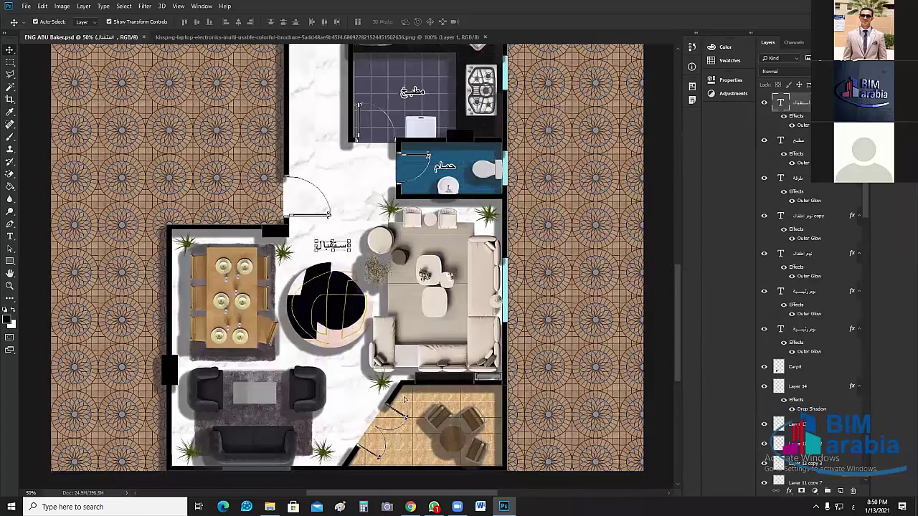
key(ctrl)
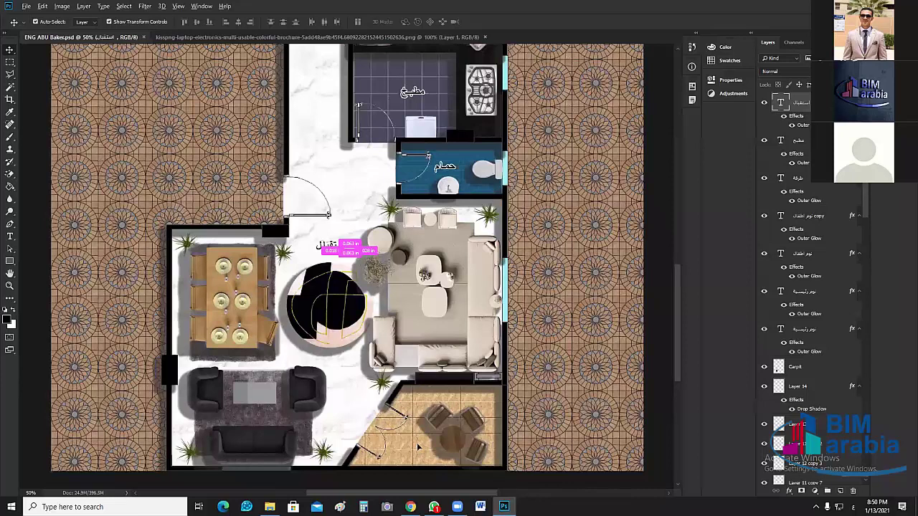
drag(417, 450, 418, 450)
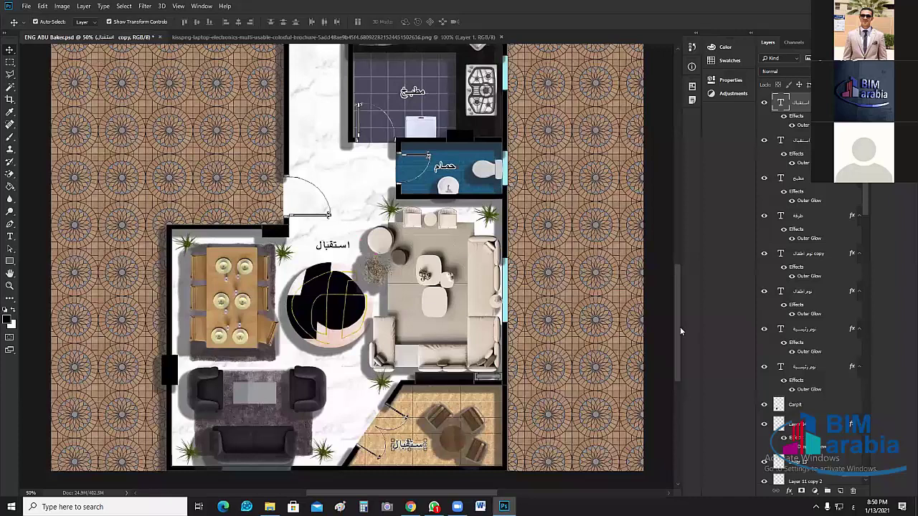
Change the text of the copied label on the terrace to "تراس" and clear the layer selection.
key(ctrl+1)
scroll(348, 267, down, 5)
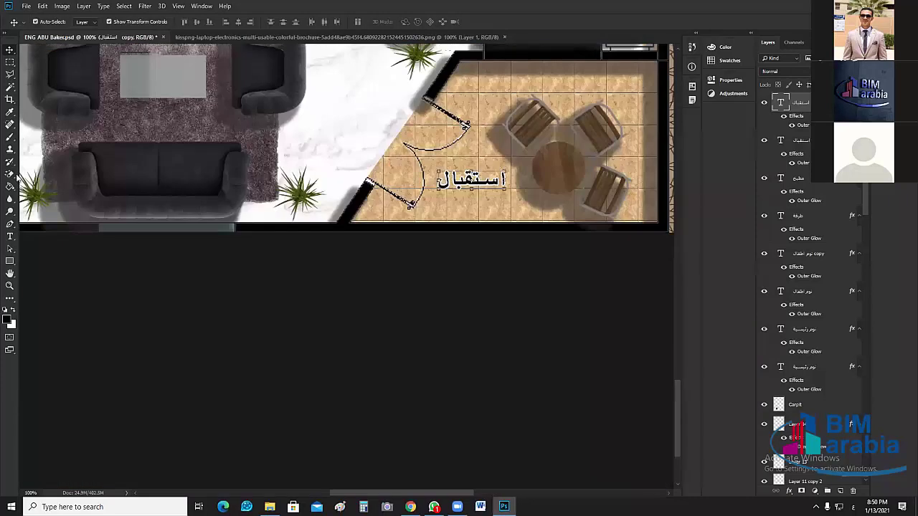
click(11, 238)
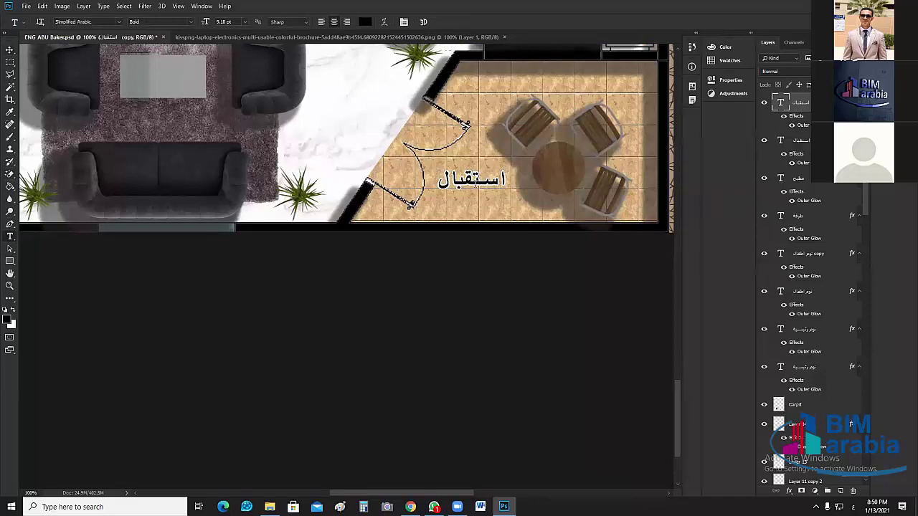
double_click(474, 181)
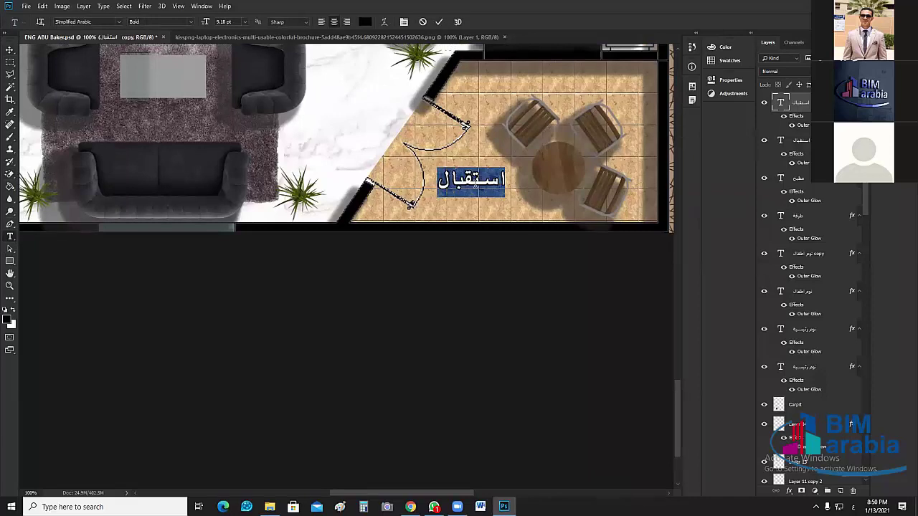
text(تراس)
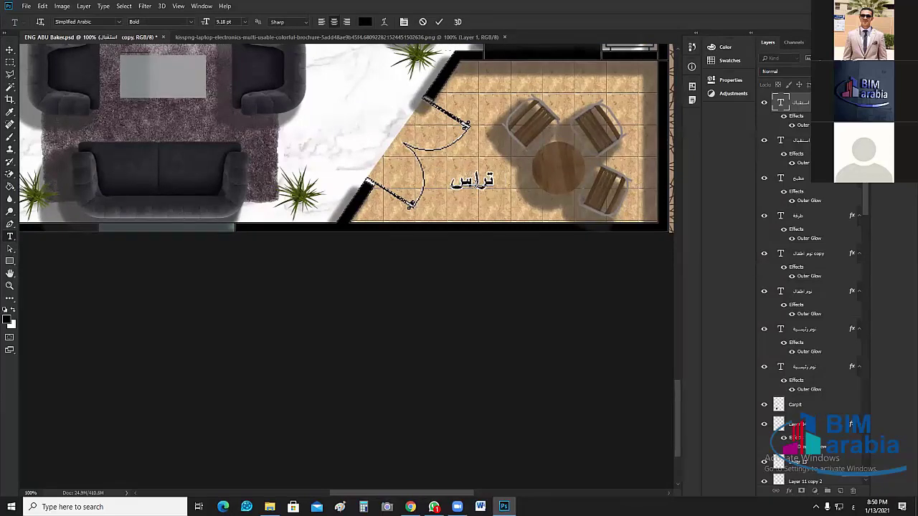
key(ctrl+Return)
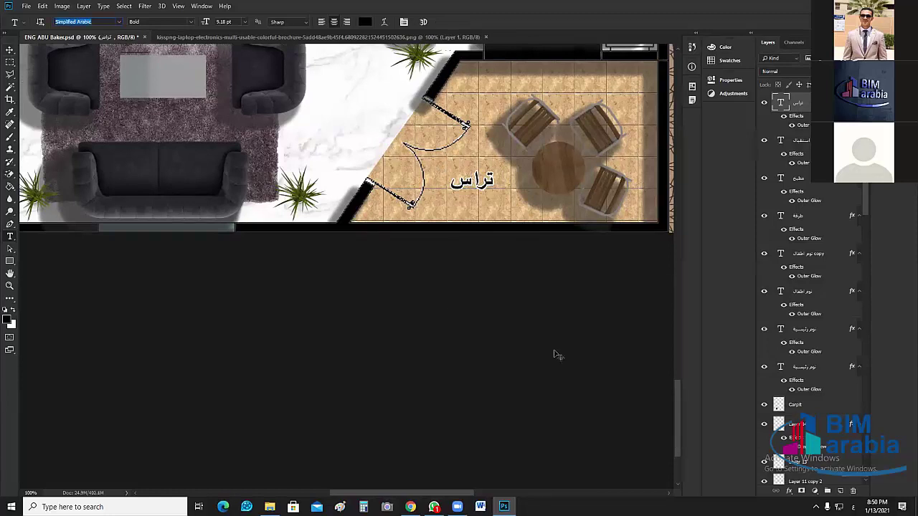
key(v)
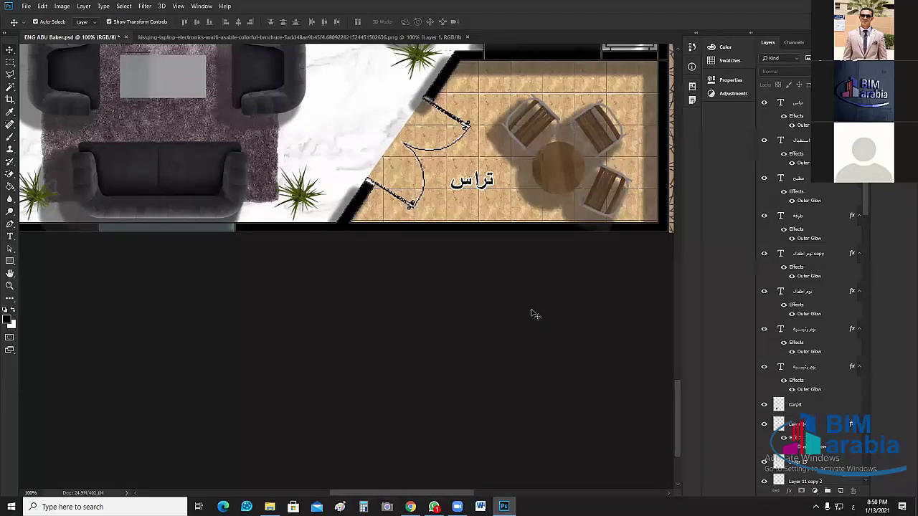
Fit the whole plan in view and save the document with the new terrace label.
scroll(534, 315, down, 2)
scroll(534, 314, up, 2)
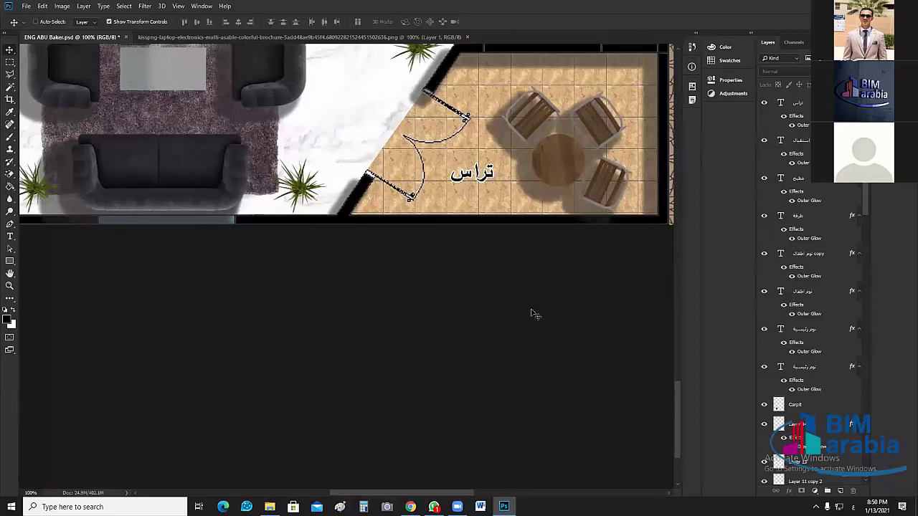
scroll(534, 314, down, 2)
scroll(534, 314, down, 1)
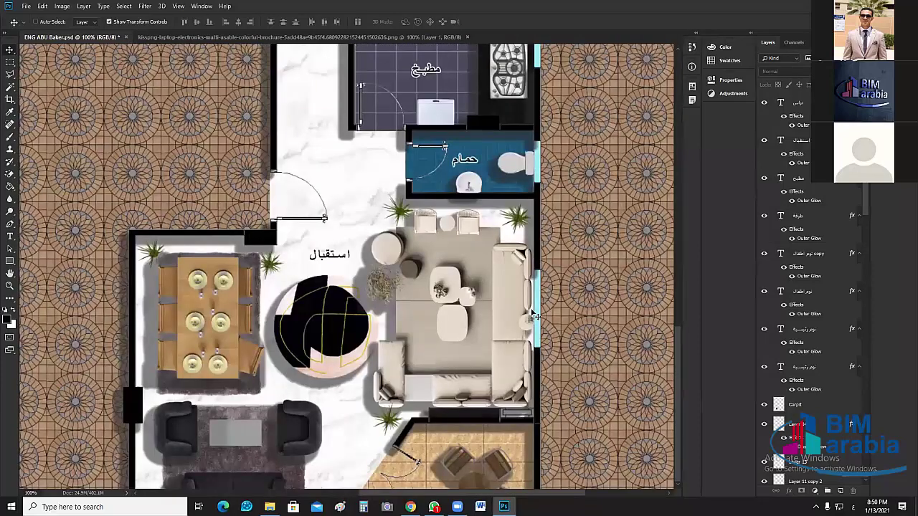
key(ctrl+0)
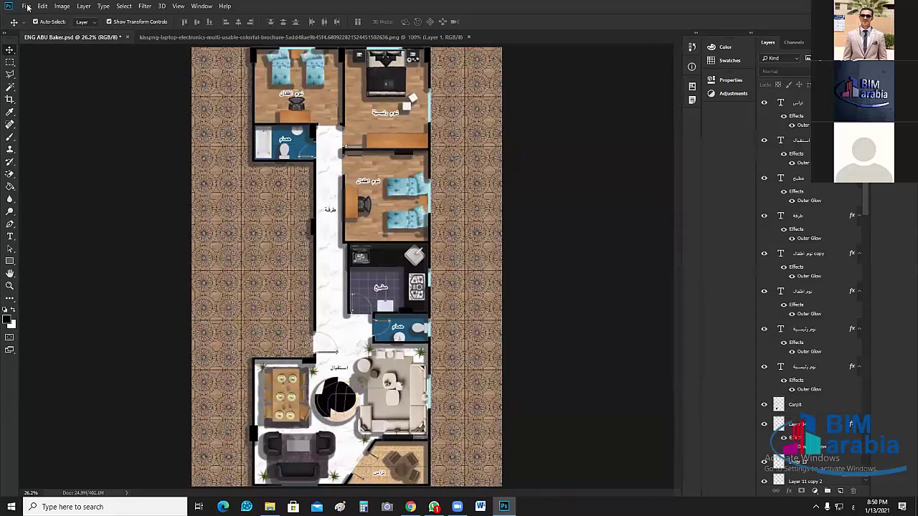
key(alt+f)
click(54, 104)
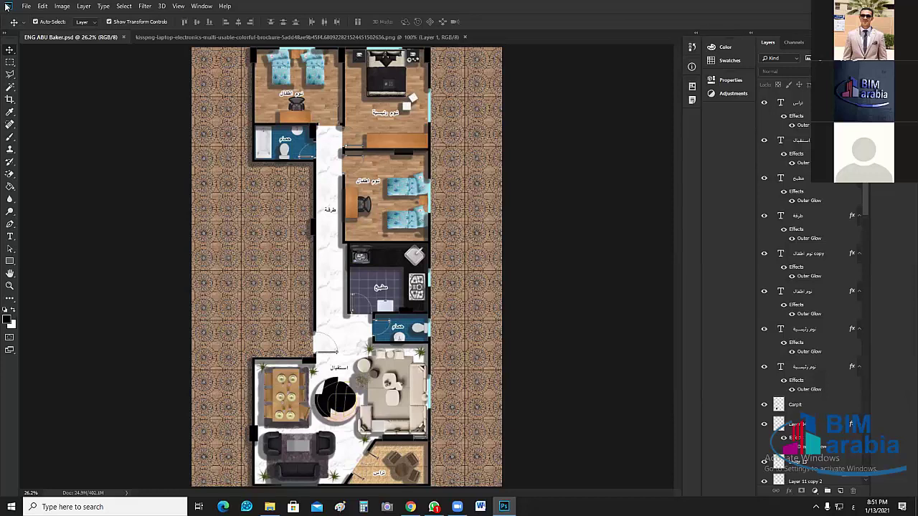
Close the kisspng laptop image and the ENG ABU Baker.psd document.
click(30, 9)
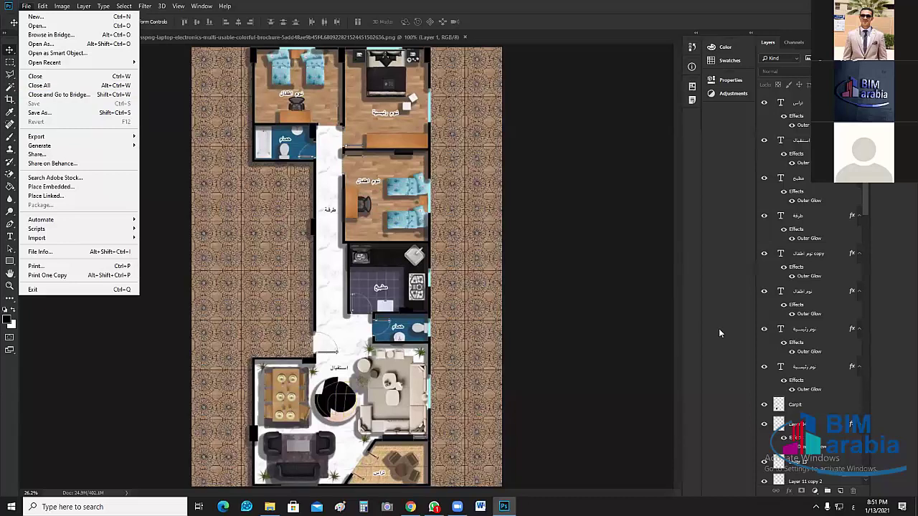
click(114, 85)
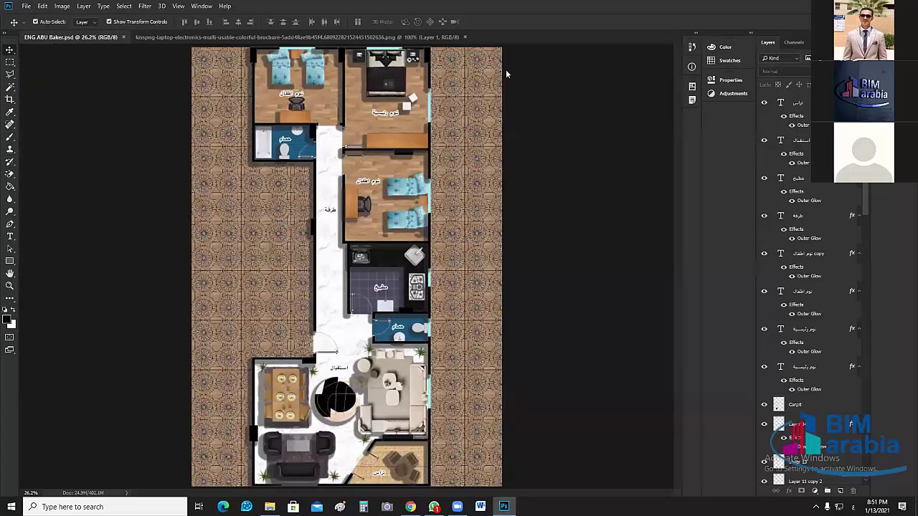
click(460, 40)
click(466, 37)
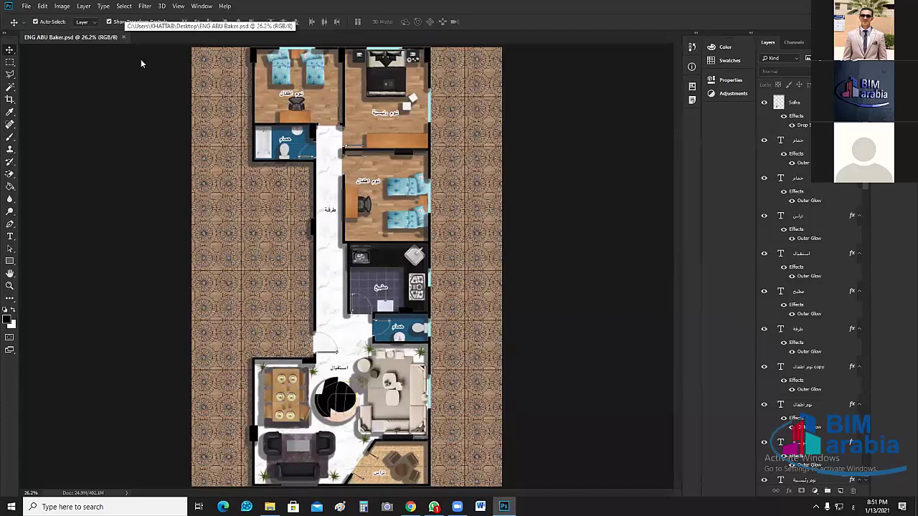
key(ctrl+w)
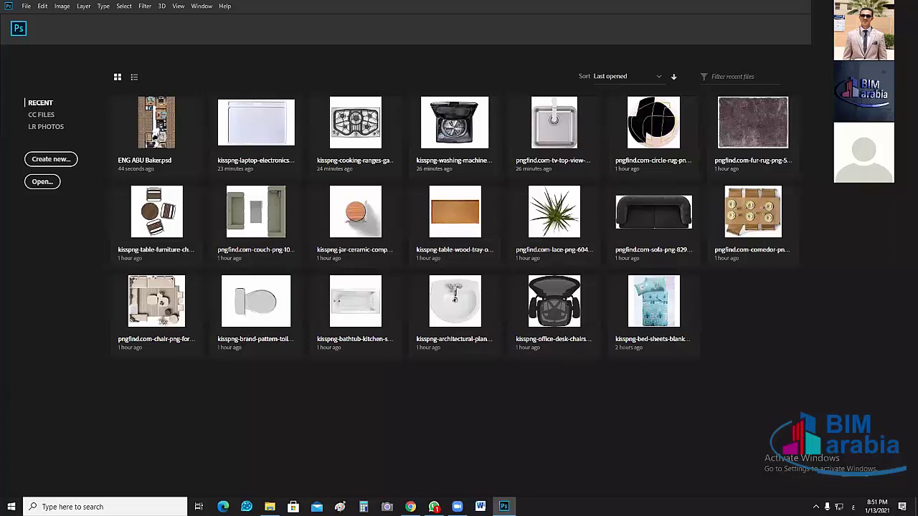
Switch to Chrome and search Google for "png hunt" in a new tab.
key(alt+Tab)
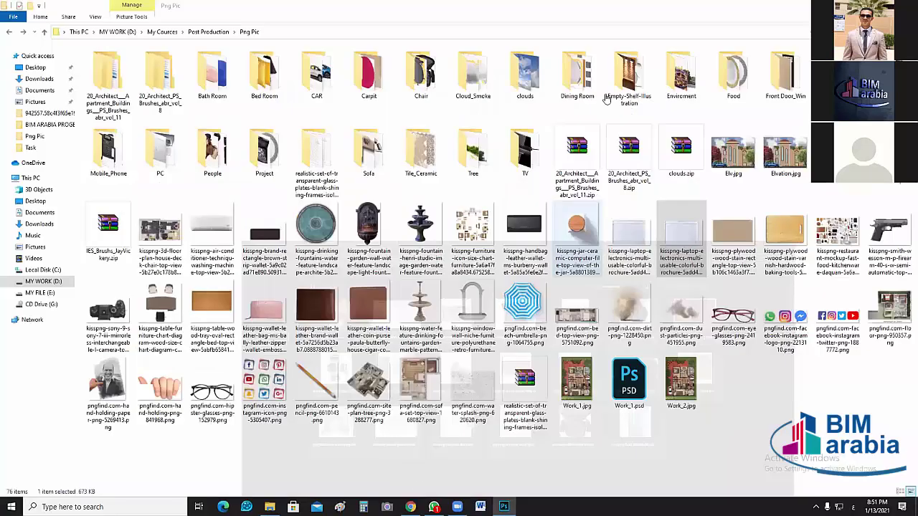
key(super+d)
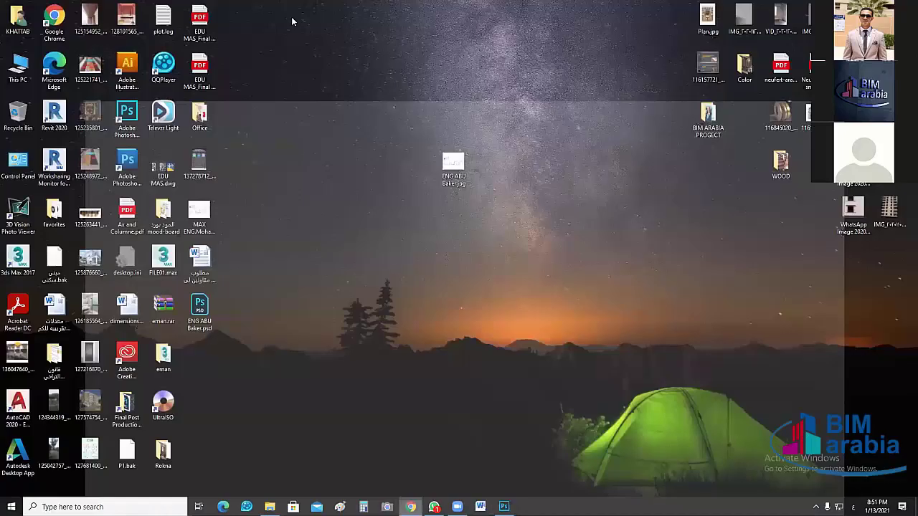
key(alt+Tab)
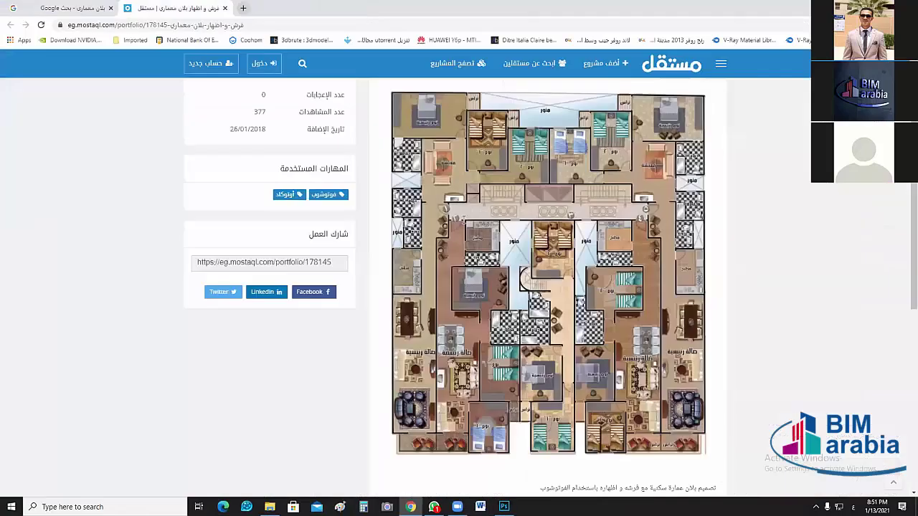
key(ctrl+t)
click(464, 208)
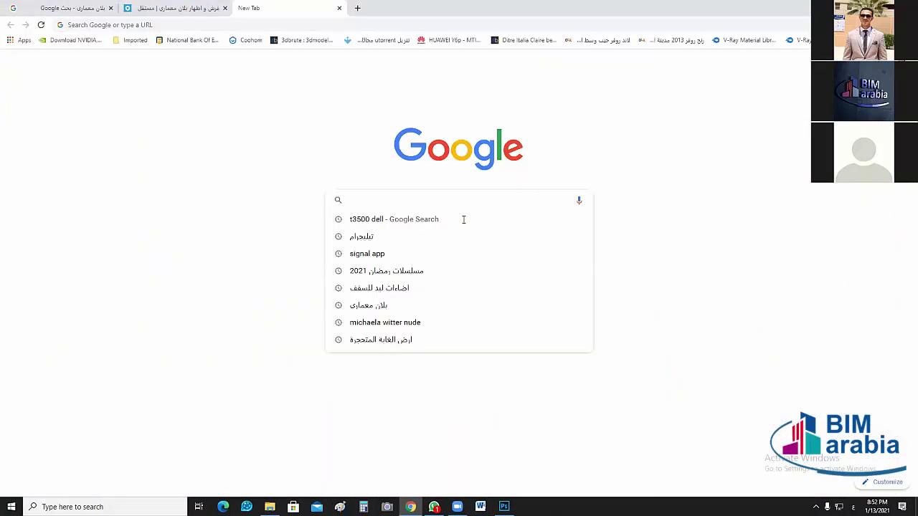
text(ح)
key(BackSpace)
key(alt+shift)
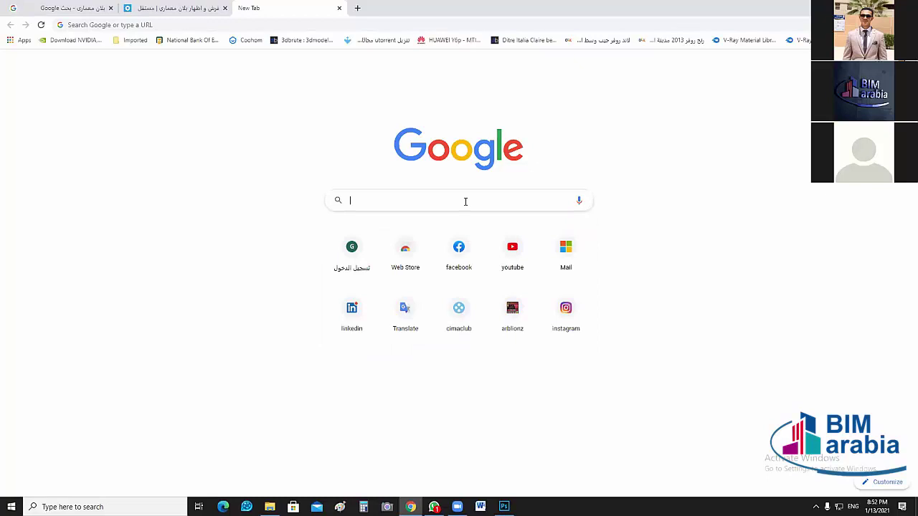
text(png)
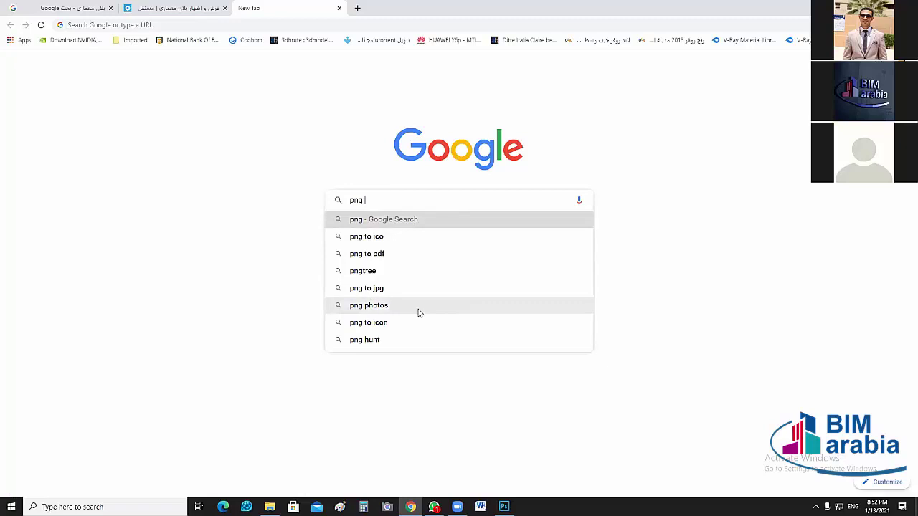
click(388, 343)
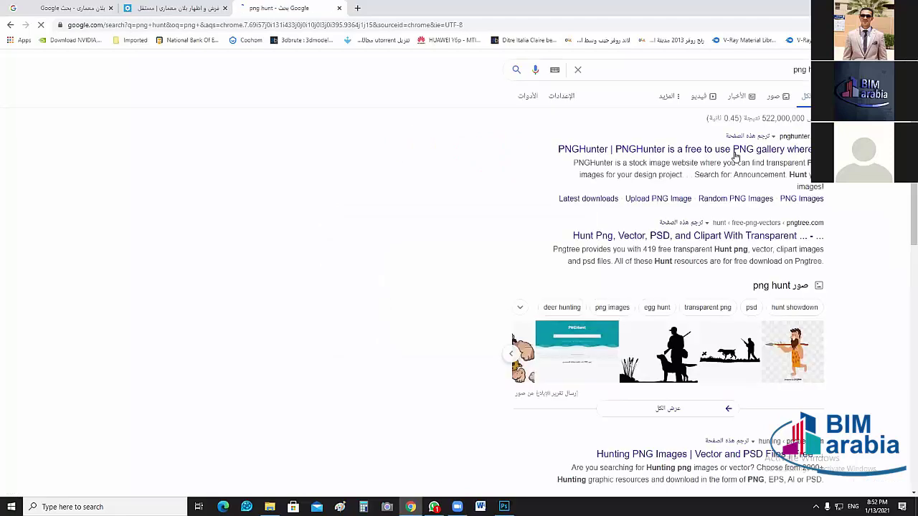
Open the PNGHunter search result in a separate tab and bring it up.
right_click(741, 157)
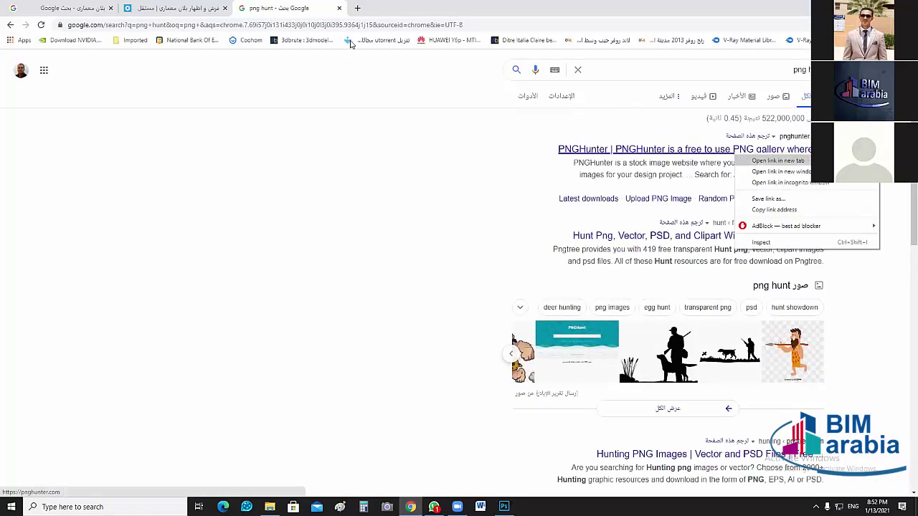
click(401, 8)
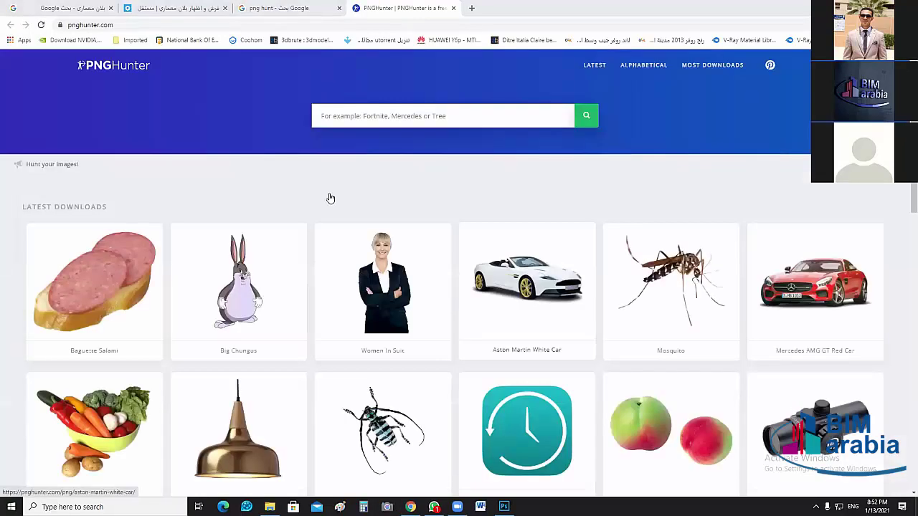
Look over the latest downloads and random PNG images on the PNGHunter home page.
scroll(328, 197, down, 3)
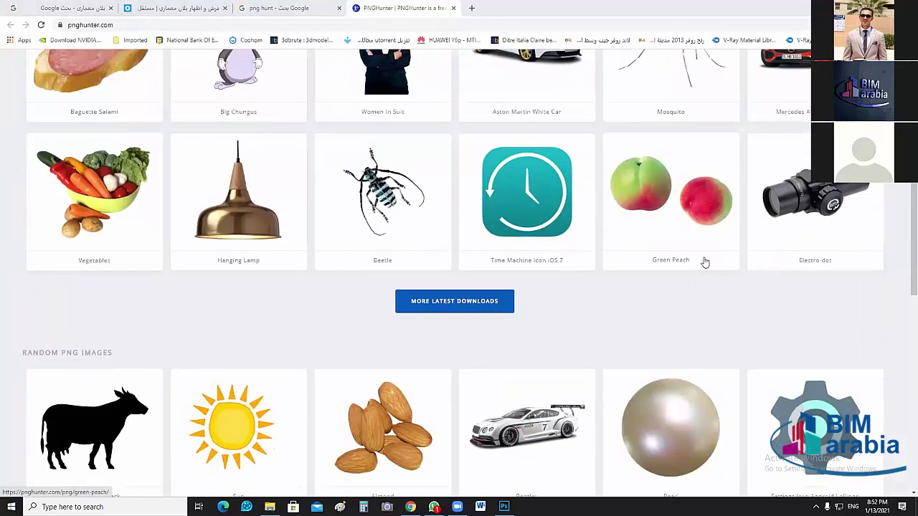
scroll(754, 238, down, 2)
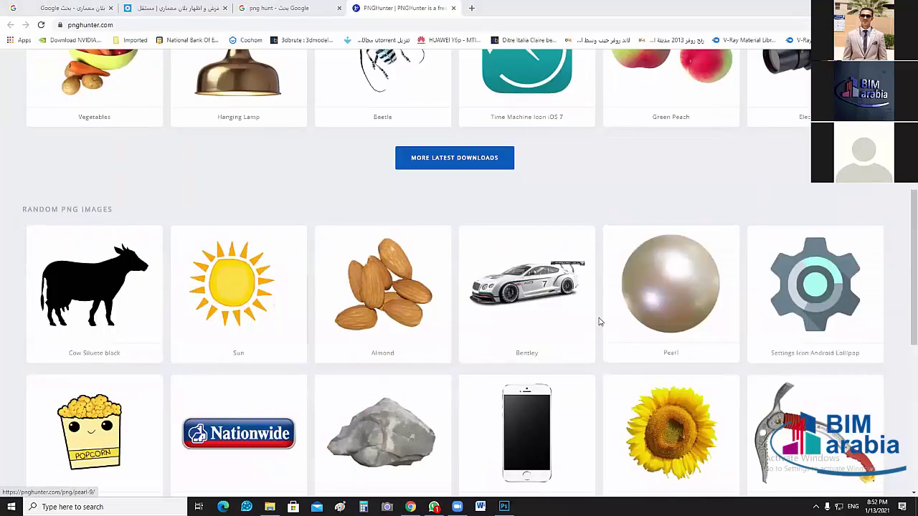
scroll(659, 343, down, 3)
scroll(649, 341, down, 3)
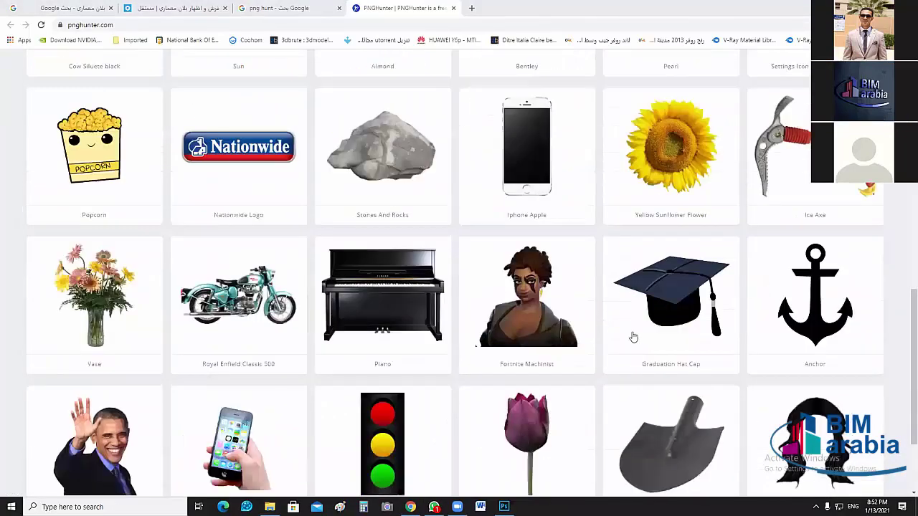
scroll(633, 337, up, 6)
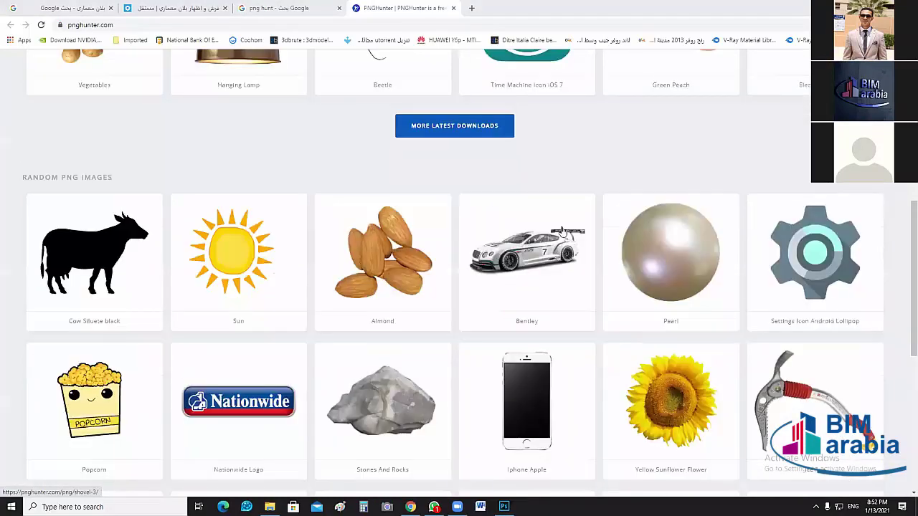
scroll(502, 172, up, 5)
Search PNGHunter for "Sofa", open the suggested sofa tag and look through its images.
click(449, 115)
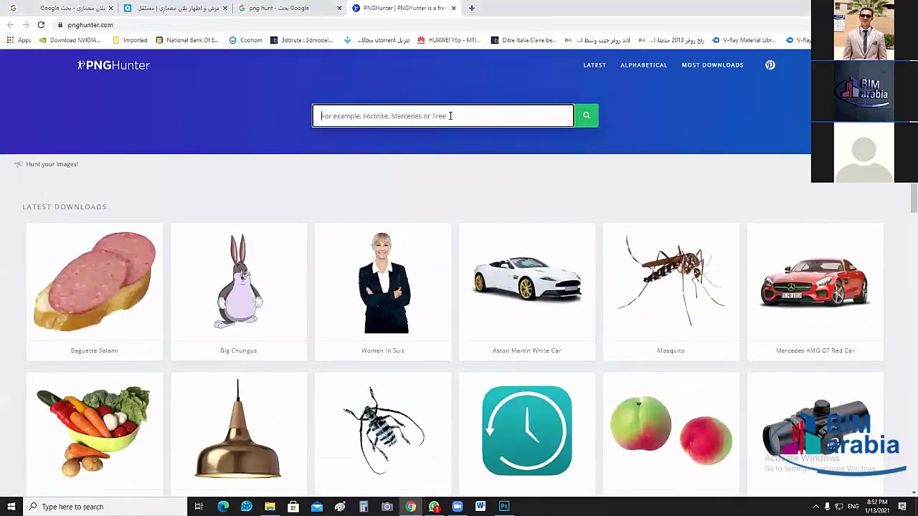
text(Sofa)
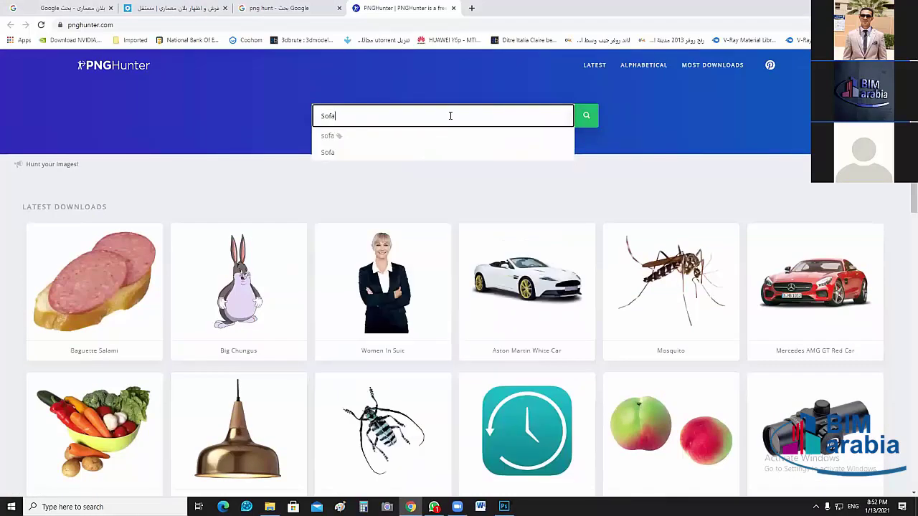
click(349, 136)
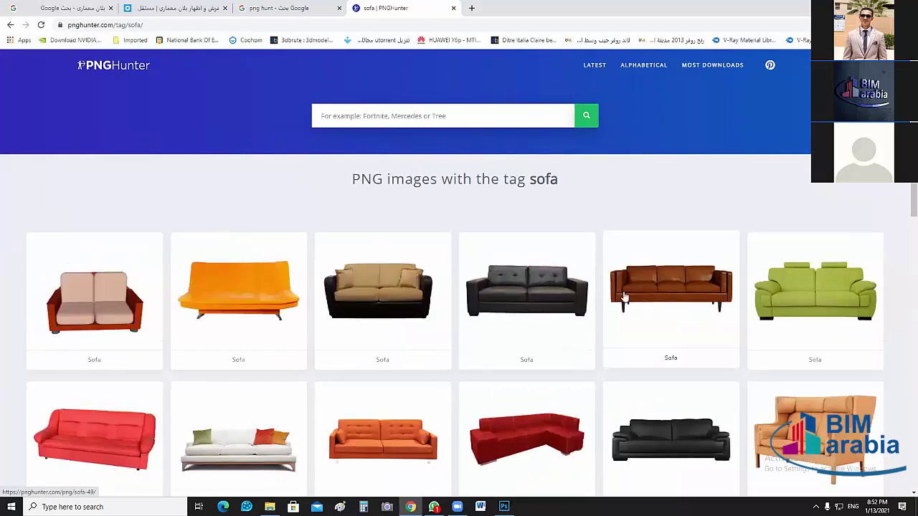
scroll(638, 310, down, 3)
scroll(627, 312, down, 10)
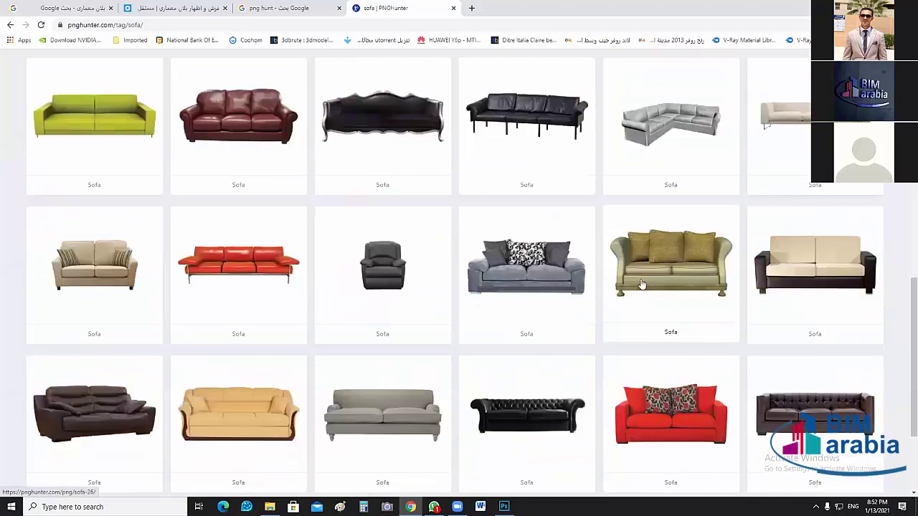
scroll(642, 285, up, 2)
scroll(466, 168, up, 15)
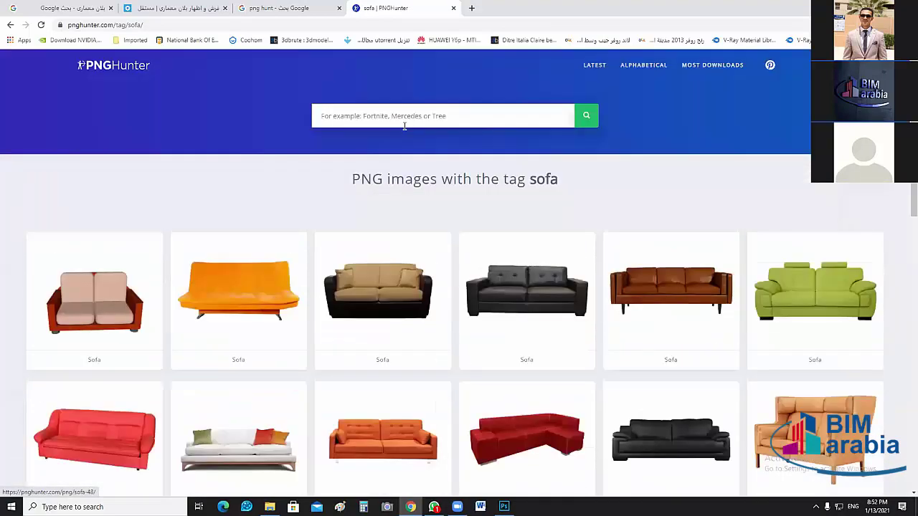
Search PNGHunter for "TOP VIEW SOFA" and look over the result page.
click(394, 119)
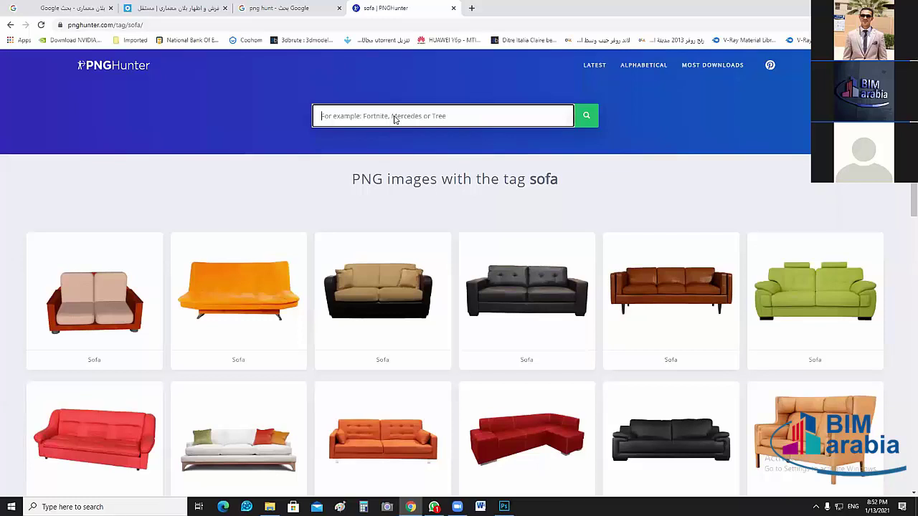
text(TOP)
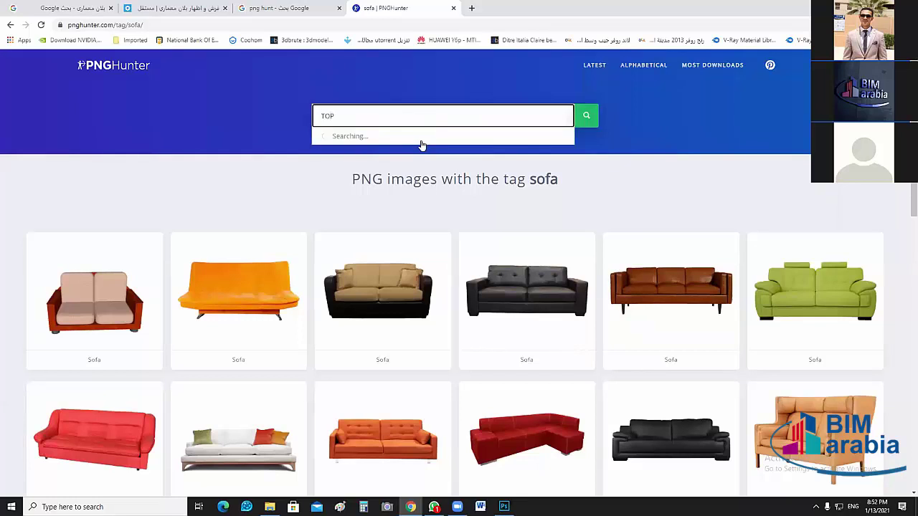
text( VIEW SOFA)
key(Return)
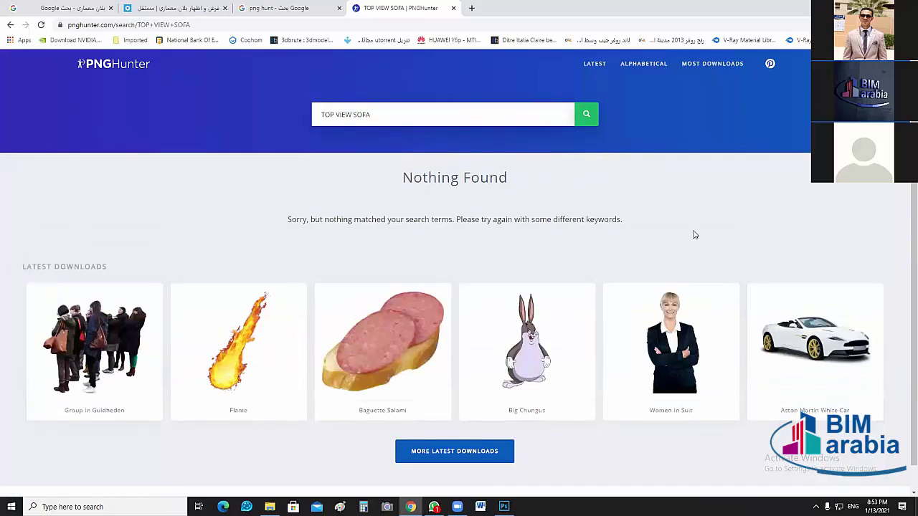
scroll(693, 237, down, 1)
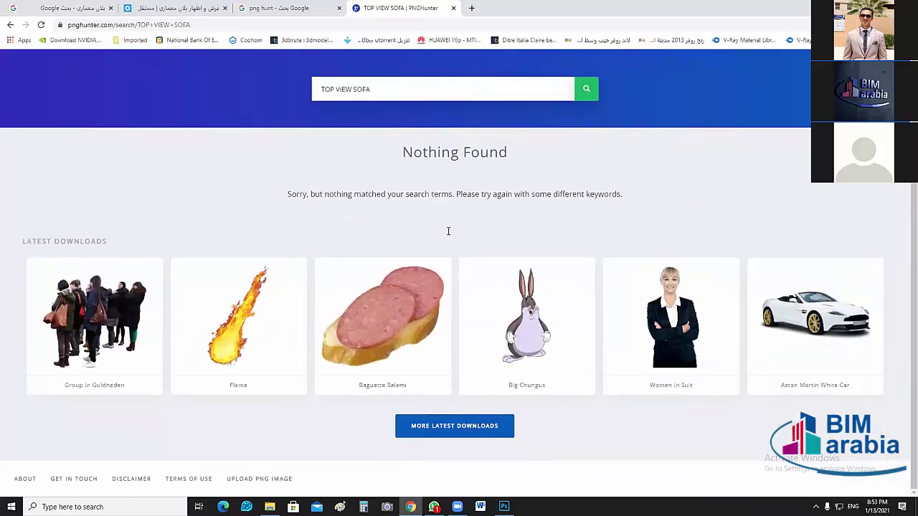
Shorten the search term to "SOFA" and open the suggested sofa tag again.
drag(354, 89, 304, 94)
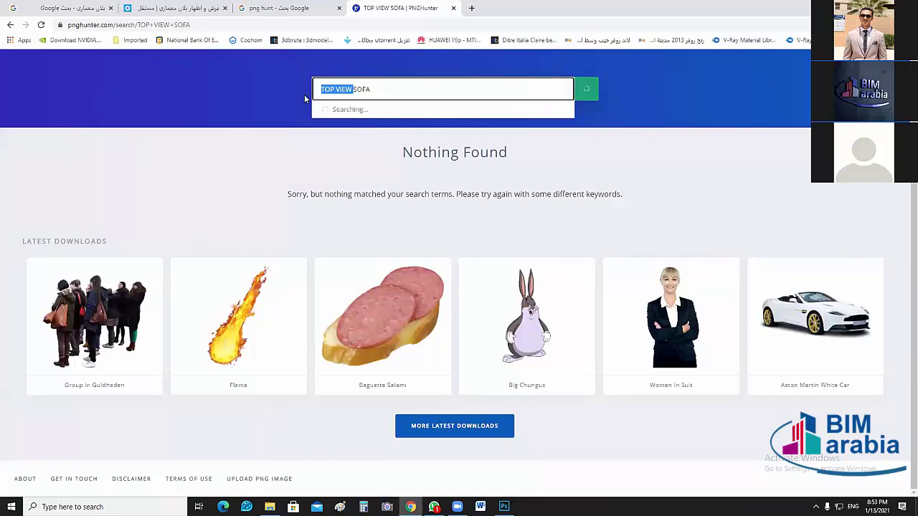
key(BackSpace)
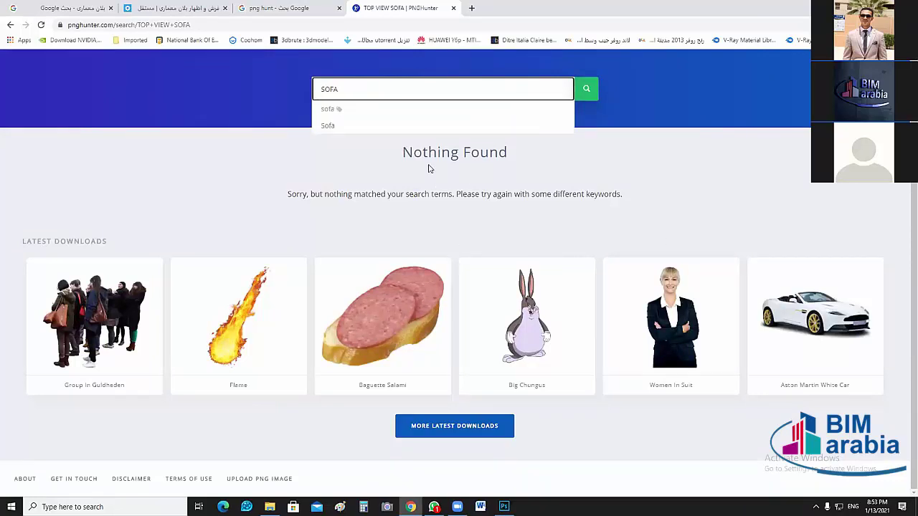
key(Down)
key(Return)
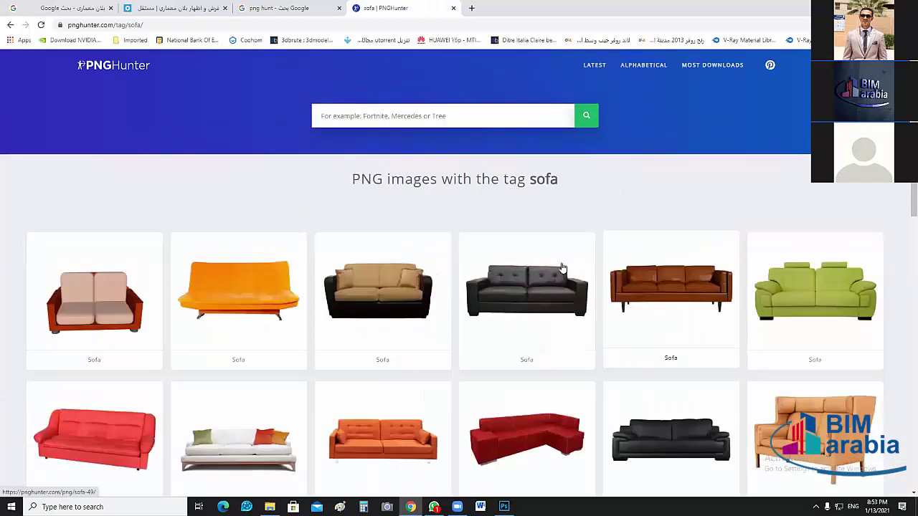
Browse the sofa-tagged images through the second and third result pages.
scroll(561, 266, down, 8)
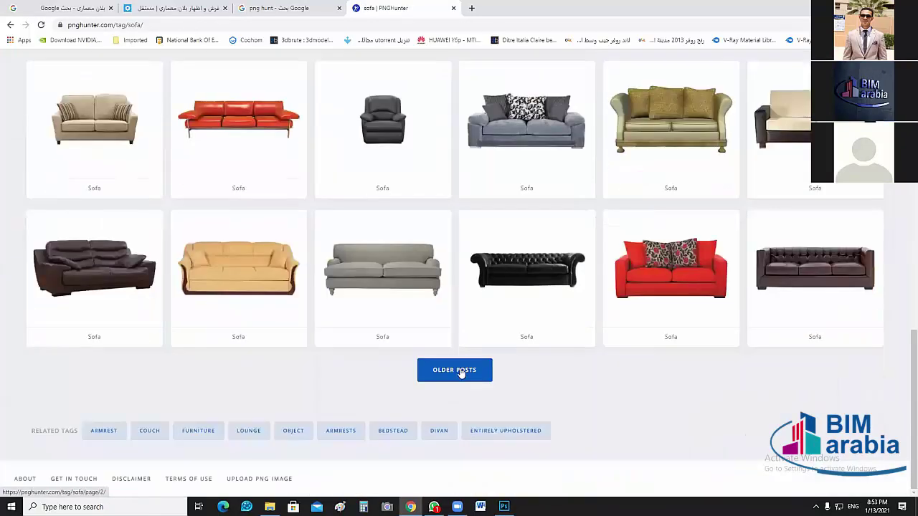
click(639, 398)
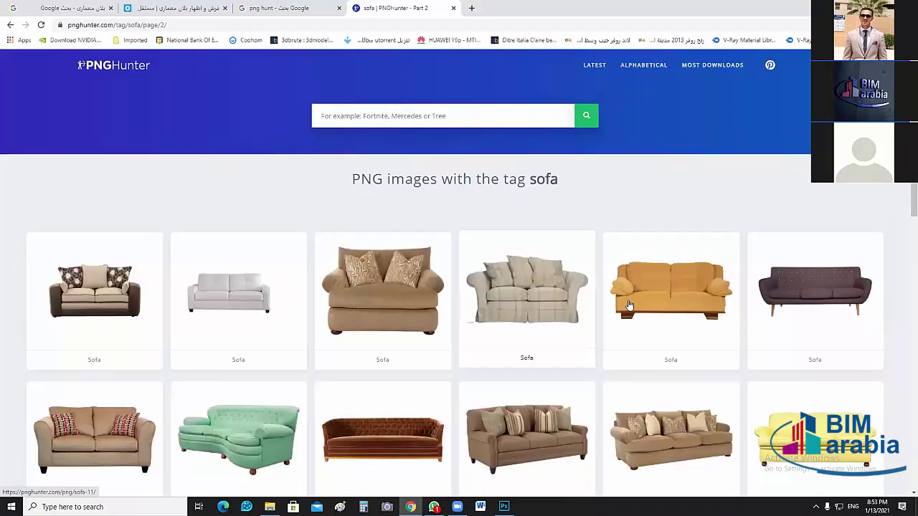
scroll(628, 297, down, 5)
scroll(430, 167, down, 4)
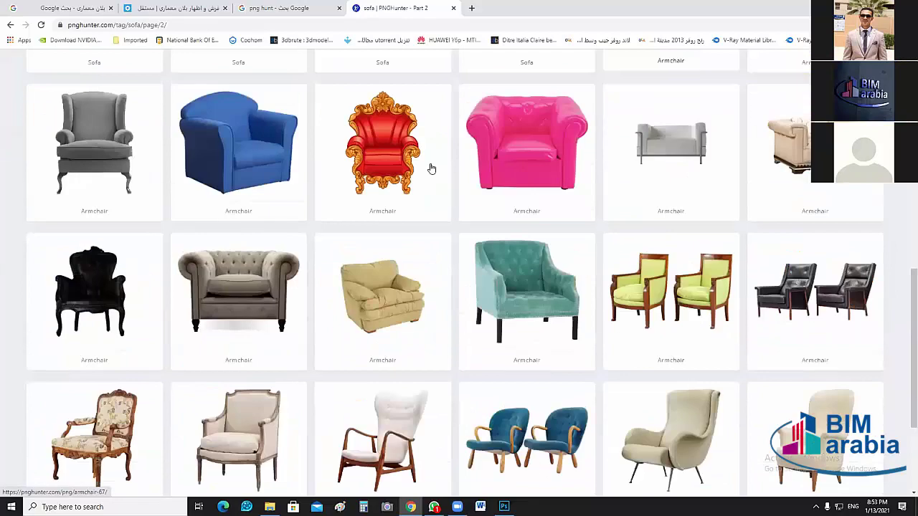
scroll(537, 351, down, 2)
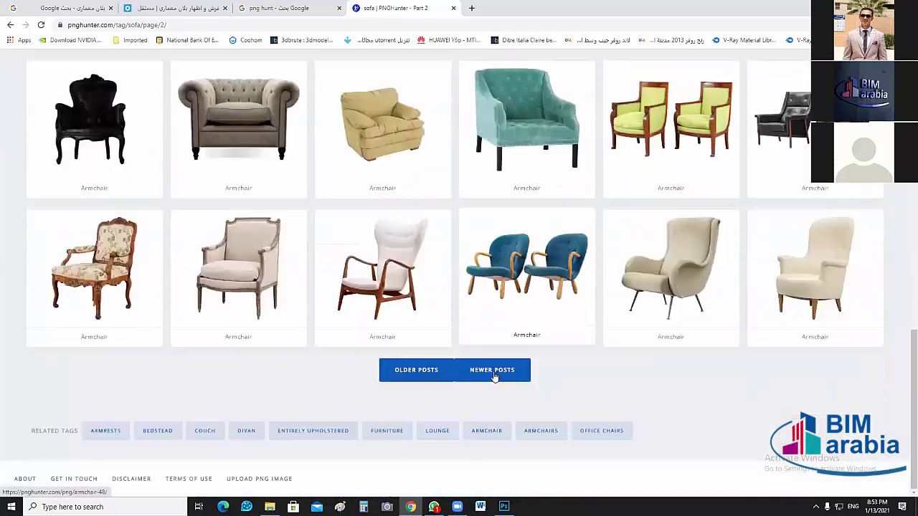
click(638, 389)
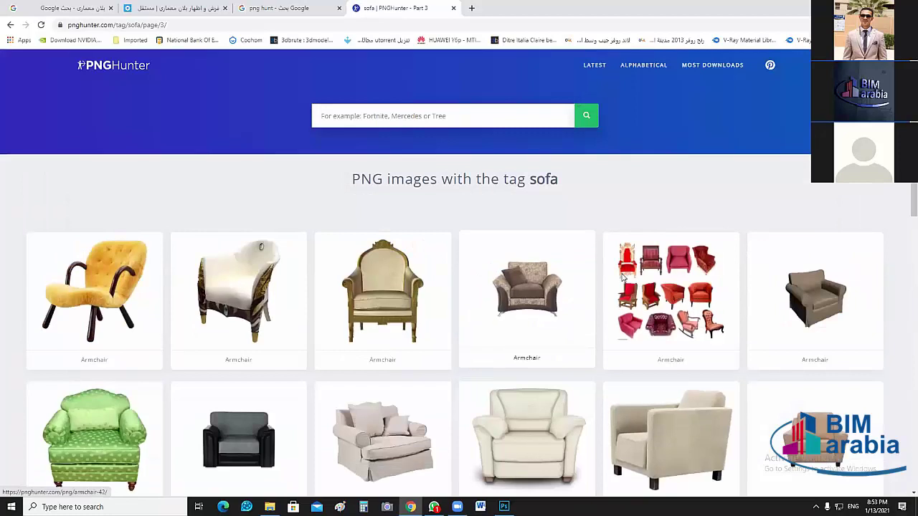
scroll(617, 323, down, 5)
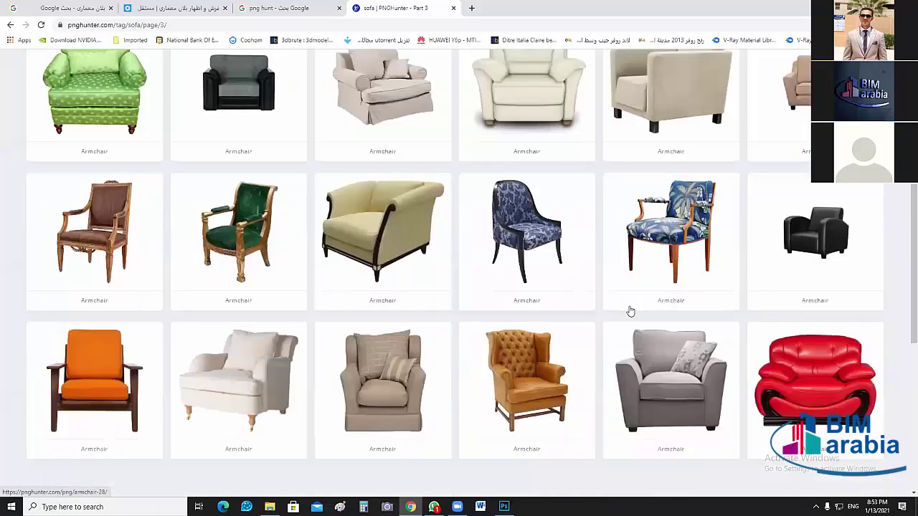
scroll(629, 312, down, 3)
scroll(651, 350, down, 3)
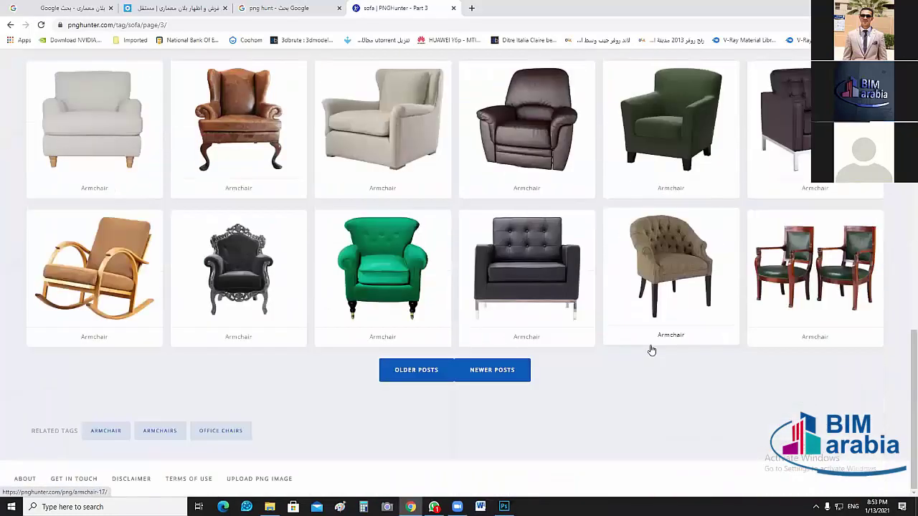
scroll(651, 350, up, 10)
click(438, 114)
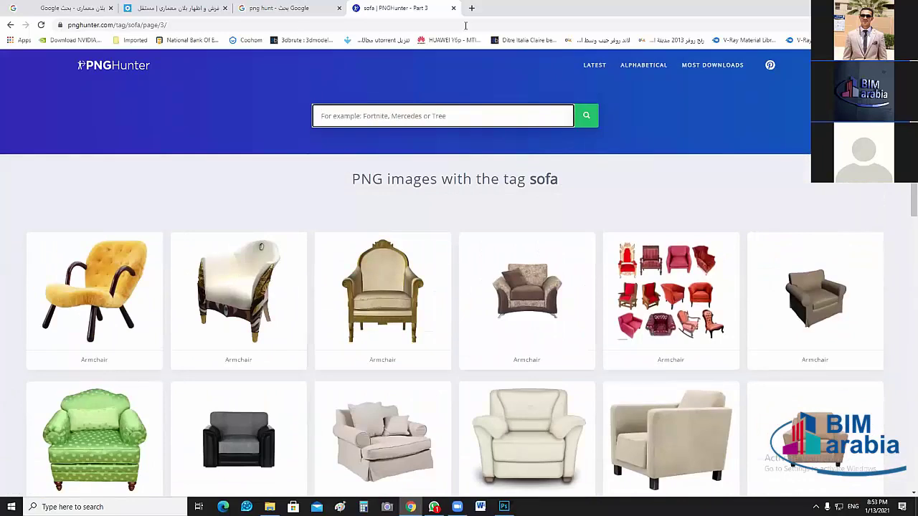
Go back to the Google results for "png hunt" and change the search to "png kiss".
key(ctrl+shift+Tab)
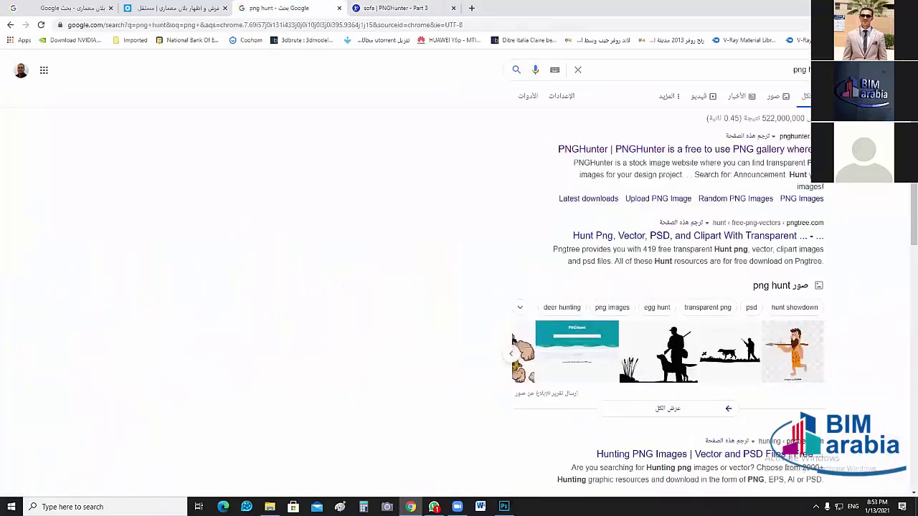
click(406, 260)
scroll(793, 271, down, 3)
scroll(794, 157, down, 1)
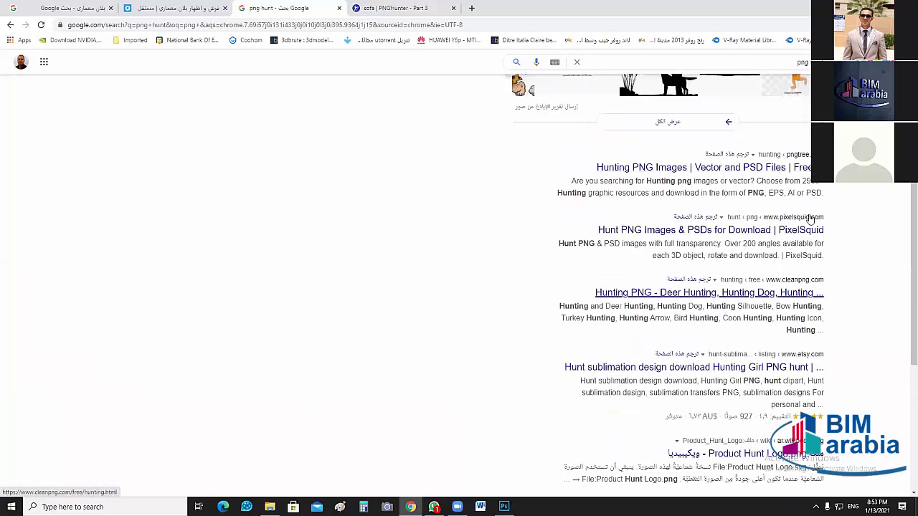
scroll(810, 219, up, 4)
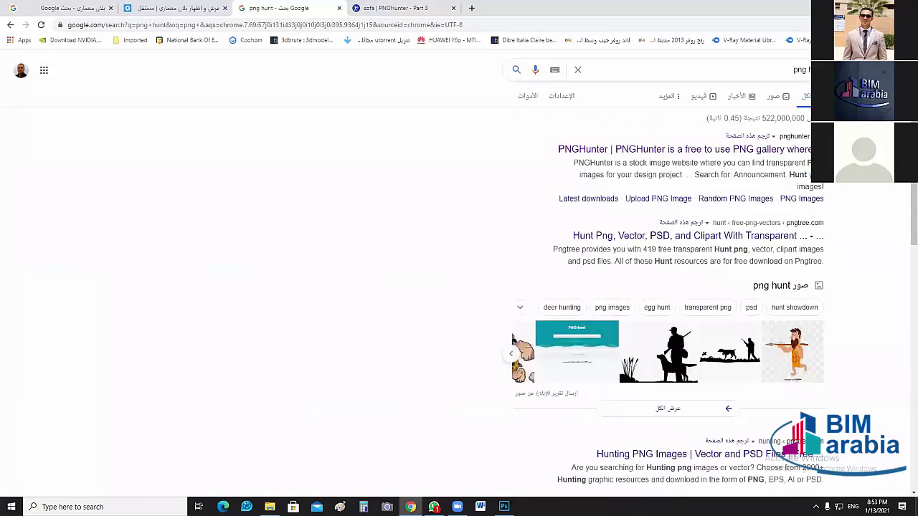
double_click(810, 69)
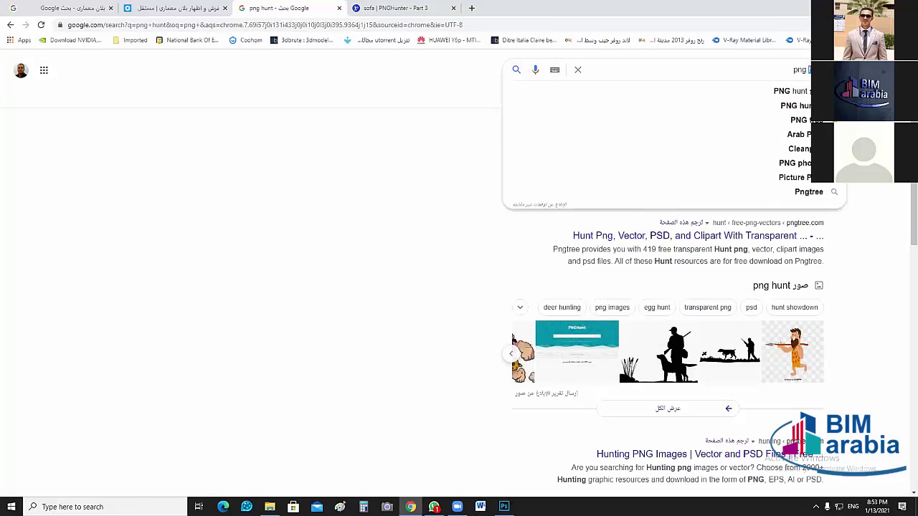
key(BackSpace)
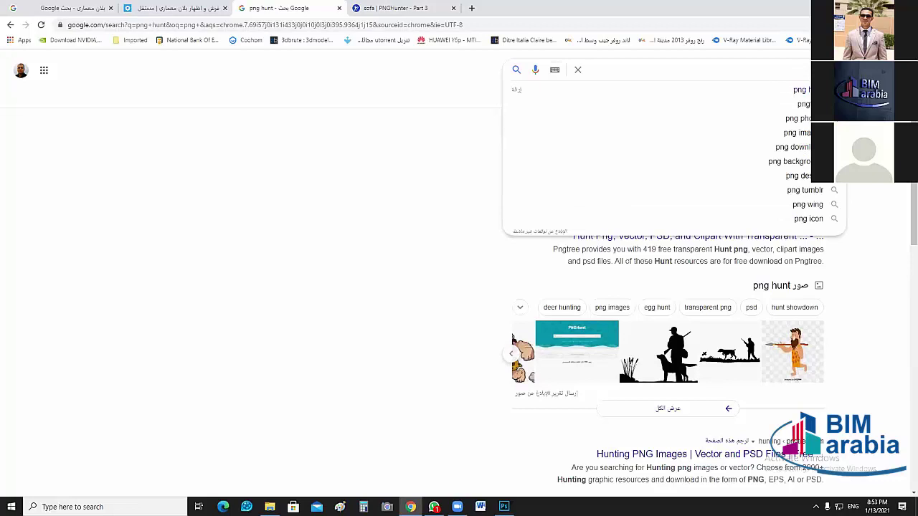
text(kitchen)
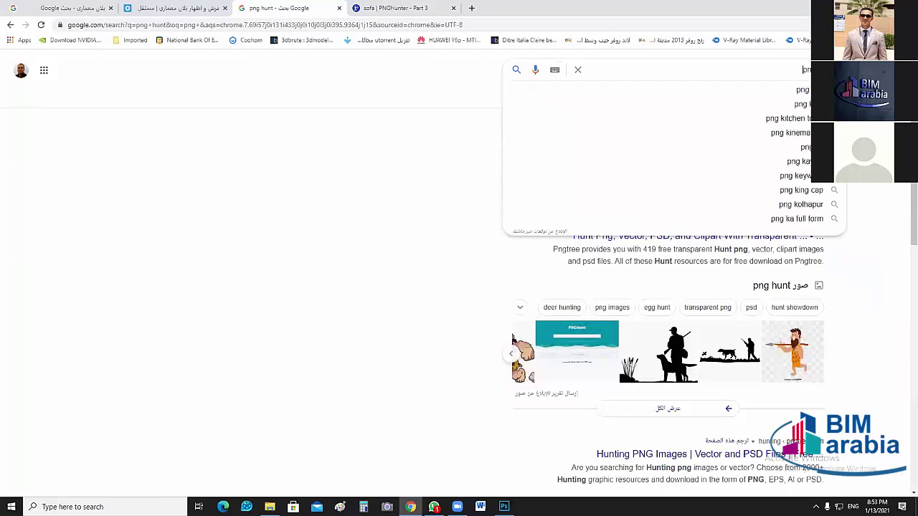
key(Return)
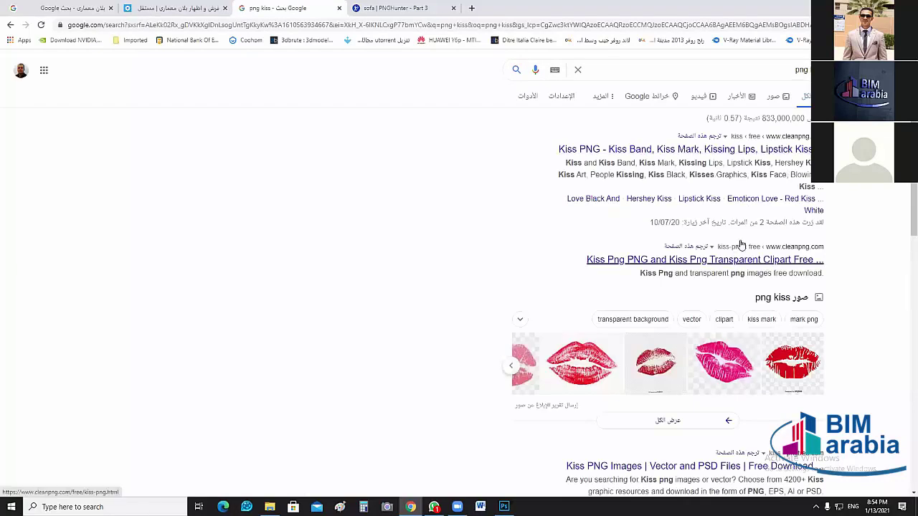
Open Pngtree's "Kiss PNG Images | Vector and PSD Files" result in a separate tab and bring it up.
scroll(741, 246, down, 4)
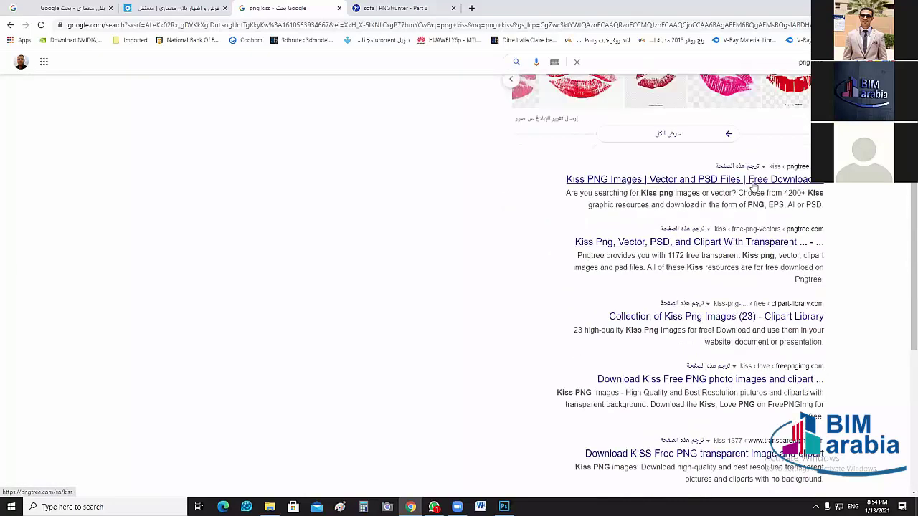
right_click(753, 187)
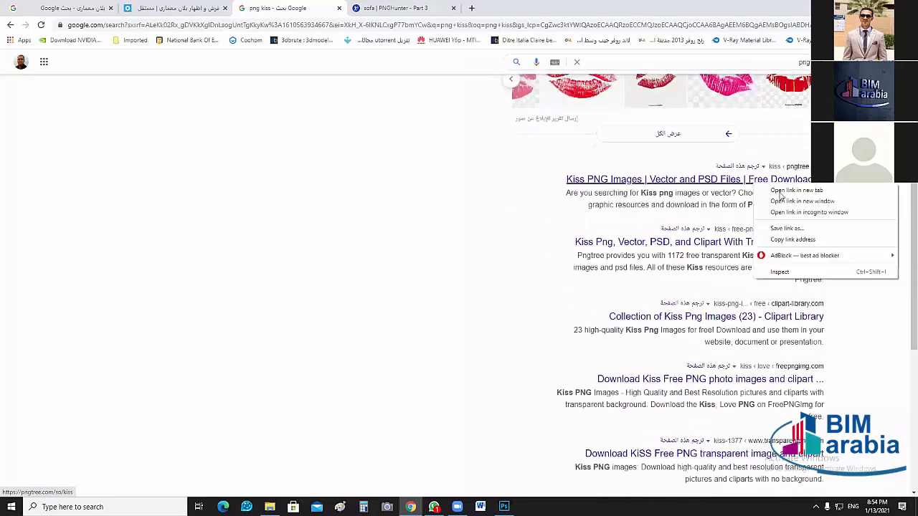
click(787, 194)
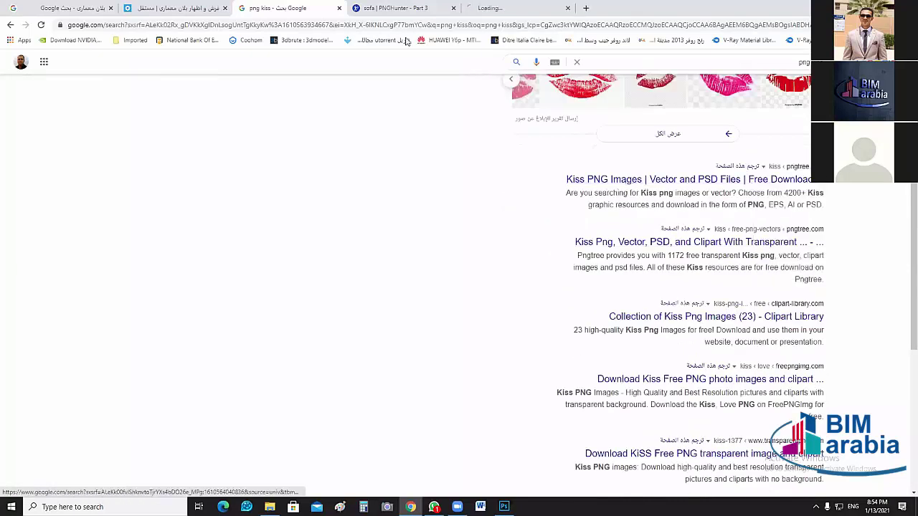
click(518, 8)
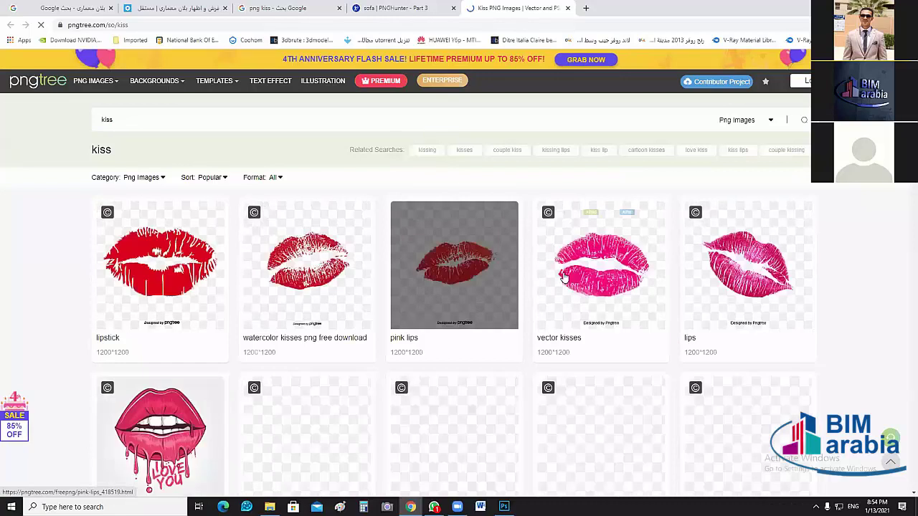
Look through the kiss images and change the Pngtree search term to "sofa".
scroll(565, 279, down, 1)
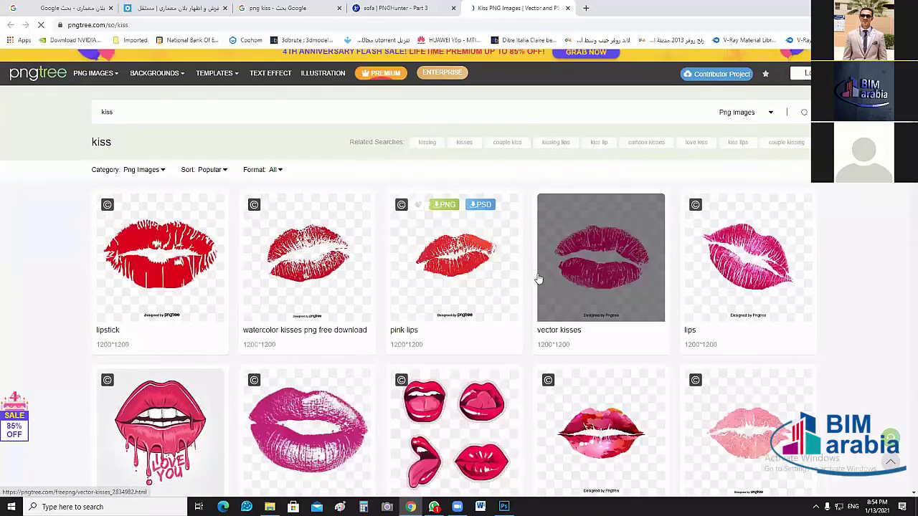
scroll(538, 278, down, 4)
scroll(538, 279, down, 4)
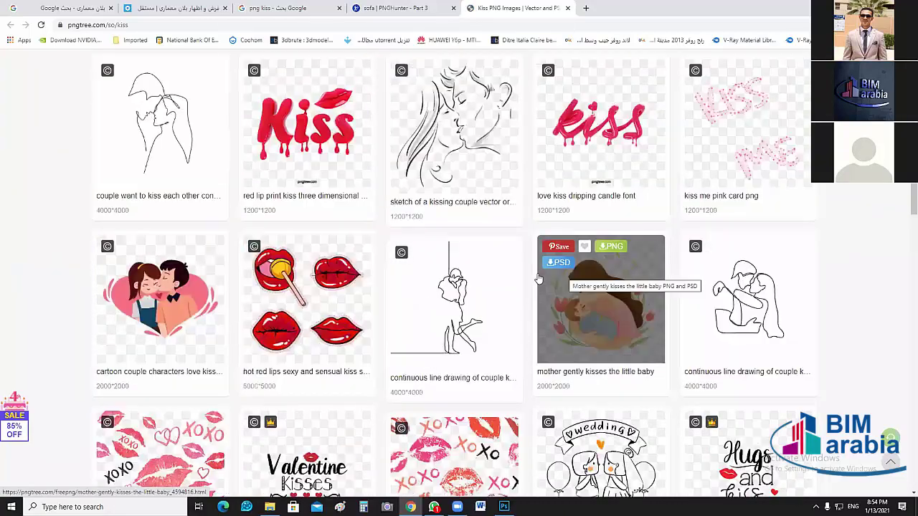
scroll(538, 278, down, 4)
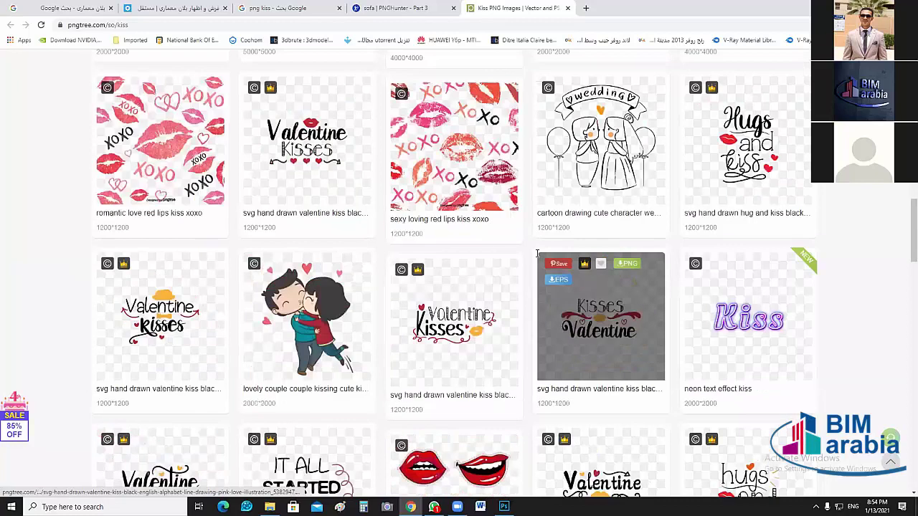
scroll(165, 122, up, 12)
click(165, 120)
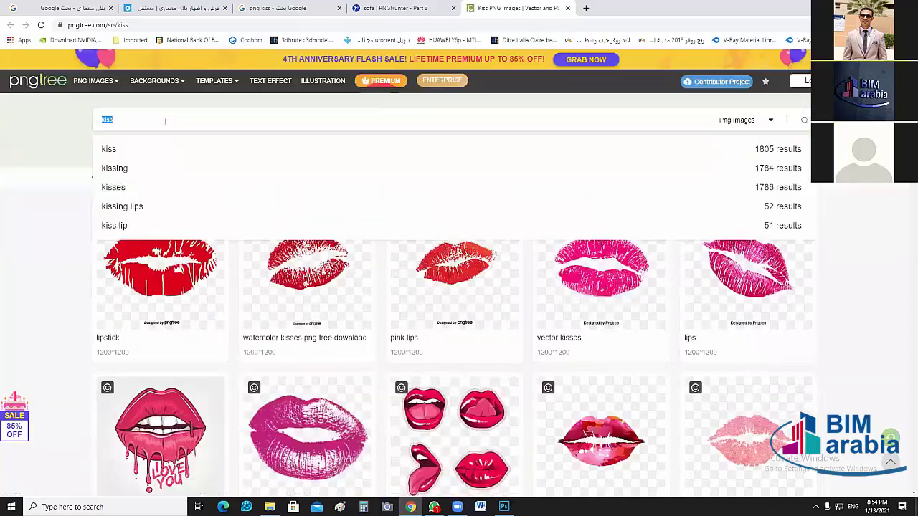
text(so)
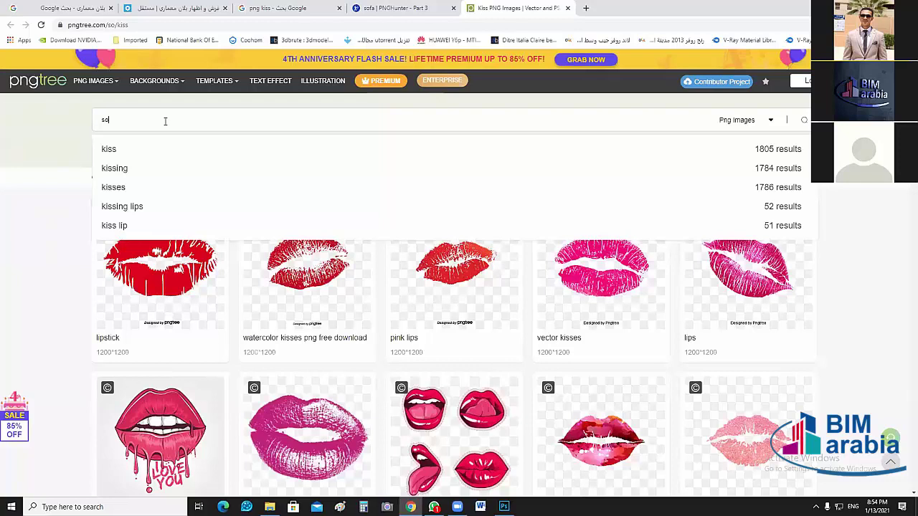
text(fa)
key(Return)
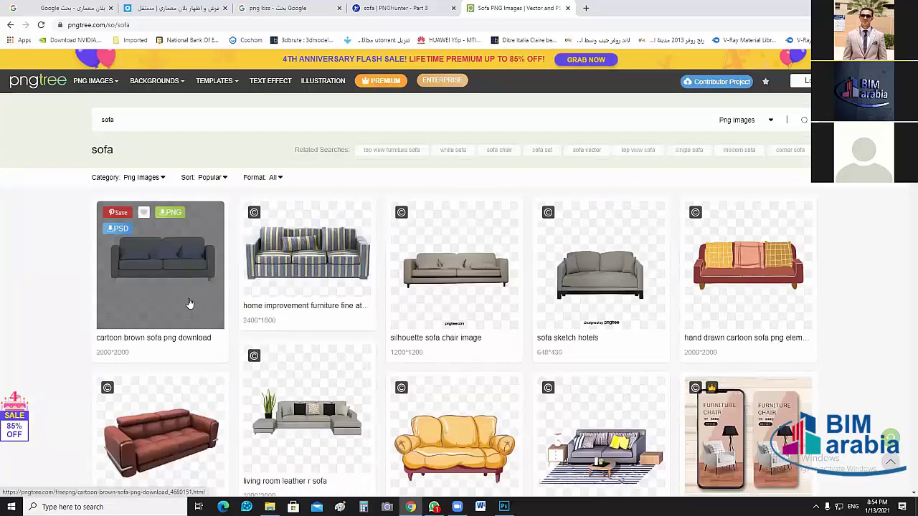
Open the "living room leather r sofa" image in a separate tab from the sofa results.
scroll(689, 290, down, 2)
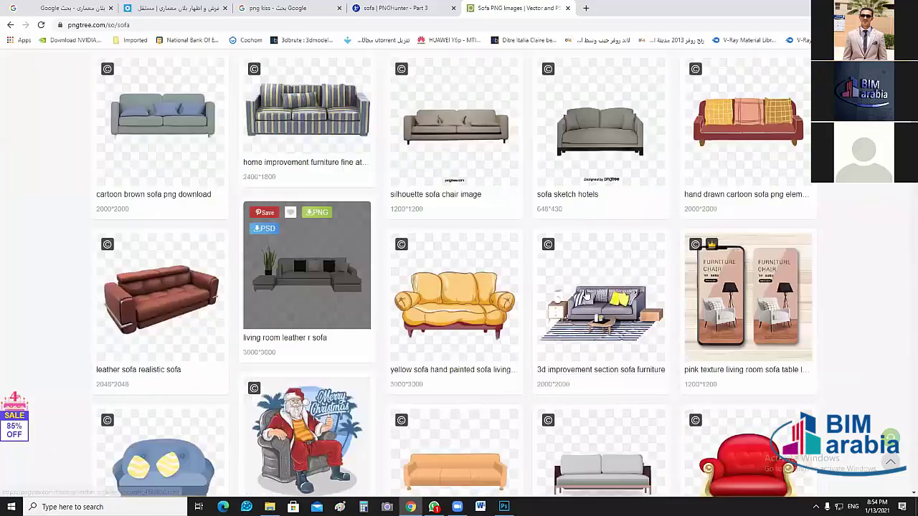
scroll(585, 292, down, 6)
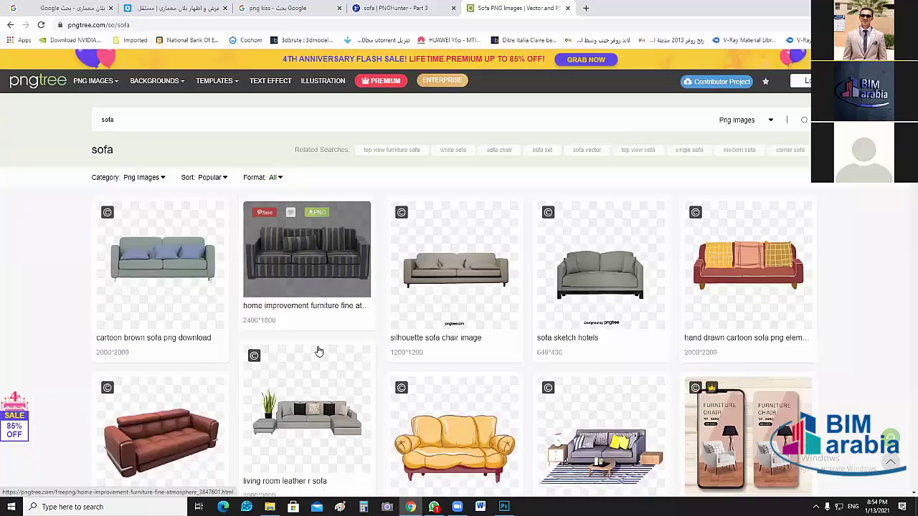
scroll(317, 352, down, 1)
right_click(319, 348)
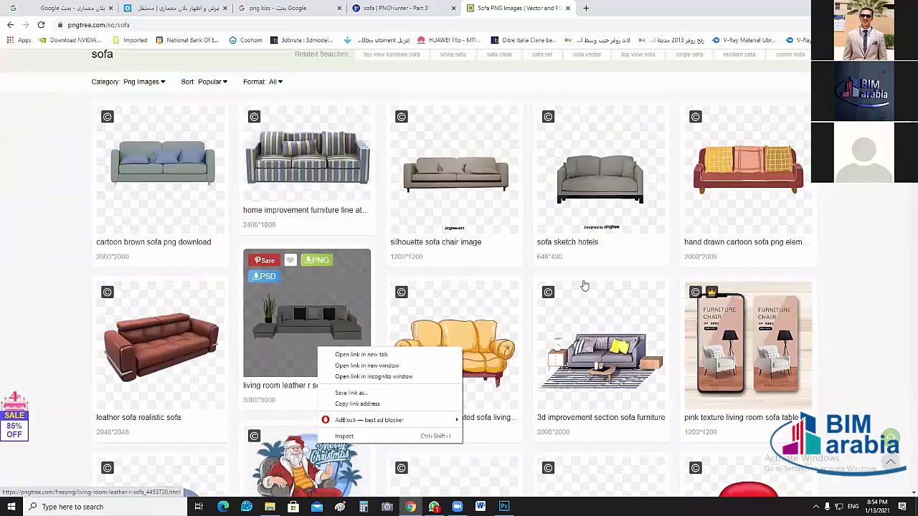
scroll(637, 332, down, 4)
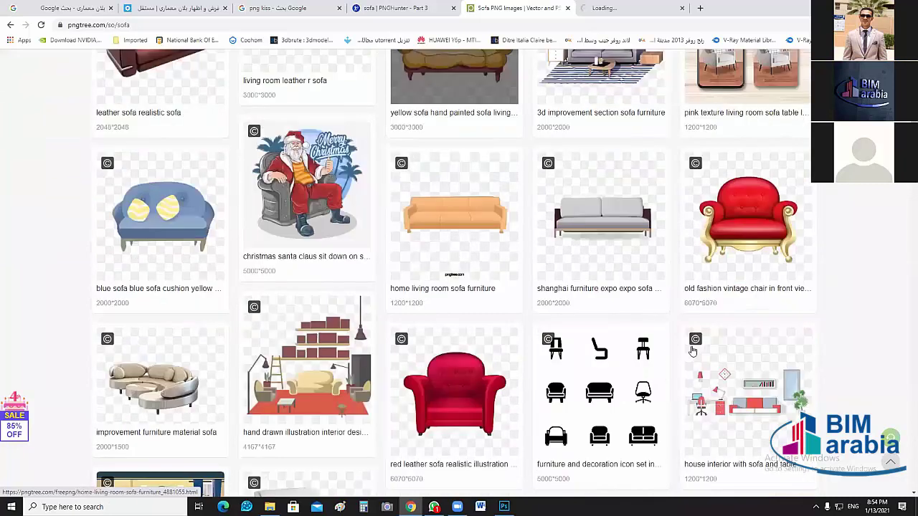
Find the top view of the red leather sofa 3D render among the results and open it in a separate tab.
middle_click(453, 225)
scroll(454, 225, down, 7)
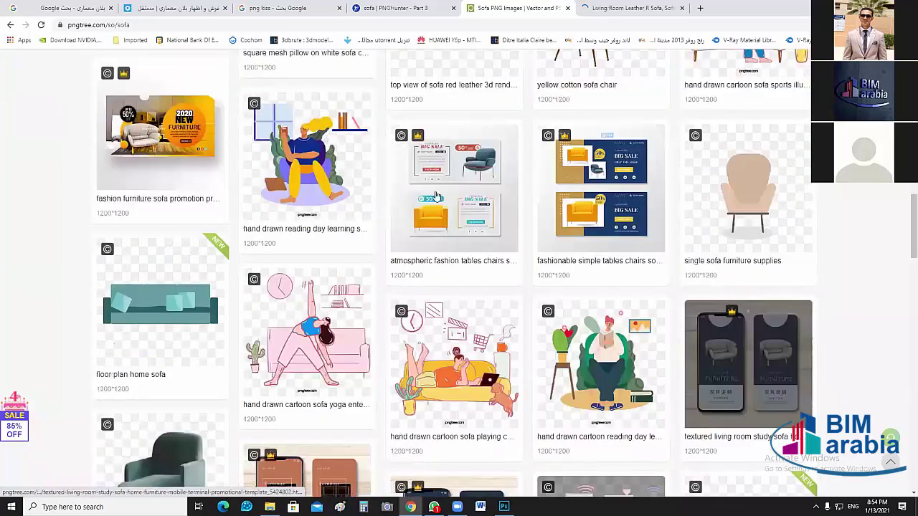
scroll(486, 232, up, 3)
middle_click(474, 214)
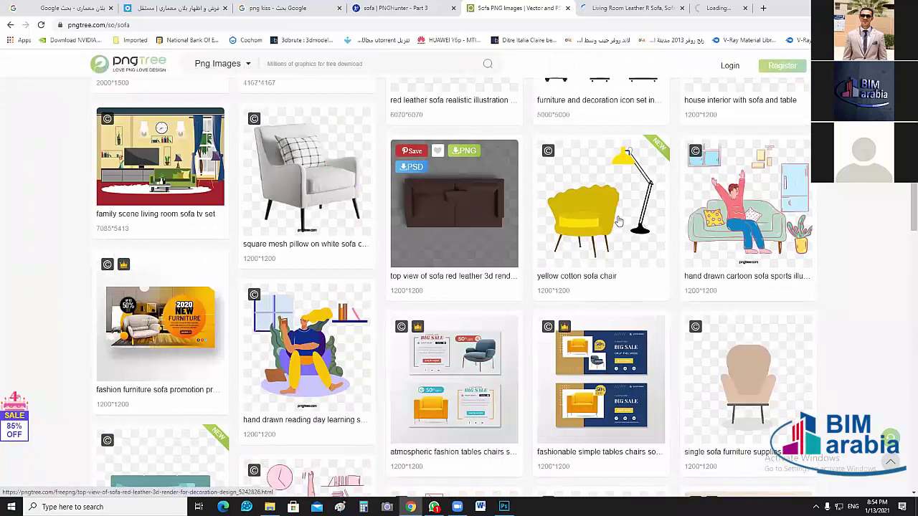
Browse the rest of the first page of sofa results down past the page numbers.
scroll(402, 328, down, 4)
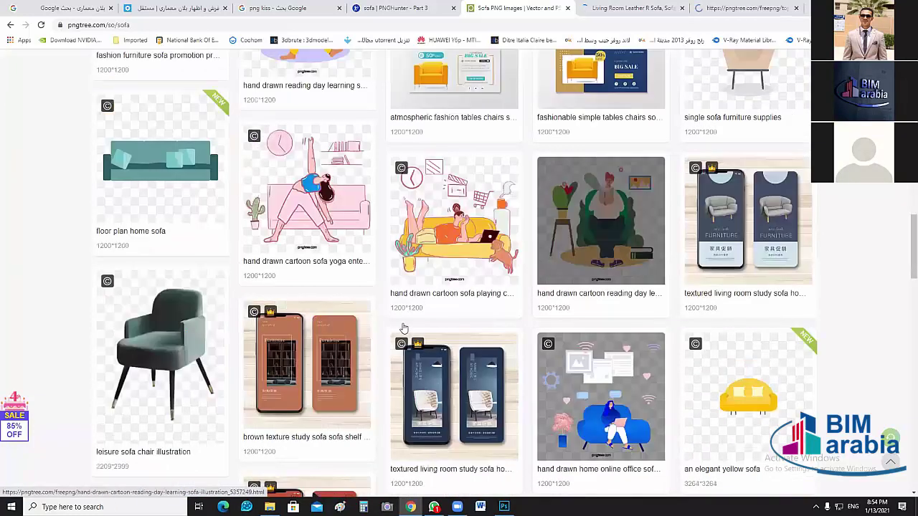
scroll(423, 302, down, 4)
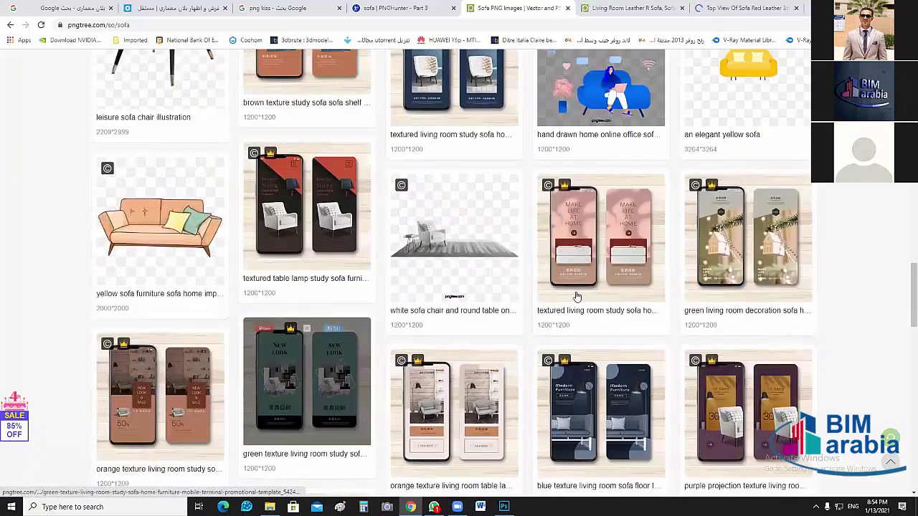
scroll(578, 295, down, 4)
scroll(632, 251, down, 3)
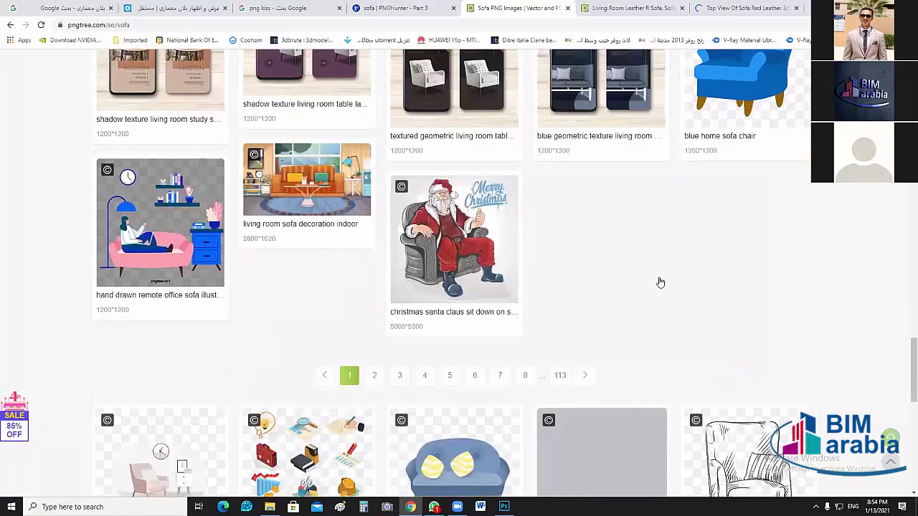
scroll(661, 283, down, 4)
Bring up the Living Room Leather R Sofa page, dismiss the registration prompt, and look over its details and similar design elements.
key(ctrl+Tab)
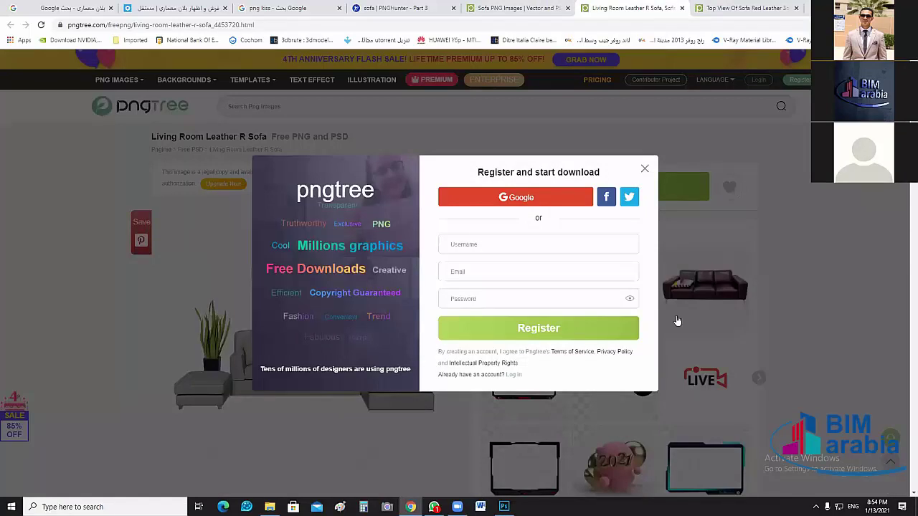
key(Escape)
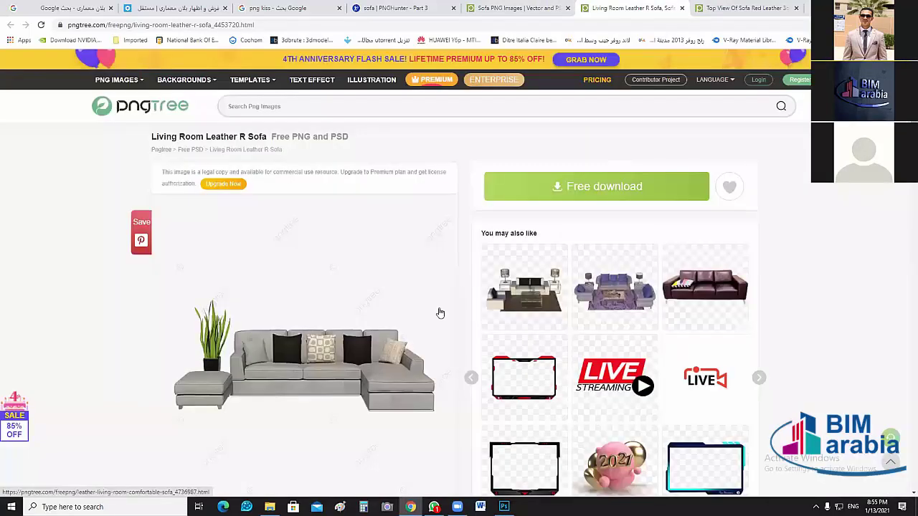
scroll(438, 311, down, 1)
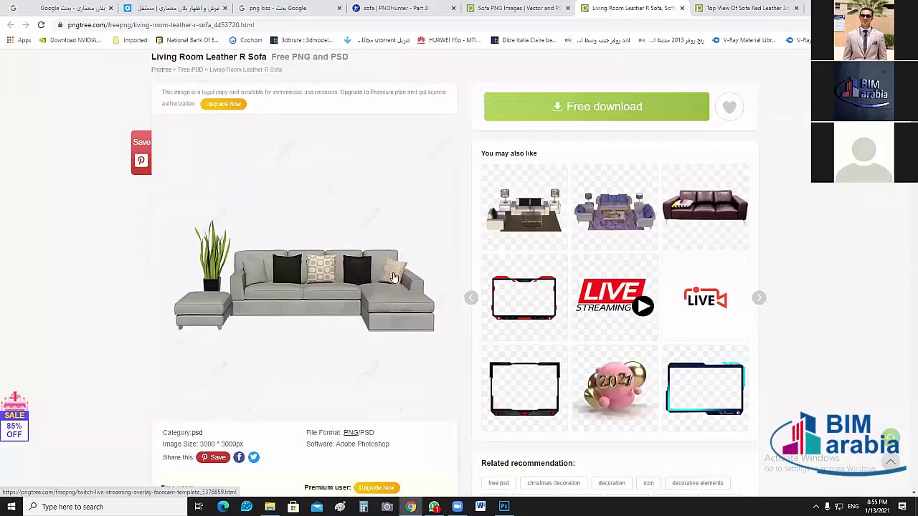
scroll(528, 301, down, 8)
scroll(528, 302, down, 5)
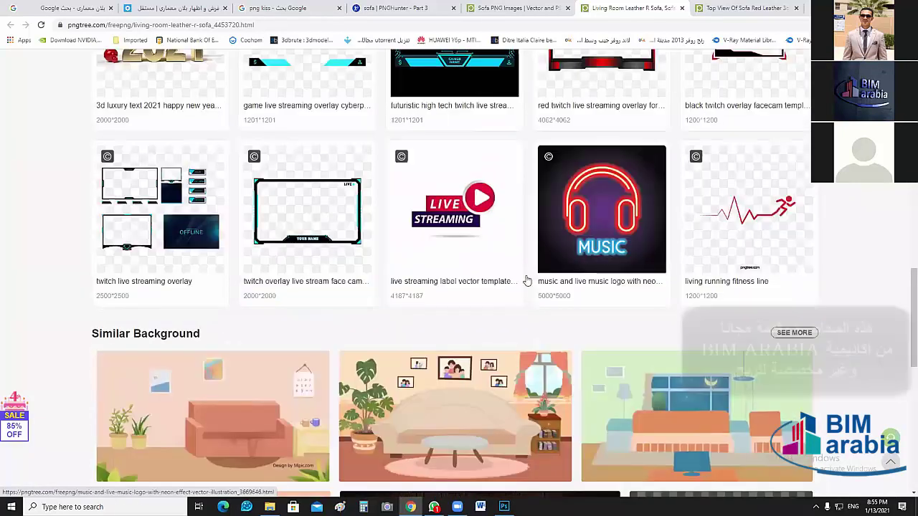
scroll(459, 210, up, 3)
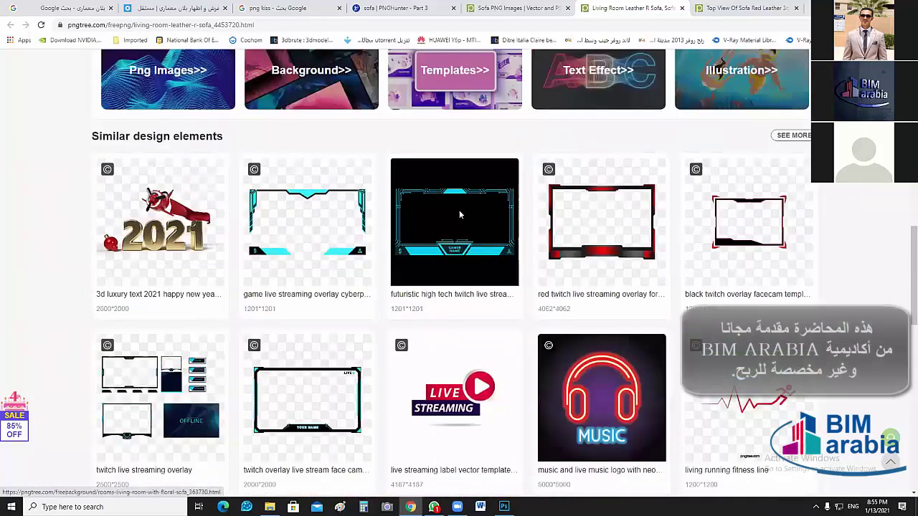
scroll(477, 214, up, 3)
Bring up the top-view red leather sofa page and examine its preview, file details, suggestions and similar design elements.
key(ctrl+Tab)
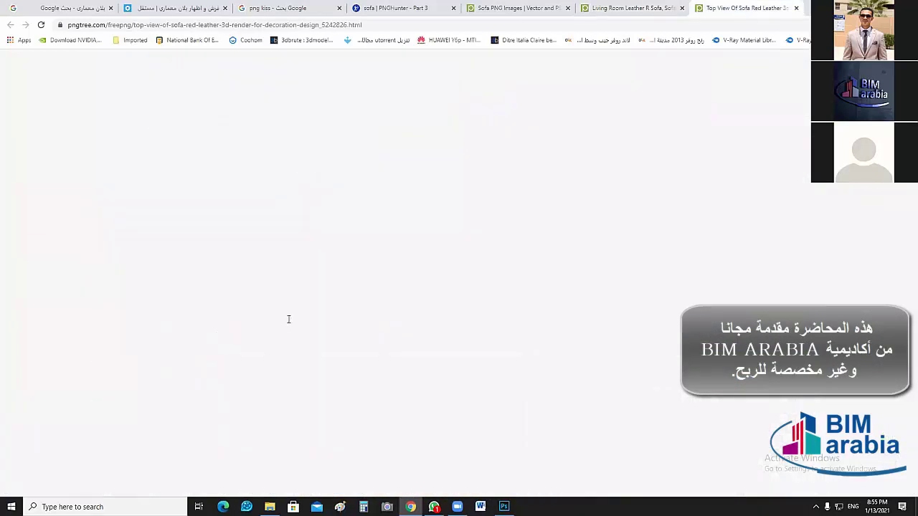
scroll(343, 254, down, 10)
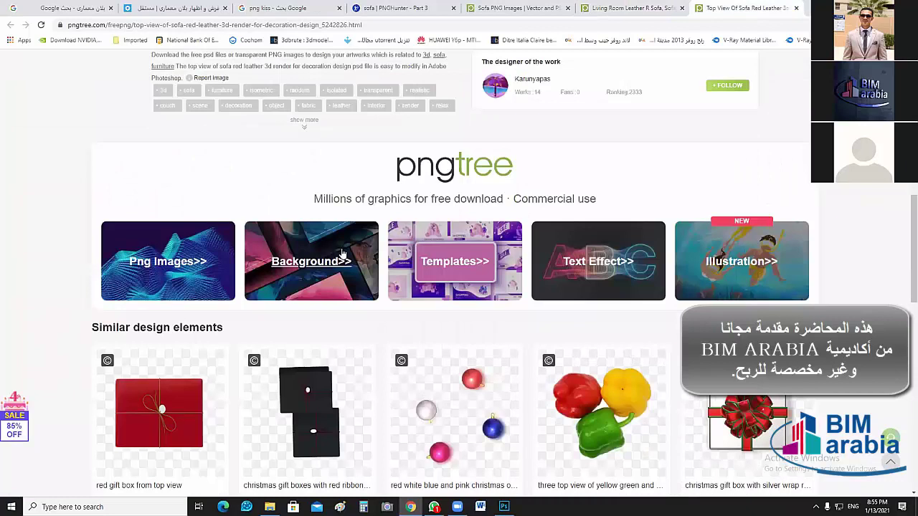
scroll(383, 330, up, 5)
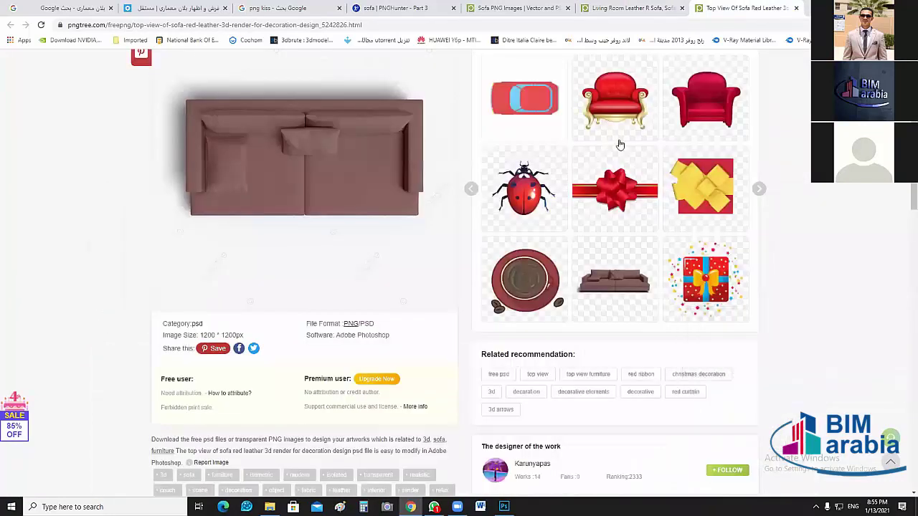
scroll(351, 291, up, 2)
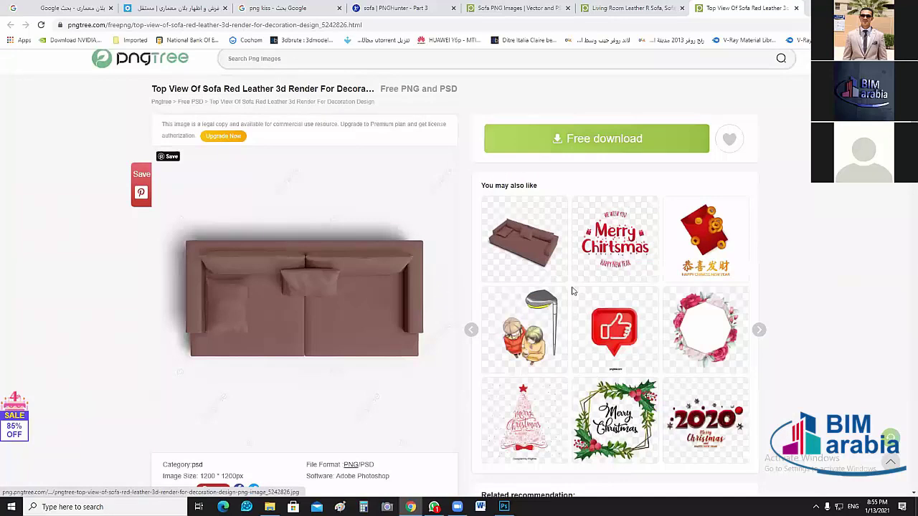
scroll(208, 273, down, 10)
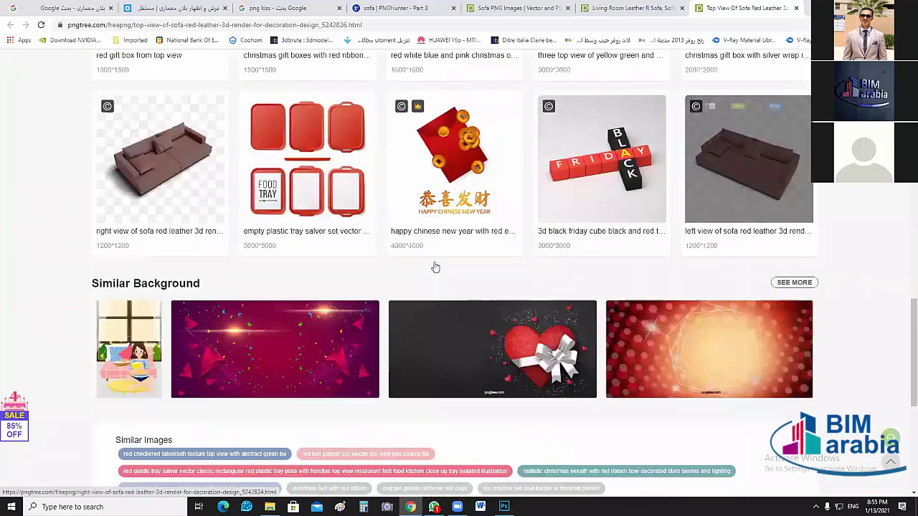
scroll(436, 267, down, 4)
scroll(445, 280, up, 5)
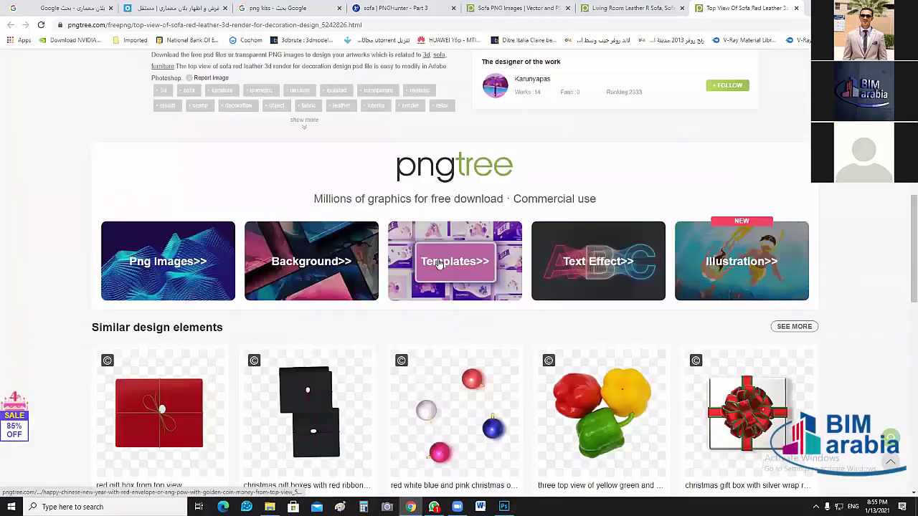
scroll(737, 148, up, 8)
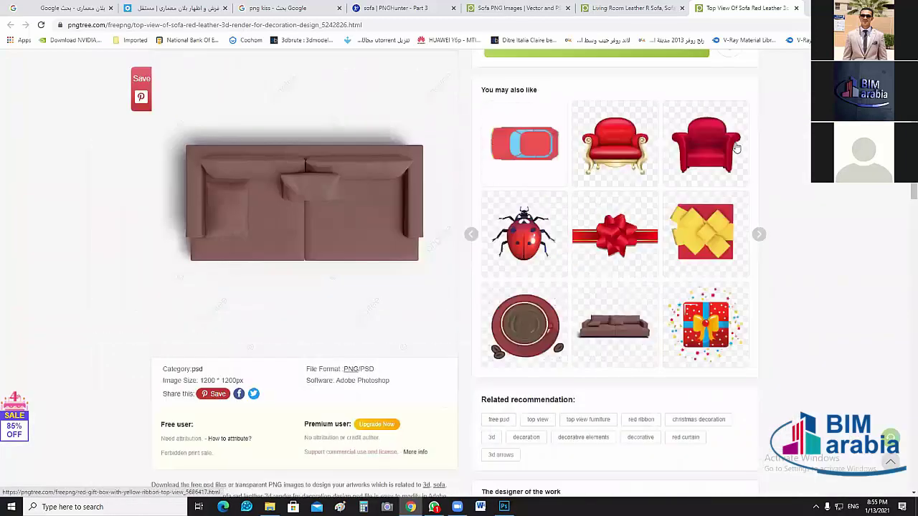
Close both sofa image tabs and switch to Photoshop's home screen with the recent files.
click(796, 9)
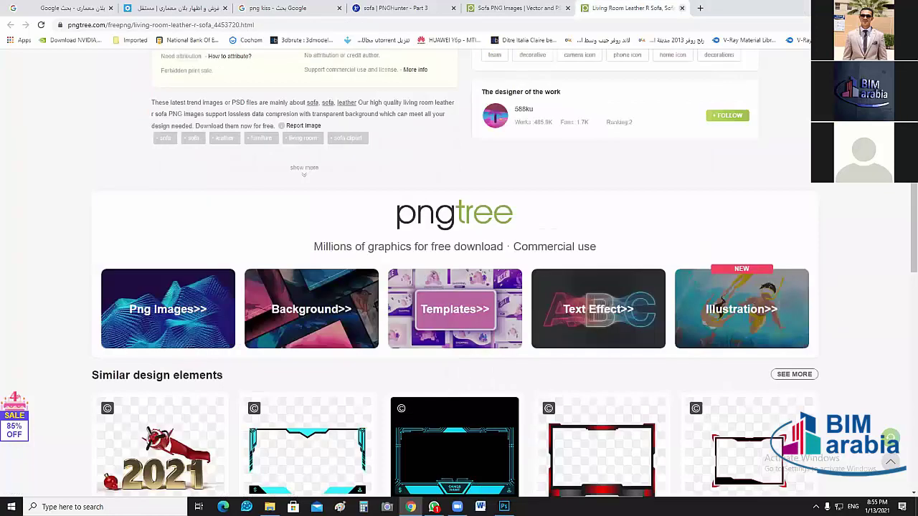
key(ctrl+w)
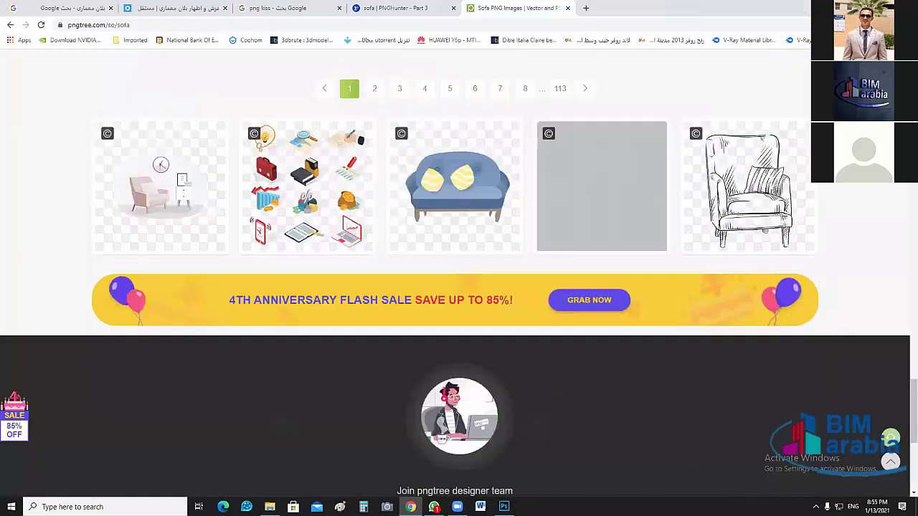
key(super+d)
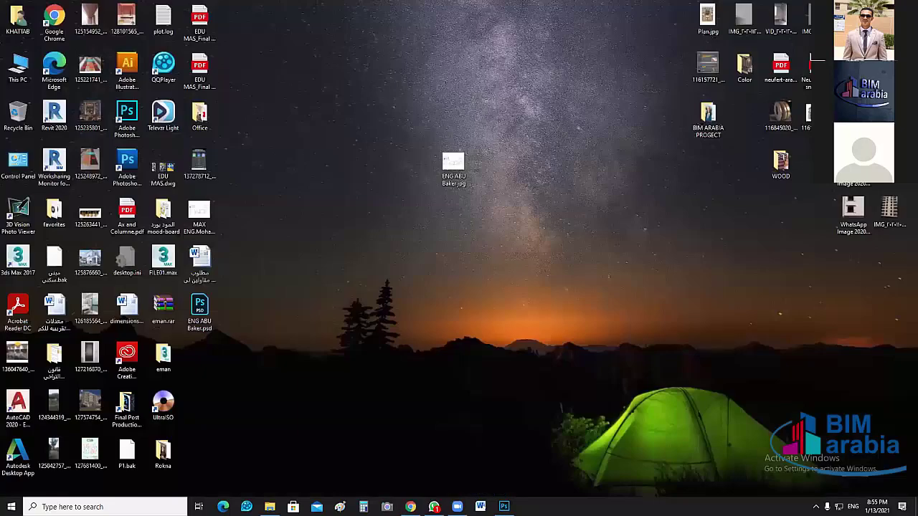
click(500, 507)
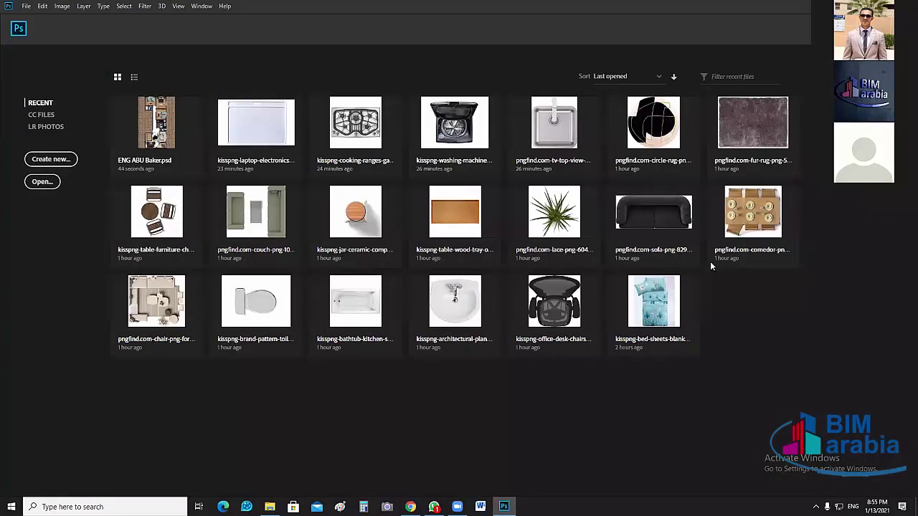
Switch to the File Explorer window showing the Rokna folder and open its Final subfolder.
key(super+d)
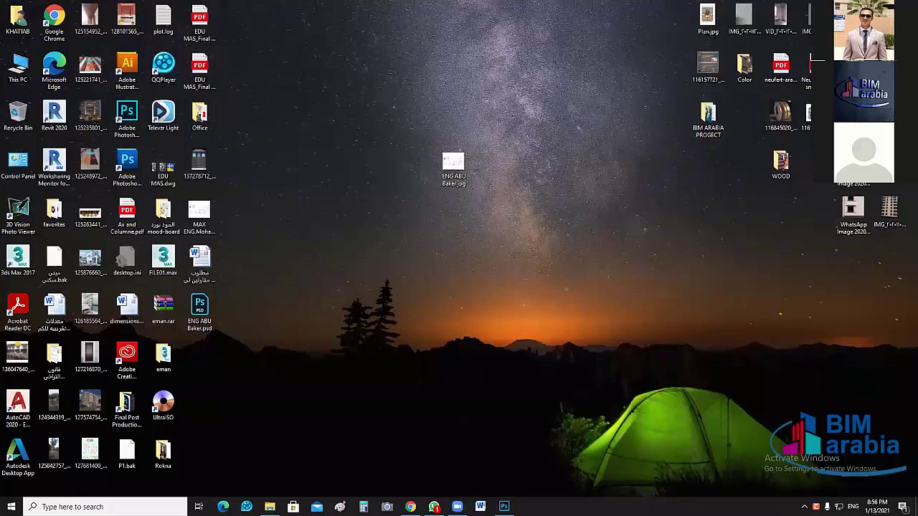
key(alt+Tab)
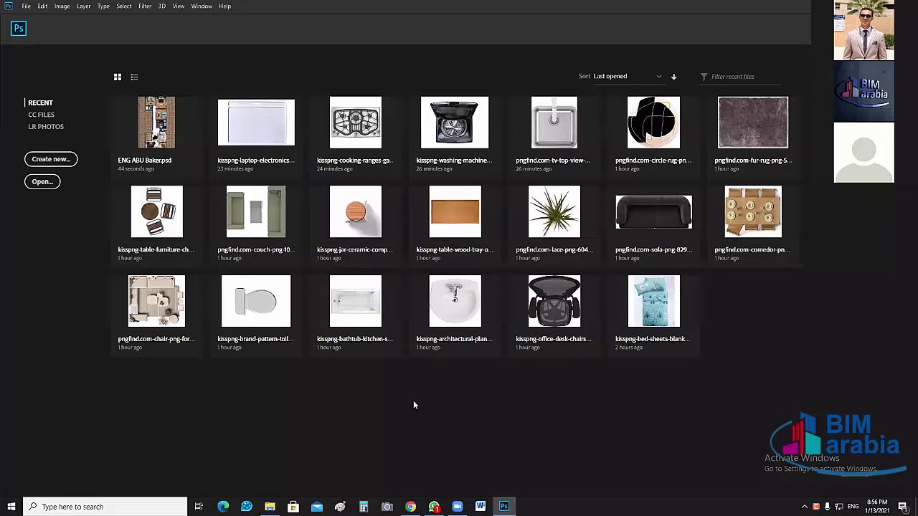
key(alt+Tab)
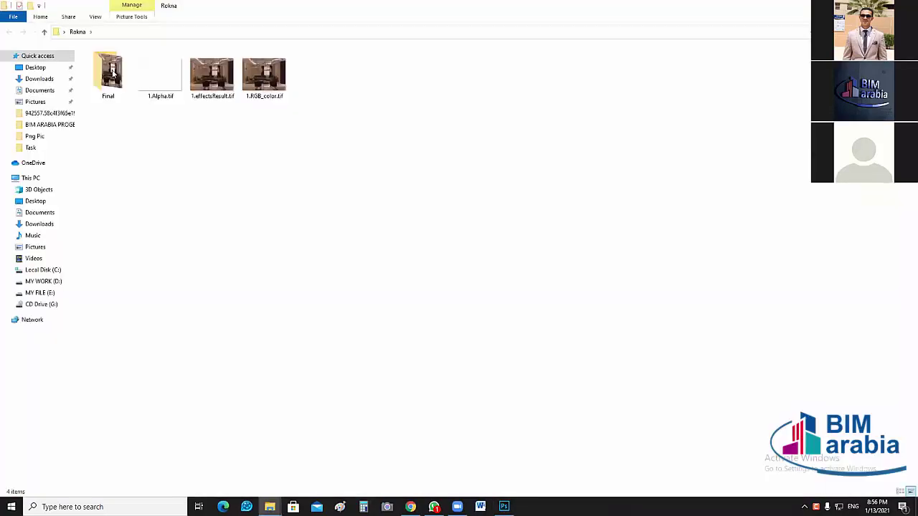
double_click(113, 72)
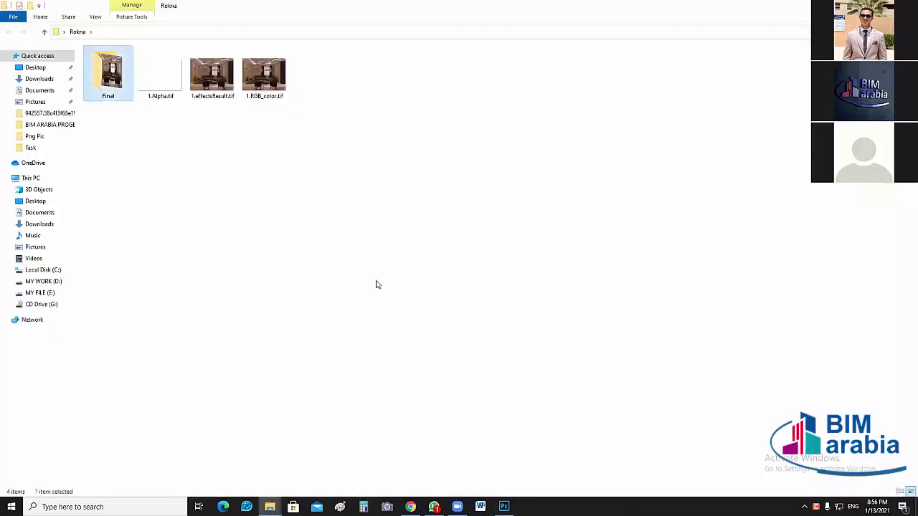
View the Rokna.jpg render in the Final folder, close it, and open the 16 bit subfolder.
double_click(147, 74)
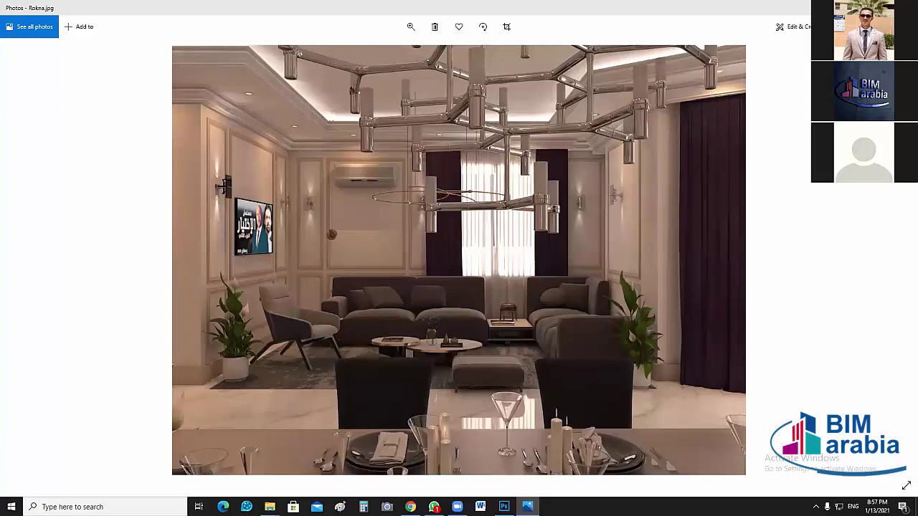
key(alt+F4)
double_click(107, 72)
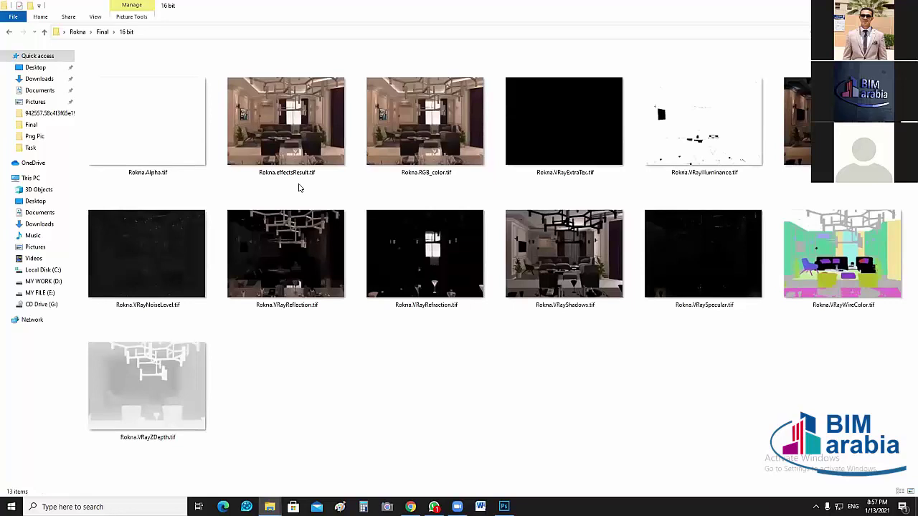
Look through the TIFF render passes in the 16 bit folder, from effectsResult and RGB_color to the VRayLighting pass.
click(302, 188)
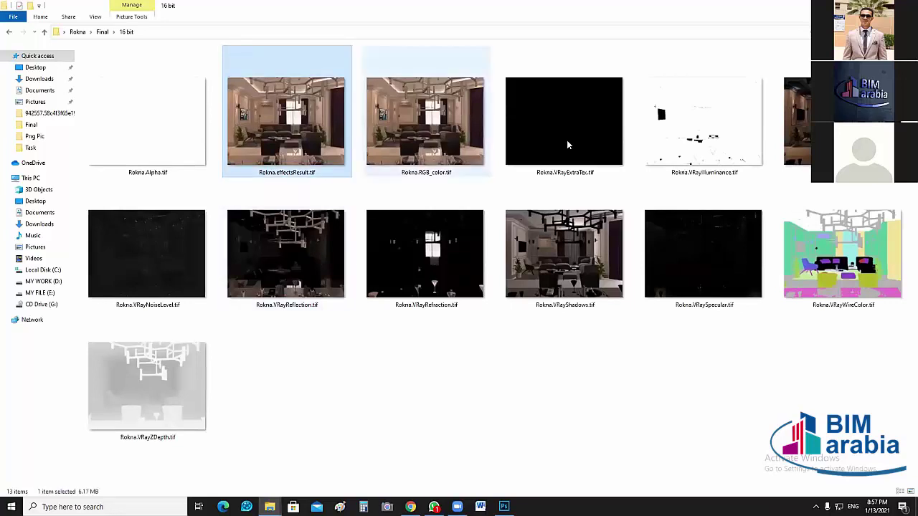
key(Right)
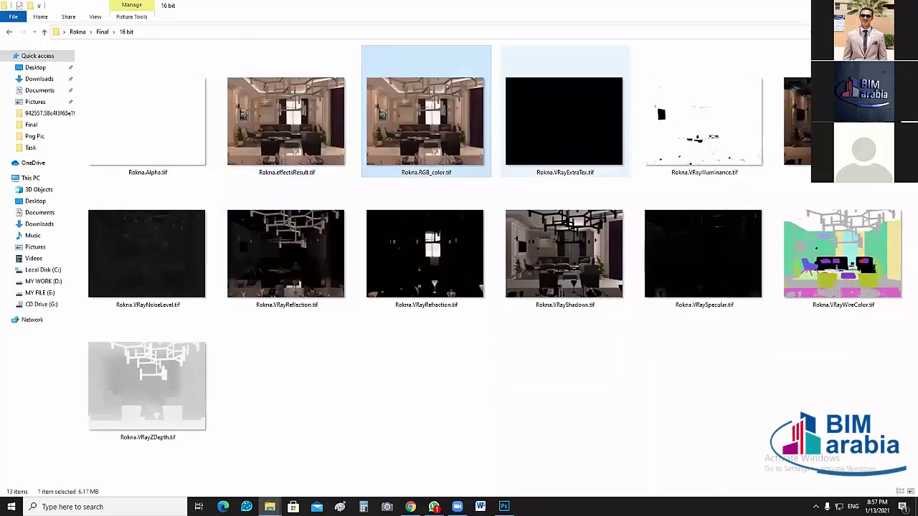
key(Right)
key(Right)
key(Right)
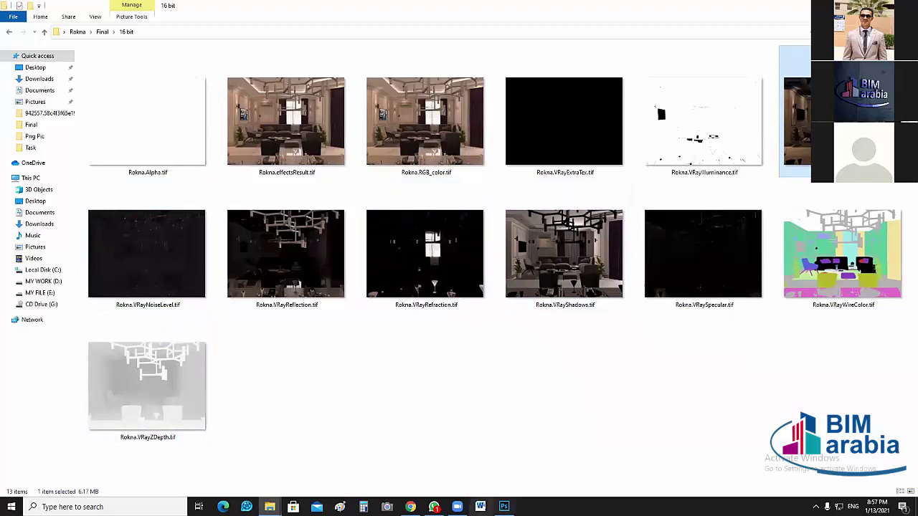
Switch to Photoshop and create a blank white 29.7 × 21 cm document at 300 pixels/inch in 8-bit RGB.
click(504, 506)
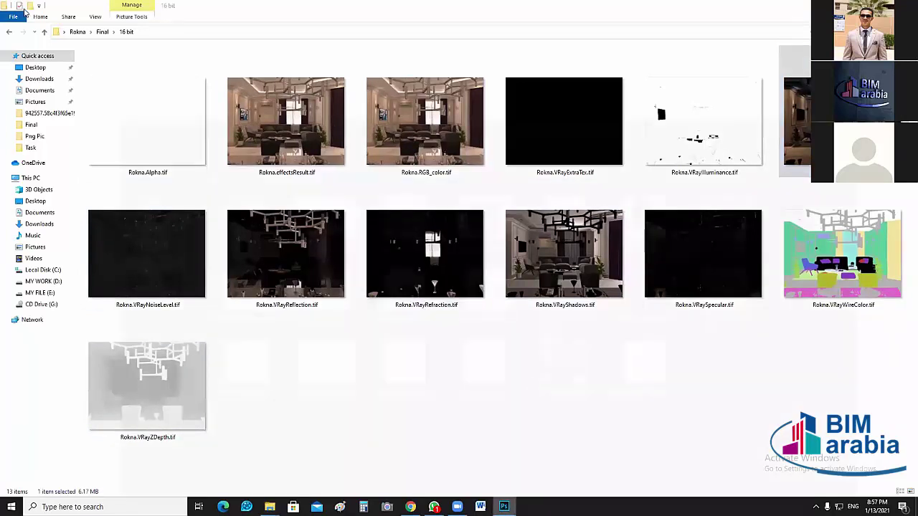
key(alt+f)
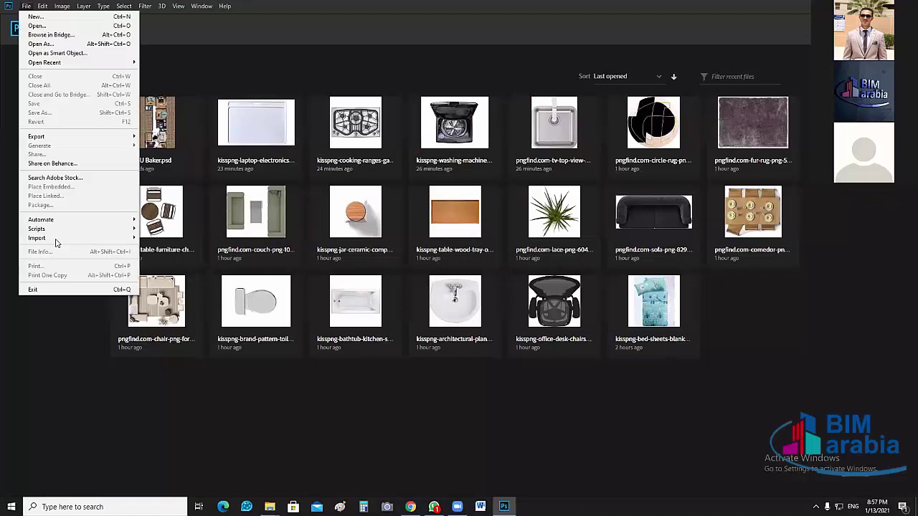
mouse_move(55, 238)
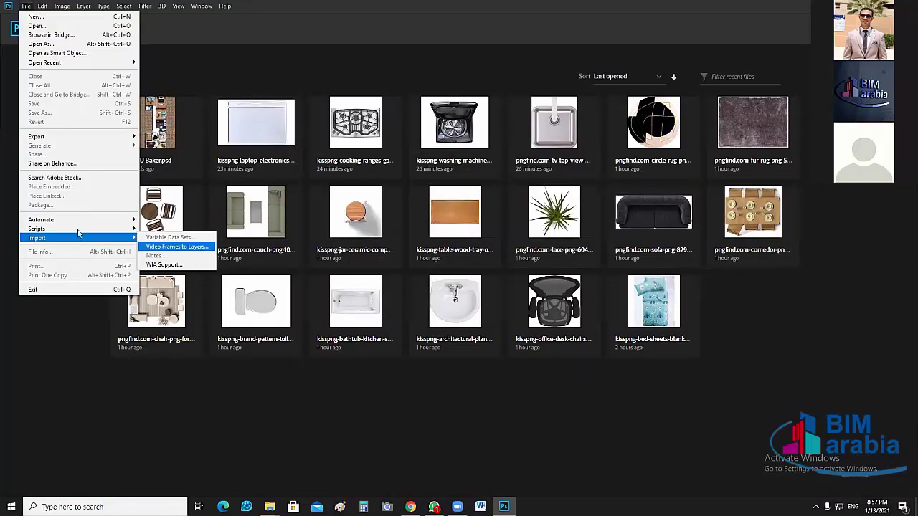
click(182, 381)
click(61, 158)
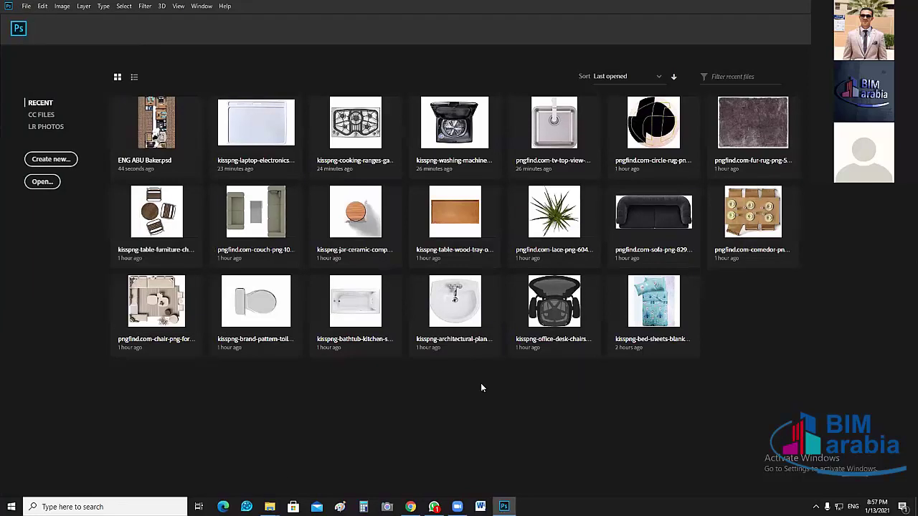
key(ctrl+n)
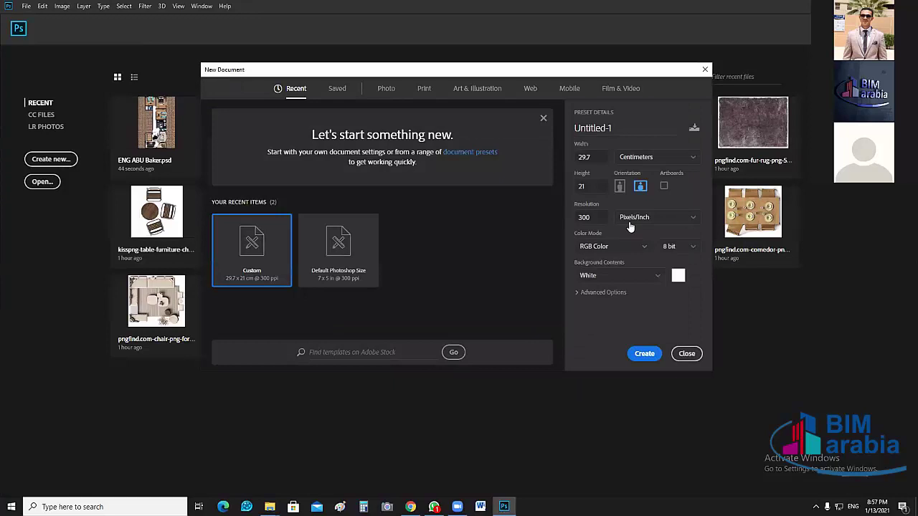
click(642, 359)
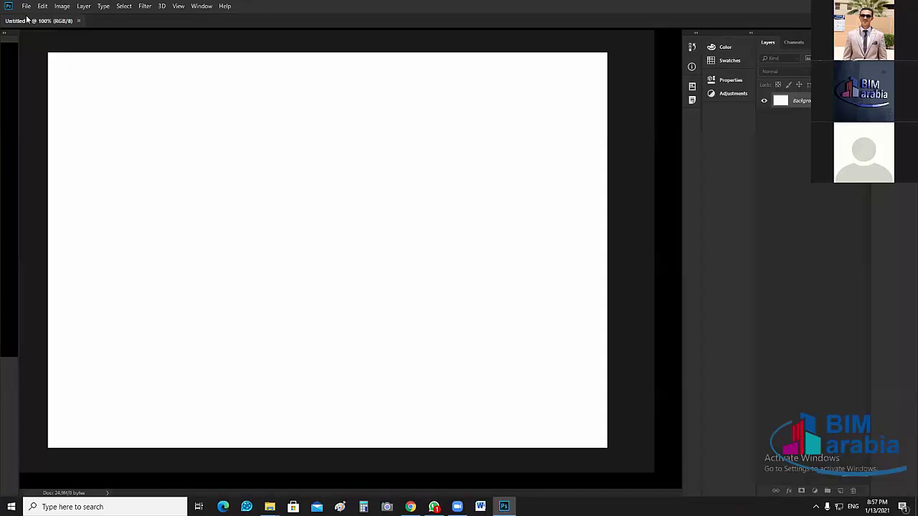
Load all TIFF files from Desktop > Rokna > Final > 16 bit into a stack of layers, and close the blank Untitled-1 document.
click(26, 6)
mouse_move(70, 241)
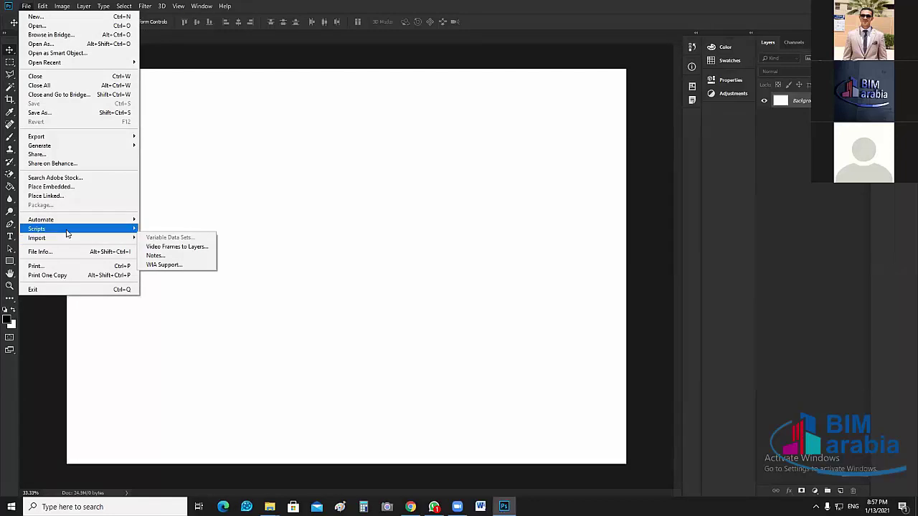
mouse_move(98, 235)
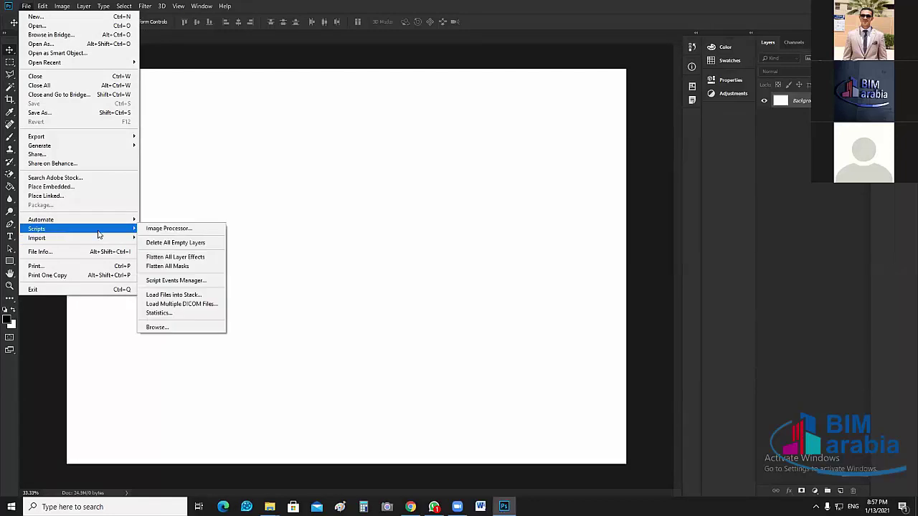
click(211, 297)
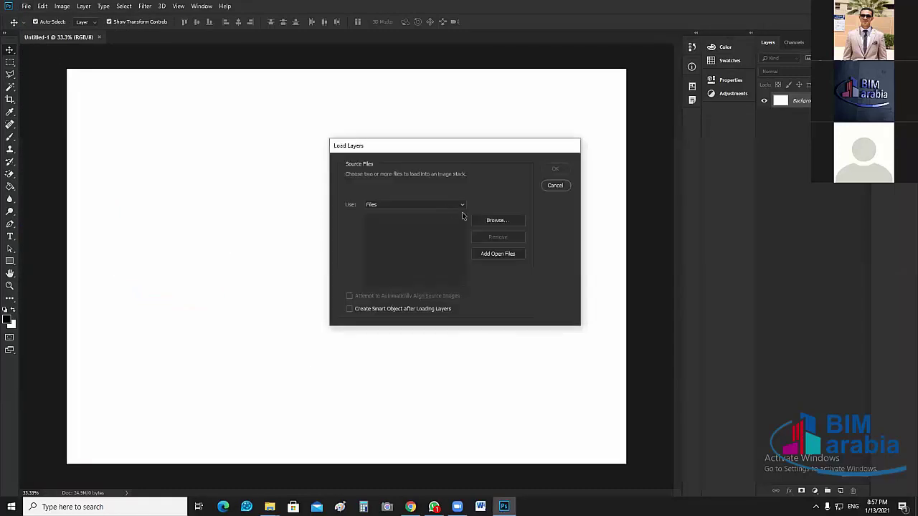
click(503, 222)
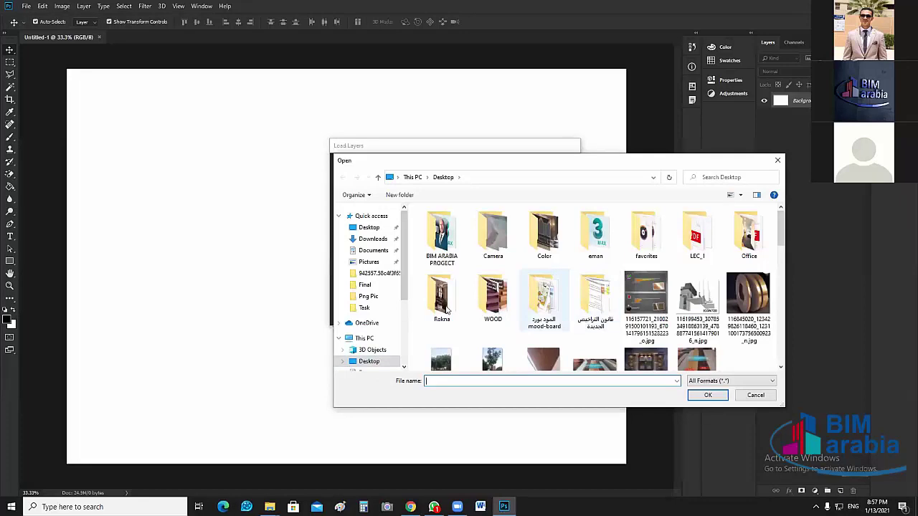
double_click(447, 310)
double_click(458, 239)
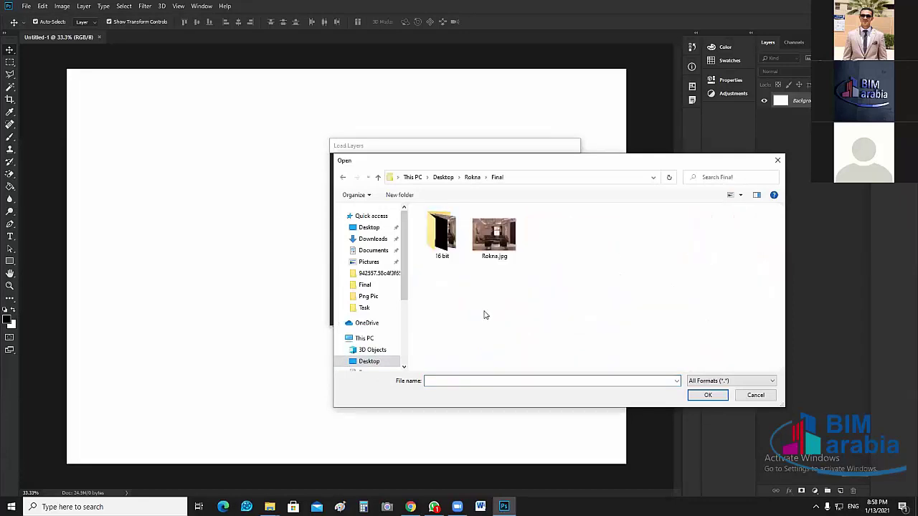
double_click(439, 231)
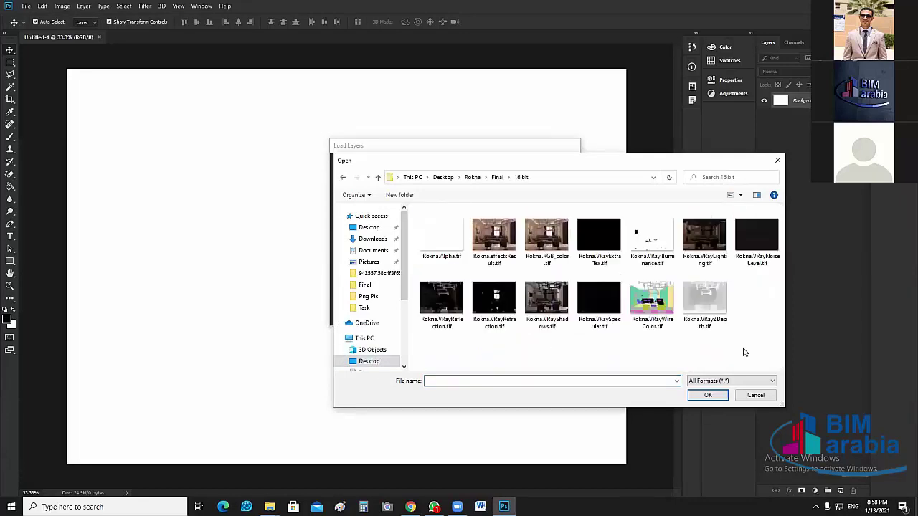
key(ctrl+a)
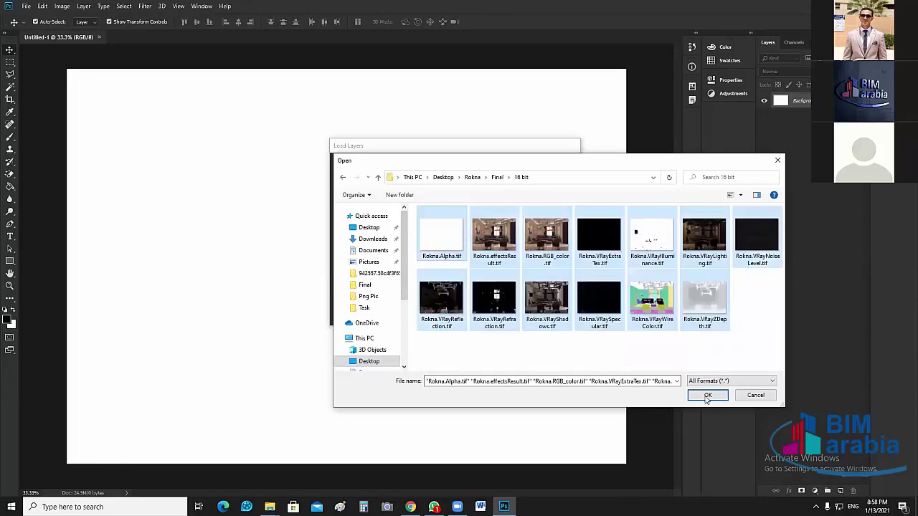
click(708, 396)
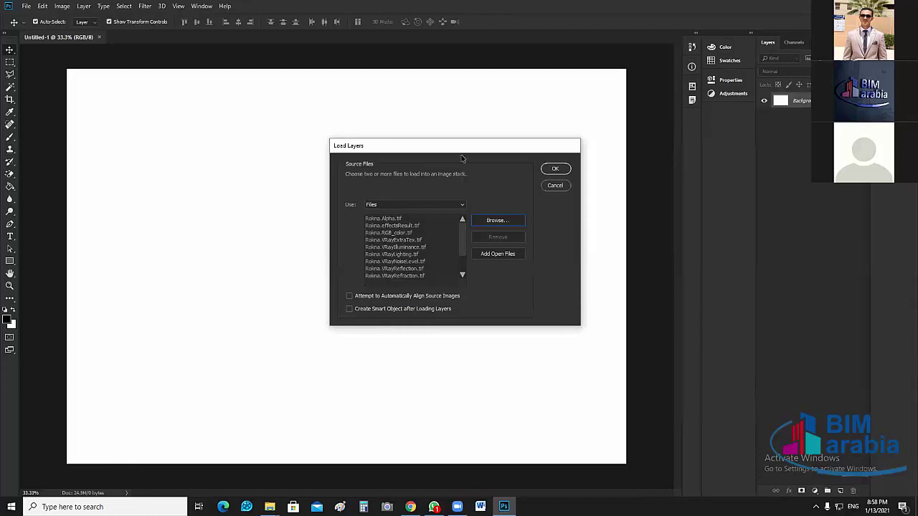
click(556, 170)
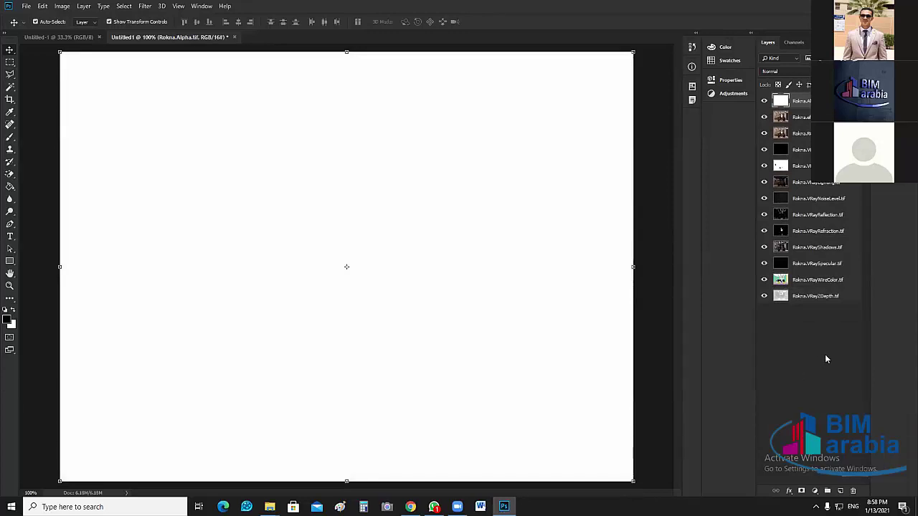
click(103, 39)
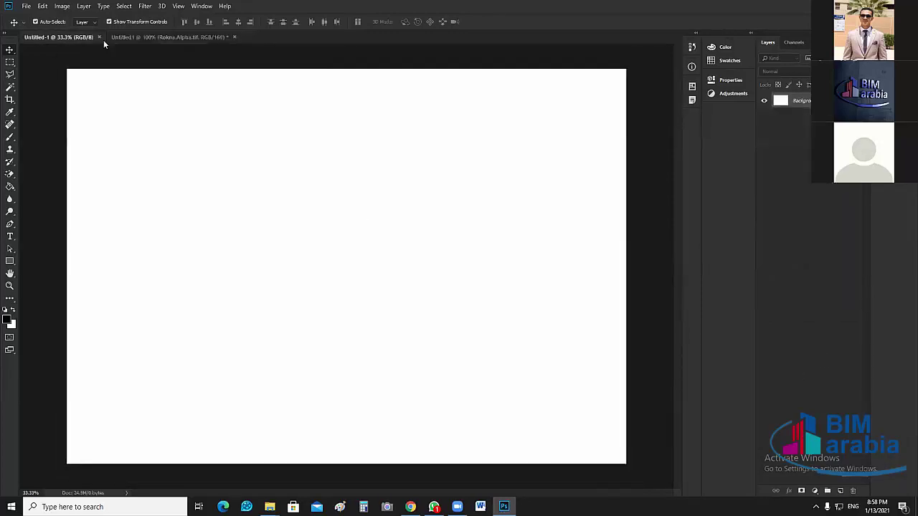
click(99, 37)
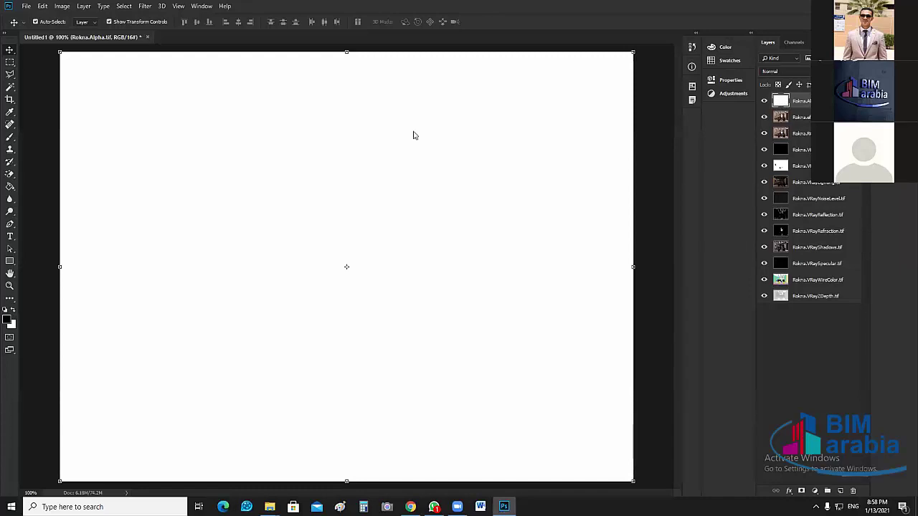
Temporarily hide the Rokna.Alpha and effectsResult layers to examine the render beneath, and show both again.
click(765, 102)
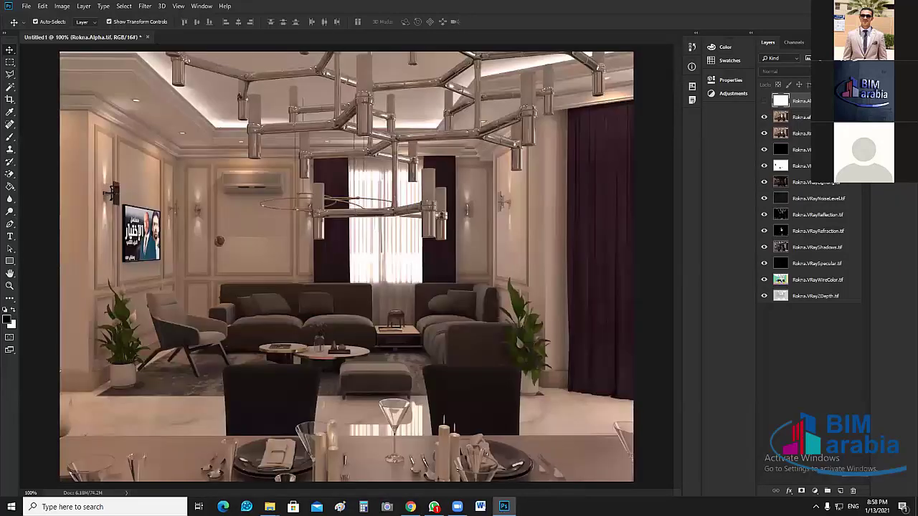
click(764, 117)
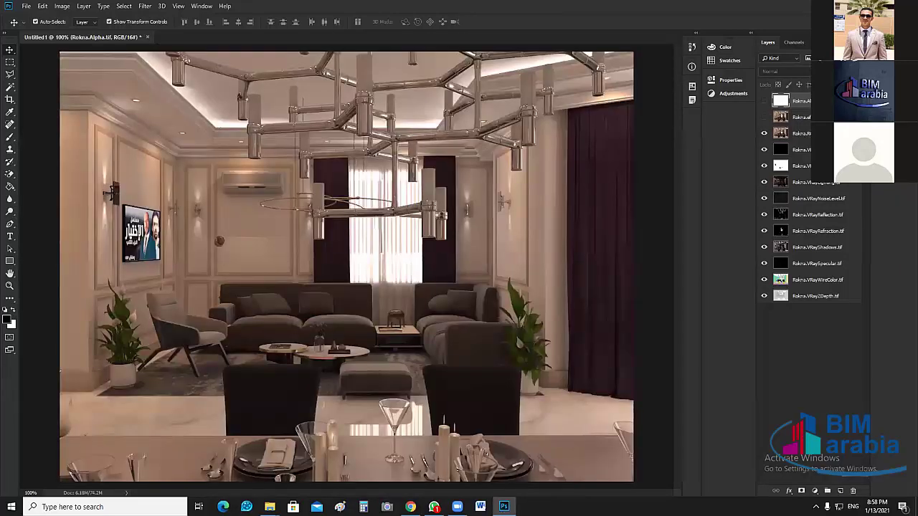
click(774, 134)
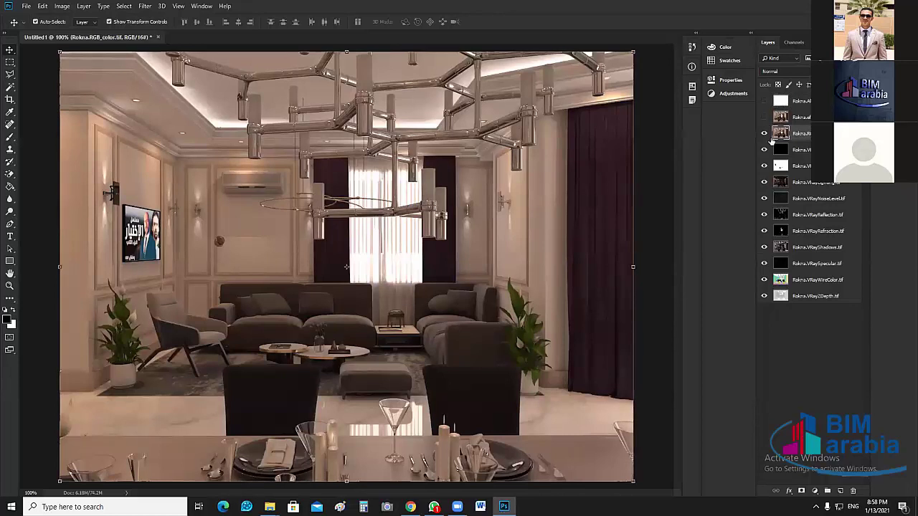
click(764, 117)
click(764, 101)
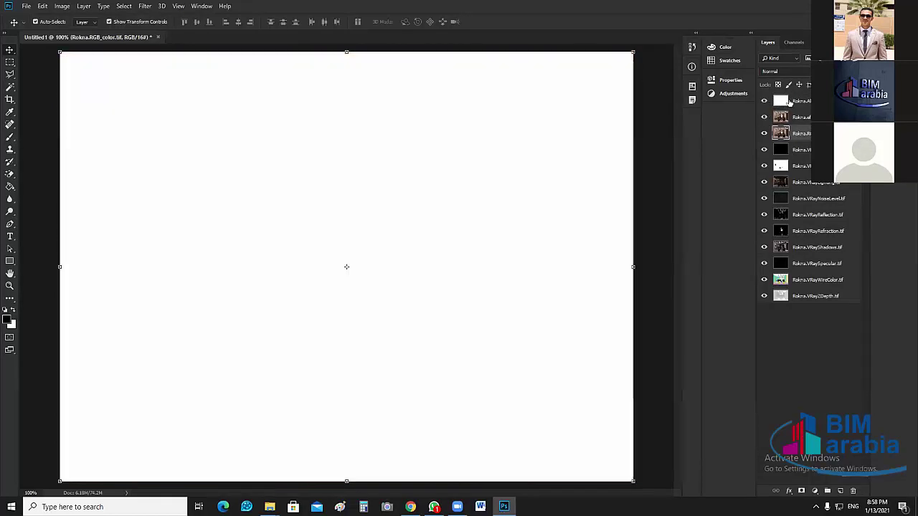
Move the Rokna.Alpha.tif layer to the bottom of the layer stack.
click(807, 102)
drag(816, 271, 811, 313)
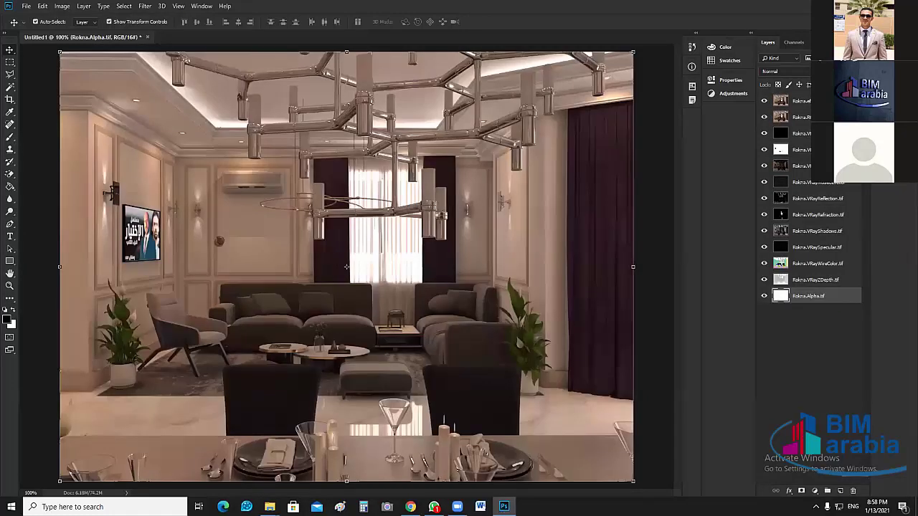
Try RGB_color above effectsResult, return effectsResult to the top, and toggle its visibility to compare the two layers.
drag(805, 117, 804, 93)
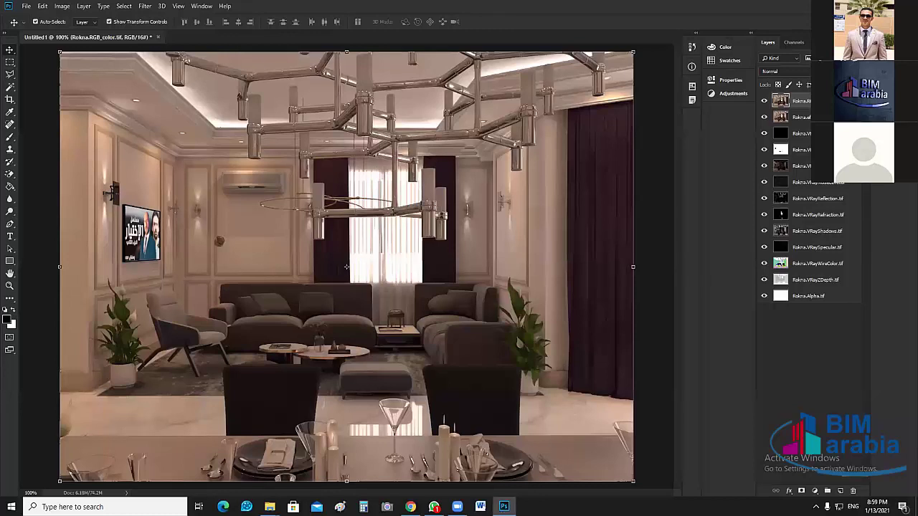
click(803, 117)
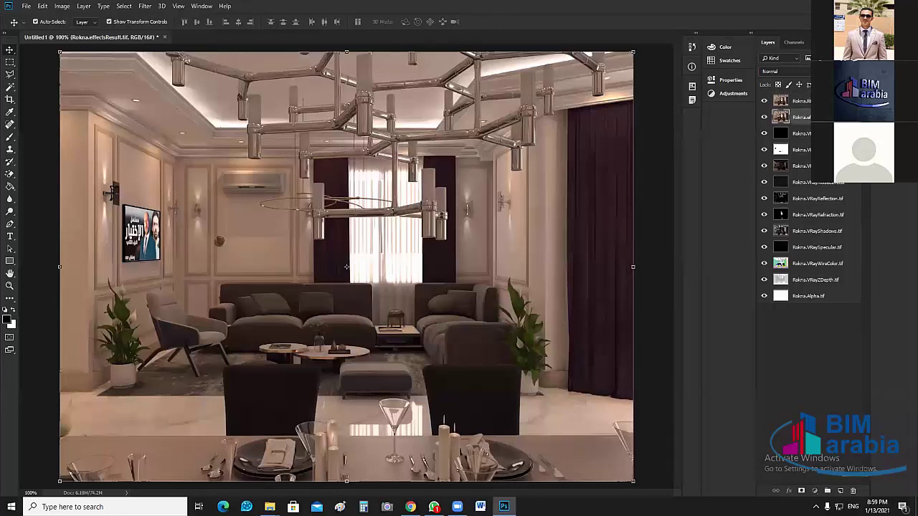
key(ctrl+bracketright)
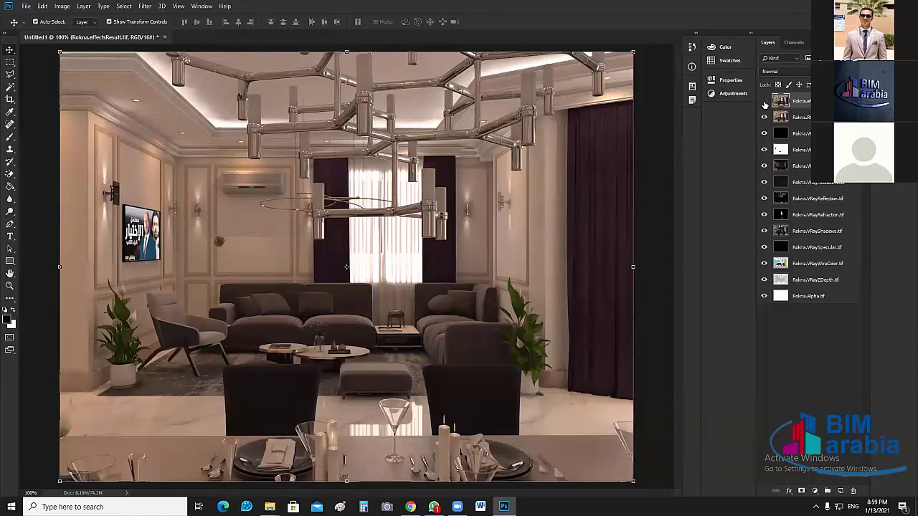
click(764, 101)
click(763, 103)
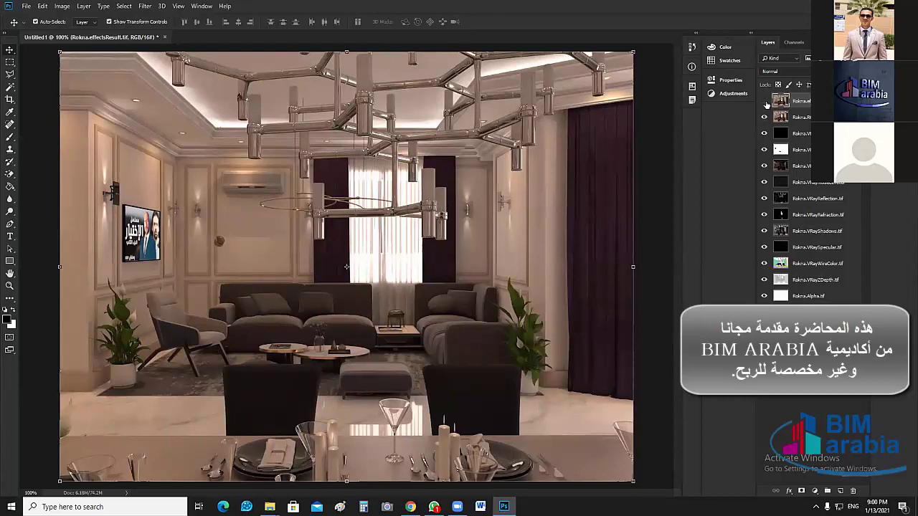
Send the effectsResult layer to the bottom of the stack and move the VRayExtraTex layer above RGB_color.
click(800, 122)
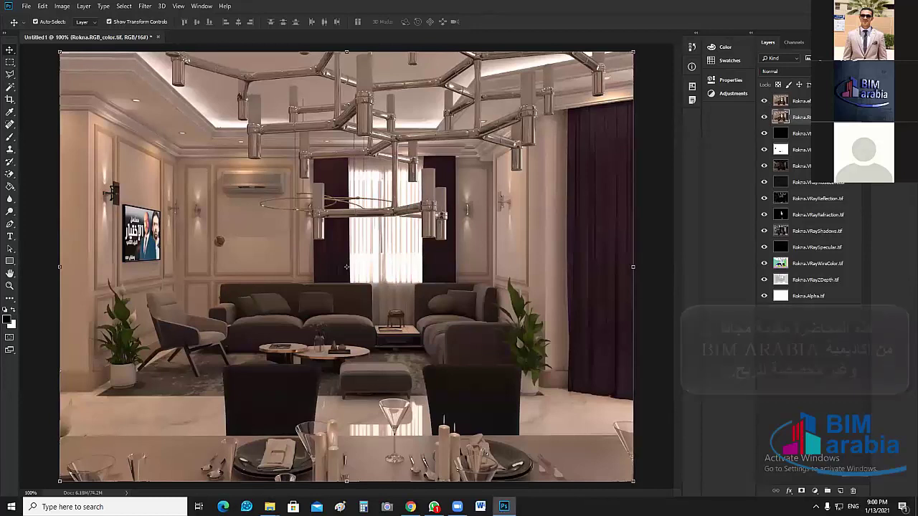
drag(801, 100, 824, 301)
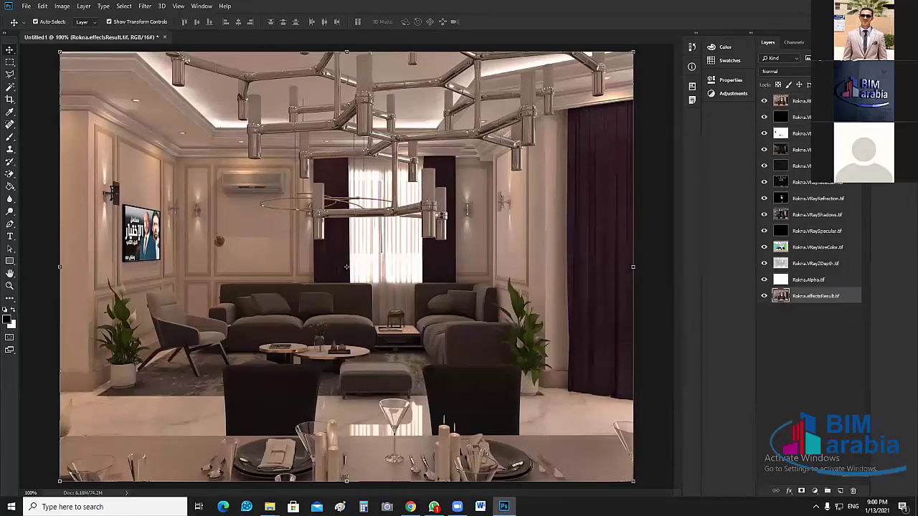
click(802, 117)
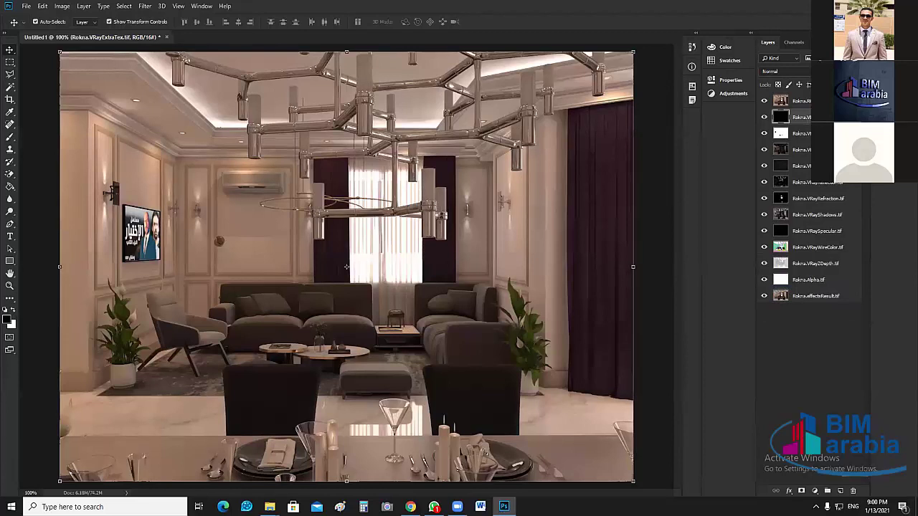
key(ctrl+bracketright)
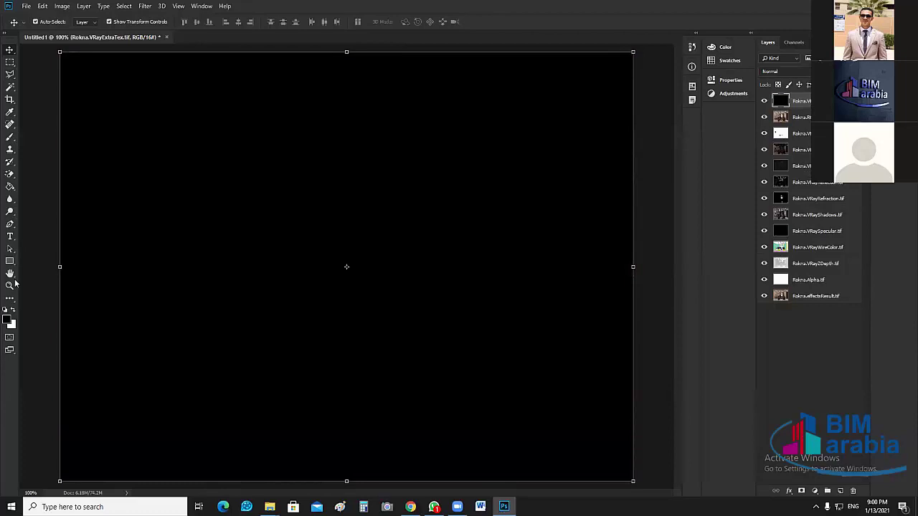
Toggle the VRayExtraTex layer's visibility to compare it with the RGB_color layer beneath.
click(763, 102)
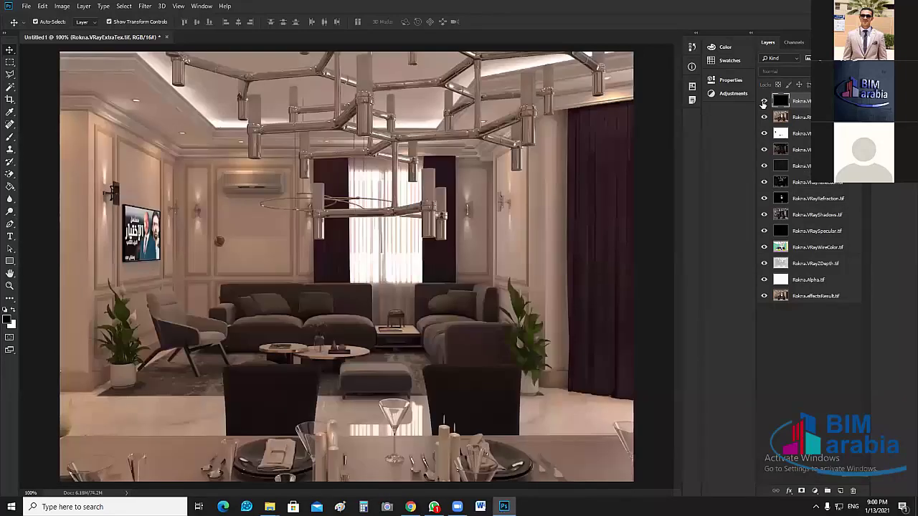
click(763, 101)
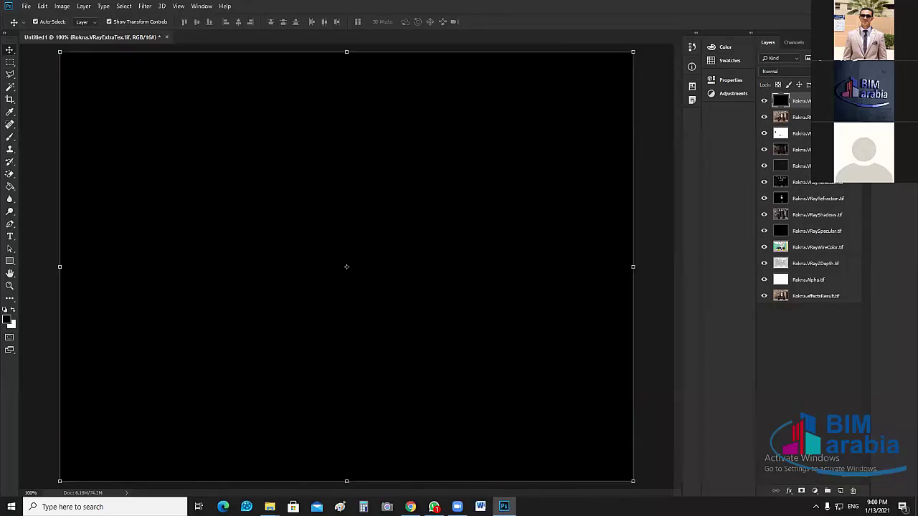
click(800, 117)
click(764, 101)
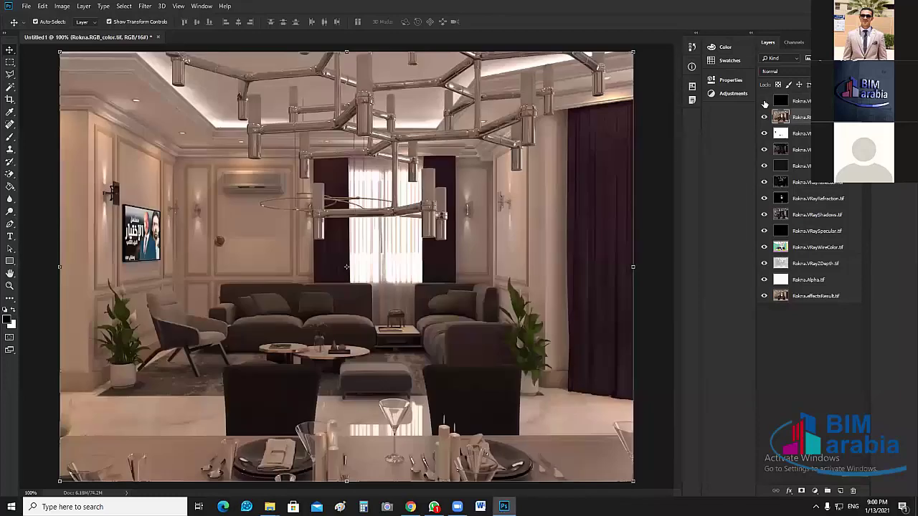
click(764, 101)
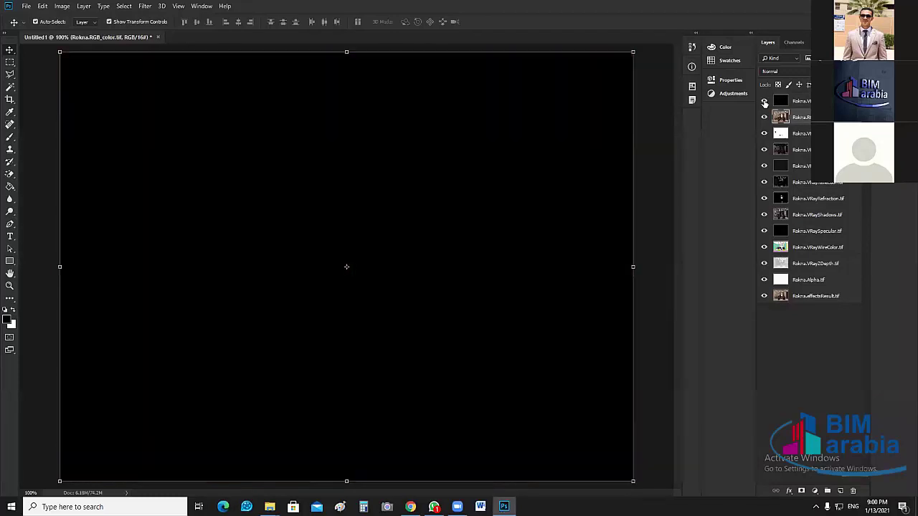
Send the VRayExtraTex layer, hidden, to the bottom of the layer stack and select the VRayIlluminance layer.
click(764, 101)
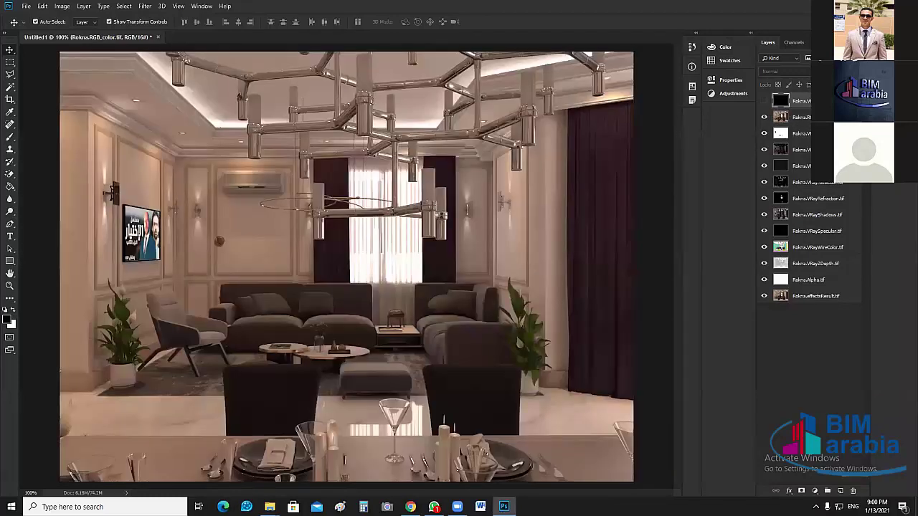
drag(802, 101, 840, 316)
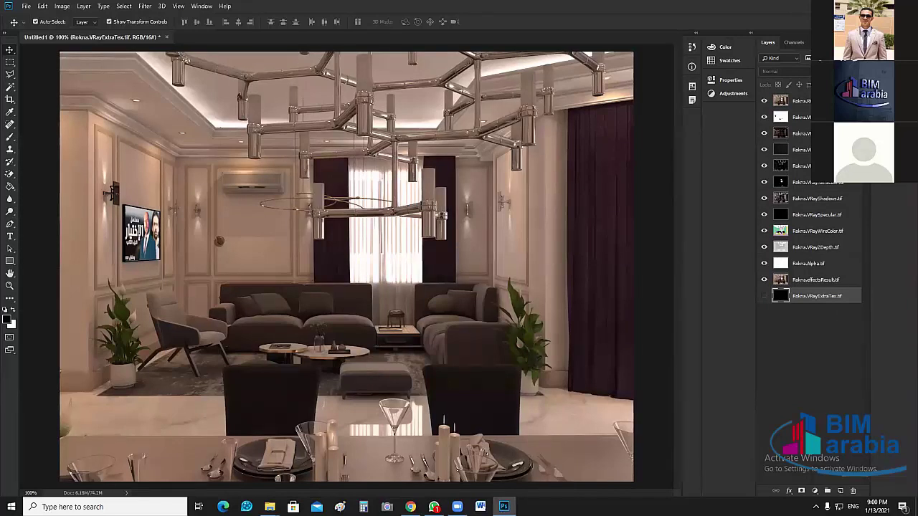
click(804, 117)
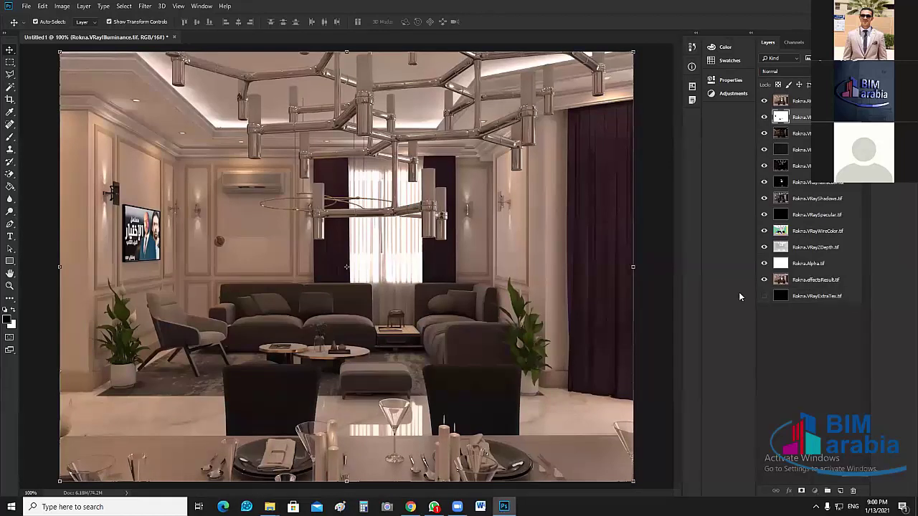
Move the VRayIlluminance layer above the RGB_color layer and toggle its visibility to compare it with the render.
key(ctrl+bracketright)
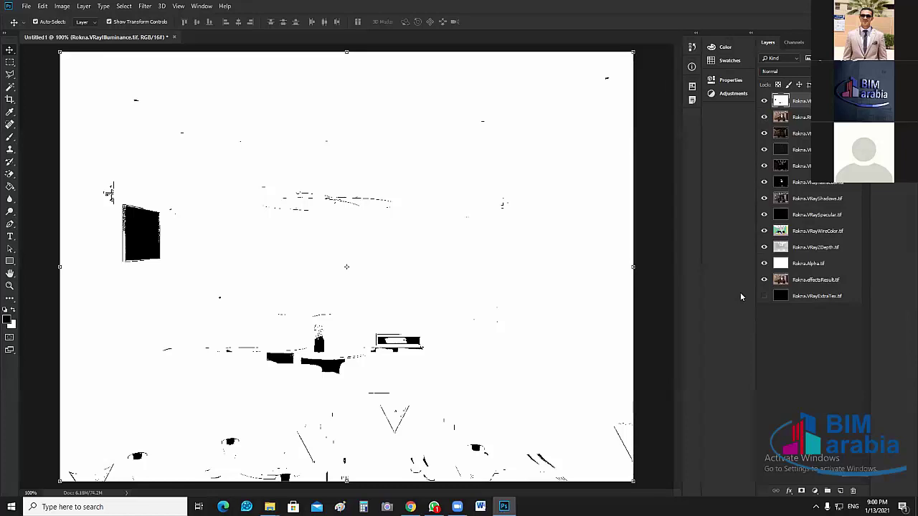
click(765, 101)
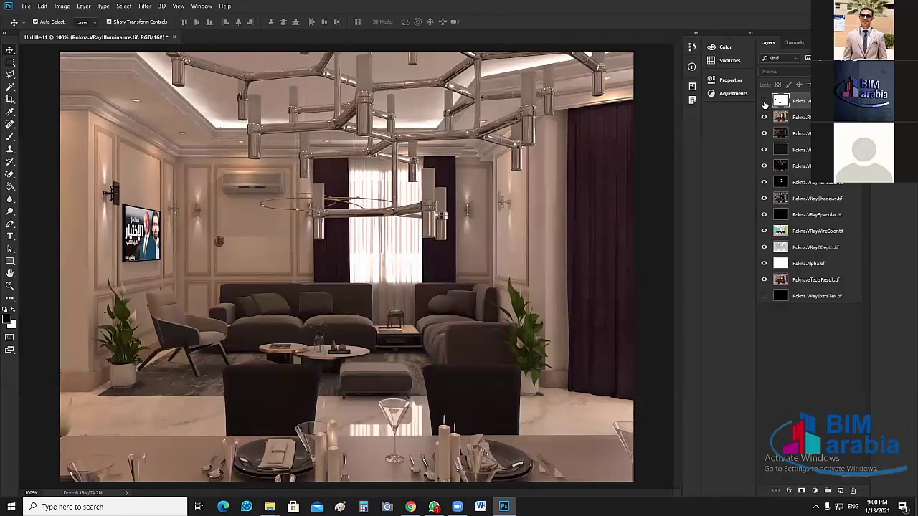
click(765, 101)
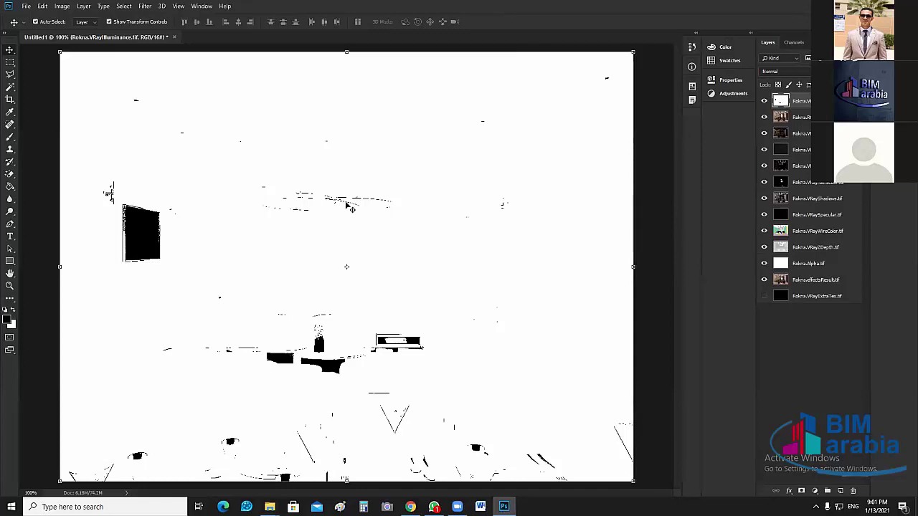
click(765, 102)
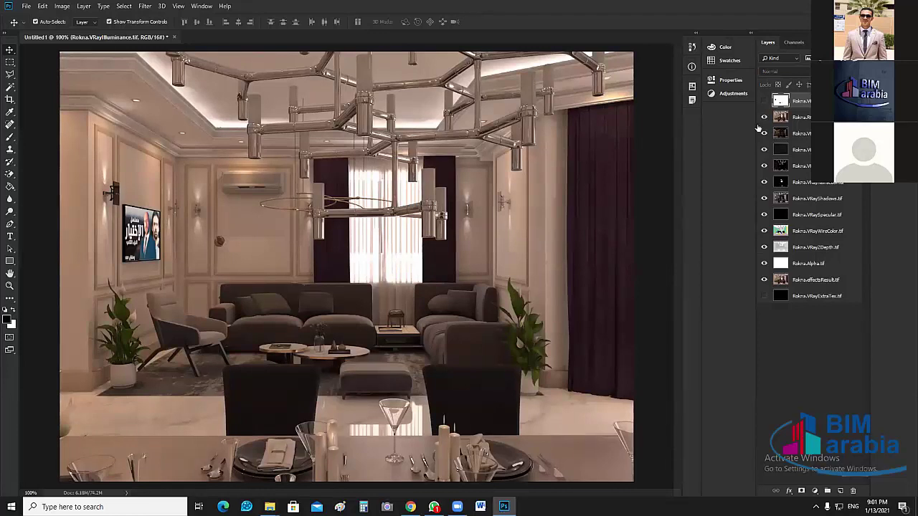
click(765, 101)
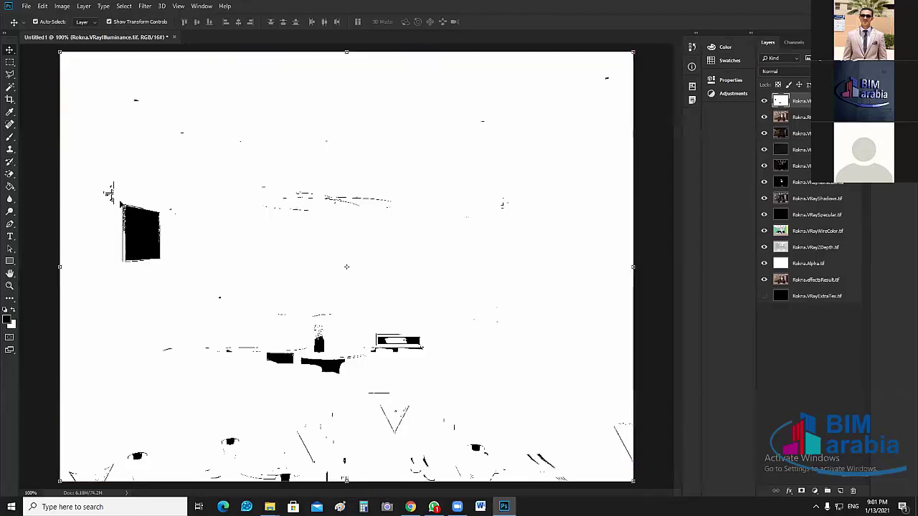
key(ctrl)
key(ctrl)
key(ctrl)
click(765, 102)
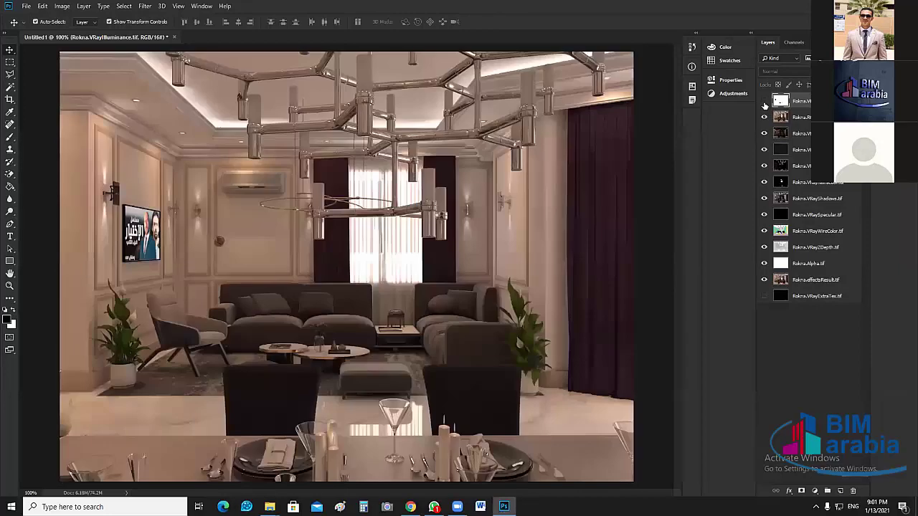
click(765, 102)
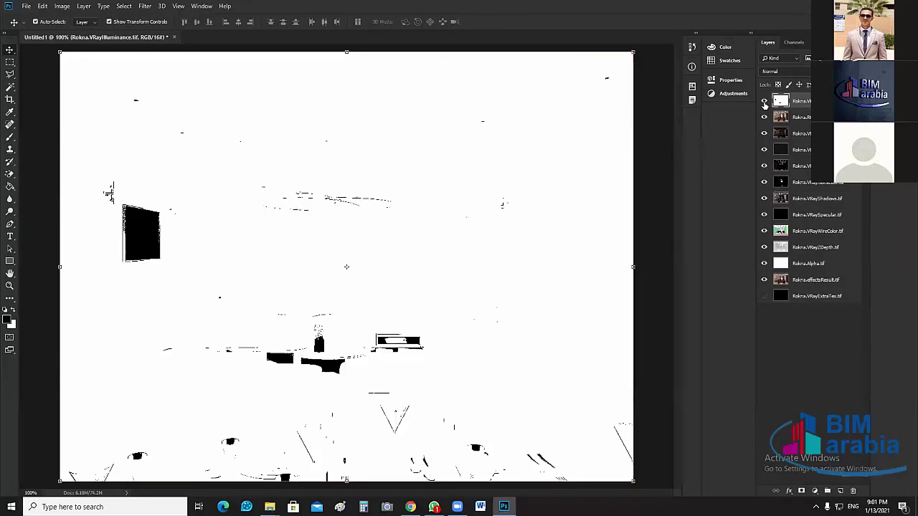
click(765, 102)
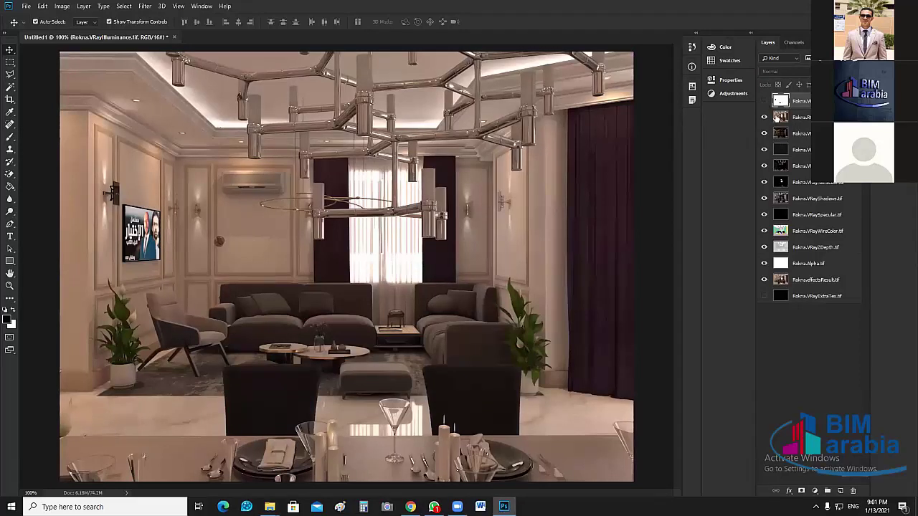
click(765, 102)
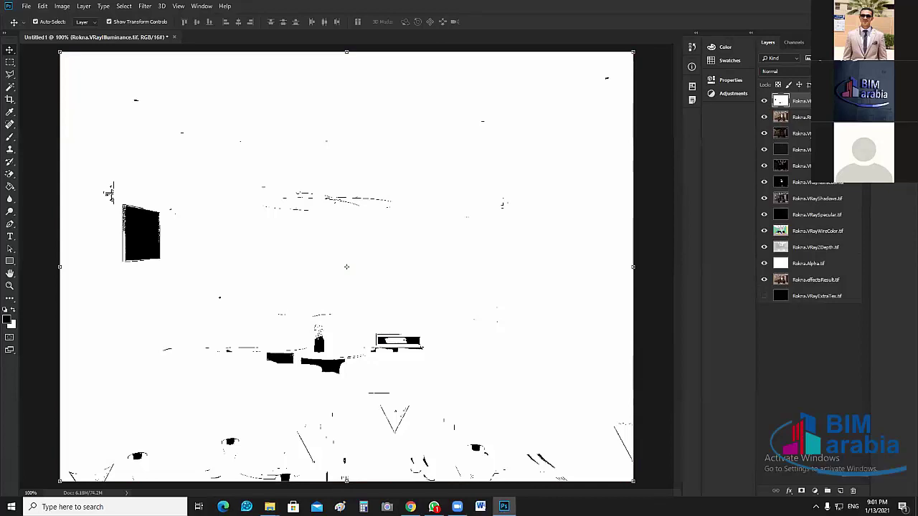
Set the blend mode of the VRayIlluminance layer to Darken over the RGB_color layer.
click(807, 116)
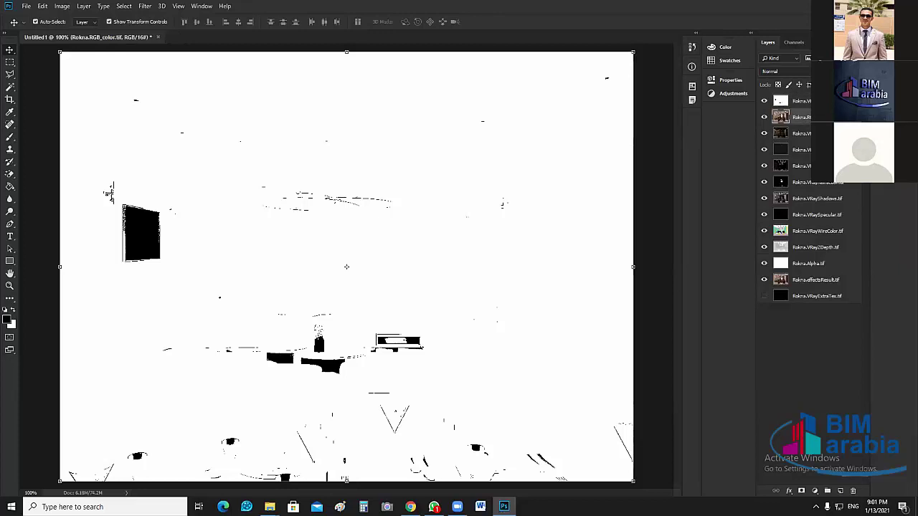
click(807, 101)
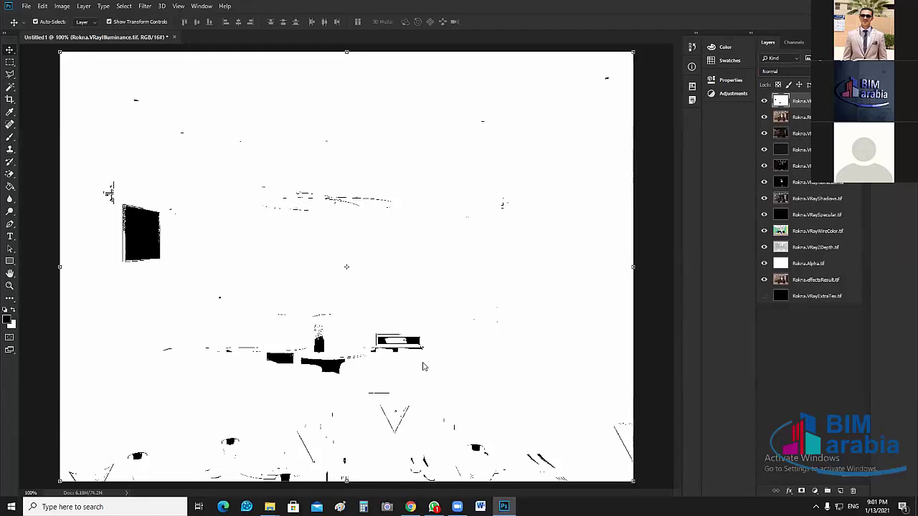
key(alt+bracketleft)
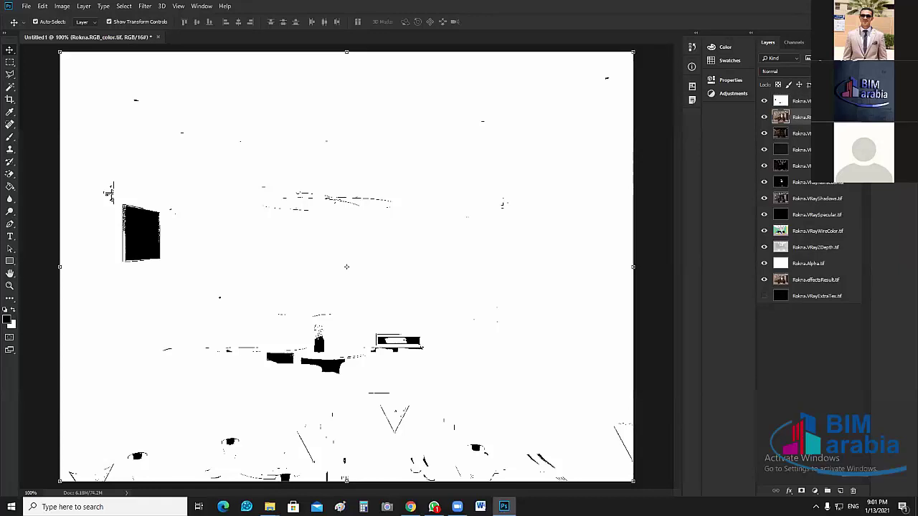
key(alt+bracketright)
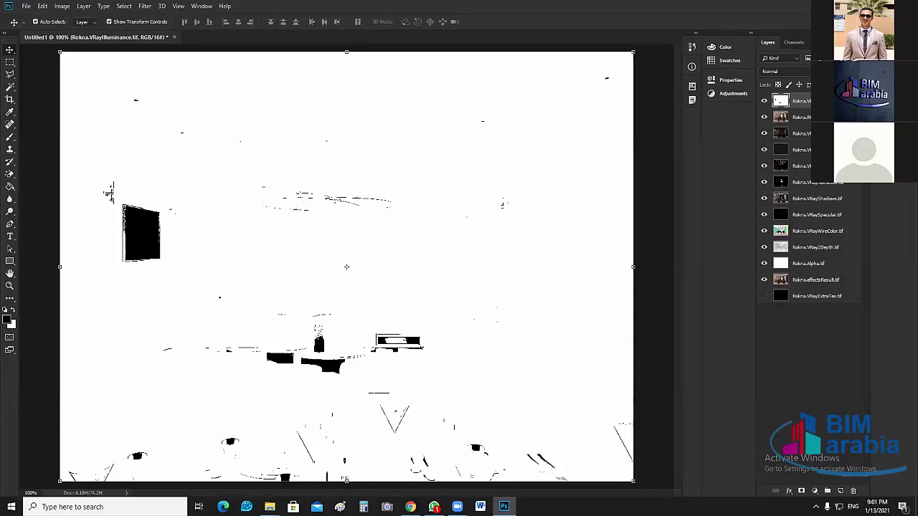
click(782, 71)
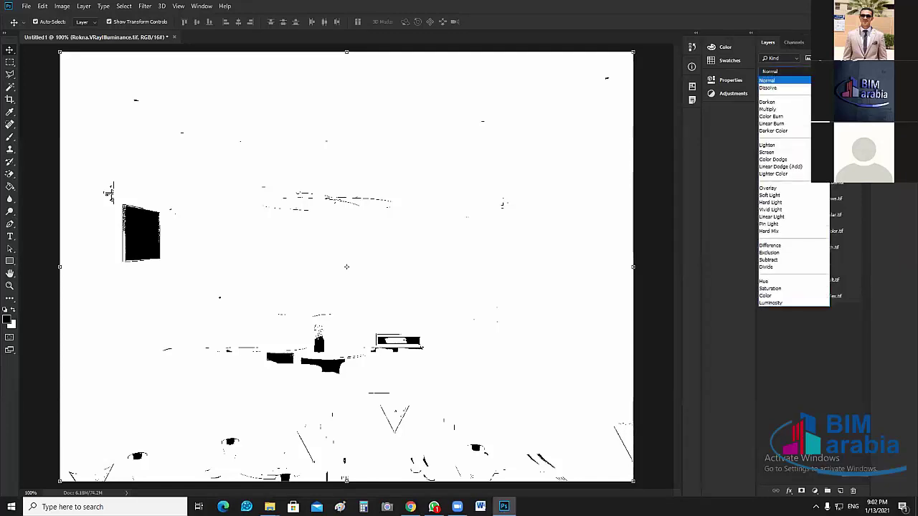
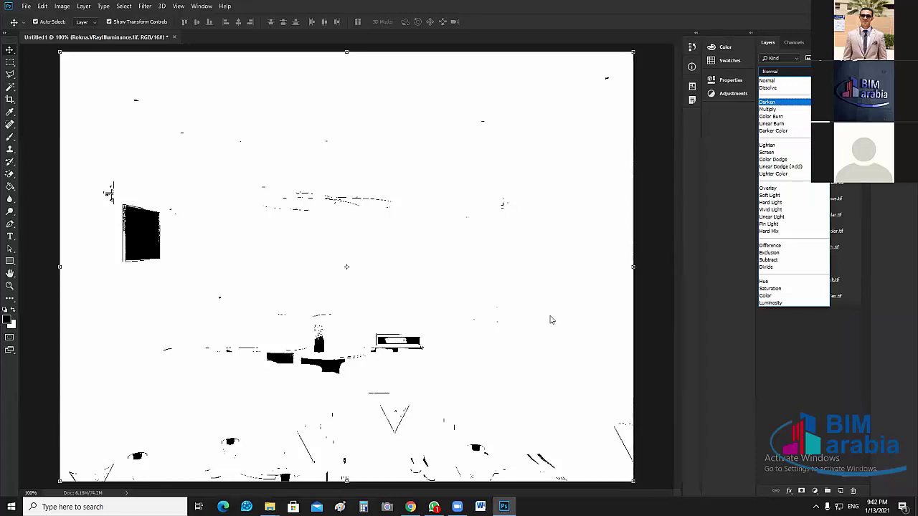
key(Return)
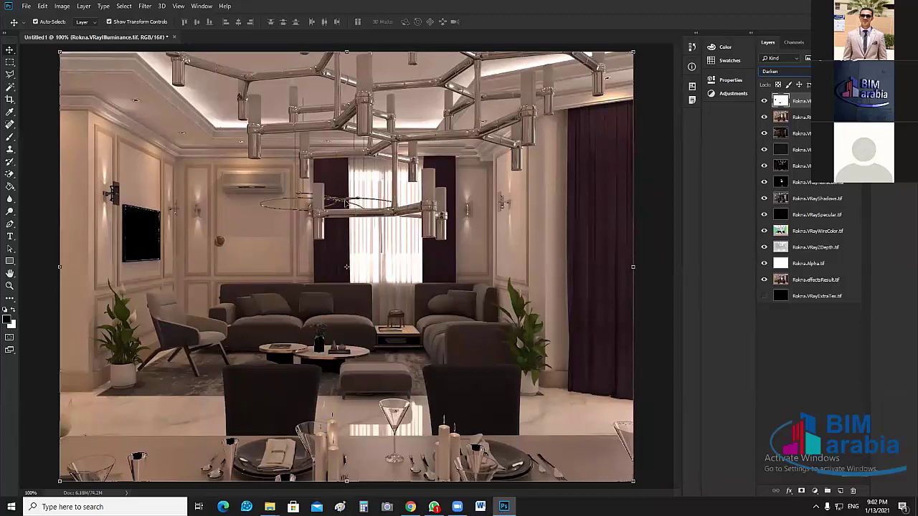
Compare the render with the Darken-blended VRayIlluminance layer shown and hidden, examining the TV screen and table glassware.
click(764, 101)
click(764, 101)
click(764, 102)
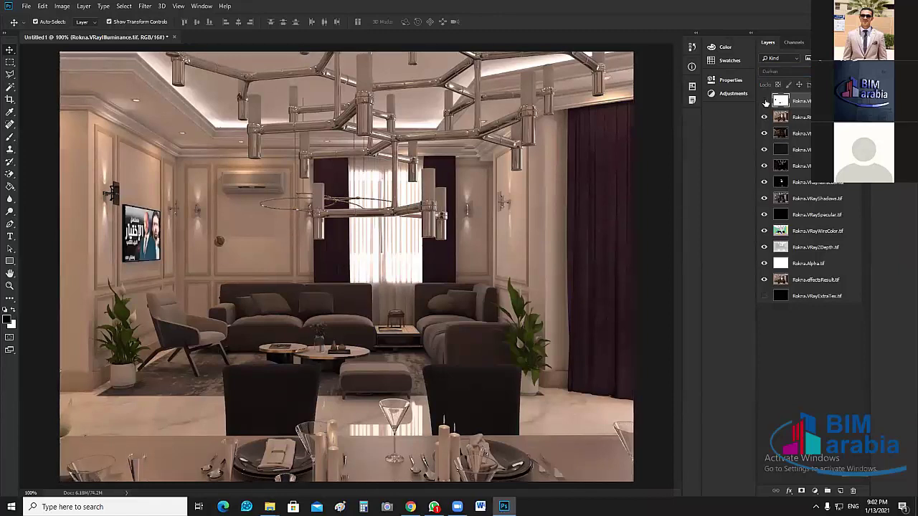
key(ctrl)
ctrl+click(235, 446)
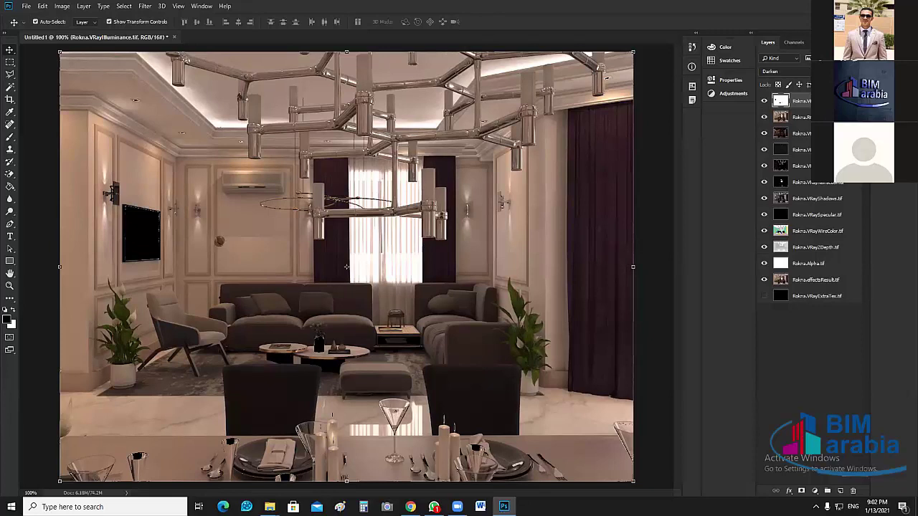
Lower the opacity of the Darken-blended VRayIlluminance layer and toggle its visibility to compare the softened effect.
key(ctrl+z)
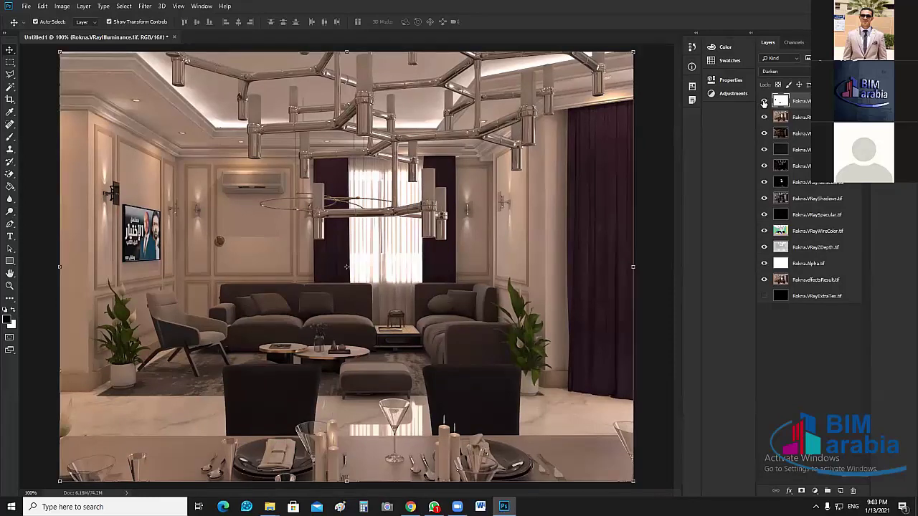
click(764, 103)
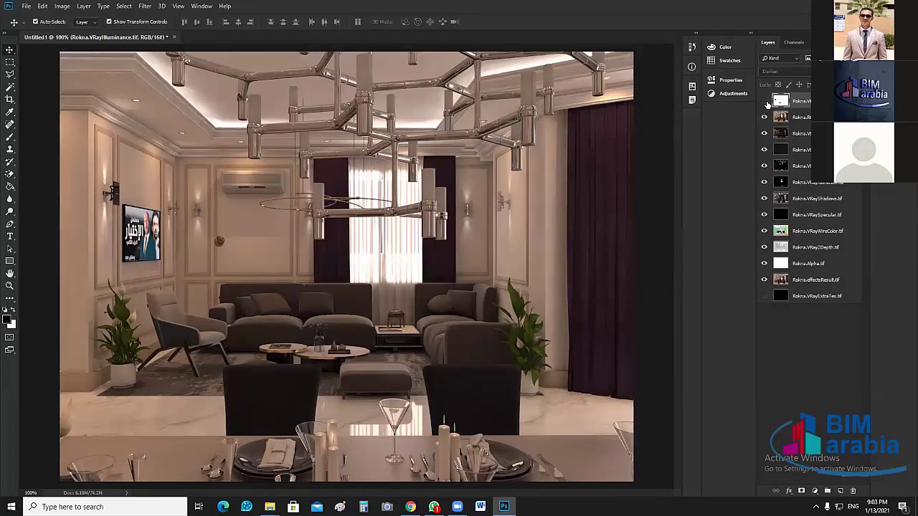
click(764, 102)
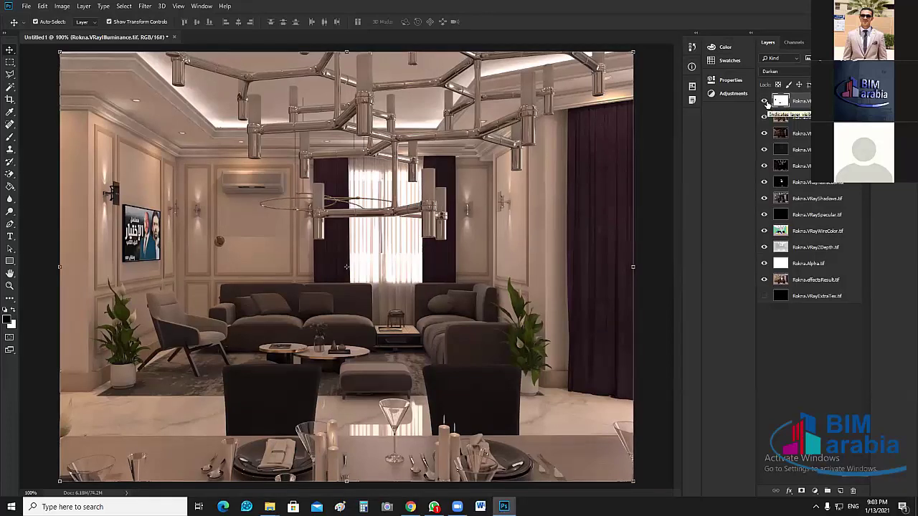
click(765, 103)
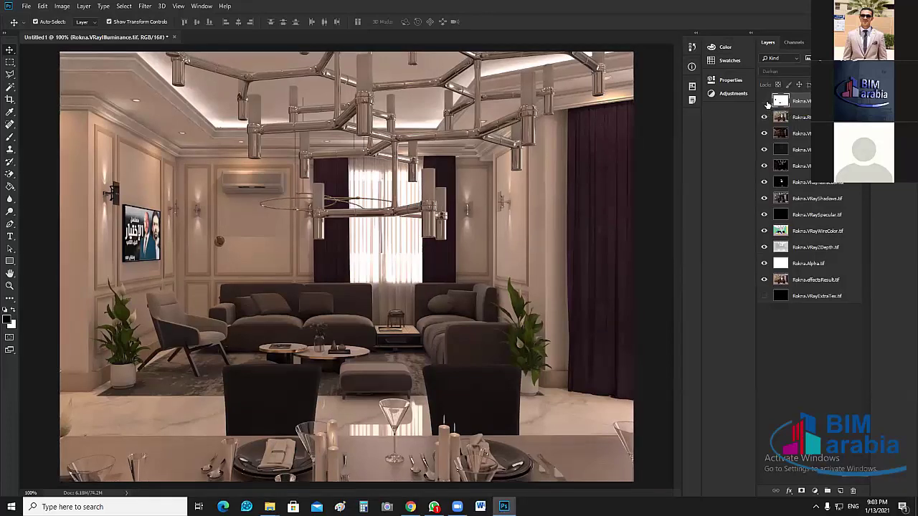
click(765, 103)
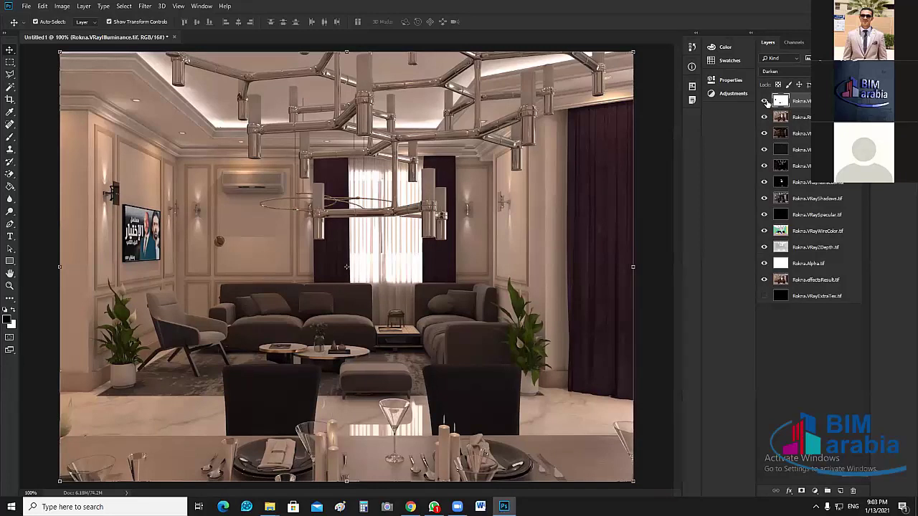
key(ctrl+z)
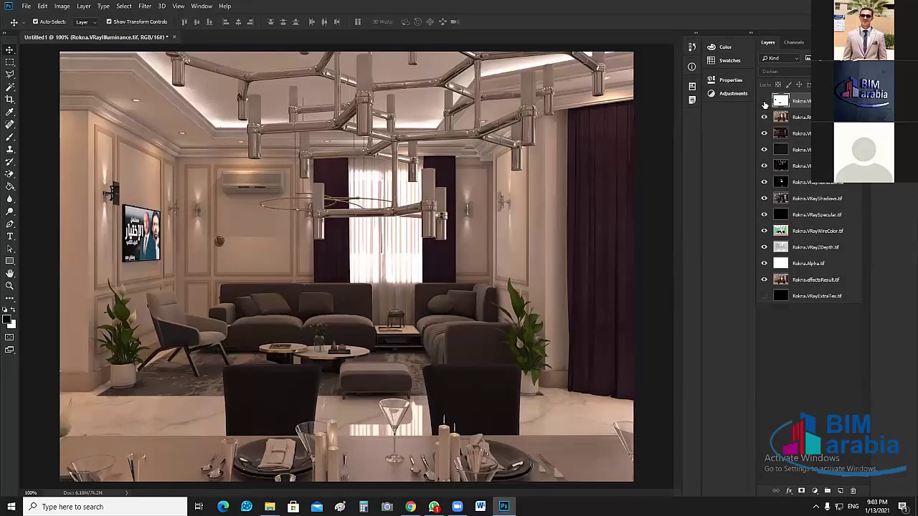
key(ctrl+comma)
click(765, 101)
click(765, 101)
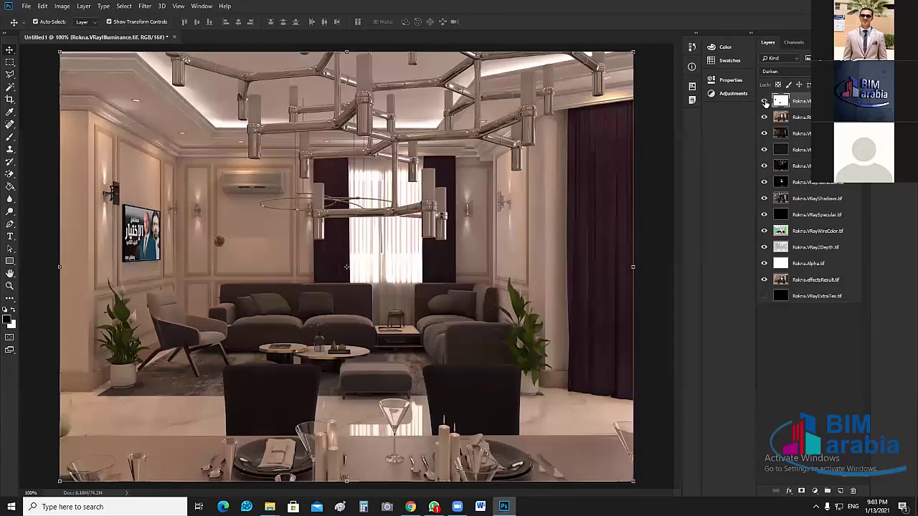
click(765, 102)
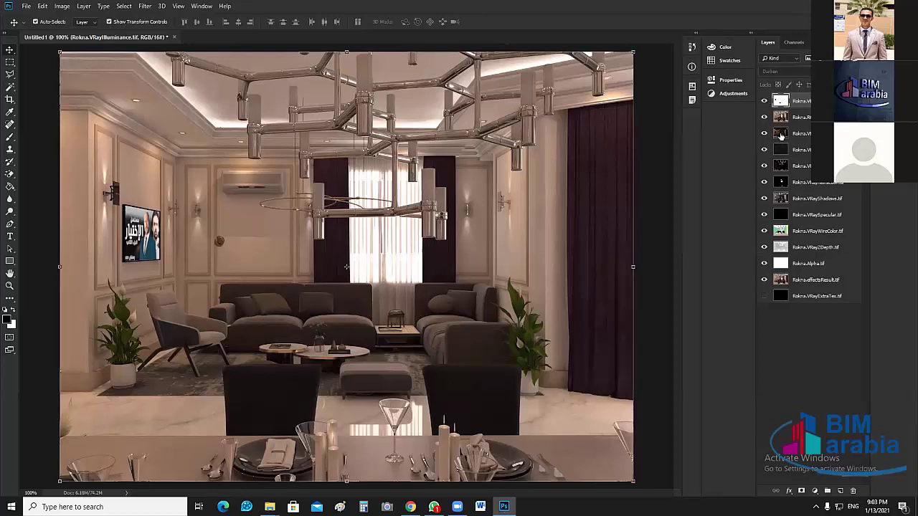
click(765, 102)
Set the VRayIlluminance layer's blend mode to Lighten and reduce its opacity to weaken the washed-out effect.
click(784, 71)
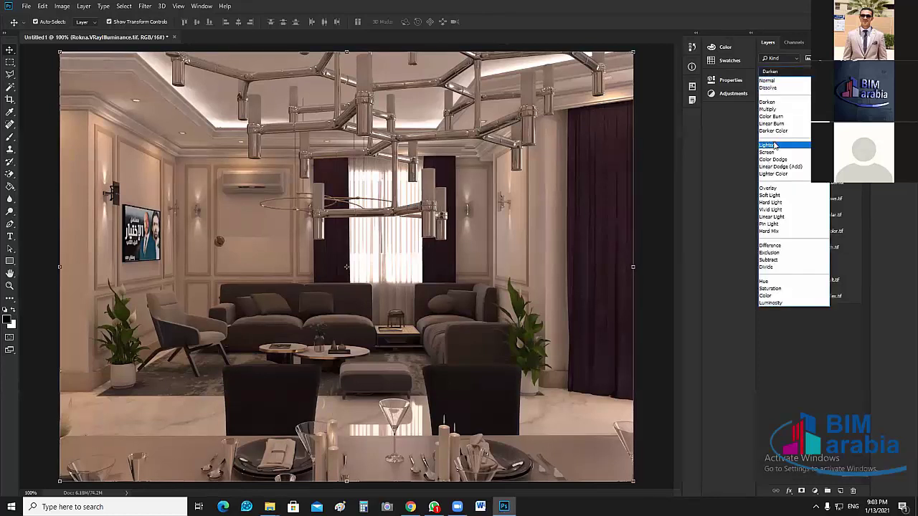
click(776, 144)
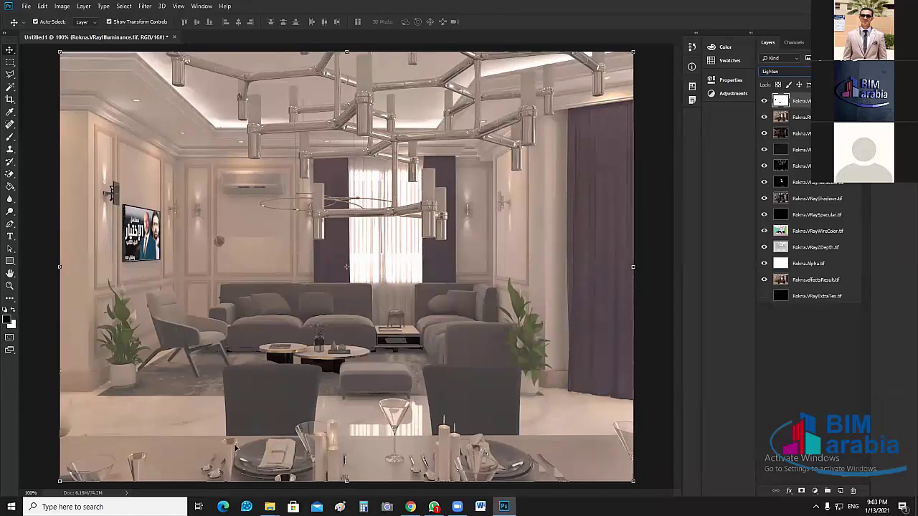
key(ctrl)
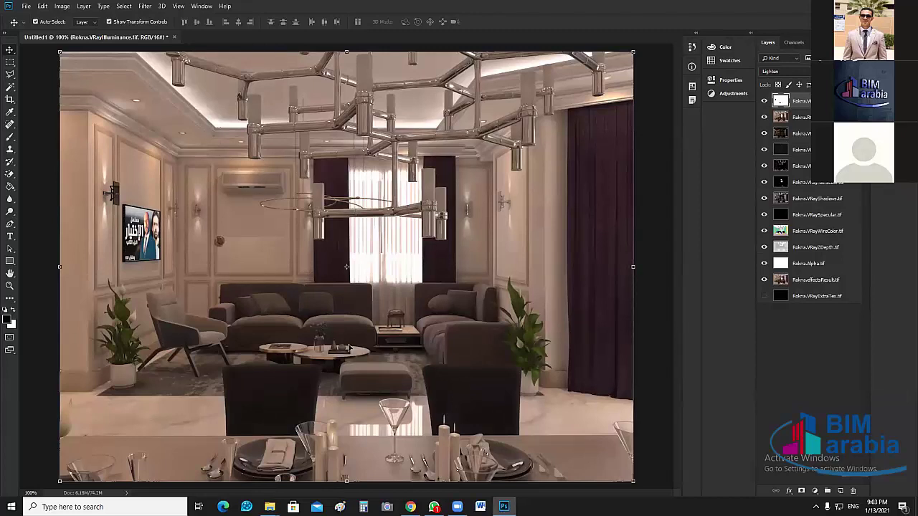
Compare the render with and without the VRayIlluminance layer, and move that layer to the bottom of the layer stack.
click(764, 101)
click(765, 101)
click(765, 101)
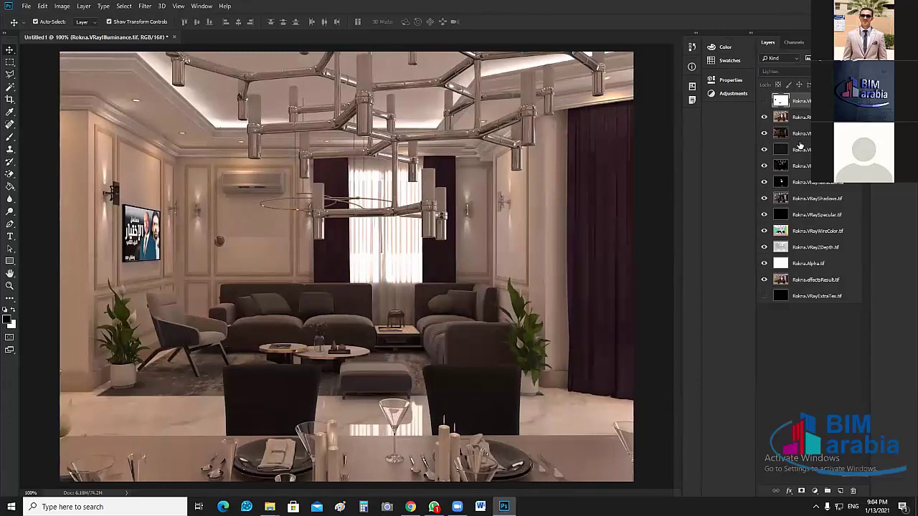
drag(796, 101, 820, 297)
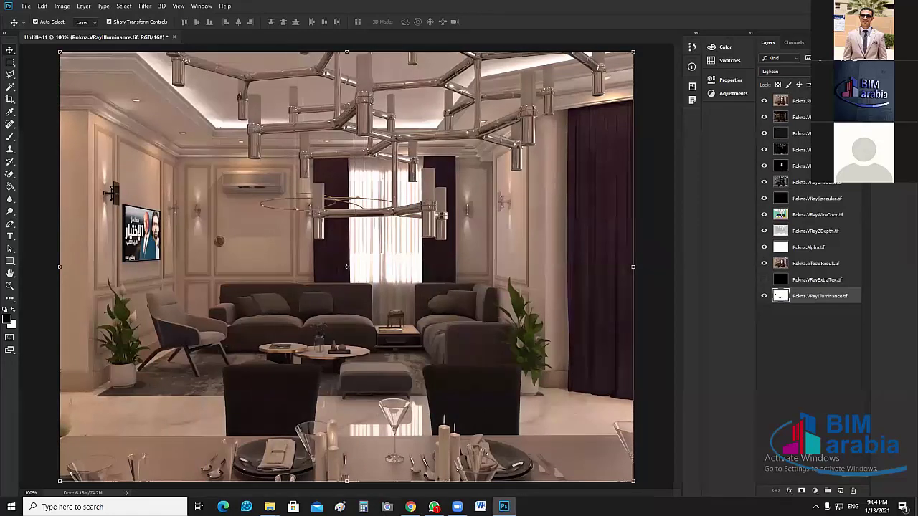
Hide the effectsResult and VRayIlluminance layers, and move the VRayLighting layer above RGB_color at the top of the stack.
click(801, 117)
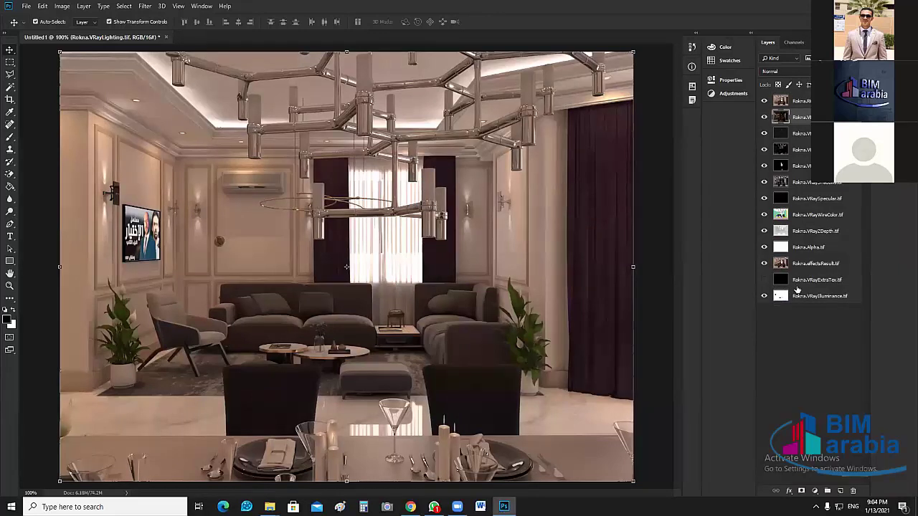
click(764, 263)
drag(802, 117, 802, 95)
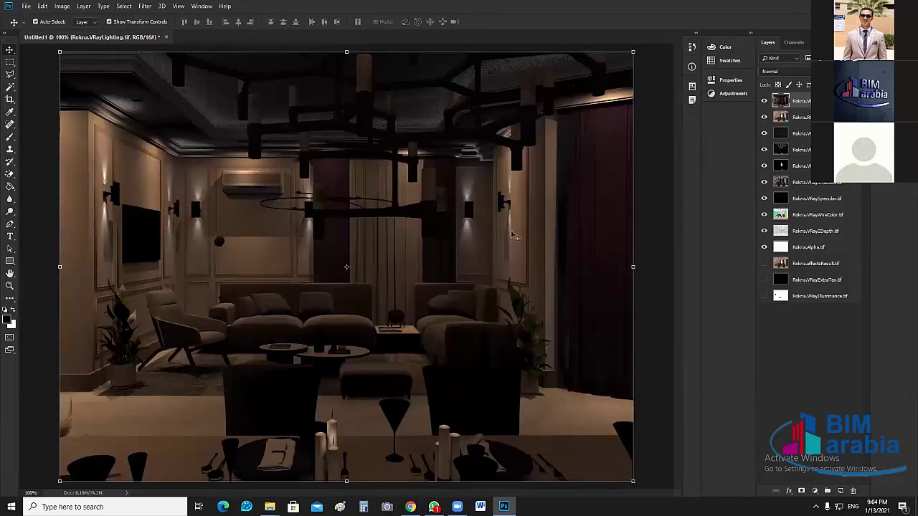
Toggle the VRayLighting layer to compare it with the render, and set its blend mode to Lighten.
key(ctrl)
key(ctrl)
key(ctrl)
key(ctrl)
key(ctrl)
click(764, 101)
click(765, 101)
click(786, 71)
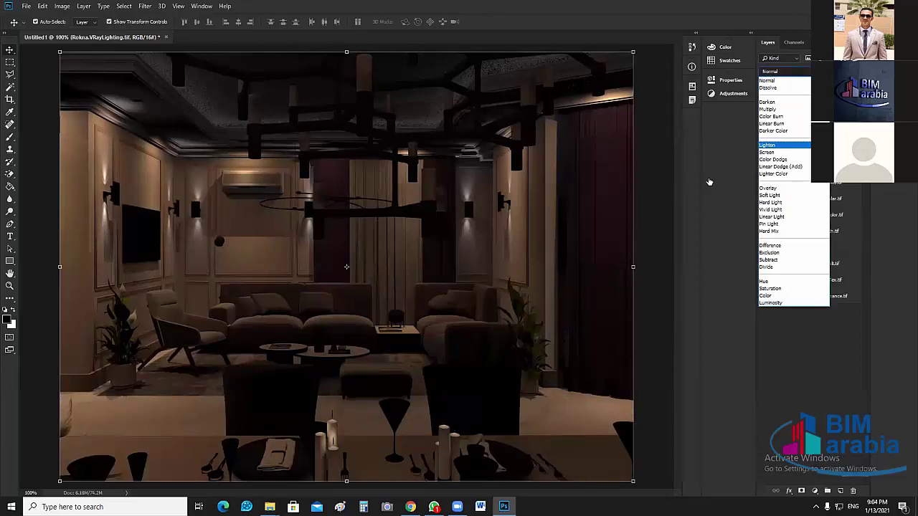
key(Return)
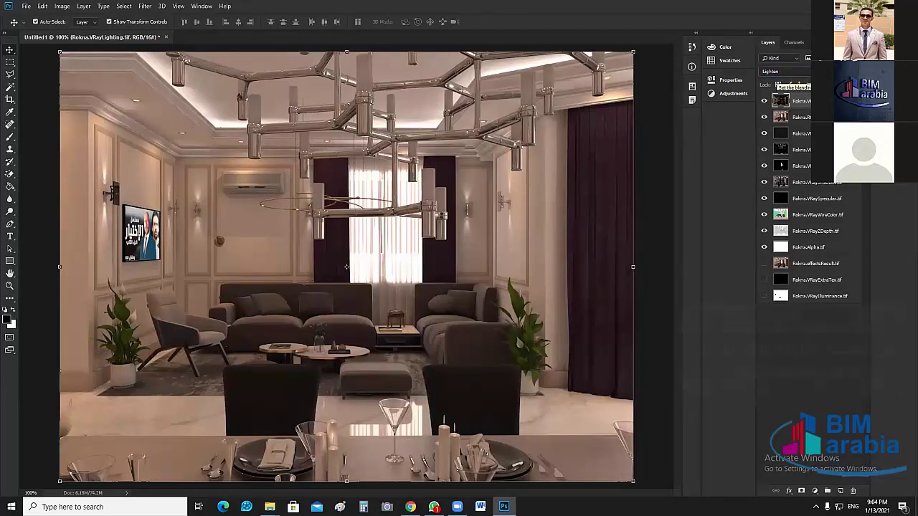
Set the VRayLighting layer's blend mode to Screen and hide and show the layer to compare the render.
click(782, 72)
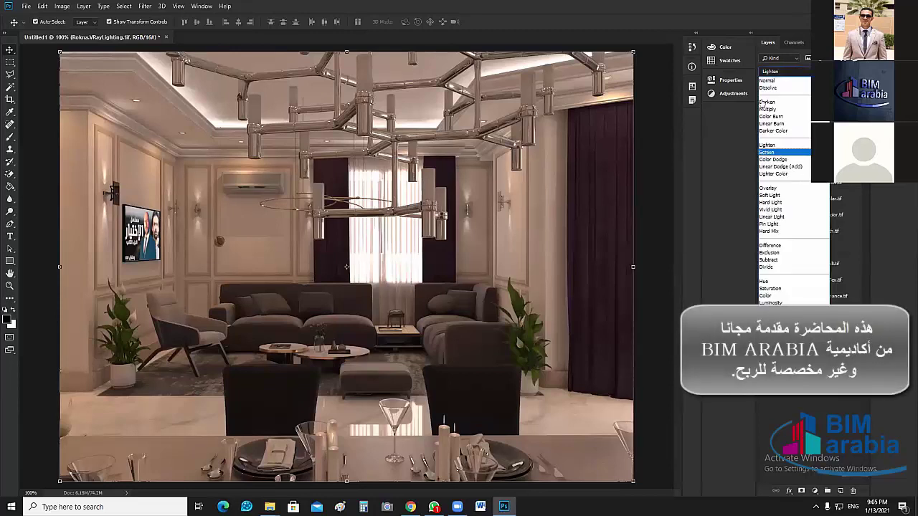
key(Return)
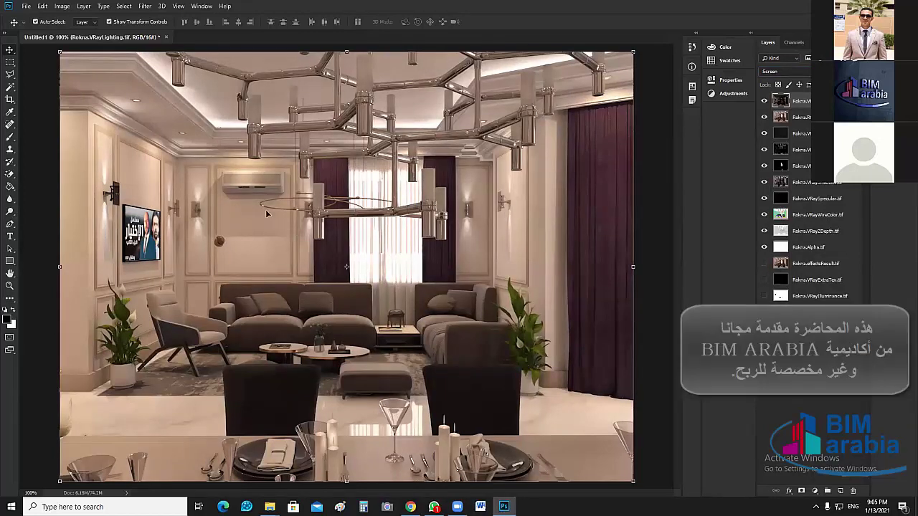
click(765, 101)
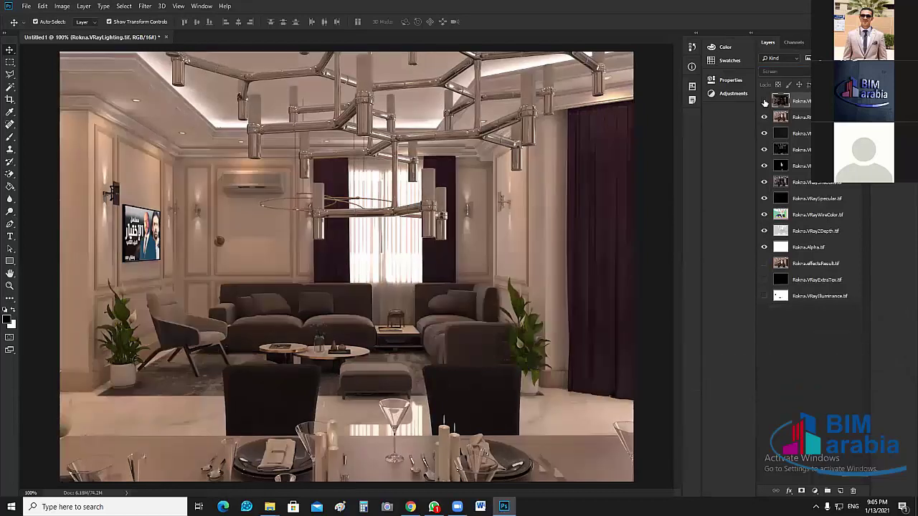
click(764, 101)
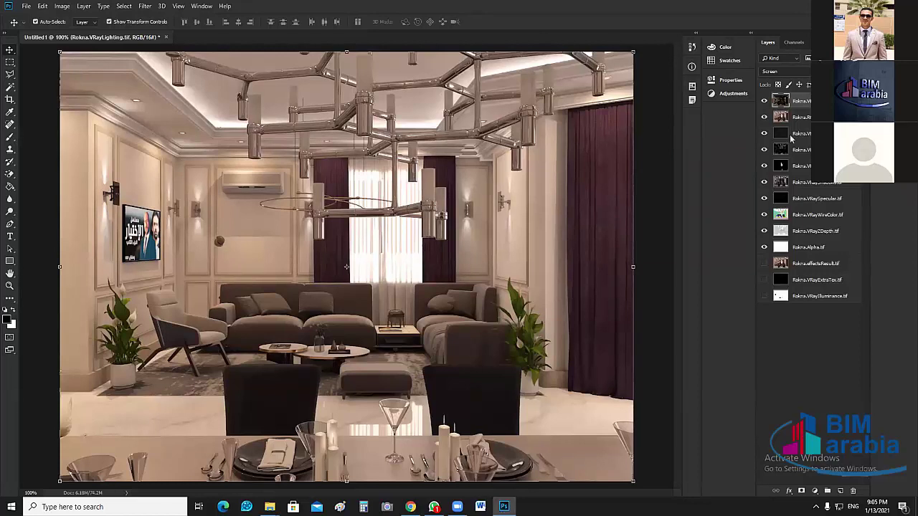
Try the Lighten blend mode on the VRayLighting layer again, and return the layer to Screen.
click(785, 71)
click(781, 133)
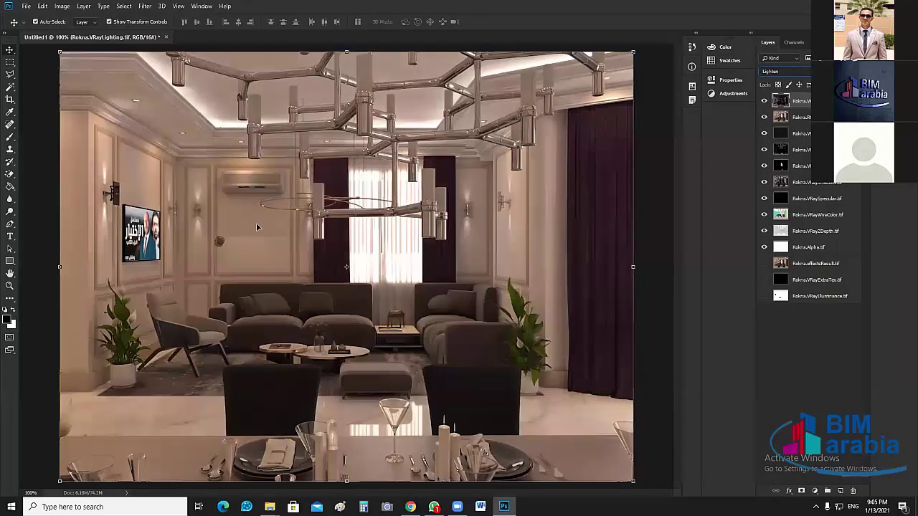
click(805, 73)
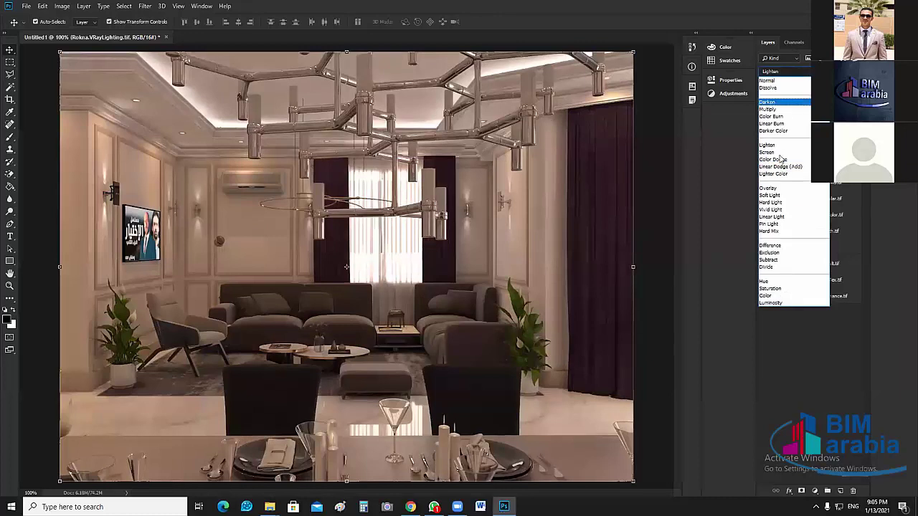
click(776, 153)
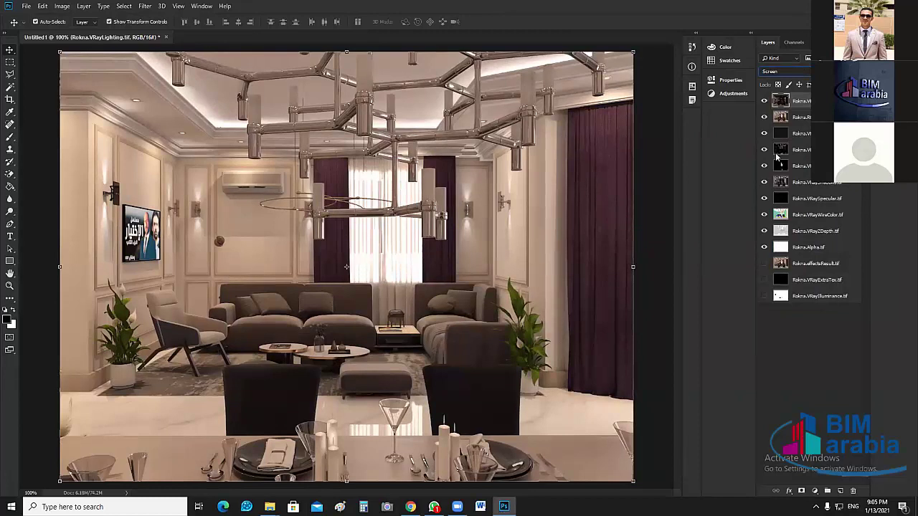
Try the Color Dodge, Linear Dodge (Add) and Lighter Color blend modes on the VRayLighting layer.
click(789, 72)
click(776, 160)
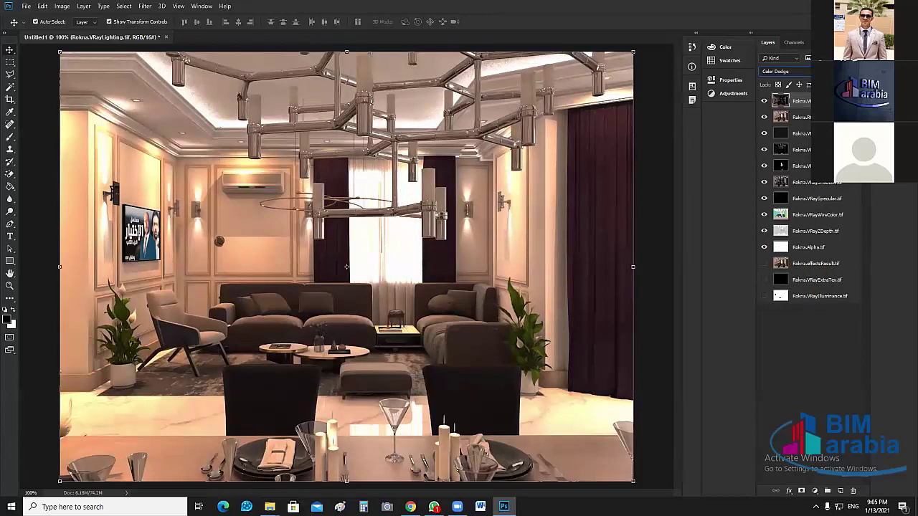
click(789, 72)
click(782, 169)
click(244, 174)
click(789, 71)
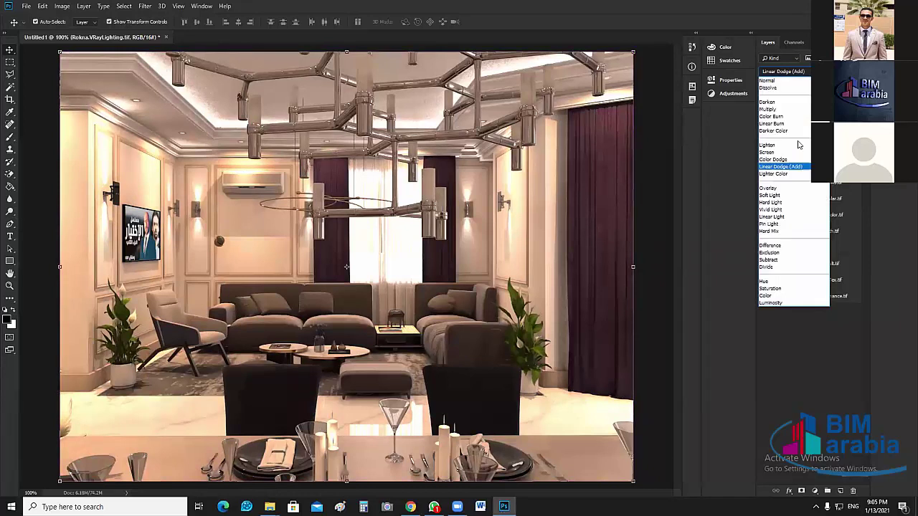
click(788, 174)
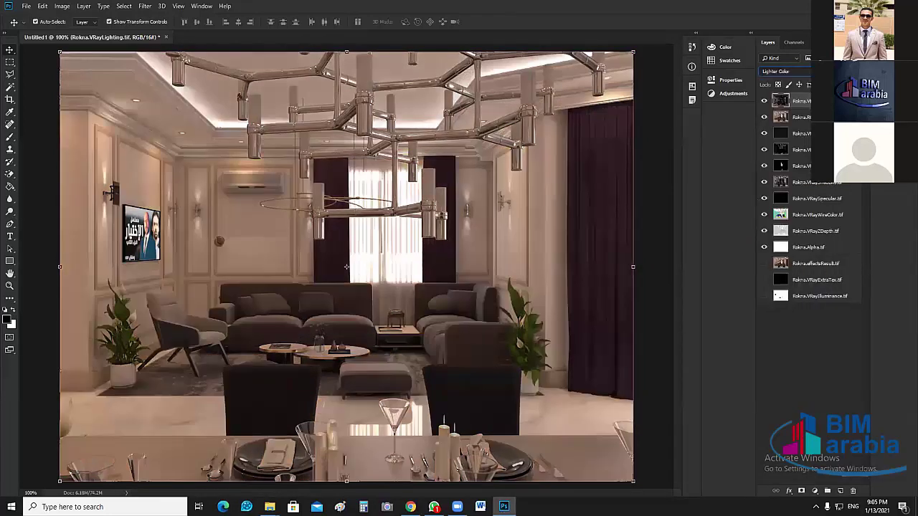
Set the VRayLighting layer's blend mode back to Screen, and toggle its visibility repeatedly to compare the render with and without it.
click(789, 72)
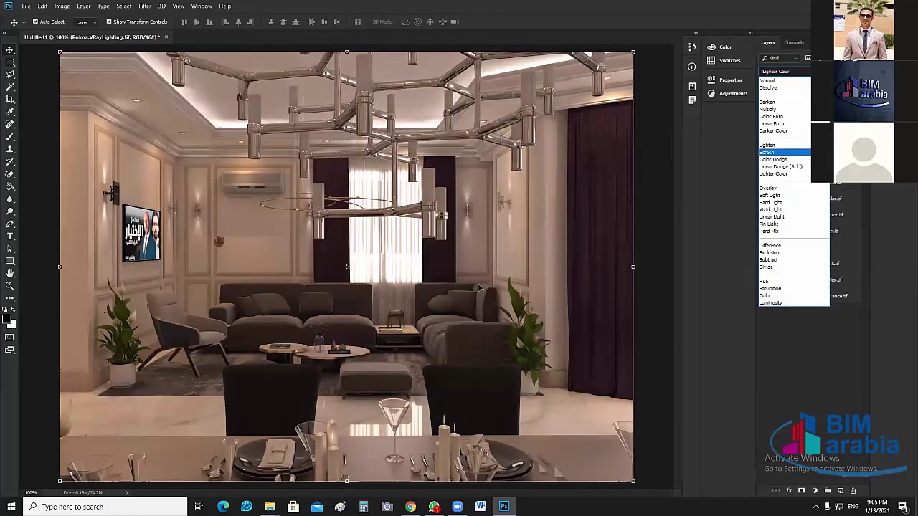
key(Return)
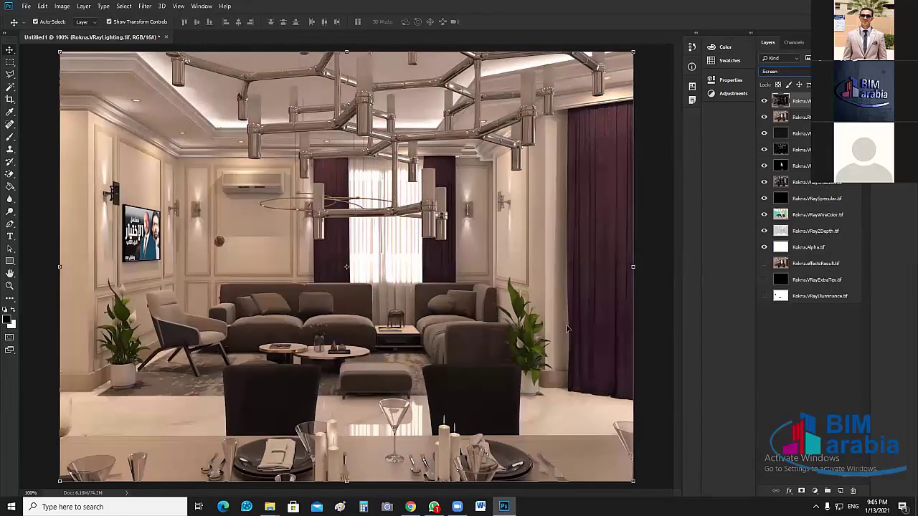
key(ctrl)
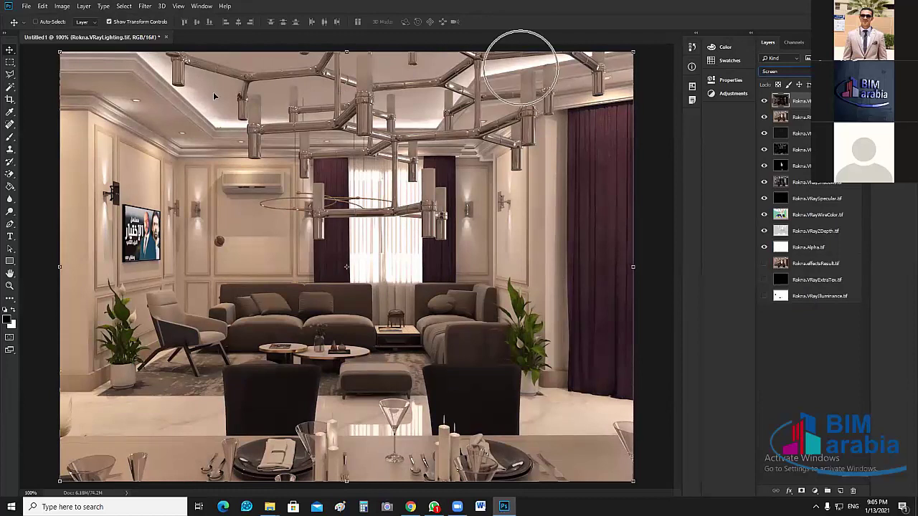
click(765, 101)
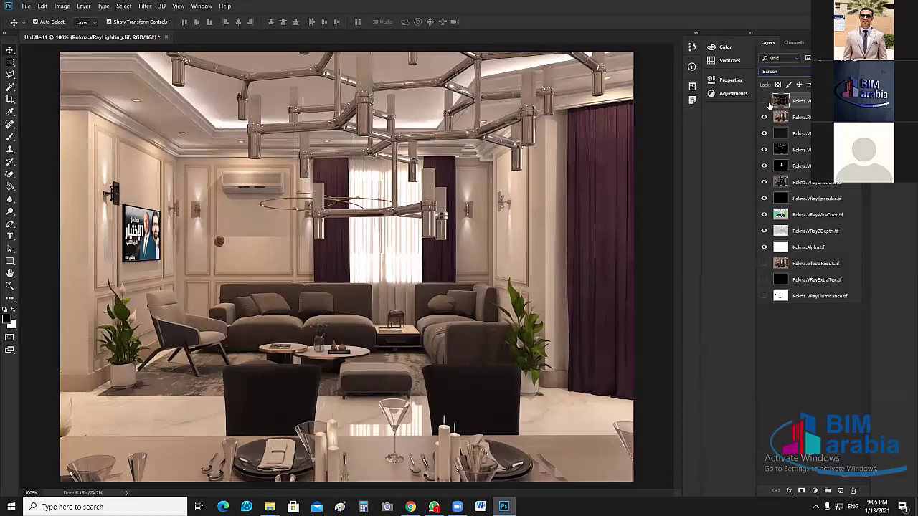
click(765, 102)
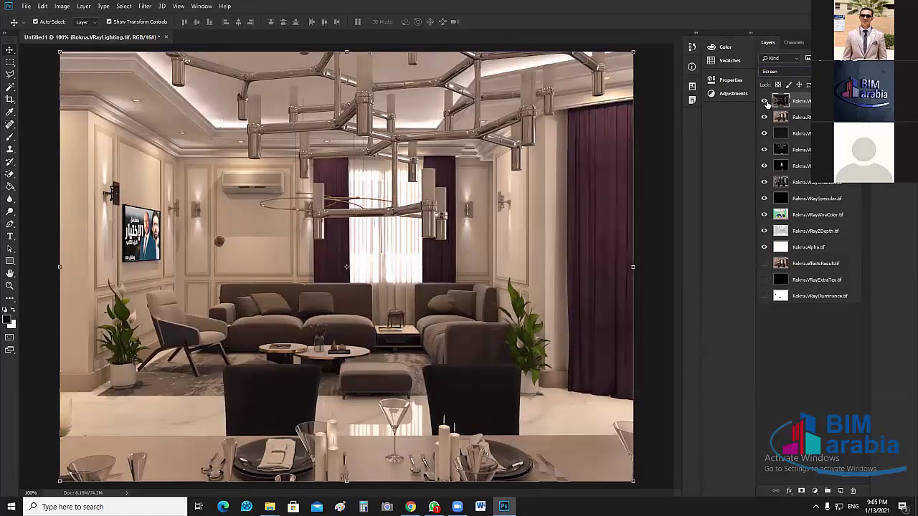
click(765, 101)
click(764, 101)
key(ctrl+z)
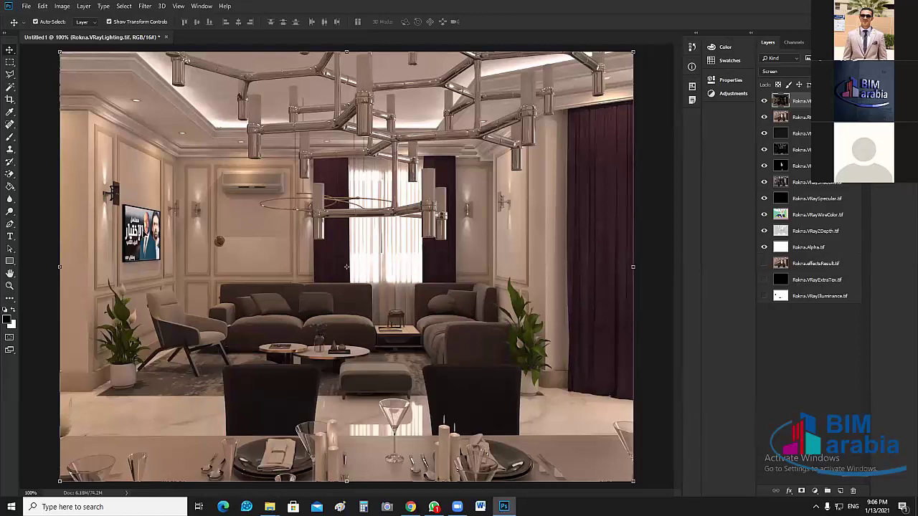
click(764, 101)
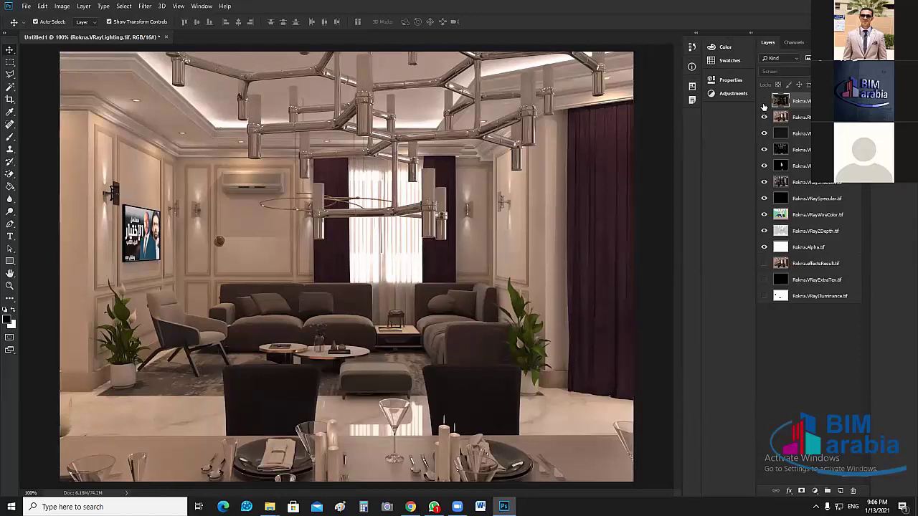
click(764, 103)
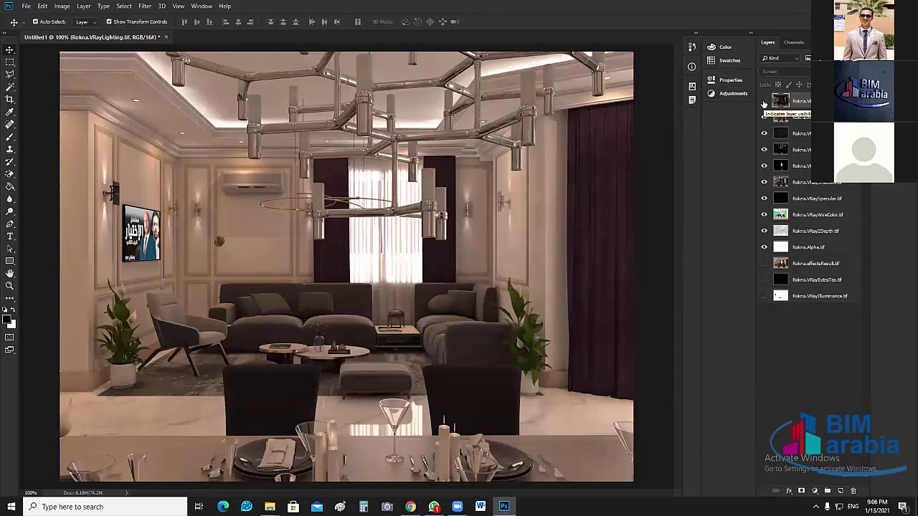
click(764, 102)
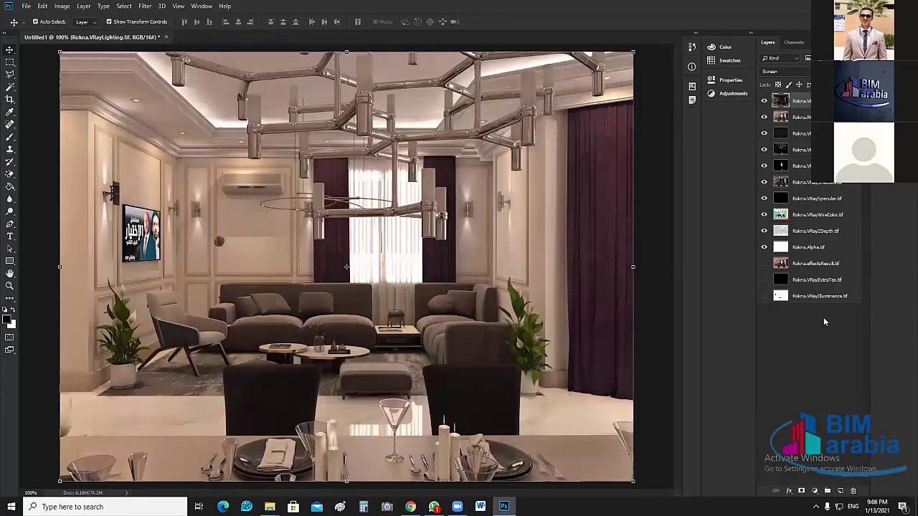
click(823, 322)
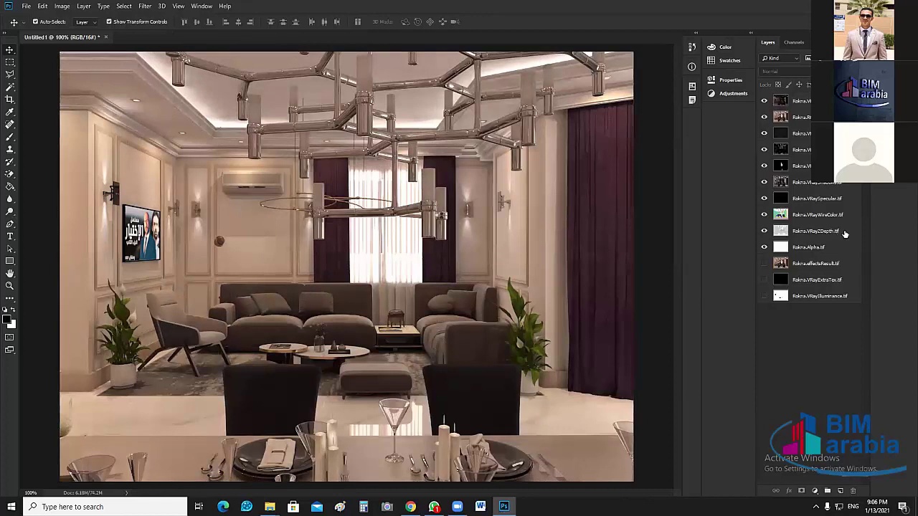
Move the VRayNoiseLevel layer directly above RGB_color, toggle it for comparison, and set its blend mode to Screen.
click(797, 136)
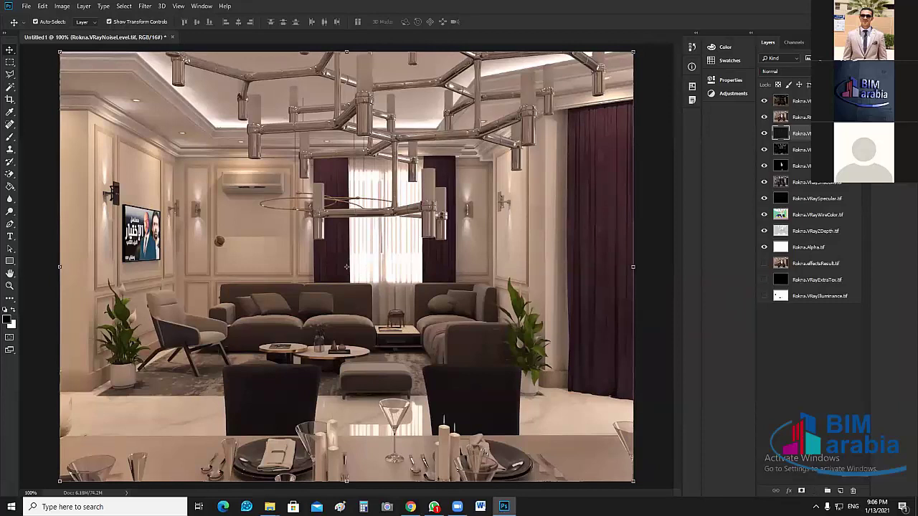
key(ctrl+bracketright)
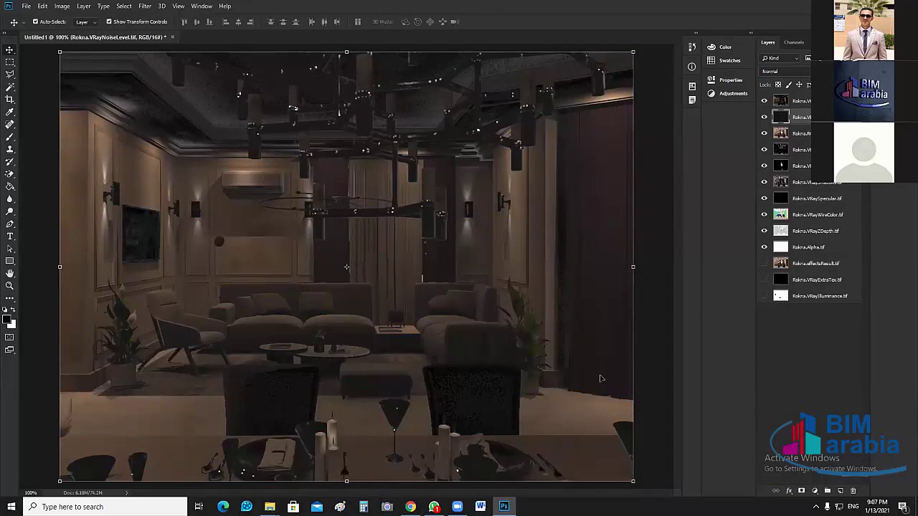
click(764, 118)
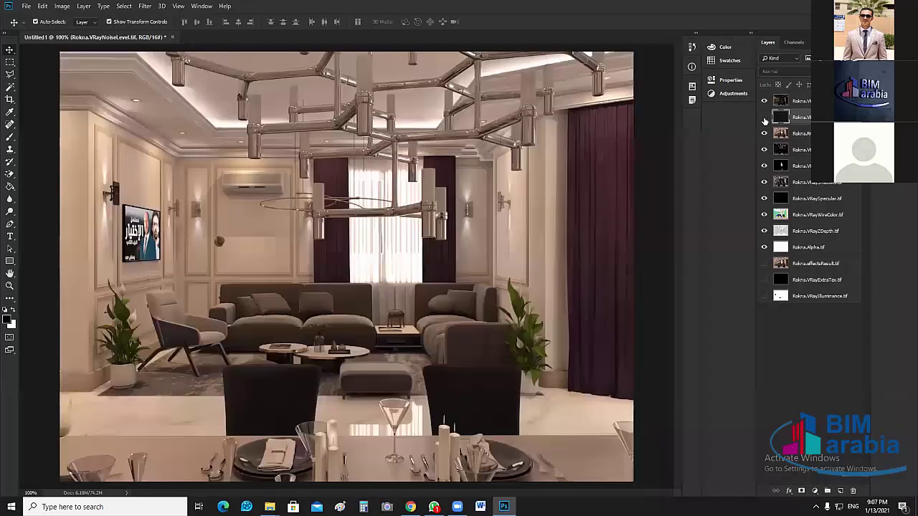
click(764, 118)
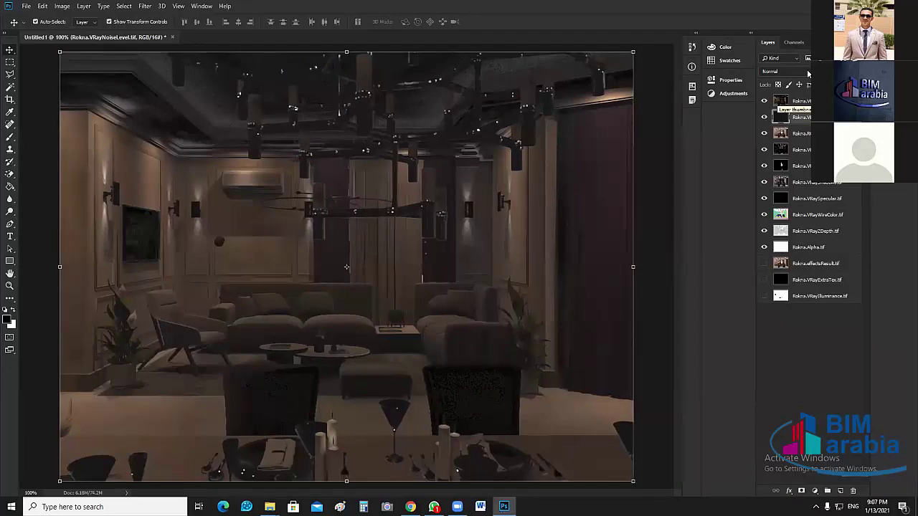
click(782, 71)
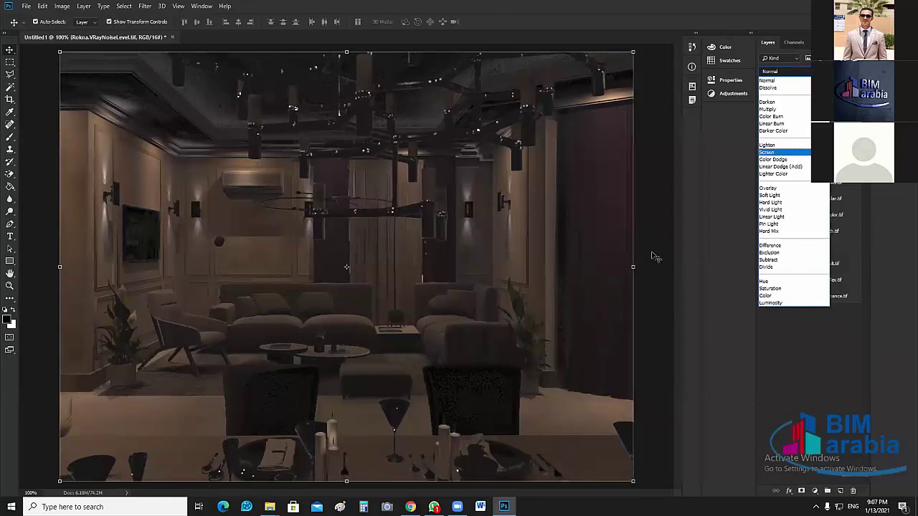
key(Return)
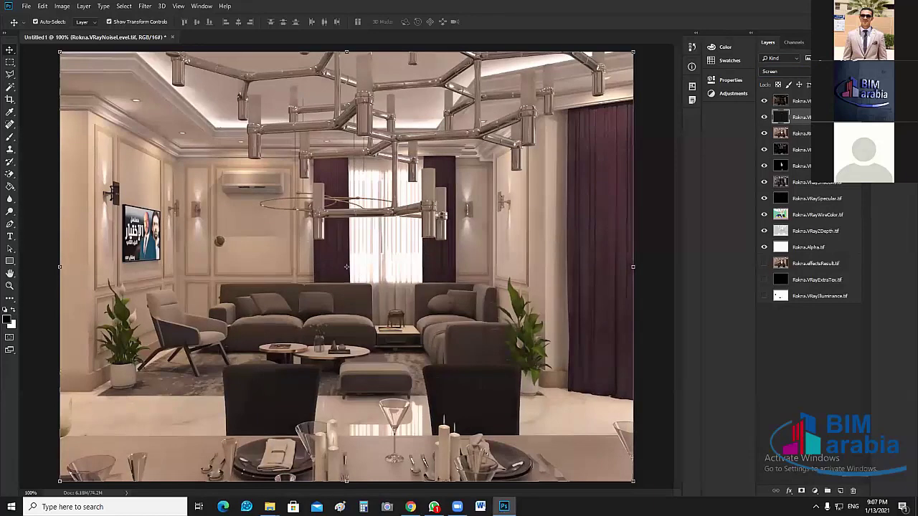
Hide the VRayNoiseLevel layer and move it below Alpha, just above effectsResult in the layer stack.
click(764, 117)
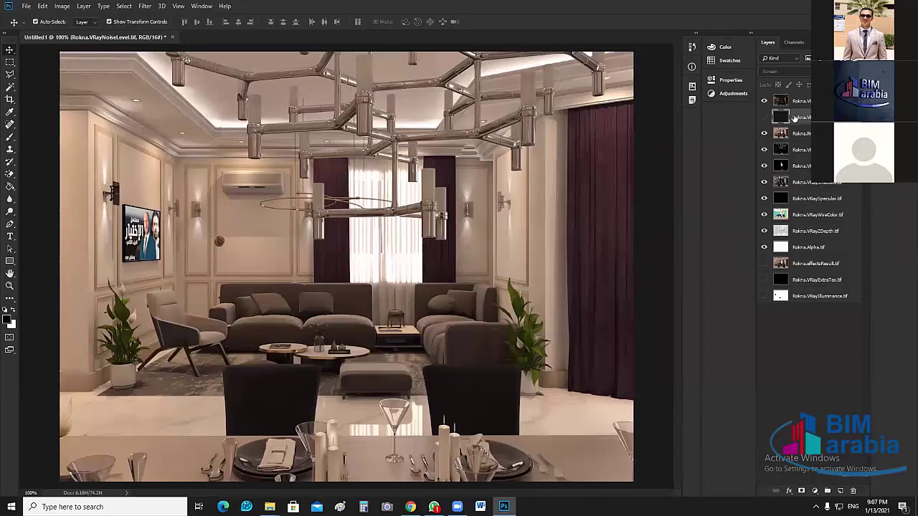
drag(794, 118, 807, 266)
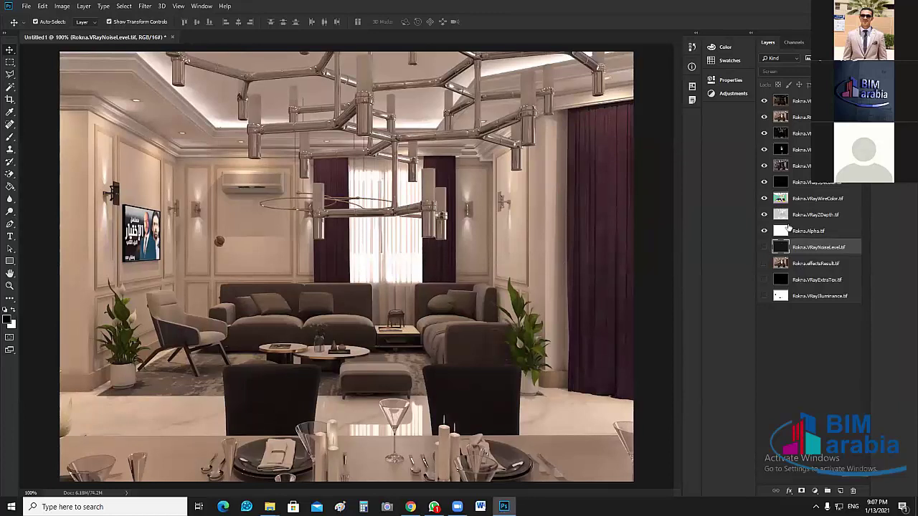
click(765, 248)
Move the VRayReflection layer directly above RGB_color and examine its reflections on the floor and chandelier.
click(802, 133)
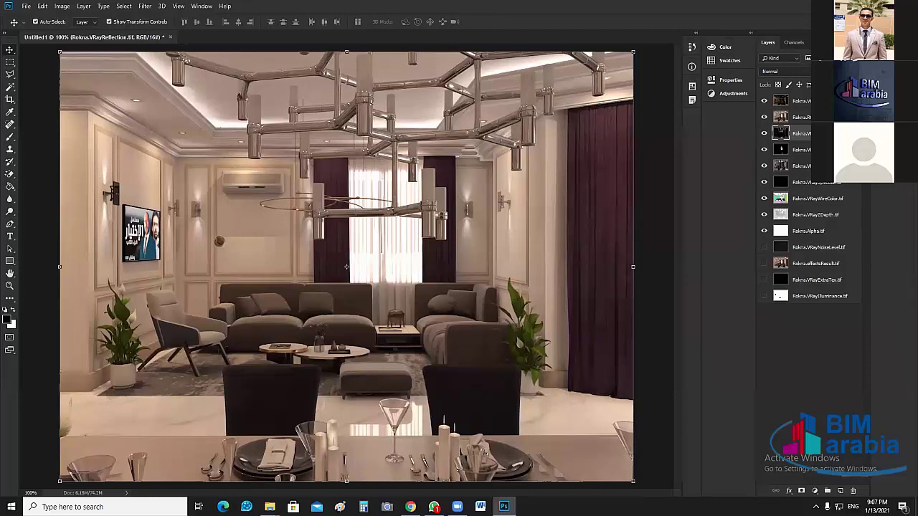
drag(782, 133, 781, 109)
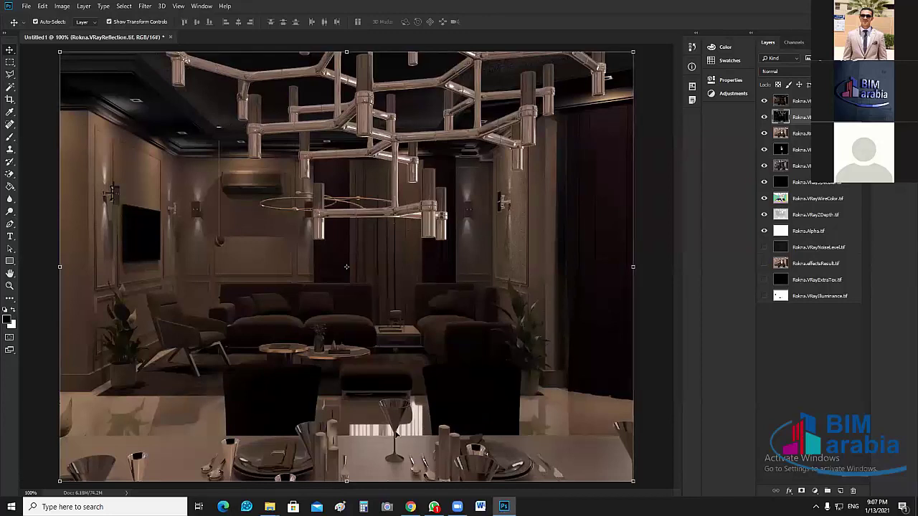
click(419, 427)
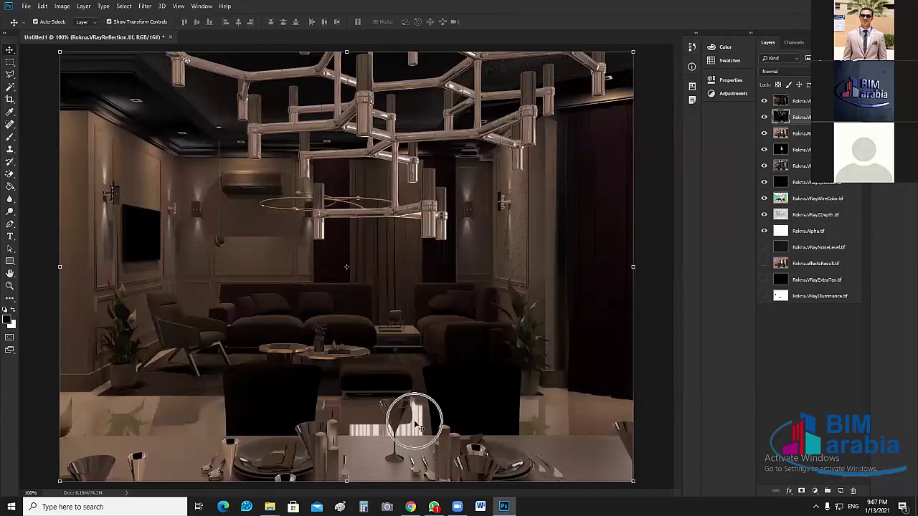
click(435, 234)
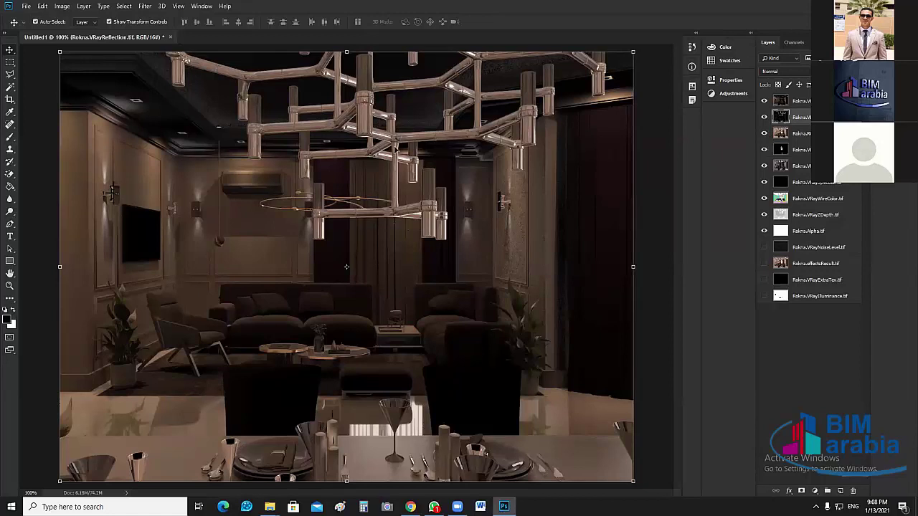
Set the VRayReflection layer's blend mode to Screen and move it above VRayLighting to the top of the stack.
click(806, 73)
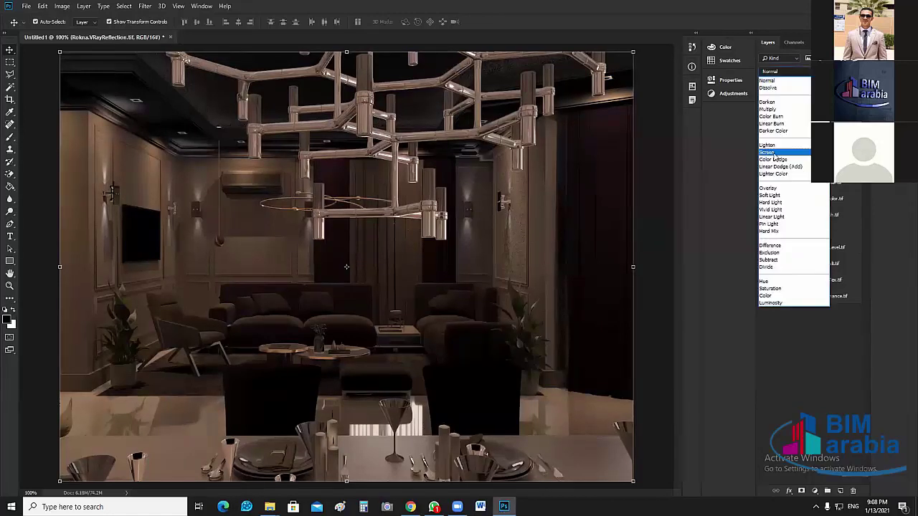
click(774, 153)
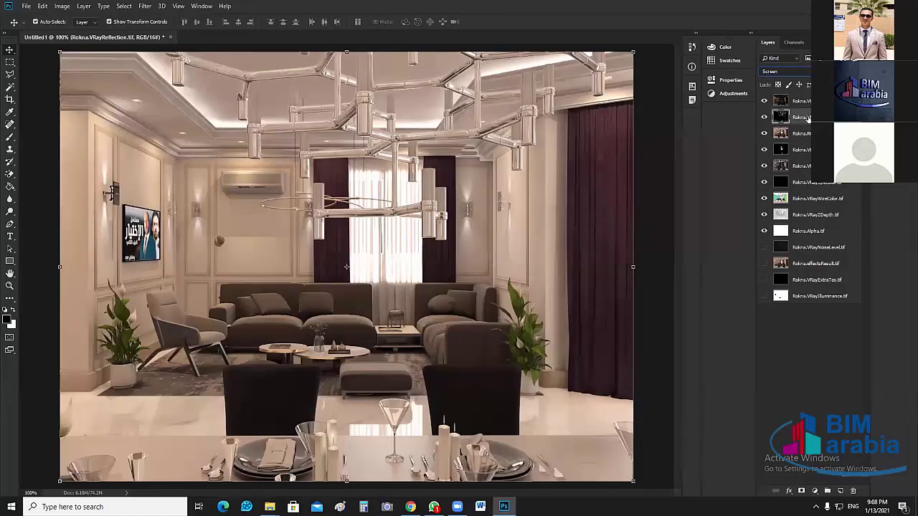
drag(808, 119, 808, 99)
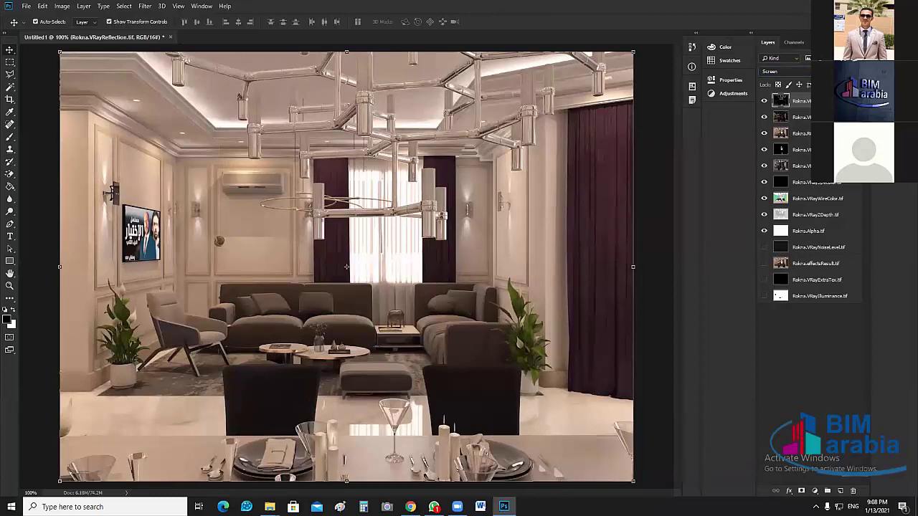
Toggle the VRayReflection layer's visibility to compare the whole render with and without the reflection pass.
click(764, 101)
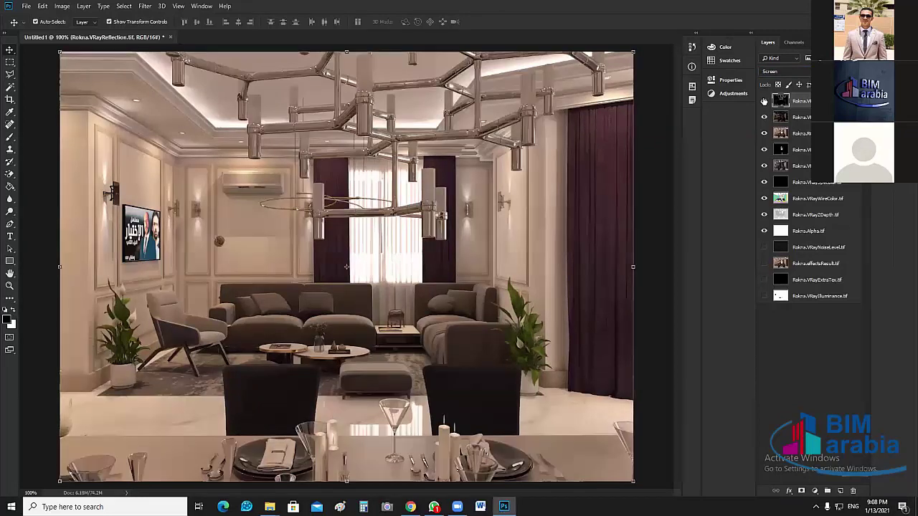
click(765, 100)
click(765, 100)
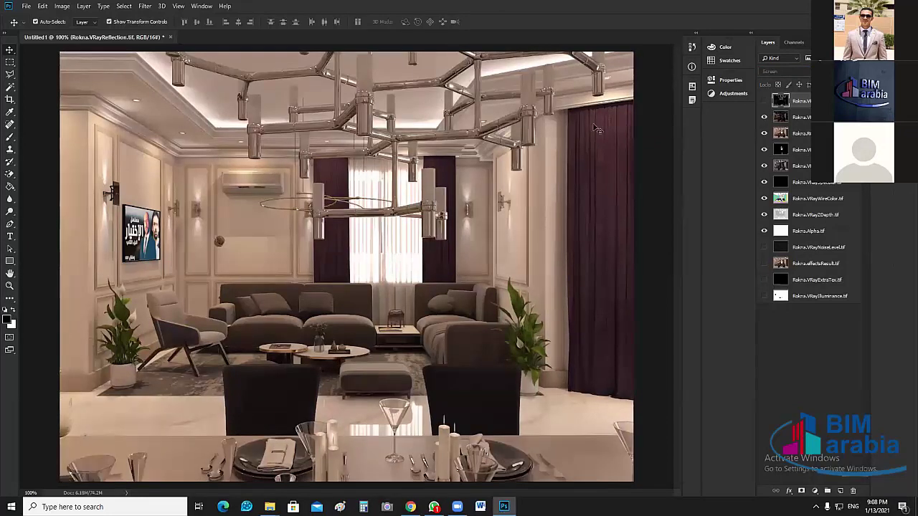
key(ctrl+z)
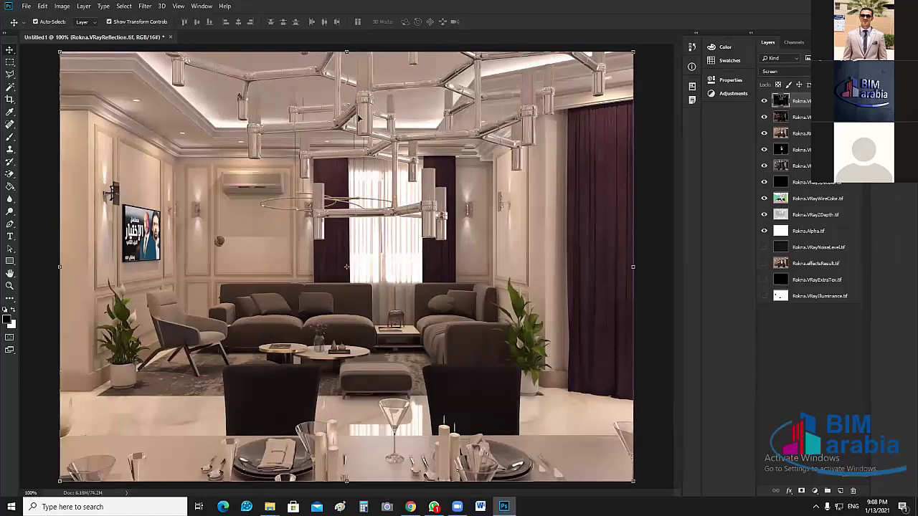
click(764, 101)
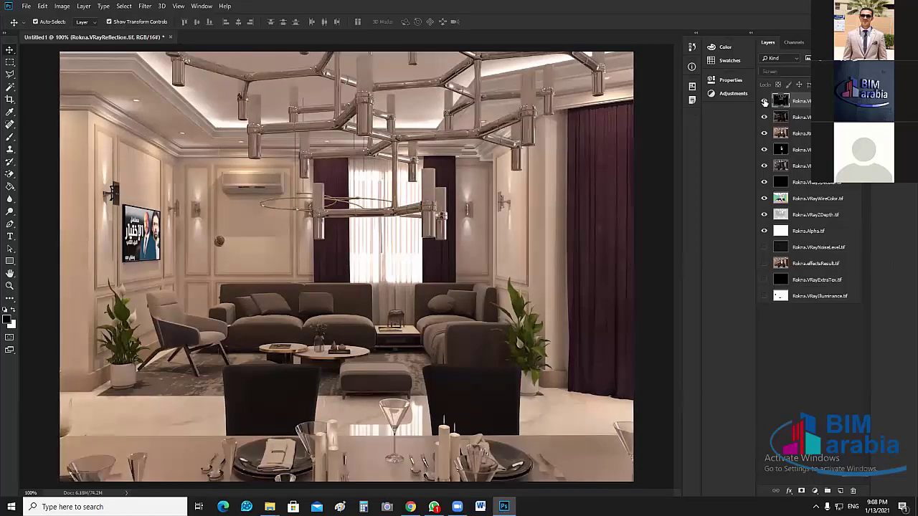
click(765, 101)
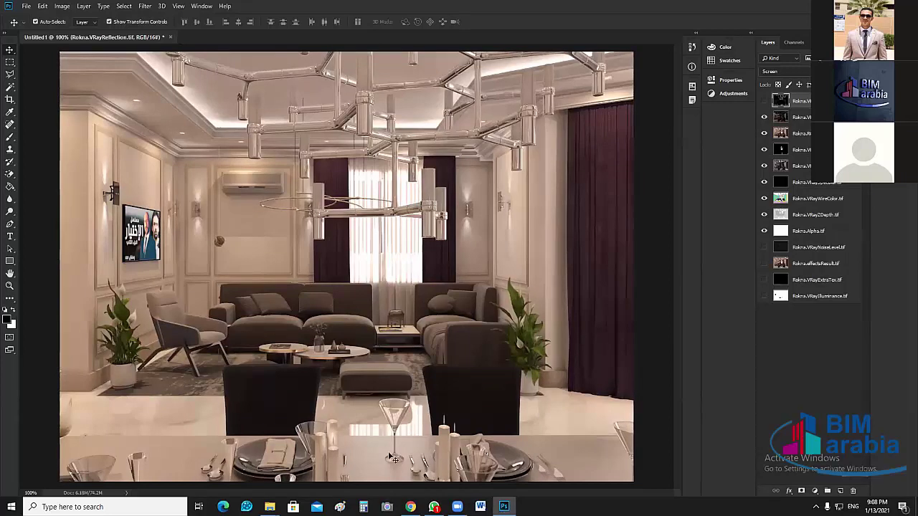
key(ctrl+z)
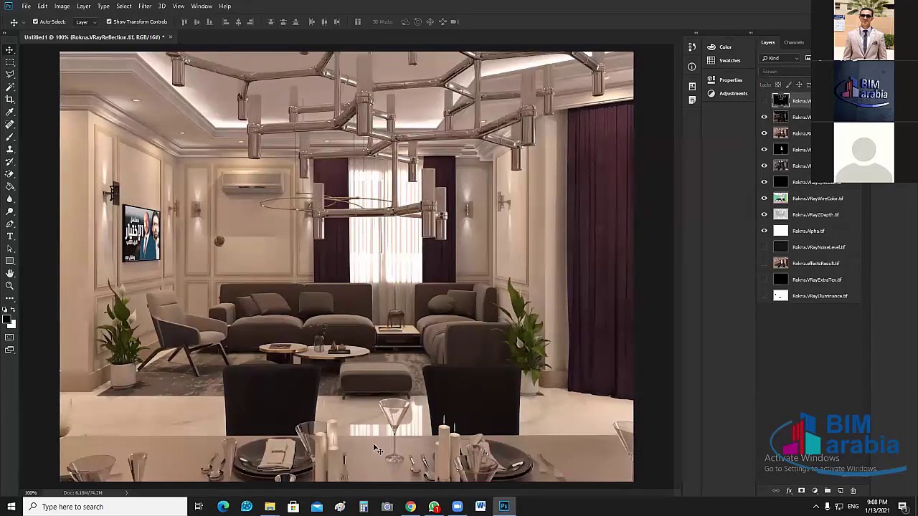
Inspect the glasses, plates and cutlery on the dining table up close with the VRayReflection layer shown and hidden.
key(ctrl+plus)
key(ctrl+plus)
scroll(554, 340, down, 5)
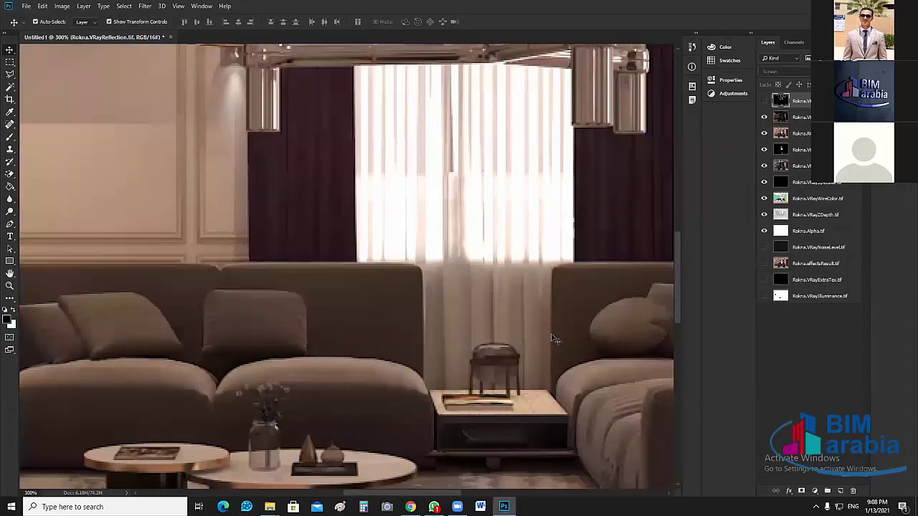
scroll(555, 340, down, 8)
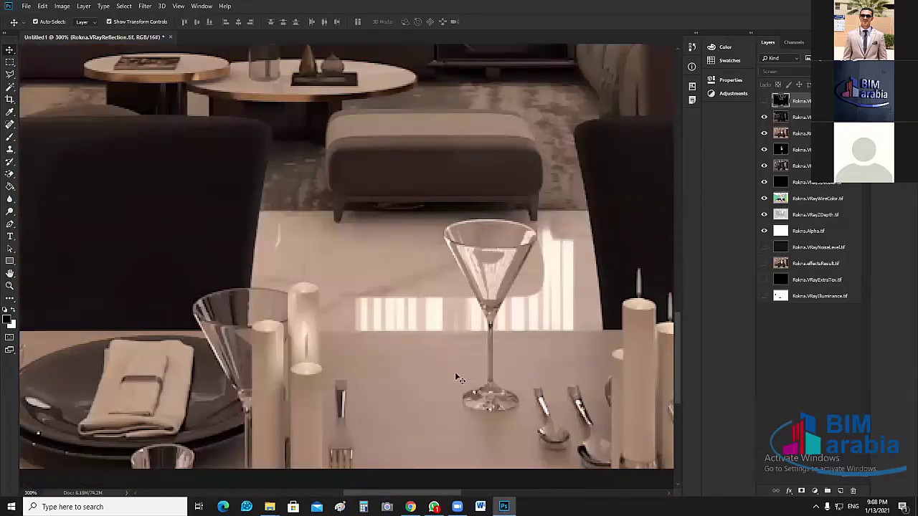
scroll(432, 383, down, 1)
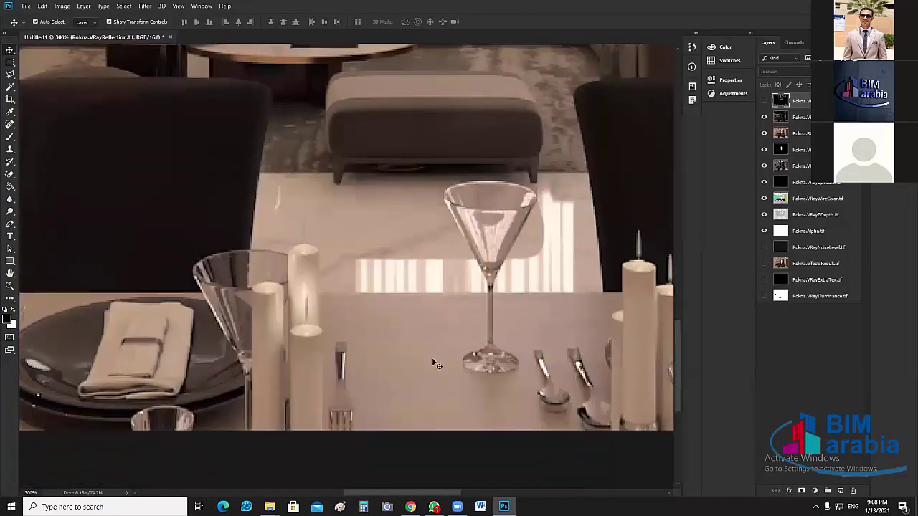
click(763, 101)
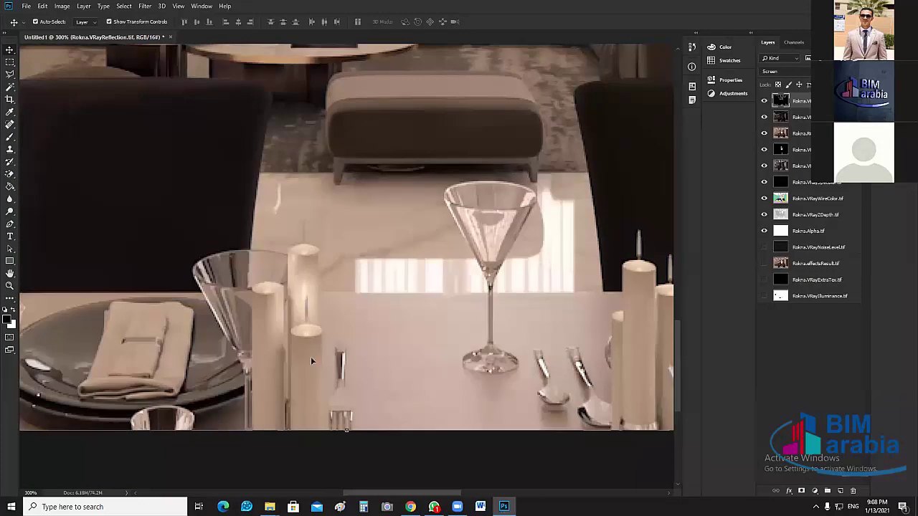
click(762, 104)
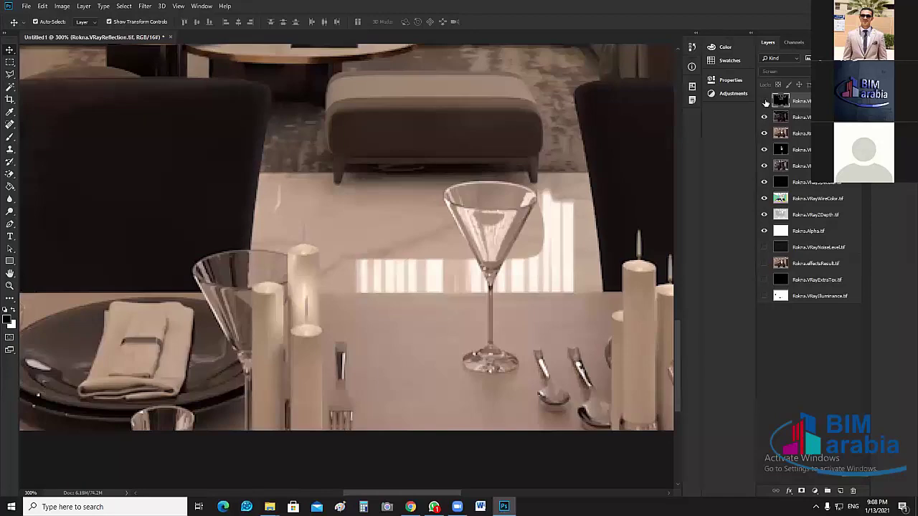
click(765, 102)
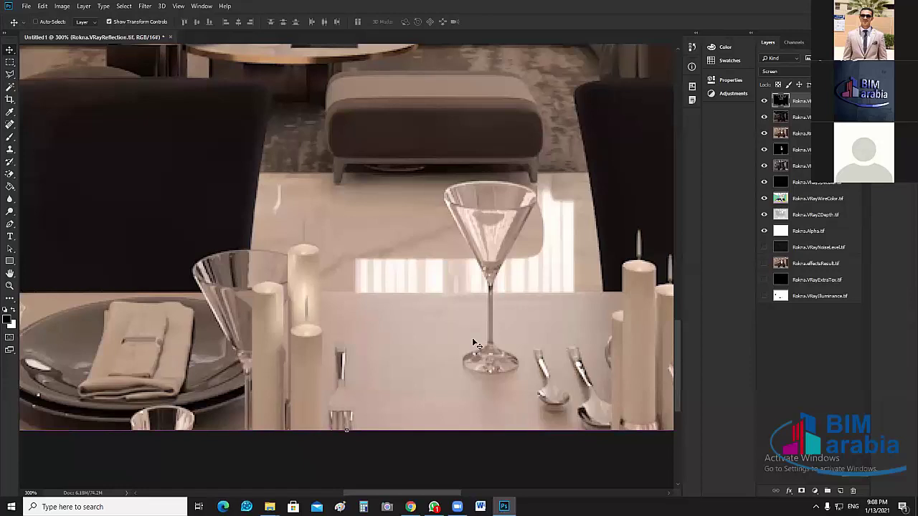
Return to the full room view and compare the image with the VRayReflection layer off and on, leaving it shown.
key(ctrl+minus)
key(ctrl+minus)
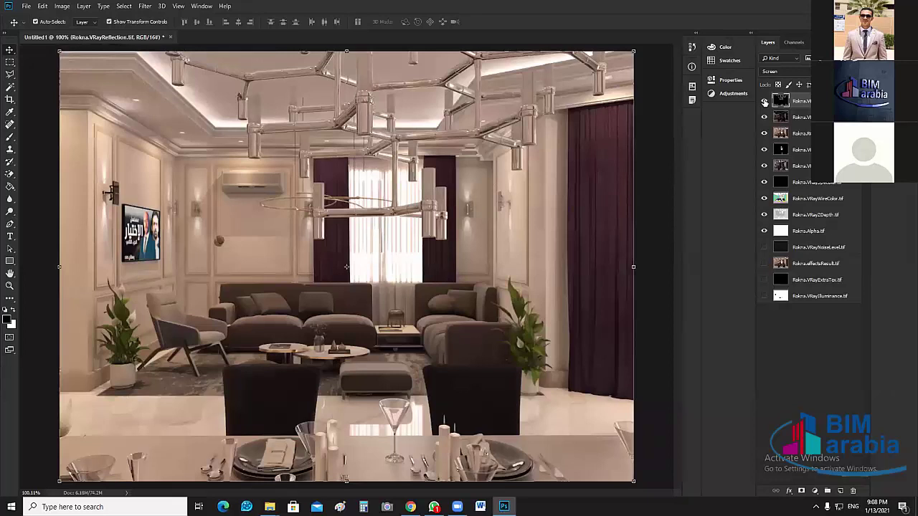
click(764, 101)
click(765, 101)
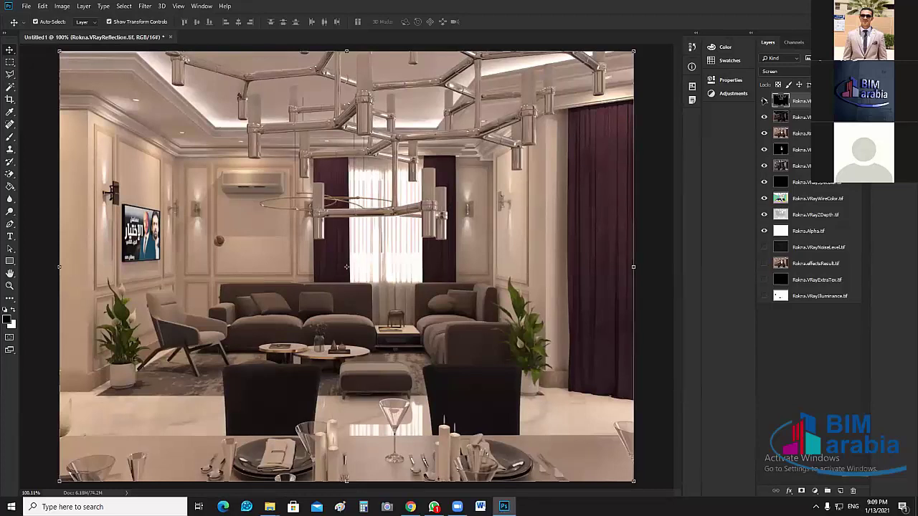
click(763, 100)
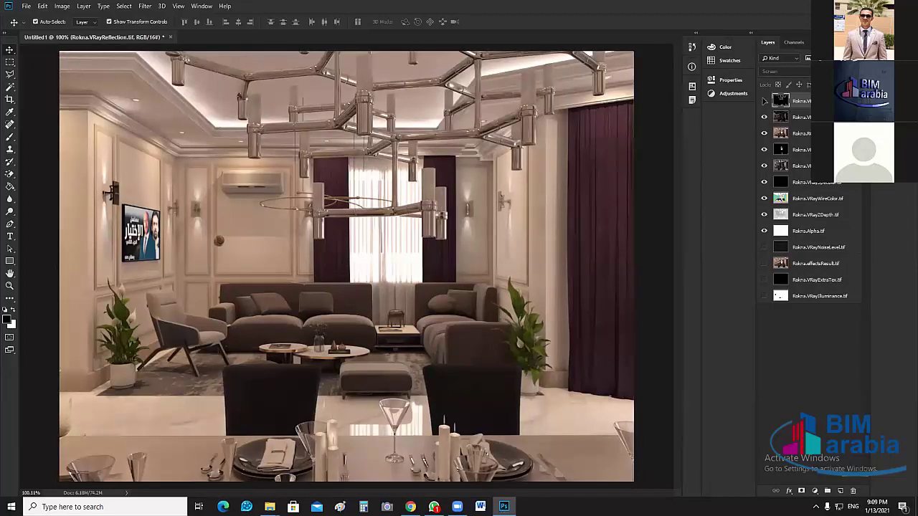
click(764, 100)
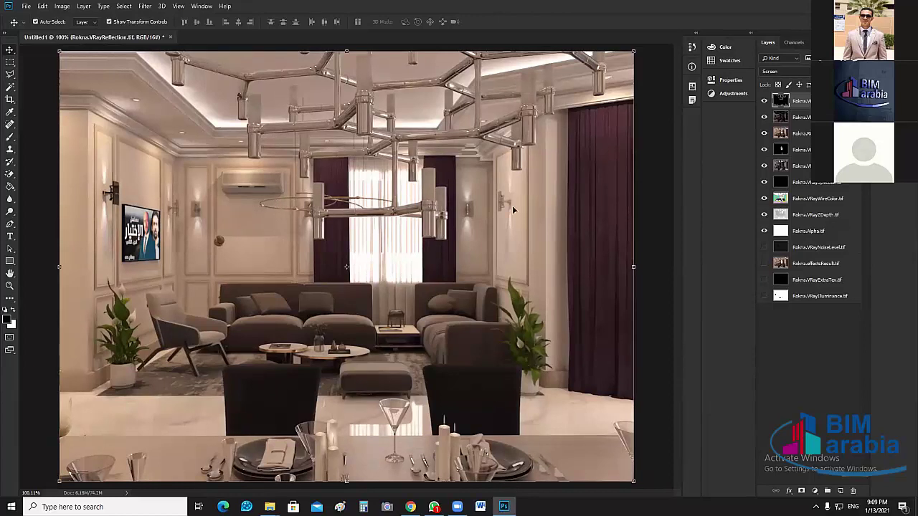
Toggle the VRayLighting layer repeatedly to compare the walls, ceiling and curtains with and without it, leaving it shown.
click(765, 117)
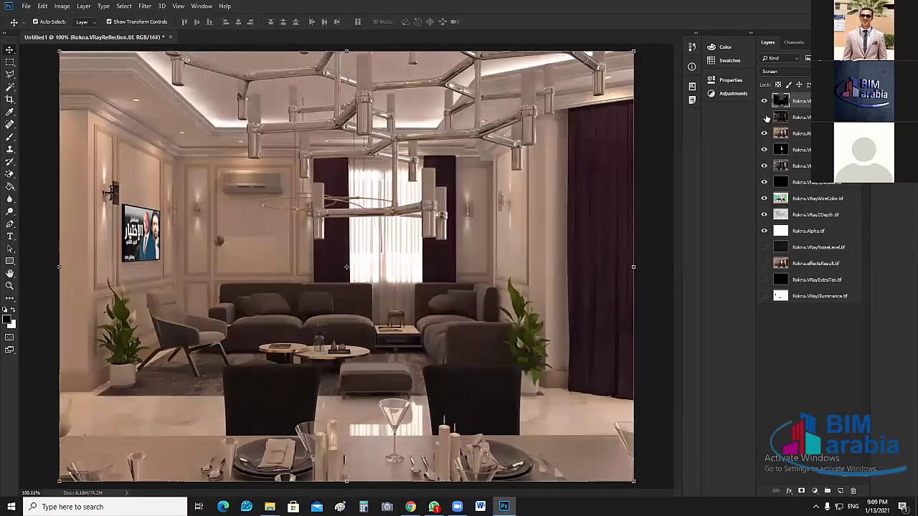
click(765, 117)
click(764, 117)
click(764, 117)
click(765, 117)
click(764, 117)
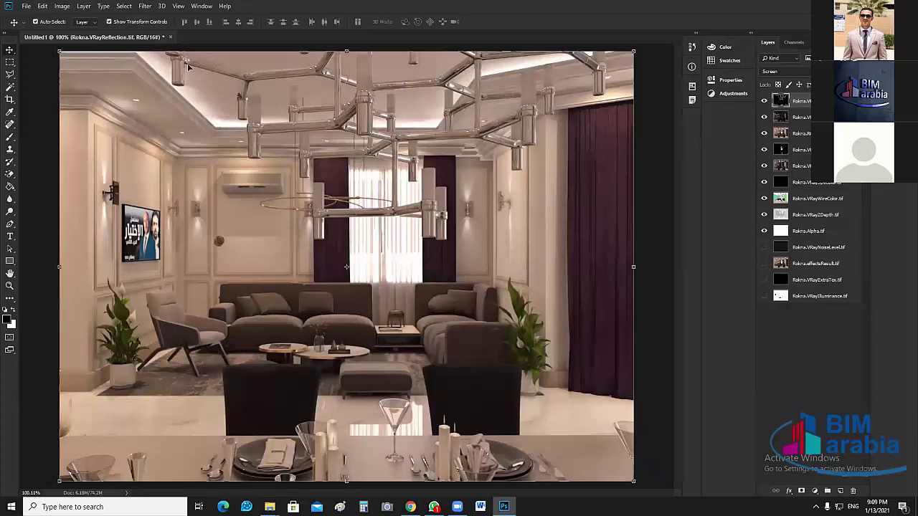
click(764, 118)
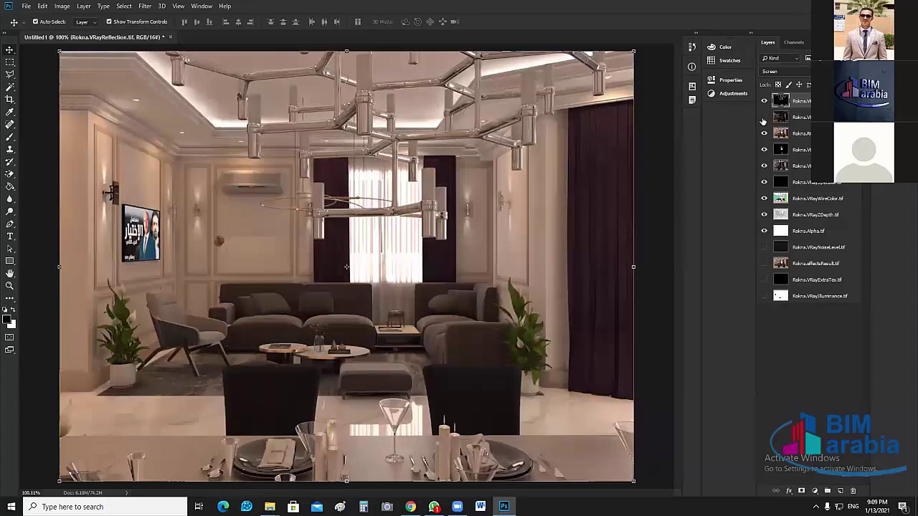
click(764, 118)
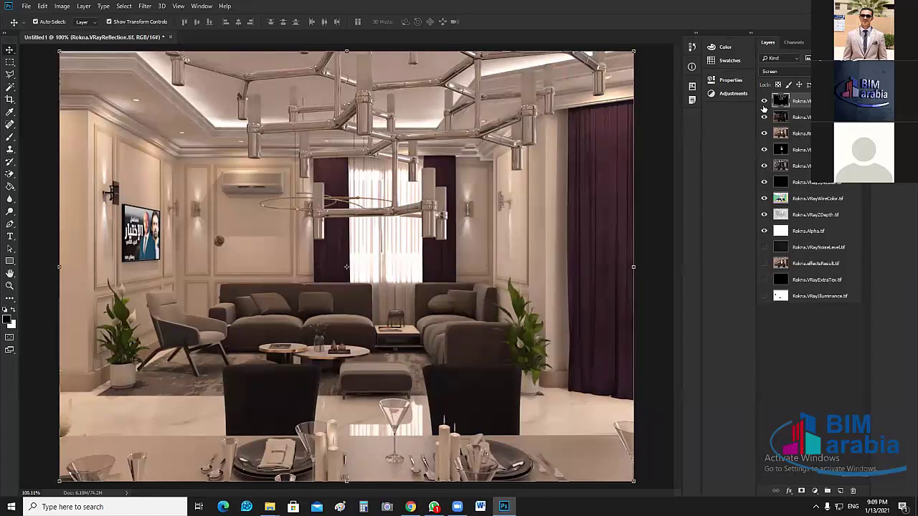
Recheck the VRayReflection layer's contribution over the lighting pass by toggling its visibility, leaving it shown.
click(764, 101)
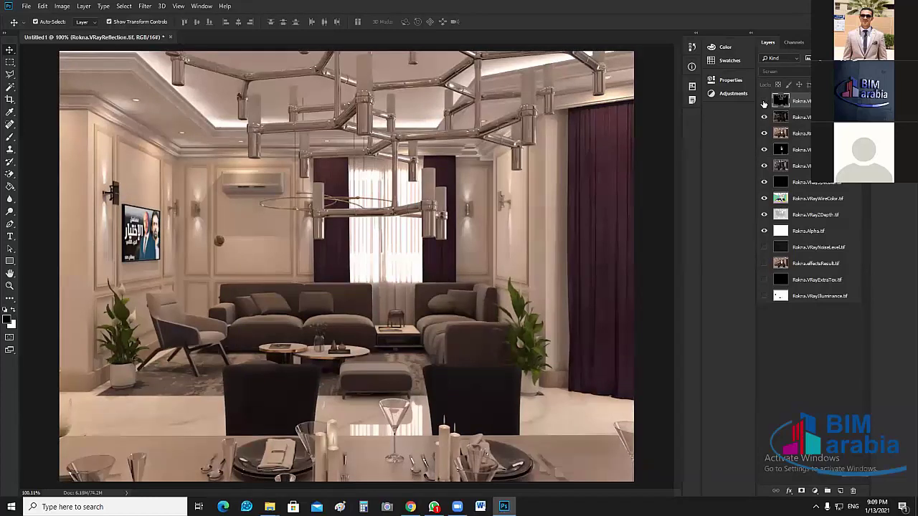
click(764, 101)
click(764, 101)
click(764, 101)
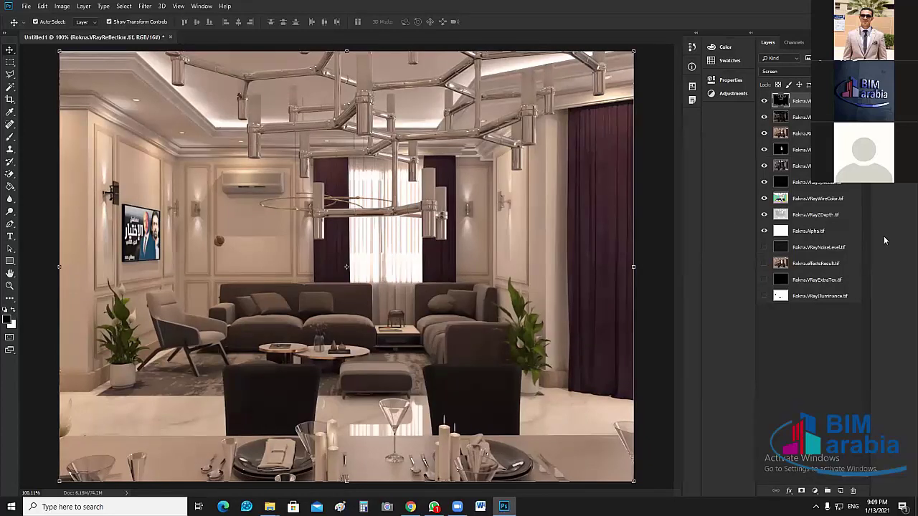
Move the VRayRefraction layer directly above RGB_color, beneath the VRayLighting layer.
click(803, 150)
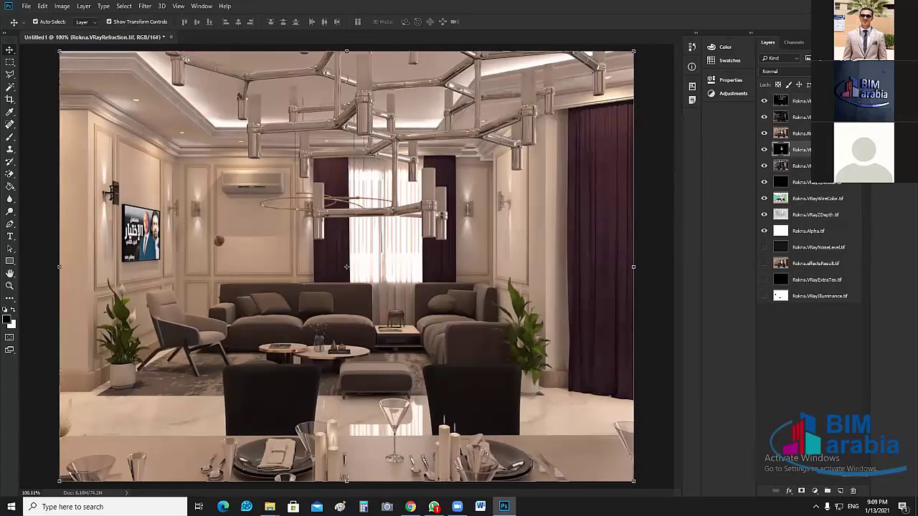
drag(803, 150, 803, 128)
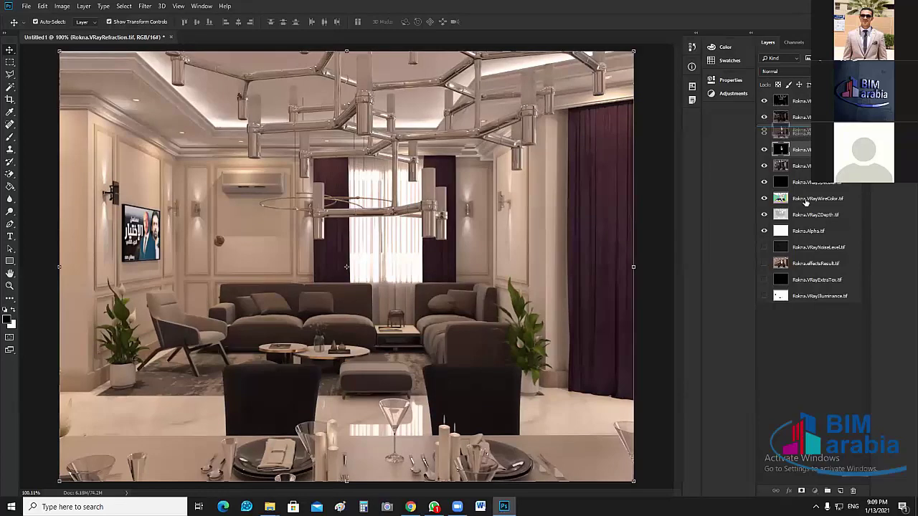
drag(645, 204, 646, 208)
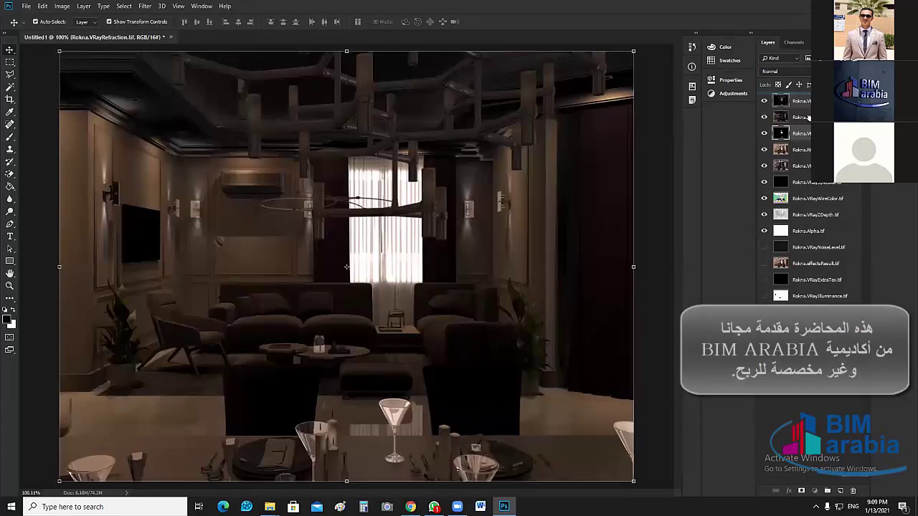
Hide the VRayReflection and VRayLighting layers to isolate the VRayRefraction pass and examine its refractive objects.
click(764, 100)
click(764, 100)
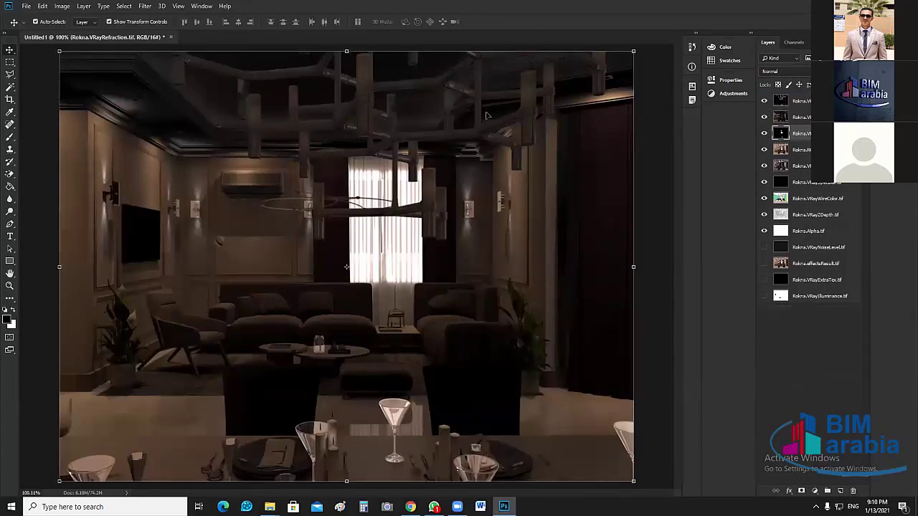
click(764, 101)
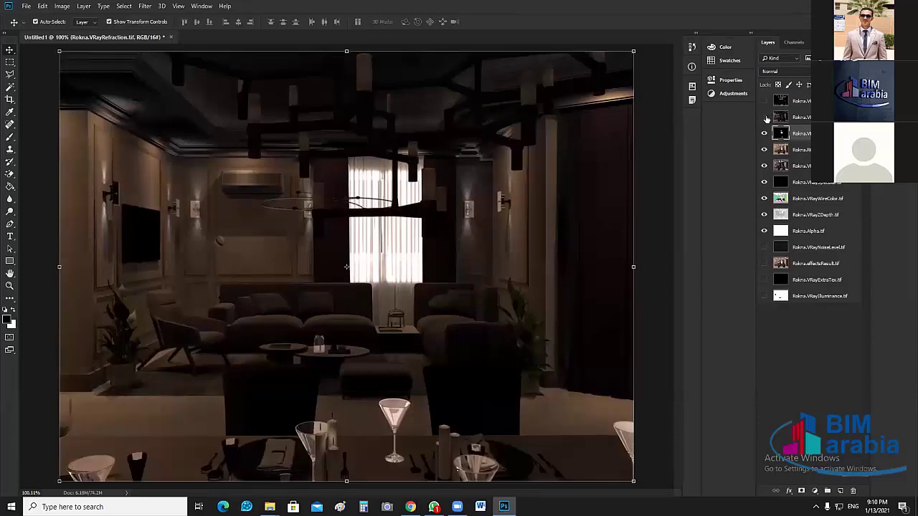
click(765, 117)
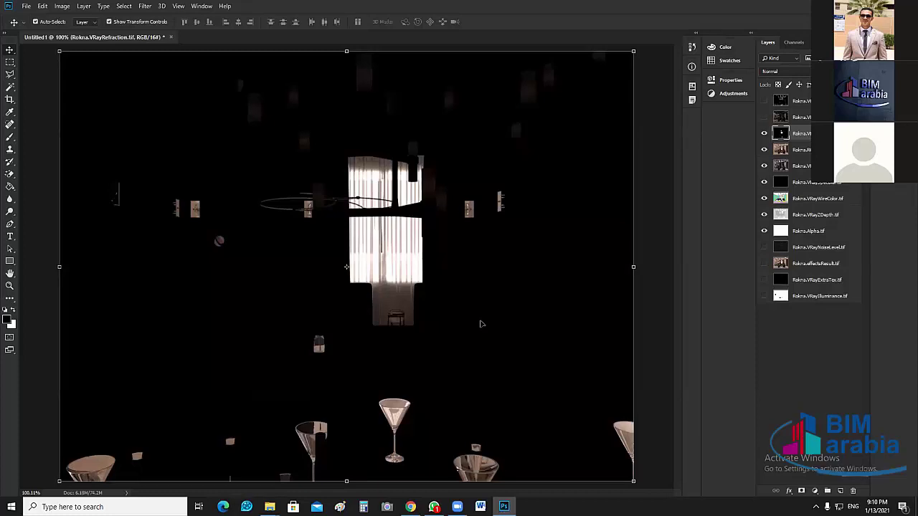
click(498, 201)
click(367, 77)
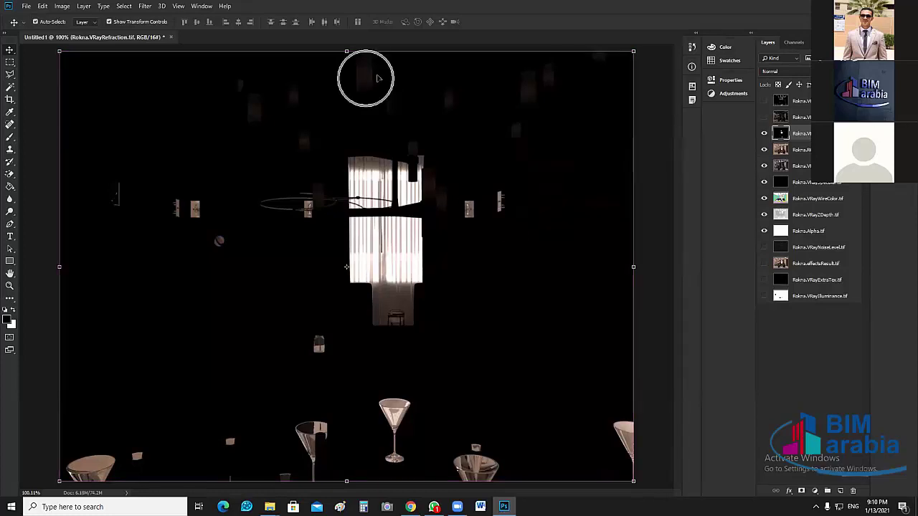
click(371, 78)
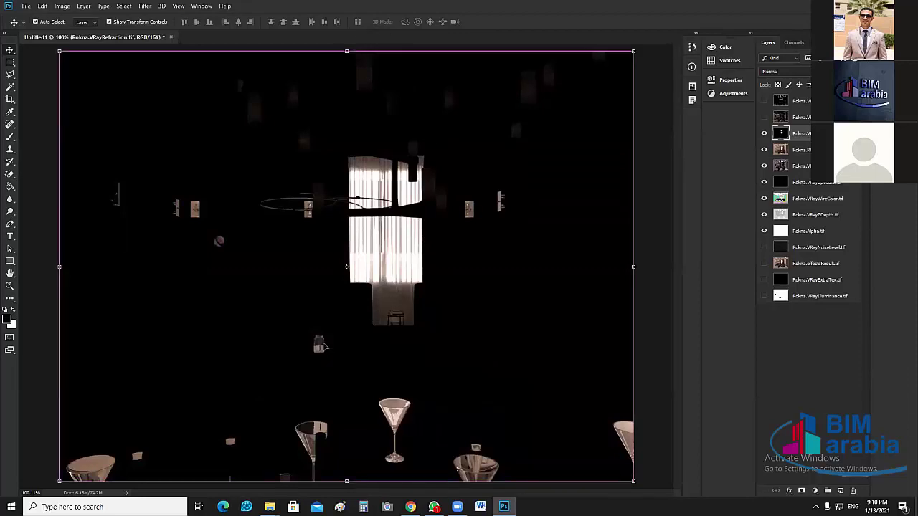
Show the VRayReflection and VRayLighting layers over the refraction pass for comparison, and hide them again.
click(765, 101)
click(765, 117)
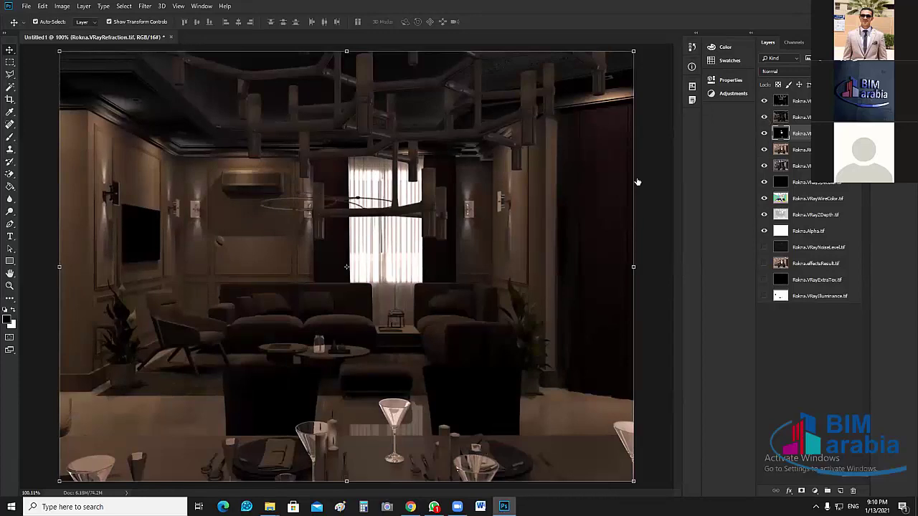
key(ctrl+z)
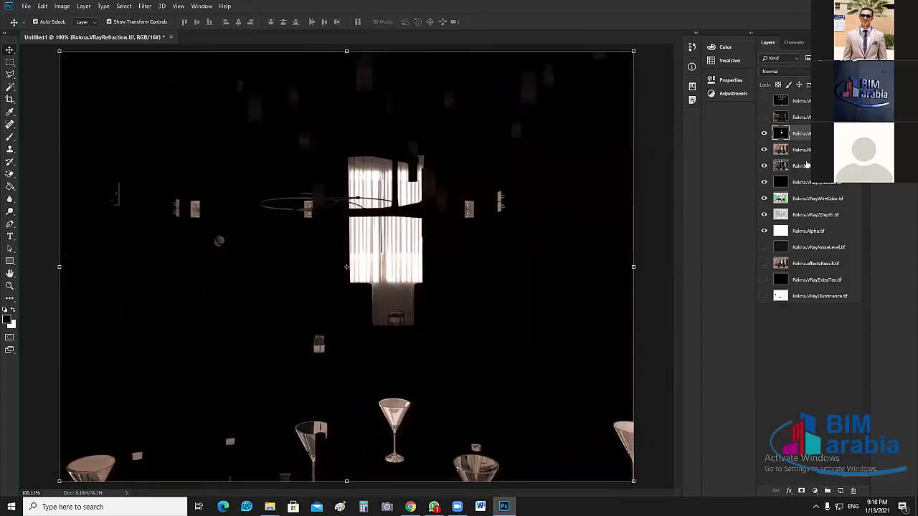
Hide the VRayRefraction layer and examine the side-table object and drinking glasses in the RGB_color render.
click(765, 135)
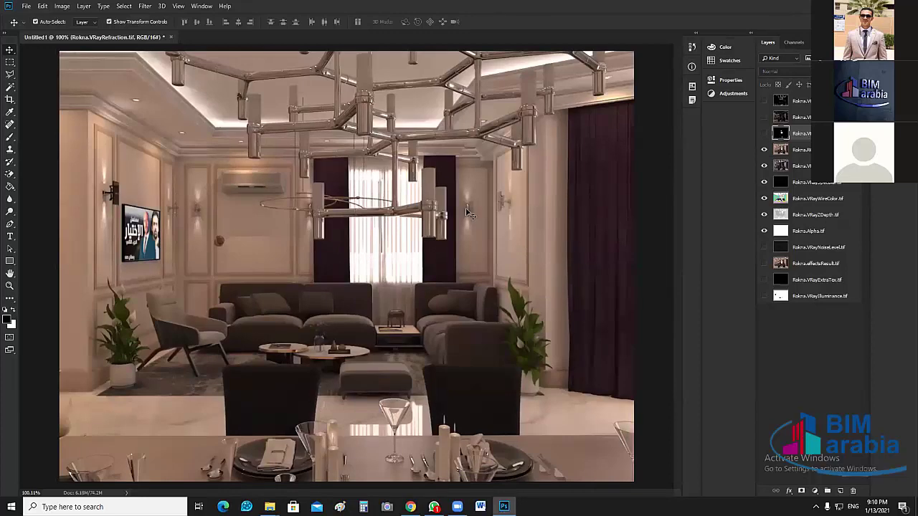
key(ctrl)
click(398, 321)
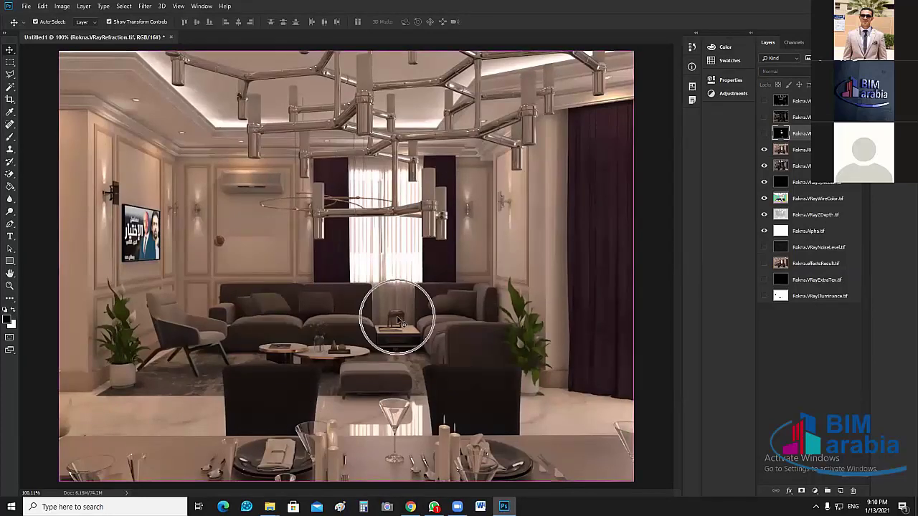
click(316, 439)
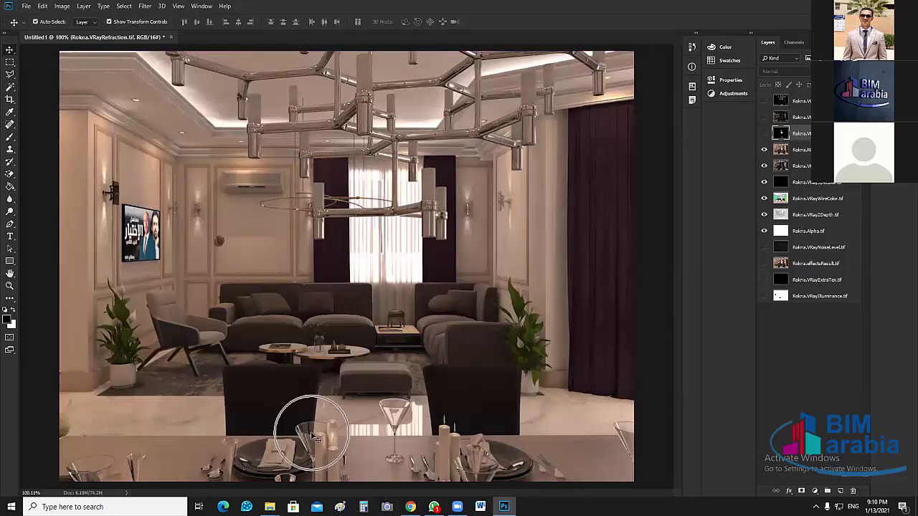
Show the VRayRefraction layer over RGB_color and set its blend mode to Screen.
click(764, 133)
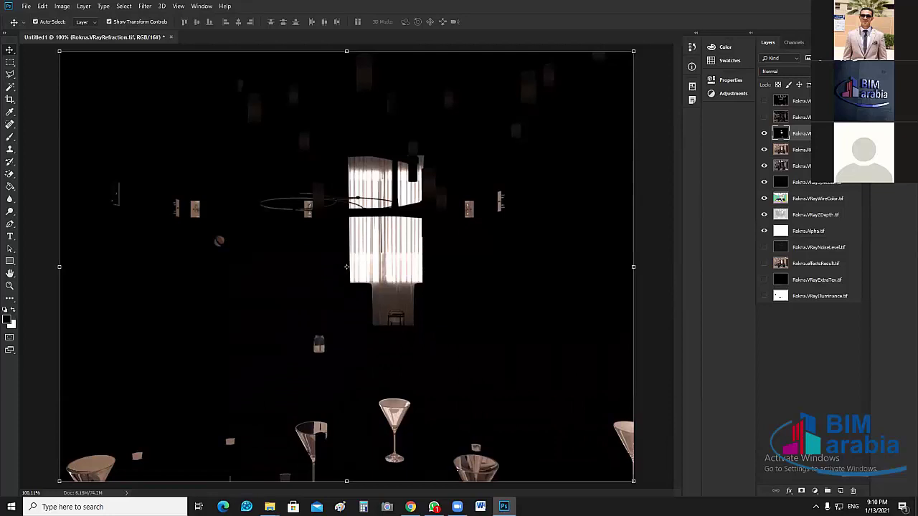
click(782, 71)
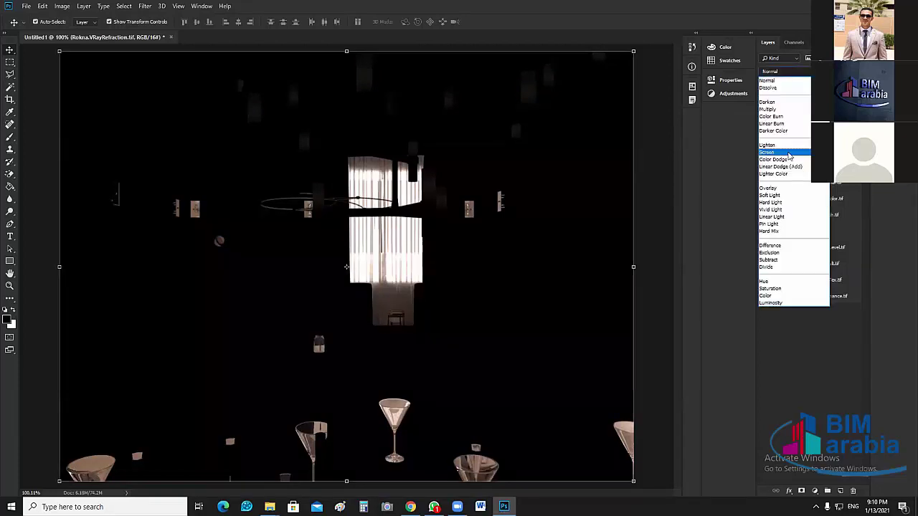
click(787, 153)
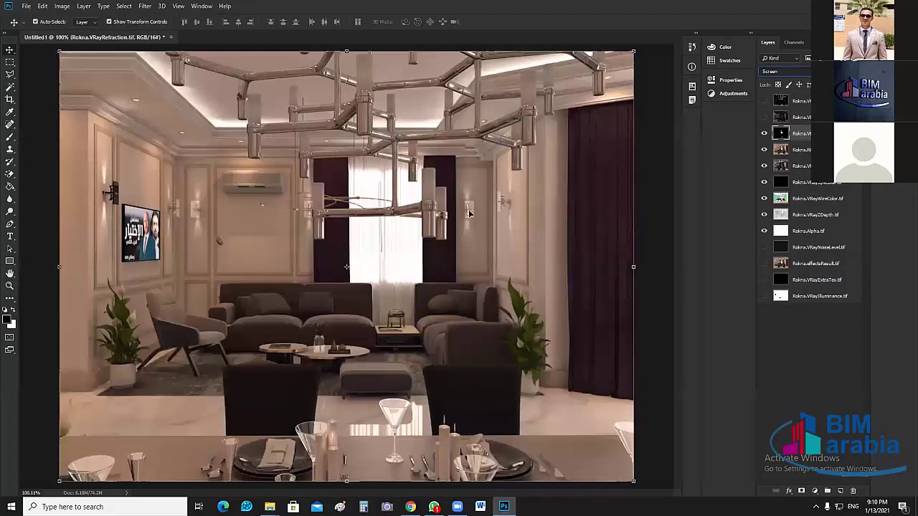
Toggle the VRayRefraction layer's visibility to compare the glasses, wall lamps and table objects with and without the pass.
click(322, 344)
key(ctrl+comma)
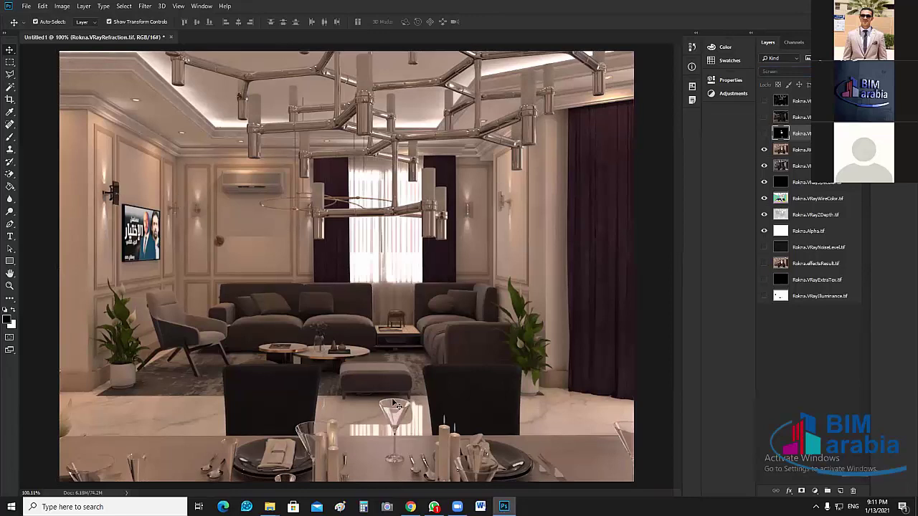
click(764, 134)
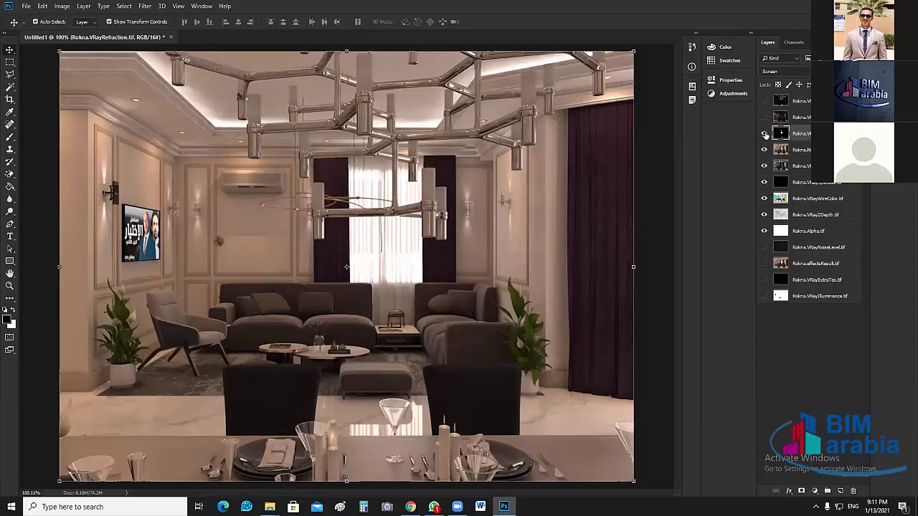
click(764, 133)
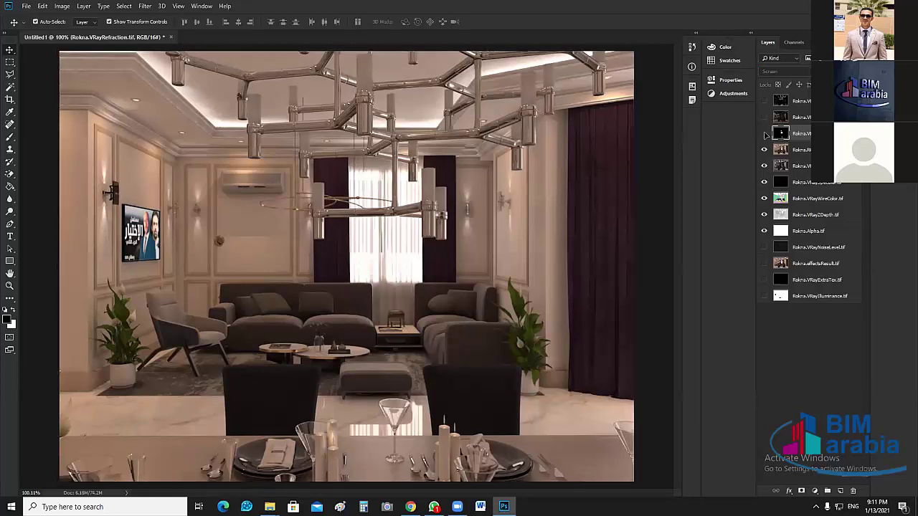
click(470, 209)
click(470, 210)
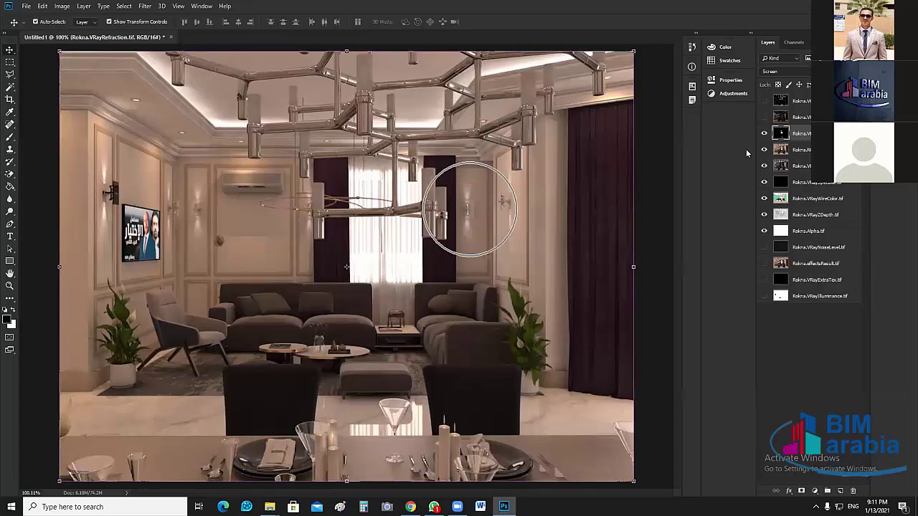
click(765, 133)
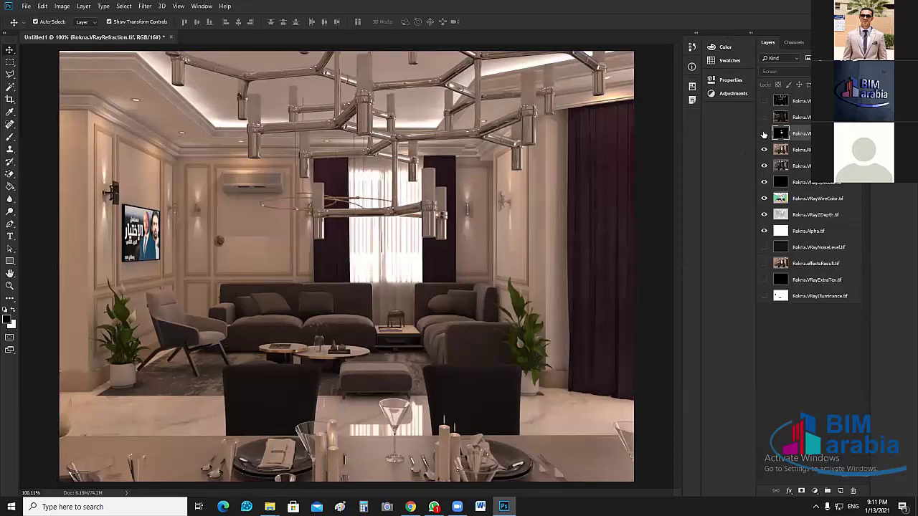
click(764, 133)
click(764, 133)
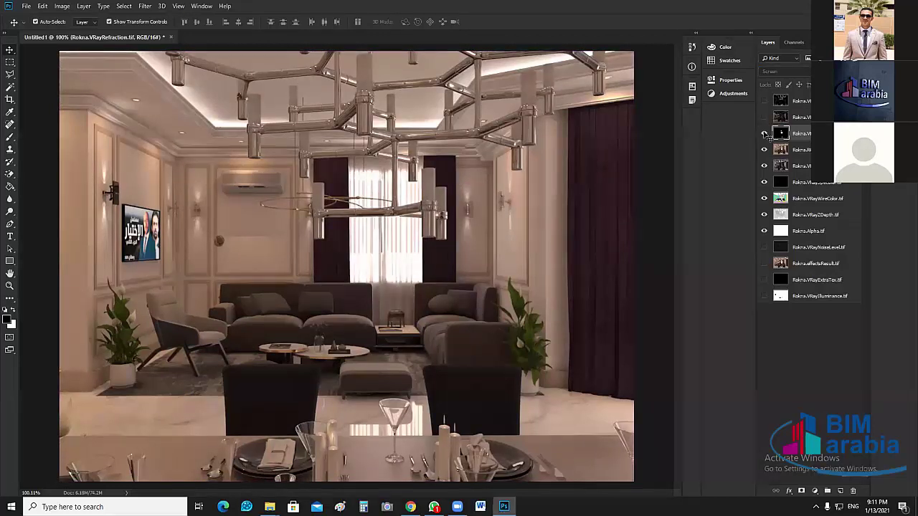
click(764, 134)
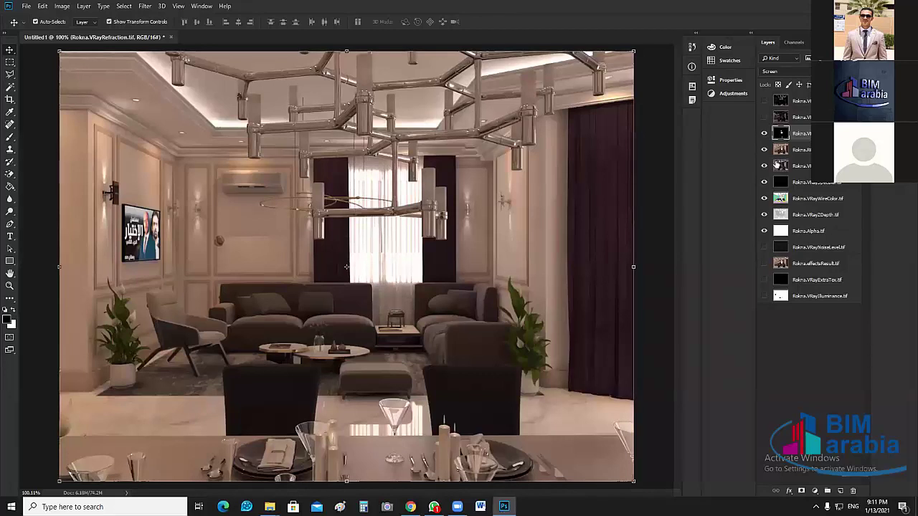
Show the VRayLighting and VRayReflection layers, and toggle the lighting and refraction passes to compare their effect on the composite.
click(765, 117)
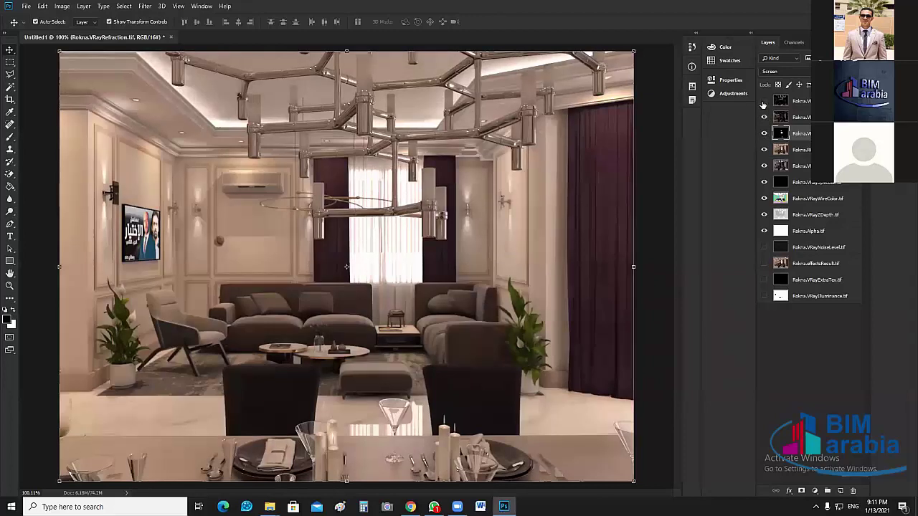
click(765, 101)
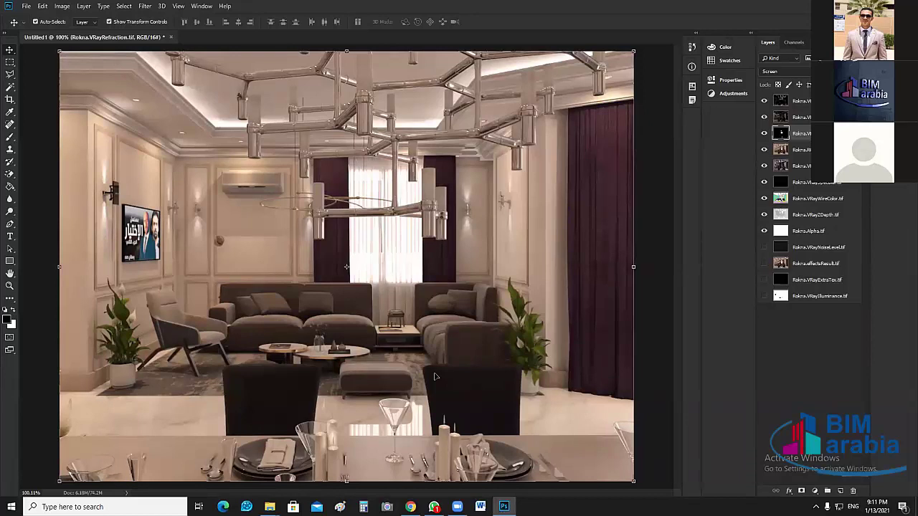
click(764, 117)
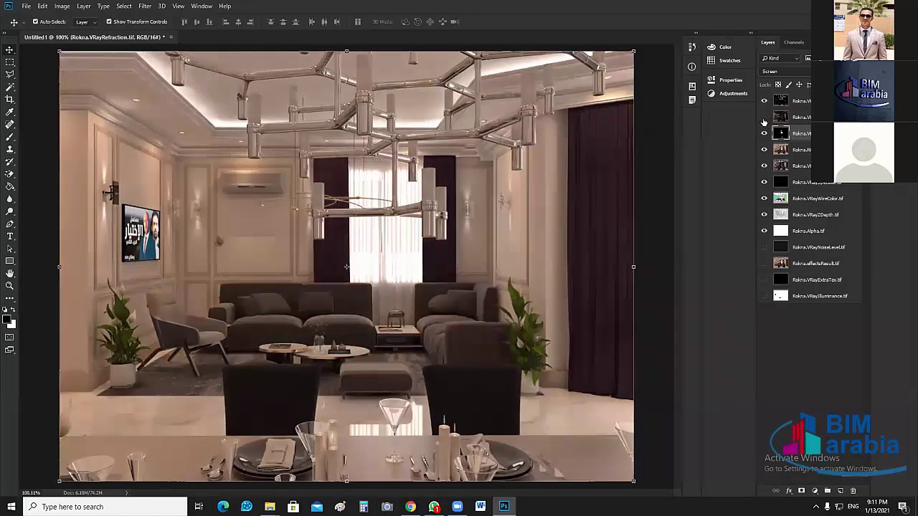
click(764, 118)
click(764, 118)
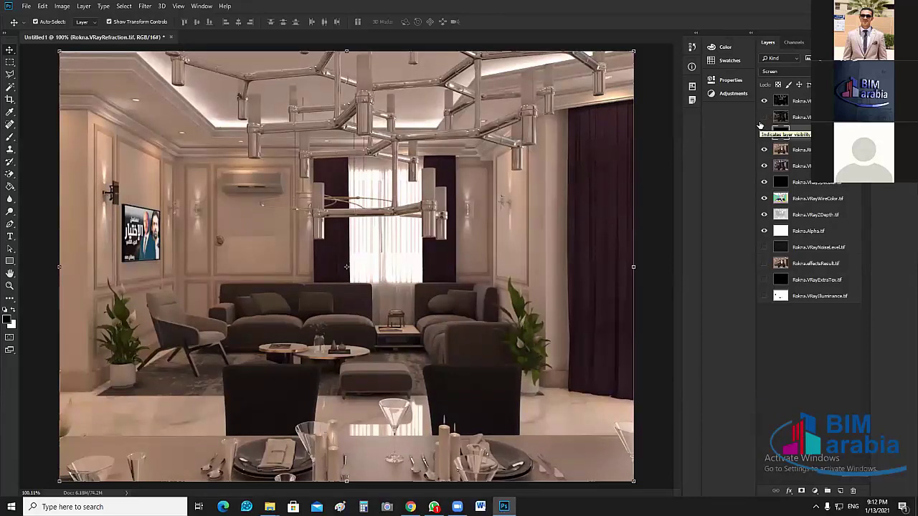
click(762, 129)
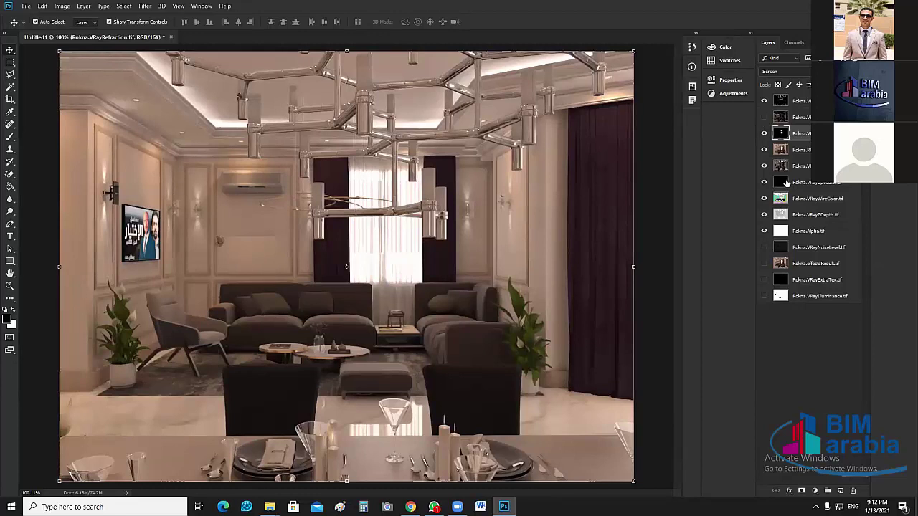
Move the VRayShadows layer directly above RGB_color and isolate it by hiding the VRayRefraction and VRayReflection layers.
click(811, 152)
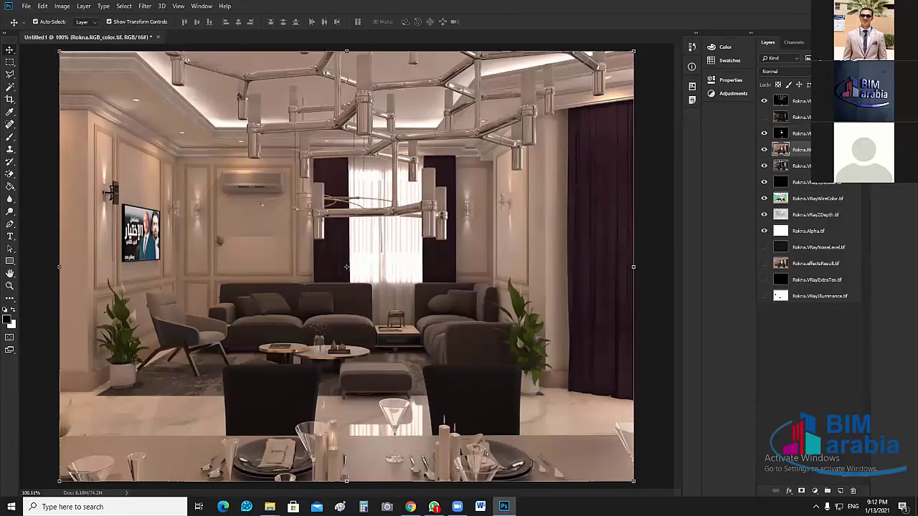
click(811, 166)
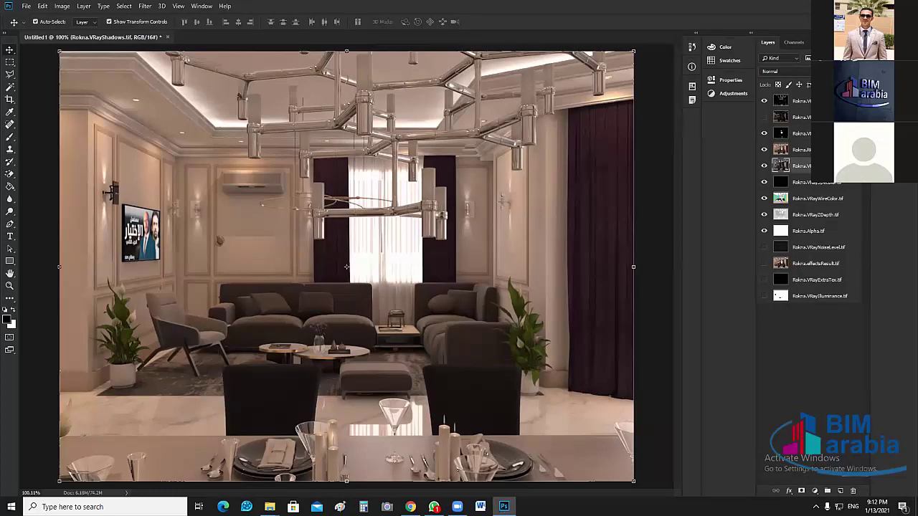
drag(786, 166, 768, 139)
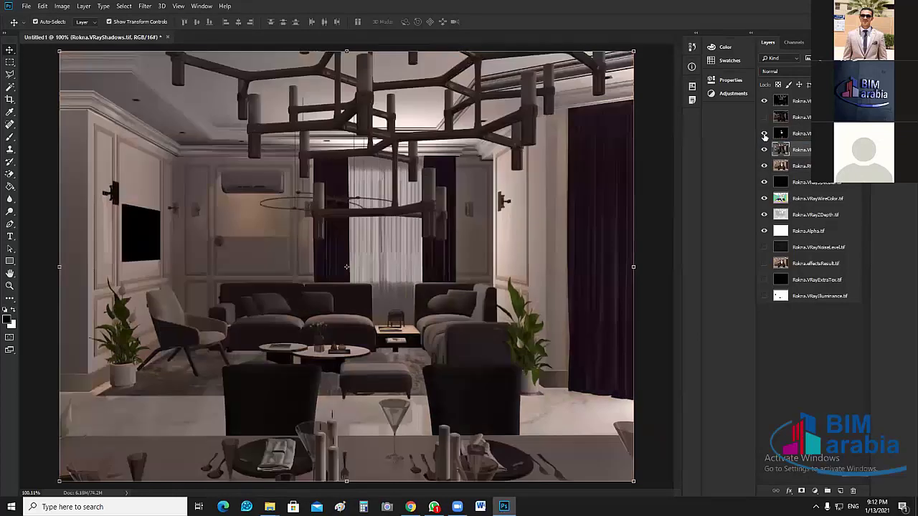
click(764, 133)
click(763, 101)
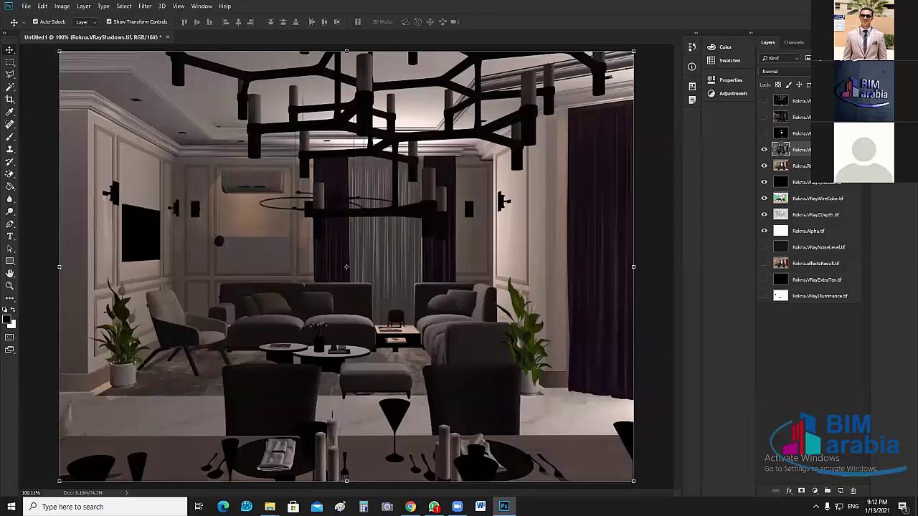
Try the Darken and Multiply blend modes on the VRayShadows layer and compare the two.
click(782, 71)
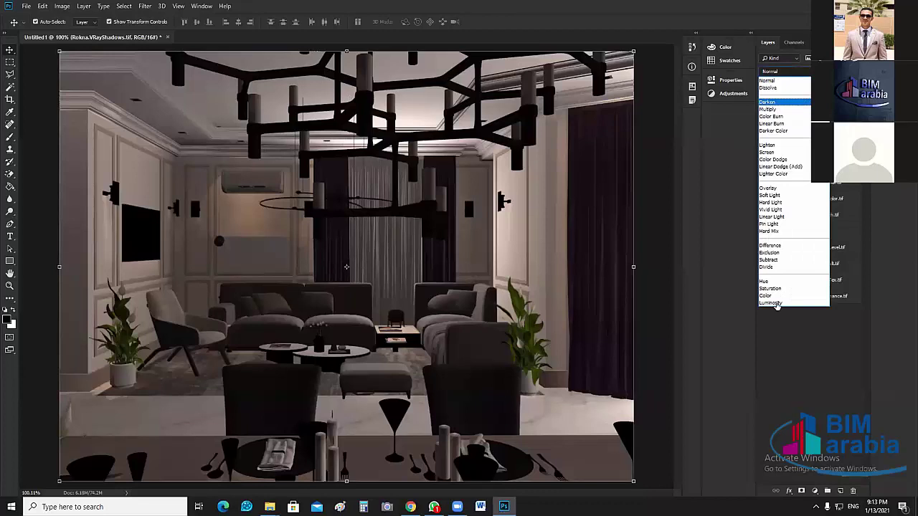
key(Return)
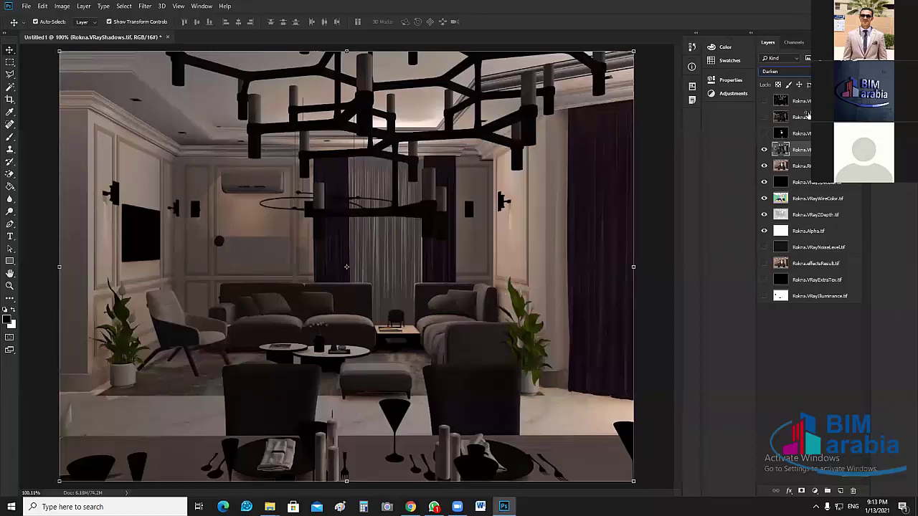
click(796, 72)
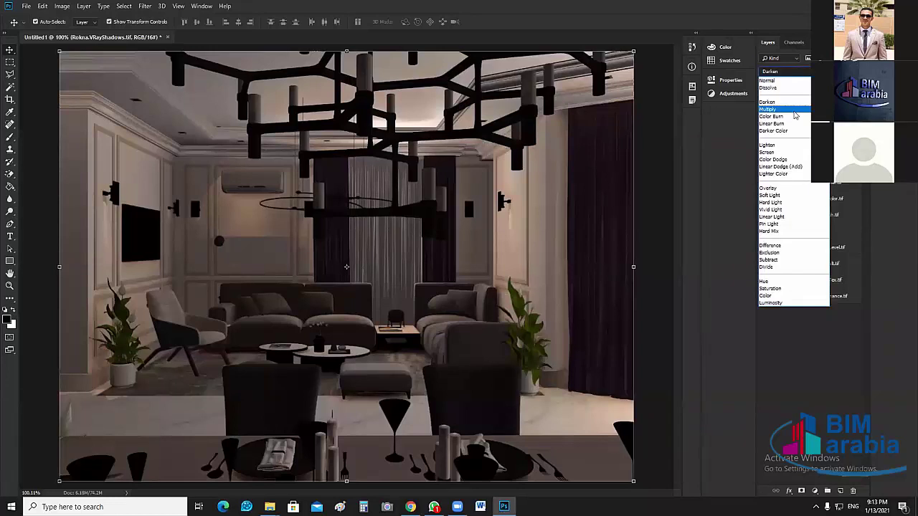
click(769, 109)
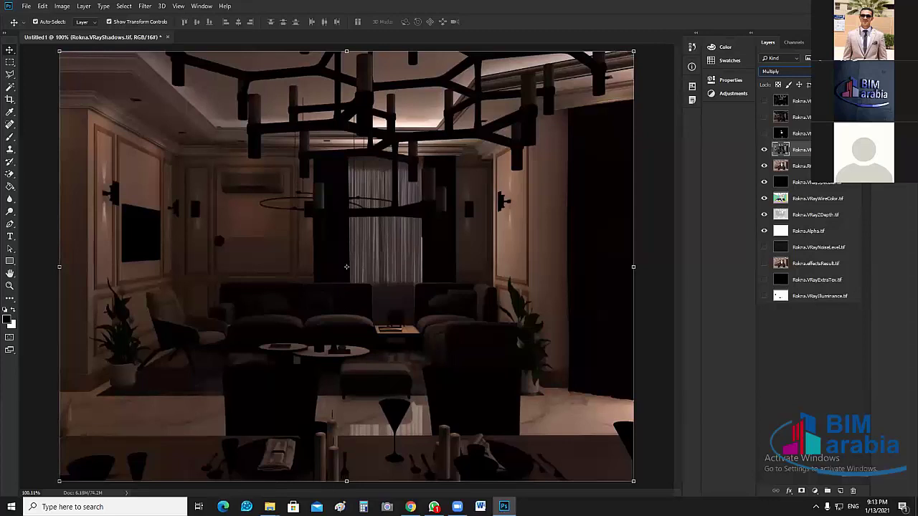
click(786, 72)
click(782, 87)
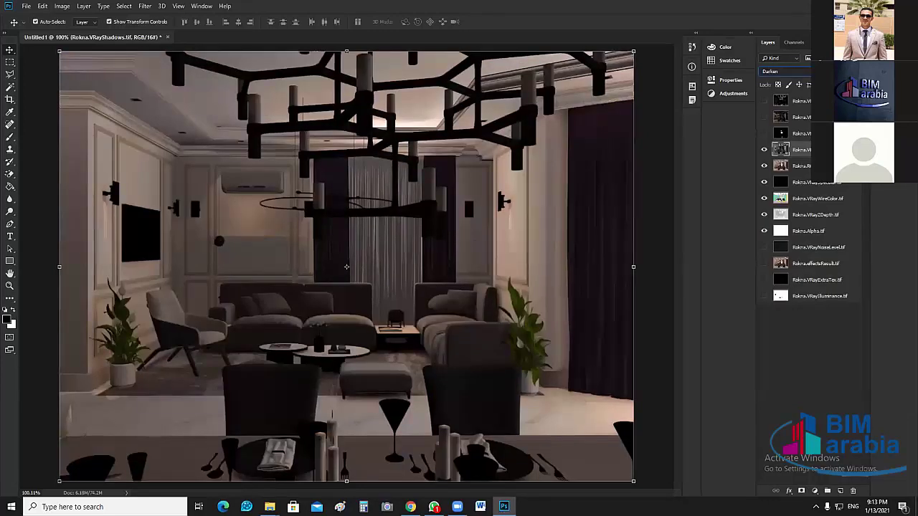
click(785, 71)
click(786, 110)
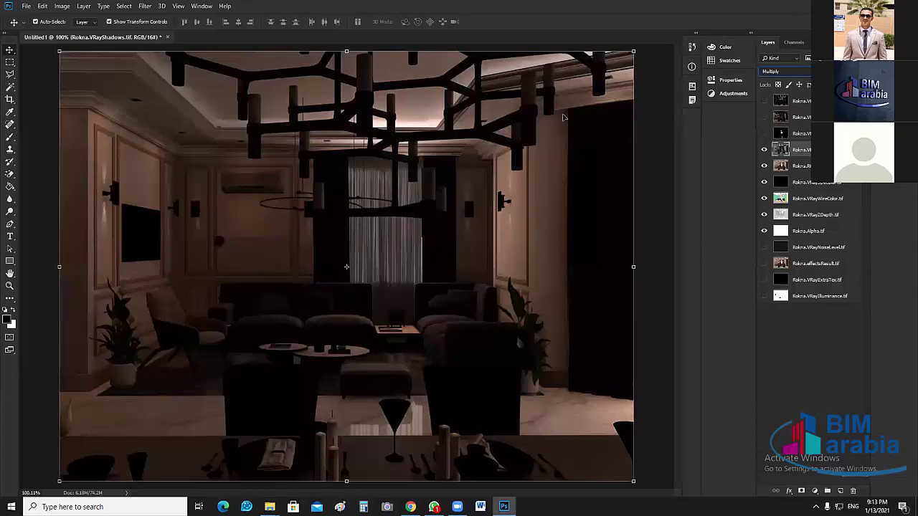
Try the Linear Burn and Darker Color blend modes on the VRayShadows layer.
click(785, 72)
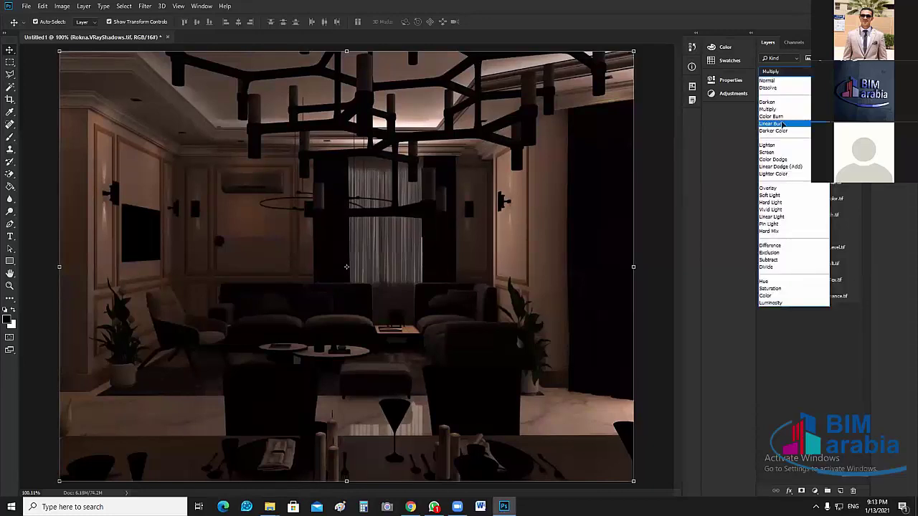
click(784, 124)
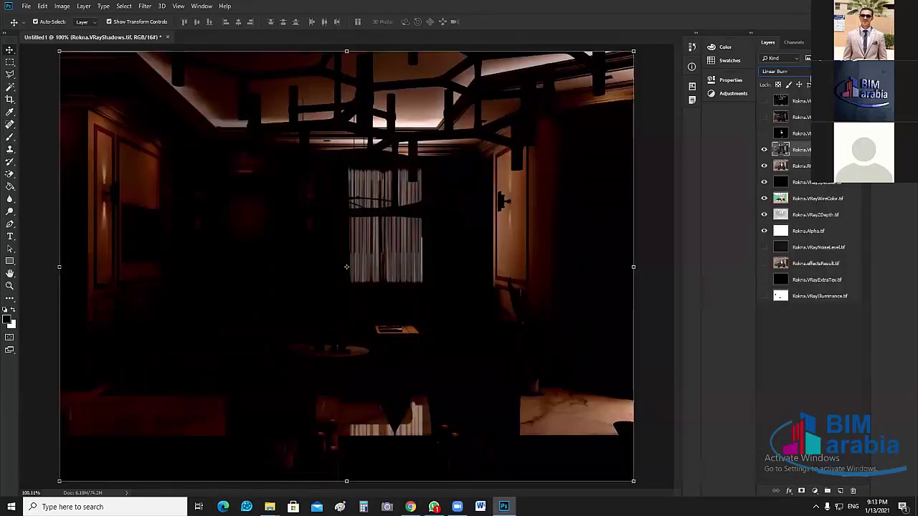
click(785, 72)
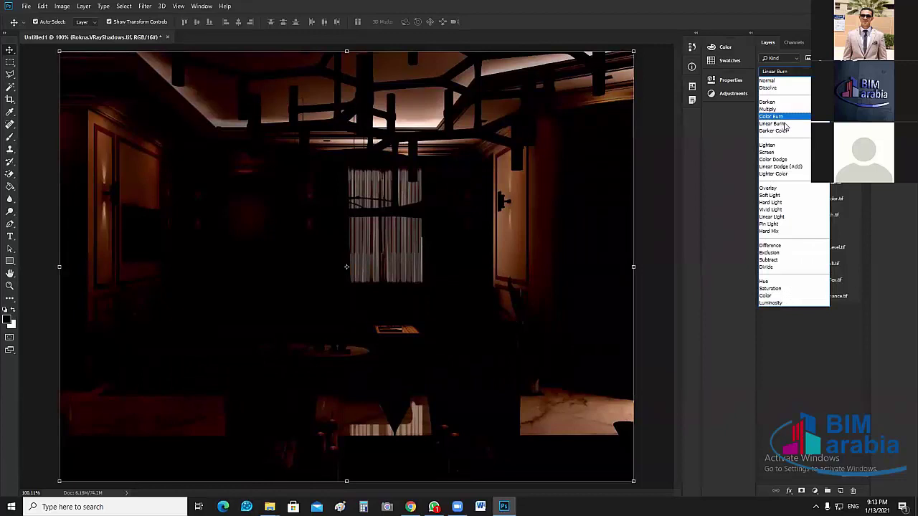
click(663, 247)
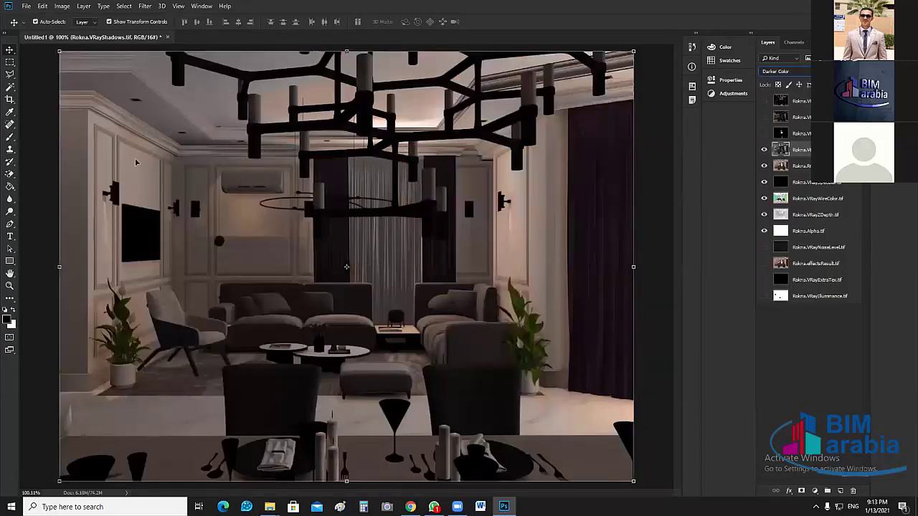
Set the VRayShadows layer's blend mode to Multiply and toggle its visibility to compare with the RGB_color render.
click(785, 72)
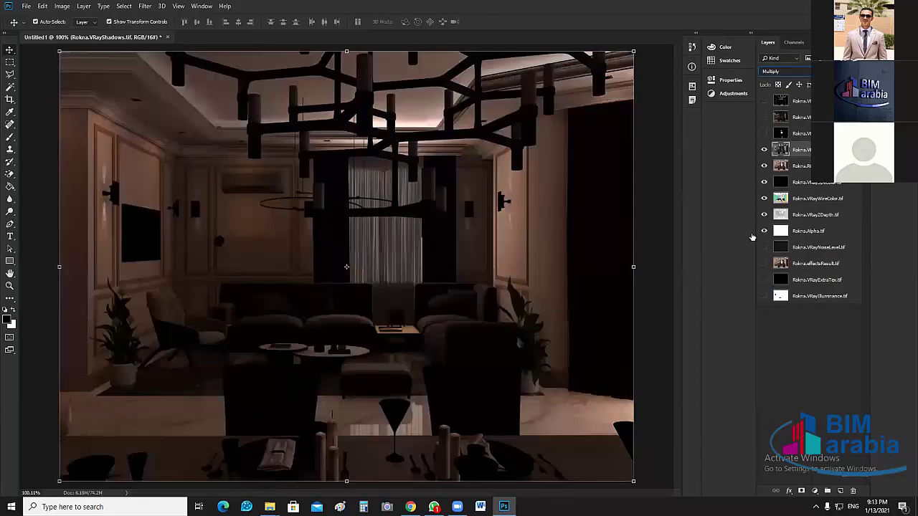
click(771, 109)
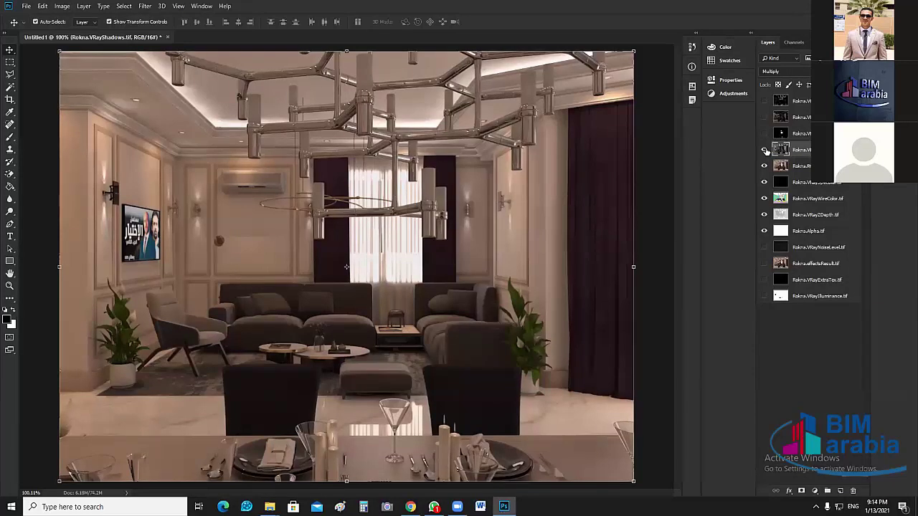
click(764, 150)
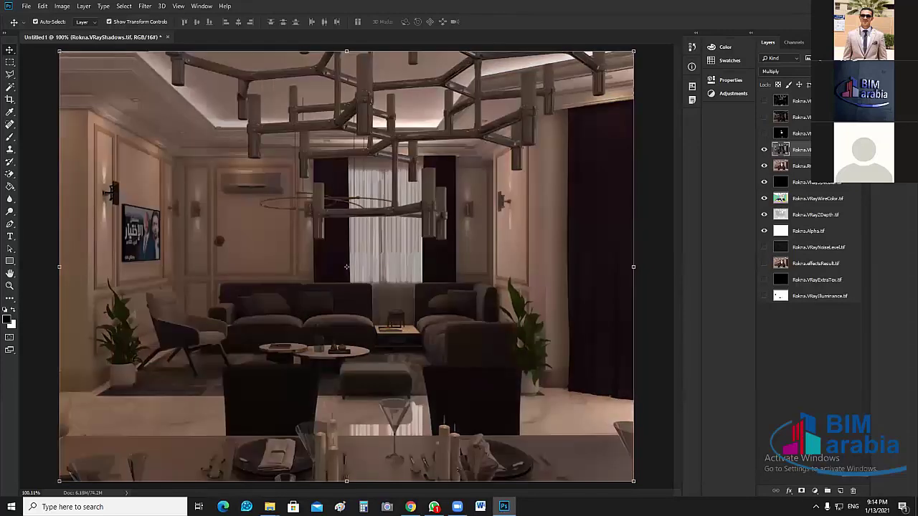
Show the VRayRefraction, VRayLighting and VRayReflection layers above the VRayShadows layer.
click(765, 133)
click(764, 117)
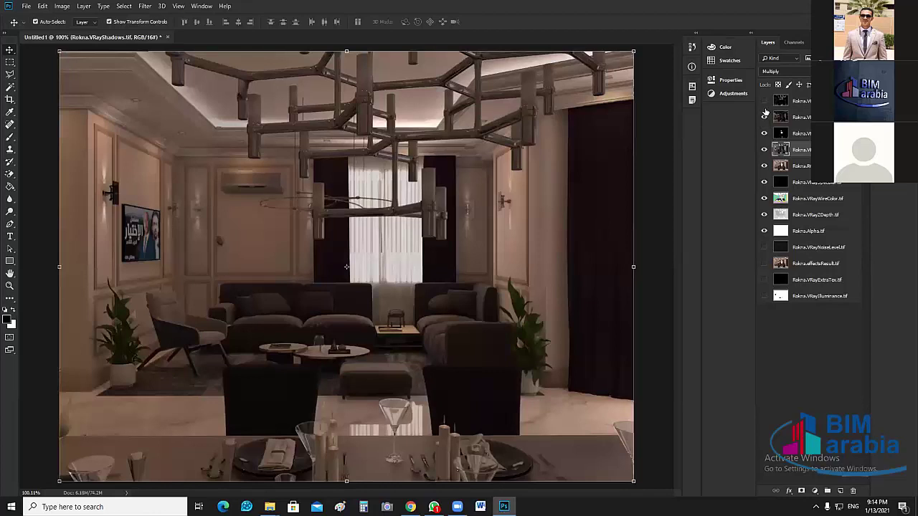
click(765, 100)
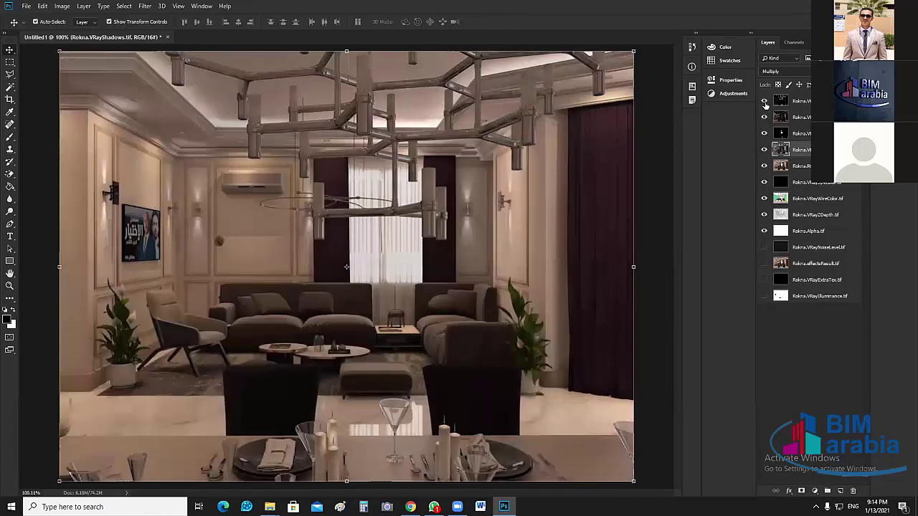
click(764, 117)
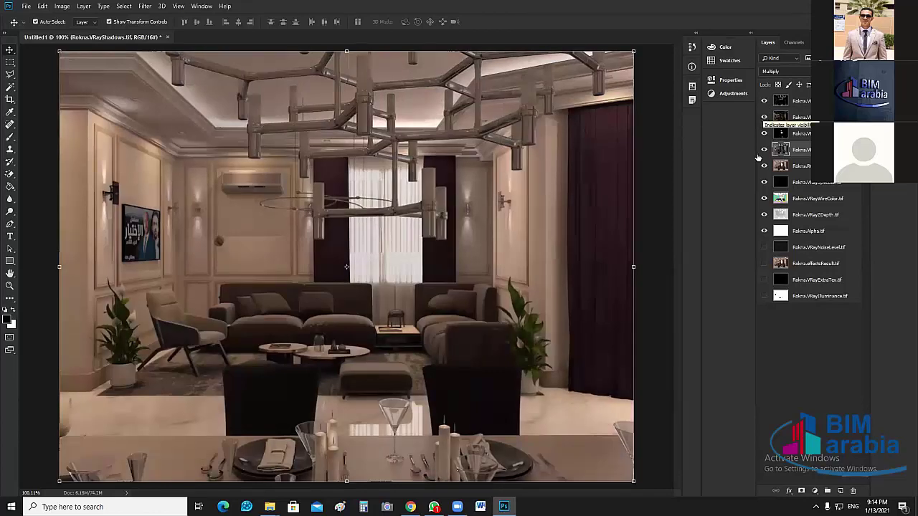
Compare the composite with VRayShadows on and off, show the VRayLighting layer again and leave VRayShadows hidden.
click(765, 149)
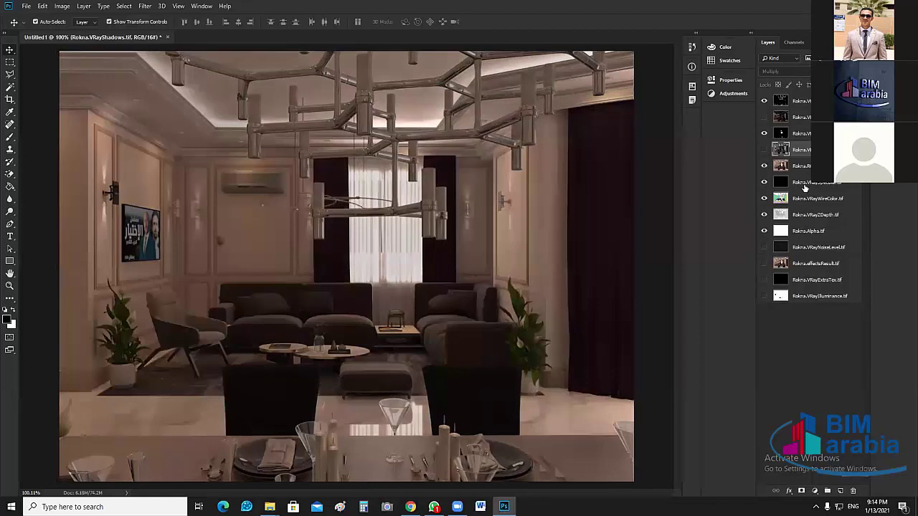
click(764, 151)
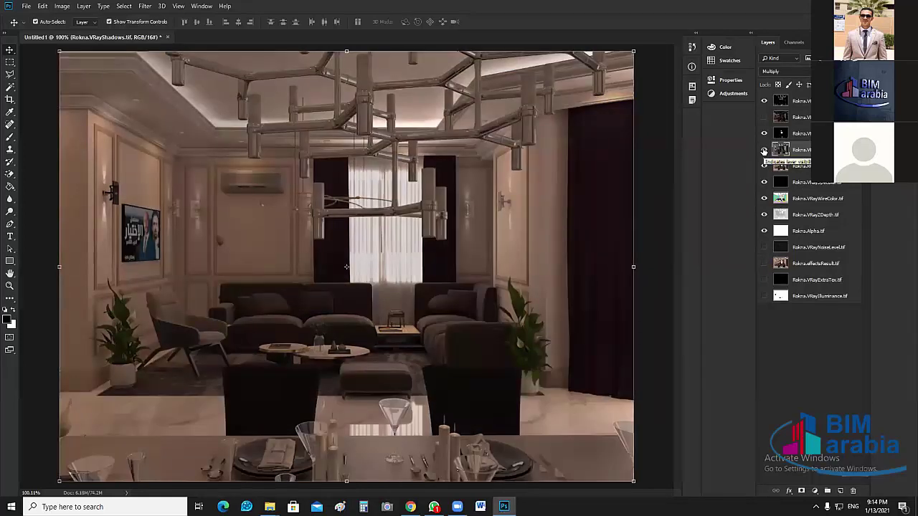
click(765, 151)
click(765, 151)
click(764, 151)
click(765, 150)
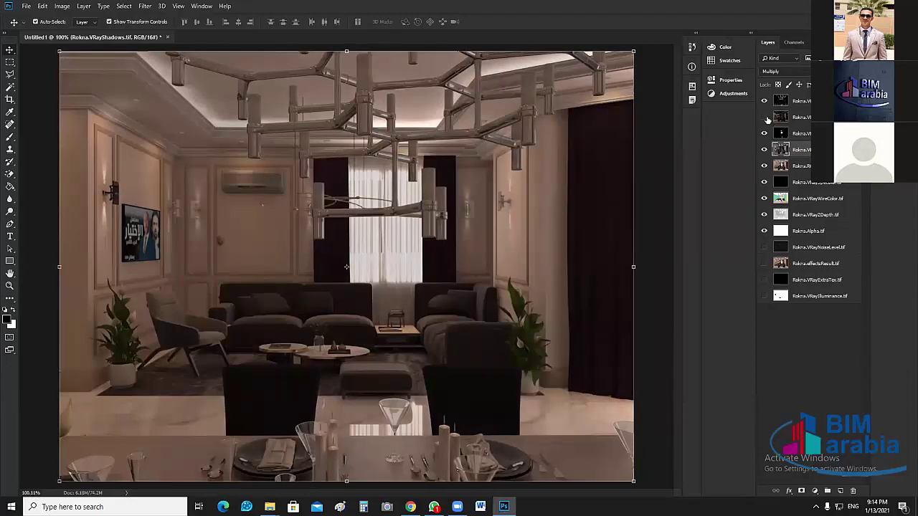
click(765, 118)
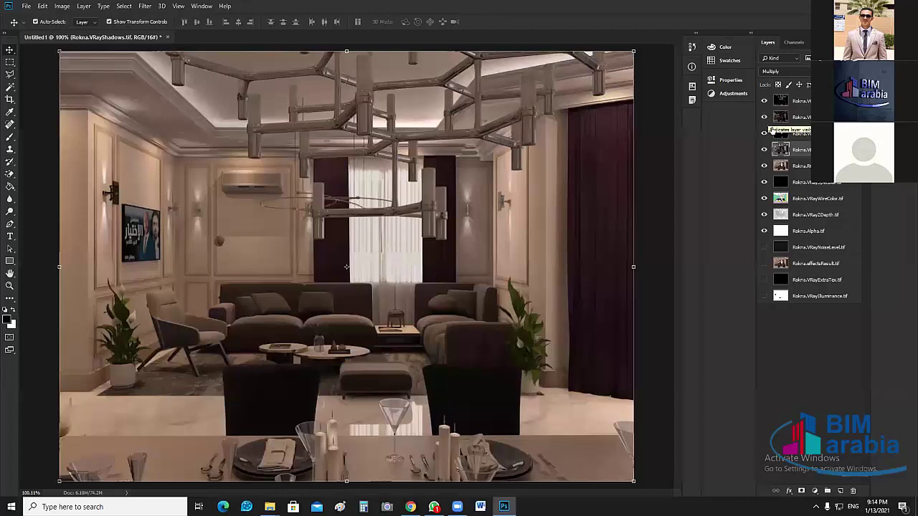
click(764, 150)
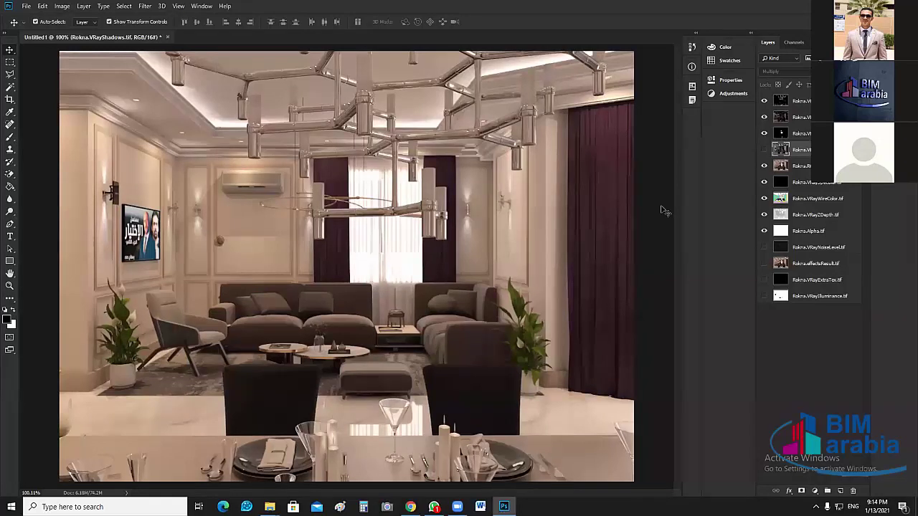
Toggle the VRayRefraction, VRayLighting and VRayReflection layers one by one to compare their effect, leaving only VRayLighting hidden among them.
click(764, 135)
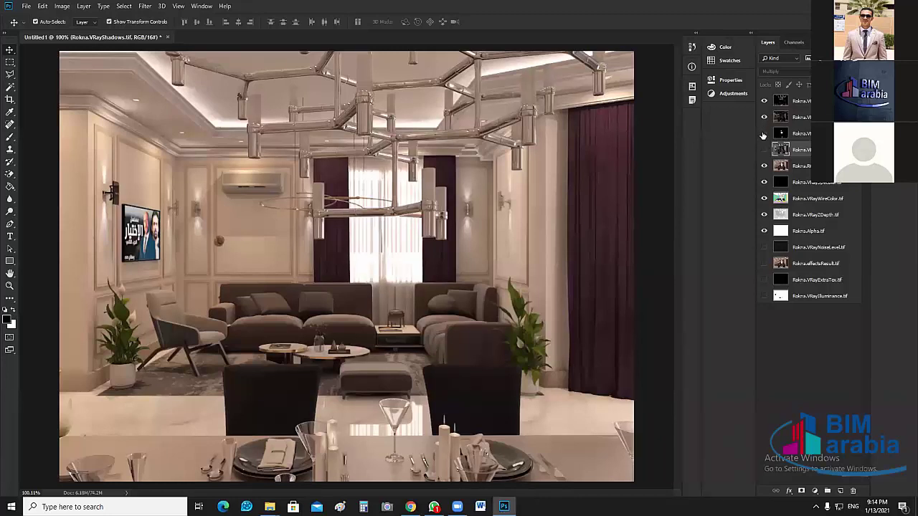
click(763, 135)
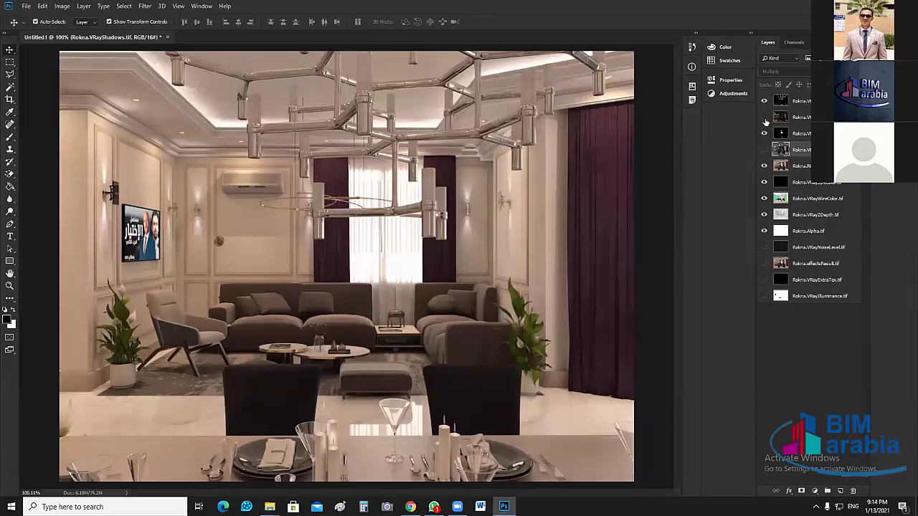
click(765, 119)
click(764, 119)
click(764, 119)
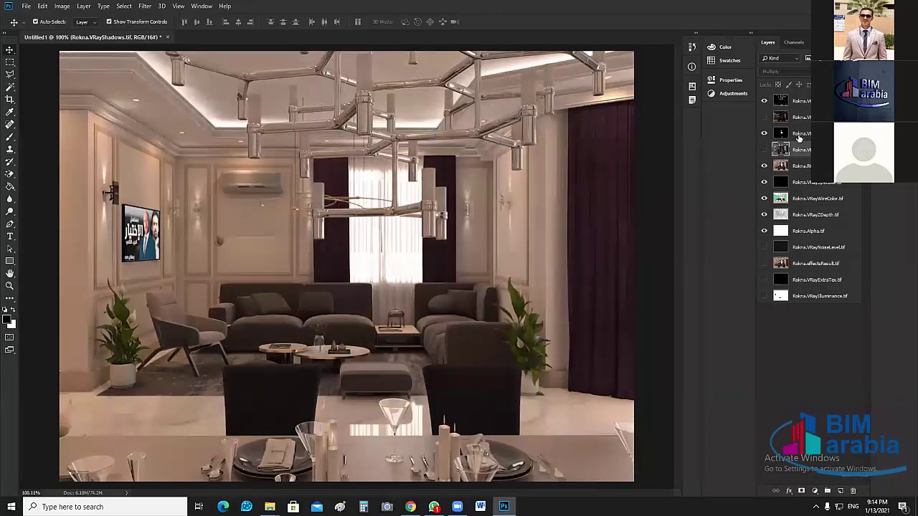
click(764, 101)
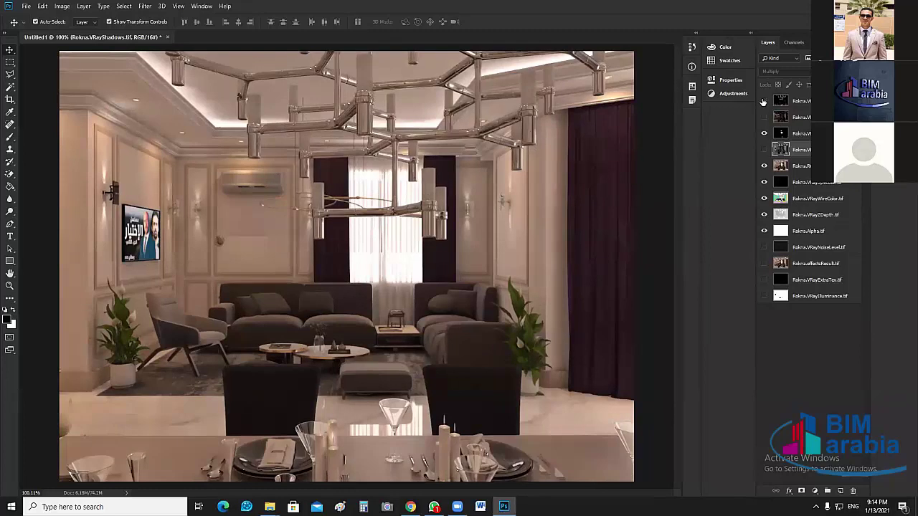
click(763, 101)
click(764, 101)
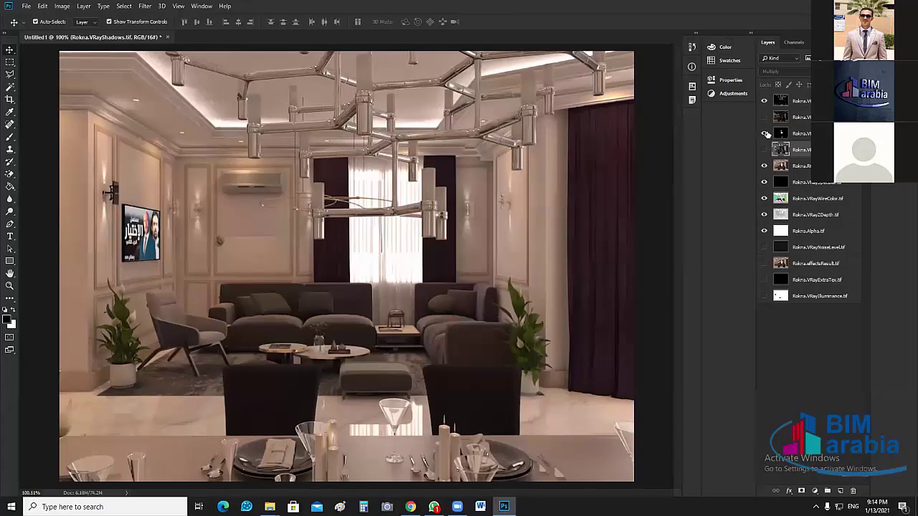
click(764, 133)
click(764, 133)
Move the VRaySpecular layer directly above the RGB_color layer and hide the VRayRefraction and VRayReflection layers.
click(782, 134)
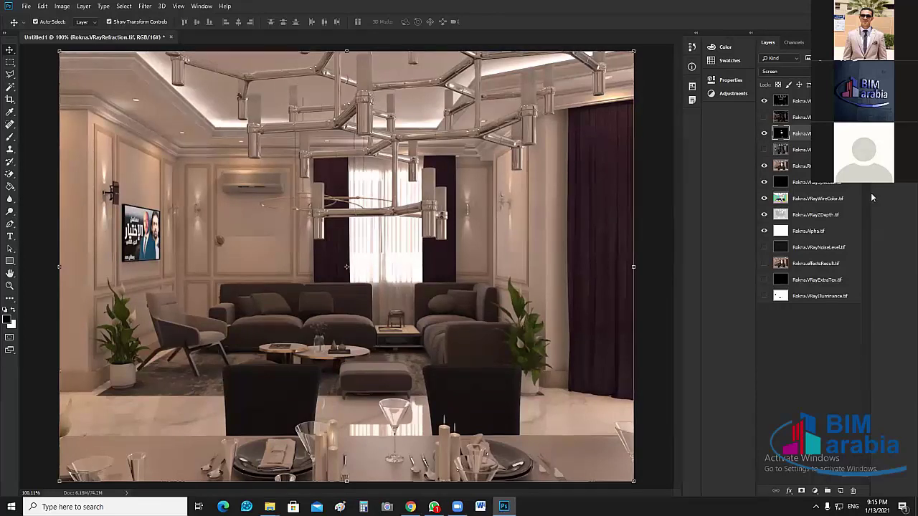
click(813, 183)
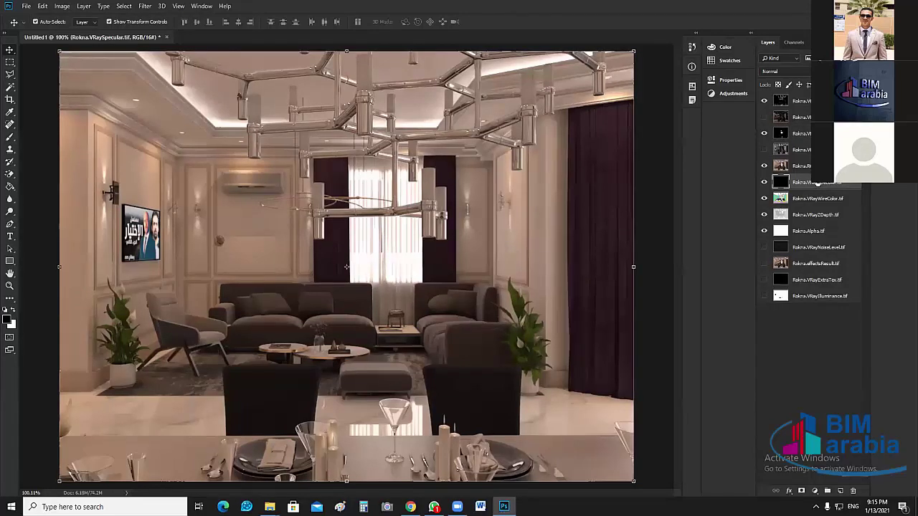
drag(818, 183, 803, 158)
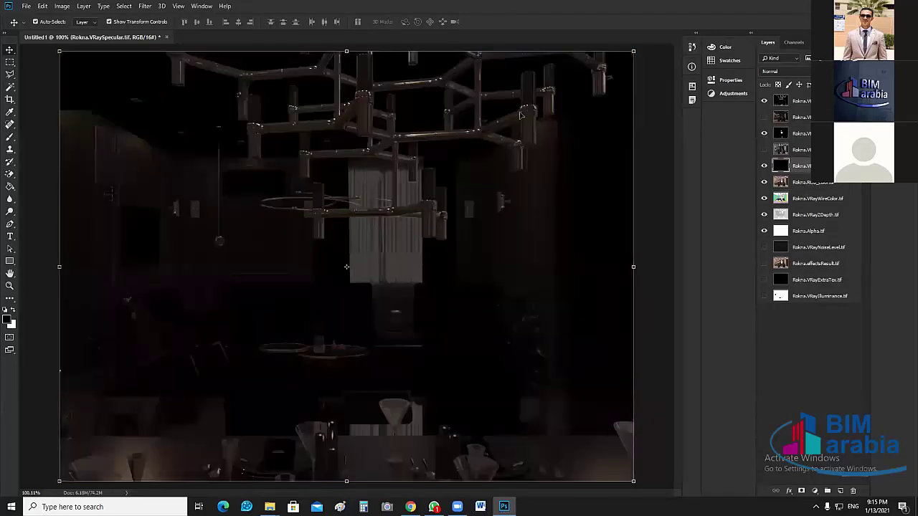
click(764, 134)
click(765, 101)
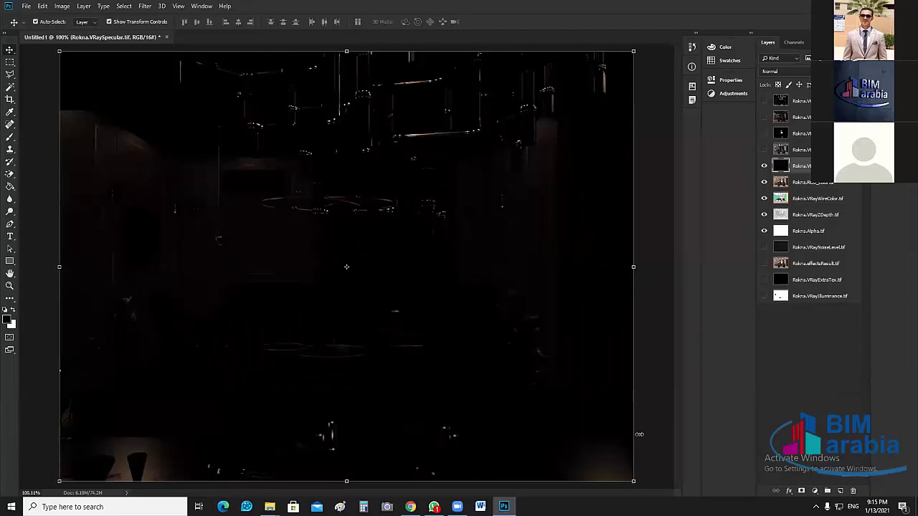
Toggle the VRaySpecular layer and examine the isolated highlights on the chandelier, table and candles.
click(763, 168)
click(763, 167)
key(ctrl)
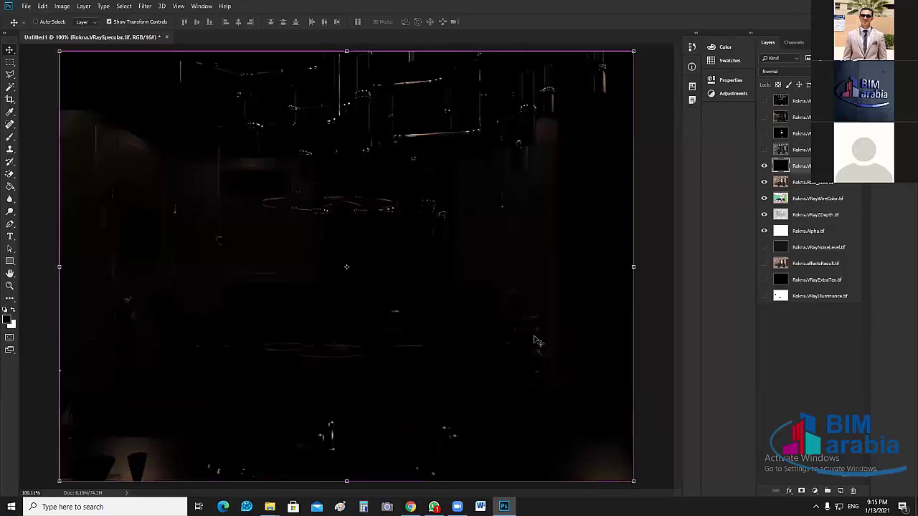
click(152, 465)
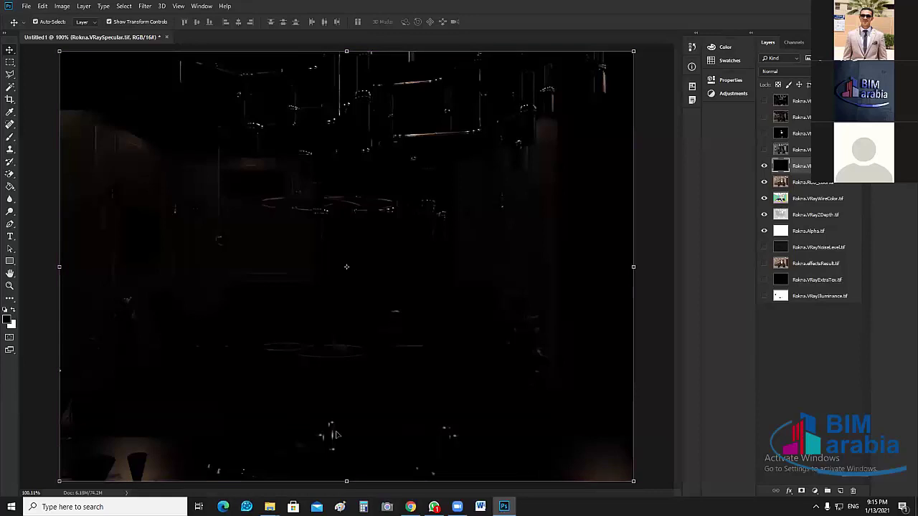
click(367, 438)
Set the VRaySpecular layer's blend mode to Screen.
click(778, 71)
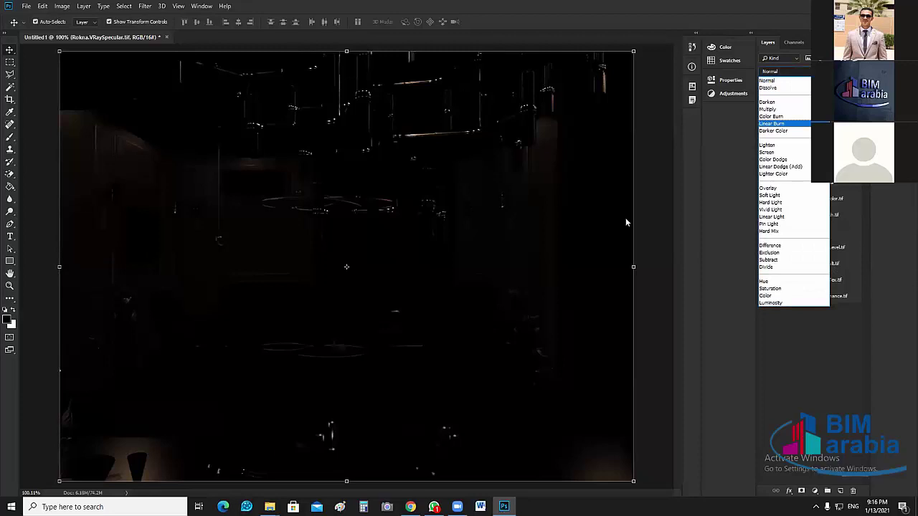
key(Down)
key(Down)
key(Down)
key(Return)
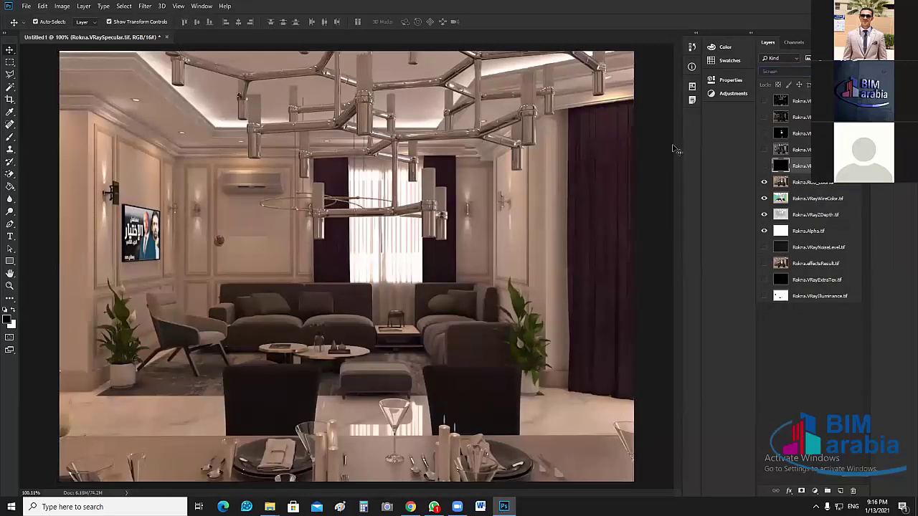
Toggle the VRaySpecular layer's visibility repeatedly to compare the whole render with and without the specular highlights.
click(764, 166)
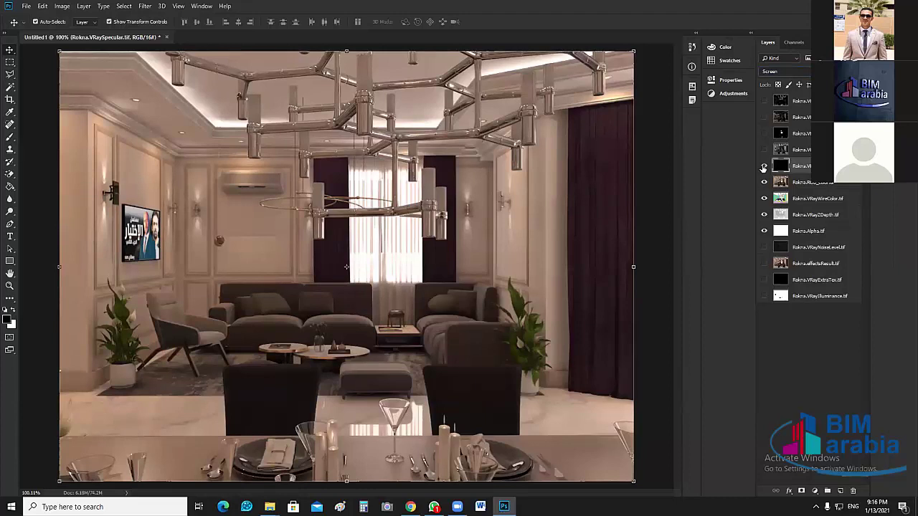
click(763, 166)
click(764, 166)
click(763, 167)
click(763, 167)
click(763, 167)
click(763, 166)
click(763, 166)
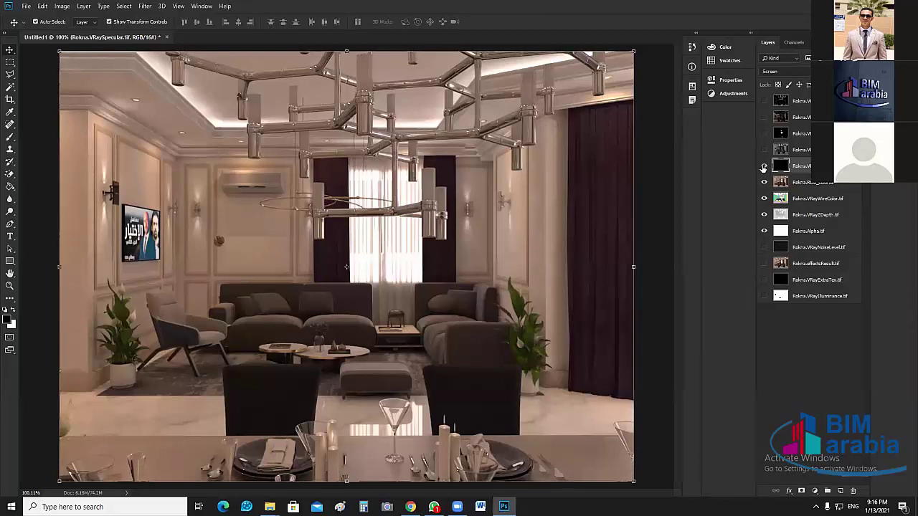
click(763, 166)
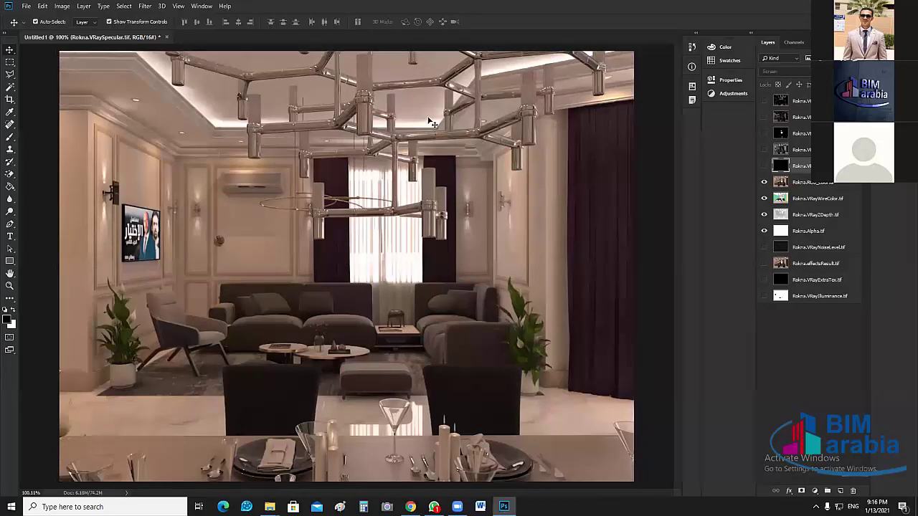
Examine the chandelier's metal parts at 300% with the VRaySpecular layer on and off.
key(ctrl+plus)
key(ctrl+plus)
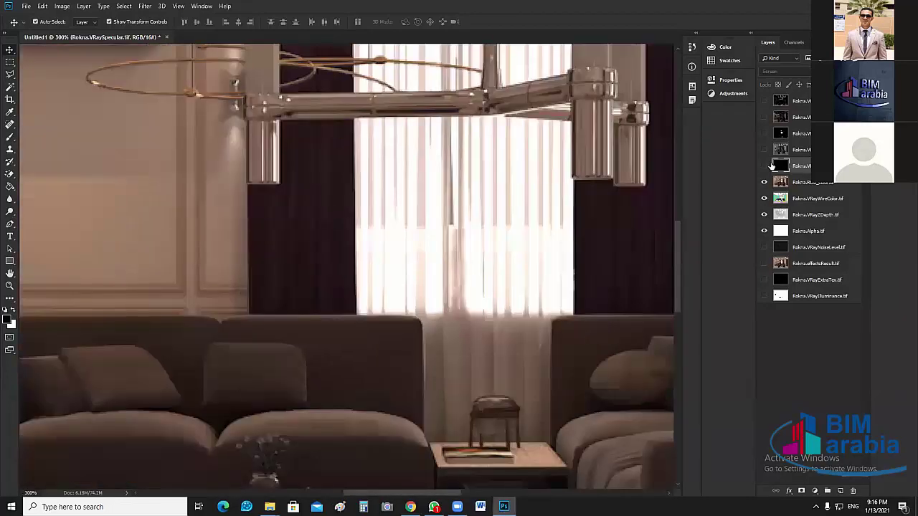
click(764, 166)
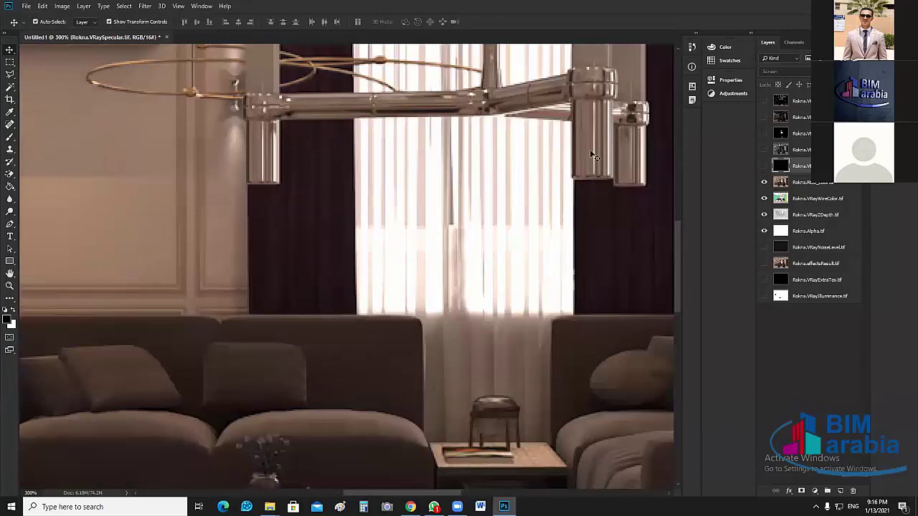
scroll(613, 213, up, 1)
scroll(613, 214, up, 8)
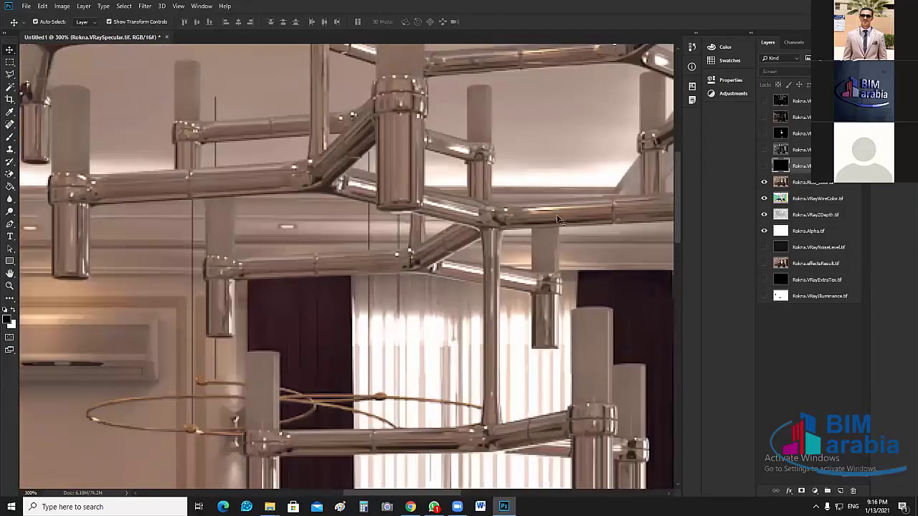
scroll(538, 233, up, 1)
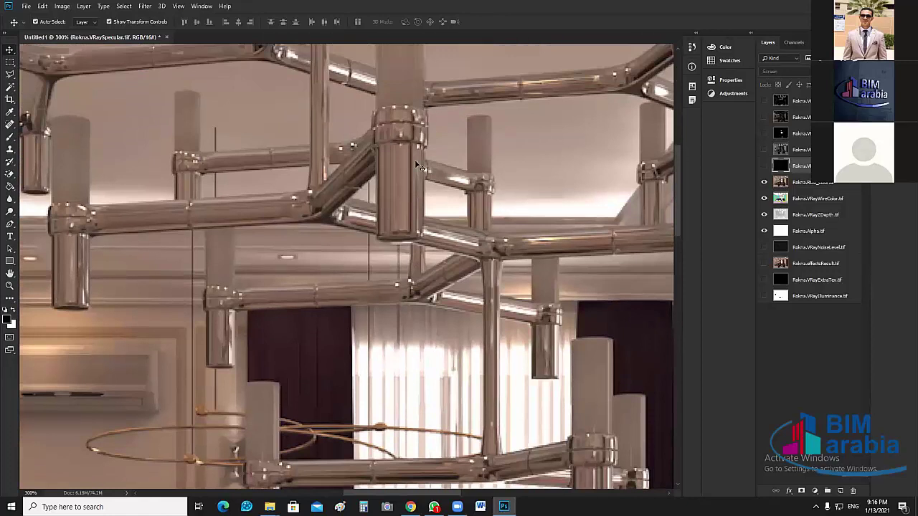
click(764, 166)
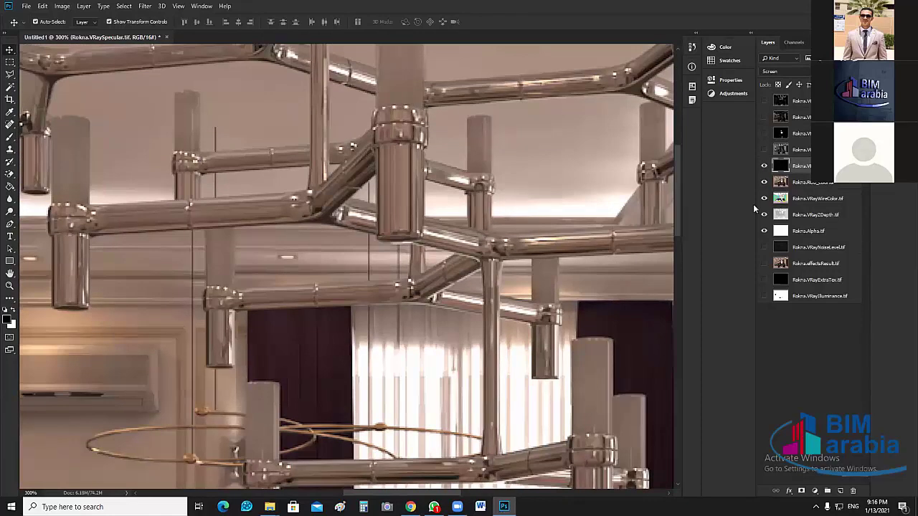
click(764, 166)
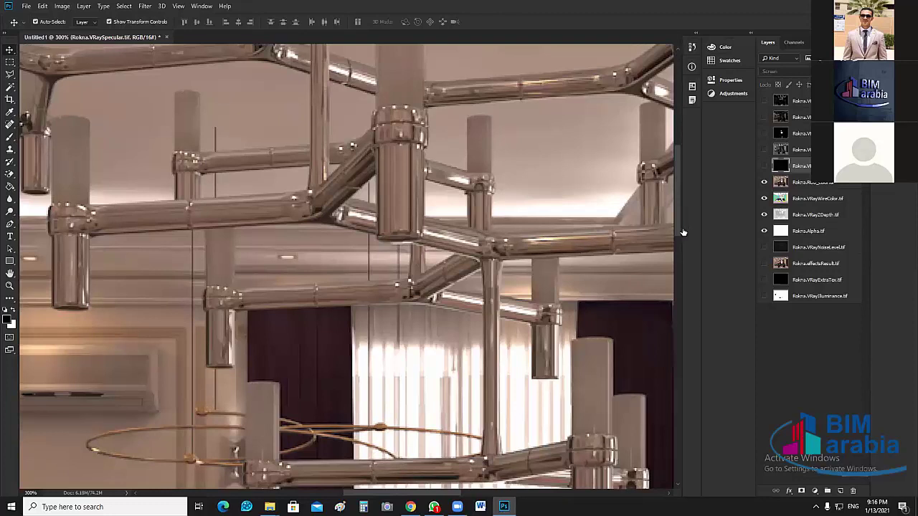
click(764, 165)
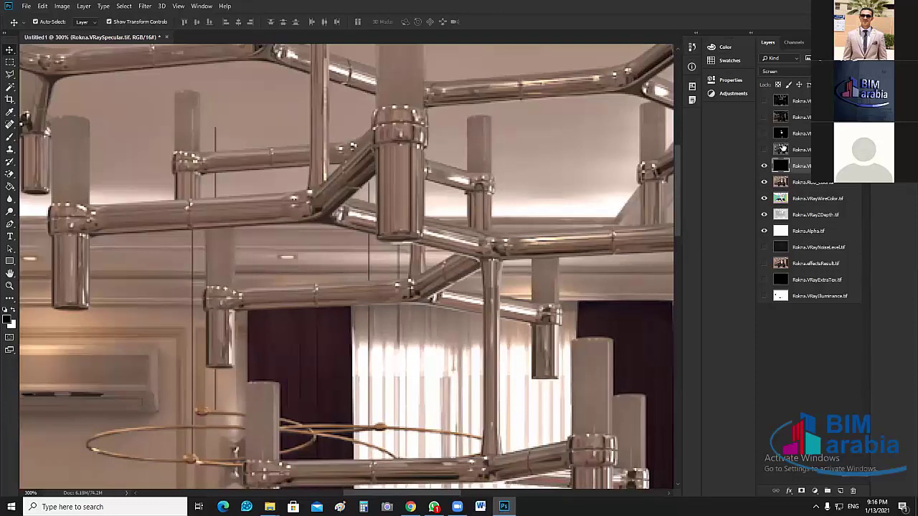
click(764, 166)
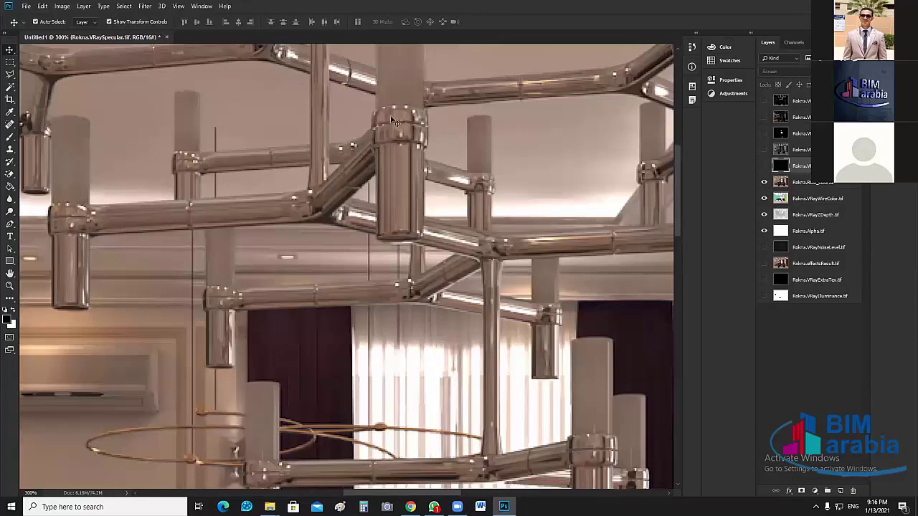
click(764, 167)
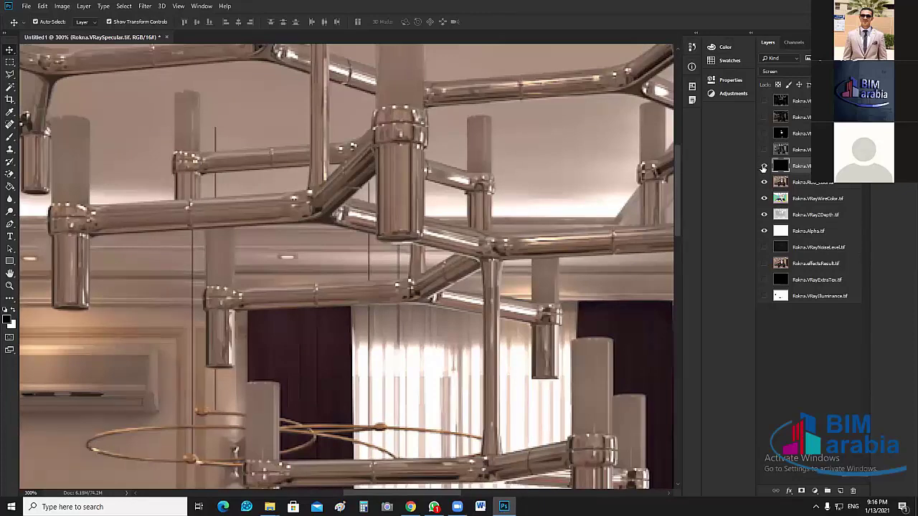
click(764, 166)
key(ctrl+1)
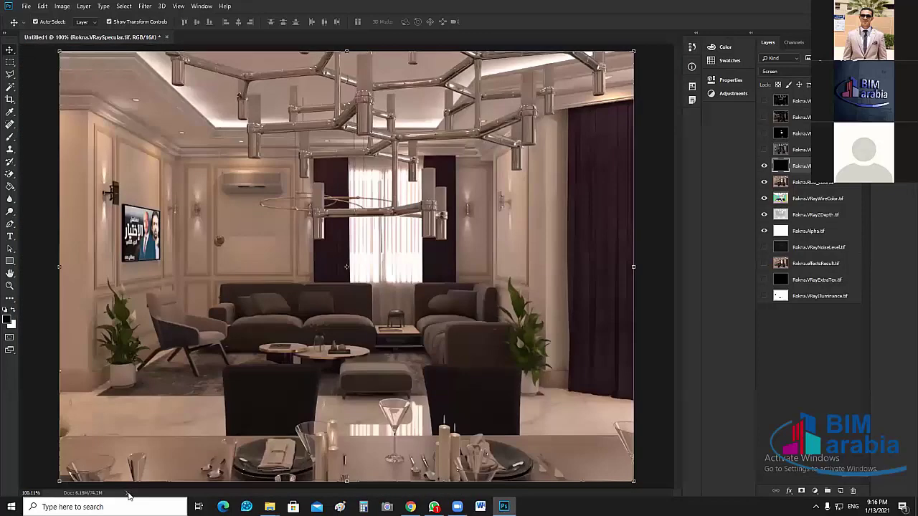
Compare the full render at 100% with VRaySpecular off and on, and leave the layer visible.
click(764, 167)
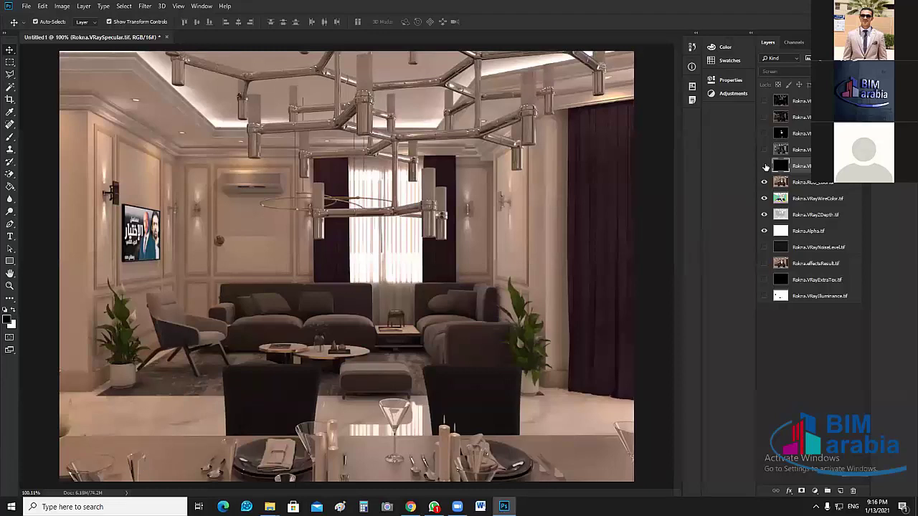
click(764, 166)
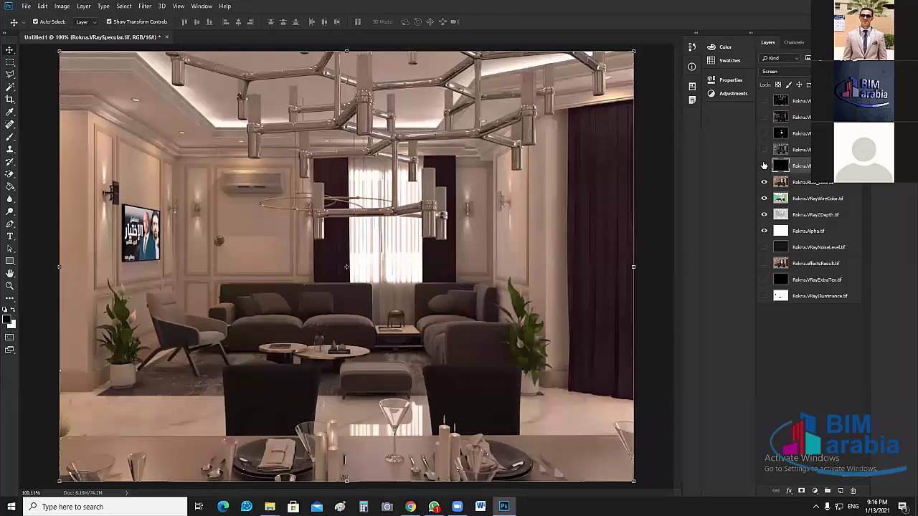
click(764, 166)
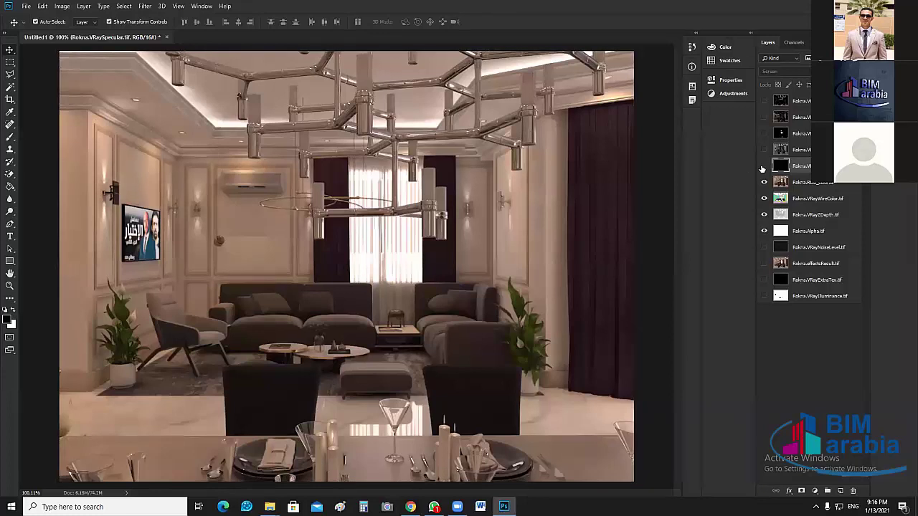
click(764, 166)
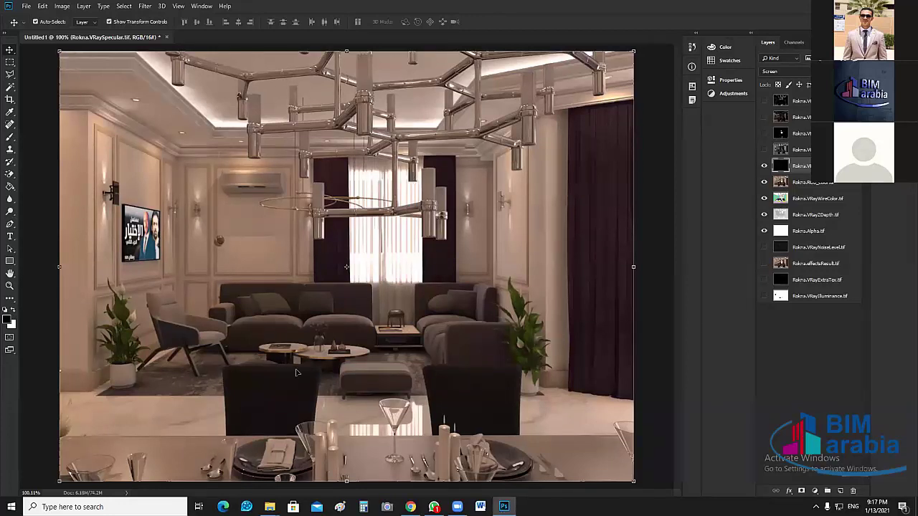
Compare the sofas and coffee tables at 300% with the VRaySpecular layer hidden and shown.
key(ctrl)
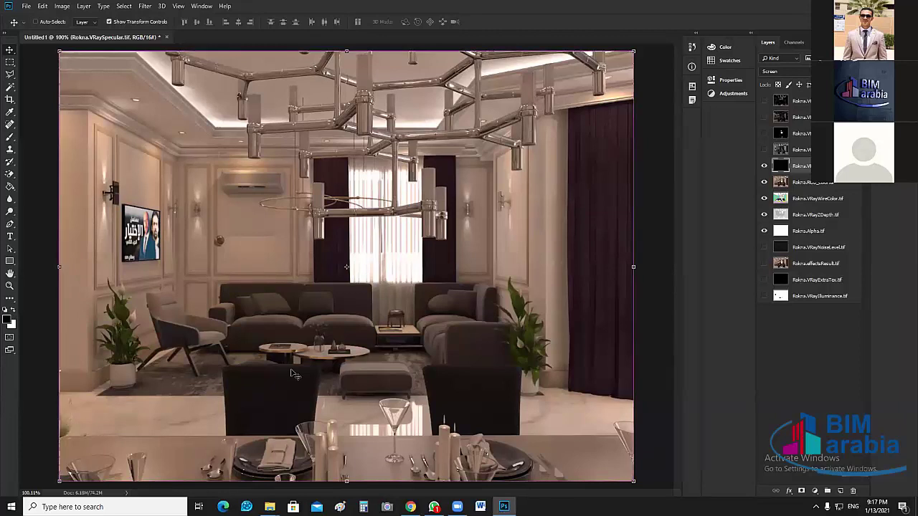
key(ctrl+equal)
key(ctrl+equal)
scroll(172, 377, down, 5)
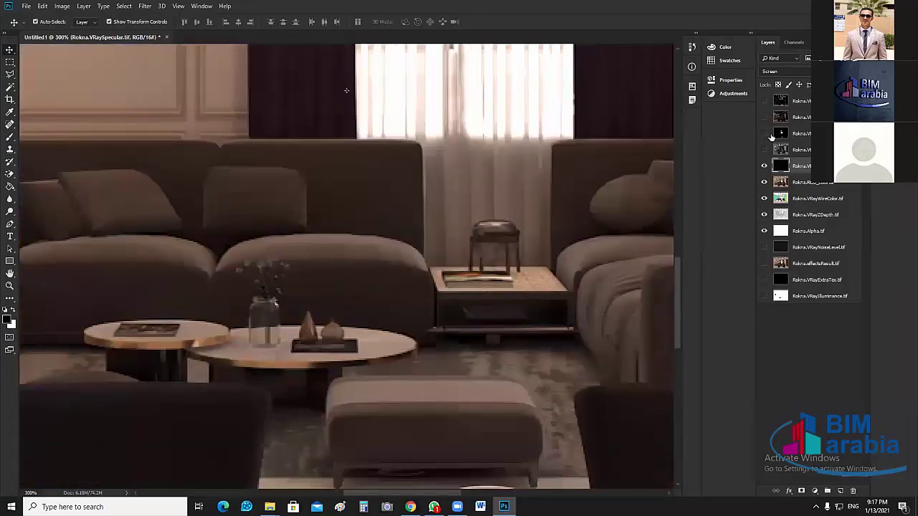
click(764, 166)
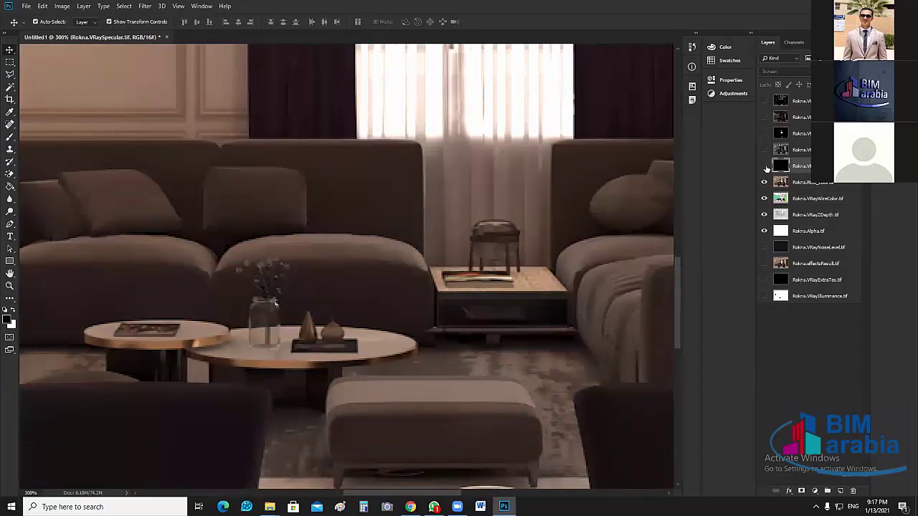
click(764, 165)
Compare the chandelier's gold ring and the wall around the air conditioner at 300% with VRaySpecular off and on.
scroll(277, 375, up, 8)
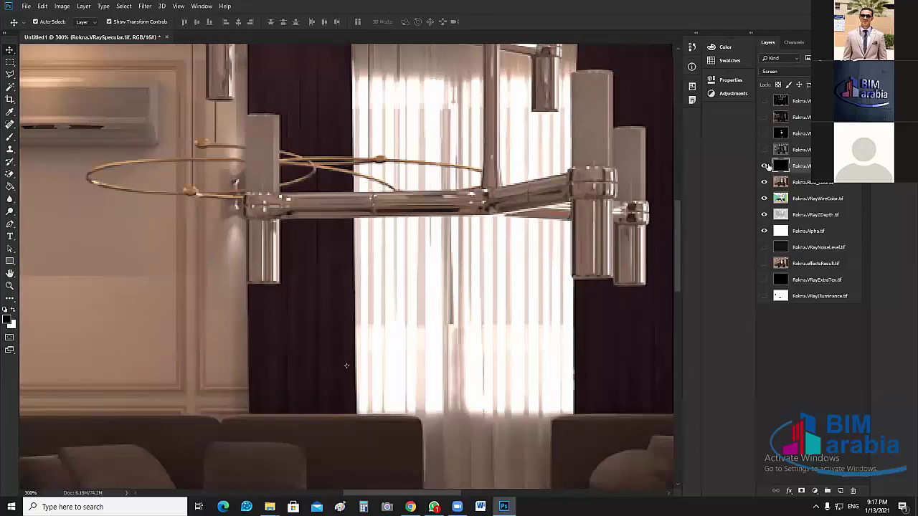
click(763, 165)
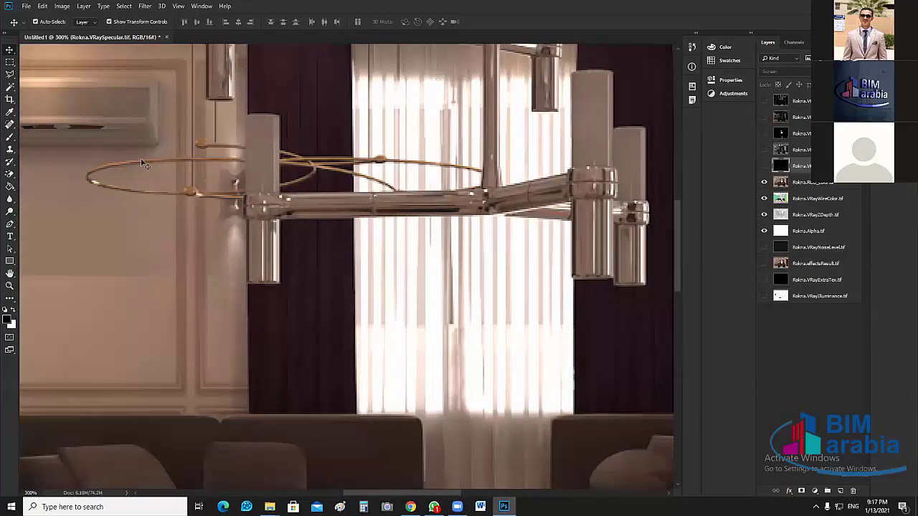
click(764, 166)
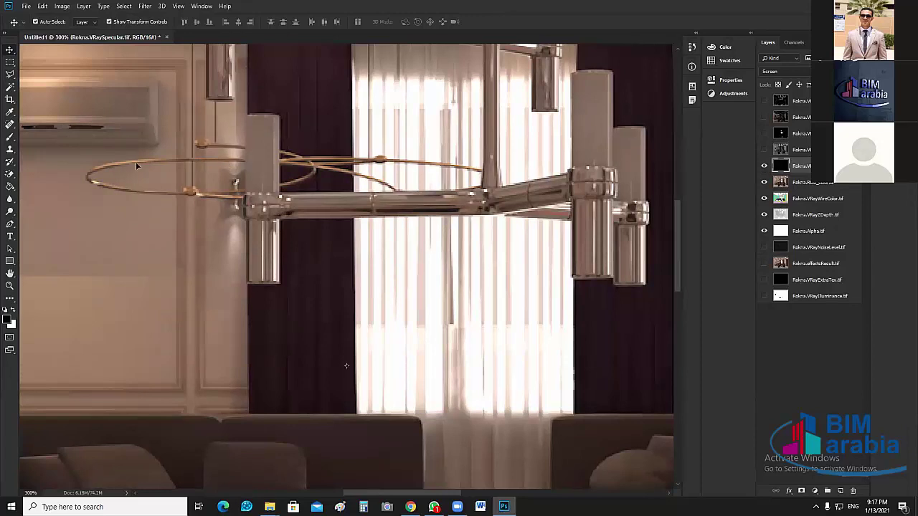
scroll(130, 212, up, 3)
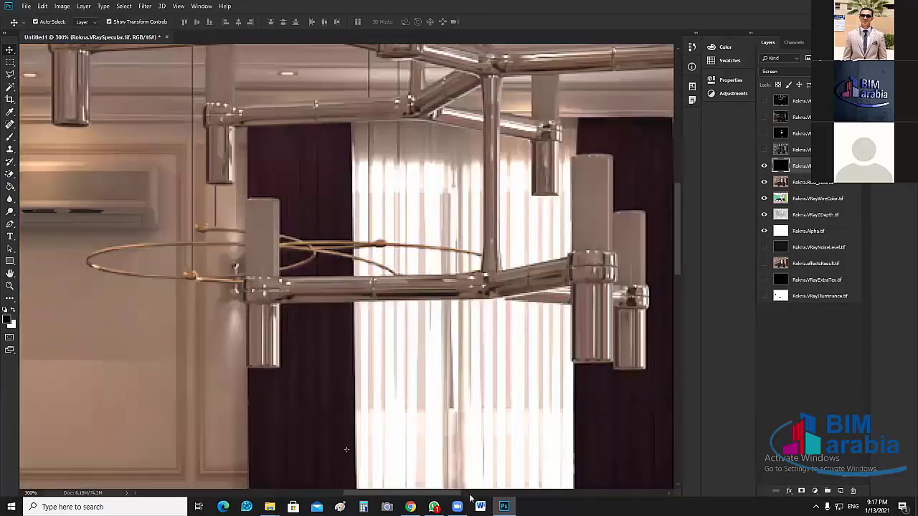
scroll(421, 495, left, 3)
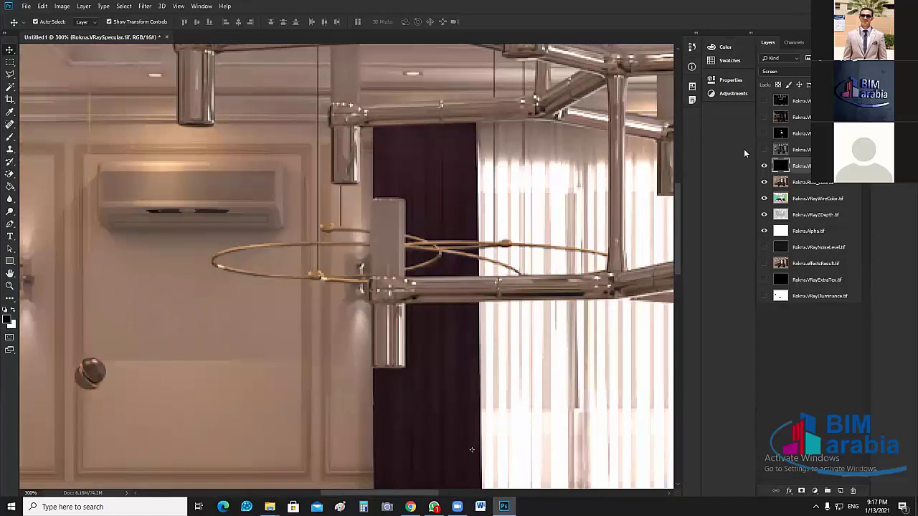
click(764, 166)
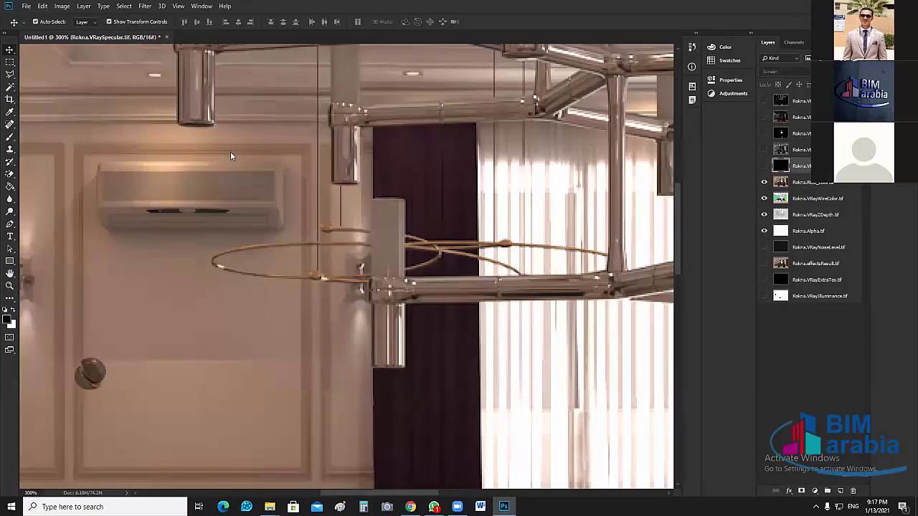
click(764, 165)
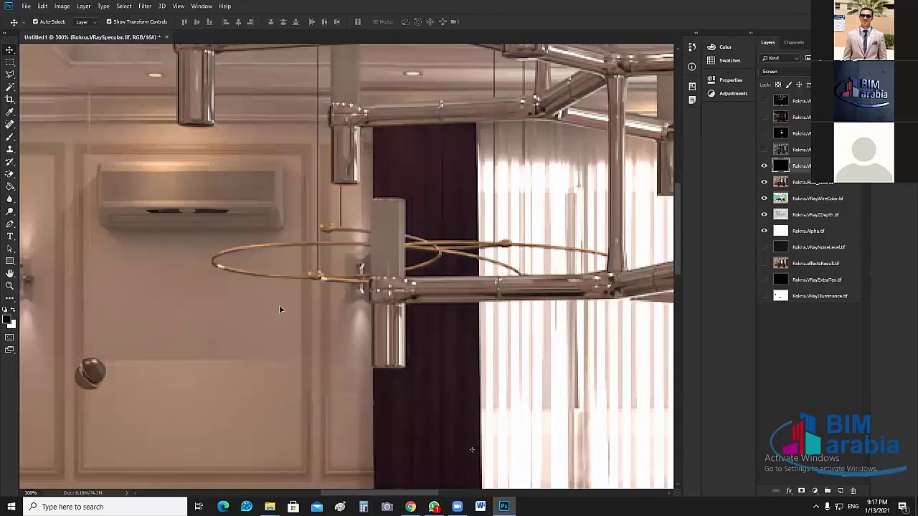
click(765, 165)
click(764, 166)
Examine the air conditioner, wall sconces and door knob at 400% with VRaySpecular off and on, and return to the full render.
key(ctrl+plus)
key(ctrl+plus)
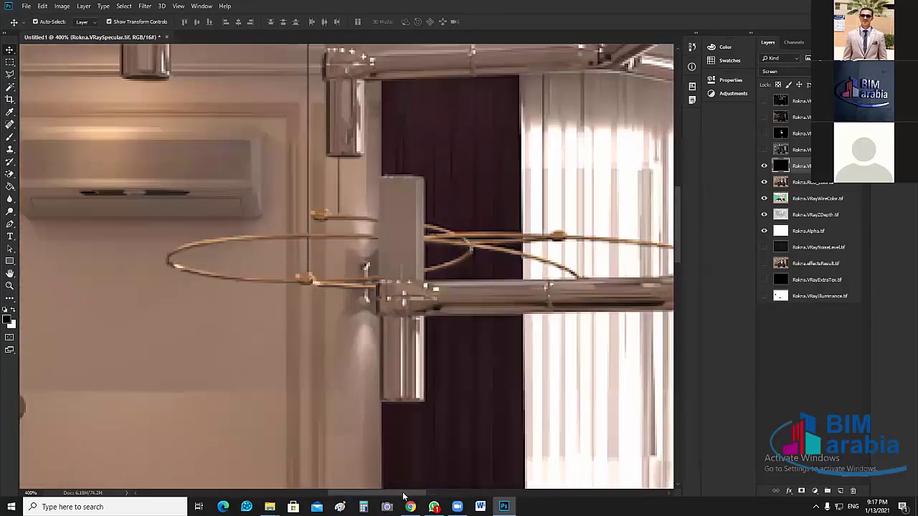
drag(403, 494, 345, 494)
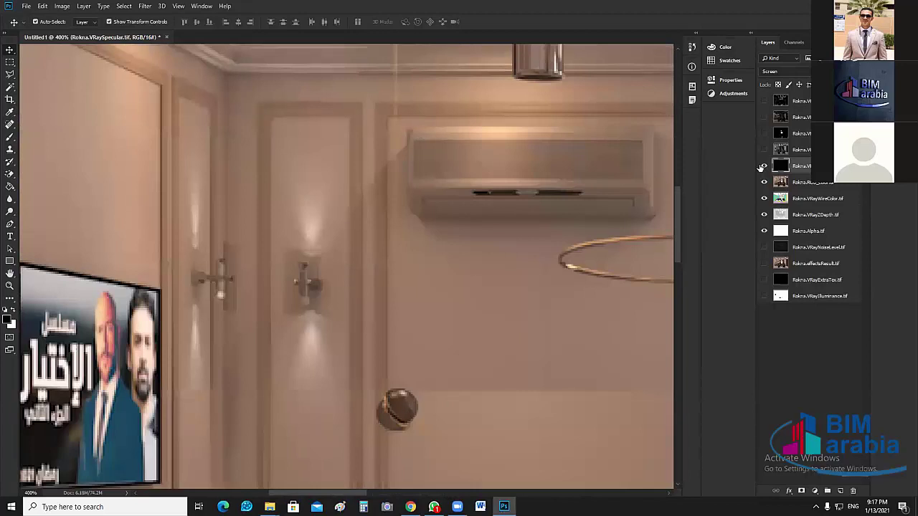
click(763, 166)
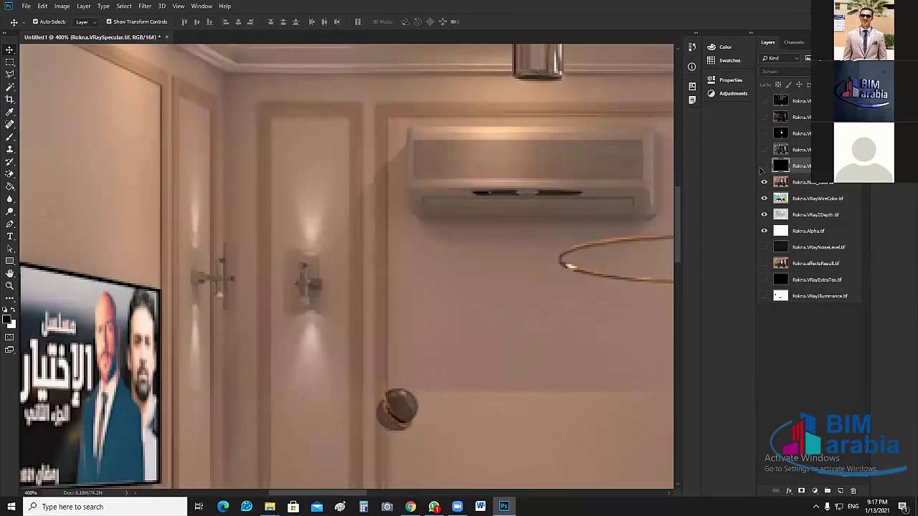
click(763, 165)
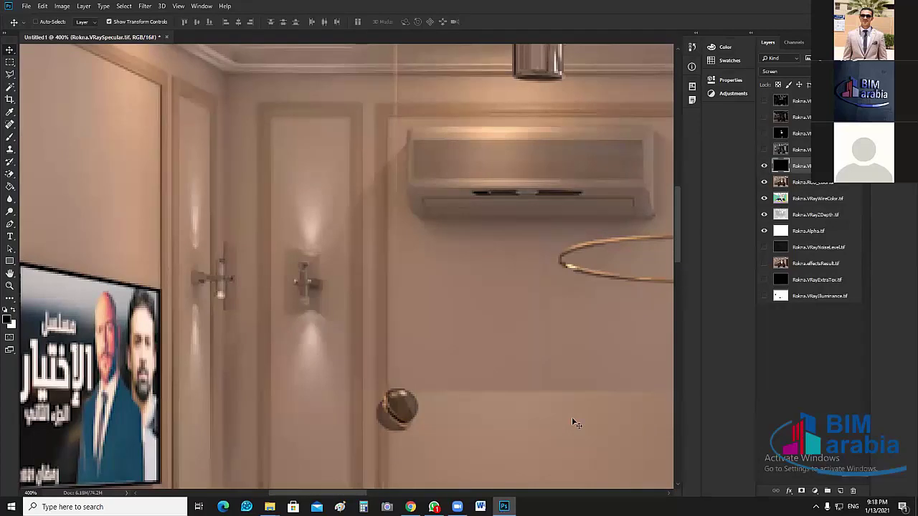
key(ctrl+0)
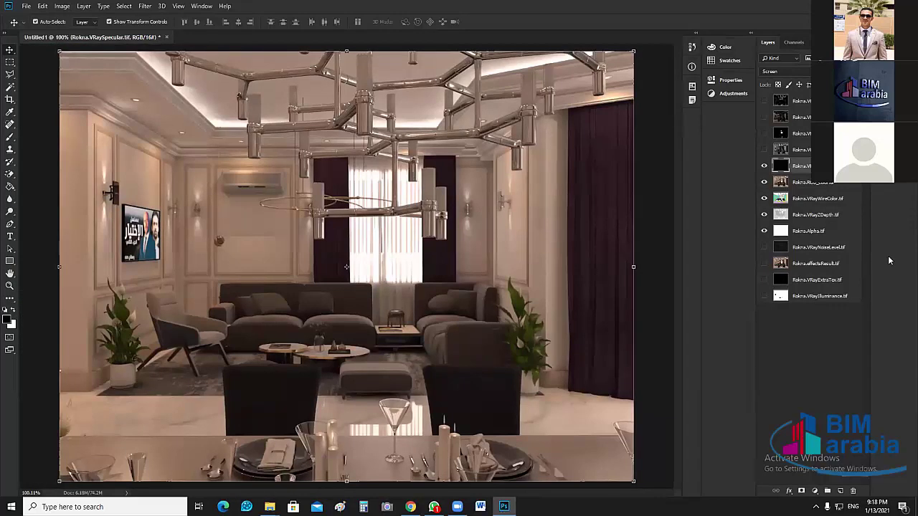
Move the VRayWireColor layer directly above the RGB_color layer and switch to the Magic Wand tool.
click(815, 201)
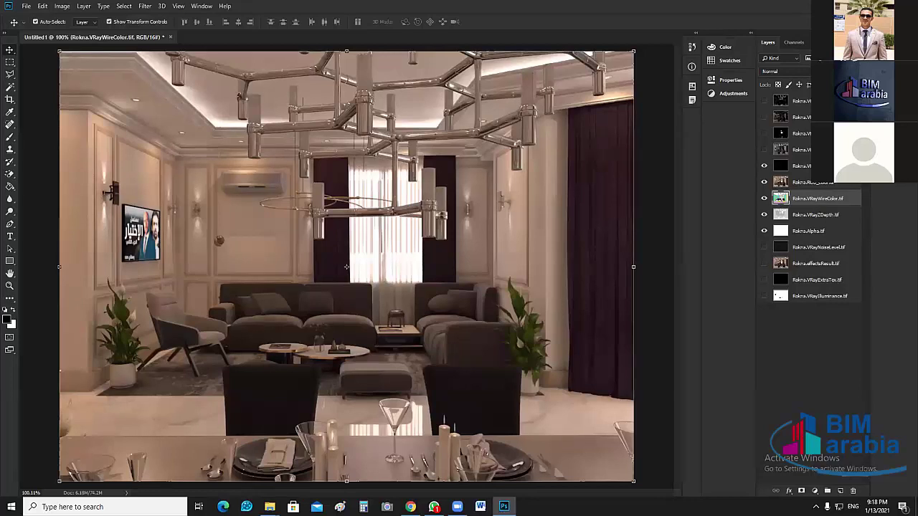
drag(817, 198, 818, 175)
drag(764, 168, 763, 167)
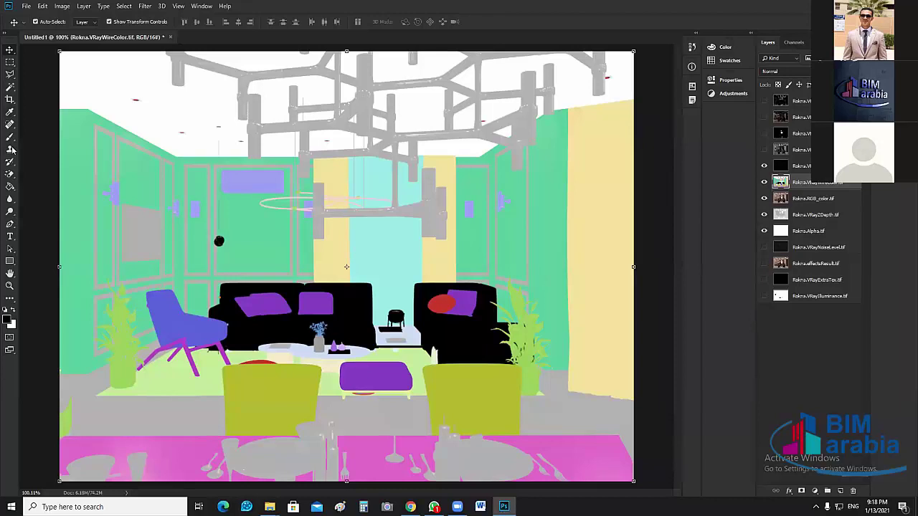
click(9, 87)
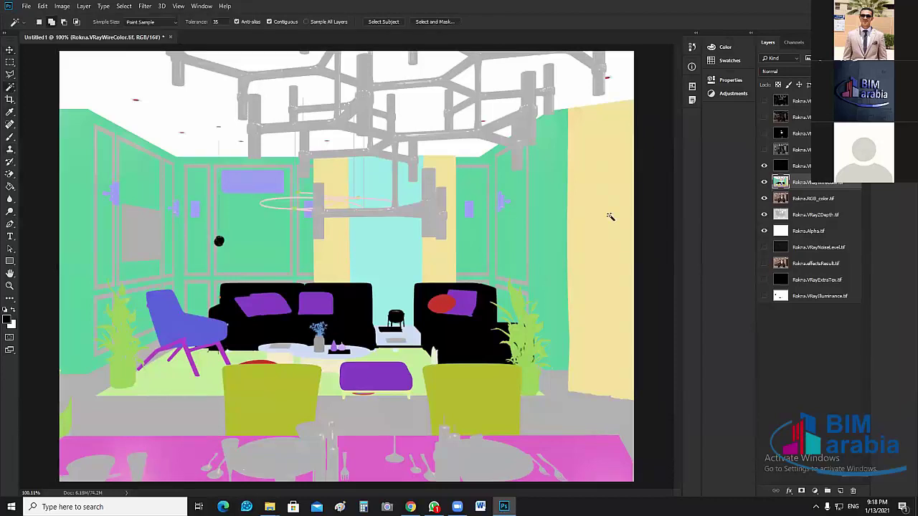
Select the large right-hand curtain from the VRayWireColor layer, view the selection over the active RGB_color layer, and deselect it.
click(619, 106)
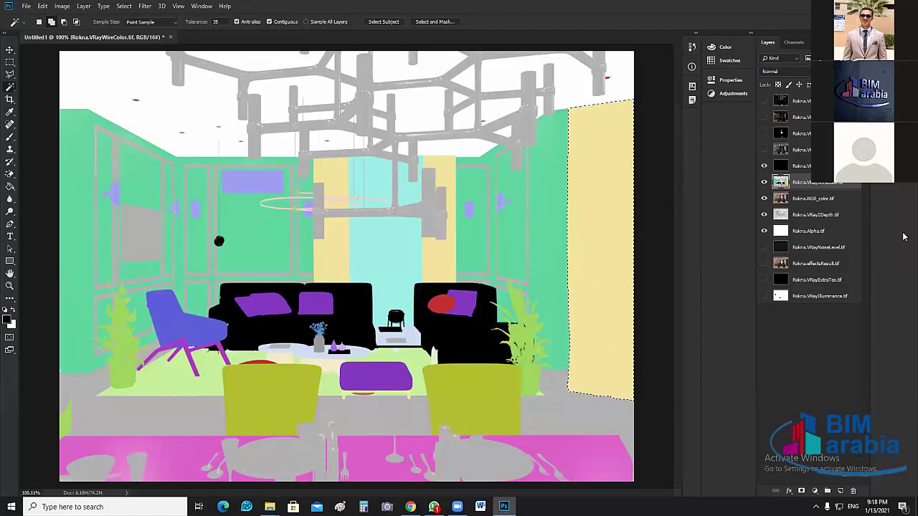
click(820, 200)
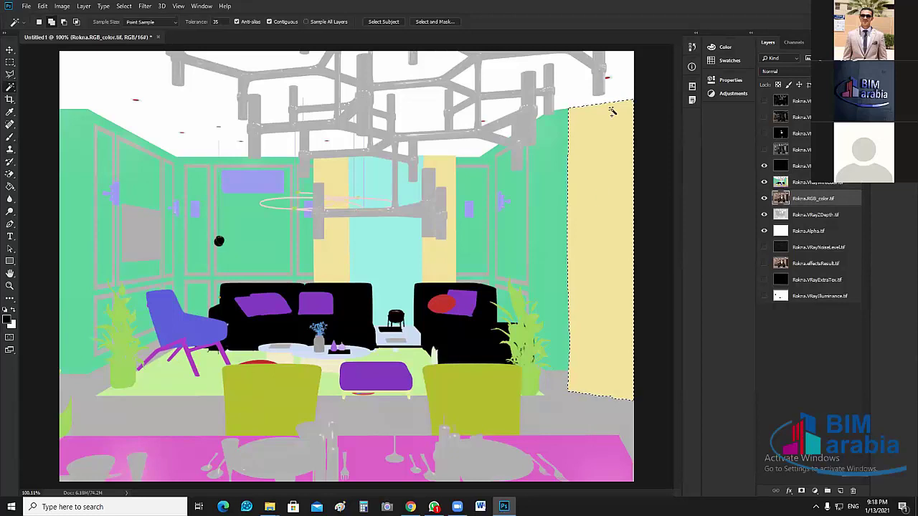
key(ctrl+comma)
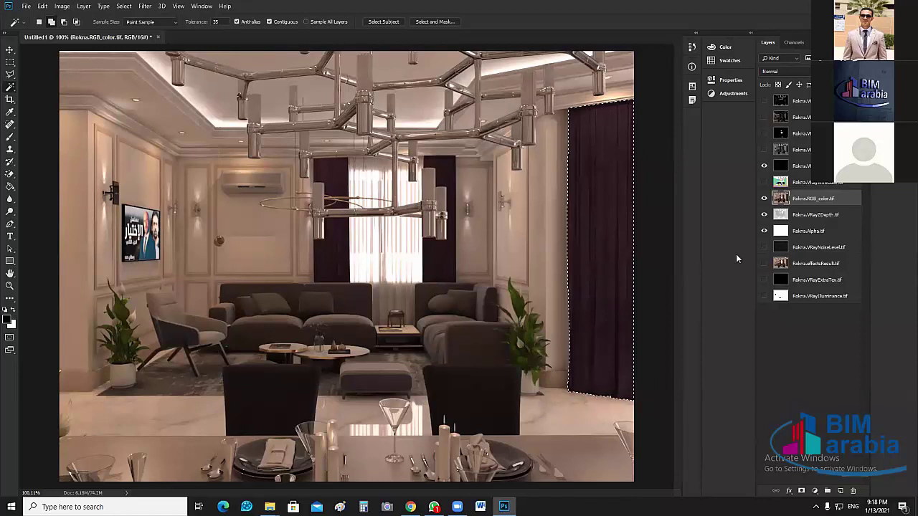
key(ctrl+d)
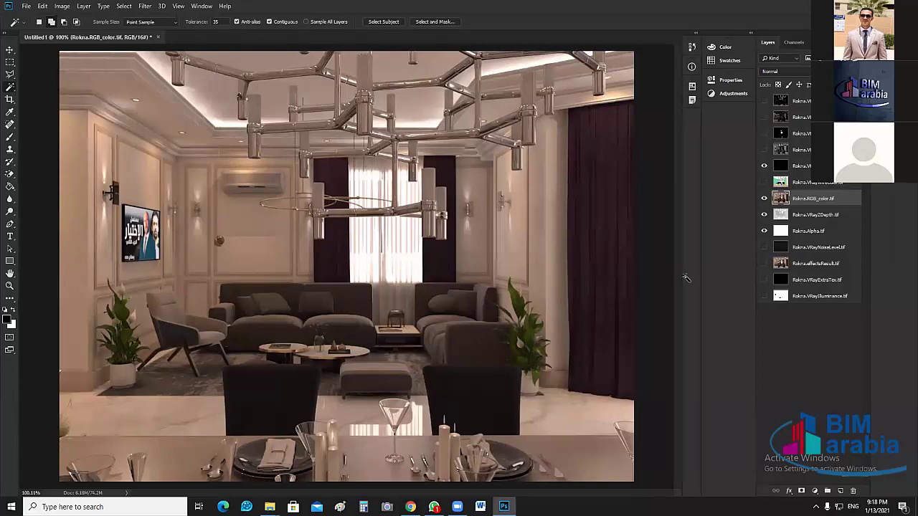
Try selecting the large curtain and the adjoining walls directly on the RGB_color layer with the Magic Wand, clearing the selections.
click(574, 380)
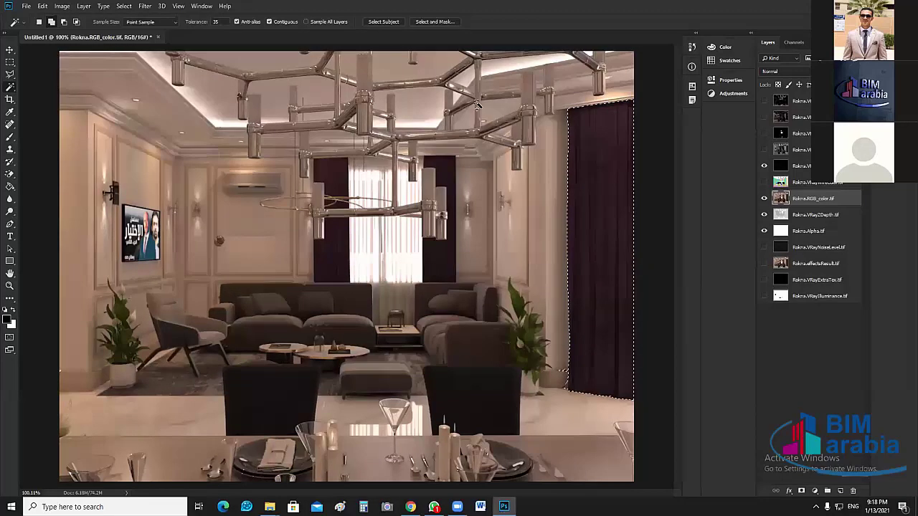
key(ctrl+d)
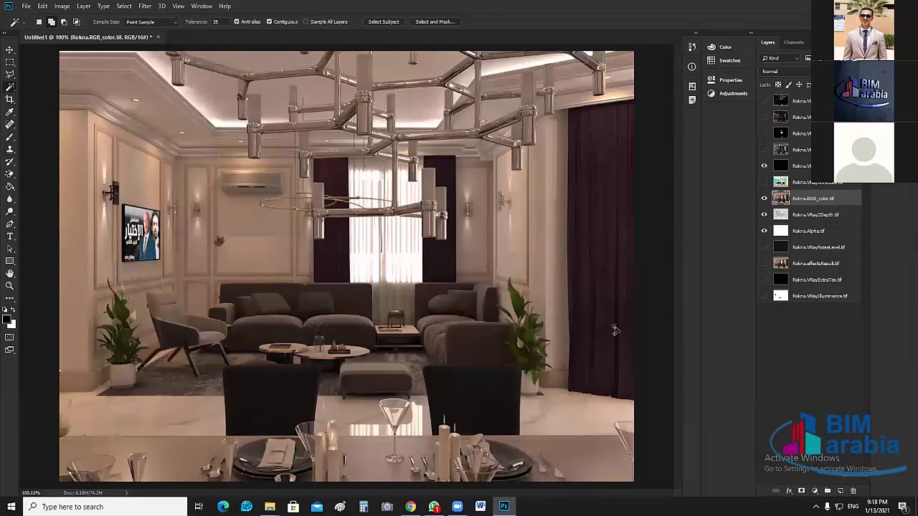
click(546, 268)
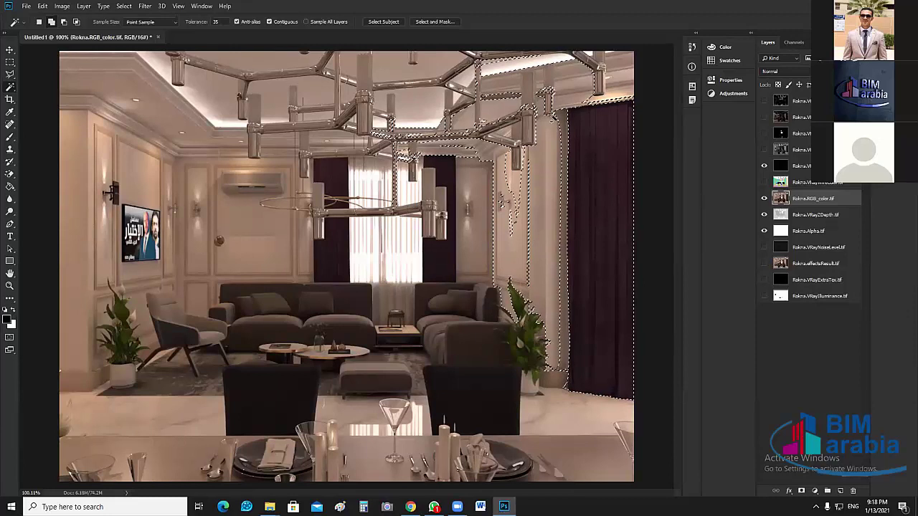
click(470, 235)
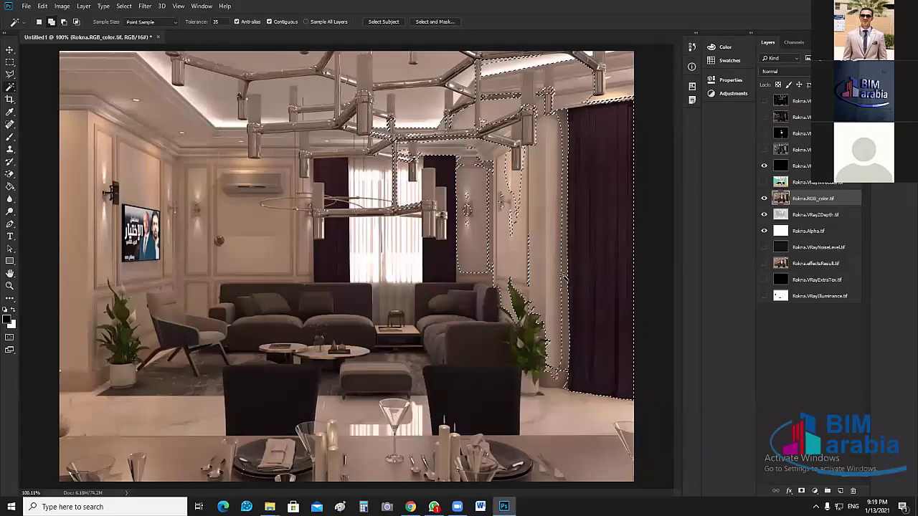
key(ctrl+d)
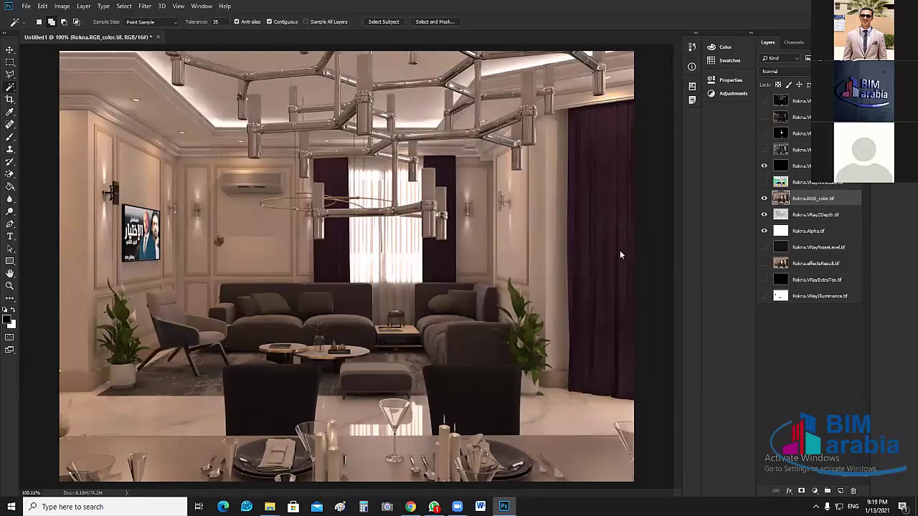
Show and activate the VRayWireColor layer, select the right green wall strip and the adjacent curtain, and clear the selection.
click(764, 182)
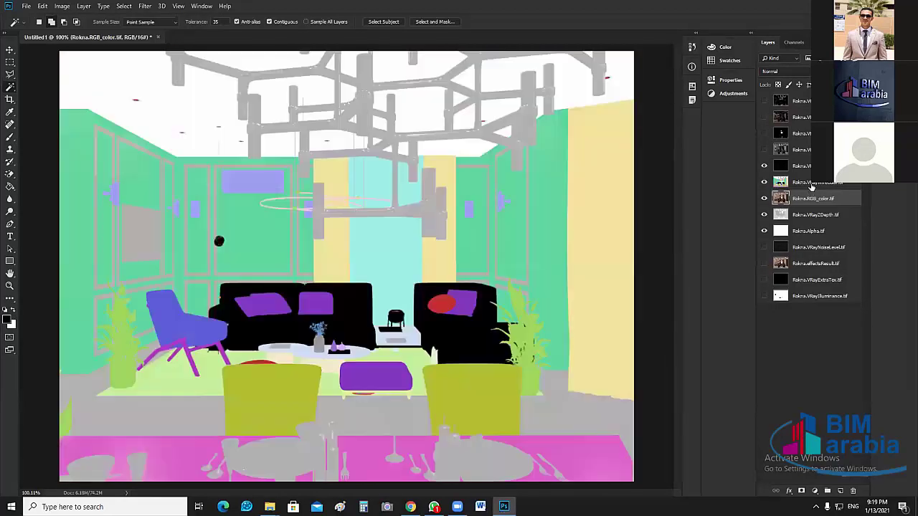
click(812, 184)
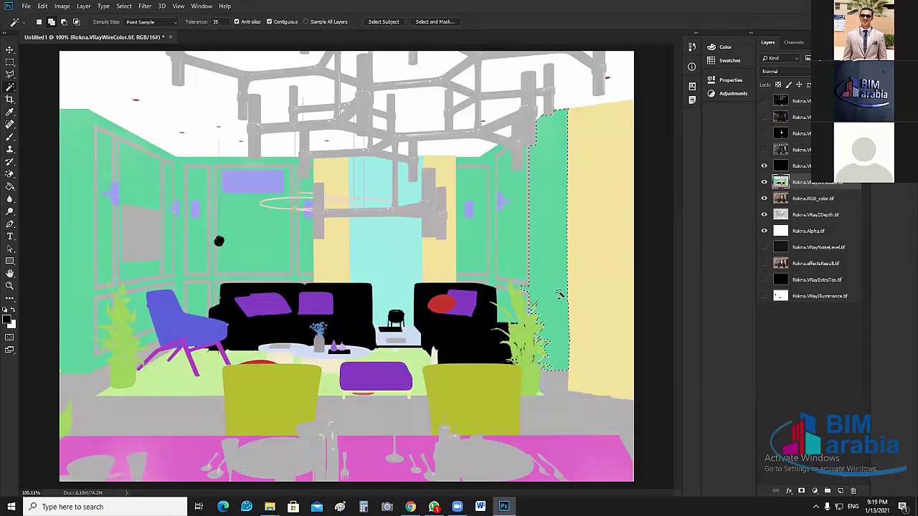
click(546, 333)
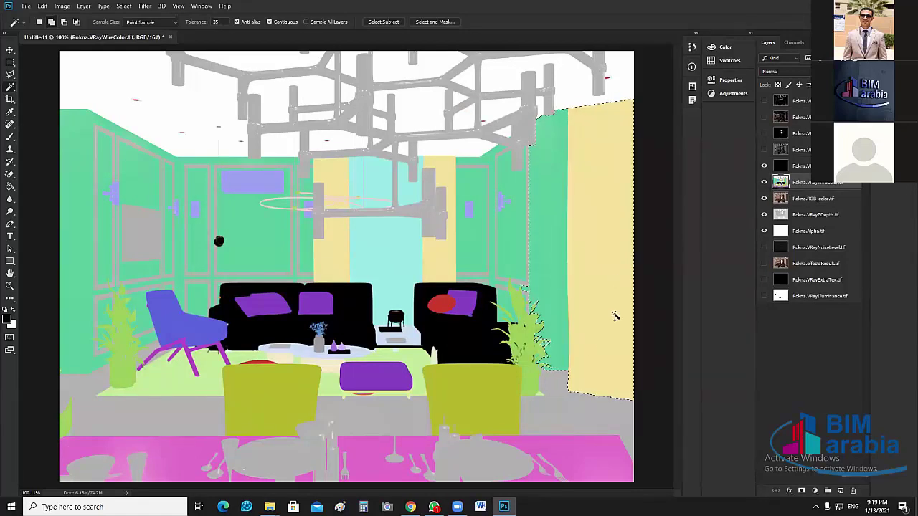
shift+click(611, 265)
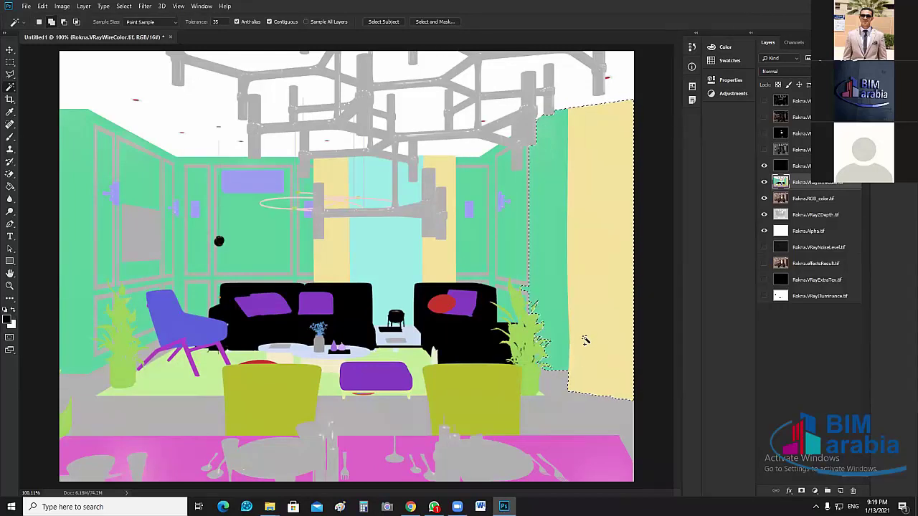
key(ctrl+d)
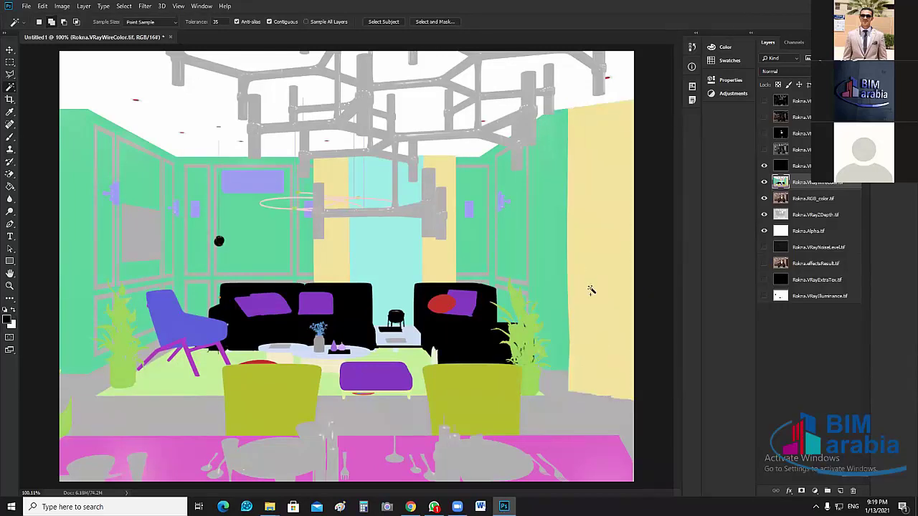
Select all three yellow curtain areas on the VRayWireColor layer with the Magic Wand, and hide that layer to reveal the render.
click(622, 166)
shift+click(446, 170)
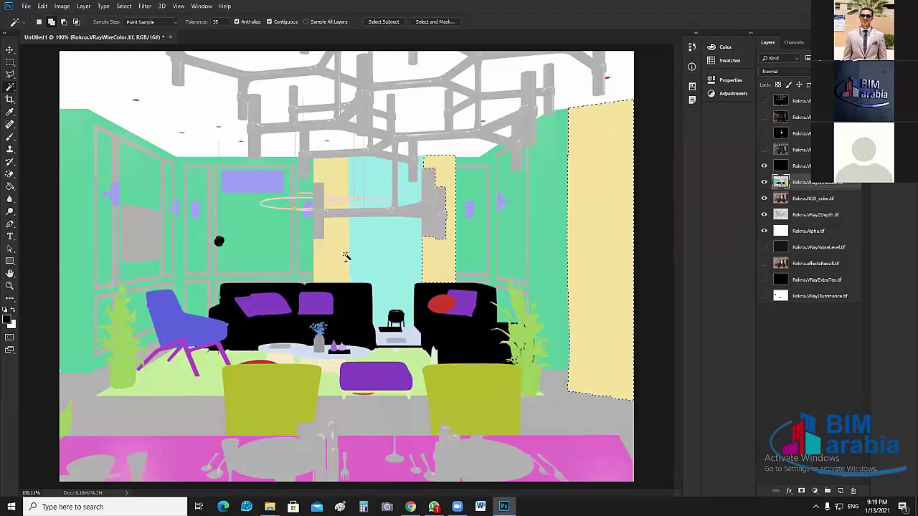
shift+click(339, 254)
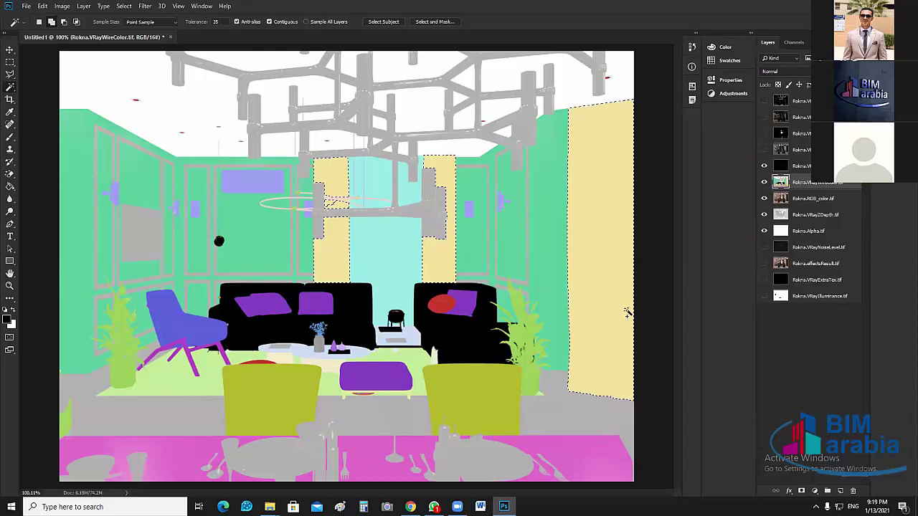
click(764, 182)
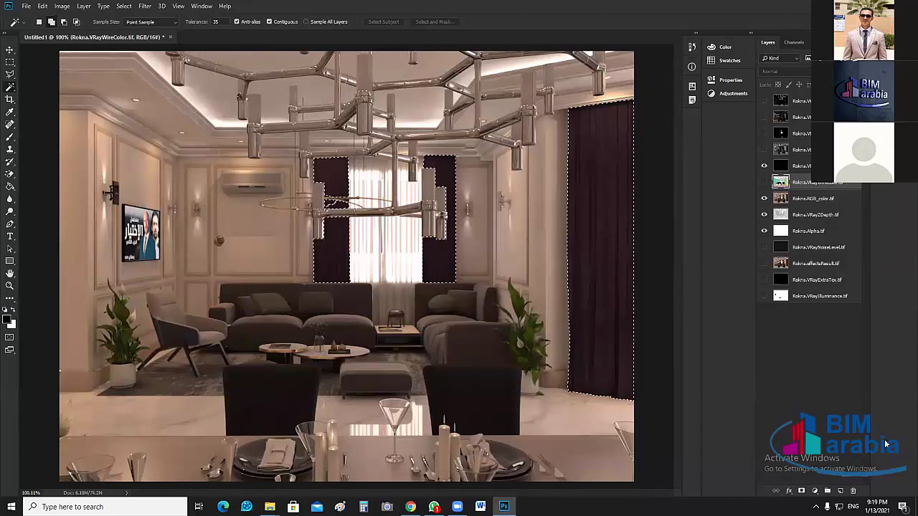
Add a new layer above VRayWireColor and fill the curtain selection with the light wood pattern using the Paint Bucket.
click(841, 492)
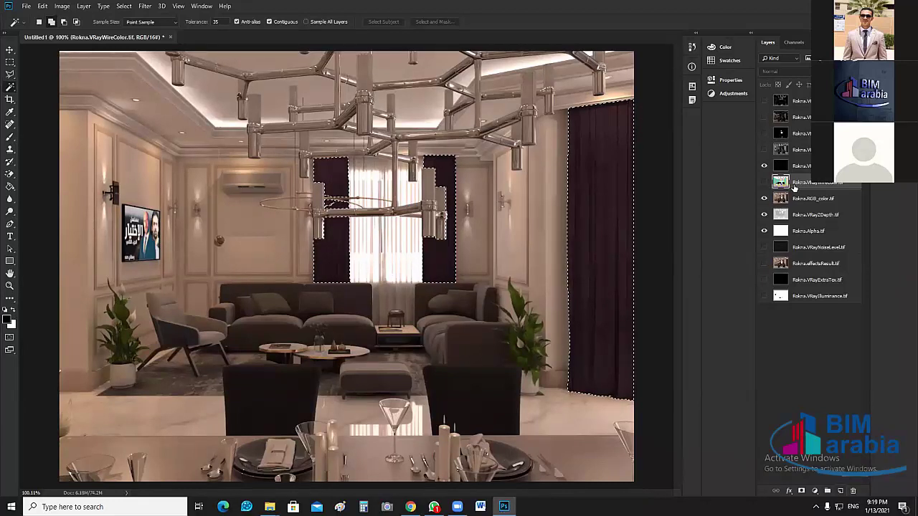
click(9, 186)
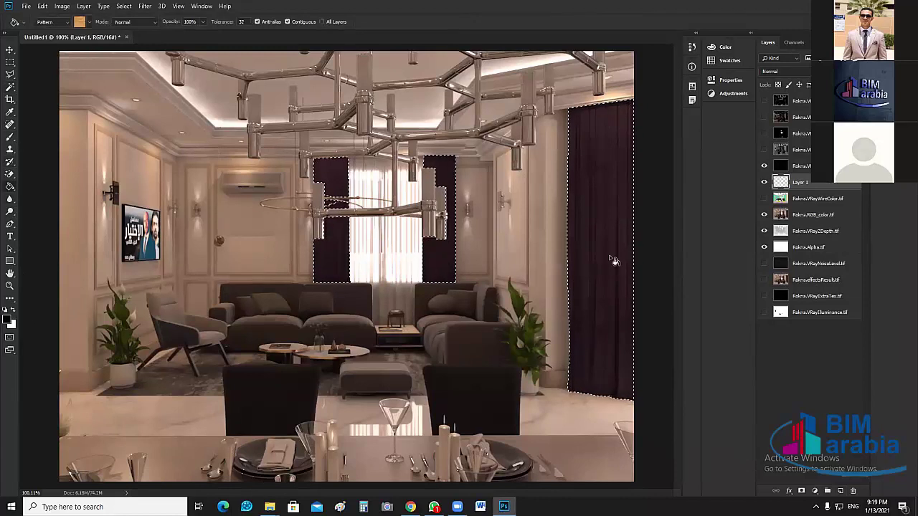
click(633, 297)
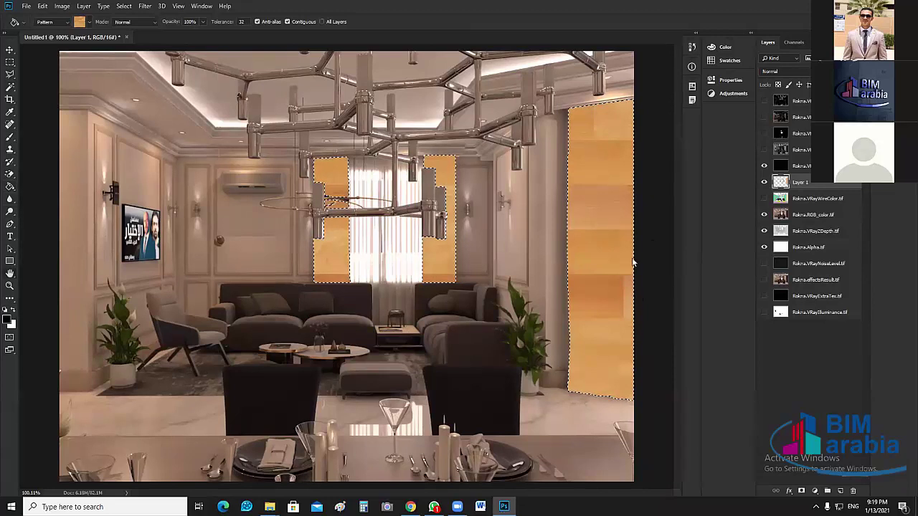
Try a Pattern Overlay on the new curtain layer, testing the green grass and grey camouflage patterns and setting the scale to 53%.
drag(668, 38, 280, 99)
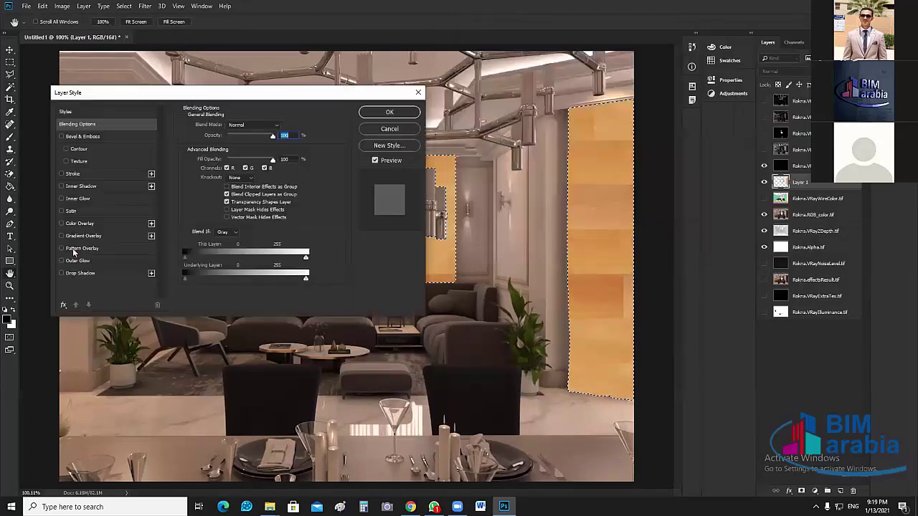
click(76, 249)
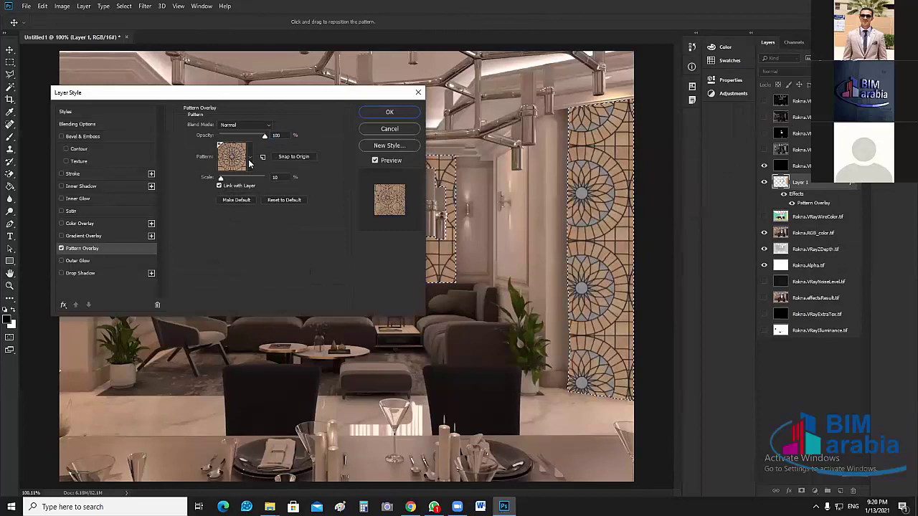
click(249, 159)
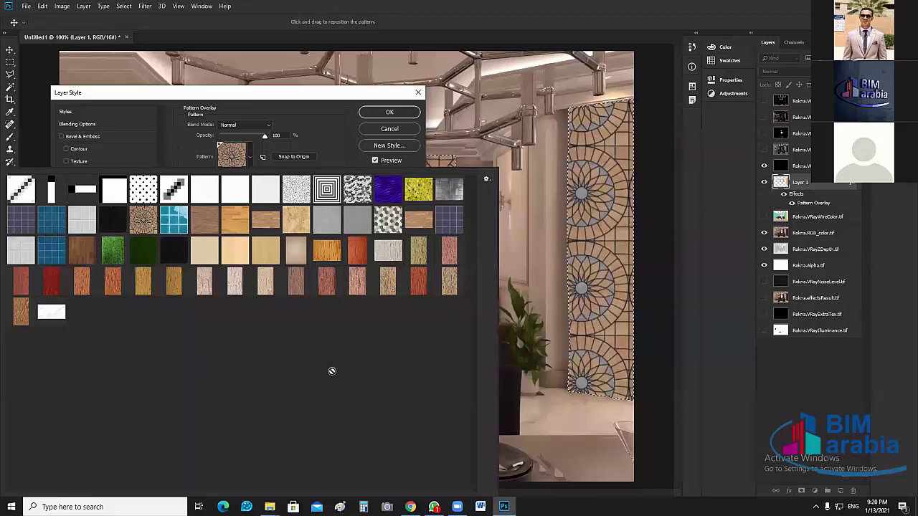
click(113, 251)
click(418, 190)
click(359, 193)
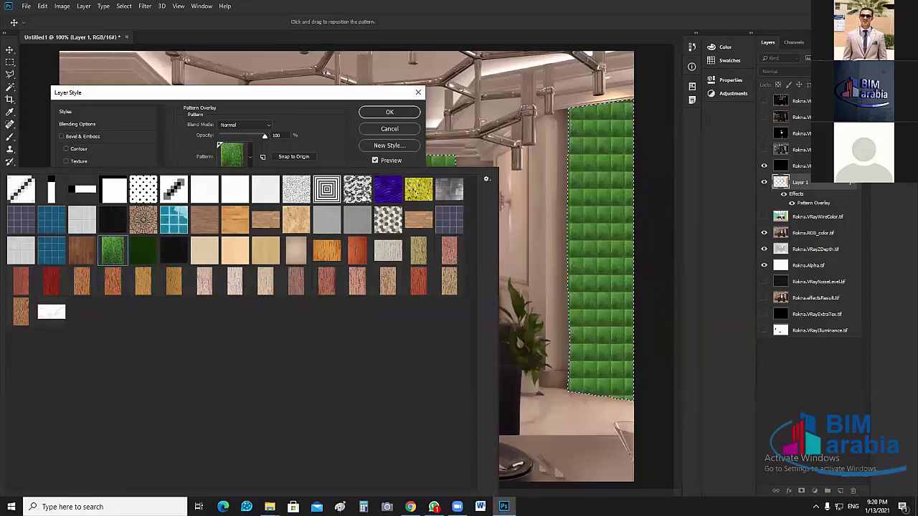
click(312, 134)
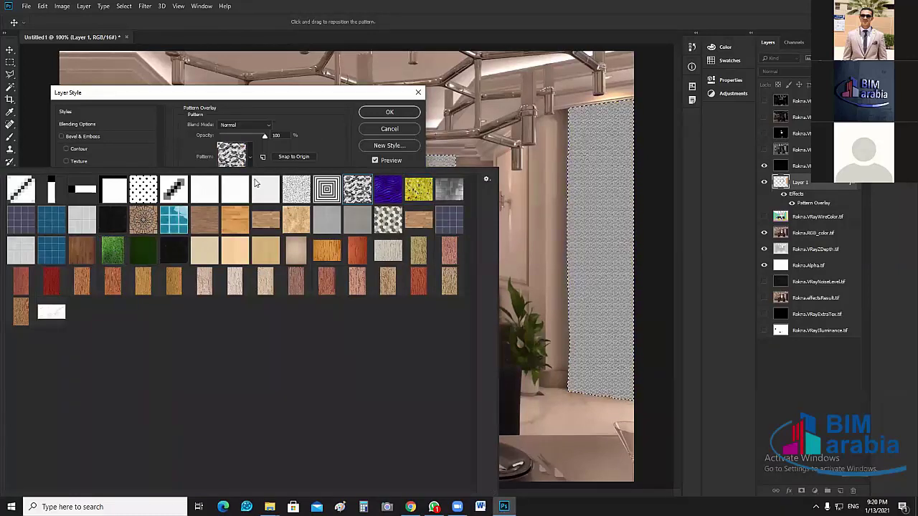
drag(228, 181, 231, 178)
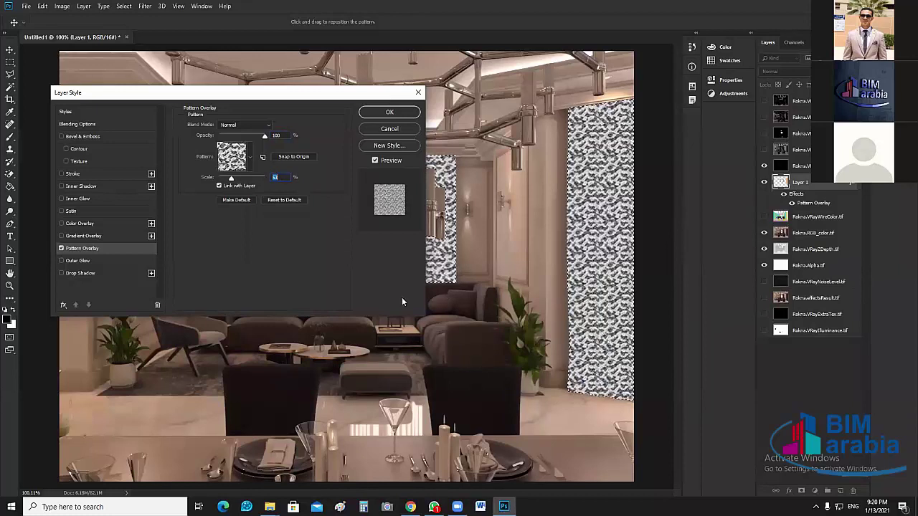
Try the light speckled and dark blue patterns in the curtain layer's Pattern Overlay, and cancel the layer style changes.
drag(385, 97, 453, 320)
drag(294, 316, 282, 204)
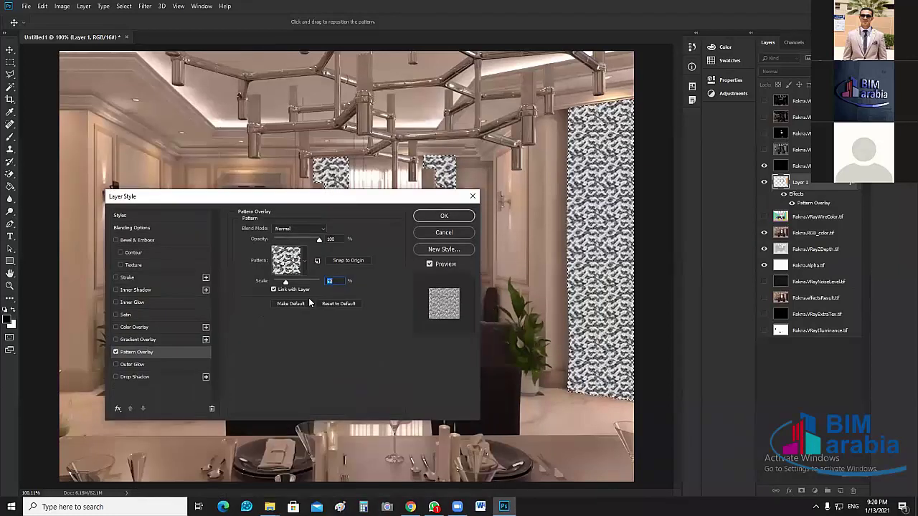
click(305, 268)
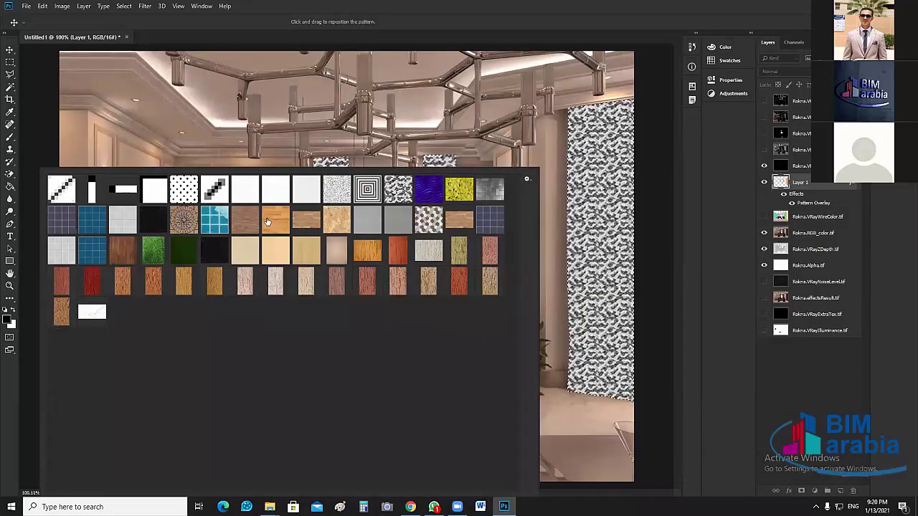
click(340, 186)
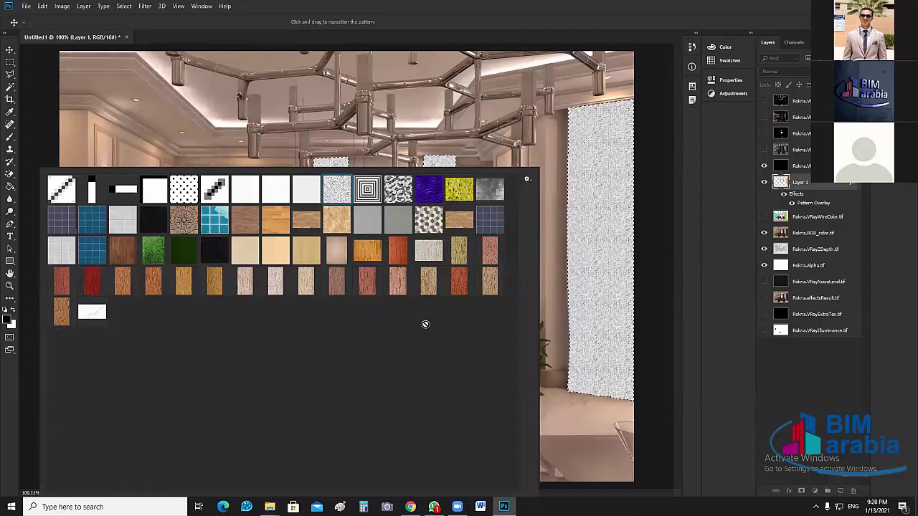
click(428, 189)
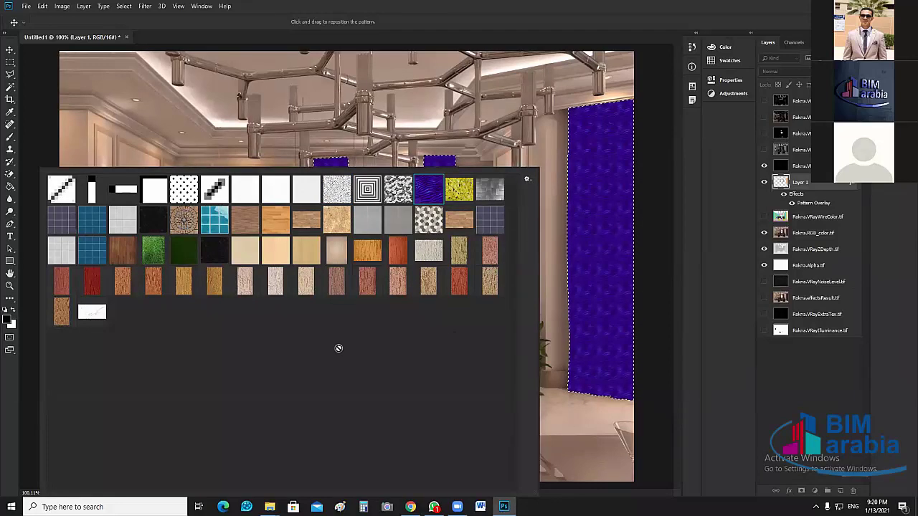
key(Return)
click(443, 233)
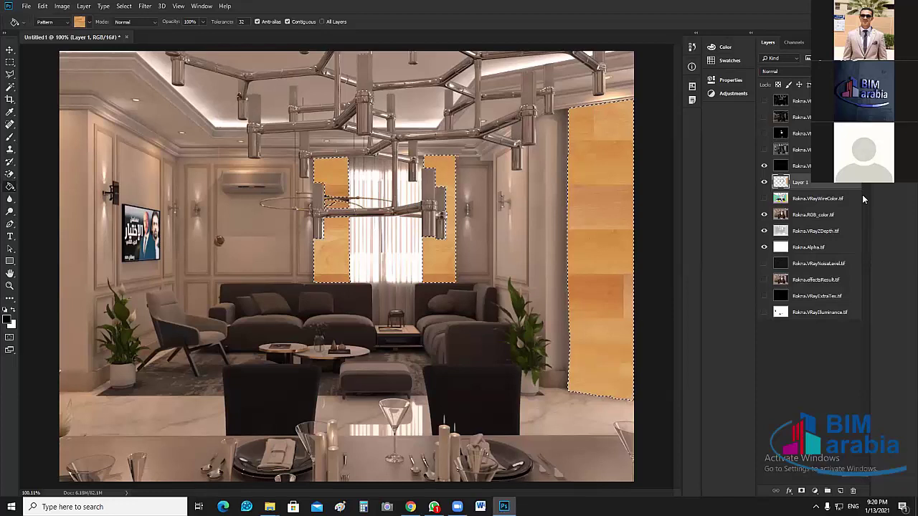
Hide the pattern-filled curtain layer to compare it with the render, and delete that layer.
click(764, 182)
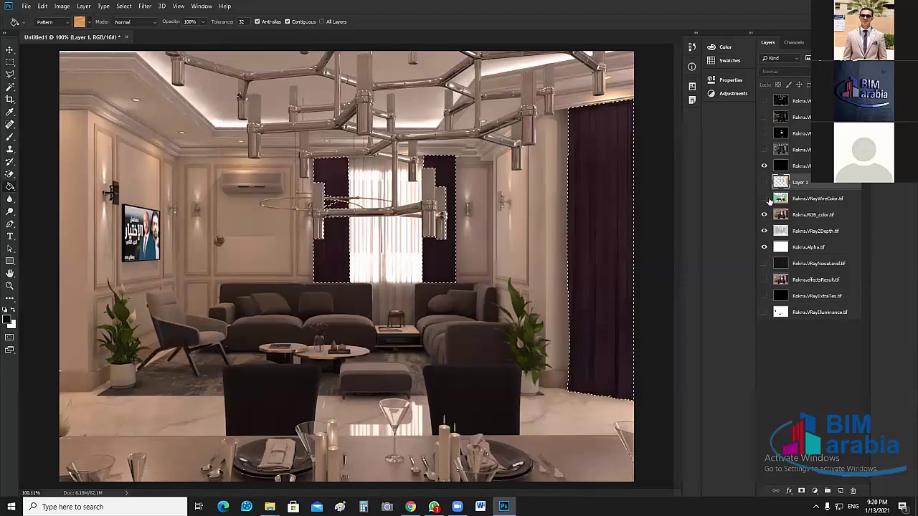
drag(824, 185, 825, 360)
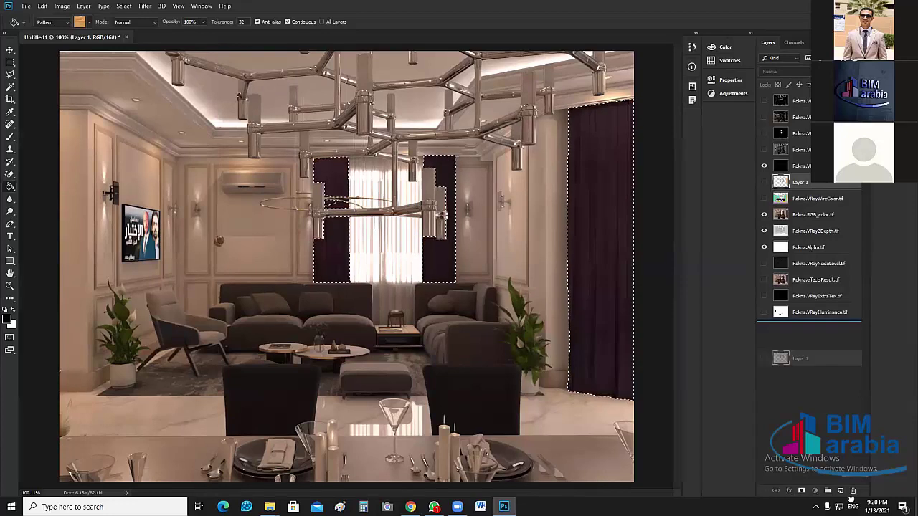
drag(852, 495, 853, 492)
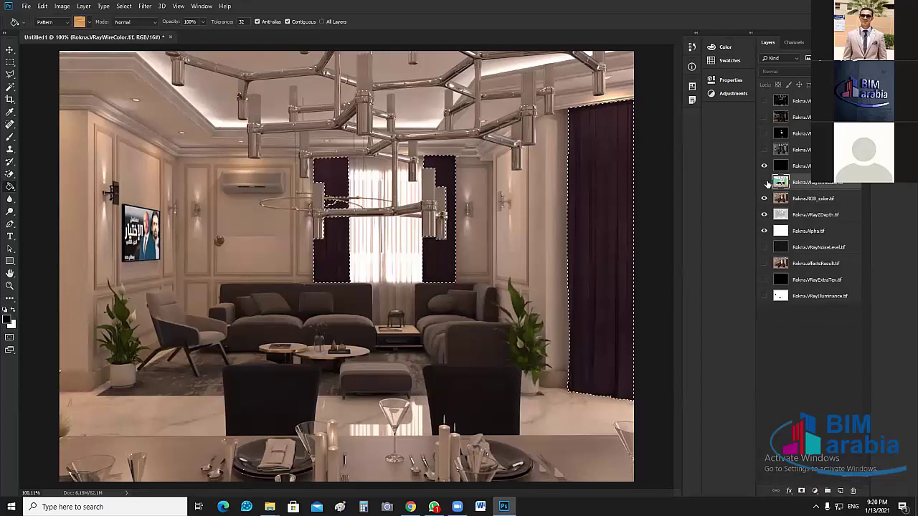
Show the VRayWireColor layer to check its colours, hide it again, and move it beneath the RGB_color layer.
click(765, 182)
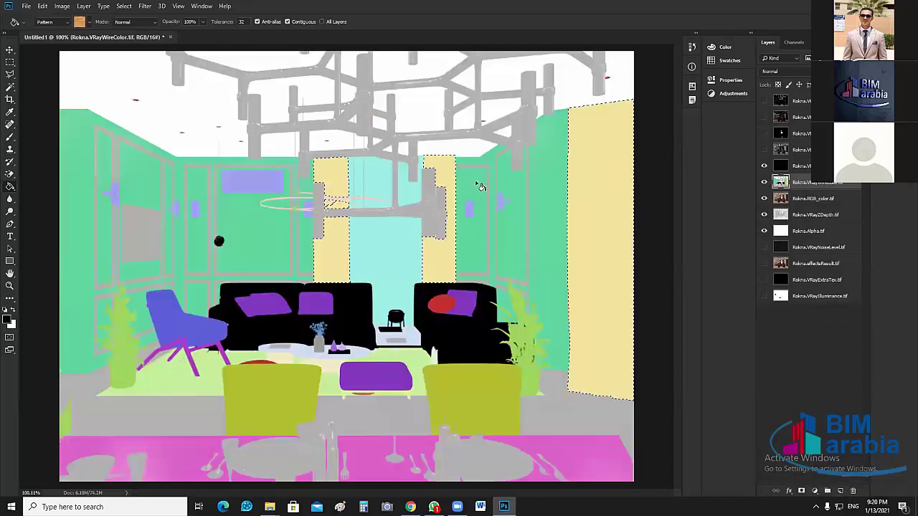
key(v)
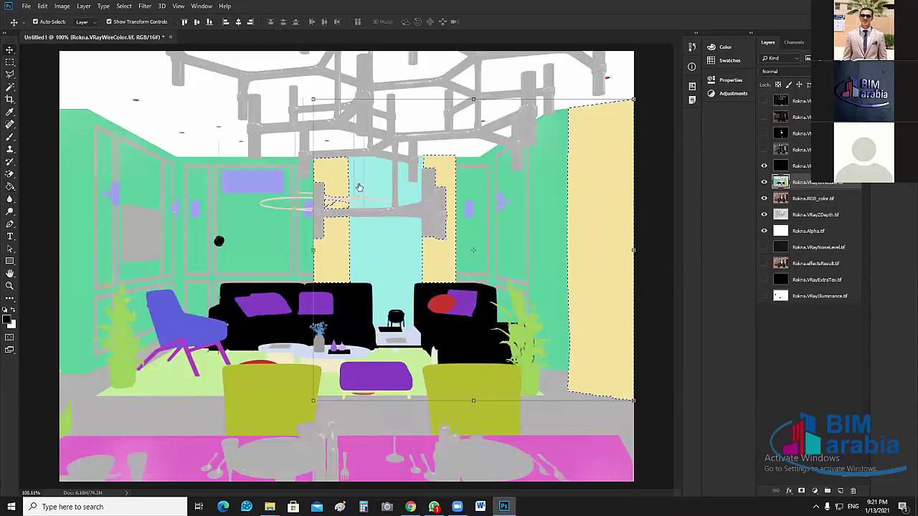
click(765, 182)
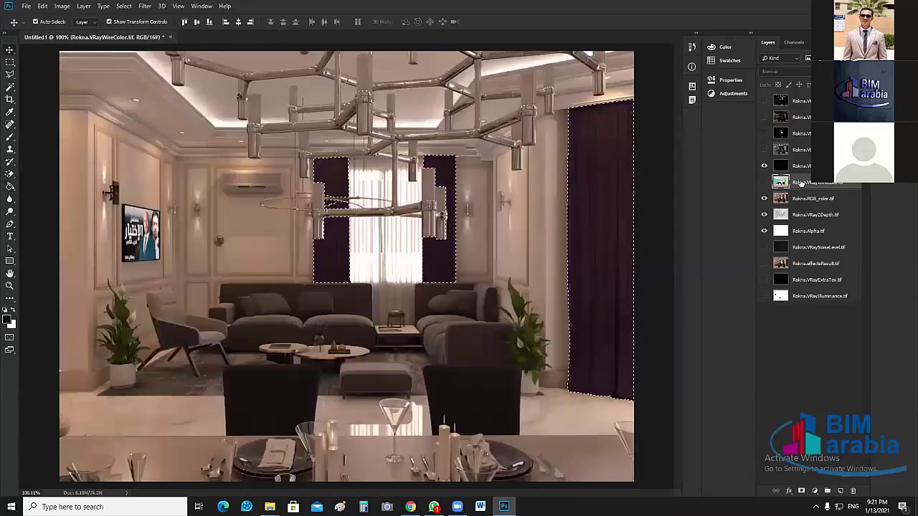
drag(801, 184, 766, 201)
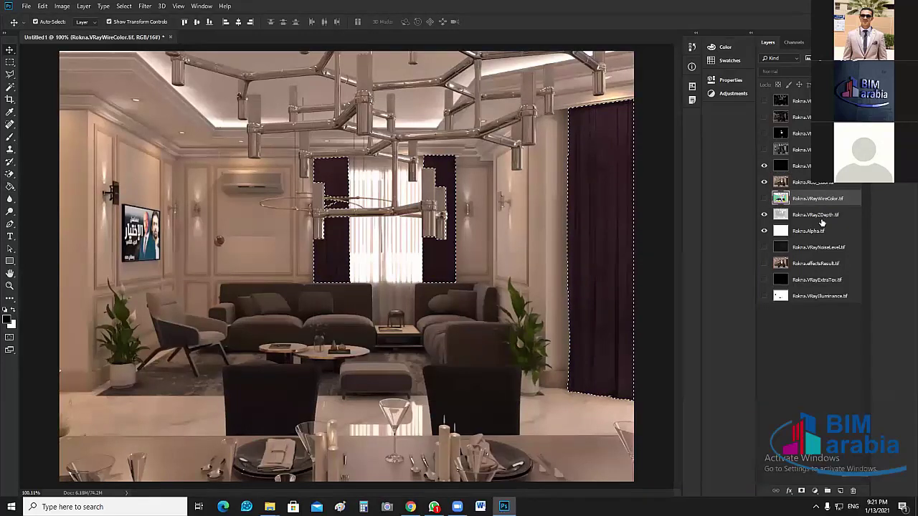
Move the VRayZDepth layer directly above RGB_color, clear the curtain selection, and hide the black pass layer above it.
drag(822, 223, 811, 177)
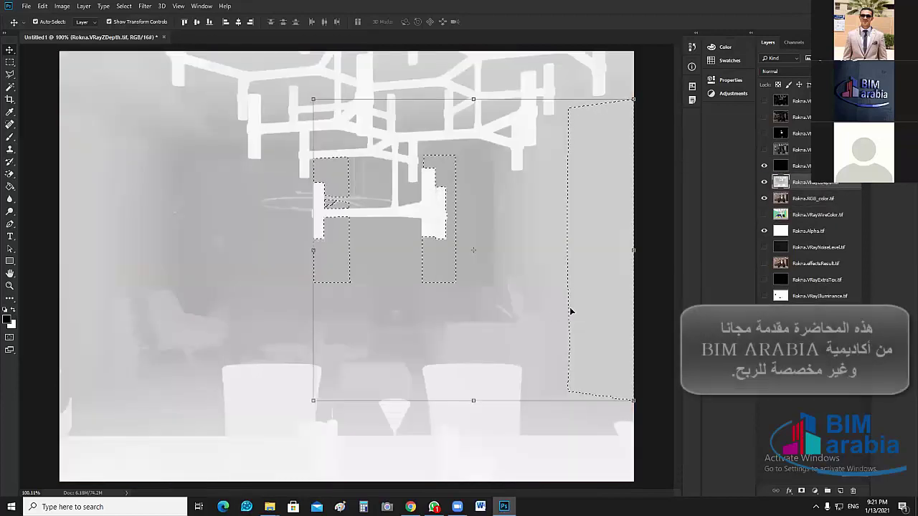
key(ctrl+d)
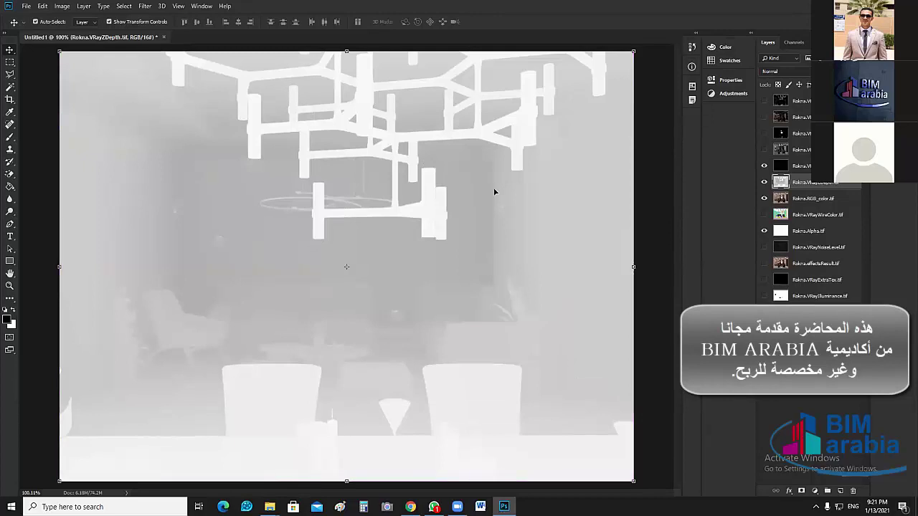
key(ctrl)
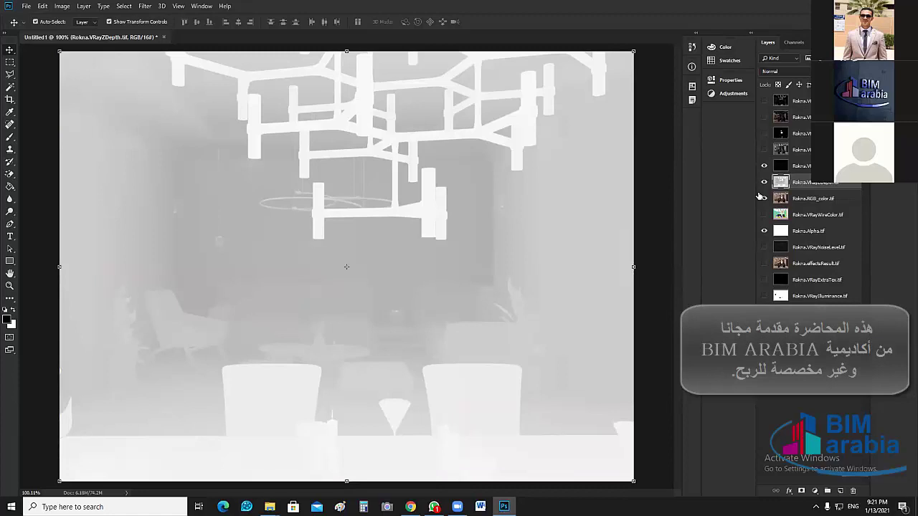
click(764, 166)
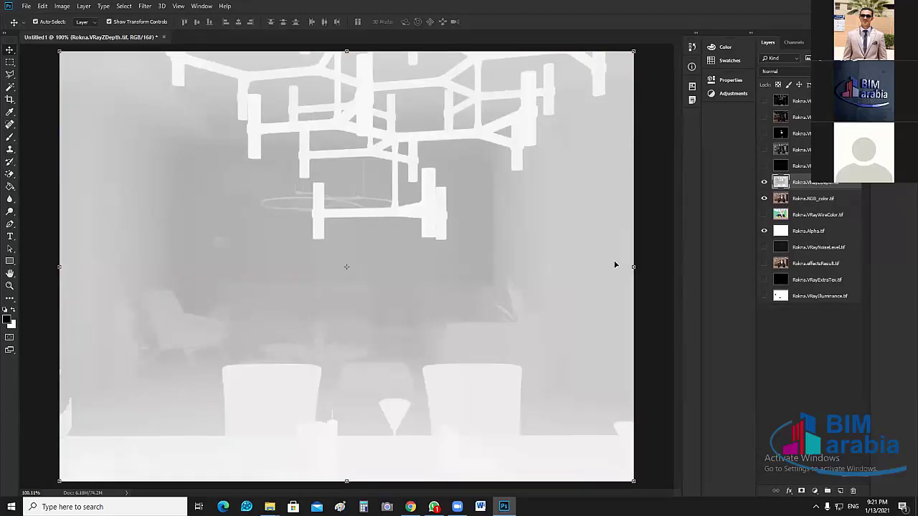
Toggle the VRayZDepth layer off and on to compare it with the render, and set its blend mode to Multiply.
click(764, 182)
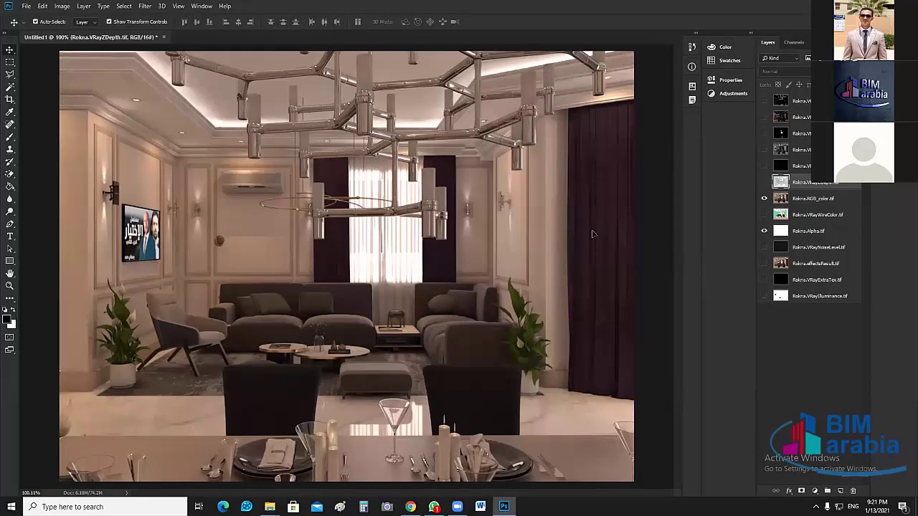
key(ctrl+comma)
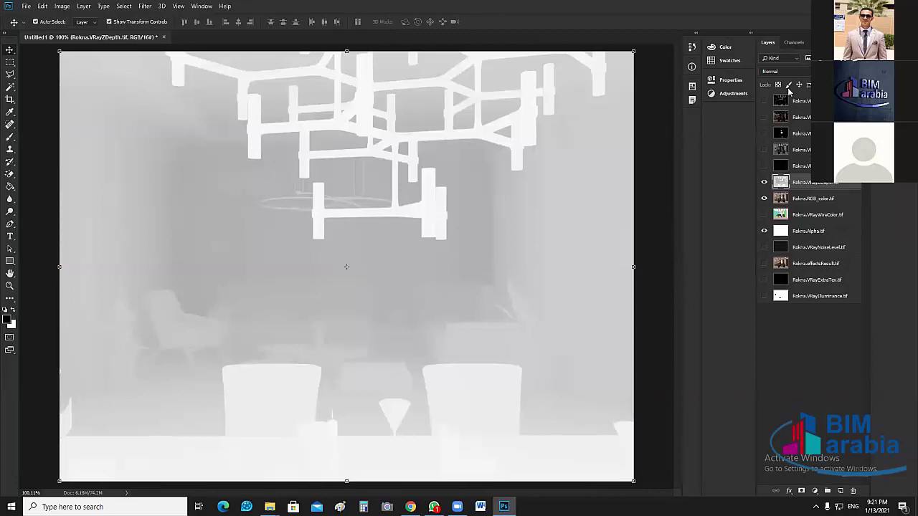
click(786, 72)
click(768, 109)
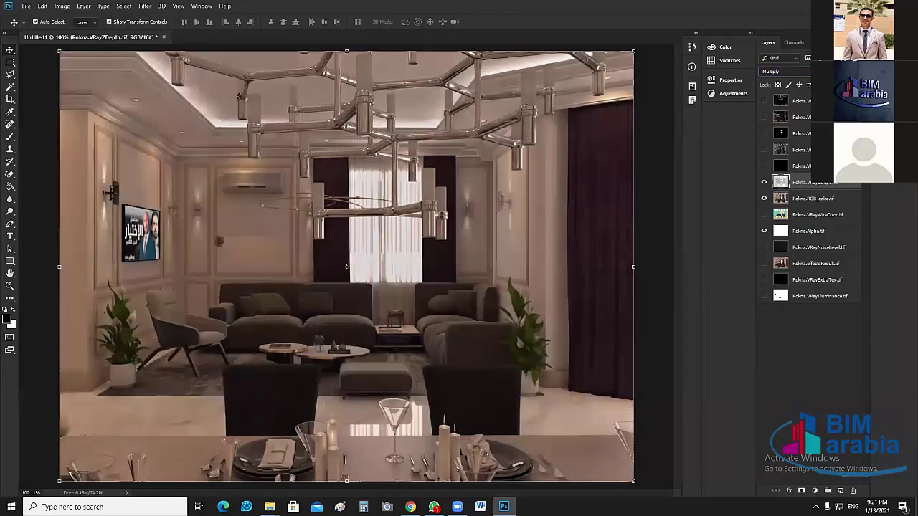
Compare the render with and without the Multiply VRayZDepth layer, leave it hidden, and move it below VRayExtraTex.
click(765, 182)
click(765, 182)
click(764, 182)
click(764, 182)
click(764, 182)
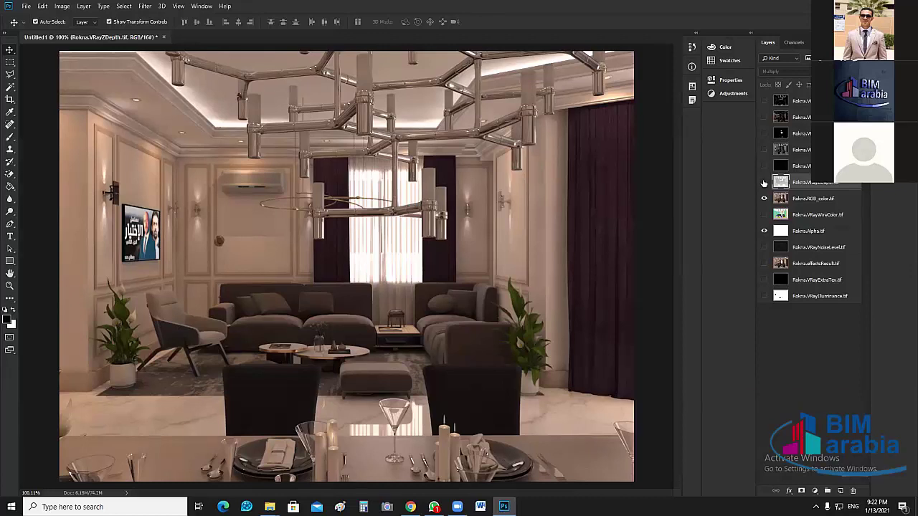
click(764, 183)
click(764, 184)
click(764, 184)
click(764, 184)
drag(825, 286, 825, 284)
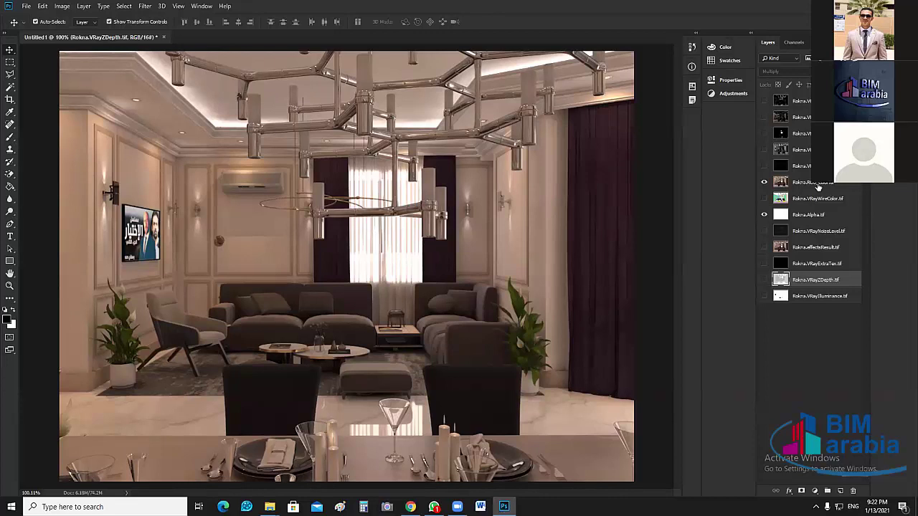
Show the first, third and fifth render pass layers in the stack above the RGB_color render.
click(764, 166)
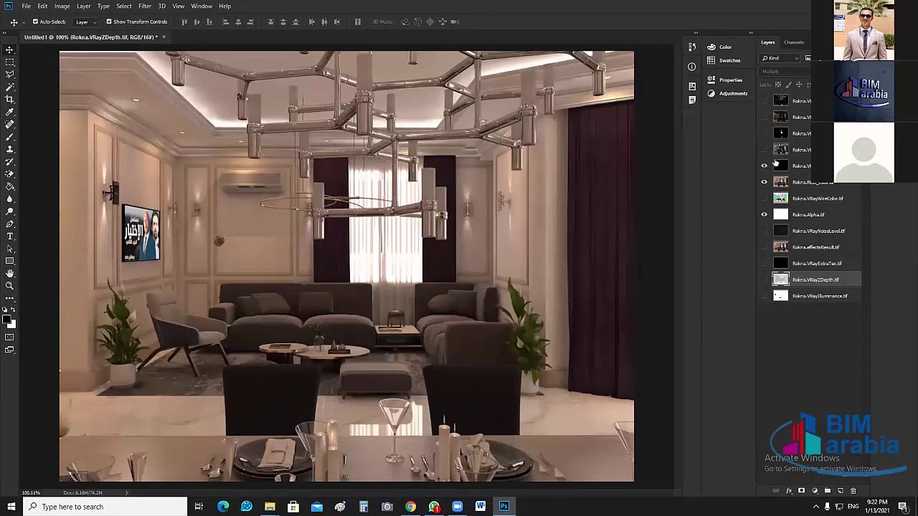
click(764, 134)
click(764, 102)
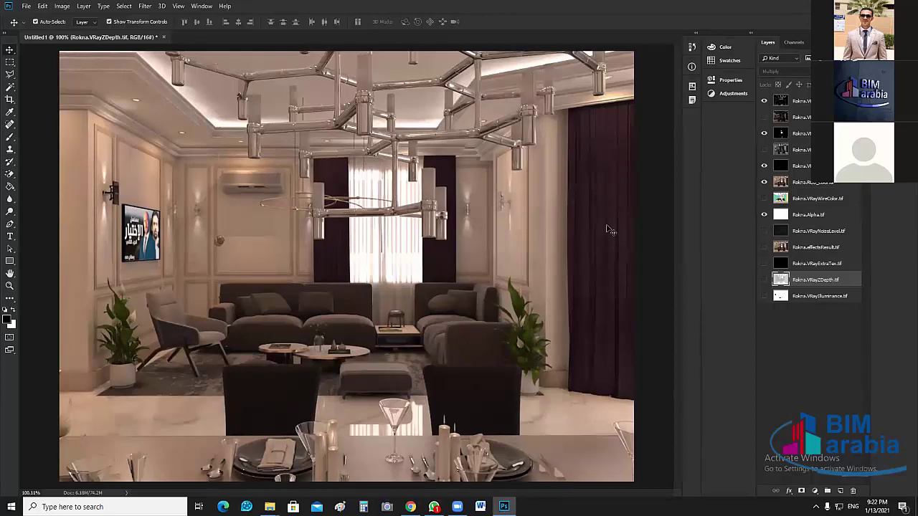
Preview the VRayLighting layer over the render, hide it again, and show the fourth pass layer in the stack.
click(799, 119)
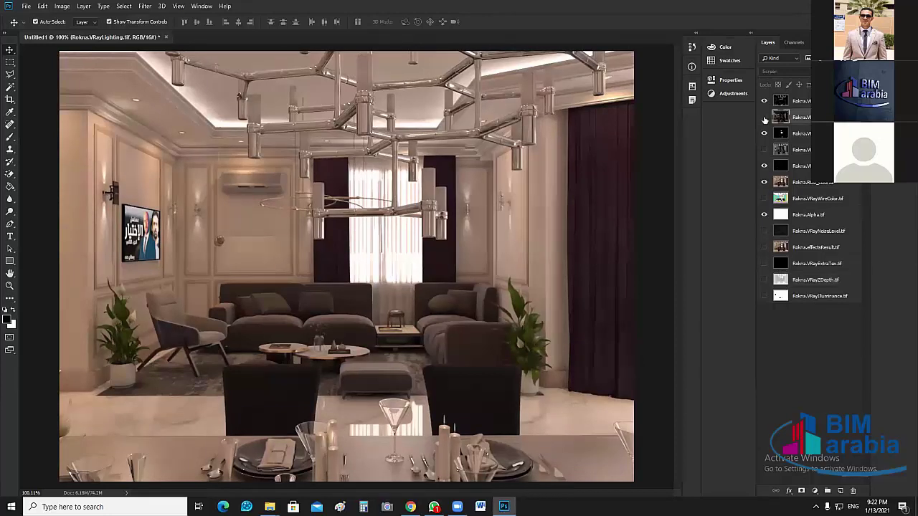
click(765, 117)
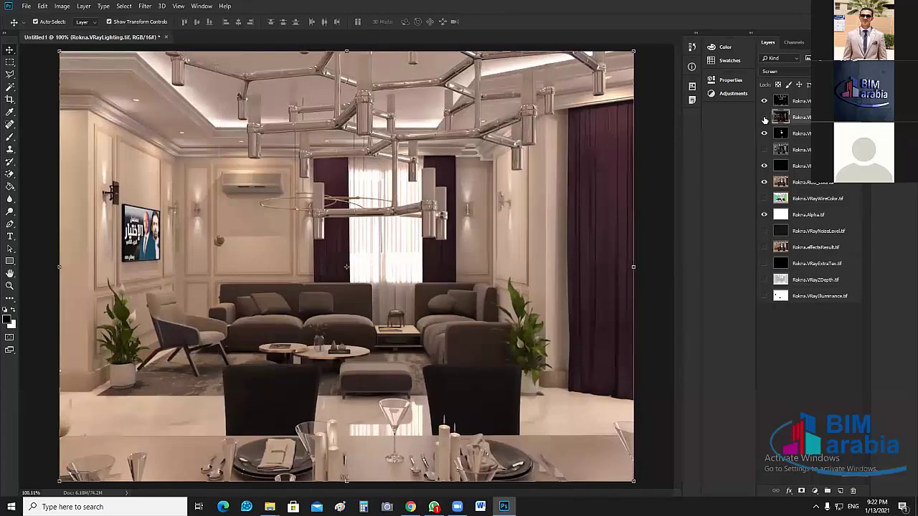
click(763, 150)
click(764, 150)
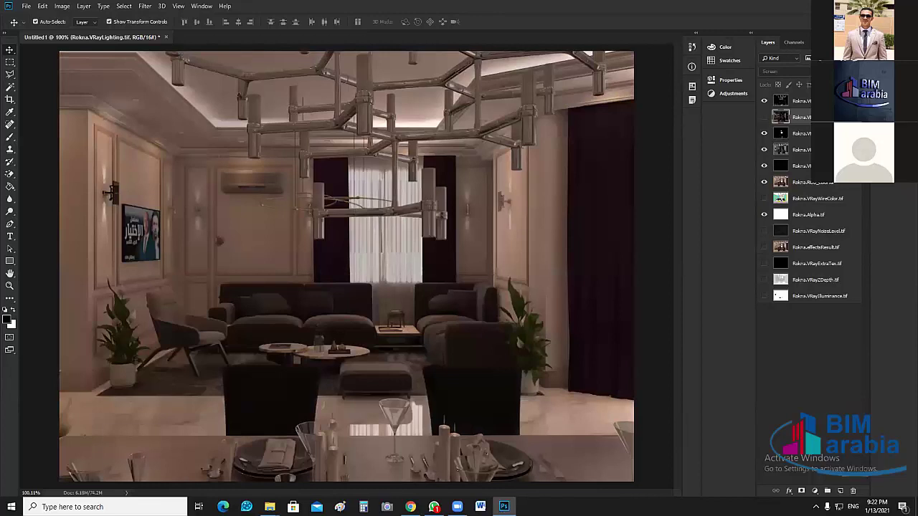
Hide the fourth pass layer, preview VRayLighting over the render, and move the VRayLighting and VRayShadows layers below RGB_color with both hidden.
click(764, 149)
click(765, 118)
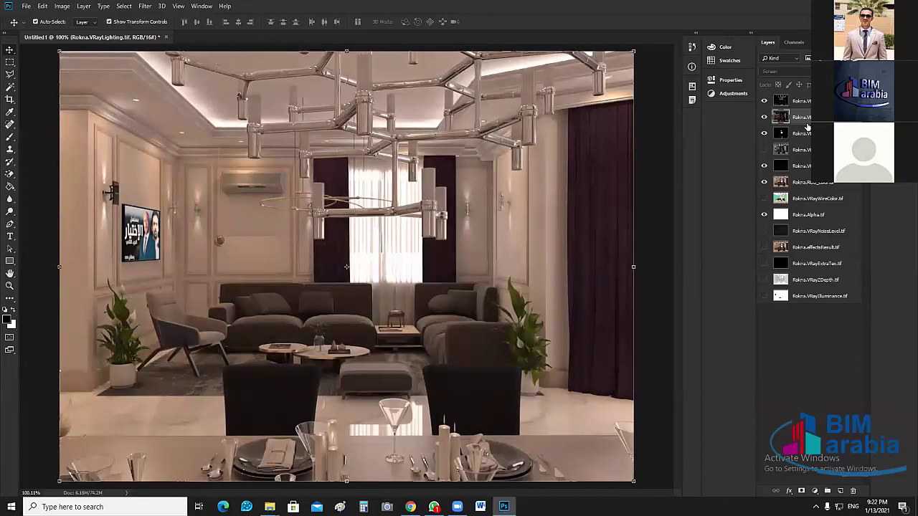
drag(808, 126, 819, 188)
mouse_move(819, 193)
mouse_down()
mouse_move(819, 201)
mouse_move(815, 188)
mouse_up()
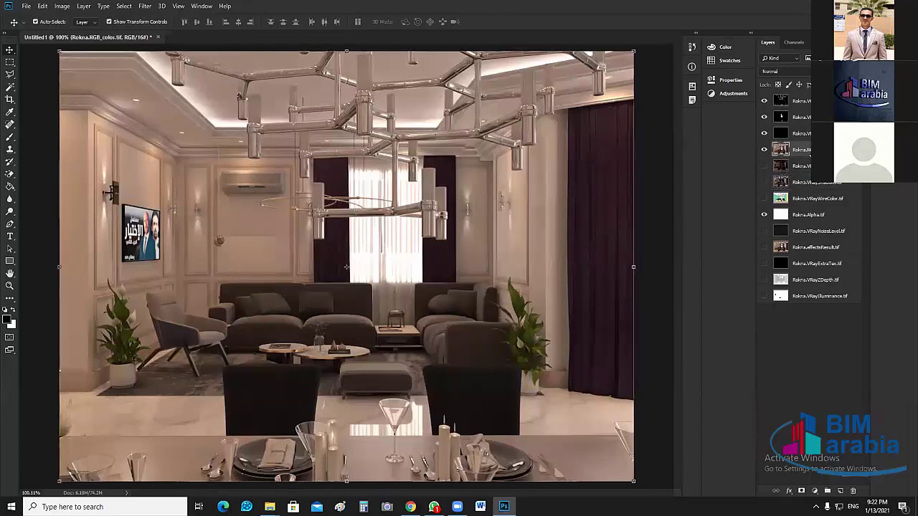
Review the VRaySpecular, VRayReflection and VRayRefraction layers in turn and toggle VRaySpecular to compare its effect on the render.
click(800, 134)
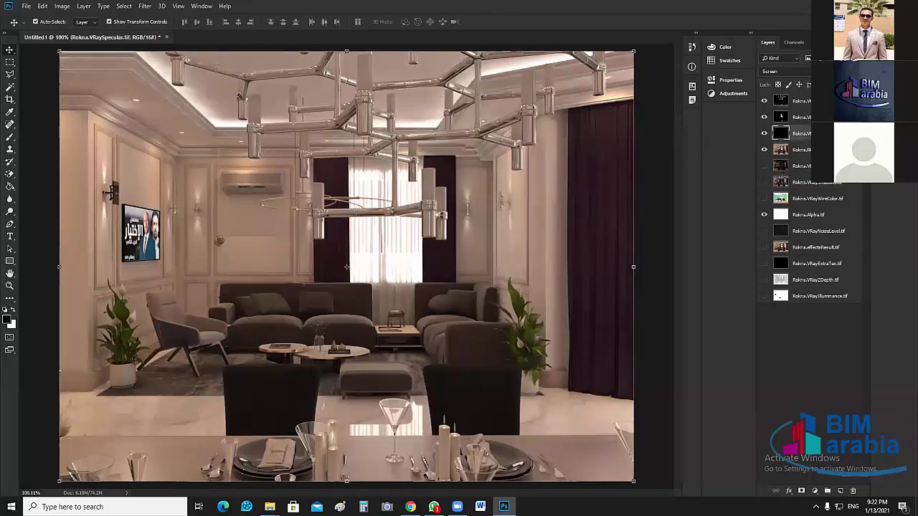
key(alt+bracketright)
key(alt+bracketright)
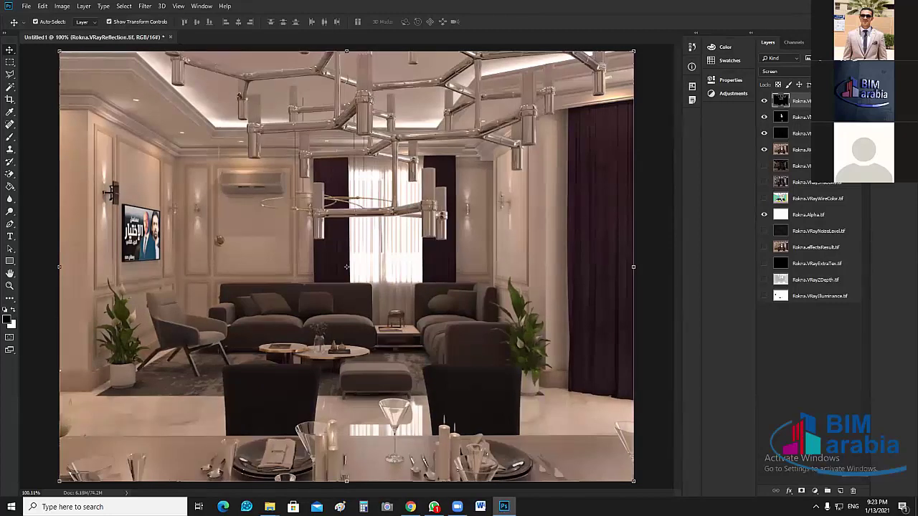
click(801, 117)
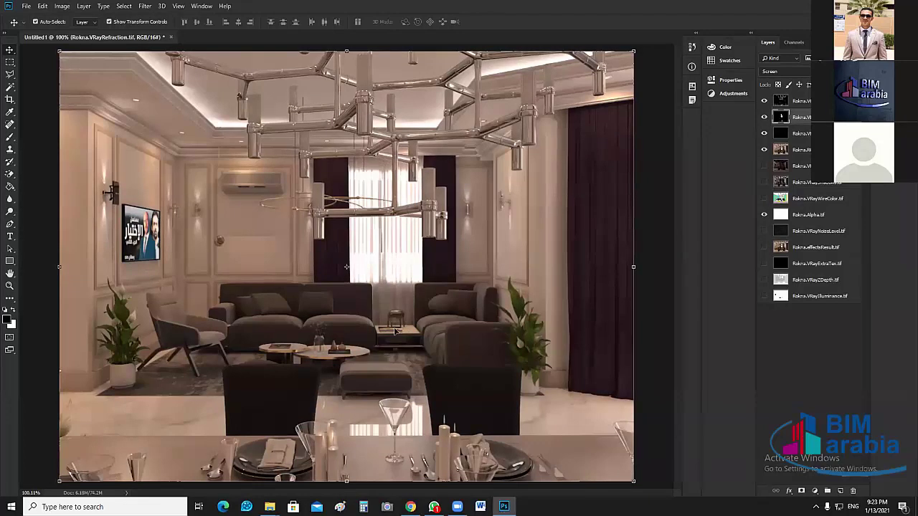
key(ctrl)
click(774, 135)
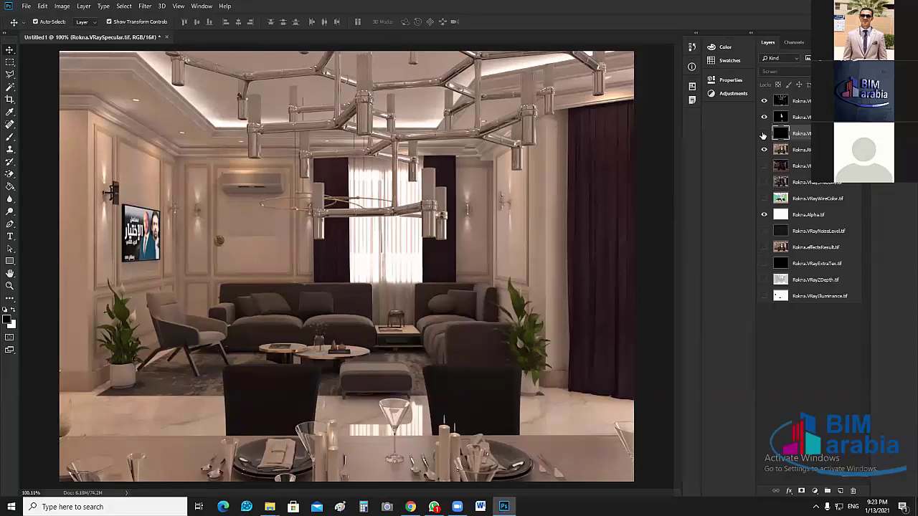
click(764, 134)
click(763, 135)
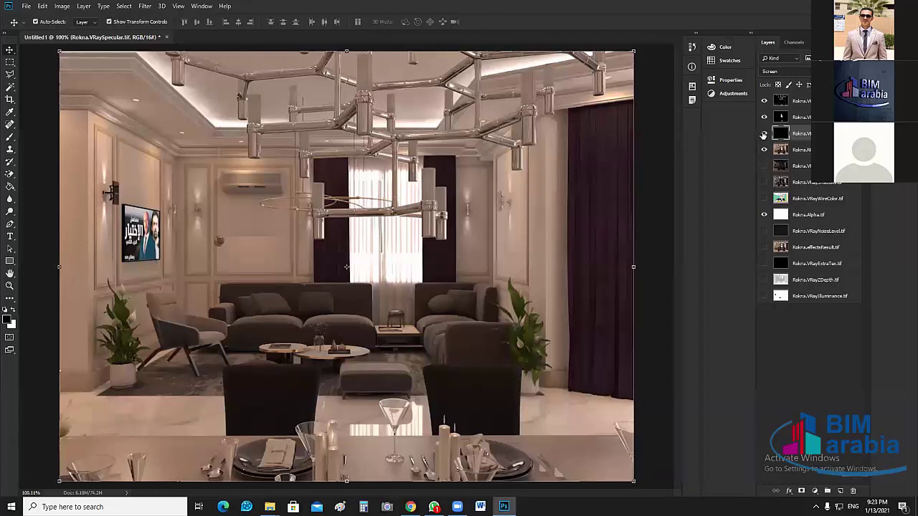
click(764, 134)
Hide the Alpha layer and delete all layers below RGB_color, from VRayLighting down to VRayIlluminance, leaving no layer selected.
click(764, 217)
click(764, 217)
click(809, 168)
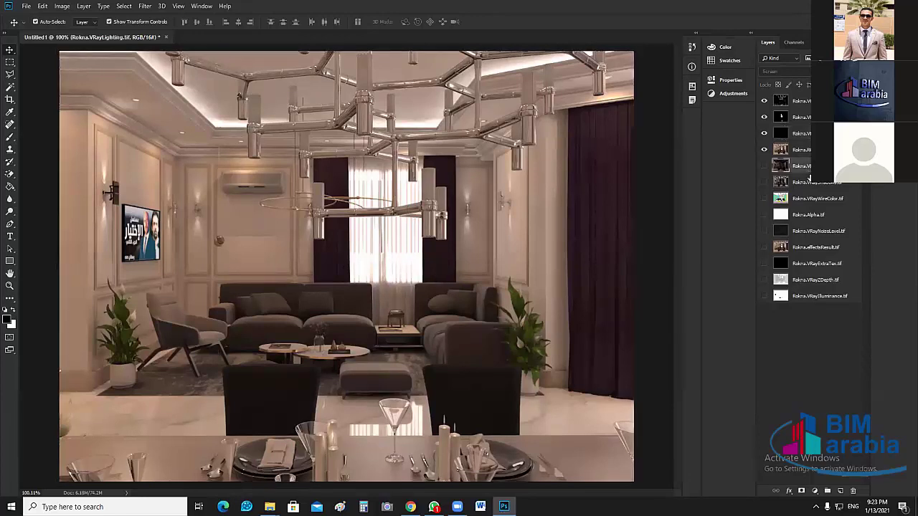
shift+click(819, 299)
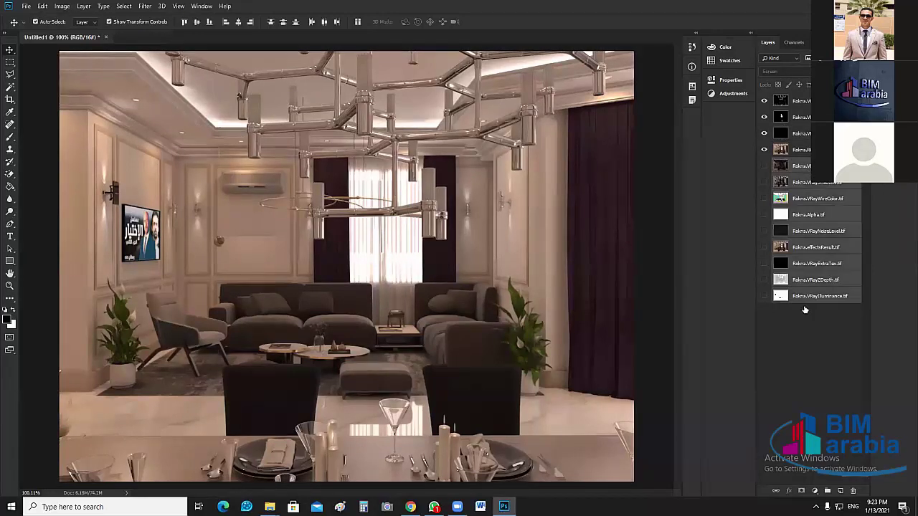
drag(861, 480, 853, 492)
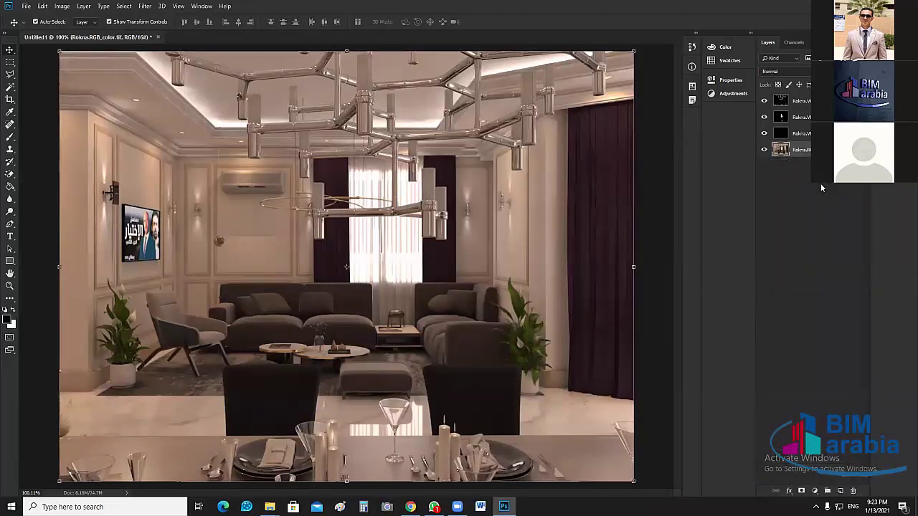
click(811, 192)
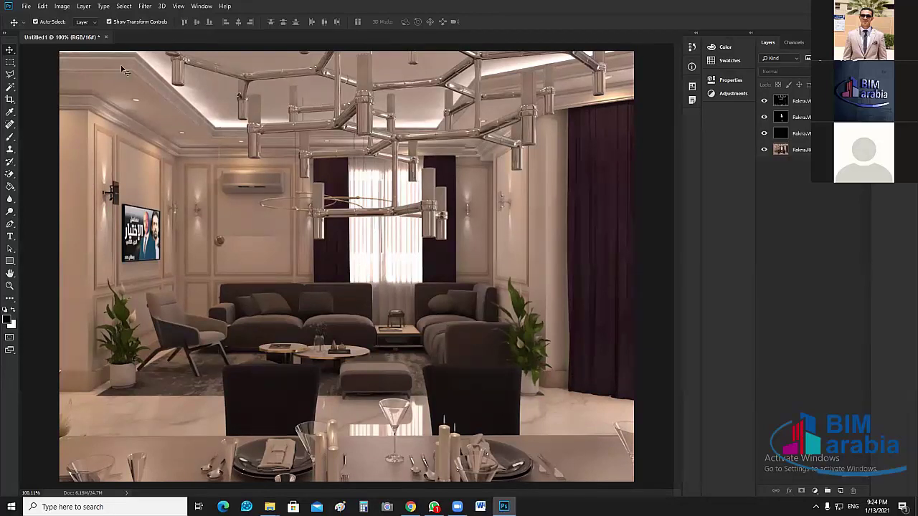
Switch to File Explorer and browse from Post Production through out line and Project to the Final Post Production folder.
click(135, 101)
mouse_move(269, 507)
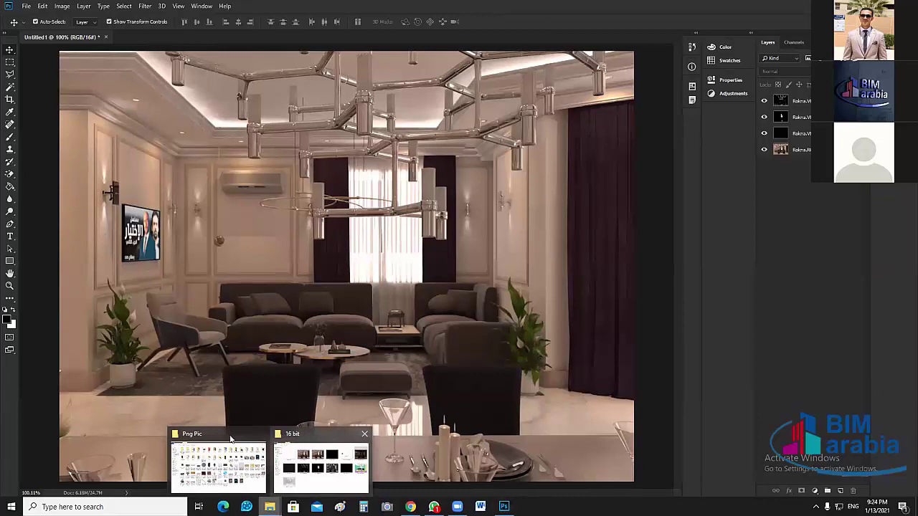
click(231, 439)
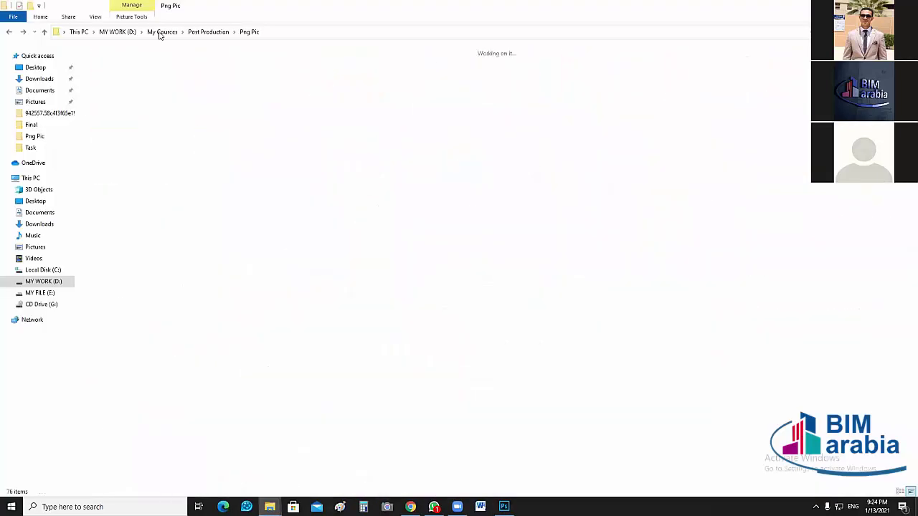
key(BackSpace)
key(BackSpace)
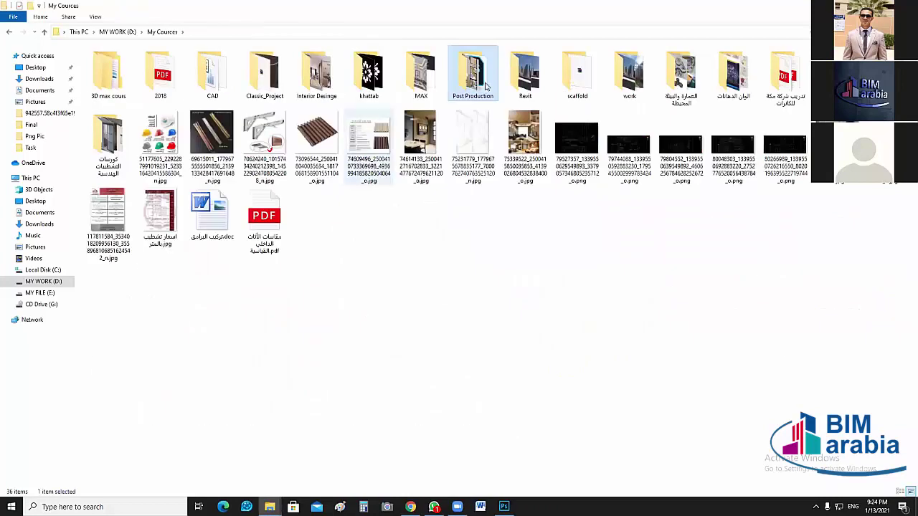
key(Return)
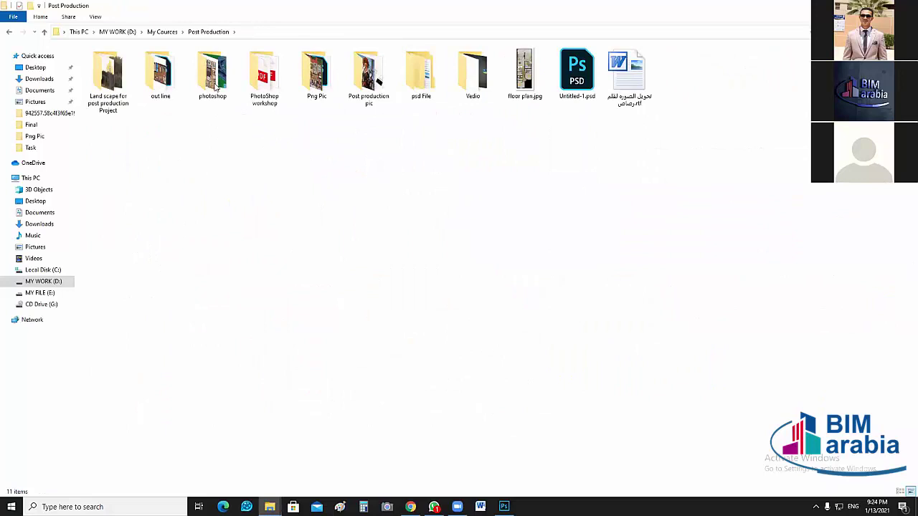
double_click(150, 79)
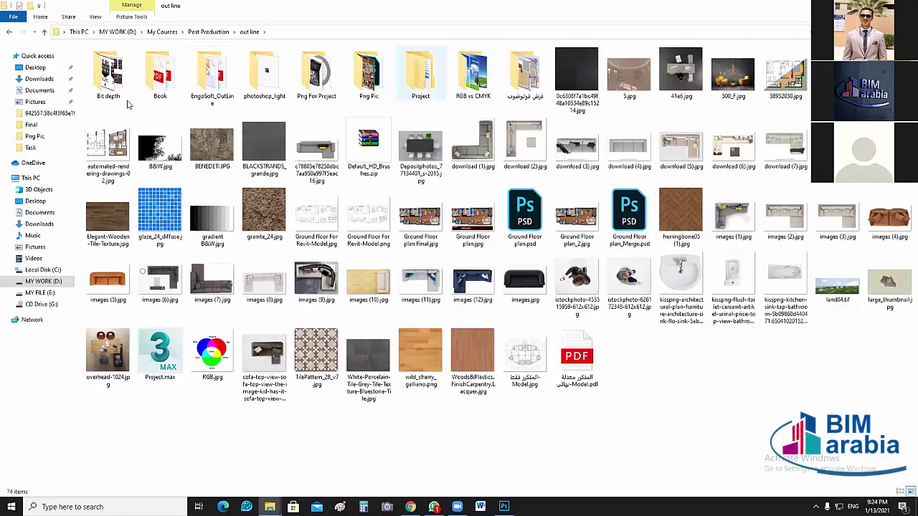
key(Return)
click(142, 73)
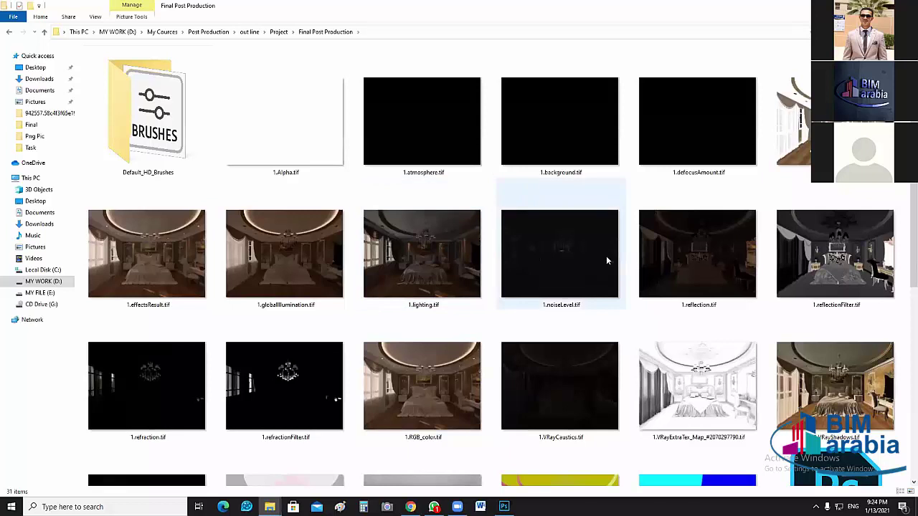
Open Final Warm_Logo.jpg in Photos and examine the bedroom's spotlights, chandelier and wall lights up close.
scroll(548, 426, down, 5)
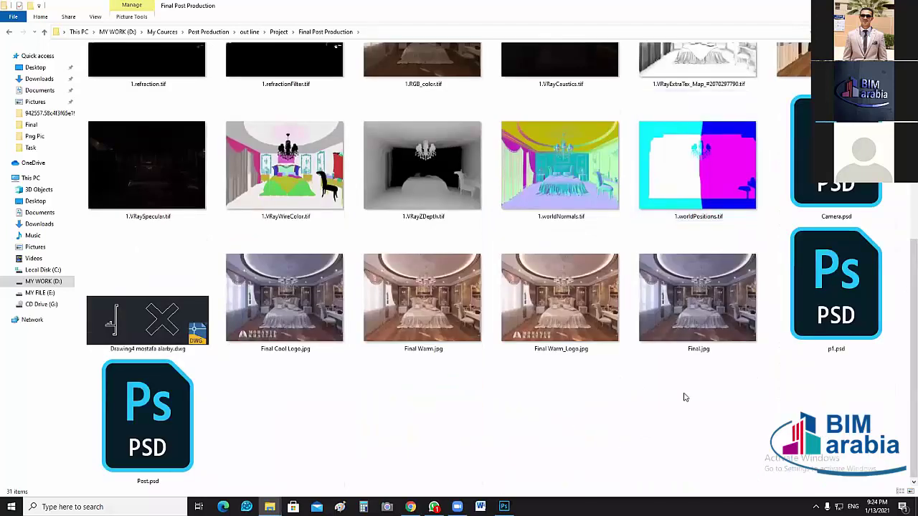
double_click(583, 324)
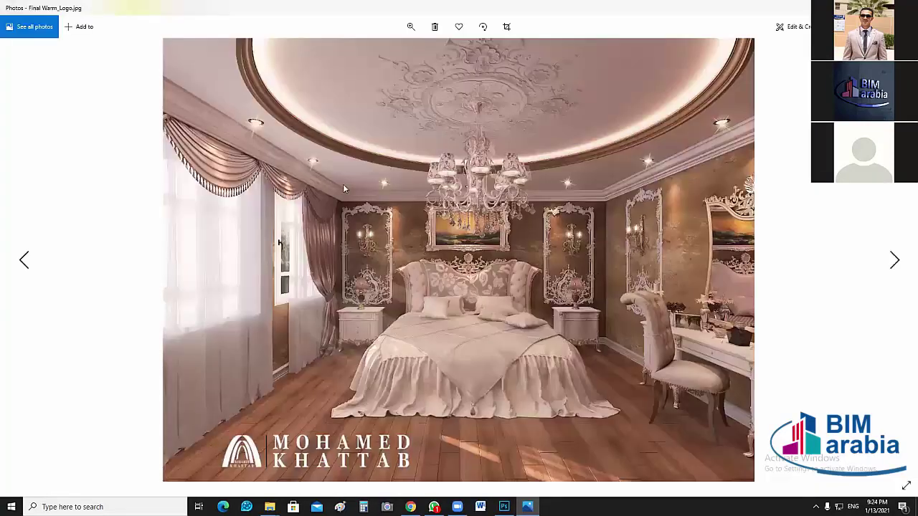
scroll(362, 162, up, 1)
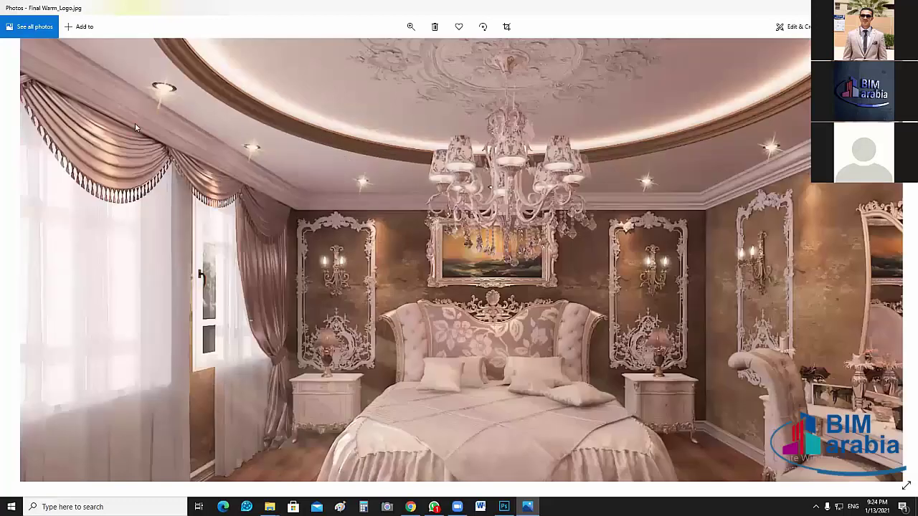
scroll(261, 159, up, 1)
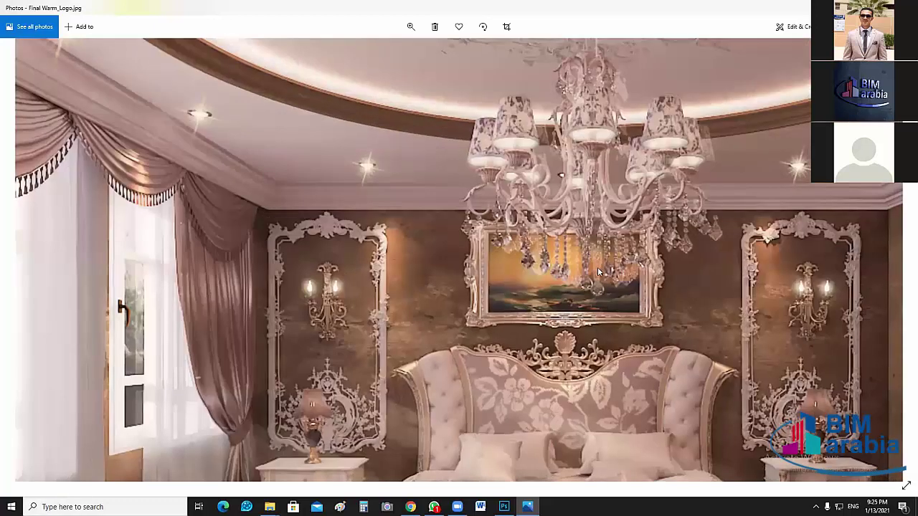
scroll(598, 193, down, 2)
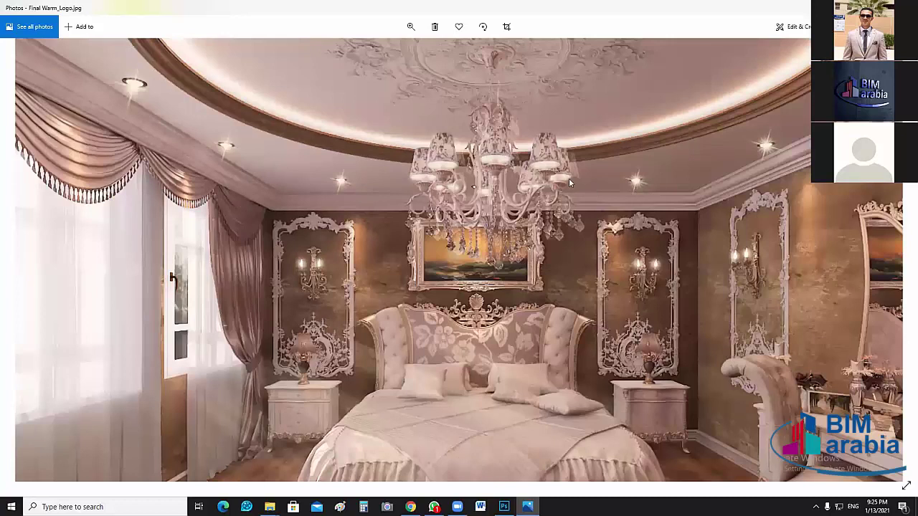
scroll(569, 183, up, 1)
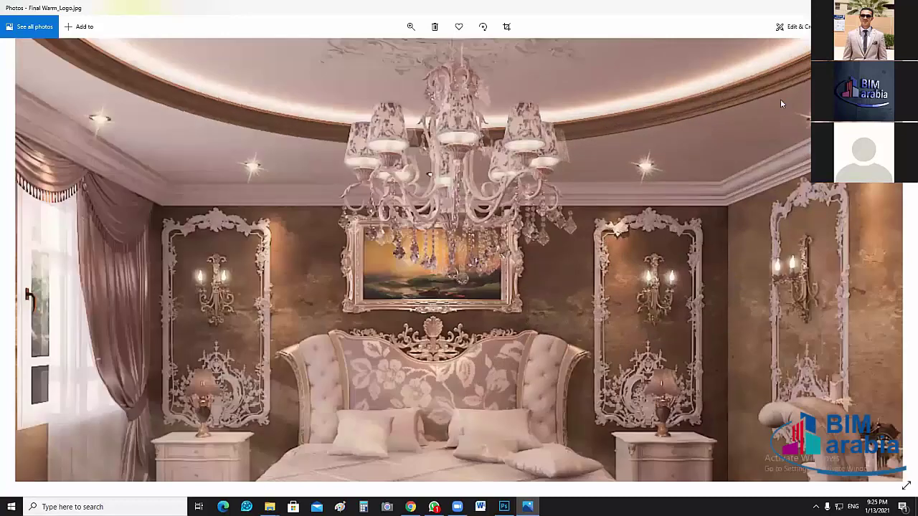
Restore the Final Warm_Logo.jpg window to a smaller size, move it aside, and open 1.RGB_color.tif from the same folder.
double_click(586, 26)
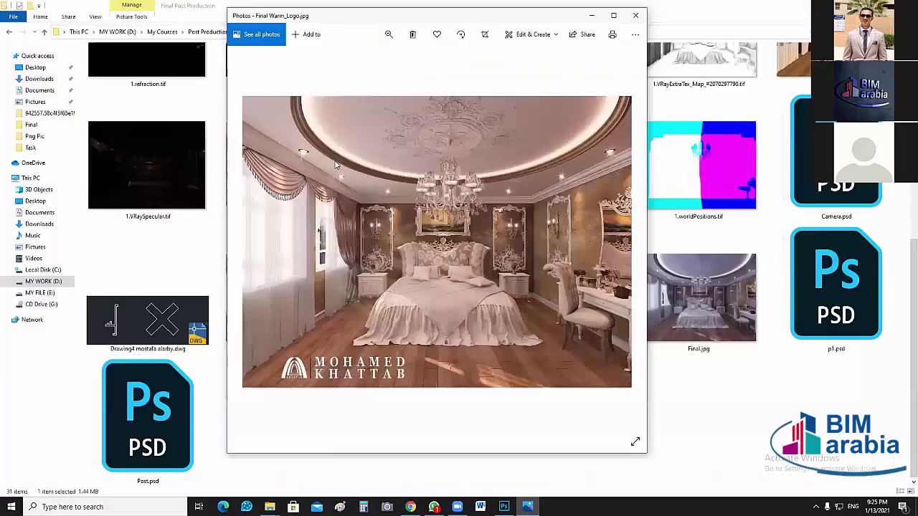
drag(502, 15, 328, 111)
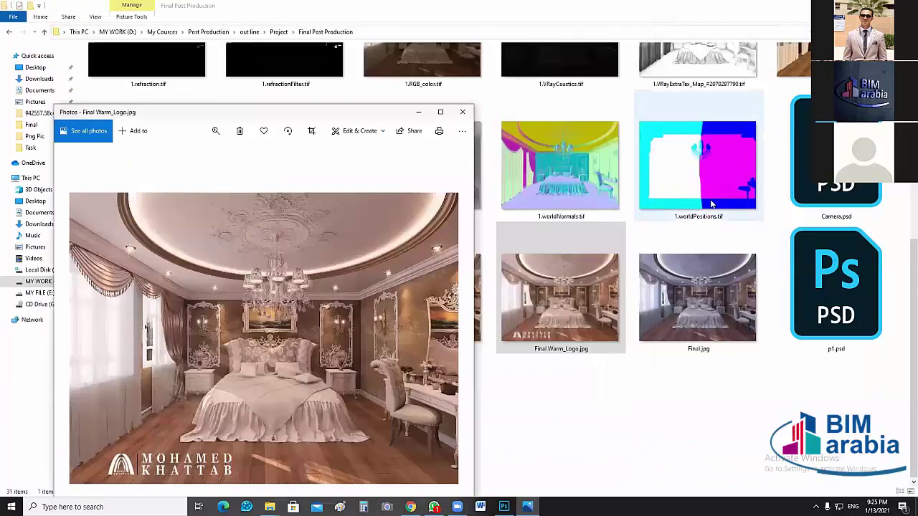
scroll(631, 179, up, 5)
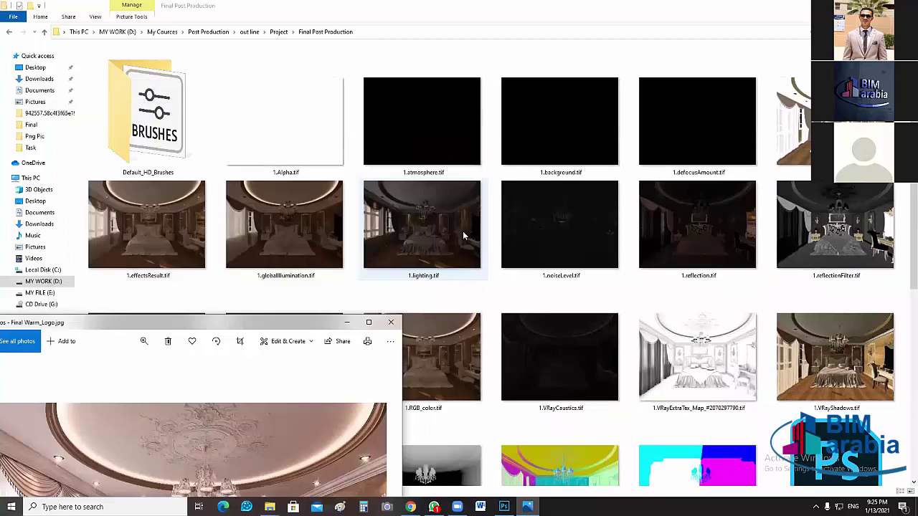
click(463, 232)
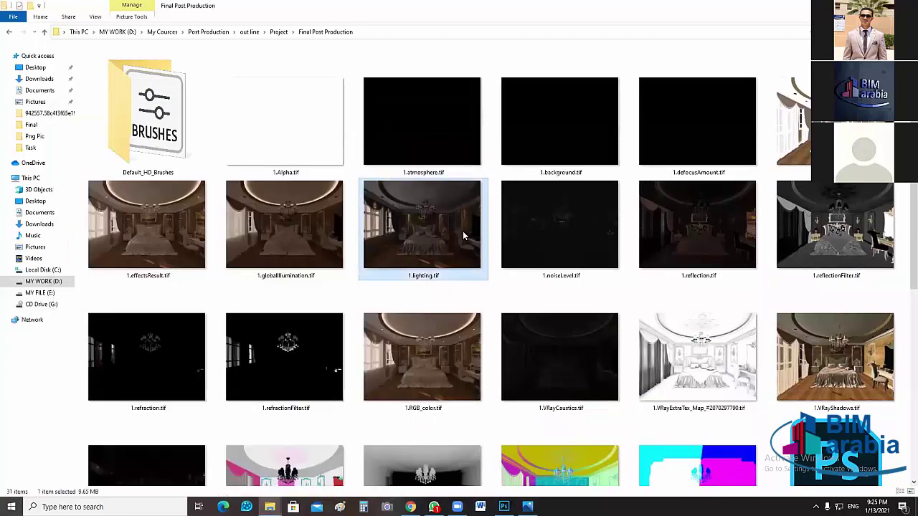
click(440, 331)
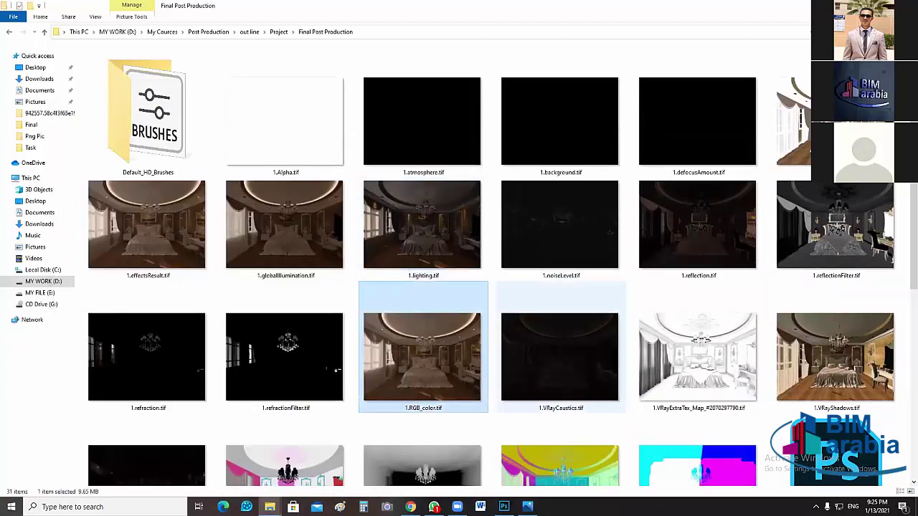
key(Return)
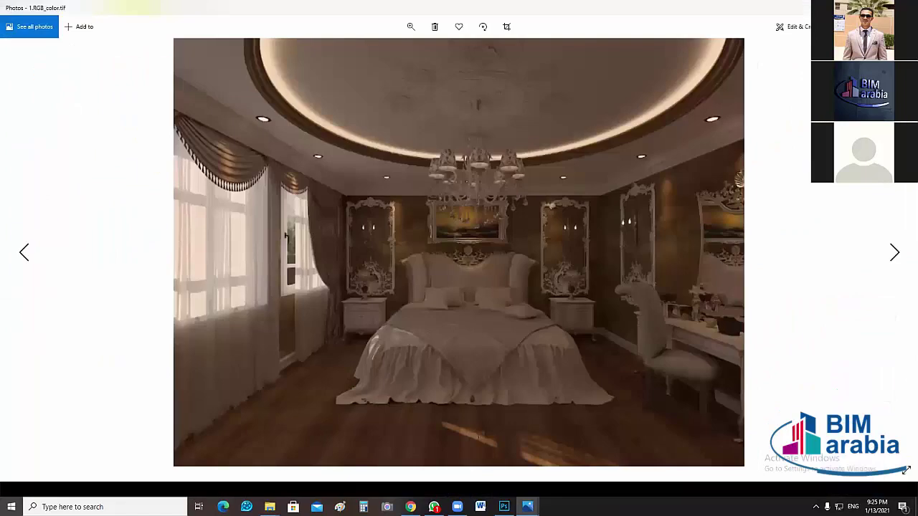
Arrange the Final Warm_Logo.jpg and 1.RGB_color.tif windows side by side at full height to compare the finished image with the raw render.
key(super+Down)
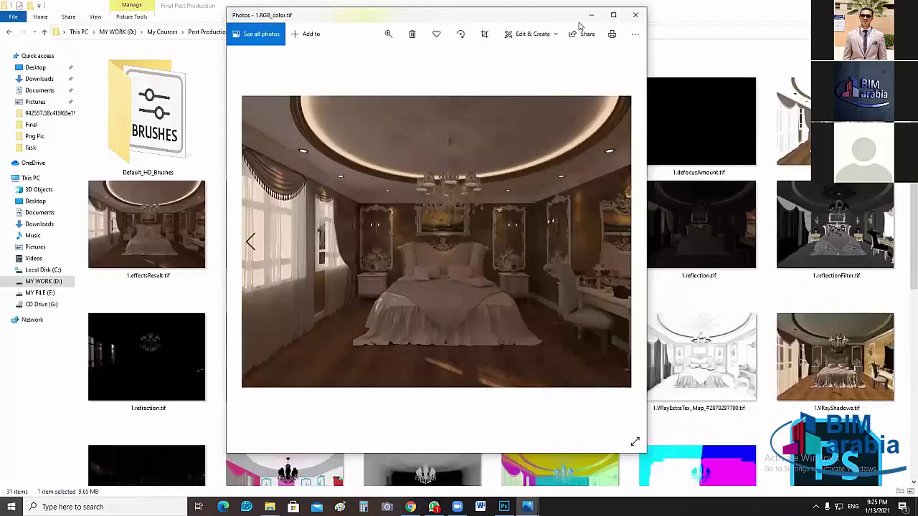
key(super+Down)
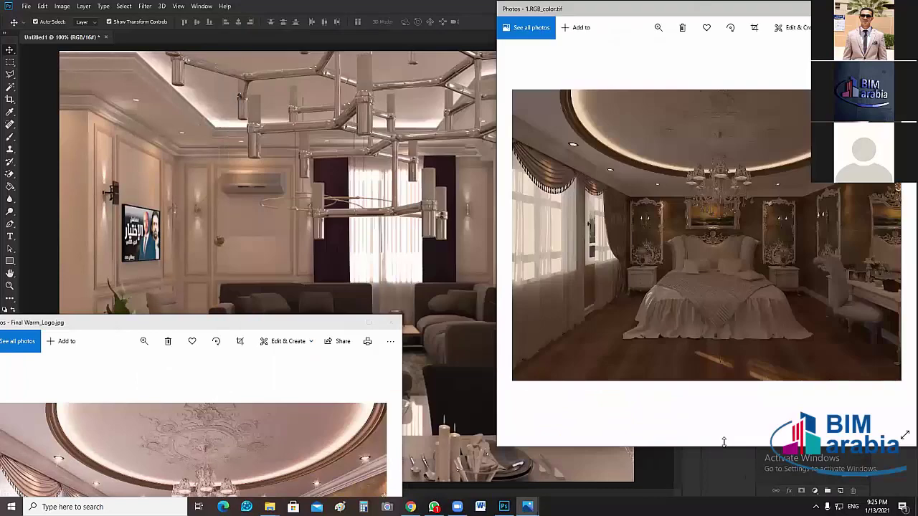
drag(724, 442, 723, 494)
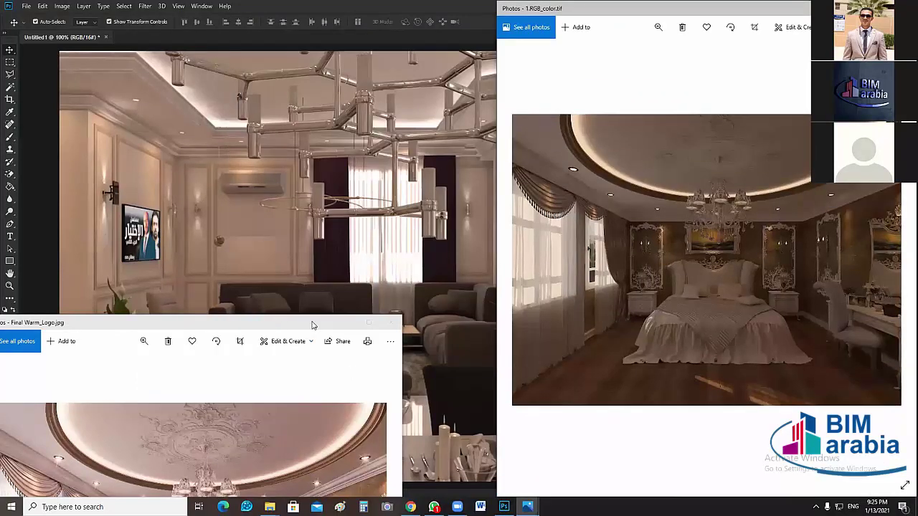
drag(312, 325, 331, 298)
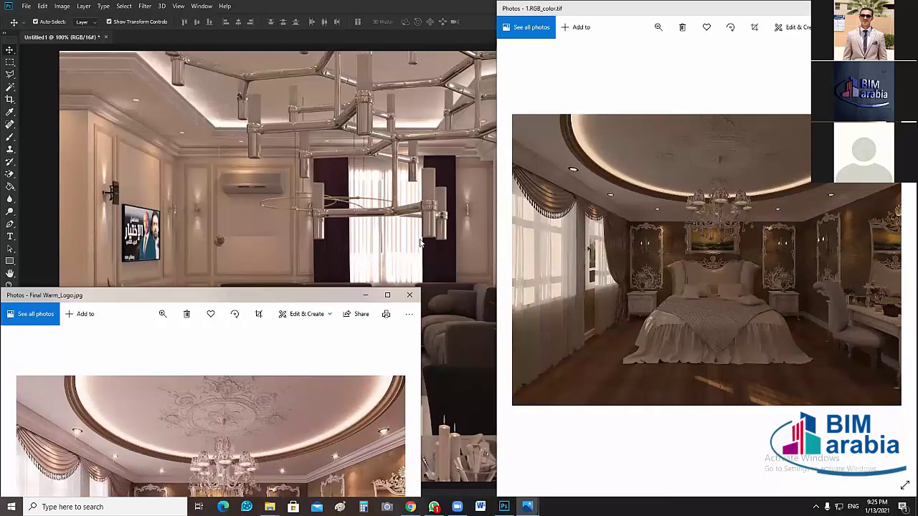
key(super+shift+Up)
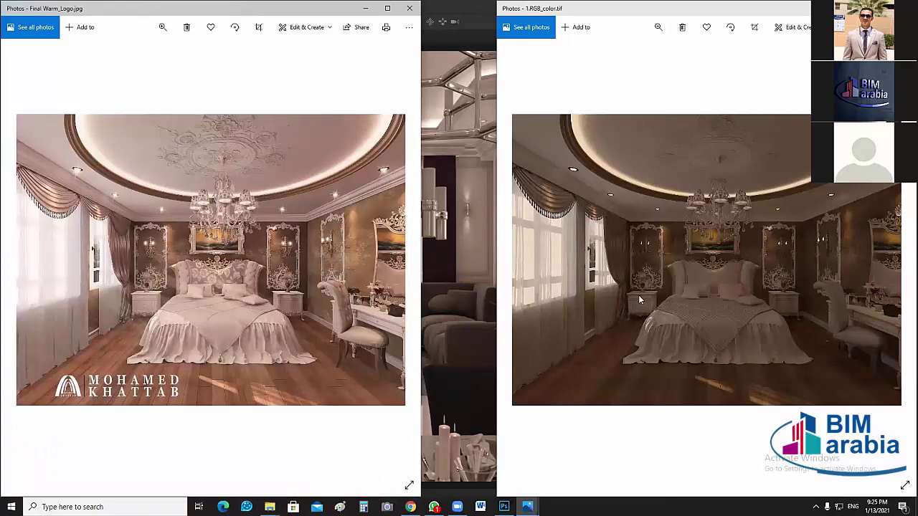
key(super+Left)
click(549, 163)
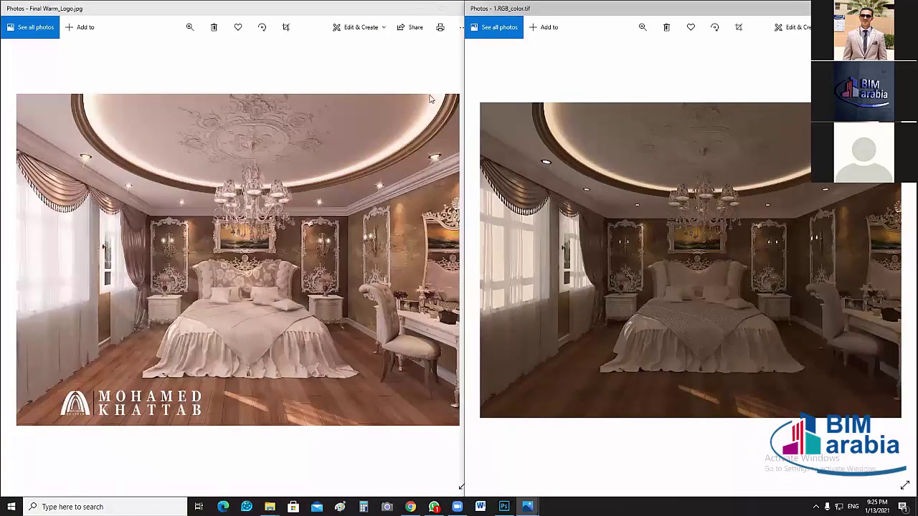
Compare the chandelier and the framed painting up close in the finished bedroom image and the raw render.
click(89, 160)
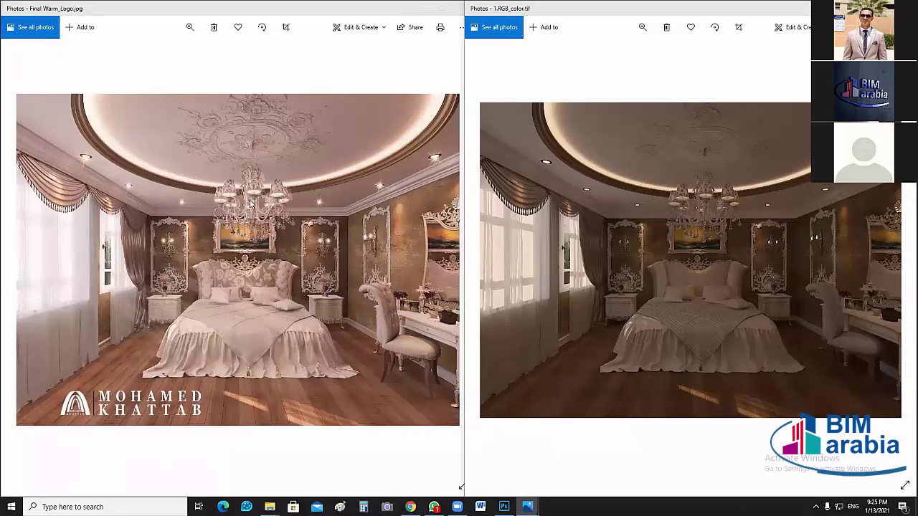
scroll(712, 221, up, 5)
click(271, 203)
scroll(271, 203, up, 1)
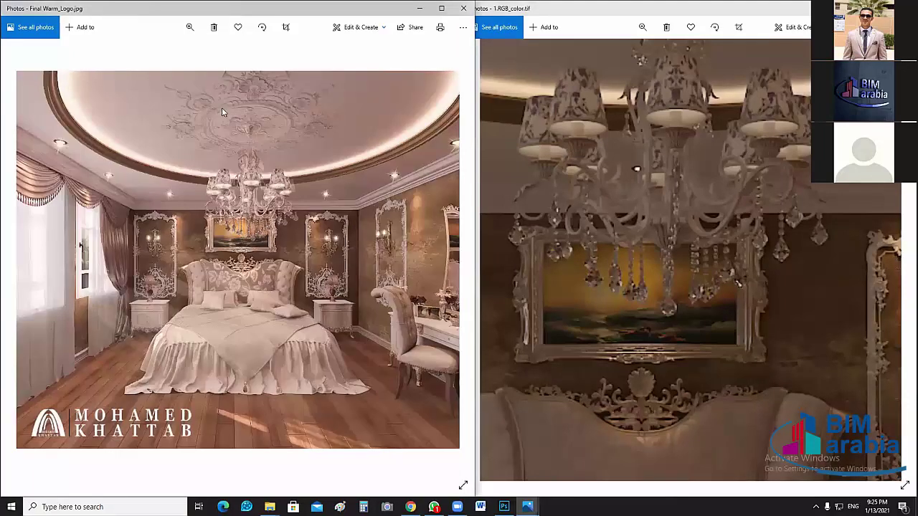
scroll(241, 117, up, 5)
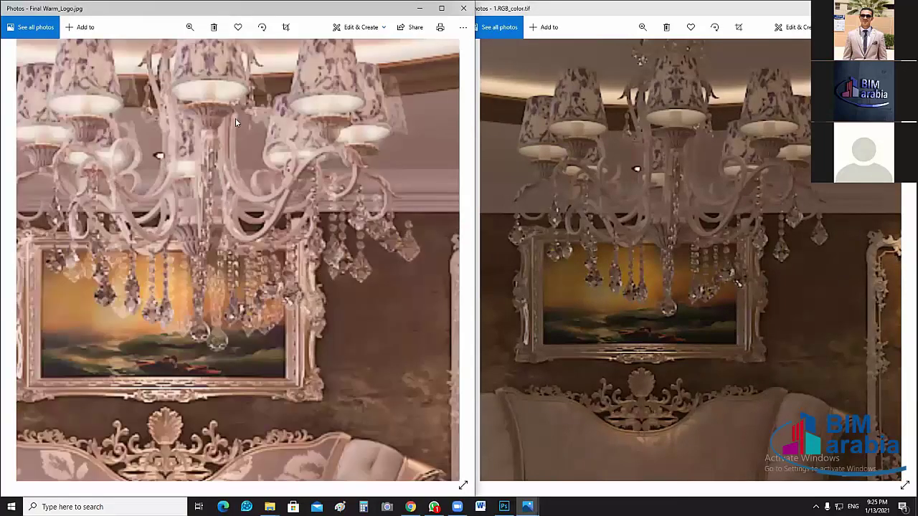
scroll(235, 118, up, 1)
click(687, 117)
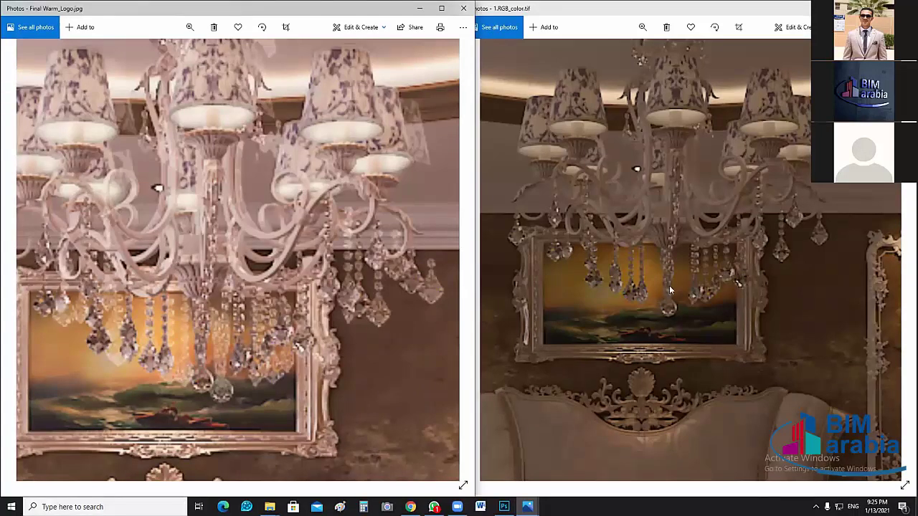
scroll(666, 288, down, 5)
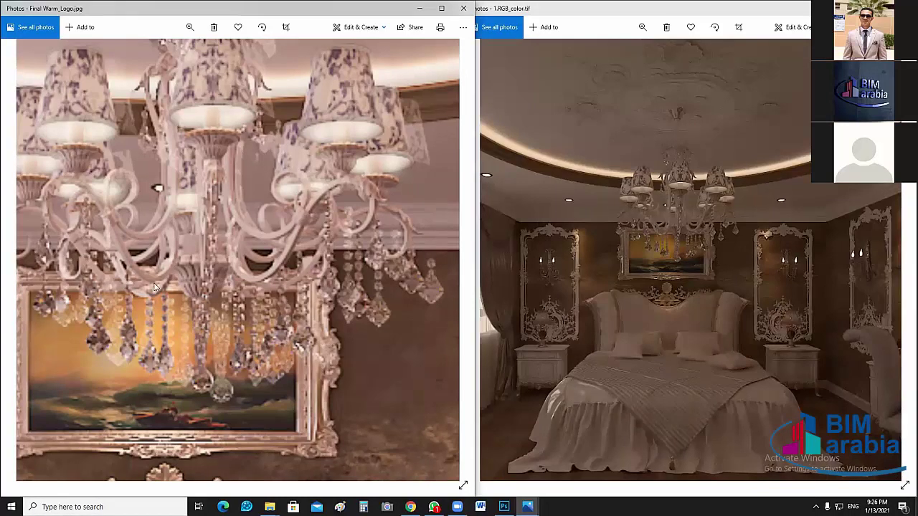
Compare the ceiling spotlight, candle wall light and ornate wall frame beside the bed in the finished image and the raw render.
scroll(570, 209, up, 3)
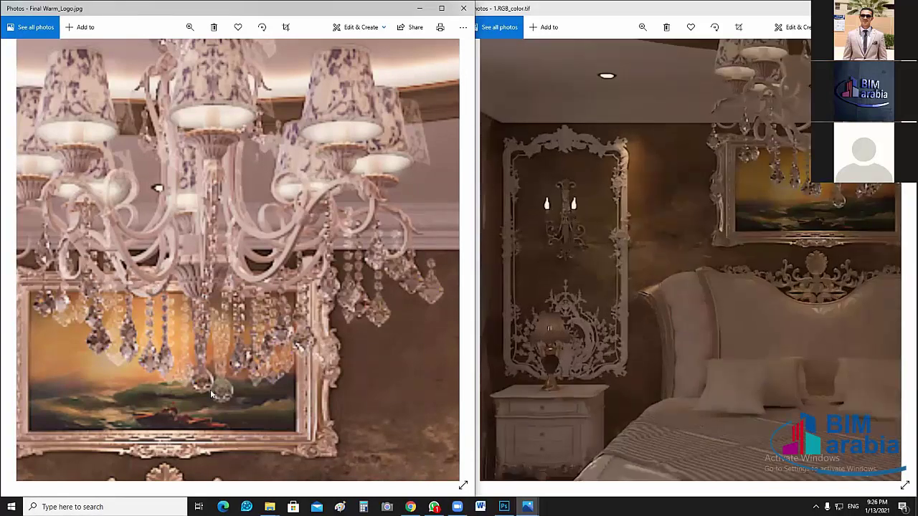
drag(210, 391, 666, 389)
key(ctrl)
key(ctrl)
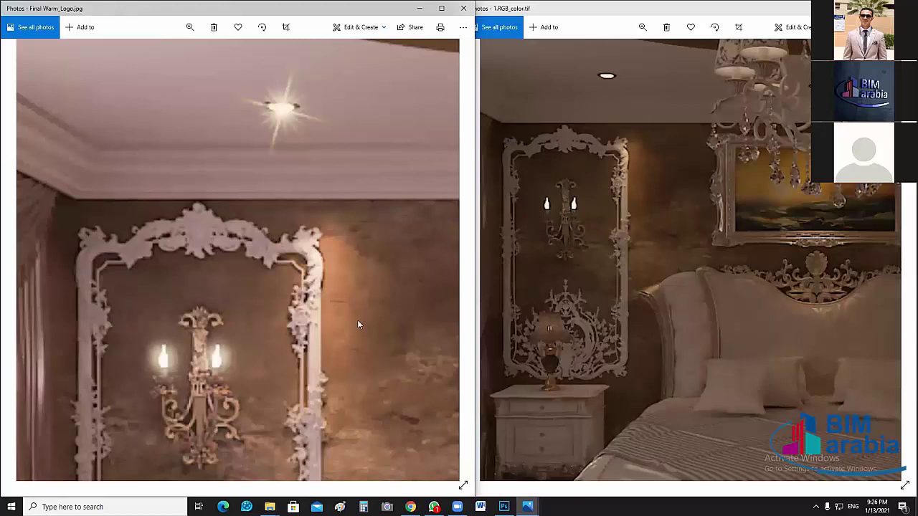
scroll(358, 320, down, 1)
scroll(366, 350, down, 3)
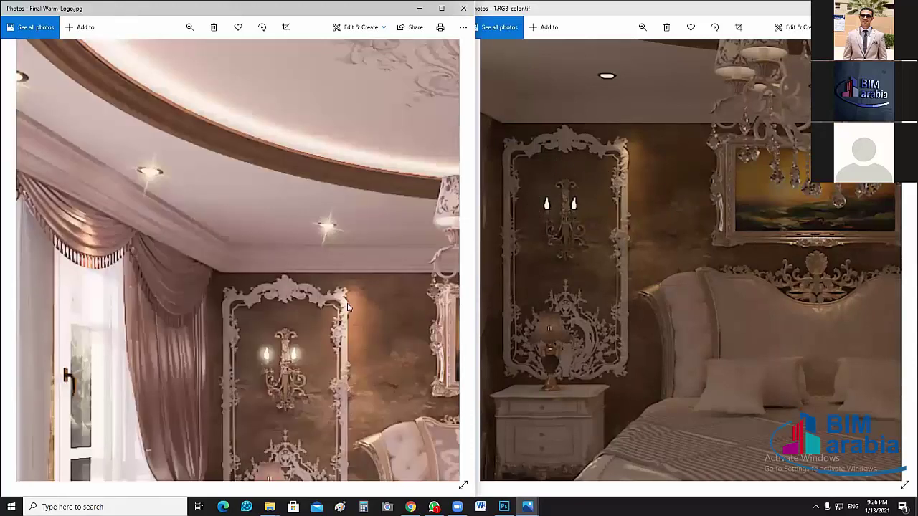
scroll(355, 380, up, 3)
click(600, 161)
scroll(599, 162, up, 1)
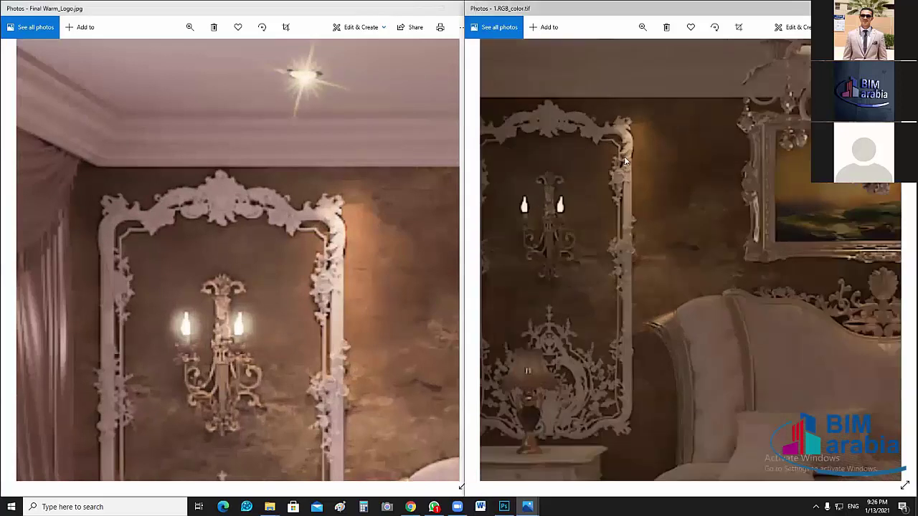
scroll(607, 136, up, 1)
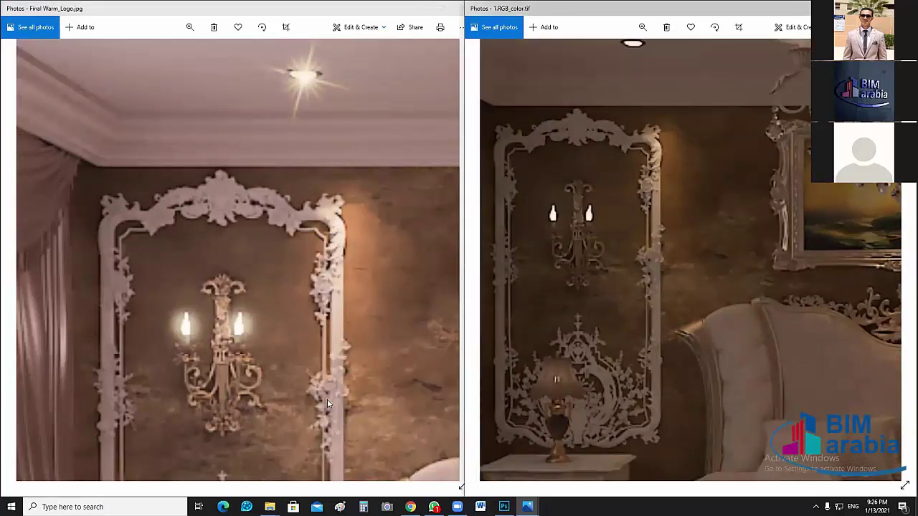
Compare the tufted chair and dressing table up close in the finished bedroom image and the raw render.
scroll(327, 400, down, 3)
click(387, 376)
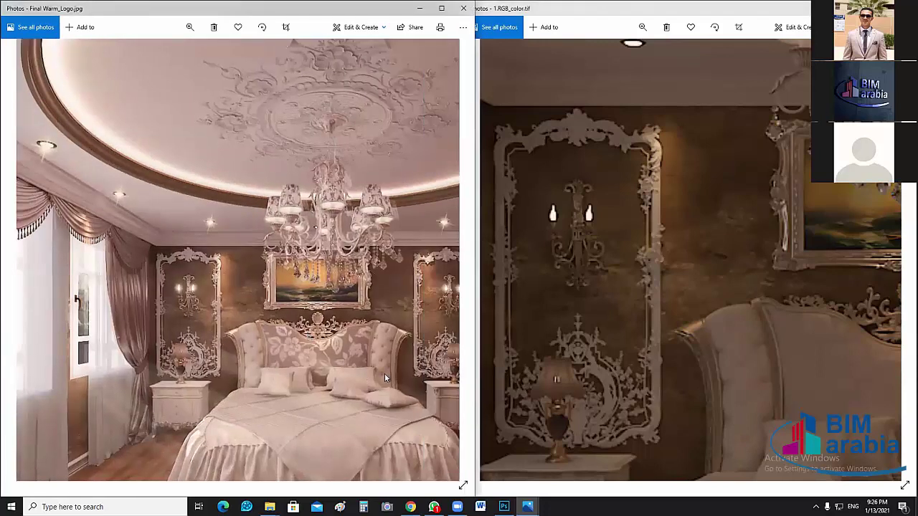
drag(385, 373, 215, 332)
drag(425, 350, 392, 312)
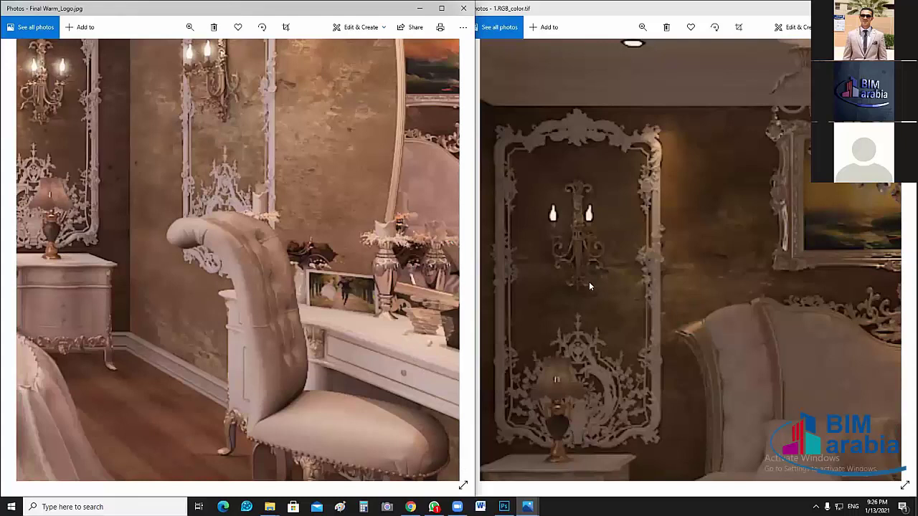
drag(751, 286, 517, 223)
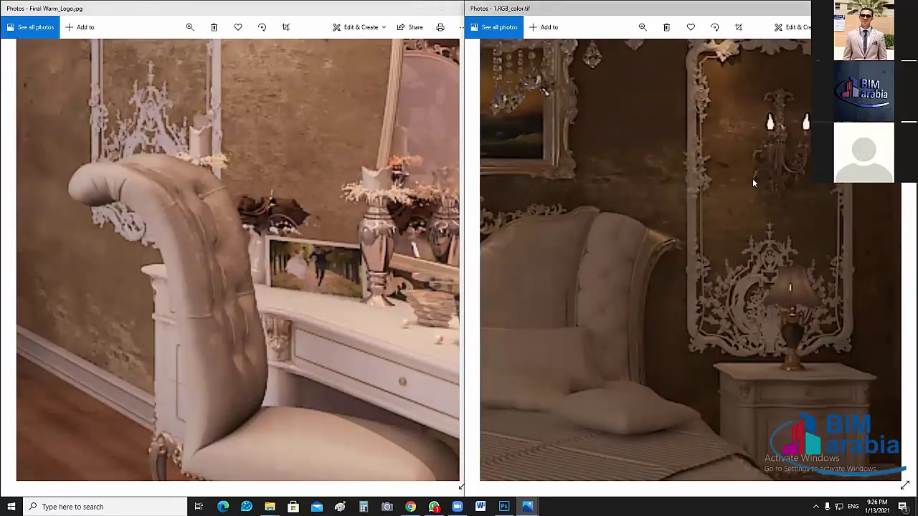
drag(753, 183, 474, 248)
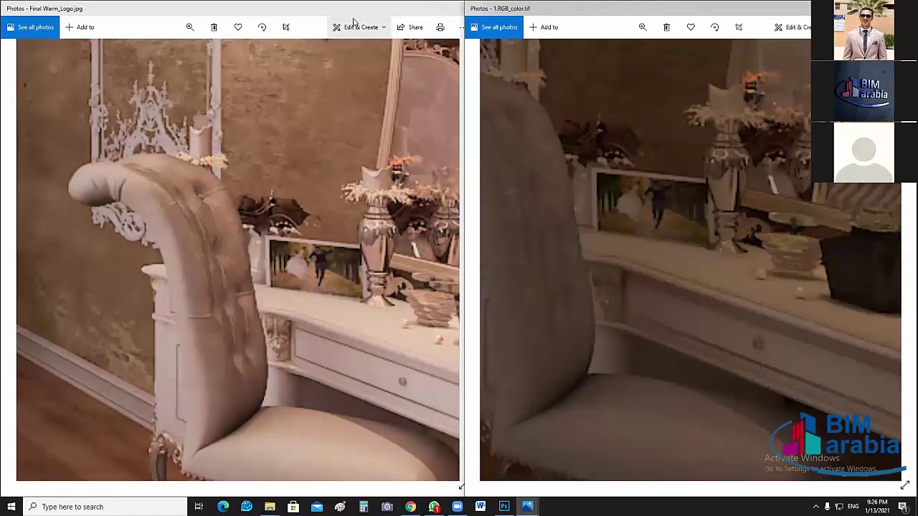
Switch back to the Final Post Production folder in File Explorer and look through its render passes and finished images.
drag(353, 7, 361, 55)
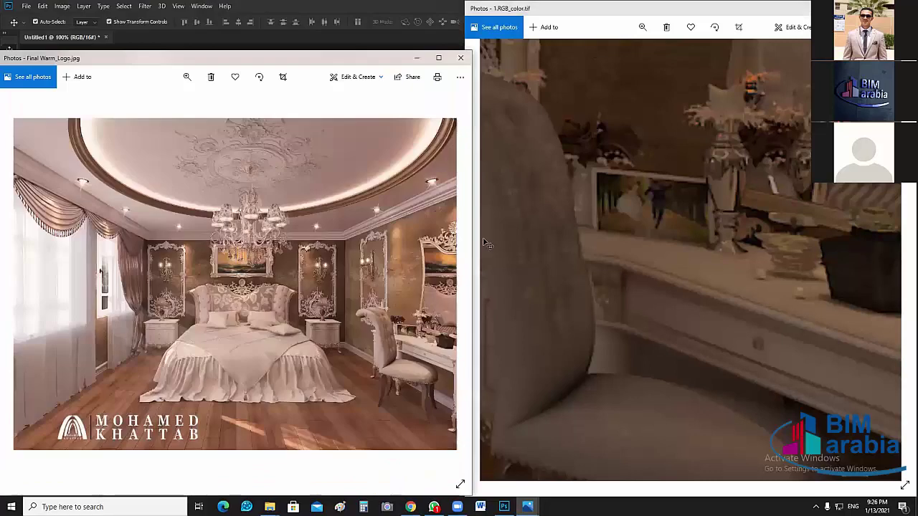
click(504, 506)
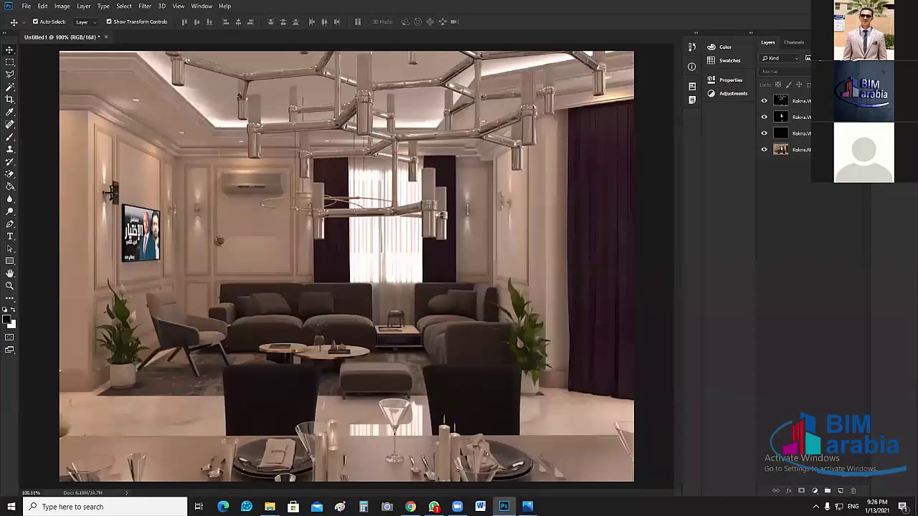
mouse_move(277, 502)
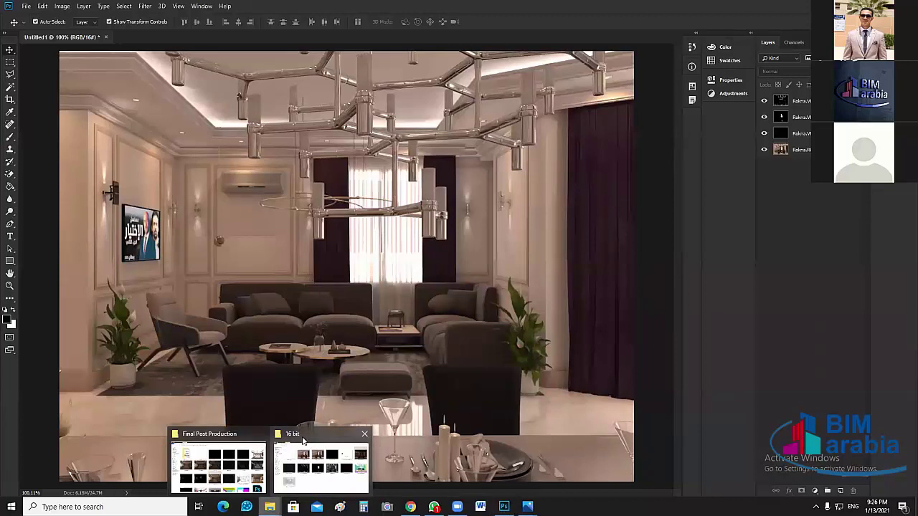
click(218, 463)
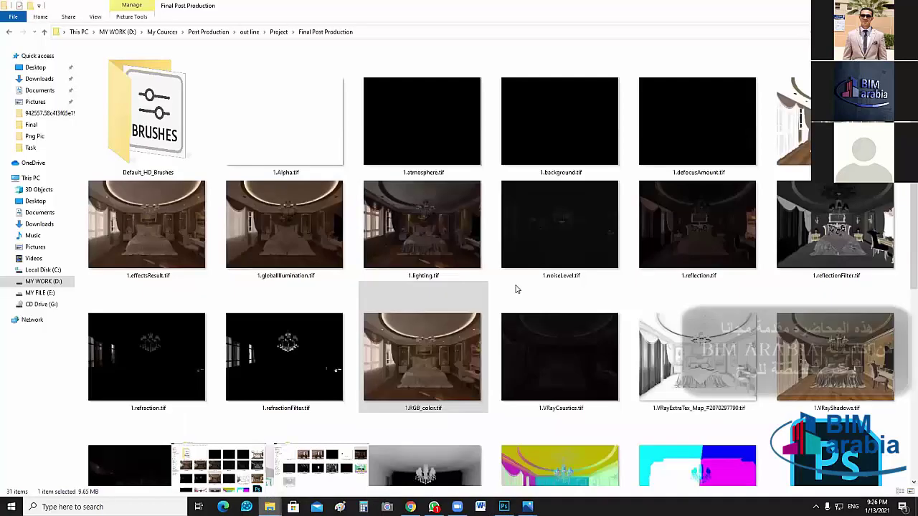
click(543, 254)
scroll(461, 424, down, 3)
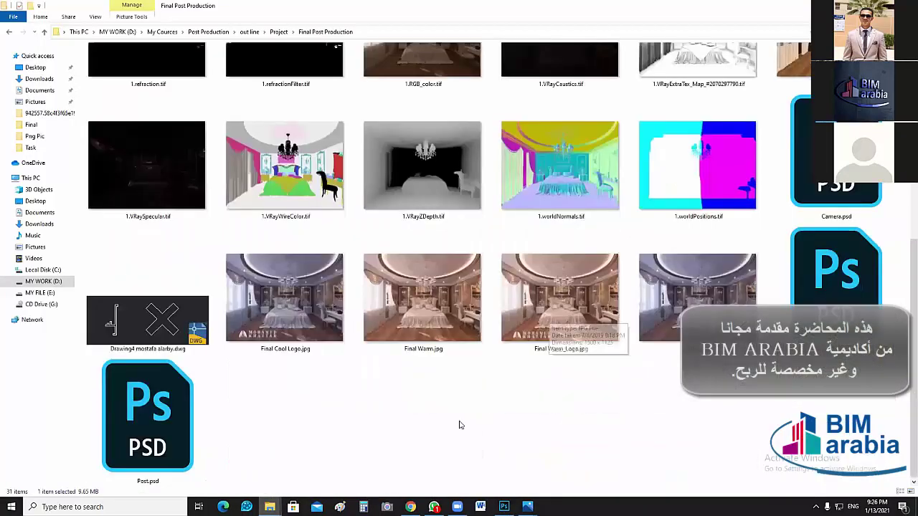
Go back up to the out line folder and open the isik folder inside photoshop_light.
key(BackSpace)
double_click(111, 75)
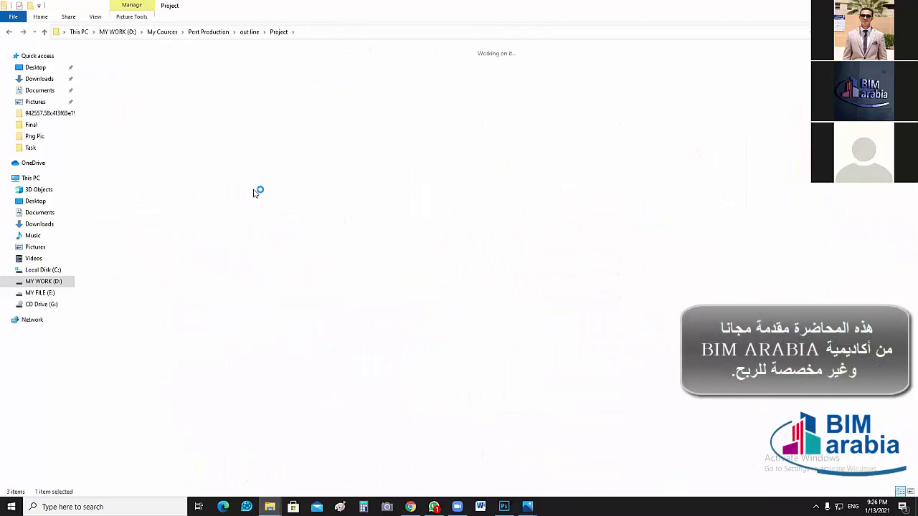
key(alt+Up)
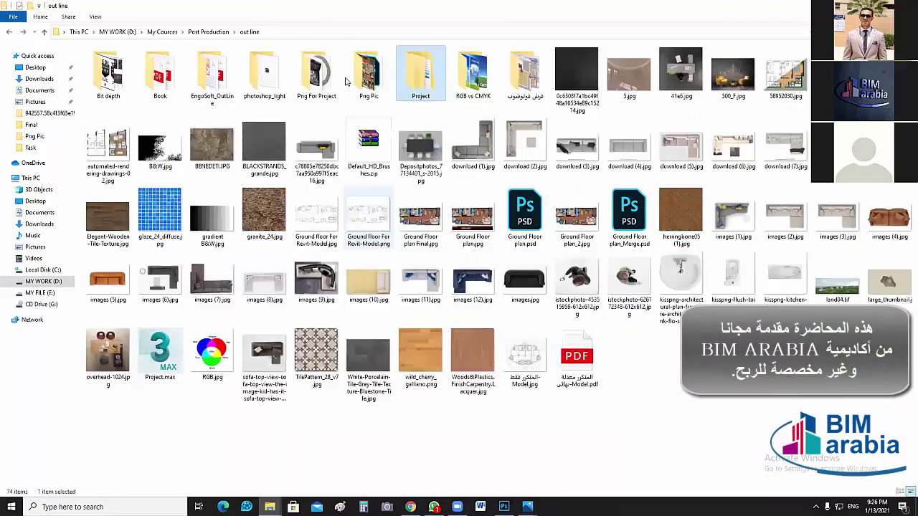
click(282, 73)
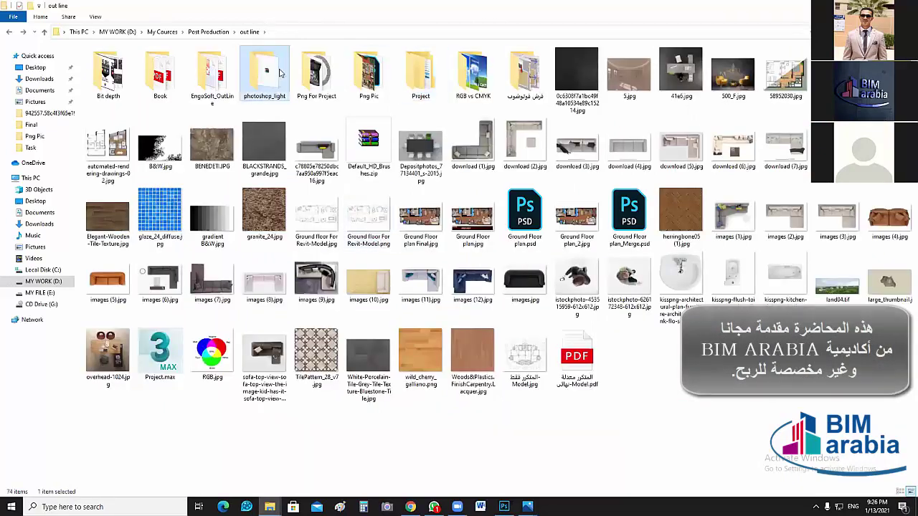
double_click(282, 72)
click(194, 66)
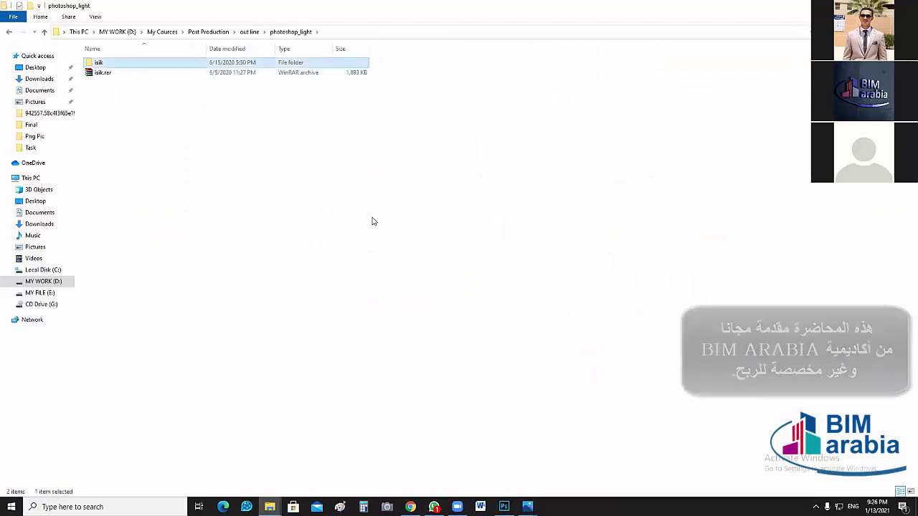
key(Return)
Preview photoshop_light_material (1).jpg in Photos and open photoshop_light_material.psd as a separate document in Photoshop.
double_click(129, 64)
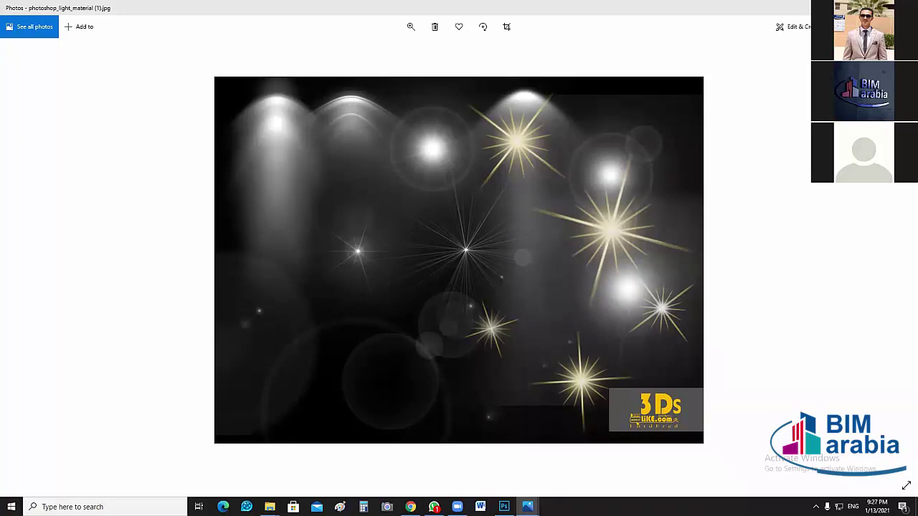
key(alt+Tab)
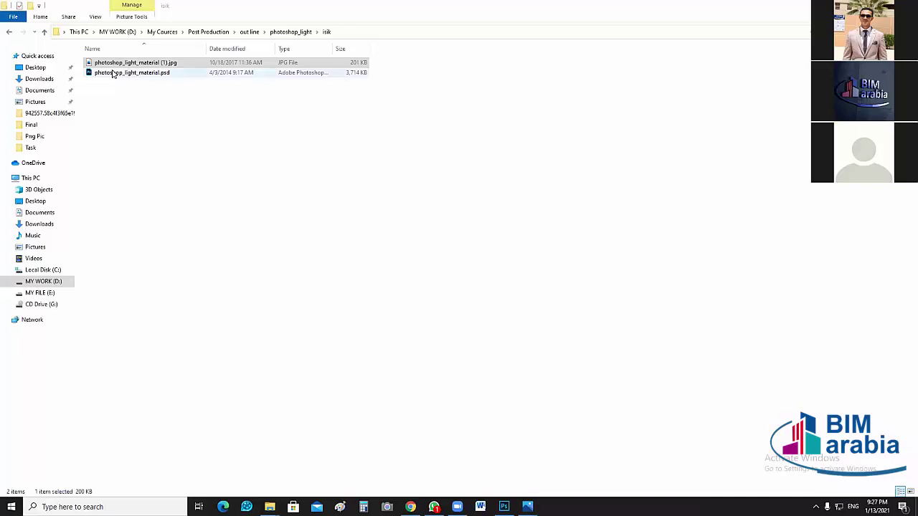
drag(113, 74, 494, 41)
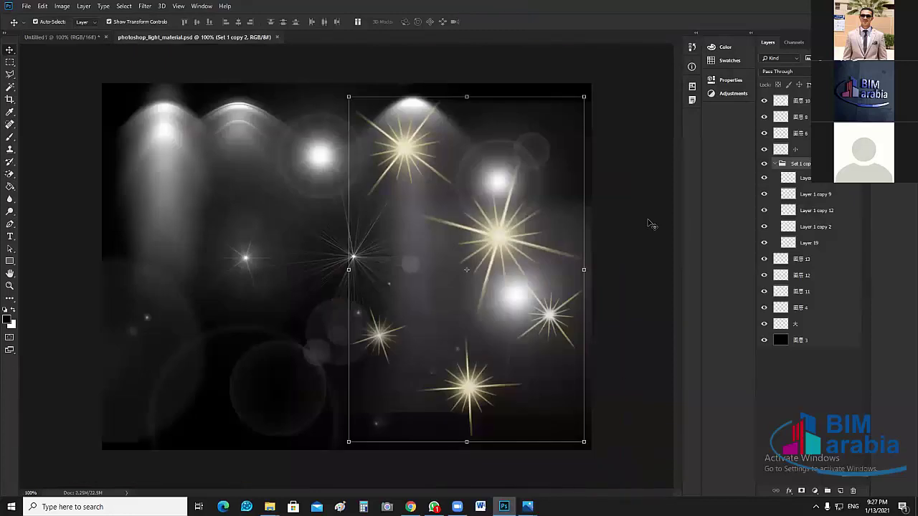
Copy the small golden star flare layer from photoshop_light_material.psd into the Untitled1 living room document, accepting the different bit depth.
click(384, 336)
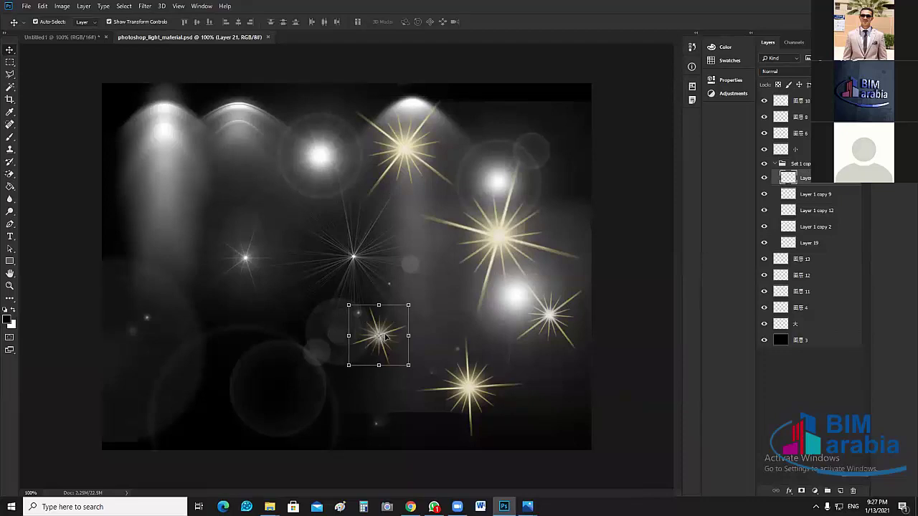
drag(384, 337, 580, 320)
drag(282, 168, 524, 251)
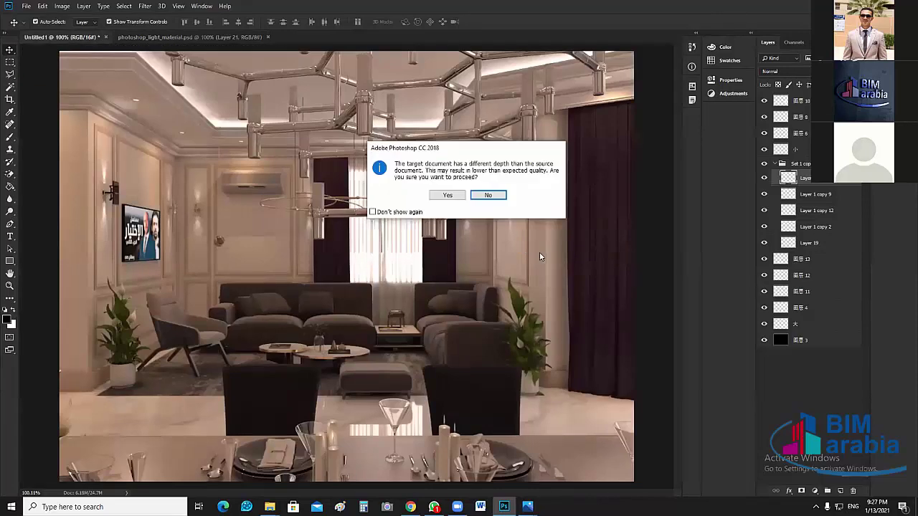
click(447, 195)
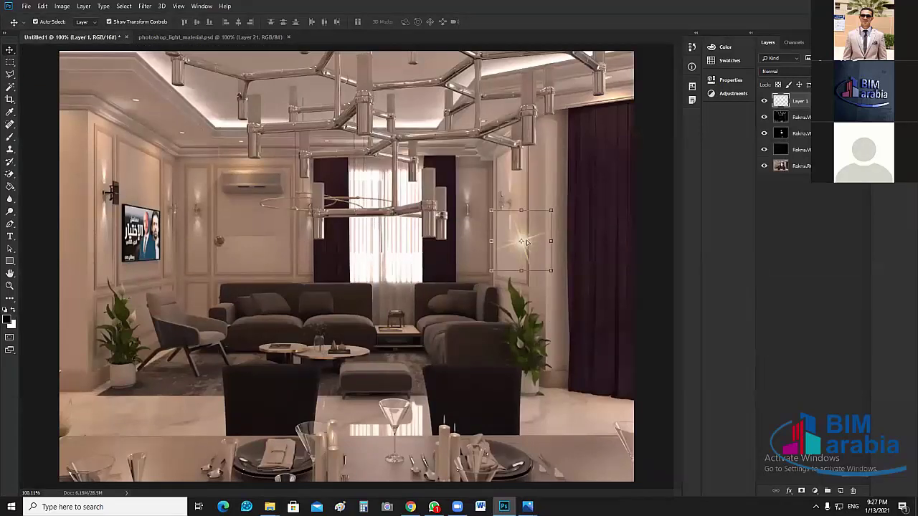
Move the star flare to the wall above the TV and scale it down to a much smaller size.
drag(296, 184, 191, 185)
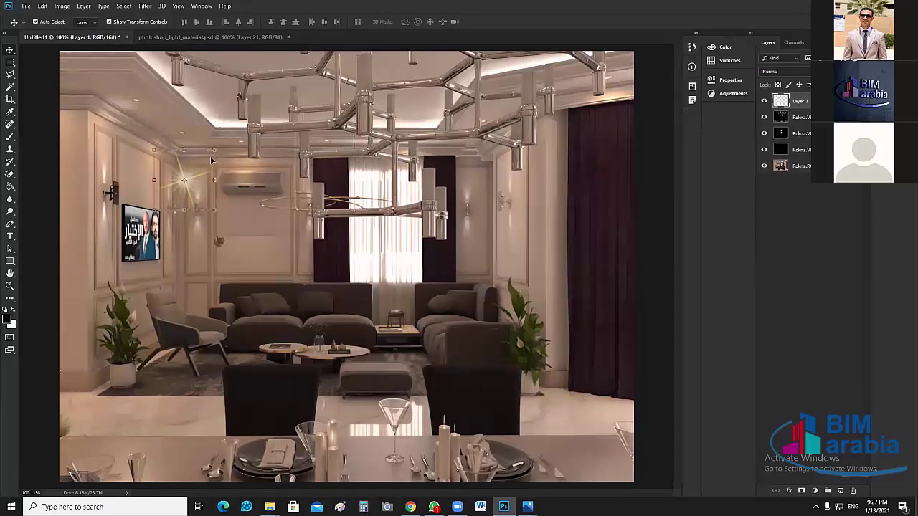
key(ctrl+t)
drag(182, 165, 176, 187)
key(Return)
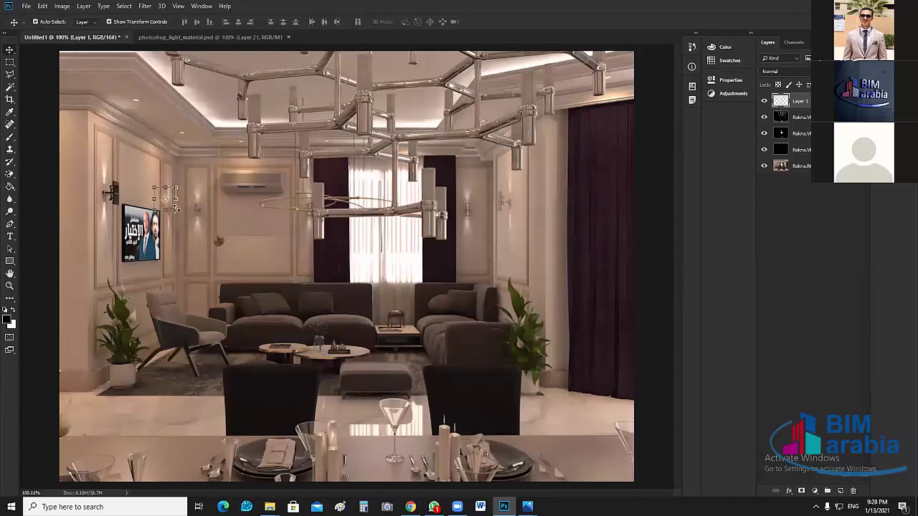
Move the star flare layer from the wall above the TV onto the nearest recessed ceiling spotlight.
click(229, 296)
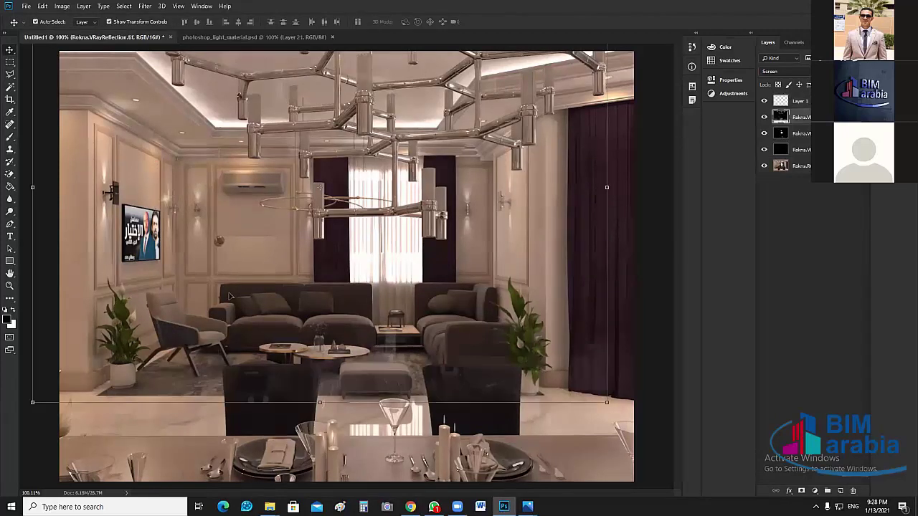
click(169, 205)
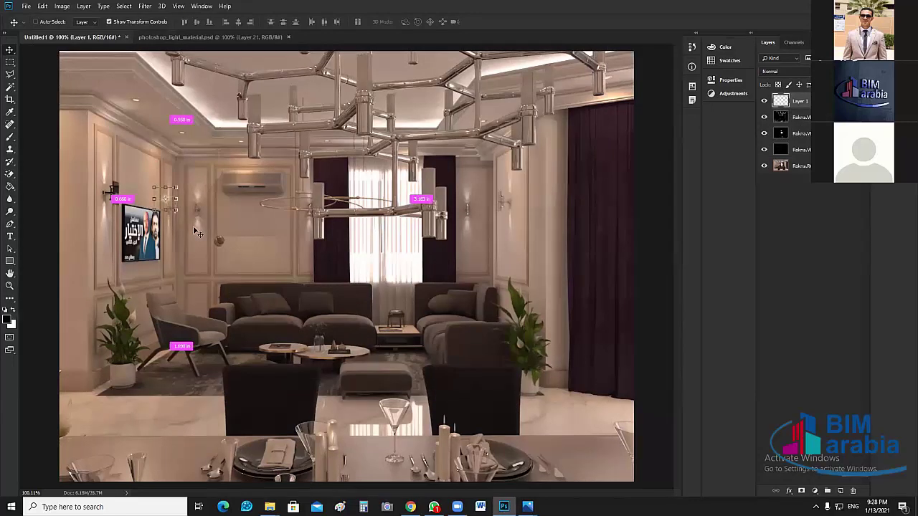
key(ctrl+plus)
key(ctrl+plus)
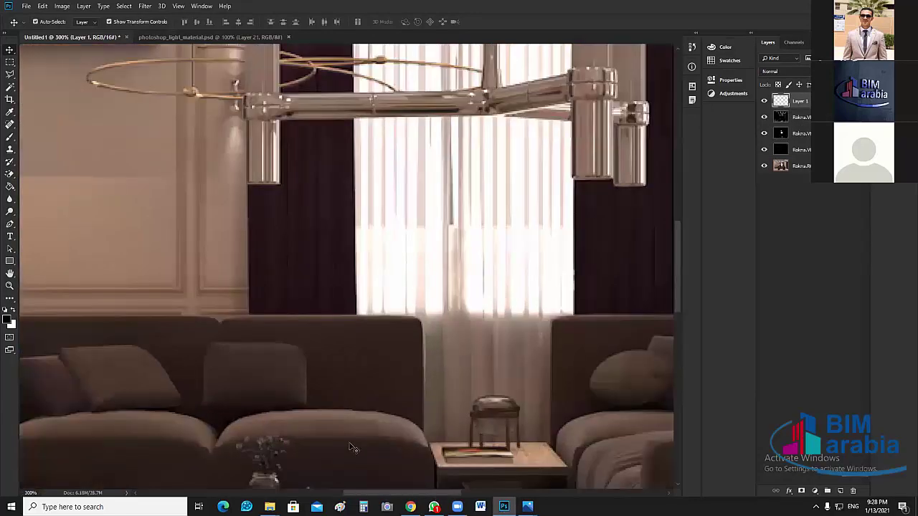
scroll(274, 216, left, 3)
scroll(272, 213, up, 6)
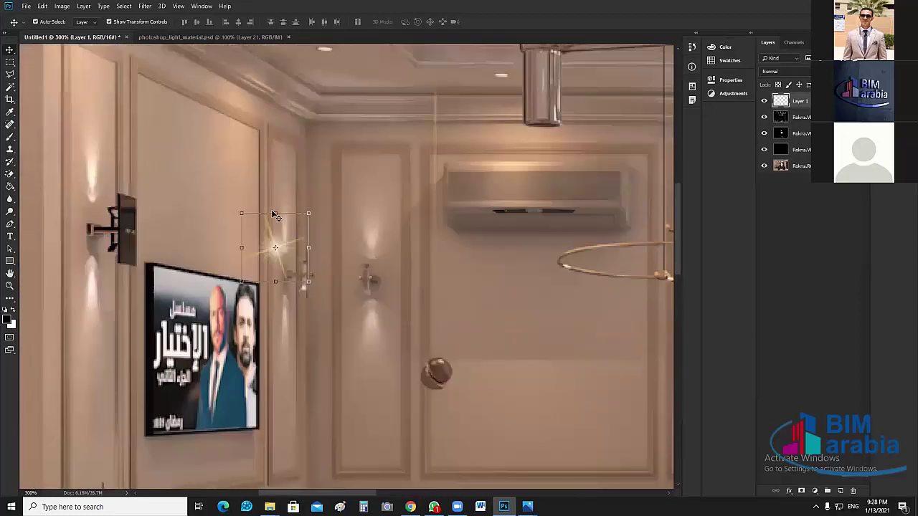
scroll(308, 359, up, 3)
scroll(308, 359, up, 2)
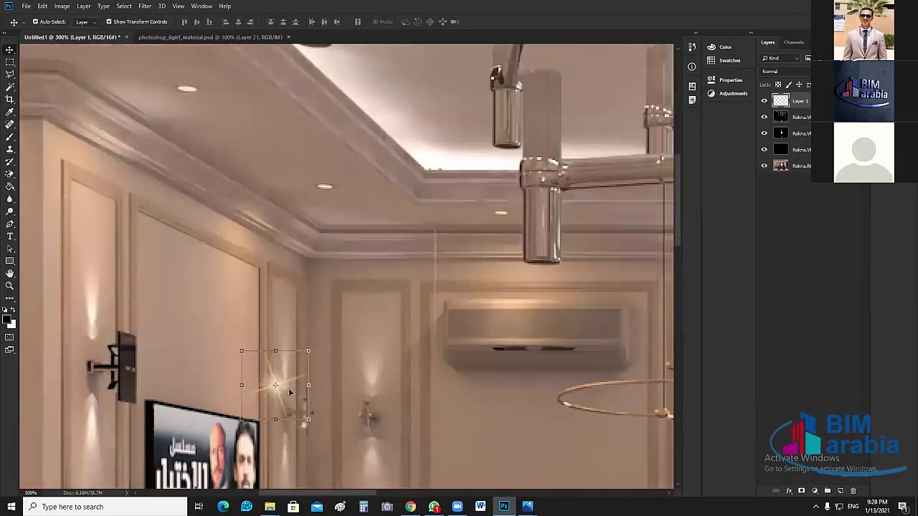
click(288, 394)
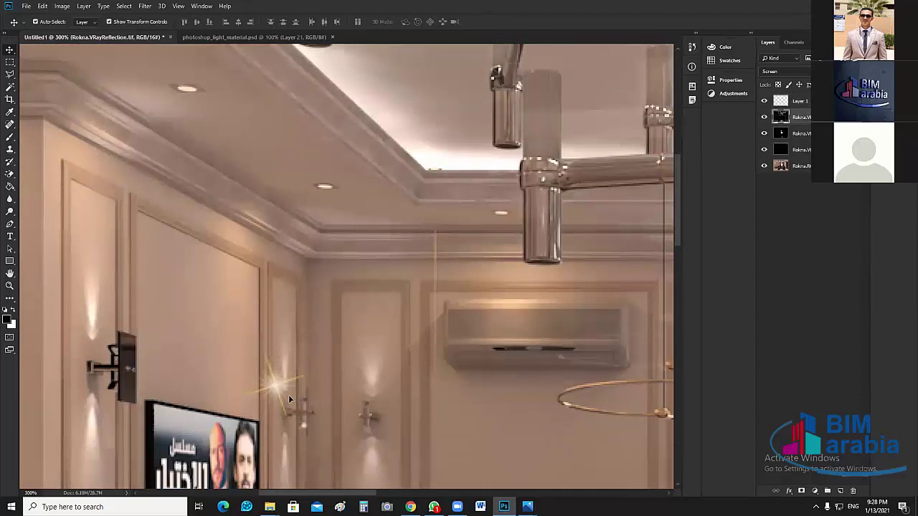
click(280, 388)
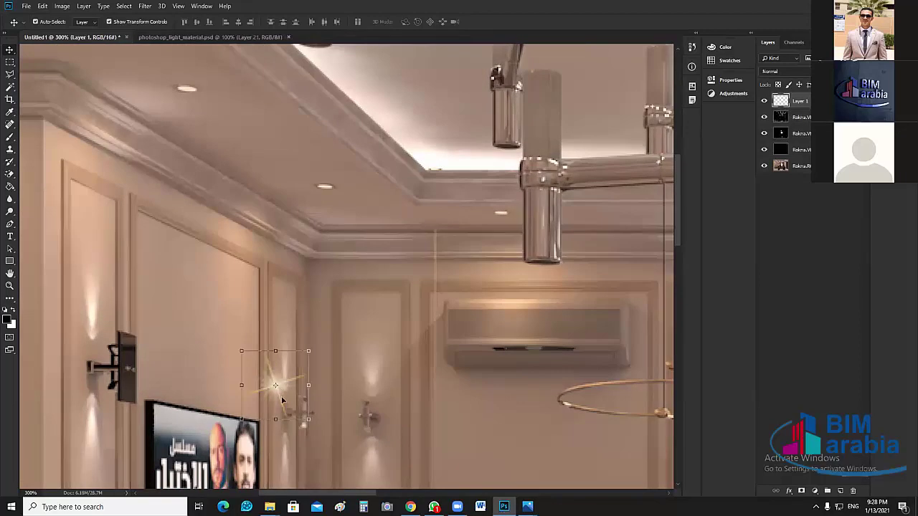
drag(283, 401, 194, 102)
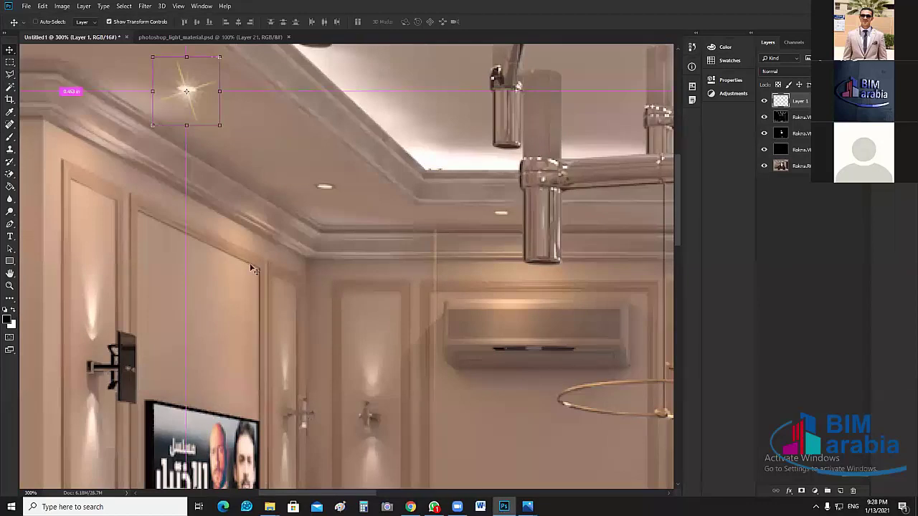
Scale the star flare down to a smaller size and centre it on the ceiling spotlight.
key(ctrl+plus)
scroll(186, 259, up, 5)
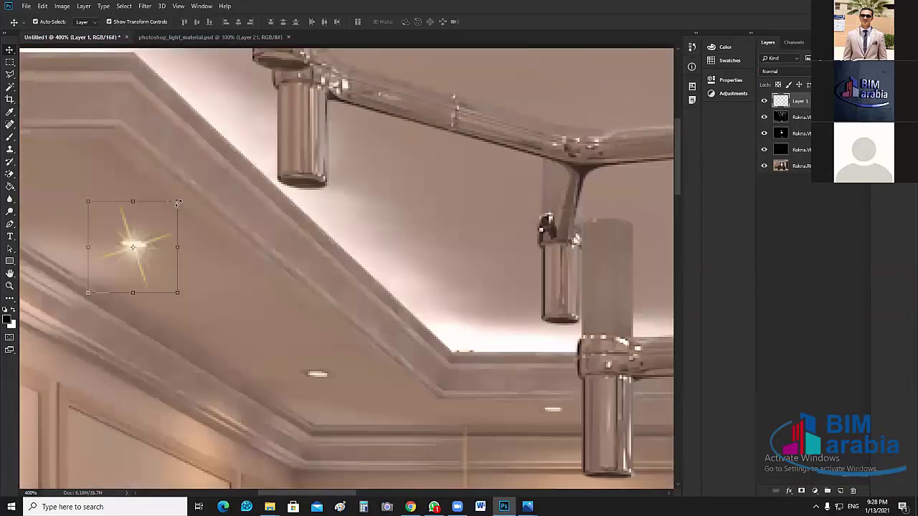
drag(178, 203, 159, 221)
key(Return)
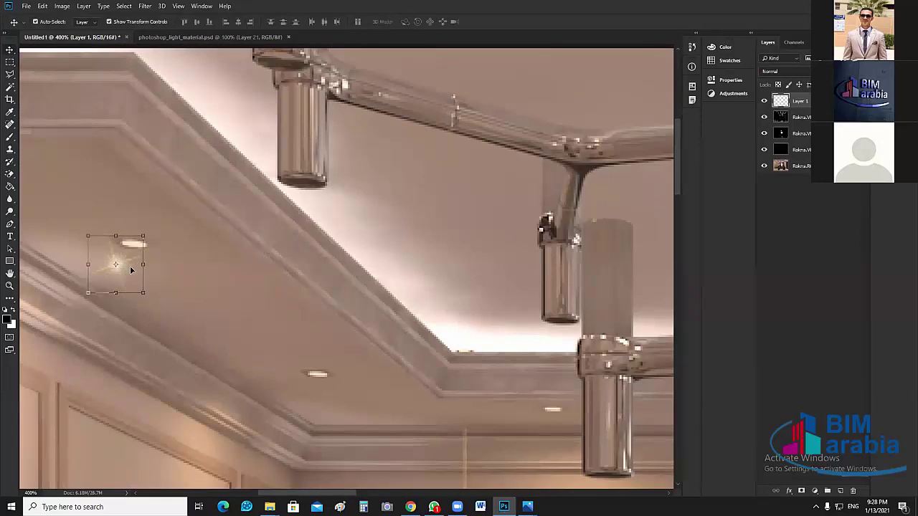
mouse_move(132, 267)
mouse_down()
mouse_move(125, 274)
mouse_move(136, 257)
mouse_up()
click(116, 273)
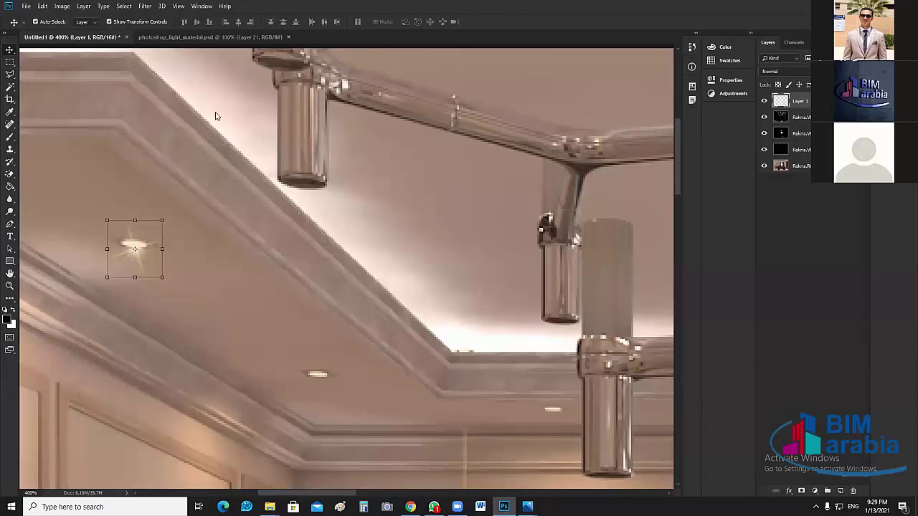
Send photoshop_light_material.psd from the isik folder to the open WhatsApp group chat and return to the living room document in Photoshop.
key(alt+Tab)
click(434, 507)
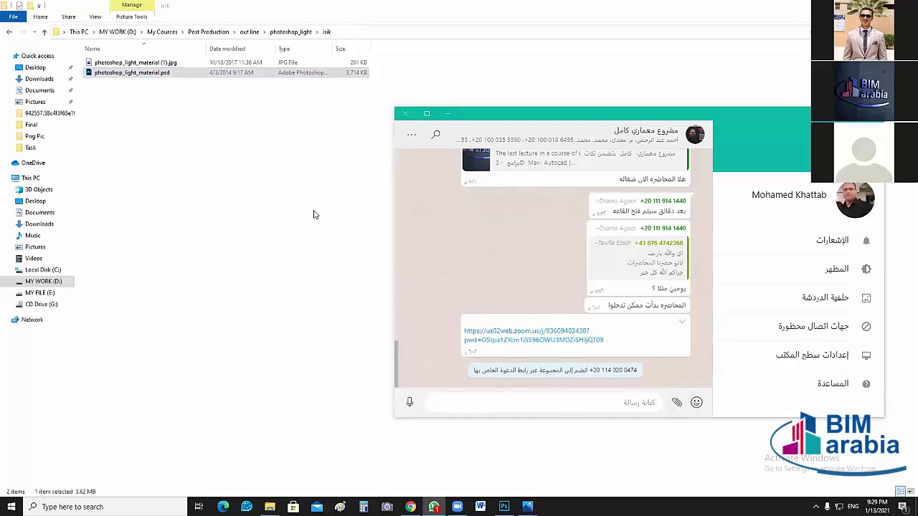
drag(133, 72, 586, 369)
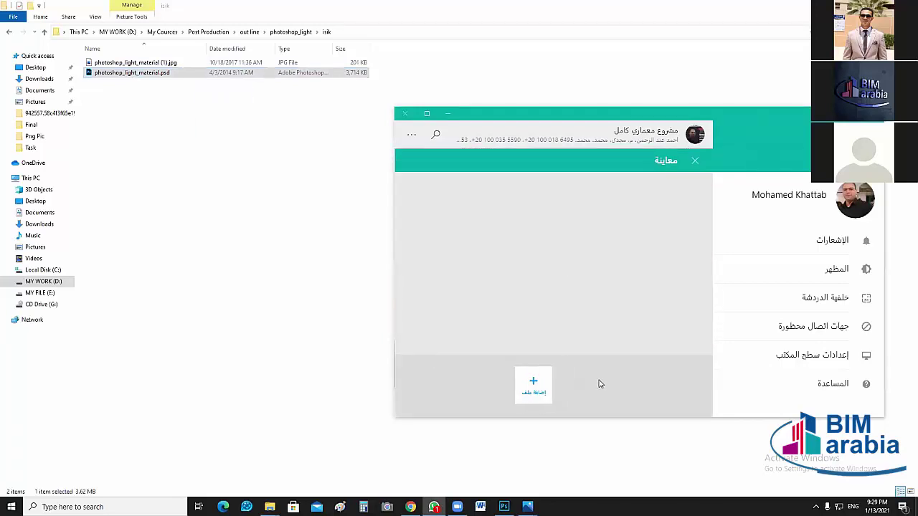
click(426, 357)
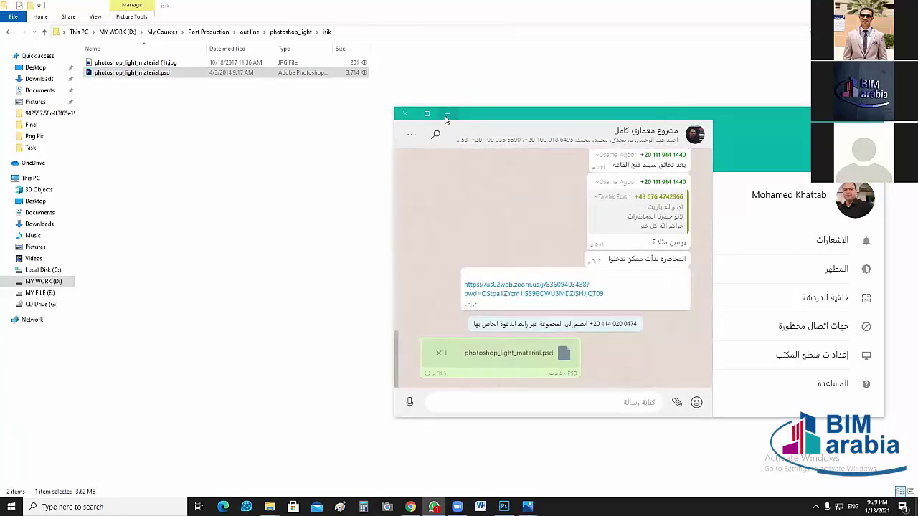
click(446, 115)
key(alt+Tab)
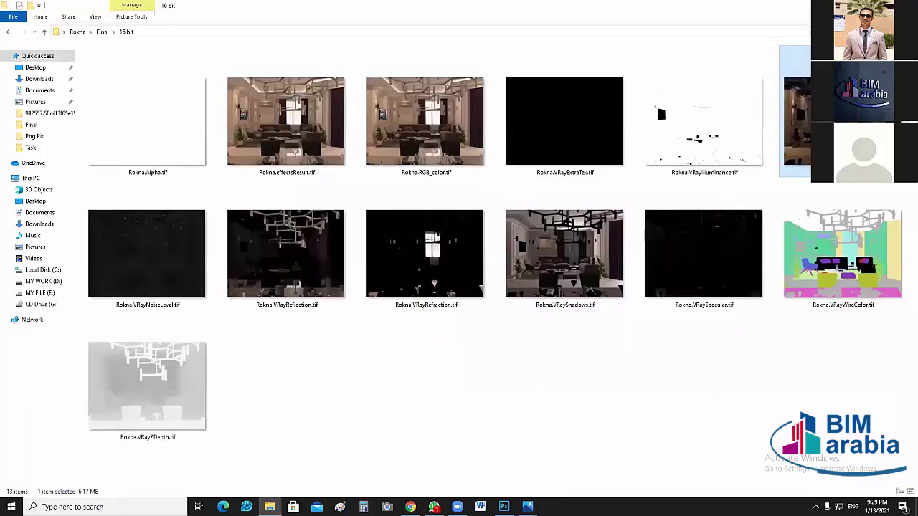
key(super+d)
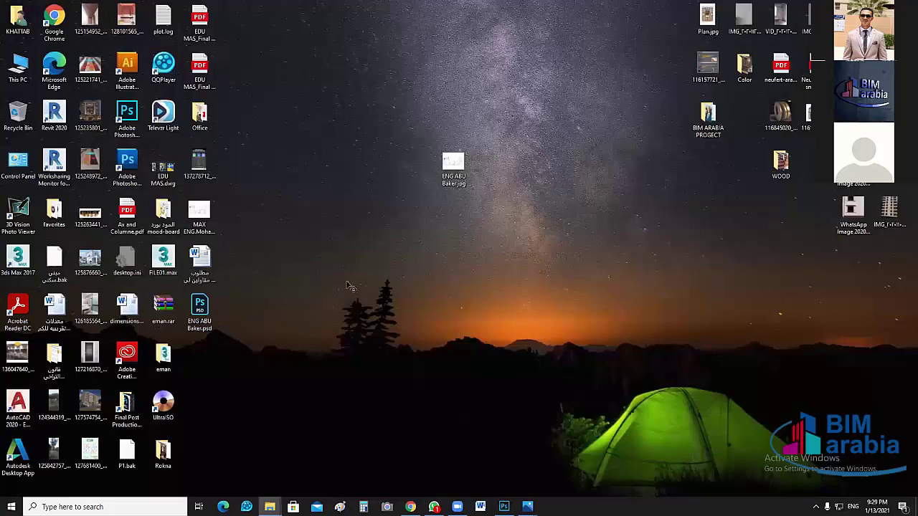
key(alt+Tab)
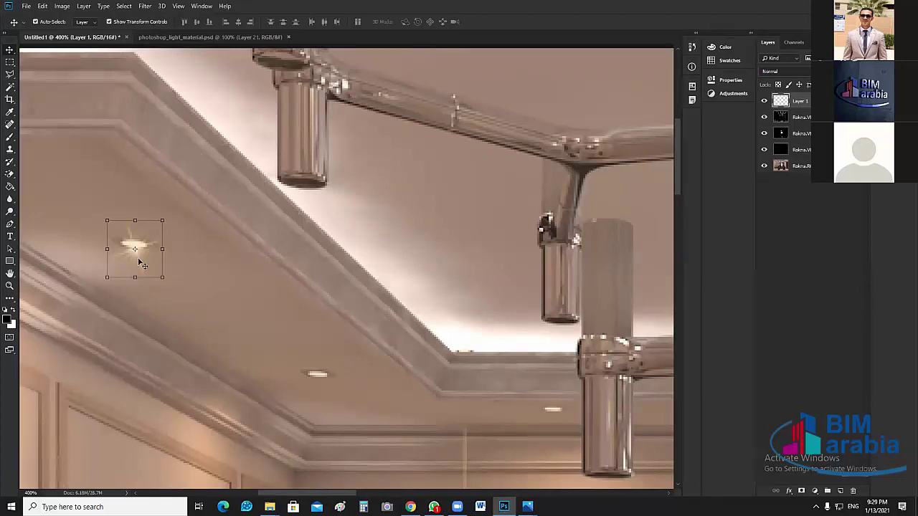
Enlarge the star flare to about 124% and shift it back over the ceiling spotlight.
scroll(141, 264, down, 5)
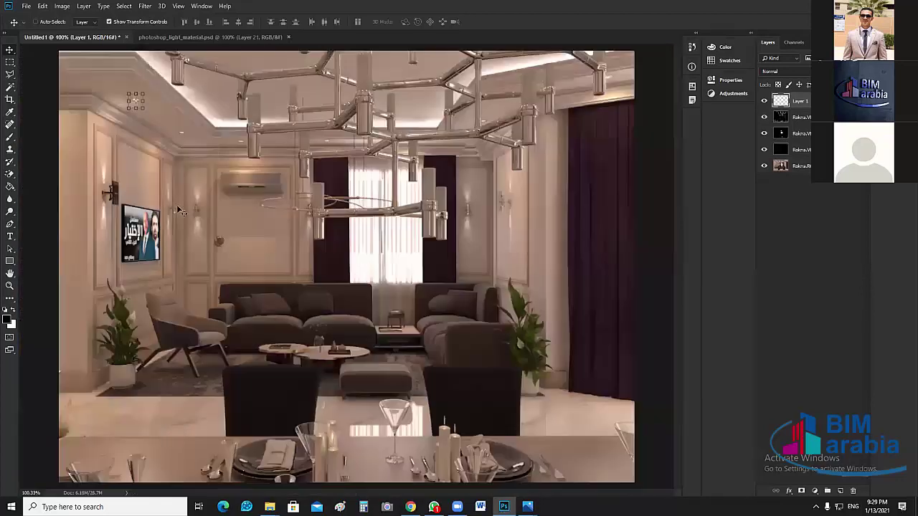
click(139, 107)
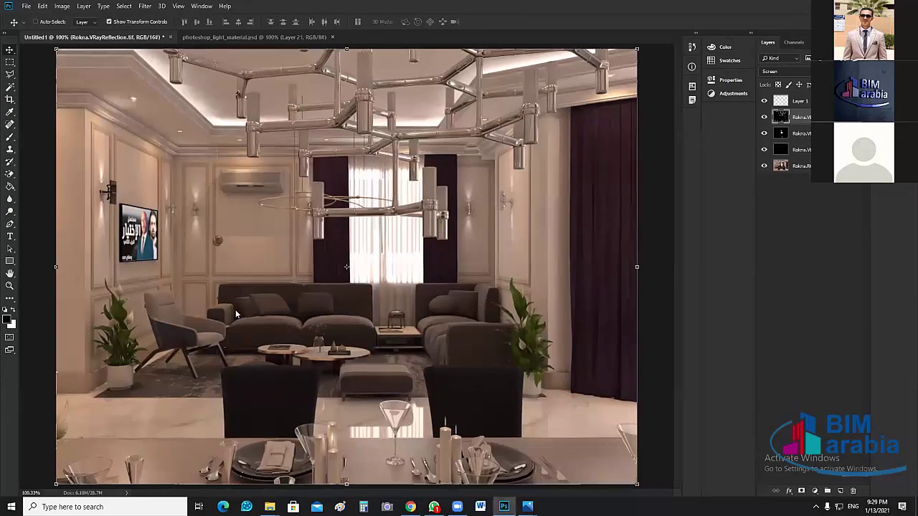
key(ctrl+plus)
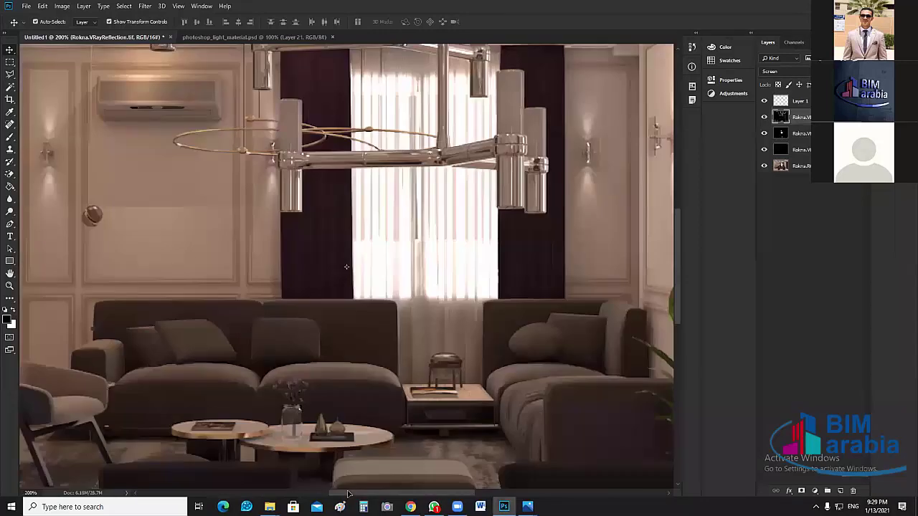
scroll(188, 201, left, 3)
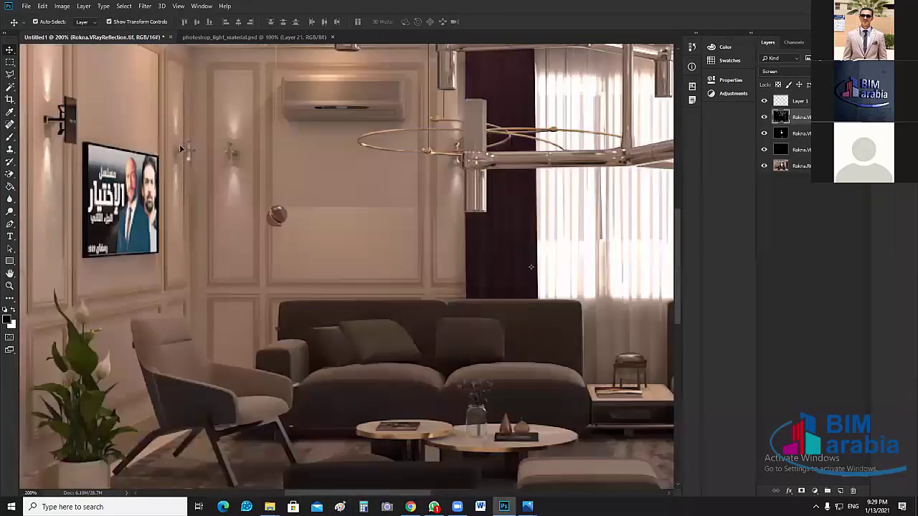
scroll(180, 149, left, 2)
scroll(181, 155, up, 3)
scroll(167, 155, up, 3)
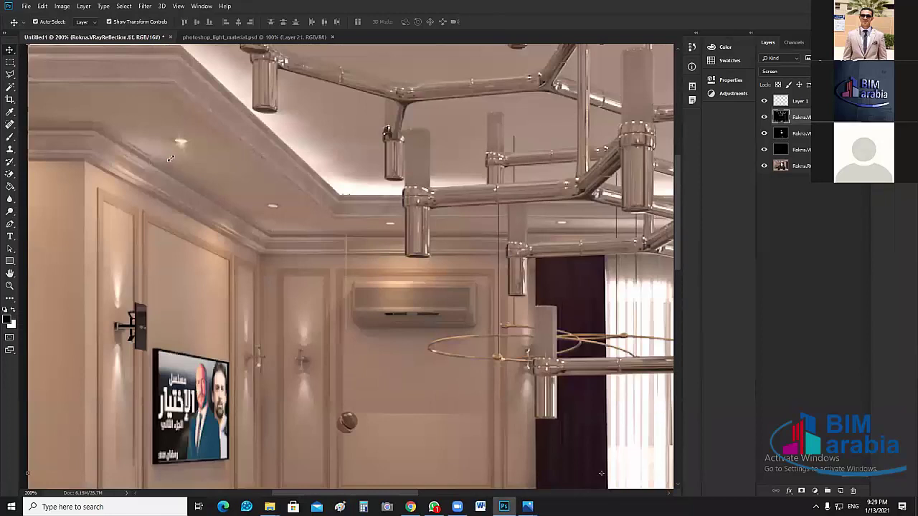
click(180, 142)
drag(166, 158, 161, 164)
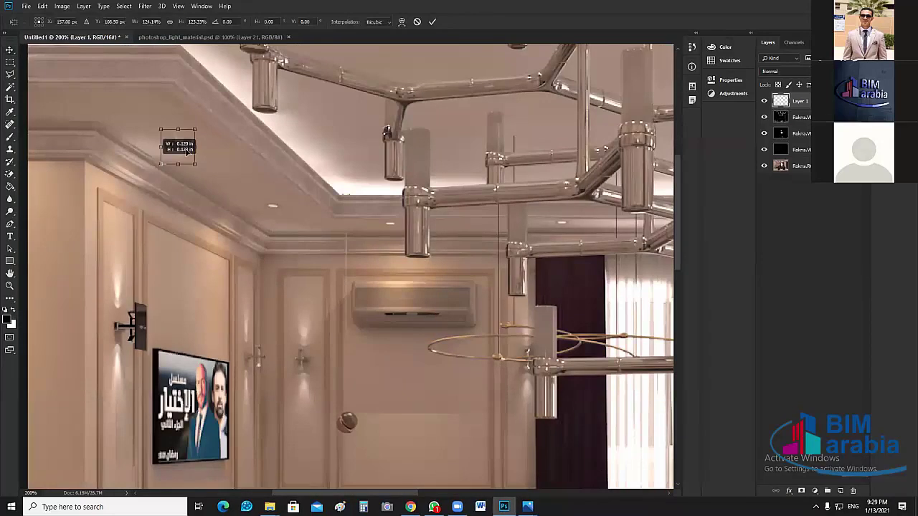
drag(187, 152, 188, 149)
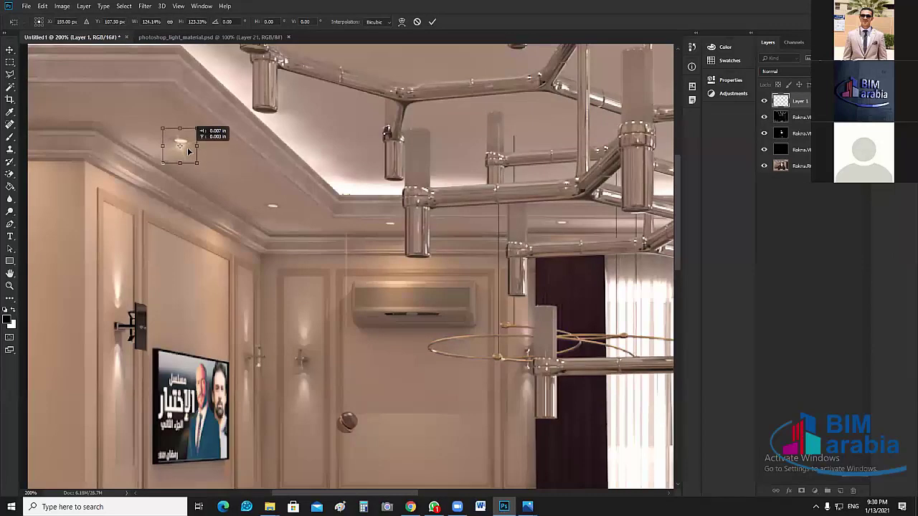
key(Return)
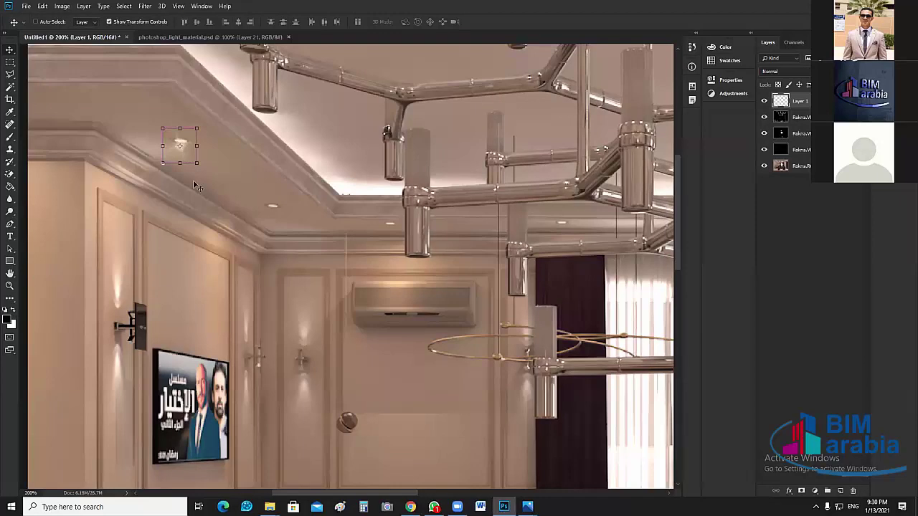
Realign the star flare with the glowing centre of the ceiling spotlight, finishing with a slight nudge to the left.
key(ctrl+0)
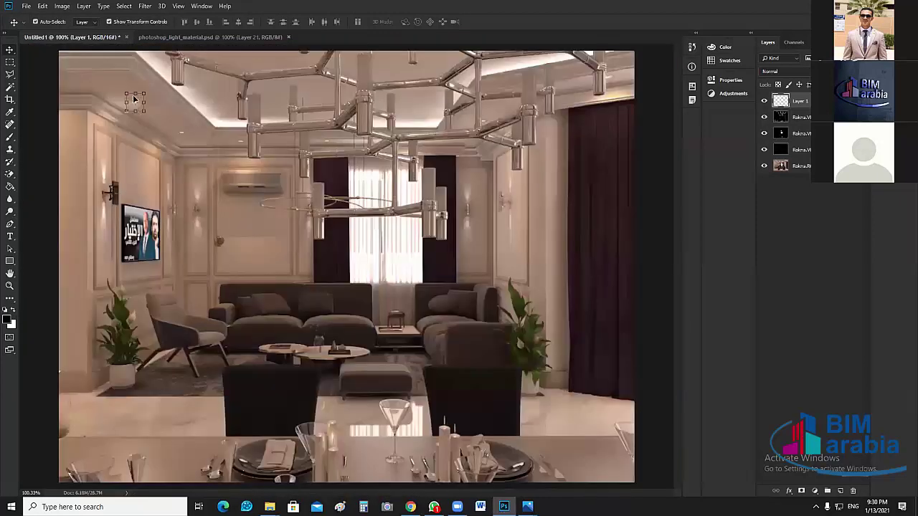
click(146, 112)
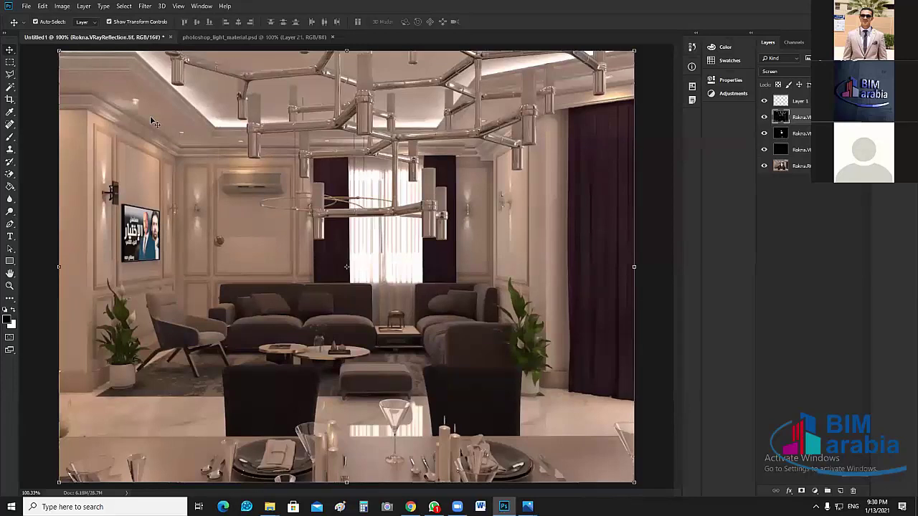
key(ctrl)
key(ctrl+plus)
key(ctrl+plus)
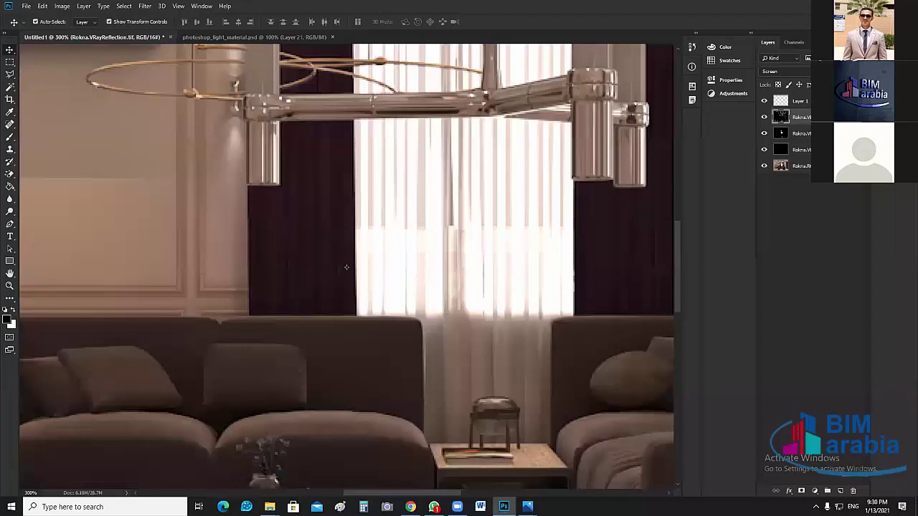
click(320, 494)
scroll(320, 496, up, 3)
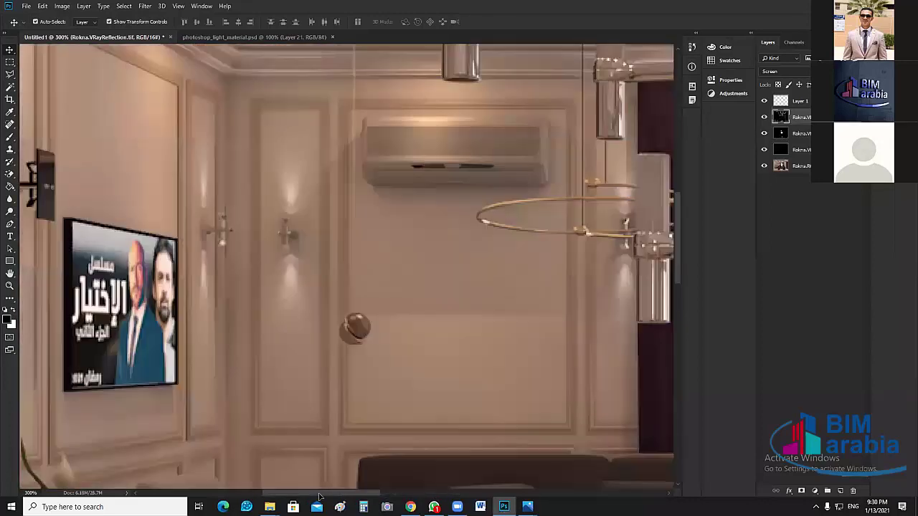
scroll(251, 190, up, 6)
scroll(251, 190, left, 3)
click(249, 189)
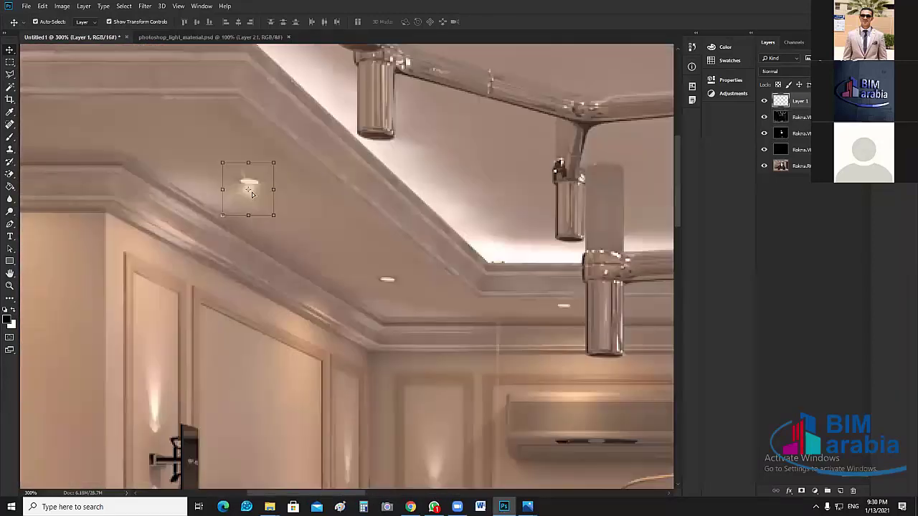
mouse_move(254, 194)
mouse_down()
mouse_move(254, 185)
mouse_move(260, 197)
mouse_up()
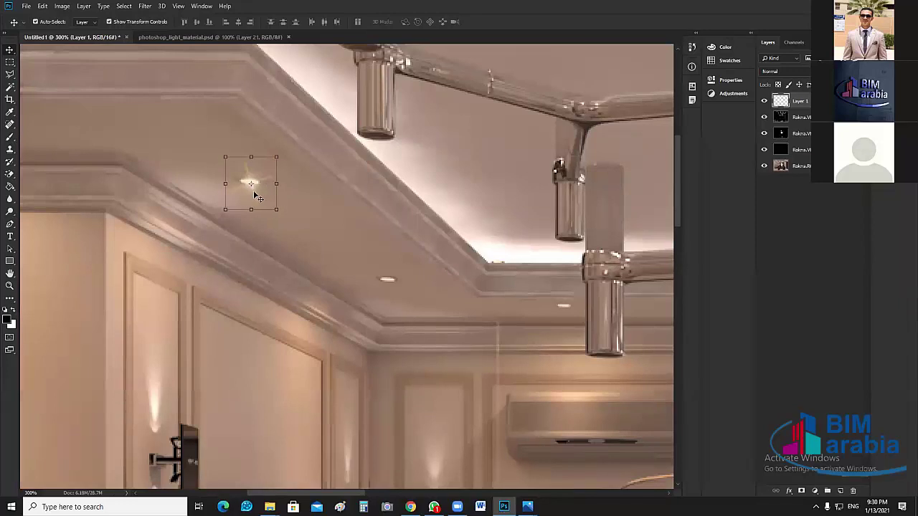
key(Left)
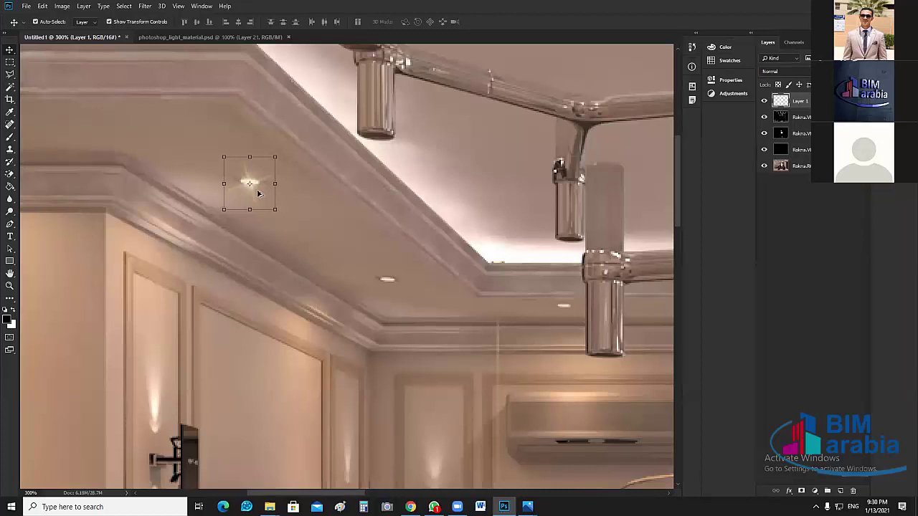
Try to duplicate the star flare from the first ceiling spotlight onto the second one.
click(368, 304)
click(248, 192)
alt+drag(244, 192, 364, 299)
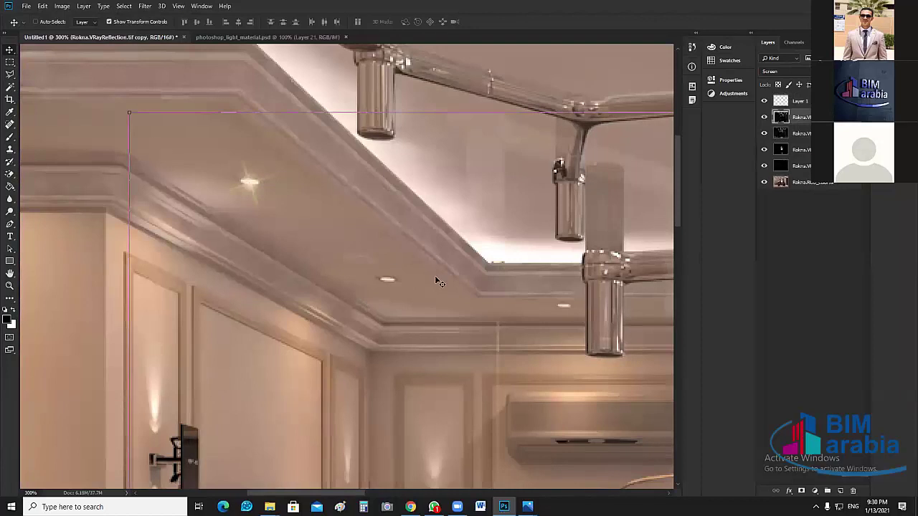
key(ctrl+z)
click(795, 102)
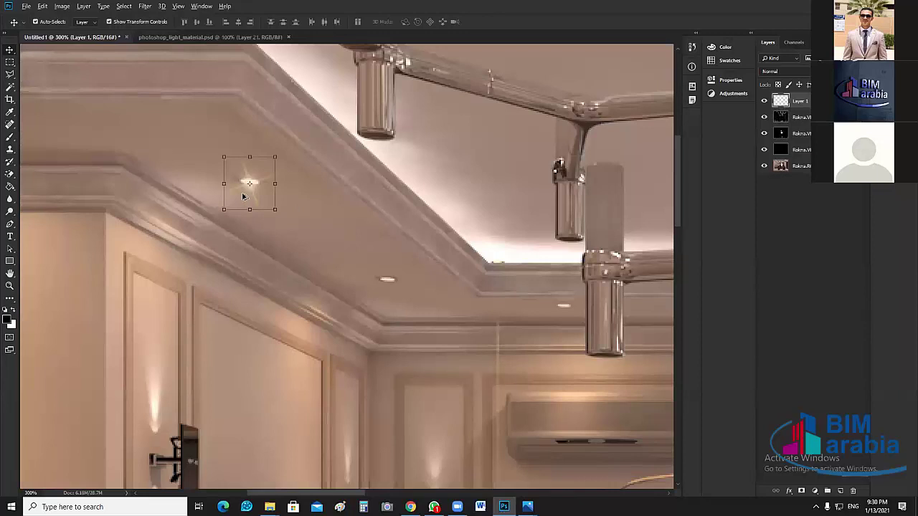
drag(243, 193, 522, 303)
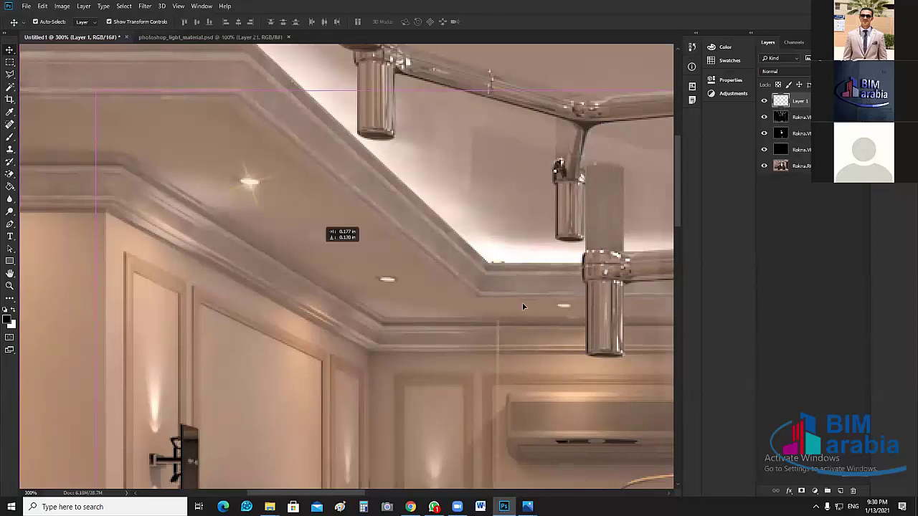
key(ctrl+z)
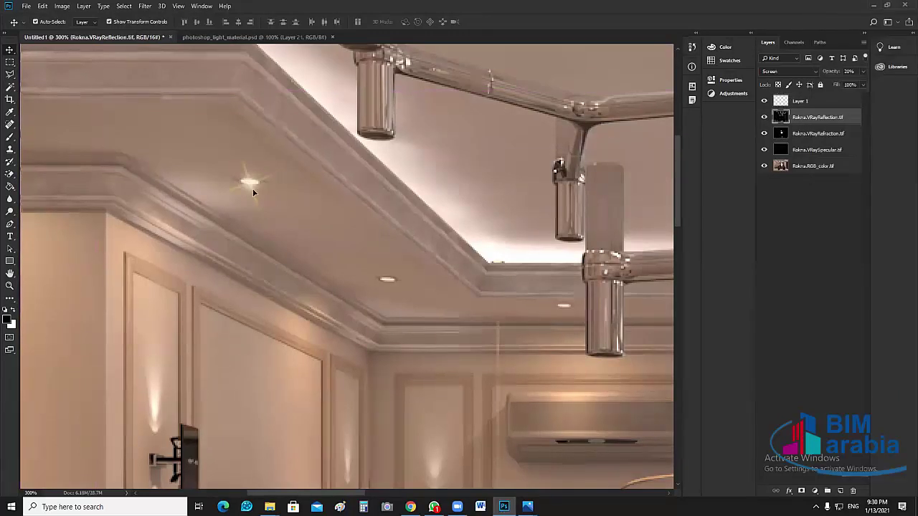
click(254, 191)
right_click(252, 189)
click(270, 195)
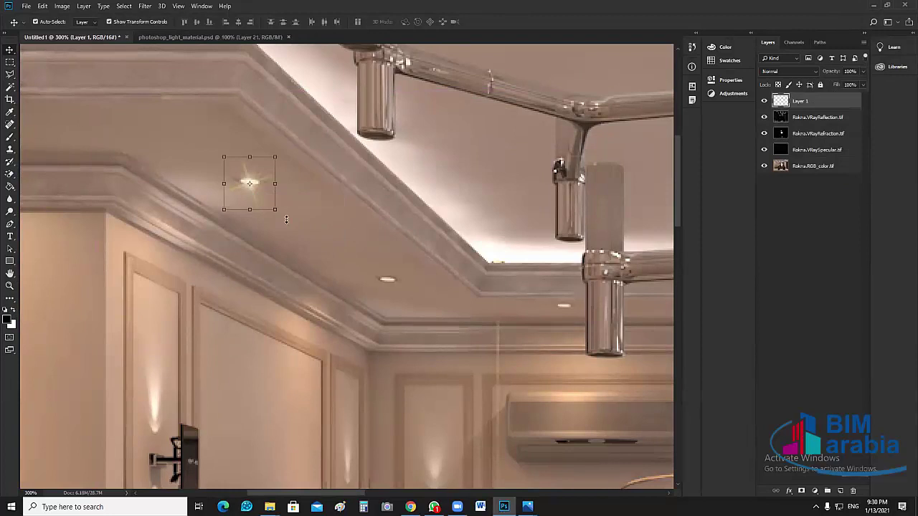
drag(243, 193, 286, 242)
key(ctrl+z)
Duplicate the star flare's Layer 1 and nudge the copy to the right, clear of the original flare.
click(808, 102)
drag(809, 106, 811, 126)
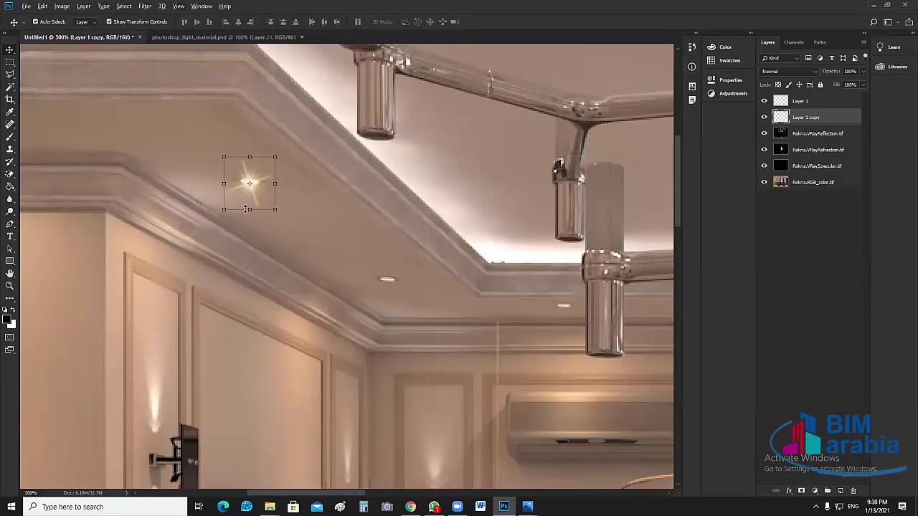
key(Right)
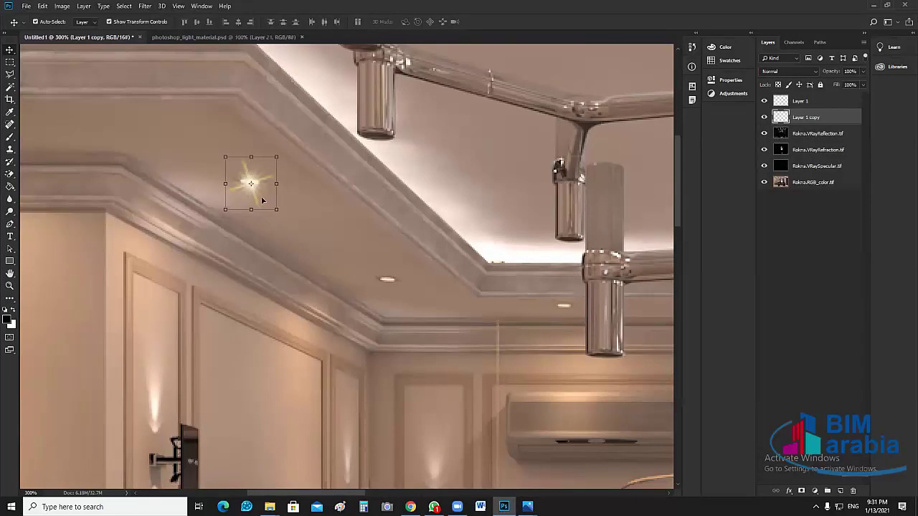
key(Right)
key(Right)
key(Right)
key(Right)
key(Right)
key(Right)
key(Right)
key(Right)
key(Right)
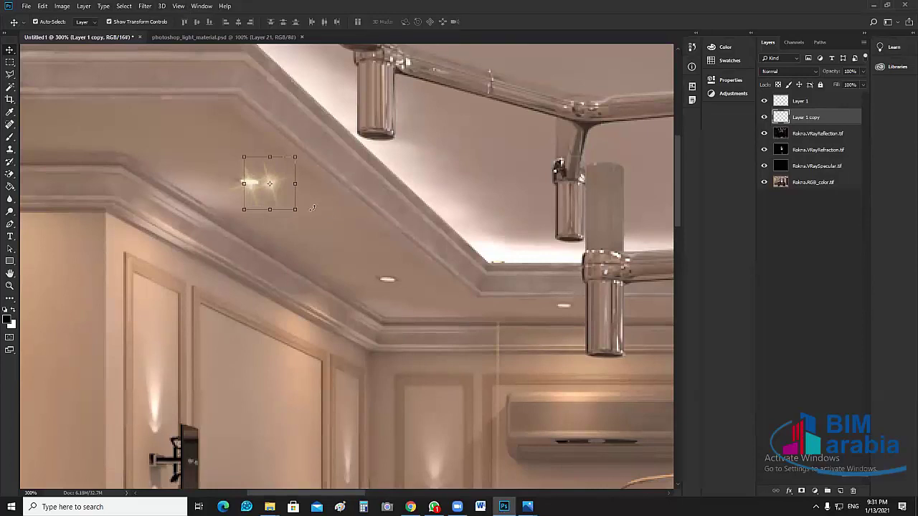
key(Right)
key(Right)
key(Right)
key(Right)
key(Right)
key(Right)
key(Right)
key(Right)
key(Right)
drag(301, 203, 325, 227)
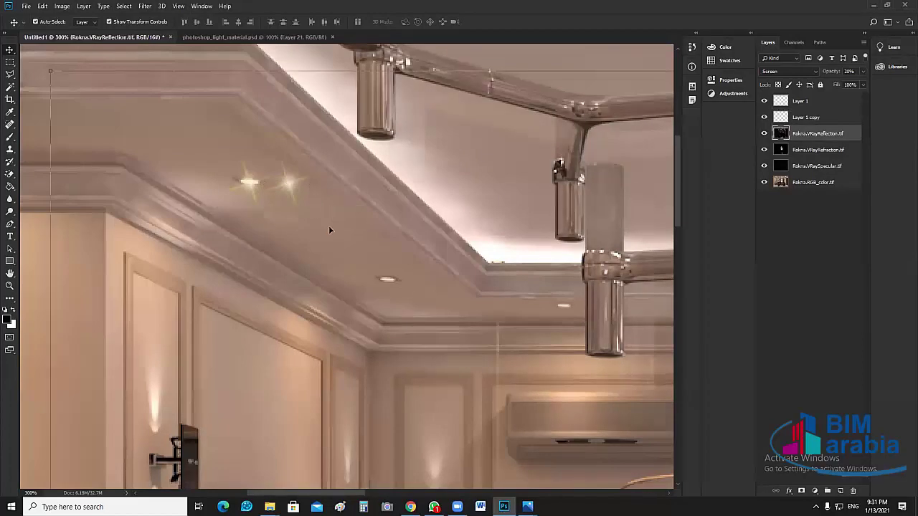
Move the star flare copy onto the second ceiling spotlight and fine-tune its alignment with the glowing centre.
click(289, 182)
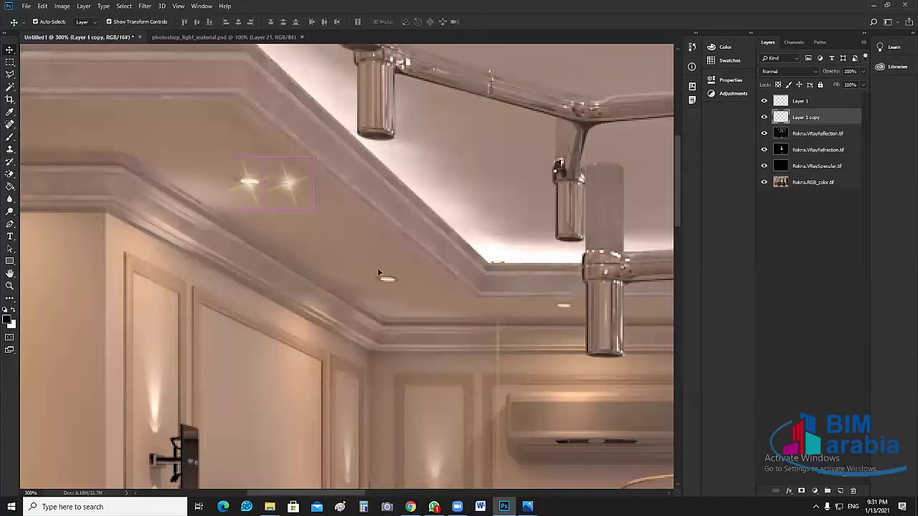
drag(378, 273, 390, 280)
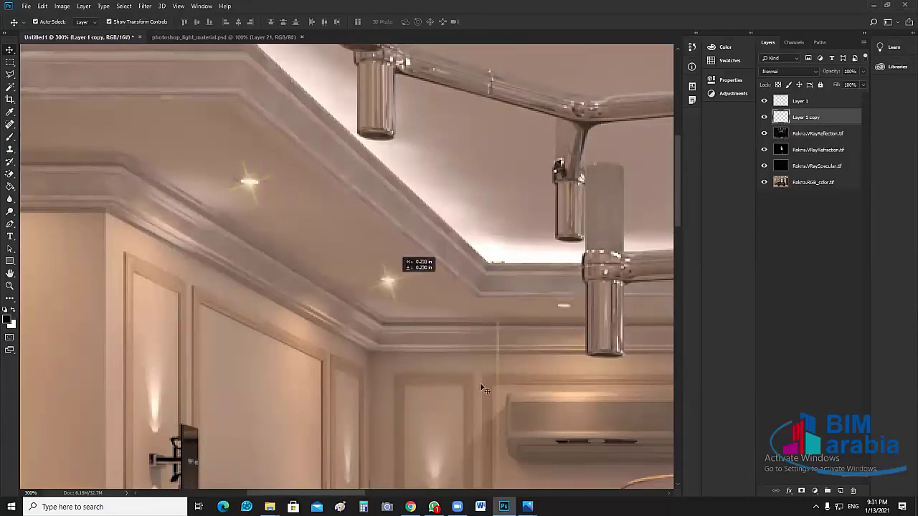
drag(339, 494, 423, 495)
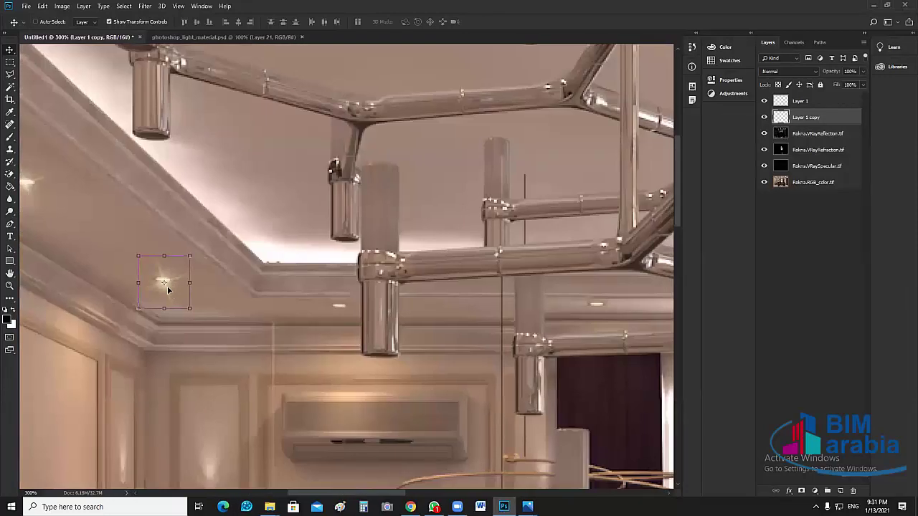
drag(168, 288, 167, 287)
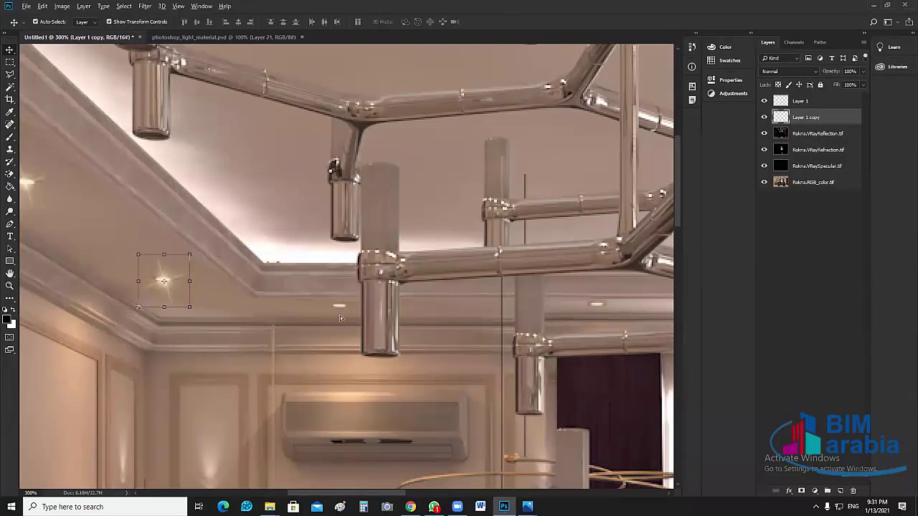
Duplicate the star flare onto the two spotlights along the back ceiling and the one partly hidden behind the chandelier's right arm.
drag(166, 305, 600, 318)
drag(357, 495, 430, 501)
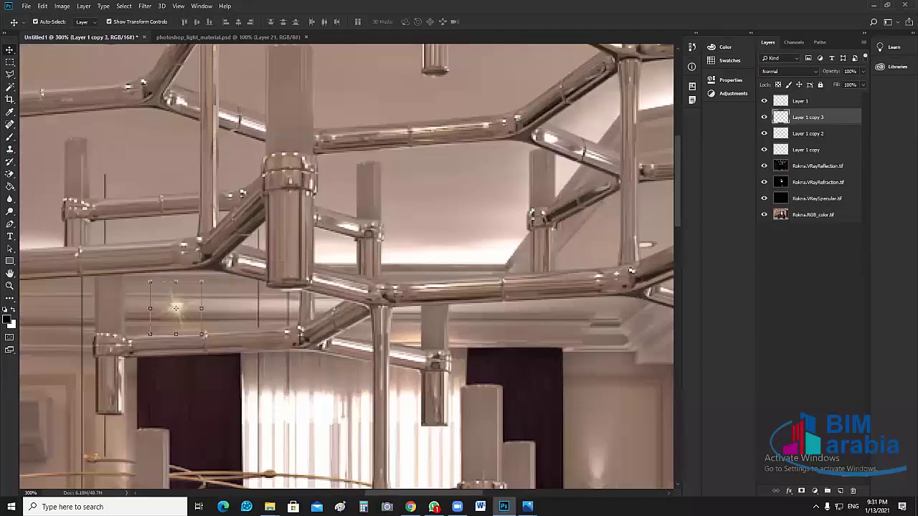
scroll(277, 387, right, 4)
scroll(112, 313, left, 3)
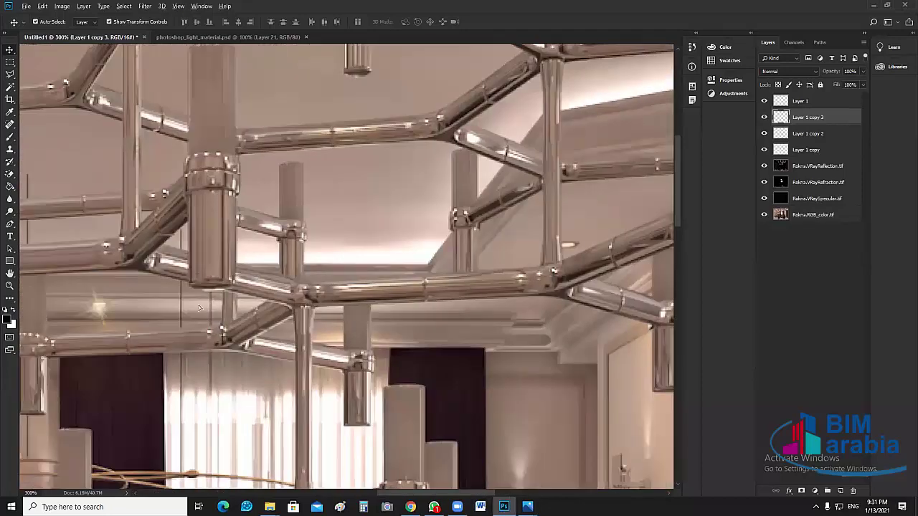
drag(199, 308, 574, 256)
scroll(574, 255, down, 1)
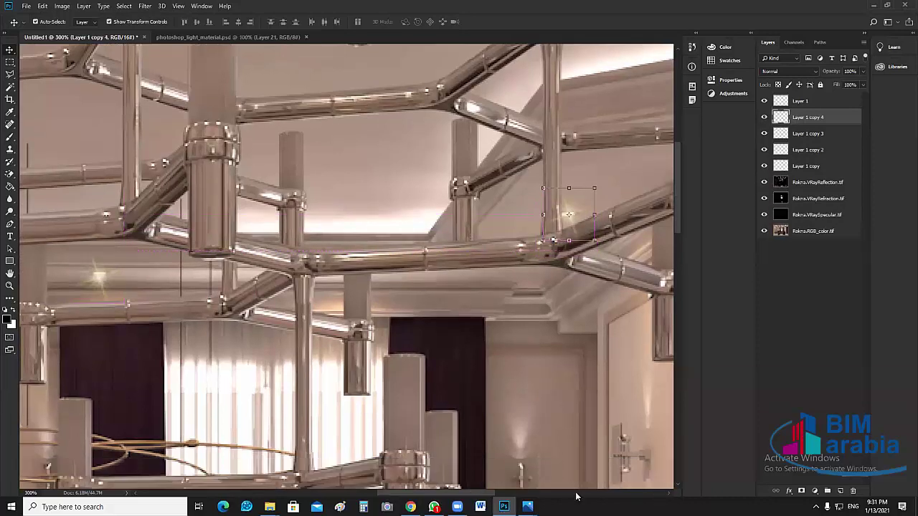
Duplicate the star flare onto the last ceiling spotlight above the large purple curtain and view the whole render at 100%.
drag(576, 494, 520, 483)
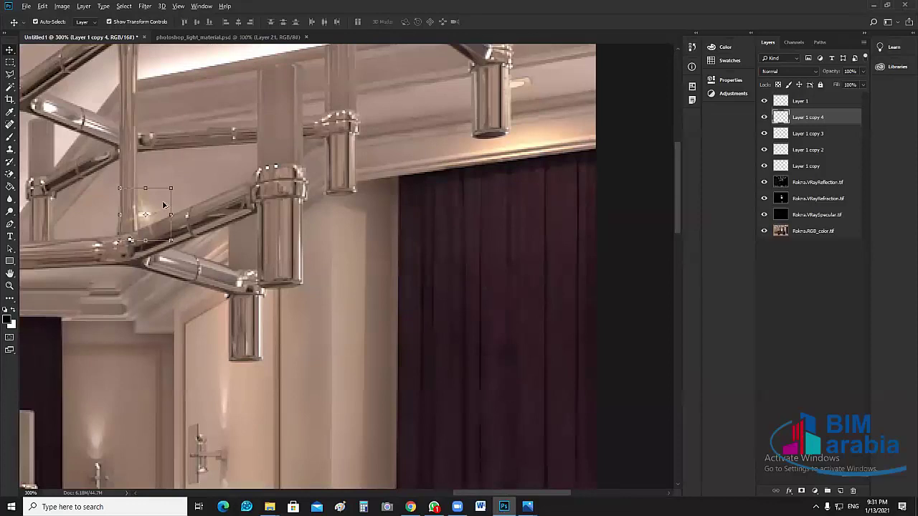
drag(149, 220, 521, 89)
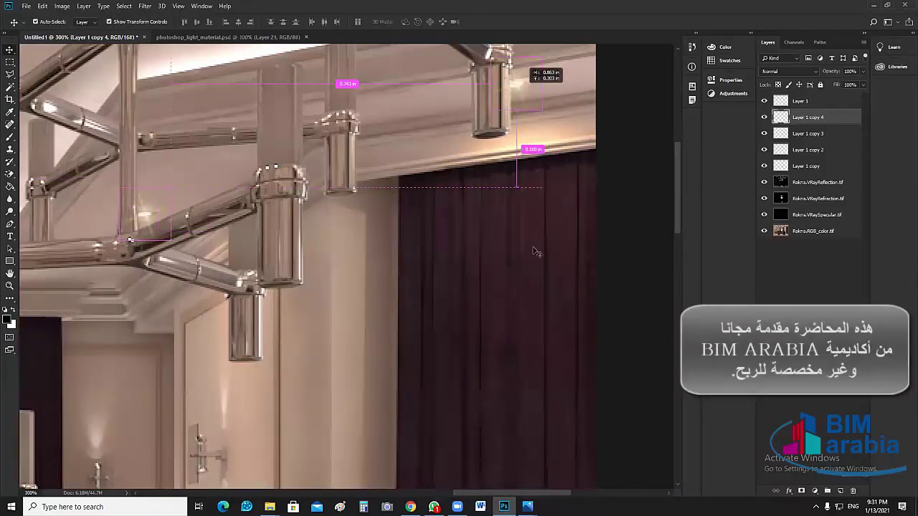
click(552, 288)
key(ctrl+minus)
key(ctrl+minus)
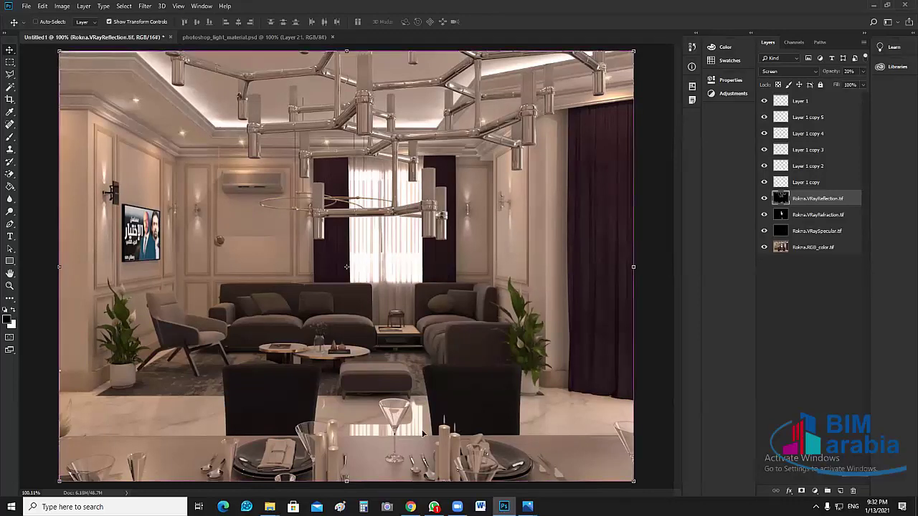
Examine the seating area, window wall and dining table up close for further spots that need light effects, including the candles.
key(ctrl+plus)
key(ctrl+plus)
scroll(447, 417, down, 5)
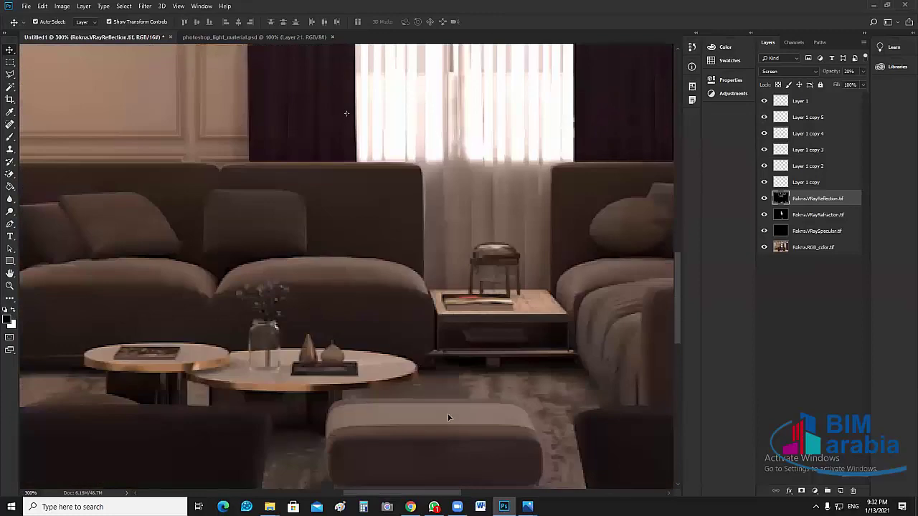
scroll(447, 413, down, 5)
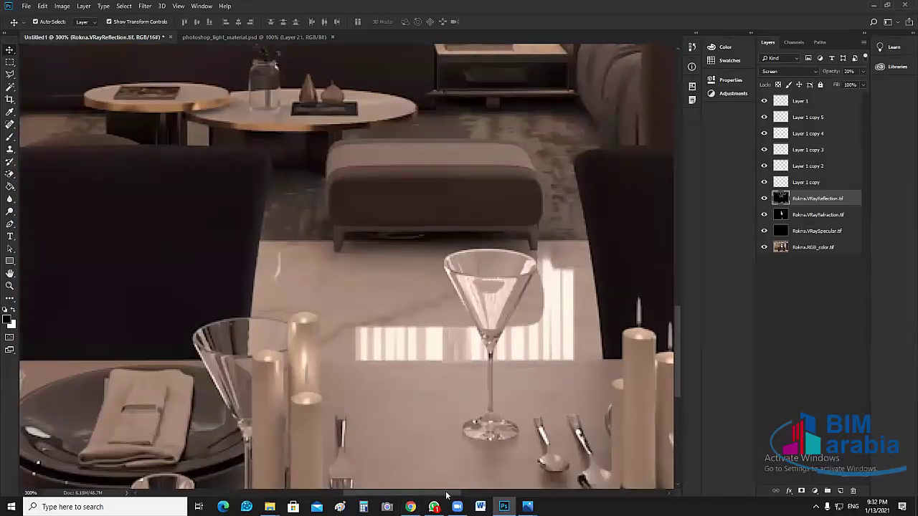
scroll(637, 225, right, 3)
scroll(634, 224, up, 5)
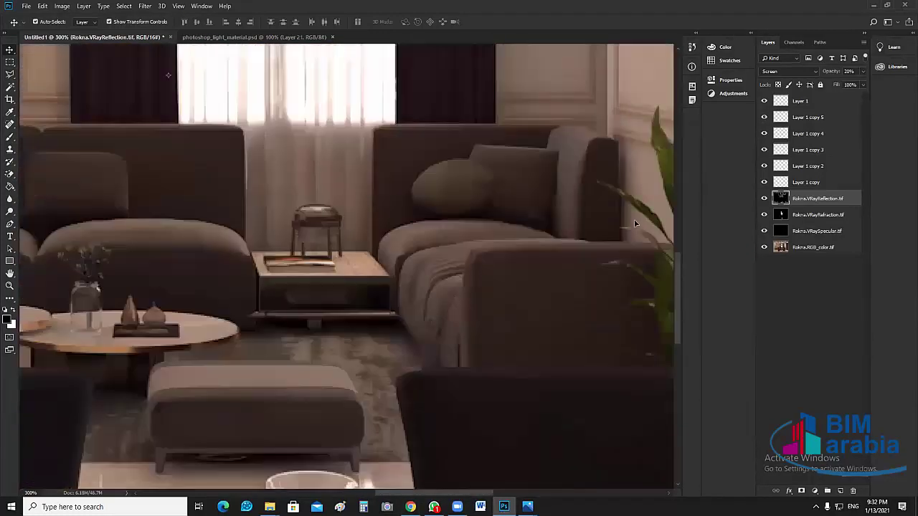
scroll(635, 224, up, 2)
scroll(635, 224, up, 3)
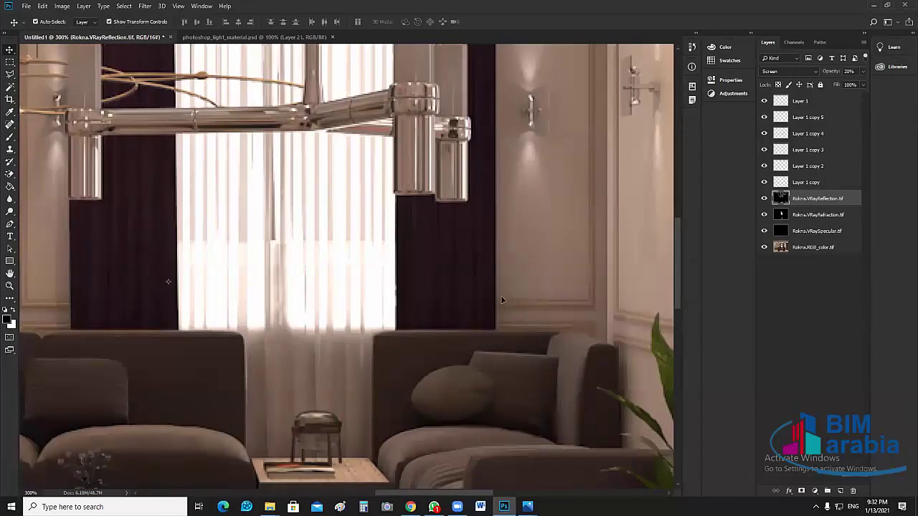
scroll(500, 296, down, 6)
scroll(488, 325, down, 5)
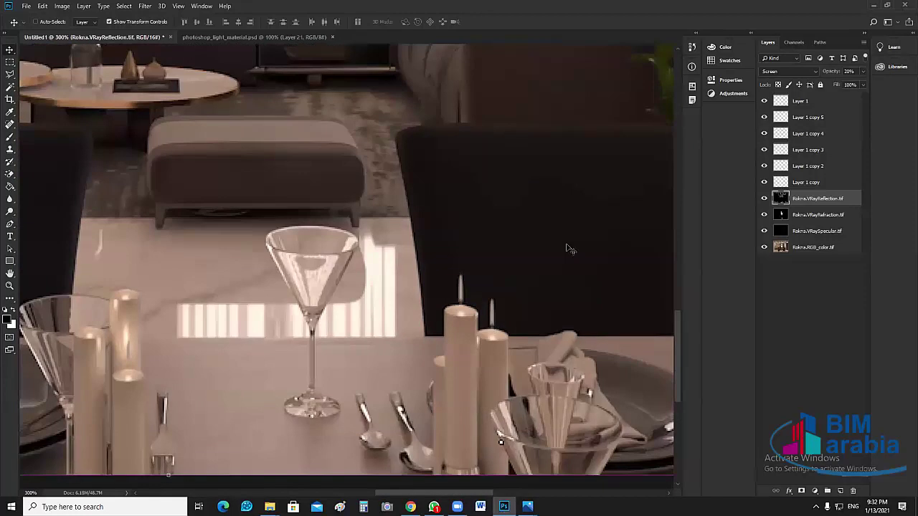
key(ctrl+plus)
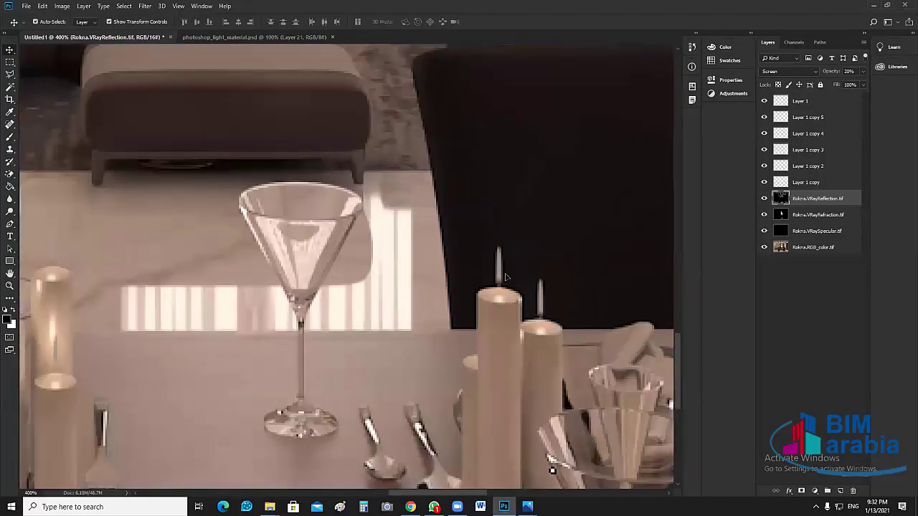
Close the photoshop_light_material.psd document and return to the living room render.
click(281, 32)
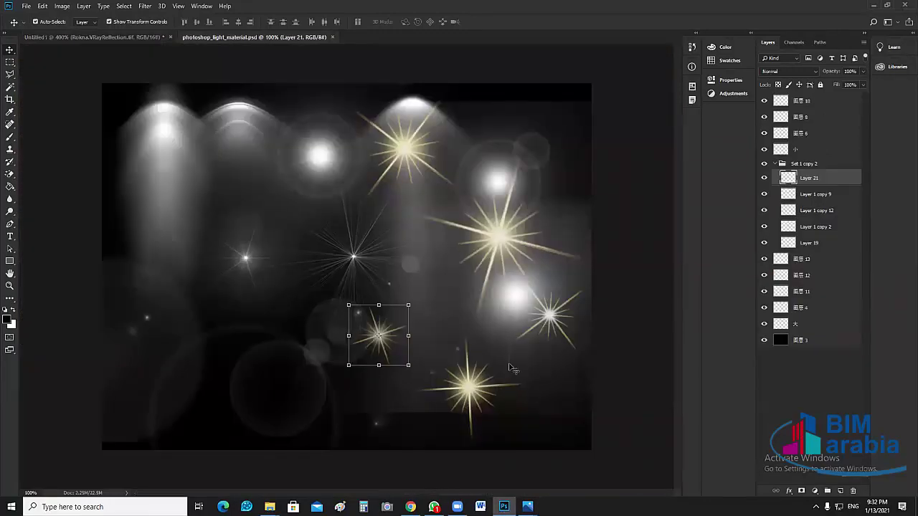
key(ctrl+w)
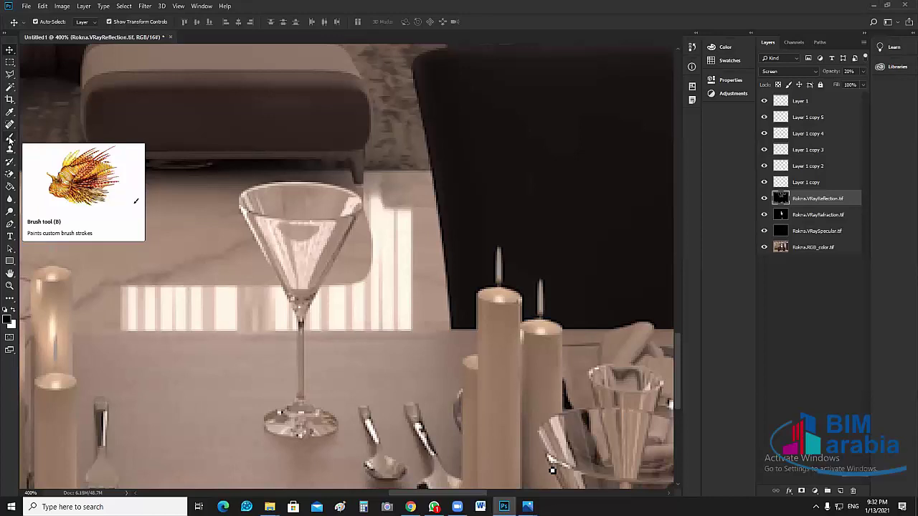
Activate the Brush tool with the Soft Round Pressure Opacity preset at 34 px.
drag(10, 140, 52, 138)
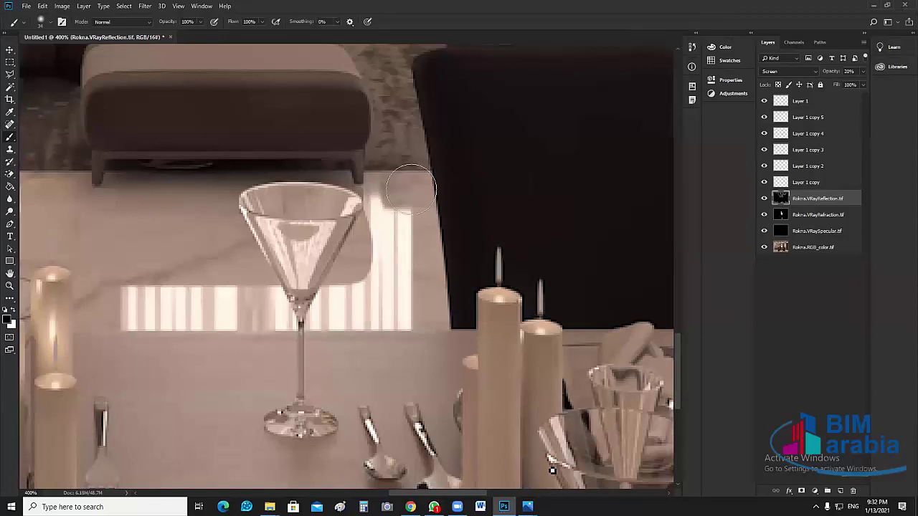
click(51, 23)
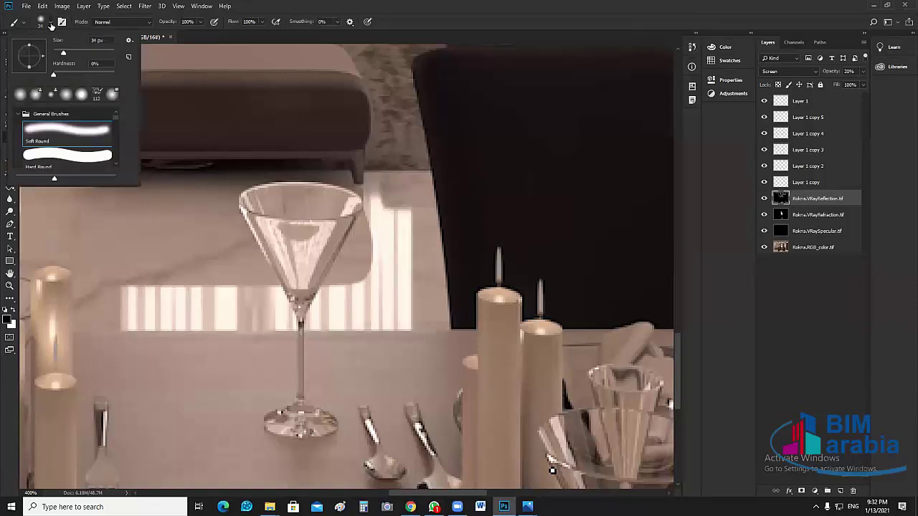
scroll(74, 131, down, 2)
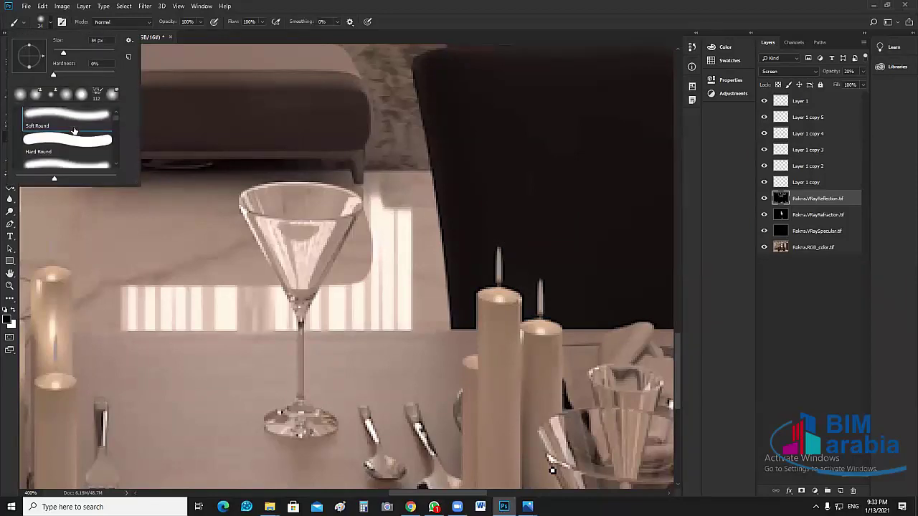
scroll(76, 133, down, 3)
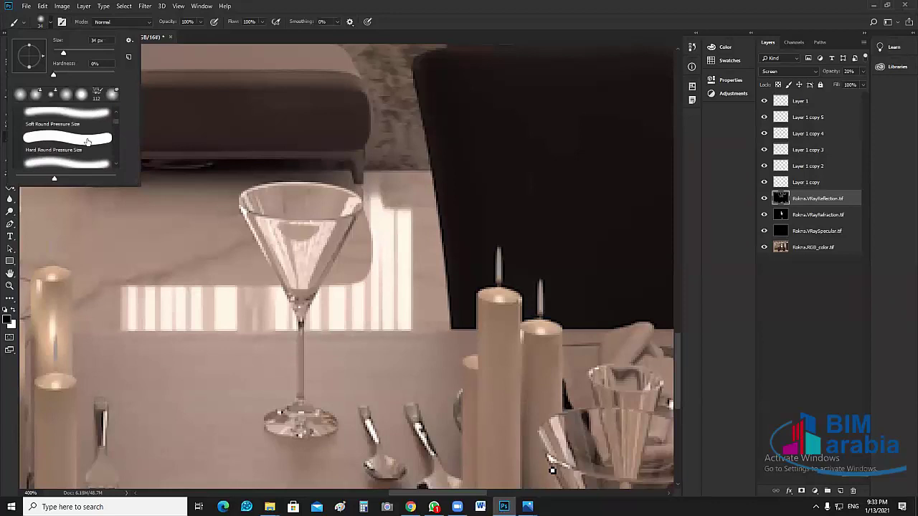
scroll(86, 141, down, 1)
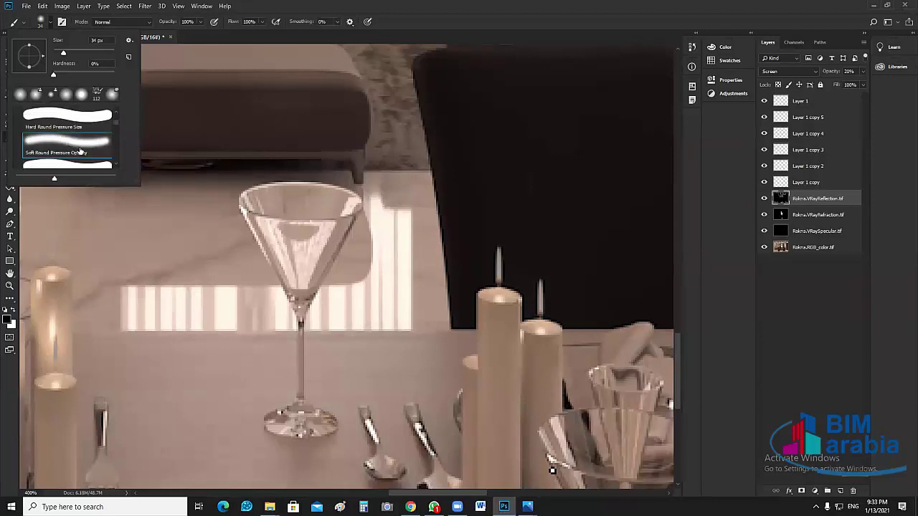
double_click(94, 152)
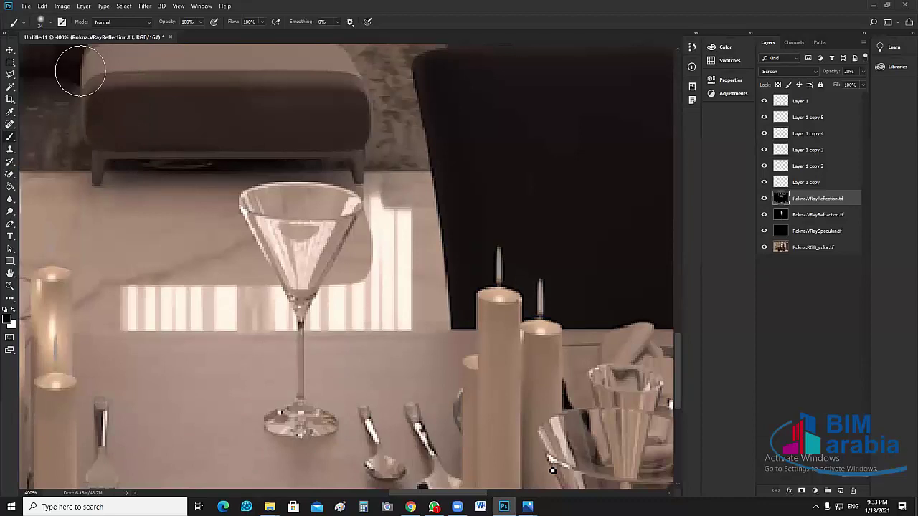
Set the foreground colour to the pale warm yellow f8e798.
click(8, 320)
click(590, 147)
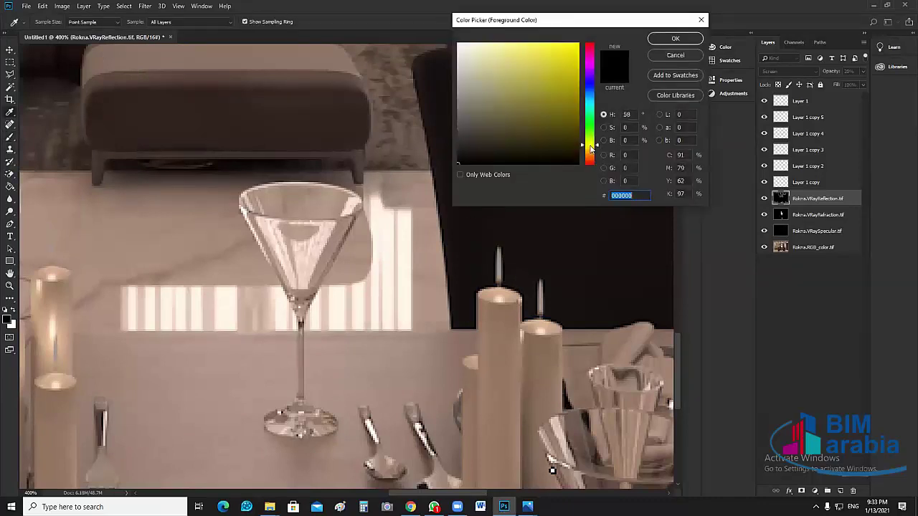
click(590, 148)
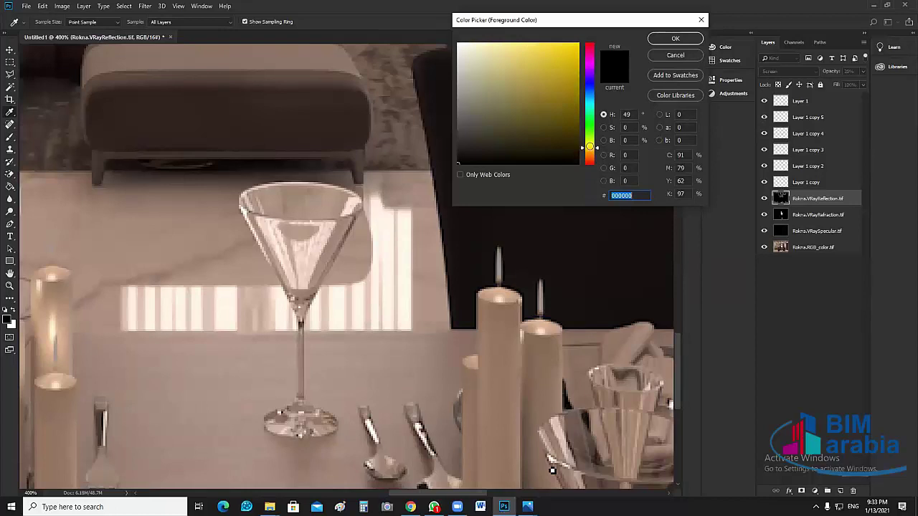
click(530, 45)
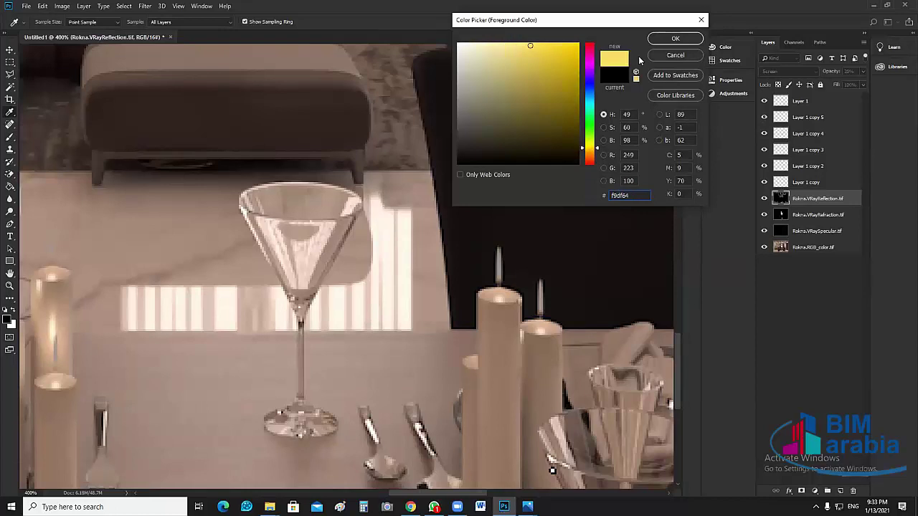
click(518, 46)
click(504, 45)
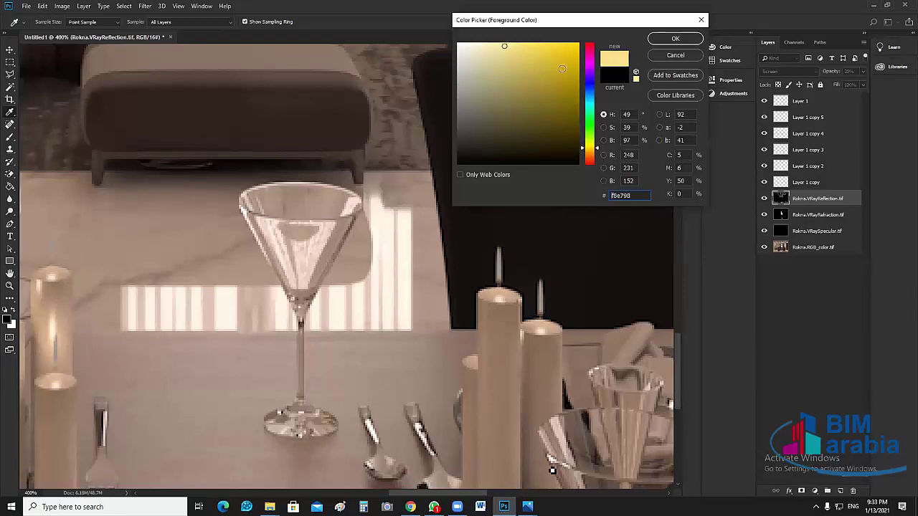
click(675, 38)
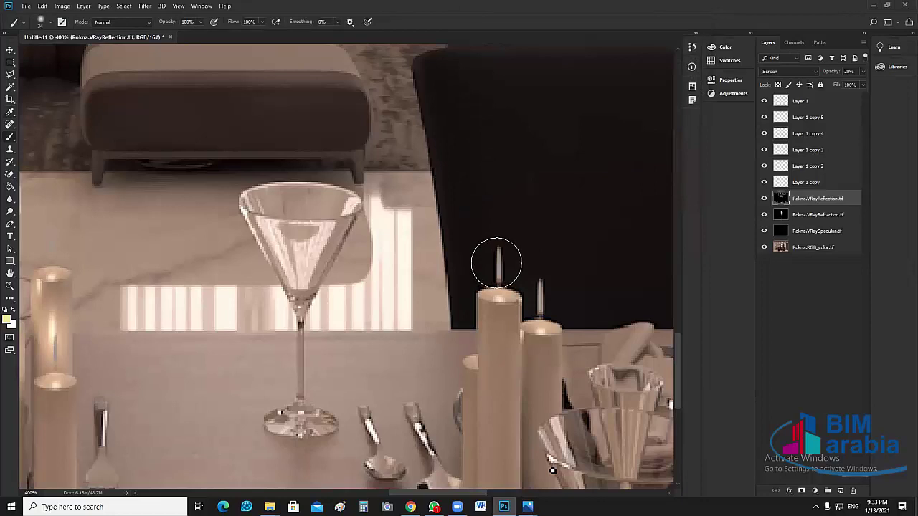
Paint a soft yellow glow over the flame of the tall candle on the dining table.
click(499, 262)
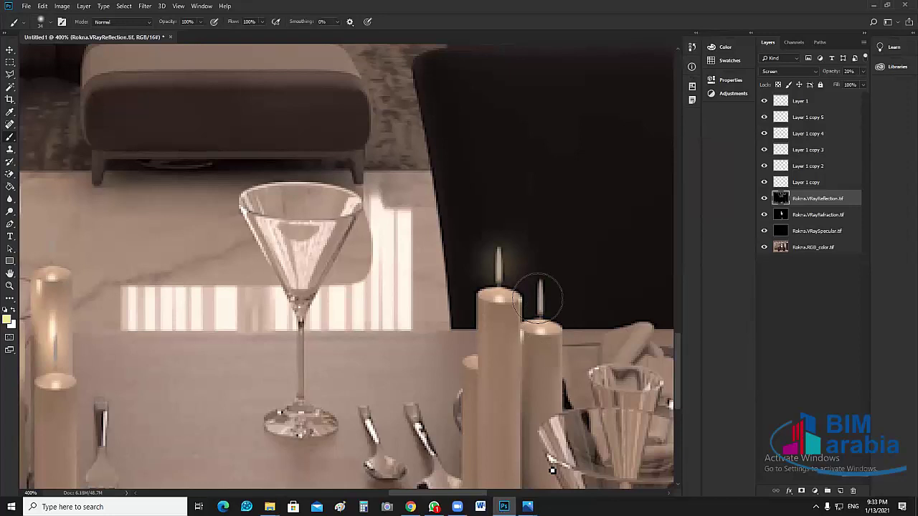
Brush soft pale-yellow glows around the candle flames on the dining table with the 34 px soft round brush.
click(539, 299)
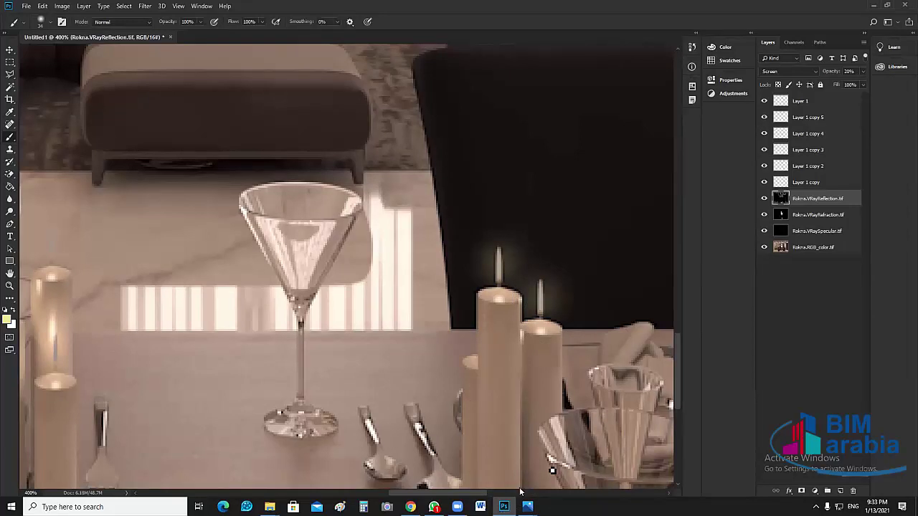
drag(449, 494, 418, 494)
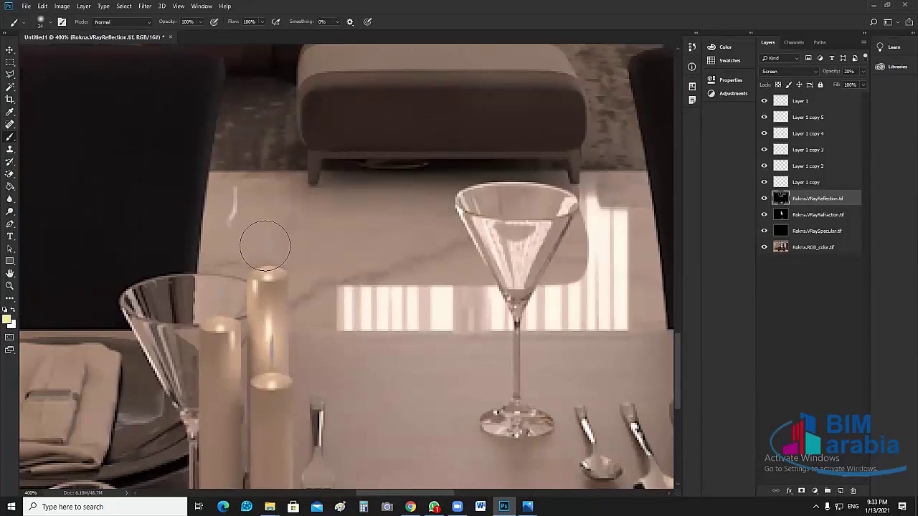
click(268, 248)
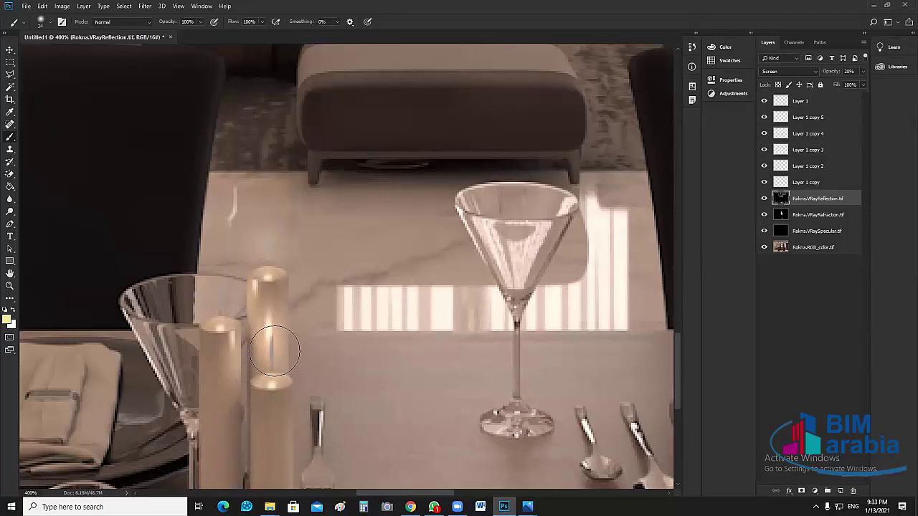
click(272, 350)
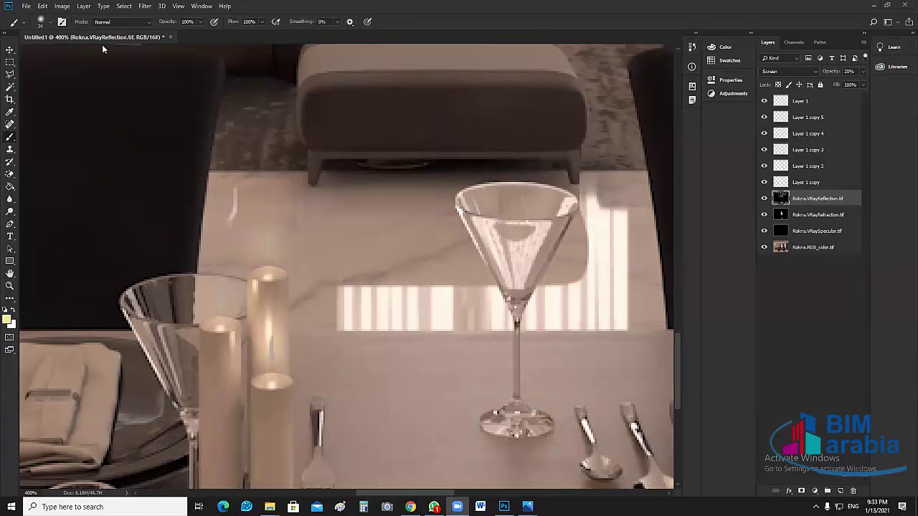
click(52, 23)
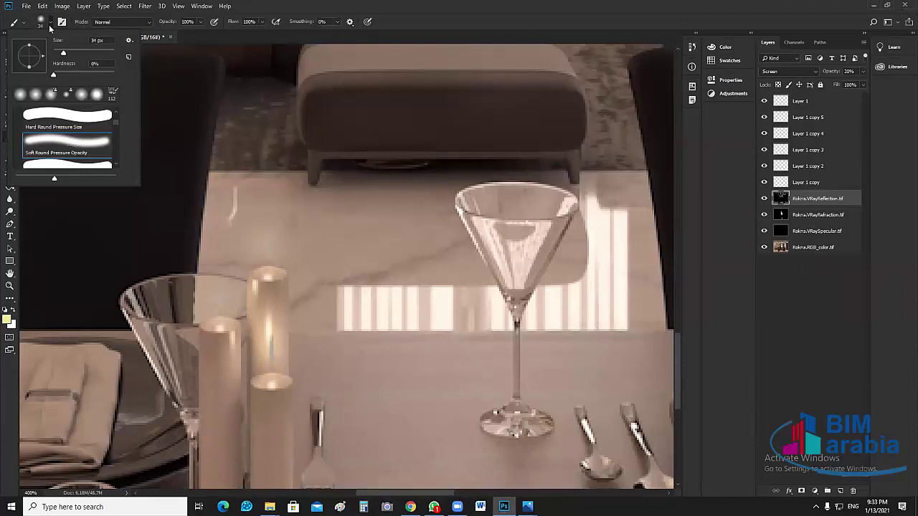
key(Return)
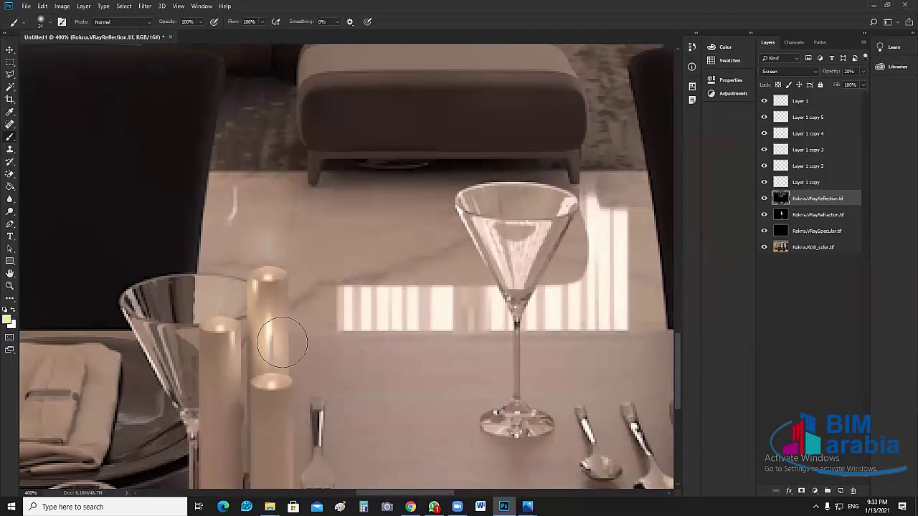
click(269, 264)
Examine the full width of the dining table for candle flames that still need a glow.
drag(405, 493, 464, 492)
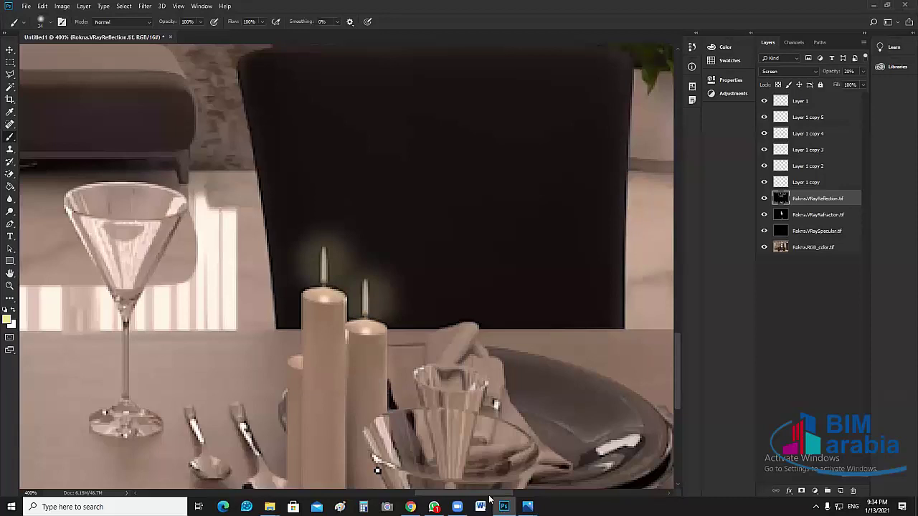
drag(490, 495, 405, 497)
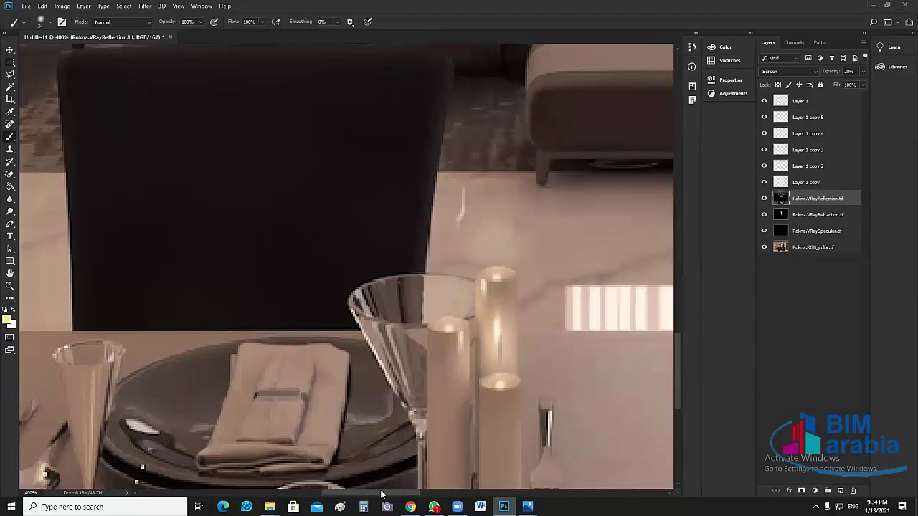
drag(381, 493, 259, 494)
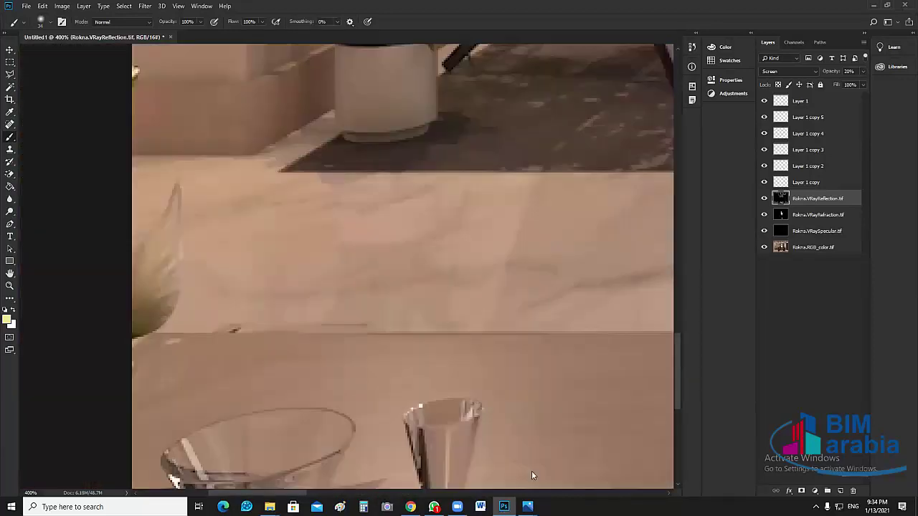
mouse_move(532, 476)
mouse_down()
mouse_move(523, 470)
mouse_move(539, 492)
mouse_up()
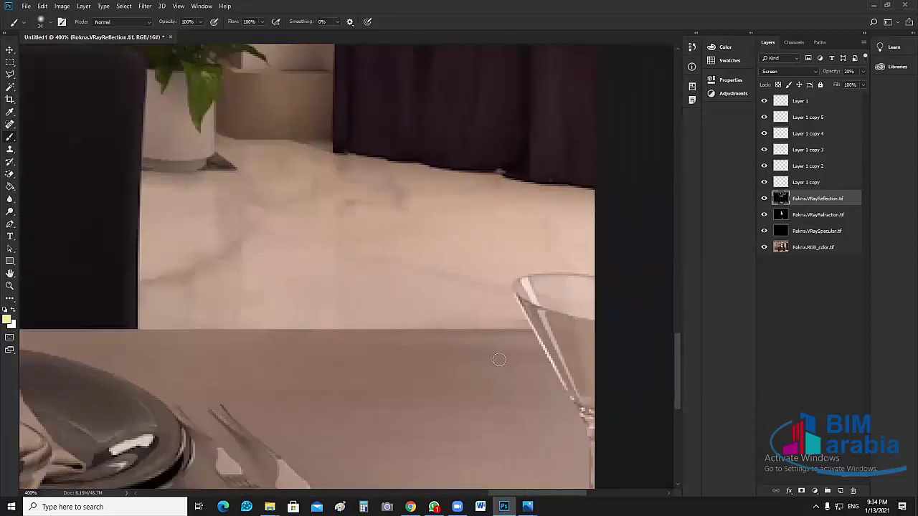
key(ctrl+0)
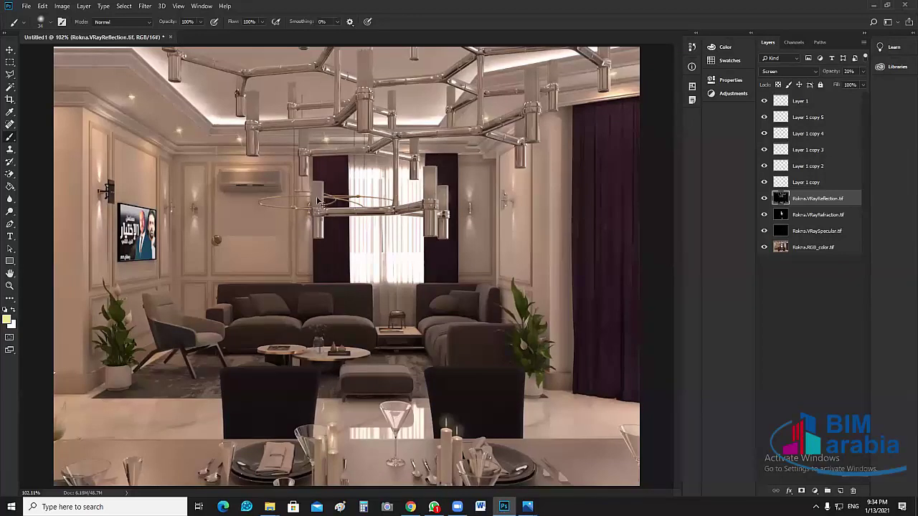
Brush soft pale-yellow glows onto the glass lamp tubes in the chandelier's lower tiers and left half.
key(ctrl+plus)
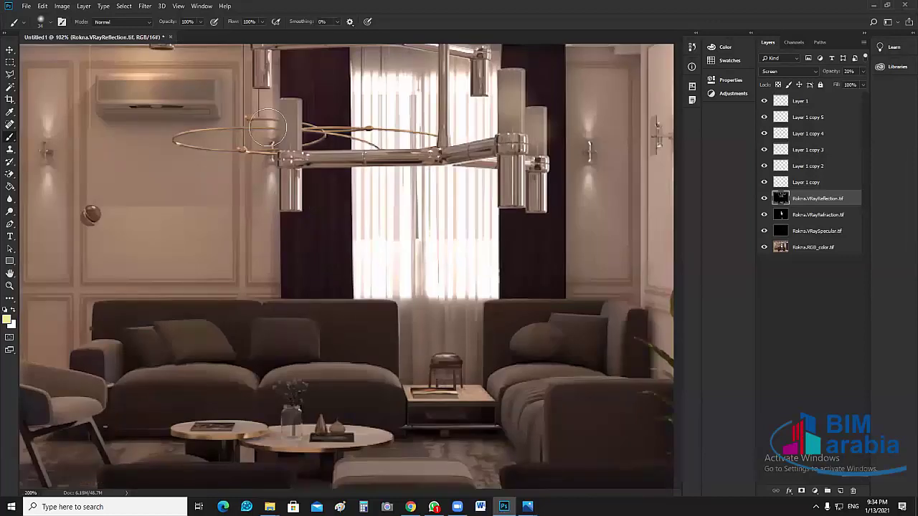
key(ctrl+plus)
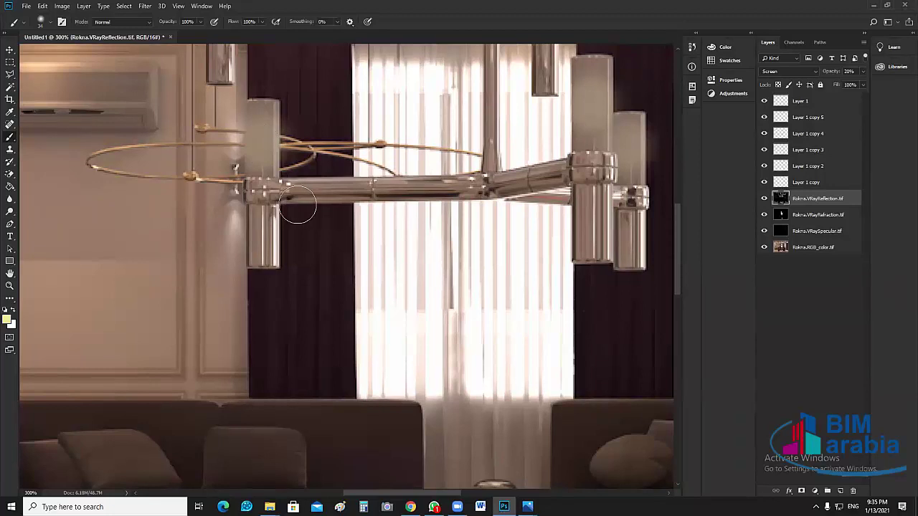
scroll(603, 175, up, 2)
scroll(603, 174, up, 2)
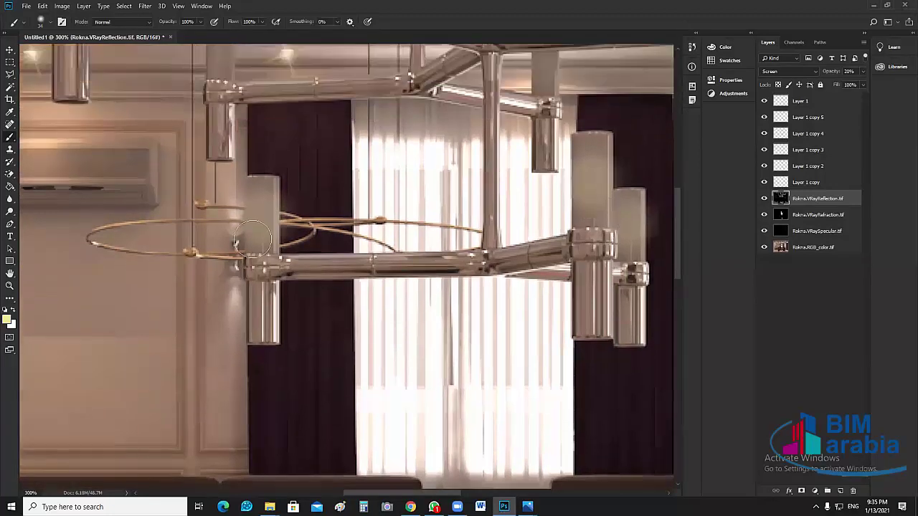
scroll(214, 151, up, 5)
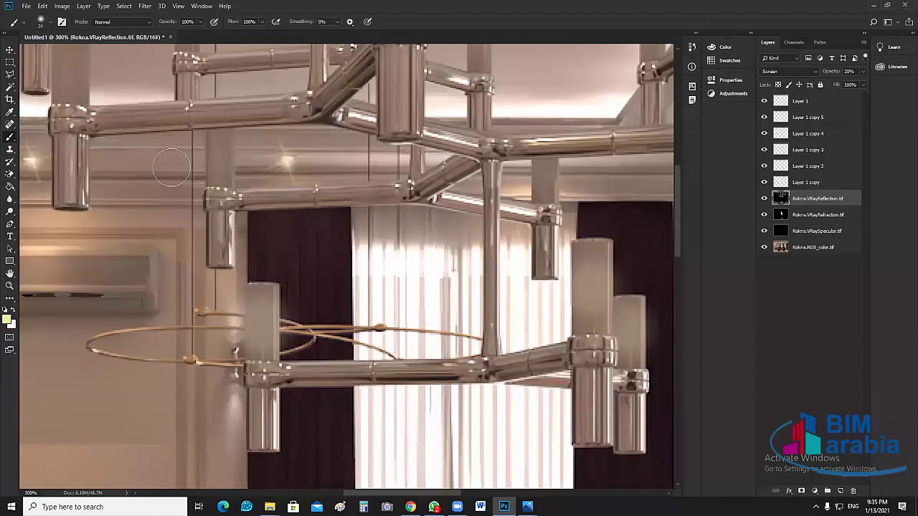
scroll(220, 220, up, 4)
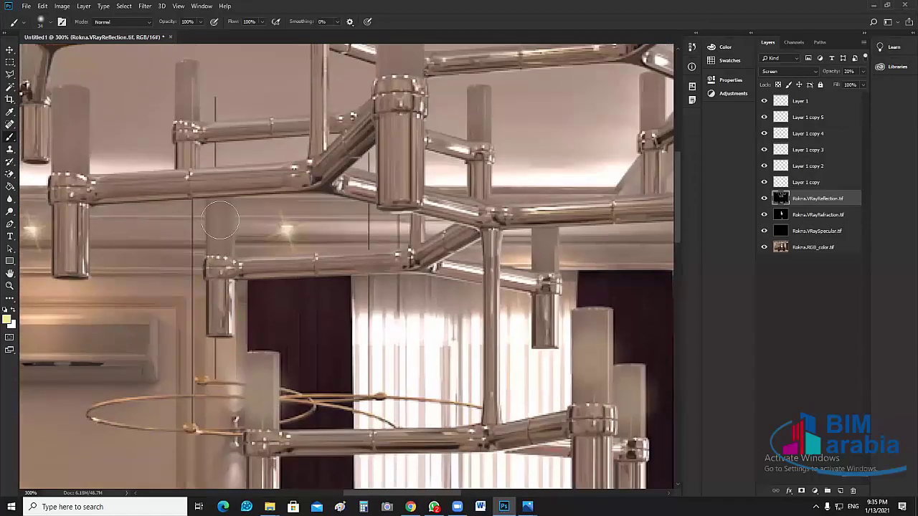
click(220, 221)
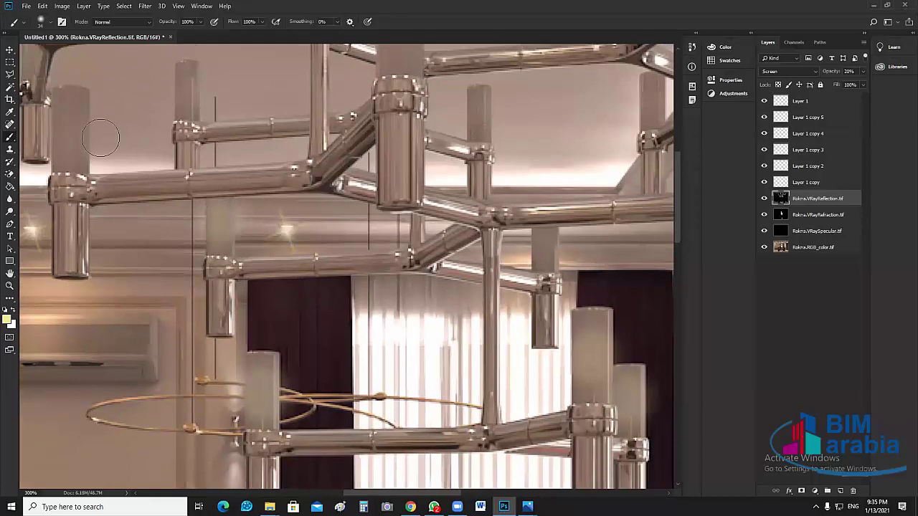
click(71, 132)
click(71, 132)
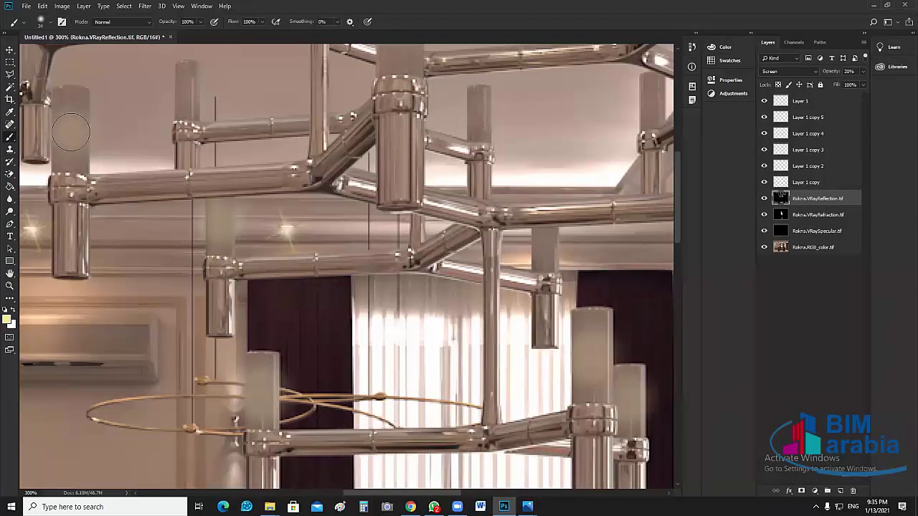
click(188, 91)
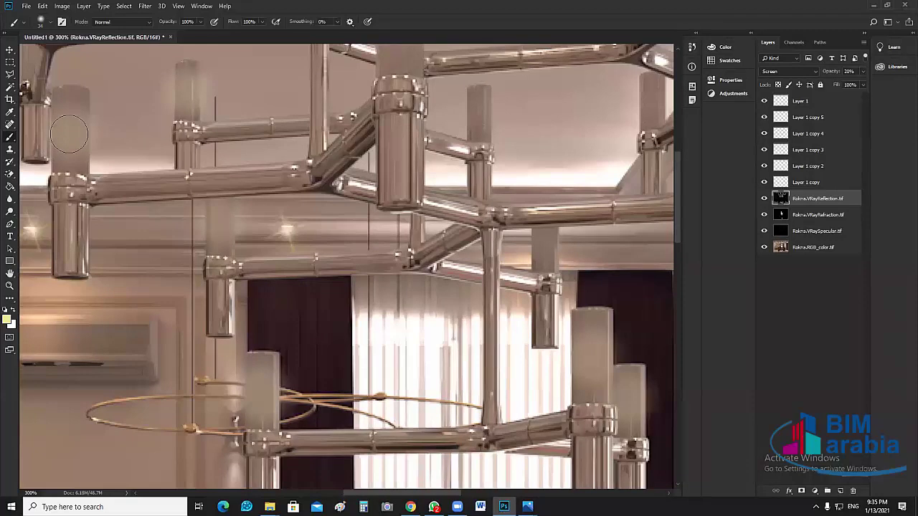
click(69, 104)
click(545, 248)
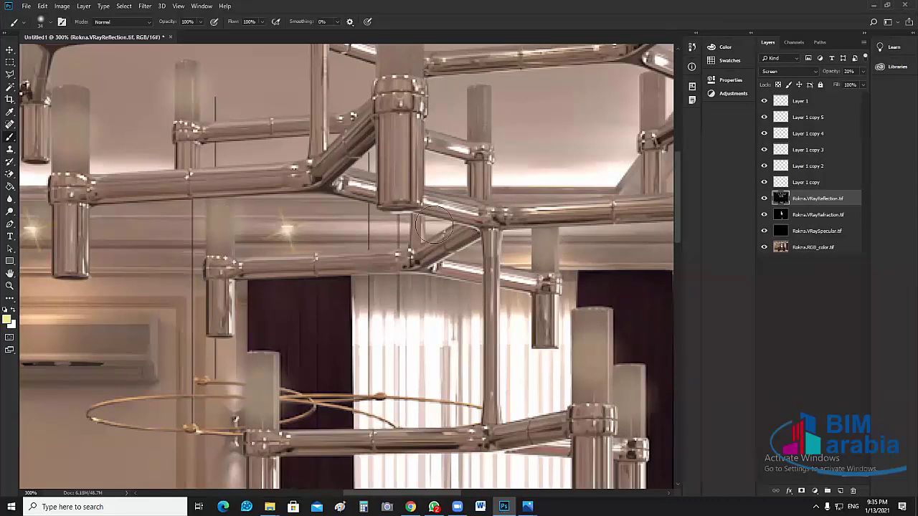
Dab pale-yellow glows onto the large front-centre lamp tube and the smaller one behind it on the chandelier.
scroll(479, 227, up, 4)
click(479, 227)
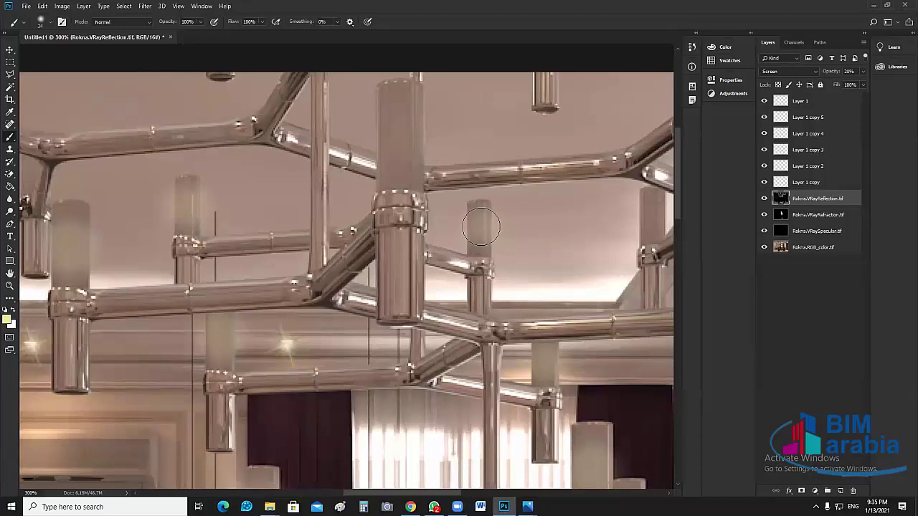
click(399, 137)
click(398, 138)
click(398, 138)
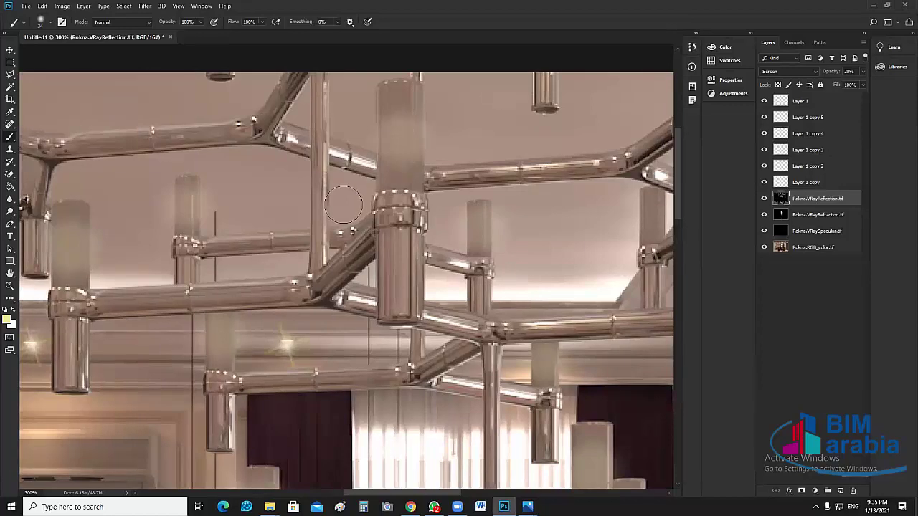
Brush pale-yellow glows onto the lamp tubes in the right half of the chandelier.
scroll(143, 236, up, 2)
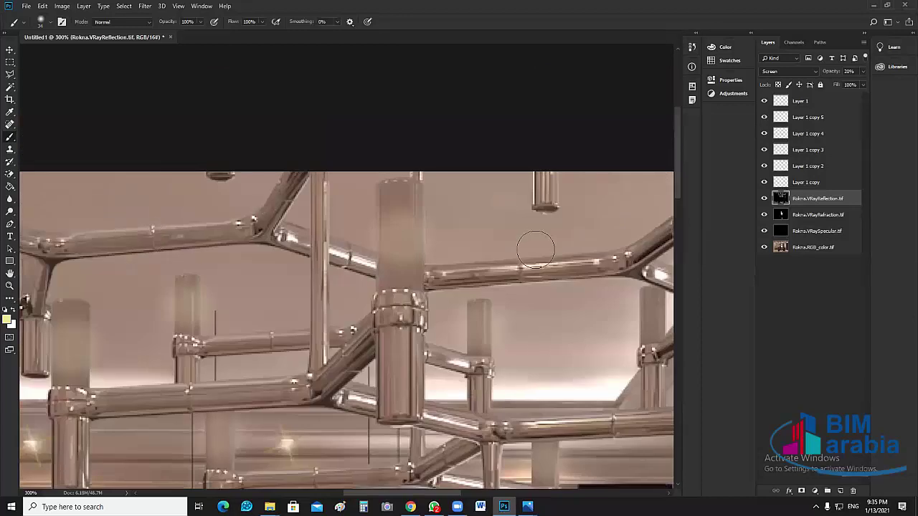
scroll(535, 249, down, 1)
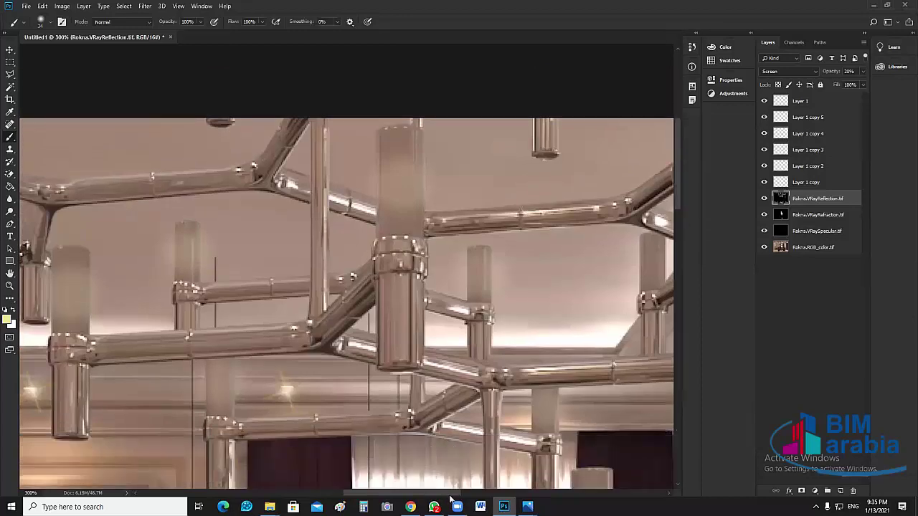
scroll(452, 495, right, 6)
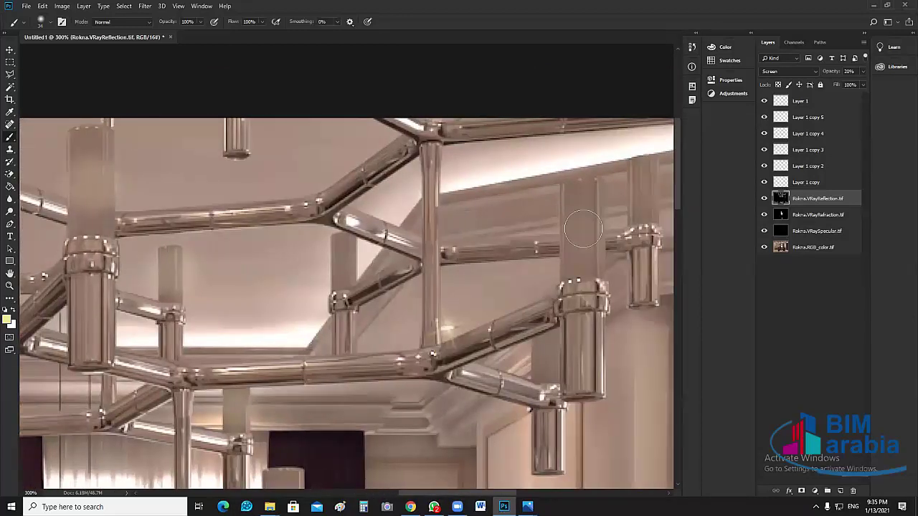
click(584, 228)
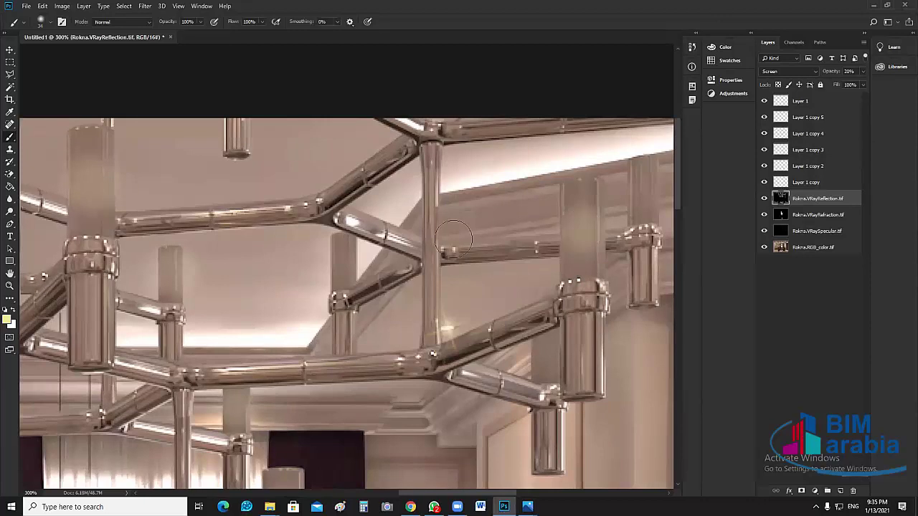
click(344, 262)
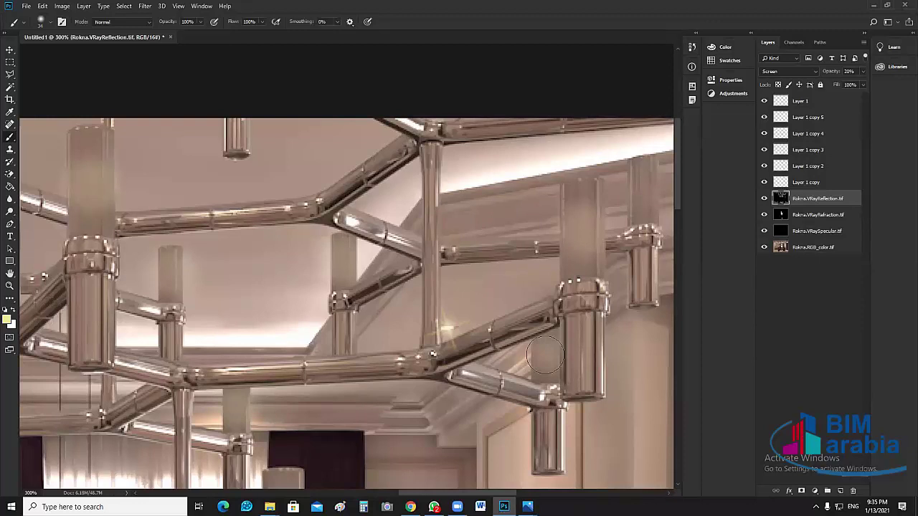
scroll(638, 244, up, 1)
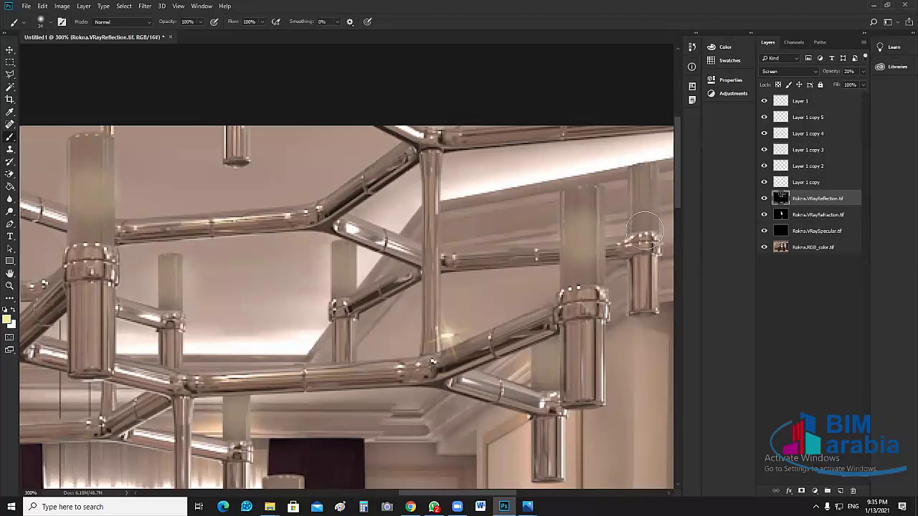
scroll(645, 231, up, 2)
scroll(645, 231, down, 4)
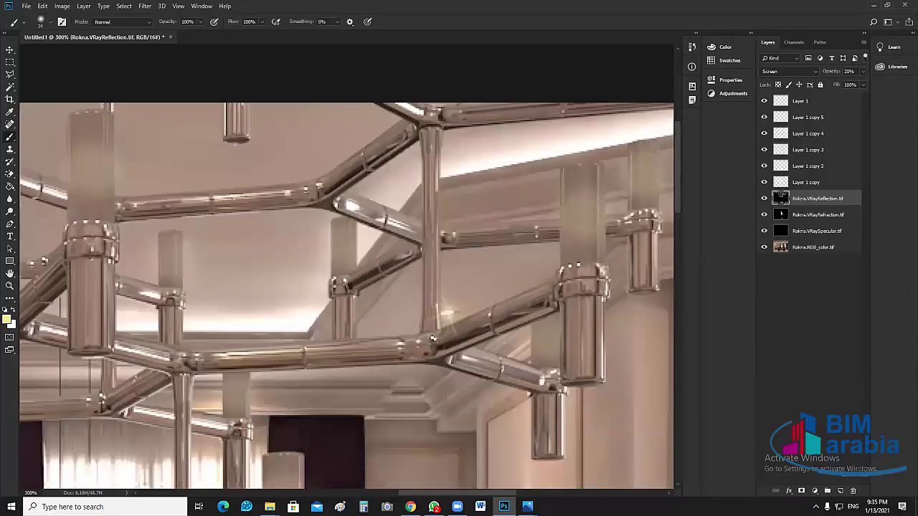
drag(523, 494, 557, 494)
scroll(572, 144, up, 3)
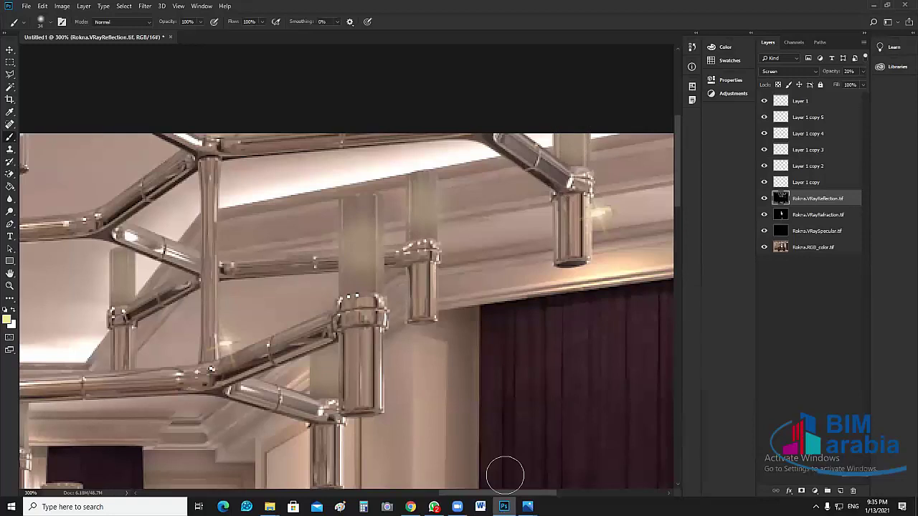
Choose the Soft Round Pressure Opacity and Flow brush preset.
drag(483, 494, 322, 480)
scroll(522, 306, down, 3)
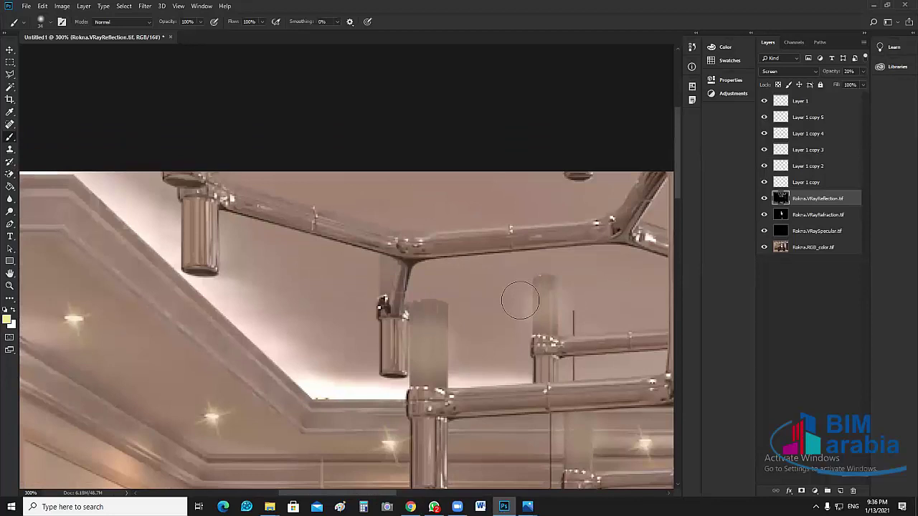
key(ctrl+minus)
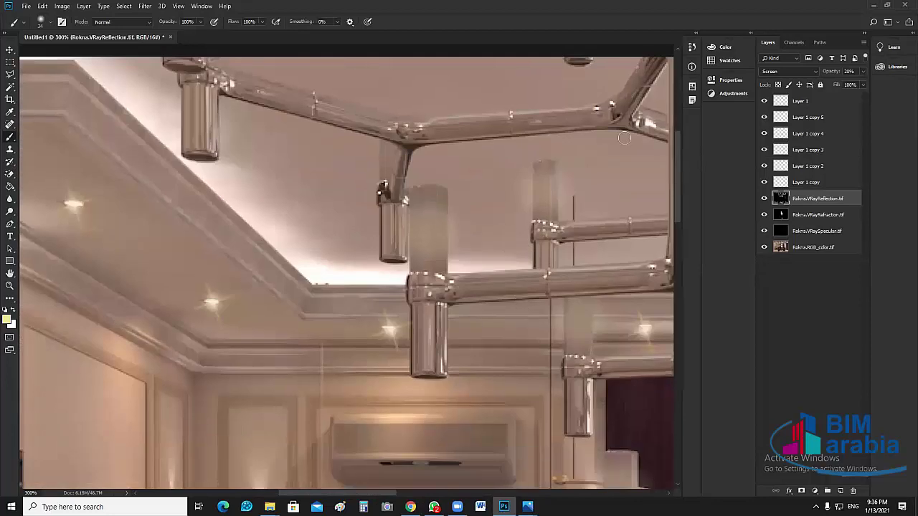
key(ctrl+0)
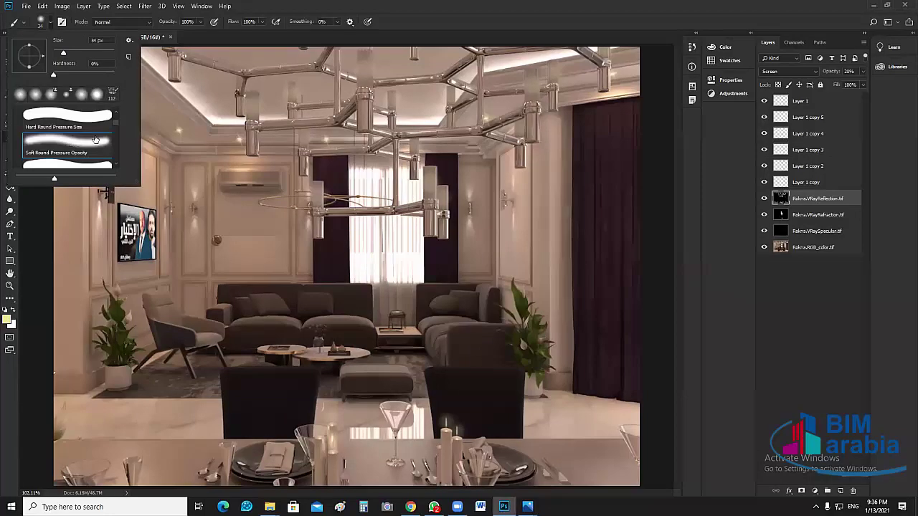
scroll(95, 139, down, 1)
scroll(95, 138, down, 4)
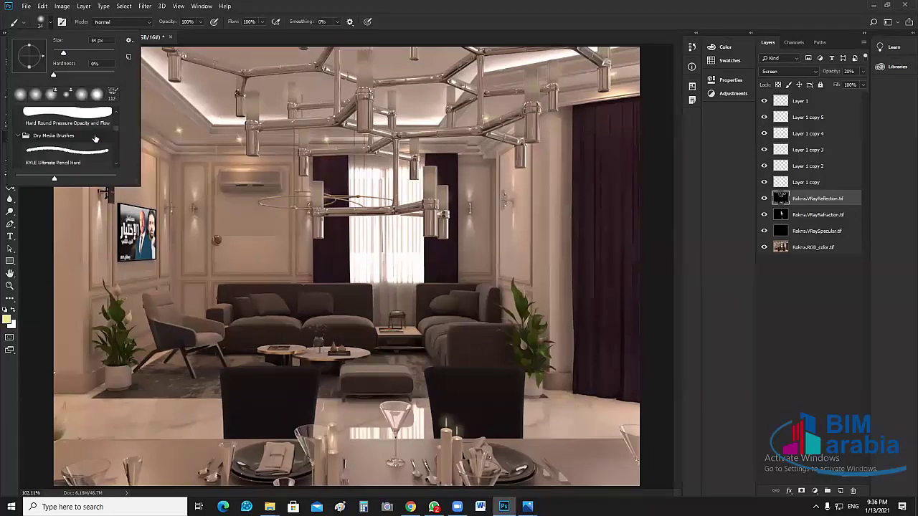
scroll(85, 151, up, 2)
click(85, 151)
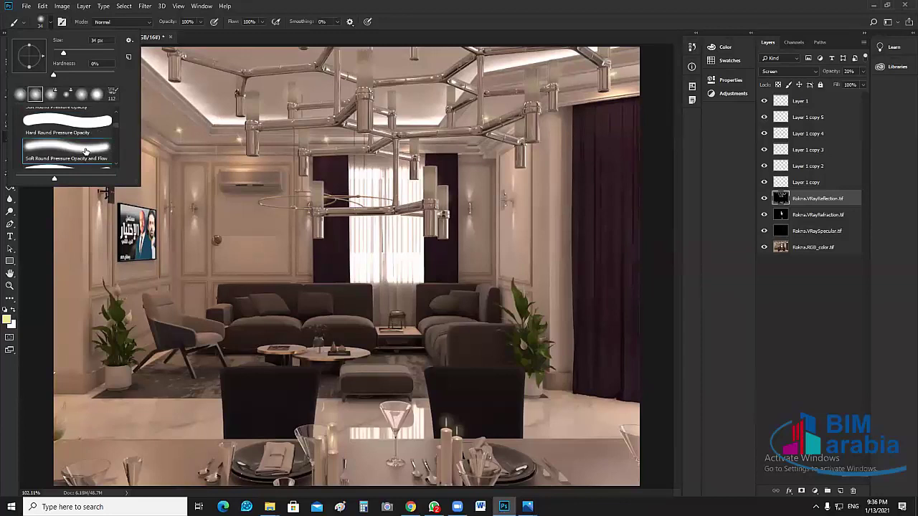
Dab the 34 px soft pressure brush onto the glass lamp tube above the ring on the chandelier's lowest tier.
click(344, 137)
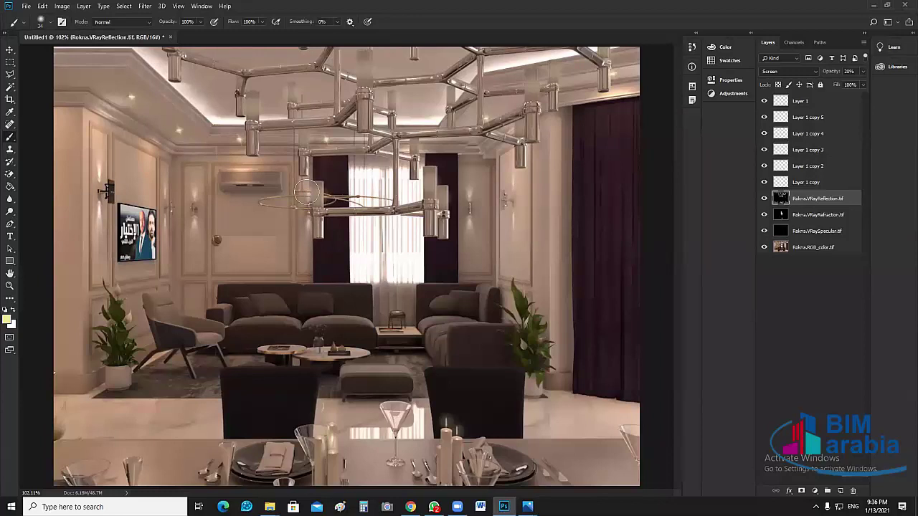
key(ctrl+plus)
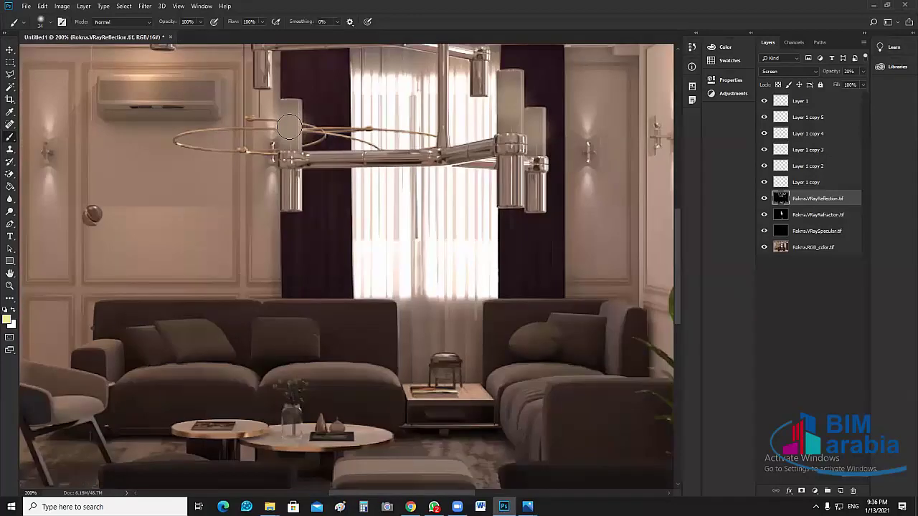
click(290, 127)
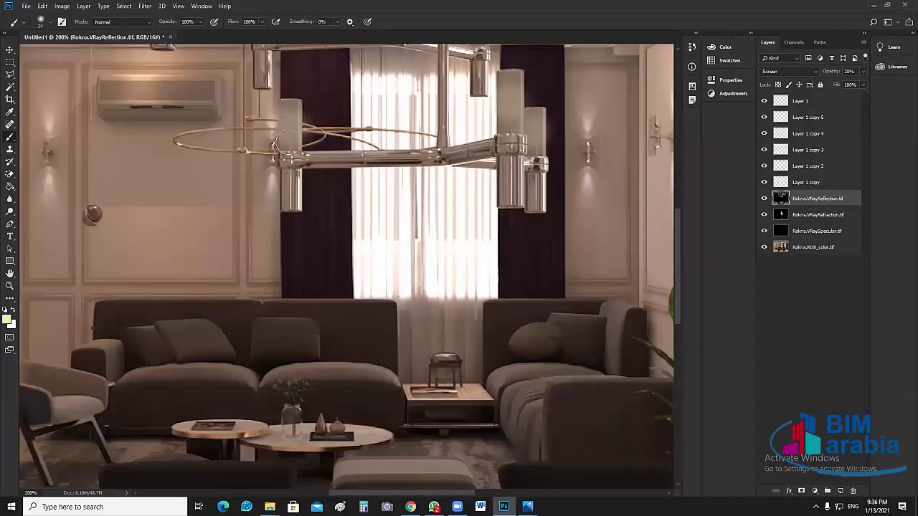
Try the Hard Round brush preset on the same glass lamp tube of the chandelier's lowest tier.
click(51, 24)
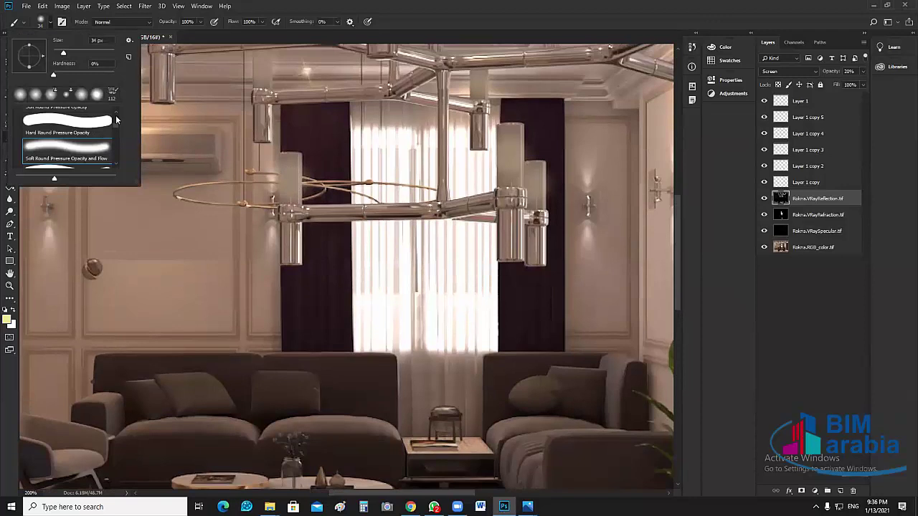
scroll(116, 120, up, 5)
click(86, 156)
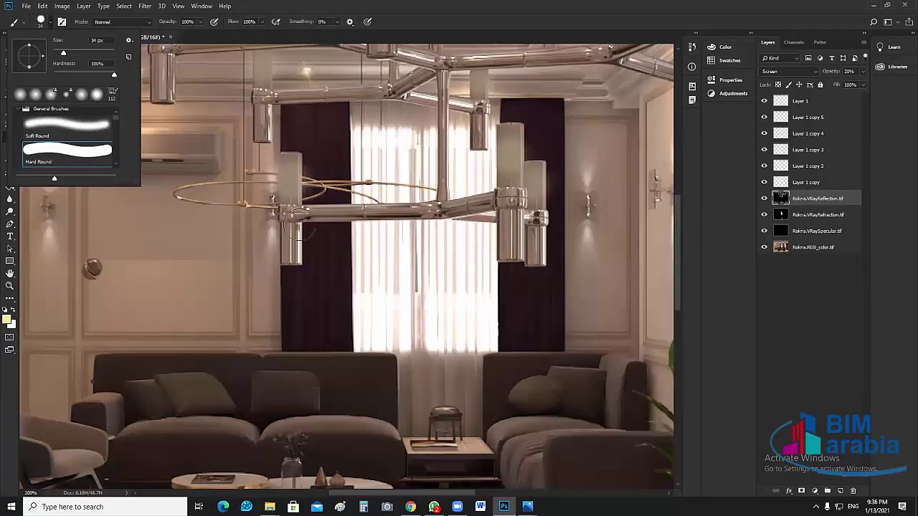
click(294, 178)
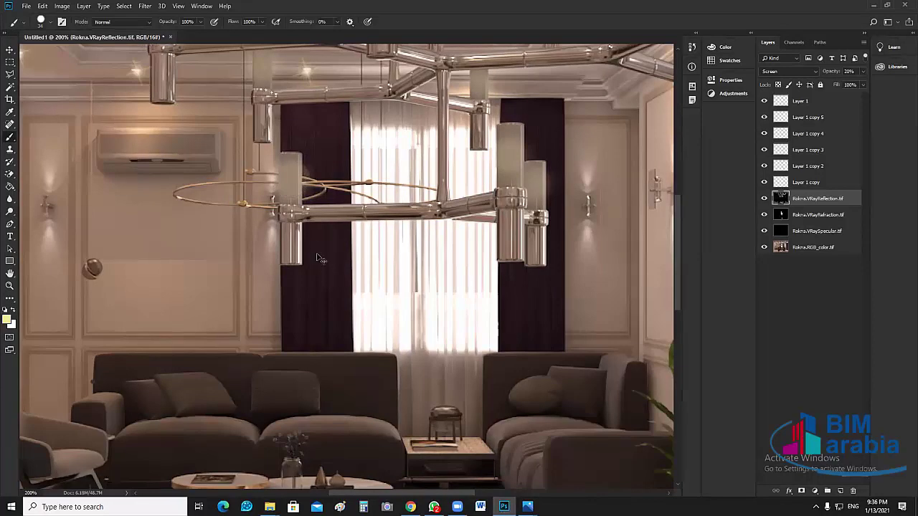
Choose the recently used 34 px soft brush with 31% hardness and dab it onto the same lamp tube.
click(50, 22)
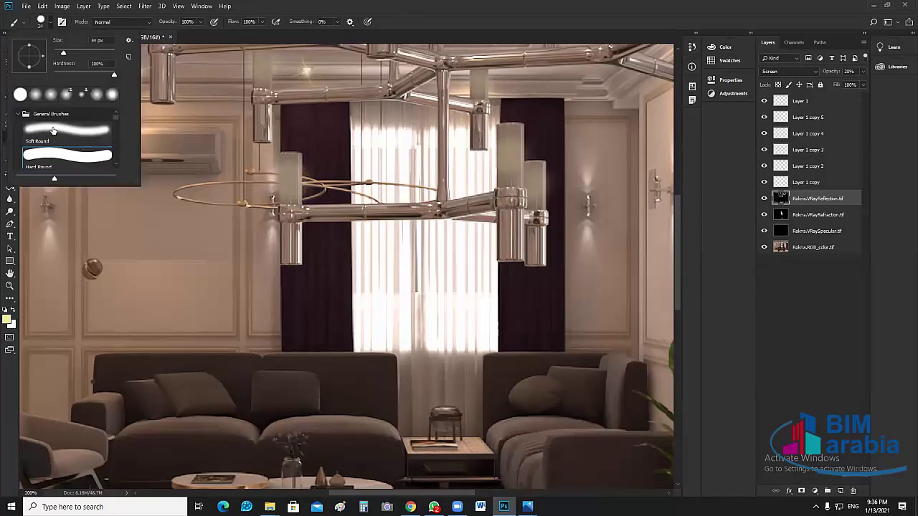
click(111, 94)
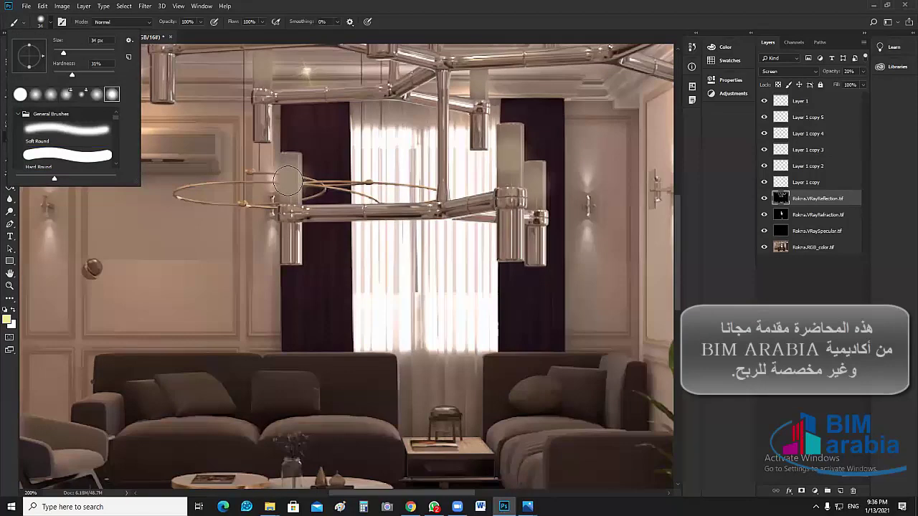
click(288, 179)
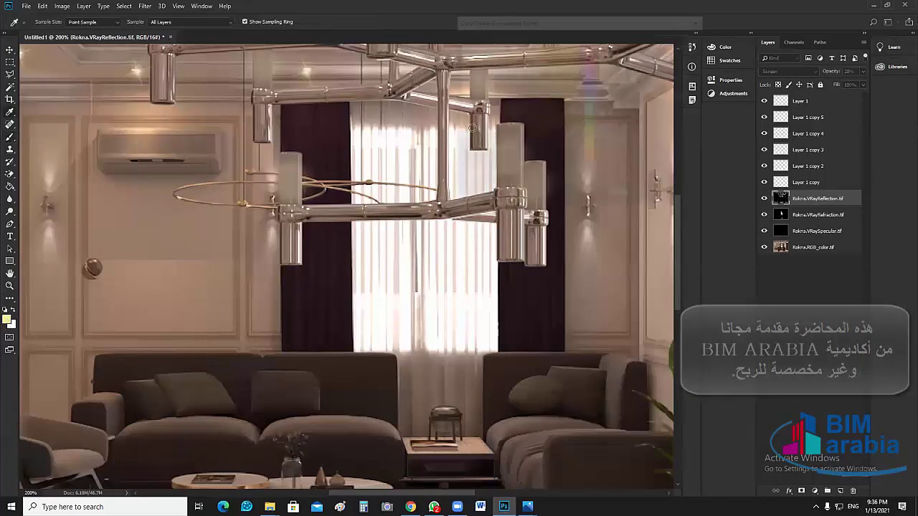
Try near-white f9f8f1 and stronger yellow f1d44b as the foreground colour, testing the brush on the same lamp tube.
click(7, 320)
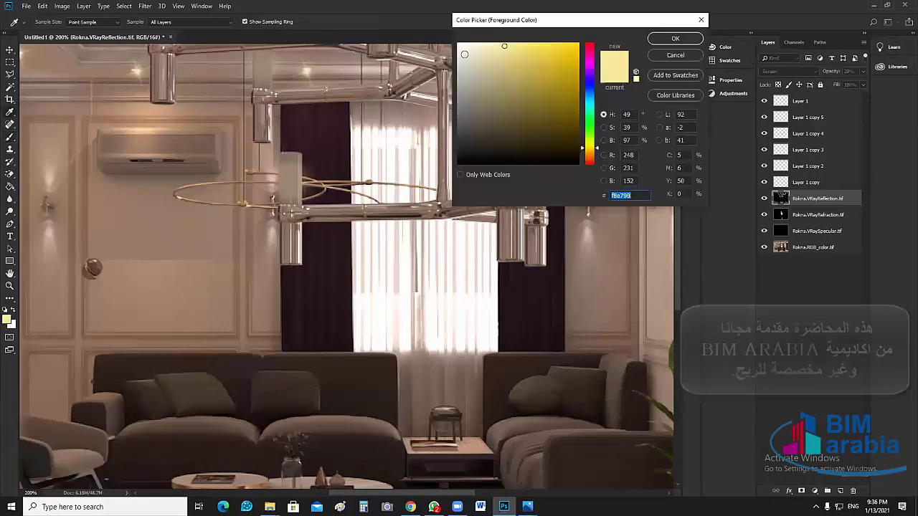
click(673, 39)
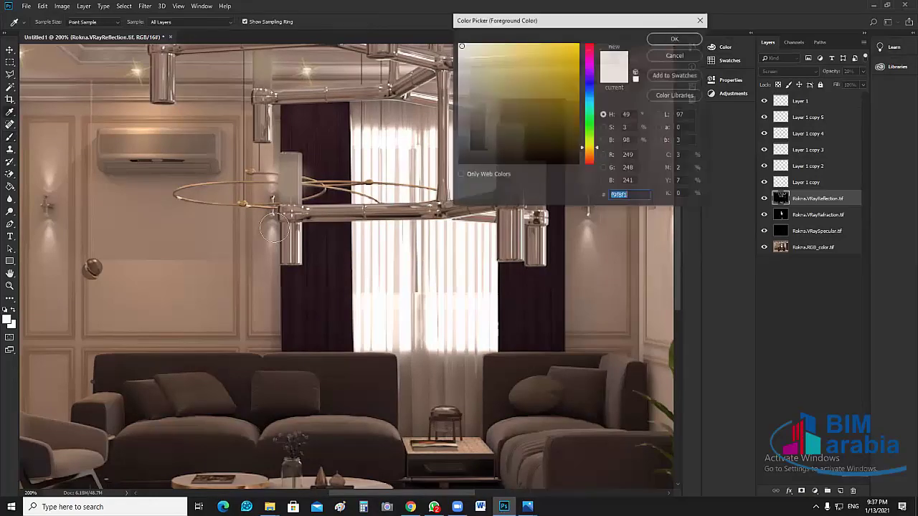
click(531, 52)
drag(284, 188, 288, 178)
key(Return)
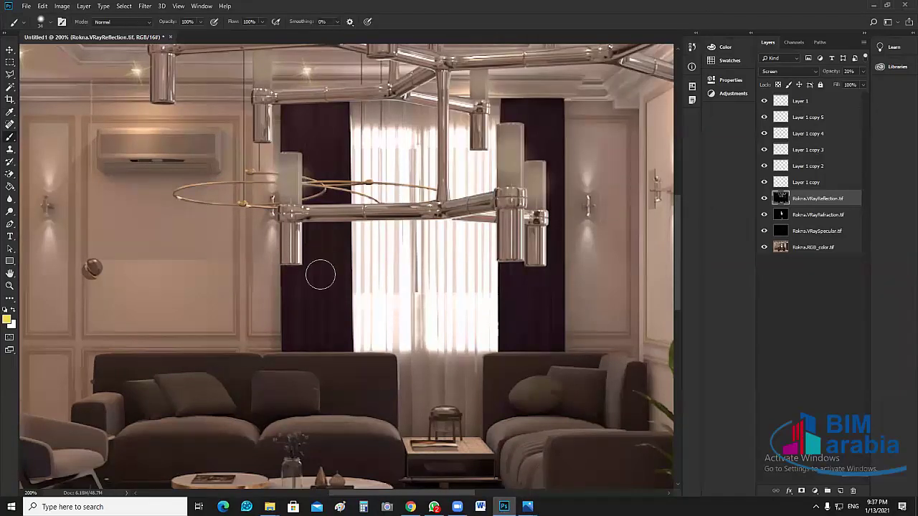
Set the foreground colour to a pale, lightly saturated yellow.
click(7, 319)
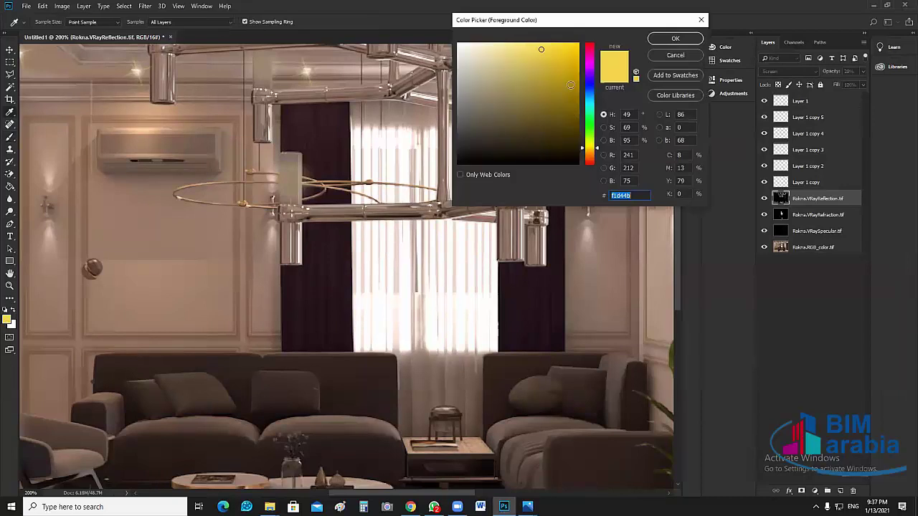
drag(503, 46, 500, 46)
key(Return)
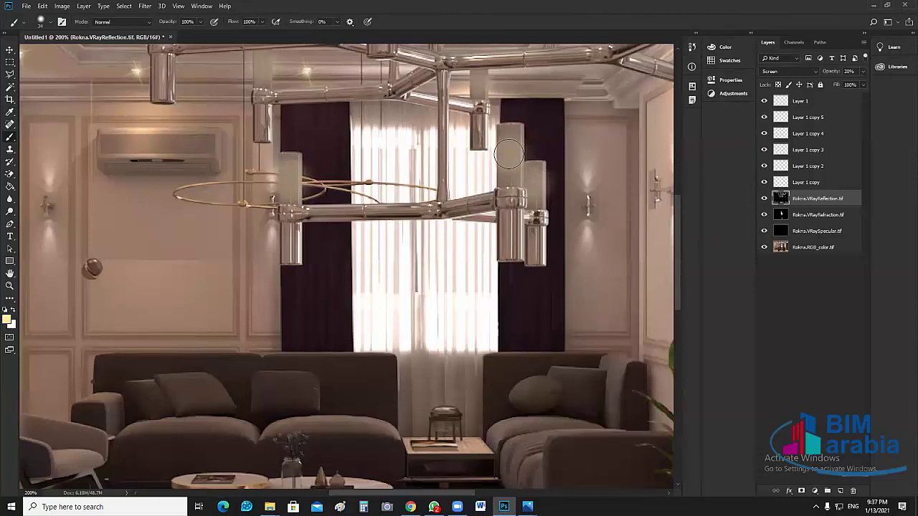
Dab pale-yellow glows onto the glass lamp tubes across the chandelier's middle and upper tiers, continuing towards its right side.
scroll(495, 161, up, 3)
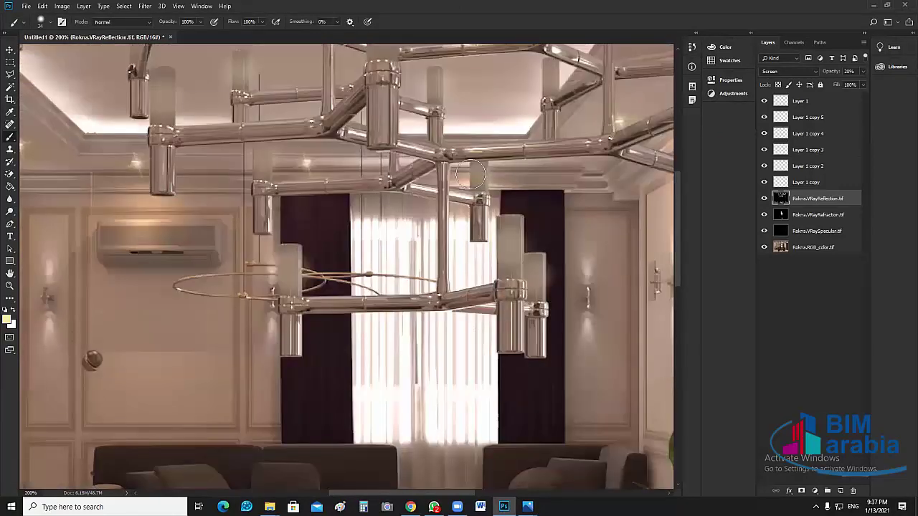
click(475, 174)
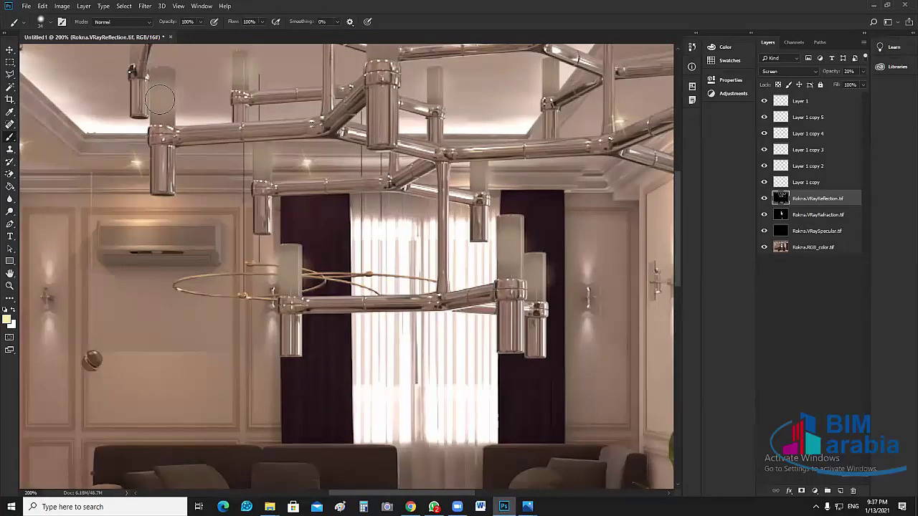
scroll(243, 155, up, 3)
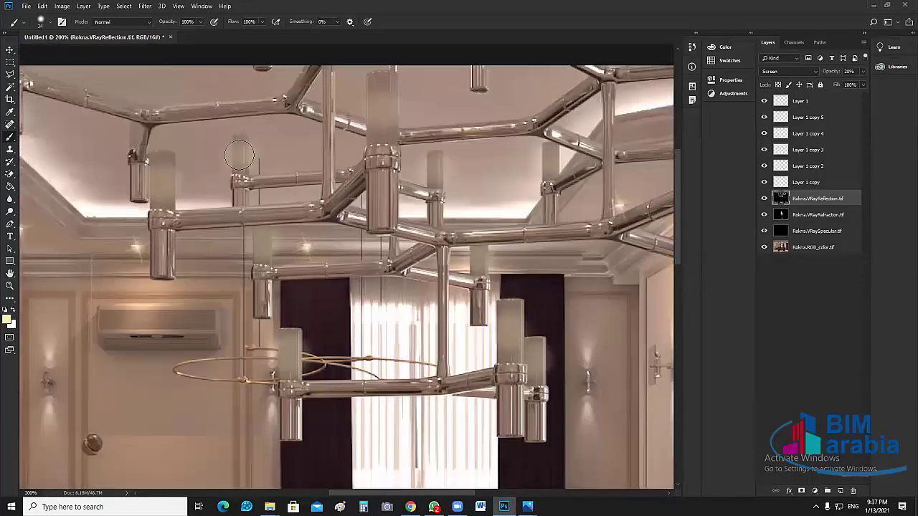
click(304, 248)
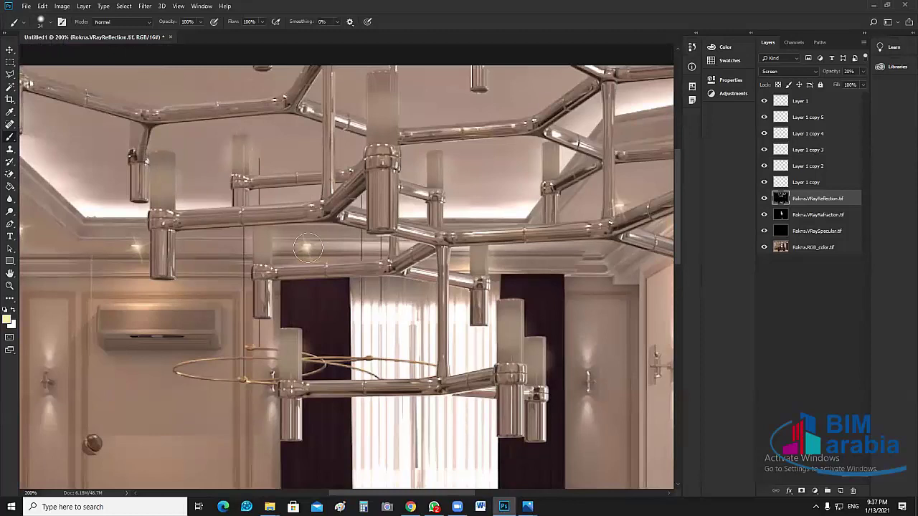
click(384, 109)
click(434, 170)
click(552, 159)
scroll(552, 159, up, 5)
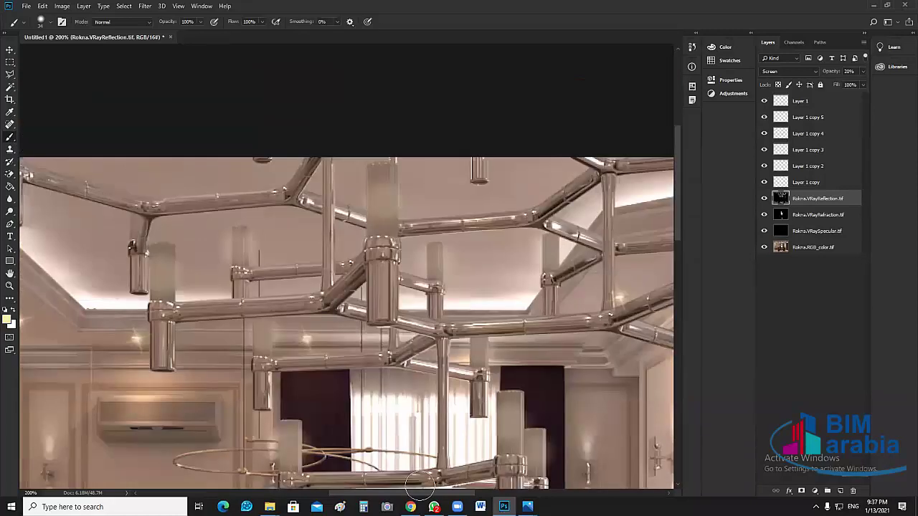
drag(429, 495, 474, 495)
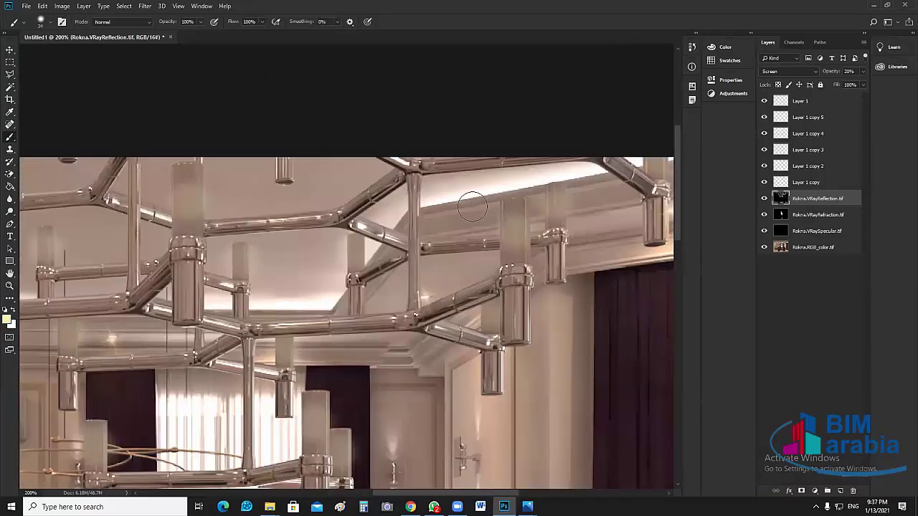
scroll(473, 201, right, 2)
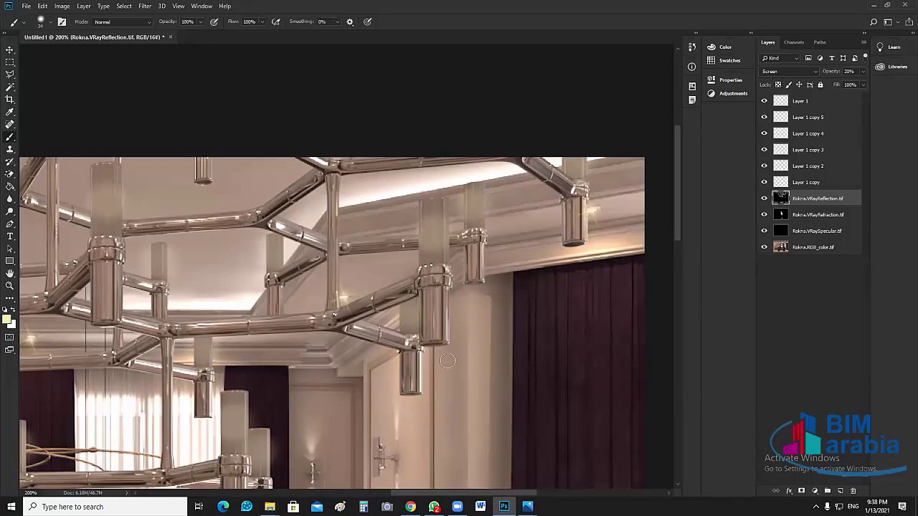
scroll(448, 360, down, 5)
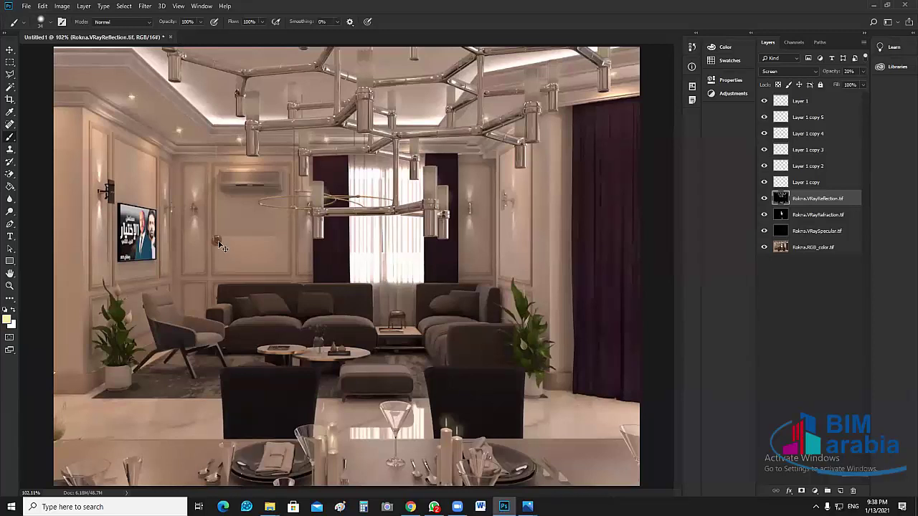
Dab a pale-yellow glow onto the round knob on the back wall's panelling and switch to the Move tool.
key(ctrl+plus)
key(ctrl+plus)
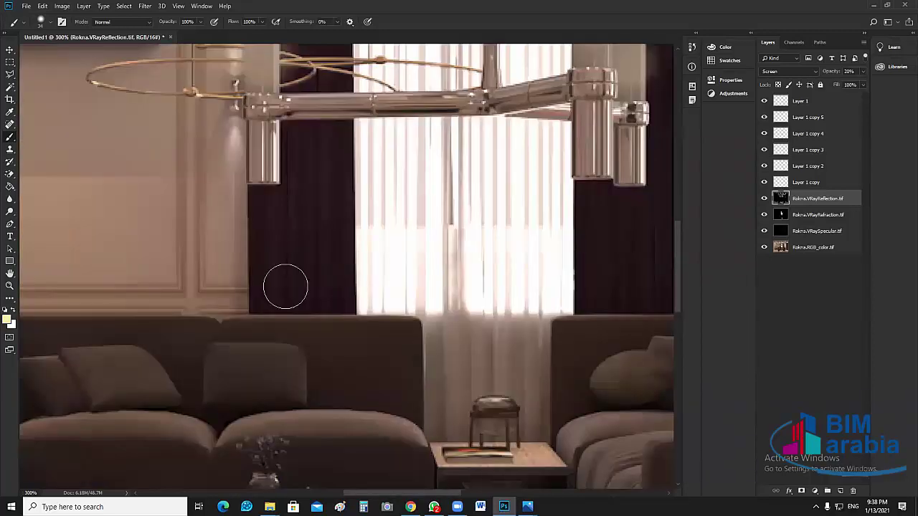
drag(286, 286, 615, 294)
key(ctrl+plus)
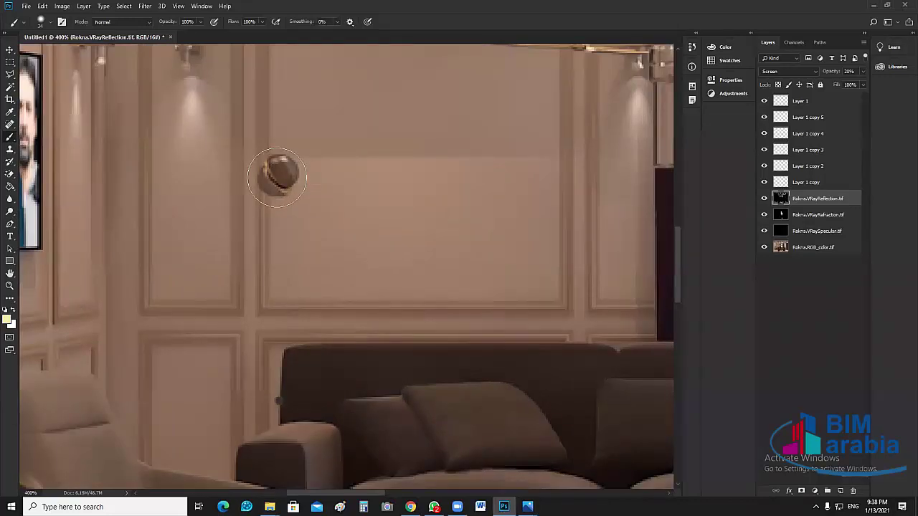
click(277, 178)
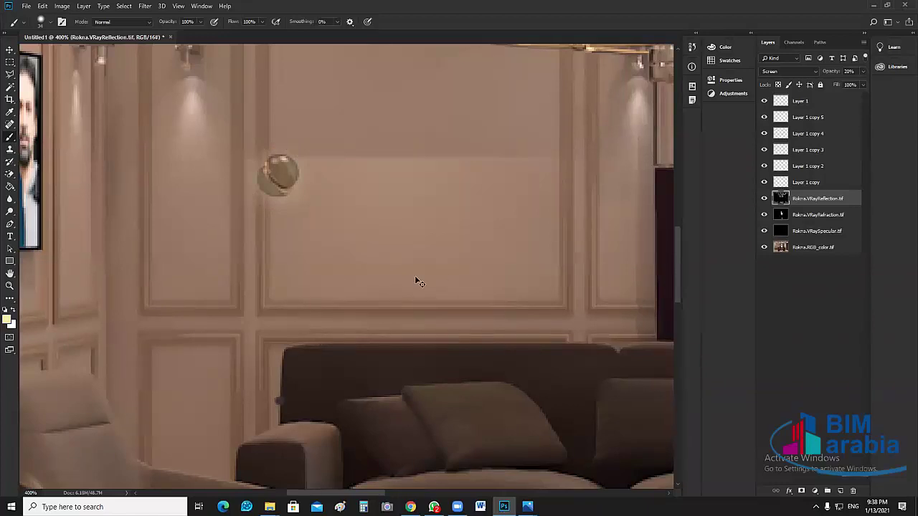
key(ctrl+minus)
key(ctrl+minus)
key(ctrl+minus)
key(ctrl+0)
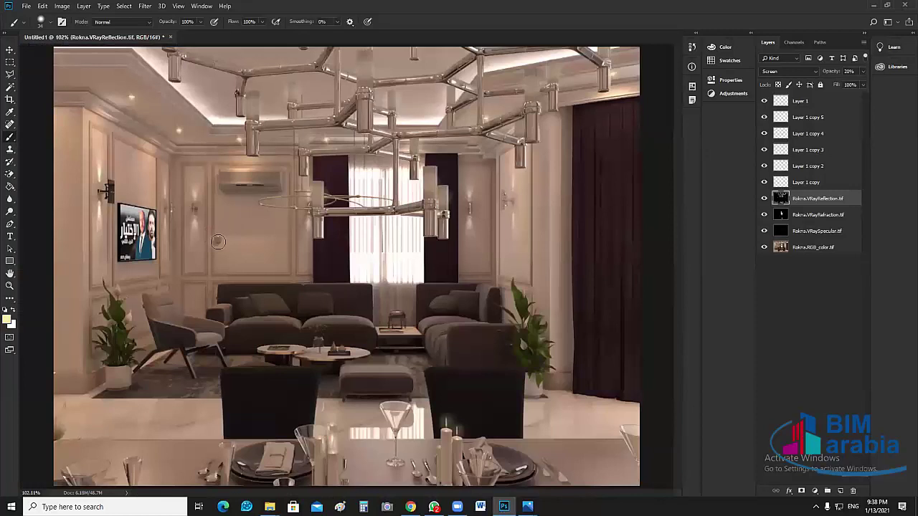
click(218, 242)
click(10, 50)
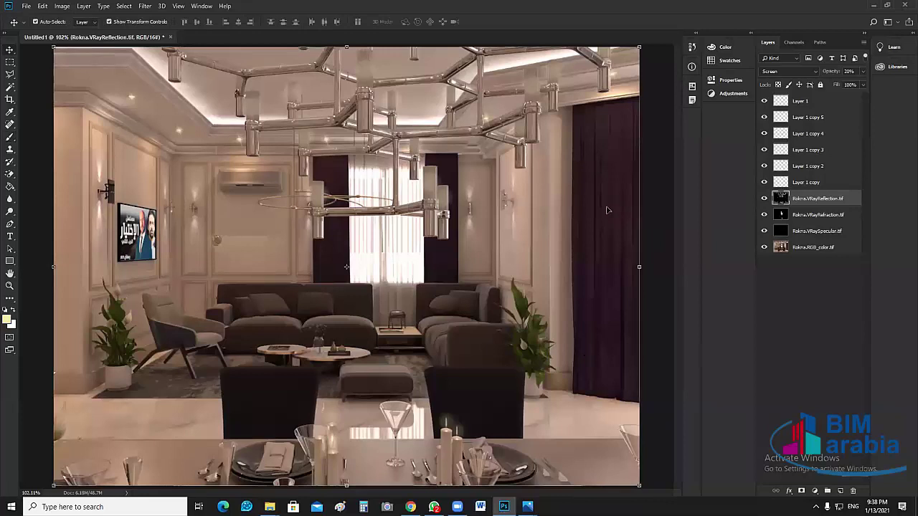
Compare the image with and without the VRaySpecular, VRayRefraction and VRayReflection layers, leaving them visible, and deselect the layer.
click(764, 231)
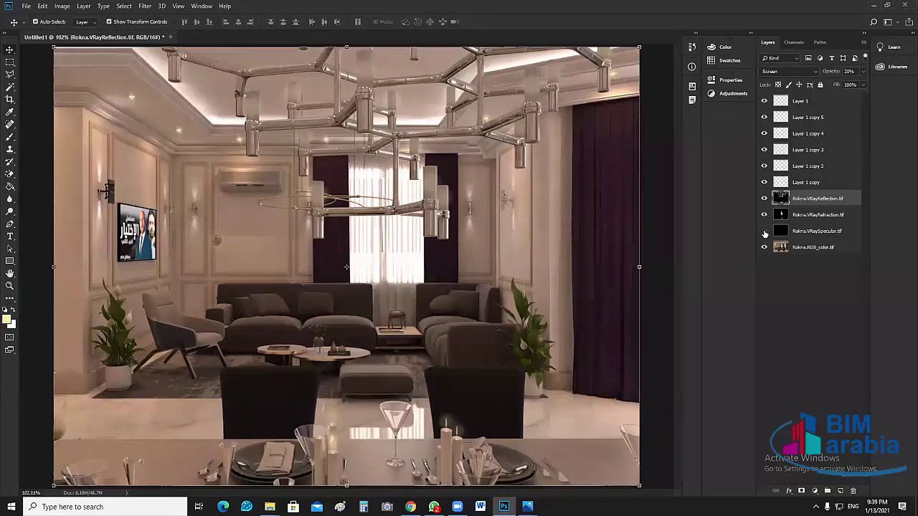
click(764, 231)
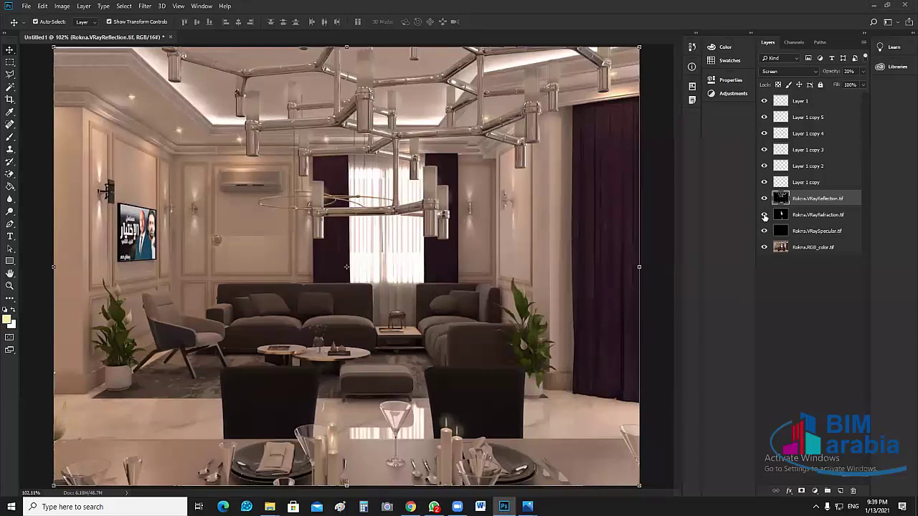
click(764, 215)
click(764, 215)
click(764, 215)
click(765, 200)
click(765, 200)
click(765, 199)
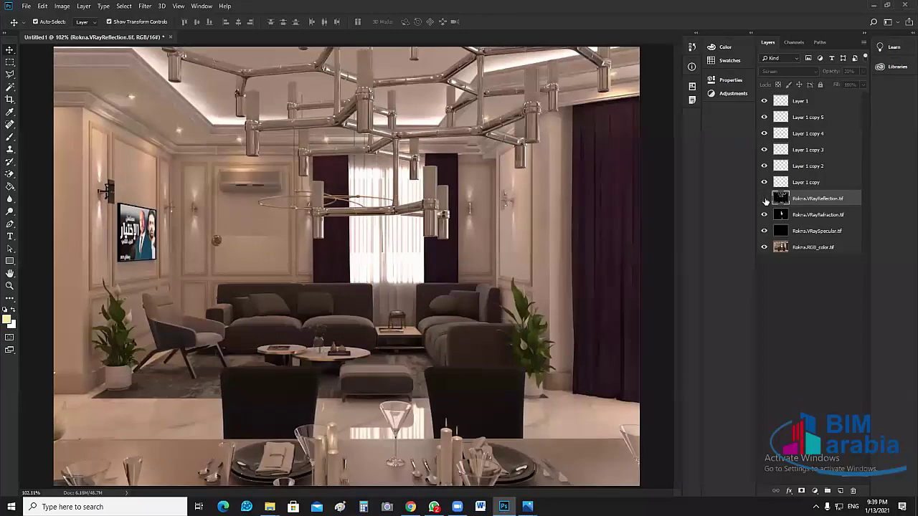
click(765, 199)
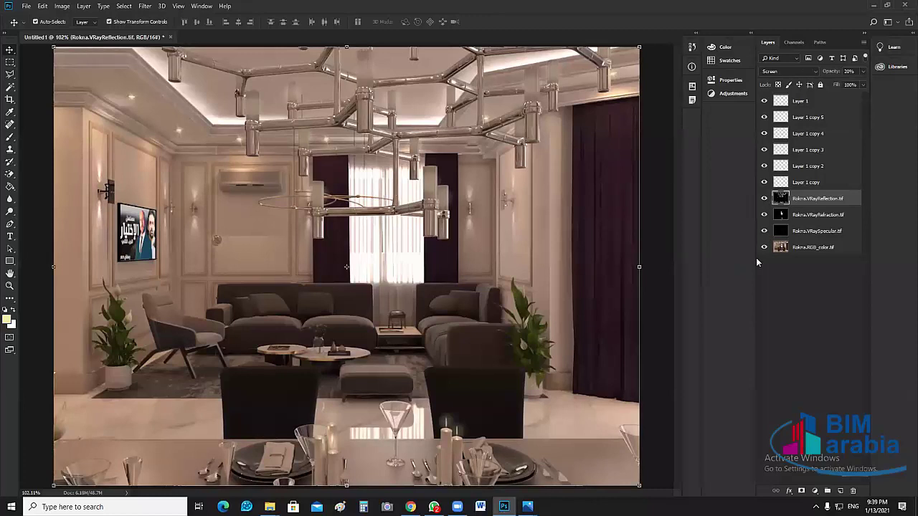
click(782, 291)
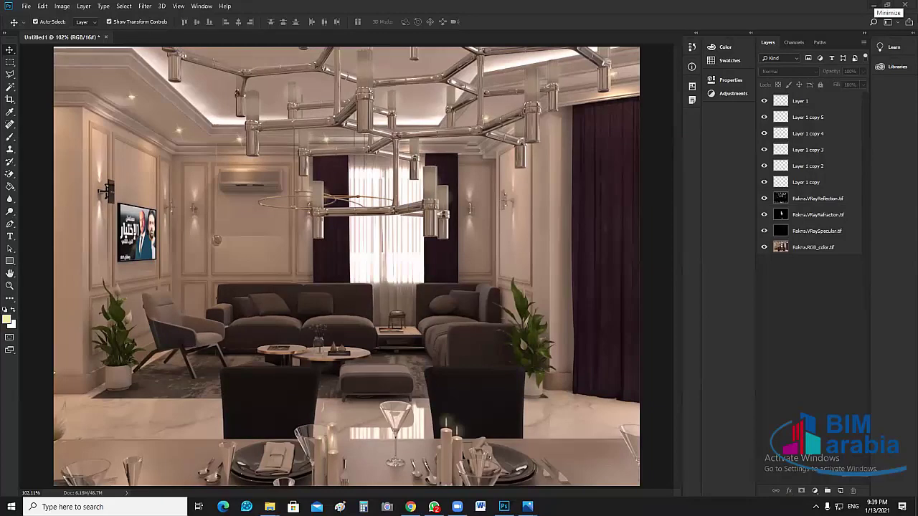
Switch to File Explorer and check the Ground Floor plan PSD files in the out line folder.
click(887, 5)
mouse_move(270, 507)
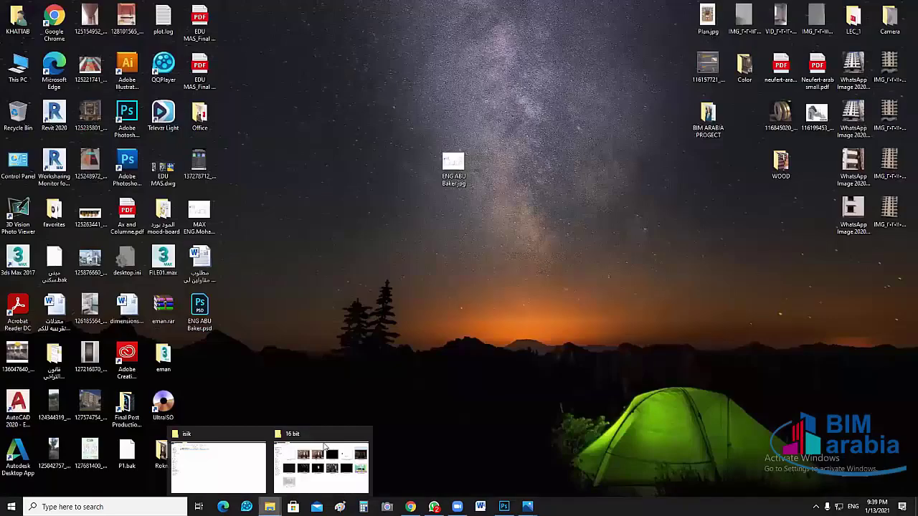
click(224, 438)
key(BackSpace)
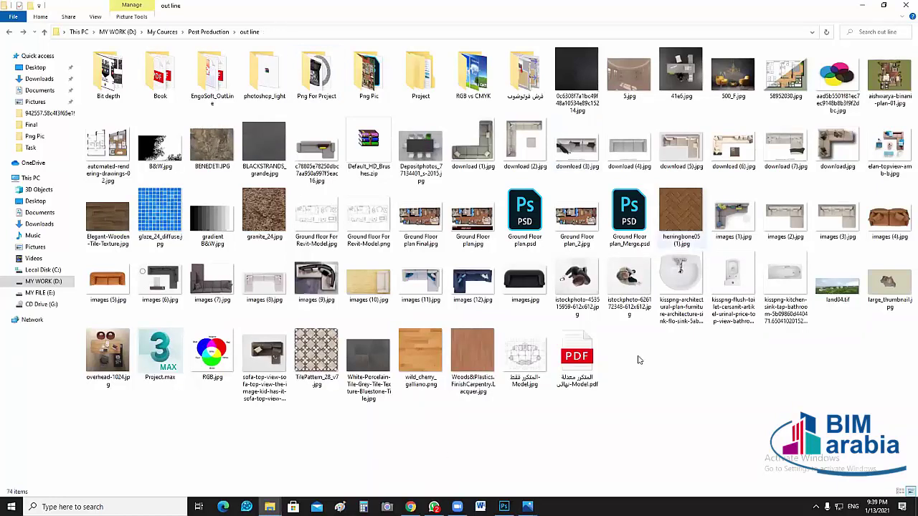
click(629, 223)
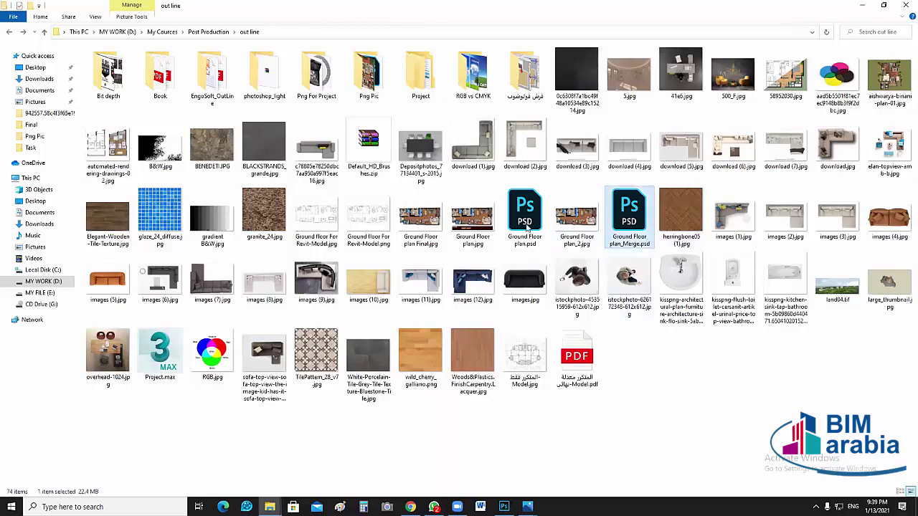
click(527, 224)
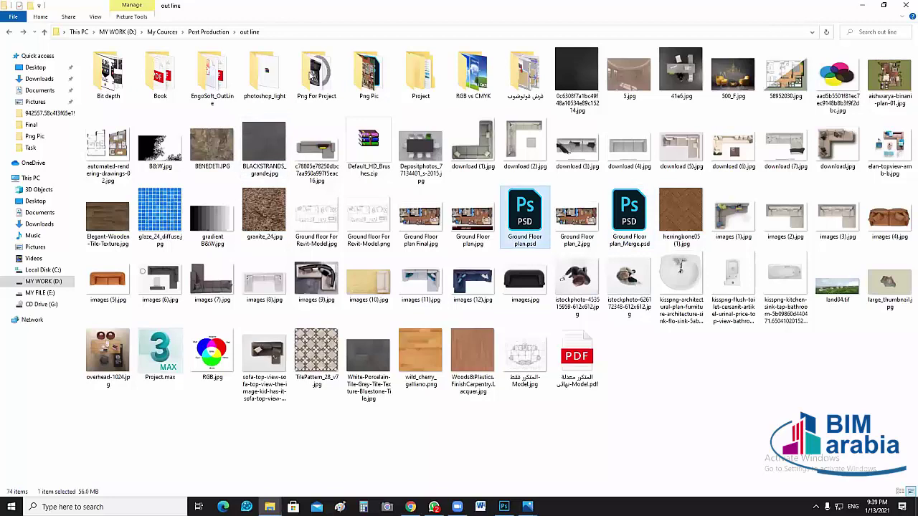
Open the Final Post Production folder inside Project and find its PSD files.
double_click(430, 74)
click(115, 75)
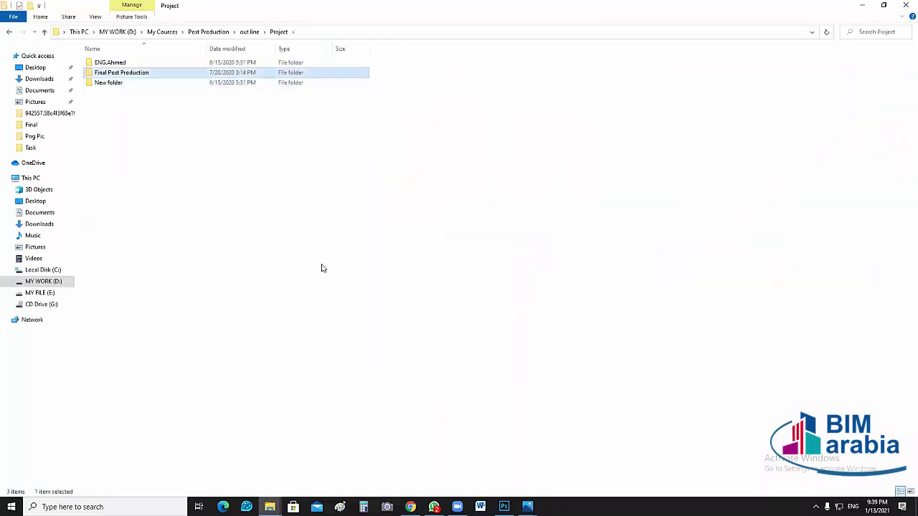
key(Return)
scroll(418, 381, down, 5)
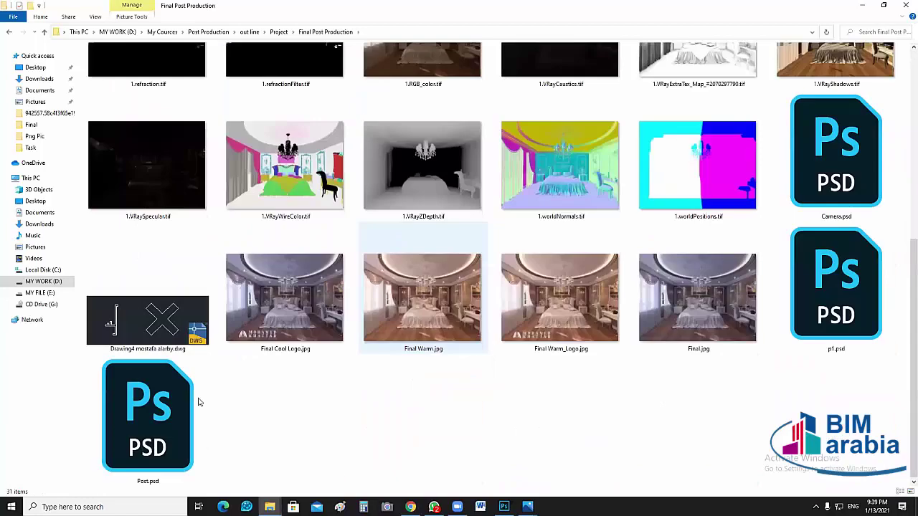
Open Post.psd in Photoshop, review its stack of render-pass and adjustment layers, and close it.
click(166, 414)
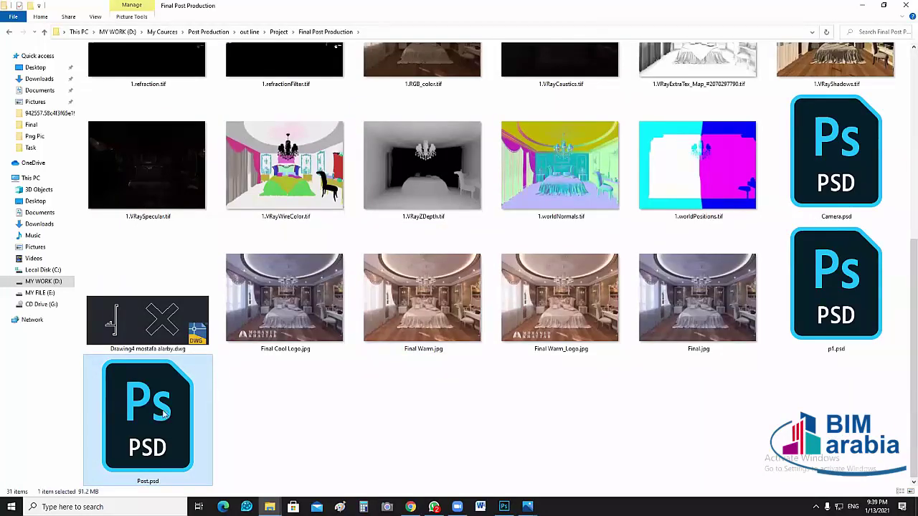
drag(152, 415, 510, 486)
drag(379, 37, 385, 44)
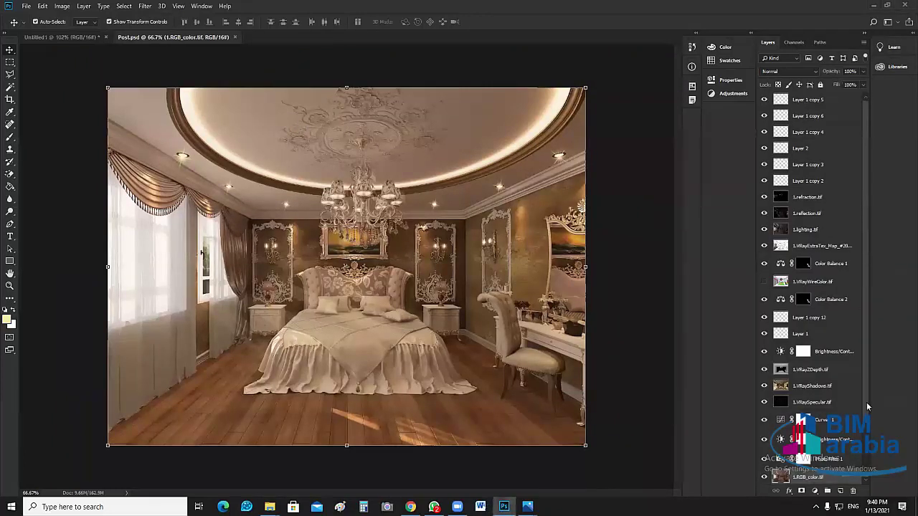
drag(867, 404, 865, 284)
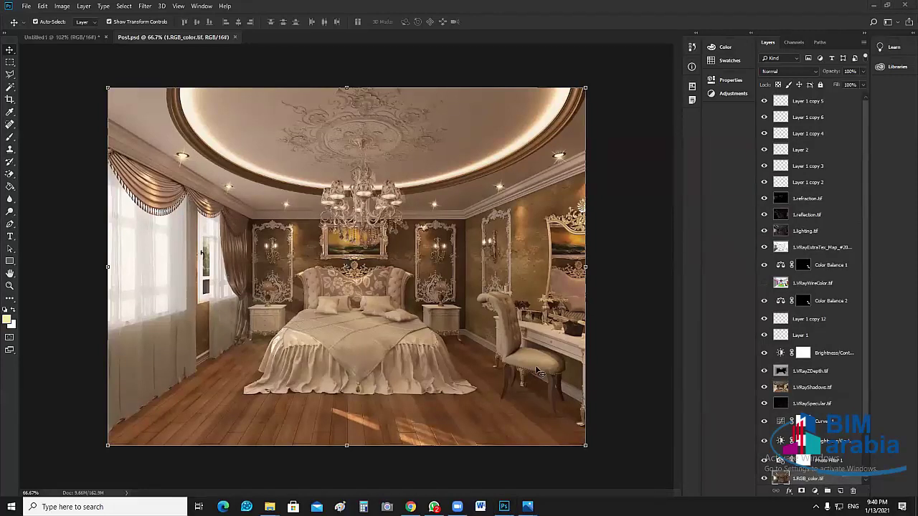
key(ctrl+w)
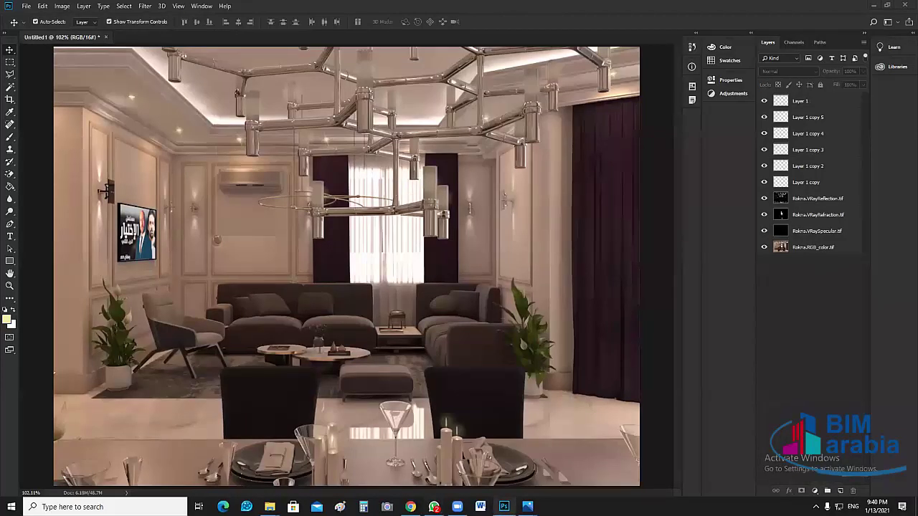
Switch to File Explorer and go back from Final Post Production to the out line folder.
mouse_move(270, 506)
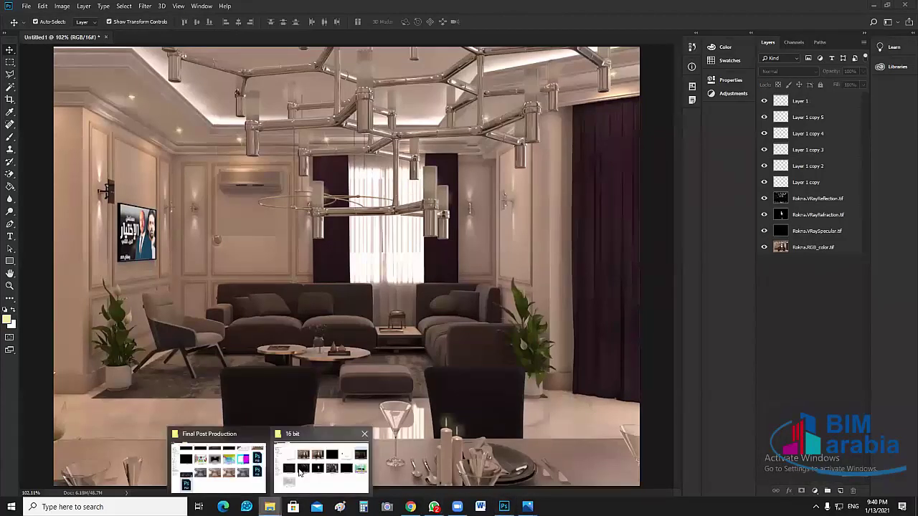
click(300, 471)
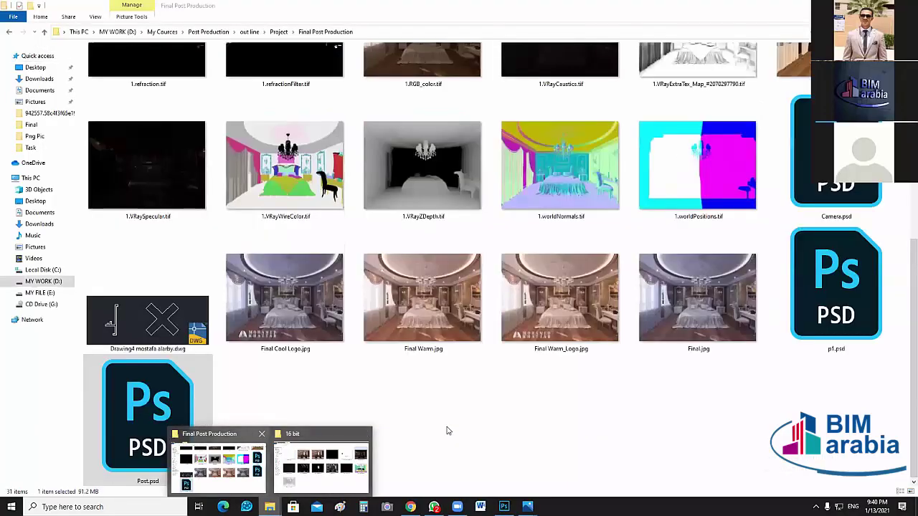
key(alt+Up)
key(alt+Up)
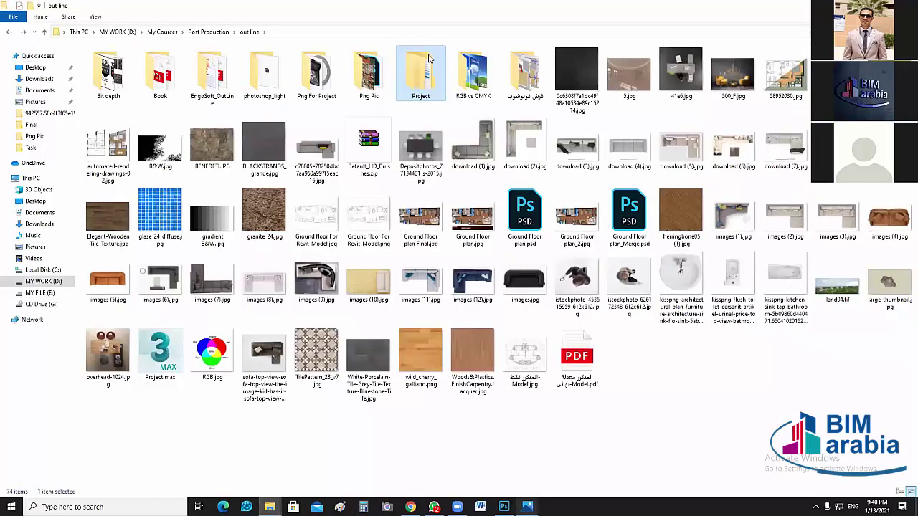
View Final Warm_Logo.jpg maximized in Photos, examining the white logo on the floor up close and the whole render.
click(527, 507)
click(498, 467)
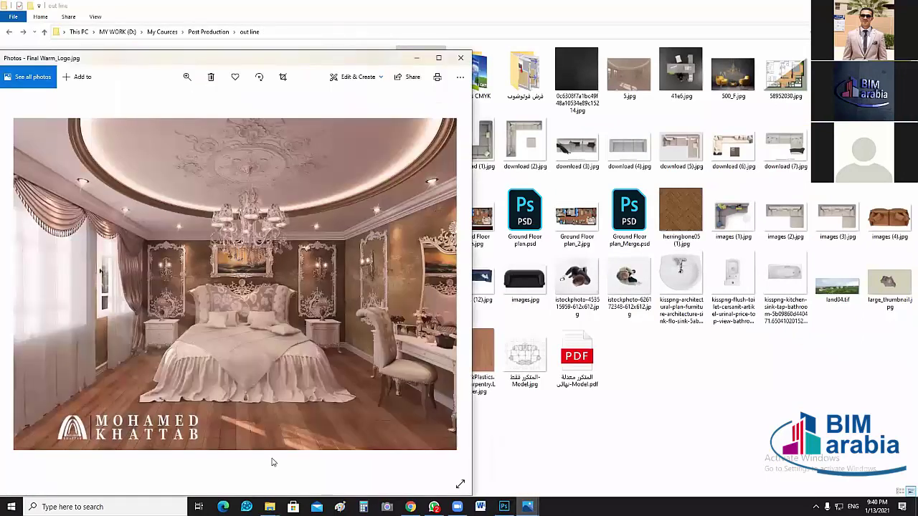
key(super+Up)
double_click(239, 407)
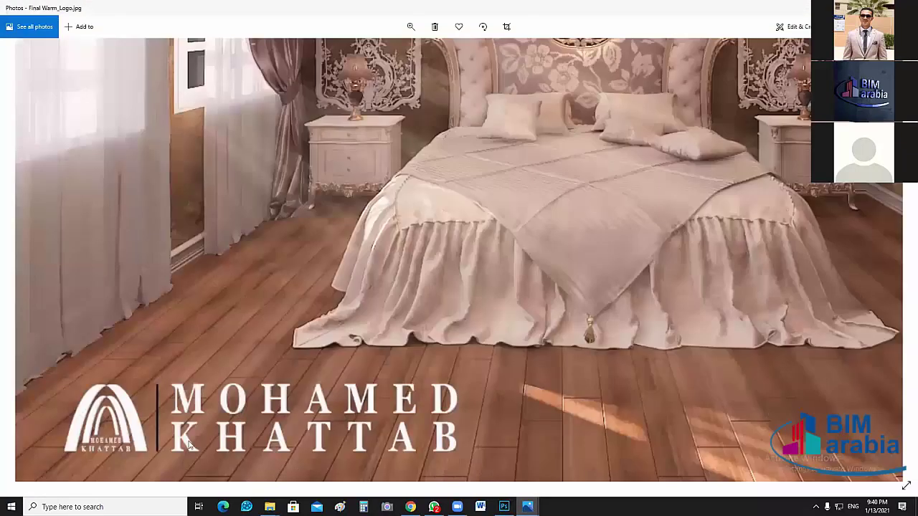
scroll(145, 386, up, 2)
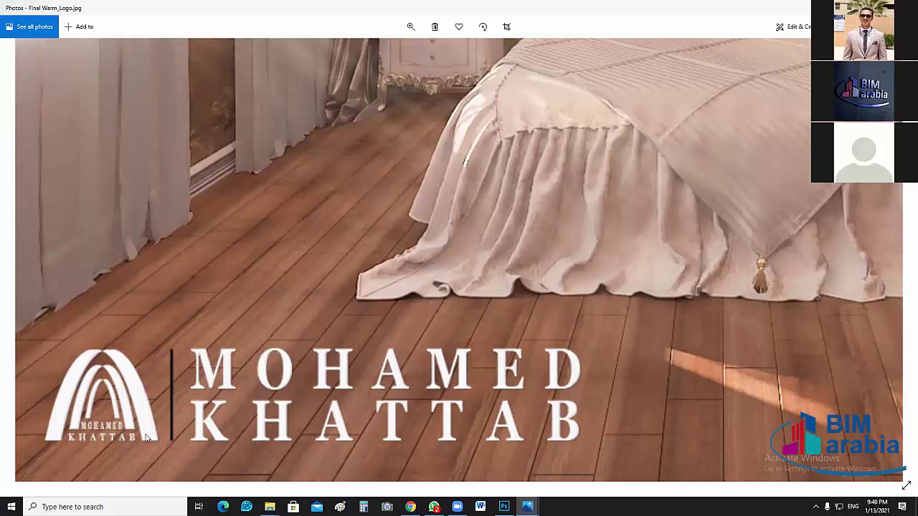
scroll(238, 410, up, 1)
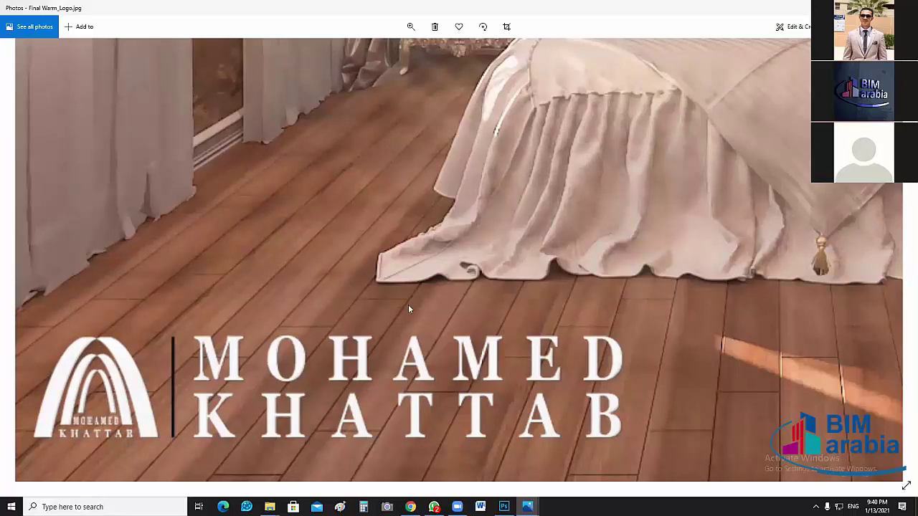
scroll(466, 445, down, 3)
scroll(466, 443, down, 2)
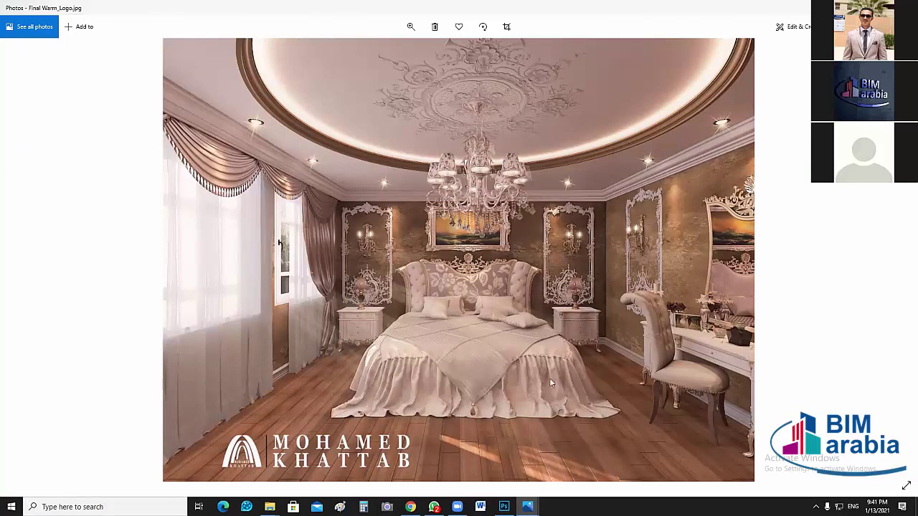
Switch back to Photoshop and open the Camera Raw Filter on the Rokna.RGB_color.tif layer.
key(alt+Tab)
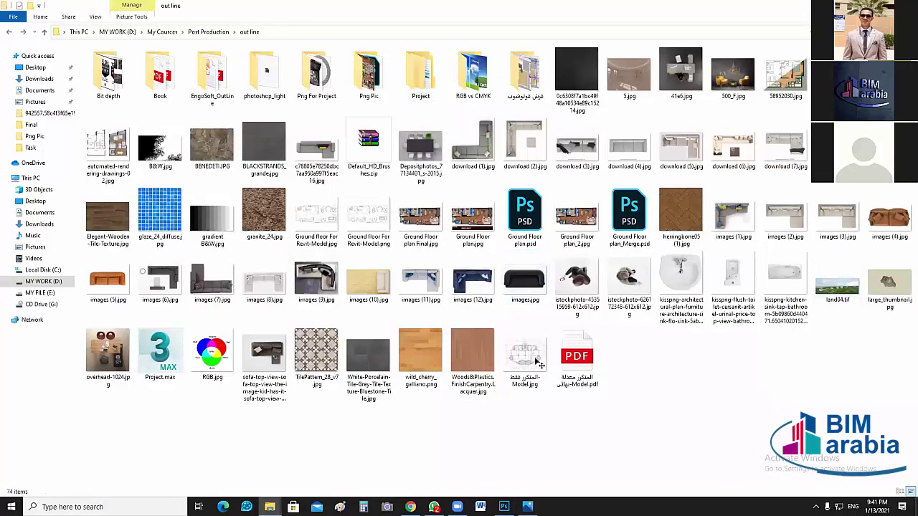
key(alt+Tab)
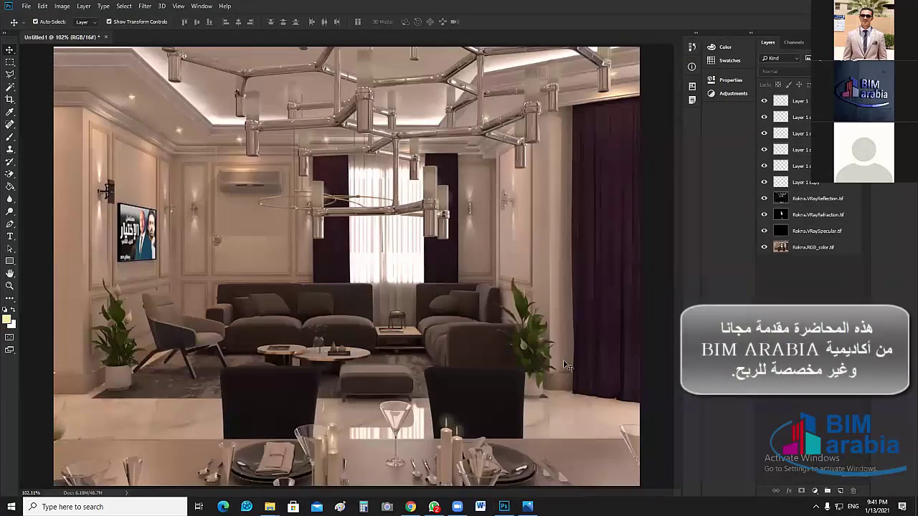
click(143, 7)
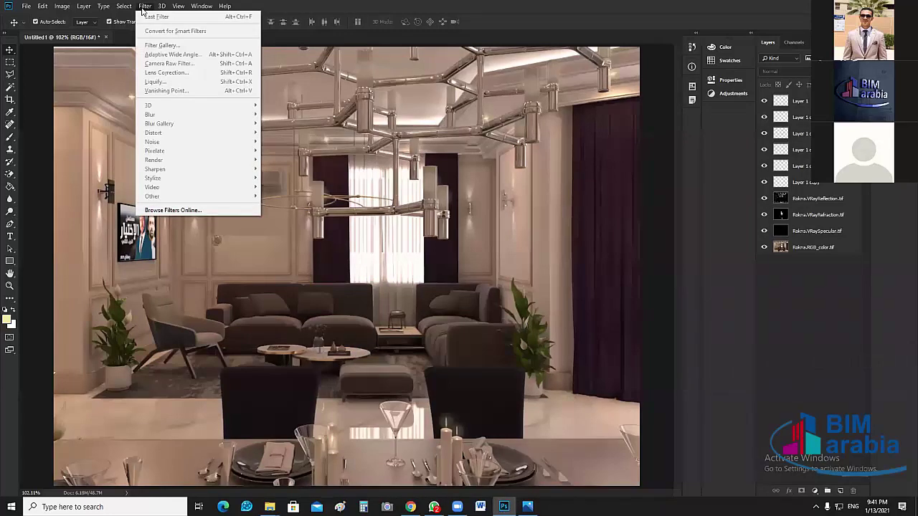
click(810, 250)
click(144, 7)
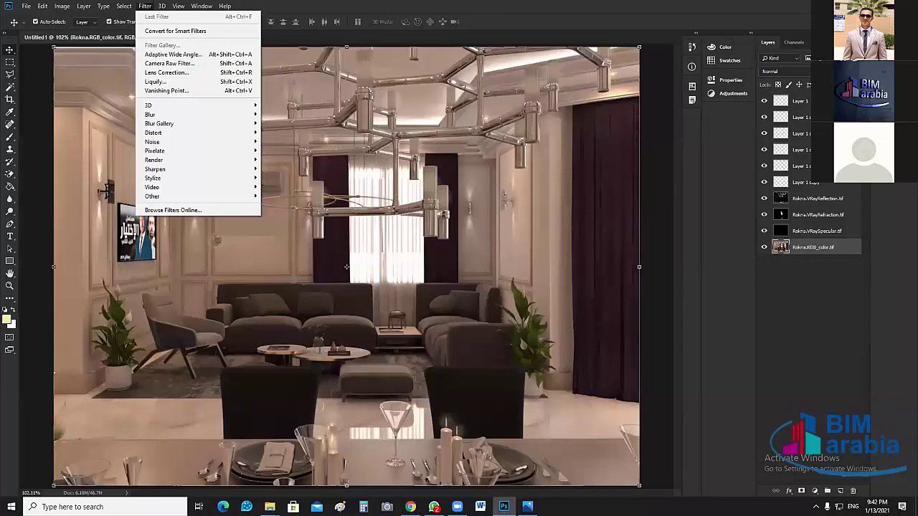
click(382, 208)
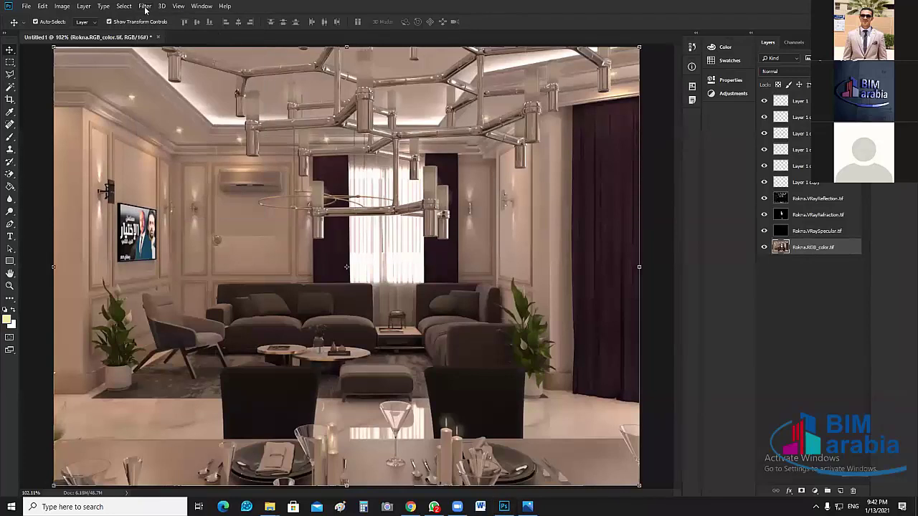
click(145, 6)
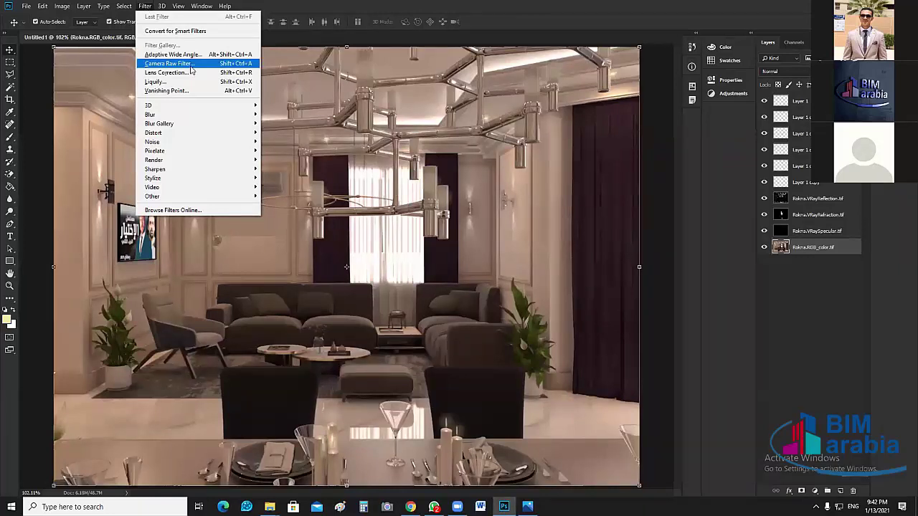
key(Escape)
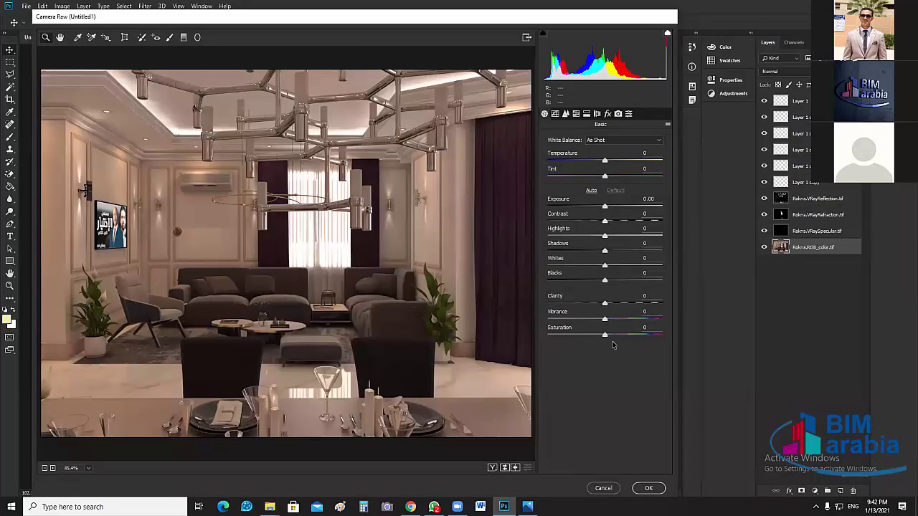
Try cool and warm white-balance temperatures on the render, from -41 to +17.
drag(605, 161, 619, 161)
click(580, 161)
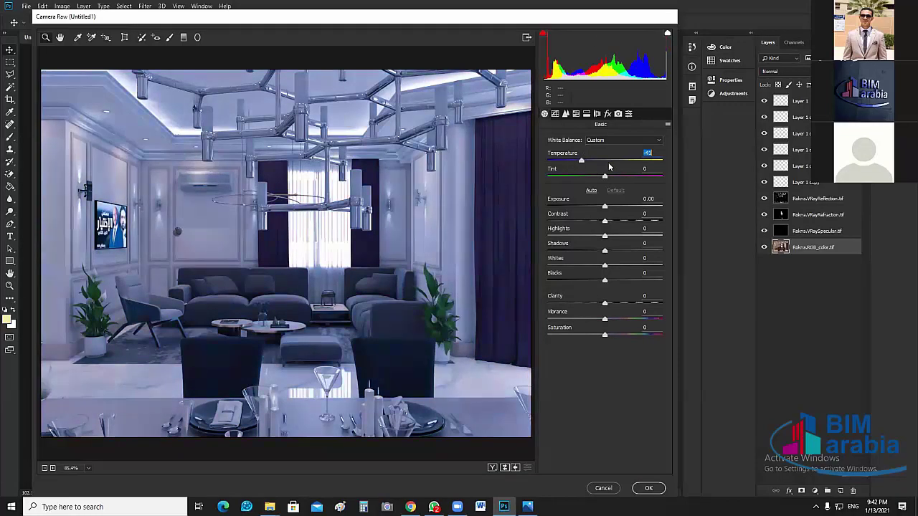
click(609, 164)
click(615, 162)
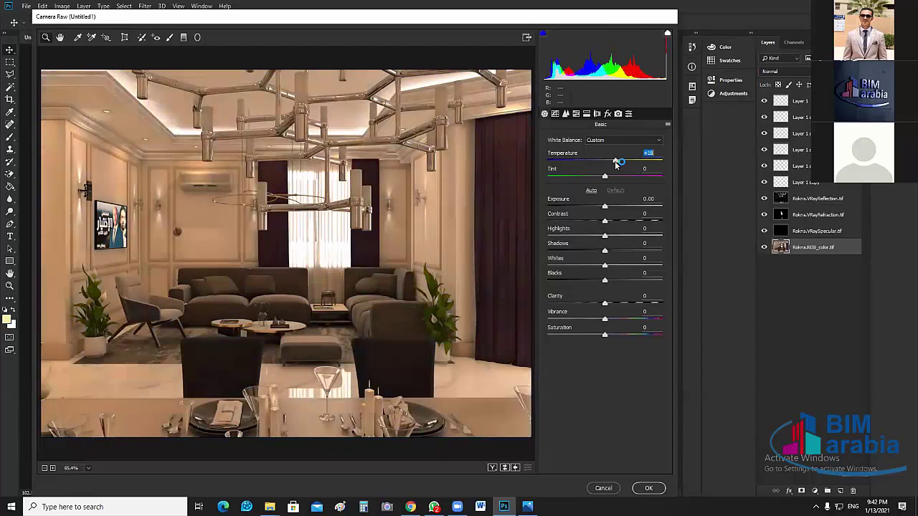
drag(615, 162, 615, 161)
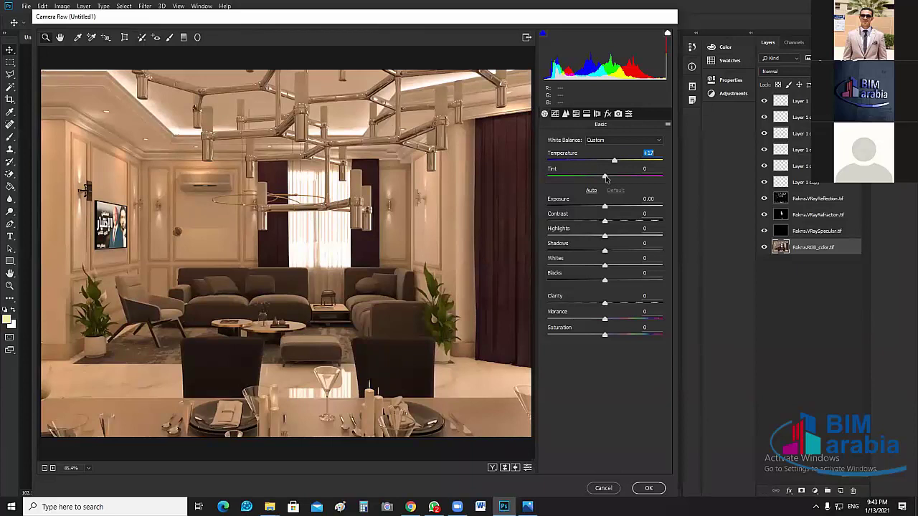
Try a greener tint of -33 and reset the tint to 0.
drag(605, 177, 586, 177)
click(572, 178)
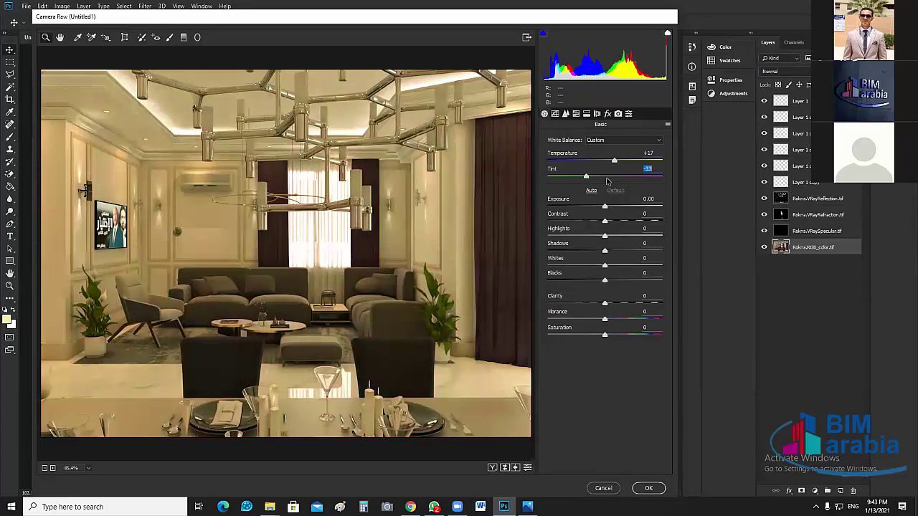
click(606, 178)
double_click(607, 178)
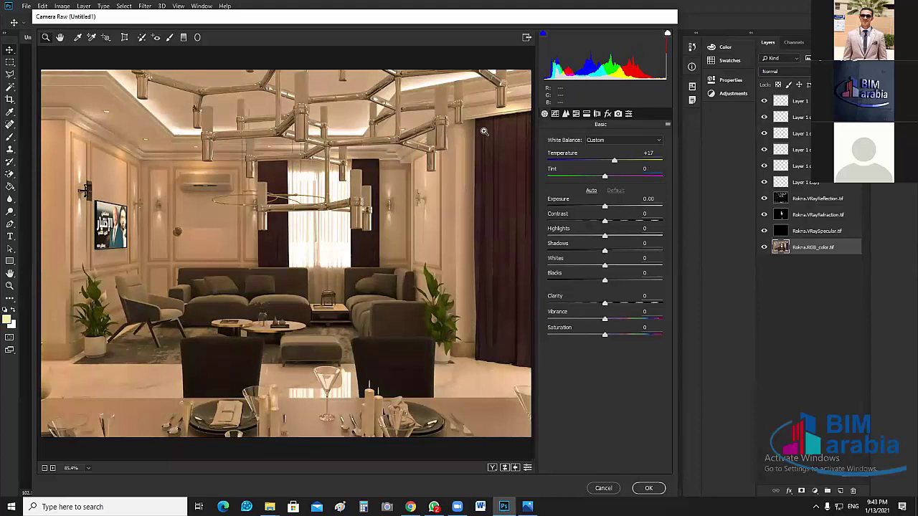
Set the white-balance temperature to 10.
click(650, 152)
text(10)
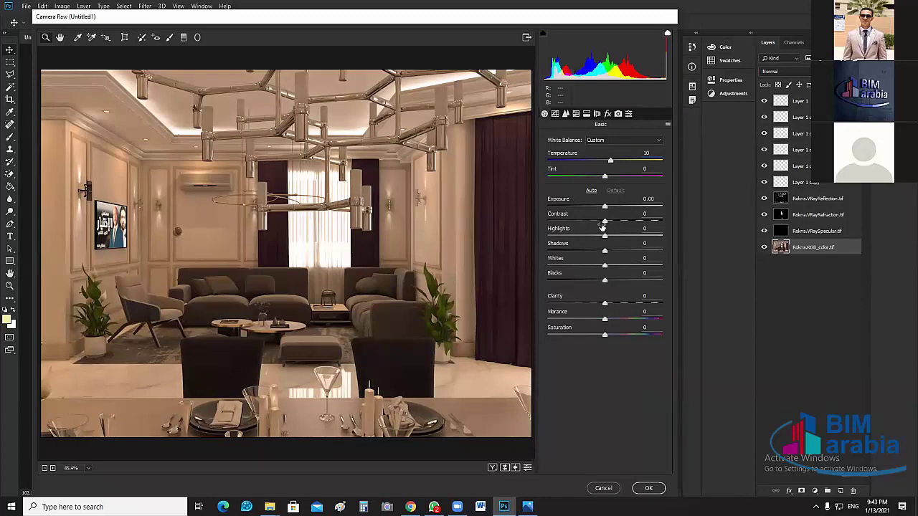
Try exposure at -0.45 and contrast at -11, reset the contrast to 0 and set the exposure to +0.05.
mouse_move(605, 208)
mouse_down()
mouse_move(612, 210)
mouse_move(598, 213)
mouse_up()
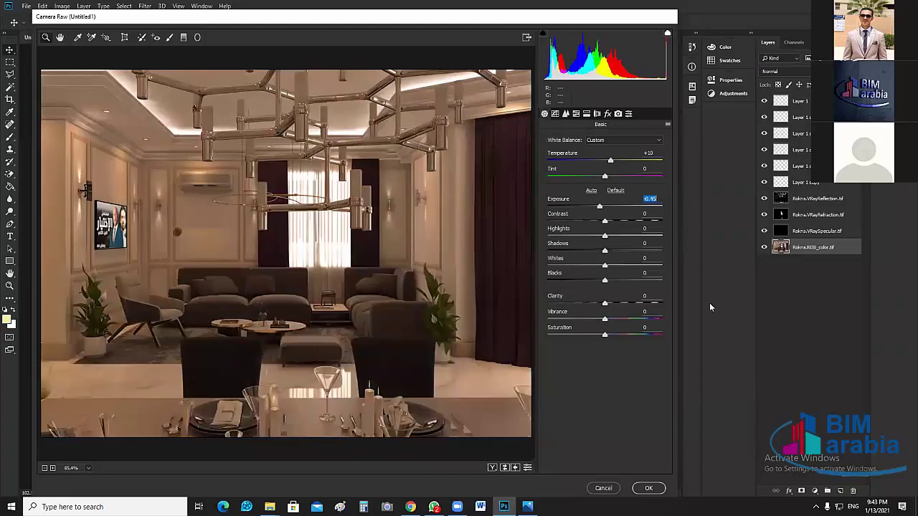
click(599, 212)
drag(594, 215, 598, 218)
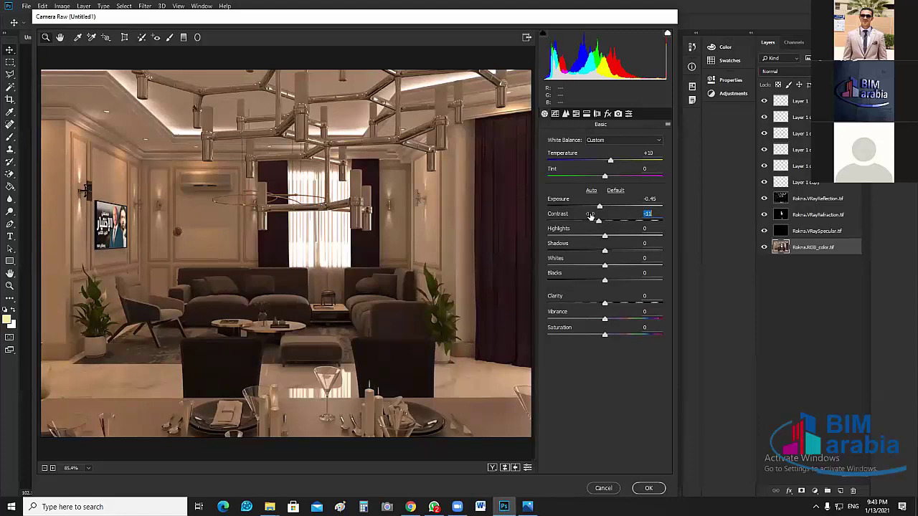
text(0)
drag(594, 207, 600, 209)
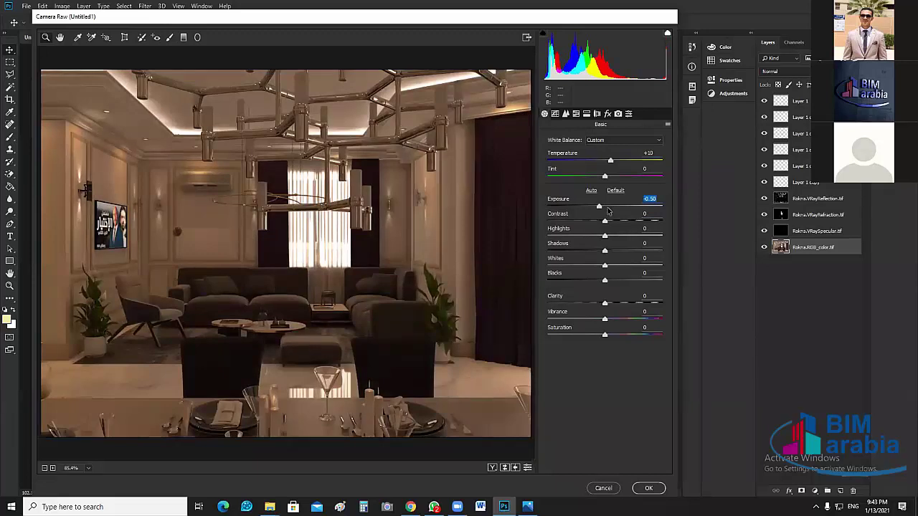
click(608, 208)
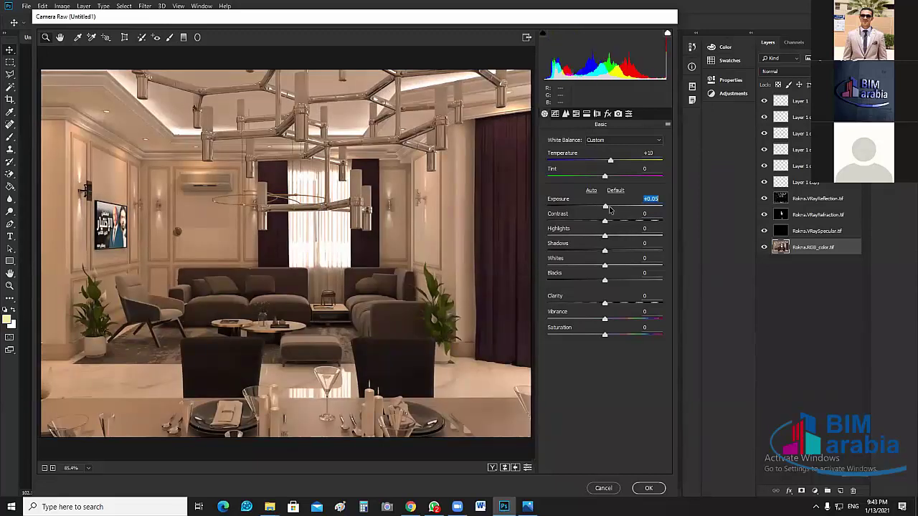
Set the render's exposure to +0.35 and its contrast to +20.
drag(610, 209, 613, 209)
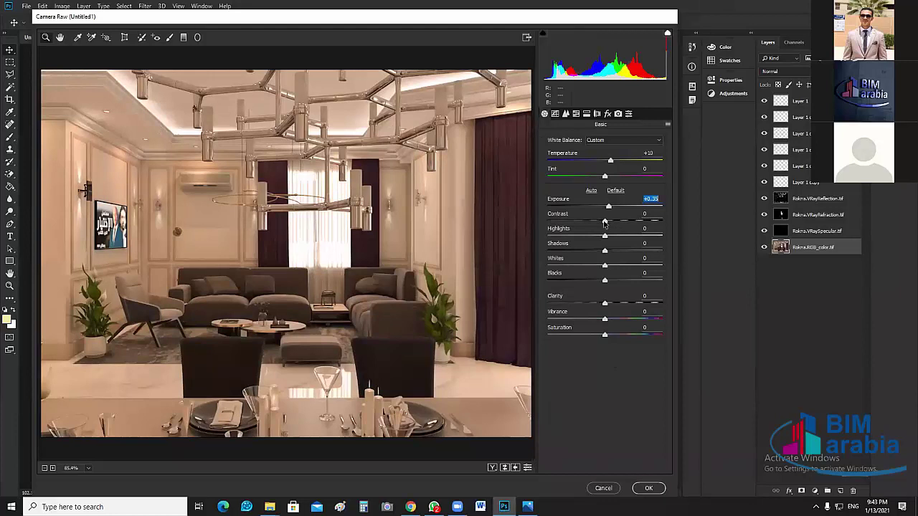
mouse_move(619, 223)
mouse_down()
mouse_move(632, 224)
mouse_move(536, 231)
mouse_move(618, 233)
mouse_up()
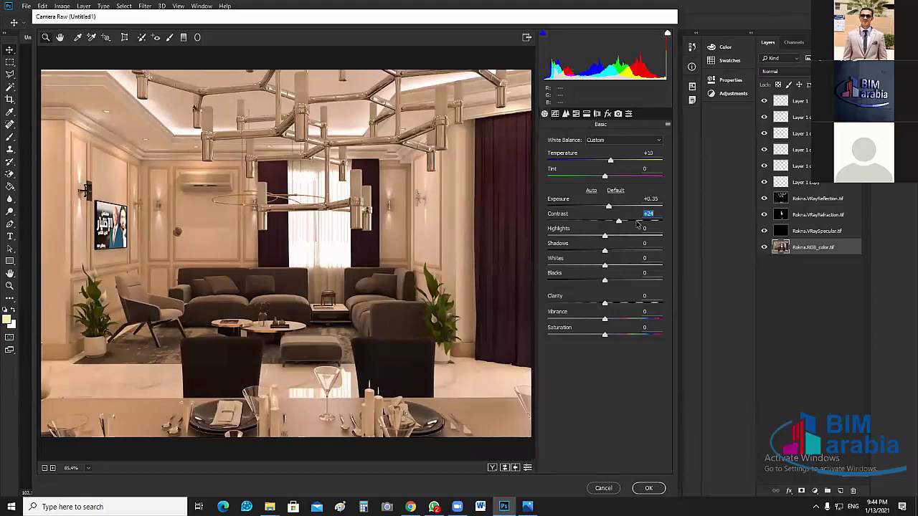
text(20)
key(Tab)
Compare highlights at +82, -36, +100 and -71, and set the highlights to -65.
text(-15)
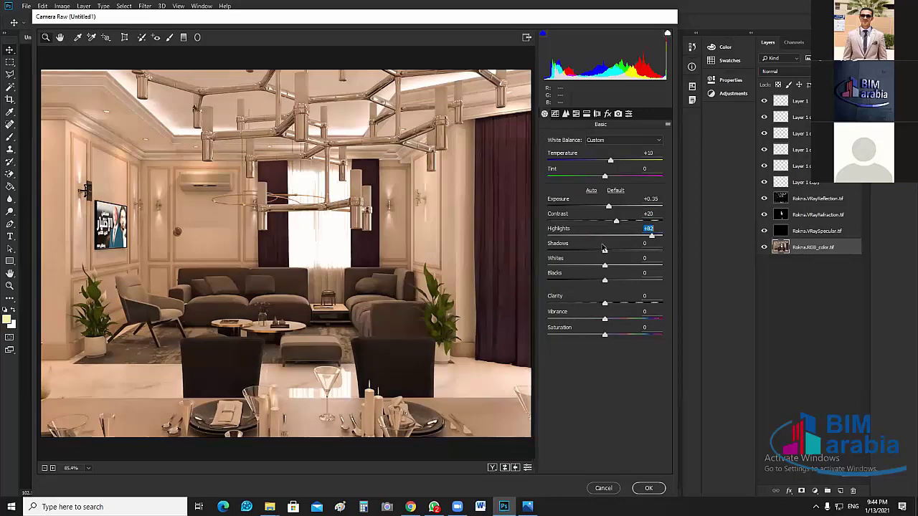
key(Return)
drag(585, 253, 584, 254)
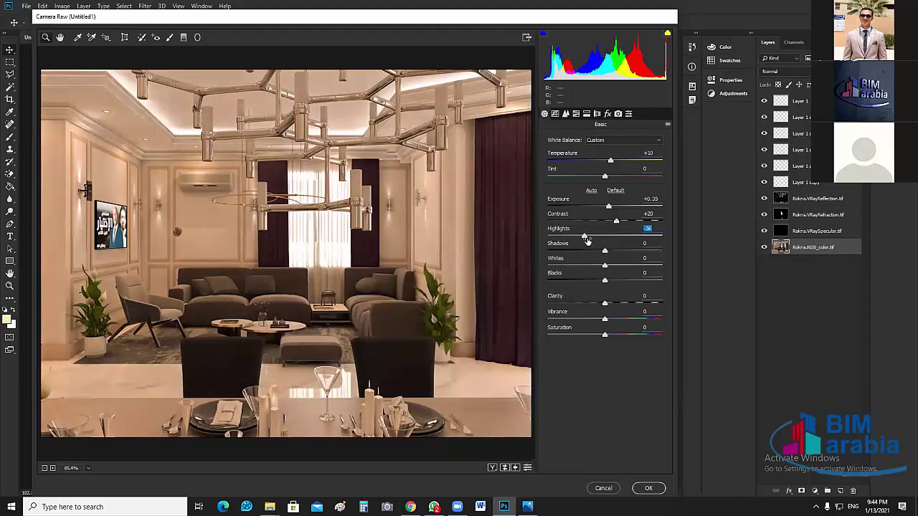
drag(585, 238, 661, 238)
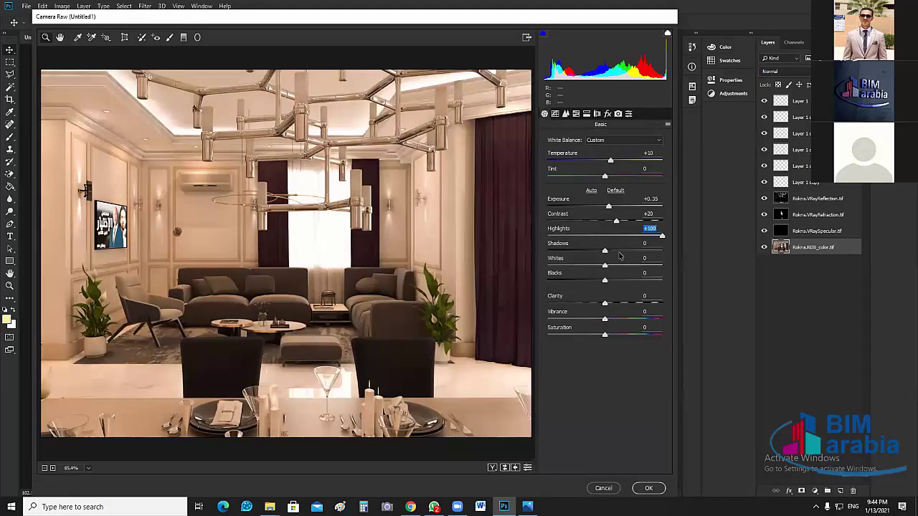
drag(662, 237, 564, 252)
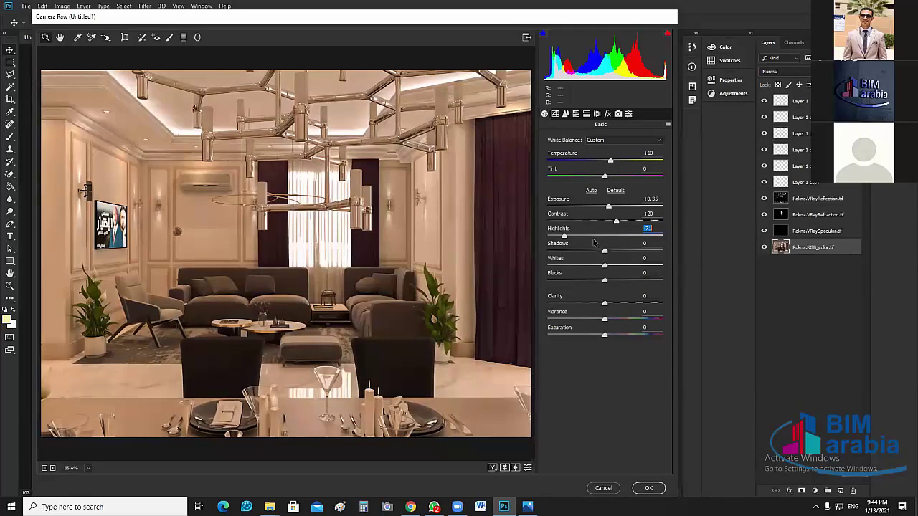
click(592, 243)
drag(582, 246, 565, 250)
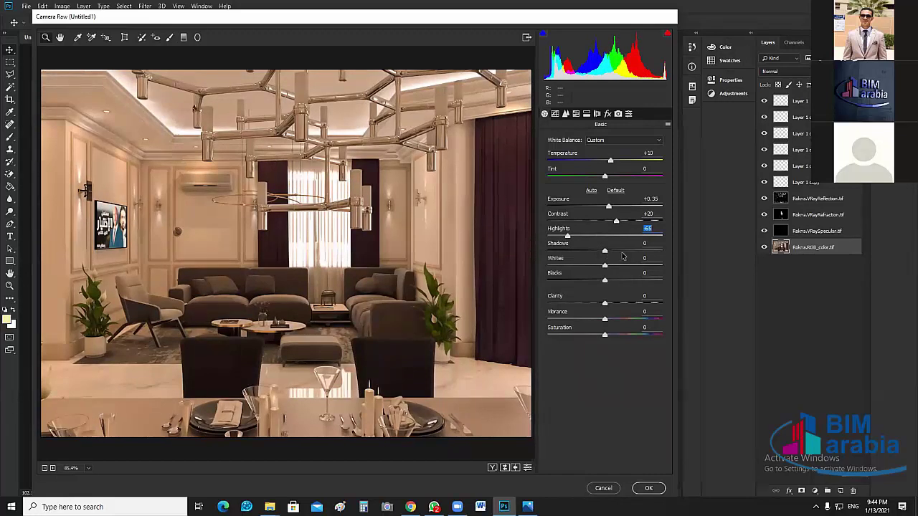
Compare shadows at -15 and -48, and set the shadows to -25.
drag(622, 257, 641, 258)
text(17)
key(Return)
text(-15)
key(Return)
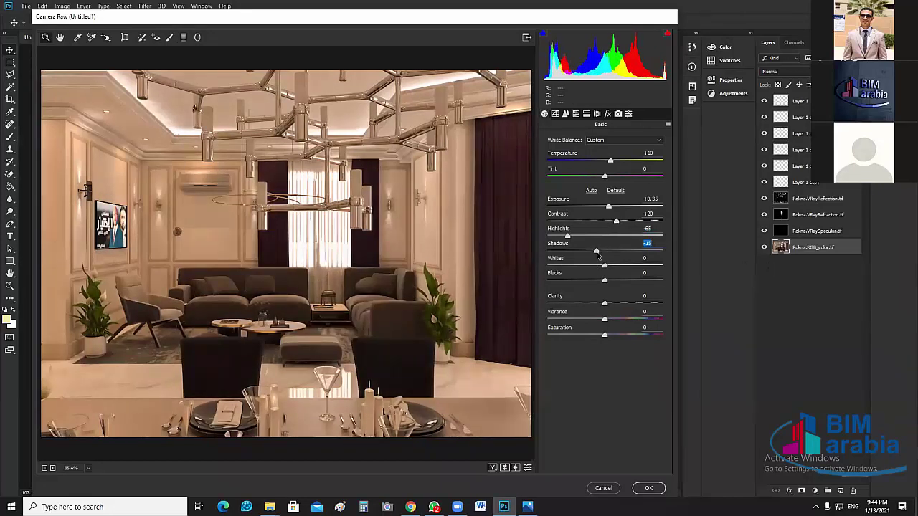
drag(596, 251, 590, 251)
text(-48)
key(Return)
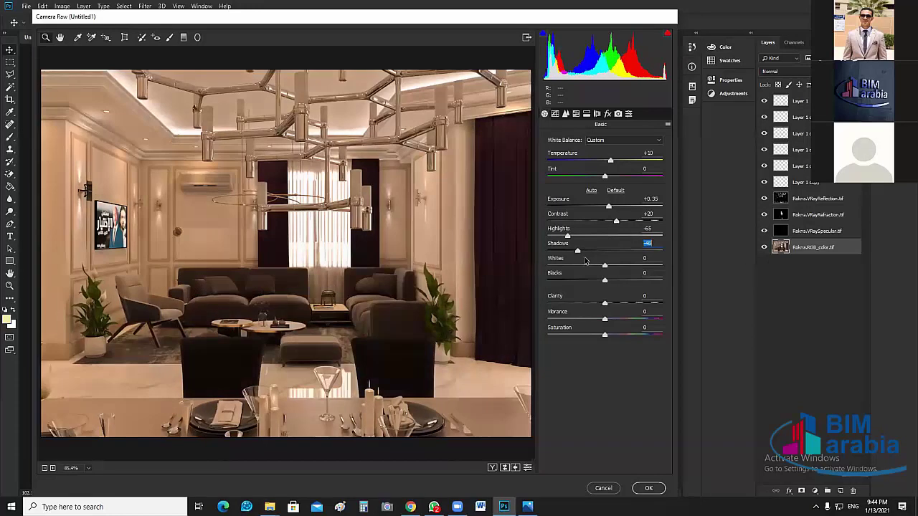
key(ctrl+z)
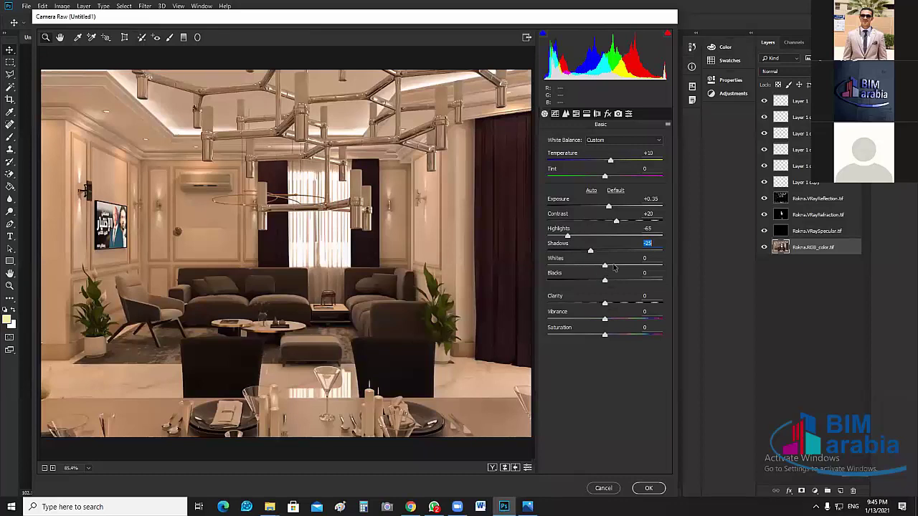
Try whites at +52 and +98, and reset the whites to 0.
drag(644, 266, 667, 265)
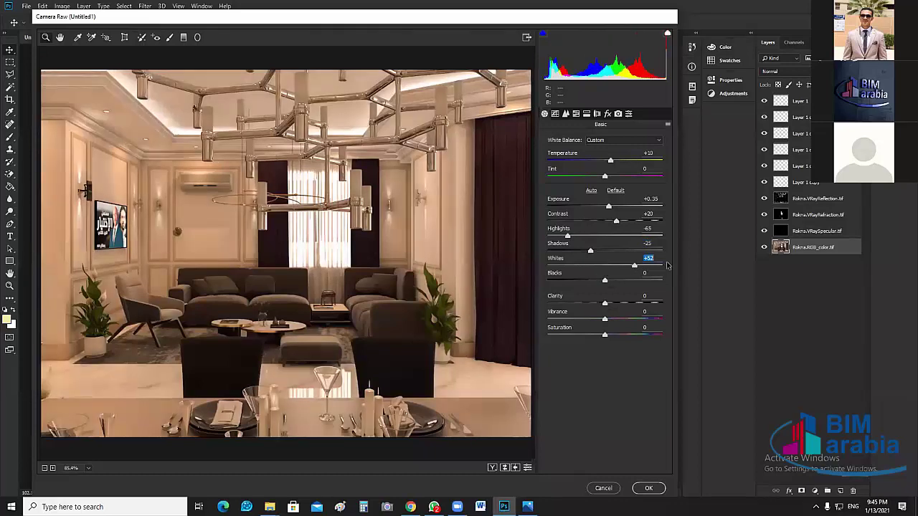
key(Down)
key(Down)
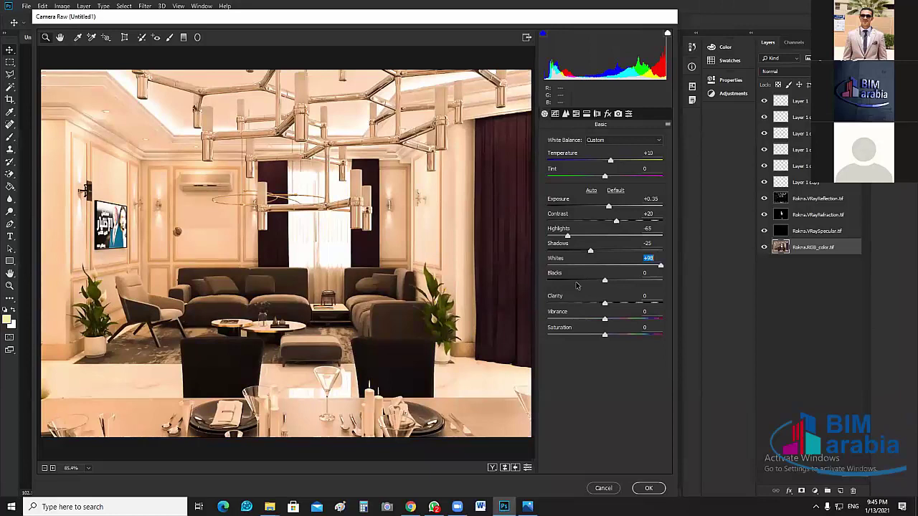
text(0)
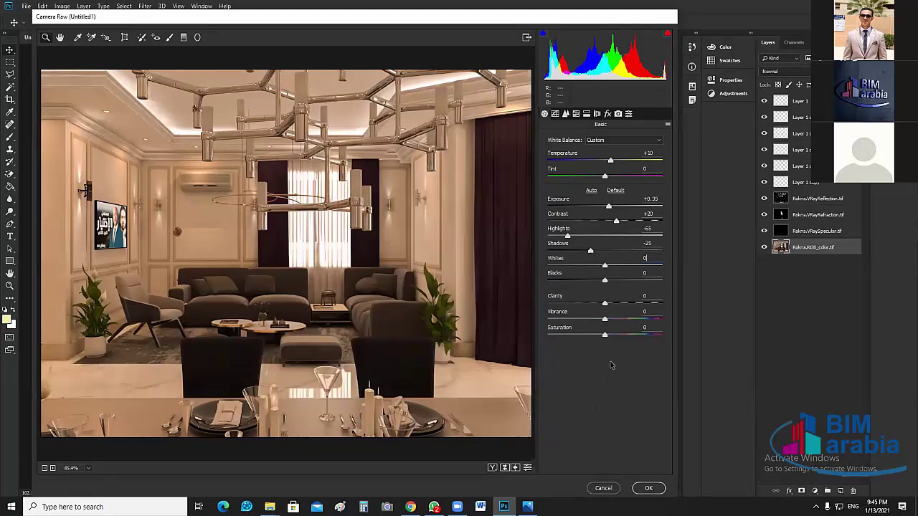
Try blacks at -100 and reset the blacks to 0.
key(Tab)
text(50)
key(Return)
click(596, 282)
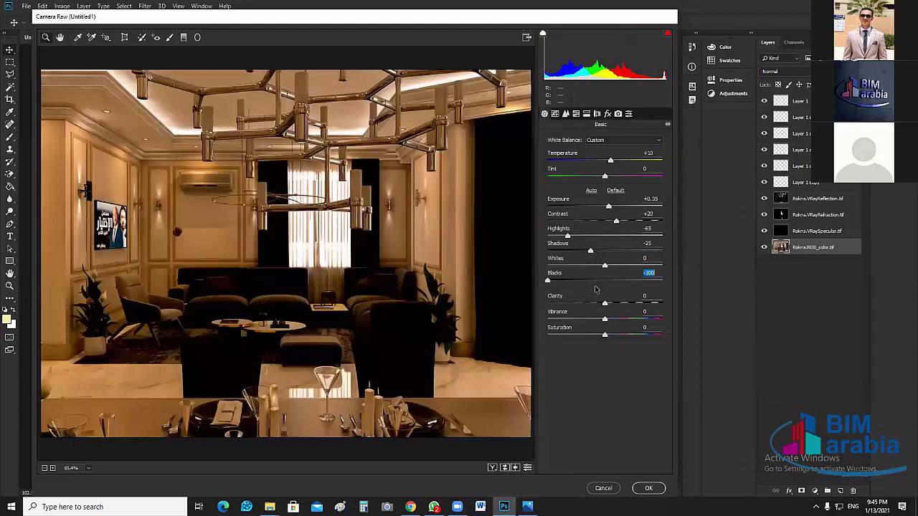
text(0)
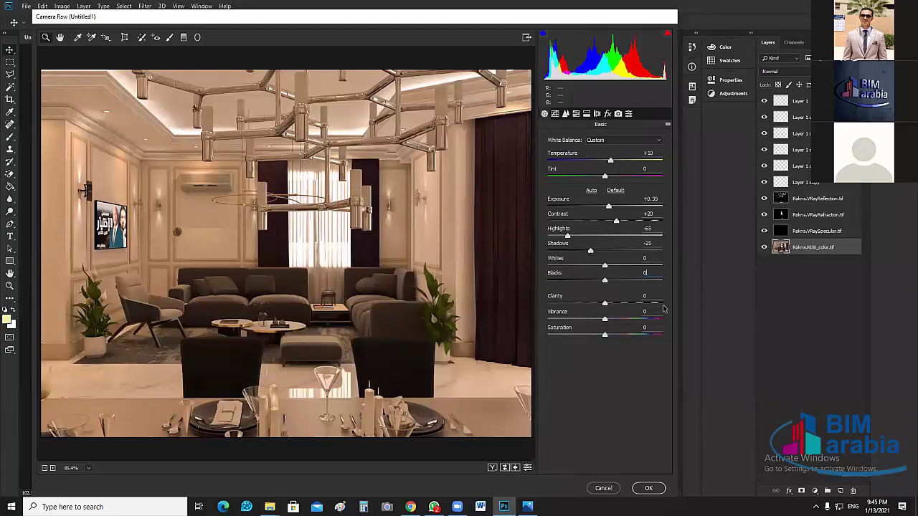
Try clarity at +100, -100, +30 and +59 on the whole render.
click(644, 304)
drag(678, 308, 691, 309)
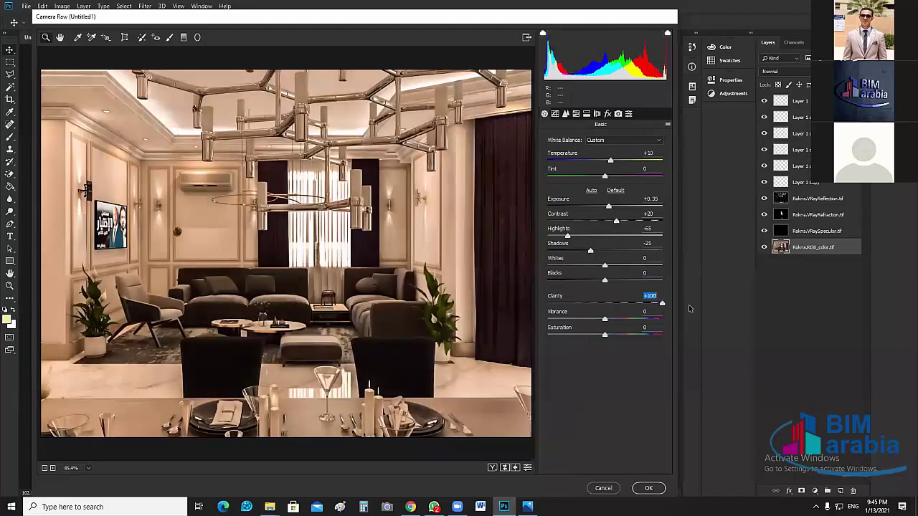
drag(598, 313, 543, 323)
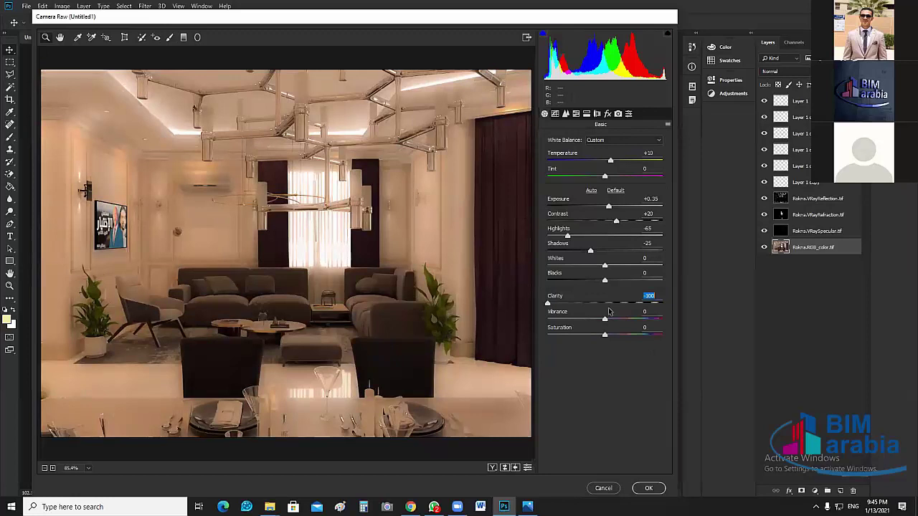
text(30)
key(Return)
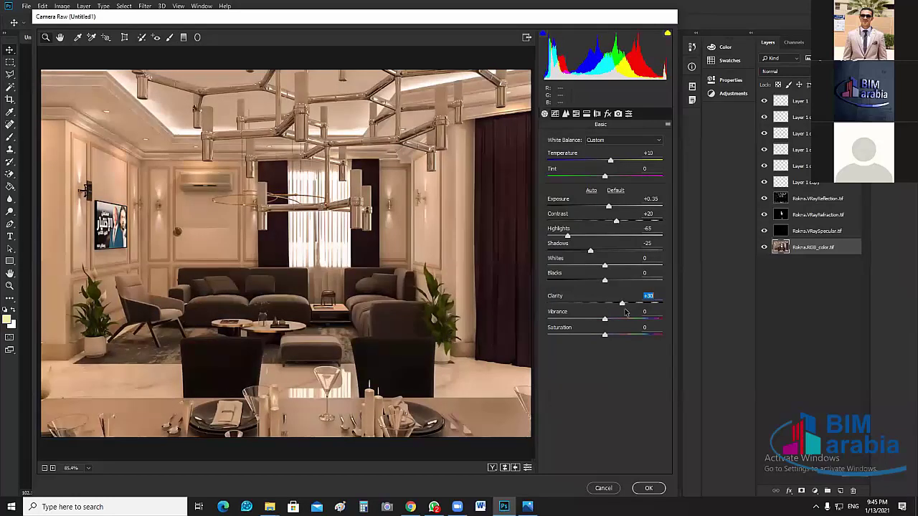
text(59)
key(Return)
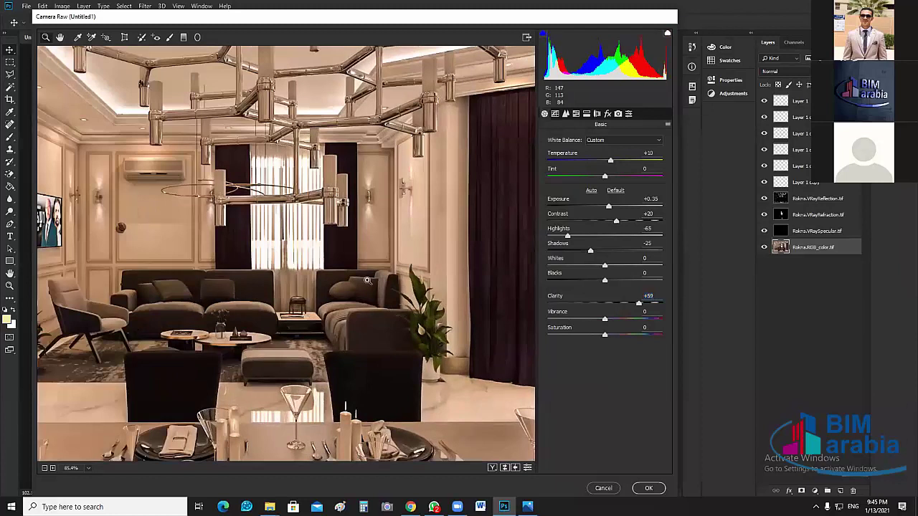
Magnify the column and dark curtain to 400% and try clarity at -31 on them.
click(428, 266)
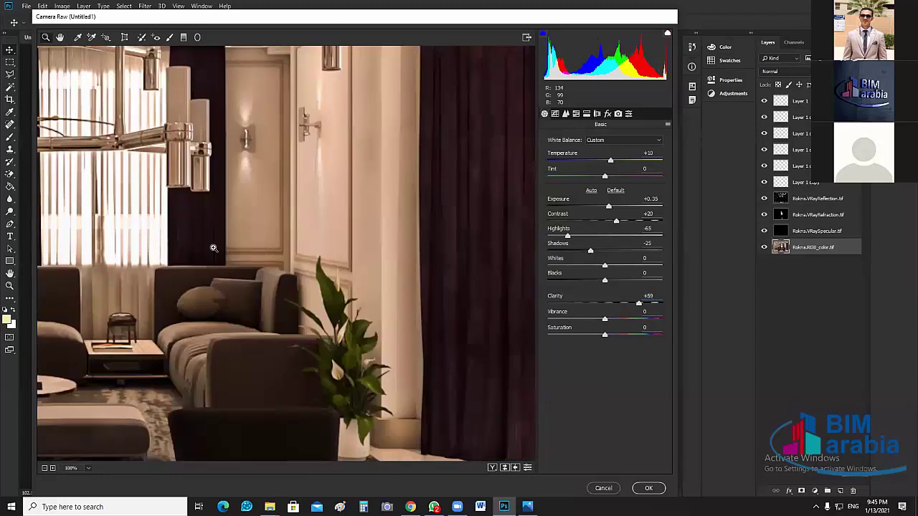
click(129, 239)
click(107, 229)
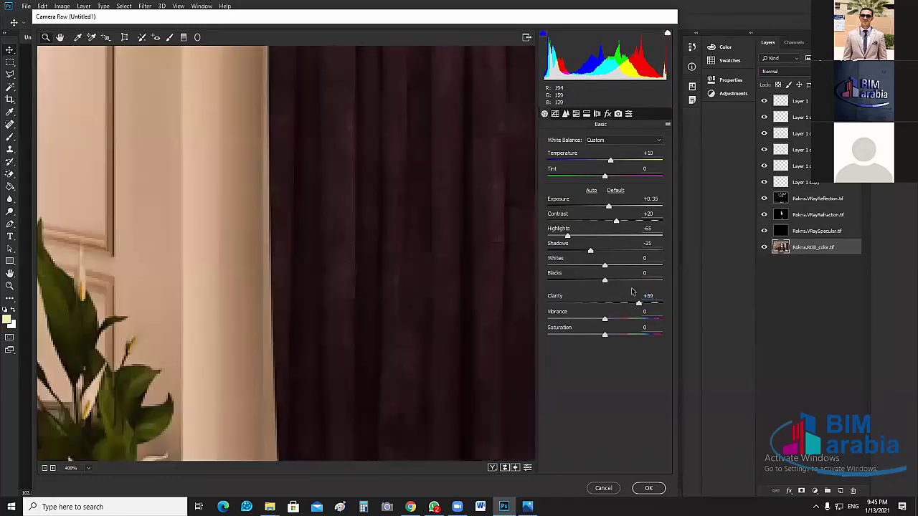
click(588, 303)
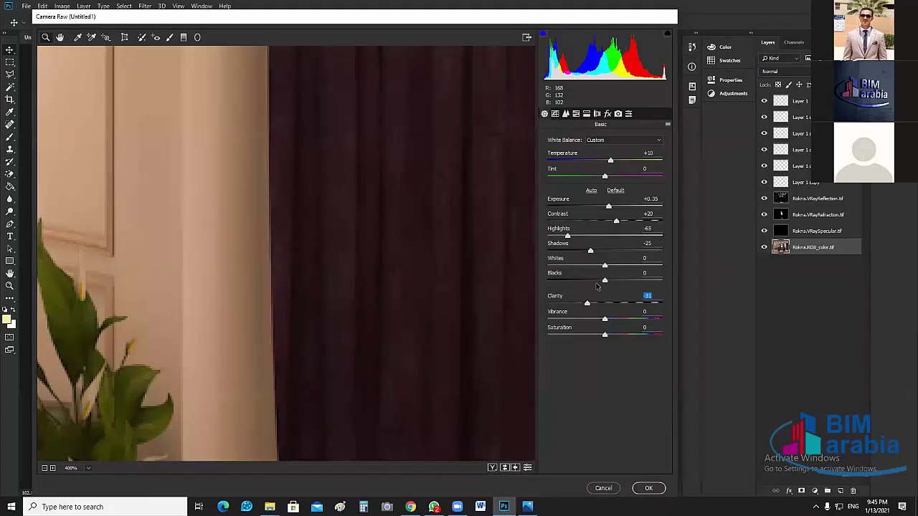
Try whites at +28 on the magnified curtain area and reset the whites to 0.
drag(606, 267, 612, 267)
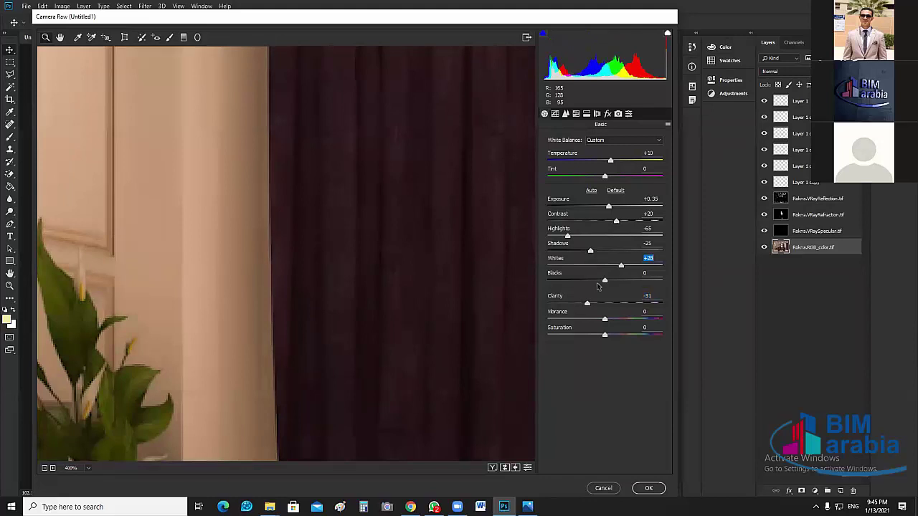
drag(611, 267, 621, 267)
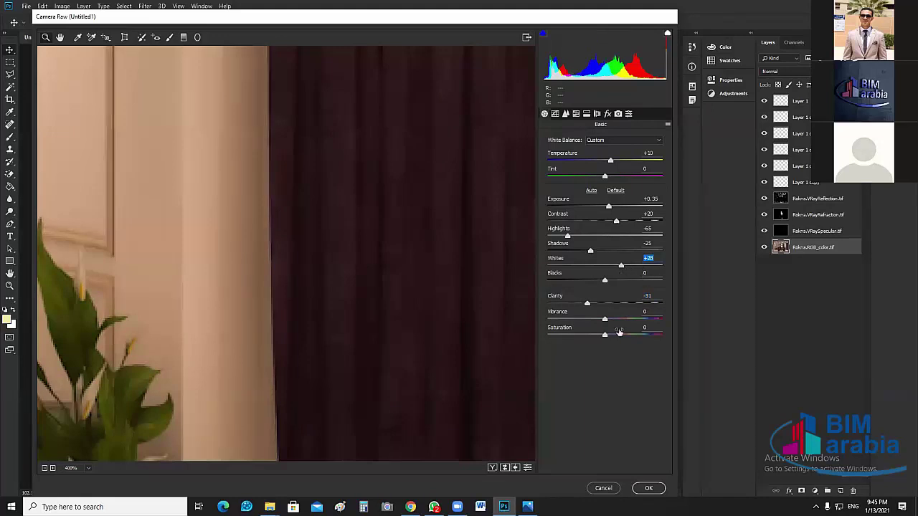
text(0)
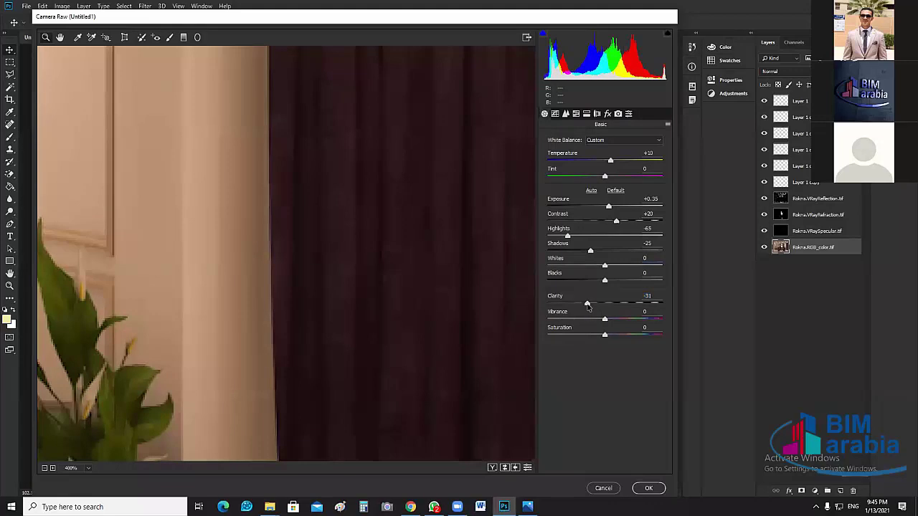
Try clarity at +71, inspect the wall panelling and plant edges up close, and reset the clarity to 0.
drag(587, 305, 645, 303)
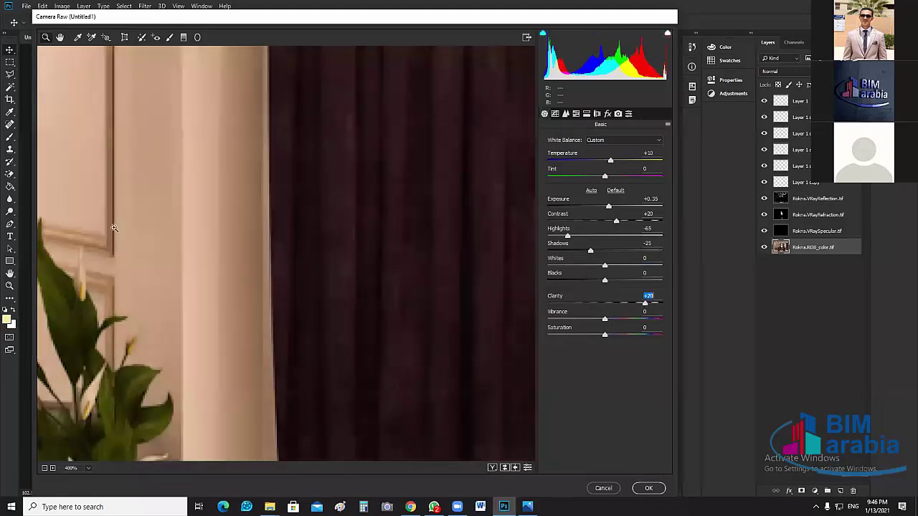
double_click(112, 235)
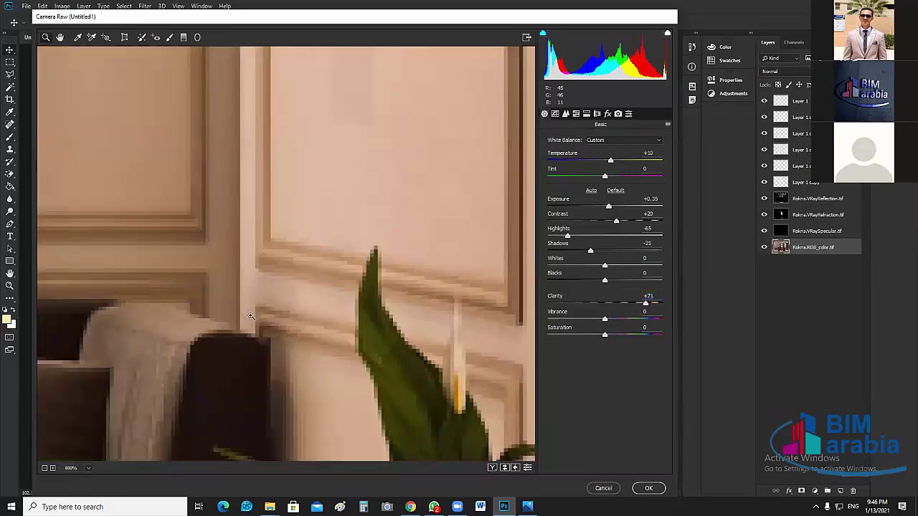
click(88, 468)
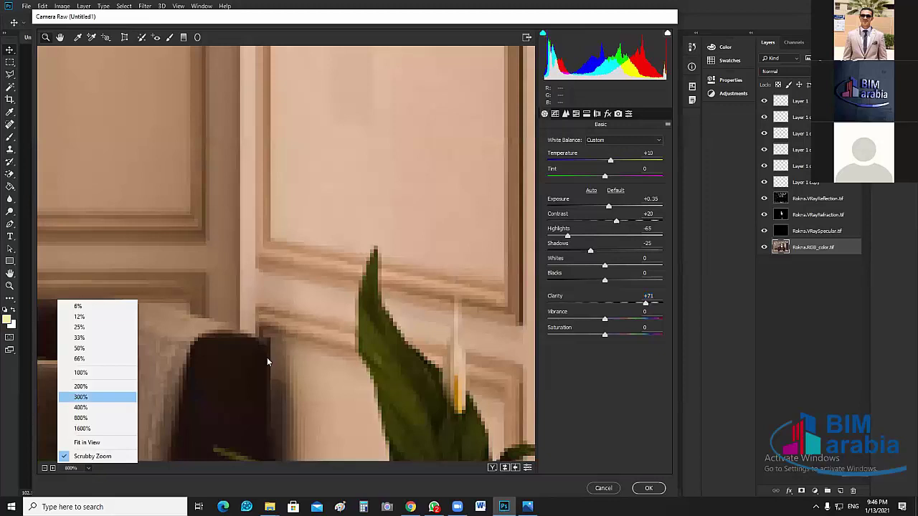
key(ctrl+alt+0)
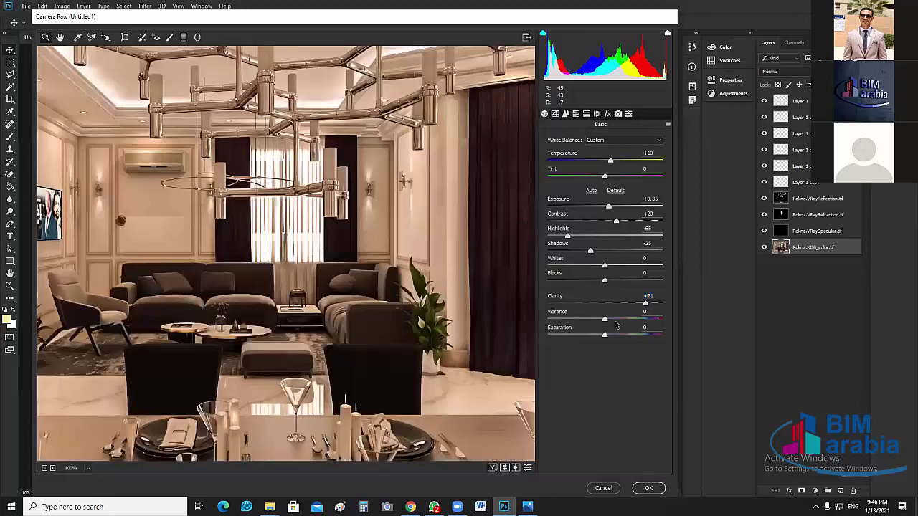
drag(647, 306, 611, 306)
double_click(610, 305)
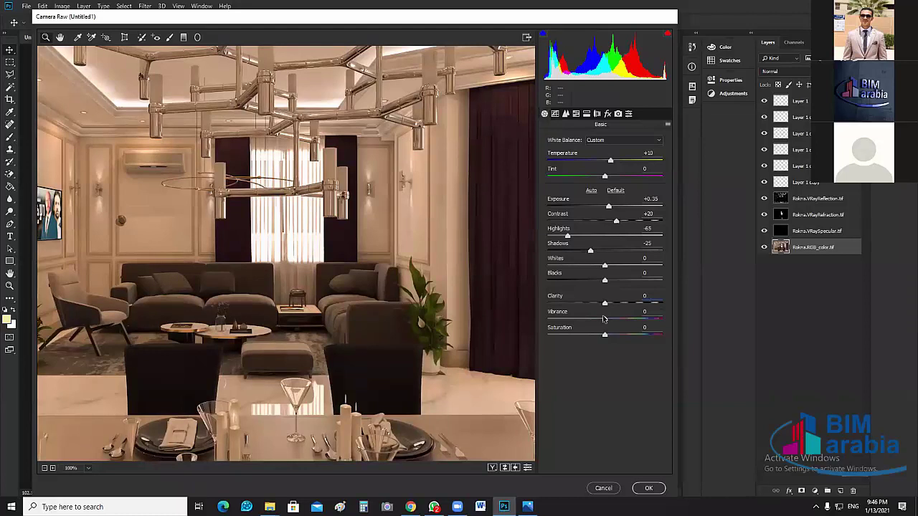
Try vibrance at +96 and reset the vibrance to 0.
click(658, 319)
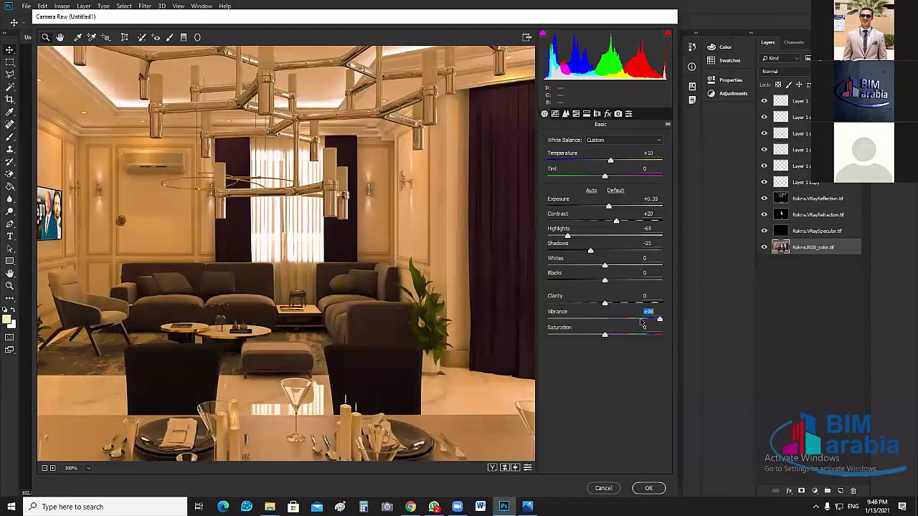
click(605, 320)
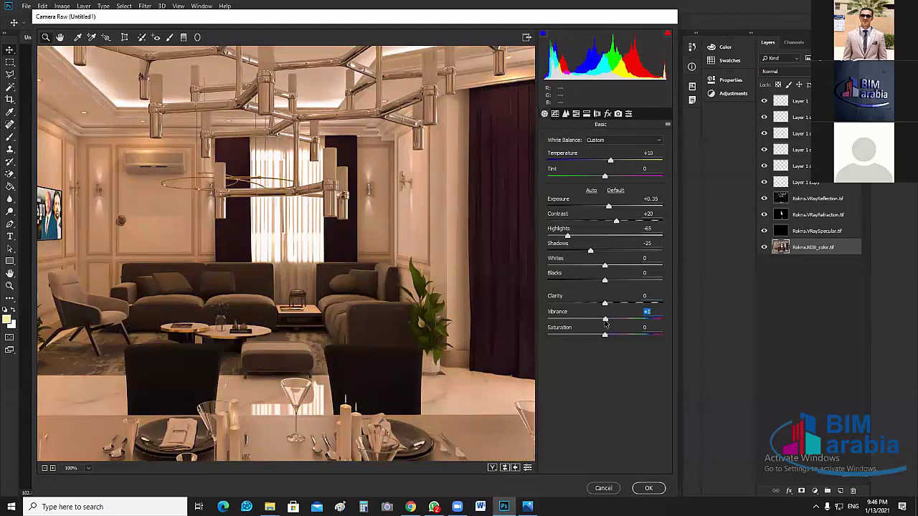
double_click(604, 319)
Try saturation at +100 and -100 and vibrance at -100, and reset both to 0.
click(630, 334)
text(100)
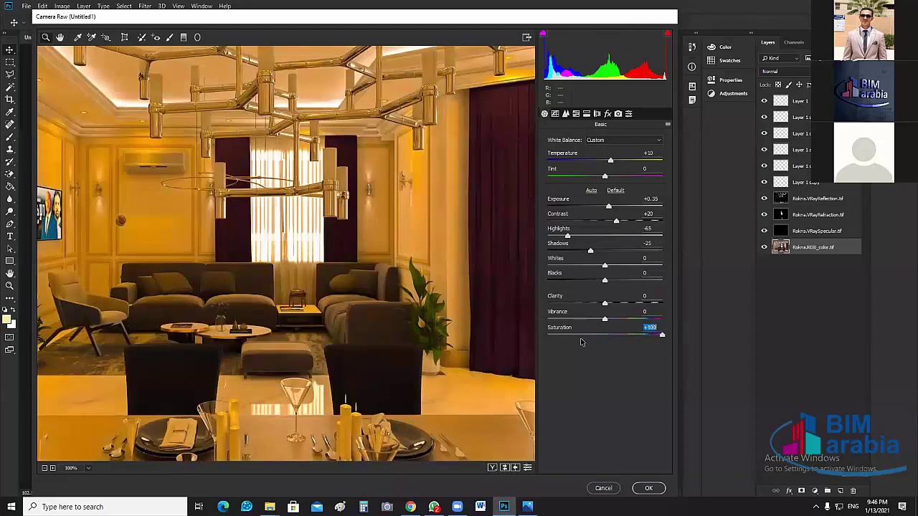
text(-100)
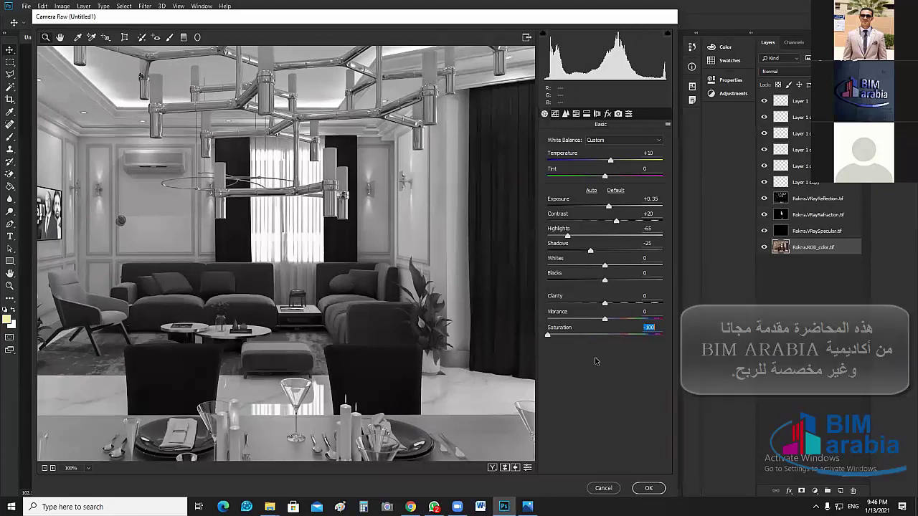
drag(605, 320, 548, 319)
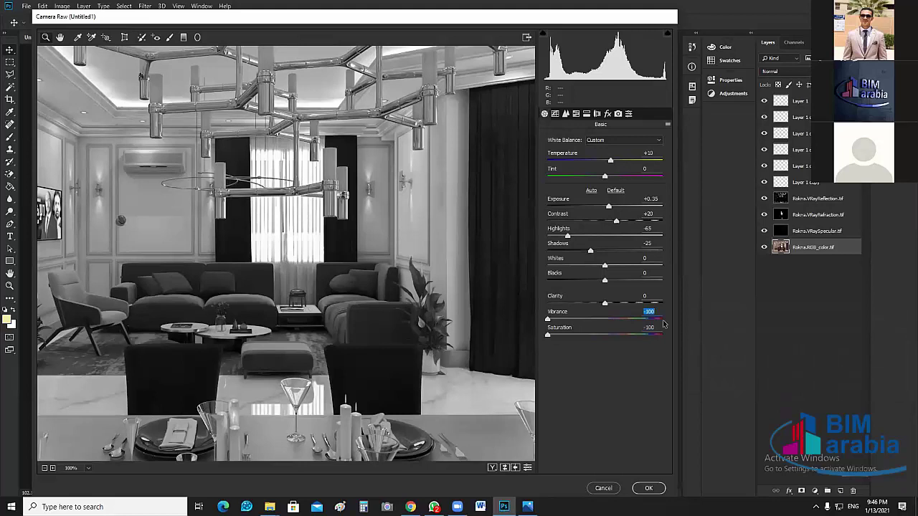
text(0)
double_click(655, 328)
text(0)
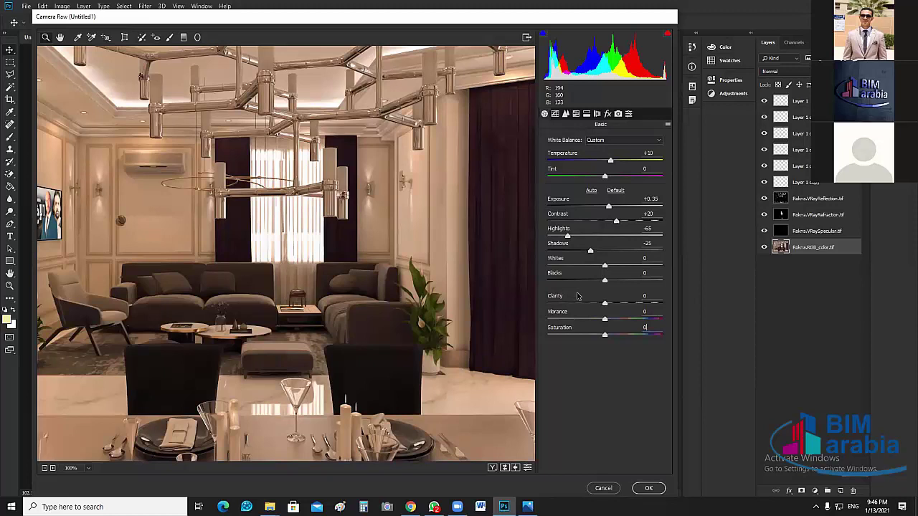
Try the parametric tone curve's highlights at +100 and reset them to 0.
click(555, 113)
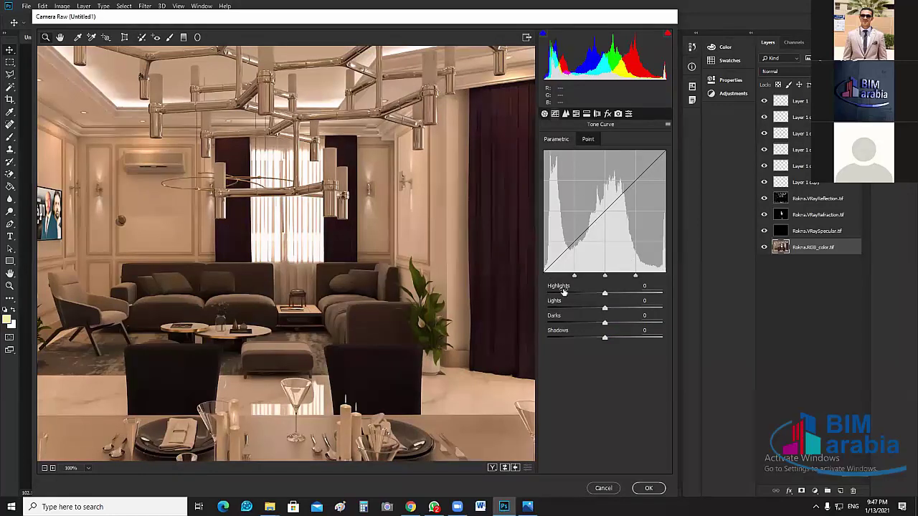
click(605, 293)
text(100)
key(Return)
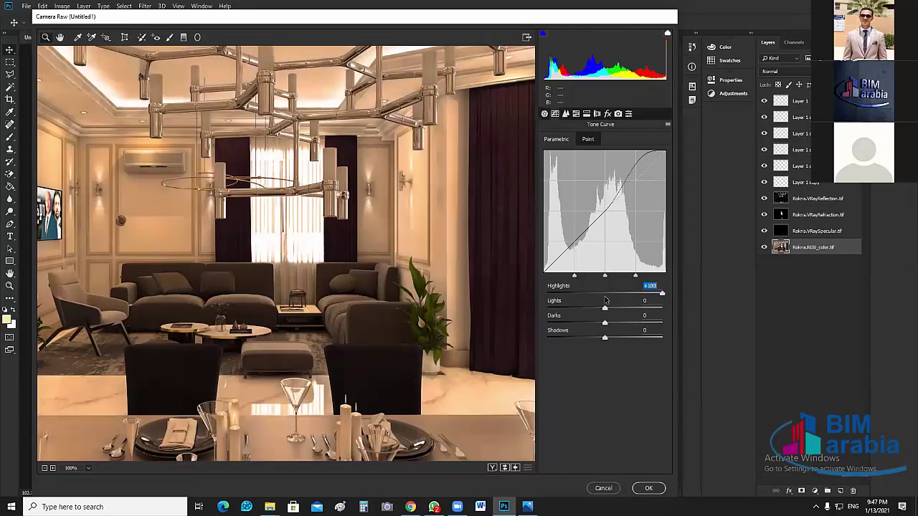
drag(652, 164, 590, 242)
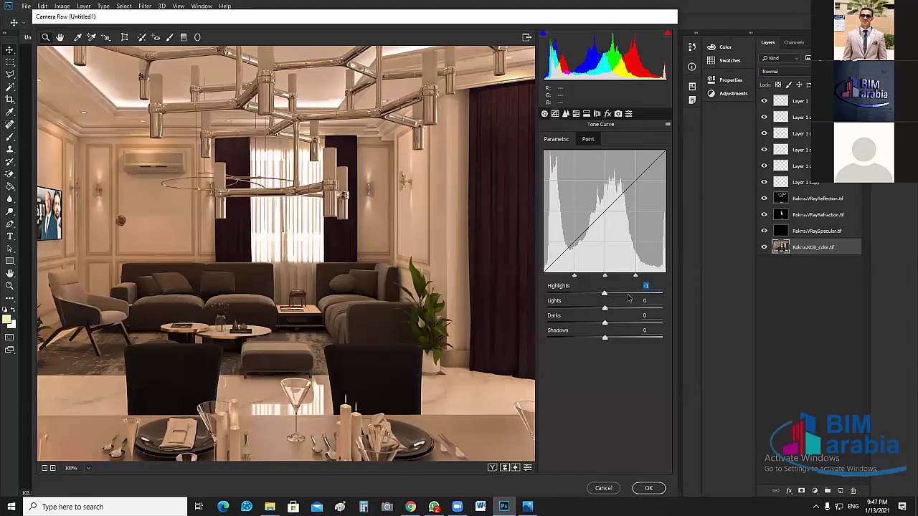
click(628, 295)
click(607, 294)
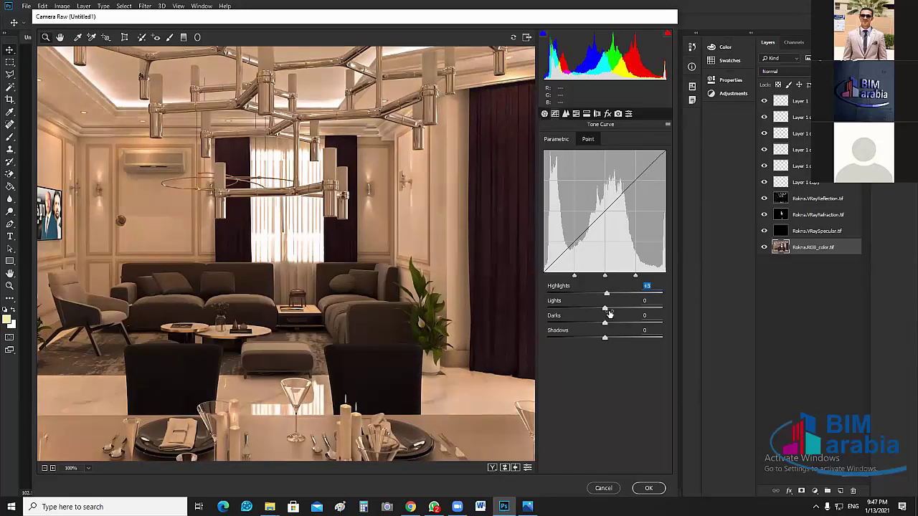
text(0)
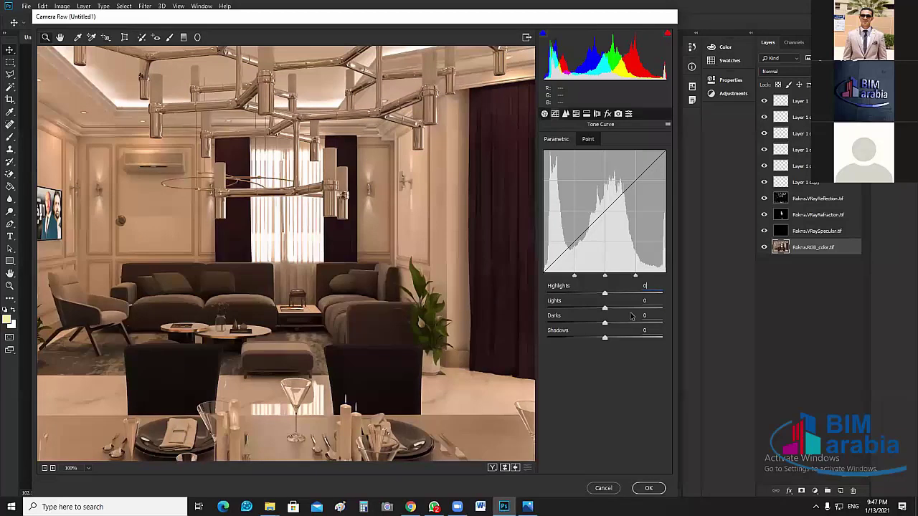
Set the tone curve's lights to +10, trying darks at +3 and shadows at +11 and resetting both to 0.
drag(630, 312, 612, 321)
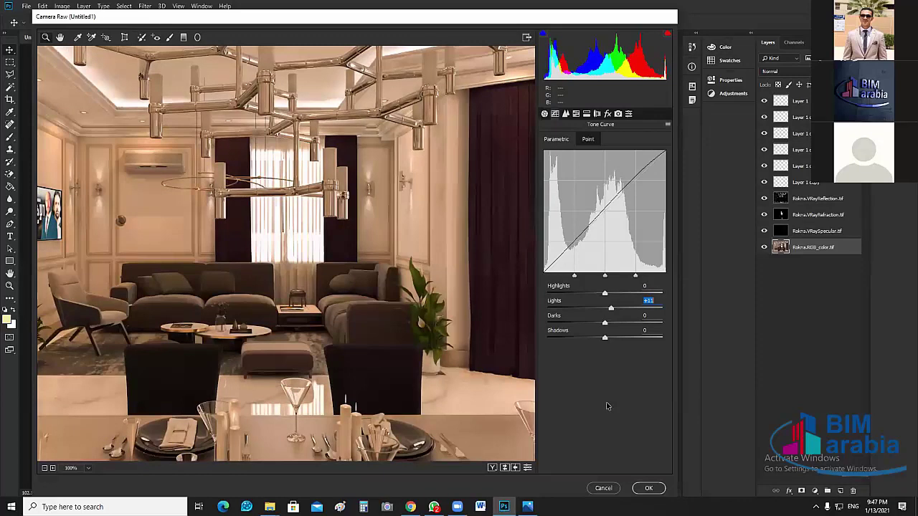
click(606, 323)
key(Up)
key(Up)
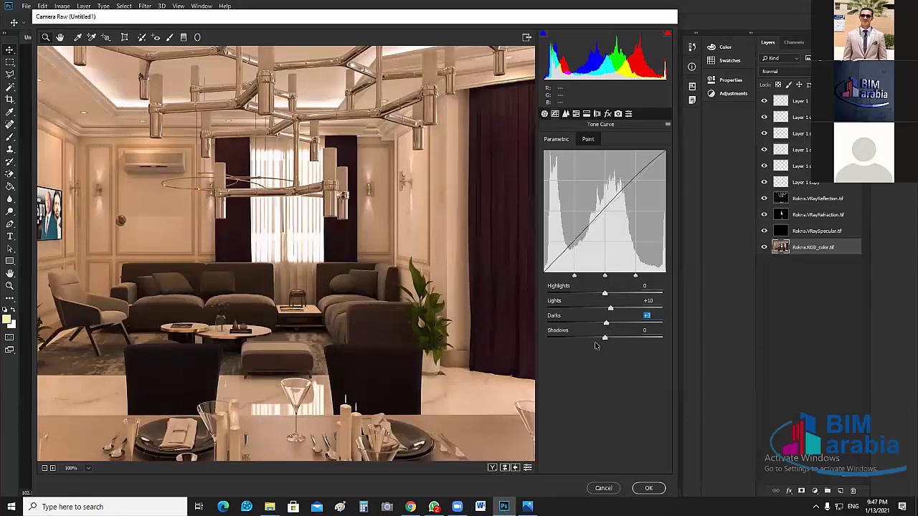
text(0)
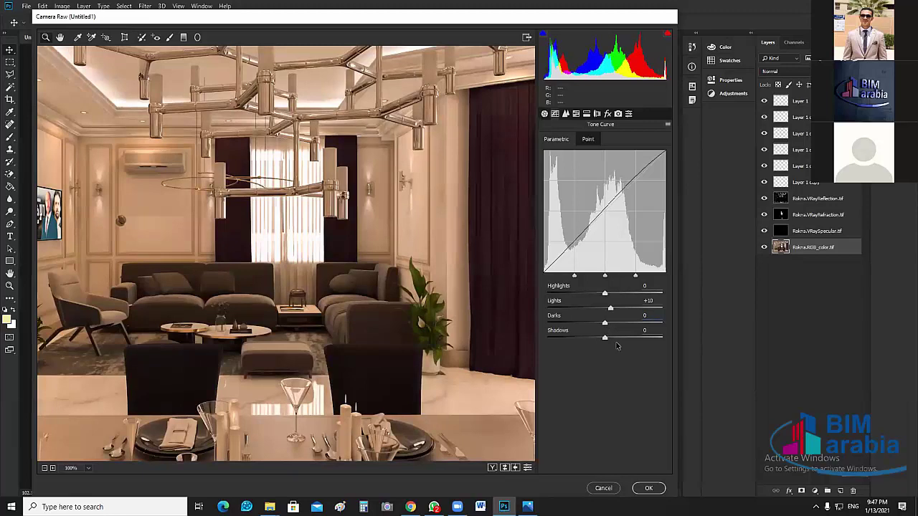
drag(605, 338, 611, 339)
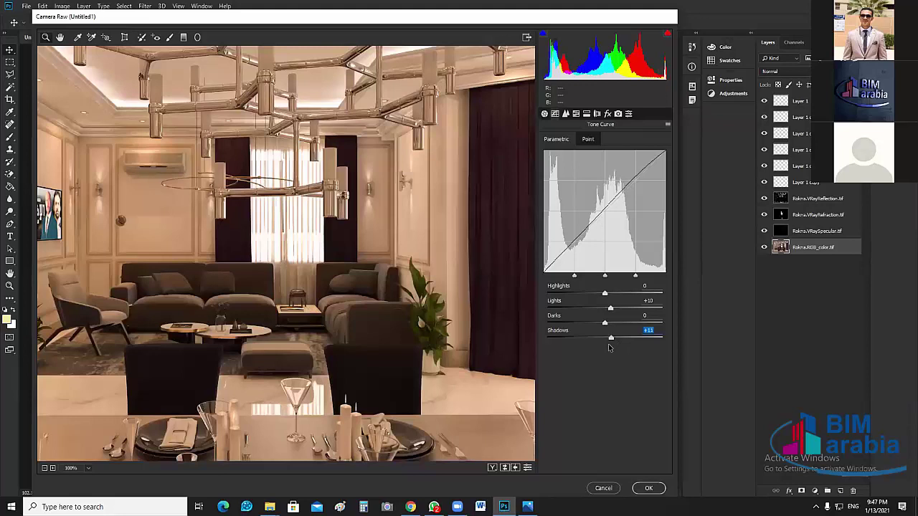
text(0)
Try a sharpening amount of 67 and inspect the sofa and window curtains at up to 400%.
click(566, 113)
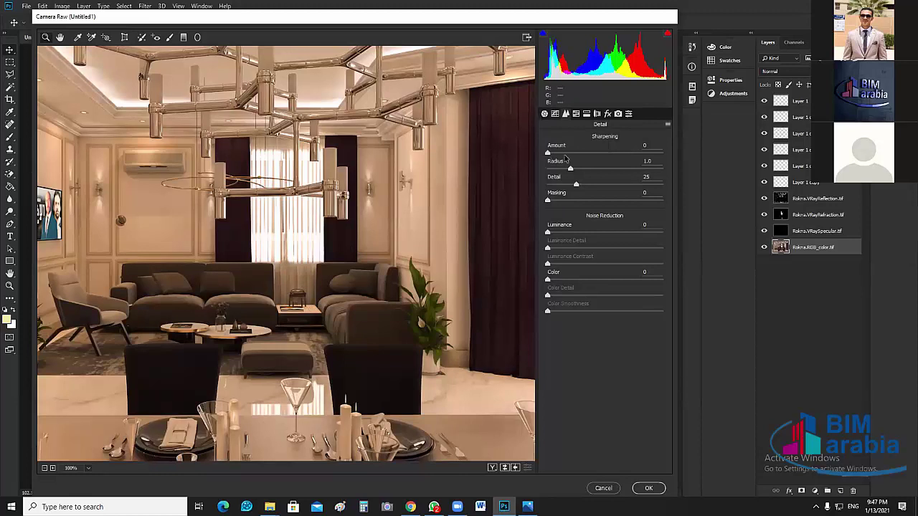
drag(566, 157, 598, 160)
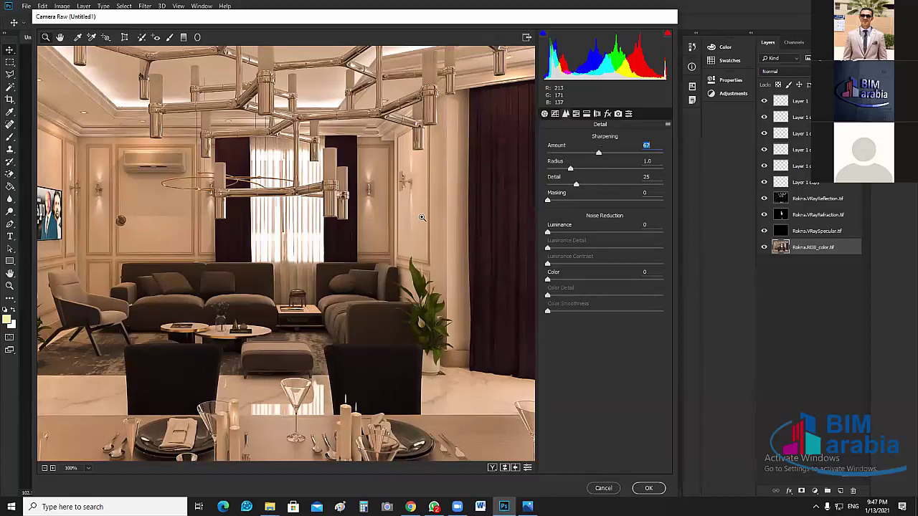
key(ctrl+plus)
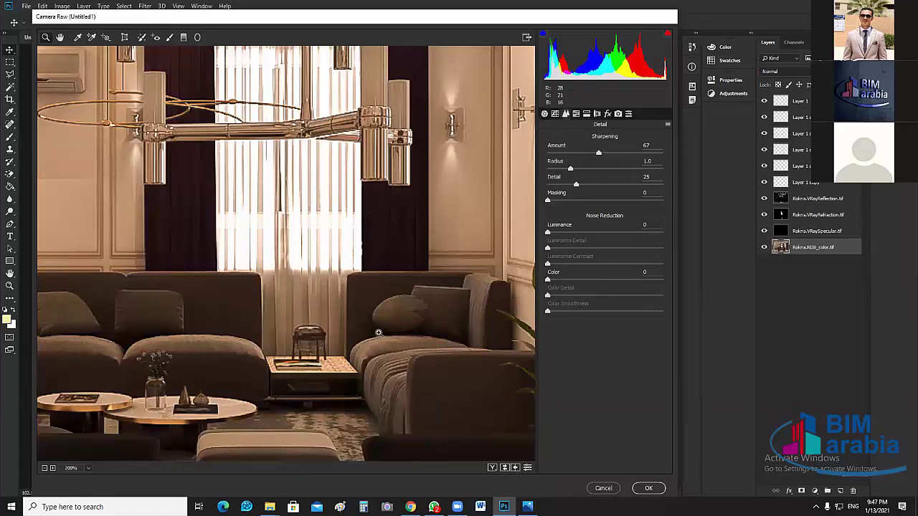
drag(372, 333, 313, 312)
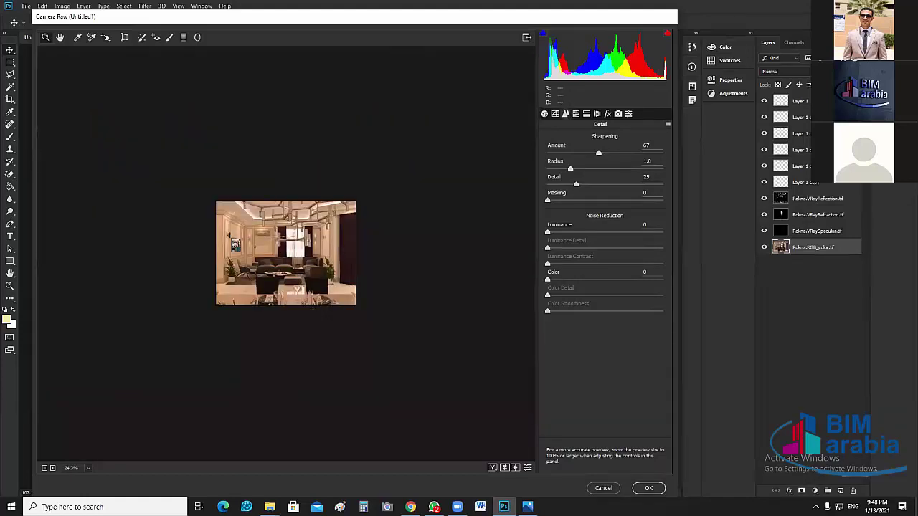
click(52, 468)
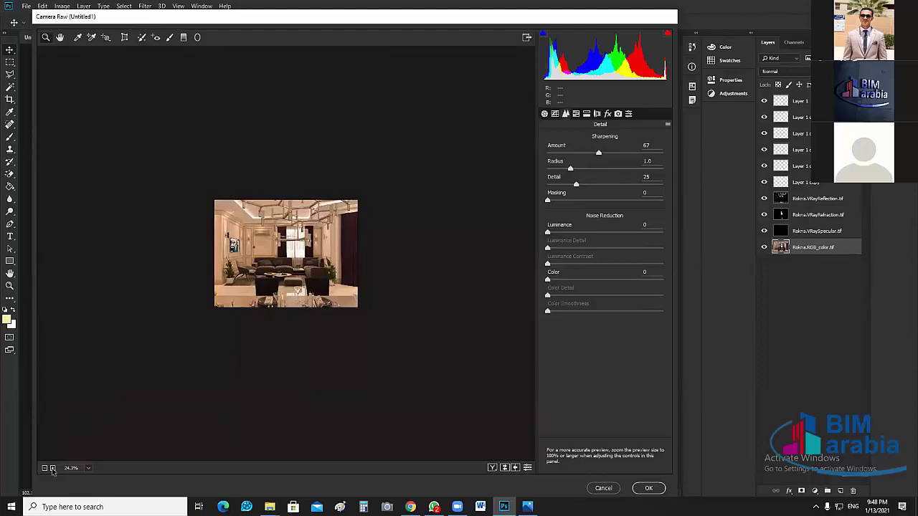
click(53, 469)
click(53, 469)
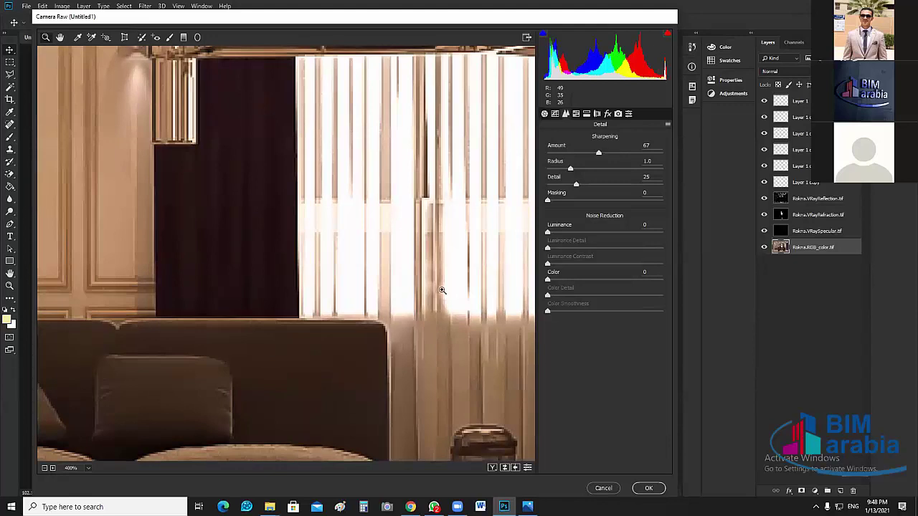
scroll(444, 293, down, 3)
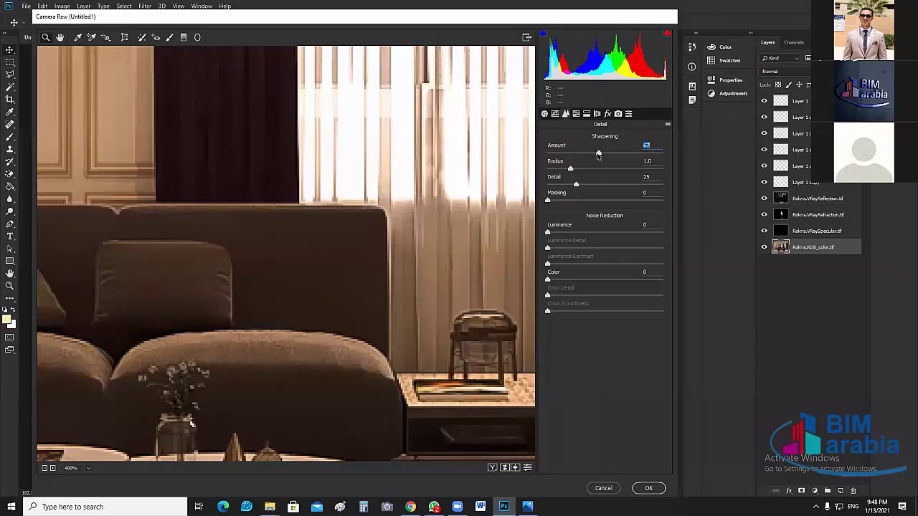
Compare sharpening amounts of 0 and 20 on the magnified sofa area and set the amount to 56.
drag(598, 156, 540, 159)
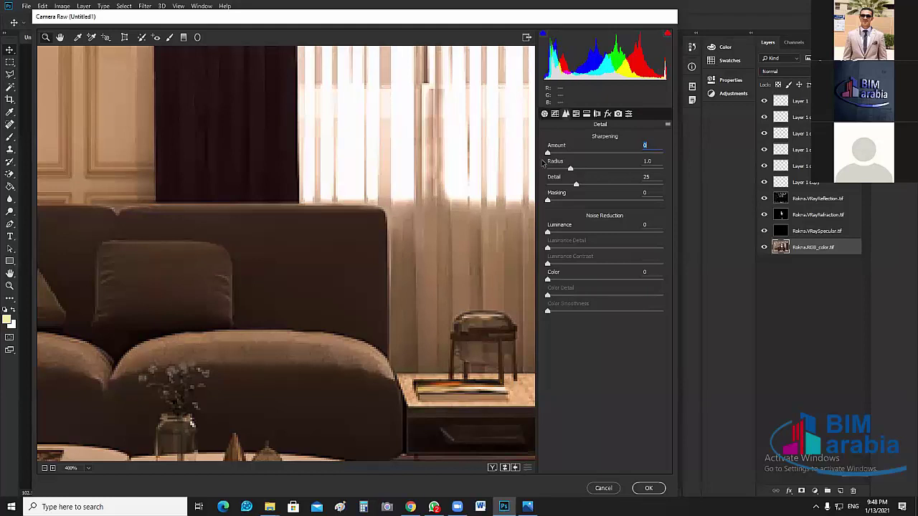
drag(548, 153, 563, 153)
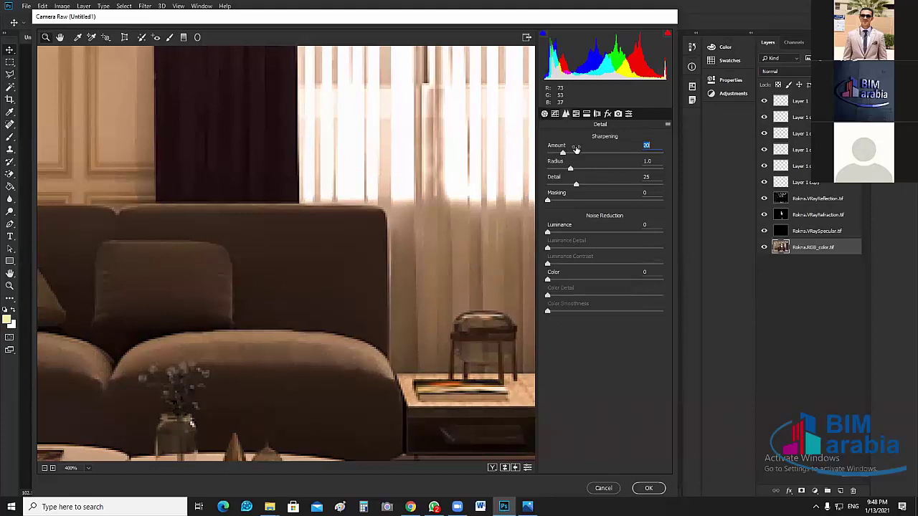
click(573, 154)
click(590, 154)
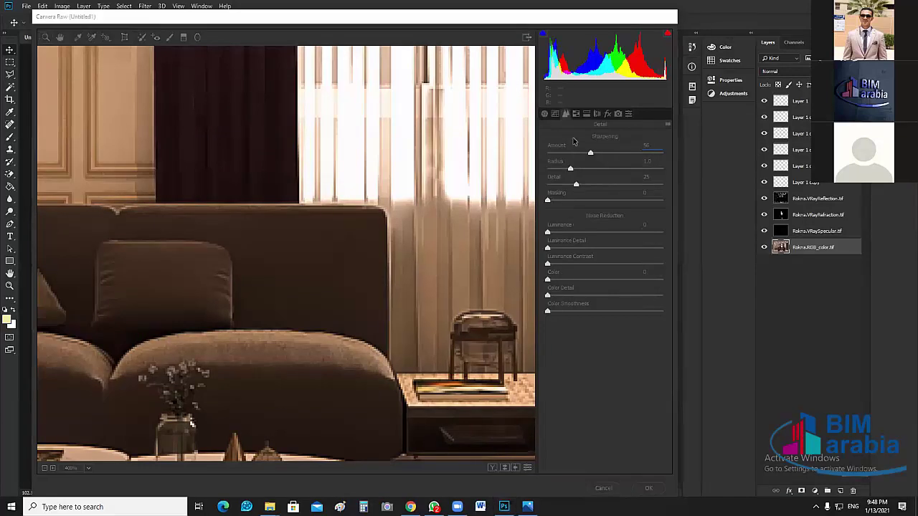
click(611, 160)
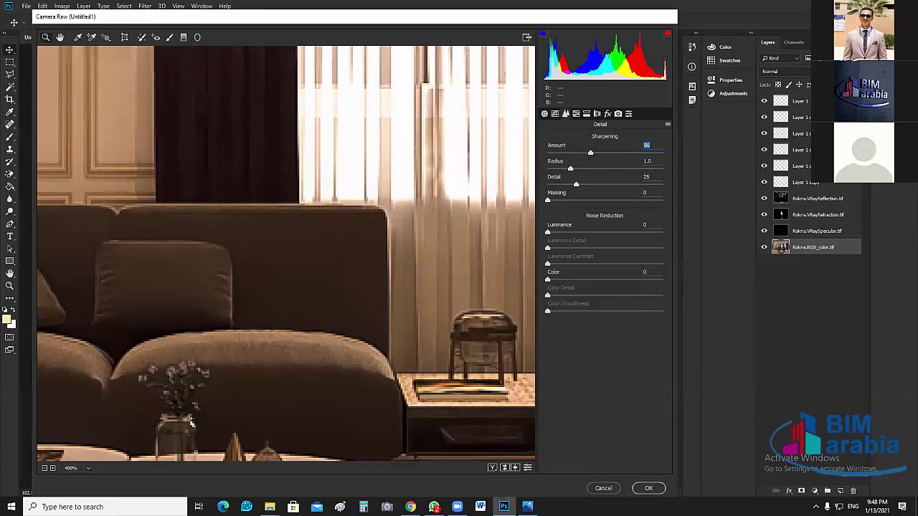
Switch to Photos to examine the bedroom render's wall ornaments, ceiling relief and chandelier up close, and return to Photoshop.
key(alt+Tab)
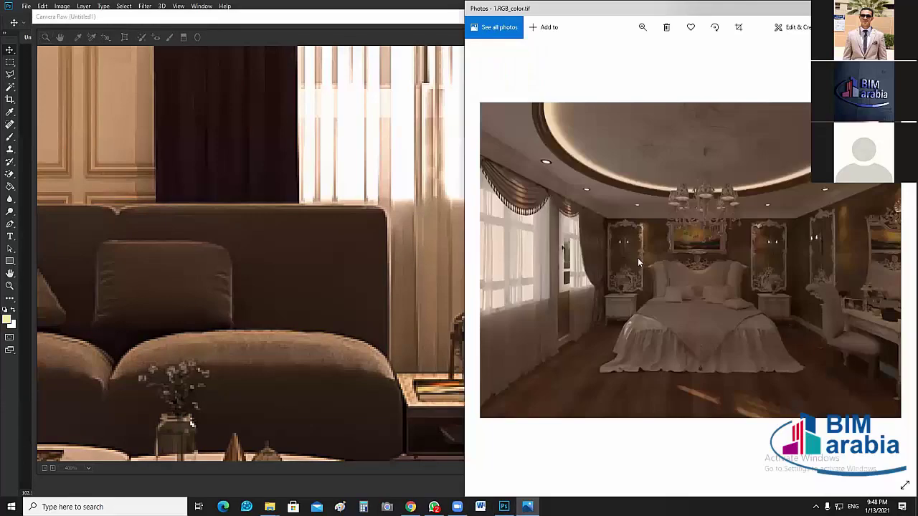
double_click(587, 125)
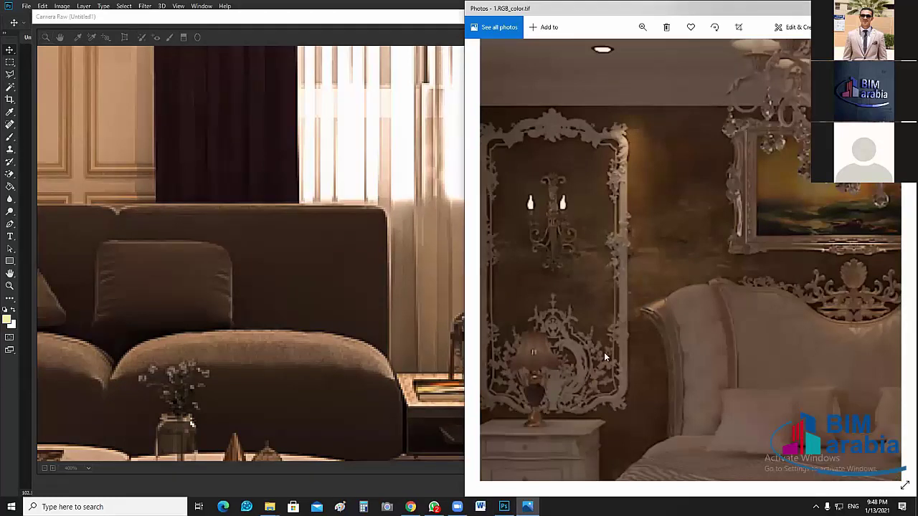
scroll(605, 354, down, 1)
double_click(695, 150)
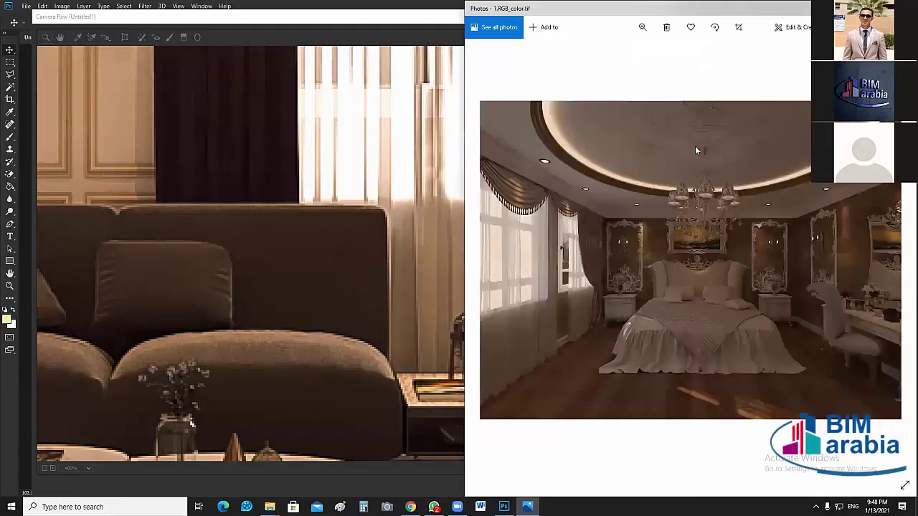
scroll(707, 128, up, 1)
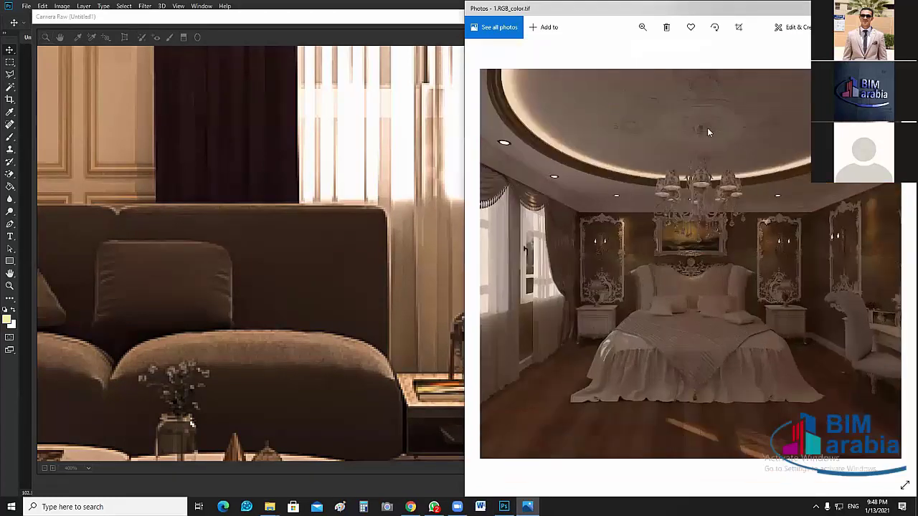
scroll(725, 111, up, 1)
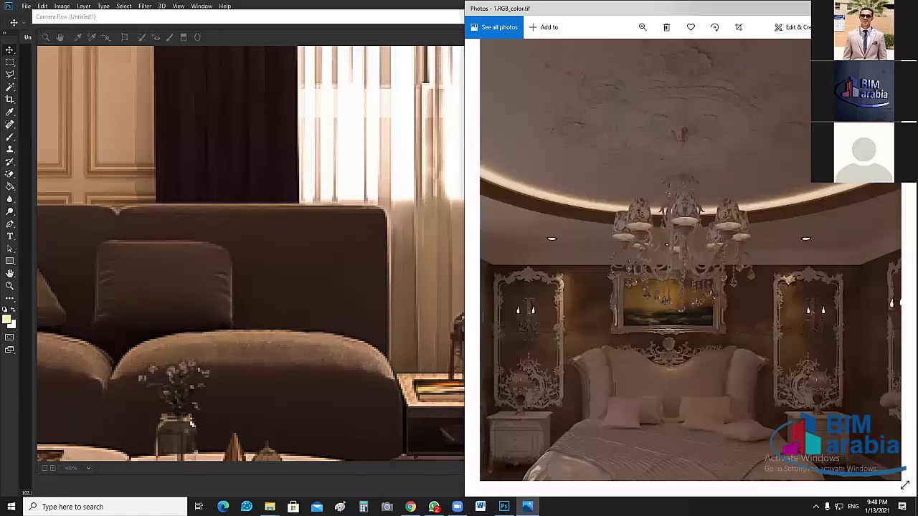
key(alt+Tab)
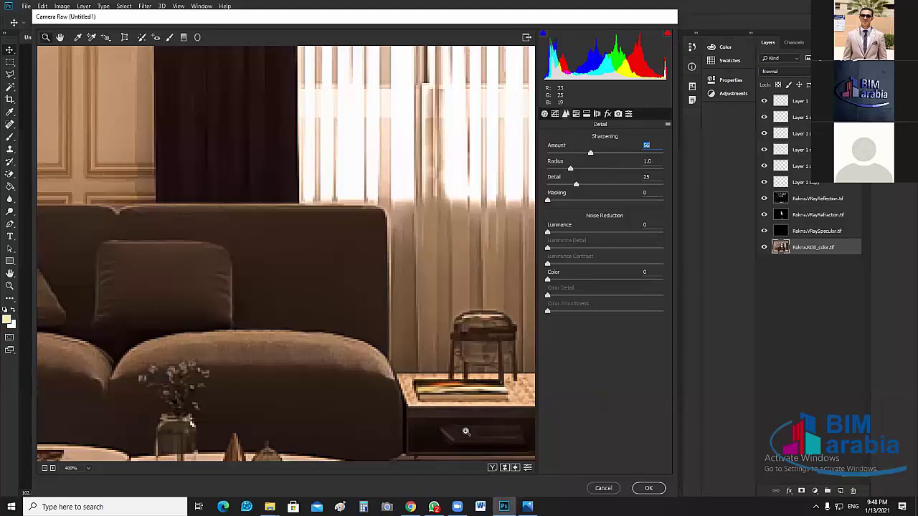
Inspect the sharpened carpet and chair edge at 1000% and fit the whole image in the preview again.
click(409, 292)
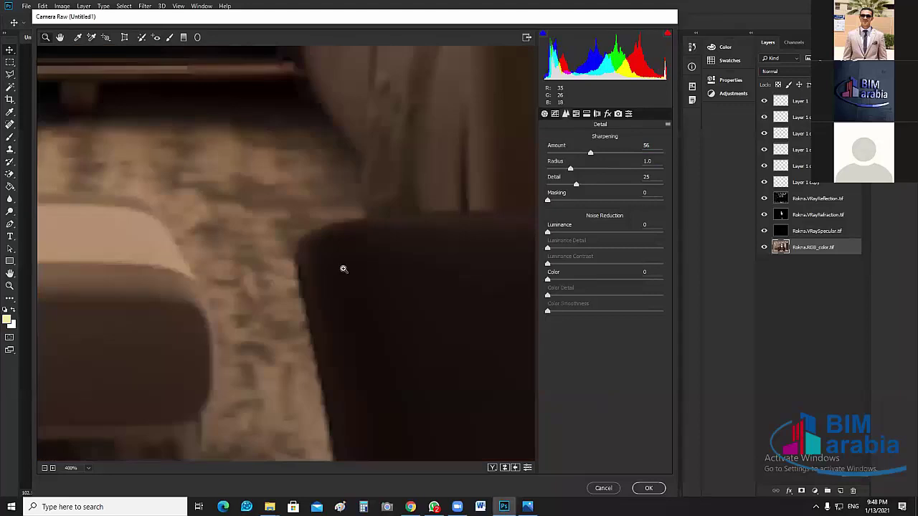
click(289, 263)
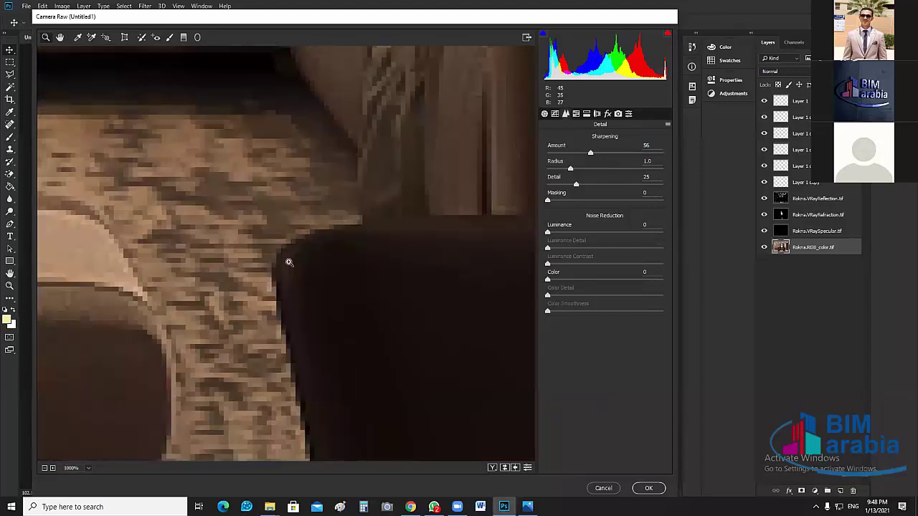
key(ctrl+0)
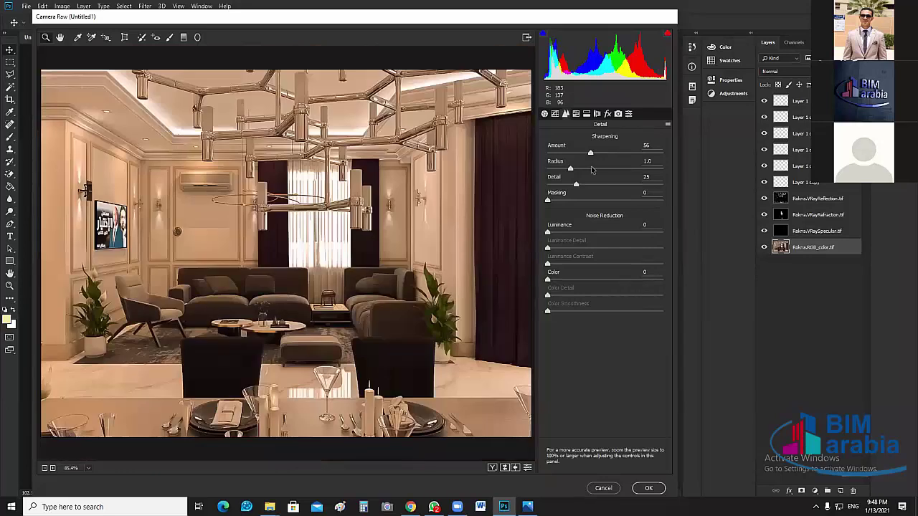
Compare the whole image with sharpening at 0 and set the sharpening amount to 150.
drag(591, 153, 548, 155)
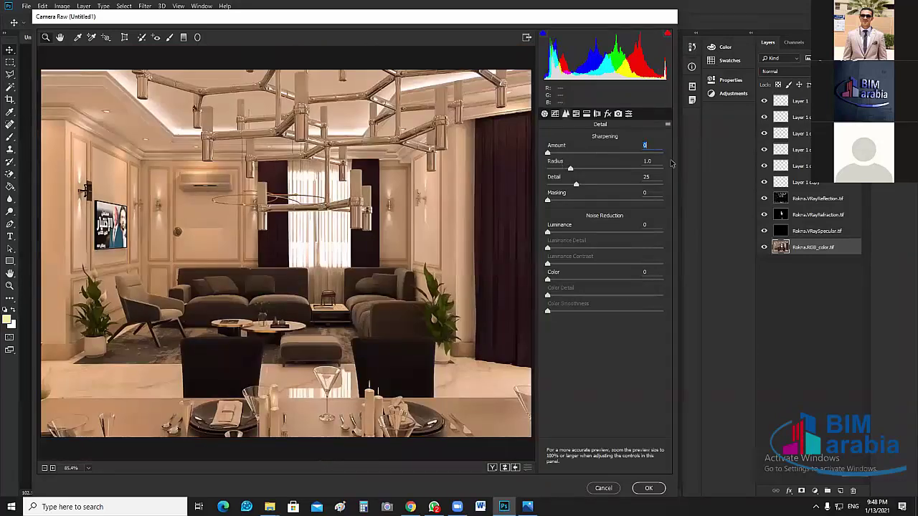
text(150)
key(Return)
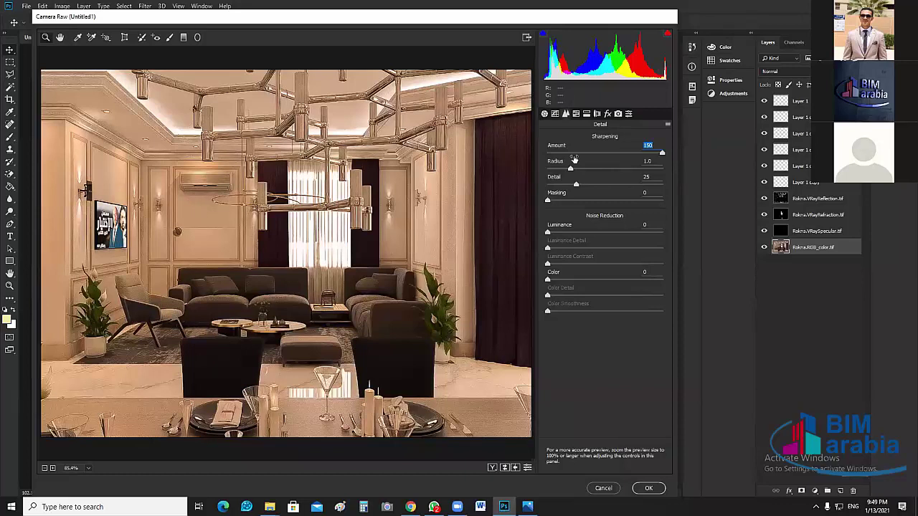
Reduce the sharpening amount to 33 and then set it to 10.
click(574, 159)
click(573, 154)
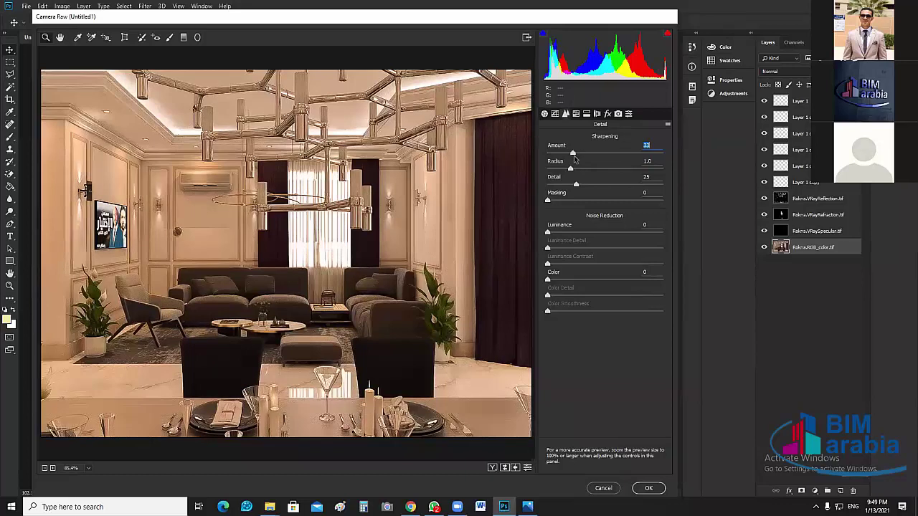
click(560, 152)
text(10)
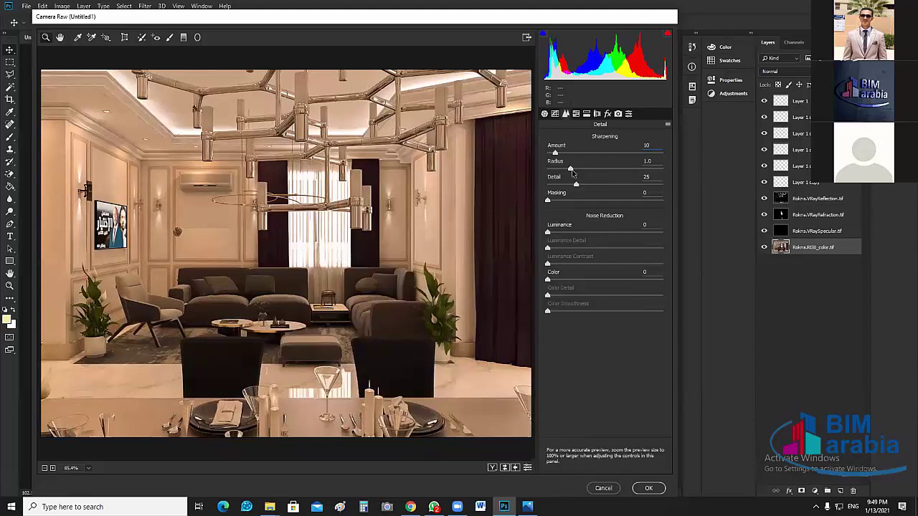
Try out the sharpening radius and masking, and set them back to 1 and 0.
drag(571, 168, 670, 182)
text(1)
click(579, 201)
text(0)
Compare luminance noise reduction of 13, 100 and 0, magnifying the ceiling corner and television wall to 200%.
click(562, 233)
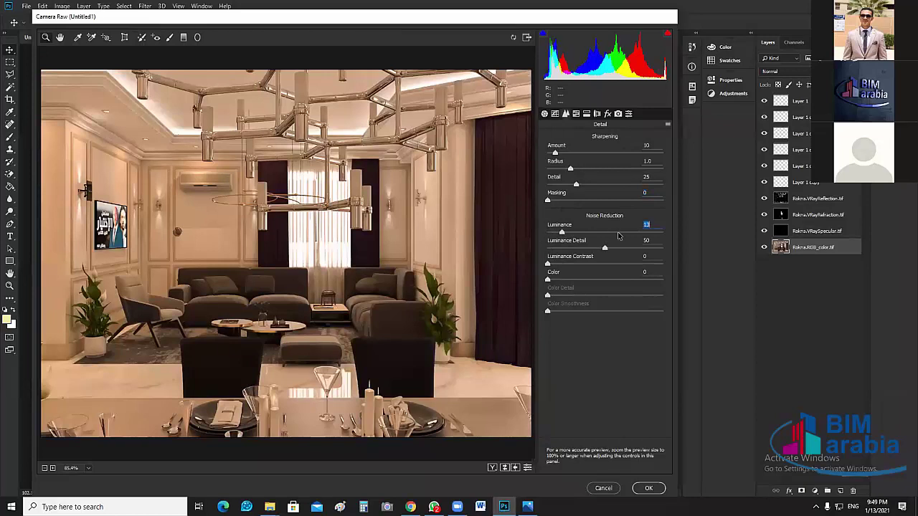
click(618, 234)
click(662, 232)
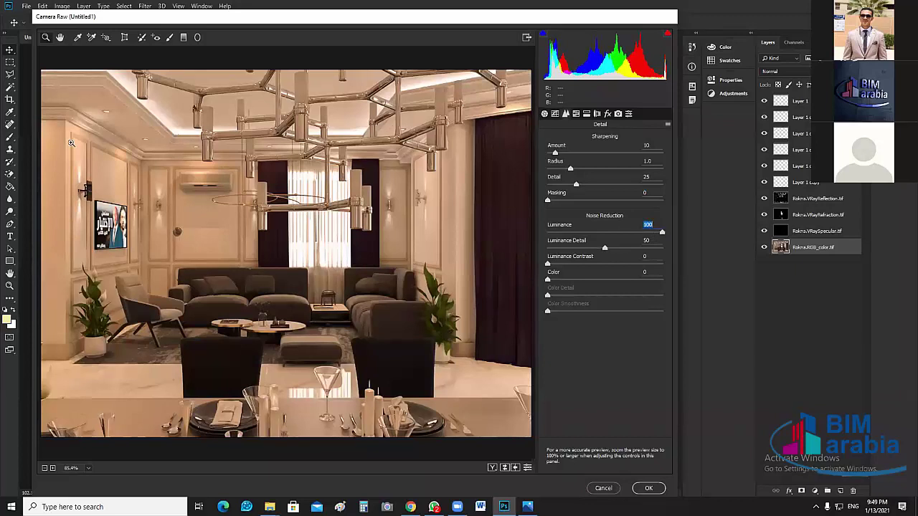
click(83, 105)
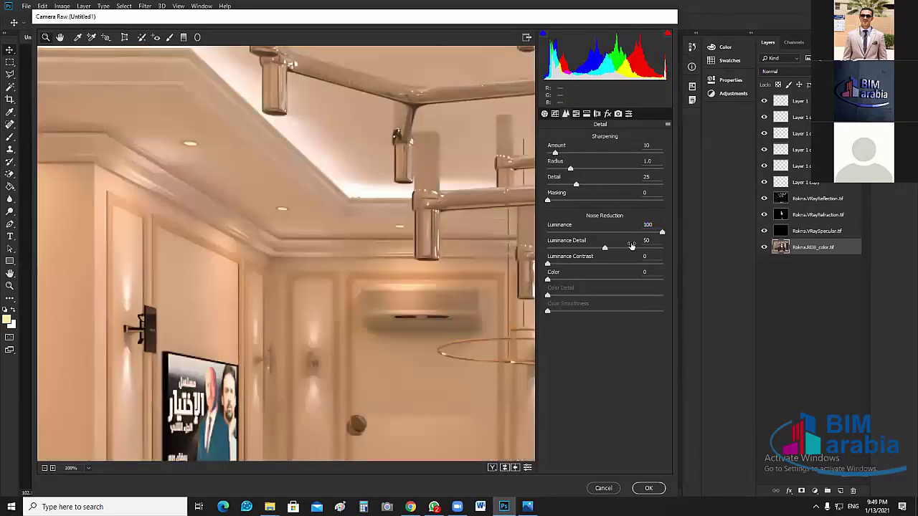
drag(662, 233, 595, 236)
text(0)
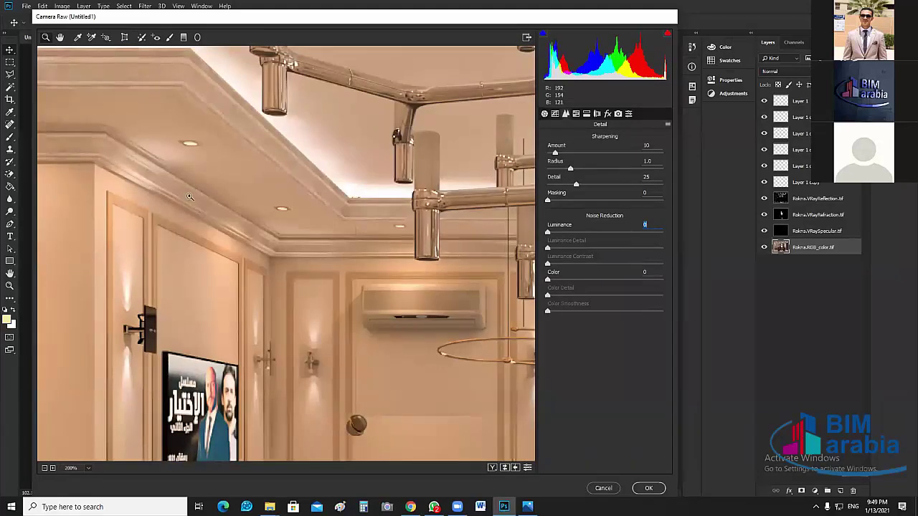
Try luminance noise reduction of 23 and 61 on the magnified ceiling, and set it to 50 and 60 on the whole image.
click(573, 234)
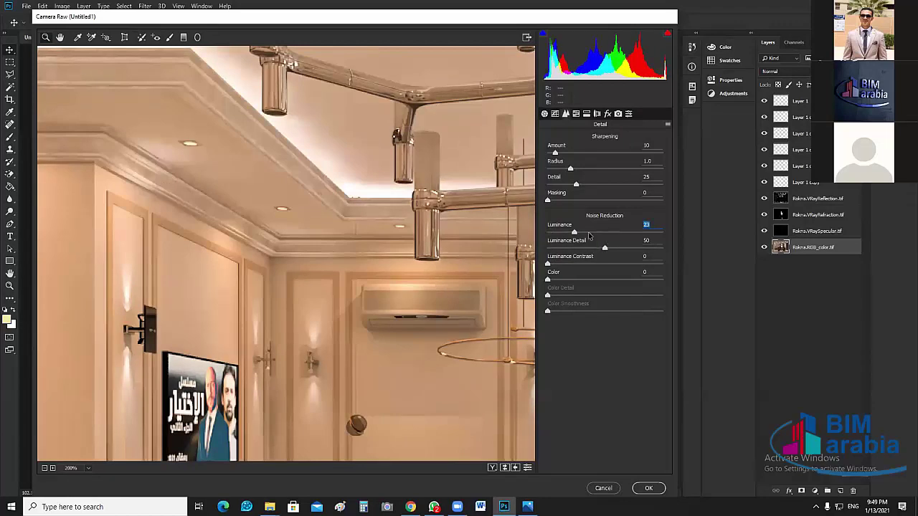
click(589, 234)
click(616, 232)
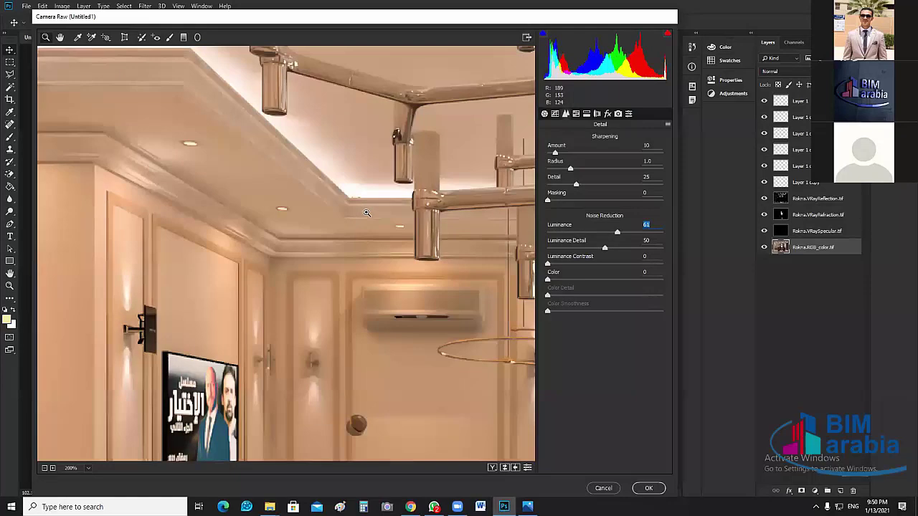
key(ctrl+0)
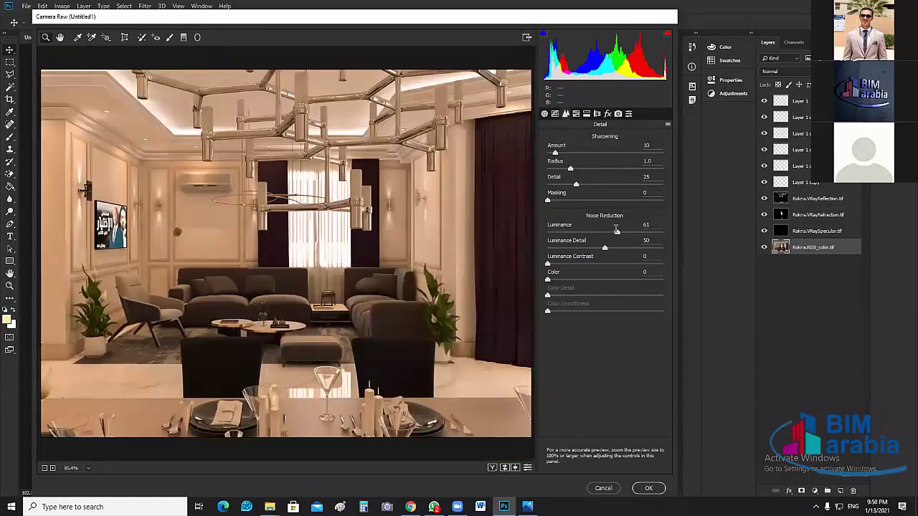
text(50)
click(651, 224)
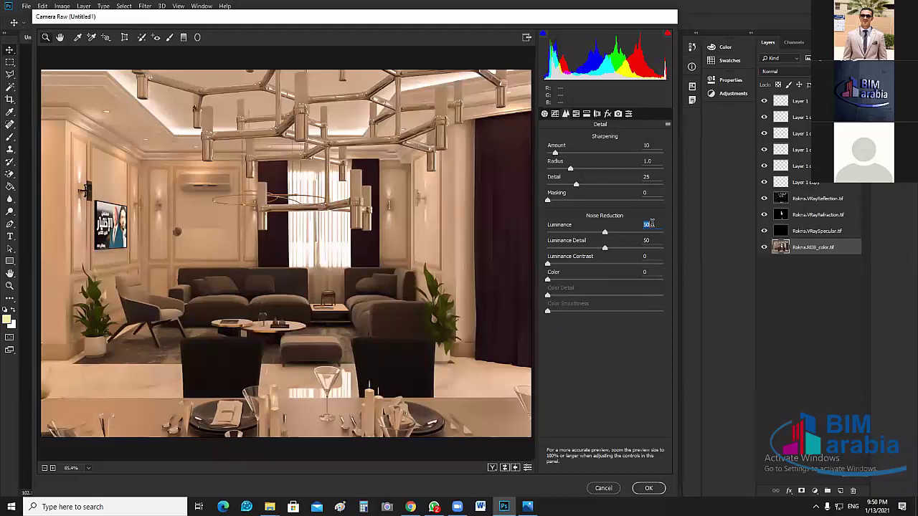
text(60)
Try a luminance contrast of 45 and higher in the noise reduction settings, and return it to 0.
drag(549, 265, 601, 274)
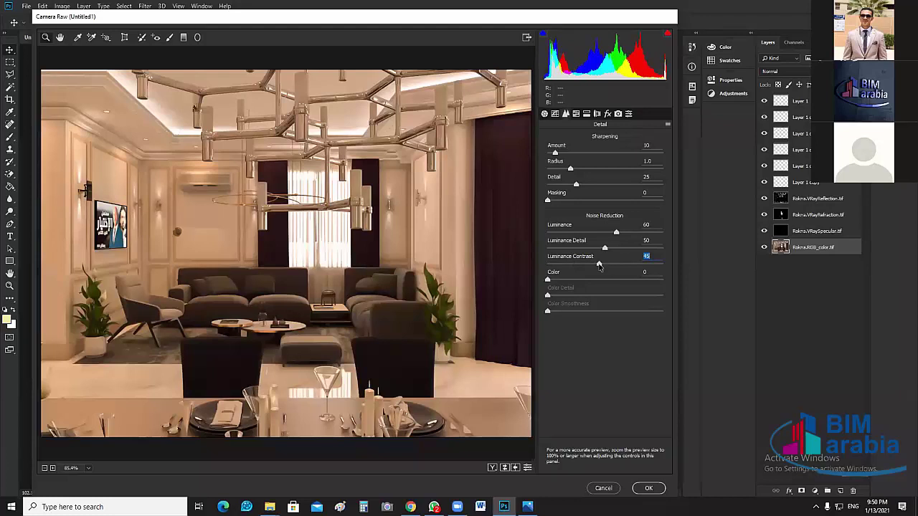
click(630, 265)
drag(630, 267, 535, 267)
Try an HSL yellow luminance of +54 and a grayscale conversion, and reset both.
click(577, 114)
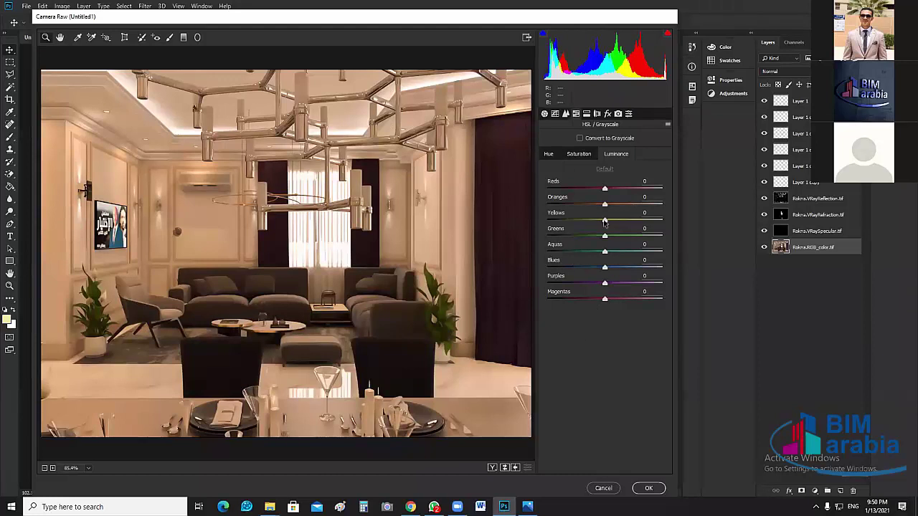
drag(604, 221, 635, 221)
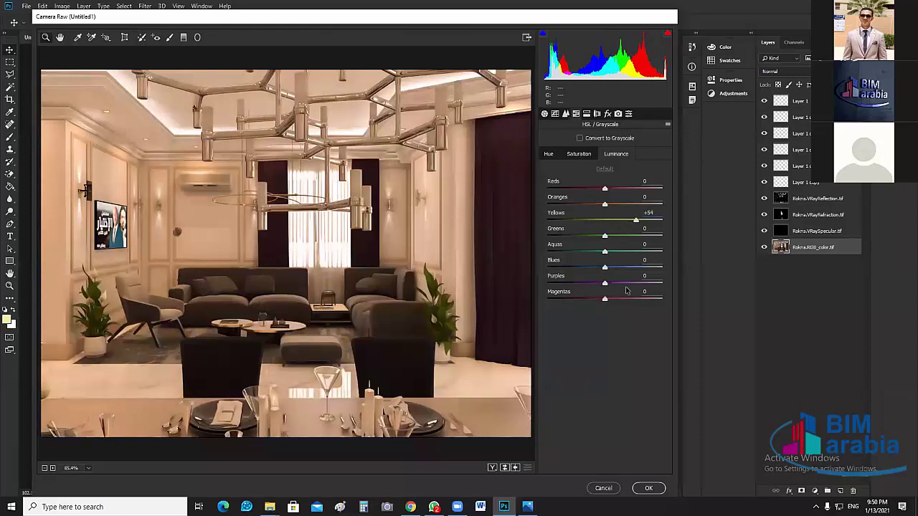
text(16)
key(Return)
text(0)
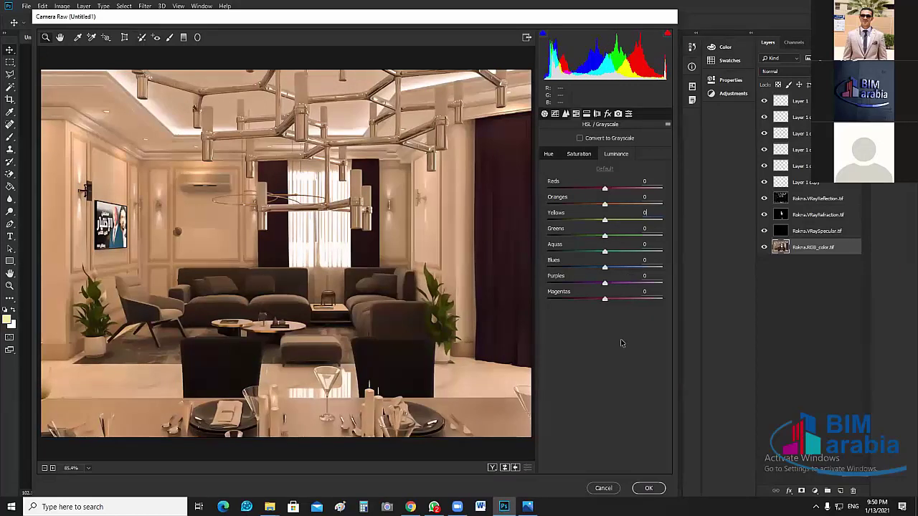
click(580, 138)
click(579, 139)
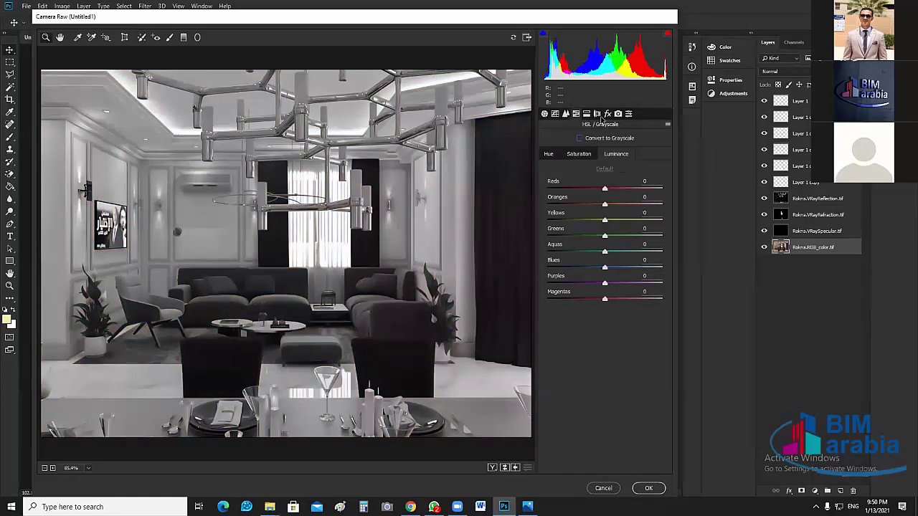
Compare the image with luminance noise reduction at 0 and set it to 10.
click(566, 114)
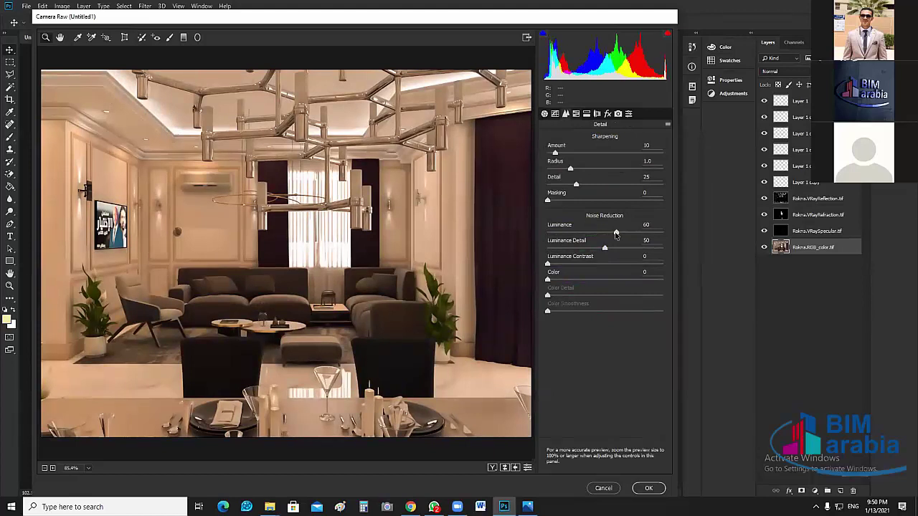
drag(616, 232, 586, 232)
text(0)
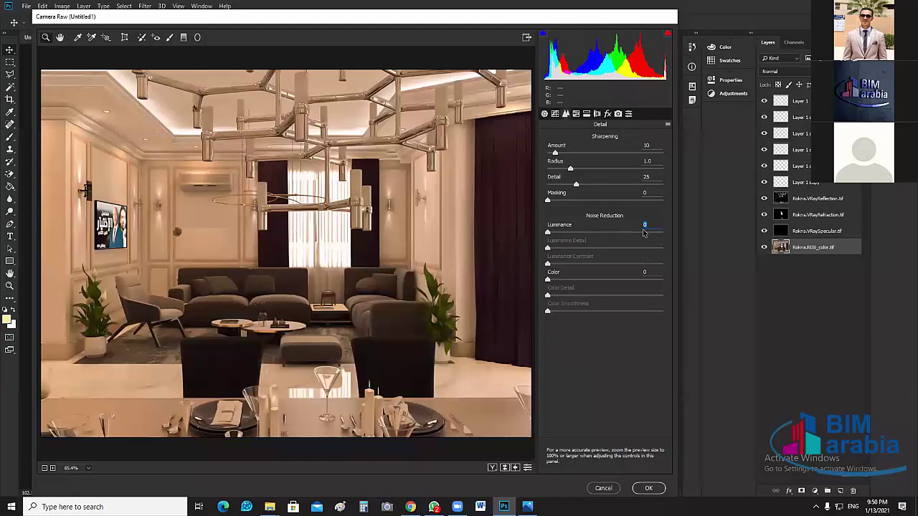
text(10)
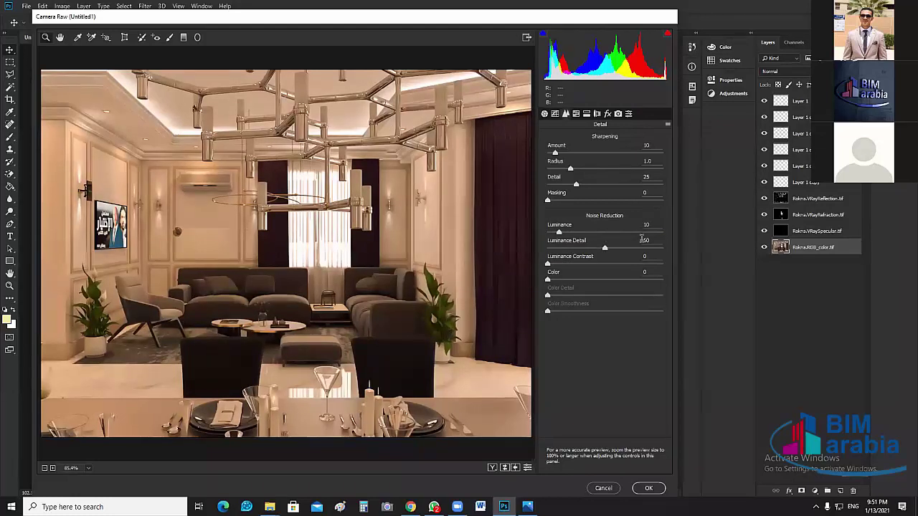
Try positive and negative lens distortion amounts on the whole image, starting with +100.
click(586, 115)
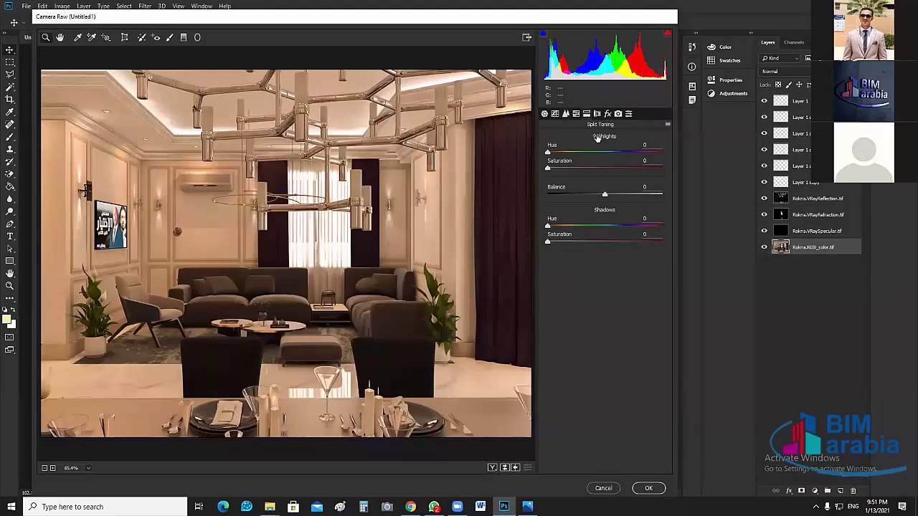
key(ctrl+alt+6)
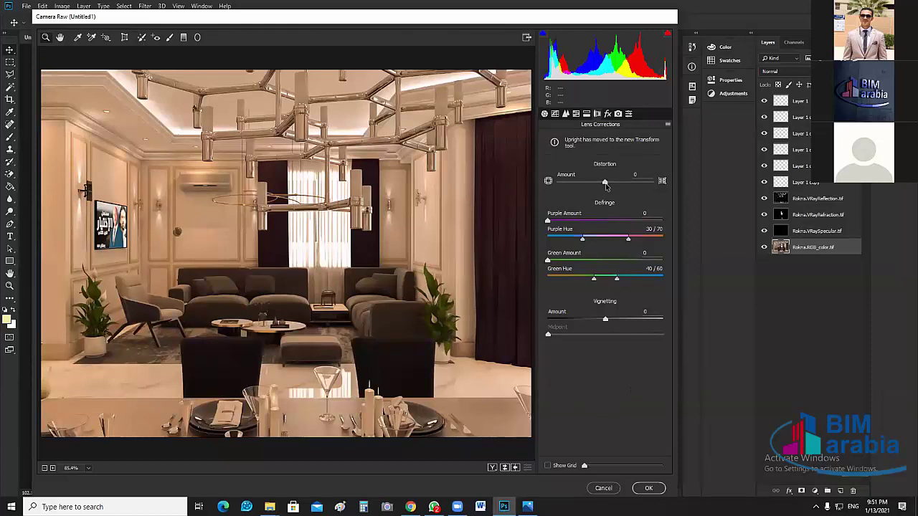
drag(606, 182, 658, 189)
text(-100)
key(Return)
click(579, 192)
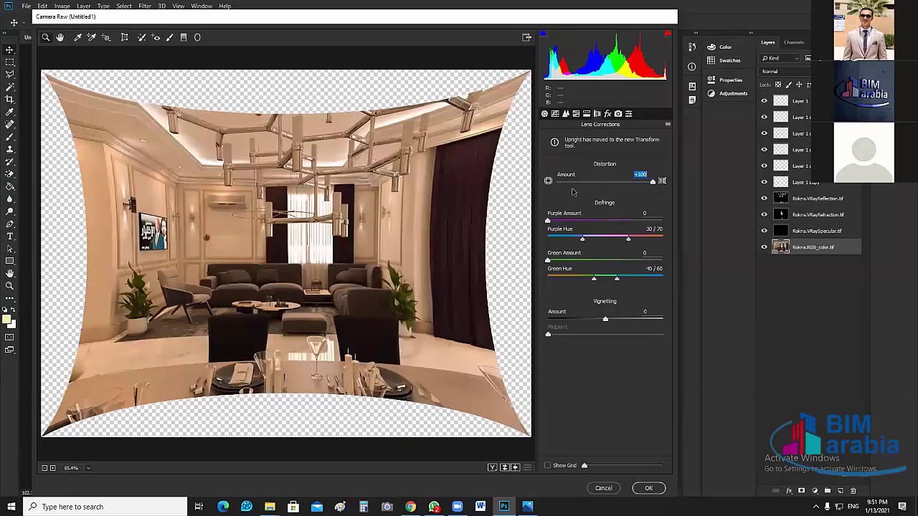
click(561, 193)
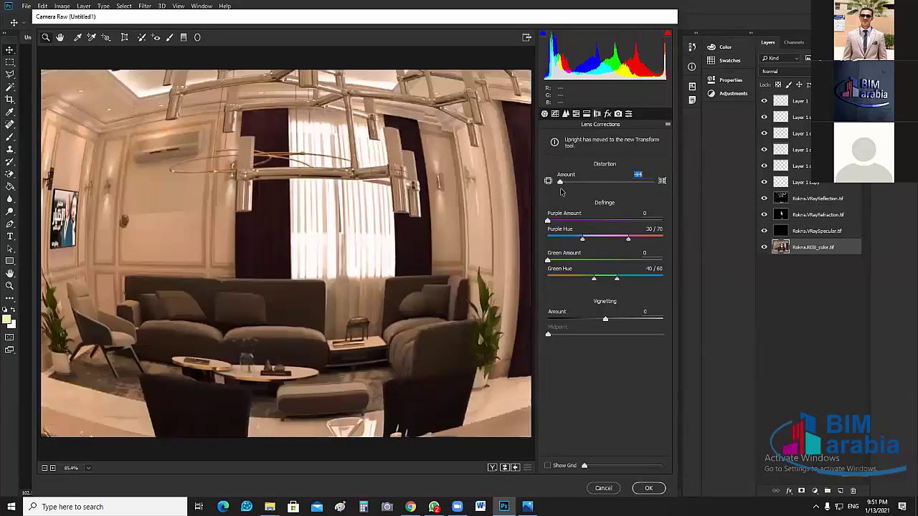
click(645, 182)
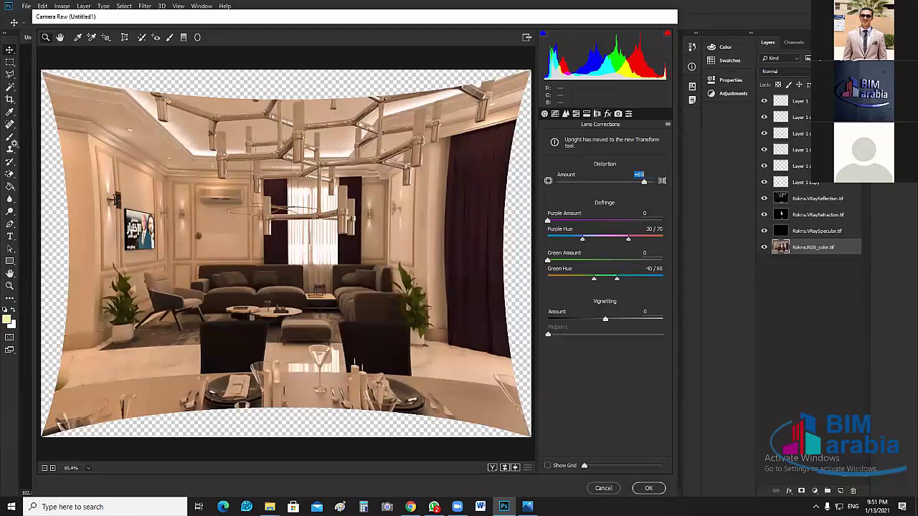
Set the lens distortion to +100, compare it with negative values, and reset the amount to 0.
text(100)
key(Return)
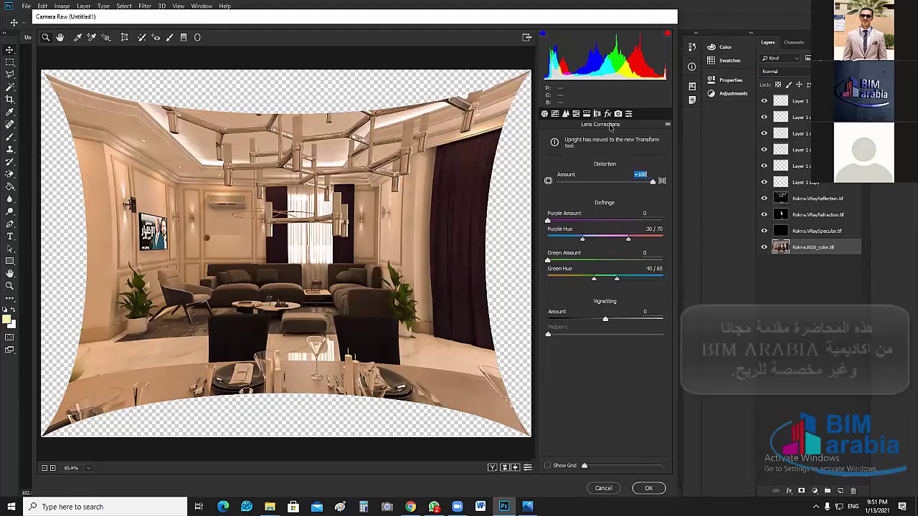
key(ctrl)
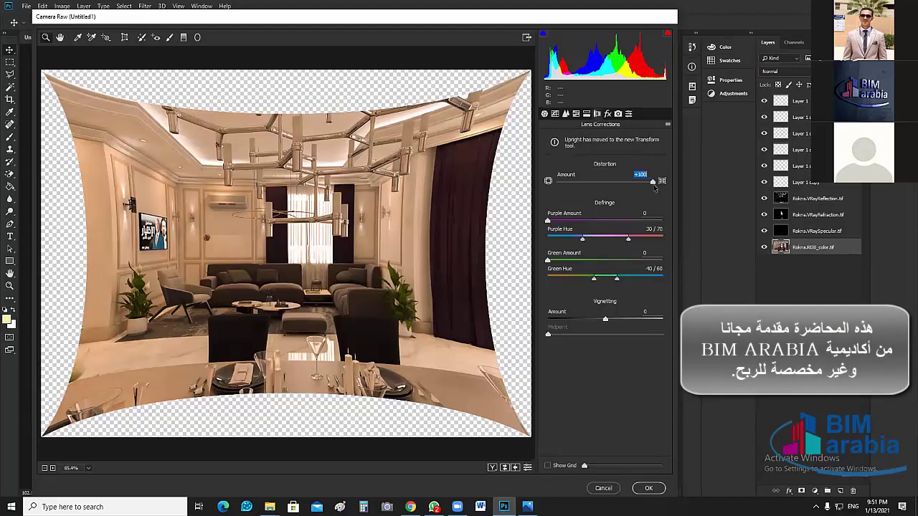
drag(655, 182, 556, 188)
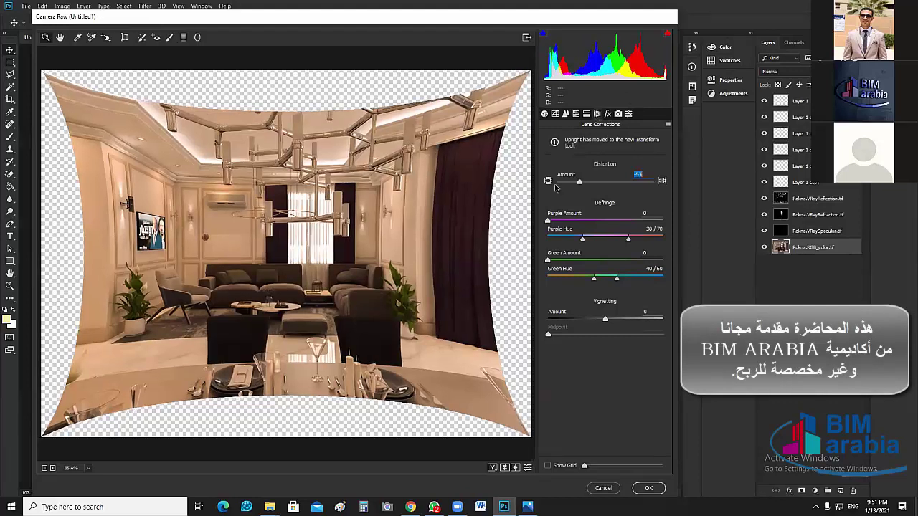
drag(631, 188, 649, 195)
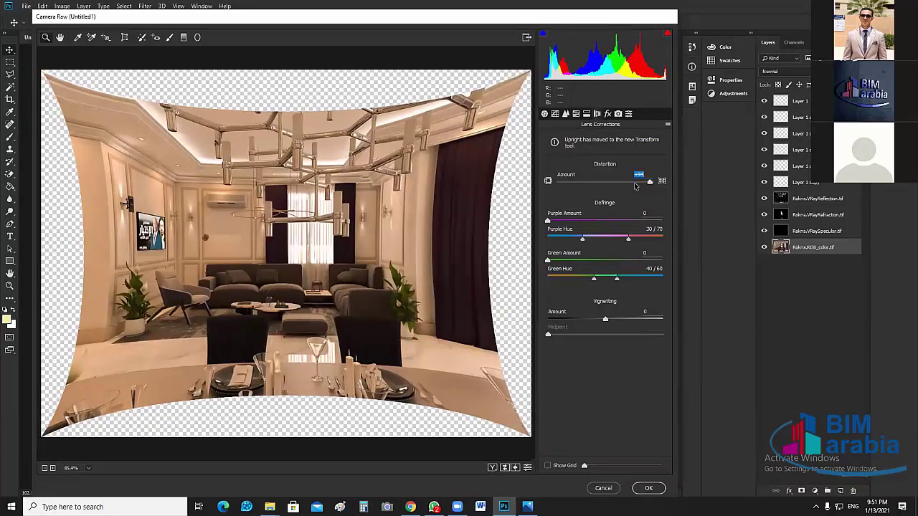
text(0)
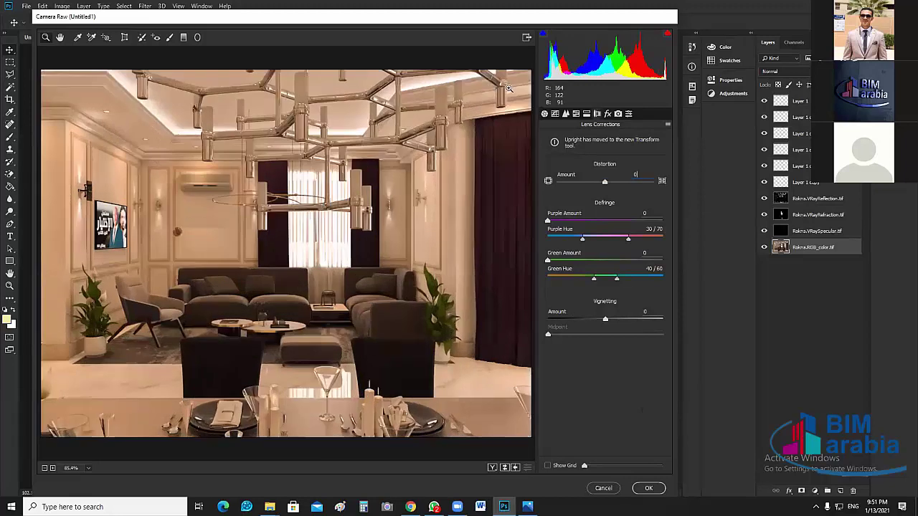
Compare lens vignetting amounts of -100 and +100 at the image corners.
click(605, 321)
drag(555, 330, 553, 328)
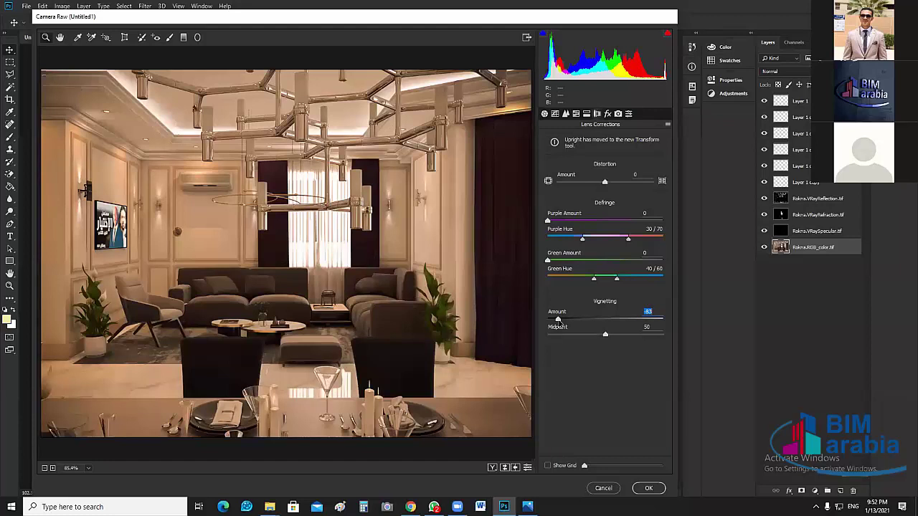
drag(558, 323, 526, 324)
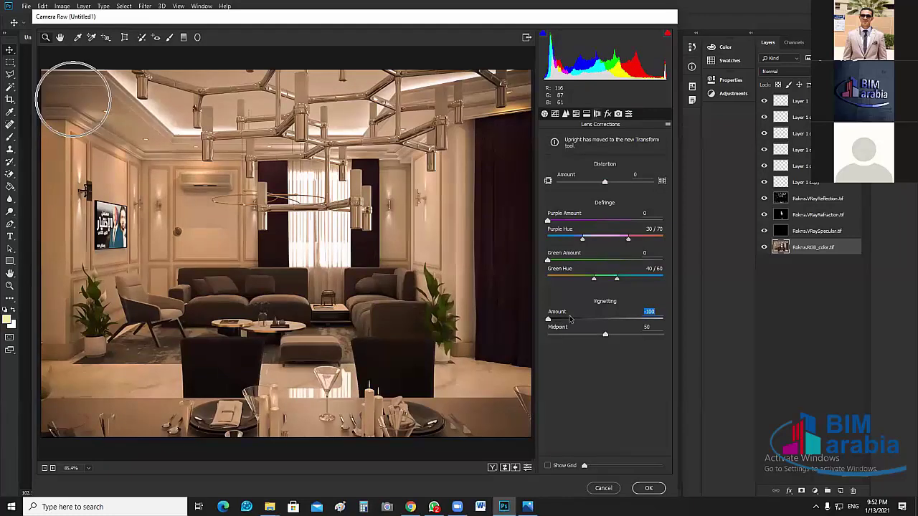
drag(548, 321, 661, 320)
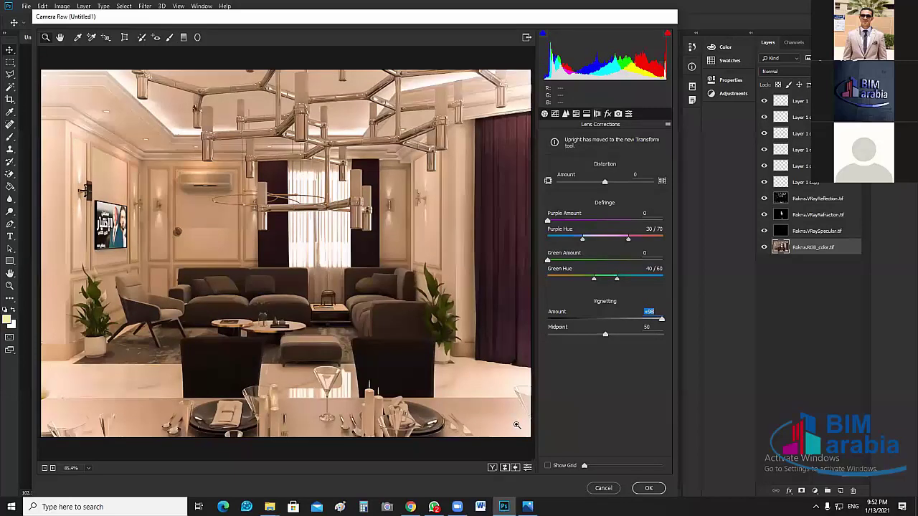
key(Up)
key(Up)
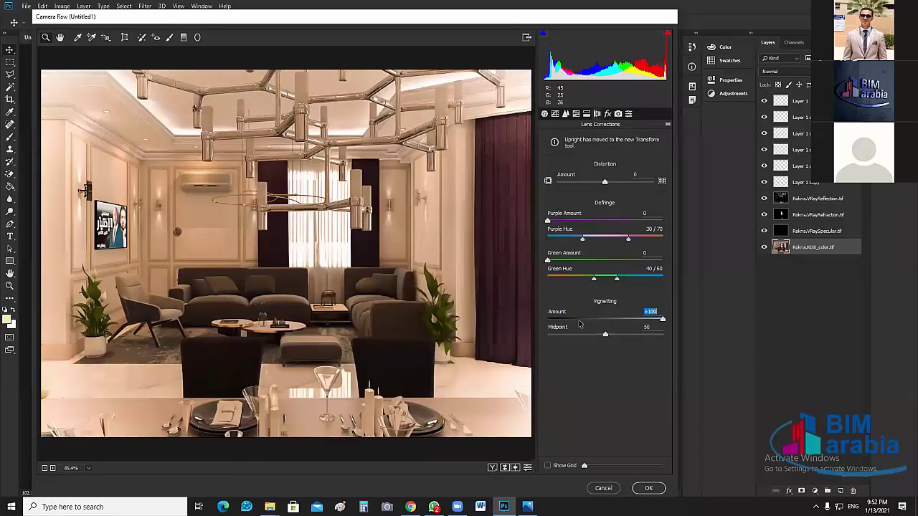
Try lens vignetting amounts of -46 and -63 and set the amount to -13.
click(578, 320)
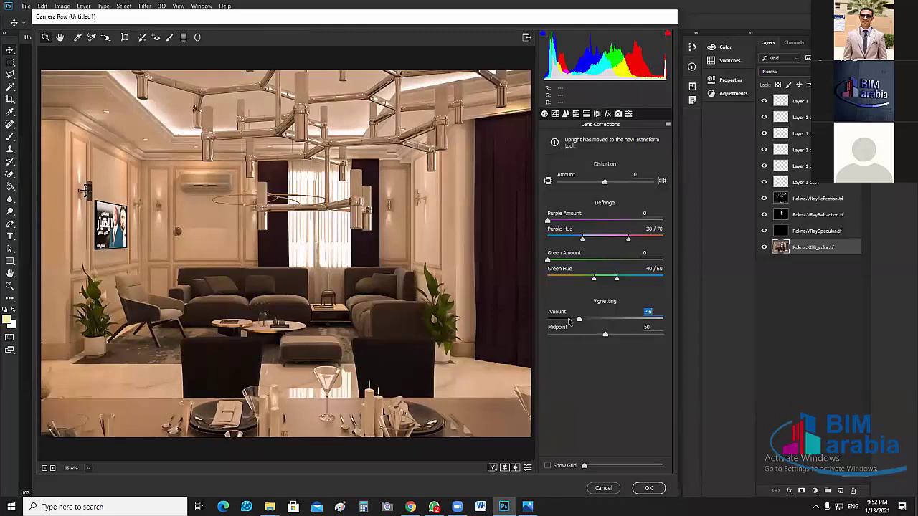
click(569, 320)
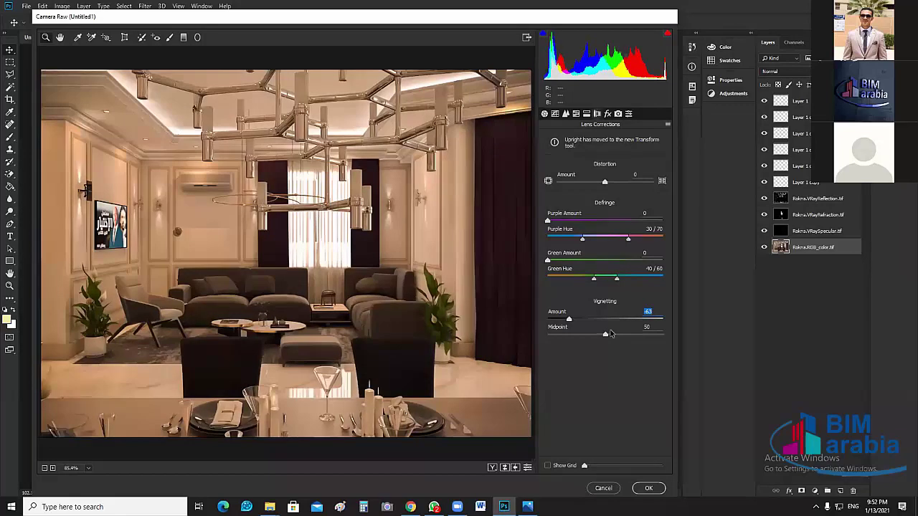
click(599, 323)
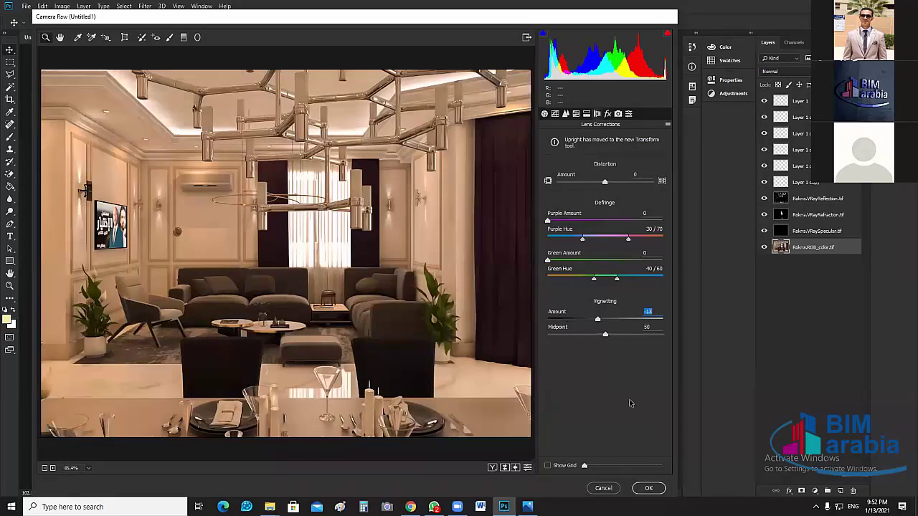
Reset the lens vignetting amount to 0 and look through the Effects, Camera Calibration, Presets, Tone Curve and HSL / Grayscale settings.
text(0)
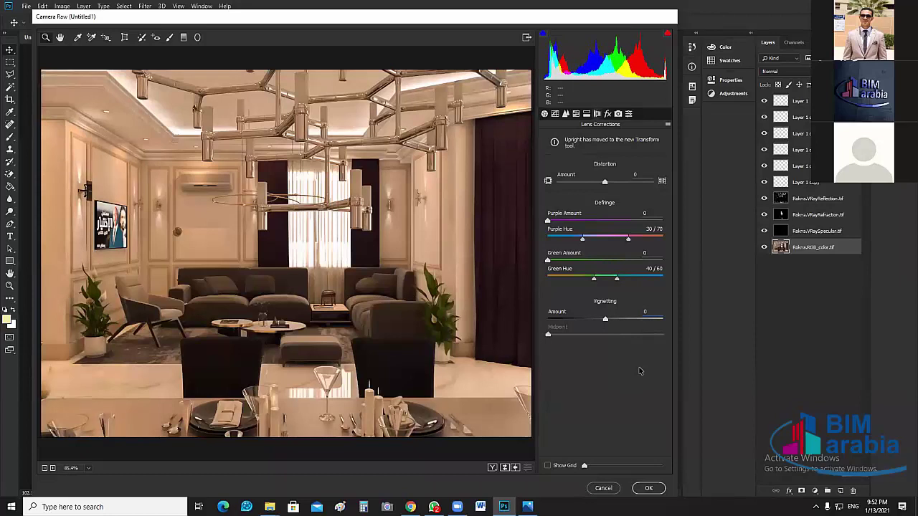
click(608, 114)
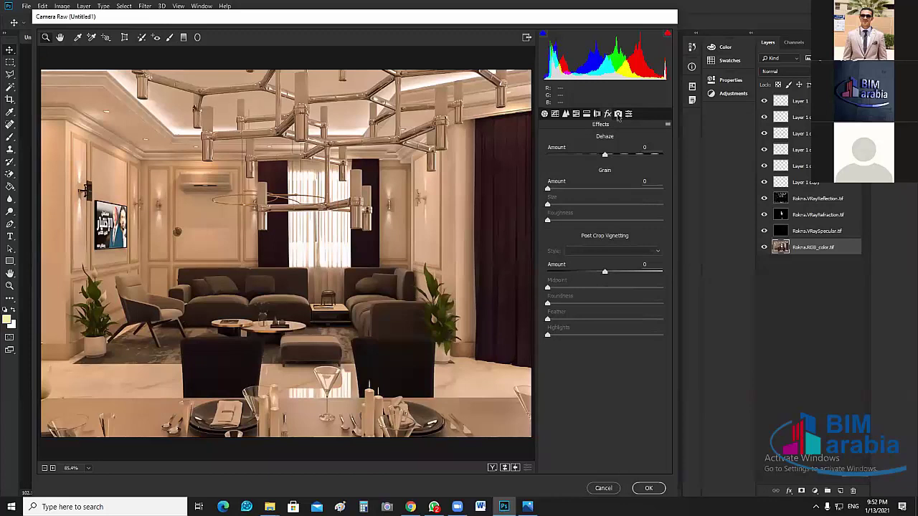
click(617, 114)
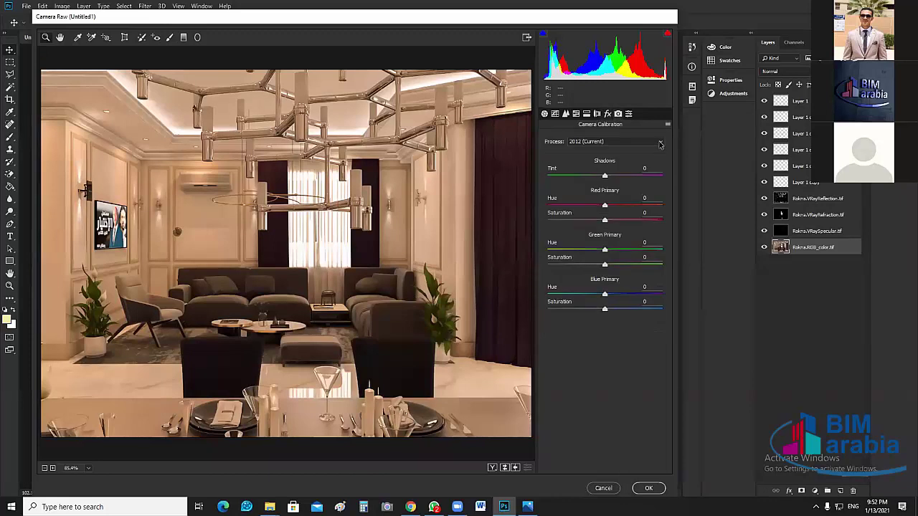
click(660, 144)
click(629, 113)
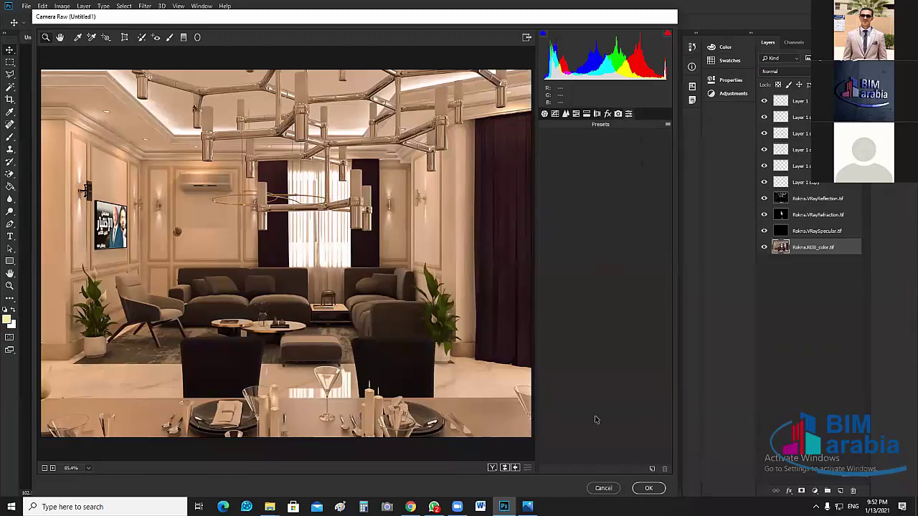
click(555, 113)
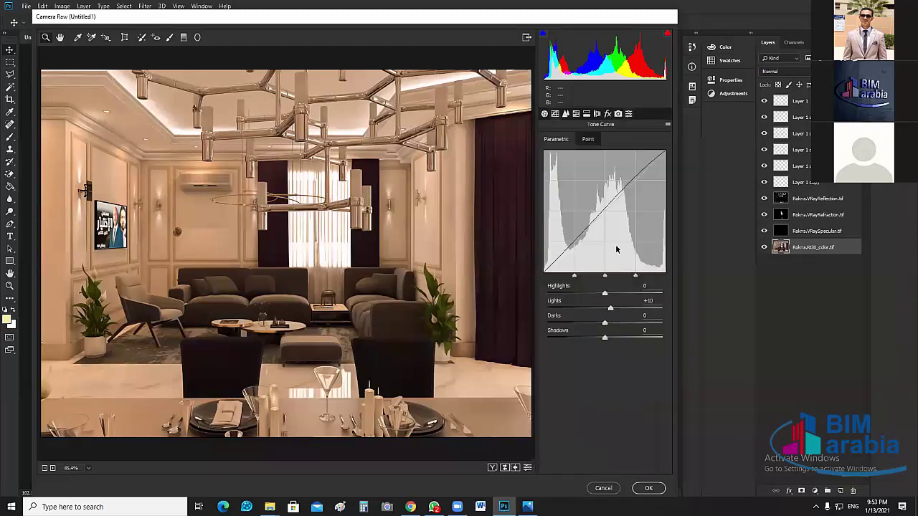
drag(632, 299, 653, 302)
click(576, 114)
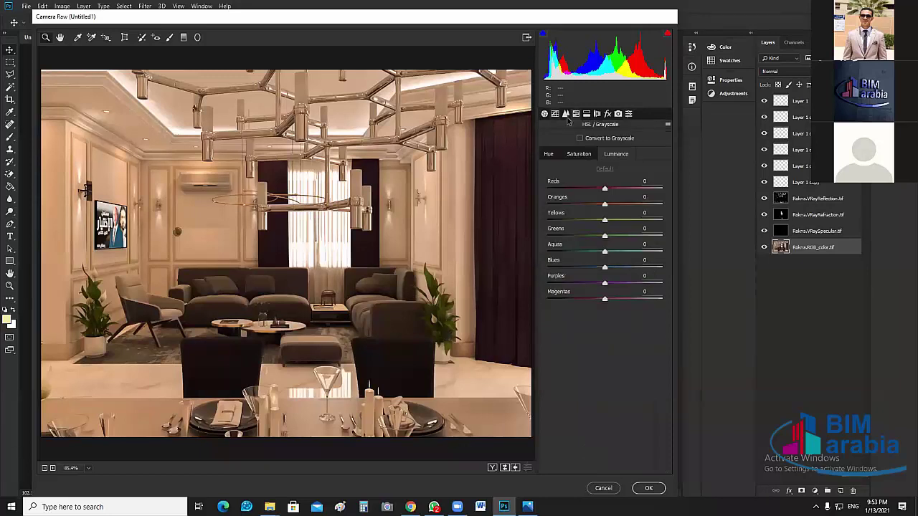
Try several luminance detail values for the noise reduction, including 100, and set it to 23.
click(566, 113)
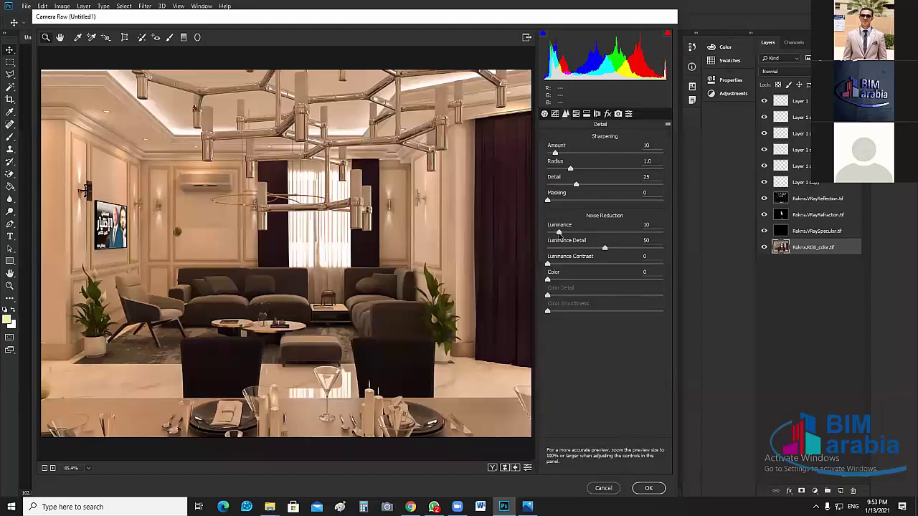
drag(605, 248, 603, 248)
click(567, 248)
key(Up)
key(Up)
click(611, 248)
click(662, 248)
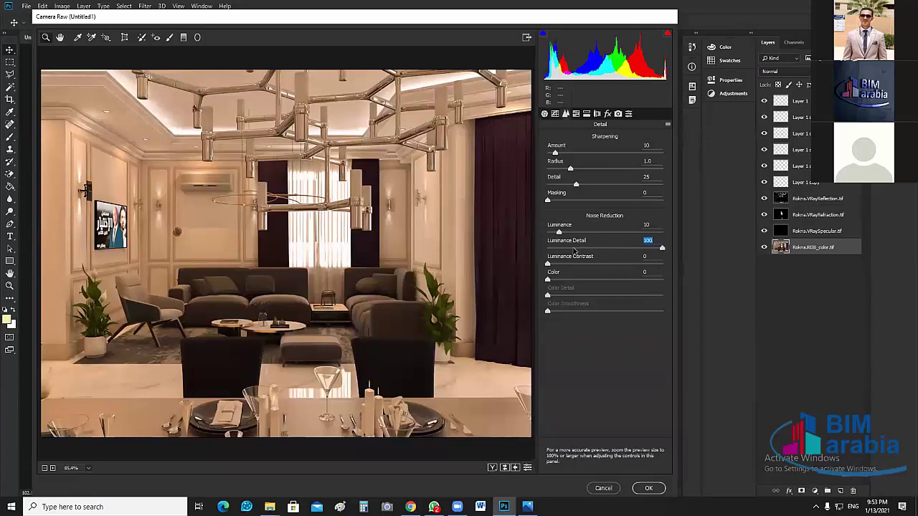
click(573, 249)
Set the luminance noise reduction to 10 and the sharpening amount to 19.
drag(559, 233, 543, 236)
text(10)
click(564, 154)
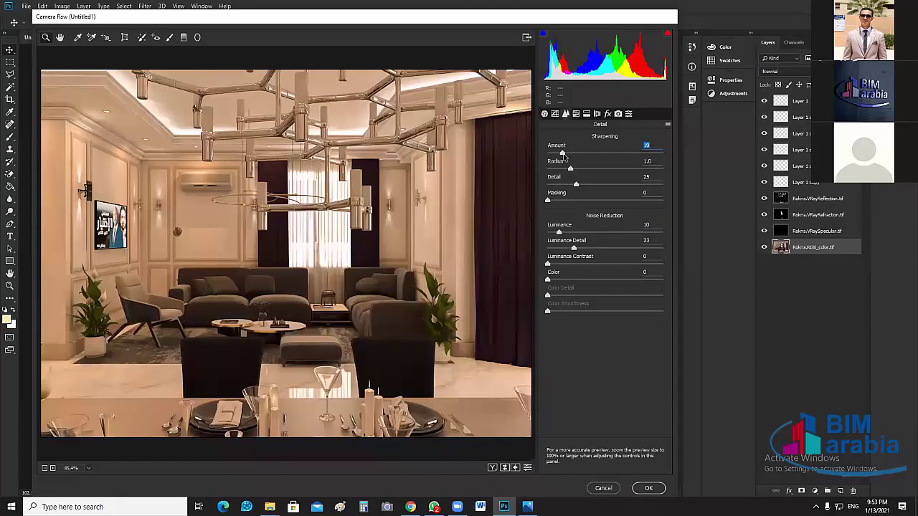
drag(572, 161, 583, 159)
Return to the Basic adjustments and raise the contrast to +41.
click(555, 114)
click(576, 113)
click(544, 113)
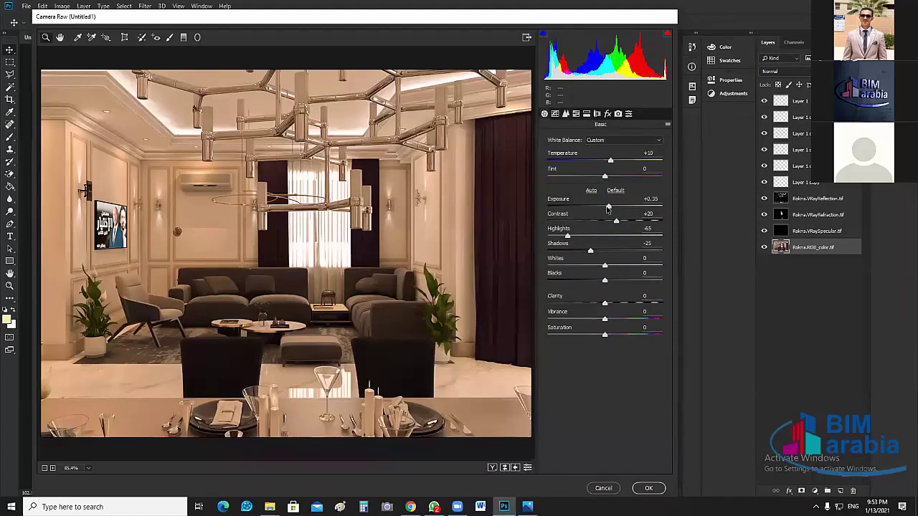
drag(616, 223, 630, 223)
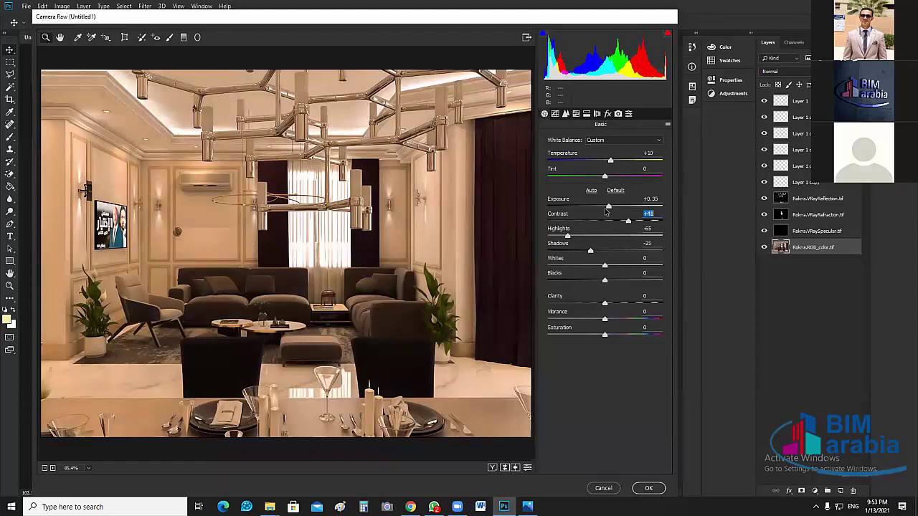
Try an exposure of +0.90 and bring it down to +0.10.
drag(608, 206, 595, 206)
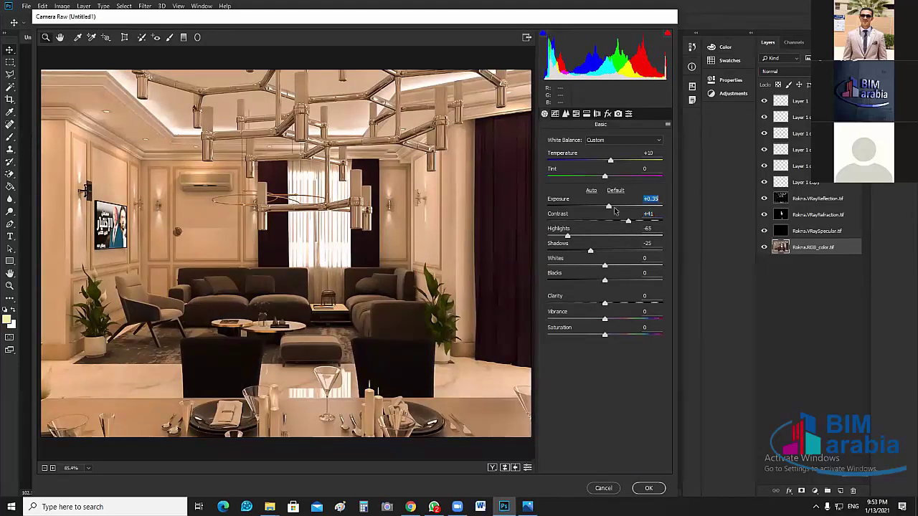
text(0.9)
key(Return)
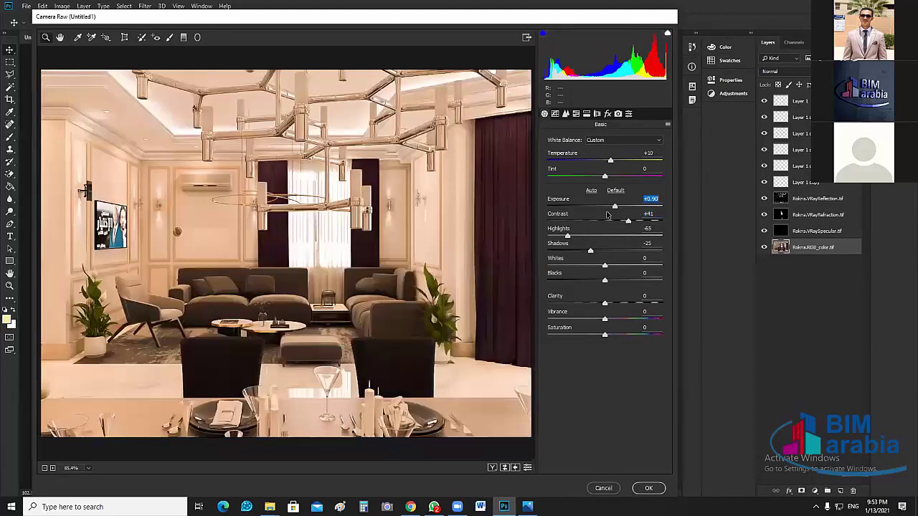
scroll(607, 214, down, 17)
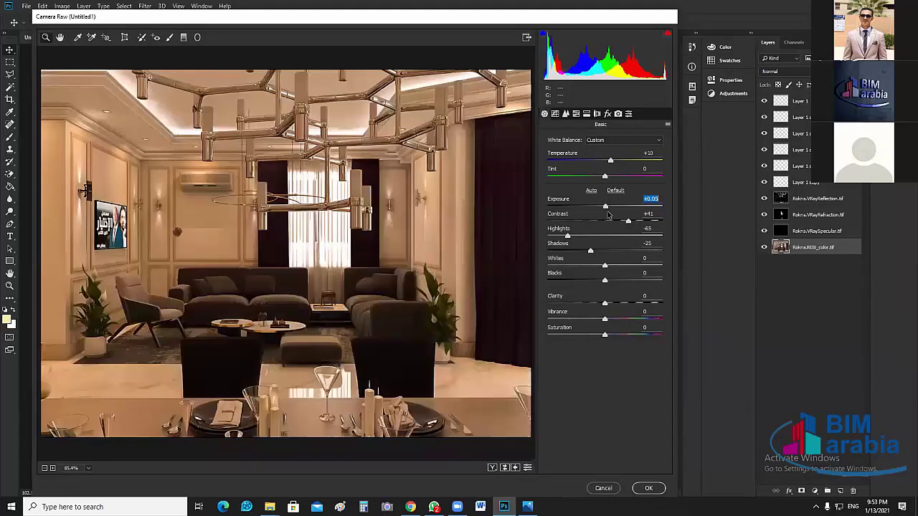
key(Up)
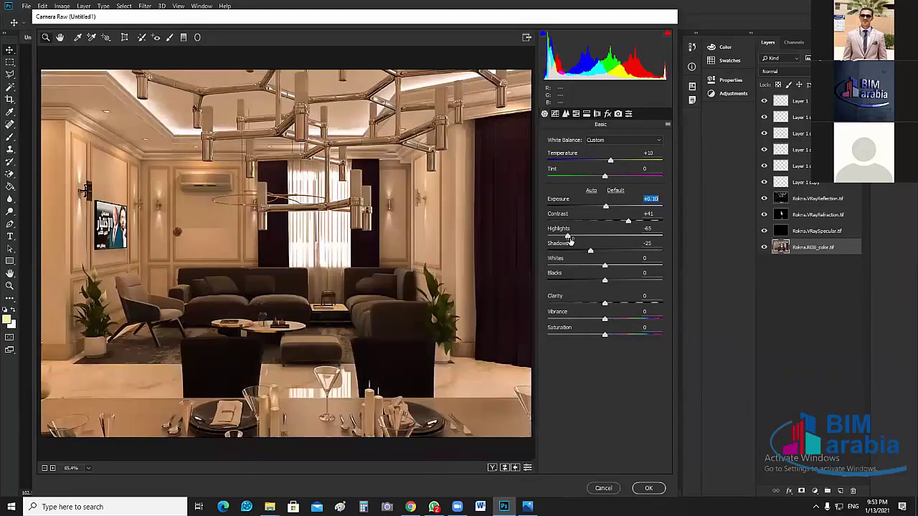
Set the highlights to -57 and apply the Camera Raw adjustments to the base colour layer.
click(571, 241)
drag(569, 236, 593, 236)
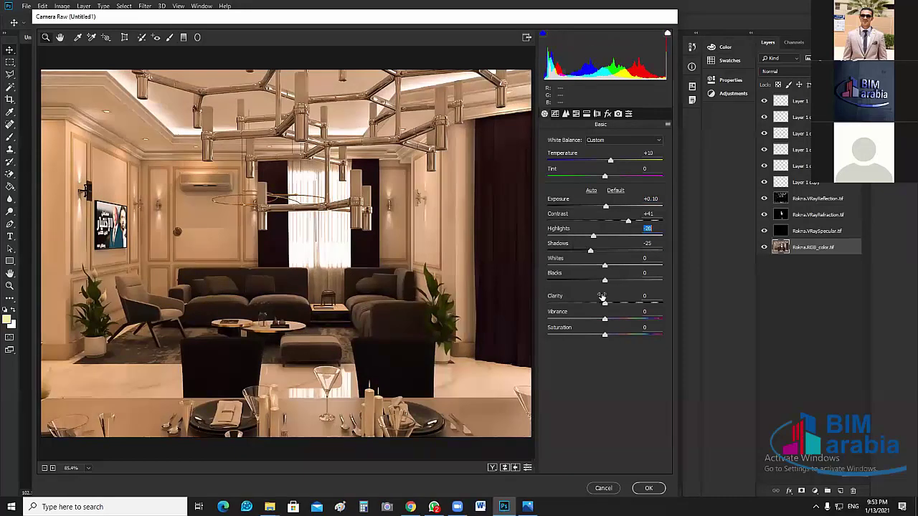
text(-57)
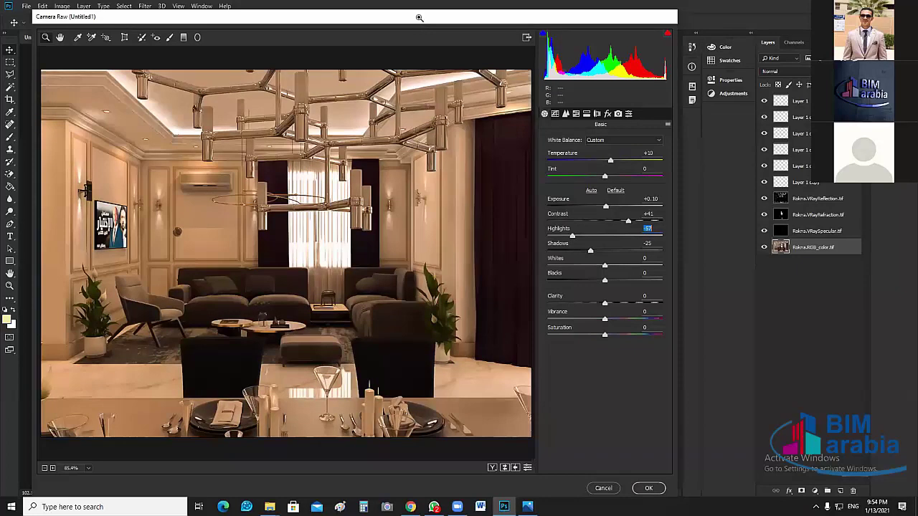
drag(358, 16, 700, 22)
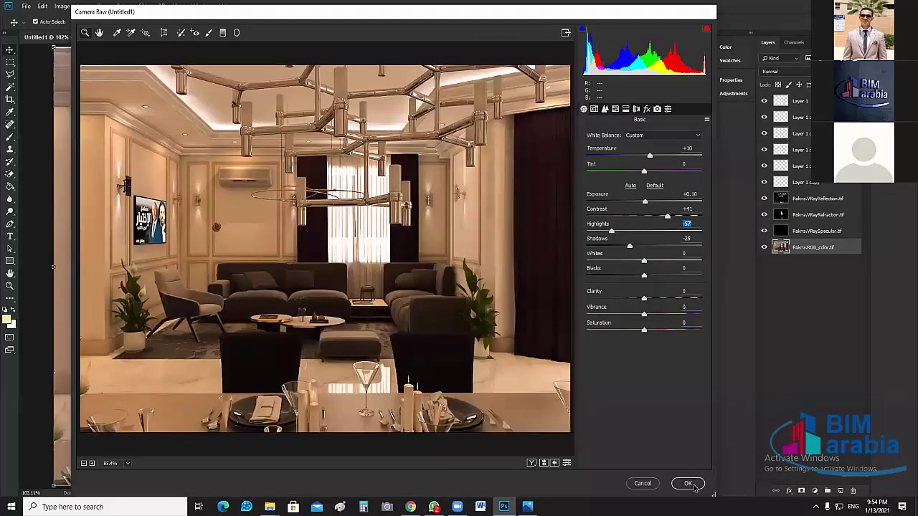
click(693, 486)
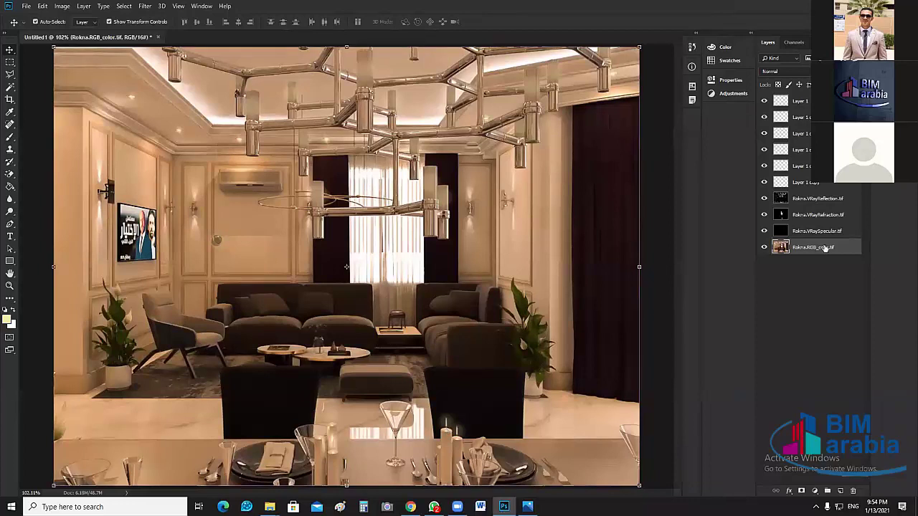
Check the contribution of the VRaySpecular and VRayRefraction layers by toggling their visibility.
click(764, 231)
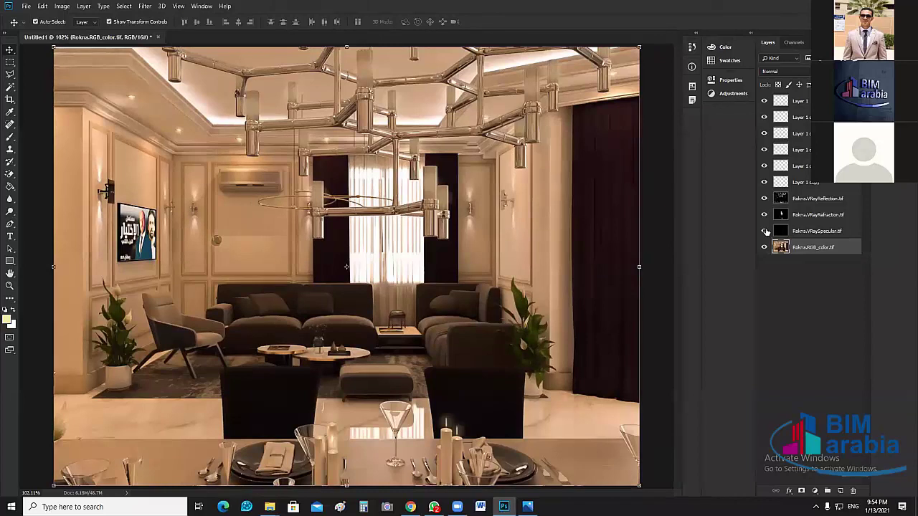
click(765, 215)
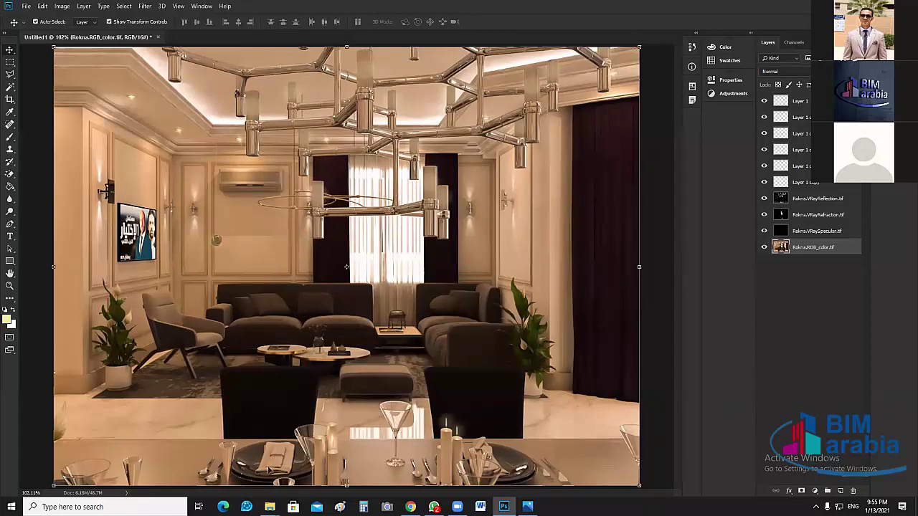
Switch to File Explorer and look through the out line folder and its parent Post Production folder.
click(270, 507)
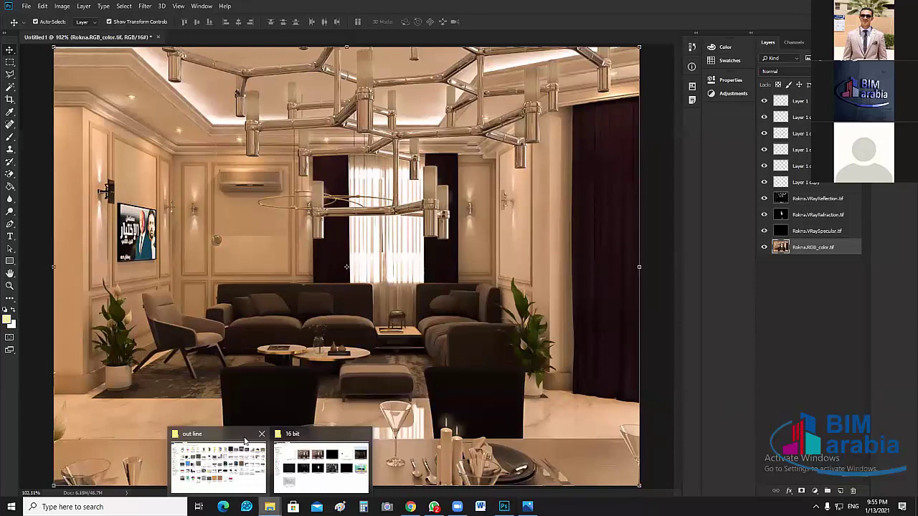
click(246, 440)
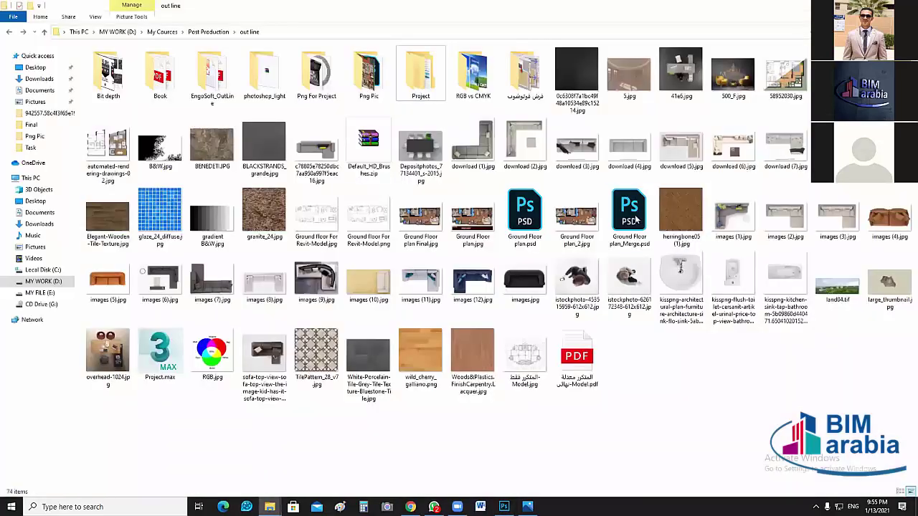
click(636, 221)
click(529, 224)
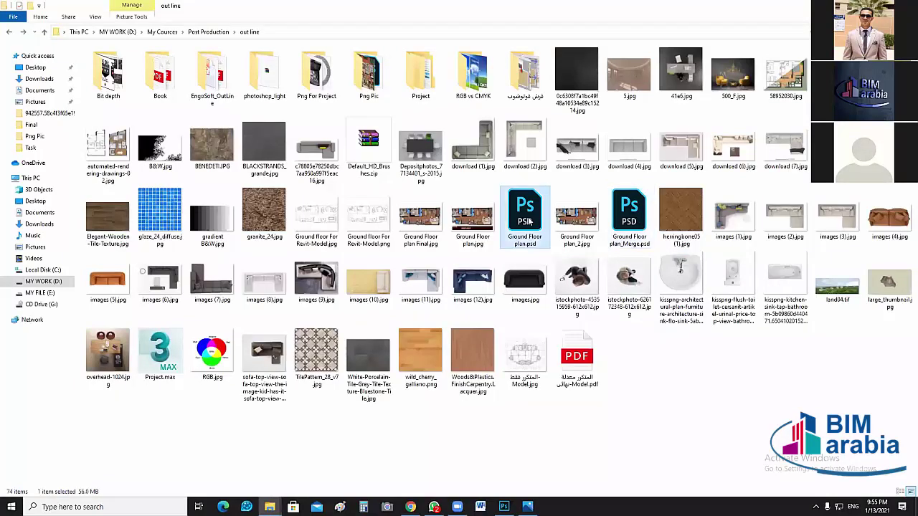
click(418, 447)
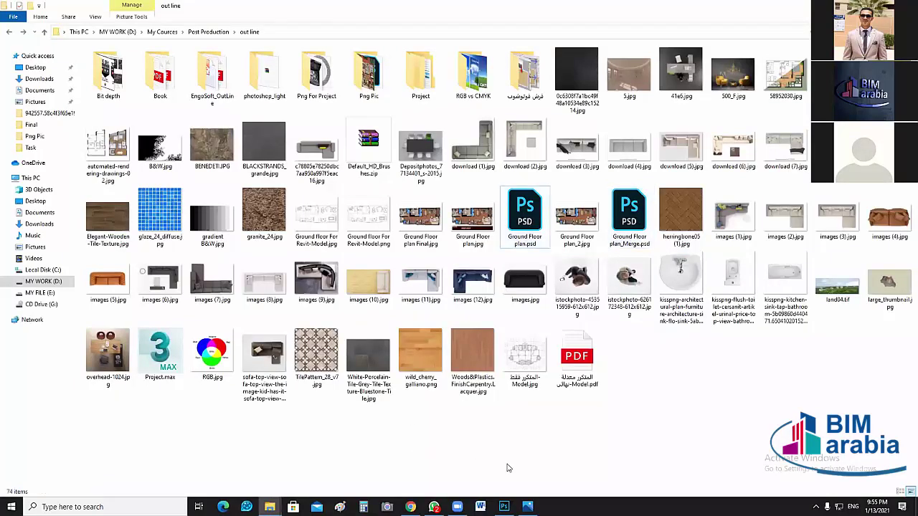
key(BackSpace)
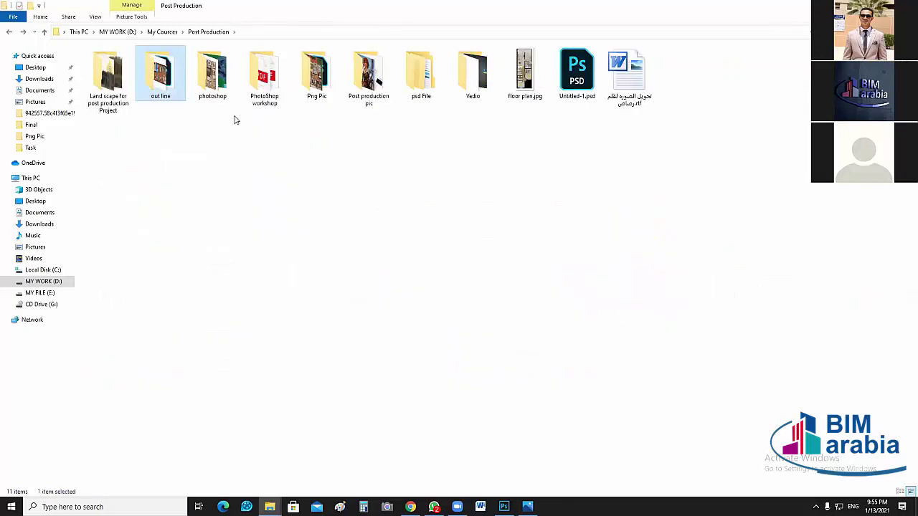
Browse into the MAX folder and view the landscape post-production project files as large thumbnails.
key(BackSpace)
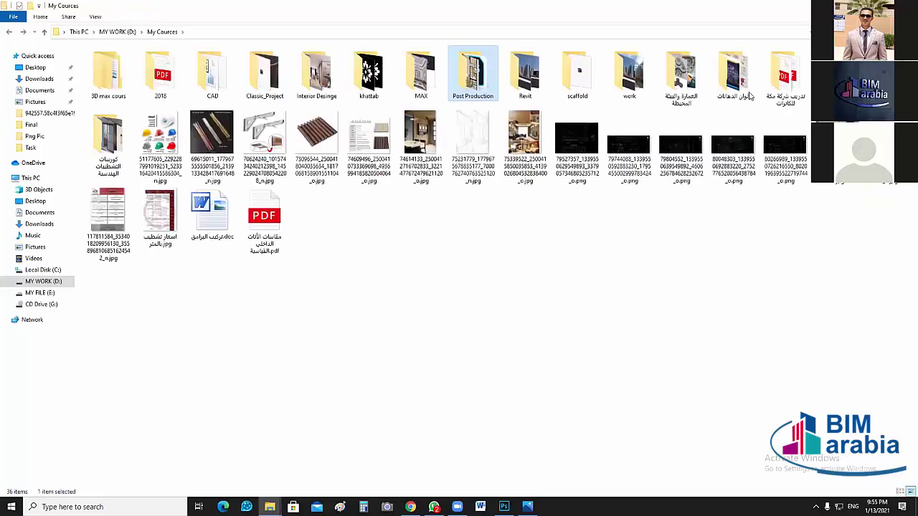
double_click(421, 76)
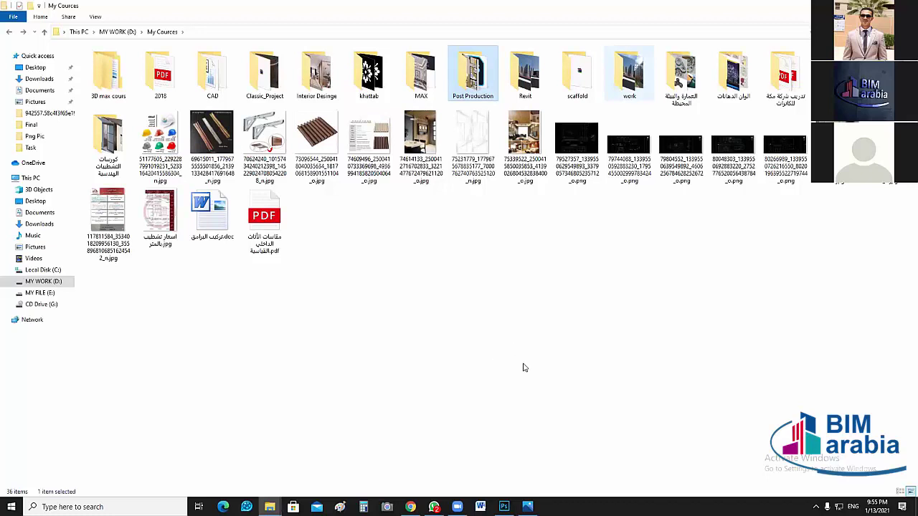
double_click(779, 84)
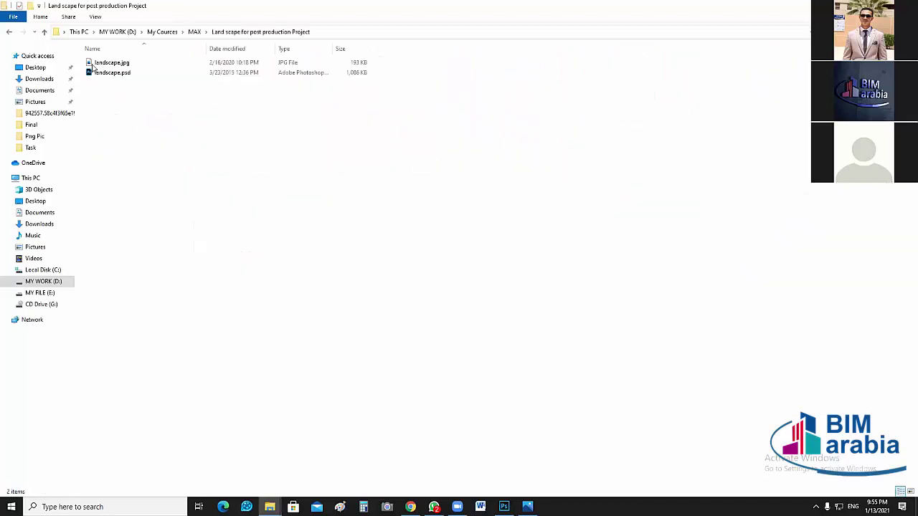
click(94, 16)
click(108, 32)
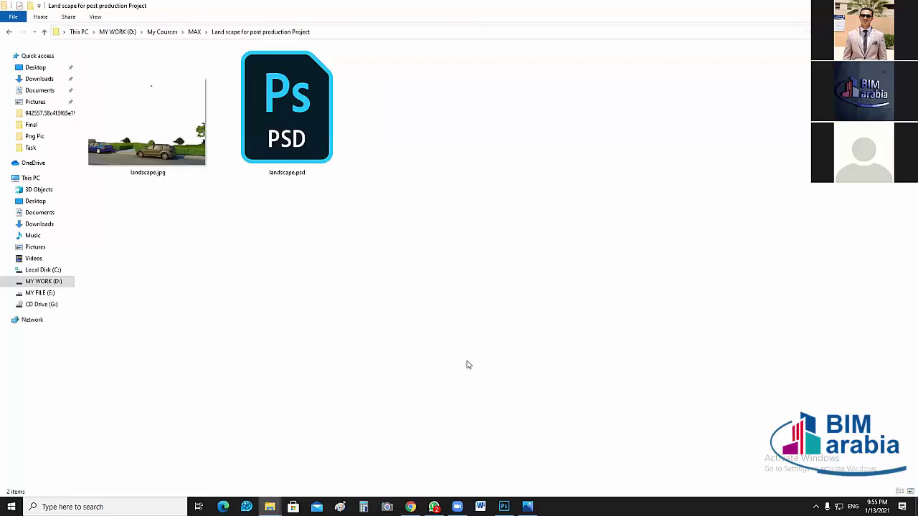
key(BackSpace)
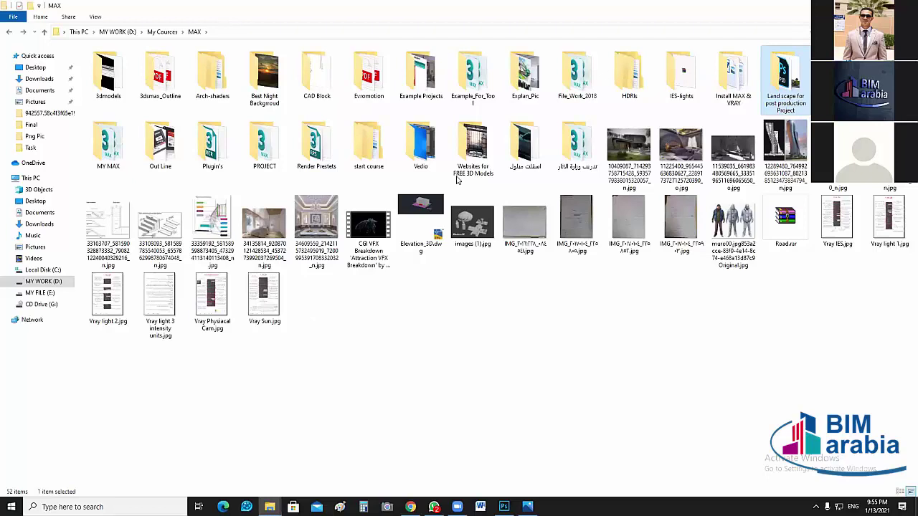
Check the Project_2016 folder inside Classic_Project and switch back to Photoshop.
key(BackSpace)
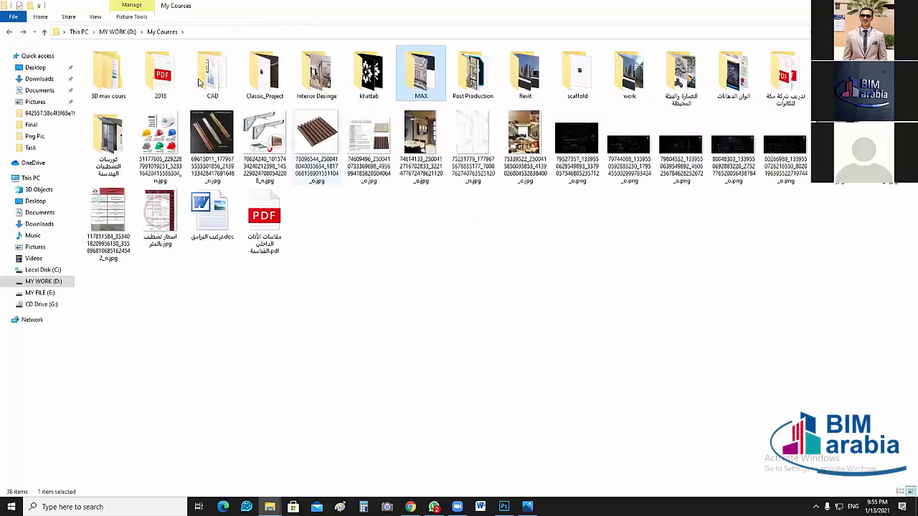
double_click(272, 83)
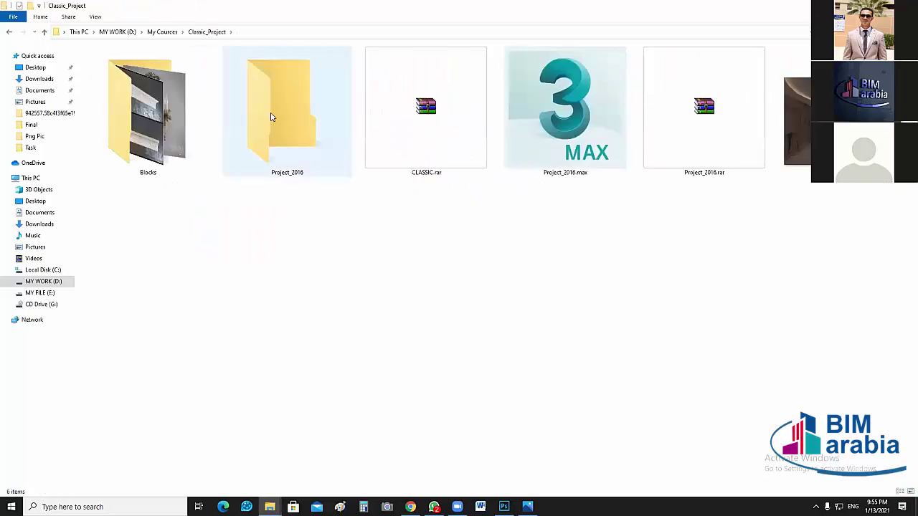
double_click(272, 115)
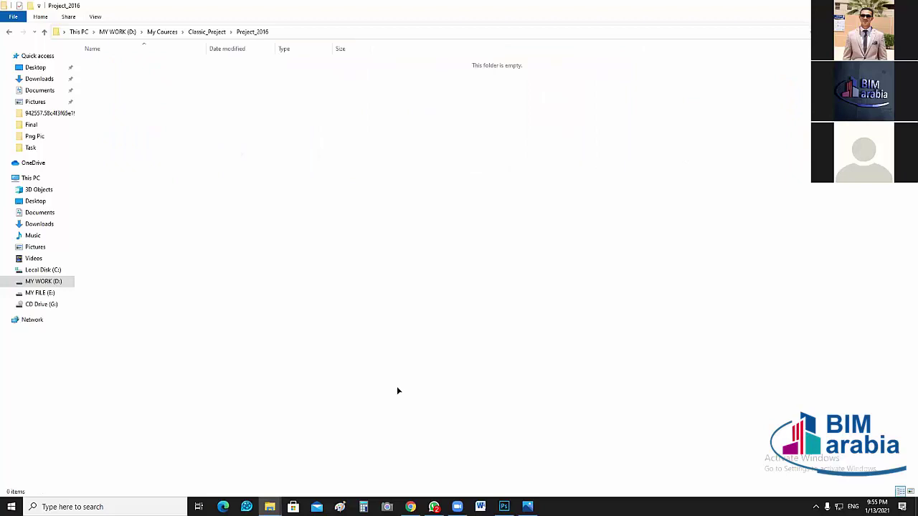
key(alt+Tab)
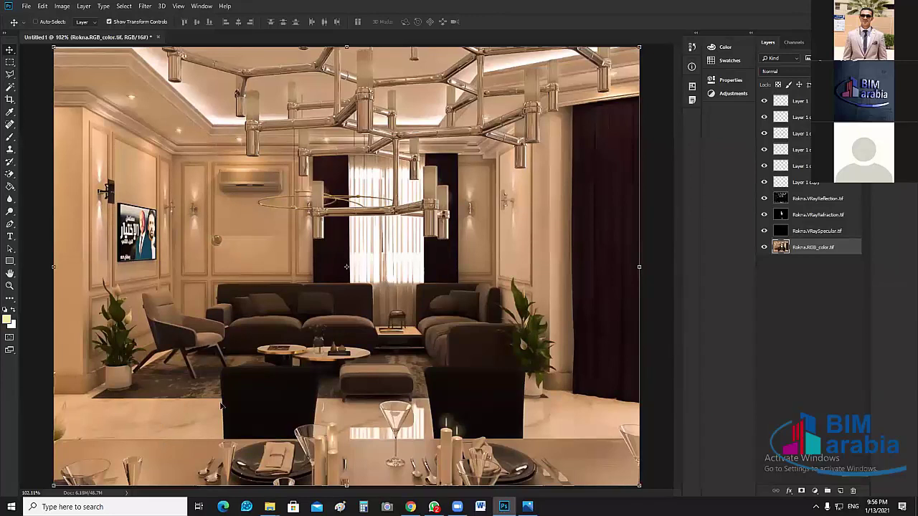
Switch to File Explorer and navigate from Project_2016 up to My Cources and into the Post Production folder.
click(168, 426)
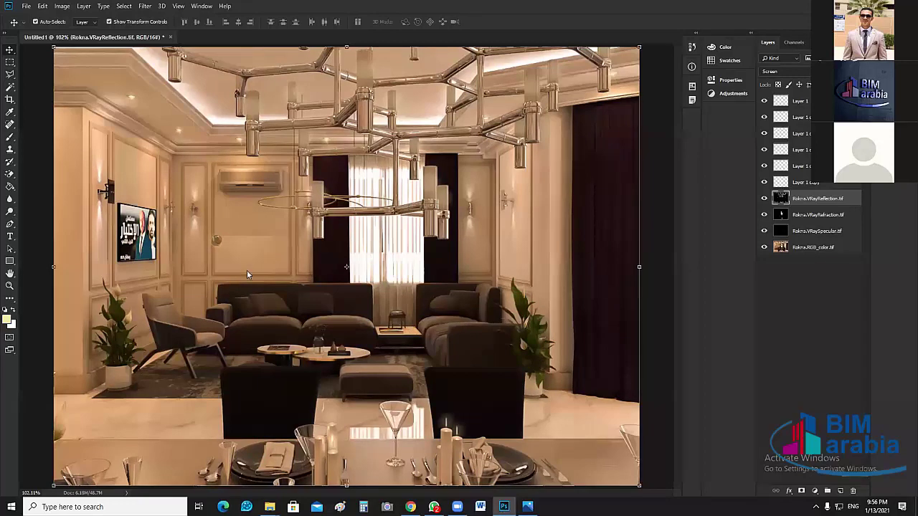
click(343, 333)
mouse_move(270, 507)
click(256, 458)
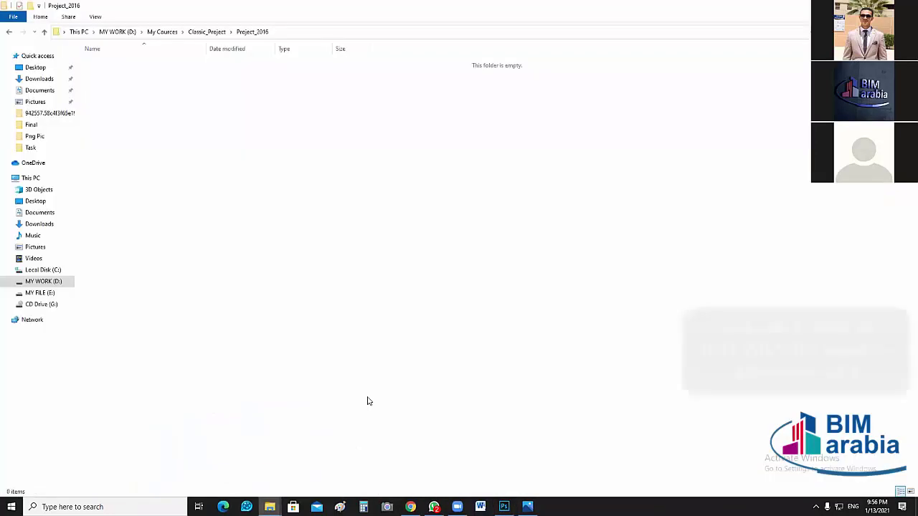
key(BackSpace)
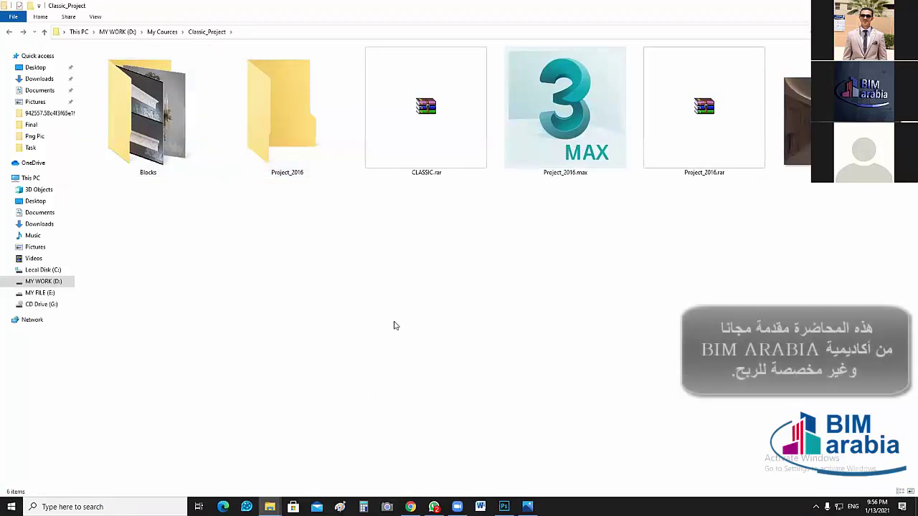
key(BackSpace)
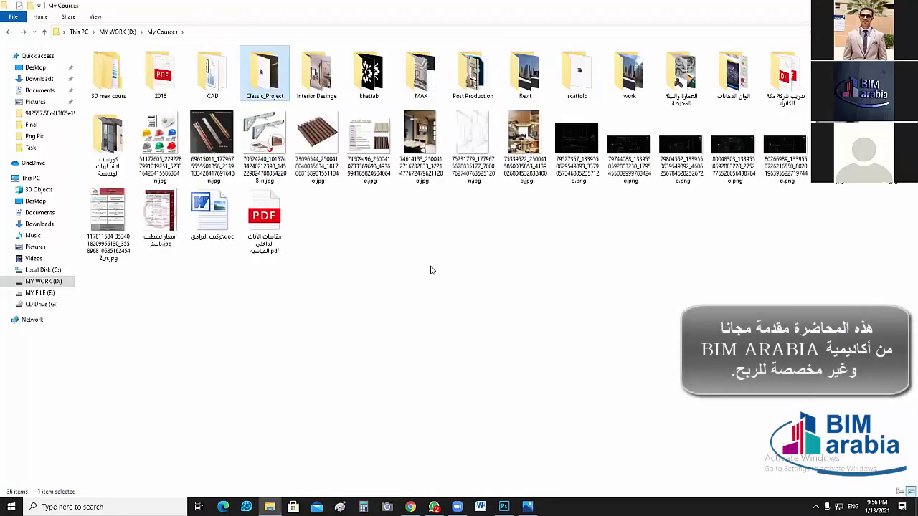
double_click(488, 66)
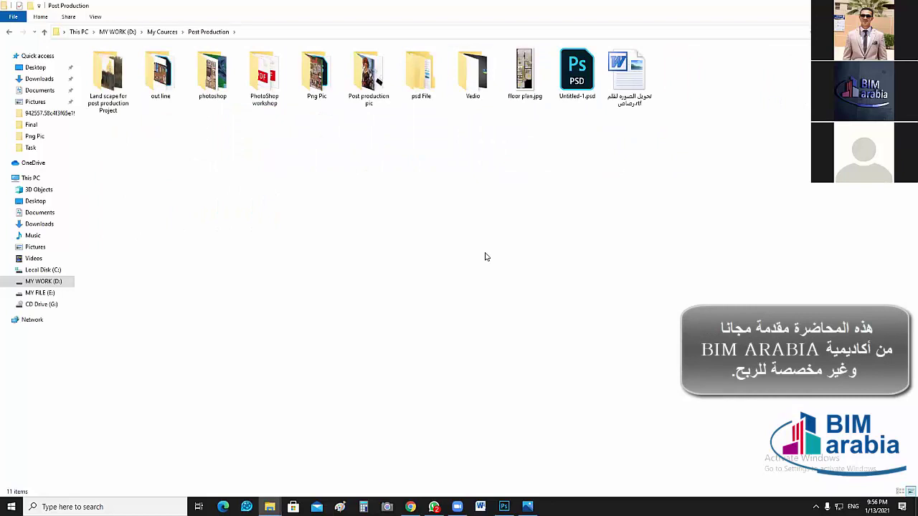
Open Untitled-1.psd from the Post Production folder in Photoshop to view it, and close it.
click(583, 88)
key(Return)
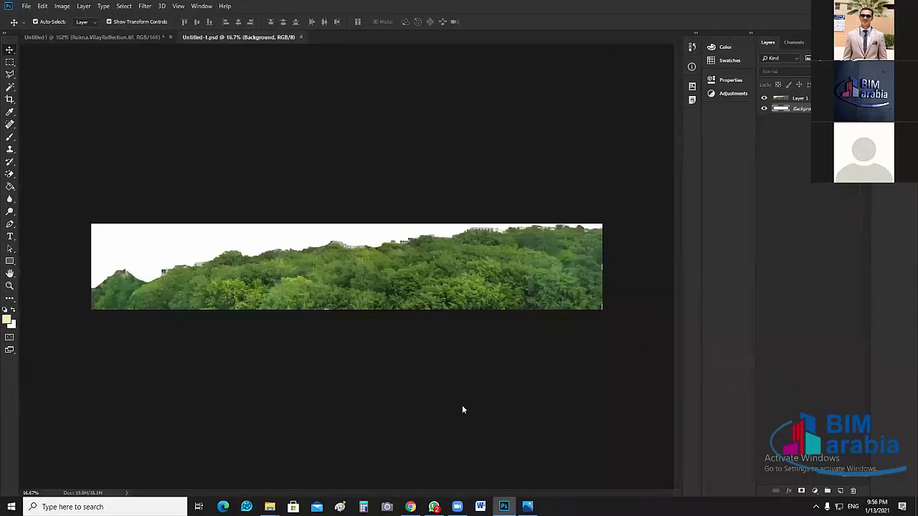
key(ctrl+w)
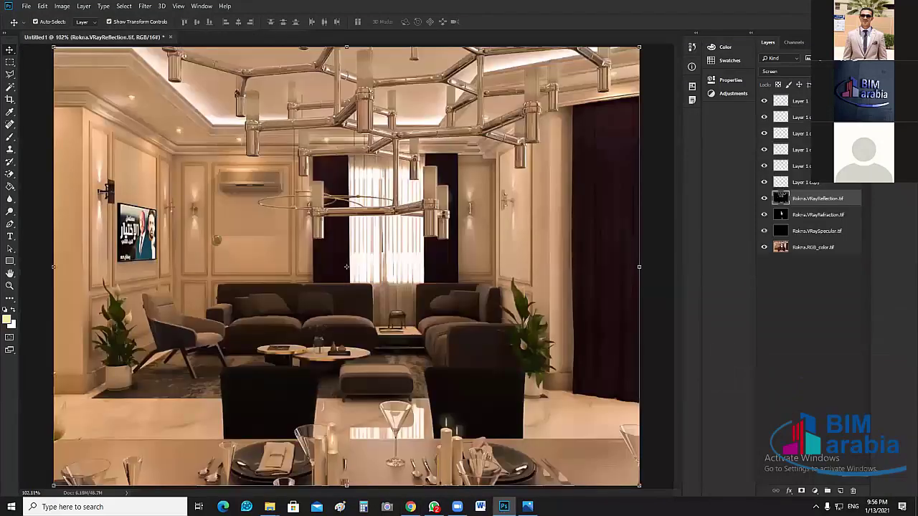
Return to File Explorer and open the Png Pic folder inside the out line folder.
mouse_move(270, 507)
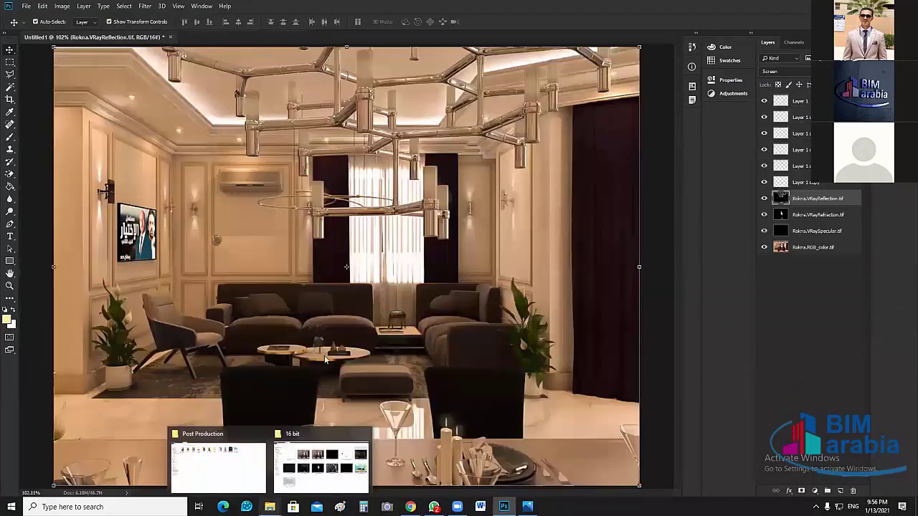
click(259, 472)
click(293, 148)
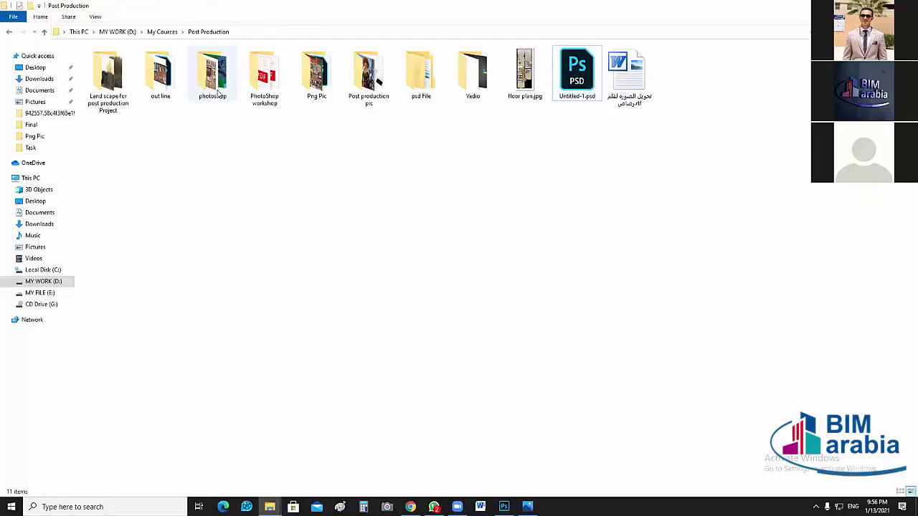
double_click(163, 89)
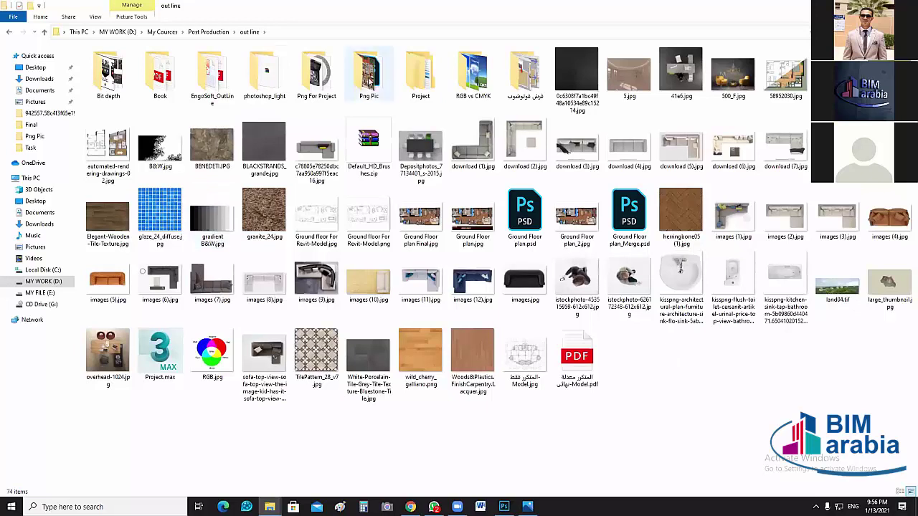
click(369, 80)
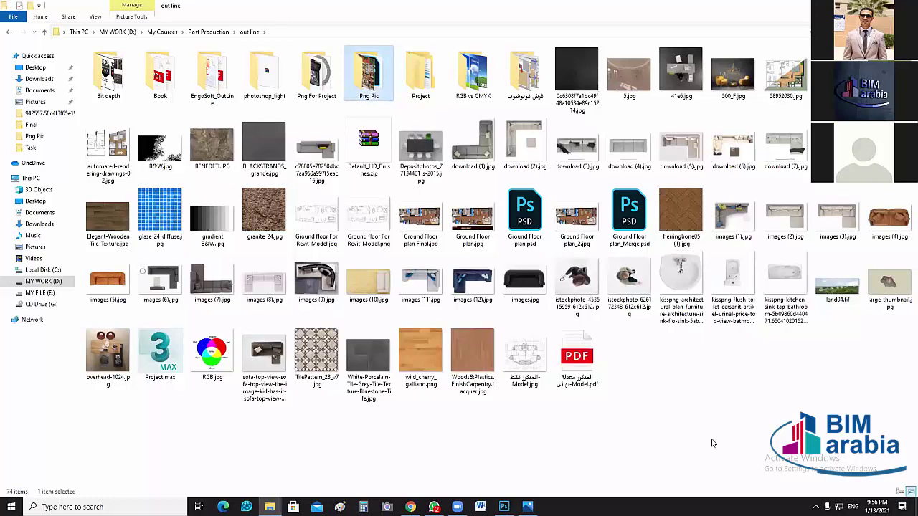
key(Return)
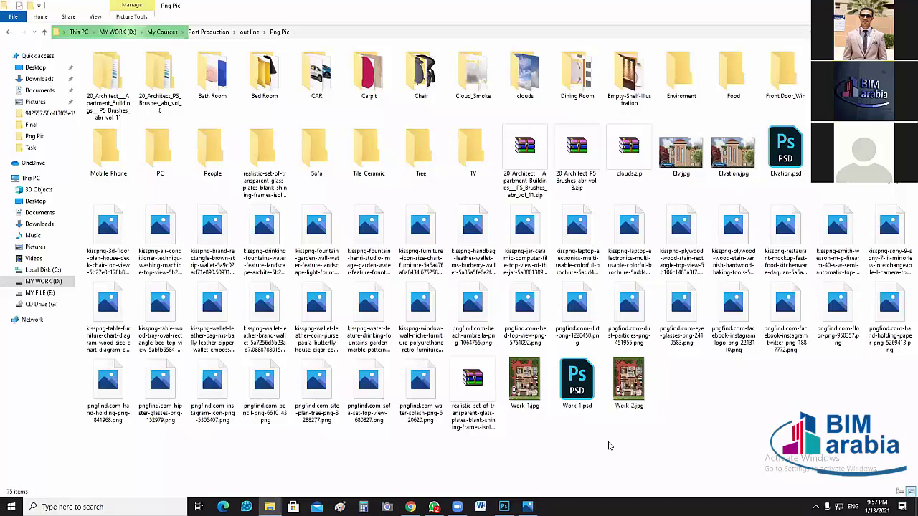
Open Work_1.psd from the Png Pic folder in Photoshop to view the floor plan, and close it.
click(213, 150)
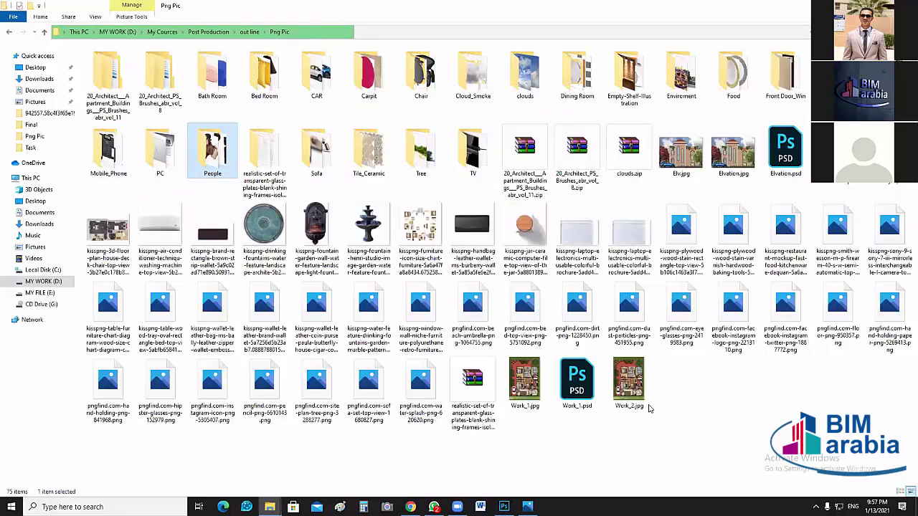
click(649, 408)
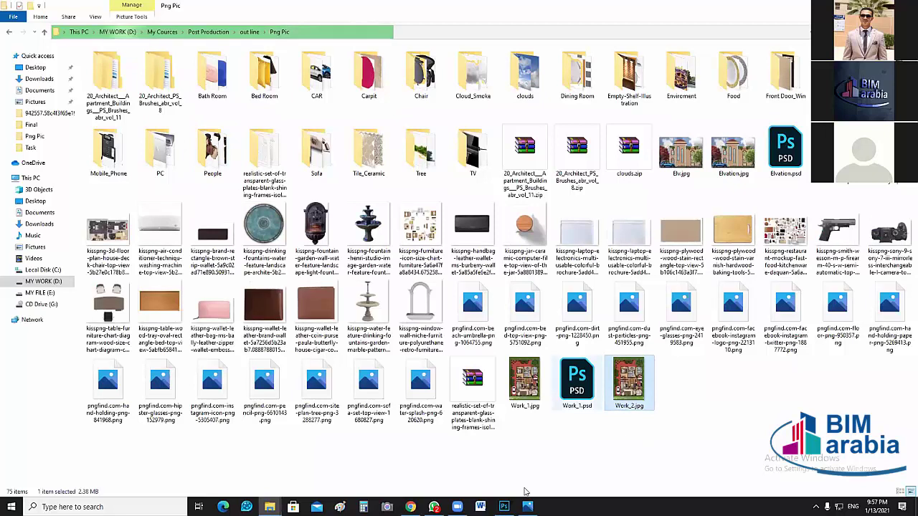
key(Left)
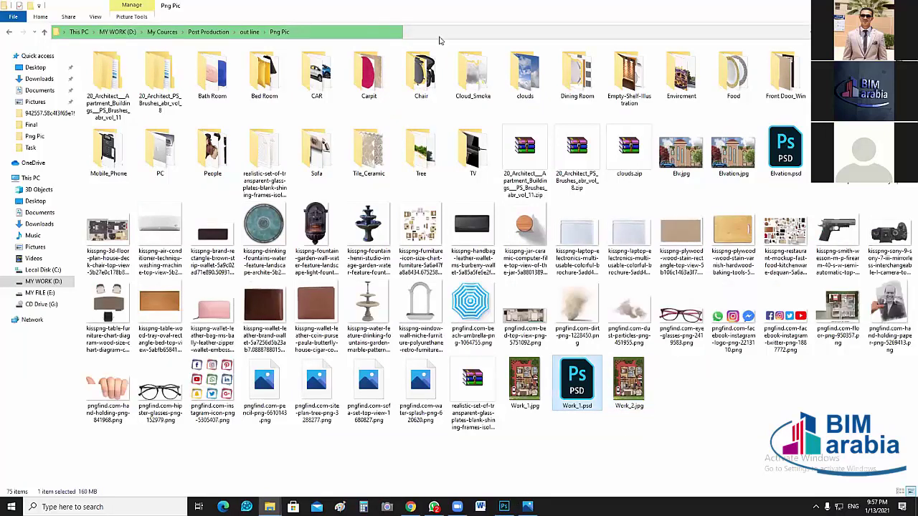
key(alt+Tab)
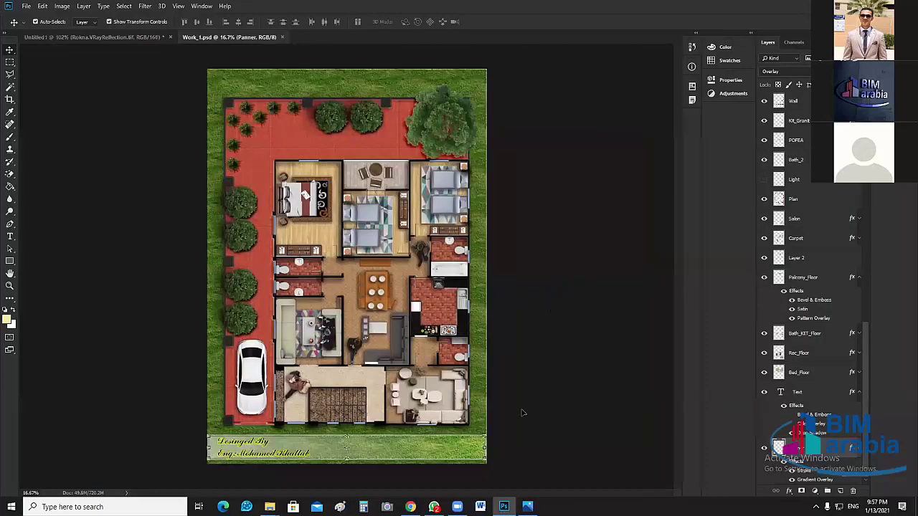
key(ctrl+w)
Return to the Png Pic folder in File Explorer and go back up to the out line folder.
click(269, 507)
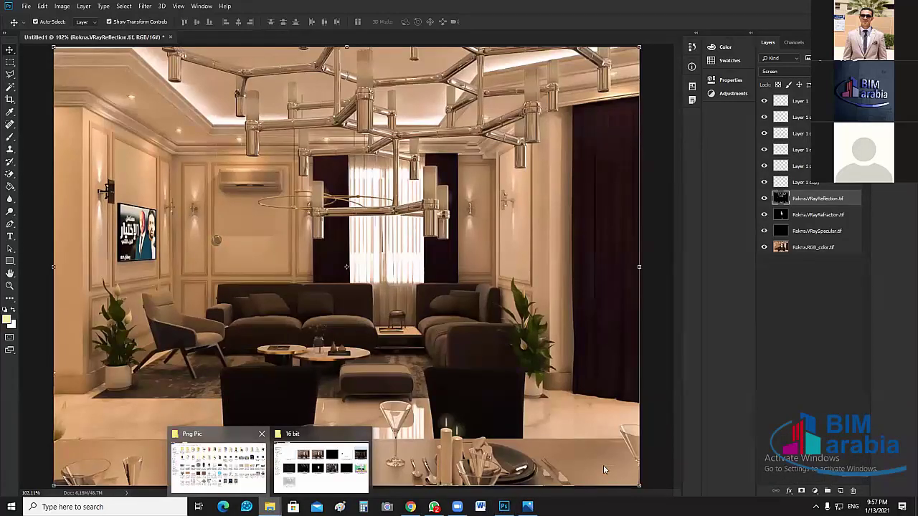
click(218, 466)
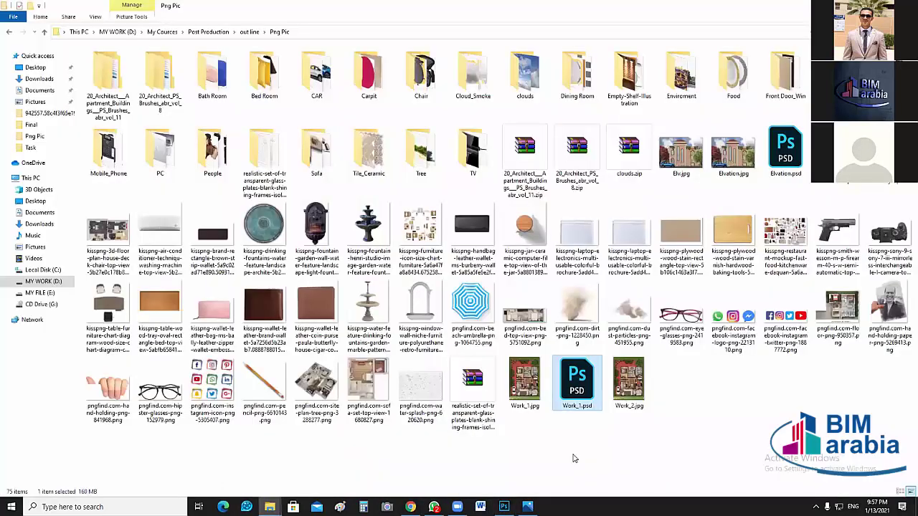
click(504, 449)
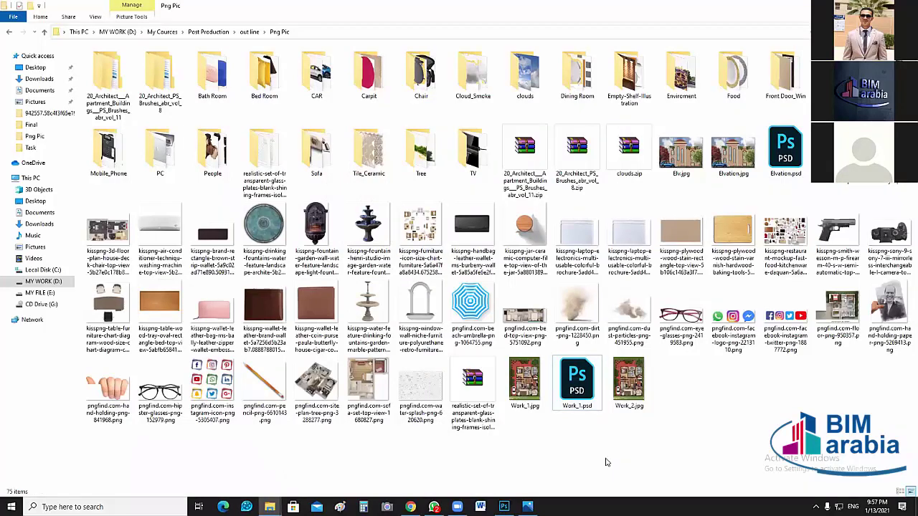
key(BackSpace)
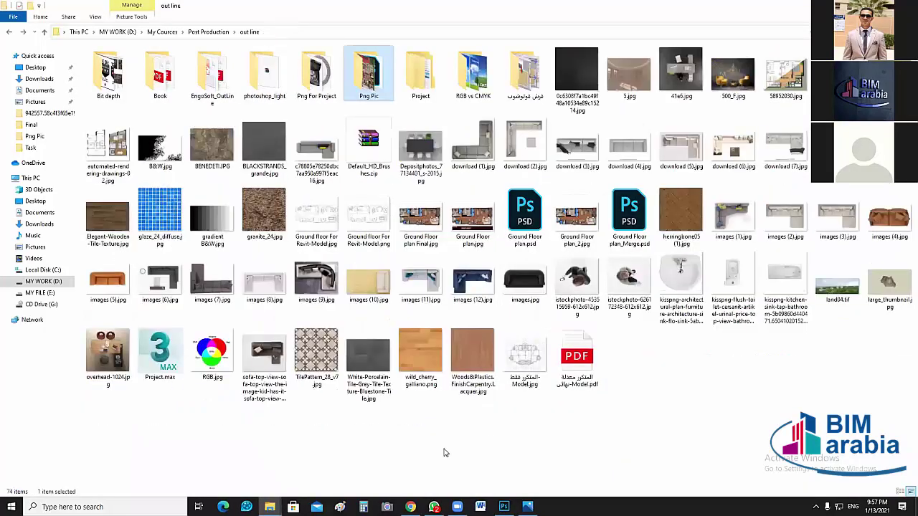
click(443, 453)
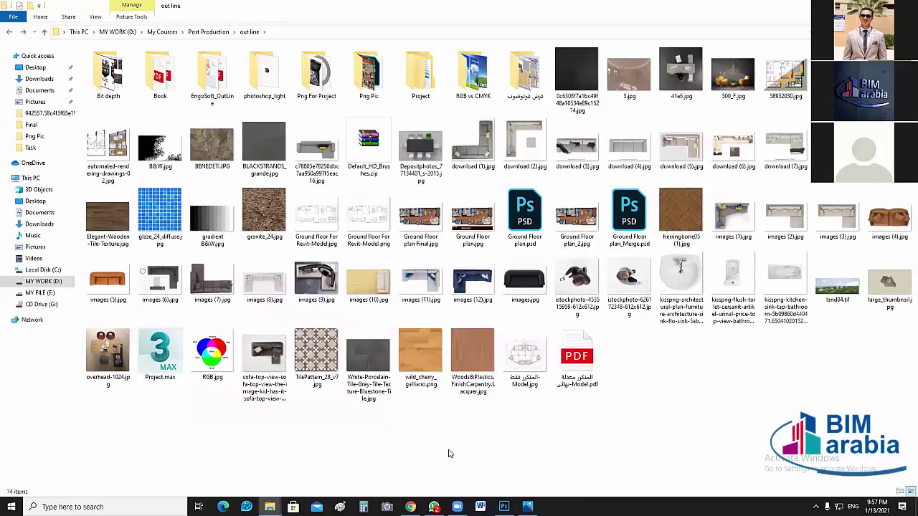
Check the first subfolder of the Project folder and browse the render passes and PSD files in Final Post Production.
double_click(434, 92)
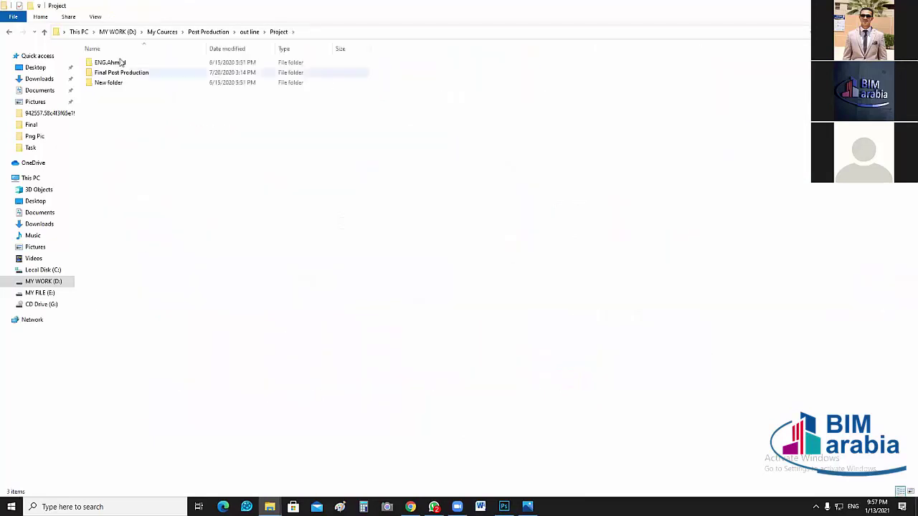
click(119, 63)
key(Return)
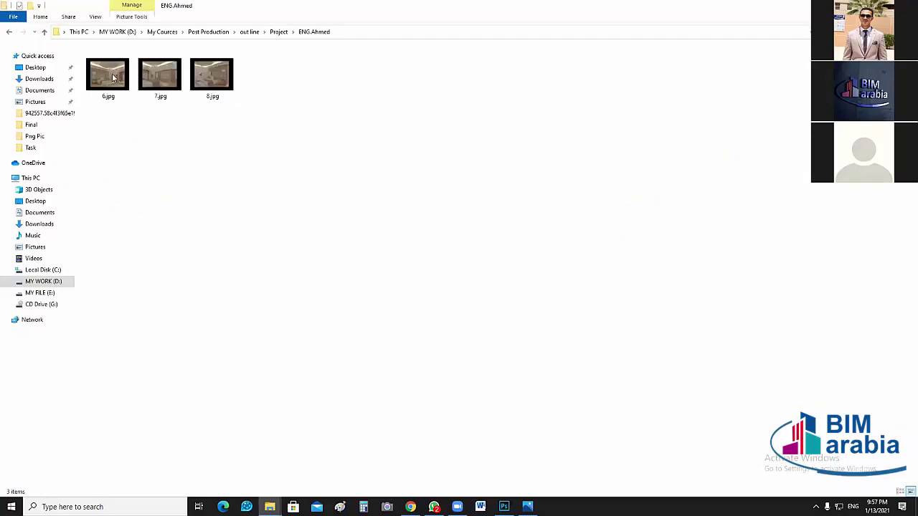
key(BackSpace)
click(145, 76)
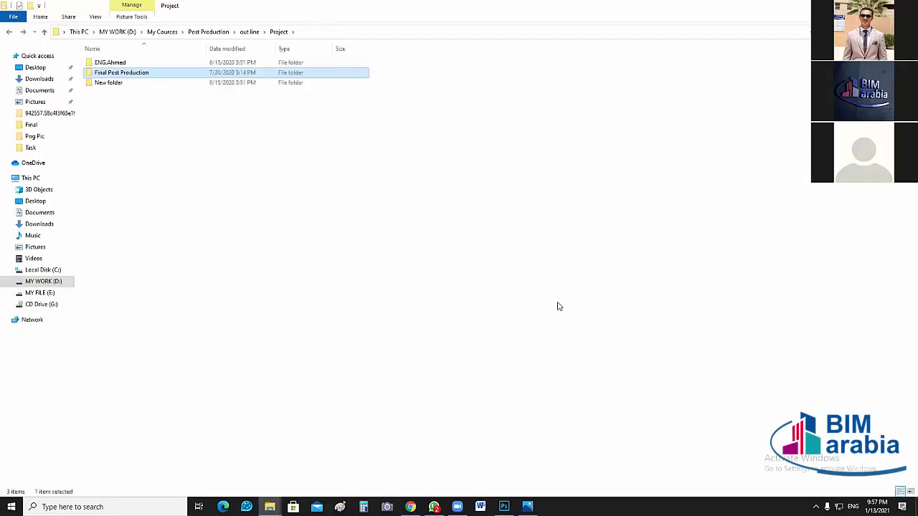
key(Return)
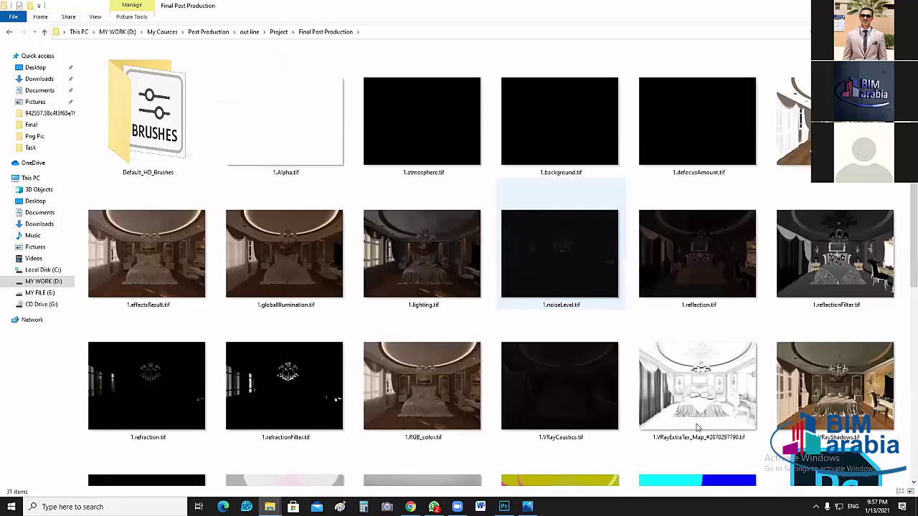
scroll(697, 428, down, 5)
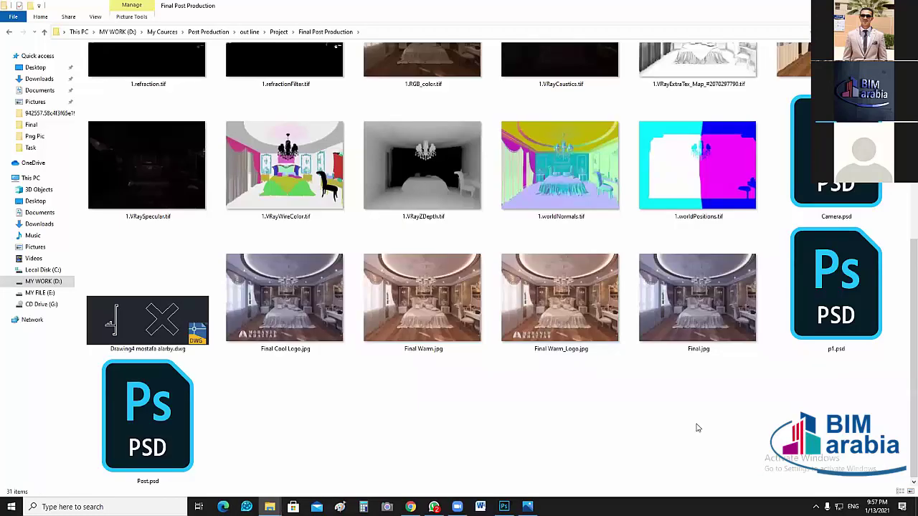
Open p1.psd from Final Post Production in Photoshop to view the bedroom render and its layers, and close it.
drag(836, 259, 502, 495)
drag(504, 461, 536, 498)
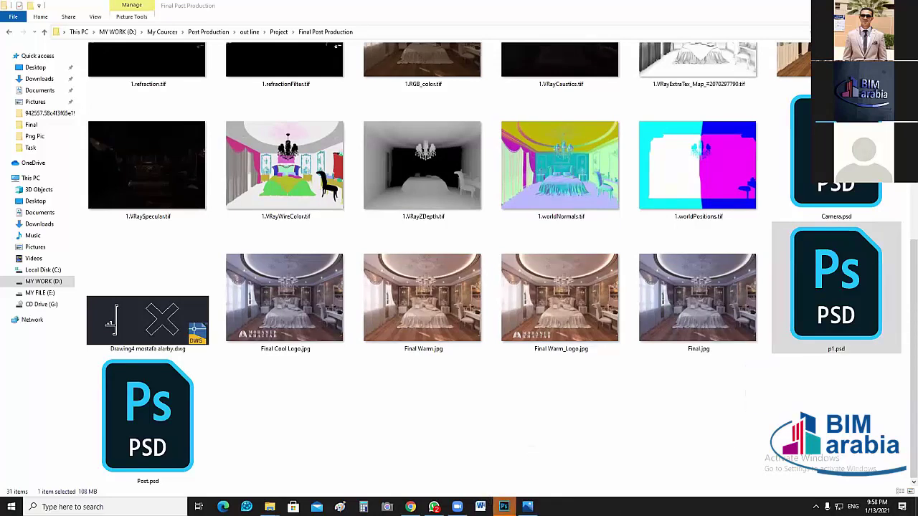
click(505, 506)
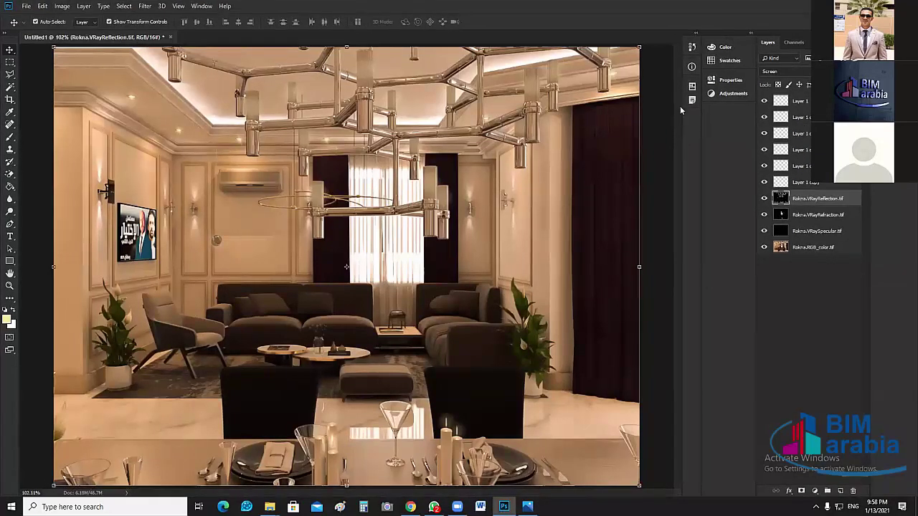
drag(836, 287, 301, 125)
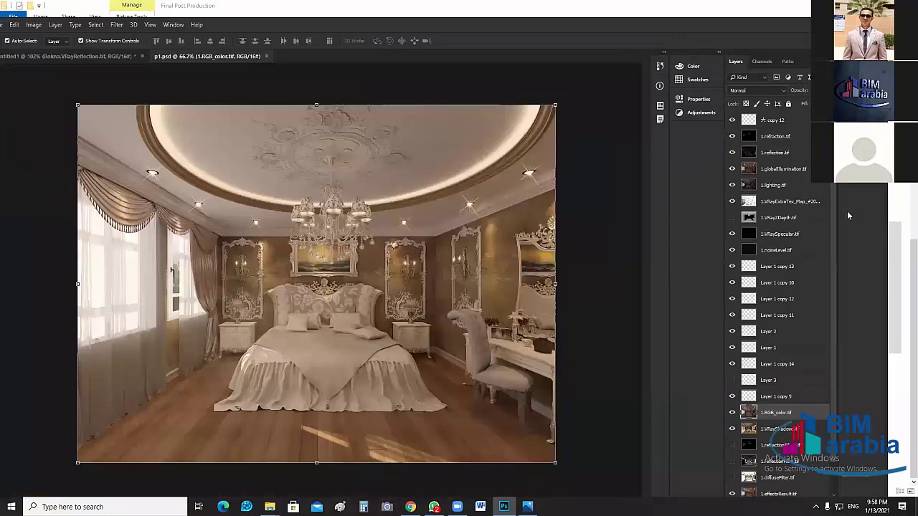
click(265, 56)
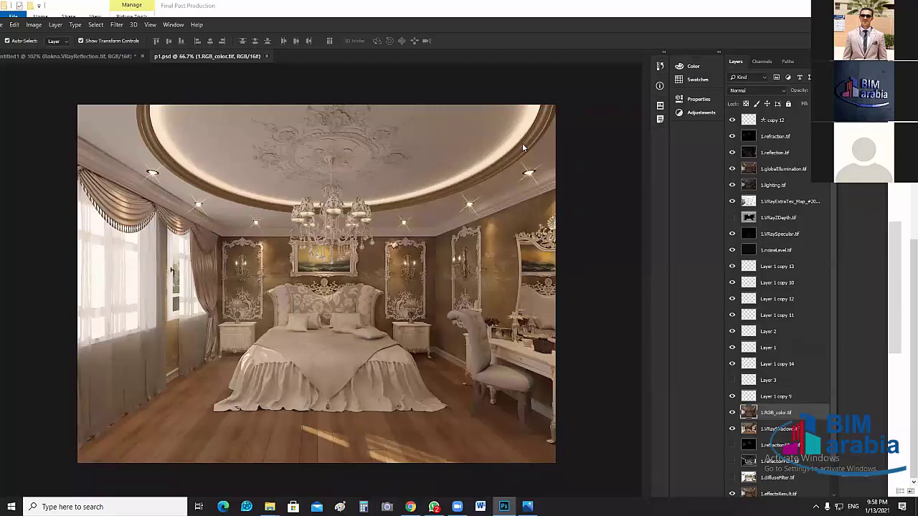
key(ctrl+w)
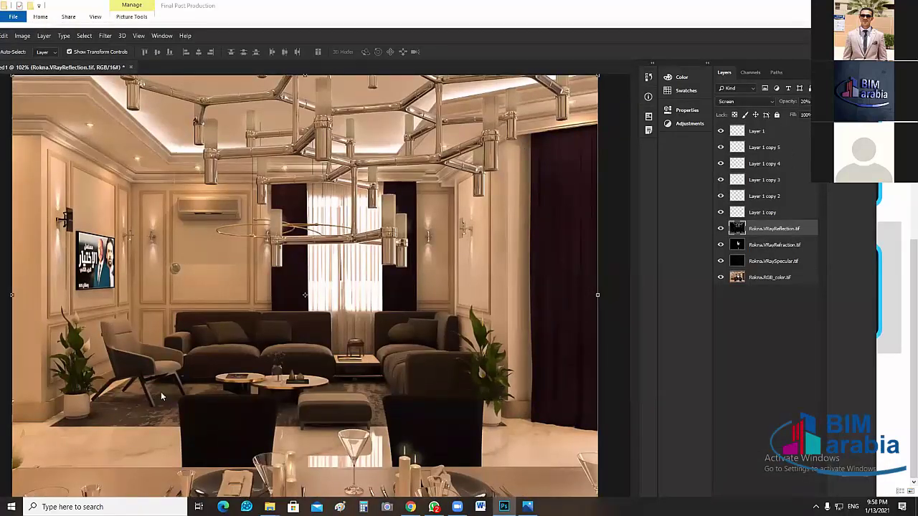
Open Post.psd from Final Post Production in Photoshop and examine the layer stack of the bedroom render.
drag(160, 392, 430, 427)
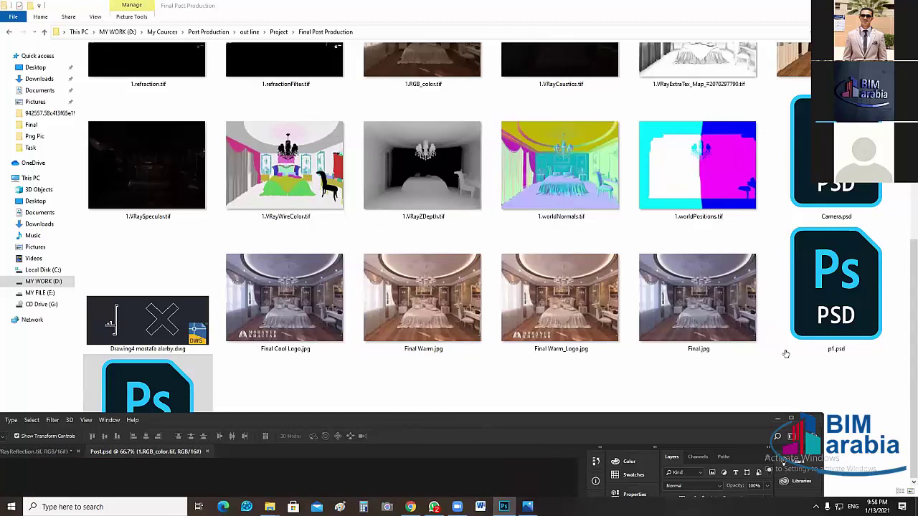
drag(746, 420, 819, 33)
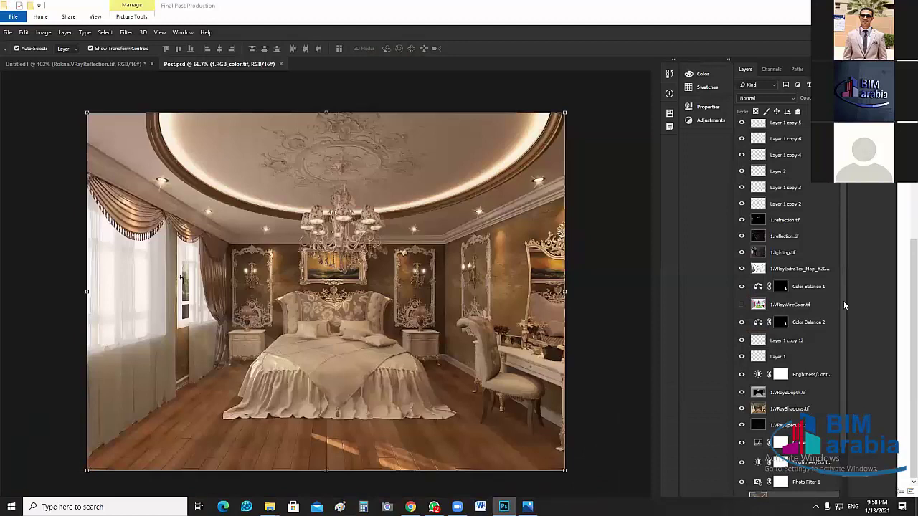
scroll(844, 306, down, 3)
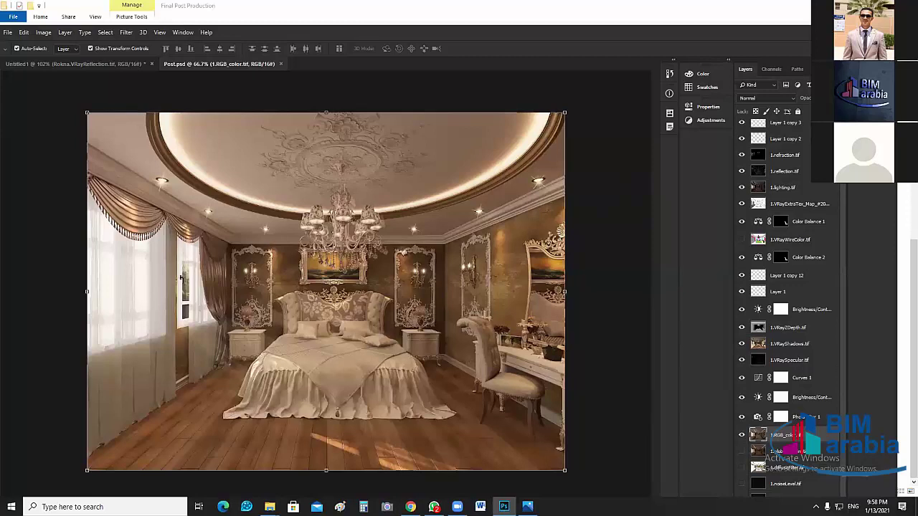
scroll(756, 444, up, 2)
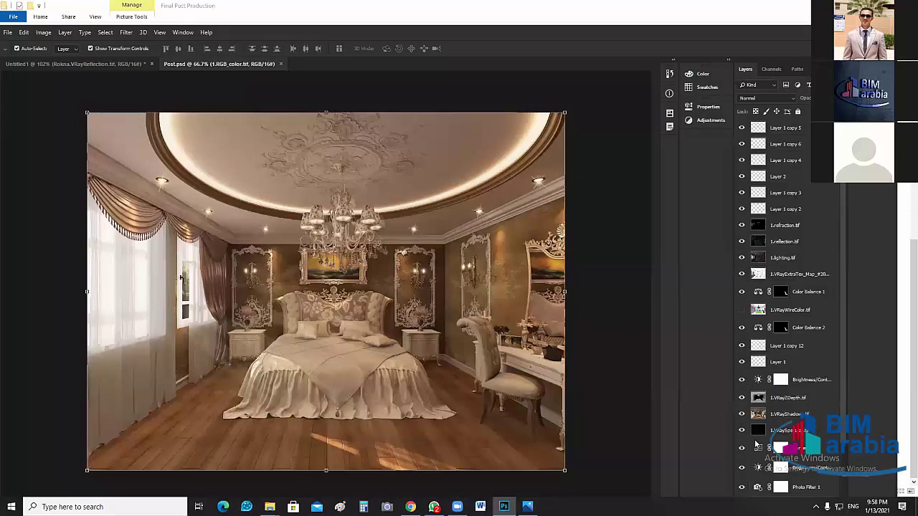
Switch to File Explorer and look through the render passes and the Default_HD_Brushes subfolder in Final Post Production.
key(alt+Tab)
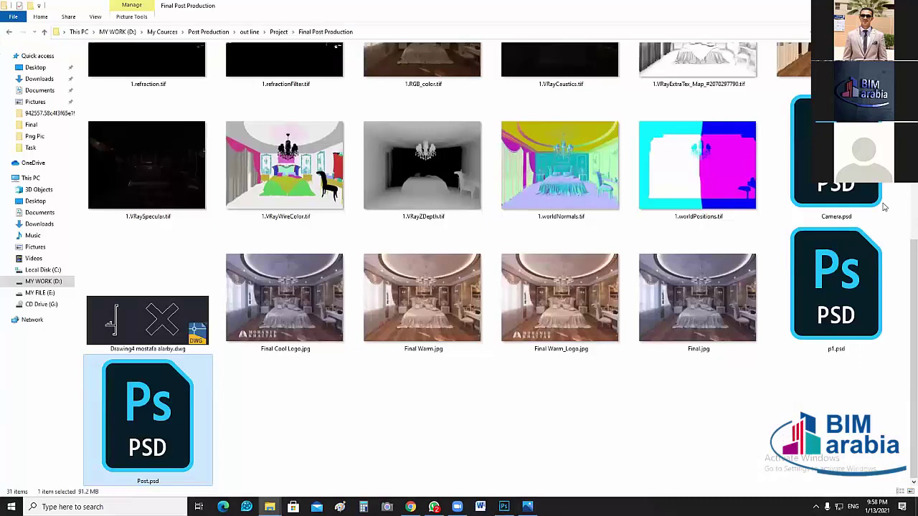
click(551, 357)
scroll(609, 444, up, 3)
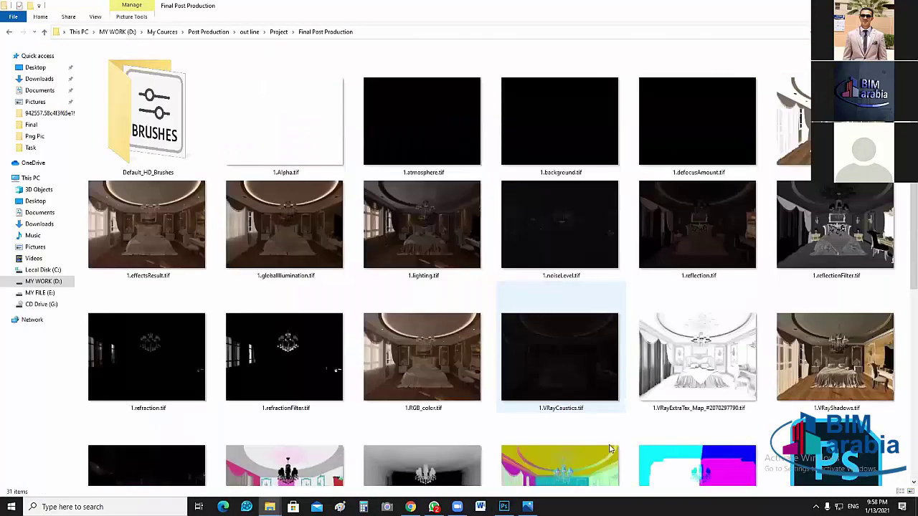
double_click(148, 114)
click(9, 32)
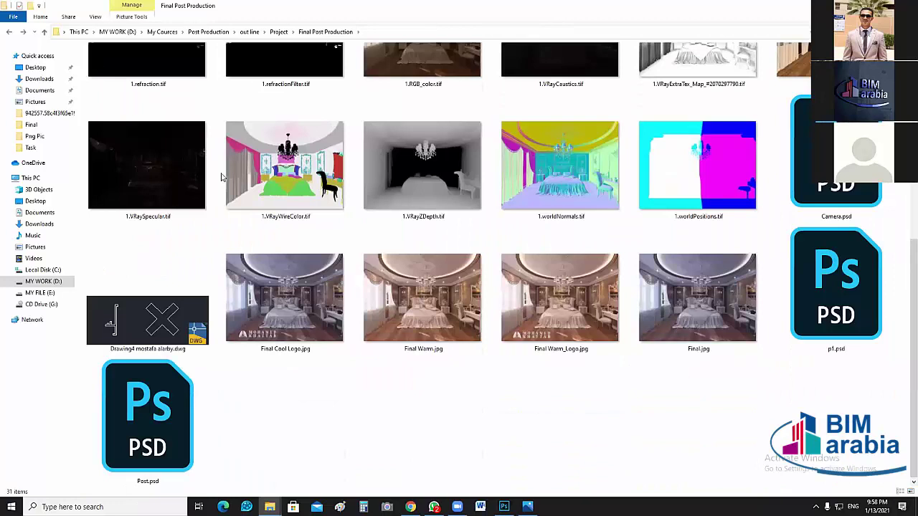
Leave Final Post Production, check the JPG renders in the engineer's subfolder, and return to the Project folder.
key(BackSpace)
key(BackSpace)
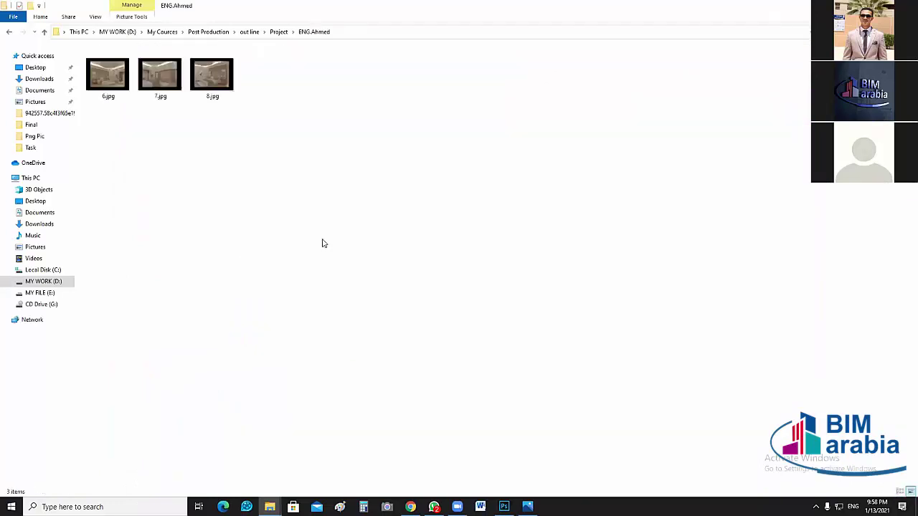
key(alt+Left)
Check the Final shot and exr subfolders of New folder in Project, and return to the out line folder.
double_click(210, 83)
click(160, 71)
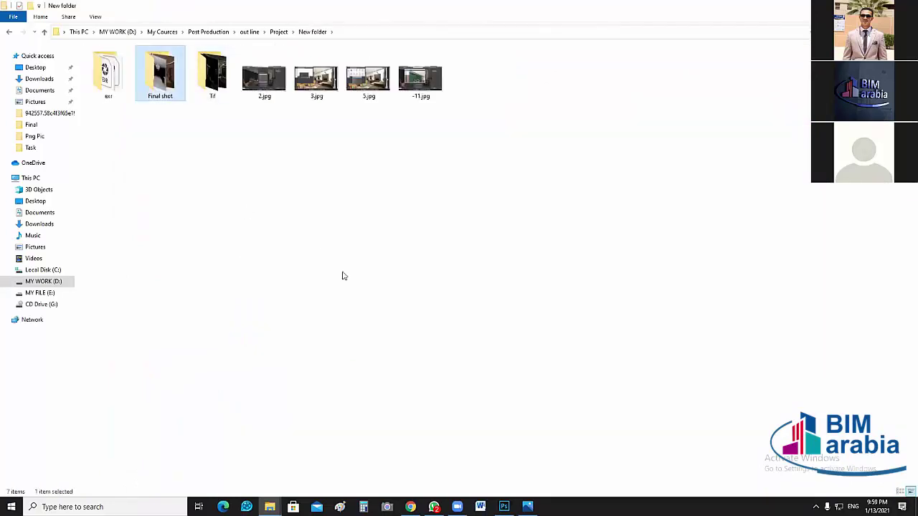
key(Return)
key(alt+Left)
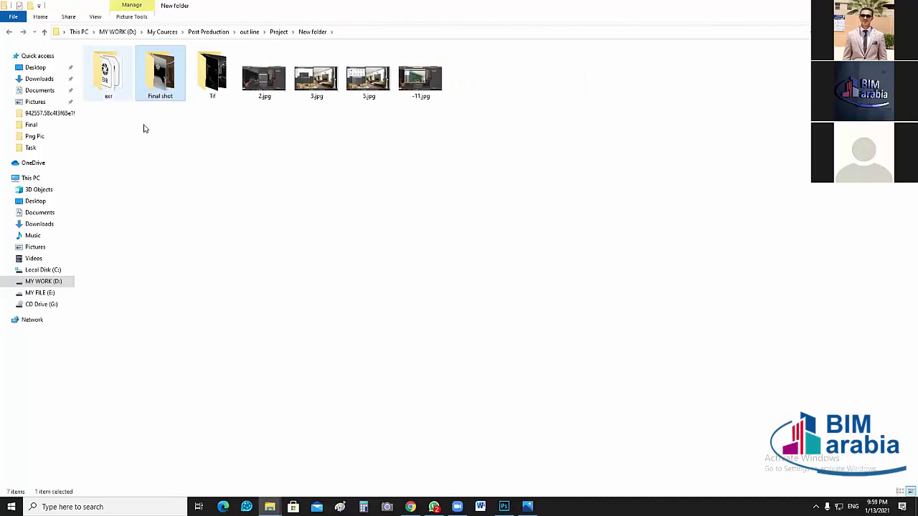
key(Left)
key(Return)
key(alt+Left)
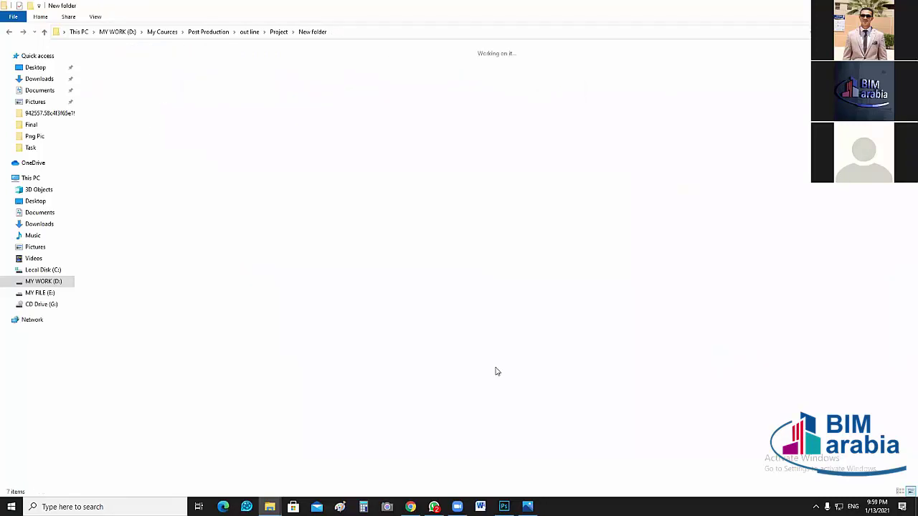
key(alt+Left)
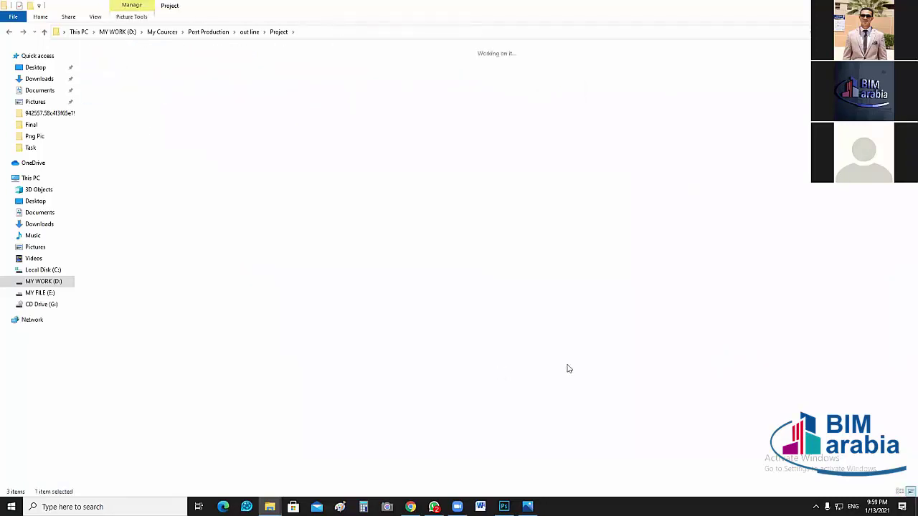
key(alt+Left)
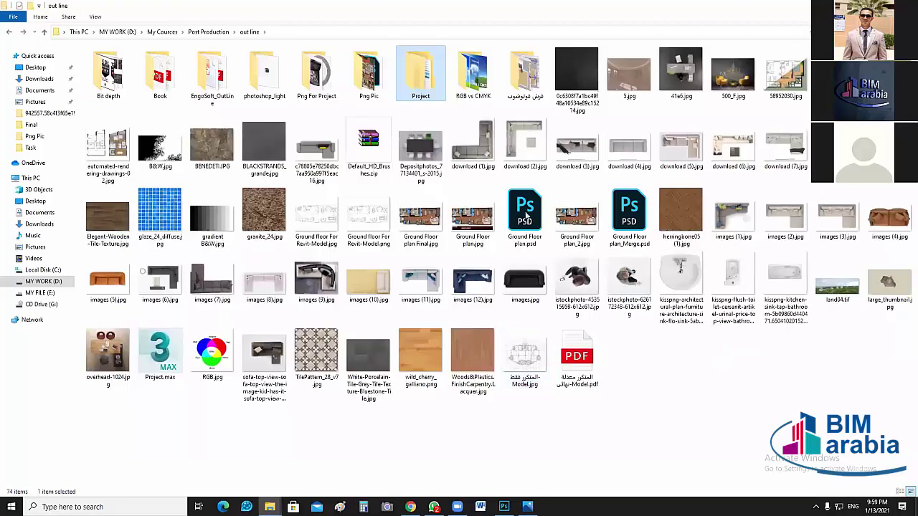
Open Ground Floor plan.psd in Photoshop without resolving its missing fonts, view the furnished plan, and close it along with Post.psd.
click(526, 217)
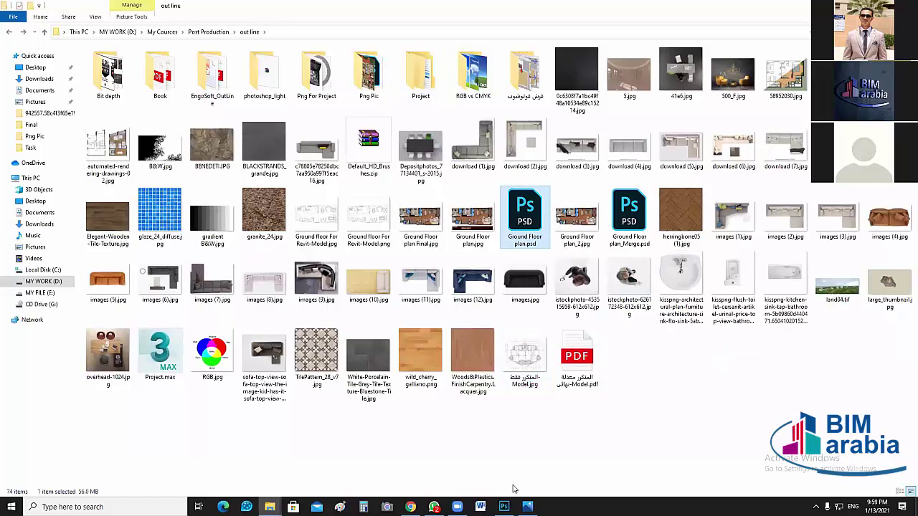
drag(526, 215, 284, 65)
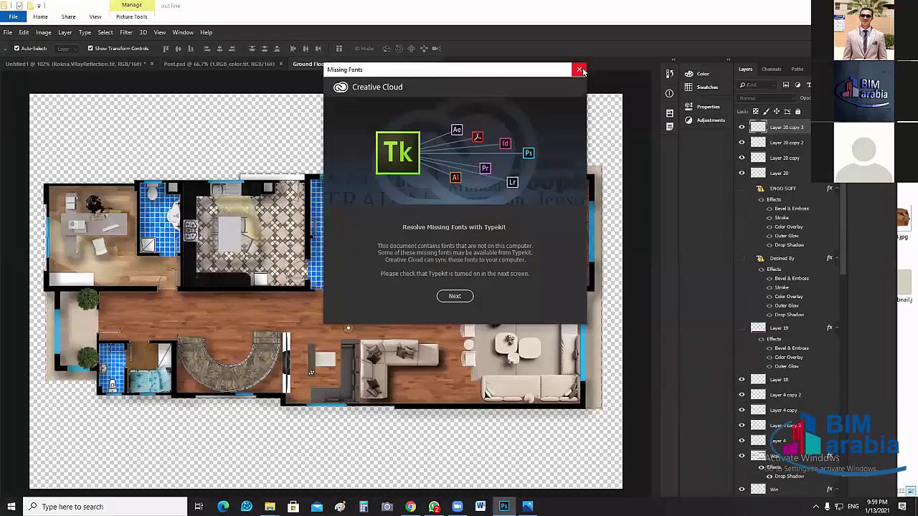
click(581, 71)
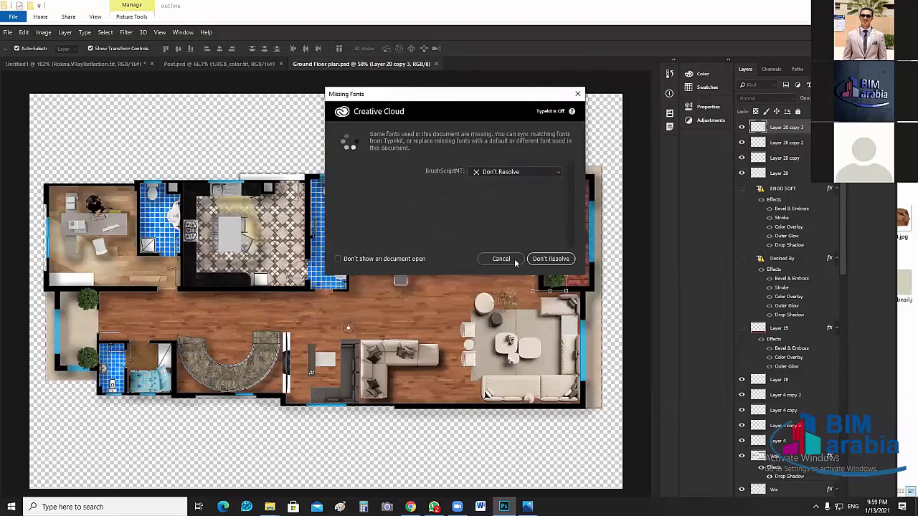
click(520, 258)
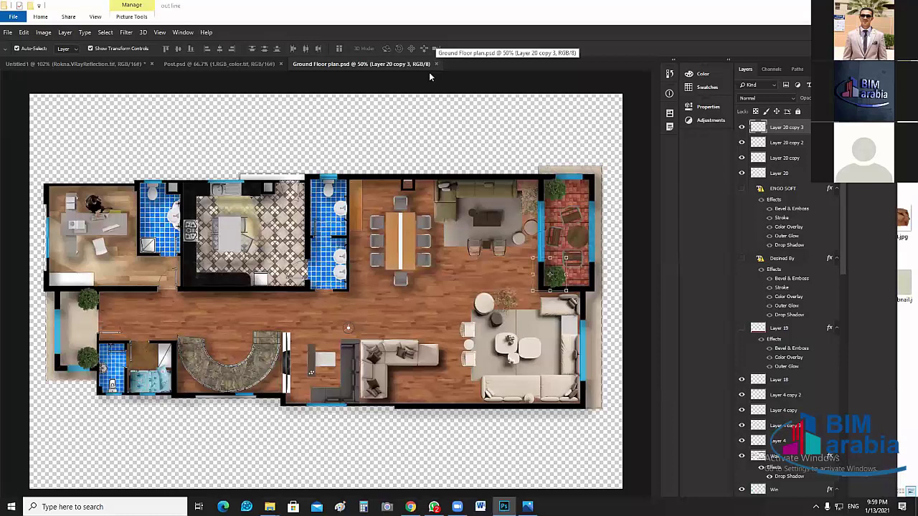
click(265, 63)
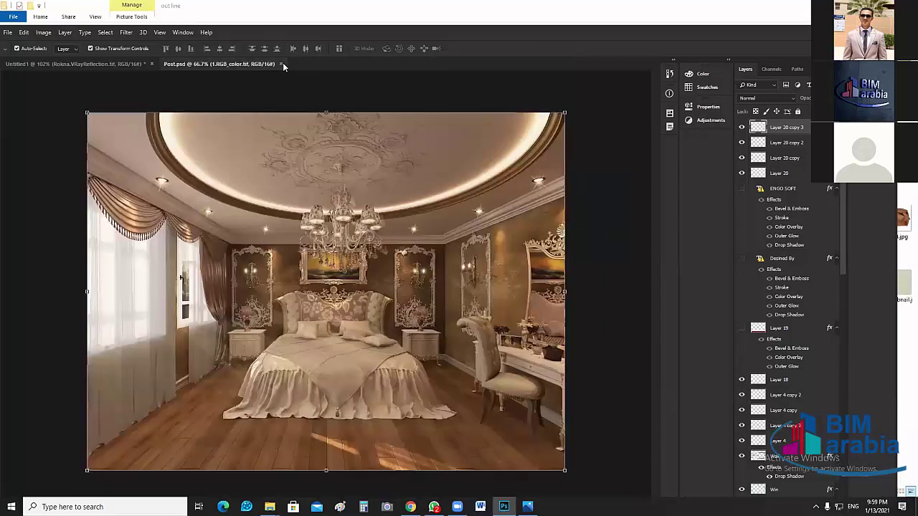
key(ctrl+w)
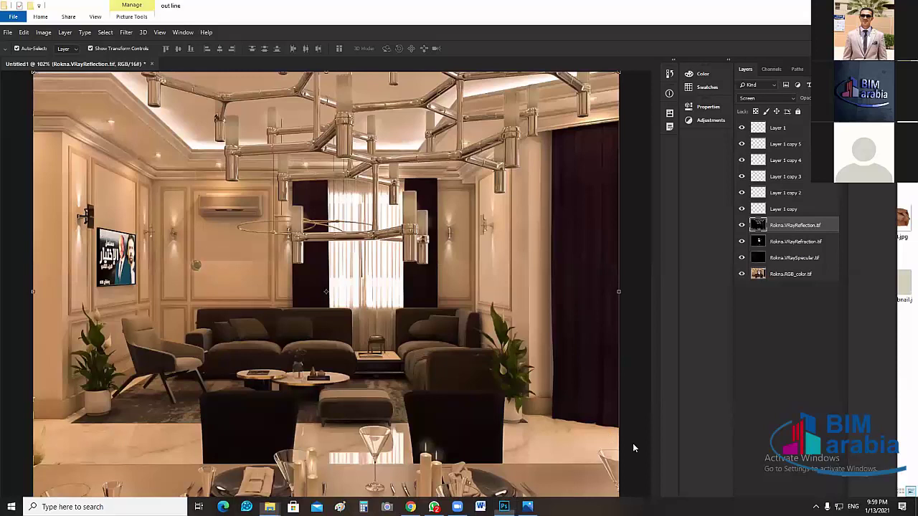
Search Windows for LOGO and open MY LOGO FOR MAX_All.psd in Photoshop.
key(alt+Tab)
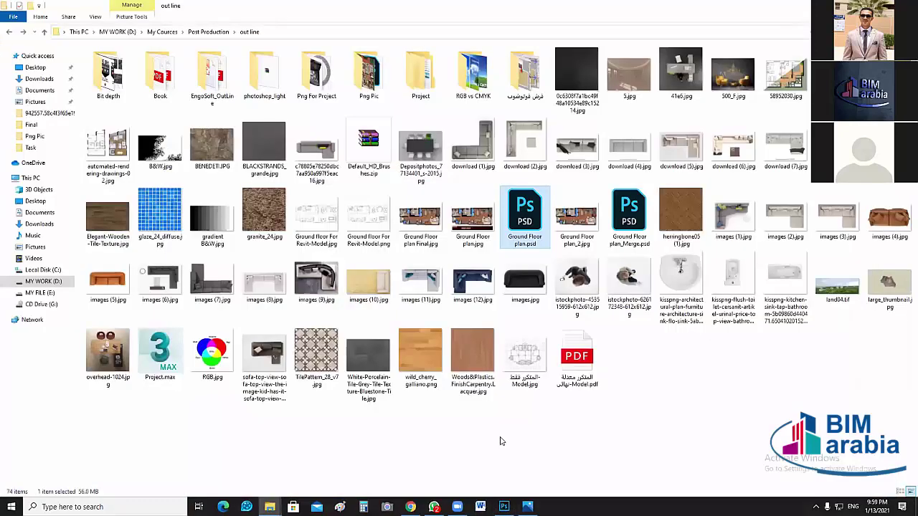
key(alt+Tab)
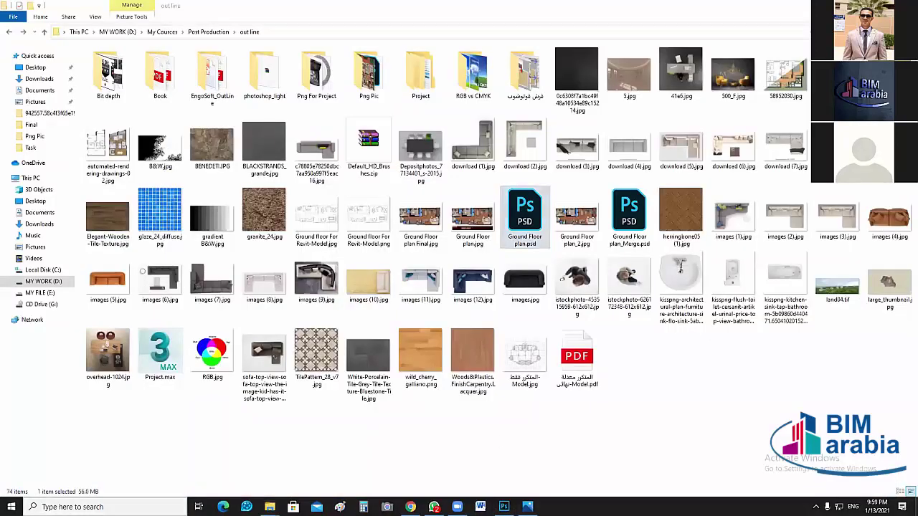
key(super)
text(LO)
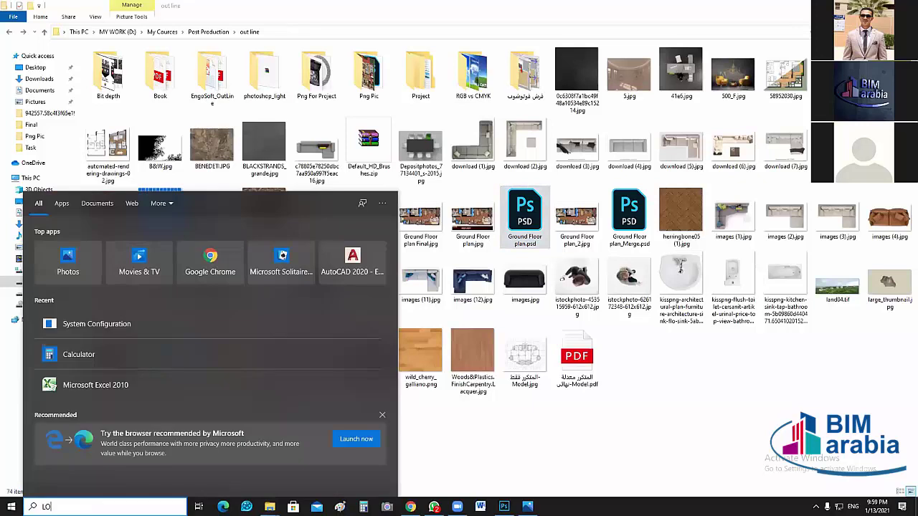
text(G)
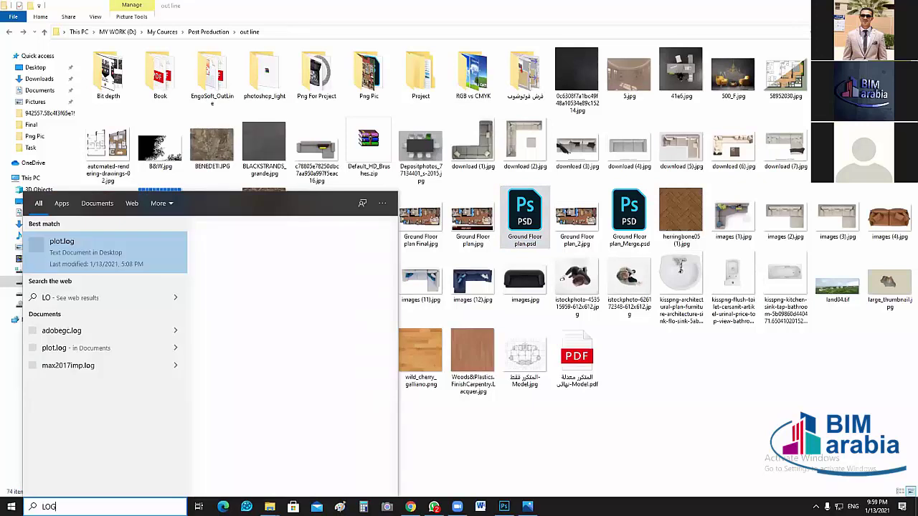
text(O)
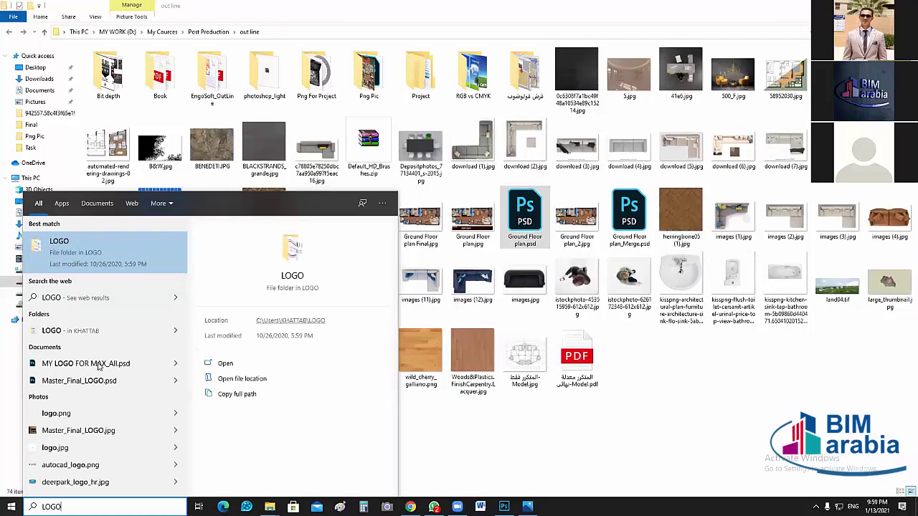
click(99, 364)
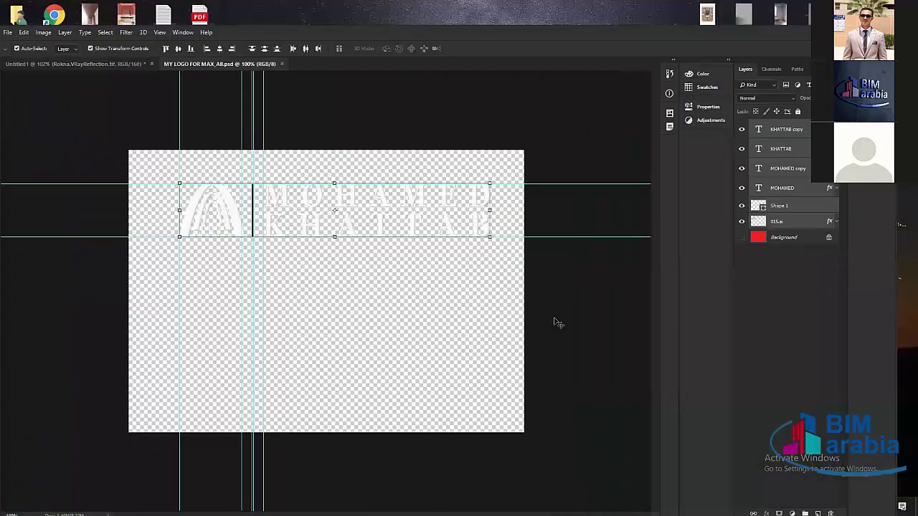
Show the logo file's red Background layer and copy all the logo layers above it into the Untitled1 living-room document, accepting the bit-depth difference.
click(741, 237)
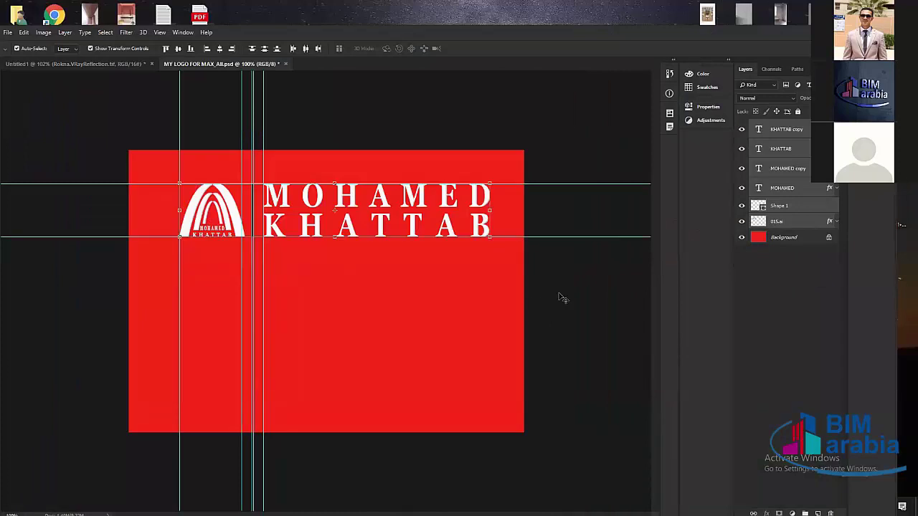
click(779, 224)
click(786, 132)
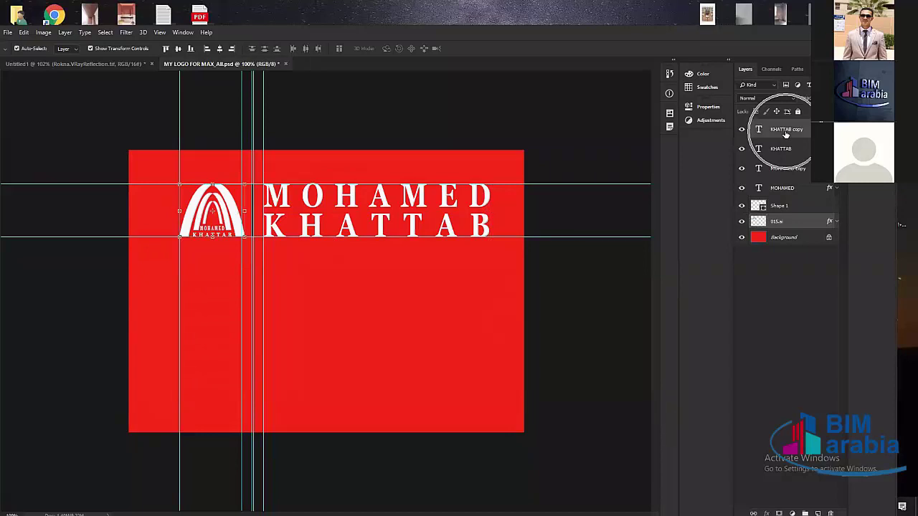
shift+click(791, 223)
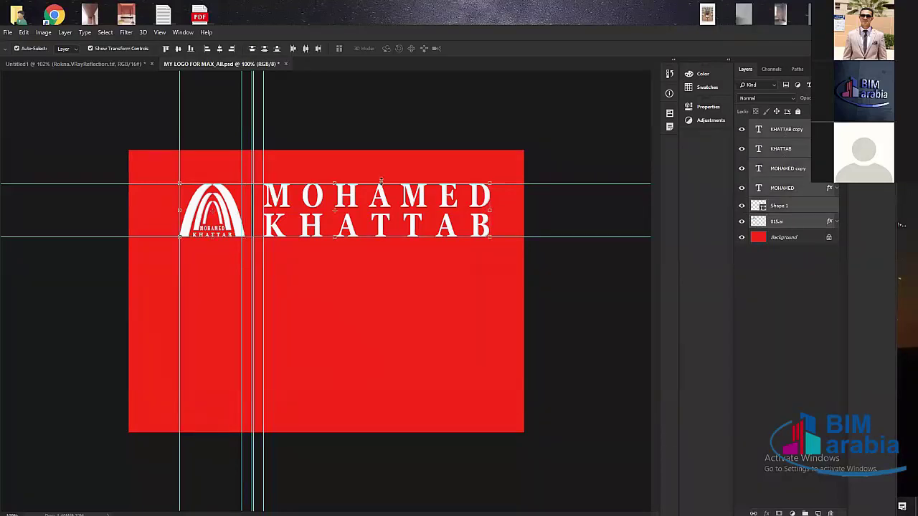
drag(383, 203, 446, 204)
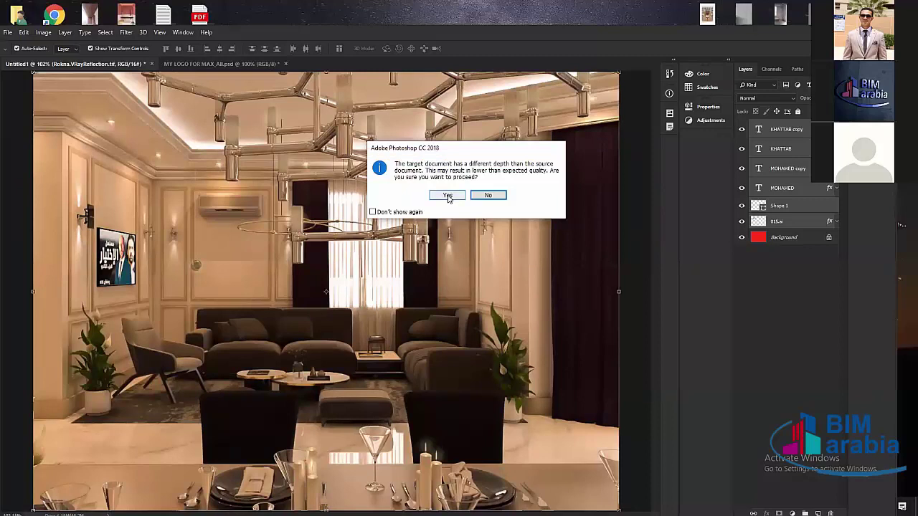
click(448, 195)
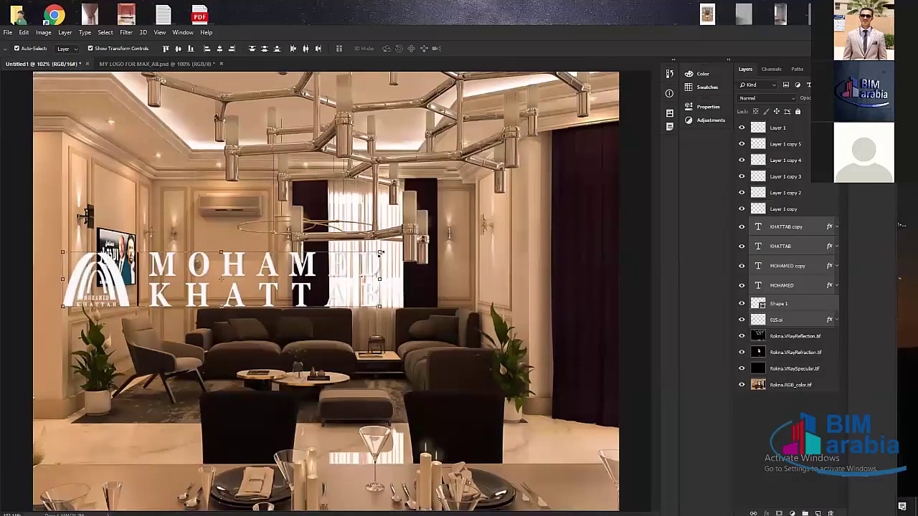
Scale the logo down to about 38% of its width and place it over the floor near the render's lower-left corner.
drag(305, 285, 172, 300)
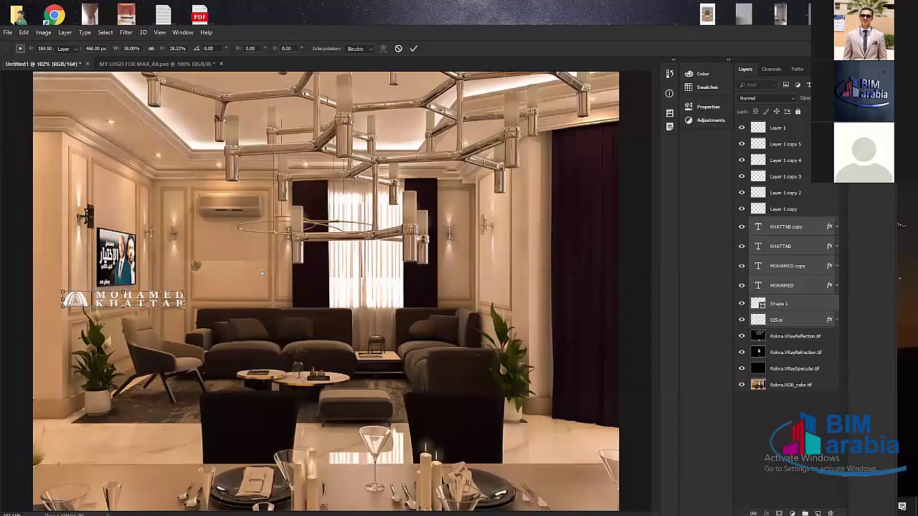
key(Return)
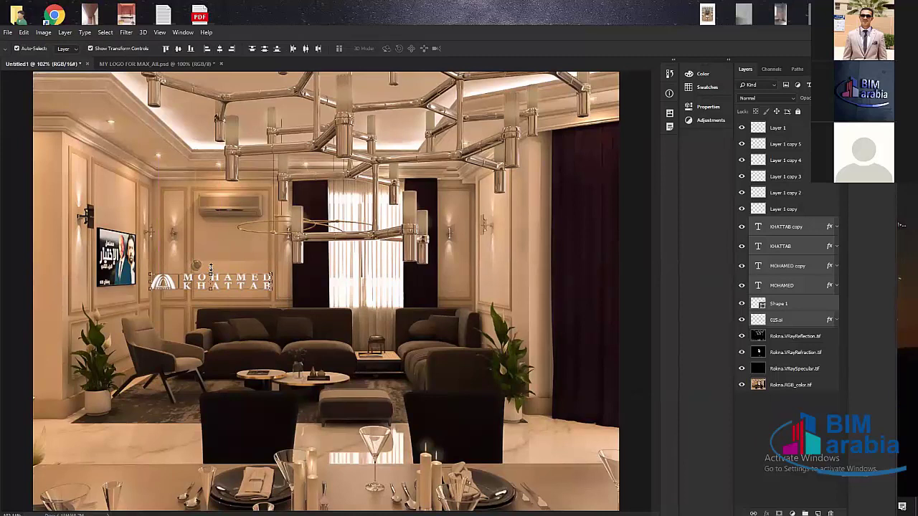
key(ctrl+t)
drag(210, 272, 145, 436)
key(Return)
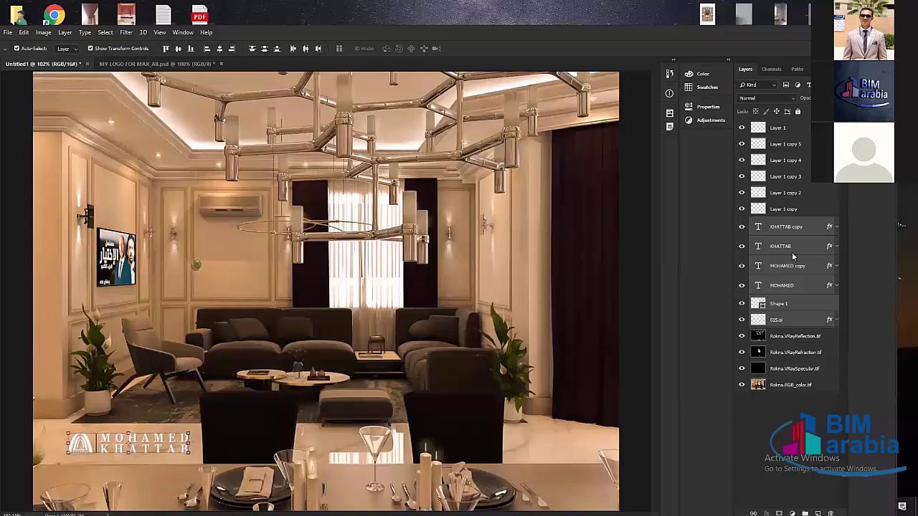
right_click(782, 247)
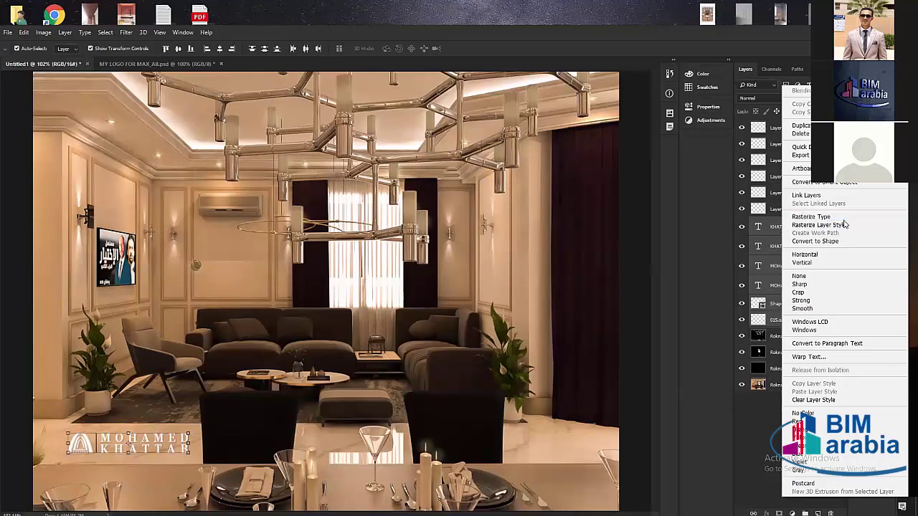
click(457, 282)
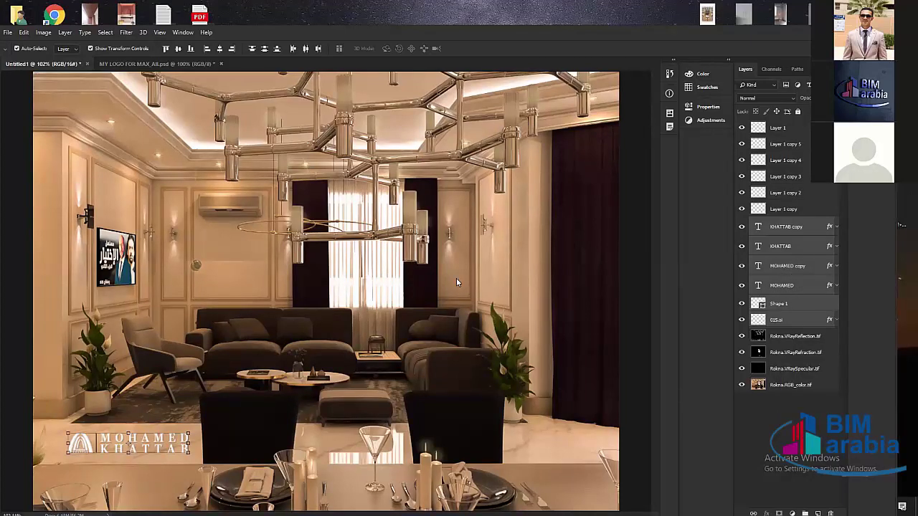
right_click(814, 248)
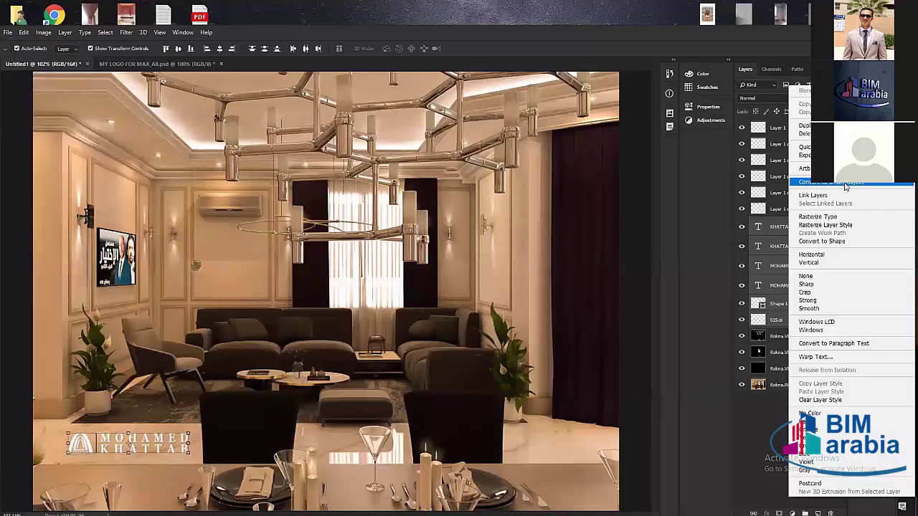
click(700, 224)
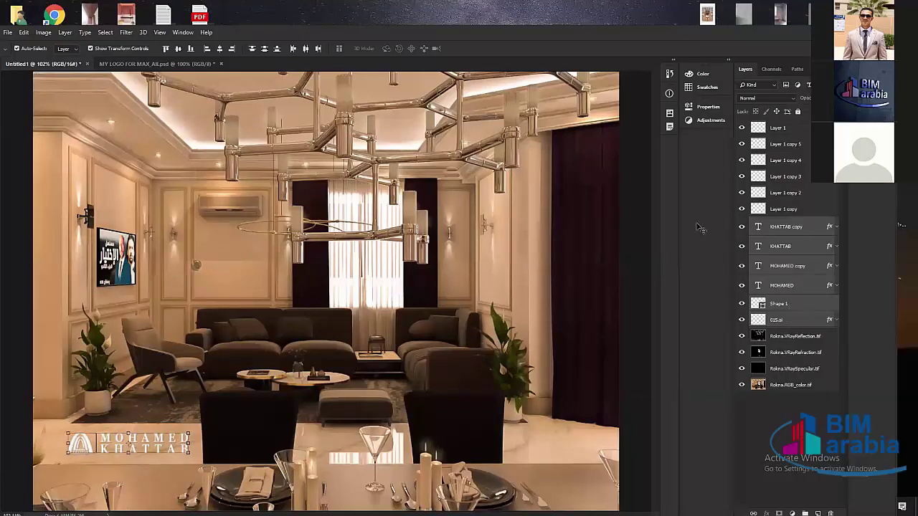
View the original logo document again and return to the living-room render with the placed logo.
click(173, 66)
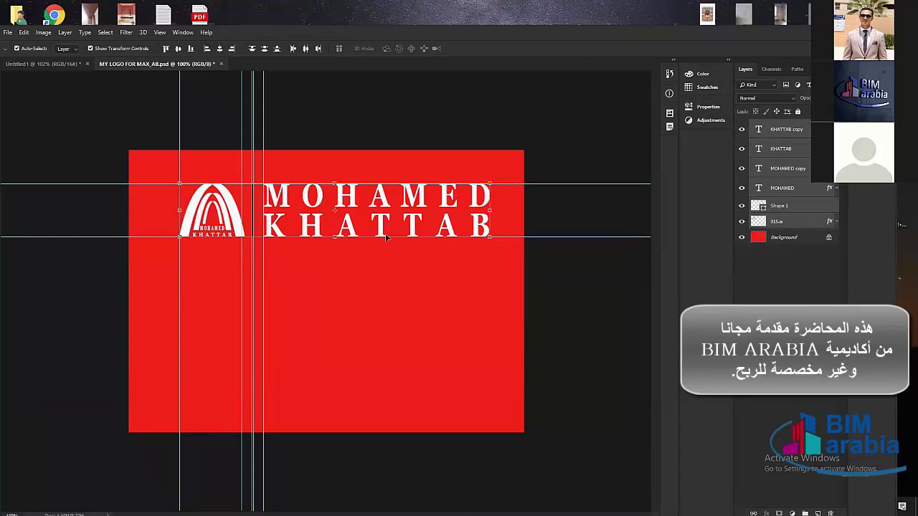
click(43, 64)
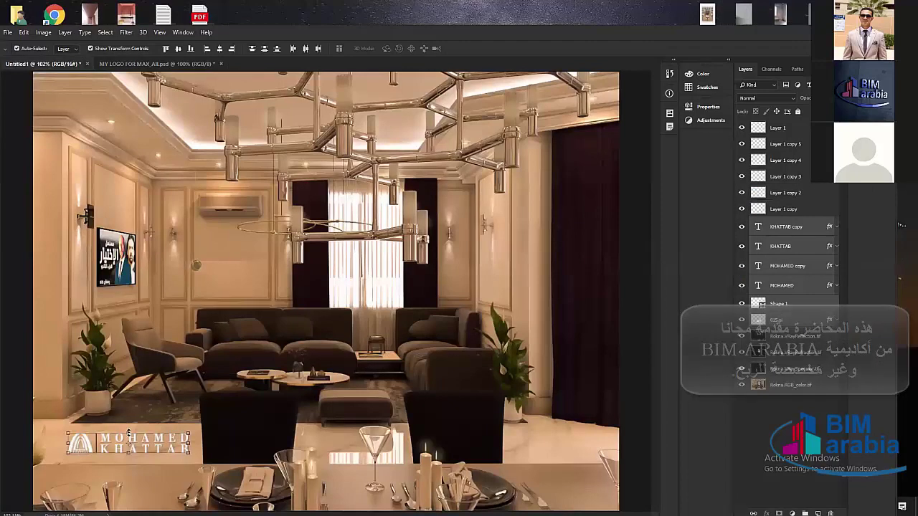
Enlarge the logo to 117% width and about 119% height and shift it slightly over the floor near the render's lower-left corner.
key(ctrl+t)
drag(130, 431, 131, 438)
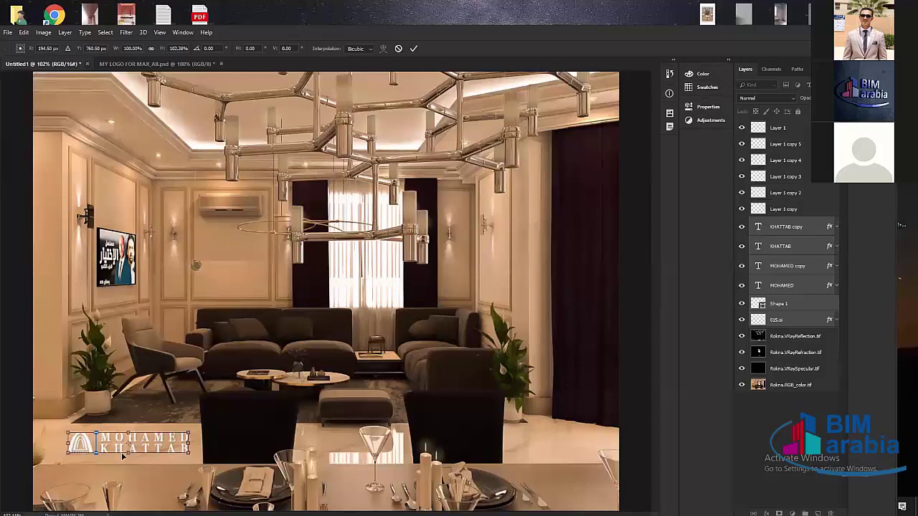
drag(66, 432, 48, 425)
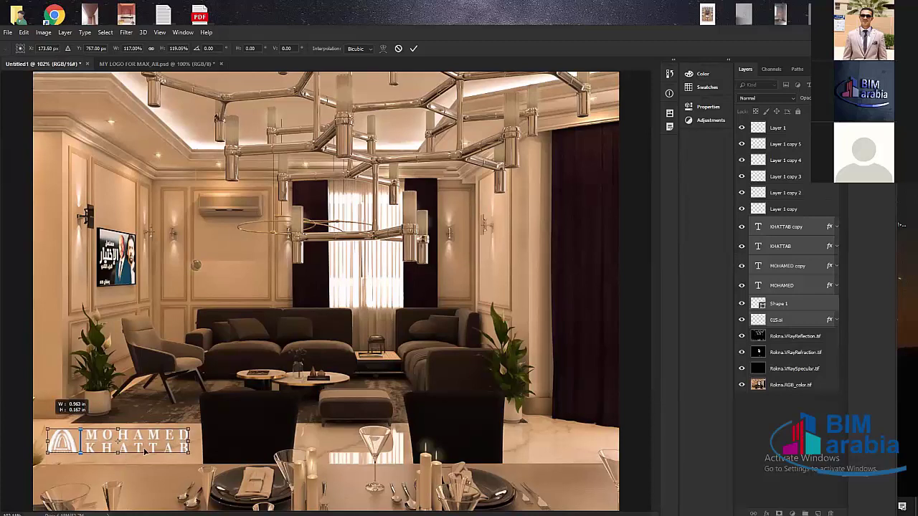
drag(144, 450, 152, 451)
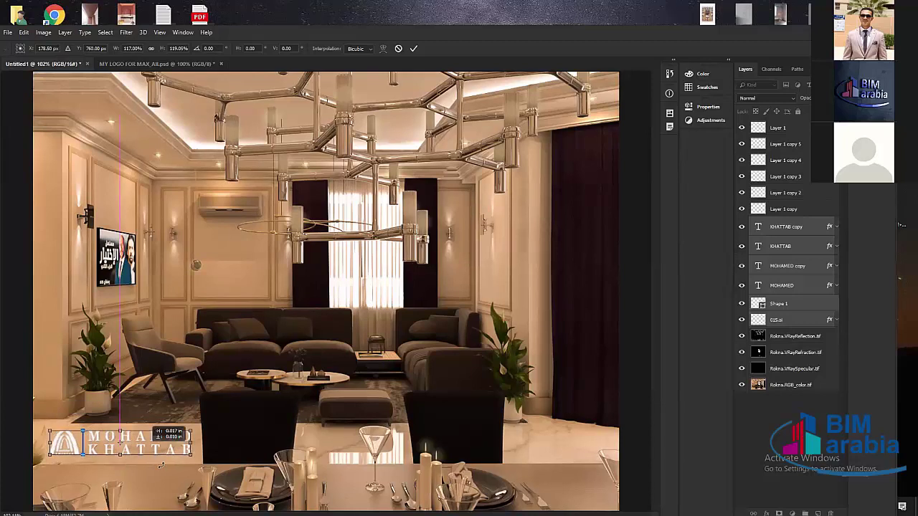
key(Return)
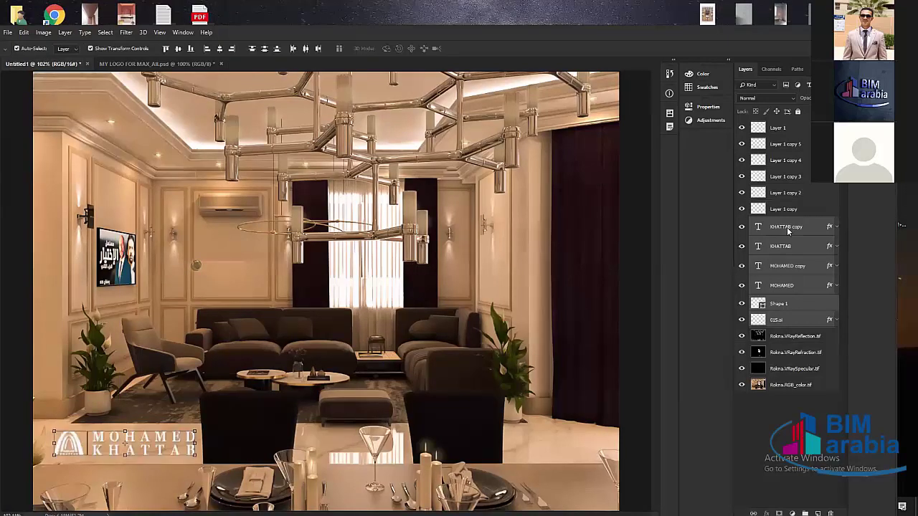
Try an Outer Glow with the near-black colour #020202 on the topmost logo text layer.
right_click(787, 226)
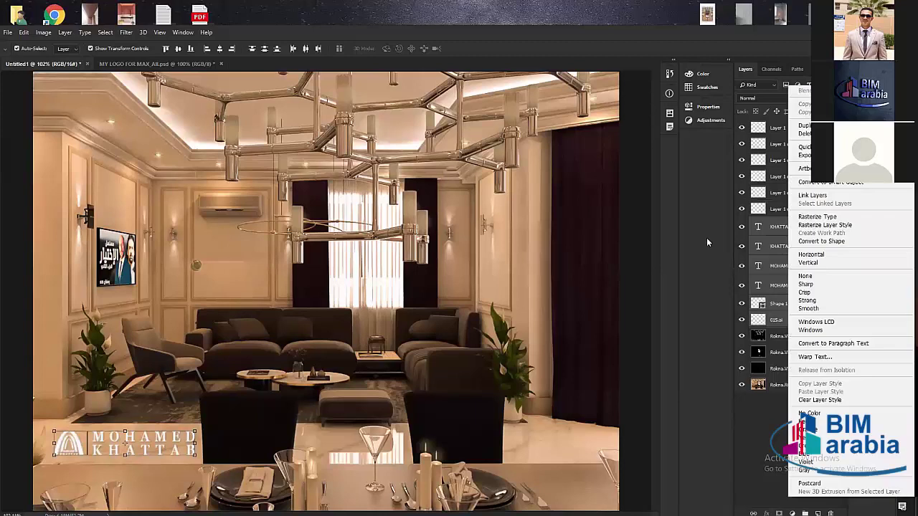
click(770, 266)
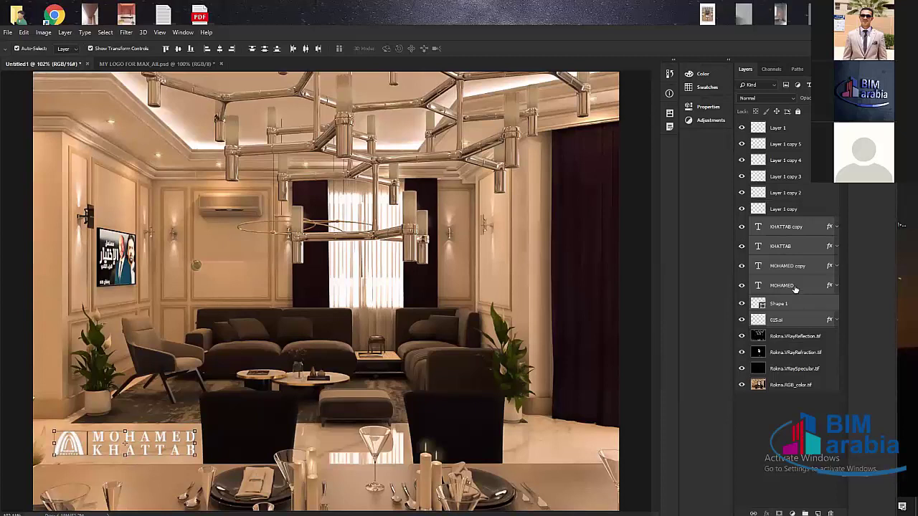
alt+click(837, 286)
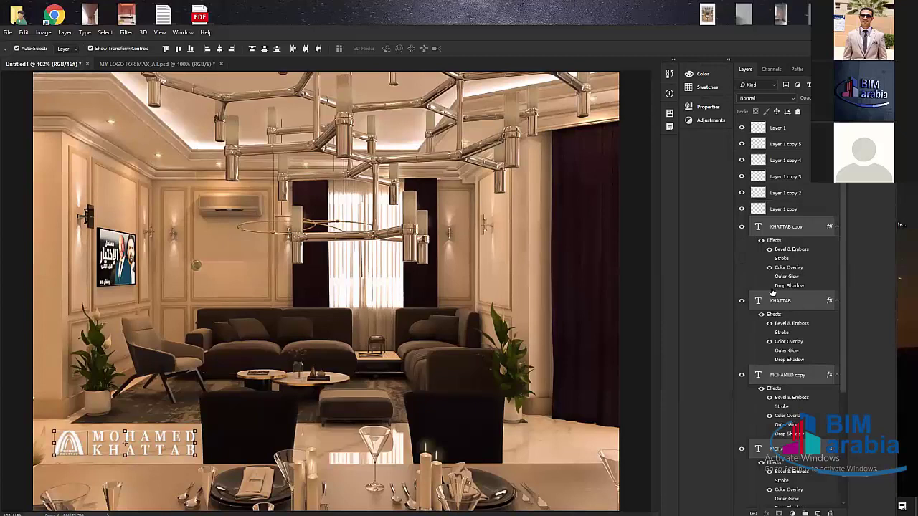
double_click(780, 287)
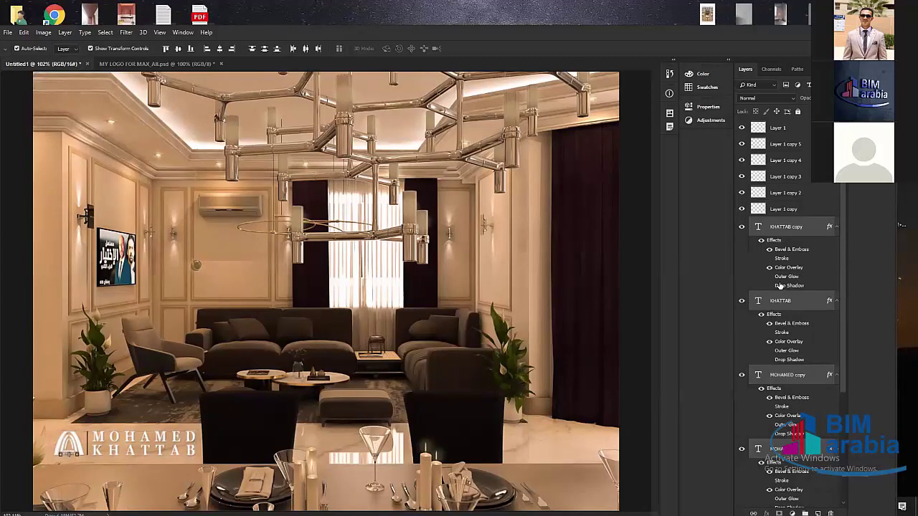
click(780, 285)
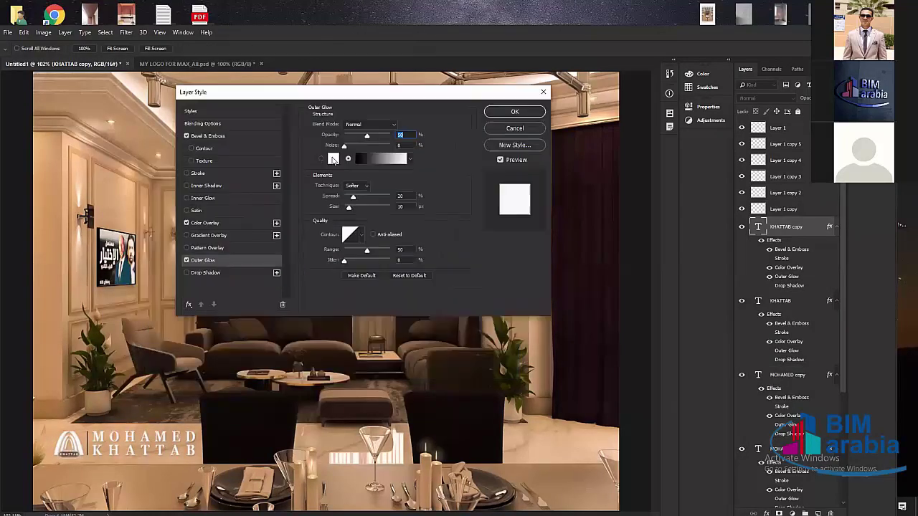
click(332, 159)
click(575, 53)
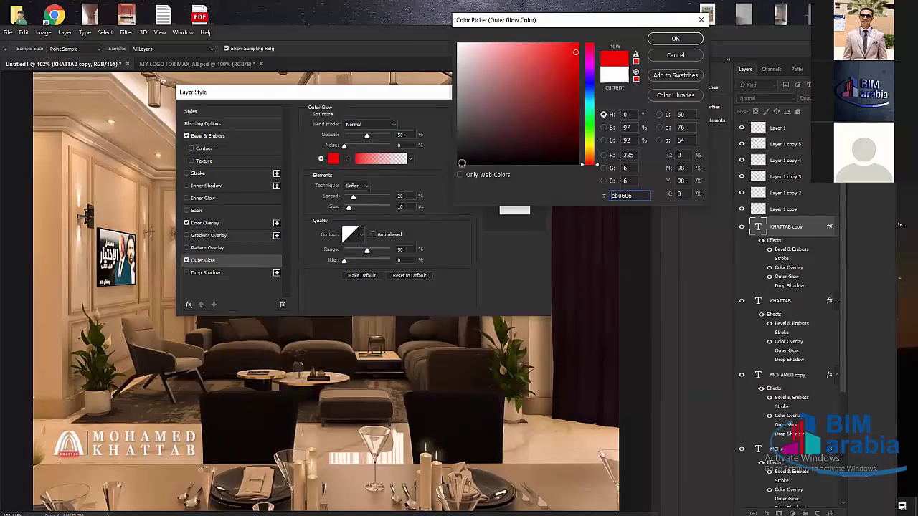
click(461, 164)
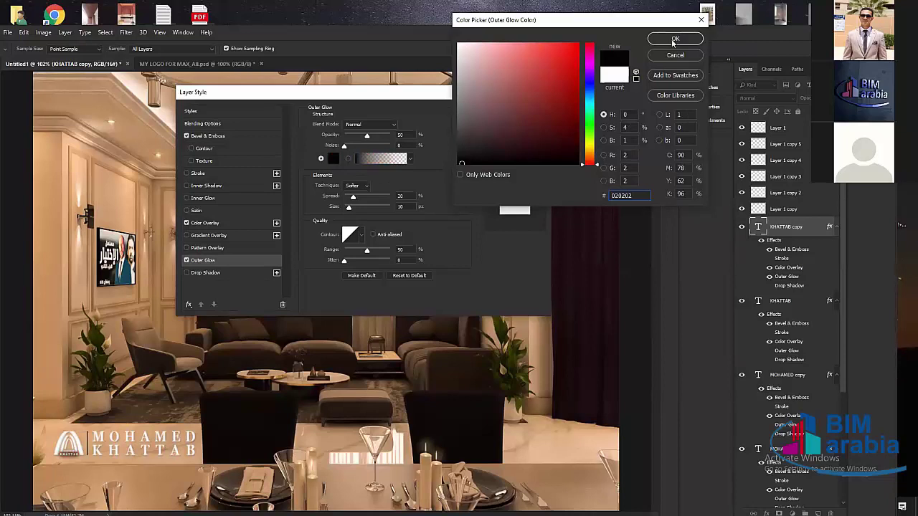
key(Return)
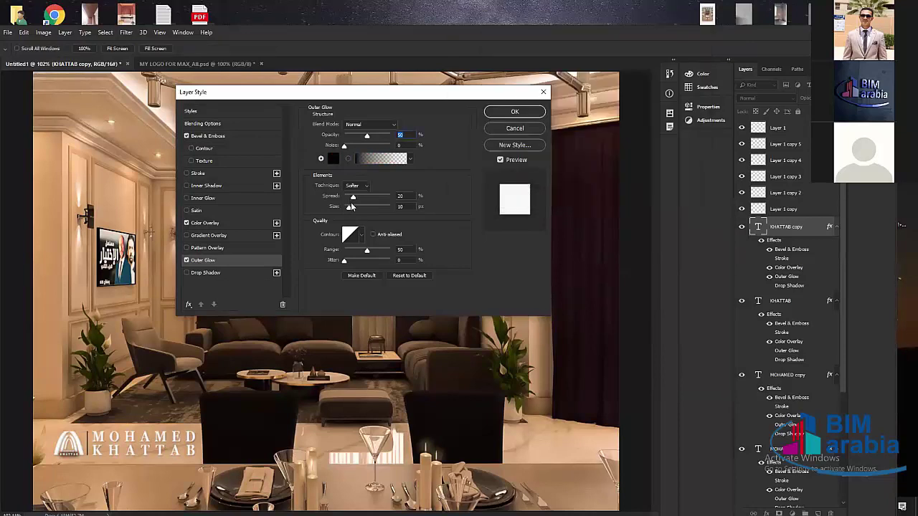
Try a glow size of 8 px with adjusted opacity and noise on the logo text, and discard the layer style changes.
click(350, 137)
drag(348, 208, 346, 156)
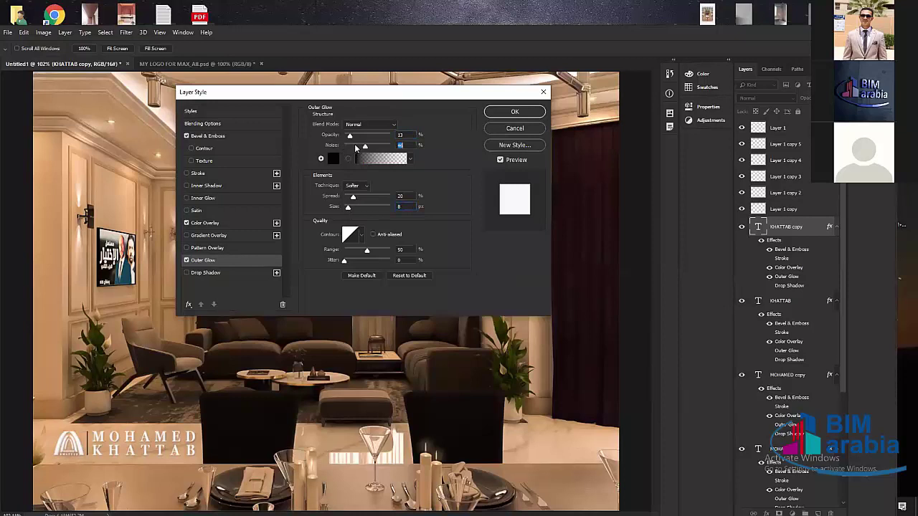
click(352, 146)
click(380, 143)
drag(371, 143, 370, 137)
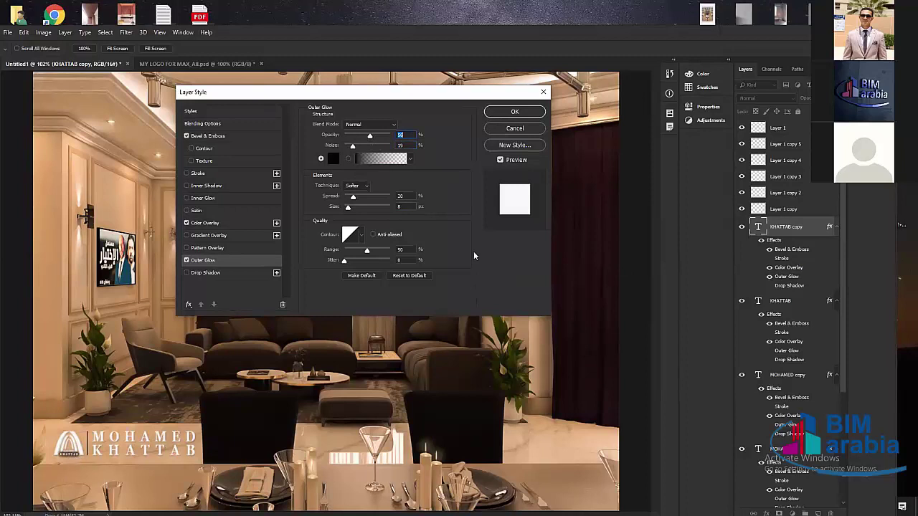
click(526, 129)
click(525, 131)
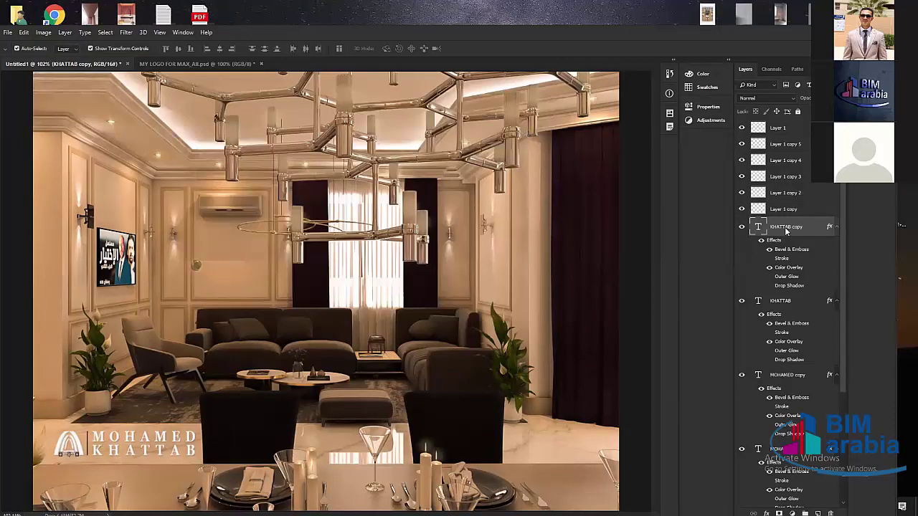
Collapse the effects lists of the four logo text layers and the 015.ai layer.
click(836, 226)
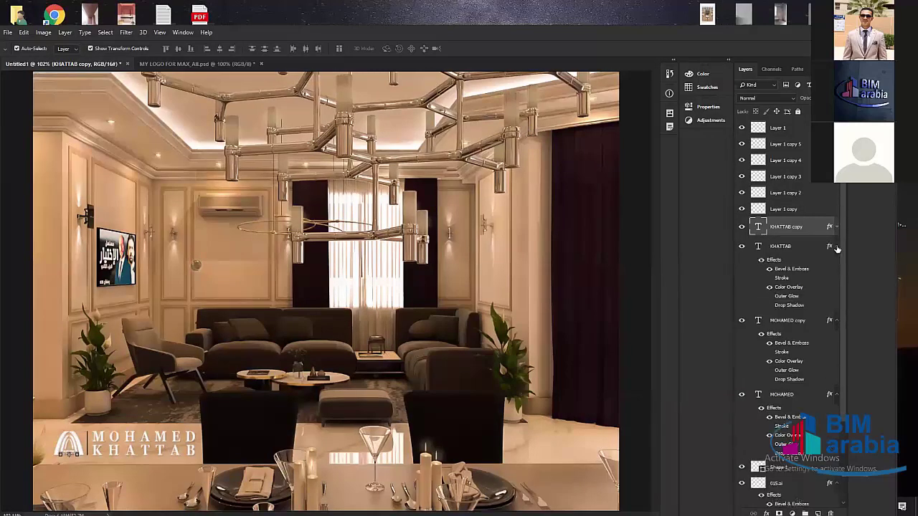
click(836, 246)
click(836, 266)
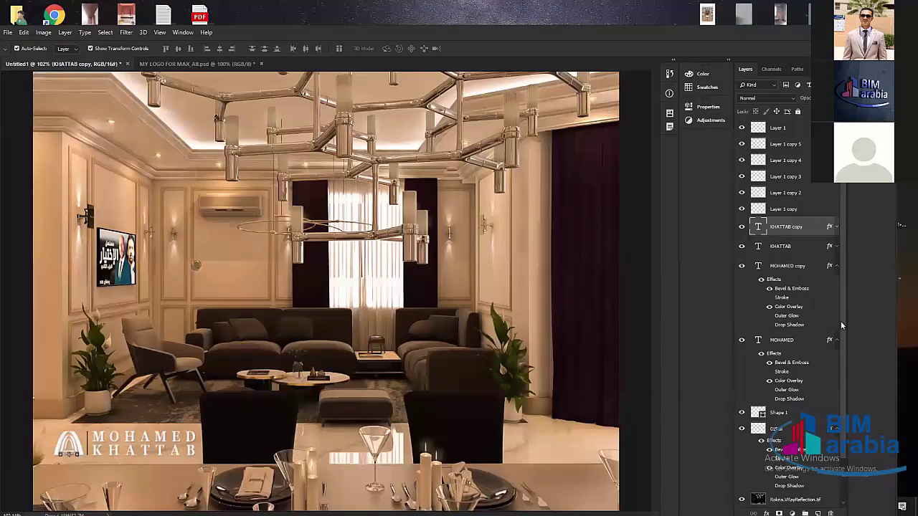
click(836, 340)
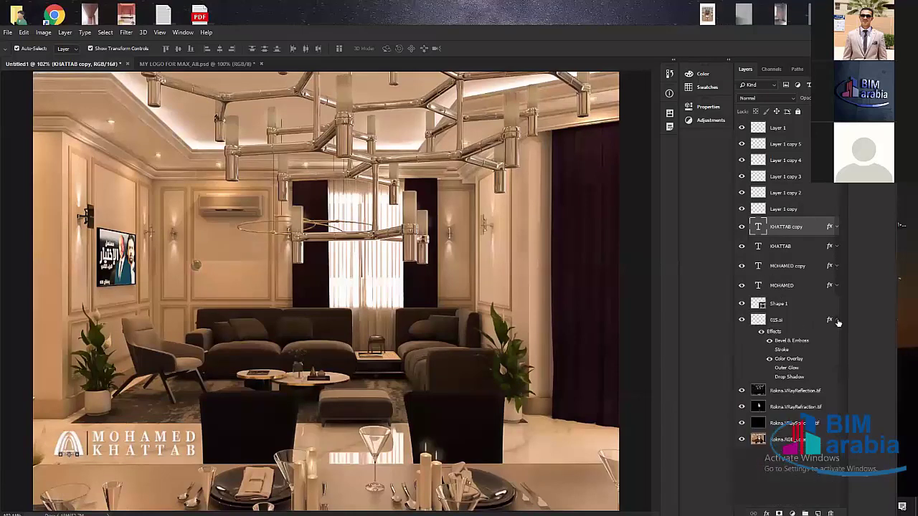
click(836, 320)
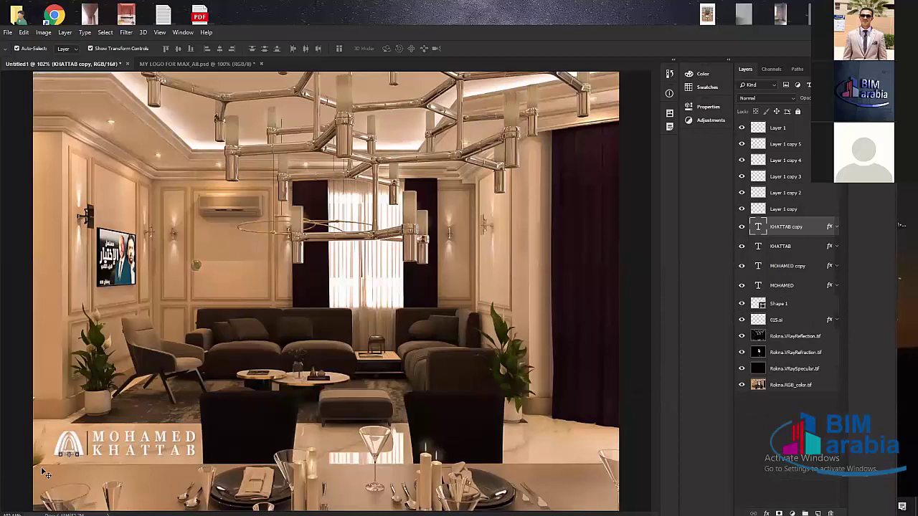
Move all six logo layers onto the back of the left dining chair and scale them to about 60.55% width and 66% height.
shift+click(782, 321)
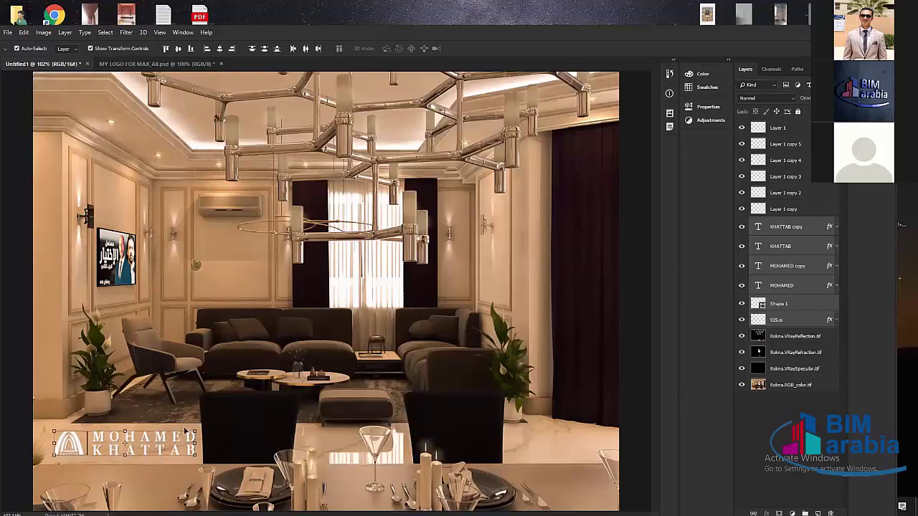
drag(185, 429, 300, 404)
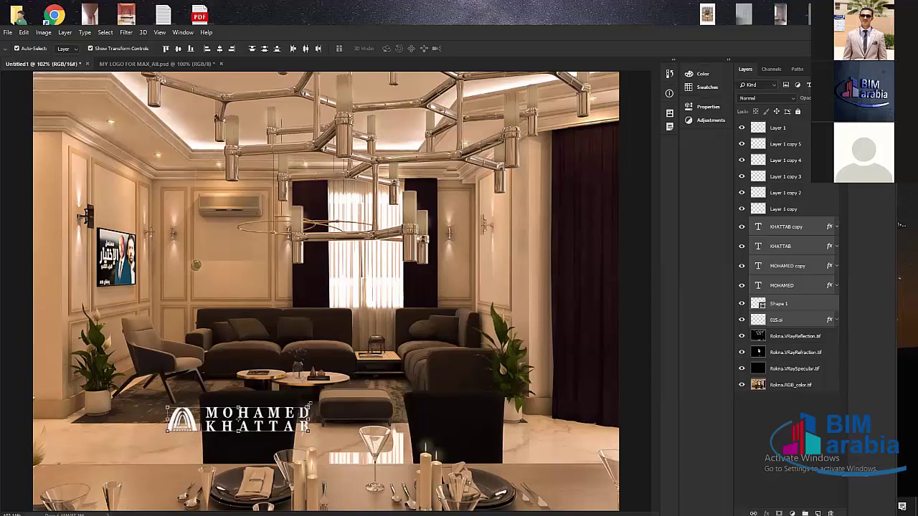
drag(309, 406, 275, 411)
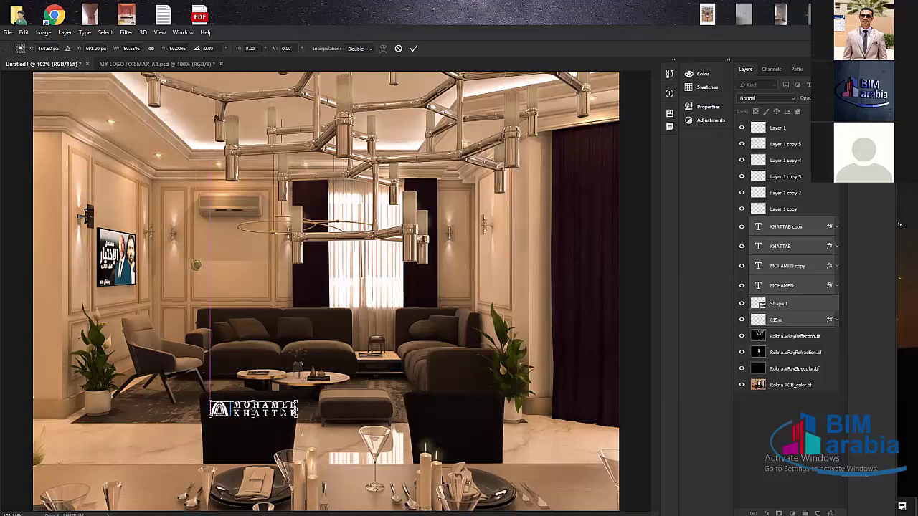
key(Left)
key(Left)
key(shift+Left)
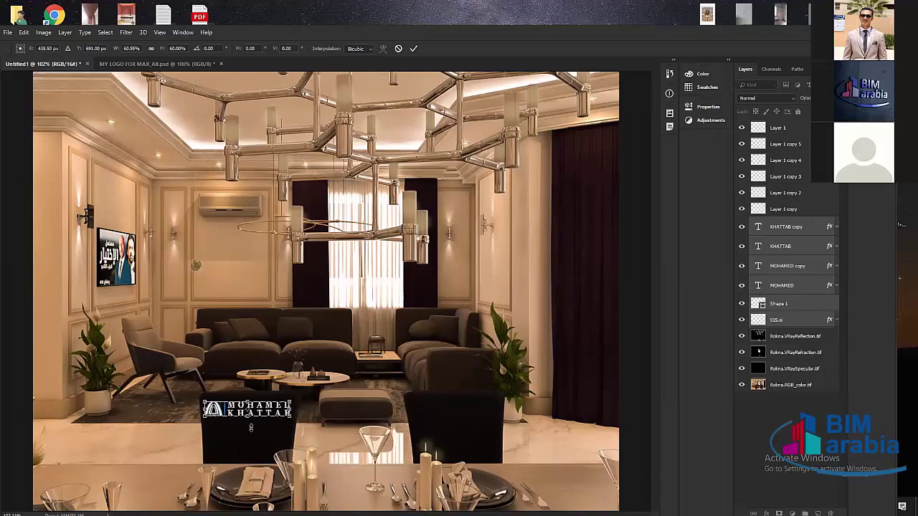
drag(247, 420, 252, 455)
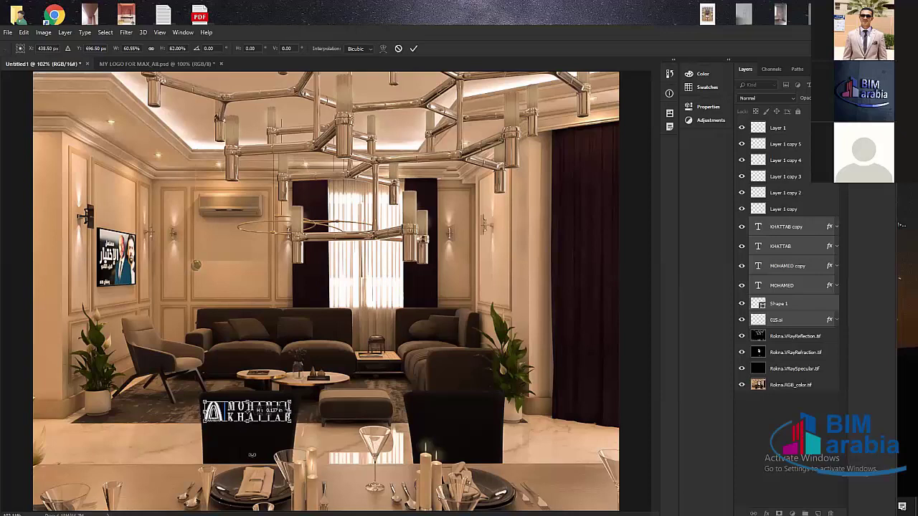
drag(248, 422, 247, 418)
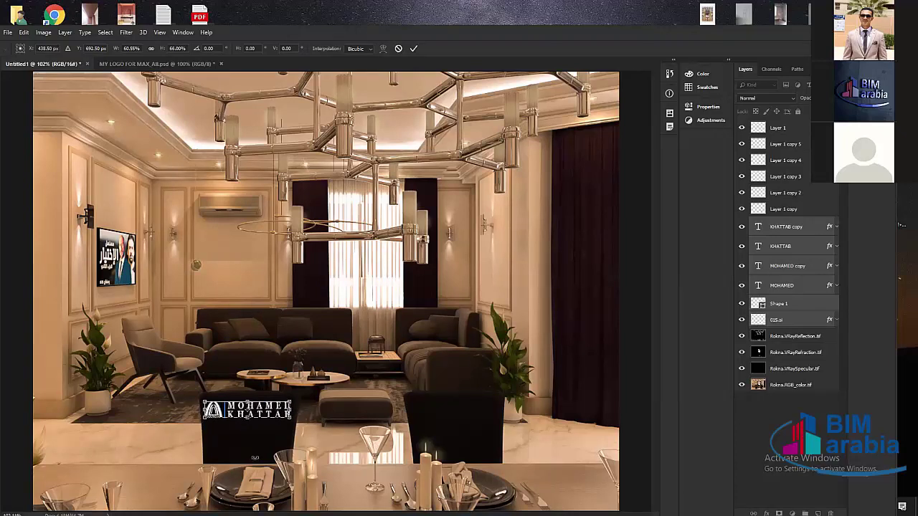
key(Return)
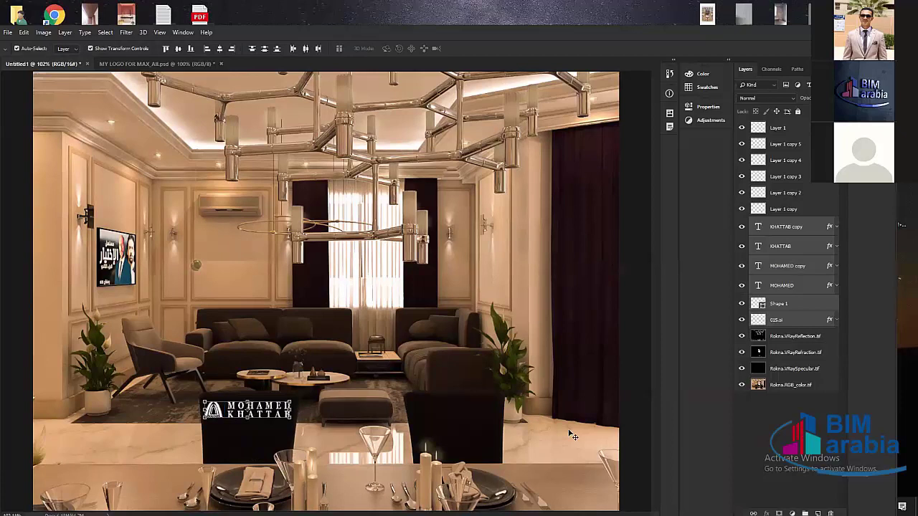
Reselect all six logo layers, nudge the logo slightly on the chair back and clear the layer selection.
click(330, 467)
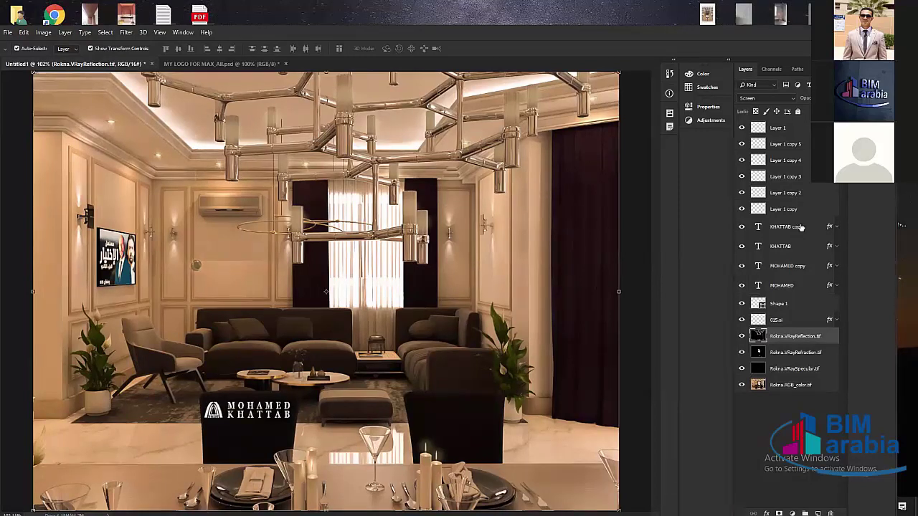
click(796, 227)
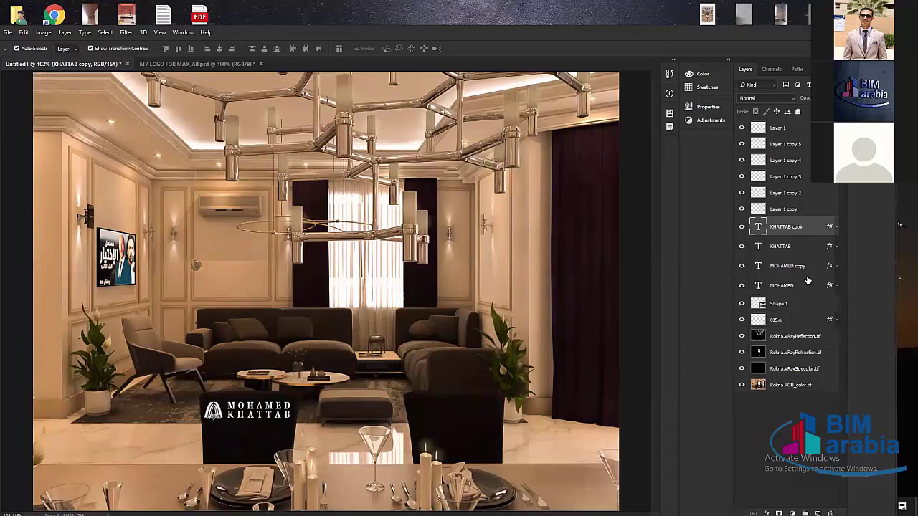
shift+click(778, 320)
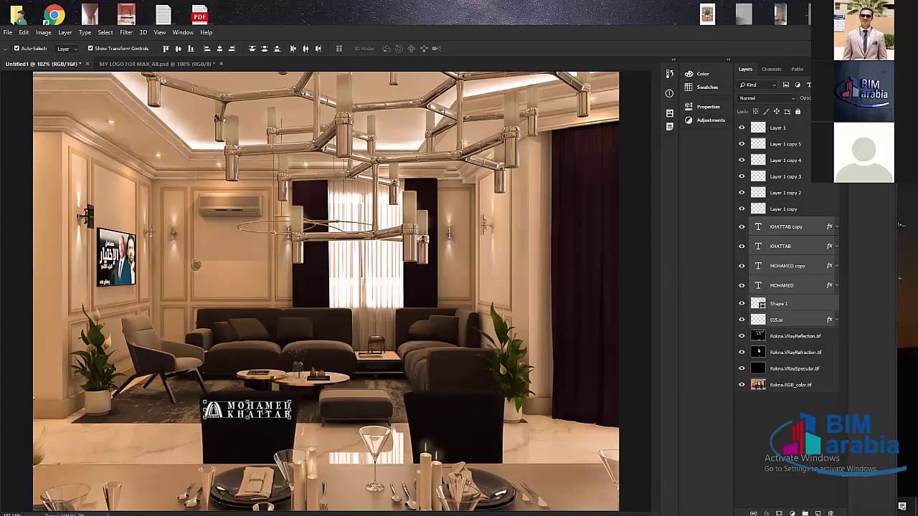
mouse_move(263, 413)
mouse_down()
mouse_move(241, 244)
mouse_move(255, 408)
mouse_move(269, 409)
mouse_up()
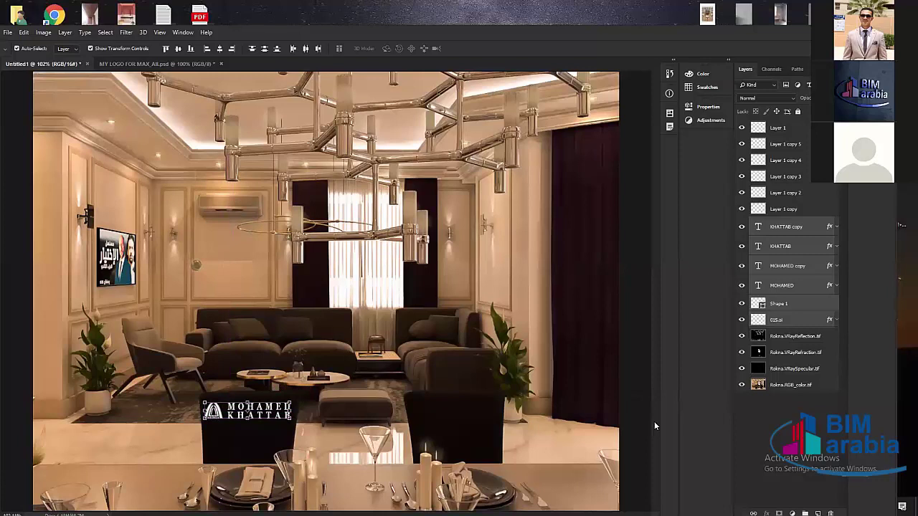
click(765, 419)
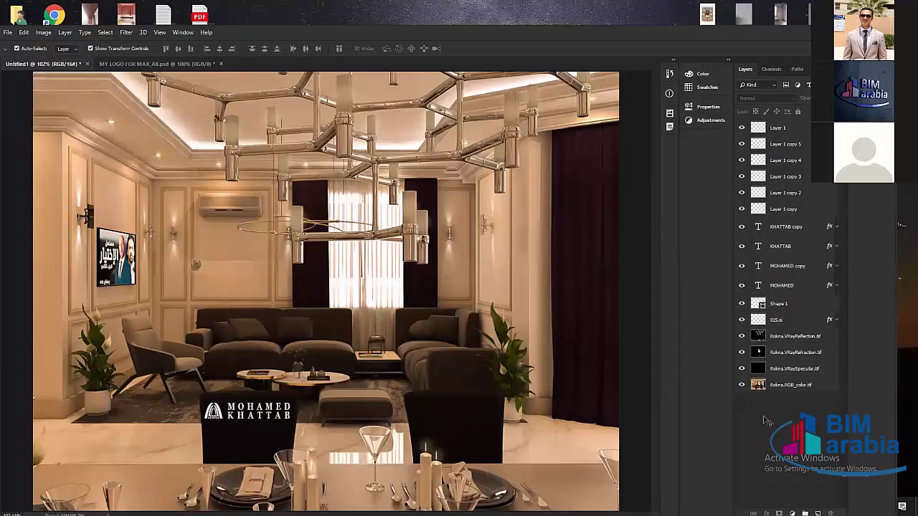
Move the six logo layers down to the middle of the chair back and select the Rokna.VRayReflection.tif layer.
click(798, 228)
shift+click(796, 319)
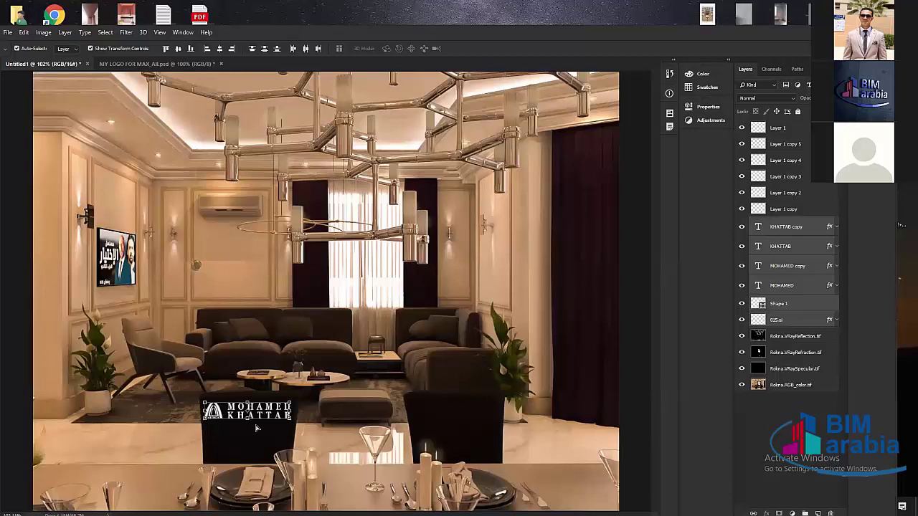
drag(255, 428, 257, 447)
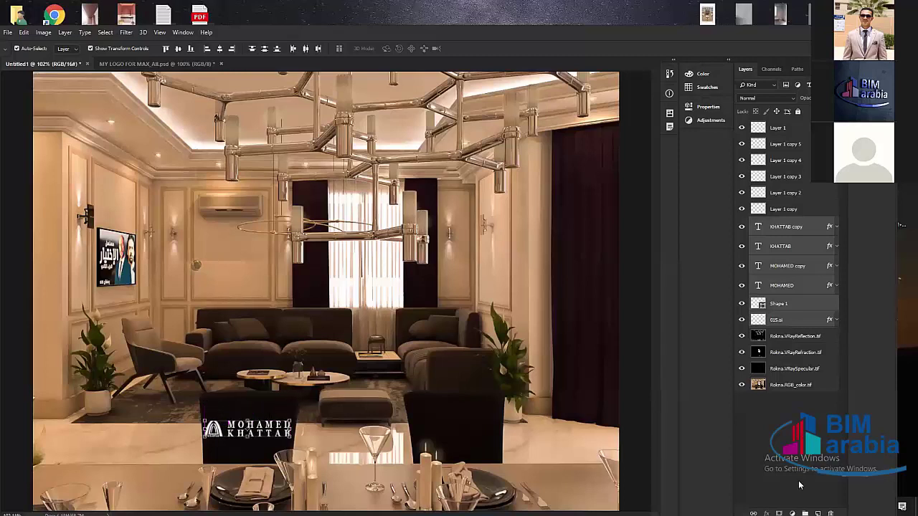
click(790, 437)
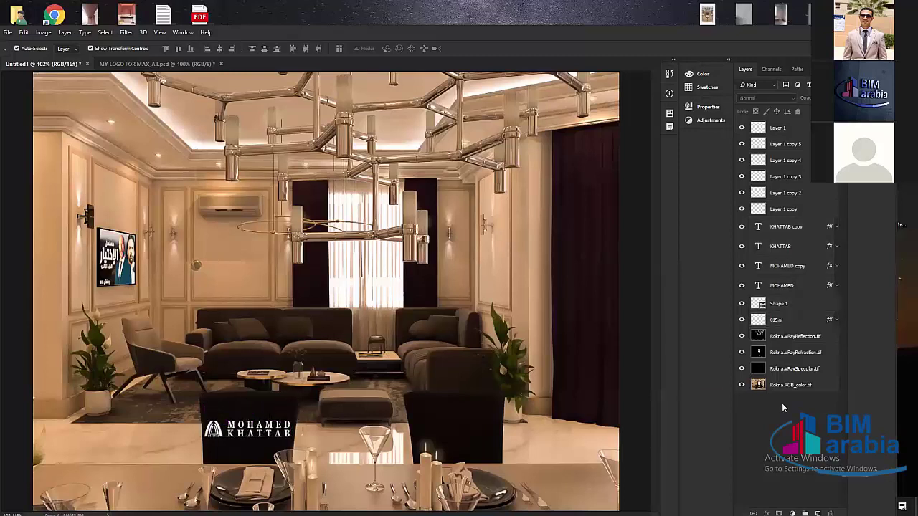
key(alt+[)
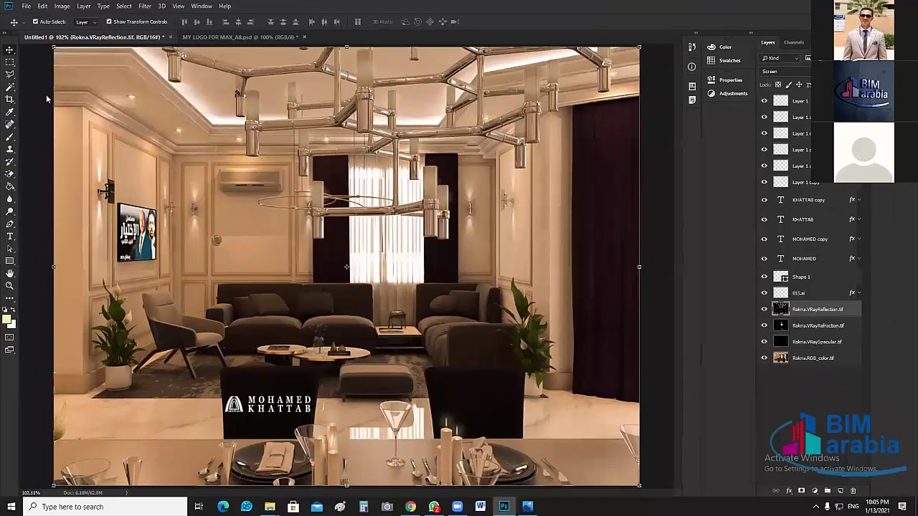
Save the layered document as PROJECT.psd in Photoshop format in the 16 bit folder, with layers and maximum compatibility kept.
click(7, 32)
click(43, 106)
text(PRO)
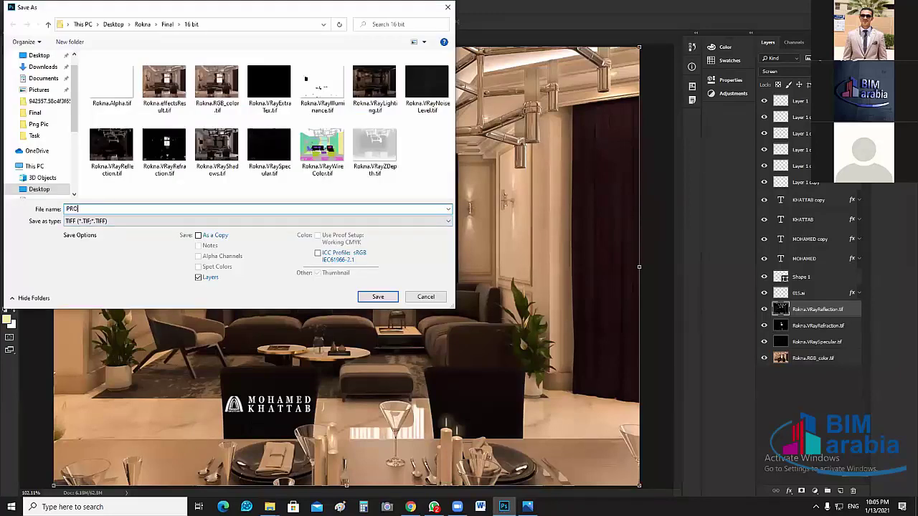
text(JECT)
click(279, 223)
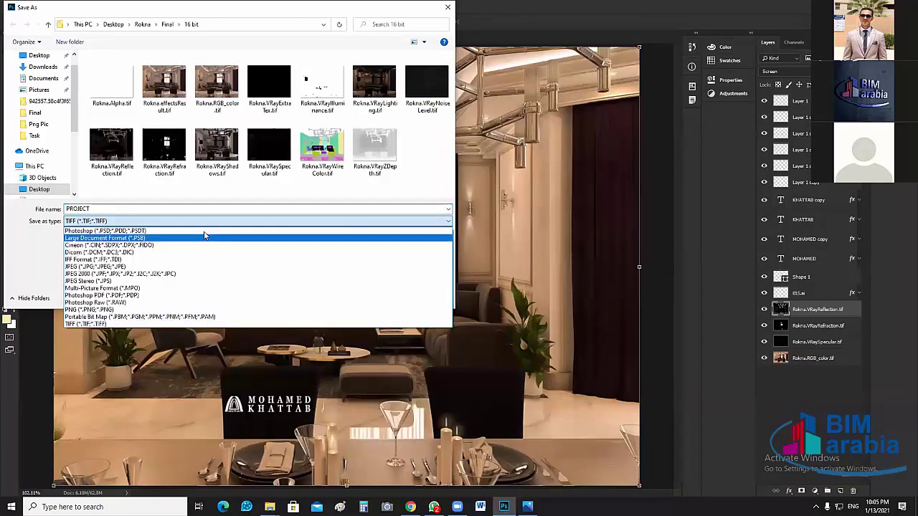
click(255, 225)
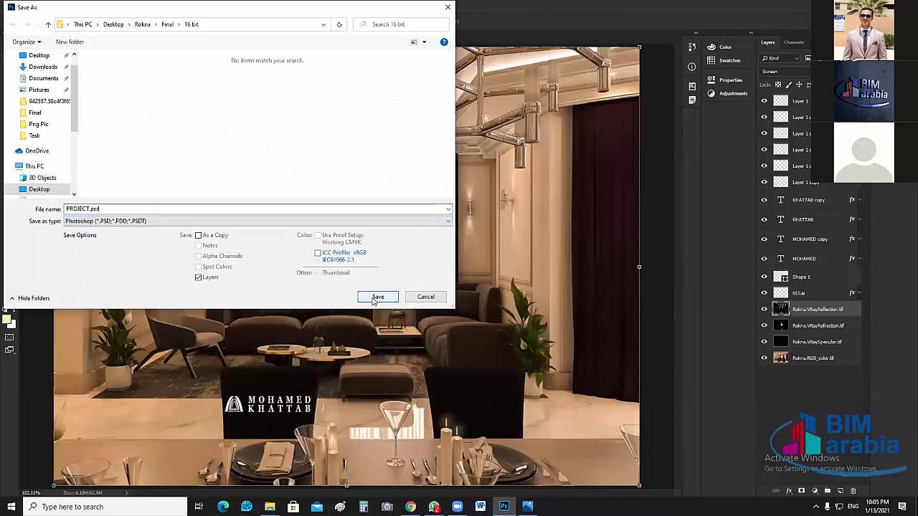
click(377, 297)
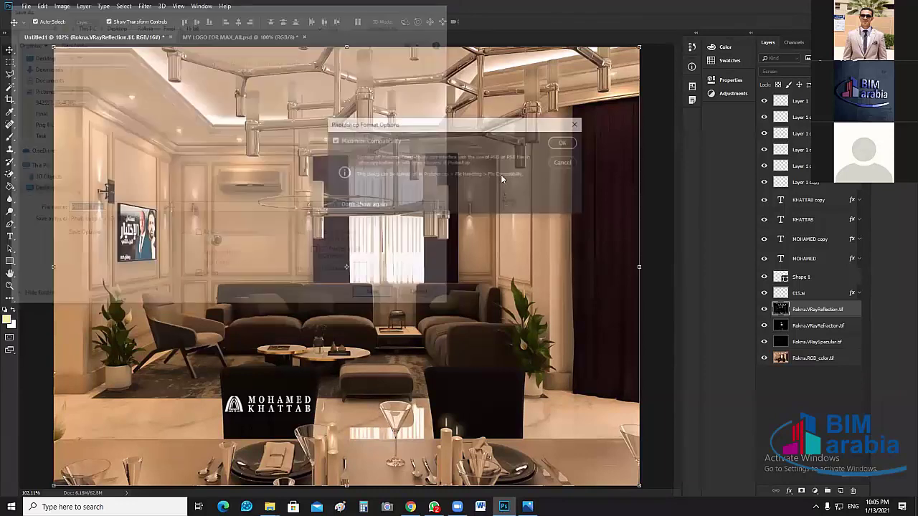
click(565, 144)
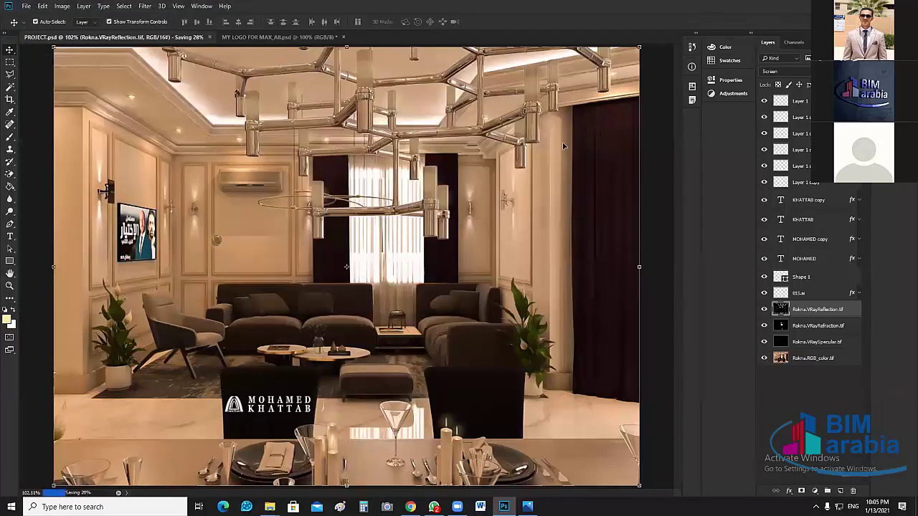
Save a JPEG copy named PROJECT.jpg in the 16 bit folder at Maximum quality 12 with the Baseline ("Standard") format.
click(26, 6)
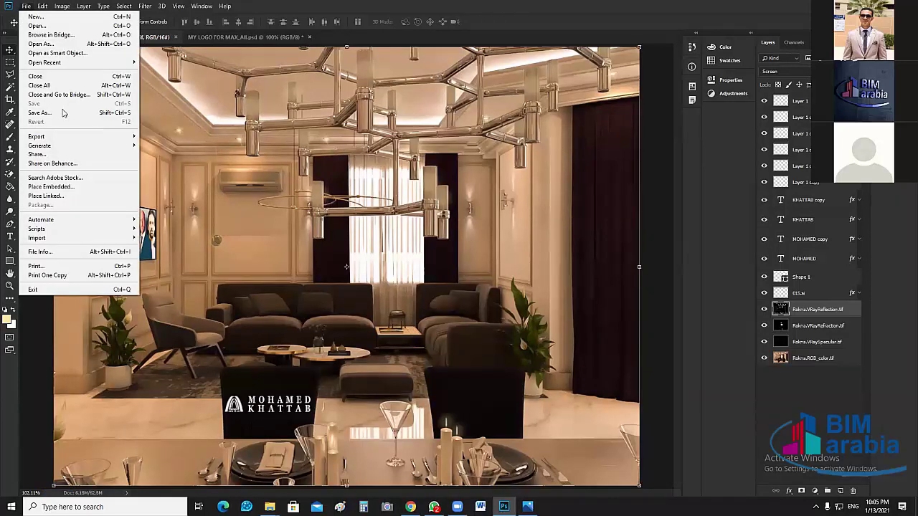
click(65, 113)
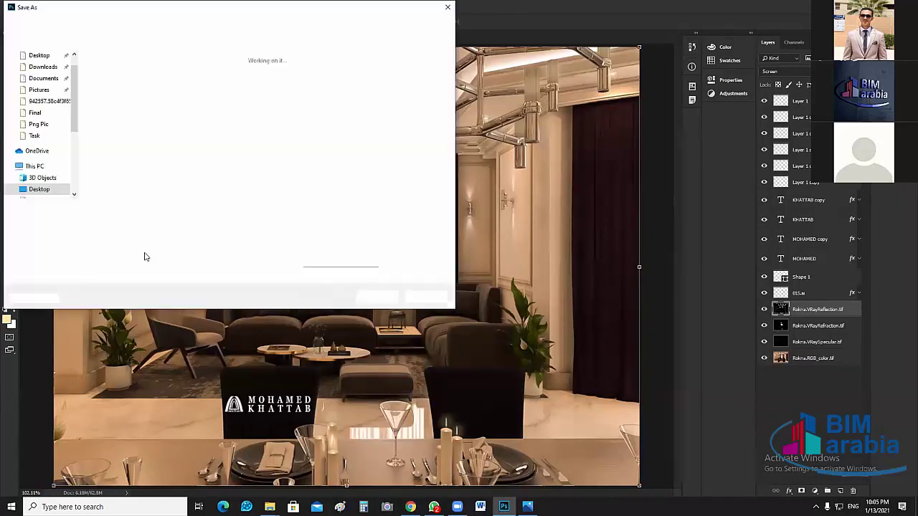
click(149, 221)
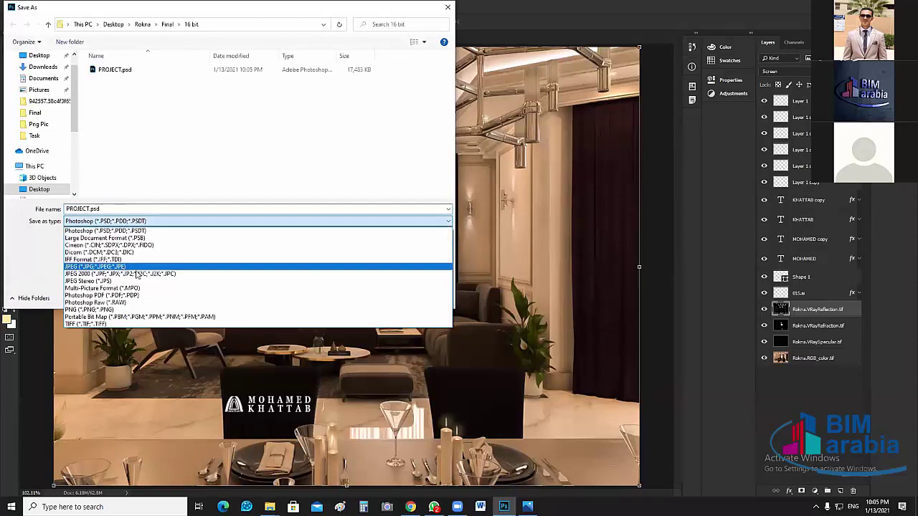
click(137, 268)
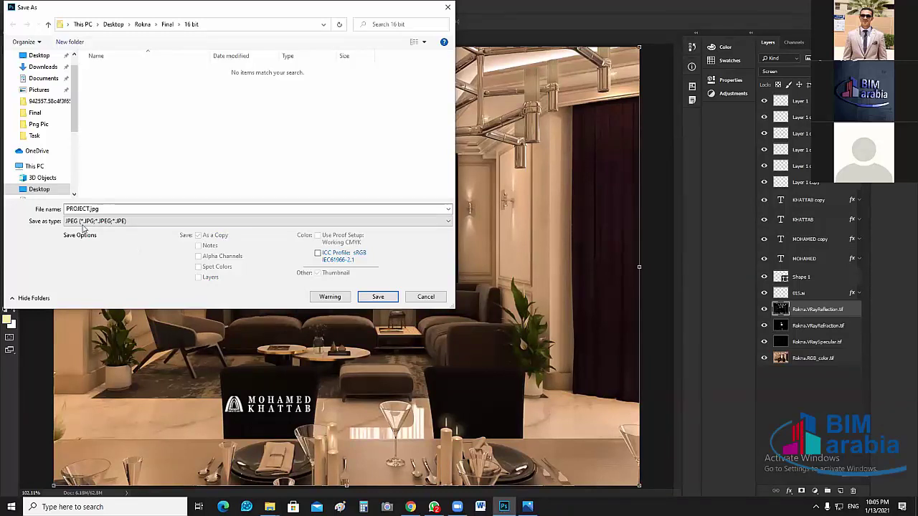
click(391, 300)
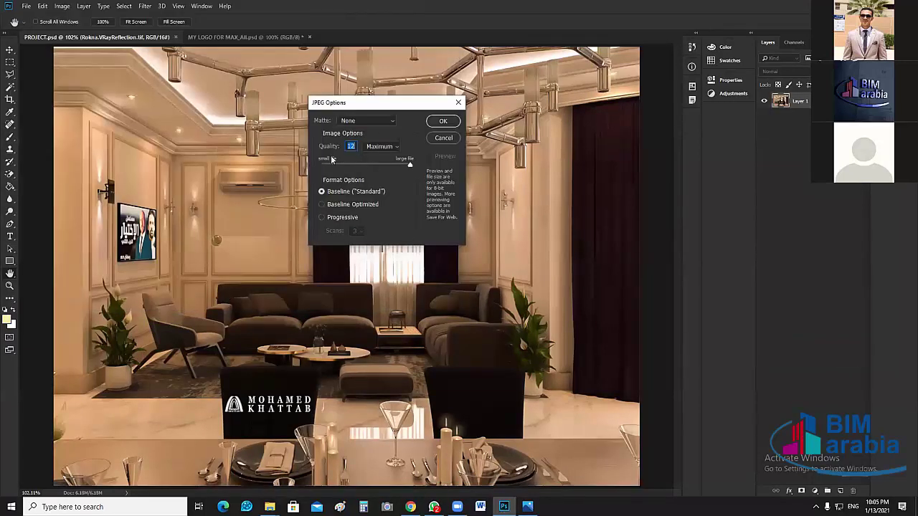
click(445, 124)
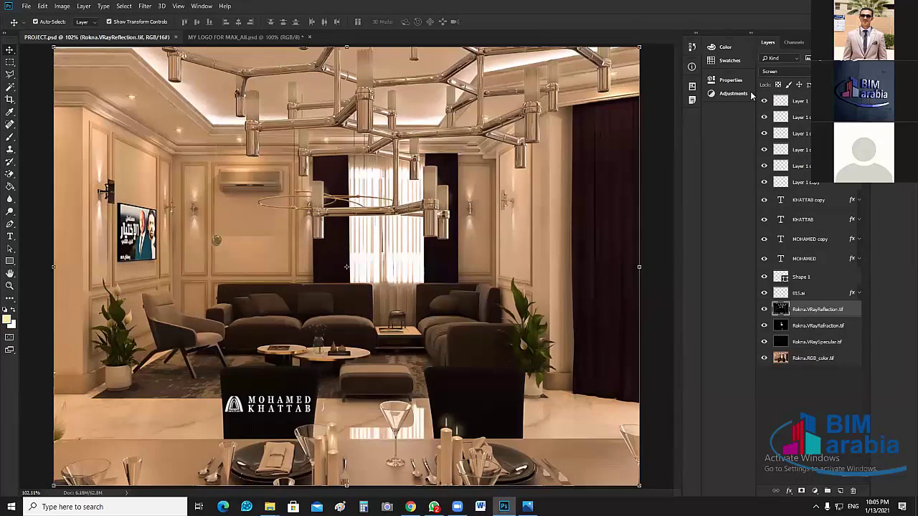
Switch to the 16 bit folder in File Explorer, locate both saved PROJECT files and view PROJECT.jpg in Photos.
key(super+d)
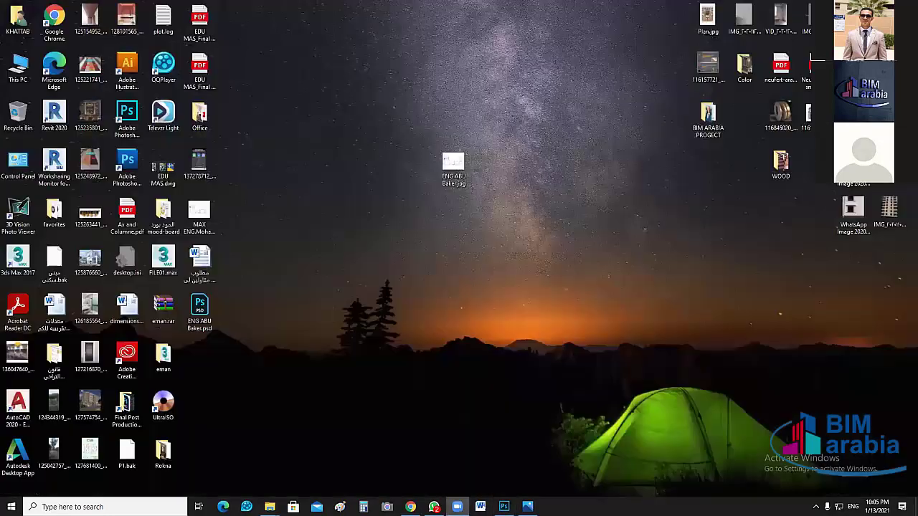
click(270, 506)
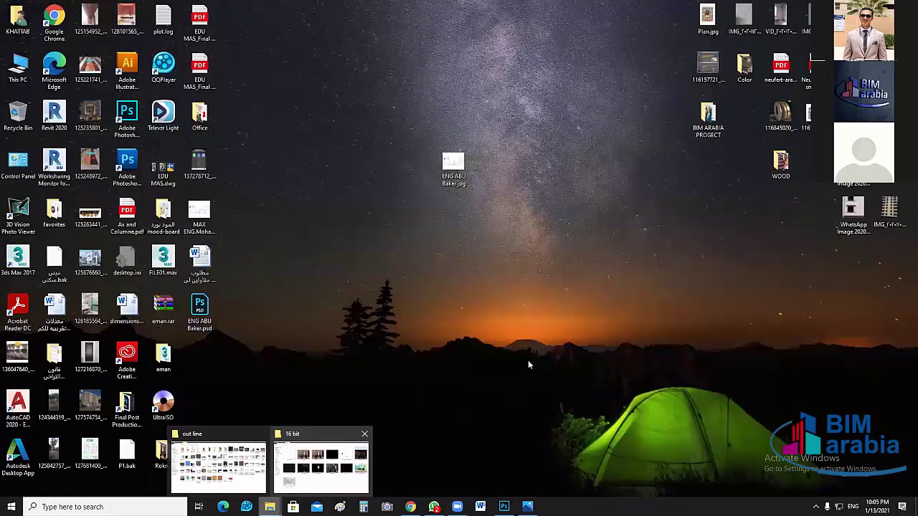
click(319, 431)
click(175, 147)
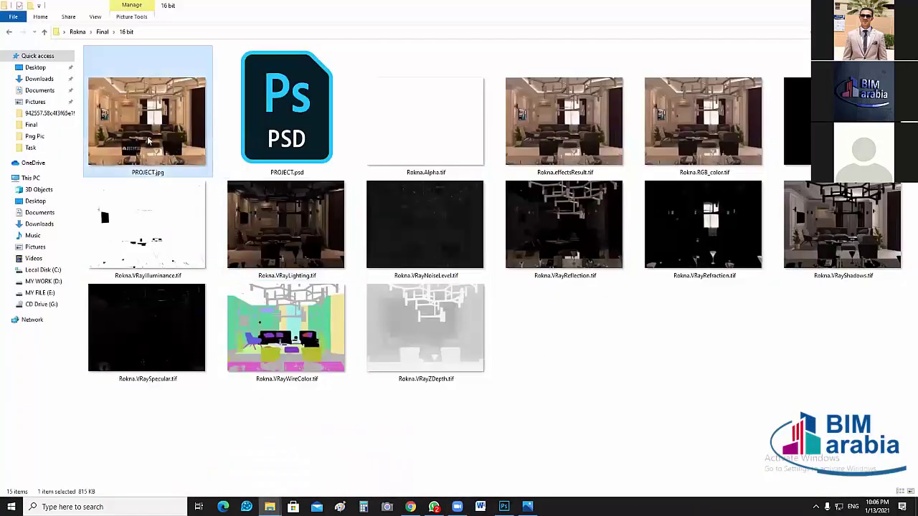
click(320, 127)
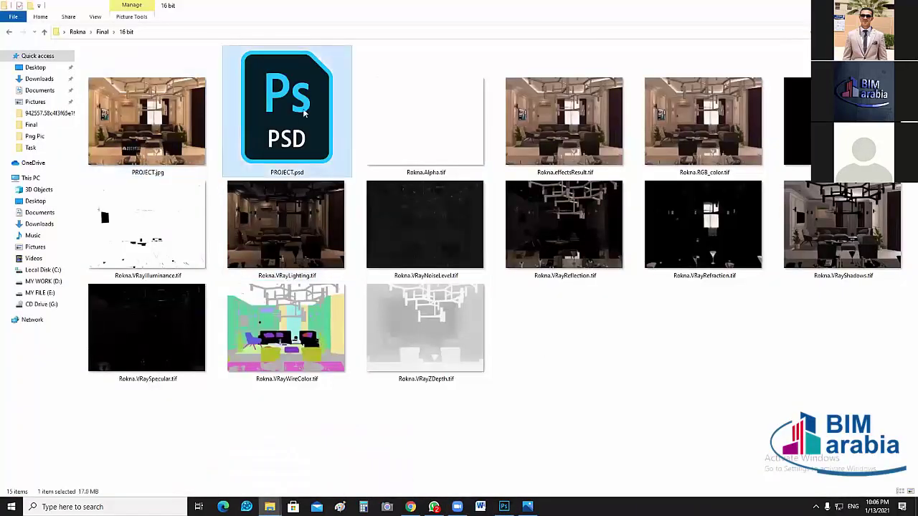
click(157, 133)
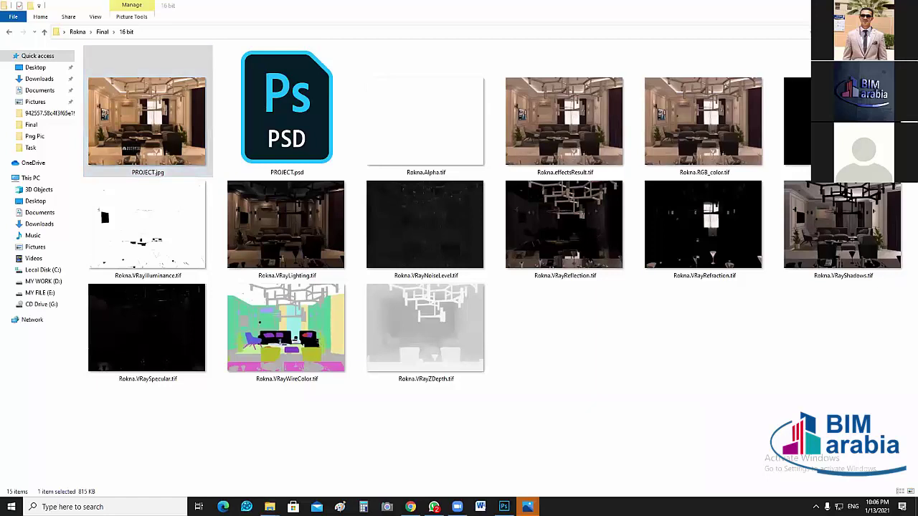
mouse_move(528, 507)
click(552, 477)
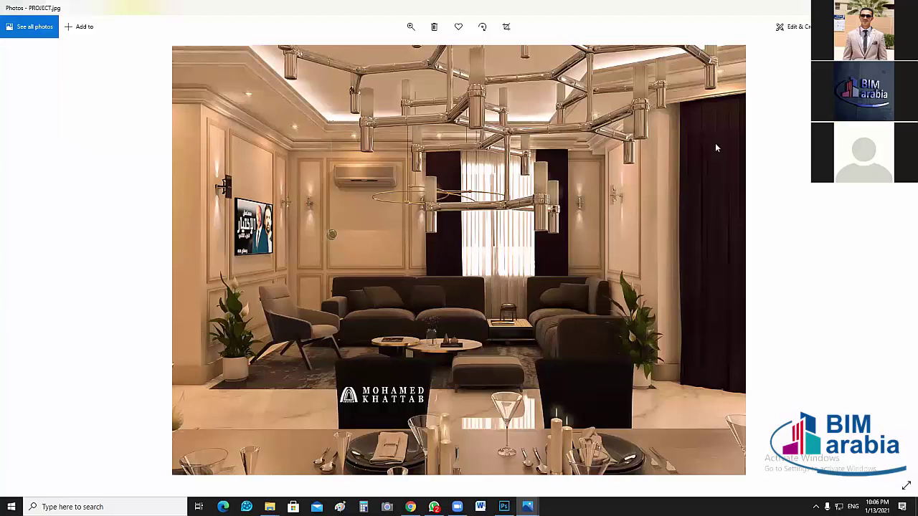
Open Rokna.RGB_color.tif in a second Photos window and arrange it side by side with PROJECT.jpg to compare the renders.
key(super+Down)
key(super+Down)
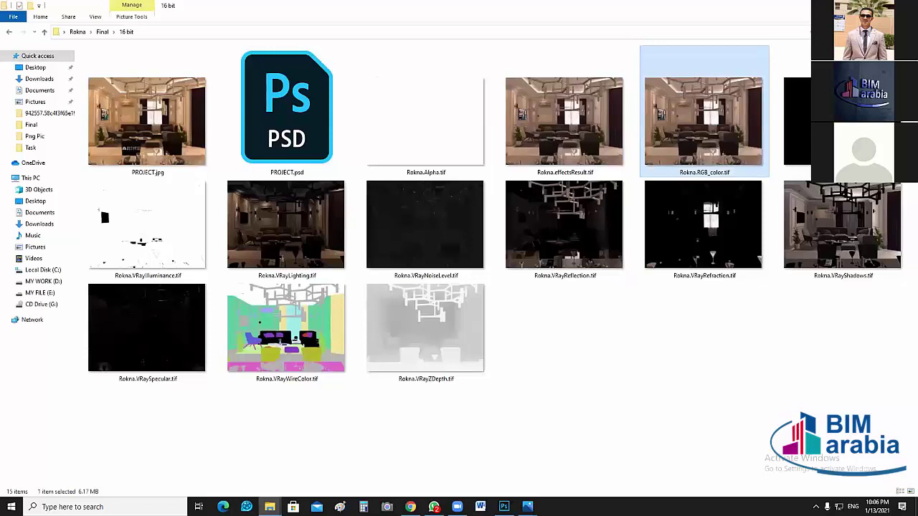
key(super+Down)
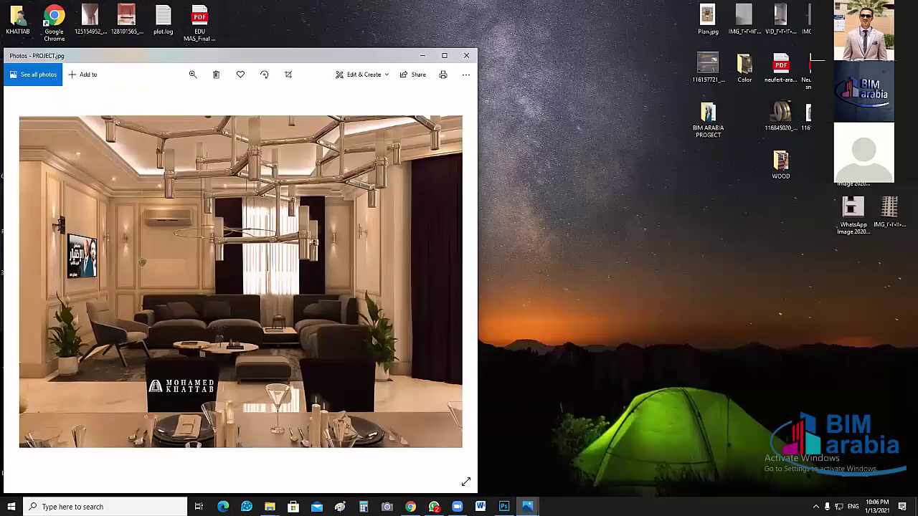
key(alt+Tab)
key(super+Down)
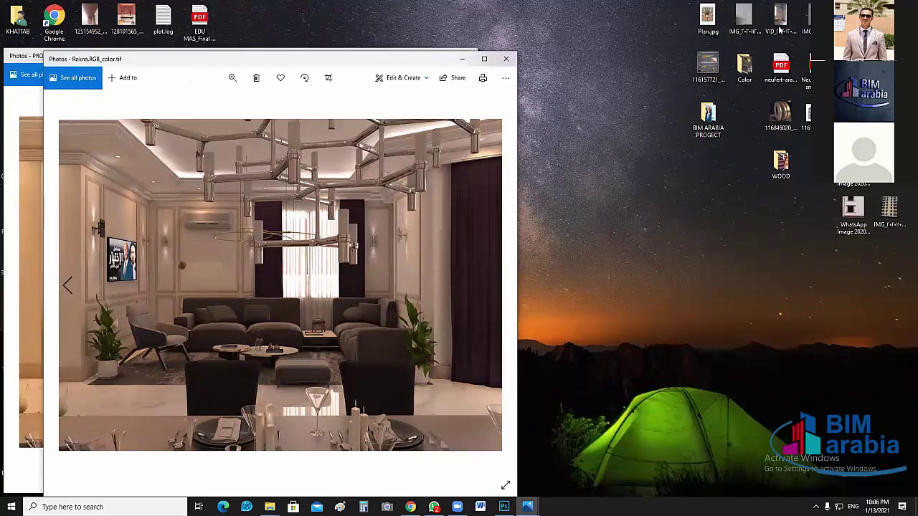
key(super+Right)
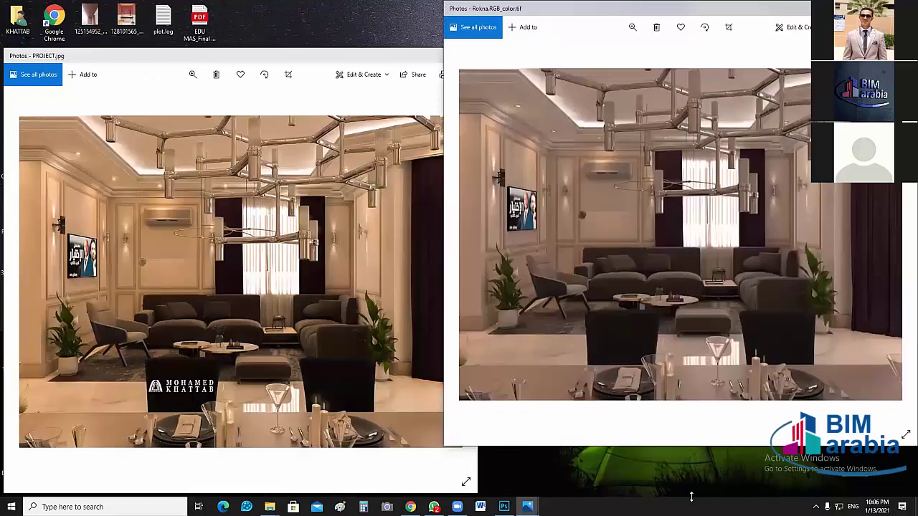
click(287, 53)
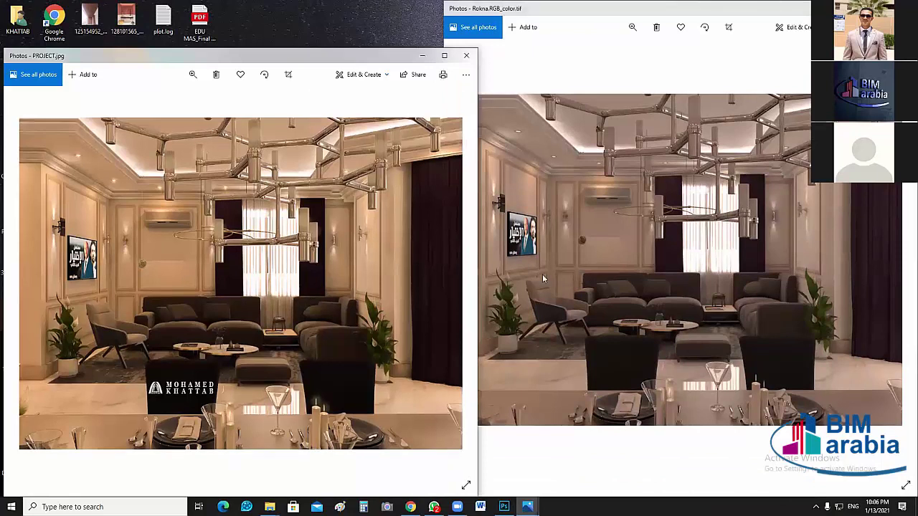
double_click(374, 52)
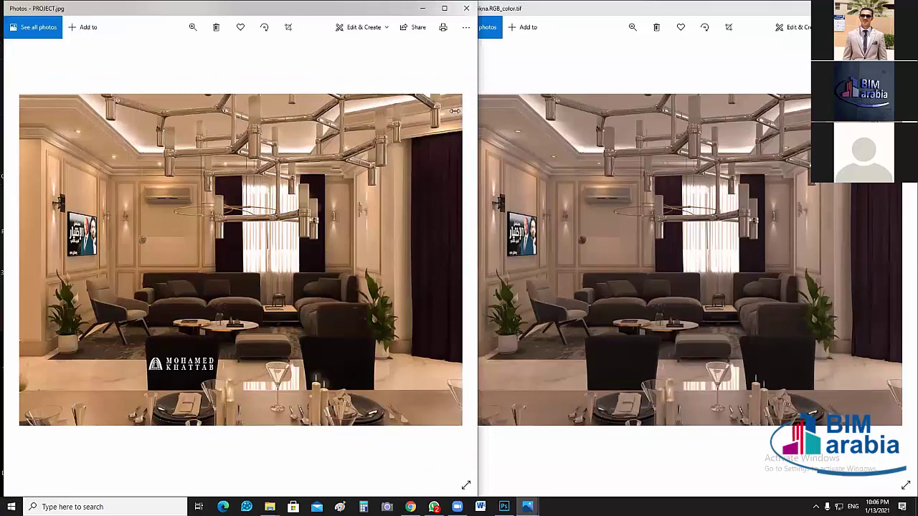
drag(455, 111, 457, 114)
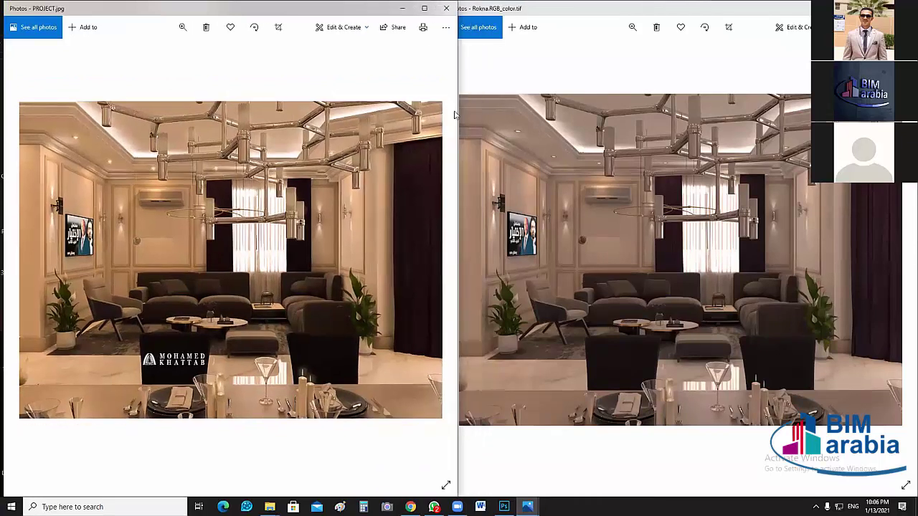
Narrow the PROJECT.jpg window and fit the Rokna.RGB_color.tif window directly against it, leaving space for a third image.
click(664, 290)
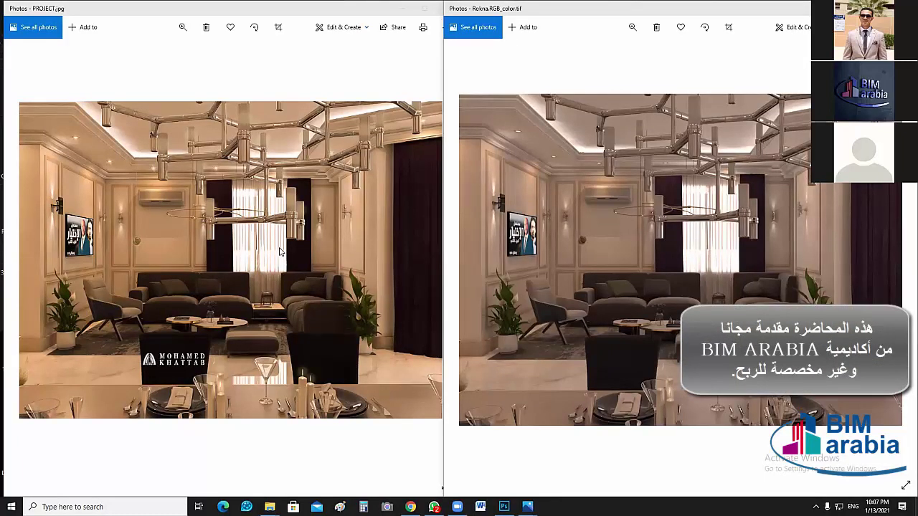
click(439, 154)
drag(456, 160, 360, 165)
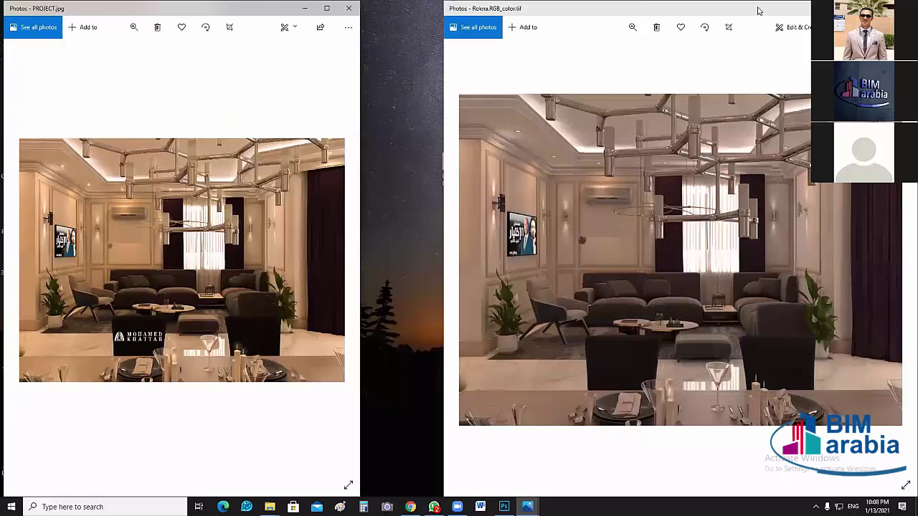
click(593, 19)
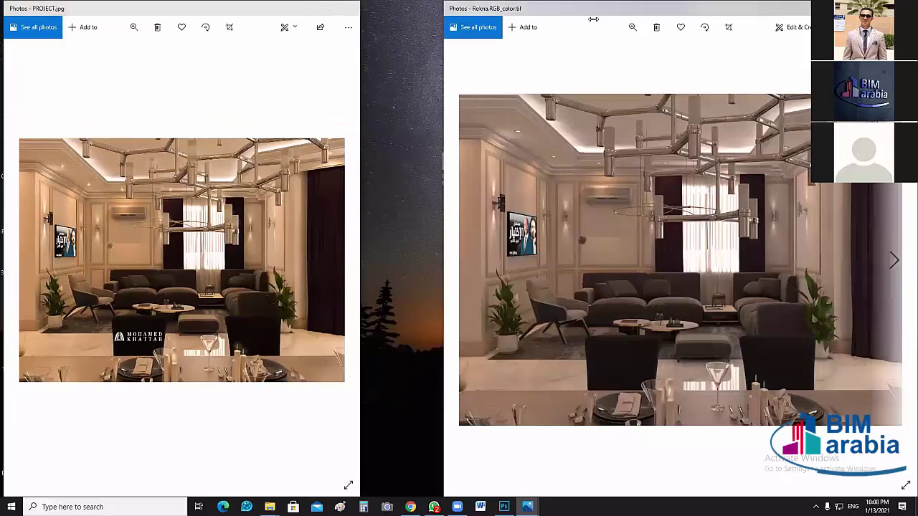
drag(593, 10, 463, 10)
Open the apartment floor plan JPG from the Desktop folder and rotate it until its room labels read upright.
mouse_move(270, 507)
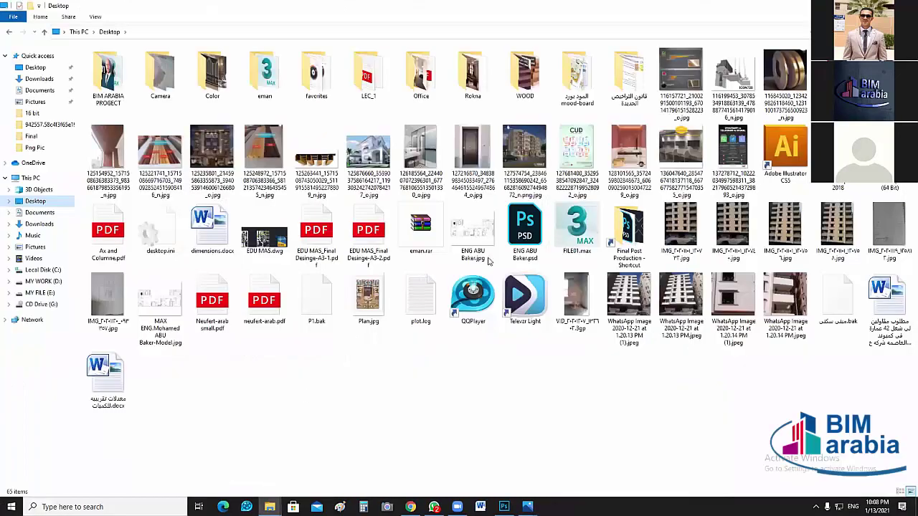
click(264, 297)
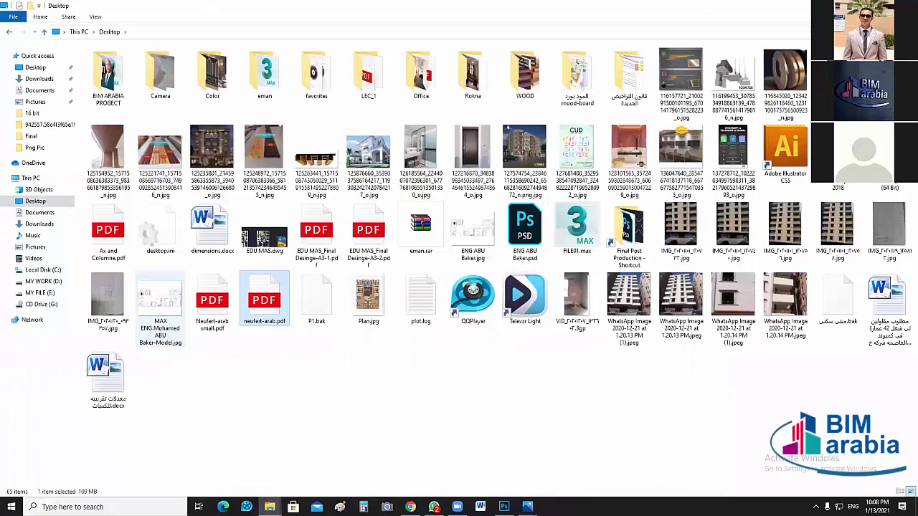
click(473, 231)
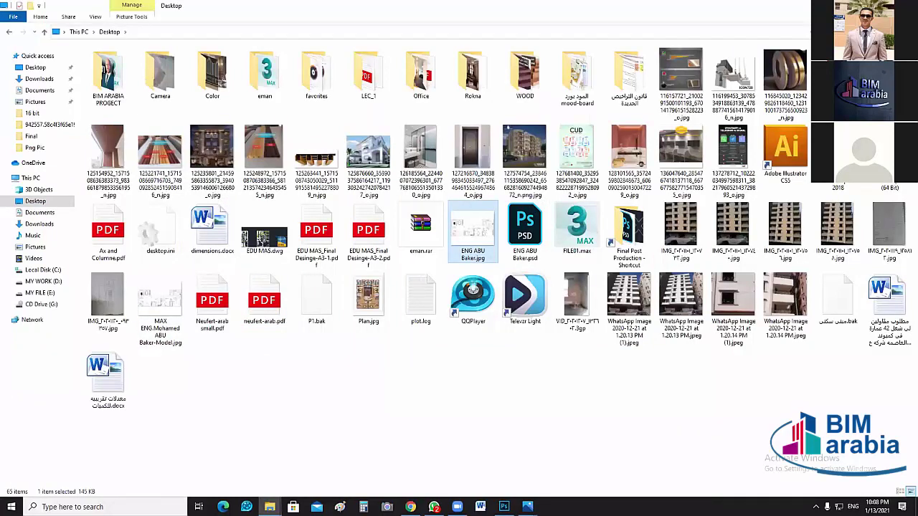
key(Return)
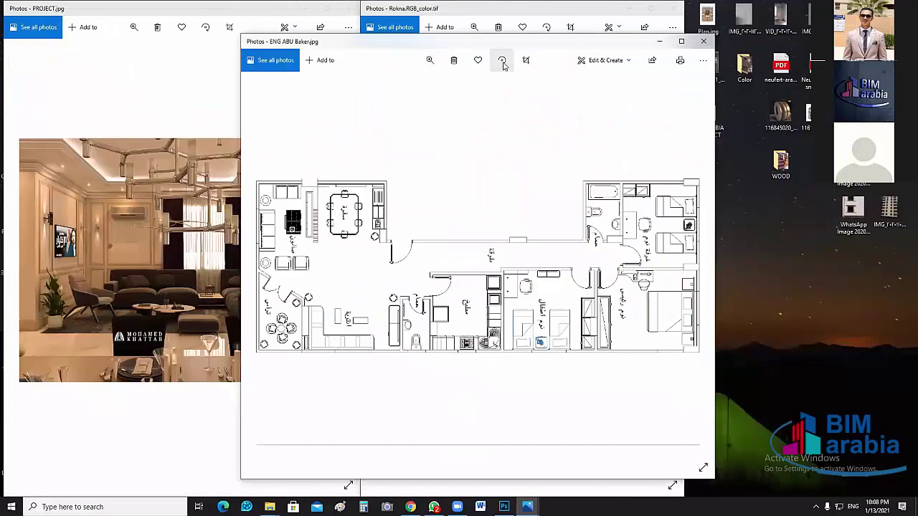
click(503, 61)
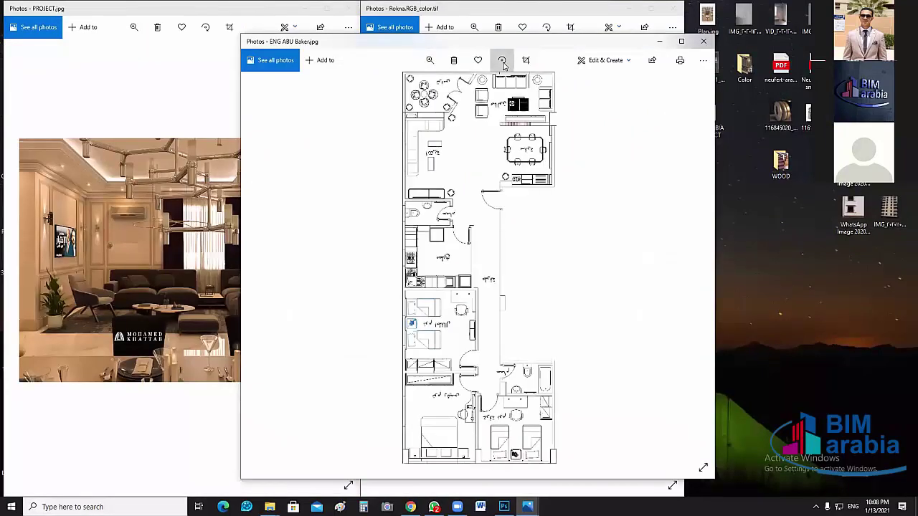
click(502, 61)
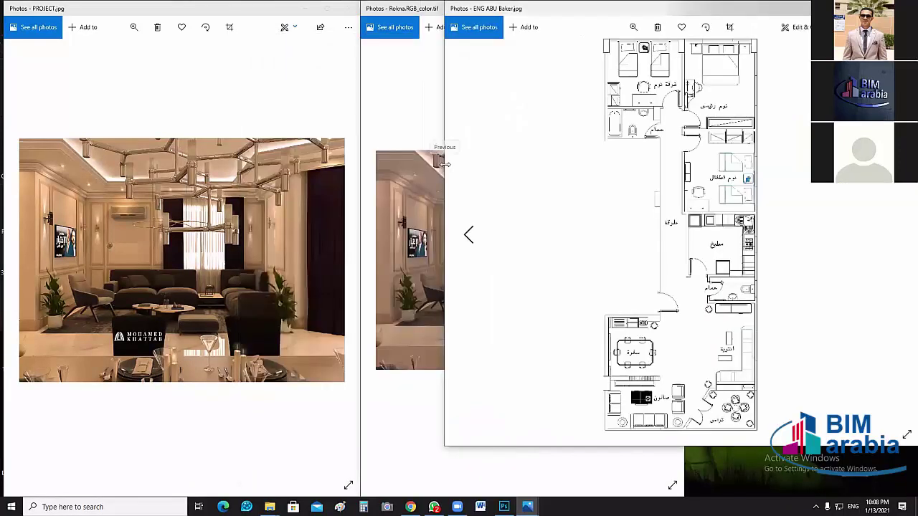
Fit the floor plan window beside the two render windows, enlarge the plan and narrow the Rokna.RGB_color.tif window to compare all three.
drag(445, 165, 552, 175)
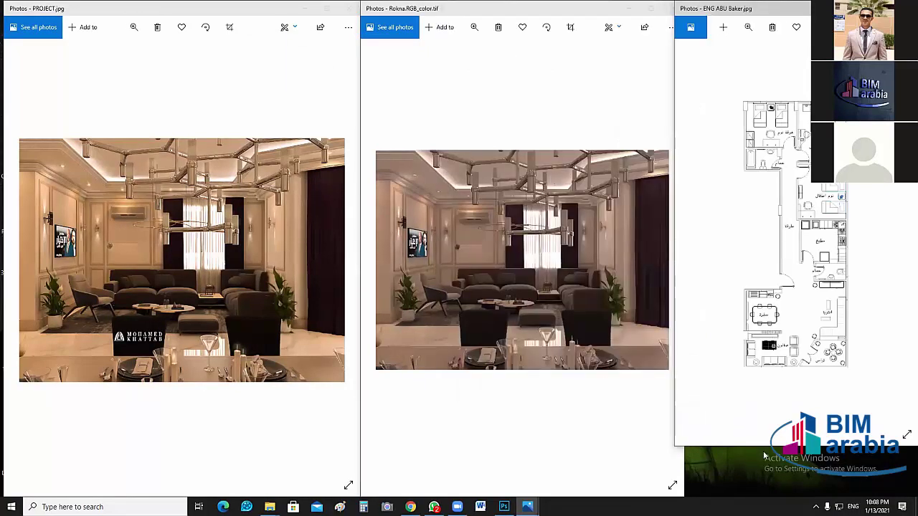
drag(770, 489, 771, 495)
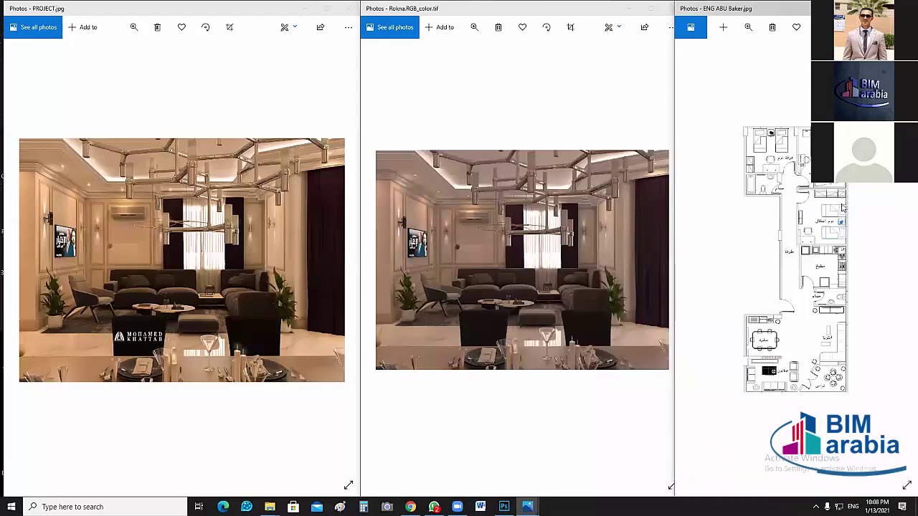
scroll(800, 240, up, 2)
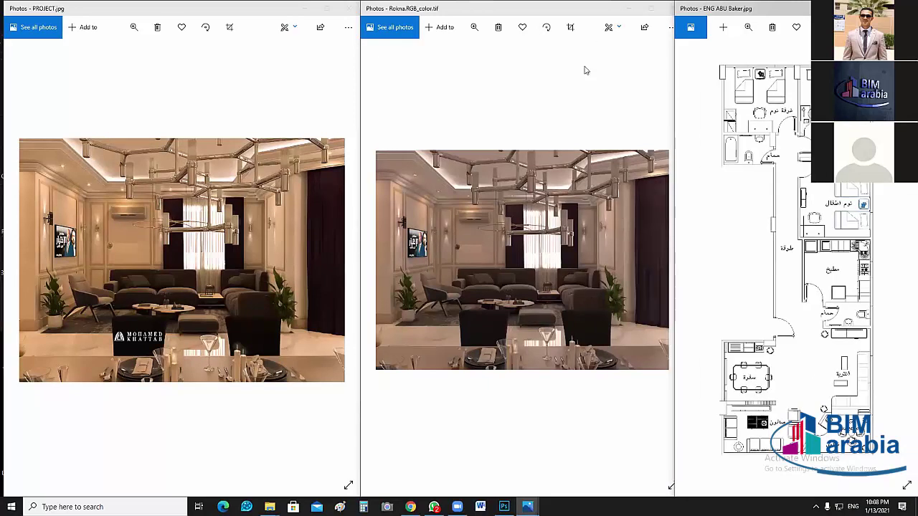
mouse_move(675, 251)
mouse_down()
mouse_move(687, 240)
mouse_move(662, 246)
mouse_move(673, 246)
mouse_up()
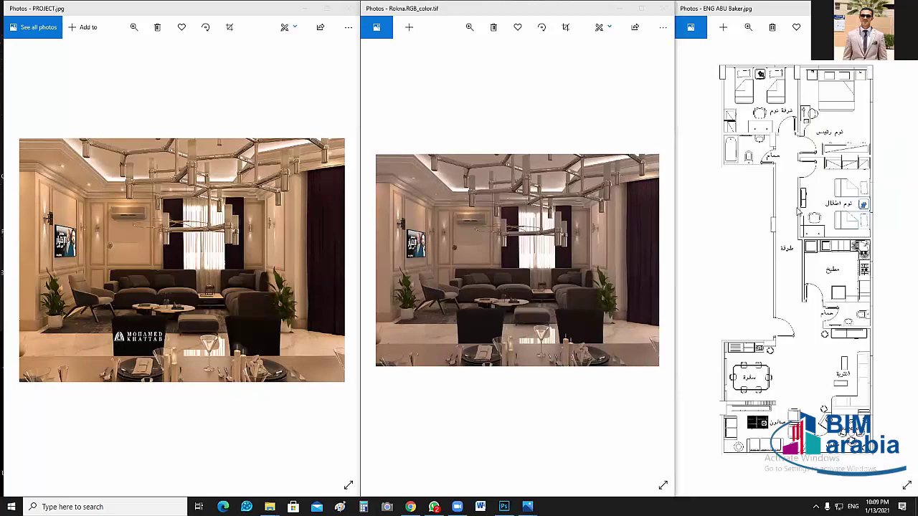
click(527, 188)
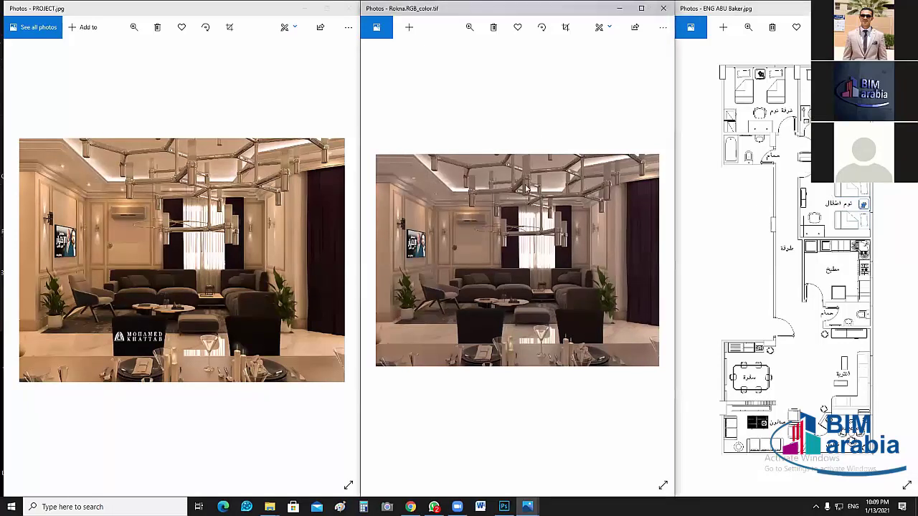
click(221, 224)
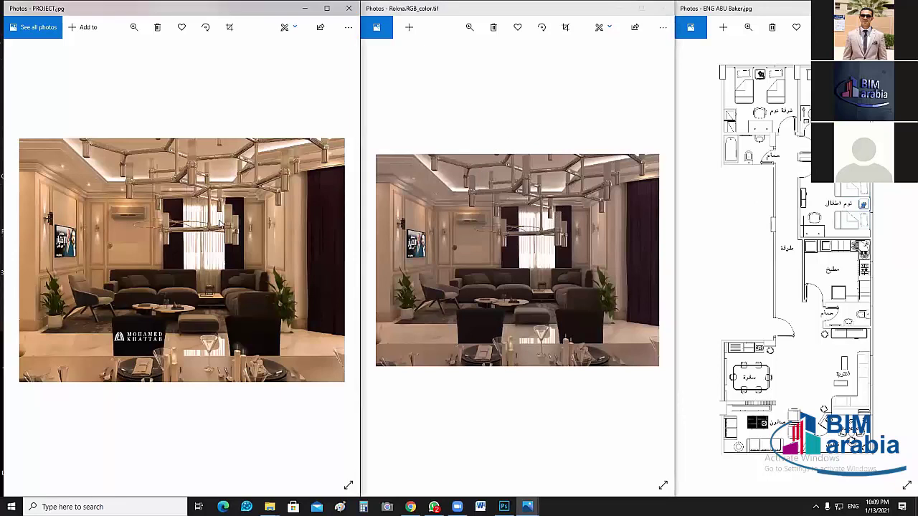